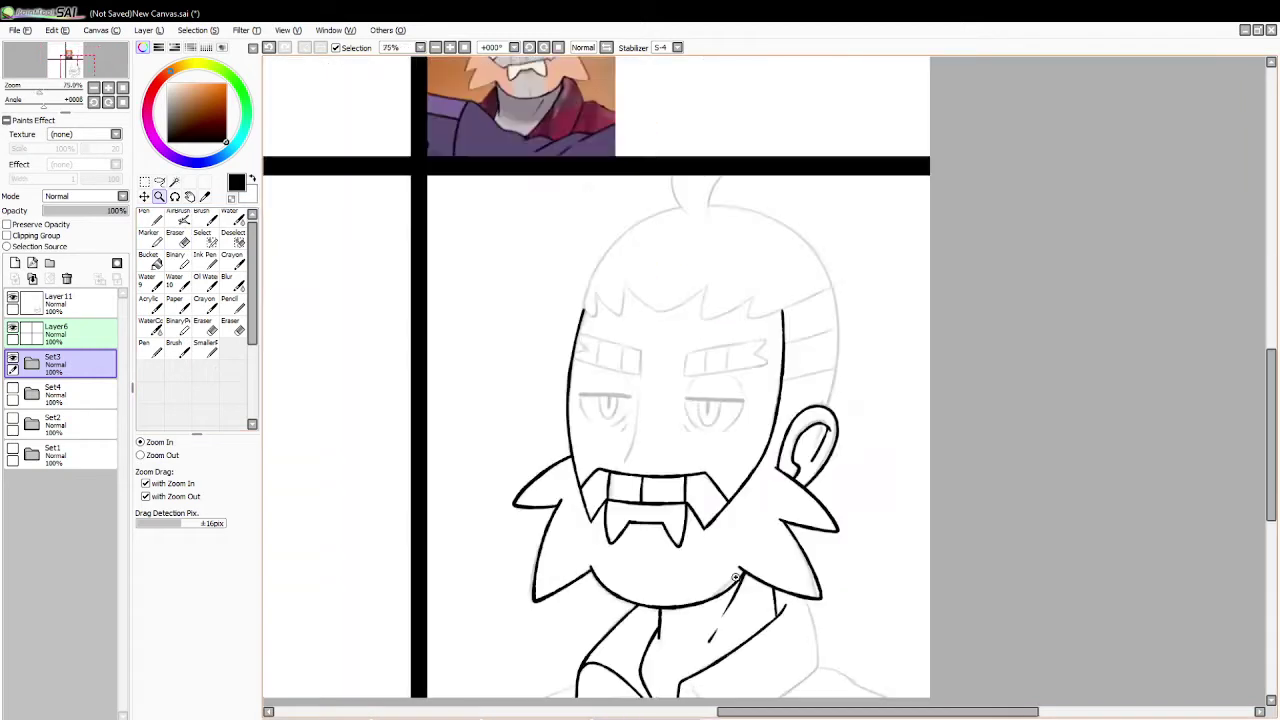
Step: Ink the straight upper eyelid of the eye nearer the ear on Layer11 with the Pen, following the sketch
left_click(737, 579)
left_click(148, 219)
left_click(703, 345)
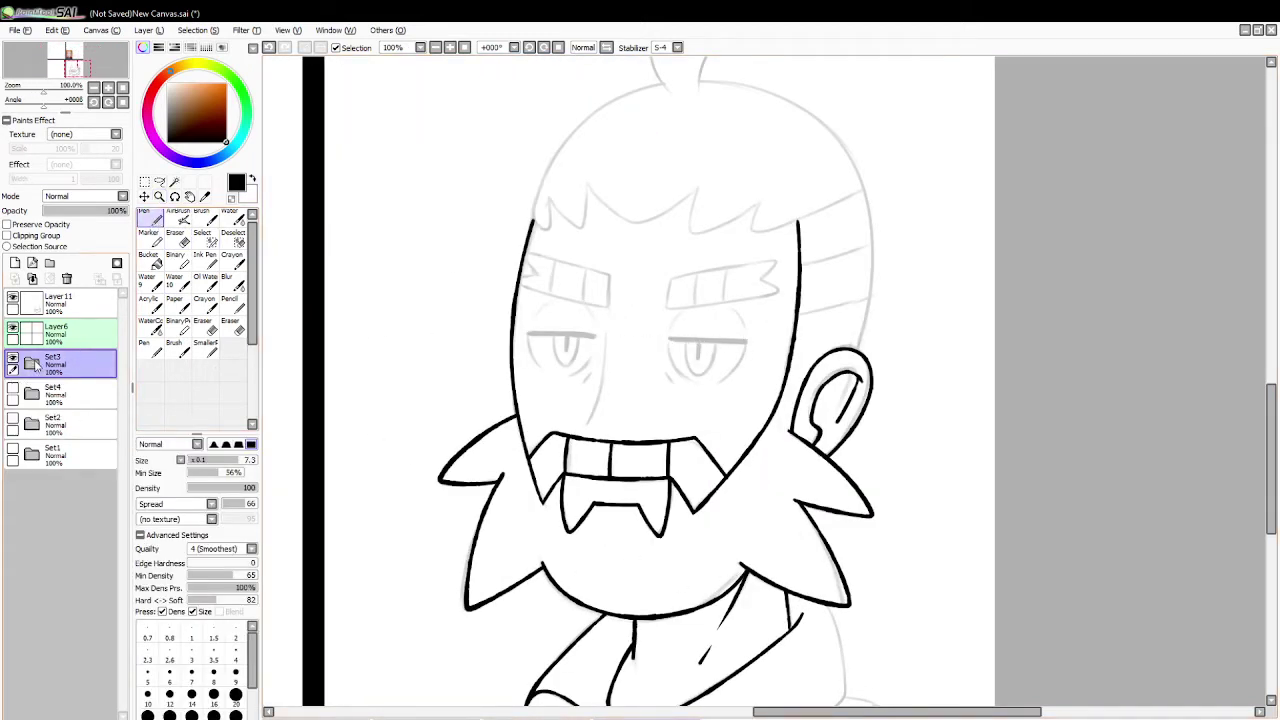
left_click(60, 301)
left_click_drag(669, 339, 748, 342)
key("ctrl+z")
key("ctrl+z")
left_click_drag(668, 341, 748, 340)
key("ctrl+z")
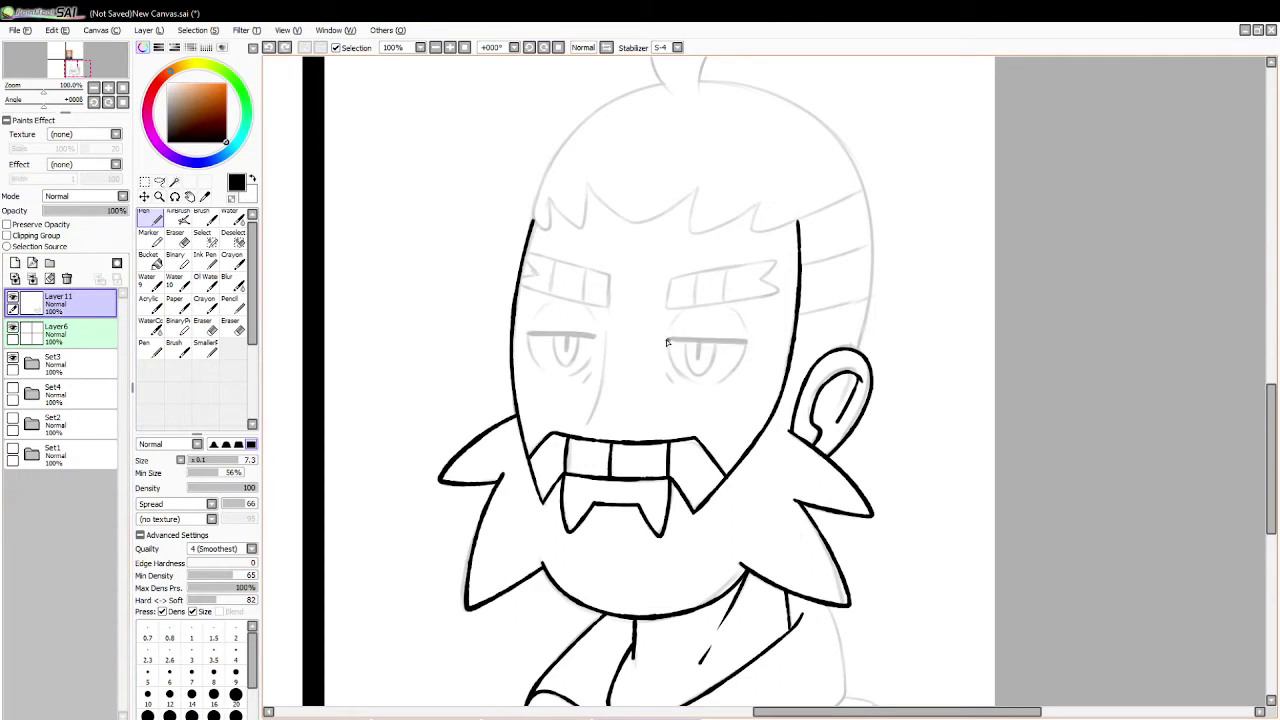
left_click_drag(666, 341, 748, 341)
key("ctrl+z")
left_click_drag(668, 341, 747, 341)
key("ctrl+z")
Step: Ink the lower lid curves, iris and slit pupil of the eye nearer the ear
mouse_move(666, 341)
left_mouse_down()
mouse_move(745, 342)
mouse_move(716, 384)
left_mouse_up()
key("ctrl+z")
left_click_drag(746, 342, 712, 386)
key("ctrl+z")
key("ctrl+z")
mouse_move(668, 341)
left_mouse_down()
mouse_move(690, 386)
mouse_move(712, 386)
left_mouse_up()
key("ctrl+z")
mouse_move(668, 338)
left_mouse_down()
mouse_move(687, 384)
mouse_move(694, 373)
mouse_move(689, 342)
mouse_move(669, 338)
mouse_move(673, 380)
mouse_move(697, 380)
mouse_move(676, 338)
mouse_move(712, 365)
mouse_move(678, 387)
mouse_move(704, 358)
left_mouse_up()
key("ctrl+z")
key("ctrl+z")
key("ctrl+z")
key("ctrl+z")
key("ctrl+z")
key("ctrl+z")
key("ctrl+z")
key("ctrl+z")
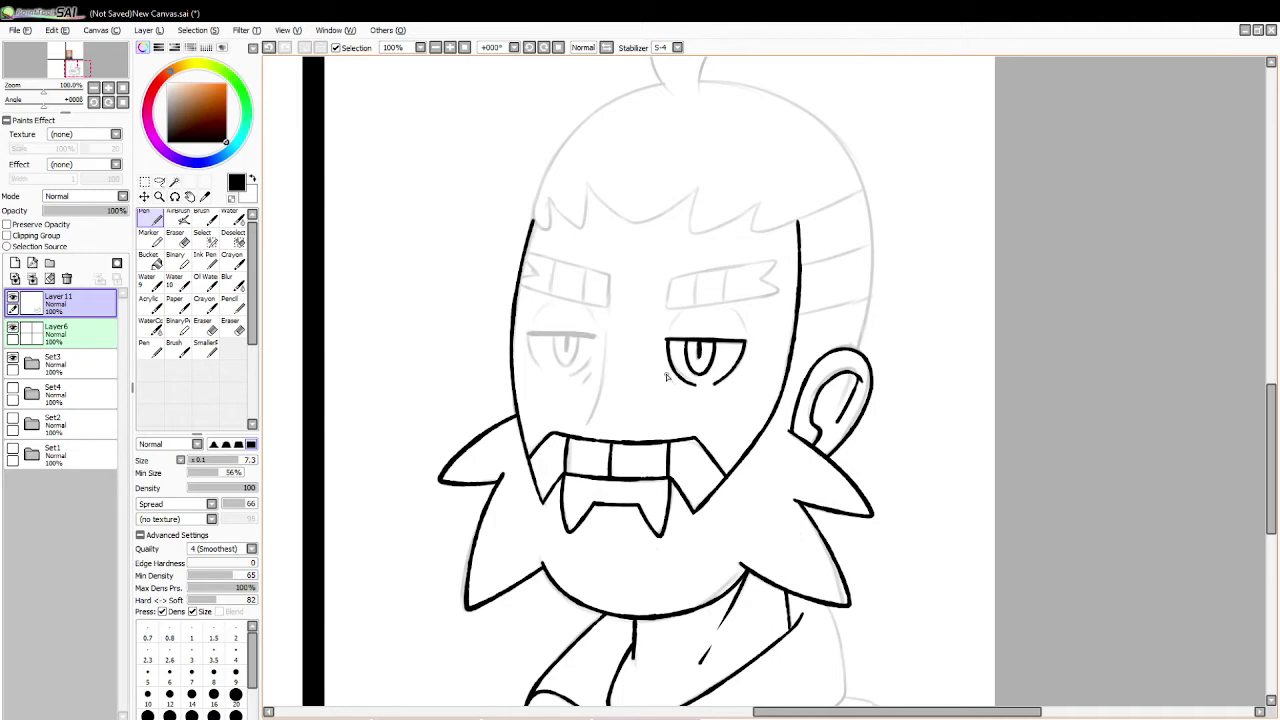
Step: Ink the upper eyelid of the eye farther from the ear and the curved nose line beside it
mouse_move(526, 336)
left_mouse_down()
mouse_move(602, 337)
mouse_move(548, 338)
mouse_move(602, 337)
mouse_move(580, 336)
mouse_move(600, 337)
mouse_move(588, 418)
left_mouse_up()
key("ctrl+z")
key("ctrl+z")
key("ctrl+z")
key("ctrl+z")
key("ctrl+z")
key("ctrl+z")
left_click_drag(606, 332, 589, 424)
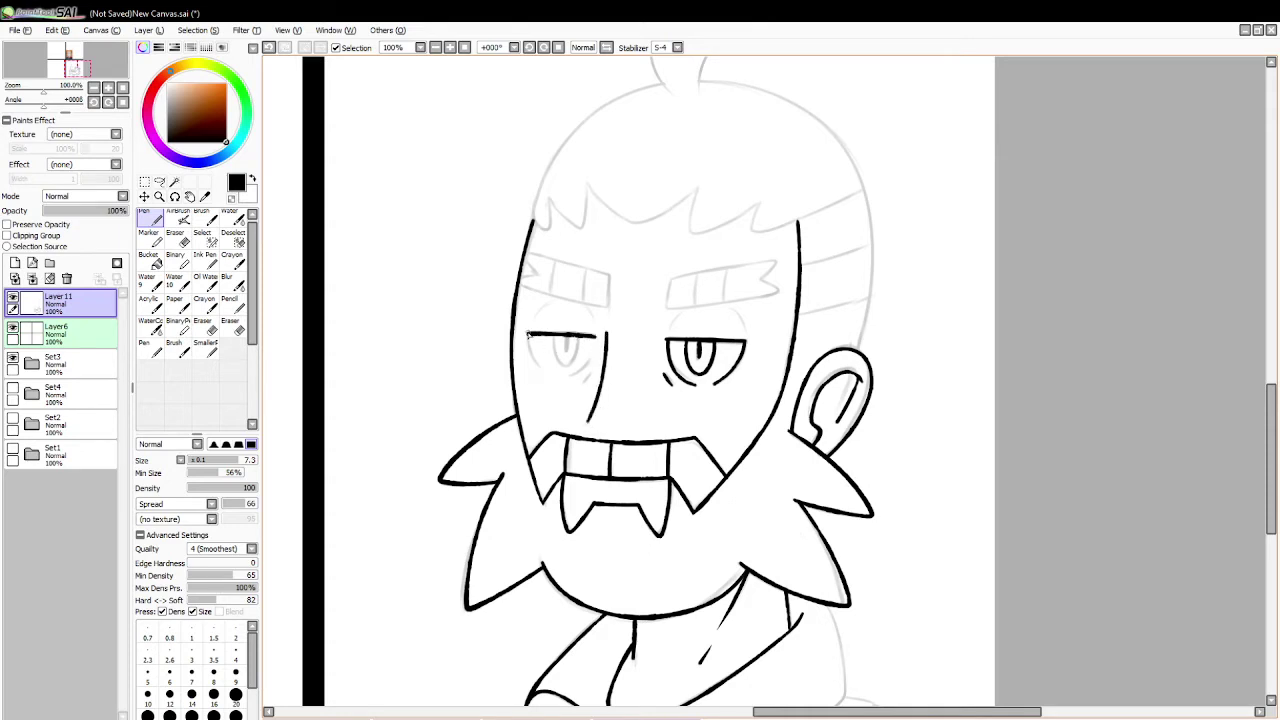
Step: Ink the lower lid curves, iris, pupil and under-eye crease of the eye farther from the ear
left_click_drag(529, 335, 546, 371)
key("ctrl+z")
left_click_drag(594, 337, 585, 383)
key("ctrl+z")
key("ctrl+z")
mouse_move(556, 338)
left_mouse_down()
mouse_move(581, 338)
mouse_move(582, 360)
mouse_move(571, 342)
left_mouse_up()
key("ctrl+z")
key("ctrl+z")
key("ctrl+z")
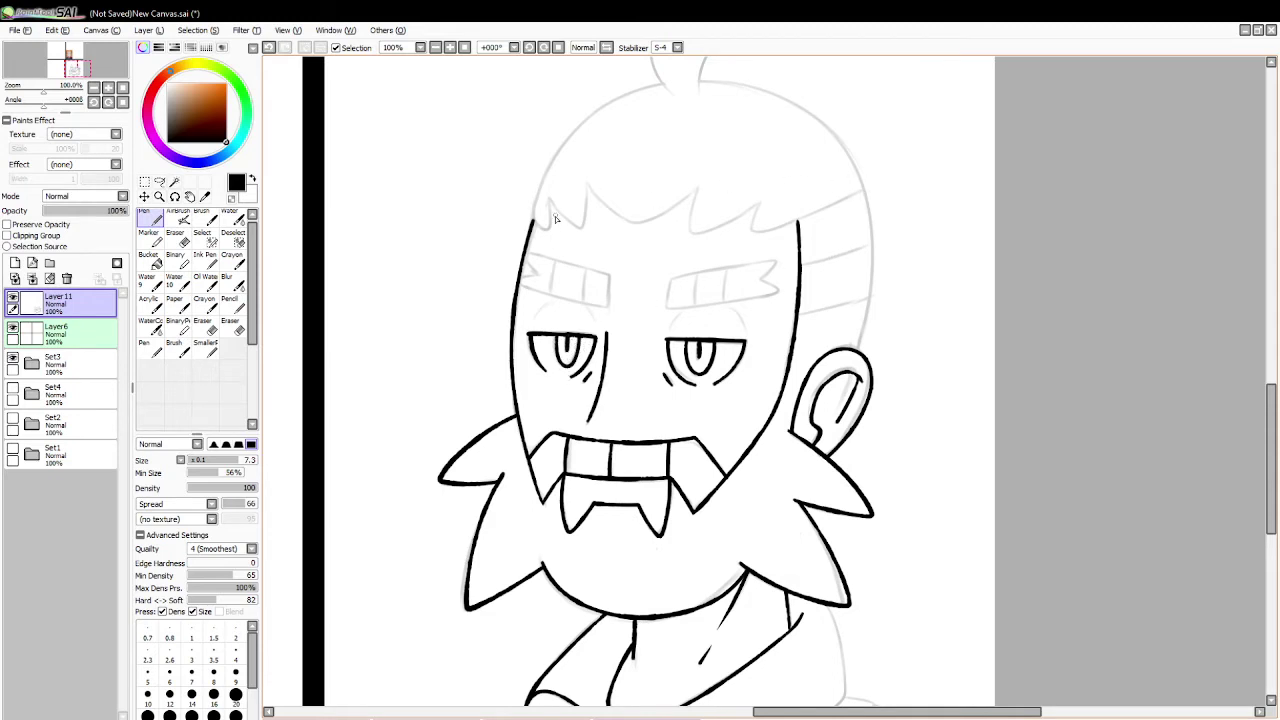
Step: Try to ink the crown of the head in one long curve from the far temple over to the ear
left_click_drag(532, 226, 531, 201)
key("ctrl+z")
mouse_move(666, 84)
left_mouse_down()
mouse_move(529, 185)
mouse_move(540, 241)
mouse_move(605, 83)
mouse_move(705, 77)
left_mouse_up()
key("ctrl+z")
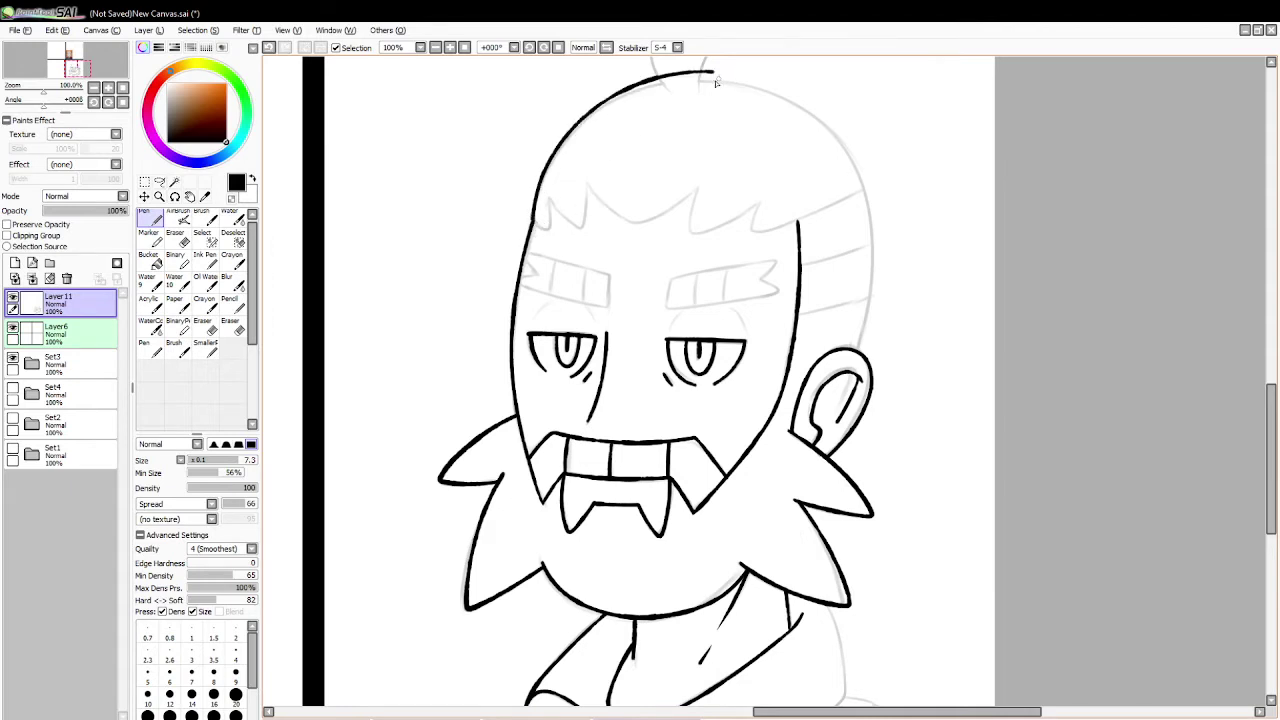
key("ctrl+z")
left_click_drag(533, 225, 678, 77)
key("ctrl+z")
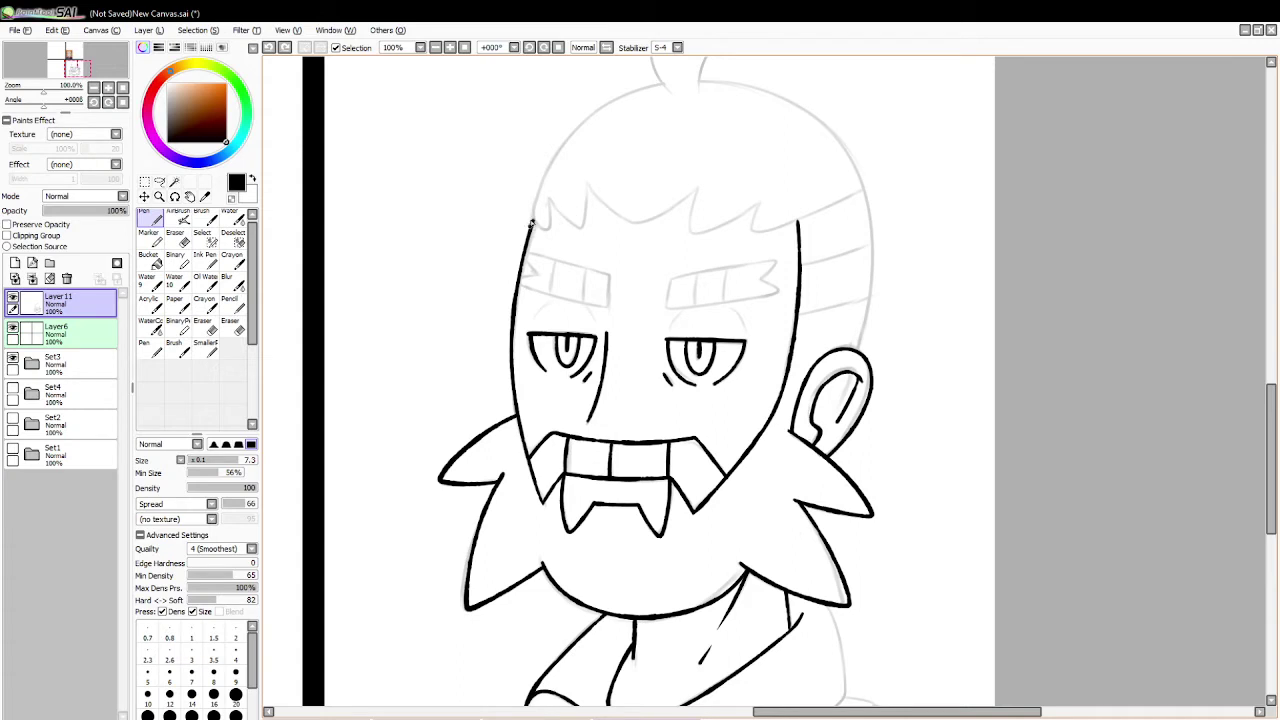
left_click_drag(532, 225, 875, 242)
key("ctrl+z")
left_click_drag(530, 220, 873, 312)
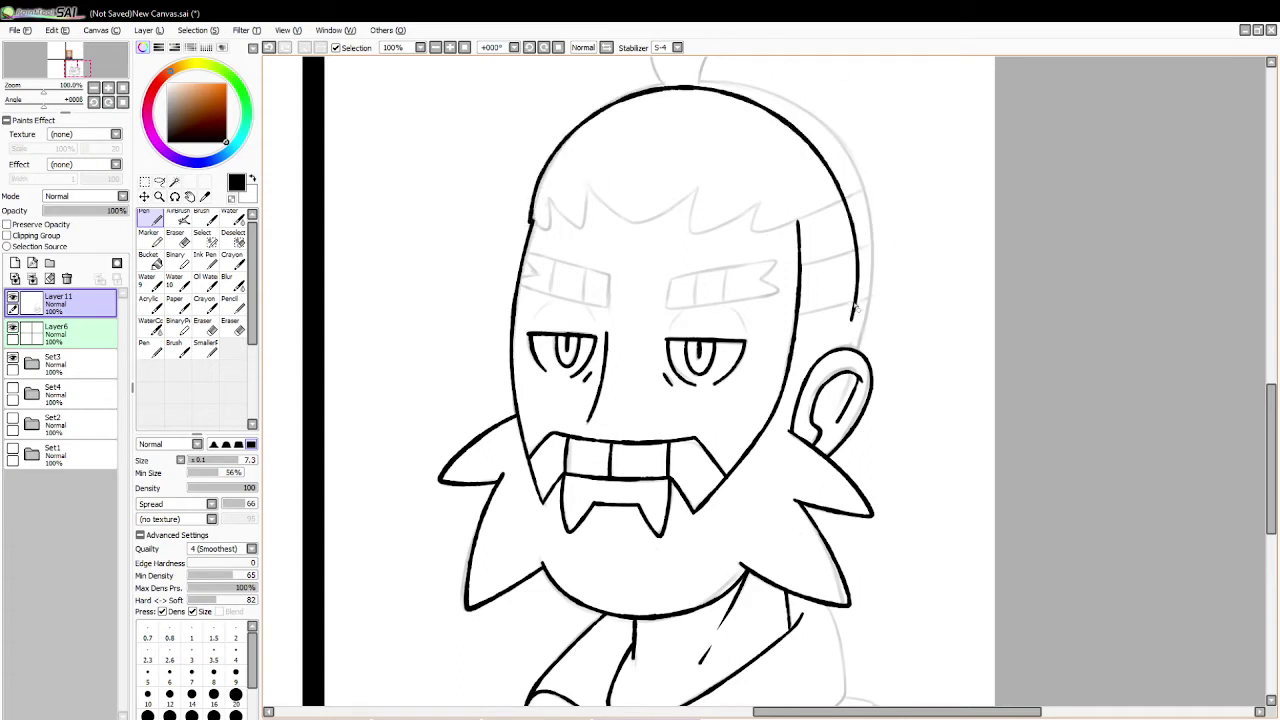
key("ctrl+z")
mouse_move(530, 230)
left_mouse_down()
mouse_move(834, 69)
mouse_move(874, 312)
left_mouse_up()
key("ctrl+z")
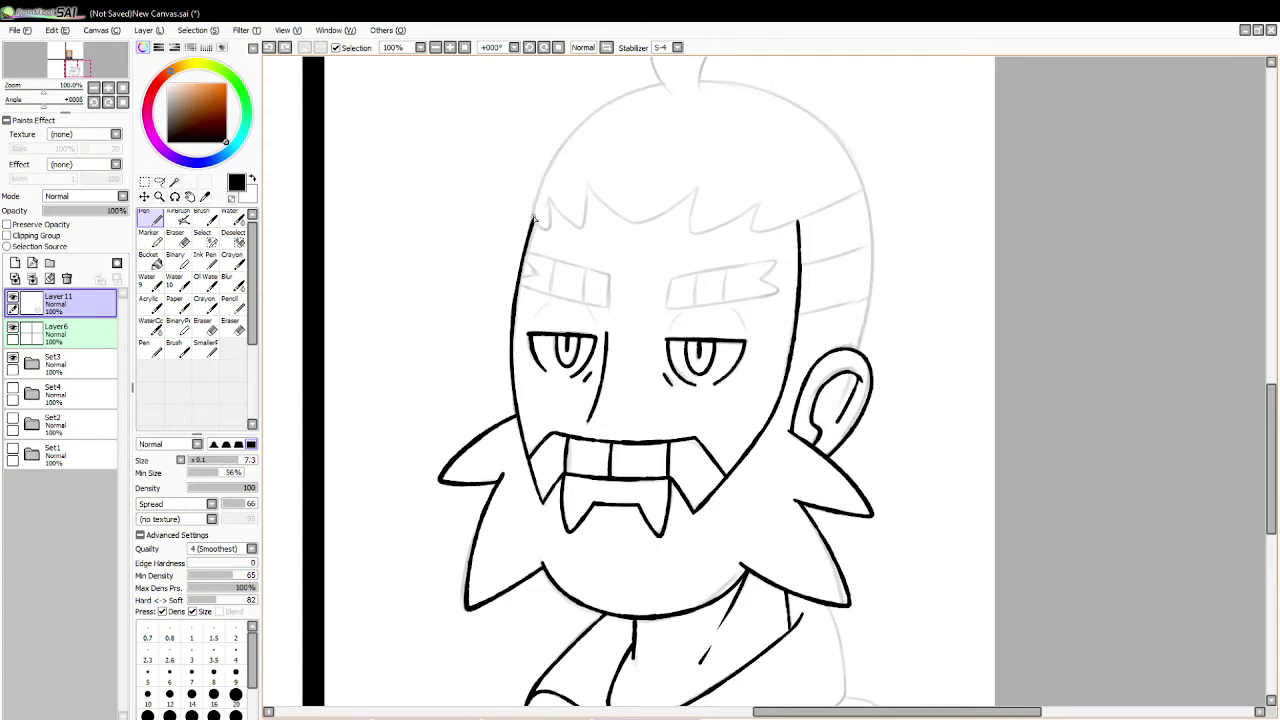
mouse_move(530, 225)
left_mouse_down()
mouse_move(909, 129)
mouse_move(884, 330)
left_mouse_up()
key("ctrl+z")
mouse_move(533, 225)
left_mouse_down()
mouse_move(583, 95)
mouse_move(923, 281)
mouse_move(895, 325)
left_mouse_up()
key("ctrl+z")
mouse_move(530, 222)
left_mouse_down()
mouse_move(919, 255)
mouse_move(861, 339)
left_mouse_up()
key("ctrl+z")
left_click_drag(609, 82, 894, 319)
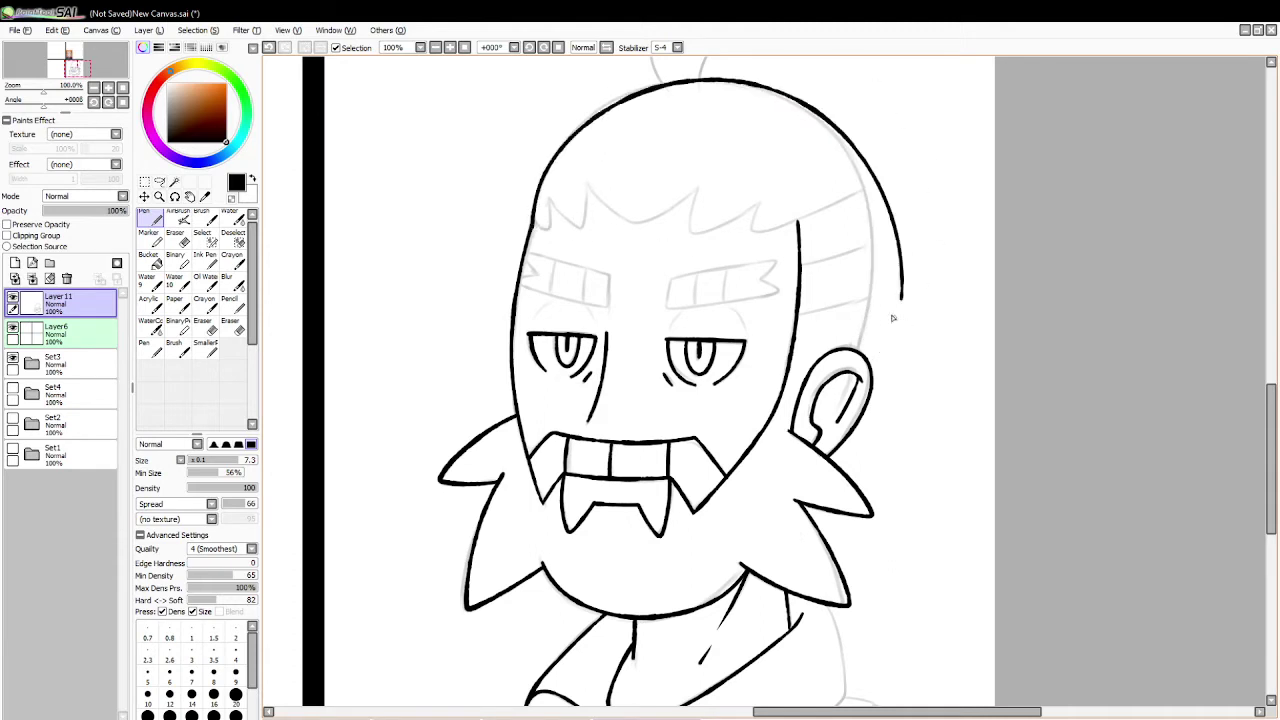
key("ctrl+z")
mouse_move(530, 228)
left_mouse_down()
mouse_move(630, 59)
mouse_move(860, 315)
left_mouse_up()
key("ctrl+z")
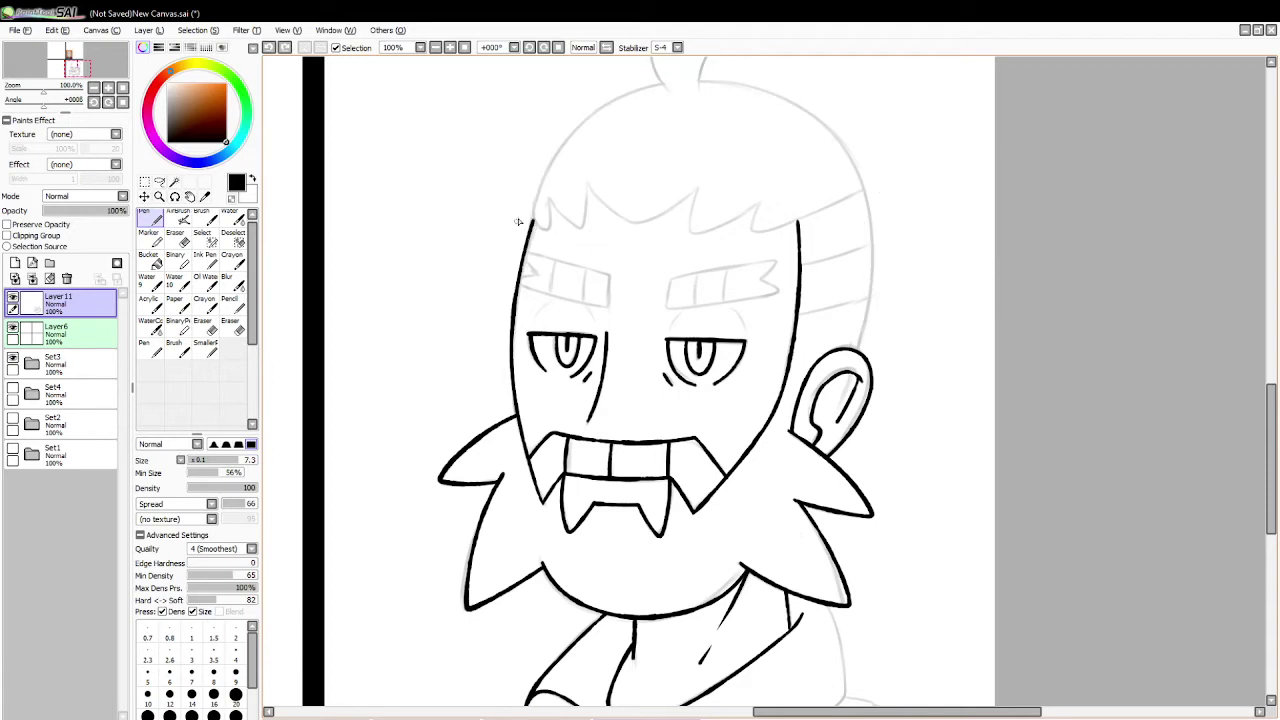
mouse_move(540, 155)
left_mouse_down()
mouse_move(891, 122)
mouse_move(862, 326)
left_mouse_up()
key("ctrl+z")
mouse_move(541, 173)
left_mouse_down()
mouse_move(884, 108)
mouse_move(884, 350)
left_mouse_up()
key("ctrl+z")
mouse_move(533, 224)
left_mouse_down()
mouse_move(725, 47)
mouse_move(871, 320)
left_mouse_up()
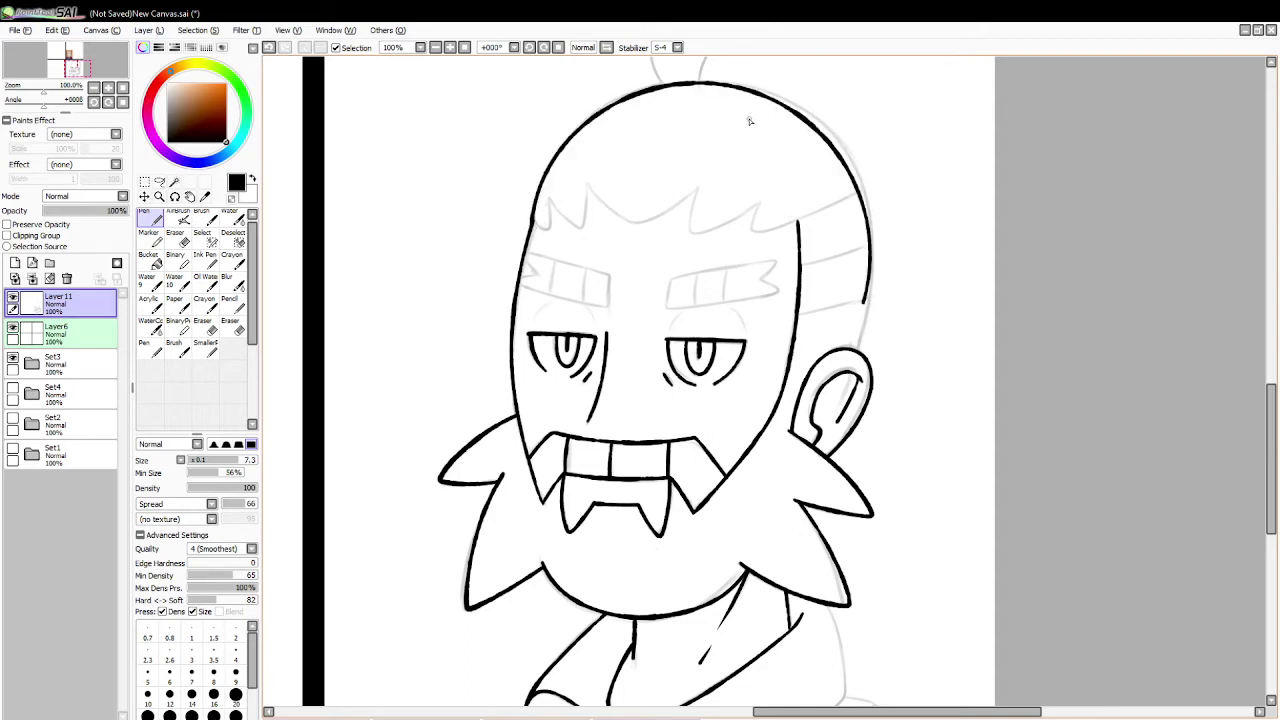
key("ctrl+z")
mouse_move(532, 232)
left_mouse_down()
mouse_move(653, 59)
mouse_move(884, 335)
left_mouse_up()
key("ctrl+z")
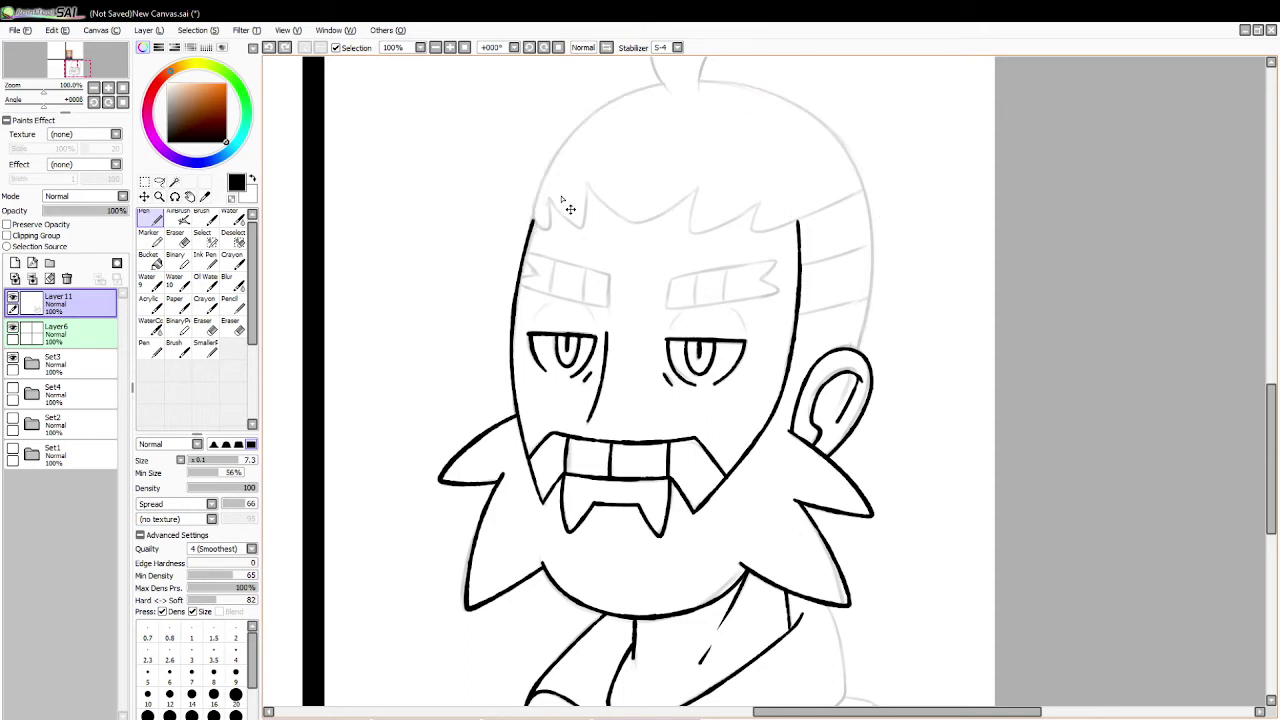
mouse_move(534, 198)
left_mouse_down()
mouse_move(772, 42)
mouse_move(870, 372)
left_mouse_up()
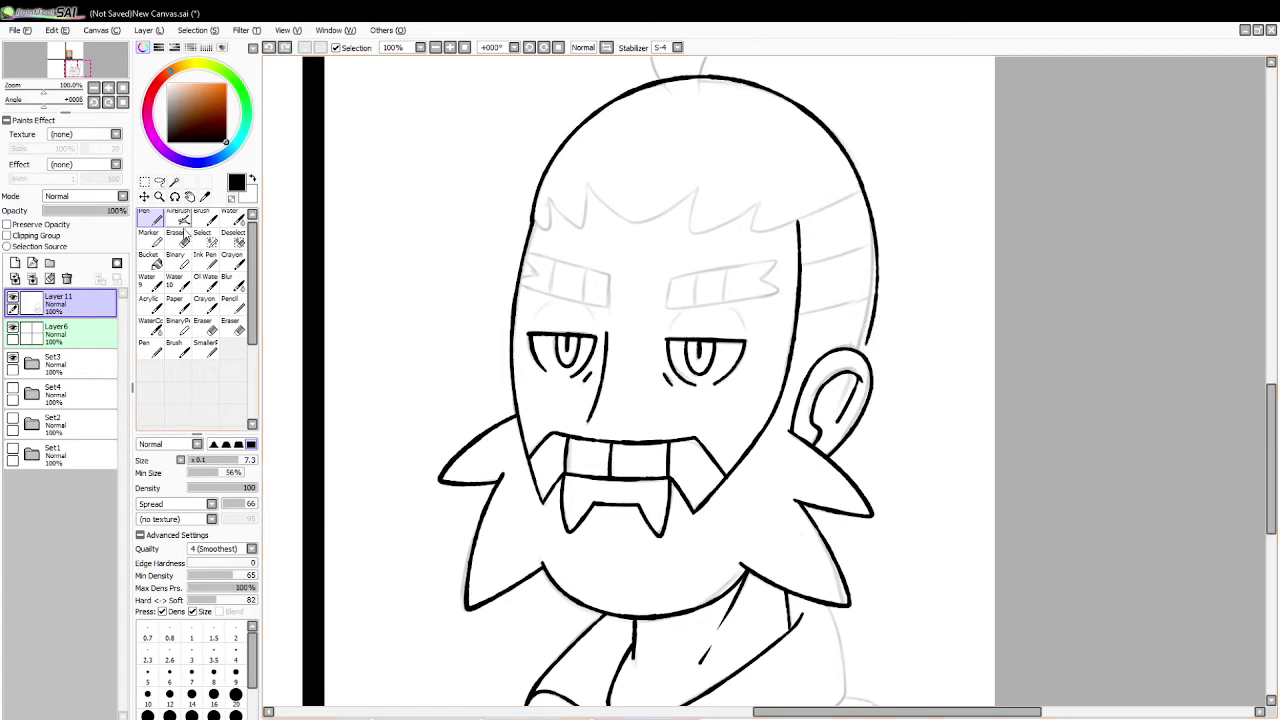
key("ctrl+z")
Step: Mirror the canvas view horizontally and ink the back of the head from the hairline down to the ear
left_click(608, 46)
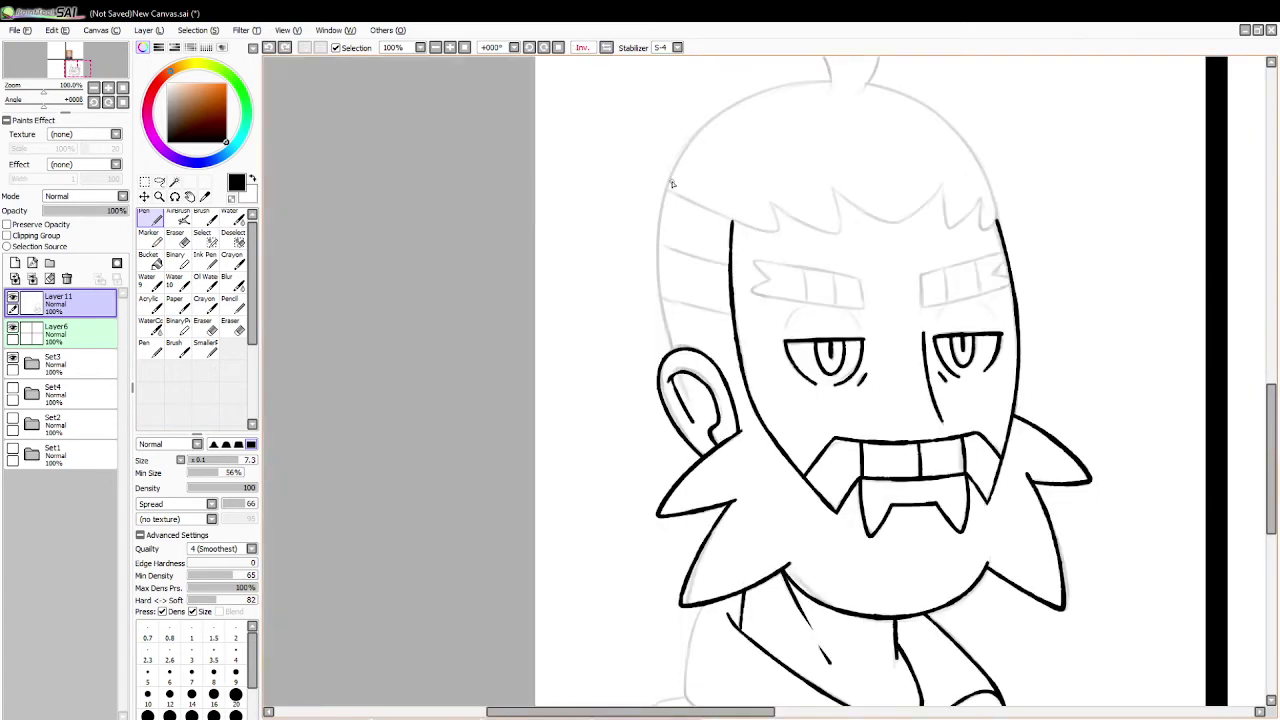
left_click_drag(672, 183, 662, 330)
key("ctrl+z")
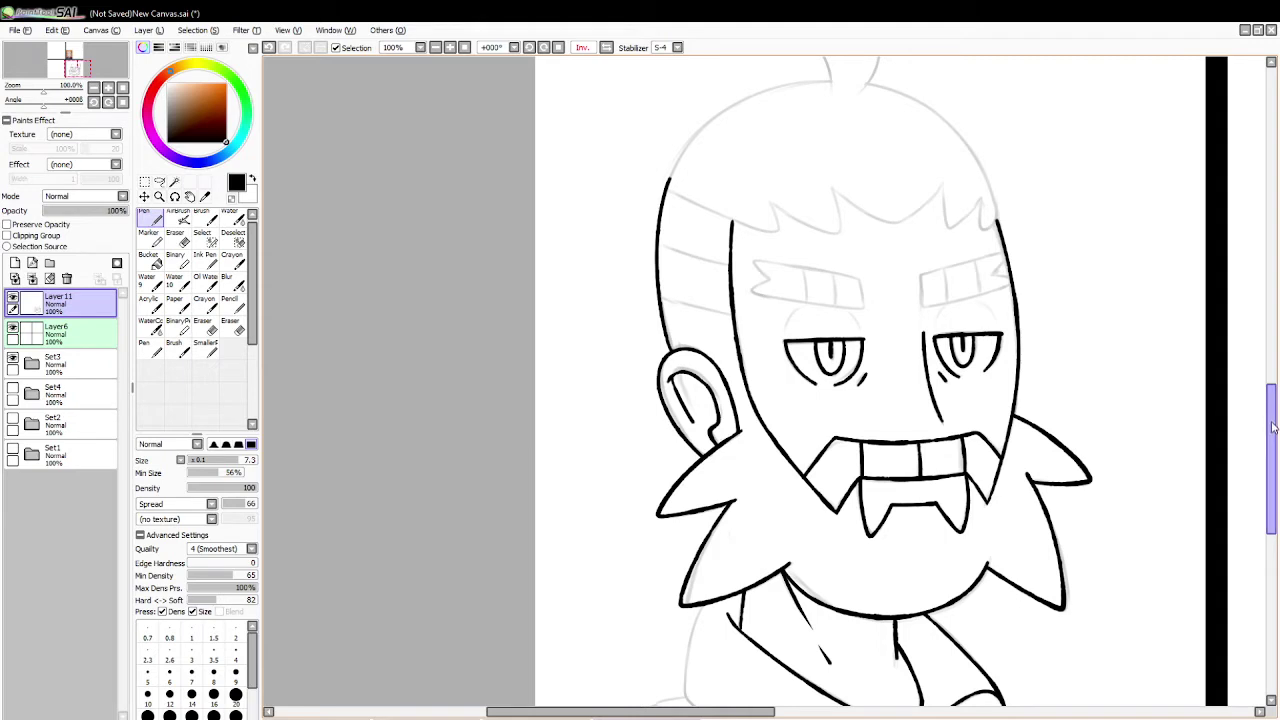
Step: Ink the outer edge of the raised collar from beneath the beard down to the shoulder
scroll(1162, 476, "down", 2)
mouse_move(702, 478)
left_mouse_down()
mouse_move(685, 580)
mouse_move(699, 490)
mouse_move(690, 577)
mouse_move(735, 618)
left_mouse_up()
key("ctrl+z")
key("ctrl+z")
key("ctrl+z")
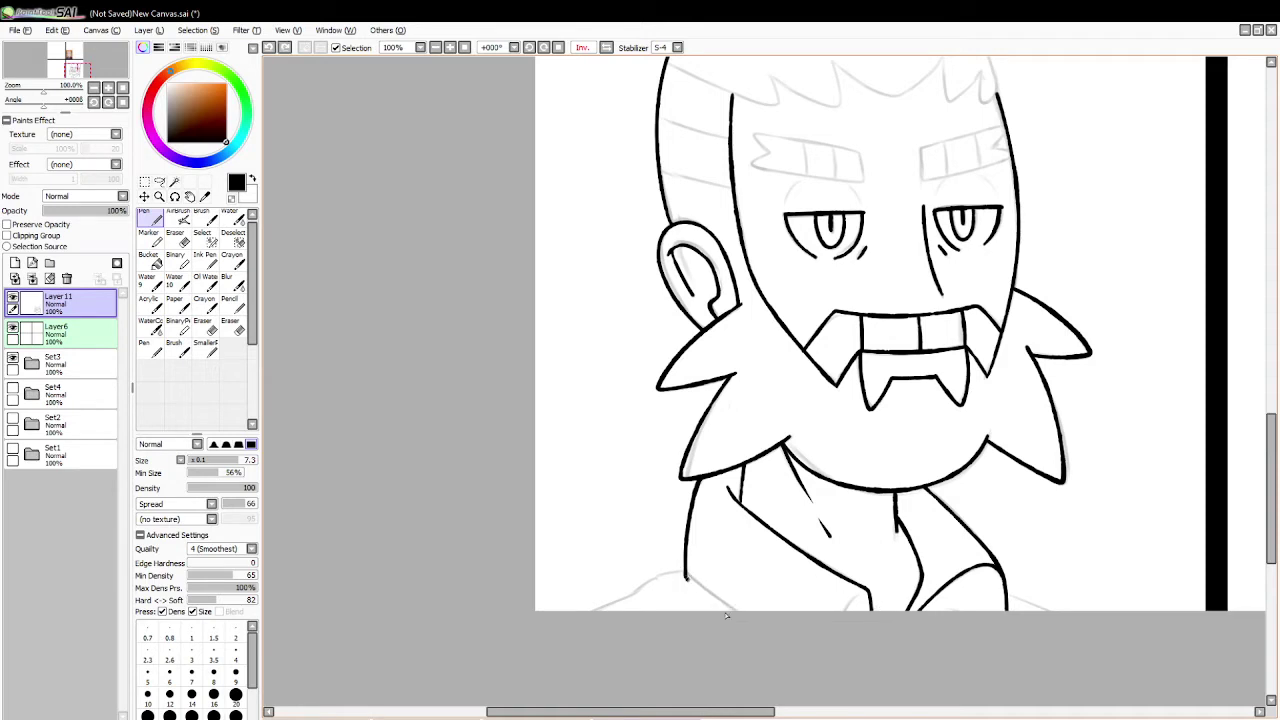
Step: Ink the collar's lower edges and both shoulder lines down to the panel's bottom edge
left_click_drag(686, 578, 735, 611)
left_click_drag(858, 591, 842, 611)
left_click_drag(1002, 594, 1048, 611)
key("ctrl+z")
left_click_drag(676, 578, 583, 639)
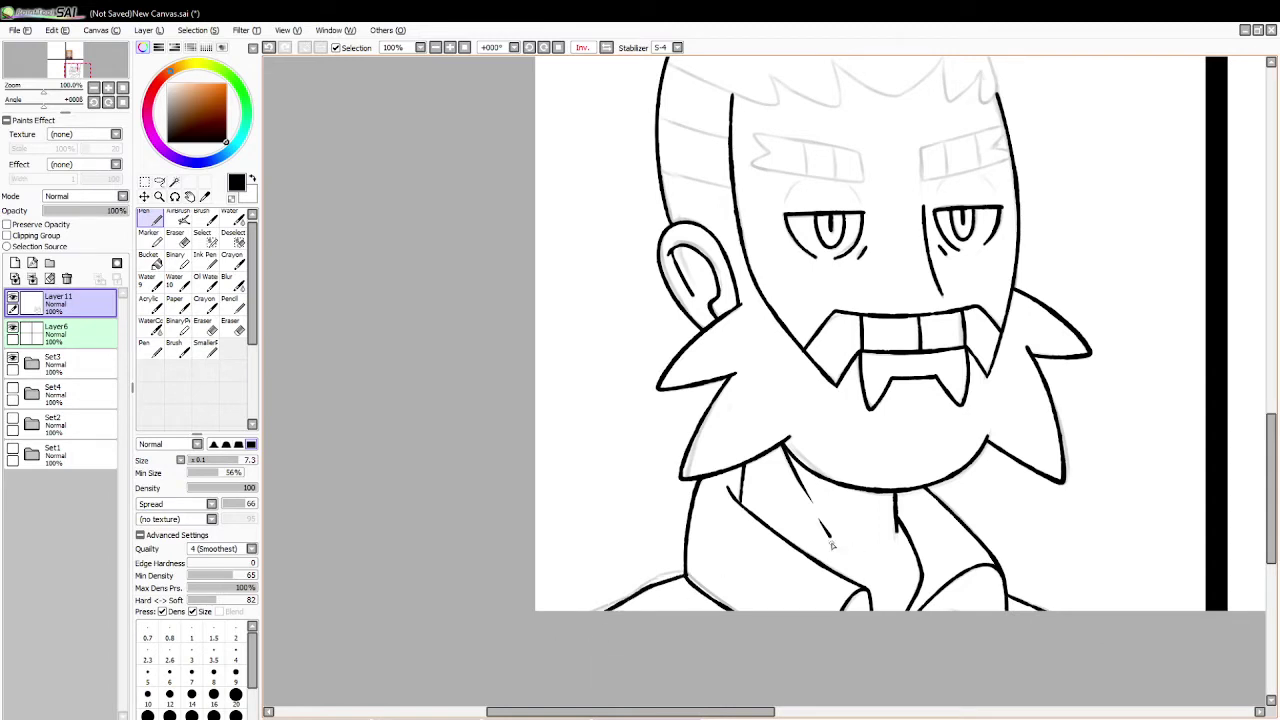
key("ctrl+z")
left_click_drag(648, 585, 580, 613)
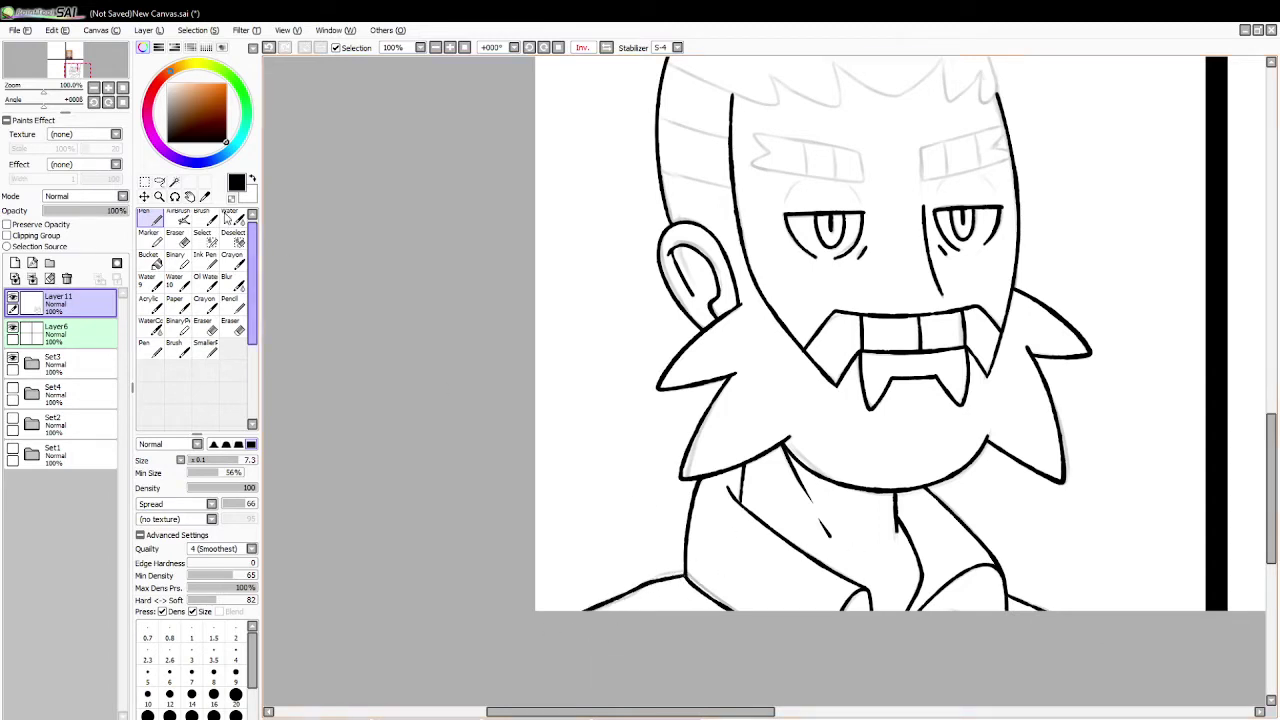
Step: Lasso the eye nearer the ear and stretch its upper corner slightly toward the nose with Free Deform
left_click(159, 196)
left_click(168, 458)
left_click(718, 341)
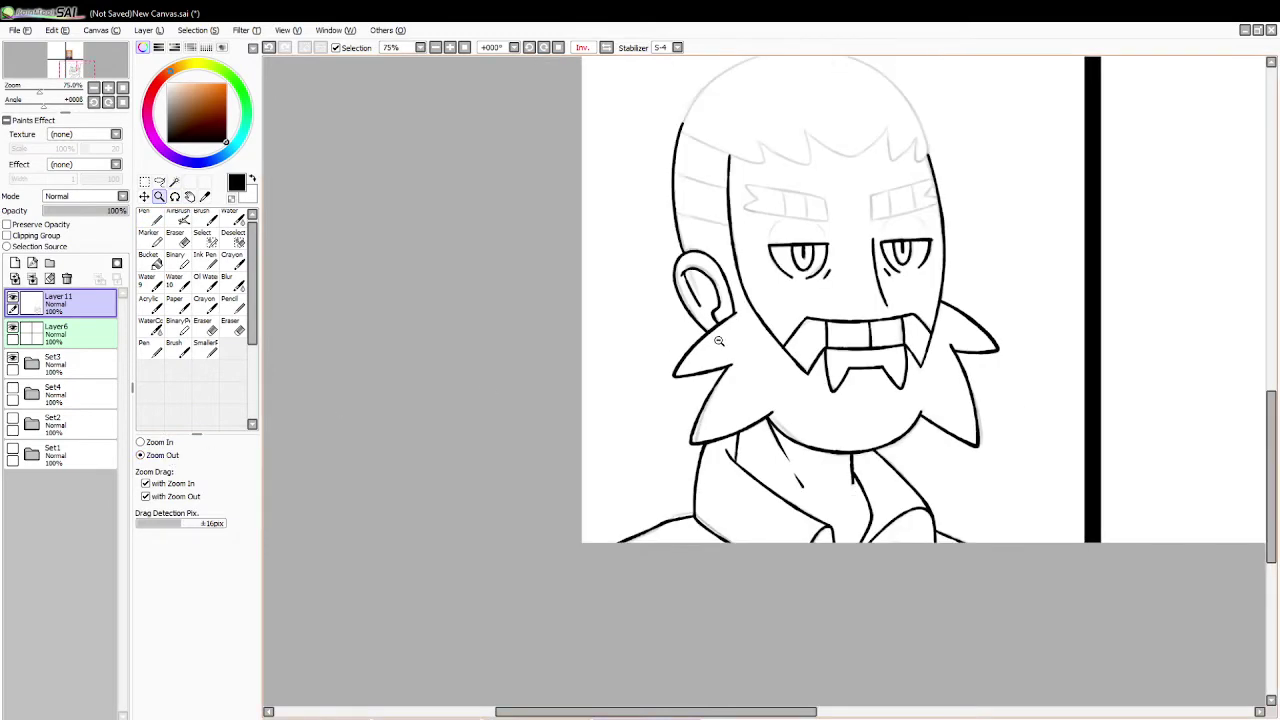
left_click(840, 671)
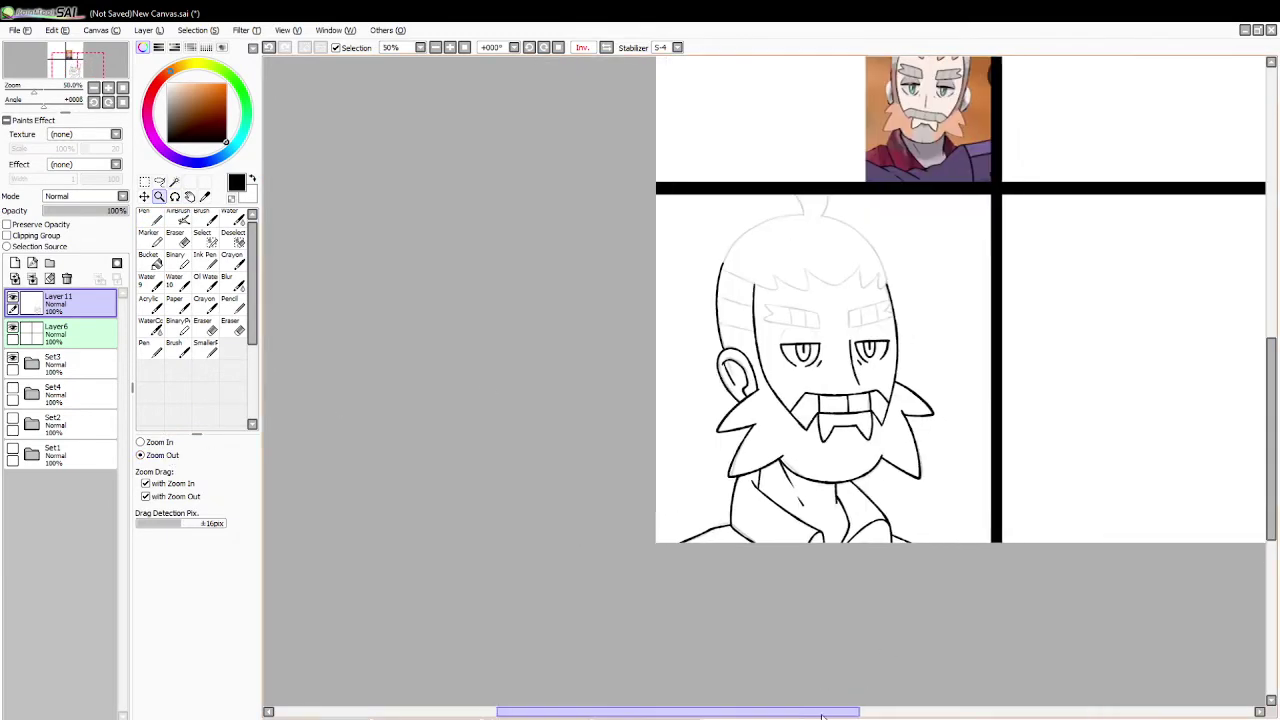
left_click(145, 442)
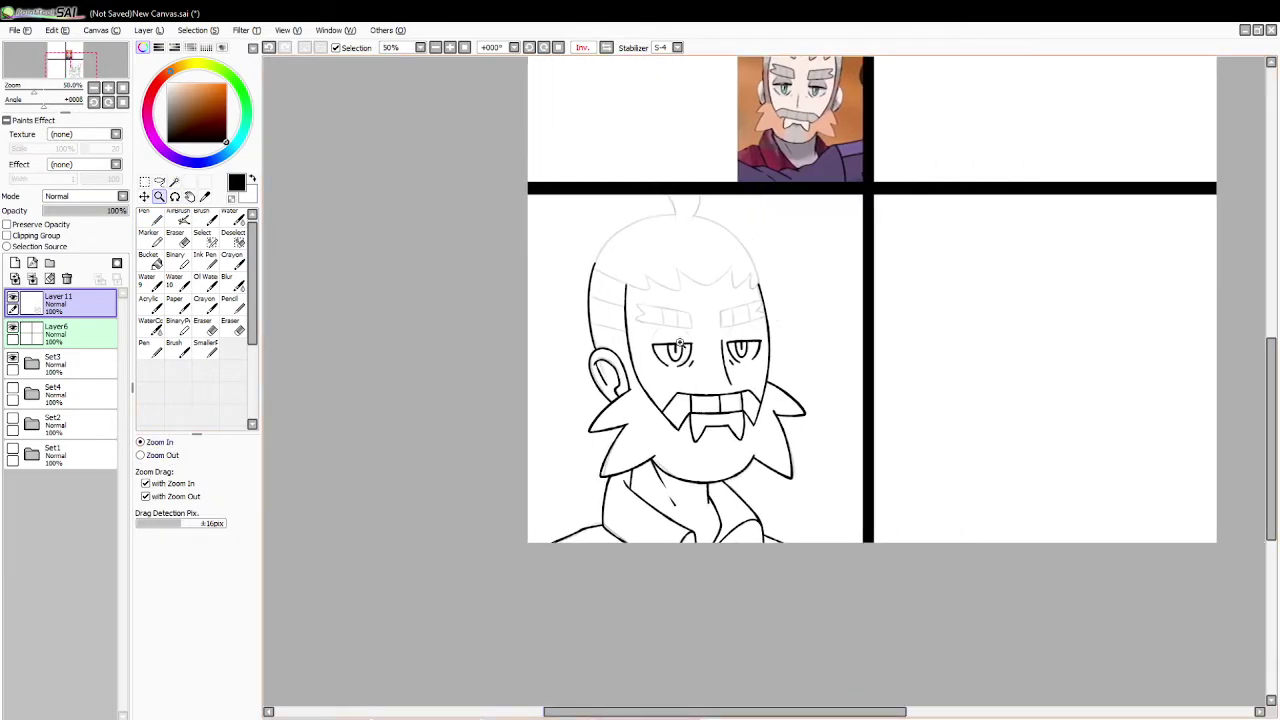
left_click(750, 333)
left_click(750, 333)
left_click(159, 181)
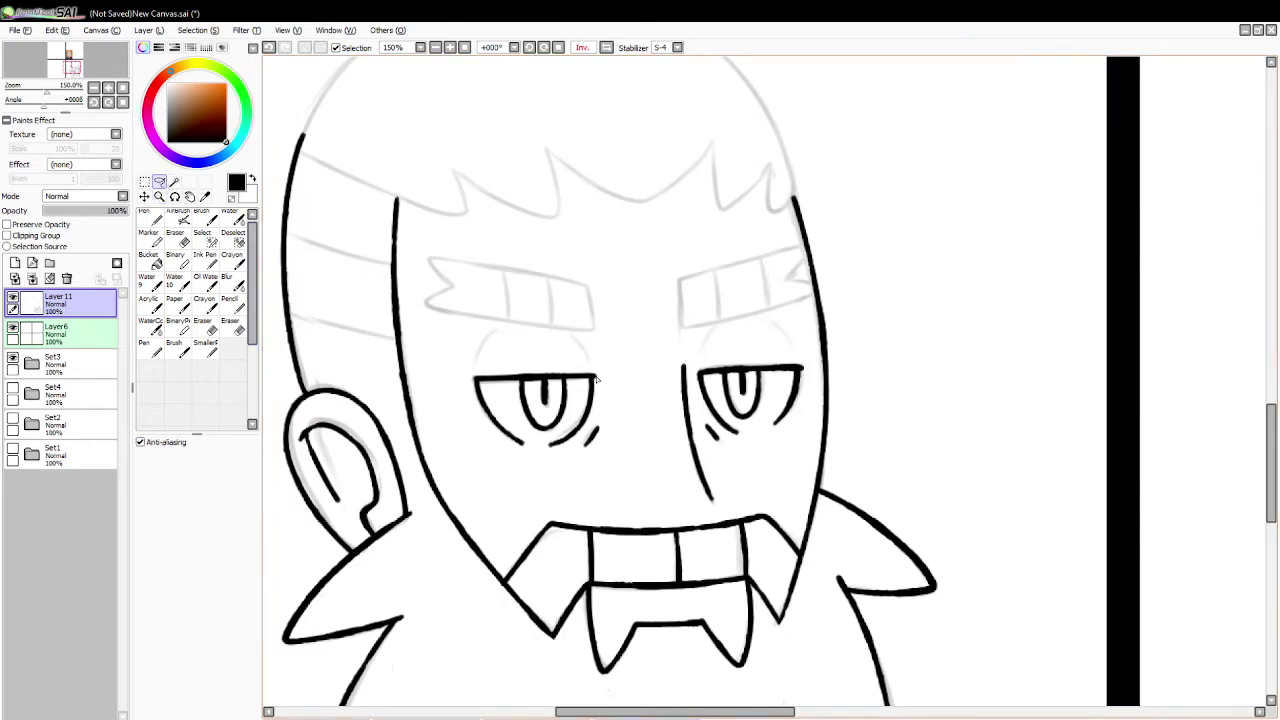
mouse_move(484, 358)
left_mouse_down()
mouse_move(600, 440)
mouse_move(475, 362)
left_mouse_up()
key("ctrl+t")
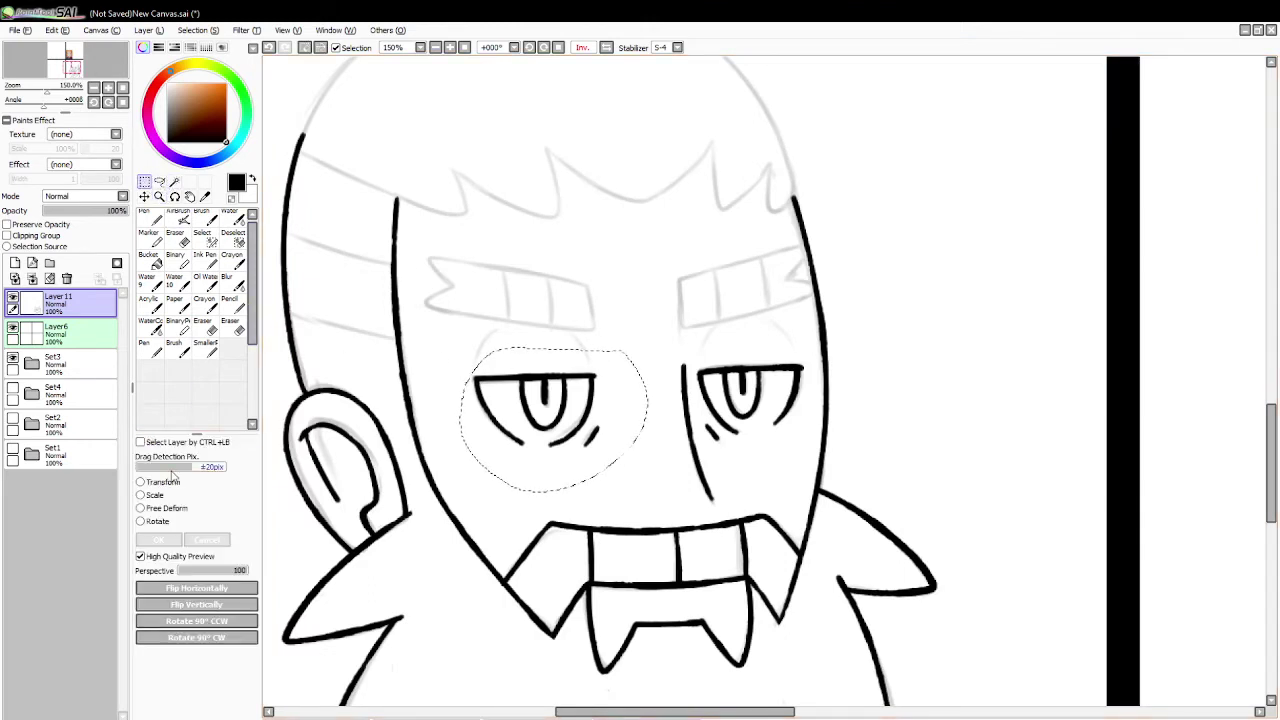
left_click_drag(601, 371, 609, 369)
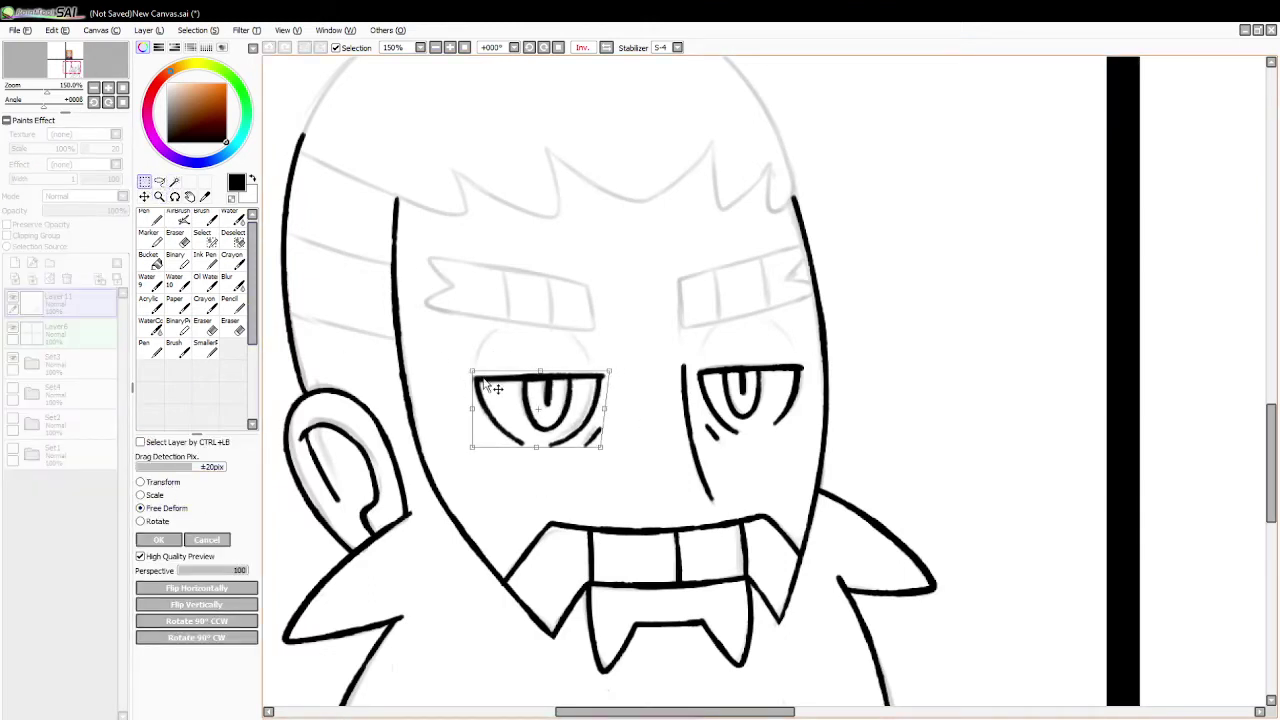
left_click_drag(473, 371, 478, 370)
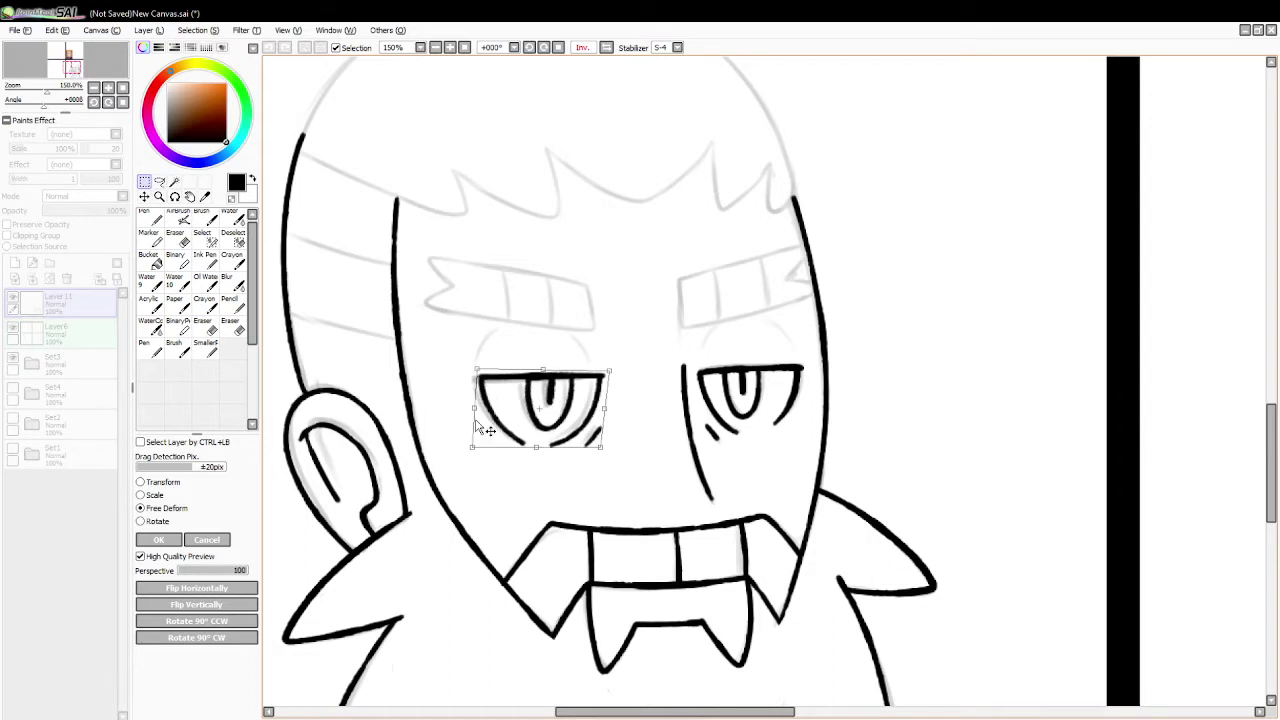
left_click(171, 541)
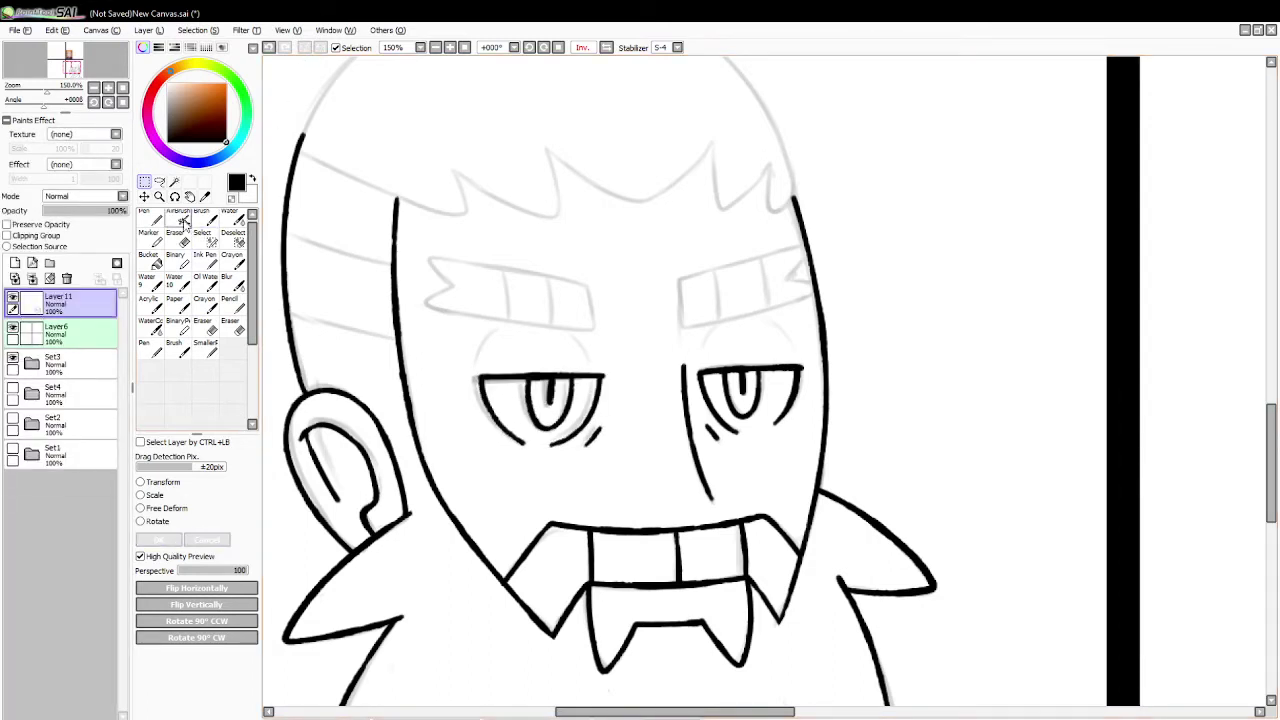
Step: Lasso the eye farther from the ear and widen it slightly toward the face's edge with Free Deform
left_click(159, 181)
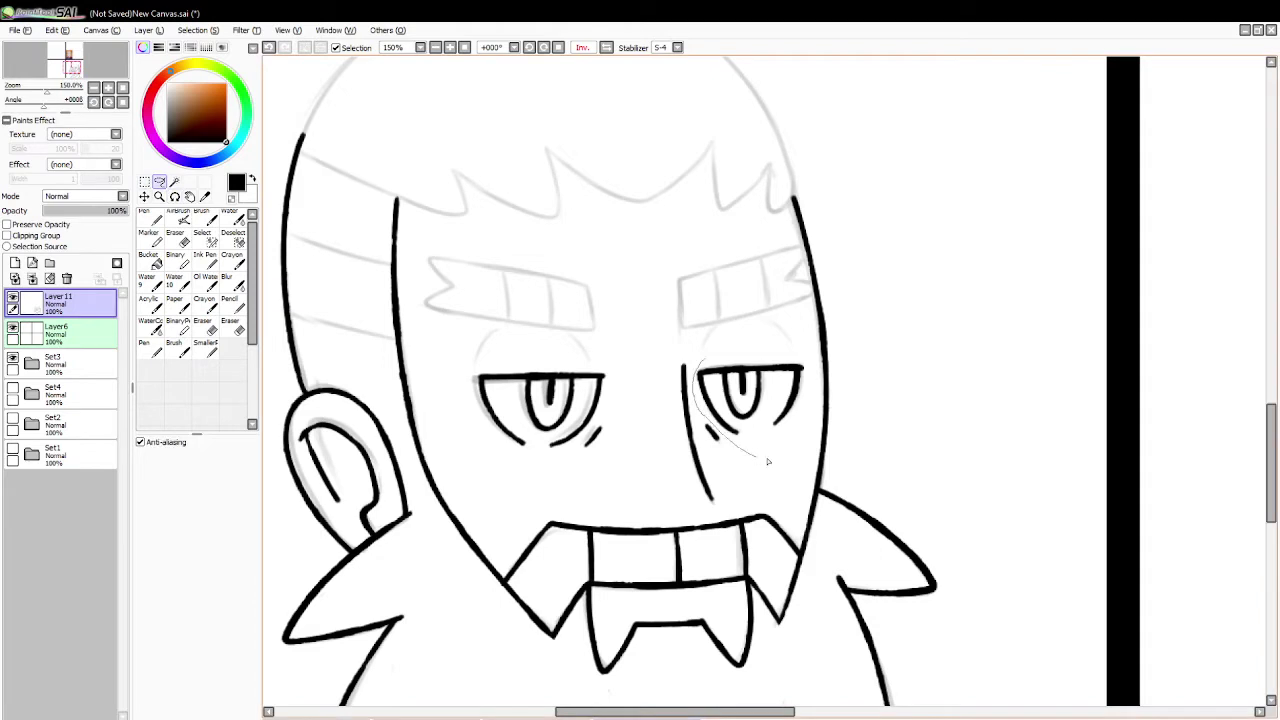
mouse_move(768, 461)
left_mouse_down()
mouse_move(795, 335)
mouse_move(703, 362)
left_mouse_up()
left_click(144, 181)
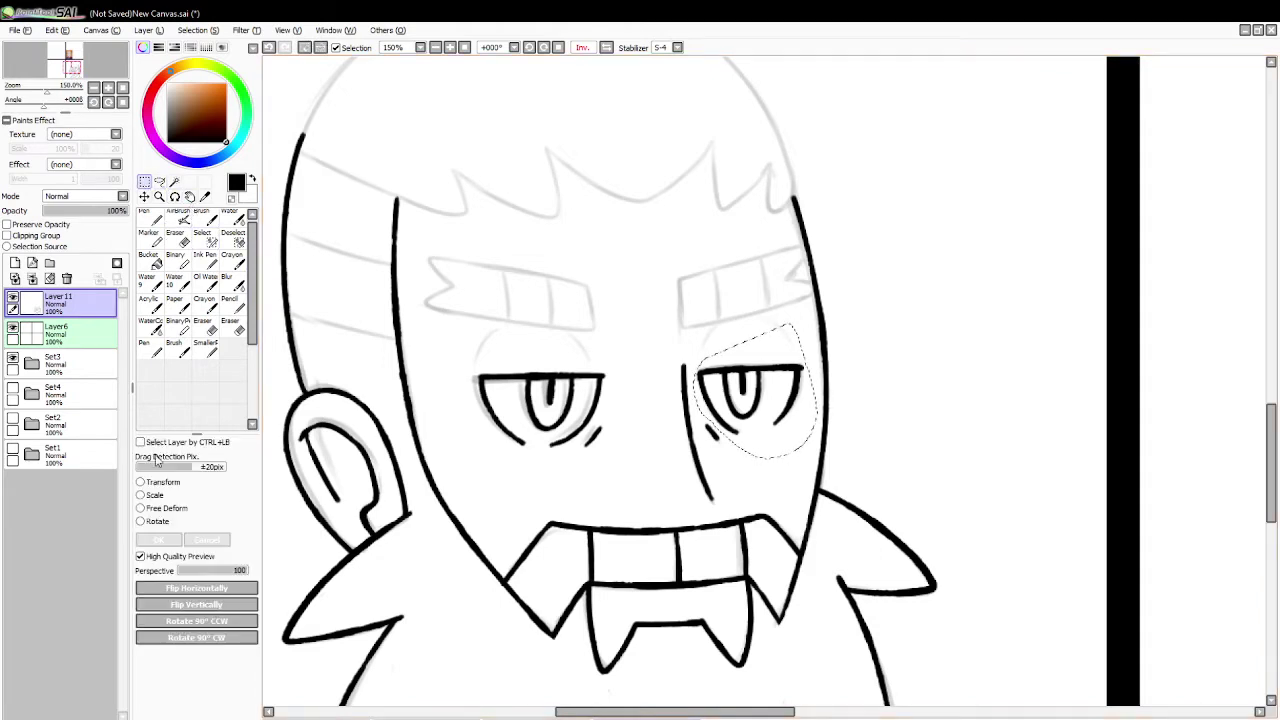
left_click(163, 508)
left_click_drag(740, 438, 740, 406)
left_click_drag(803, 367, 810, 364)
left_click_drag(802, 437, 804, 440)
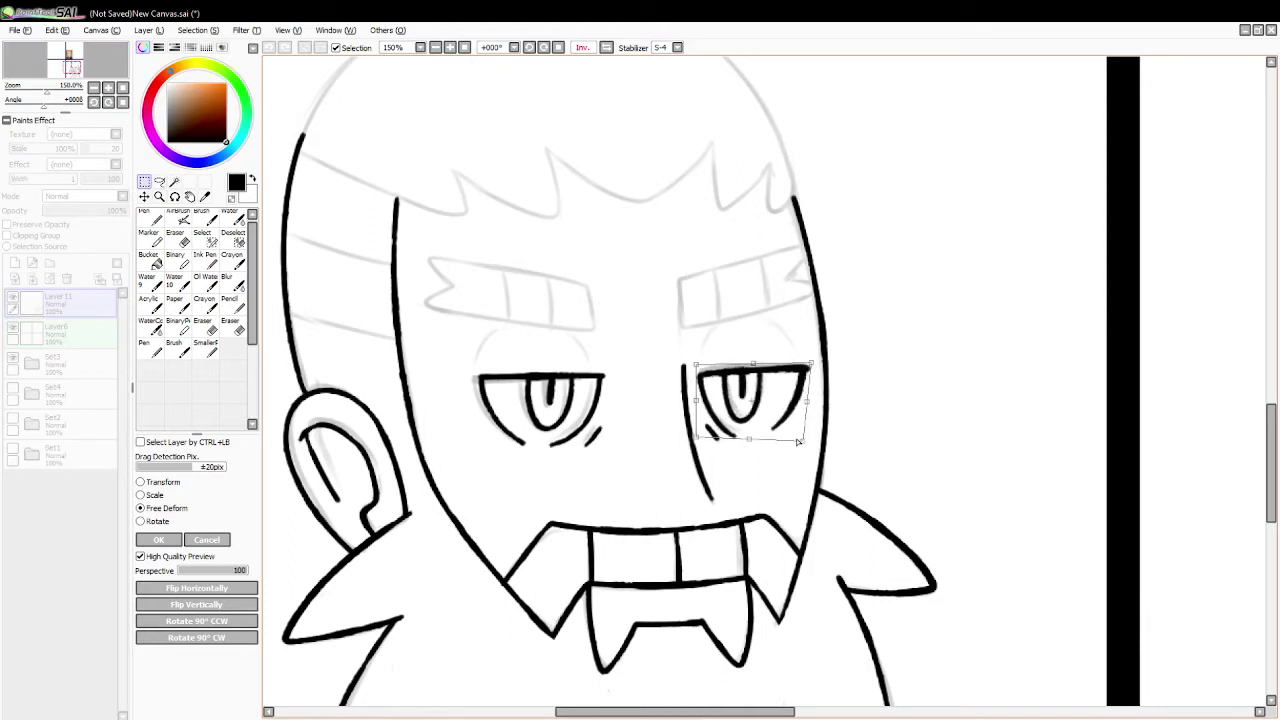
left_click_drag(696, 365, 698, 362)
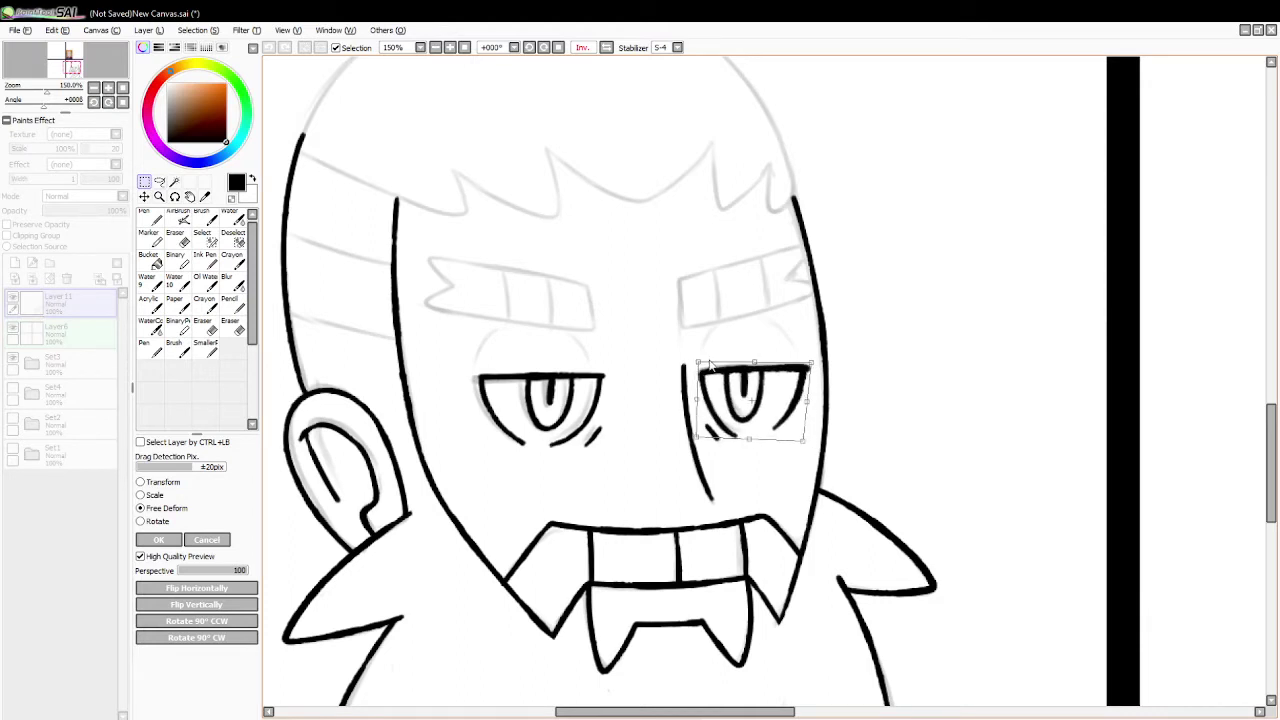
left_click(160, 539)
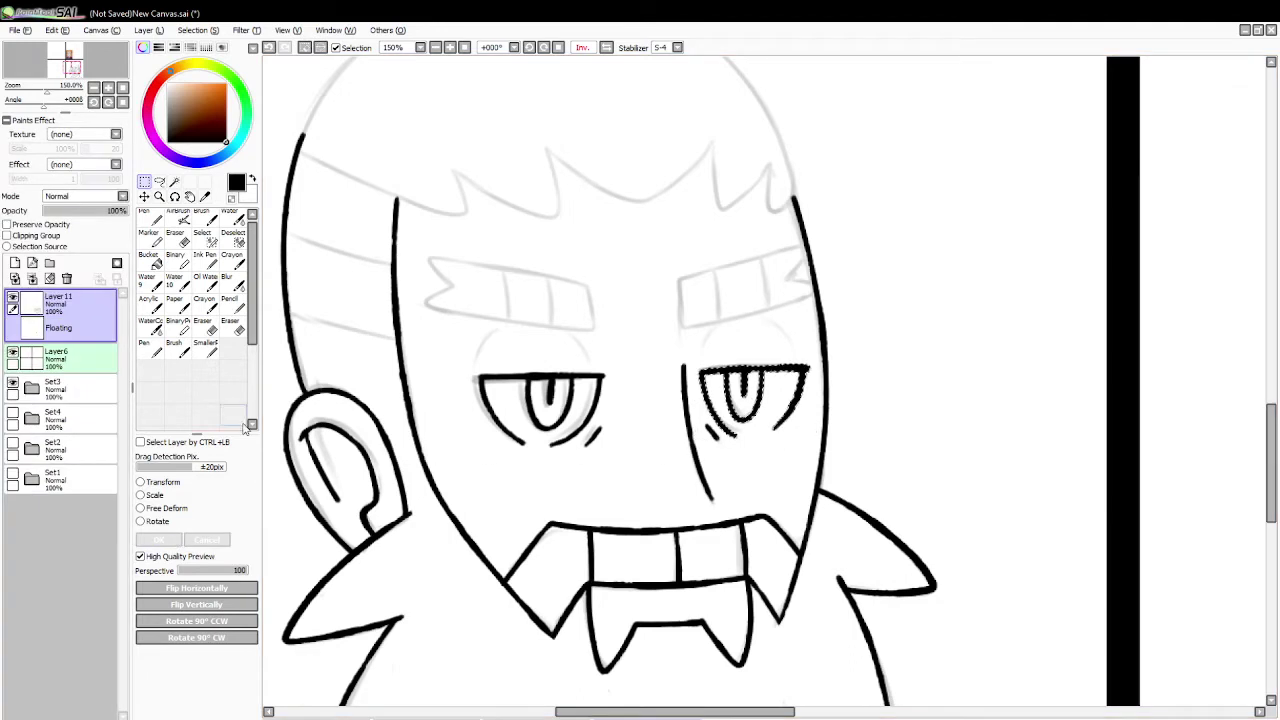
Step: Clear the selection and erase the upper end of the face outline at the far temple
left_click(176, 237)
left_click(304, 47)
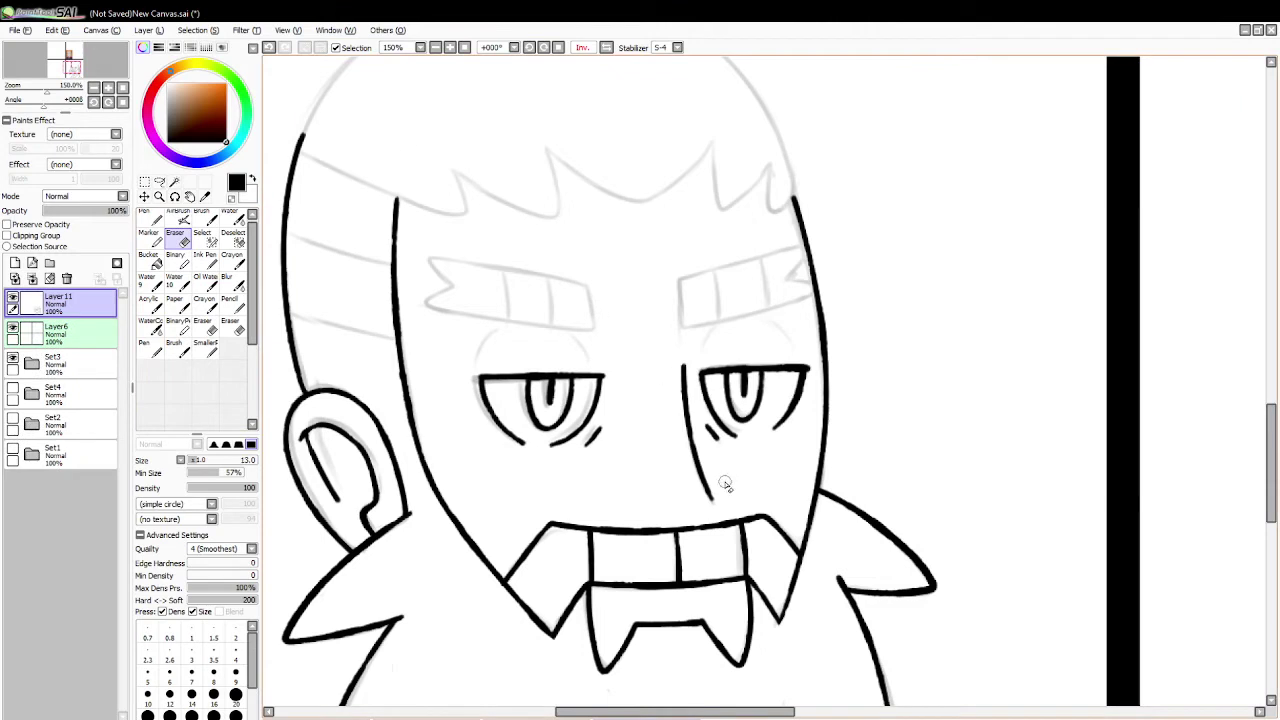
left_click_drag(792, 176, 815, 328)
left_click(159, 197)
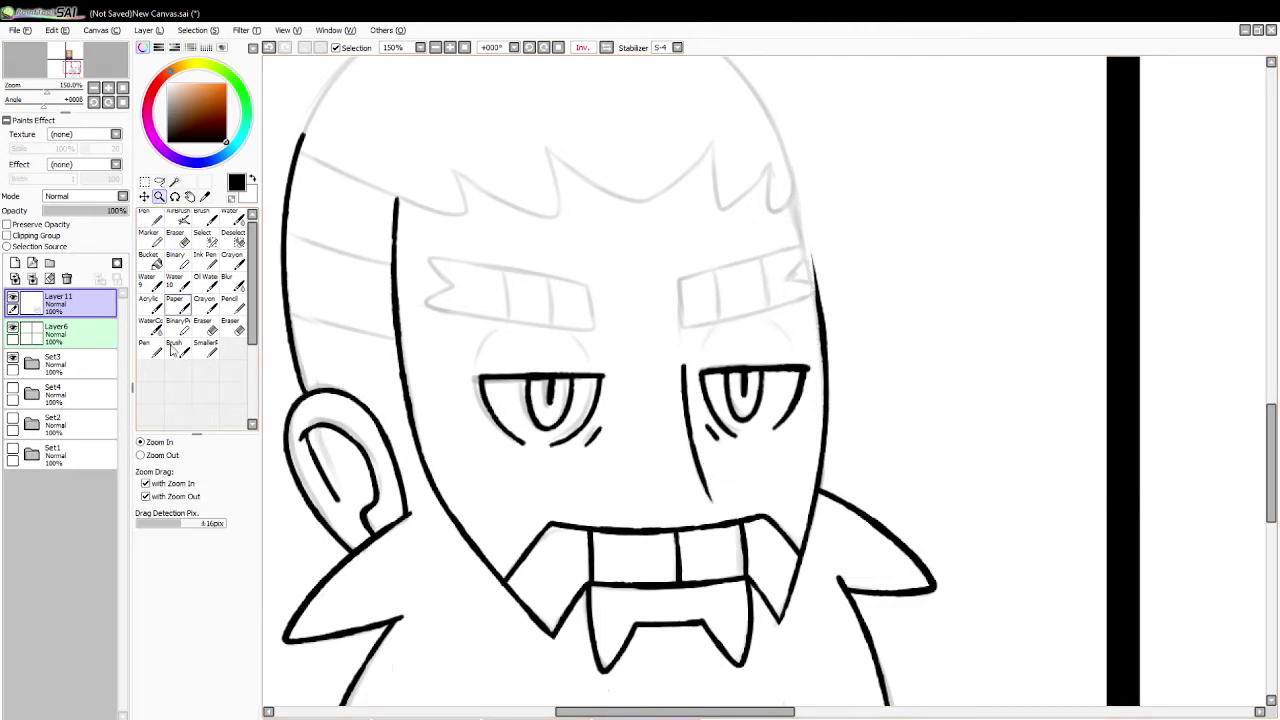
left_click(440, 276)
left_click(438, 268)
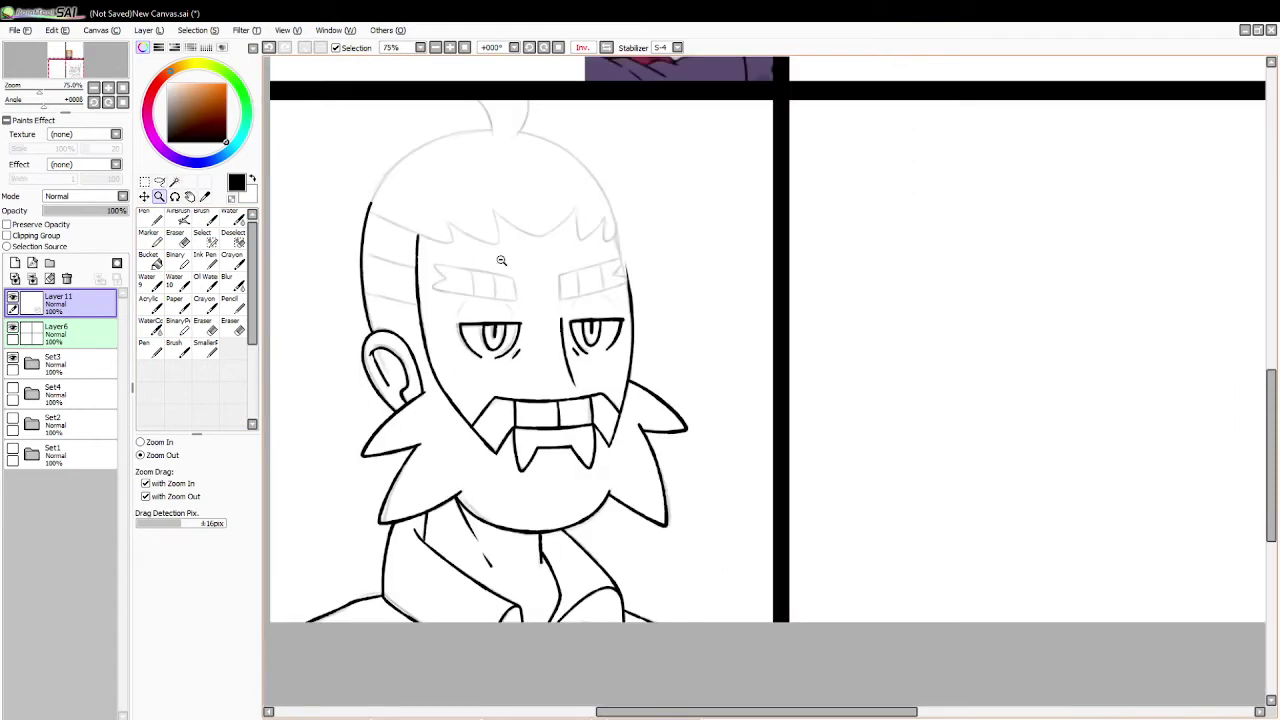
Step: Lasso the skull and hairline sketch on Layer10 and skew its top slightly away from the ear with Free Deform
left_click(159, 181)
left_click(33, 366)
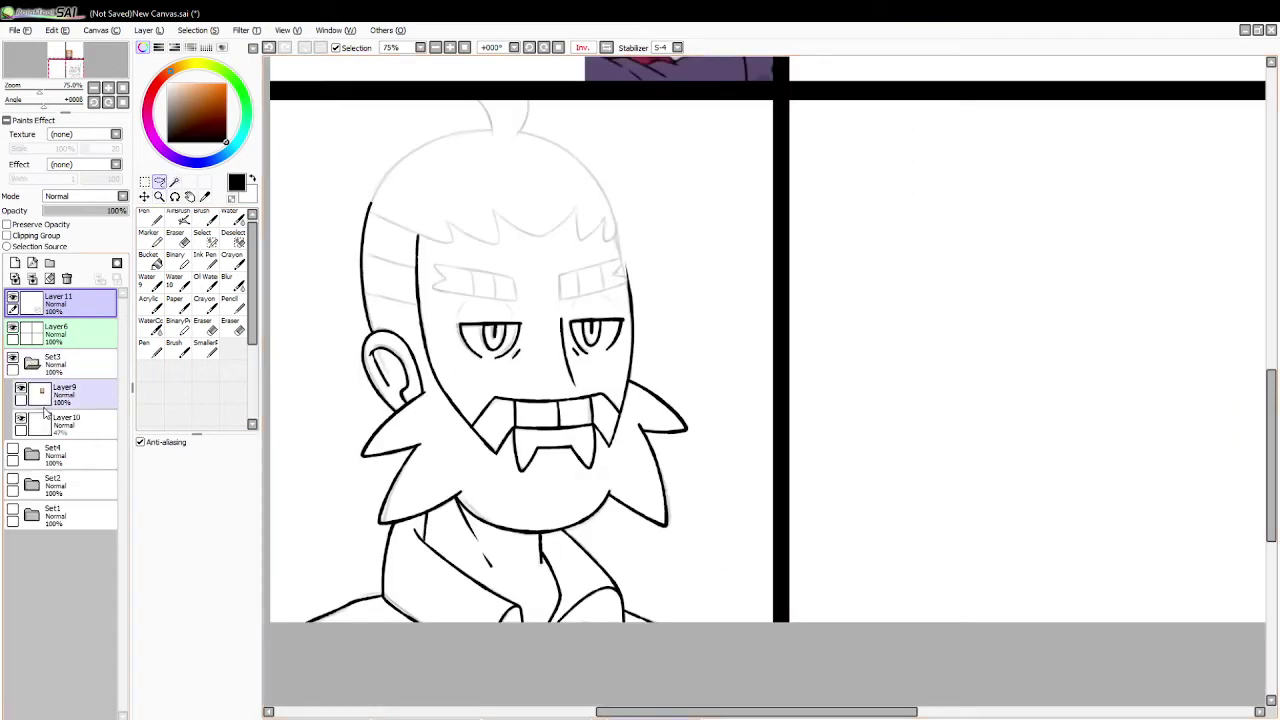
left_click(66, 421)
mouse_move(406, 99)
left_mouse_down()
mouse_move(333, 315)
mouse_move(398, 323)
left_mouse_up()
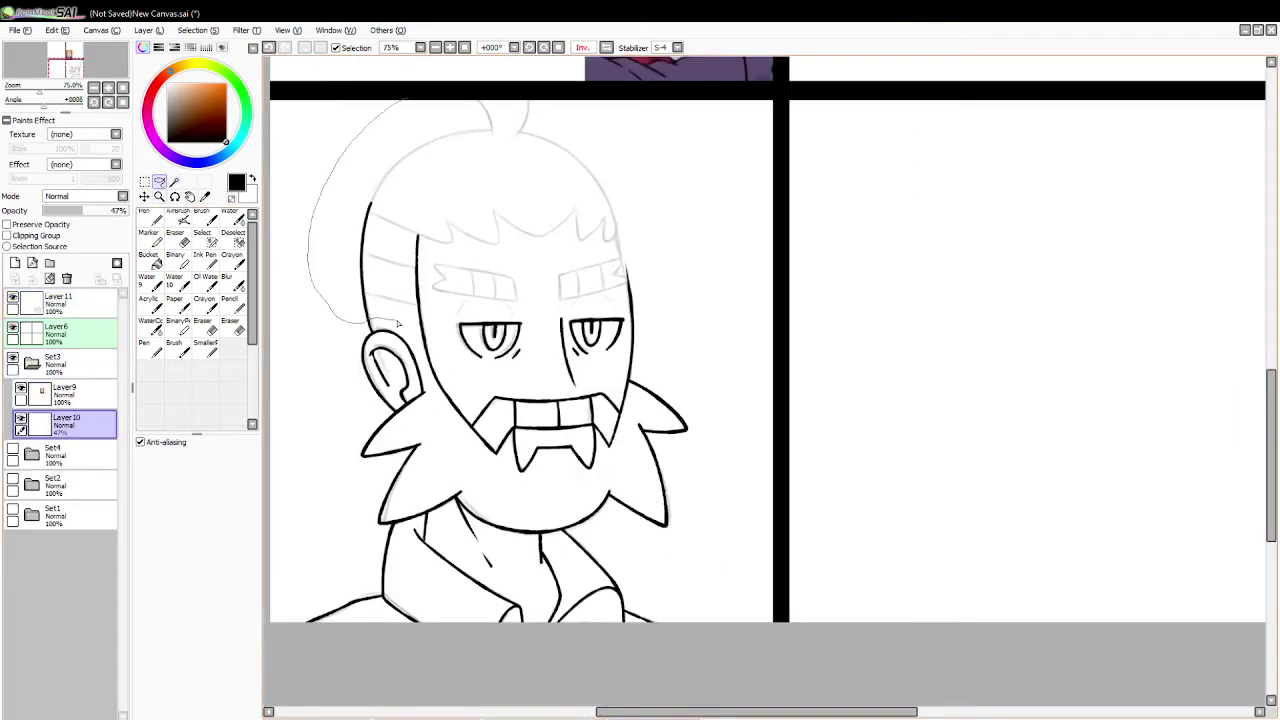
mouse_move(429, 277)
left_mouse_down()
mouse_move(517, 245)
mouse_move(608, 252)
mouse_move(663, 151)
mouse_move(557, 100)
mouse_move(470, 94)
left_mouse_up()
left_click(144, 196)
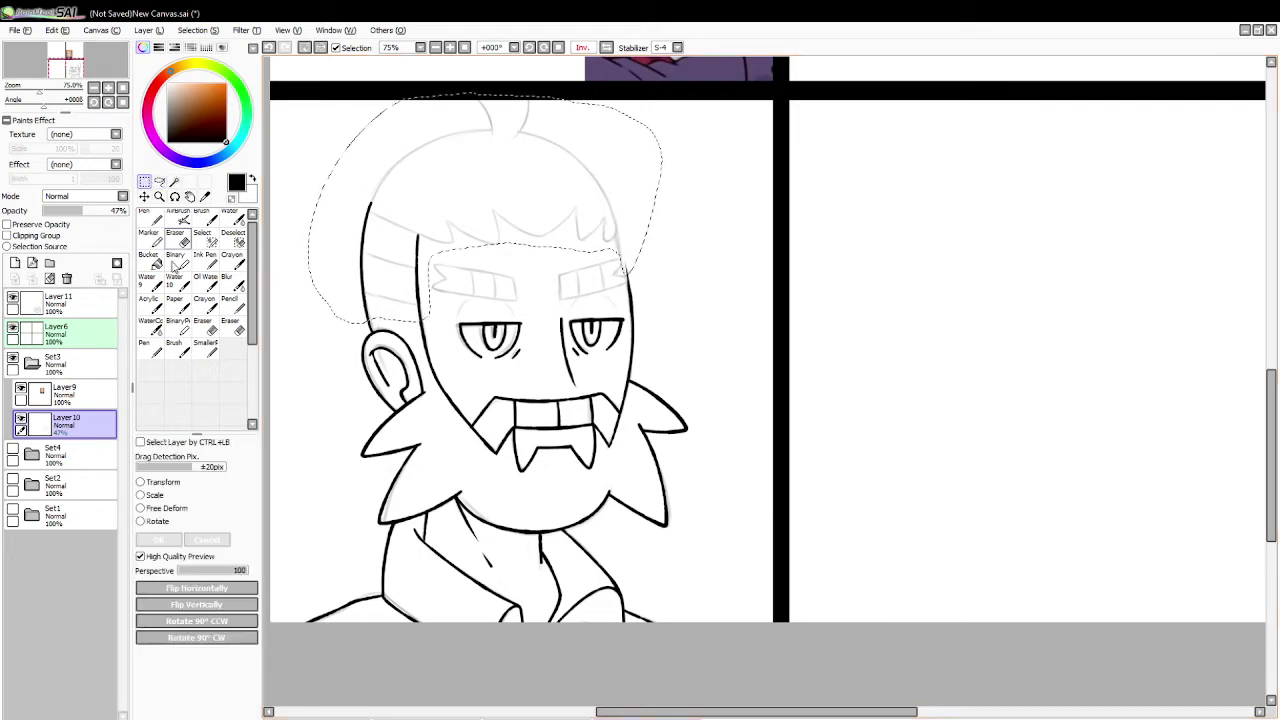
left_click(141, 508)
left_click_drag(356, 93, 370, 93)
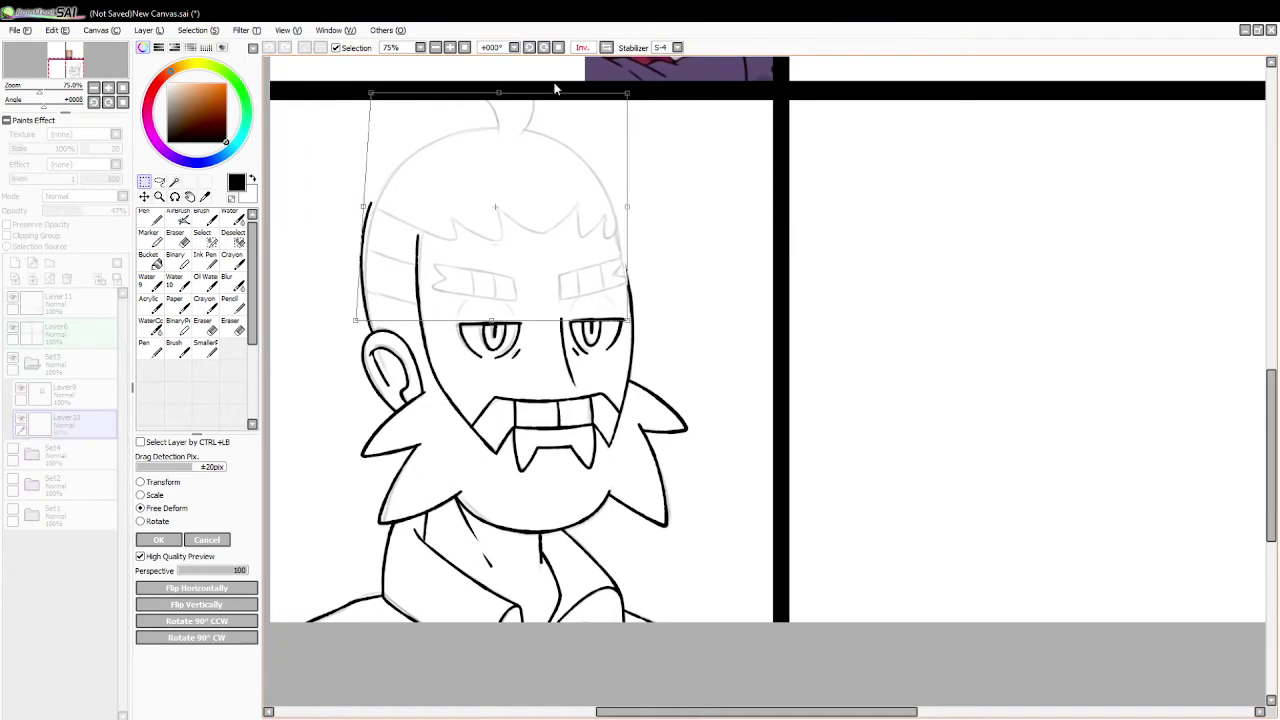
left_click_drag(642, 100, 660, 104)
left_click(176, 540)
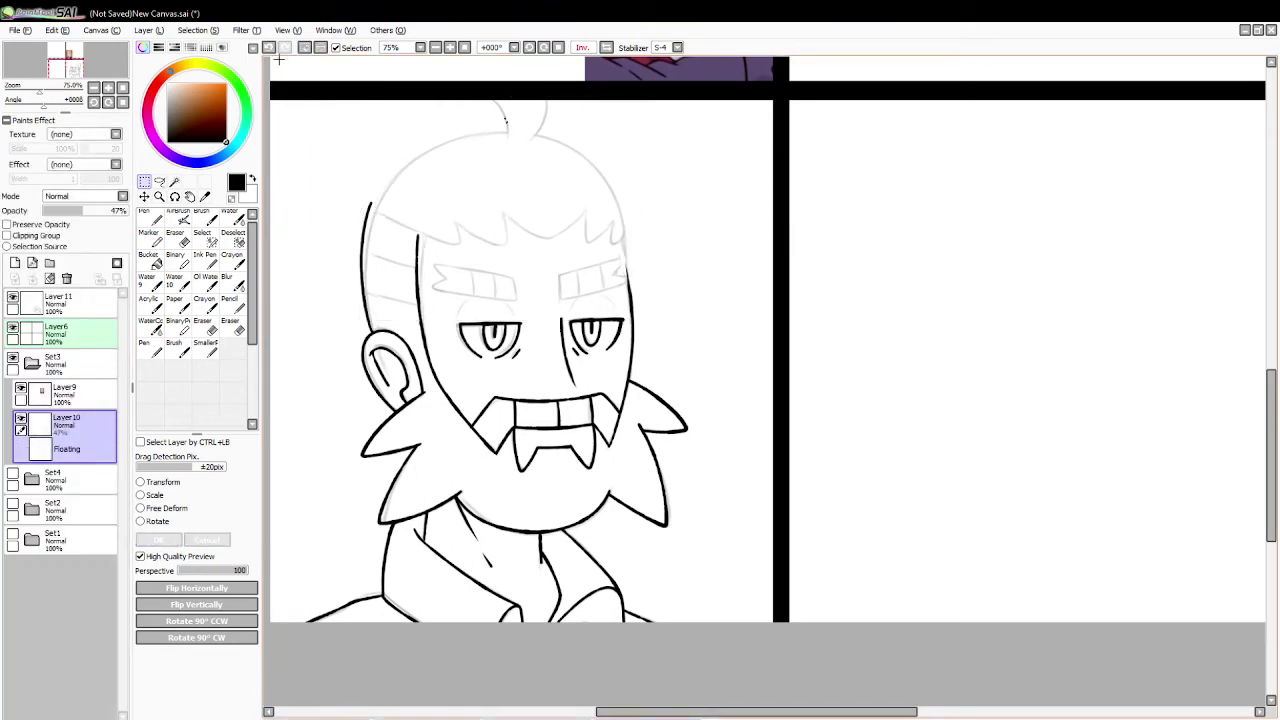
Step: On Layer11, erase the face outline beside the far eye and re-ink it from the hairline down
left_click(175, 238)
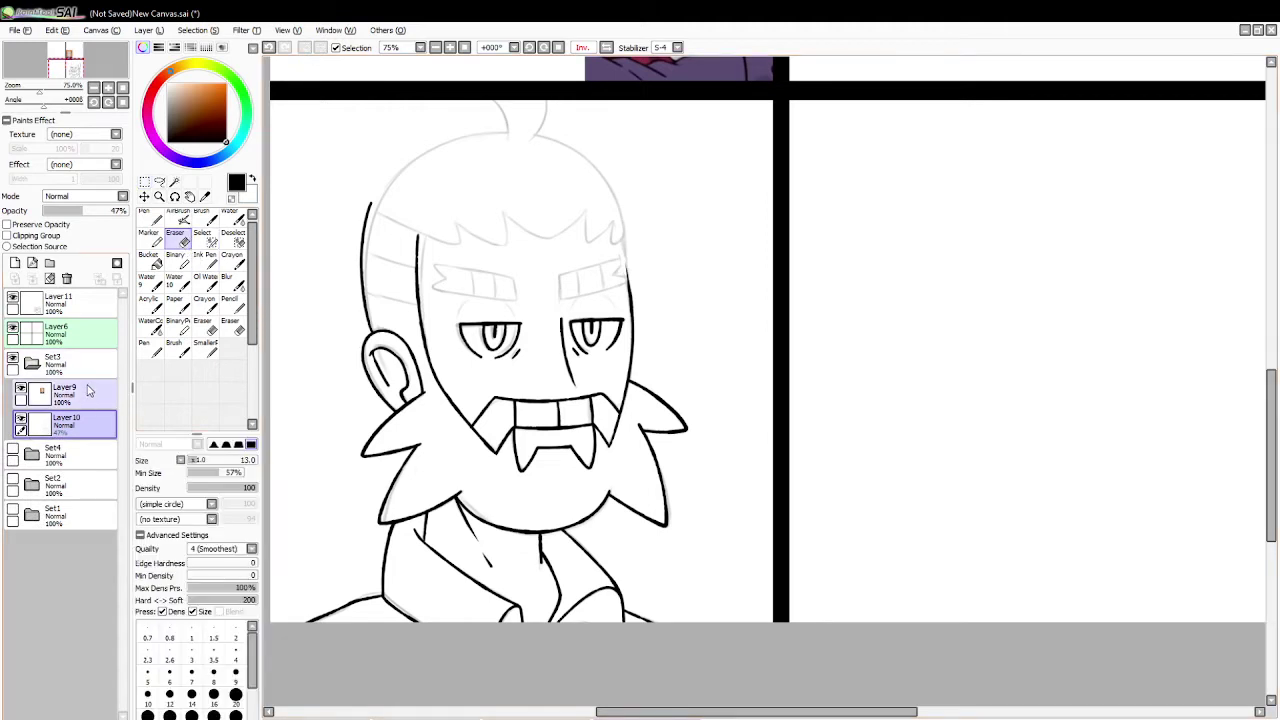
left_click(70, 334)
left_click(65, 302)
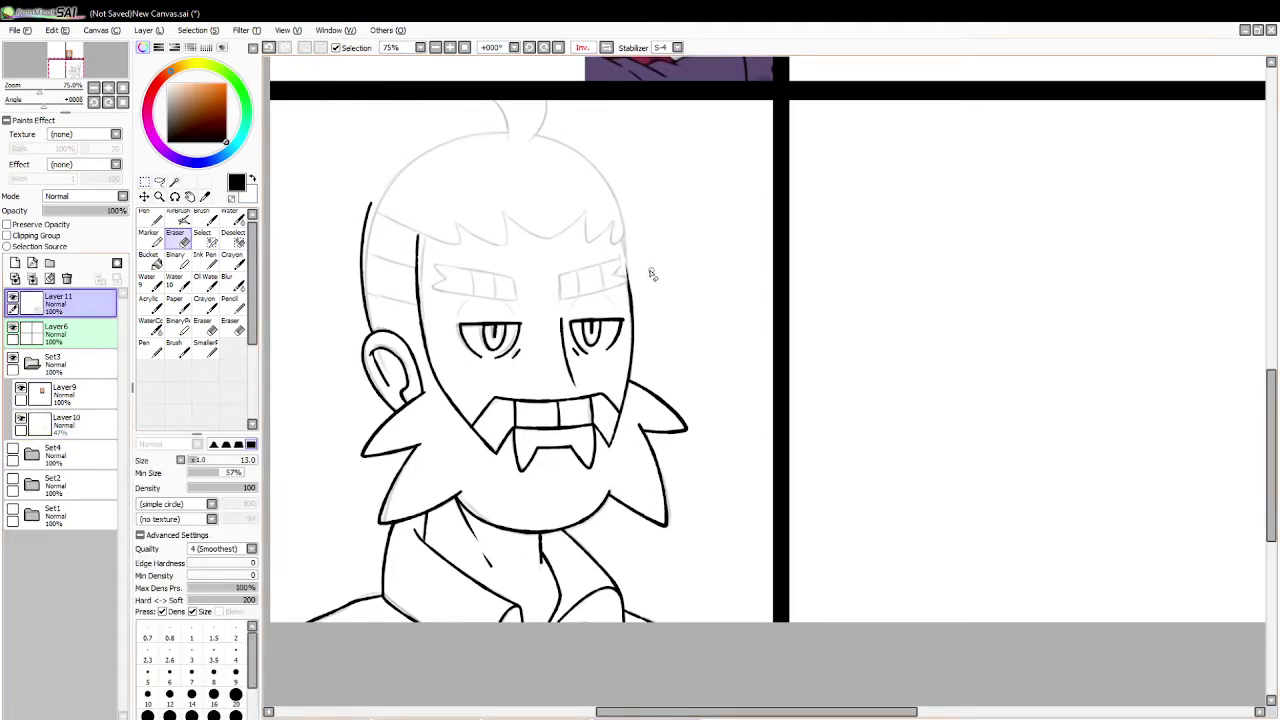
left_click(151, 221)
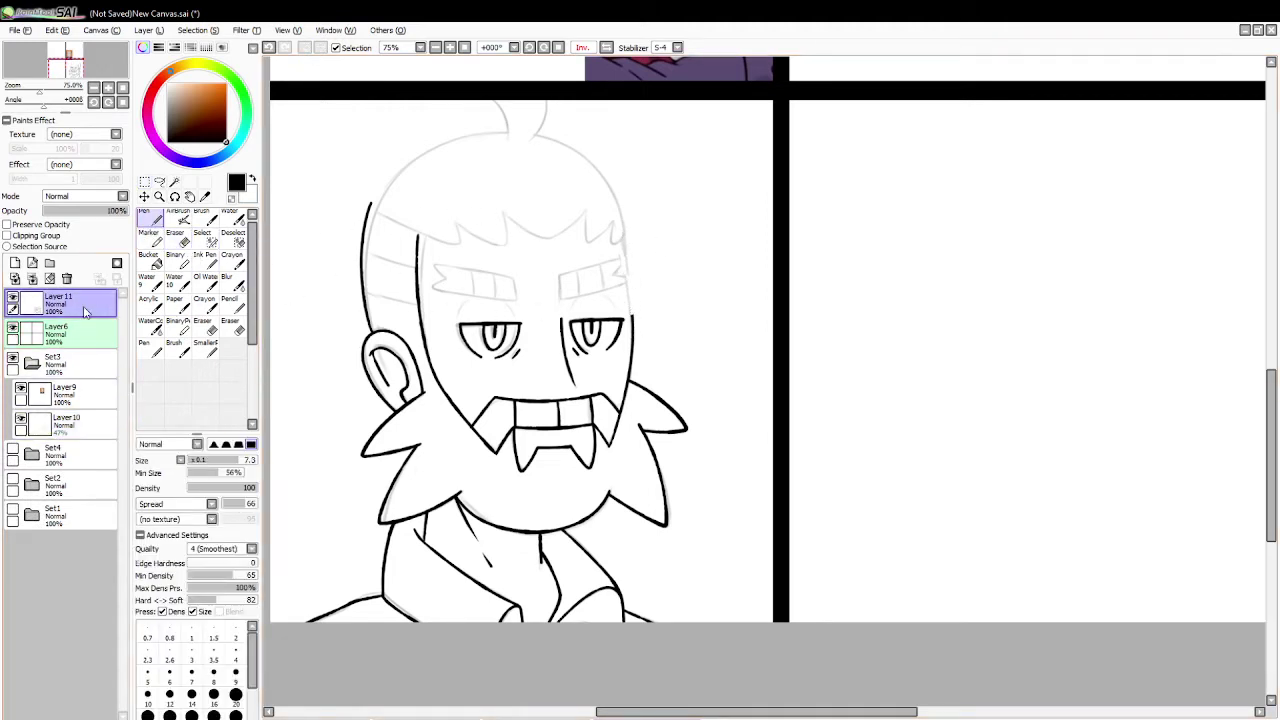
left_click_drag(624, 234, 634, 342)
key("ctrl+z")
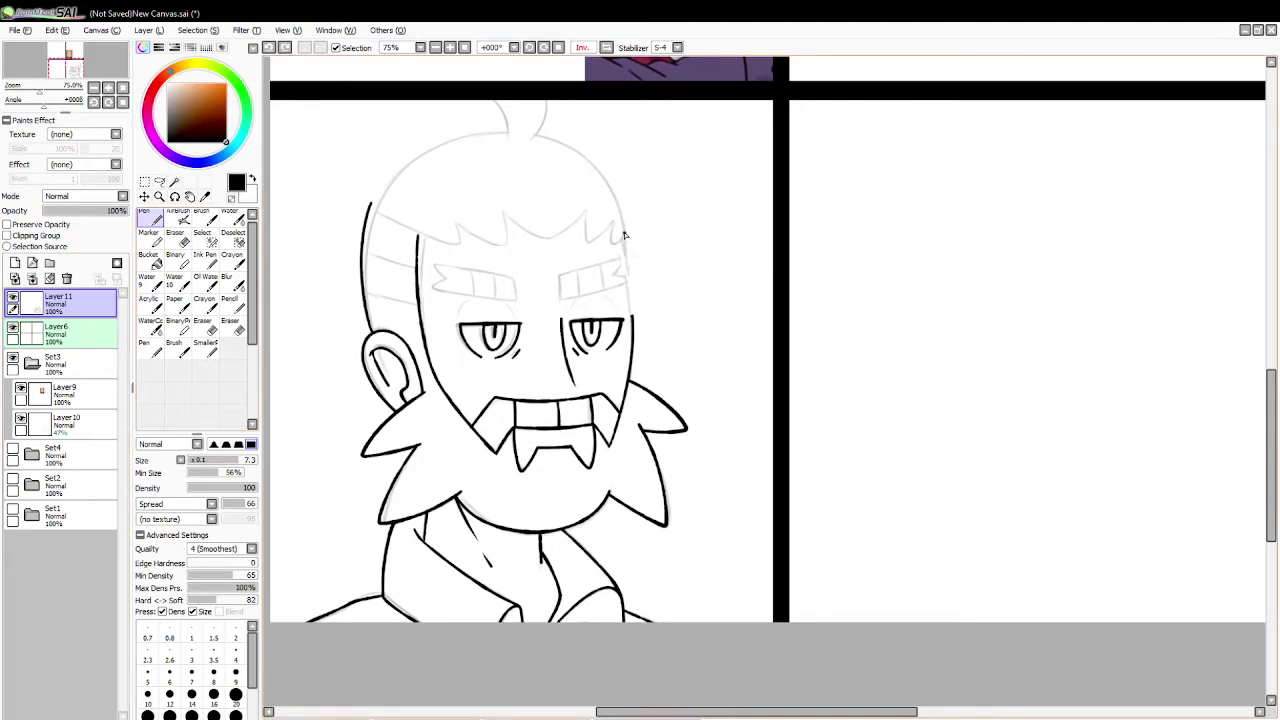
mouse_move(624, 233)
left_mouse_down()
mouse_move(634, 344)
mouse_move(636, 308)
mouse_move(634, 328)
left_mouse_up()
key("ctrl+z")
key("ctrl+z")
Step: Erase the back-of-head line above the ear and the upper part of the face line in front of it
left_click(175, 240)
left_click_drag(370, 202, 363, 268)
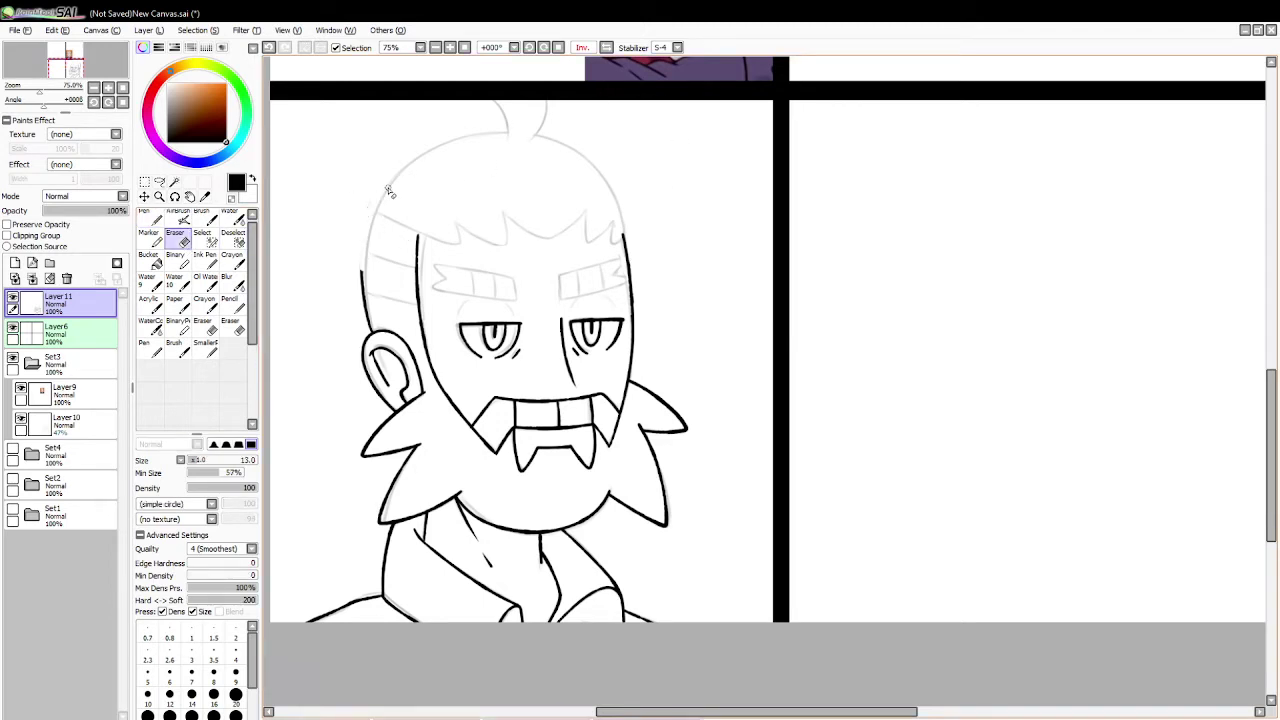
key("ctrl+z")
left_click_drag(381, 212, 362, 312)
left_click_drag(366, 268, 365, 320)
Step: Ink the skull outline from the base of the hair tuft around the back of the head down to the ear
key("n")
left_click_drag(508, 131, 366, 262)
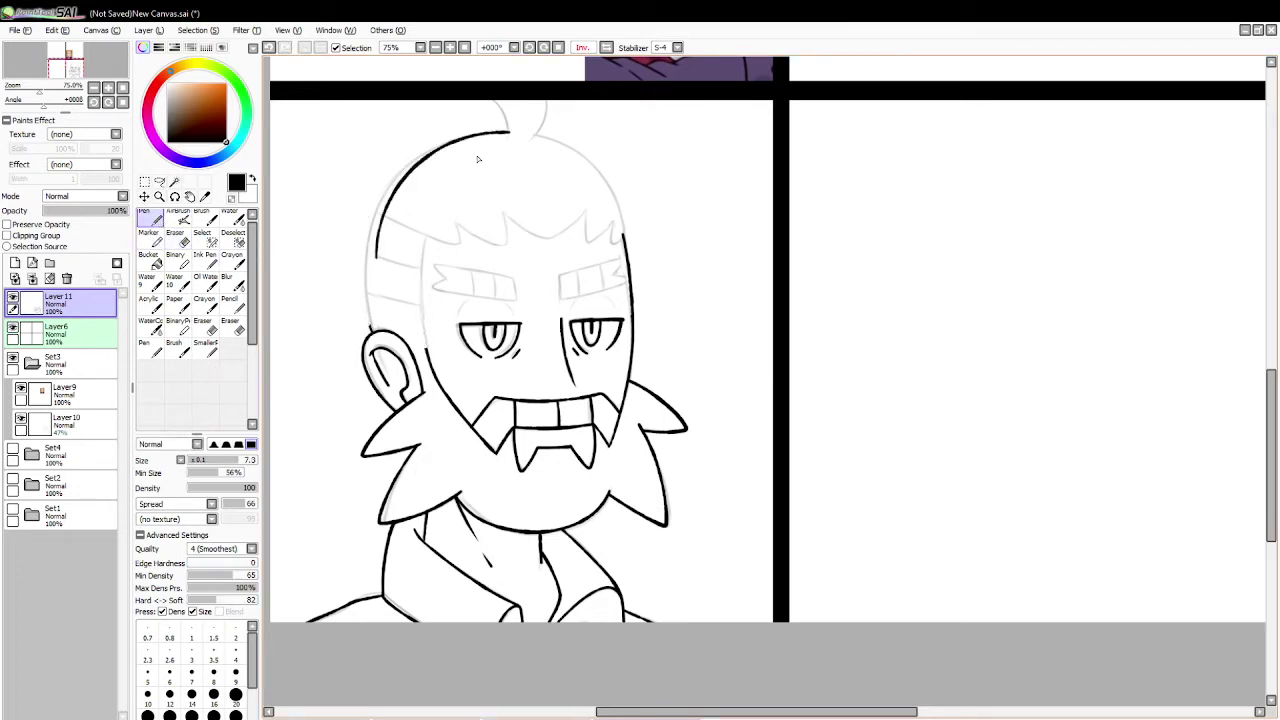
key("ctrl+z")
left_click_drag(510, 130, 366, 278)
key("ctrl+z")
left_click_drag(508, 131, 356, 330)
key("ctrl+z")
left_click_drag(503, 130, 356, 322)
key("ctrl+z")
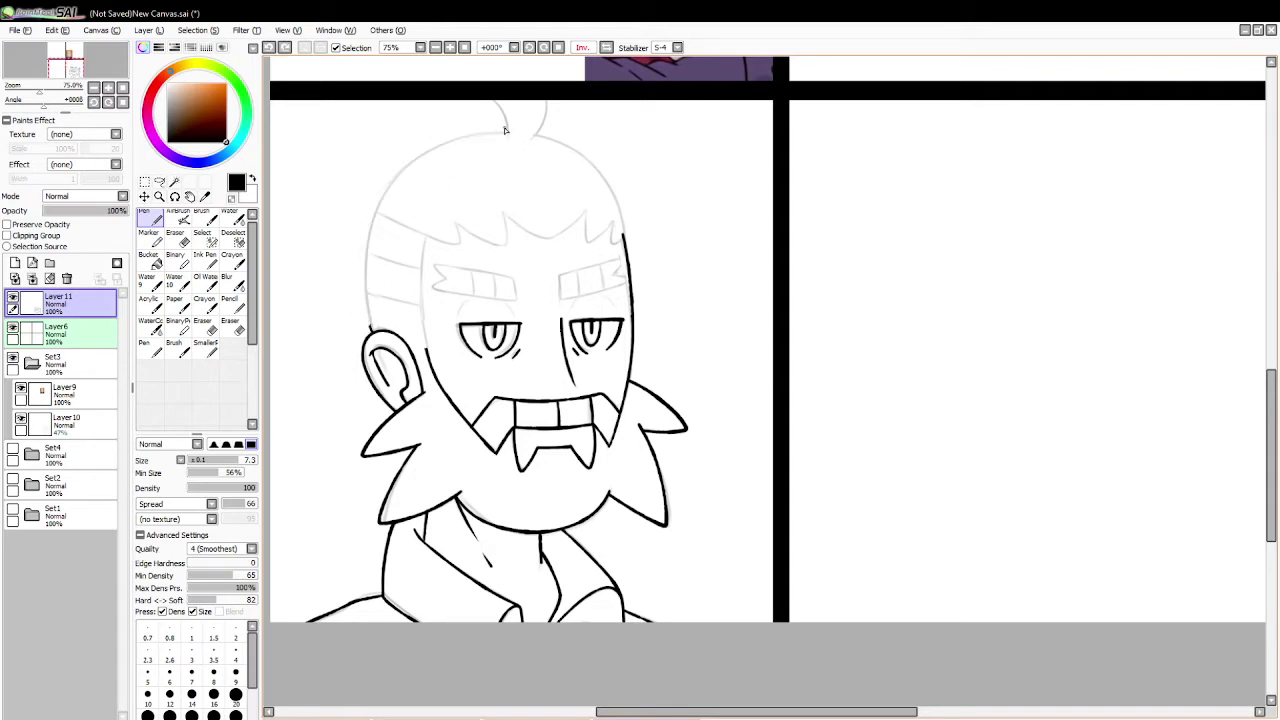
left_click_drag(502, 130, 366, 305)
key("ctrl+z")
mouse_move(510, 131)
left_mouse_down()
mouse_move(420, 160)
mouse_move(370, 302)
left_mouse_up()
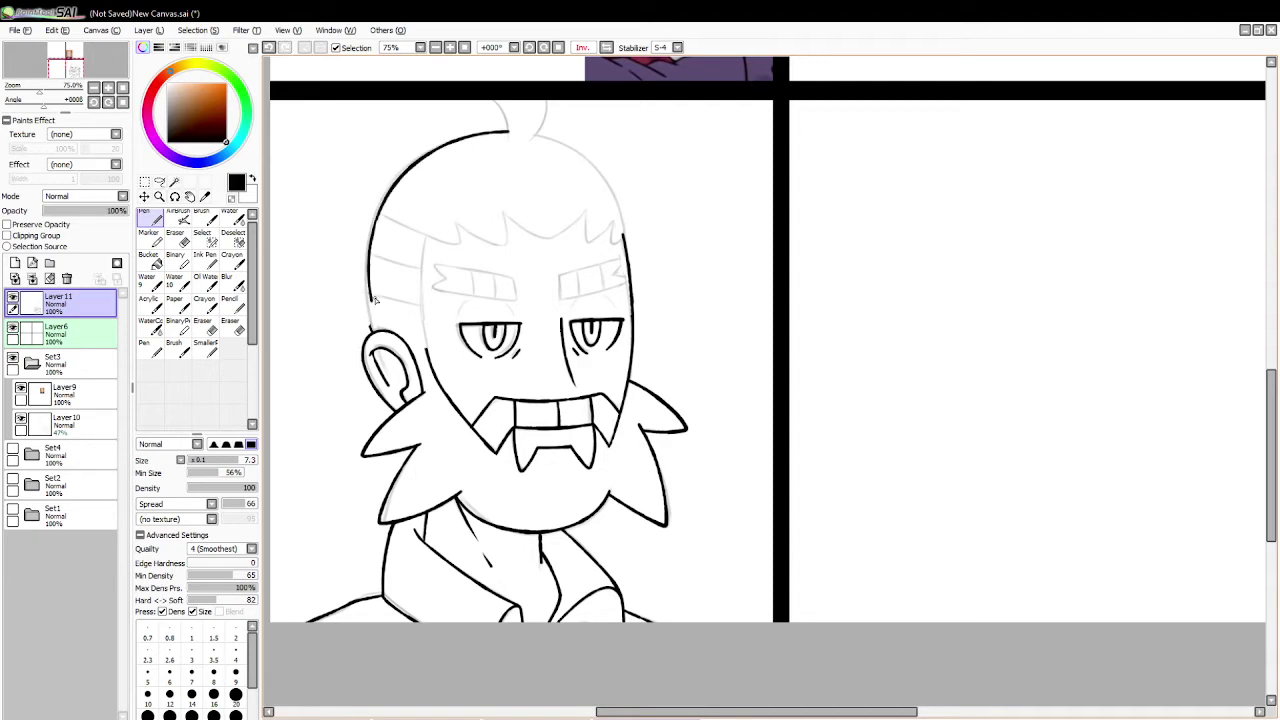
key("ctrl+z")
mouse_move(512, 130)
left_mouse_down()
mouse_move(354, 219)
mouse_move(372, 325)
left_mouse_up()
key("ctrl+z")
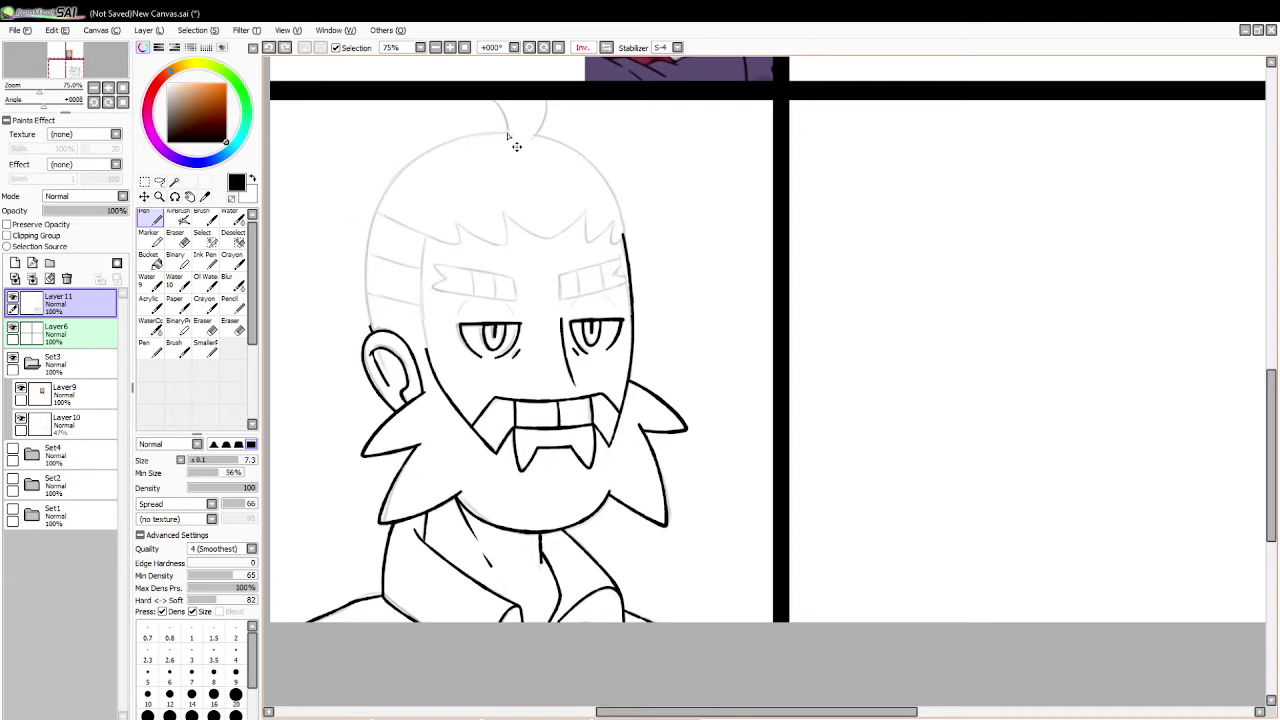
mouse_move(512, 130)
left_mouse_down()
mouse_move(386, 166)
mouse_move(377, 322)
left_mouse_up()
key("ctrl+z")
mouse_move(512, 130)
left_mouse_down()
mouse_move(416, 164)
mouse_move(372, 326)
left_mouse_up()
key("ctrl+z")
mouse_move(509, 131)
left_mouse_down()
mouse_move(360, 317)
mouse_move(372, 322)
left_mouse_up()
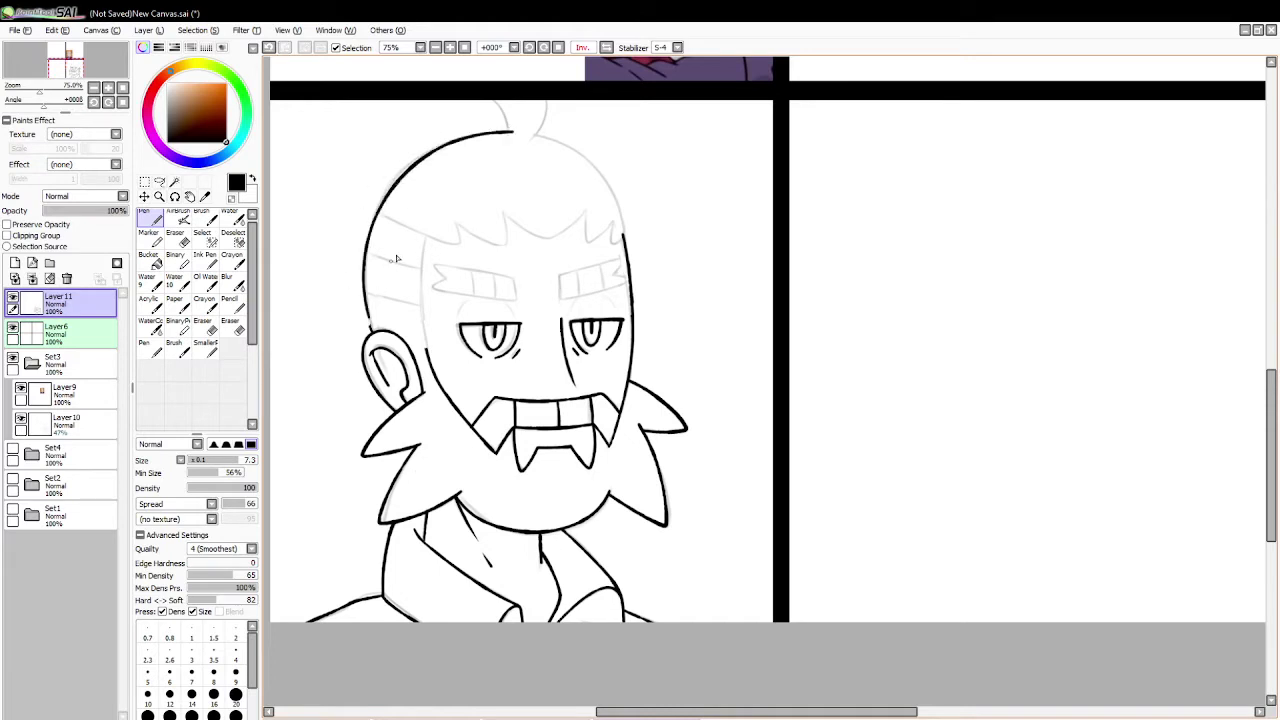
key("ctrl+z")
left_click_drag(512, 130, 362, 317)
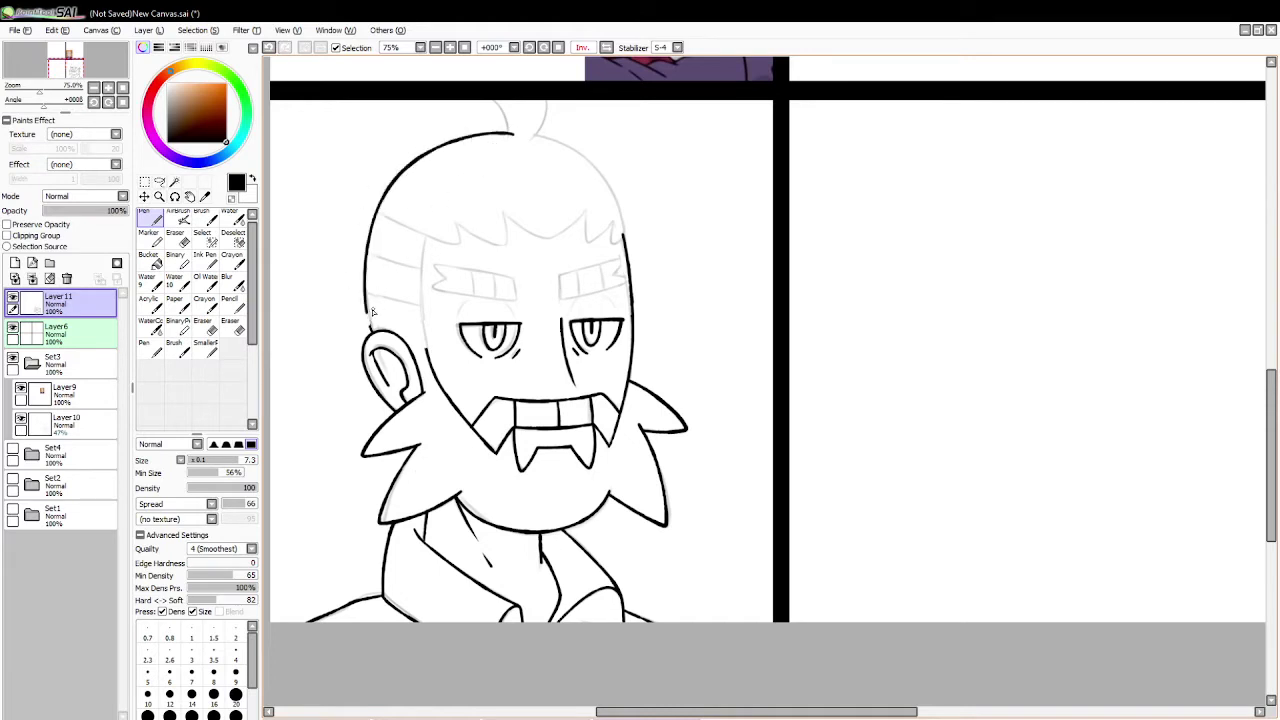
key("ctrl+z")
left_click_drag(367, 306, 371, 329)
Step: Ink the skull outline from the hair tuft over the front of the head to the far temple
left_click_drag(525, 137, 625, 224)
key("ctrl+z")
key("ctrl+z")
mouse_move(535, 136)
left_mouse_down()
mouse_move(611, 172)
mouse_move(625, 245)
left_mouse_up()
key("ctrl+z")
mouse_move(528, 133)
left_mouse_down()
mouse_move(604, 166)
mouse_move(624, 240)
left_mouse_up()
key("ctrl+z")
mouse_move(528, 134)
left_mouse_down()
mouse_move(563, 142)
mouse_move(626, 242)
left_mouse_up()
key("ctrl+z")
mouse_move(528, 134)
left_mouse_down()
mouse_move(588, 162)
mouse_move(628, 242)
left_mouse_up()
key("ctrl+z")
left_click_drag(527, 133, 625, 240)
key("ctrl+z")
mouse_move(526, 131)
left_mouse_down()
mouse_move(632, 247)
mouse_move(623, 232)
mouse_move(632, 280)
left_mouse_up()
key("ctrl+z")
left_click_drag(624, 236, 633, 267)
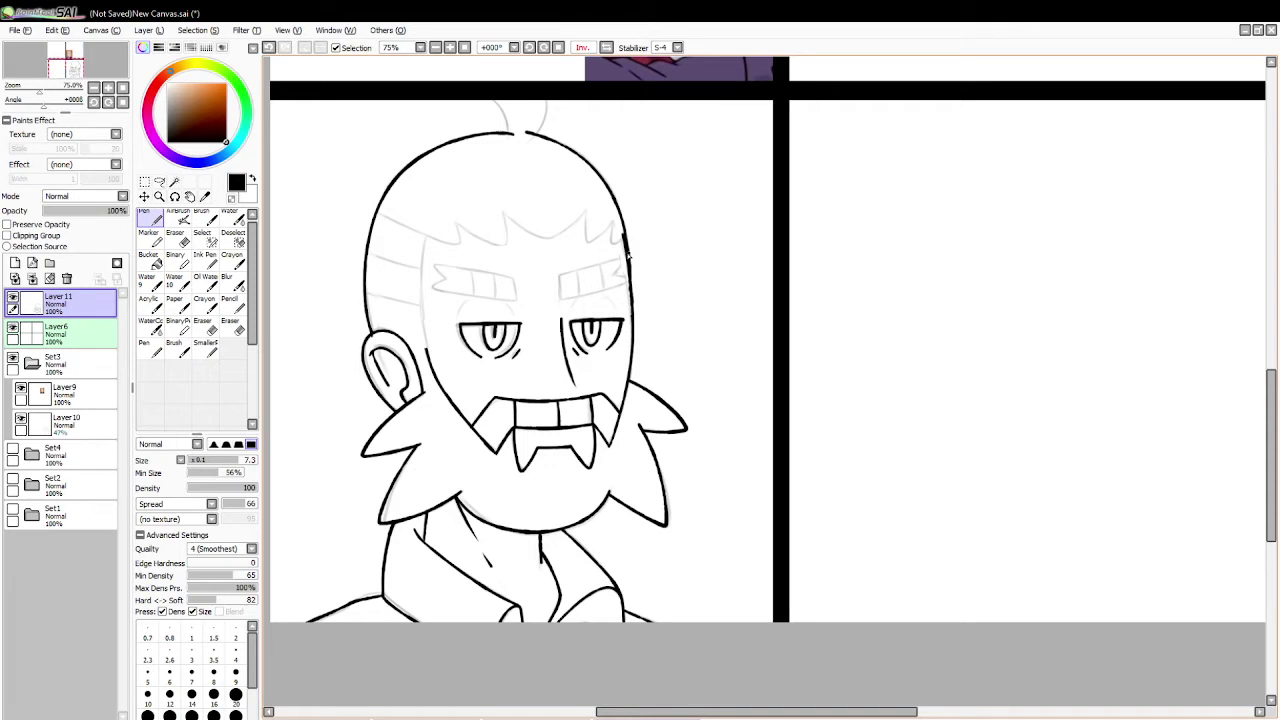
Step: Trim the skull line at the hair tuft's base and ink both sides of the tuft up to the panel border
key("e")
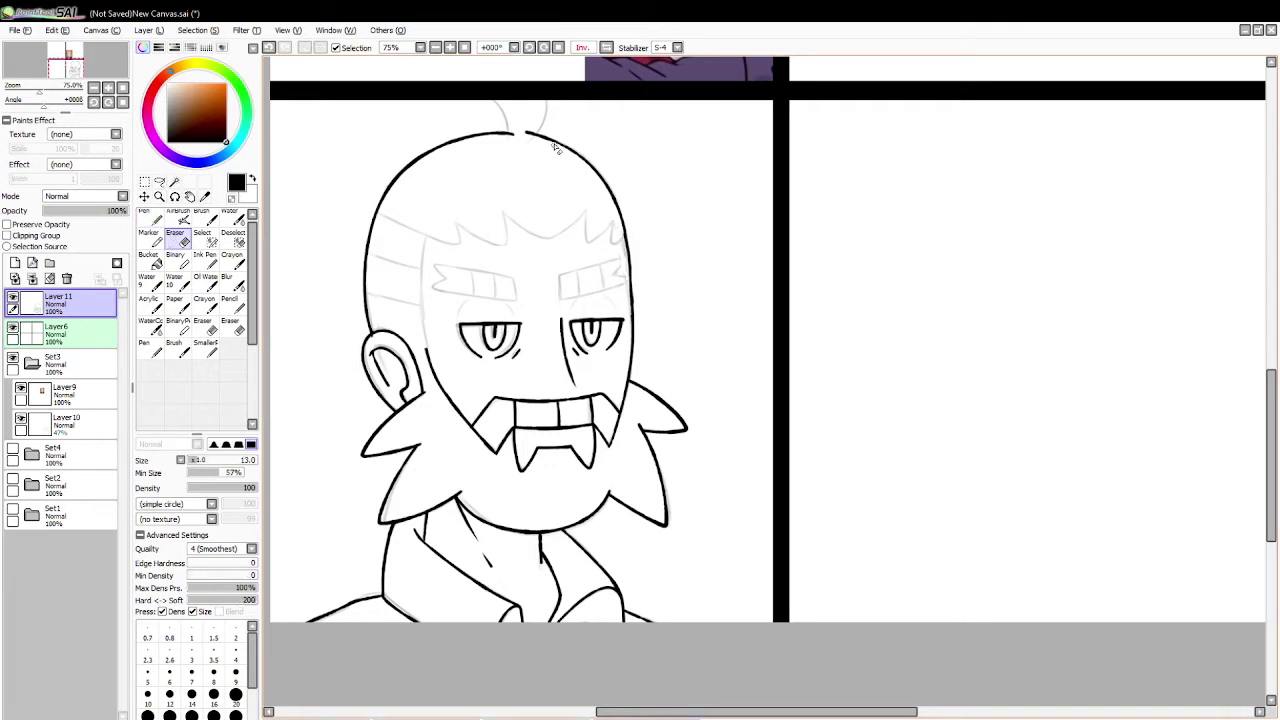
mouse_move(512, 130)
left_mouse_down()
mouse_move(514, 156)
mouse_move(528, 137)
mouse_move(497, 100)
left_mouse_up()
key("n")
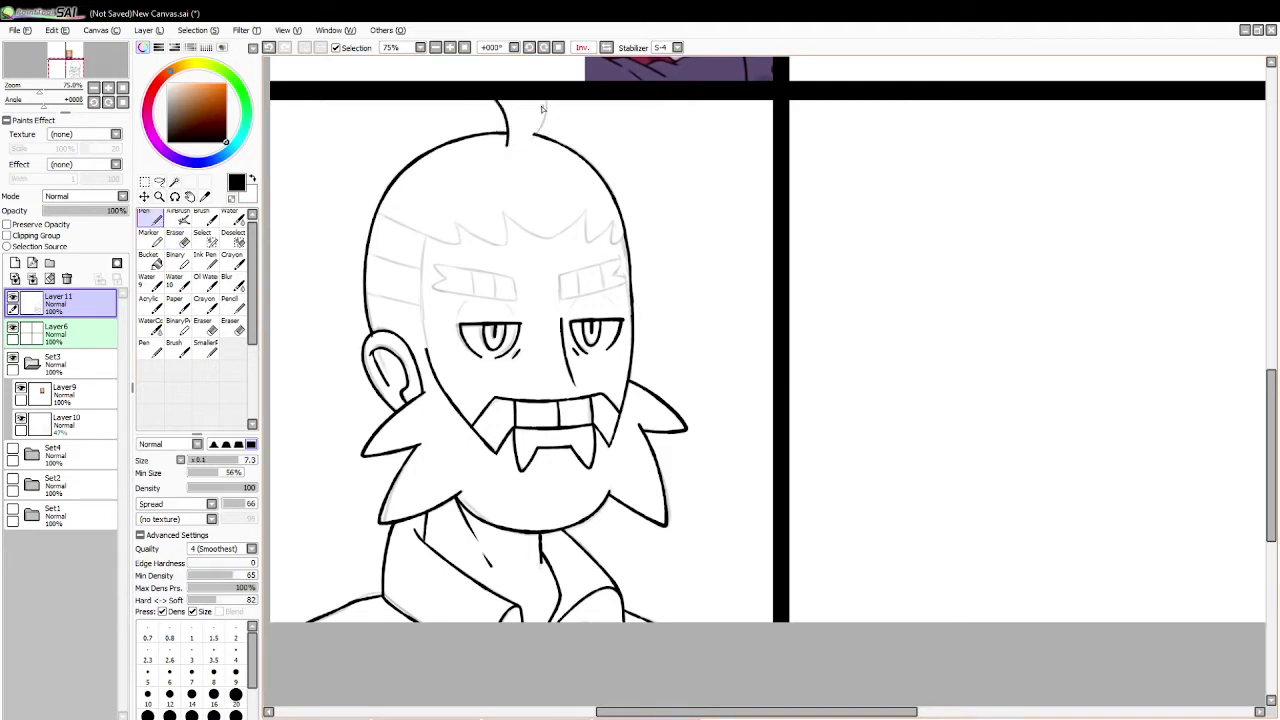
left_click_drag(526, 148, 546, 104)
Step: Ink the face line in front of the ear from the hairline to the cheek and clean up the overlap
left_click_drag(427, 237, 426, 360)
key("ctrl+z")
key("ctrl+z")
left_click_drag(425, 236, 428, 378)
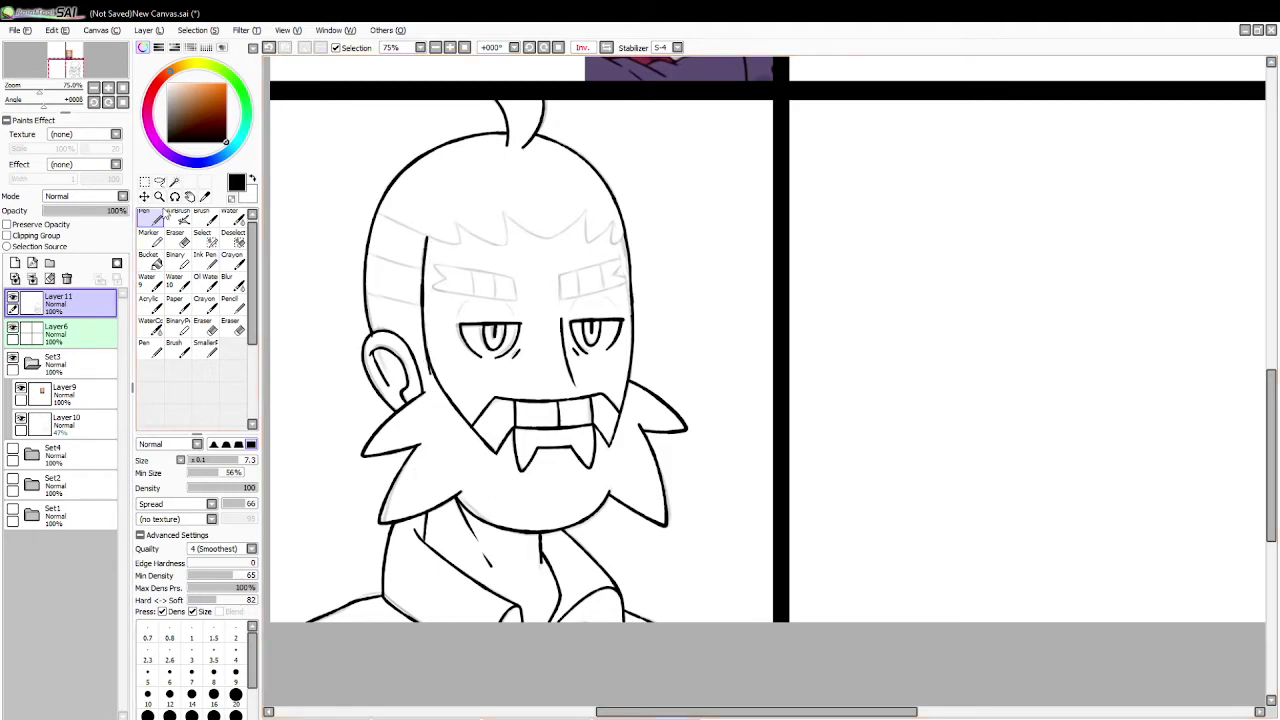
left_click(176, 238)
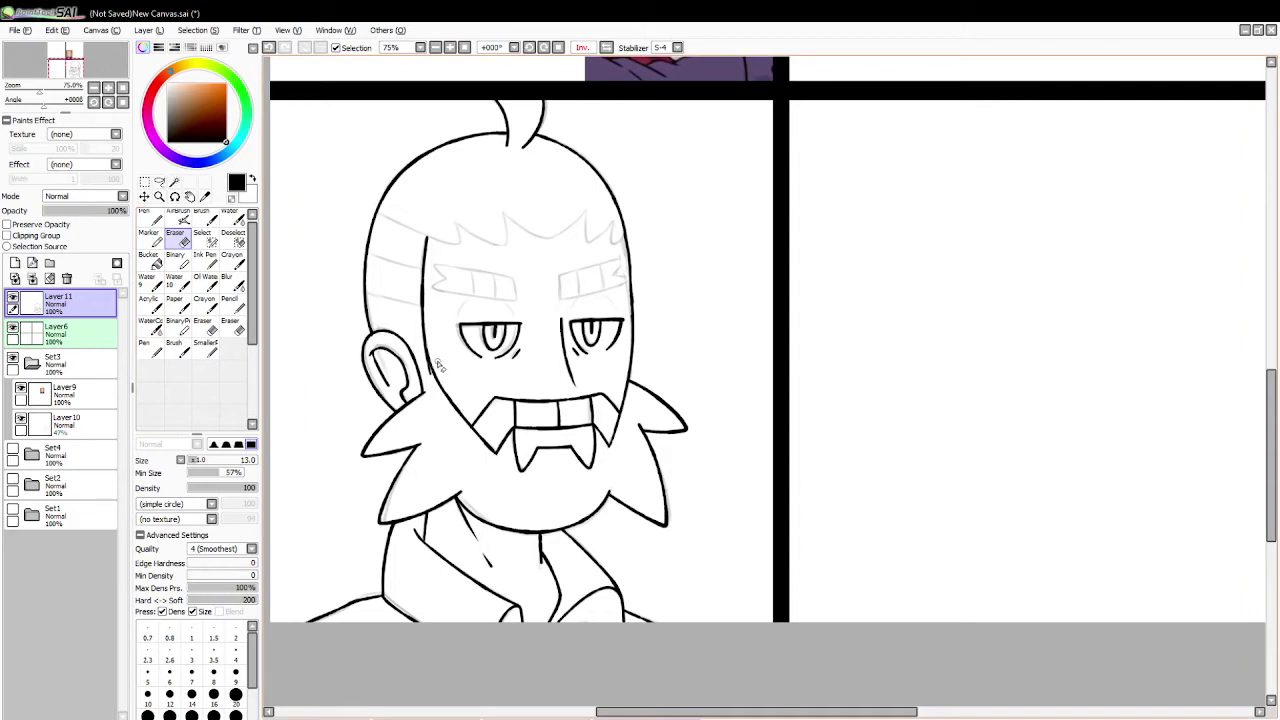
left_click_drag(425, 350, 433, 394)
key("ctrl+z")
Step: Ink the jagged hairline across the forehead from the back of the head to the far temple
left_click(150, 218)
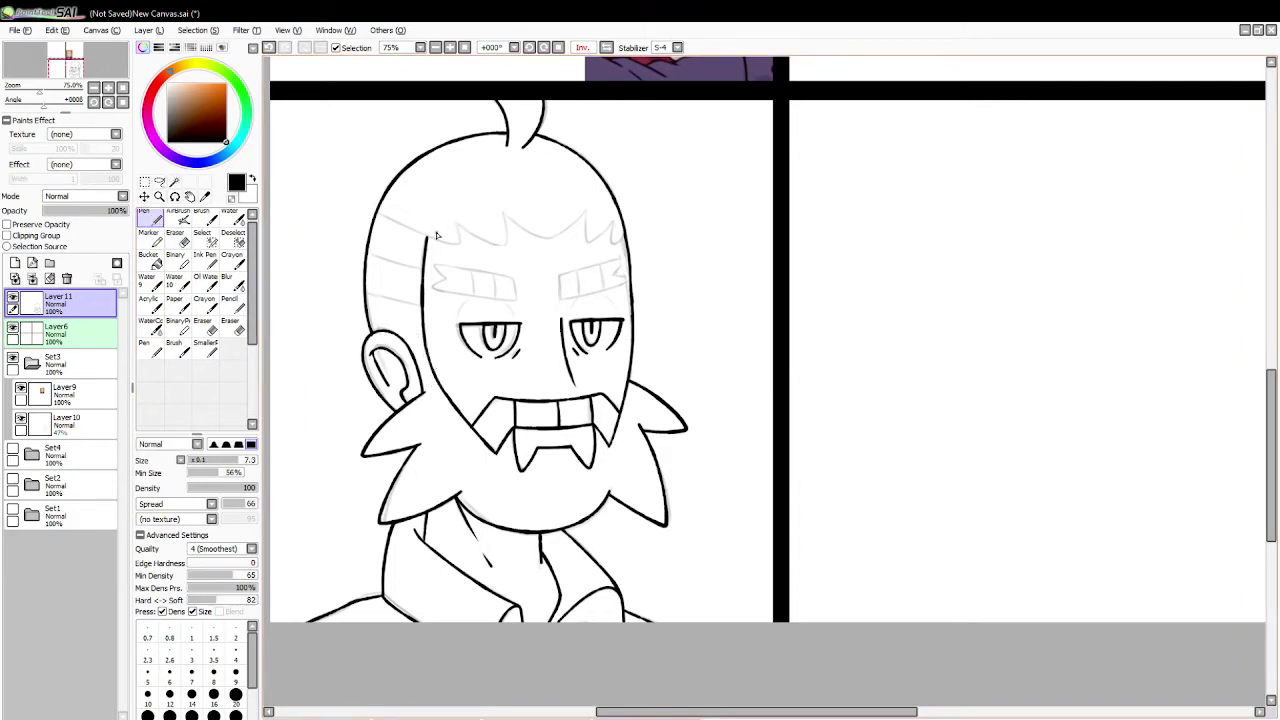
left_click_drag(427, 242, 455, 243)
key("ctrl+z")
mouse_move(379, 209)
left_mouse_down()
mouse_move(453, 250)
mouse_move(455, 229)
mouse_move(470, 233)
mouse_move(456, 229)
mouse_move(489, 251)
mouse_move(502, 218)
left_mouse_up()
mouse_move(505, 250)
left_mouse_down()
mouse_move(517, 213)
mouse_move(503, 217)
mouse_move(549, 248)
mouse_move(586, 213)
left_mouse_up()
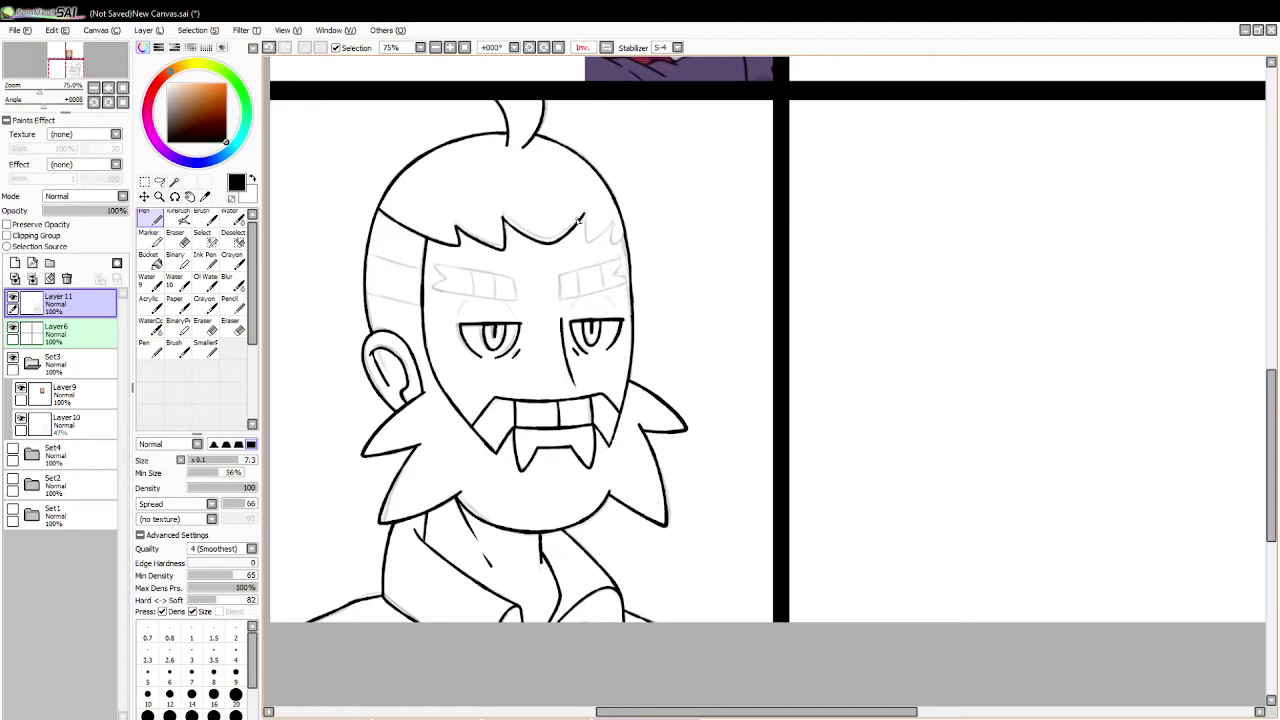
key("ctrl+z")
mouse_move(504, 218)
left_mouse_down()
mouse_move(544, 239)
mouse_move(582, 212)
left_mouse_up()
key("ctrl+z")
mouse_move(504, 218)
left_mouse_down()
mouse_move(566, 232)
mouse_move(585, 211)
mouse_move(613, 222)
mouse_move(615, 246)
left_mouse_up()
key("ctrl+z")
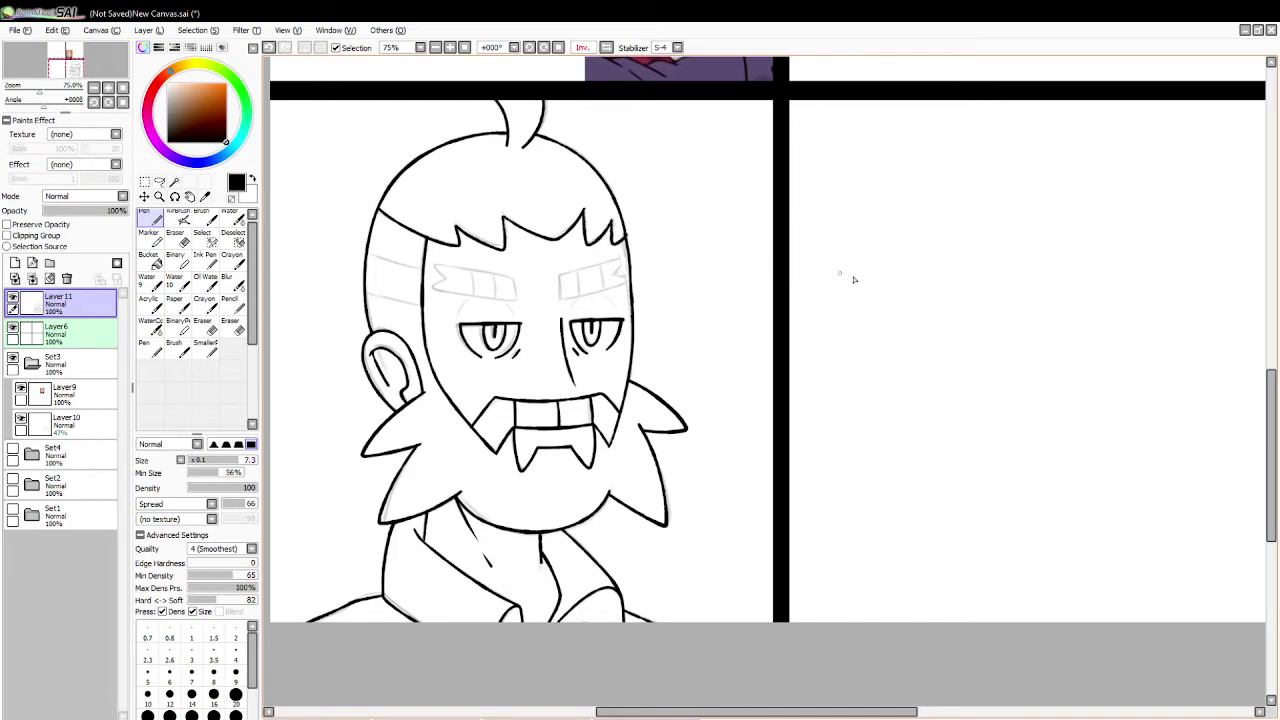
Step: Erase and re-ink the far eye's outer edge and thicken the outer corner of the eye nearer the ear
left_click_drag(1270, 409, 1270, 380)
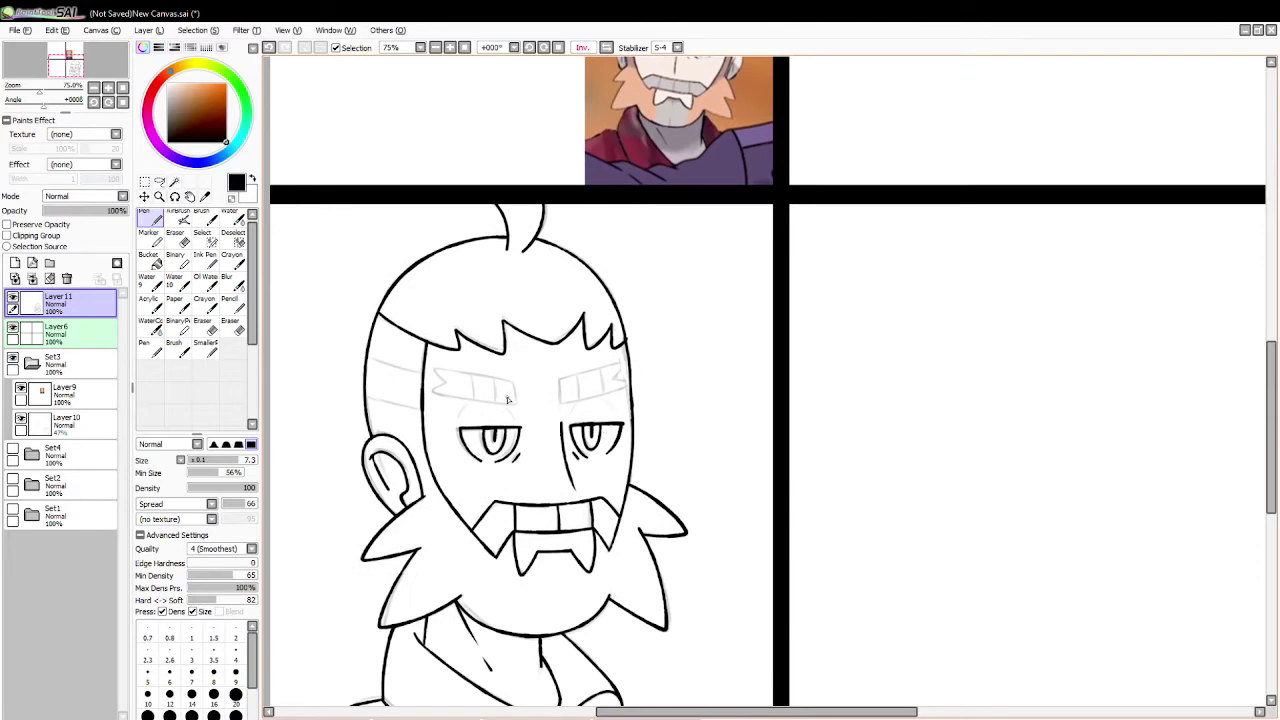
left_click(175, 236)
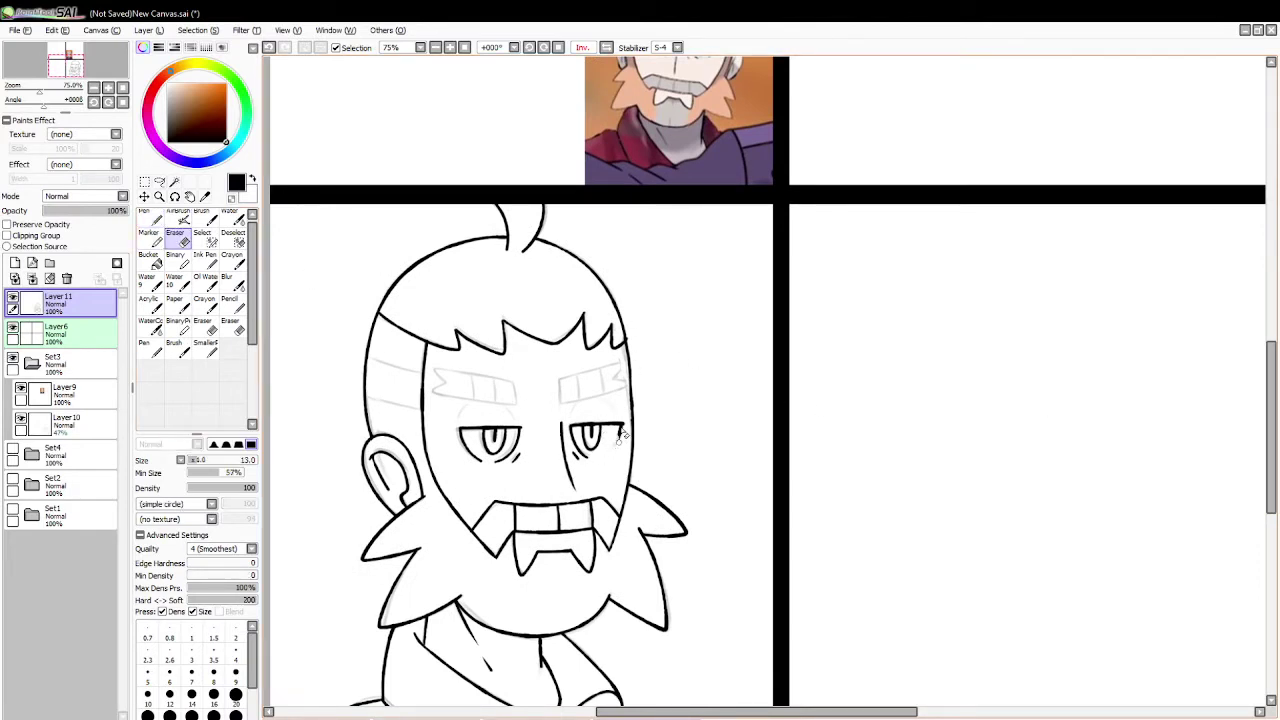
left_click(150, 218)
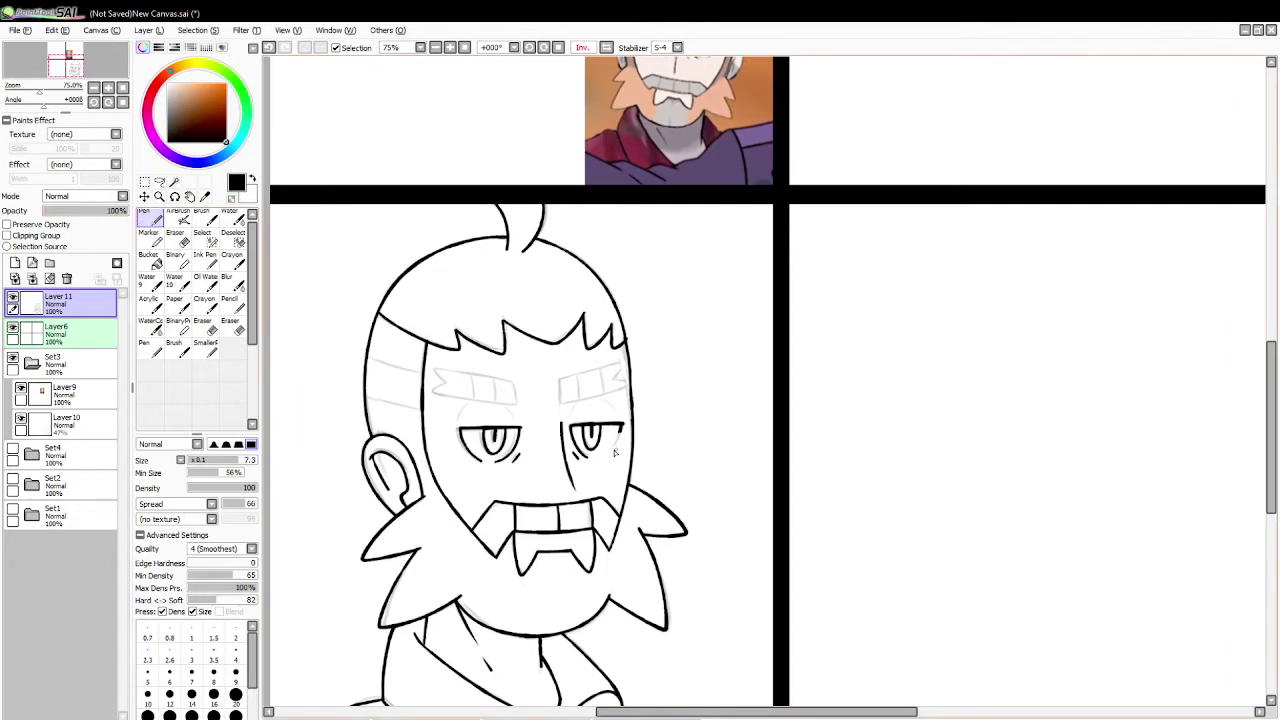
left_click_drag(621, 428, 606, 462)
key("ctrl+z")
key("ctrl+z")
left_click_drag(460, 428, 477, 453)
key("ctrl+z")
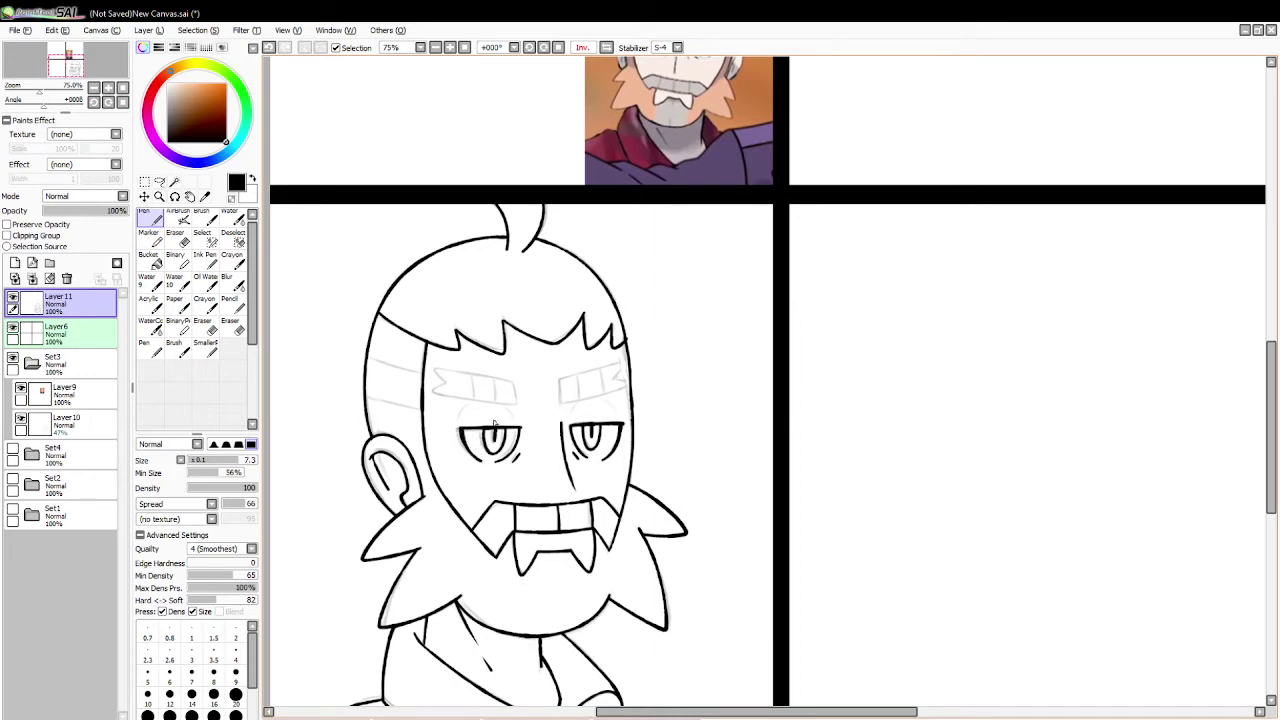
Step: Erase the irises and pupils of both eyes and the skull outline between the hair tuft and the far temple
key("e")
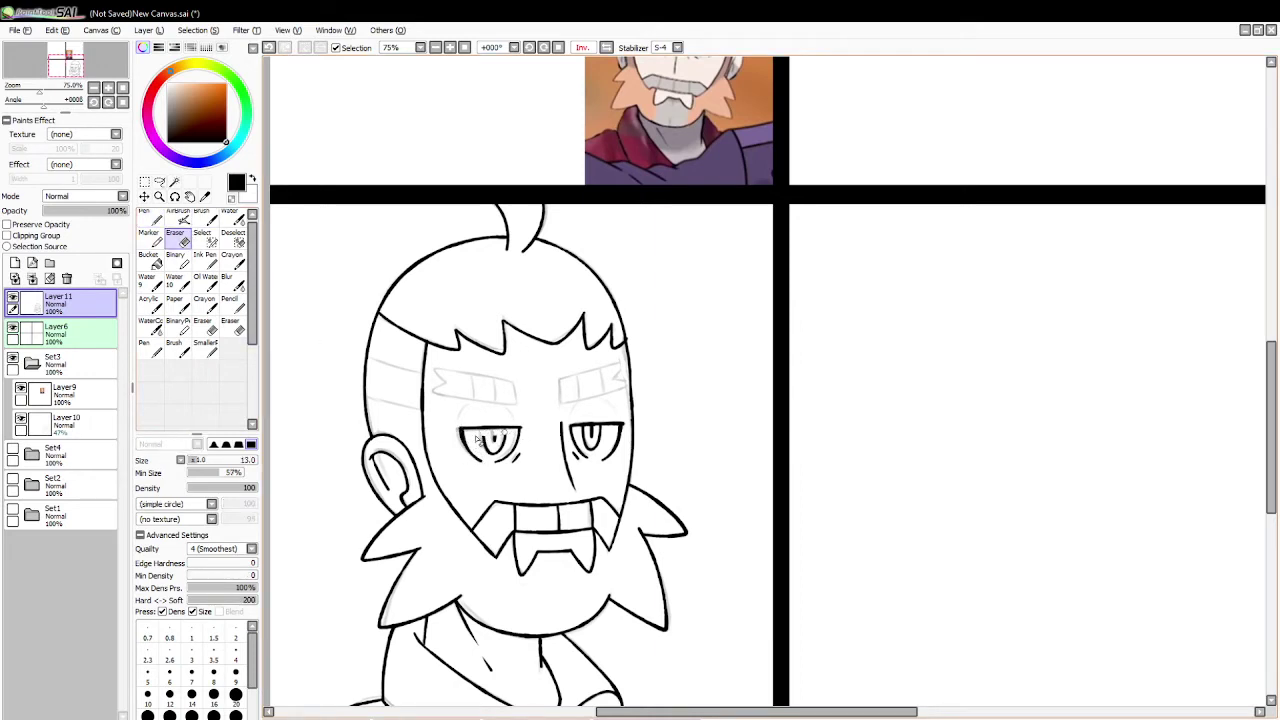
mouse_move(478, 440)
left_mouse_down()
mouse_move(520, 442)
mouse_move(481, 464)
mouse_move(506, 438)
mouse_move(615, 433)
mouse_move(575, 442)
mouse_move(604, 452)
mouse_move(581, 438)
mouse_move(602, 430)
mouse_move(592, 426)
mouse_move(626, 444)
left_mouse_up()
left_click_drag(540, 235, 603, 282)
Step: Re-ink the front skull outline slightly inside the sketch, from the hair tuft to the far temple, and trim the overlap
key("n")
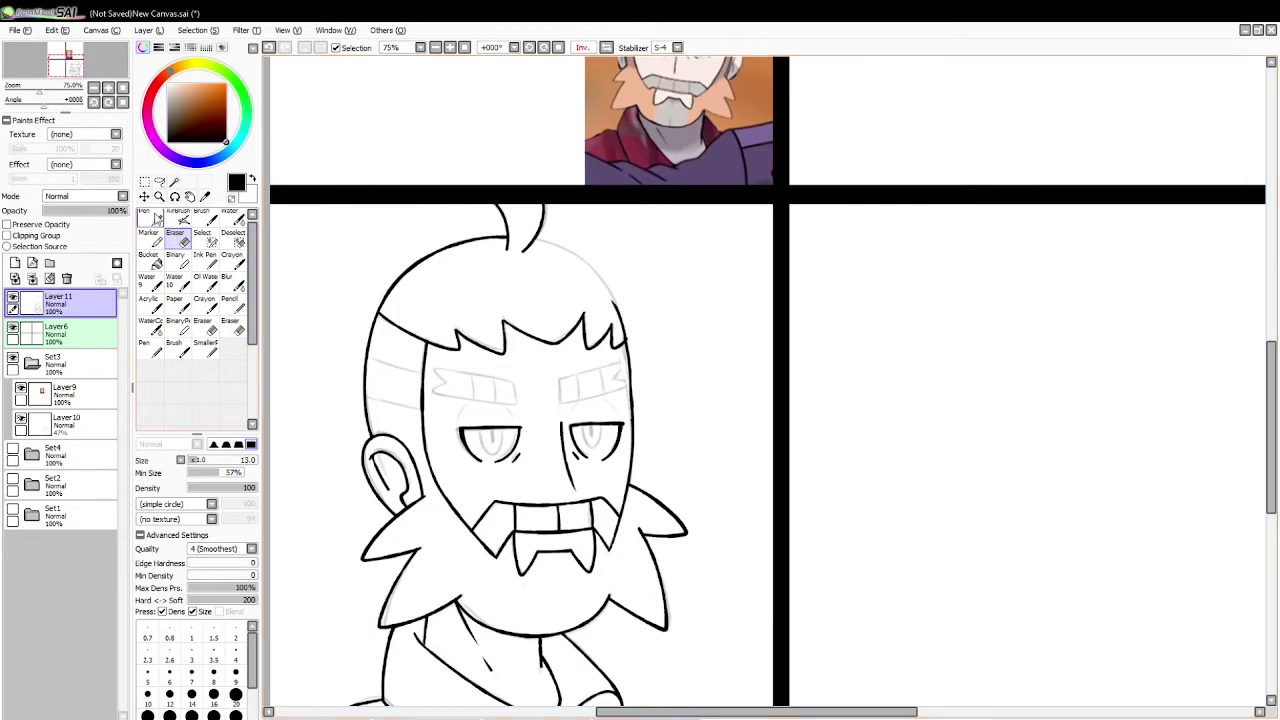
left_click_drag(538, 240, 630, 336)
key("ctrl+z")
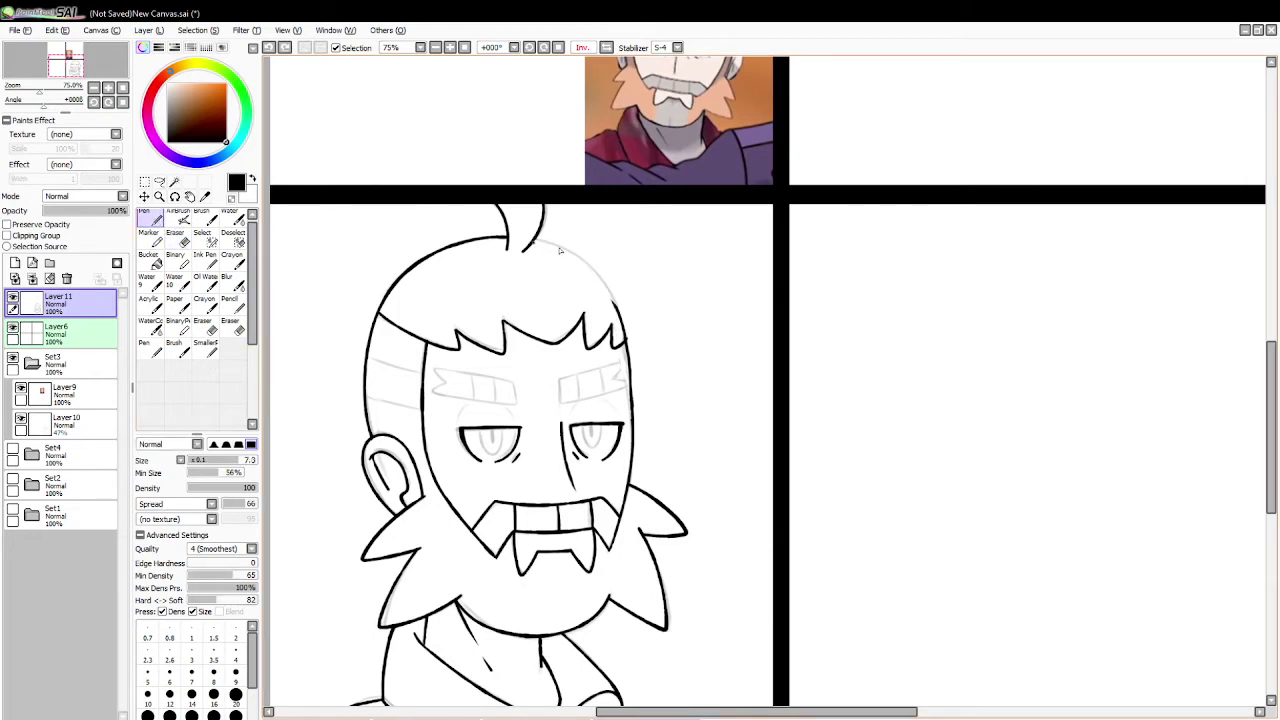
mouse_move(533, 238)
left_mouse_down()
mouse_move(633, 338)
mouse_move(632, 375)
left_mouse_up()
left_click(178, 239)
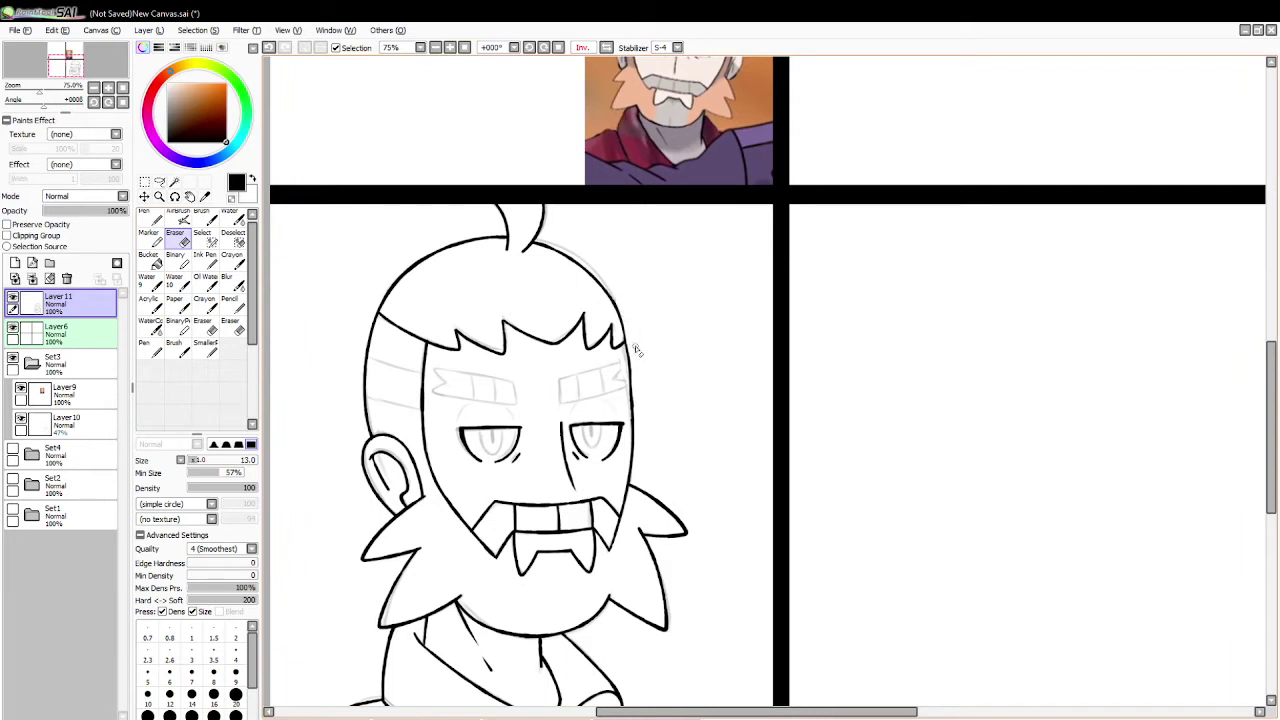
key("n")
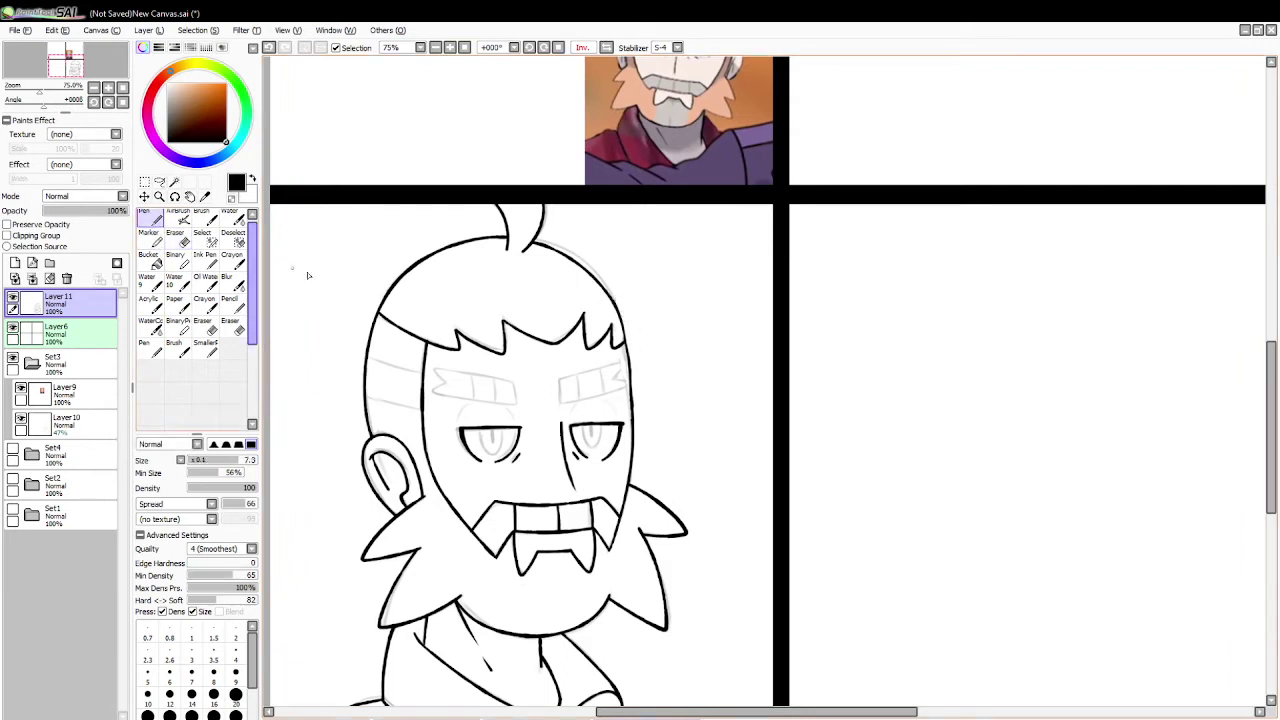
Step: Ink a curved upper-lid arc above each eye
key("ctrl+z")
mouse_move(476, 404)
left_mouse_down()
mouse_move(461, 421)
mouse_move(521, 427)
mouse_move(574, 410)
mouse_move(621, 421)
left_mouse_up()
key("ctrl+z")
key("ctrl+z")
key("e")
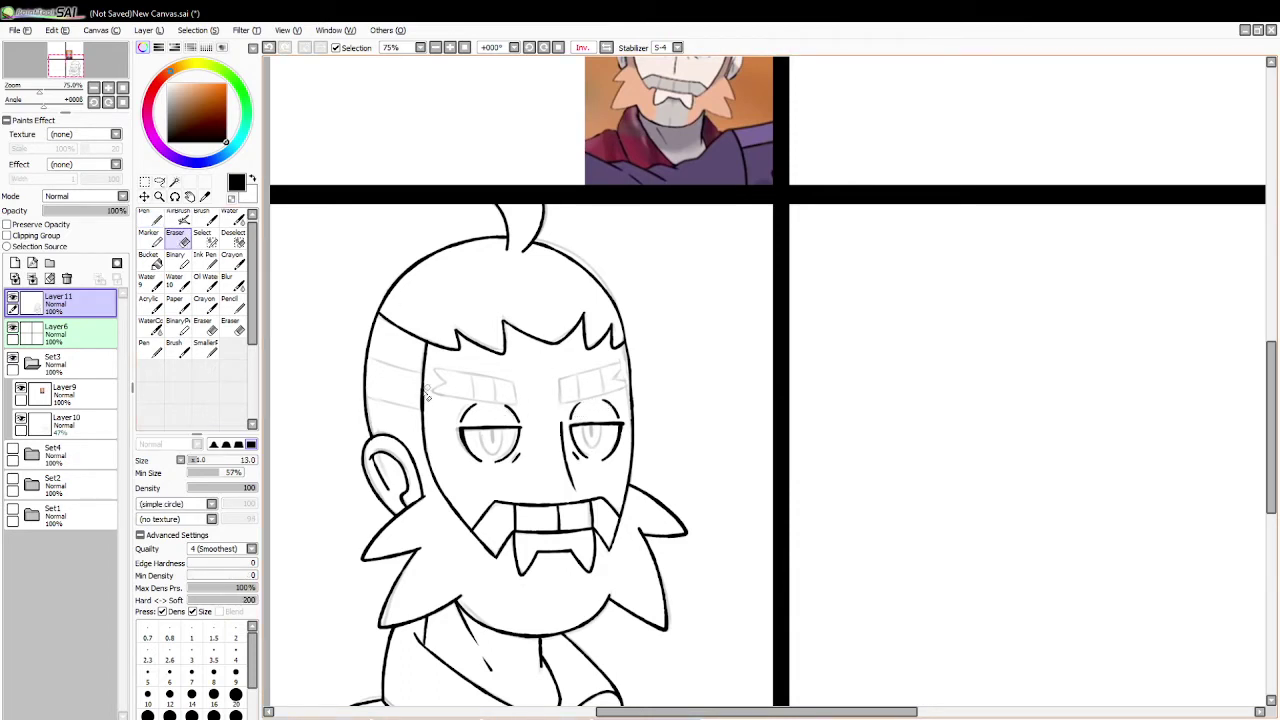
left_click_drag(502, 406, 516, 424)
key("ctrl+z")
Step: Ink the forked outer end and the long upper and lower edges of the eyebrow nearer the ear
key("n")
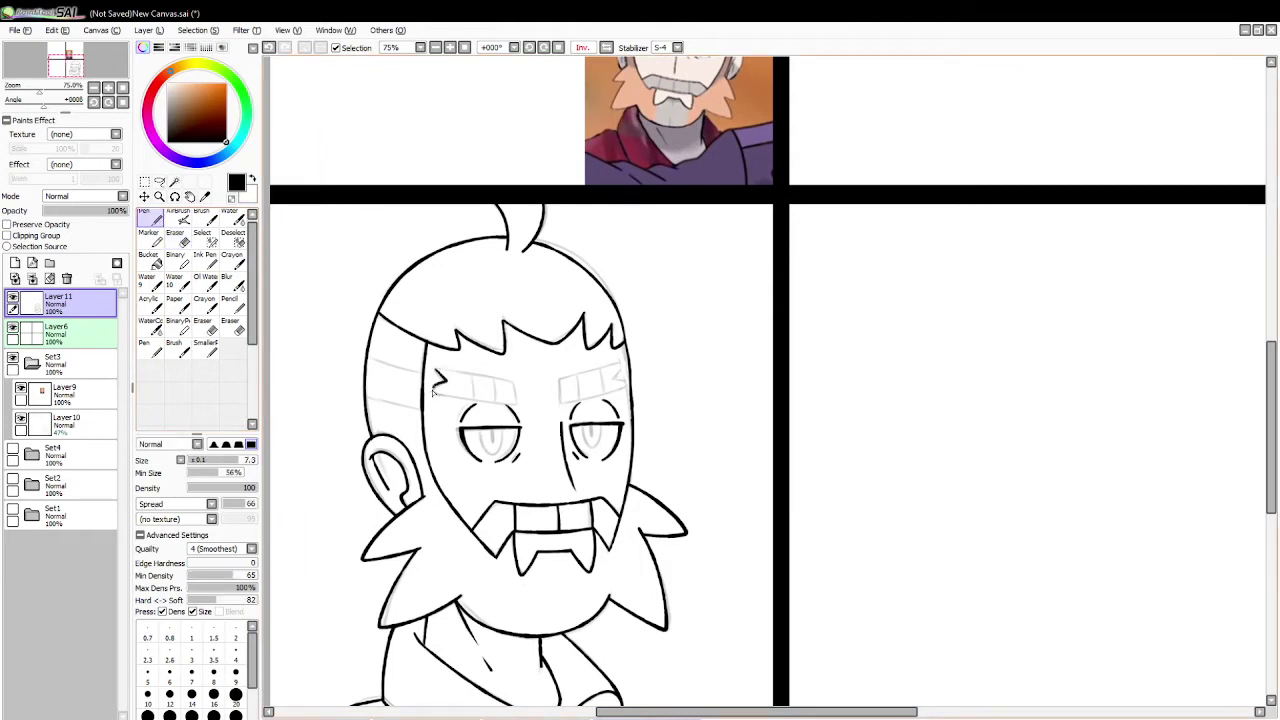
left_click_drag(433, 392, 517, 404)
key("ctrl+z")
key("ctrl+z")
left_click_drag(446, 385, 514, 404)
key("ctrl+z")
left_click_drag(432, 390, 520, 410)
key("ctrl+z")
key("ctrl+z")
mouse_move(432, 392)
left_mouse_down()
mouse_move(516, 406)
mouse_move(517, 387)
left_mouse_up()
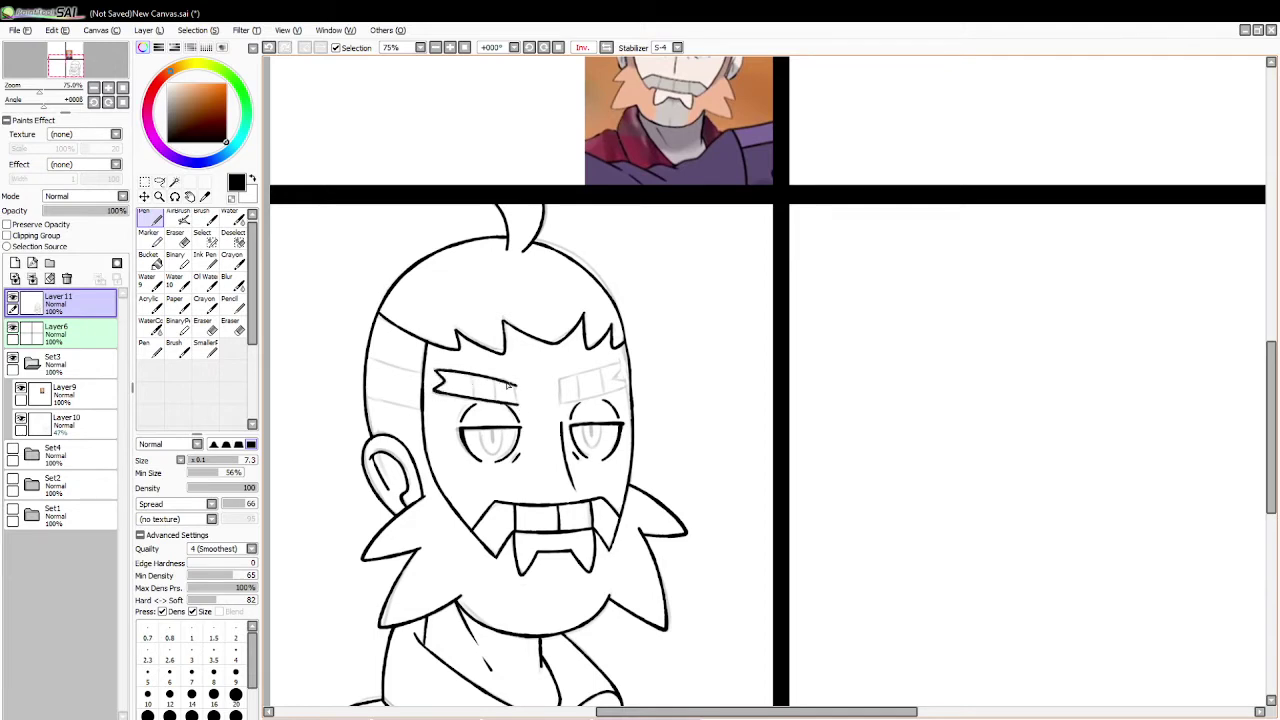
key("ctrl+z")
Step: Close the inner end of the near eyebrow and ink the upper edge and inner end of the far eyebrow
mouse_move(436, 370)
left_mouse_down()
mouse_move(520, 387)
mouse_move(517, 406)
mouse_move(561, 403)
mouse_move(622, 366)
mouse_move(593, 400)
mouse_move(564, 405)
mouse_move(630, 384)
left_mouse_up()
key("ctrl+z")
key("ctrl+z")
key("ctrl+z")
key("ctrl+z")
key("ctrl+z")
key("ctrl+z")
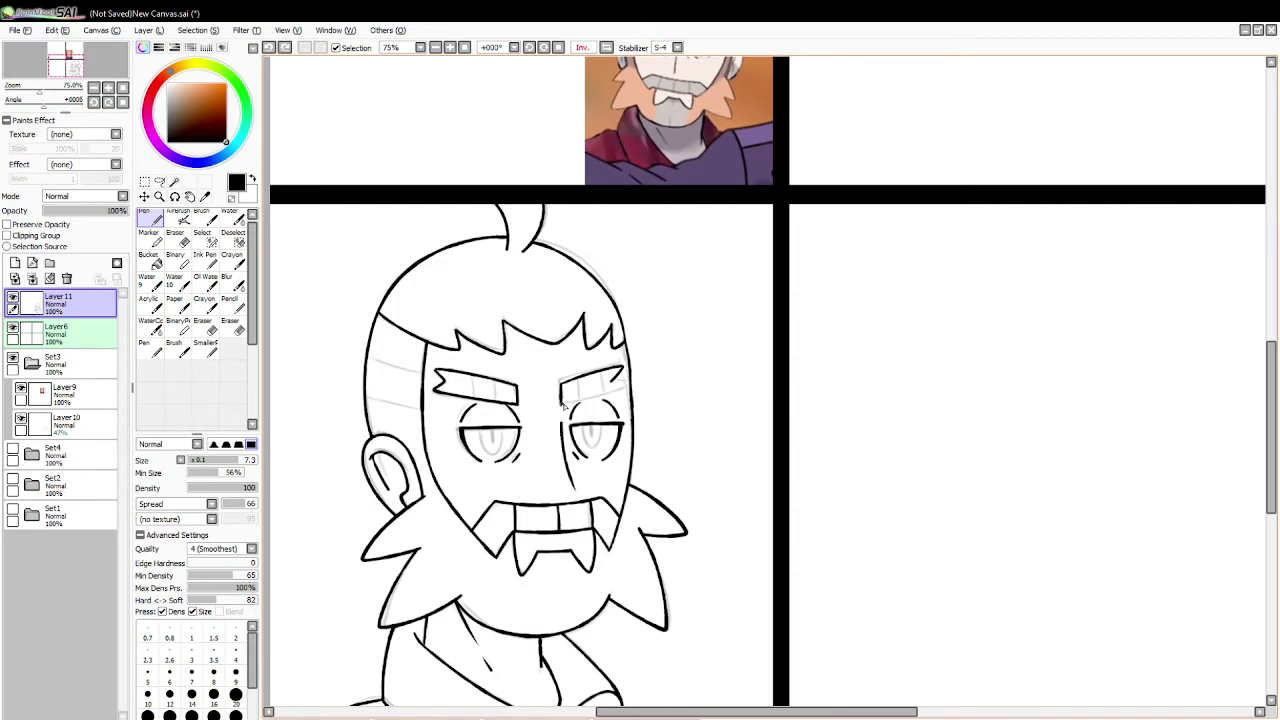
Step: Ink the far eyebrow's lower edge and notched outer end, trimming the stray line ends
mouse_move(562, 405)
left_mouse_down()
mouse_move(630, 388)
mouse_move(613, 380)
left_mouse_up()
key("ctrl+z")
mouse_move(1272, 393)
left_mouse_down()
mouse_move(1272, 361)
mouse_move(1272, 384)
left_mouse_up()
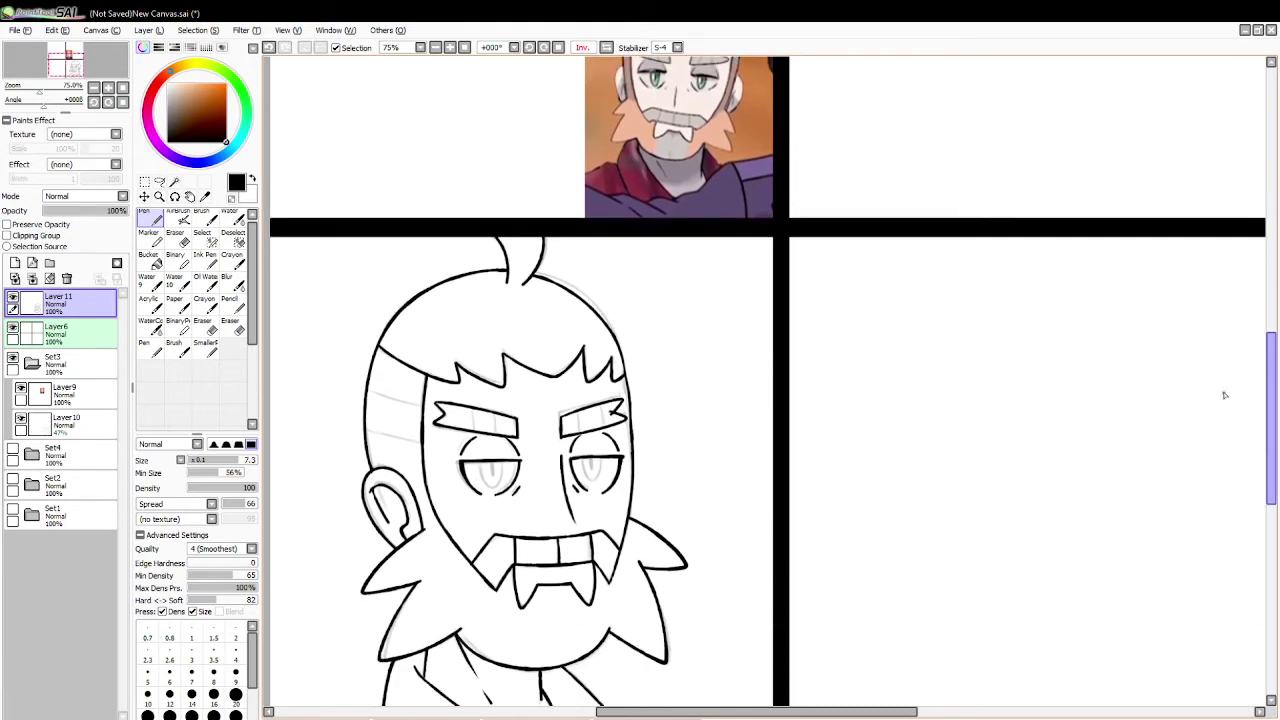
left_click(176, 238)
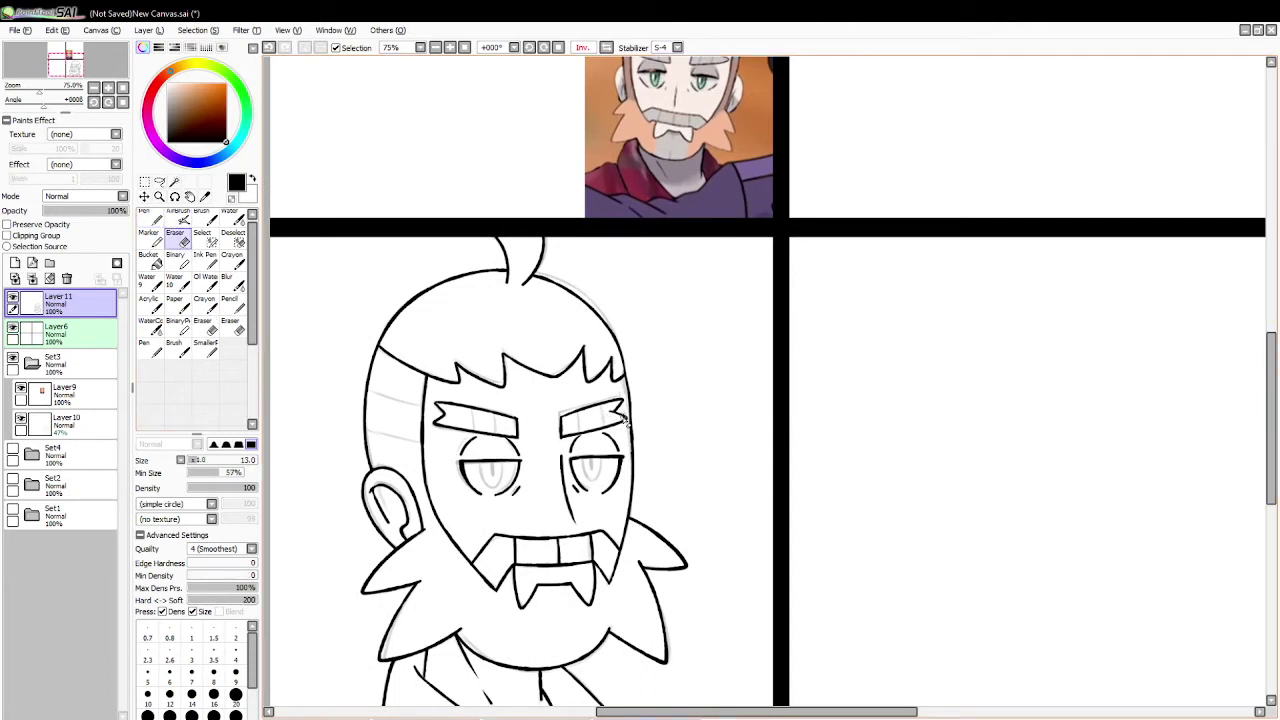
key("ctrl+z")
left_click_drag(608, 417, 609, 410)
key("ctrl+z")
Step: Ink the short vertical dividing lines across both eyebrows
key("n")
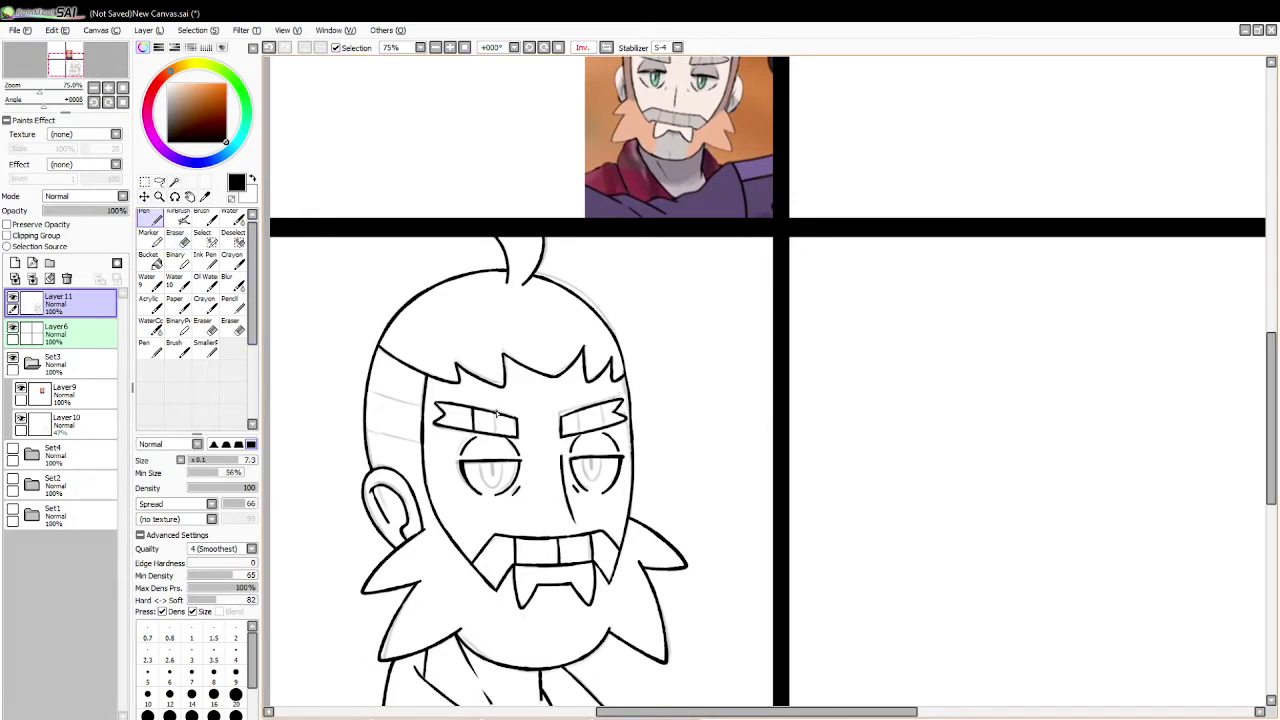
key("ctrl+z")
left_click_drag(496, 413, 498, 434)
key("ctrl+z")
left_click_drag(603, 422, 604, 427)
Step: Lasso the far eyebrow's notched outer end, move it slightly outward toward the face edge, and deselect
left_click(164, 180)
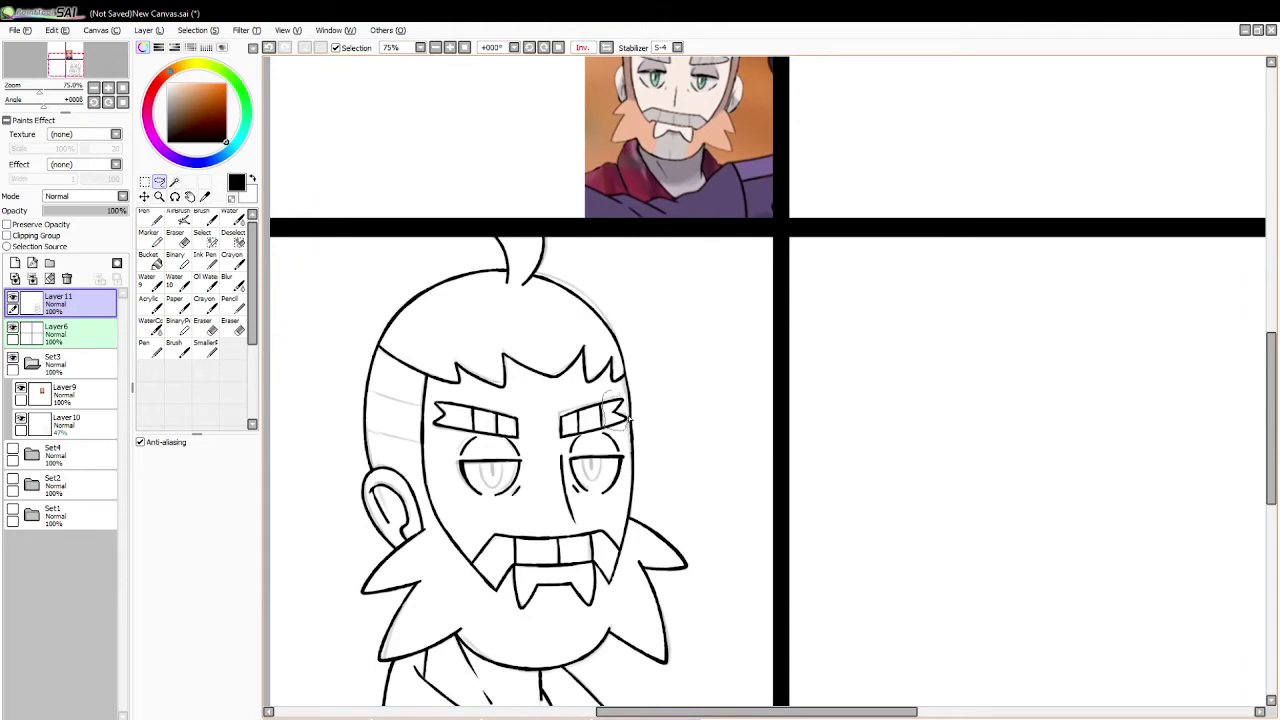
left_click_drag(623, 396, 620, 391)
left_click(145, 196)
left_click_drag(654, 450, 660, 447)
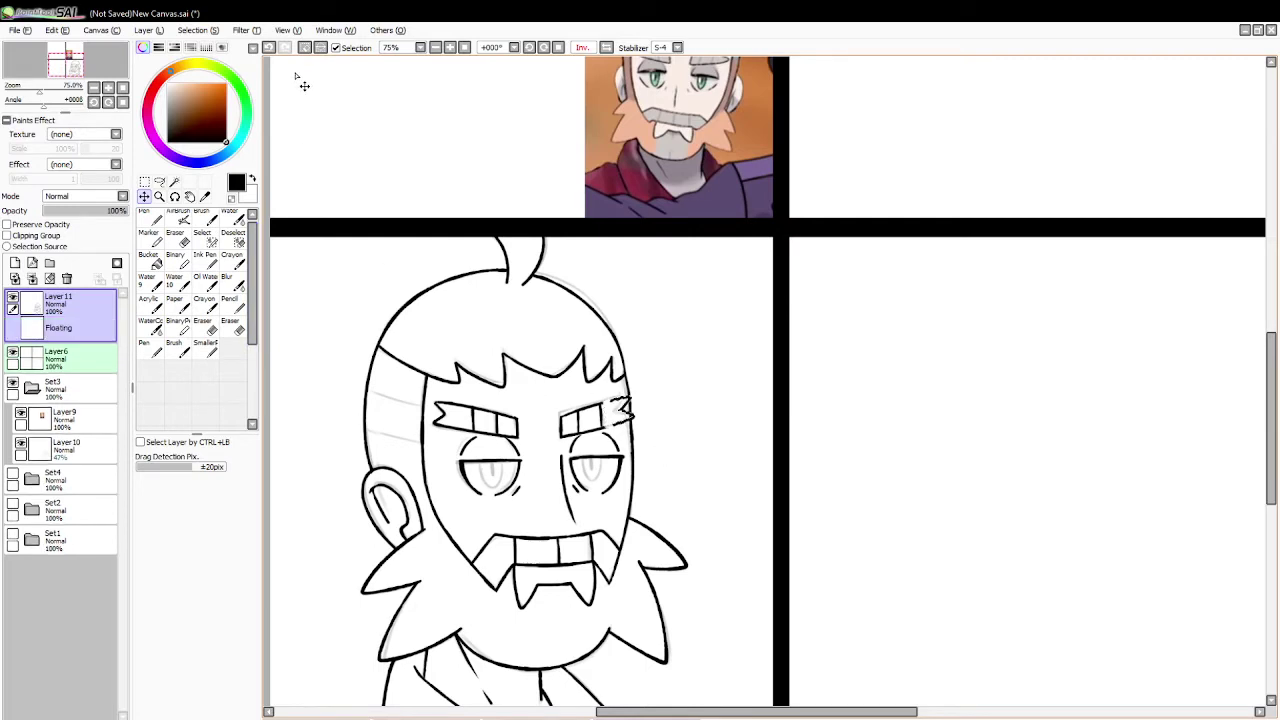
left_click(304, 47)
Step: Reconnect the far eyebrow's edges to its moved end and erase the part sticking out past the face outline
left_click(150, 218)
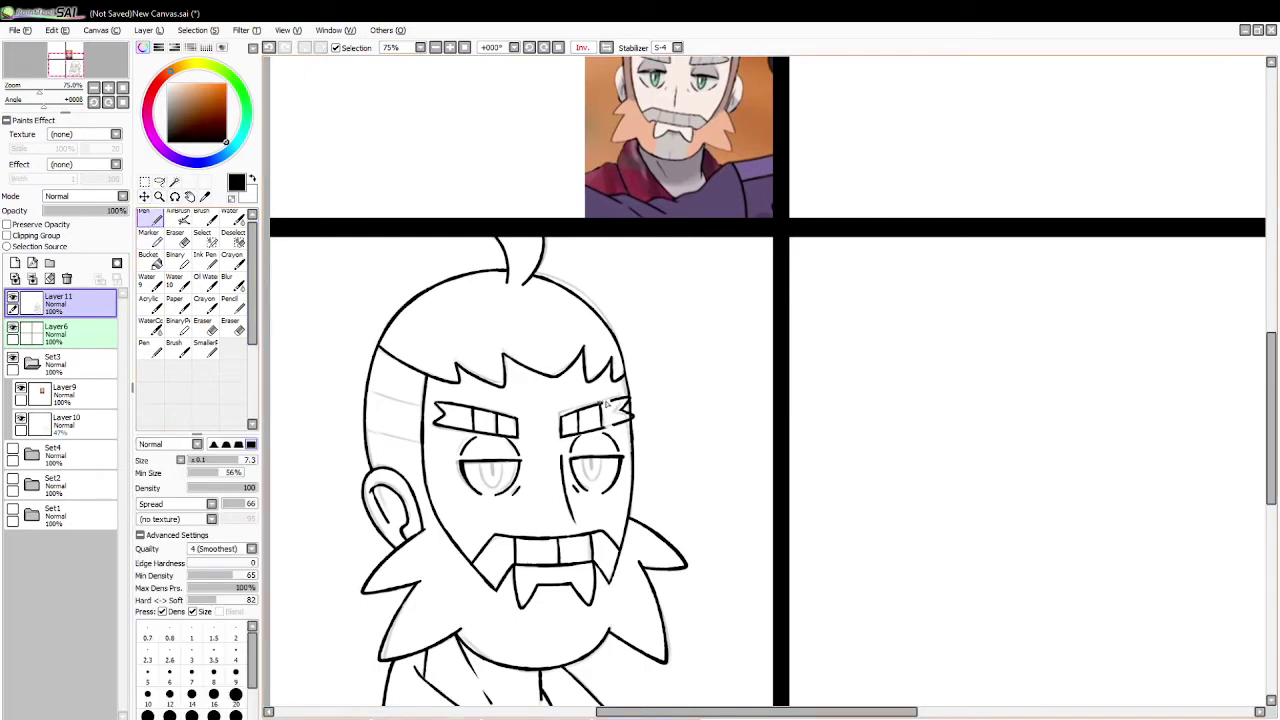
key("ctrl+z")
mouse_move(603, 403)
left_mouse_down()
mouse_move(626, 398)
mouse_move(616, 426)
mouse_move(626, 422)
left_mouse_up()
key("ctrl+z")
left_click(177, 238)
mouse_move(632, 387)
left_mouse_down()
mouse_move(640, 446)
mouse_move(640, 433)
left_mouse_up()
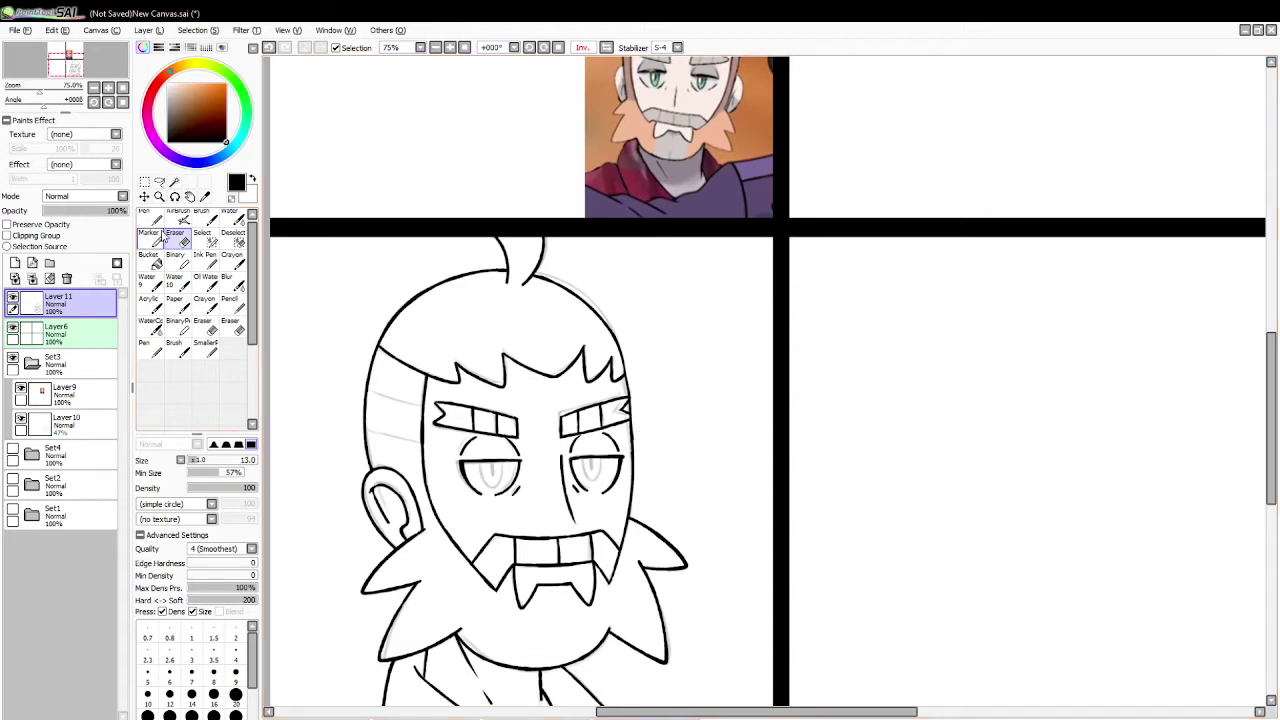
Step: Ink a narrow U-shaped iris hanging from the upper lid in each eye
key("n")
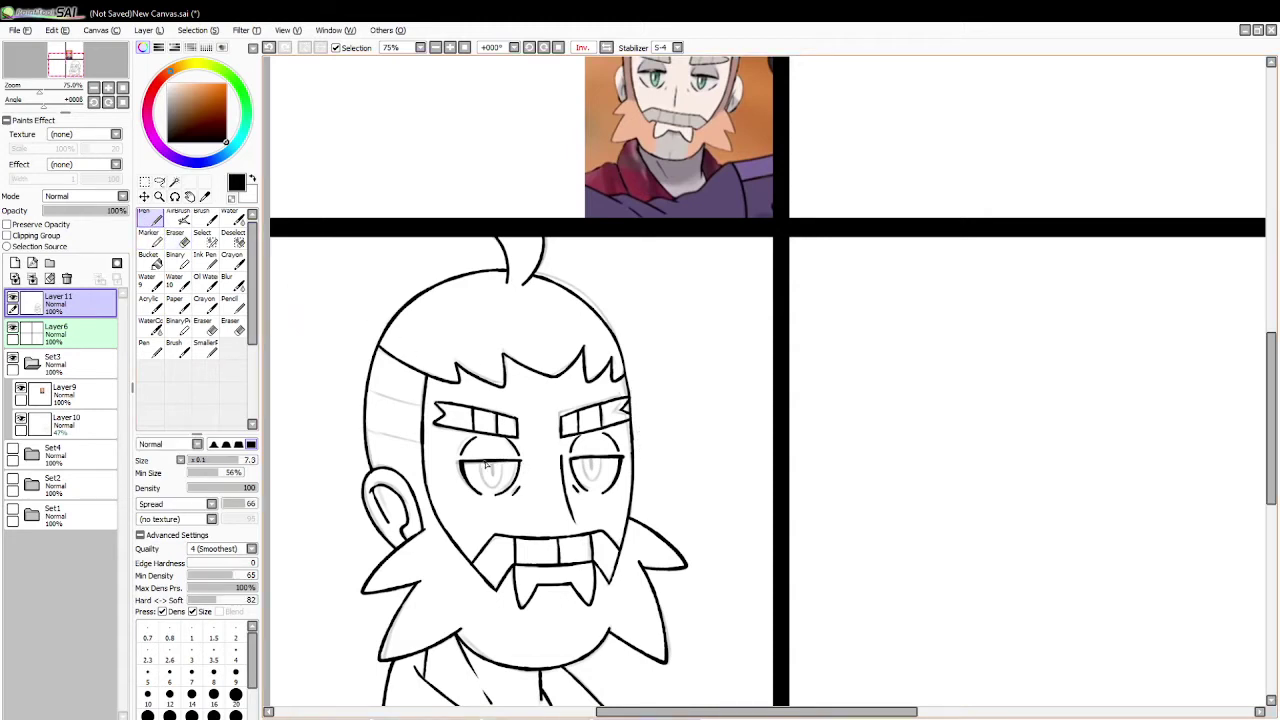
mouse_move(487, 462)
left_mouse_down()
mouse_move(601, 462)
mouse_move(598, 474)
left_mouse_up()
key("ctrl+z")
key("ctrl+z")
key("ctrl+z")
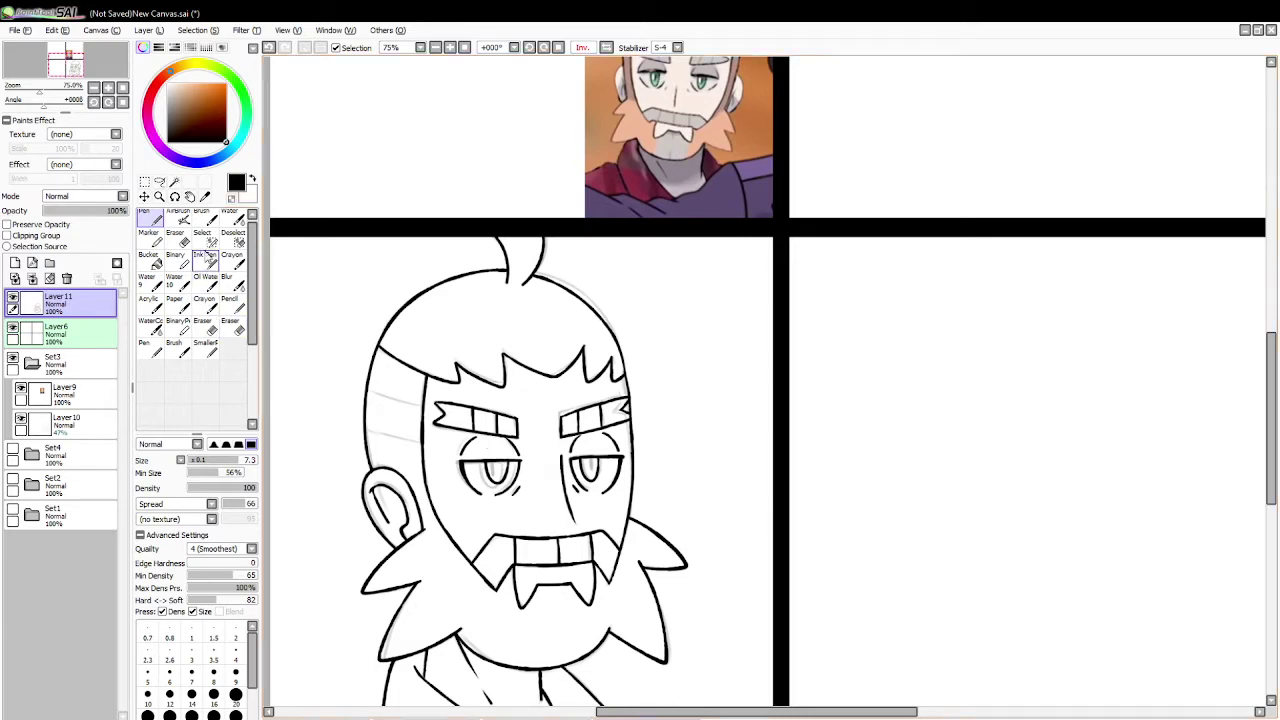
Step: Outline a small slit pupil inside each iris with the thinner Ink Pen
left_click(205, 258)
key("ctrl+z")
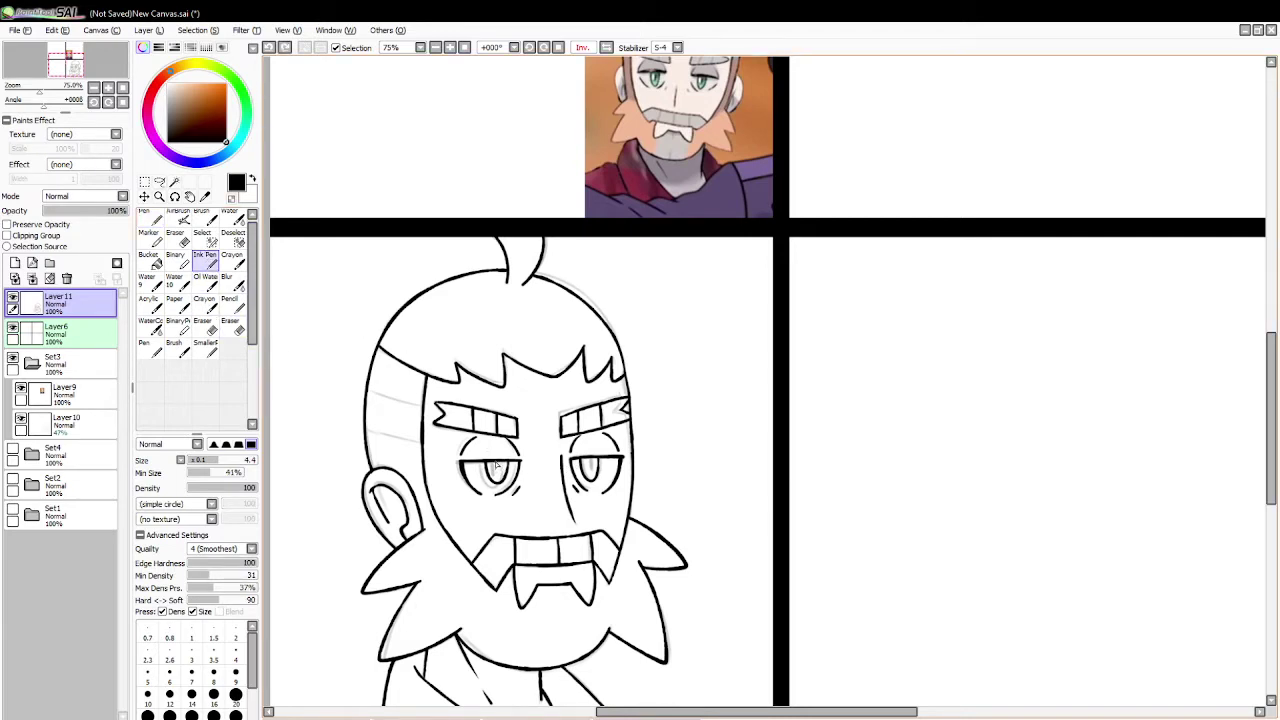
left_click_drag(499, 465, 498, 468)
key("ctrl+z")
key("ctrl+z")
left_click_drag(591, 458, 592, 471)
key("ctrl+z")
key("ctrl+z")
key("ctrl+y")
Step: Fill both pupils with black using the Bucket
left_click(150, 260)
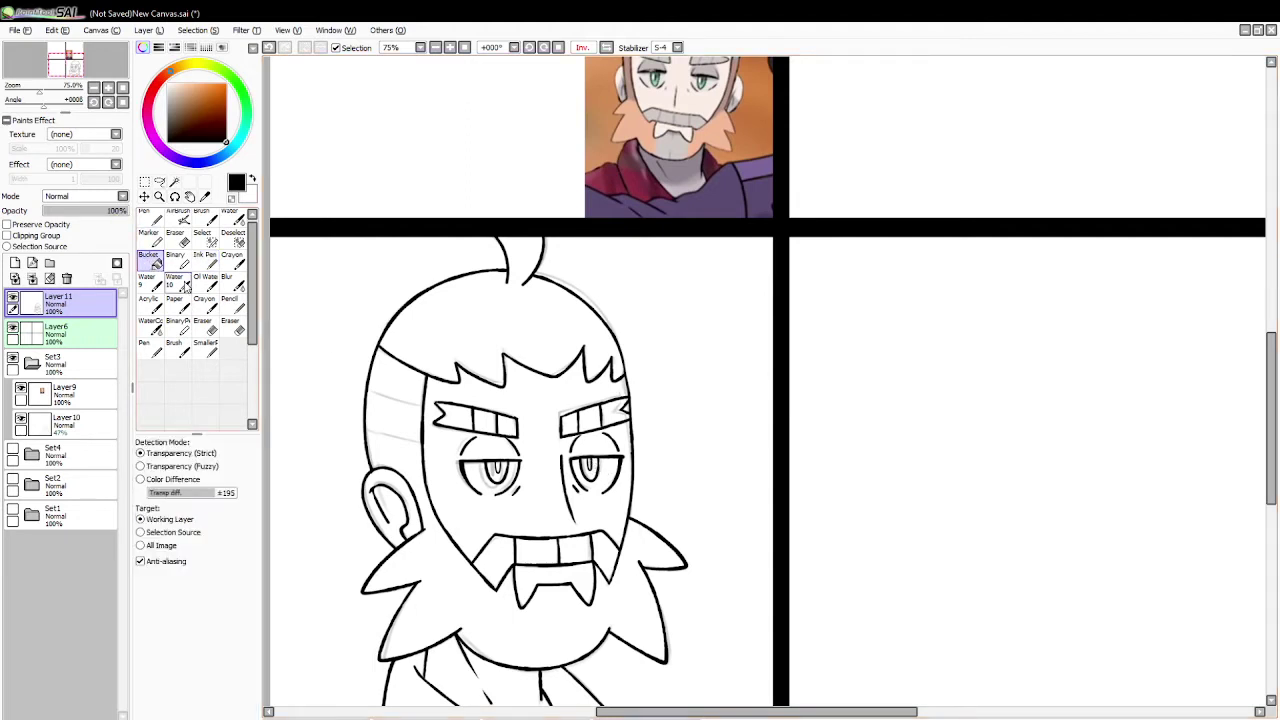
left_click(508, 477)
key("ctrl+z")
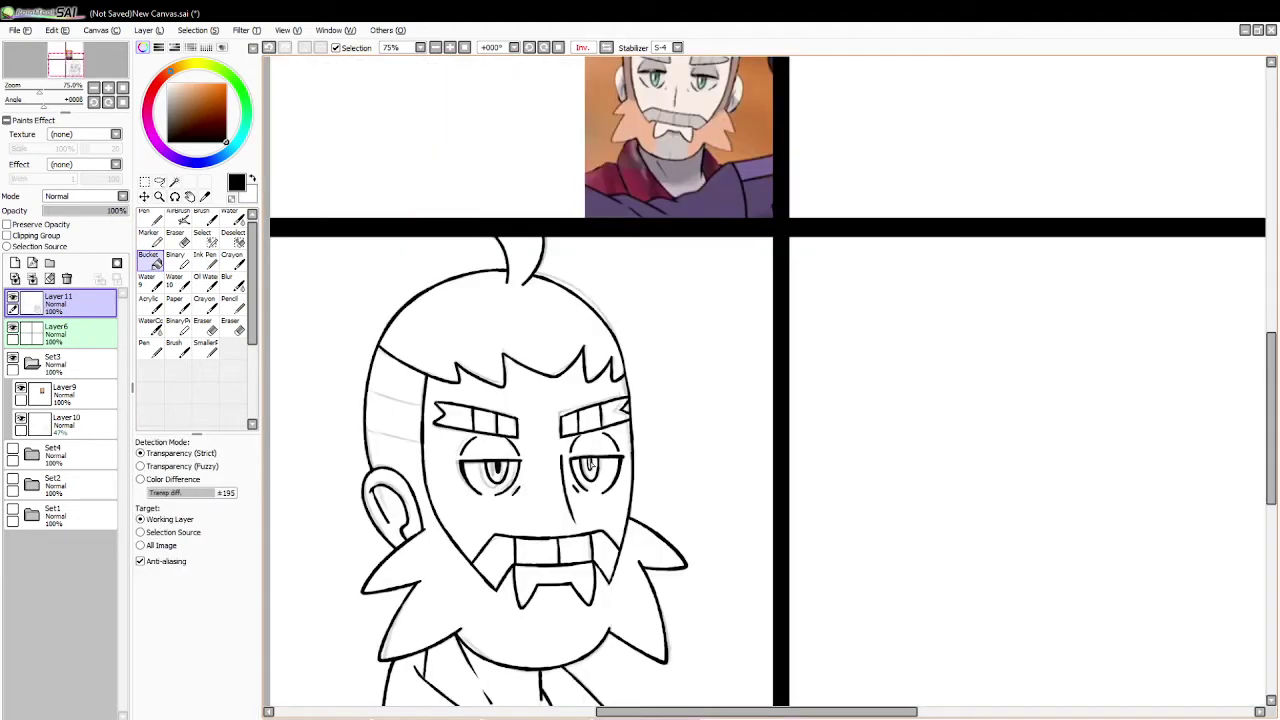
Step: Ink the two band lines across the side of the head above the ear and trim their overlap onto the face
left_click(150, 216)
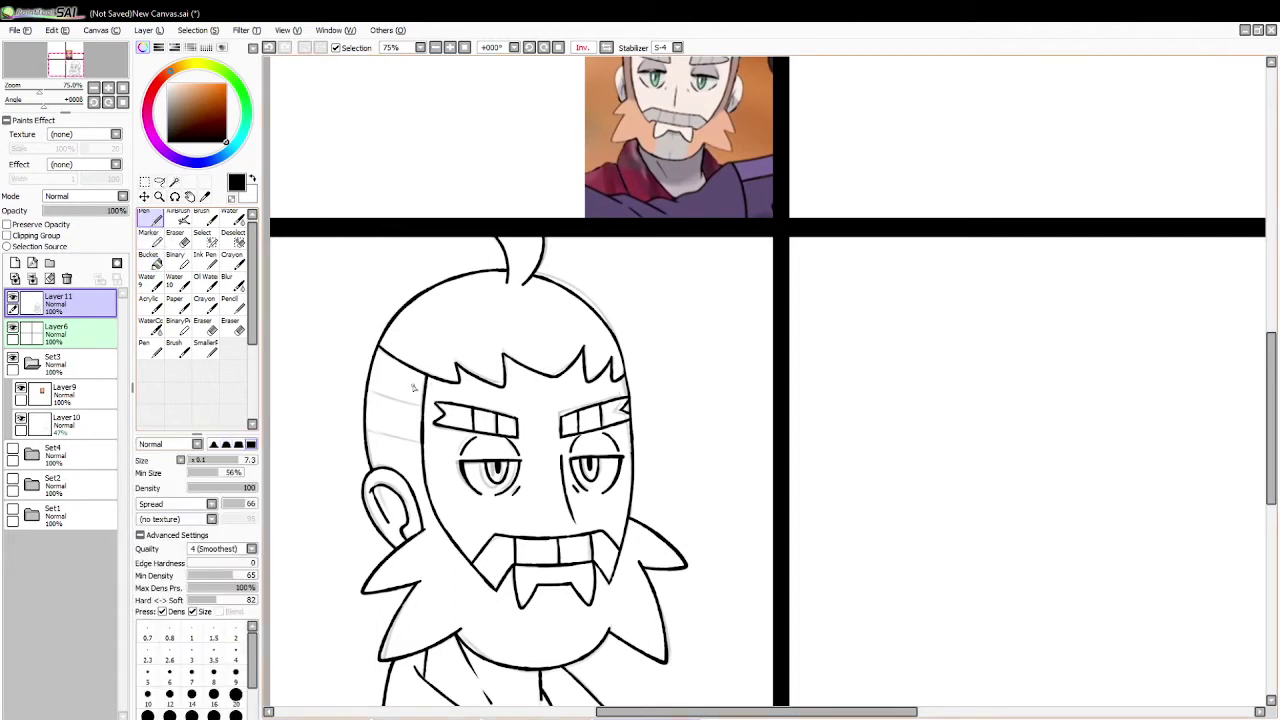
mouse_move(370, 387)
left_mouse_down()
mouse_move(427, 407)
mouse_move(427, 442)
left_mouse_up()
left_click(177, 238)
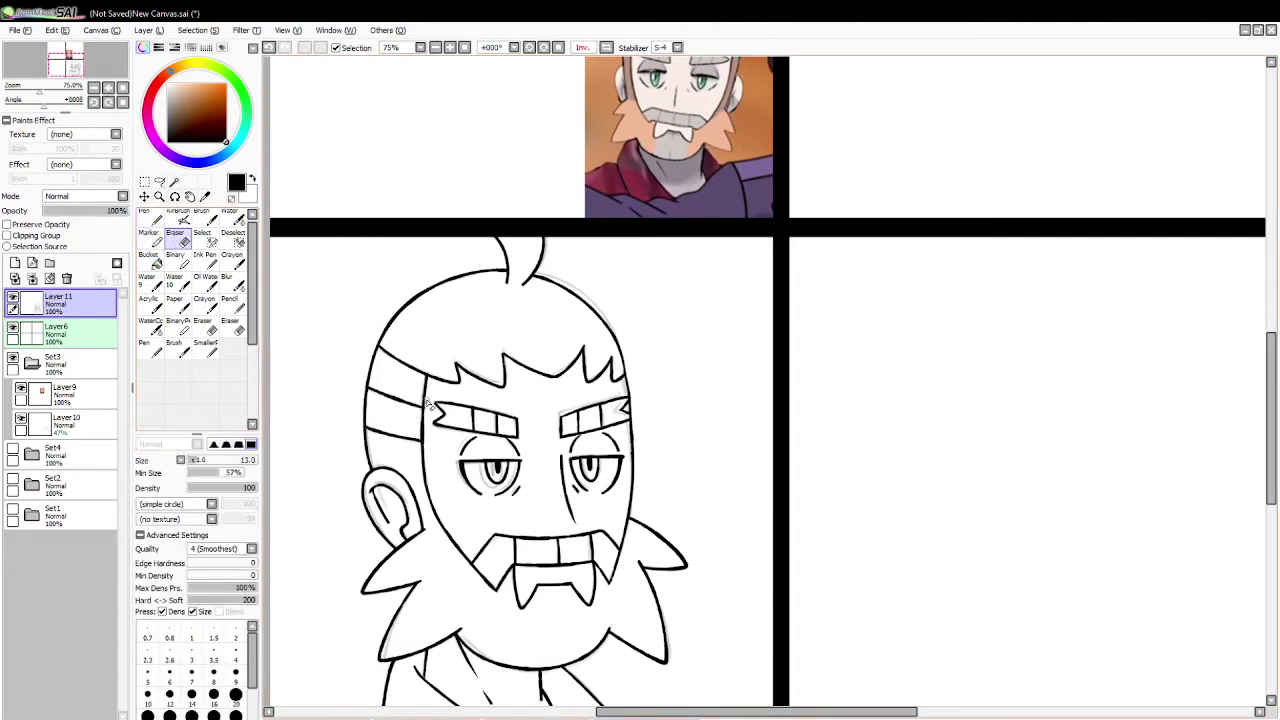
left_click_drag(431, 396, 430, 408)
Step: Mirror the canvas view horizontally and touch up the tip of the fringe's middle spike
left_click(606, 48)
left_click_drag(822, 716, 978, 703)
left_click_drag(812, 700, 750, 675)
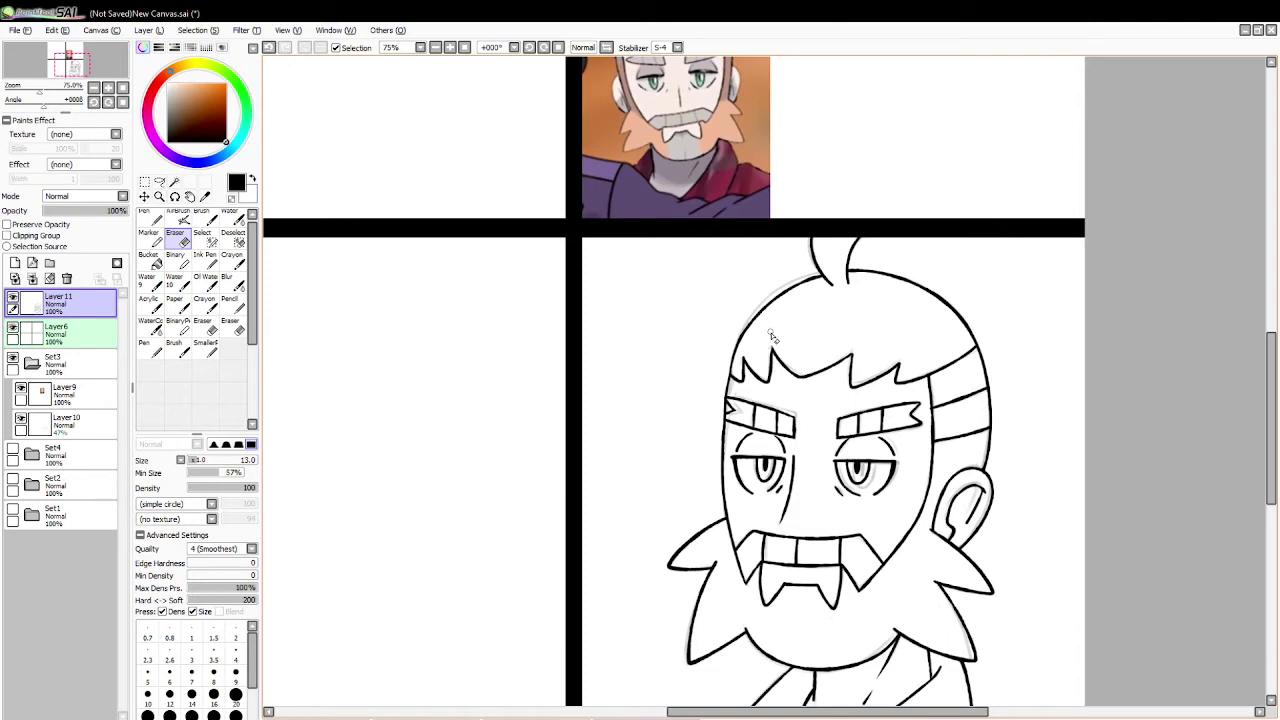
left_click(151, 219)
key("ctrl+z")
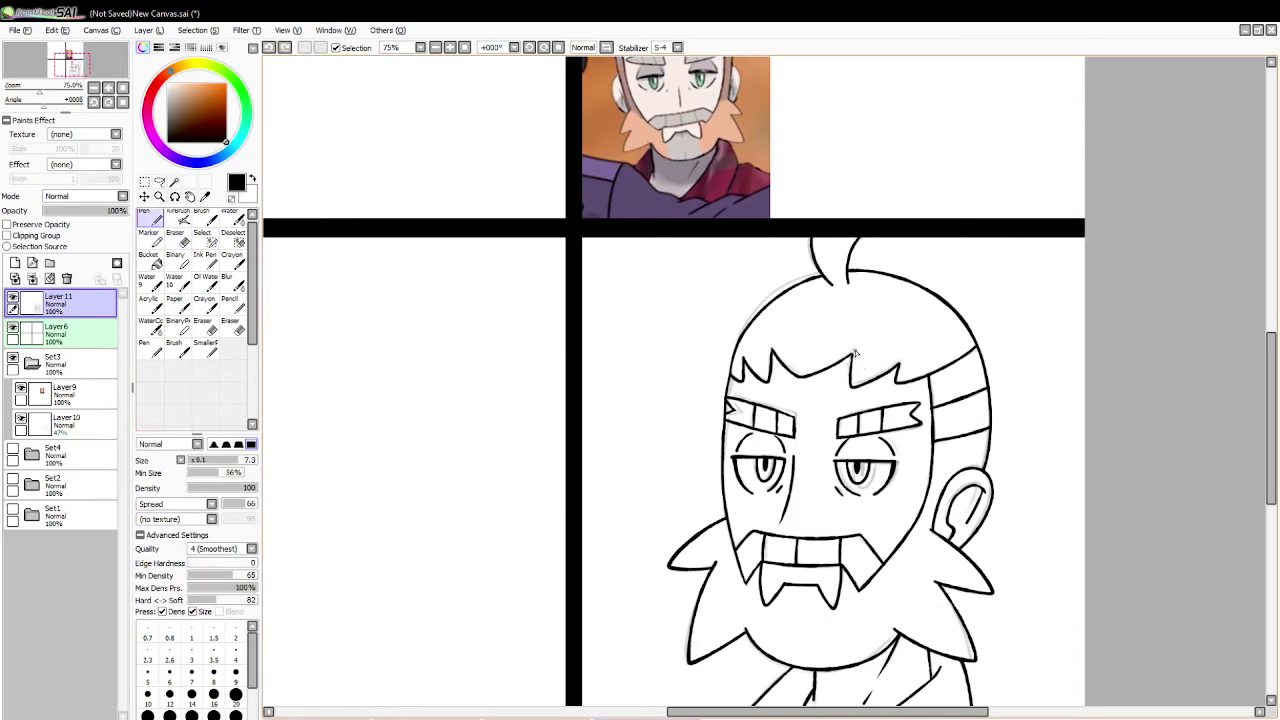
left_click_drag(855, 351, 849, 357)
key("ctrl+z")
left_click_drag(900, 712, 933, 712)
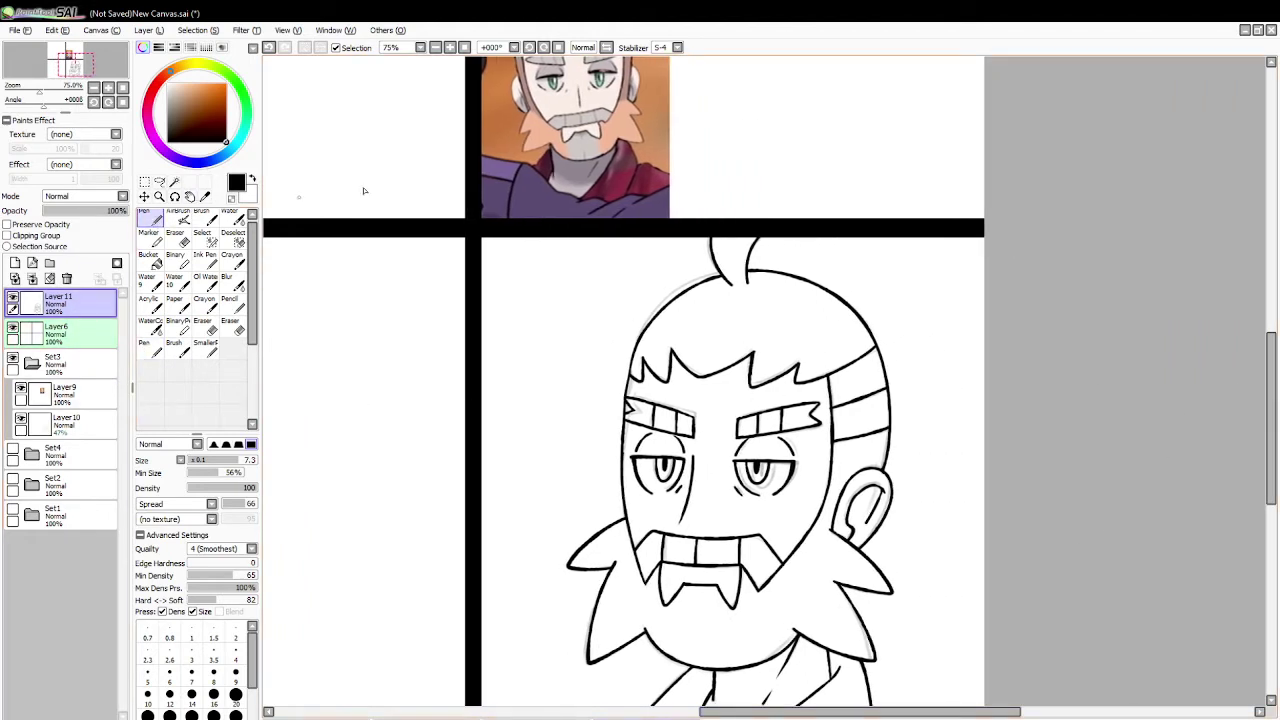
Step: Make the line-art layer the selection source, select the background around the character with the Magic Wand, and invert the selection
left_click(40, 246)
left_click(174, 182)
left_click(726, 404)
key("ctrl+z")
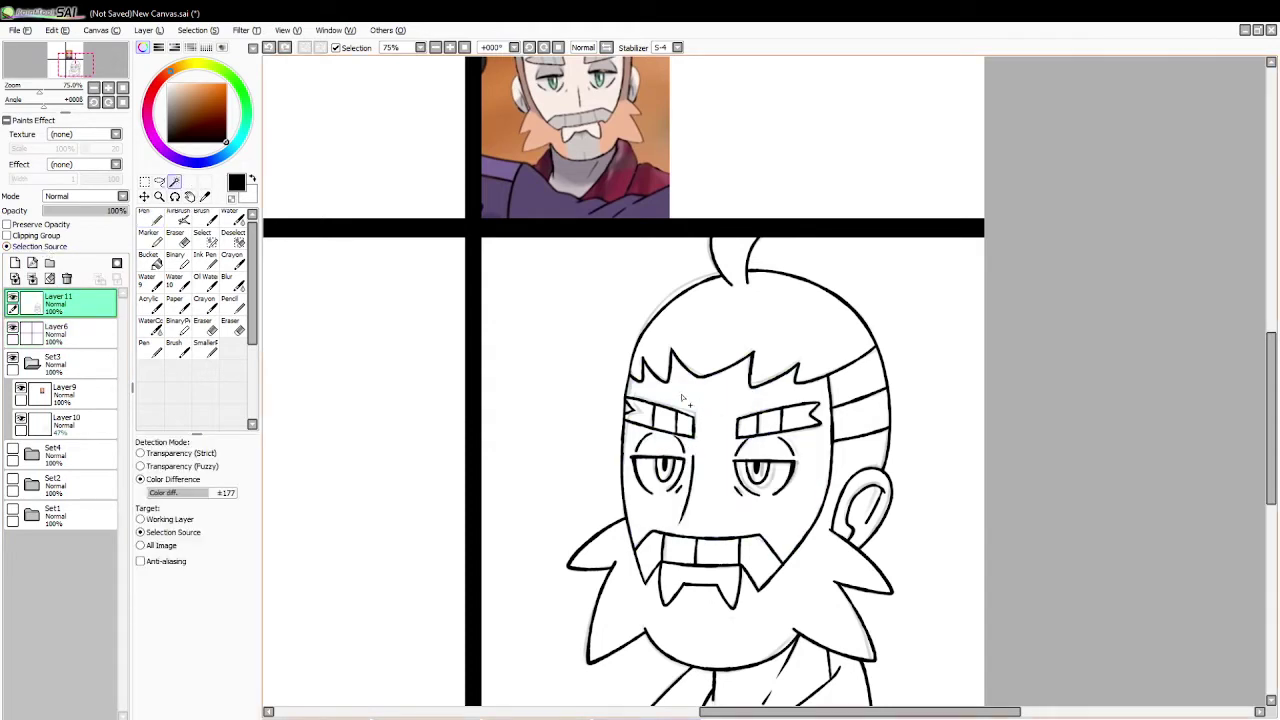
left_click(568, 386)
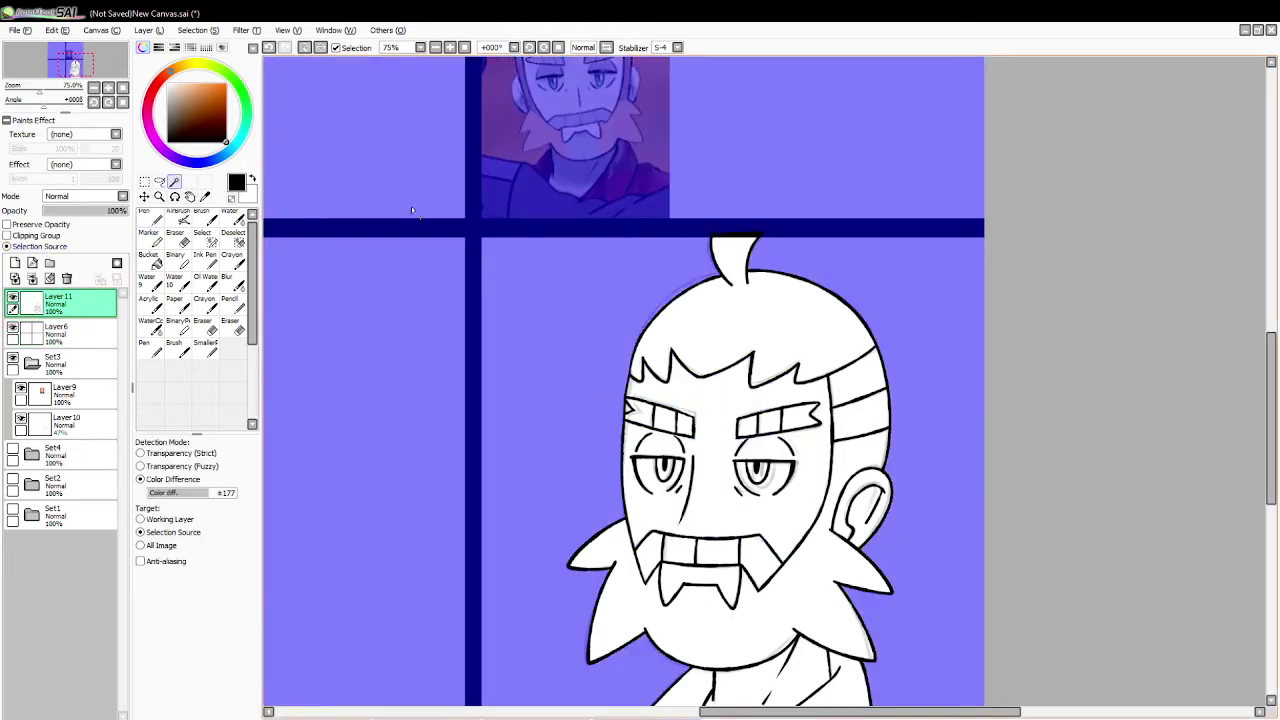
left_click(320, 47)
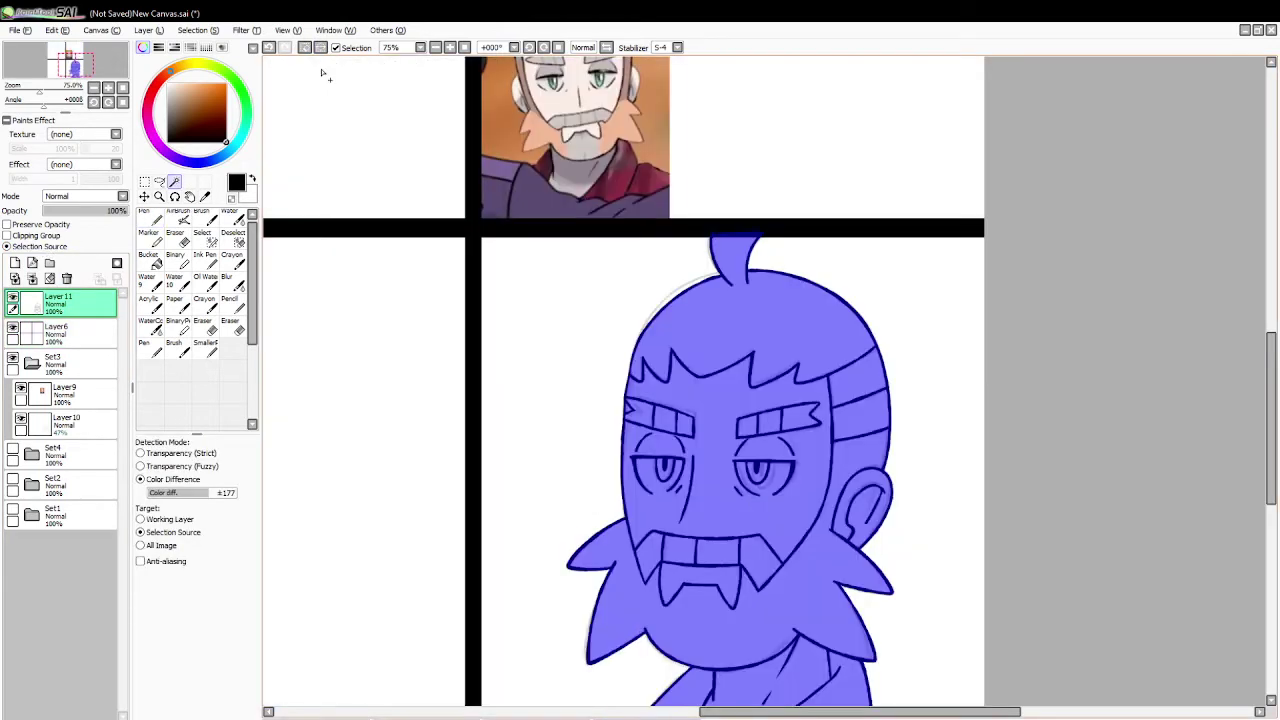
Step: Try deleting the rough sketch layer, restore it, and clear the selection
left_click(99, 423)
left_click(67, 278)
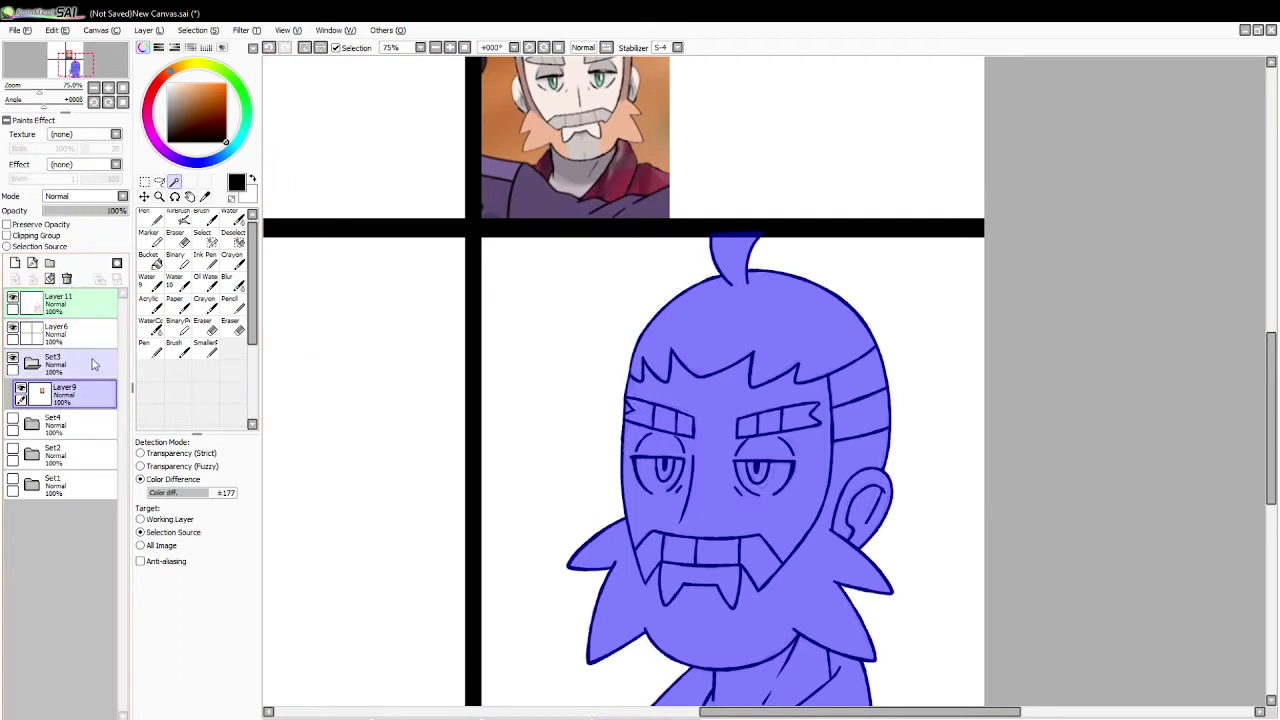
key("ctrl+z")
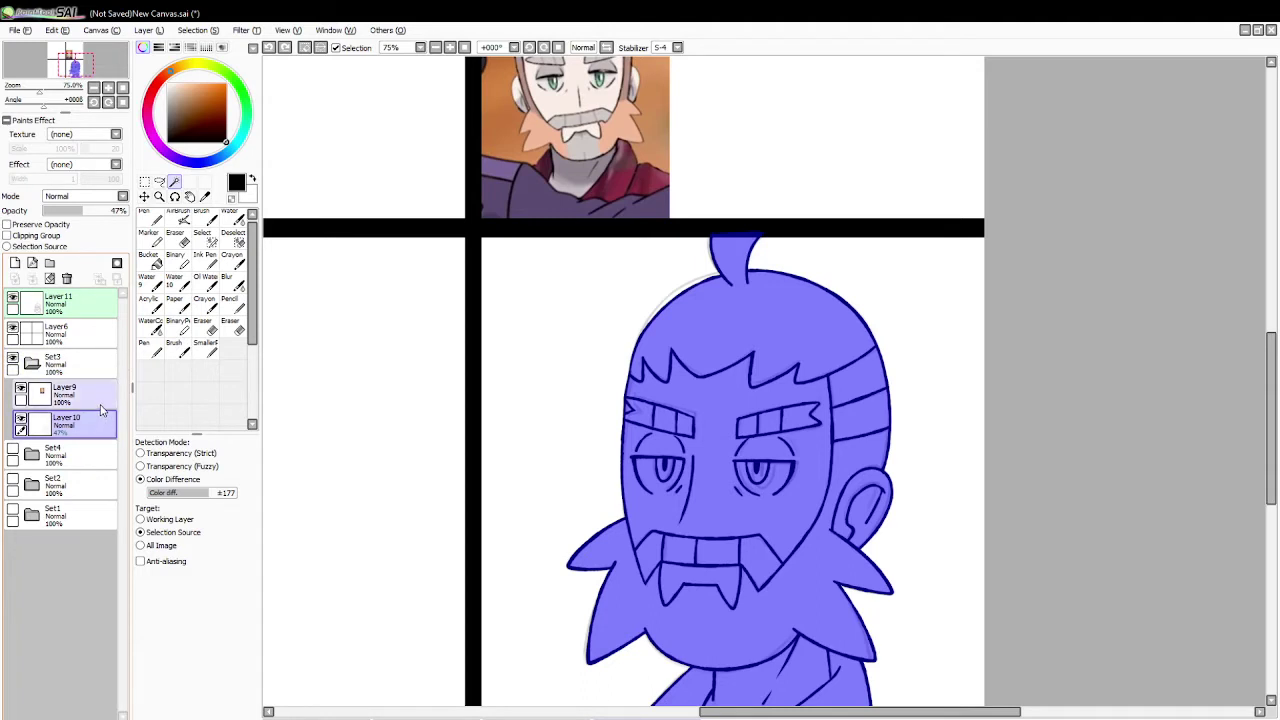
left_click(152, 218)
key("ctrl+d")
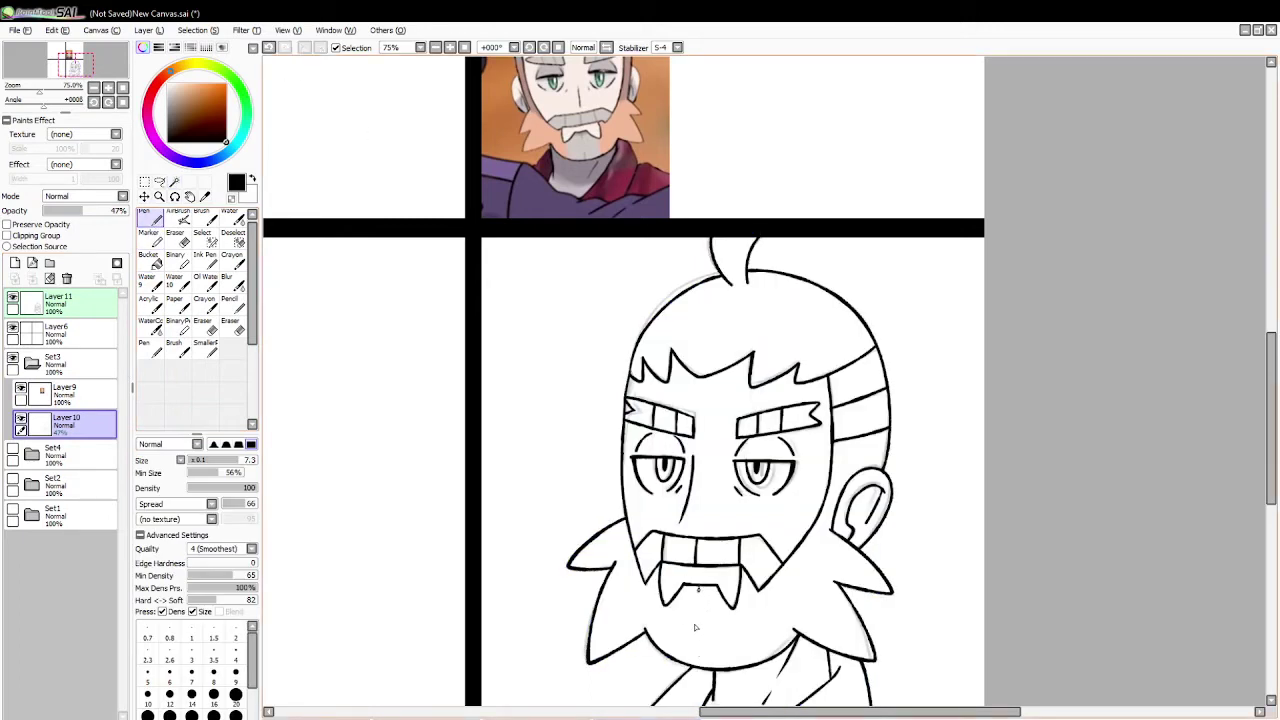
Step: Try vertical dividing lines down the chin below the fangs on the line-art layer, and undo them
left_click(76, 304)
left_click_drag(699, 588, 700, 641)
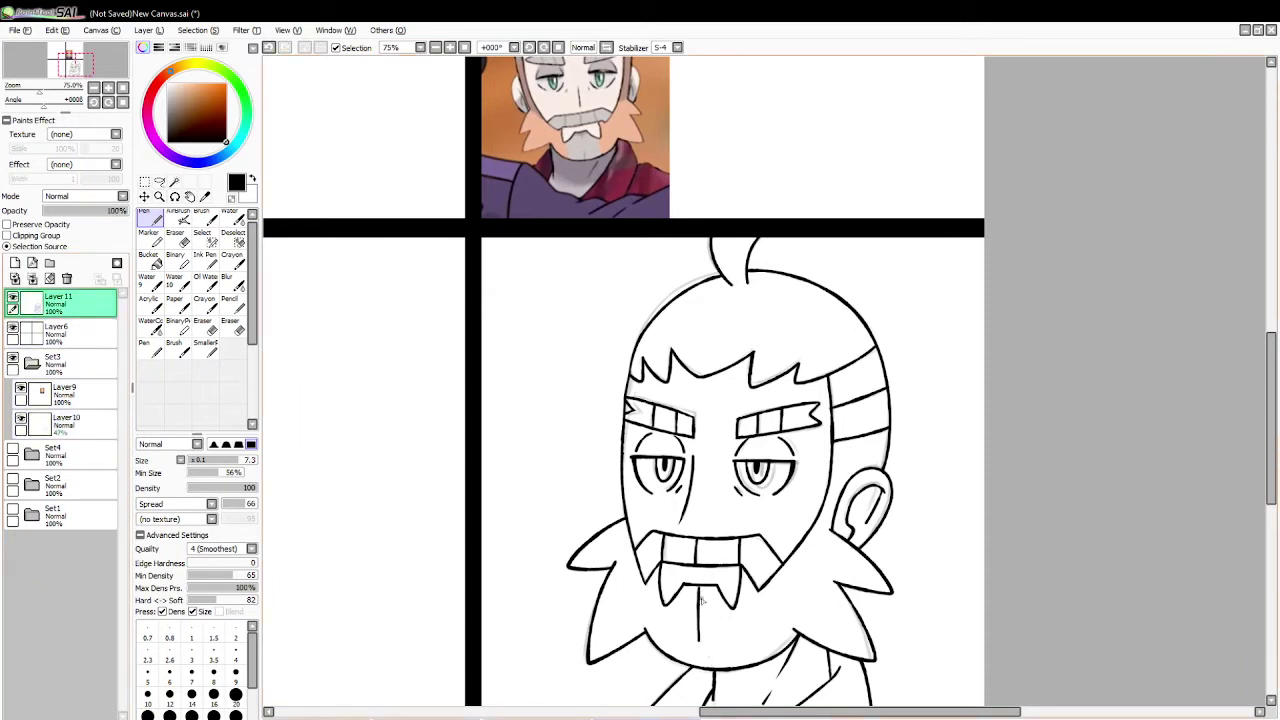
key("ctrl+z")
left_click_drag(700, 588, 700, 667)
key("ctrl+z")
left_click_drag(701, 588, 704, 660)
left_click_drag(735, 610, 741, 660)
key("ctrl+z")
key("ctrl+z")
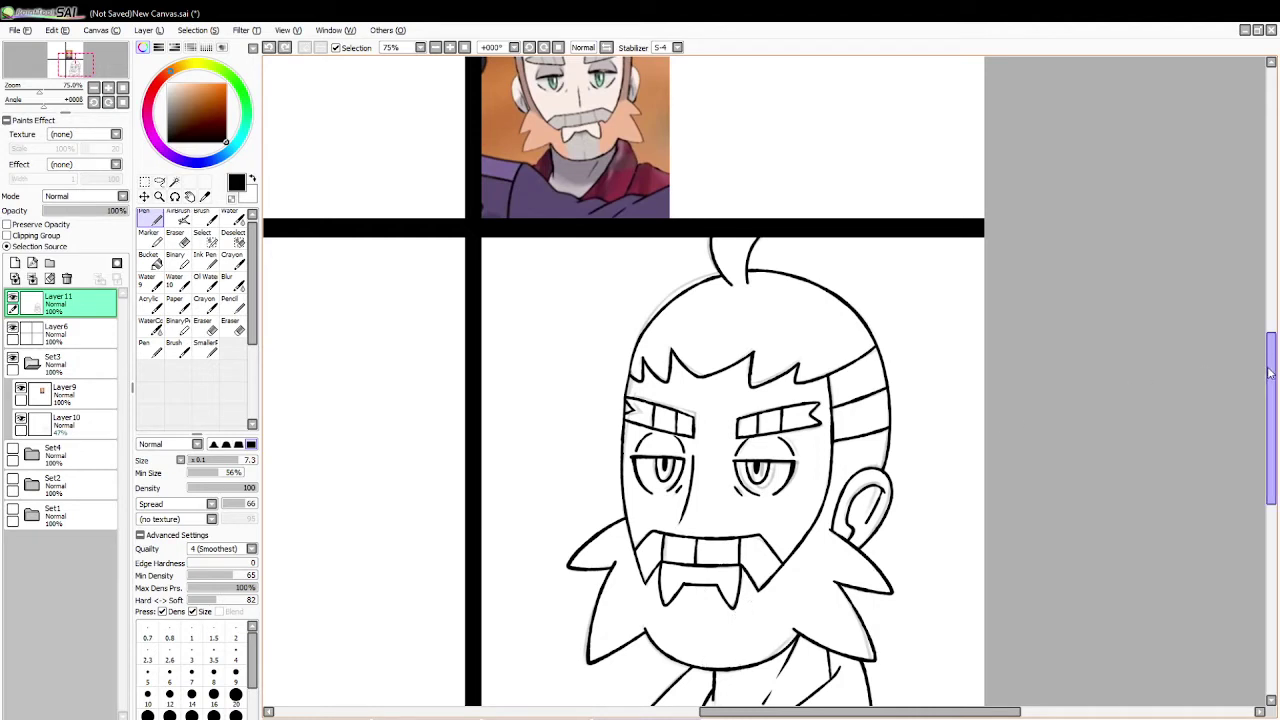
Step: Remove the three inked lines crossing the side of the head between the hairline and the ear
mouse_move(1272, 367)
left_mouse_down()
mouse_move(1272, 335)
mouse_move(1272, 365)
left_mouse_up()
left_click(176, 238)
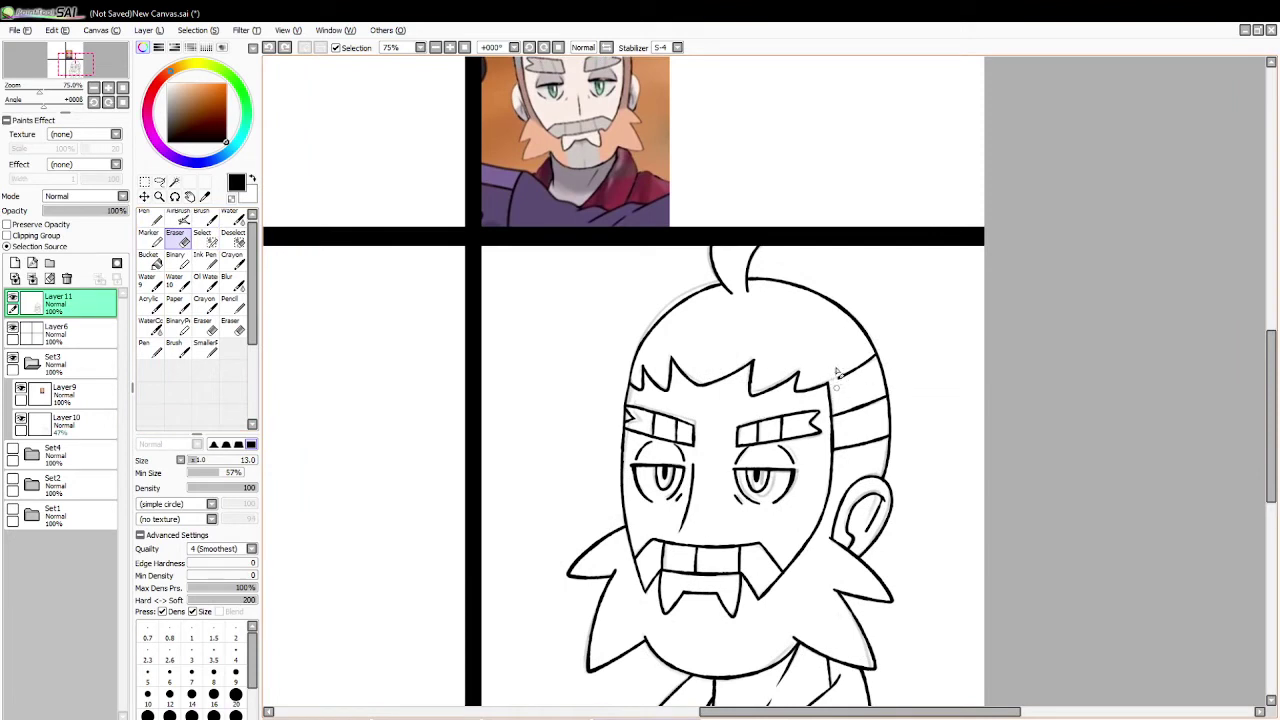
mouse_move(838, 372)
left_mouse_down()
mouse_move(838, 469)
mouse_move(834, 389)
mouse_move(838, 452)
left_mouse_up()
key("ctrl+z")
mouse_move(1271, 355)
left_mouse_down()
mouse_move(1271, 336)
mouse_move(1271, 355)
left_mouse_up()
key("ctrl+z")
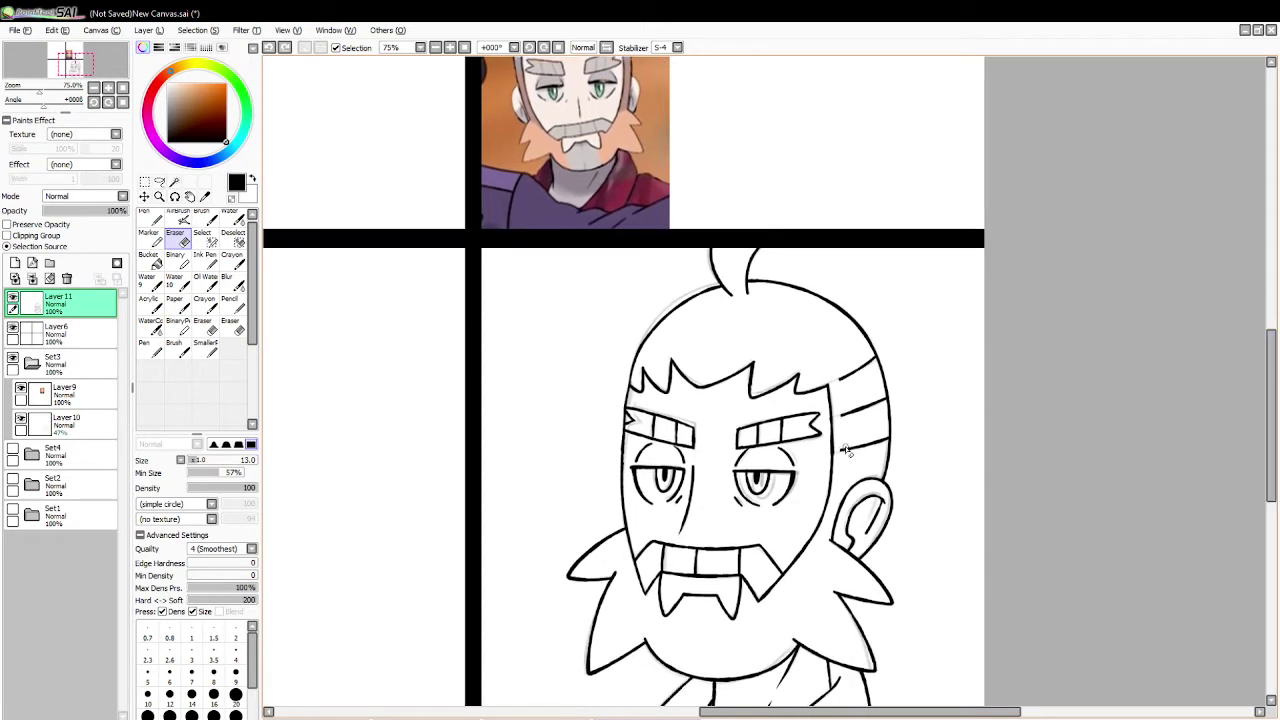
key("ctrl+z")
mouse_move(840, 445)
left_mouse_down()
mouse_move(884, 449)
mouse_move(885, 435)
mouse_move(880, 459)
mouse_move(885, 434)
mouse_move(887, 459)
mouse_move(885, 431)
mouse_move(848, 396)
mouse_move(889, 438)
mouse_move(883, 429)
mouse_move(883, 461)
mouse_move(878, 411)
mouse_move(829, 379)
mouse_move(837, 418)
mouse_move(882, 397)
mouse_move(828, 381)
mouse_move(841, 395)
mouse_move(832, 382)
mouse_move(872, 360)
left_mouse_up()
key("ctrl+z")
key("ctrl+z")
key("ctrl+z")
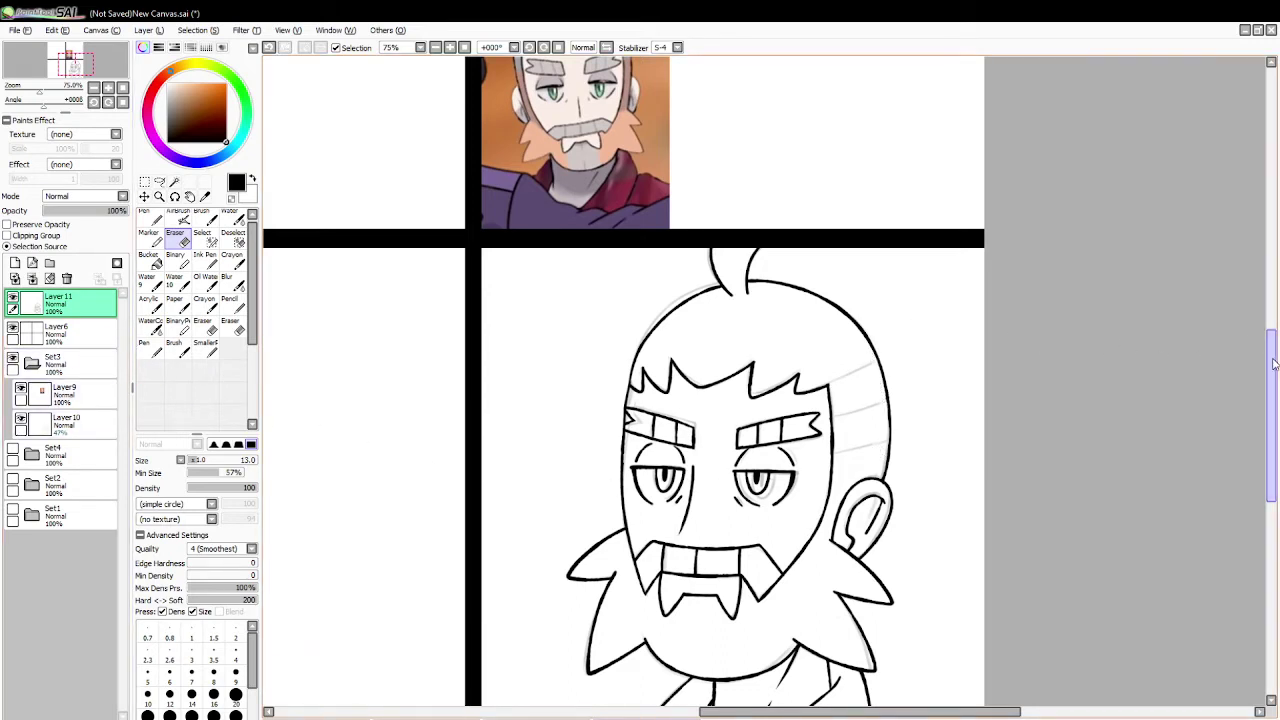
Step: Activate the rough sketch layer, select the background around the character with the Magic Wand, and invert the selection
left_click_drag(1271, 358, 1043, 354)
left_click(174, 181)
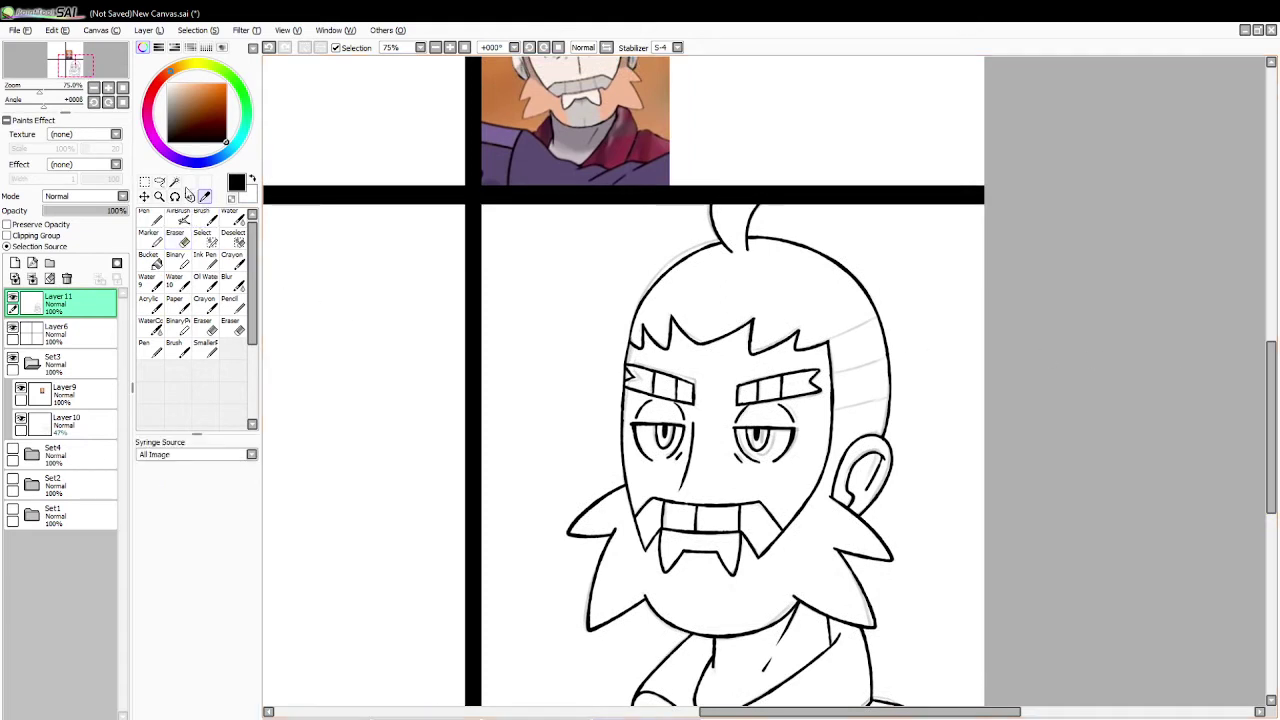
left_click(72, 433)
left_click(591, 402)
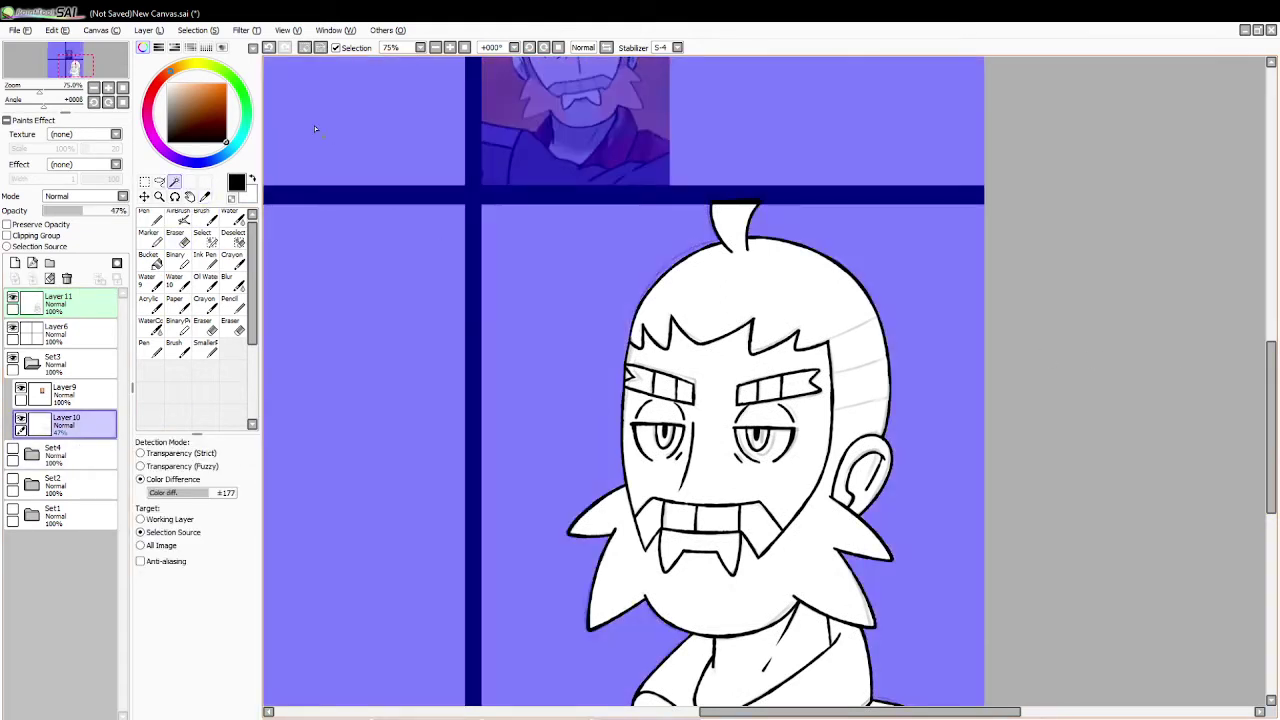
key("ctrl+i")
Step: Fill the selected character with the reference's pale skin tone on a new layer, deselect, and place that layer below the rough sketch
left_click(205, 196)
left_click(449, 155)
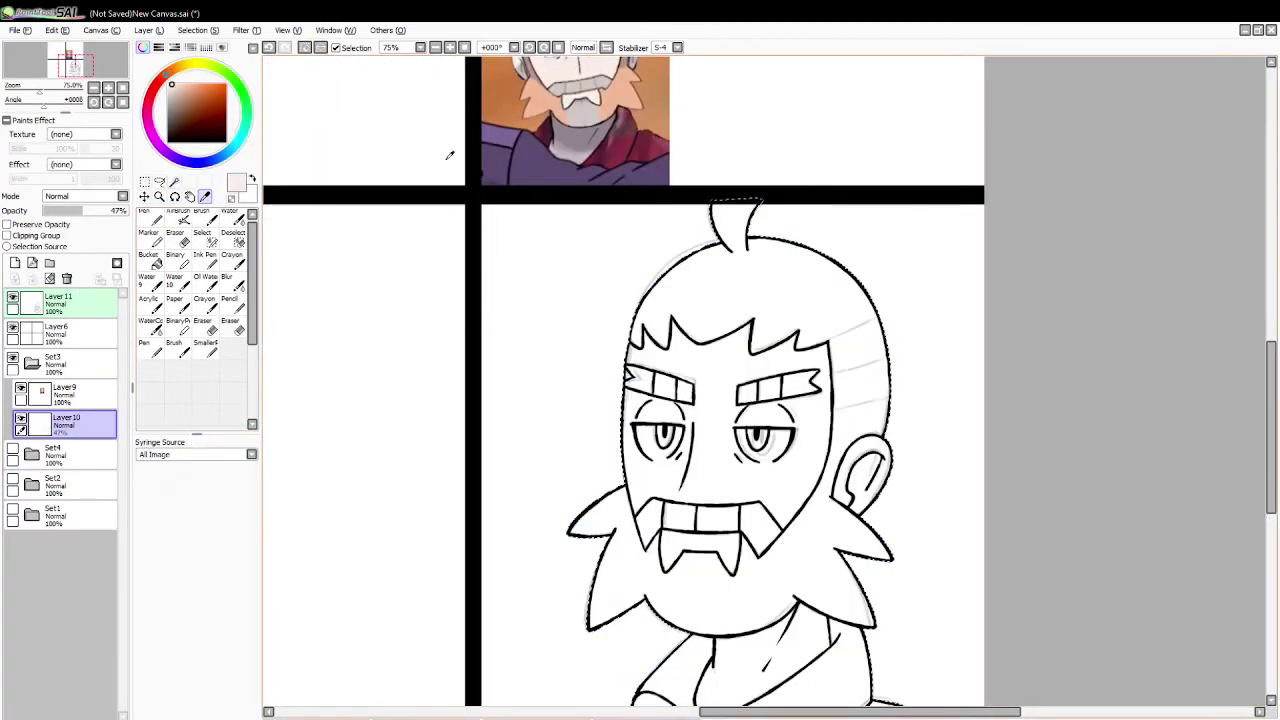
left_click(148, 258)
left_click(15, 262)
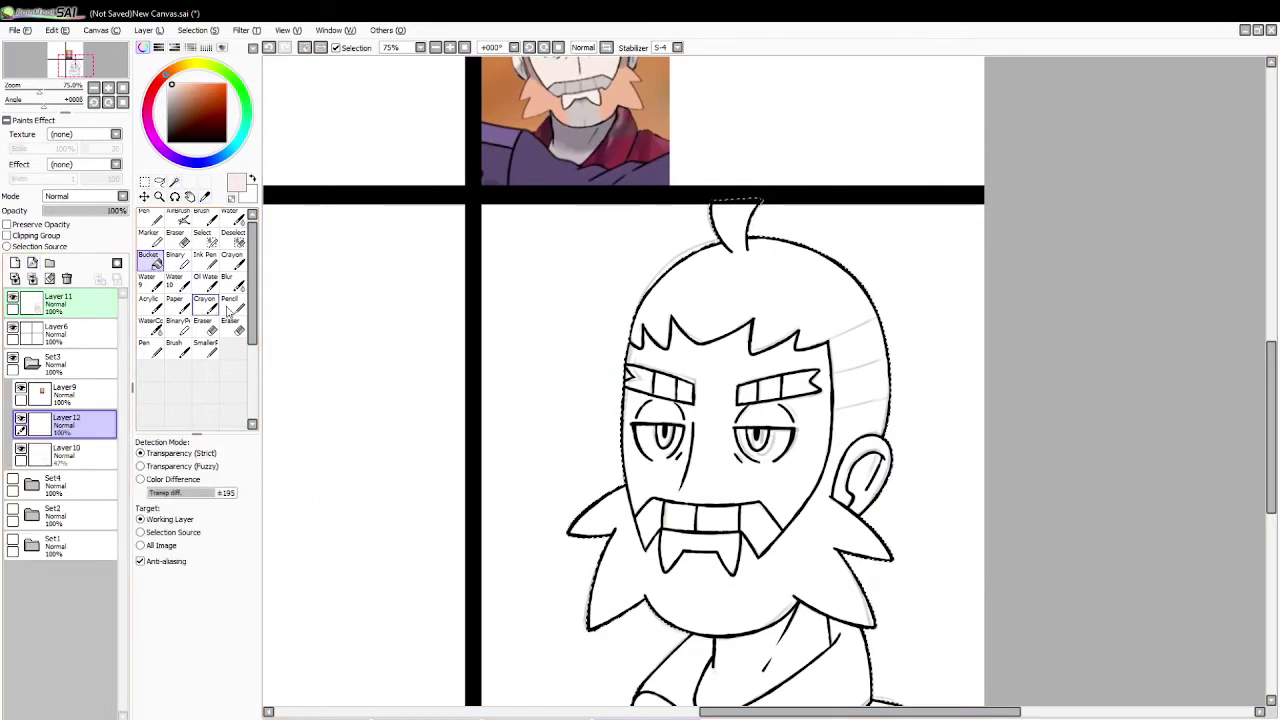
left_click(665, 652)
left_click(305, 47)
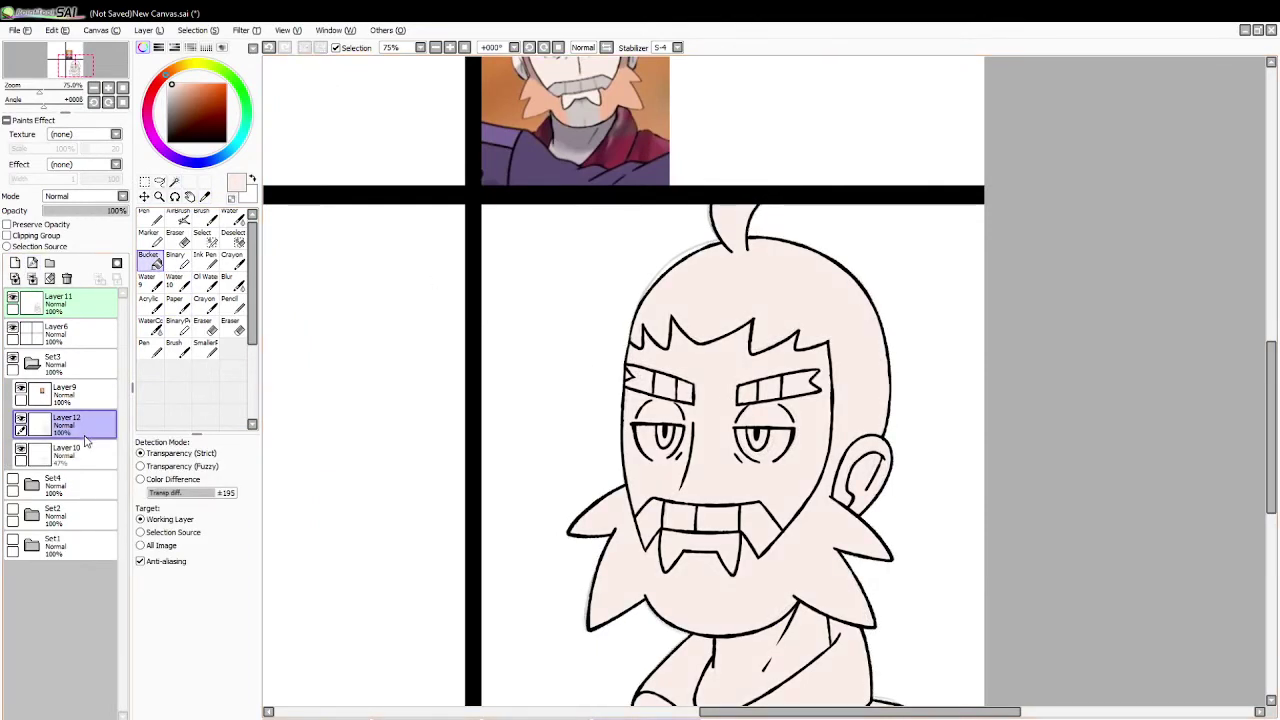
left_click_drag(88, 425, 86, 465)
Step: Move the reference picture into the lower-left comic panel beside the character drawing
left_click(205, 196)
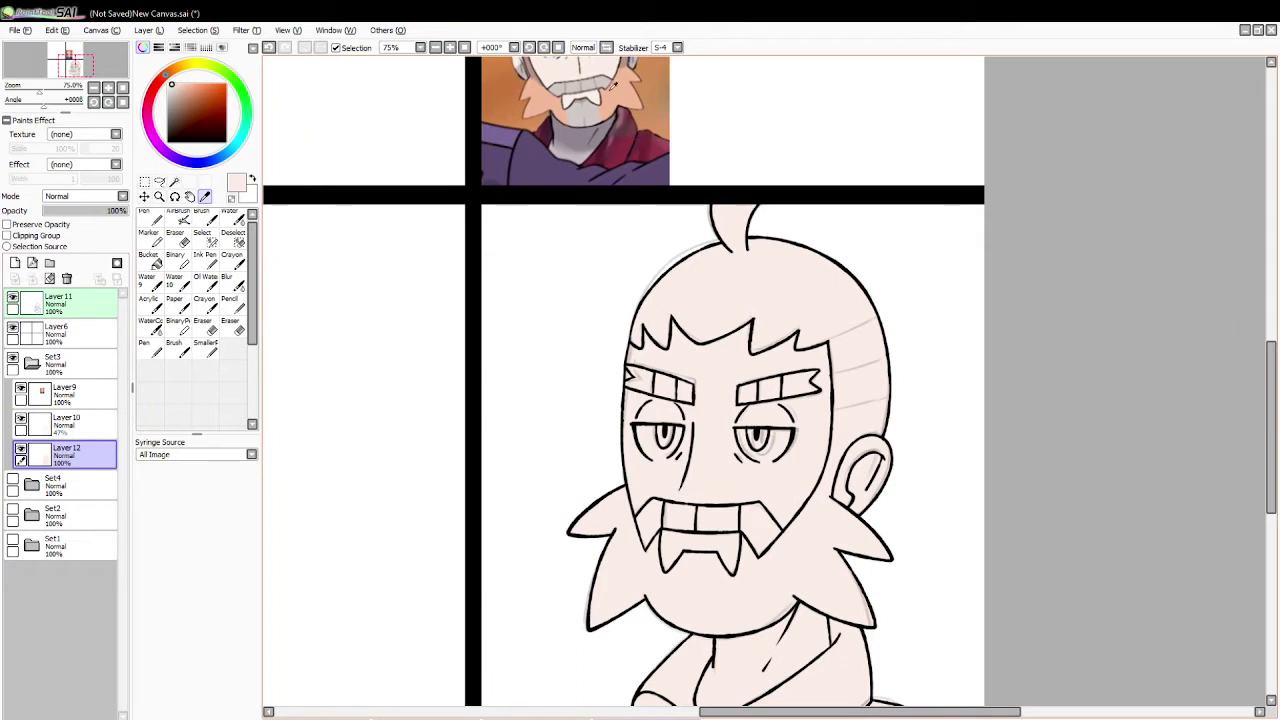
mouse_move(1268, 343)
left_mouse_down()
mouse_move(1268, 323)
mouse_move(1268, 335)
left_mouse_up()
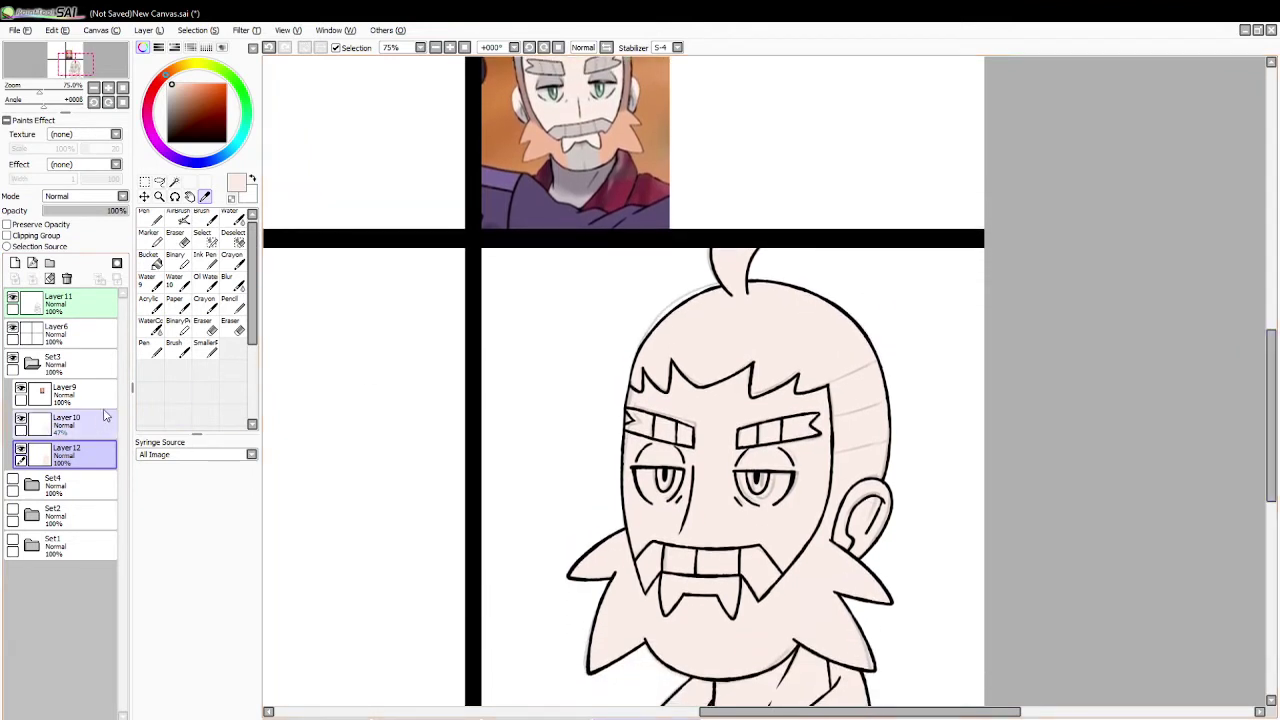
left_click(65, 393)
left_click(160, 181)
left_click(144, 196)
mouse_move(504, 197)
left_mouse_down()
mouse_move(428, 403)
mouse_move(306, 398)
left_mouse_up()
Step: Paint the whites of both eyes on a new clipped layer above the skin fill, using white sampled from the reference
left_click(205, 196)
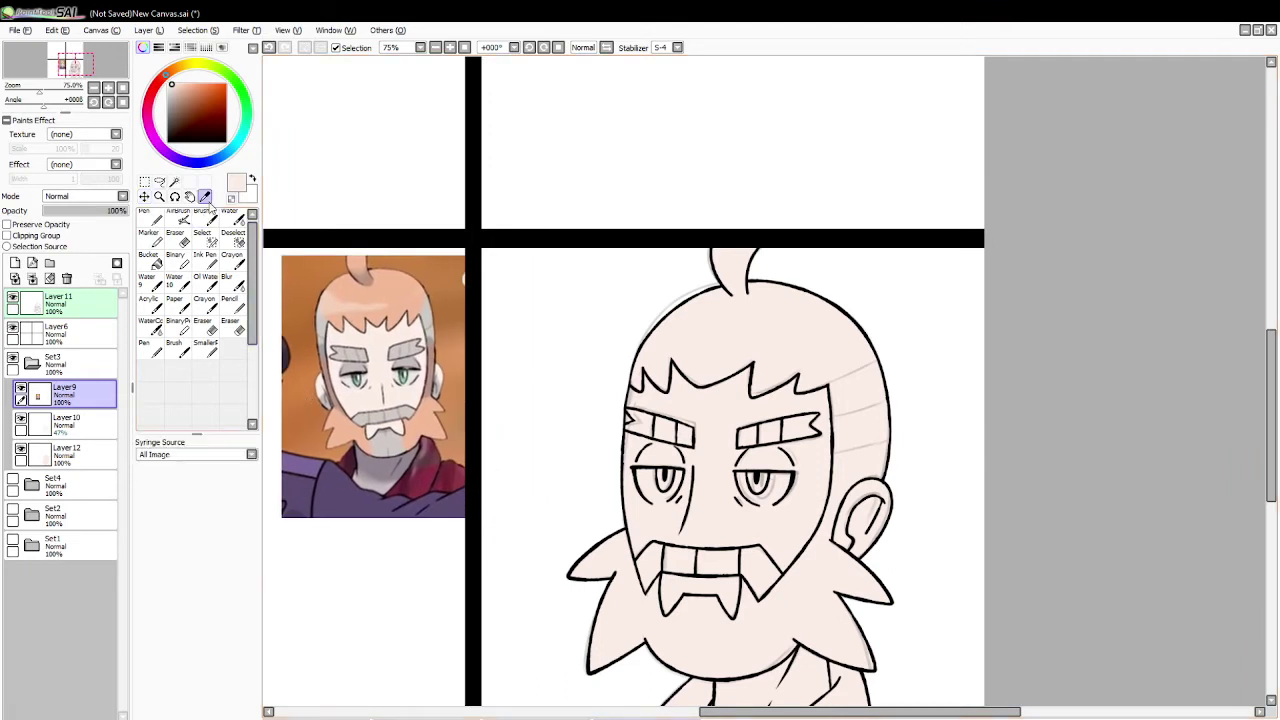
left_click(343, 378)
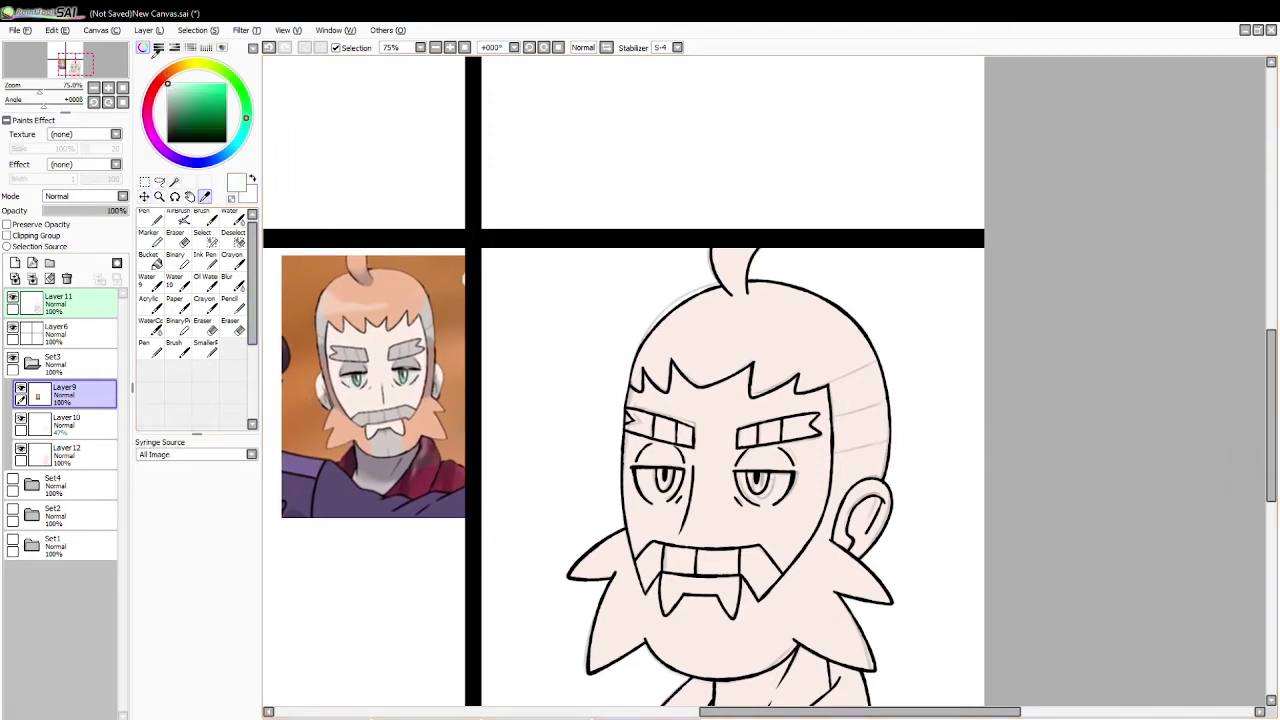
left_click(203, 218)
left_click(90, 455)
left_click(15, 262)
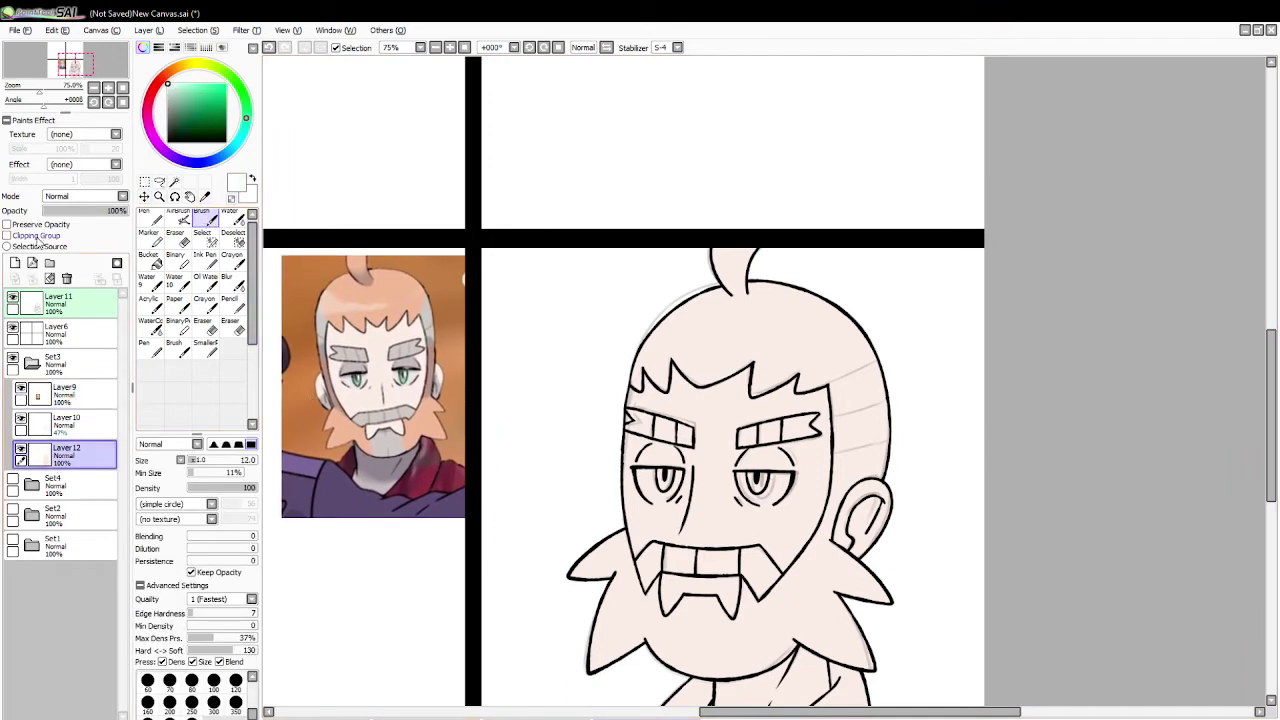
left_click(7, 235)
left_click(204, 298)
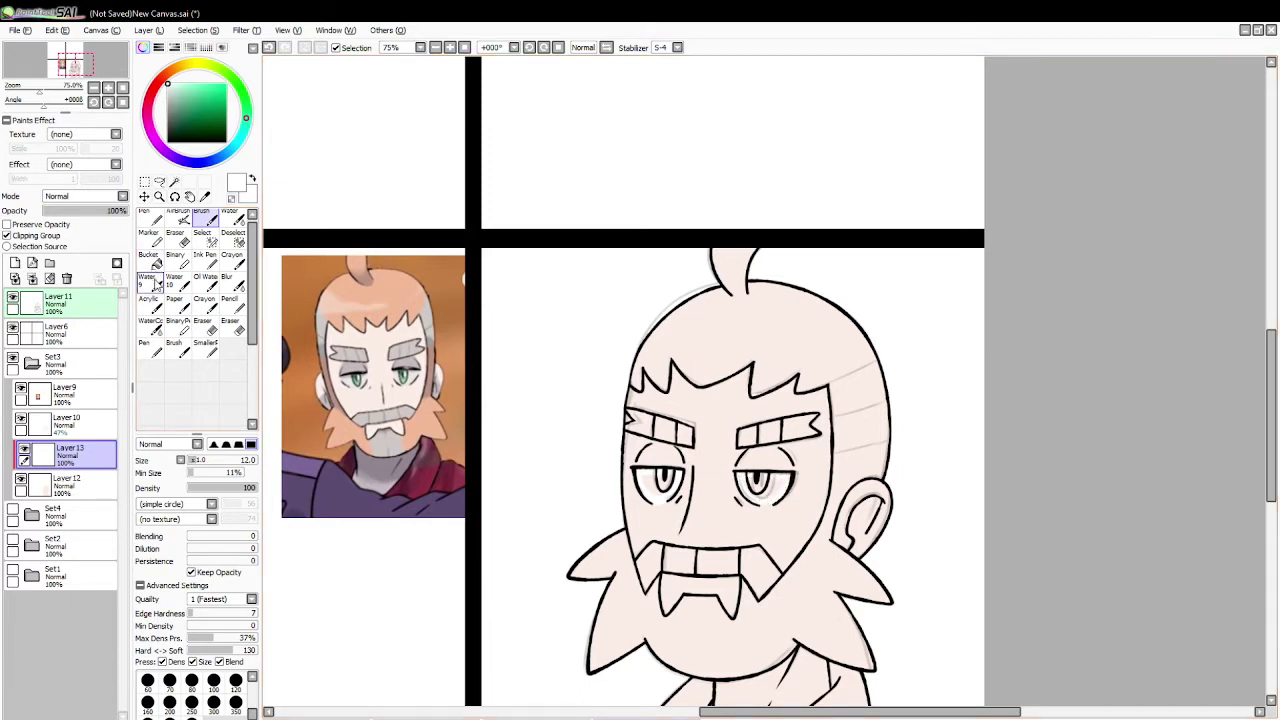
left_click(150, 260)
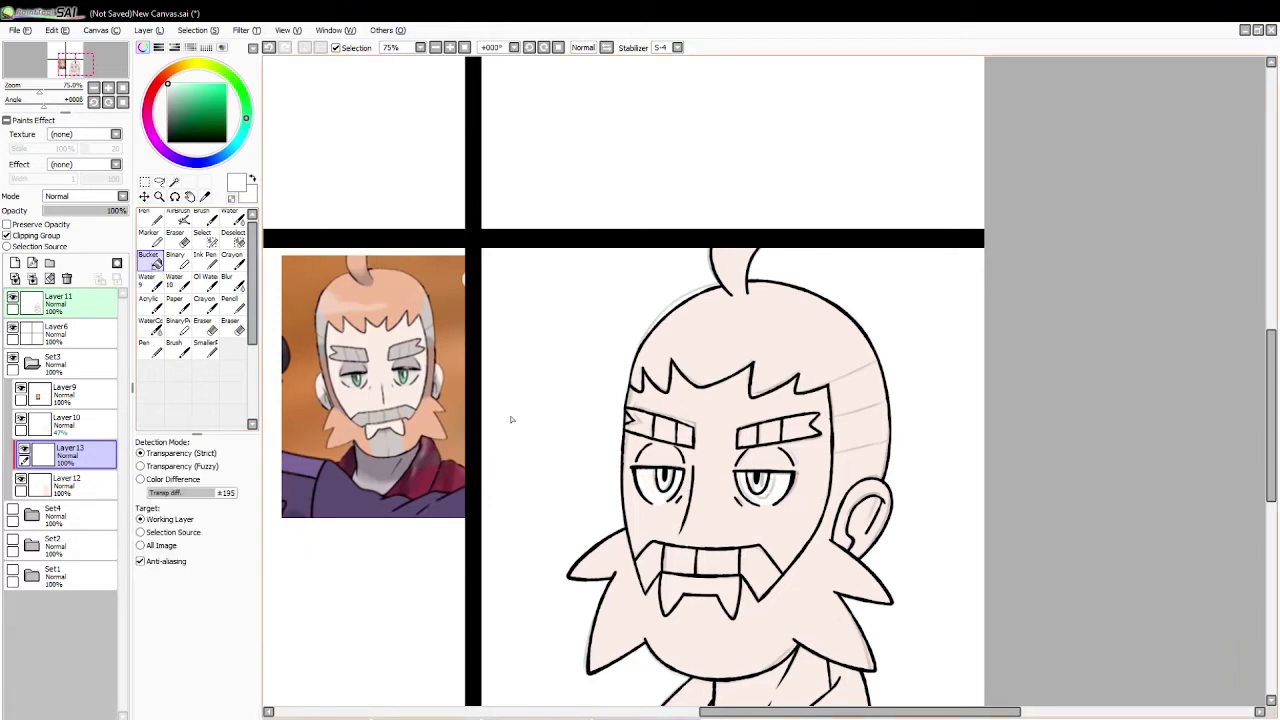
Step: Paint both irises green with the colour sampled from the reference's eye, adding another clipped layer above the eye whites
left_click(205, 196)
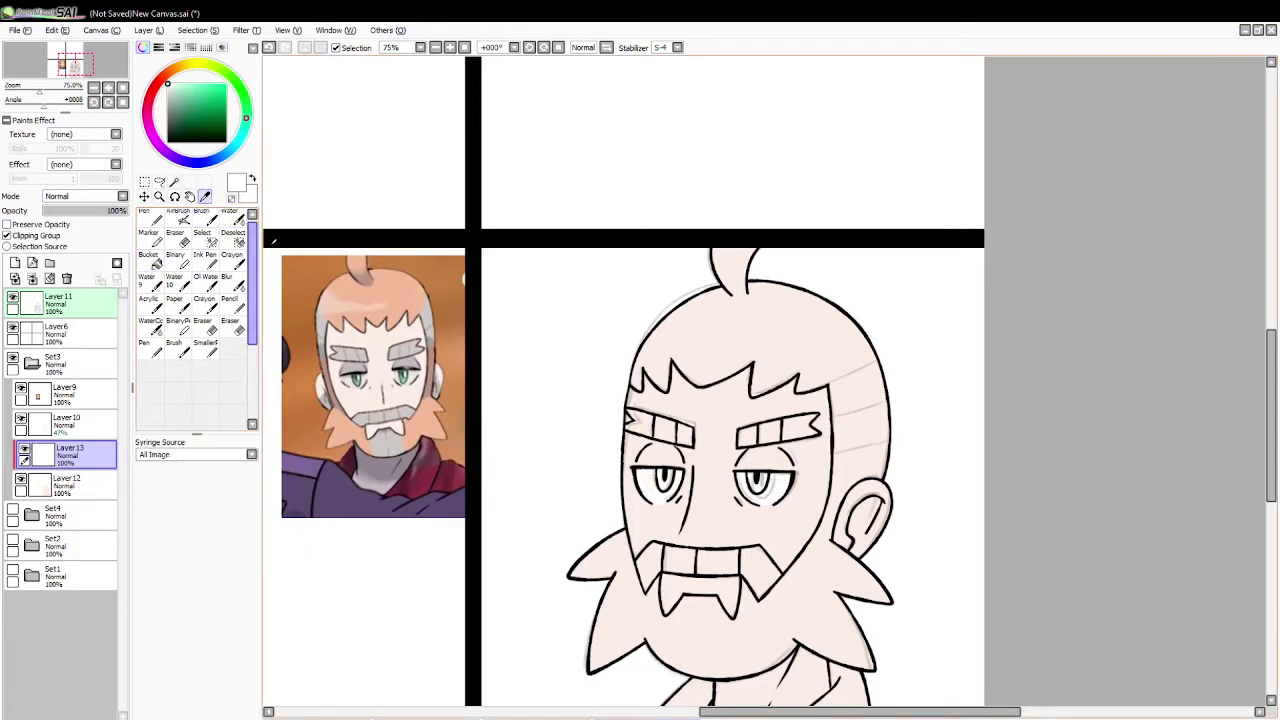
left_click(356, 373)
left_click(185, 104)
left_click(203, 216)
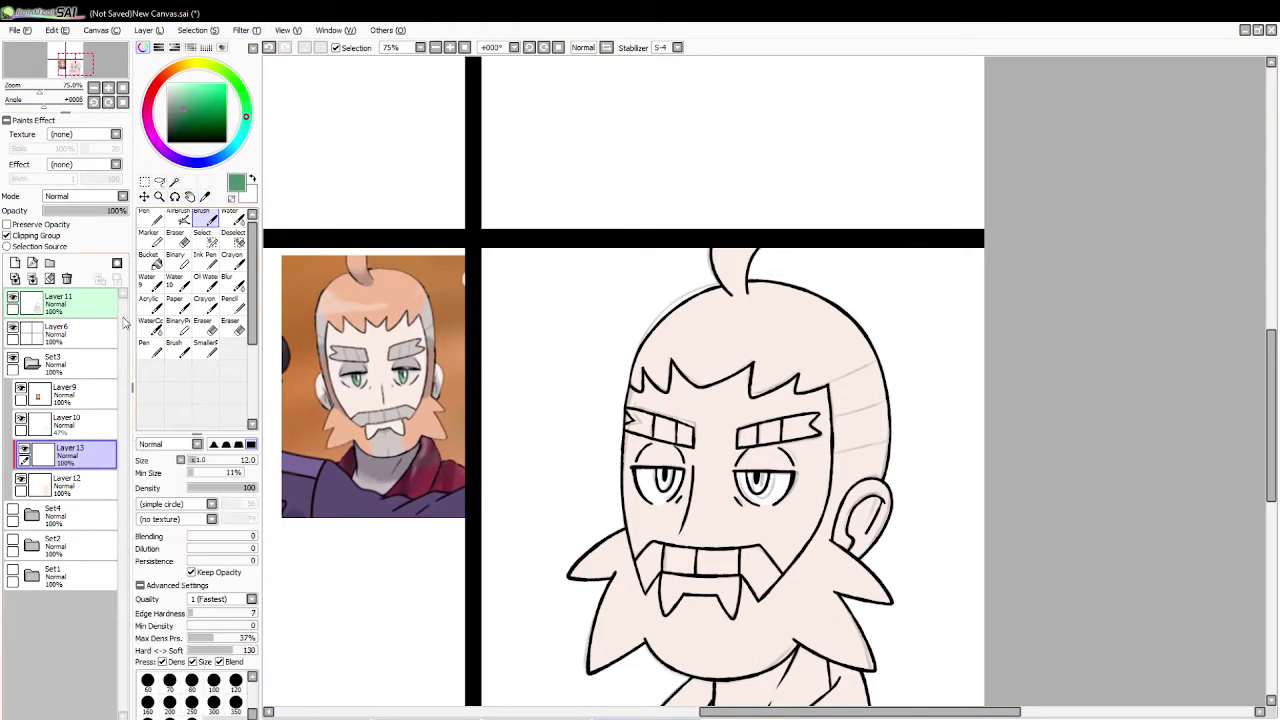
left_click(15, 263)
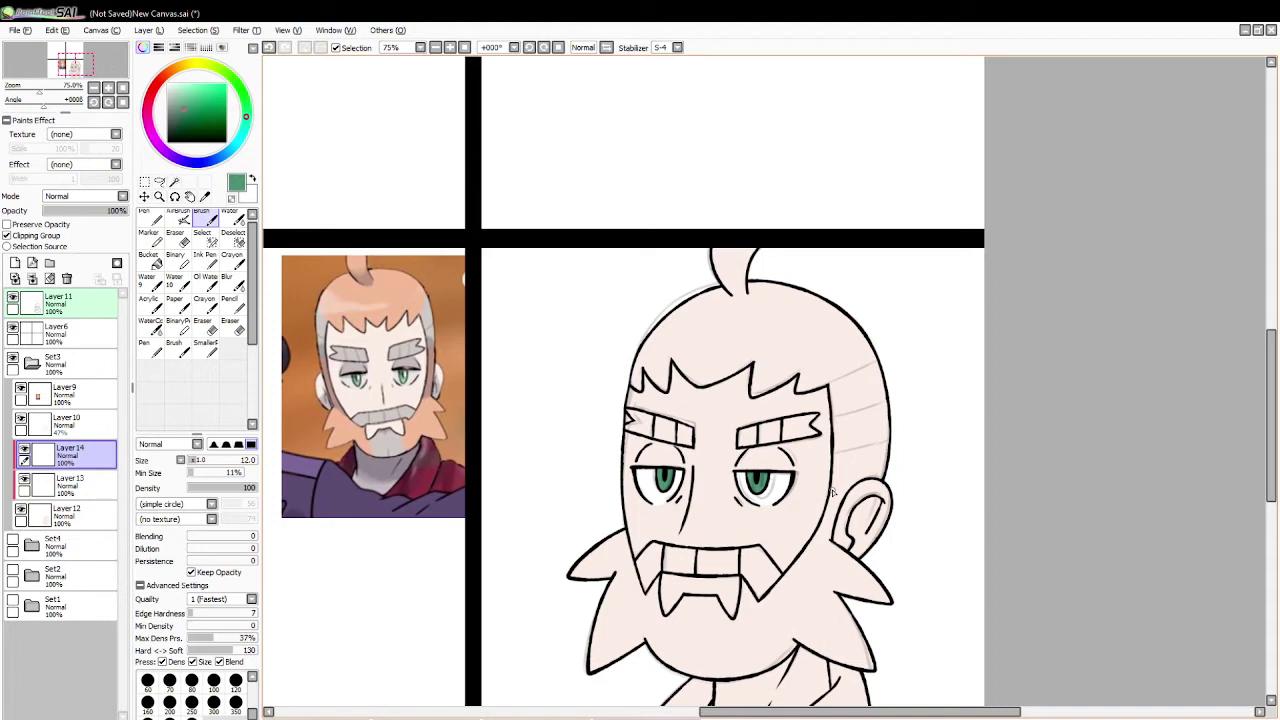
Step: Sample the light grey of the reference's eyebrow as the brush colour
key("alt")
left_click(414, 345)
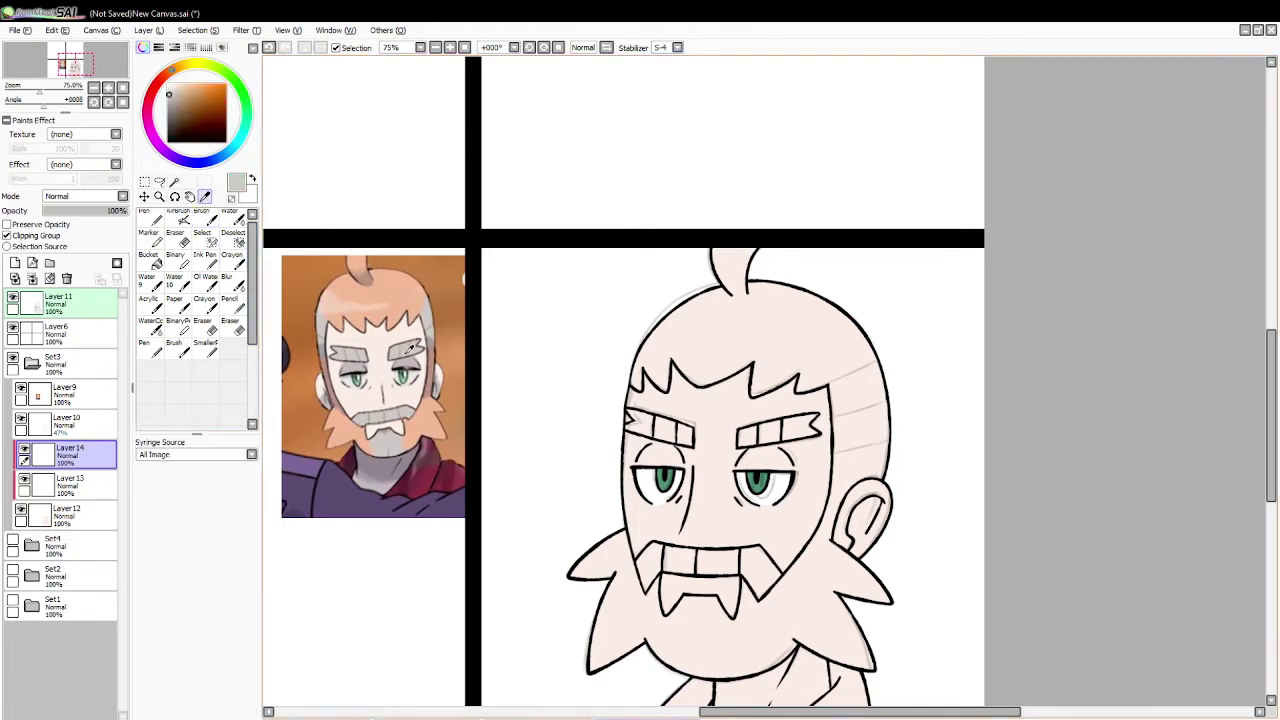
left_click(432, 312)
left_click(418, 342)
left_click(429, 326)
left_click(410, 345)
left_click(206, 219)
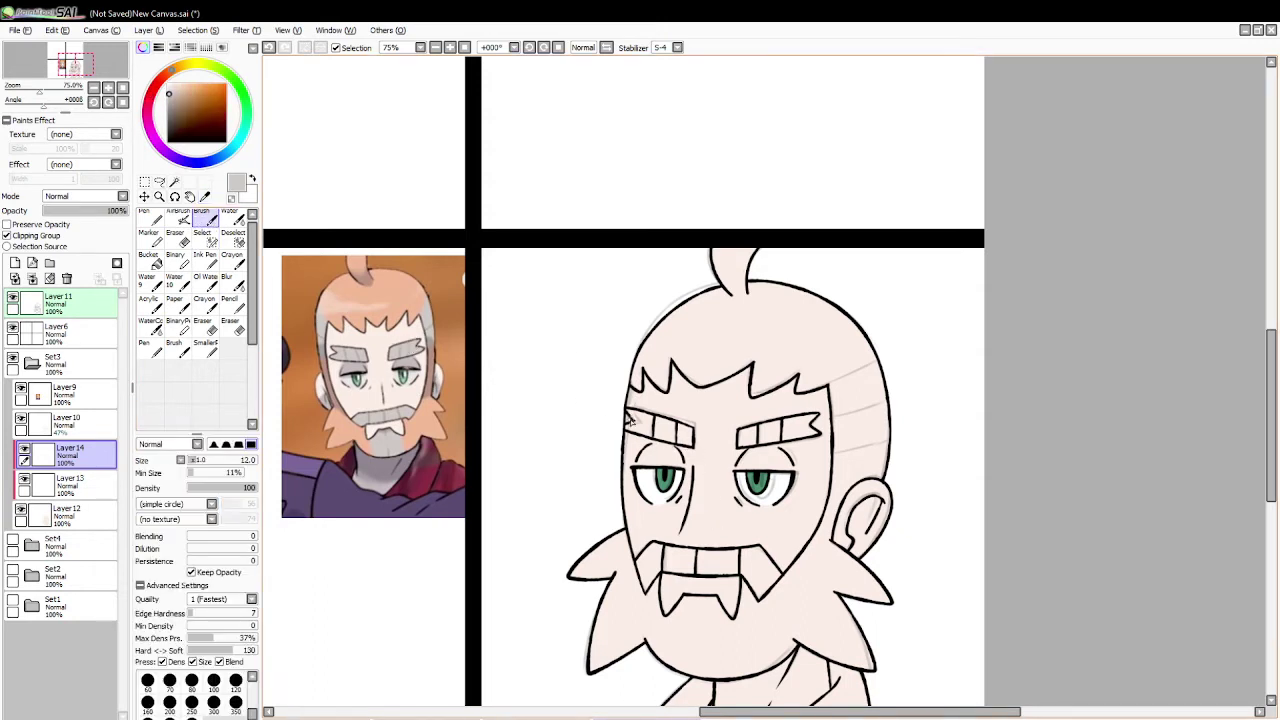
Step: Select every segment of both eyebrows and the moustache with the Magic Wand
left_click(174, 181)
left_click(638, 424)
left_click(664, 428)
left_click(684, 432)
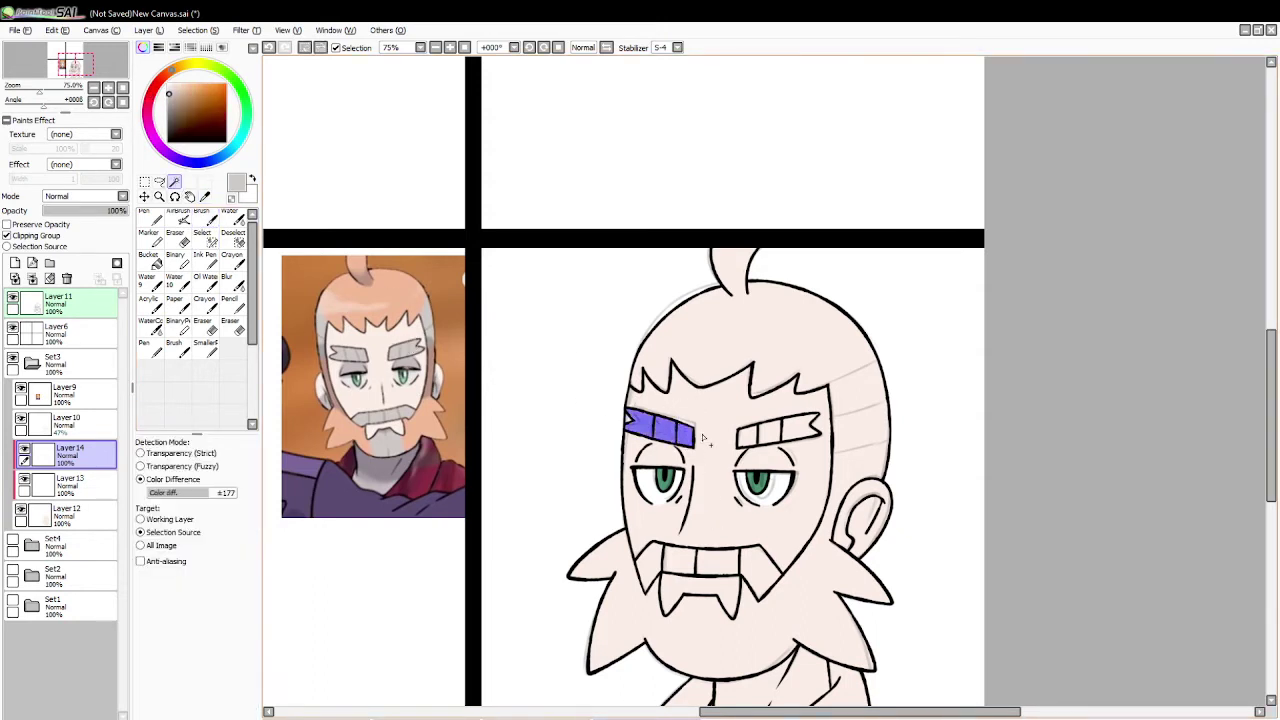
left_click(748, 437)
left_click(771, 432)
left_click(792, 430)
left_click(811, 428)
left_click(648, 566)
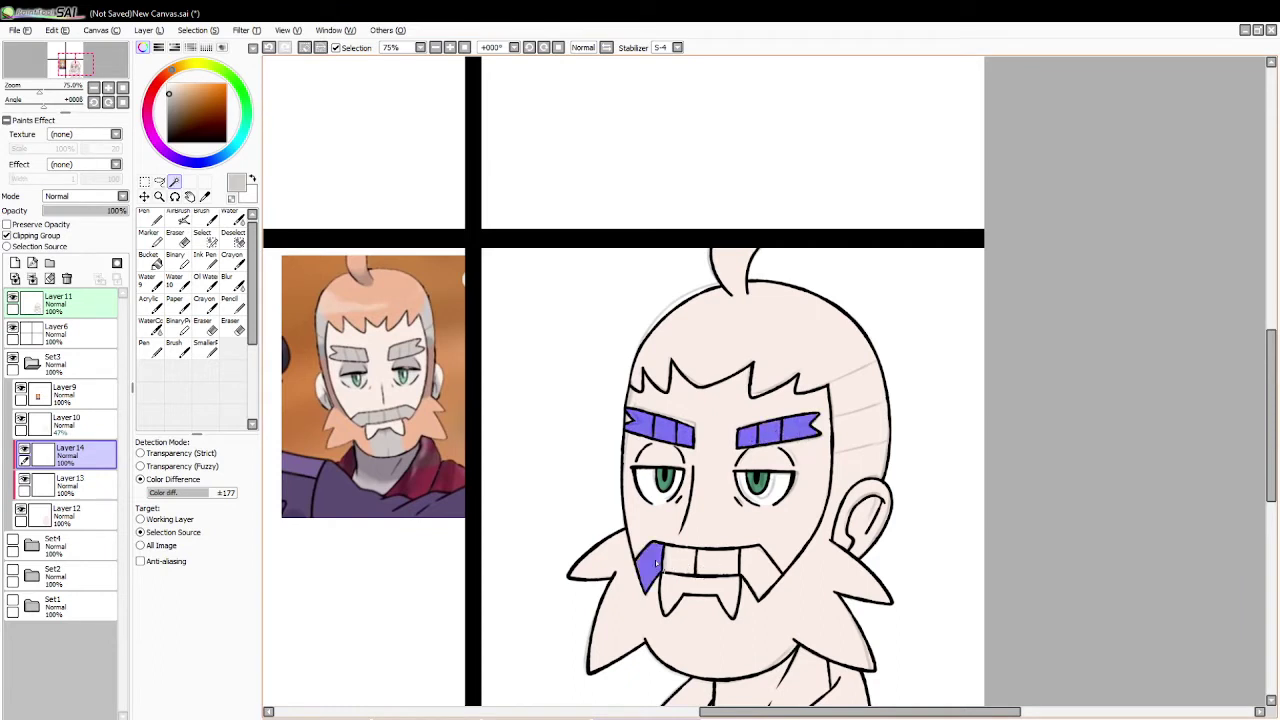
left_click(679, 560)
left_click(718, 562)
left_click(768, 578)
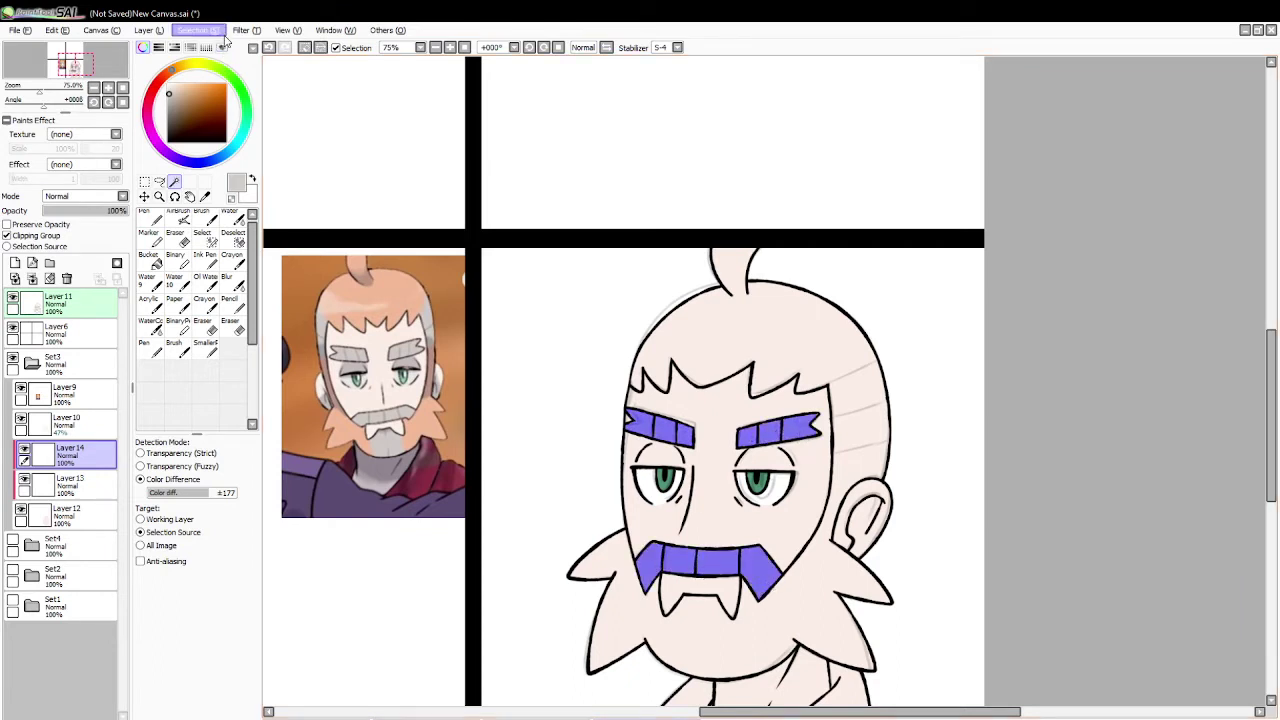
Step: Fill the selected eyebrow and moustache segments with light grey using the Bucket, and clear the selection
left_click(150, 258)
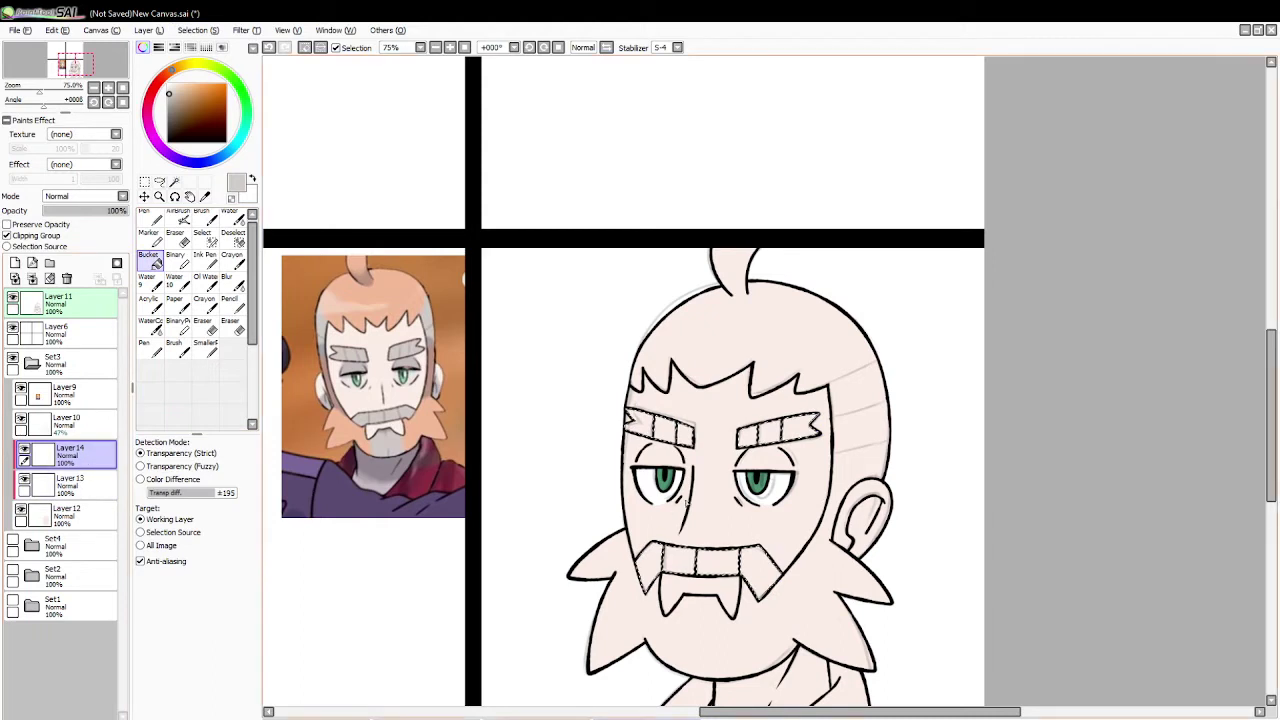
left_click(639, 424)
left_click(664, 430)
left_click(684, 434)
left_click(748, 437)
left_click(770, 433)
left_click(799, 430)
left_click(681, 560)
left_click(649, 567)
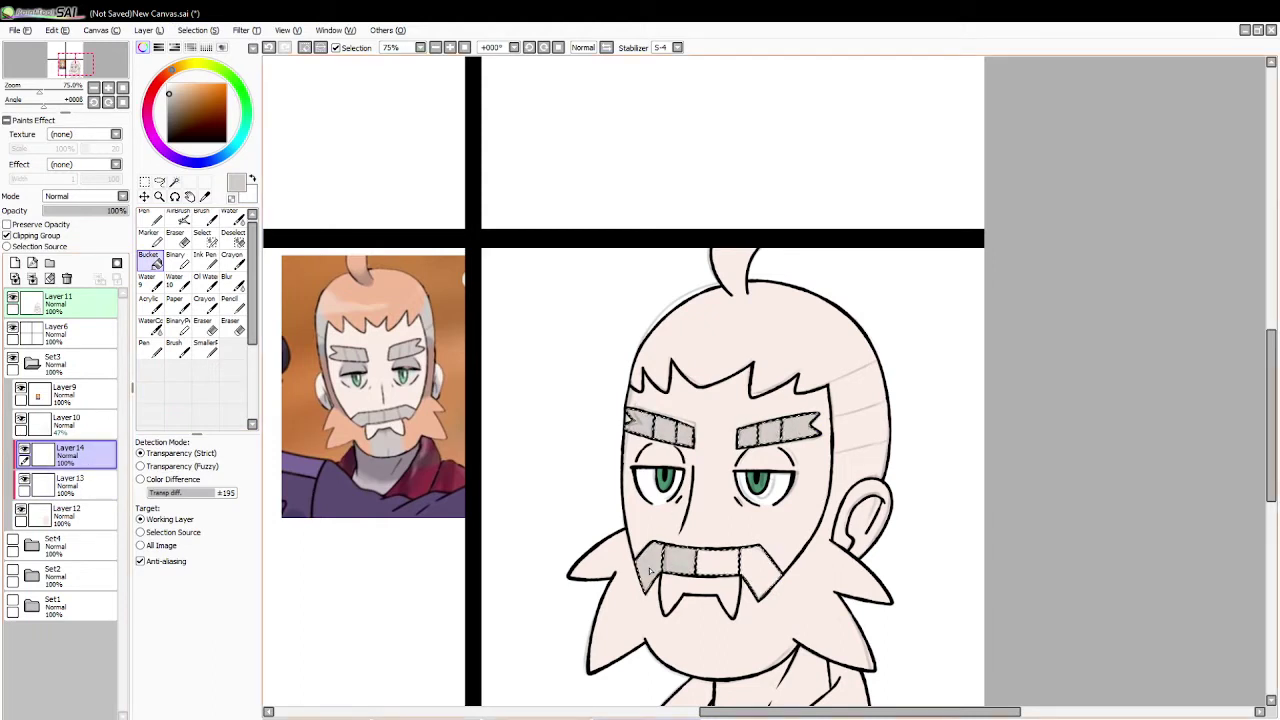
left_click(718, 562)
left_click(760, 572)
left_click(306, 51)
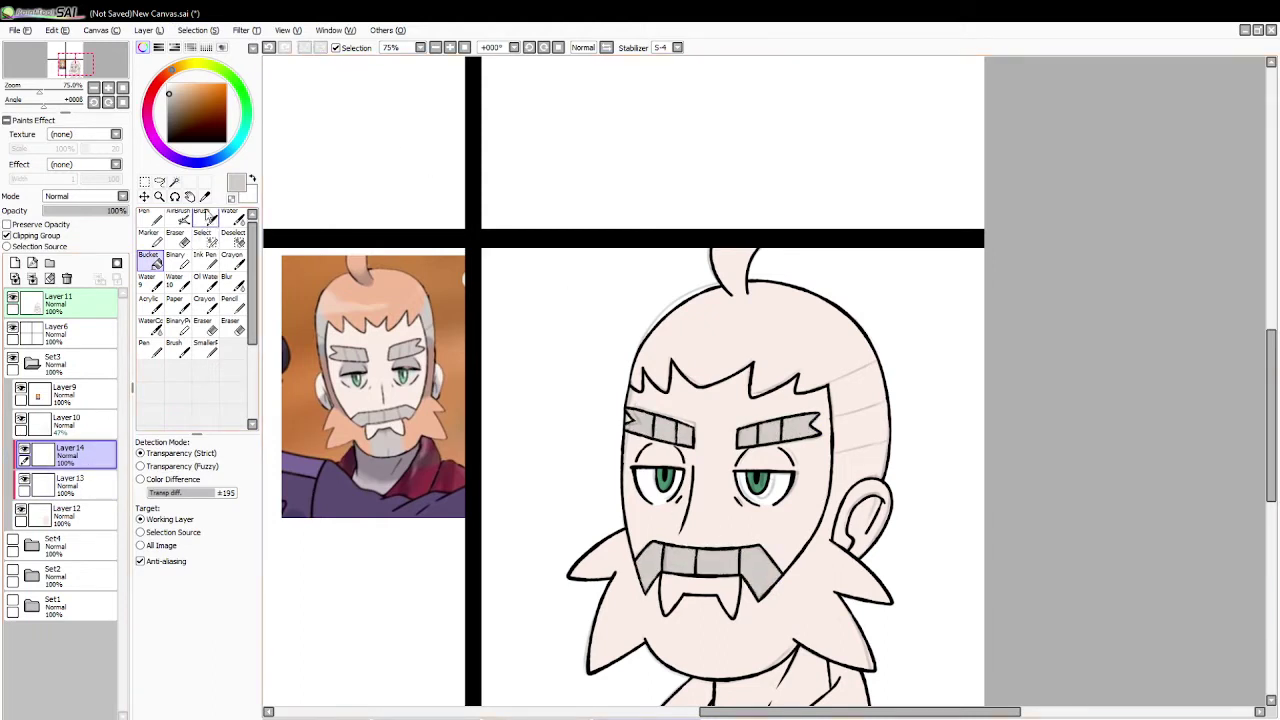
Step: Fill the hair and beard with the light orange sampled from the reference's hair, and clear the selection
left_click(205, 197)
left_click(341, 296)
left_click(174, 182)
left_click(658, 343)
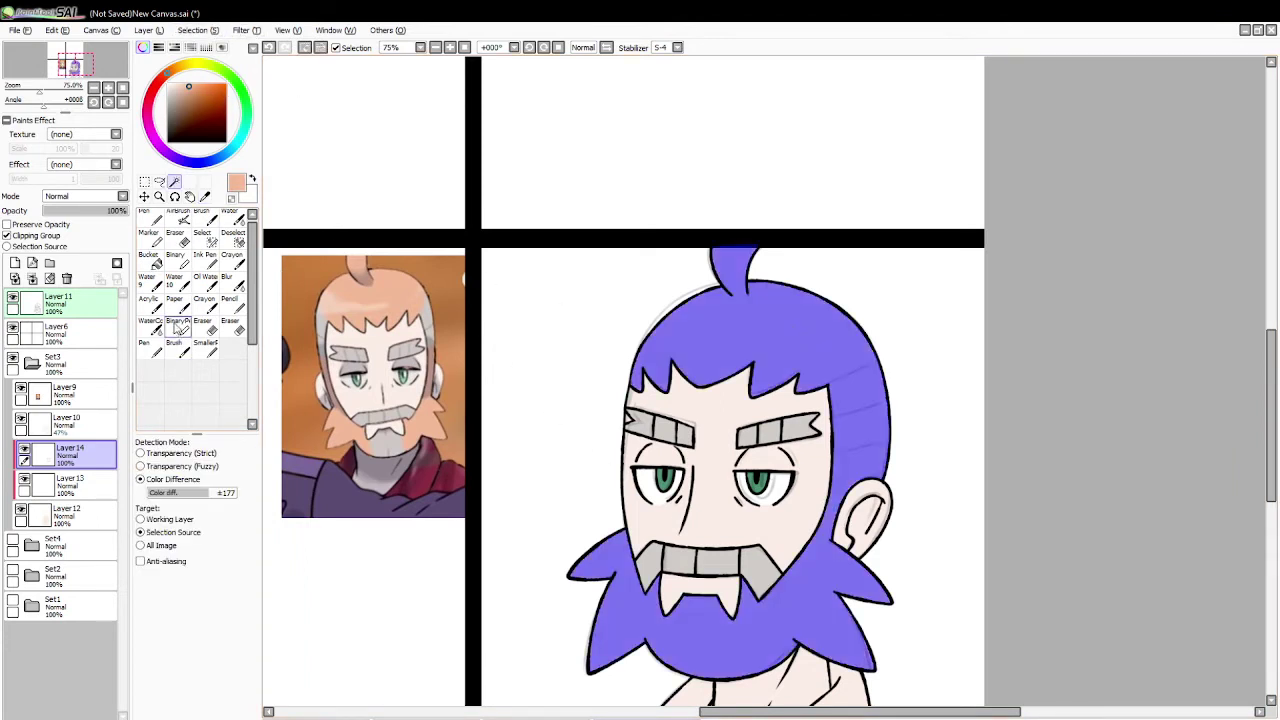
left_click(155, 262)
left_click(660, 340)
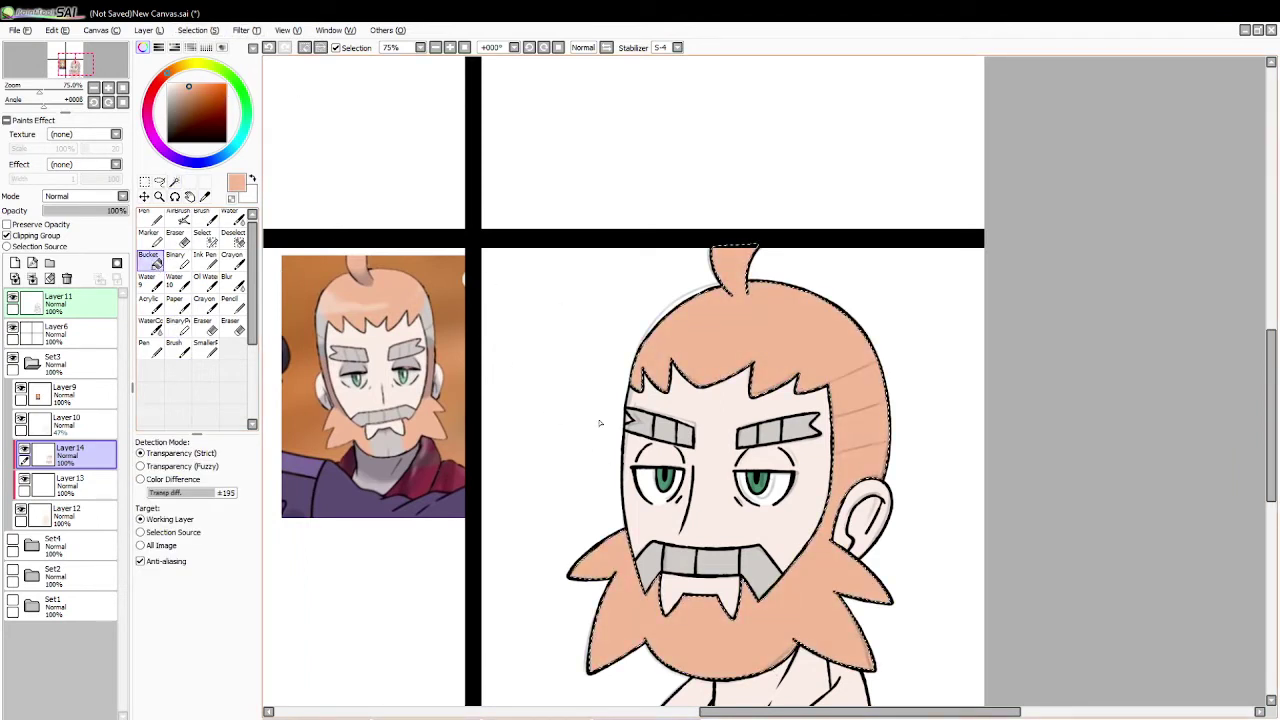
left_click(305, 48)
Step: Sample the maroon of the reference's shirt and select the collar and shoulder areas with the Magic Wand
left_click(204, 198)
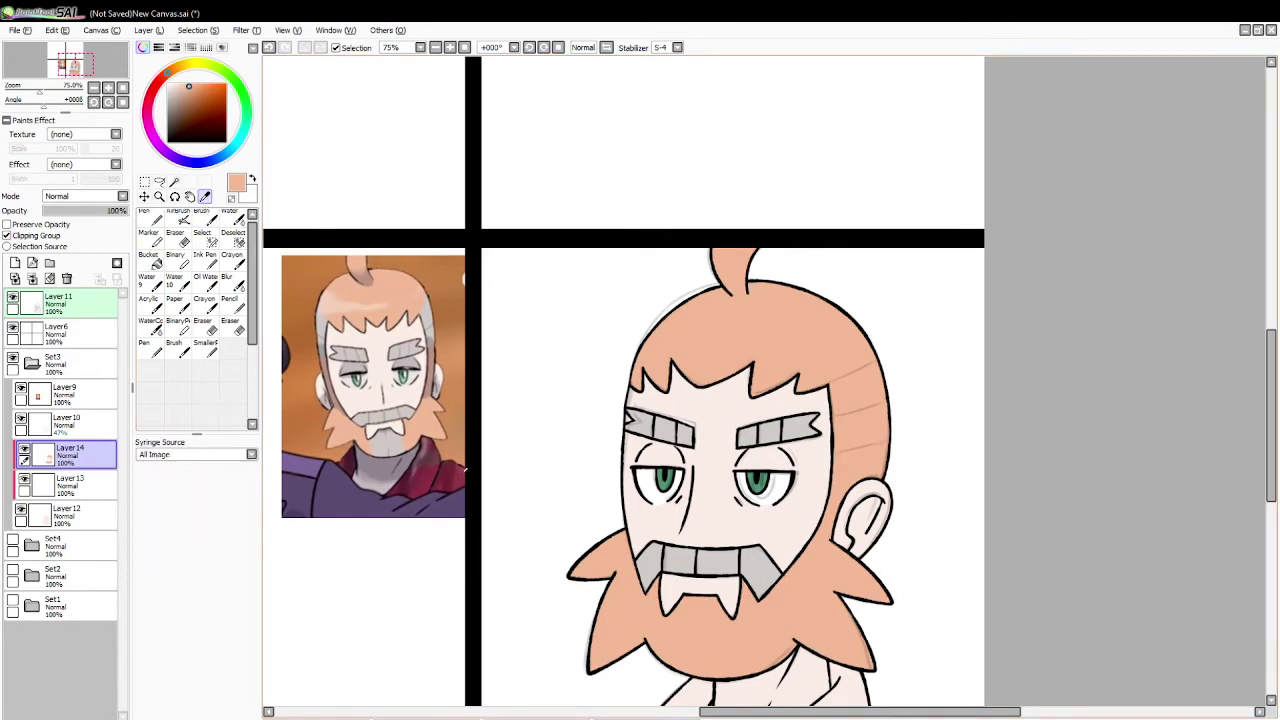
left_click(331, 381)
left_click(174, 181)
scroll(1237, 399, "down", 2)
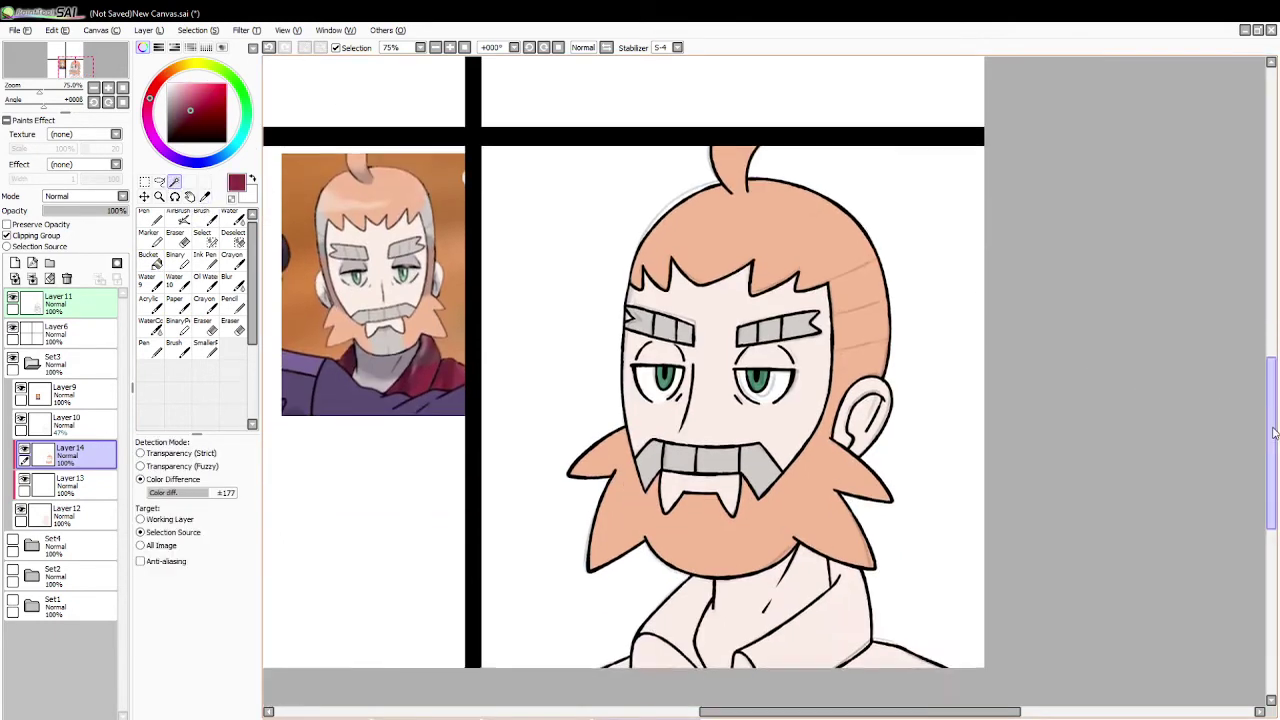
left_click(801, 631)
left_click(672, 615)
left_click(657, 650)
left_click(742, 656)
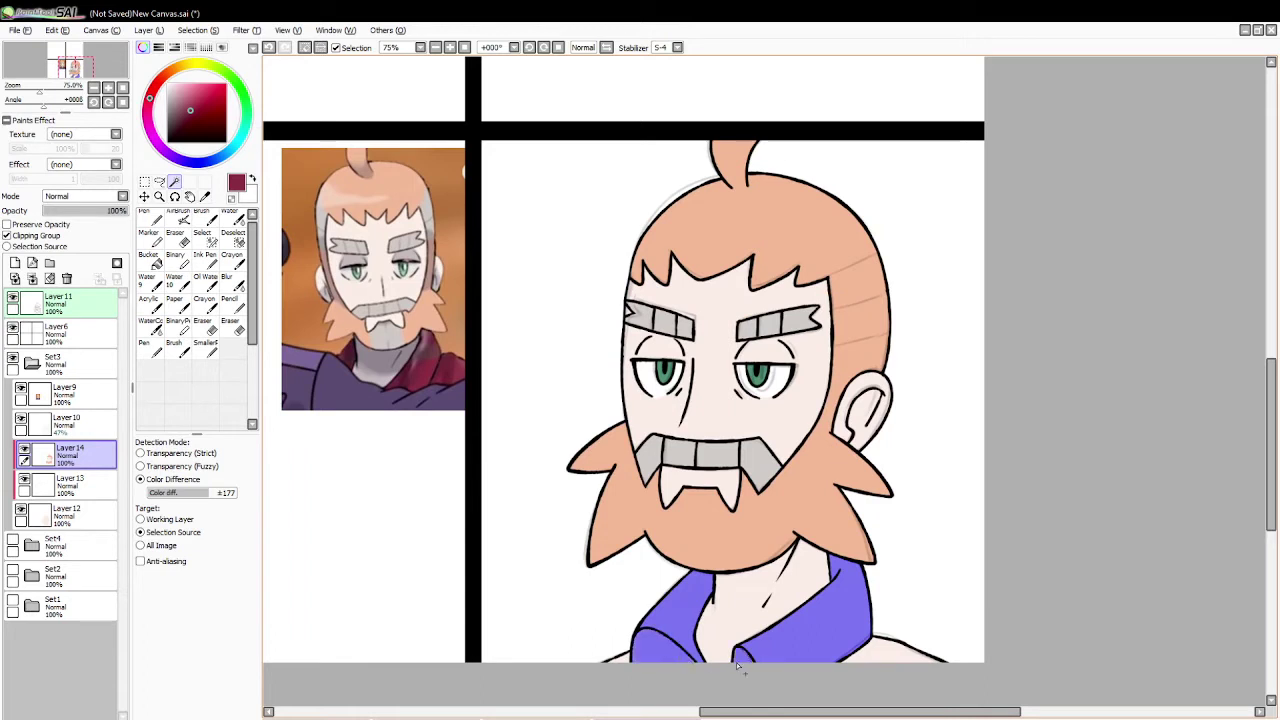
left_click(886, 652)
Step: Fill the selected collar and shoulder areas with maroon using the Bucket
left_click(148, 258)
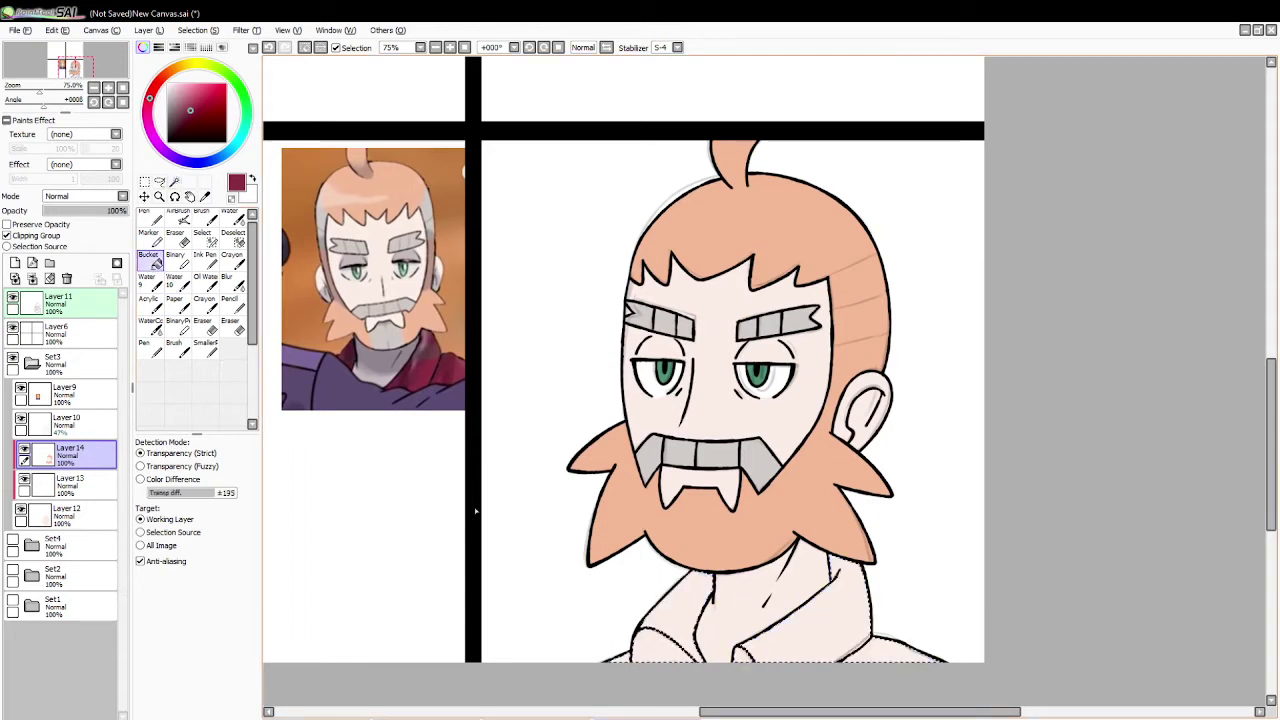
left_click(680, 610)
left_click(660, 648)
left_click(800, 610)
left_click(900, 652)
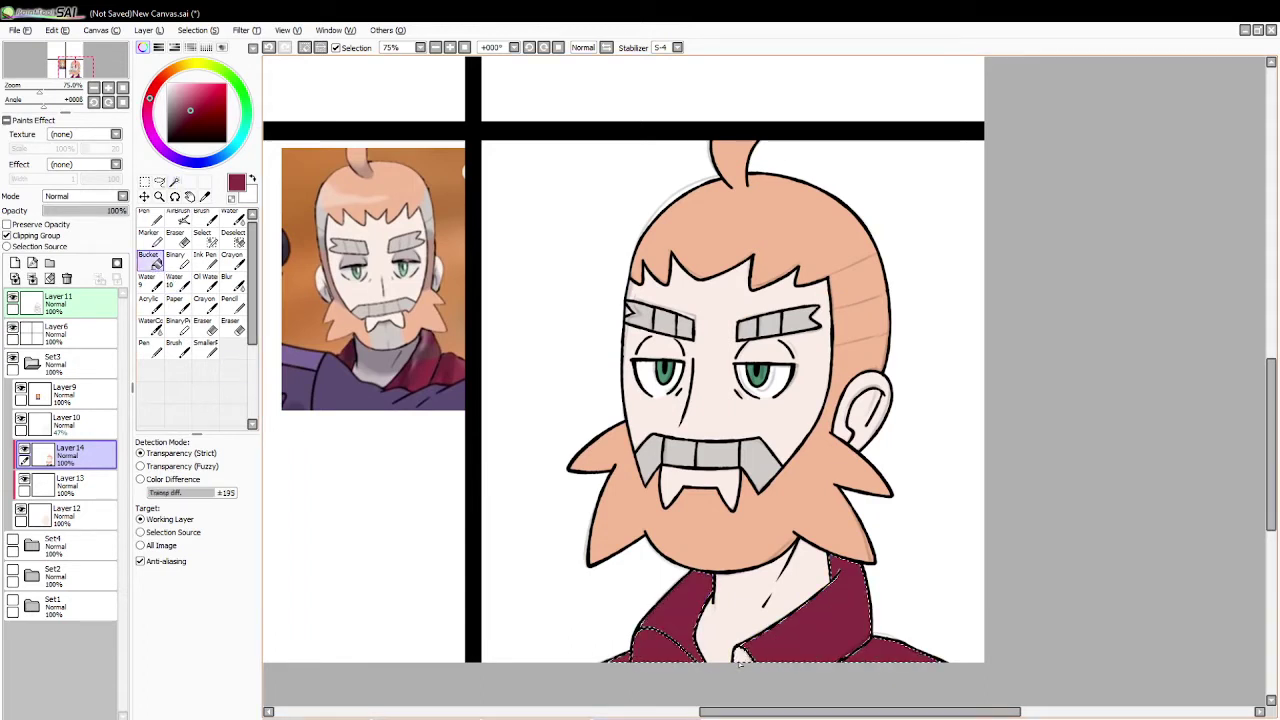
left_click(742, 657)
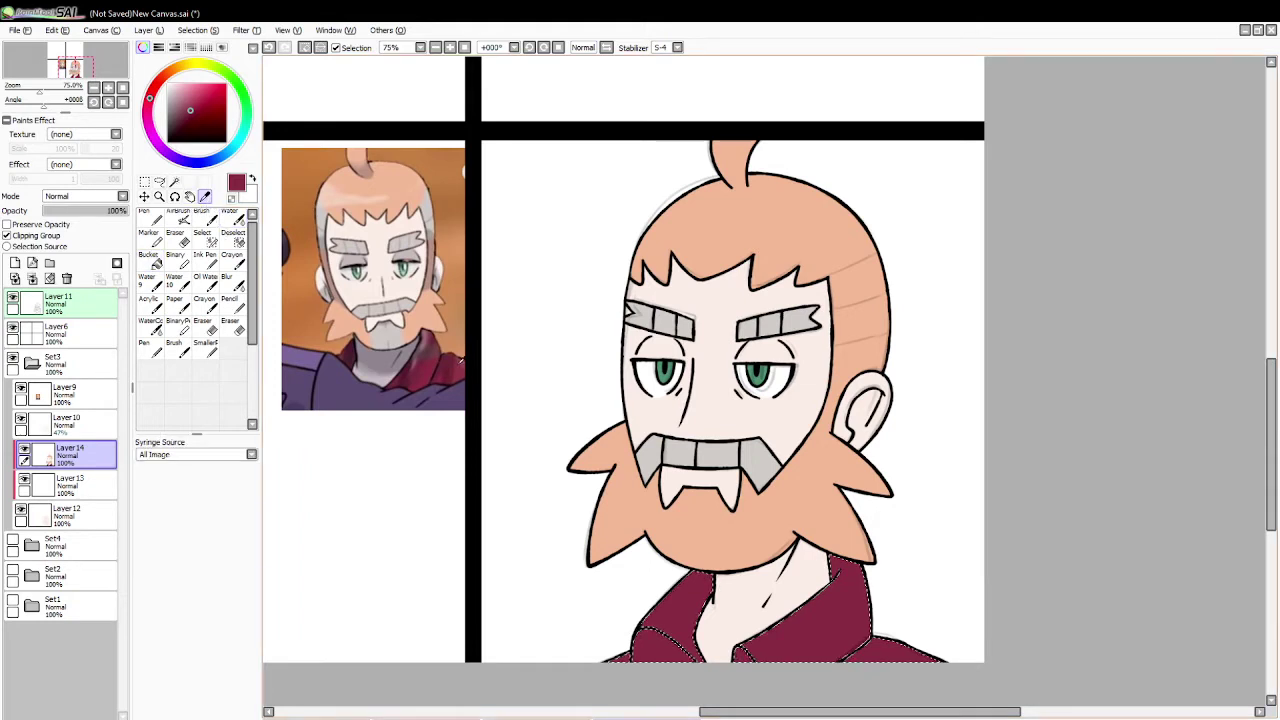
Step: Paint darker stripes across the shirt's shoulder and collar with the deeper maroon tones sampled from the reference
left_click(450, 366, "alt")
left_click(203, 218)
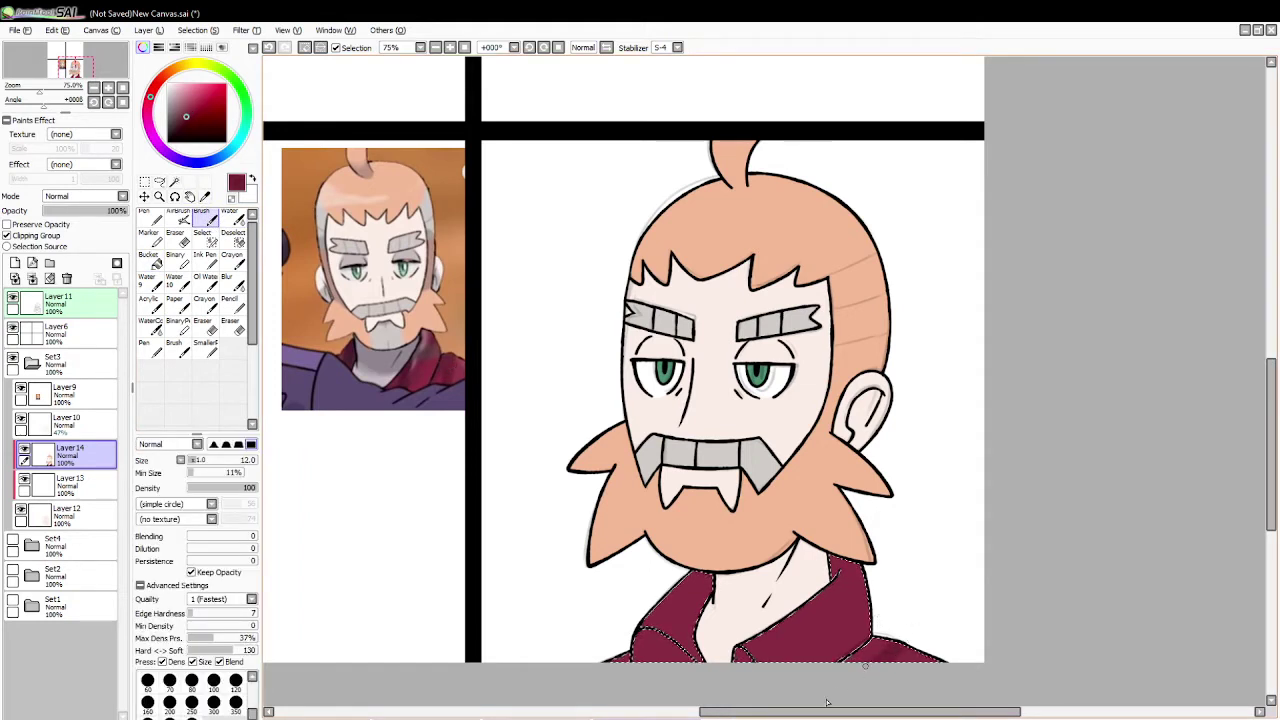
key("alt")
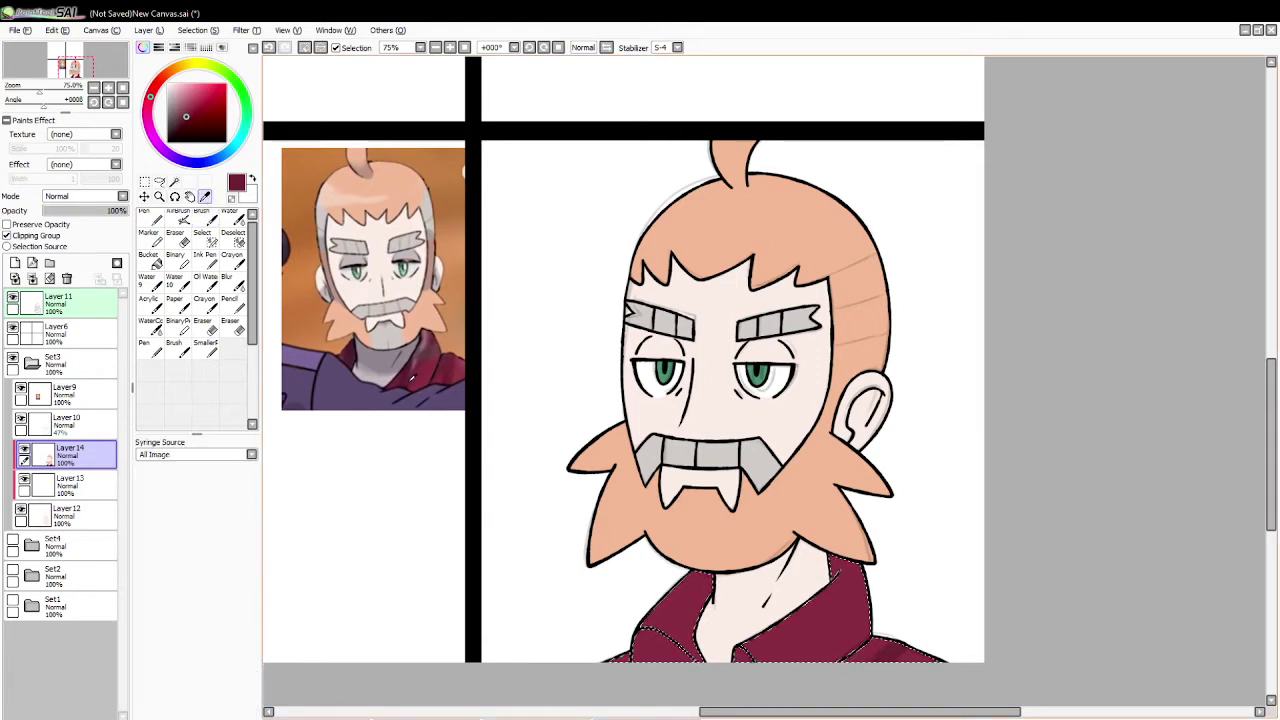
left_click(410, 378, "alt")
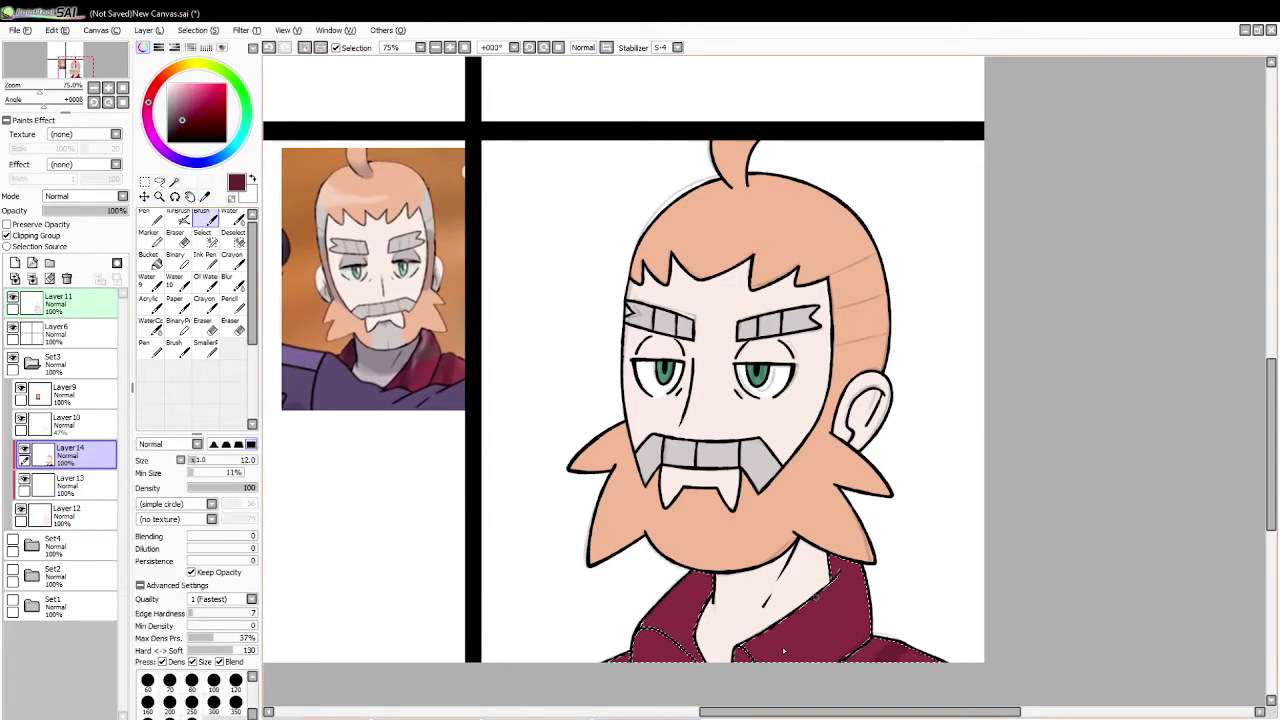
left_click_drag(784, 651, 830, 585)
left_click_drag(769, 684, 826, 591)
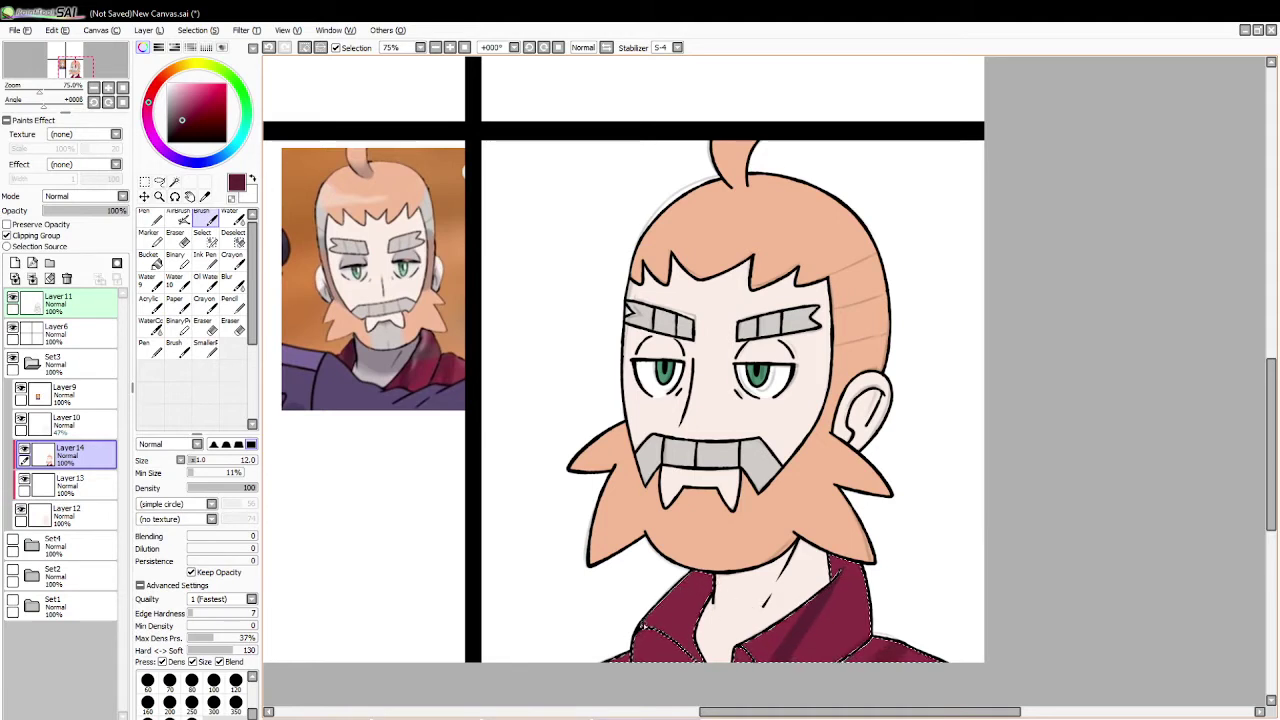
left_click_drag(656, 611, 654, 640)
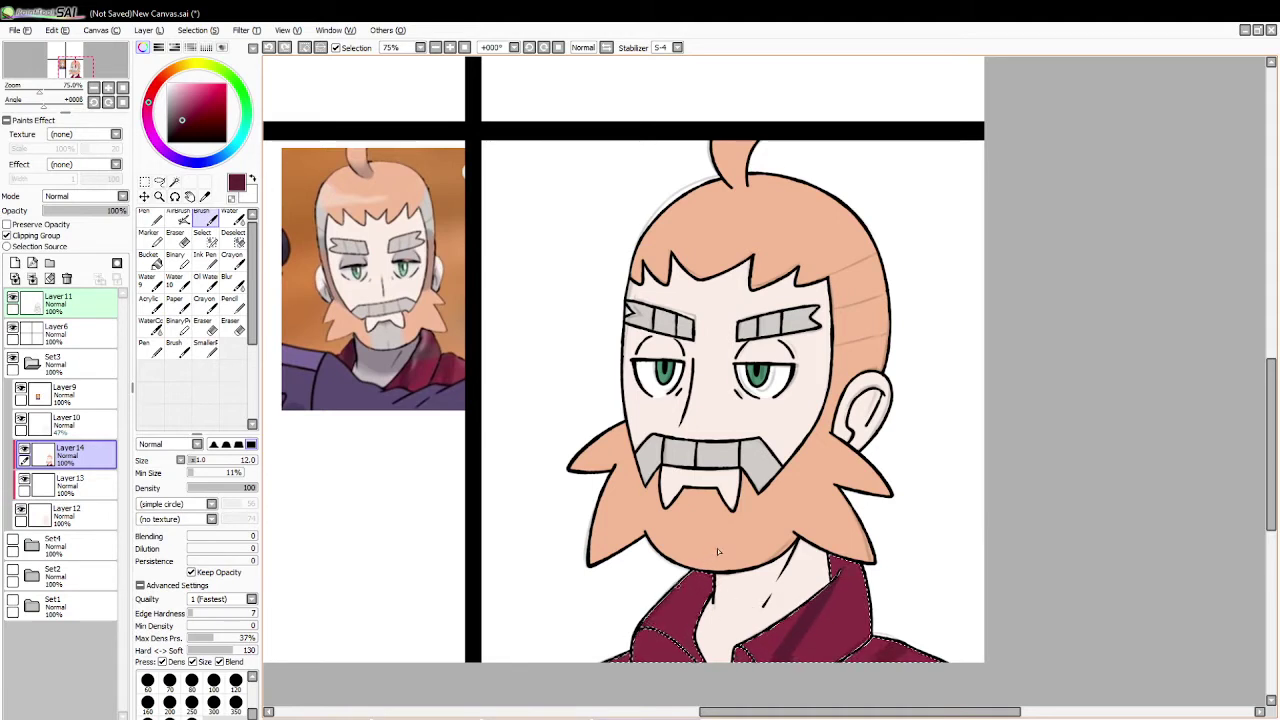
left_click(205, 196)
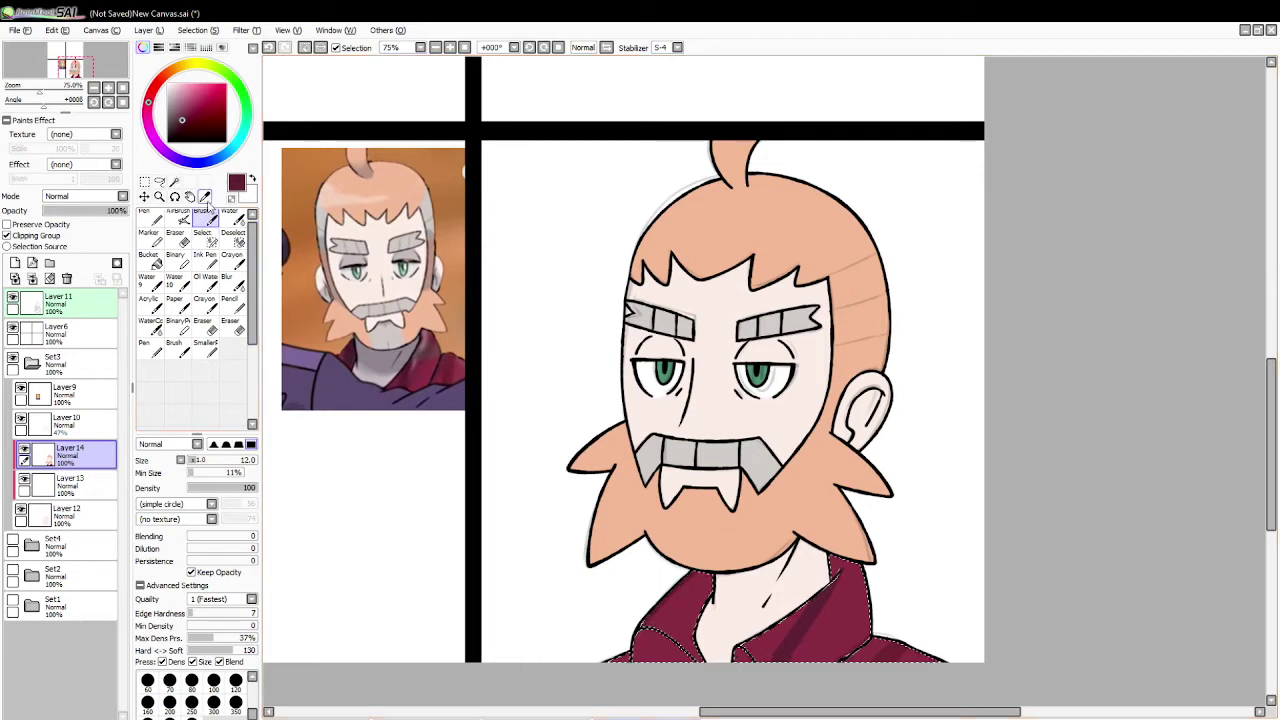
Step: Paint a greyish maroon stripe across the collar with the tone sampled from the reference's shirt, and clear the selection
left_click(453, 352)
left_click(210, 217)
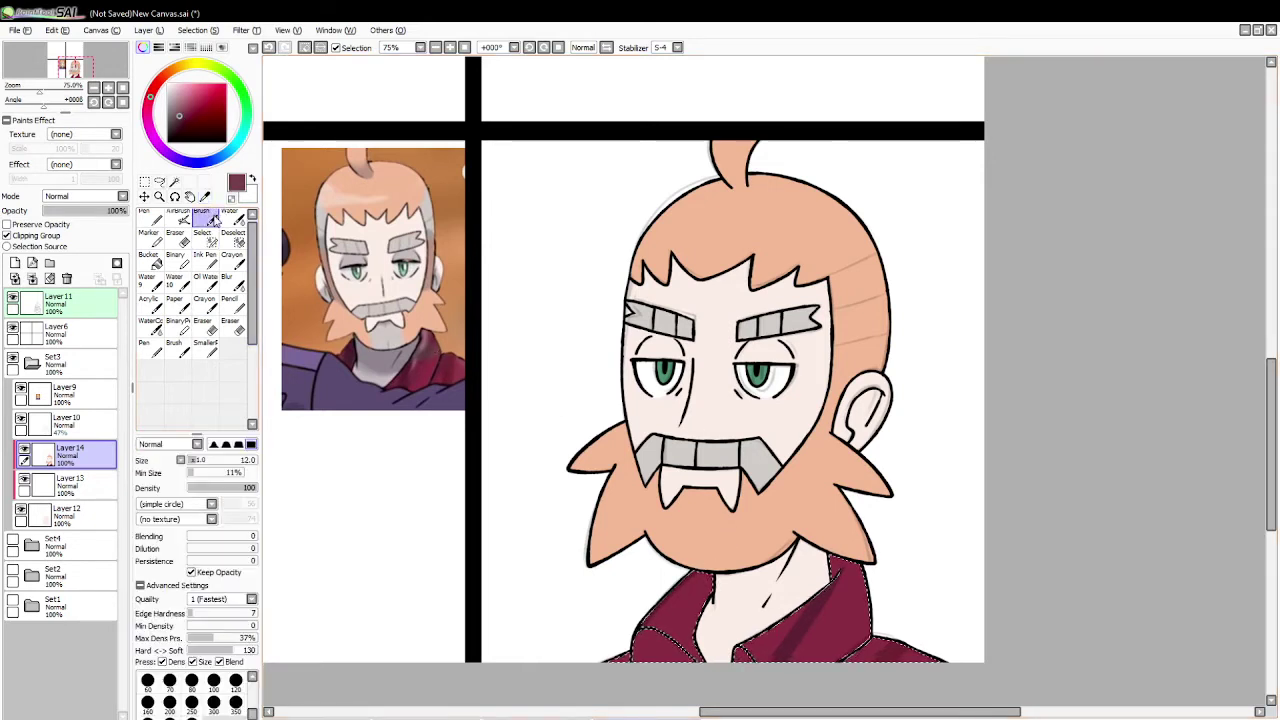
mouse_move(790, 612)
left_mouse_down()
mouse_move(897, 631)
mouse_move(836, 596)
left_mouse_up()
key("ctrl+z")
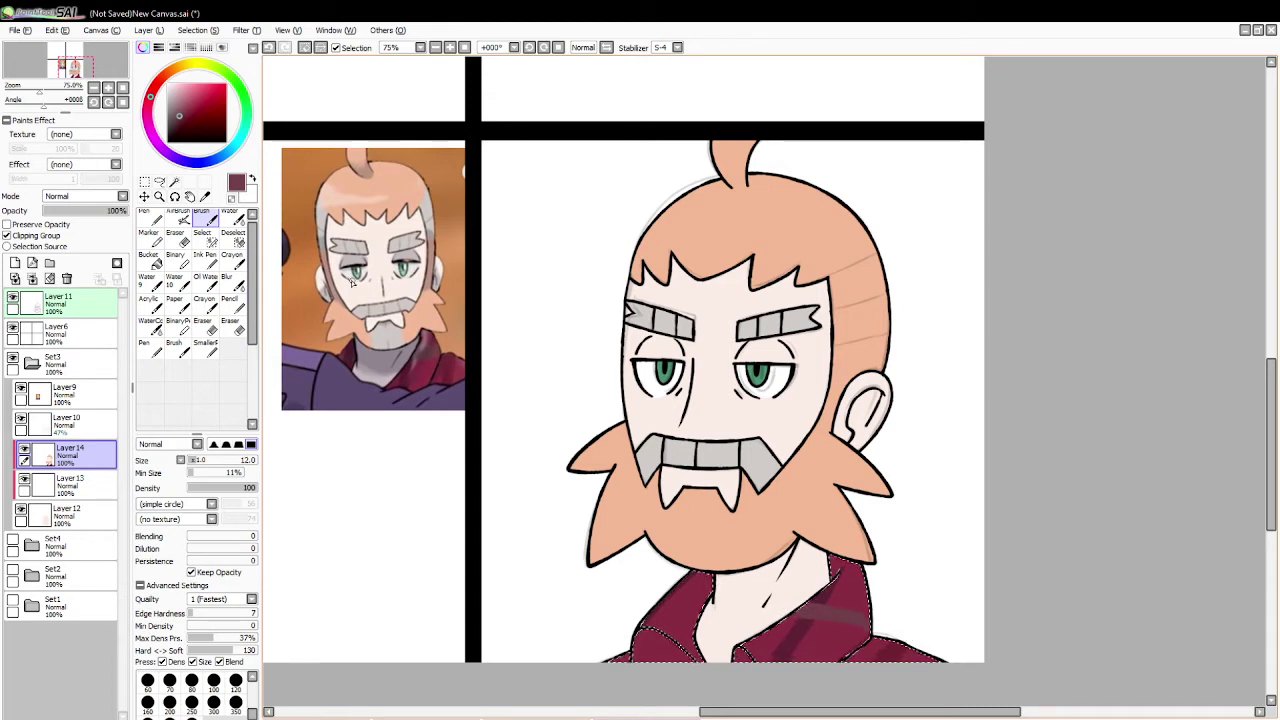
left_click(305, 47)
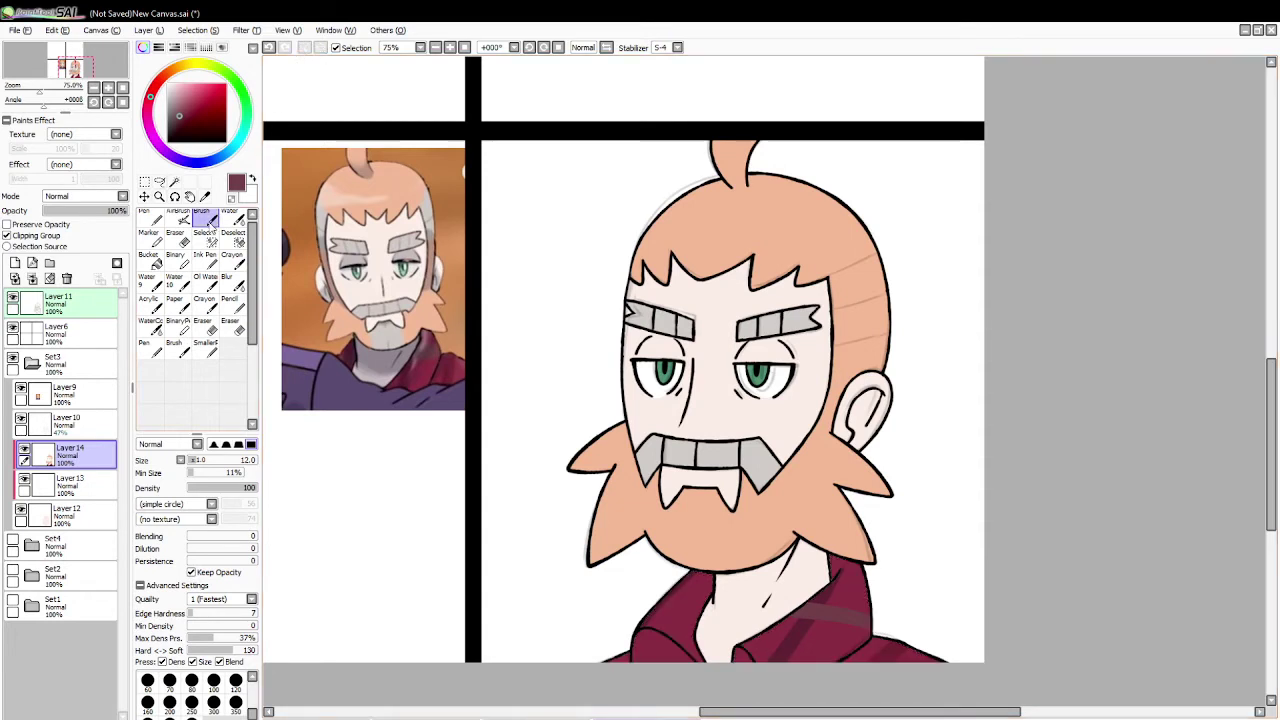
Step: Select the hair and beard with the Magic Wand, and sample the eyebrows' grey for the Brush
left_click(174, 182)
left_click(845, 290)
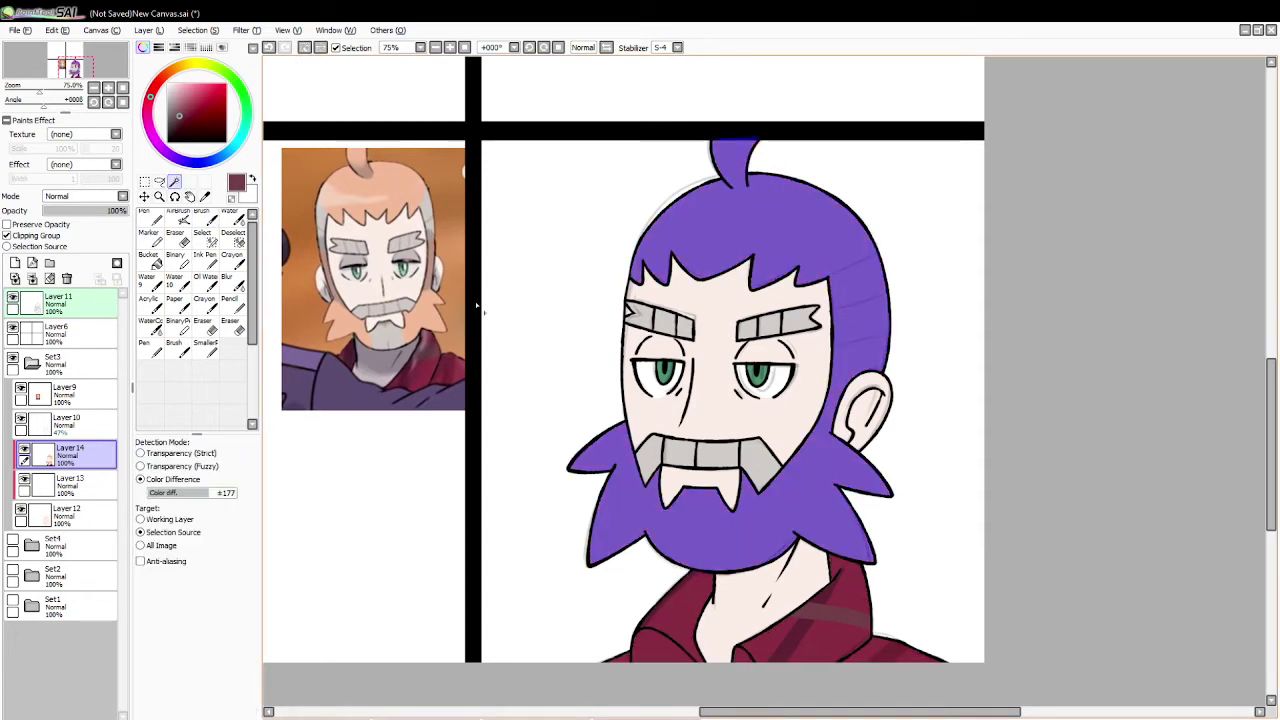
left_click(205, 197)
left_click(747, 325)
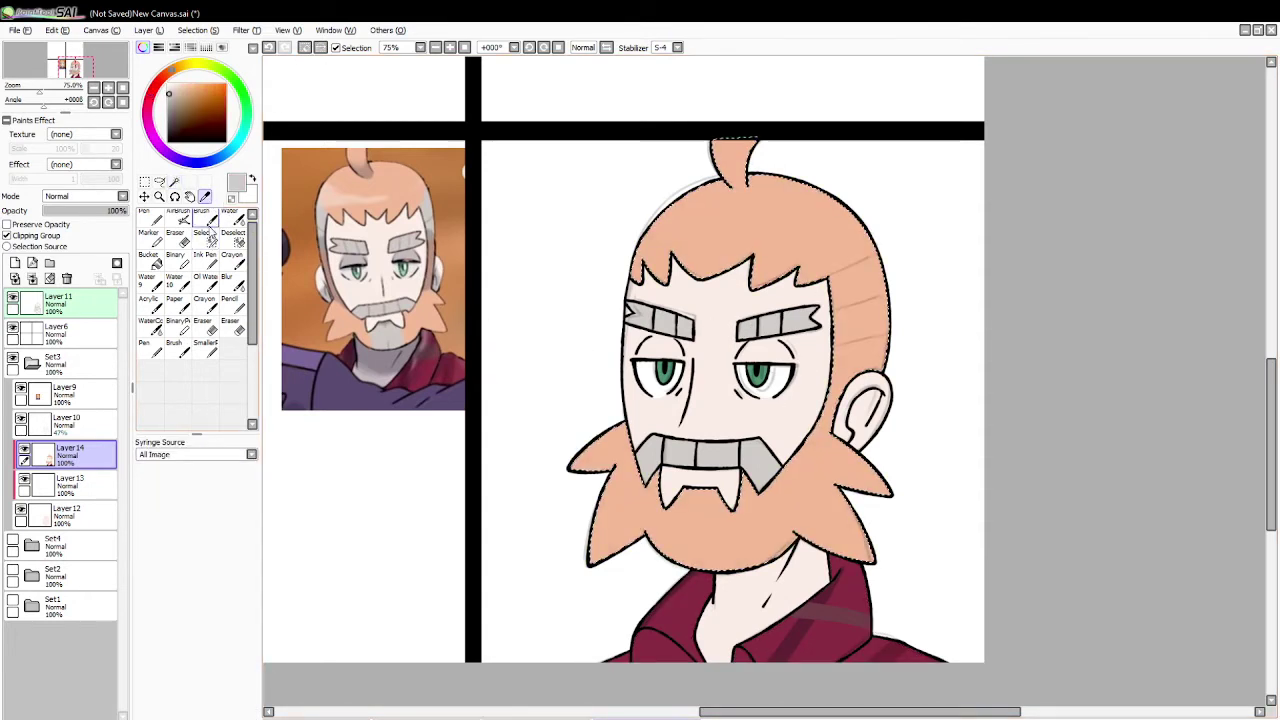
left_click(205, 218)
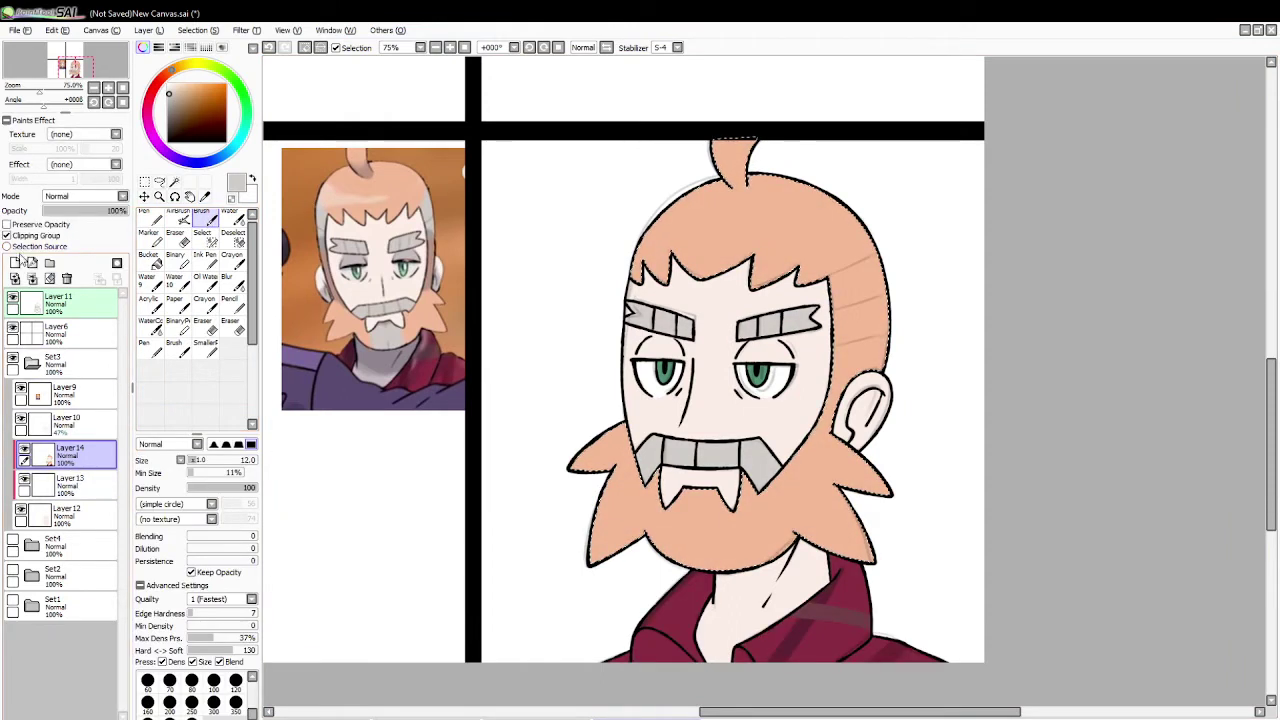
Step: Outline and fill the grey patches at the side of the head and on the chin beard on a new layer
left_click(15, 262)
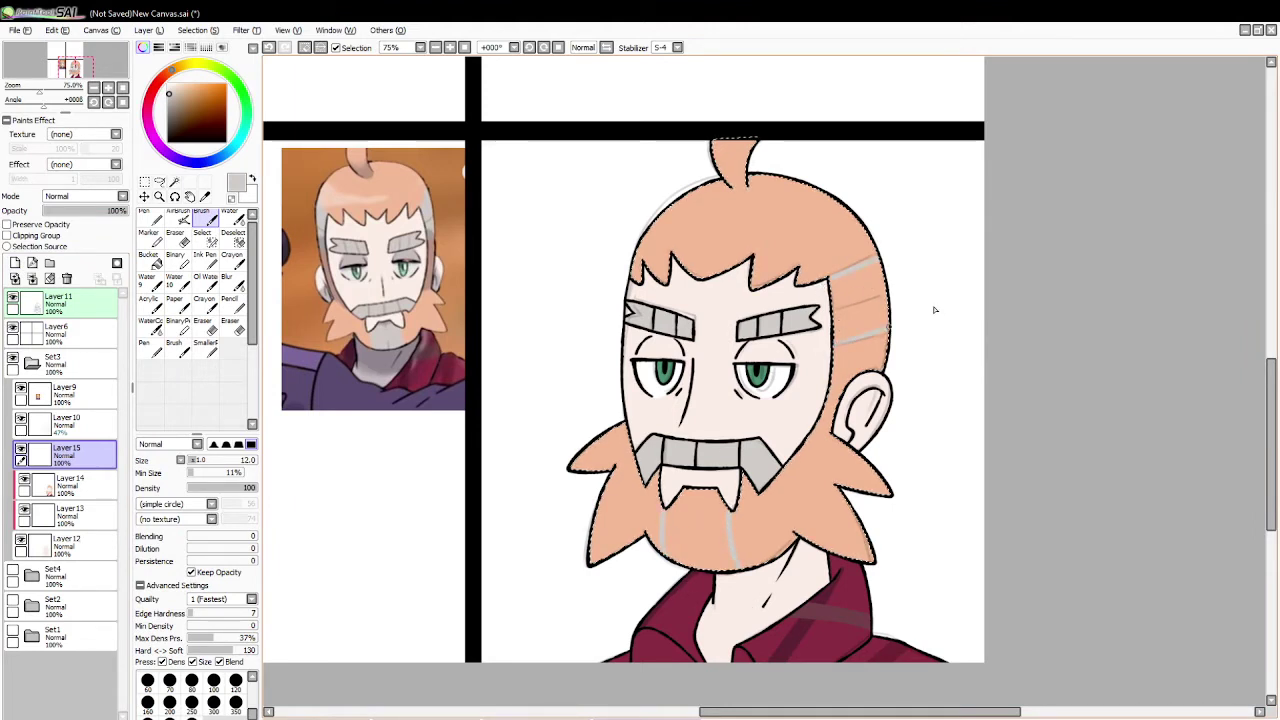
left_click(155, 261)
left_click(725, 545)
Step: Paint thin darker grey lines across the grey patches with the reference's tone, tidy the chin patch's edge with the Eraser, and clear the selection
left_click(205, 197)
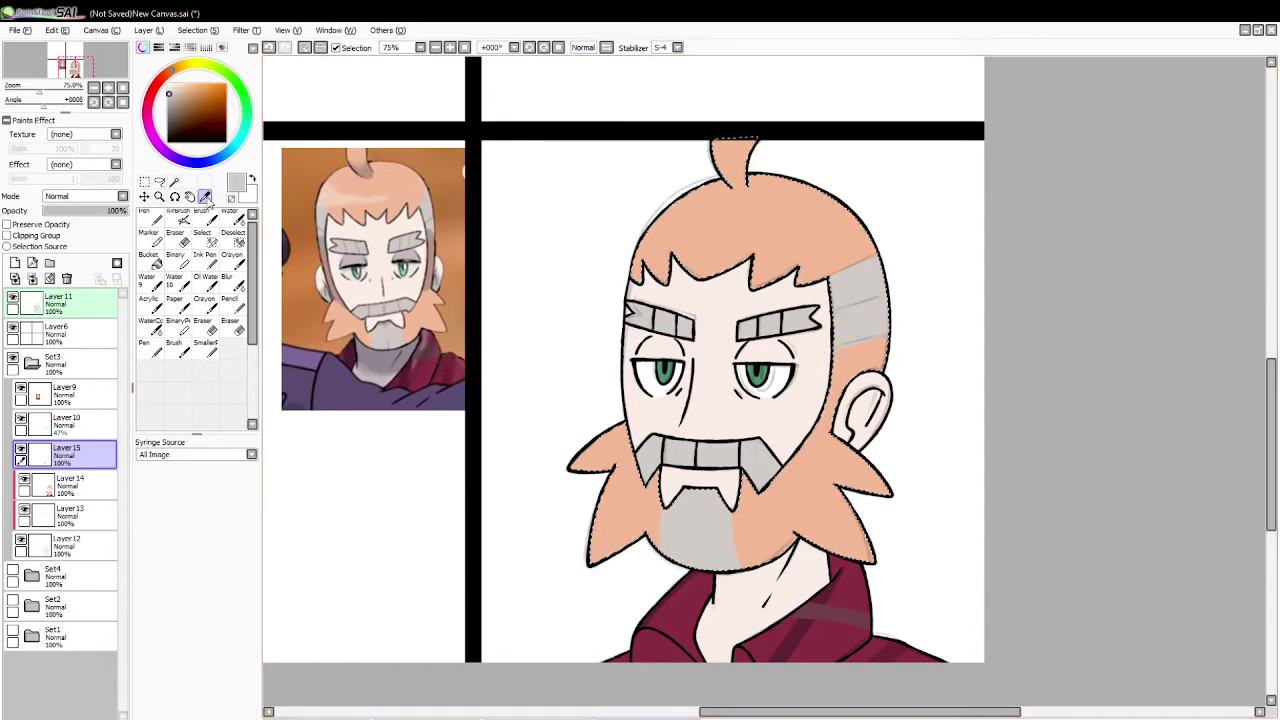
left_click(432, 217)
left_click(203, 222)
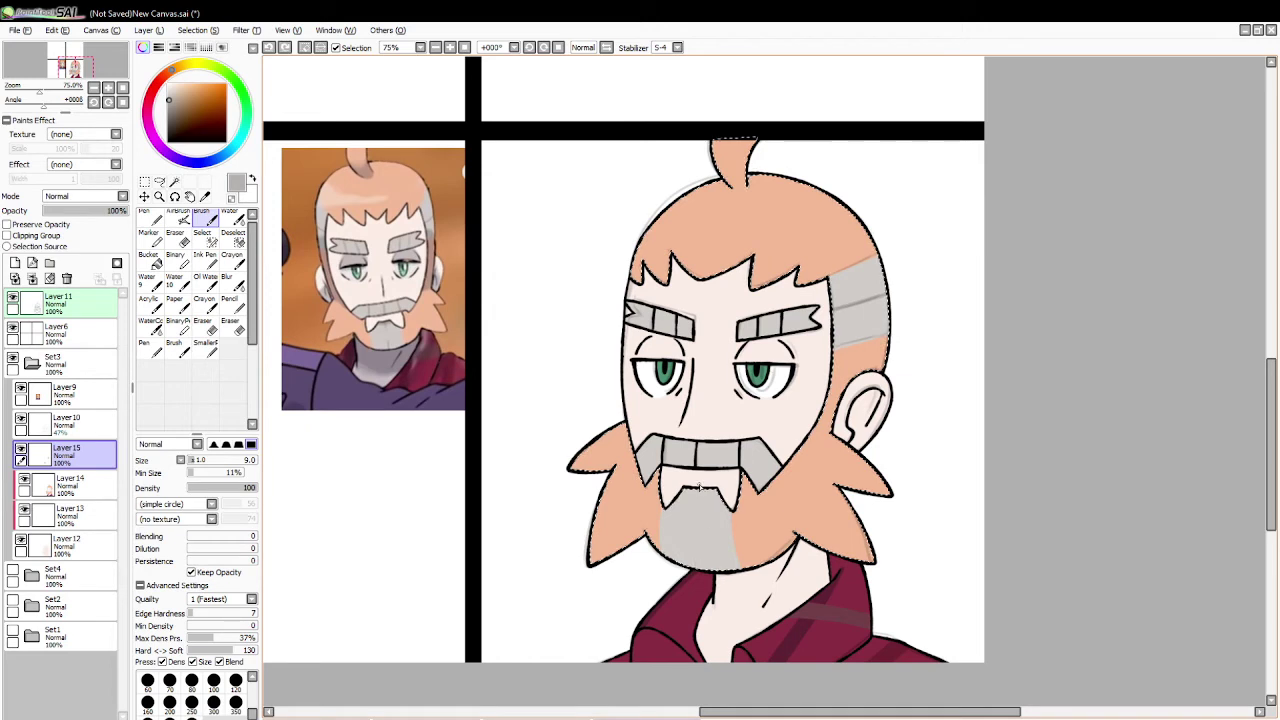
left_click_drag(694, 498, 691, 568)
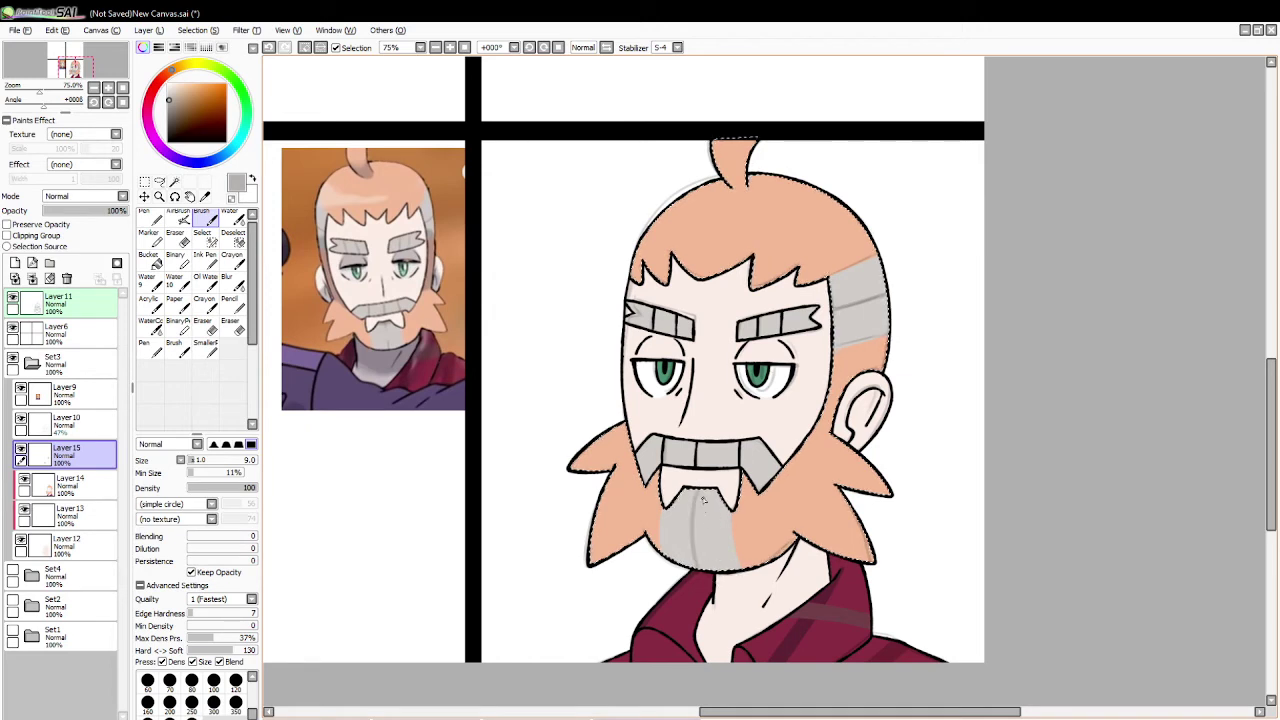
key("ctrl+z")
left_click_drag(697, 489, 695, 568)
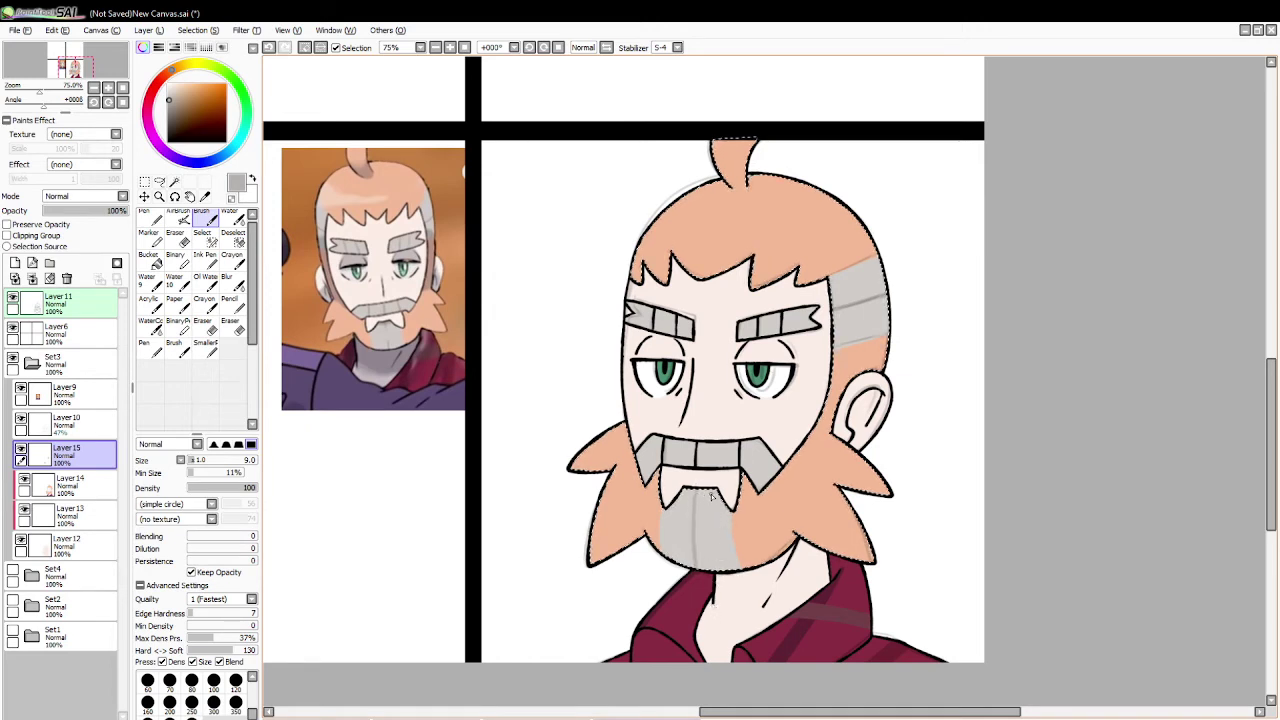
key("e")
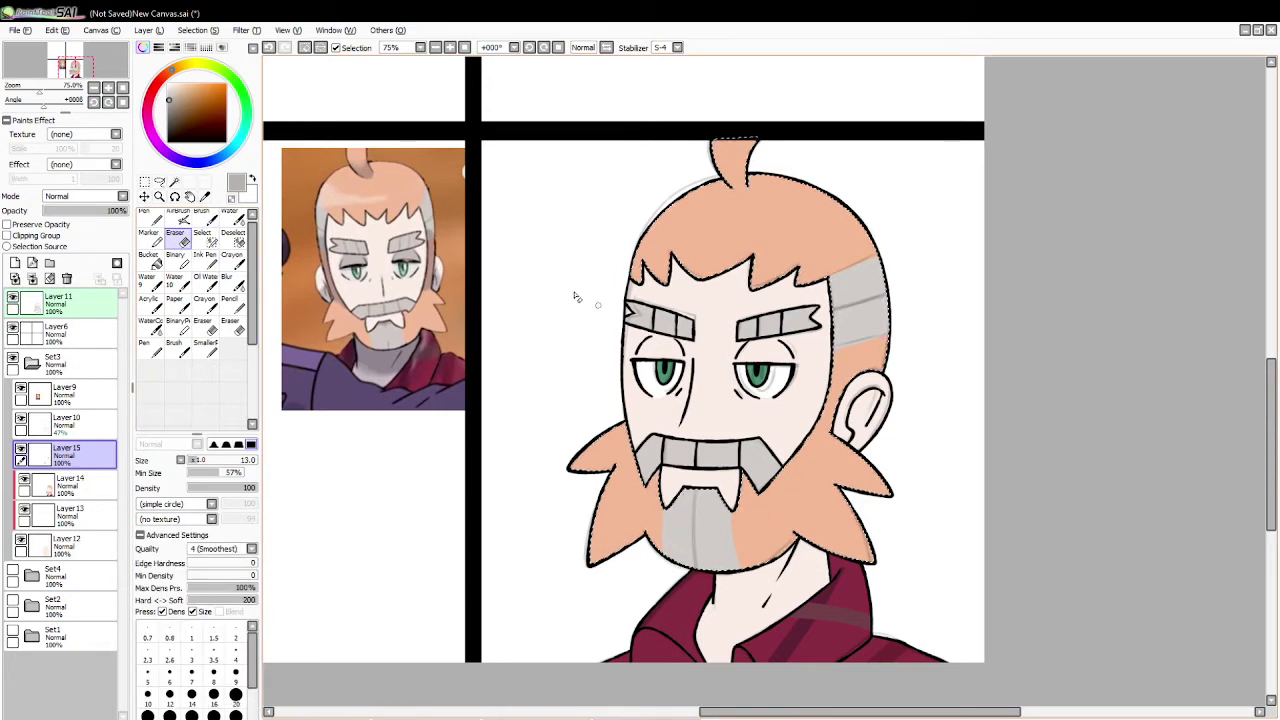
left_click(305, 48)
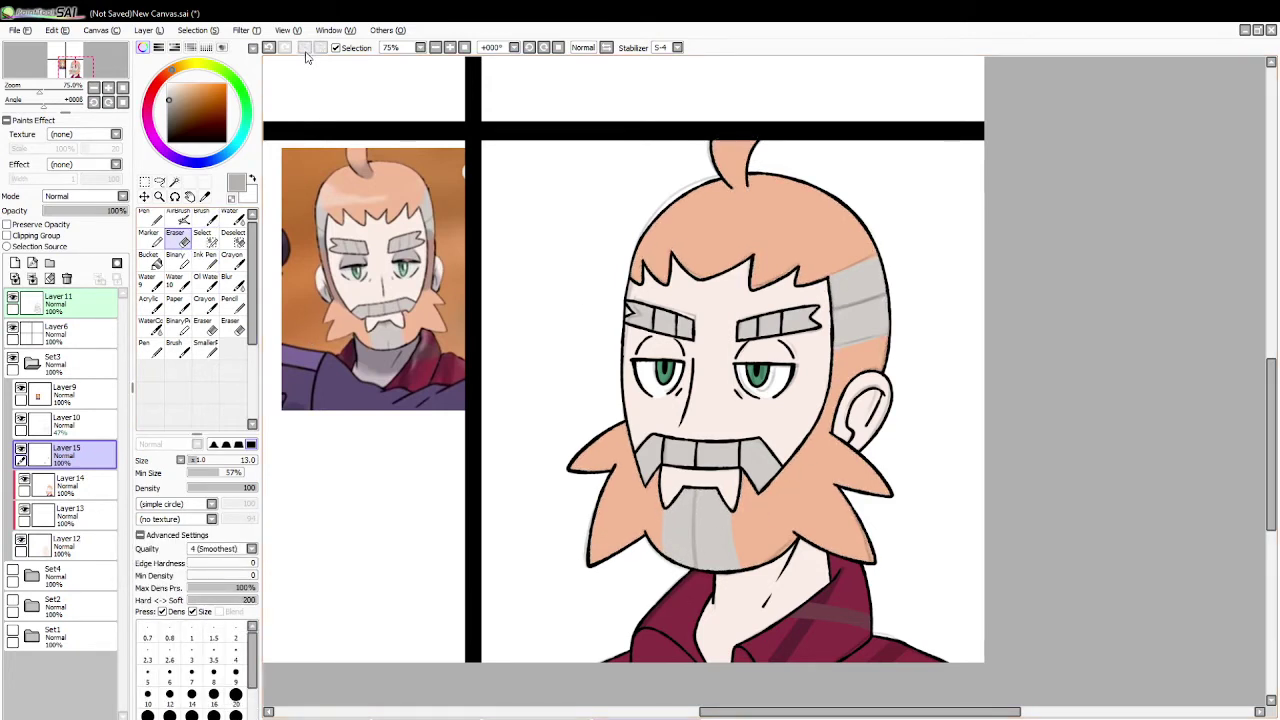
Step: Delete the faint sketch layer, Layer10, from beneath the line art
left_click(70, 545)
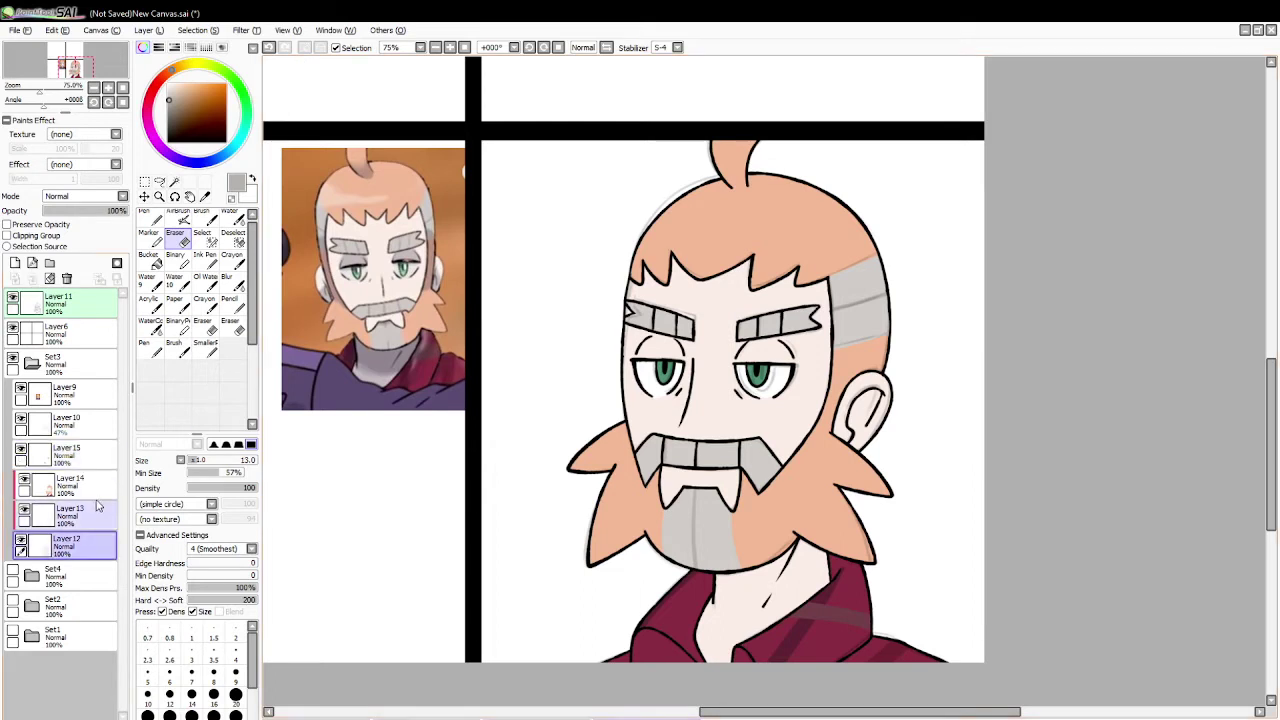
left_click(80, 424)
left_click(67, 278)
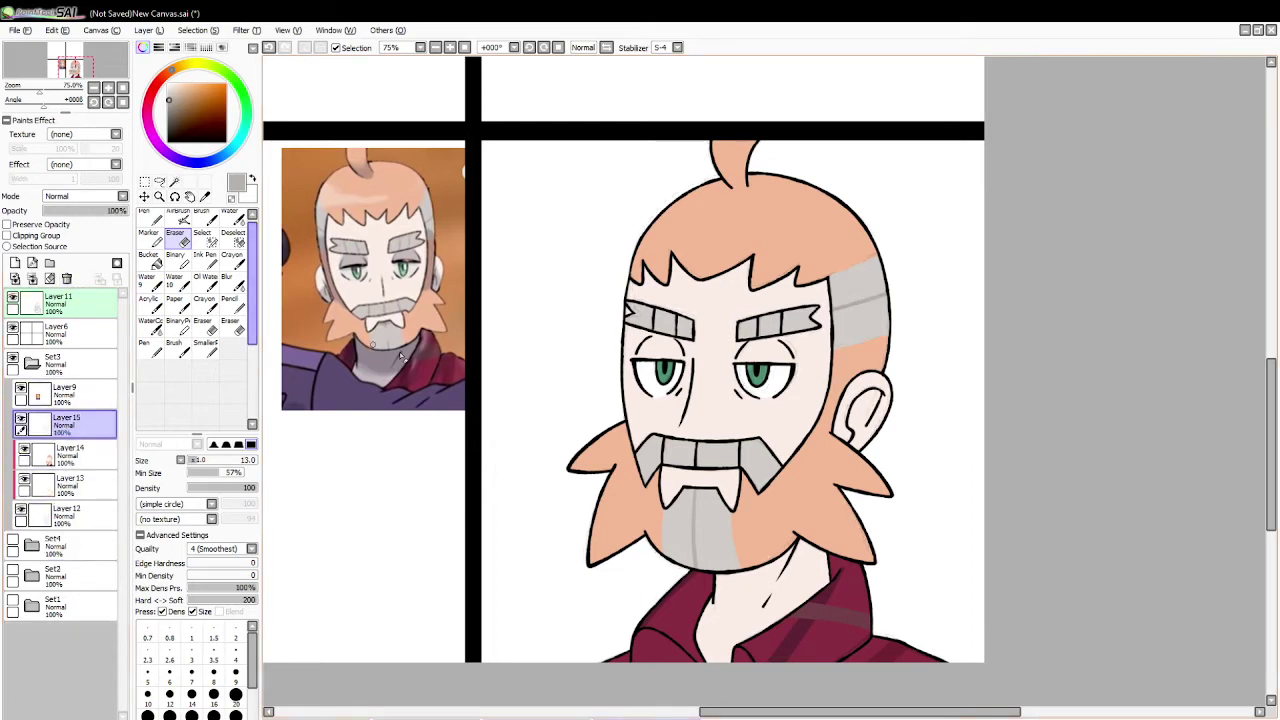
Step: Merge the grey patch layer, Layer15, down into the hair and shirt colours on Layer14
left_click(159, 196)
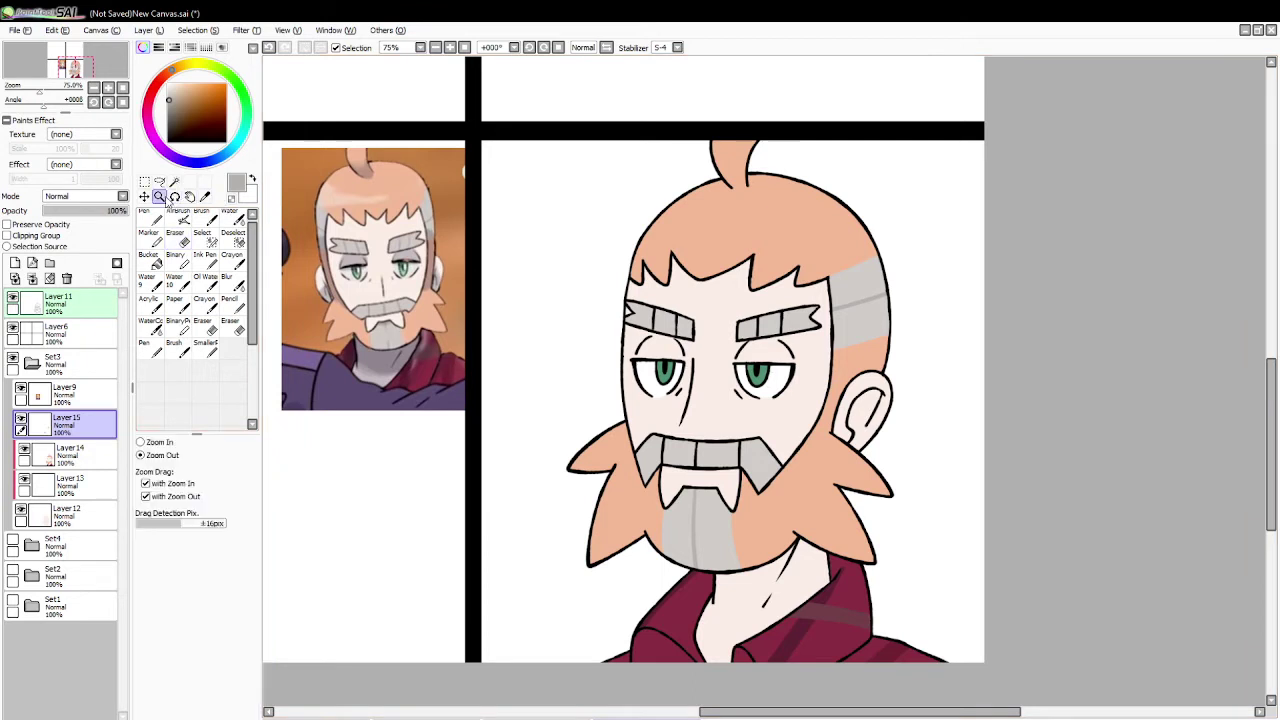
left_click(426, 383)
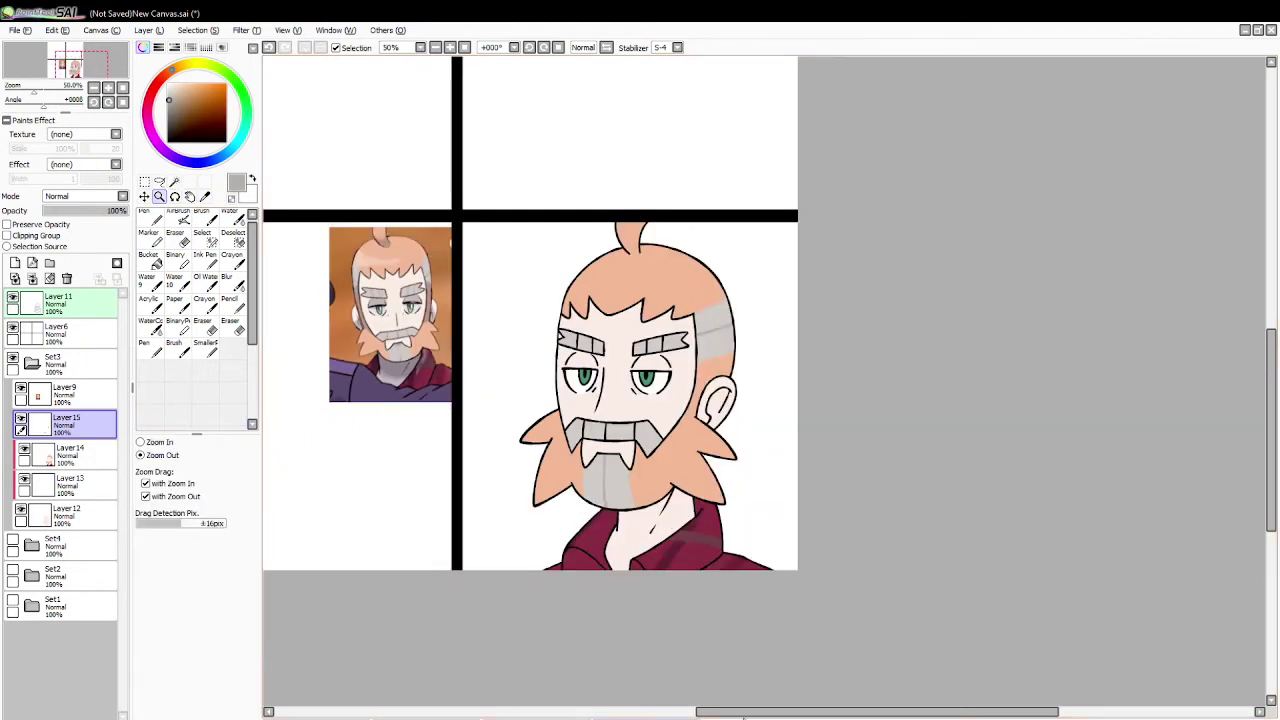
left_click_drag(743, 712, 709, 712)
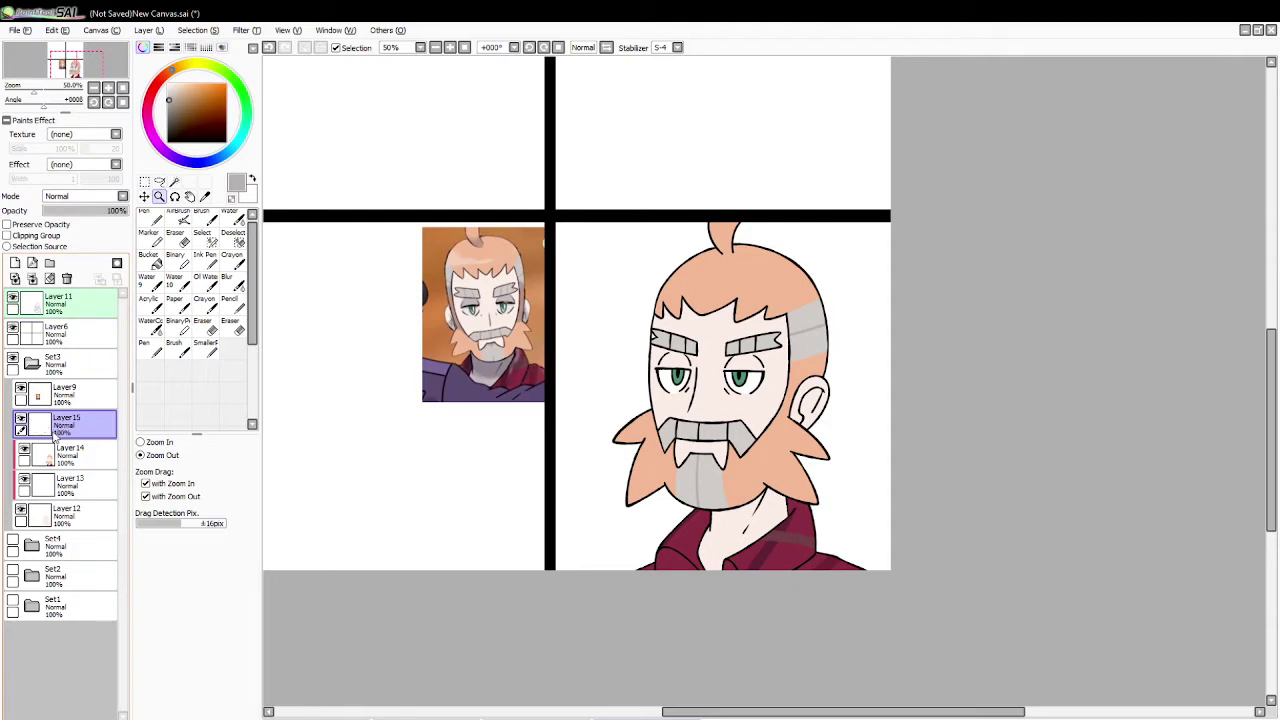
left_click(33, 279)
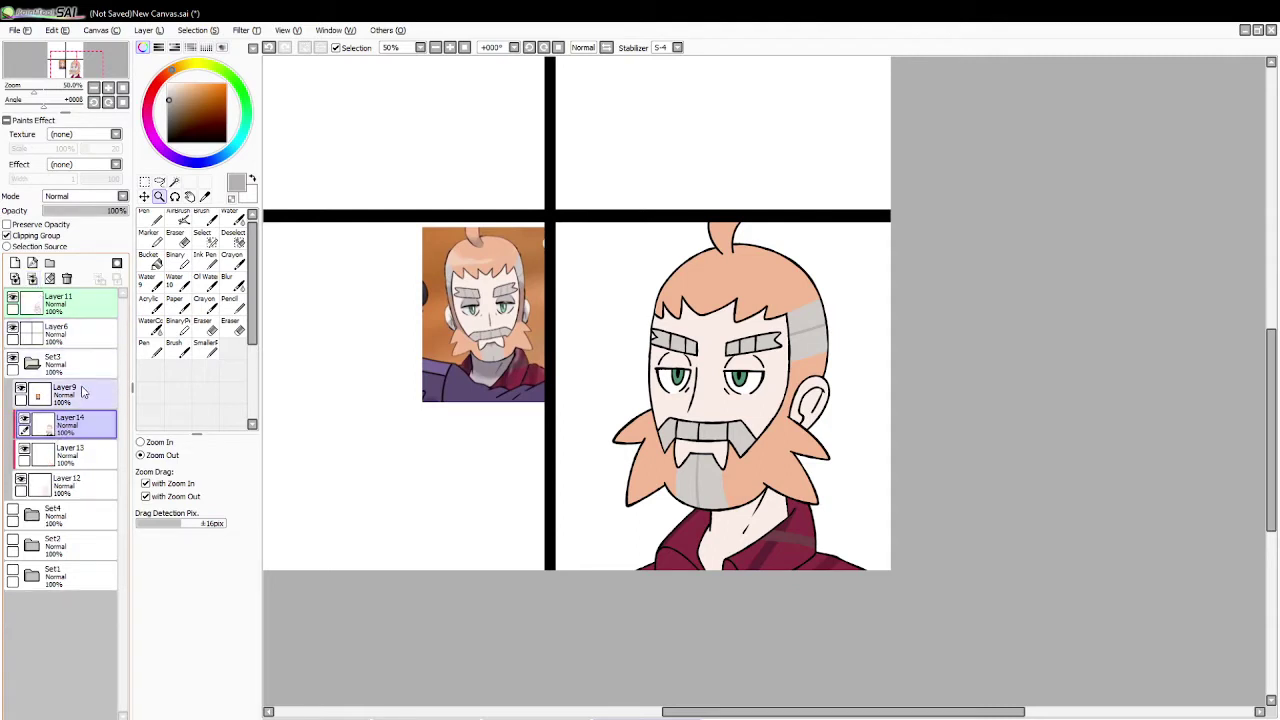
Step: Erase stray line art on Layer11 beside the temple, at the inner edge of the grey hair patch
key("e")
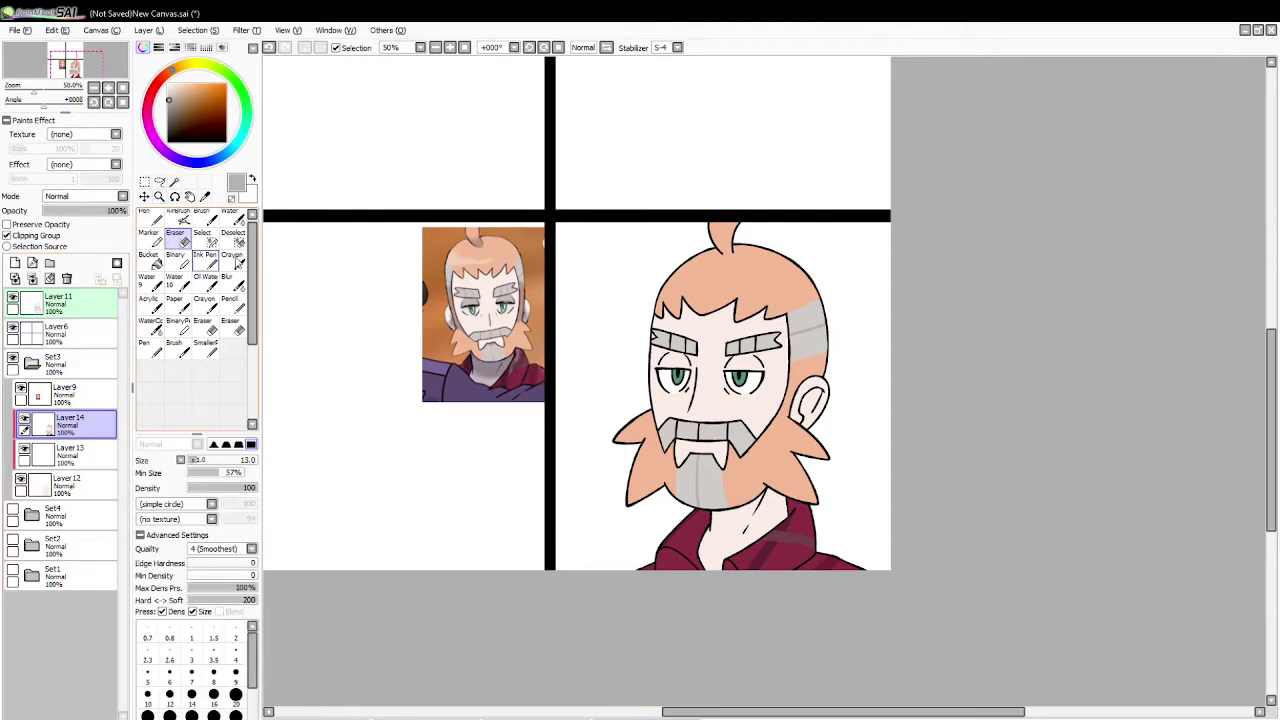
left_click(75, 306)
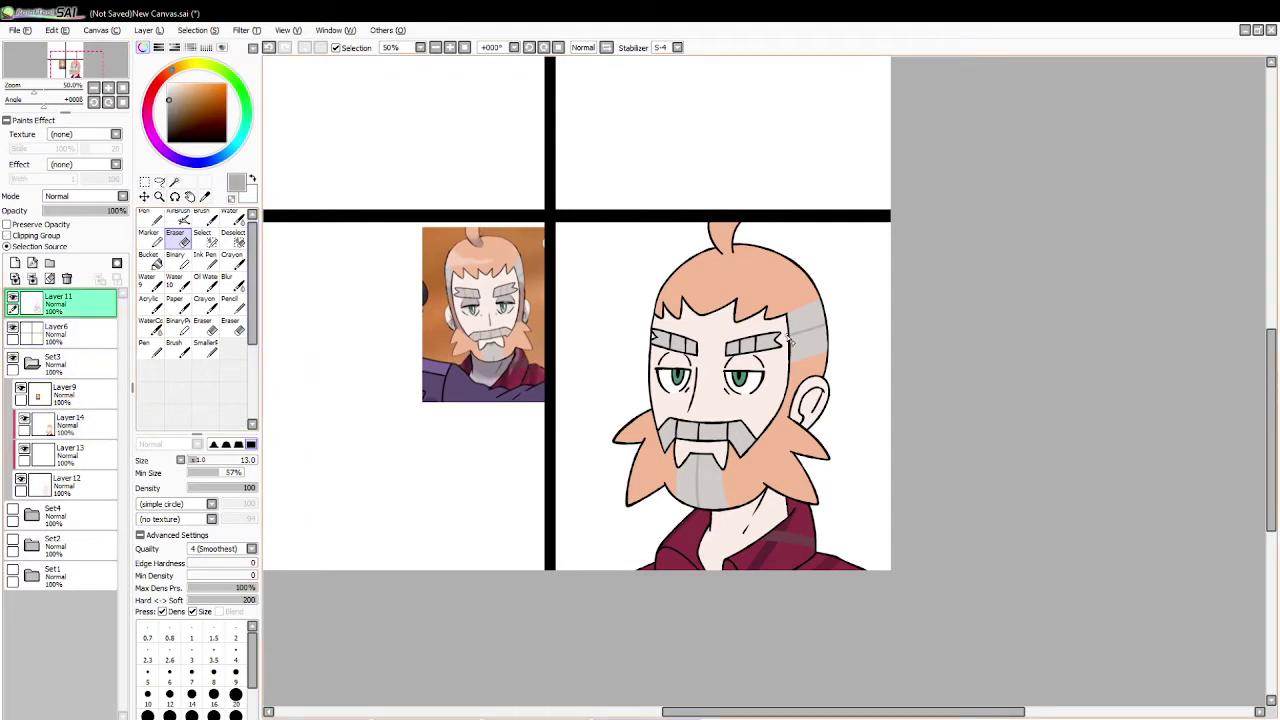
key("ctrl+z")
left_click_drag(790, 356, 786, 341)
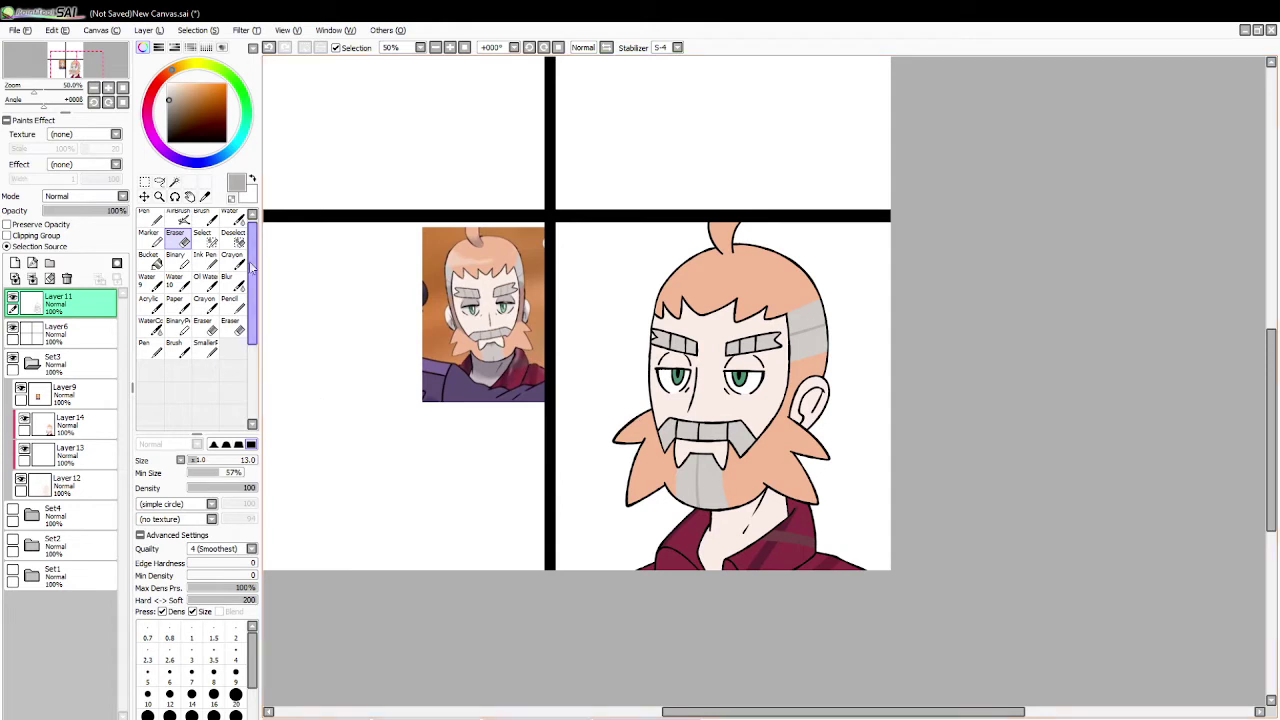
Step: Delete the reference picture's layer, Layer9
left_click(159, 197)
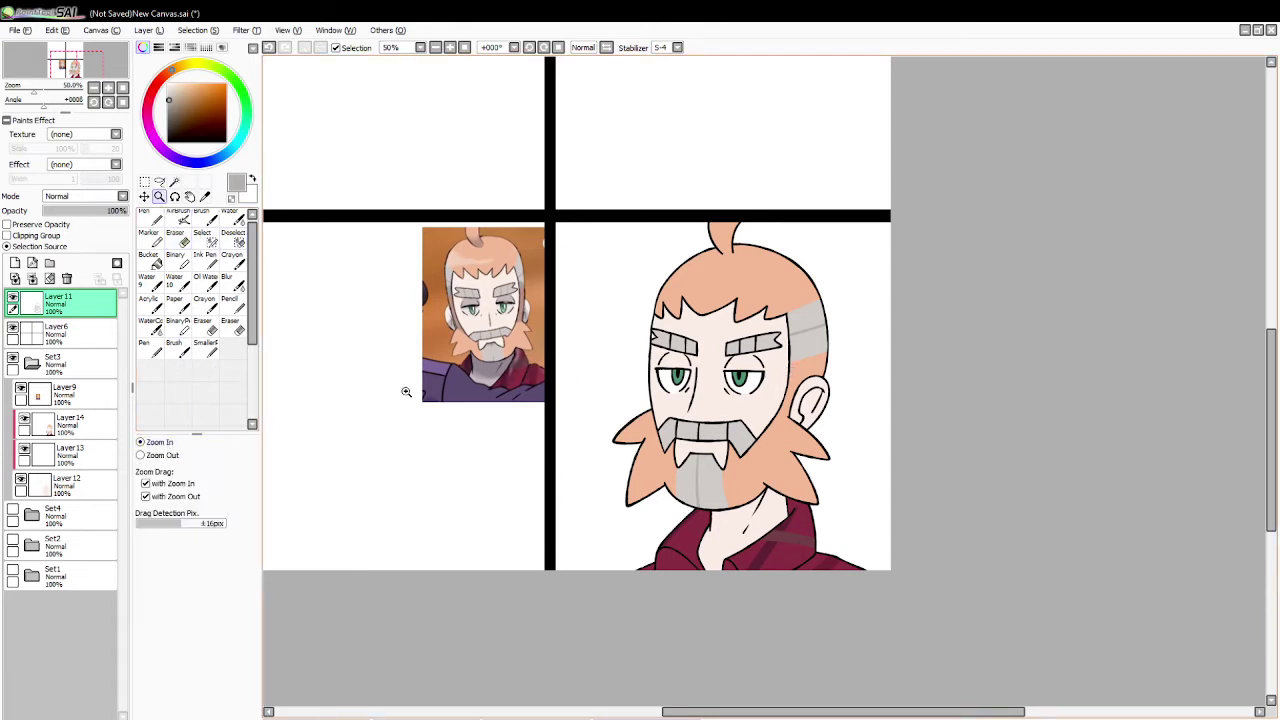
left_click(65, 393)
left_click(67, 279)
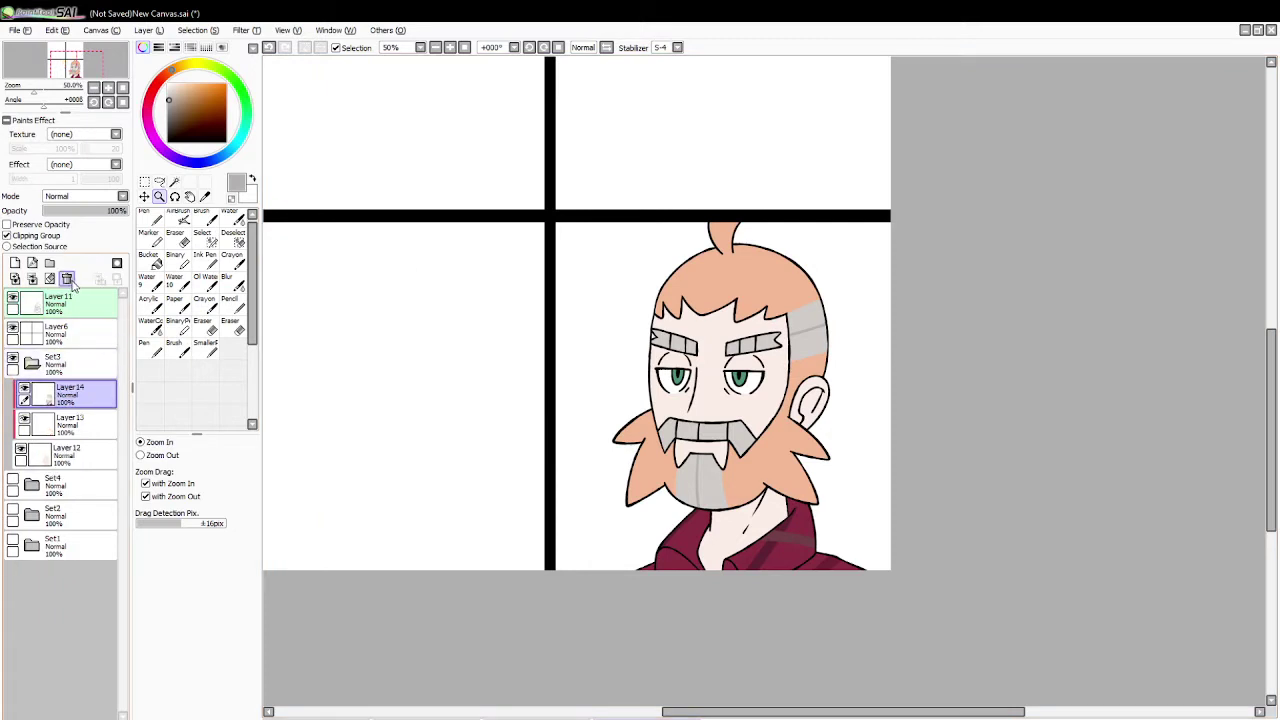
mouse_move(719, 713)
left_mouse_down()
mouse_move(700, 714)
mouse_move(711, 714)
left_mouse_up()
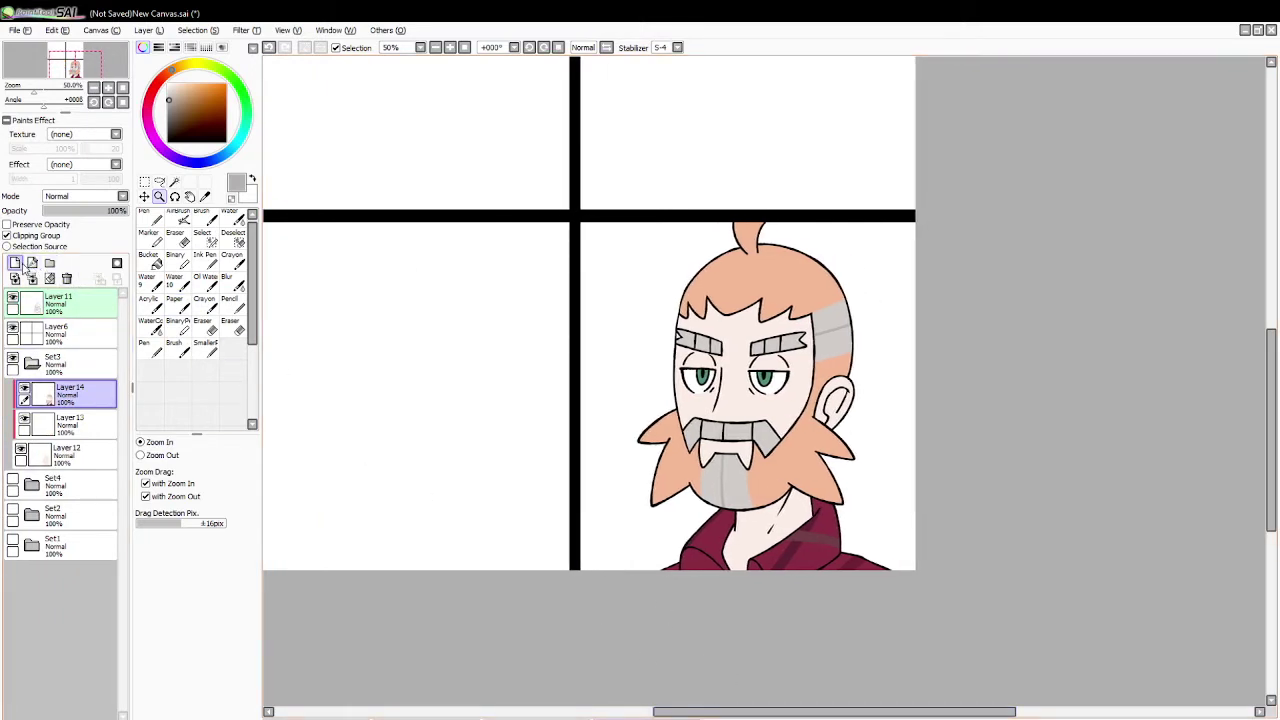
Step: Add a new layer above Layer14 and set the drawing colour to a near-black blue
left_click(15, 263)
left_click(159, 48)
left_click(159, 48)
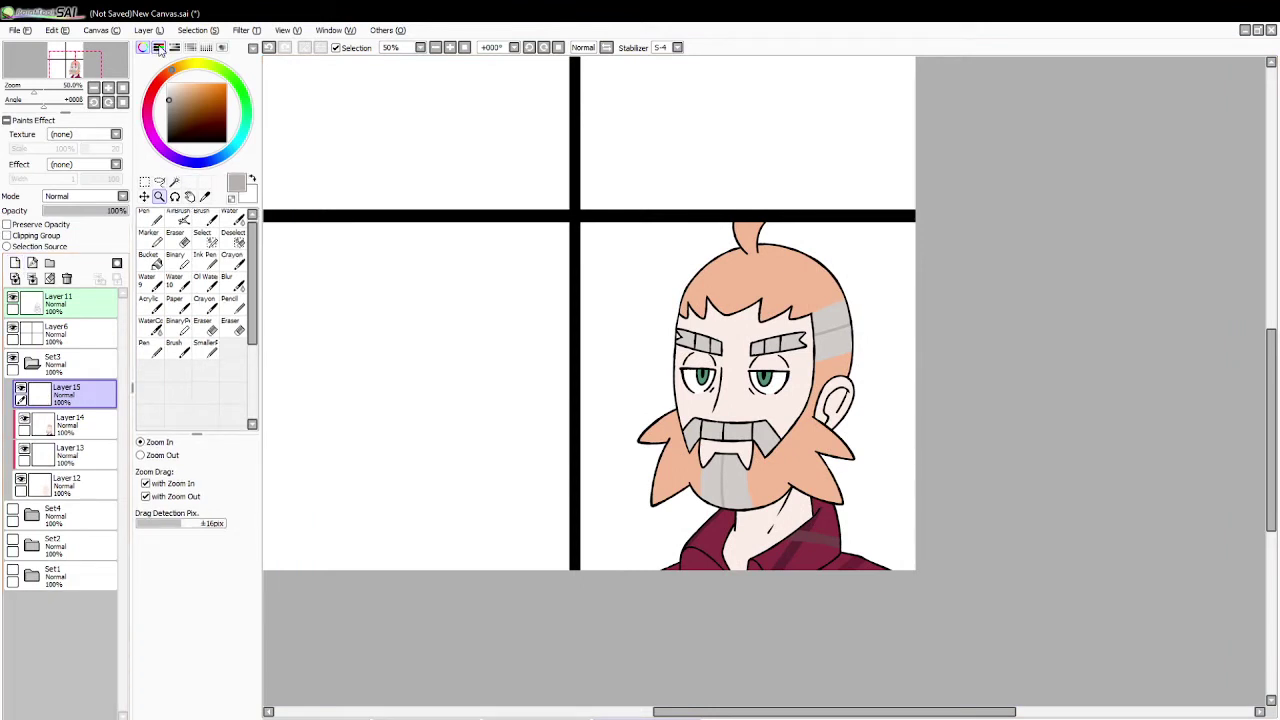
left_click(143, 48)
left_click(207, 48)
left_click(186, 60)
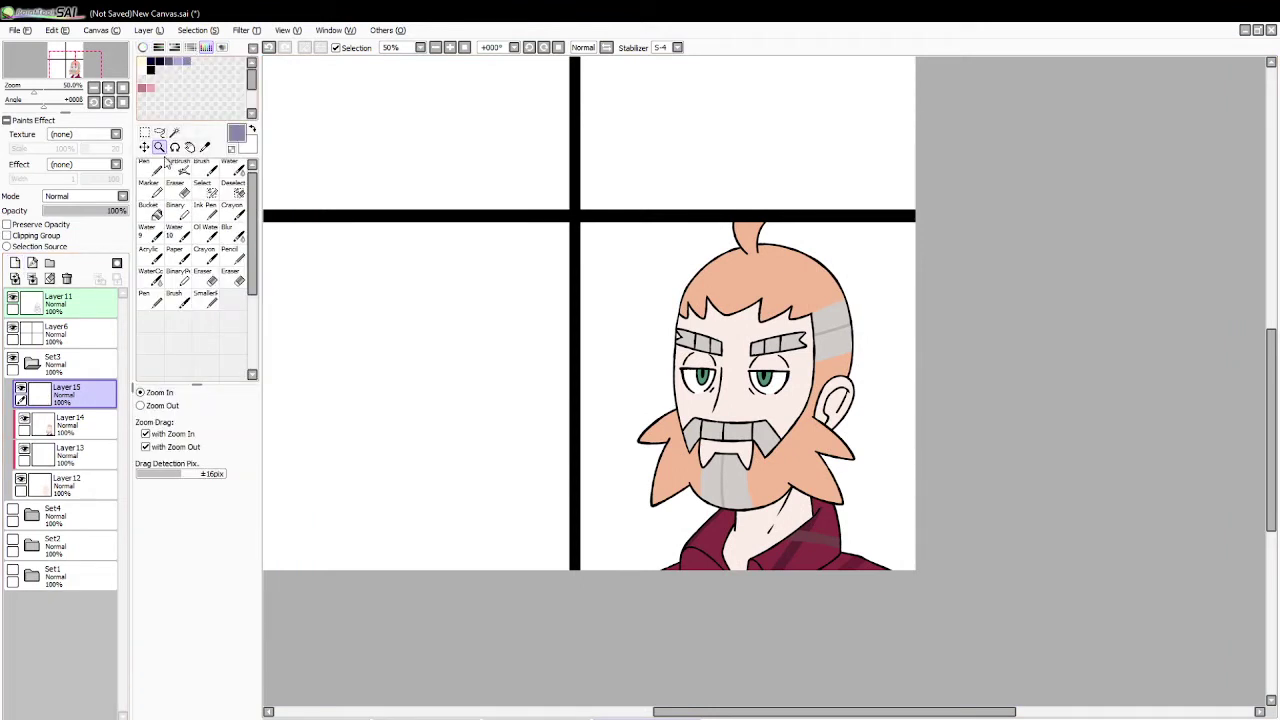
left_click(148, 393)
left_click(757, 479)
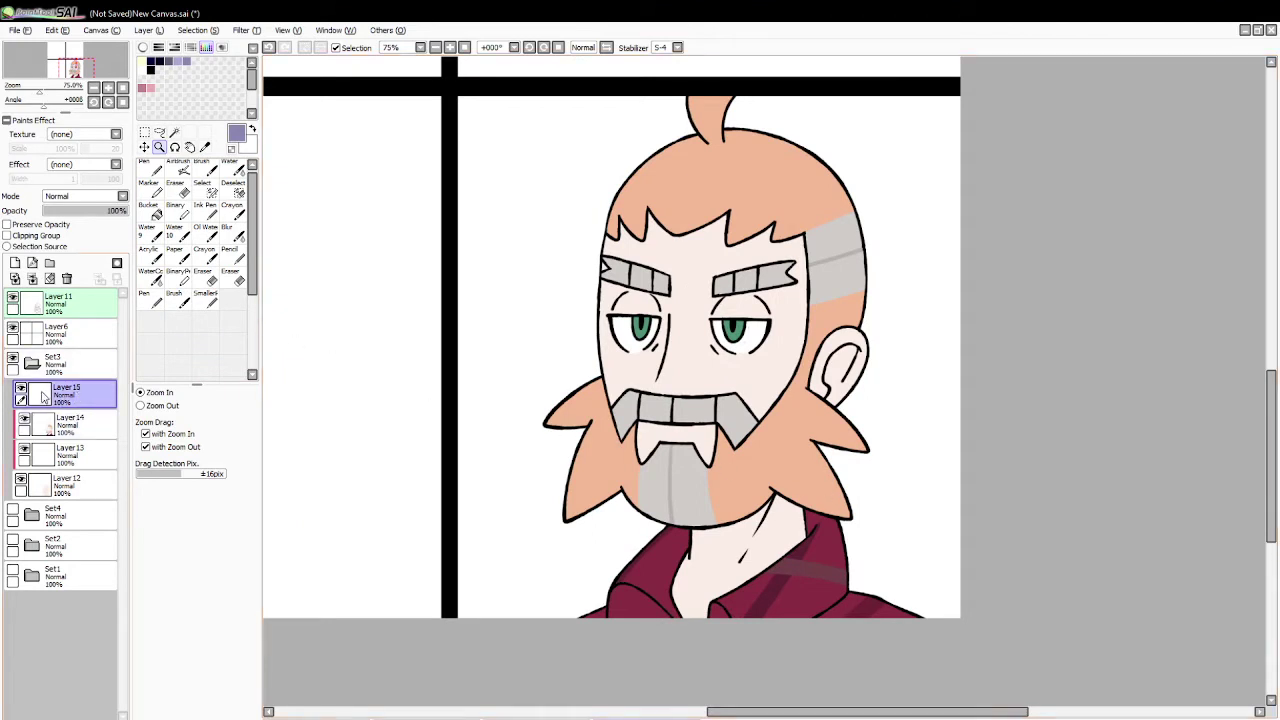
left_click(143, 48)
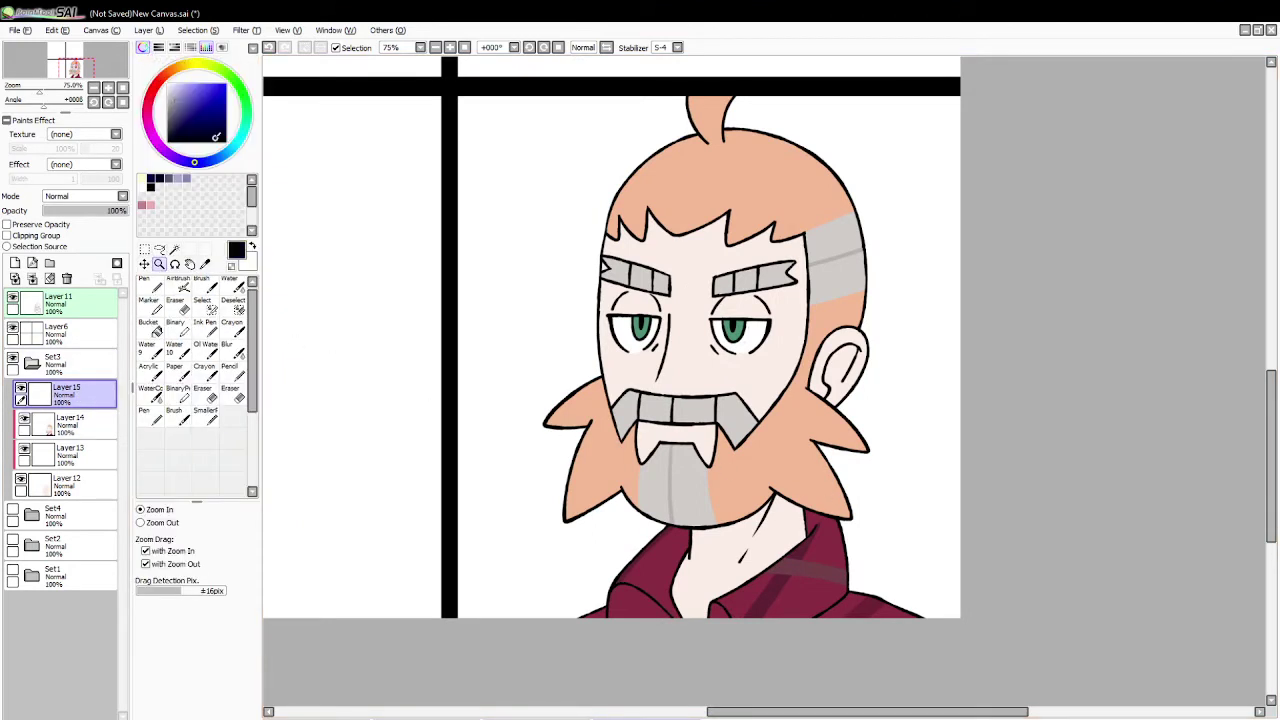
left_click(149, 327)
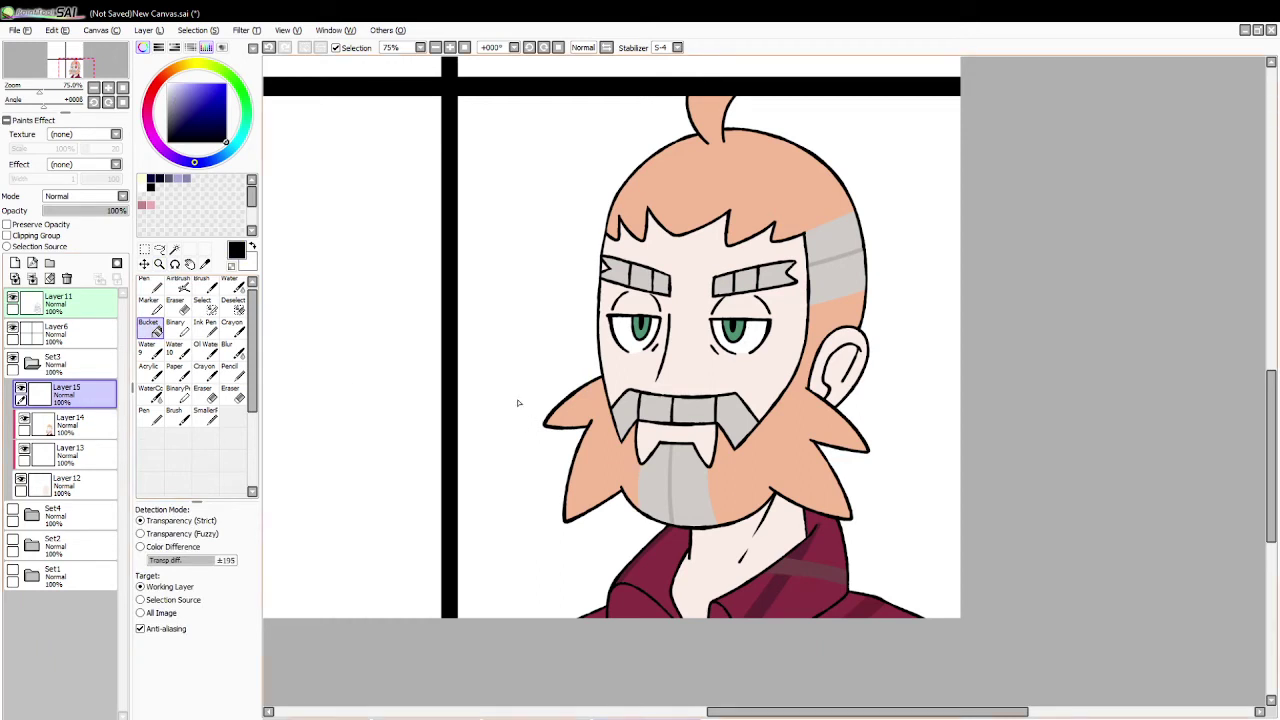
left_click(518, 403)
key("ctrl+z")
left_click(174, 248)
left_click(538, 278)
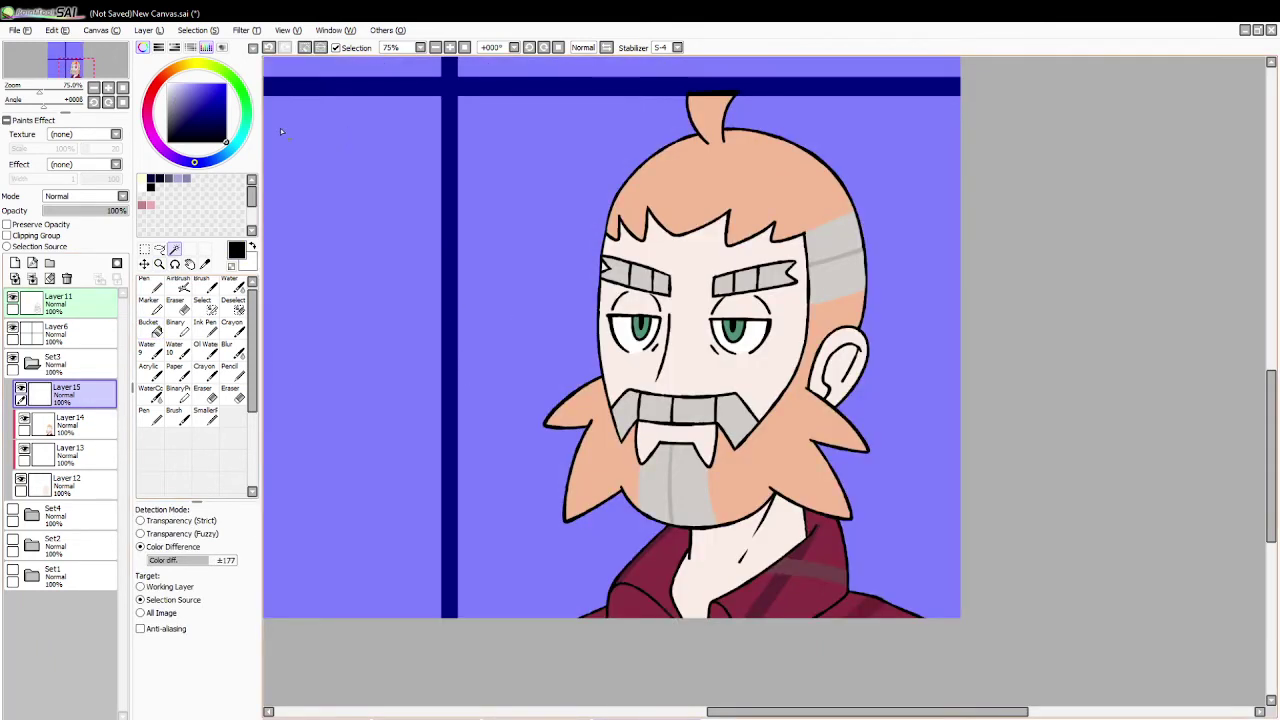
left_click(305, 47)
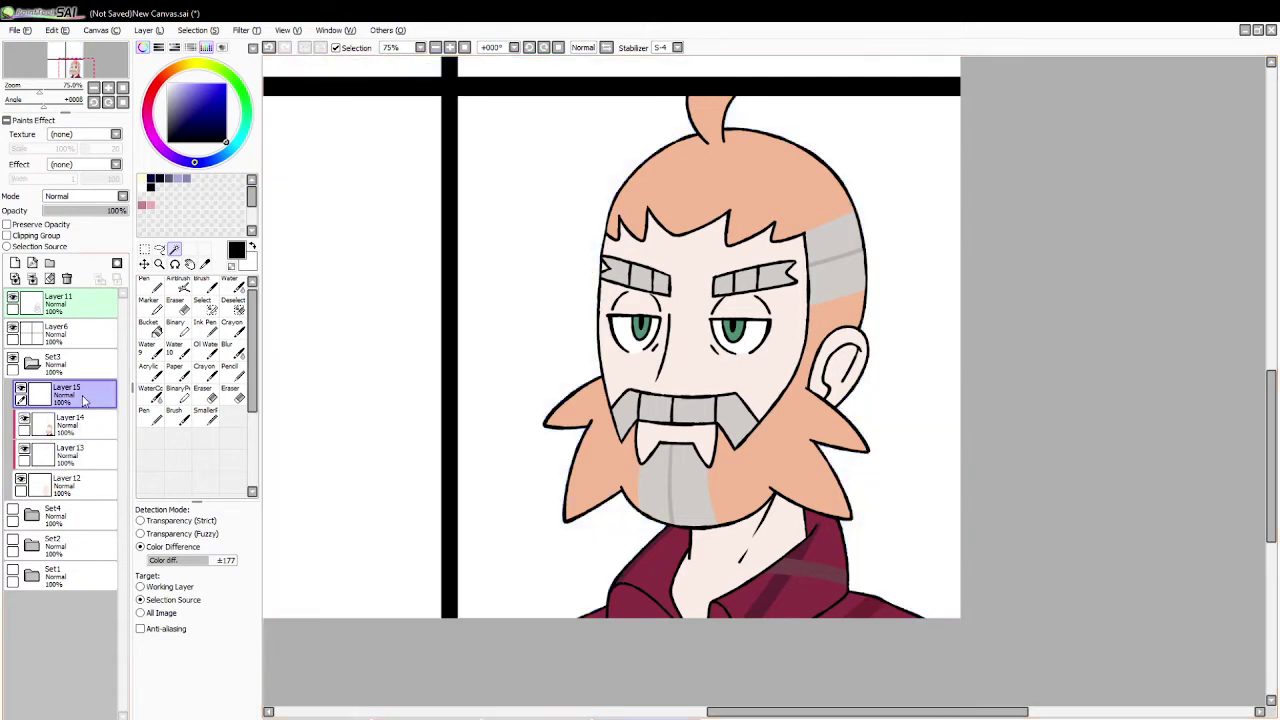
Step: Fill the new top layer with the near-black colour and lower its opacity to about 55%
left_click(148, 327)
left_click(372, 335)
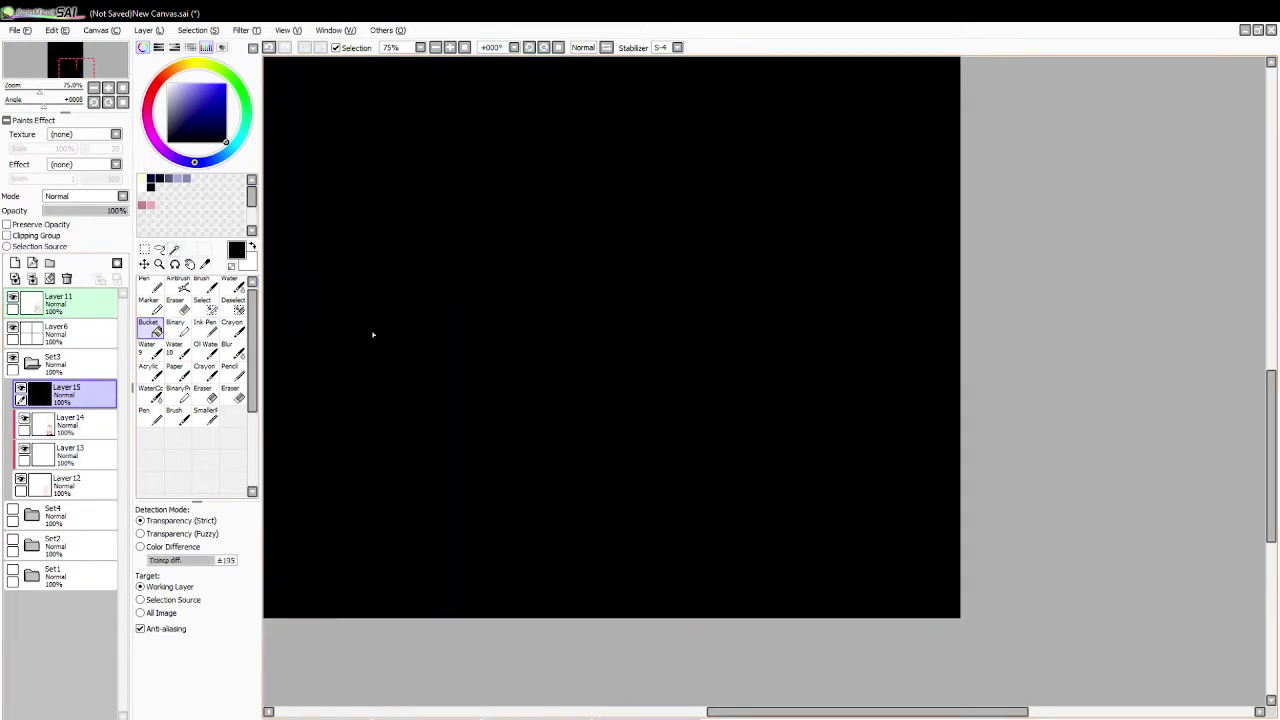
left_click_drag(83, 207, 90, 211)
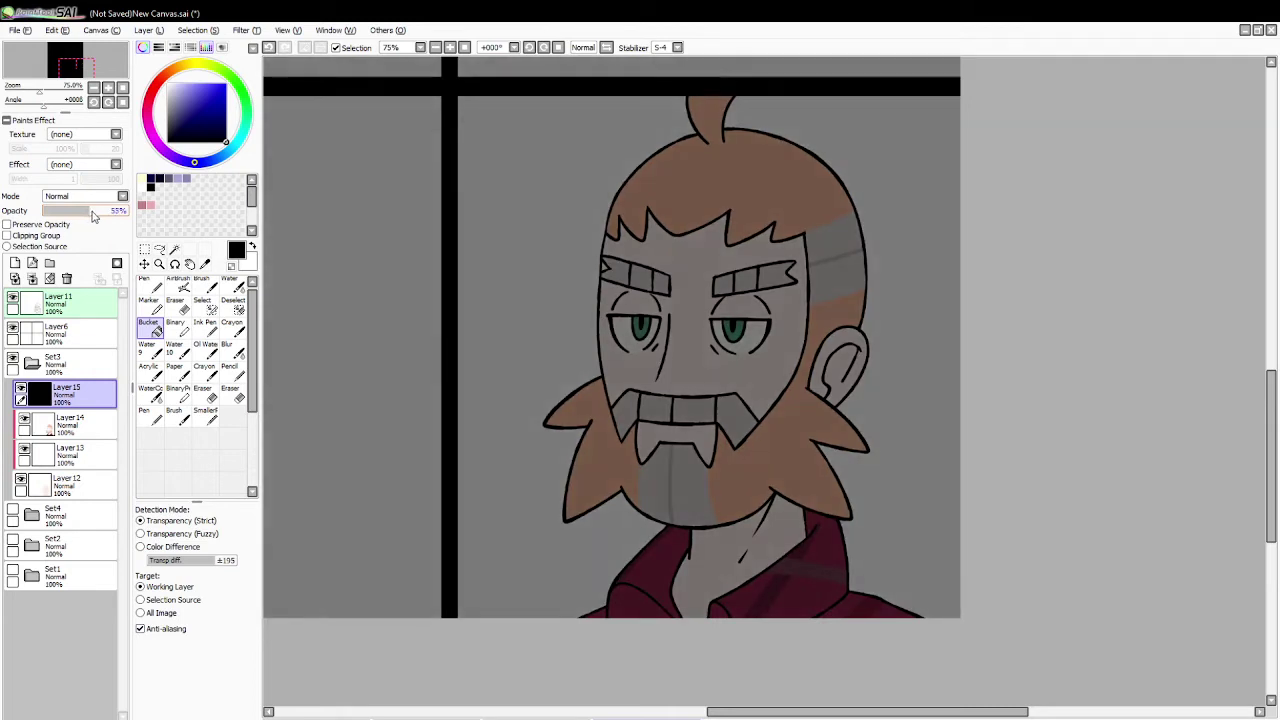
Step: Group Layer14, Layer13 and Layer12 in a new folder beneath Layer15 and hide that folder
left_click(62, 429)
left_click(50, 263)
left_click_drag(85, 460, 90, 436)
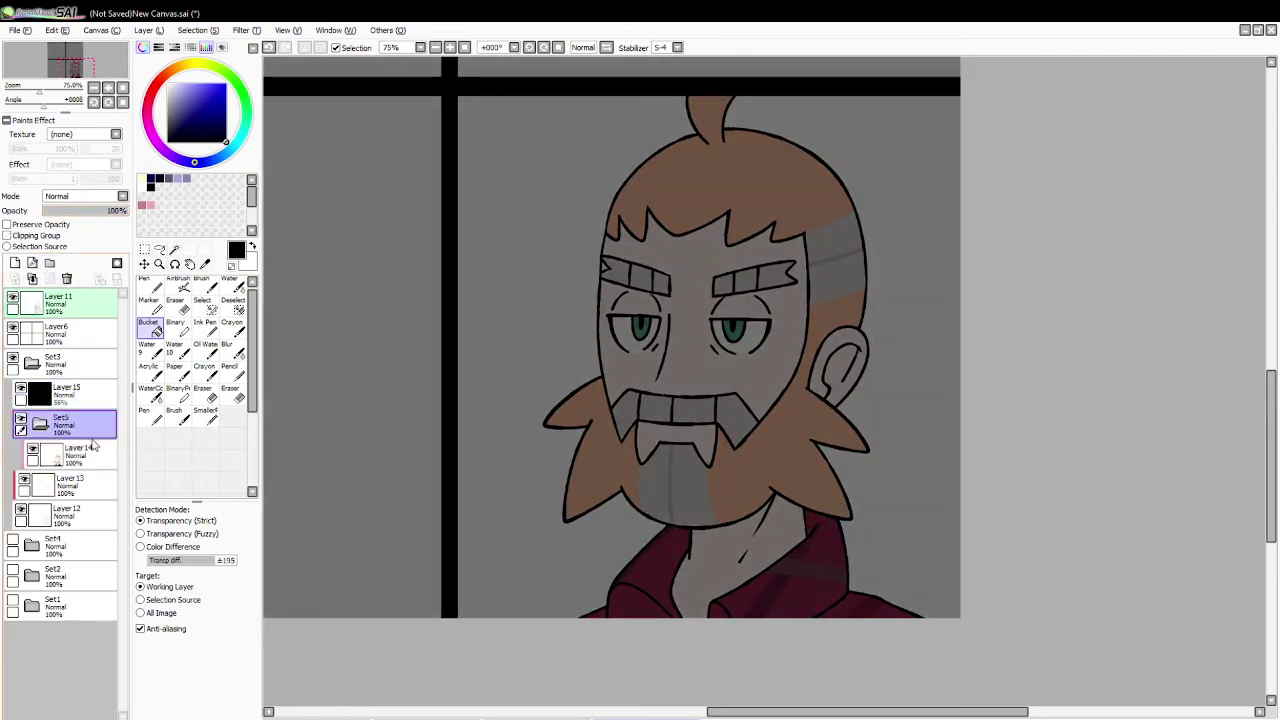
left_click_drag(94, 484, 94, 435)
left_click_drag(100, 515, 103, 495)
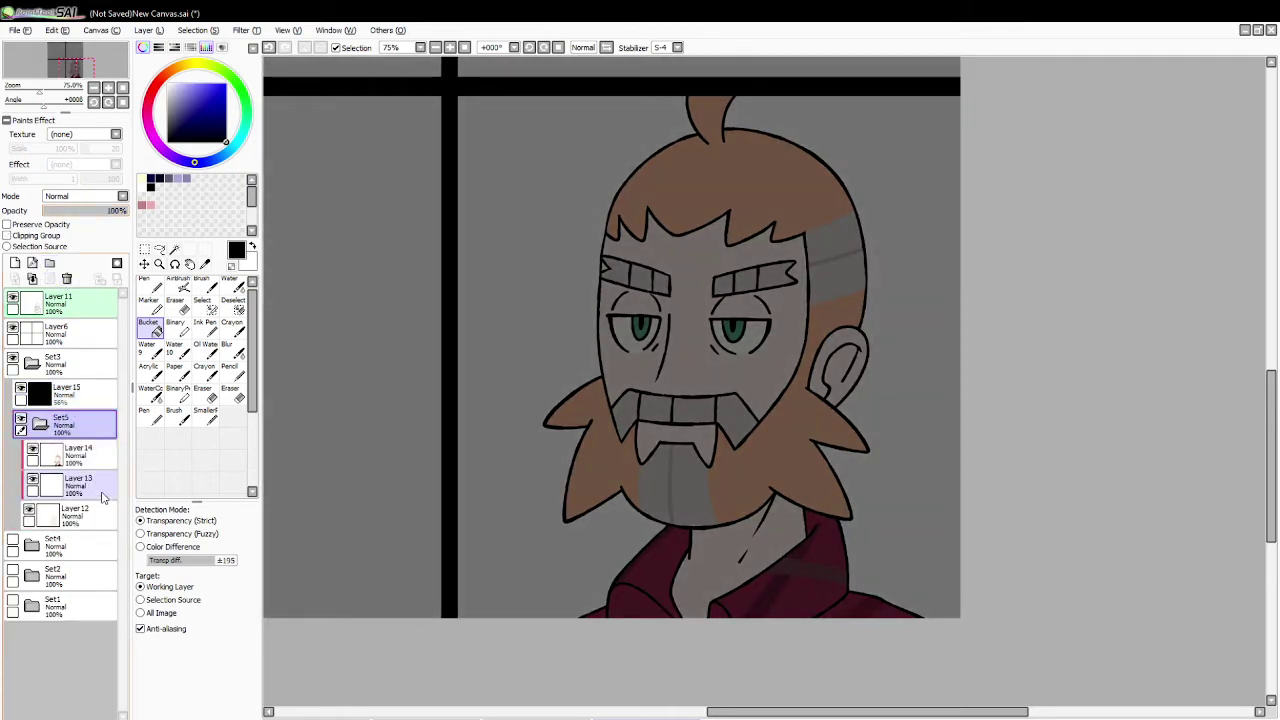
left_click(40, 425)
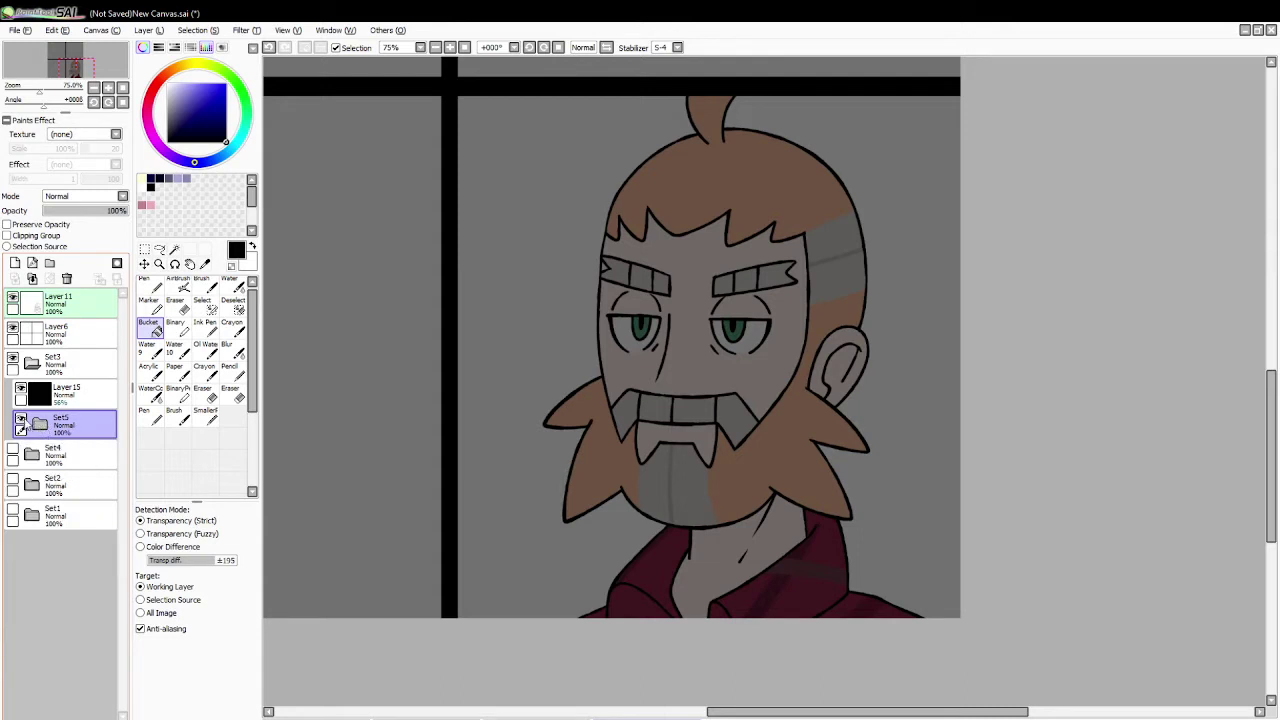
left_click(20, 419)
Step: Add a new layer above Layer15 and select the neck and the outer collar areas with the Magic Wand
left_click(62, 392)
left_click(15, 262)
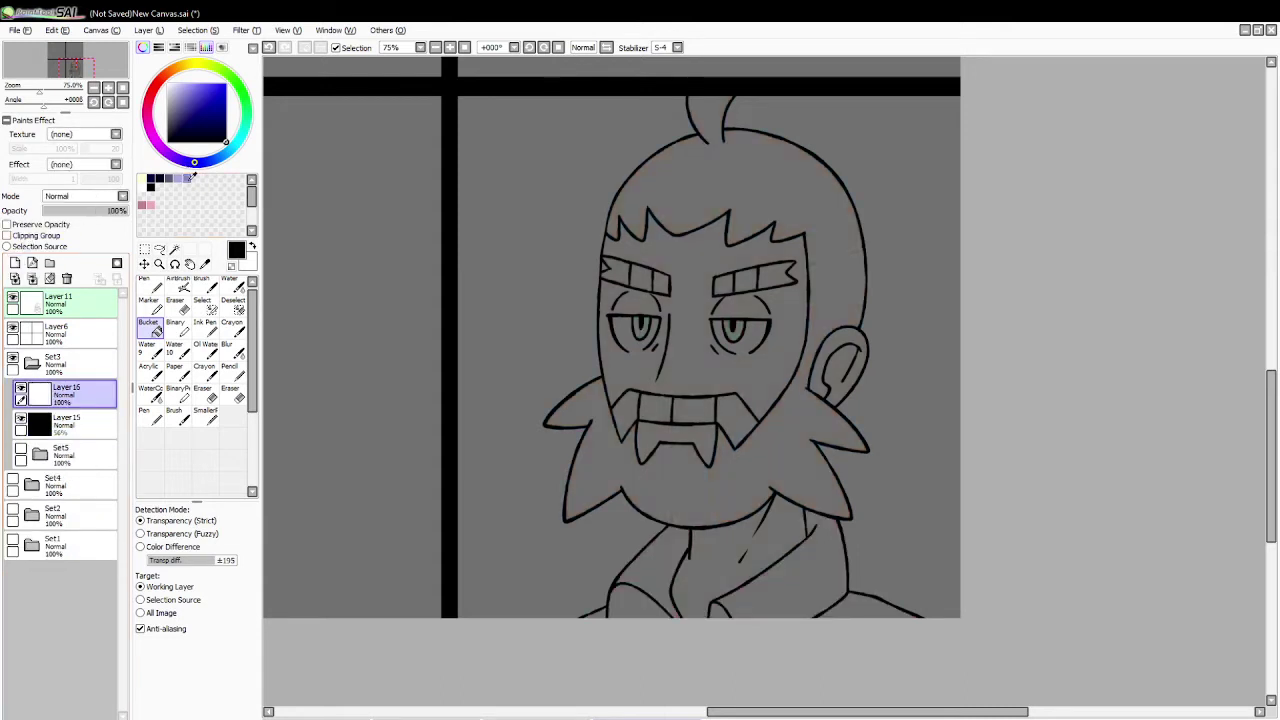
left_click(175, 250)
left_click(719, 530)
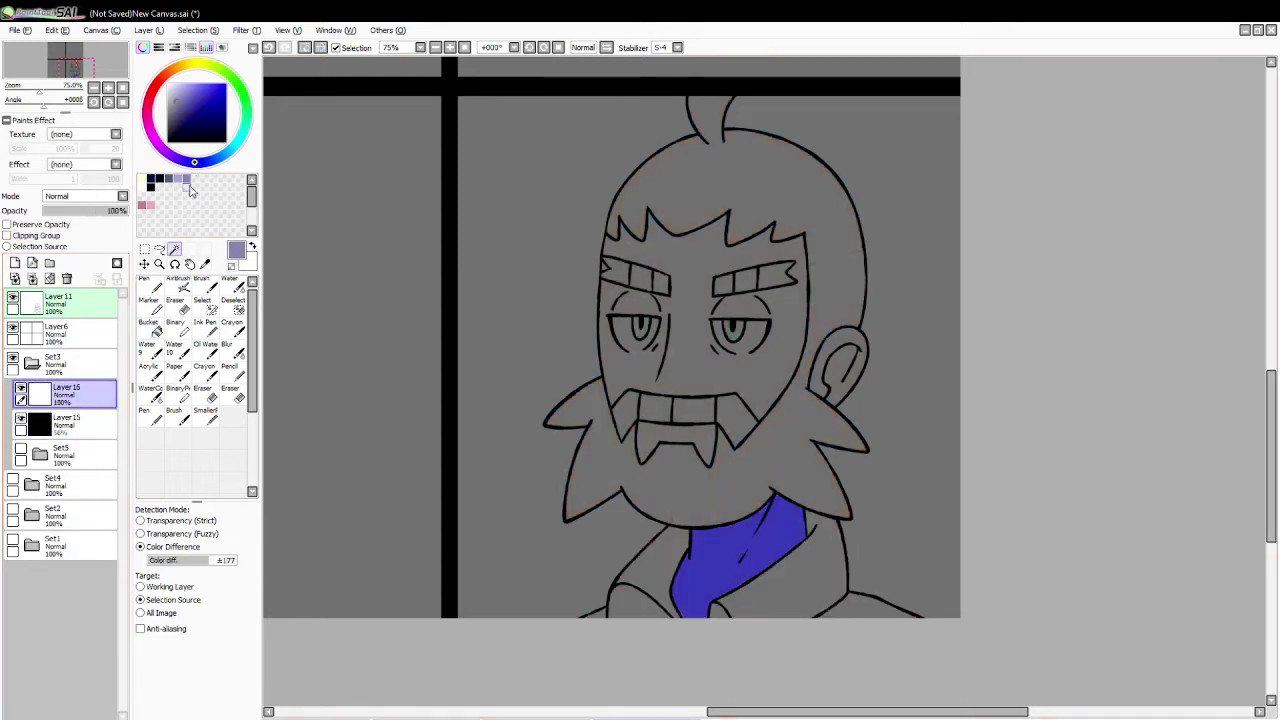
left_click(645, 578)
left_click(741, 606)
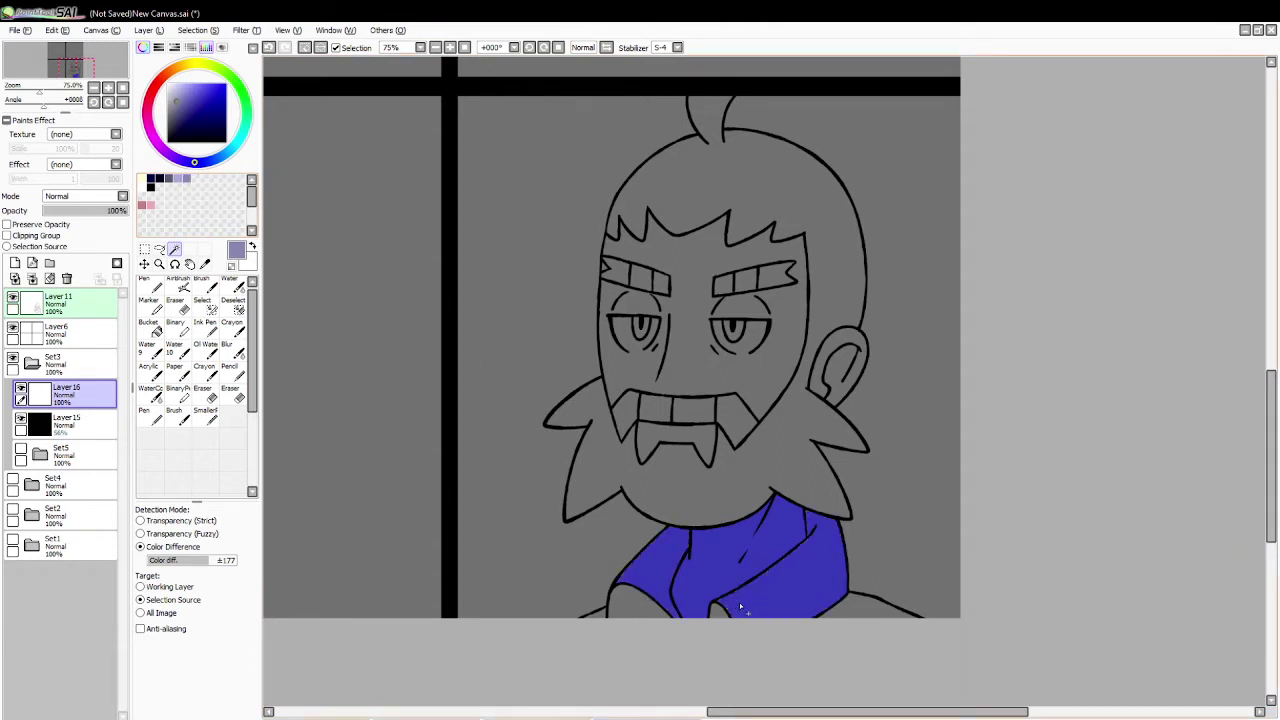
Step: Brush a muted purple curved shadow edge across the front collar and neck, and fill the area above it with dark navy
left_click(210, 280)
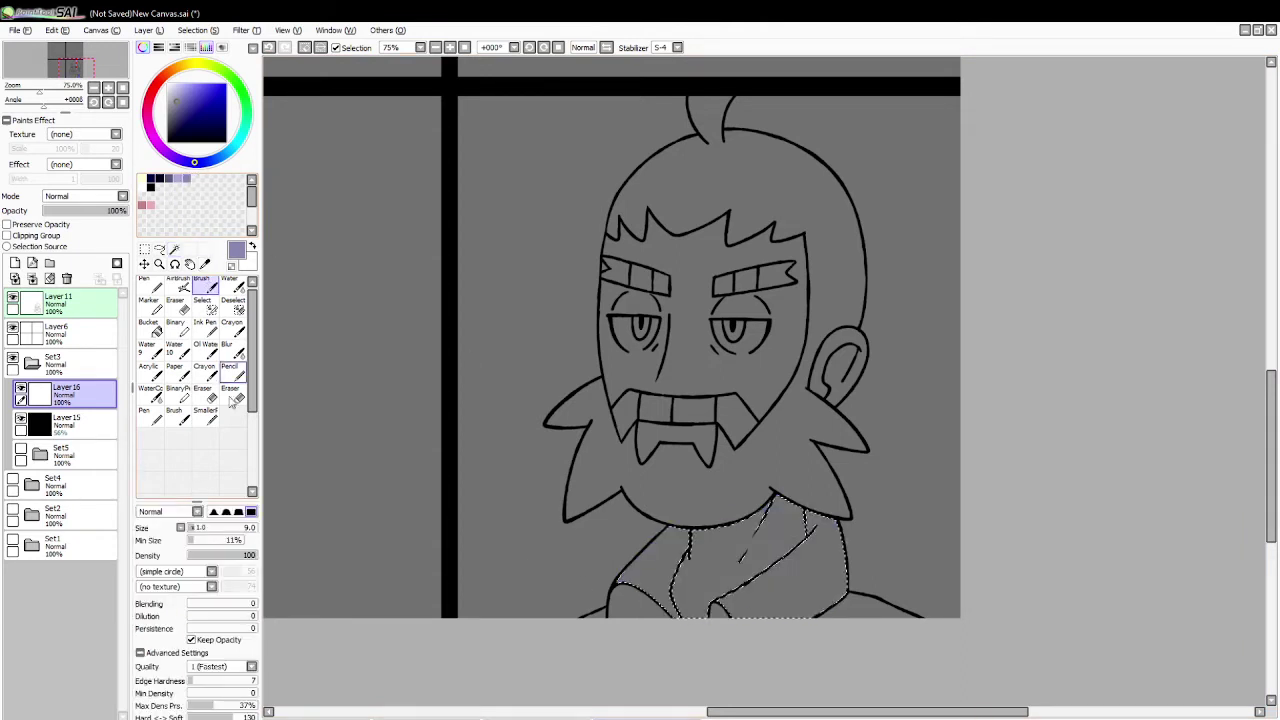
left_click_drag(656, 543, 699, 588)
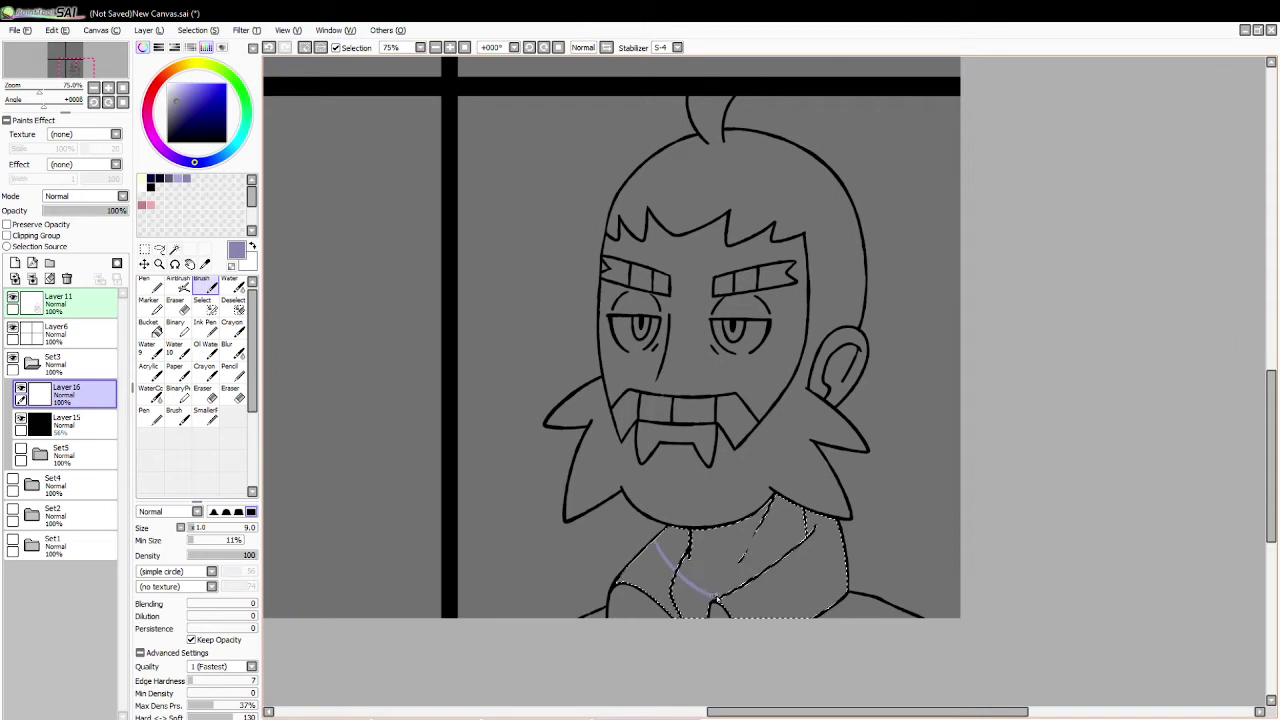
key("ctrl+z")
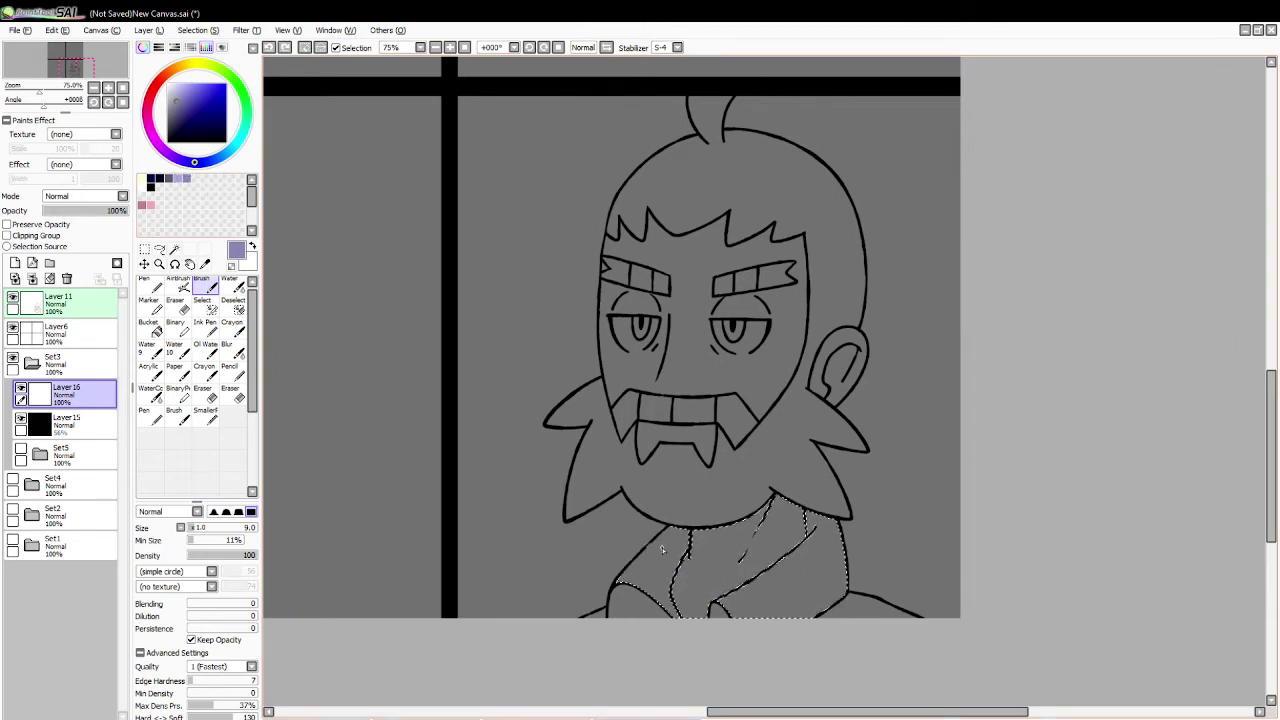
left_click_drag(661, 549, 682, 592)
key("ctrl+z")
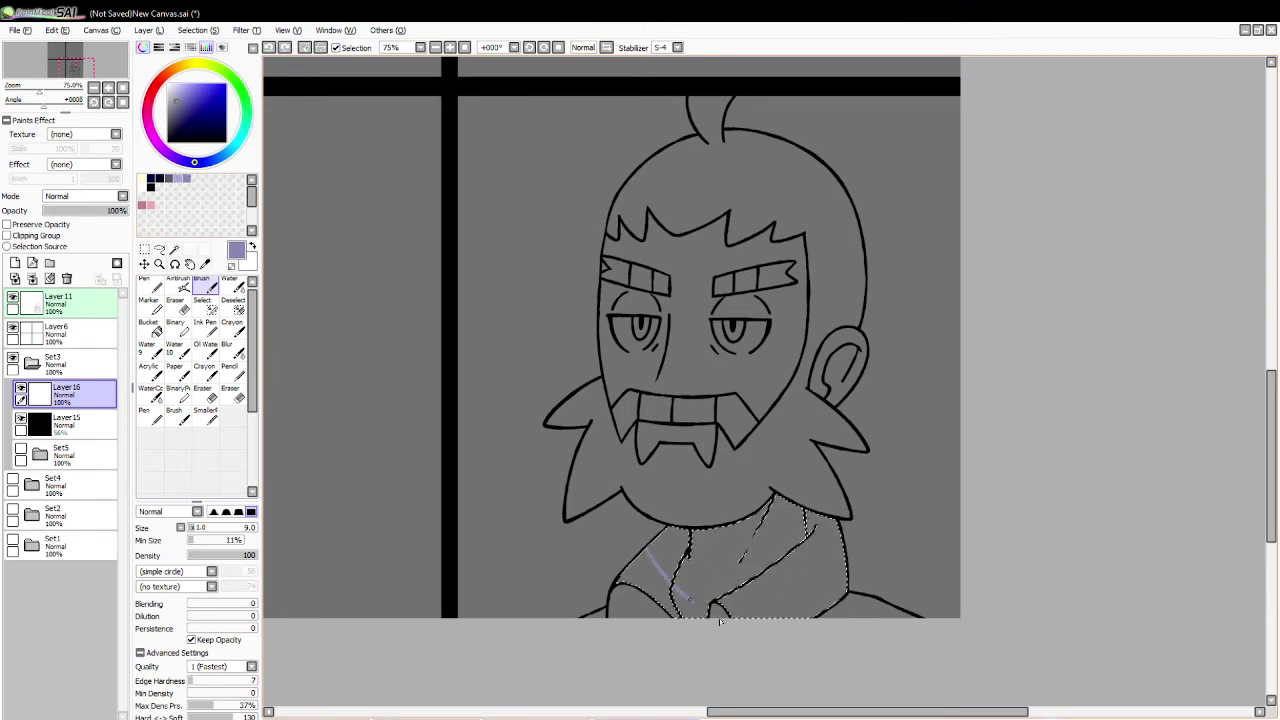
left_click(160, 178)
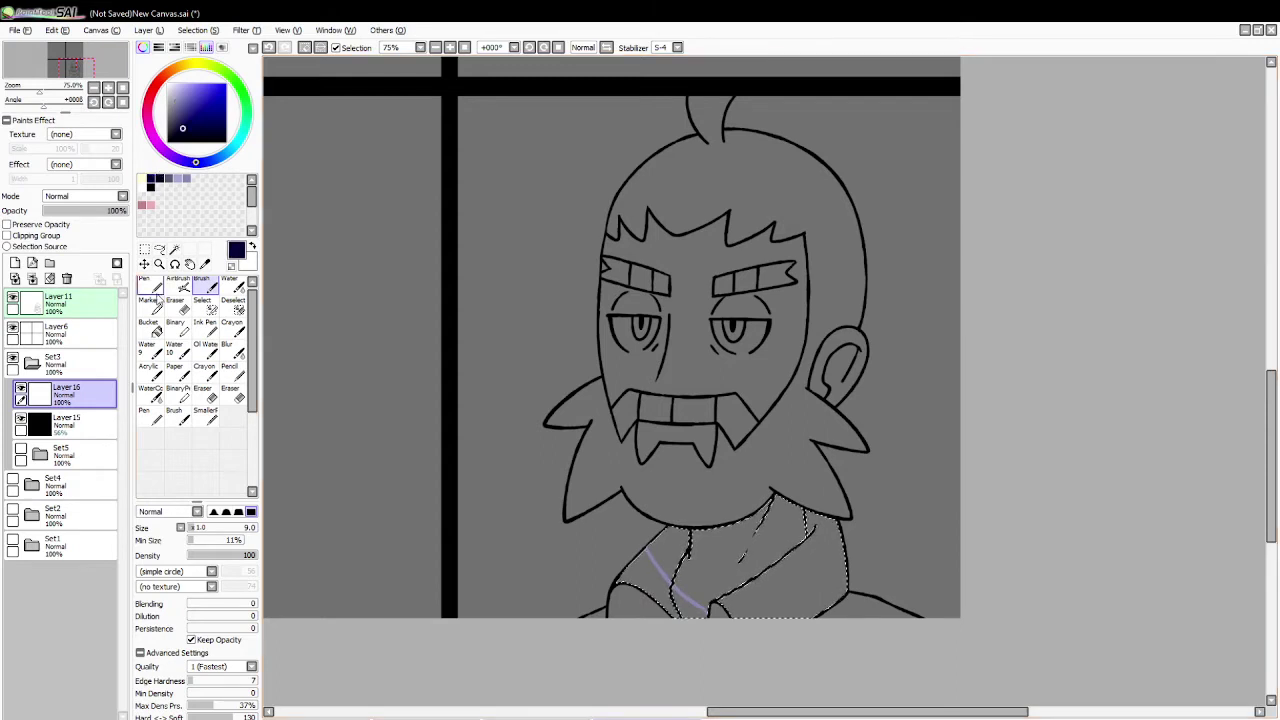
left_click(148, 326)
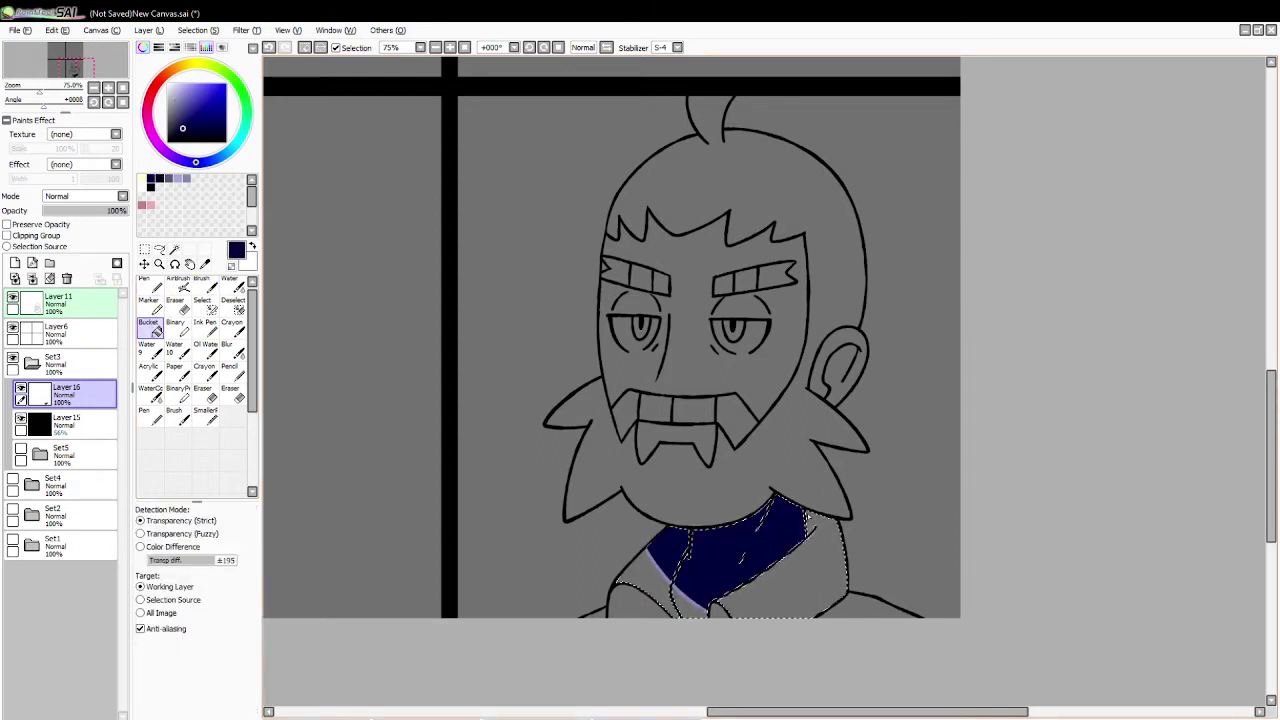
Step: Brush a size 8 muted purple shadow edge on the collar below the ear, fill above it with navy, and deselect
left_click(186, 178)
left_click(202, 290)
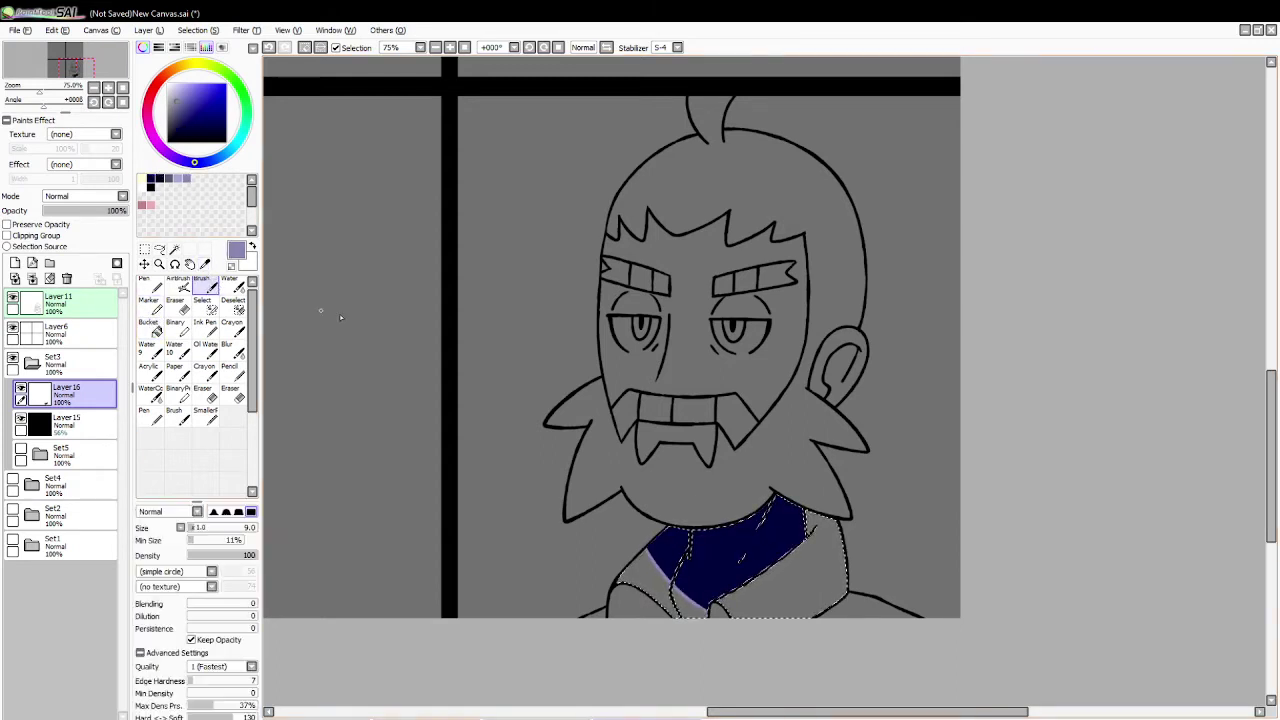
key("ctrl+z")
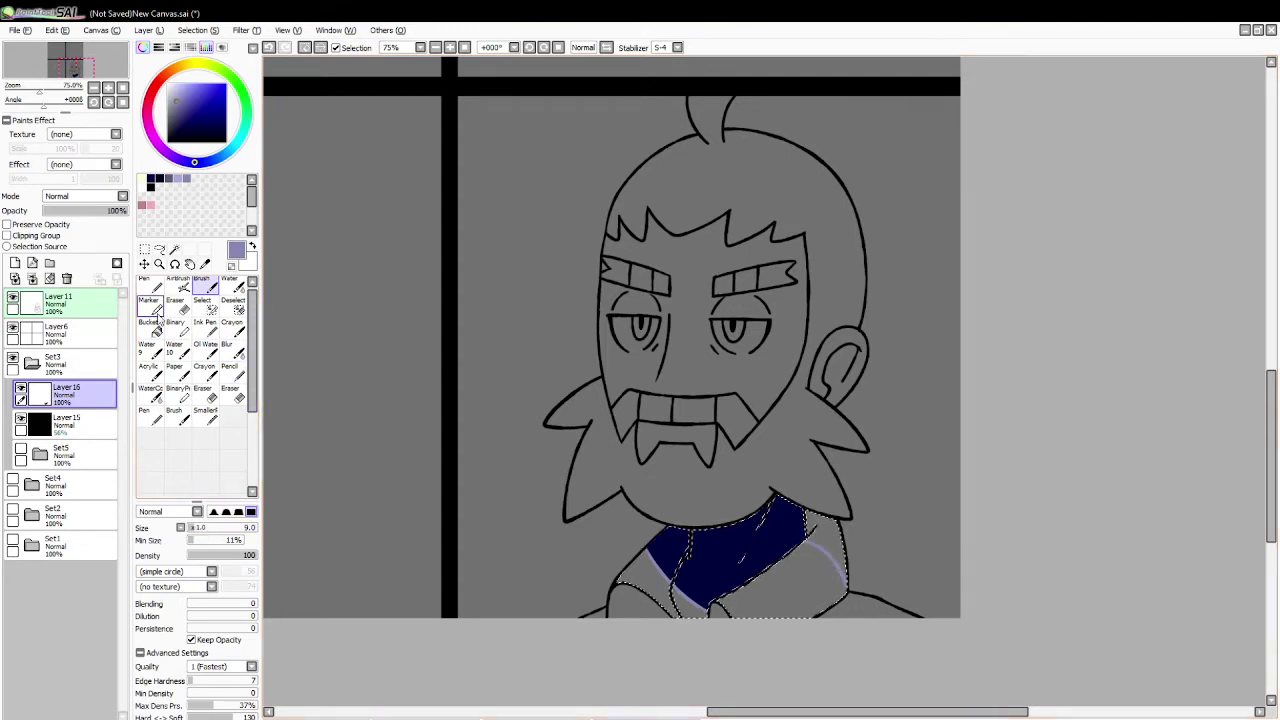
left_click(194, 528)
key("ctrl+z")
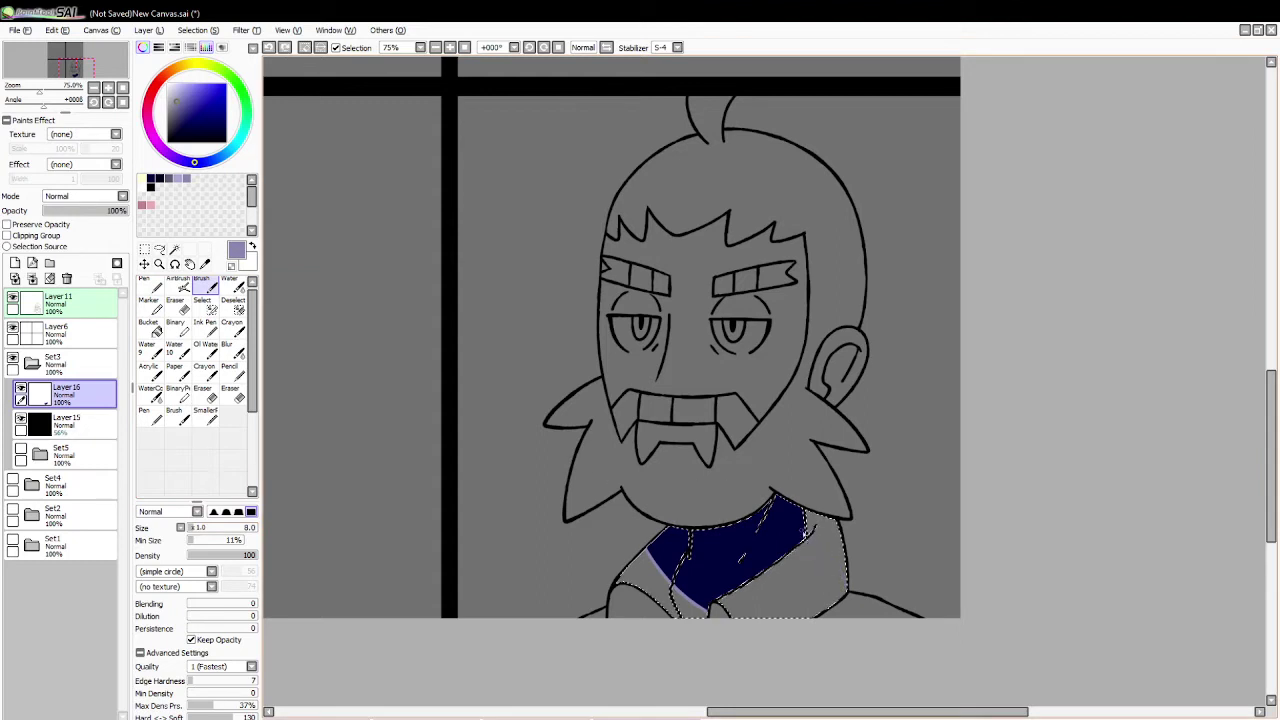
left_click_drag(808, 540, 838, 585)
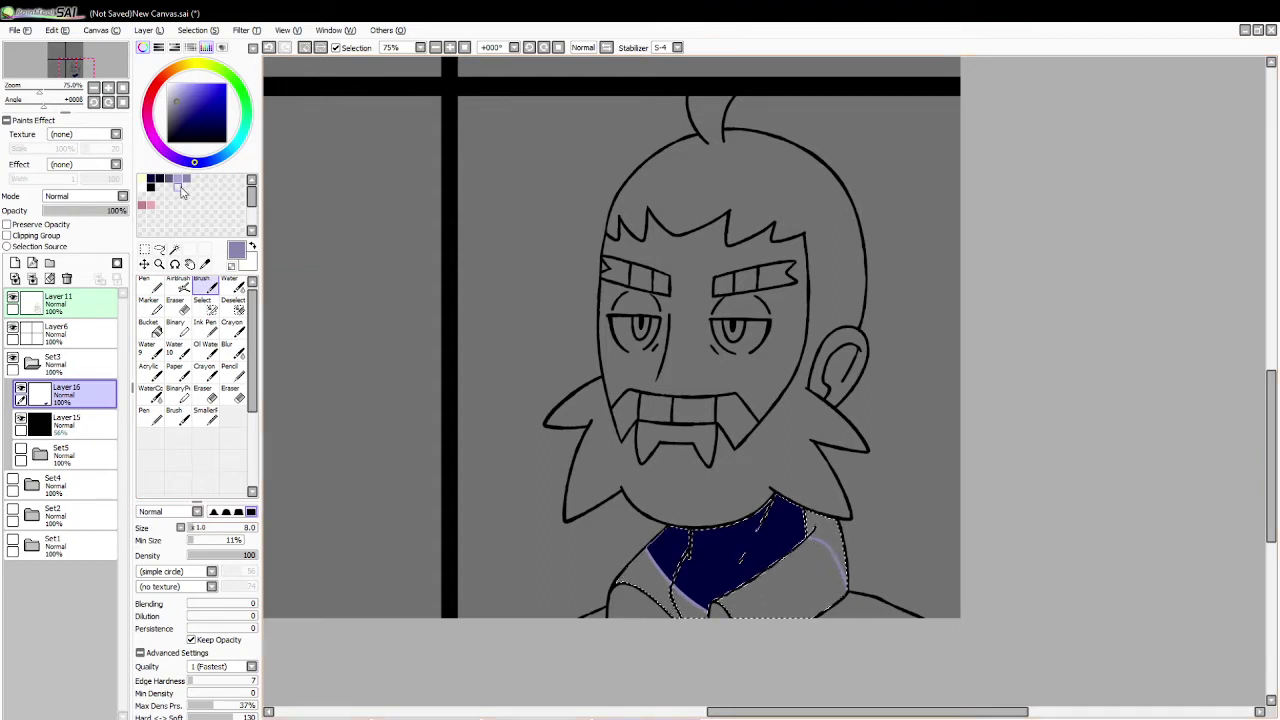
left_click(159, 178)
left_click(148, 326)
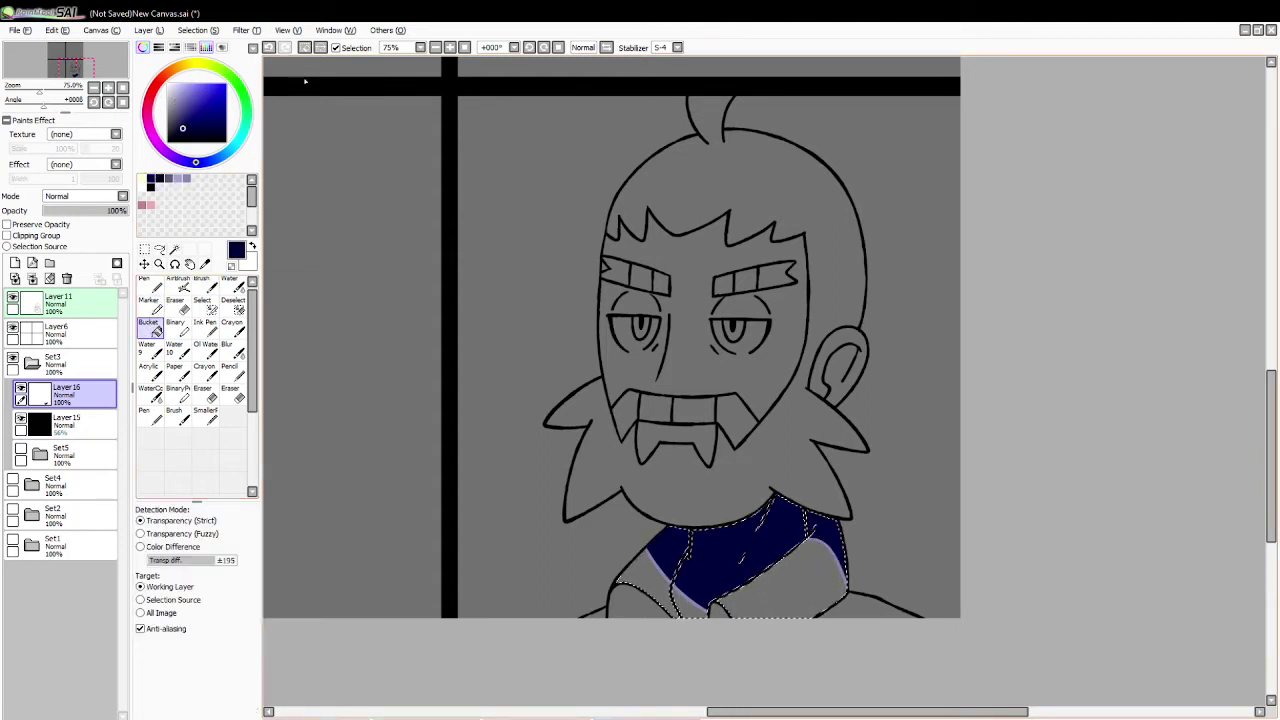
left_click(305, 48)
Step: Select the two small inner folds at the bottom of the collar and fill them with dark navy
left_click(202, 285)
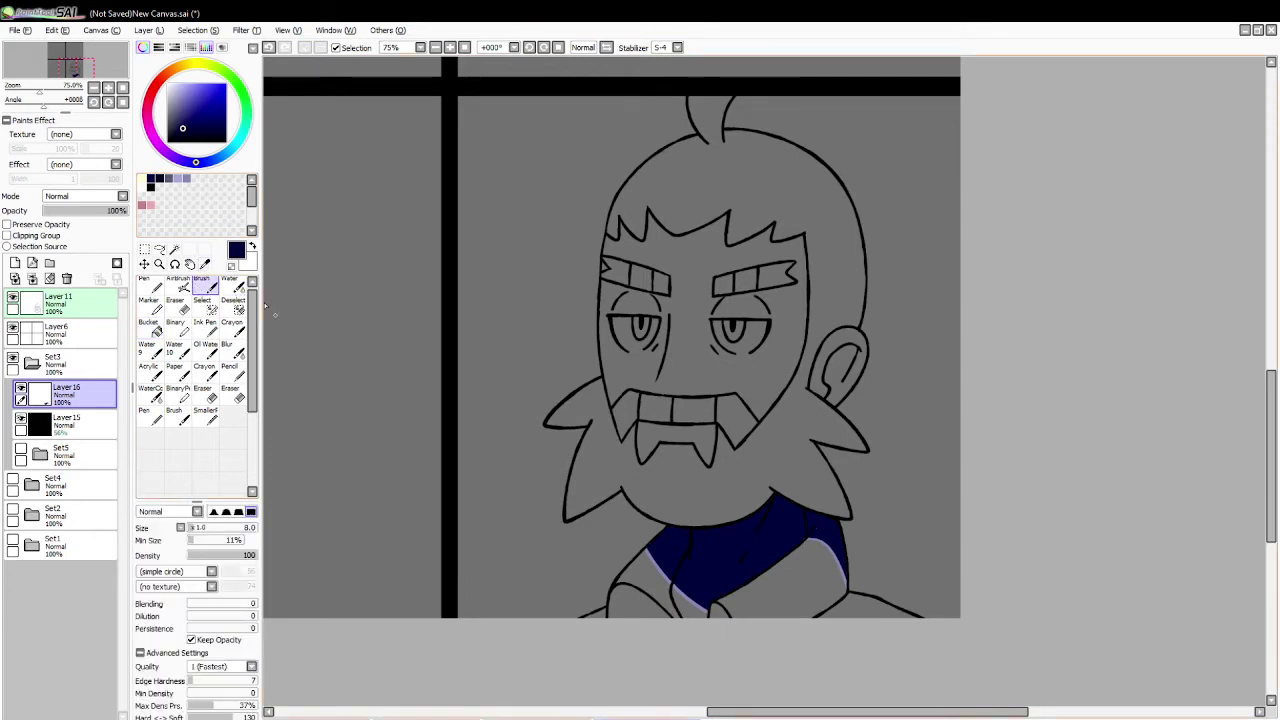
left_click(175, 249)
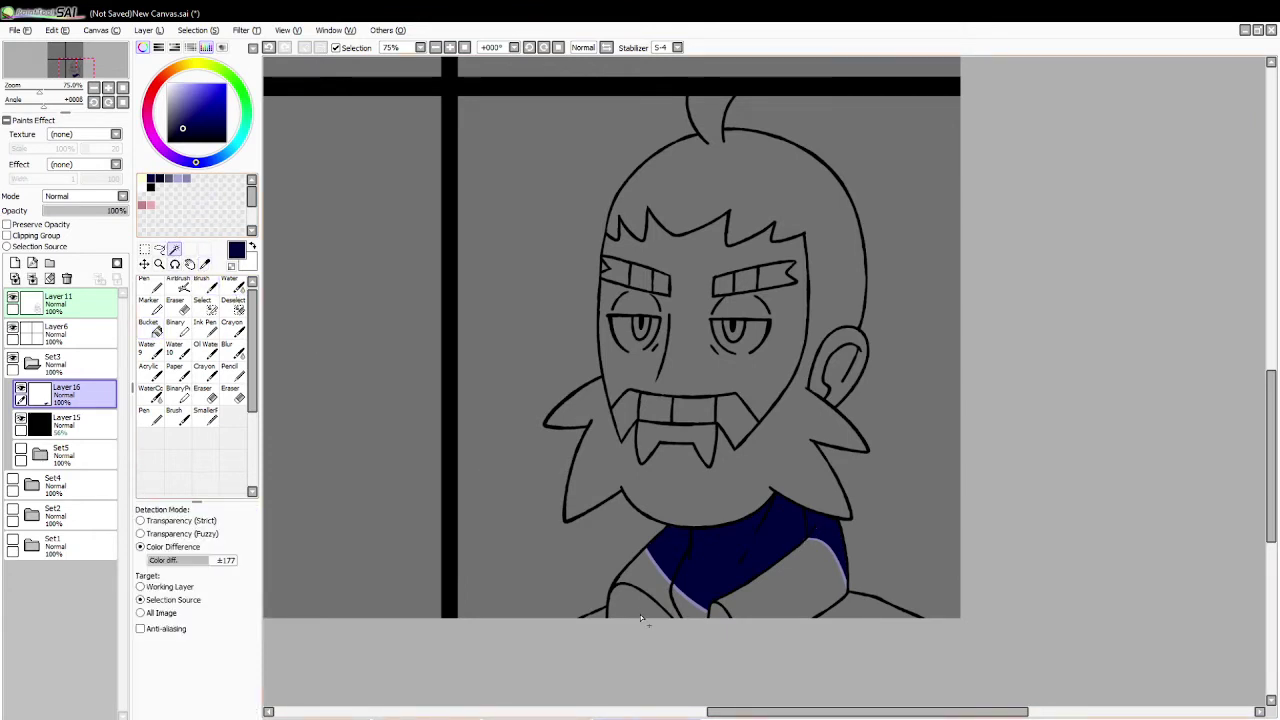
left_click(645, 603)
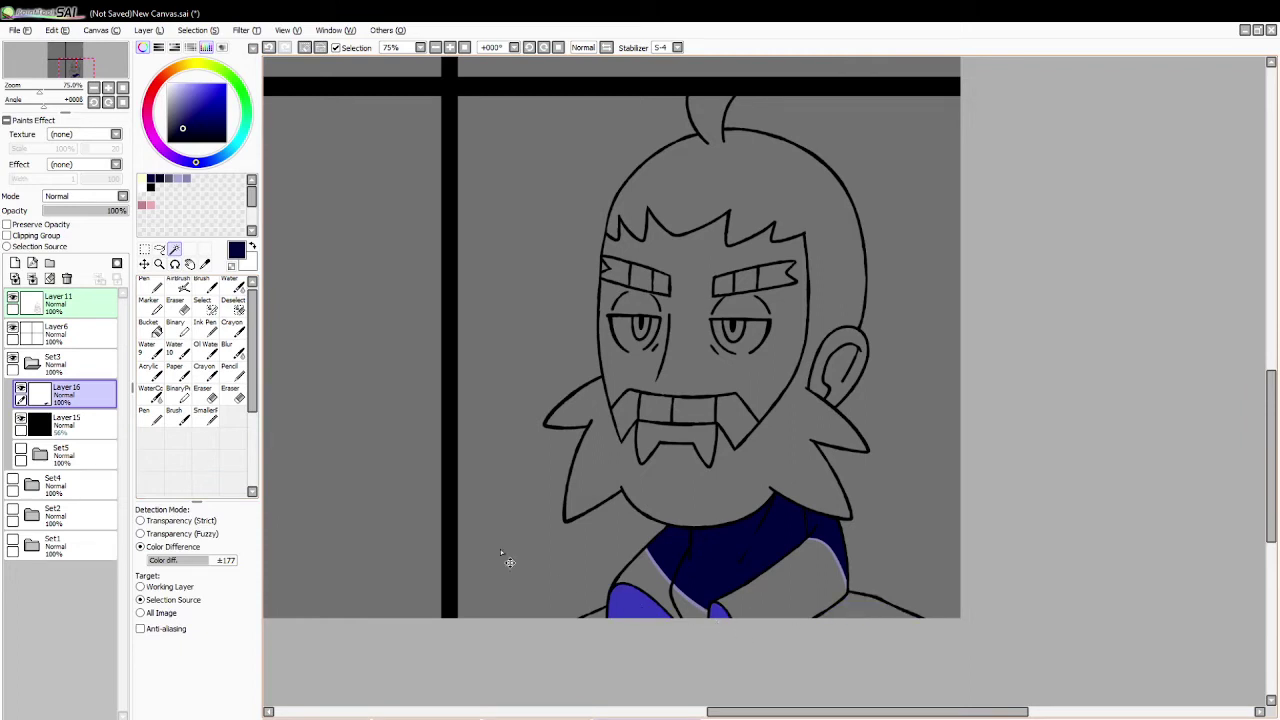
left_click(150, 326)
left_click(718, 612)
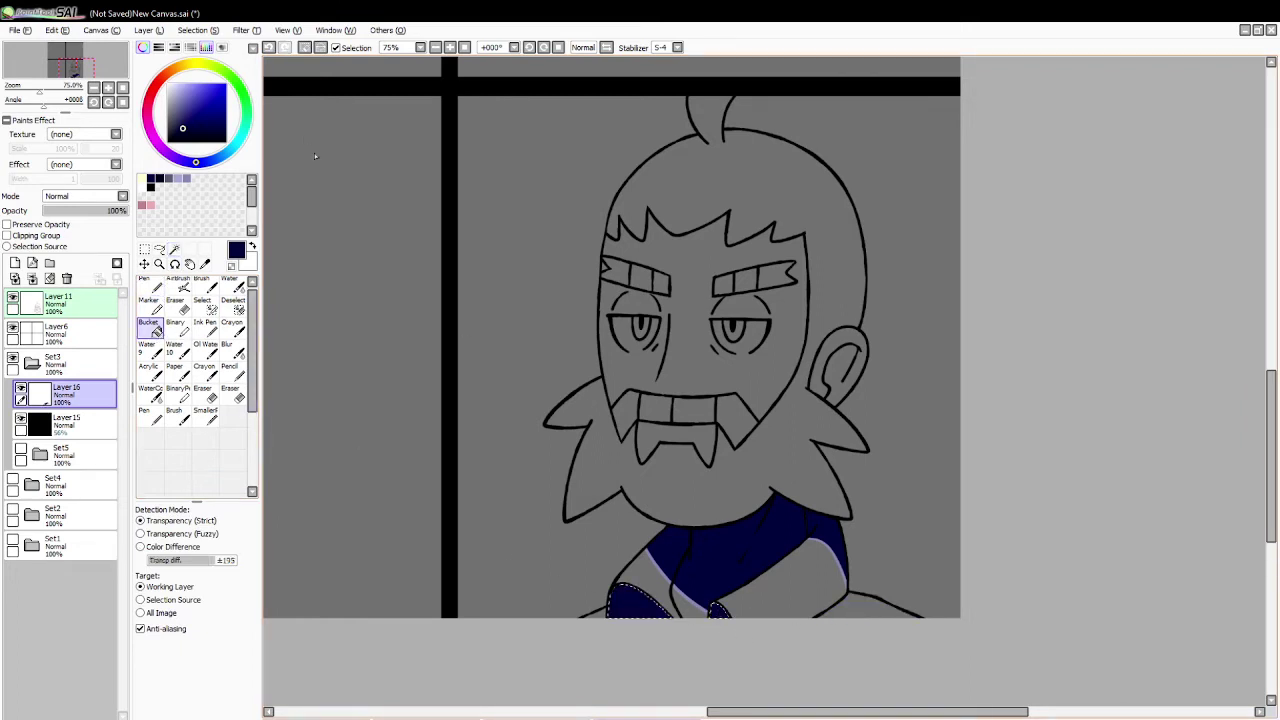
Step: Select the ear, outline its shadow in muted purple, fill the inner and lower part with dark navy, and deselect
left_click(175, 249)
left_click(845, 372)
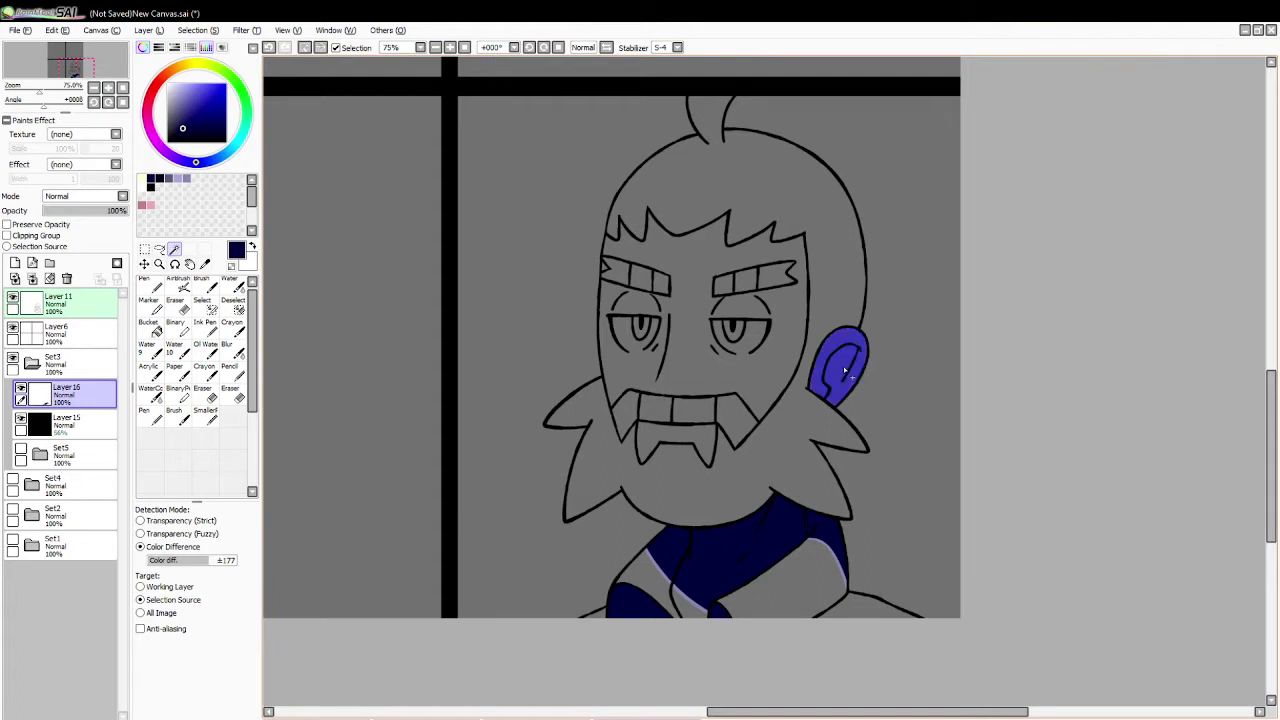
left_click(186, 179)
left_click(201, 287)
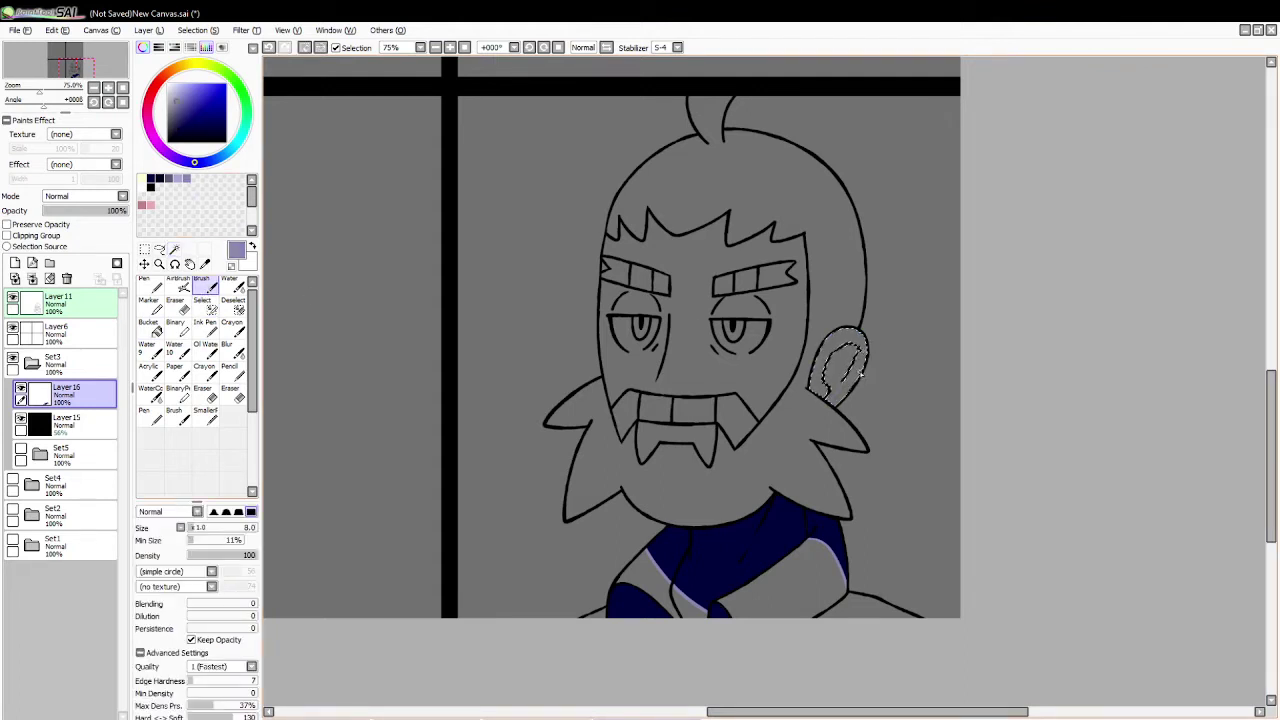
left_click(159, 178)
left_click(148, 328)
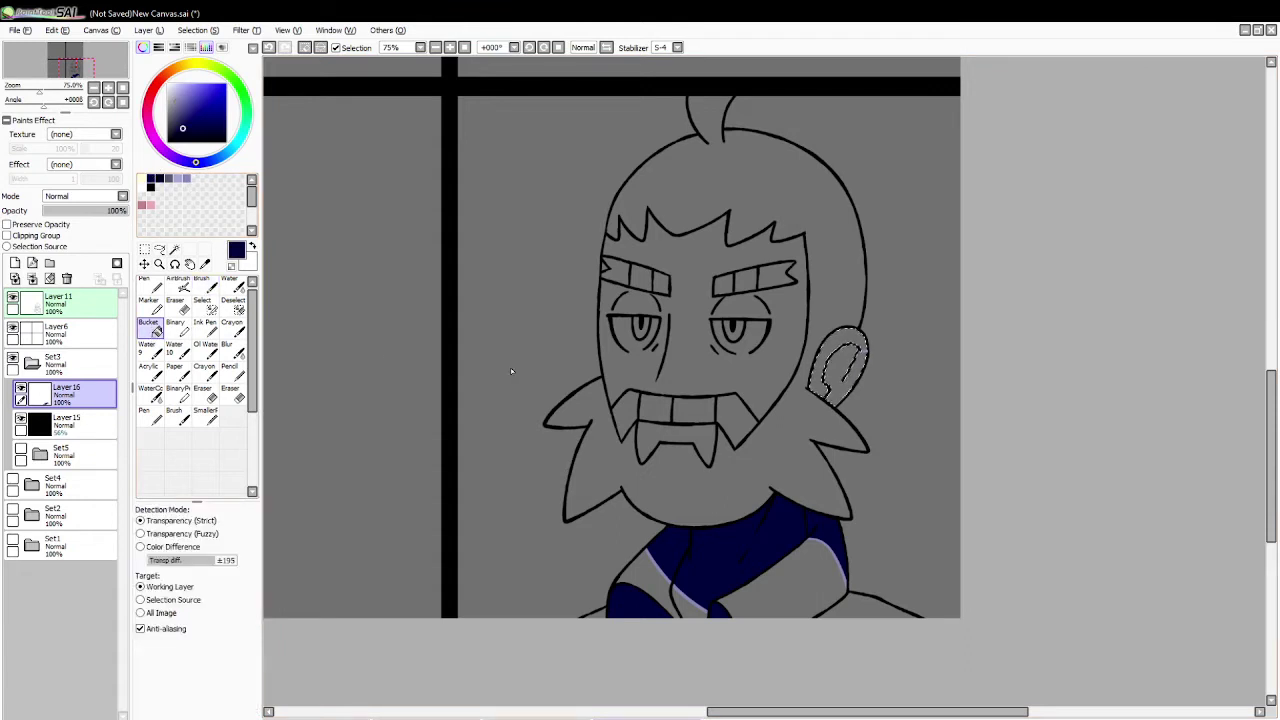
left_click(842, 366)
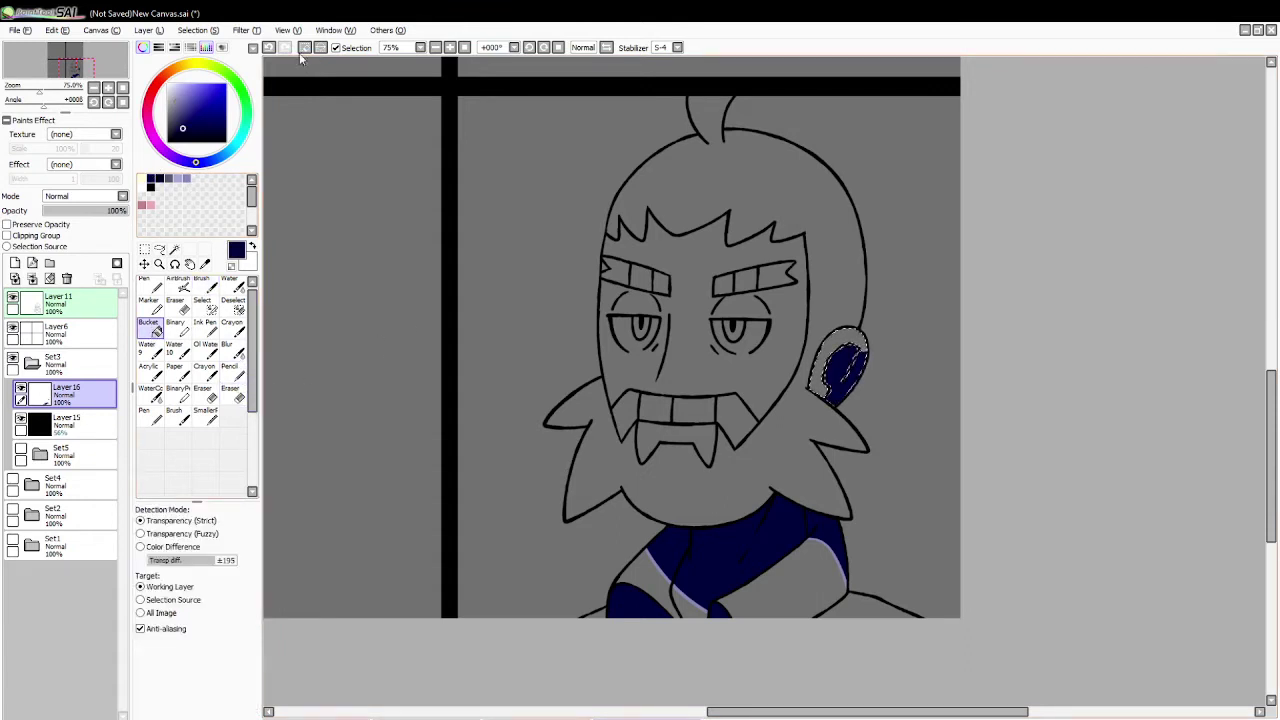
left_click(304, 48)
Step: Select the hair and beard, outline a muted purple shadow at the base of the top tuft, fill it with navy, and deselect
left_click(174, 249)
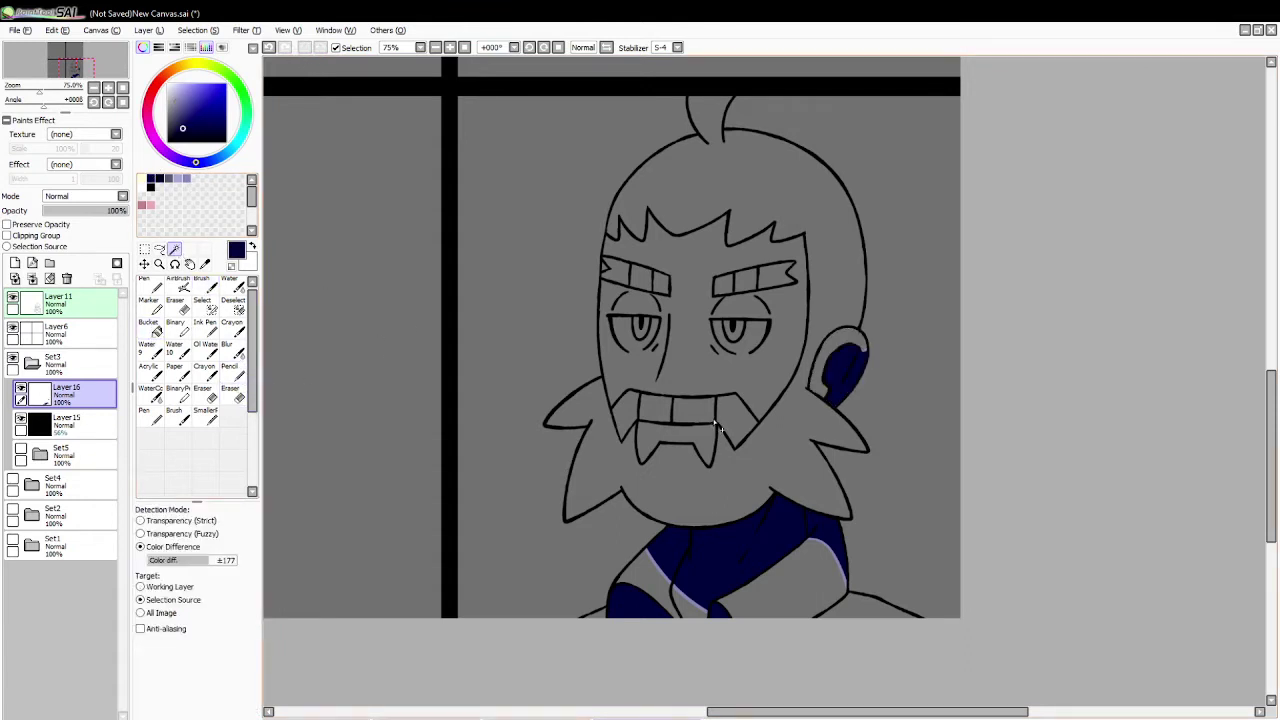
left_click(662, 160)
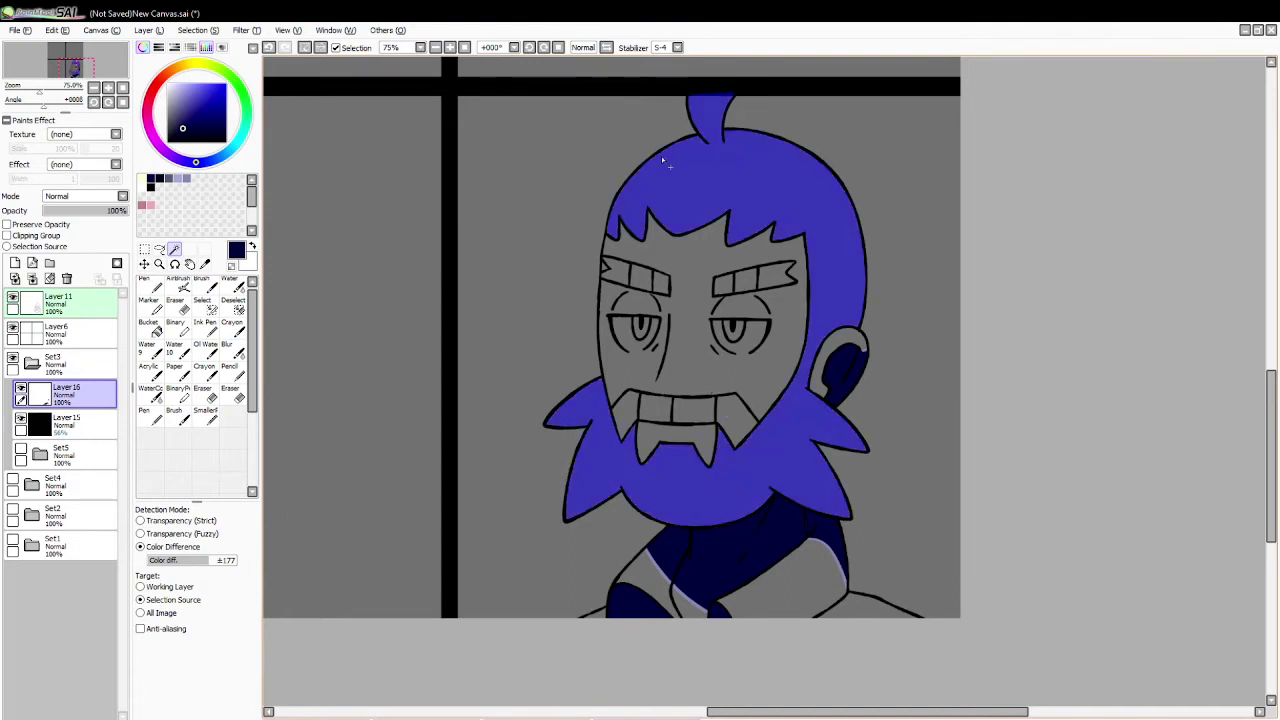
left_click(187, 178)
left_click(205, 286)
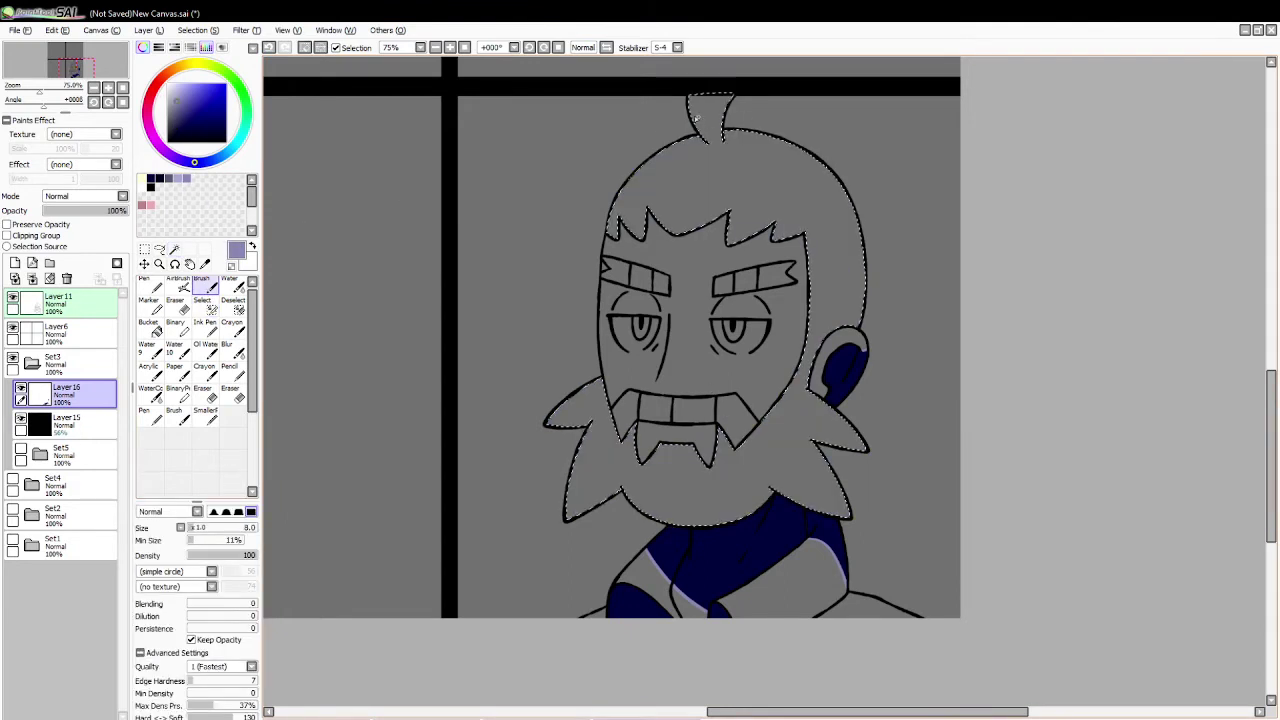
mouse_move(685, 118)
left_mouse_down()
mouse_move(747, 97)
mouse_move(710, 145)
mouse_move(697, 139)
mouse_move(738, 145)
mouse_move(691, 157)
mouse_move(737, 138)
left_mouse_up()
key("ctrl+z")
key("ctrl+z")
key("ctrl+z")
key("ctrl+z")
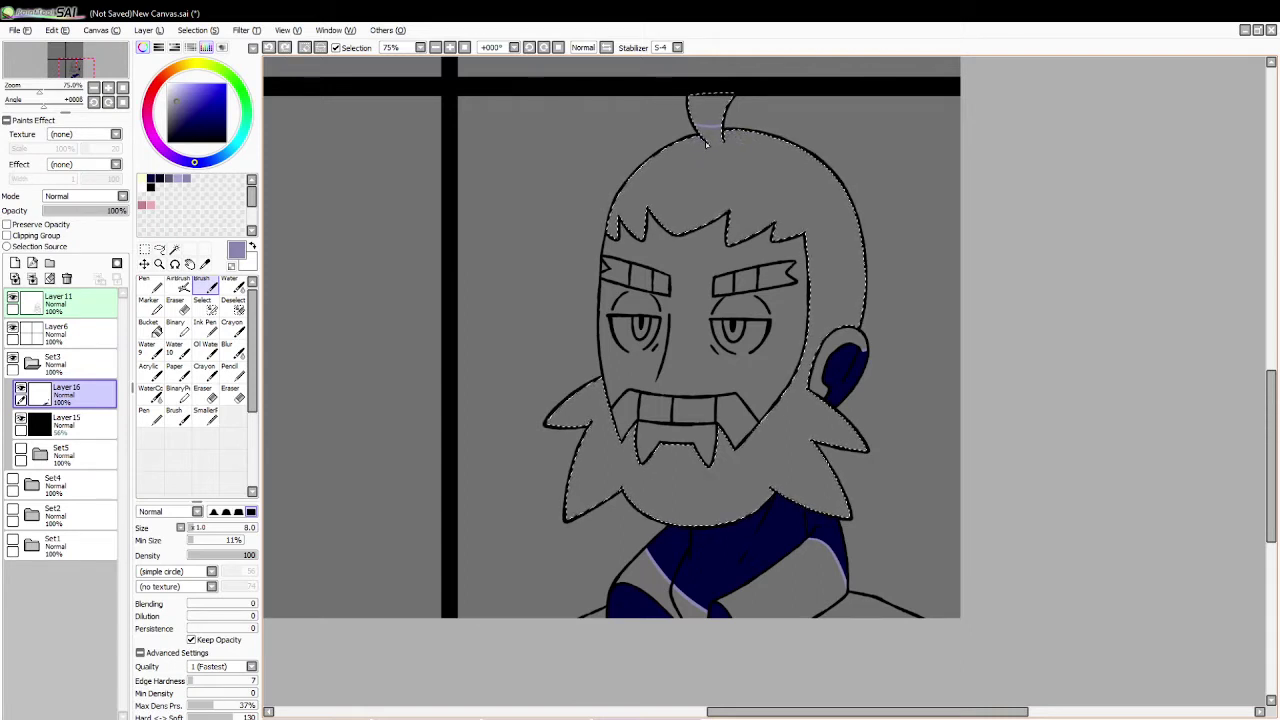
left_click(189, 179)
left_click(148, 325)
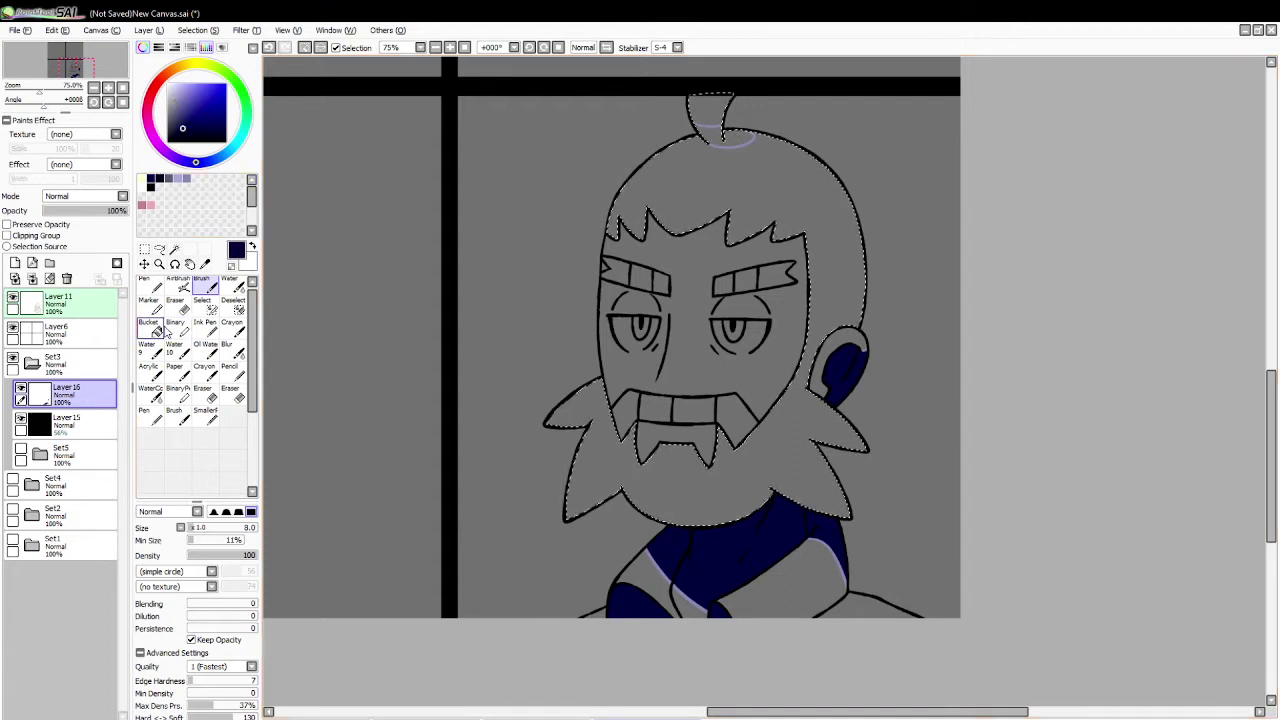
left_click(724, 140)
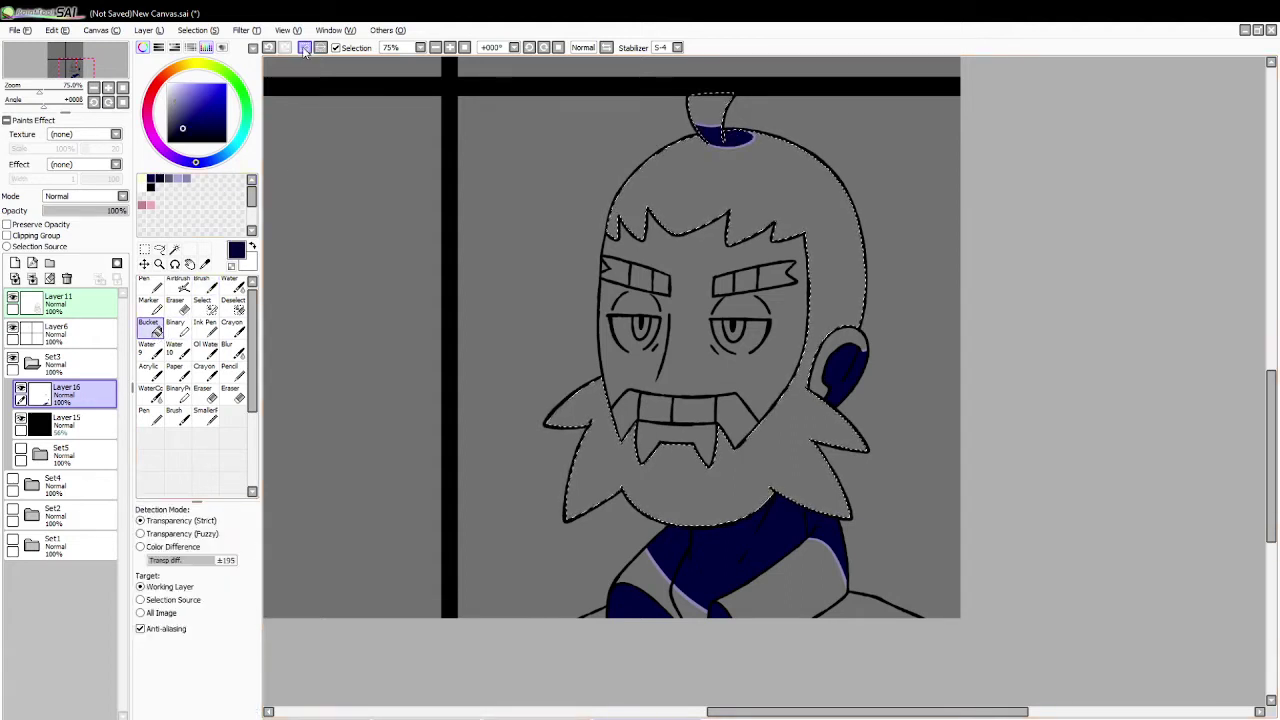
left_click(305, 47)
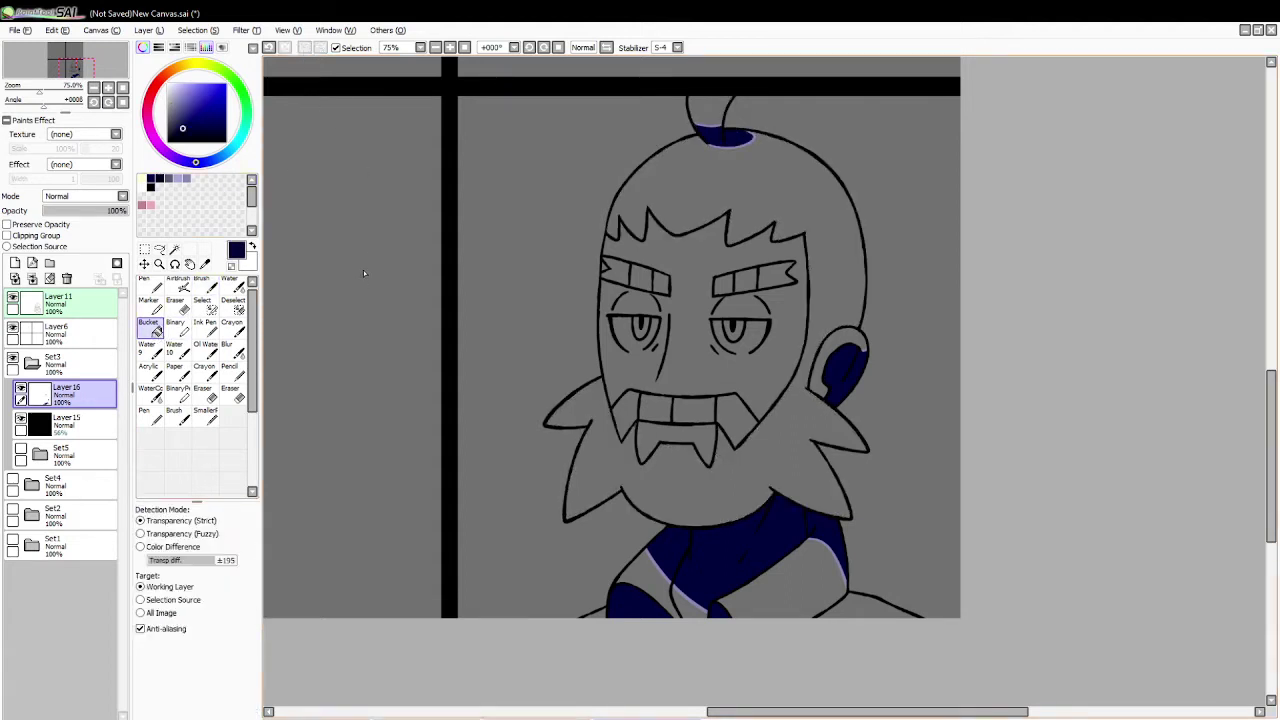
Step: Set the shadow layer, Layer16, to Multiply blending and lower its opacity to 30%
left_click(72, 224)
left_click(71, 211)
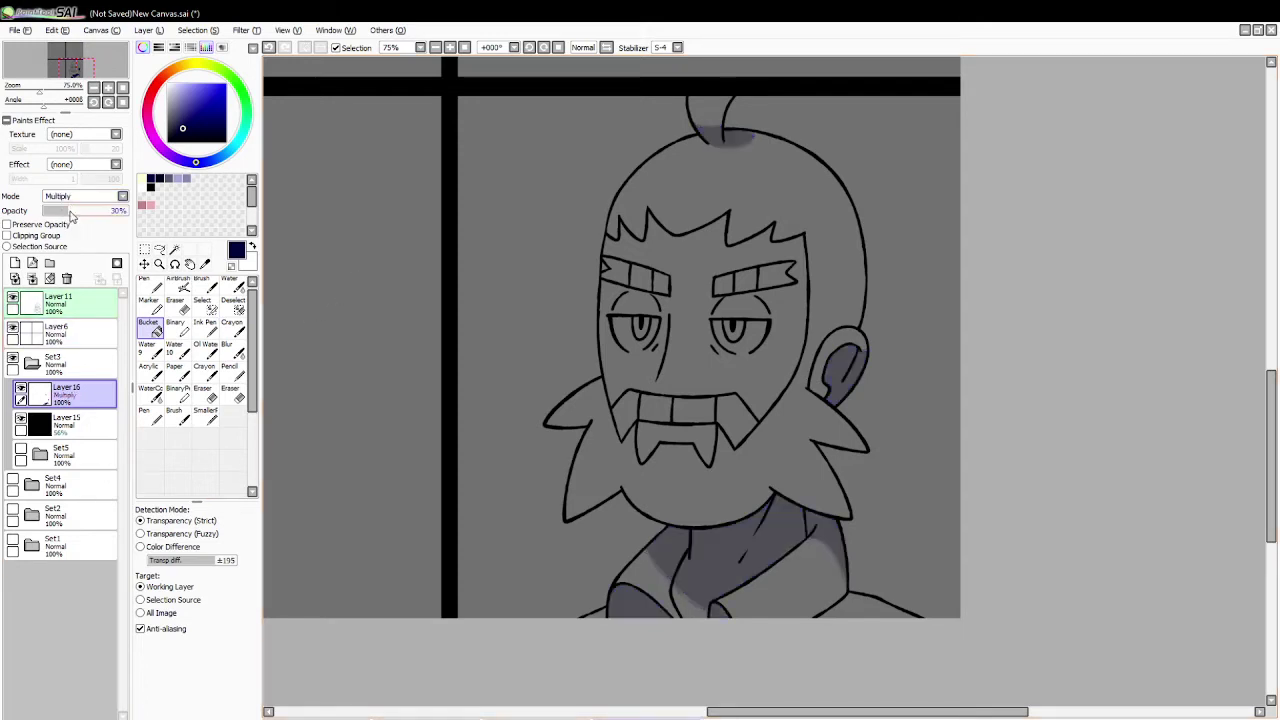
Step: Add a new layer above Layer16, select the irises of both eyes, and paint them white with the Brush at size 41
left_click(15, 263)
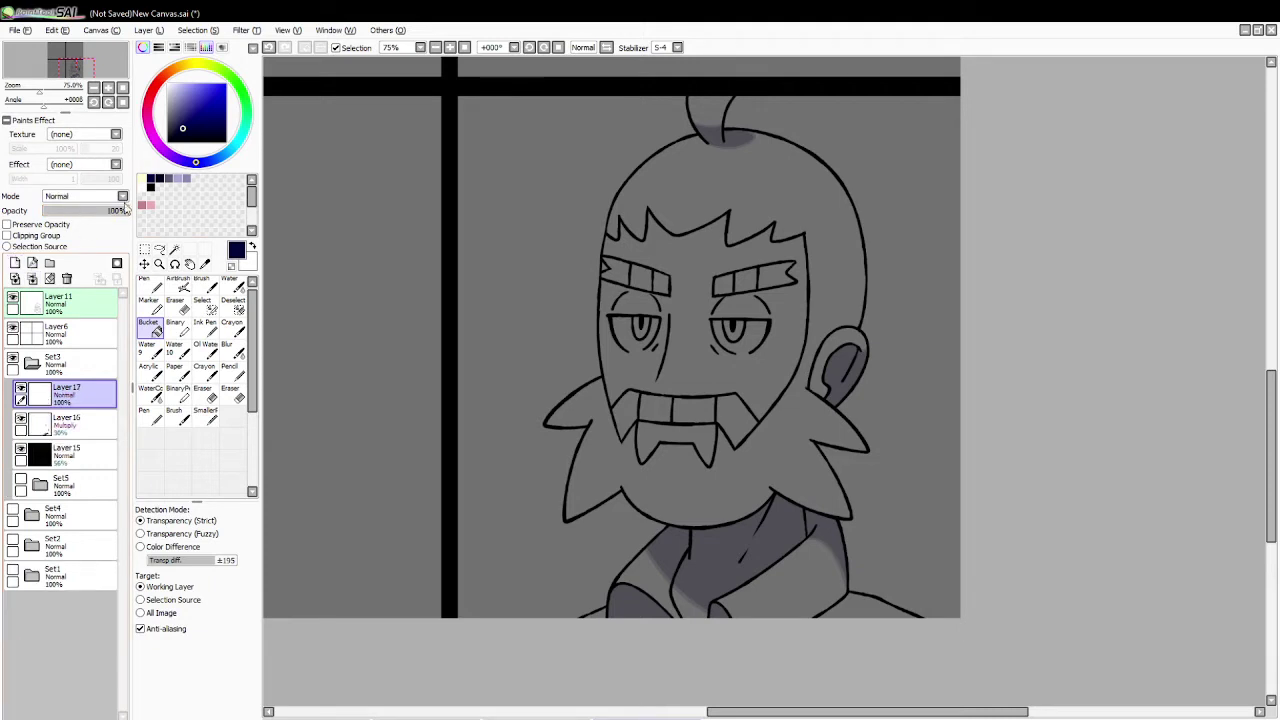
left_click(141, 180)
left_click(174, 248)
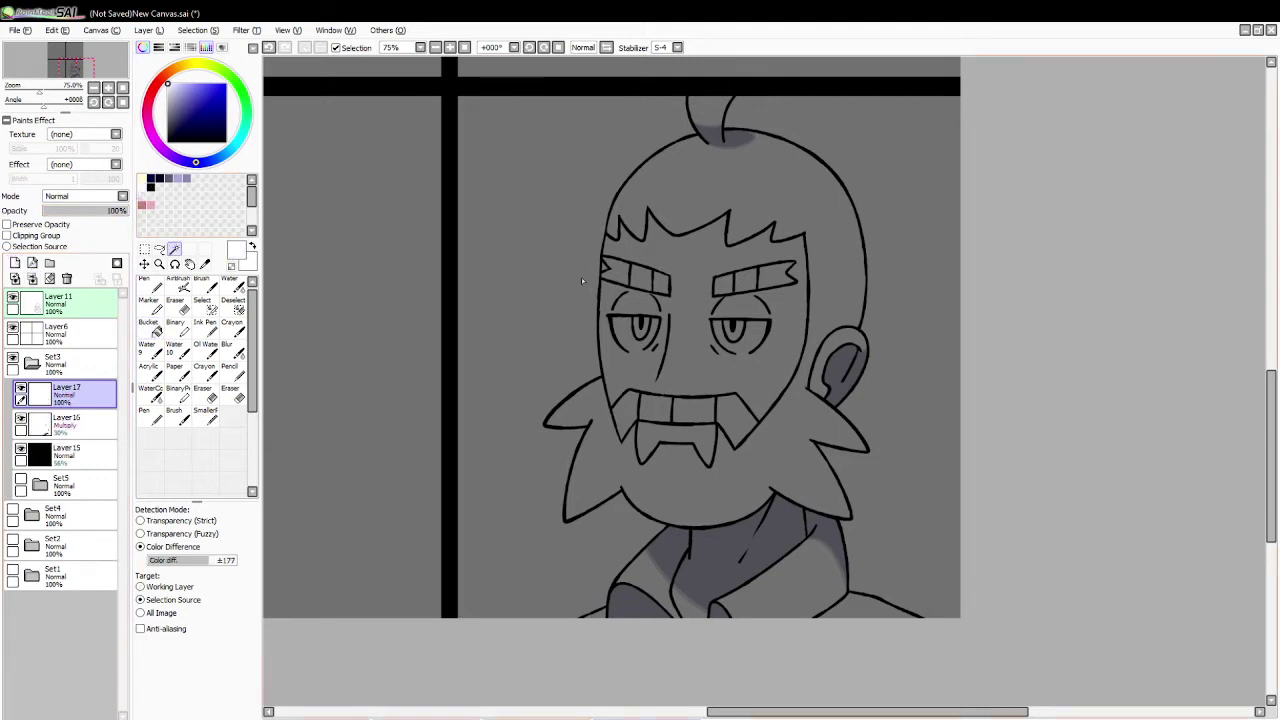
left_click(645, 330)
key("b")
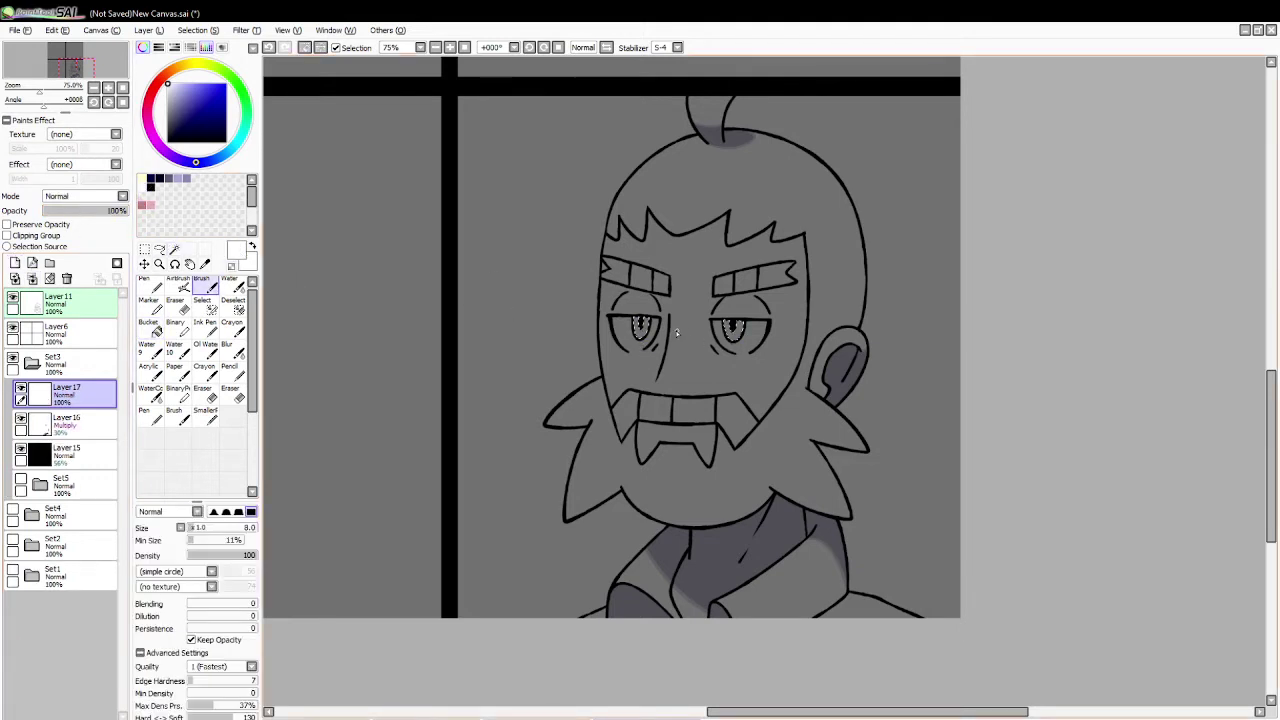
left_click(215, 528)
left_click_drag(632, 340, 643, 338)
Step: Soften the upper part of the white iris highlights with the Eraser at size 20, and deselect
left_click(231, 389)
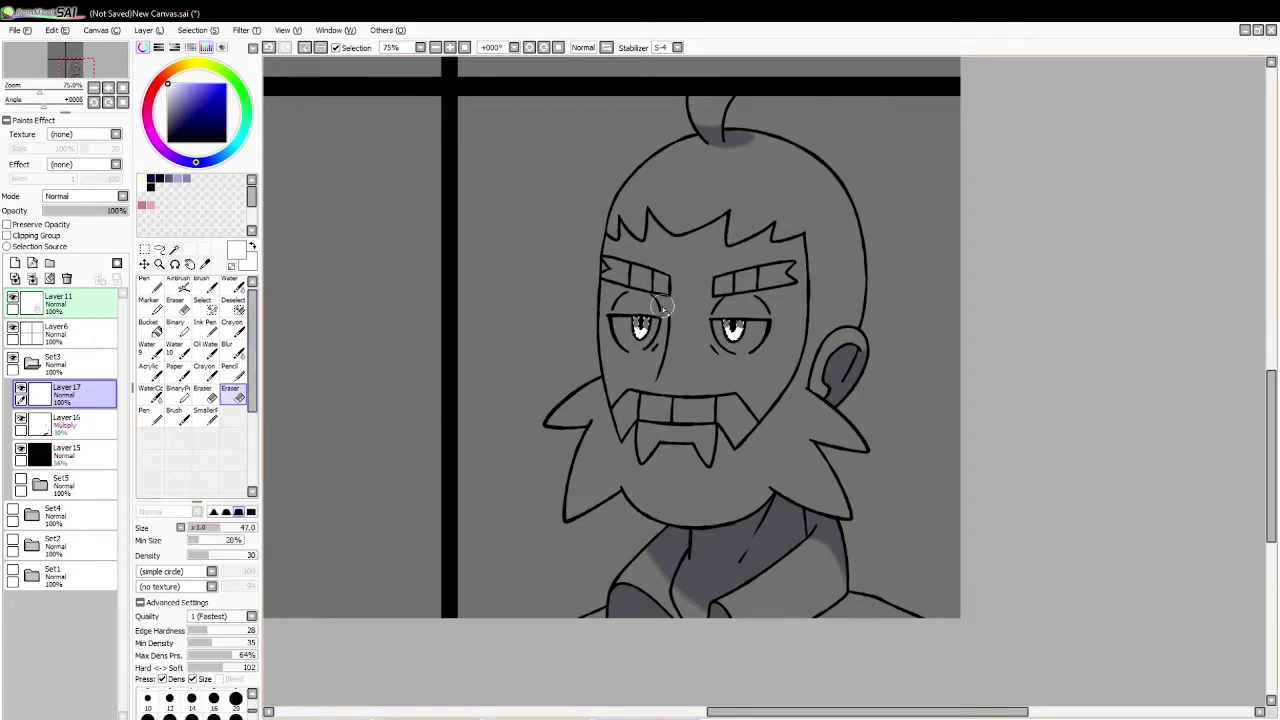
left_click(235, 698)
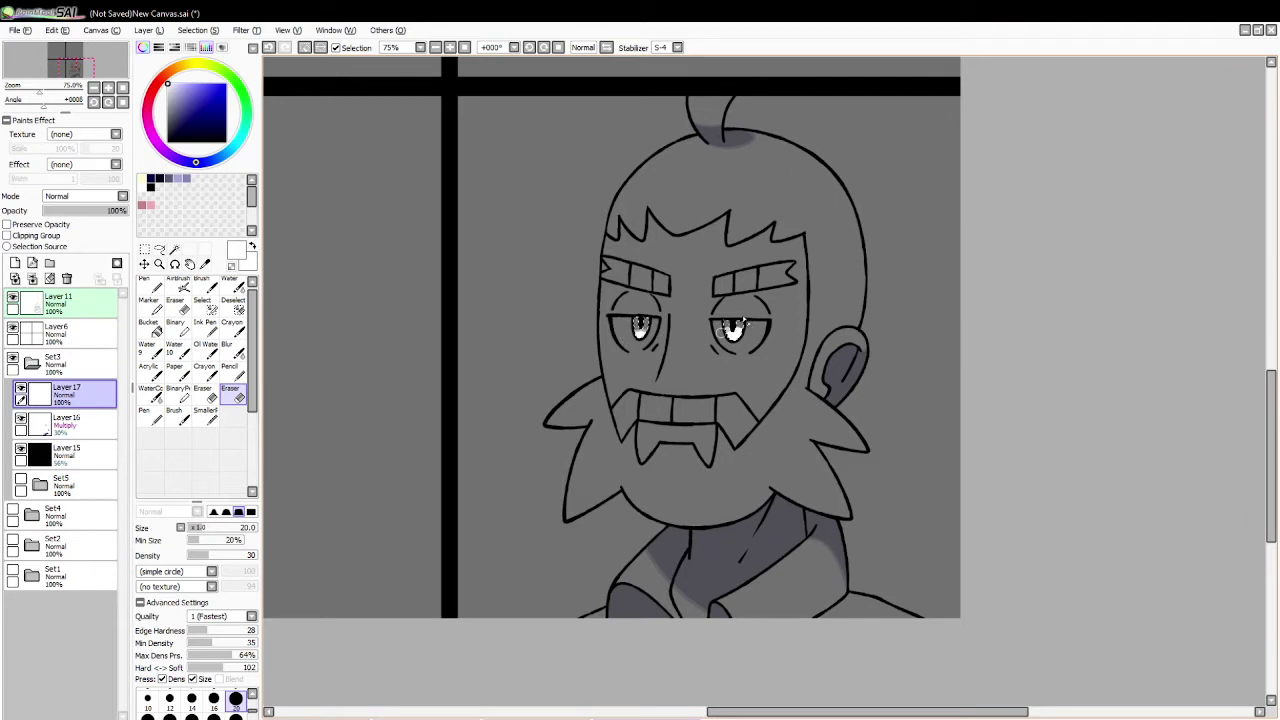
left_click(305, 48)
Step: Select the hair and beard and paint white highlights above the forehead and on the four pointed side tips of the beard
left_click(174, 248)
left_click(206, 286)
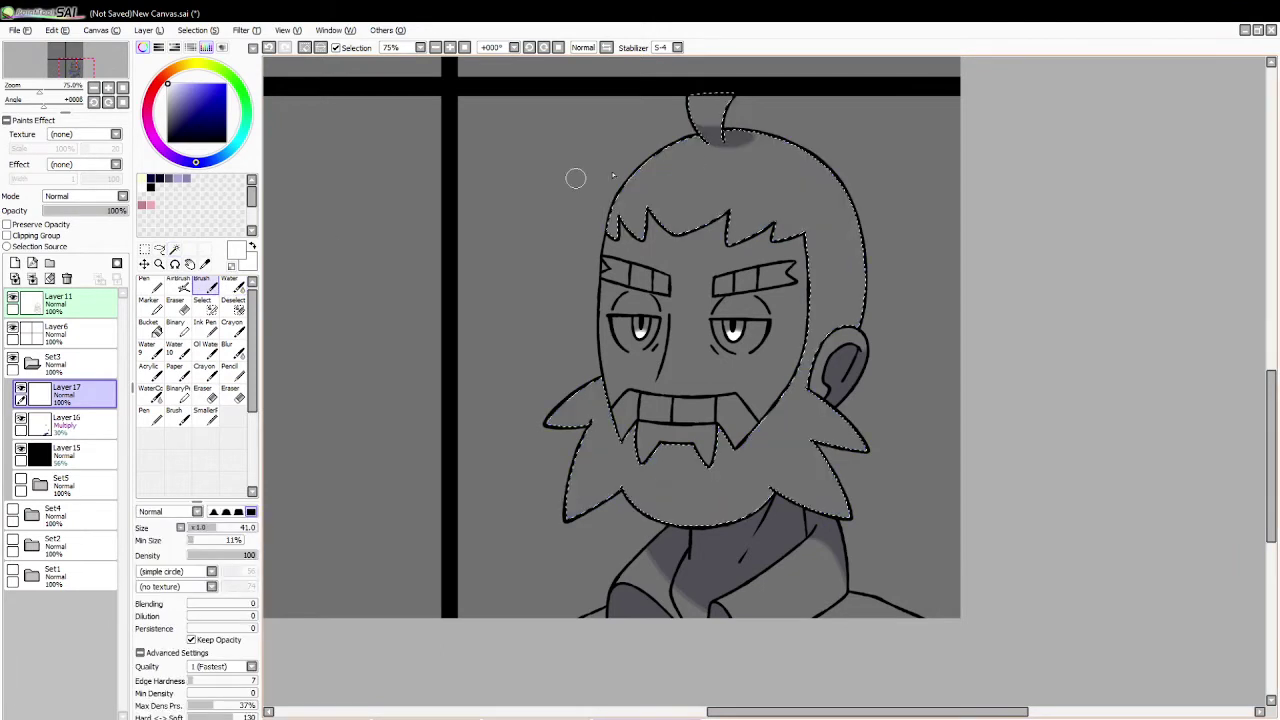
mouse_move(679, 160)
left_mouse_down()
mouse_move(639, 172)
mouse_move(673, 174)
mouse_move(646, 208)
mouse_move(628, 201)
mouse_move(667, 165)
mouse_move(712, 187)
mouse_move(695, 201)
mouse_move(718, 178)
left_mouse_up()
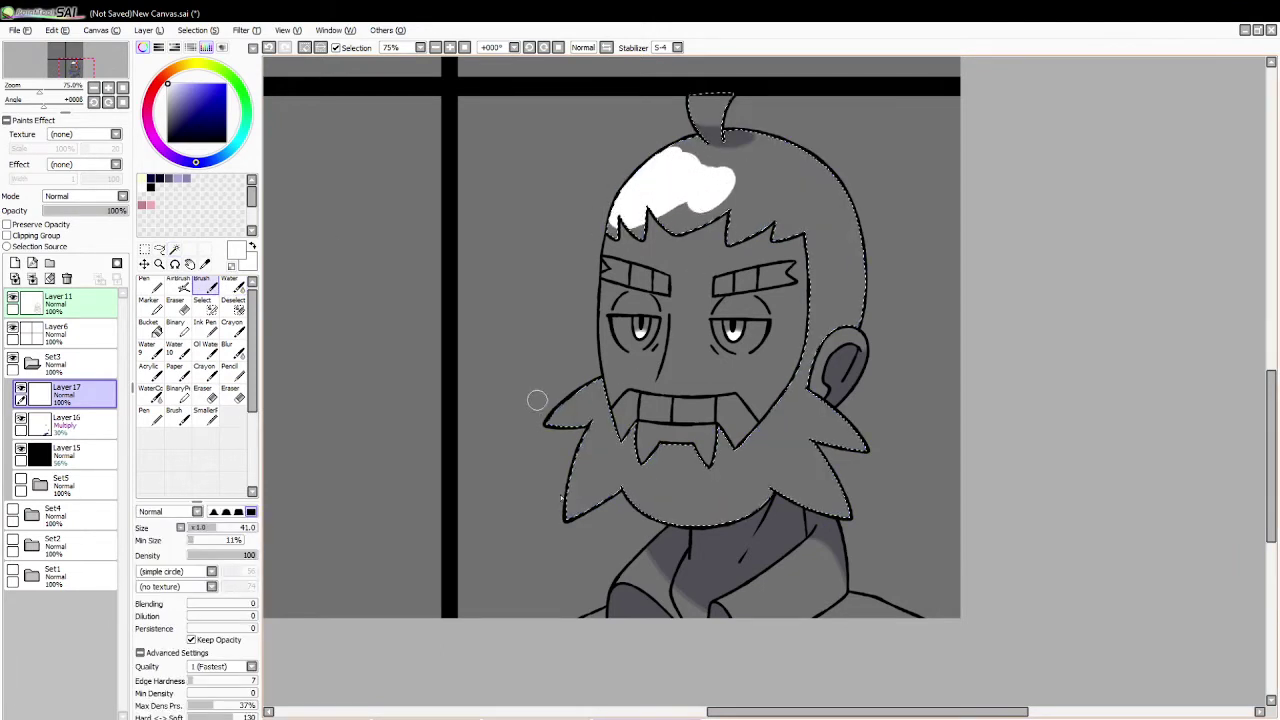
mouse_move(558, 418)
left_mouse_down()
mouse_move(571, 485)
mouse_move(565, 415)
left_mouse_up()
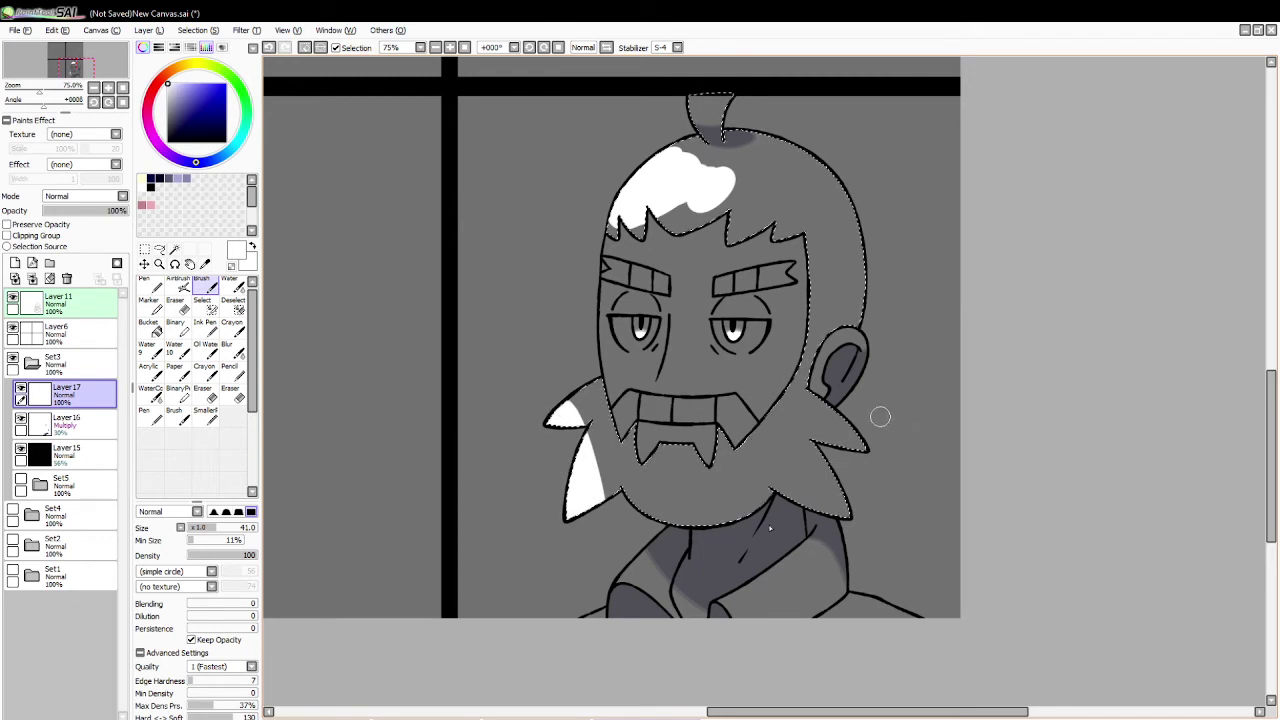
mouse_move(855, 440)
left_mouse_down()
mouse_move(810, 515)
mouse_move(850, 481)
left_mouse_up()
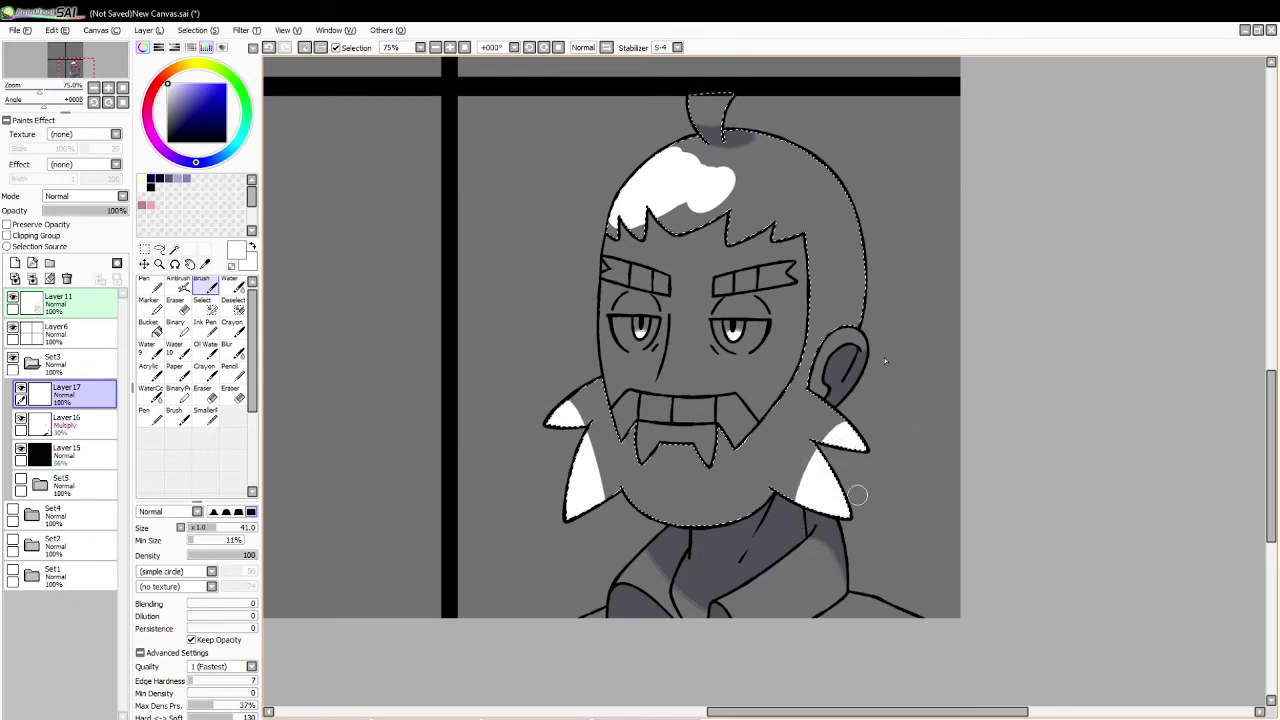
mouse_move(688, 178)
left_mouse_down()
mouse_move(738, 188)
mouse_move(755, 172)
left_mouse_up()
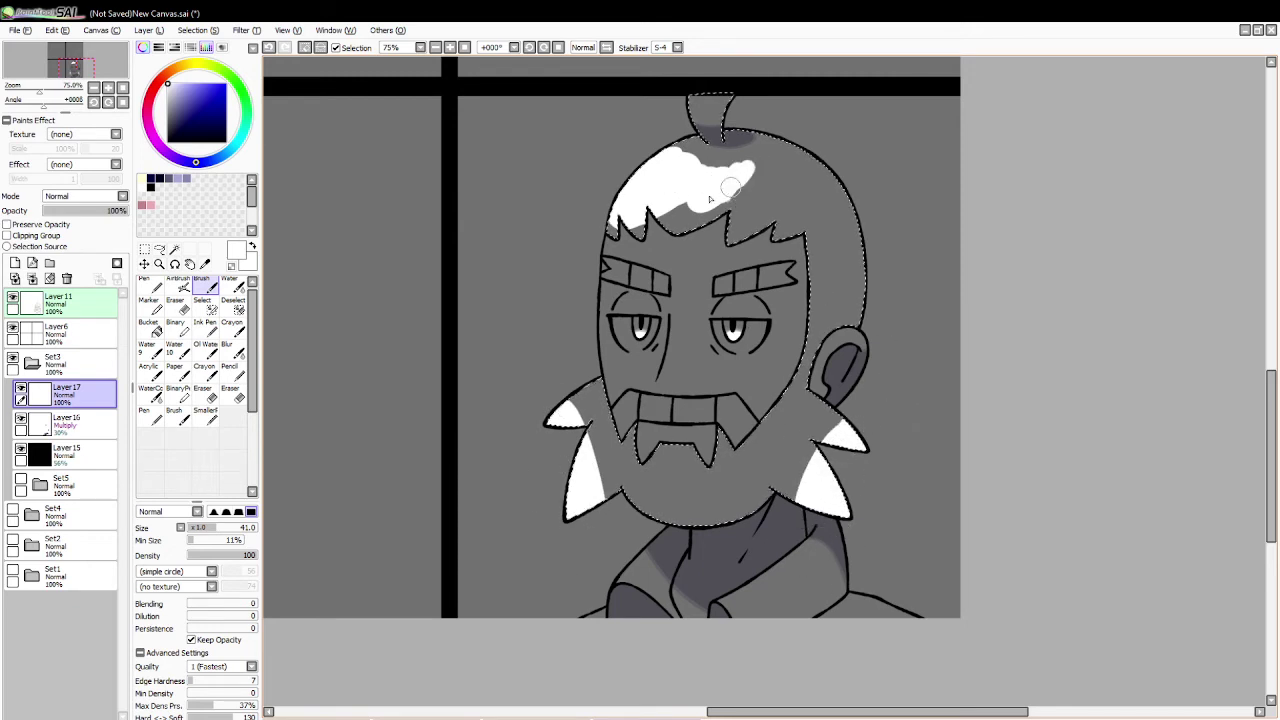
Step: Fade the edges of the hair and beard-tip highlights with the Eraser at size 47, and deselect
left_click(232, 390)
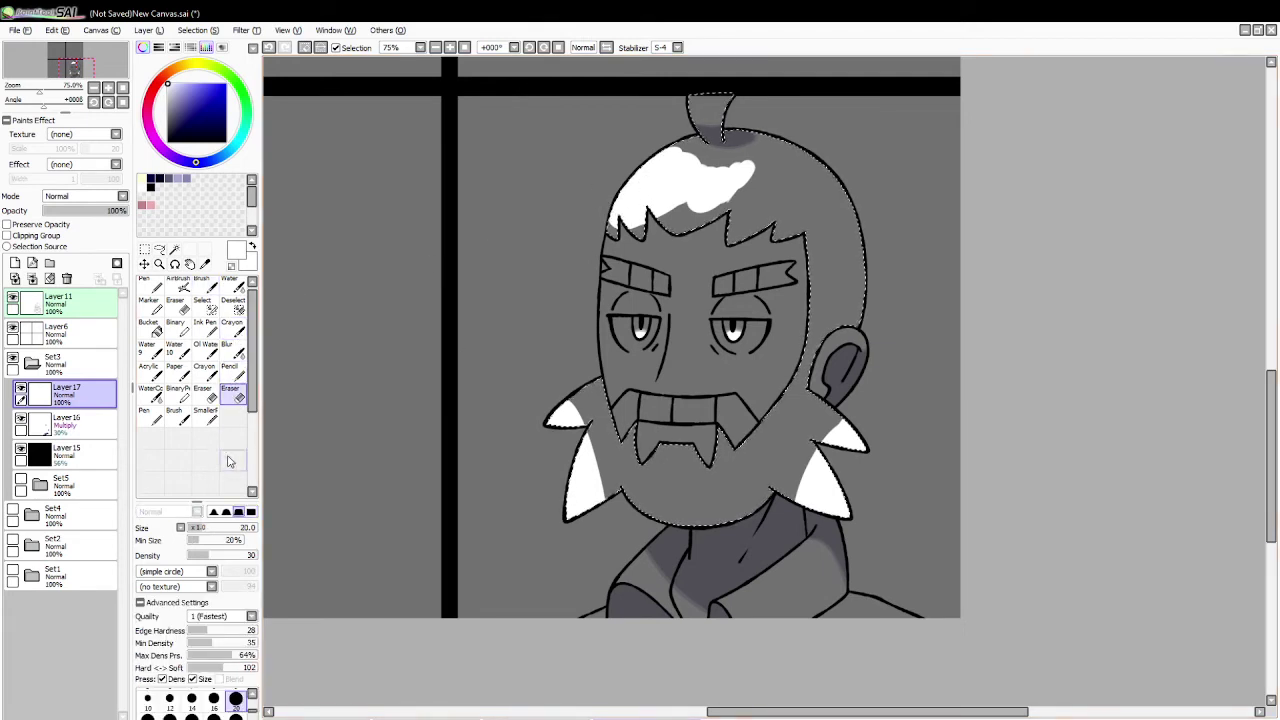
left_click(218, 530)
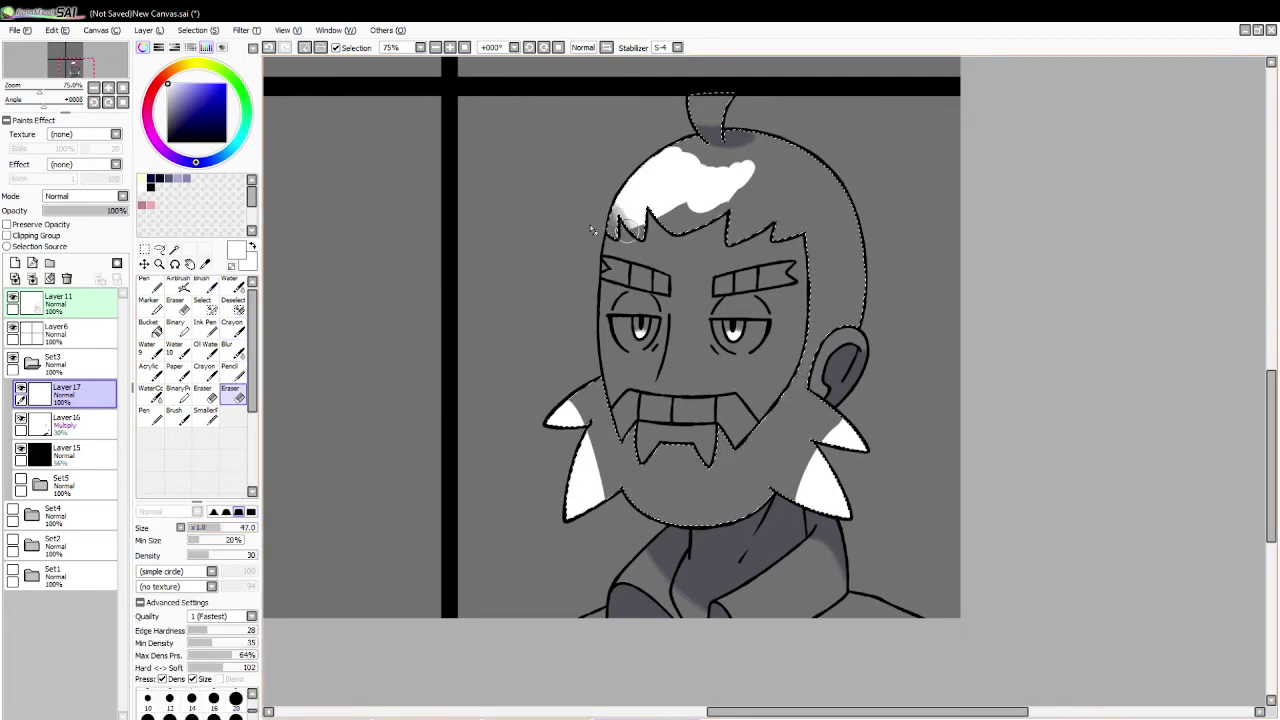
mouse_move(592, 229)
left_mouse_down()
mouse_move(668, 196)
mouse_move(704, 218)
mouse_move(752, 162)
mouse_move(700, 160)
mouse_move(672, 136)
mouse_move(696, 160)
mouse_move(757, 171)
left_mouse_up()
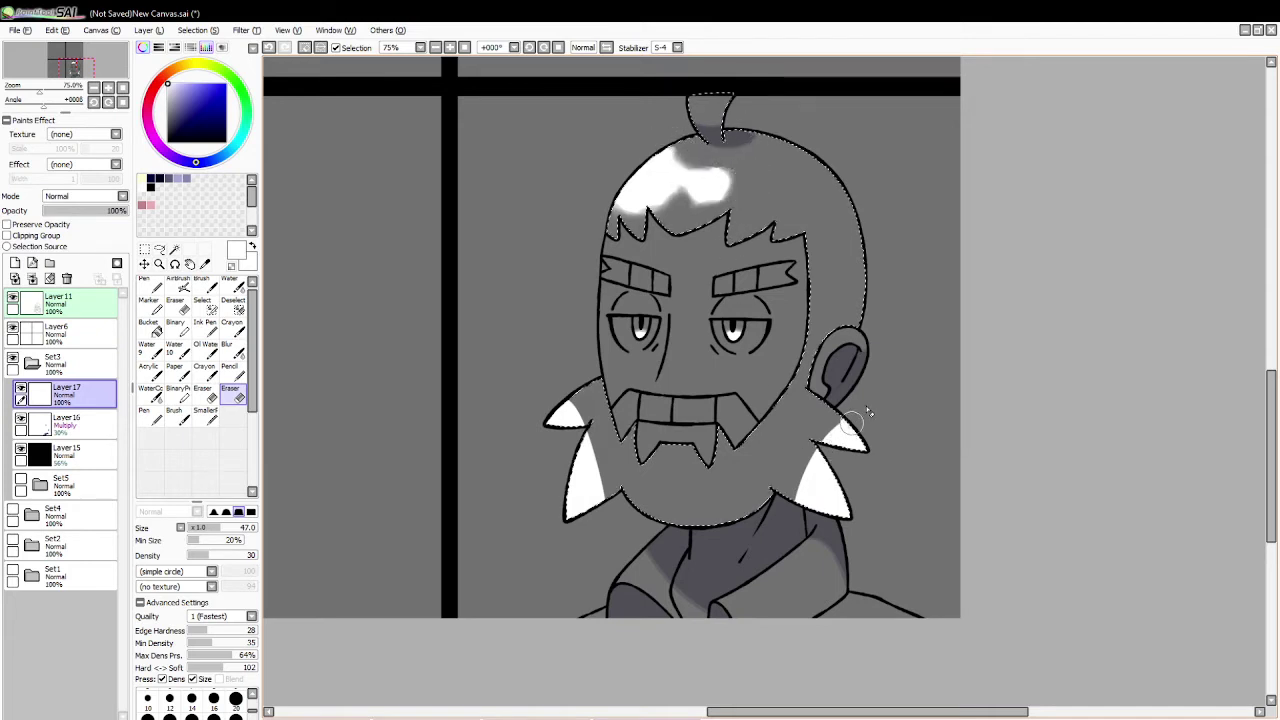
mouse_move(851, 425)
left_mouse_down()
mouse_move(792, 477)
mouse_move(788, 514)
mouse_move(818, 468)
mouse_move(792, 484)
mouse_move(808, 468)
mouse_move(789, 509)
left_mouse_up()
mouse_move(592, 386)
left_mouse_down()
mouse_move(605, 493)
mouse_move(595, 523)
mouse_move(581, 453)
left_mouse_up()
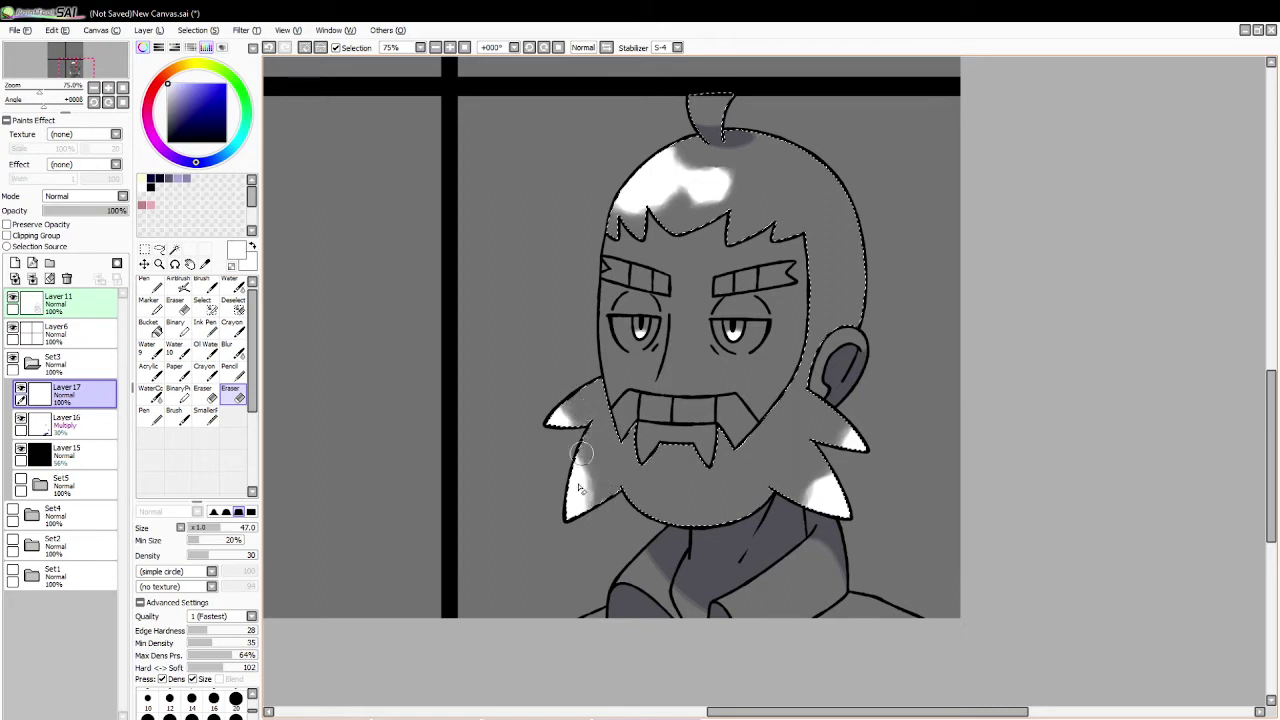
left_click(305, 47)
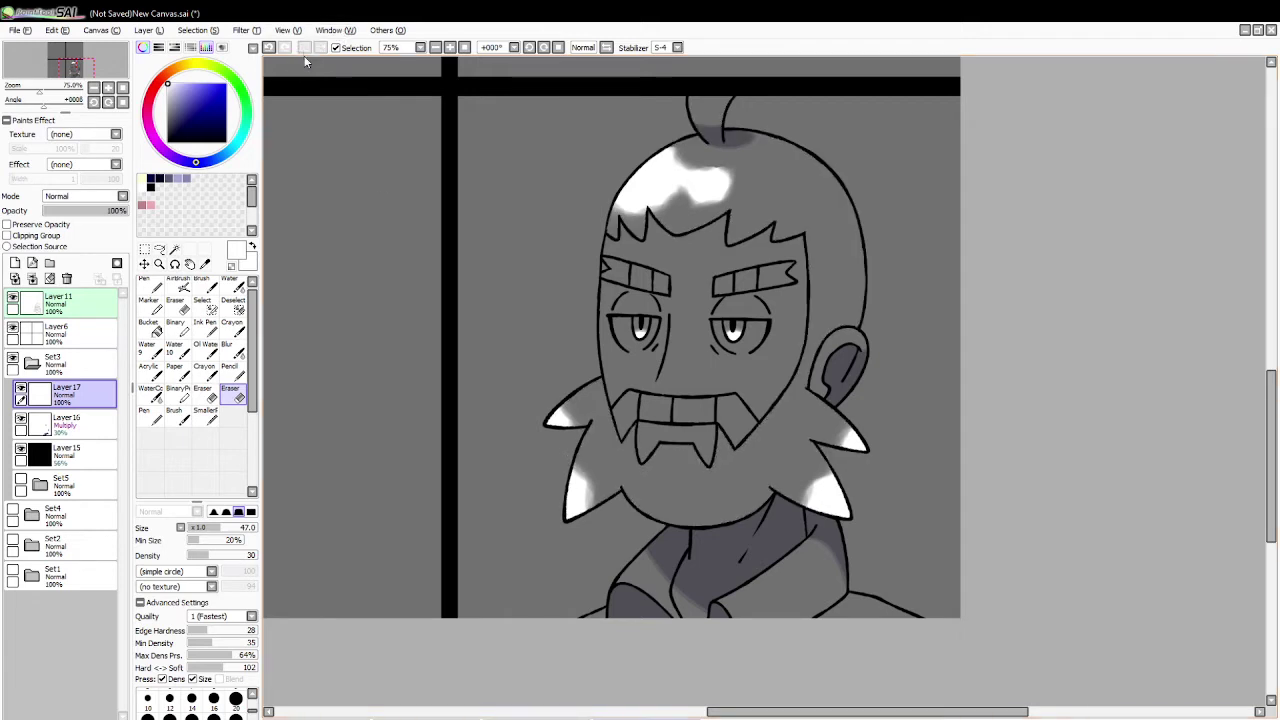
Step: Select the collar's large front fold, paint a white highlight along its upper edge, fade it with the Eraser, and deselect
left_click(174, 249)
left_click(790, 565)
left_click(204, 288)
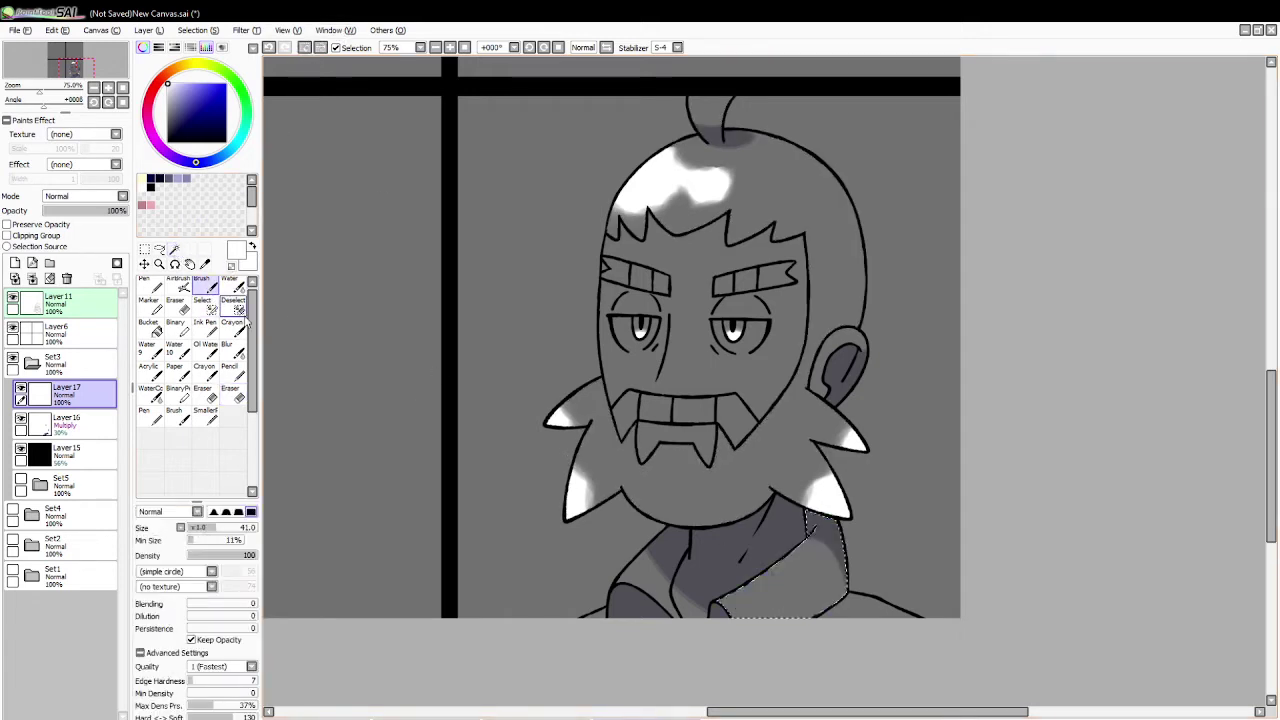
mouse_move(717, 599)
left_mouse_down()
mouse_move(763, 623)
mouse_move(719, 595)
mouse_move(805, 562)
mouse_move(704, 608)
mouse_move(752, 593)
left_mouse_up()
key("ctrl+z")
left_click(231, 392)
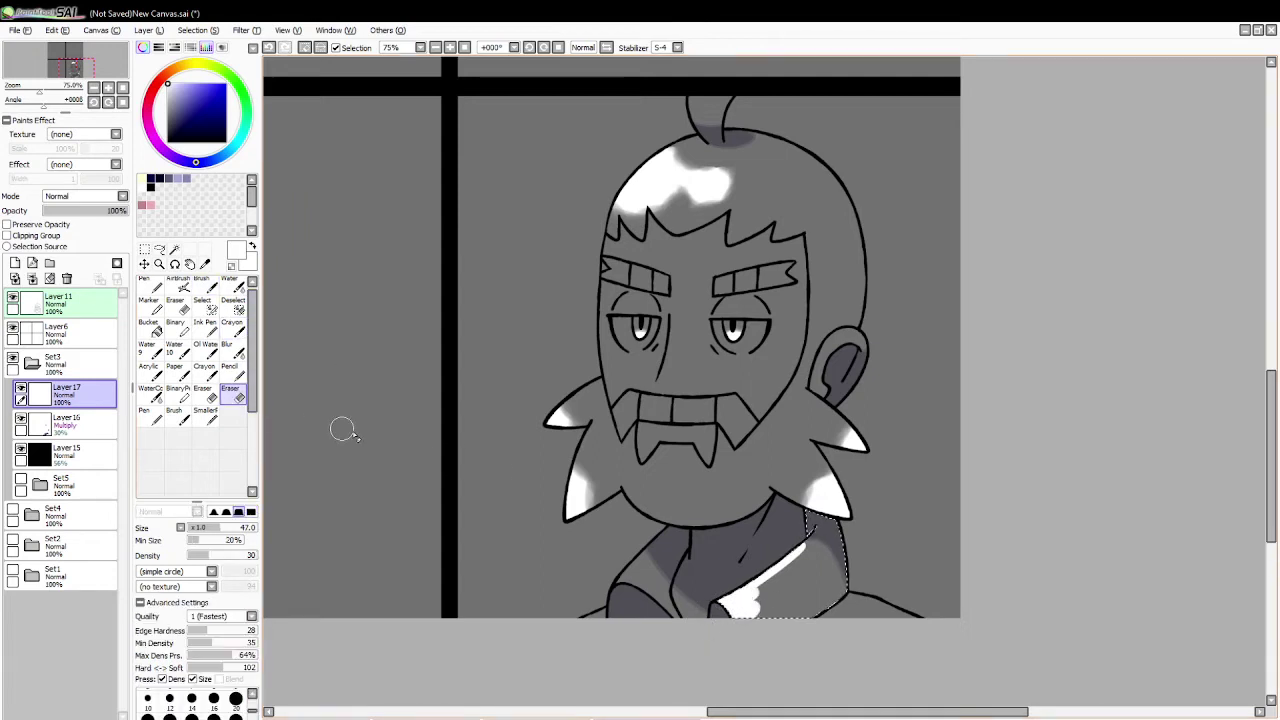
mouse_move(810, 558)
left_mouse_down()
mouse_move(747, 602)
mouse_move(784, 576)
mouse_move(751, 618)
mouse_move(719, 624)
mouse_move(816, 551)
mouse_move(714, 626)
mouse_move(781, 578)
left_mouse_up()
key("ctrl+d")
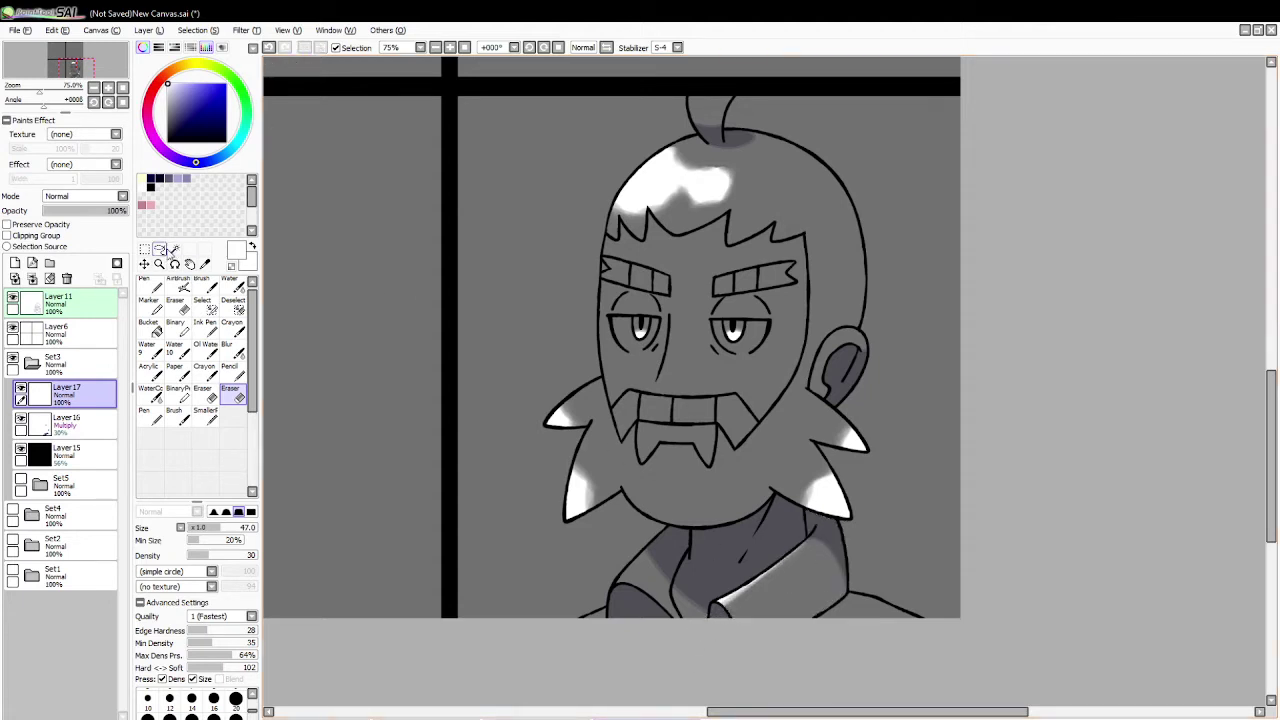
key("w")
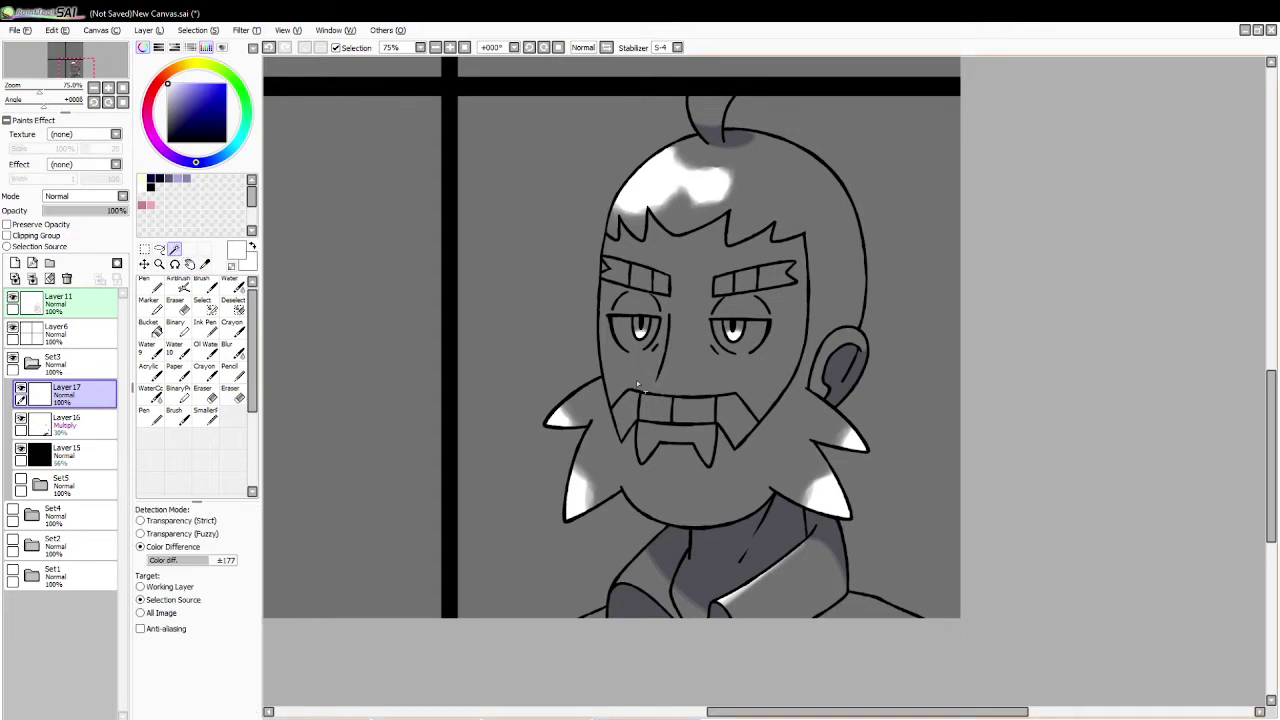
left_click(627, 276)
left_click(652, 282)
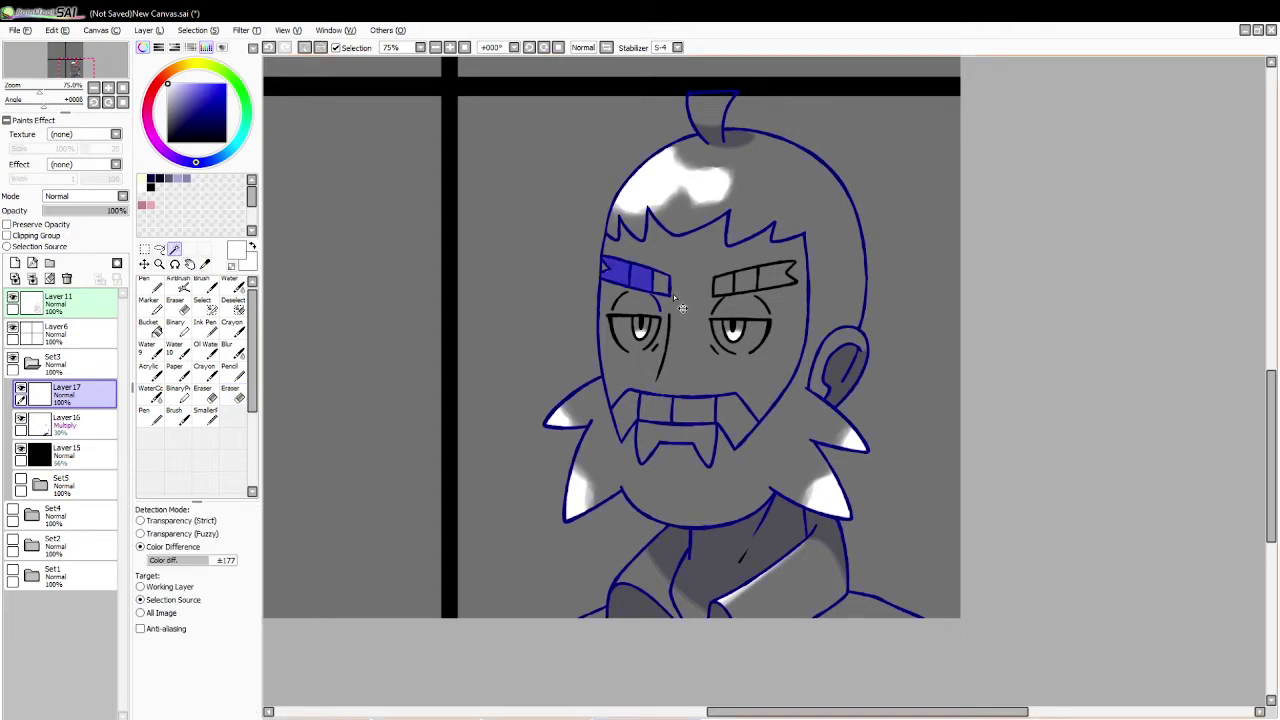
key("ctrl+z")
key("ctrl+z")
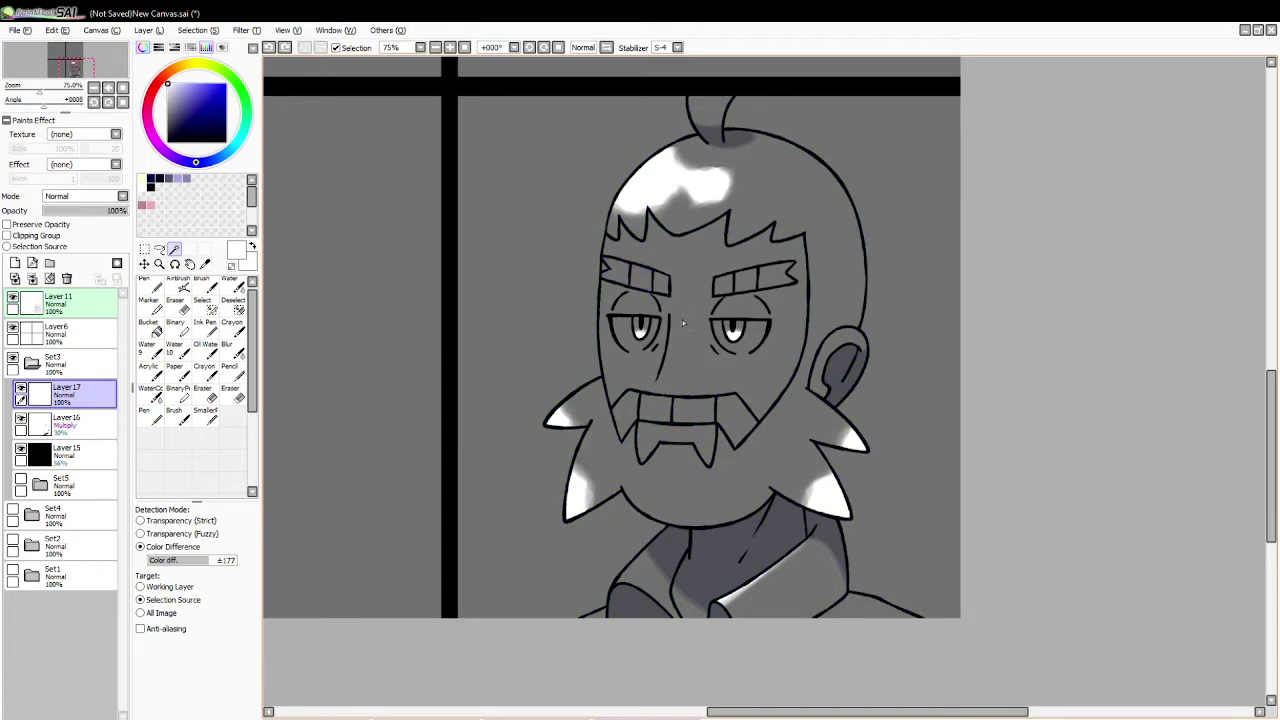
Step: Select the segments of both eyebrows and paint their outer ends white with the Water brush at size 50
left_click(660, 282)
left_click(638, 278)
left_click(615, 272)
left_click(745, 283)
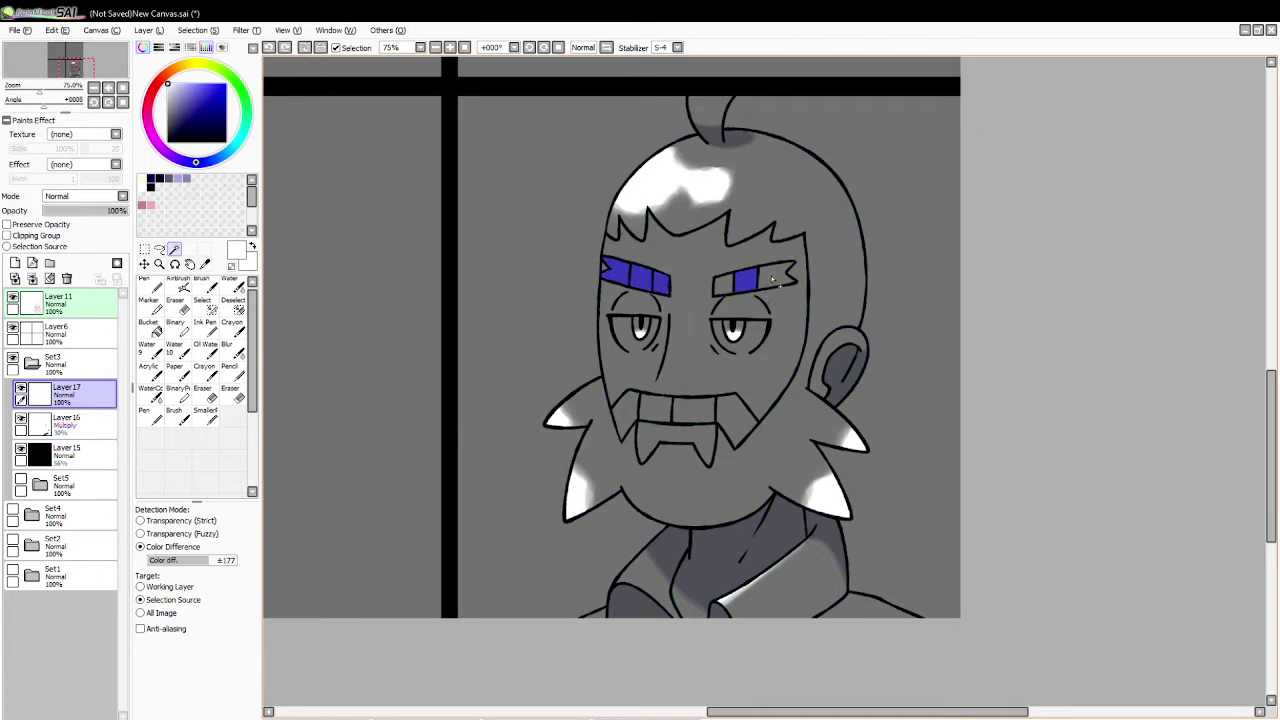
left_click(772, 280)
left_click(235, 288)
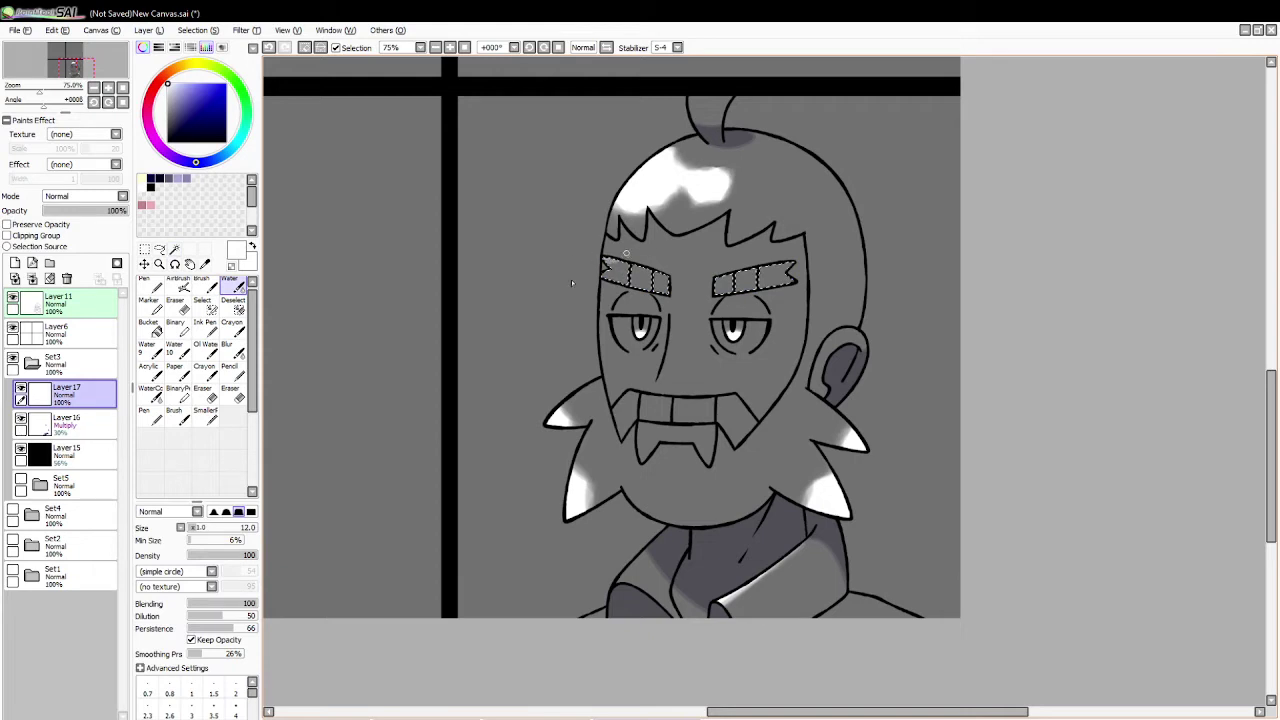
key("ctrl+z")
left_click(222, 527)
mouse_move(630, 248)
left_mouse_down()
mouse_move(597, 280)
mouse_move(613, 271)
left_mouse_up()
mouse_move(786, 250)
left_mouse_down()
mouse_move(781, 275)
mouse_move(794, 282)
left_mouse_up()
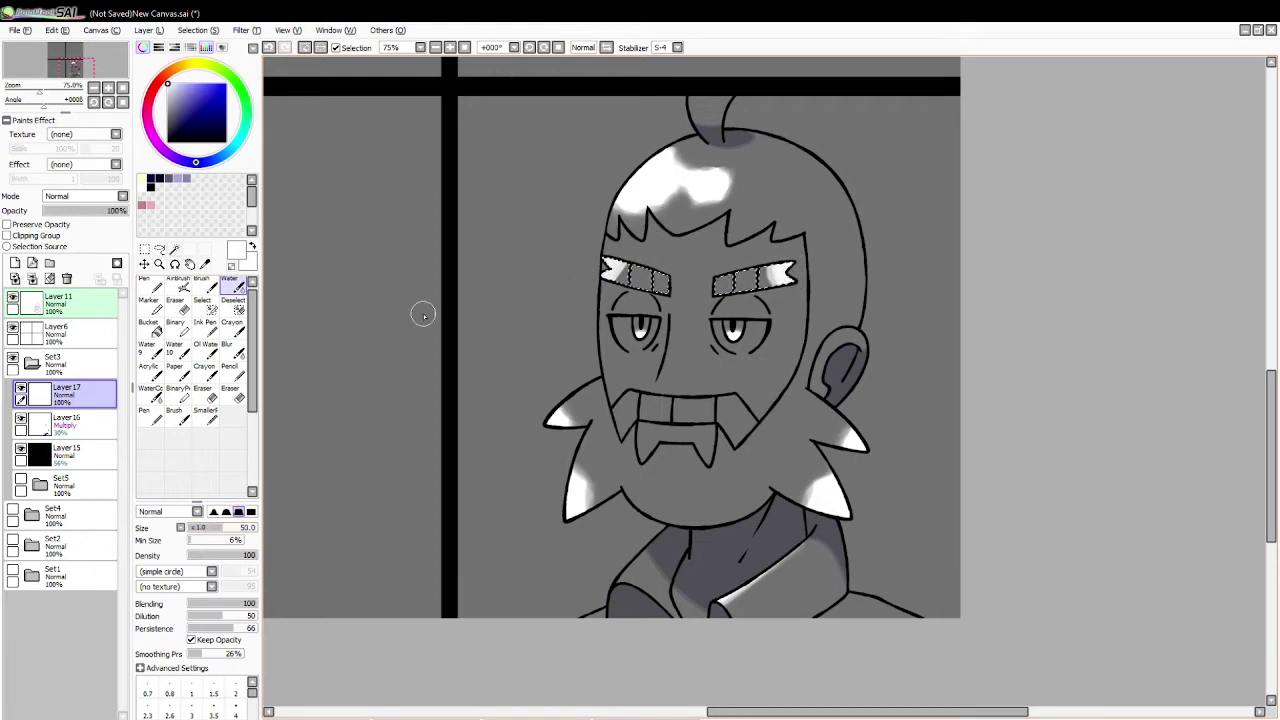
Step: Fade the inner edges of the white eyebrow highlights with the Eraser at size 47, and deselect
left_click(232, 392)
mouse_move(645, 274)
left_mouse_down()
mouse_move(617, 320)
mouse_move(637, 304)
mouse_move(610, 320)
mouse_move(618, 272)
left_mouse_up()
left_click_drag(758, 257, 765, 288)
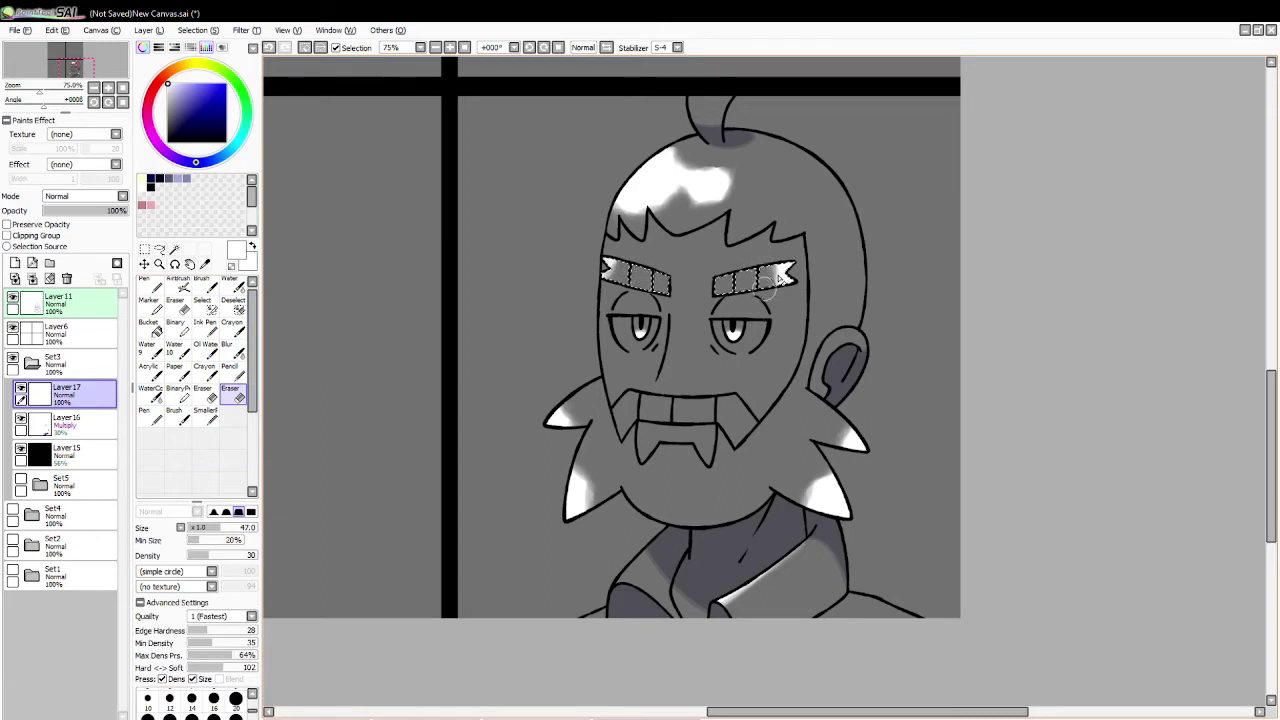
left_click(306, 48)
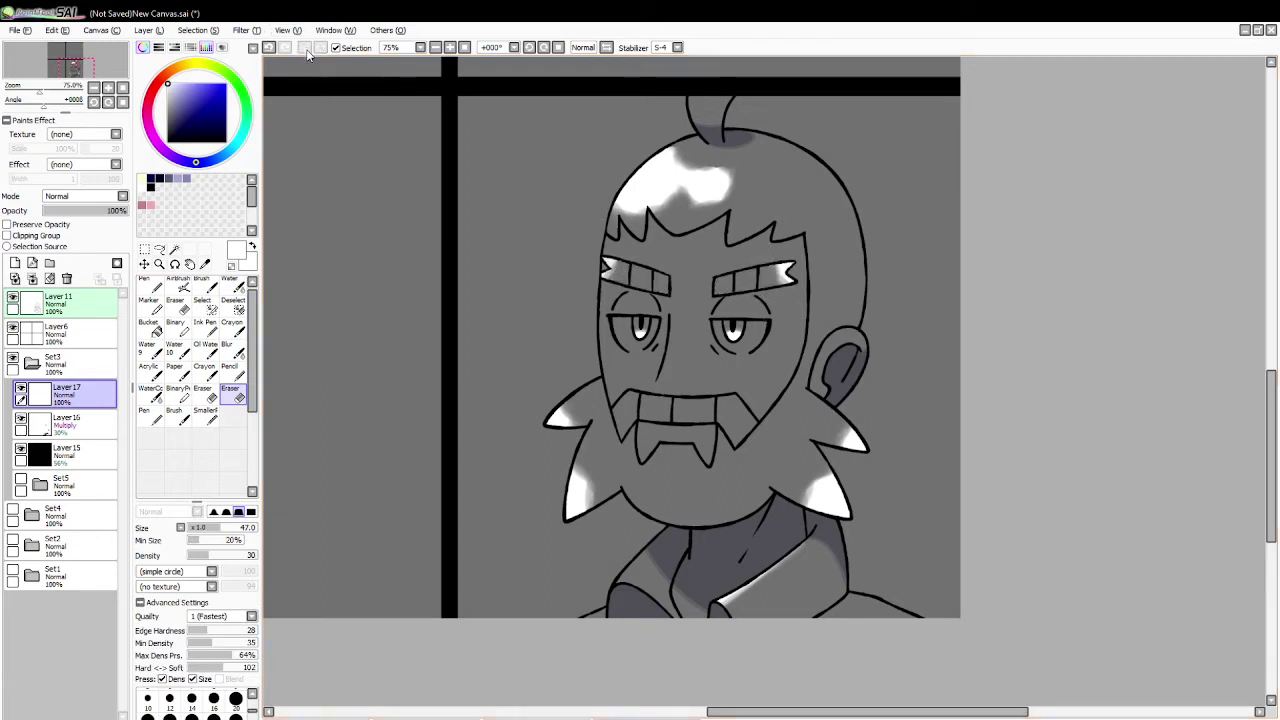
Step: Select the hair and beard, paint a white highlight along the beard's bottom edge, thin it with the Eraser at size 39, and deselect
left_click(174, 249)
left_click(638, 490)
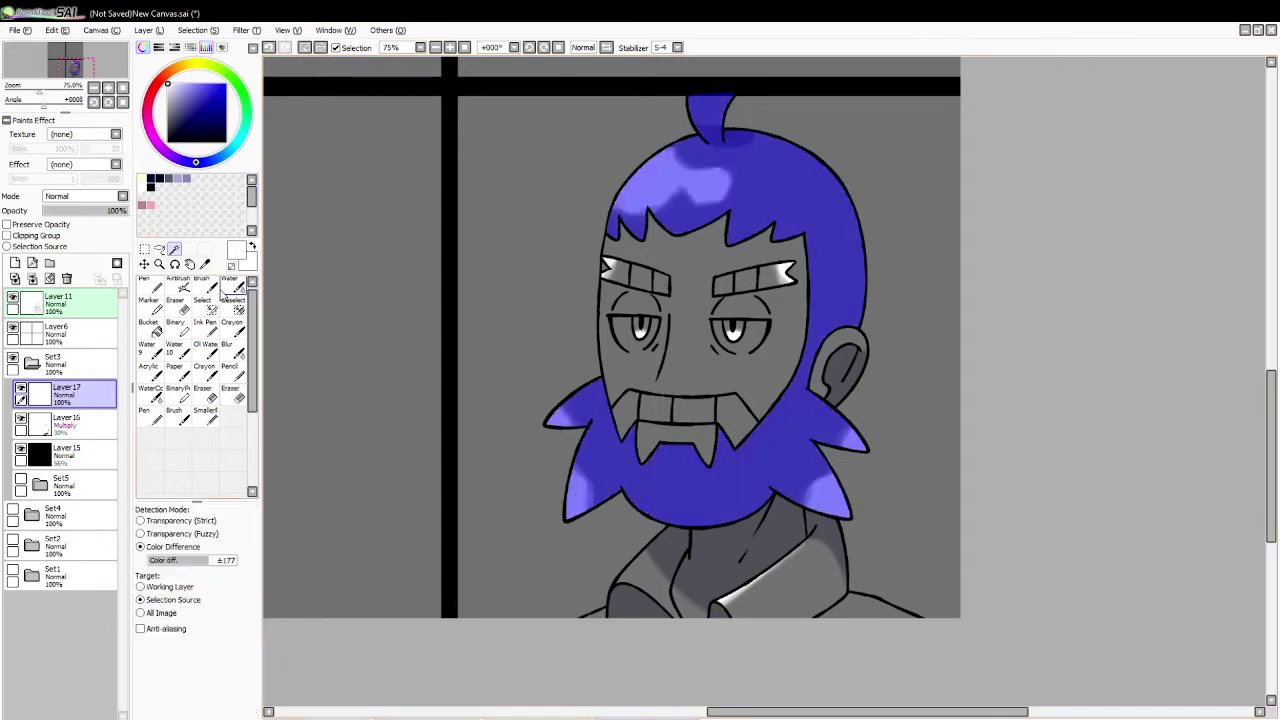
left_click(207, 288)
mouse_move(660, 512)
left_mouse_down()
mouse_move(724, 516)
mouse_move(712, 530)
left_mouse_up()
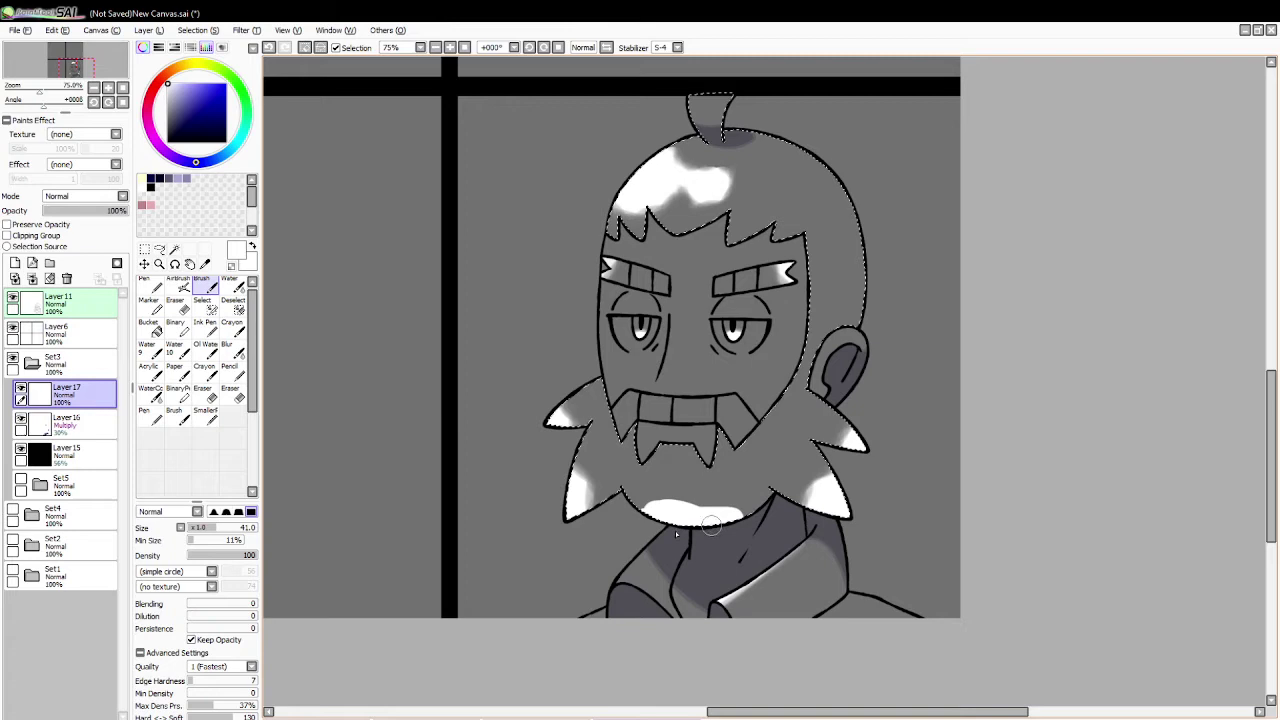
left_click(231, 393)
left_click(217, 527)
mouse_move(639, 506)
left_mouse_down()
mouse_move(676, 490)
mouse_move(753, 518)
mouse_move(667, 496)
mouse_move(653, 496)
mouse_move(680, 500)
mouse_move(636, 511)
mouse_move(747, 511)
mouse_move(677, 501)
mouse_move(713, 487)
left_mouse_up()
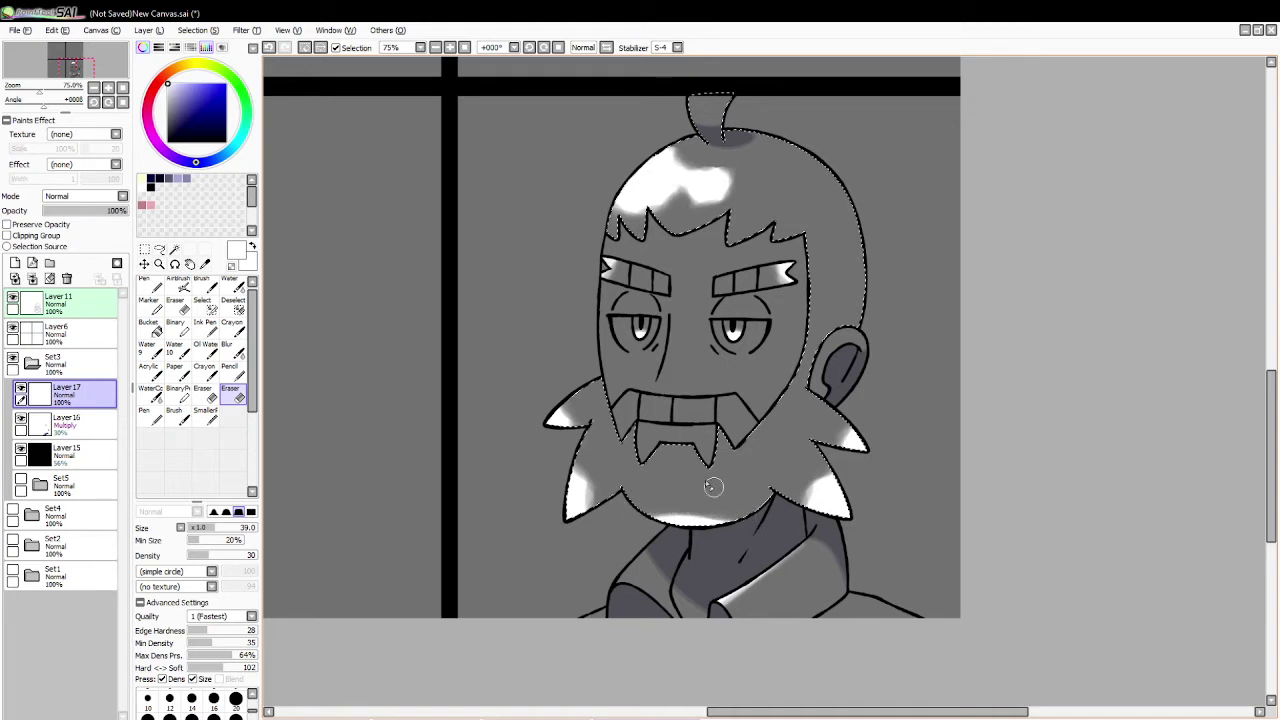
left_click(306, 48)
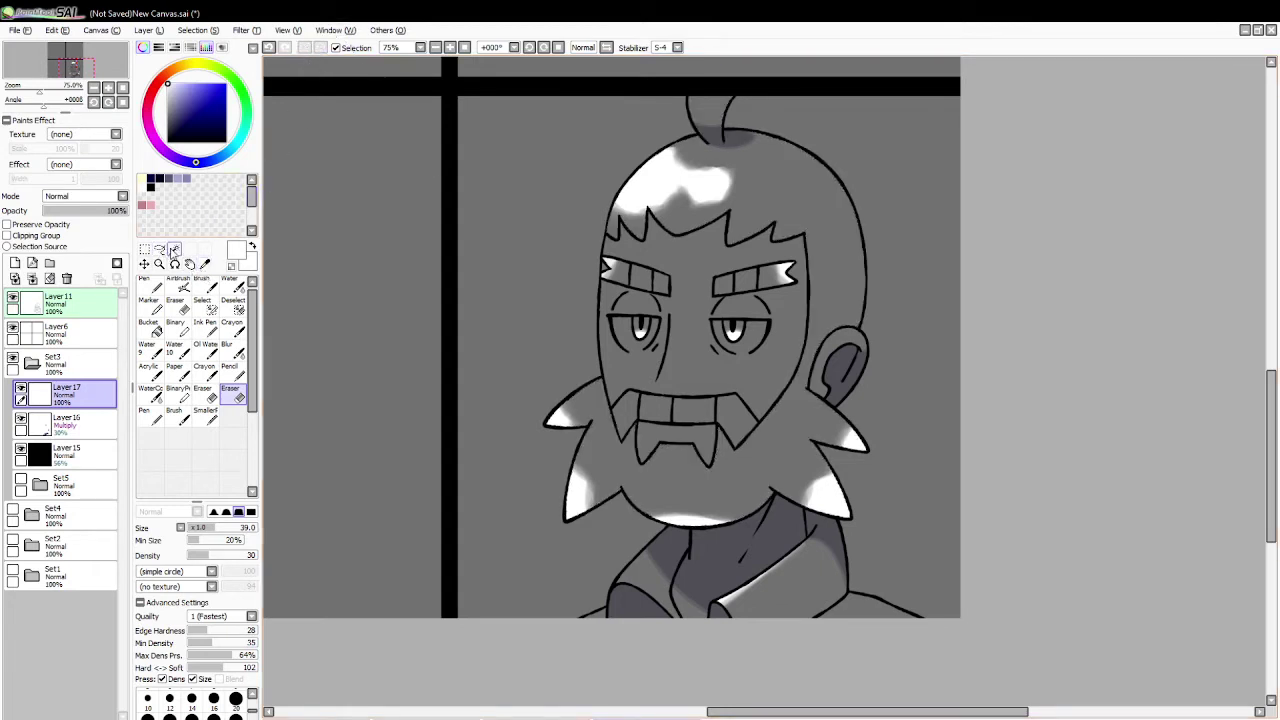
Step: Select the moustache segments above the fangs, brush in a faint white highlight with the Water brush, soften it with the Eraser, and deselect
left_click(173, 251)
left_click(678, 409)
left_click(736, 418)
left_click(629, 413)
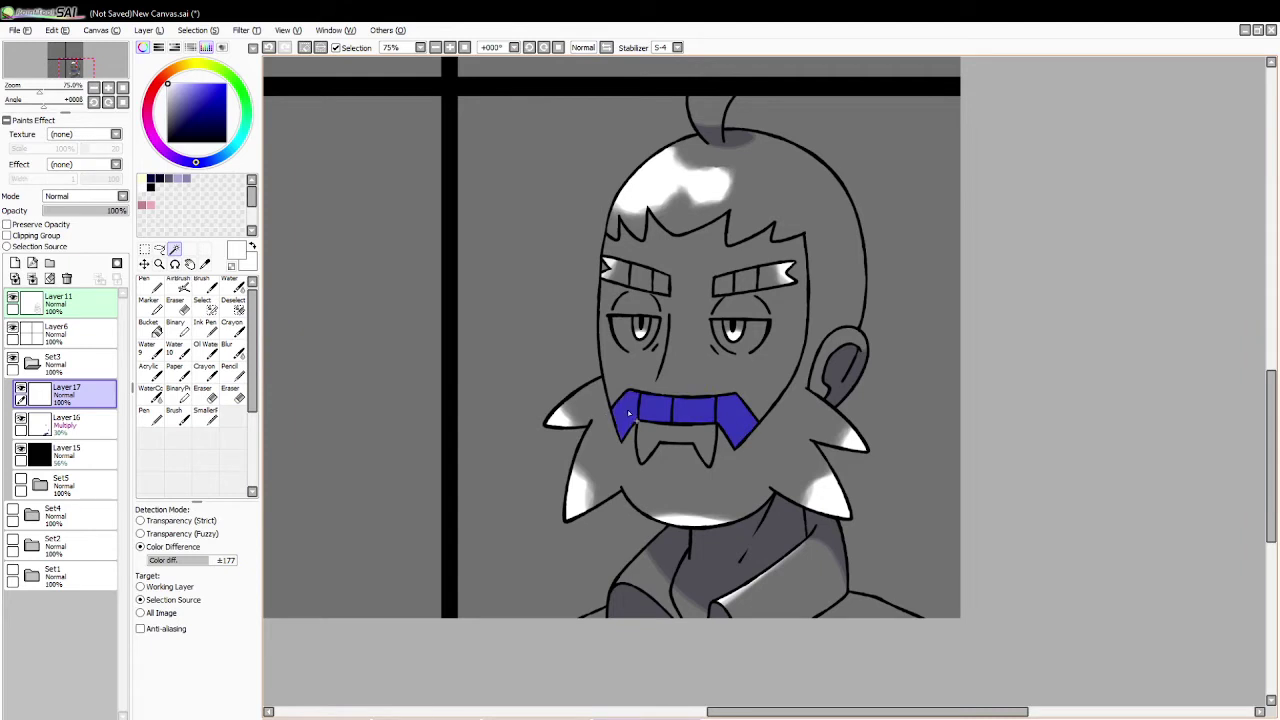
left_click(232, 284)
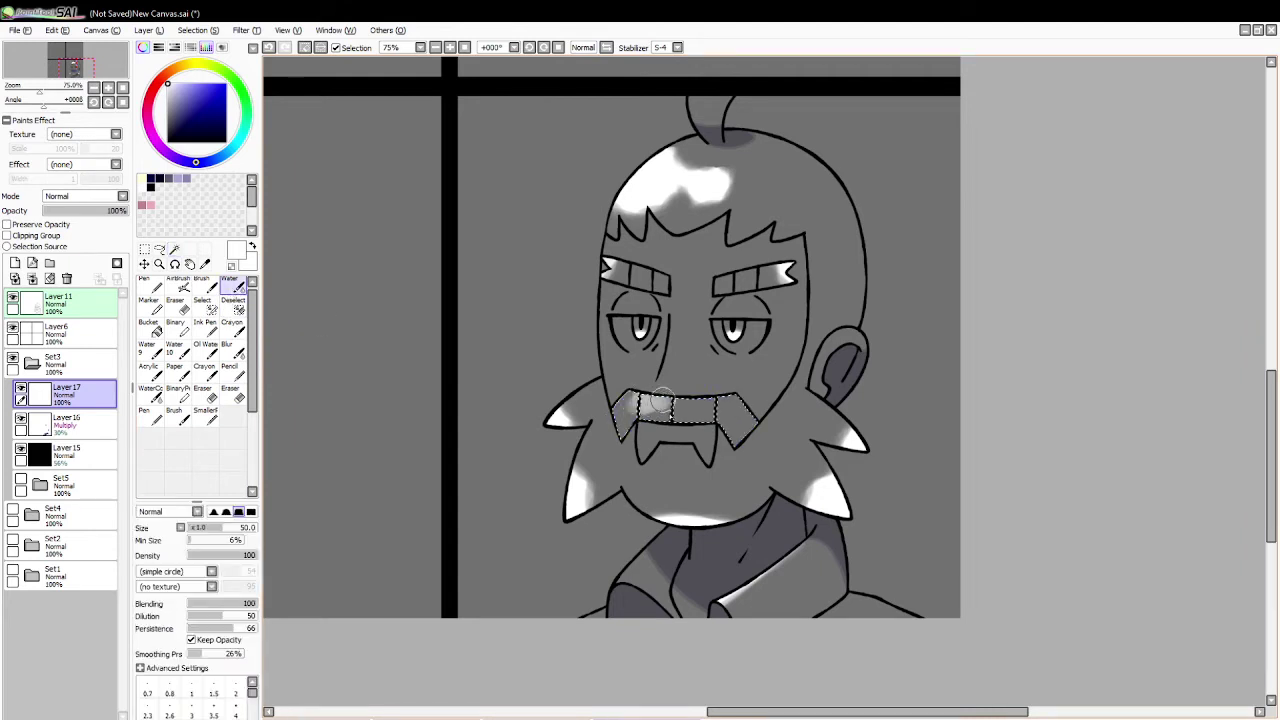
key("e")
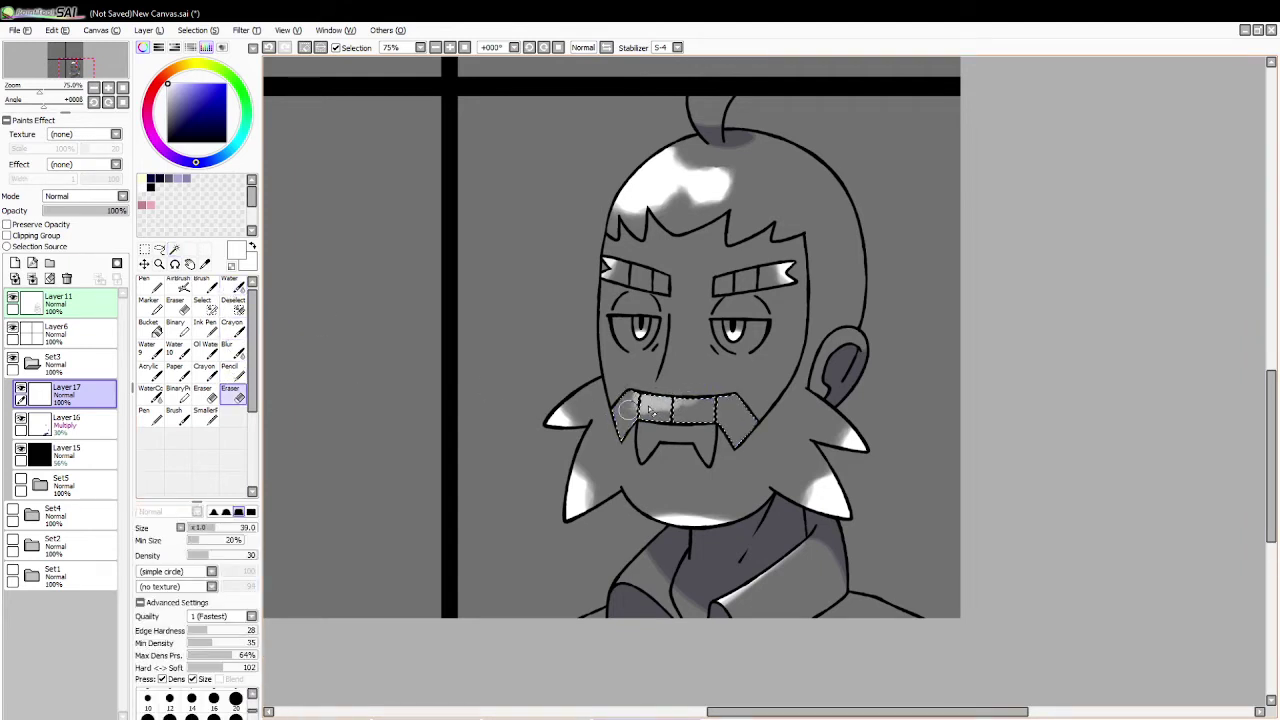
left_click_drag(650, 411, 703, 420)
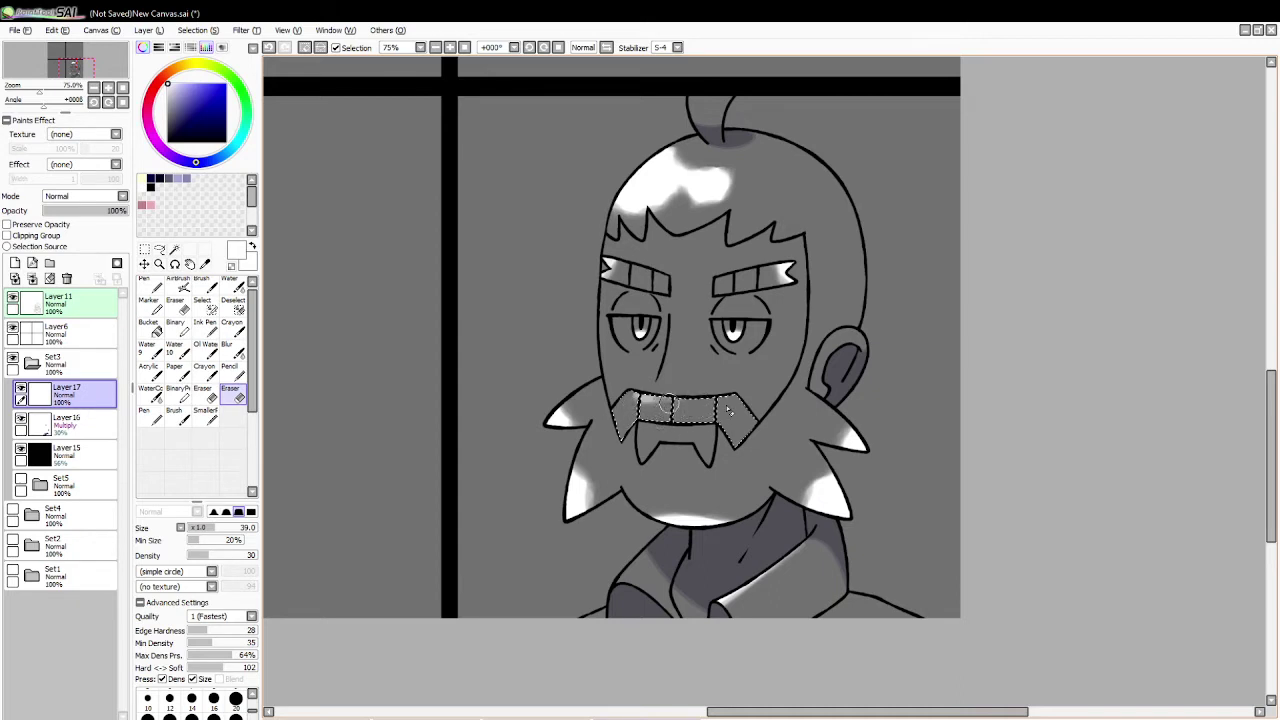
left_click_drag(729, 424, 696, 414)
left_click(305, 48)
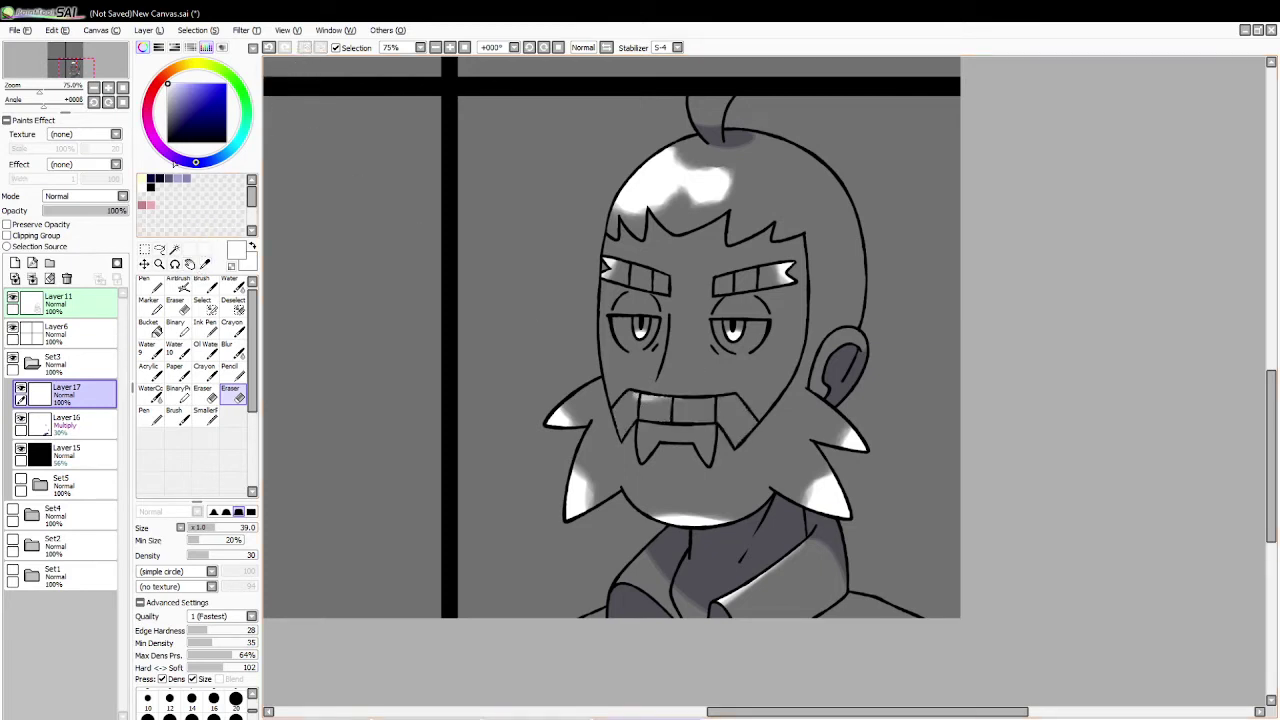
Step: Paint a small lavender shadow under the nose on the Multiply shadow layer with the Brush, and soften it with the Eraser
left_click(186, 178)
left_click(204, 287)
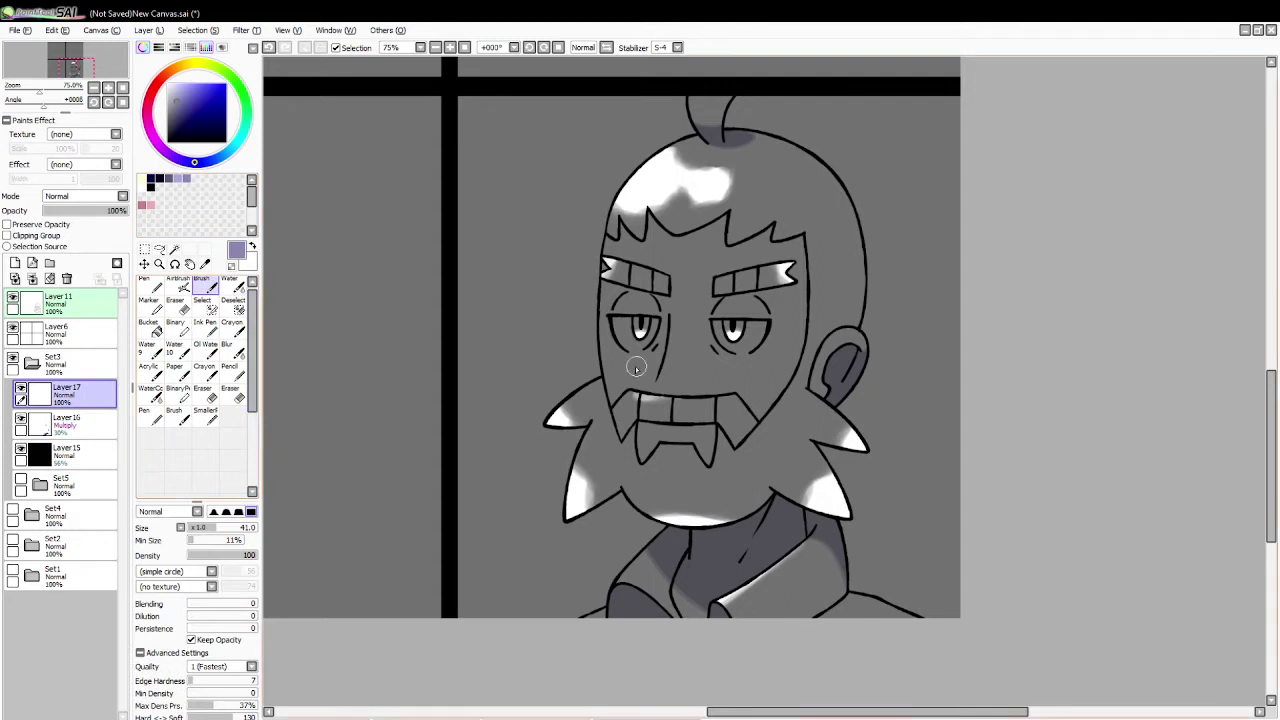
key("ctrl+z")
left_click(80, 424)
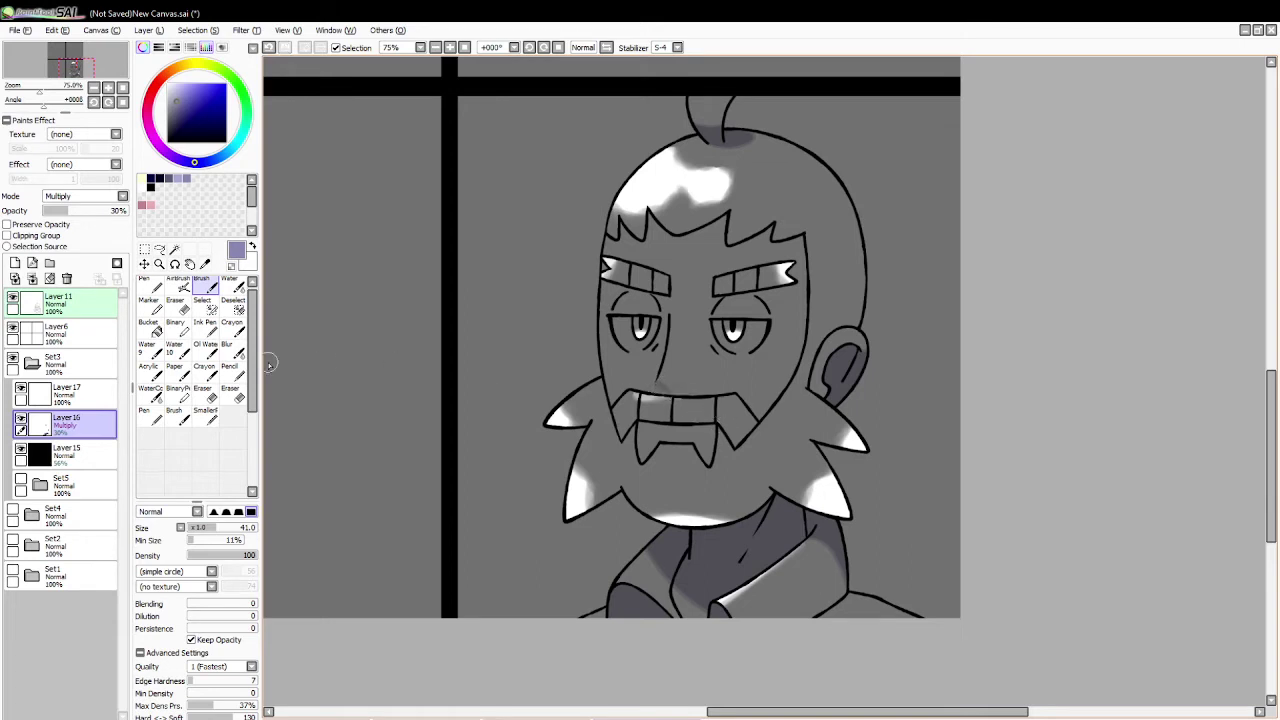
left_click(232, 393)
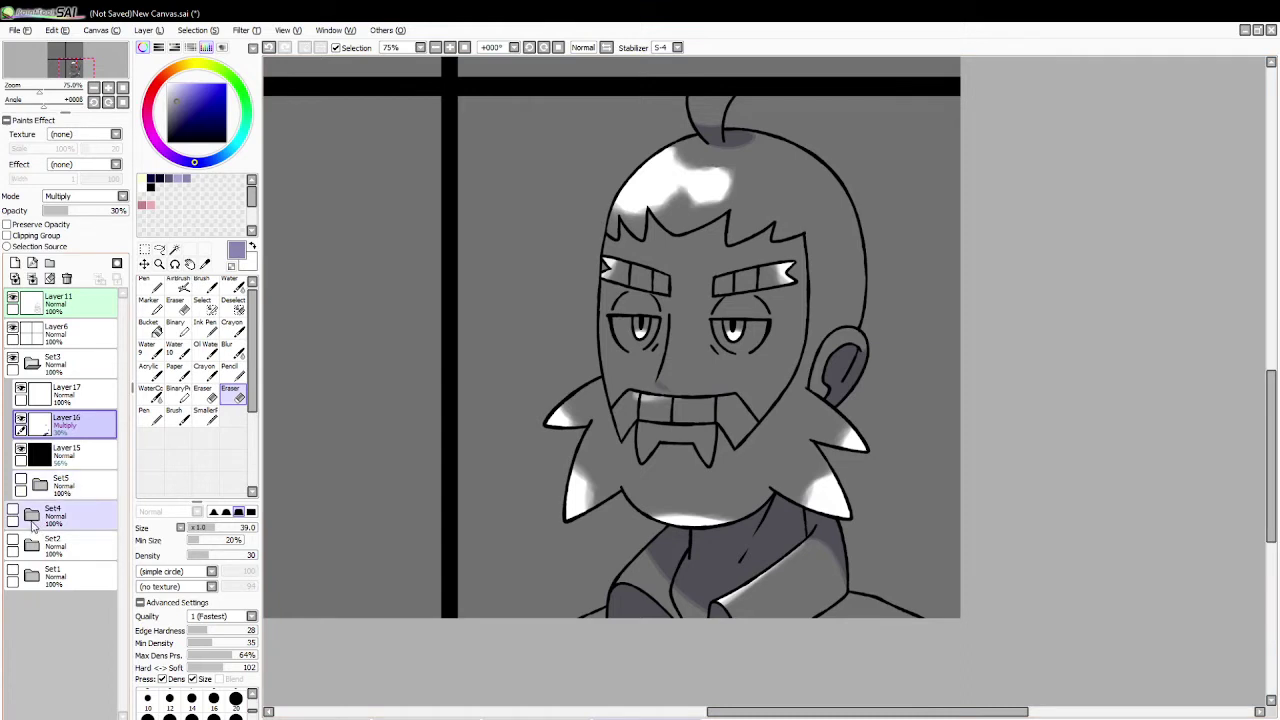
Step: Reduce the opacity of the white highlight layer, Layer17, to 25%
left_click(60, 455)
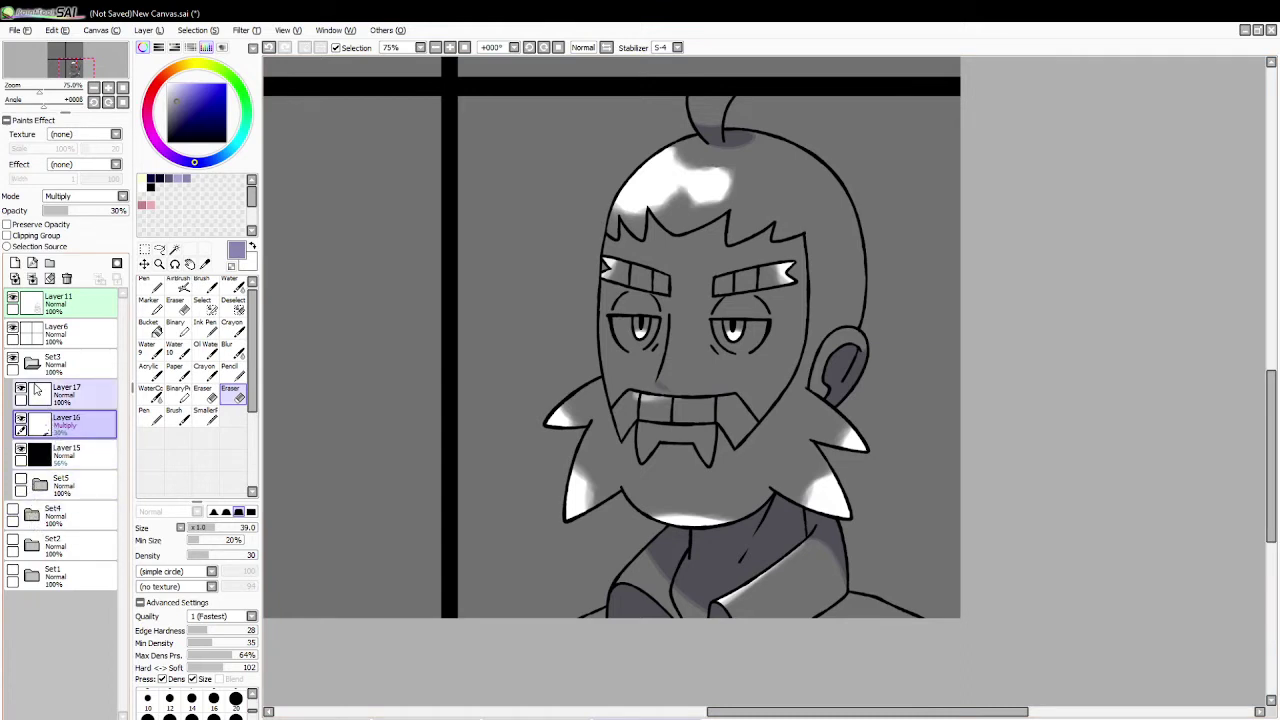
left_click(60, 395)
left_click_drag(92, 211, 68, 212)
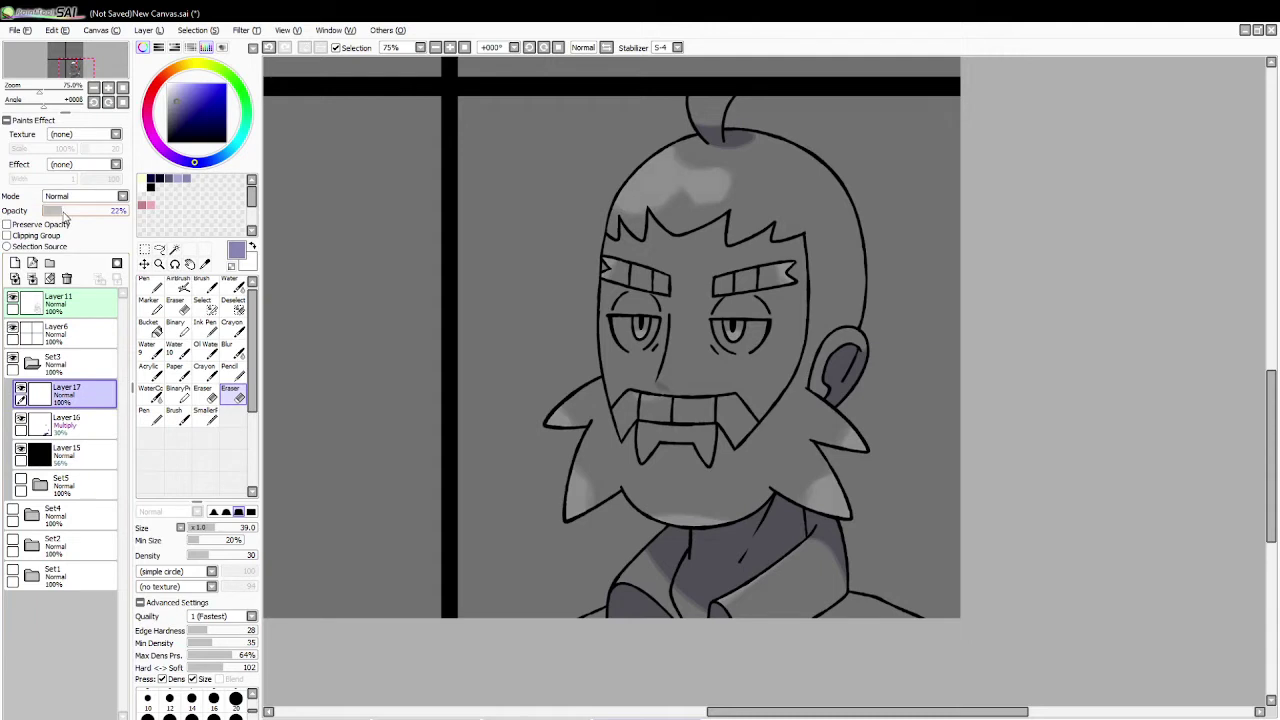
Step: Add a new layer above the highlights and paint a white glint beside each pupil with the Water brush at size 16
left_click(159, 264)
left_click(673, 299)
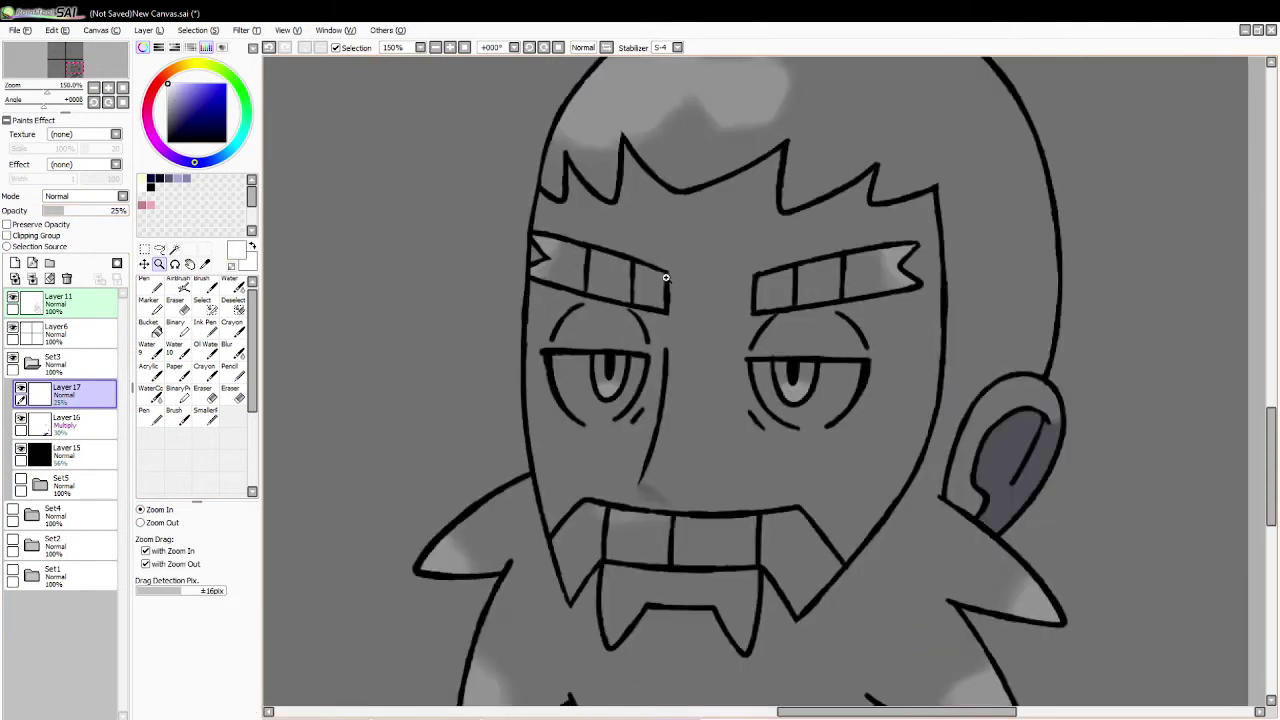
left_click(614, 389)
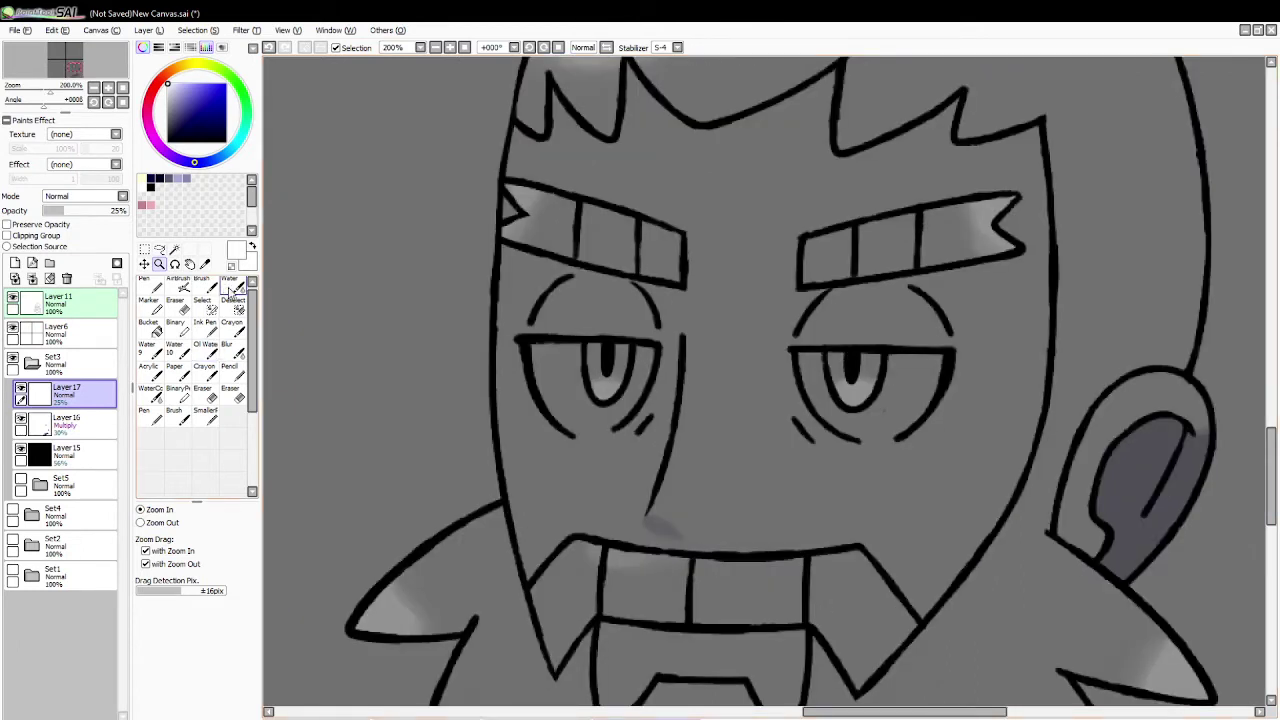
left_click(231, 288)
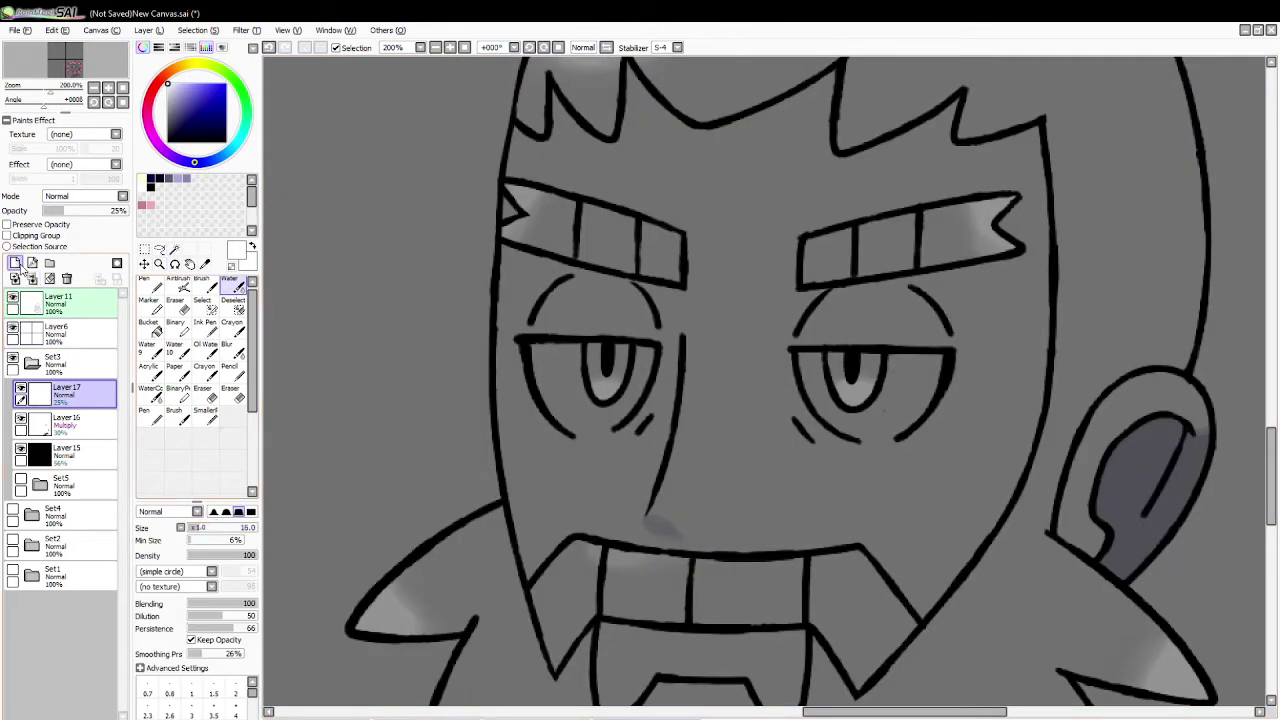
left_click(16, 263)
left_click_drag(588, 349, 596, 356)
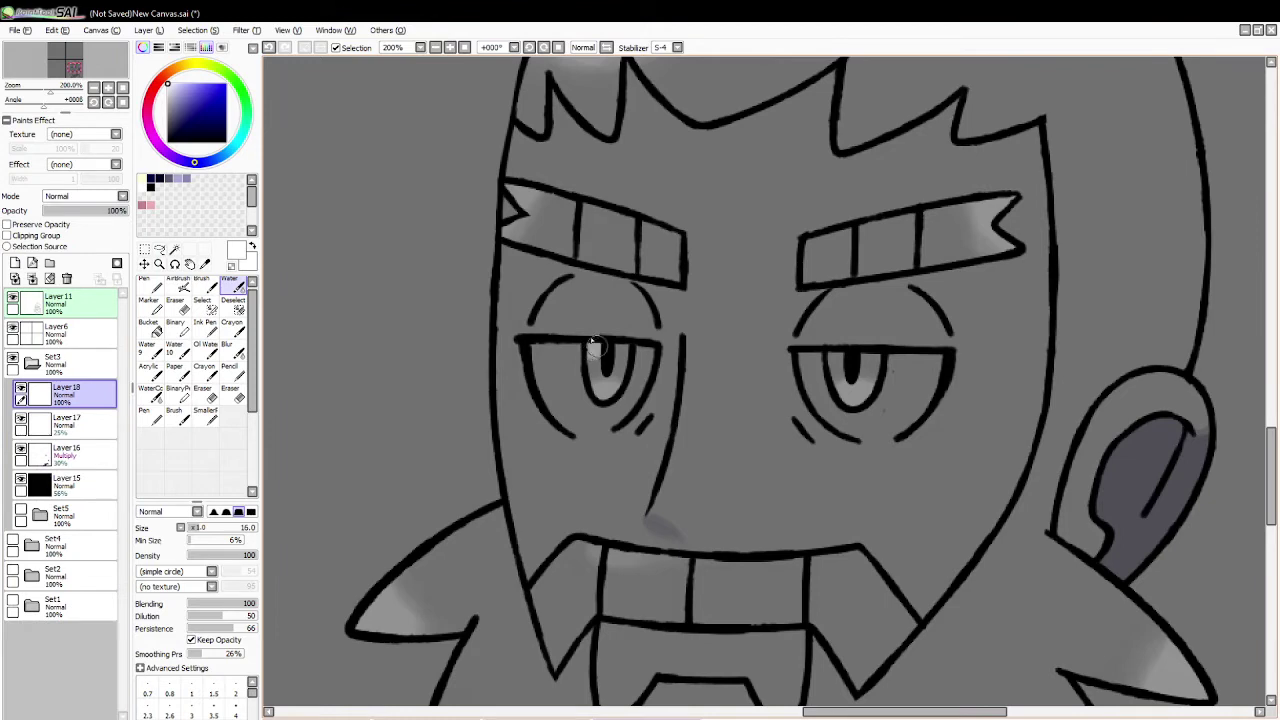
left_click_drag(832, 353, 838, 362)
left_click(203, 287)
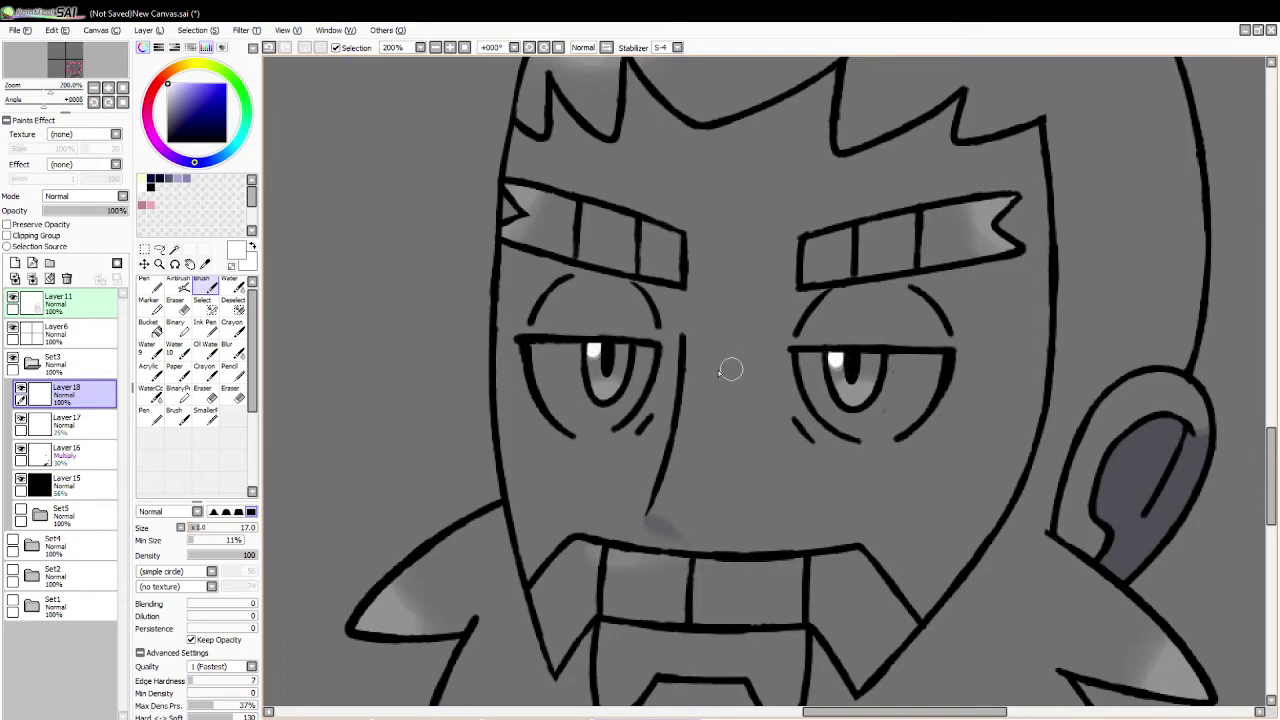
left_click(177, 302)
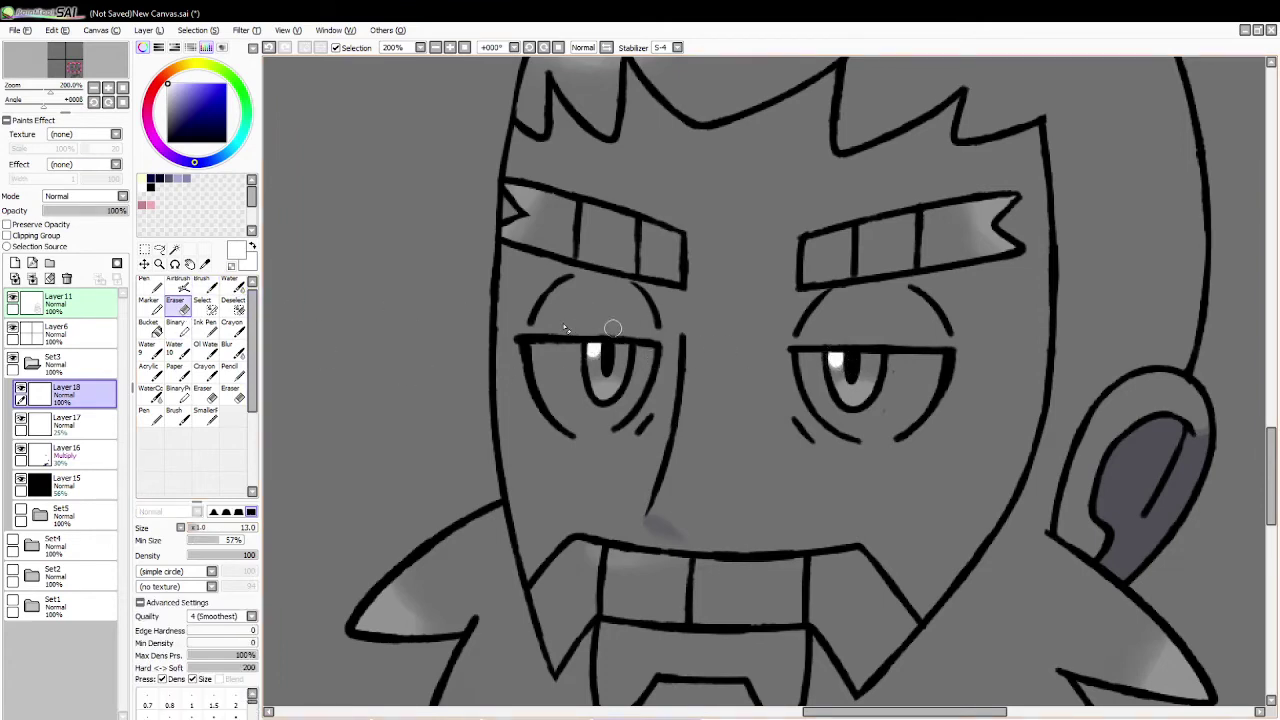
left_click(205, 265)
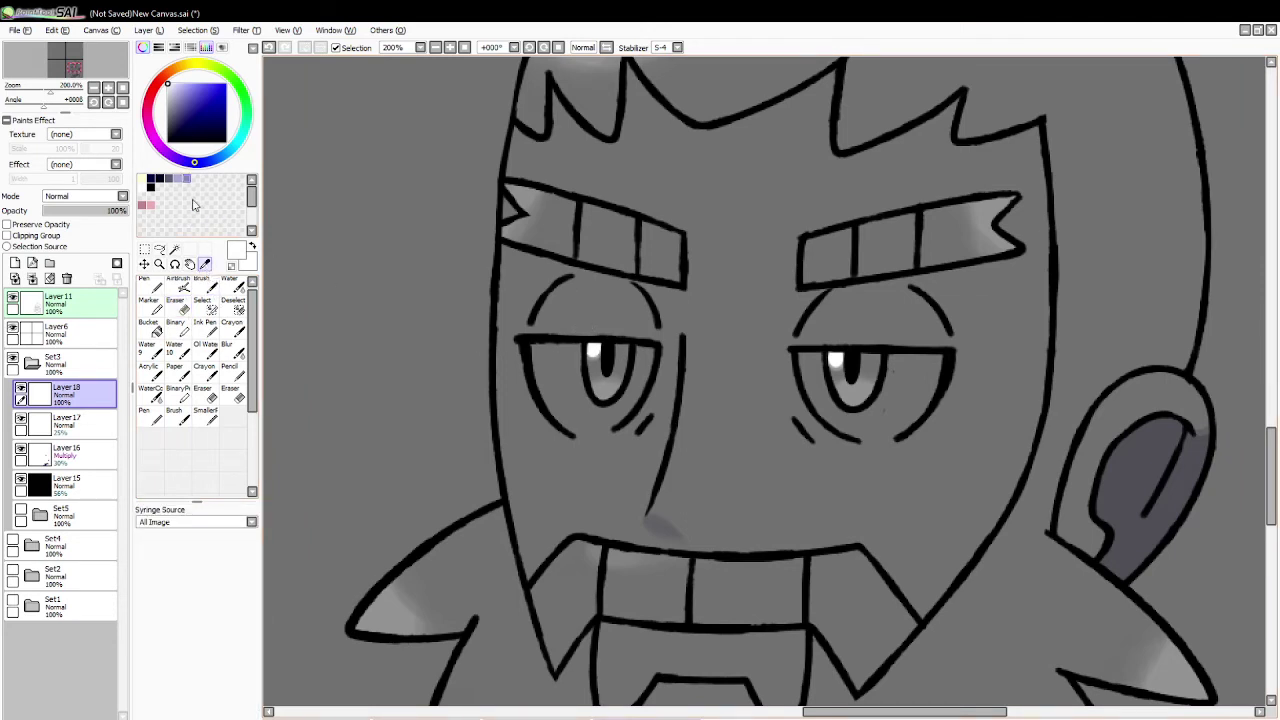
Step: Add a layer directly above Layer17, brush a small light reflection at the bottom of each iris, and set its opacity to 75%
left_click(205, 290)
left_click(96, 433)
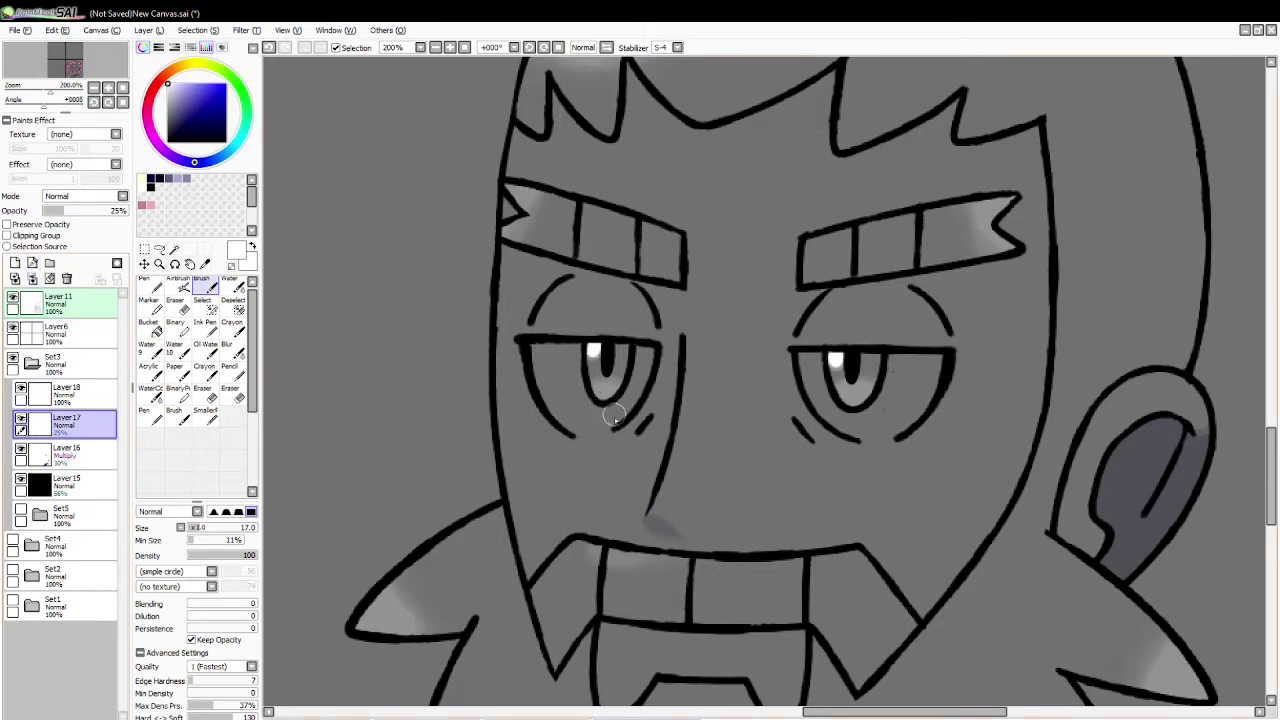
left_click(15, 263)
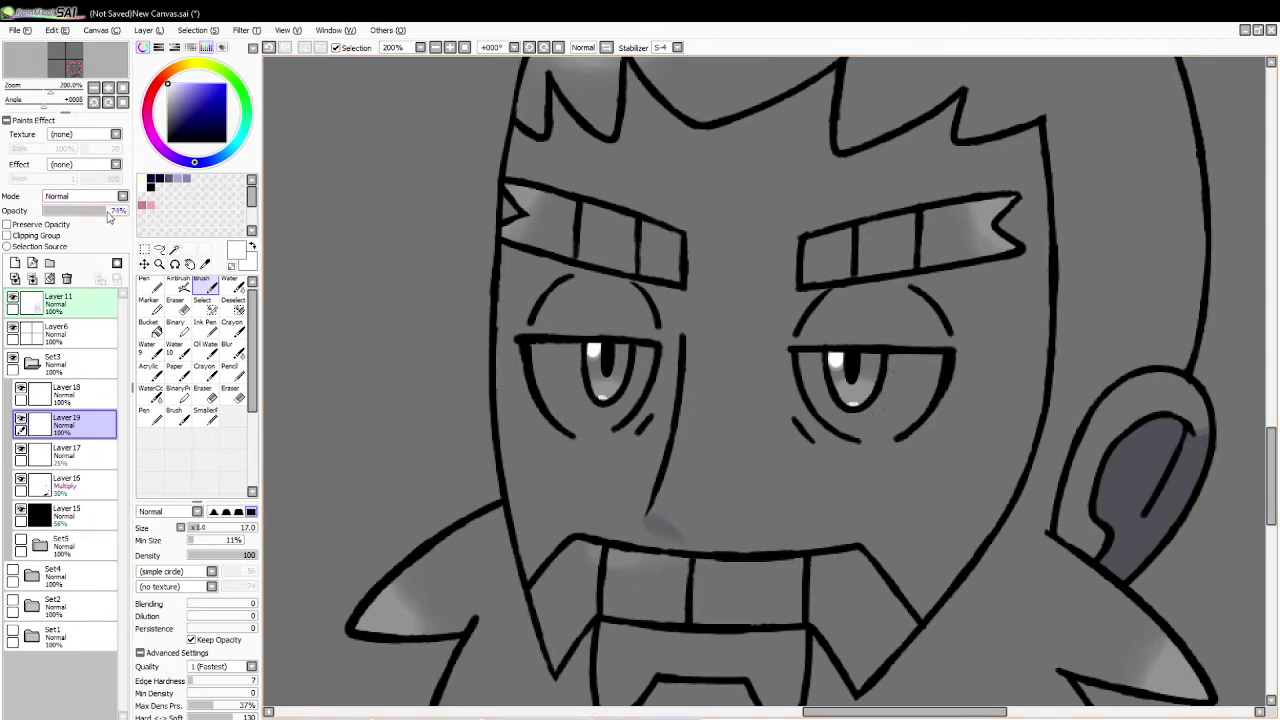
Step: Delete the dark overlay Layer15 and show the Set5 folder with the character's flat colours
left_click(159, 263)
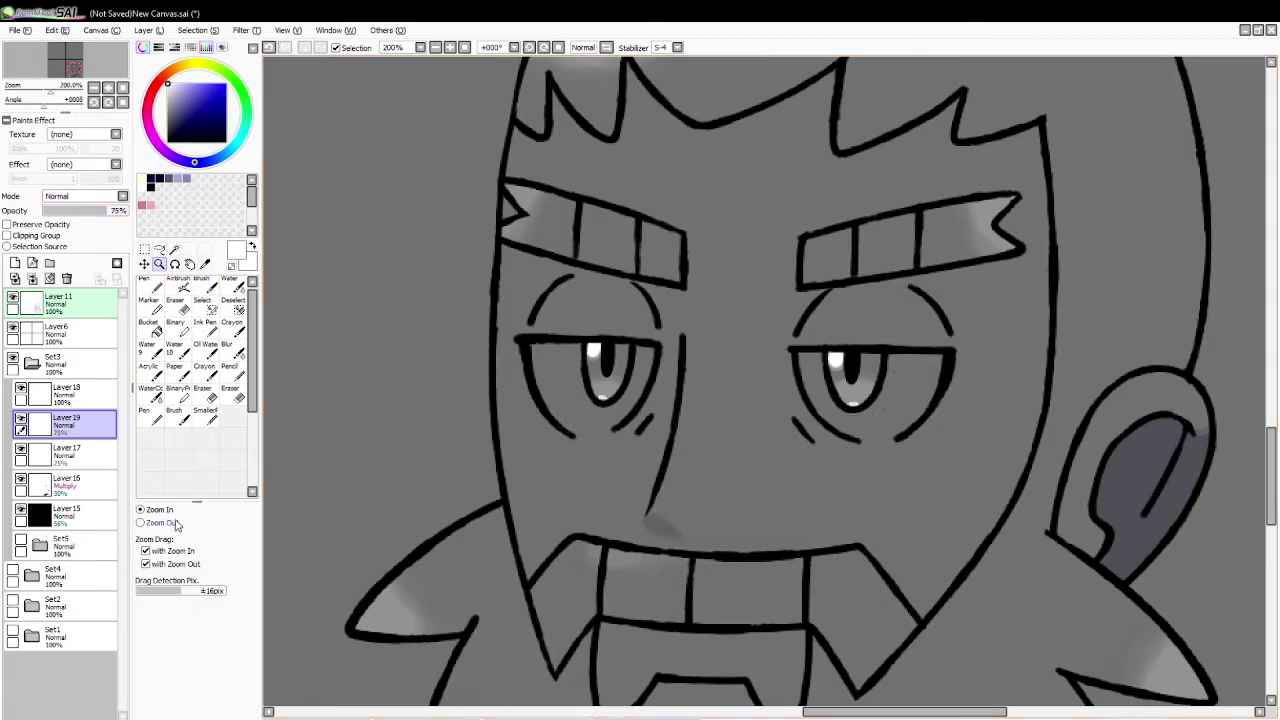
left_click(176, 525)
left_click(472, 438)
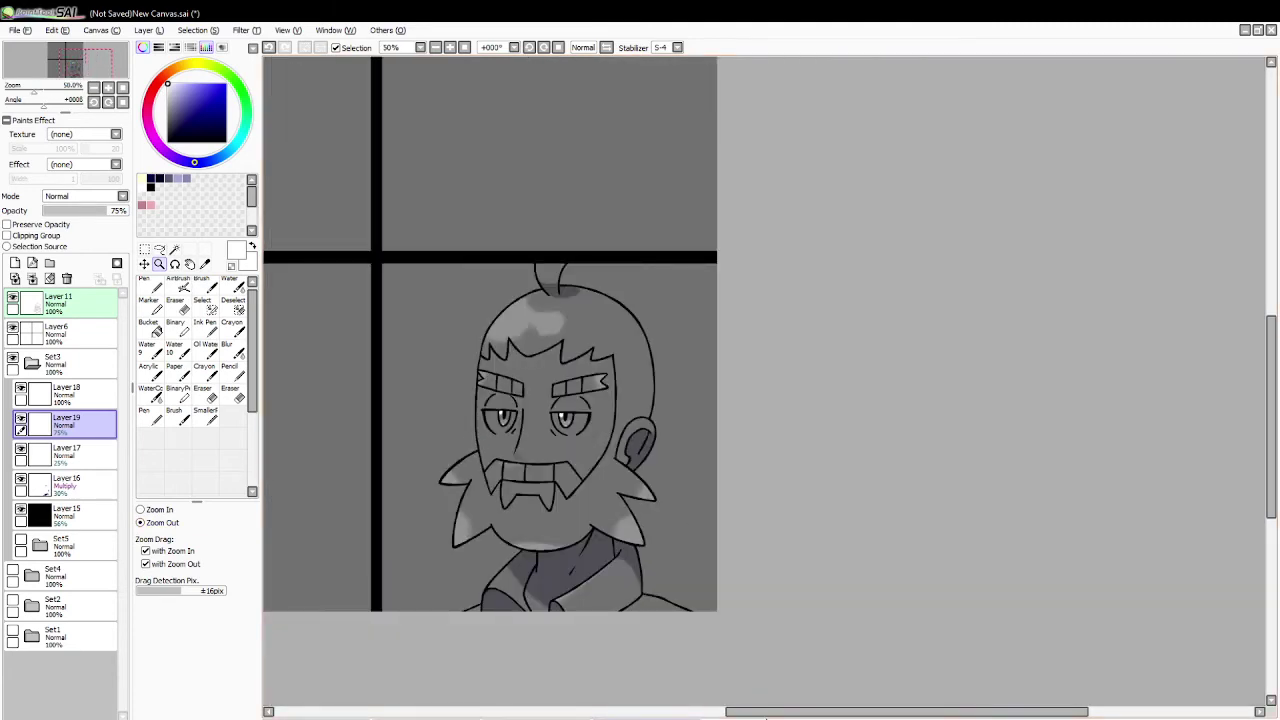
left_click_drag(753, 712, 629, 712)
left_click(86, 514)
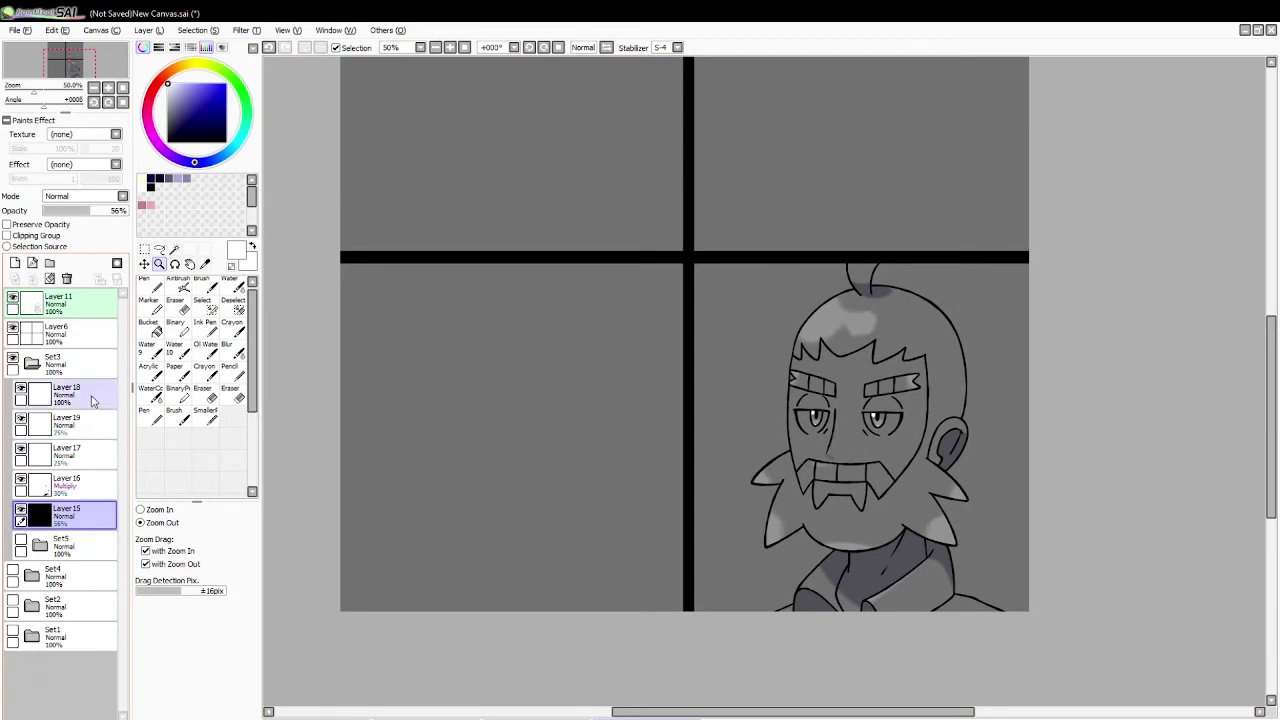
left_click(67, 279)
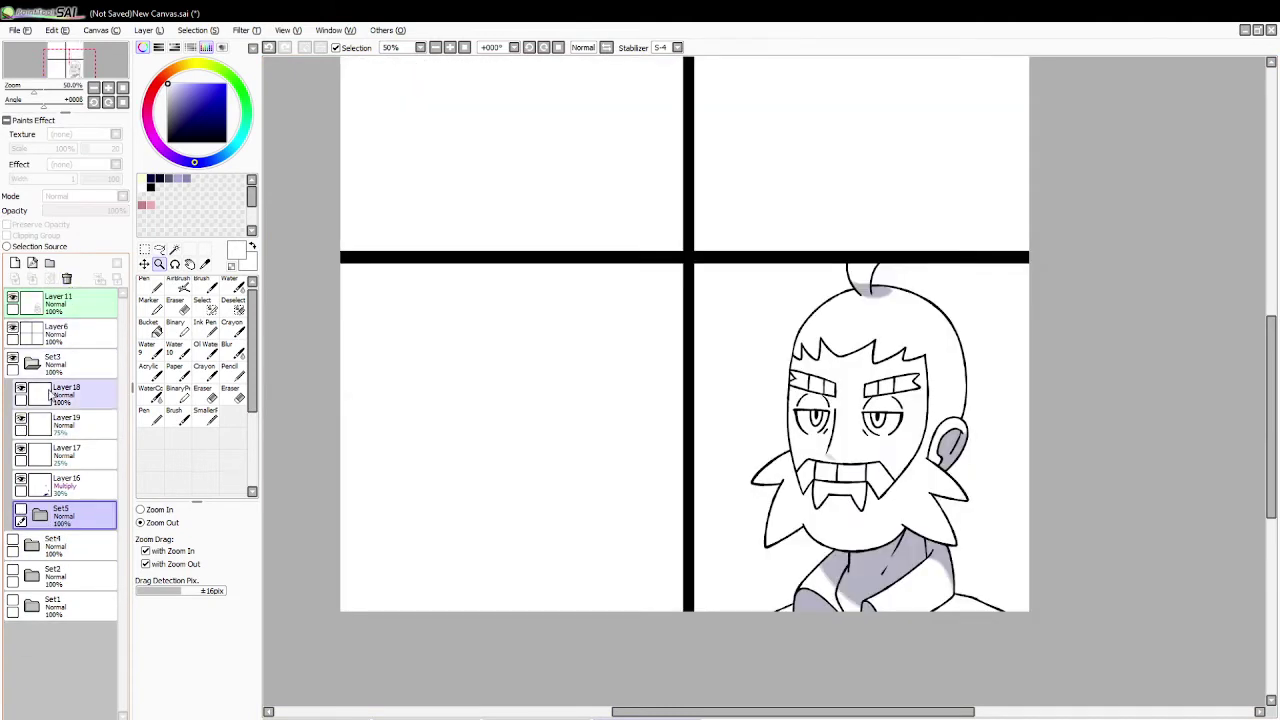
left_click(21, 509)
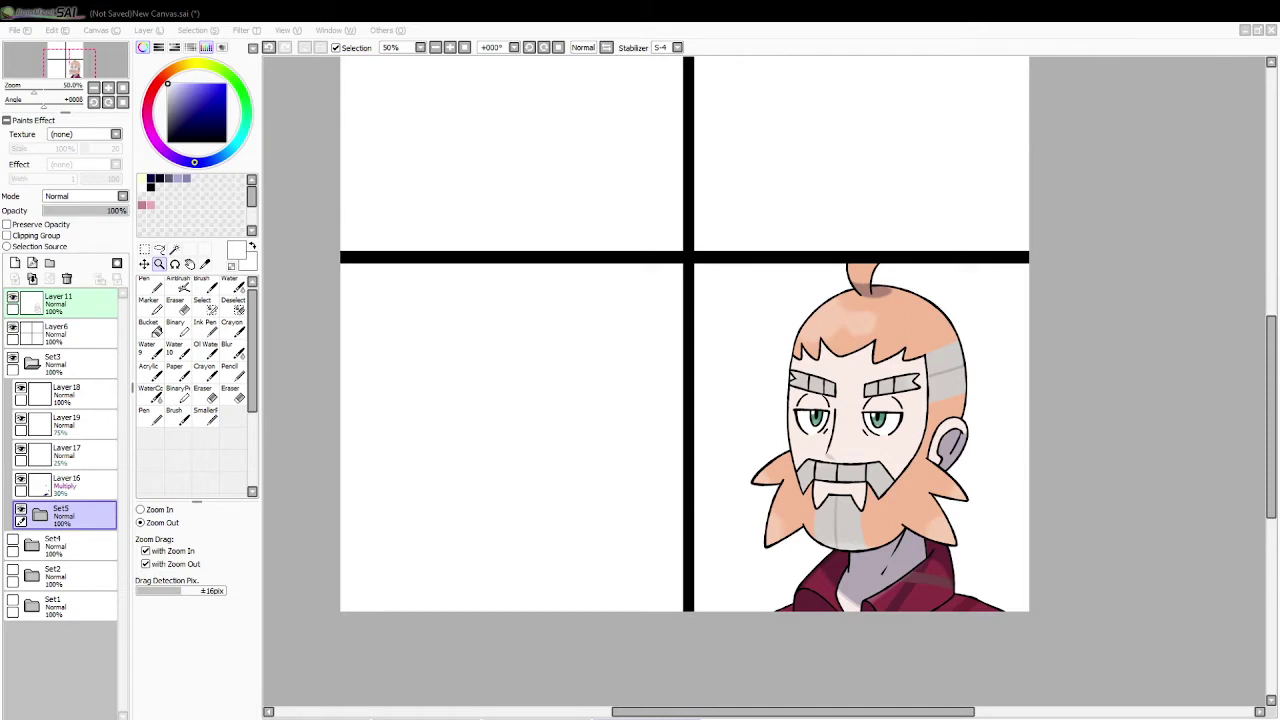
Step: Paste the small reference face from another window, move it into the empty panel beside the character, and sample its mauve-grey eyelid colour
key("alt+Tab")
key("ctrl+v")
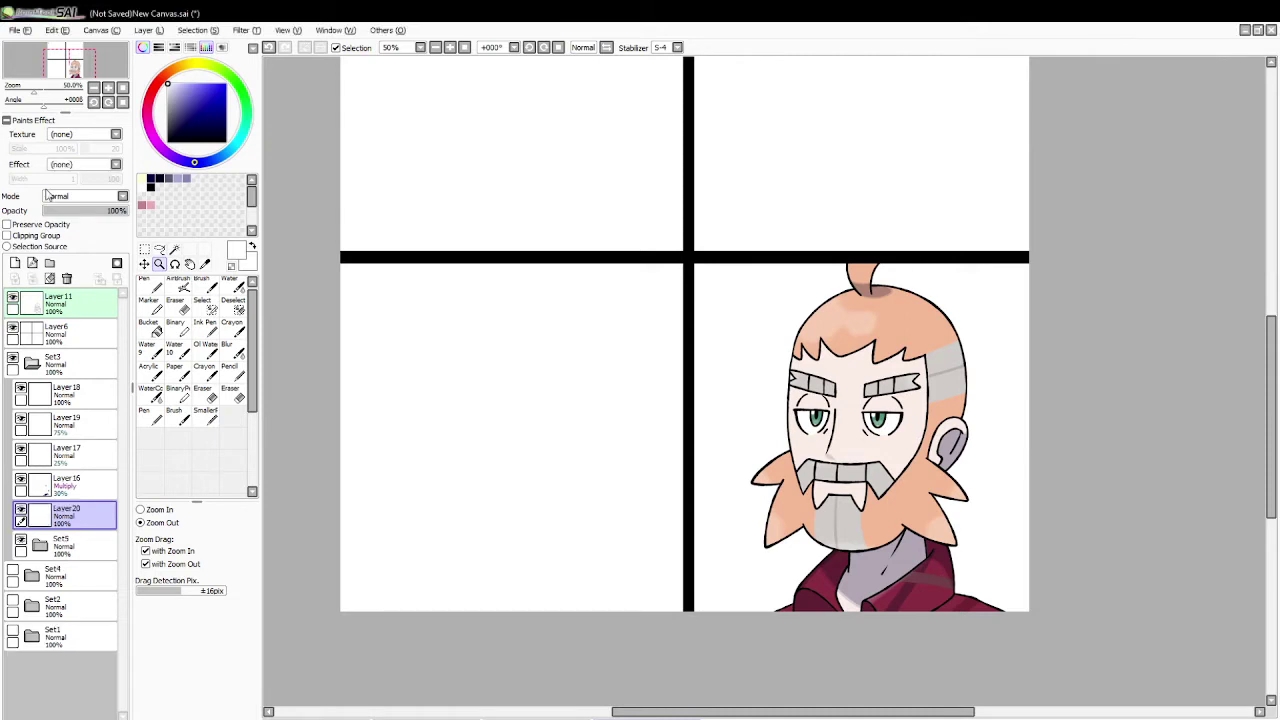
left_click(144, 264)
left_click_drag(425, 135, 669, 420)
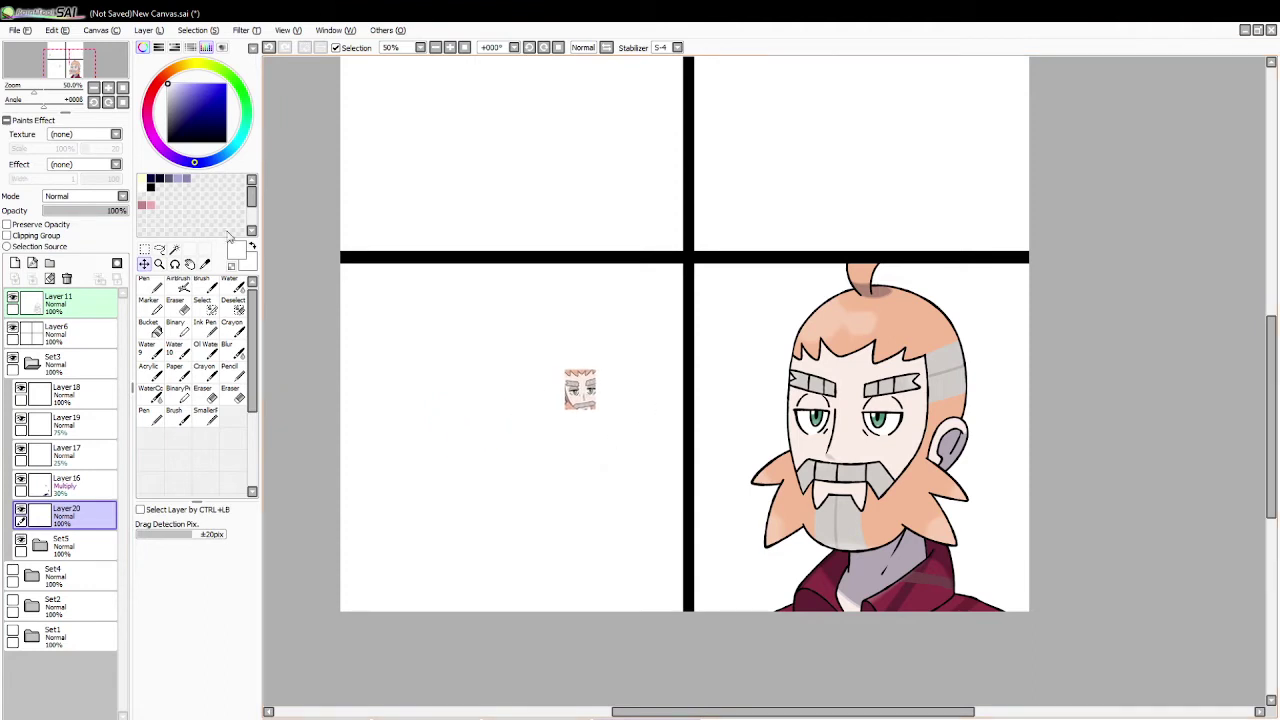
left_click(159, 263)
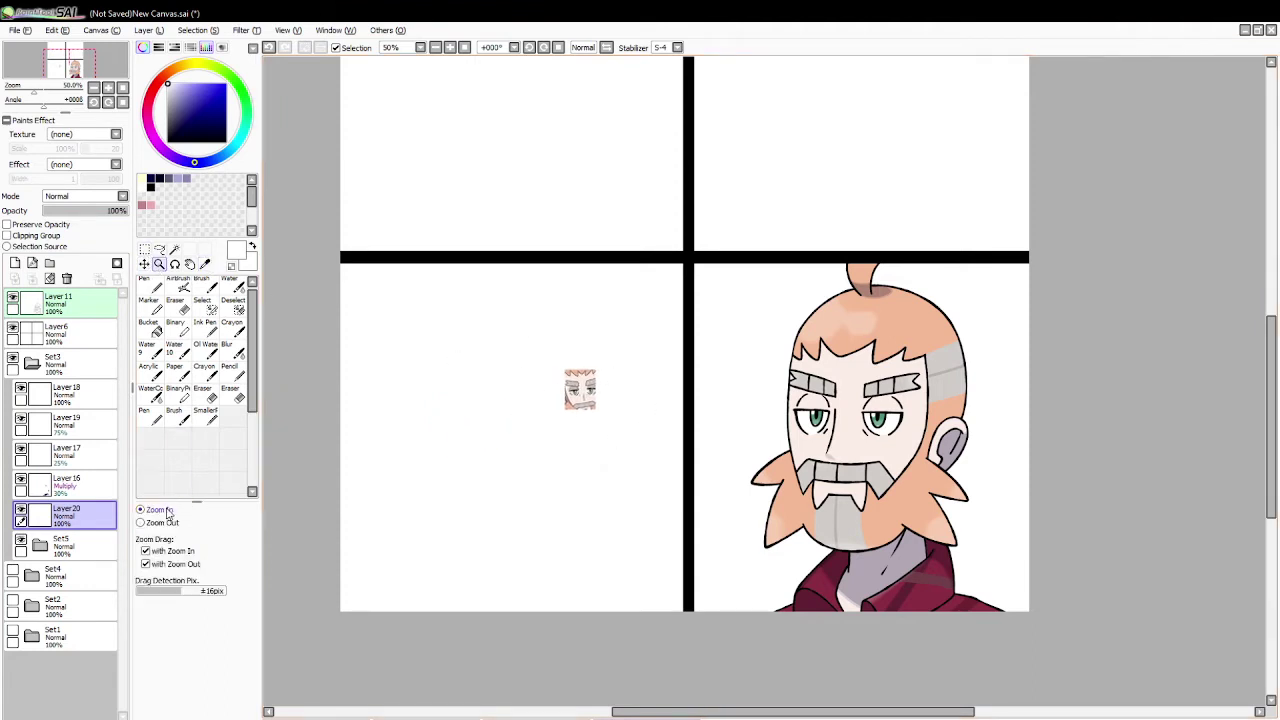
left_click(584, 405)
left_click(205, 263)
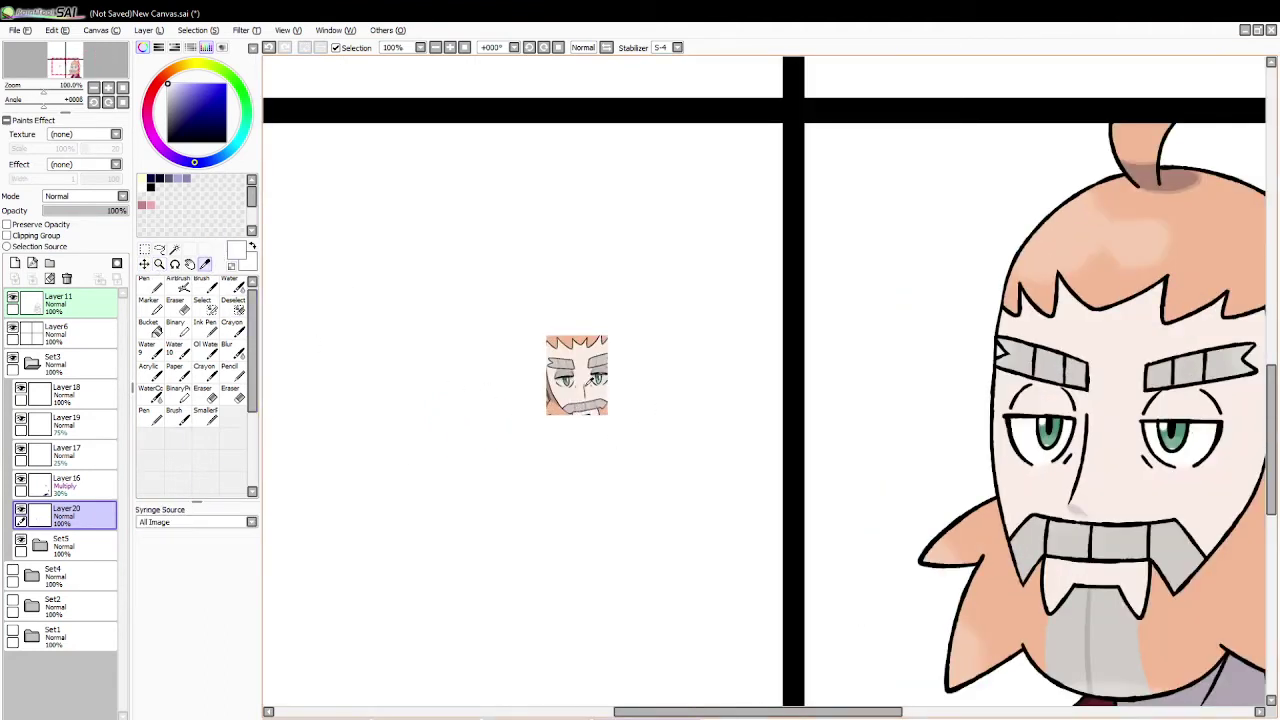
left_click(568, 370)
Step: Select the character's facial skin with the Magic Wand, and delete the pasted reference layer
left_click(175, 250)
left_click_drag(738, 712, 854, 712)
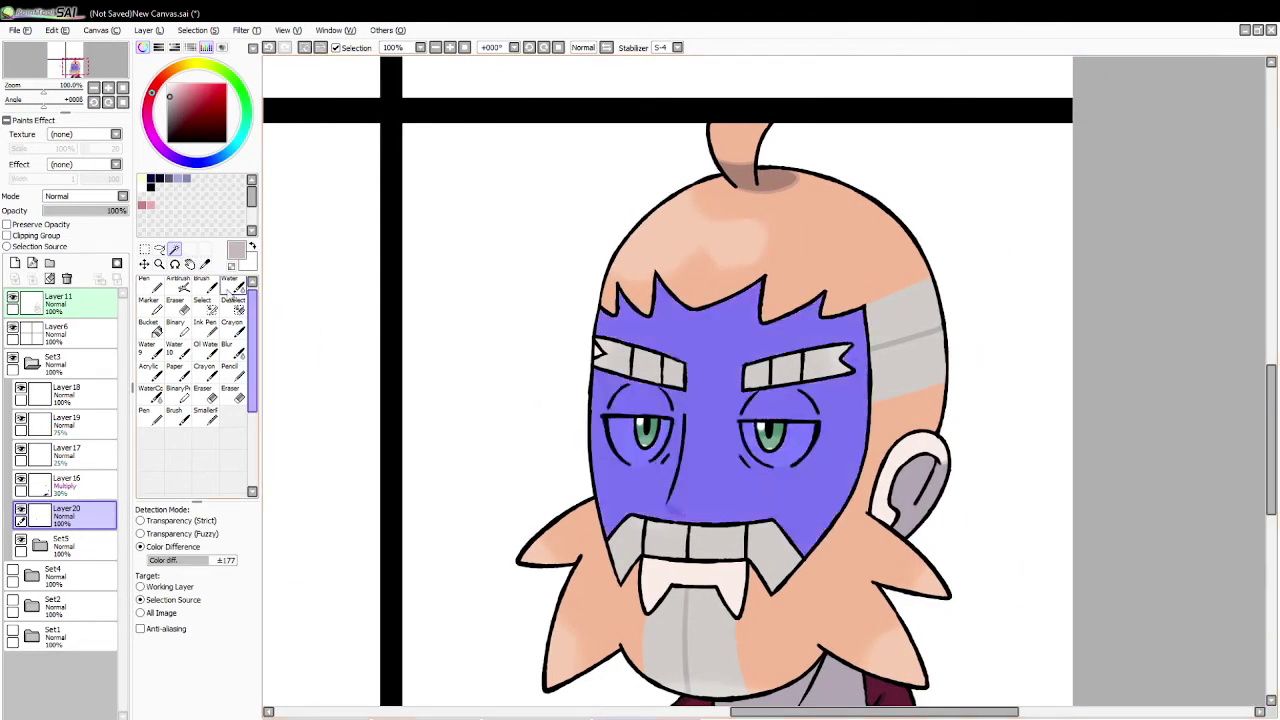
left_click(207, 288)
left_click(67, 280)
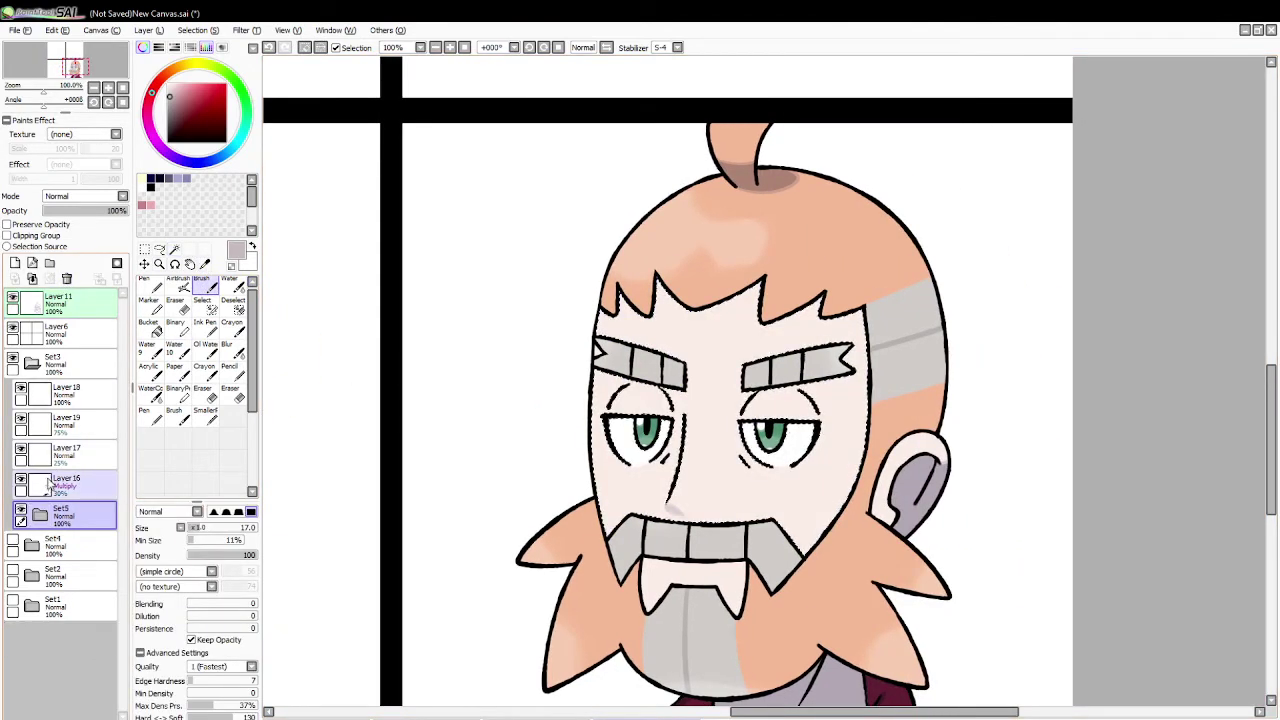
Step: Paint both upper eyelids mauve-grey on Layer13 inside Set5 with the Brush at size 17, and deselect
left_click(40, 515)
left_click(76, 573)
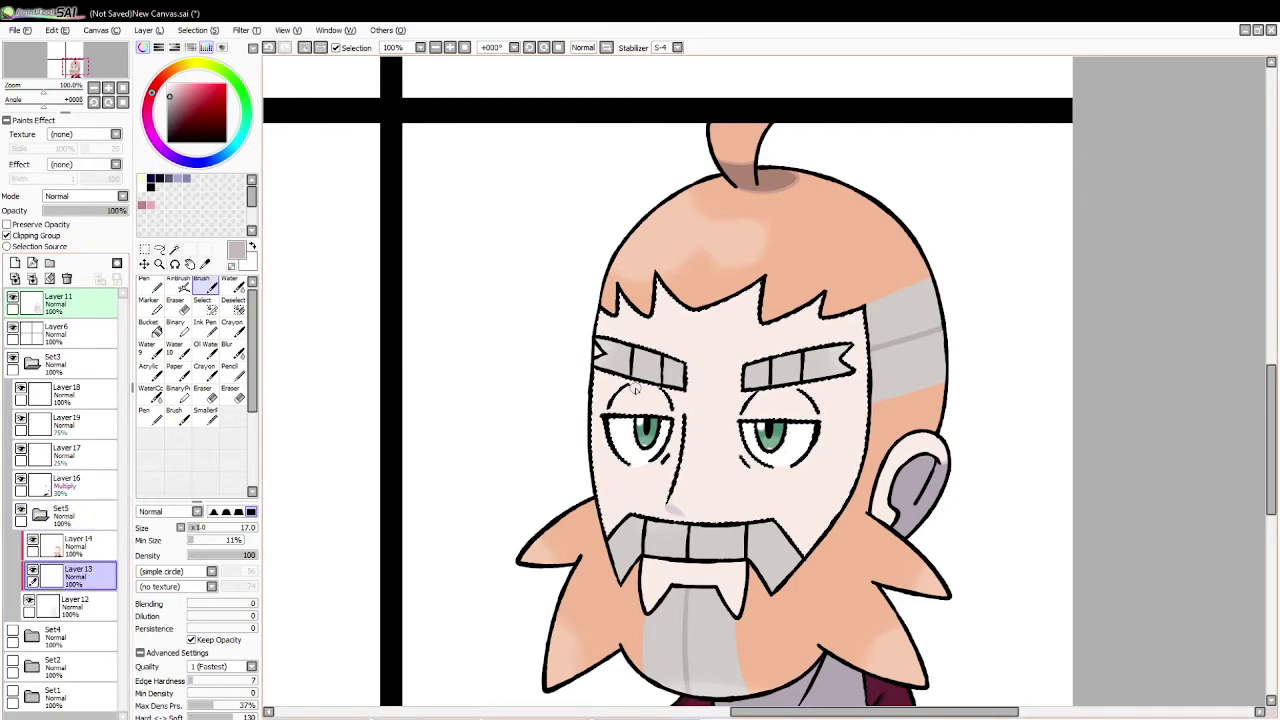
left_click_drag(614, 398, 636, 400)
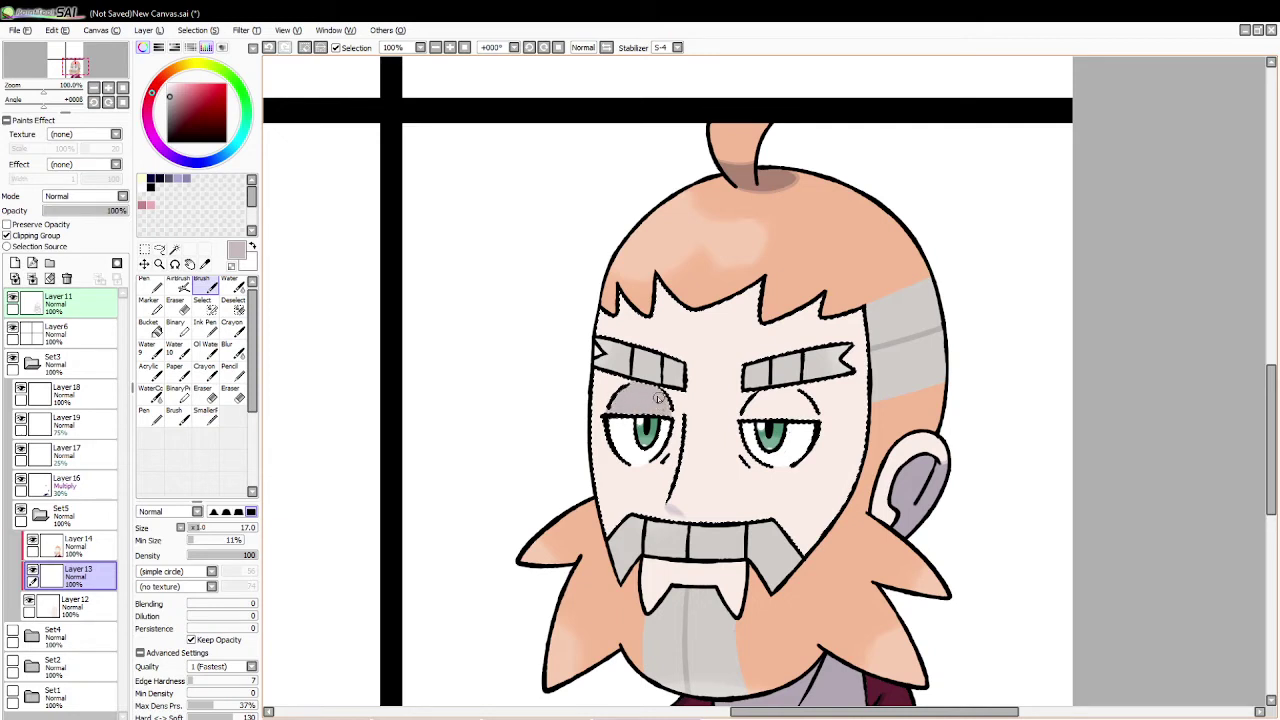
mouse_move(746, 416)
left_mouse_down()
mouse_move(760, 395)
mouse_move(796, 395)
mouse_move(812, 418)
mouse_move(764, 414)
mouse_move(758, 404)
mouse_move(778, 398)
left_mouse_up()
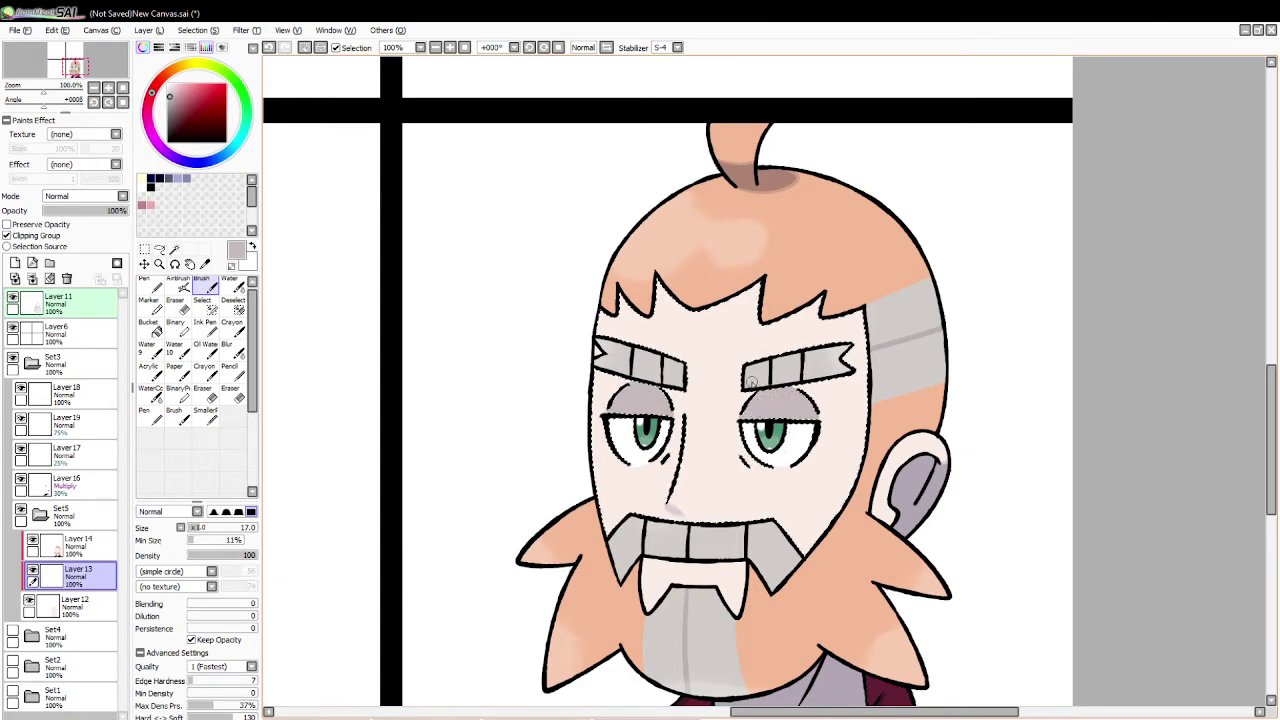
left_click(305, 47)
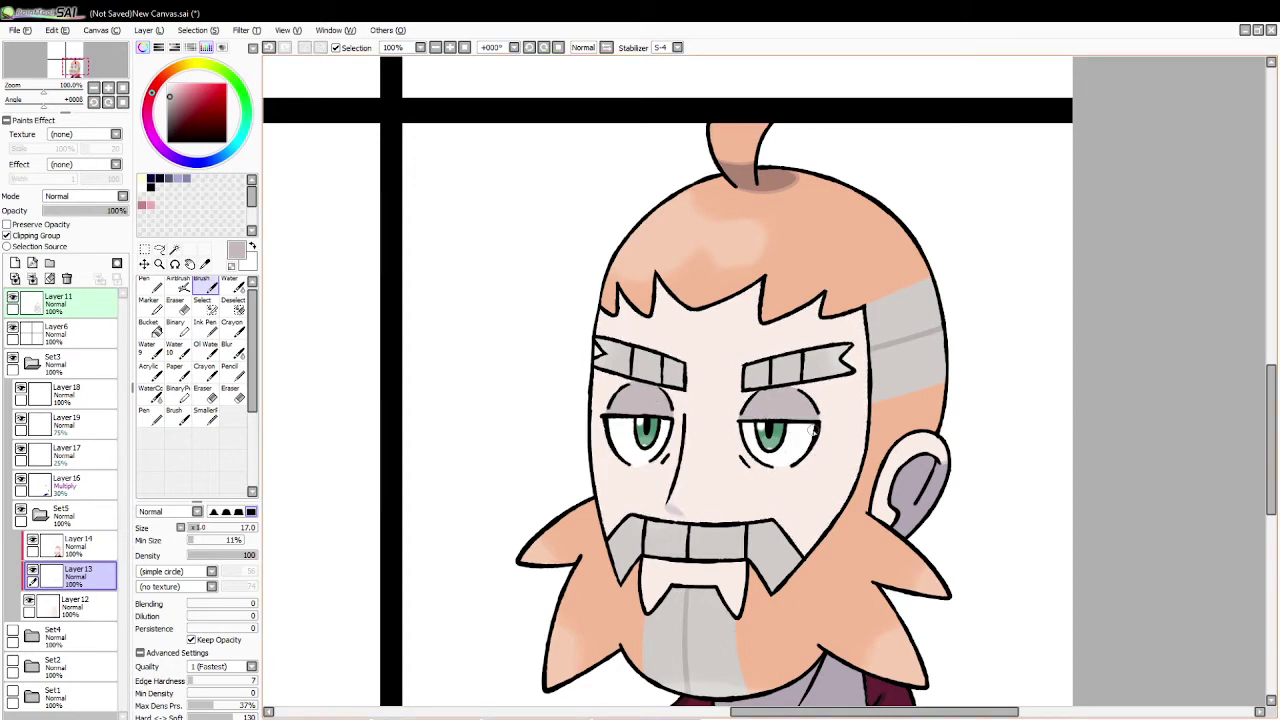
Step: Recolour the moustache's inner dividing lines with the grey sampled from the chin stripe, on a new layer clipped to line-art Layer11
left_click(159, 263)
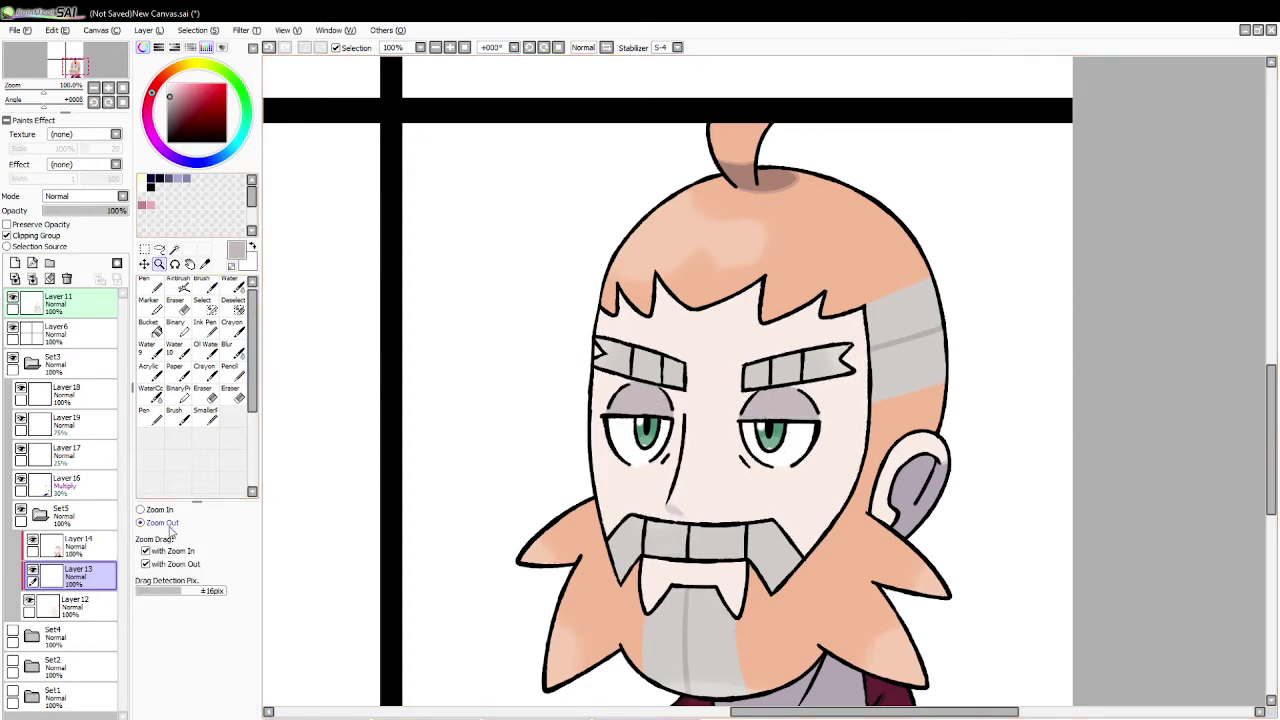
left_click(443, 404)
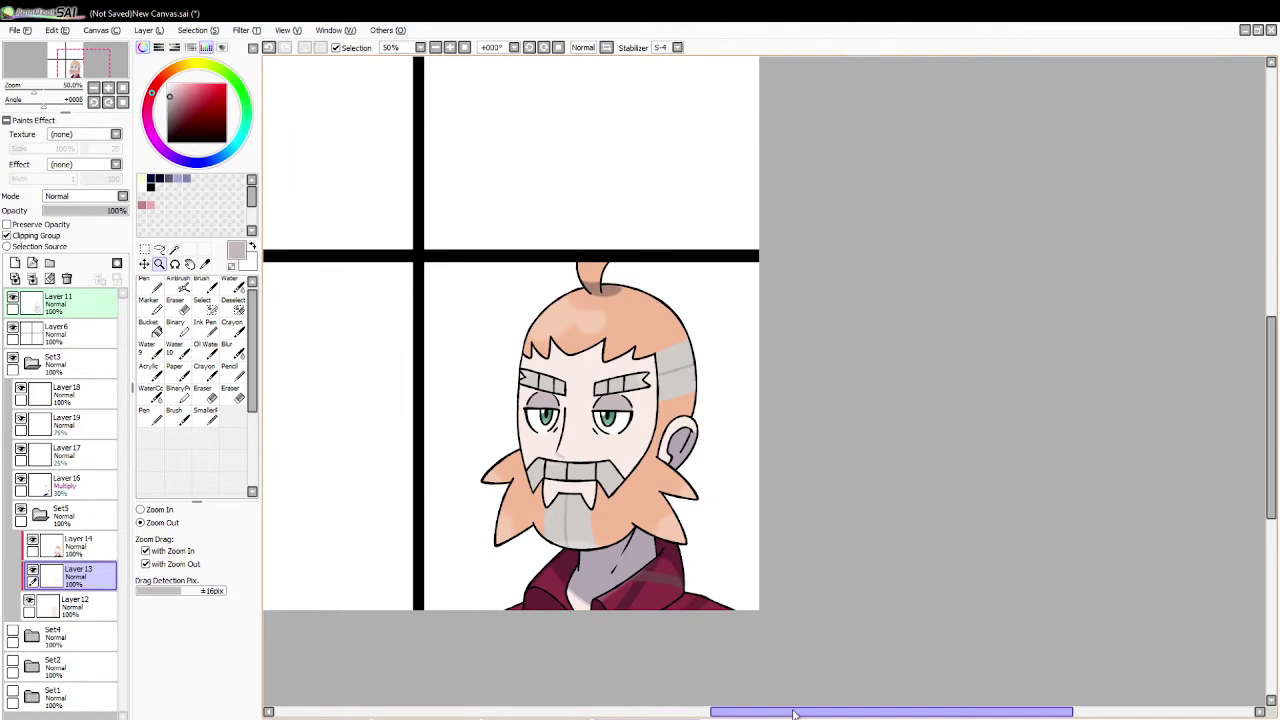
left_click_drag(797, 712, 755, 711)
left_click(141, 509)
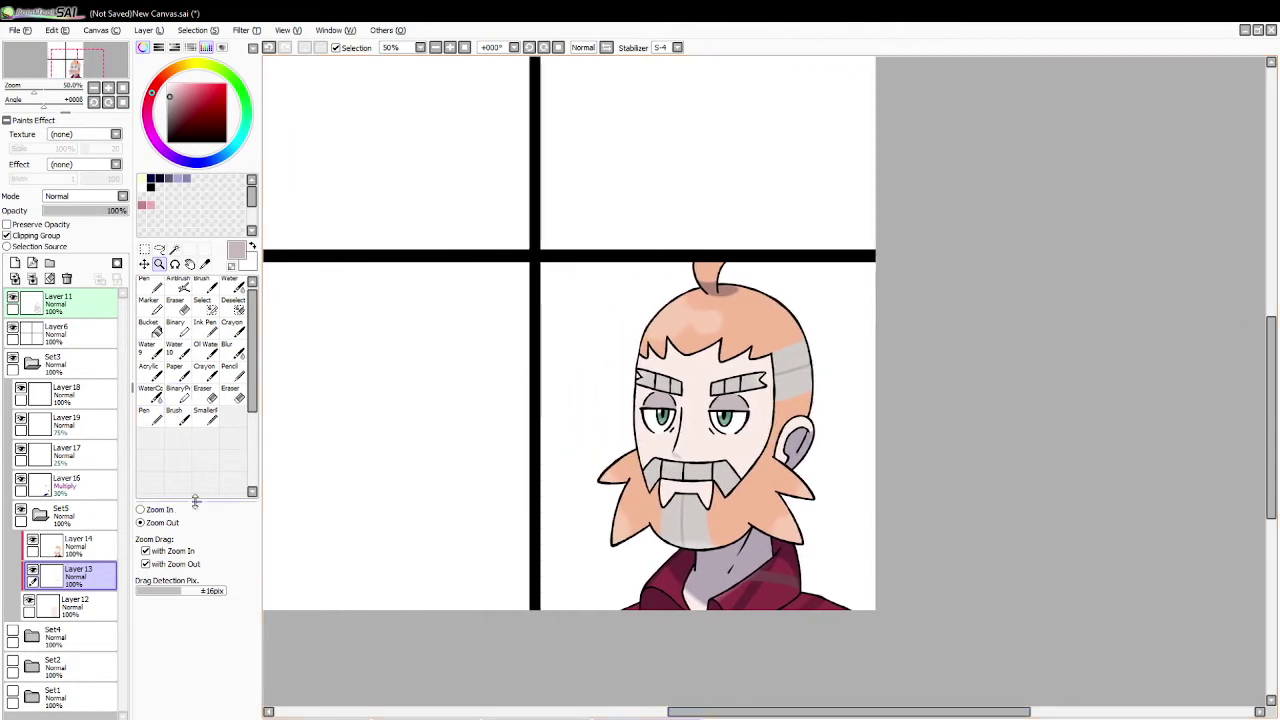
left_click(712, 534)
left_click(204, 263)
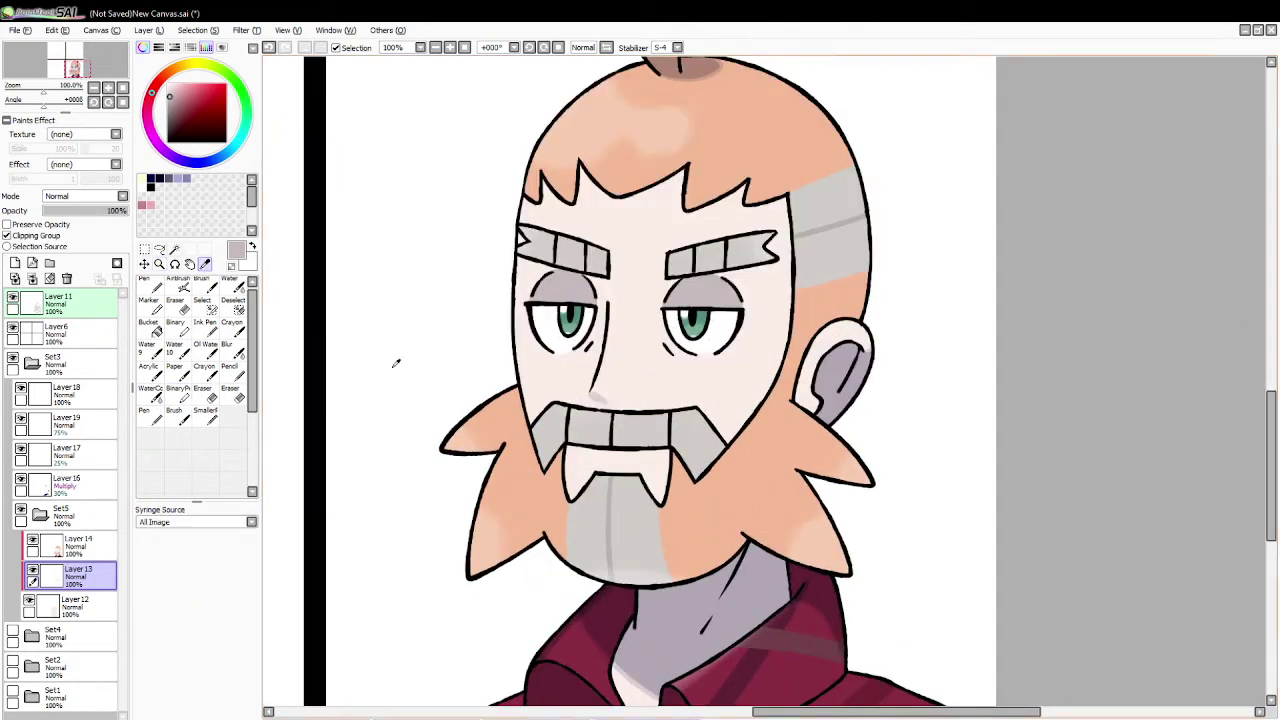
left_click(612, 488)
left_click(70, 303)
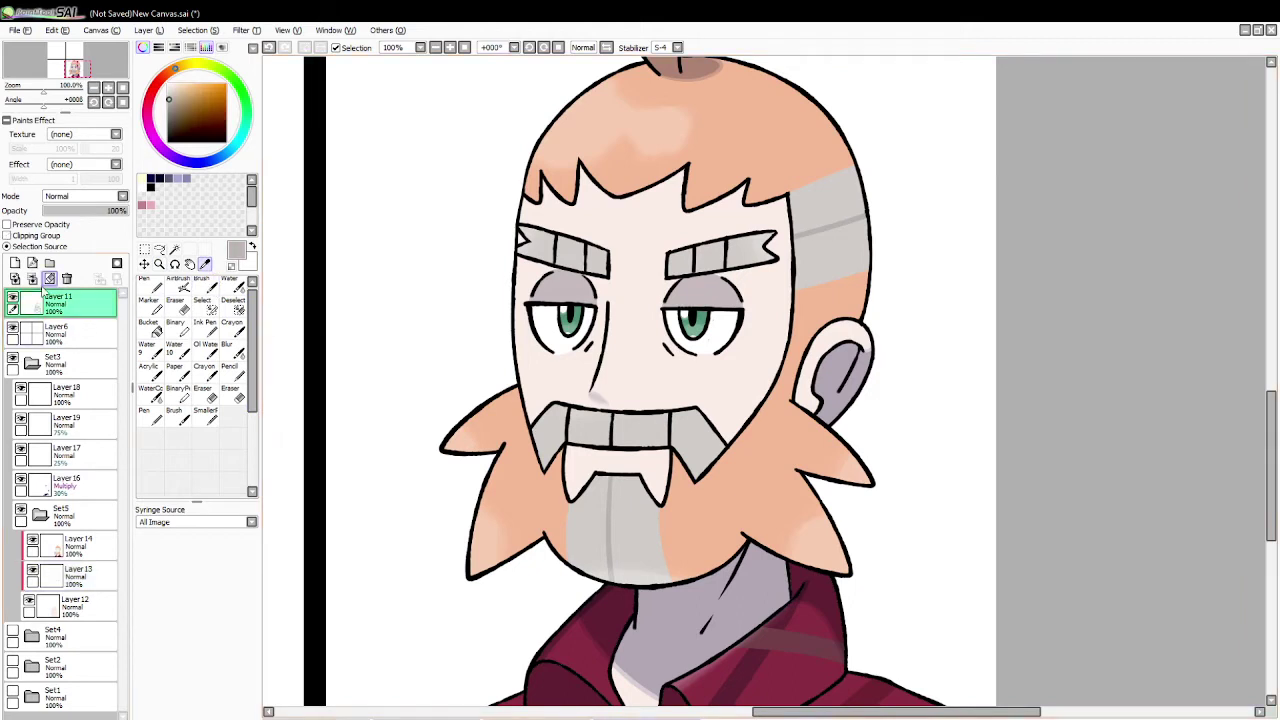
left_click(14, 263)
left_click(6, 235)
left_click(205, 287)
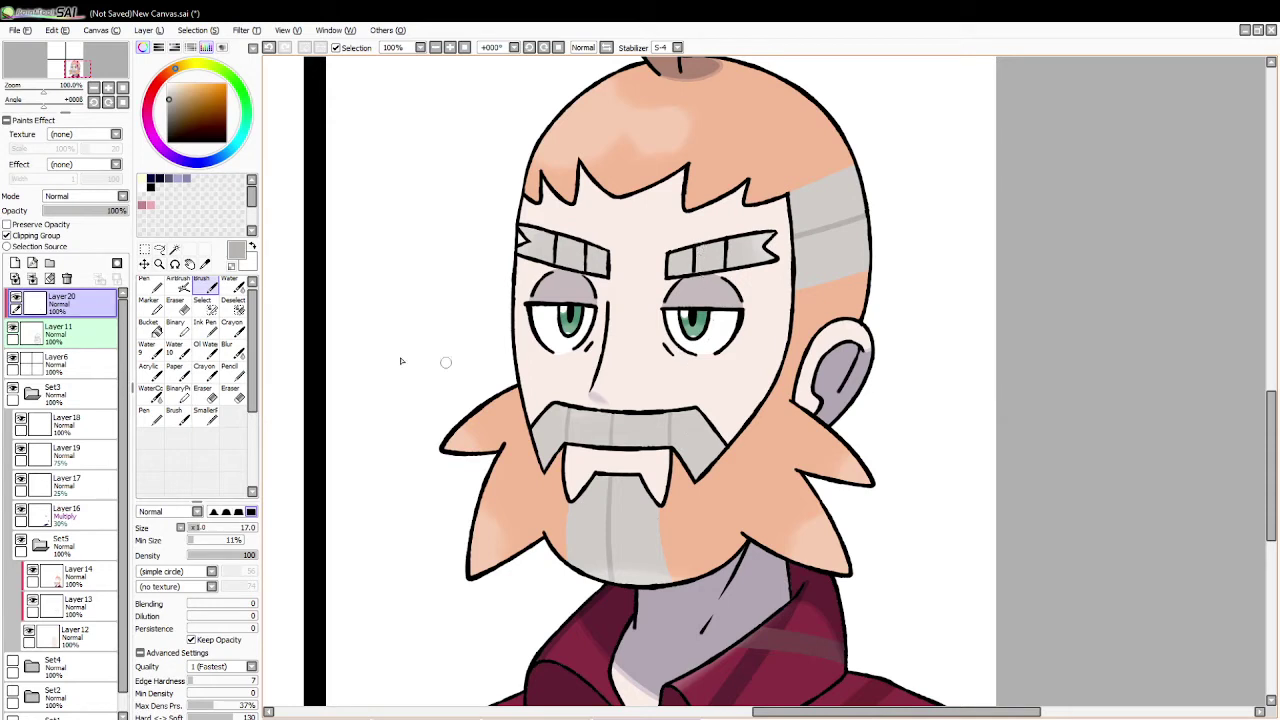
Step: Recolour the inner dividing lines of both eyebrows with the grey sampled from the chin stripe, using the Brush
key("alt")
left_click(611, 536)
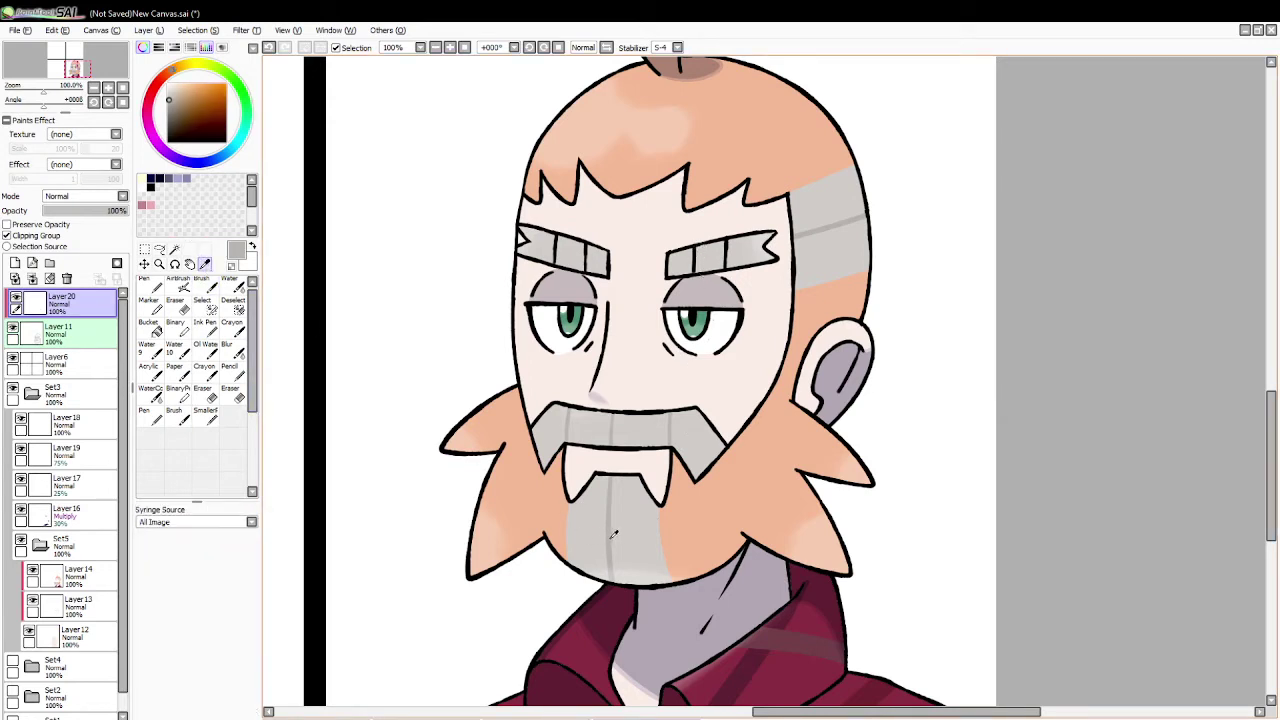
left_click(206, 287)
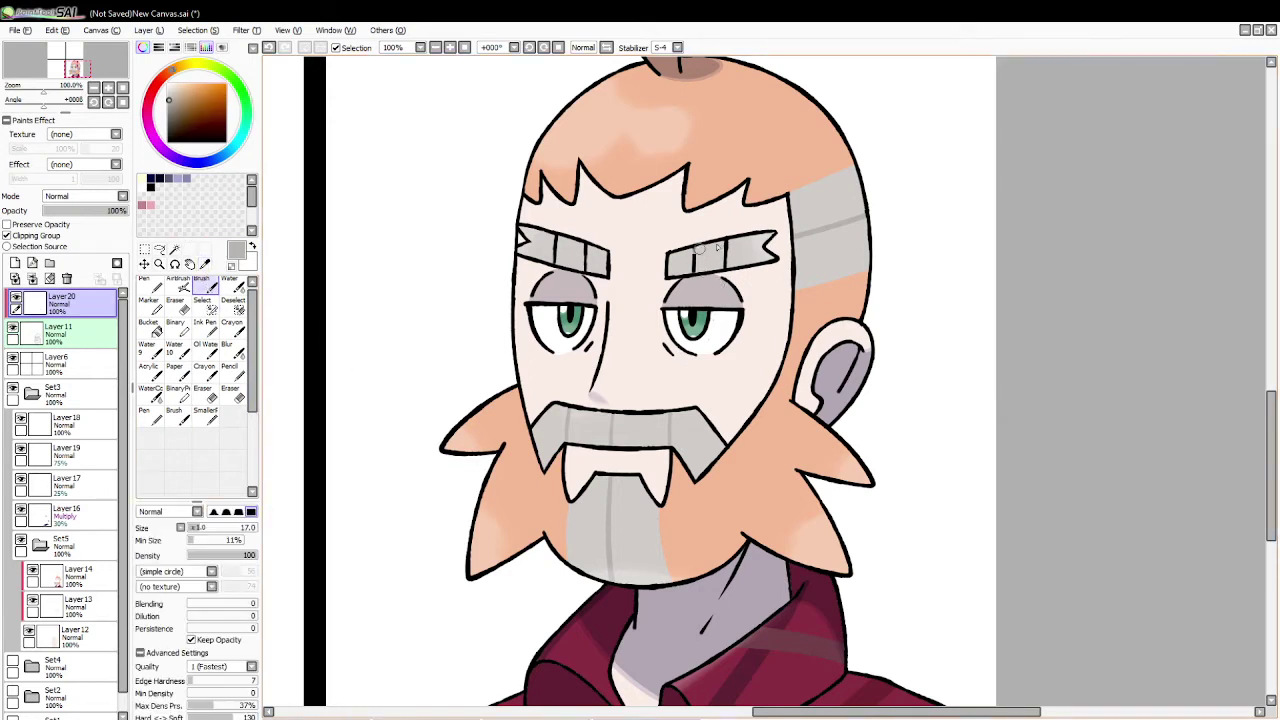
key("ctrl+z")
mouse_move(699, 249)
left_mouse_down()
mouse_move(697, 269)
mouse_move(721, 247)
left_mouse_up()
key("ctrl+z")
left_click_drag(585, 254, 588, 271)
Step: Collapse the Set3 folder and show the Set4 folder with the sketch of the man in glasses
left_click(159, 263)
left_click(140, 522)
left_click(432, 453)
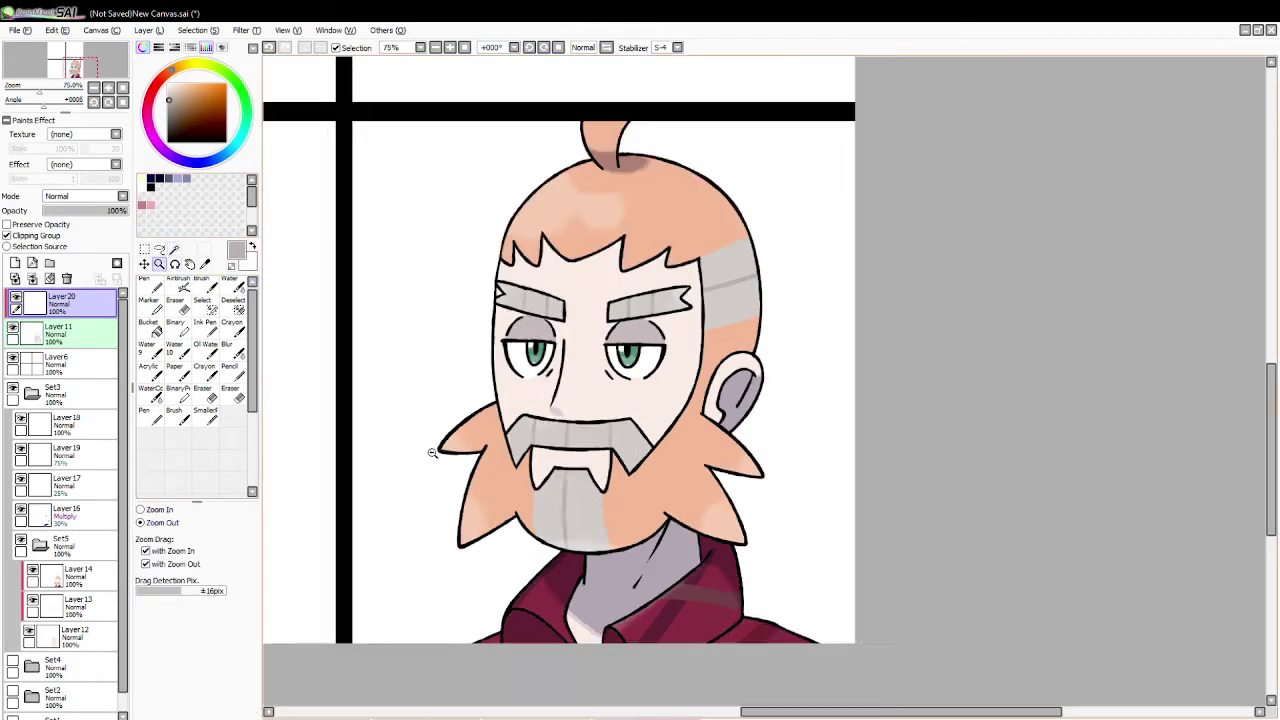
left_click(432, 453)
left_click_drag(721, 715, 626, 706)
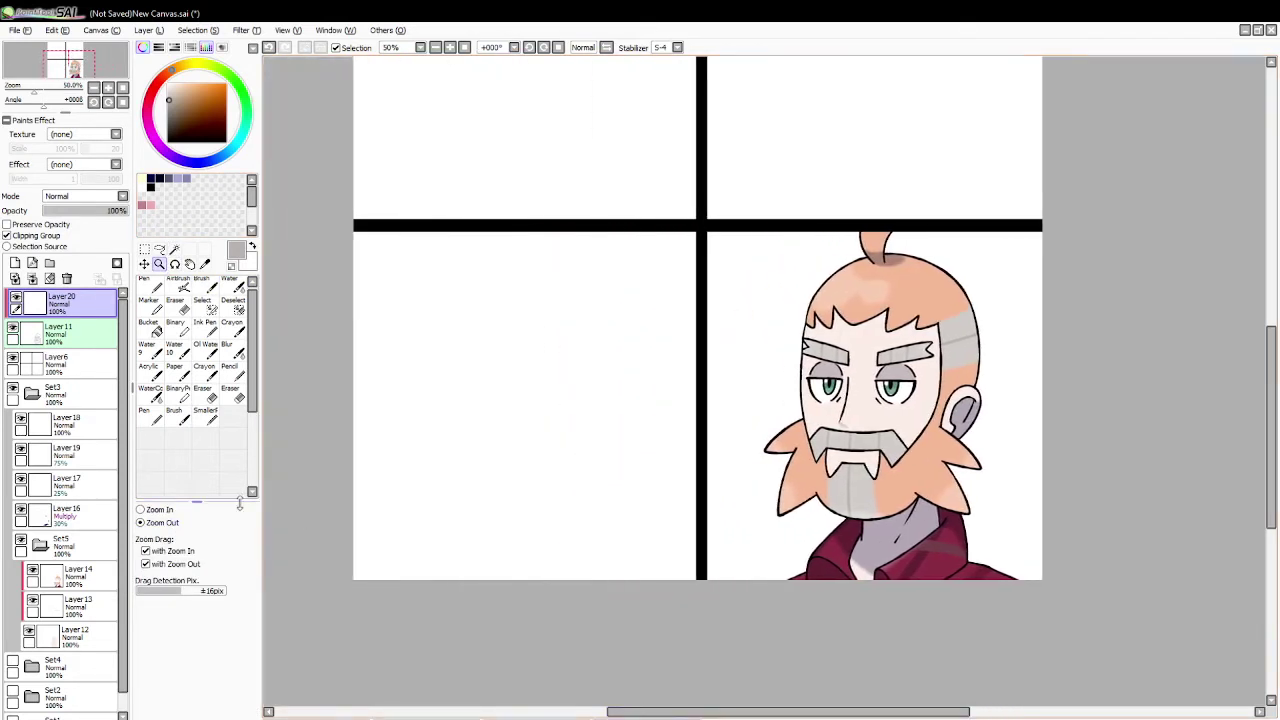
left_click(32, 394)
left_click(75, 393)
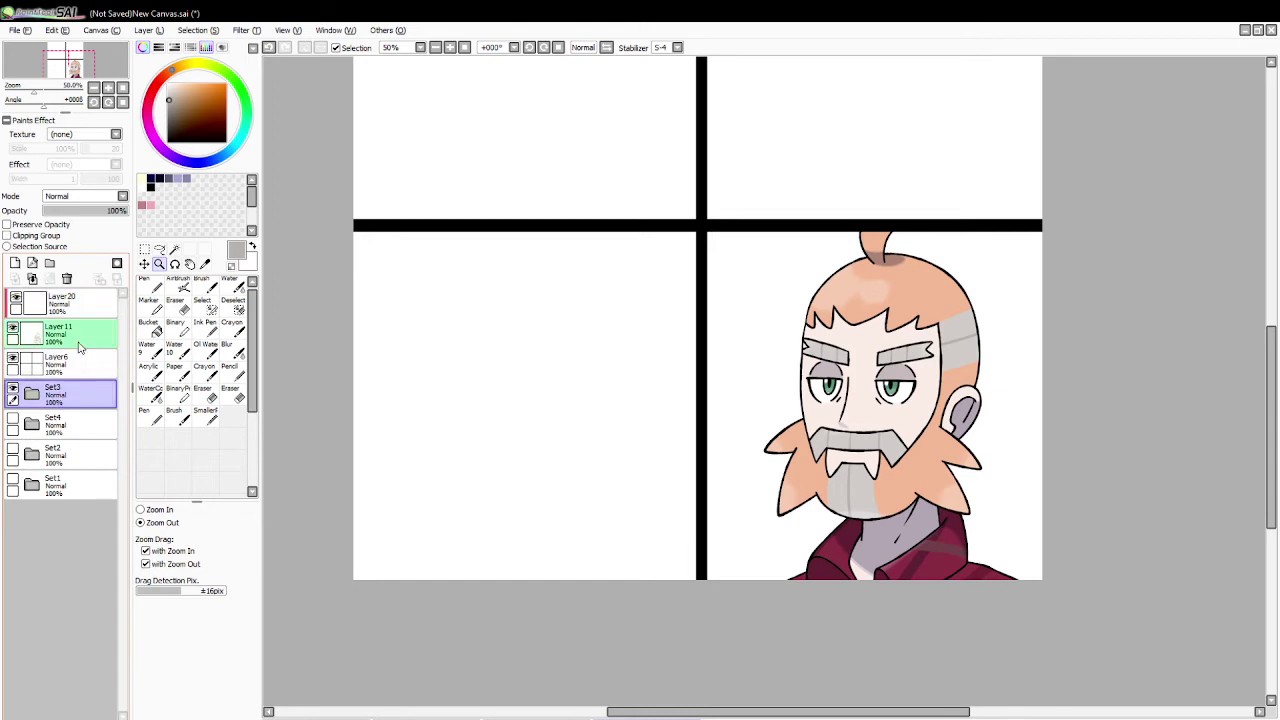
left_click(13, 393)
Step: Make the panel-border Layer6 the selection source, and select the glasses sketch's panel with the Magic Wand
left_click(174, 249)
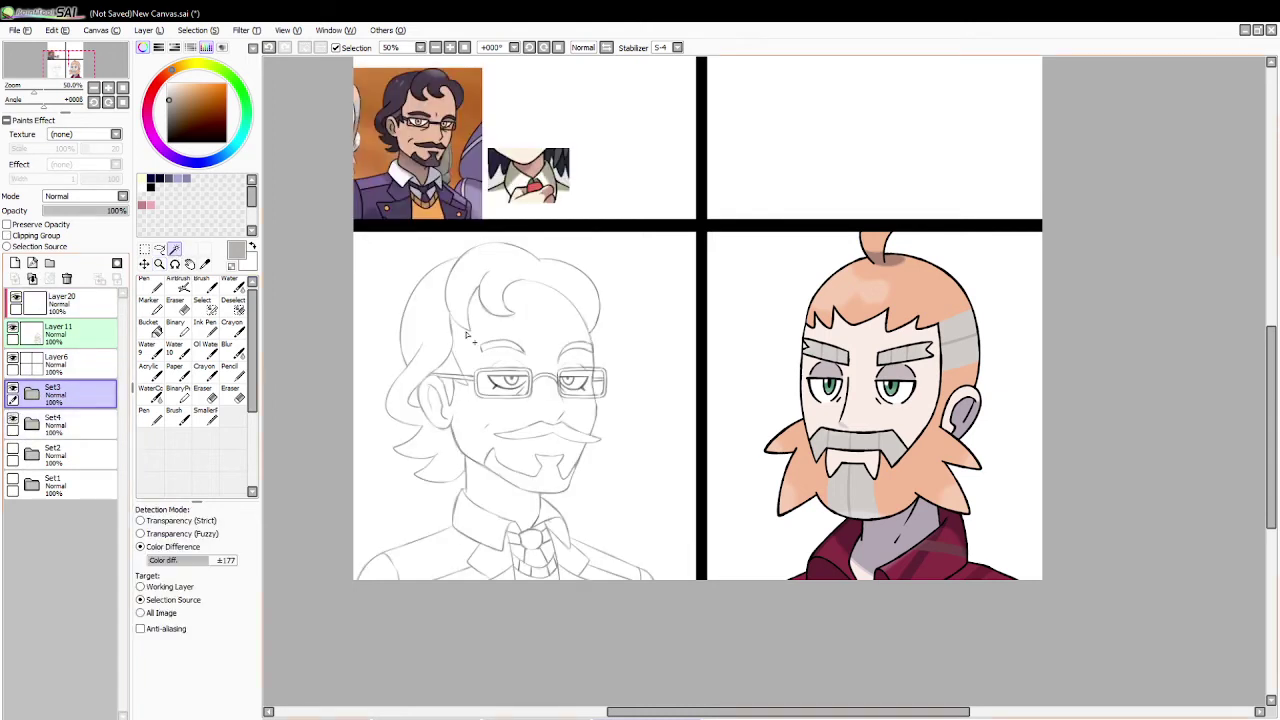
left_click(468, 337)
key("ctrl+z")
left_click(86, 362)
left_click(57, 248)
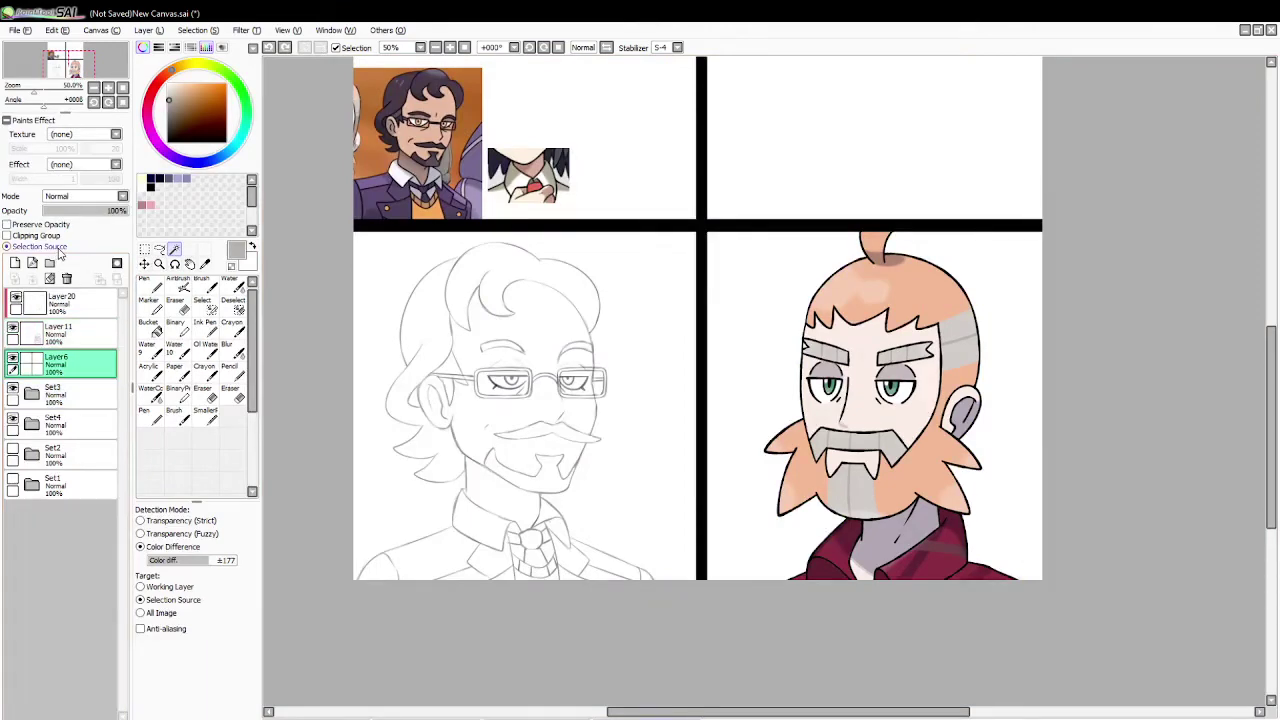
left_click(385, 287)
Step: Create a layer folder, move the bearded character's Layer20 and Layer11 into it, and collapse it
left_click(160, 264)
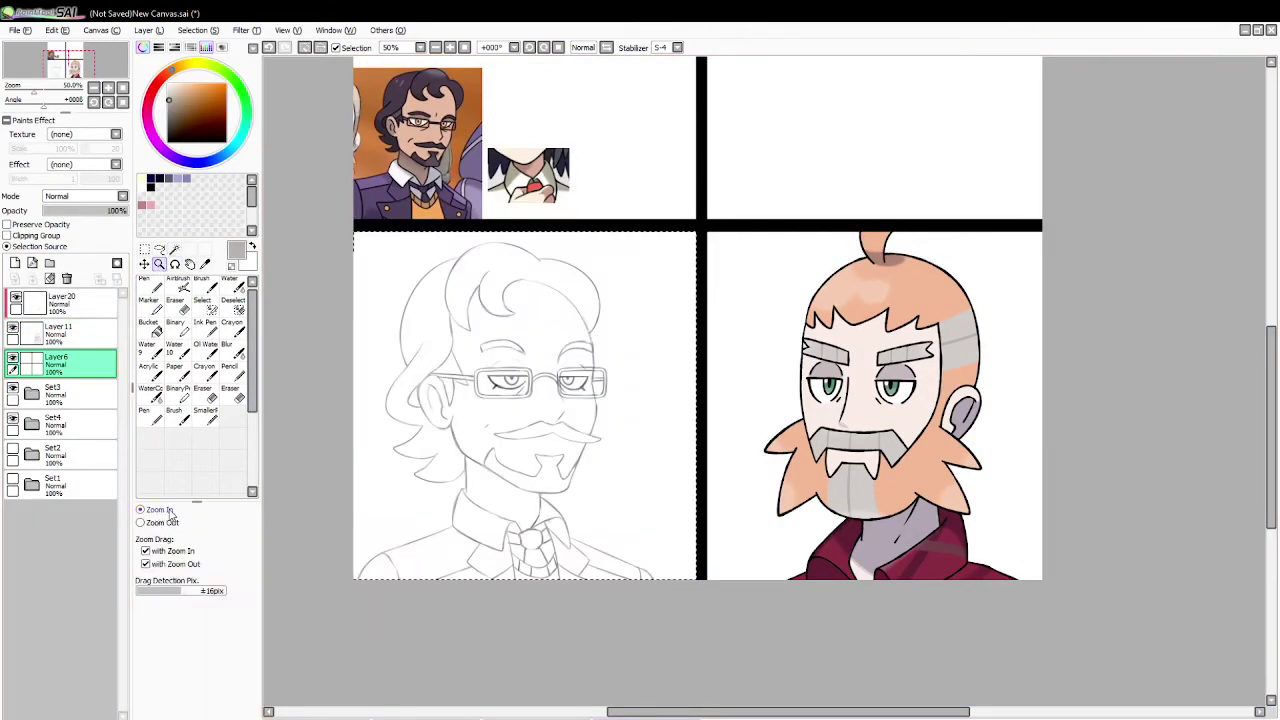
left_click(158, 510)
left_click(476, 415)
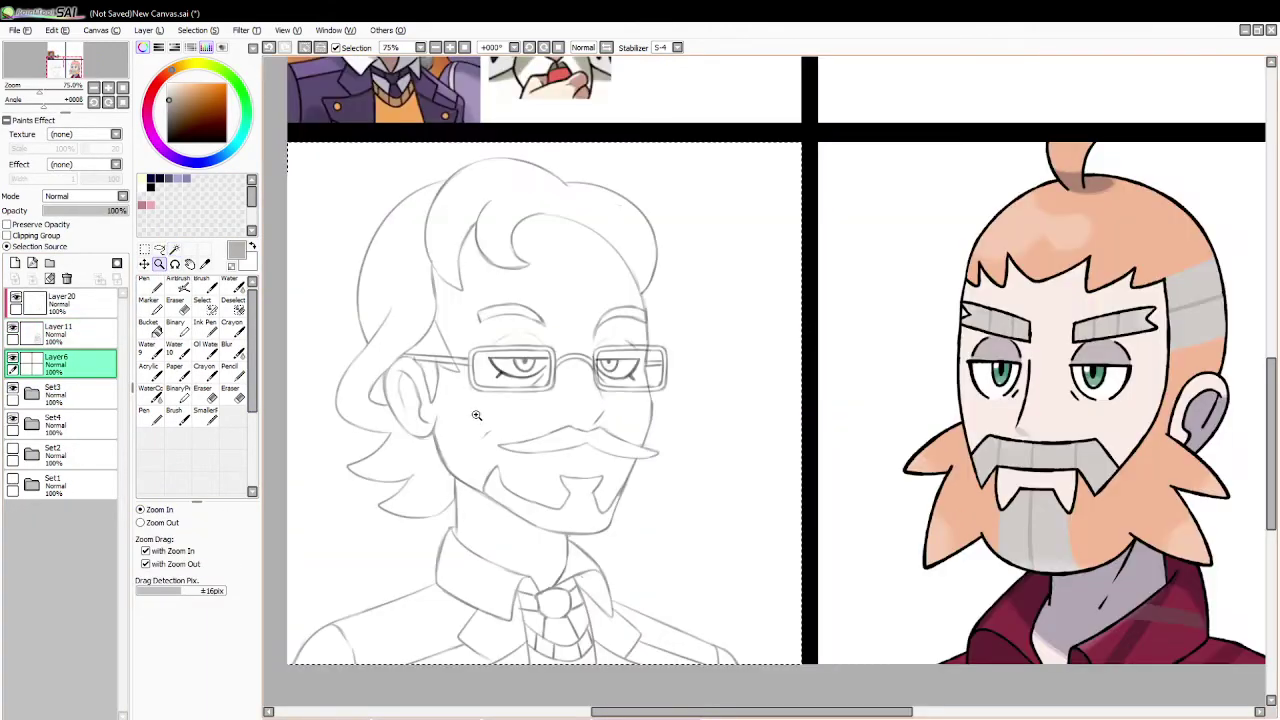
left_click(71, 333)
left_click(69, 306)
left_click(50, 264)
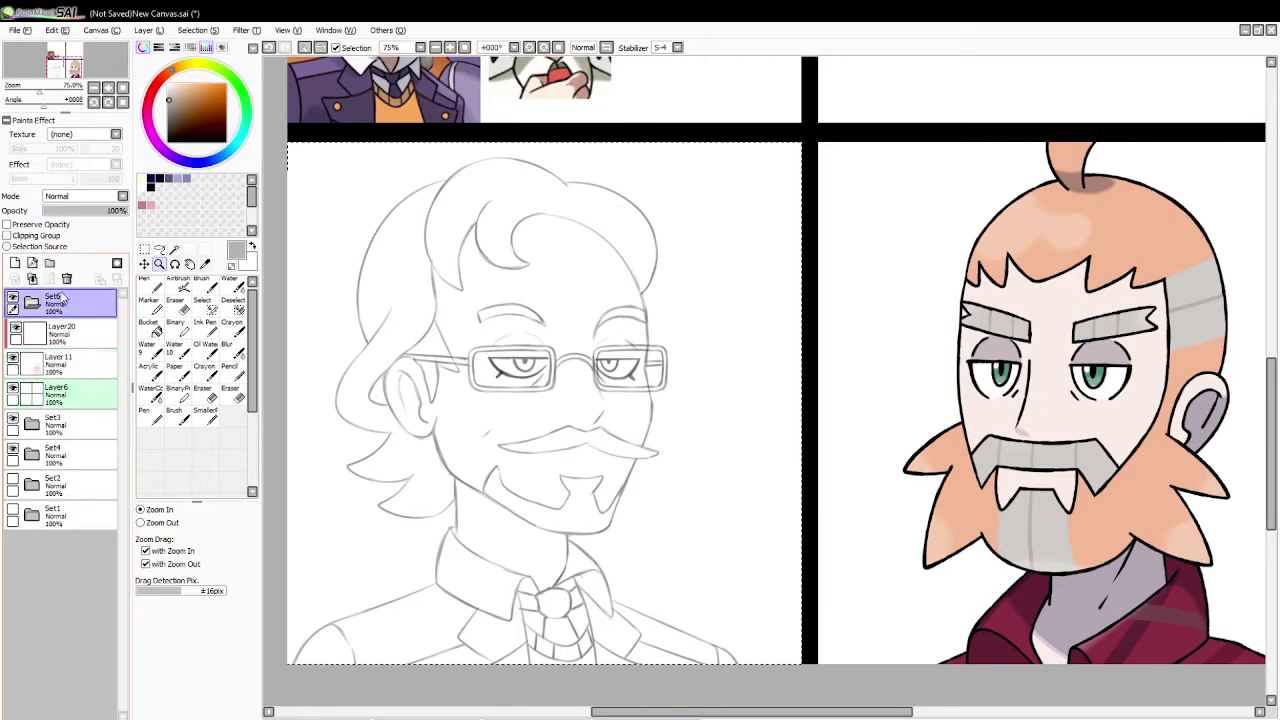
left_click(85, 364)
left_click_drag(87, 336, 102, 307)
left_click(94, 366)
left_click(97, 367)
left_click_drag(97, 367, 97, 314)
left_click(33, 303)
Step: Add a new layer inside a new top folder, and choose the Pen at size 7.3 with black
left_click(16, 263)
left_click(49, 263)
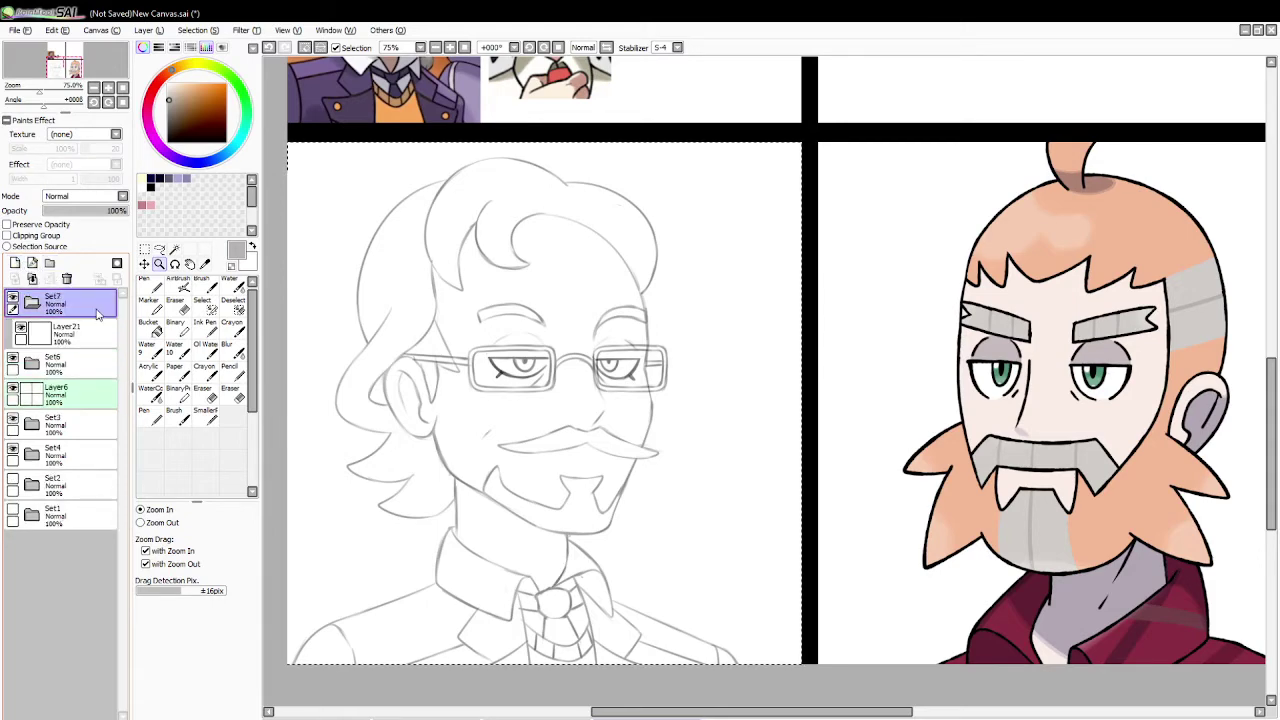
left_click(150, 328)
left_click(155, 286)
left_click(159, 264)
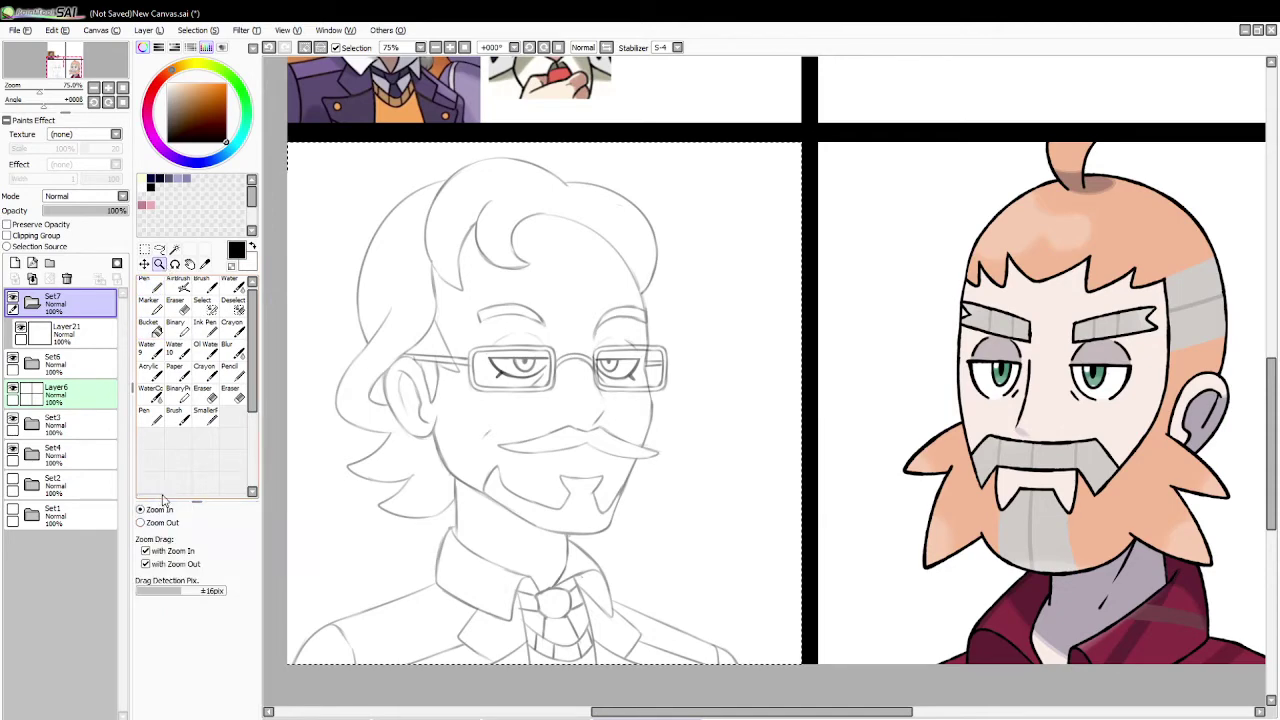
left_click(521, 411)
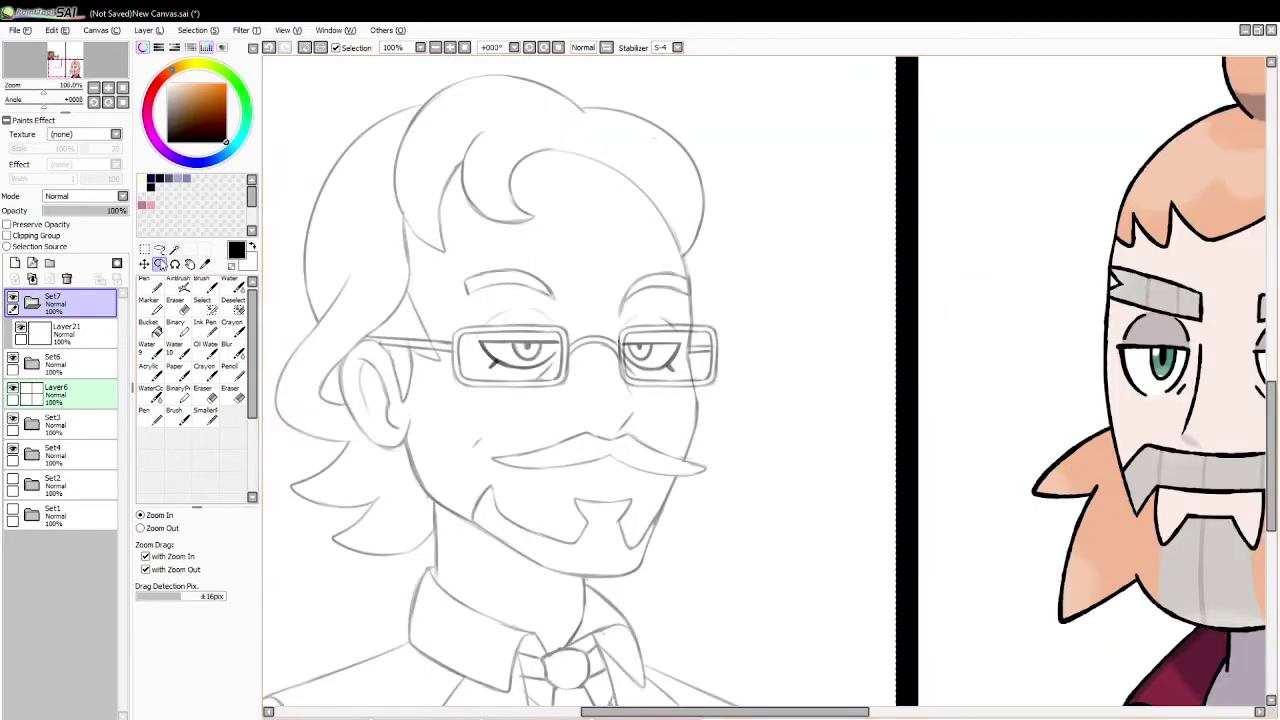
left_click(154, 284)
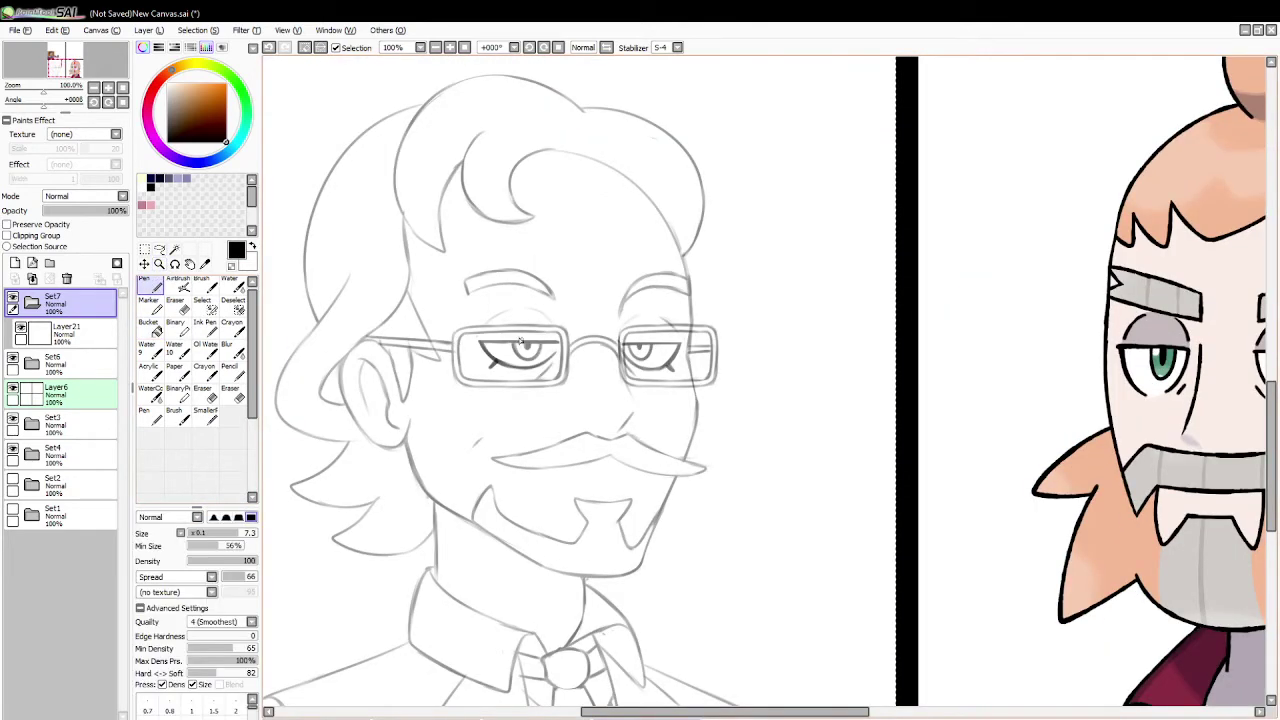
Step: Fade the sketch on Layer8 in Set4 to 36% opacity, and make the empty Layer21 active
left_click(55, 422)
left_click_drag(75, 210, 129, 214)
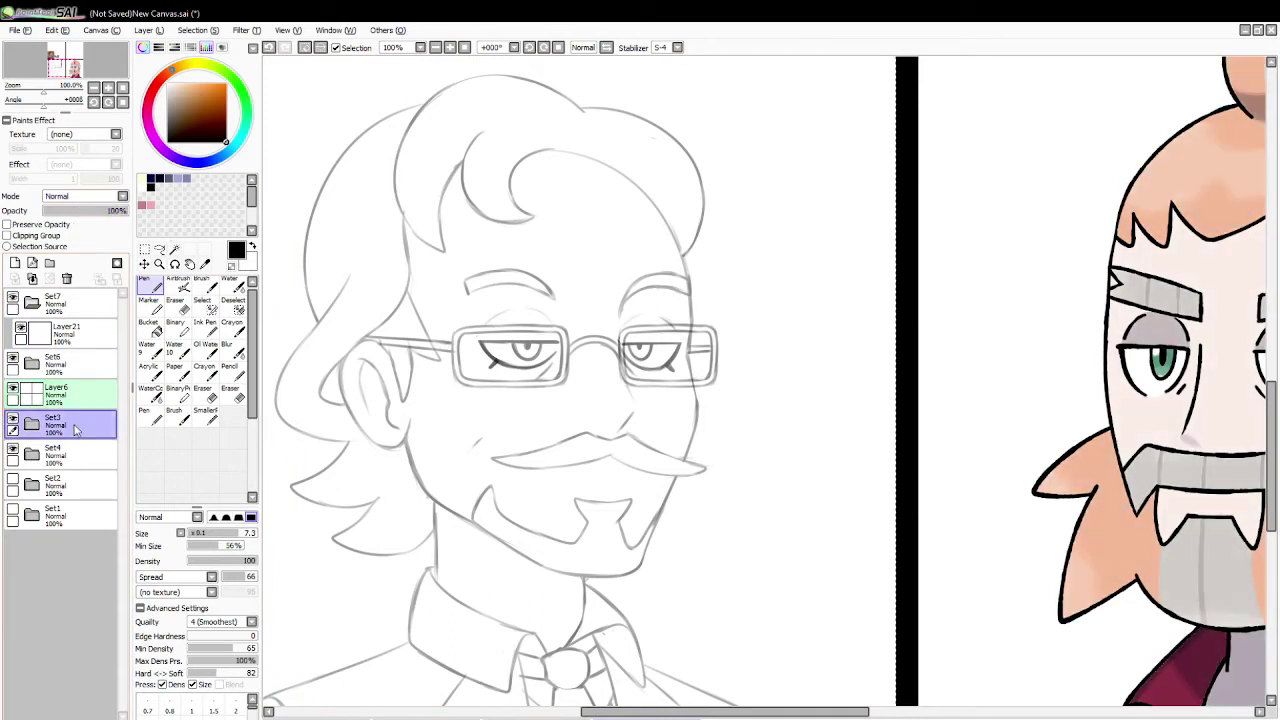
left_click(13, 419)
left_click(28, 457)
left_click(13, 419)
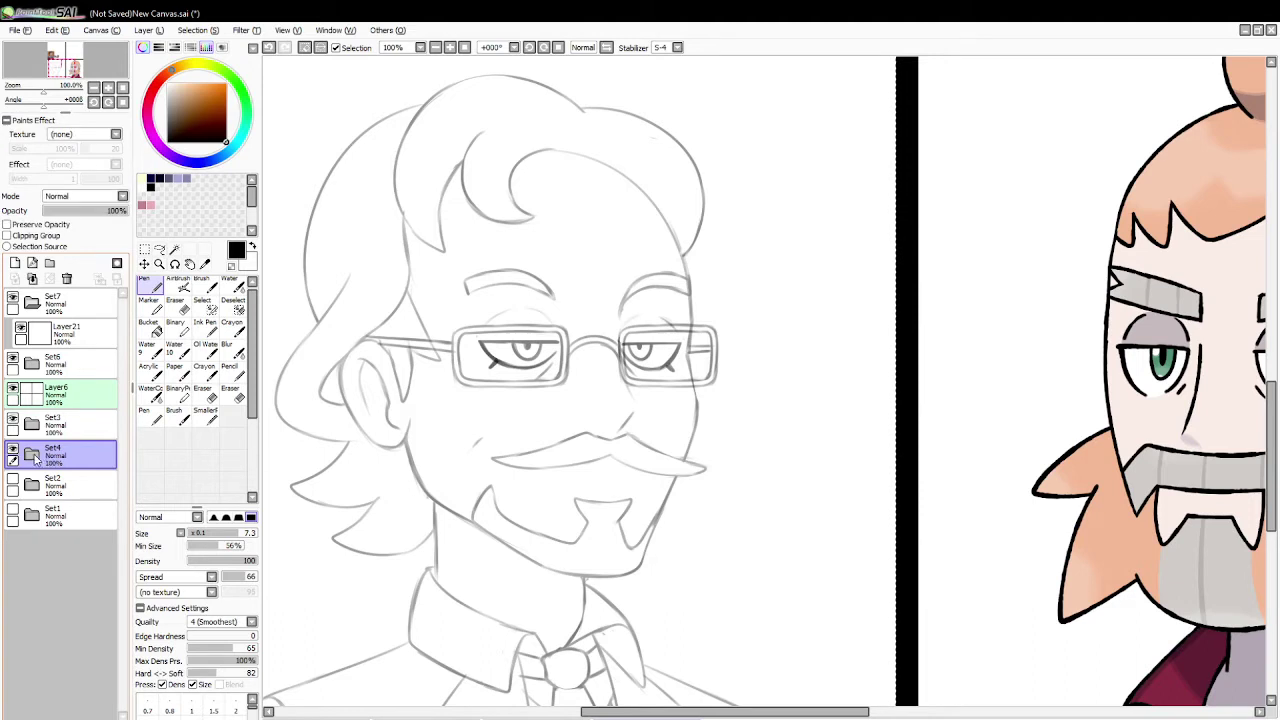
left_click(33, 455)
left_click(47, 480)
left_click_drag(122, 210, 76, 211)
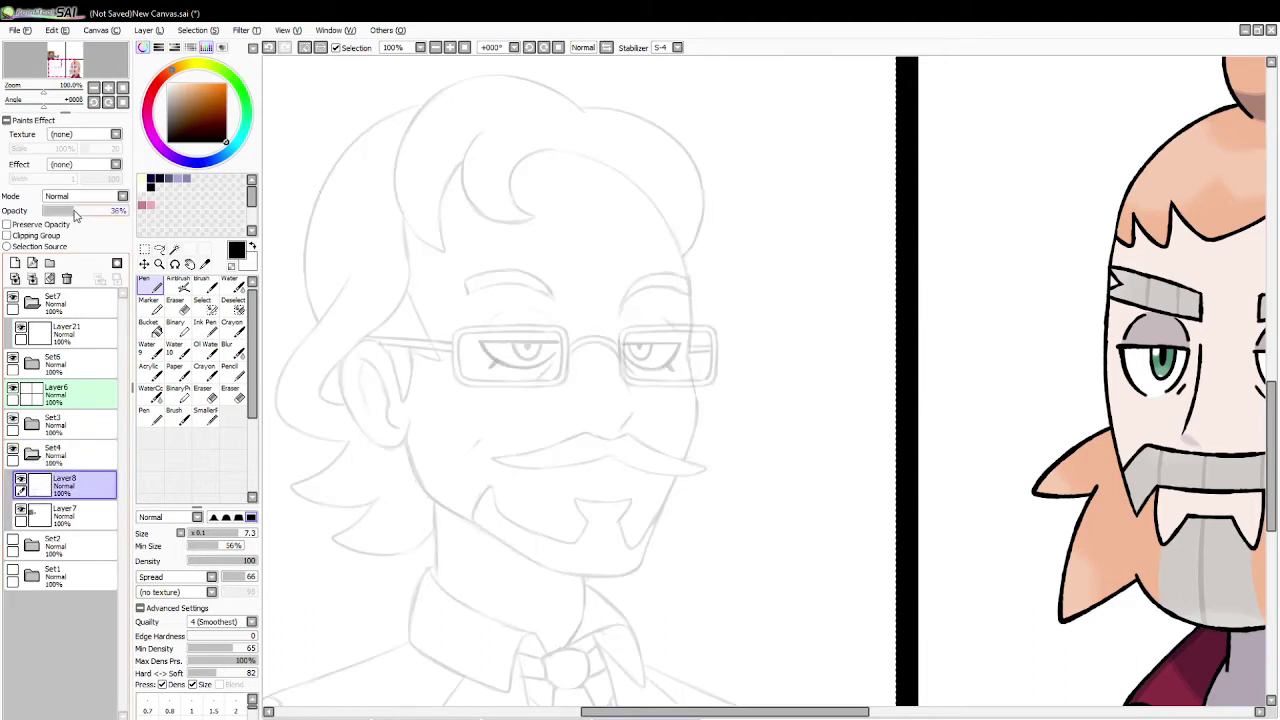
left_click(33, 455)
left_click(65, 332)
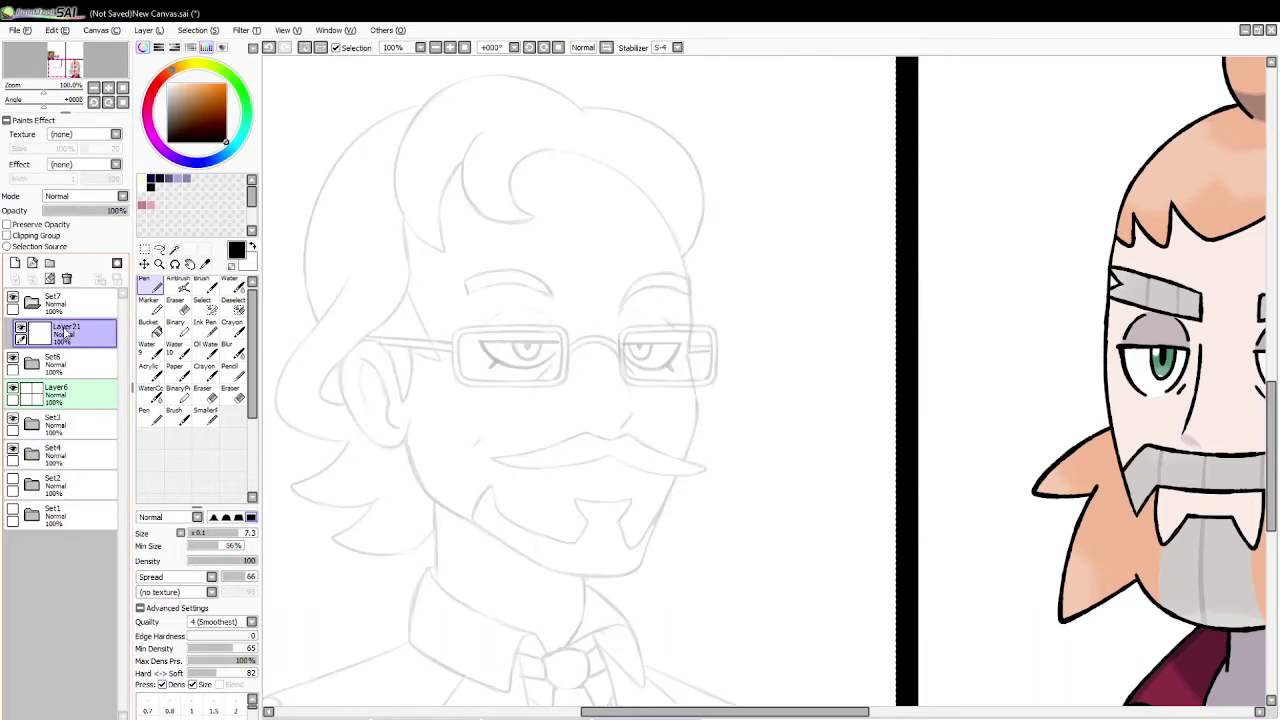
Step: Ink the upper lid line and lower curve of the man's left-hand eye in black over the sketch
left_click_drag(480, 342, 558, 345)
key("ctrl+z")
key("ctrl+z")
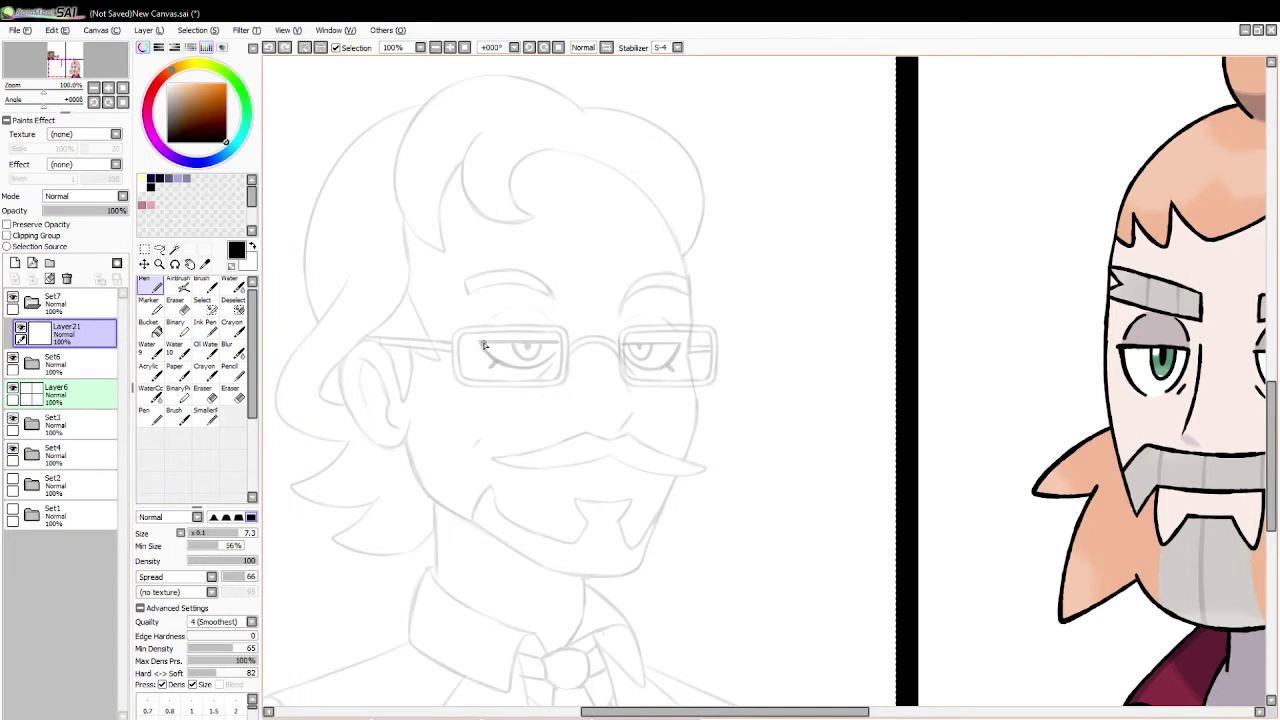
left_click_drag(480, 342, 676, 348)
key("ctrl+z")
left_click_drag(478, 342, 564, 346)
key("ctrl+z")
left_click_drag(480, 342, 562, 345)
key("ctrl+z")
left_click_drag(478, 342, 558, 348)
key("ctrl+z")
mouse_move(480, 343)
left_mouse_down()
mouse_move(520, 381)
mouse_move(556, 348)
left_mouse_up()
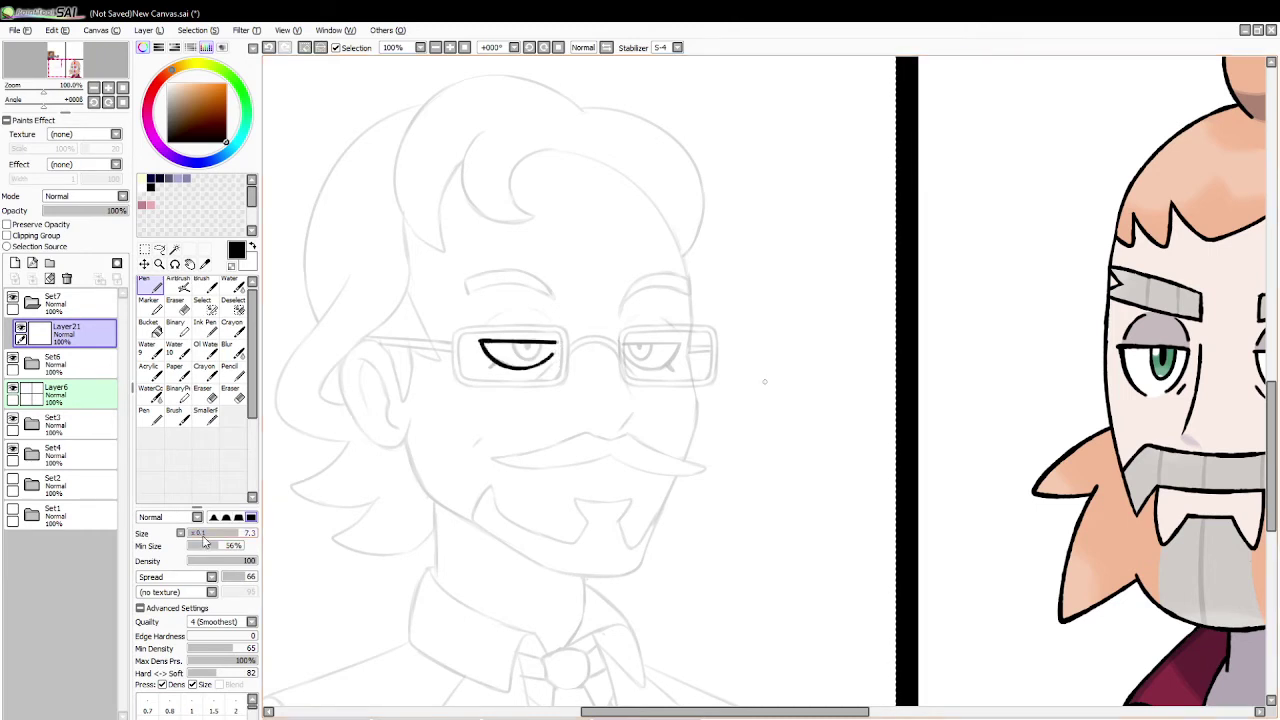
Step: Set the Pen's Min Size to 33%, redraw the left-hand eye's lower curve, and ink the other eye's outline
left_click_drag(230, 549, 214, 549)
key("ctrl+z")
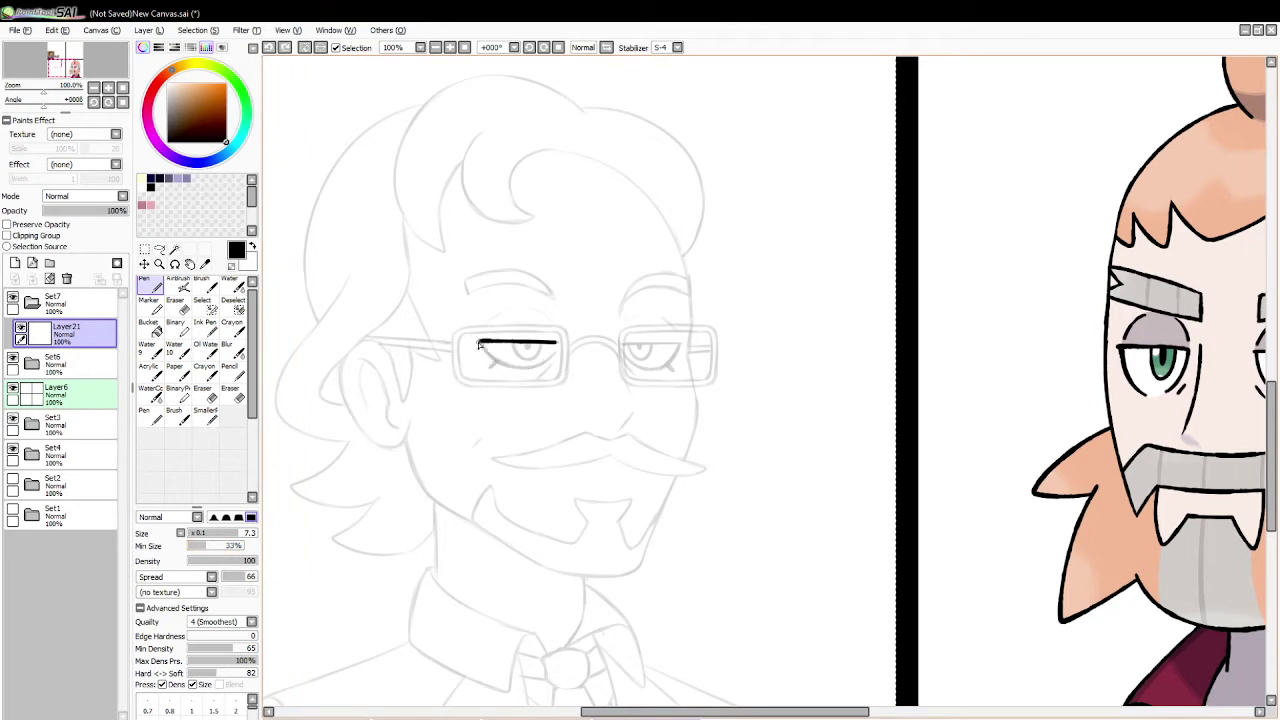
left_click_drag(480, 343, 557, 347)
key("ctrl+z")
left_click_drag(480, 343, 556, 350)
key("ctrl+z")
key("ctrl+z")
mouse_move(659, 347)
left_mouse_down()
mouse_move(694, 350)
mouse_move(630, 347)
mouse_move(683, 343)
mouse_move(637, 362)
mouse_move(676, 347)
left_mouse_up()
key("ctrl+z")
key("ctrl+z")
key("ctrl+z")
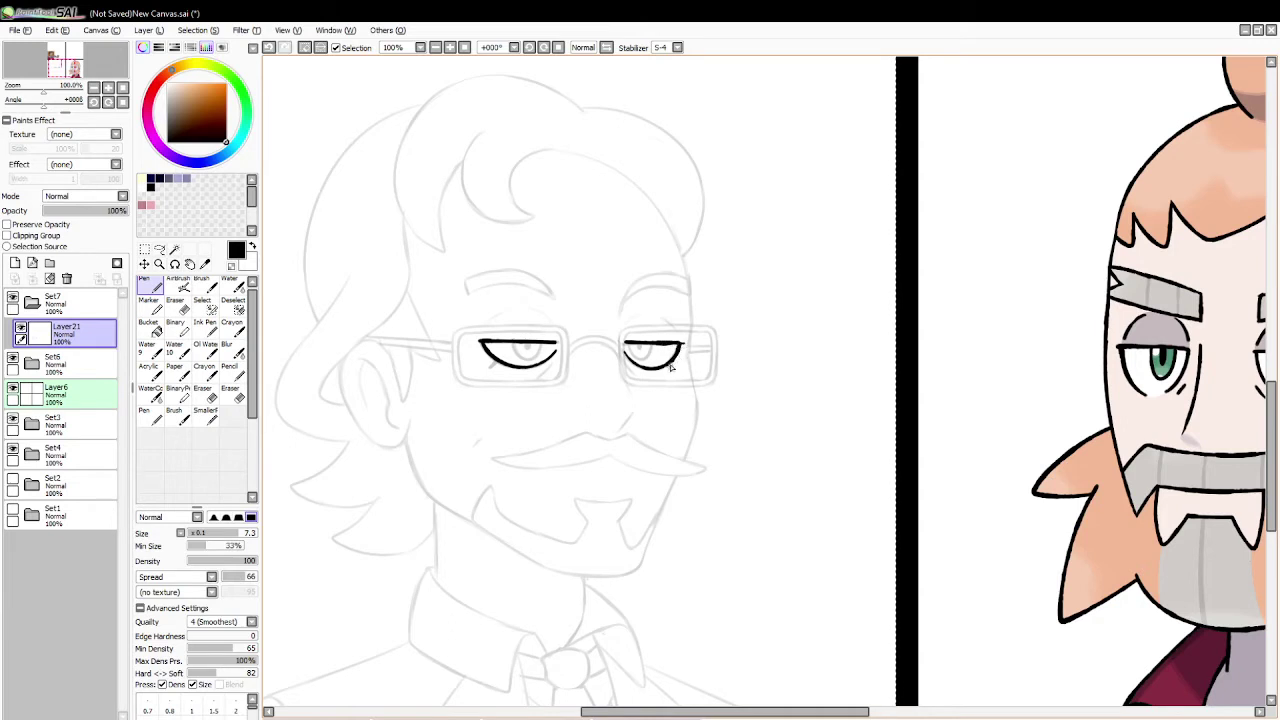
Step: Add a short lower lash to each eye, and erase the overshoot at the right-hand eye's outer corner
key("ctrl+z")
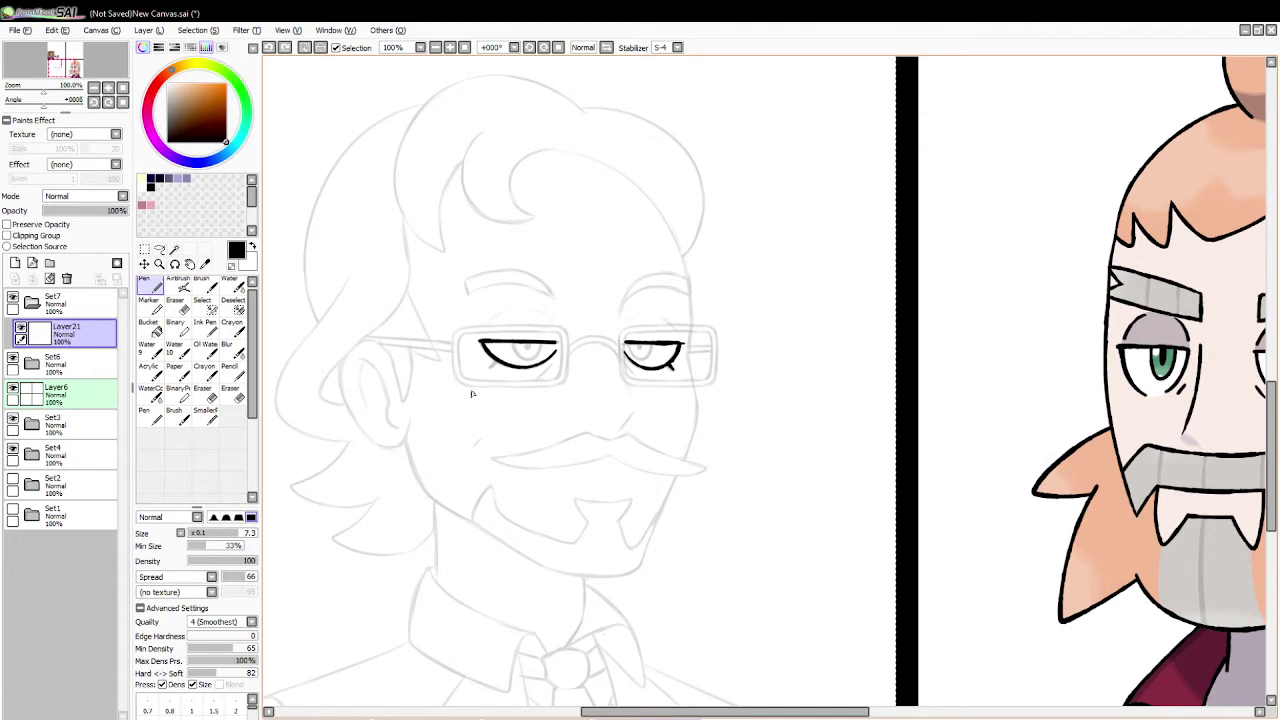
left_click_drag(497, 362, 488, 369)
left_click(177, 301)
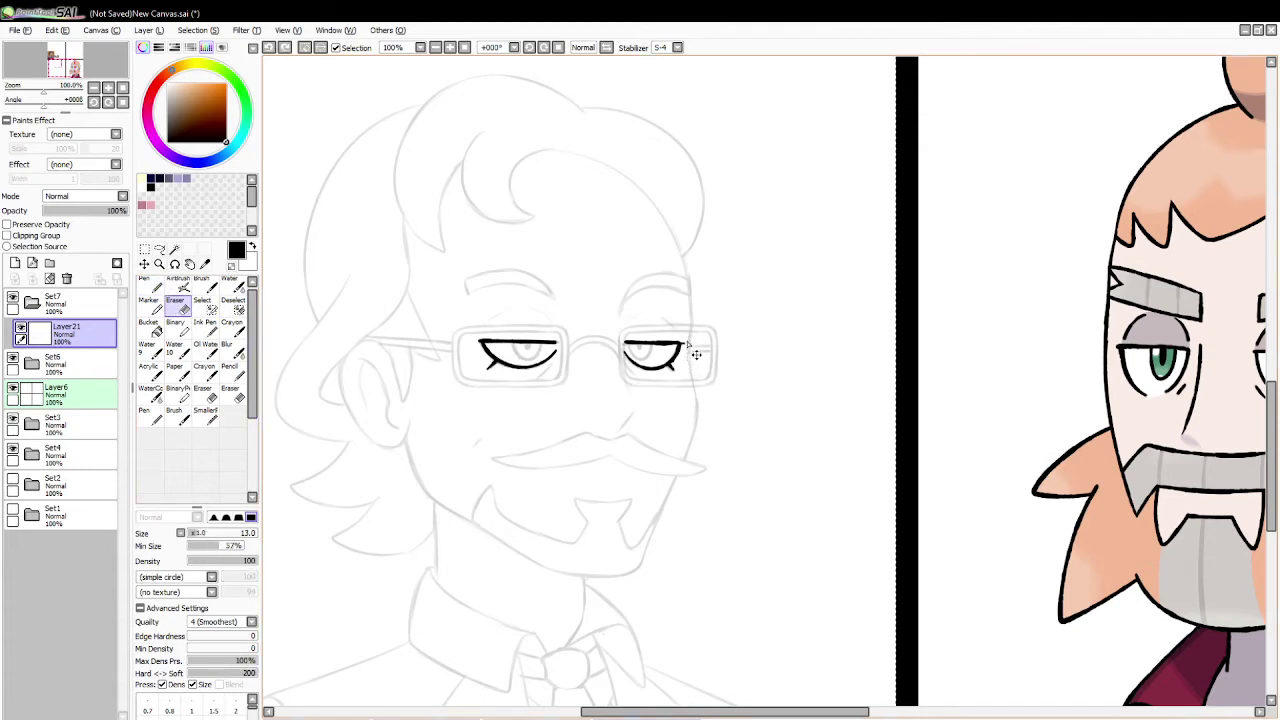
left_click_drag(686, 328, 687, 342)
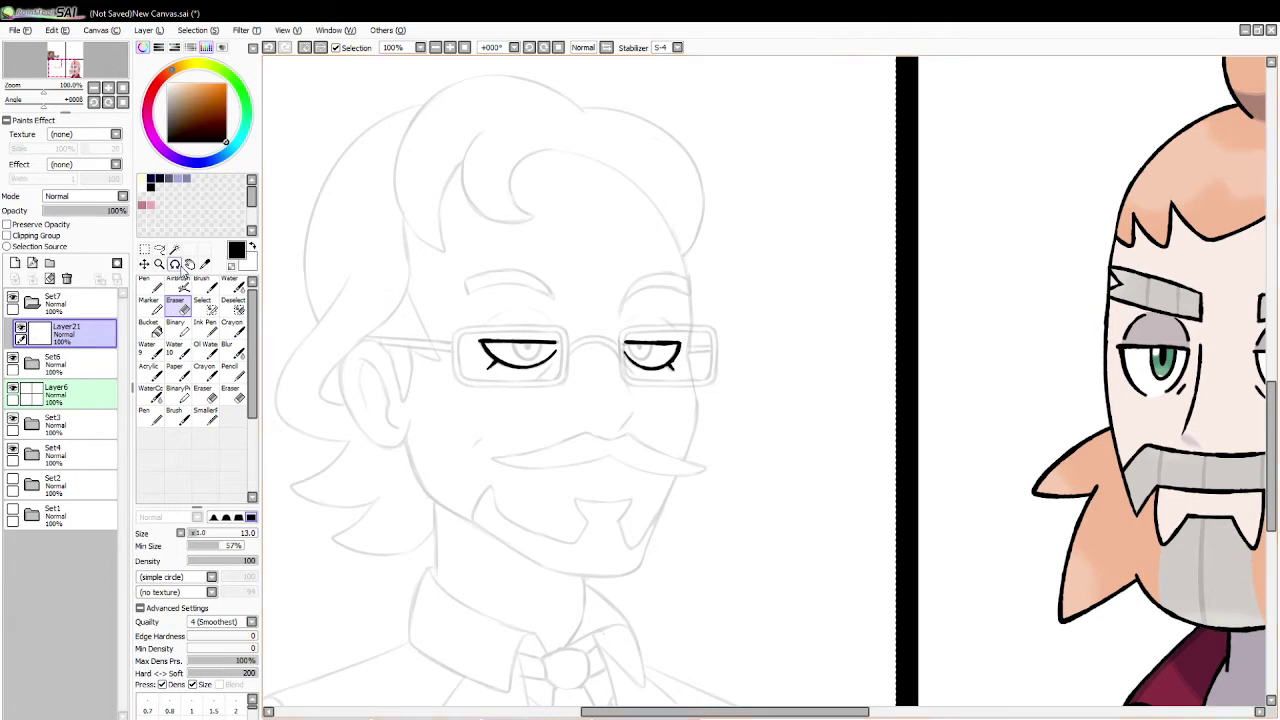
Step: Ink the irises and pupils of both eyes with the Pen
left_click(150, 286)
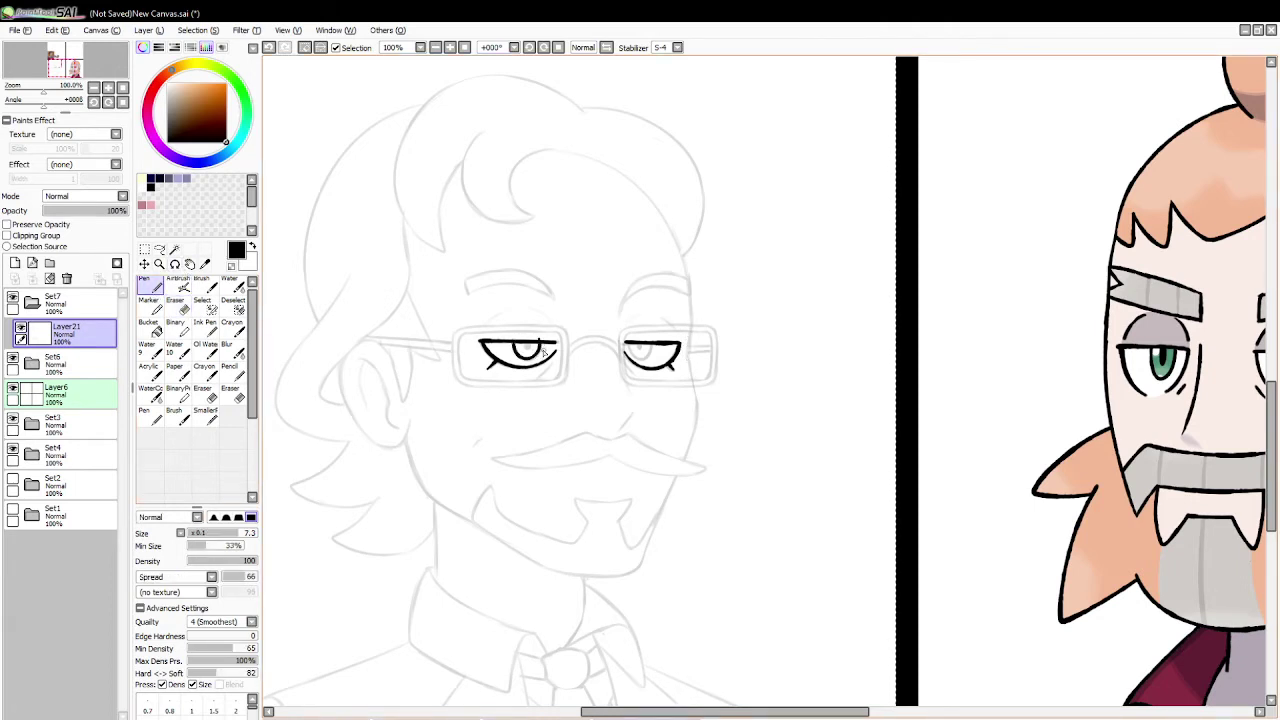
key("ctrl+z")
left_click_drag(514, 343, 541, 343)
left_click_drag(629, 344, 653, 352)
key("ctrl+z")
key("ctrl+z")
Step: Ink the nose's bridge and underside, and draw the left upper edge of the moustache
left_click_drag(620, 358, 636, 394)
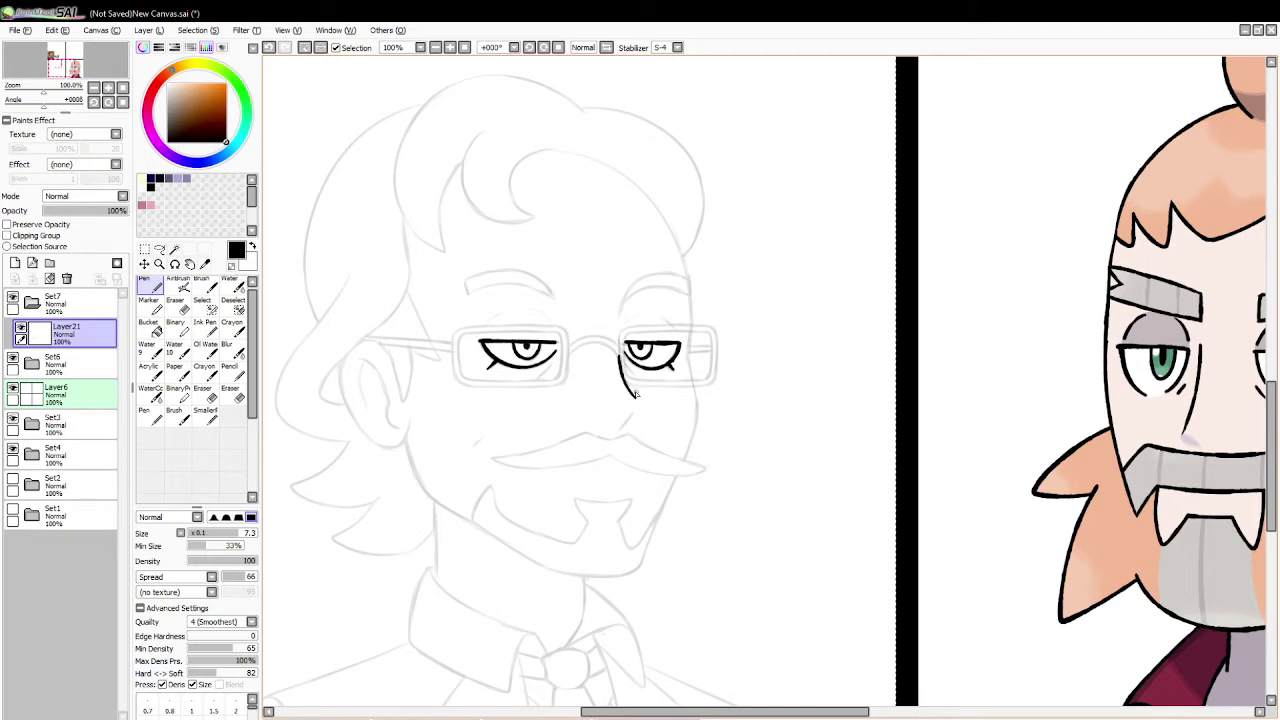
left_click_drag(618, 436, 480, 458)
key("ctrl+z")
mouse_move(586, 432)
left_mouse_down()
mouse_move(472, 456)
mouse_move(626, 446)
mouse_move(463, 461)
mouse_move(620, 452)
left_mouse_up()
key("ctrl+z")
key("ctrl+z")
key("ctrl+z")
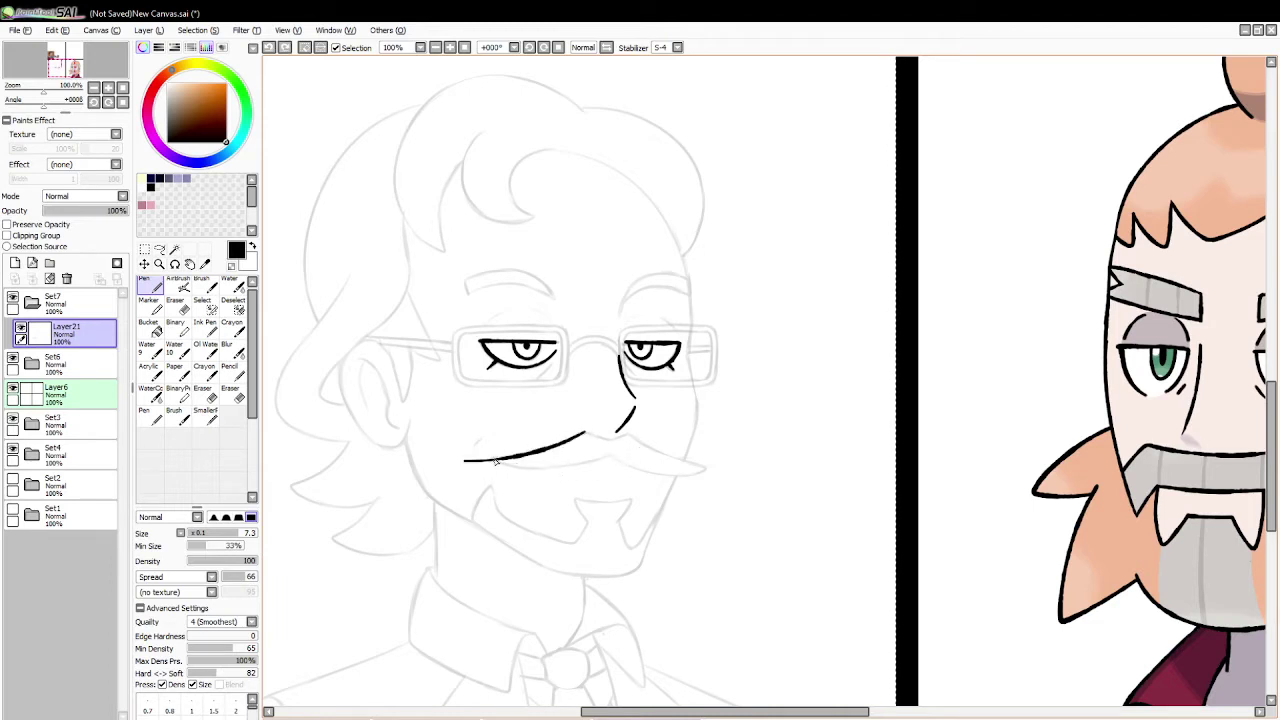
Step: Ink the moustache's lower edges and its right upper edge out to the pointed tip
mouse_move(496, 461)
left_mouse_down()
mouse_move(603, 465)
mouse_move(642, 447)
mouse_move(612, 455)
mouse_move(671, 482)
mouse_move(728, 471)
left_mouse_up()
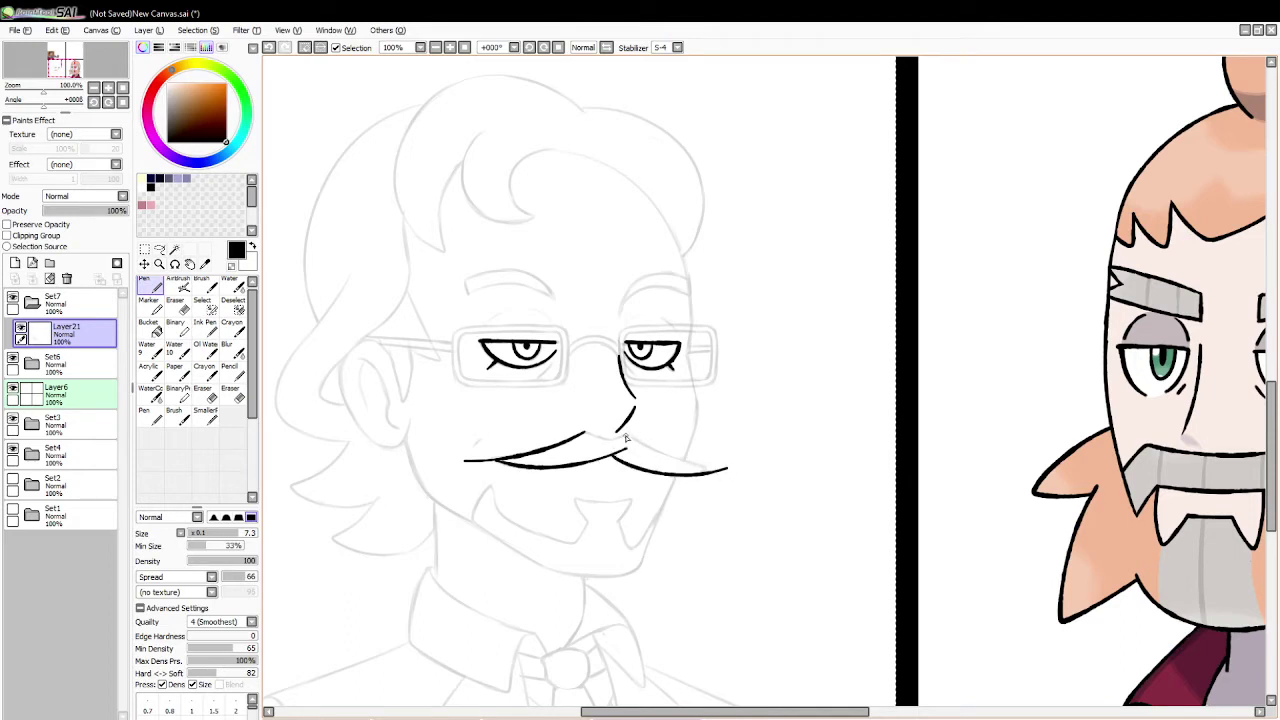
left_click_drag(625, 438, 733, 474)
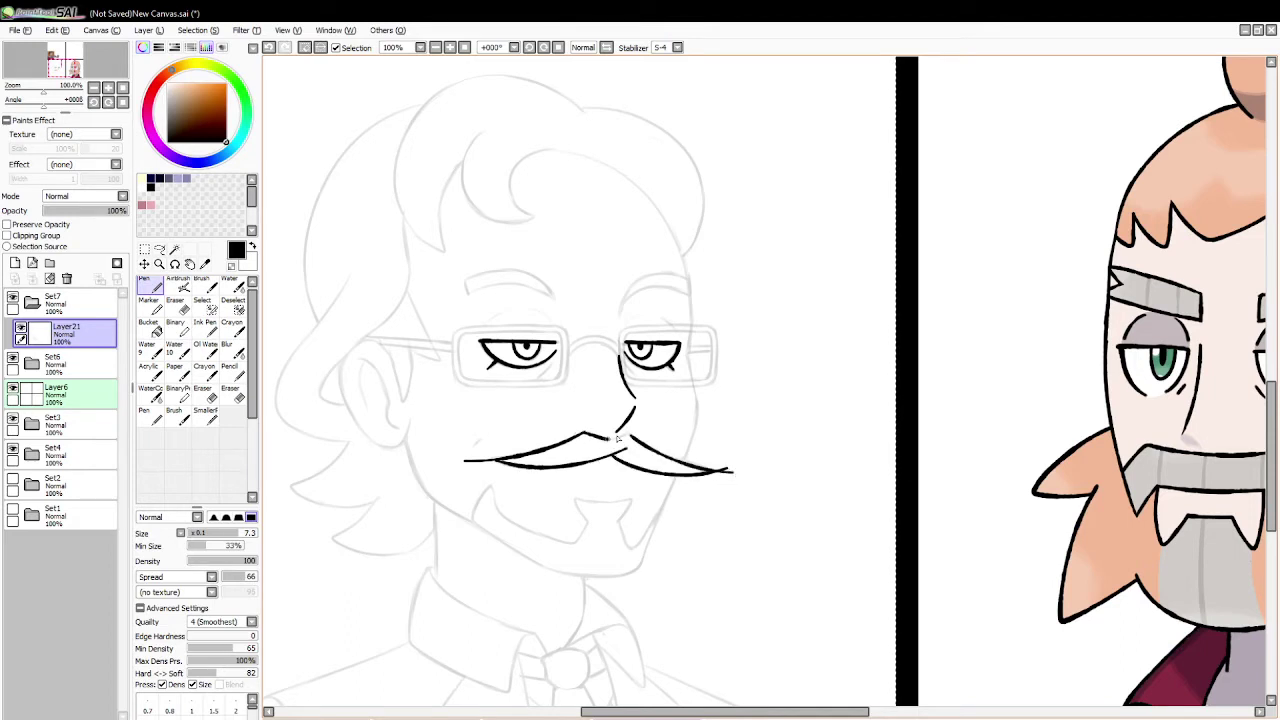
key("ctrl+z")
left_click_drag(585, 432, 734, 468)
key("ctrl+z")
Step: Erase the stray line ends at the moustache's tip and centre, and ink the short cheek crease beside it
key("e")
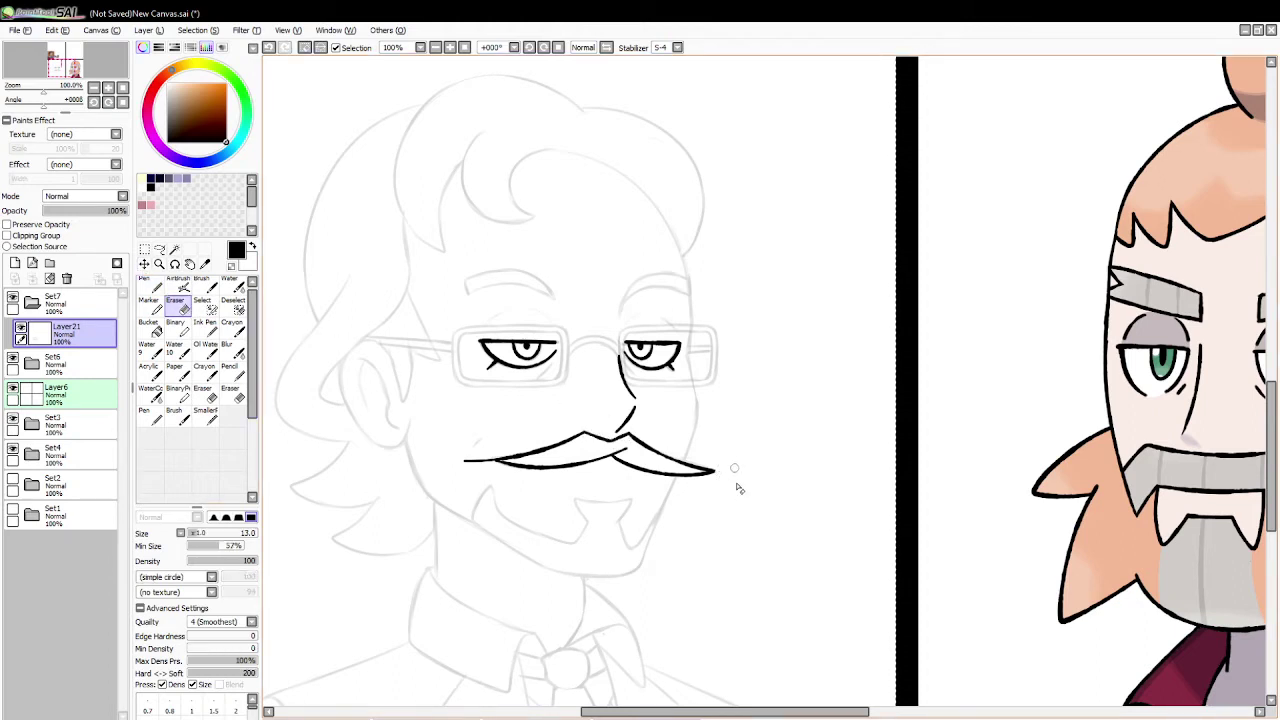
left_click_drag(466, 460, 488, 464)
key("n")
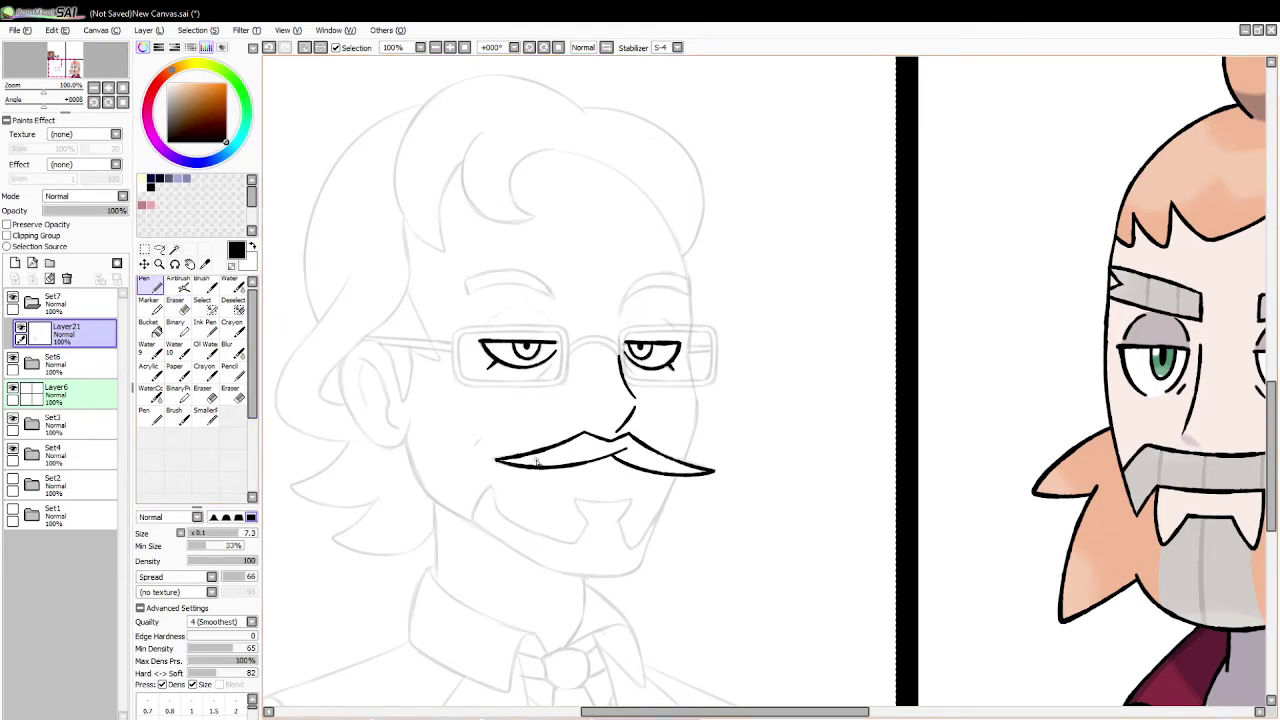
key("e")
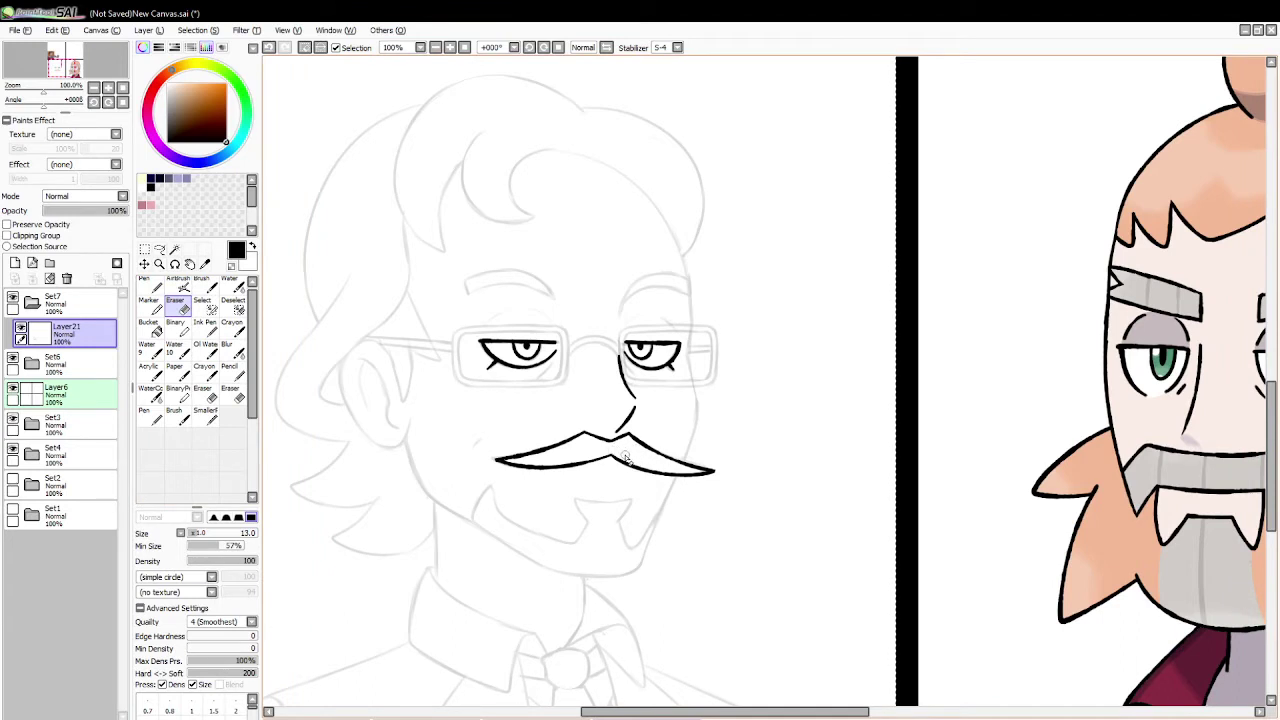
key("n")
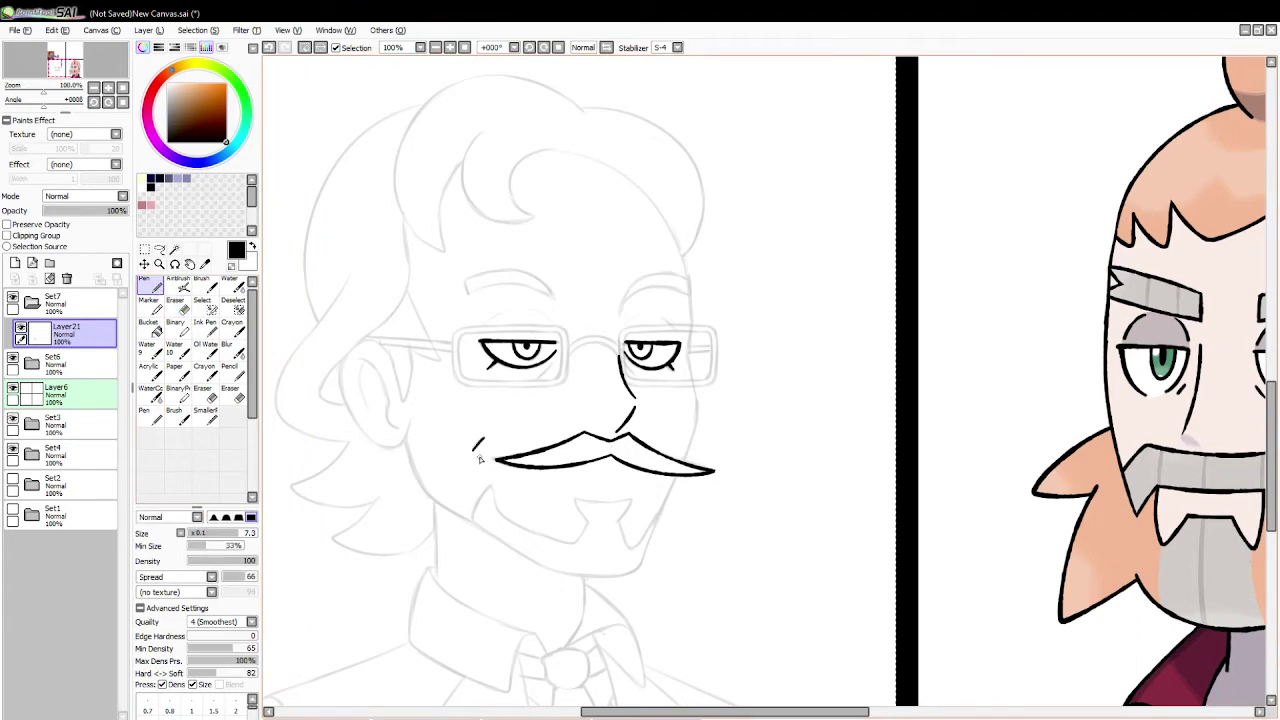
Step: Ink the outer contour of the man's ear, from the lobe curve up to the top and front edge
mouse_move(339, 370)
left_mouse_down()
mouse_move(369, 443)
mouse_move(420, 422)
left_mouse_up()
key("ctrl+z")
mouse_move(338, 373)
left_mouse_down()
mouse_move(369, 440)
mouse_move(400, 449)
mouse_move(420, 410)
left_mouse_up()
key("ctrl+z")
mouse_move(340, 365)
left_mouse_down()
mouse_move(379, 450)
mouse_move(418, 420)
left_mouse_up()
left_click_drag(369, 340, 405, 404)
key("ctrl+z")
left_click_drag(370, 338, 405, 390)
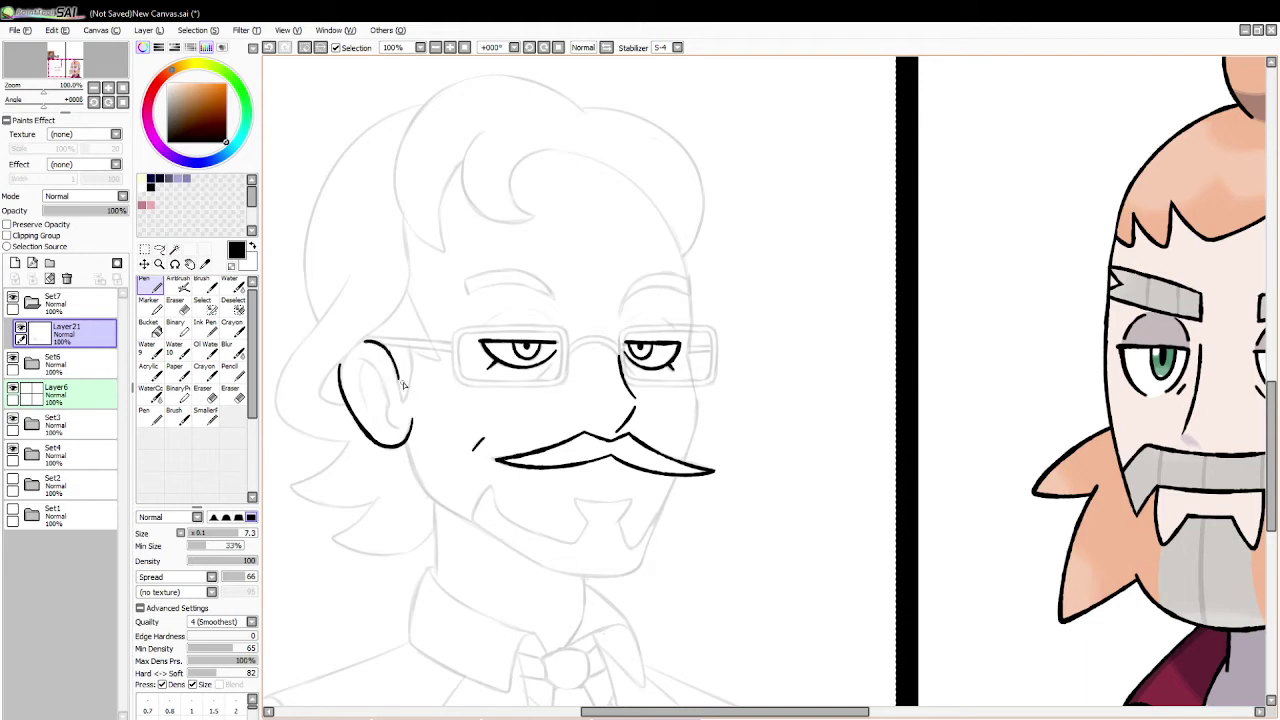
Step: Ink the ear's inner folds and the pointed sideburn lock in front of it
key("ctrl+z")
mouse_move(362, 340)
left_mouse_down()
mouse_move(389, 359)
mouse_move(404, 402)
mouse_move(408, 346)
mouse_move(442, 362)
left_mouse_up()
mouse_move(410, 292)
left_mouse_down()
mouse_move(384, 388)
mouse_move(391, 430)
mouse_move(363, 360)
mouse_move(360, 410)
mouse_move(355, 373)
left_mouse_up()
Step: Ink the jawline from beneath the ear toward the chin, and the far side of the jaw below the moustache tip
mouse_move(365, 362)
left_mouse_down()
mouse_move(371, 415)
mouse_move(428, 498)
mouse_move(488, 531)
left_mouse_up()
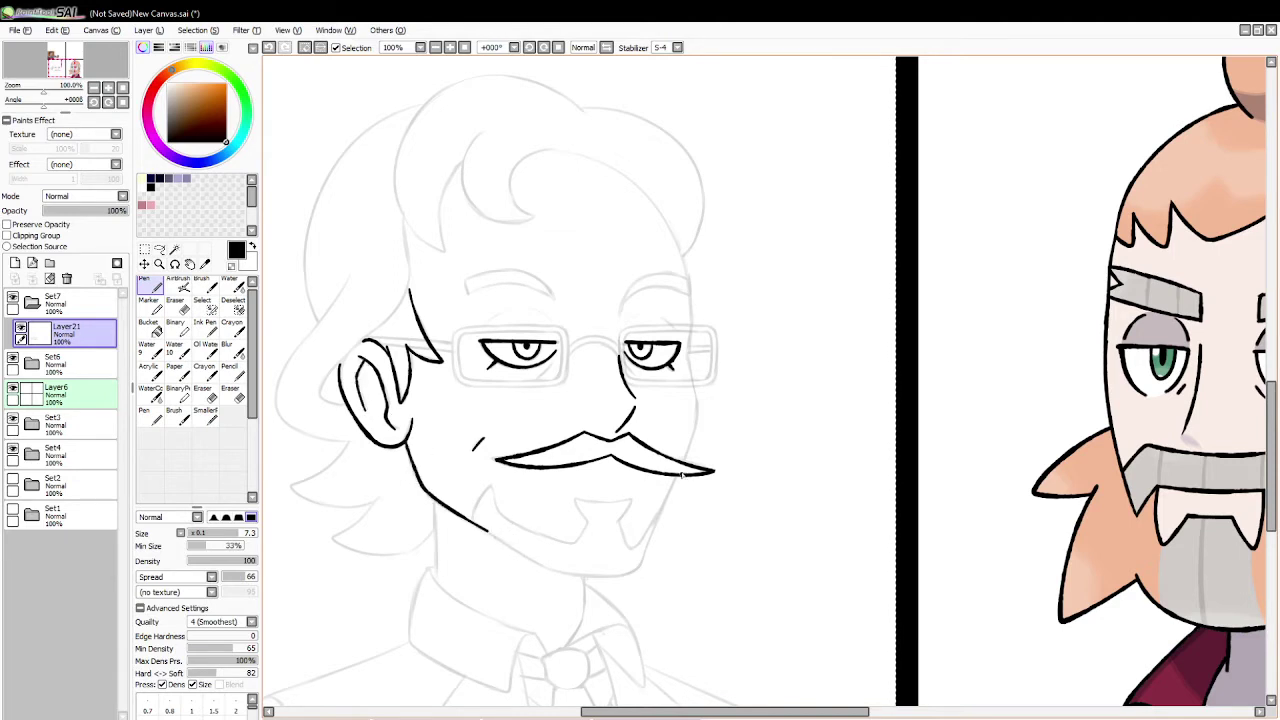
left_click_drag(672, 486, 646, 536)
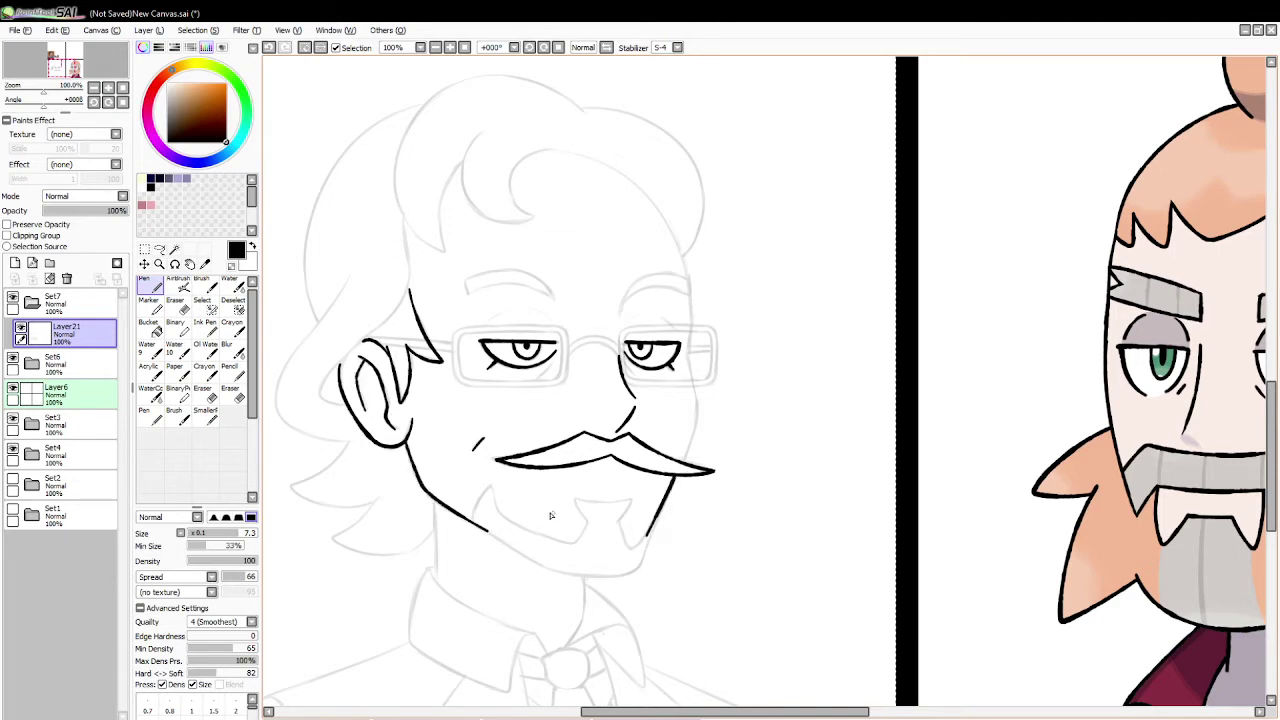
left_click_drag(471, 522, 557, 573)
key("ctrl+z")
mouse_move(471, 521)
left_mouse_down()
mouse_move(576, 569)
mouse_move(547, 568)
mouse_move(568, 578)
mouse_move(652, 545)
left_mouse_up()
key("ctrl+z")
Step: Ink the chin's underside and its rounded corner, joining the jawline to the far side of the jaw
mouse_move(550, 569)
left_mouse_down()
mouse_move(581, 582)
mouse_move(637, 572)
mouse_move(656, 536)
left_mouse_up()
key("ctrl+z")
mouse_move(550, 570)
left_mouse_down()
mouse_move(626, 574)
mouse_move(652, 536)
left_mouse_up()
key("ctrl+z")
left_click_drag(566, 575, 656, 530)
key("ctrl+z")
mouse_move(552, 570)
left_mouse_down()
mouse_move(612, 580)
mouse_move(638, 563)
left_mouse_up()
key("ctrl+z")
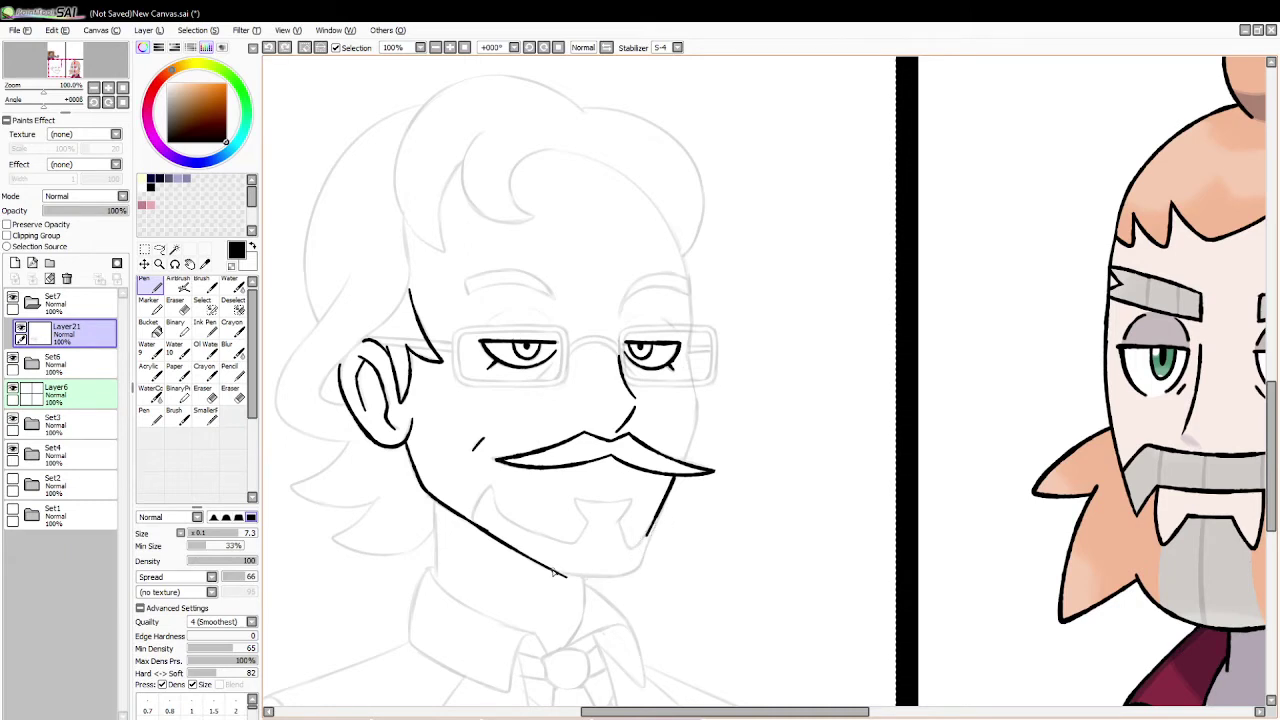
mouse_move(552, 570)
left_mouse_down()
mouse_move(601, 582)
mouse_move(641, 570)
mouse_move(656, 538)
left_mouse_up()
key("ctrl+z")
left_click_drag(668, 492, 640, 565)
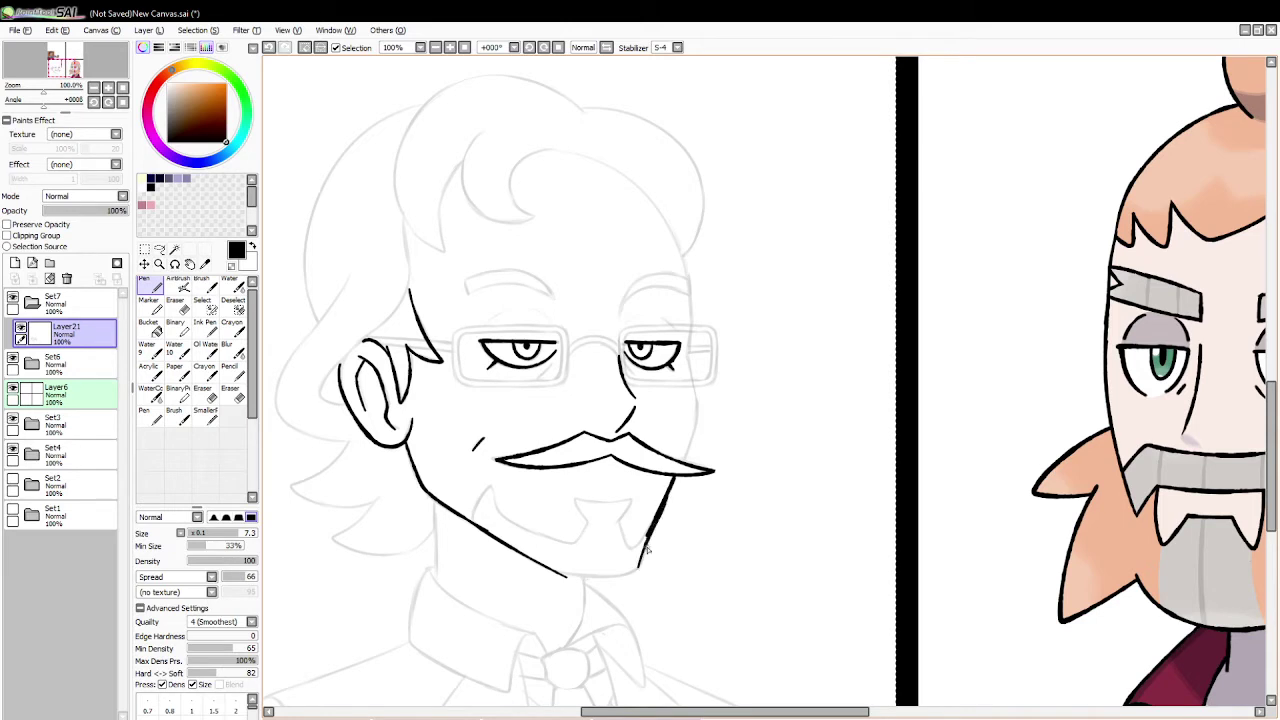
key("ctrl+z")
mouse_move(667, 499)
left_mouse_down()
mouse_move(619, 583)
mouse_move(563, 578)
mouse_move(583, 581)
mouse_move(648, 545)
left_mouse_up()
key("ctrl+z")
left_click_drag(668, 494, 648, 550)
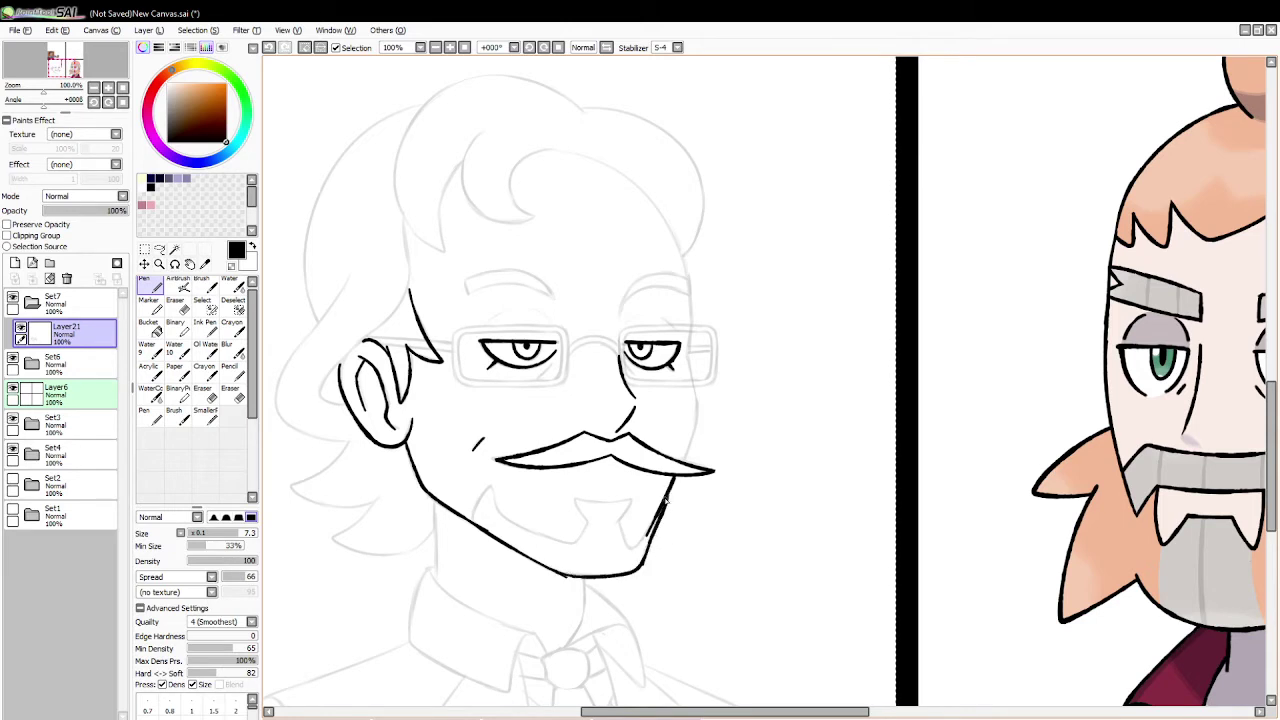
Step: Redraw the far jaw edge down to the chin's corner and erase the rough overlap under the chin
key("ctrl+z")
left_click_drag(666, 494, 645, 557)
key("ctrl+z")
left_click_drag(668, 490, 645, 558)
left_click(176, 300)
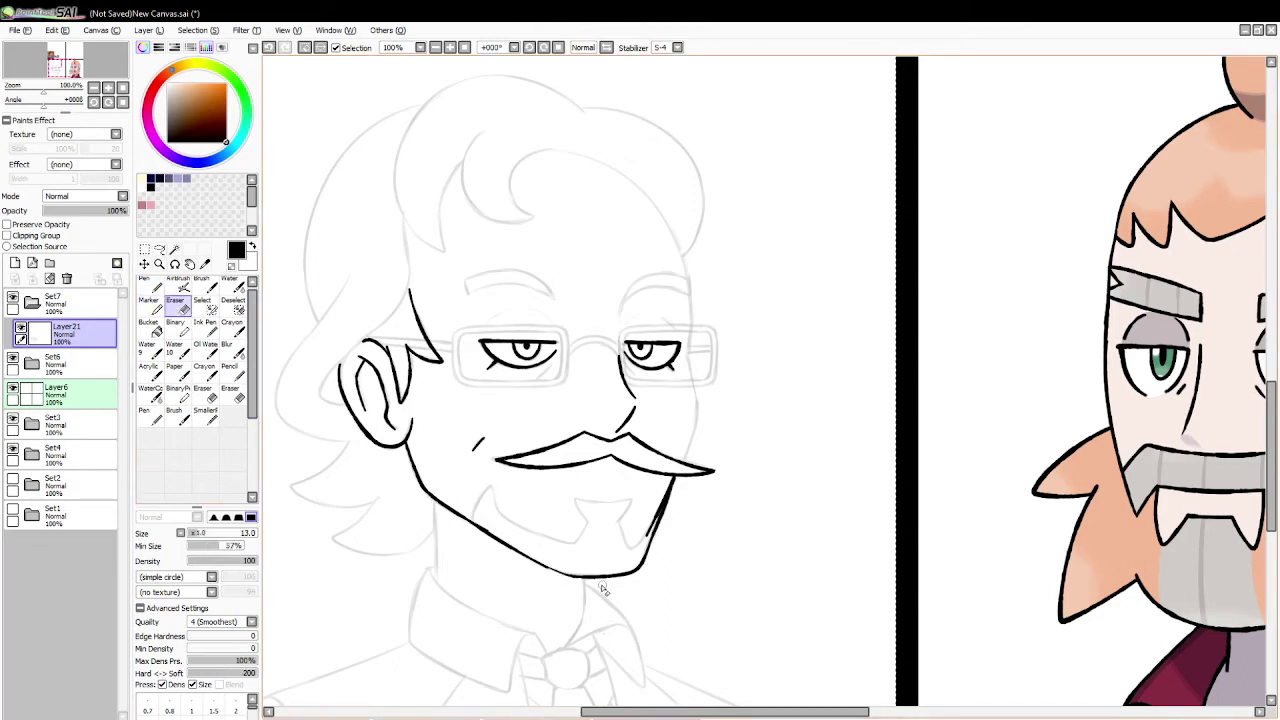
left_click(150, 287)
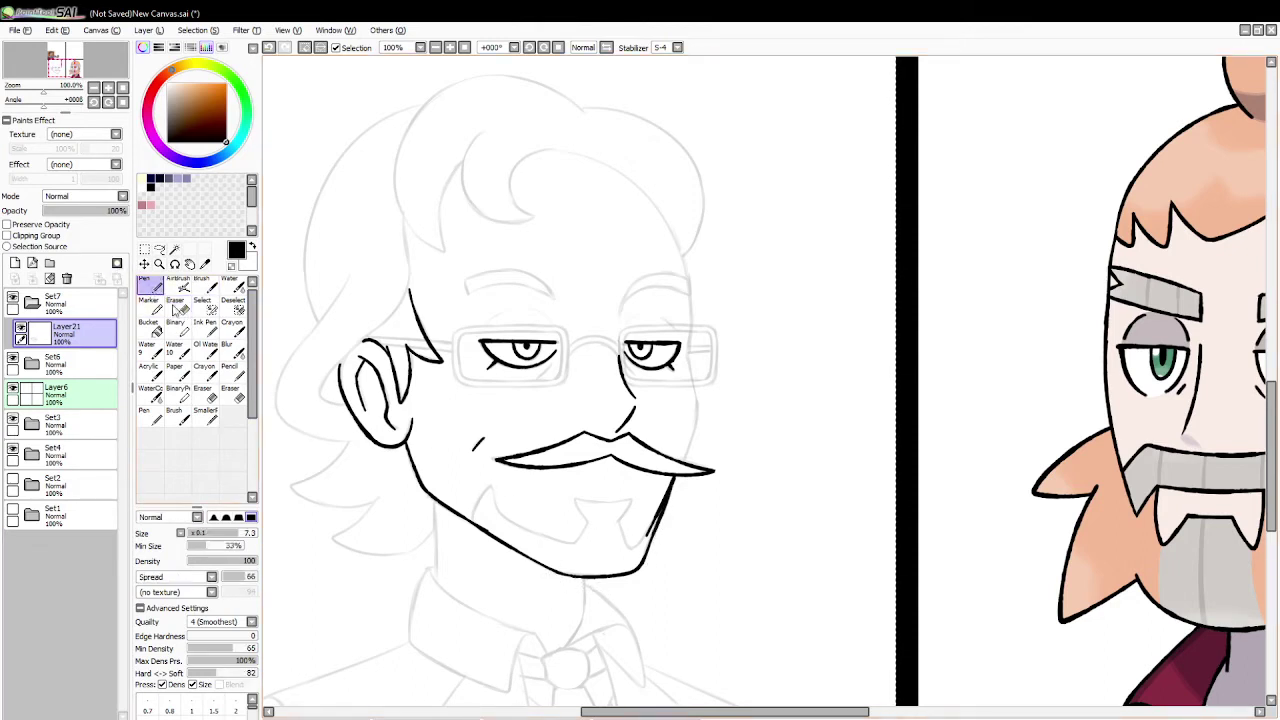
Step: Ink the beard's inner edge with its pointed cheek tip and the flared patch beneath the moustache
mouse_move(492, 486)
left_mouse_down()
mouse_move(474, 526)
mouse_move(591, 547)
mouse_move(579, 499)
mouse_move(639, 500)
mouse_move(614, 524)
mouse_move(629, 551)
mouse_move(646, 542)
mouse_move(617, 521)
mouse_move(622, 546)
mouse_move(643, 543)
mouse_move(615, 522)
mouse_move(628, 550)
mouse_move(655, 530)
left_mouse_up()
key("ctrl+z")
key("ctrl+z")
key("ctrl+z")
key("ctrl+z")
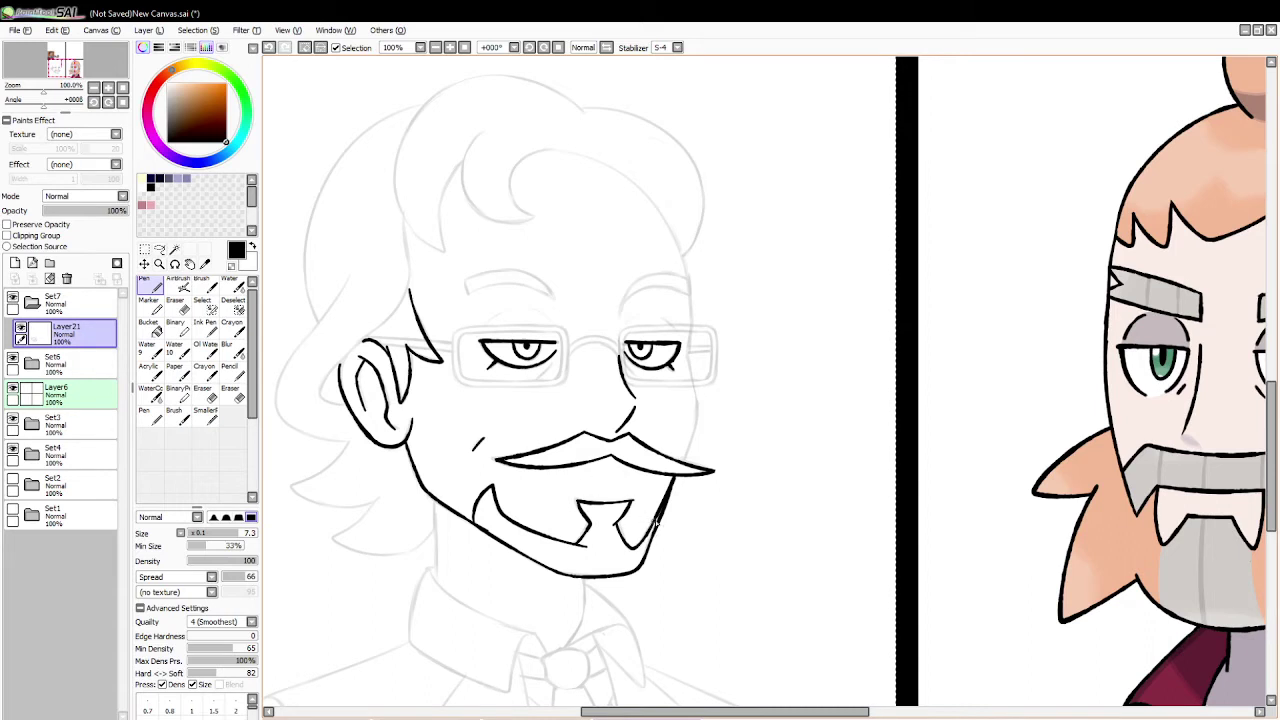
Step: Erase the stray line end where the beard's inner edge meets the flared patch
left_click(178, 305)
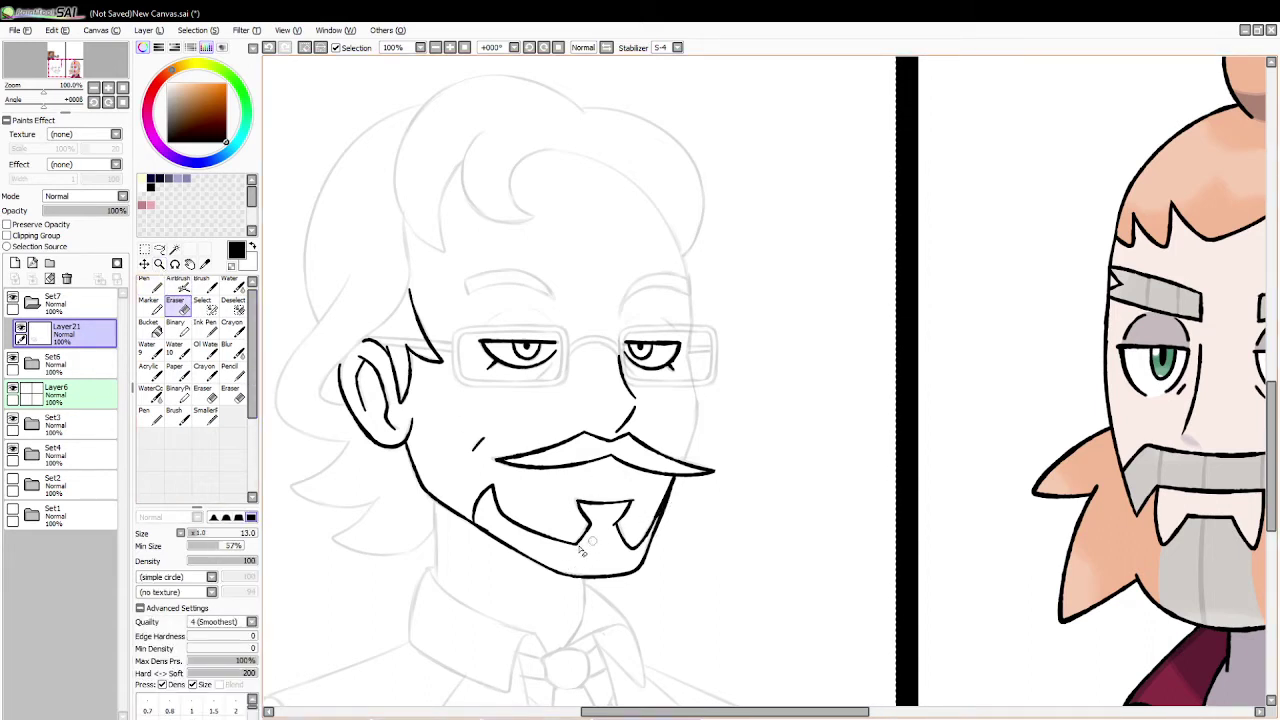
mouse_move(580, 547)
left_mouse_down()
mouse_move(614, 525)
mouse_move(623, 550)
left_mouse_up()
key("ctrl+z")
key("ctrl+z")
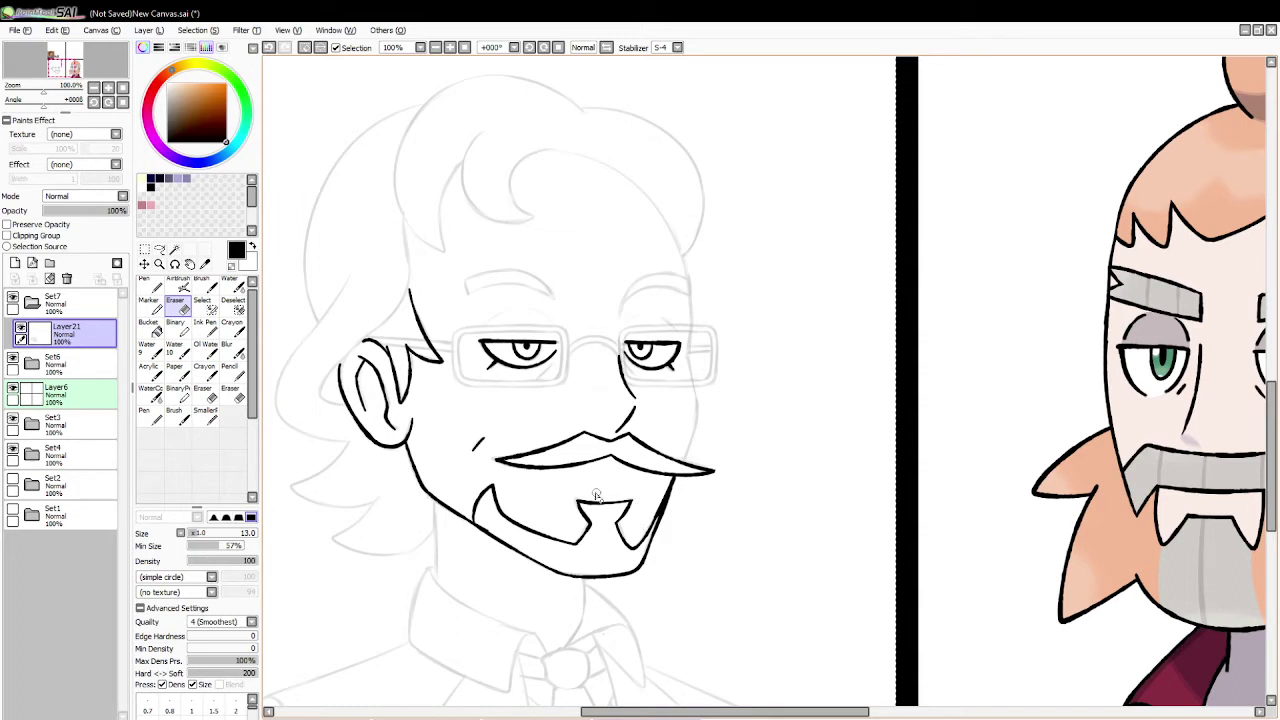
Step: Ink both sides of the neck, from the jaw and chin down into the collar
key("n")
left_click_drag(433, 499, 432, 593)
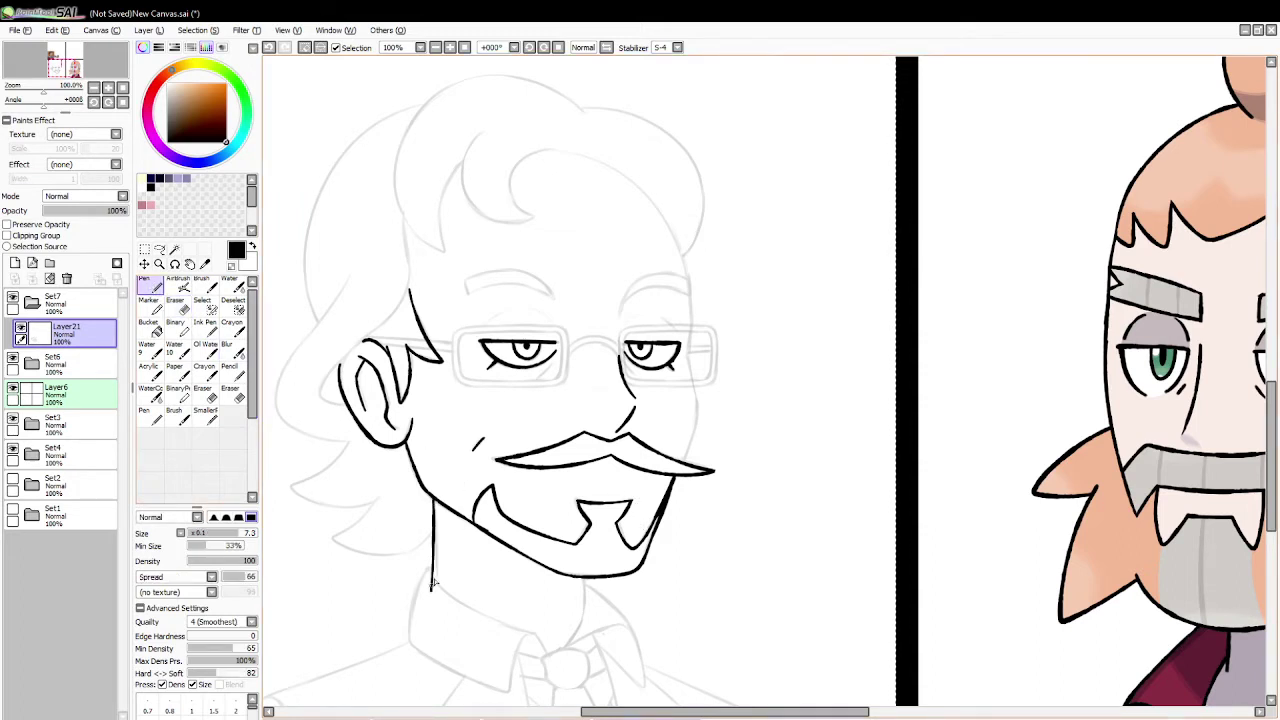
key("ctrl+z")
left_click_drag(434, 499, 432, 594)
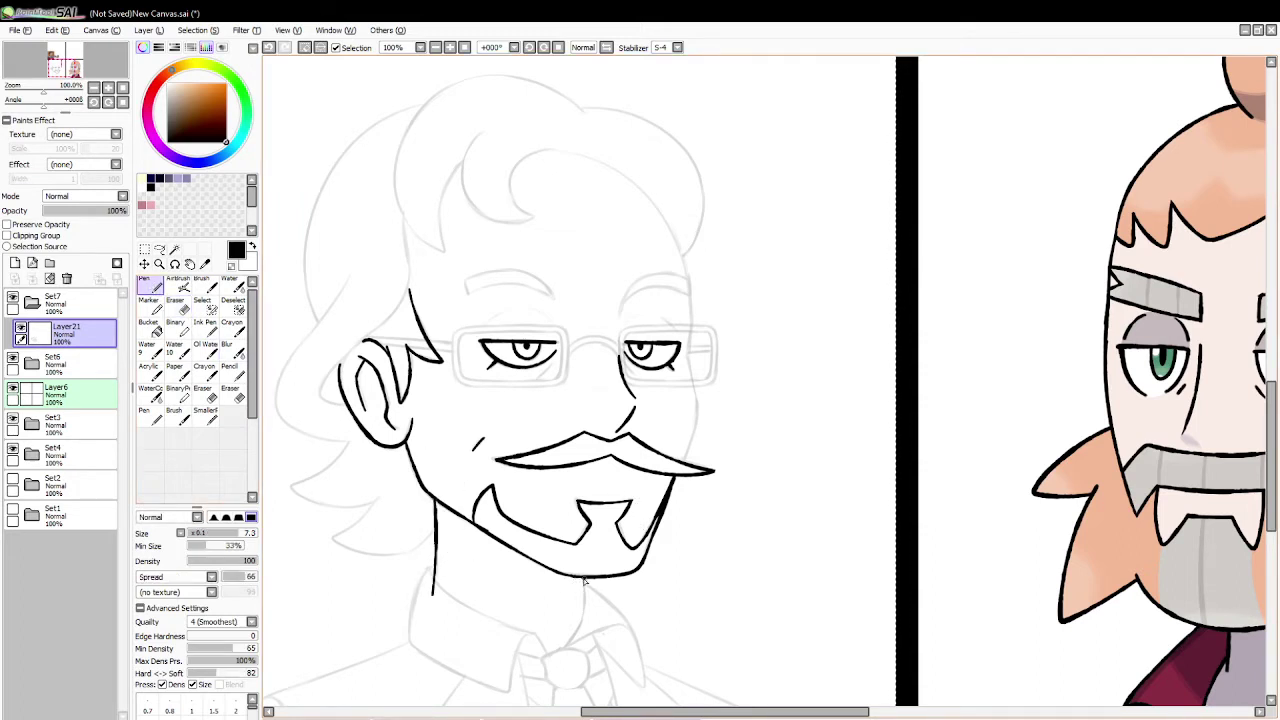
mouse_move(585, 578)
left_mouse_down()
mouse_move(587, 614)
mouse_move(558, 650)
left_mouse_up()
key("ctrl+z")
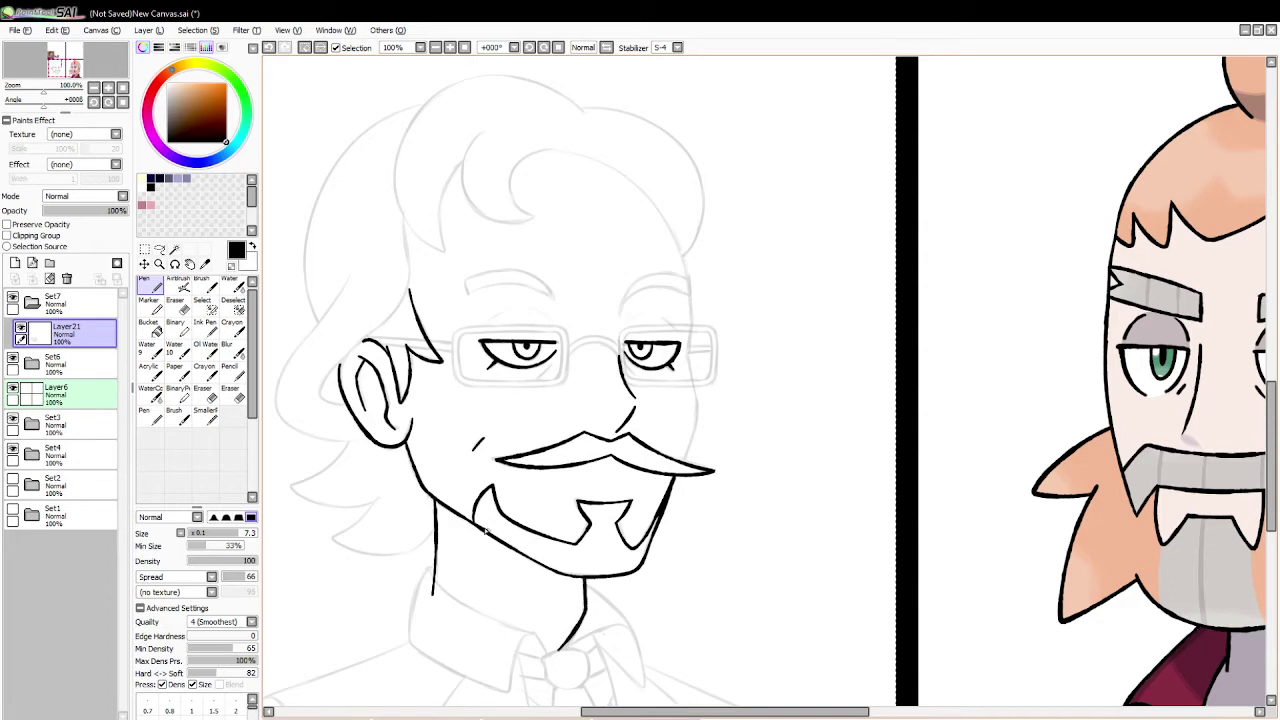
Step: Ink a short diagonal crease on the neck below the jawline
key("e")
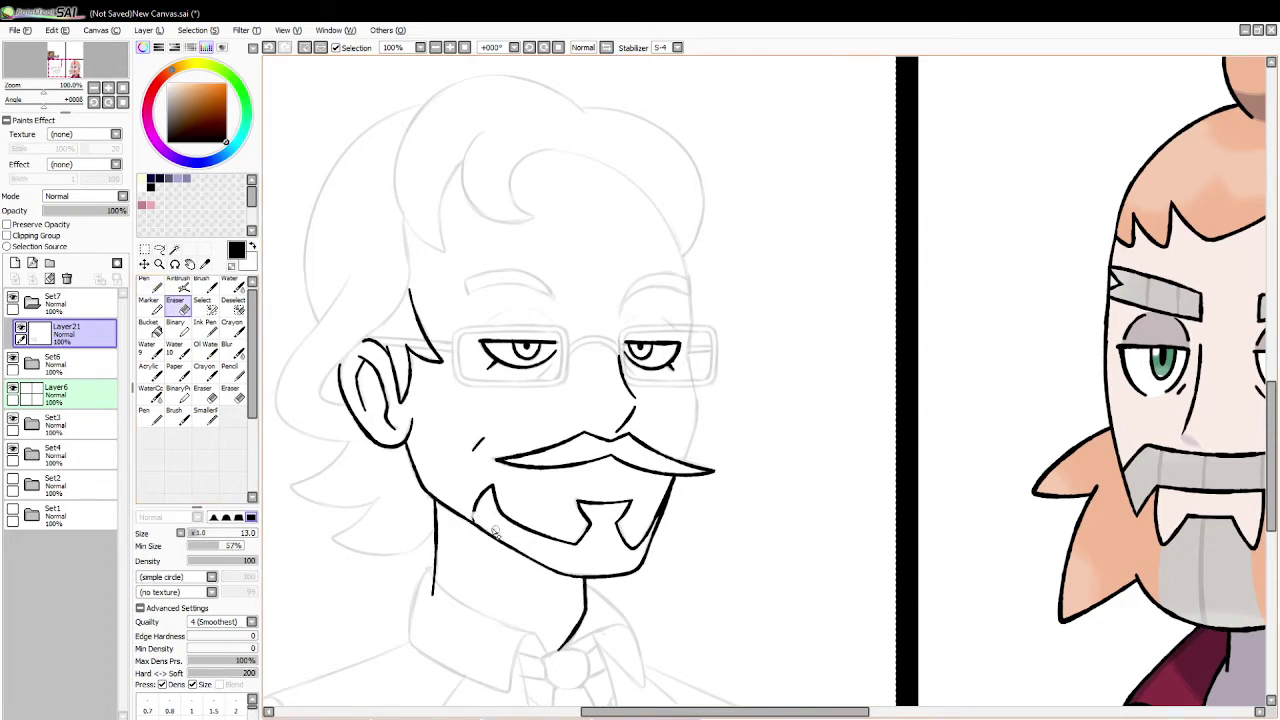
key("n")
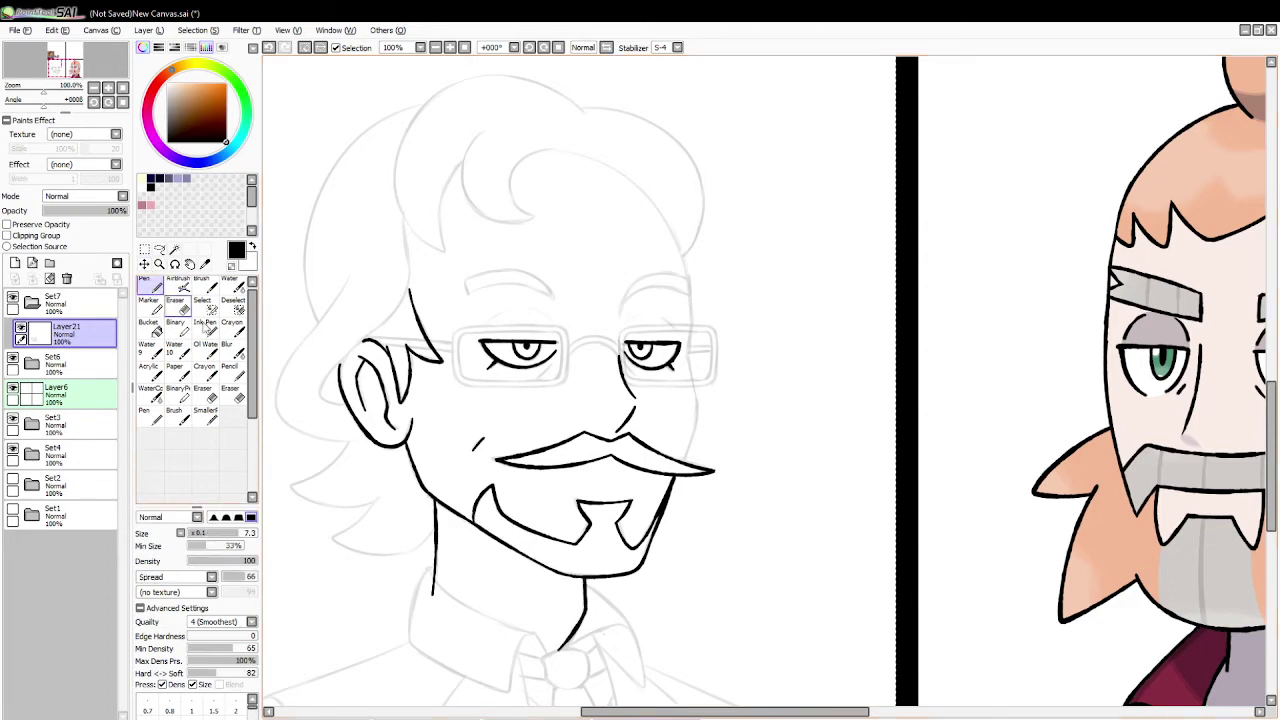
left_click_drag(483, 550, 510, 591)
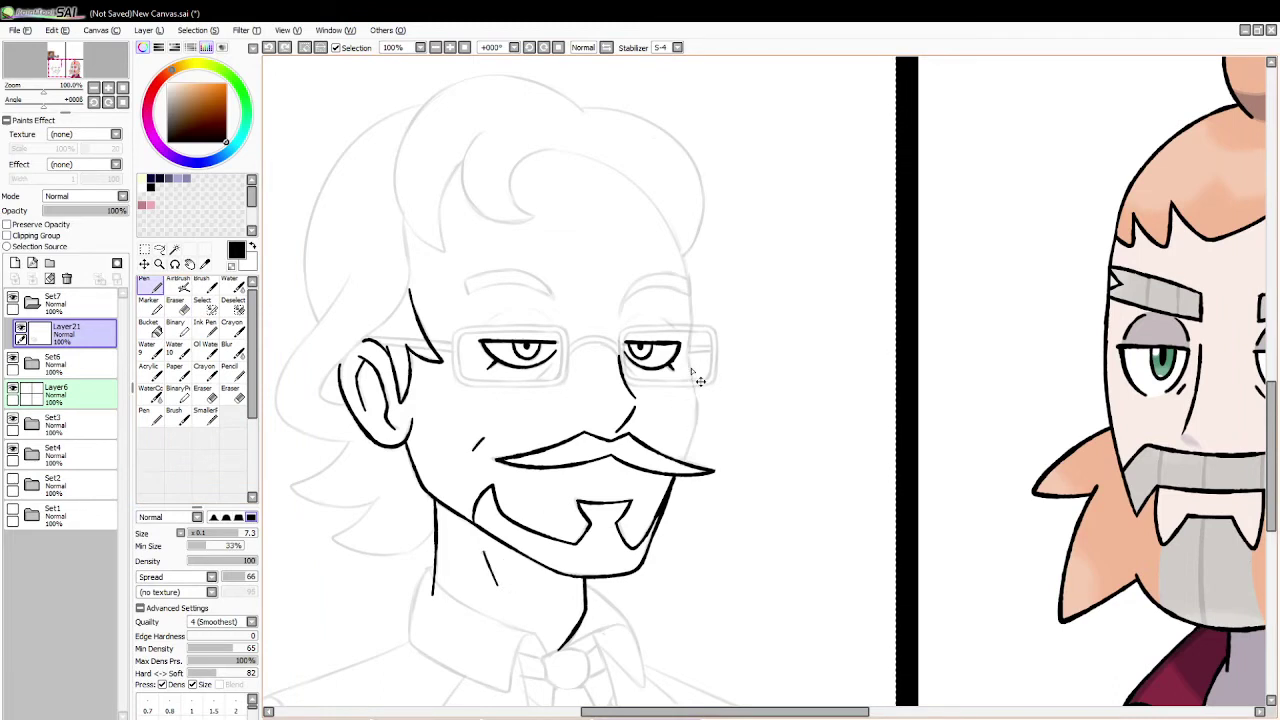
Step: Ink the far cheek contour with the Pen and trim the lower end of the neck line with the Eraser
left_click_drag(686, 357, 690, 458)
key("ctrl+z")
mouse_move(687, 355)
left_mouse_down()
mouse_move(700, 418)
mouse_move(688, 455)
left_mouse_up()
left_click(176, 303)
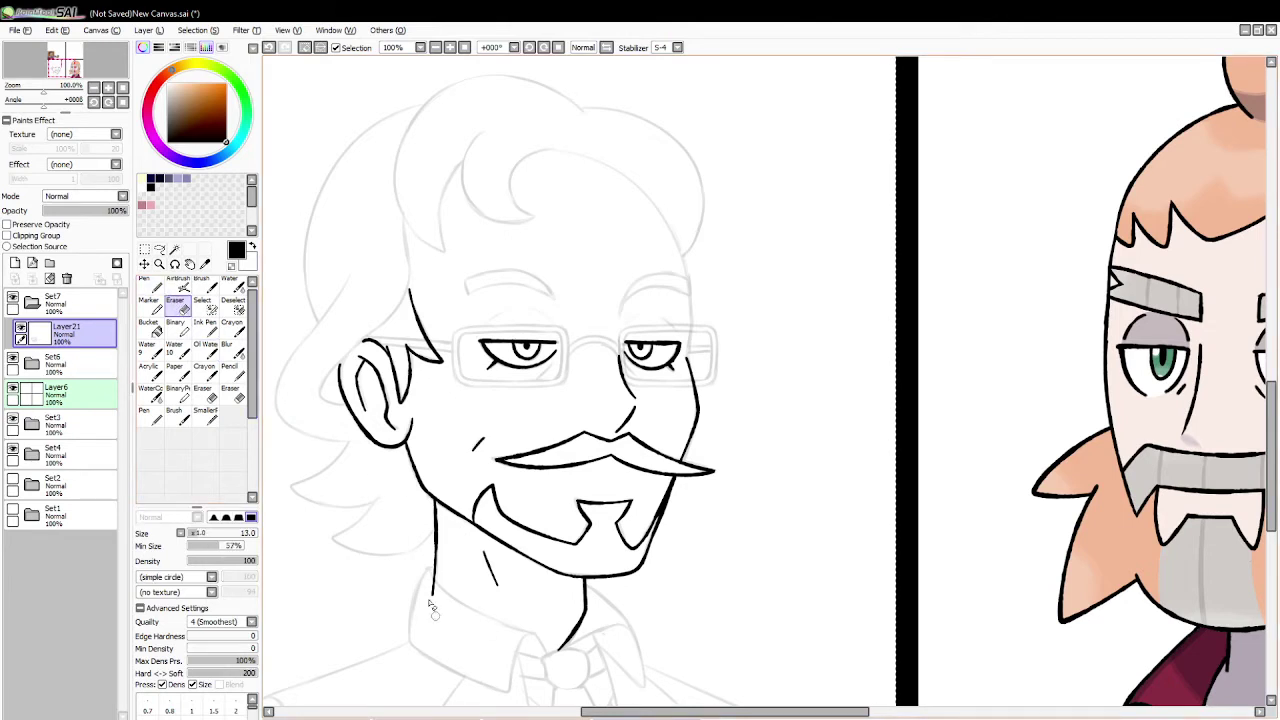
left_click_drag(434, 604, 445, 605)
Step: Ink the near side of the shirt collar with the Pen, following the sketch from the neck to the front collar tip
left_click_drag(1270, 401, 1270, 448)
left_click(150, 285)
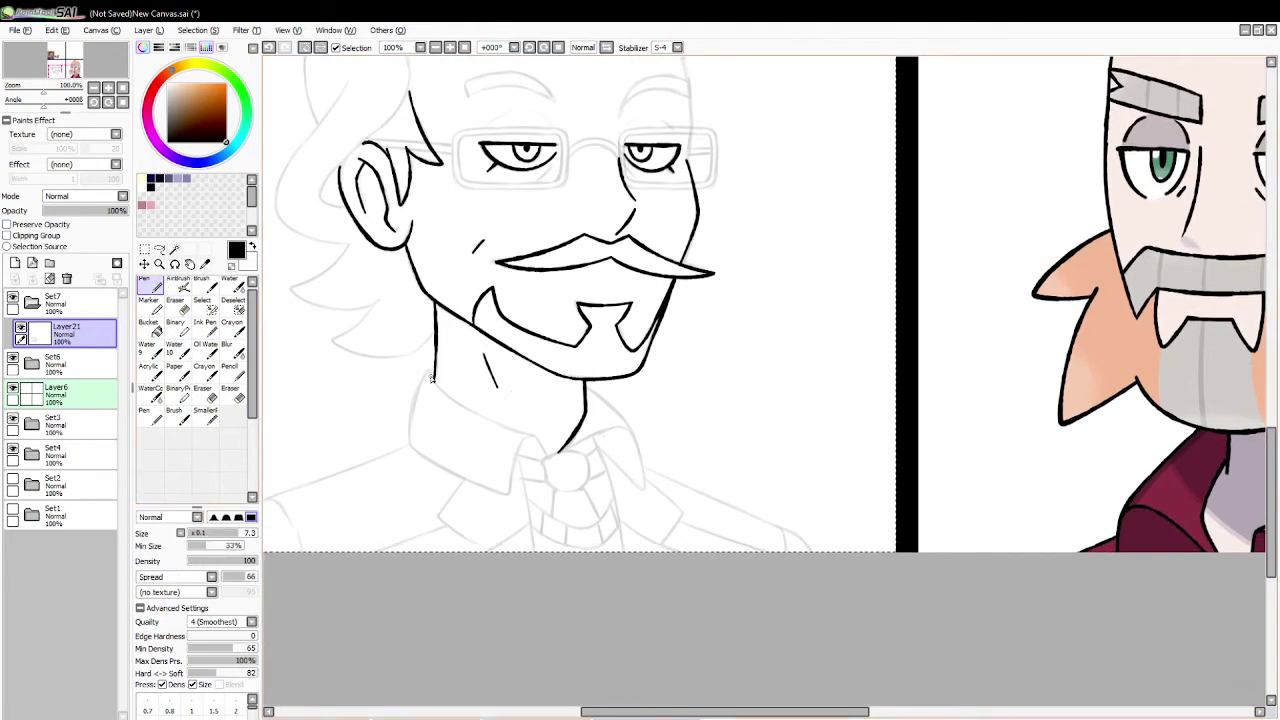
mouse_move(432, 377)
left_mouse_down()
mouse_move(500, 434)
mouse_move(547, 448)
mouse_move(535, 438)
mouse_move(511, 488)
left_mouse_up()
left_click_drag(432, 368, 420, 443)
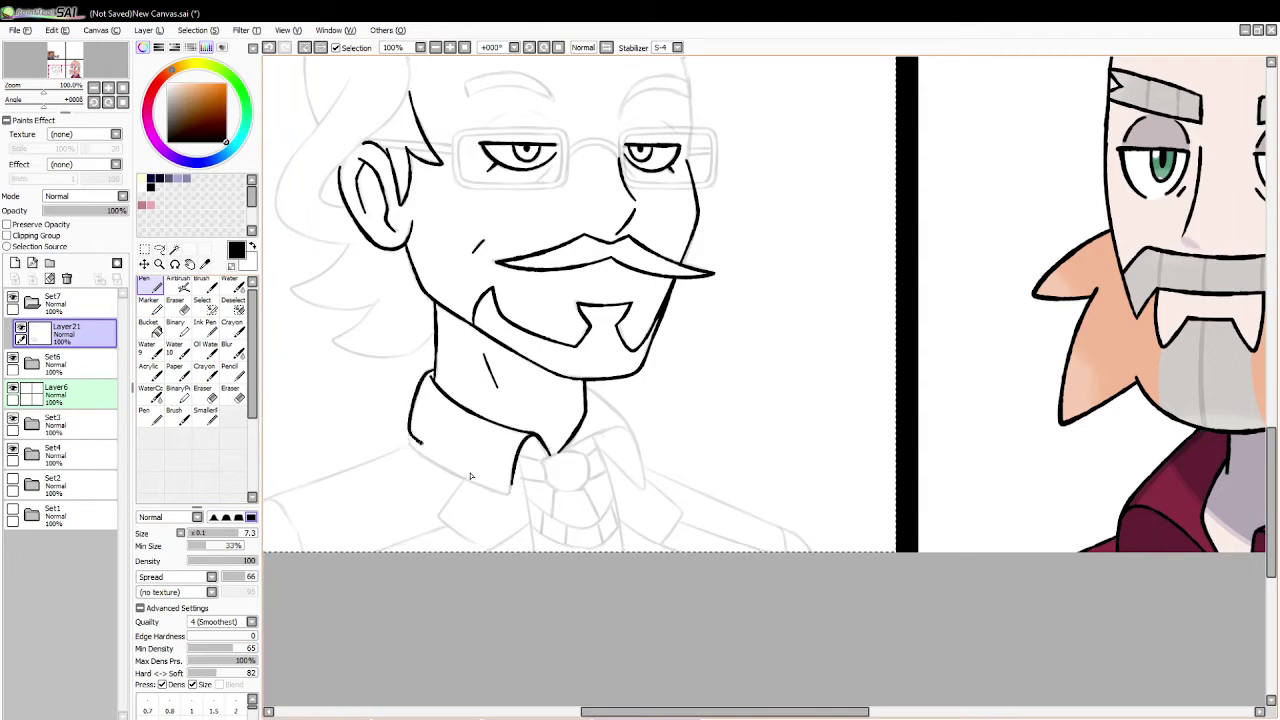
left_click_drag(470, 476, 510, 484)
key("ctrl+z")
mouse_move(430, 370)
left_mouse_down()
mouse_move(411, 450)
mouse_move(515, 490)
left_mouse_up()
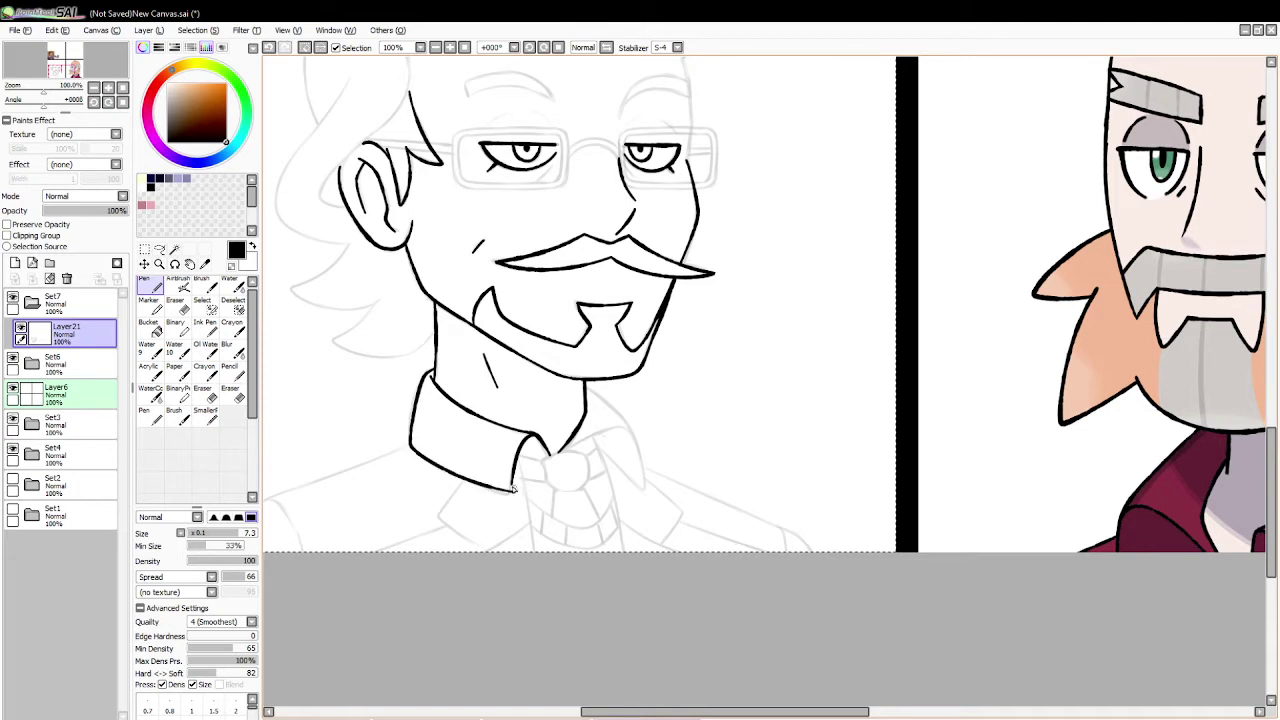
key("ctrl+z")
mouse_move(431, 369)
left_mouse_down()
mouse_move(407, 437)
mouse_move(422, 467)
mouse_move(530, 505)
left_mouse_up()
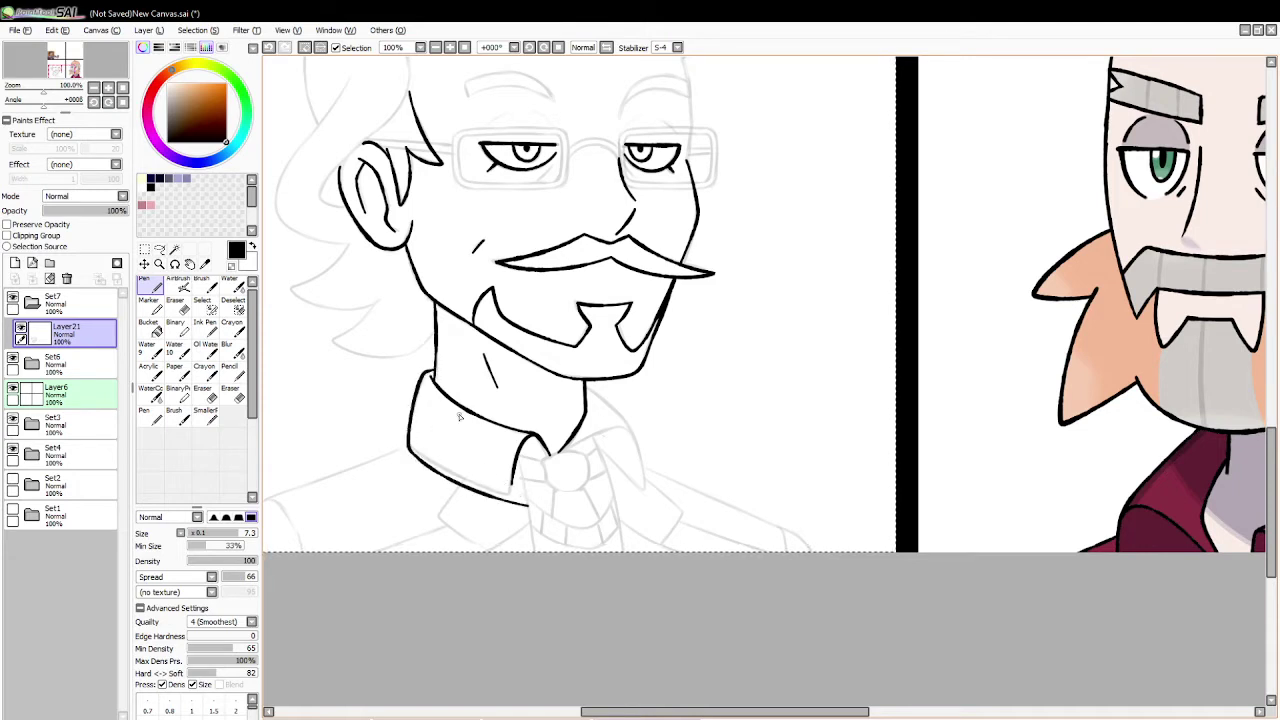
key("ctrl+z")
mouse_move(432, 368)
left_mouse_down()
mouse_move(407, 438)
mouse_move(521, 499)
mouse_move(510, 497)
left_mouse_up()
key("ctrl+z")
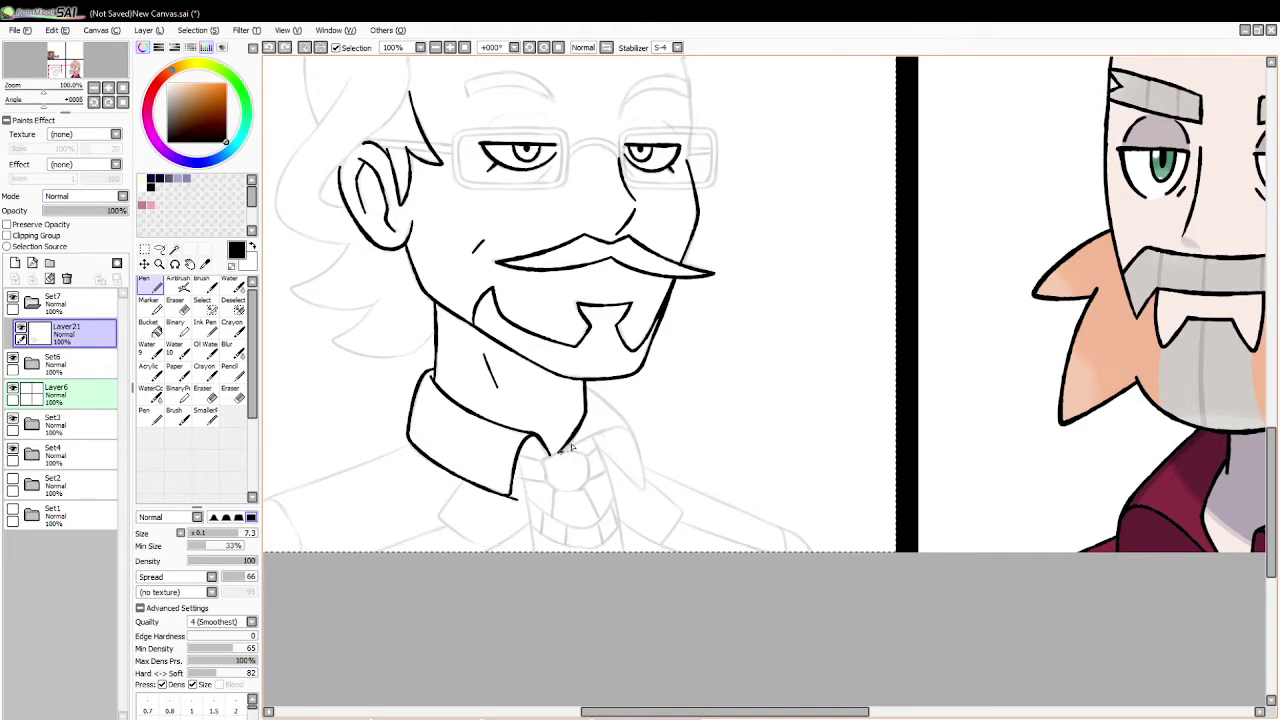
Step: Ink the far collar flap, from the throat over the fold and down to its pointed tip
mouse_move(572, 447)
left_mouse_down()
mouse_move(627, 423)
mouse_move(644, 451)
left_mouse_up()
key("ctrl+z")
left_click_drag(561, 451, 642, 441)
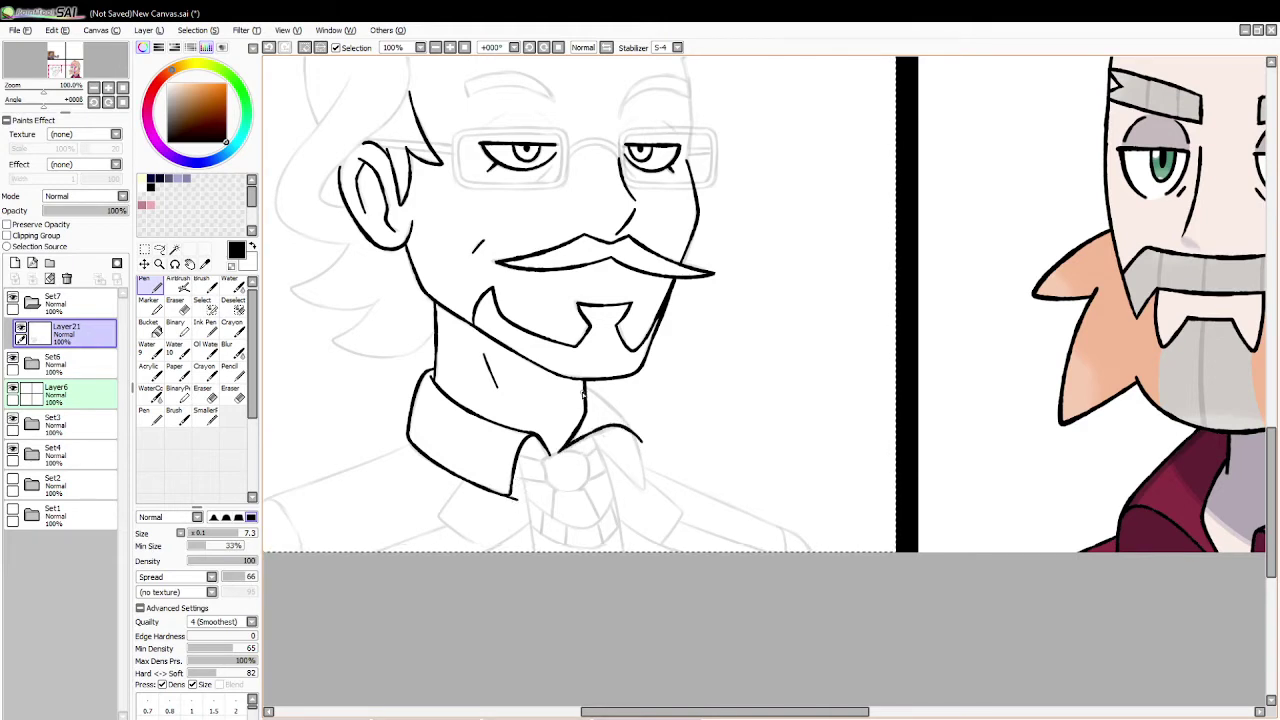
mouse_move(582, 393)
left_mouse_down()
mouse_move(632, 426)
mouse_move(650, 494)
left_mouse_up()
key("ctrl+z")
mouse_move(584, 386)
left_mouse_down()
mouse_move(642, 440)
mouse_move(645, 485)
left_mouse_up()
left_click_drag(595, 442, 644, 493)
key("ctrl+z")
mouse_move(590, 437)
left_mouse_down()
mouse_move(648, 495)
mouse_move(645, 446)
mouse_move(612, 456)
mouse_move(648, 495)
left_mouse_up()
key("ctrl+z")
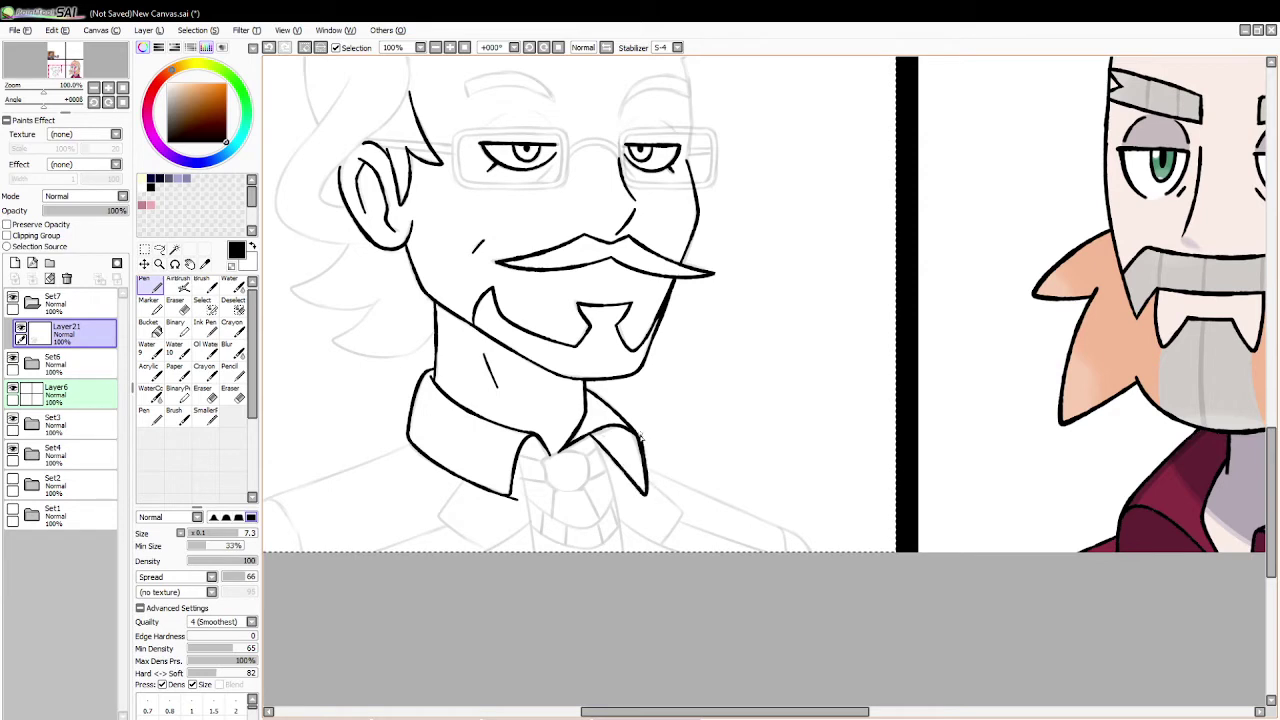
key("ctrl+z")
left_click_drag(590, 435, 648, 495)
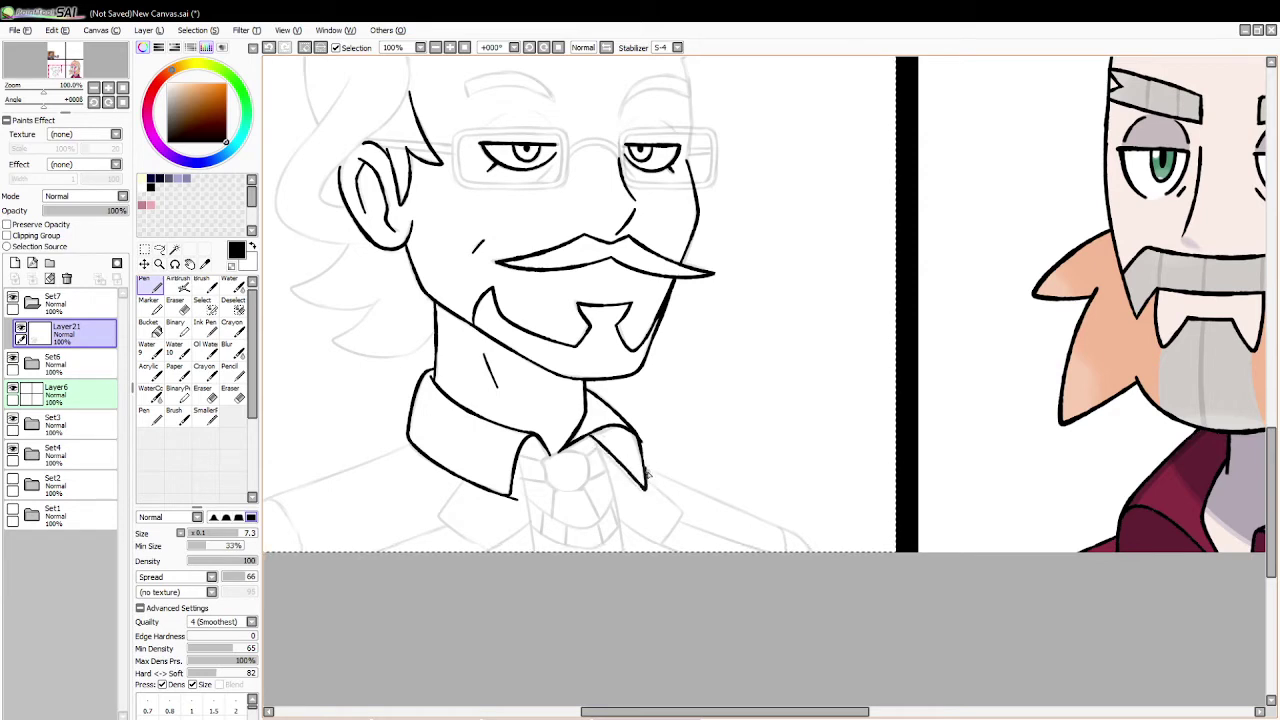
Step: Erase the stray line end at the outer corner of the far collar flap
key("e")
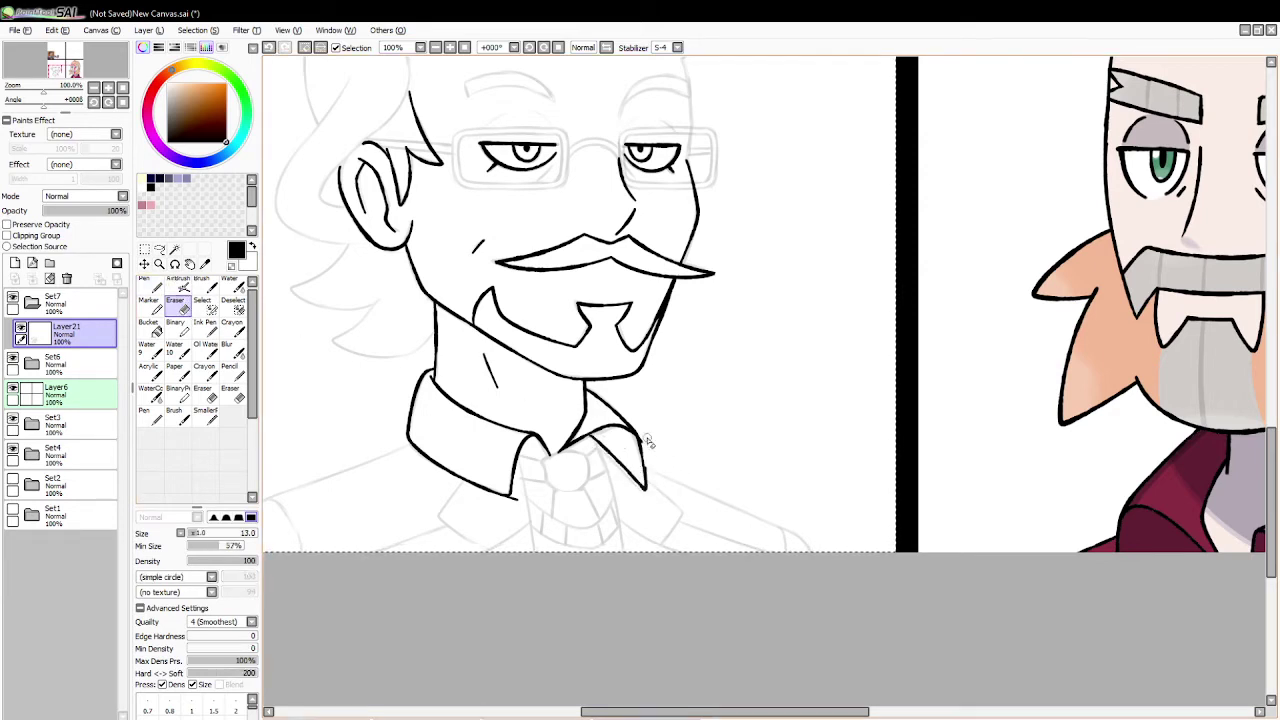
key("ctrl+z")
left_click_drag(644, 430, 649, 522)
key("ctrl+z")
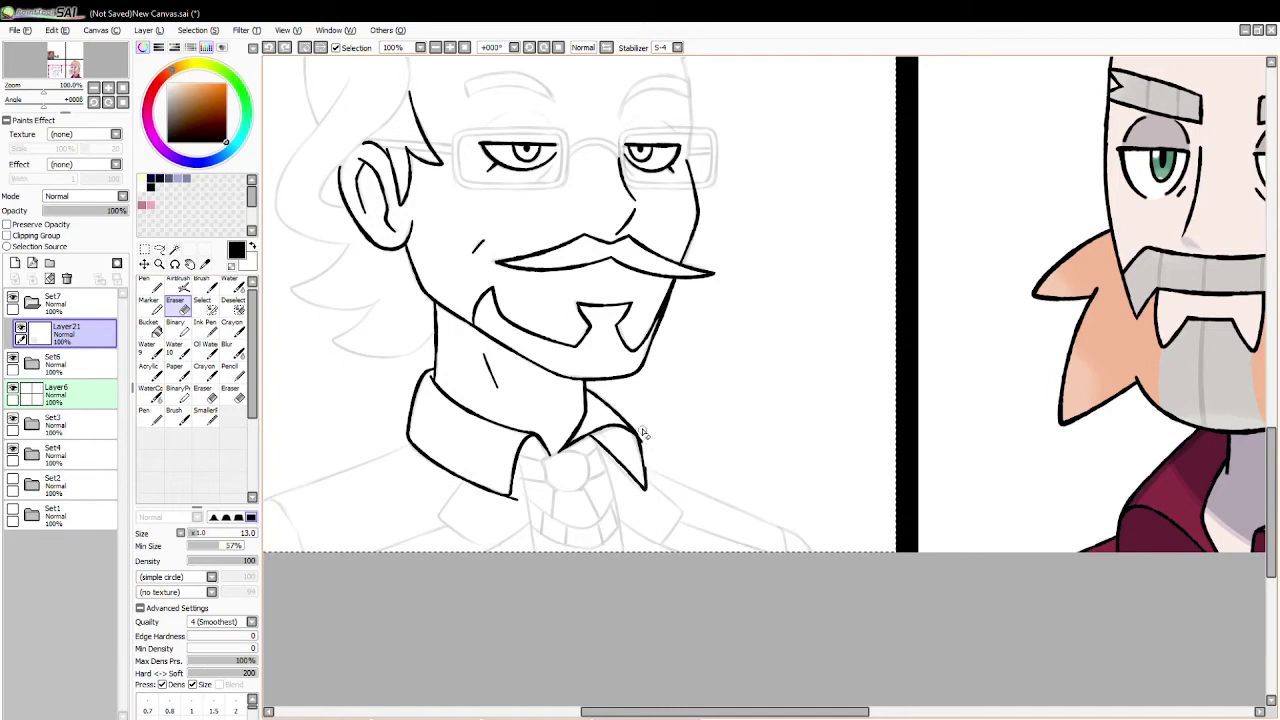
left_click_drag(643, 432, 653, 479)
key("n")
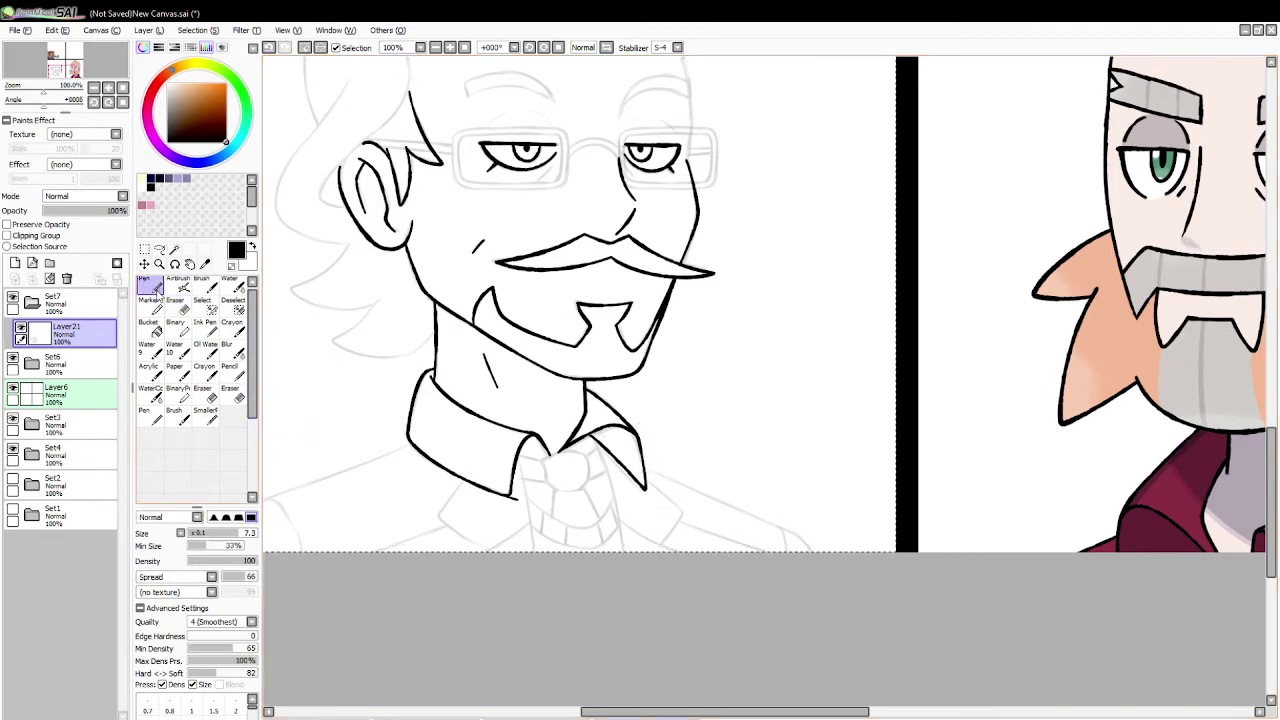
Step: Ink the two long lines on either side of the tie, from the collar to the panel's lower edge, and trim the near collar tip
left_click_drag(592, 438, 622, 560)
key("ctrl+z")
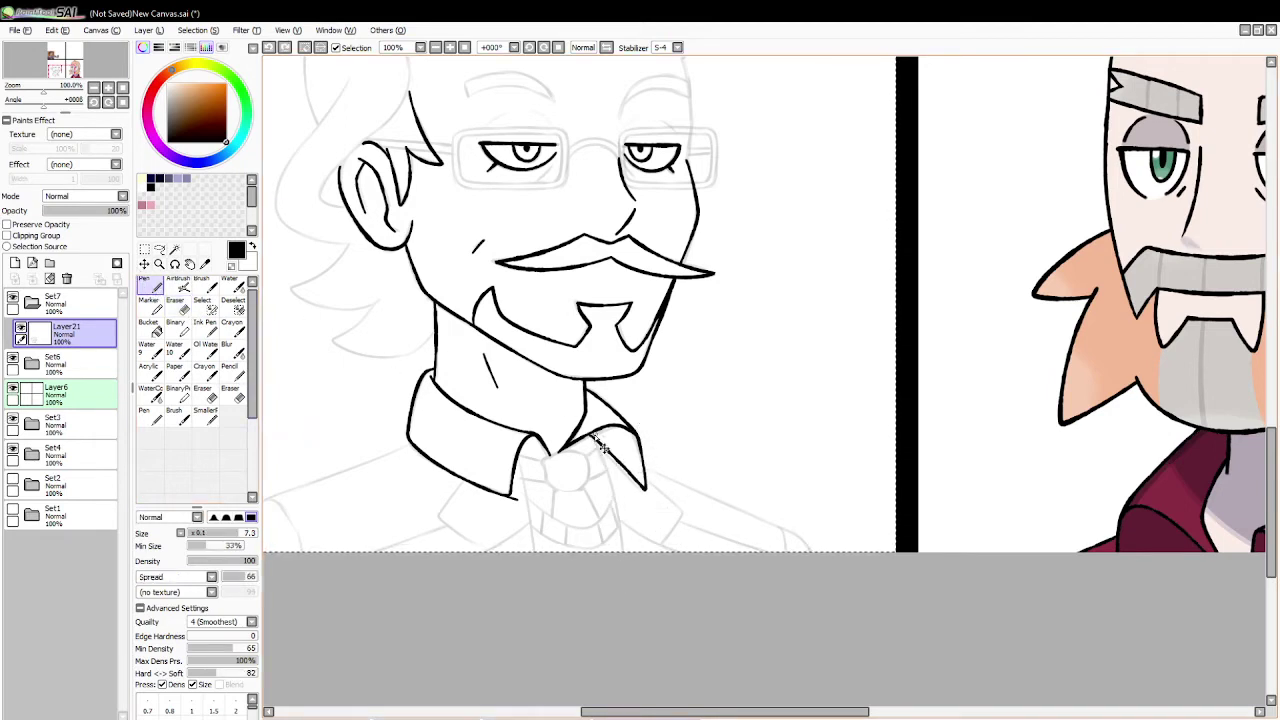
left_click_drag(596, 440, 622, 560)
key("ctrl+z")
left_click_drag(592, 436, 624, 575)
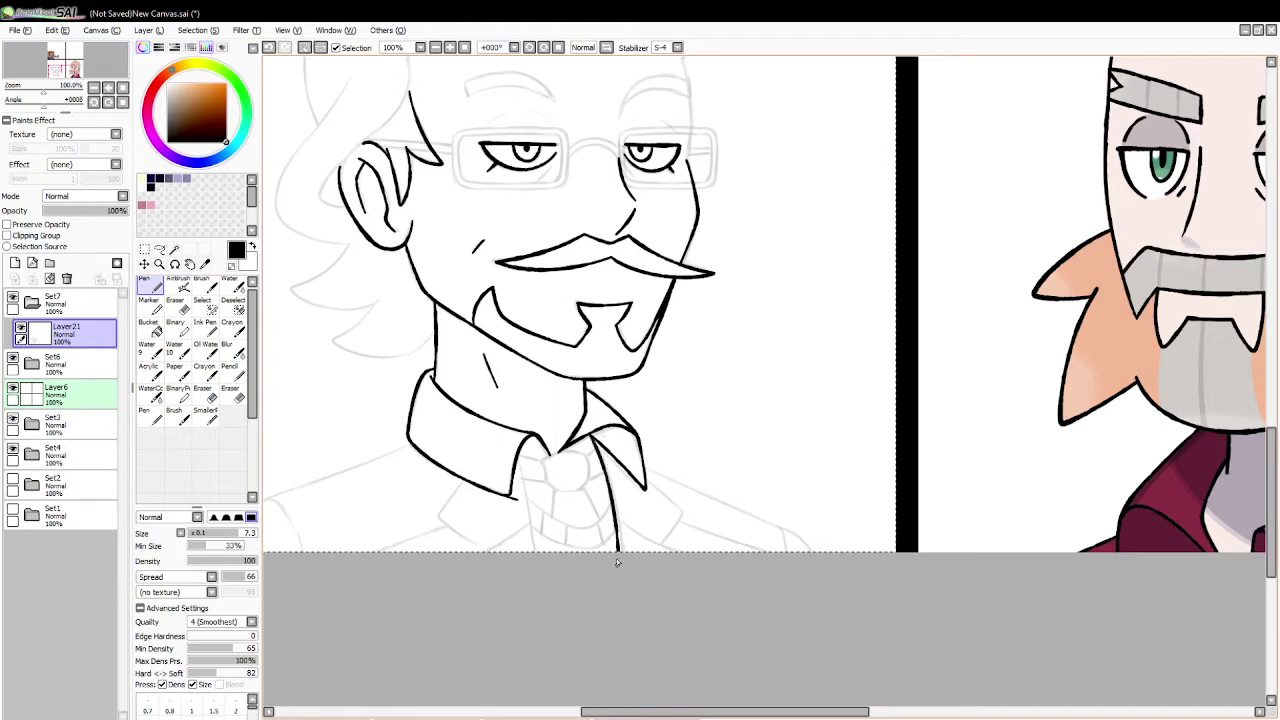
key("ctrl+z")
left_click_drag(591, 434, 628, 604)
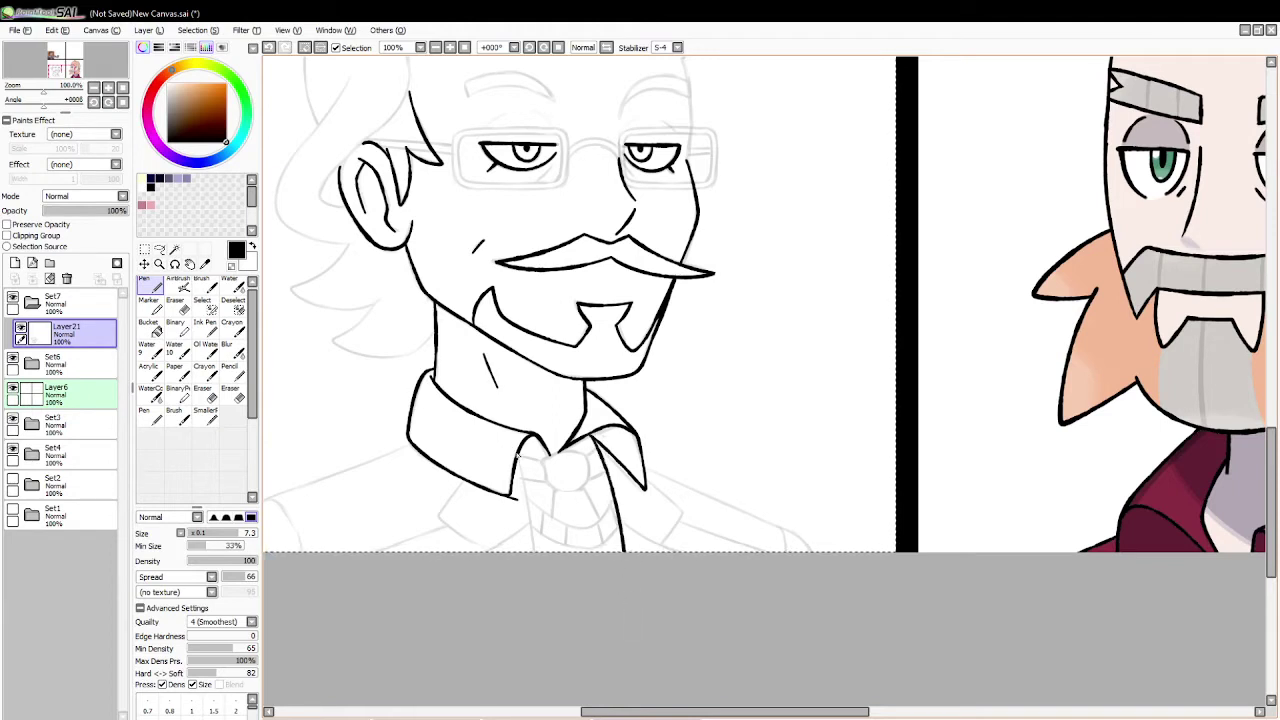
left_click_drag(518, 455, 535, 552)
key("e")
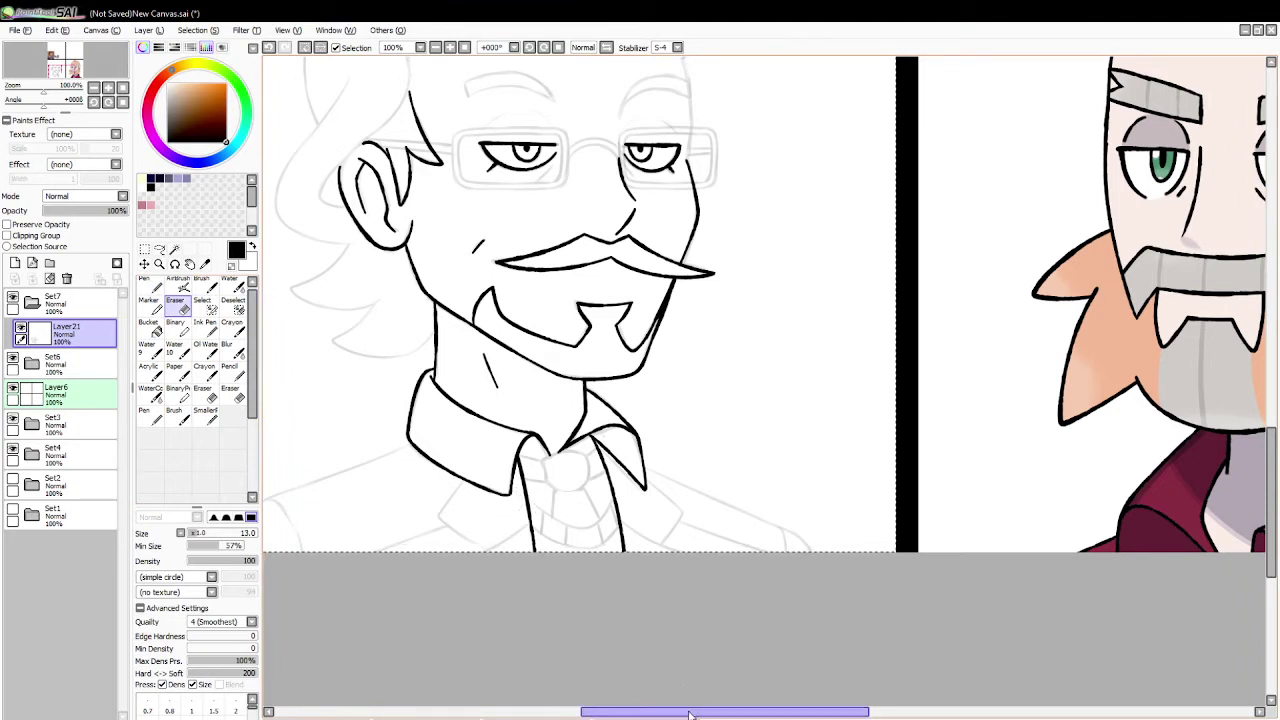
Step: Ink the near shoulder from the collar to the panel's lower edge and add its curved sleeve seam
left_click_drag(690, 714, 649, 714)
key("n")
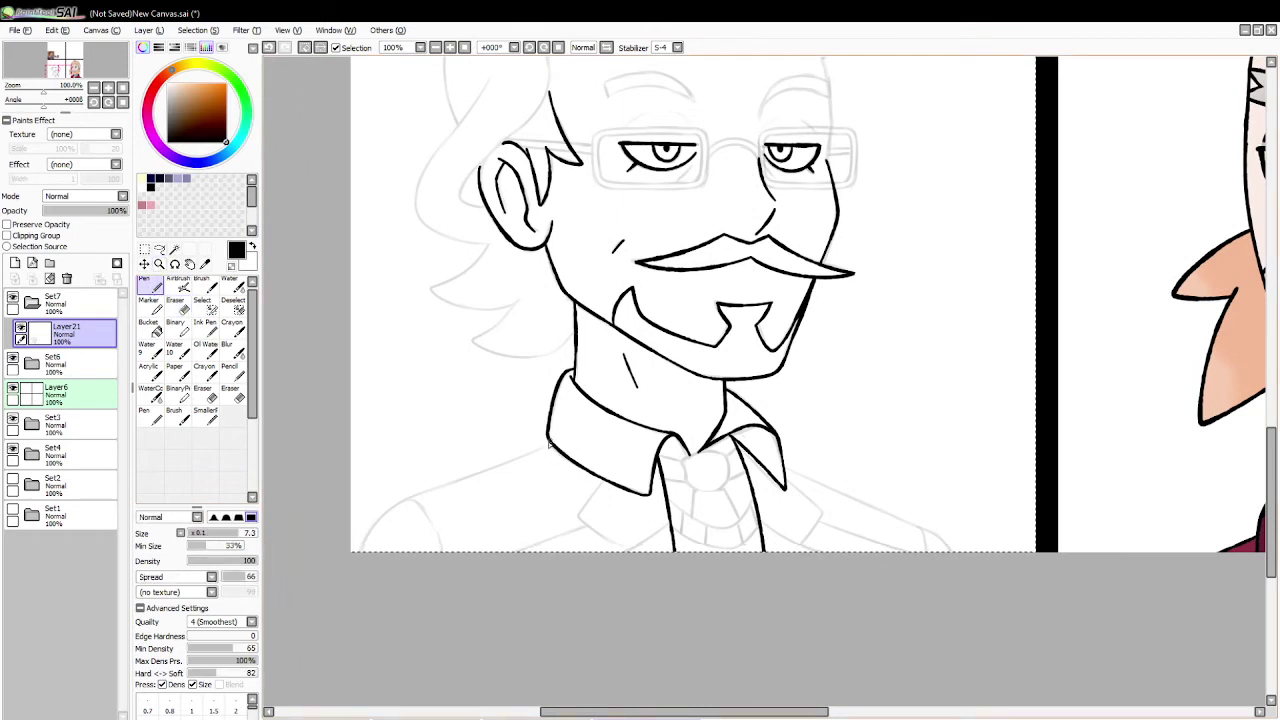
left_click_drag(549, 444, 360, 548)
key("ctrl+z")
left_click_drag(549, 444, 362, 548)
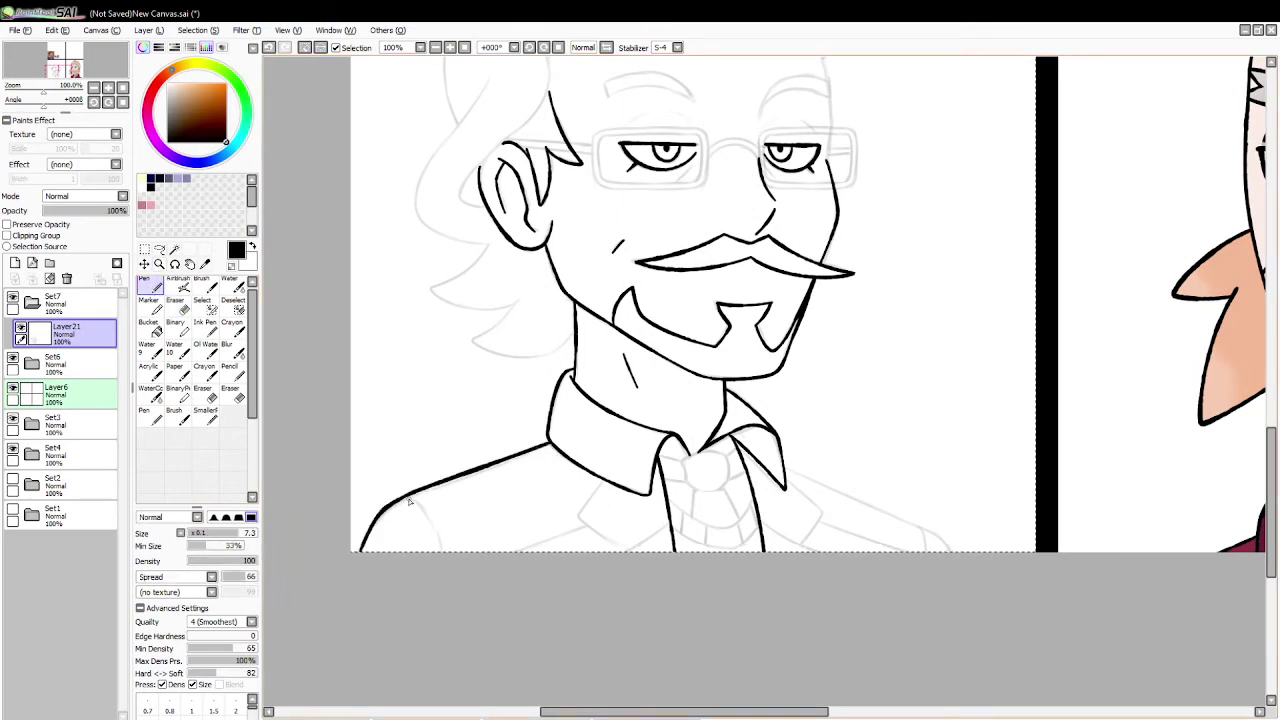
key("ctrl+z")
left_click_drag(550, 443, 378, 512)
key("ctrl+z")
mouse_move(550, 446)
left_mouse_down()
mouse_move(432, 491)
mouse_move(360, 548)
left_mouse_up()
key("ctrl+z")
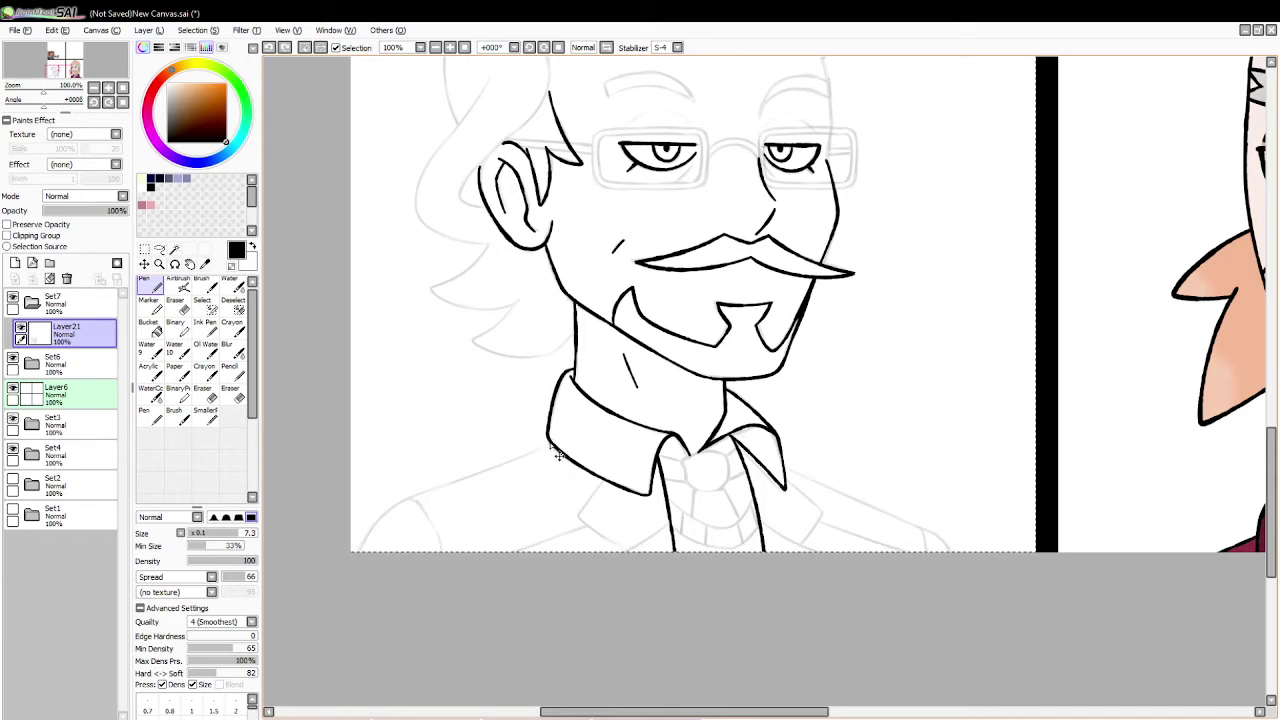
mouse_move(550, 443)
left_mouse_down()
mouse_move(425, 492)
mouse_move(358, 558)
left_mouse_up()
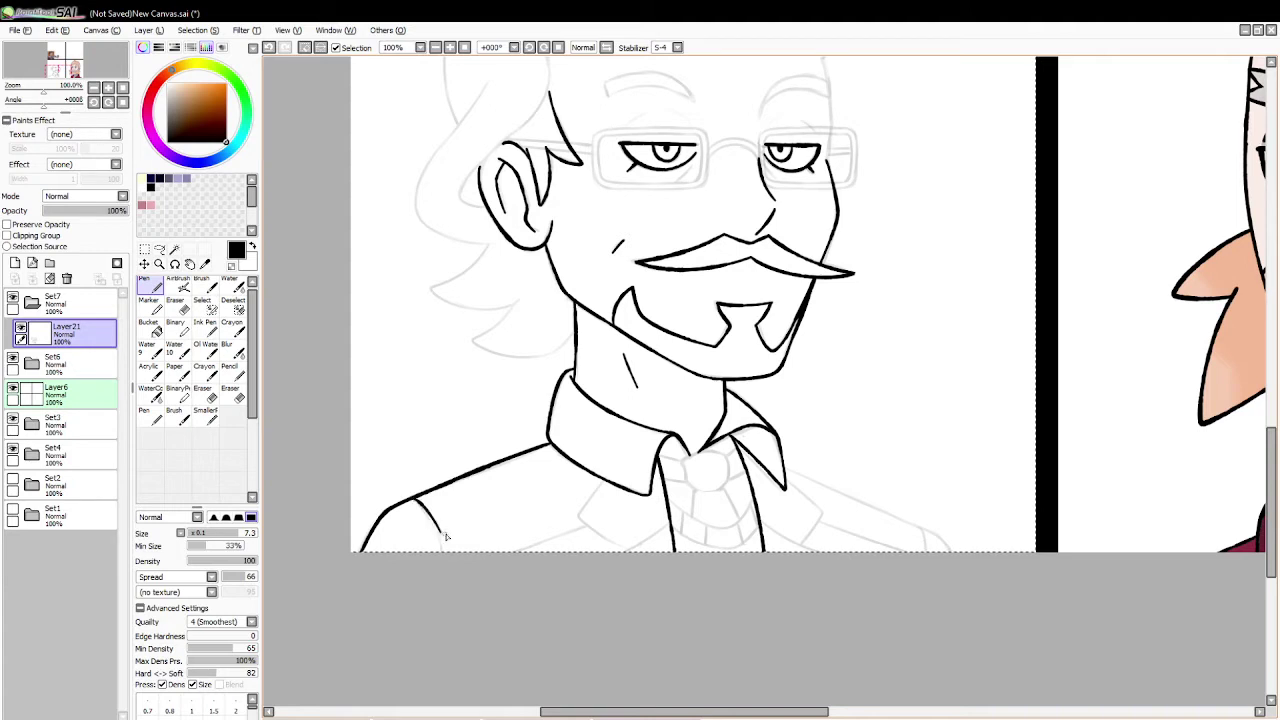
key("ctrl+z")
left_click_drag(443, 541, 449, 590)
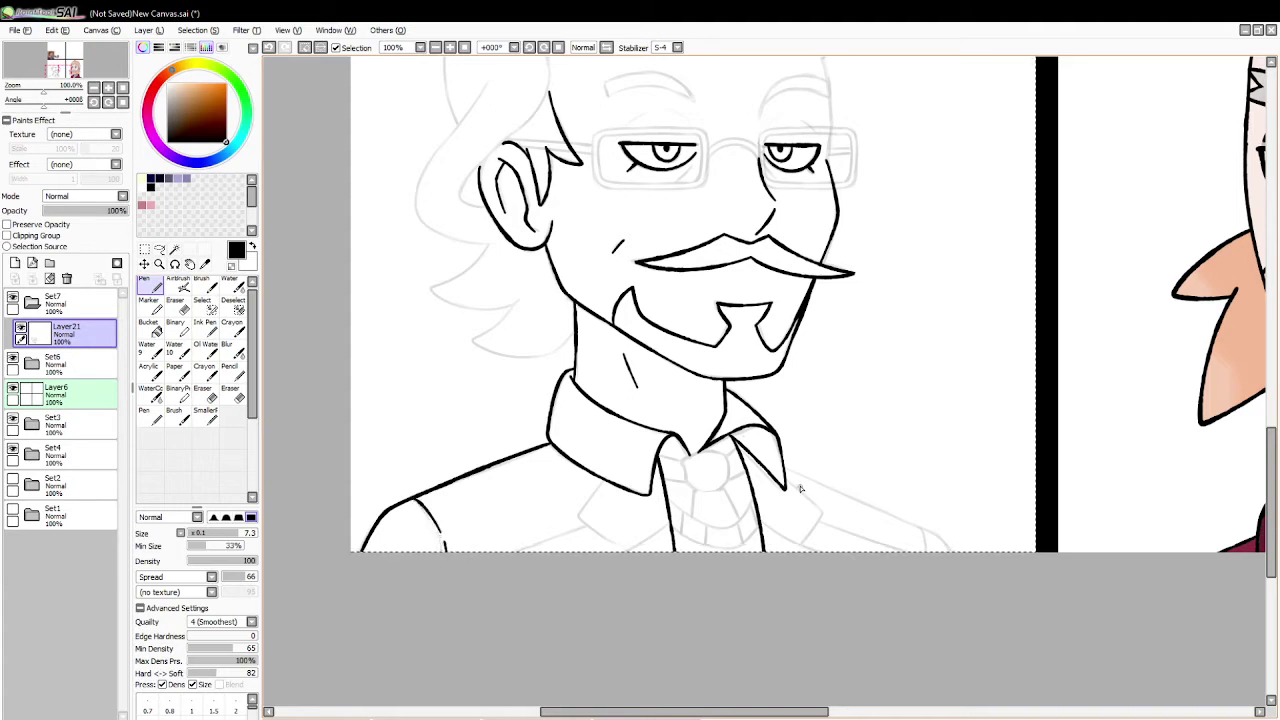
Step: Ink the far shoulder line from the collar to the panel's lower edge, with its short sleeve seam
left_click_drag(784, 465, 949, 564)
key("ctrl+z")
mouse_move(785, 463)
left_mouse_down()
mouse_move(946, 541)
mouse_move(953, 560)
left_mouse_up()
left_click_drag(913, 520, 915, 588)
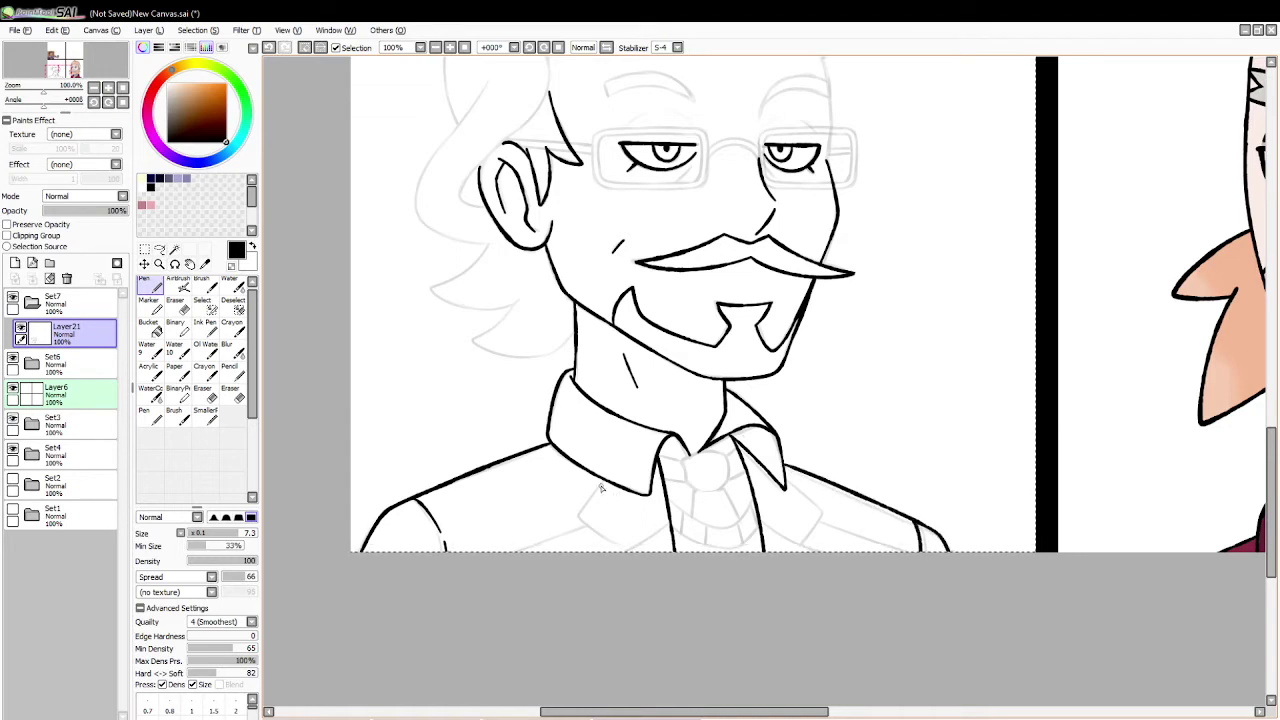
Step: Ink the angular jacket lapel below the near collar flap
left_click_drag(589, 504, 611, 543)
key("ctrl+z")
mouse_move(603, 481)
left_mouse_down()
mouse_move(578, 522)
mouse_move(632, 561)
left_mouse_up()
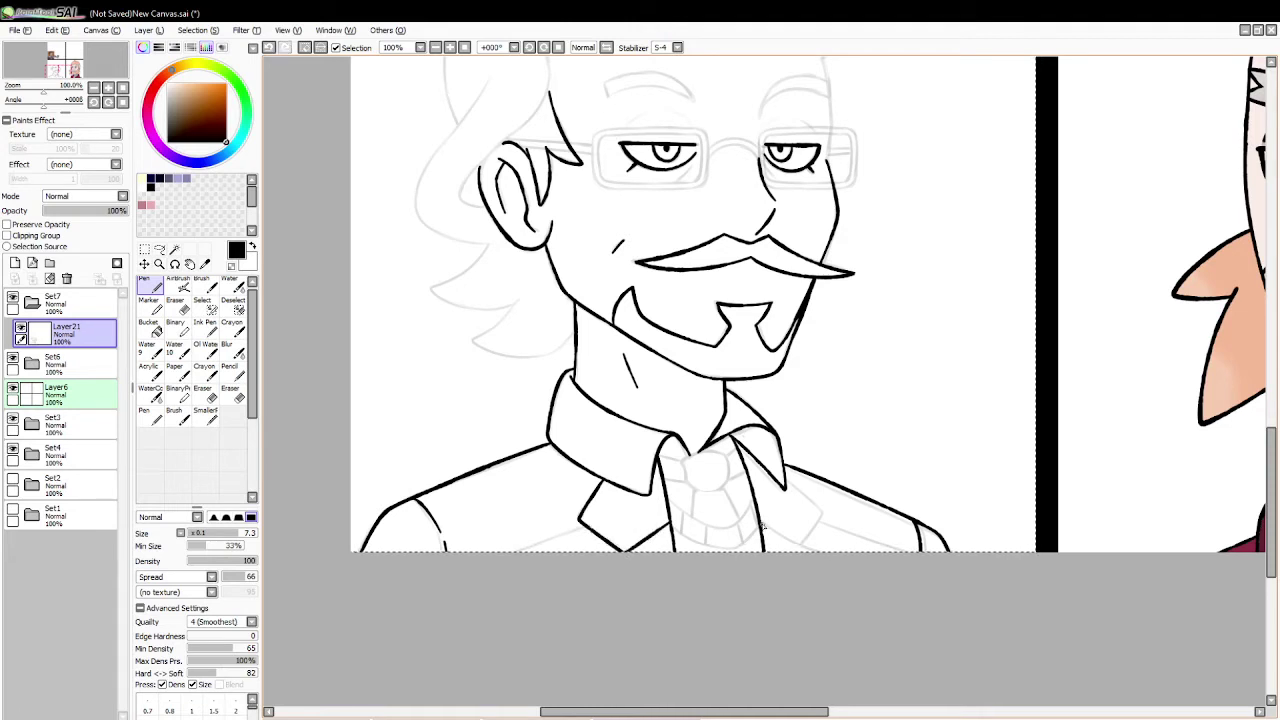
Step: Ink the far jacket lapel and the chest lines running outward from the lapels
left_click_drag(782, 477, 820, 517)
key("ctrl+z")
key("ctrl+z")
mouse_move(784, 476)
left_mouse_down()
mouse_move(820, 513)
mouse_move(917, 551)
left_mouse_up()
key("ctrl+z")
left_click_drag(817, 521, 915, 552)
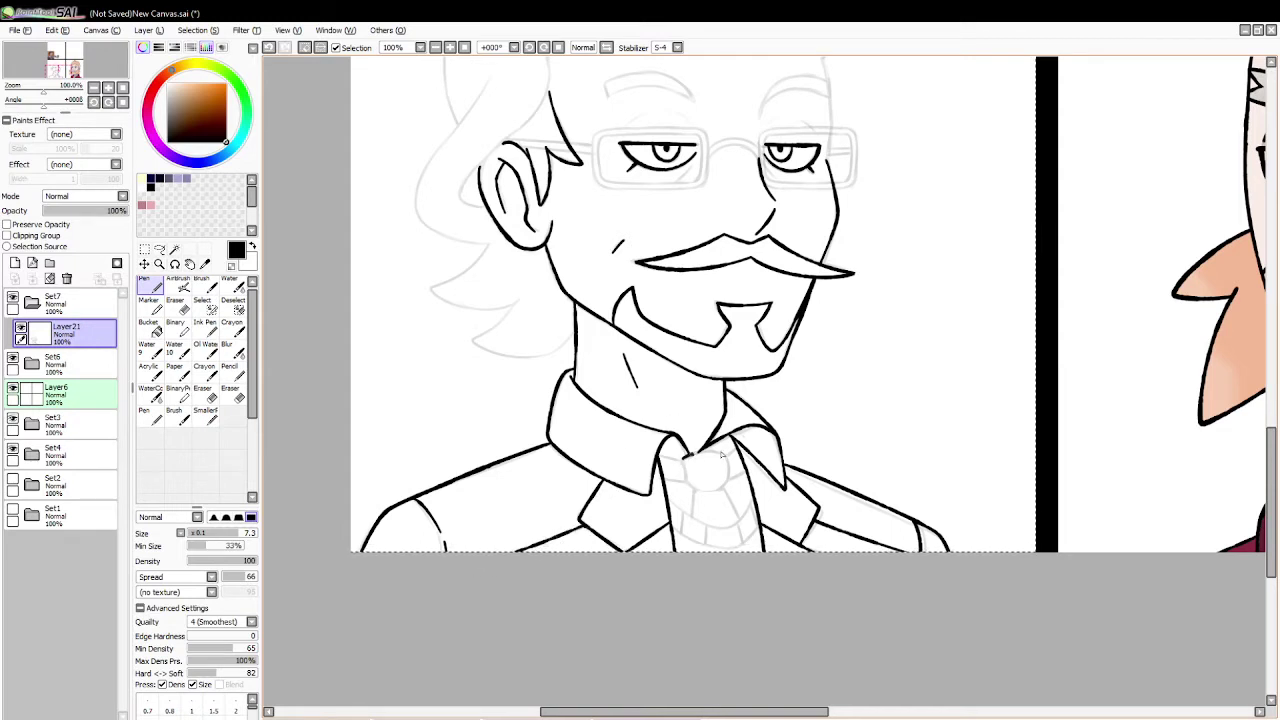
Step: Ink the rounded tie knot at the collar opening
mouse_move(722, 454)
left_mouse_down()
mouse_move(731, 459)
mouse_move(684, 463)
mouse_move(731, 466)
mouse_move(712, 500)
mouse_move(730, 458)
left_mouse_up()
key("ctrl+z")
key("ctrl+z")
key("ctrl+z")
key("ctrl+z")
key("ctrl+z")
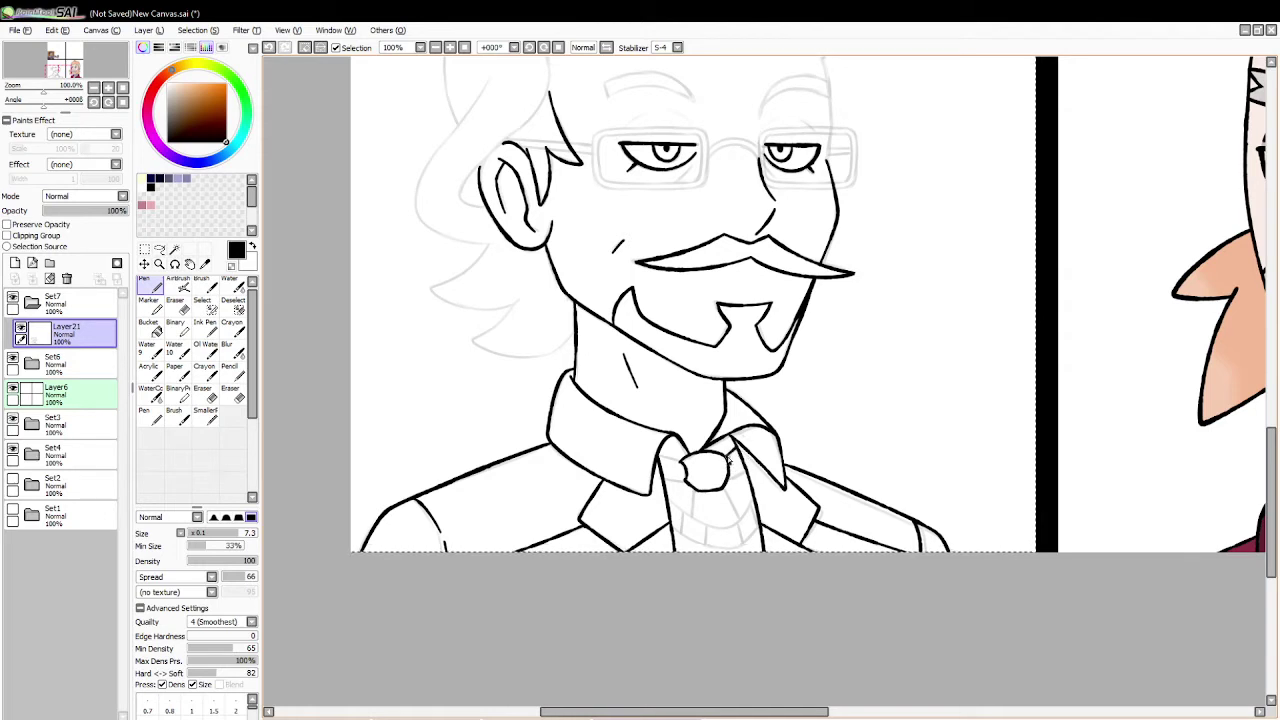
Step: Ink the fabric folds on both sides of the tie knot and clean up their overlapping line ends
left_click(175, 300)
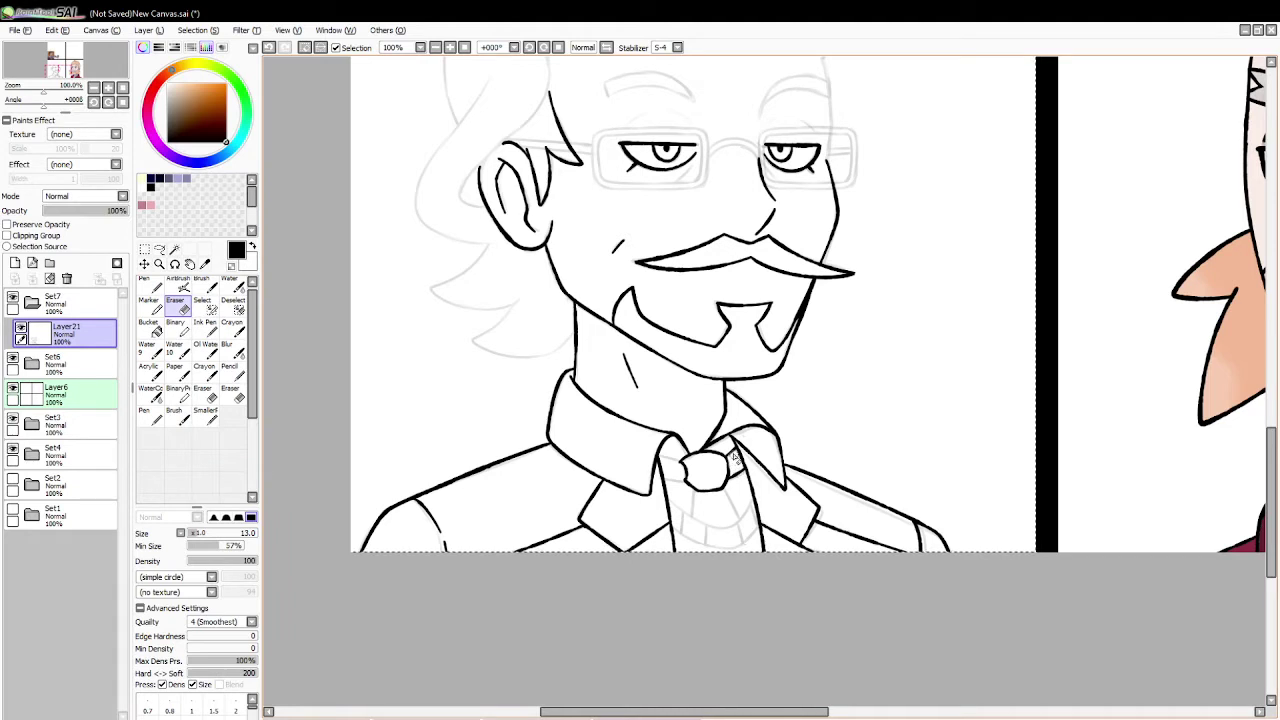
key("n")
mouse_move(658, 456)
left_mouse_down()
mouse_move(685, 463)
mouse_move(689, 487)
left_mouse_up()
key("ctrl+z")
key("ctrl+z")
key("ctrl+z")
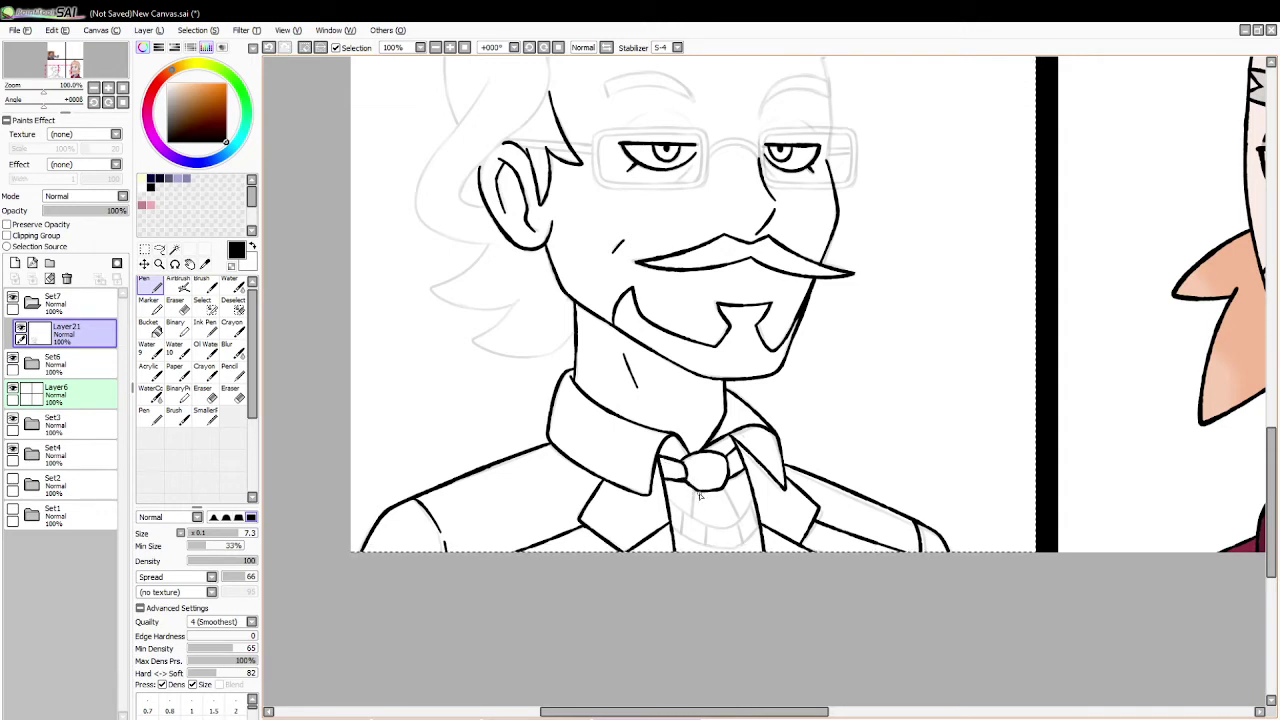
key("ctrl+z")
Step: Ink the curved tie section under the knot, with its dividing fold lines
mouse_move(690, 490)
left_mouse_down()
mouse_move(679, 482)
mouse_move(695, 522)
mouse_move(742, 526)
left_mouse_up()
key("ctrl+z")
key("ctrl+z")
key("ctrl+z")
mouse_move(667, 501)
left_mouse_down()
mouse_move(738, 529)
mouse_move(757, 500)
left_mouse_up()
key("ctrl+z")
left_click_drag(667, 501, 757, 499)
key("ctrl+z")
key("ctrl+z")
left_click_drag(668, 500, 716, 532)
mouse_move(758, 498)
left_mouse_down()
mouse_move(694, 546)
mouse_move(758, 522)
left_mouse_up()
key("ctrl+z")
mouse_move(670, 522)
left_mouse_down()
mouse_move(755, 544)
mouse_move(759, 521)
left_mouse_up()
key("ctrl+z")
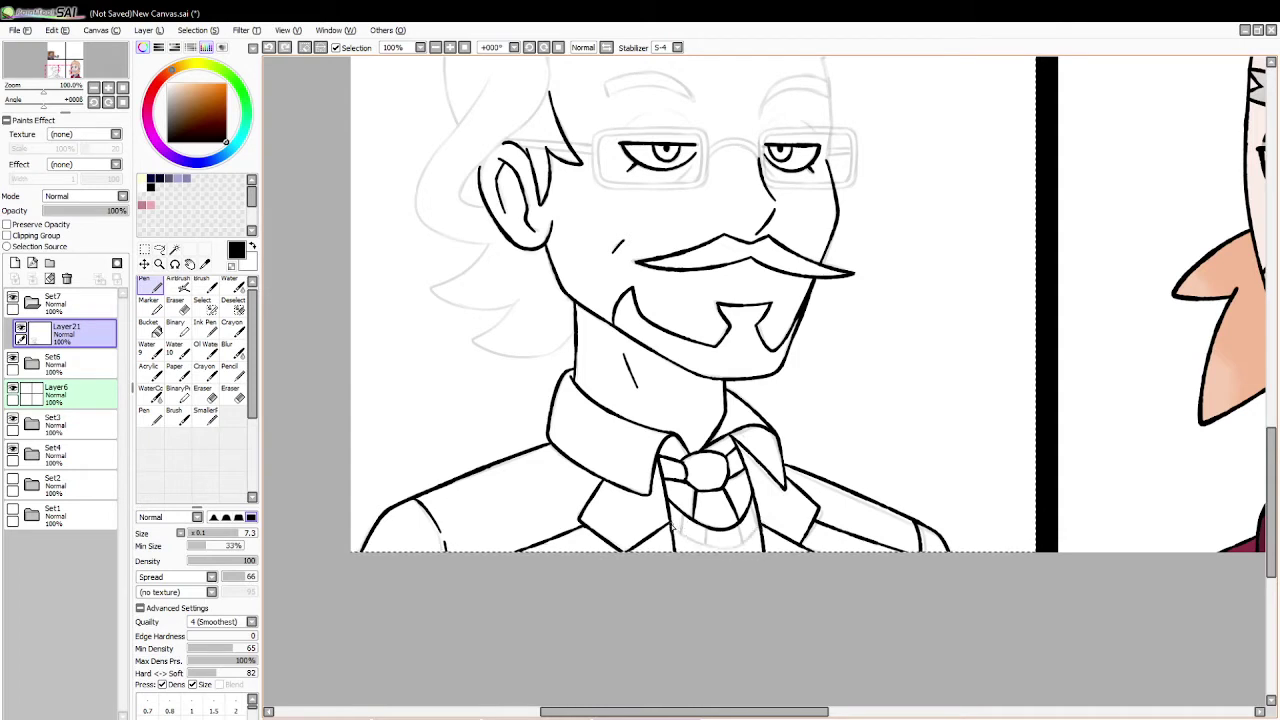
Step: Ink a second curved band along the bottom of the tie and divide it with short vertical lines
left_click_drag(672, 524, 758, 525)
key("ctrl+z")
mouse_move(672, 524)
left_mouse_down()
mouse_move(682, 535)
mouse_move(761, 522)
left_mouse_up()
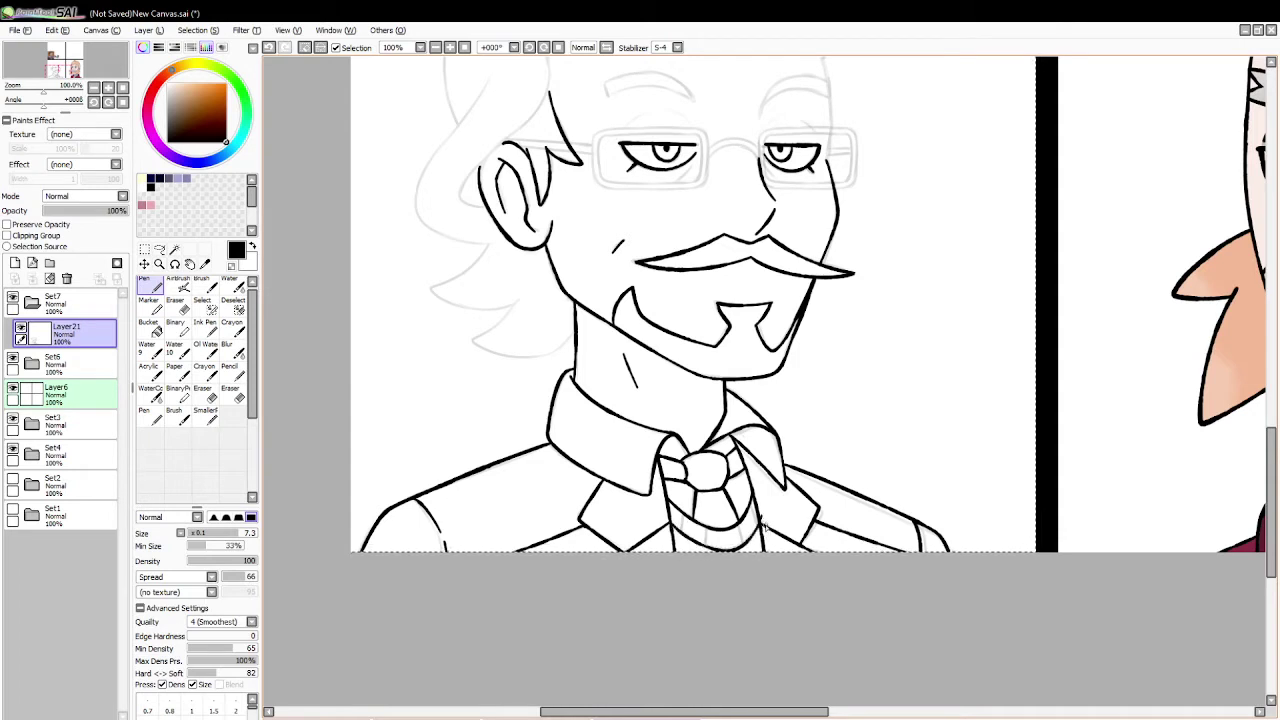
key("ctrl+z")
mouse_move(672, 526)
left_mouse_down()
mouse_move(750, 554)
mouse_move(682, 534)
mouse_move(708, 552)
mouse_move(738, 549)
mouse_move(753, 529)
left_mouse_up()
key("ctrl+z")
key("ctrl+z")
key("ctrl+z")
key("ctrl+z")
key("ctrl+z")
key("ctrl+z")
key("ctrl+z")
left_click_drag(736, 527, 740, 543)
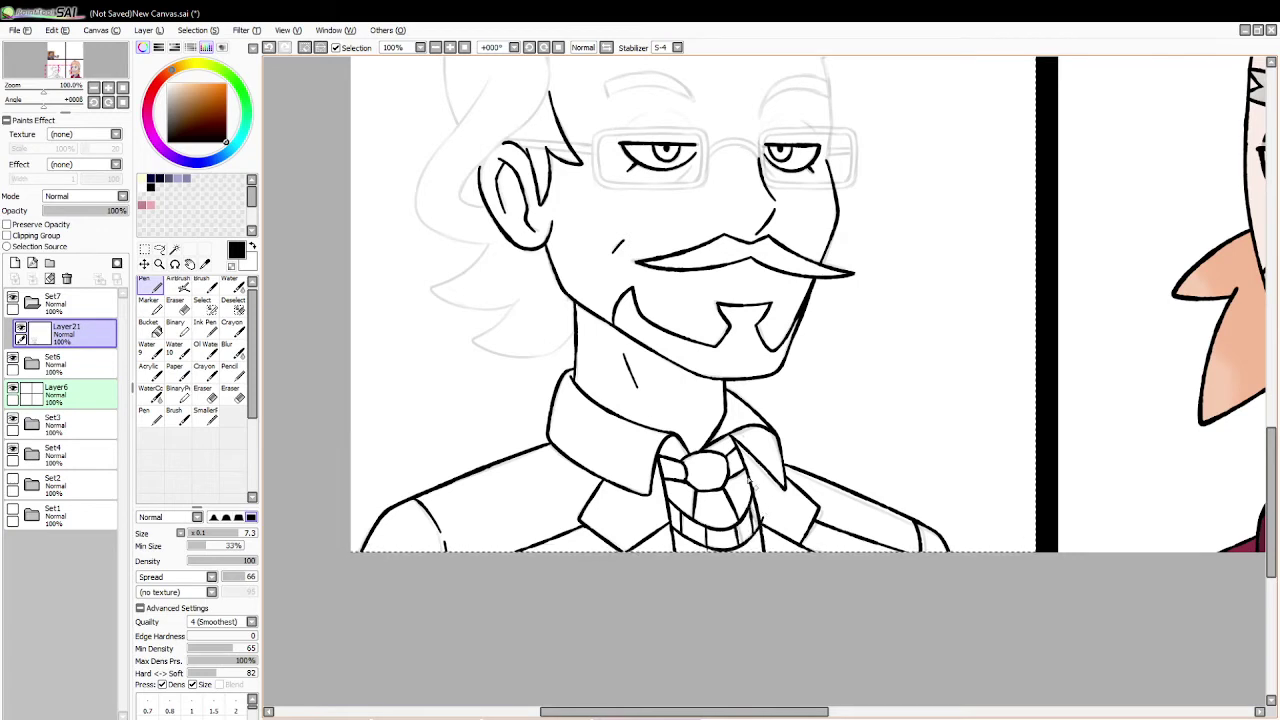
Step: Erase the overhanging line ends around the side and lower edge of the tie
key("e")
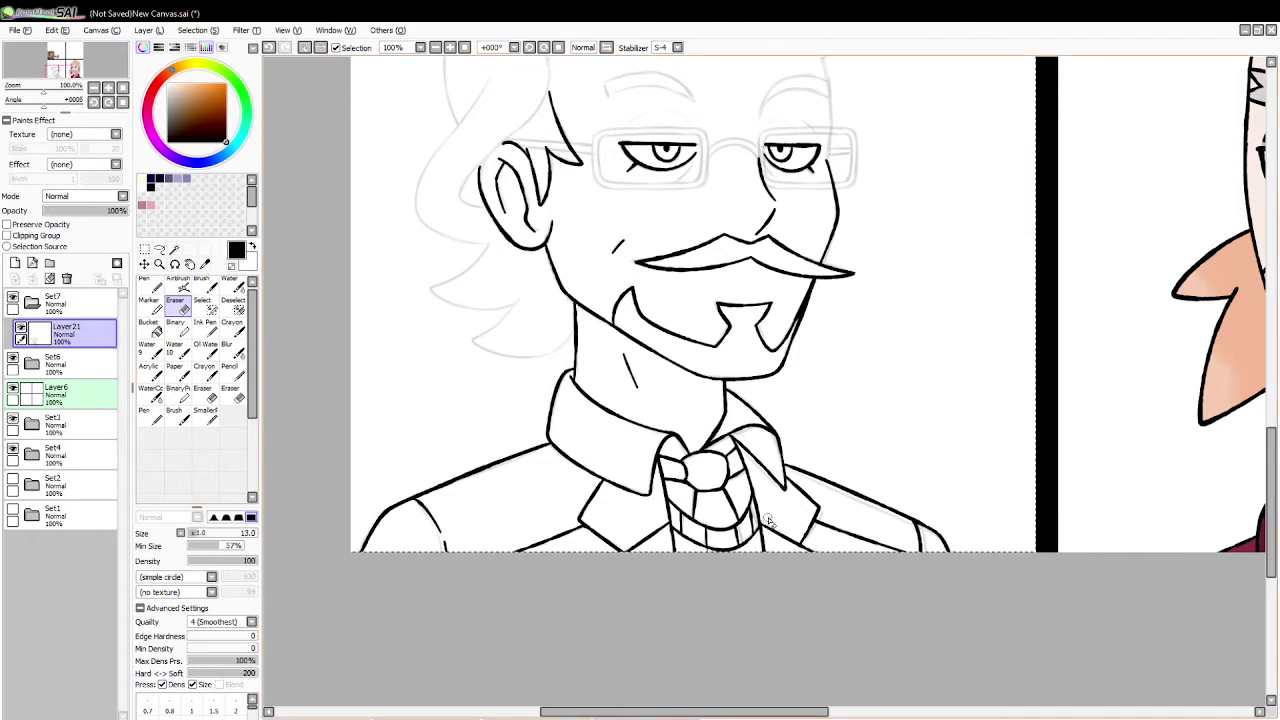
key("ctrl+z")
left_click_drag(762, 522, 766, 504)
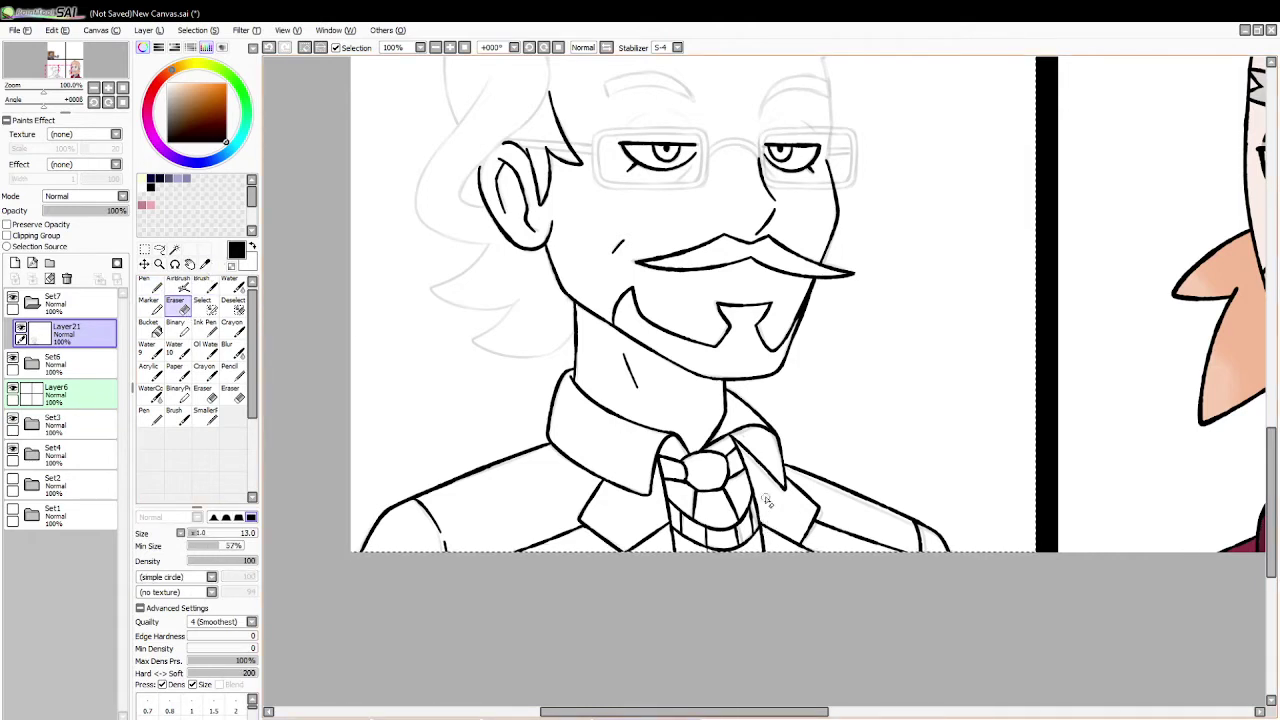
key("ctrl+z")
key("ctrl+z")
left_click_drag(702, 549, 717, 559)
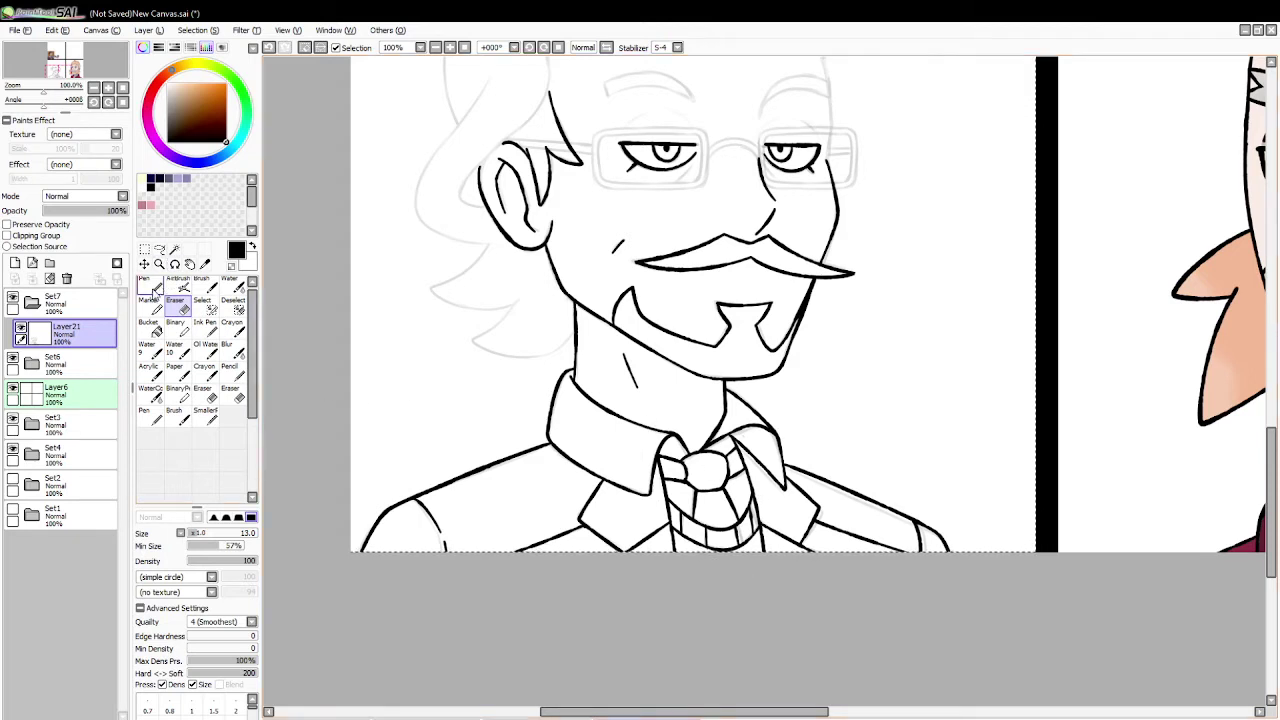
Step: Ink the side hair strand from the near temple down and around behind the ear
left_click(152, 288)
scroll(988, 363, "up", 5)
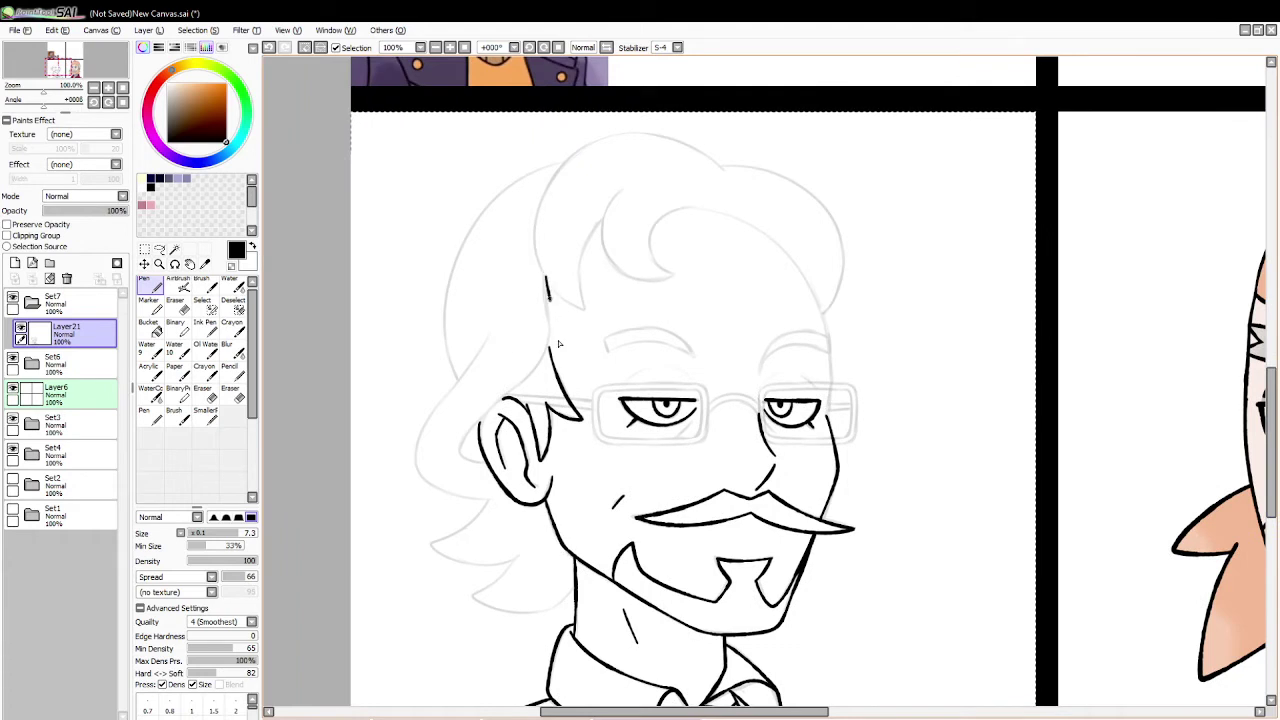
left_click_drag(559, 344, 440, 482)
key("ctrl+z")
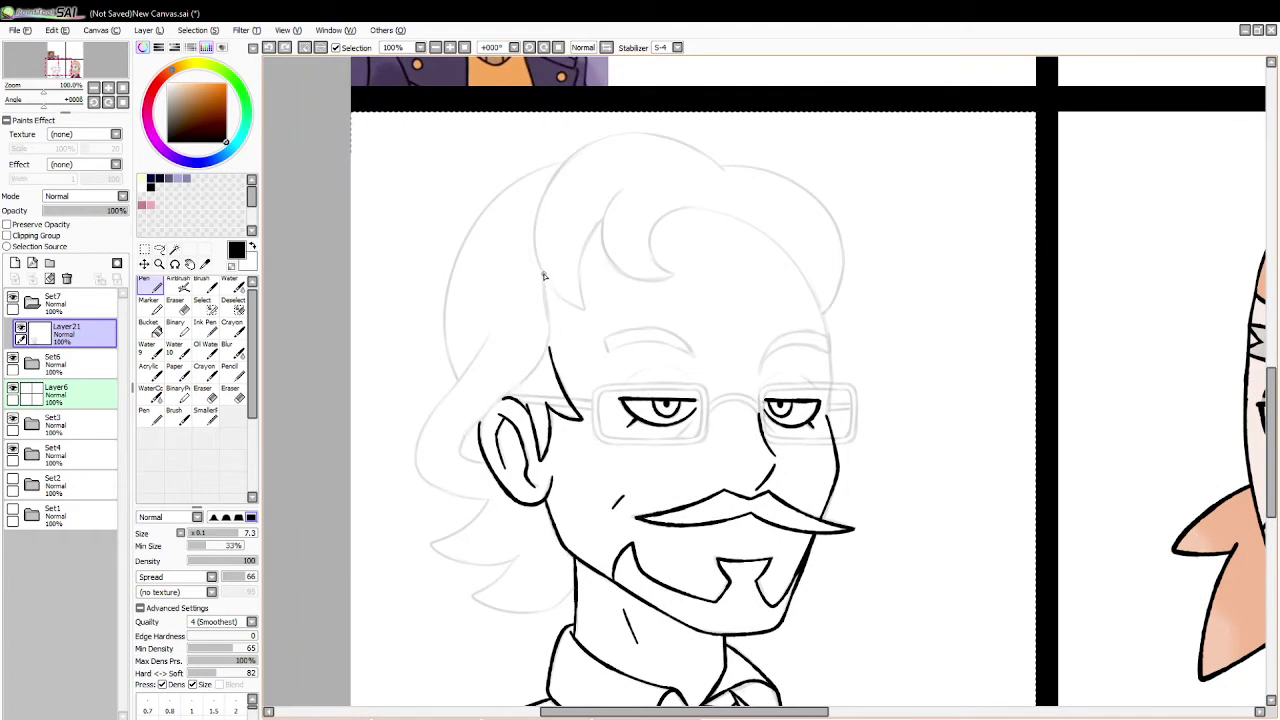
mouse_move(546, 276)
left_mouse_down()
mouse_move(550, 352)
mouse_move(474, 414)
mouse_move(450, 484)
left_mouse_up()
key("ctrl+z")
mouse_move(546, 264)
left_mouse_down()
mouse_move(514, 390)
mouse_move(460, 494)
mouse_move(543, 268)
mouse_move(494, 459)
left_mouse_up()
key("ctrl+z")
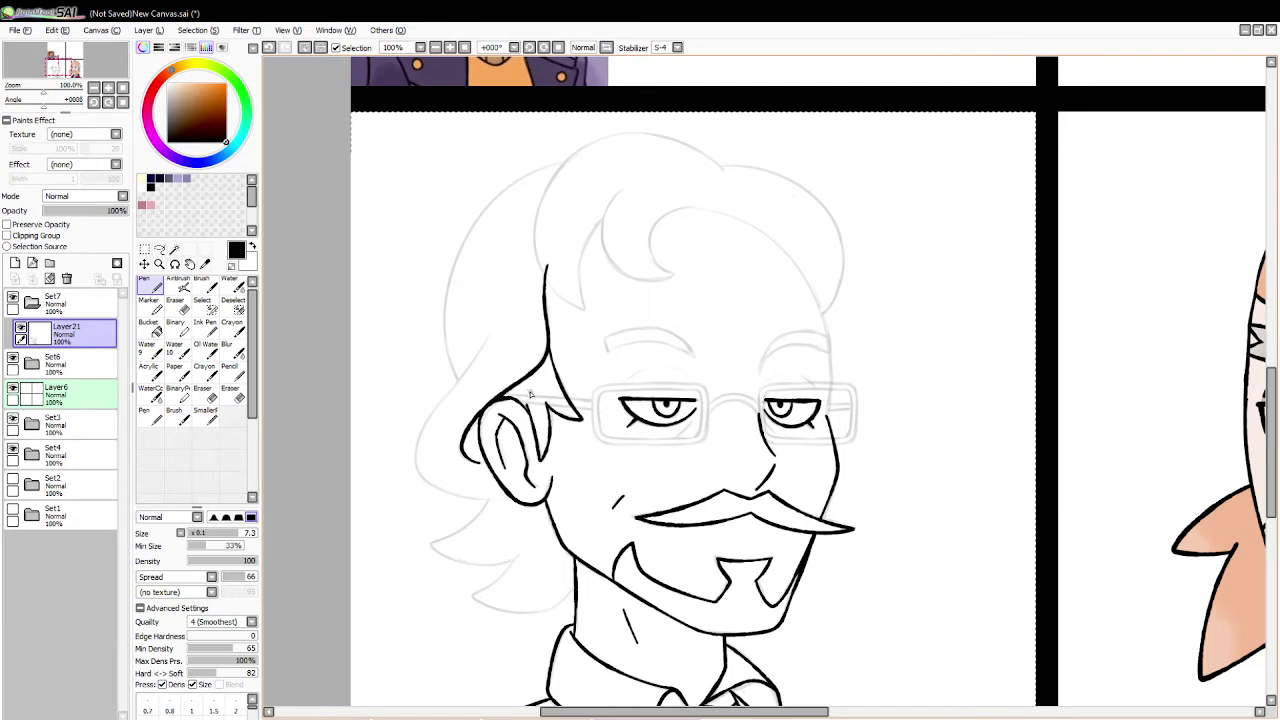
key("ctrl+z")
left_click_drag(505, 402, 502, 399)
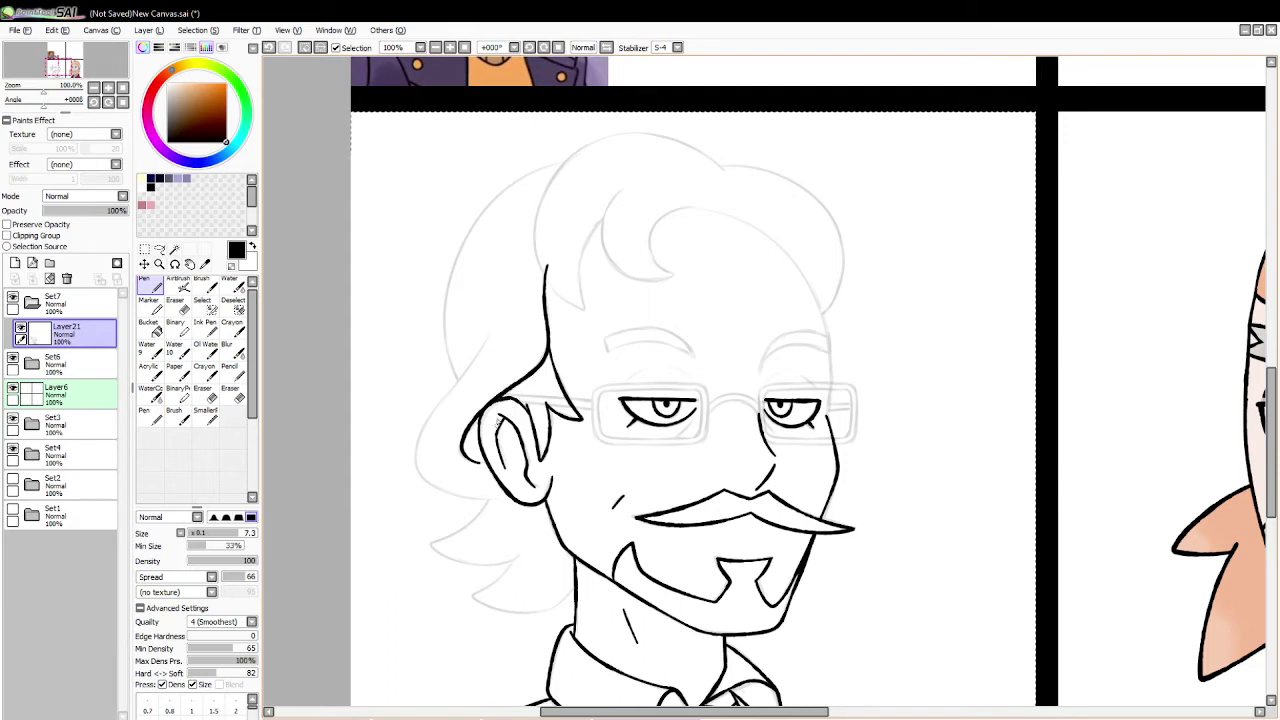
Step: Ink the outer back hair with its pointed locks down to the neck, and erase the overlap on the neck line
left_click_drag(490, 335, 412, 494)
key("ctrl+z")
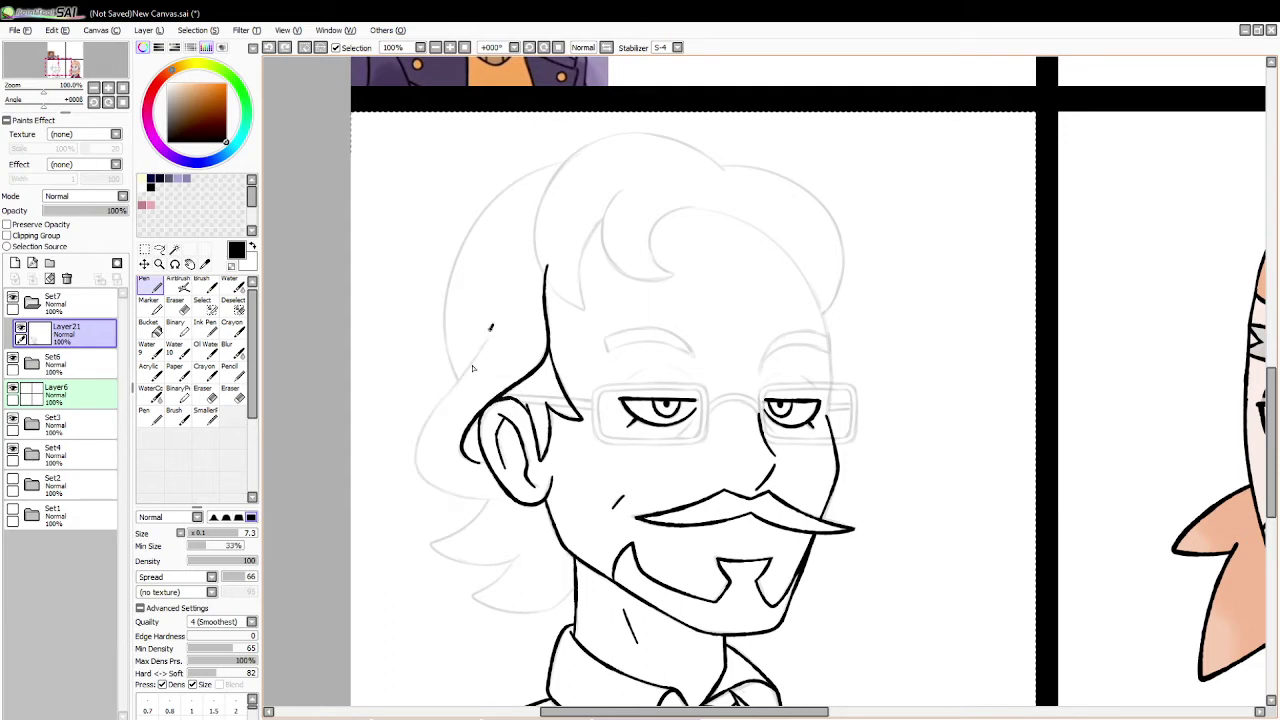
mouse_move(473, 368)
left_mouse_down()
mouse_move(418, 478)
mouse_move(500, 493)
mouse_move(423, 551)
mouse_move(518, 566)
mouse_move(468, 600)
mouse_move(583, 580)
left_mouse_up()
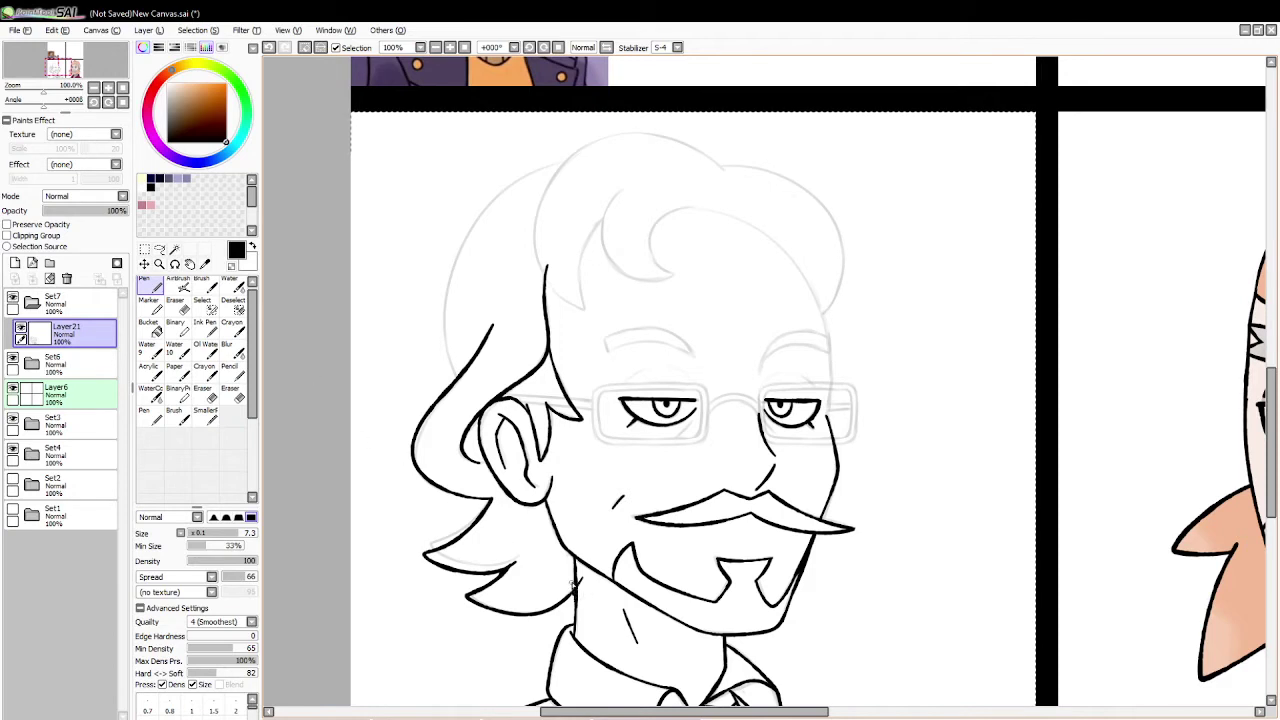
key("e")
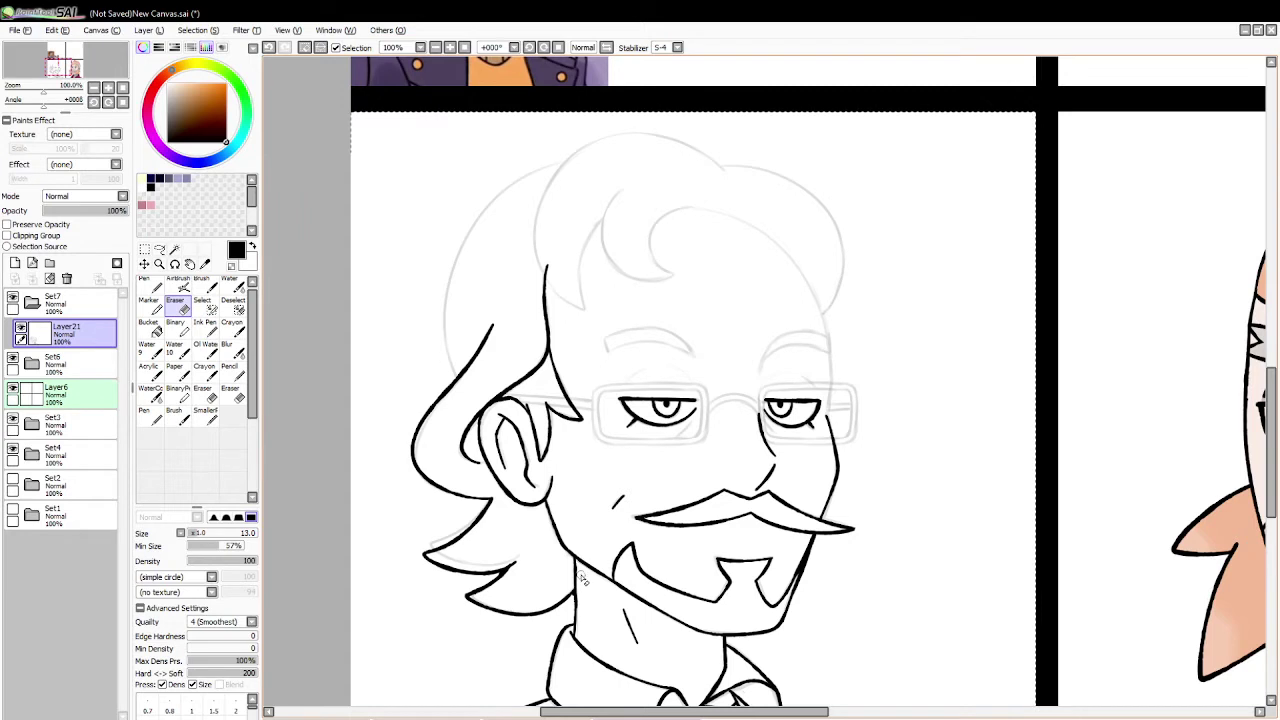
Step: Ink the rounded back-of-head outline and erase its overshoot where it meets the lower hair
key("n")
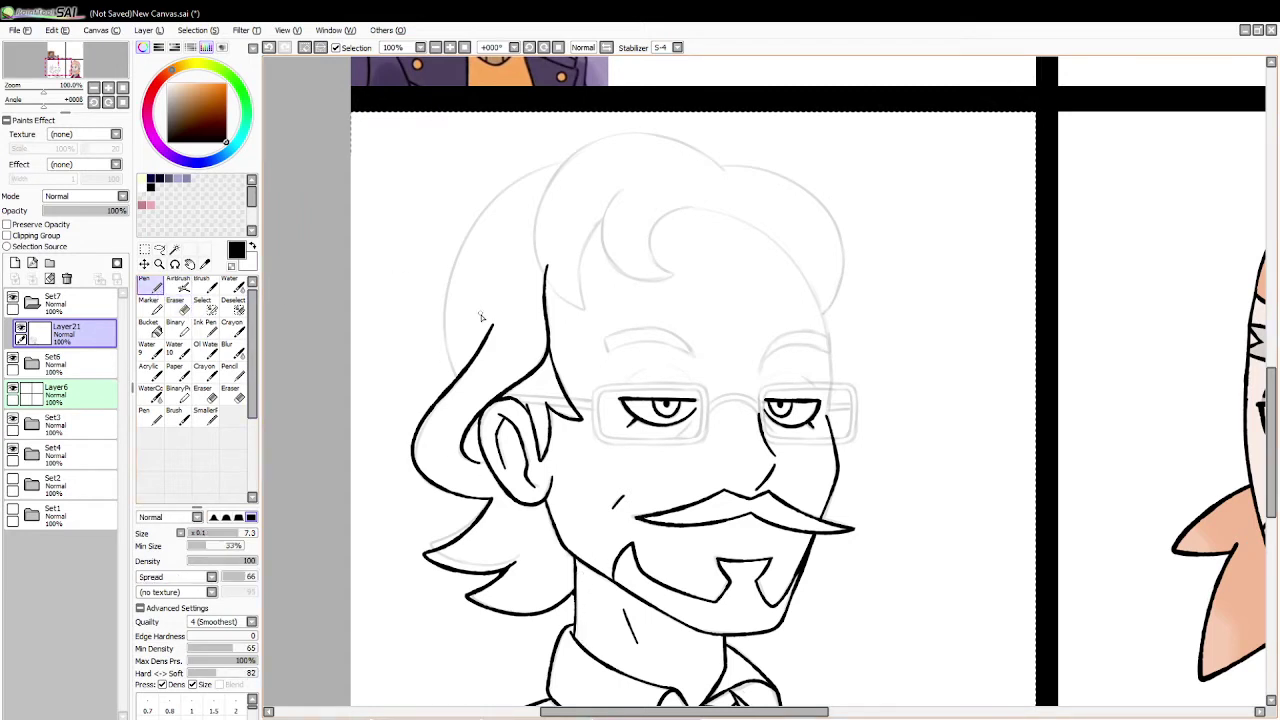
mouse_move(569, 163)
left_mouse_down()
mouse_move(439, 240)
mouse_move(463, 381)
left_mouse_up()
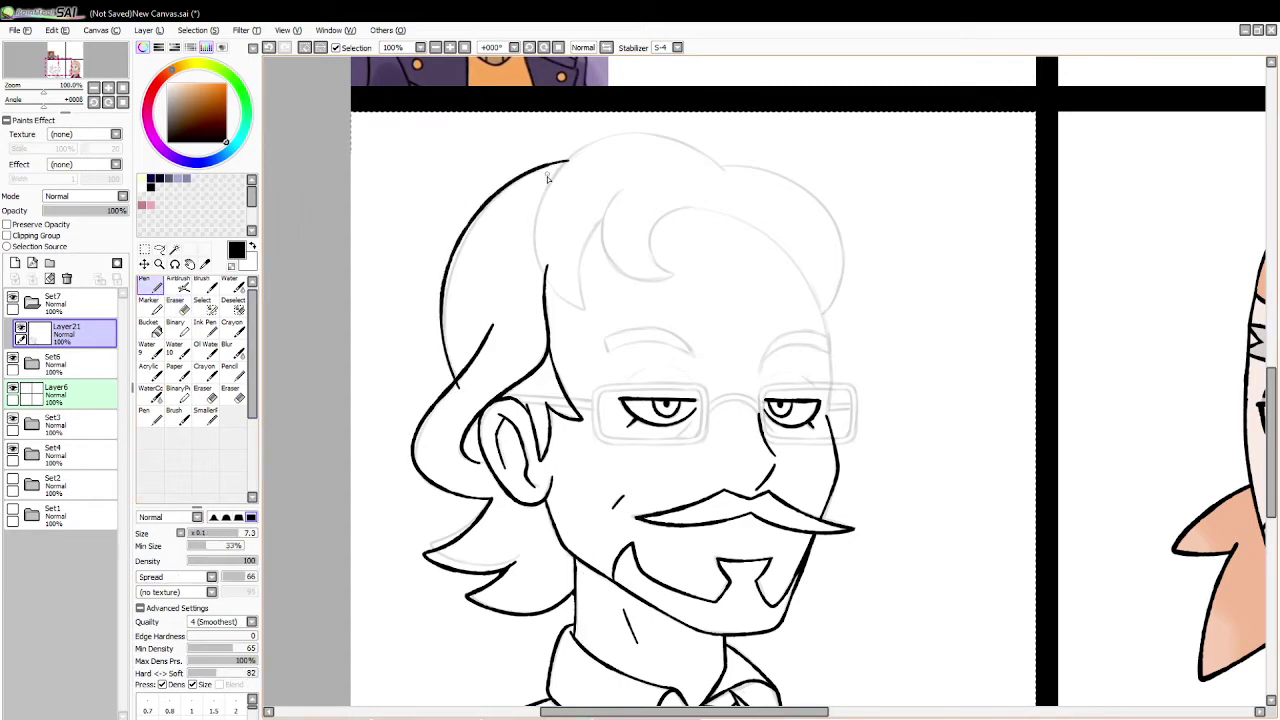
key("e")
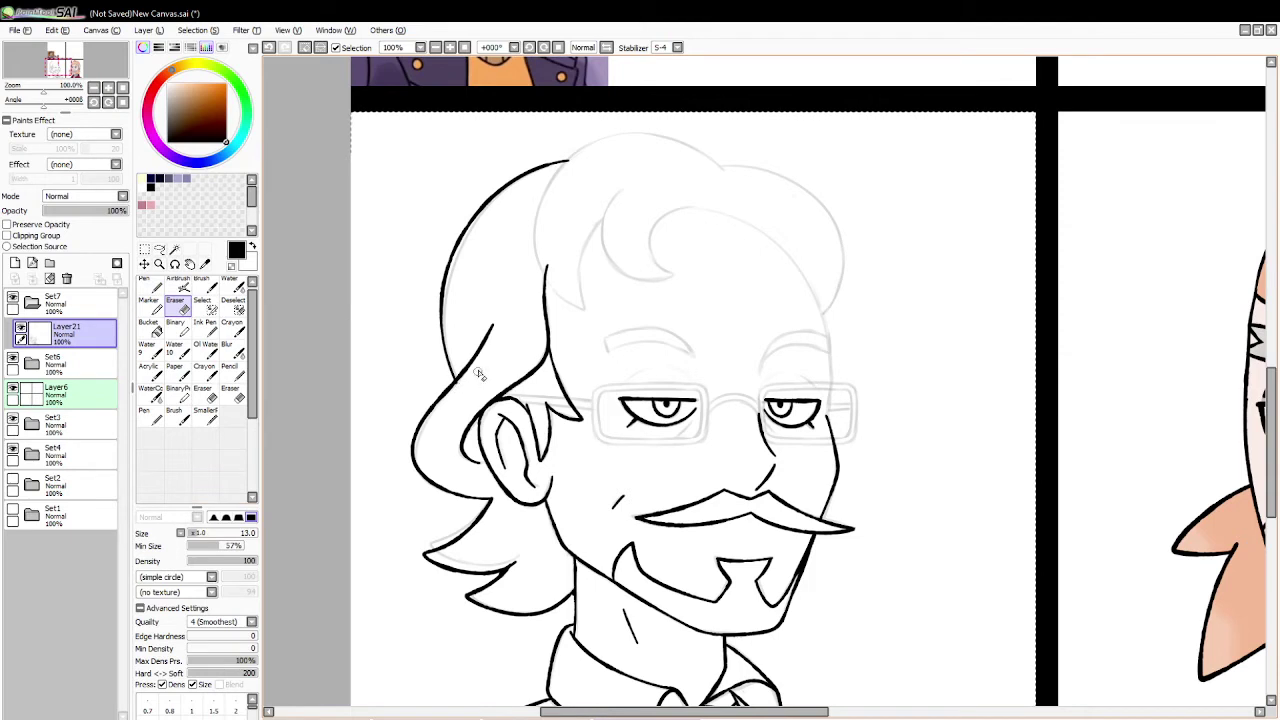
left_click_drag(466, 380, 455, 388)
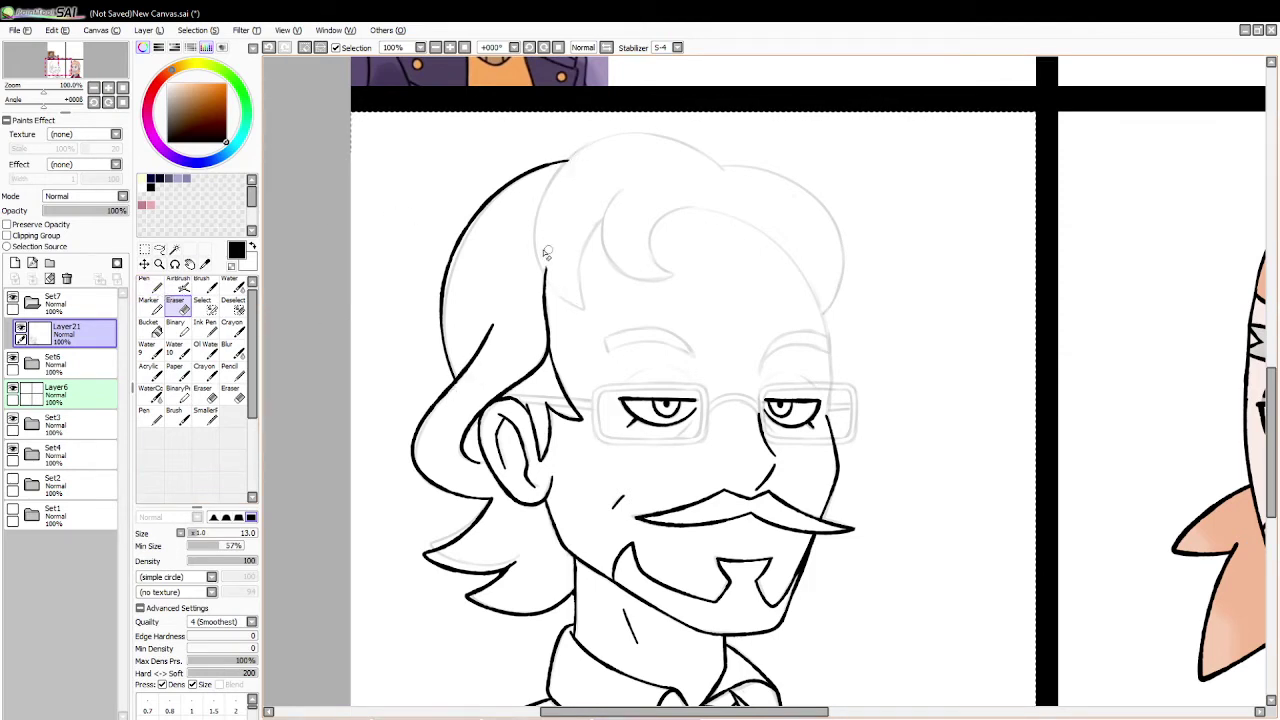
Step: Ink the near-side swoop of the front hair, curving from the crown down to the temple
key("n")
mouse_move(605, 140)
left_mouse_down()
mouse_move(545, 171)
mouse_move(594, 334)
left_mouse_up()
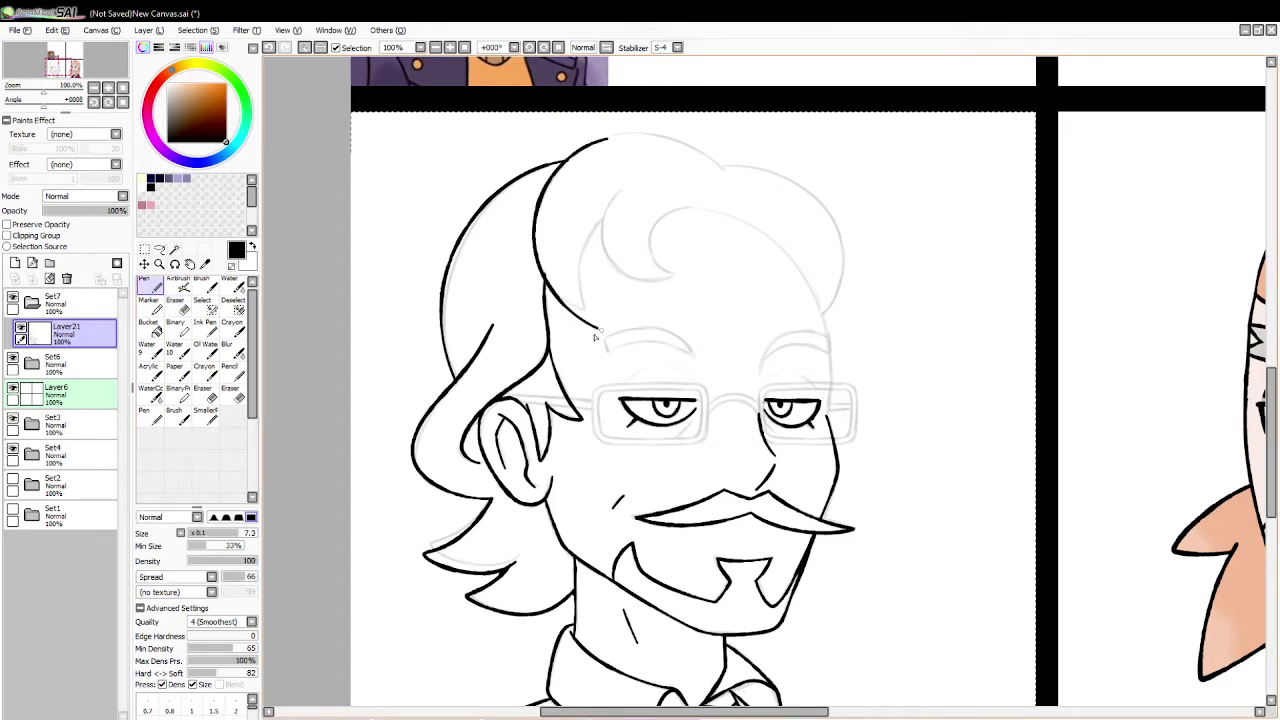
key("ctrl+z")
left_click_drag(562, 160, 601, 312)
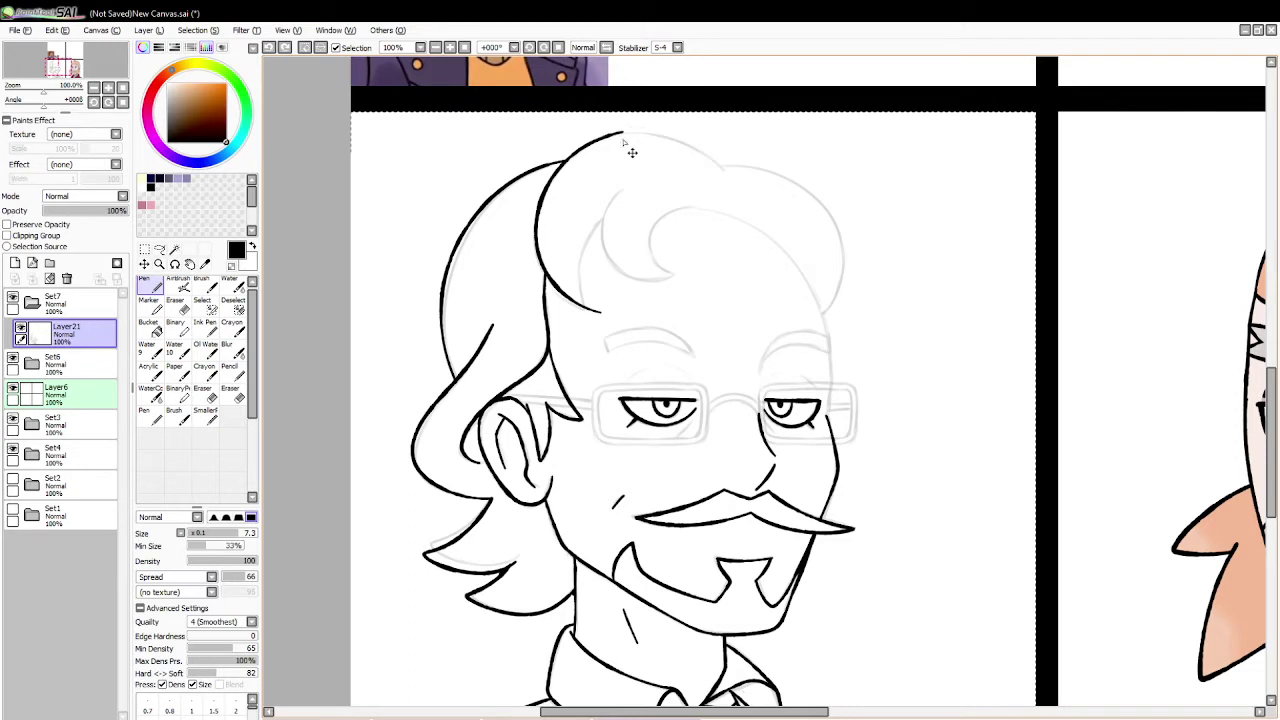
Step: Ink the arc over the crown and the rounded hair mass on the far side of the head
mouse_move(687, 131)
left_mouse_down()
mouse_move(743, 188)
mouse_move(758, 160)
mouse_move(836, 305)
left_mouse_up()
key("ctrl+z")
mouse_move(720, 163)
left_mouse_down()
mouse_move(838, 250)
mouse_move(822, 310)
left_mouse_up()
key("ctrl+z")
mouse_move(720, 163)
left_mouse_down()
mouse_move(866, 266)
mouse_move(830, 322)
left_mouse_up()
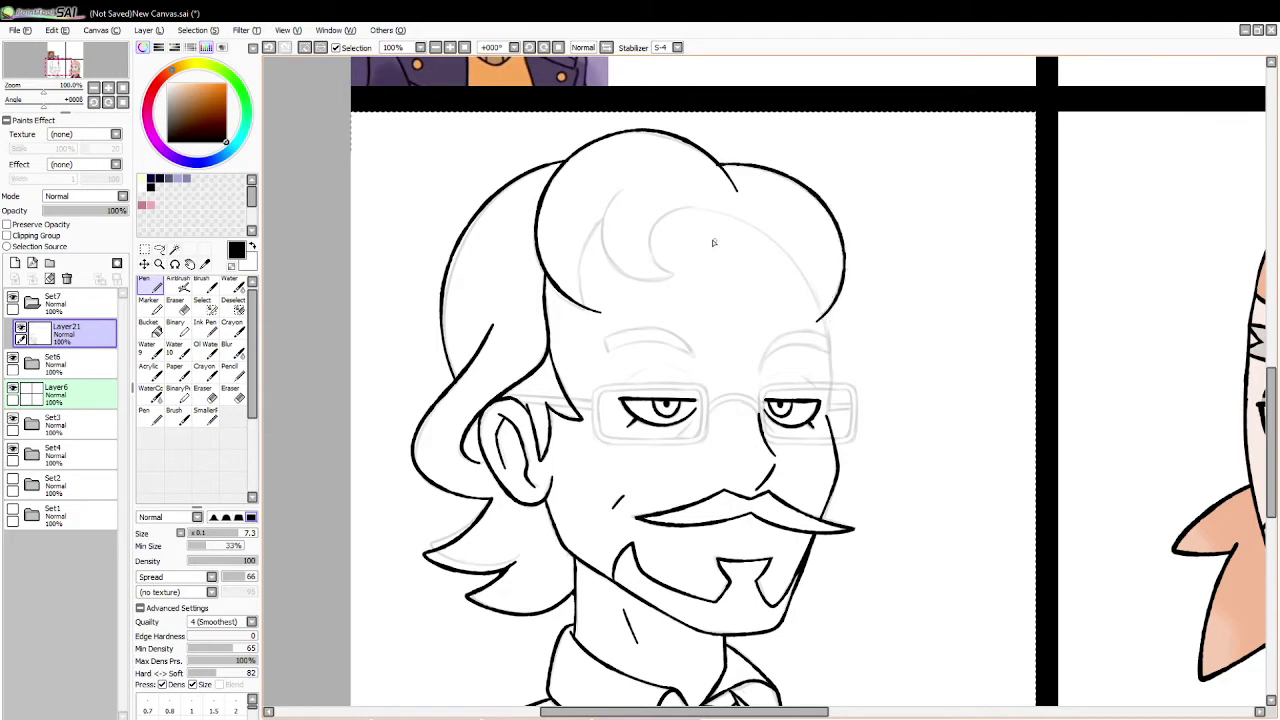
Step: Ink the near-side hairline curve and the two curved strokes forming the curl over the forehead
left_click_drag(606, 220, 600, 318)
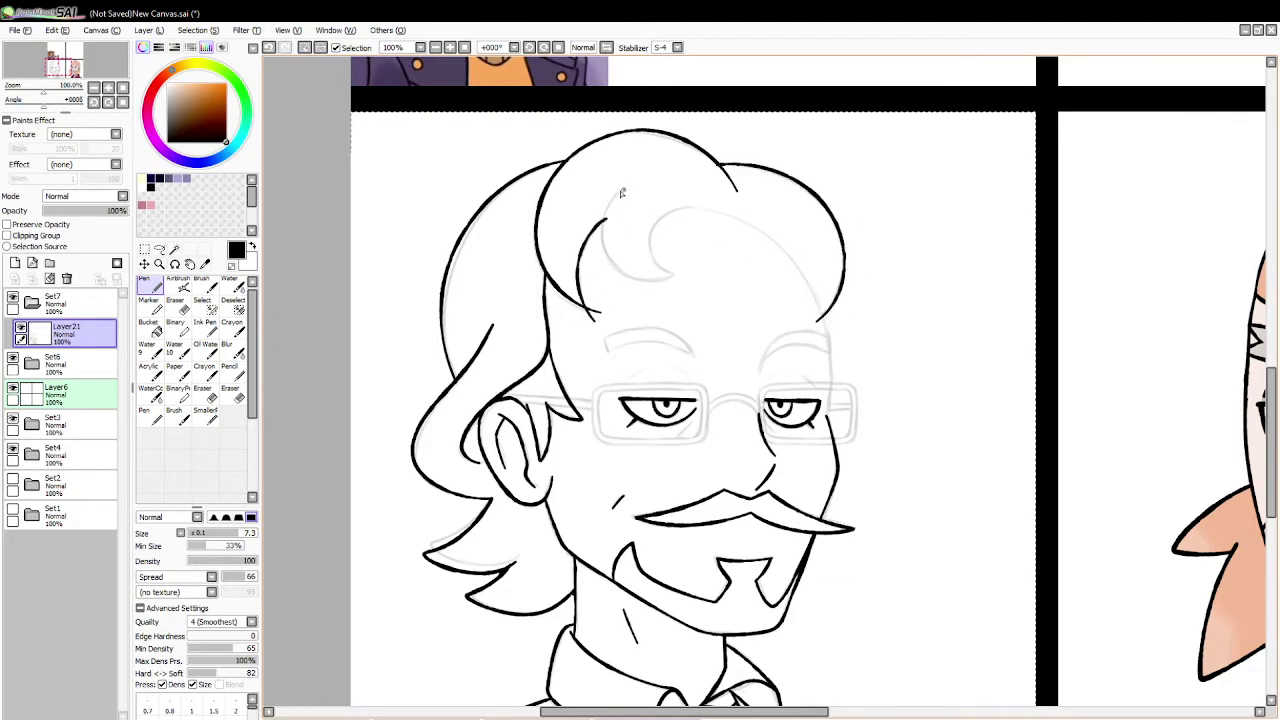
mouse_move(621, 192)
left_mouse_down()
mouse_move(627, 304)
mouse_move(694, 284)
left_mouse_up()
key("ctrl+z")
mouse_move(633, 186)
left_mouse_down()
mouse_move(606, 207)
mouse_move(694, 283)
left_mouse_up()
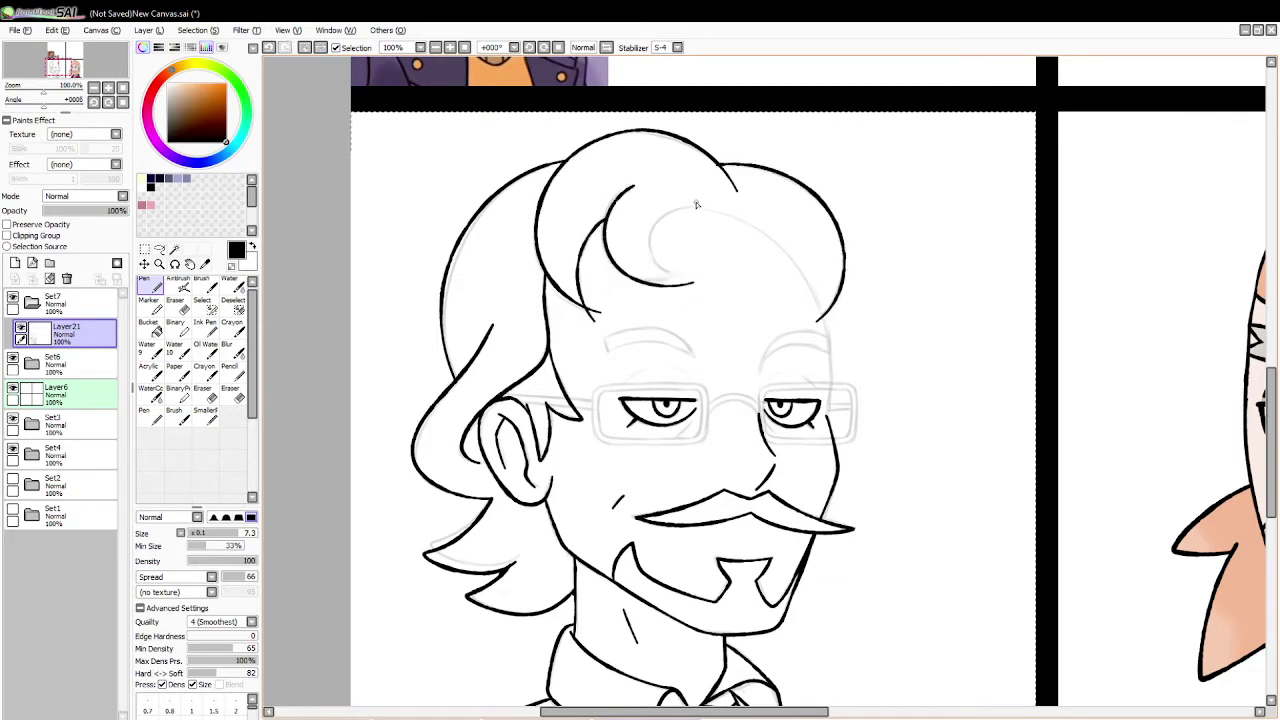
key("ctrl+z")
mouse_move(631, 186)
left_mouse_down()
mouse_move(637, 299)
mouse_move(711, 270)
mouse_move(627, 262)
mouse_move(706, 279)
left_mouse_up()
key("ctrl+z")
left_click_drag(691, 207, 690, 288)
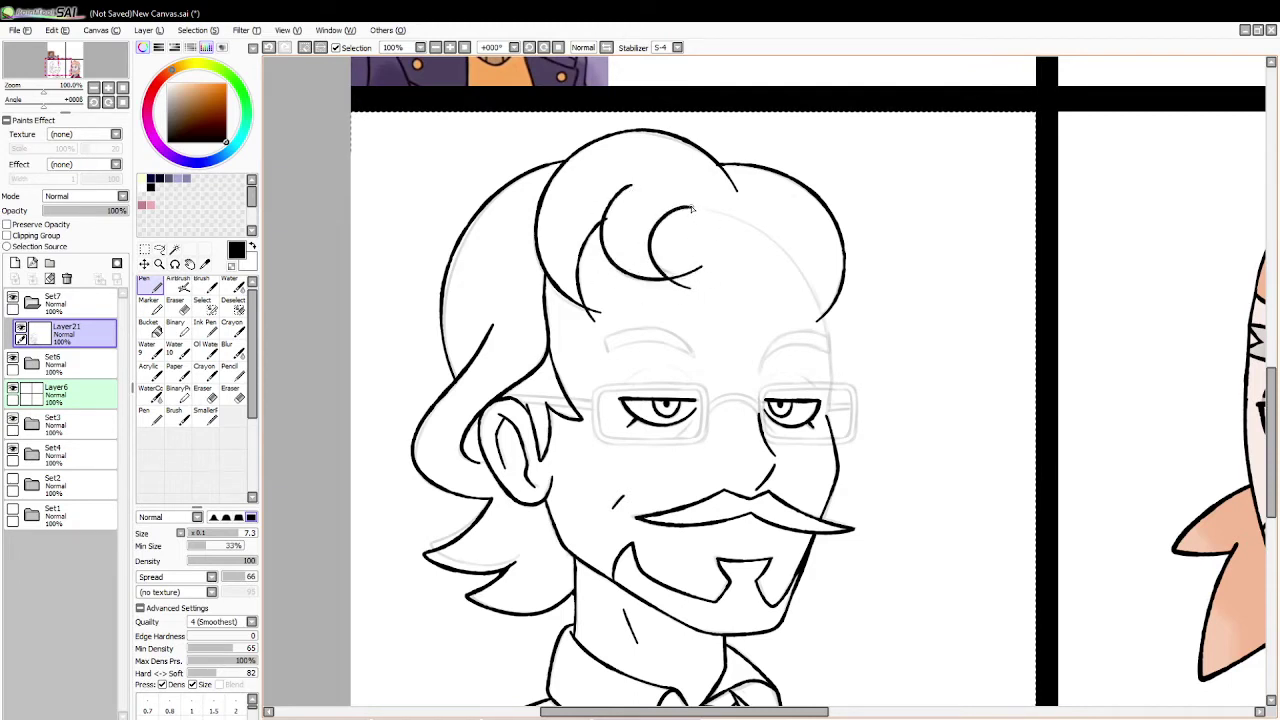
Step: Ink the hairline arc from the forehead curl to the far temple and join it to the face contour beside the eye
key("ctrl+z")
mouse_move(701, 210)
left_mouse_down()
mouse_move(825, 277)
mouse_move(846, 317)
left_mouse_up()
key("ctrl+z")
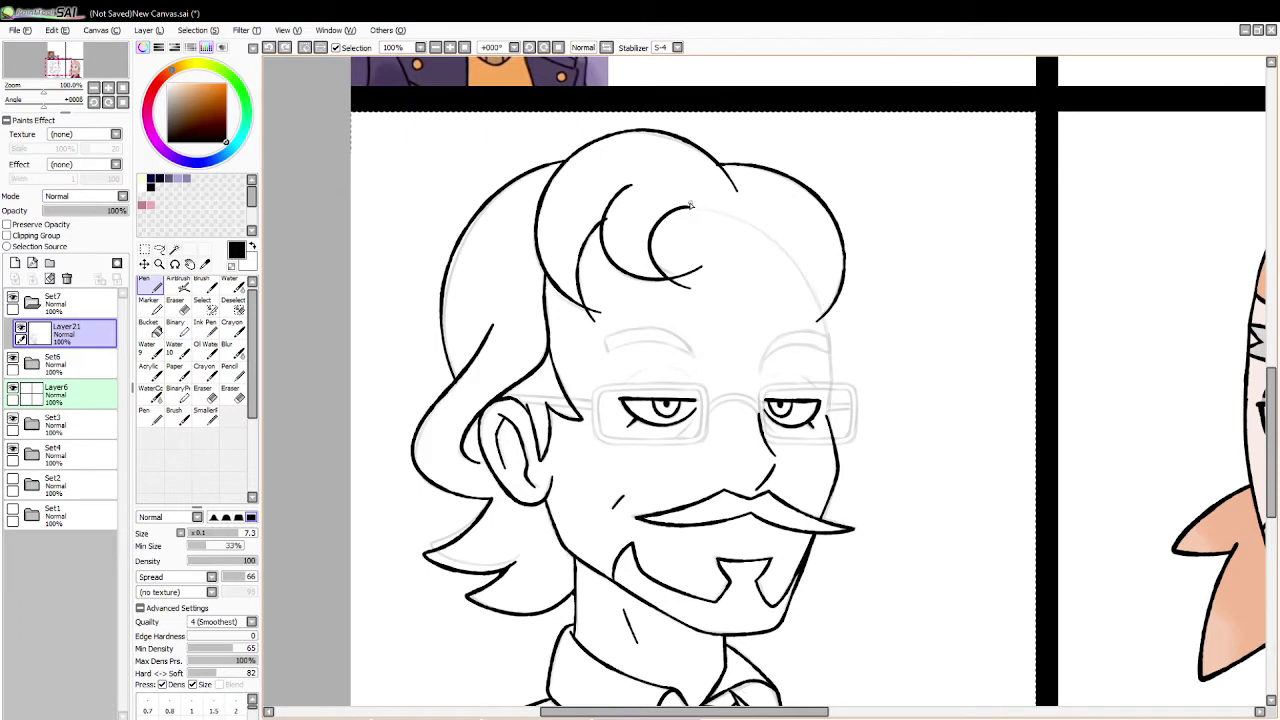
mouse_move(688, 207)
left_mouse_down()
mouse_move(829, 296)
mouse_move(820, 355)
left_mouse_up()
key("ctrl+z")
left_click_drag(690, 207, 841, 368)
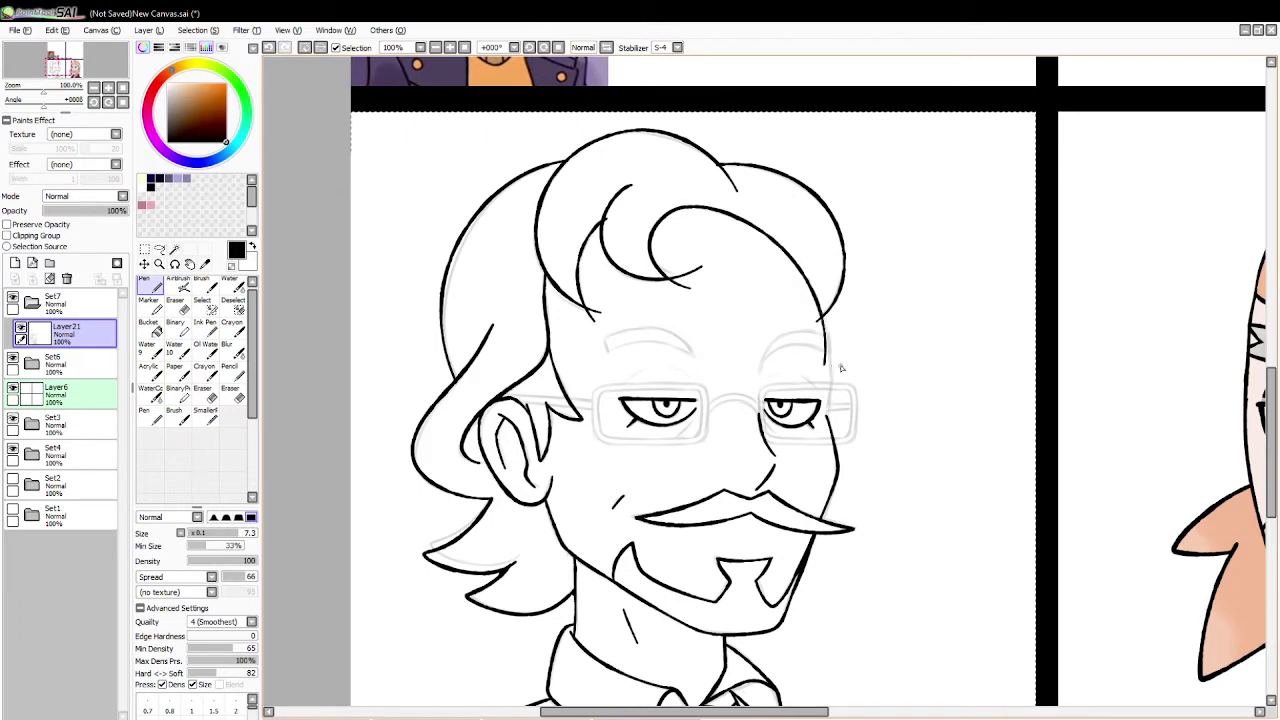
left_click_drag(818, 305, 830, 408)
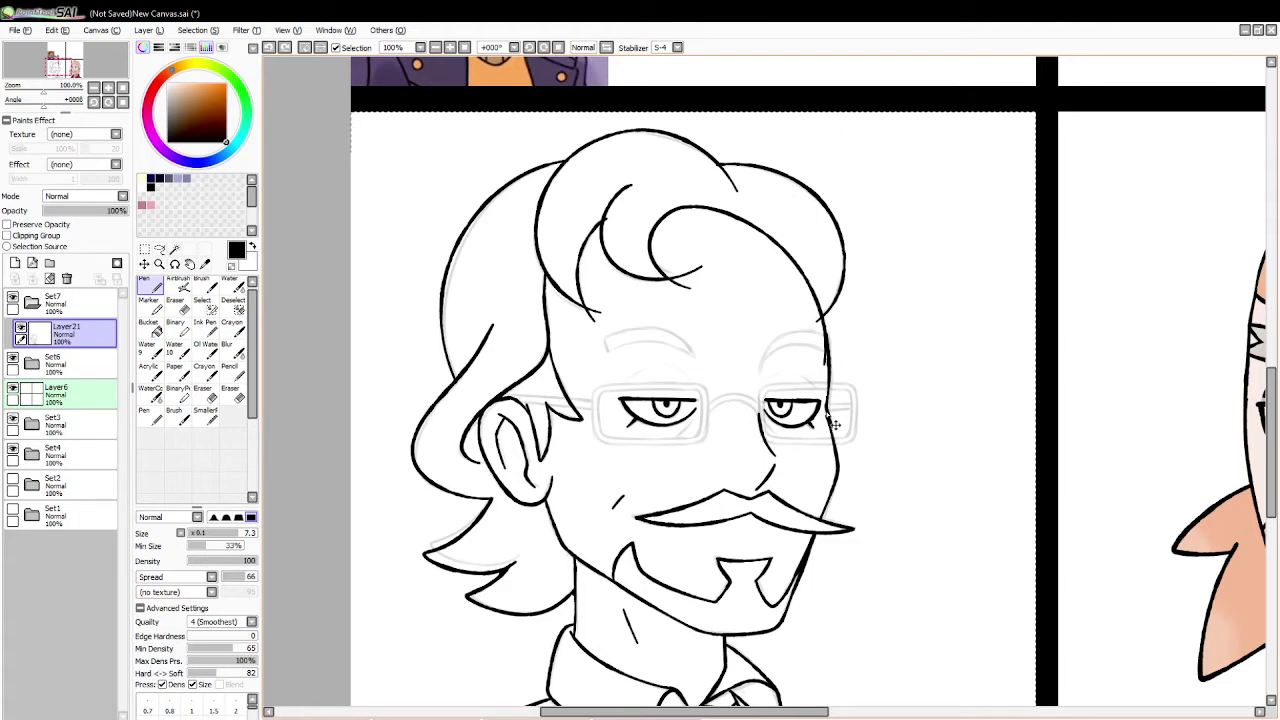
Step: Erase the overlapping line ends at the far temple, forehead curl, crown and near-side hair tip
left_click(206, 305)
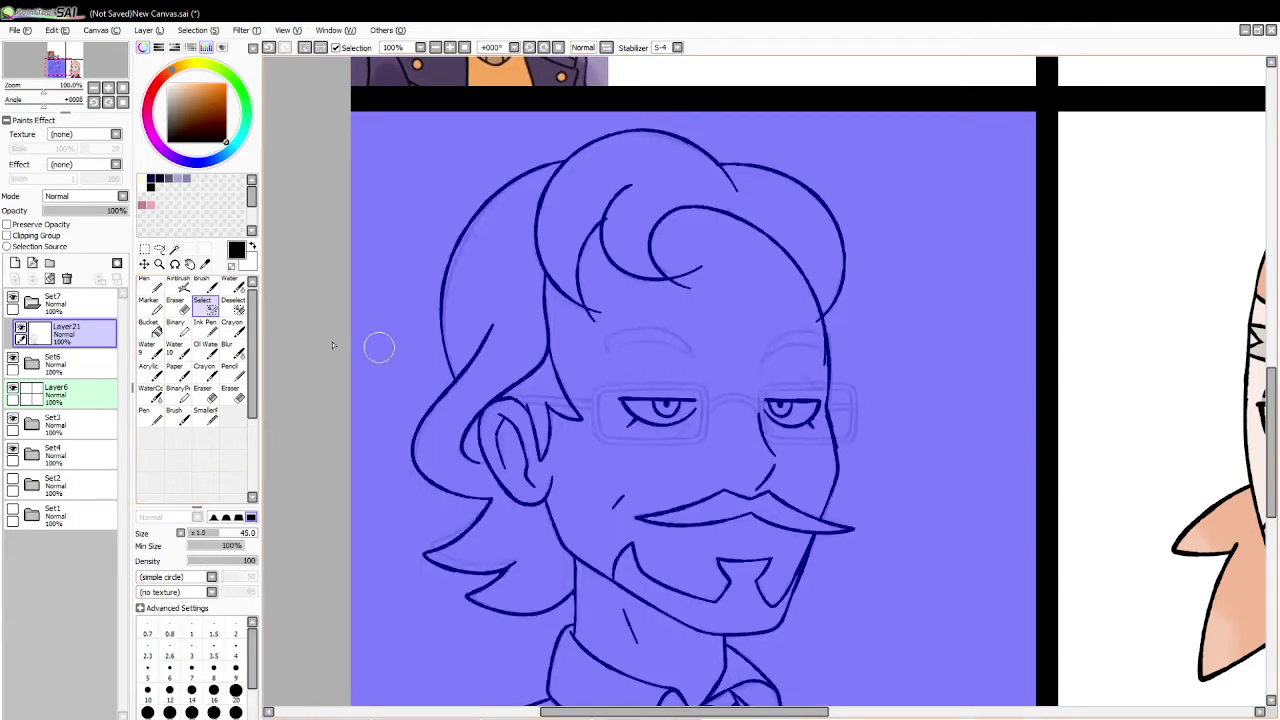
left_click(178, 304)
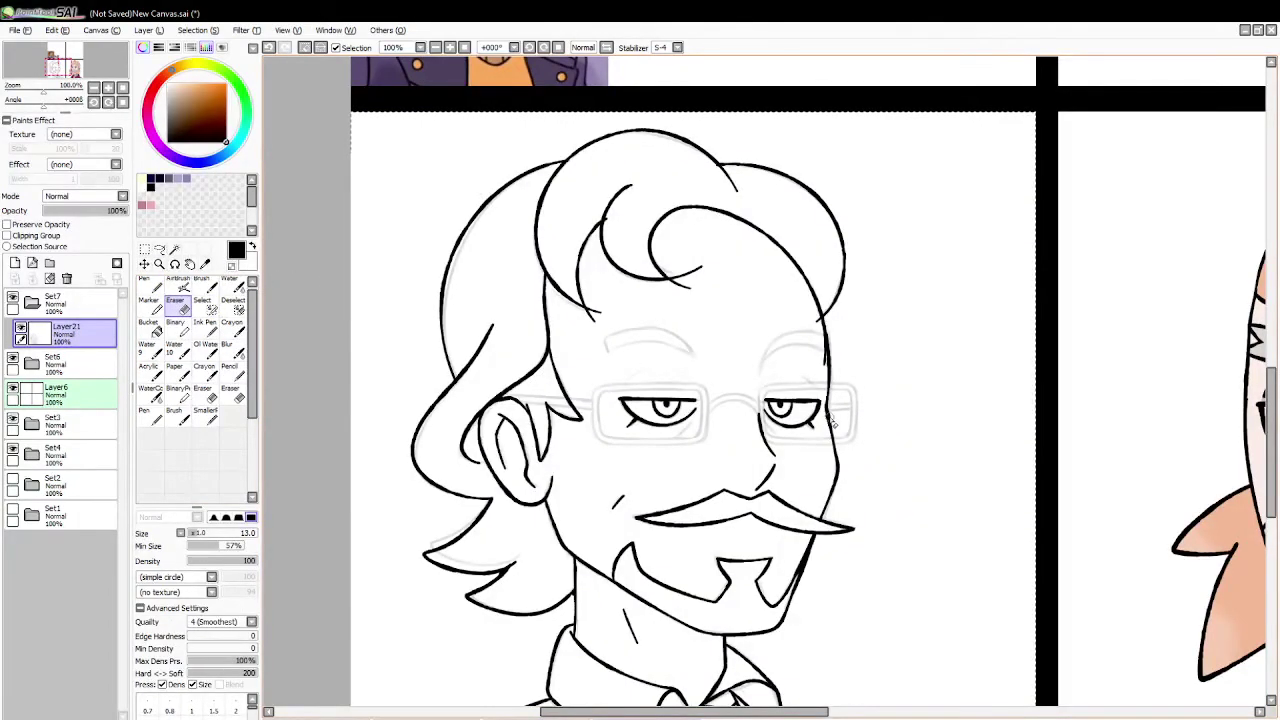
key("ctrl+z")
mouse_move(817, 378)
left_mouse_down()
mouse_move(808, 303)
mouse_move(829, 379)
left_mouse_up()
left_click_drag(679, 284, 704, 264)
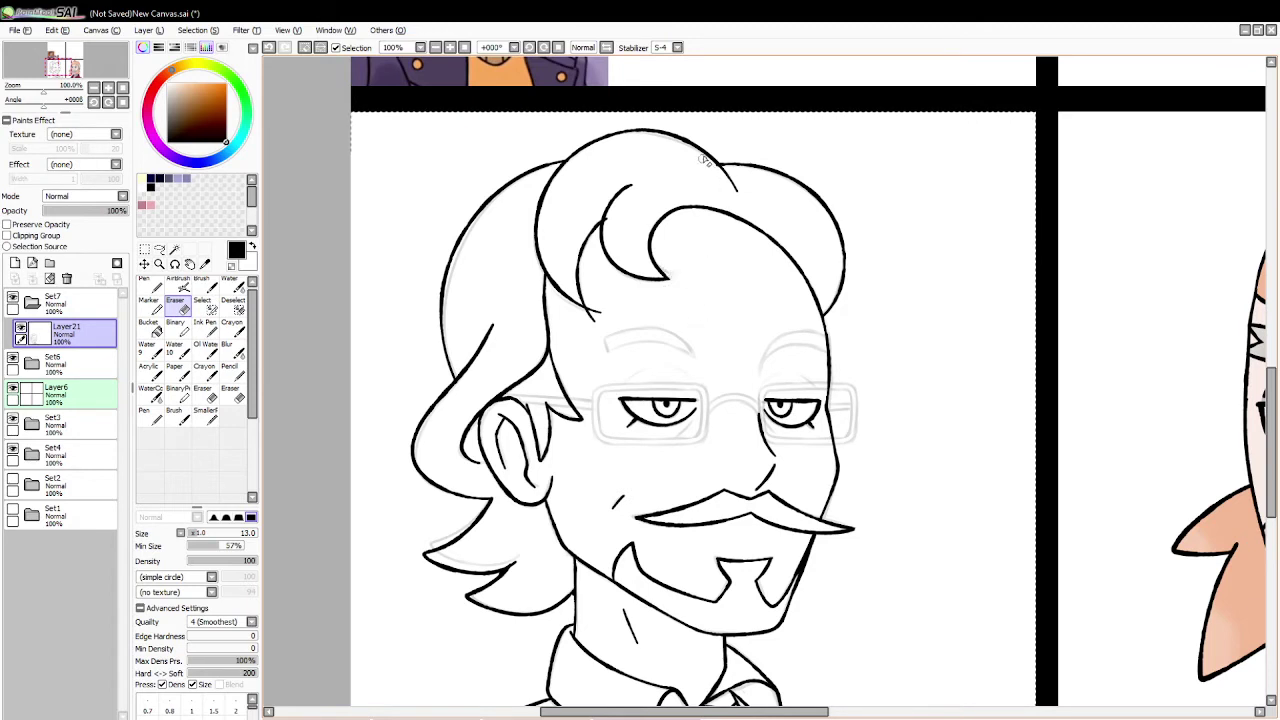
left_click_drag(718, 175, 731, 180)
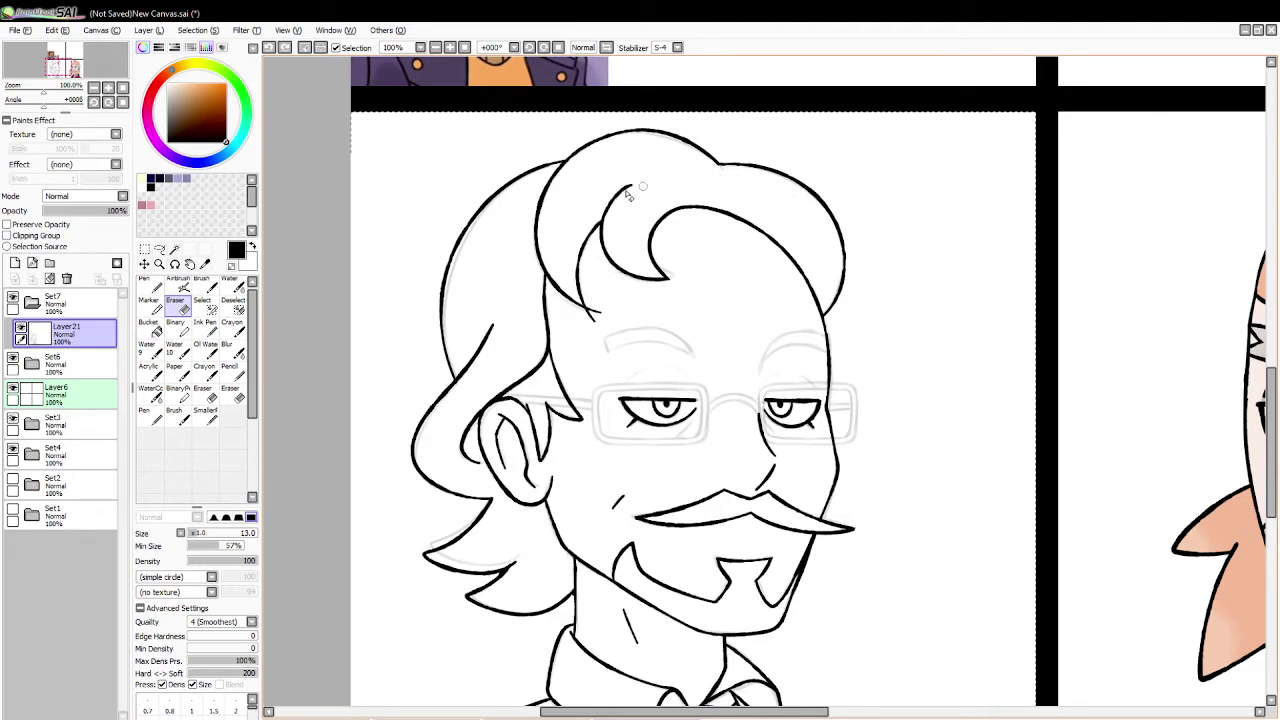
left_click_drag(637, 188, 624, 198)
left_click_drag(604, 320, 597, 316)
key("ctrl+z")
key("ctrl+z")
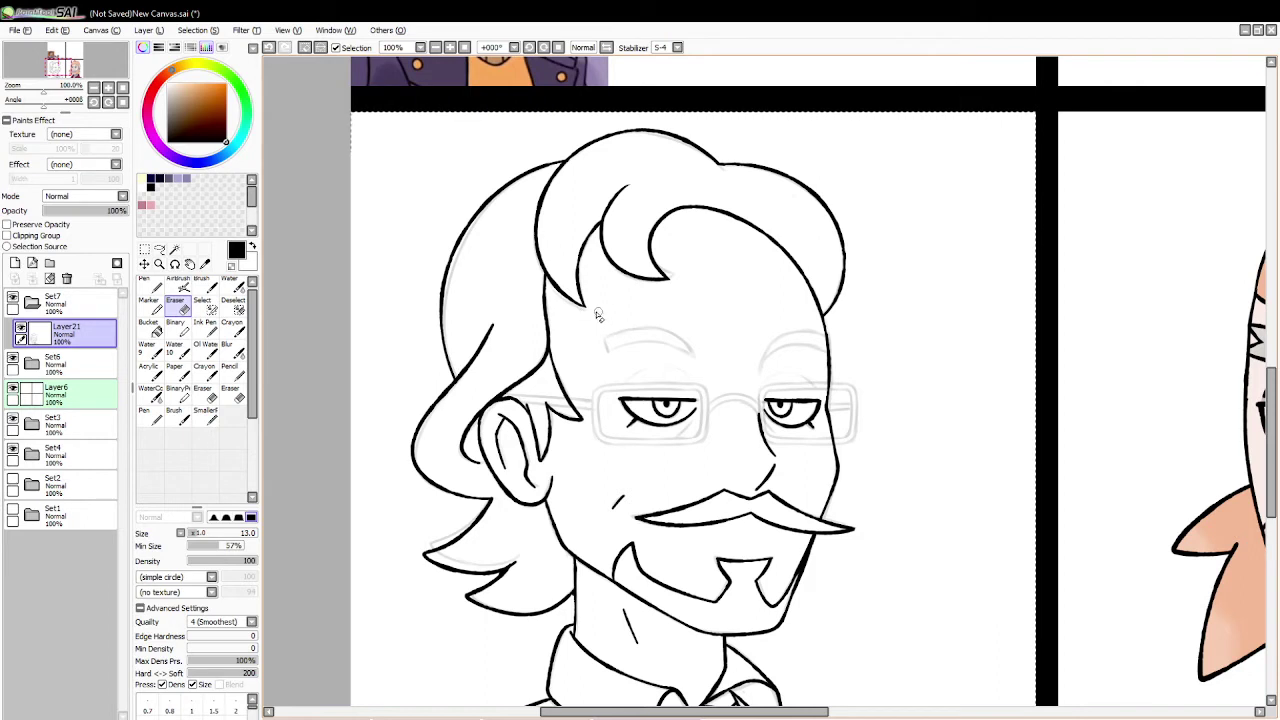
Step: Ink the near eyebrow as a thin tapered arch with a short blunt outer end
key("n")
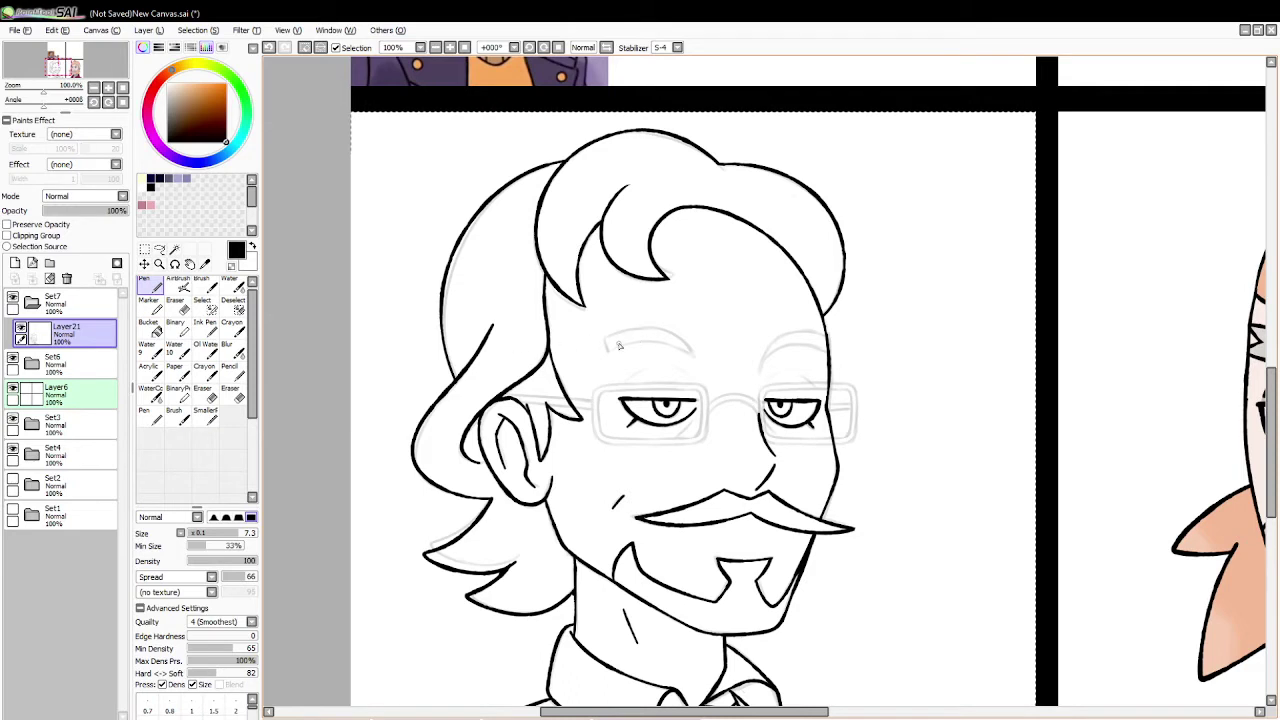
left_click_drag(668, 341, 687, 356)
key("ctrl+z")
left_click_drag(605, 339, 703, 361)
key("ctrl+z")
mouse_move(605, 341)
left_mouse_down()
mouse_move(650, 338)
mouse_move(701, 363)
left_mouse_up()
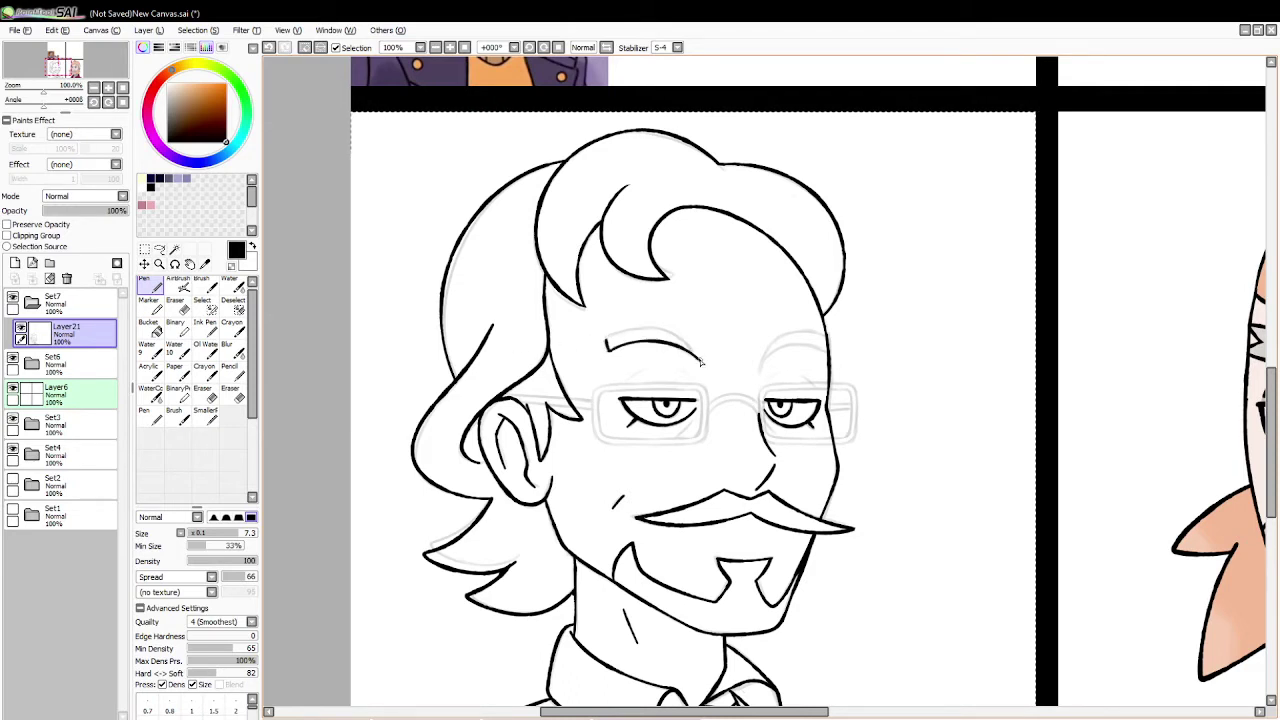
left_click_drag(606, 343, 758, 376)
key("ctrl+z")
Step: Ink the upper and lower arcs of the far eyebrow, reaching to the face contour
mouse_move(793, 333)
left_mouse_down()
mouse_move(765, 362)
mouse_move(839, 351)
left_mouse_up()
key("ctrl+z")
mouse_move(762, 364)
left_mouse_down()
mouse_move(835, 354)
mouse_move(772, 348)
mouse_move(793, 328)
mouse_move(799, 344)
mouse_move(799, 329)
mouse_move(832, 343)
left_mouse_up()
key("ctrl+z")
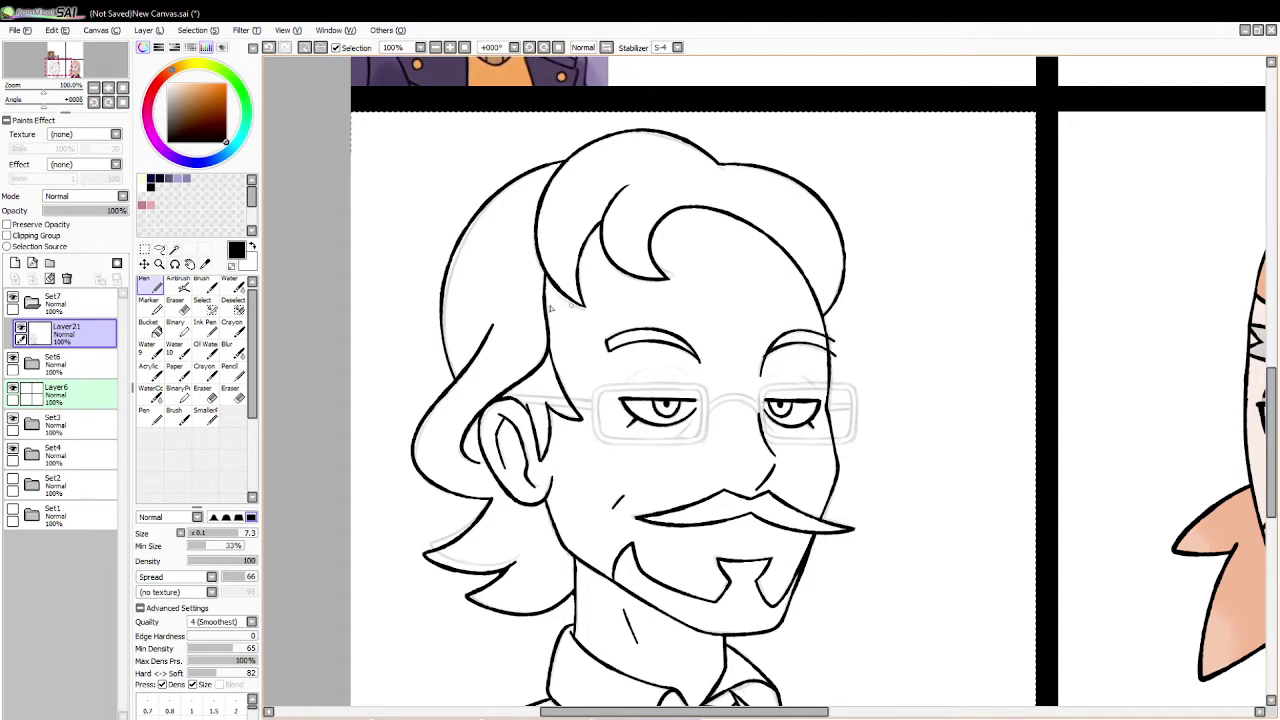
left_click(175, 302)
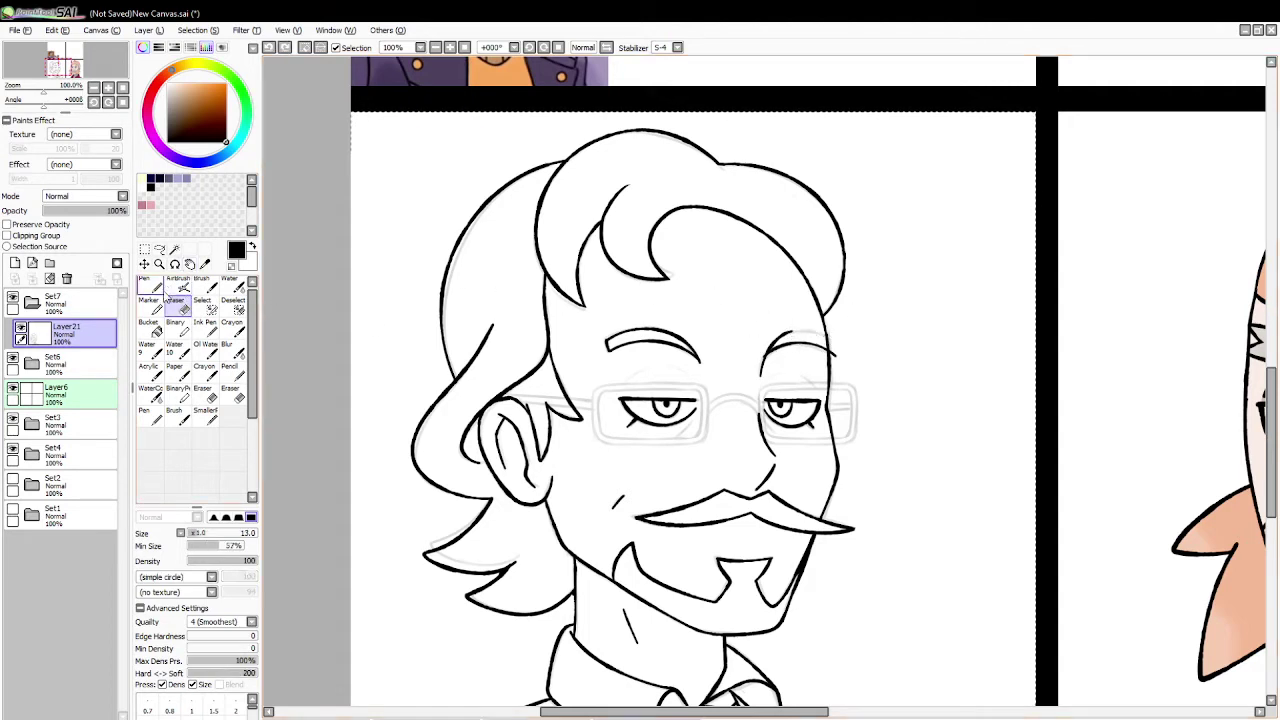
key("n")
key("ctrl+z")
left_click_drag(790, 332, 829, 340)
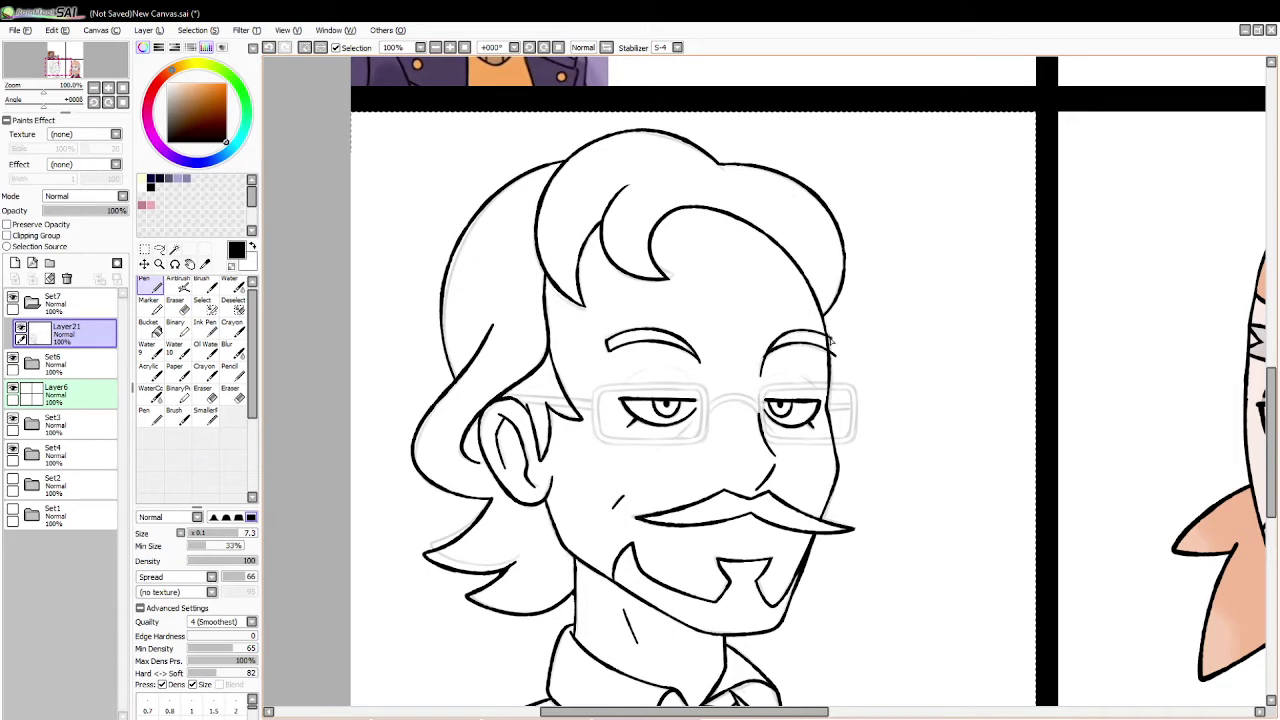
Step: Erase the far eyebrow's line ends that extend past the face contour and tidy the eyebrow tips
left_click(175, 302)
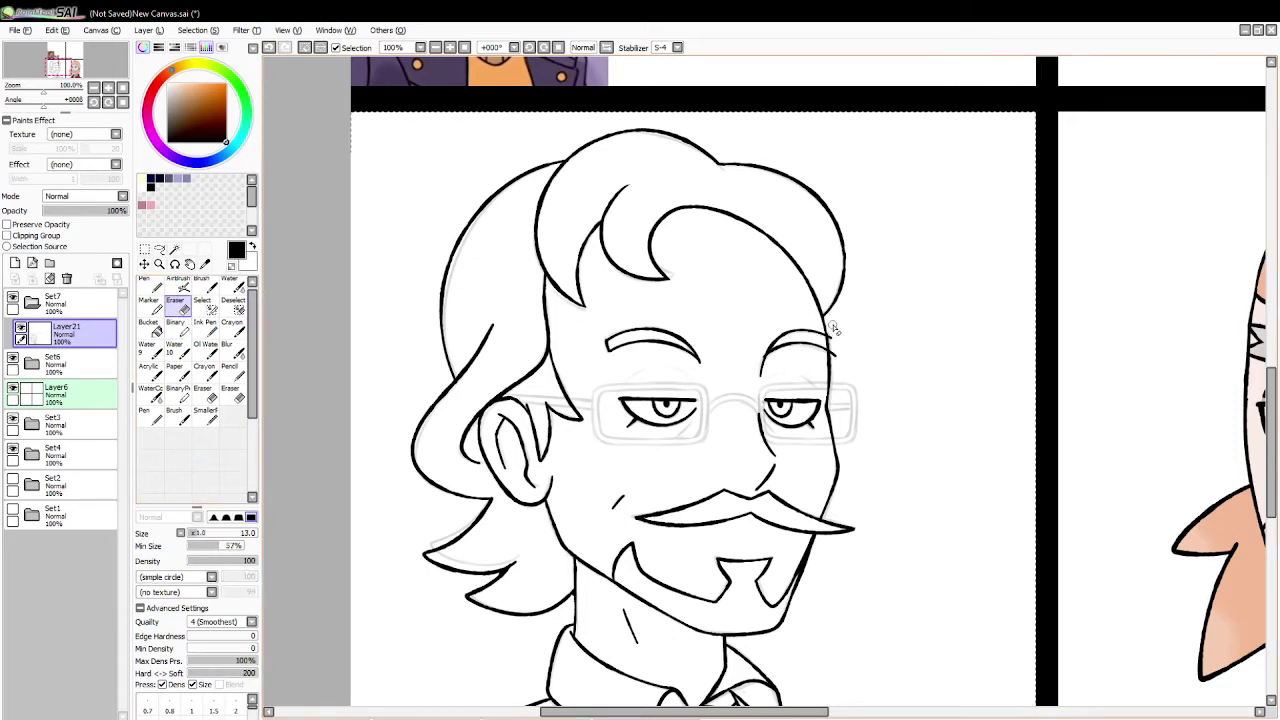
left_click_drag(768, 356, 762, 394)
key("ctrl+z")
key("ctrl+z")
key("ctrl+z")
mouse_move(701, 356)
left_mouse_down()
mouse_move(692, 364)
mouse_move(716, 382)
left_mouse_up()
Step: Ink the outer rounded-rectangle outline of the near lens frame around the near eye
key("n")
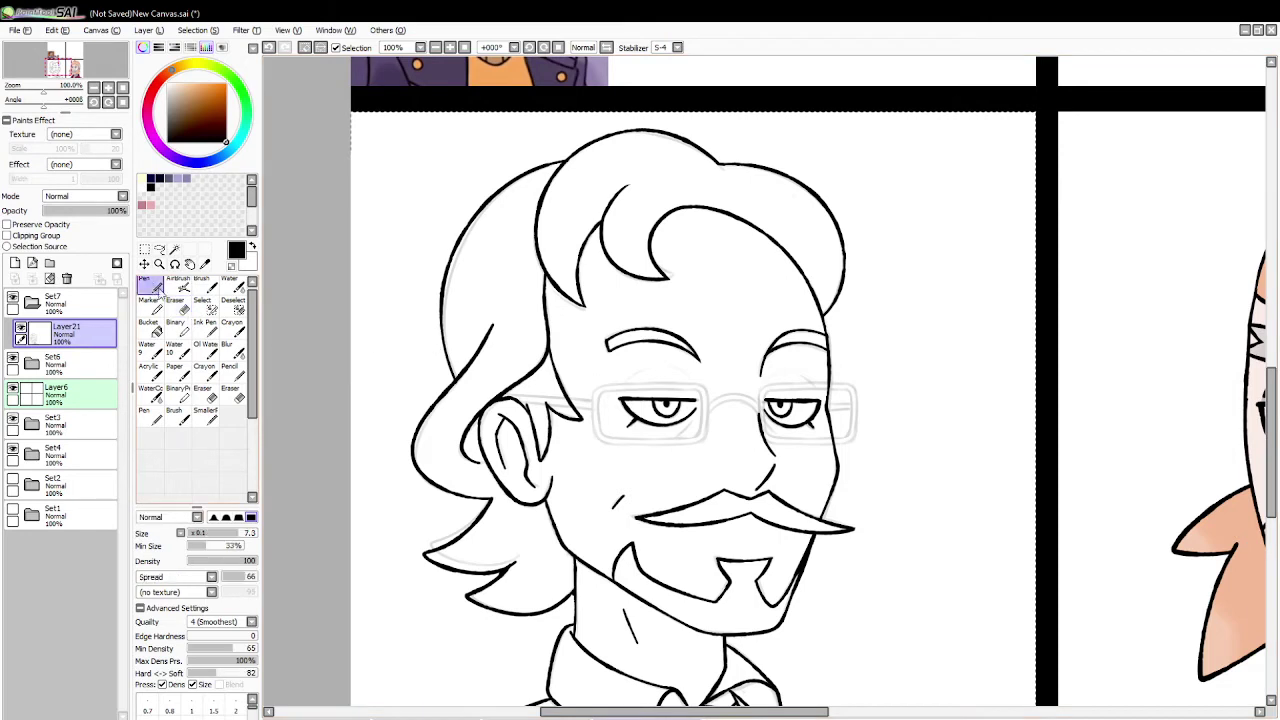
mouse_move(596, 393)
left_mouse_down()
mouse_move(597, 440)
mouse_move(700, 438)
left_mouse_up()
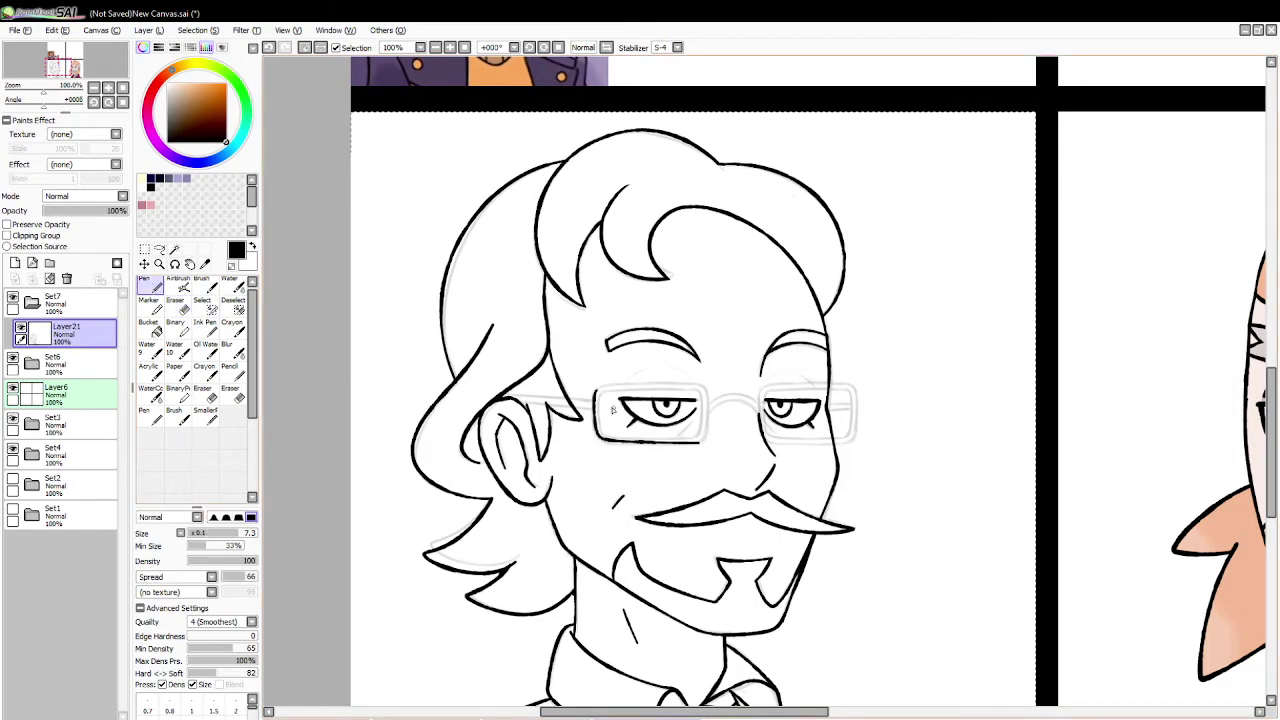
key("ctrl+z")
left_click_drag(594, 392, 703, 442)
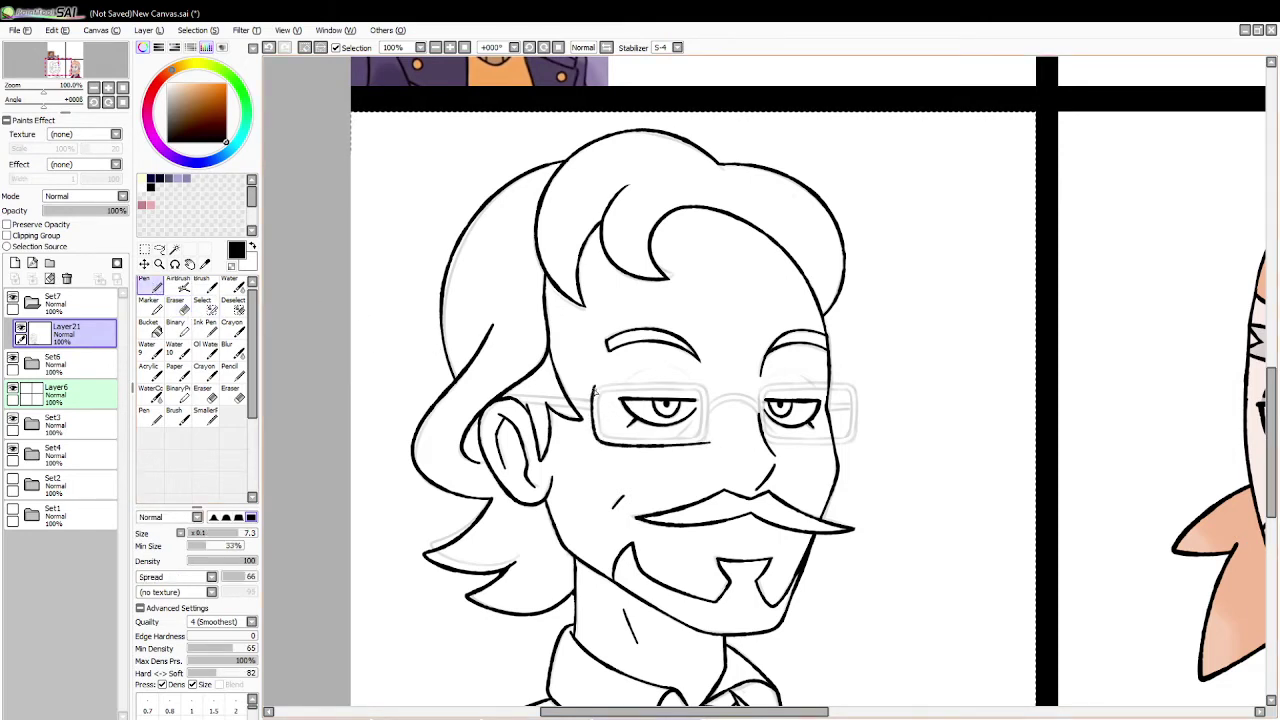
mouse_move(594, 392)
left_mouse_down()
mouse_move(660, 382)
mouse_move(709, 402)
mouse_move(708, 442)
left_mouse_up()
key("ctrl+z")
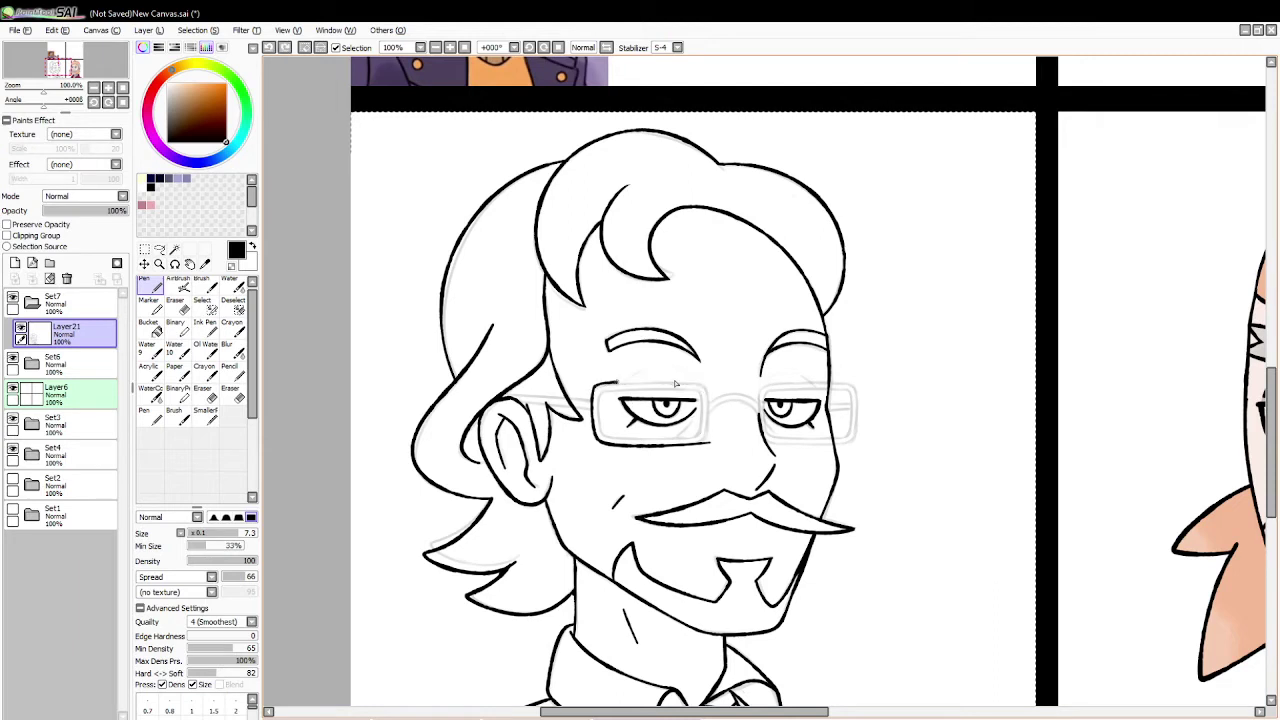
mouse_move(675, 383)
left_mouse_down()
mouse_move(707, 384)
mouse_move(714, 426)
mouse_move(698, 448)
mouse_move(719, 446)
mouse_move(676, 444)
mouse_move(715, 445)
left_mouse_up()
key("ctrl+z")
key("e")
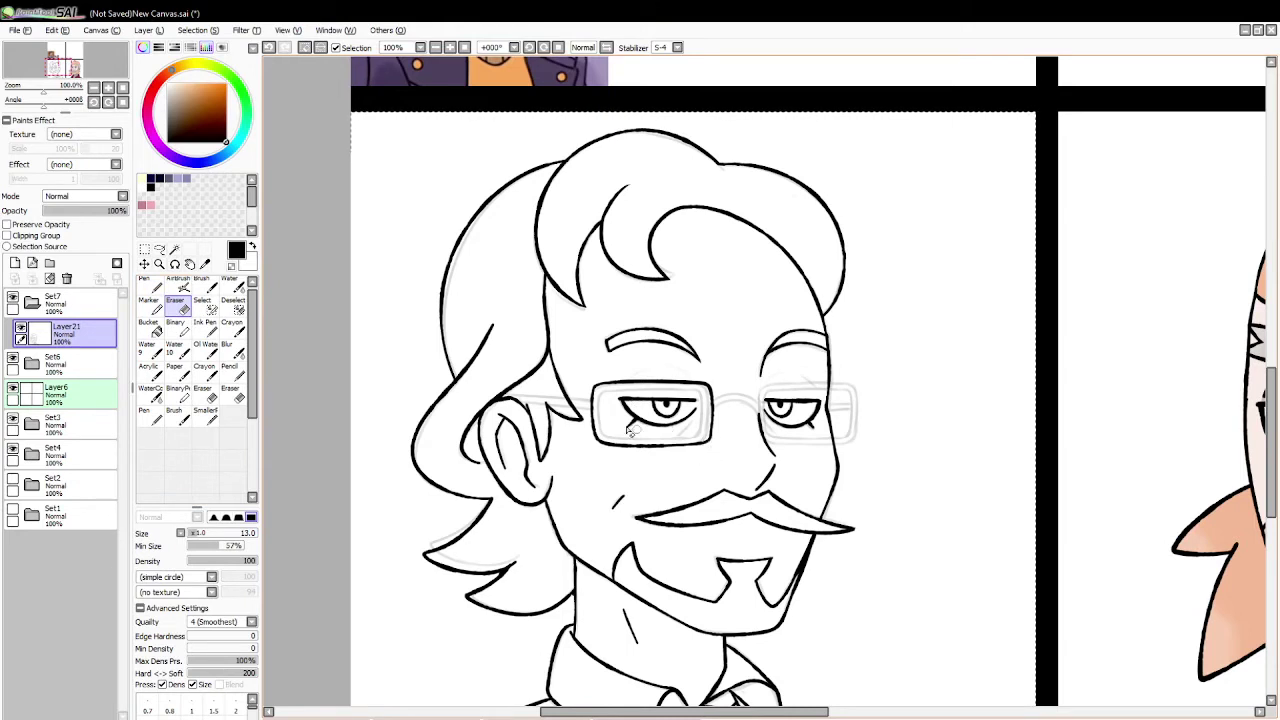
Step: Check the drawing mirrored, restore the view and ink the inner rim's outer side and lower edge on the near lens
left_click(606, 49)
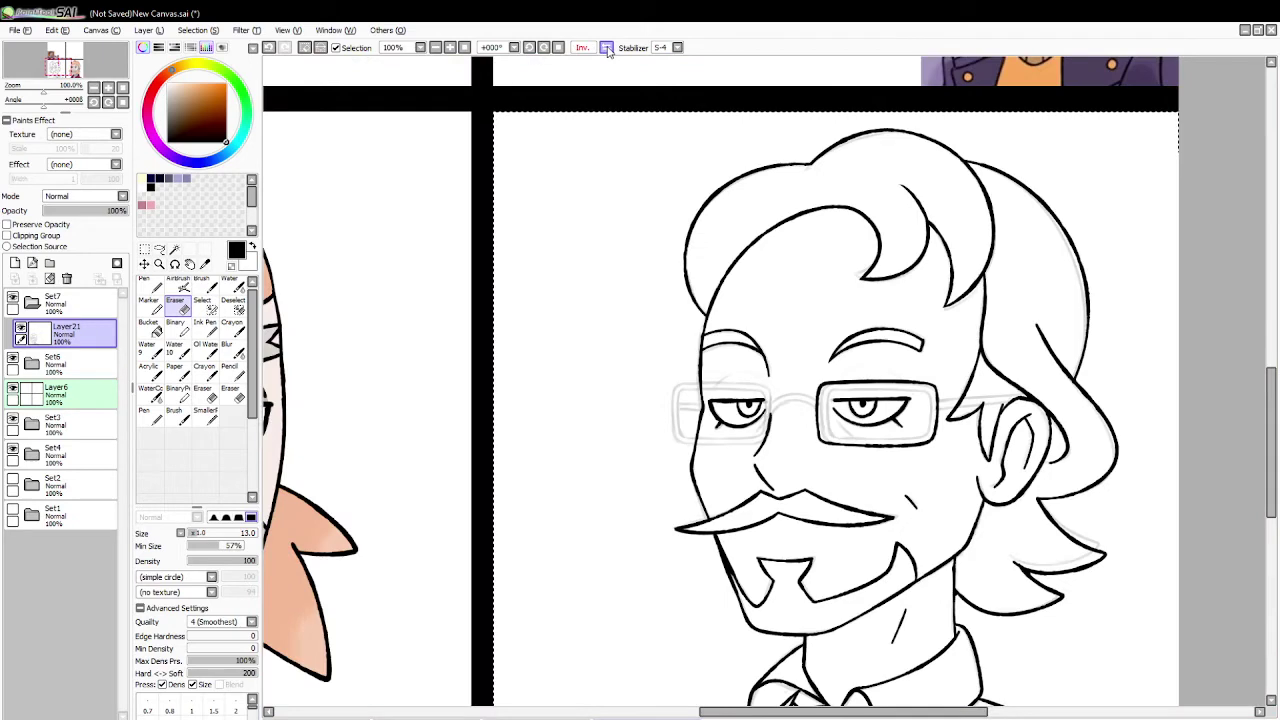
left_click(606, 49)
left_click(607, 49)
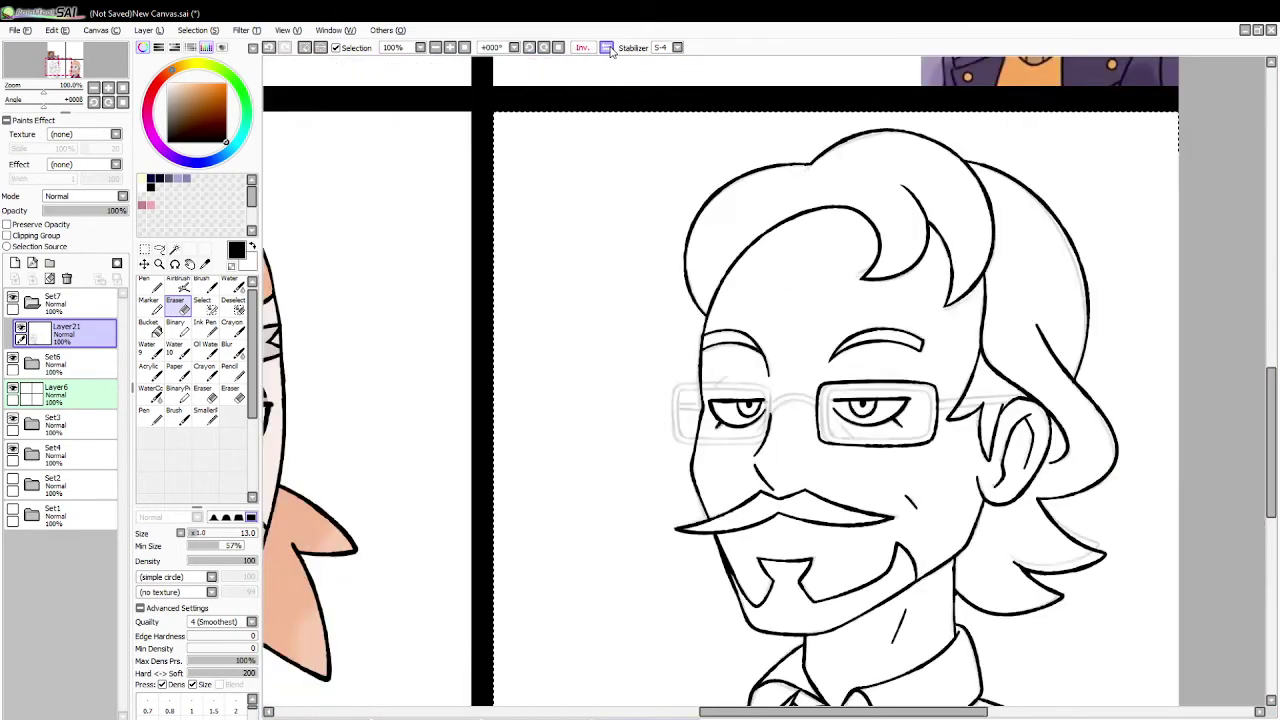
left_click(607, 49)
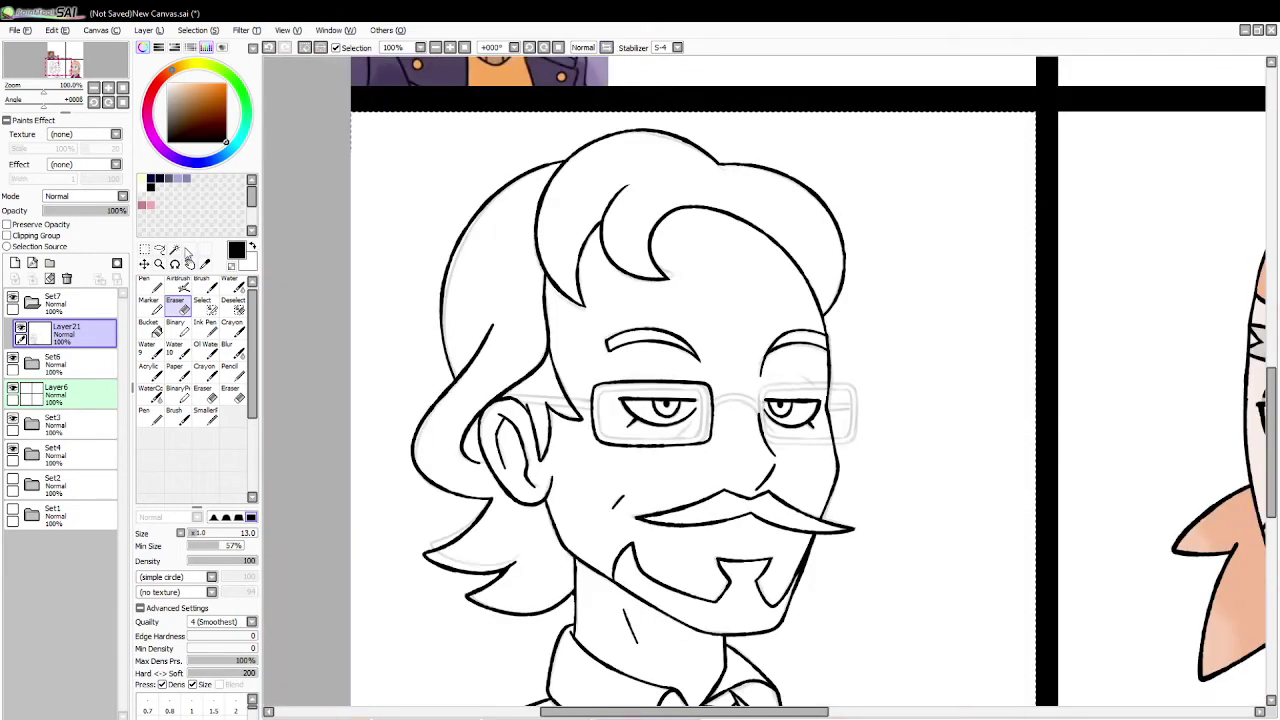
left_click(159, 263)
left_click(664, 449)
left_click(659, 437)
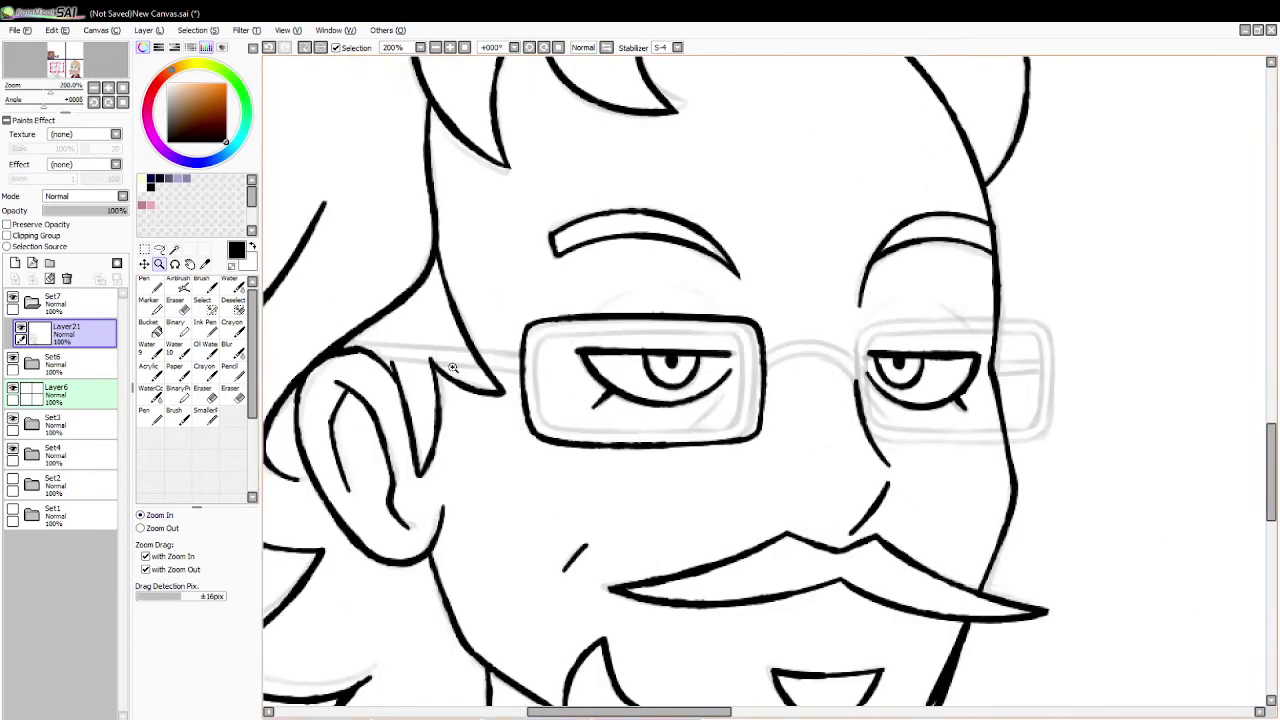
left_click(154, 280)
mouse_move(540, 333)
left_mouse_down()
mouse_move(544, 427)
mouse_move(538, 395)
mouse_move(566, 435)
mouse_move(665, 437)
left_mouse_up()
left_click_drag(545, 338, 712, 326)
key("ctrl+z")
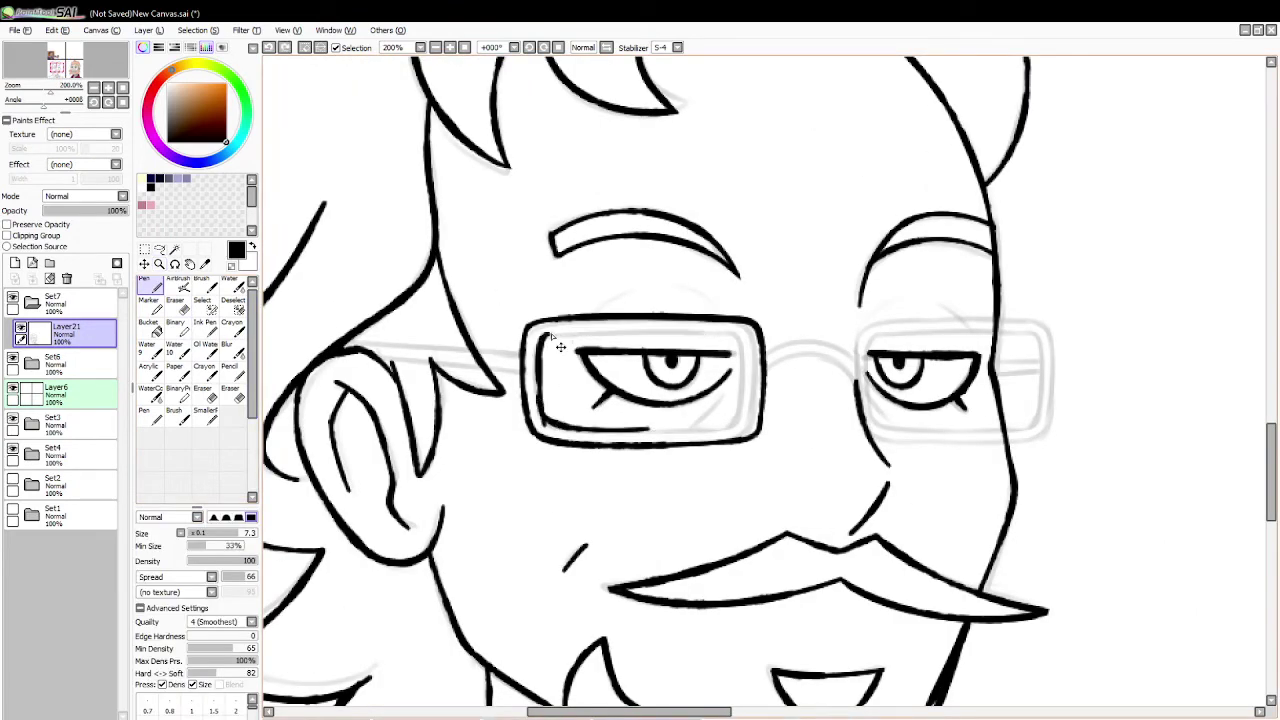
Step: Ink the near lens's inner rim along the top and down its nose side, with a rounded corner
left_click_drag(545, 336, 722, 327)
key("ctrl+z")
mouse_move(546, 337)
left_mouse_down()
mouse_move(710, 337)
mouse_move(754, 388)
left_mouse_up()
key("ctrl+z")
left_click_drag(712, 333, 752, 402)
key("ctrl+z")
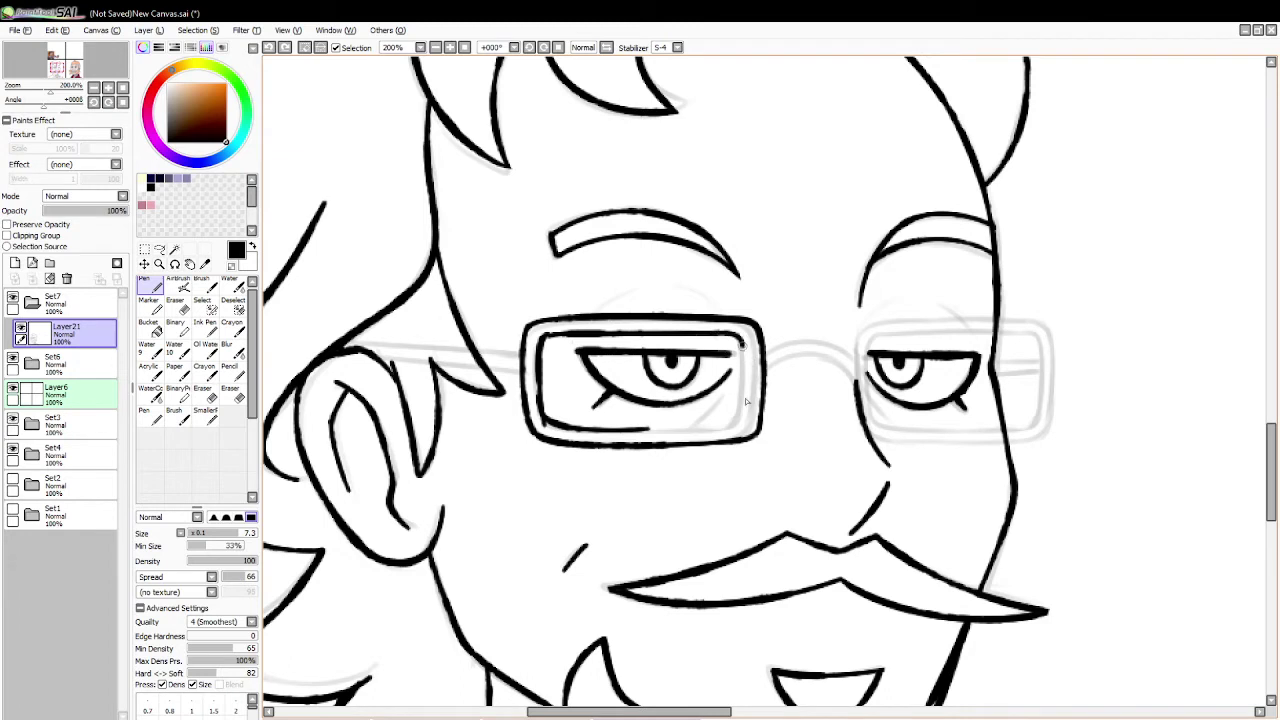
key("ctrl+z")
left_click_drag(741, 338, 752, 402)
key("ctrl+z")
key("ctrl+z")
left_click_drag(711, 334, 746, 418)
key("ctrl+z")
mouse_move(706, 334)
left_mouse_down()
mouse_move(746, 342)
mouse_move(743, 397)
left_mouse_up()
key("ctrl+z")
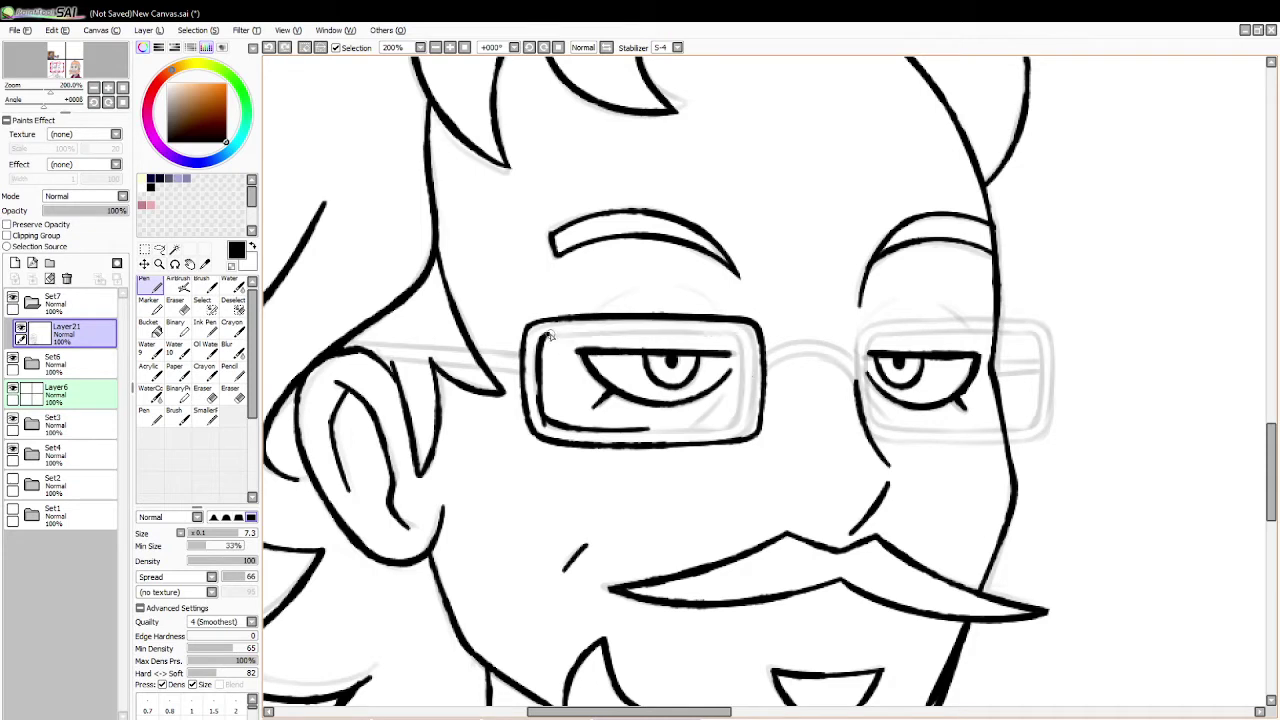
mouse_move(548, 332)
left_mouse_down()
mouse_move(751, 334)
mouse_move(743, 401)
left_mouse_up()
key("ctrl+z")
key("ctrl+z")
mouse_move(688, 328)
left_mouse_down()
mouse_move(716, 328)
mouse_move(752, 390)
left_mouse_up()
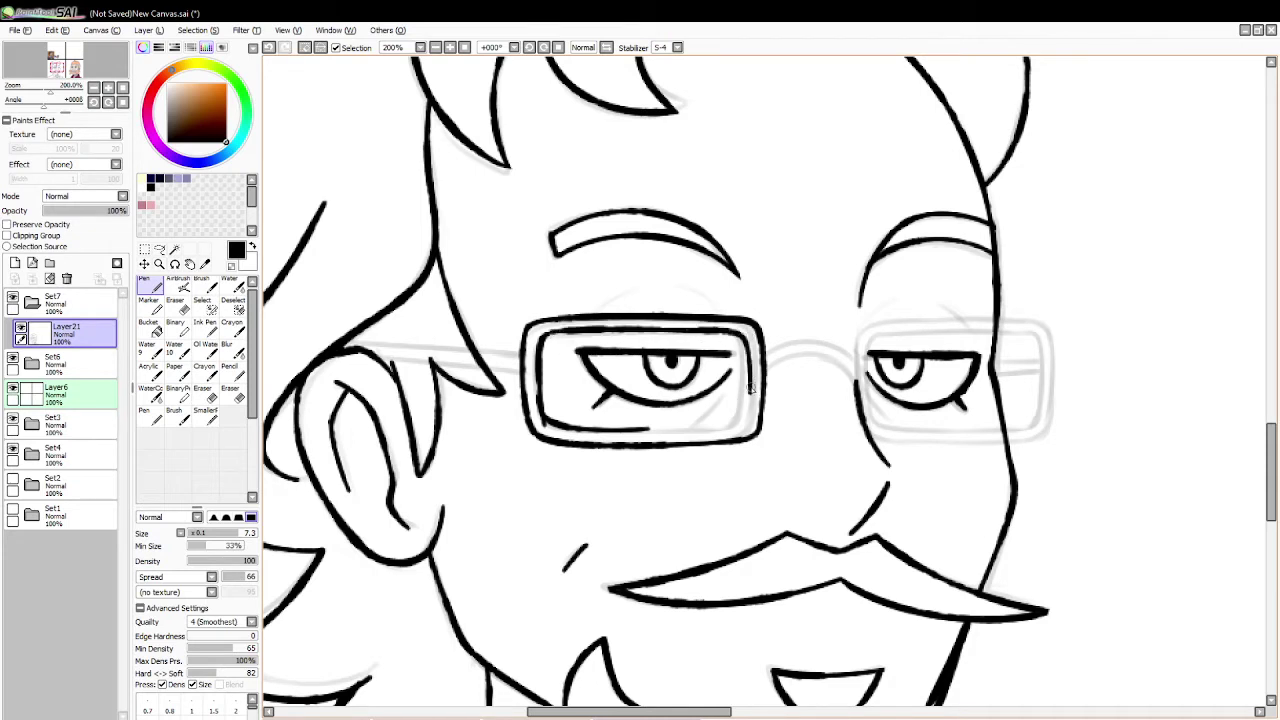
key("ctrl+z")
mouse_move(698, 328)
left_mouse_down()
mouse_move(748, 340)
mouse_move(750, 405)
mouse_move(716, 330)
mouse_move(750, 340)
mouse_move(751, 408)
mouse_move(690, 437)
left_mouse_up()
key("ctrl+z")
key("ctrl+z")
Step: Erase the near lens's rough lower inner edge, re-ink it to close the inner rim and reduce the eraser size to 4
key("e")
left_click_drag(548, 420, 673, 433)
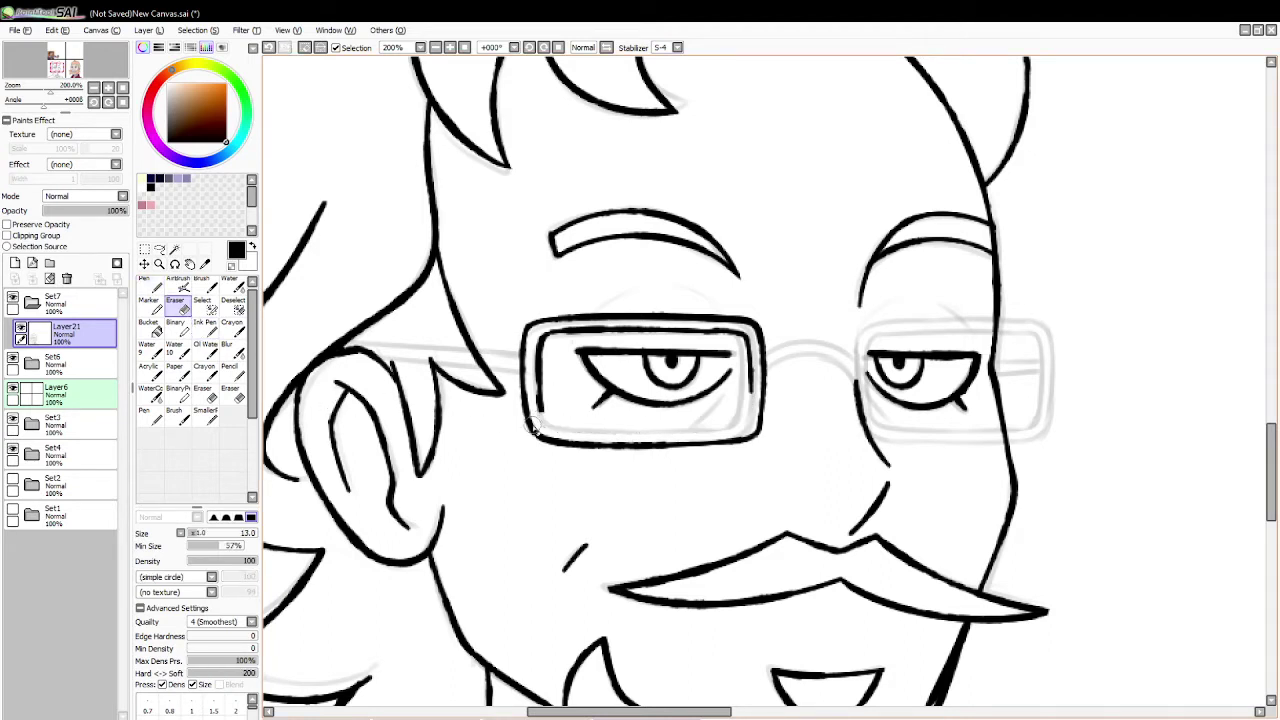
key("n")
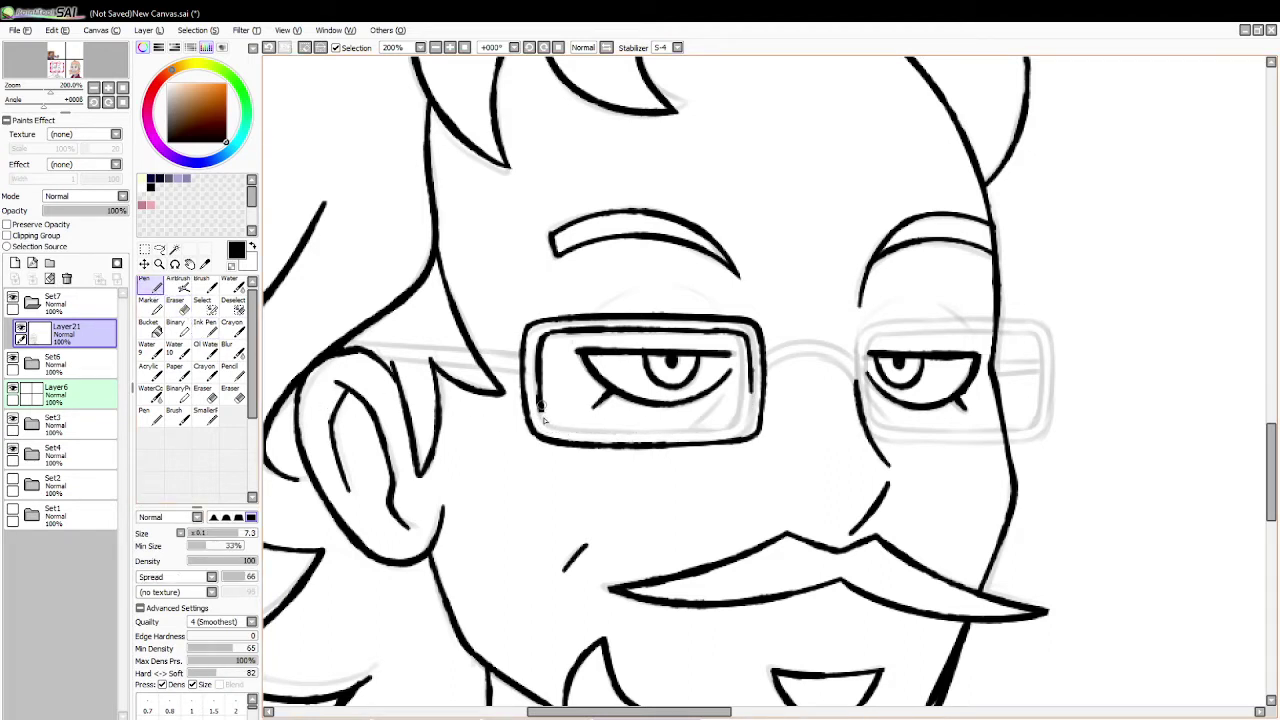
mouse_move(541, 404)
left_mouse_down()
mouse_move(672, 436)
mouse_move(746, 426)
mouse_move(756, 405)
left_mouse_up()
key("e")
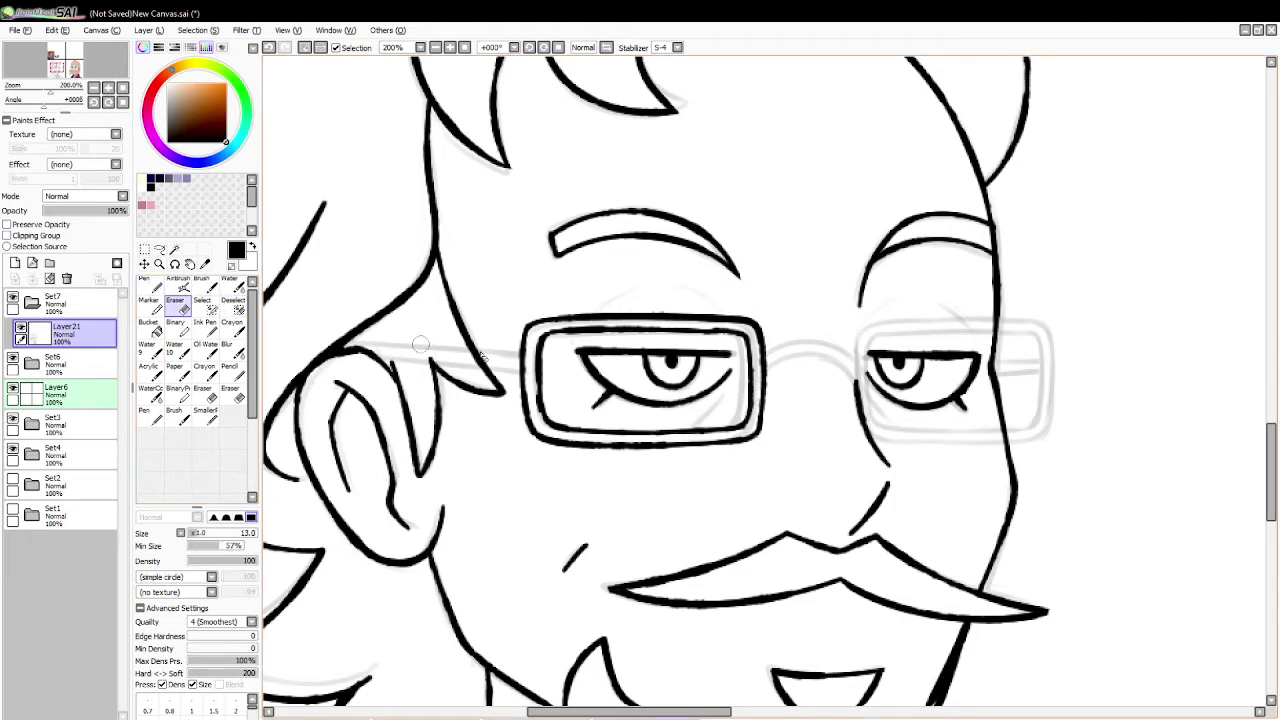
left_click(192, 533)
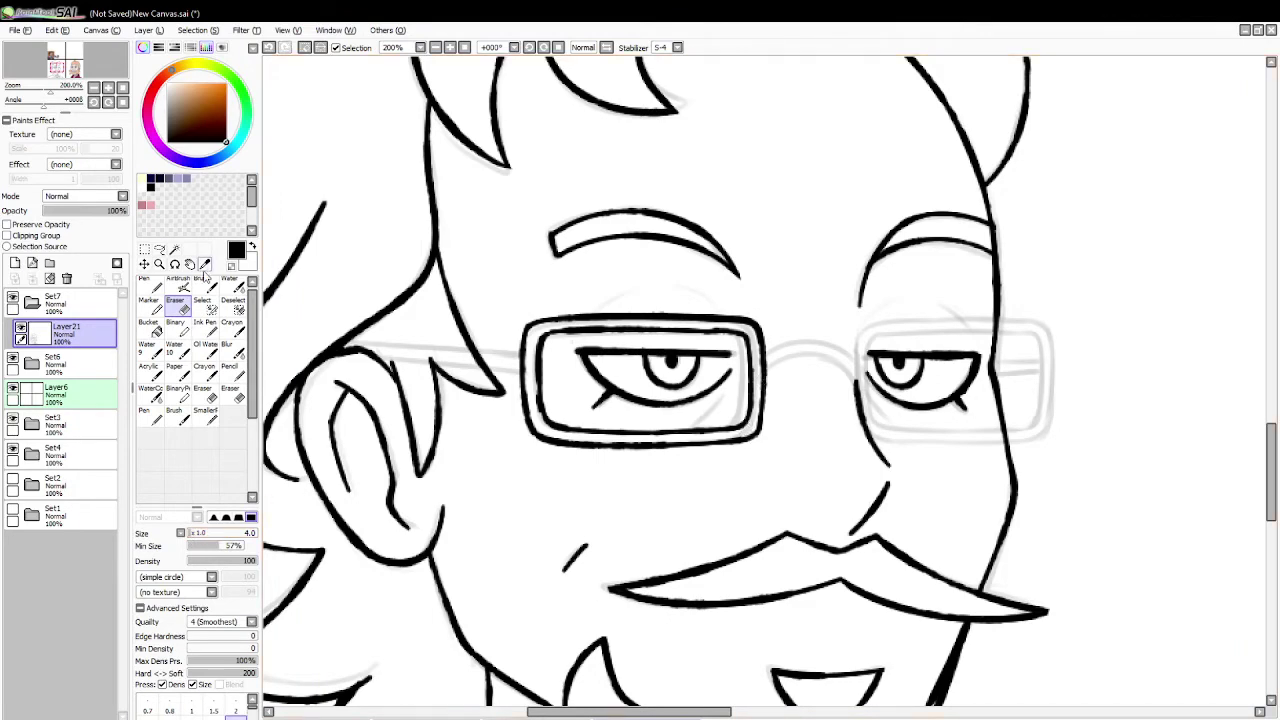
Step: Lasso the near lens frame and deselect the eye inside it
left_click(159, 249)
left_click_drag(645, 265, 538, 305)
key("ctrl+z")
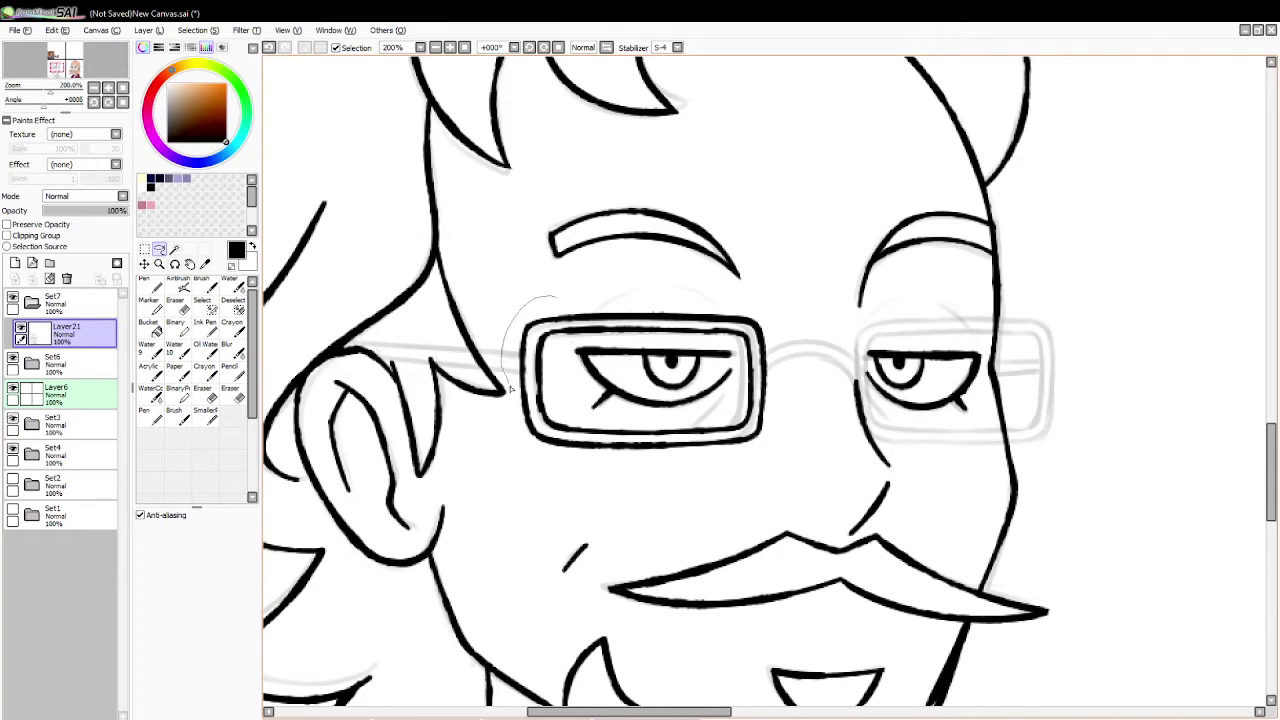
mouse_move(511, 389)
left_mouse_down()
mouse_move(702, 499)
mouse_move(809, 417)
mouse_move(760, 296)
mouse_move(672, 290)
left_mouse_up()
left_click(234, 307)
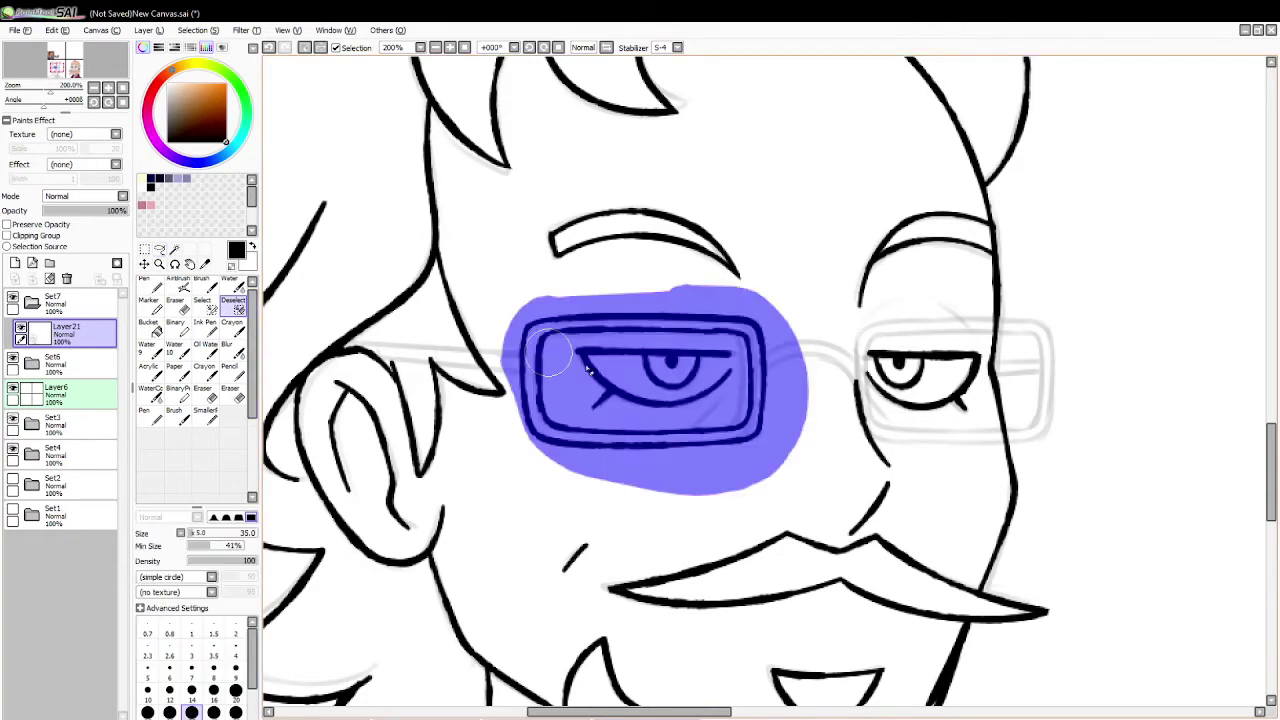
mouse_move(588, 370)
left_mouse_down()
mouse_move(625, 368)
mouse_move(580, 385)
mouse_move(727, 362)
mouse_move(690, 372)
left_mouse_up()
Step: Copy the selected lens frame to a new layer, clear the selection and move the copy over the far eye
key("ctrl+c")
key("ctrl+v")
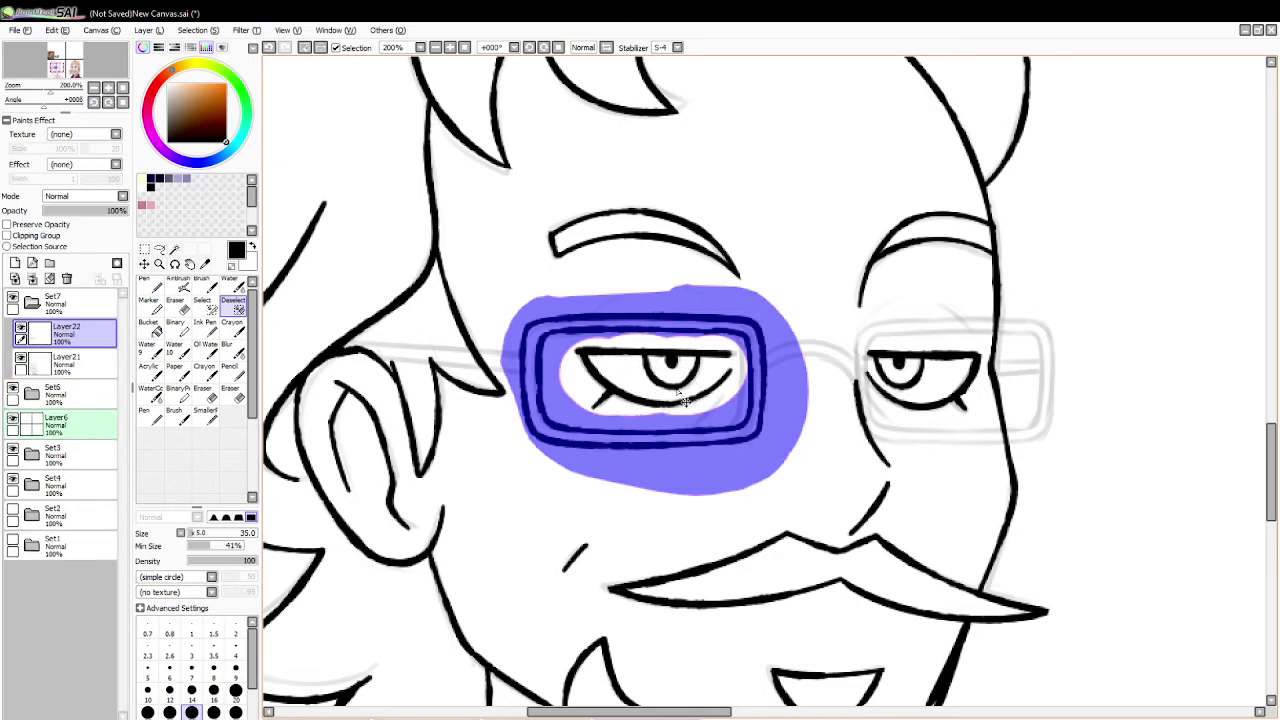
left_click(305, 48)
left_click(145, 264)
left_click_drag(669, 360, 990, 372)
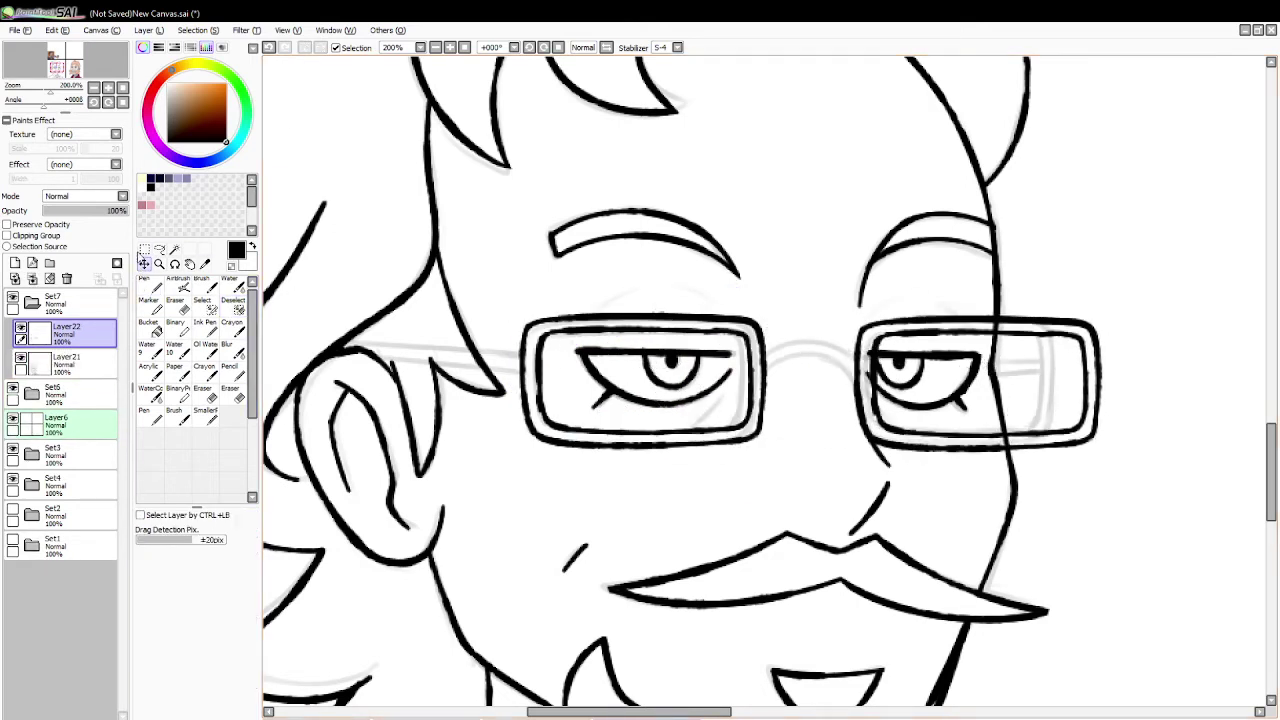
Step: Narrow the copied frame with Free Deform to match the sketched far lens and merge it into Layer21
key("ctrl+t")
left_click(178, 581)
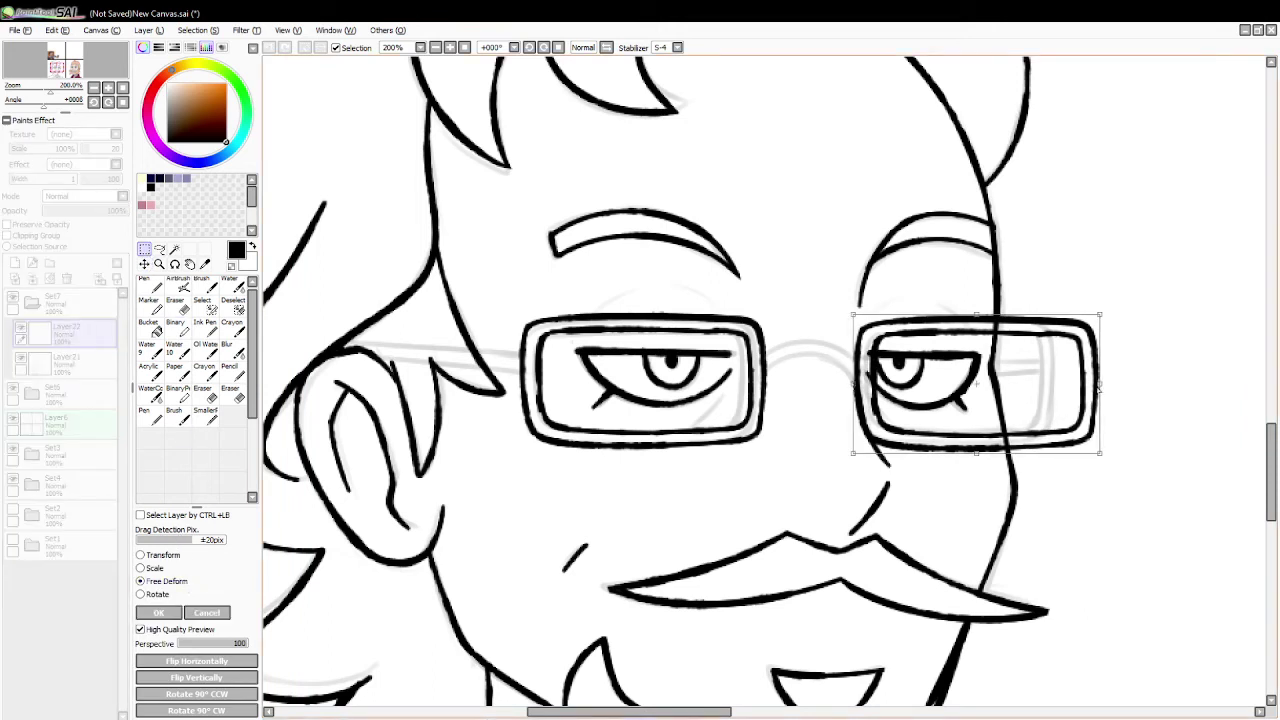
left_click_drag(1098, 386, 1066, 390)
left_click(166, 613)
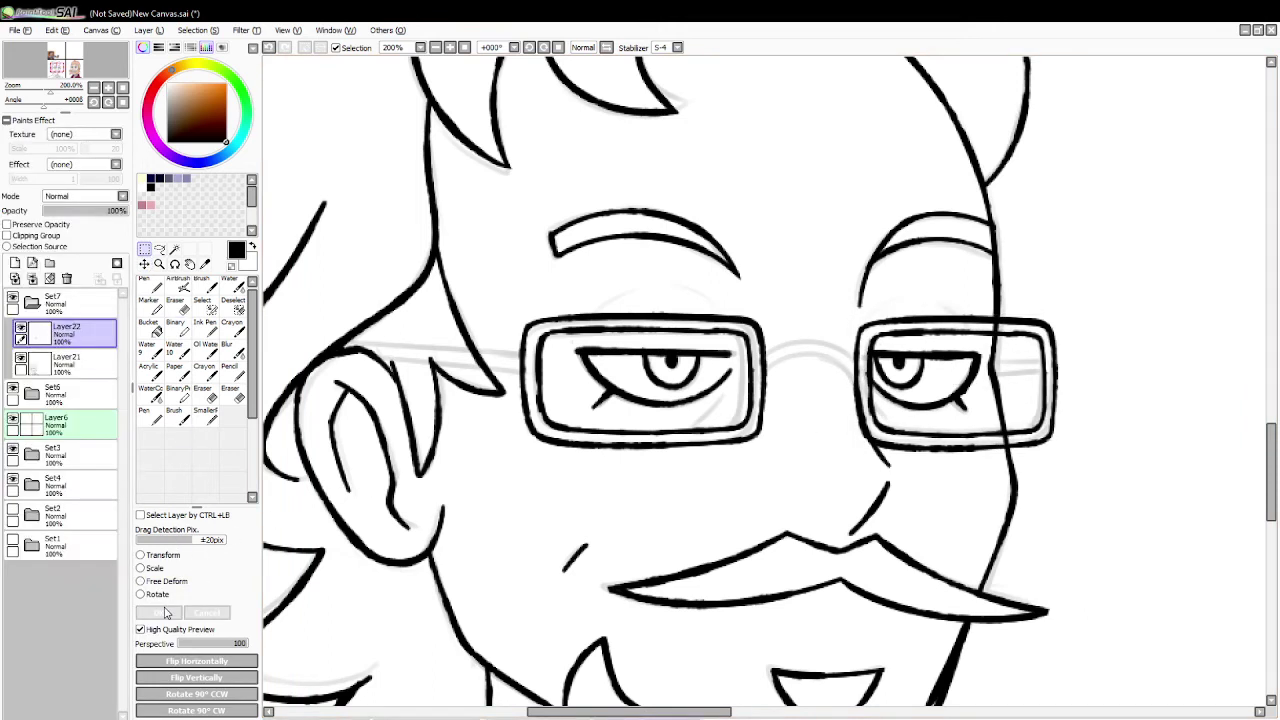
left_click(33, 280)
Step: Ink the upper and lower arcs of the glasses bridge between the two lens frames
left_click(152, 286)
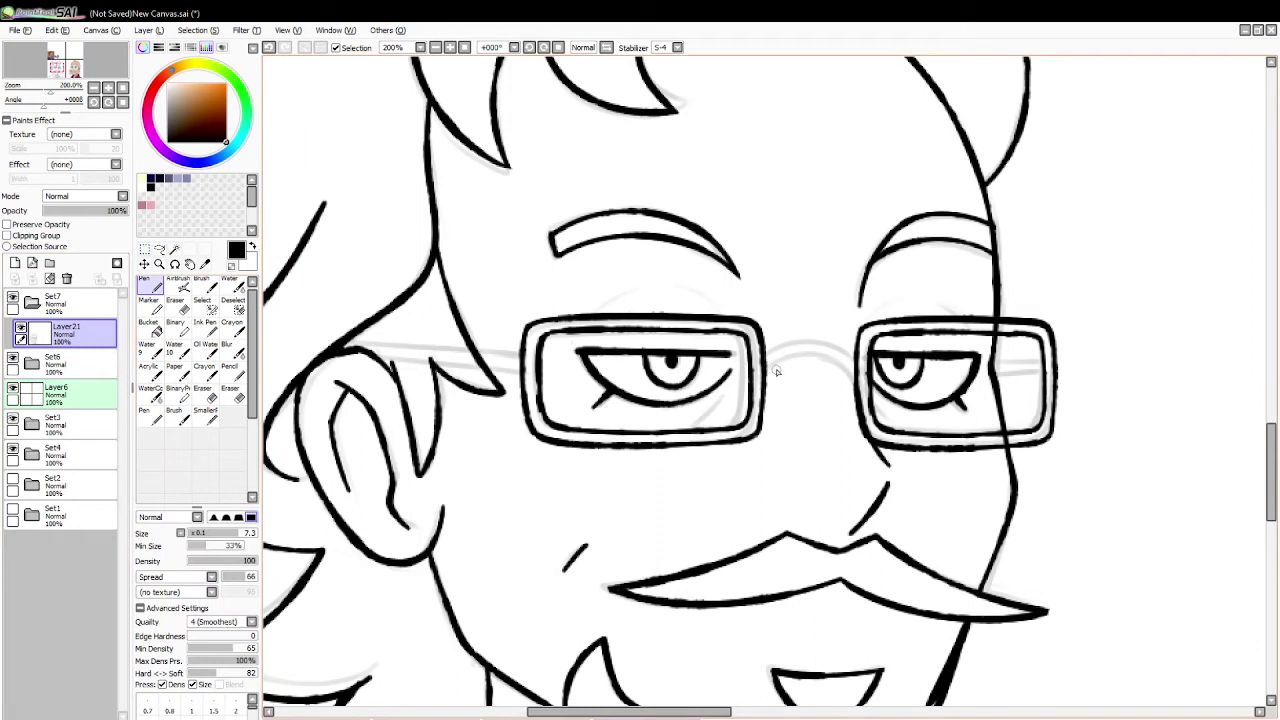
left_click_drag(827, 338, 858, 363)
key("ctrl+z")
mouse_move(766, 353)
left_mouse_down()
mouse_move(796, 339)
mouse_move(856, 356)
left_mouse_up()
key("ctrl+z")
left_click_drag(766, 356, 858, 366)
key("ctrl+z")
mouse_move(766, 356)
left_mouse_down()
mouse_move(800, 342)
mouse_move(858, 360)
mouse_move(859, 379)
mouse_move(804, 352)
mouse_move(858, 386)
left_mouse_up()
key("ctrl+z")
key("ctrl+z")
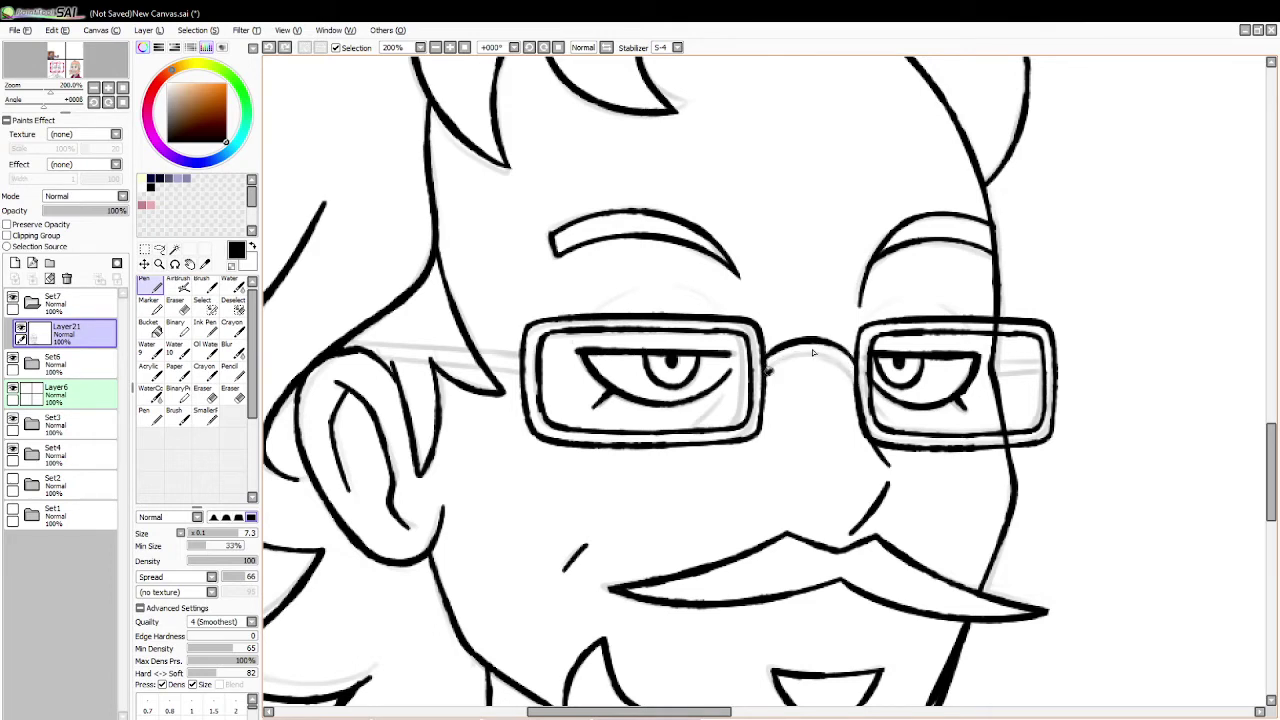
left_click_drag(766, 358, 857, 378)
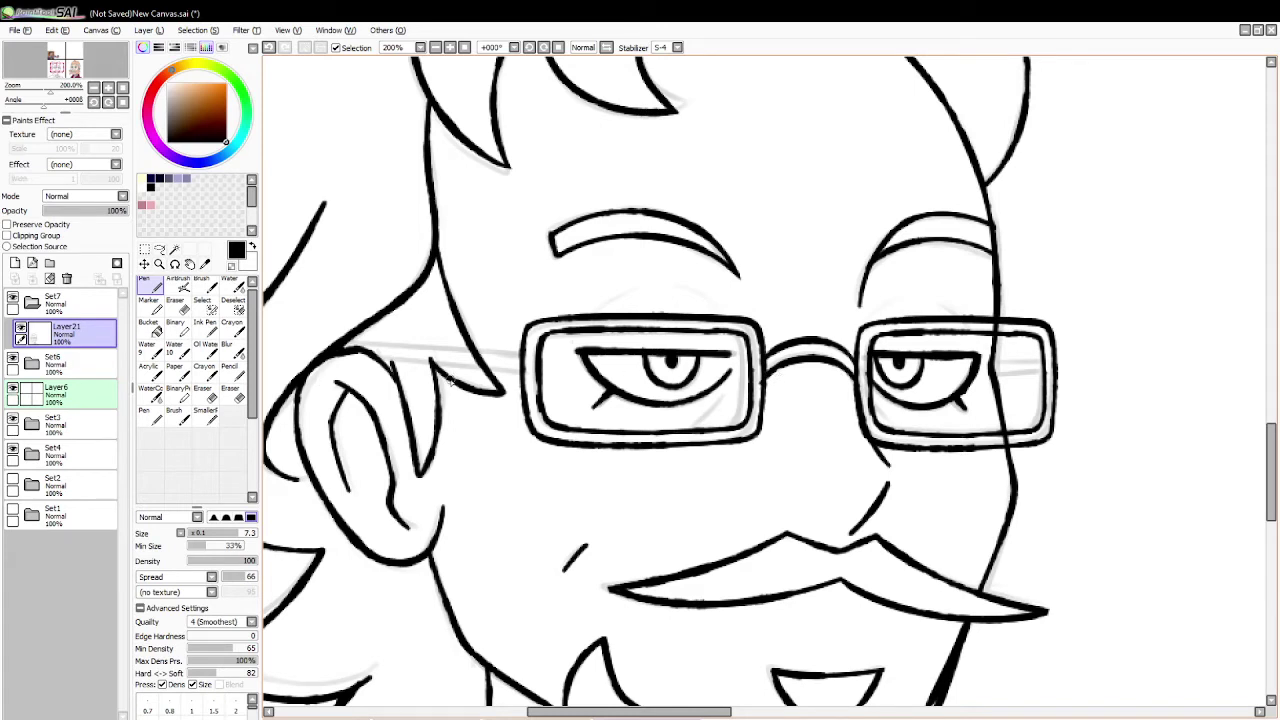
Step: Set the eraser size to 7 and clean up the bridge's line ends where they meet the near lens frame
key("e")
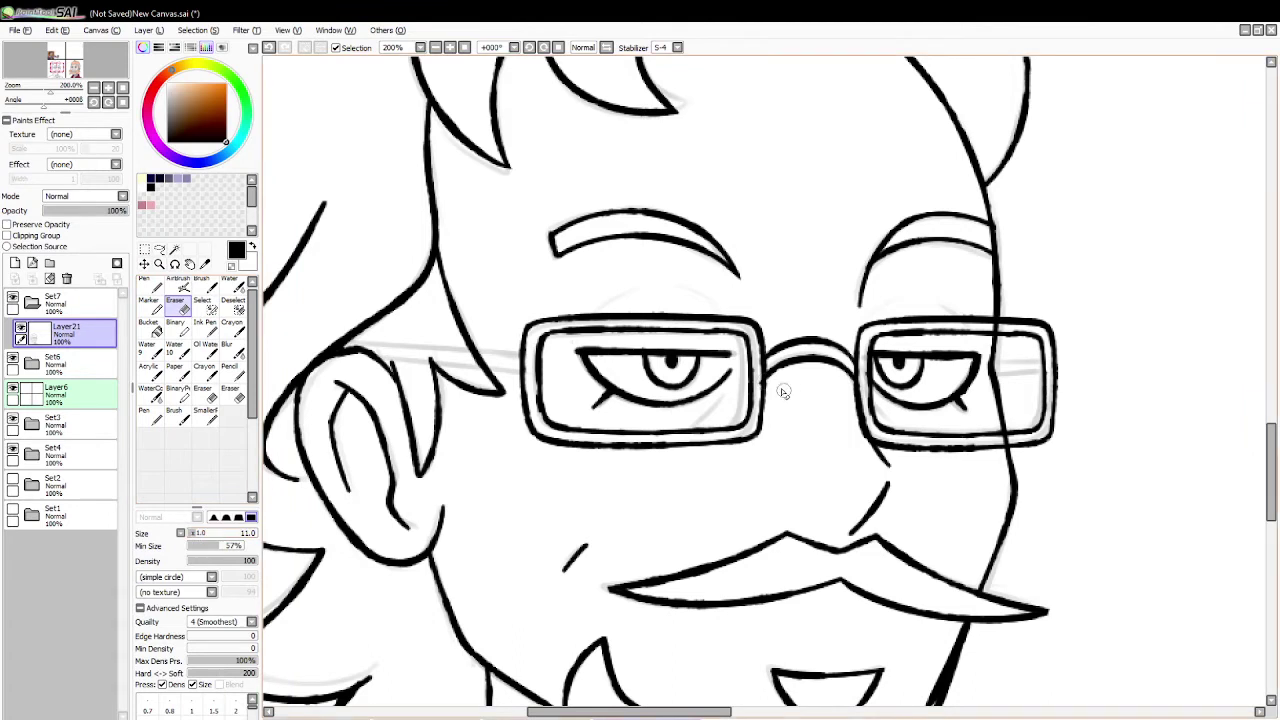
left_click_drag(759, 384, 766, 381)
key("ctrl+z")
left_click_drag(205, 534, 194, 535)
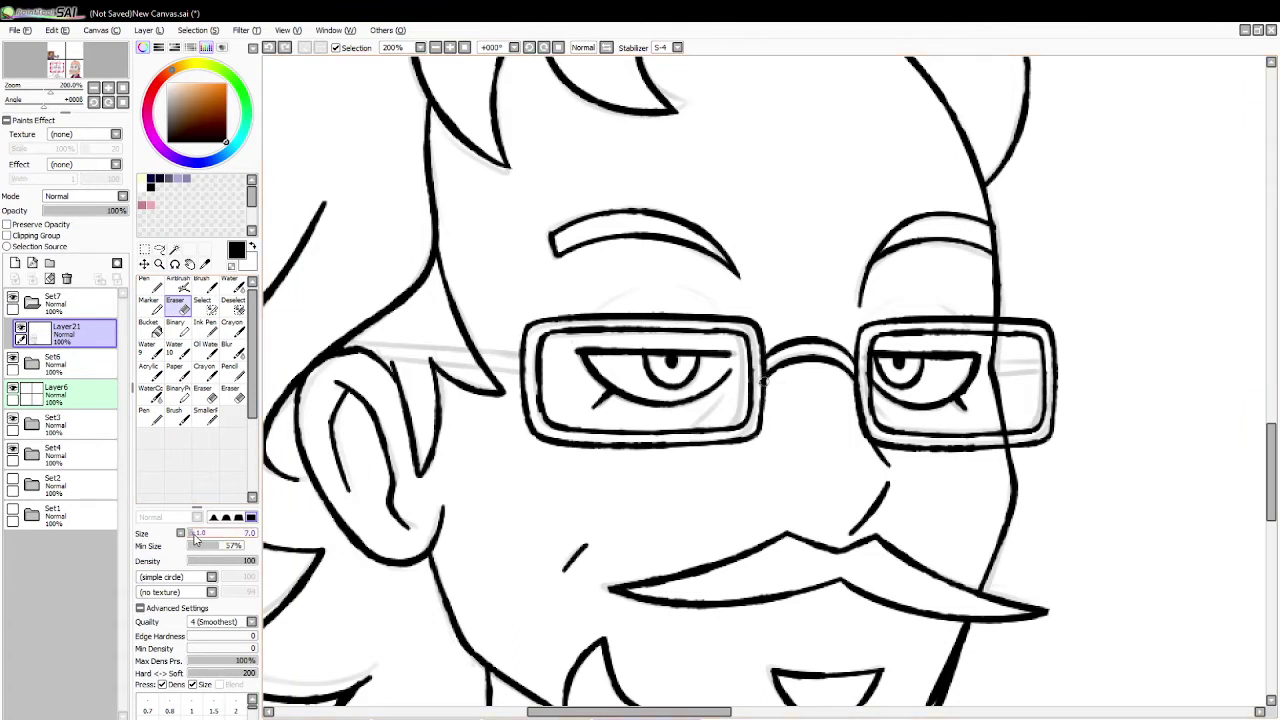
left_click_drag(760, 395, 780, 358)
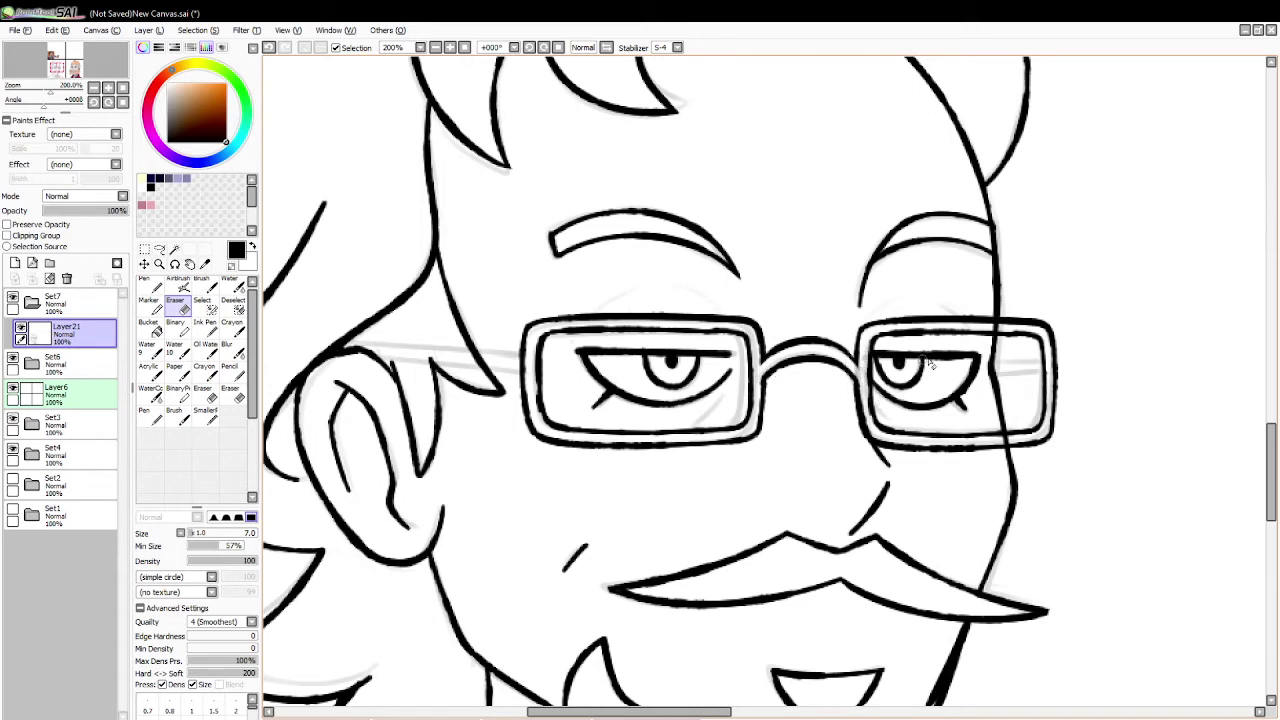
left_click_drag(983, 327, 1020, 331)
key("ctrl+z")
left_click_drag(995, 442, 1034, 442)
key("ctrl+z")
Step: Ink the far temple arm as short parallel lines visible through the far lens, from the face contour to the rim
key("n")
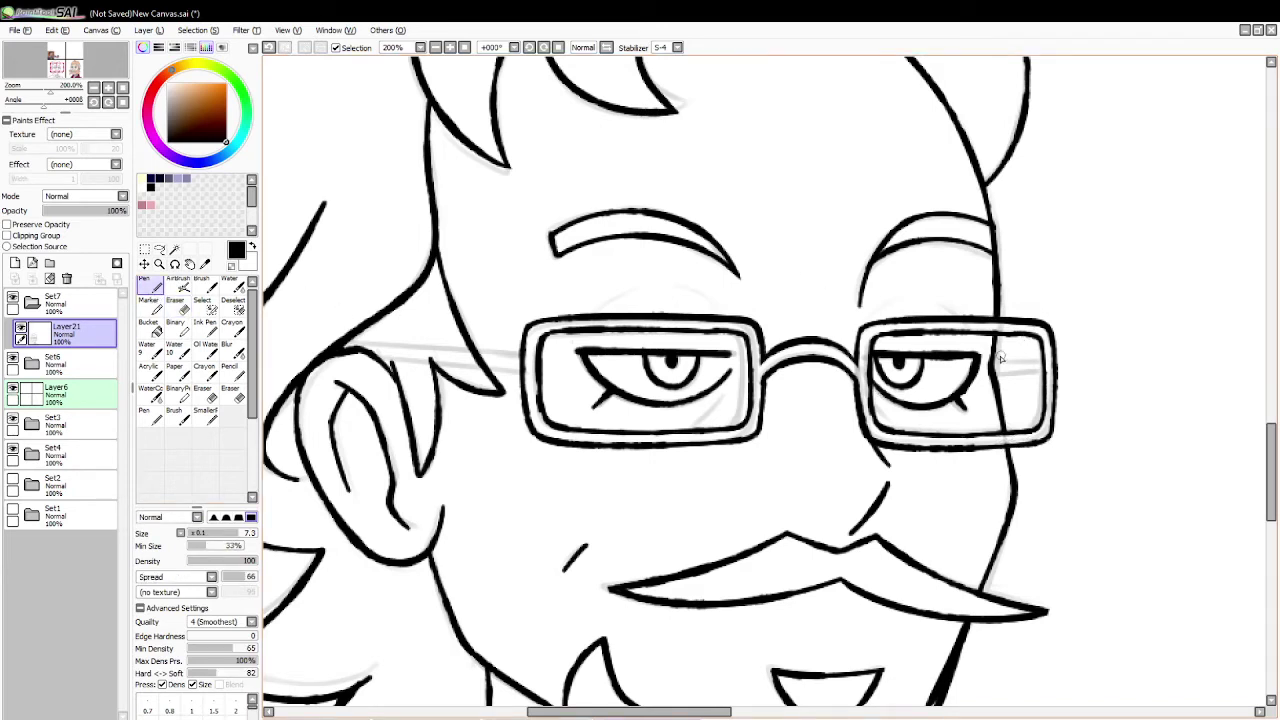
left_click_drag(988, 366, 1040, 368)
key("ctrl+z")
key("ctrl+z")
key("ctrl+z")
key("ctrl+z")
Step: Ink the upper edge of the near temple arm from the top of the ear to the near lens frame
left_click_drag(350, 342, 521, 346)
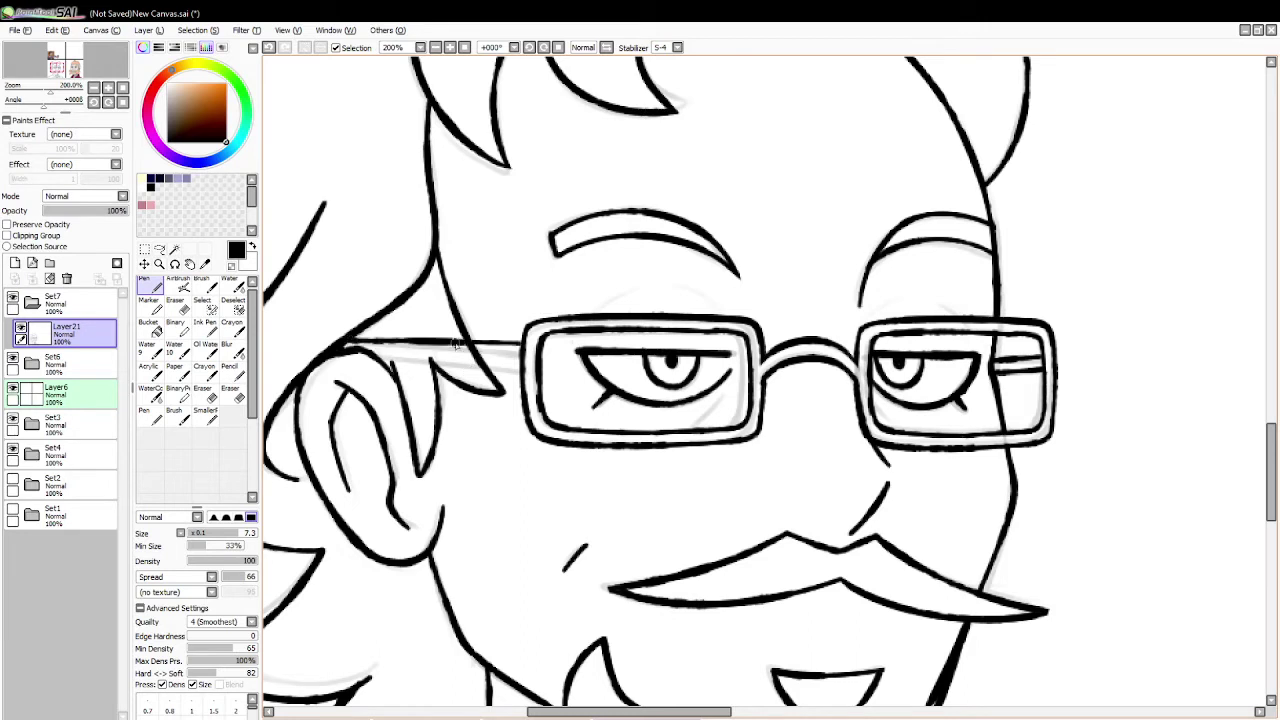
key("ctrl+z")
left_click_drag(343, 345, 508, 347)
key("ctrl+z")
left_click_drag(340, 347, 506, 356)
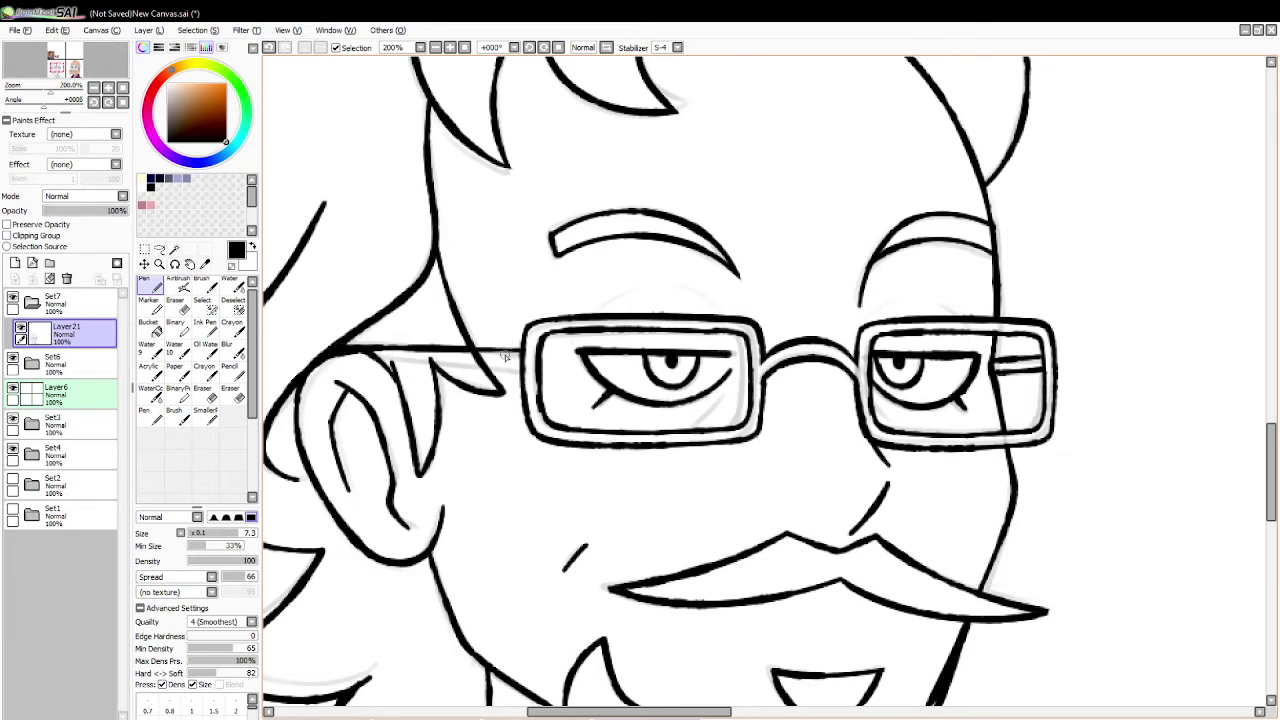
Step: Ink the lower edge of the near temple arm, parallel to the upper edge, from the ear to the lens frame
left_click_drag(378, 361, 530, 362)
key("ctrl+z")
left_click_drag(378, 362, 530, 362)
key("ctrl+z")
left_click_drag(386, 366, 530, 364)
key("ctrl+z")
left_click_drag(386, 368, 520, 375)
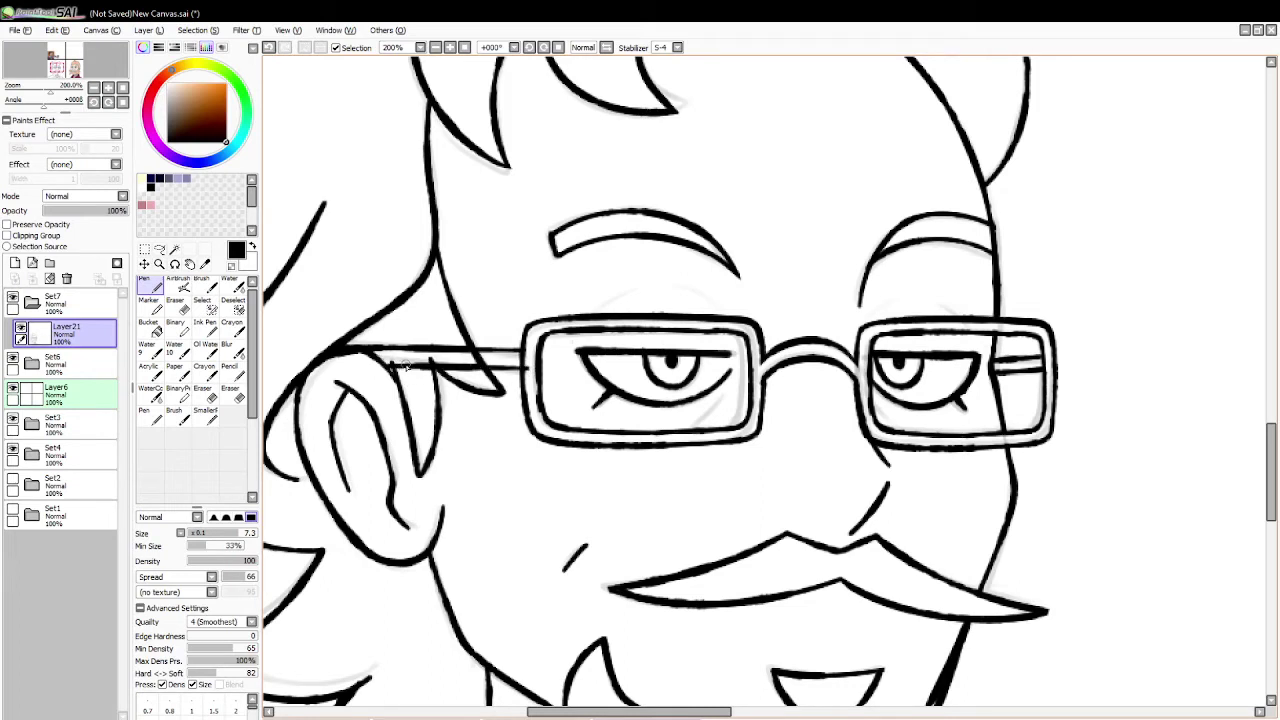
key("ctrl+z")
left_click_drag(378, 358, 509, 364)
key("ctrl+z")
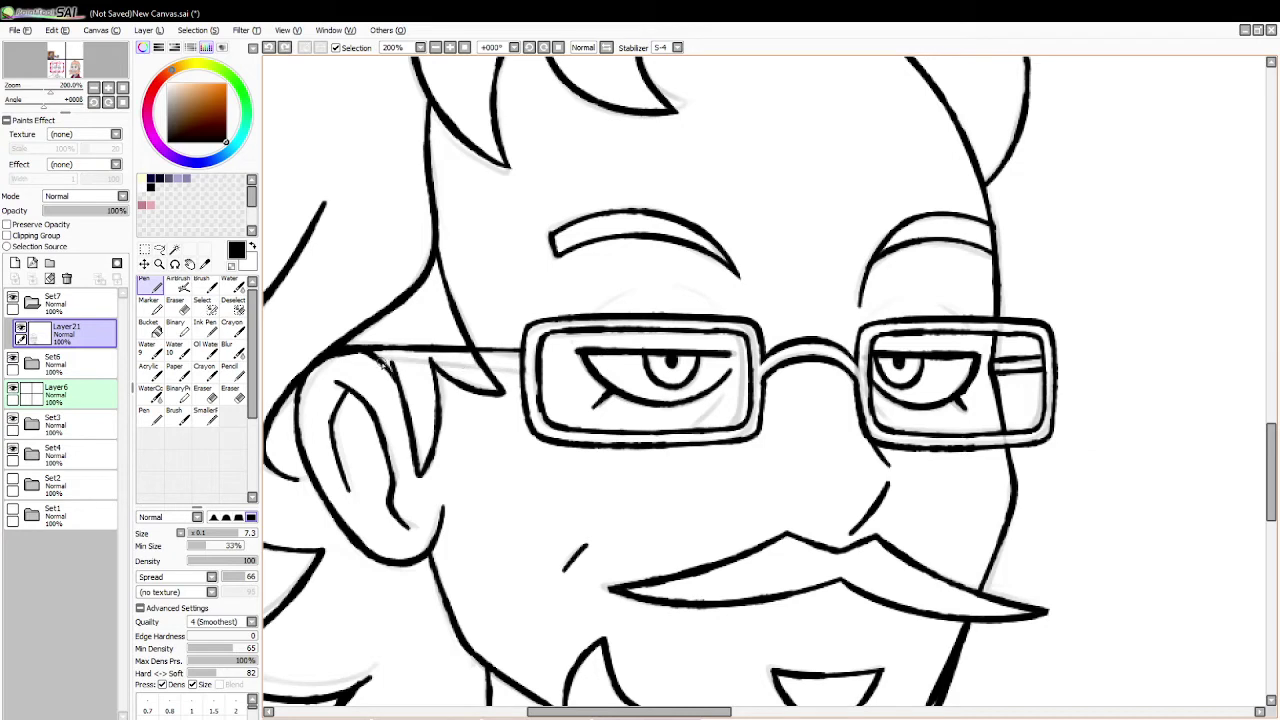
left_click_drag(380, 360, 525, 362)
key("ctrl+z")
left_click_drag(376, 362, 523, 362)
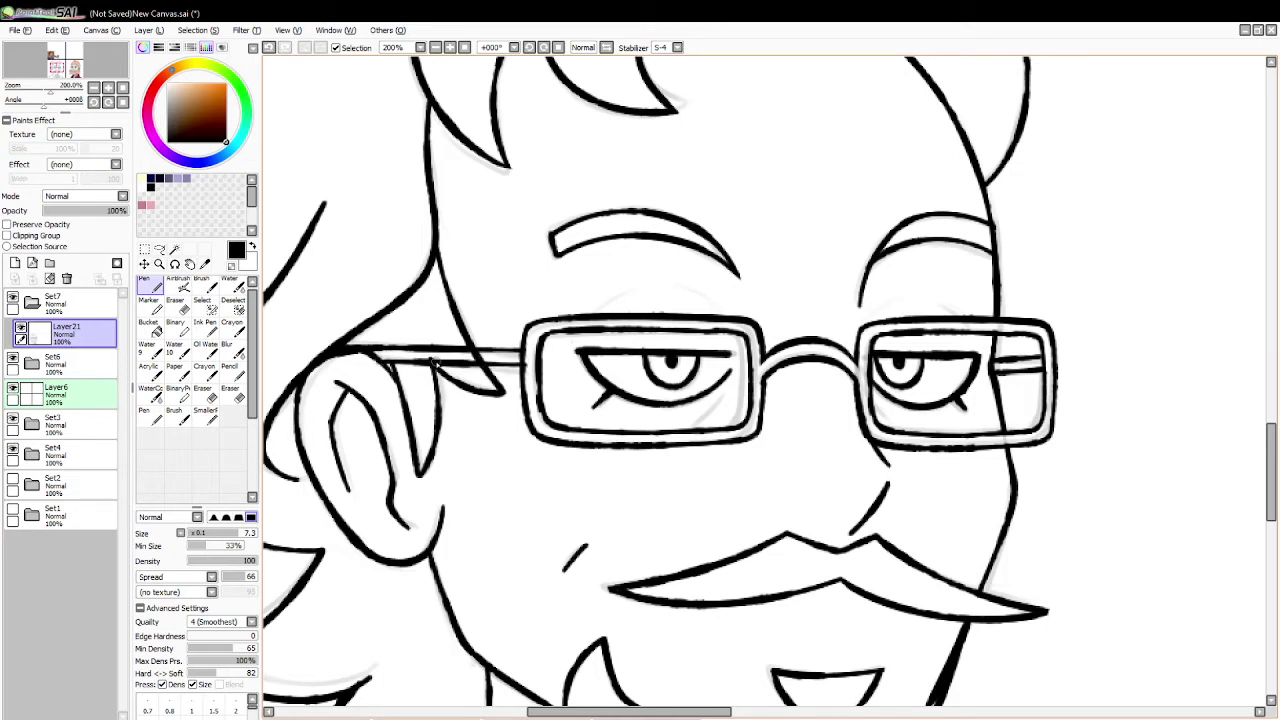
Step: Erase the sideburn and face outline segments that cross between the two edges of the near temple arm
left_click(176, 304)
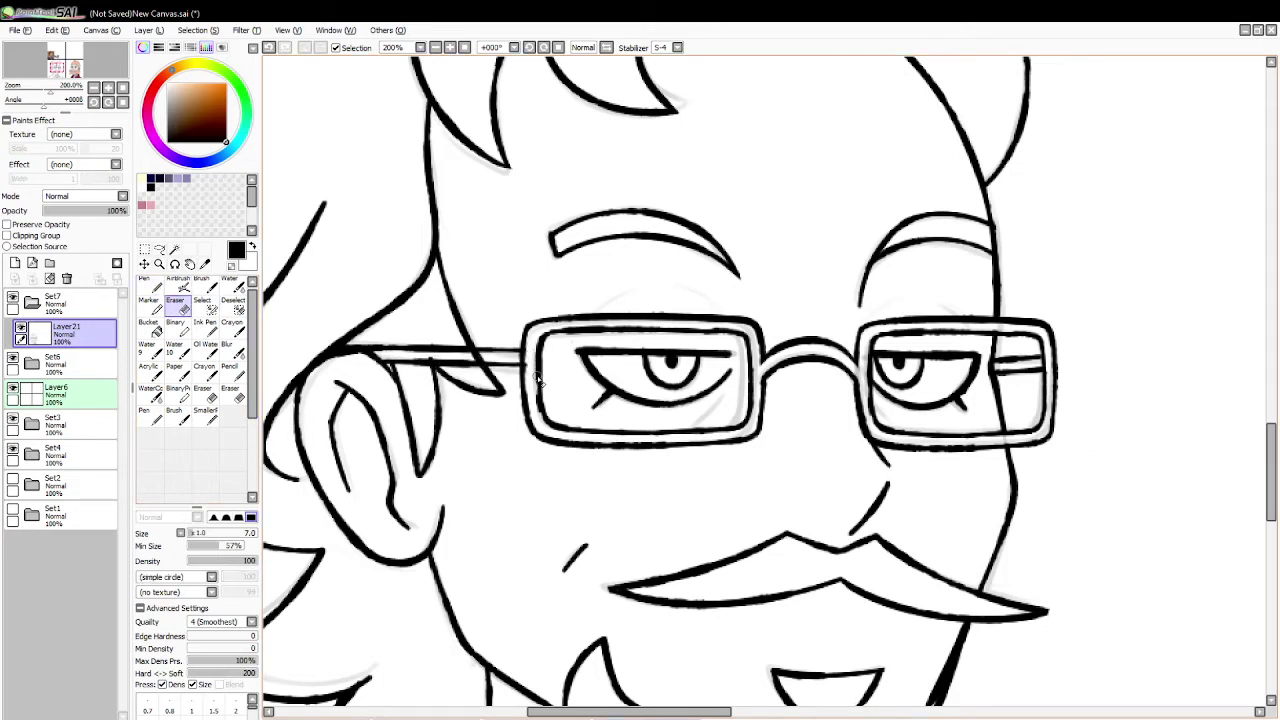
mouse_move(431, 361)
left_mouse_down()
mouse_move(493, 359)
mouse_move(423, 357)
mouse_move(514, 364)
left_mouse_up()
left_click(159, 263)
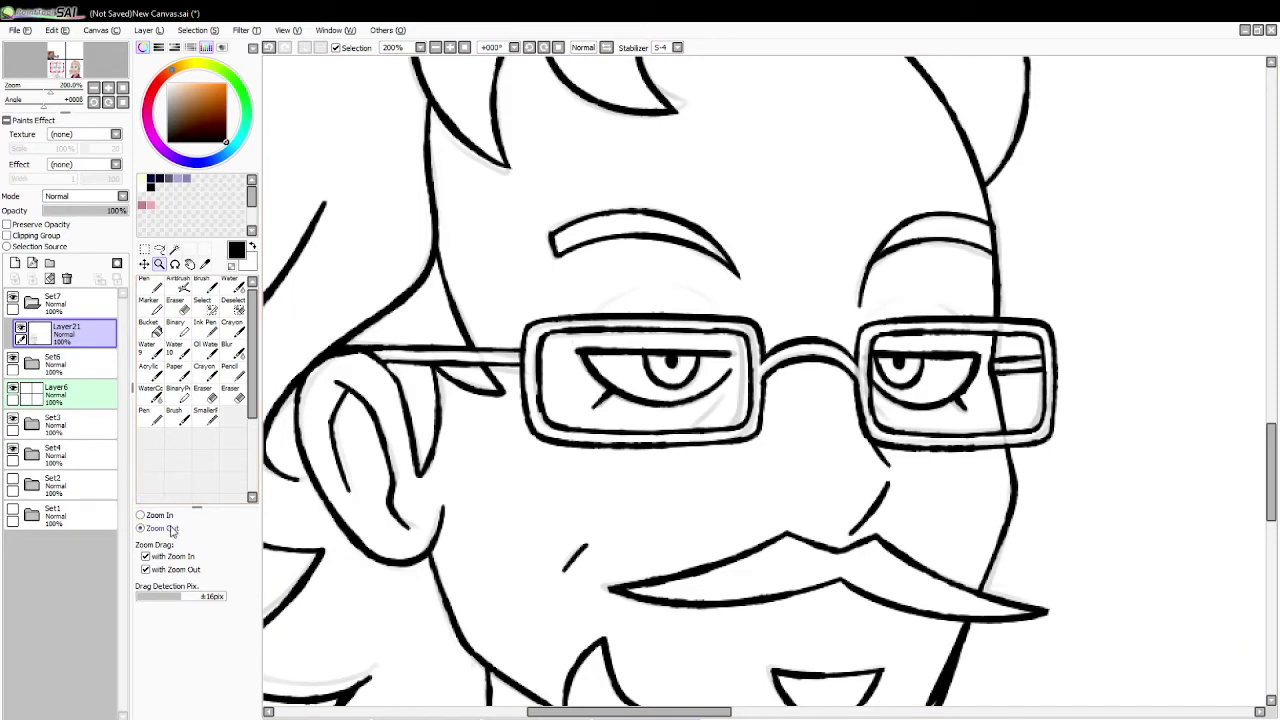
Step: Ink a short diagonal crease under each eye, inside the near and far lenses
key("n")
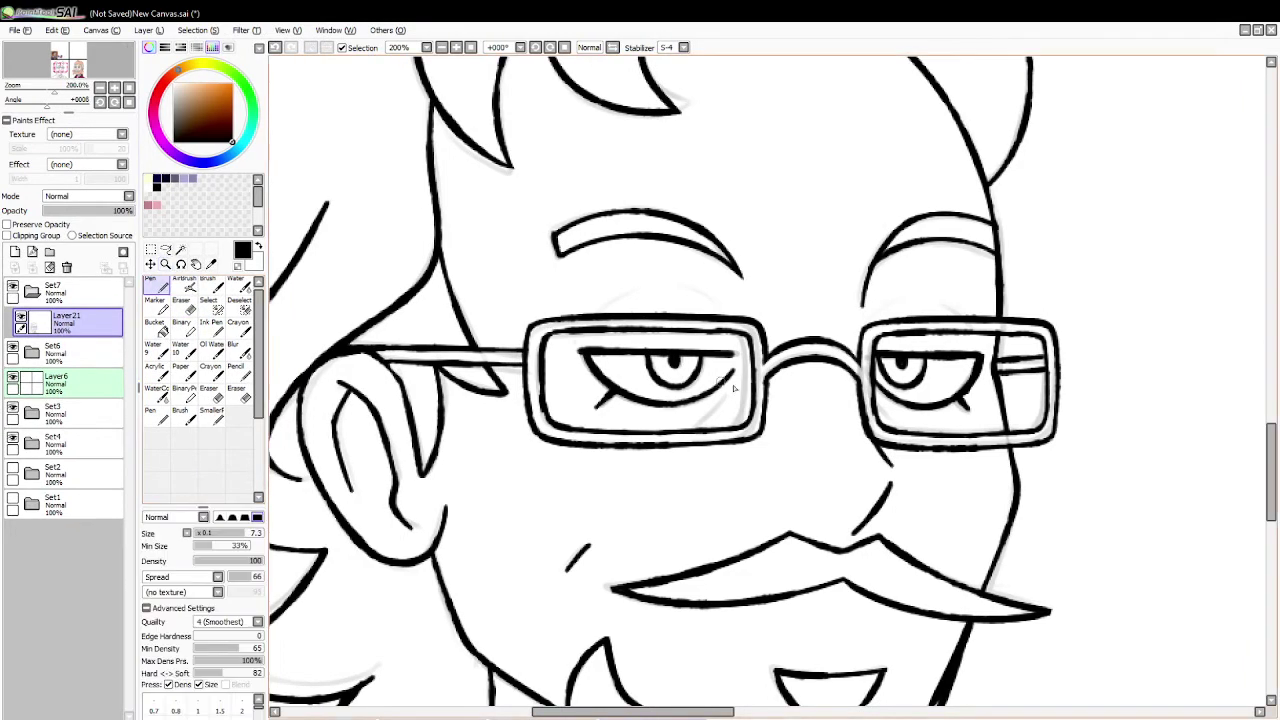
left_click_drag(728, 394, 702, 421)
left_click_drag(873, 400, 900, 424)
key("ctrl+z")
Step: Ink the near eye's upper eyelid crease above the lens frame as an arc broken into two strokes
mouse_move(591, 314)
left_mouse_down()
mouse_move(681, 287)
mouse_move(717, 312)
left_mouse_up()
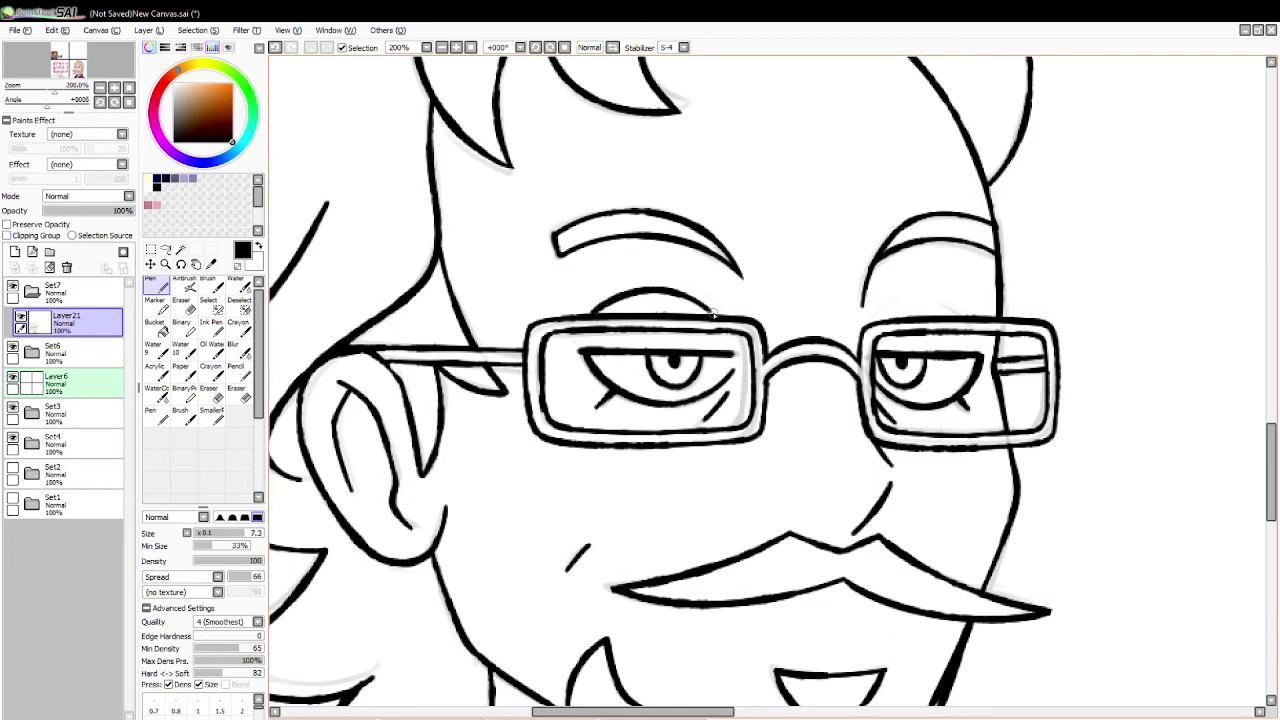
key("ctrl+z")
left_click_drag(598, 309, 686, 285)
key("ctrl+z")
mouse_move(595, 313)
left_mouse_down()
mouse_move(643, 281)
mouse_move(727, 313)
left_mouse_up()
key("ctrl+z")
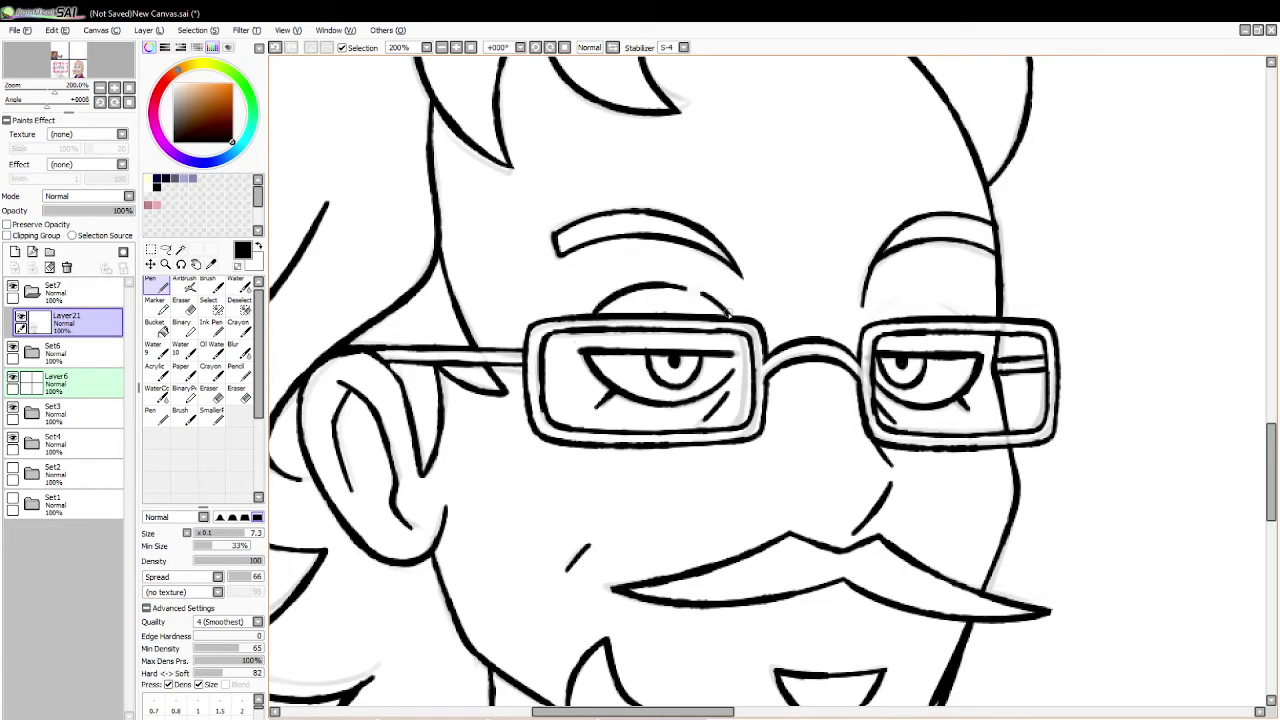
Step: Ink the far eye's upper eyelid crease as a matching broken arc above the far lens frame
mouse_move(880, 320)
left_mouse_down()
mouse_move(908, 298)
mouse_move(941, 301)
left_mouse_up()
key("ctrl+z")
mouse_move(872, 323)
left_mouse_down()
mouse_move(913, 288)
mouse_move(944, 300)
left_mouse_up()
key("ctrl+z")
key("ctrl+z")
mouse_move(870, 324)
left_mouse_down()
mouse_move(935, 296)
mouse_move(976, 319)
mouse_move(945, 295)
mouse_move(975, 321)
left_mouse_up()
key("ctrl+z")
key("ctrl+z")
key("ctrl+z")
left_click_drag(940, 294, 976, 320)
key("ctrl+z")
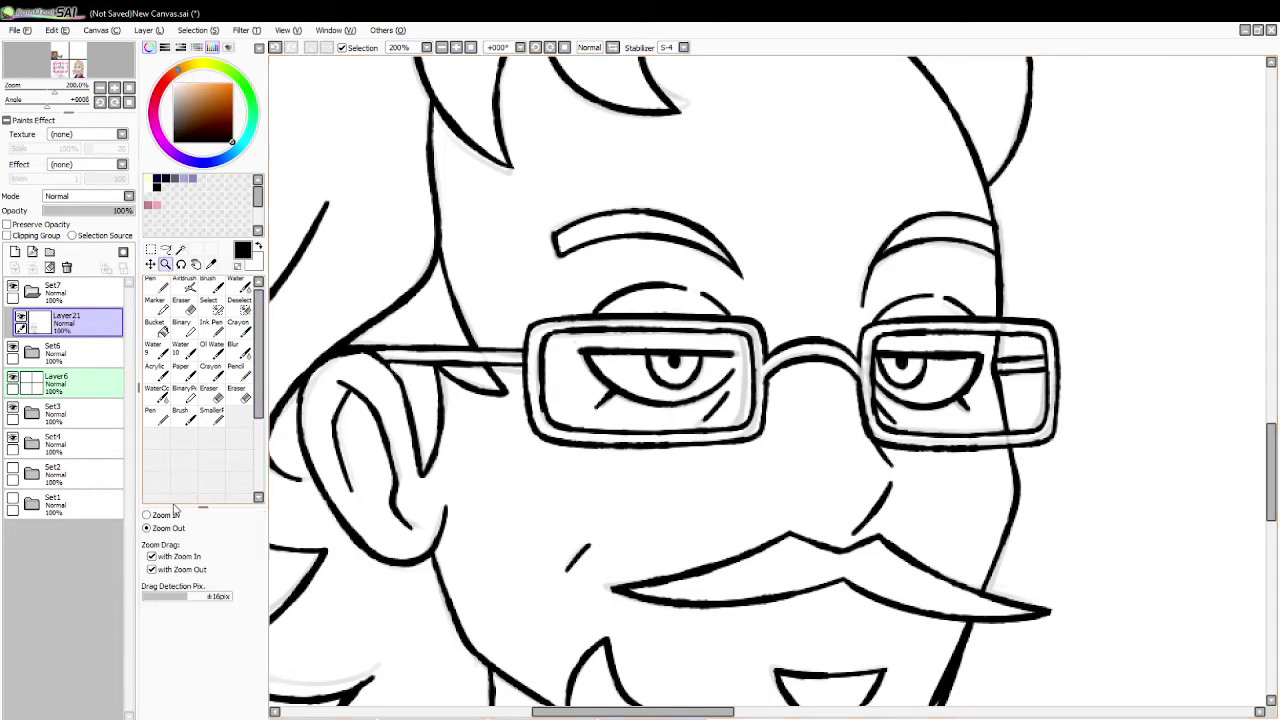
Step: Erase the lower edge of the far eyebrow, leaving its upper edge intact
left_click(521, 390, "ctrl+alt")
left_click(531, 422)
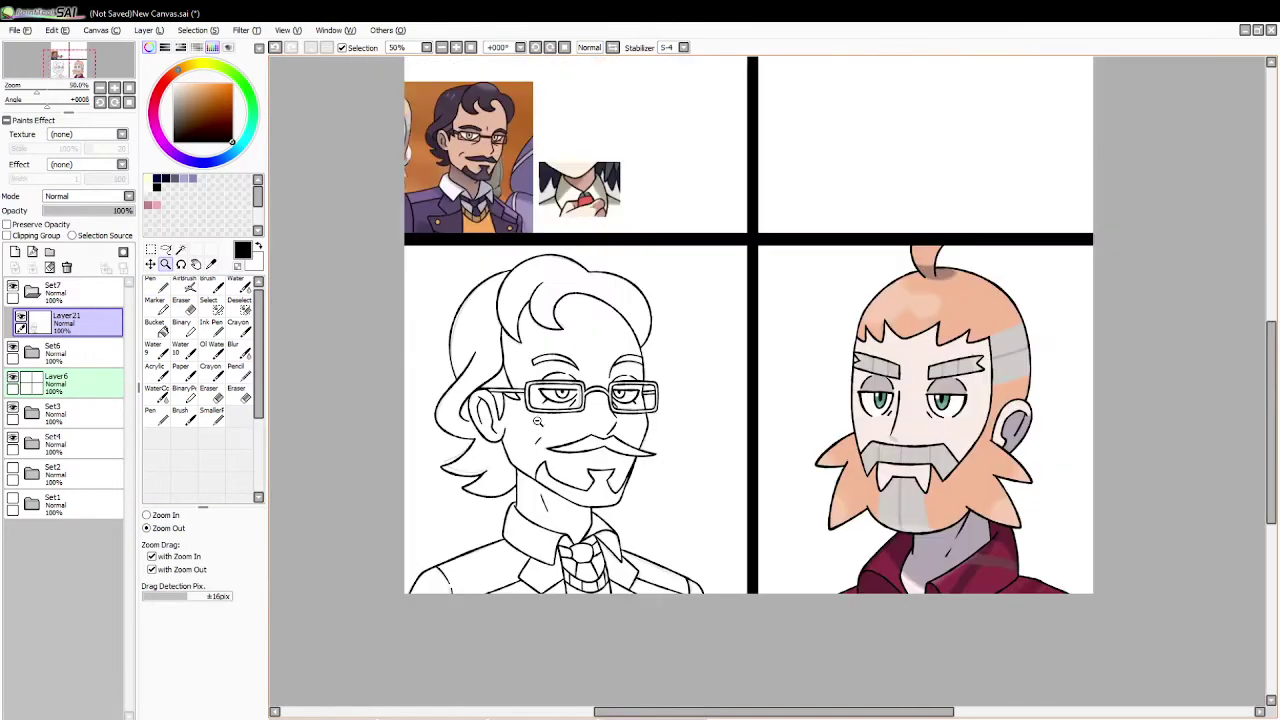
left_click(160, 517)
left_click(608, 359)
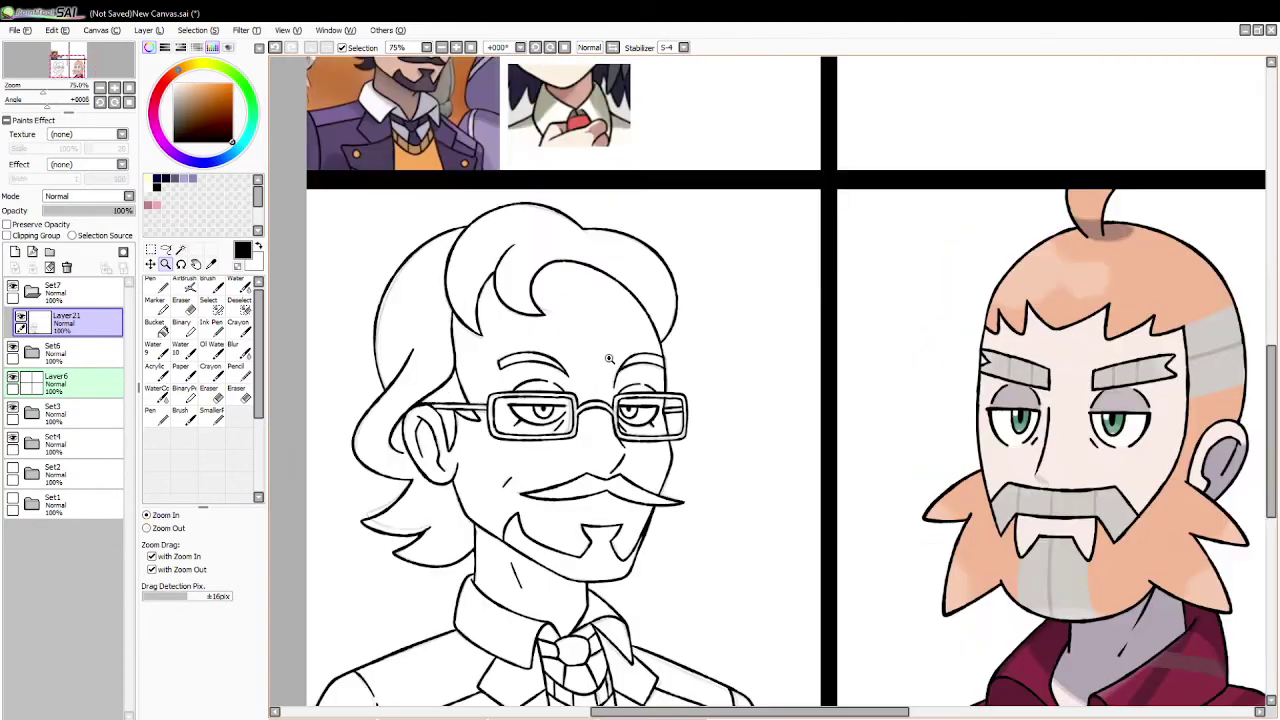
left_click(608, 359)
left_click(608, 359)
key("e")
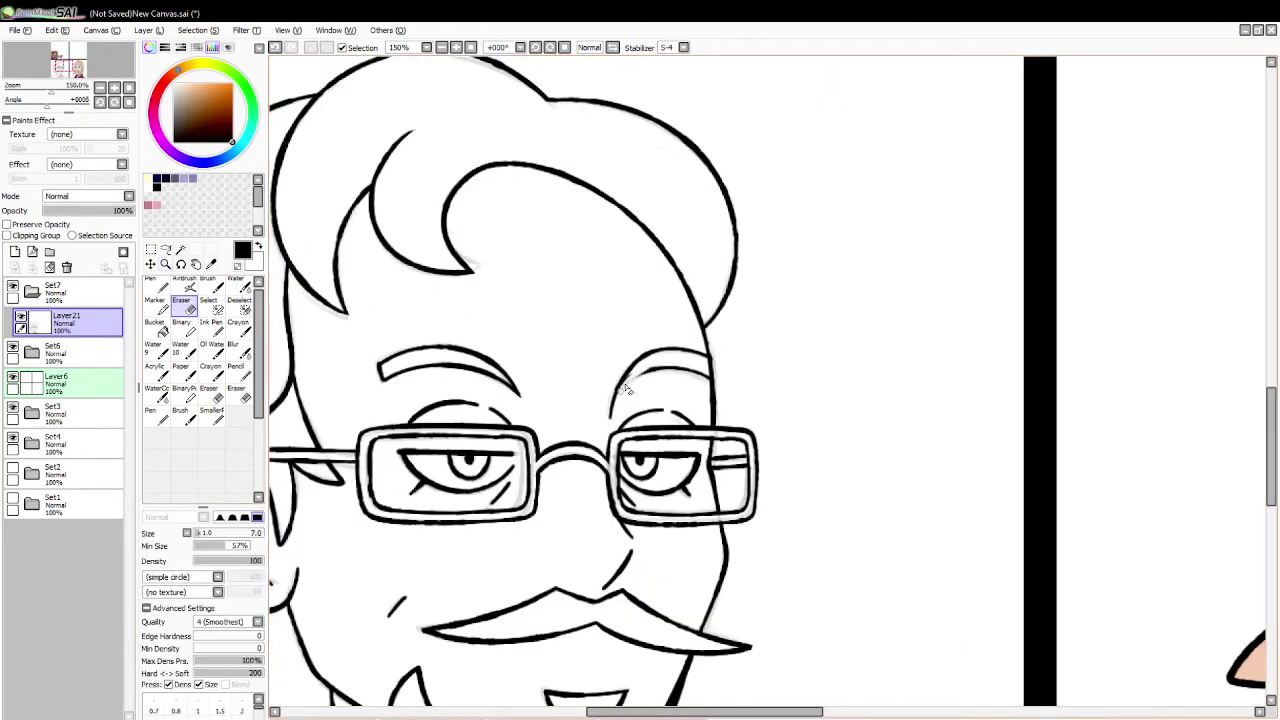
left_click_drag(623, 383, 658, 370)
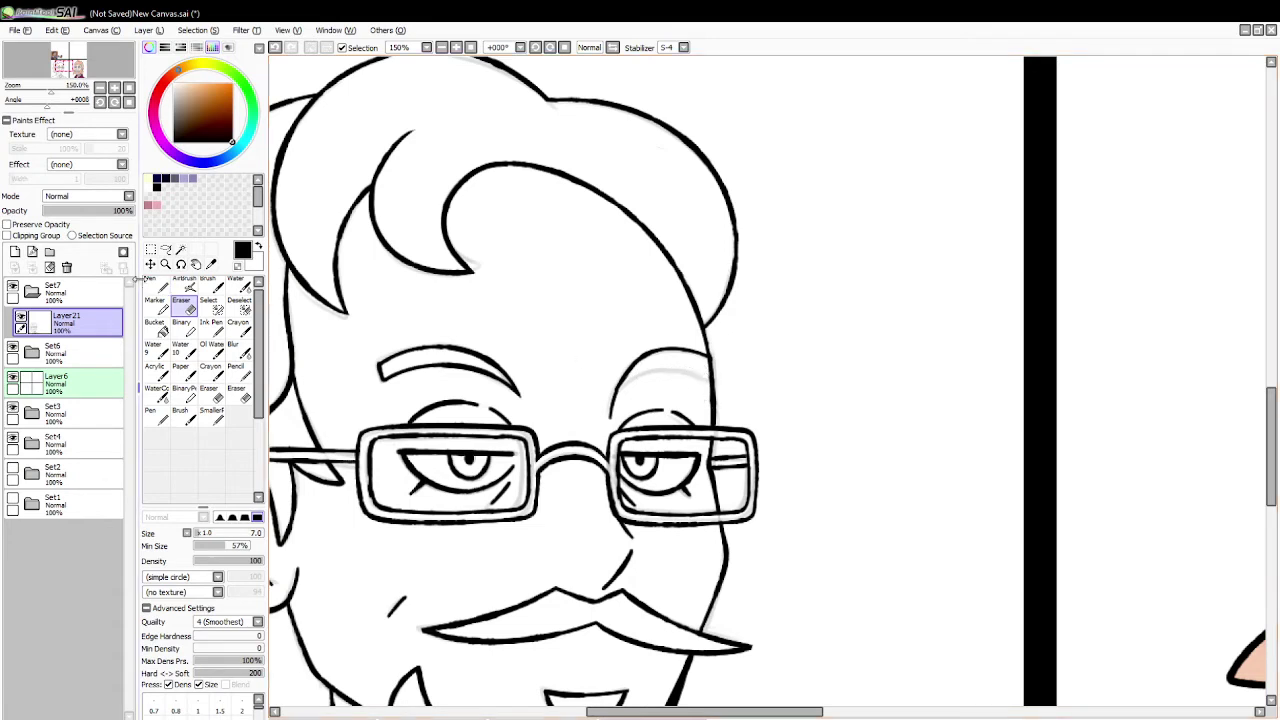
Step: Redraw the far eyebrow's lower edge closer to its upper edge and erase the overshoot past the face contour
left_click(168, 290)
left_click_drag(687, 357, 710, 375)
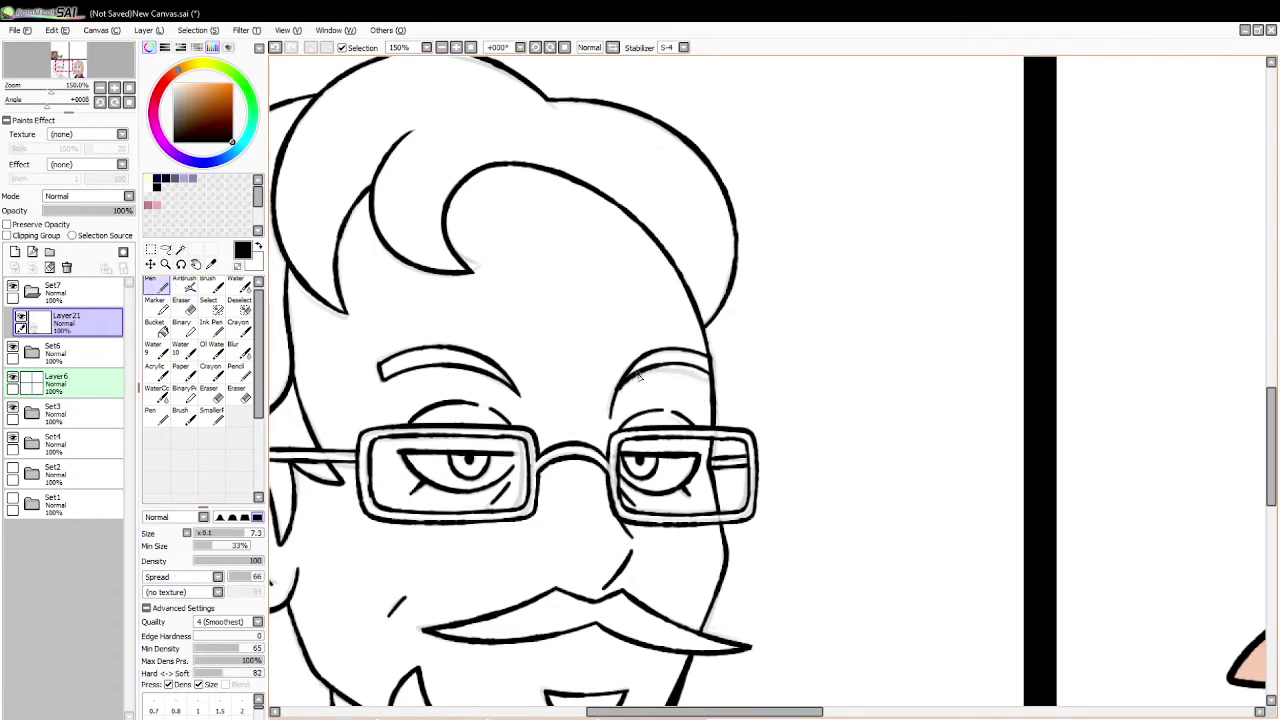
key("ctrl+z")
left_click_drag(620, 387, 709, 375)
key("ctrl+z")
left_click_drag(620, 386, 720, 385)
left_click(181, 303)
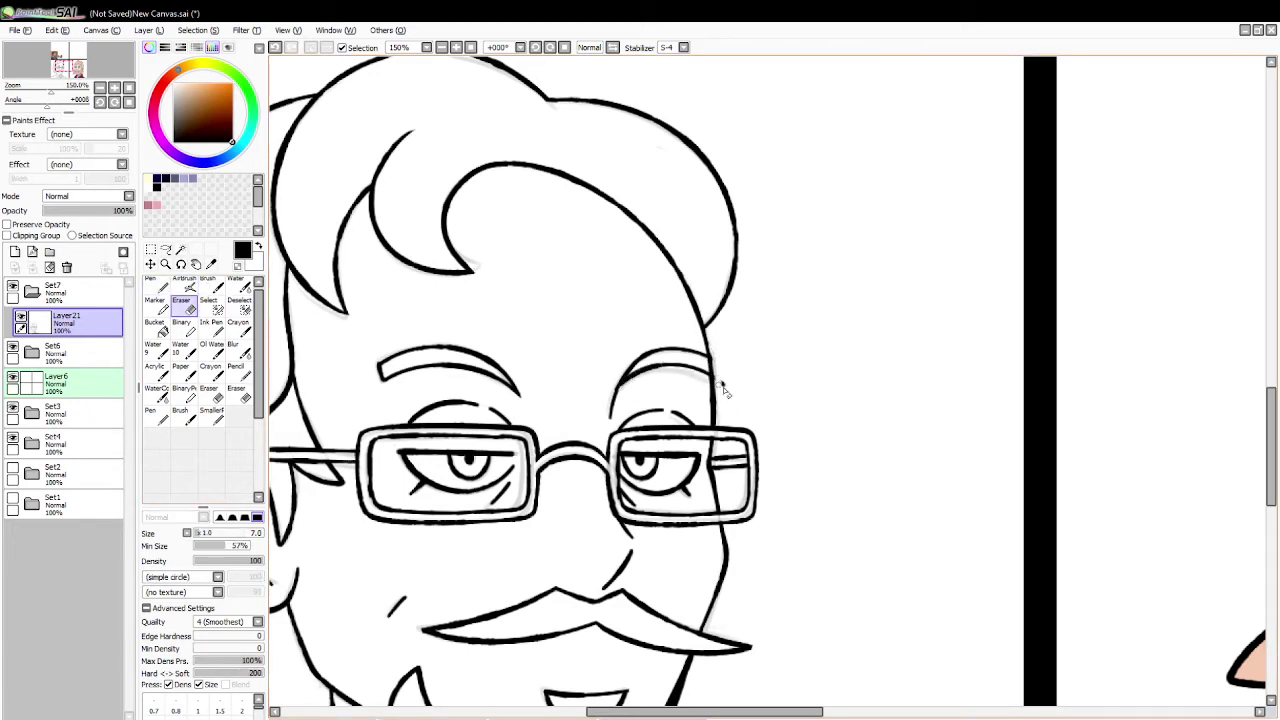
left_click_drag(720, 410, 723, 409)
left_click(165, 264)
left_click(168, 529)
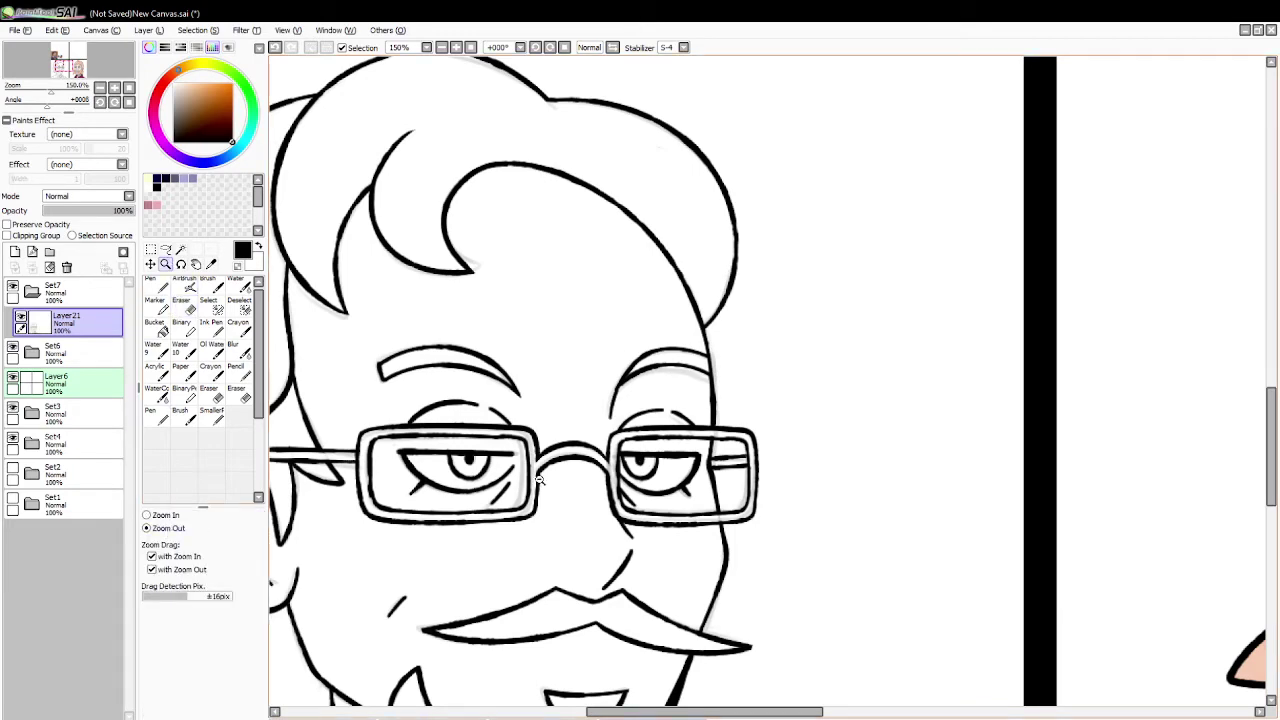
left_click(573, 487)
scroll(1260, 385, "down", 2)
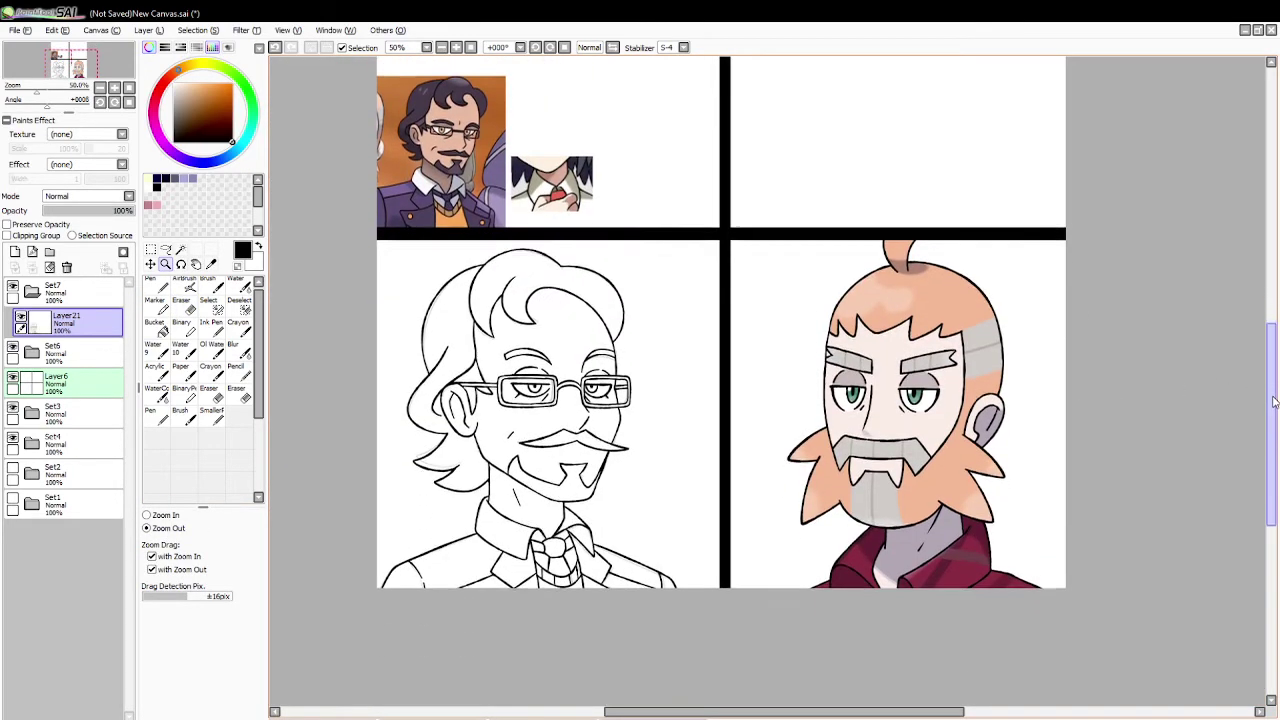
left_click(210, 264)
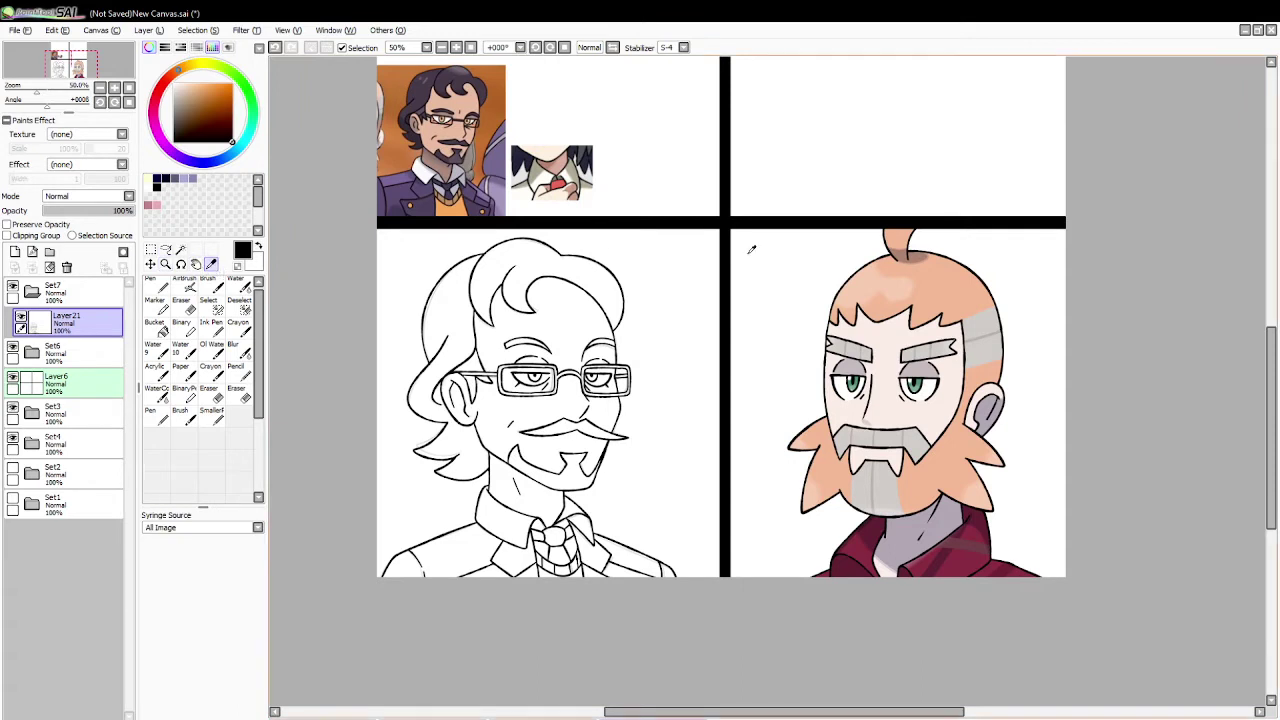
scroll(1270, 373, "up", 1)
left_click_drag(1270, 373, 1270, 371)
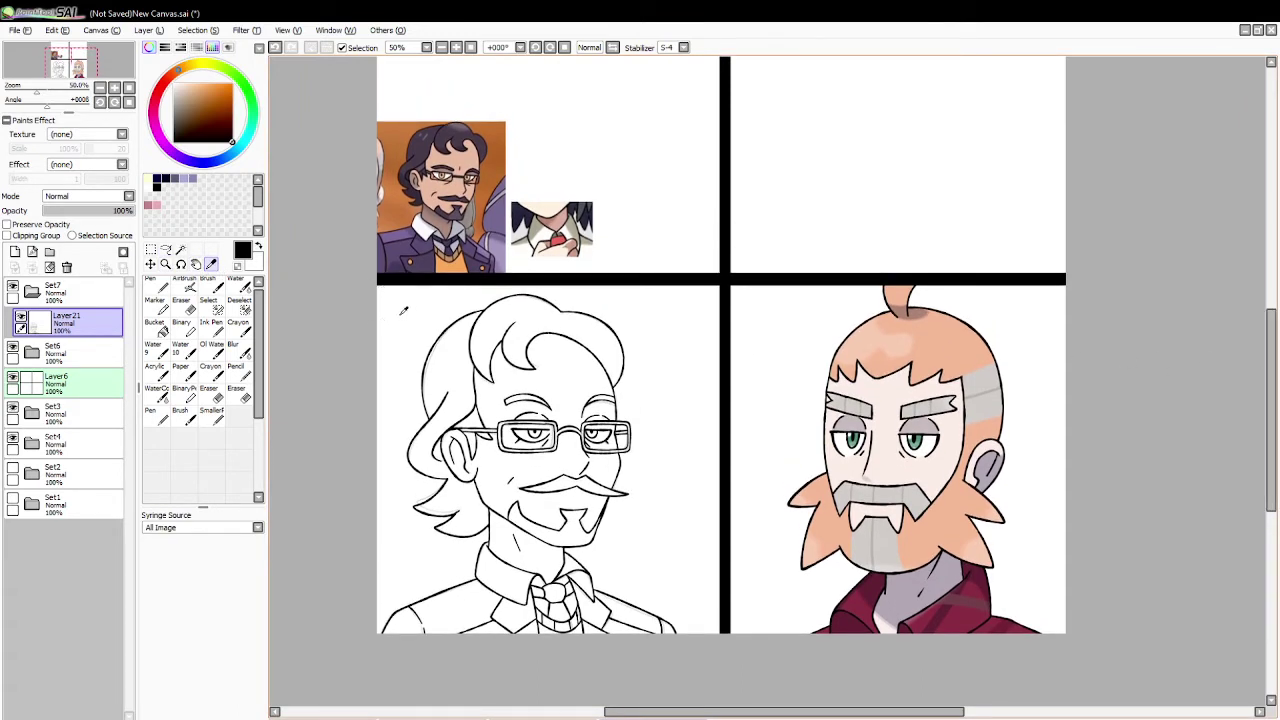
left_click(470, 153)
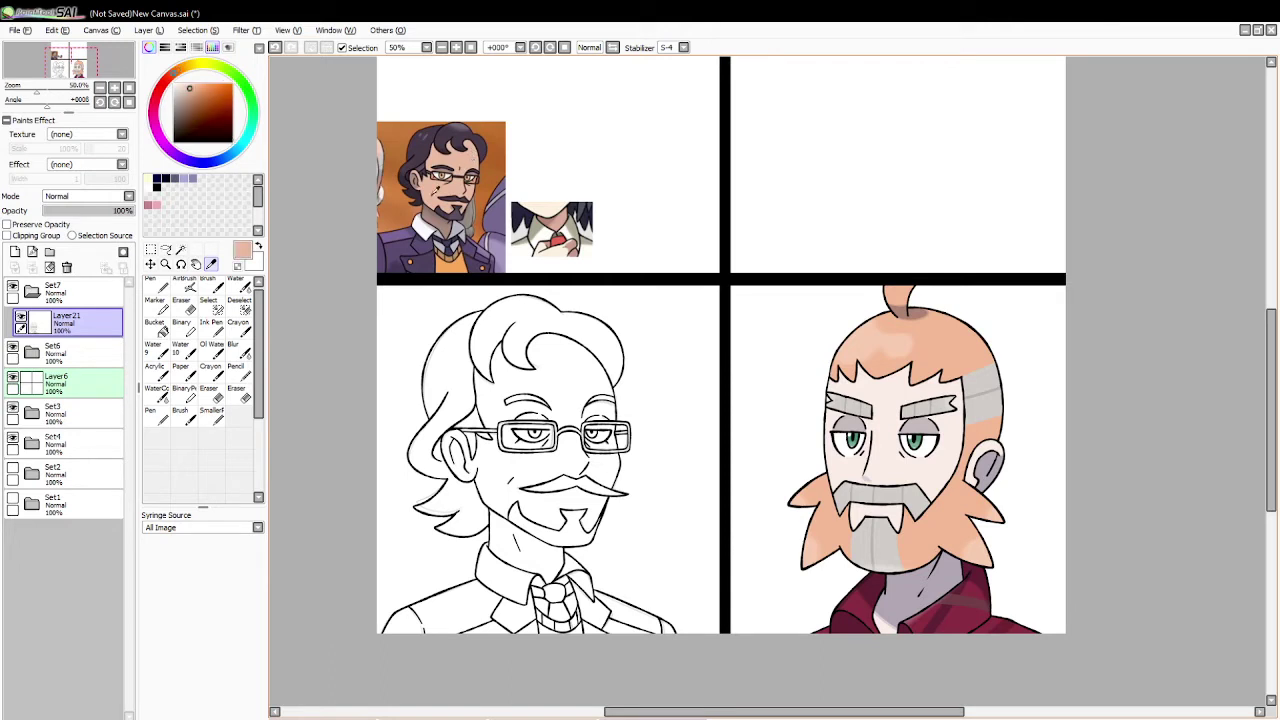
Step: Ink a short black frown line between the eyebrows
left_click(156, 178)
left_click(156, 285)
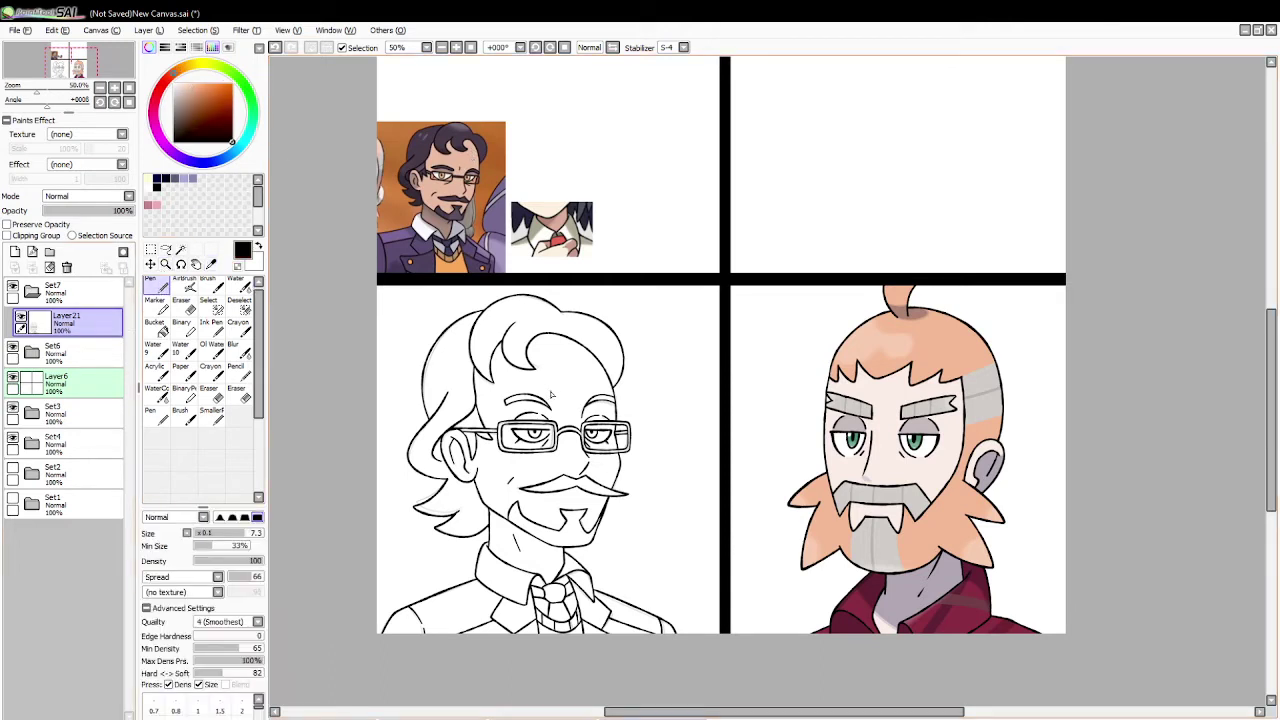
key("ctrl+z")
left_click_drag(558, 399, 562, 409)
key("ctrl+z")
key("ctrl+z")
Step: Make Layer21 the selection source, try a magic wand selection of the background around the man, and undo that selection
left_click(72, 235)
left_click(180, 249)
left_click(402, 365)
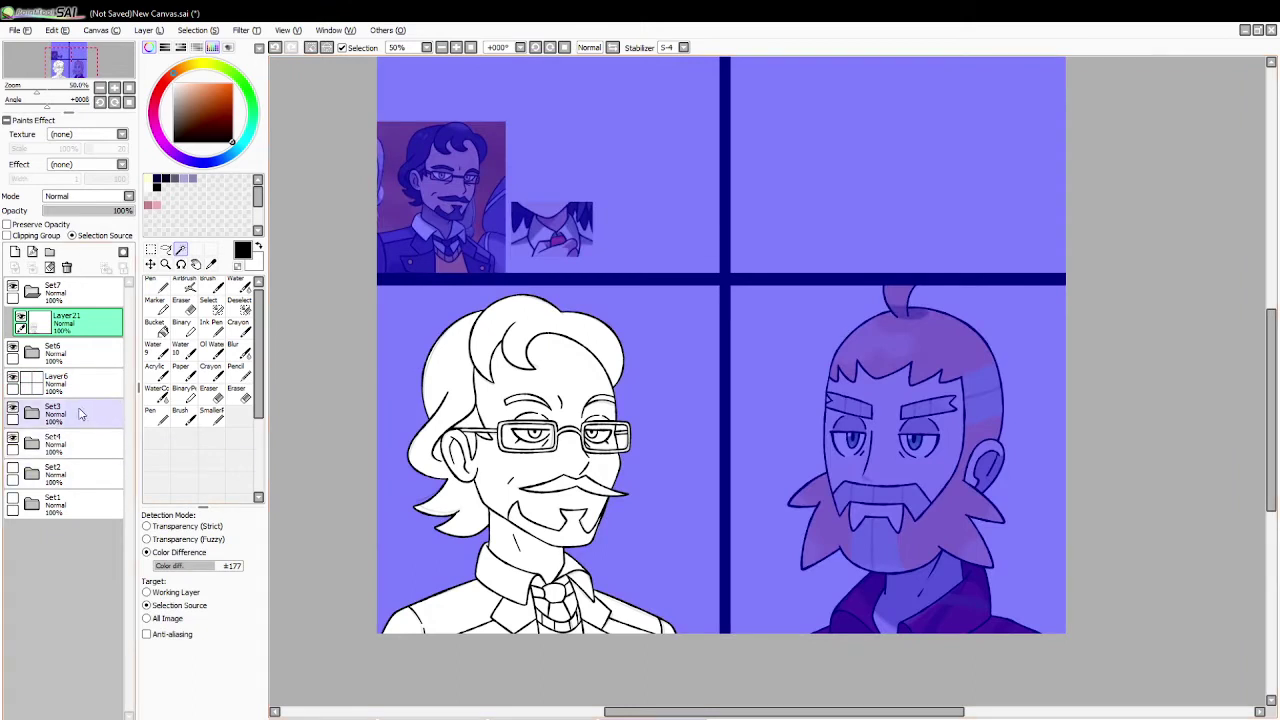
key("ctrl+z")
Step: Expand the Set4 folder and delete Layer8 from it, keeping Layer7
left_click(33, 414)
left_click(32, 412)
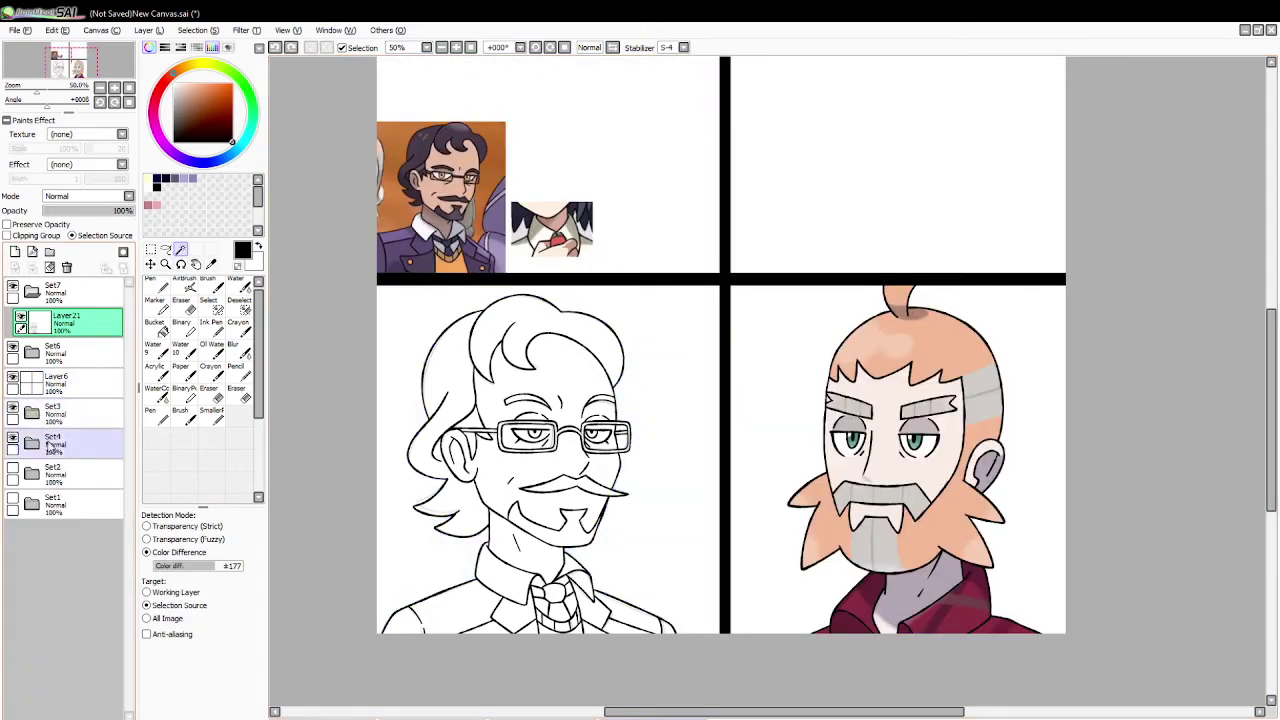
left_click(55, 442)
left_click(32, 442)
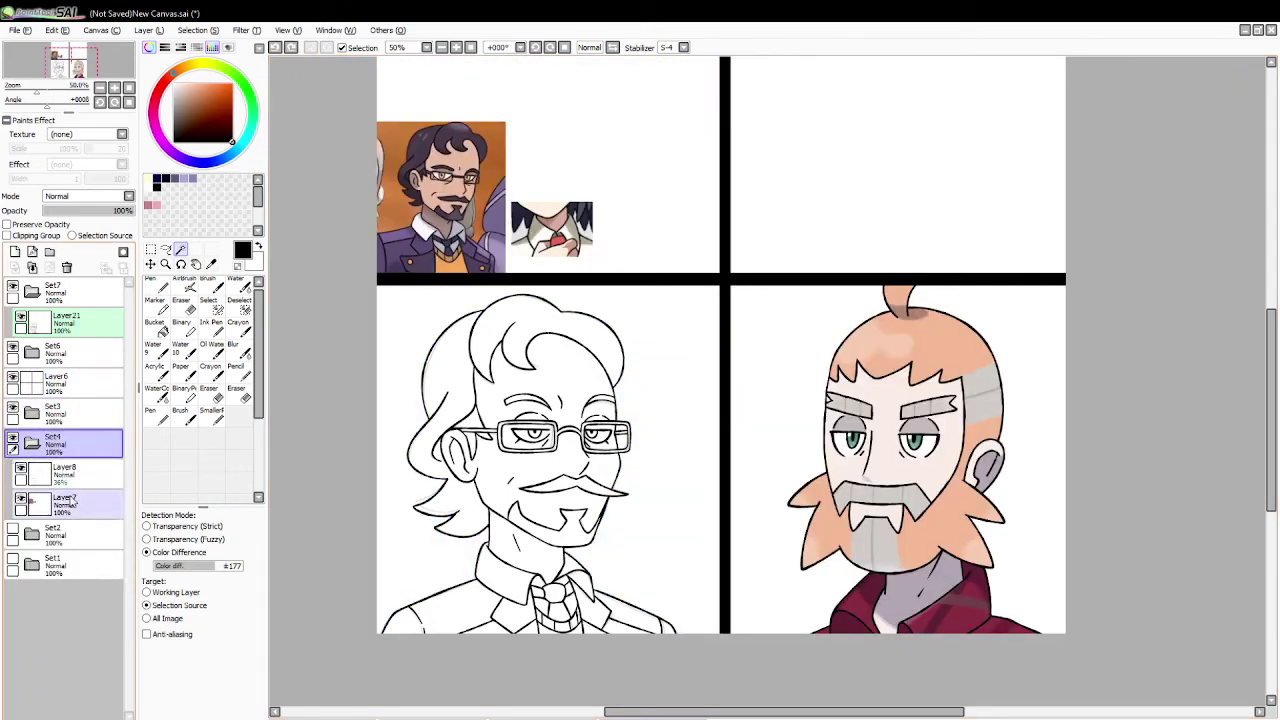
left_click(68, 509)
left_click(70, 478)
left_click(67, 268)
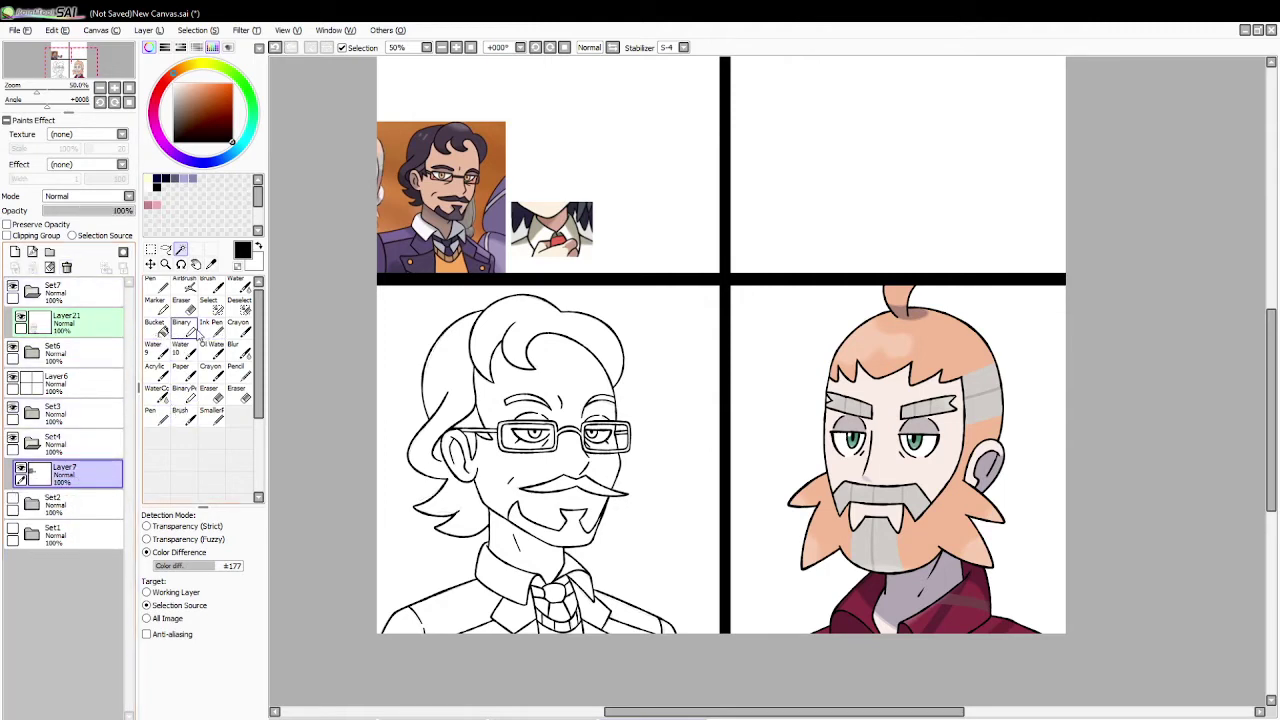
Step: Lasso the man's whole head and hair down to the jawline on Layer21, keeping the neck out of the selection
left_click(165, 266)
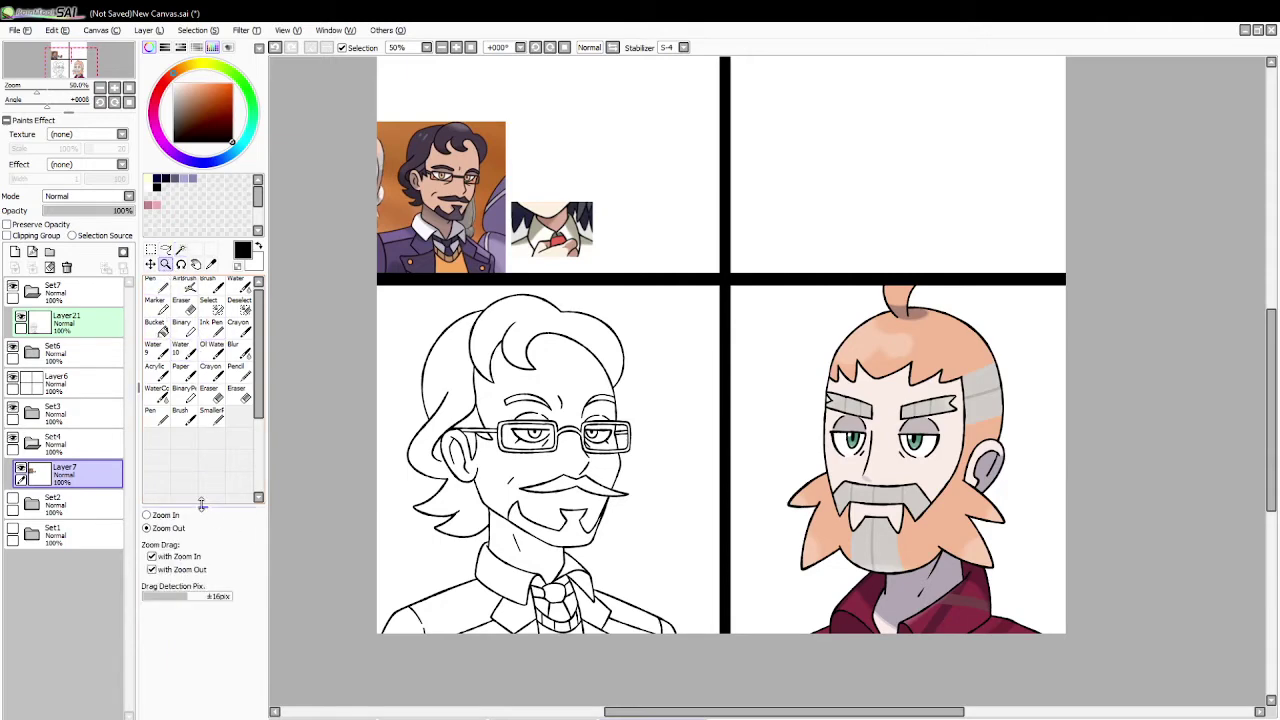
left_click(160, 515)
left_click(465, 478)
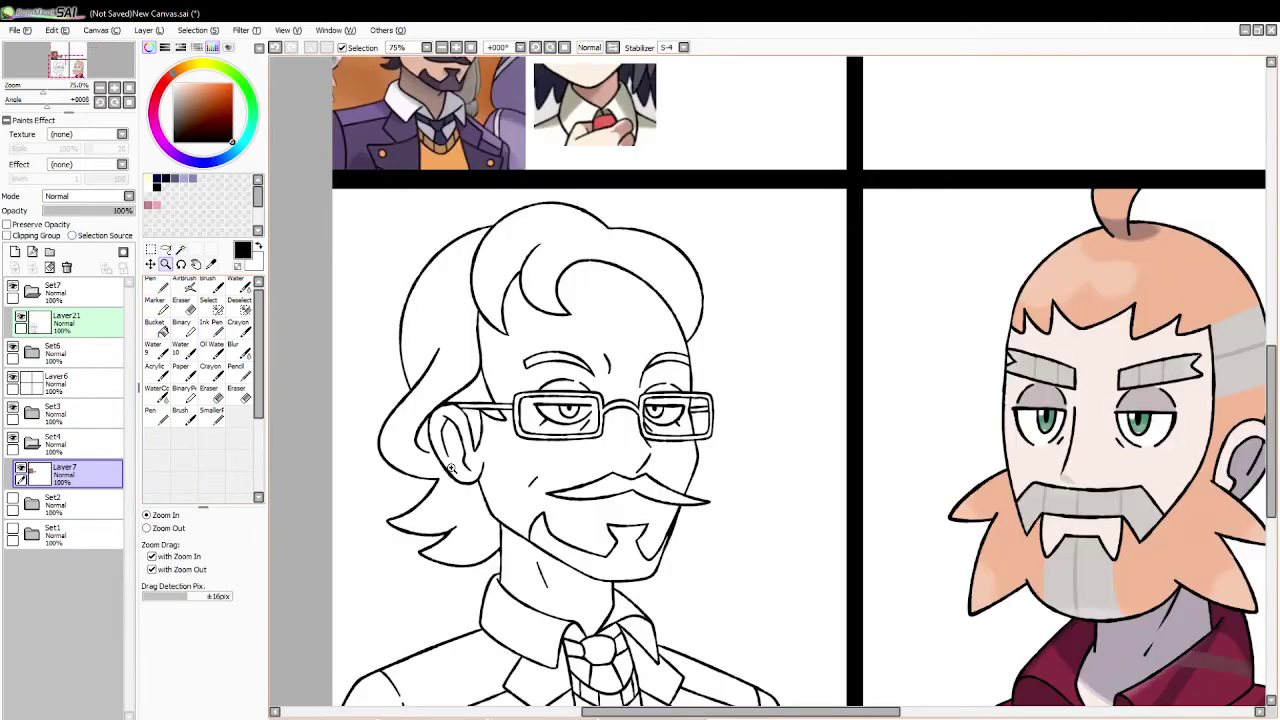
left_click(165, 249)
left_click(86, 336)
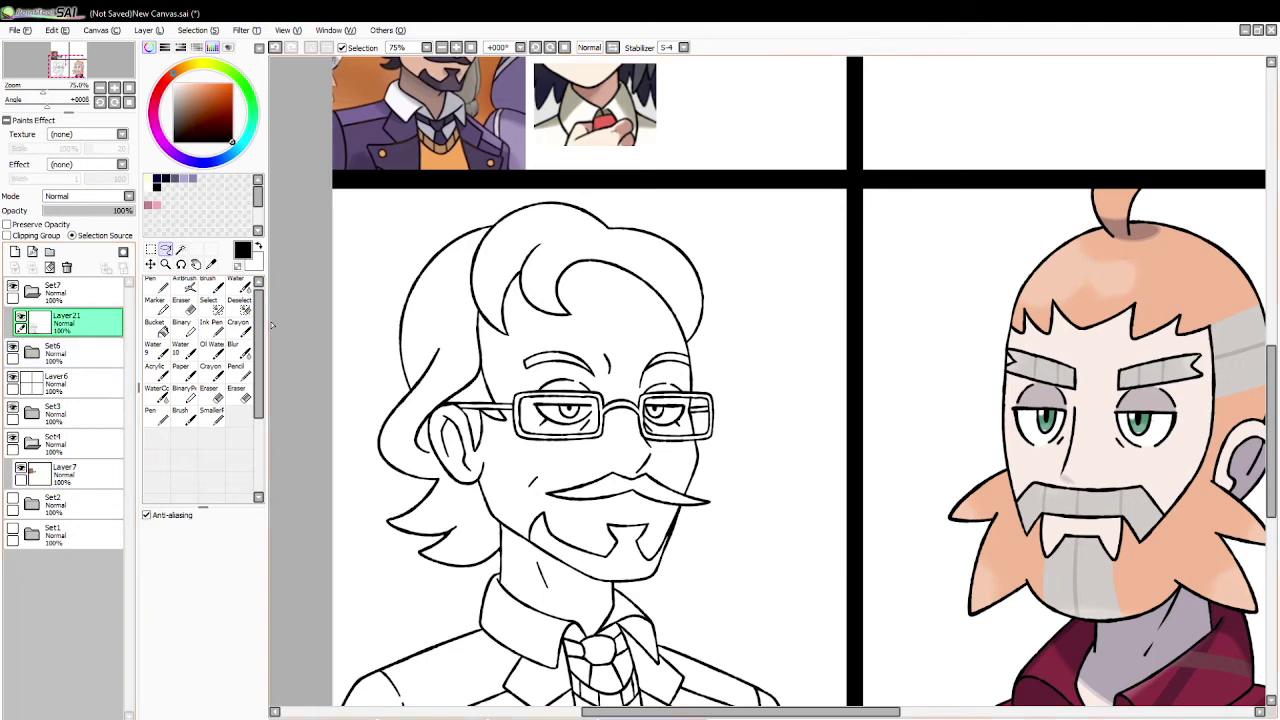
mouse_move(450, 218)
left_mouse_down()
mouse_move(373, 277)
mouse_move(356, 460)
mouse_move(418, 582)
left_mouse_up()
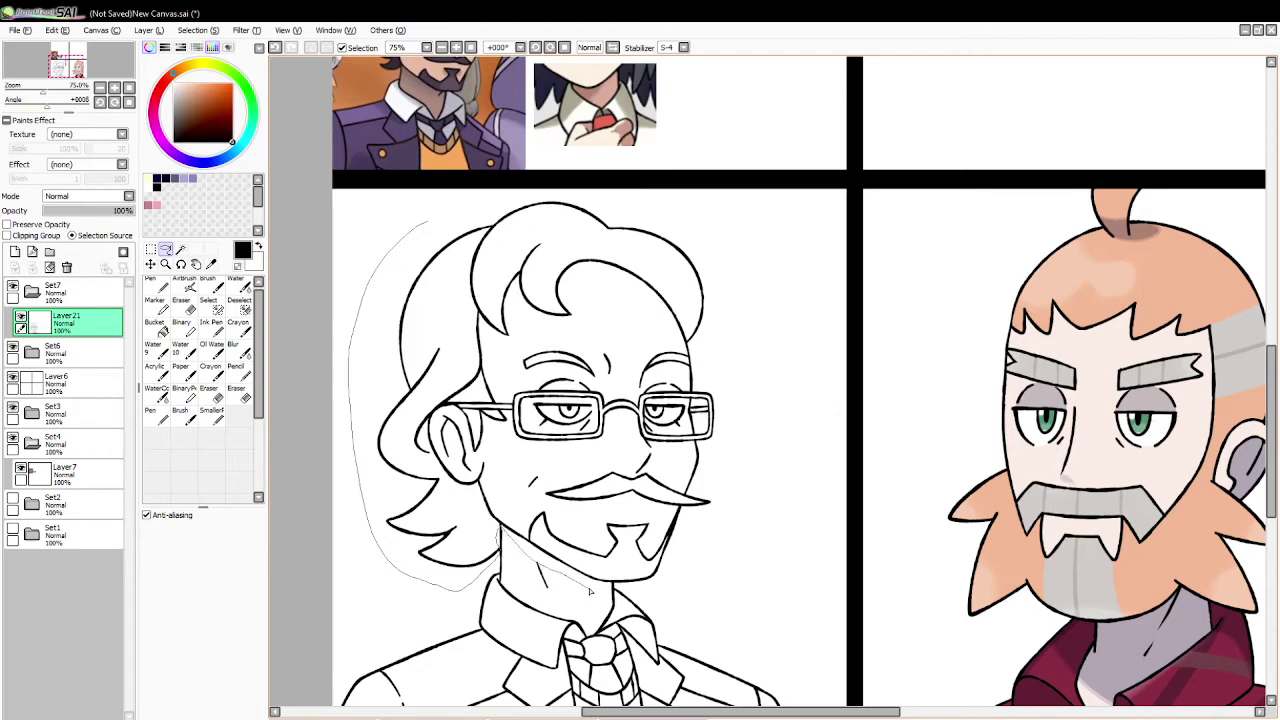
mouse_move(610, 592)
left_mouse_down()
mouse_move(743, 531)
mouse_move(760, 271)
mouse_move(625, 188)
mouse_move(540, 184)
left_mouse_up()
left_click(197, 303)
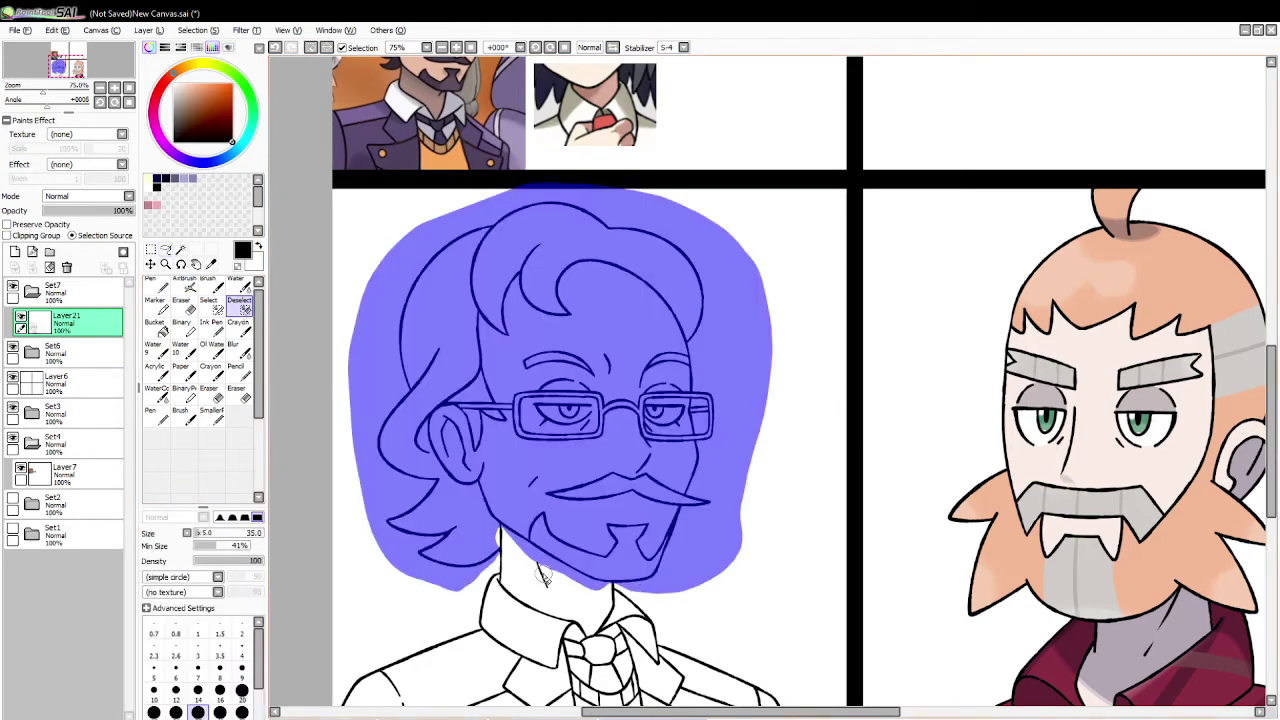
Step: Scale the selected head down slightly so it sits lower on the neck, apply the transform and clear the selection
key("ctrl+t")
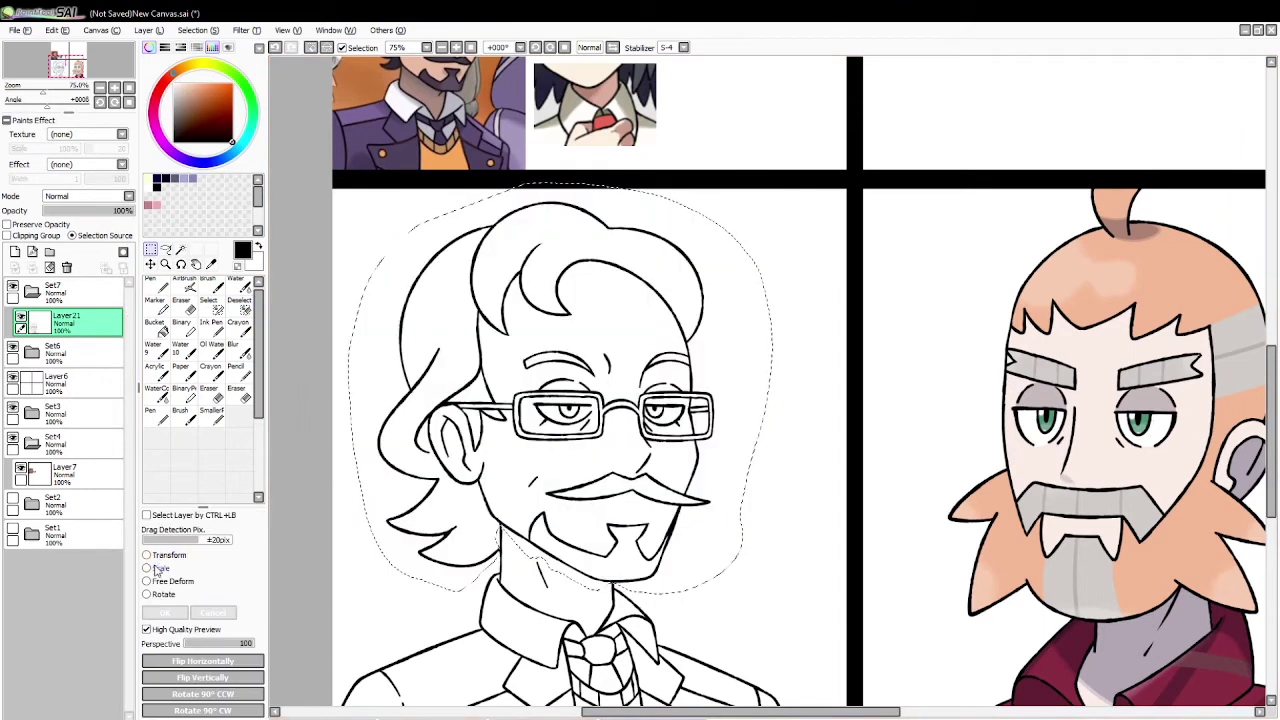
left_click_drag(375, 200, 400, 217)
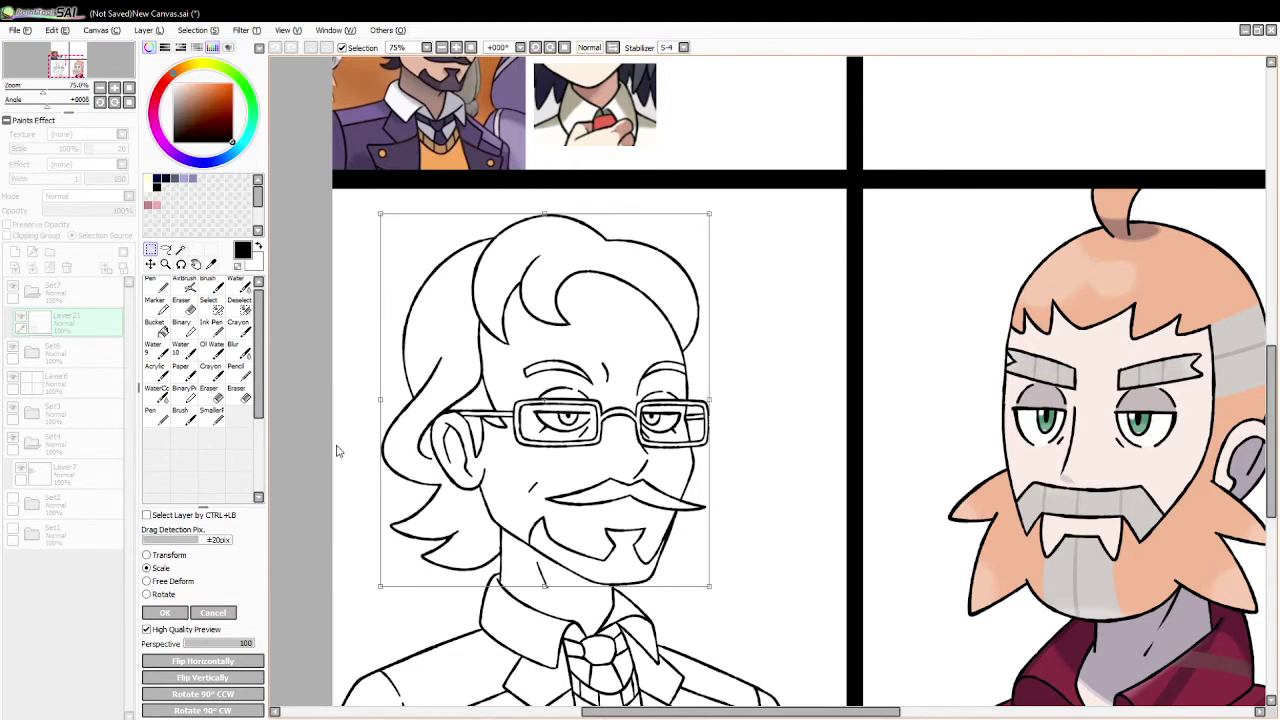
left_click_drag(390, 222, 414, 251)
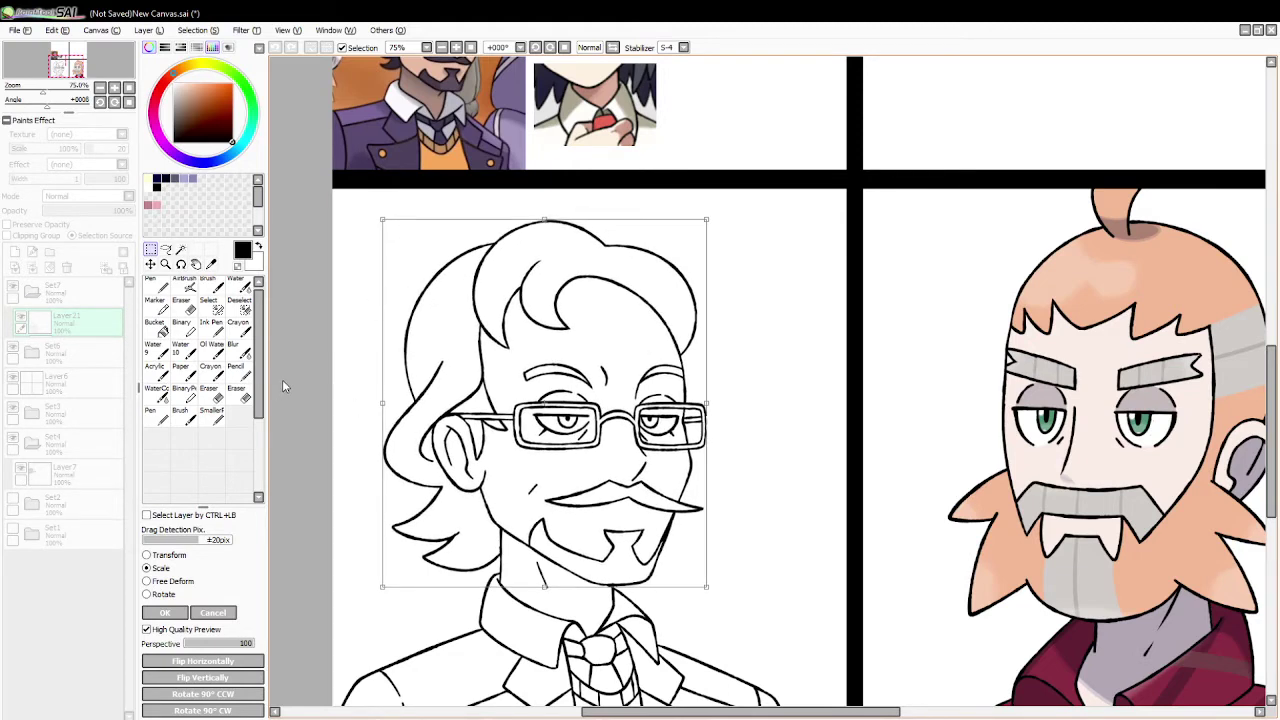
left_click(165, 612)
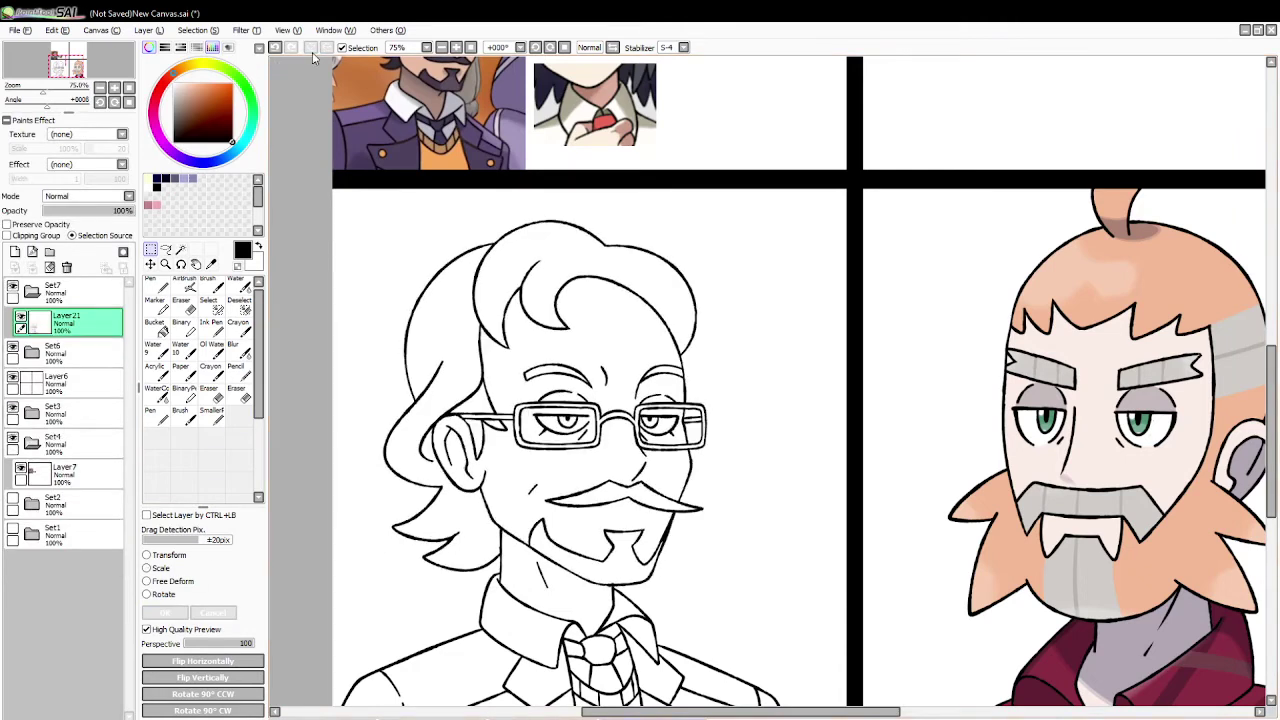
left_click(165, 264)
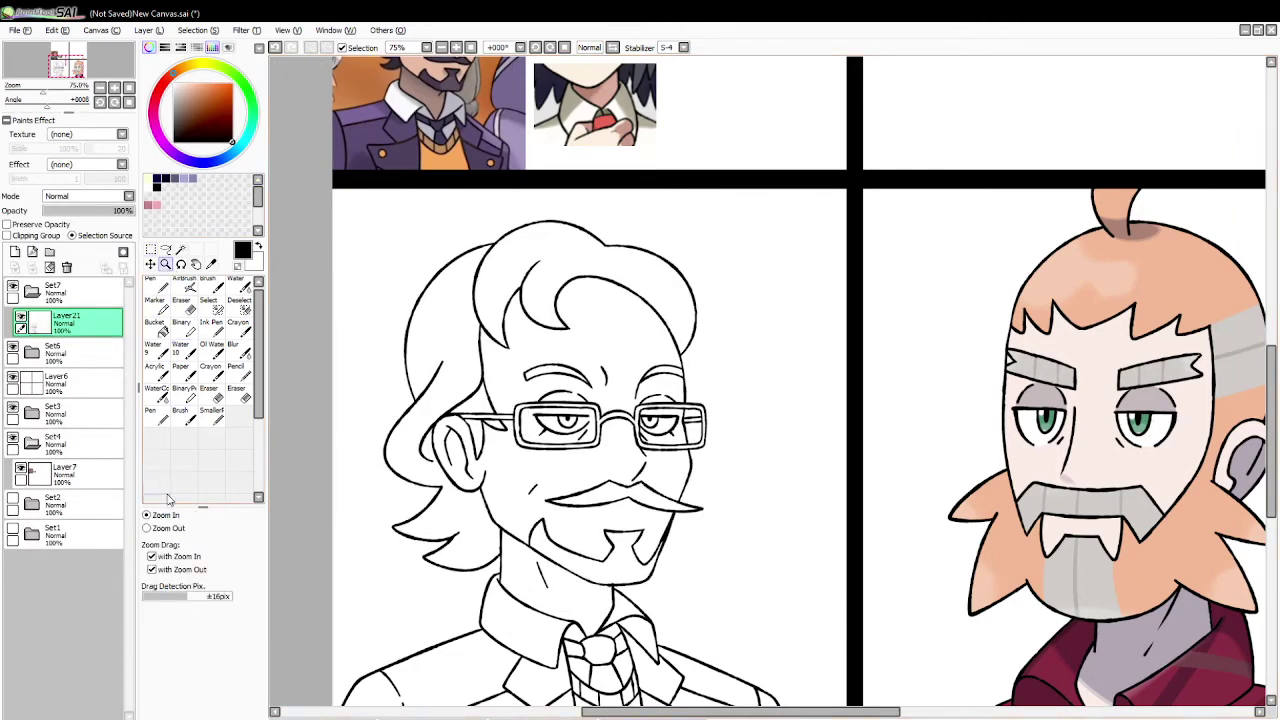
left_click(160, 528)
left_click(396, 462)
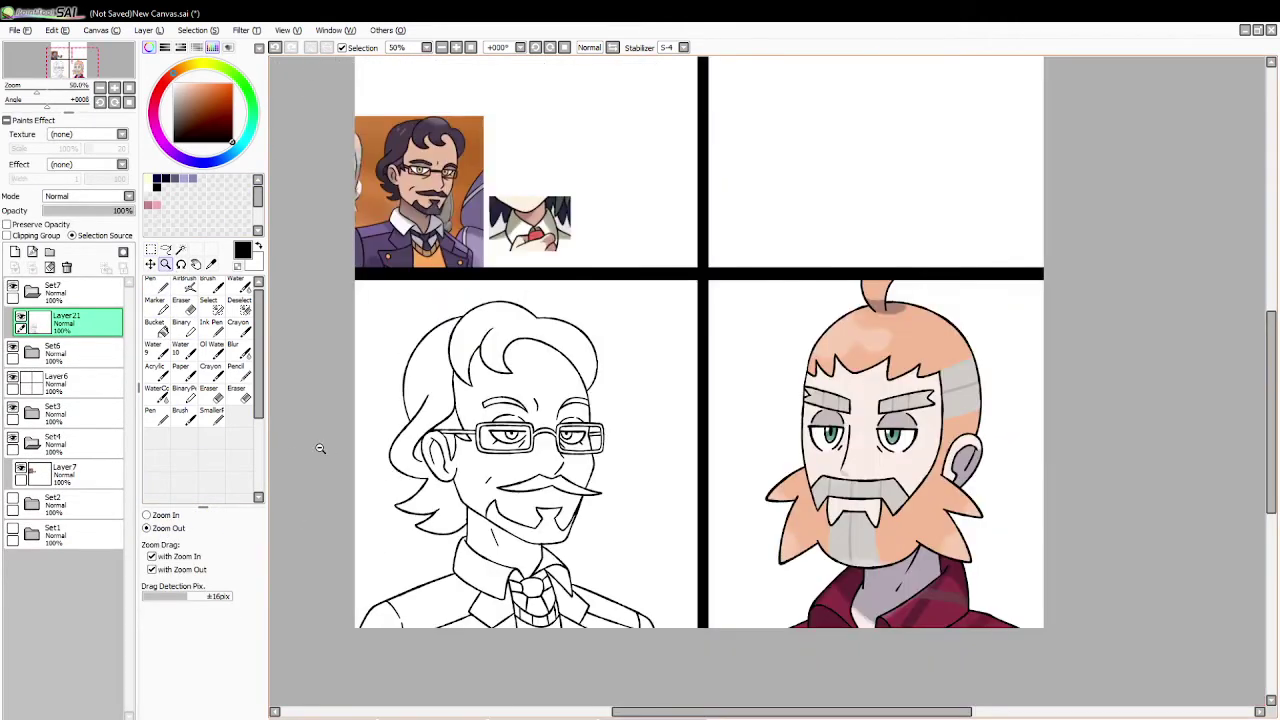
left_click(166, 249)
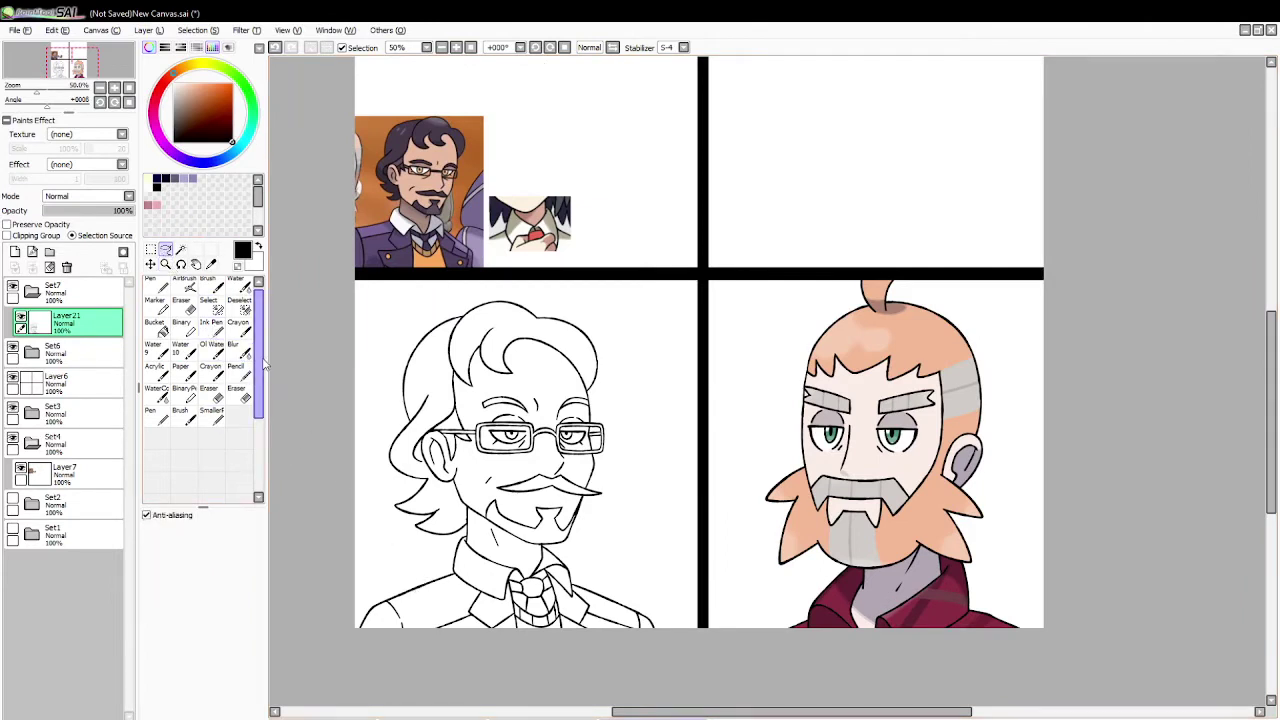
left_click(180, 249)
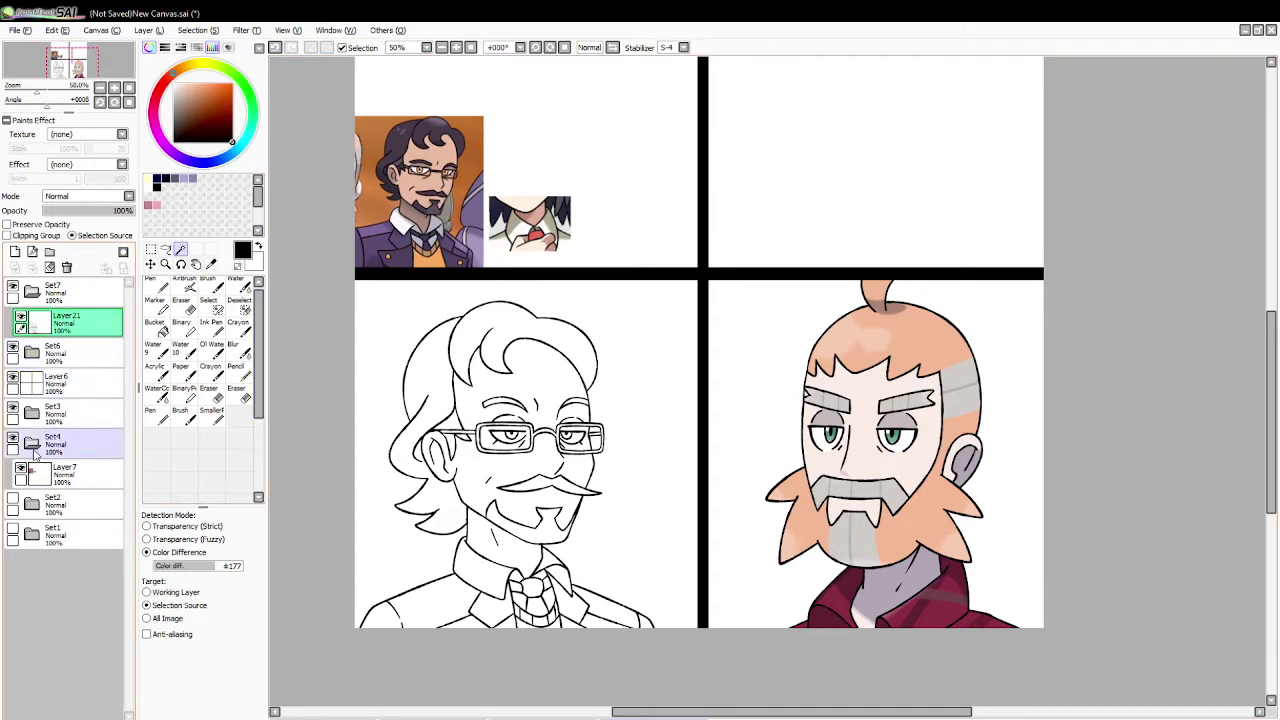
Step: Add a new layer above Layer7 in Set4, try a magic wand selection of the background around the man, and undo that selection
left_click(88, 470)
left_click(15, 252)
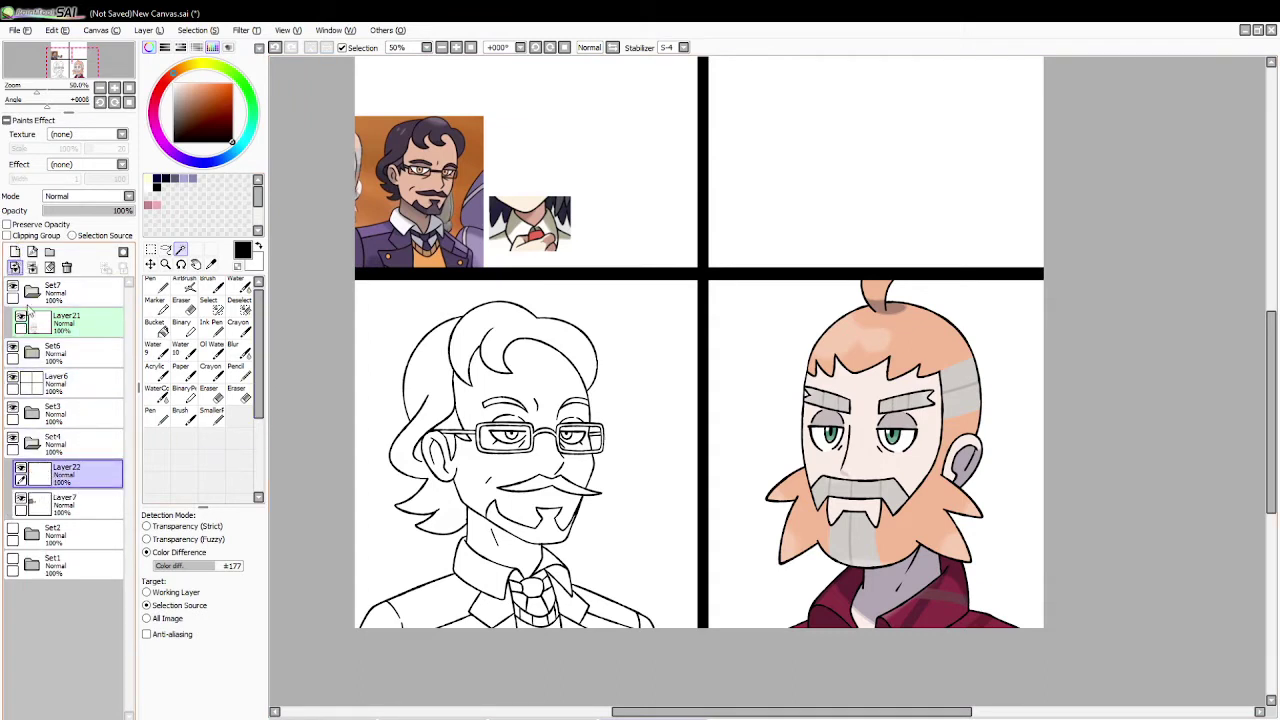
left_click(378, 440)
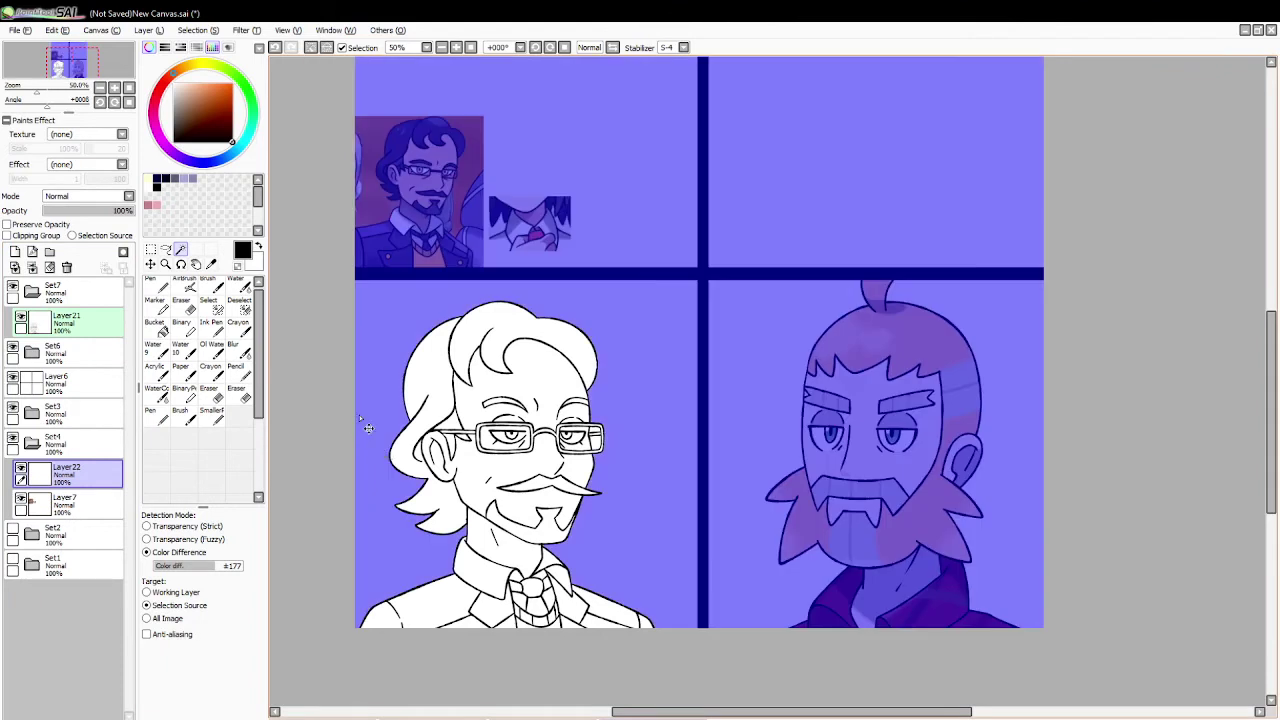
key("ctrl+z")
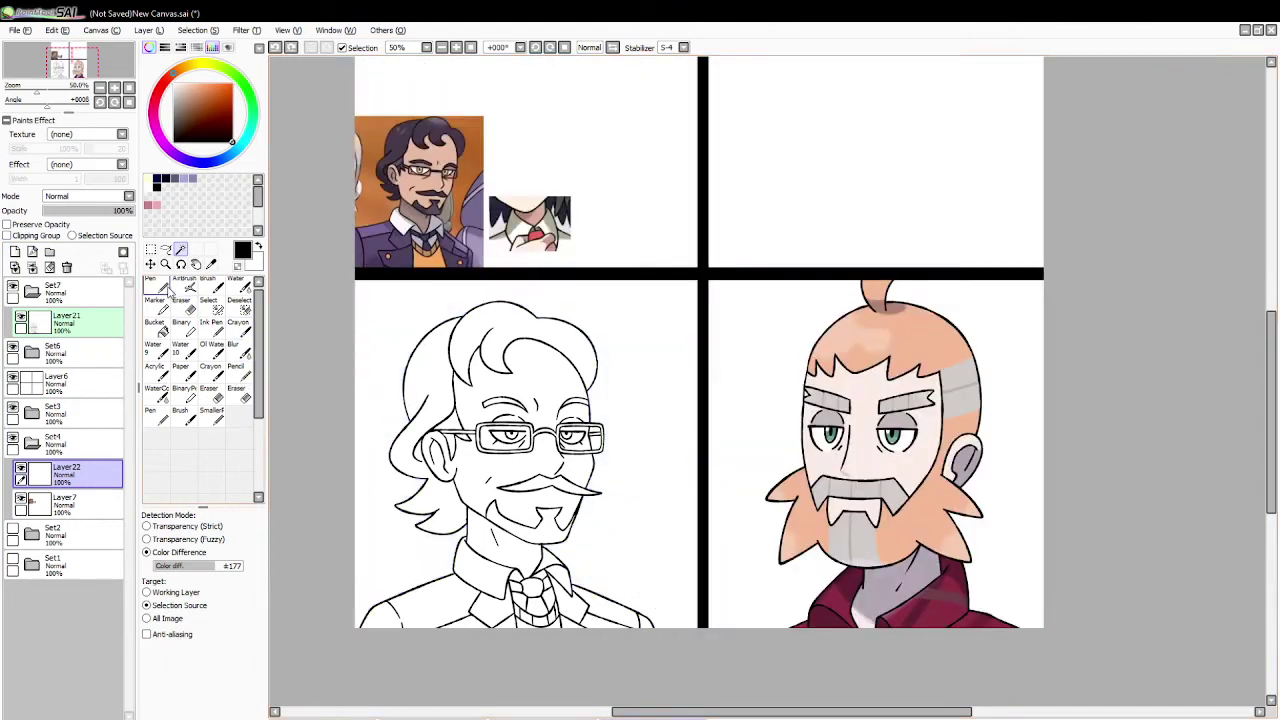
Step: Lasso the outline at the back of the man's hair on Layer21, shift it inward toward the head and erase its overlapping ends
left_click(166, 264)
left_click(168, 516)
left_click(388, 382)
left_click(388, 382)
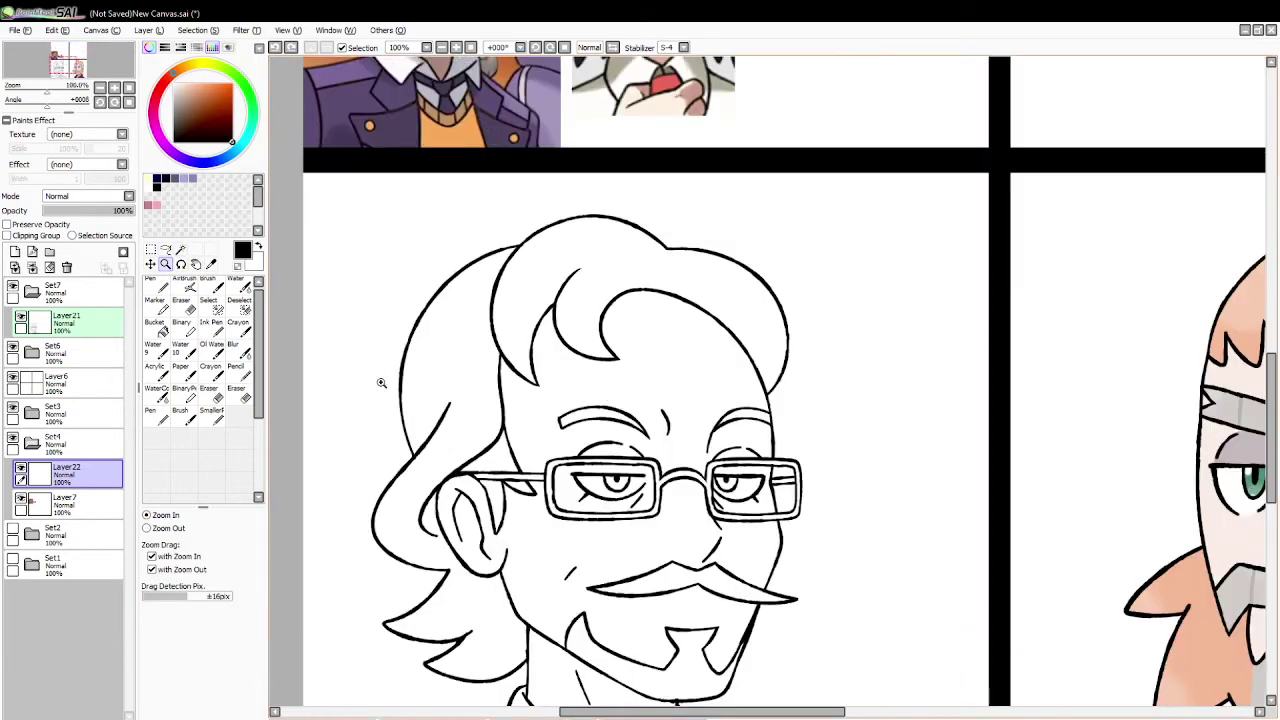
left_click(166, 250)
mouse_move(405, 295)
left_mouse_down()
mouse_move(381, 449)
mouse_move(426, 410)
mouse_move(505, 258)
mouse_move(492, 216)
left_mouse_up()
left_click(150, 264)
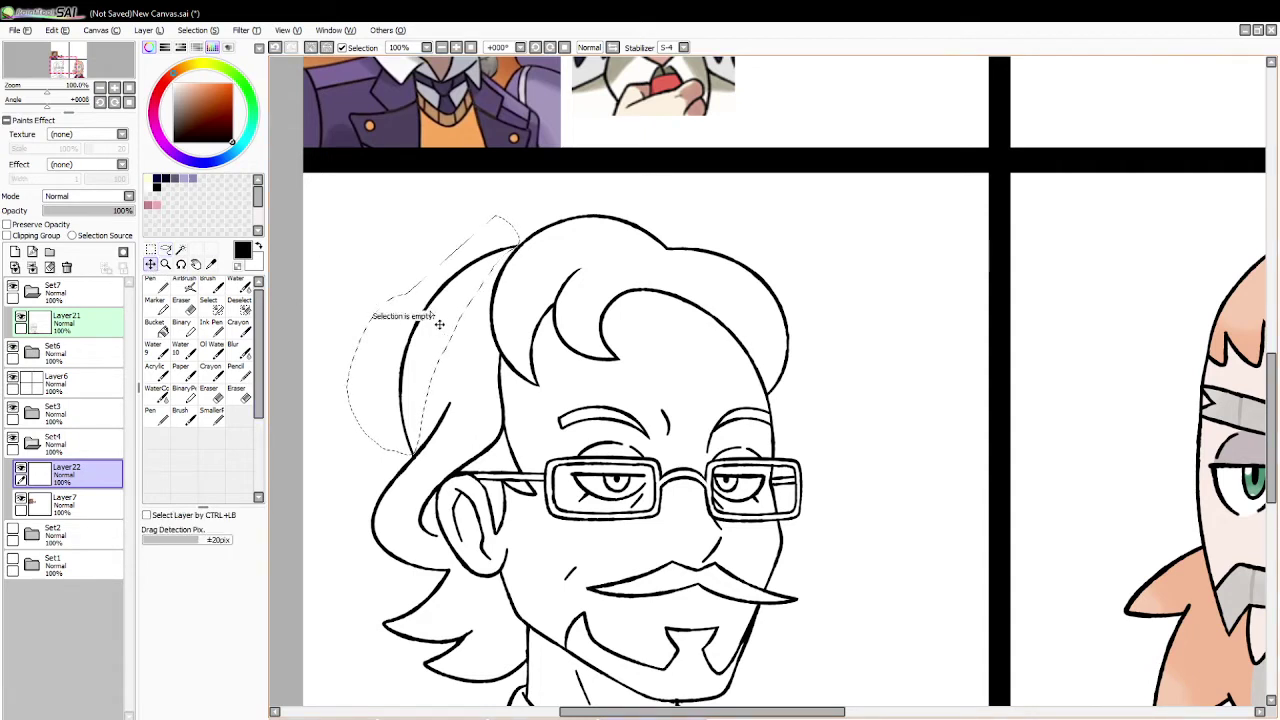
left_click(66, 320)
left_click_drag(423, 320, 455, 318)
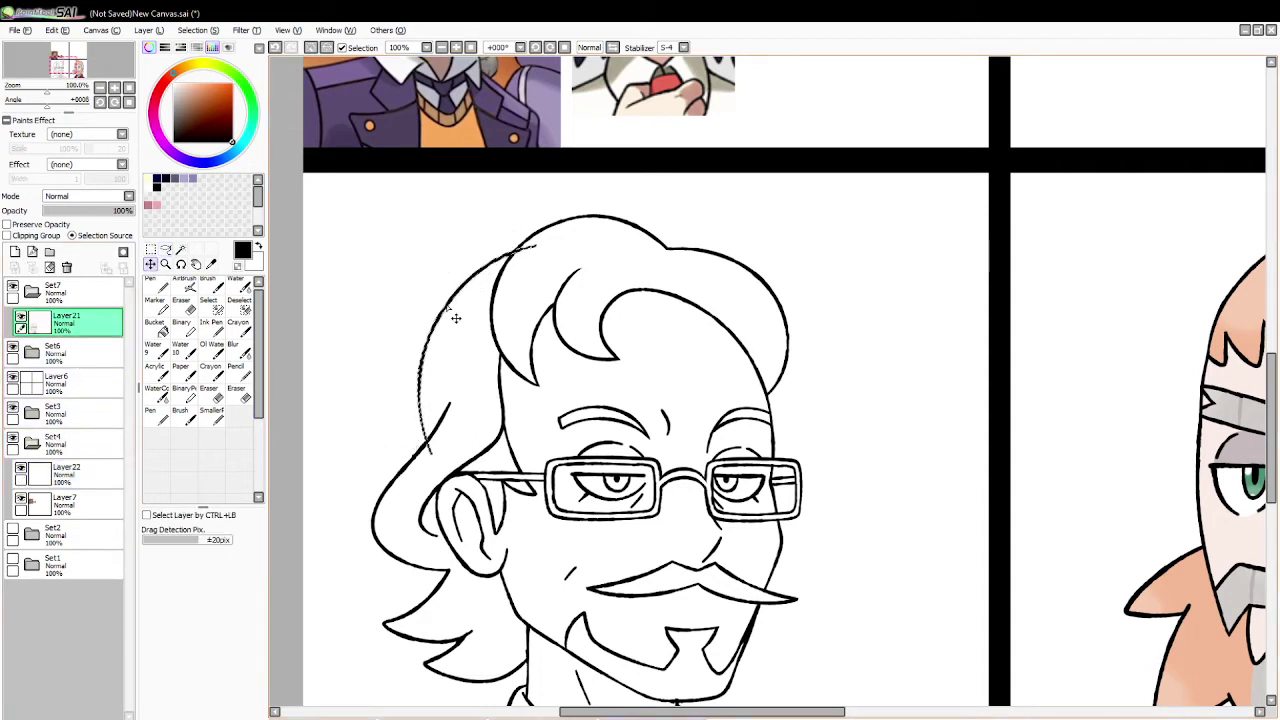
left_click(181, 300)
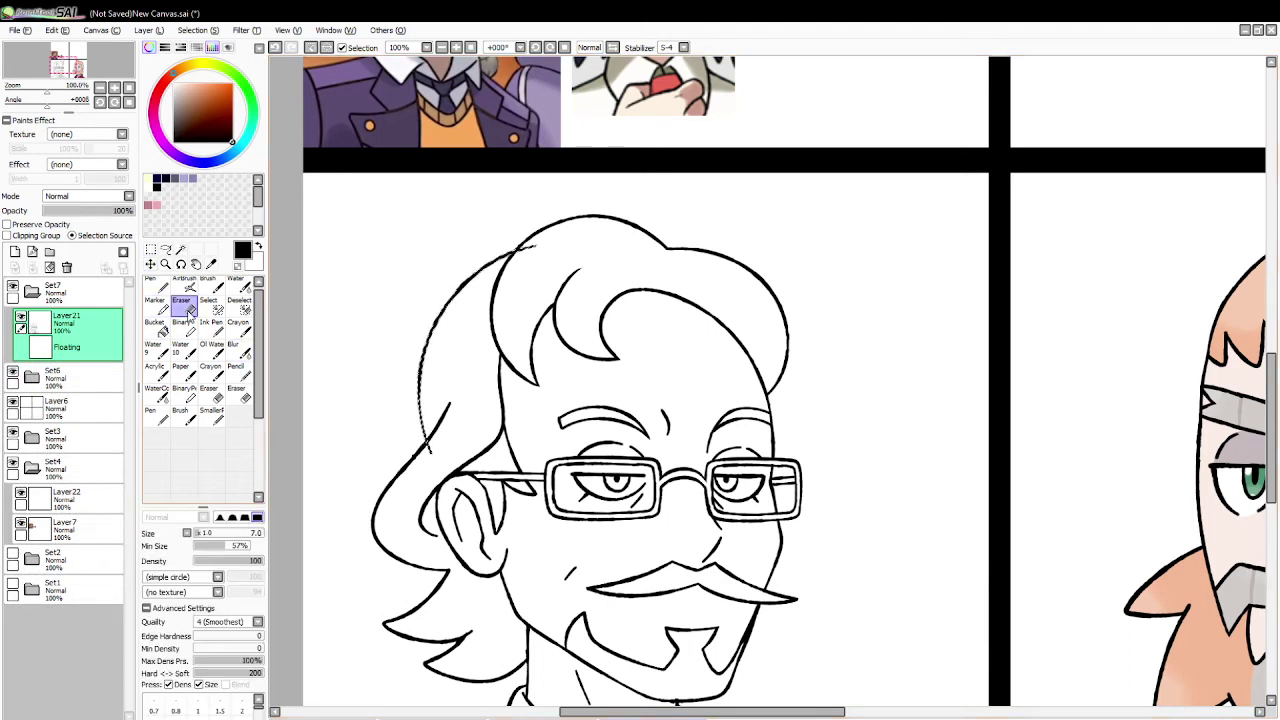
left_click(323, 47)
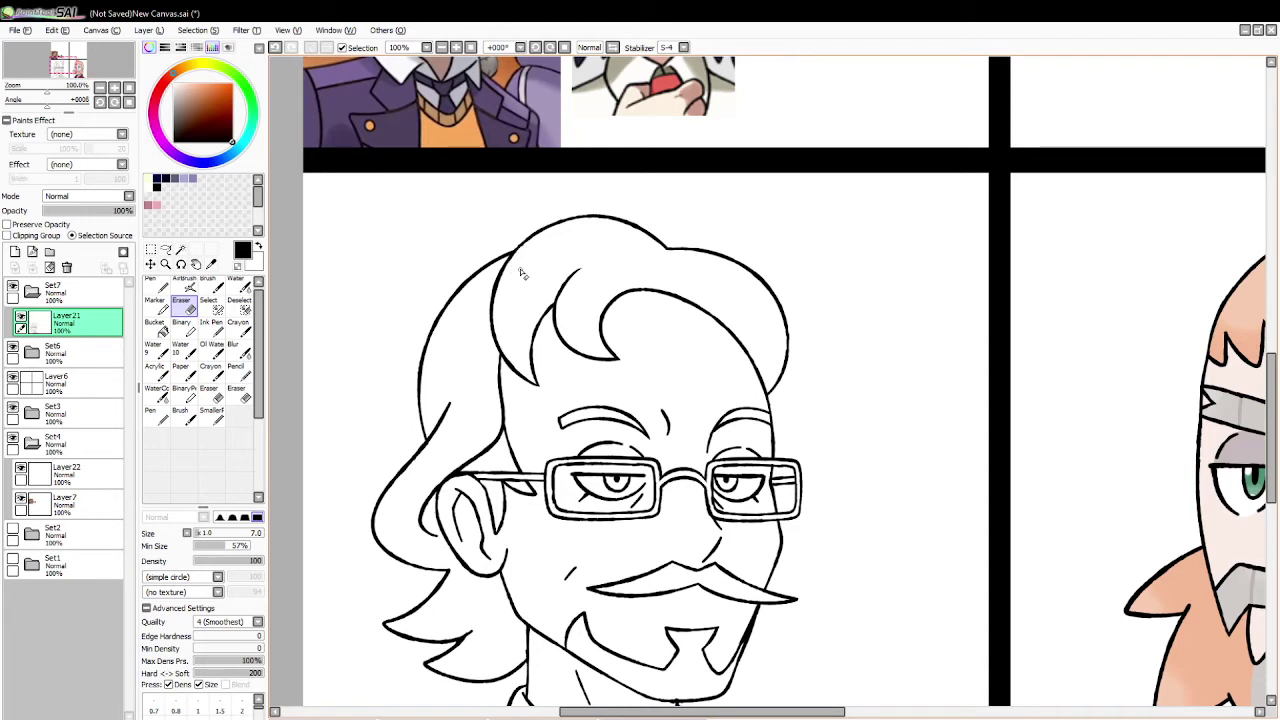
Step: Select the background around the man and the gaps in the far lens beyond his face with the magic wand, and invert the selection
left_click(165, 262)
left_click(174, 528)
left_click(447, 427)
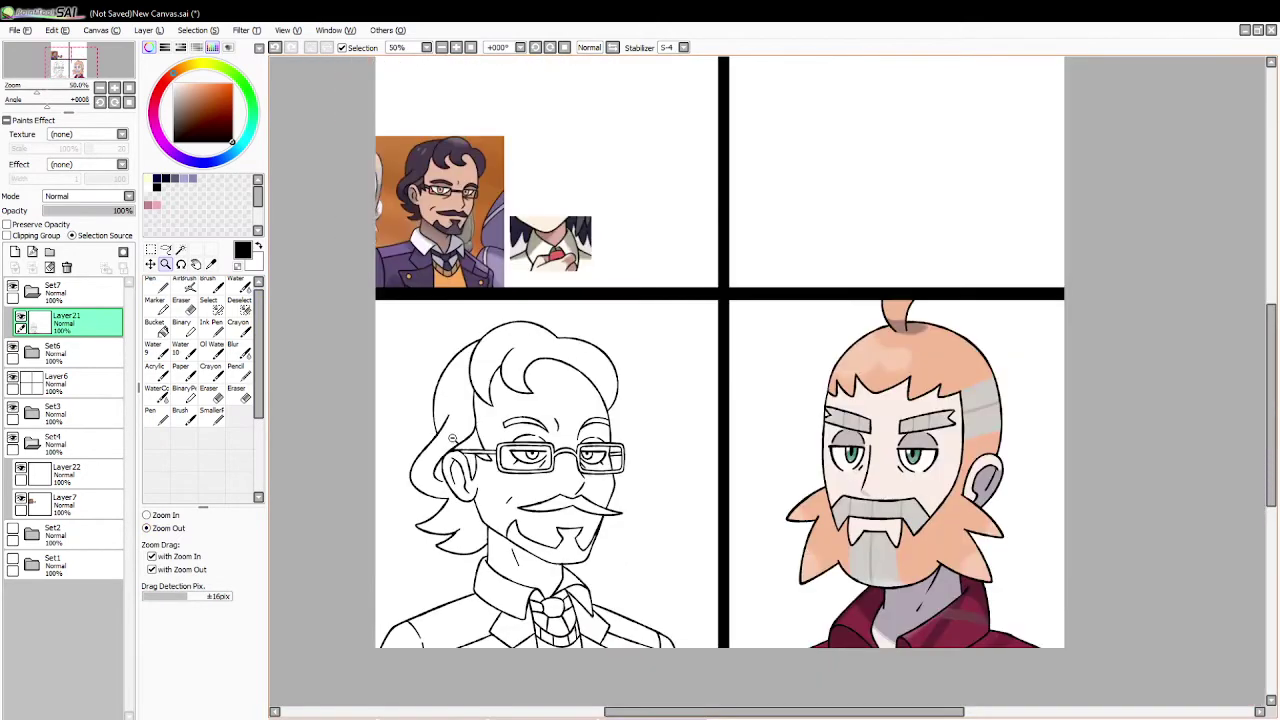
left_click(180, 249)
left_click(421, 334)
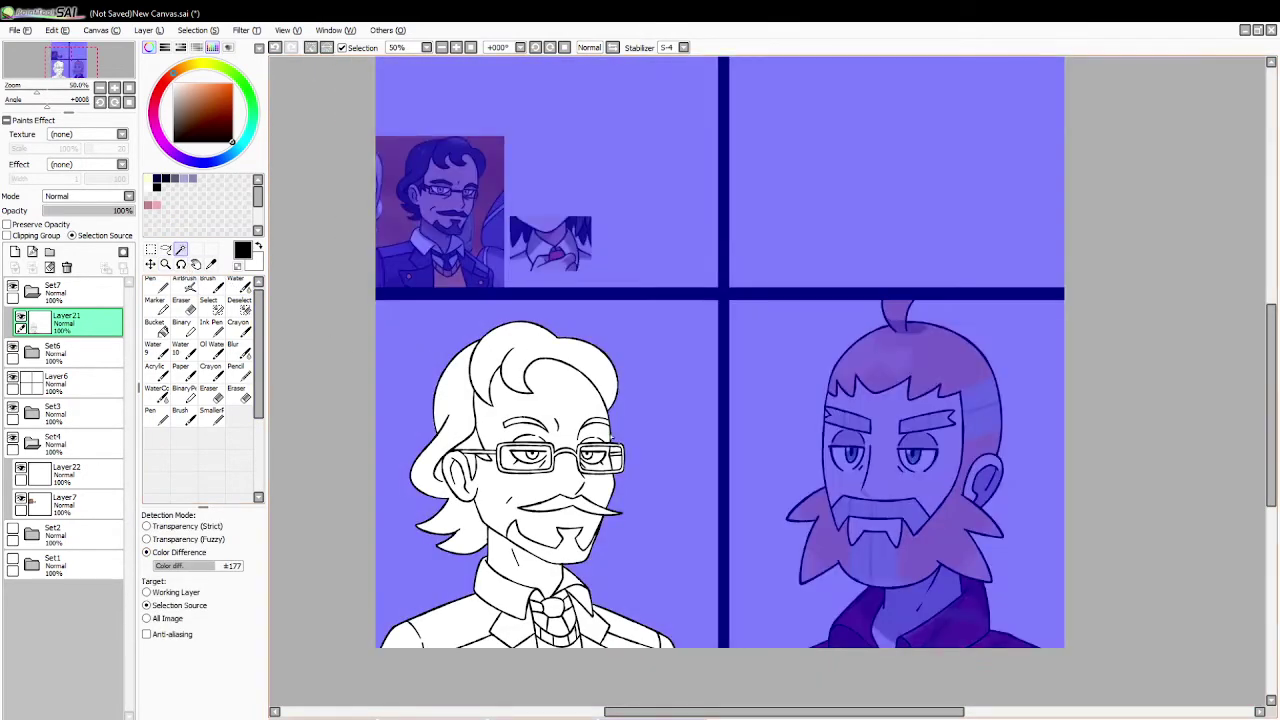
left_click(615, 459)
left_click(617, 457)
left_click(326, 47)
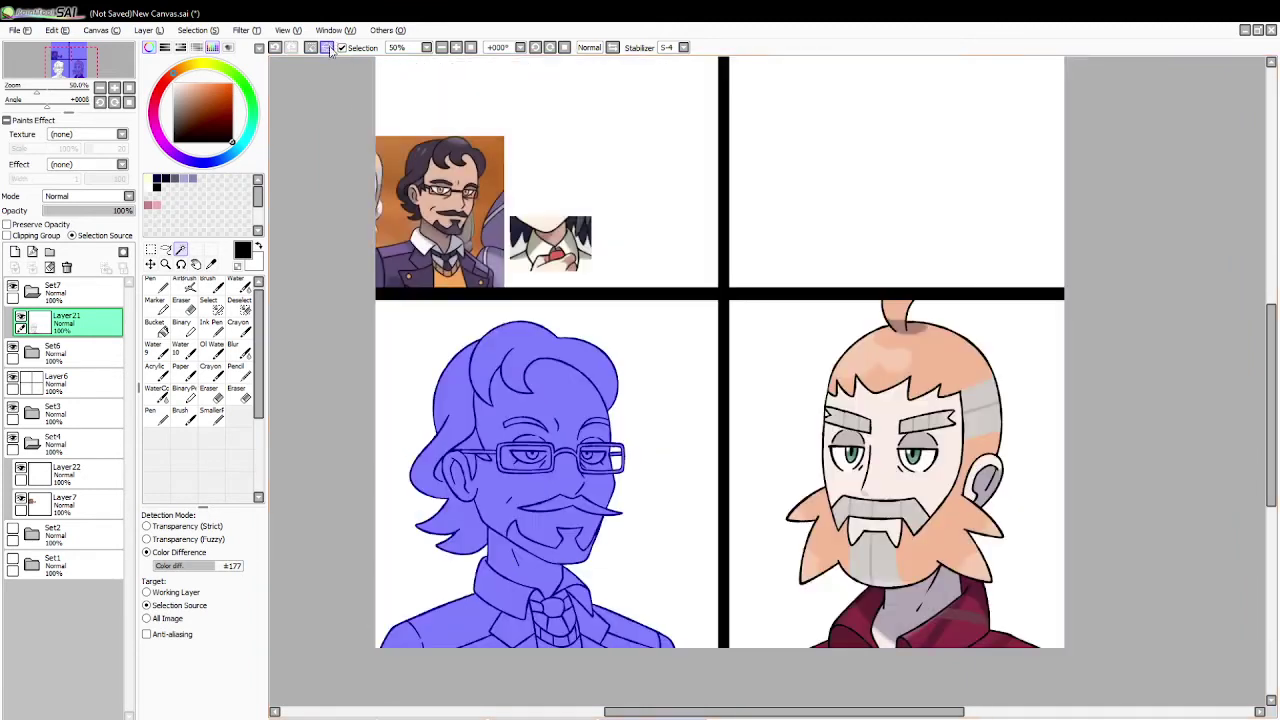
Step: Fill the man's selected silhouette on Layer22 with the skin tone sampled from the reference portrait and clear the selection
left_click(211, 264)
left_click(466, 170)
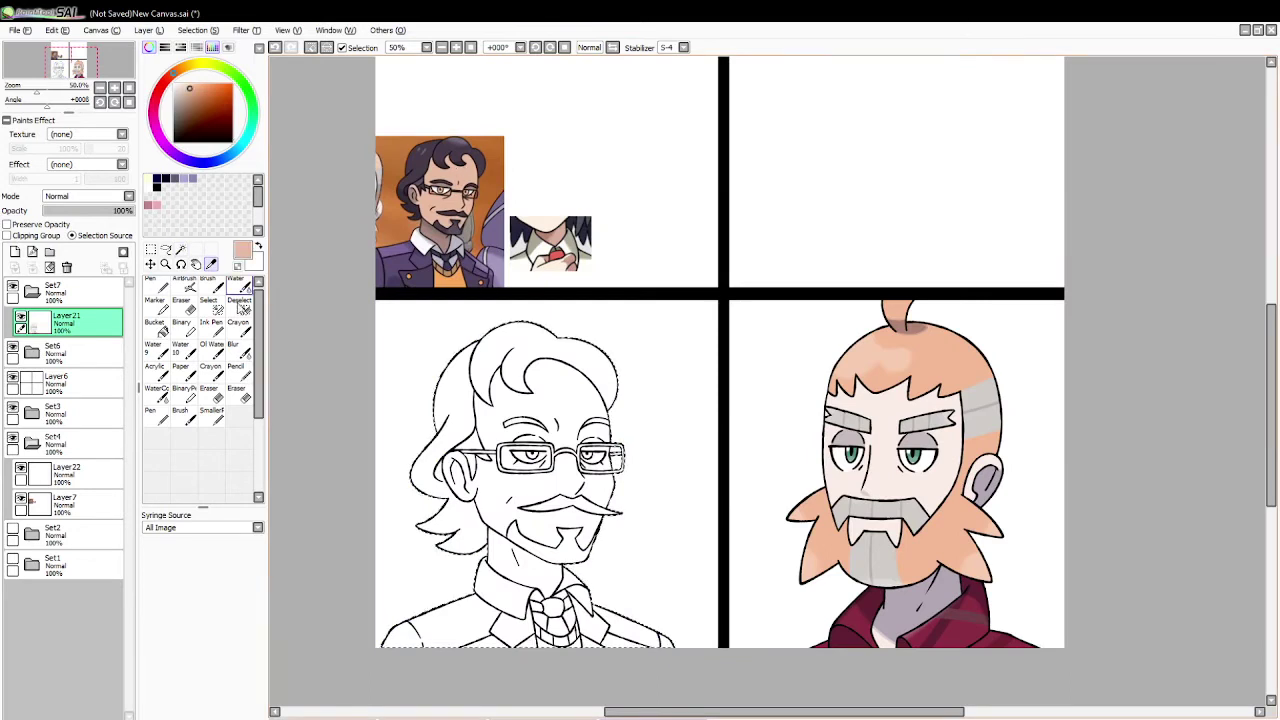
left_click(157, 327)
left_click(66, 470)
left_click(416, 337)
left_click(318, 48)
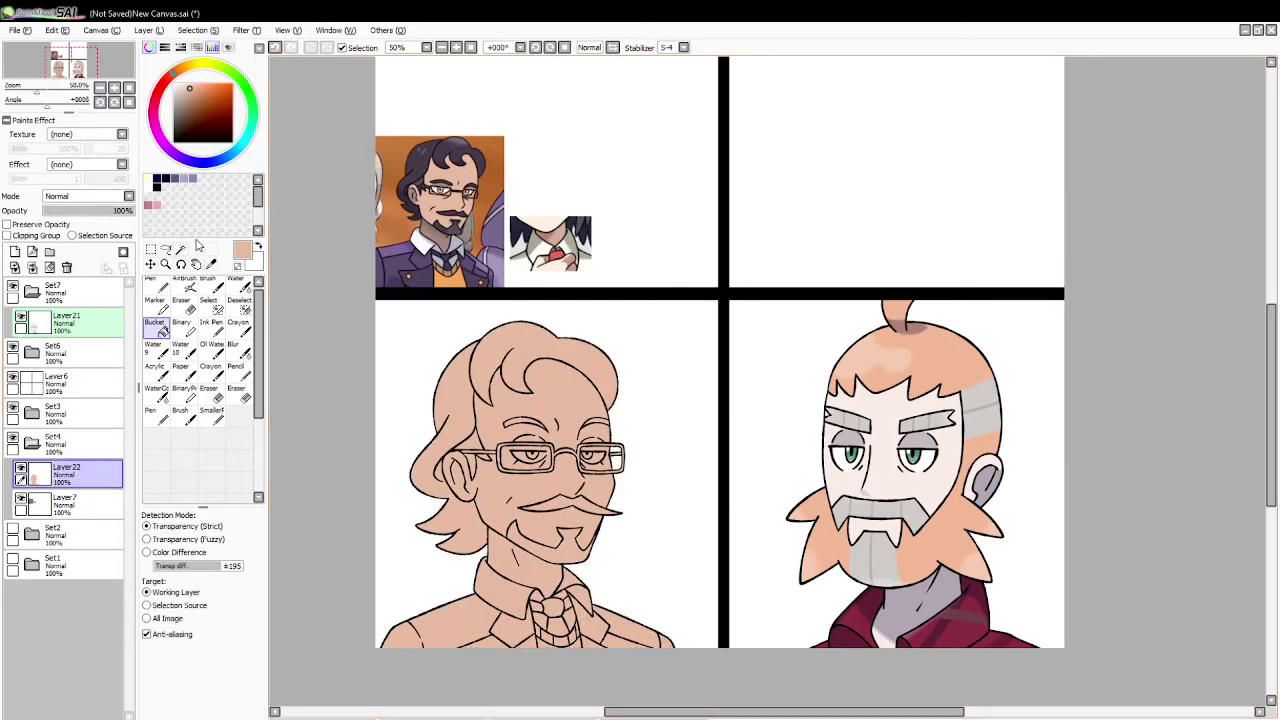
Step: Add a new layer above Layer22 and select the man's hair, moustache and beard areas with the magic wand
left_click(180, 249)
left_click(15, 251)
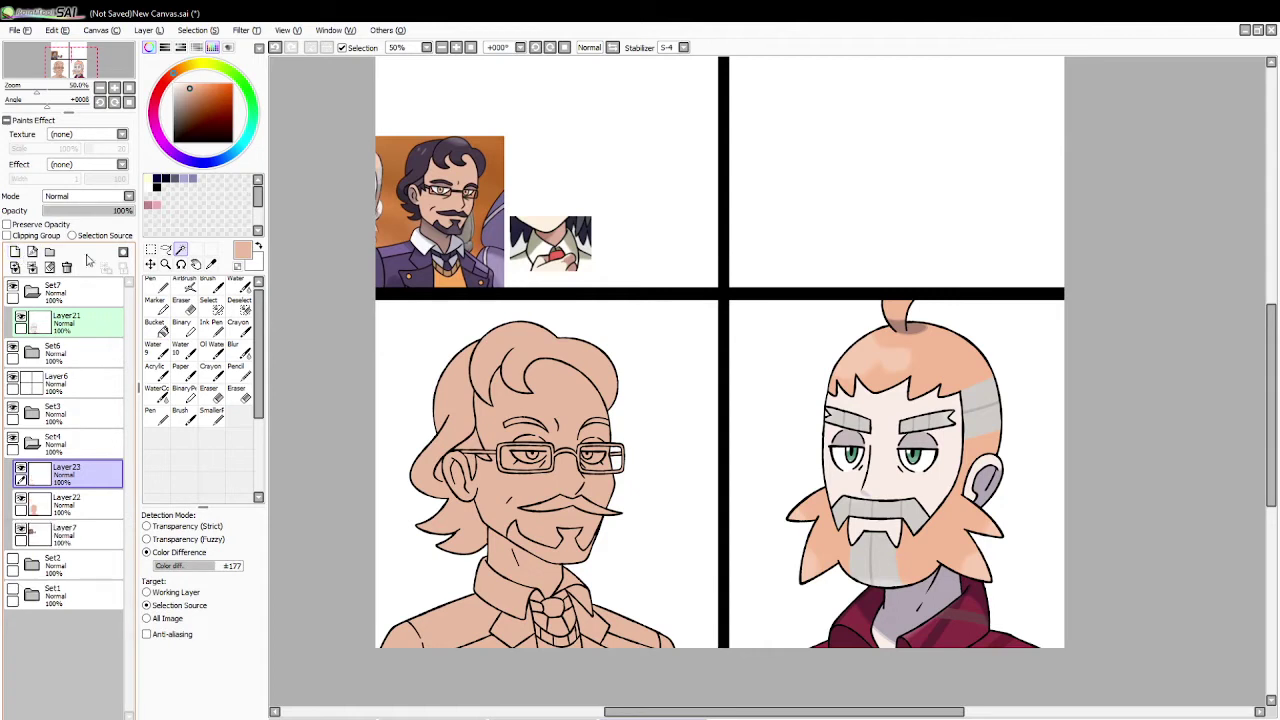
left_click(551, 541)
left_click(571, 511)
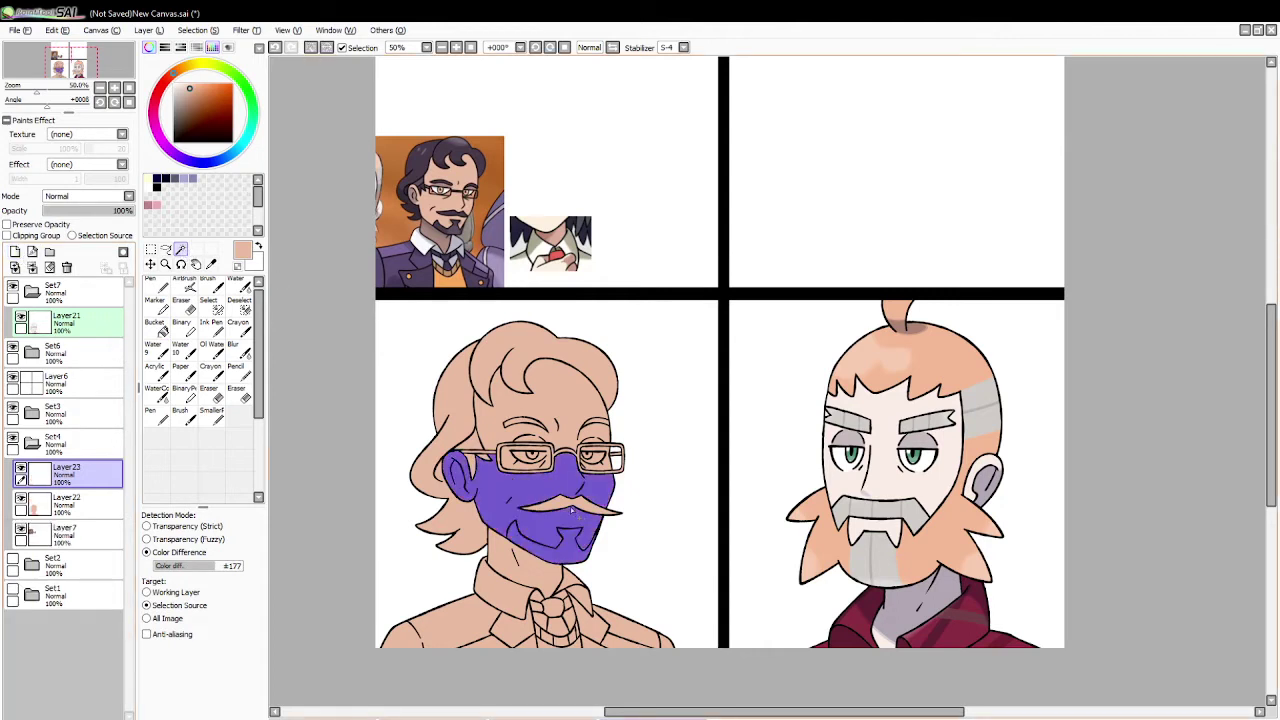
key("ctrl+z")
left_click(570, 504)
left_click(503, 368)
left_click(455, 430)
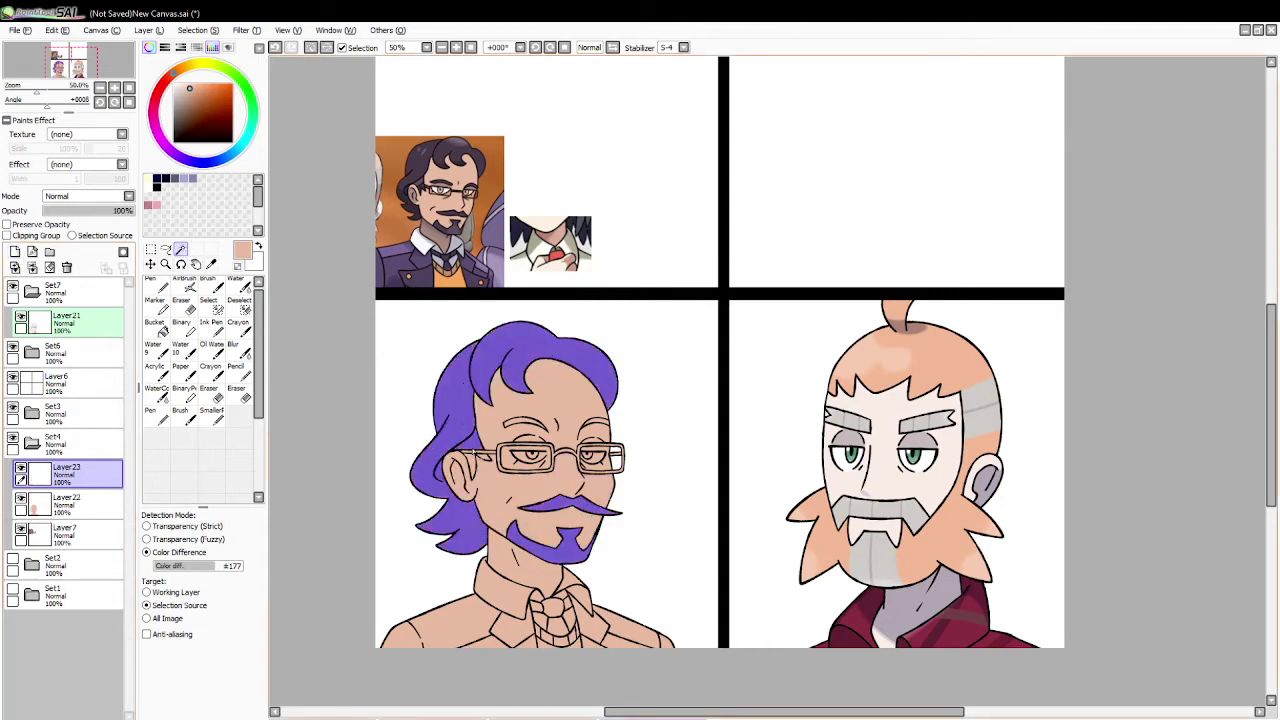
Step: Fill the hair, moustache and beard on Layer23 with the dark purple sampled from the reference portrait's hair and clear the selection
left_click(213, 264)
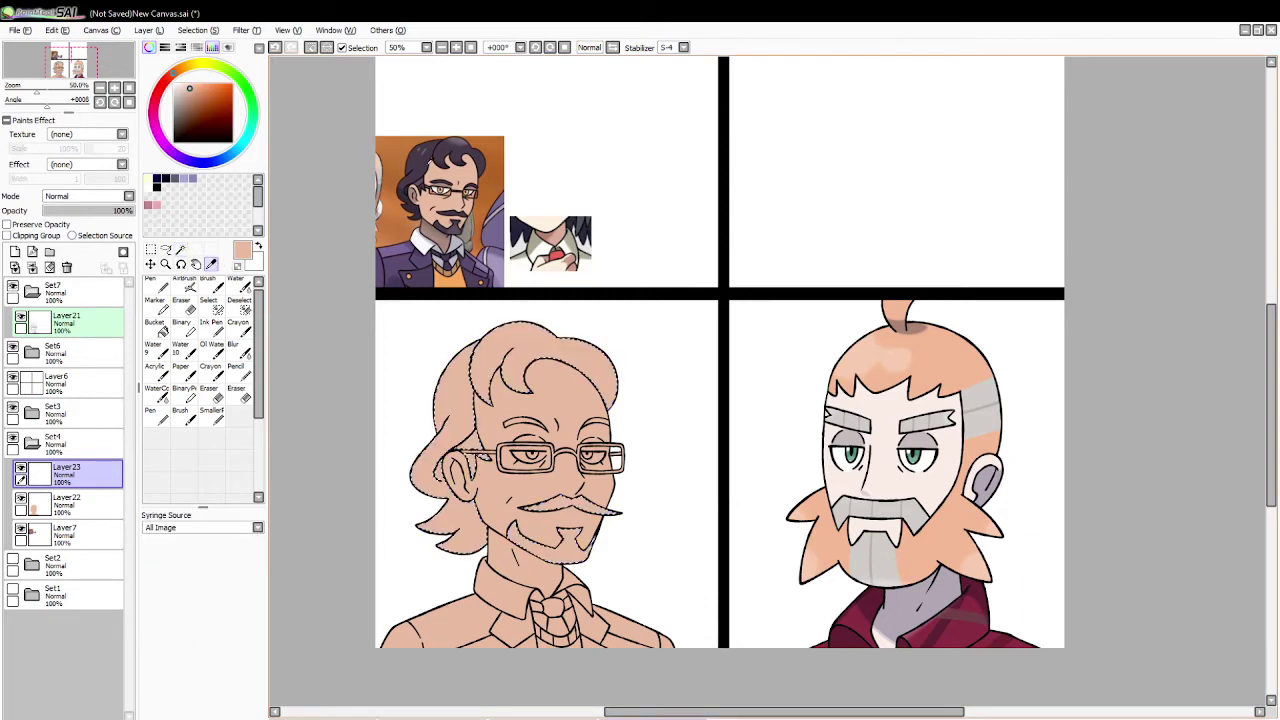
left_click(434, 164)
left_click(155, 324)
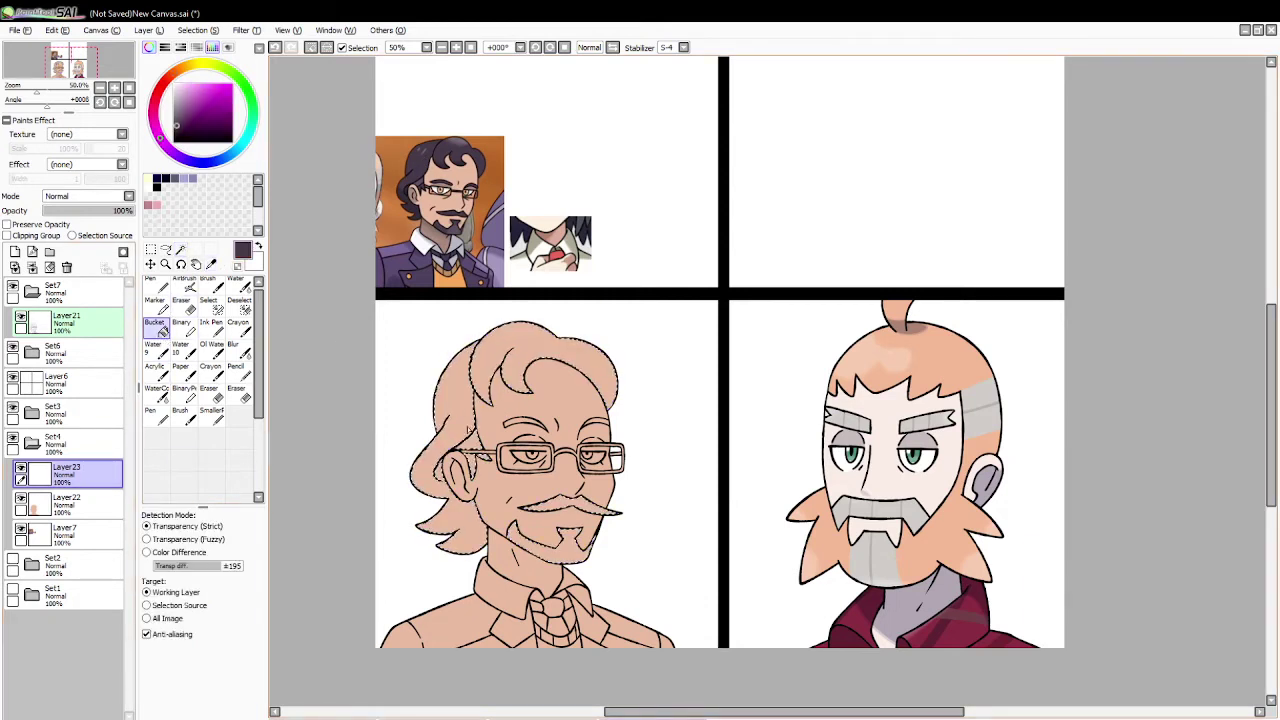
left_click(465, 445)
left_click(480, 350)
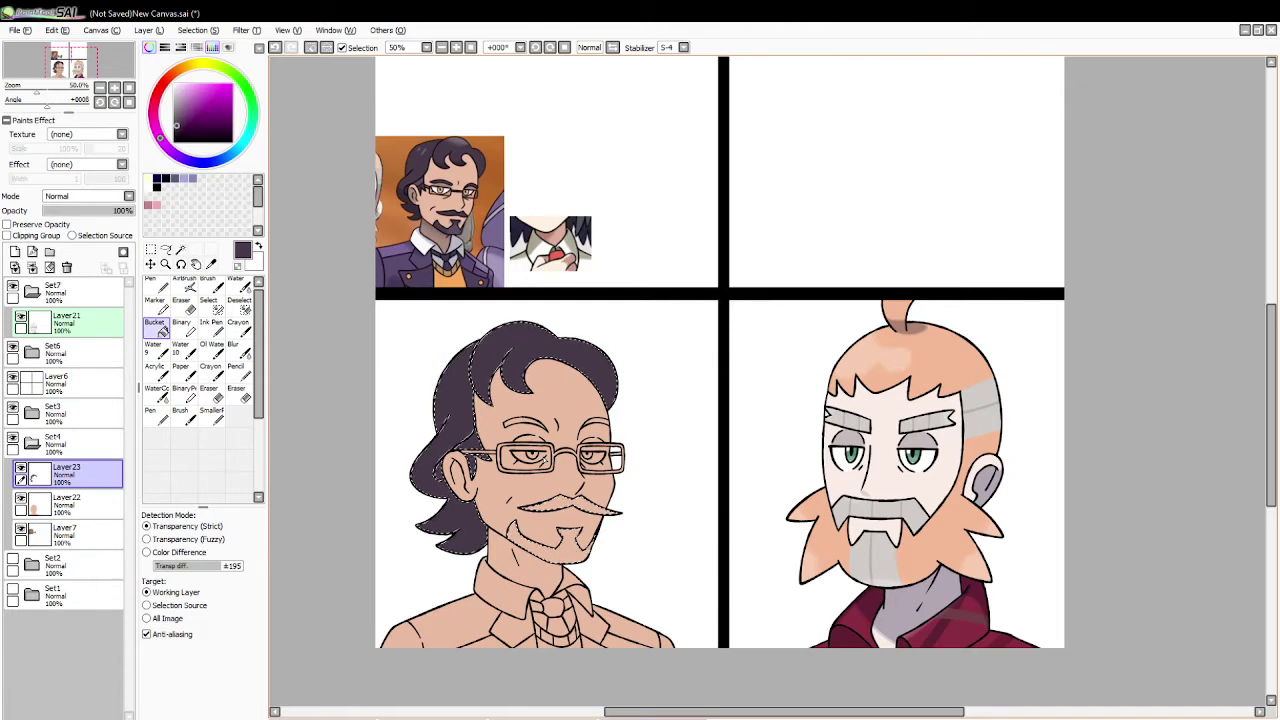
left_click(572, 505)
left_click(565, 540)
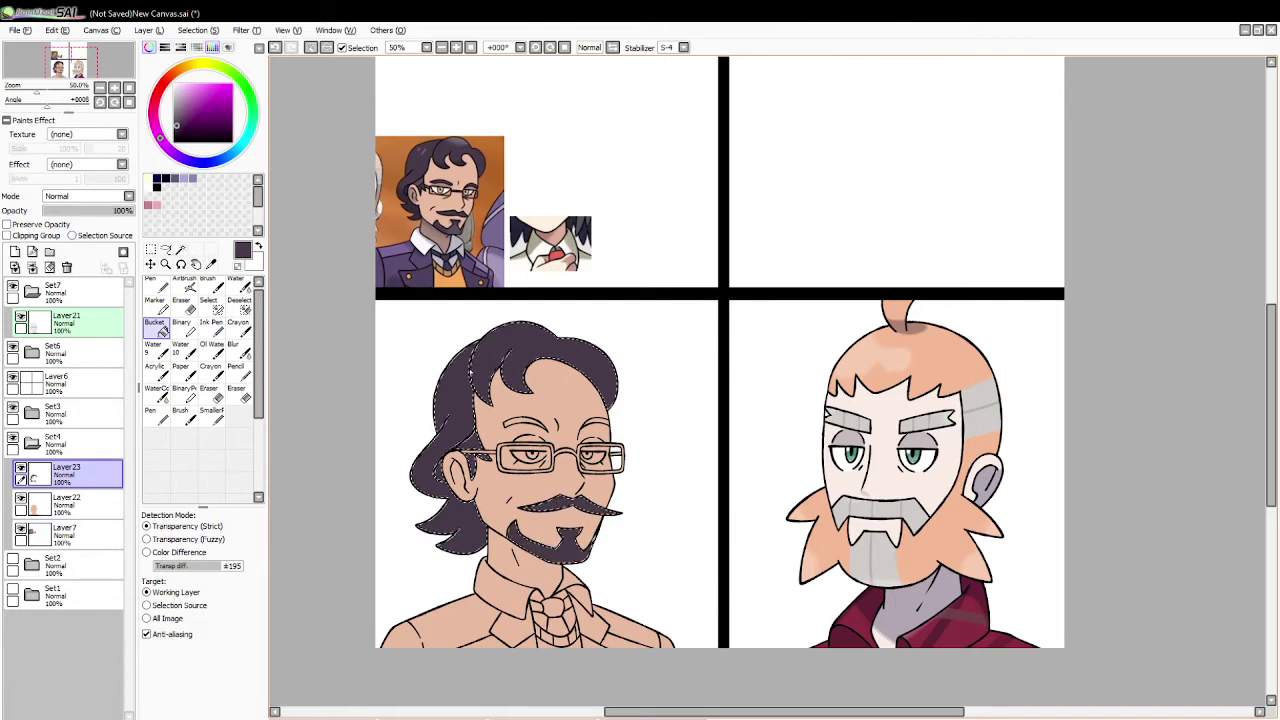
left_click(311, 48)
Step: Select both eyebrows with the magic wand and fill them with the same dark purple on Layer23
left_click(180, 249)
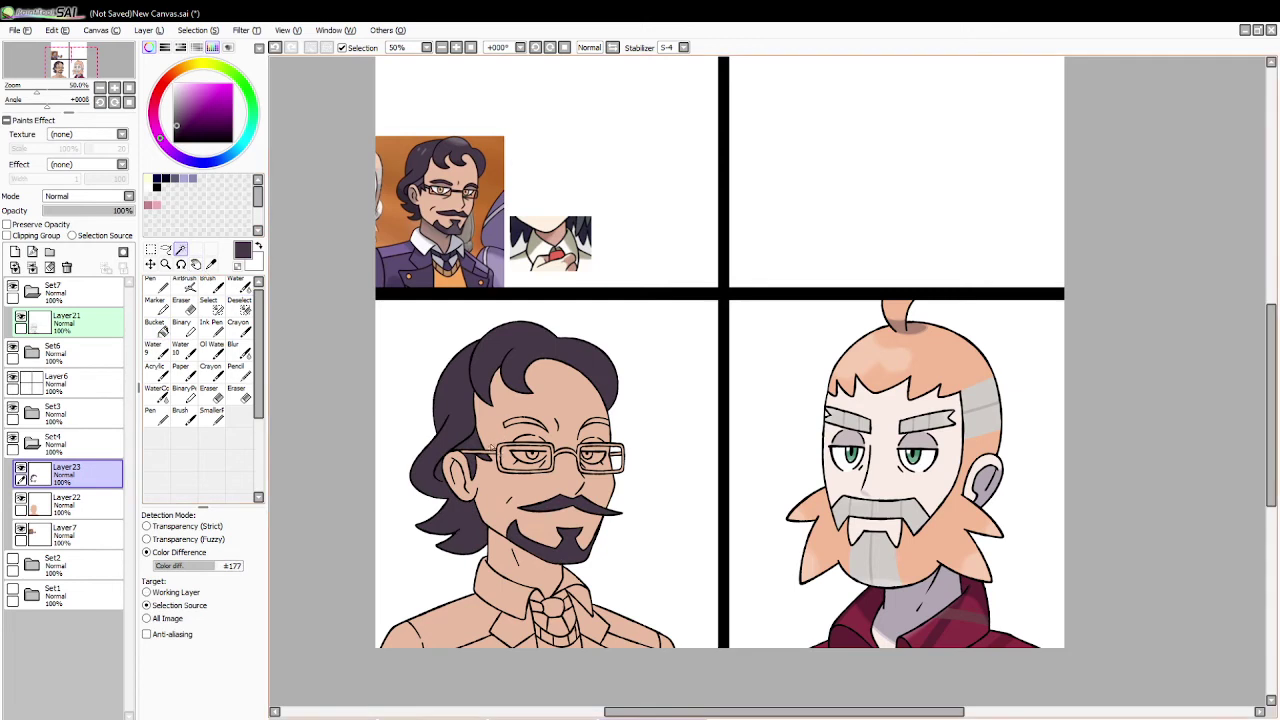
left_click(530, 425)
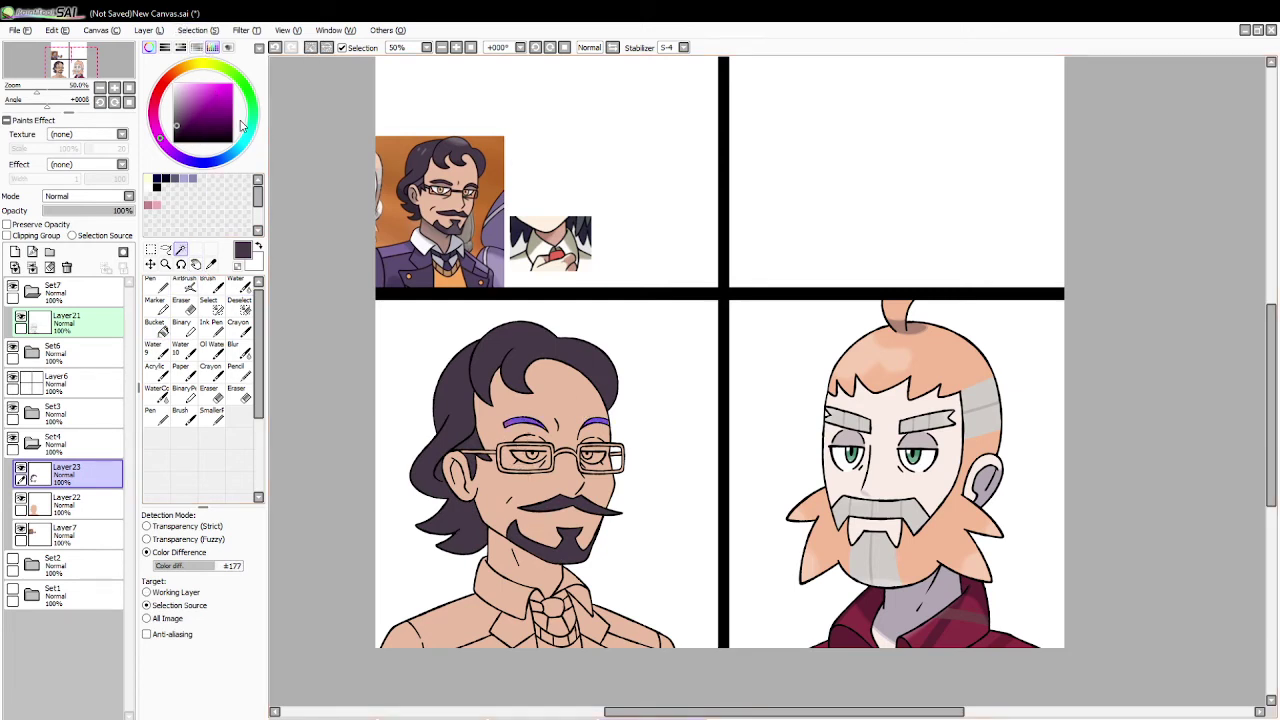
left_click(155, 326)
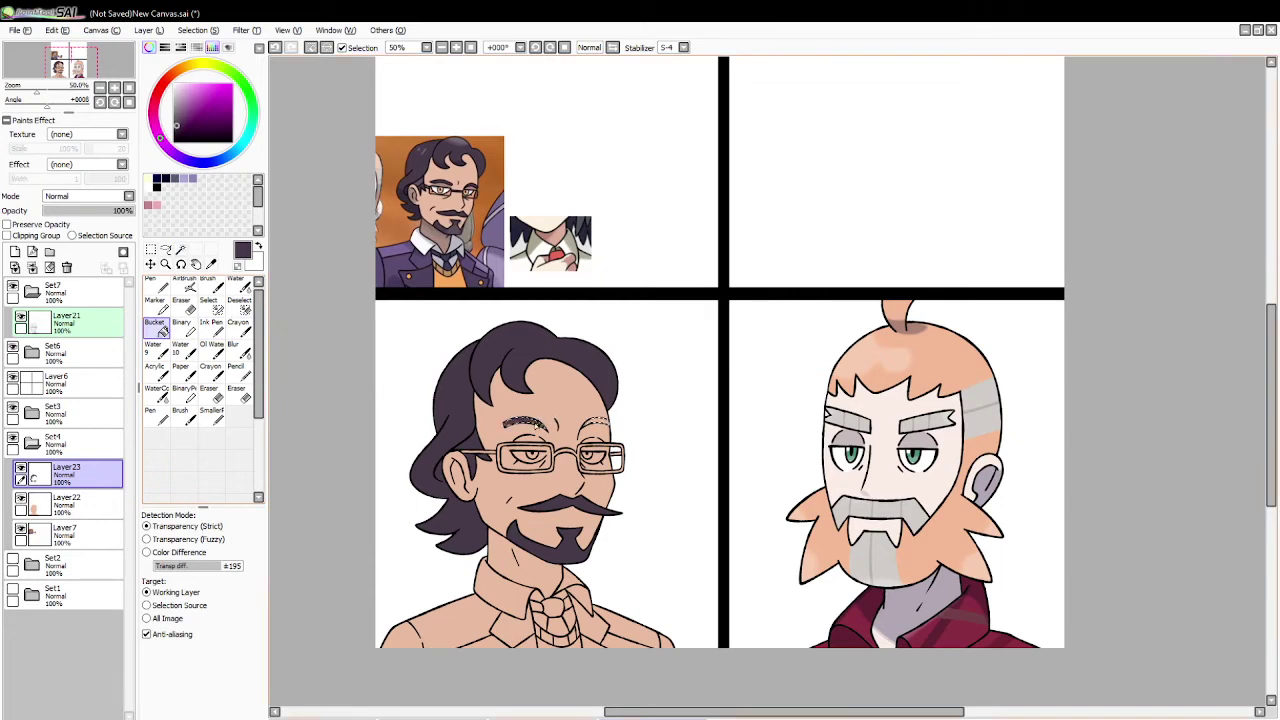
left_click(602, 427)
Step: Lasso the eye behind the near lens and shift it slightly toward the ear on Layer21 using Free Deform
left_click(165, 264)
left_click(160, 515)
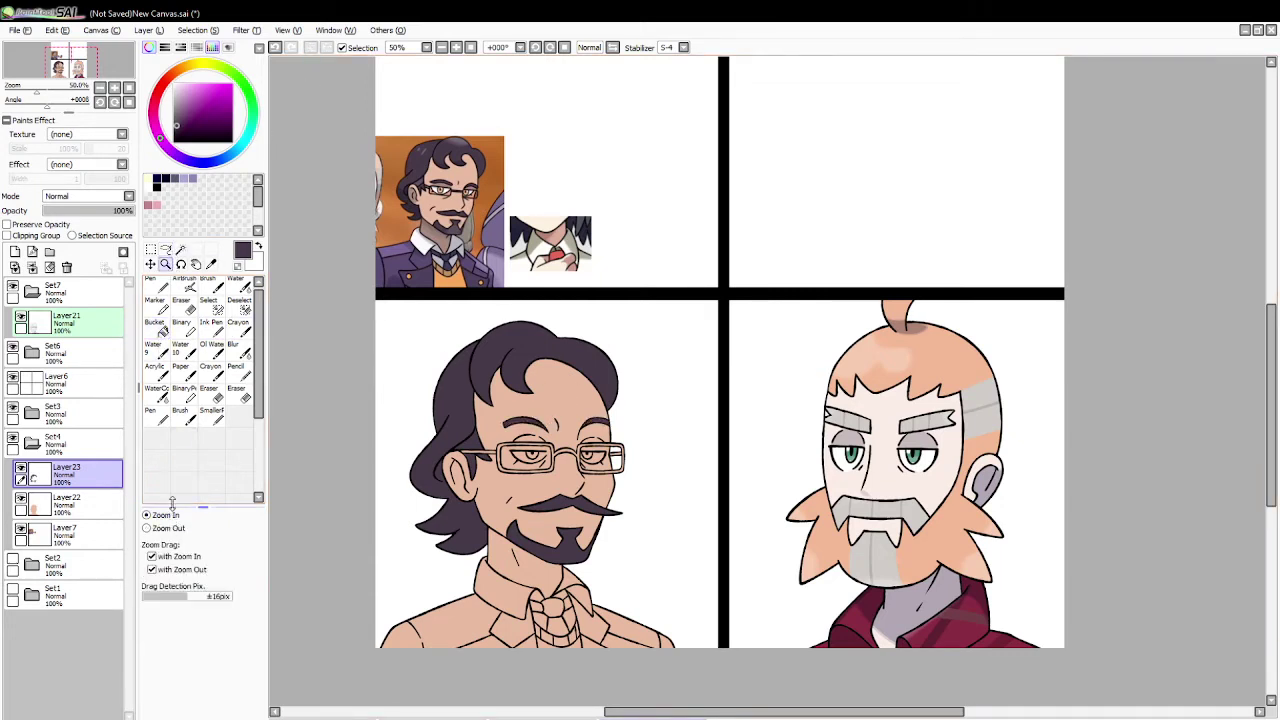
left_click(517, 494)
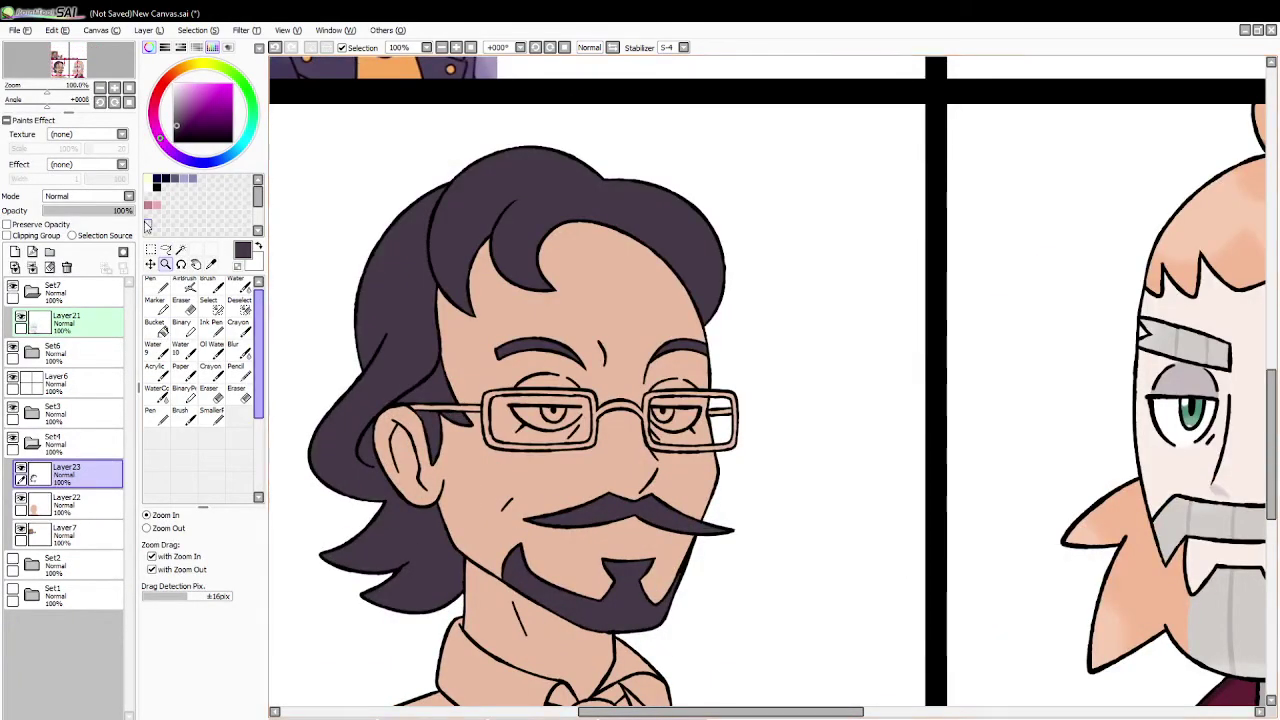
left_click(165, 249)
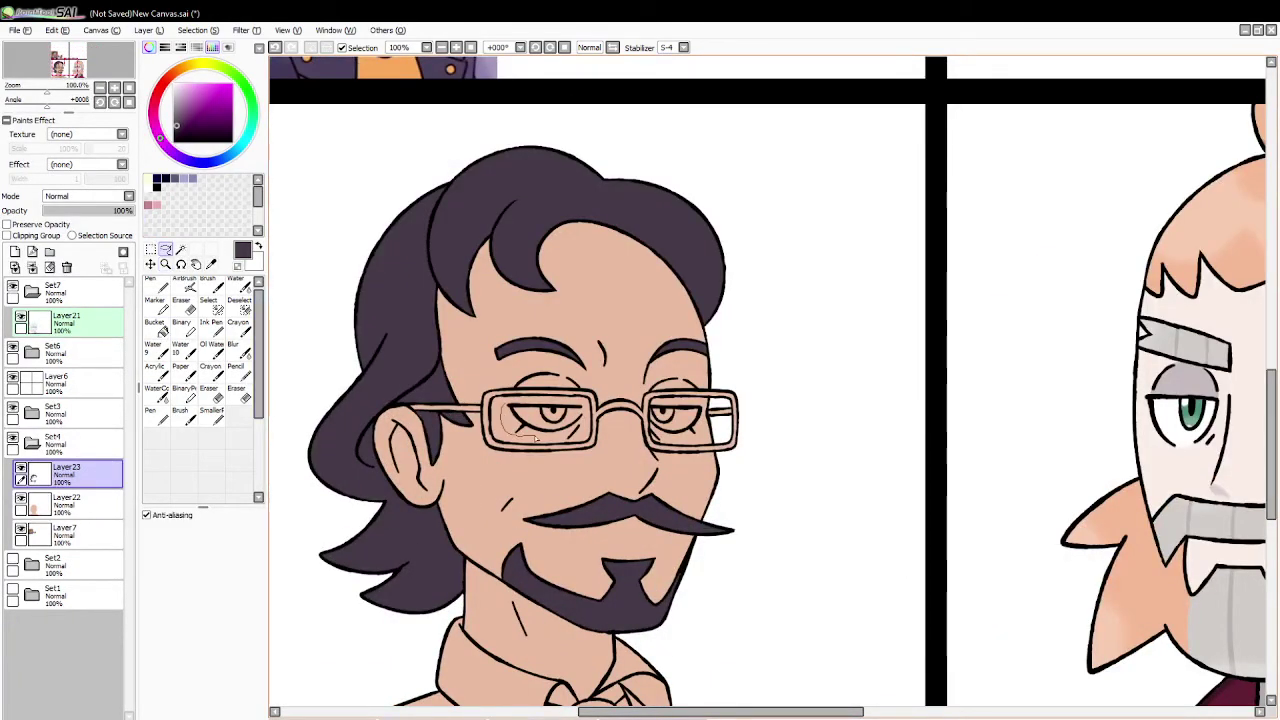
mouse_move(537, 438)
left_mouse_down()
mouse_move(587, 417)
mouse_move(581, 403)
mouse_move(530, 405)
left_mouse_up()
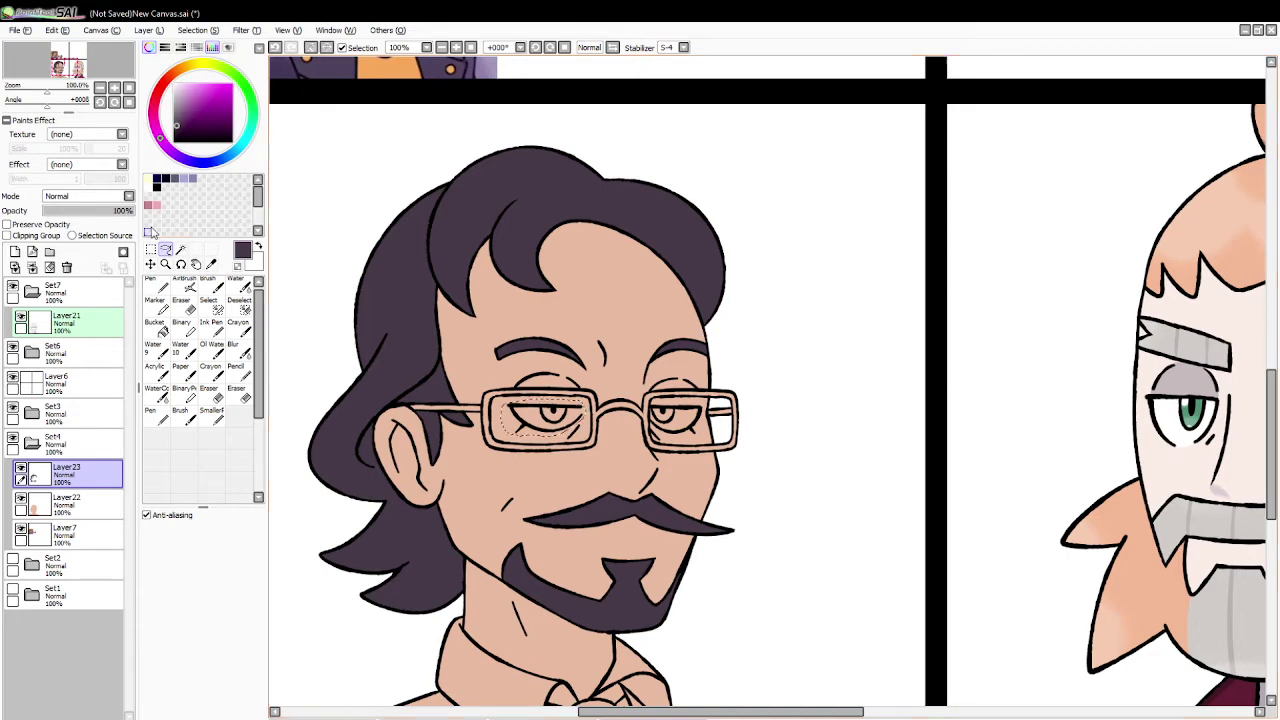
left_click(208, 300)
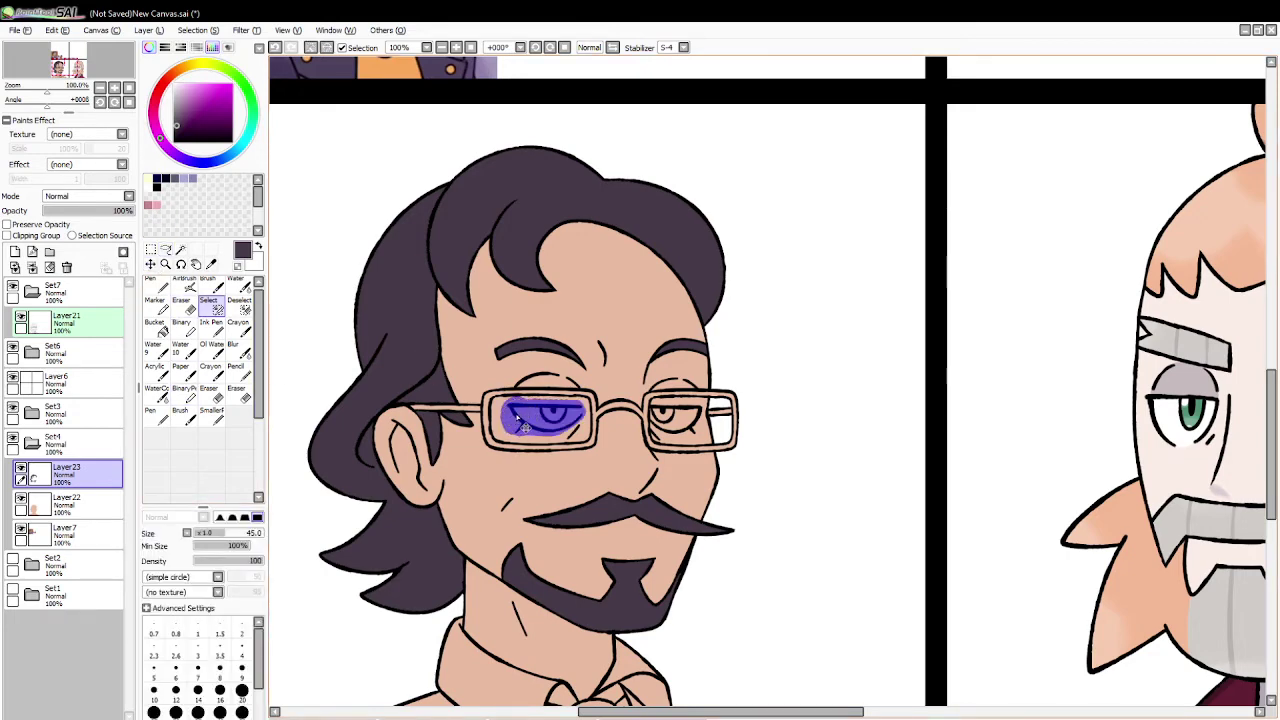
left_click(150, 249)
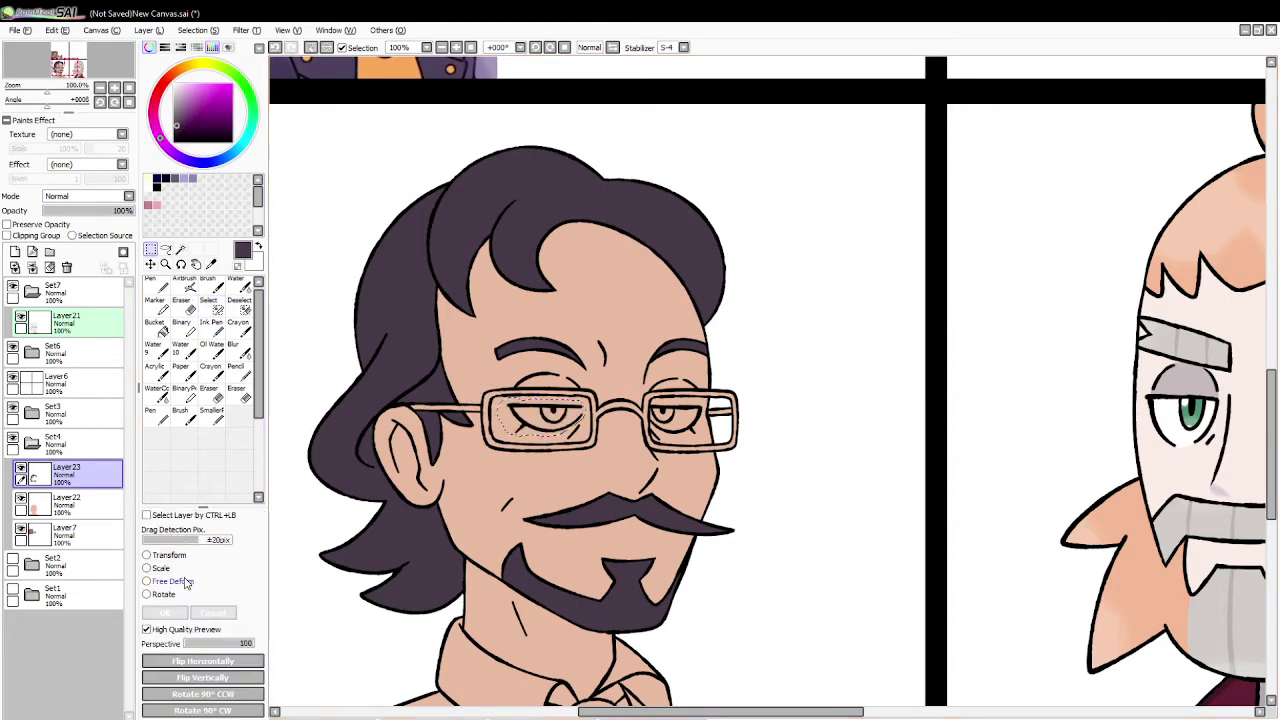
left_click(75, 322)
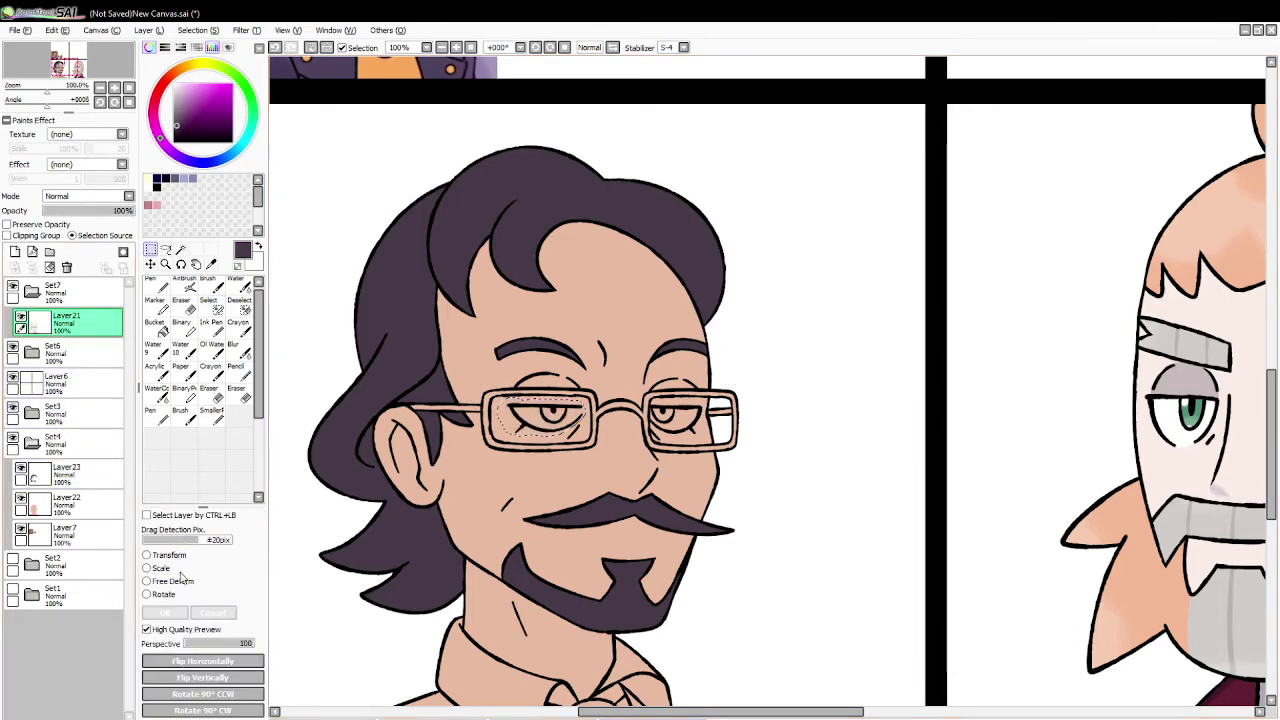
left_click(172, 581)
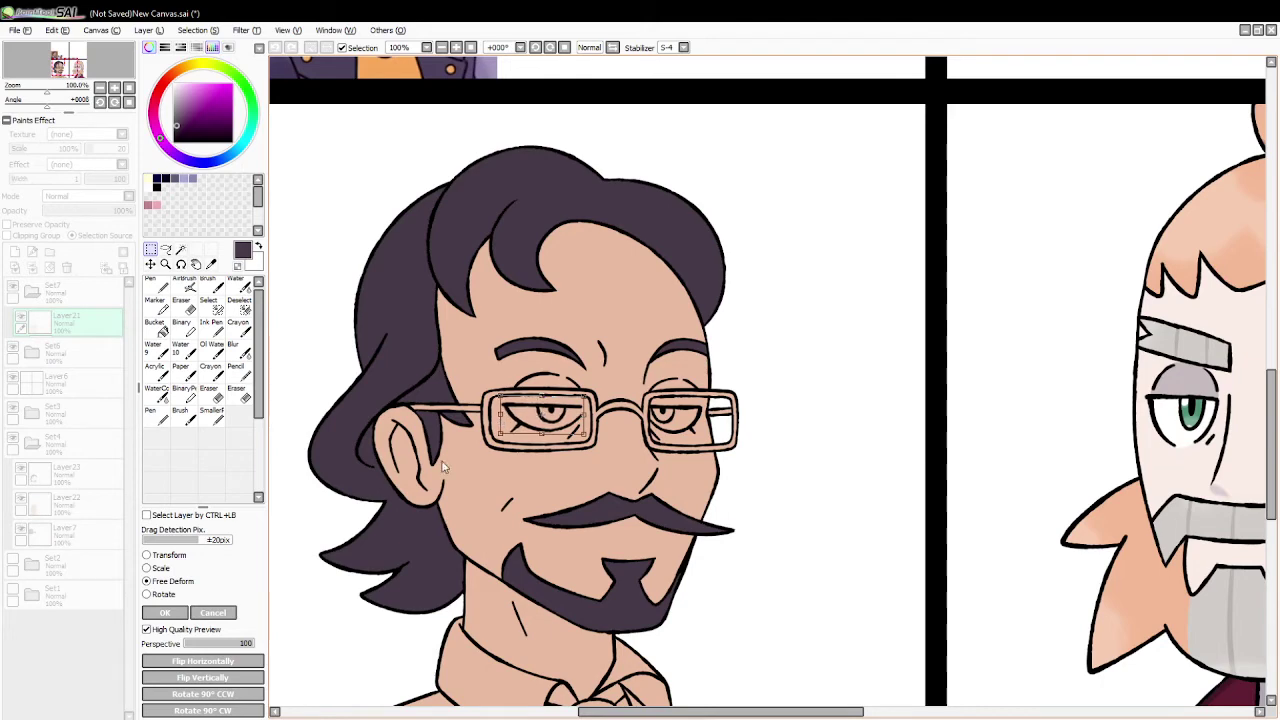
left_click(211, 610)
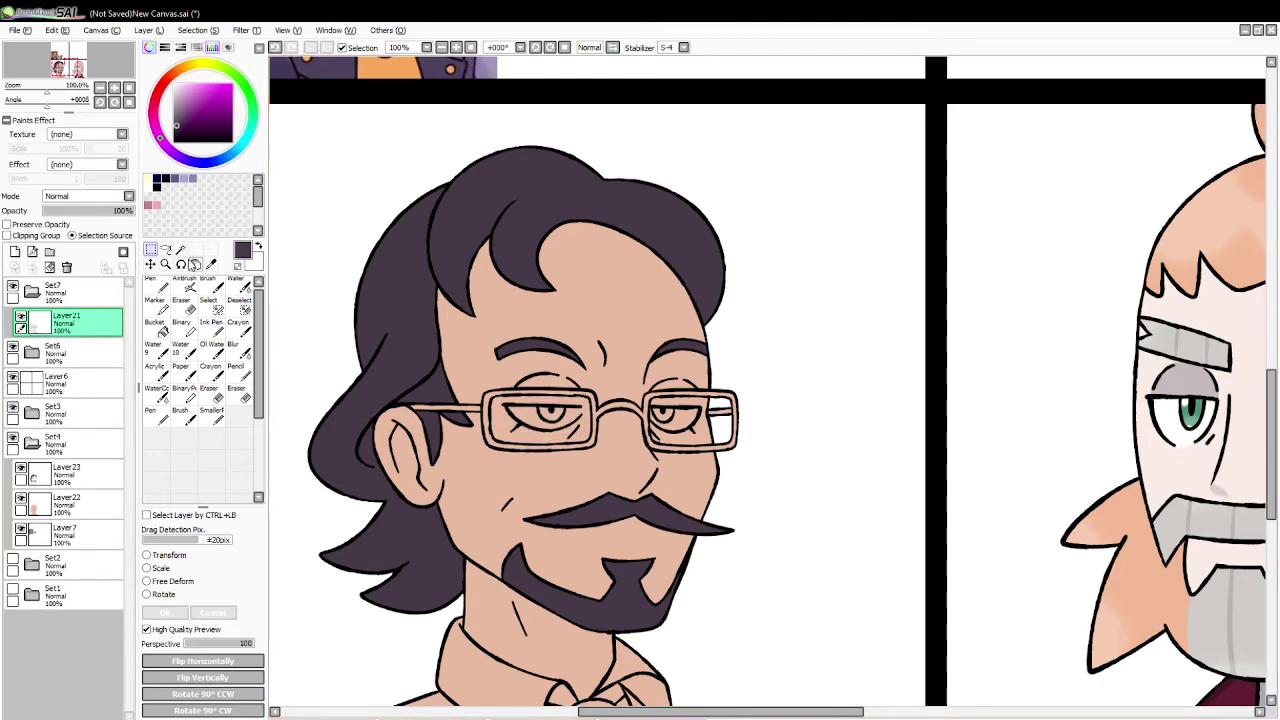
Step: Erase the eyelid crease above the near lens on Layer21 and redraw it in black with the Pen
left_click(188, 306)
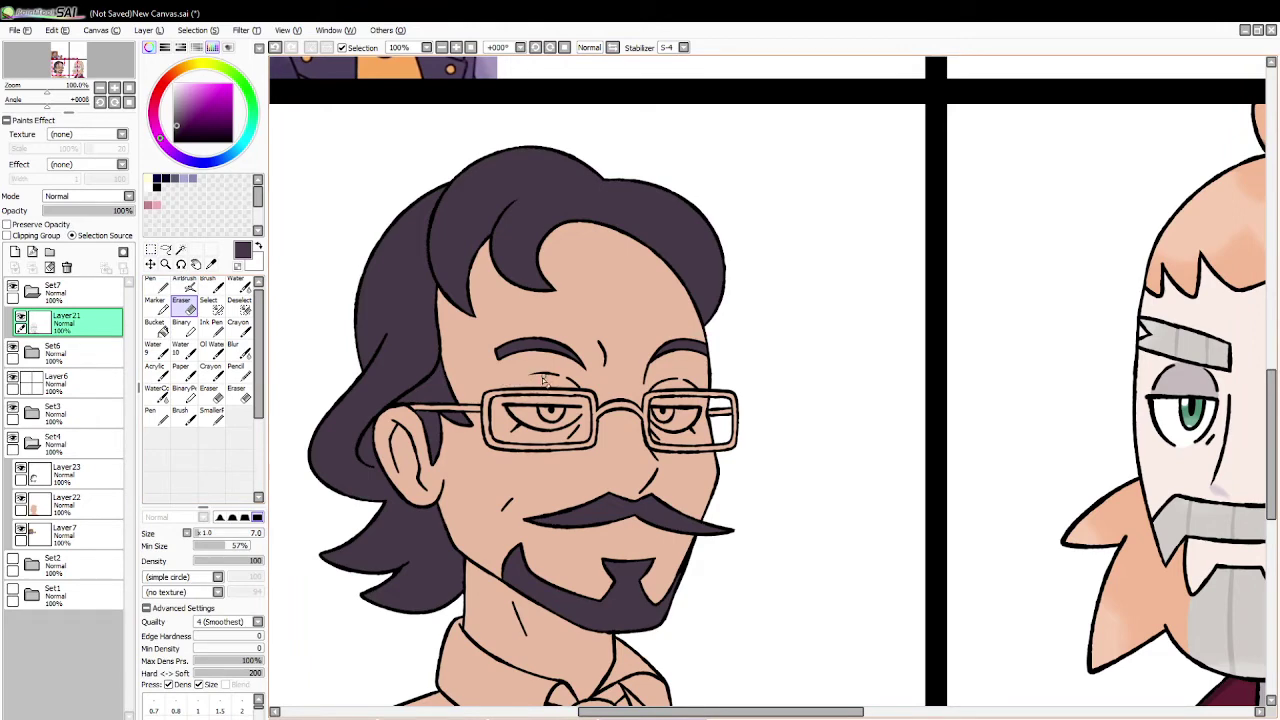
left_click_drag(213, 111, 233, 143)
left_click(157, 288)
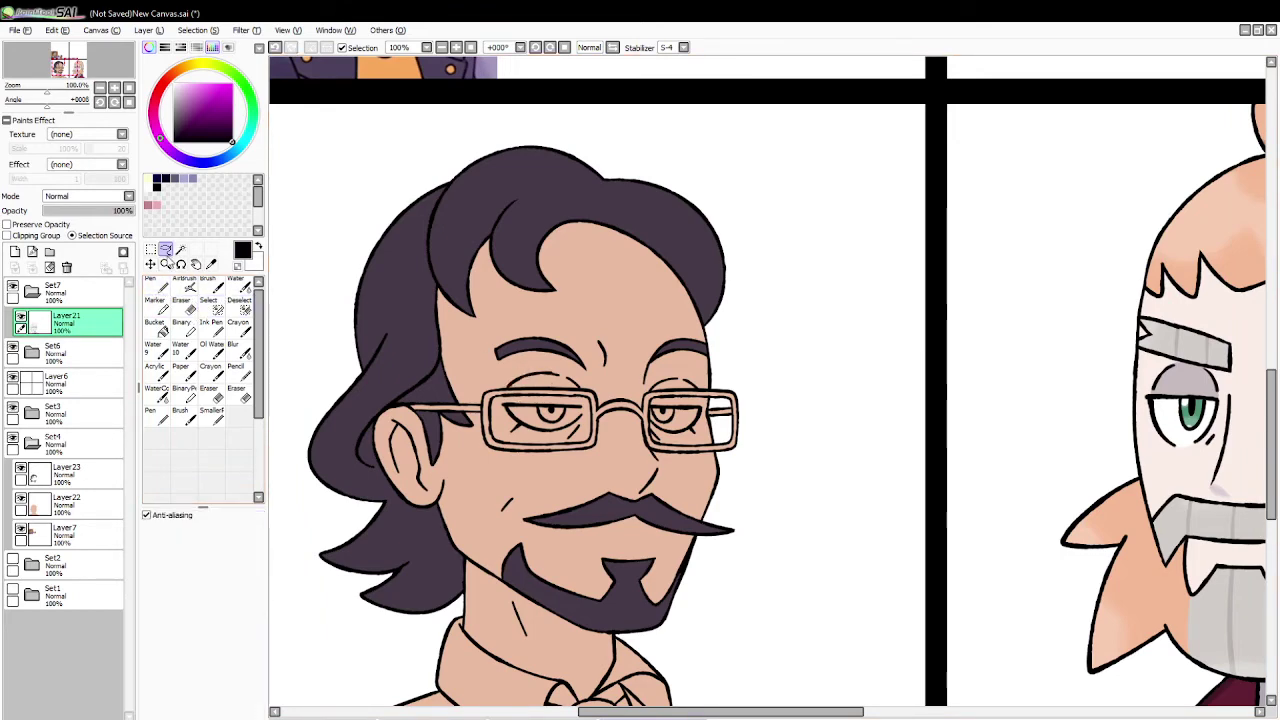
left_click(165, 264)
left_click(147, 528)
left_click(403, 425)
left_click(400, 428)
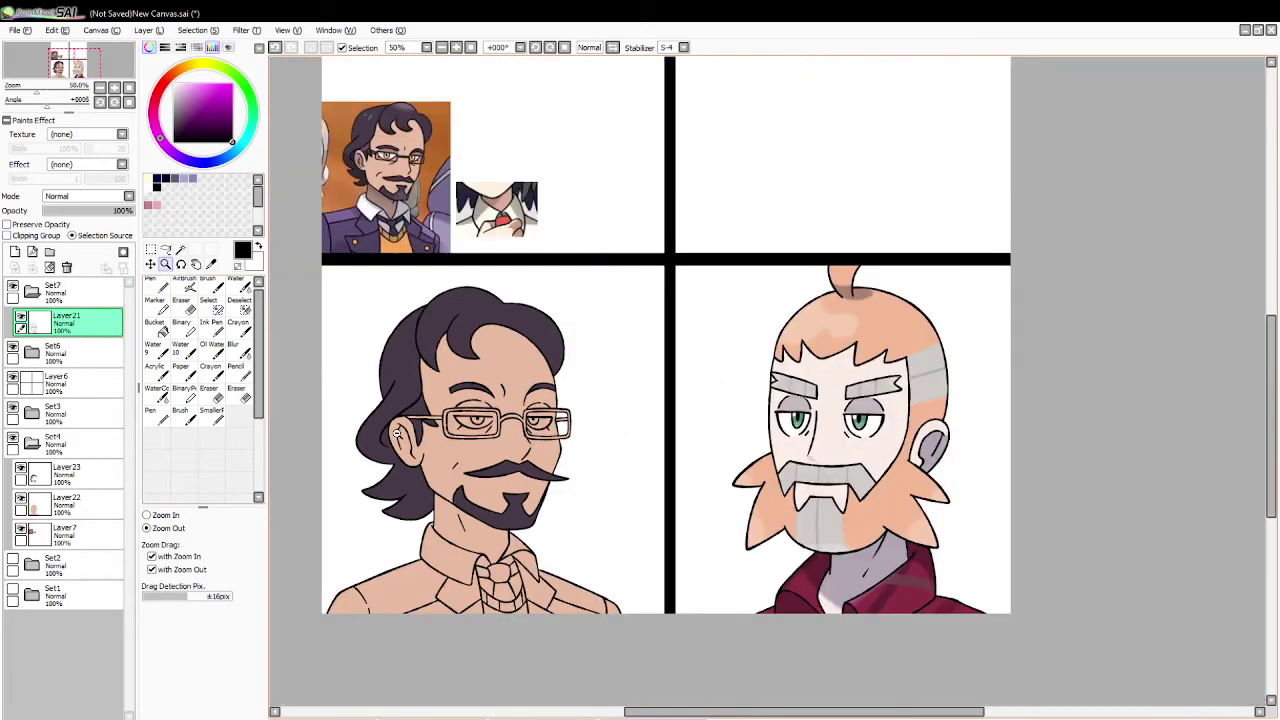
Step: Select the man's glasses frame with the magic wand and fill it with a mid grey on Layer23
left_click(180, 249)
left_click(66, 474)
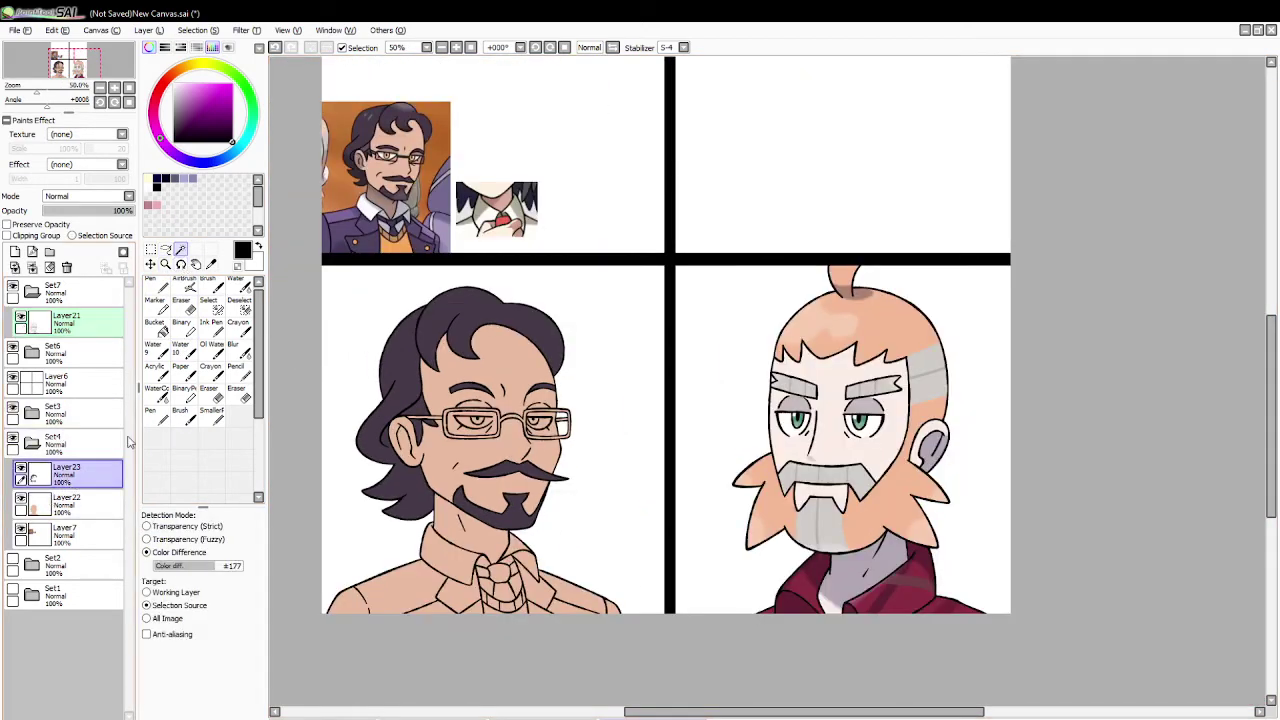
left_click(507, 425)
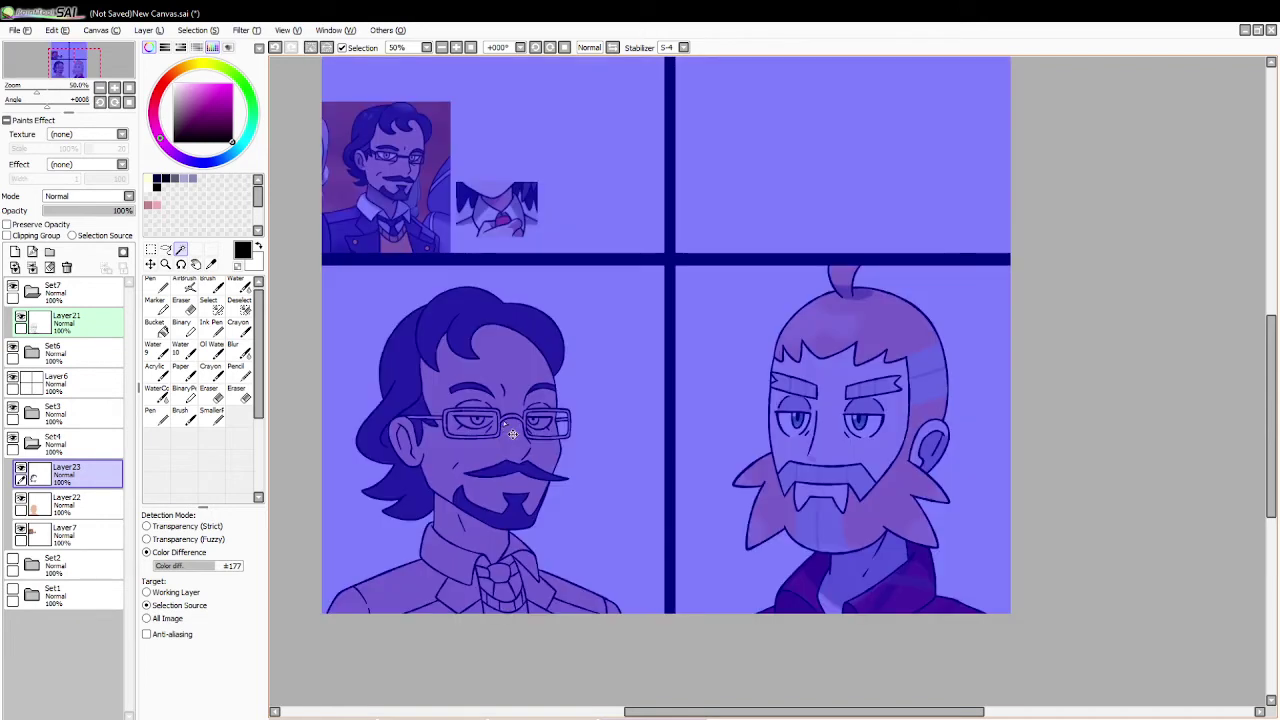
left_click(537, 422)
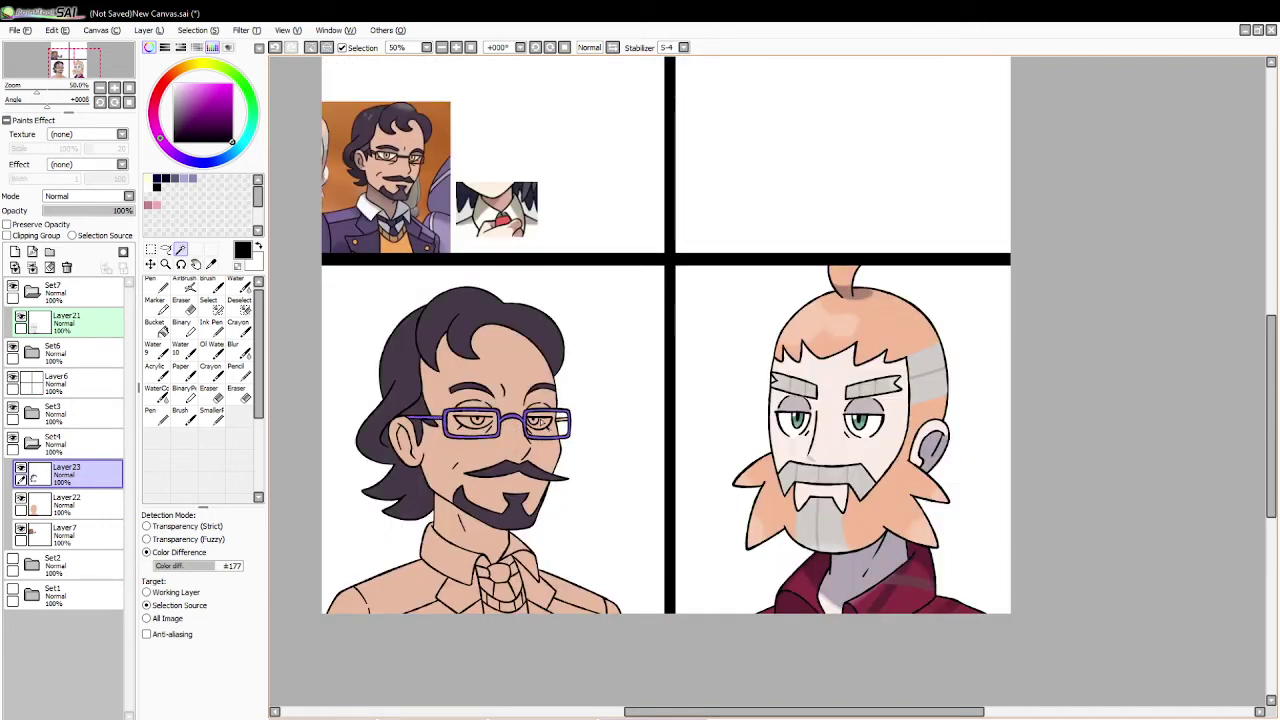
left_click(210, 264)
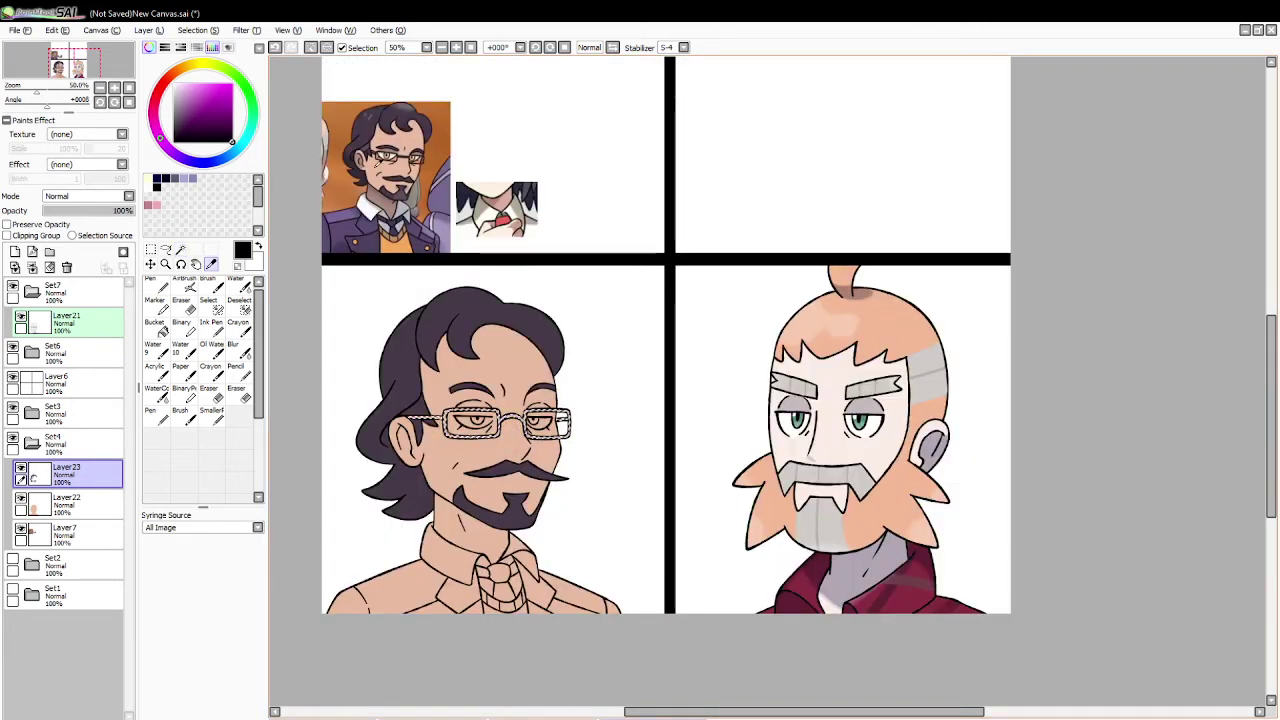
left_click(377, 151)
left_click(377, 152)
left_click_drag(174, 131, 170, 114)
left_click(156, 326)
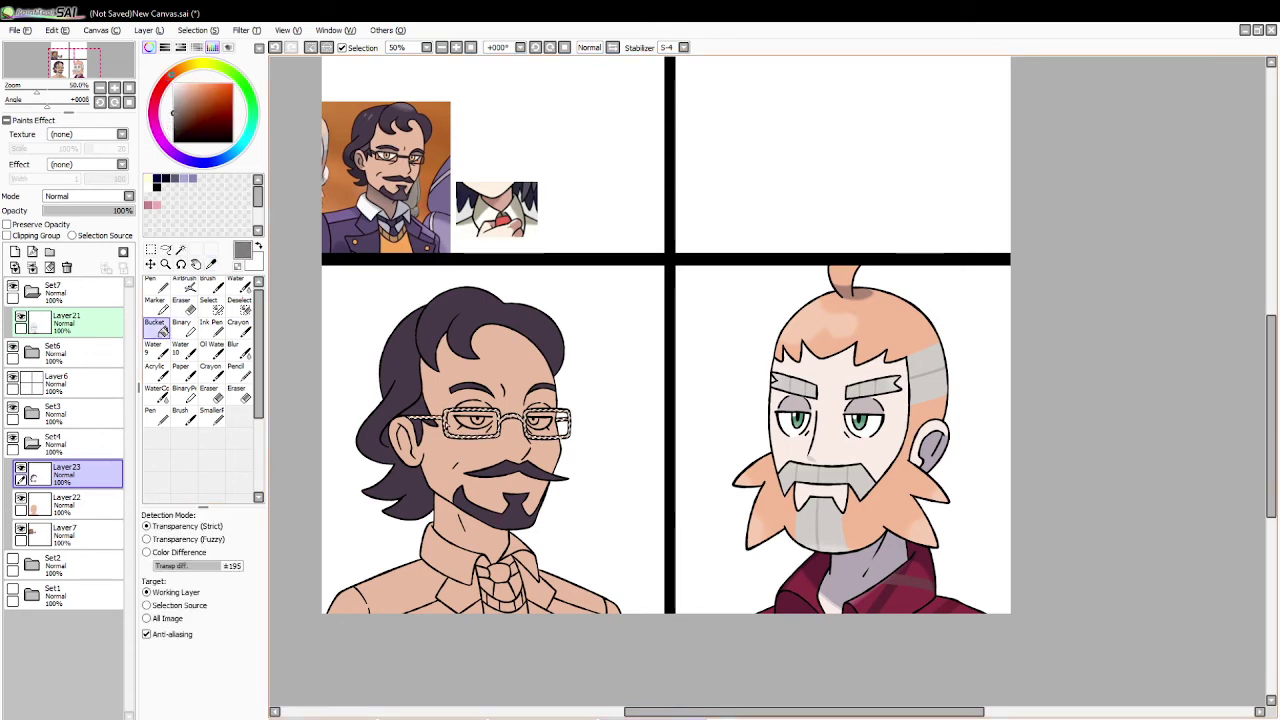
left_click(565, 412)
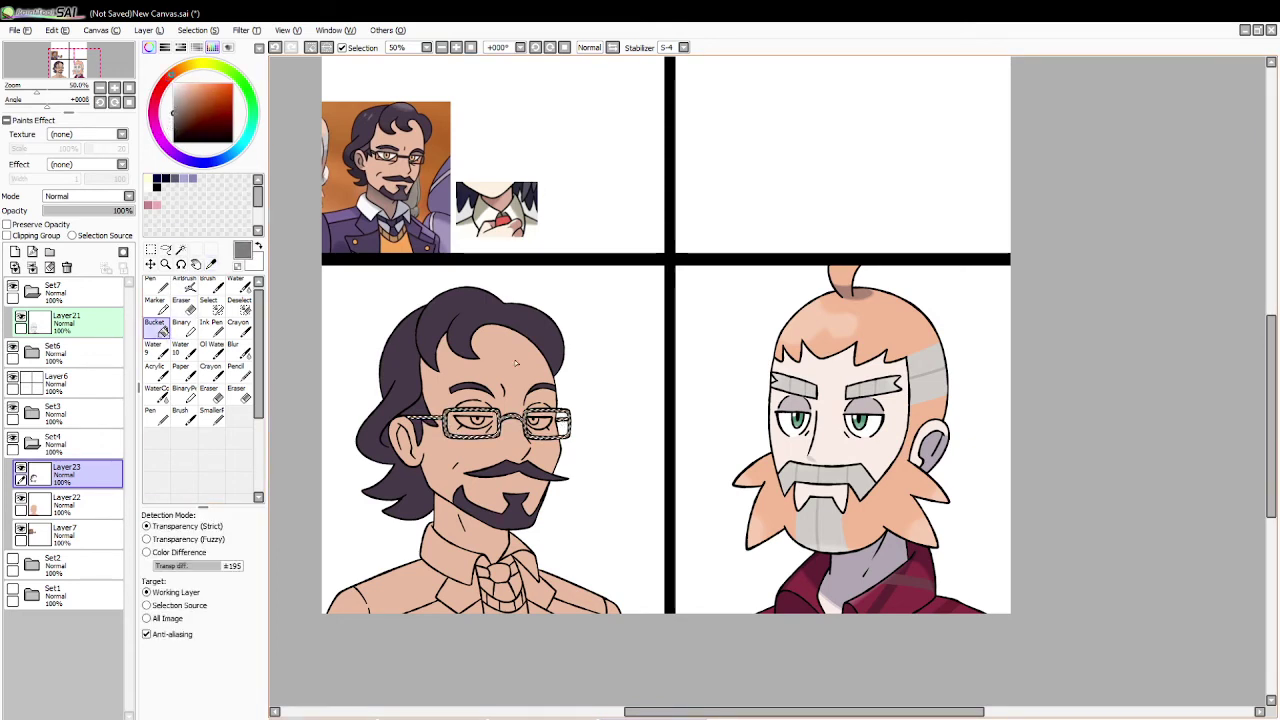
Step: Select the white of the eye behind the far lens and fill it with white on Layer23
left_click(181, 250)
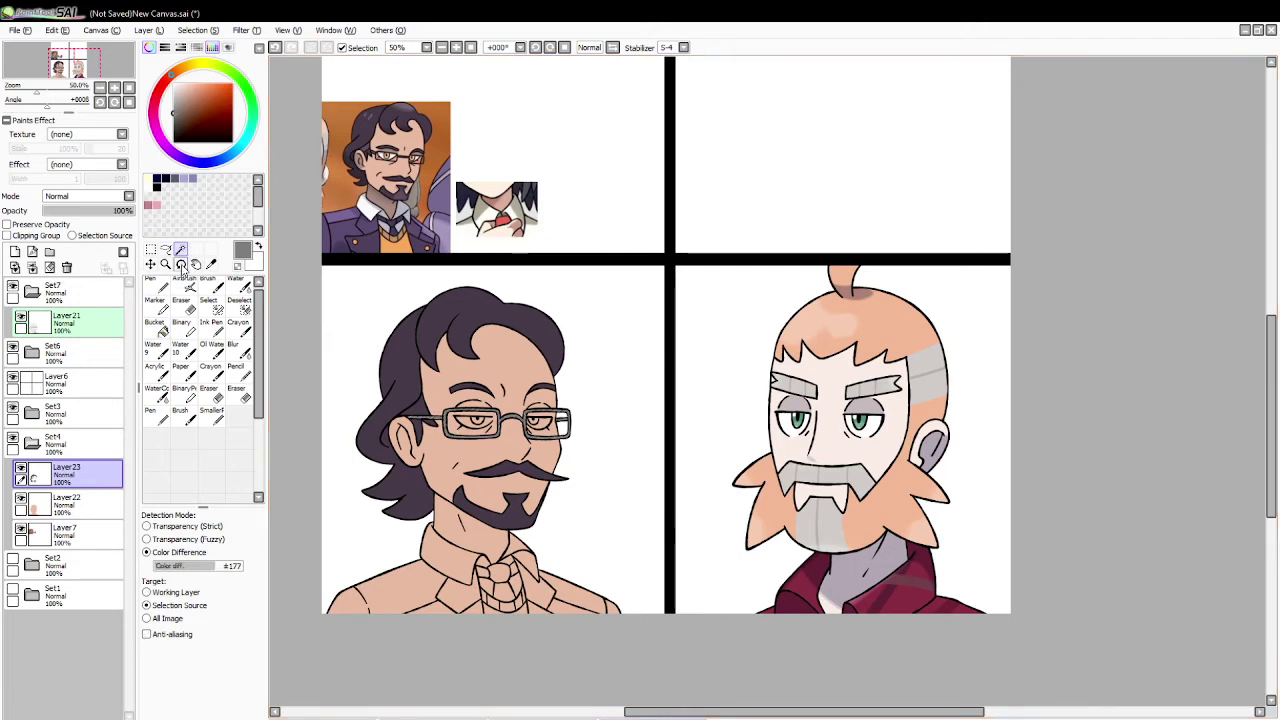
left_click(468, 422)
key("ctrl+d")
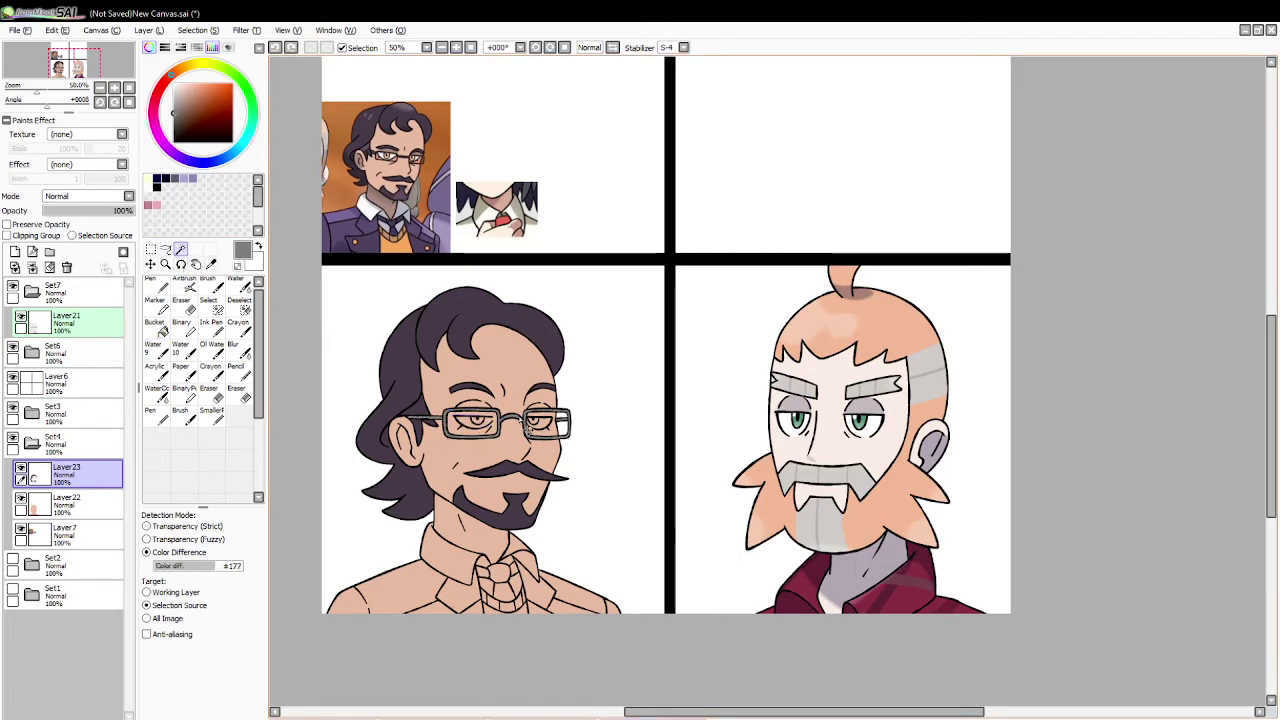
left_click(538, 425)
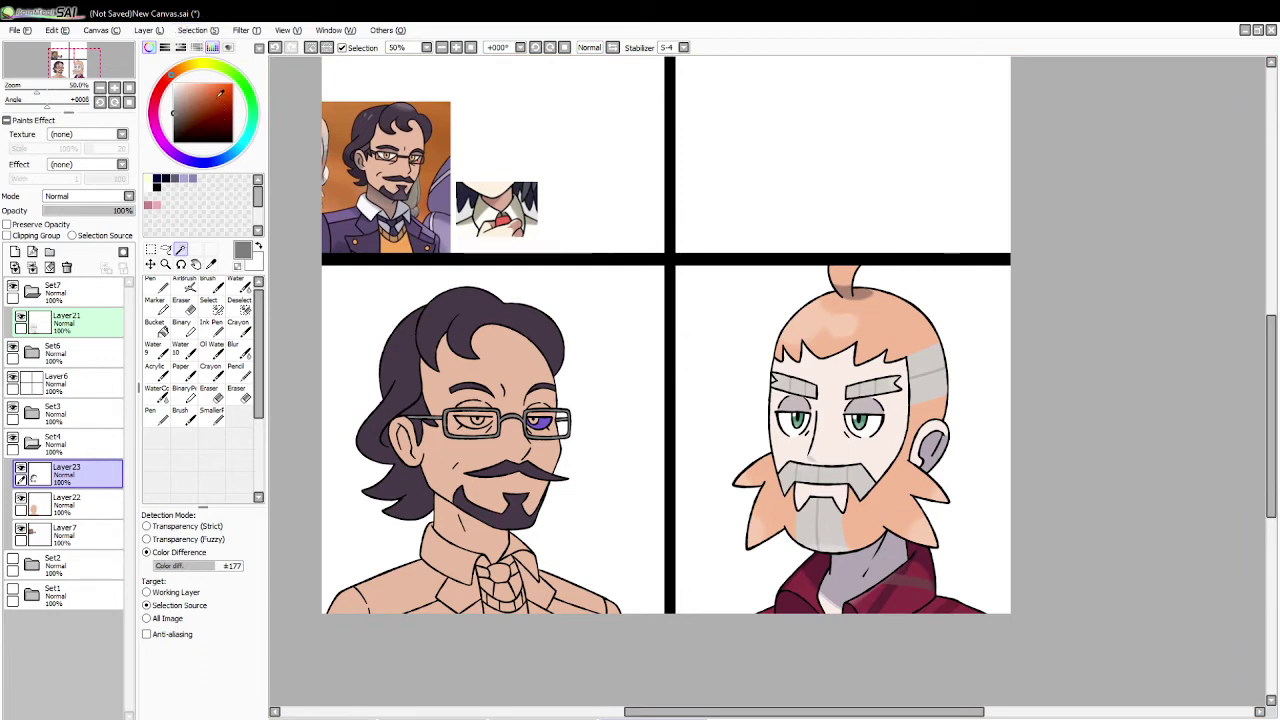
left_click(174, 84)
left_click(155, 325)
left_click(552, 429)
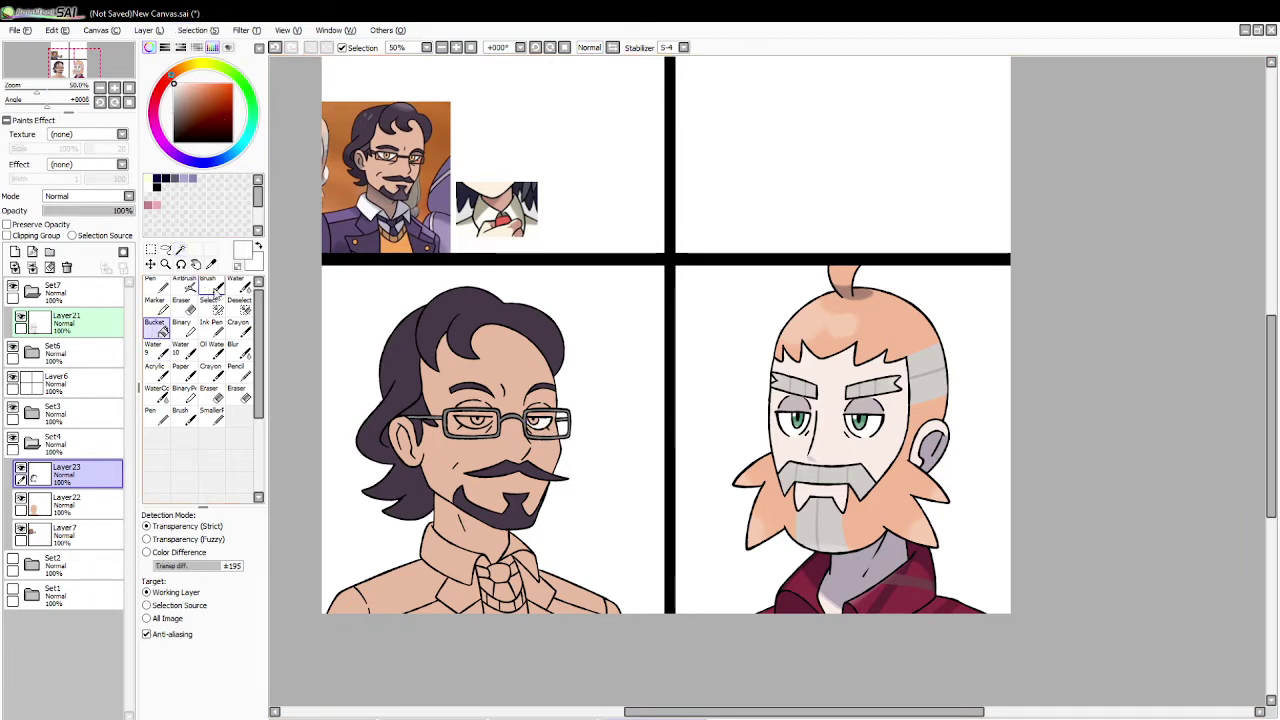
Step: Fill the white of the eye behind the near lens with white on Layer23, closing its outer corner with the Ink Pen, and clear the selection
left_click(181, 250)
left_click(488, 426)
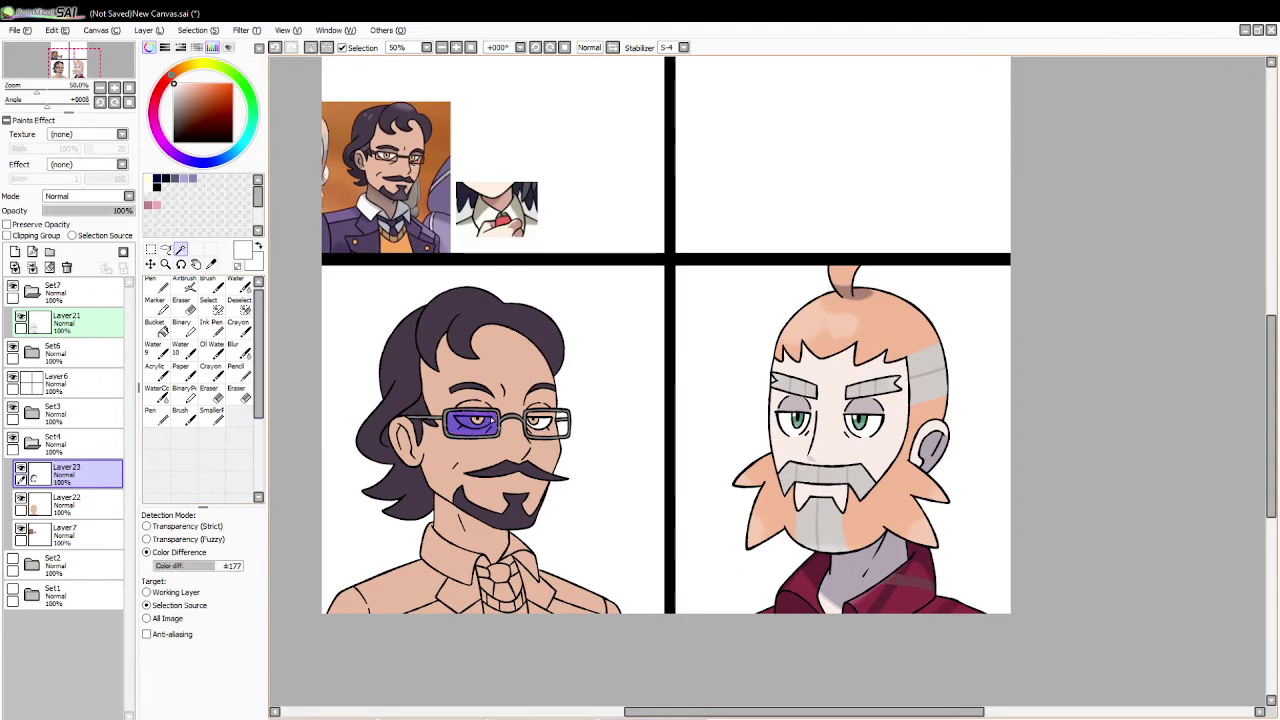
left_click(166, 264)
left_click(163, 516)
left_click(459, 429)
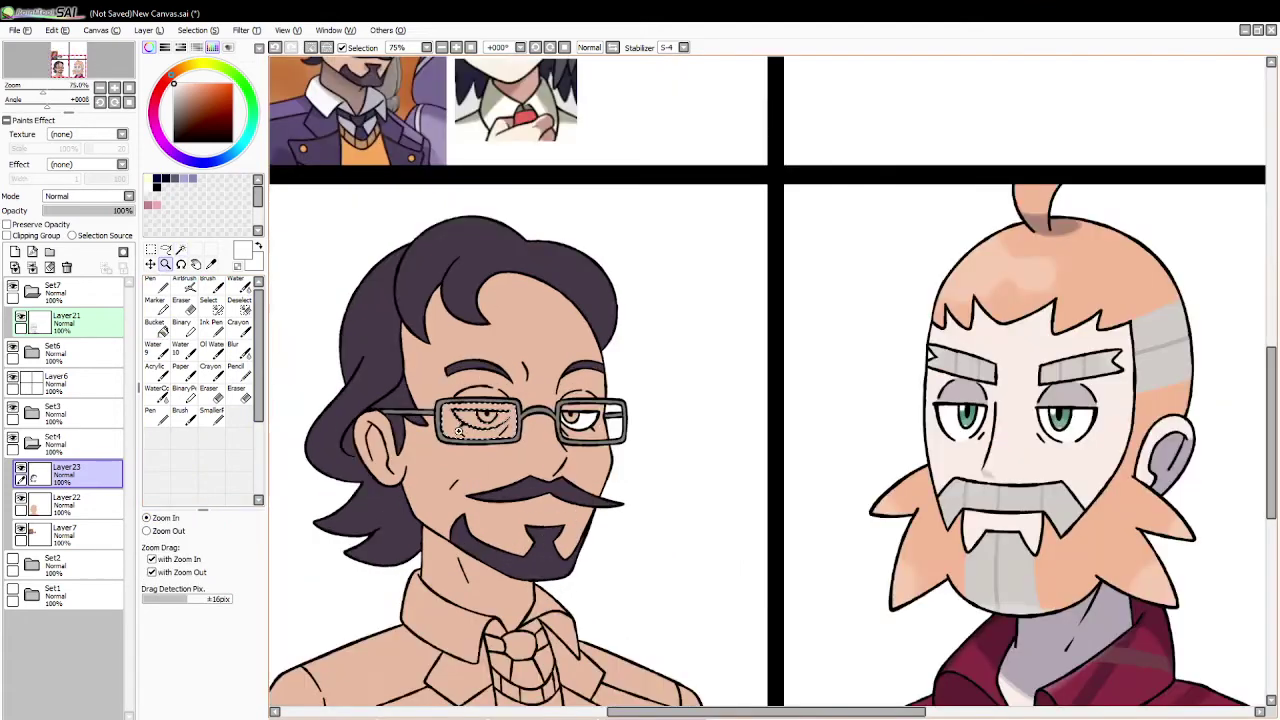
left_click(459, 429)
left_click(459, 429)
left_click(211, 326)
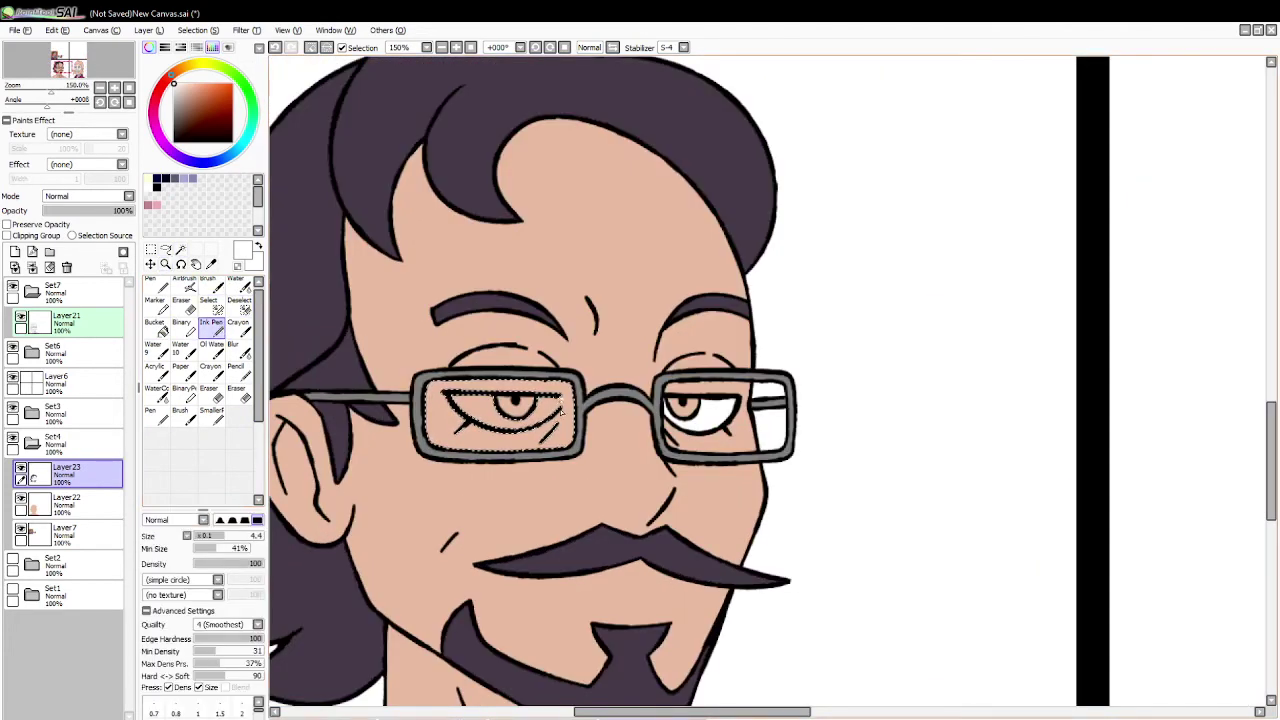
left_click_drag(562, 411, 560, 417)
left_click(158, 328)
left_click(480, 409)
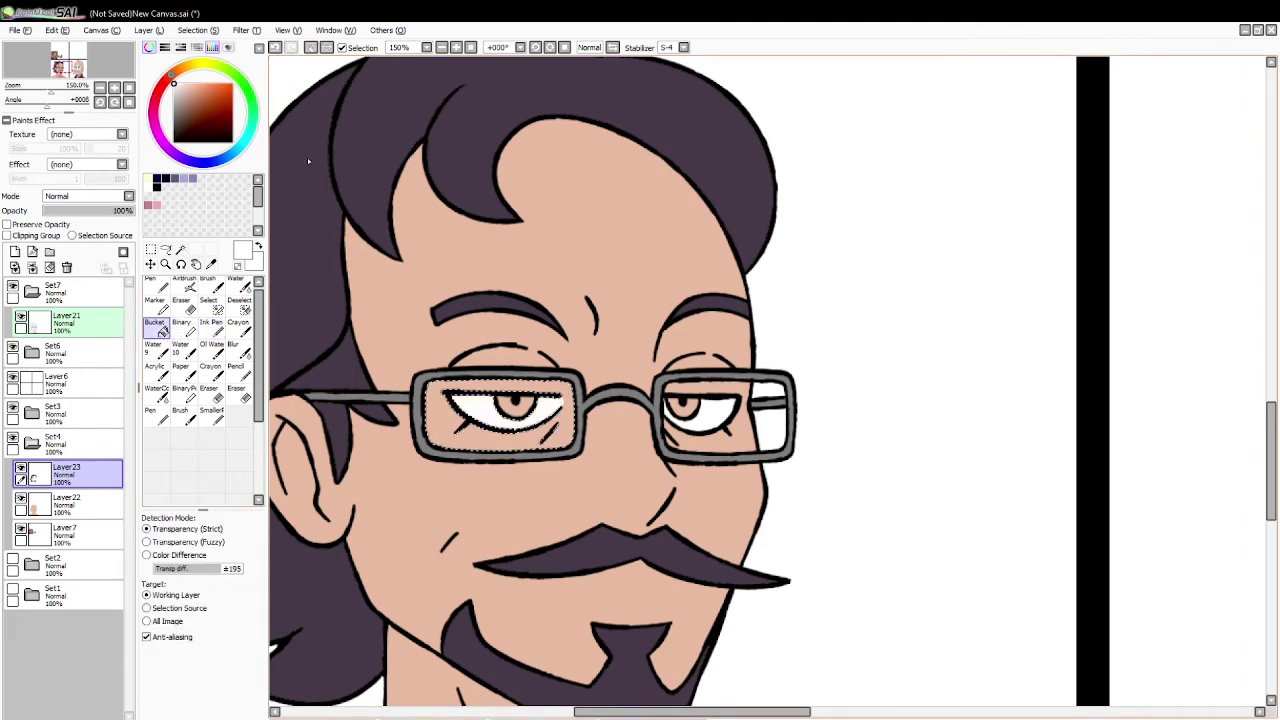
left_click(314, 47)
Step: Select both shirt collar flaps and the shirt areas beside the tie, fill them with white on Layer23 and clear the selection
left_click(166, 264)
left_click(169, 532)
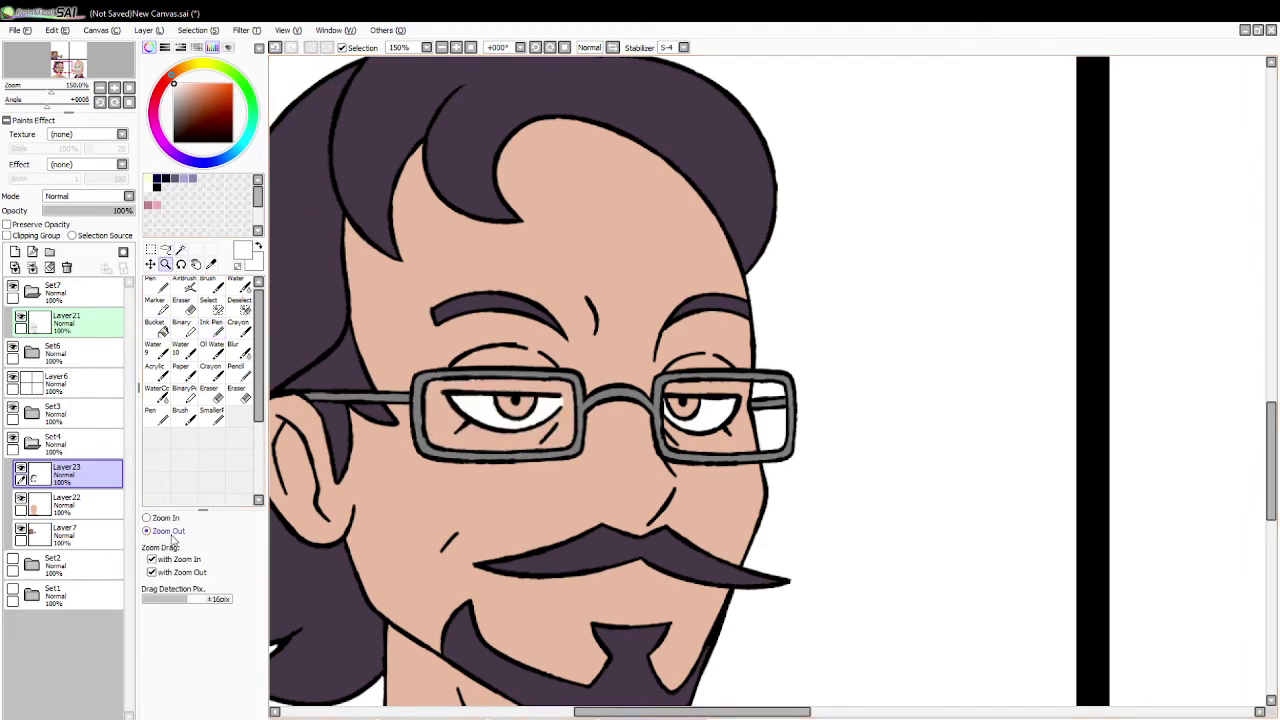
left_click(403, 411)
left_click(403, 411)
left_click(410, 418)
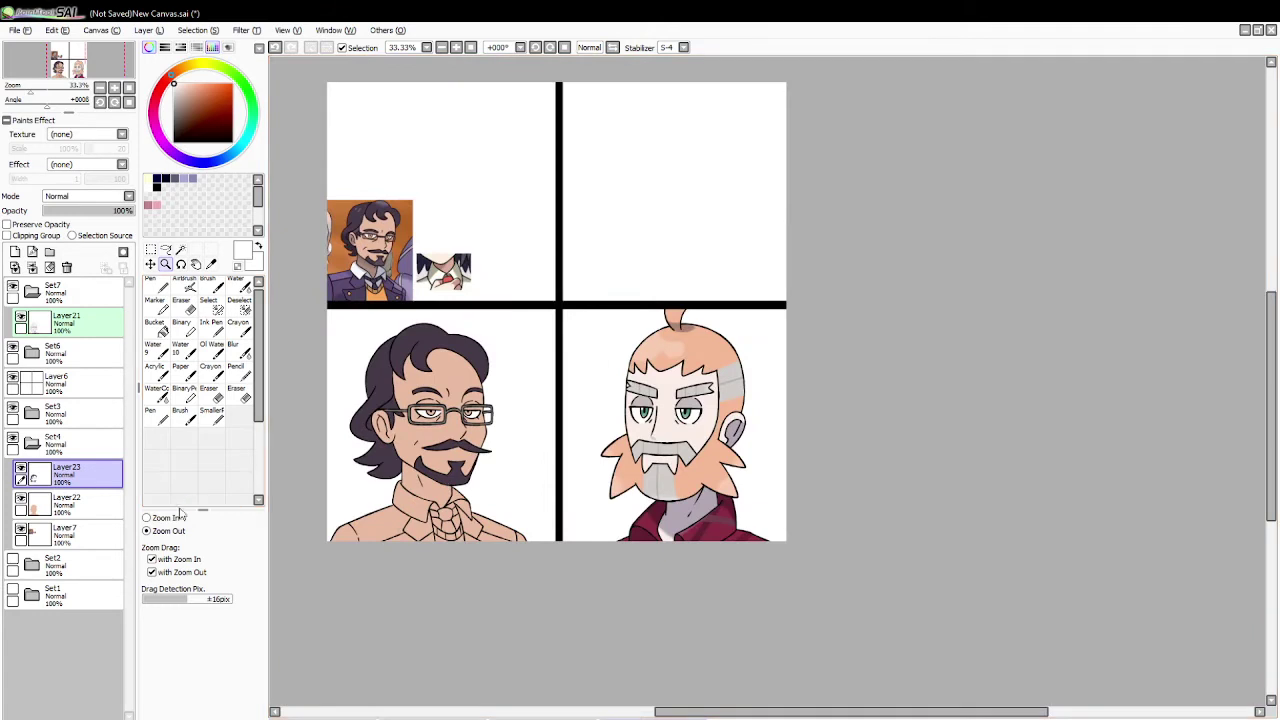
left_click(338, 460)
left_click(180, 248)
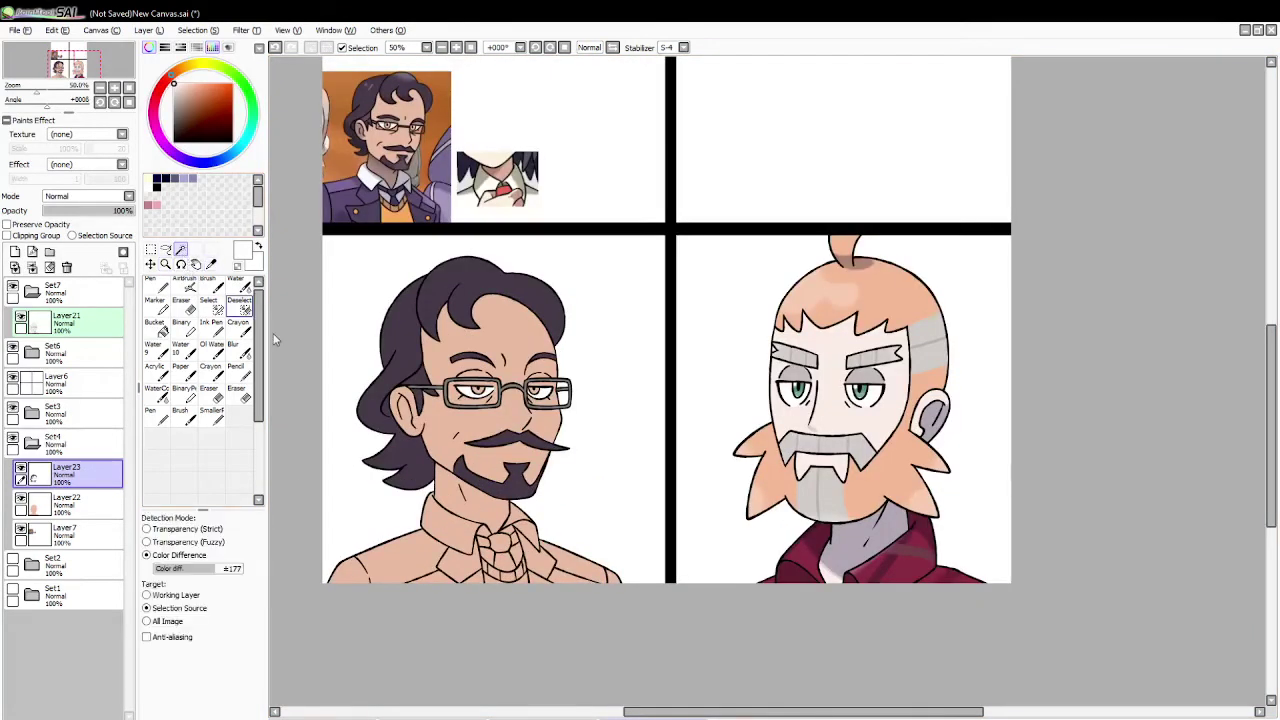
left_click(443, 528)
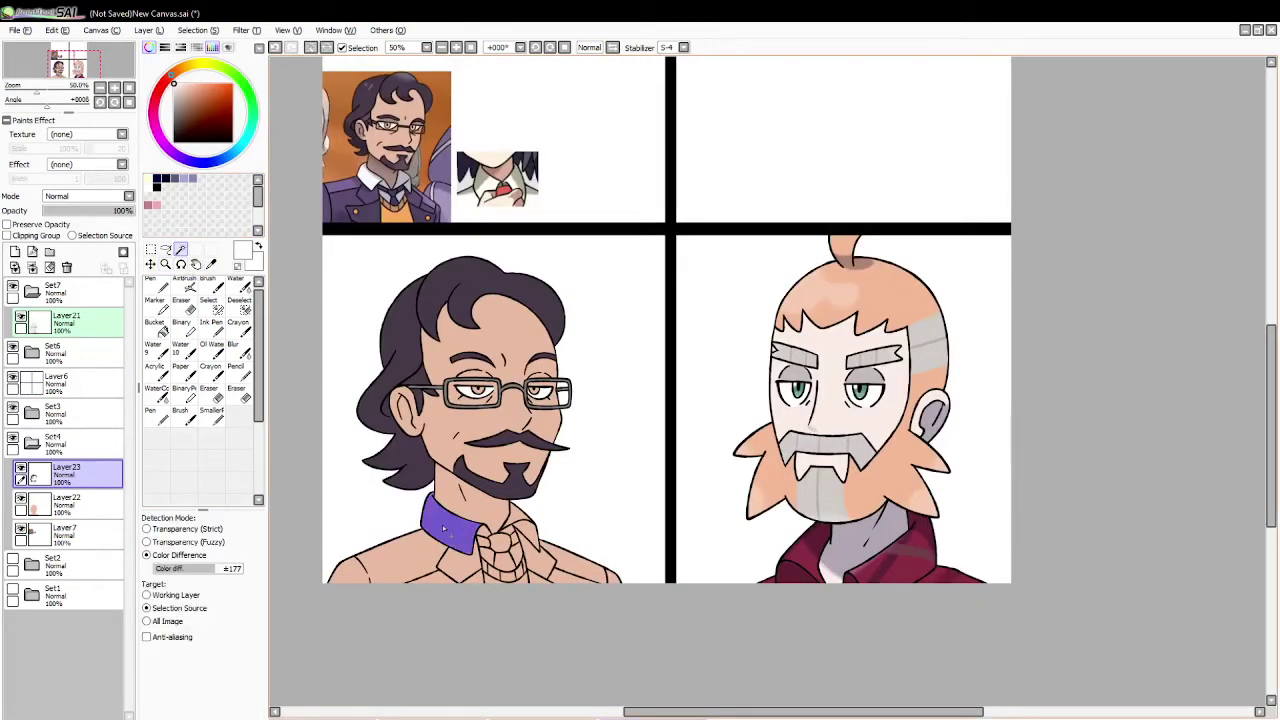
left_click(532, 536)
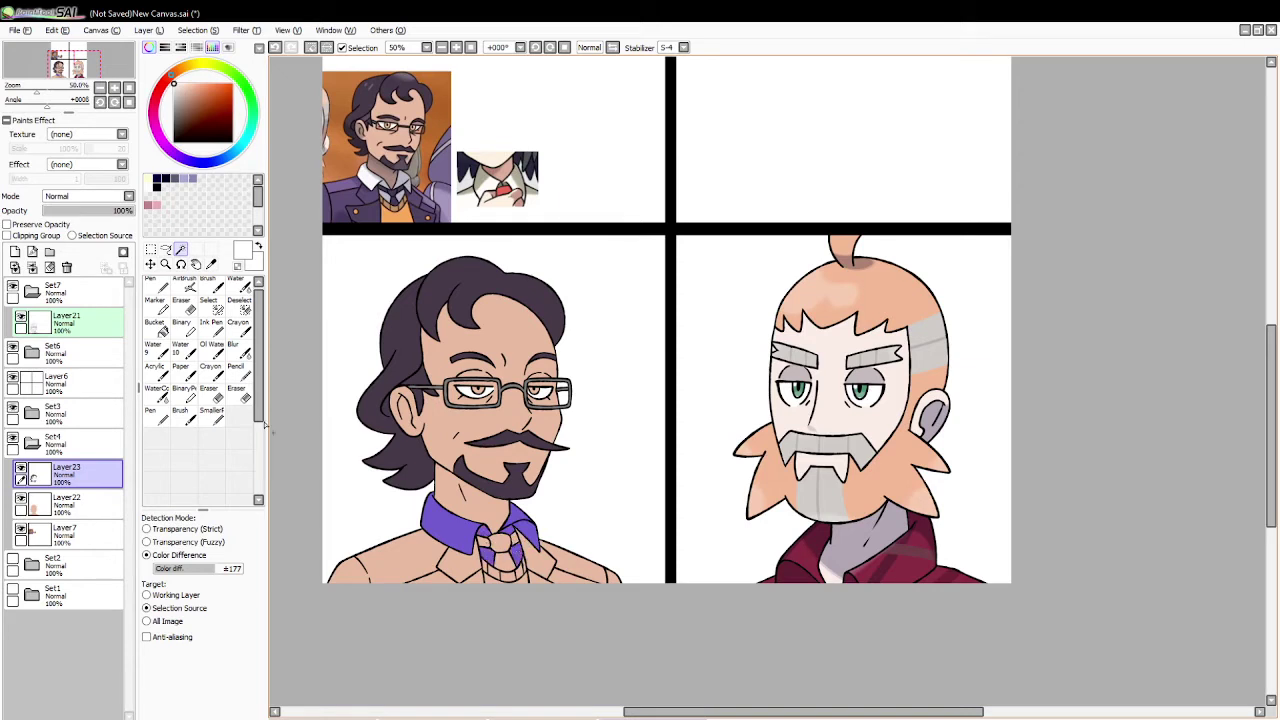
left_click(158, 326)
left_click(466, 533)
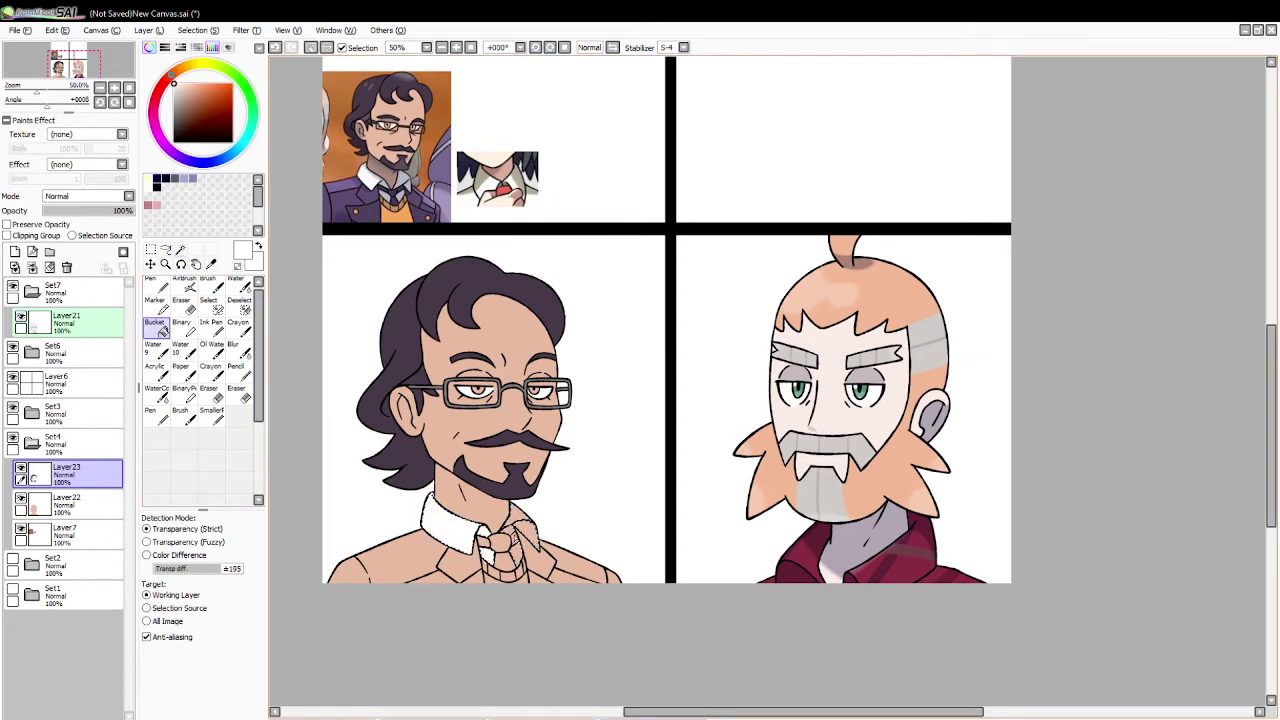
left_click(512, 535)
left_click(524, 524)
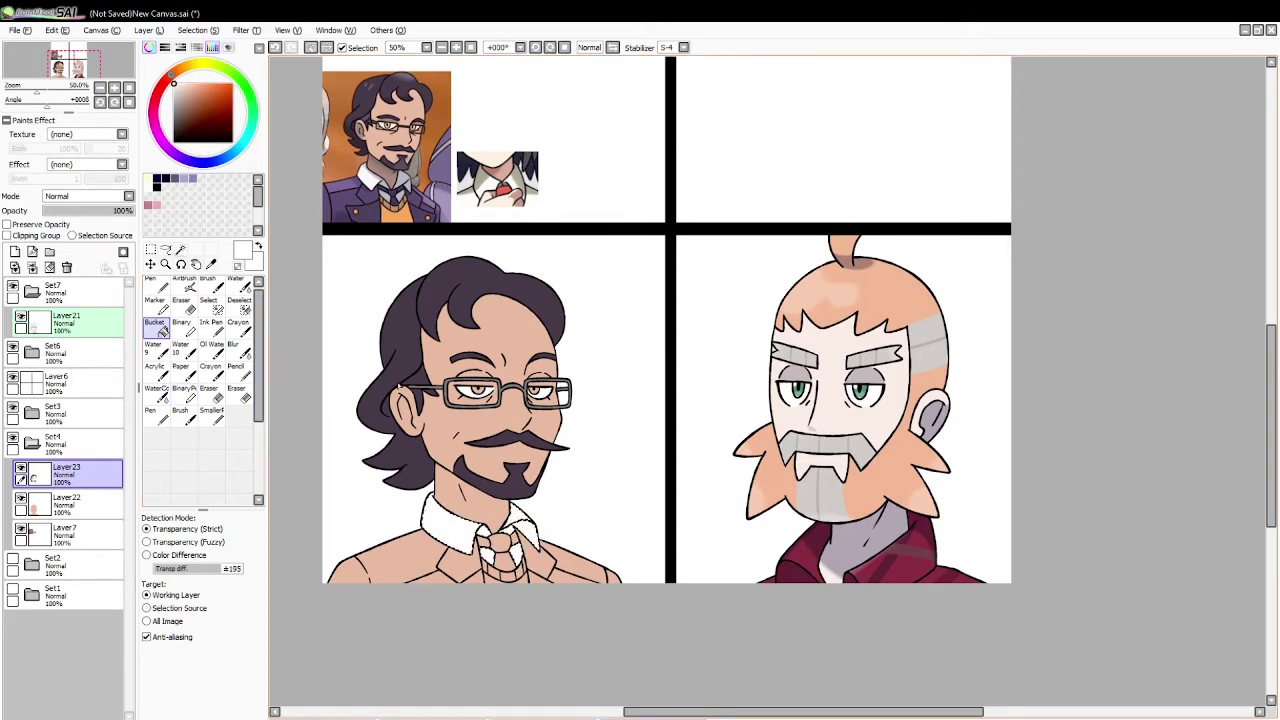
left_click(311, 48)
Step: Fill both shoulder areas of the jacket on Layer23 with a purple sampled from the reference portrait and clear the selection
left_click(211, 264)
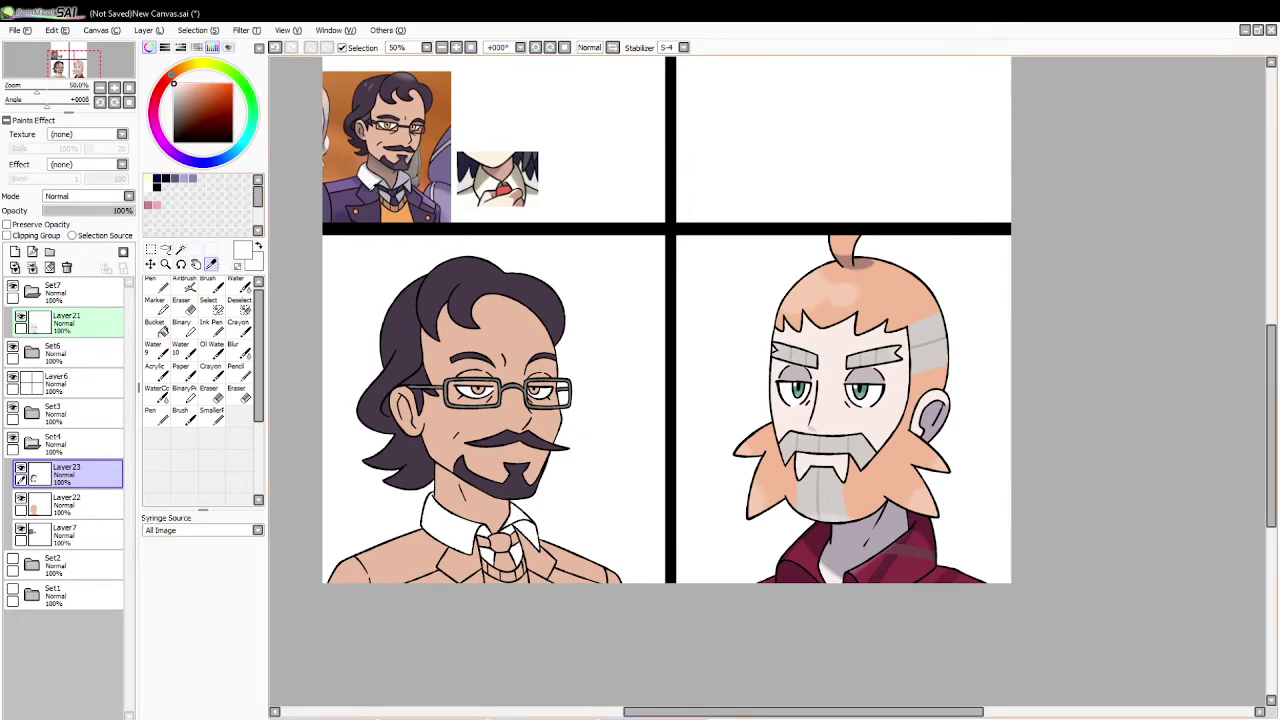
left_click(325, 186)
left_click(180, 249)
left_click(400, 565)
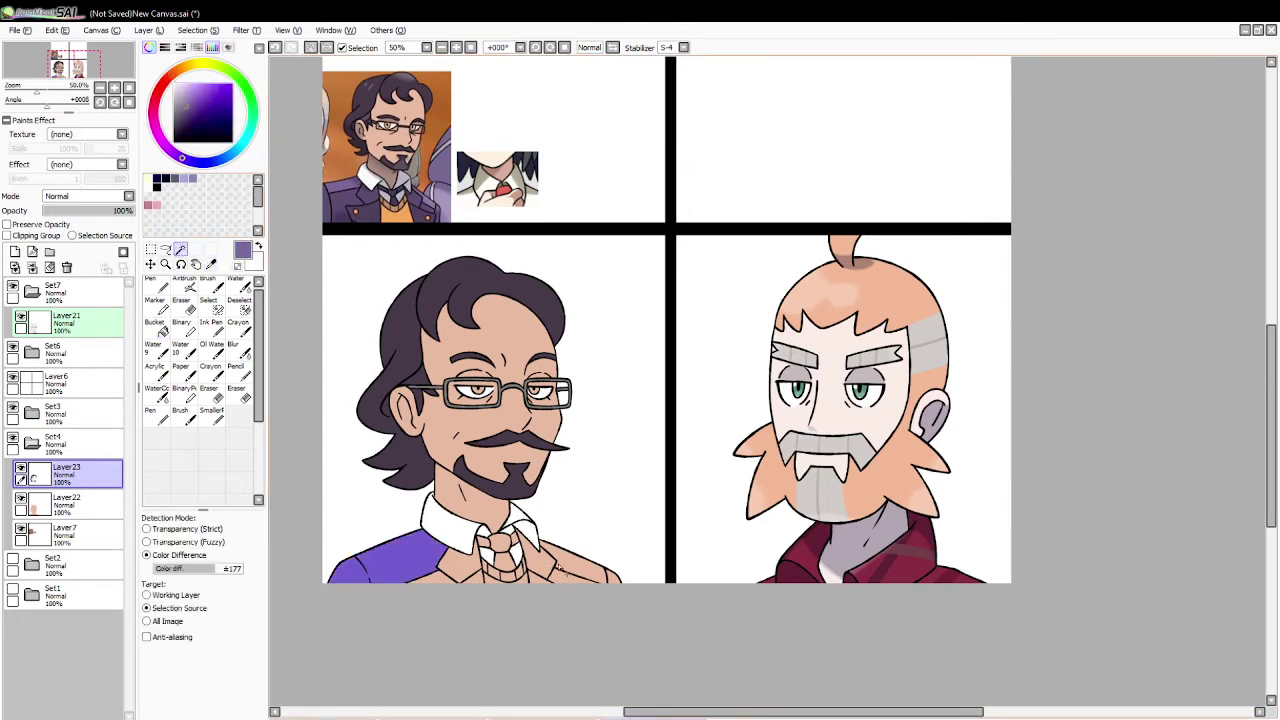
left_click(560, 565)
left_click(156, 325)
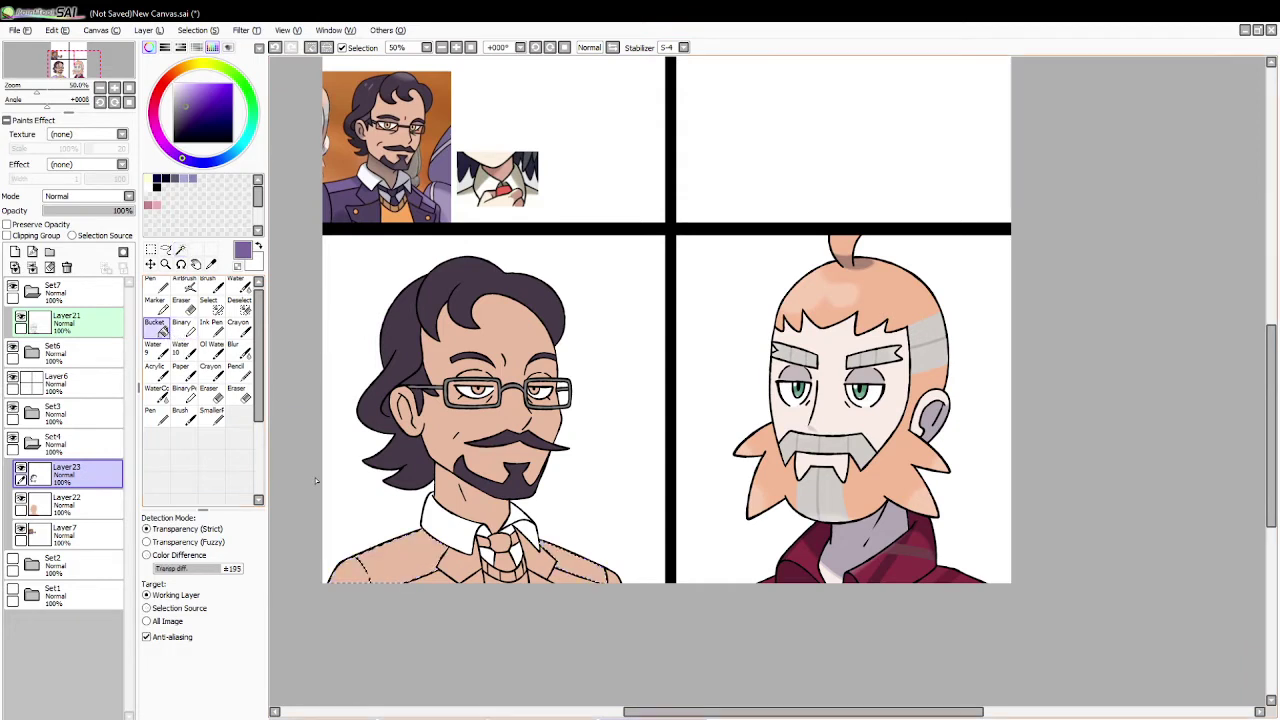
left_click(575, 565)
left_click(430, 565)
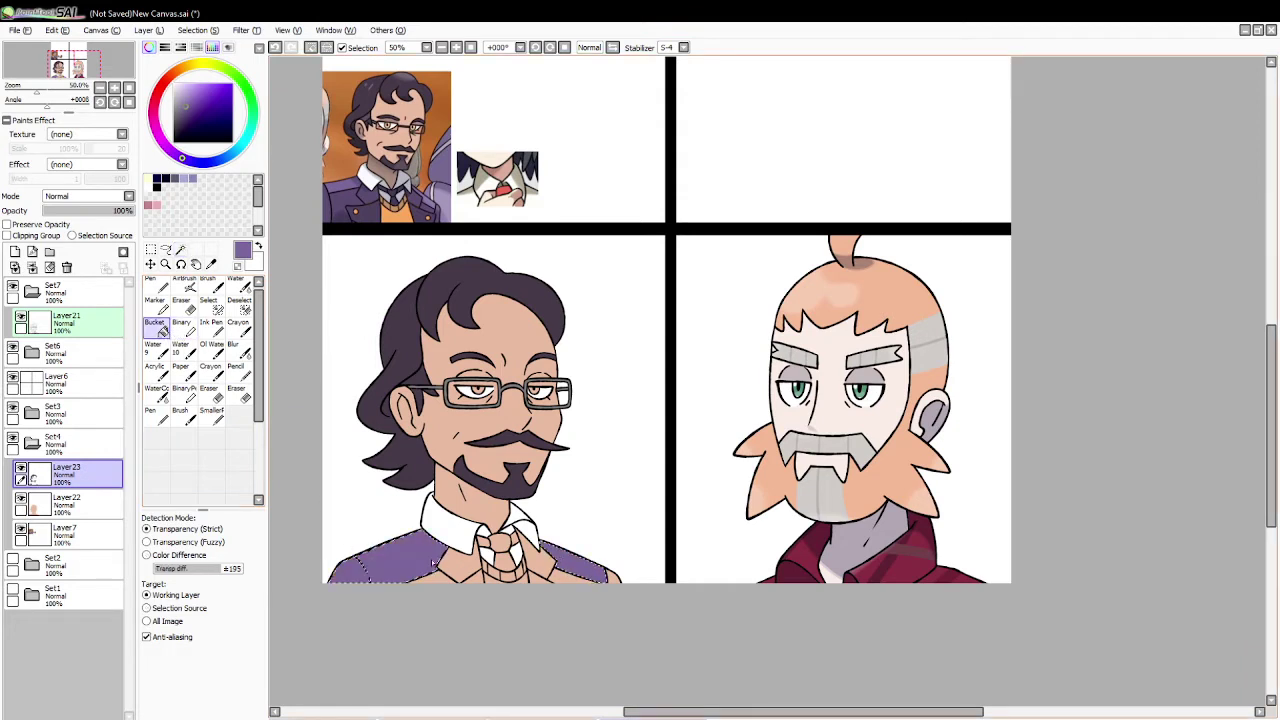
left_click(211, 264)
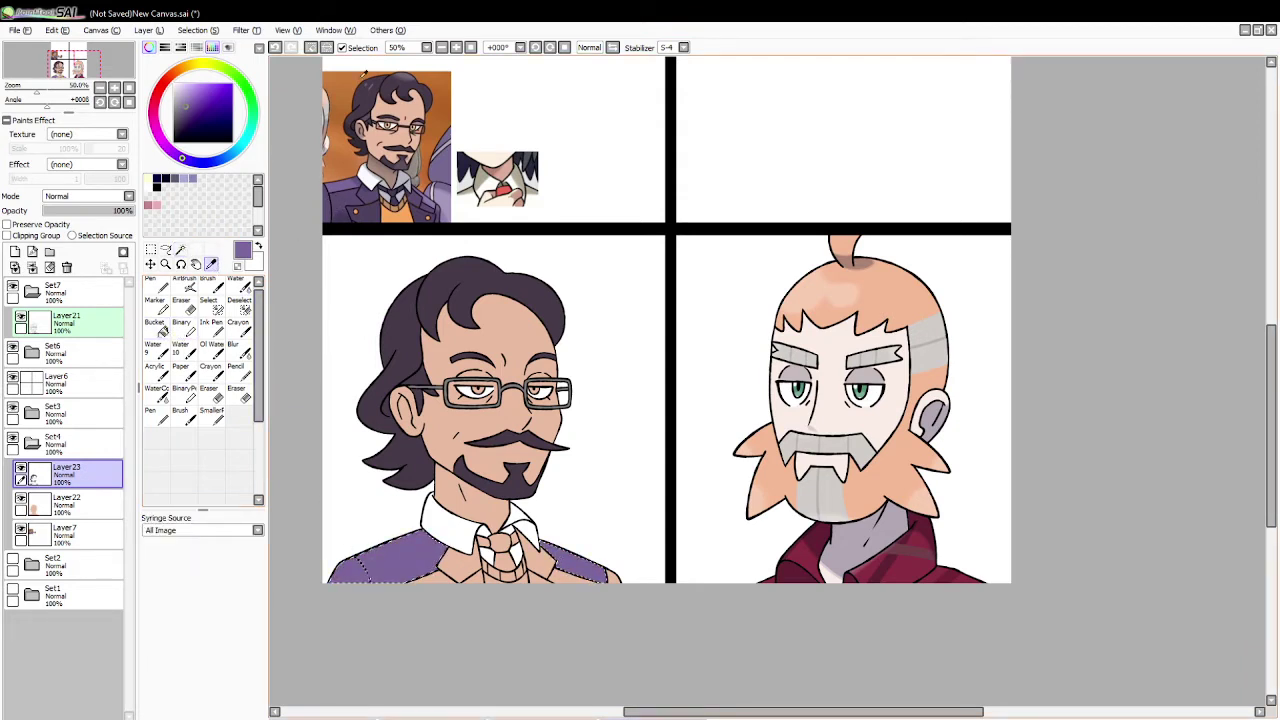
left_click(311, 48)
left_click(232, 142)
left_click(156, 287)
left_click(80, 324)
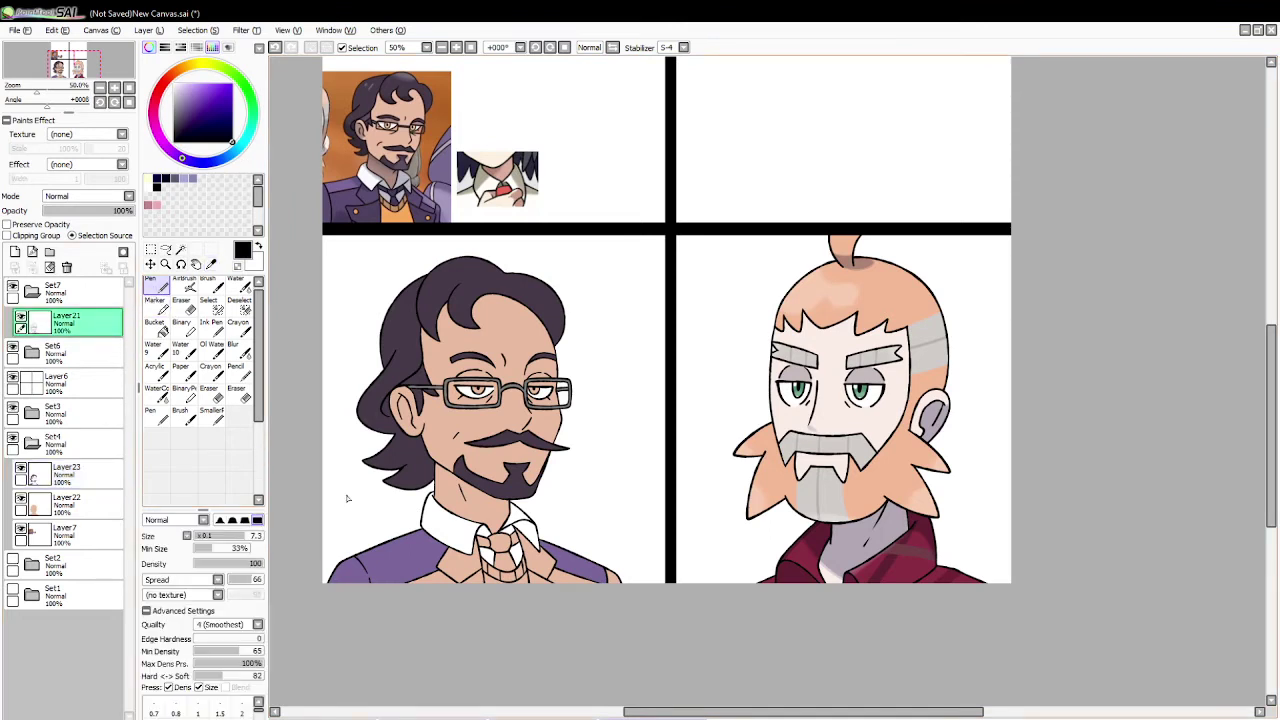
key("ctrl+z")
Step: Select the jacket's sleeves and lapels with the magic wand and sample the dark purple from the jacket in the reference portrait
left_click(180, 249)
left_click(345, 572)
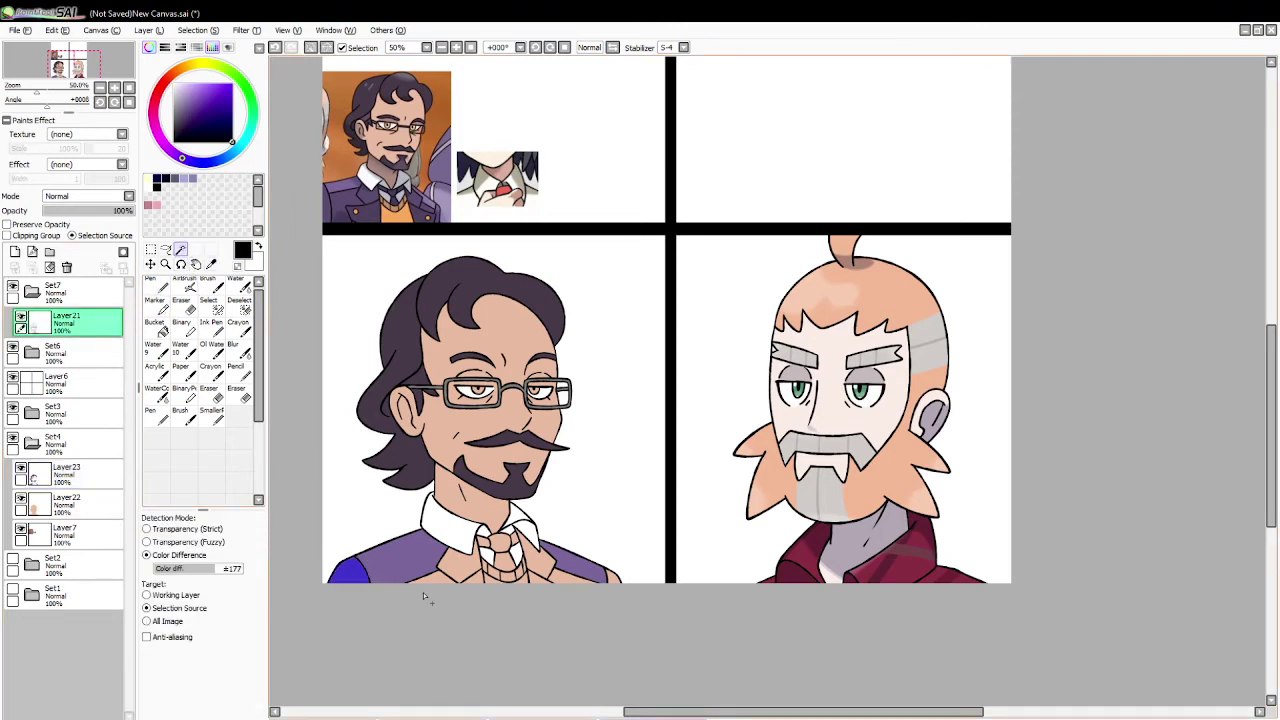
left_click(440, 580)
left_click(479, 580)
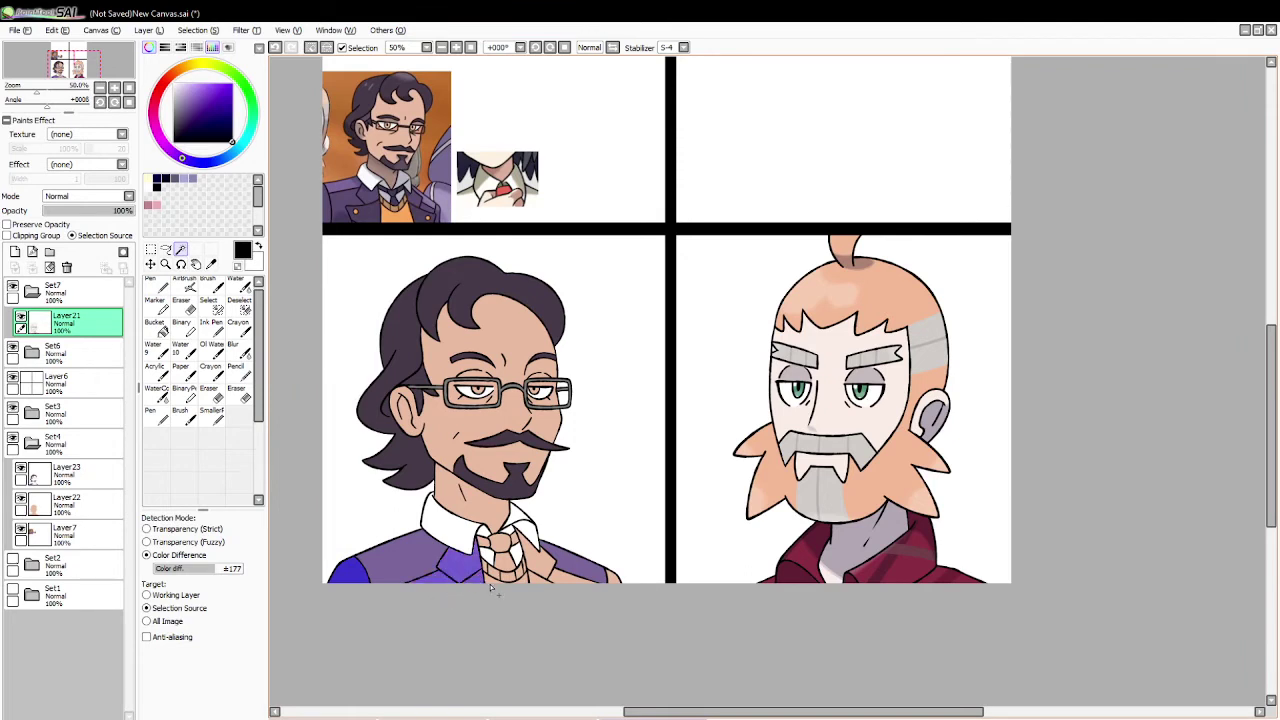
left_click(588, 578)
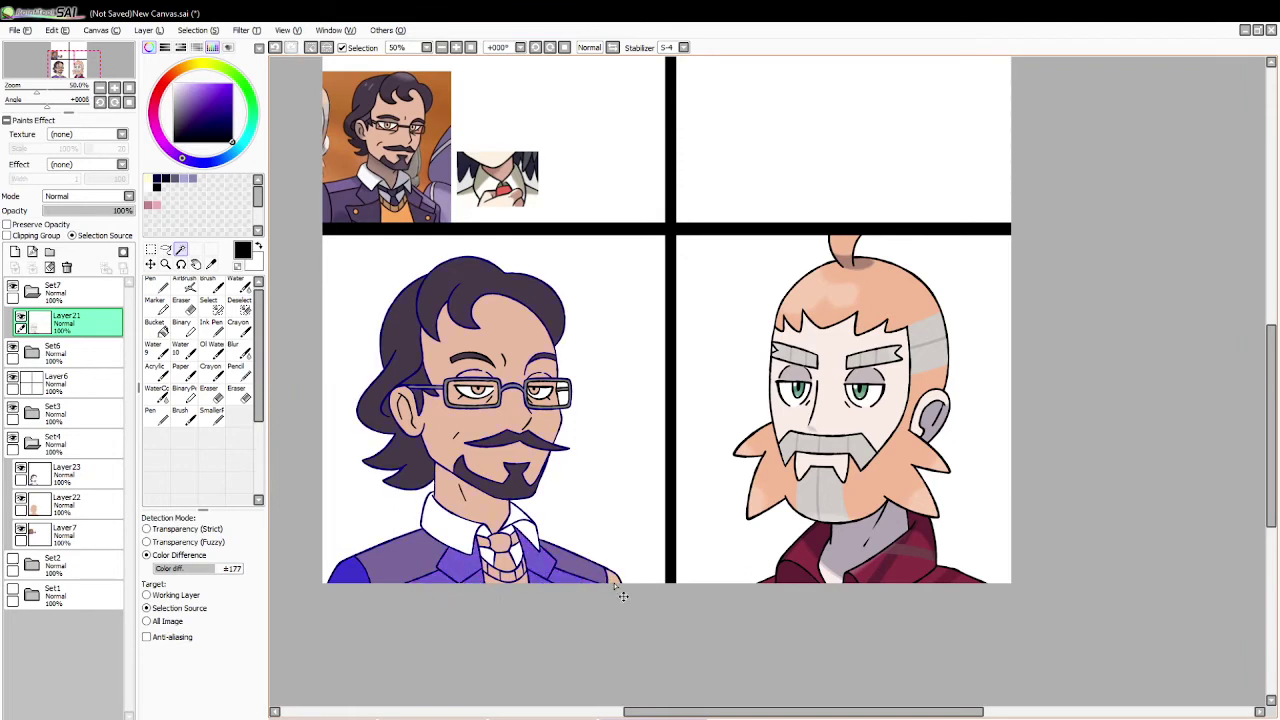
left_click(211, 264)
left_click(367, 218)
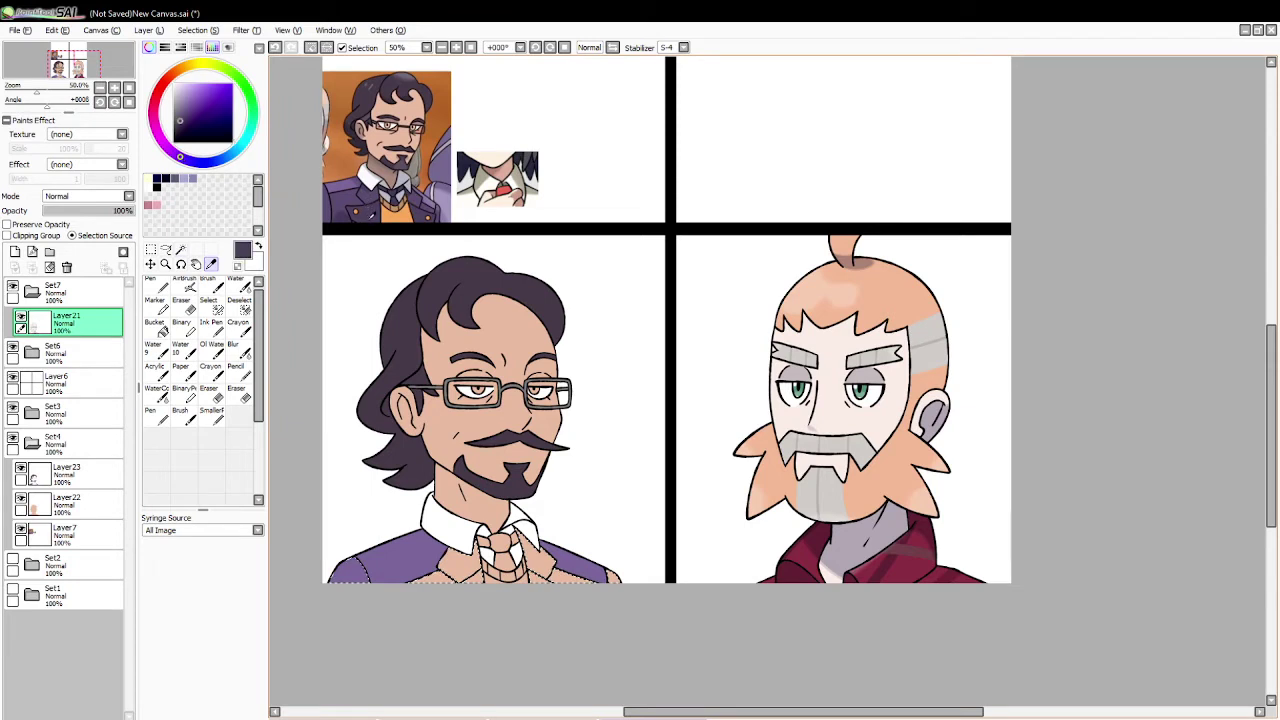
left_click(347, 212)
Step: Try filling the selected sleeves and lapels with the dark purple on Layer21, and undo the fill to restore the selection
left_click(156, 326)
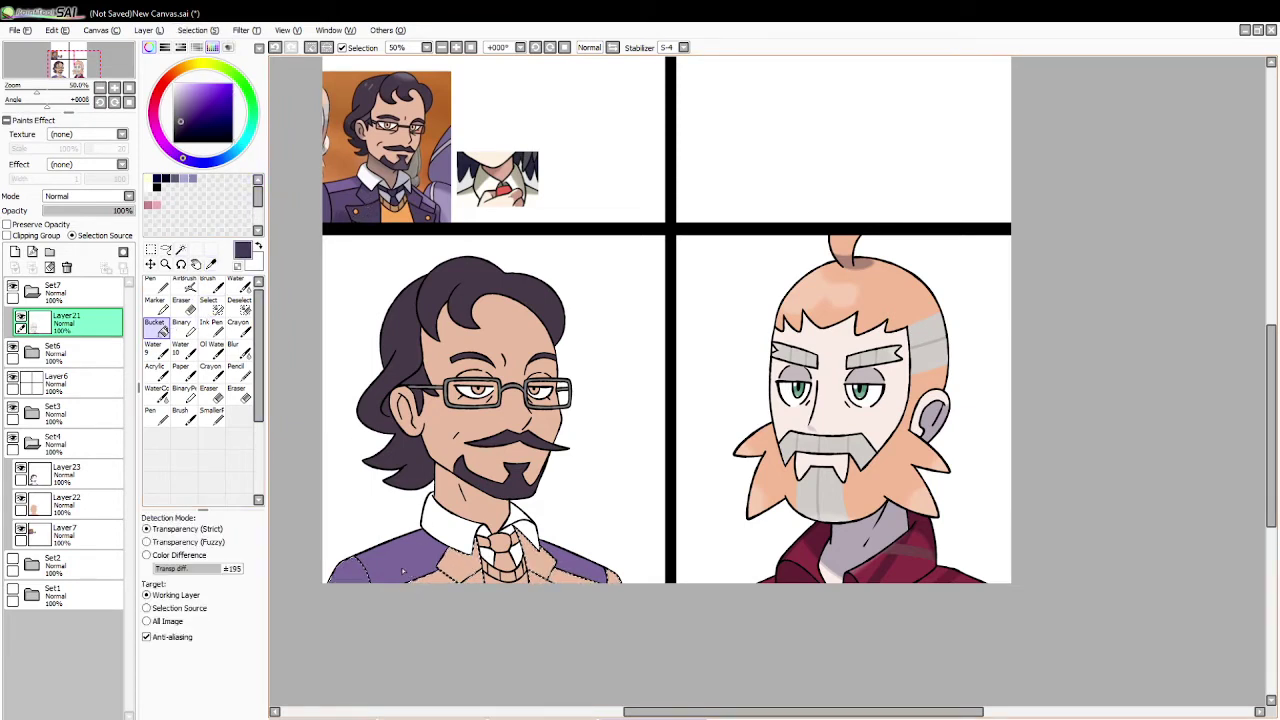
left_click(368, 572)
left_click(448, 562)
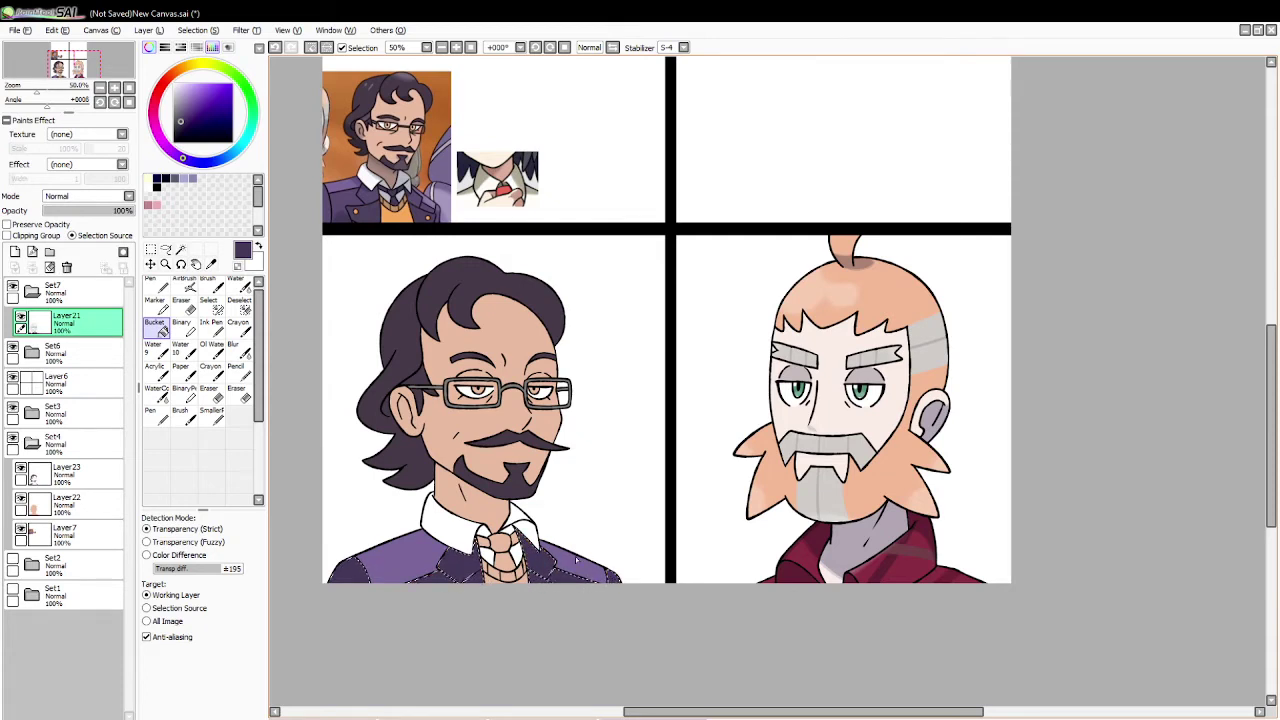
left_click(211, 264)
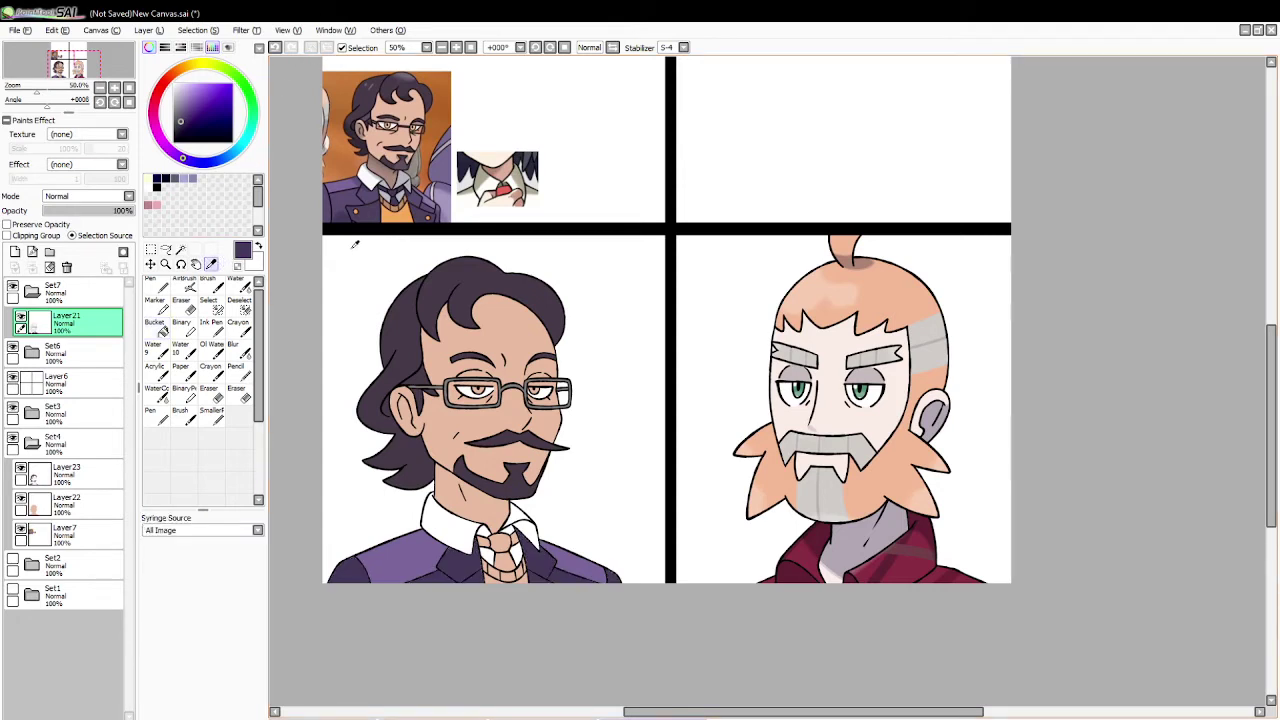
key("ctrl+z")
key("ctrl+z")
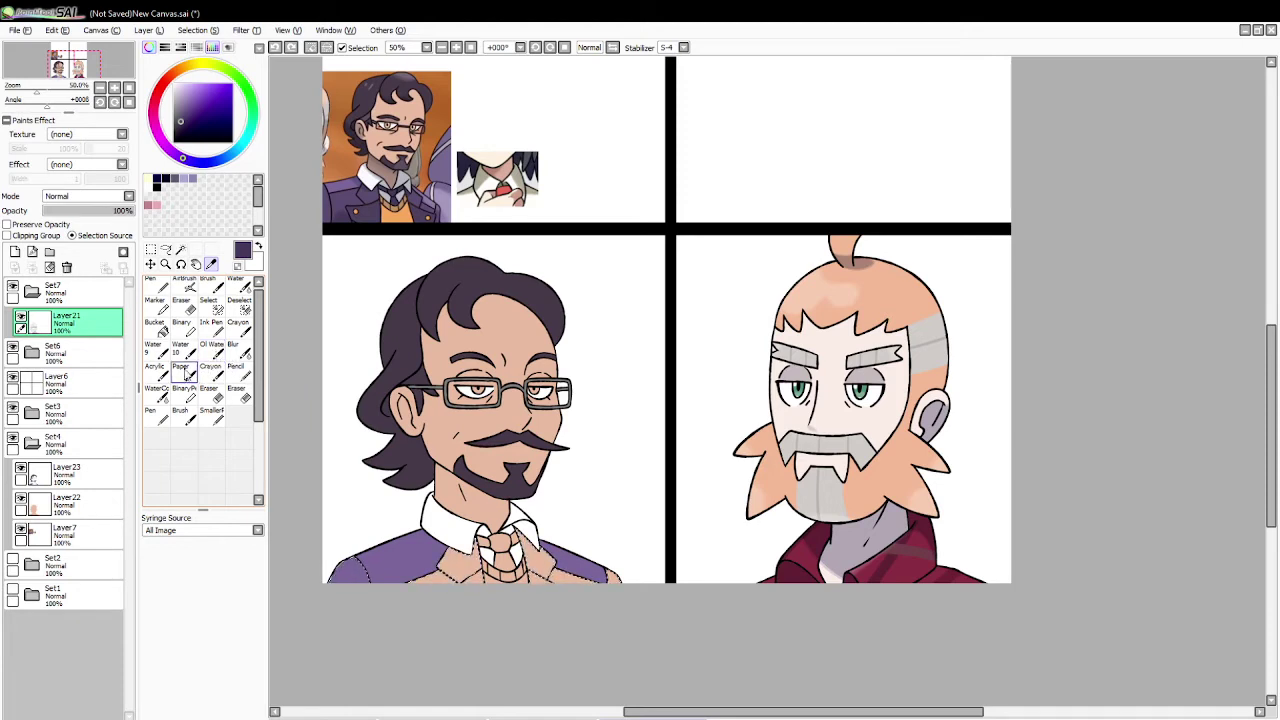
Step: Fill the selected jacket sleeves and lapels on Layer23 with the sampled dark purple and clear the selection
left_click(162, 328)
left_click(66, 472)
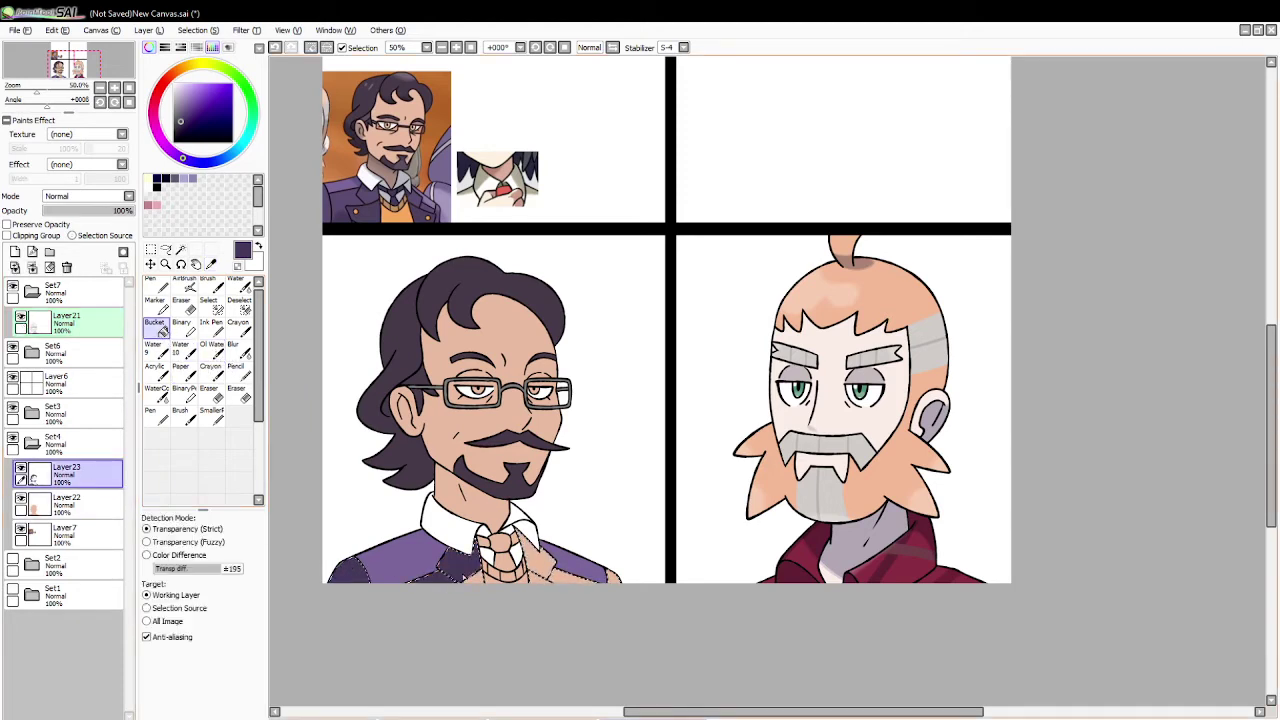
left_click(536, 567)
left_click(562, 577)
left_click(613, 577)
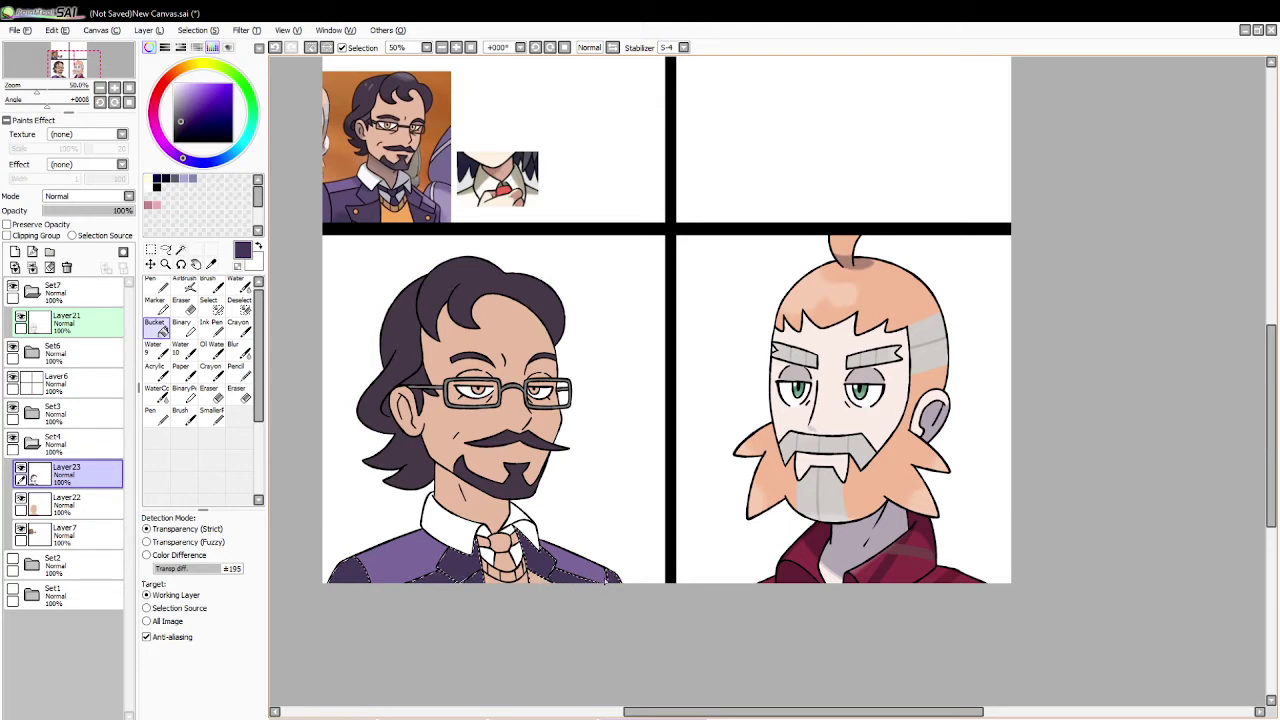
left_click(311, 47)
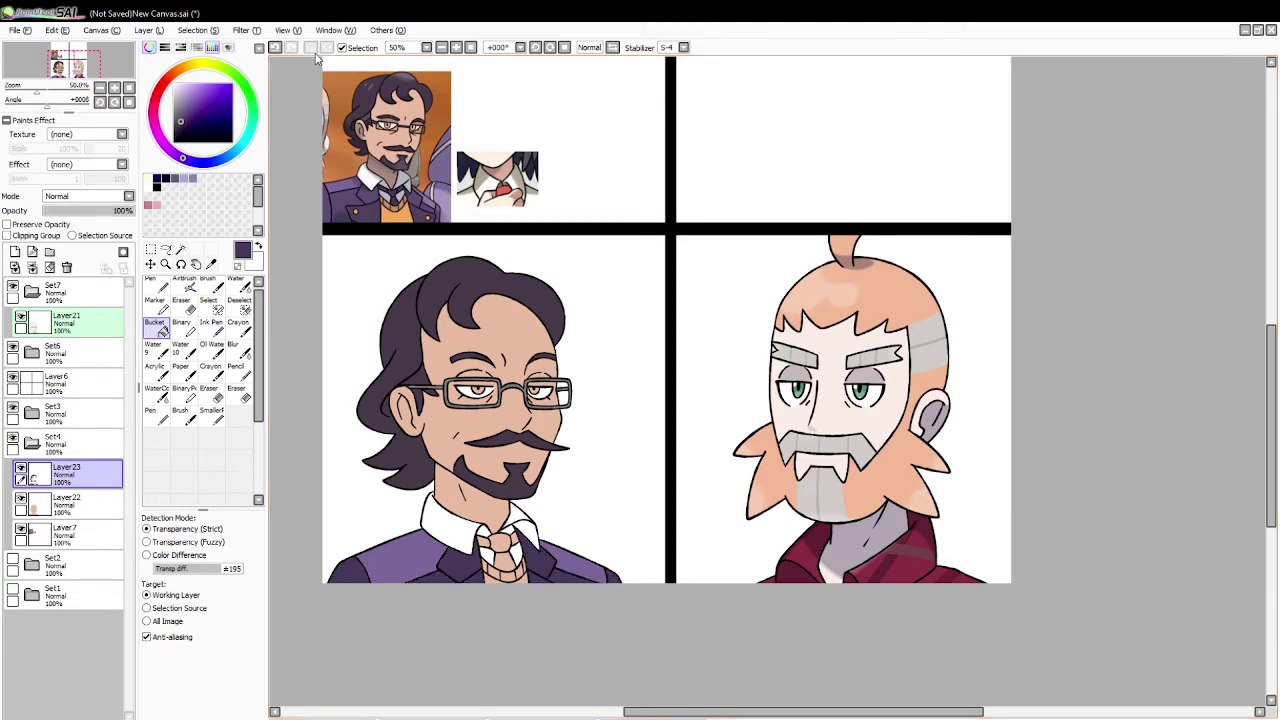
Step: Select the tie's knot and blade with the magic wand, fill them with dark purple on Layer23 and clear the selection
left_click(211, 264)
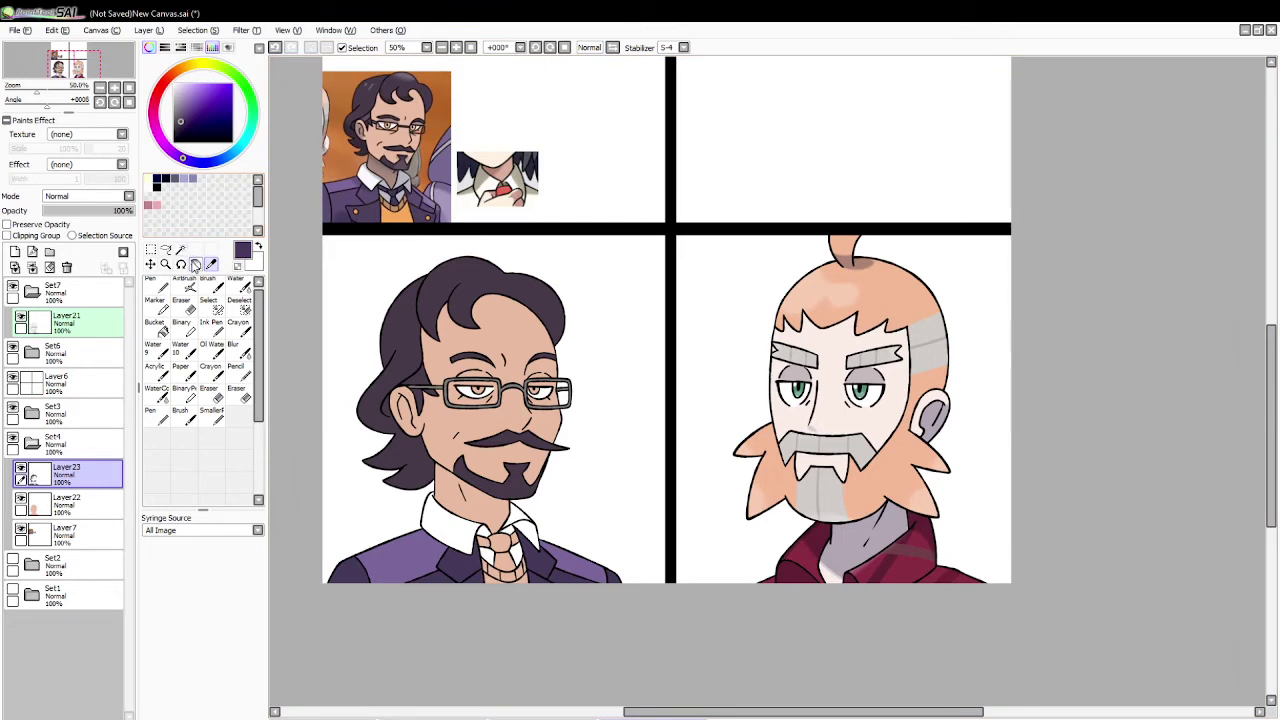
left_click(181, 251)
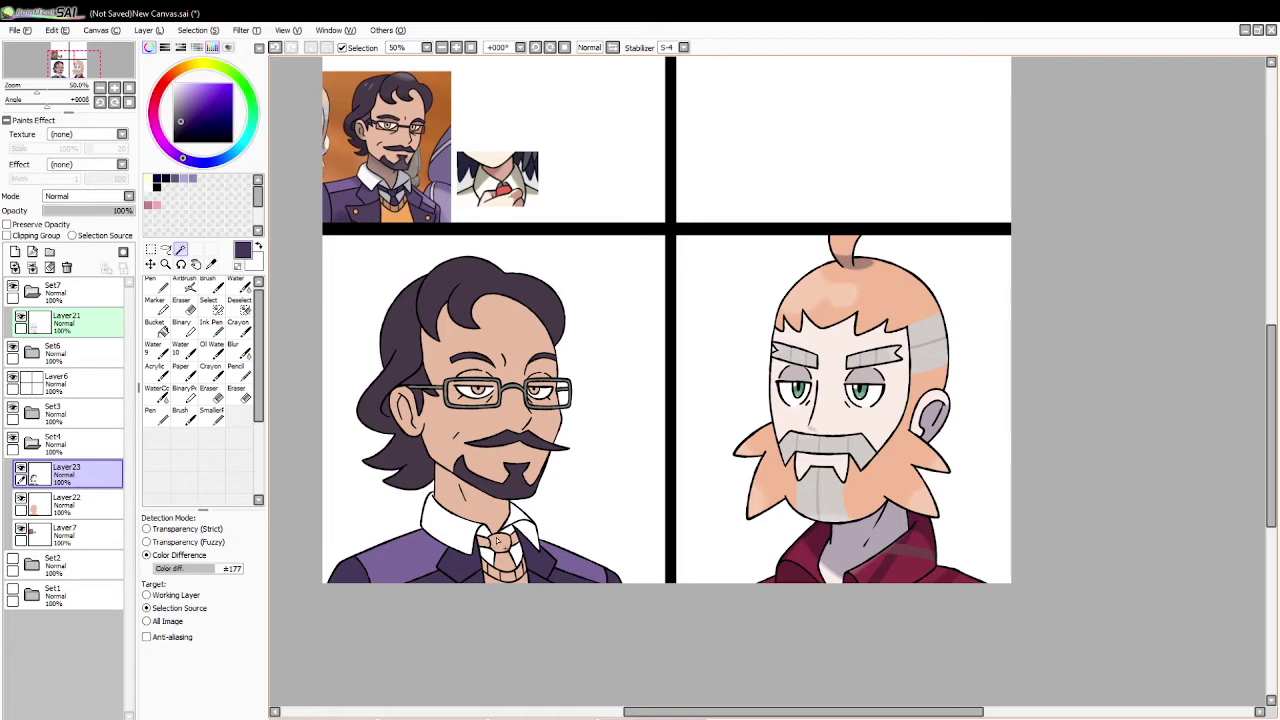
left_click(497, 541)
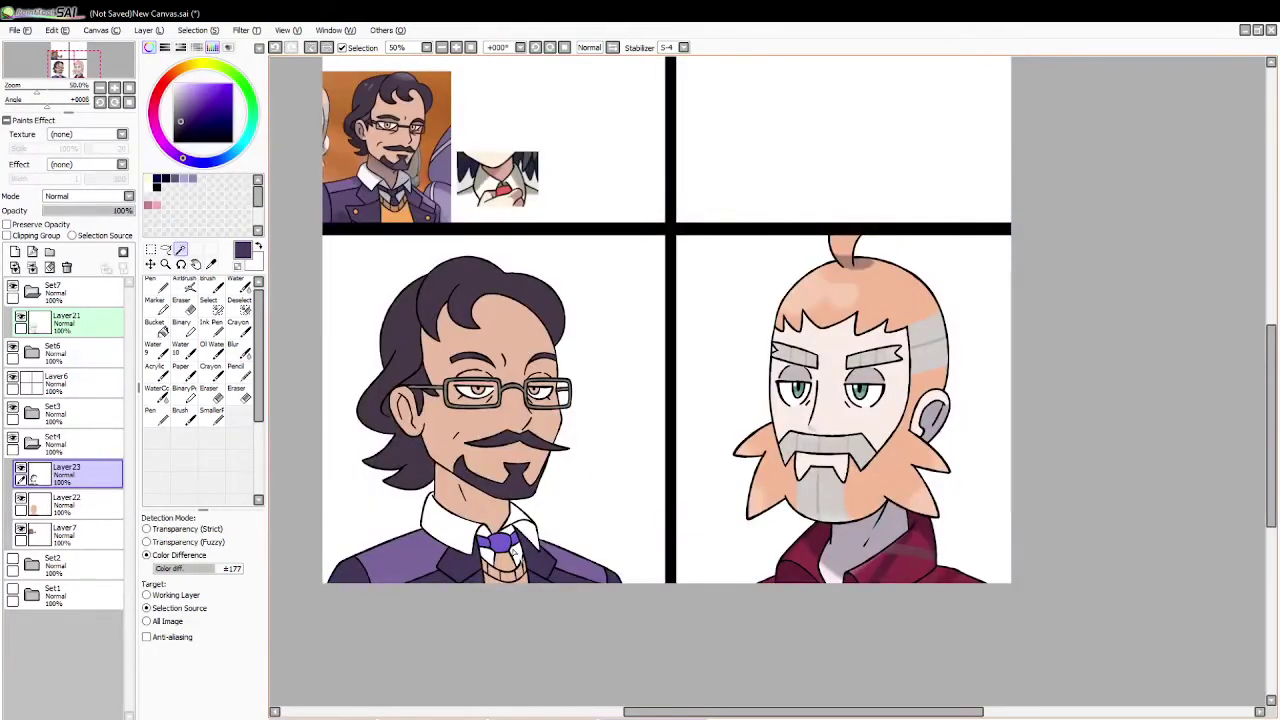
left_click(507, 560)
left_click(158, 328)
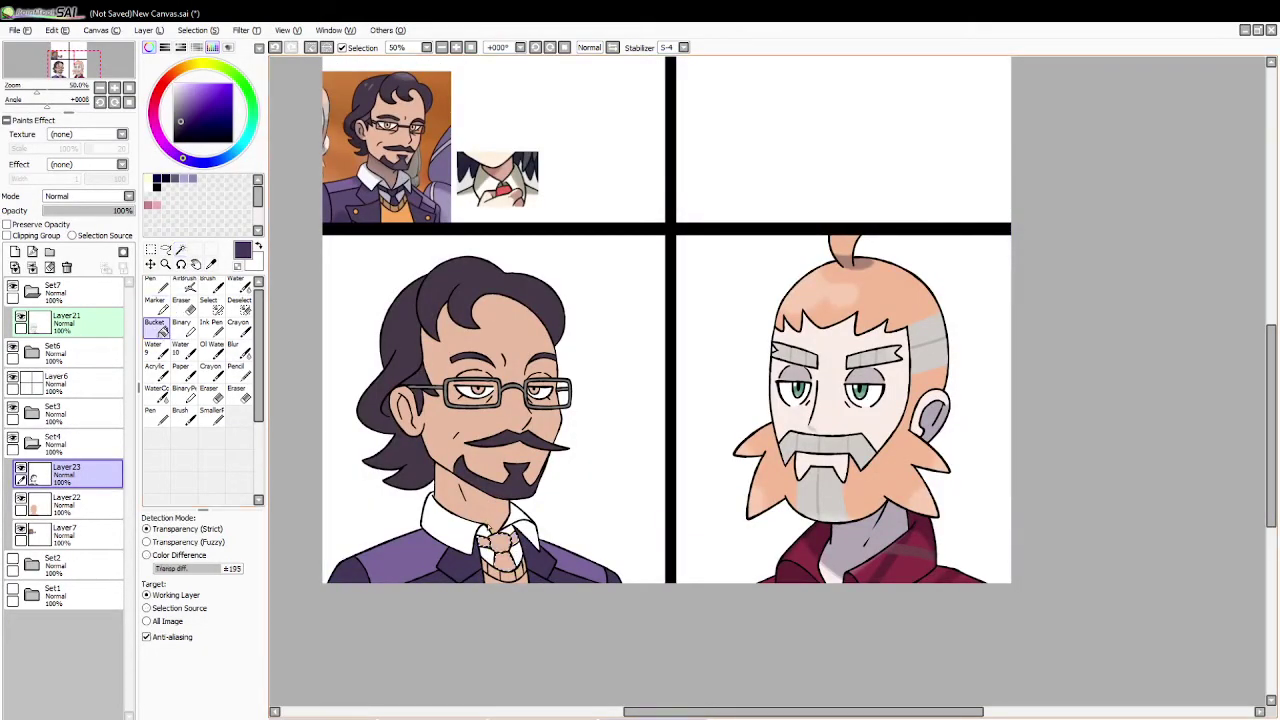
left_click(497, 541)
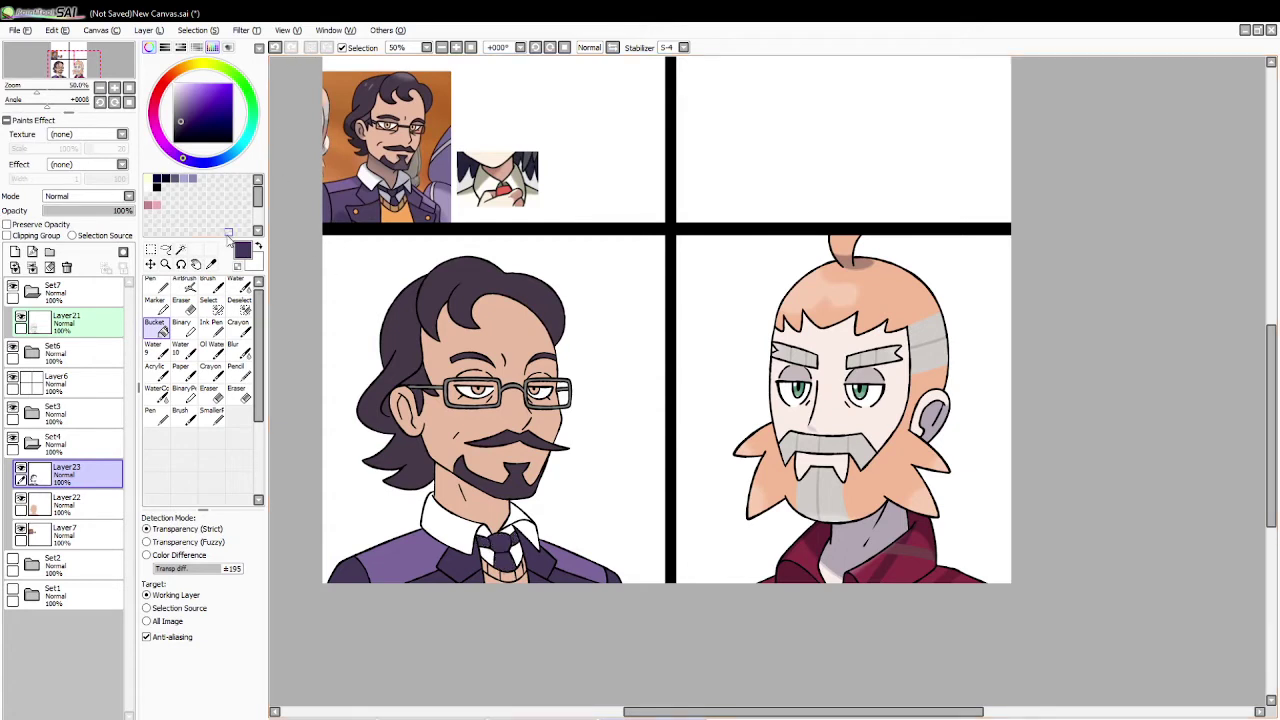
Step: Fill the sweater area below the tie on Layer23 with the orange sampled from the sweater in the reference portrait
left_click(211, 265)
left_click(396, 213)
left_click(181, 251)
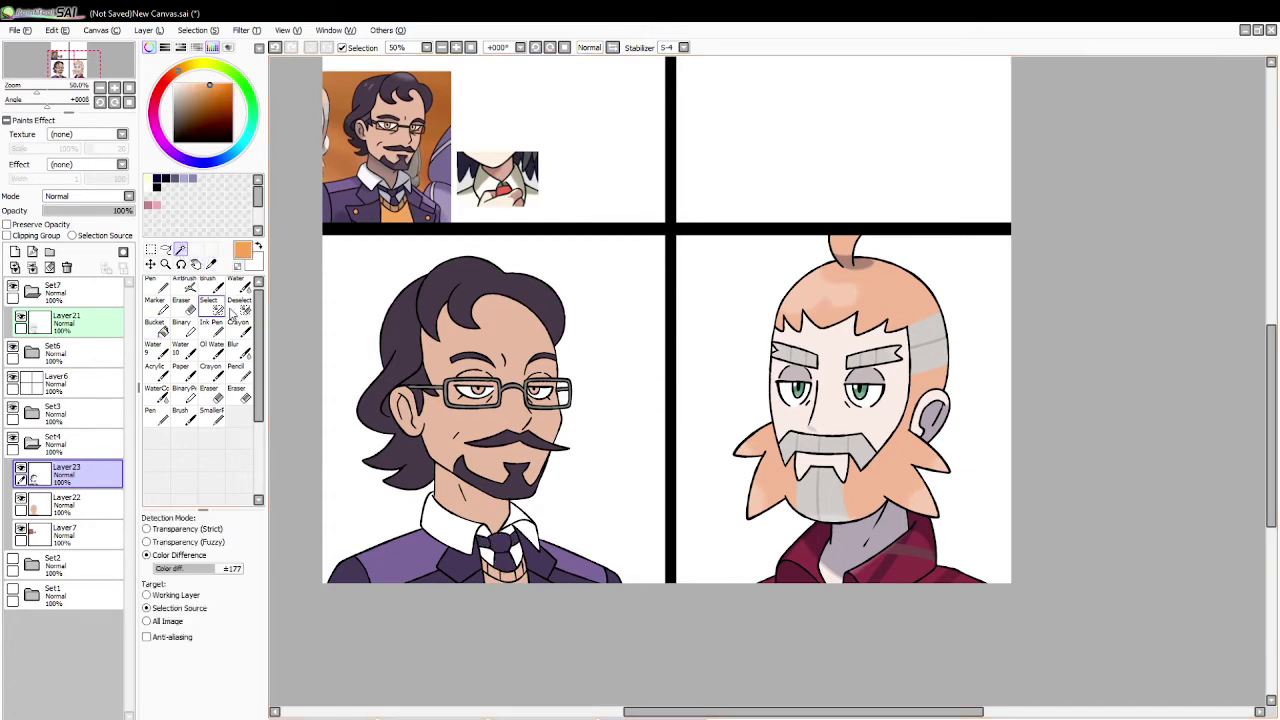
left_click(508, 578)
left_click(216, 30)
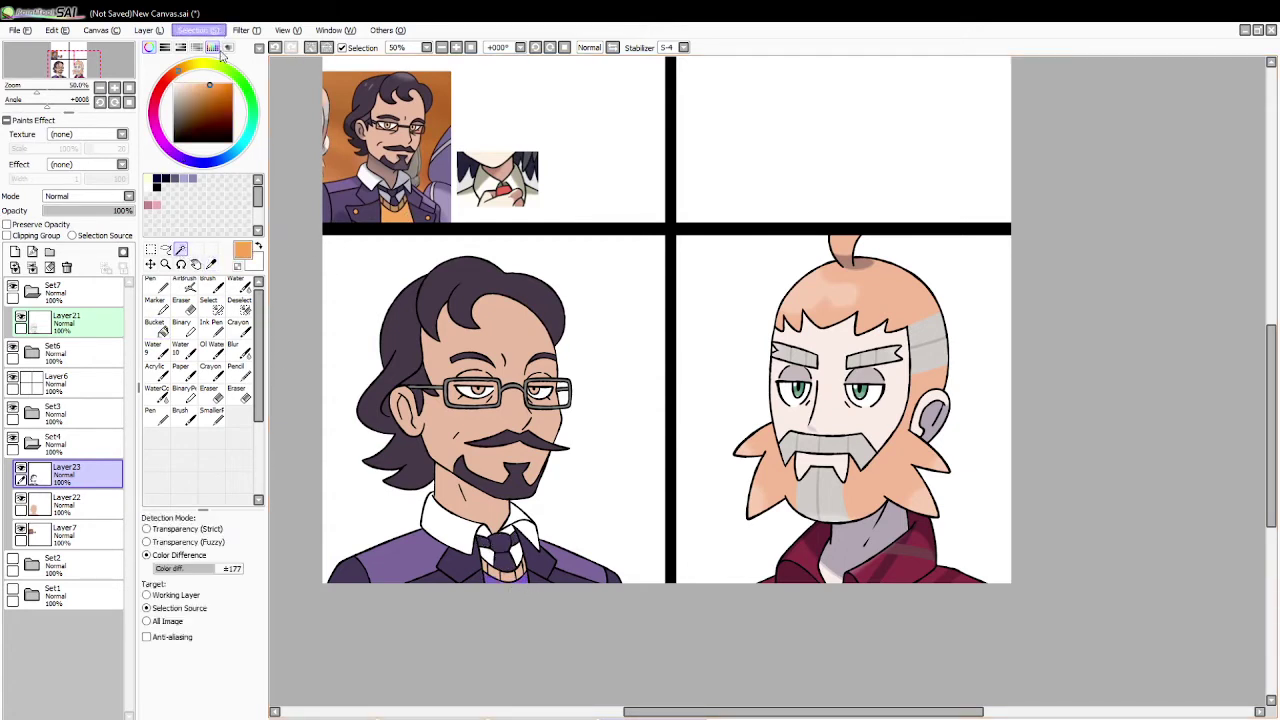
left_click(156, 327)
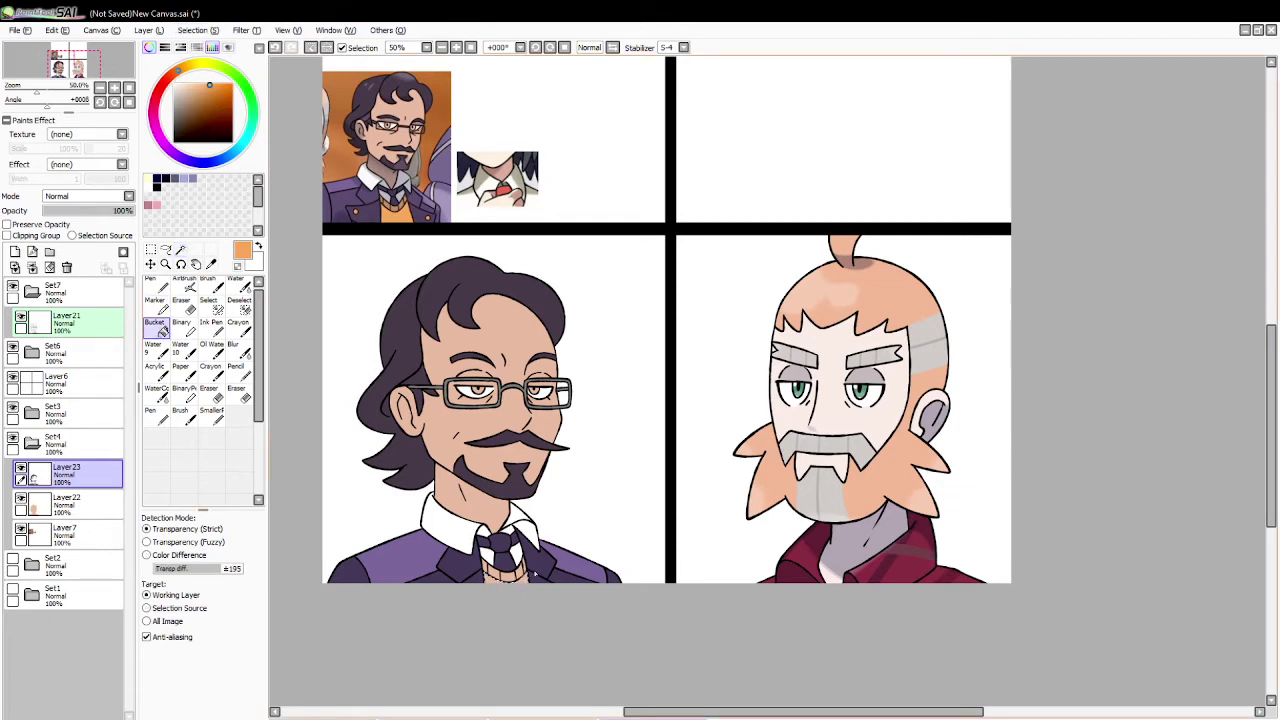
Step: Select the sweater's ribbed neckband and fill it on Layer23 with the brown sampled from the neckband in the reference portrait
left_click(181, 249)
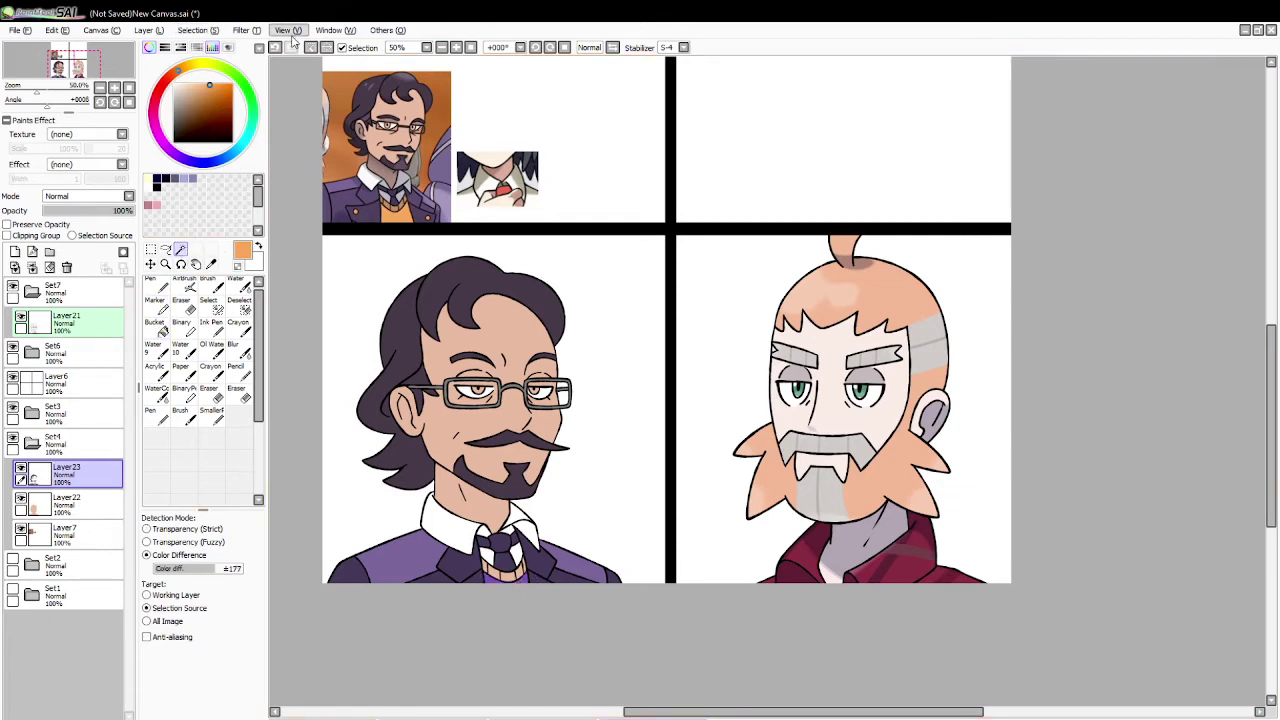
left_click(211, 264)
left_click(396, 202)
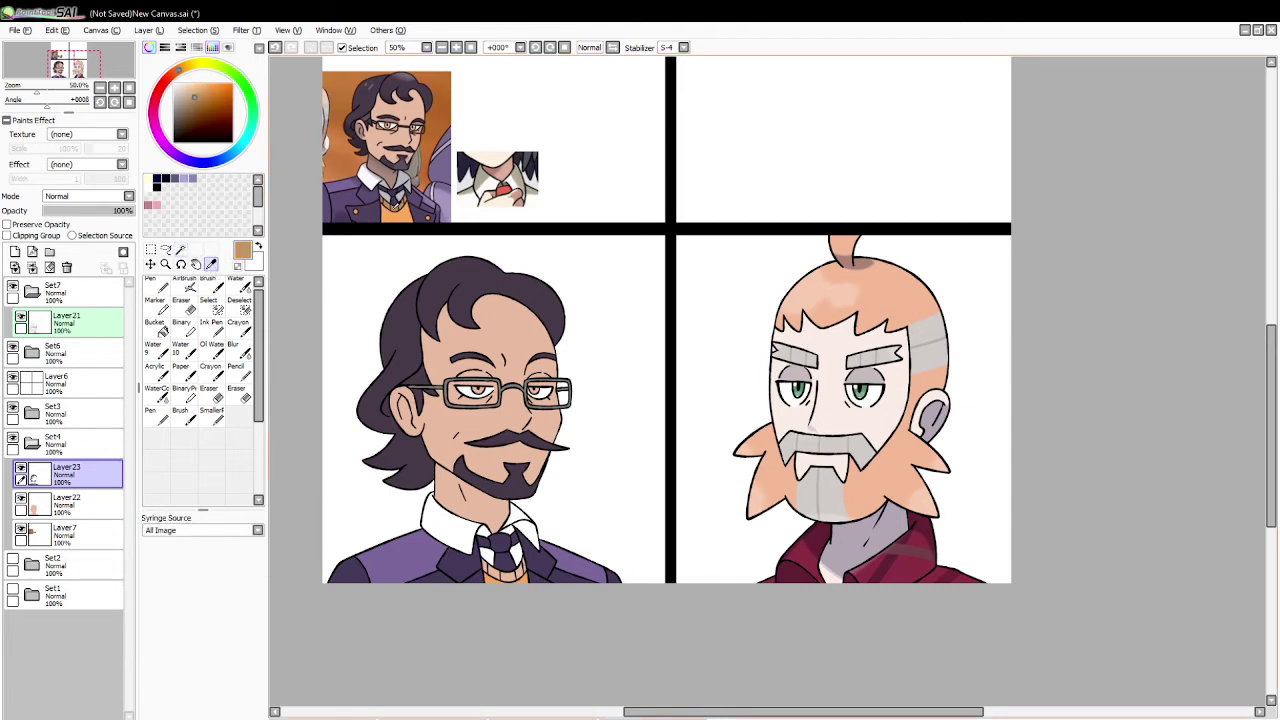
left_click(181, 249)
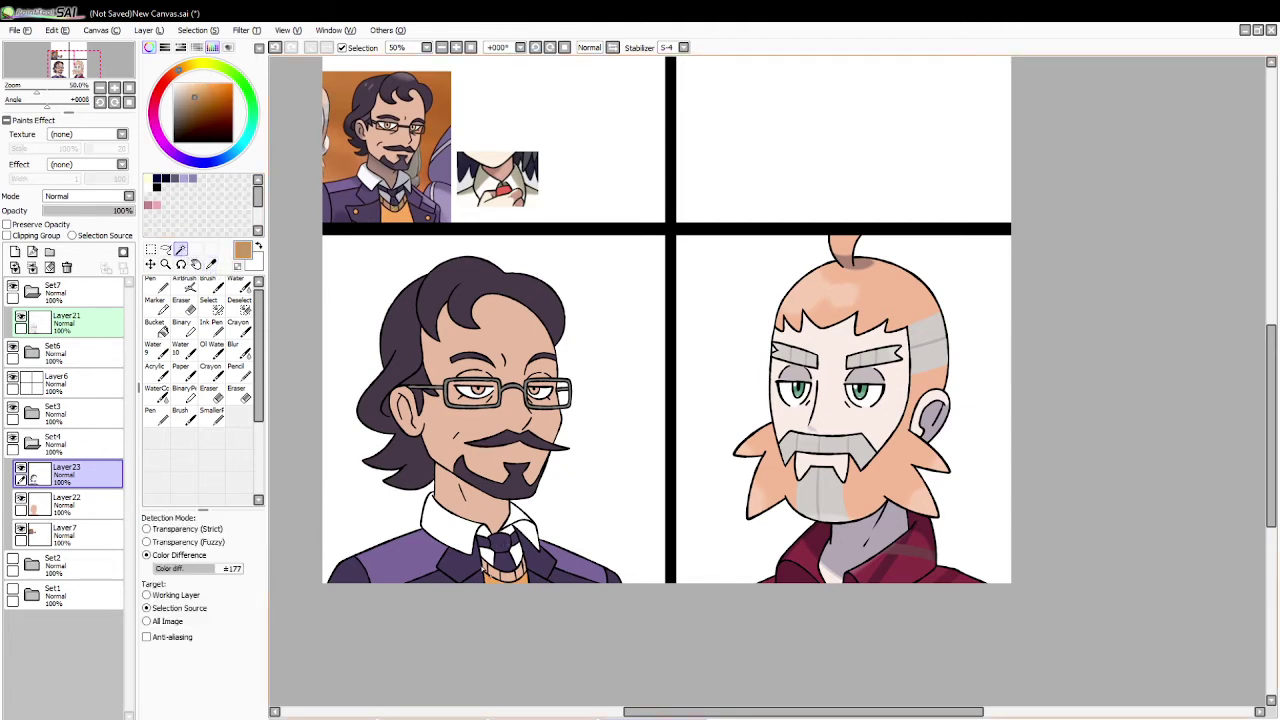
left_click(494, 580)
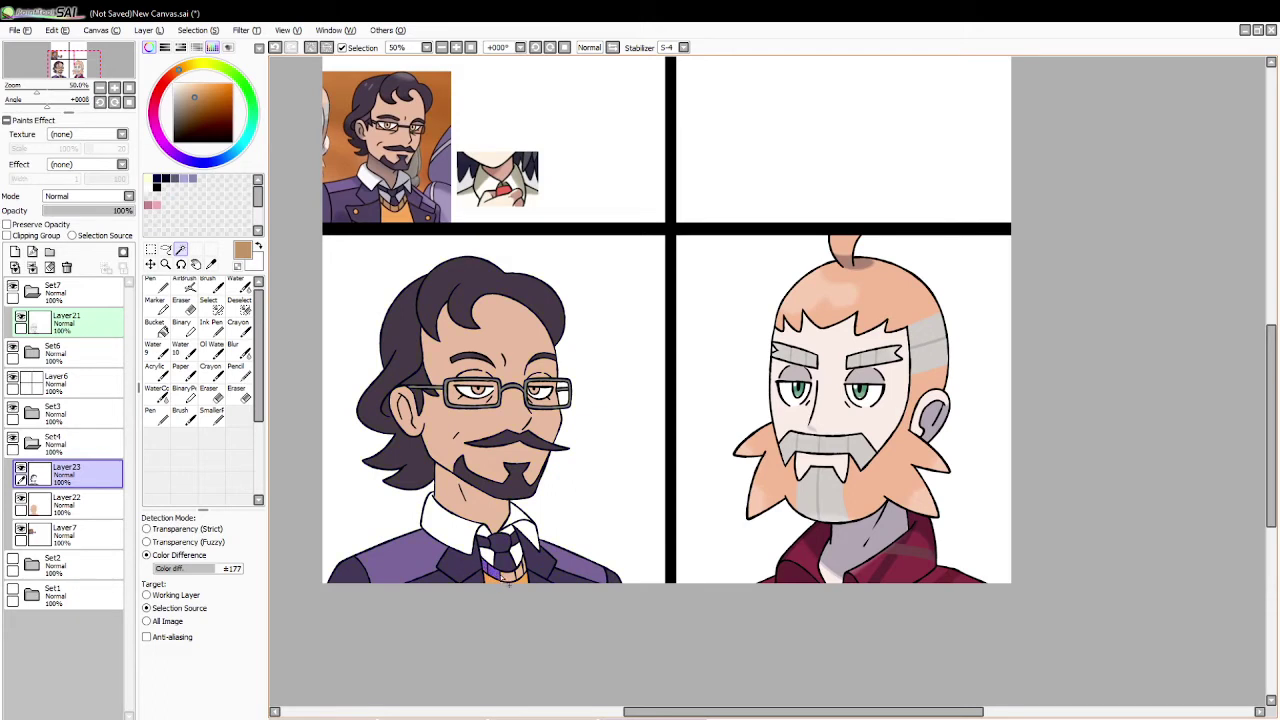
key("ctrl+d")
left_click(155, 327)
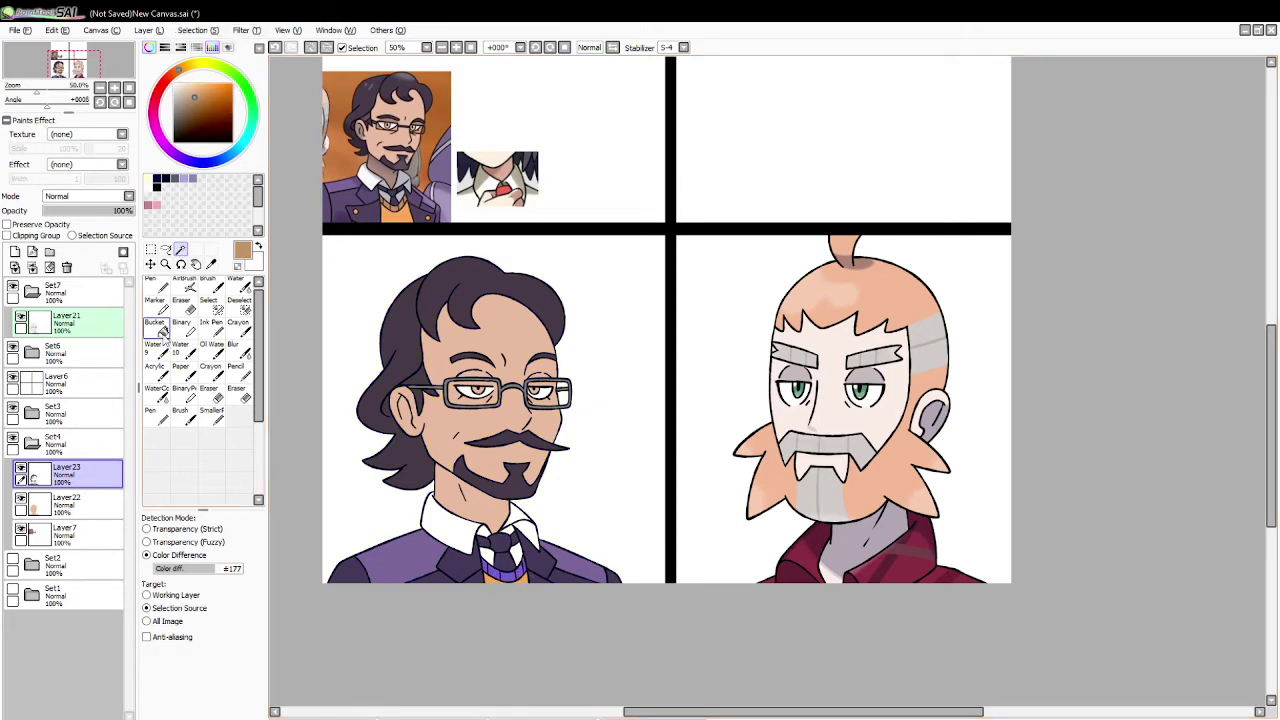
left_click(481, 575)
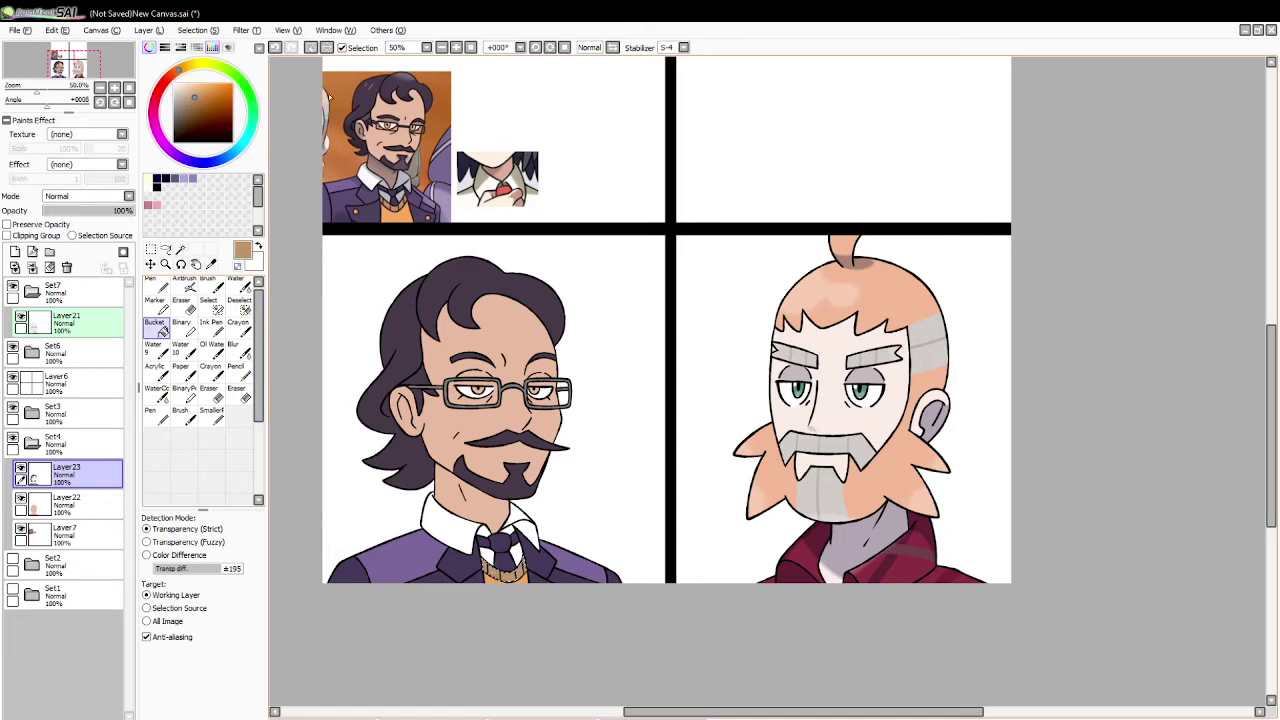
Step: Select both irises, fill them on Layer23 with the sweater's sampled orange and clear the selection
left_click(212, 264)
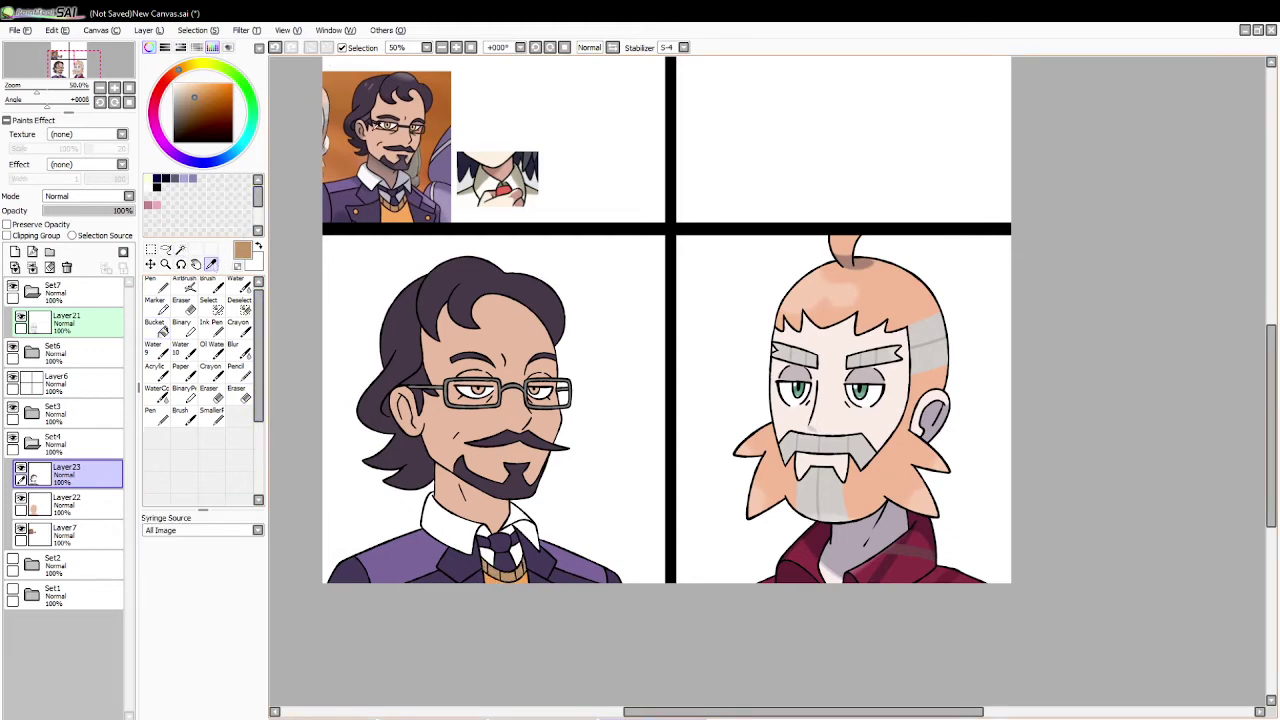
left_click(393, 121)
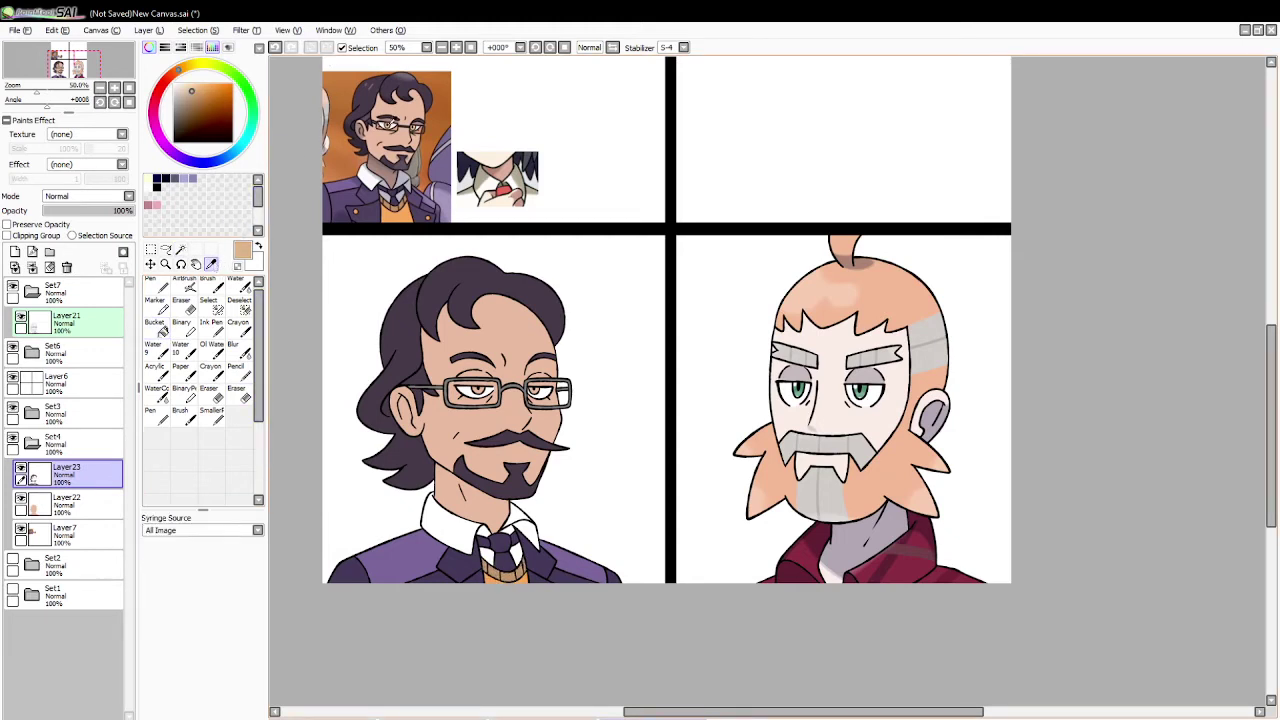
left_click(180, 249)
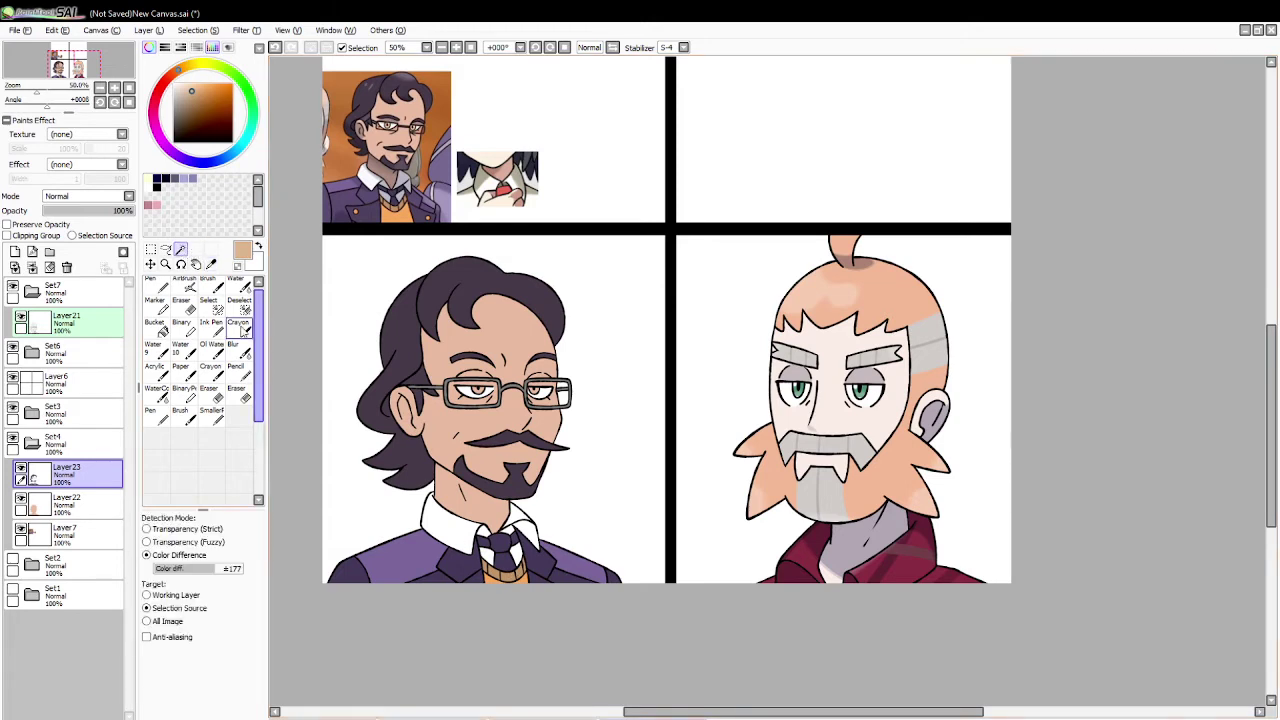
left_click(211, 264)
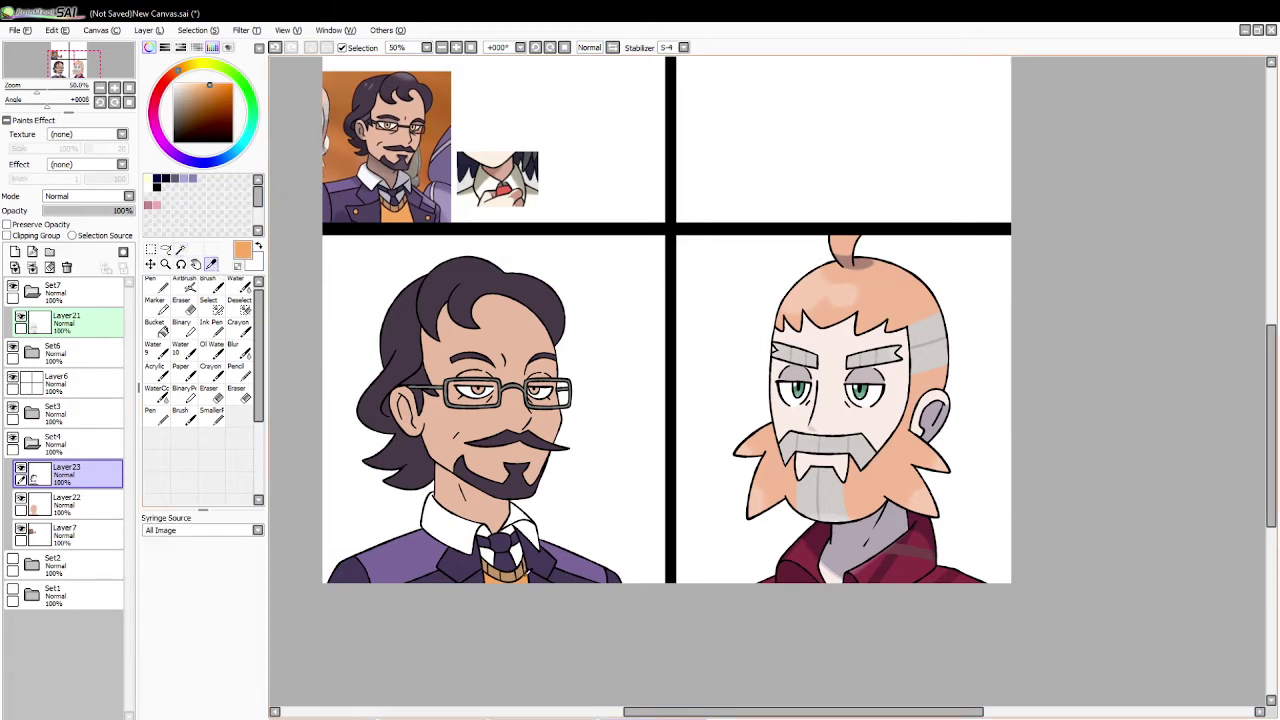
left_click(180, 249)
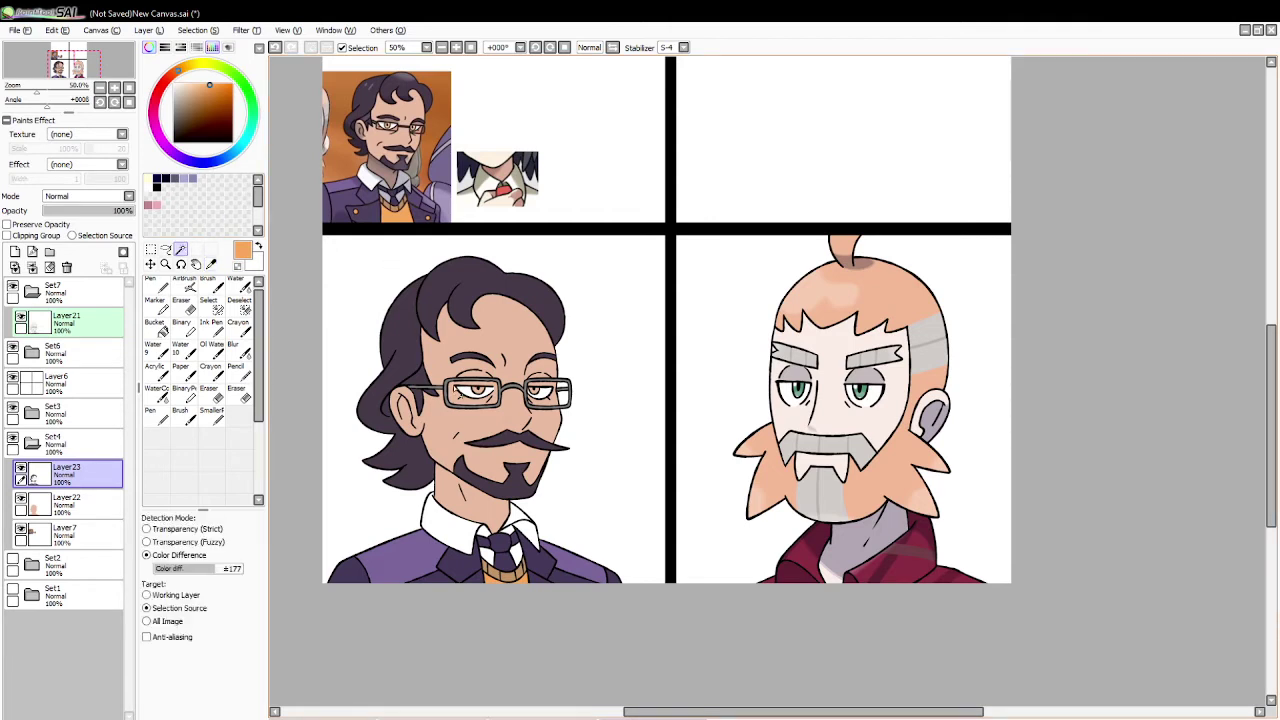
left_click(478, 392)
left_click(540, 394)
left_click(206, 31)
left_click(222, 87)
left_click(164, 325)
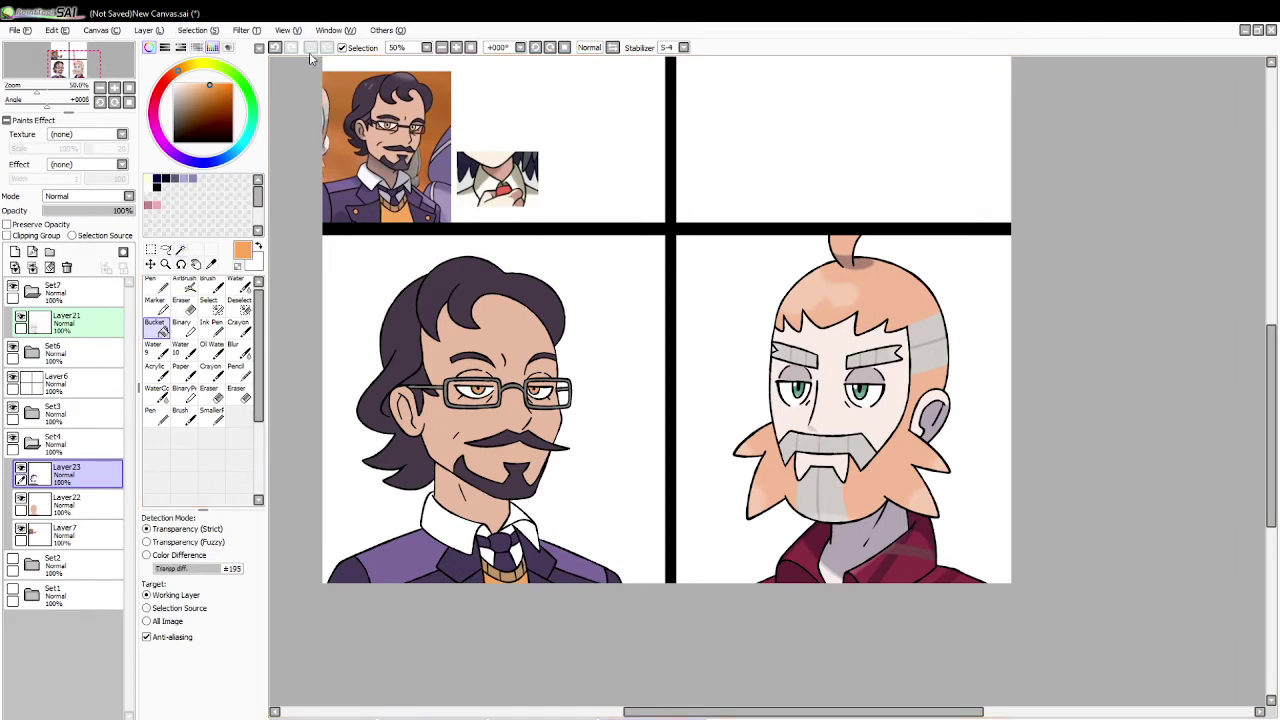
Step: Sample the lens colour from the reference portrait, shift it to a golden orange and add a new layer above Layer23
left_click(210, 264)
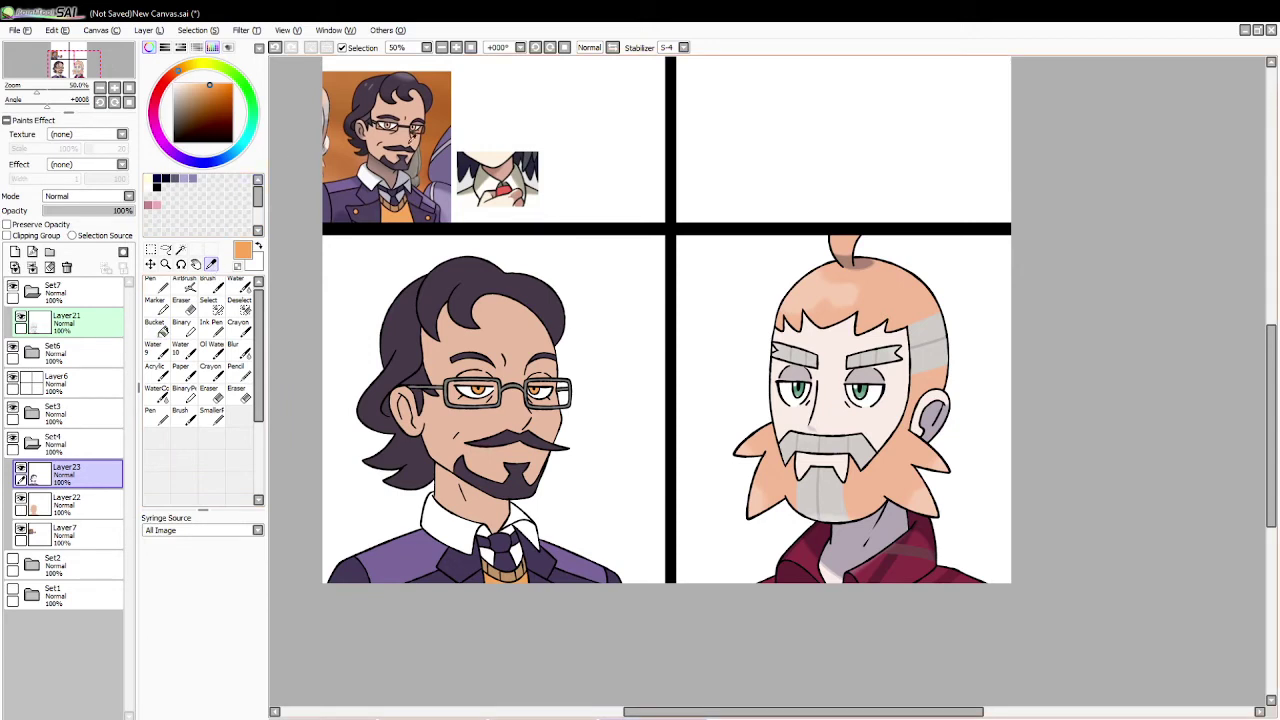
left_click(400, 124)
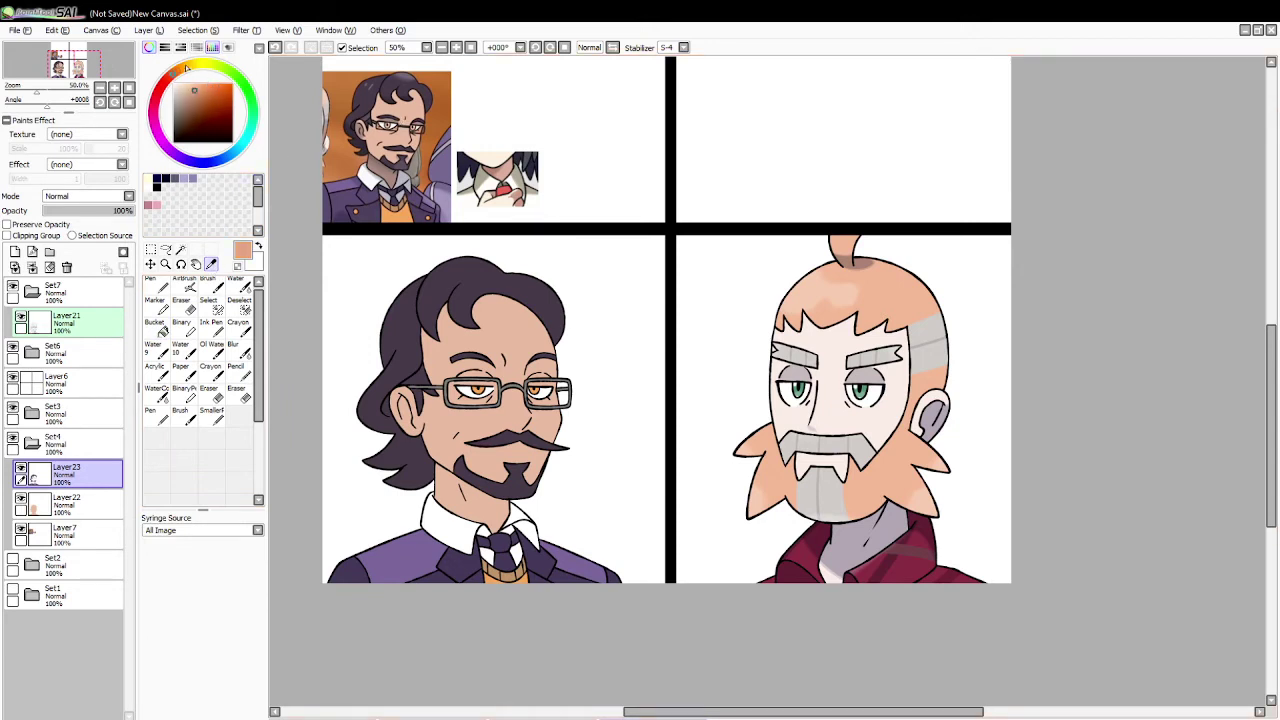
left_click(184, 68)
left_click(208, 91)
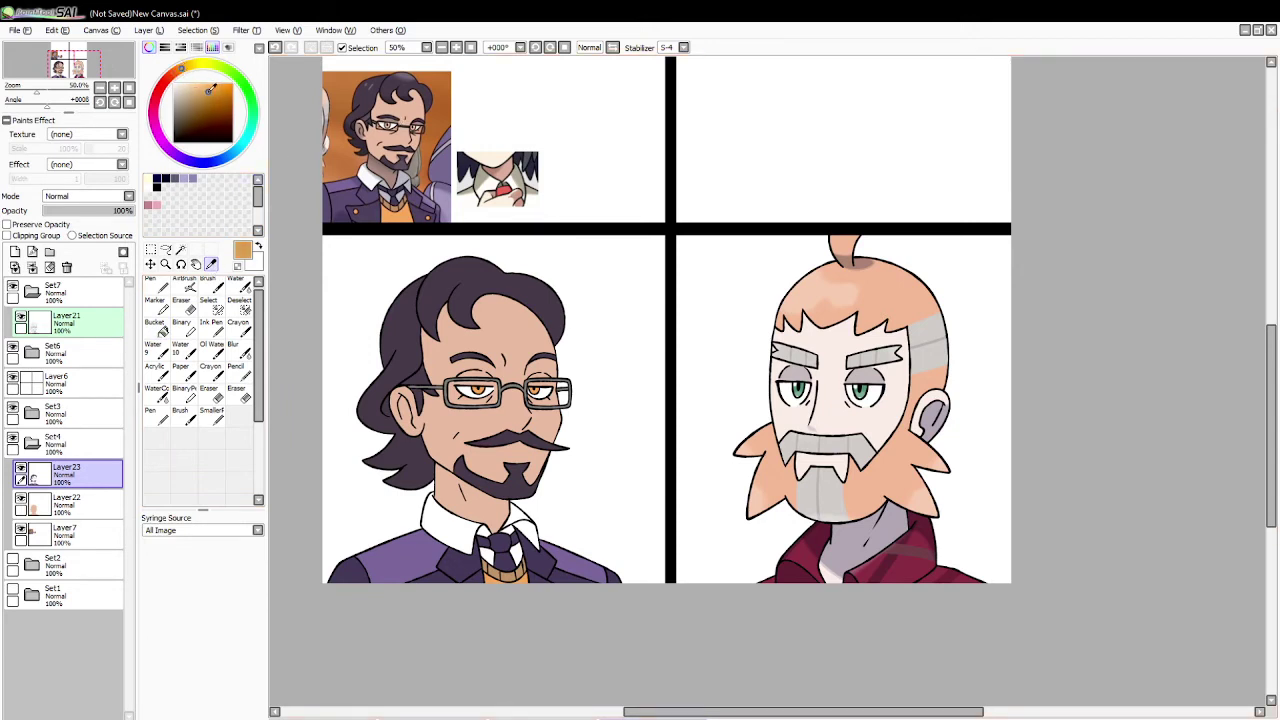
left_click(180, 249)
left_click(15, 251)
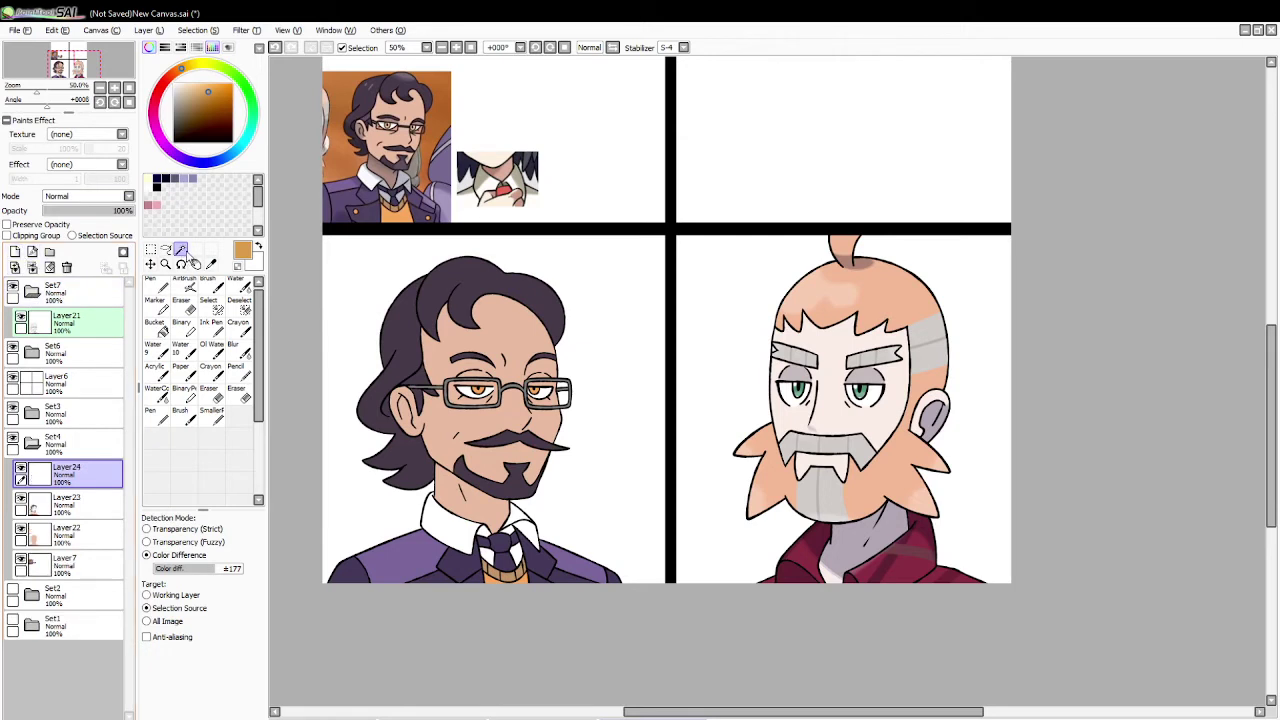
Step: Select both spectacle lenses including the eyes behind them and fill them with the golden orange on Layer24
left_click(472, 407)
key("ctrl+z")
left_click(474, 392)
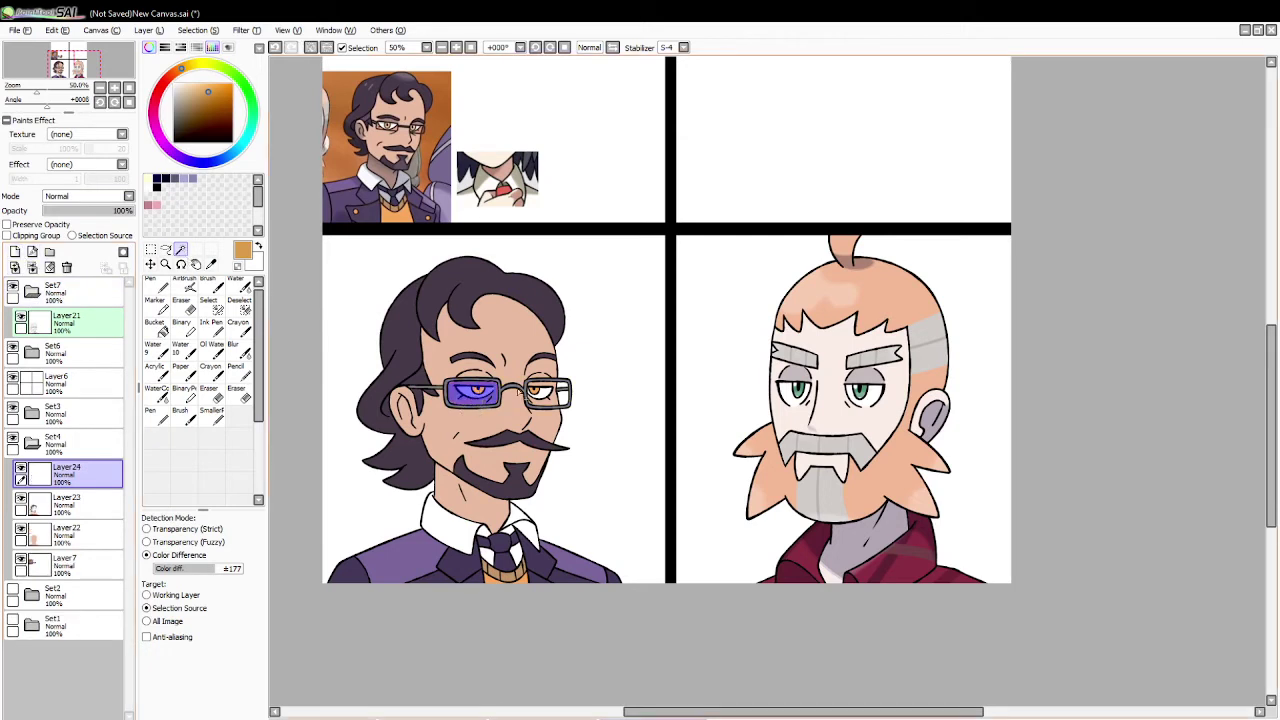
left_click(481, 391)
key("ctrl+z")
left_click(544, 403)
left_click(537, 392)
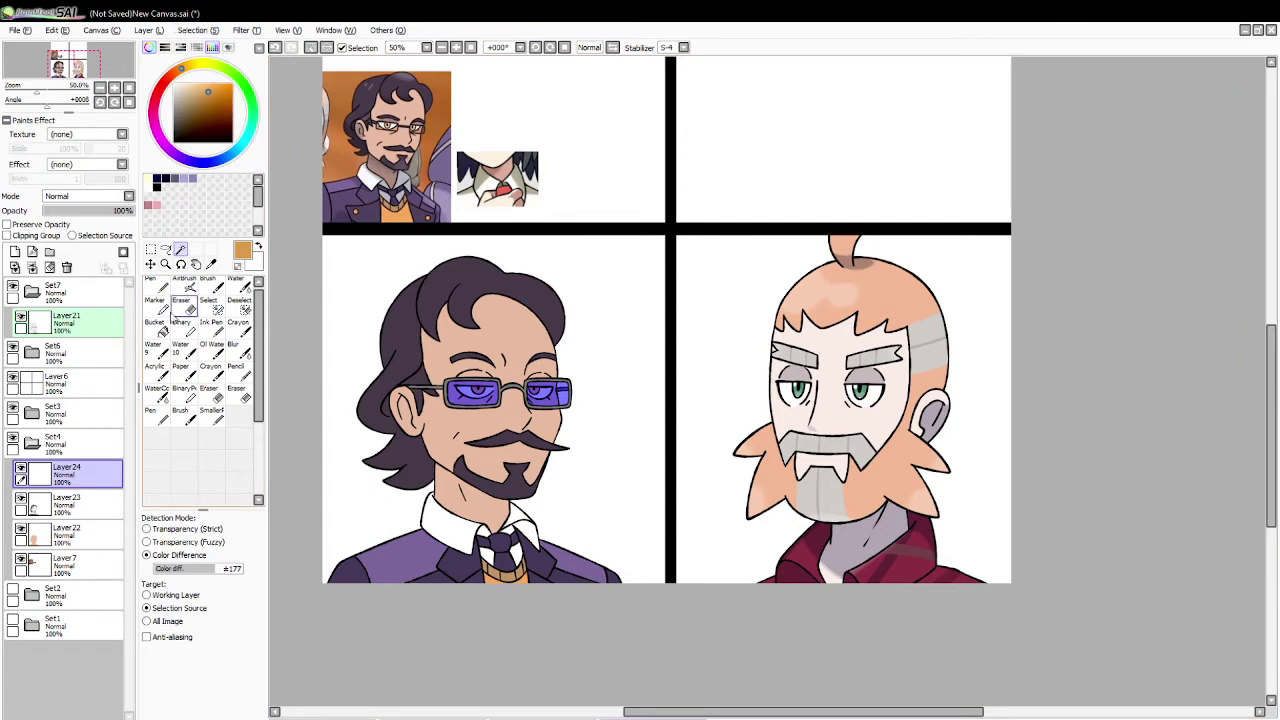
left_click(155, 325)
left_click(472, 395)
left_click(548, 395)
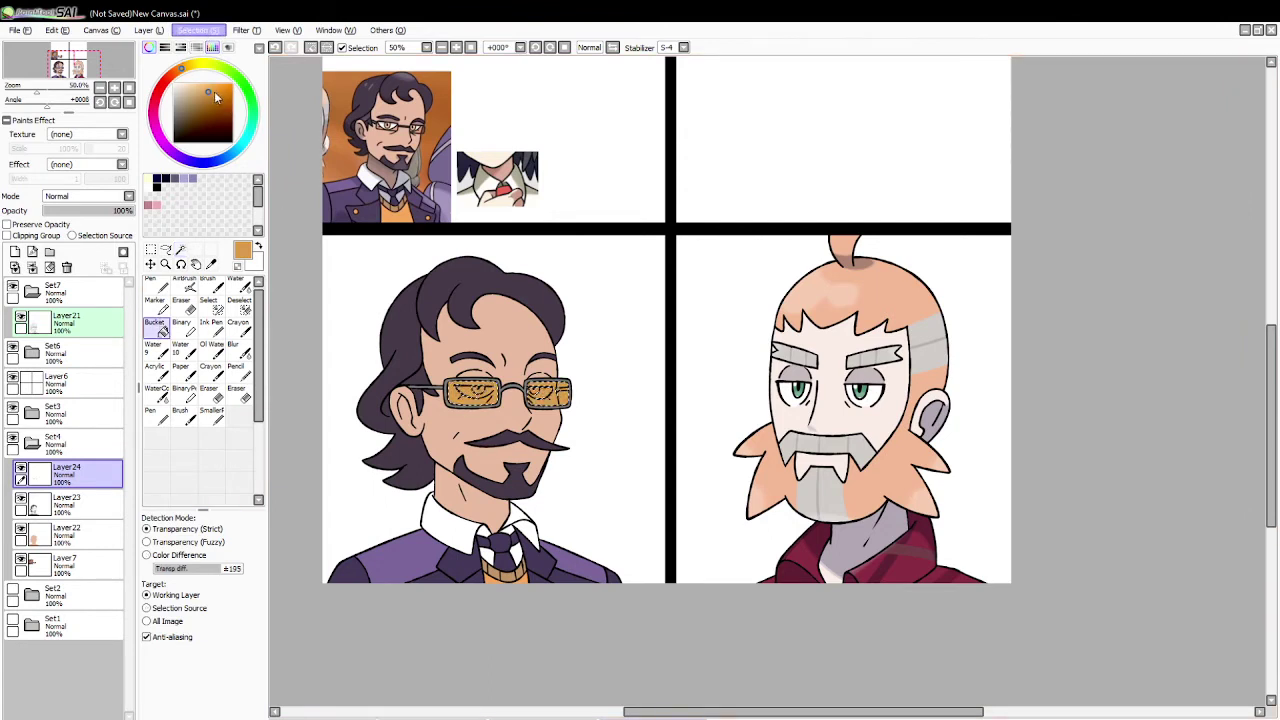
Step: Set Layer24's blending mode to Multiply and its opacity to 50%
left_click(97, 233)
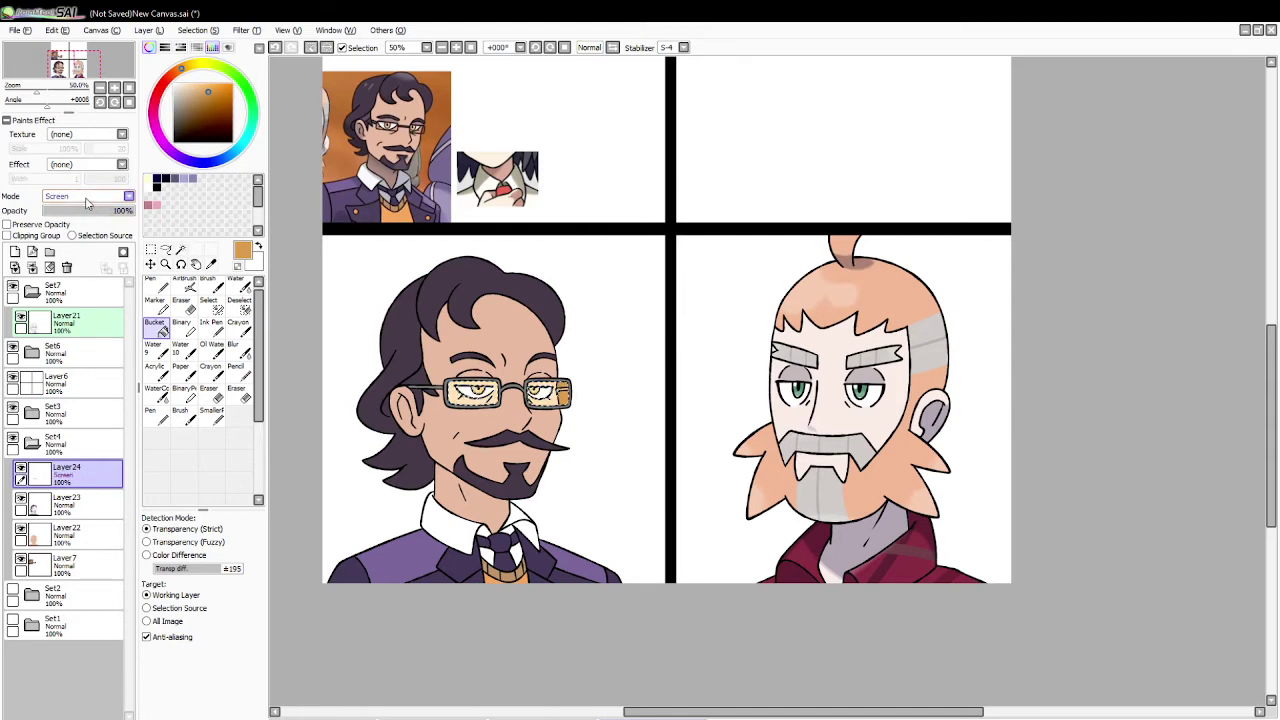
key("Up")
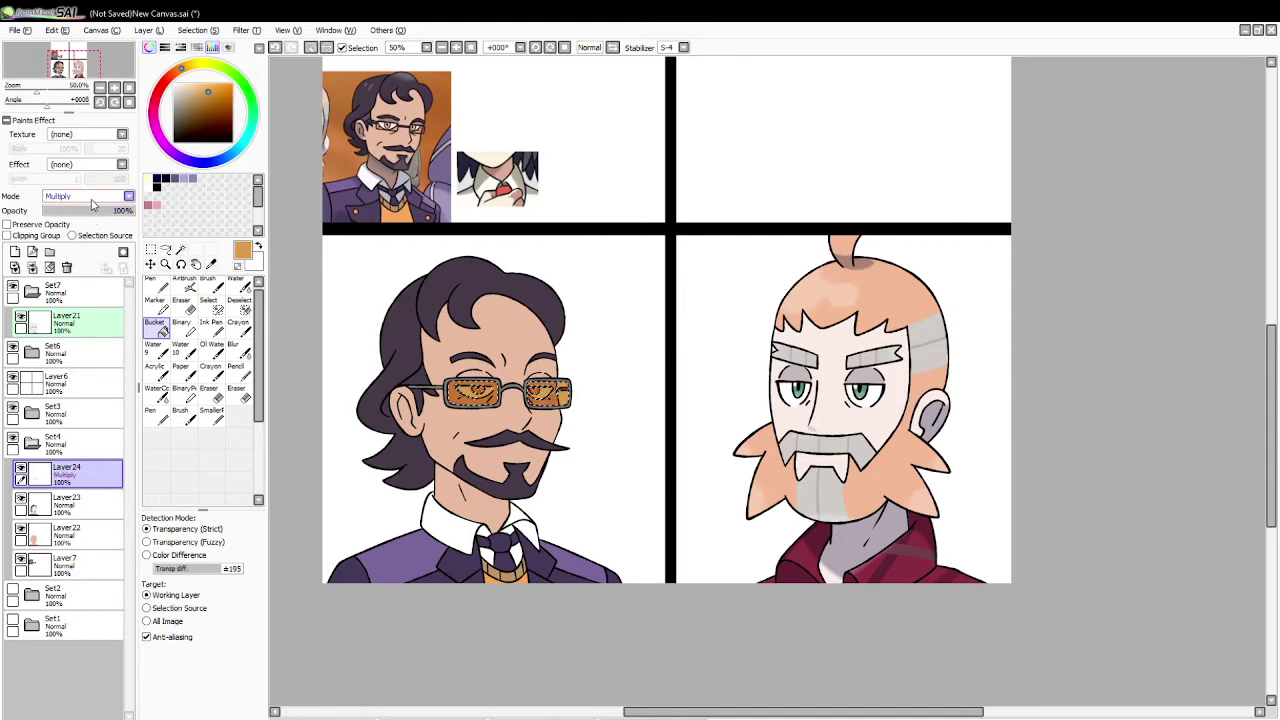
left_click_drag(94, 210, 100, 215)
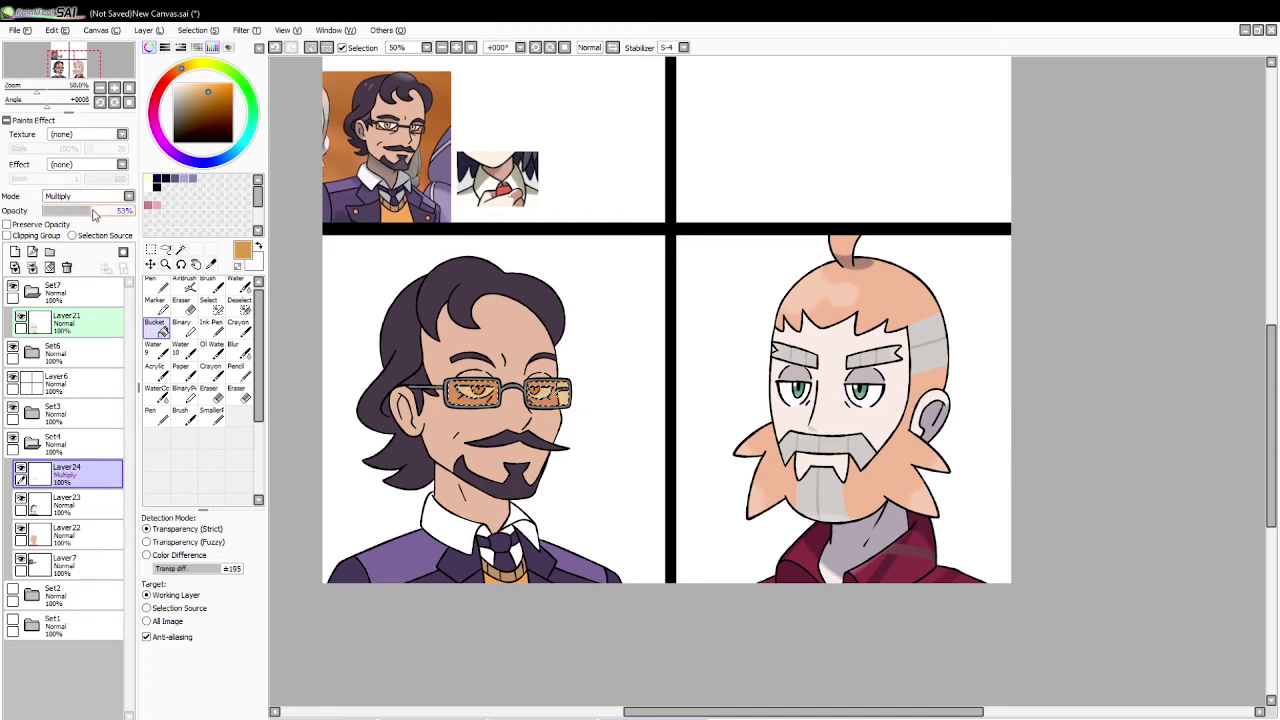
Step: Compare the lens tint with colours sampled from the reference portrait, set Layer24's opacity to 35% and clear the selection
left_click(211, 263)
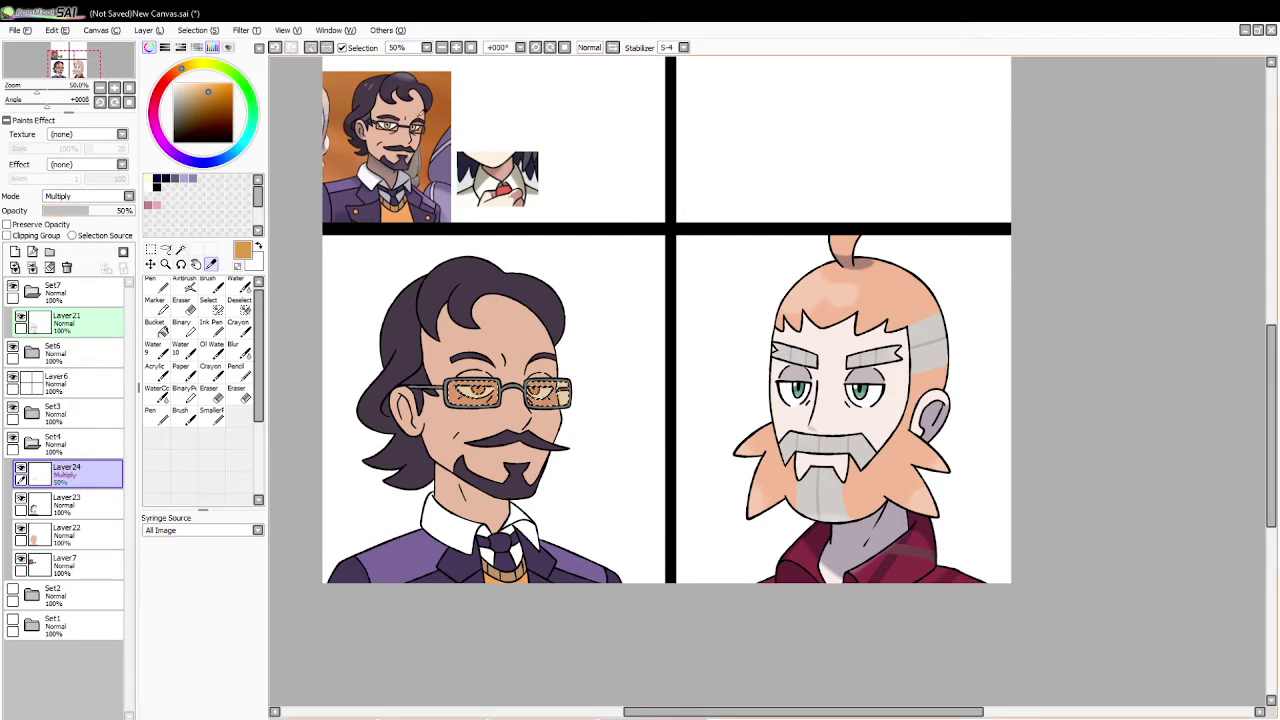
left_click(397, 128)
left_click(396, 129)
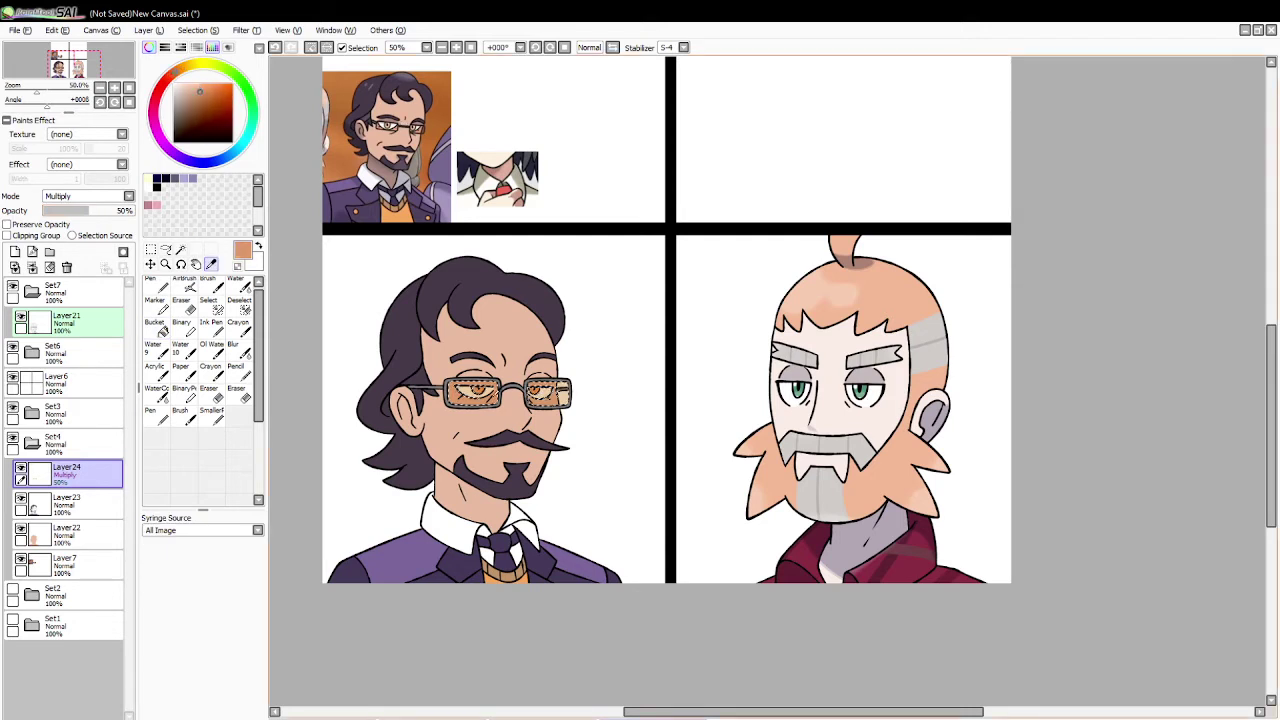
left_click(78, 215)
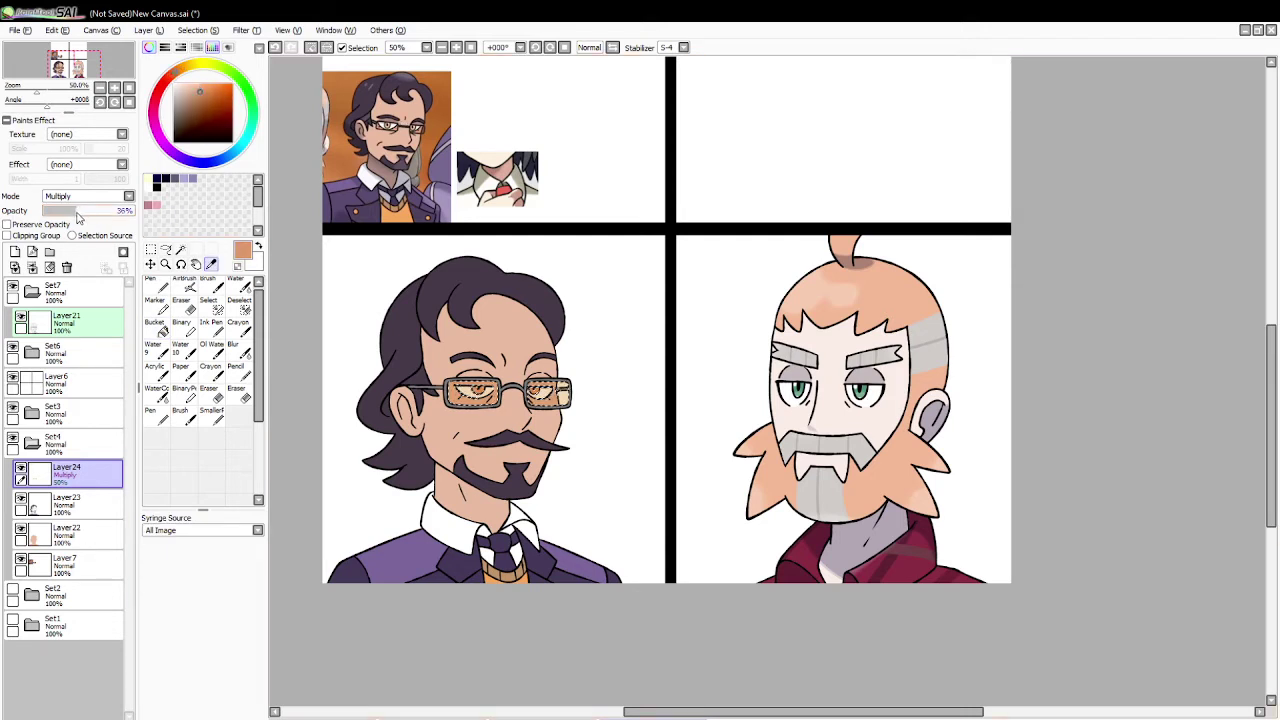
left_click(492, 399)
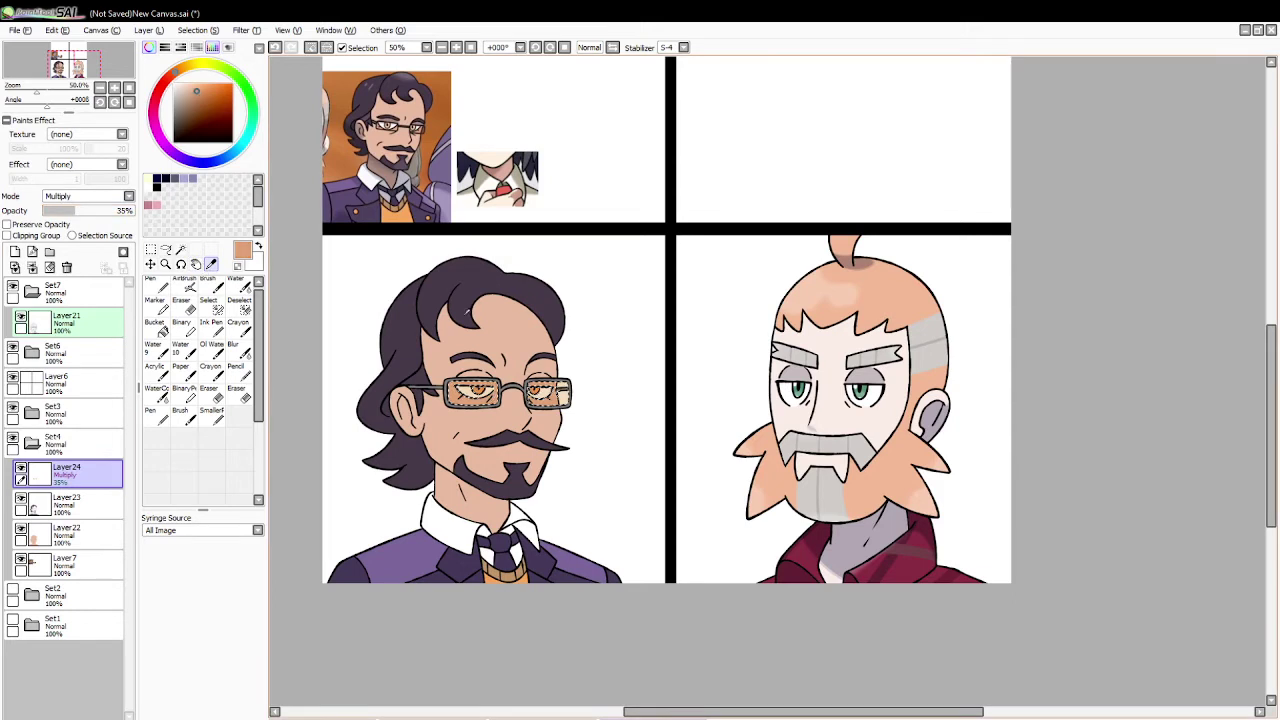
left_click(423, 127)
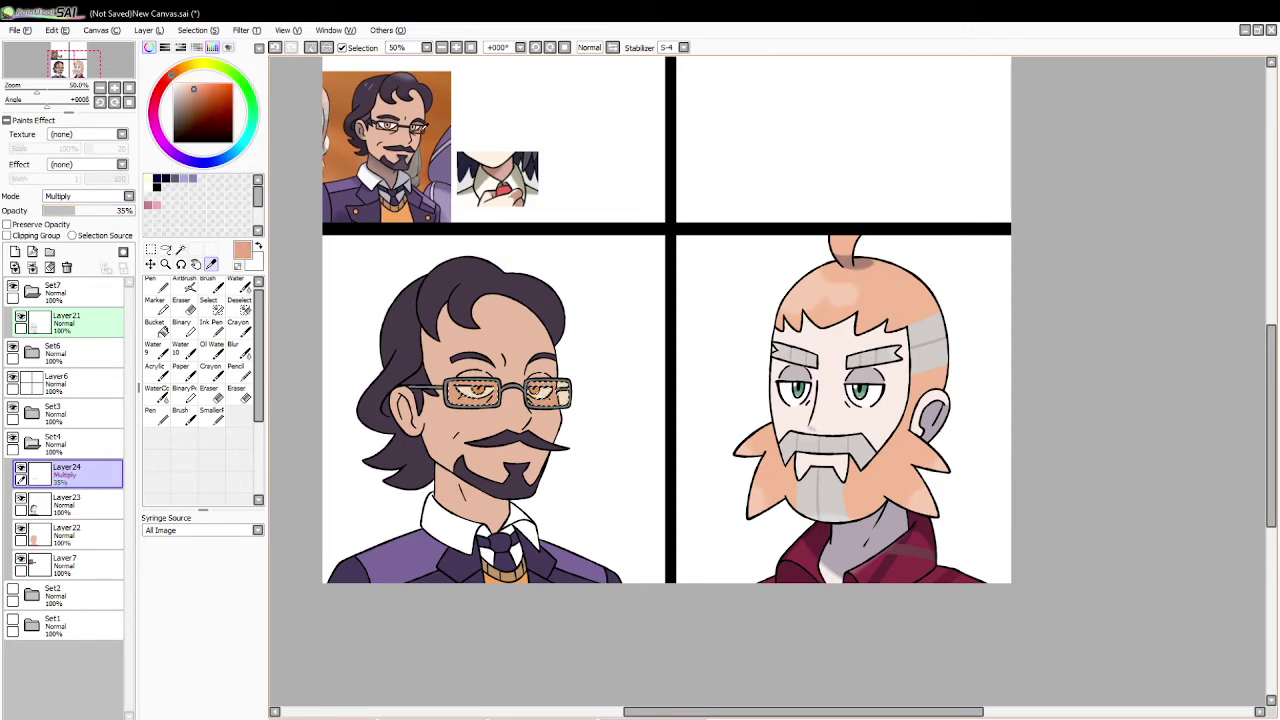
left_click(416, 128)
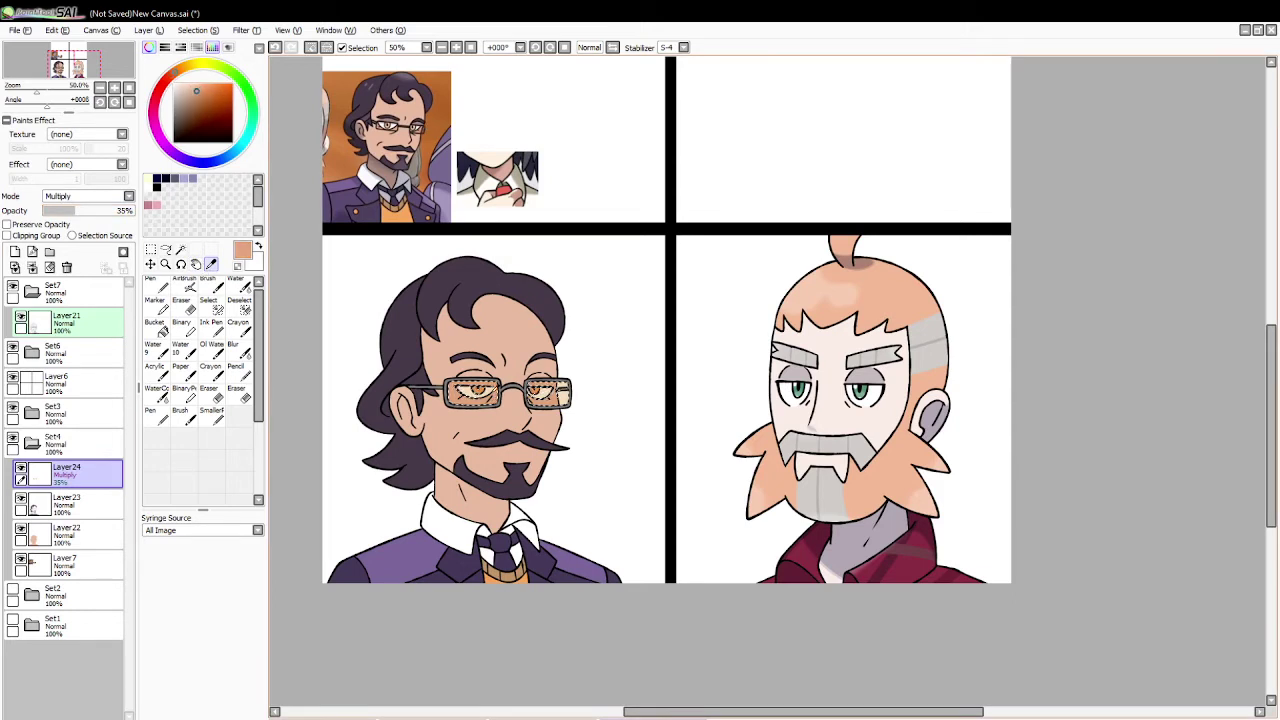
left_click(310, 48)
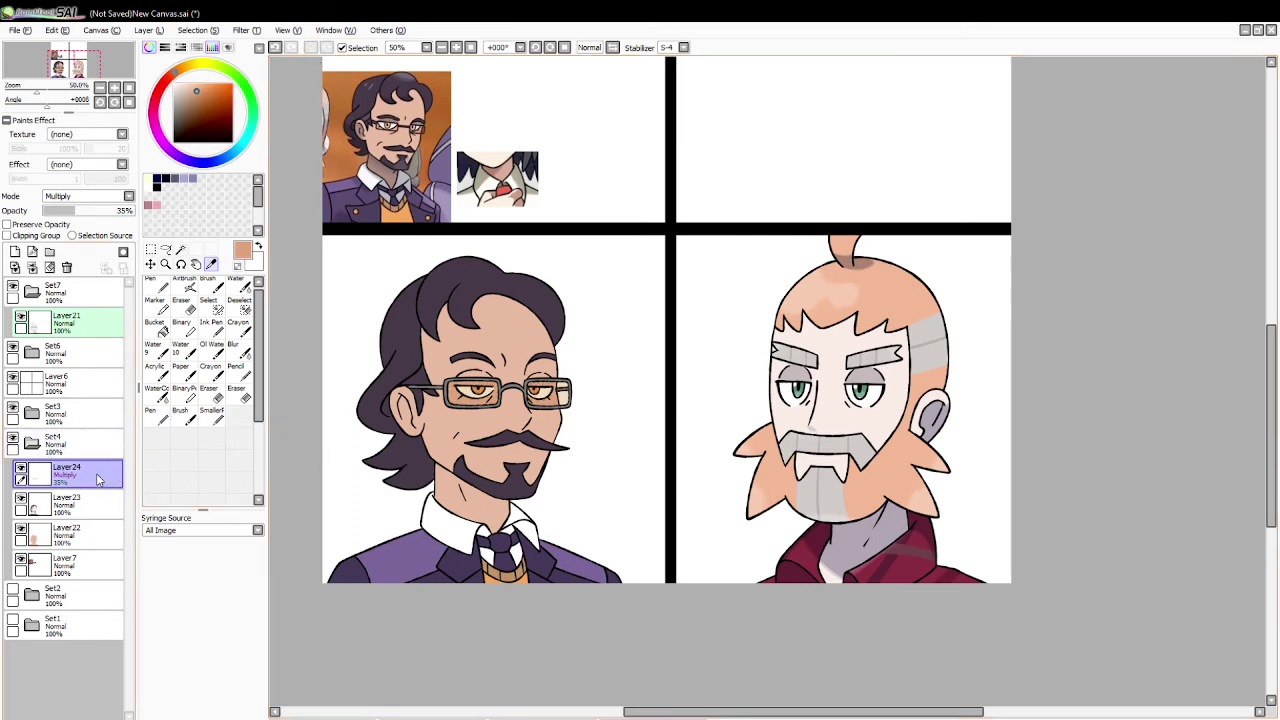
Step: Add a new layer above Layer24, group Layer24, Layer23 and Layer22 in a new folder, and delete the reference portrait's Layer7
left_click(16, 253)
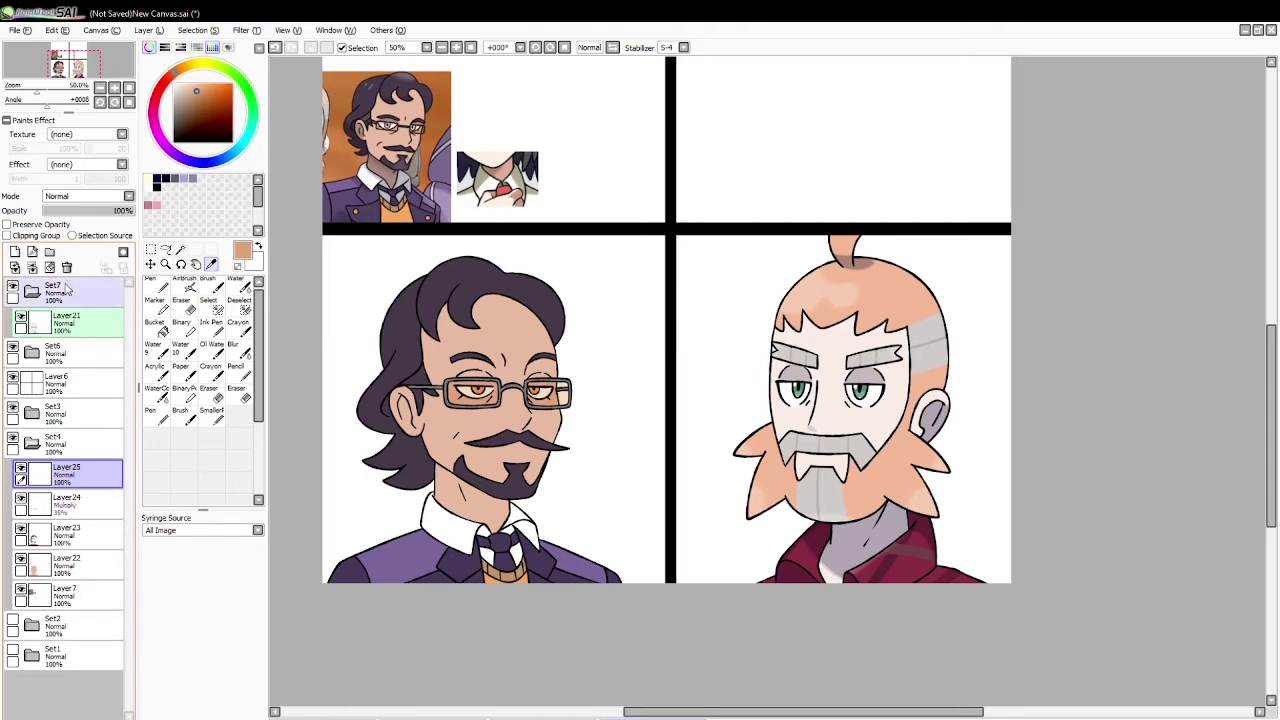
left_click(85, 497)
left_click(50, 253)
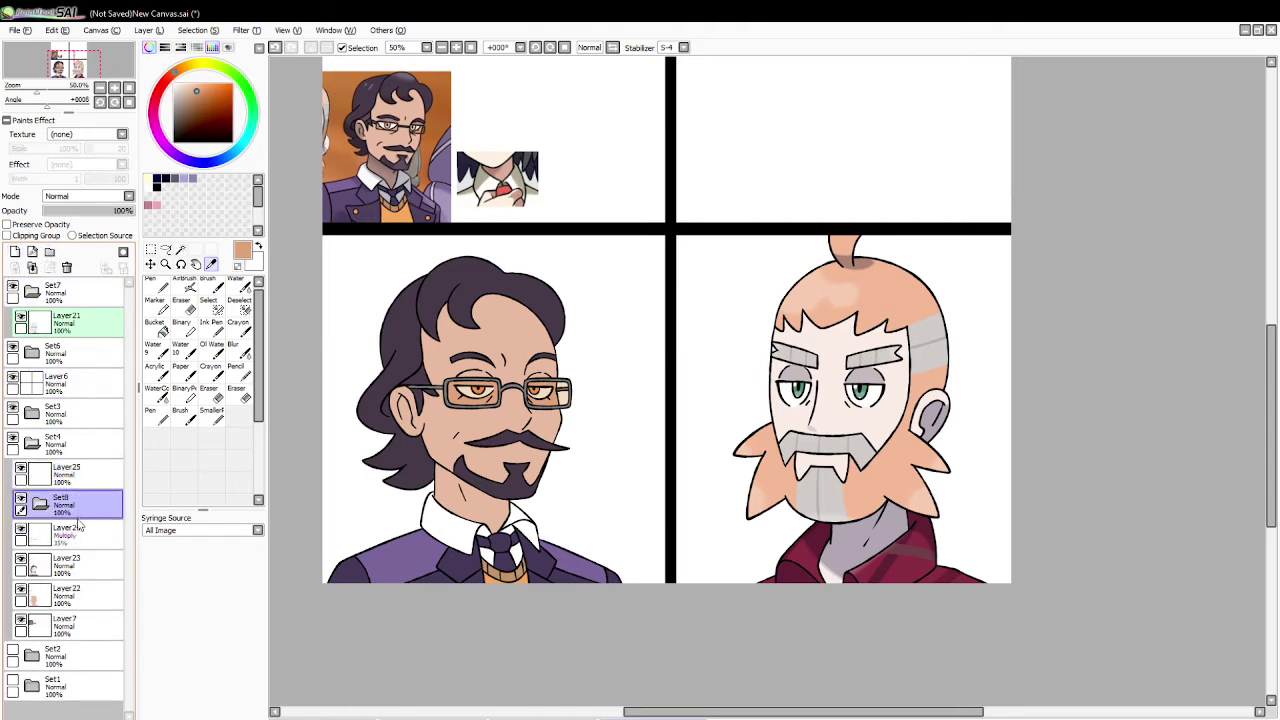
left_click_drag(88, 530, 88, 508)
left_click_drag(99, 562, 104, 546)
left_click_drag(106, 593, 110, 574)
left_click(106, 618)
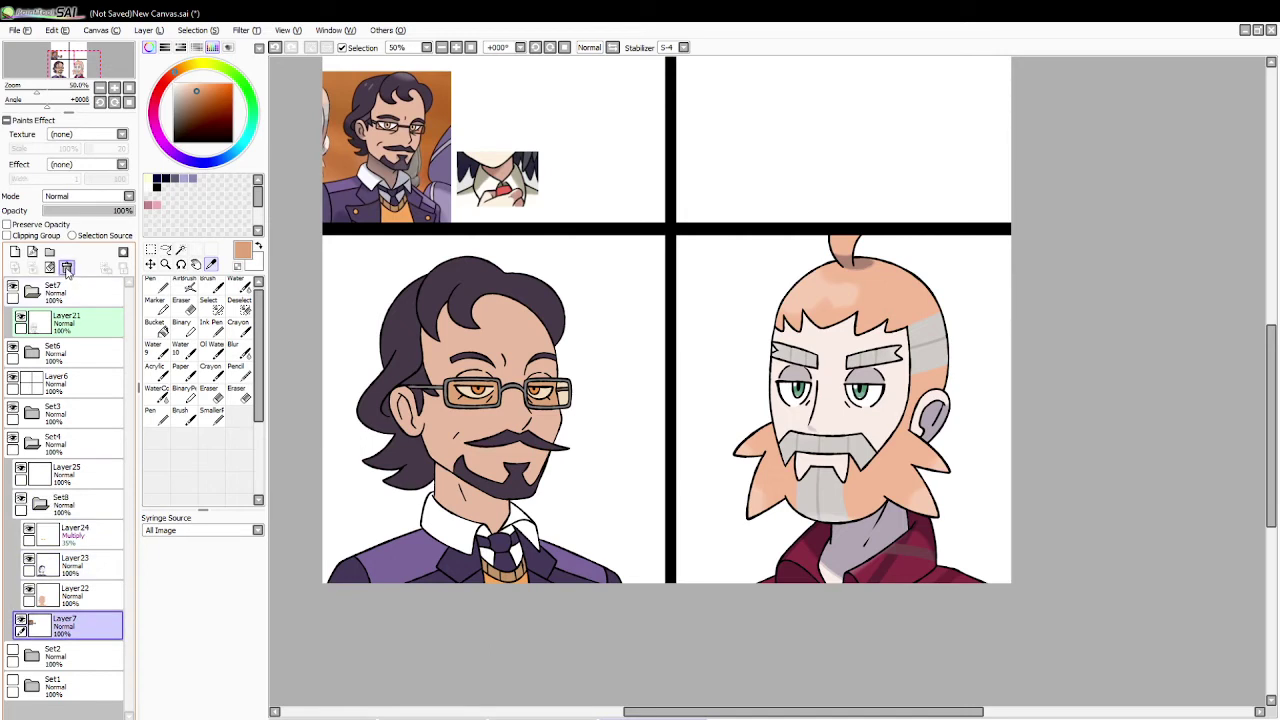
left_click(66, 268)
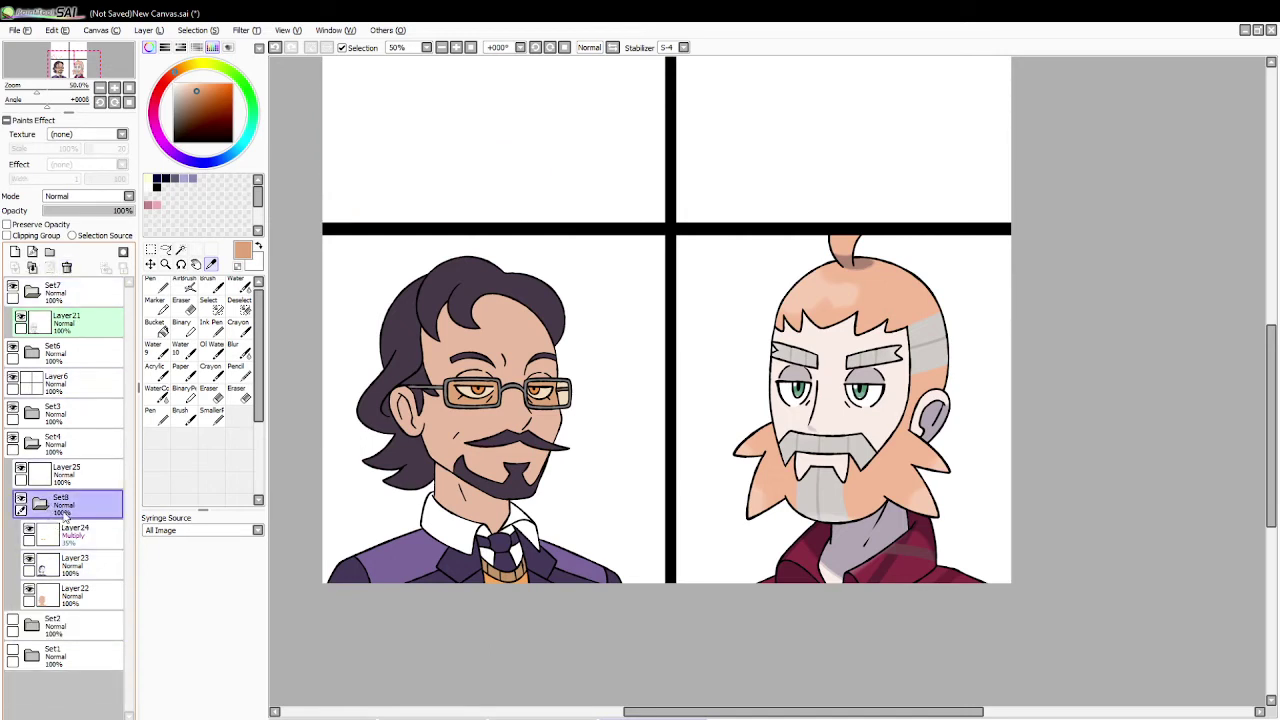
Step: Hide the flat-colour folder Set8 and fill the whole of Layer25 with black
left_click(82, 478)
left_click(232, 142)
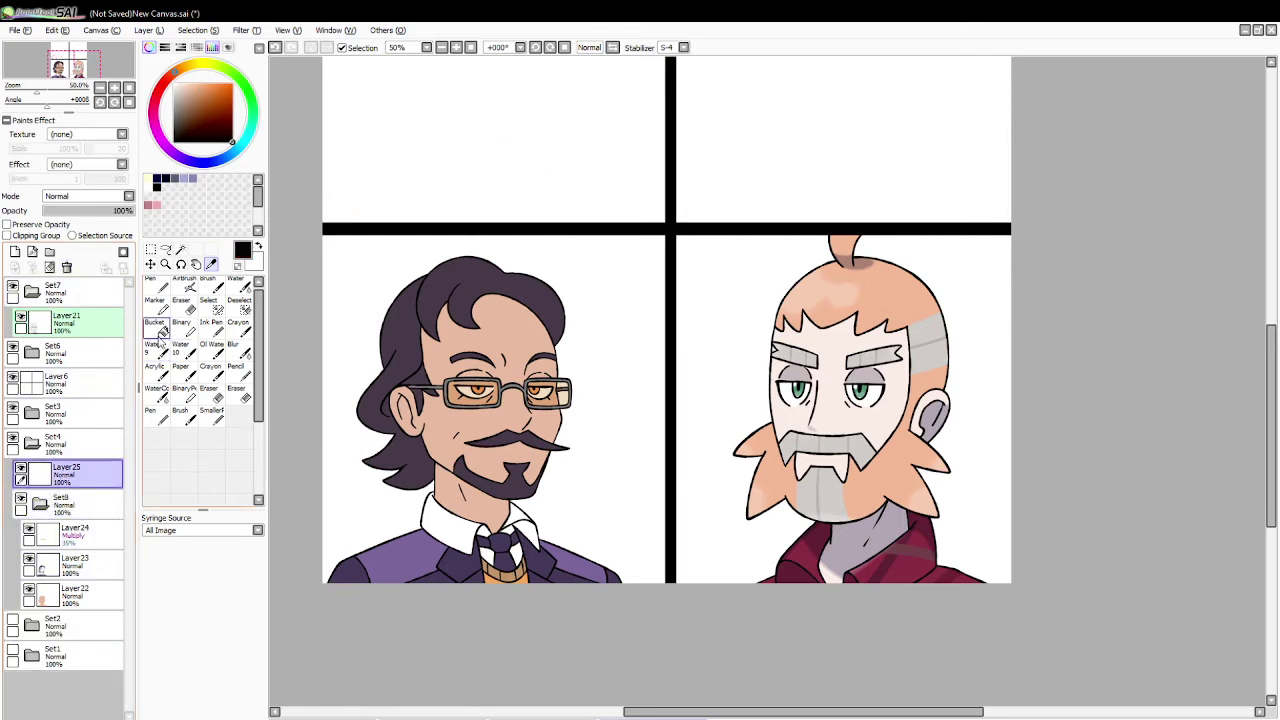
left_click(158, 329)
left_click(40, 503)
left_click(21, 498)
left_click(351, 429)
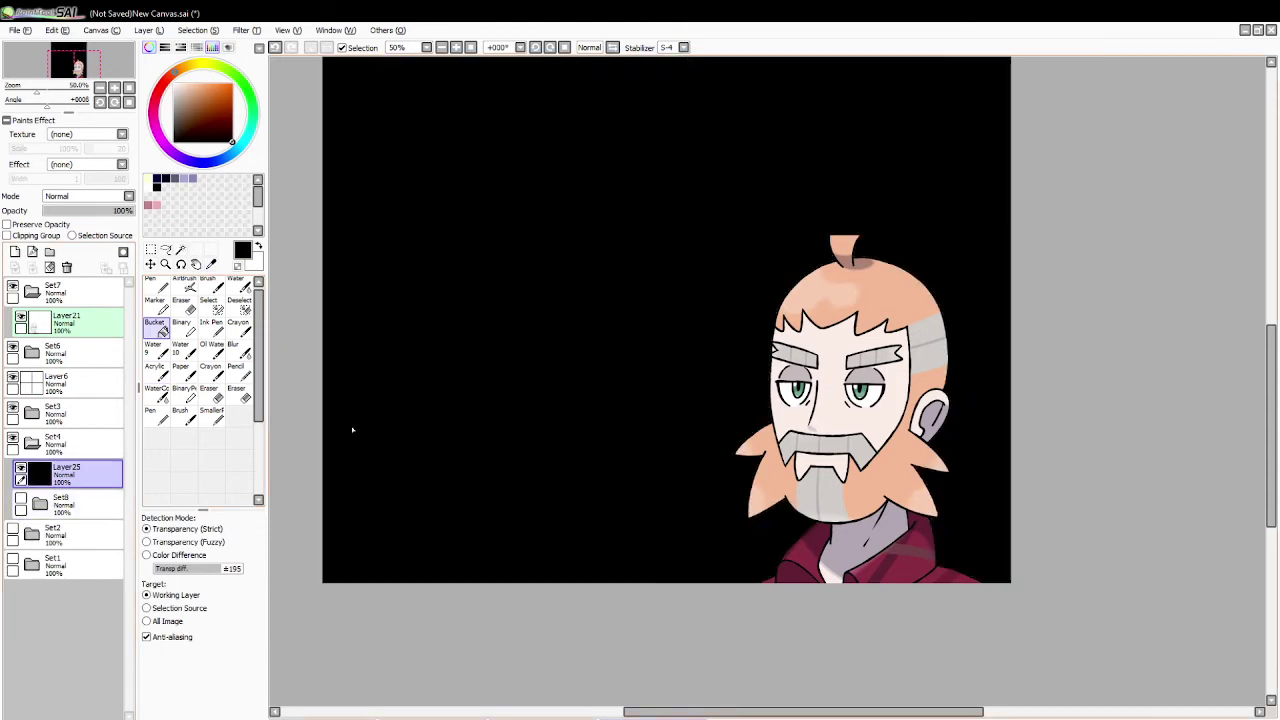
Step: Hide the Set3 and Set6 folders and lower the black Layer25's opacity to 53%
left_click(13, 410)
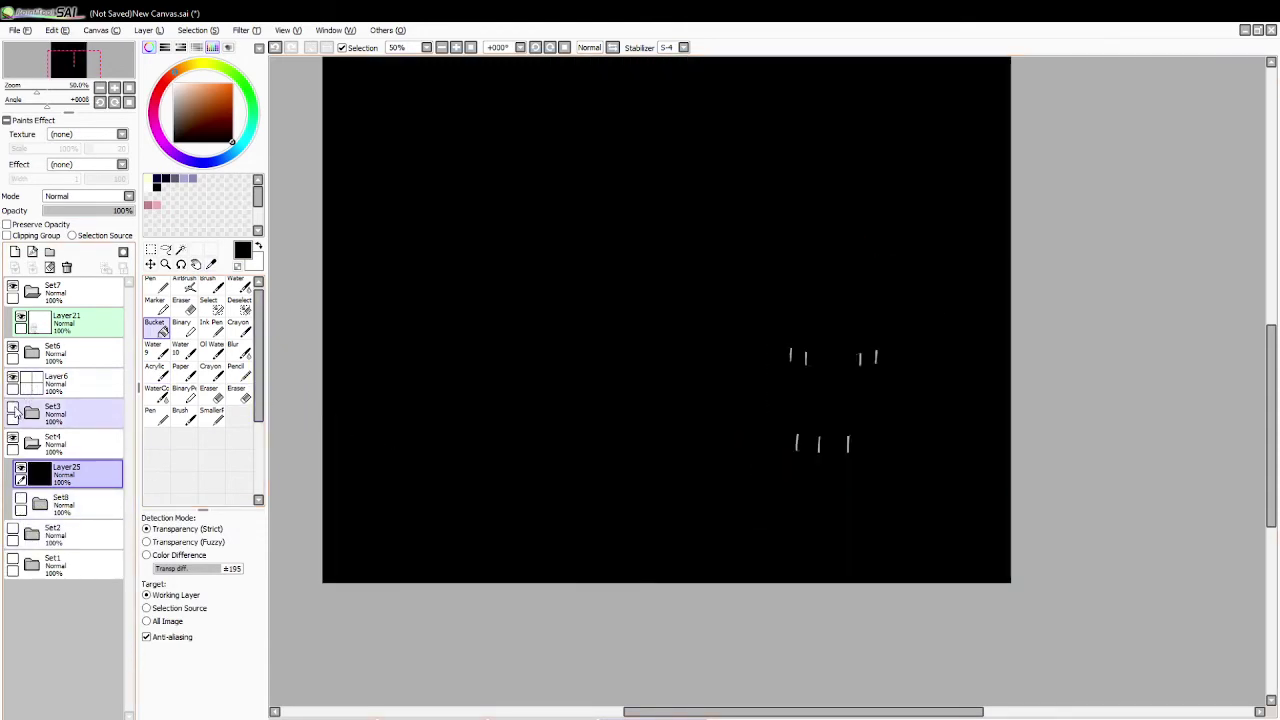
left_click(13, 410)
left_click(13, 410)
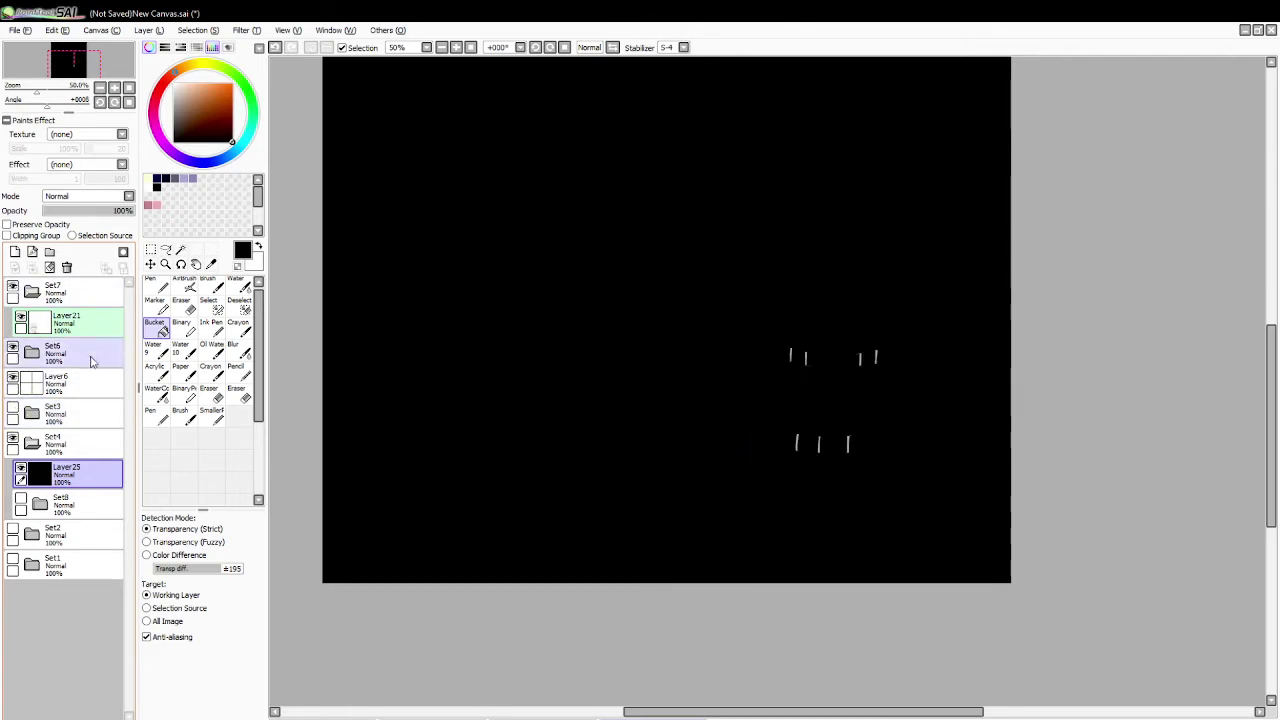
left_click(17, 350)
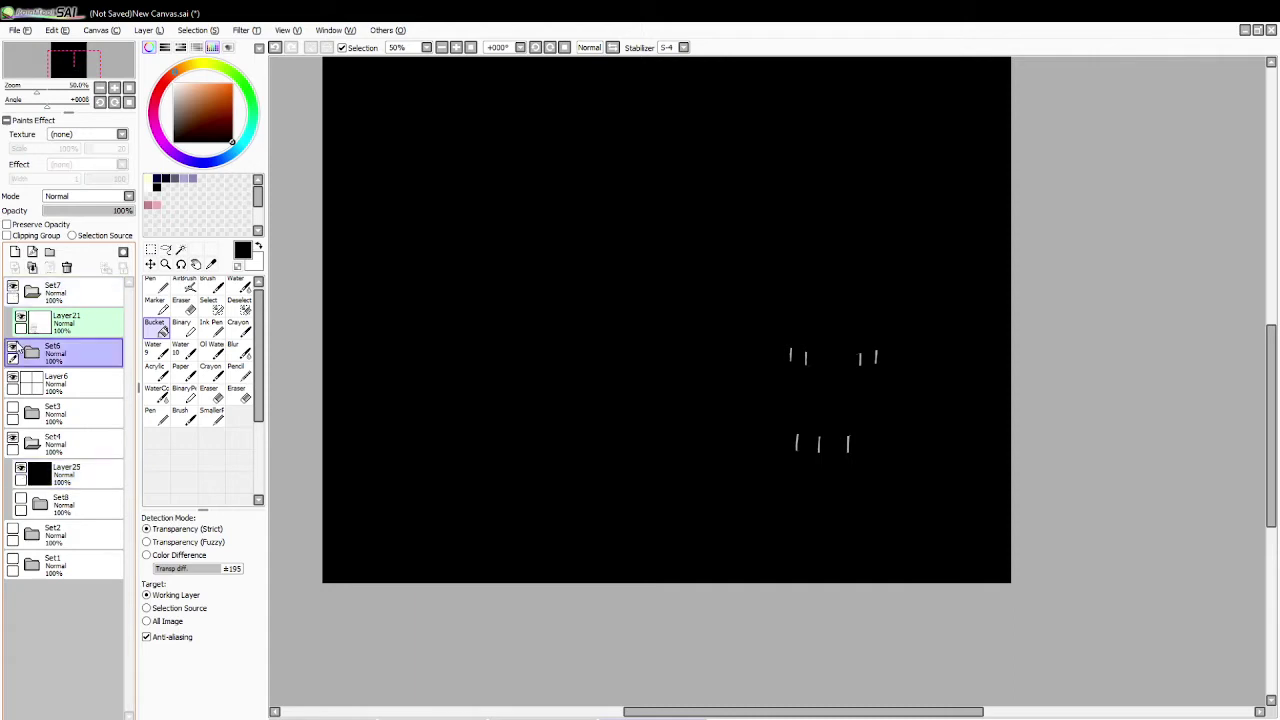
left_click(13, 349)
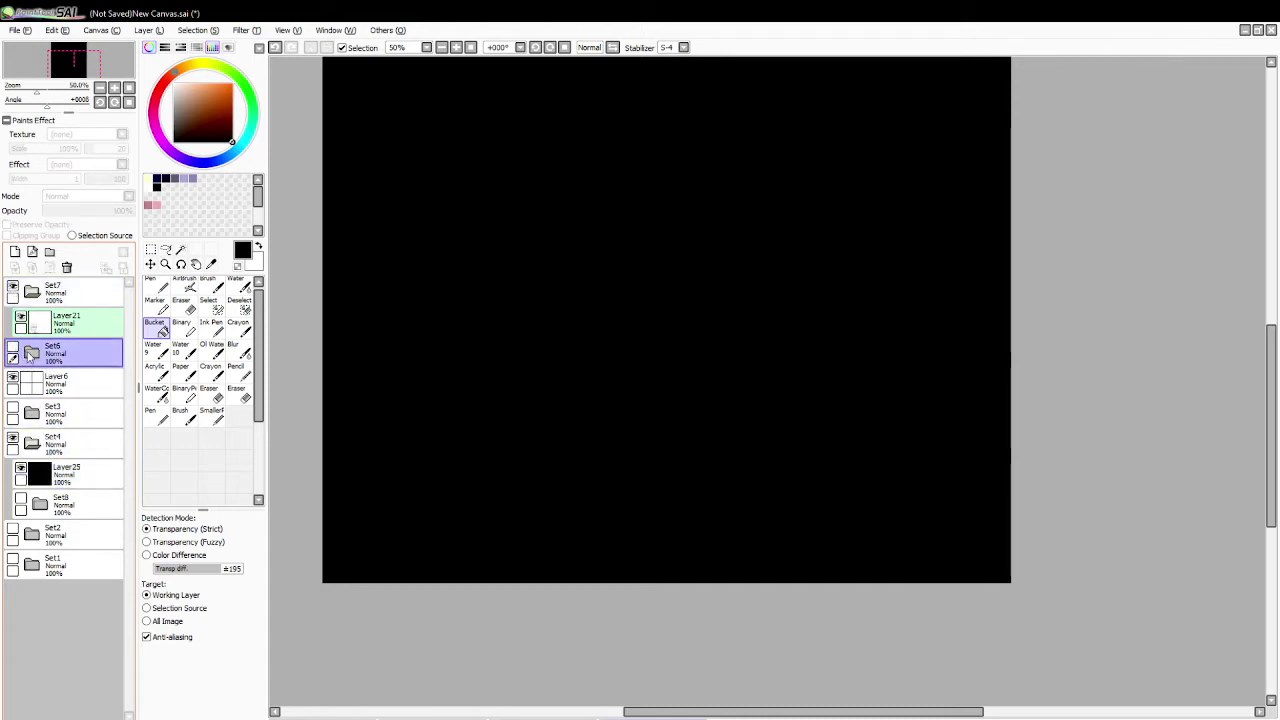
left_click(14, 350)
left_click(14, 350)
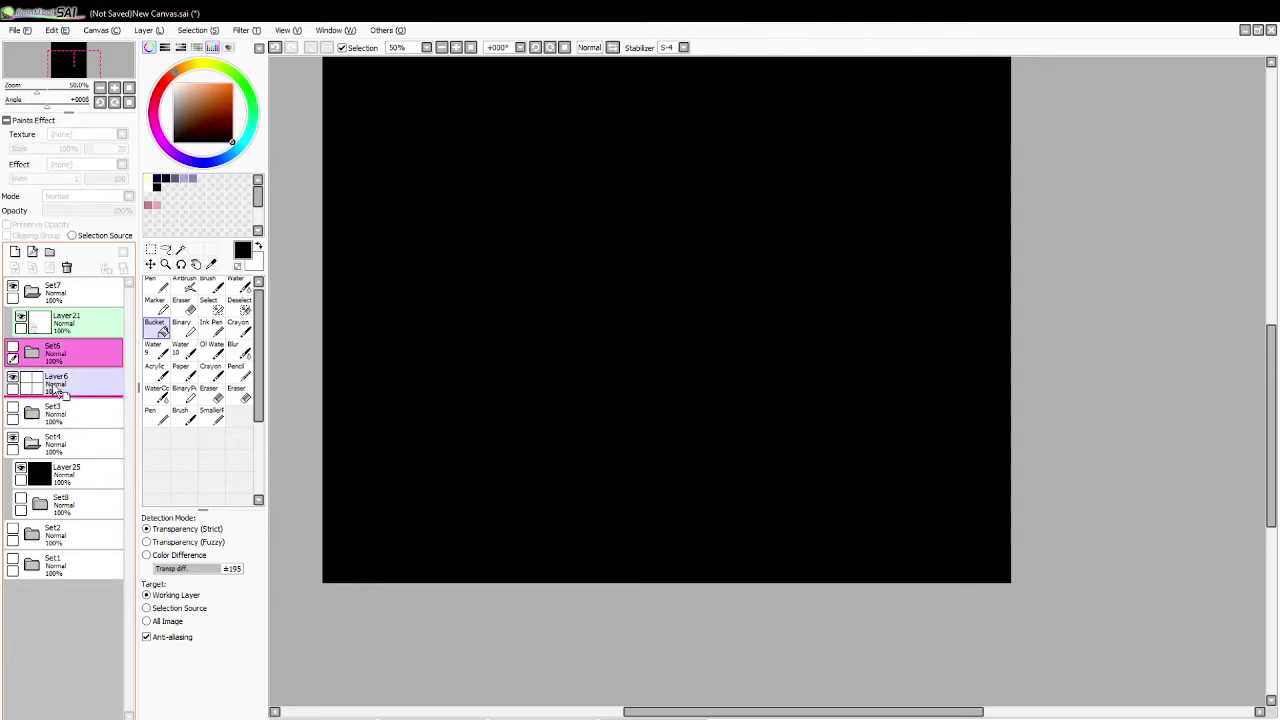
left_click(70, 470)
left_click_drag(83, 212, 91, 212)
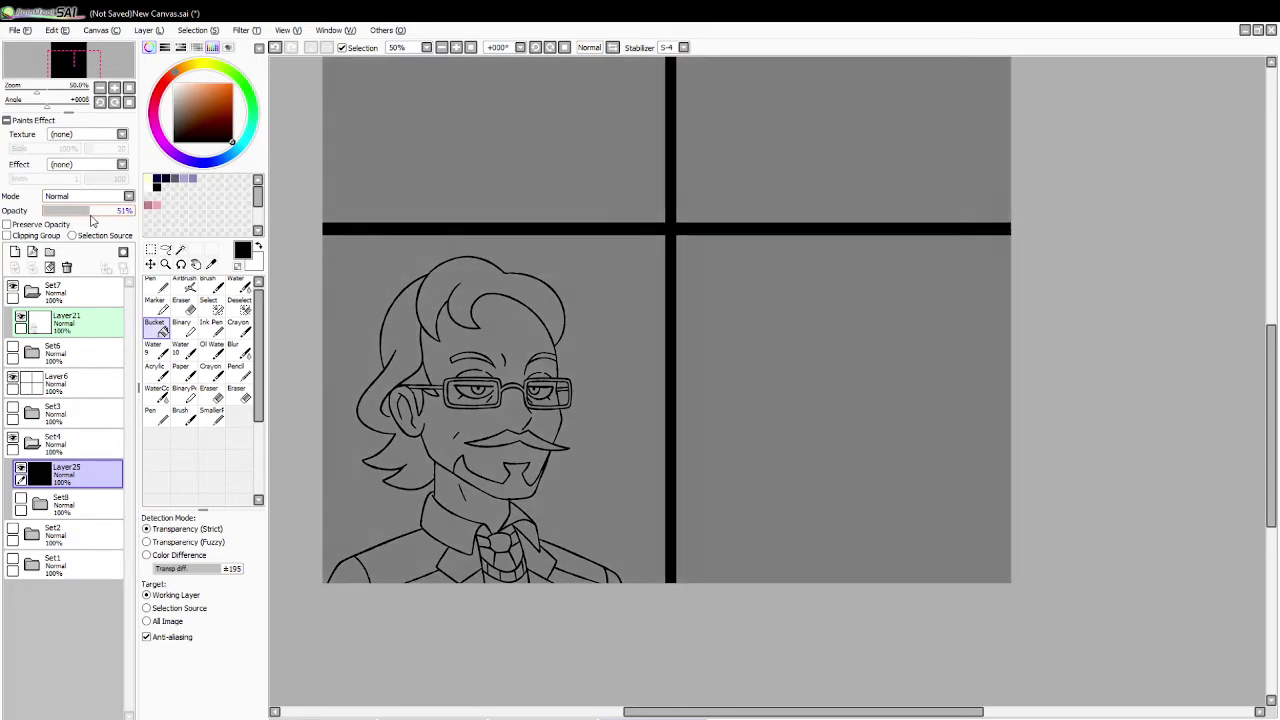
Step: Select the man's neck, large collar flap and inner collar with the Magic Wand and add a new layer above Layer25
key("ctrl+space")
left_click(147, 530)
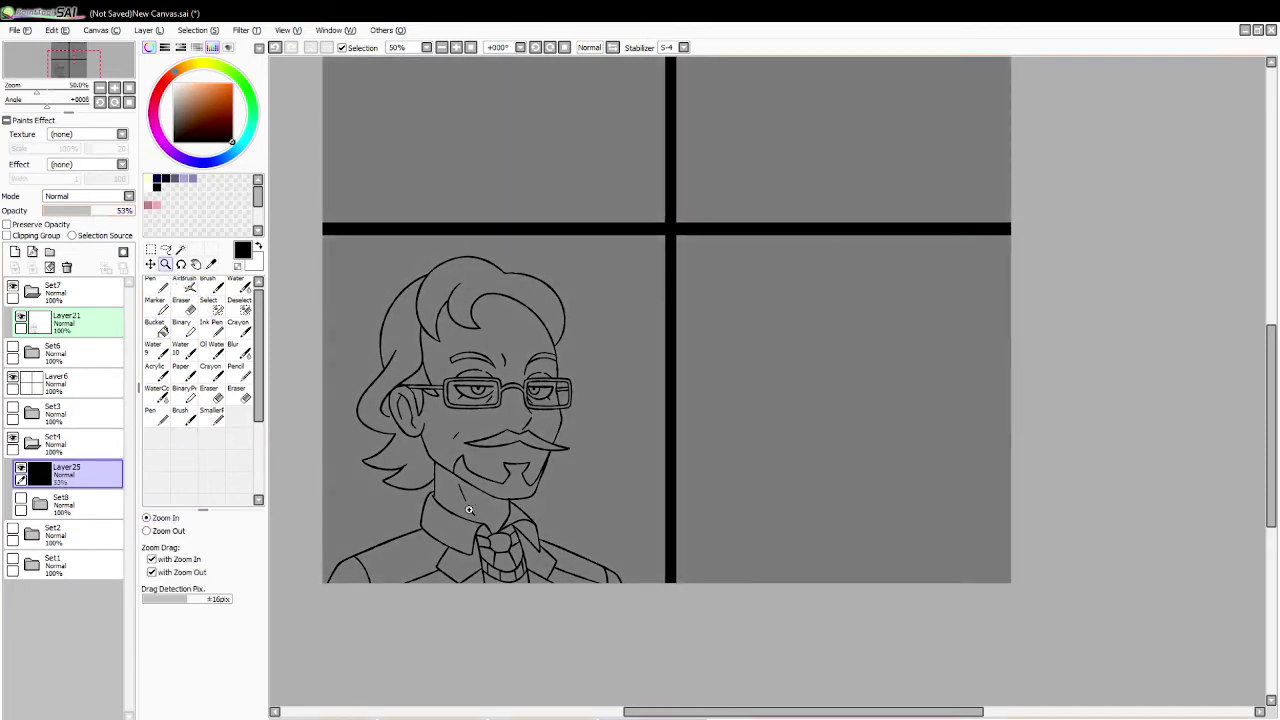
left_click(469, 510)
left_click(181, 250)
left_click(505, 536)
left_click(472, 548)
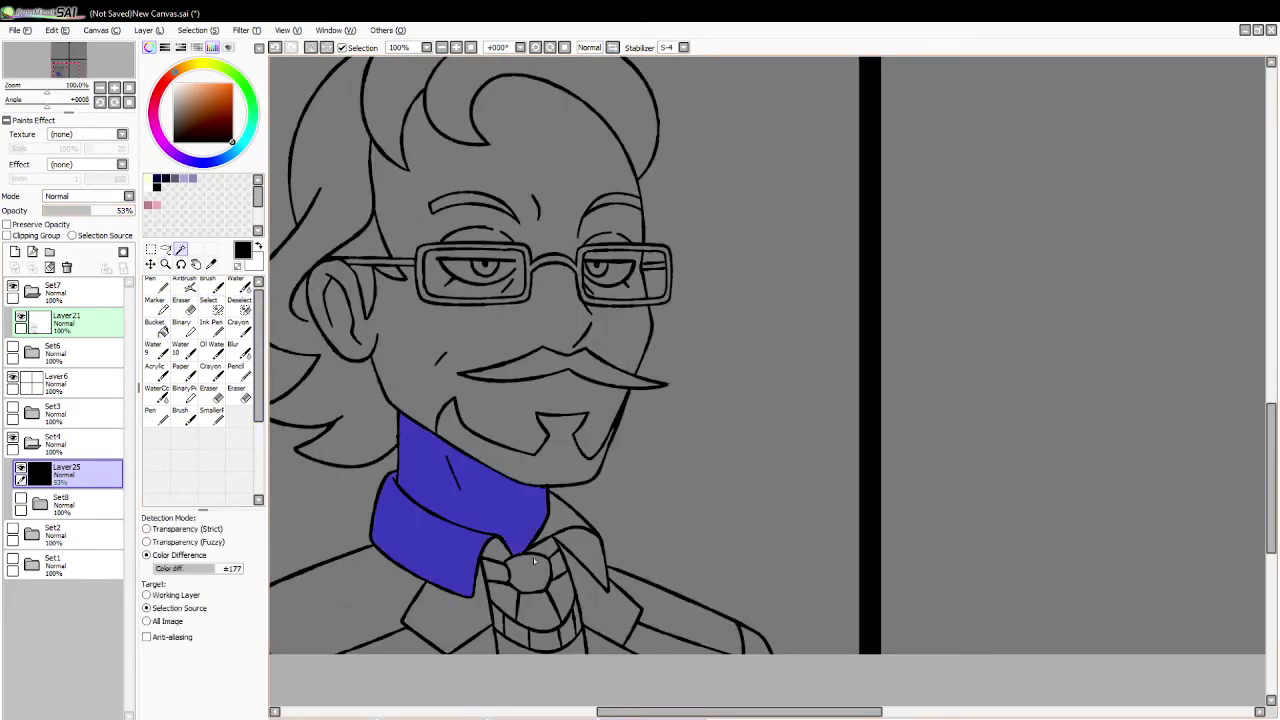
left_click(565, 515)
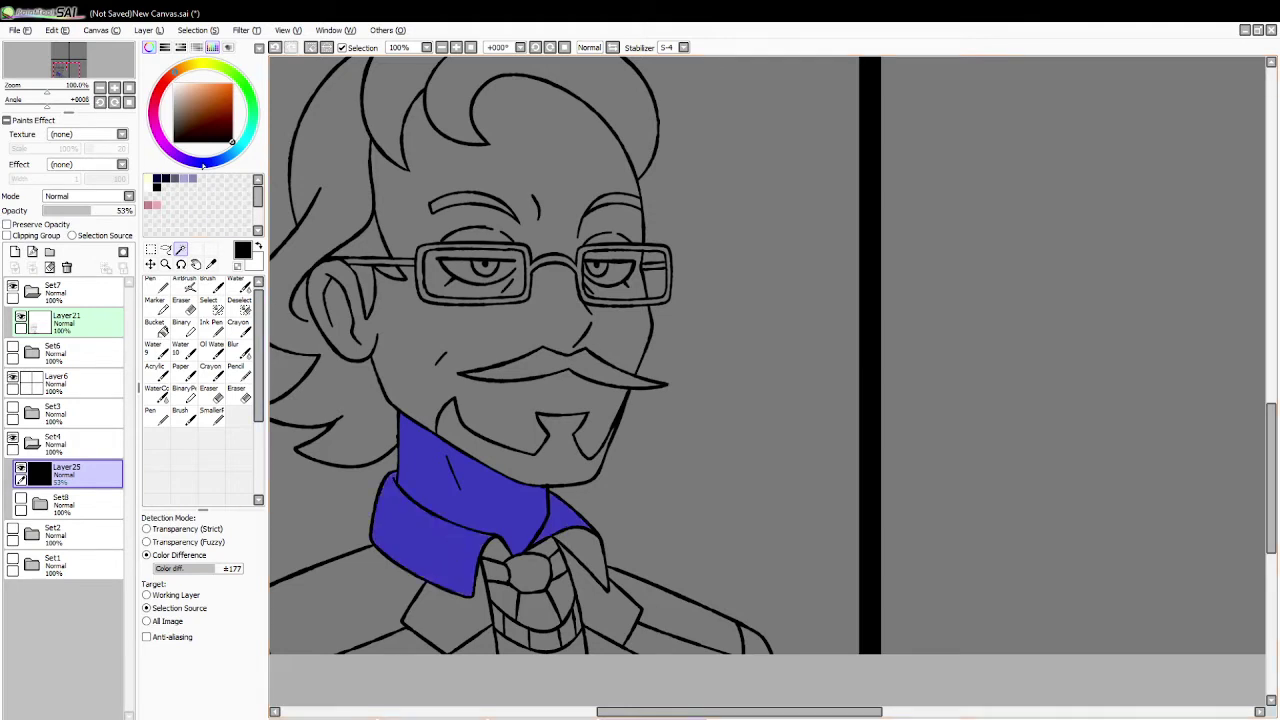
left_click(193, 180)
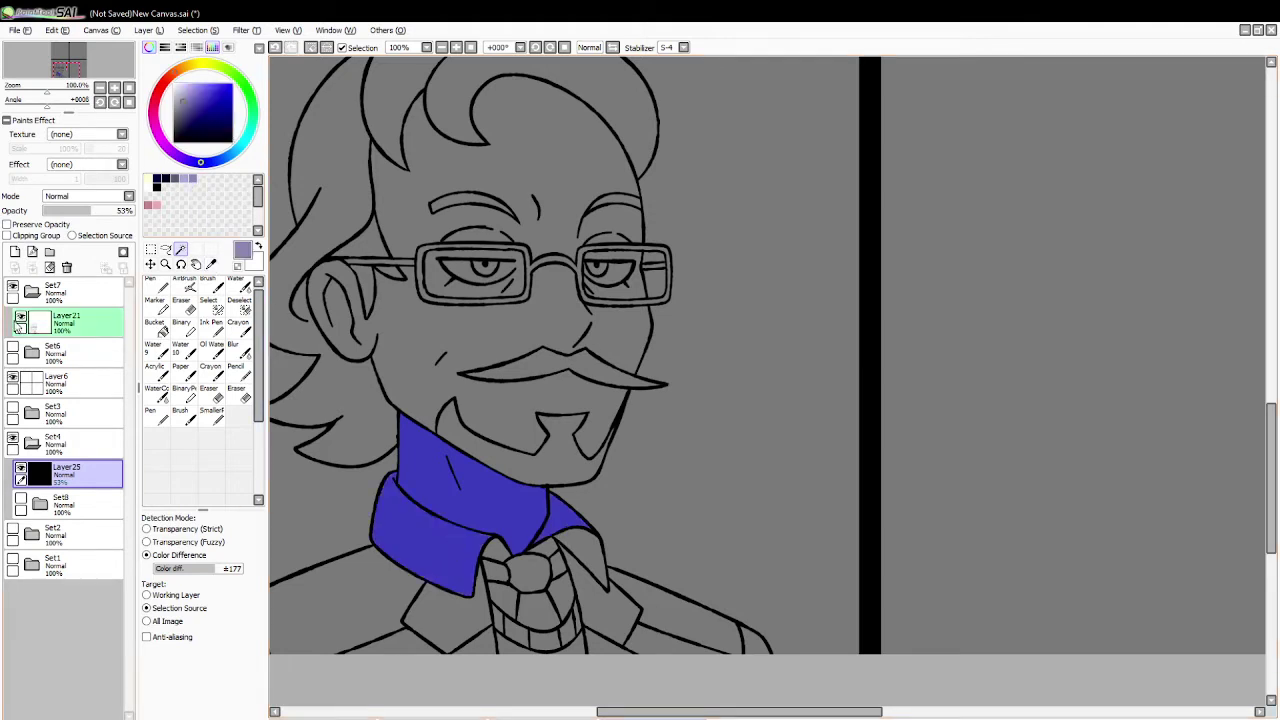
left_click(15, 251)
Step: Try a curved muted-purple brush stroke across the neck and collar, and undo it
left_click(210, 287)
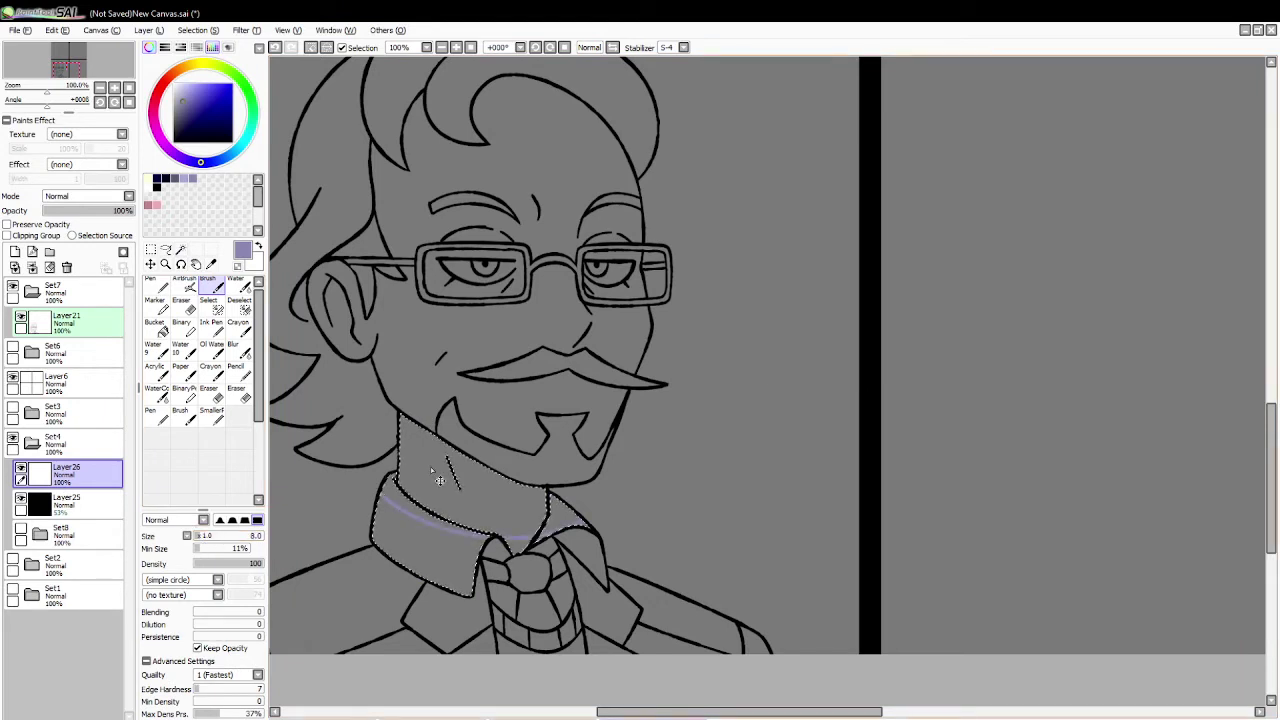
left_click_drag(396, 462, 592, 504)
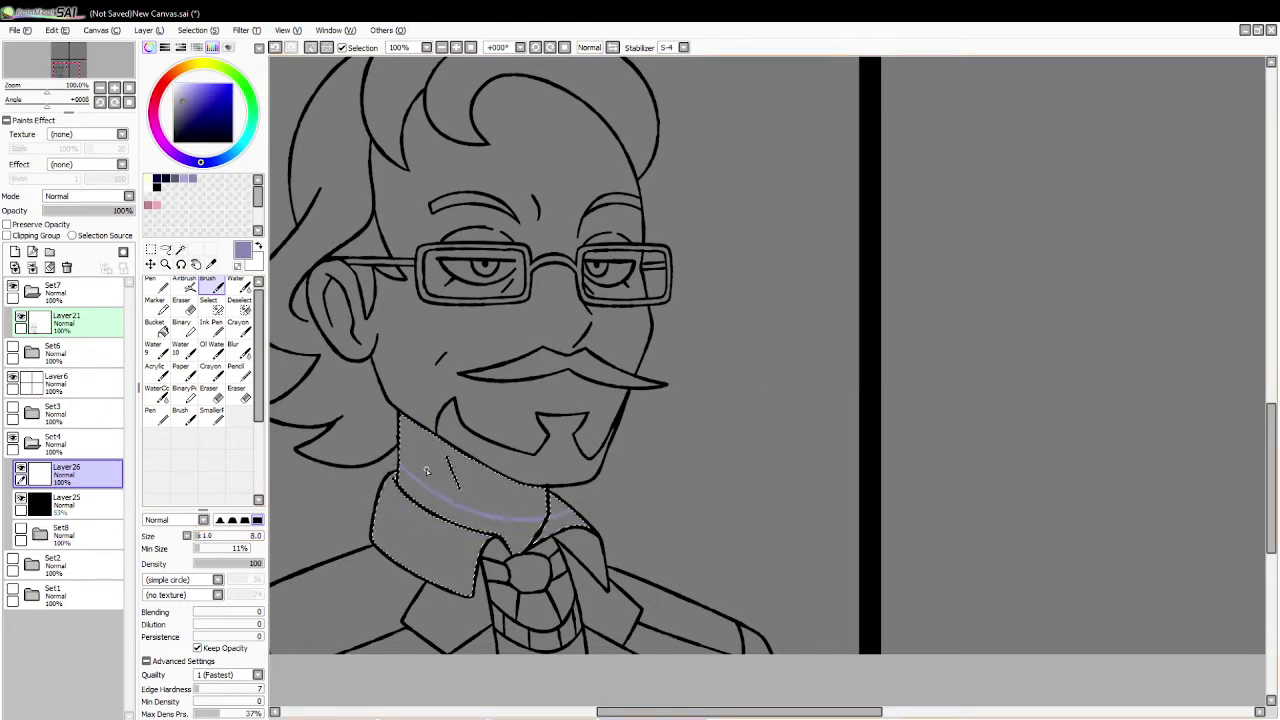
key("ctrl+z")
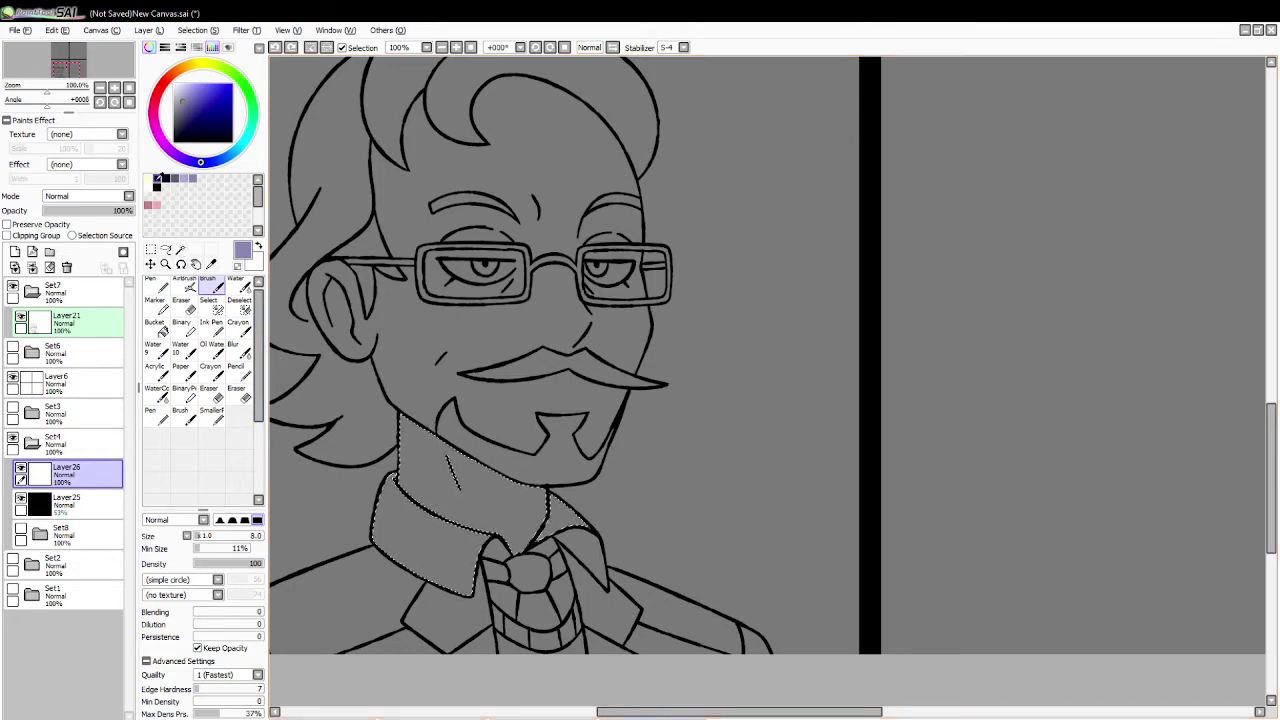
Step: Fill the neck and inner collar on Layer26 with the dark navy swatch and clear the selection
left_click(165, 180)
left_click(156, 326)
left_click(429, 493)
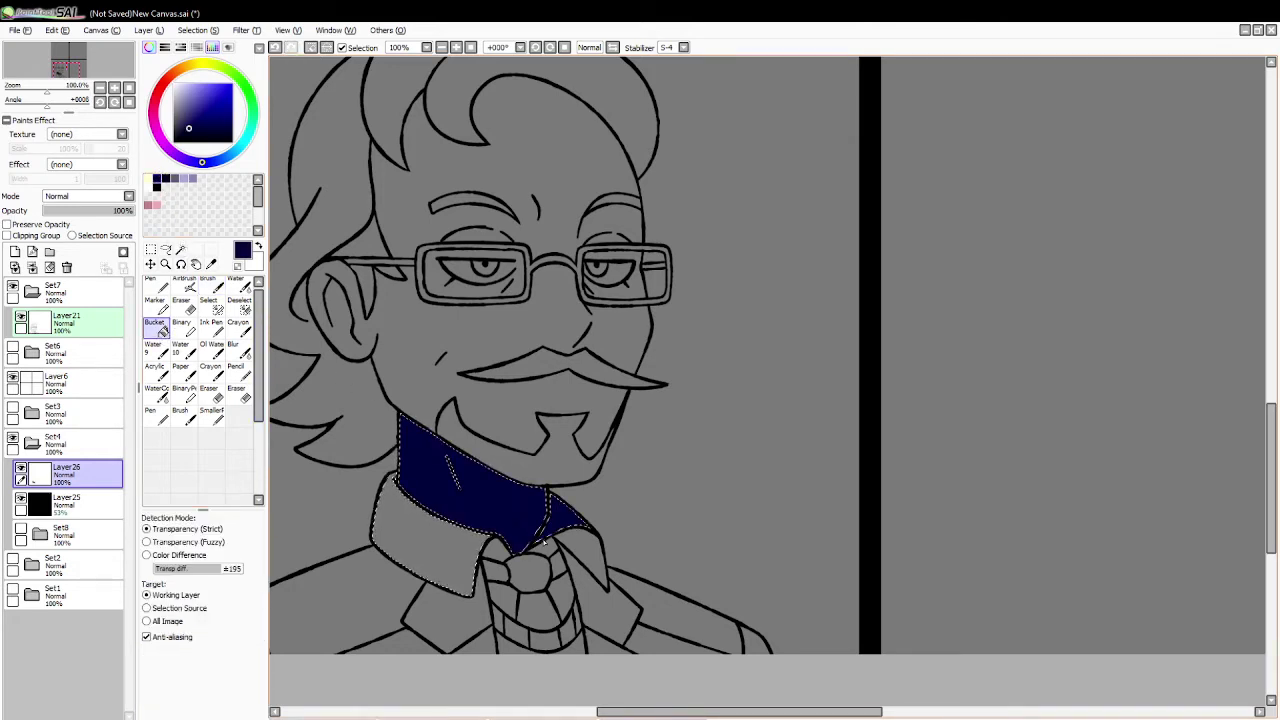
left_click(309, 49)
Step: Select the two small collar areas on either side of the tie knot, fill them with dark navy and clear the selection
left_click(181, 249)
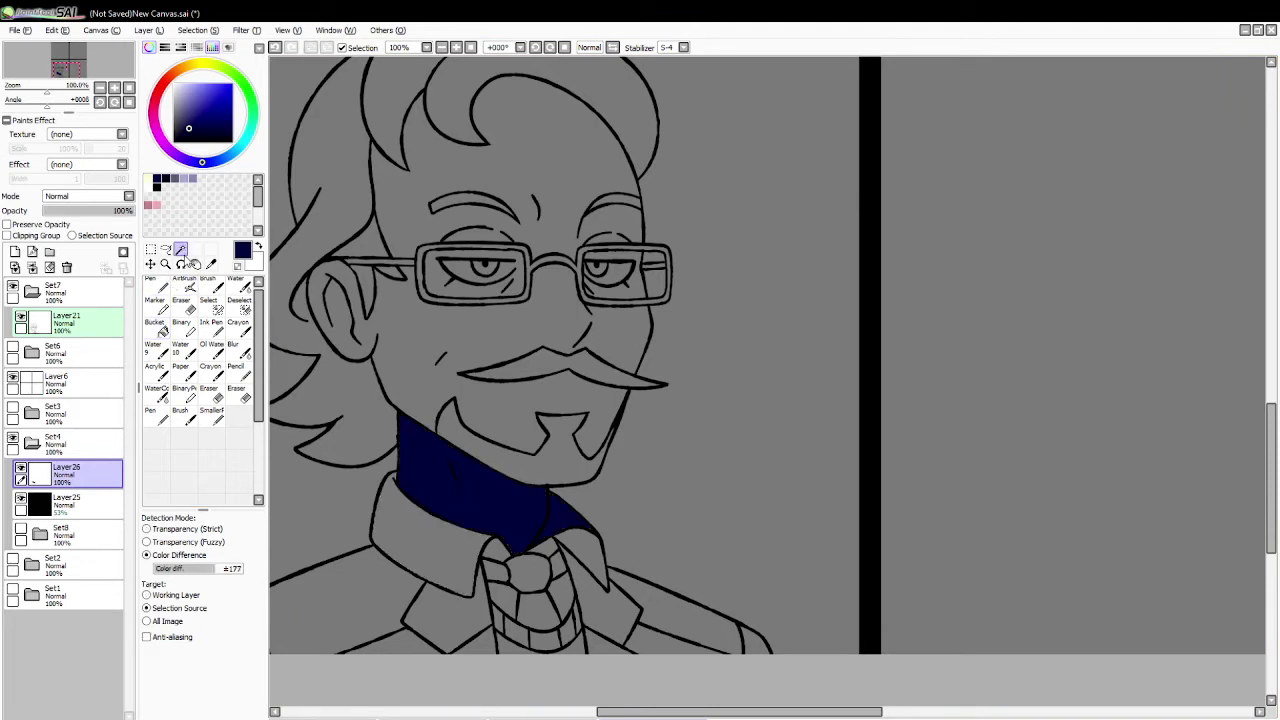
left_click(505, 550)
left_click(577, 551)
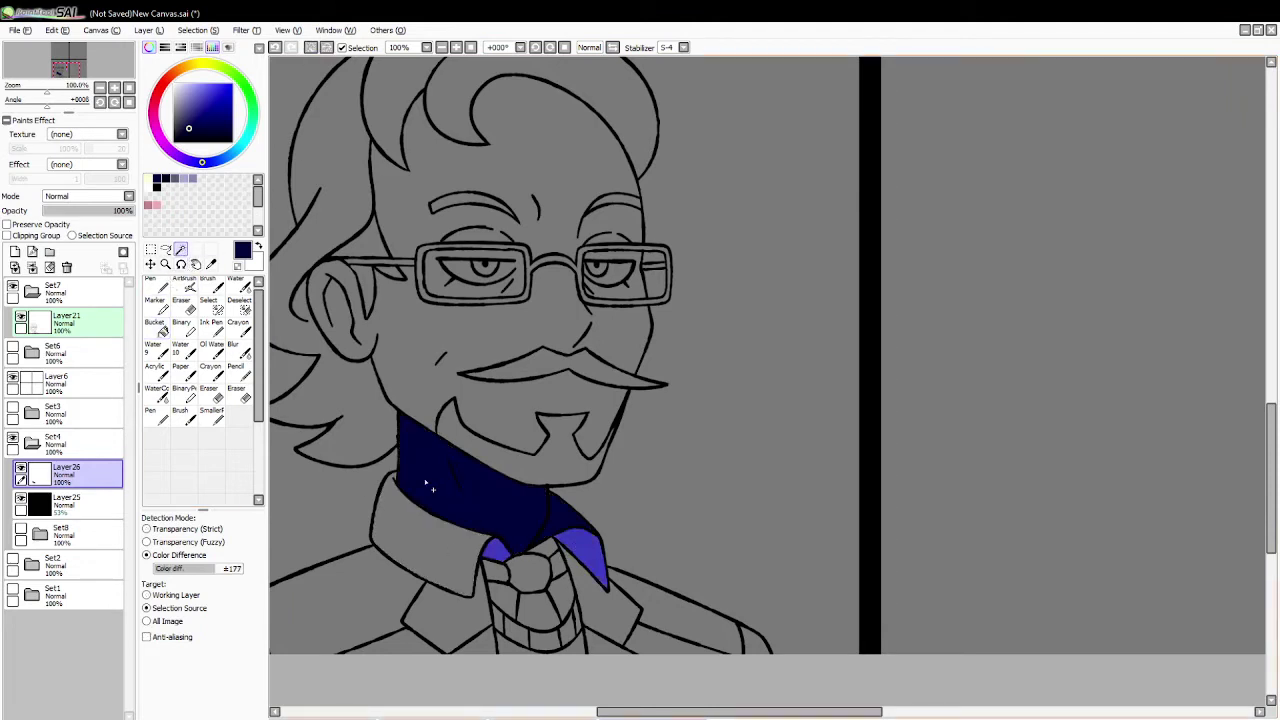
left_click(156, 325)
left_click(498, 551)
left_click(592, 546)
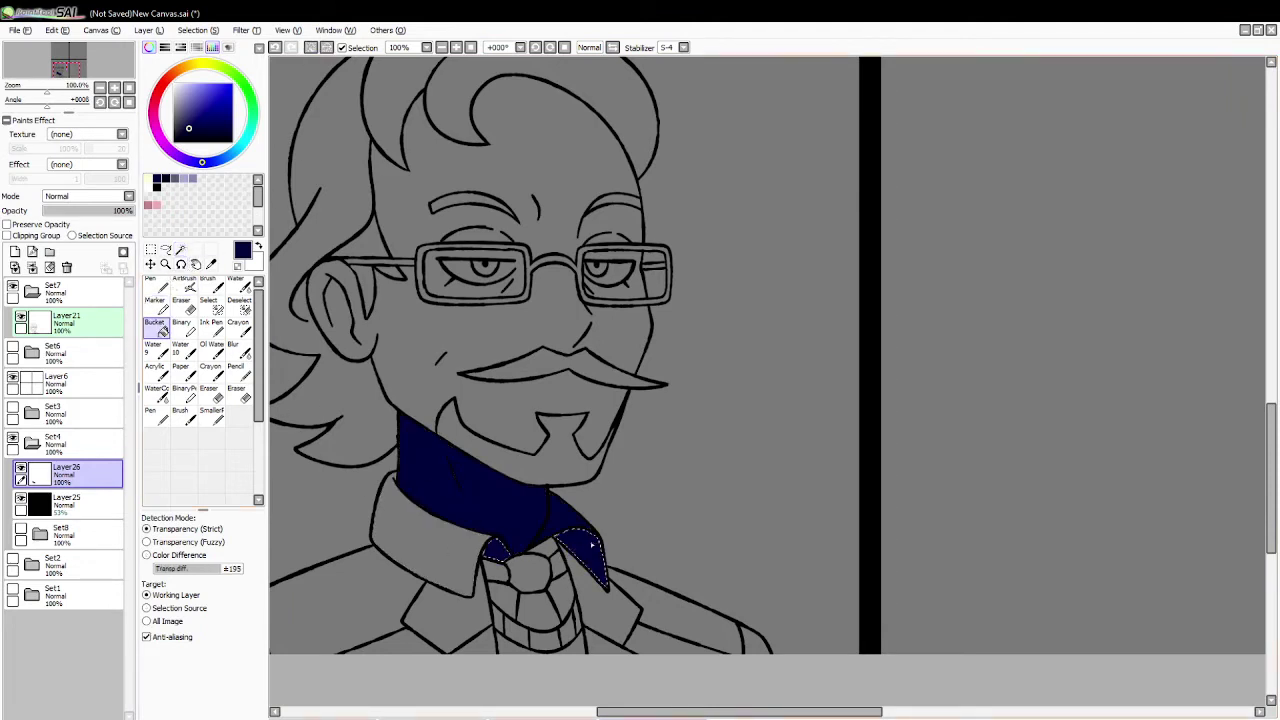
key("ctrl+d")
left_click(181, 249)
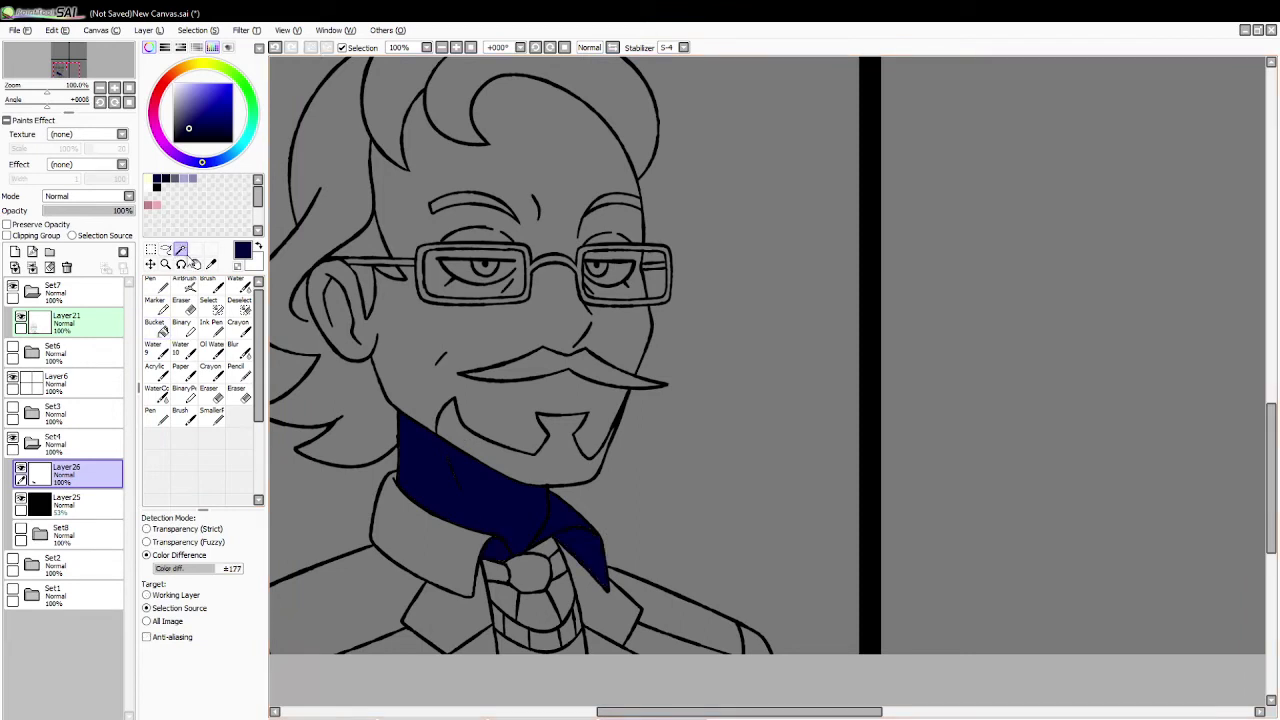
left_click(400, 489)
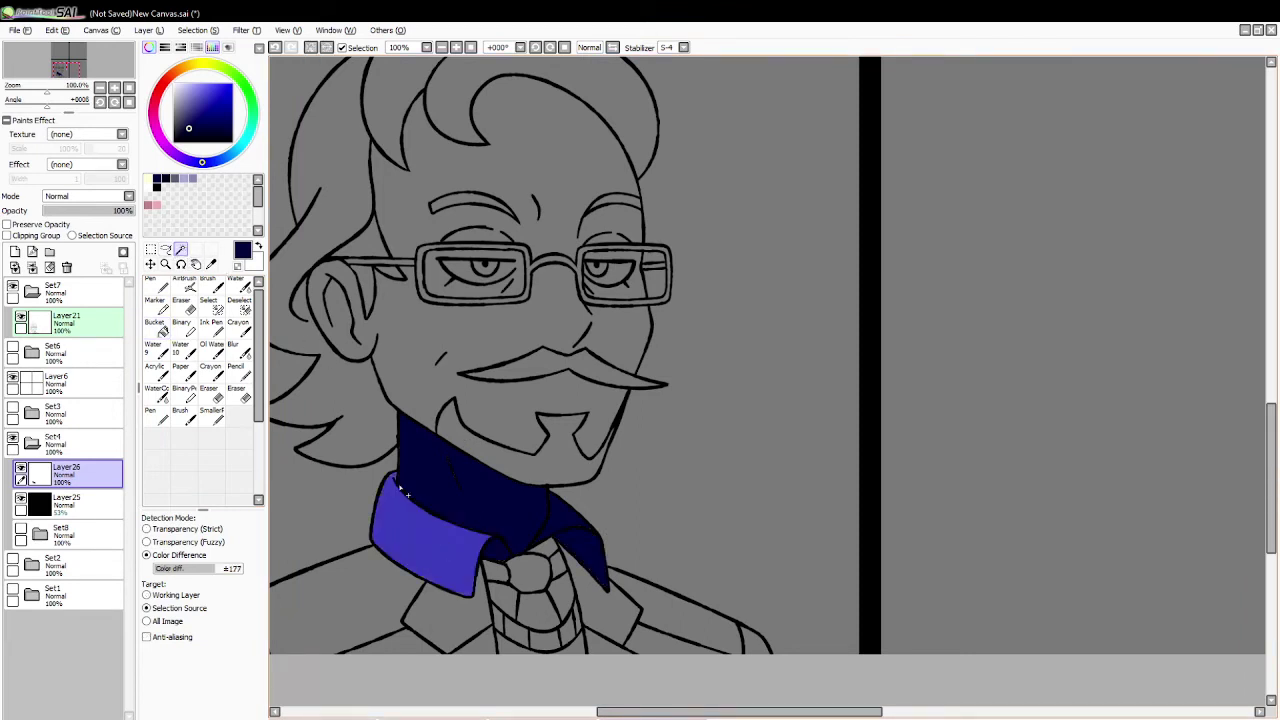
left_click(192, 178)
left_click(208, 286)
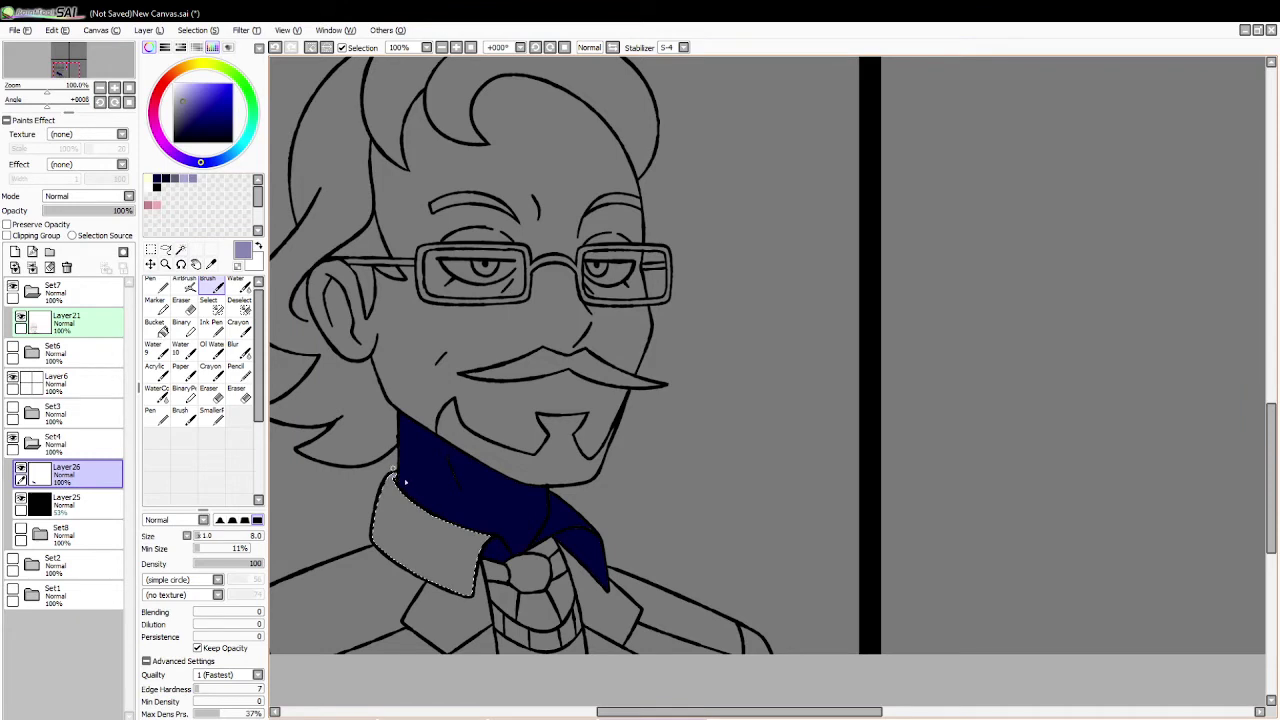
left_click(310, 50)
Step: Select the small collar gap just above the tie knot with the Magic Wand and fill it with the dark navy swatch
left_click(181, 249)
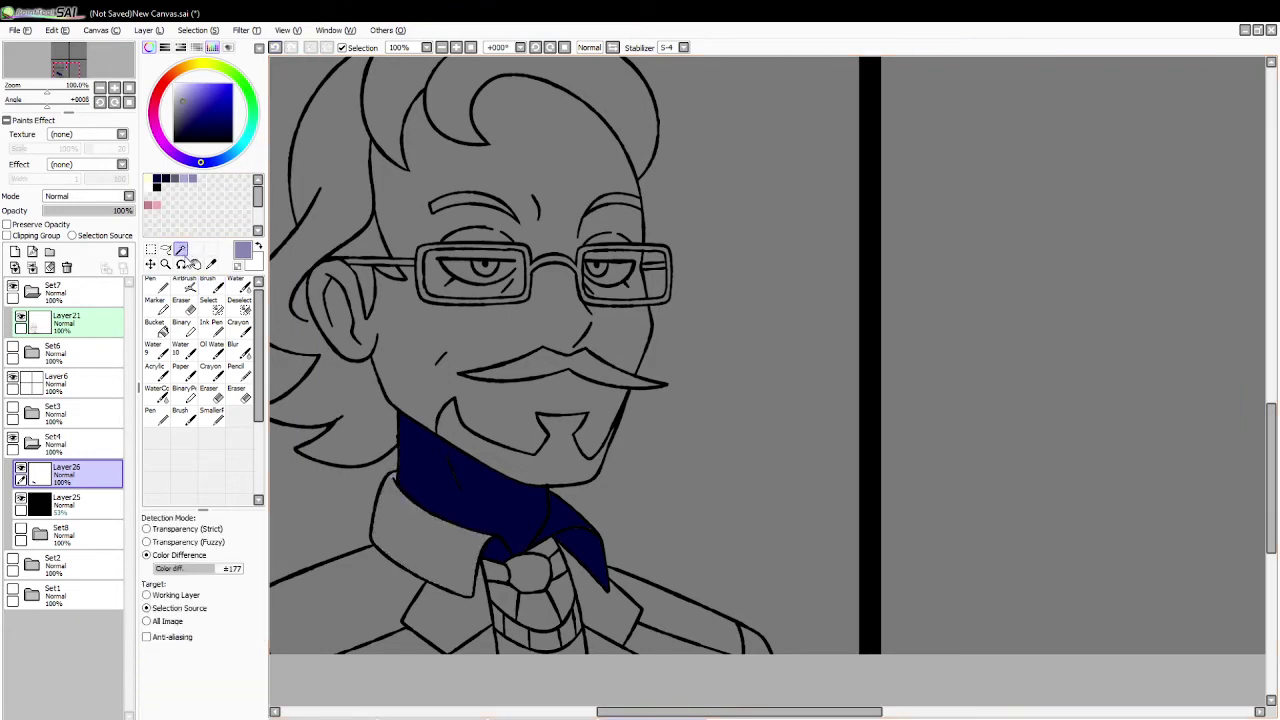
left_click(538, 548)
left_click(155, 328)
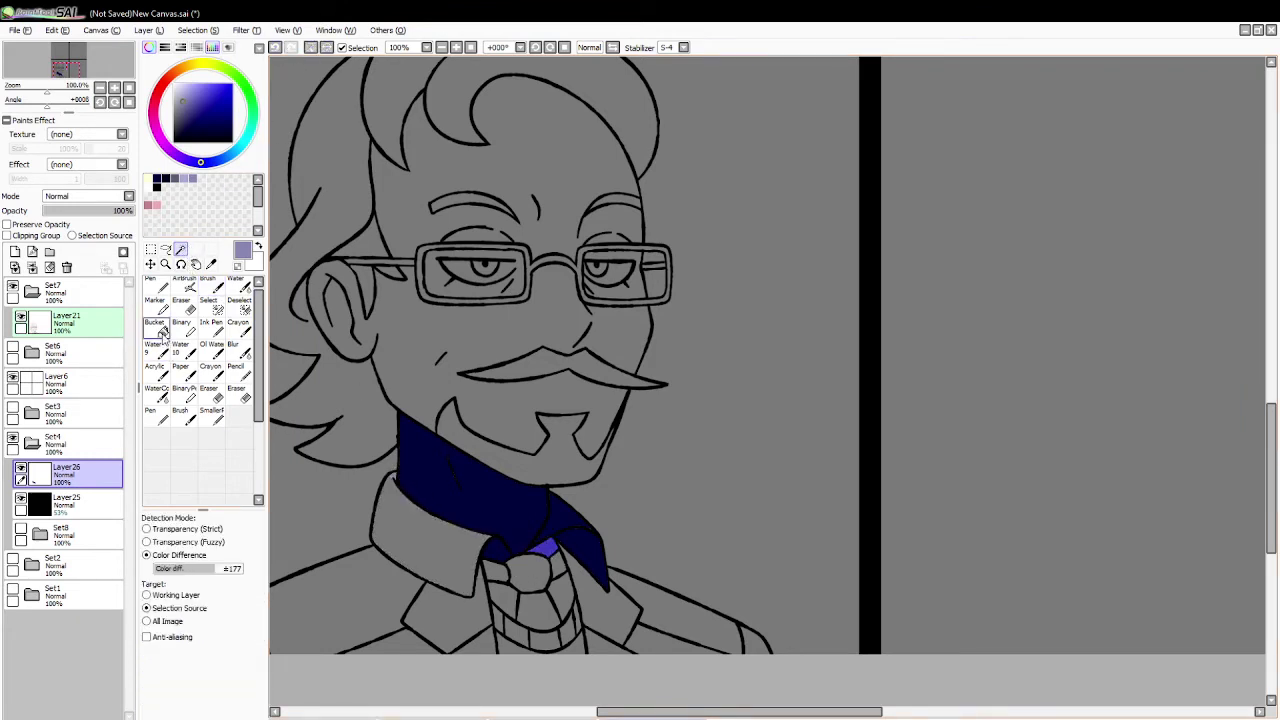
left_click(165, 179)
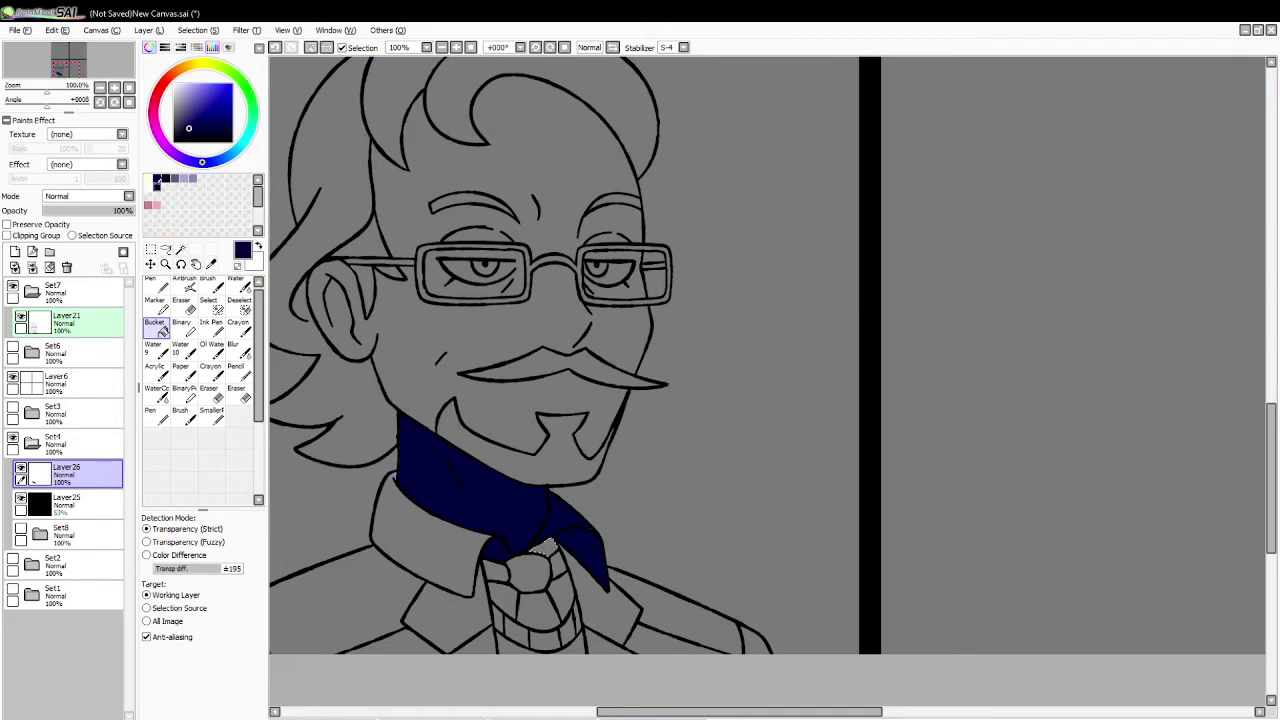
left_click(542, 548)
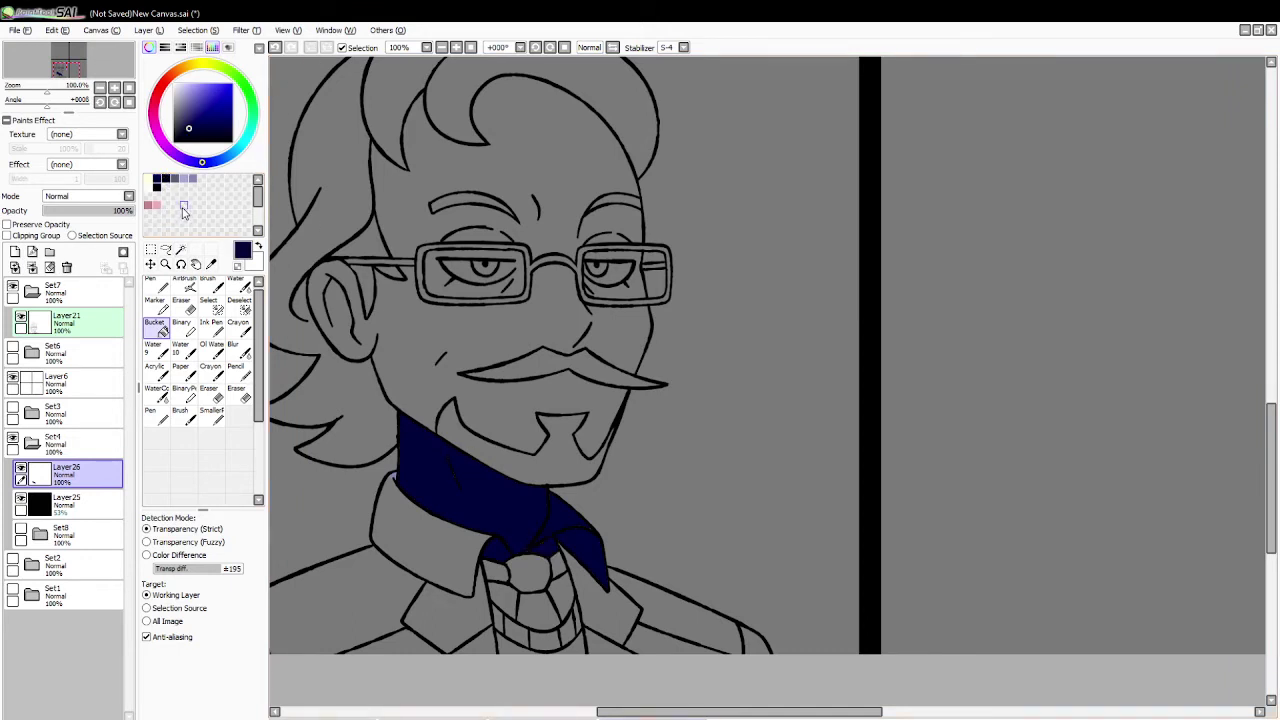
Step: Select all the segments of the tie knot with the Magic Wand, undoing the stray selection beside it
left_click(181, 249)
left_click(540, 558)
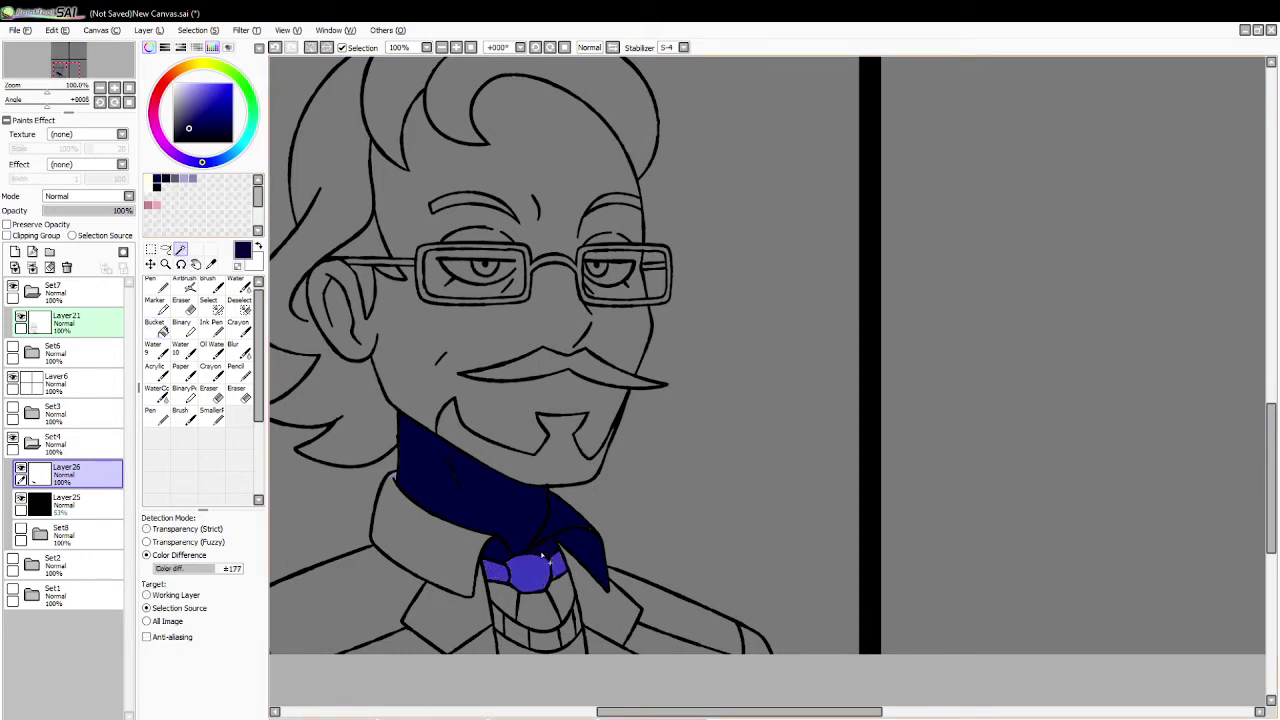
left_click(508, 601)
left_click(538, 609)
left_click(566, 598)
left_click(588, 599)
key("ctrl+z")
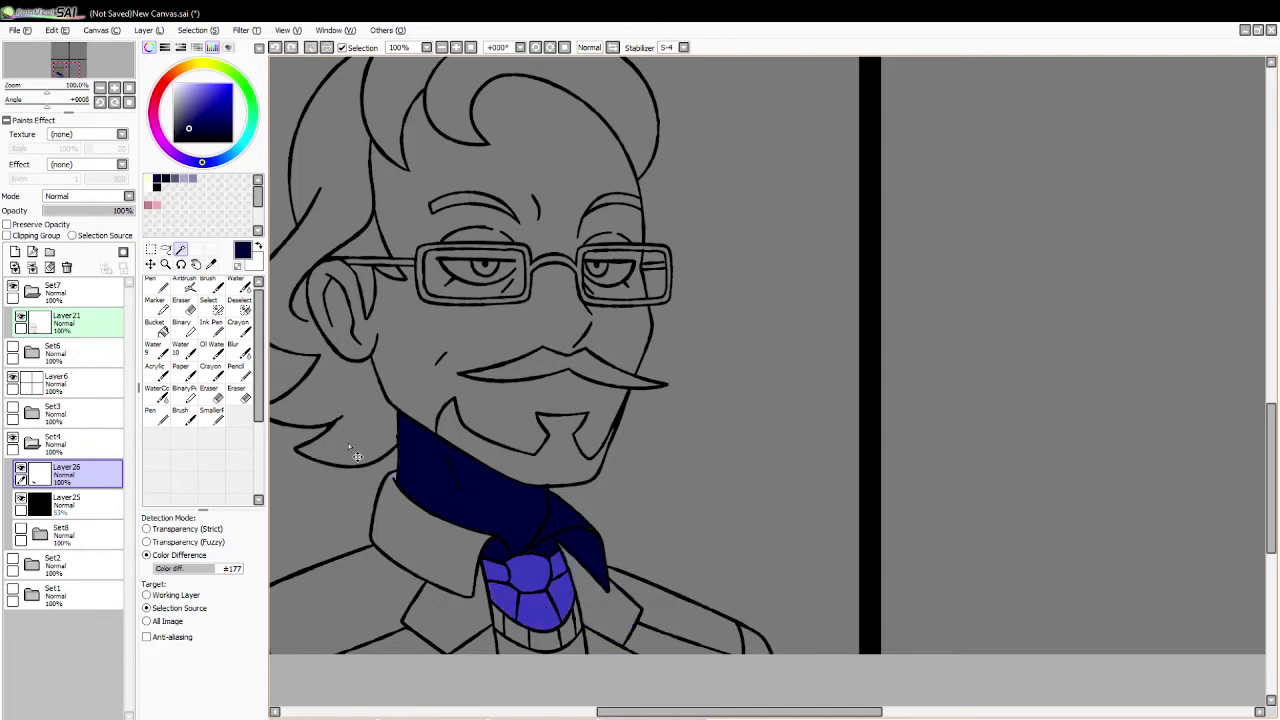
Step: Fill each selected tie knot segment with dark navy using the Bucket
left_click(155, 327)
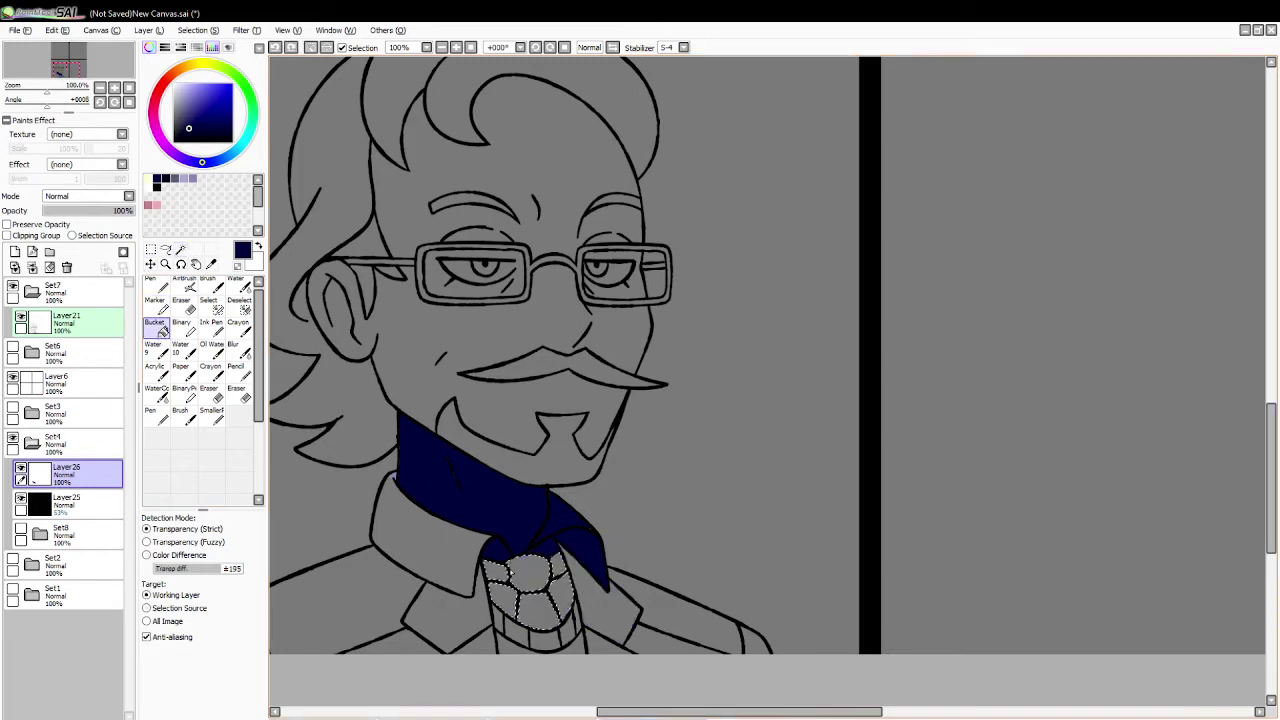
left_click(501, 572)
left_click(504, 600)
left_click(530, 574)
left_click(539, 608)
left_click(564, 598)
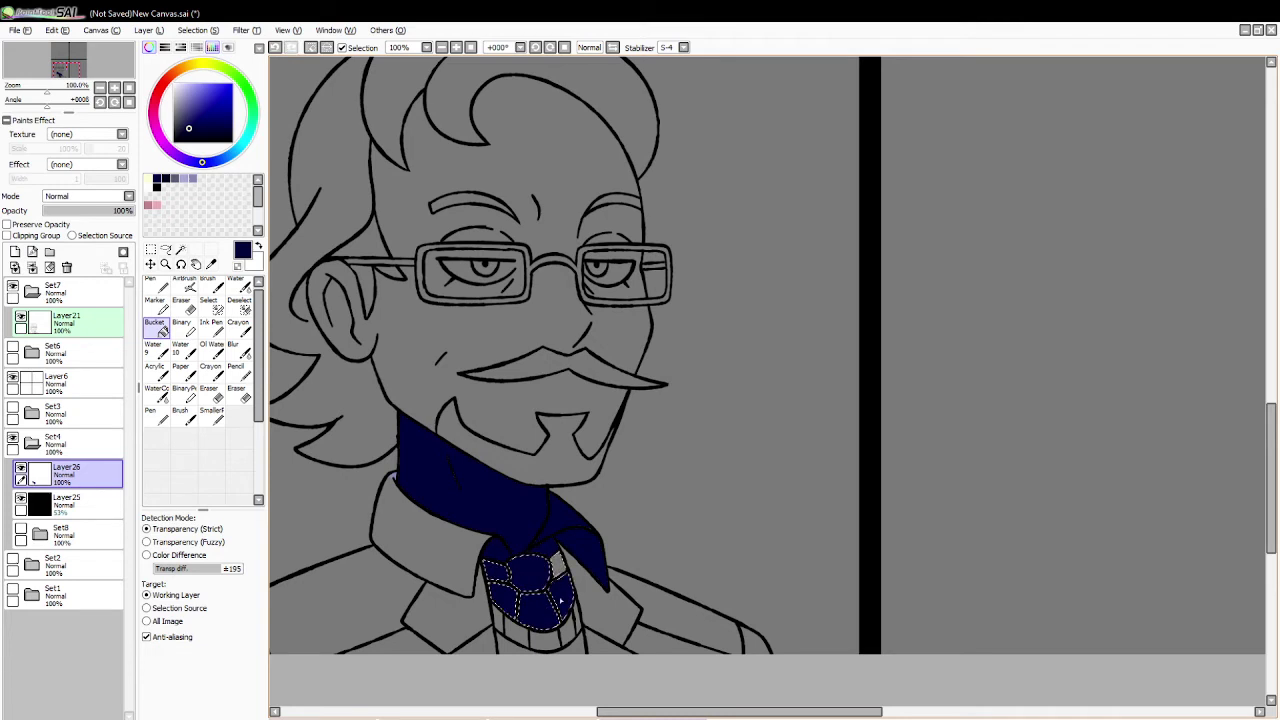
left_click(559, 566)
Step: Erase a soft highlight along the upper edge of the tie knot with a size 11 eraser and clear the selection
left_click(240, 396)
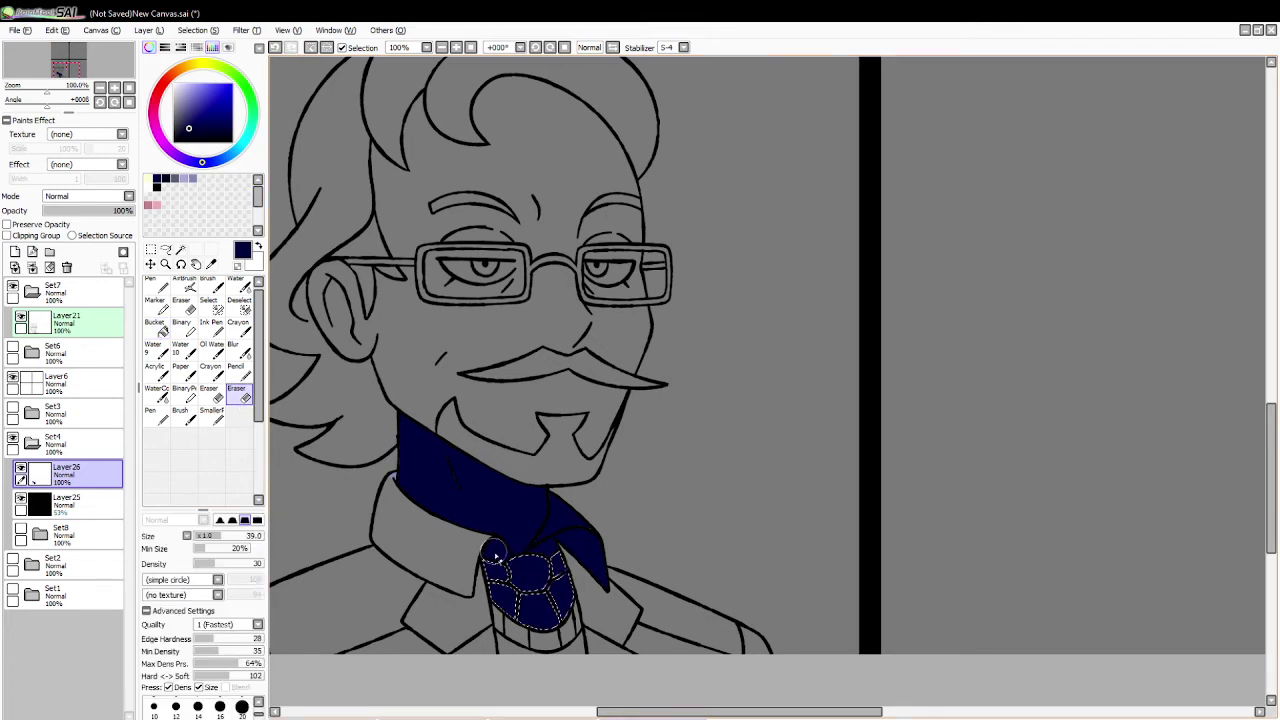
left_click(192, 535)
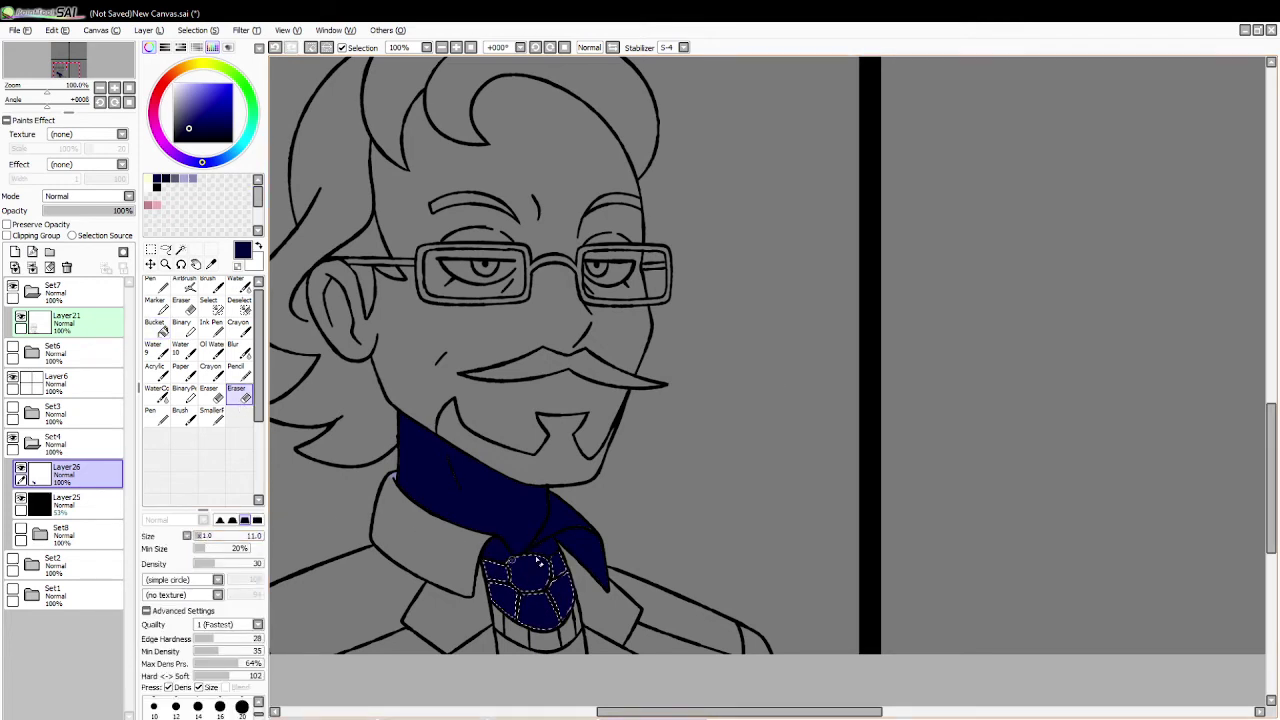
left_click_drag(538, 562, 510, 570)
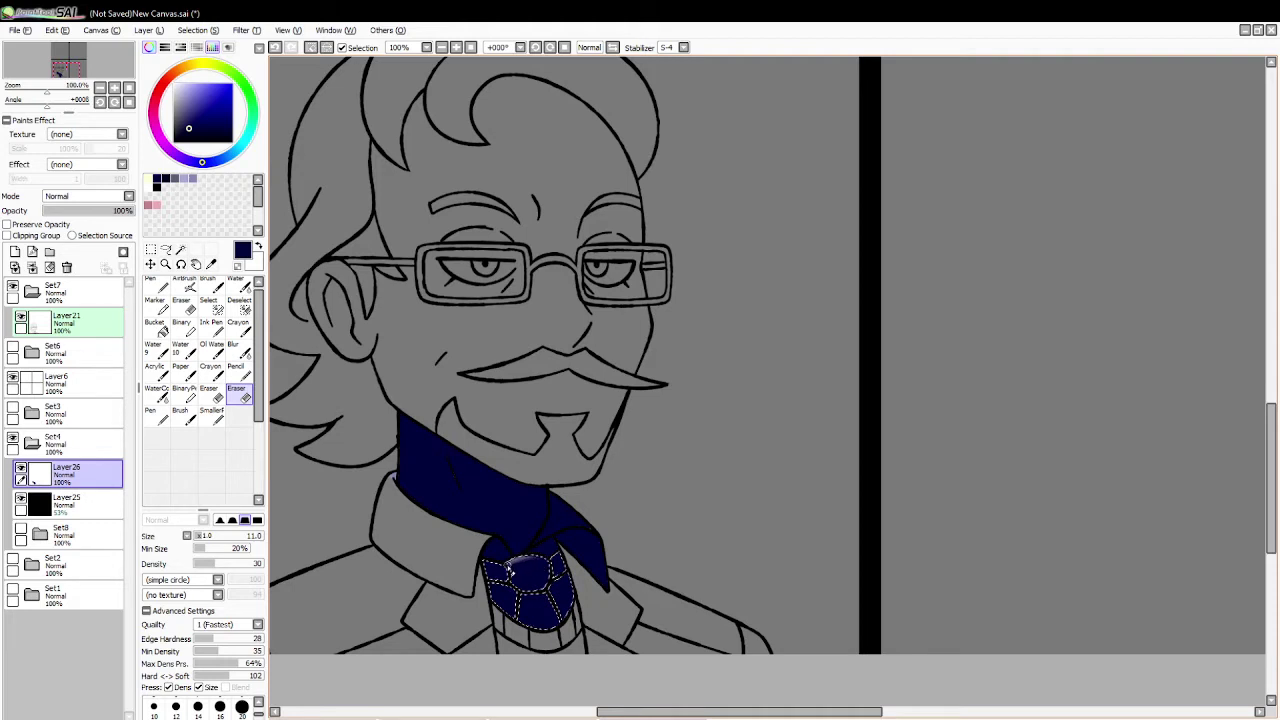
key("ctrl+d")
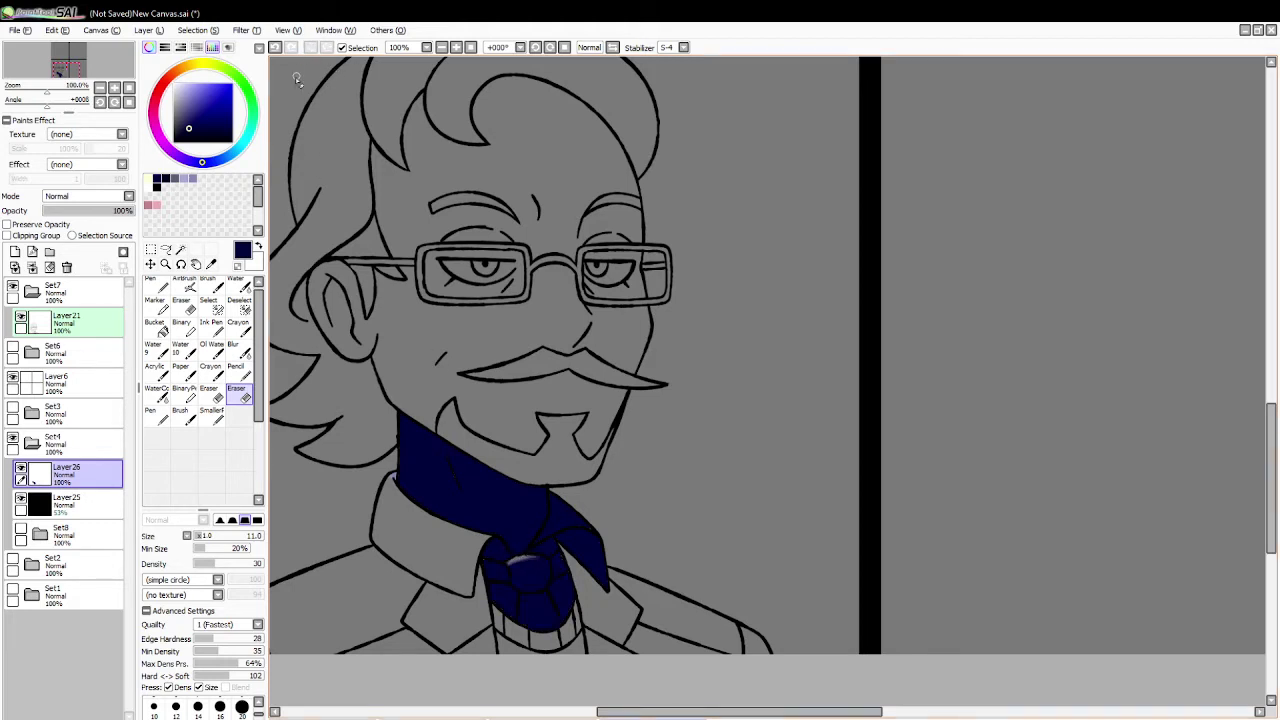
Step: Select the tie sections below the knot with the Magic Wand
left_click(180, 249)
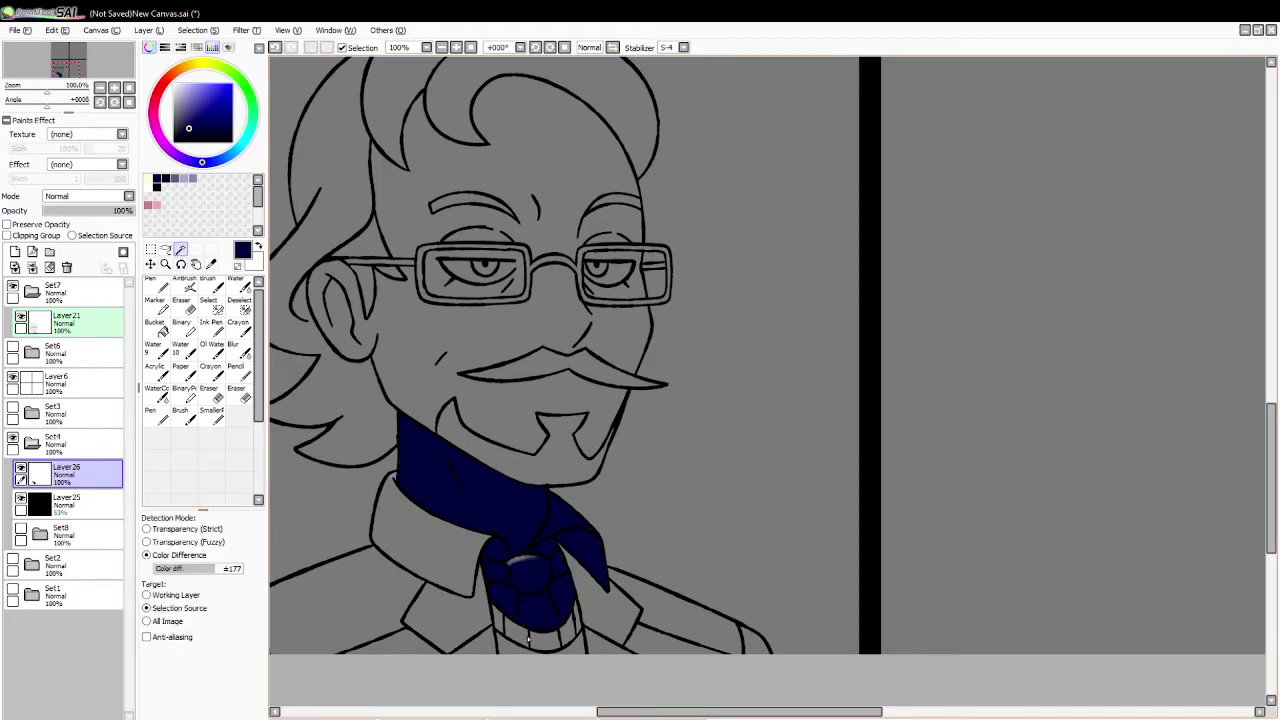
left_click(528, 640)
left_click(519, 636)
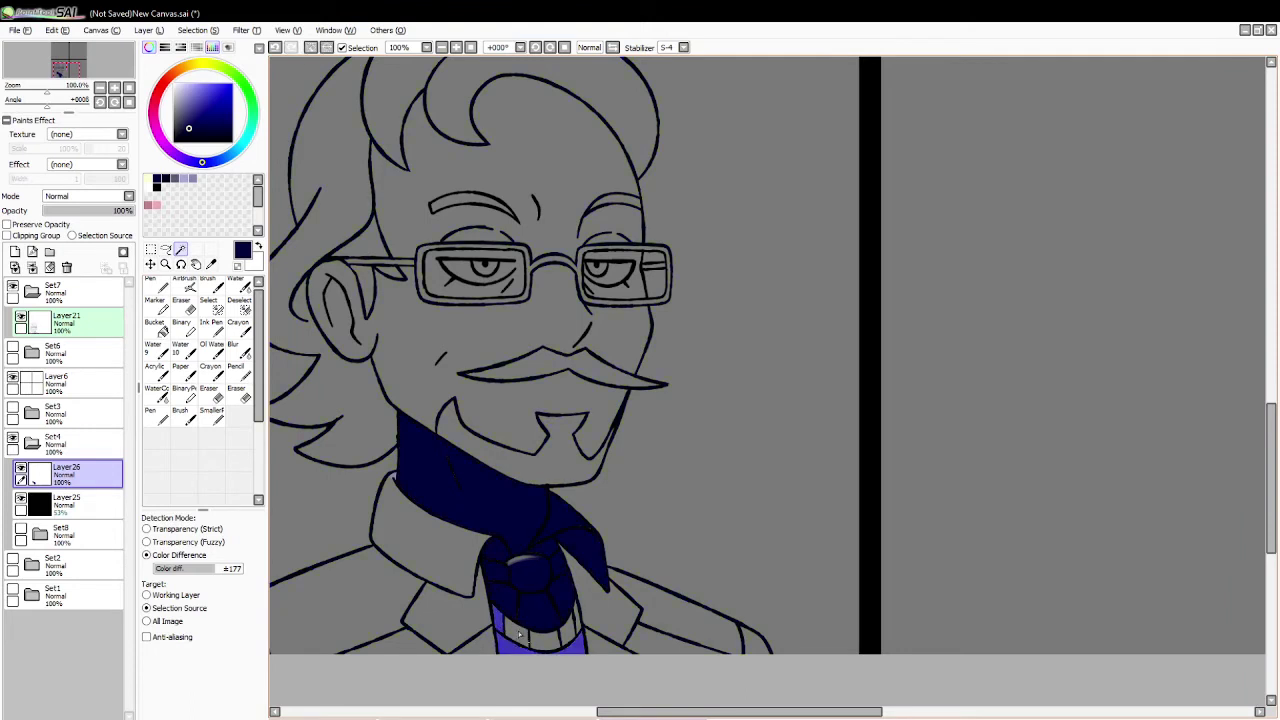
left_click(575, 628)
Step: Brush a muted-purple line along the lower tie's edge, fill the narrow strip beside it with dark navy, and clear the selection
left_click(192, 178)
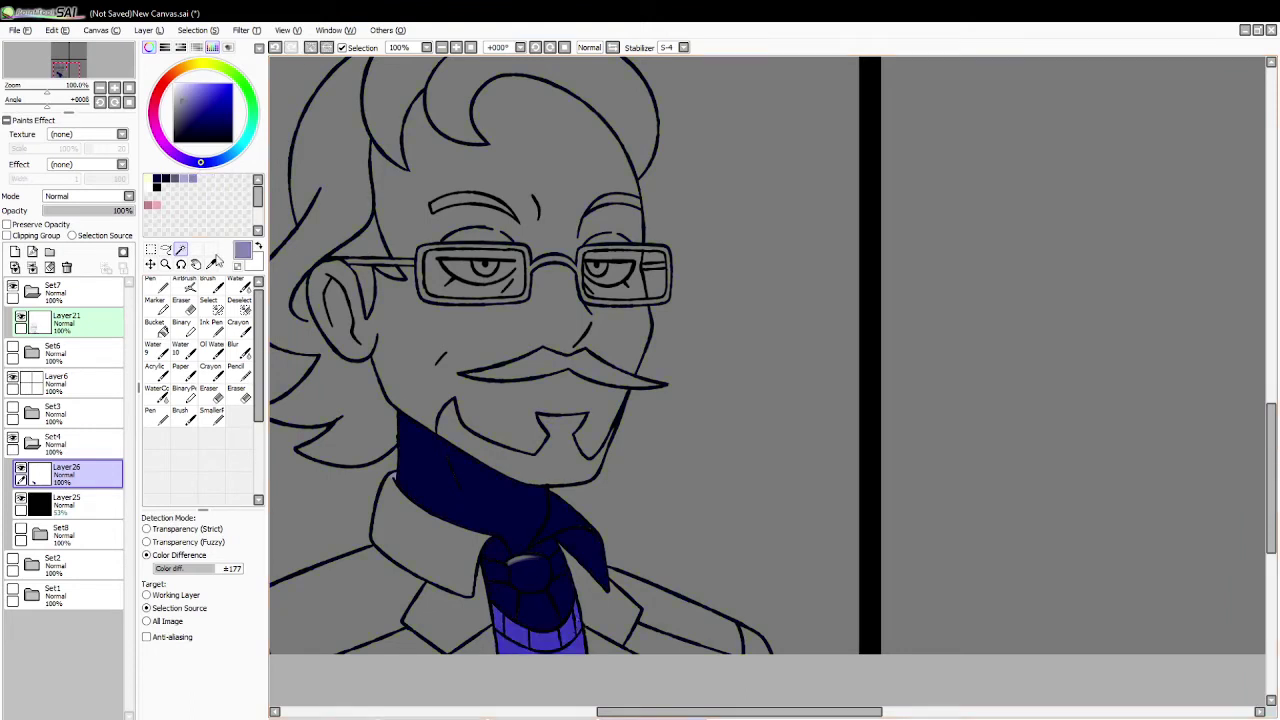
left_click(208, 287)
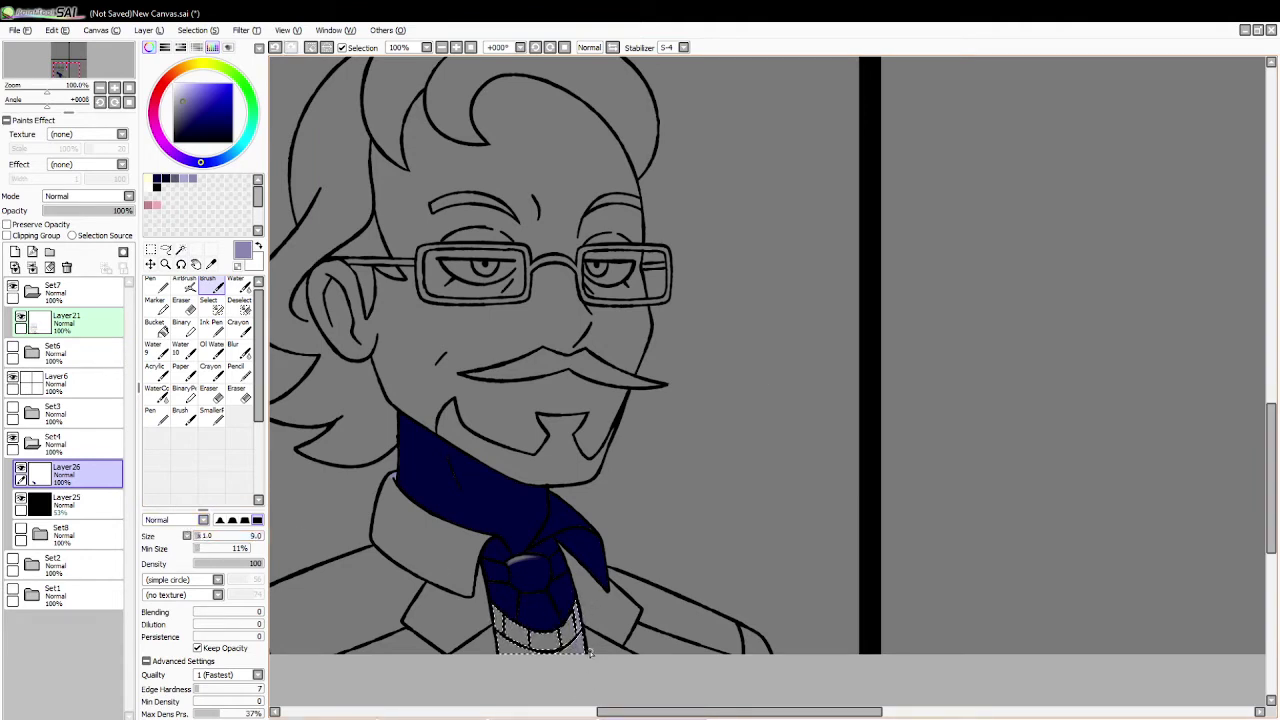
left_click(165, 178)
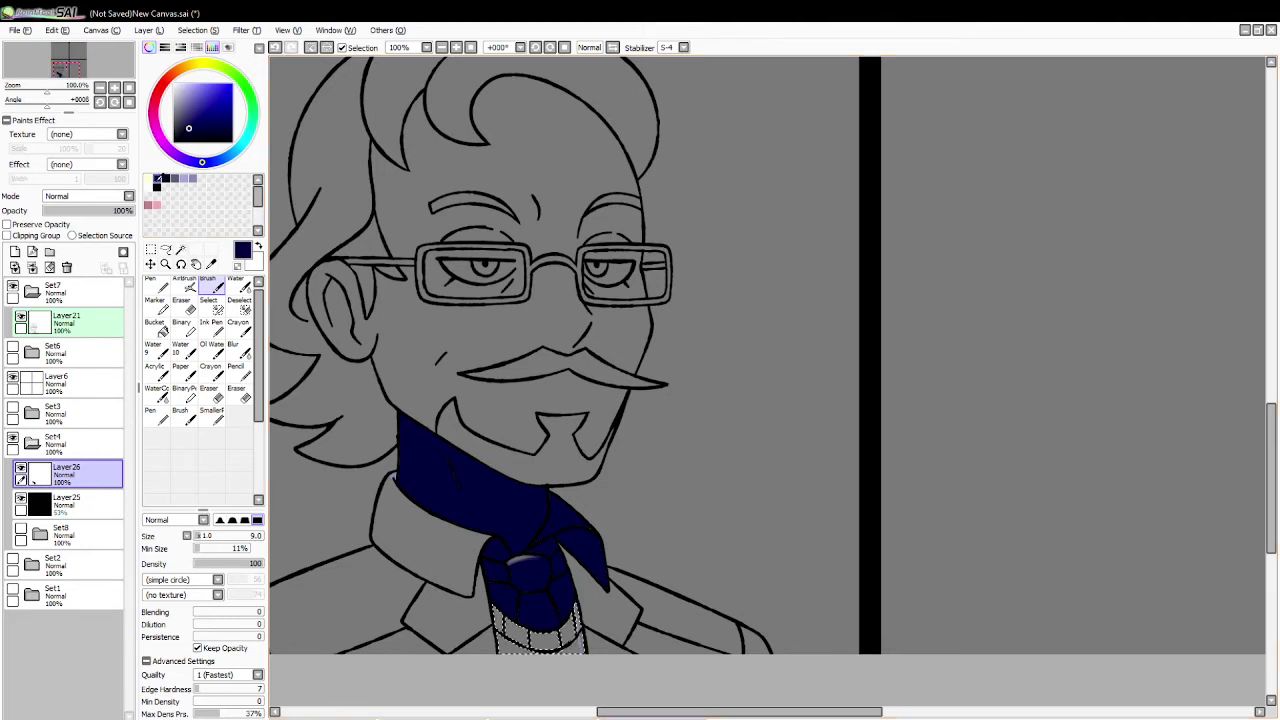
left_click(155, 302)
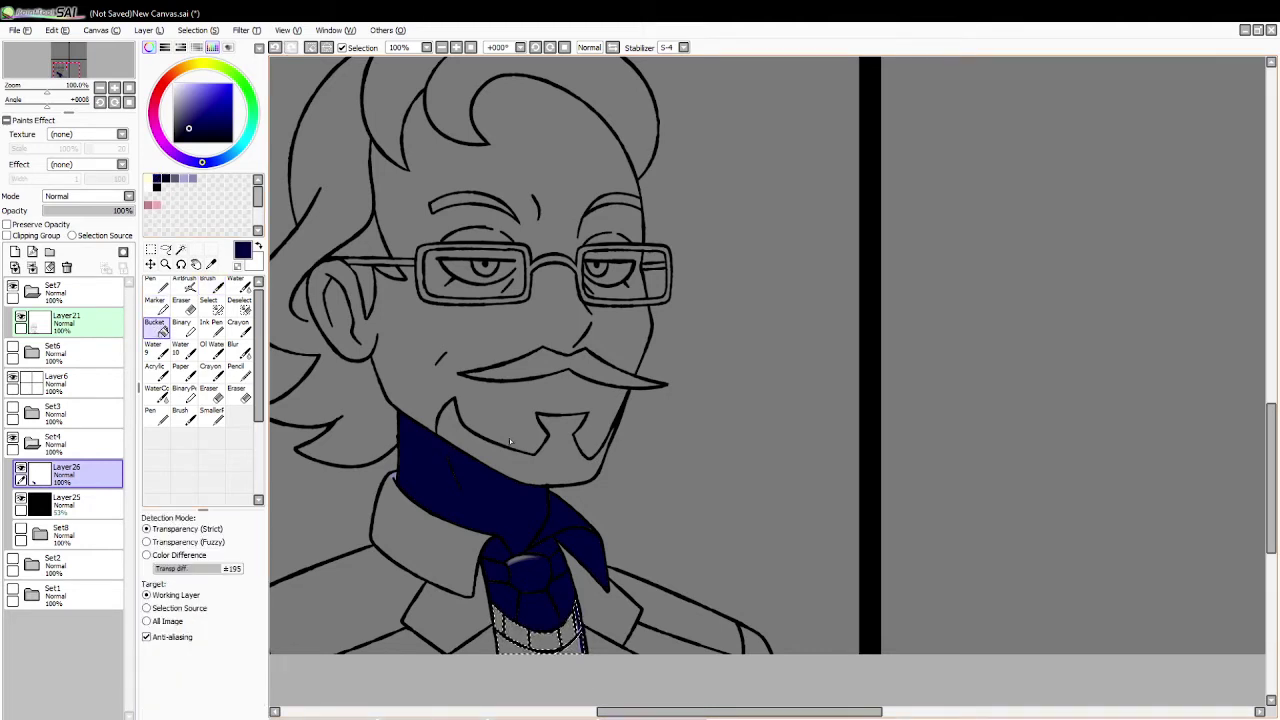
key("ctrl+d")
Step: Select the hair behind the ear with the Magic Wand and brush a short muted-purple curve across it above the ear at size 6
left_click(180, 249)
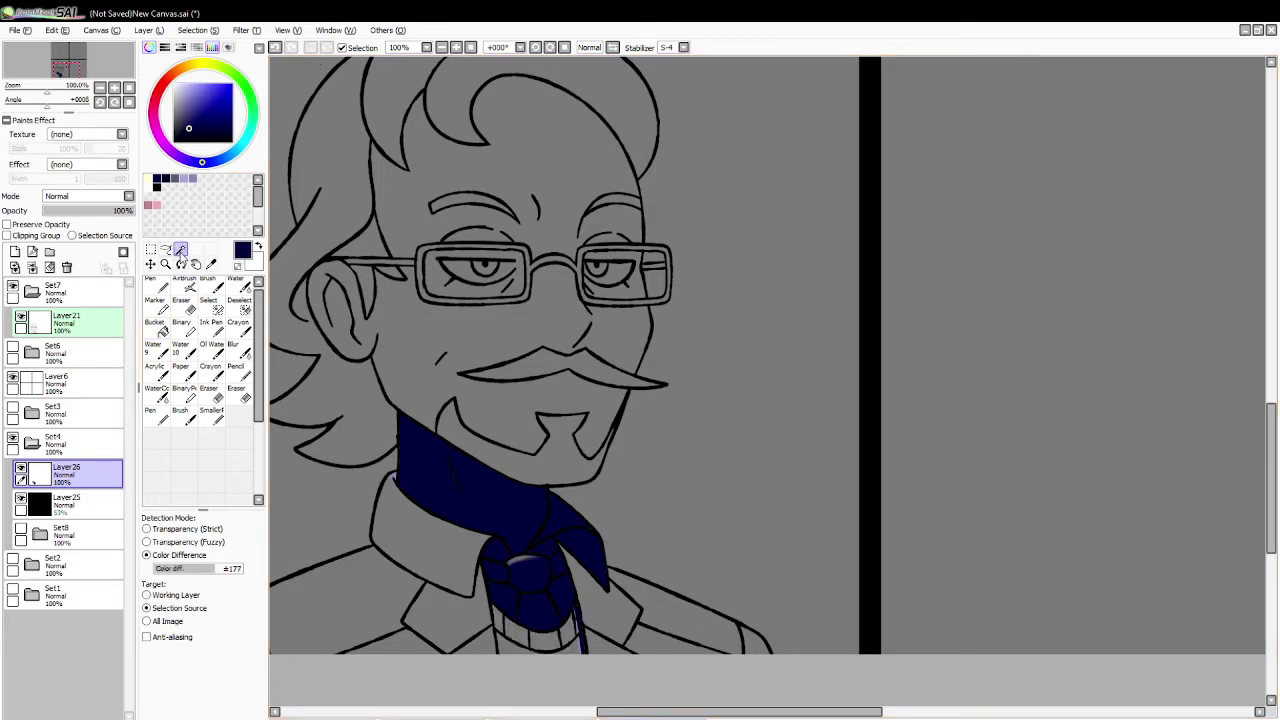
left_click(369, 373)
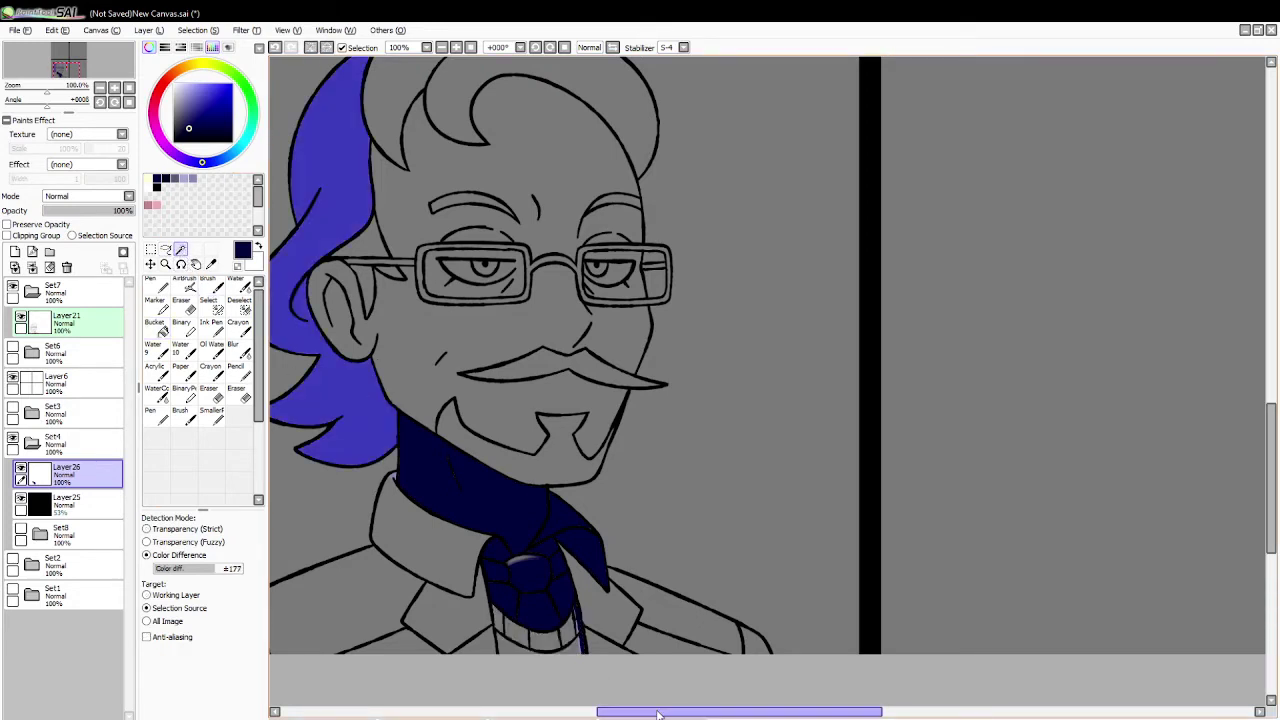
left_click_drag(660, 713, 623, 712)
left_click(209, 285)
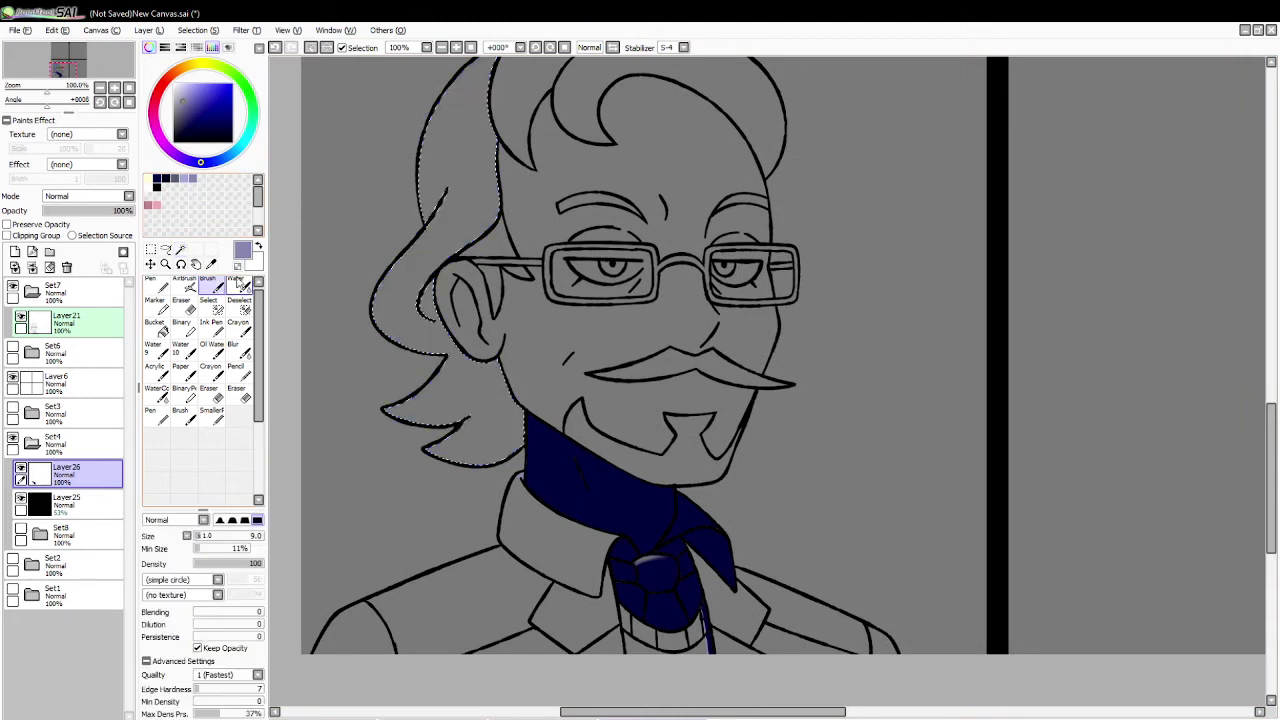
key("ctrl+z")
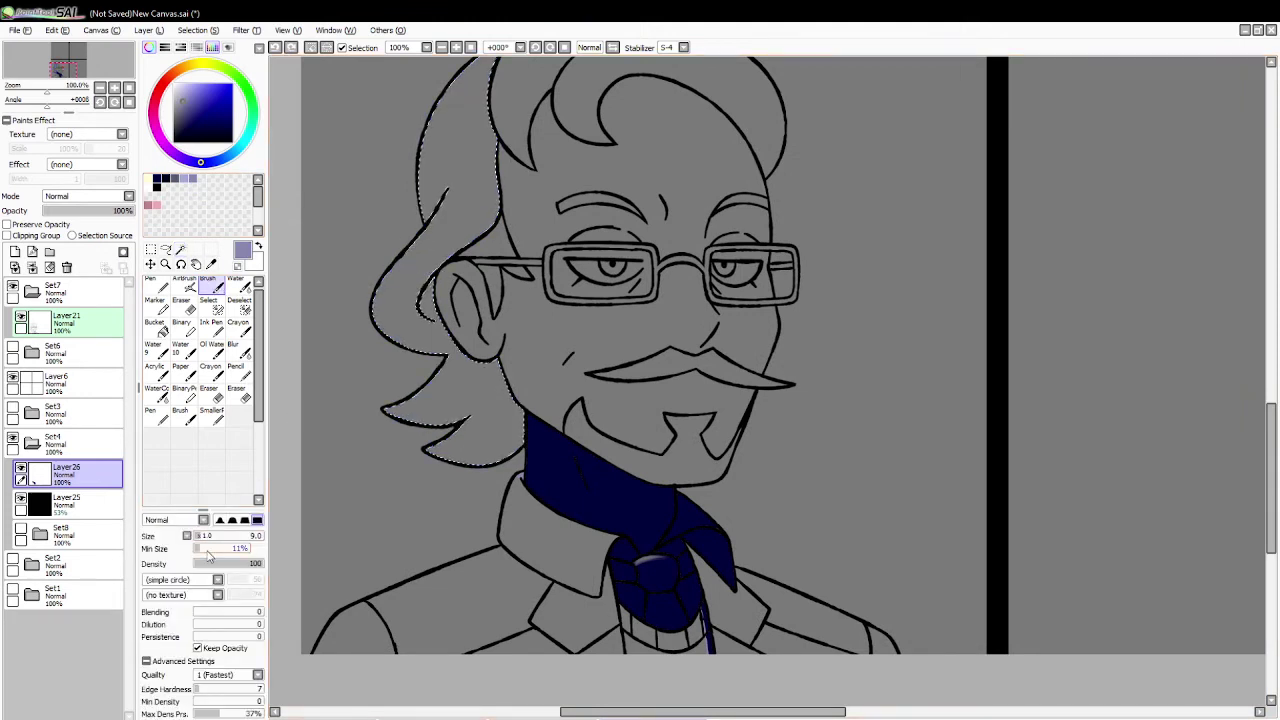
left_click(199, 538)
left_click_drag(412, 245, 428, 270)
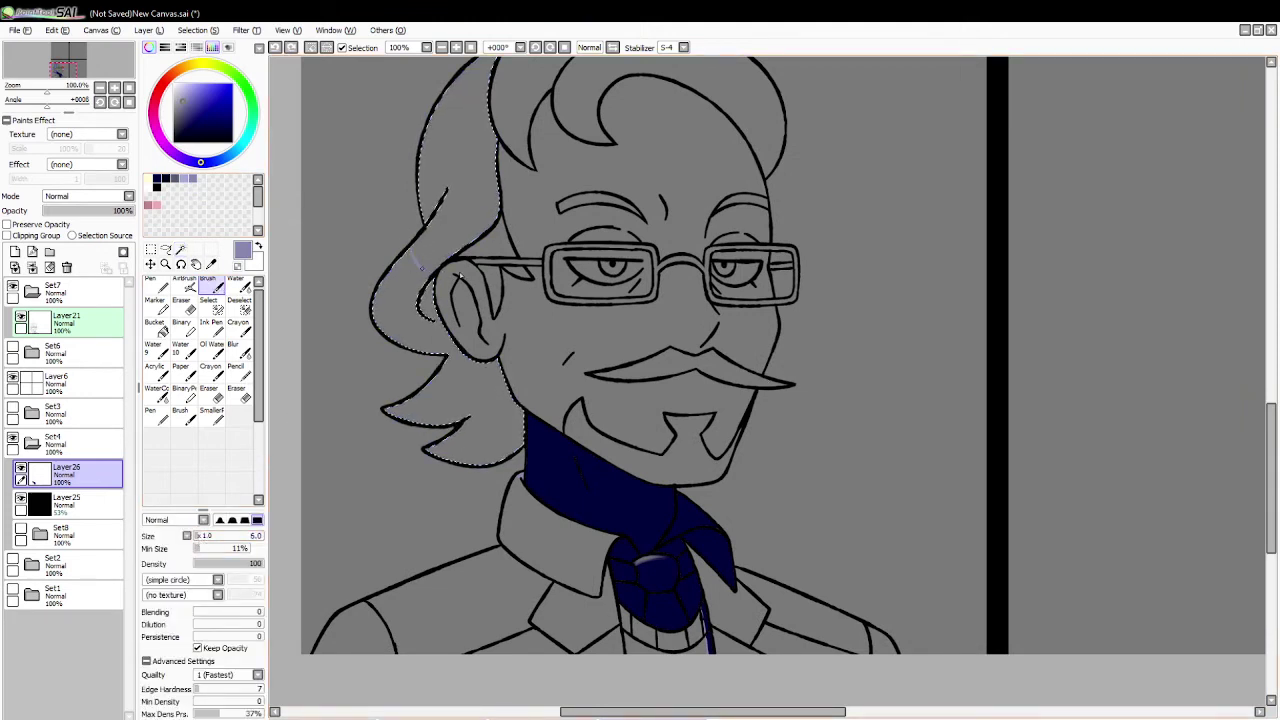
Step: Fill the selected back hair below the purple curve with the dark navy swatch
left_click(157, 178)
left_click(157, 308)
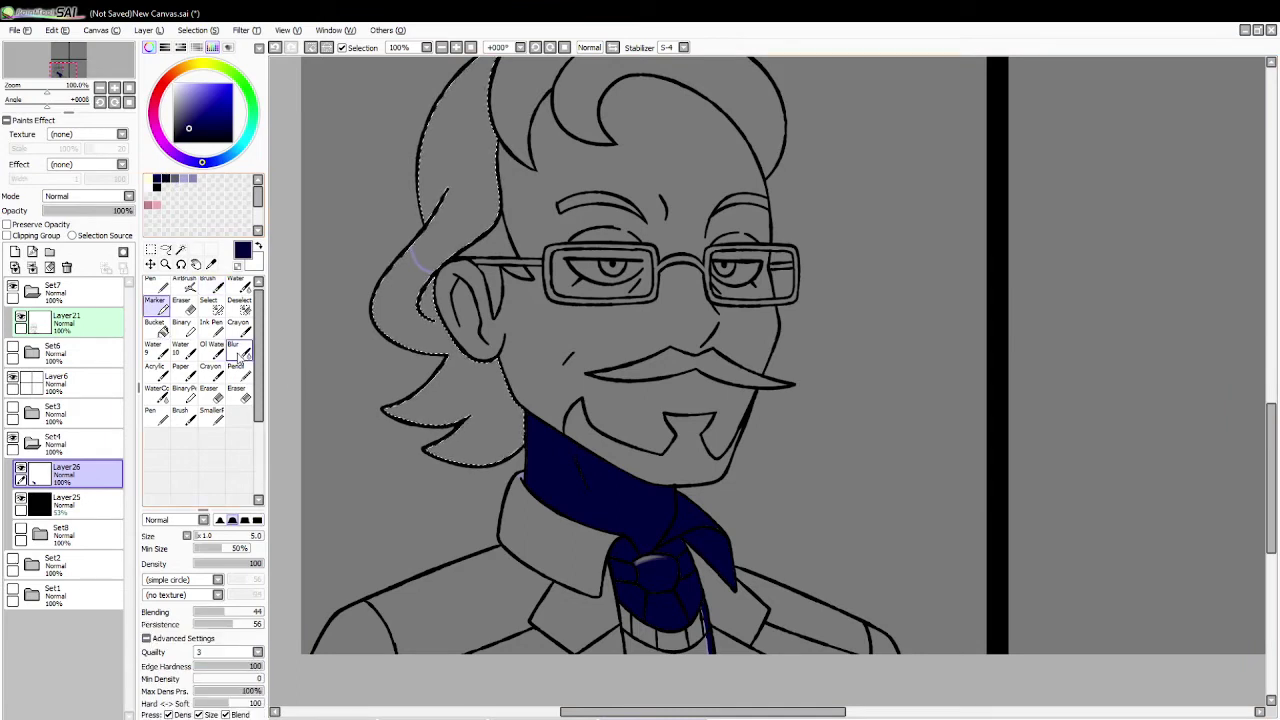
left_click(157, 329)
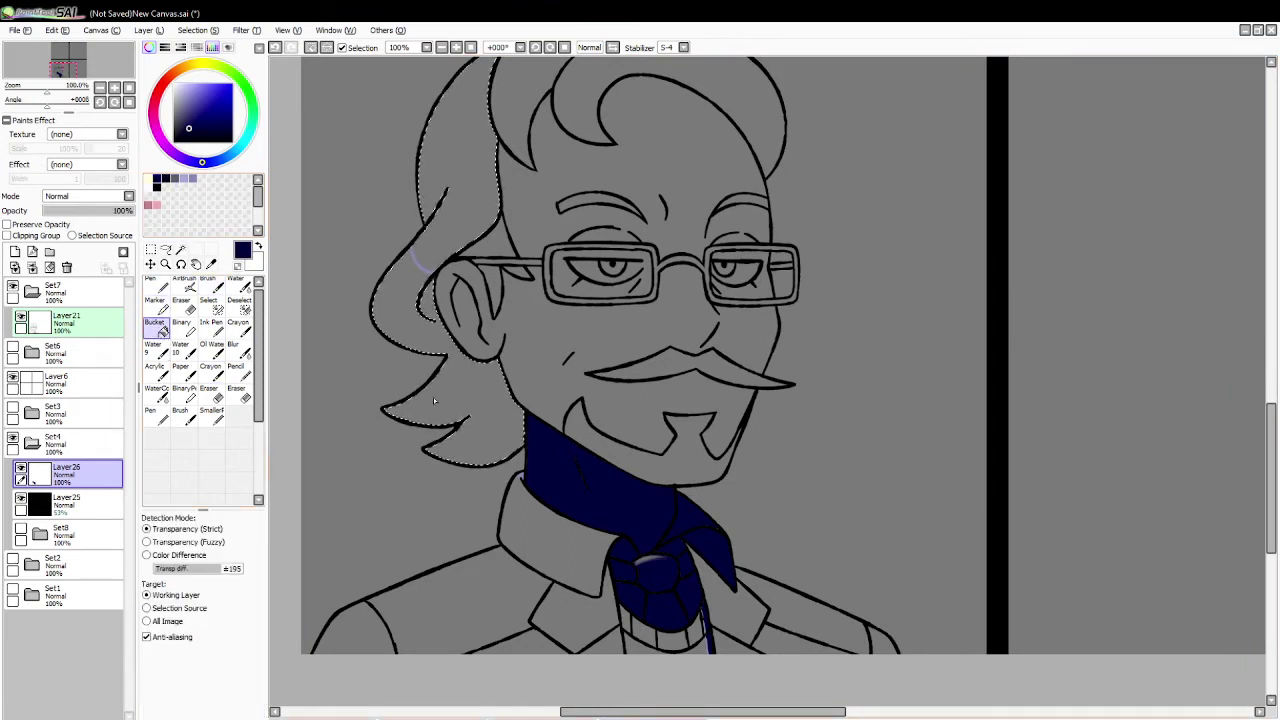
left_click(433, 398)
Step: Fade the navy at the pointed back hair tips with a size 34 eraser and clear the selection
left_click(239, 394)
left_click(213, 536)
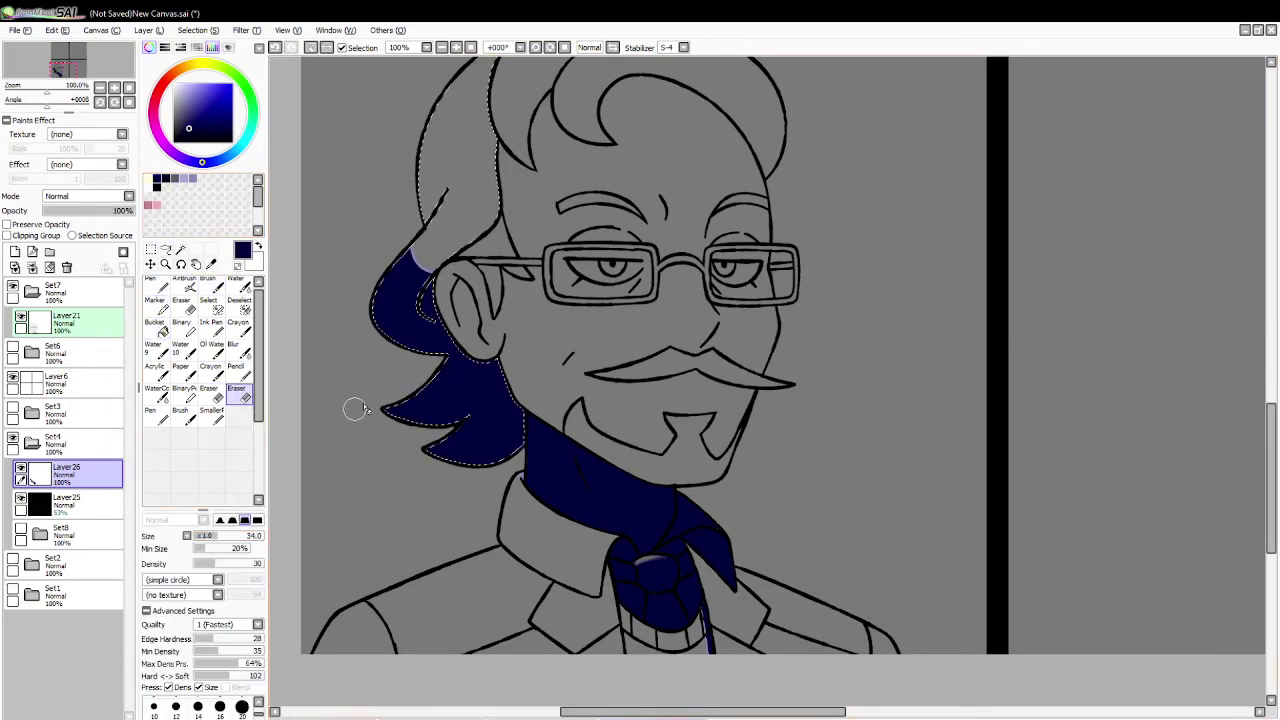
mouse_move(391, 410)
left_mouse_down()
mouse_move(405, 403)
mouse_move(398, 412)
left_mouse_up()
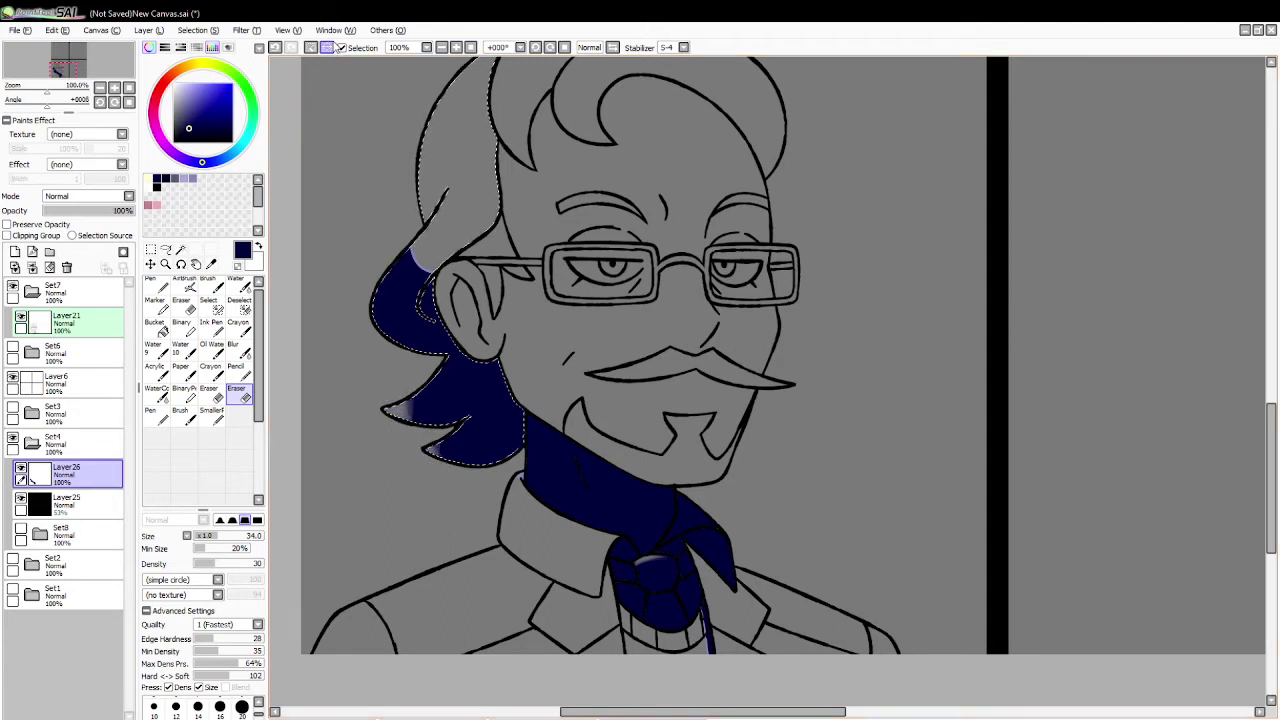
left_click(310, 47)
left_click_drag(408, 386, 408, 417)
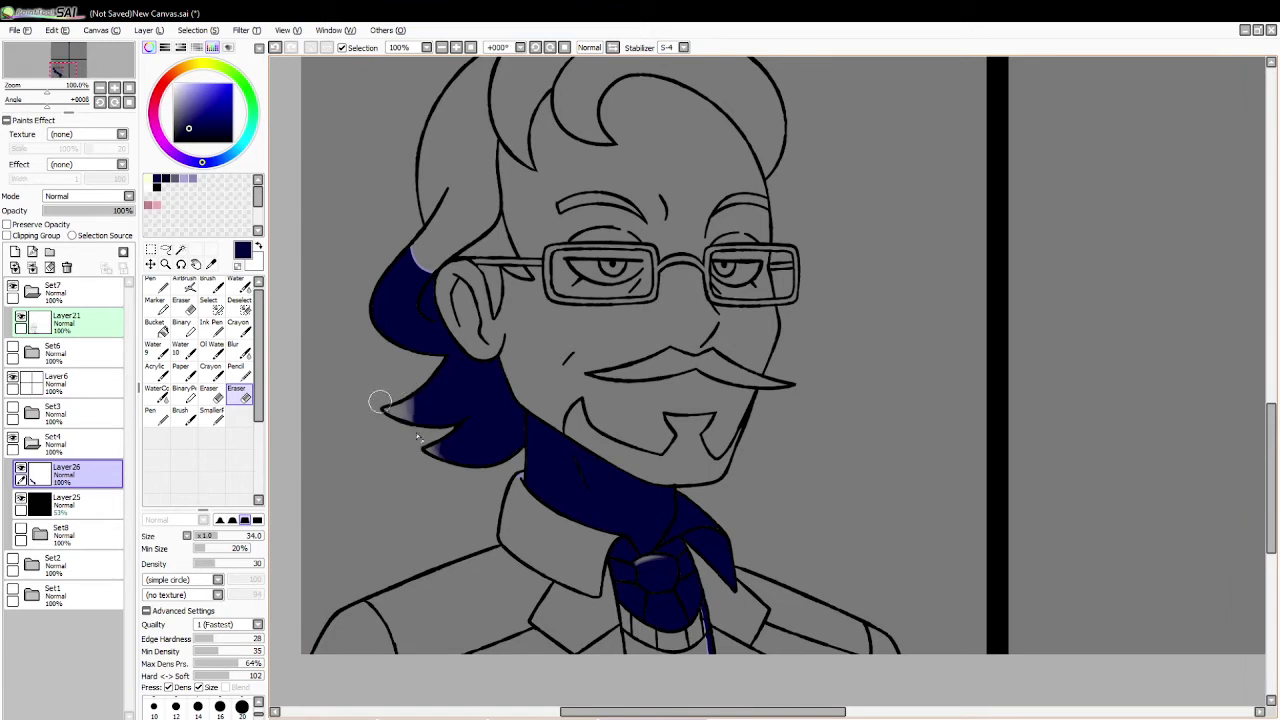
Step: Select the sideburn pieces and glasses arm with the Magic Wand and brush a muted-purple shadow line along the upper sideburn
left_click(181, 249)
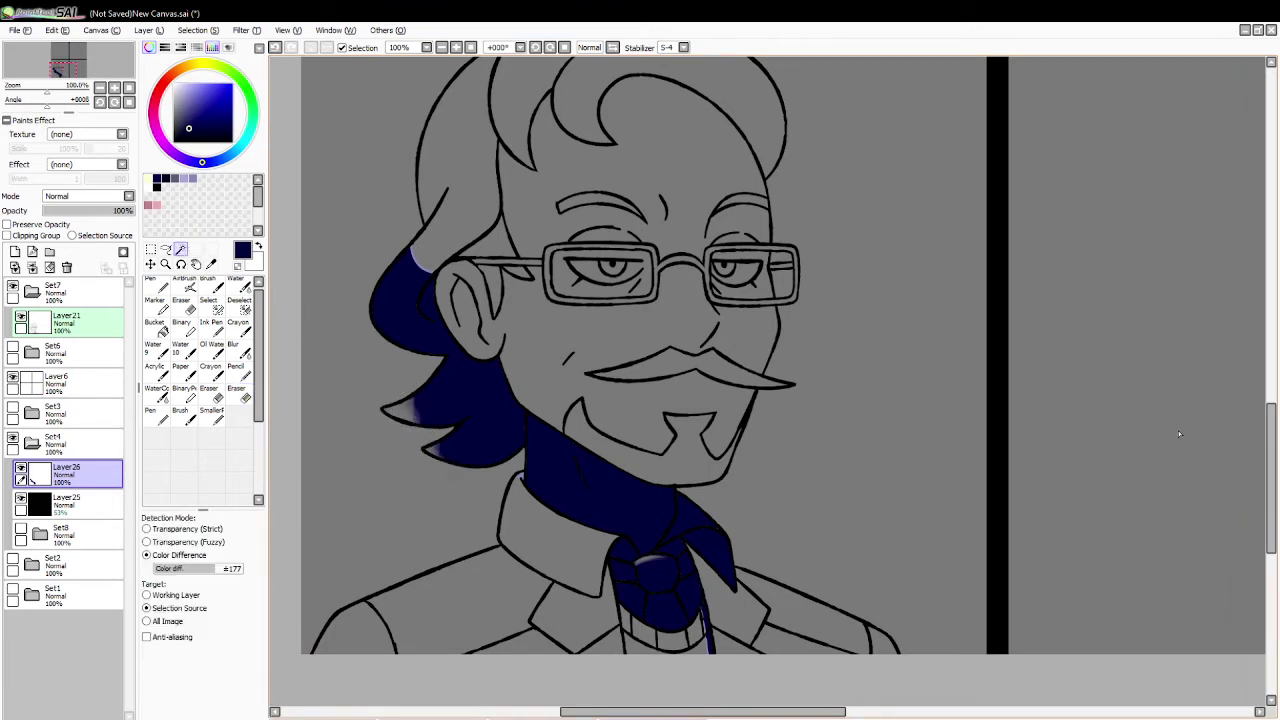
left_click_drag(1272, 435, 1266, 395)
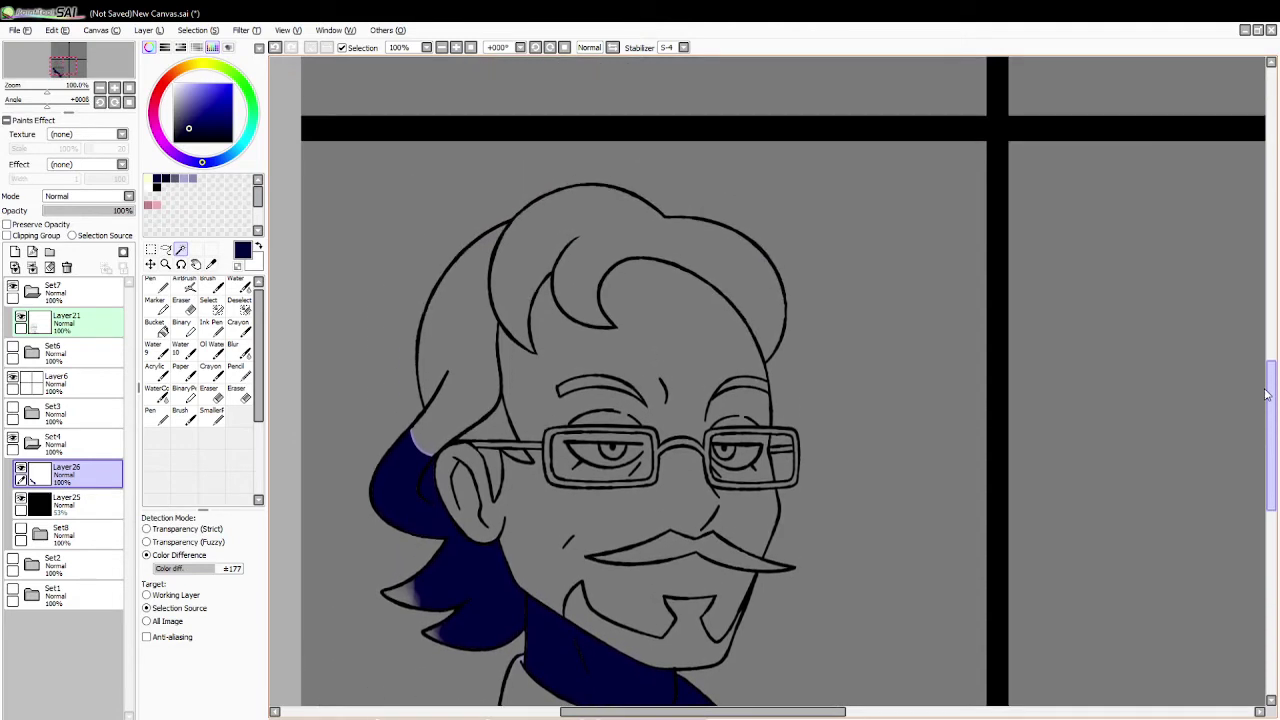
left_click(491, 448)
key("ctrl+z")
left_click(495, 446)
left_click(494, 462)
left_click(515, 457)
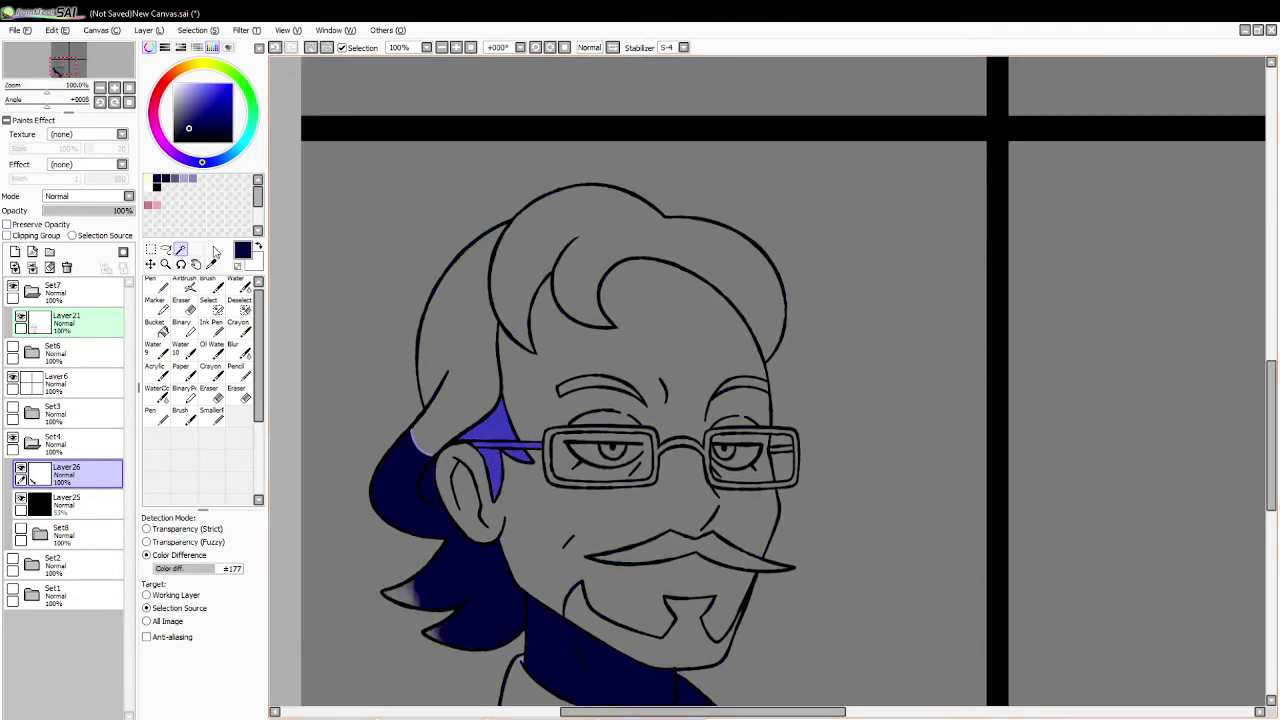
left_click(192, 178)
left_click(208, 288)
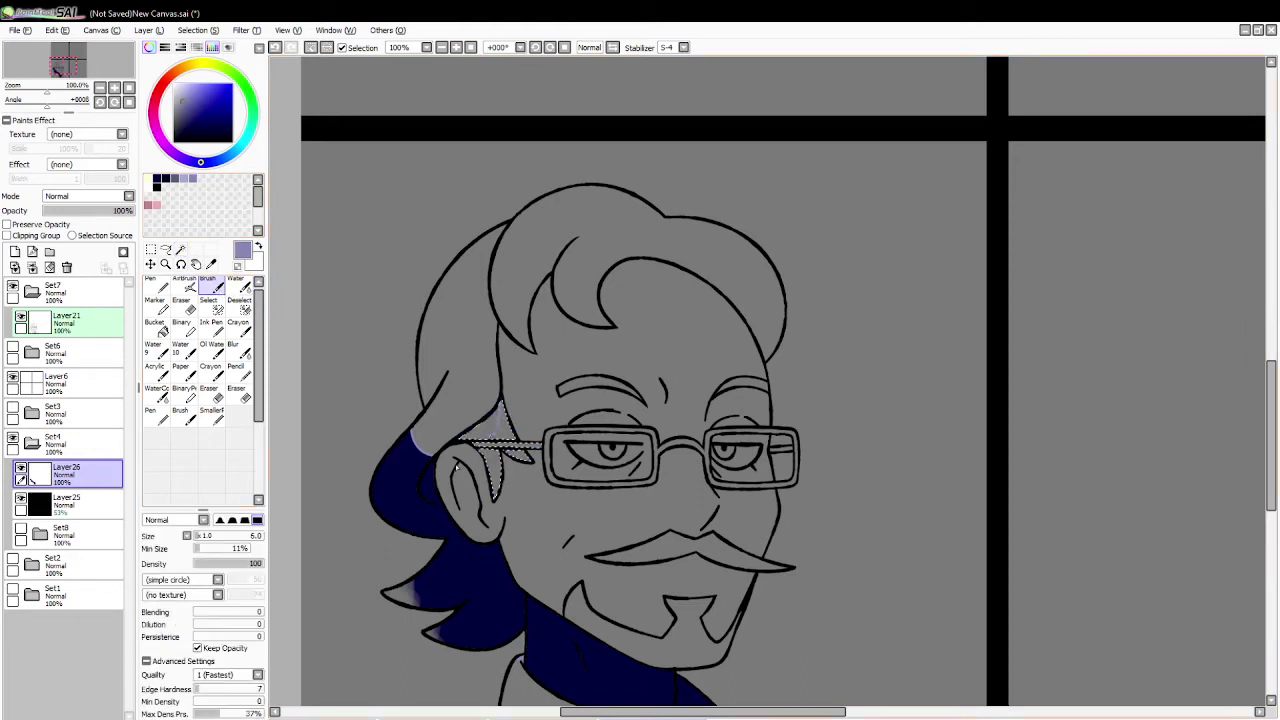
Step: Select the face and ear with the Magic Wand and brush muted-purple shadow edges inside the ear at size 6
left_click(181, 250)
left_click(459, 455)
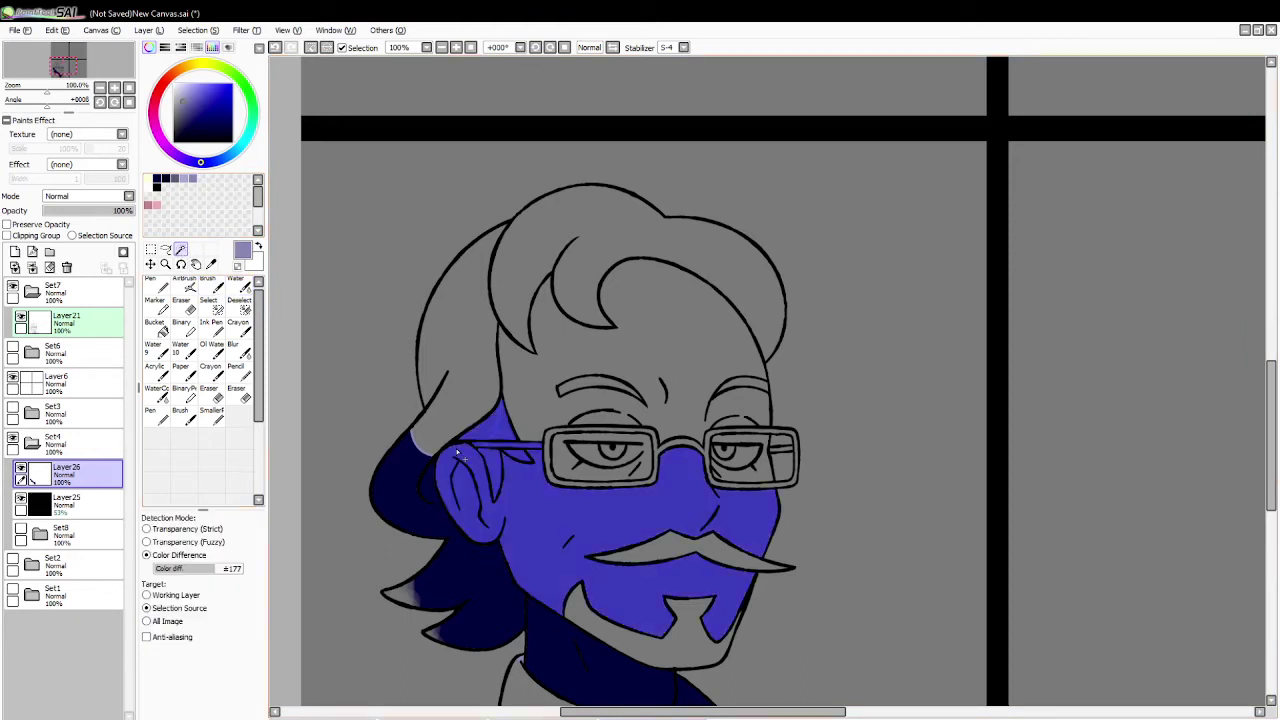
left_click(212, 287)
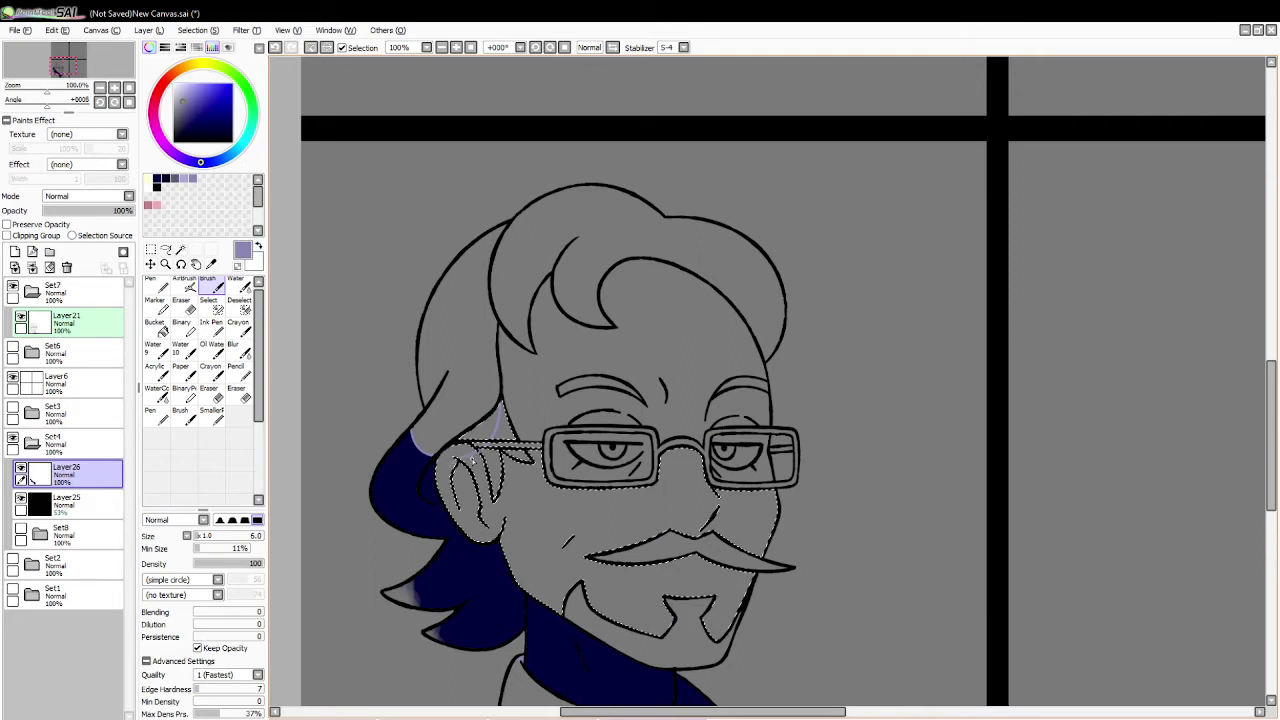
key("ctrl+z")
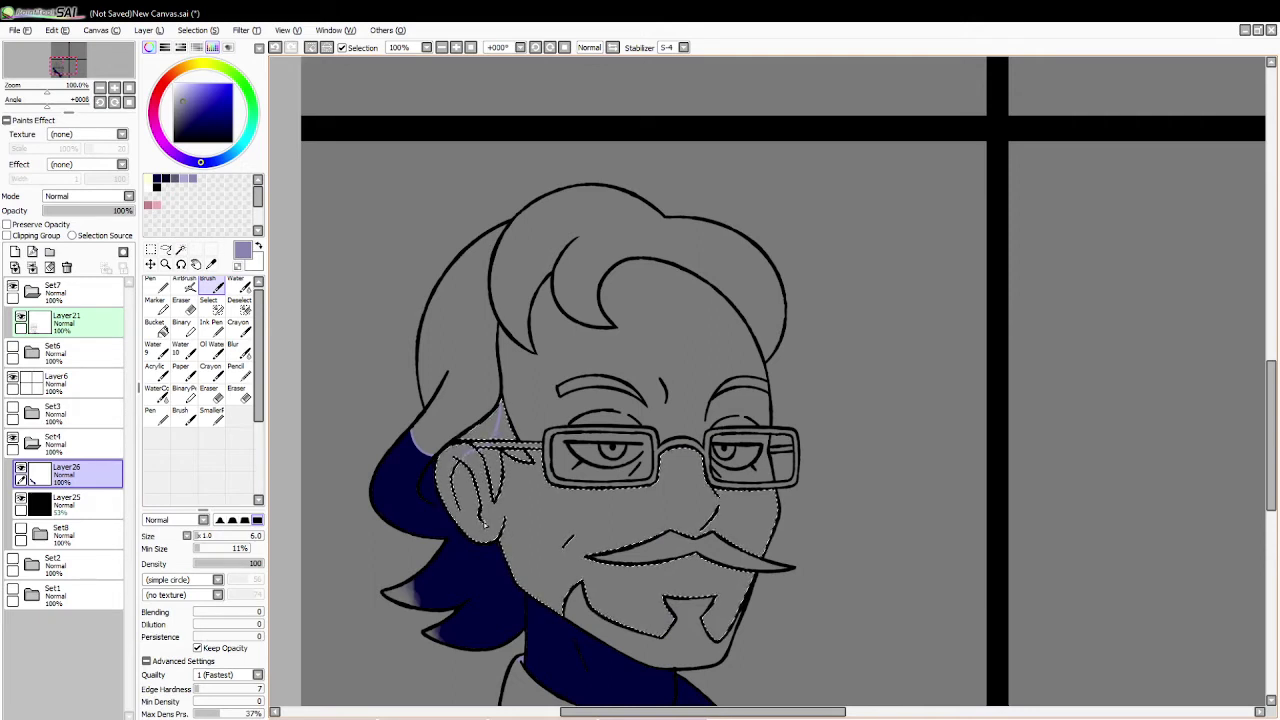
left_click(158, 179)
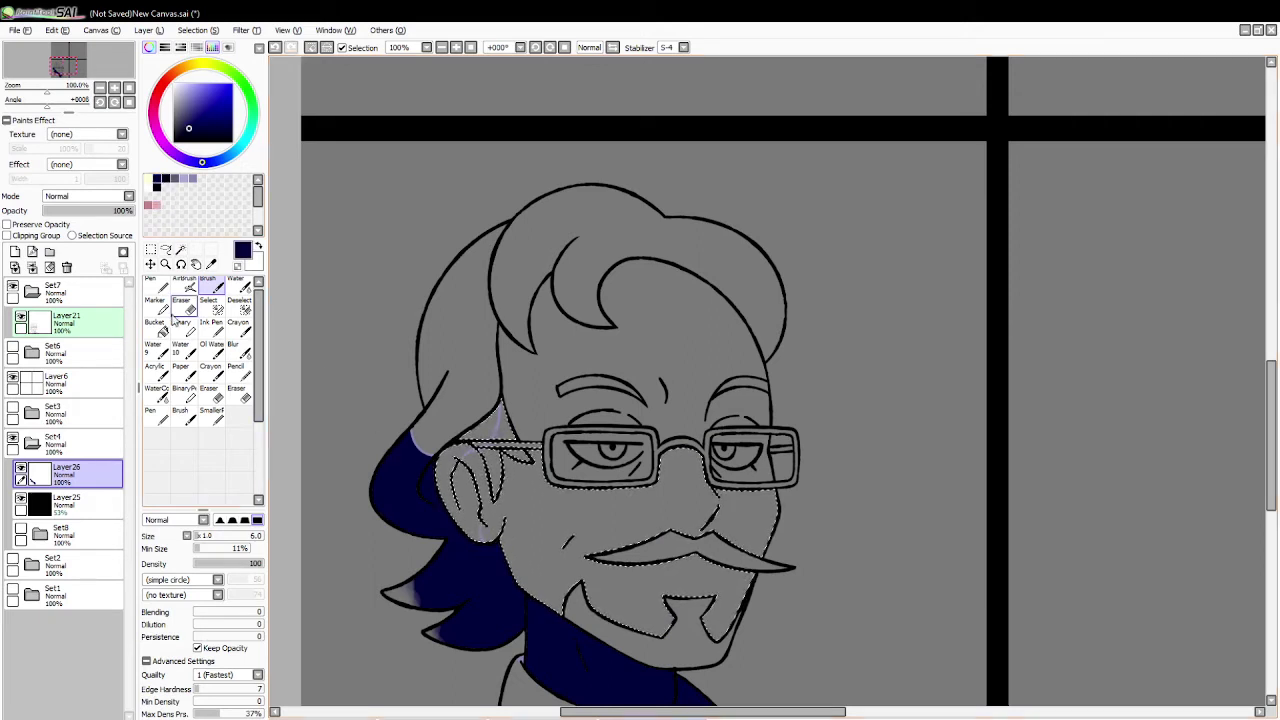
key("ctrl+z")
left_click(194, 180)
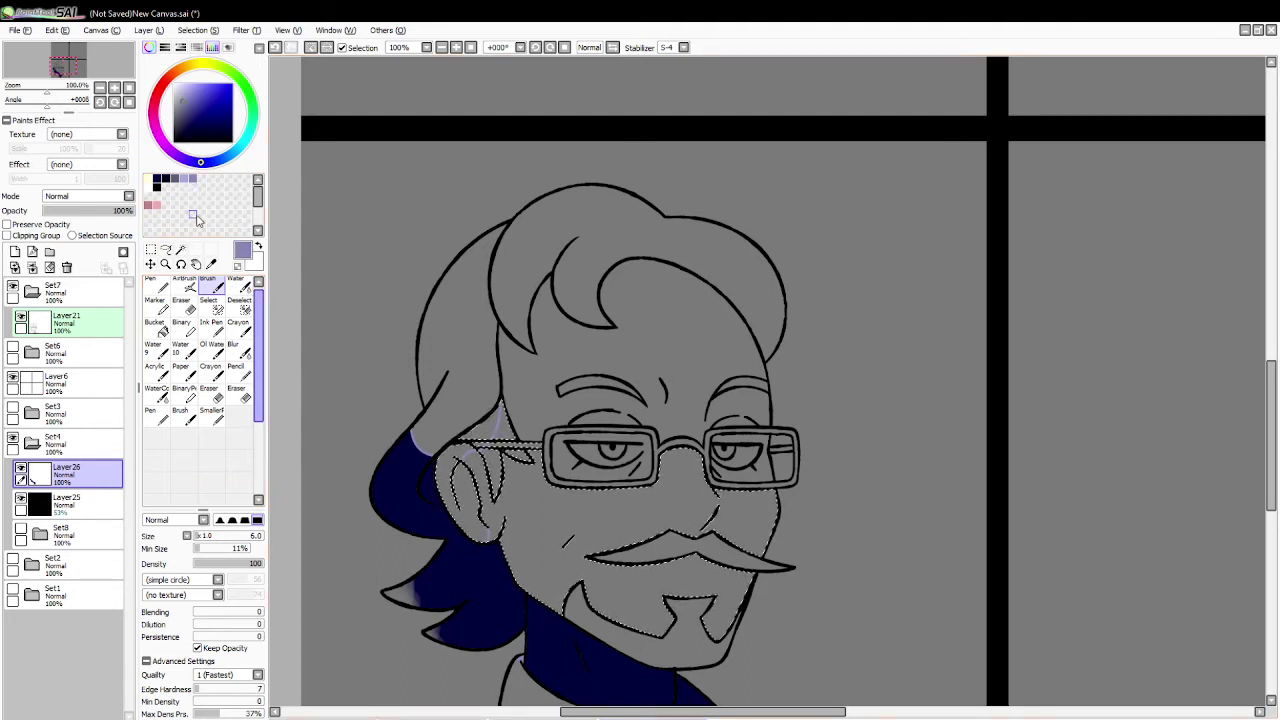
Step: Fill the ear's shadow areas and the upper sideburn with the dark navy swatch and clear the selection
left_click(156, 178)
left_click(157, 327)
left_click(468, 505)
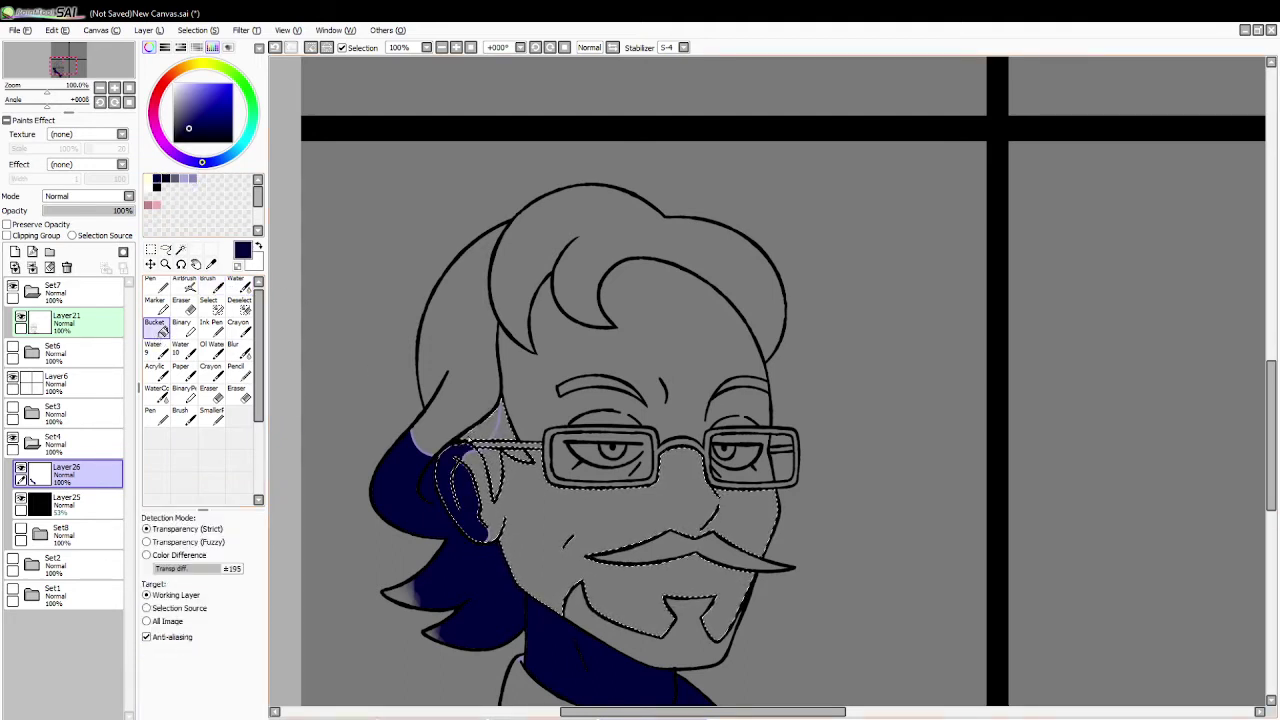
left_click(488, 426)
left_click(480, 453)
left_click(310, 47)
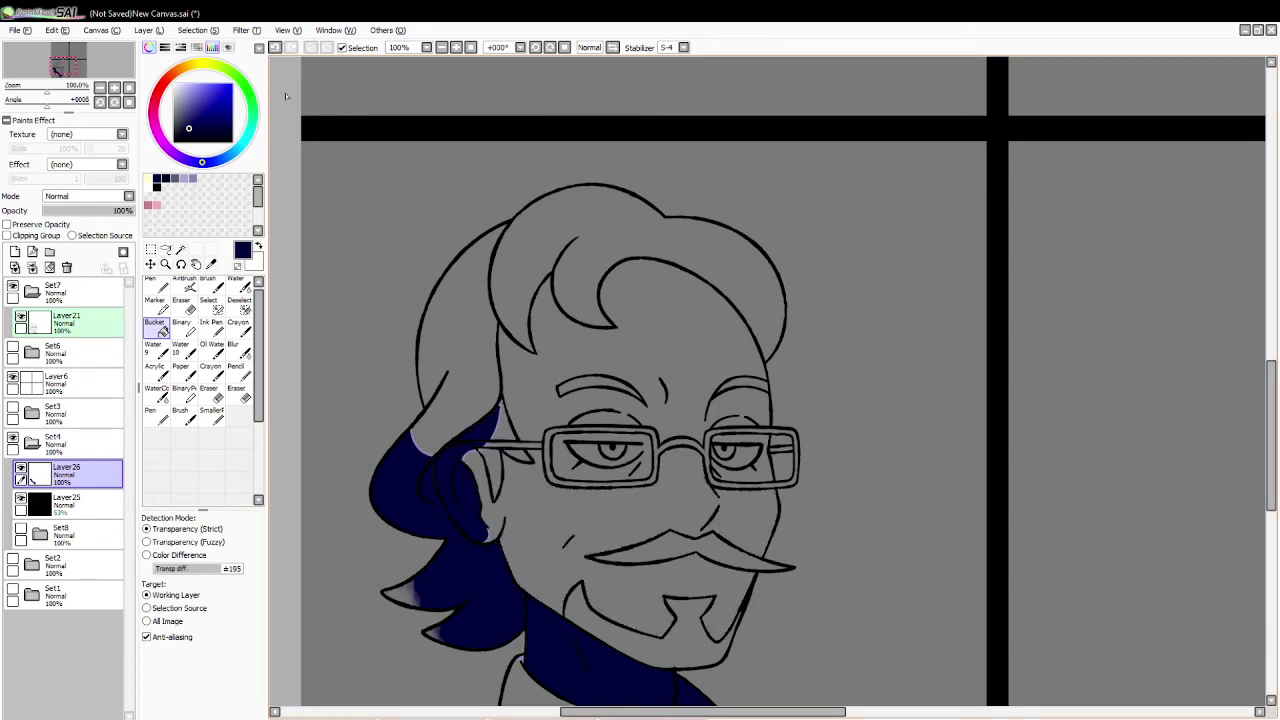
Step: Select the forehead with the Magic Wand and block in a navy shadow with a muted-purple edge inside the front hair parting
left_click(181, 250)
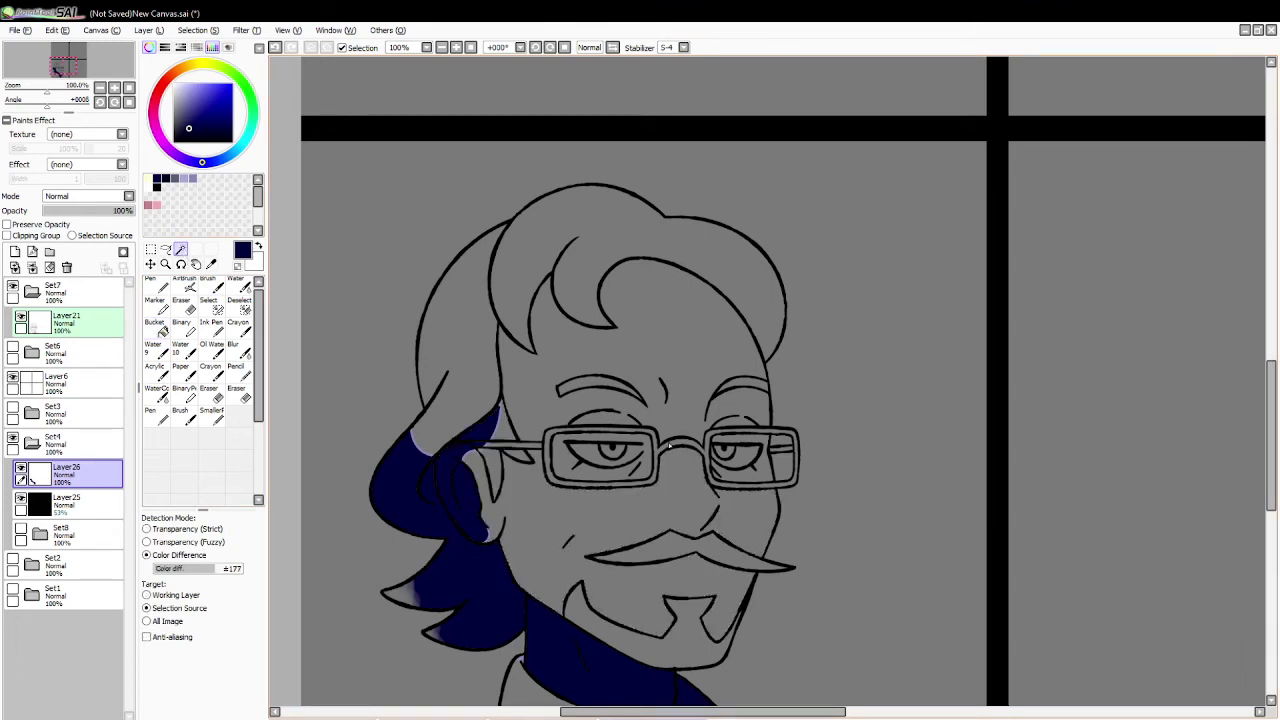
left_click(550, 326)
left_click(191, 178)
left_click(209, 290)
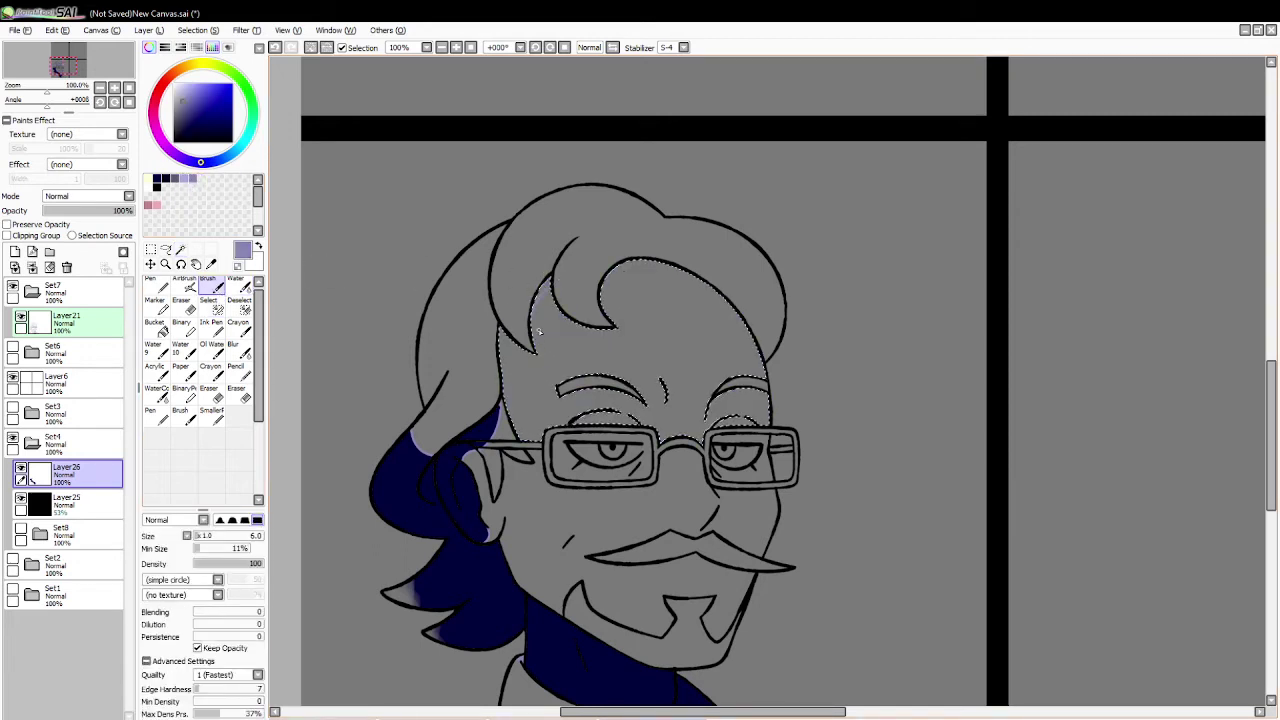
left_click(158, 178)
left_click(155, 326)
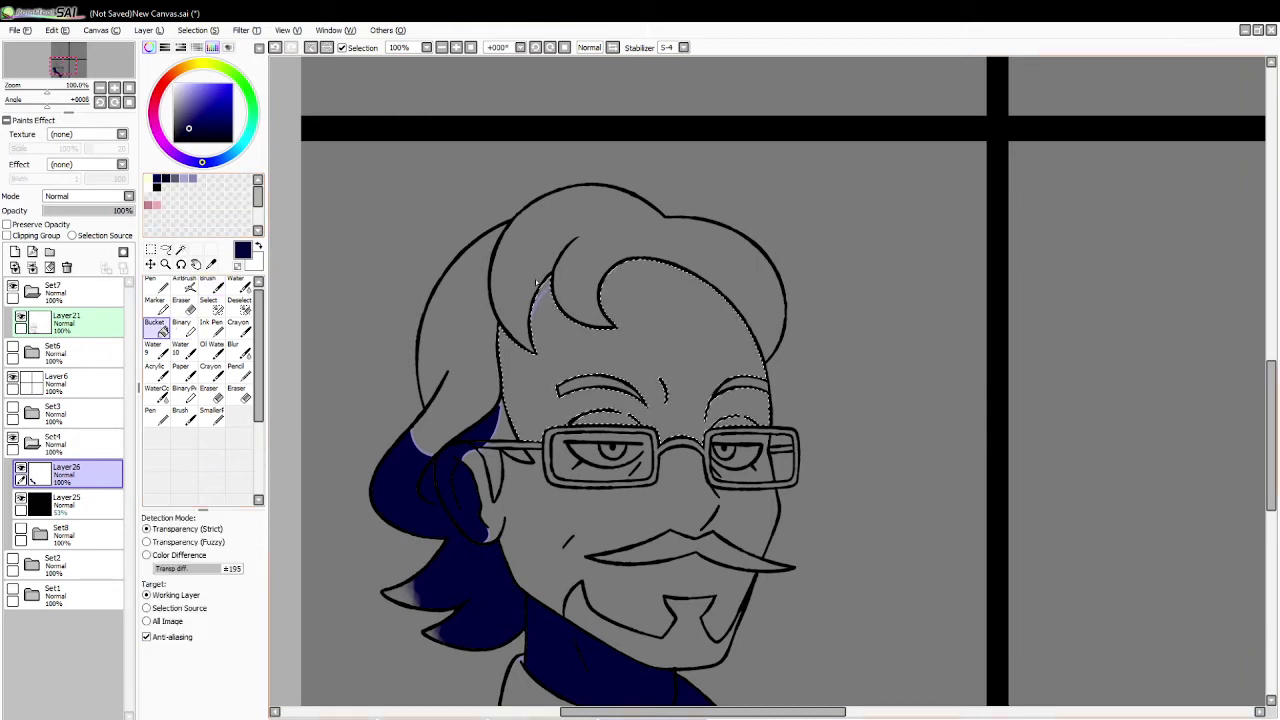
Step: Select the front hair with the Magic Wand, extend the parting shadow upward with a muted-purple edge and navy fill, and clear the selection
left_click(180, 249)
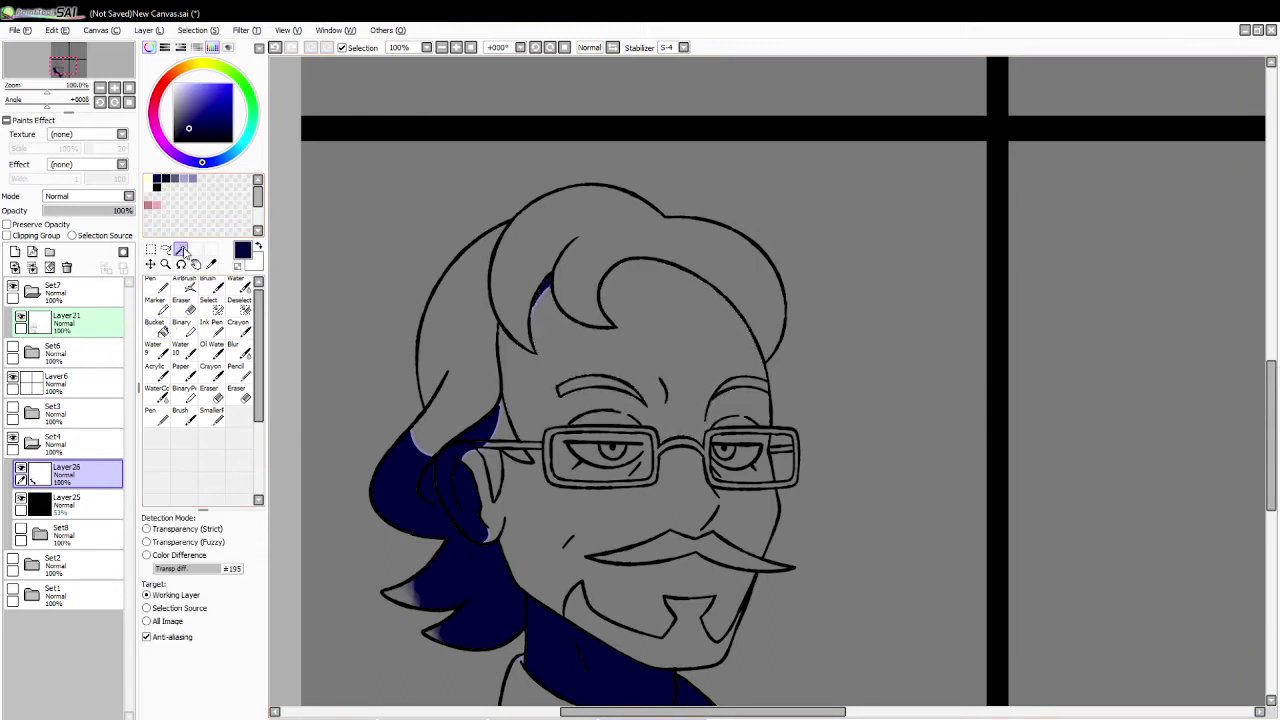
left_click(553, 266)
left_click(192, 178)
left_click(208, 287)
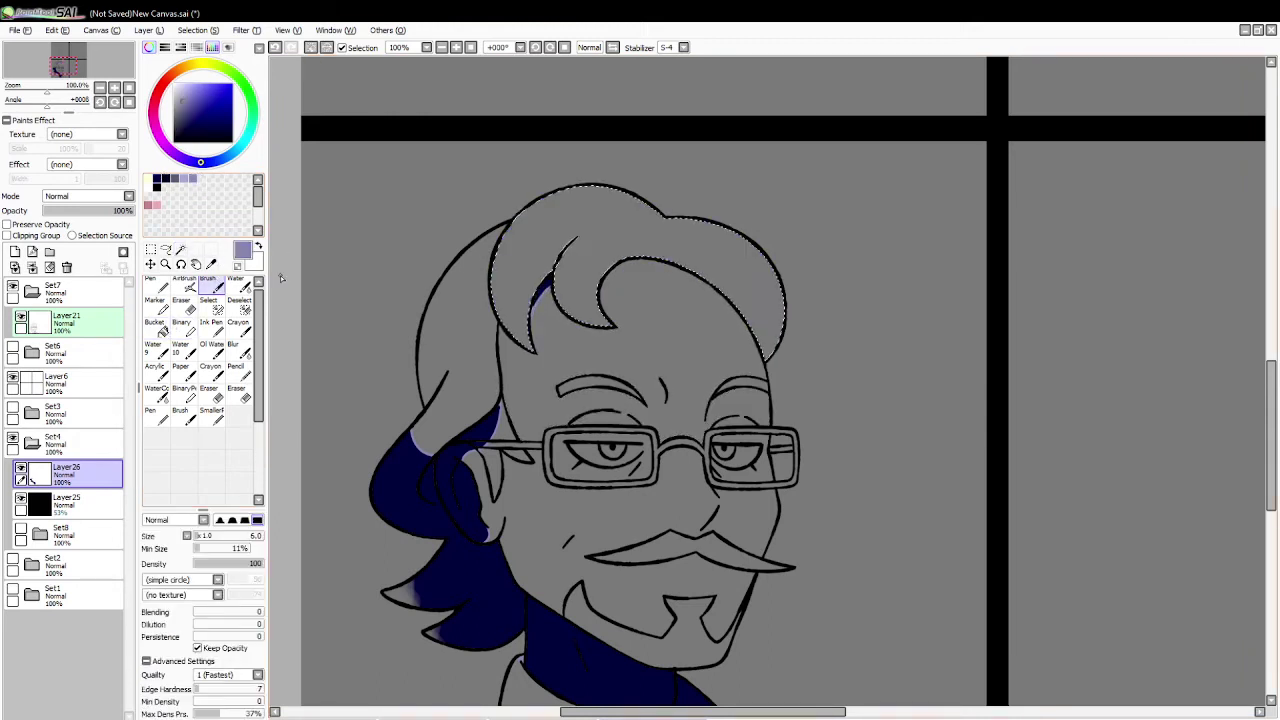
mouse_move(541, 308)
left_mouse_down()
mouse_move(532, 270)
mouse_move(532, 305)
left_mouse_up()
left_click(156, 178)
left_click(155, 325)
left_click(553, 272)
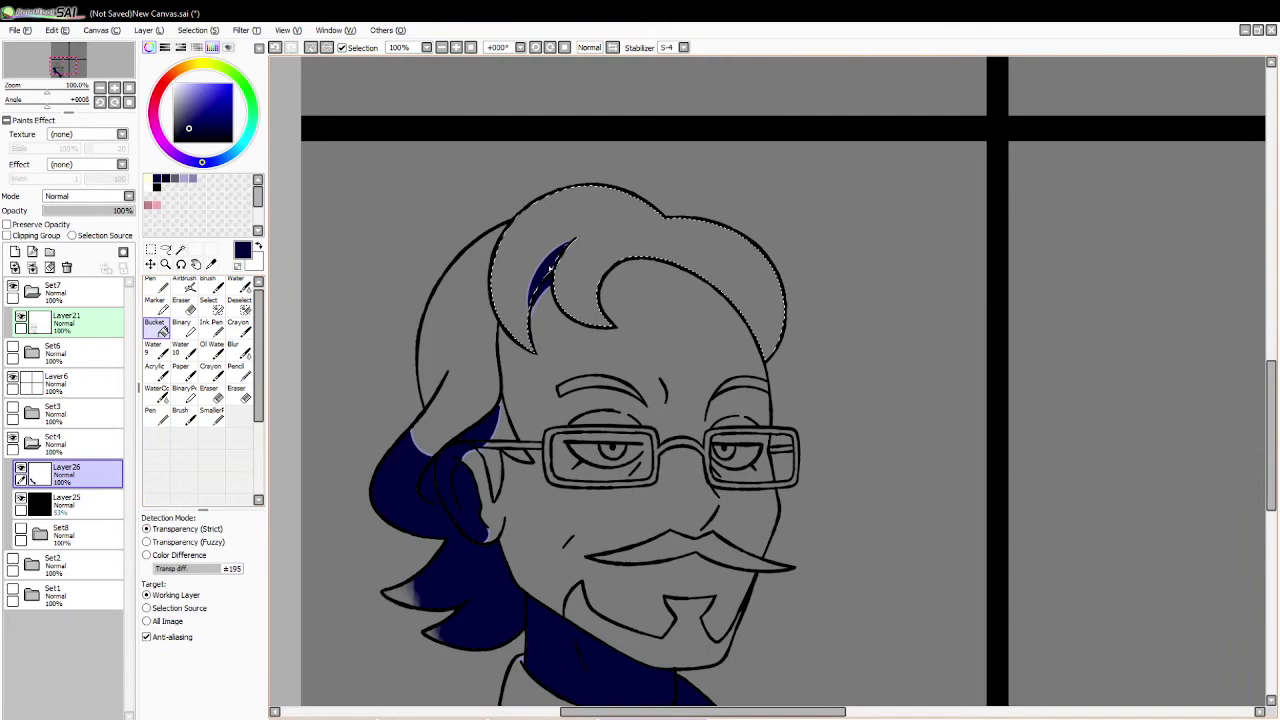
left_click(311, 47)
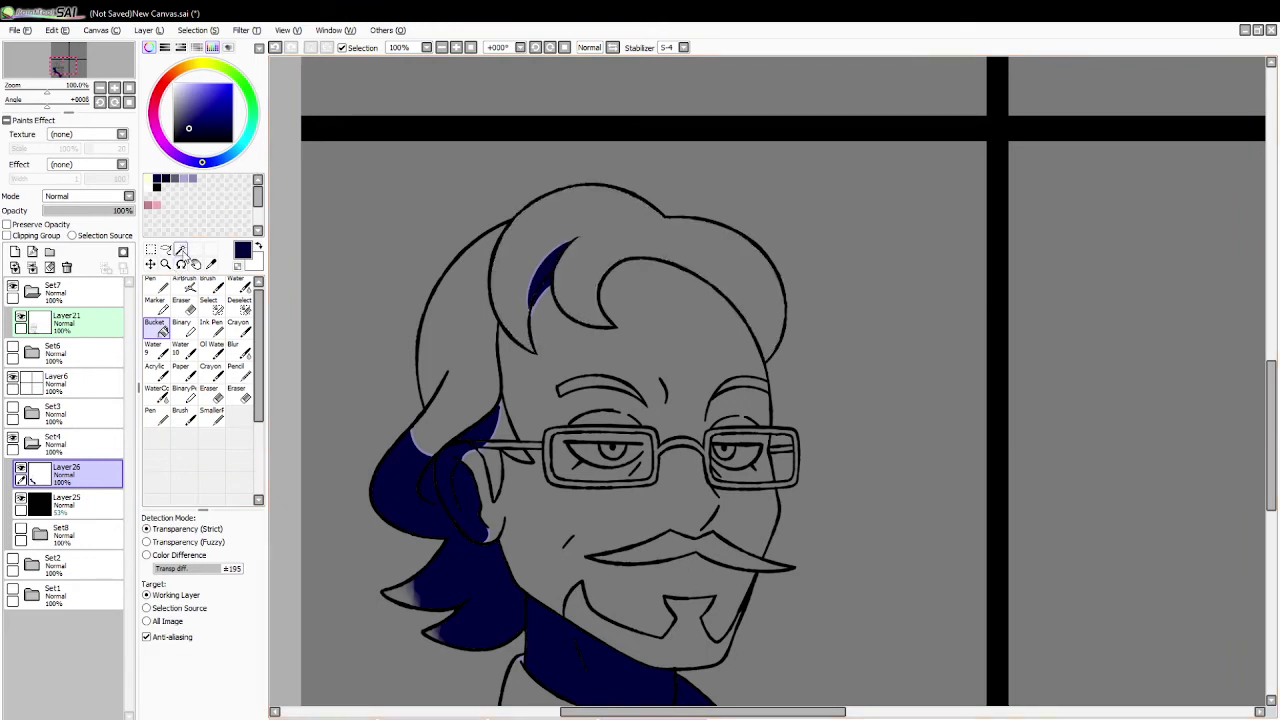
Step: Select the back hair with the Magic Wand, add a purple-edged navy shadow at its outer notch above the ear, and clear the selection
left_click(181, 252)
left_click(466, 376)
left_click(199, 179)
left_click(213, 286)
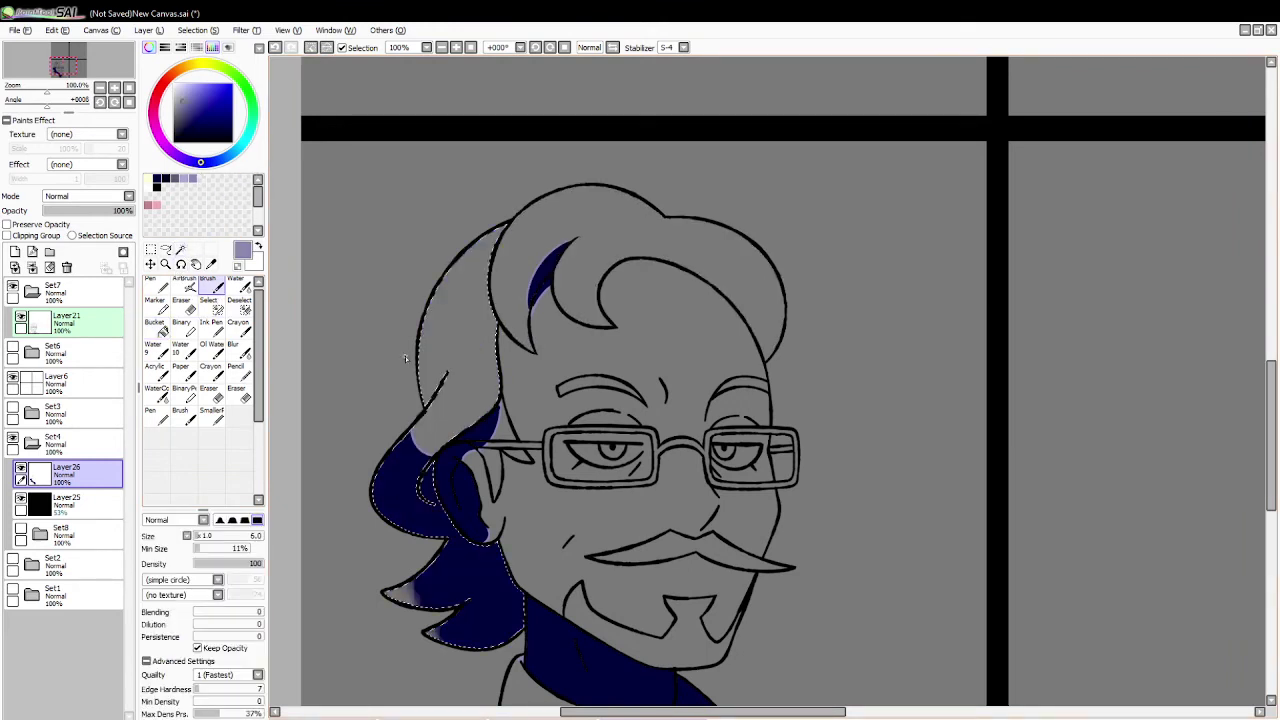
left_click(157, 180)
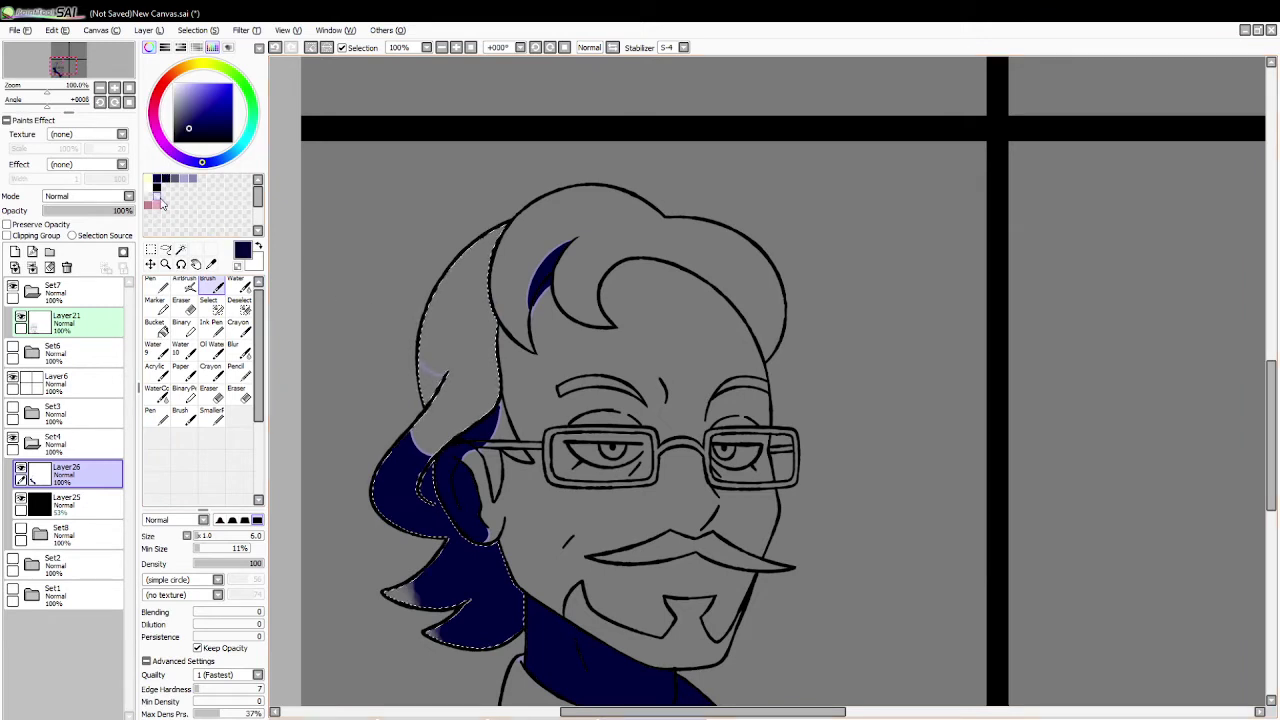
left_click(155, 325)
left_click(432, 385)
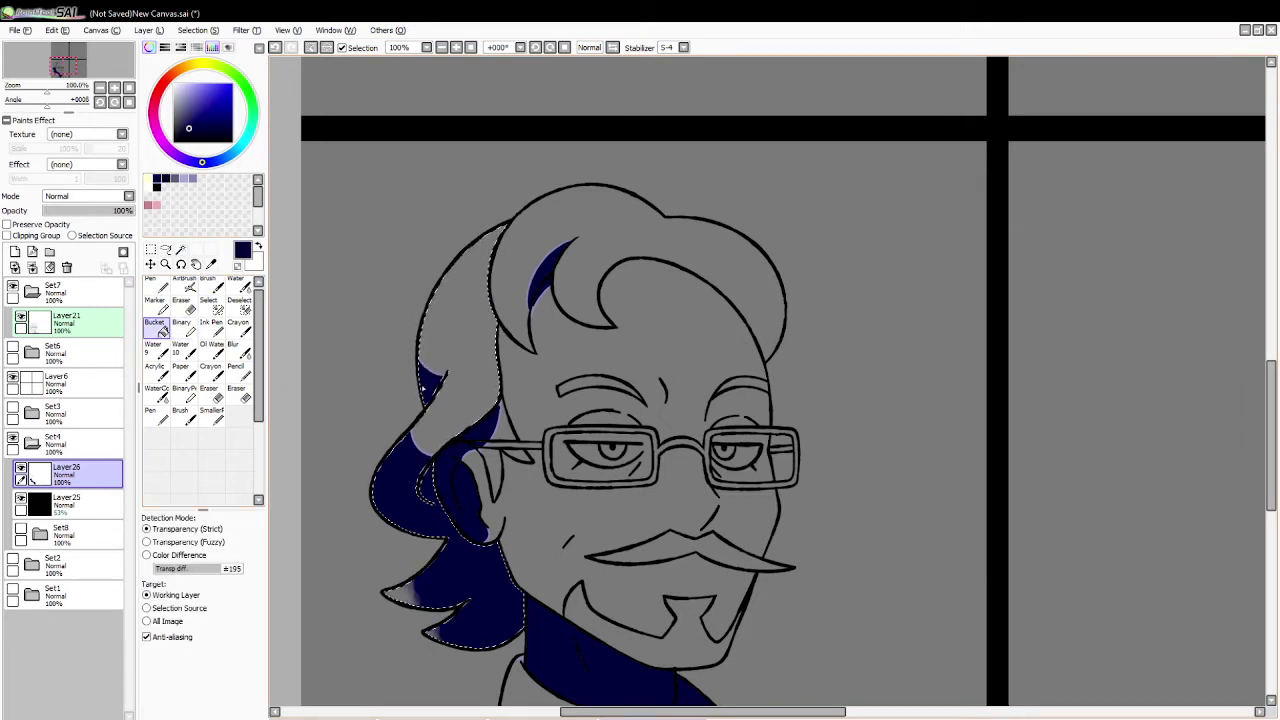
left_click(309, 49)
Step: Set the navy shadow layer, Layer26, to Multiply mode at 25% opacity
left_click(165, 264)
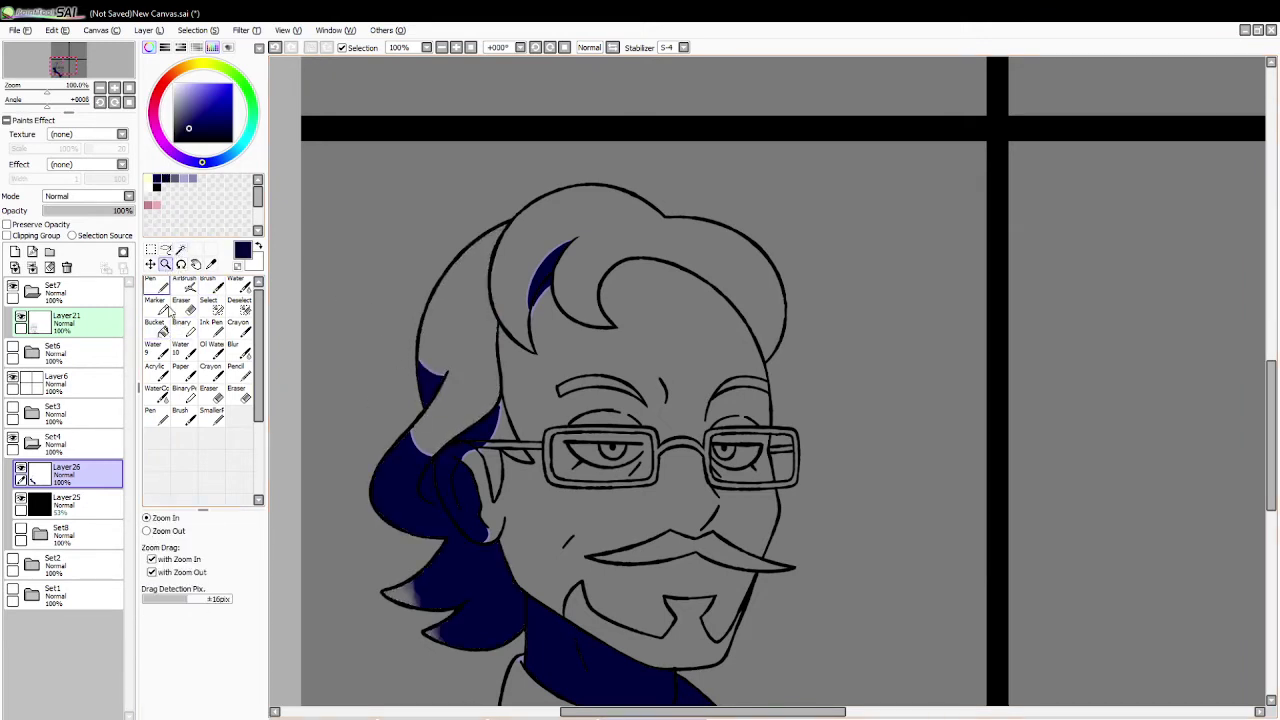
left_click(181, 251)
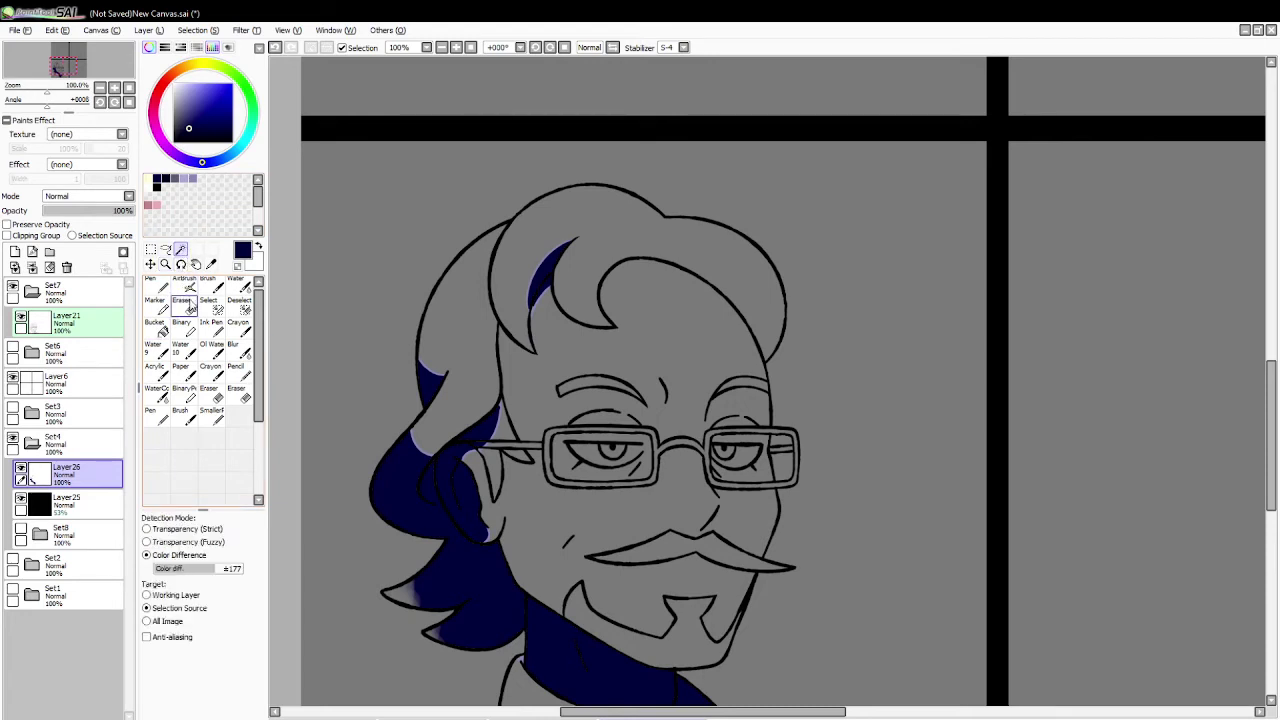
scroll(1100, 390, "down", 3)
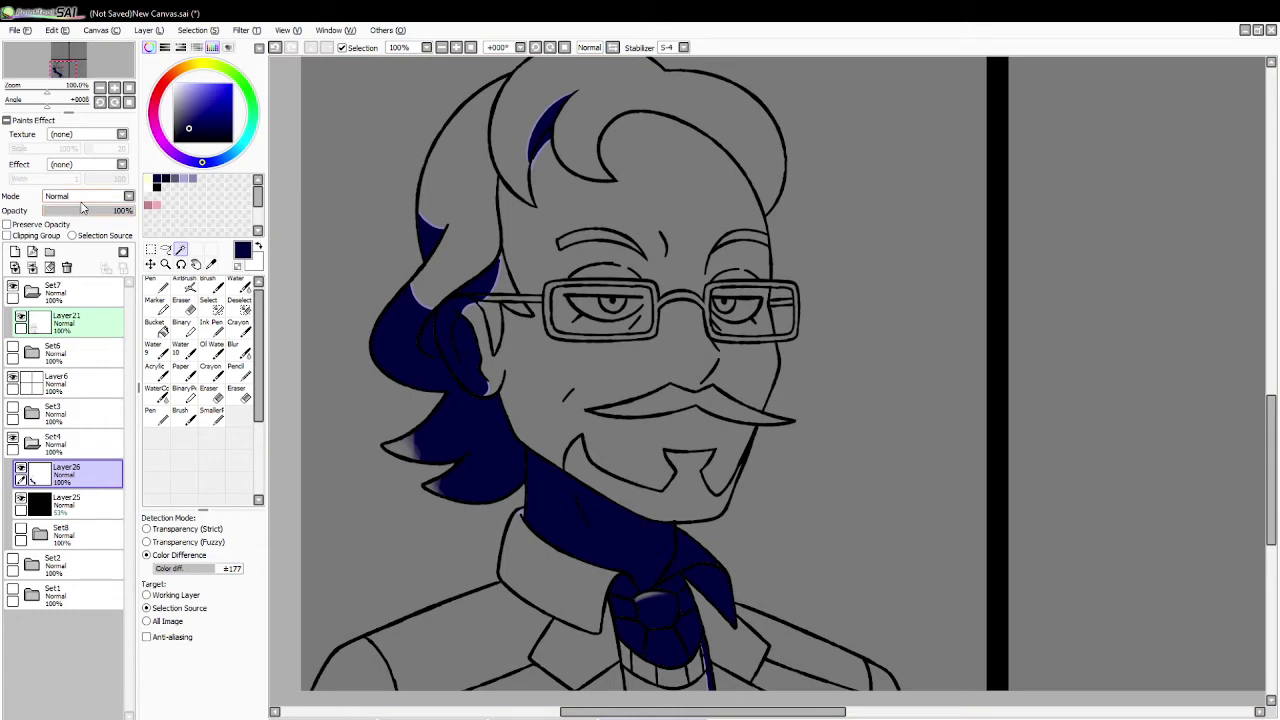
mouse_move(82, 209)
left_mouse_down()
mouse_move(149, 212)
mouse_move(75, 213)
left_mouse_up()
scroll(90, 200, "down", 1)
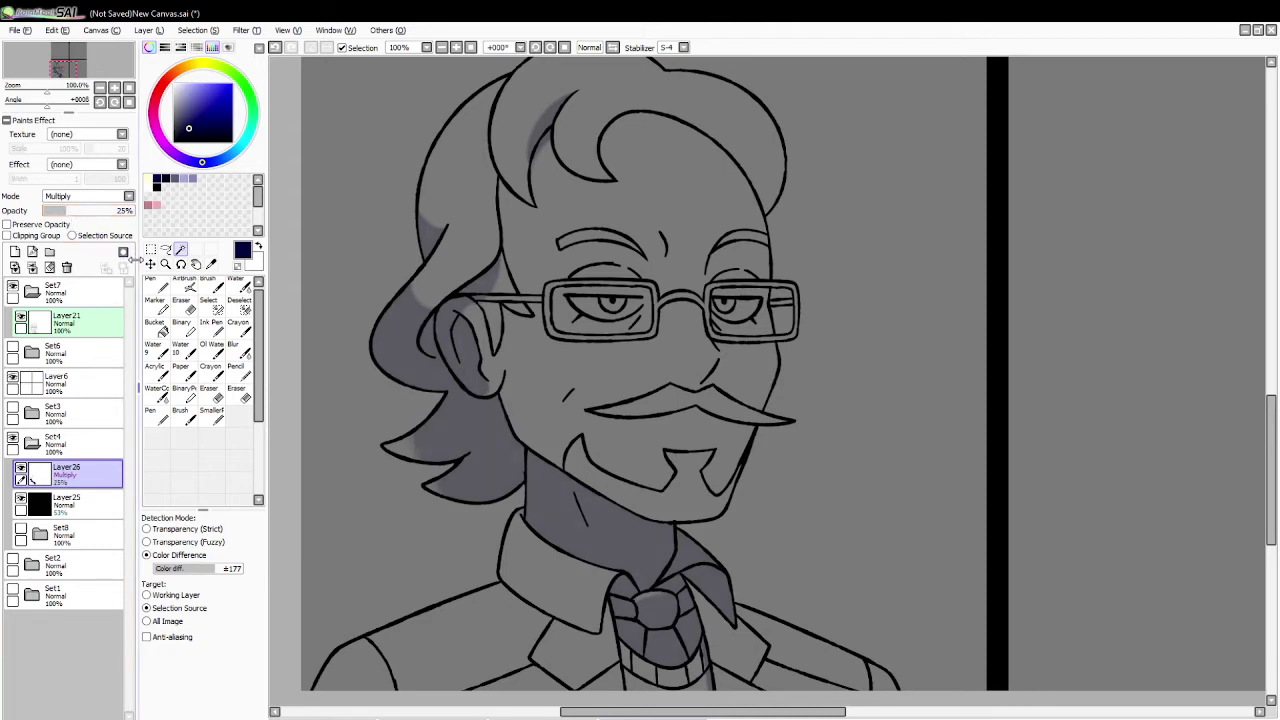
Step: Add a new layer above the shadows and select the moustache with the Magic Wand for brushing in white
left_click(15, 252)
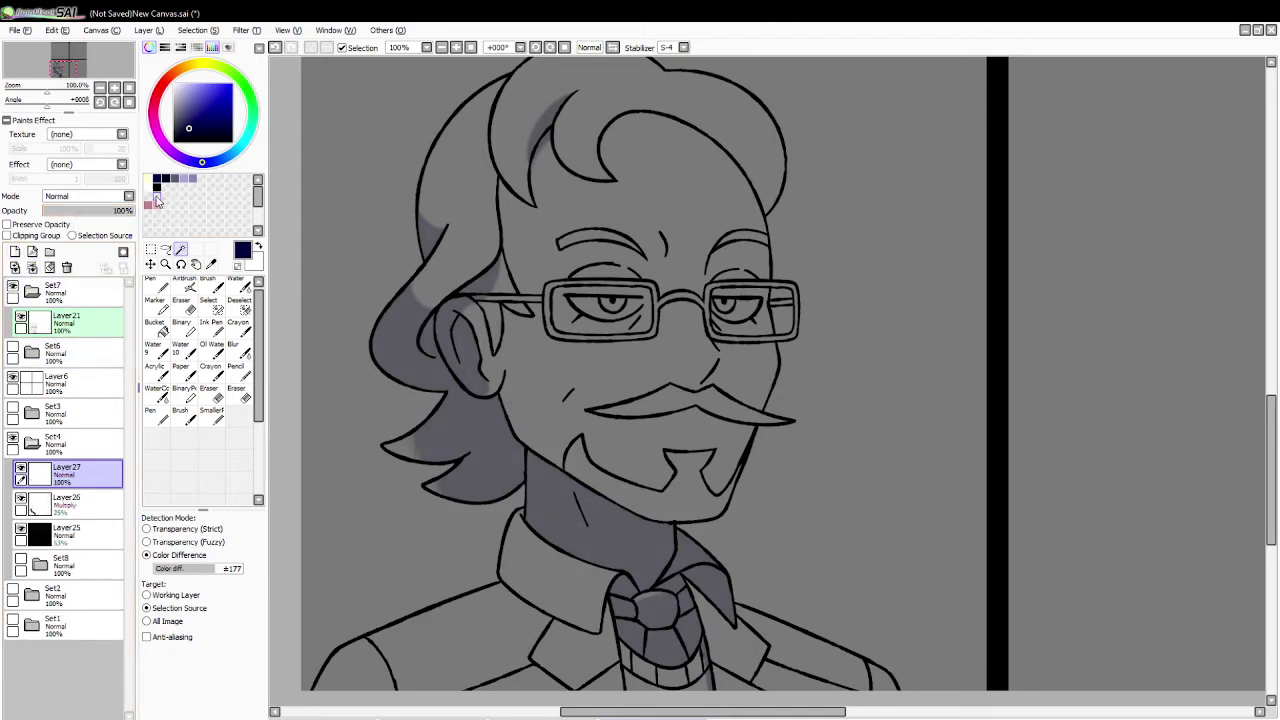
key("x")
left_click(676, 408)
left_click(208, 288)
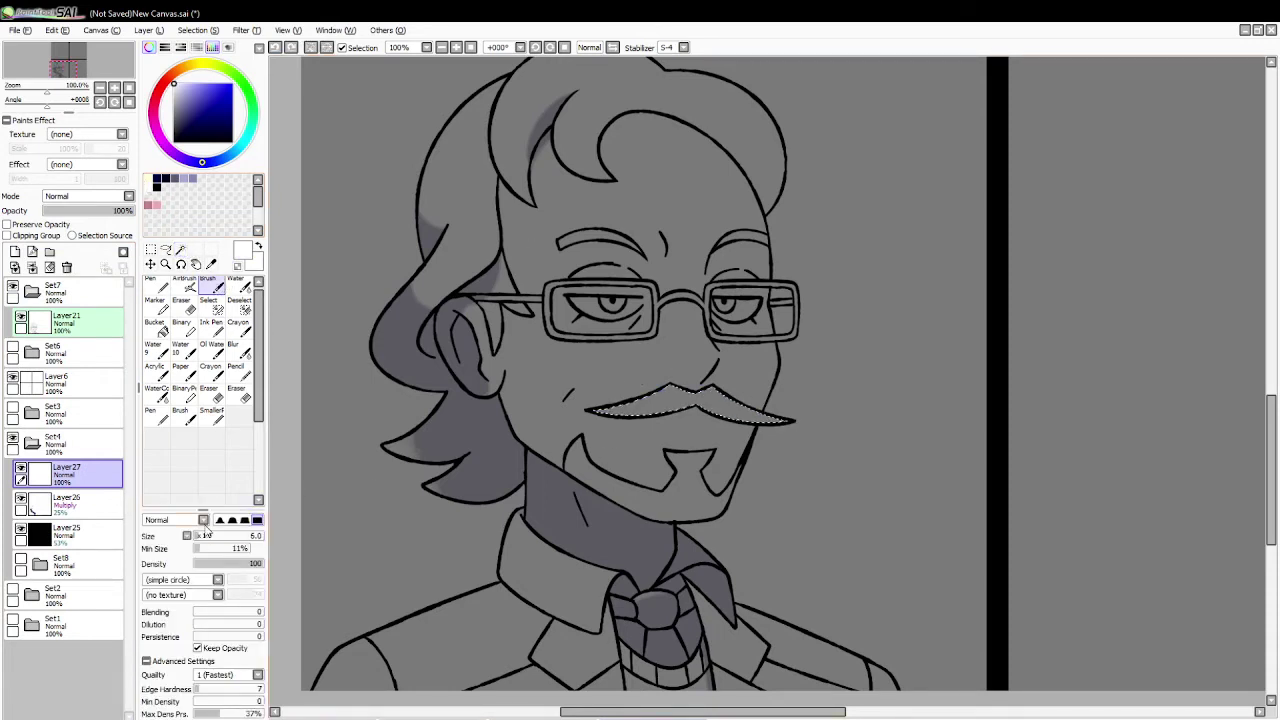
Step: Paint white highlights on both tips of the moustache with the Brush at size 58, soften their inner ends with the Eraser, and deselect
left_click(232, 537)
left_click_drag(580, 416, 632, 417)
left_click_drag(808, 427, 758, 425)
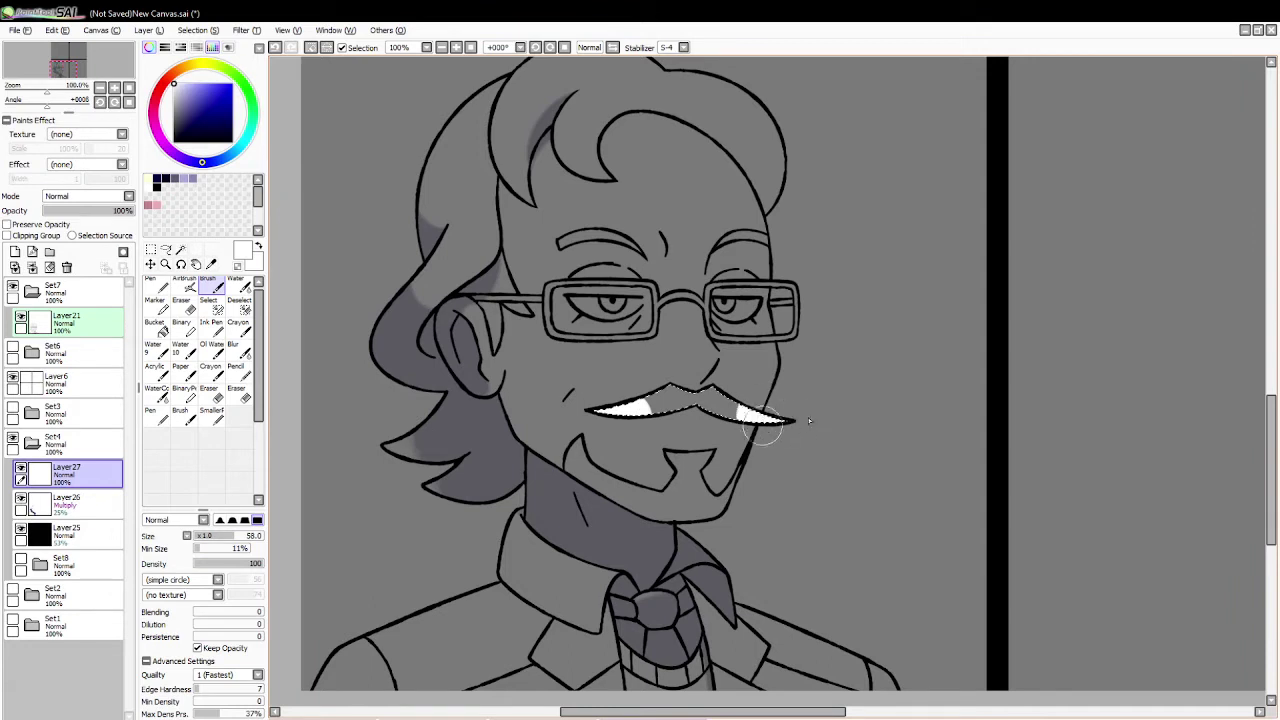
left_click(240, 395)
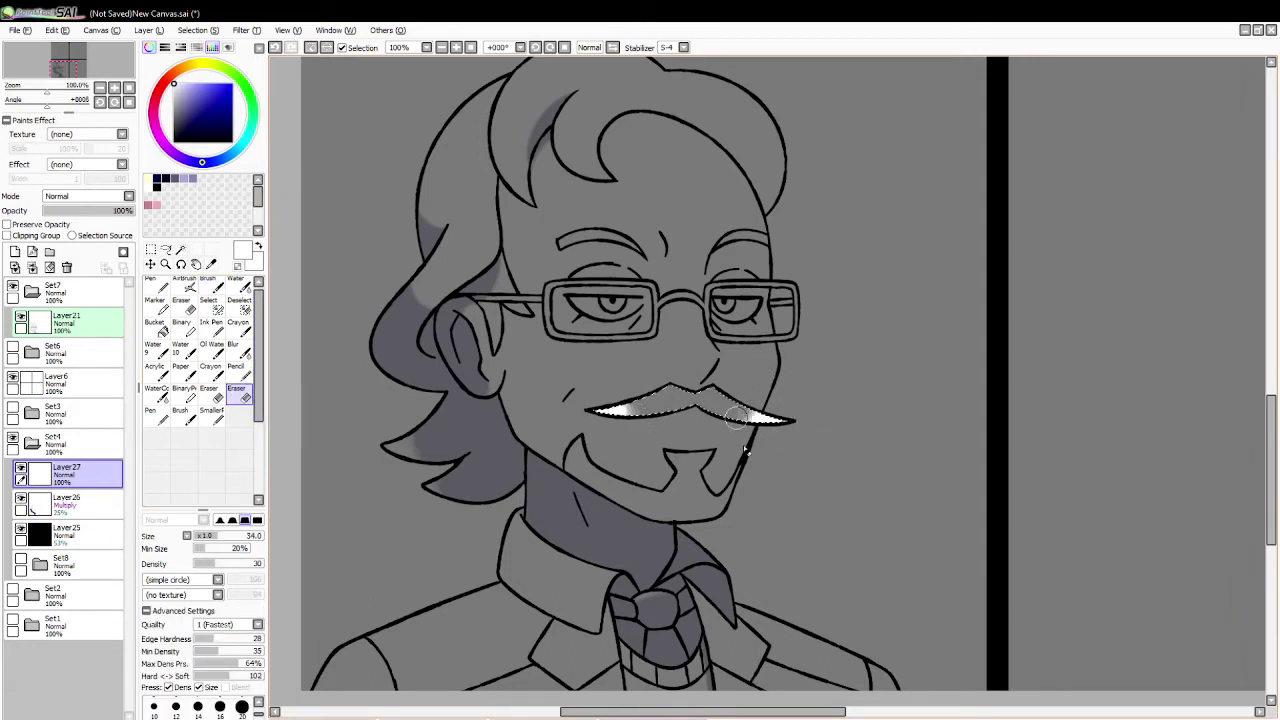
left_click(311, 47)
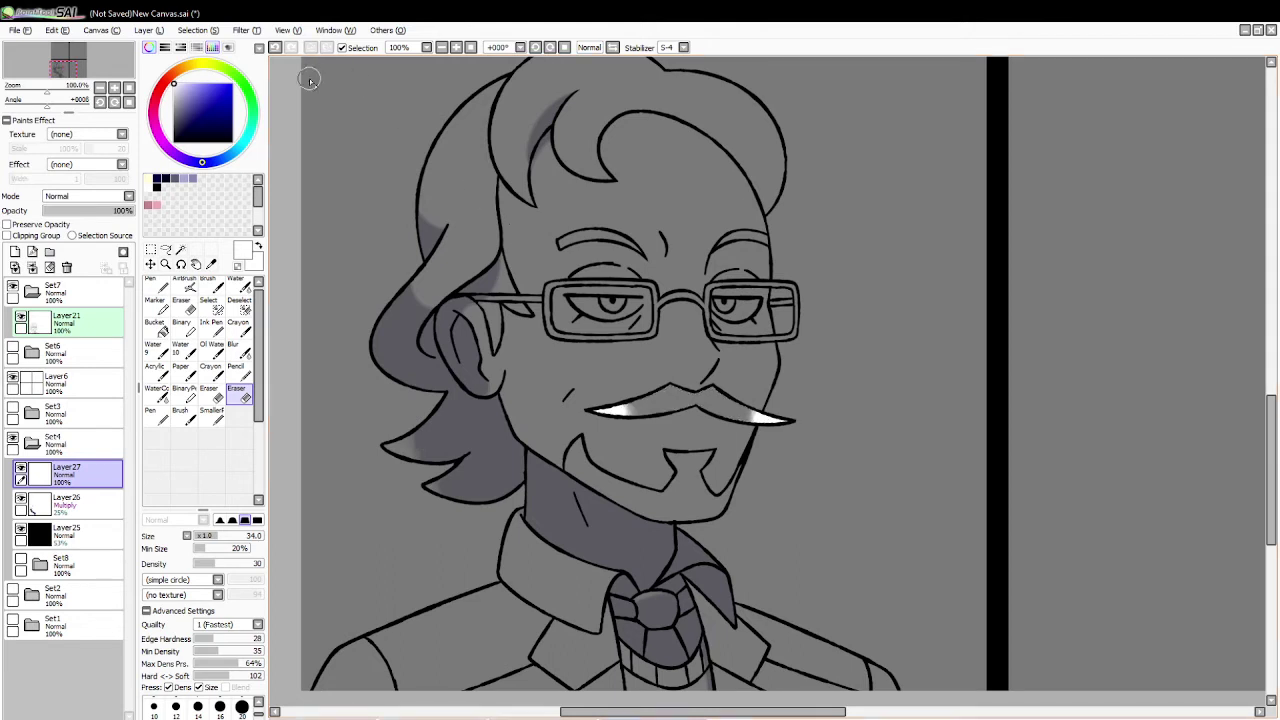
Step: Select the goatee area, paint a white highlight along the bottom of the chin, soften it with the Eraser, and deselect
left_click(181, 250)
left_click(655, 505)
left_click(212, 284)
mouse_move(705, 500)
left_mouse_down()
mouse_move(646, 536)
mouse_move(684, 488)
mouse_move(640, 517)
mouse_move(642, 503)
mouse_move(698, 484)
mouse_move(669, 504)
mouse_move(682, 490)
mouse_move(733, 504)
mouse_move(689, 487)
mouse_move(716, 488)
mouse_move(754, 521)
mouse_move(710, 496)
mouse_move(740, 500)
mouse_move(704, 496)
left_mouse_up()
left_click(239, 392)
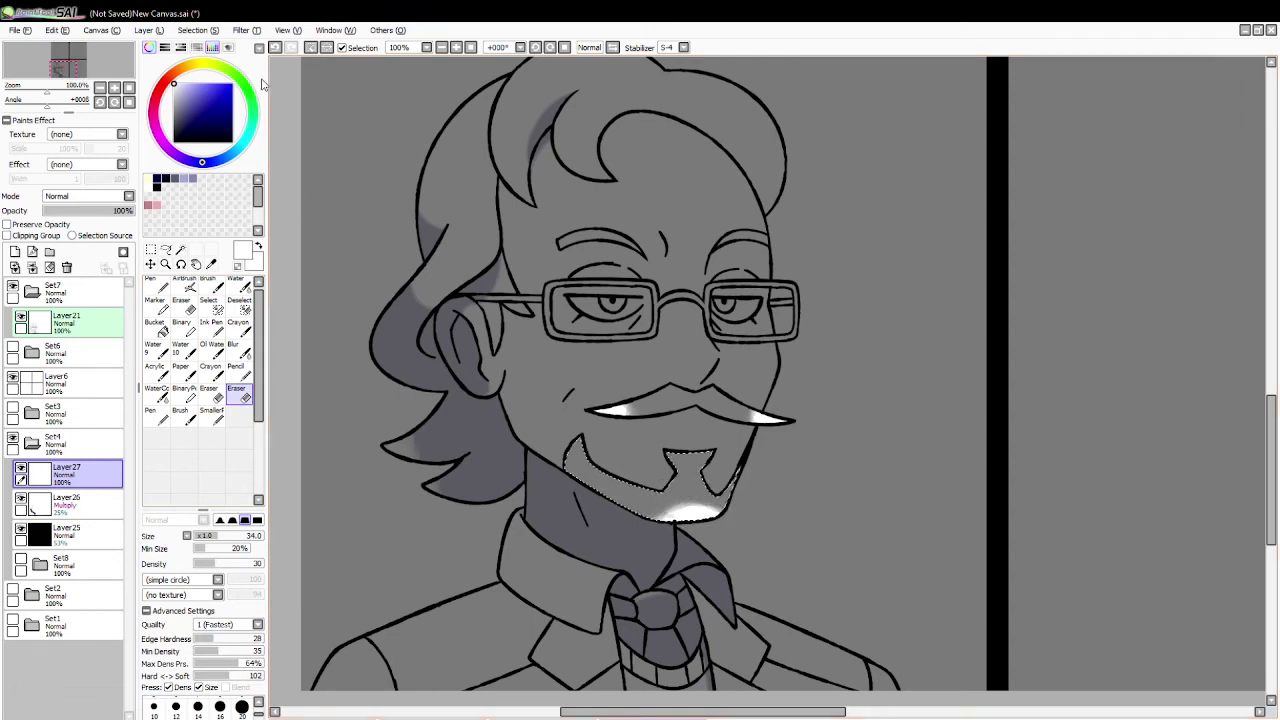
left_click(310, 49)
Step: Select the large shirt collar flap and paint a white highlight along its upper edge, thinning and softening it with the Eraser
left_click(180, 249)
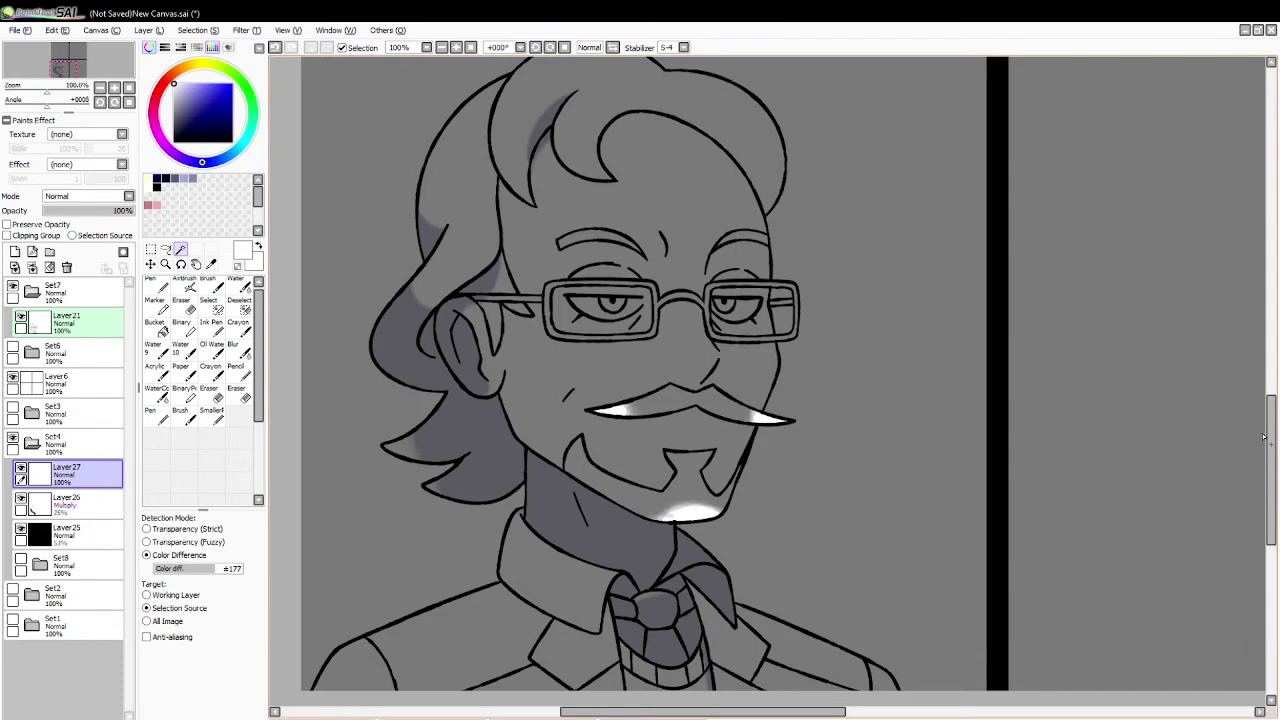
left_click_drag(1264, 437, 1264, 489)
left_click(548, 361)
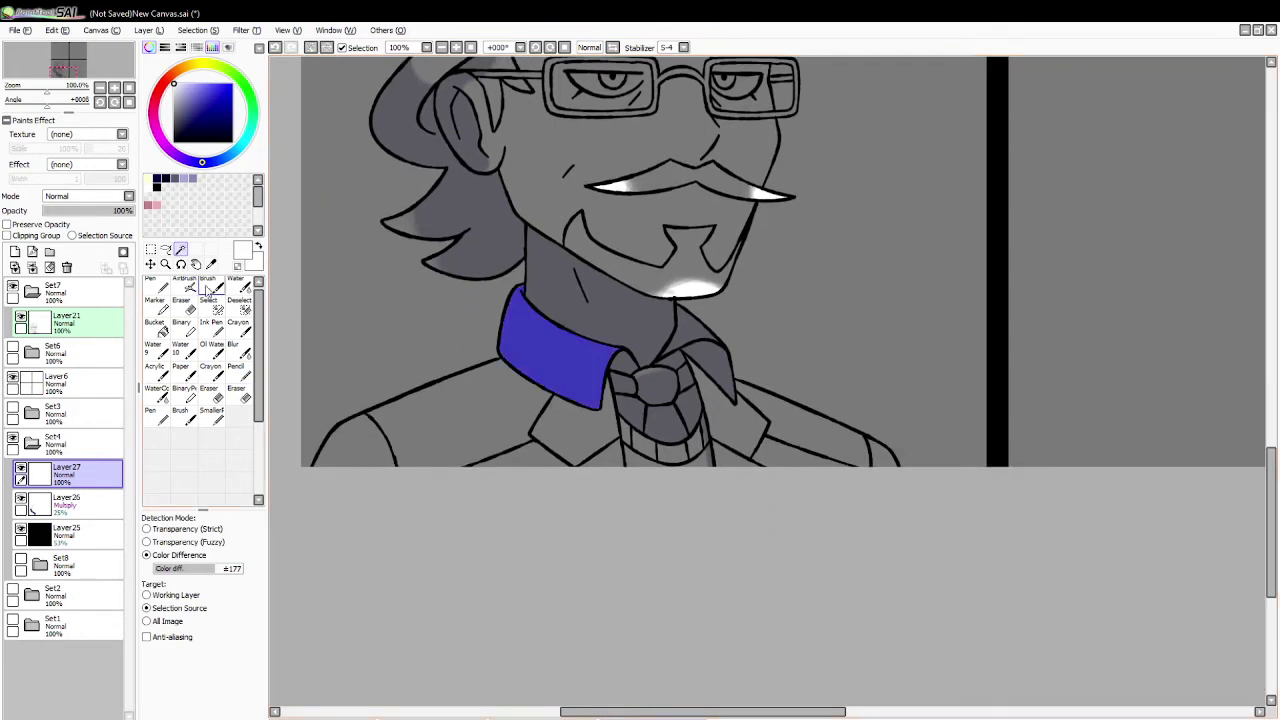
left_click(209, 286)
mouse_move(532, 286)
left_mouse_down()
mouse_move(537, 302)
mouse_move(621, 345)
left_mouse_up()
left_click(238, 393)
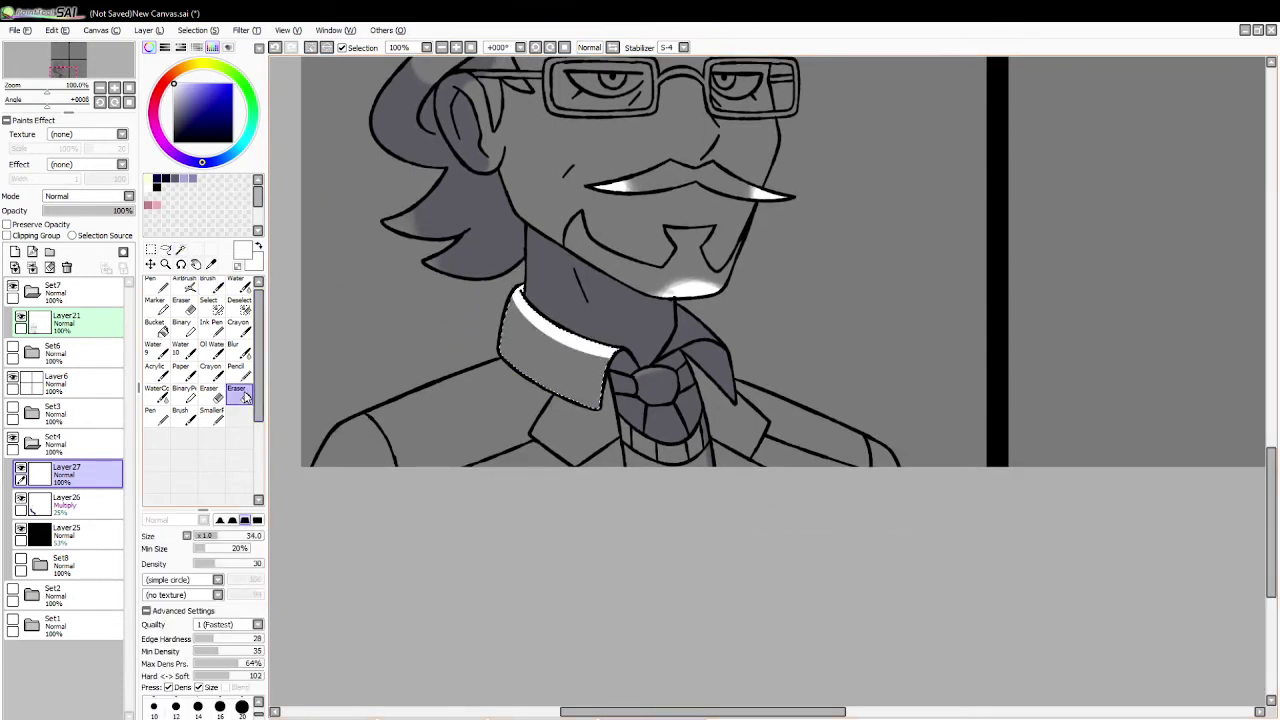
mouse_move(508, 309)
left_mouse_down()
mouse_move(583, 372)
mouse_move(549, 359)
mouse_move(518, 328)
mouse_move(638, 381)
mouse_move(506, 326)
mouse_move(660, 376)
mouse_move(474, 278)
mouse_move(619, 381)
mouse_move(468, 260)
mouse_move(652, 385)
mouse_move(468, 262)
mouse_move(574, 333)
left_mouse_up()
Step: Add a white highlight to the lower tip of the collar flap, fade it with the Eraser, and deselect
left_click(211, 286)
mouse_move(611, 405)
left_mouse_down()
mouse_move(566, 400)
mouse_move(527, 420)
mouse_move(583, 368)
mouse_move(540, 398)
mouse_move(543, 382)
mouse_move(600, 375)
mouse_move(568, 373)
mouse_move(598, 382)
mouse_move(544, 395)
left_mouse_up()
left_click(238, 393)
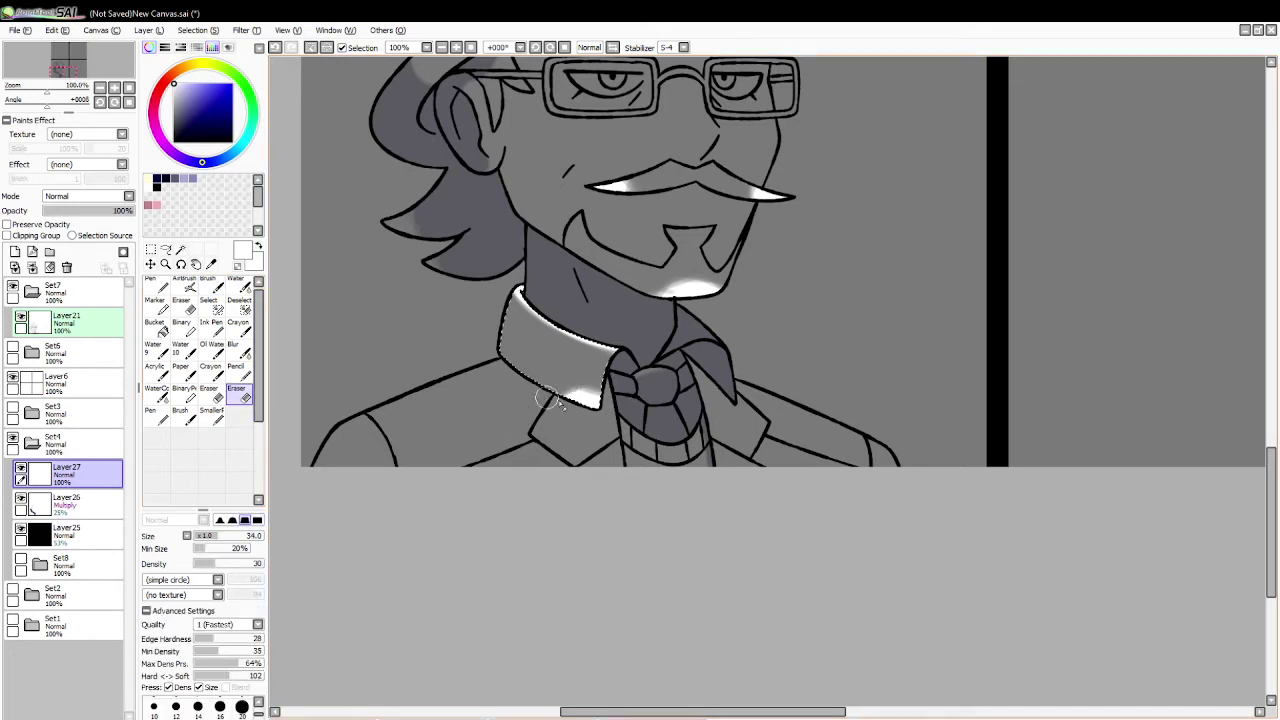
left_click(311, 48)
Step: Select the jacket's shoulder panel beside the collar together with the adjoining sleeve area
left_click(181, 249)
left_click(476, 447)
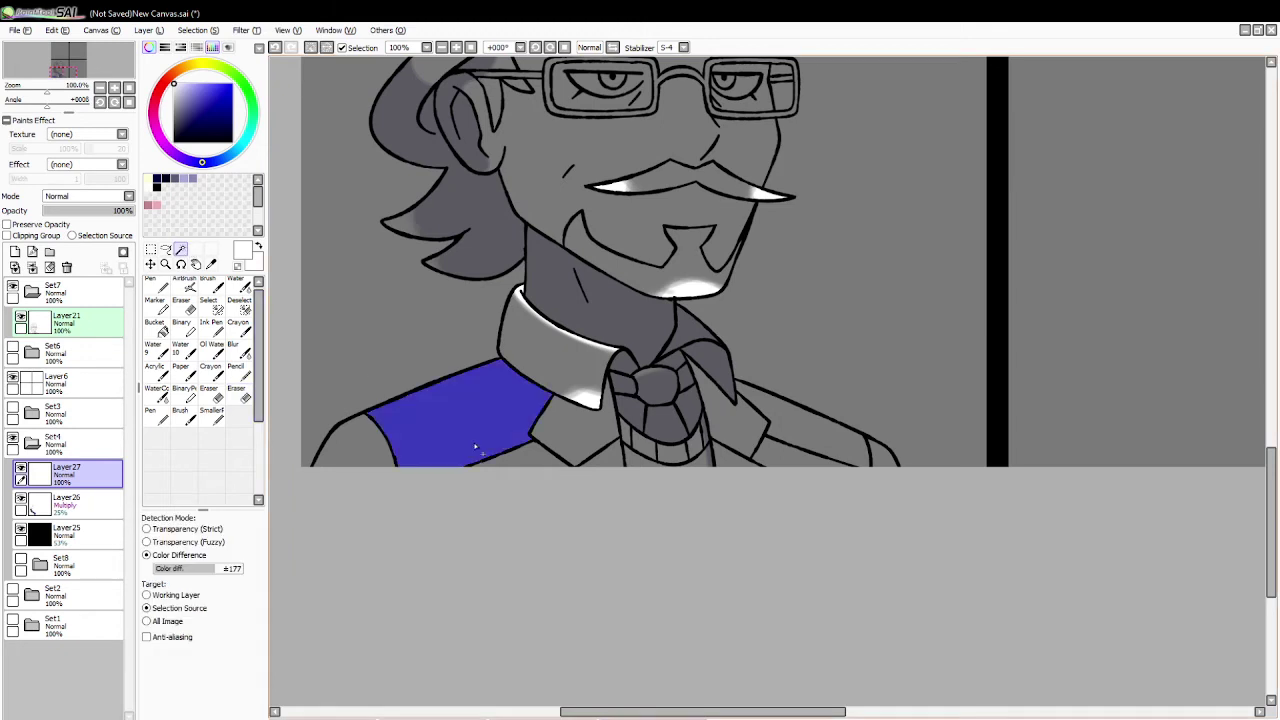
left_click(213, 285)
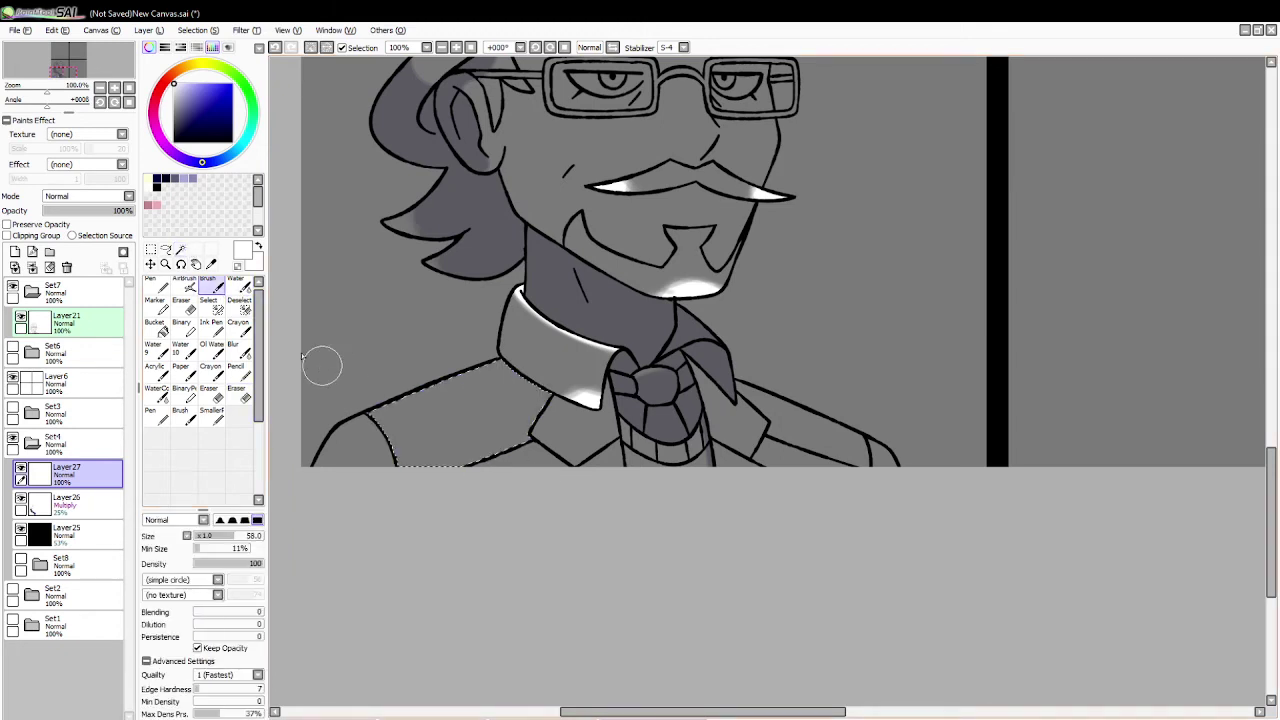
left_click(181, 249)
left_click(357, 445)
key("ctrl+z")
left_click(213, 285)
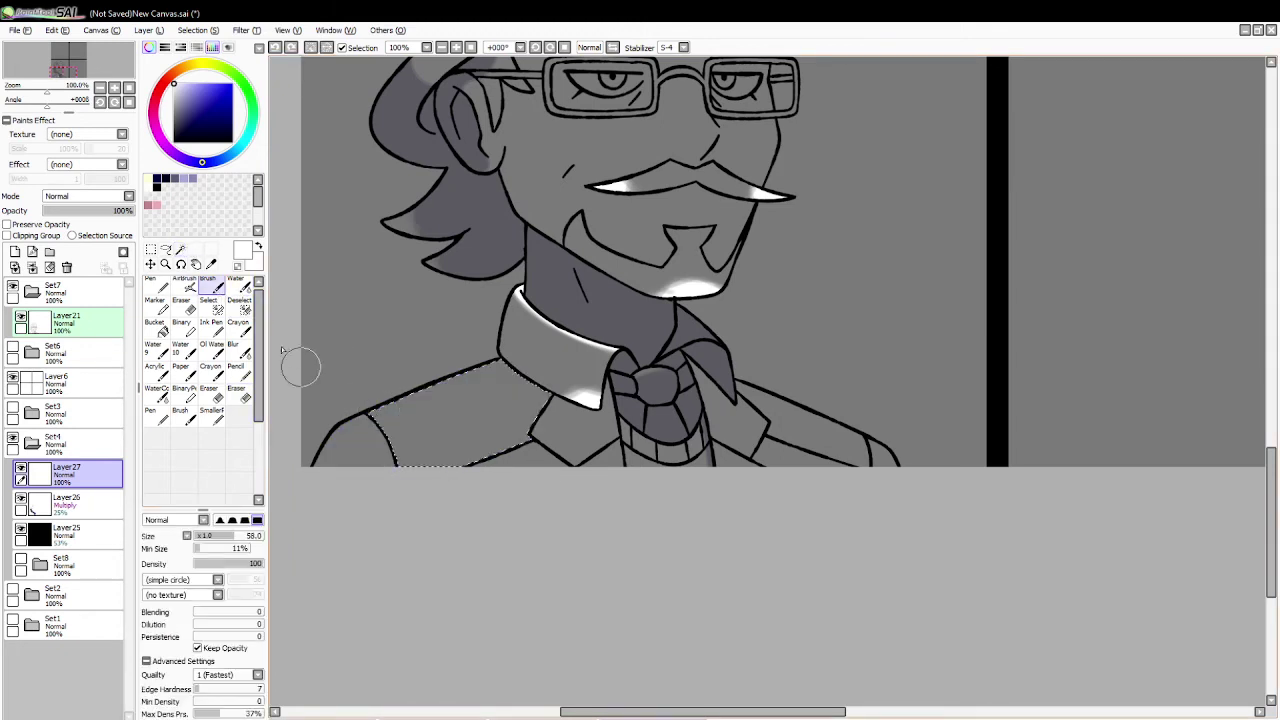
left_click(181, 249)
left_click(384, 455)
Step: Paint a white highlight along the top of the shoulder with the Water brush at size 47, soften it with the Eraser, and deselect
left_click(240, 289)
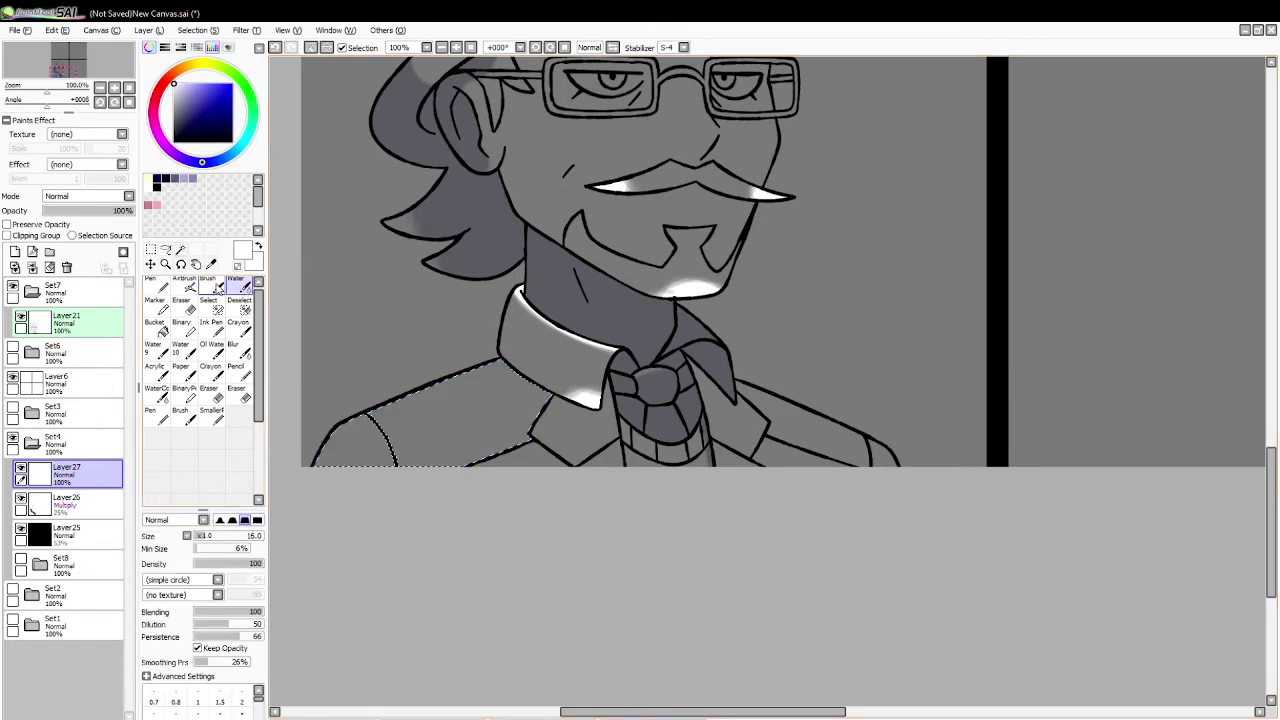
left_click(226, 536)
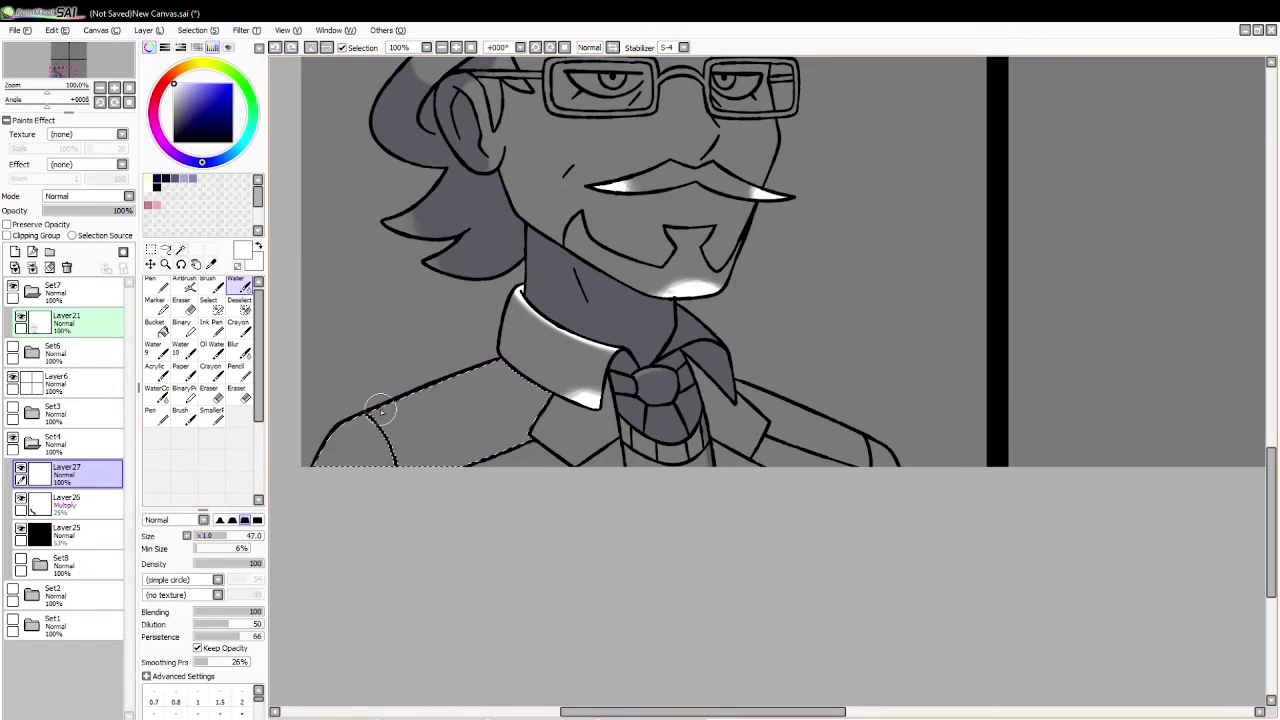
mouse_move(383, 409)
left_mouse_down()
mouse_move(524, 351)
mouse_move(415, 393)
mouse_move(415, 382)
mouse_move(531, 354)
mouse_move(350, 412)
mouse_move(486, 375)
mouse_move(458, 401)
mouse_move(379, 425)
mouse_move(508, 375)
mouse_move(369, 418)
mouse_move(498, 380)
mouse_move(412, 410)
left_mouse_up()
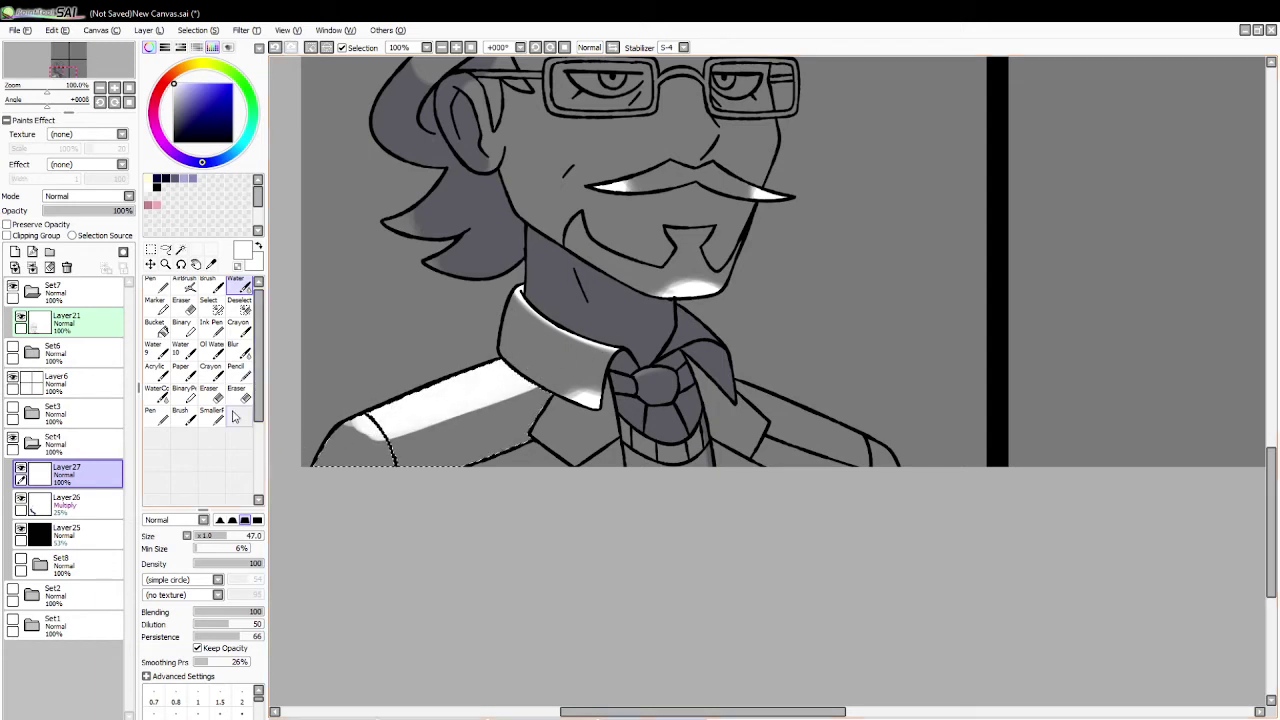
key("e")
mouse_move(329, 436)
left_mouse_down()
mouse_move(373, 455)
mouse_move(371, 441)
mouse_move(491, 413)
mouse_move(371, 441)
mouse_move(544, 385)
mouse_move(431, 416)
mouse_move(547, 383)
mouse_move(573, 369)
mouse_move(510, 393)
mouse_move(586, 357)
mouse_move(369, 423)
mouse_move(325, 411)
mouse_move(402, 443)
mouse_move(339, 418)
mouse_move(424, 437)
mouse_move(519, 433)
left_mouse_up()
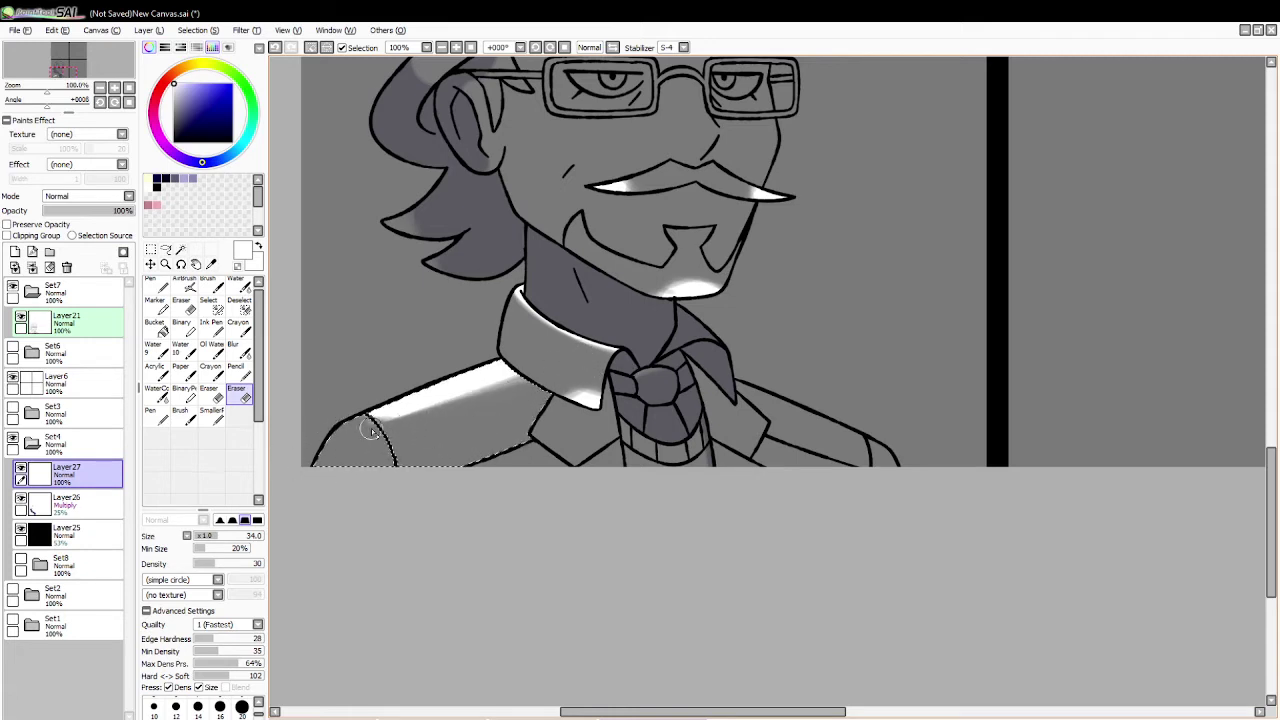
mouse_move(365, 417)
left_mouse_down()
mouse_move(401, 377)
mouse_move(366, 409)
mouse_move(392, 432)
left_mouse_up()
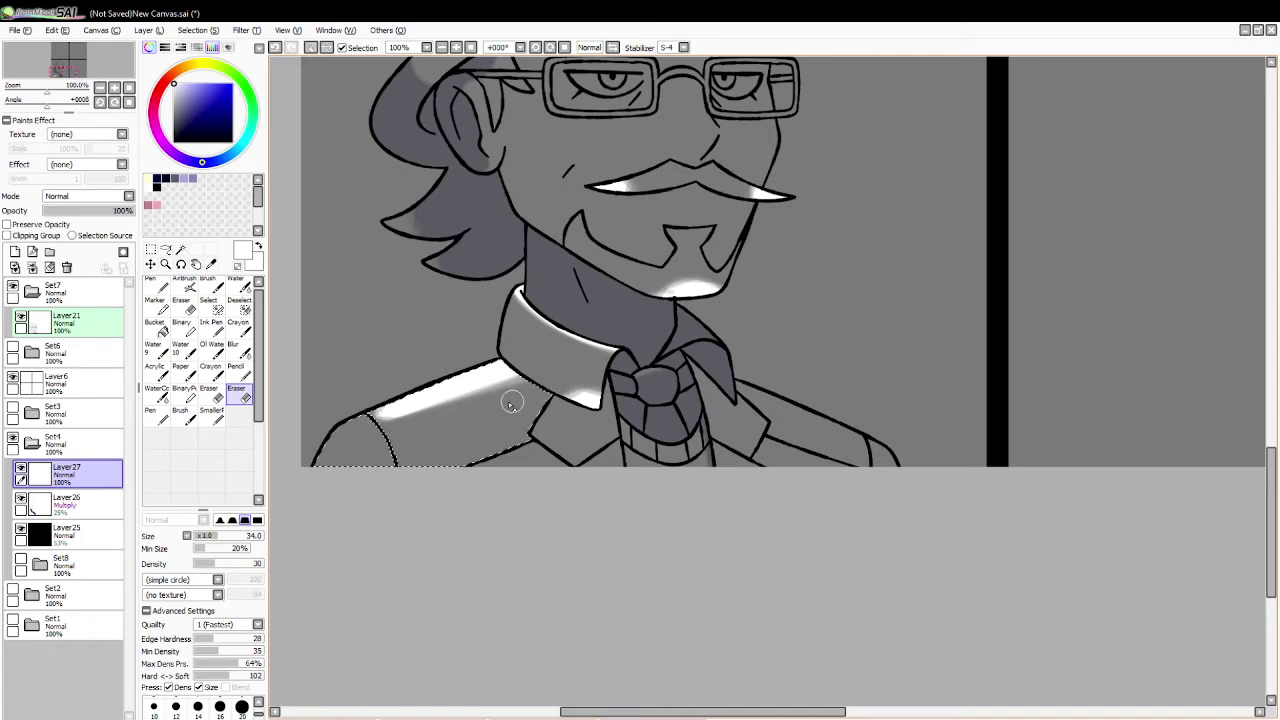
key("ctrl+d")
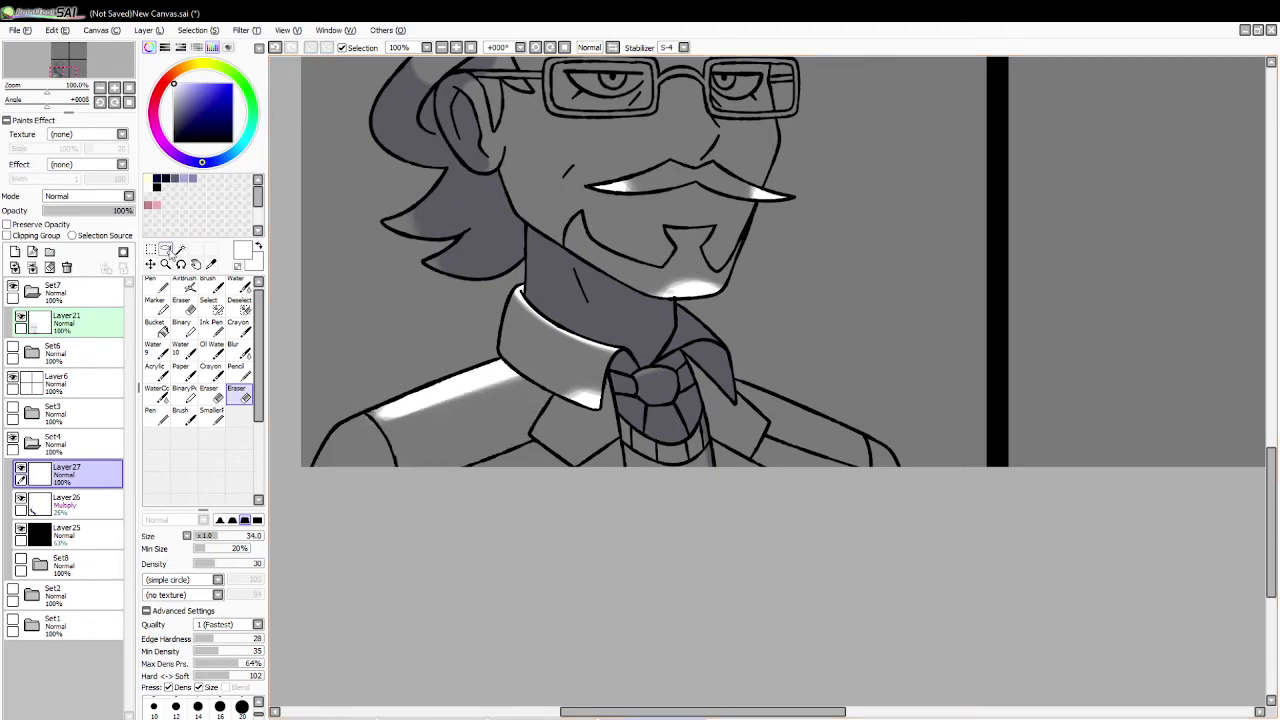
Step: Select the lapel below the large collar flap and highlight its outer edge in white with the AirBrush at size 8 and no texture
left_click(181, 249)
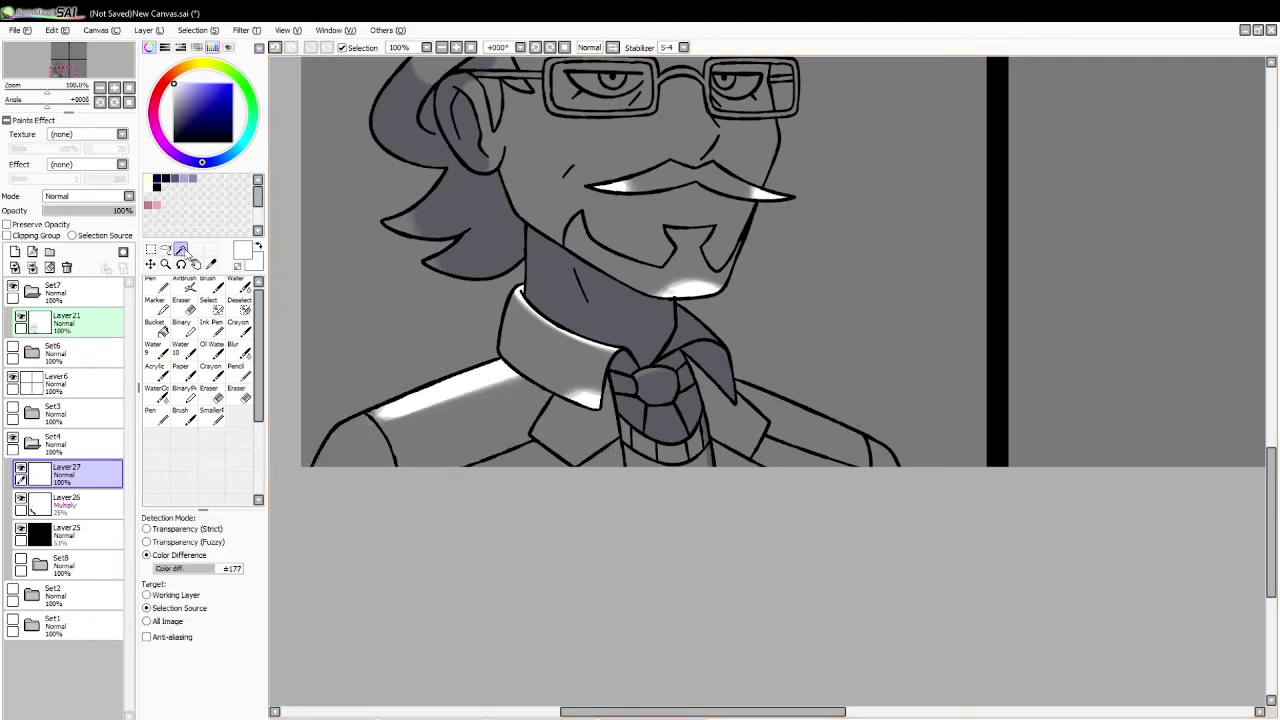
left_click(566, 433)
left_click(212, 290)
left_click(185, 287)
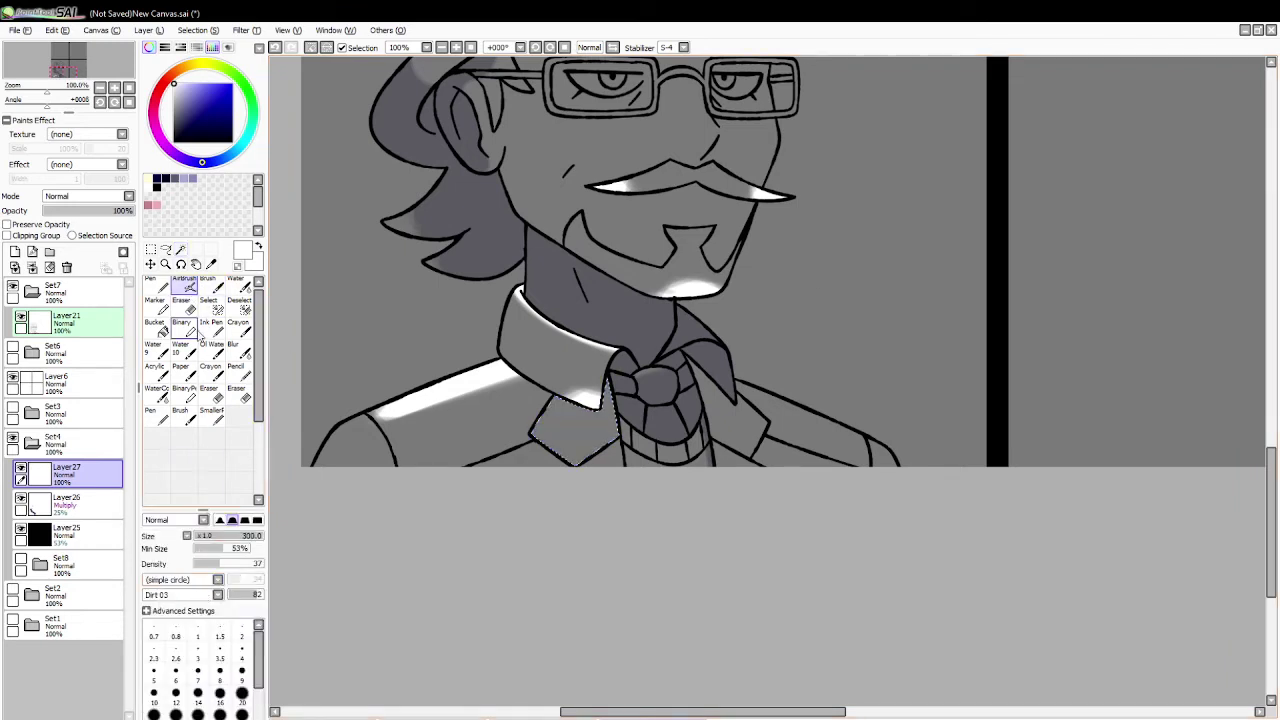
left_click(184, 304)
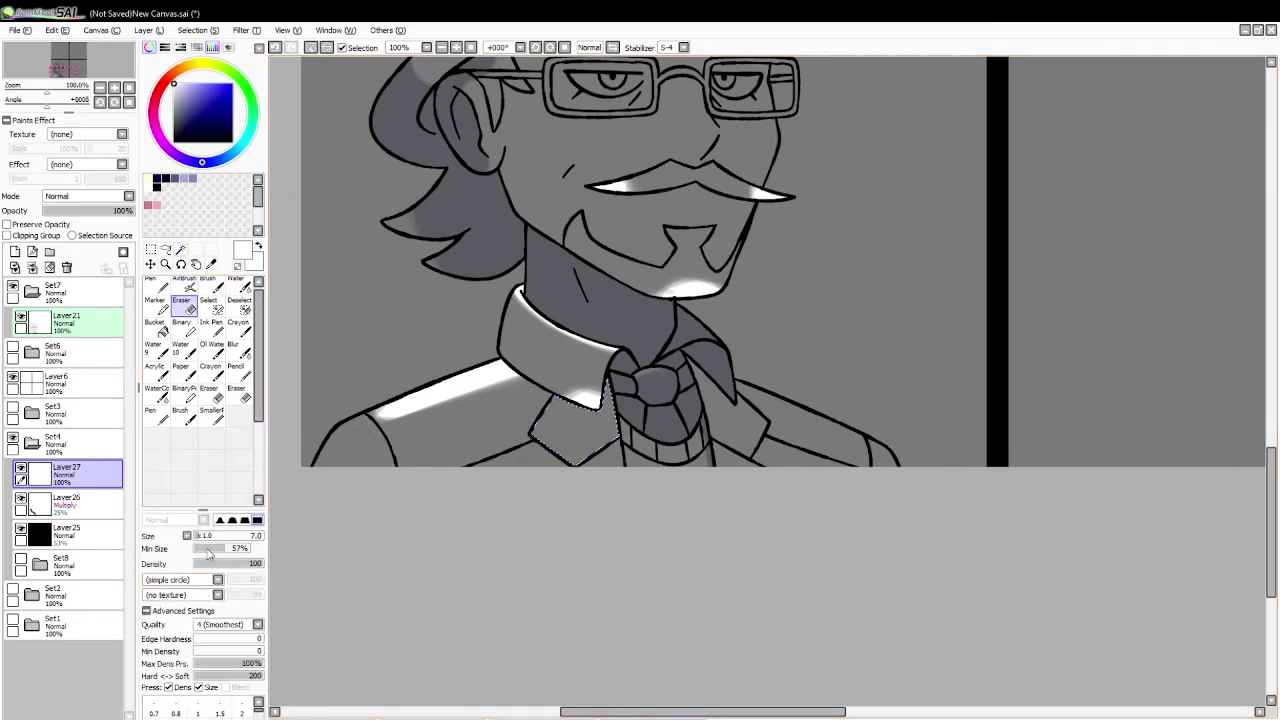
left_click(185, 287)
left_click(207, 612)
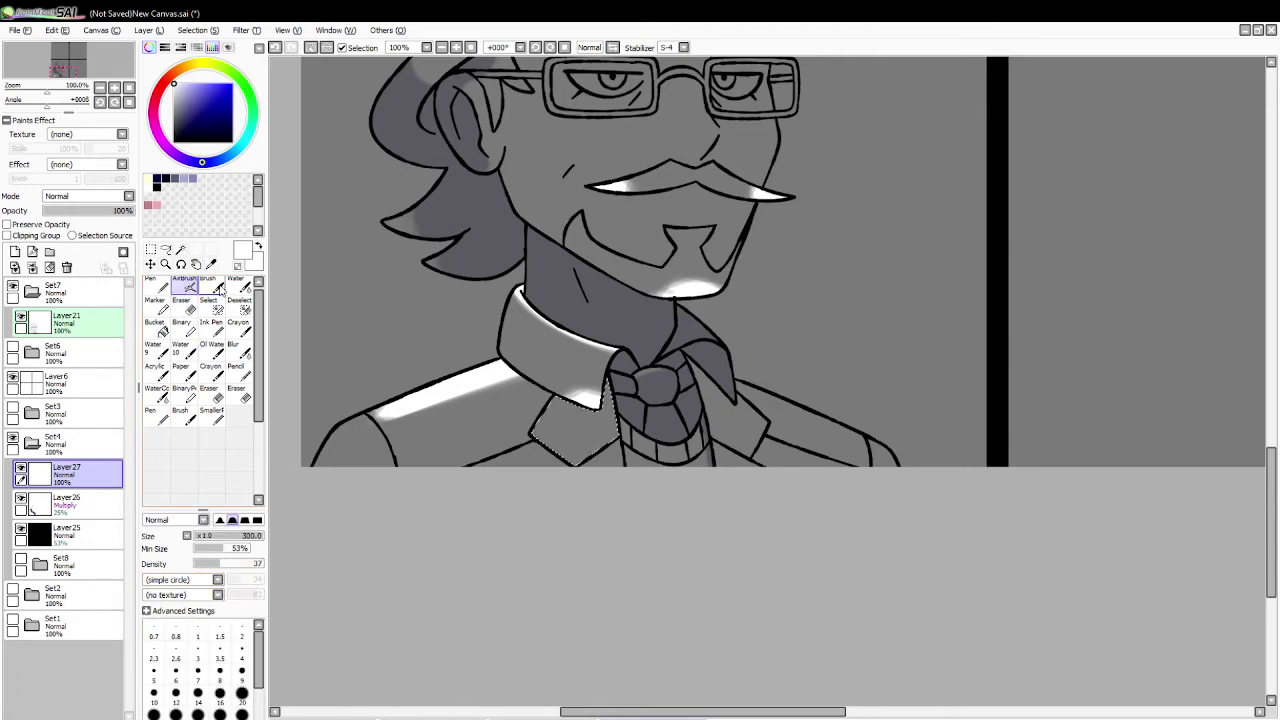
left_click(206, 541)
left_click_drag(203, 541, 200, 541)
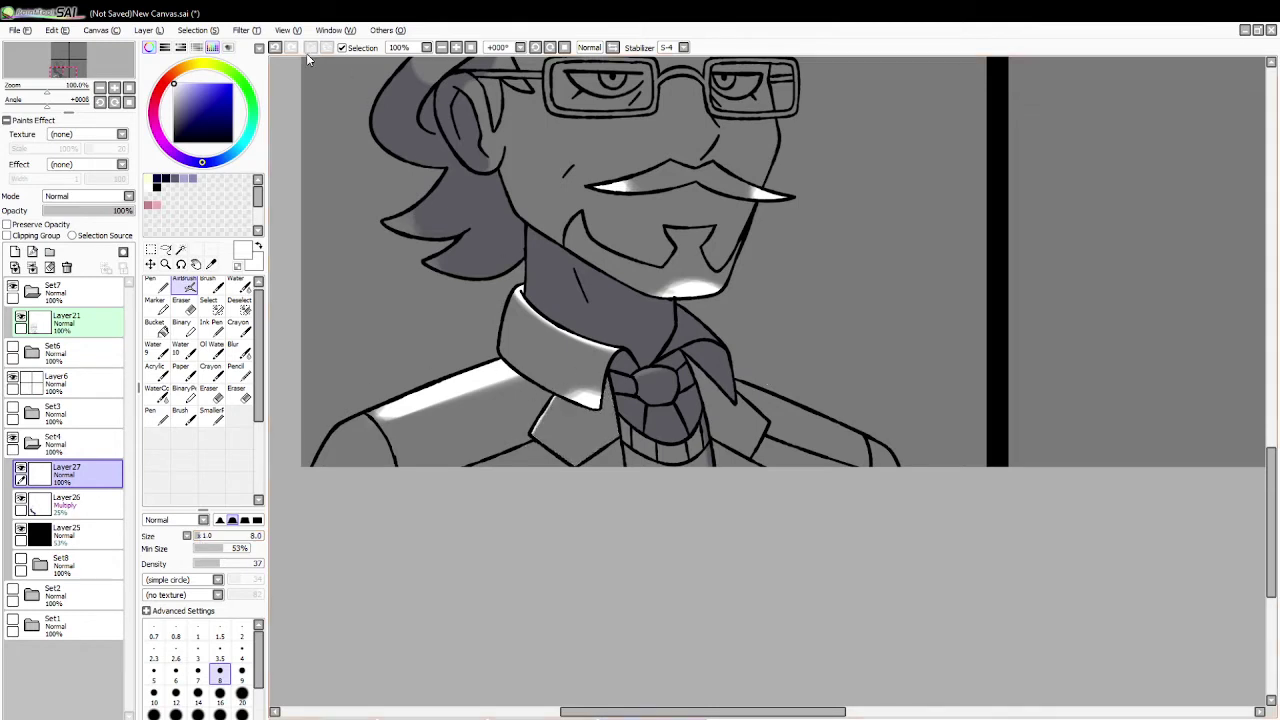
left_click_drag(527, 440, 537, 453)
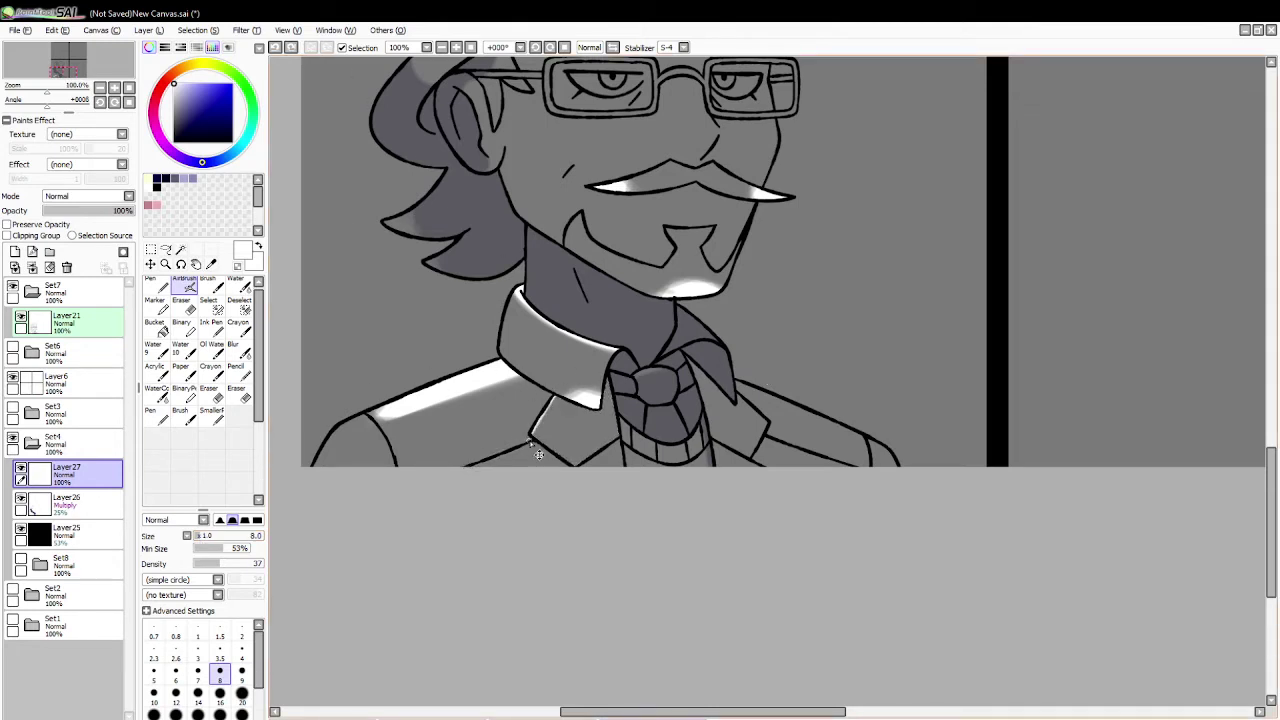
left_click_drag(552, 497, 548, 500)
key("ctrl+z")
key("ctrl+z")
left_click_drag(713, 441, 777, 486)
key("ctrl+z")
key("ctrl+z")
left_click_drag(713, 440, 757, 466)
key("ctrl+z")
Step: Select the lapel on the far side of the tie, shade it under the collar in dark navy on Layer26, and deselect
key("w")
left_click(739, 437)
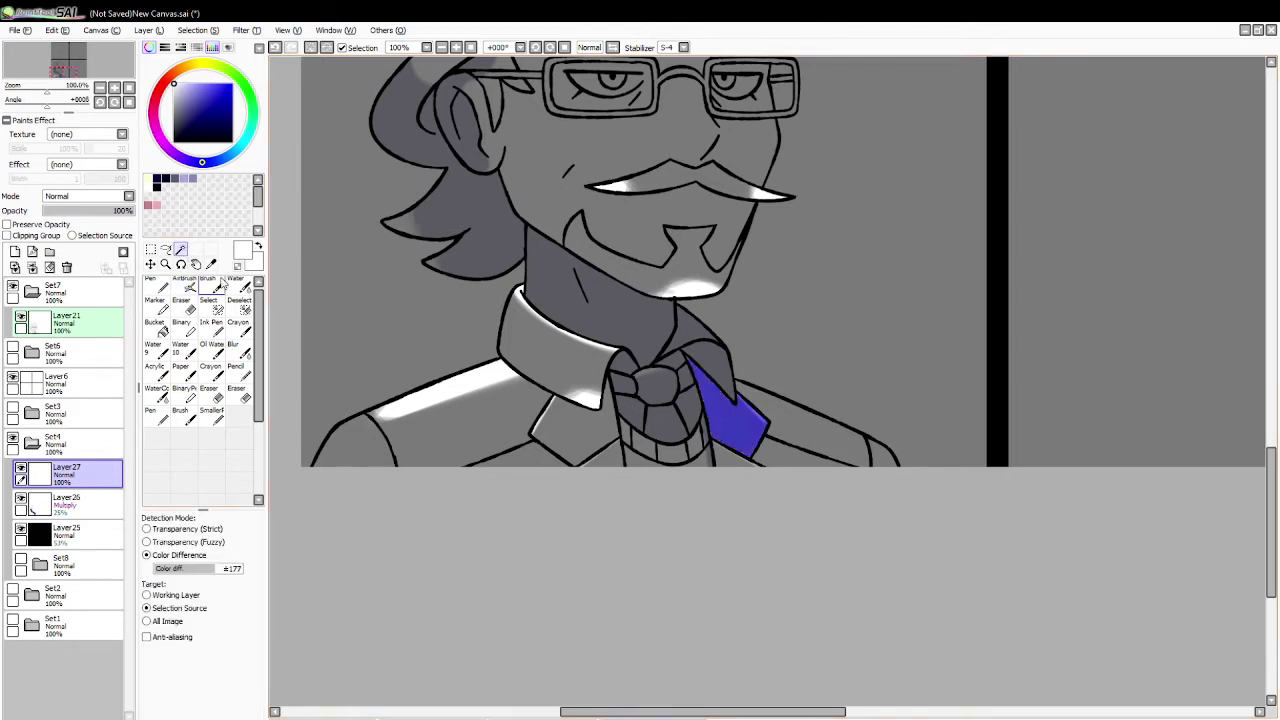
left_click(193, 178)
left_click(212, 287)
left_click(66, 500)
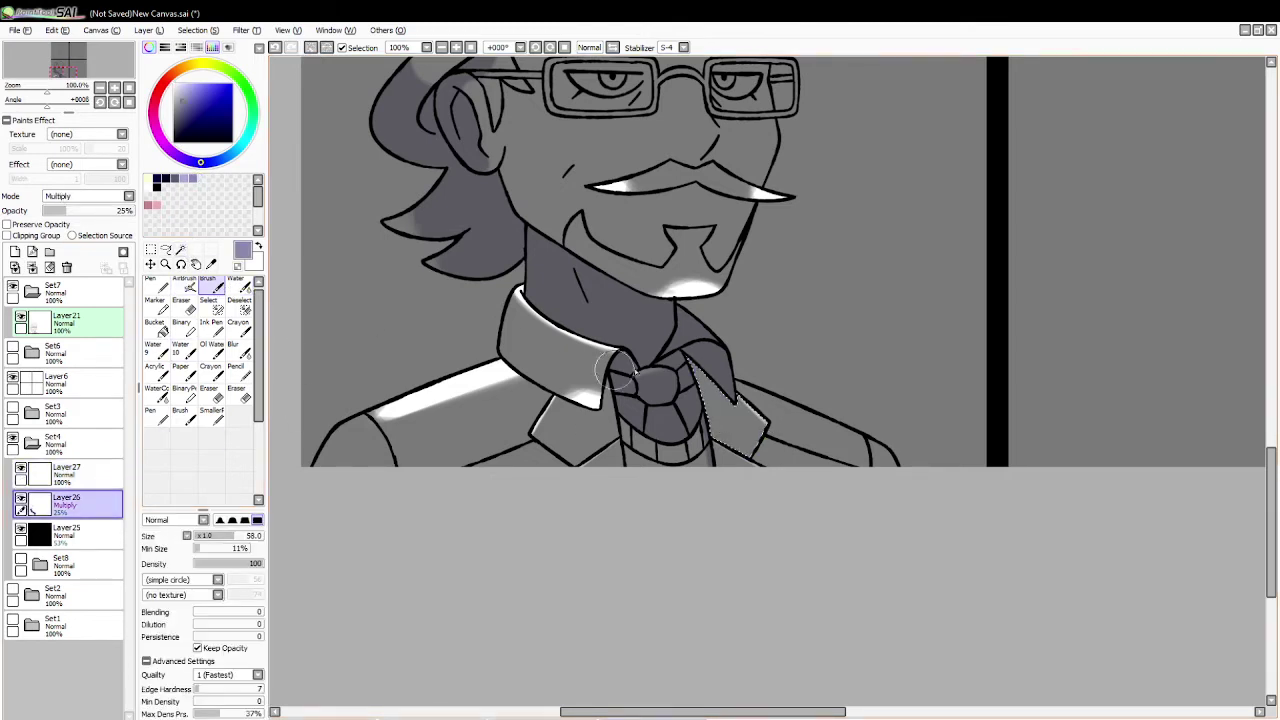
left_click(199, 540)
left_click(157, 178)
left_click(158, 326)
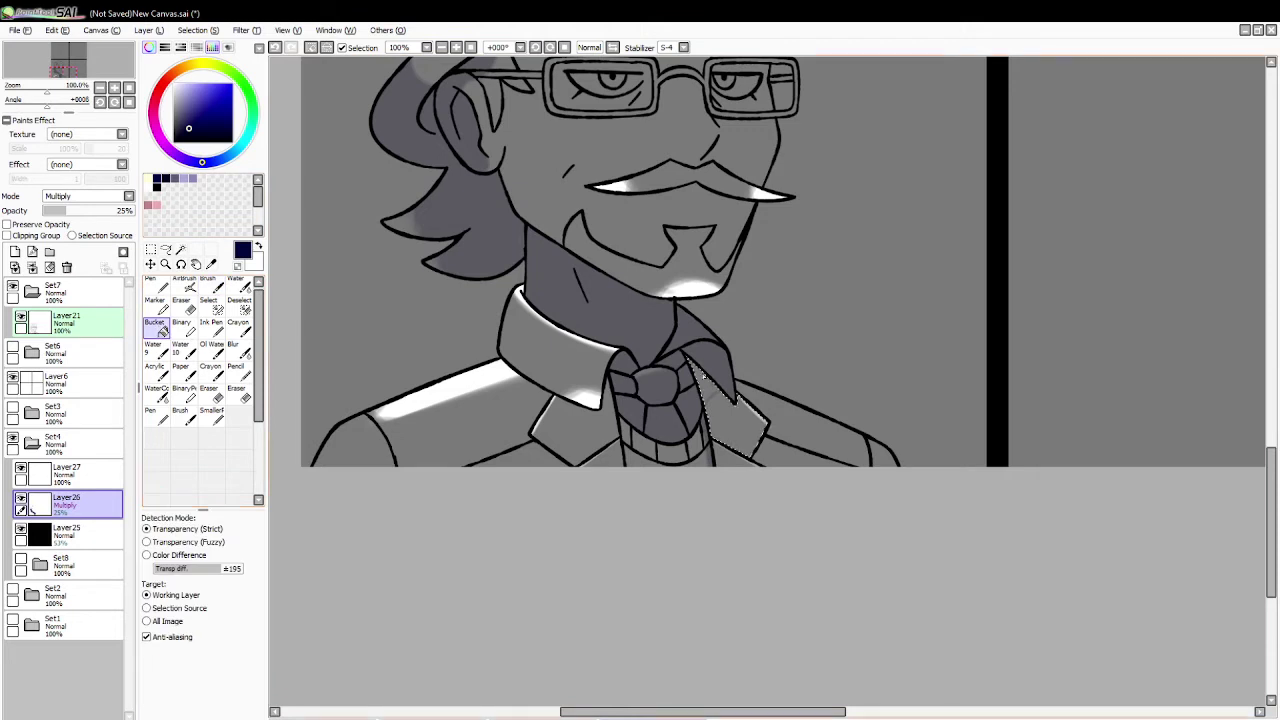
left_click(326, 49)
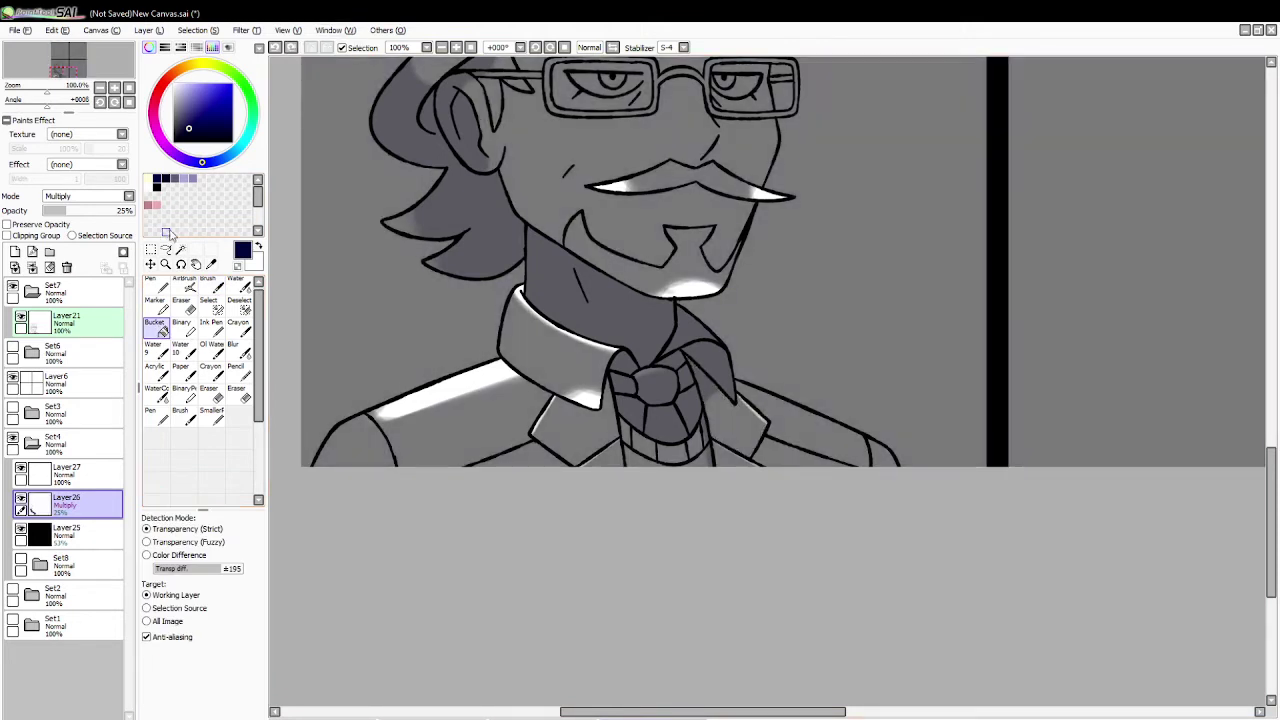
Step: Select the glasses frame, paint white highlights along its upper rims on Layer27 with the Brush at size 60, and soften them with the Eraser
left_click(180, 249)
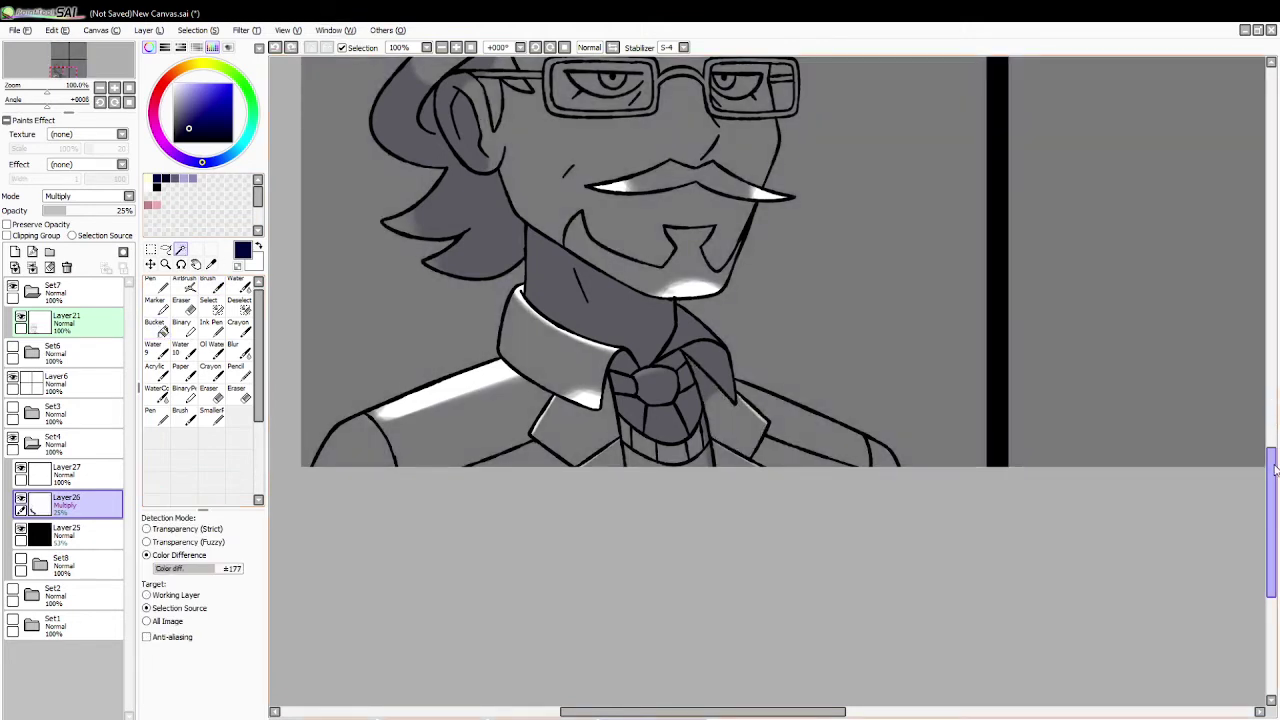
left_click_drag(1273, 467, 1273, 405)
left_click(72, 472)
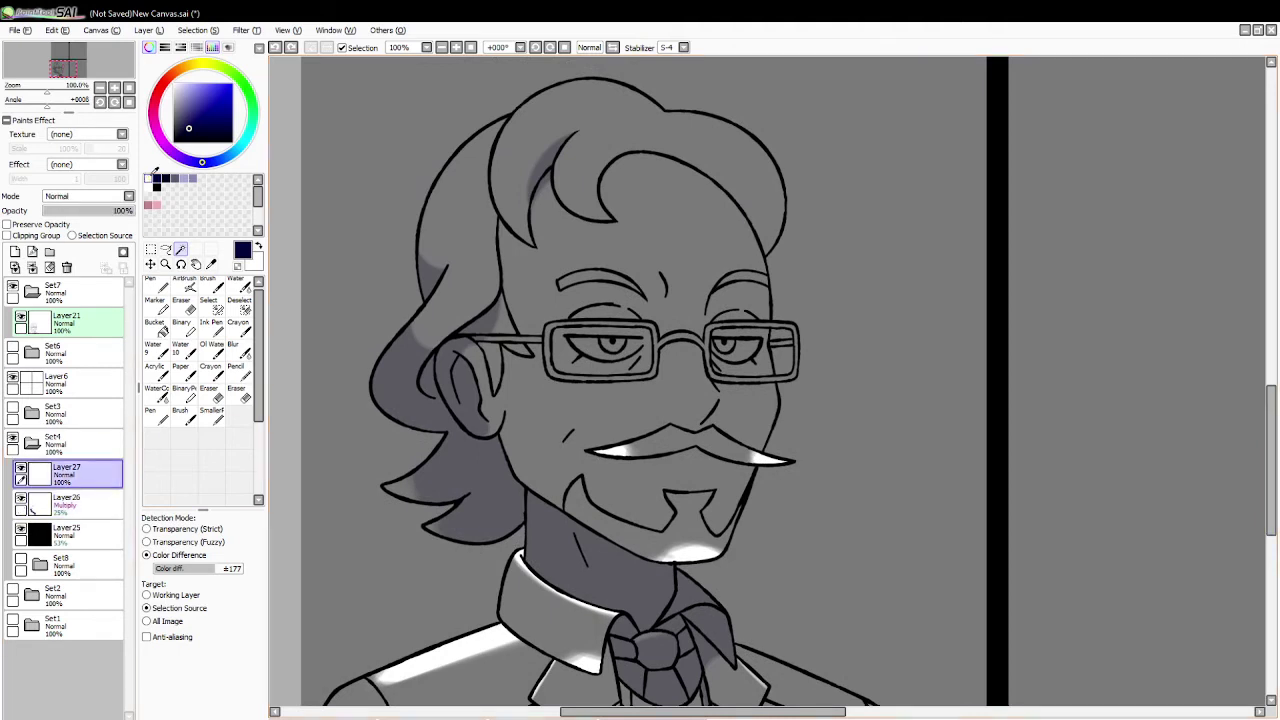
left_click(165, 203)
left_click(551, 332)
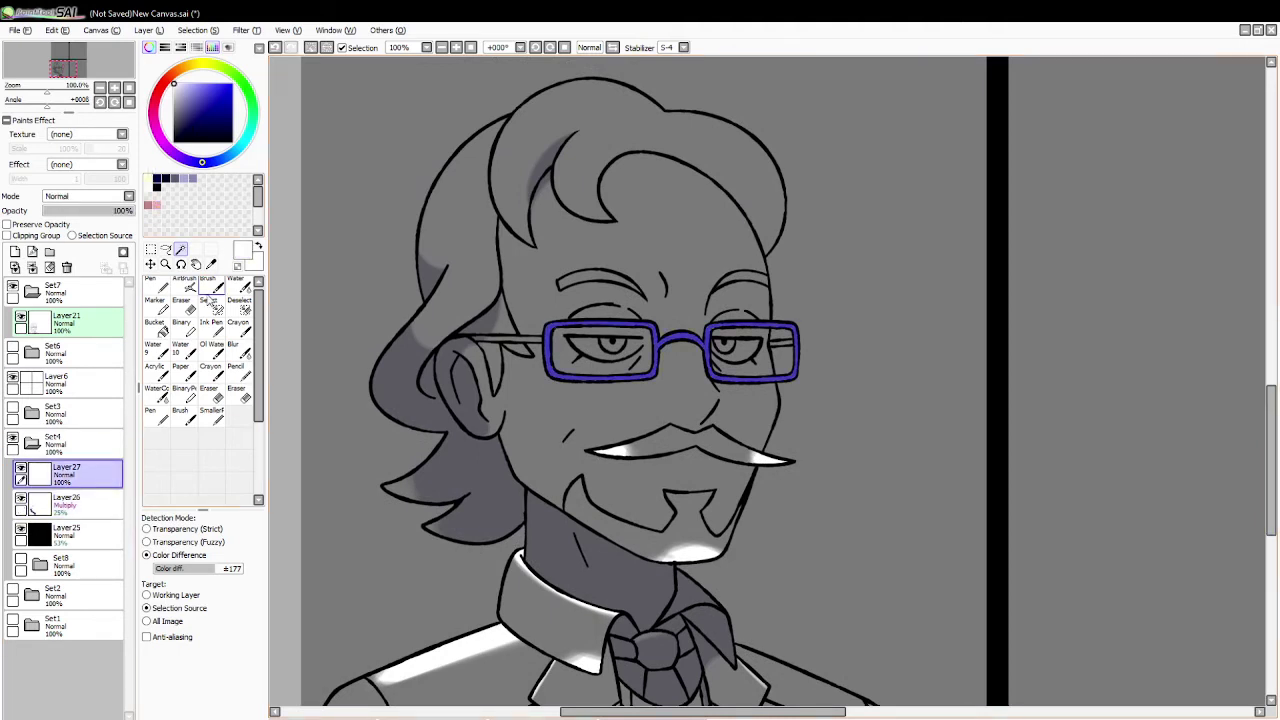
left_click(210, 290)
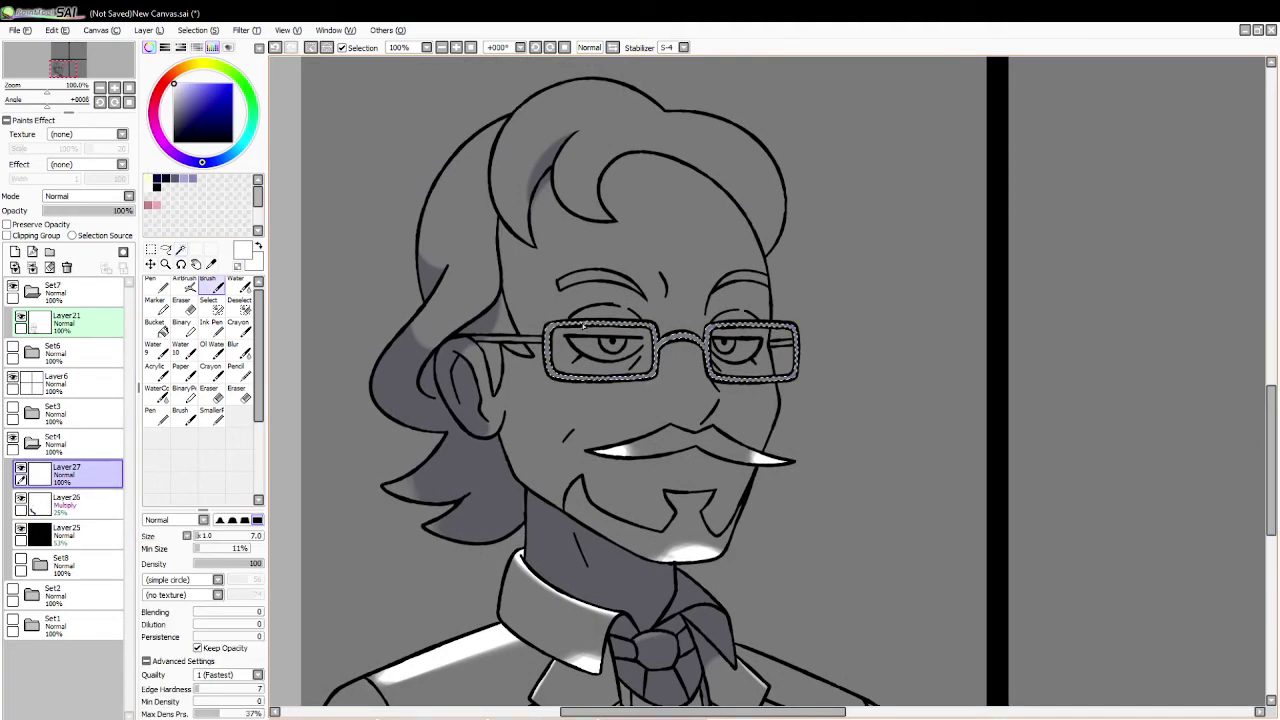
left_click(227, 538)
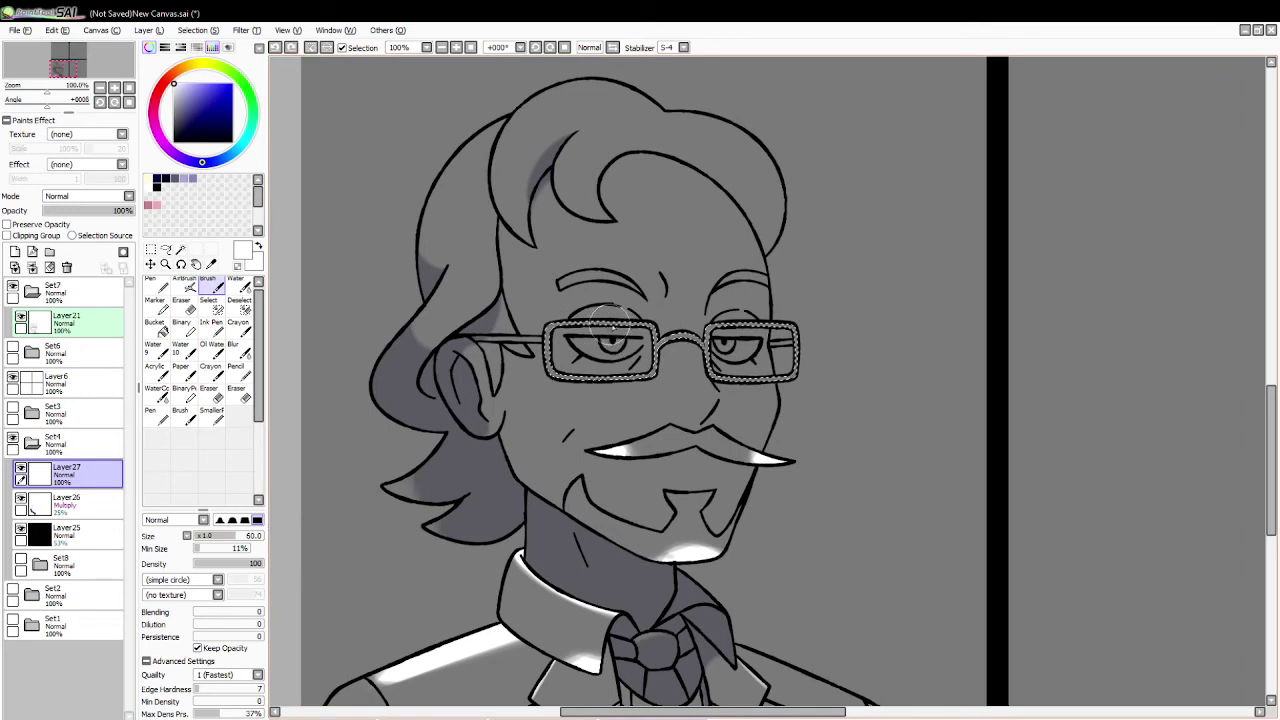
mouse_move(610, 335)
left_mouse_down()
mouse_move(638, 324)
mouse_move(577, 323)
mouse_move(775, 324)
mouse_move(735, 340)
left_mouse_up()
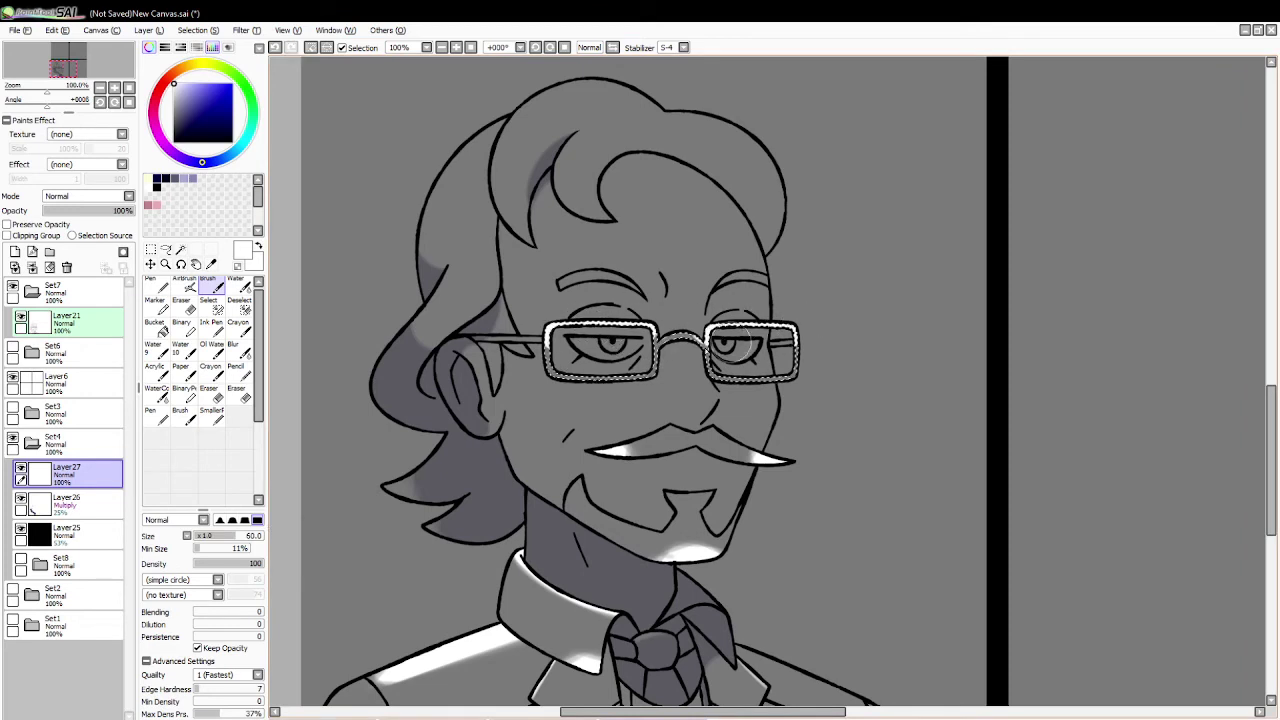
key("e")
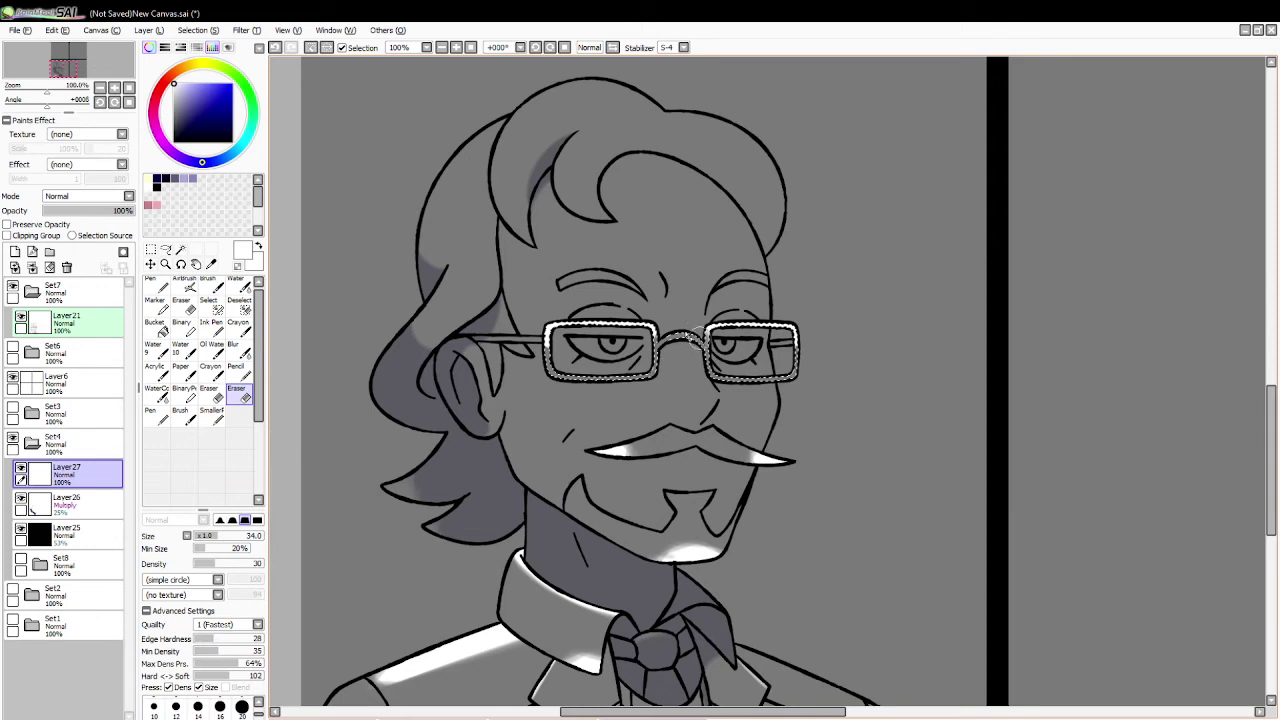
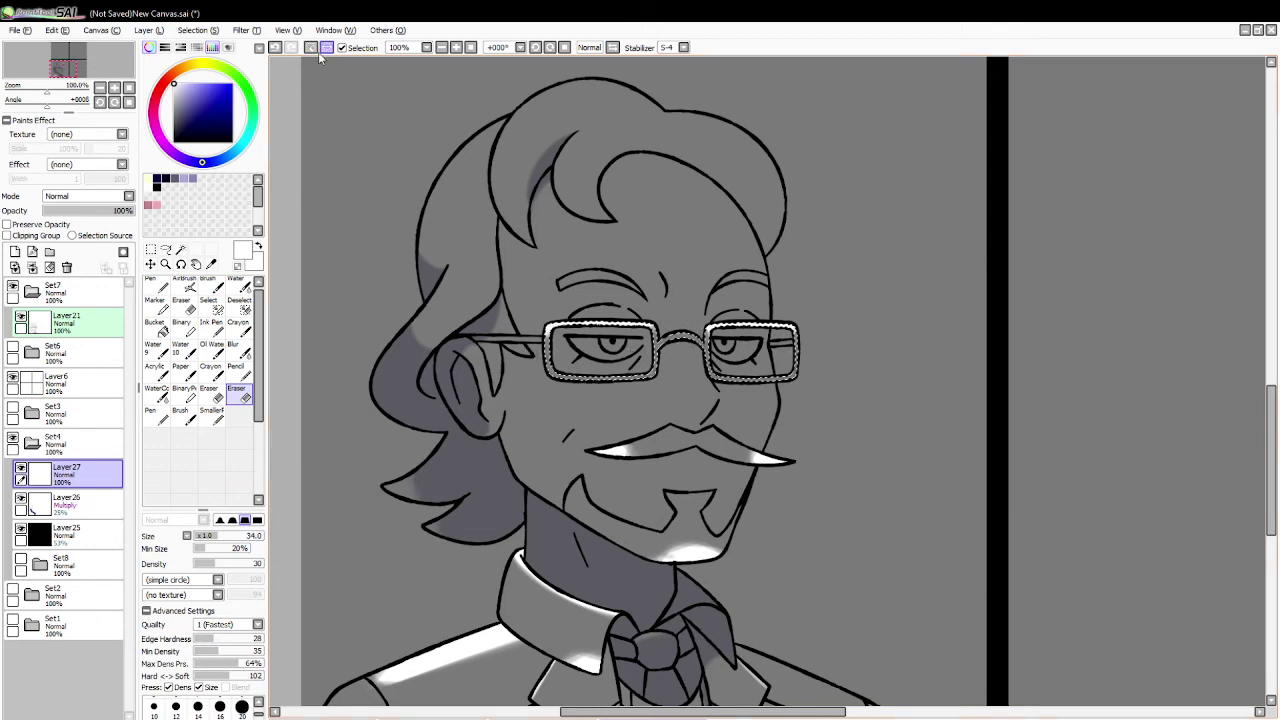
Step: Clear the glasses selection, select both irises, paint white highlights in them on Layer27 with the Brush at size 60, soften with the Eraser, and deselect
key("ctrl+d")
left_click(180, 249)
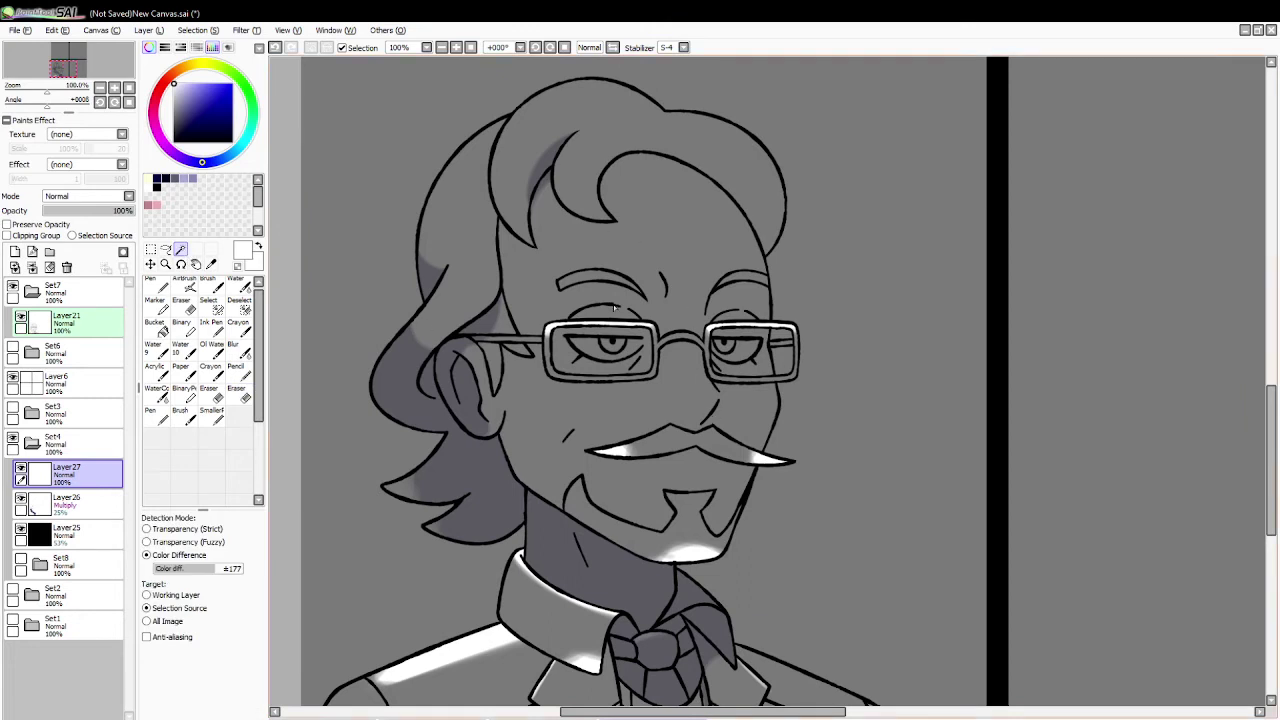
left_click(614, 346)
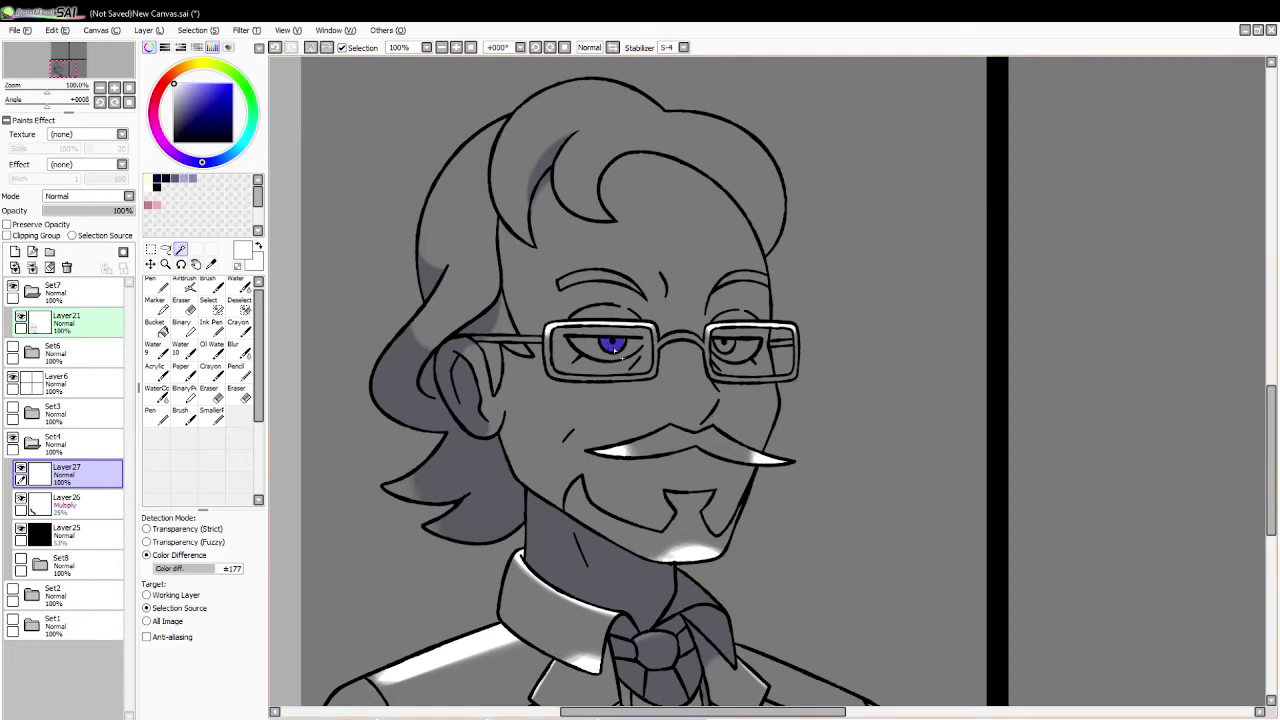
left_click(211, 286)
left_click_drag(614, 346, 610, 354)
left_click_drag(714, 354, 739, 360)
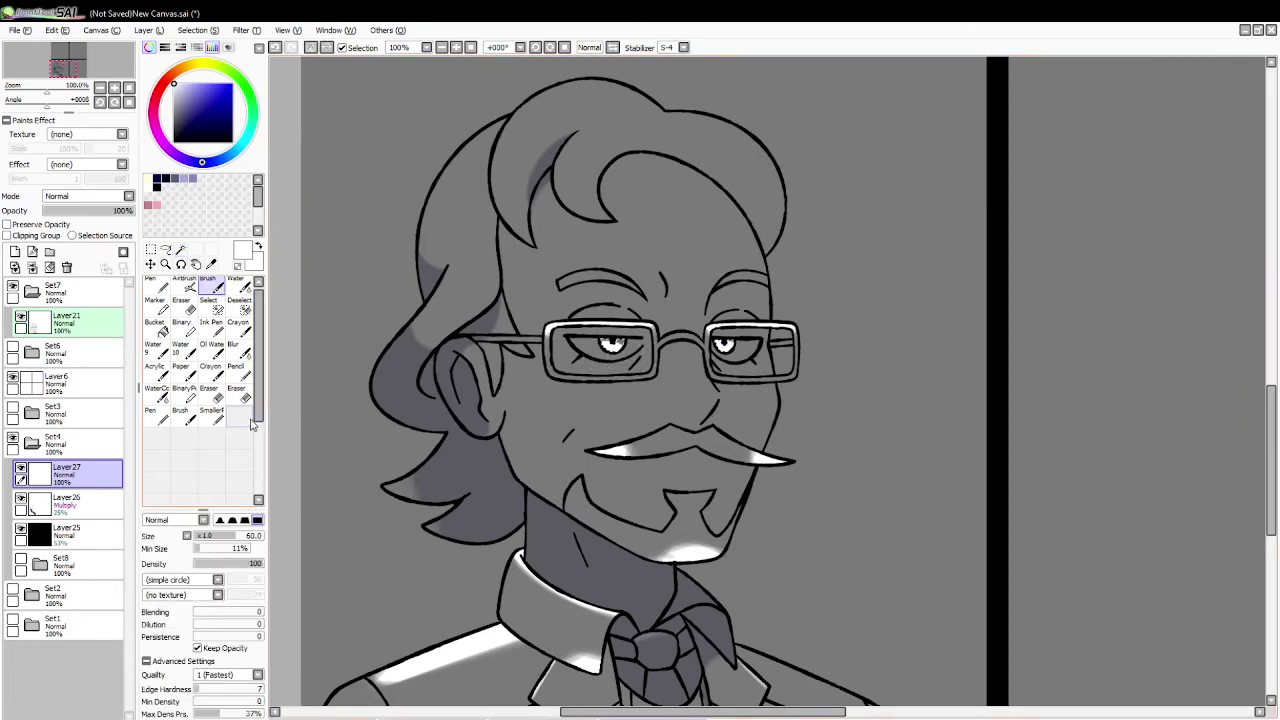
key("e")
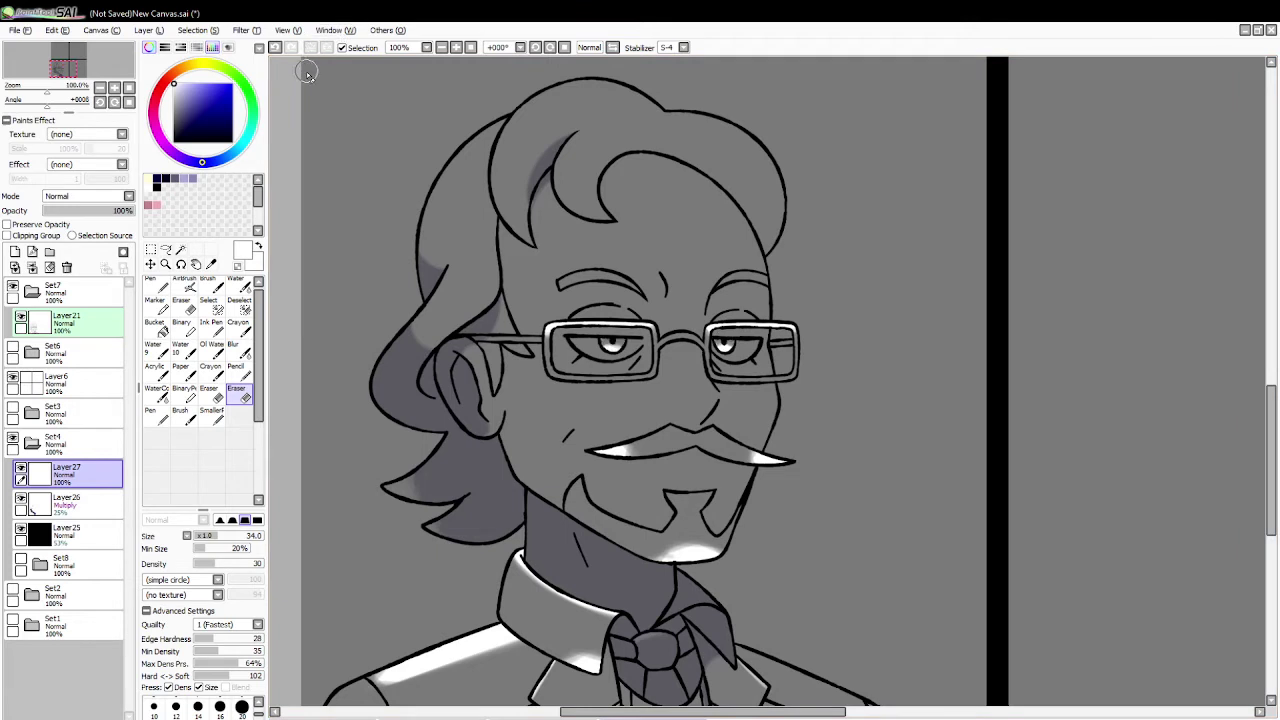
Step: Select both eyebrows, paint white highlights on their outer ends with the Brush, fade them with the Eraser at size 34, and deselect
left_click(180, 250)
left_click(616, 284)
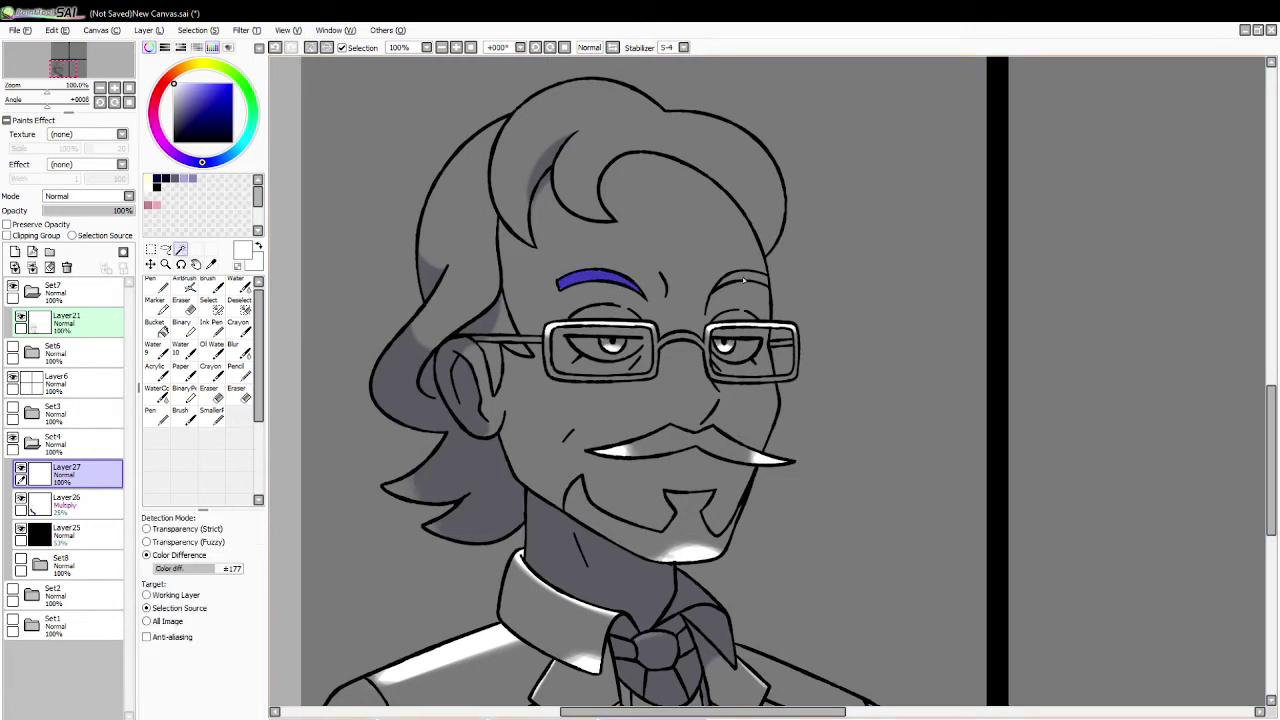
left_click(212, 288)
left_click_drag(588, 268, 568, 274)
left_click_drag(786, 266, 746, 284)
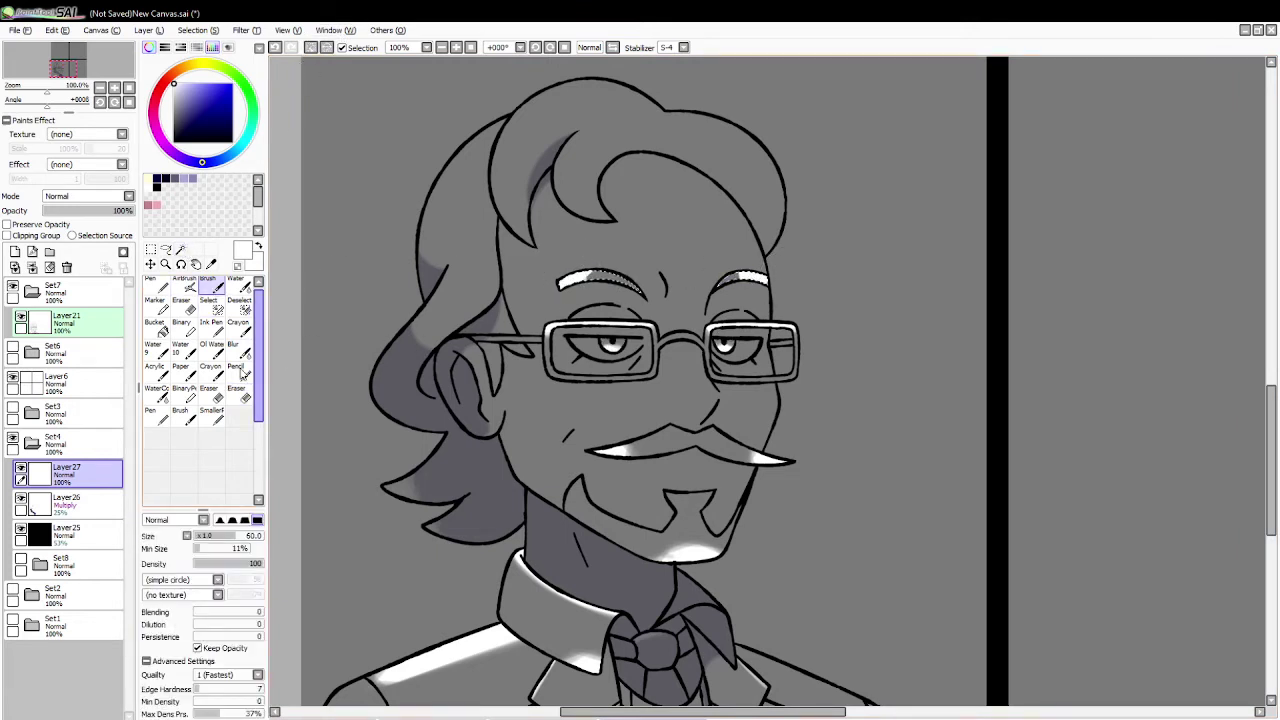
left_click(237, 392)
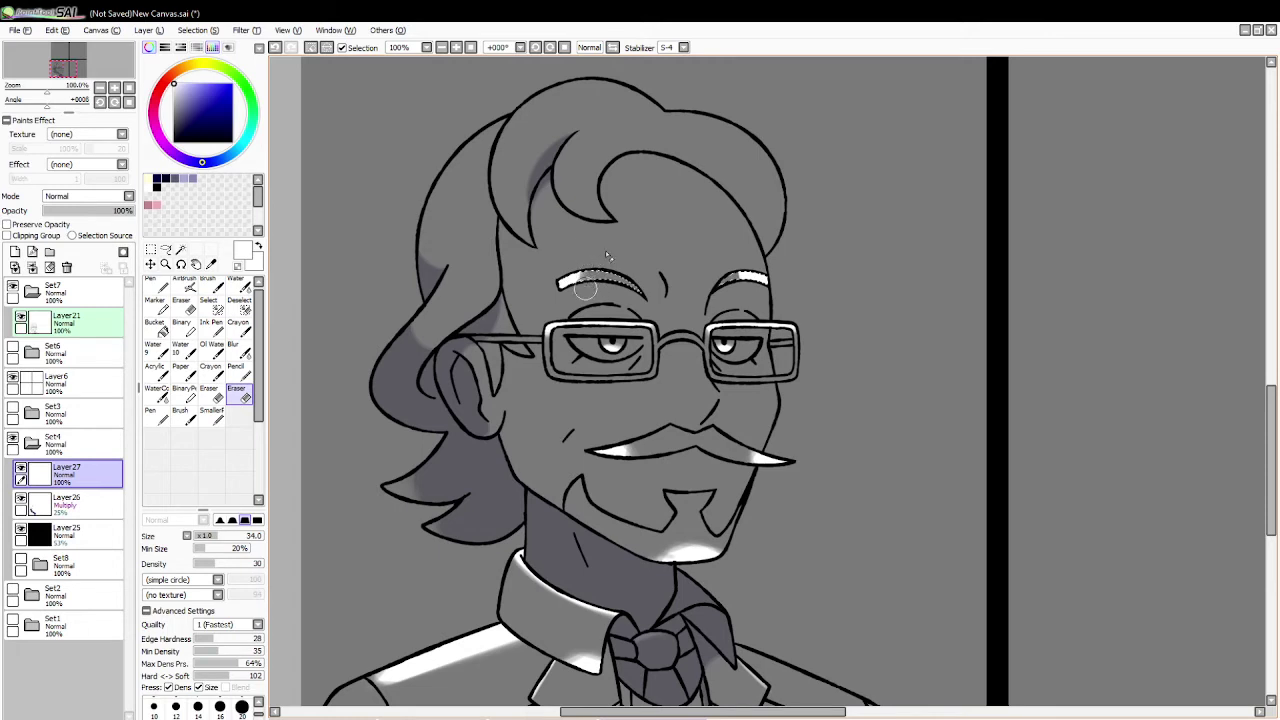
left_click_drag(585, 288, 640, 286)
left_click_drag(780, 262, 737, 273)
left_click(310, 48)
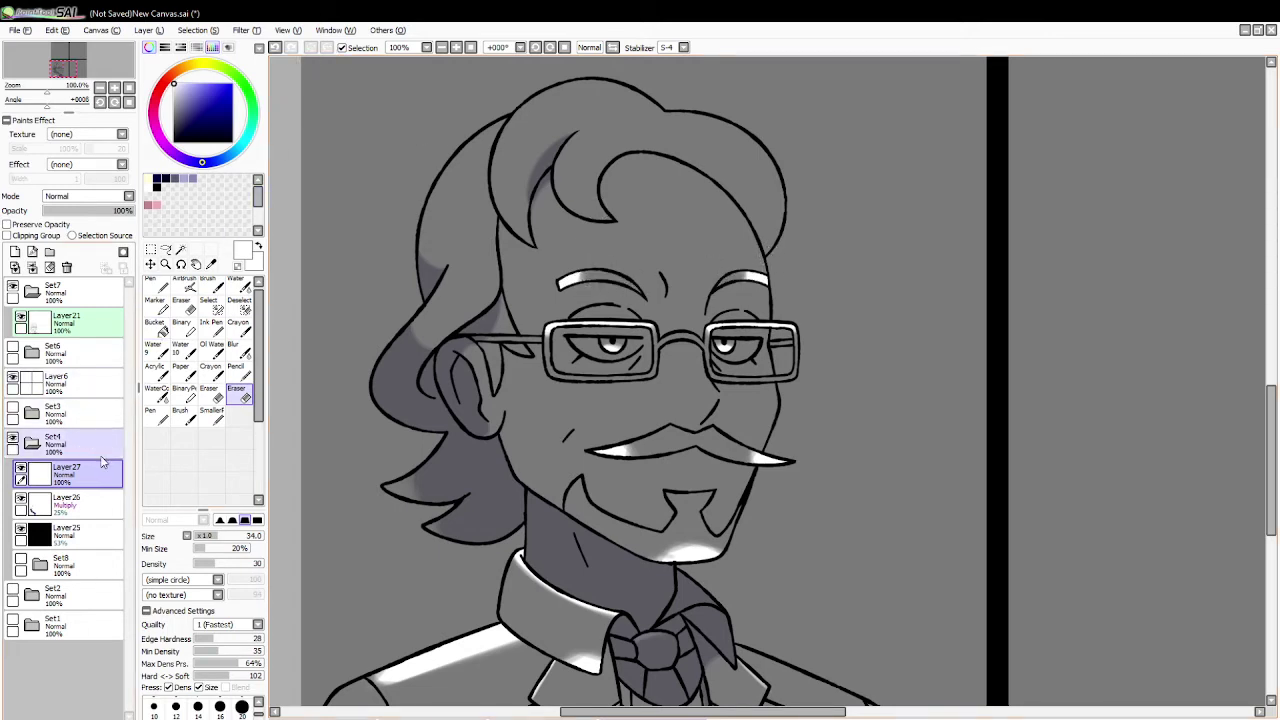
Step: Shade the area between the eyebrows in muted purple on Layer26 with the Brush at size 18 and soften it with the Eraser
left_click(122, 505)
left_click(193, 178)
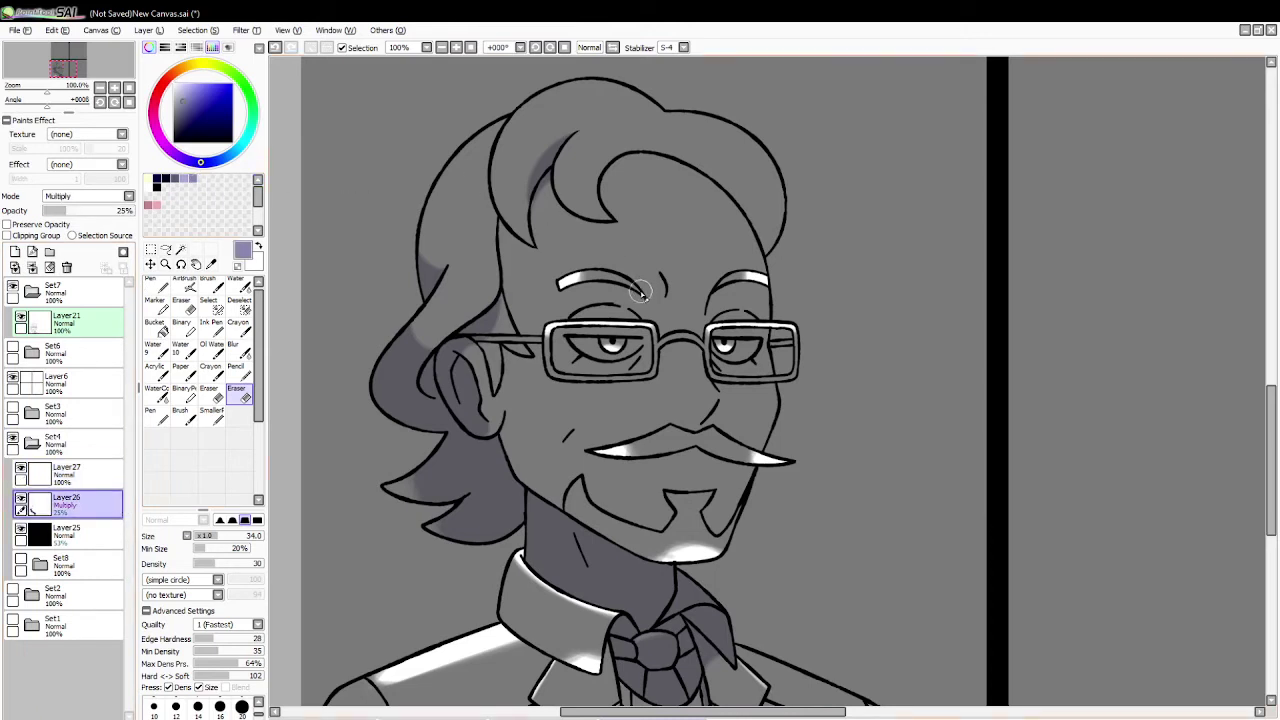
key("b")
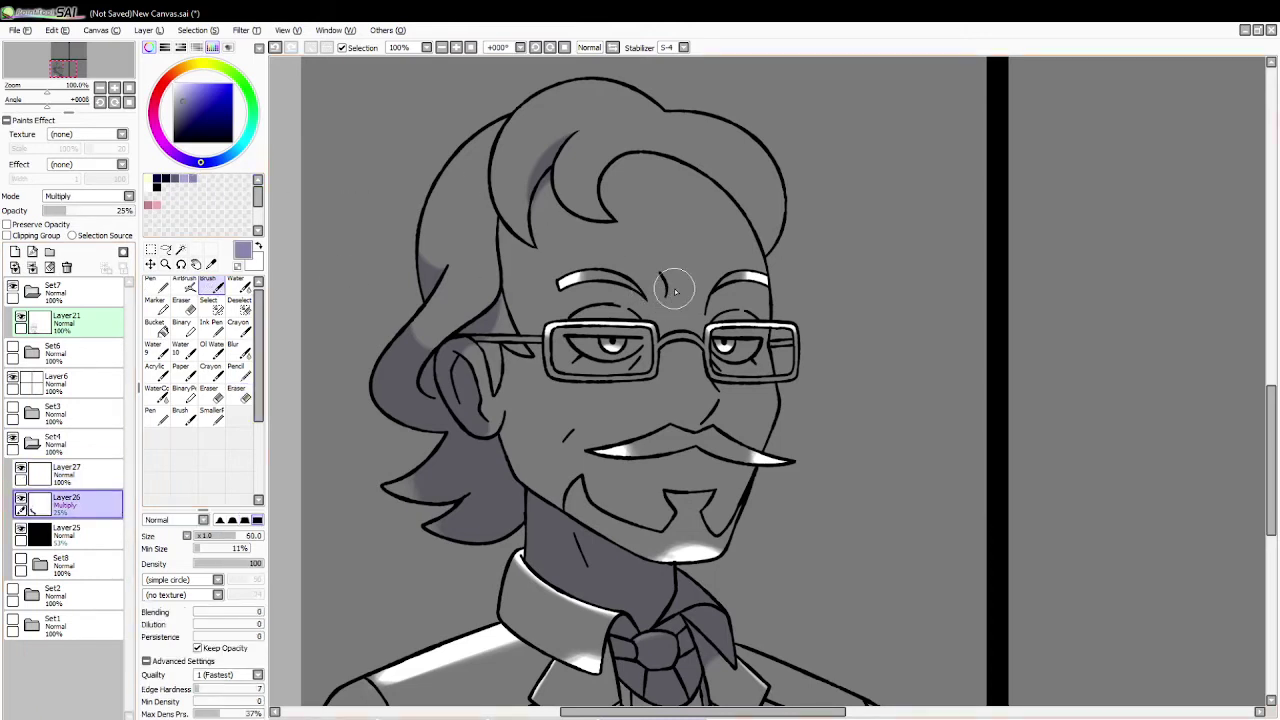
key("ctrl+z")
key("ctrl+z")
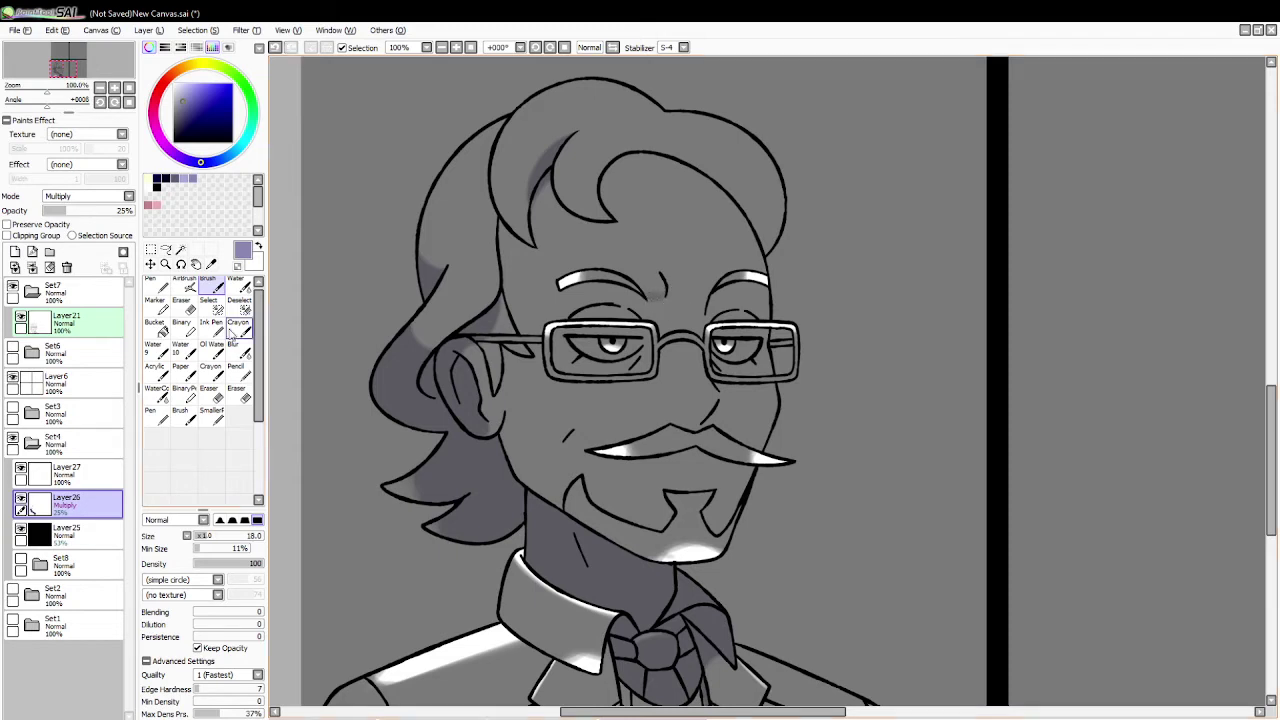
key("e")
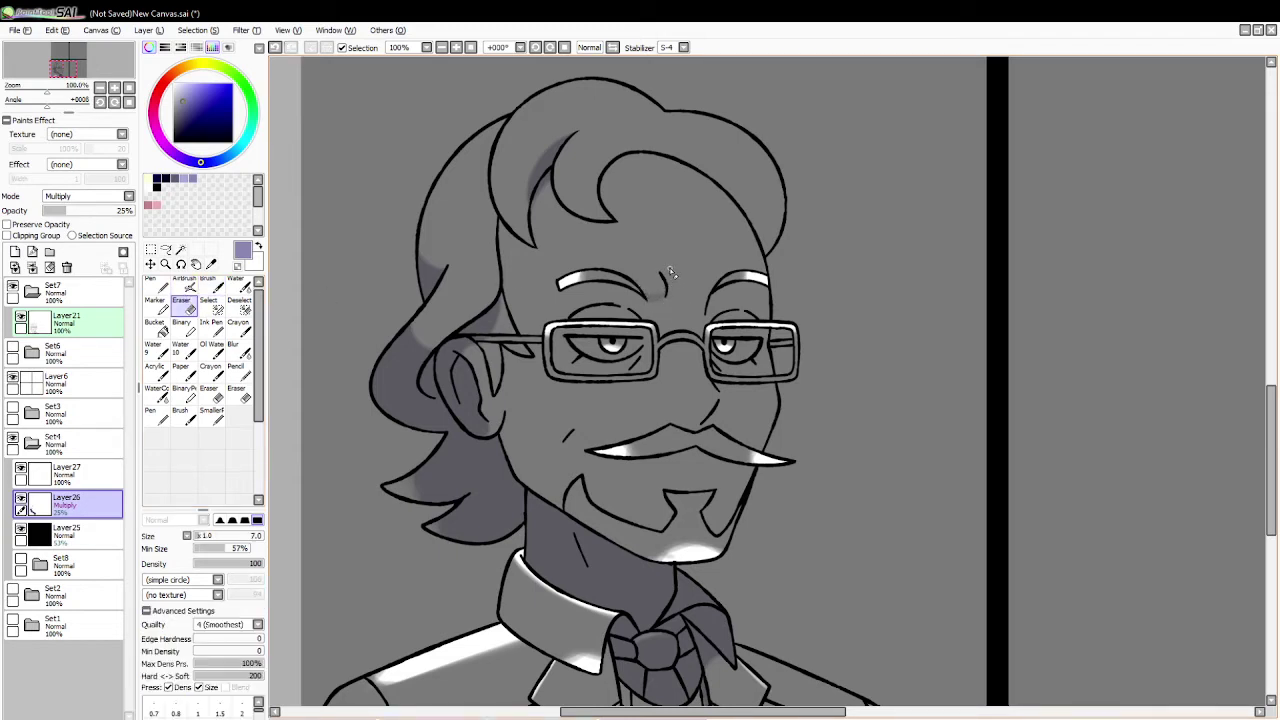
left_click(240, 395)
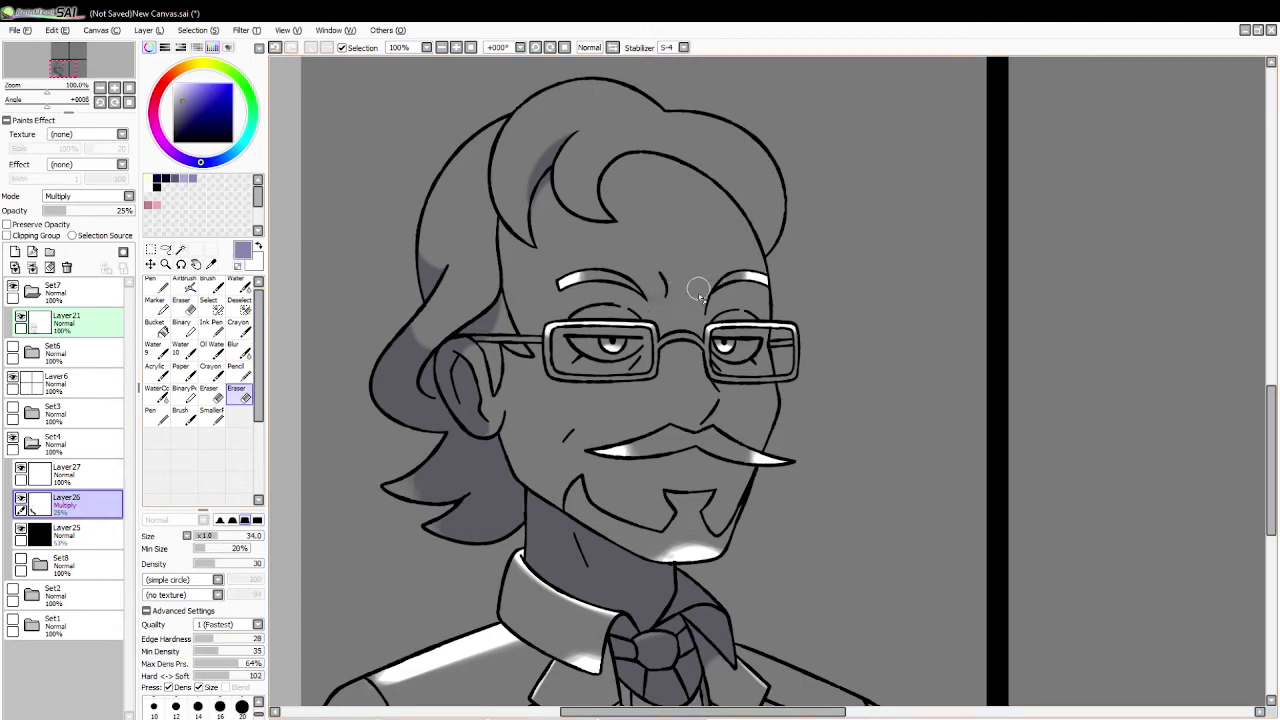
Step: Select the glasses frame, highlight its bridge in white on Layer27 with the Brush at size 18, soften it with the Eraser, and deselect
left_click(148, 184)
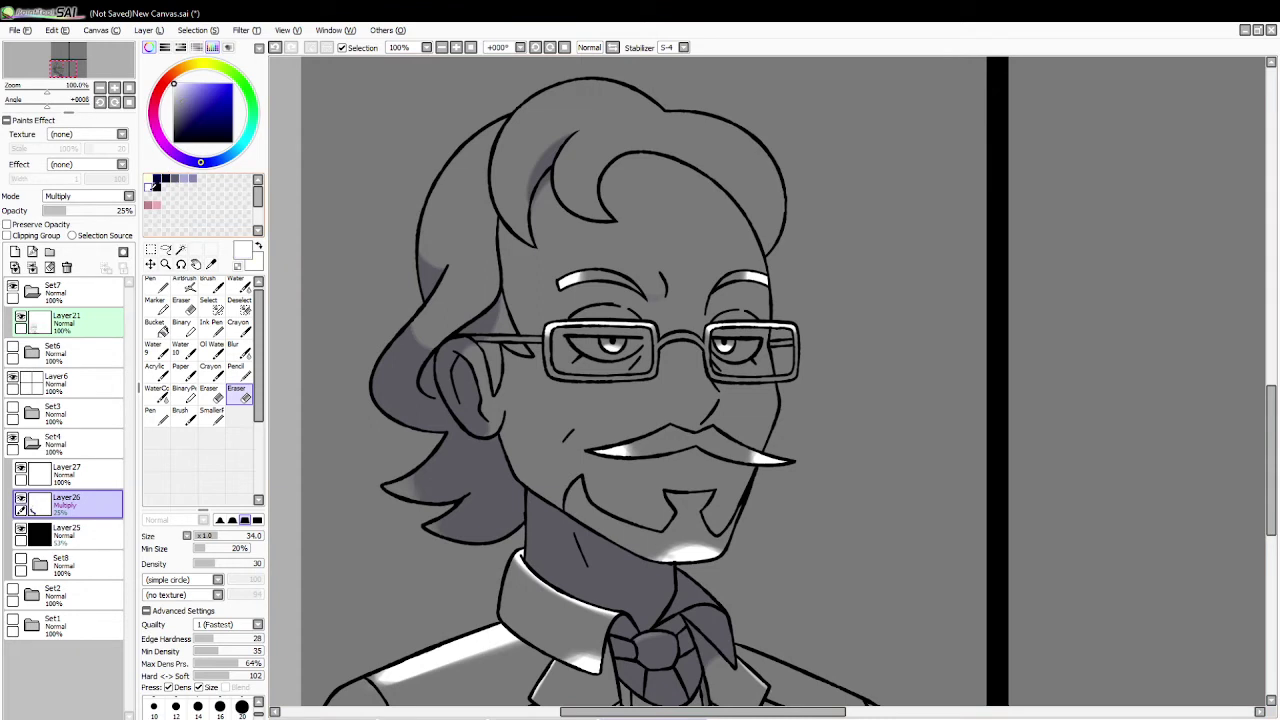
left_click(180, 249)
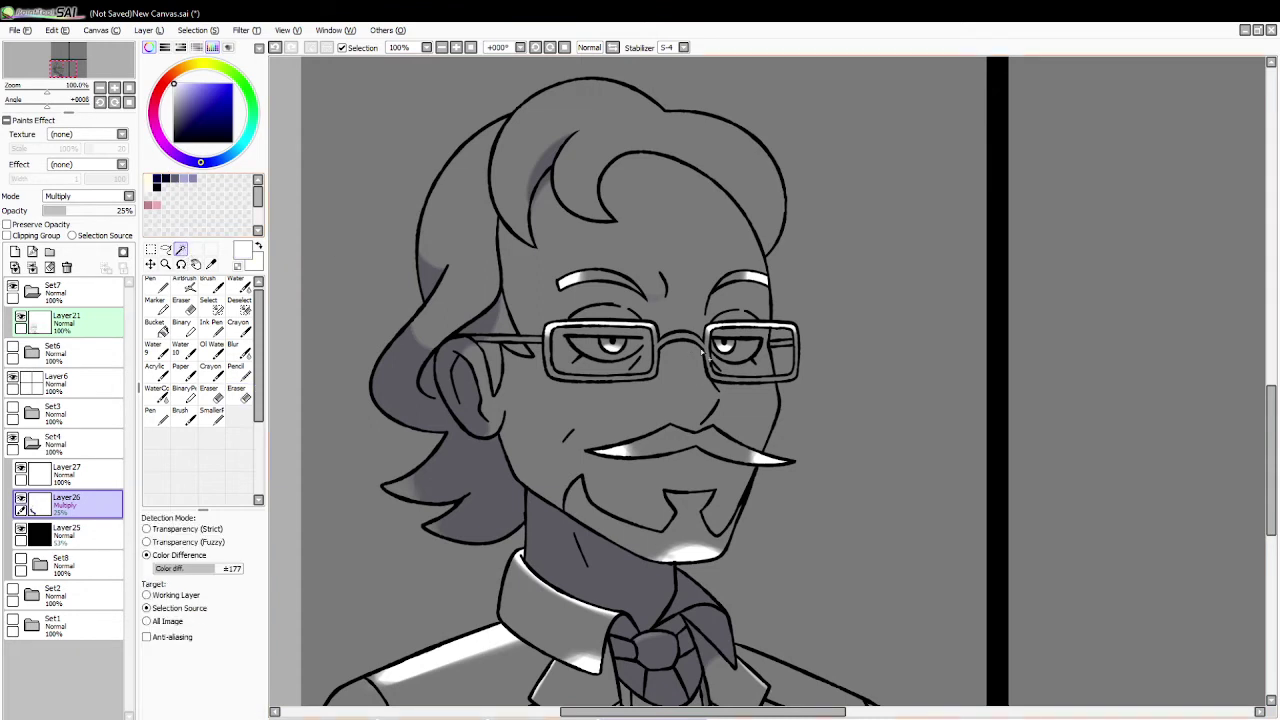
left_click(690, 342)
left_click(208, 287)
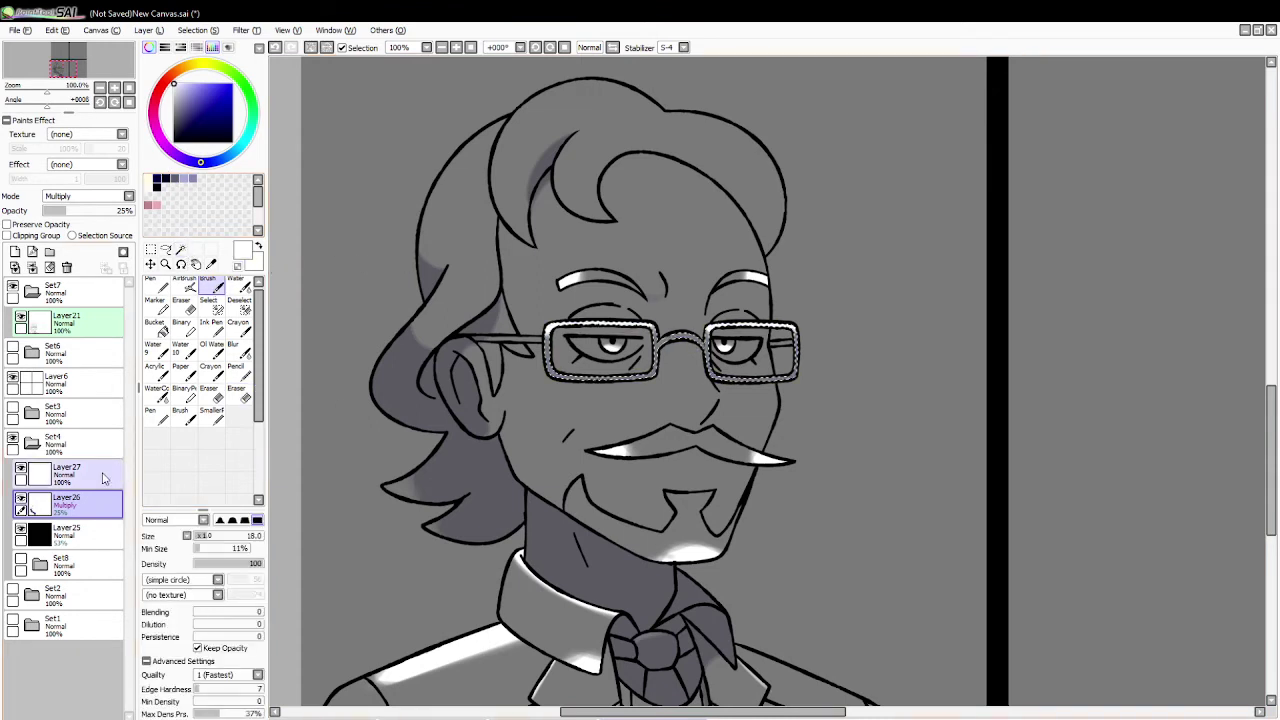
left_click(66, 472)
left_click(240, 392)
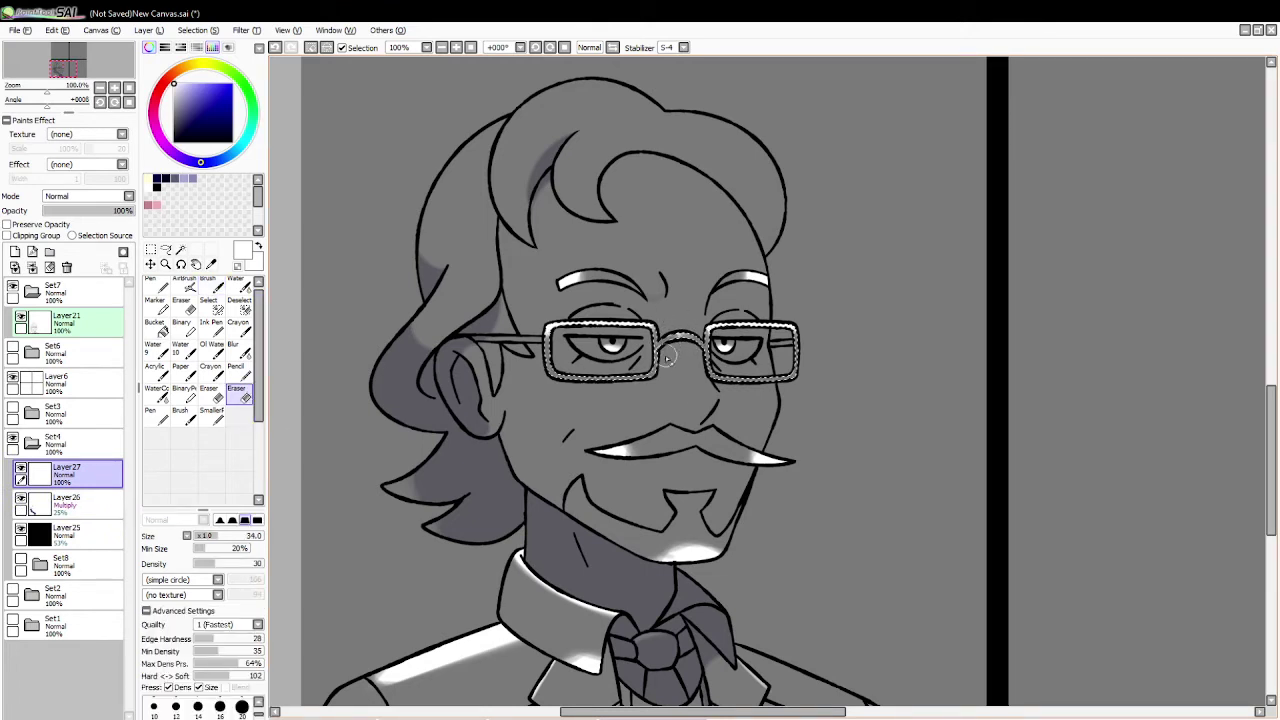
key("ctrl+d")
Step: Select the front hair and outline three white highlight shapes on its two forelocks and far-side curve with the Brush at size 18
left_click(180, 249)
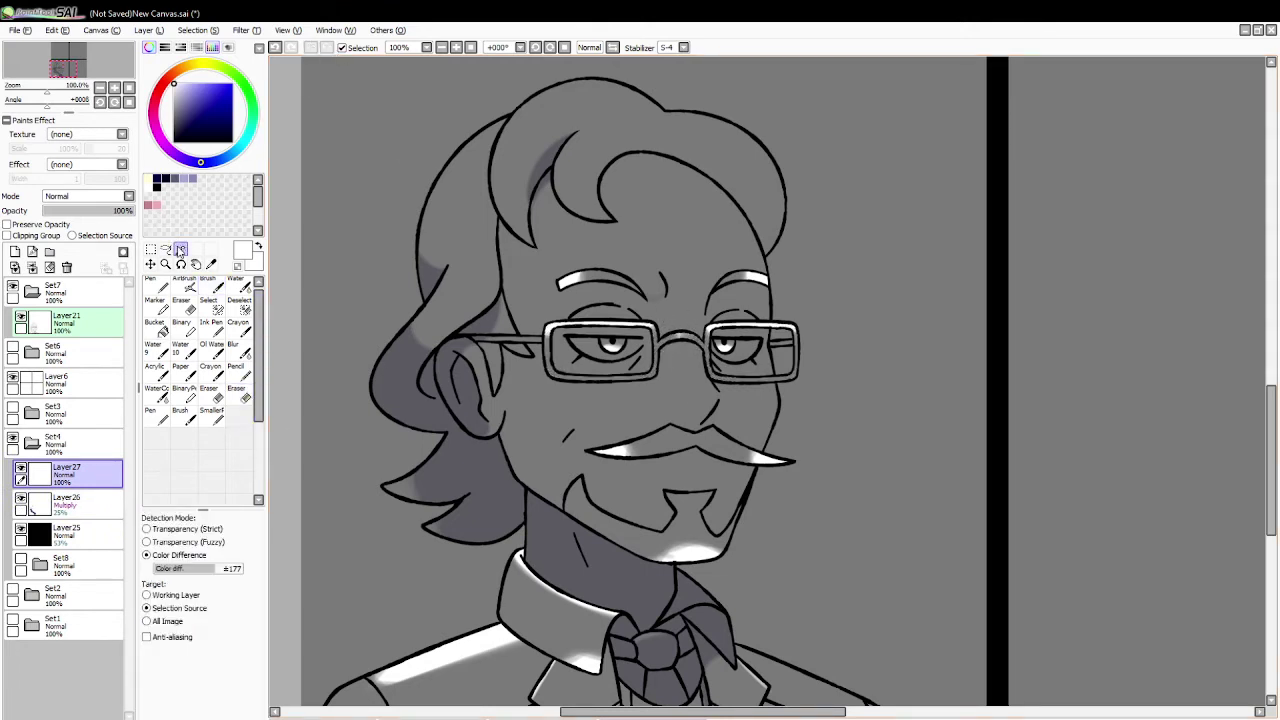
left_click(469, 213)
left_click(590, 180)
left_click(210, 287)
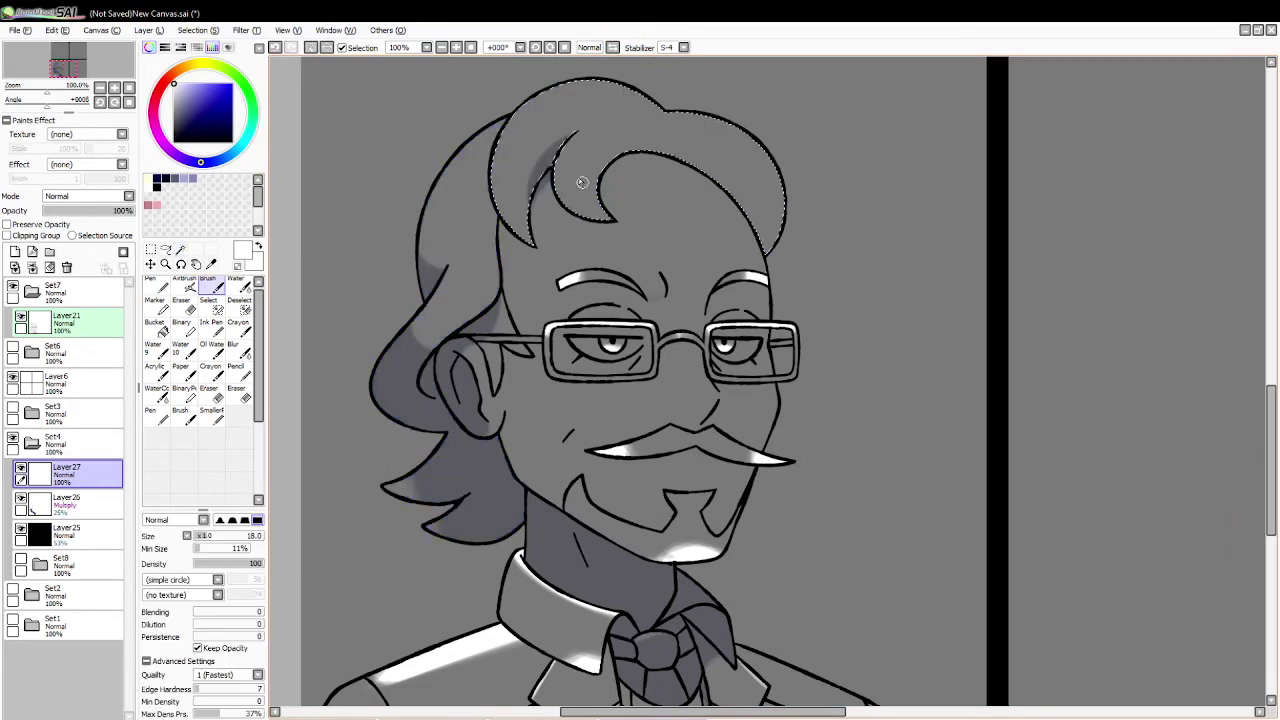
left_click_drag(604, 190, 556, 196)
mouse_move(493, 170)
left_mouse_down()
mouse_move(479, 198)
mouse_move(536, 193)
left_mouse_up()
mouse_move(745, 128)
left_mouse_down()
mouse_move(765, 198)
mouse_move(760, 145)
left_mouse_up()
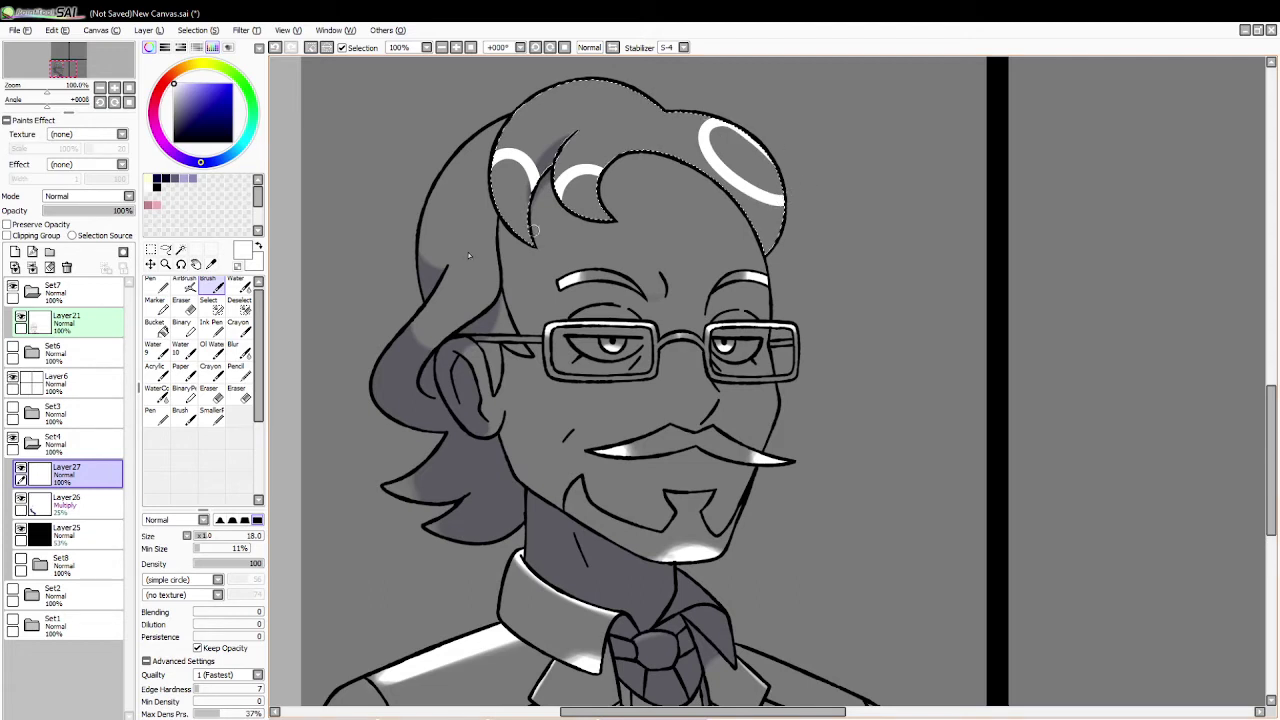
Step: Fill the three outlined hair highlights with white using the Bucket, fade their edges with the Eraser at size 34, and deselect
left_click(155, 325)
left_click(512, 195)
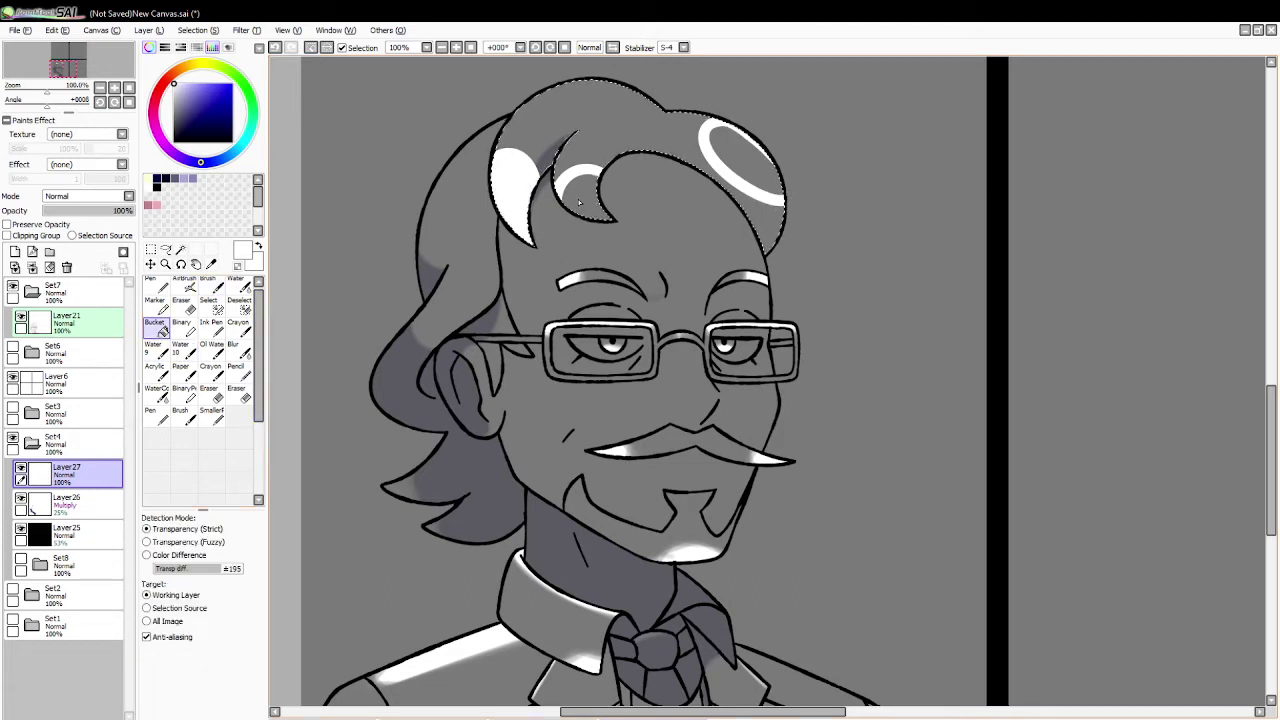
left_click(580, 205)
left_click(745, 168)
key("e")
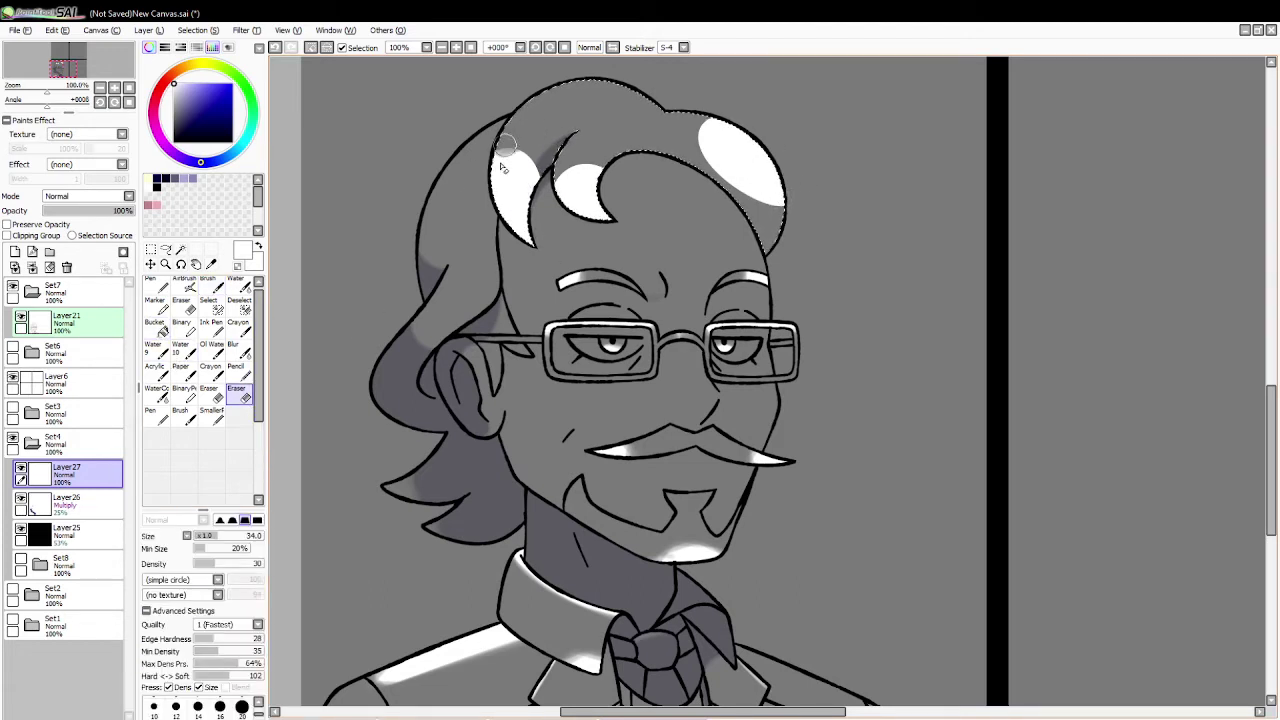
mouse_move(505, 146)
left_mouse_down()
mouse_move(543, 172)
mouse_move(489, 153)
mouse_move(521, 150)
mouse_move(545, 195)
mouse_move(506, 149)
mouse_move(589, 153)
mouse_move(548, 170)
mouse_move(559, 177)
mouse_move(602, 156)
mouse_move(640, 180)
left_mouse_up()
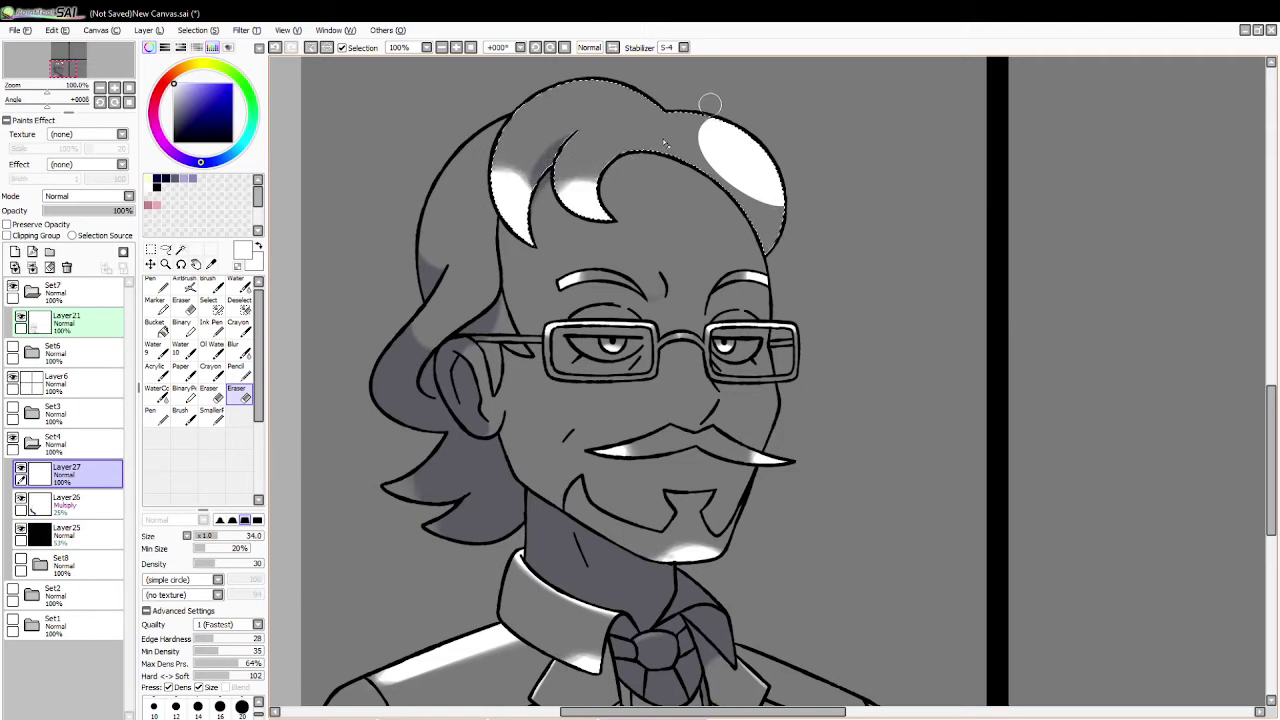
mouse_move(710, 104)
left_mouse_down()
mouse_move(702, 150)
mouse_move(695, 118)
mouse_move(705, 158)
mouse_move(760, 205)
mouse_move(720, 155)
mouse_move(778, 205)
mouse_move(690, 150)
mouse_move(713, 151)
mouse_move(782, 211)
mouse_move(721, 150)
mouse_move(734, 114)
mouse_move(723, 123)
mouse_move(757, 197)
mouse_move(720, 143)
left_mouse_up()
left_click(312, 48)
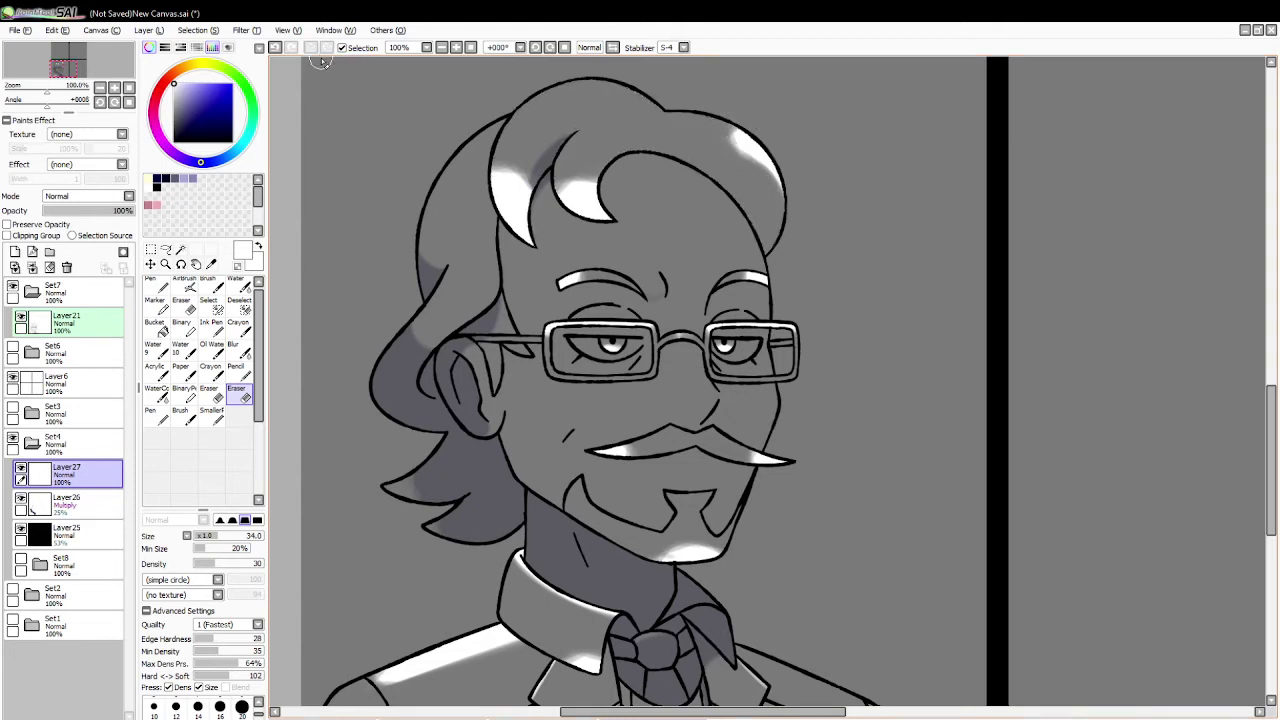
Step: Select the back hair section and paint a white highlight beside the temple above the ear with the Brush at size 18
left_click(181, 250)
left_click(522, 278)
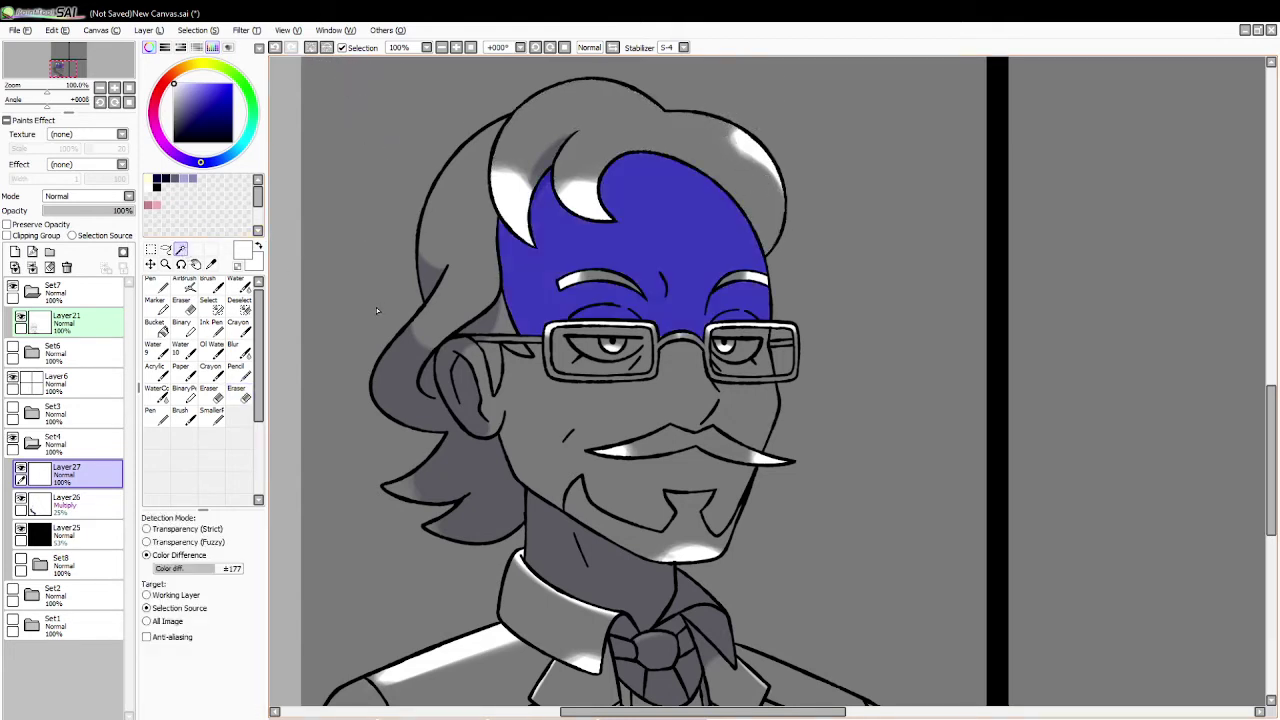
key("ctrl+z")
left_click(440, 318)
left_click(213, 285)
left_click_drag(489, 263, 458, 330)
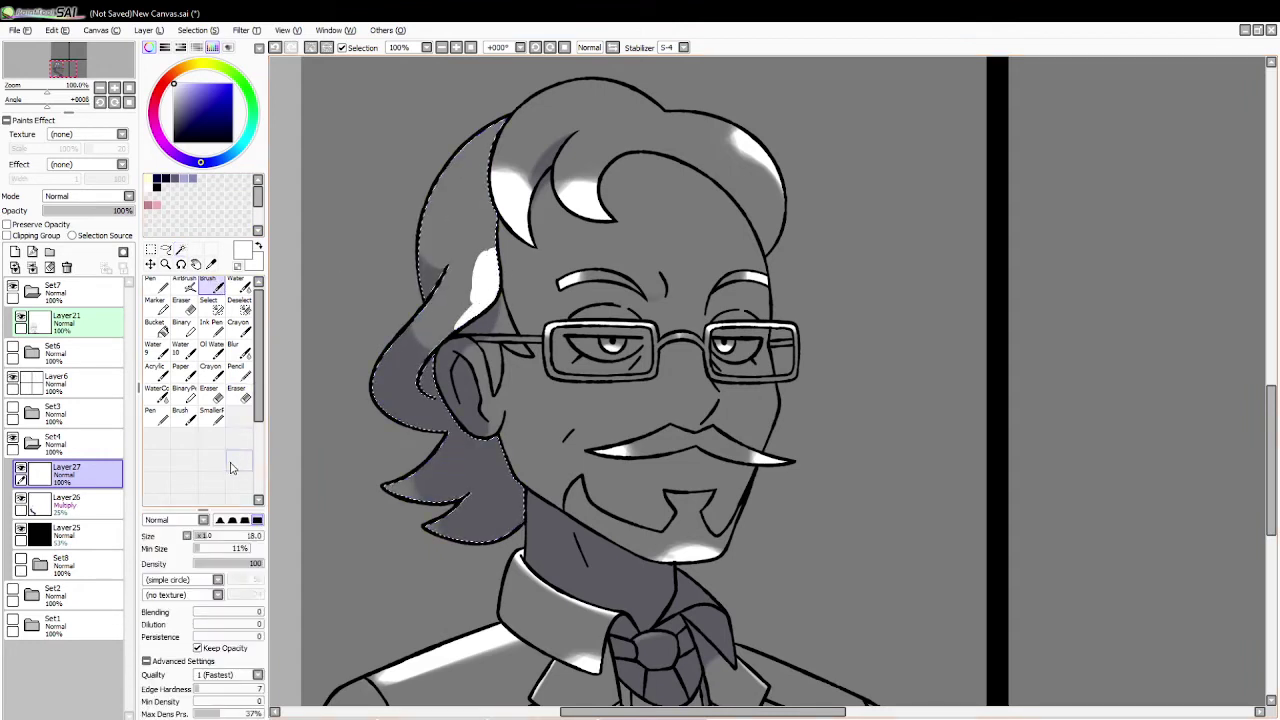
Step: Soften the white highlight beside the temple with the Eraser at size 38 and deselect the back hair
left_click(238, 393)
left_click_drag(488, 266, 494, 238)
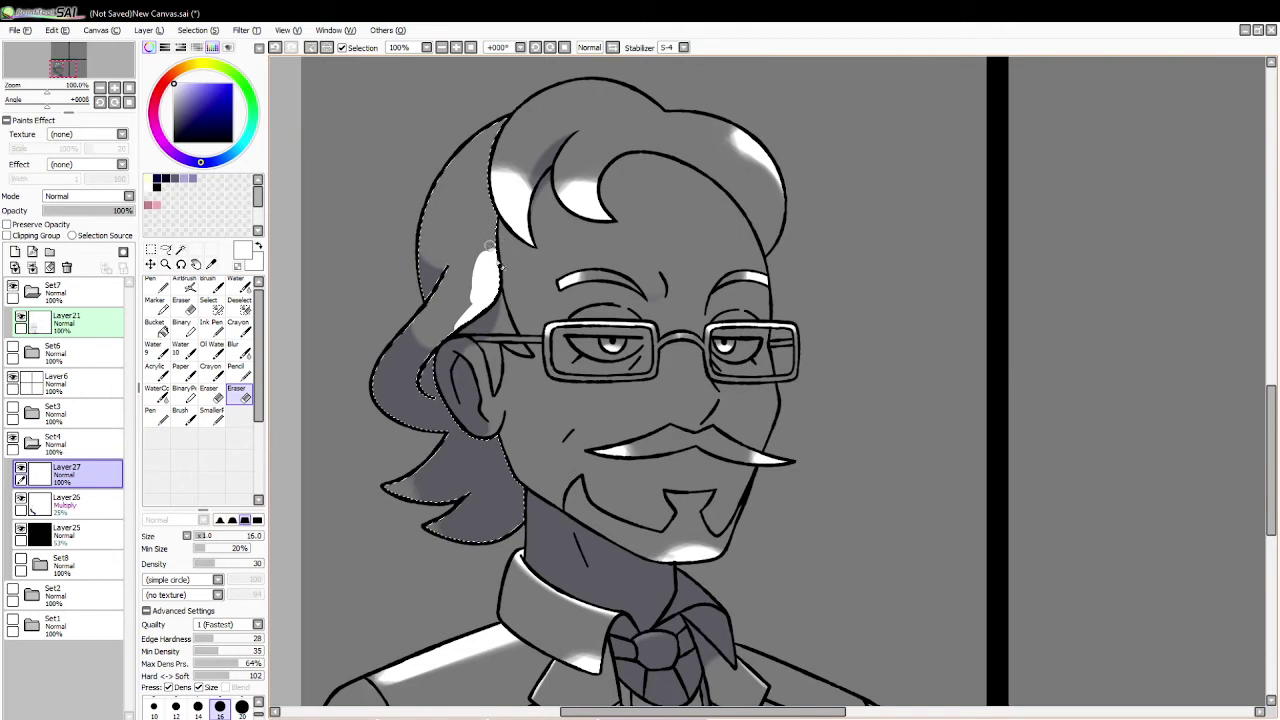
key("ctrl+z")
left_click(221, 537)
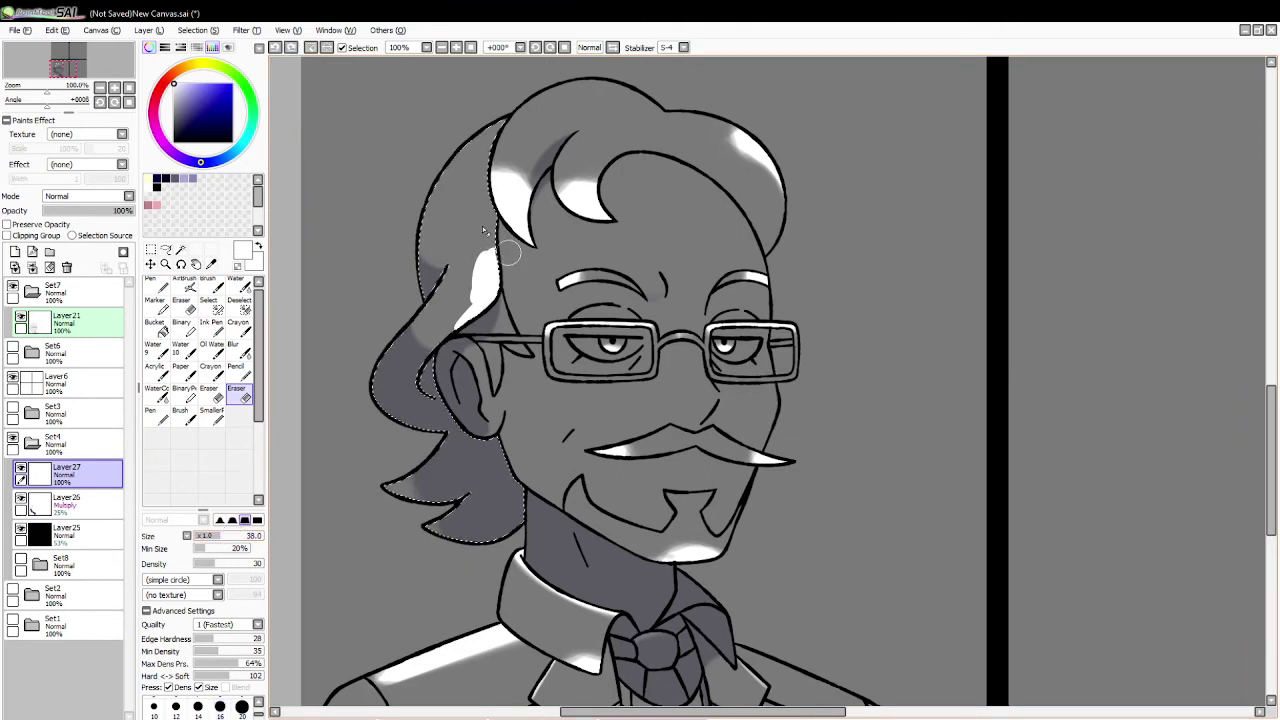
mouse_move(483, 230)
left_mouse_down()
mouse_move(451, 282)
mouse_move(499, 217)
mouse_move(470, 326)
mouse_move(437, 343)
mouse_move(478, 293)
mouse_move(490, 238)
mouse_move(470, 294)
mouse_move(475, 267)
mouse_move(476, 286)
mouse_move(502, 230)
left_mouse_up()
left_click_drag(474, 272, 512, 226)
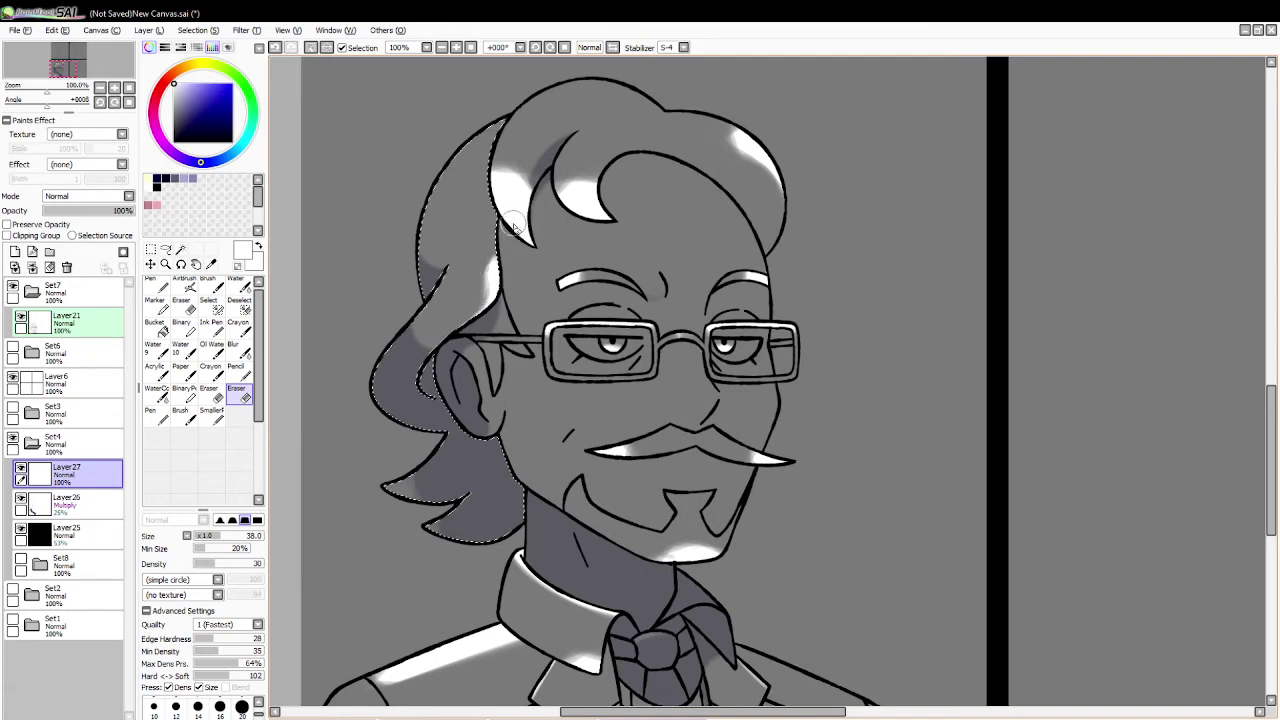
left_click(311, 48)
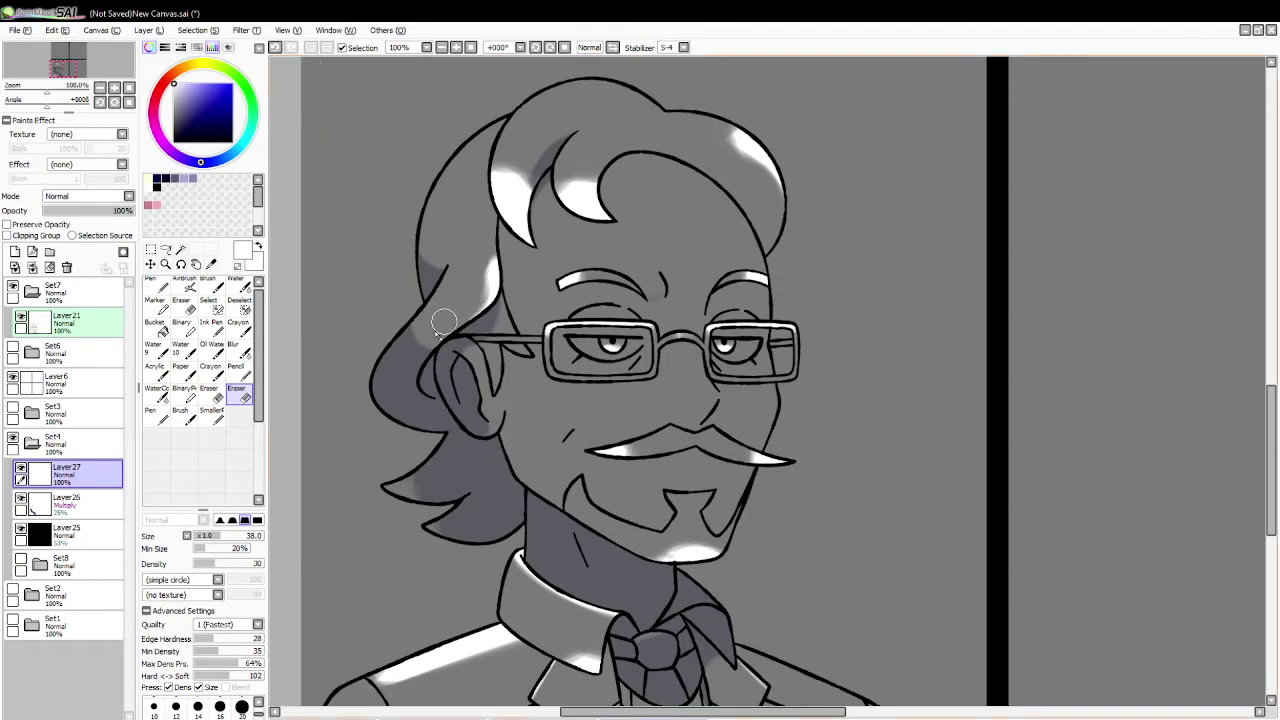
Step: Select the jacket shoulder on the far side of the tie, highlight its upper edge in white with the AirBrush at size 8, and deselect
key("w")
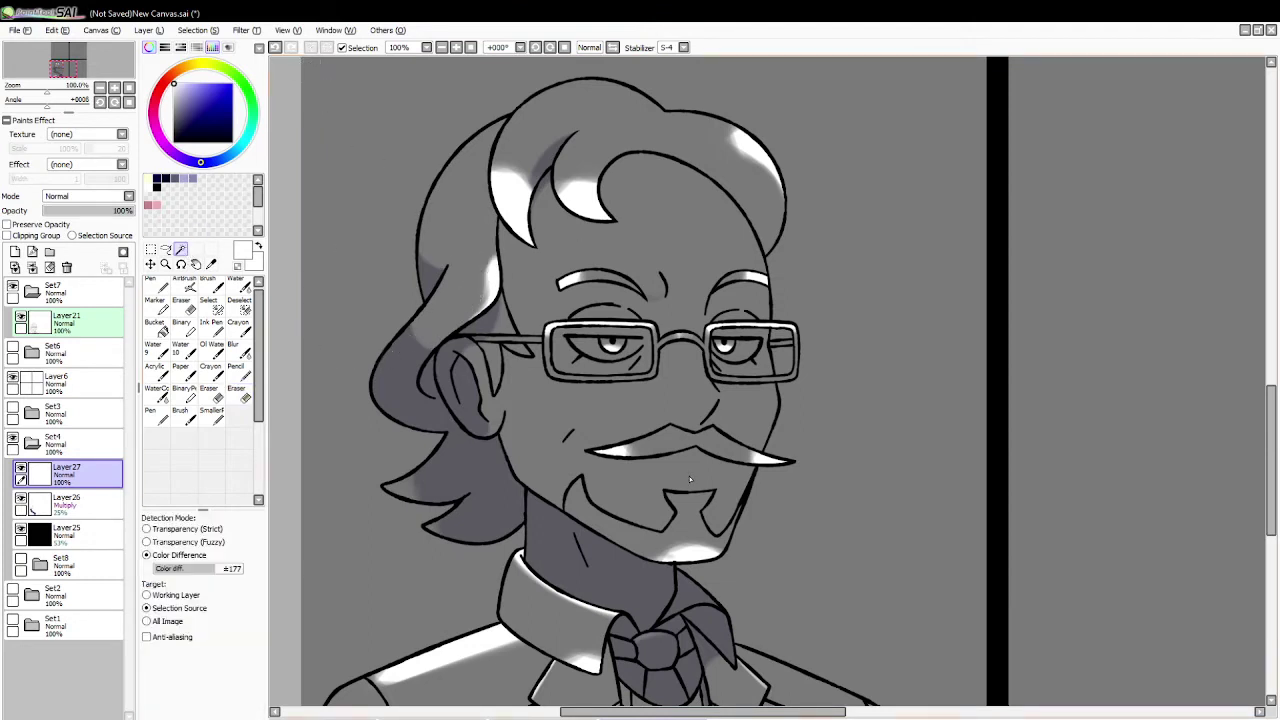
left_click_drag(1271, 395, 1271, 426)
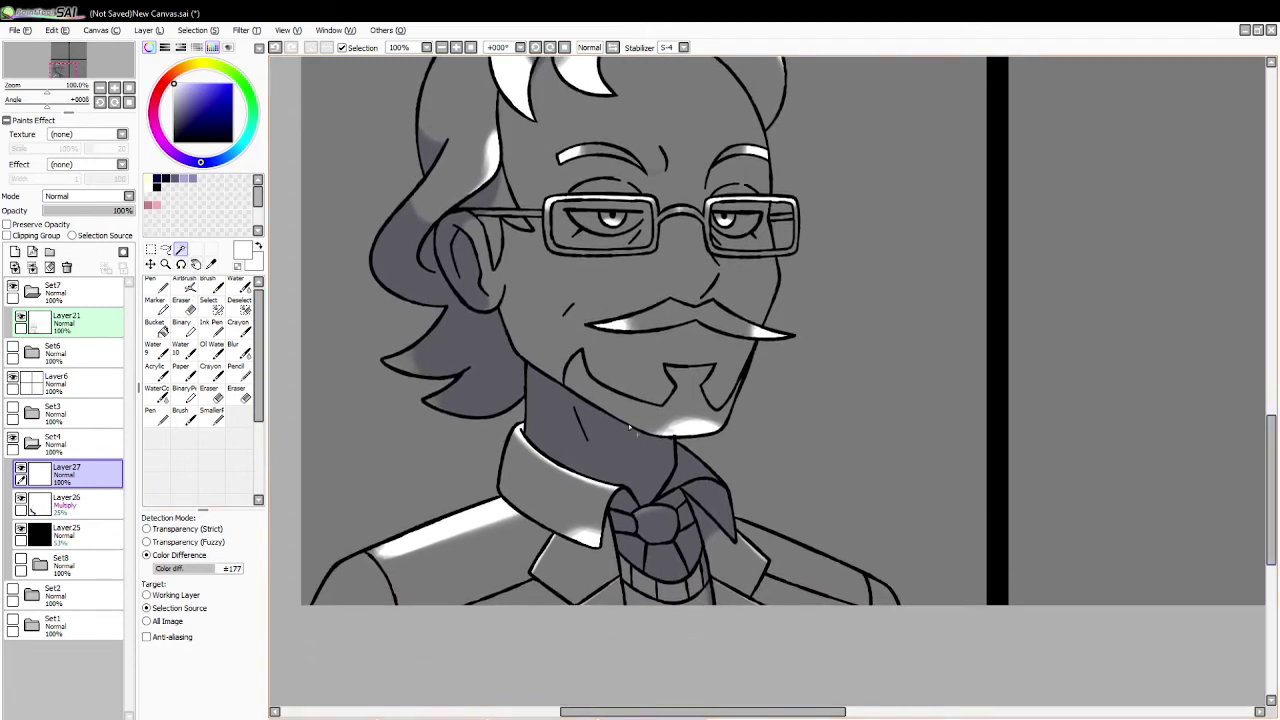
left_click(838, 567)
left_click(188, 292)
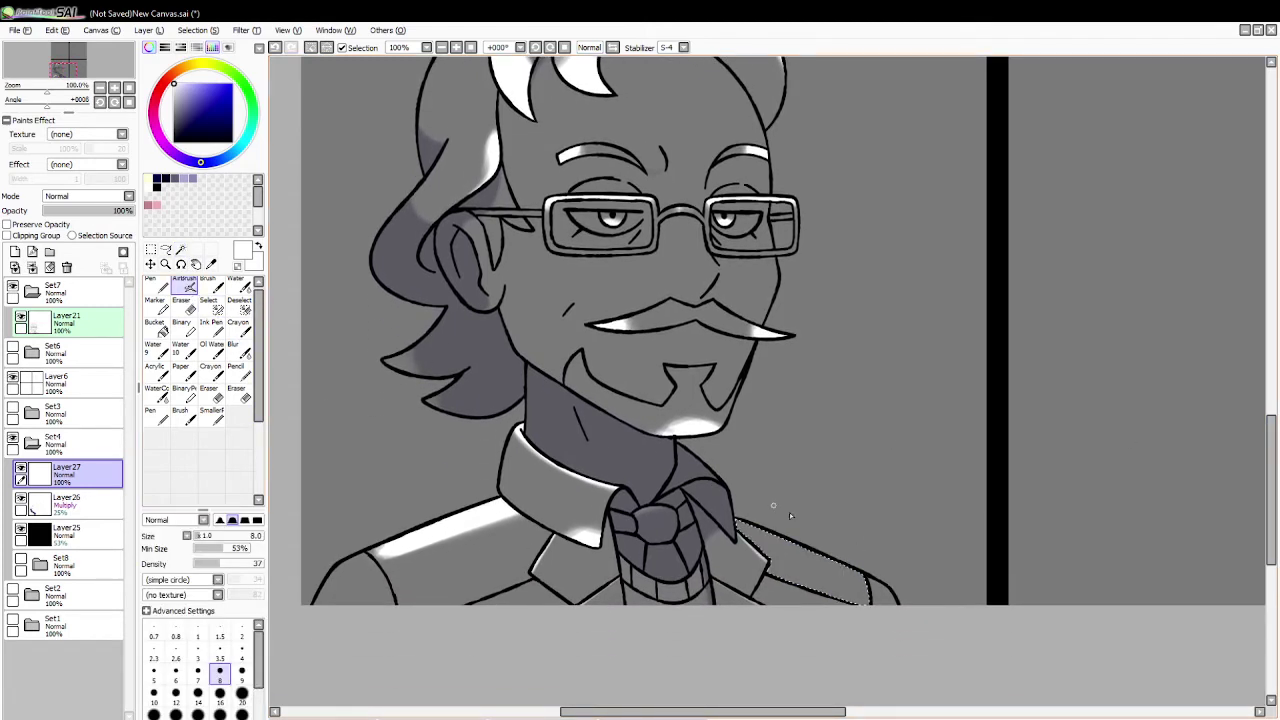
left_click_drag(730, 517, 857, 569)
key("ctrl+z")
left_click_drag(734, 519, 843, 573)
left_click(310, 47)
left_click(166, 265)
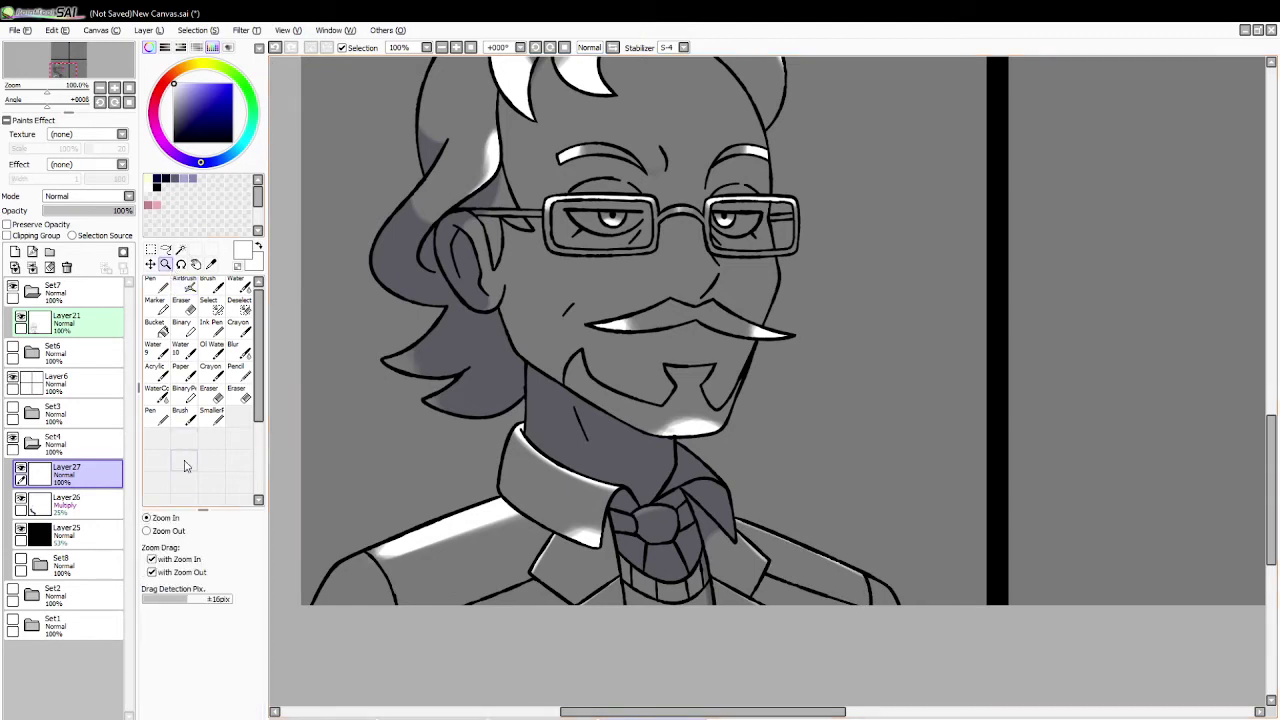
left_click(418, 311)
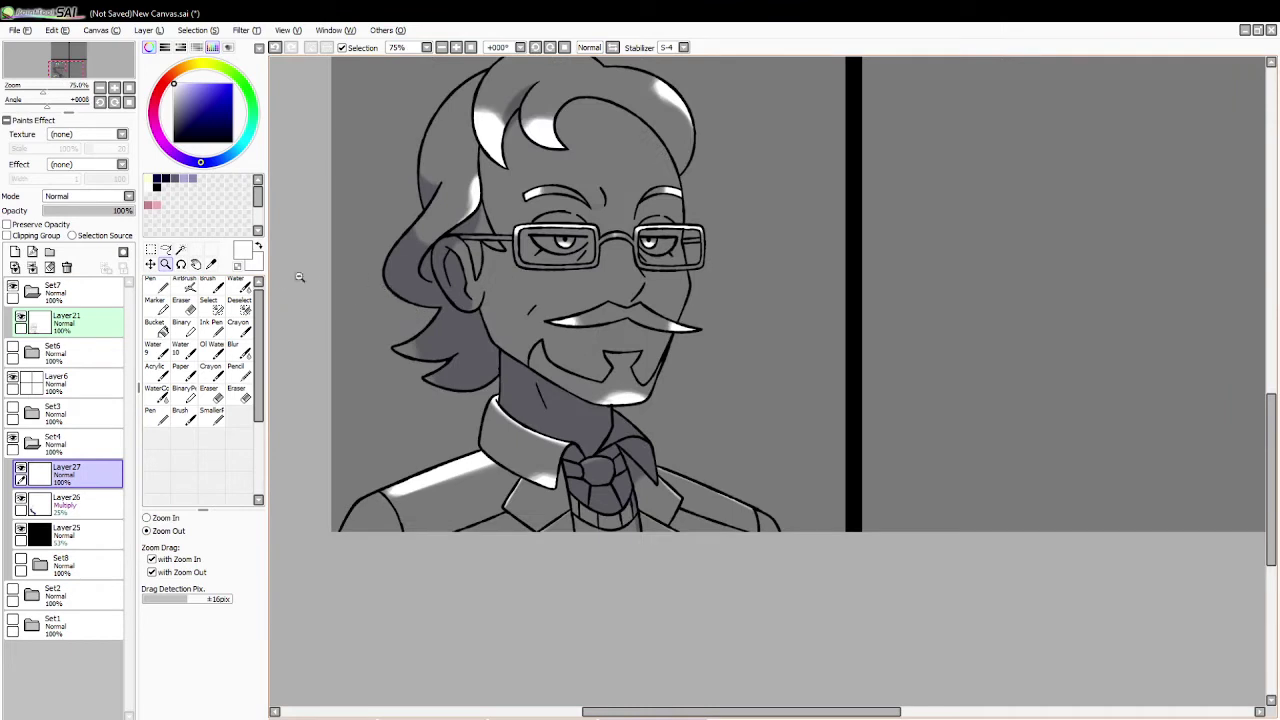
Step: Lower the opacity of the white highlight layer, Layer27, to 30% and add a new layer above it
left_click_drag(1272, 414, 1272, 387)
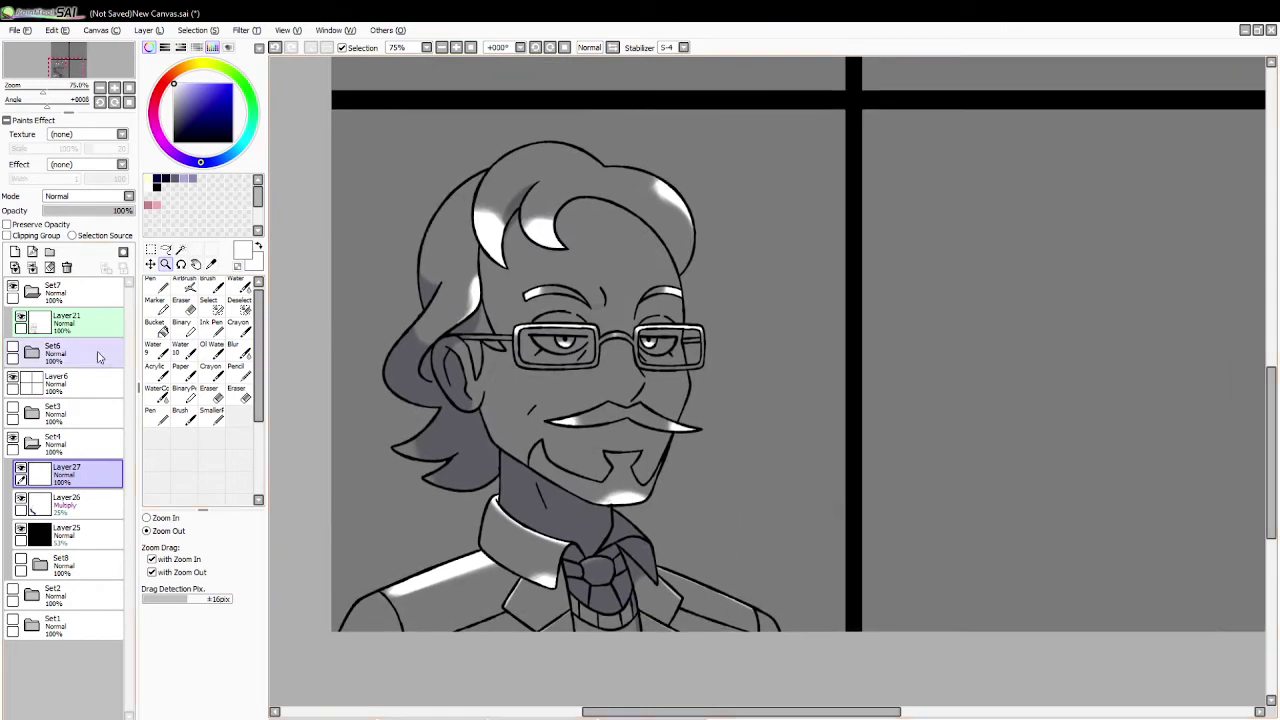
left_click(75, 212)
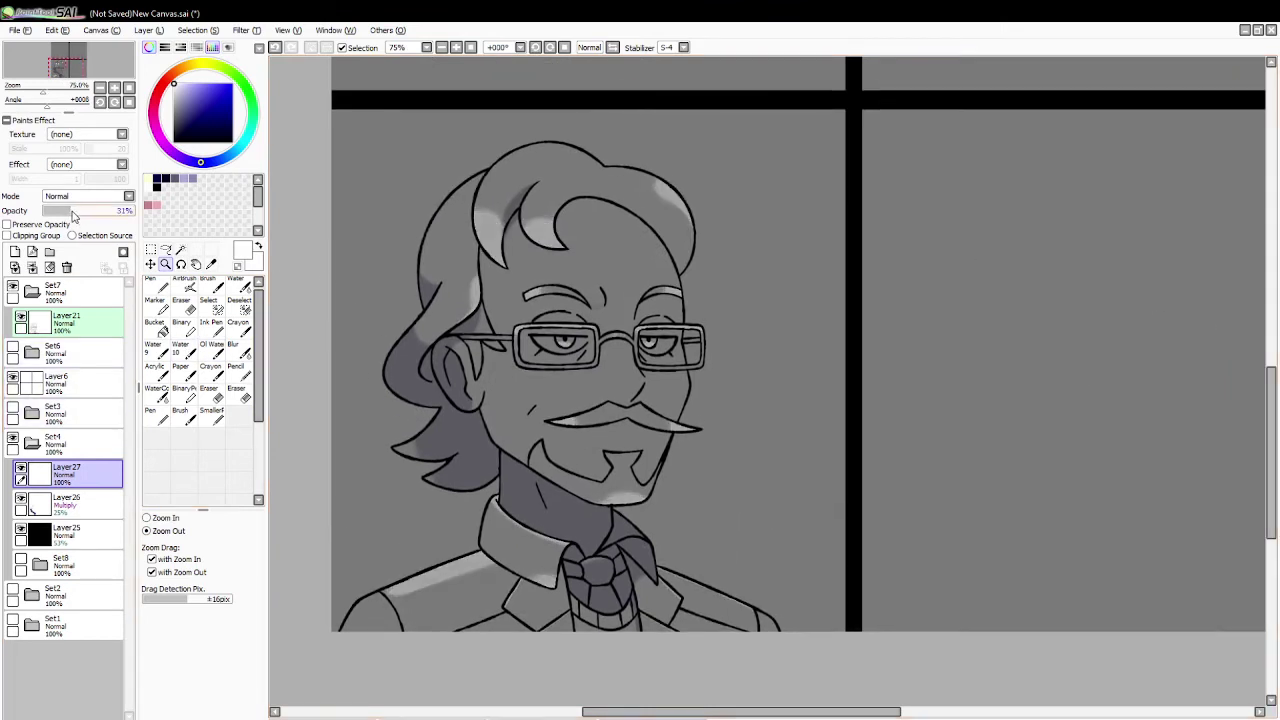
left_click(16, 252)
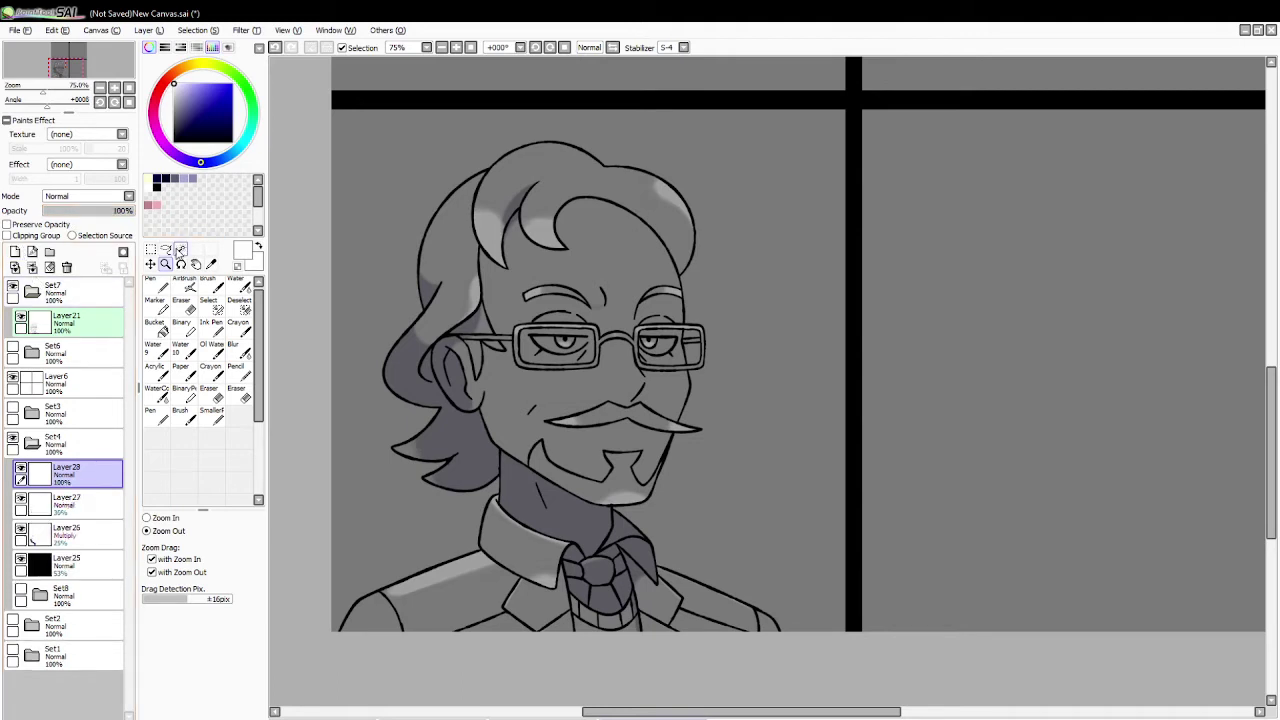
Step: Select both glasses lenses with the Magic Wand and paint a white reflection across their upper halves with the Brush at size 18
left_click(180, 250)
left_click(563, 342)
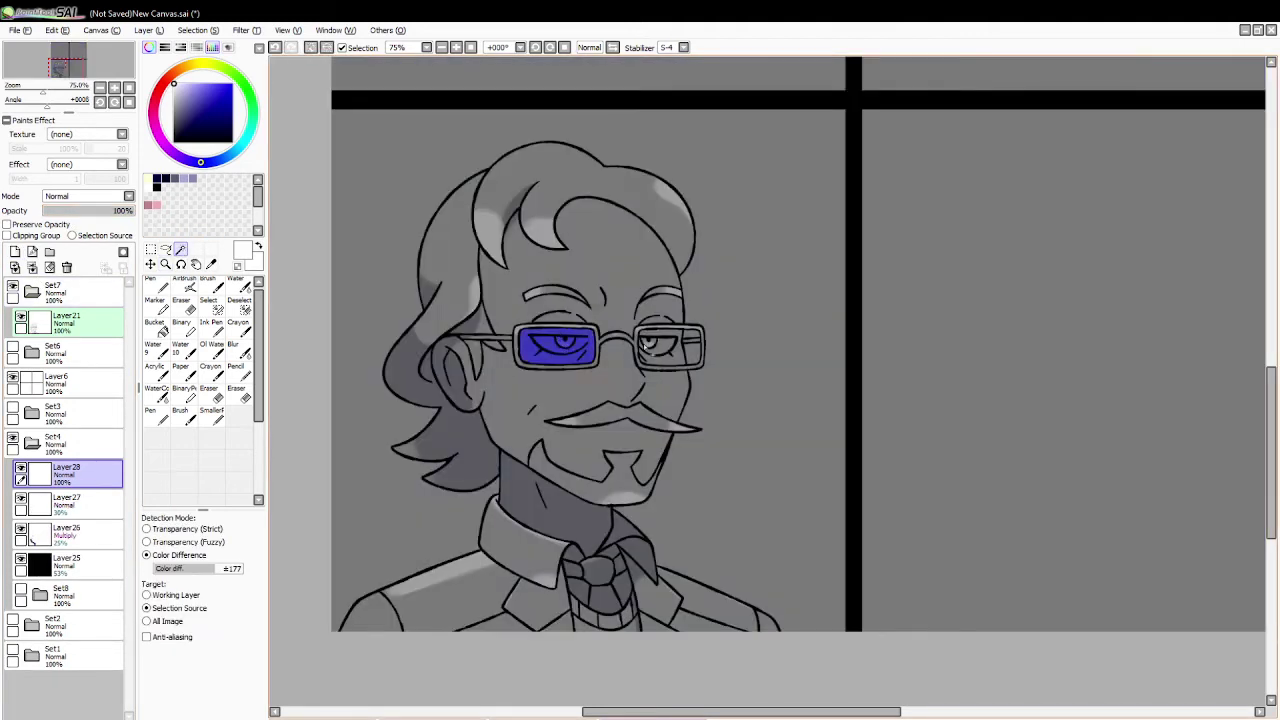
key("ctrl+z")
left_click(664, 347)
left_click(689, 346)
key("ctrl+z")
left_click(693, 353)
left_click(692, 342)
left_click(663, 345)
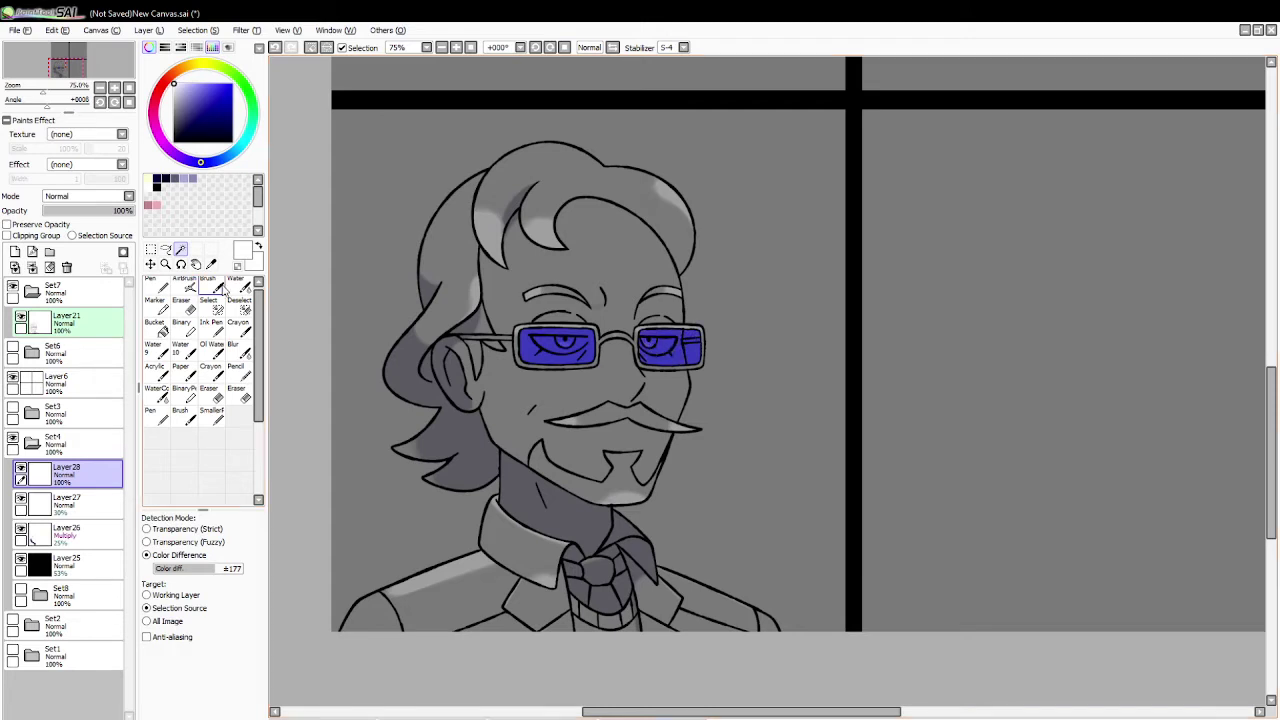
left_click(223, 289)
left_click_drag(498, 342, 700, 340)
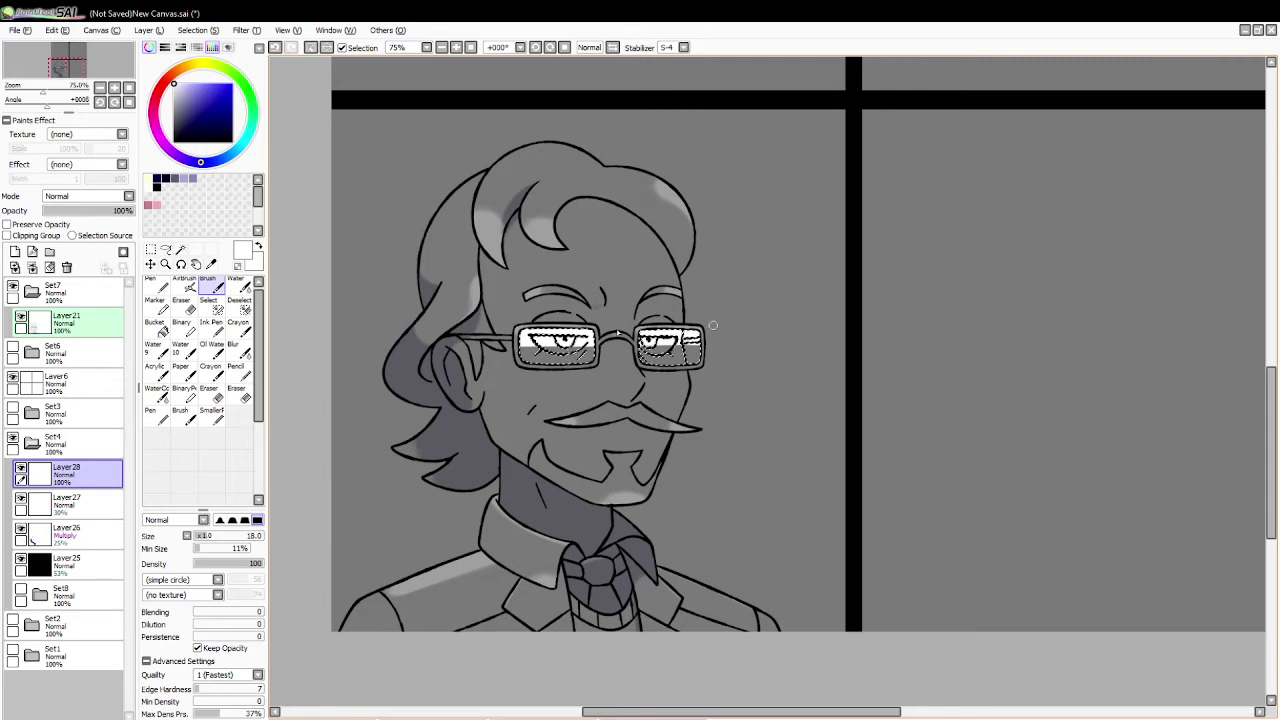
Step: Soften the lower edge of the lens reflections with the Eraser at size 8, deselect, and set their layer's opacity to 40%
left_click(210, 390)
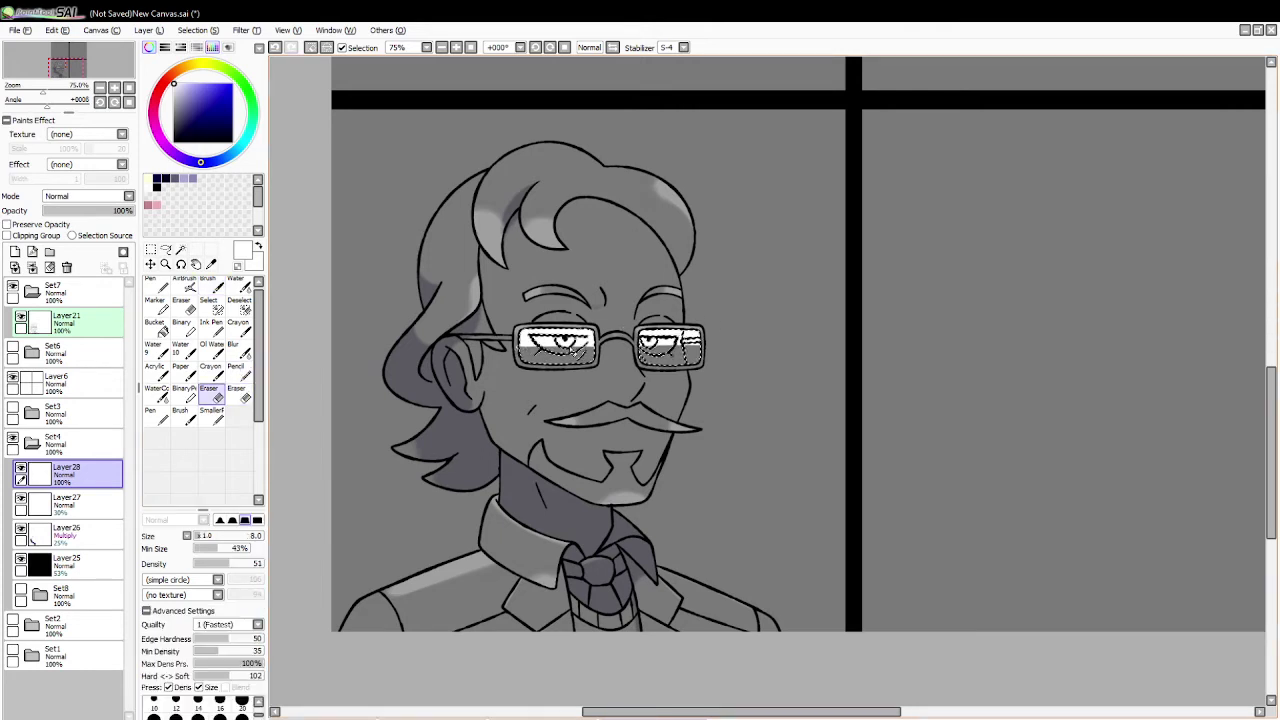
left_click_drag(571, 348, 617, 349)
left_click_drag(516, 346, 726, 350)
key("ctrl+z")
left_click(309, 49)
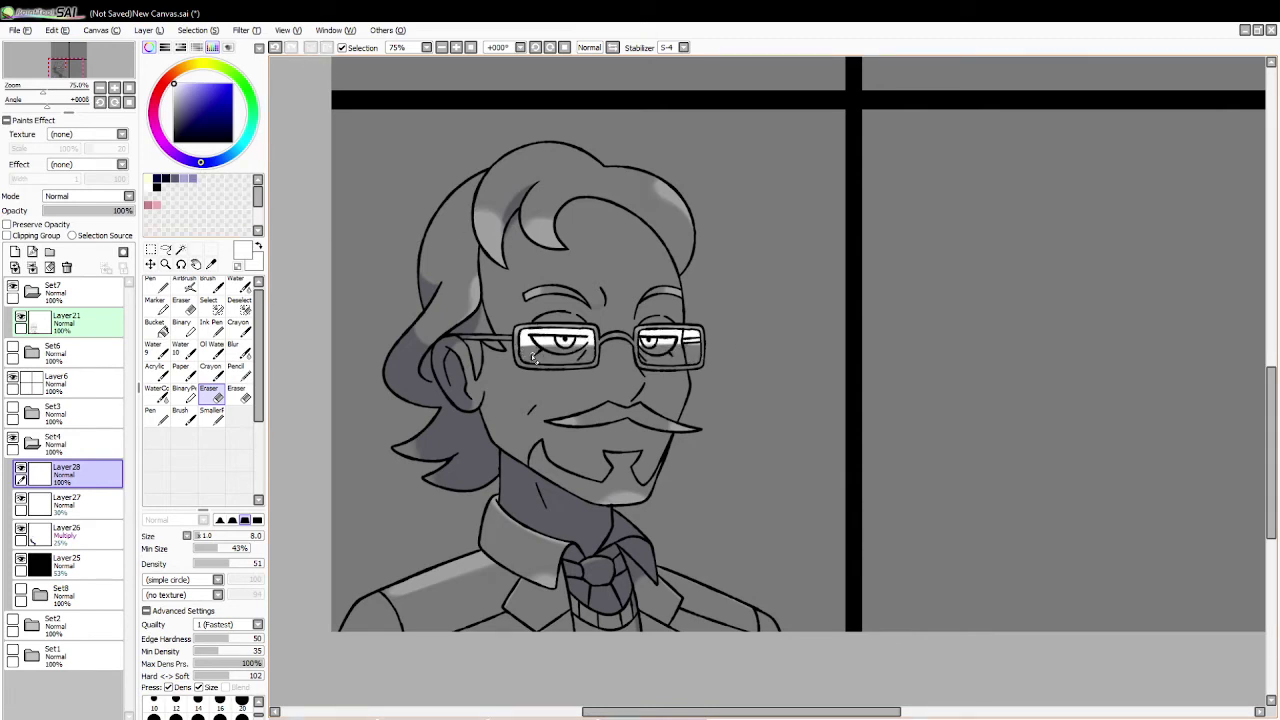
key("ctrl+z")
left_click_drag(532, 358, 525, 348)
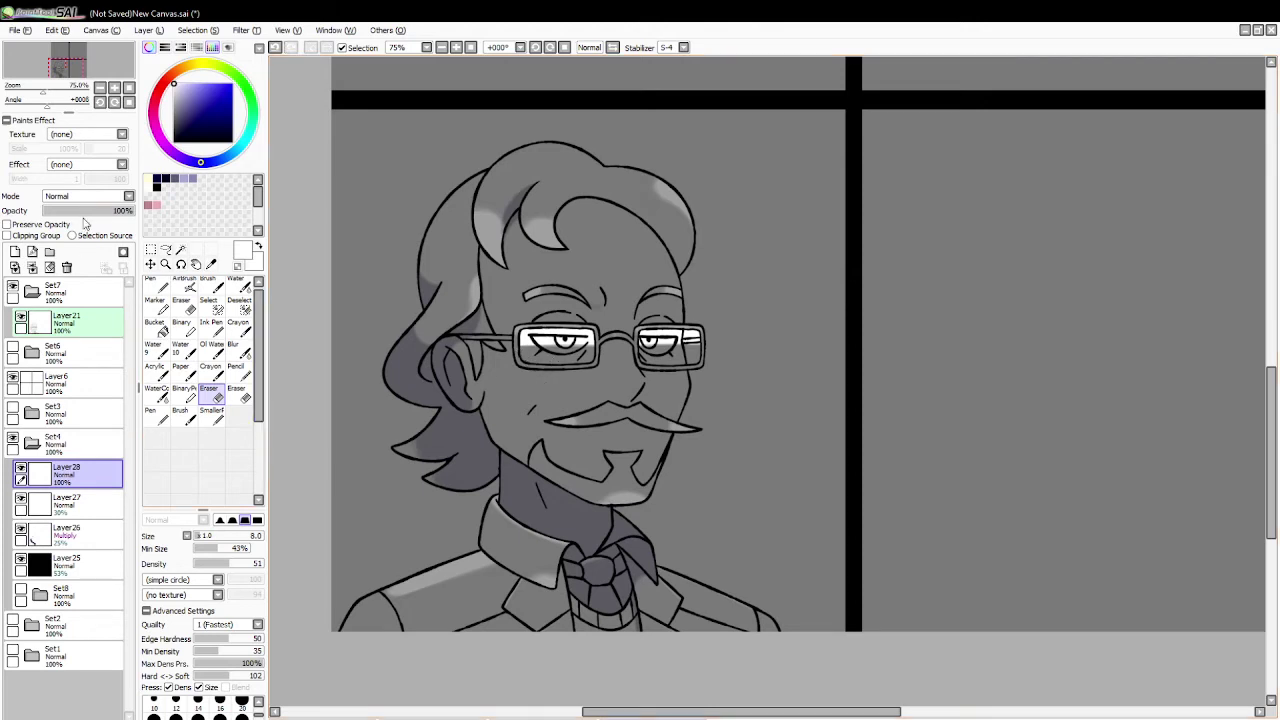
left_click_drag(84, 212, 72, 214)
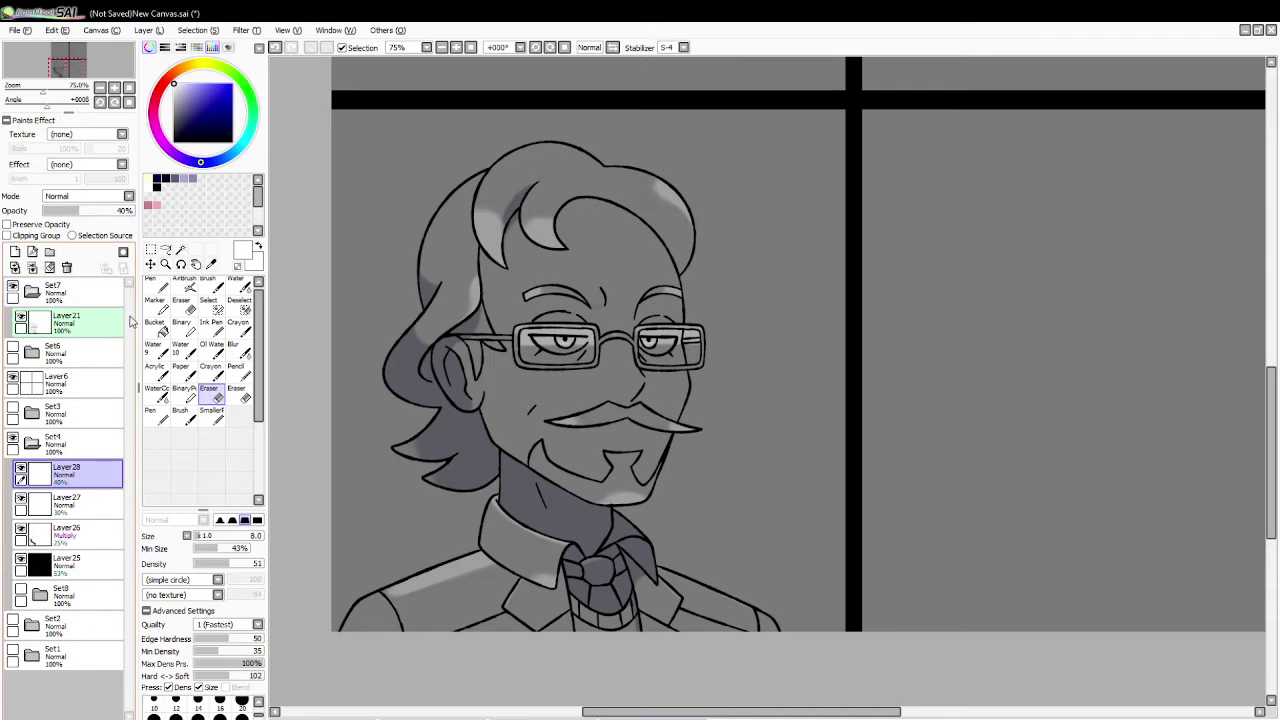
Step: Delete the black overlay Layer25 and show the Set8 folder with the portrait's colours
left_click(95, 566)
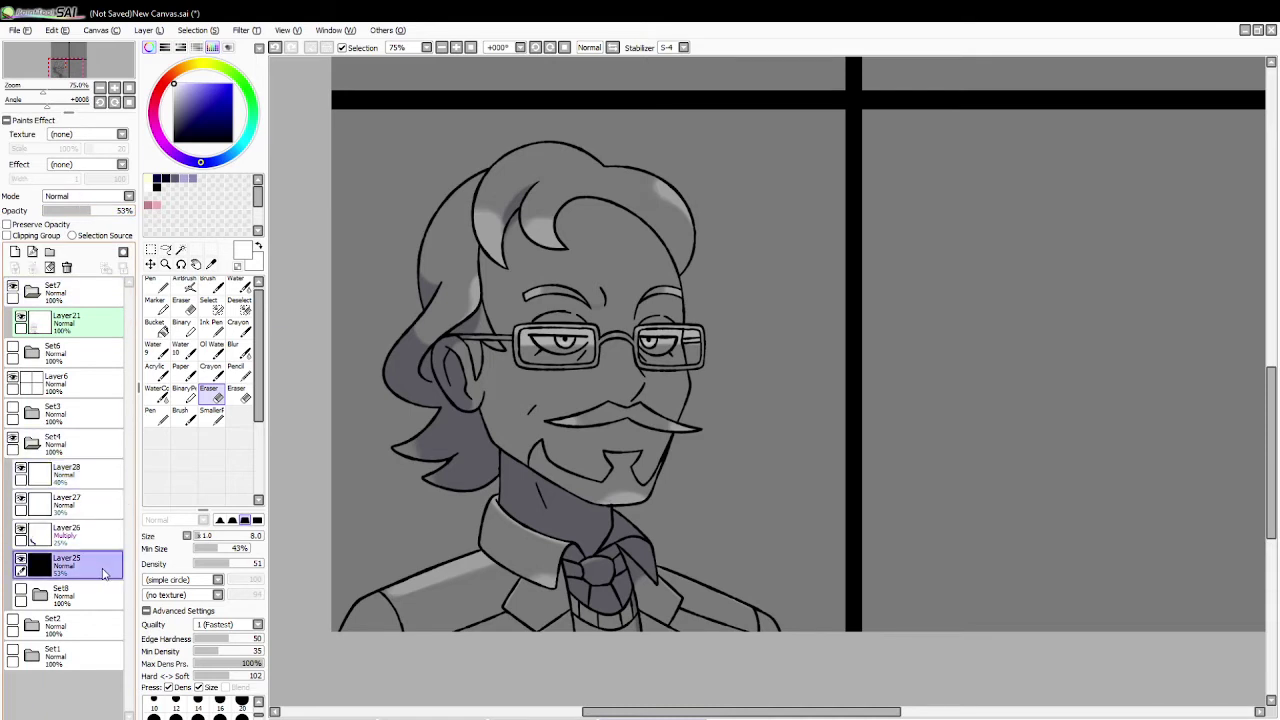
left_click(67, 268)
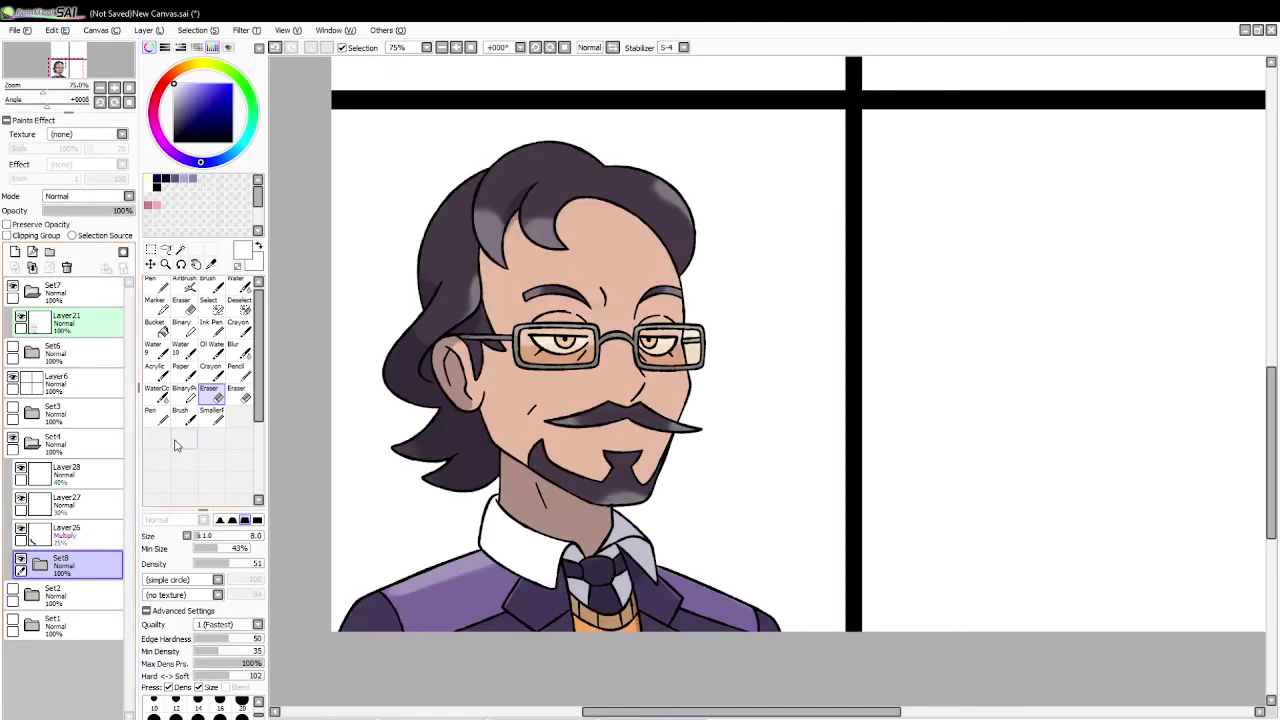
Step: Add a layer above Layer27 and paint small white highlights on the irises of both eyes with the Brush at size 18
left_click(166, 264)
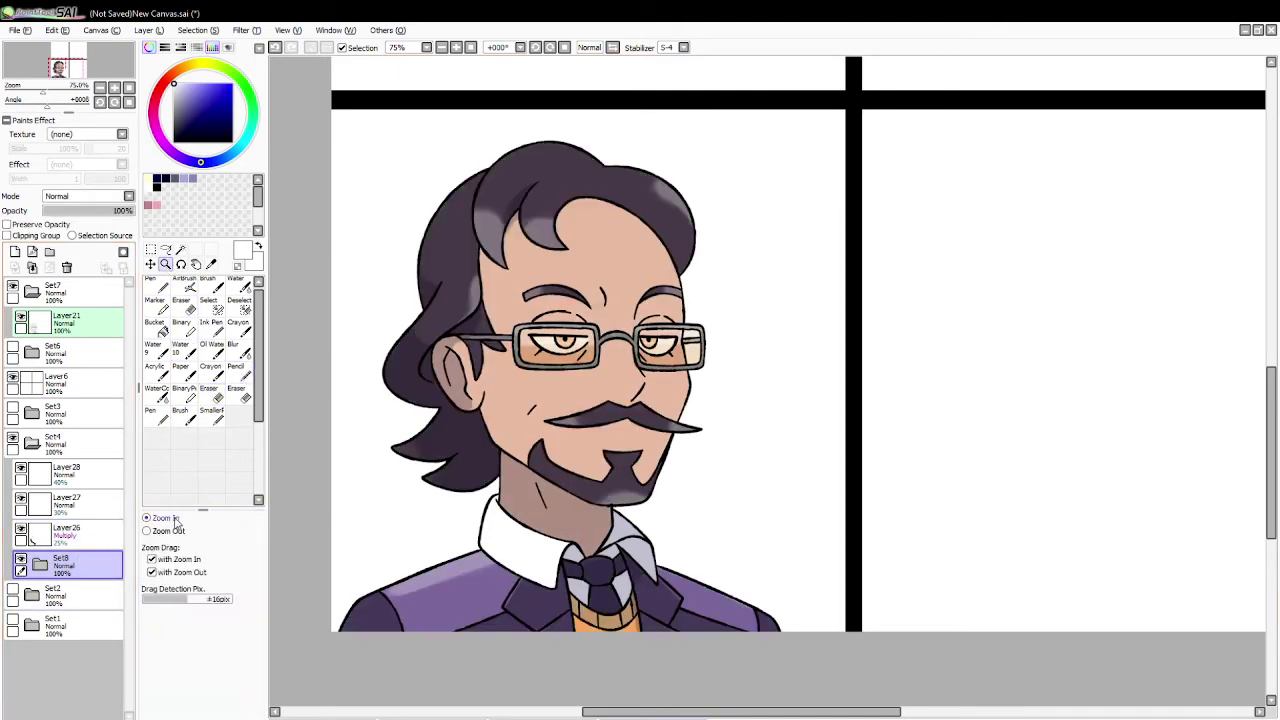
left_click(590, 341)
left_click(590, 341)
left_click(578, 343)
left_click(576, 343)
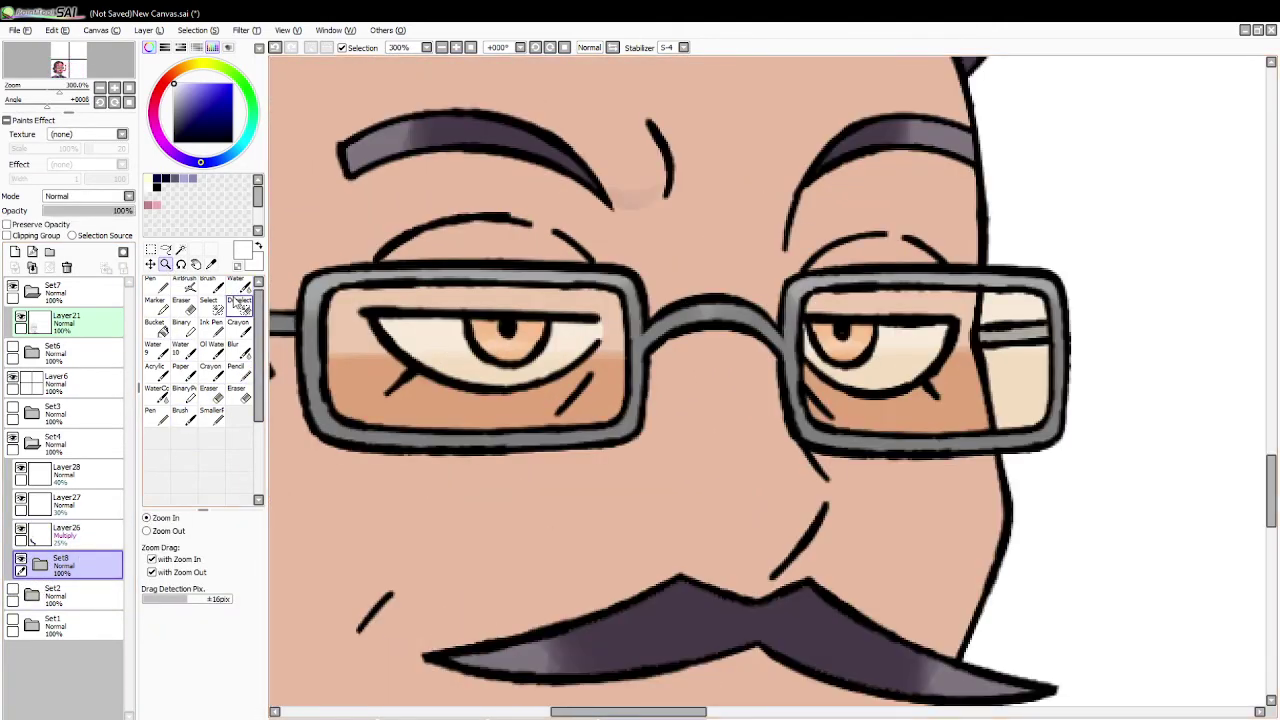
left_click(57, 508)
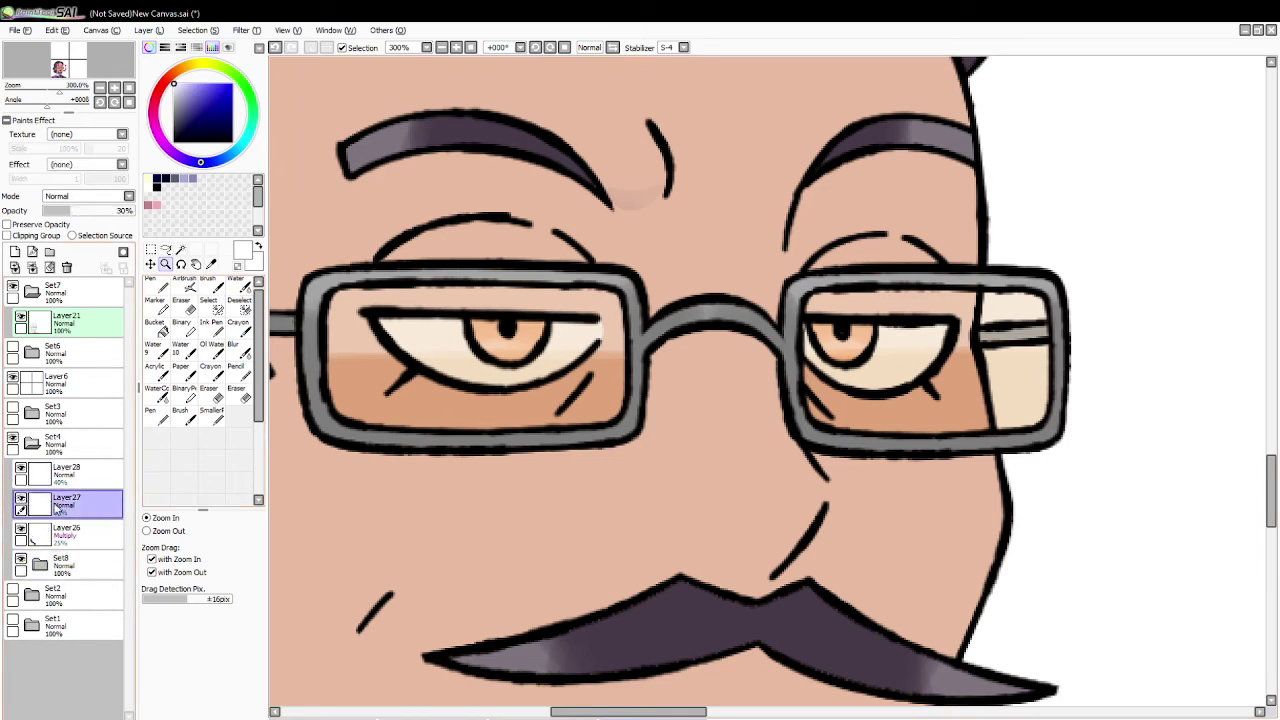
left_click(15, 251)
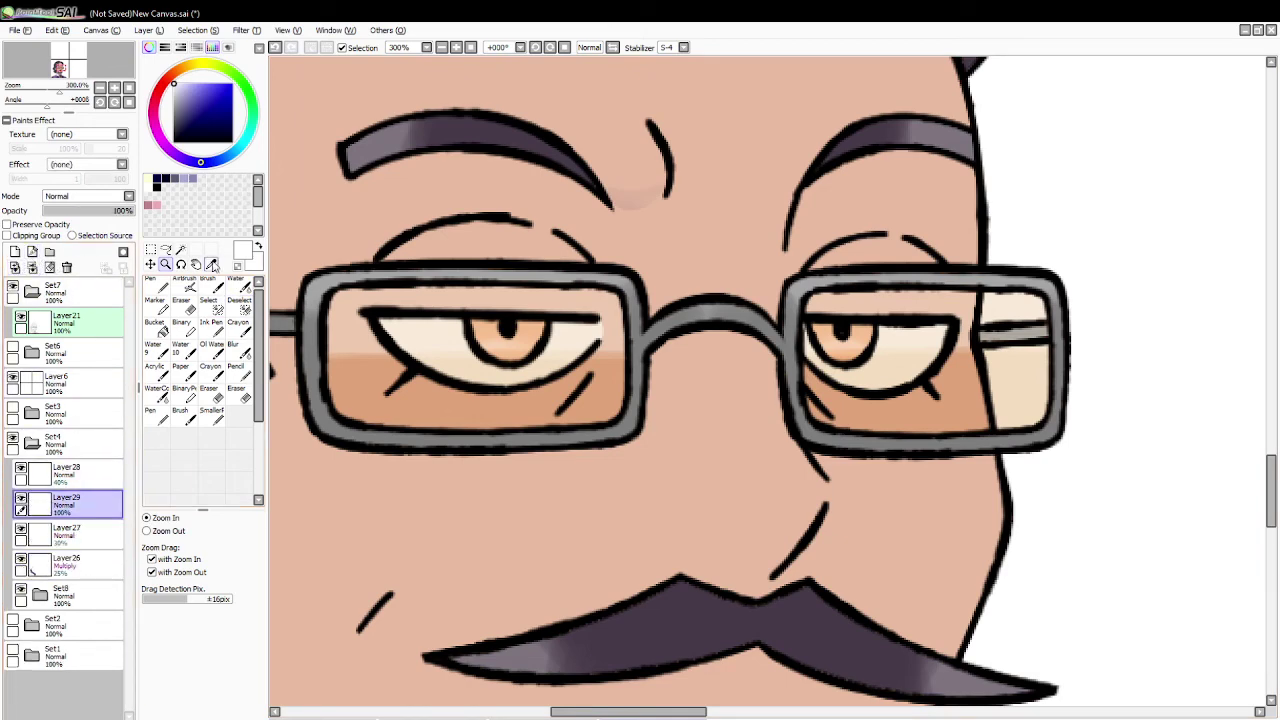
left_click(238, 287)
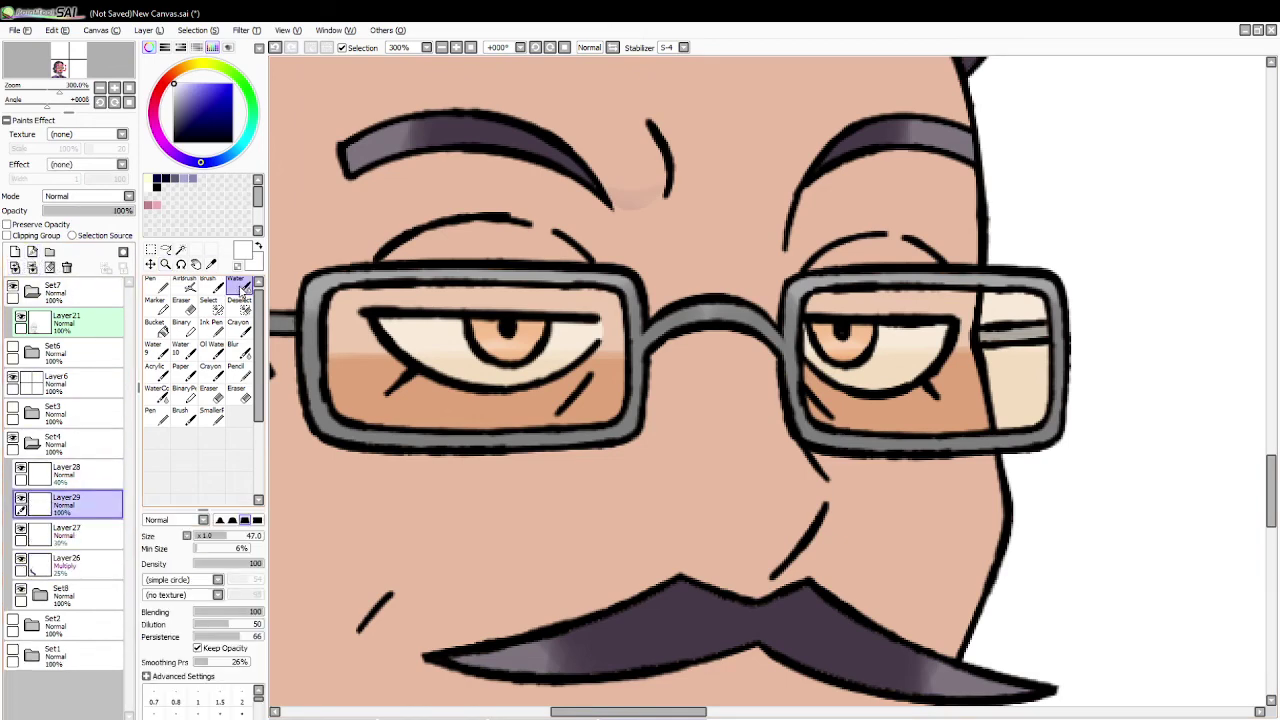
left_click(209, 537)
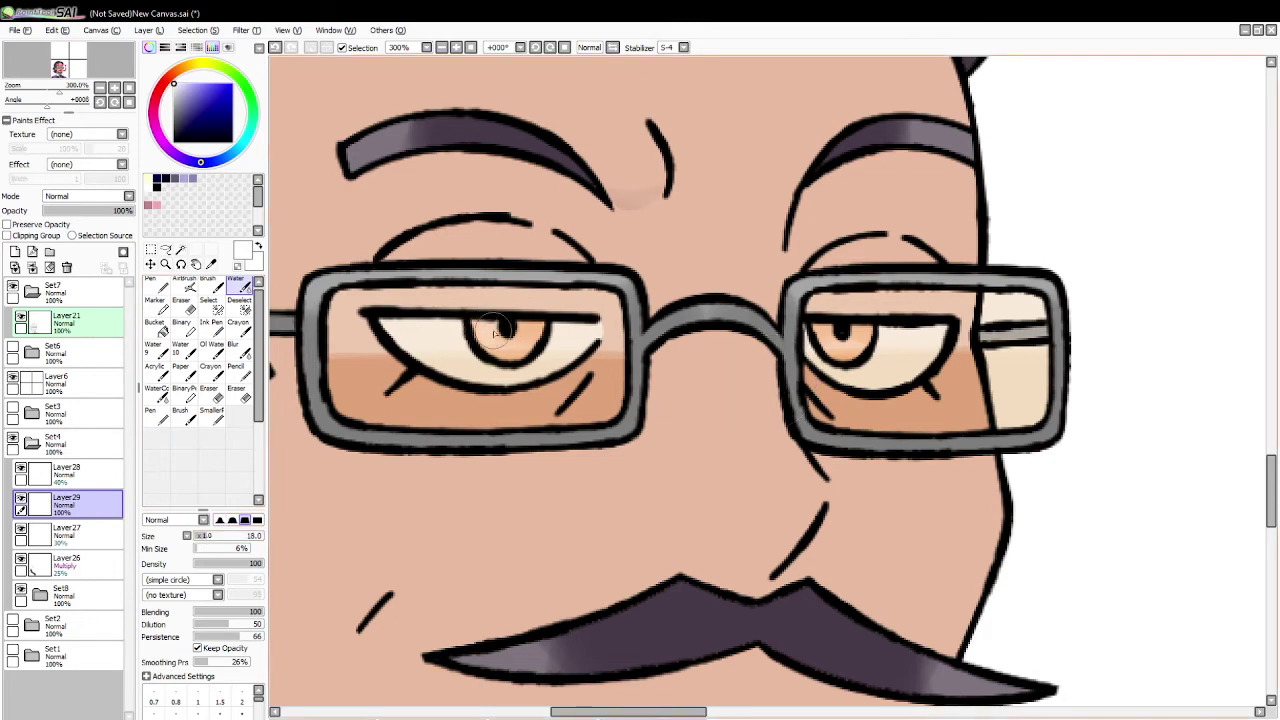
left_click(208, 288)
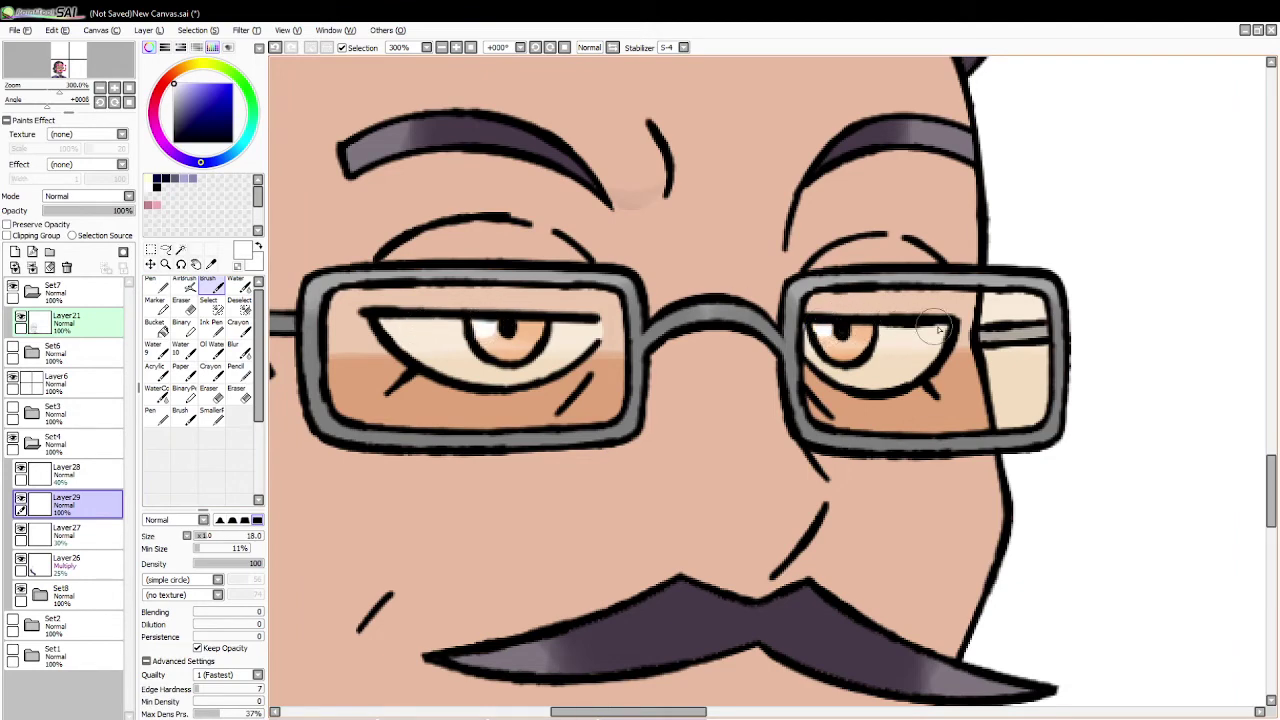
Step: Lower the opacity of the hair and jacket highlight layer, Layer27, to 15%
left_click(166, 265)
left_click(150, 531)
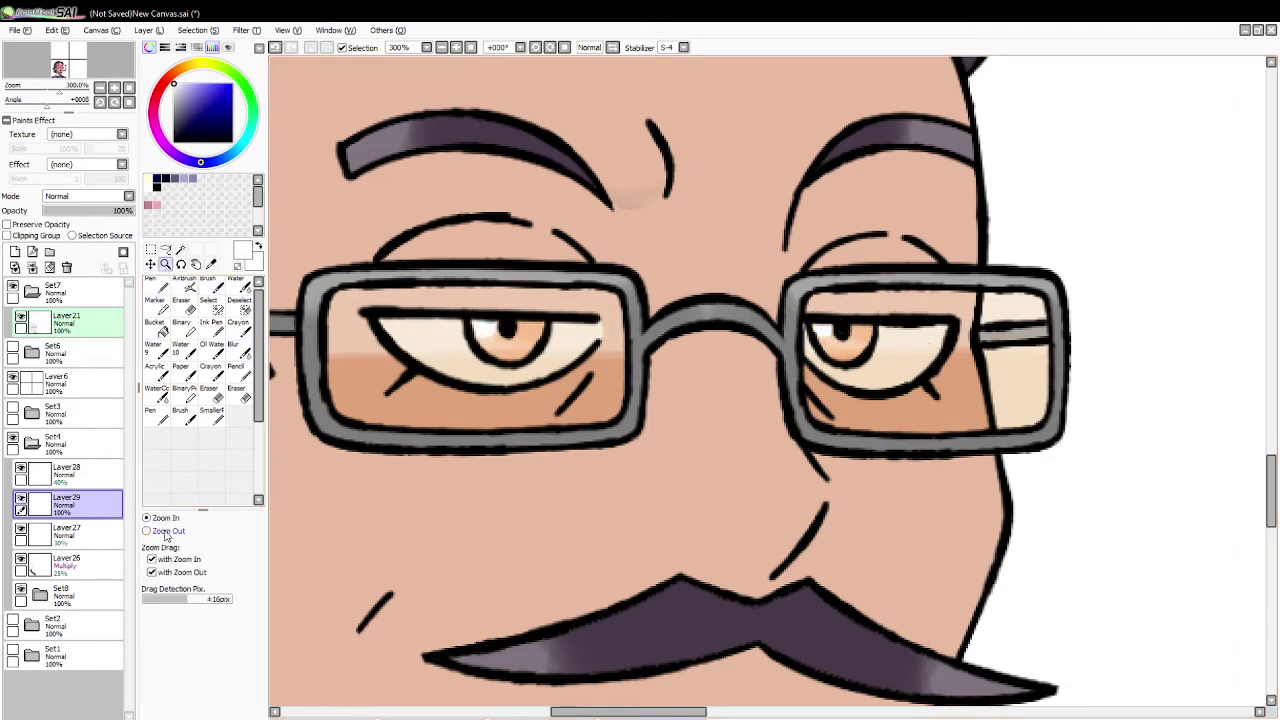
left_click(444, 378)
left_click(444, 378)
left_click(446, 390)
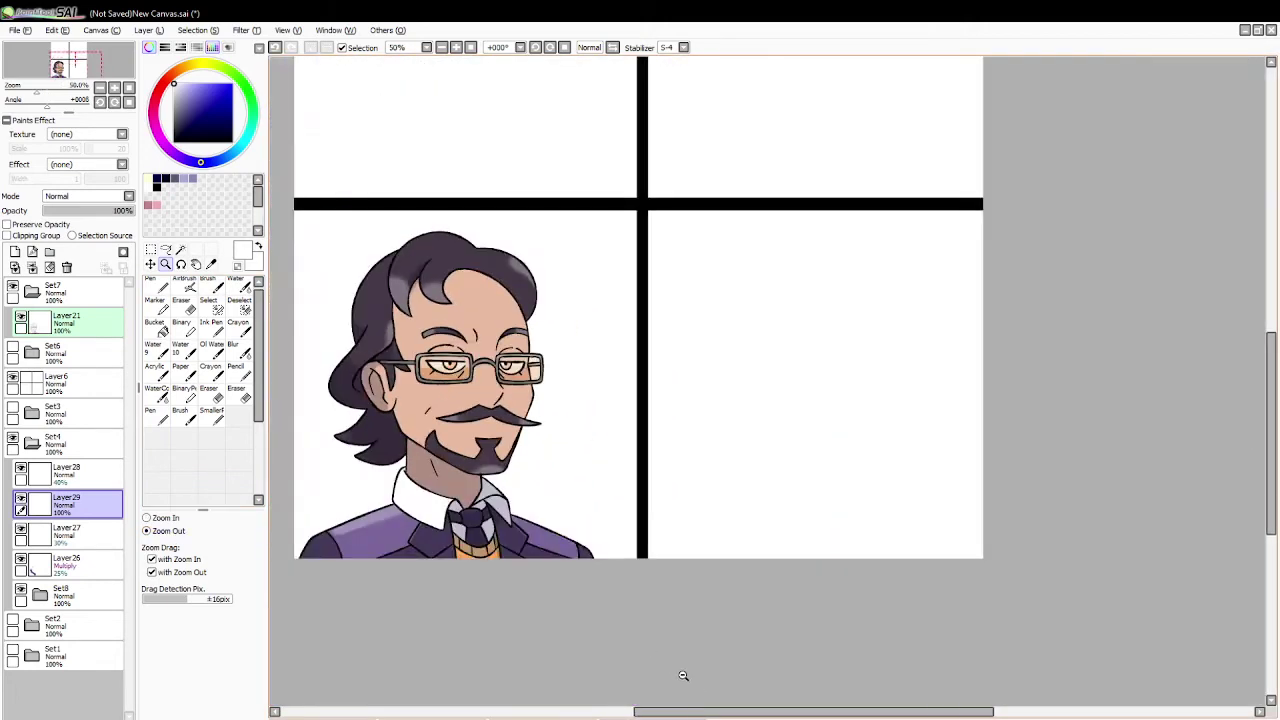
left_click_drag(700, 712, 670, 712)
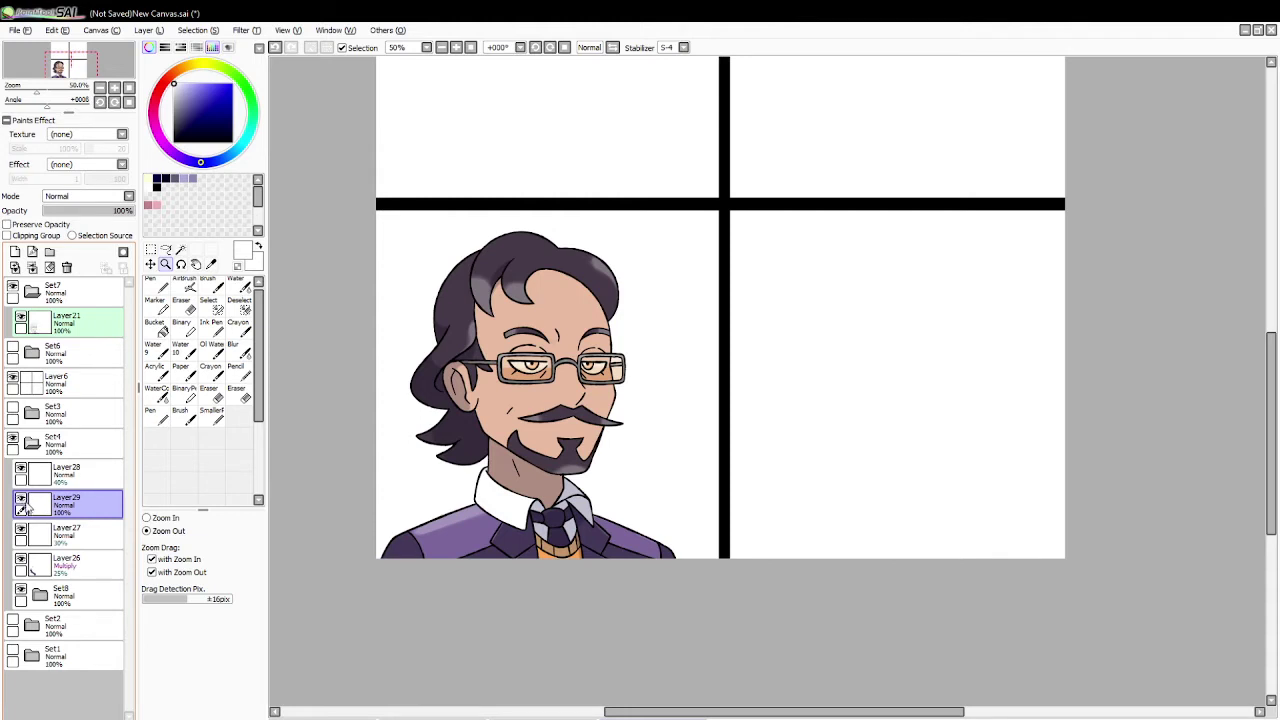
left_click(32, 532)
left_click_drag(67, 210, 62, 214)
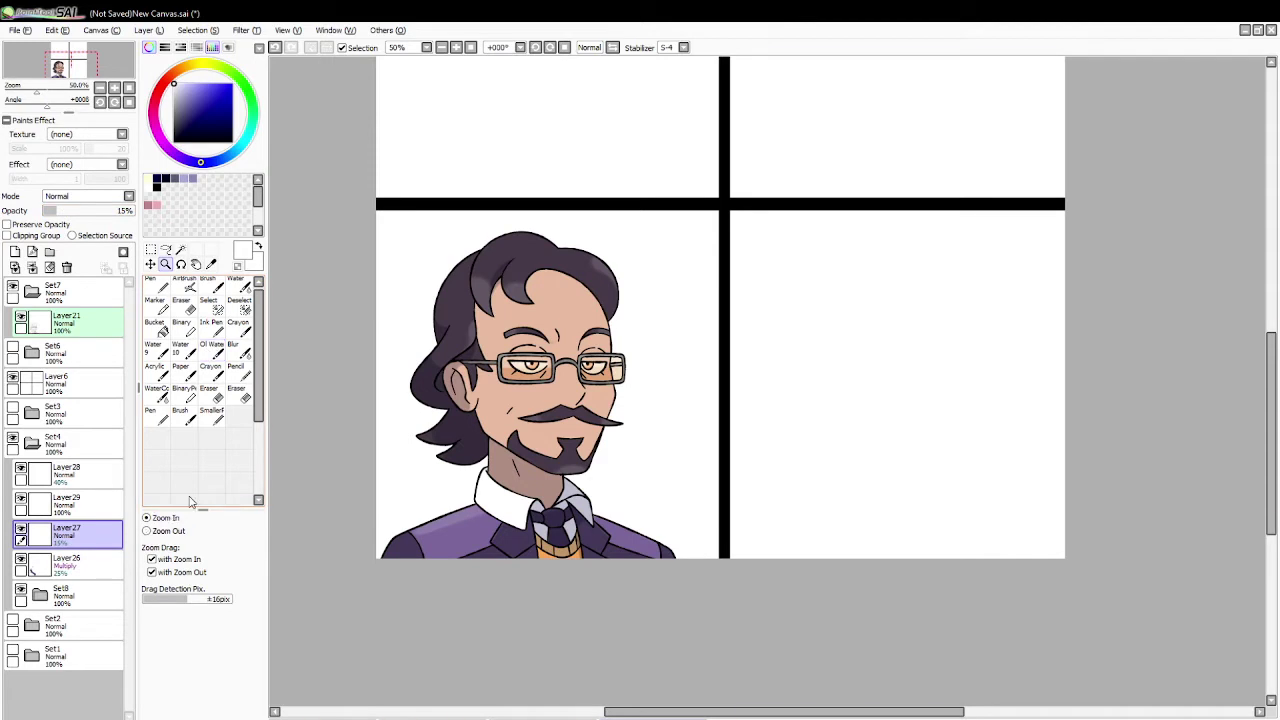
Step: Select all sections of the hair, including the strands around the ear, with the Magic Wand
left_click(490, 284)
left_click(490, 284)
left_click(157, 285)
key("alt")
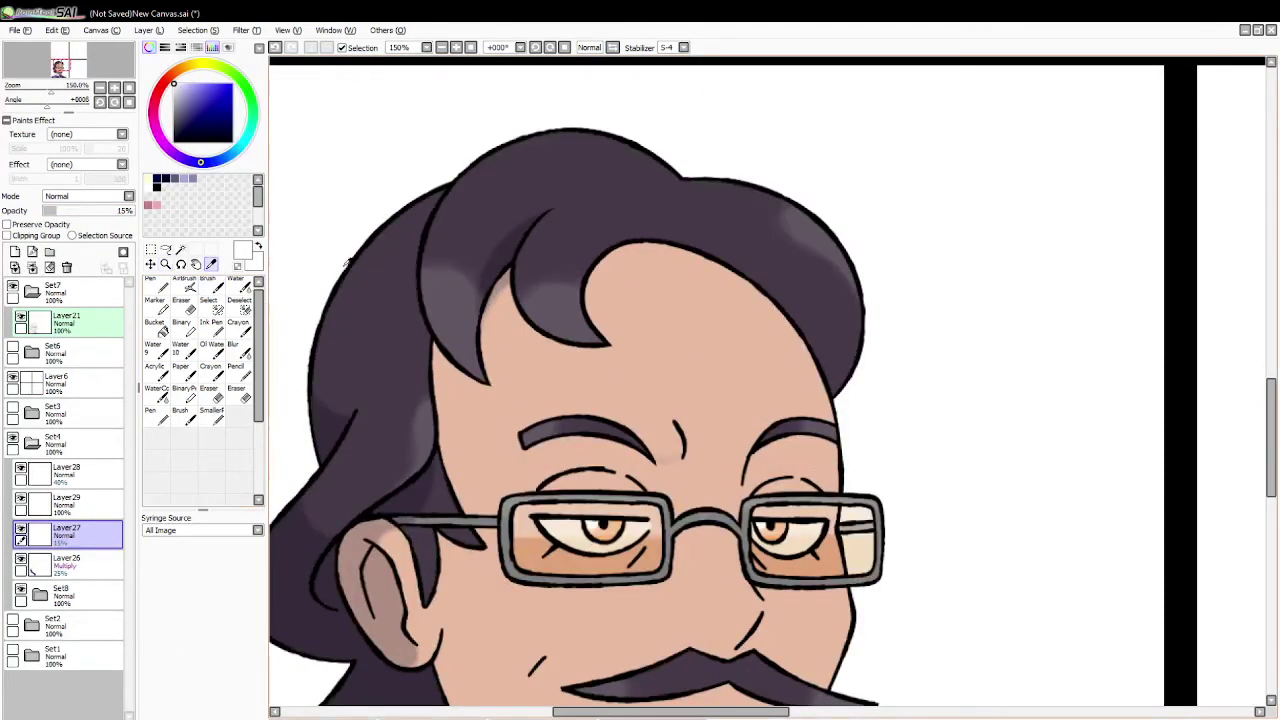
left_click(180, 249)
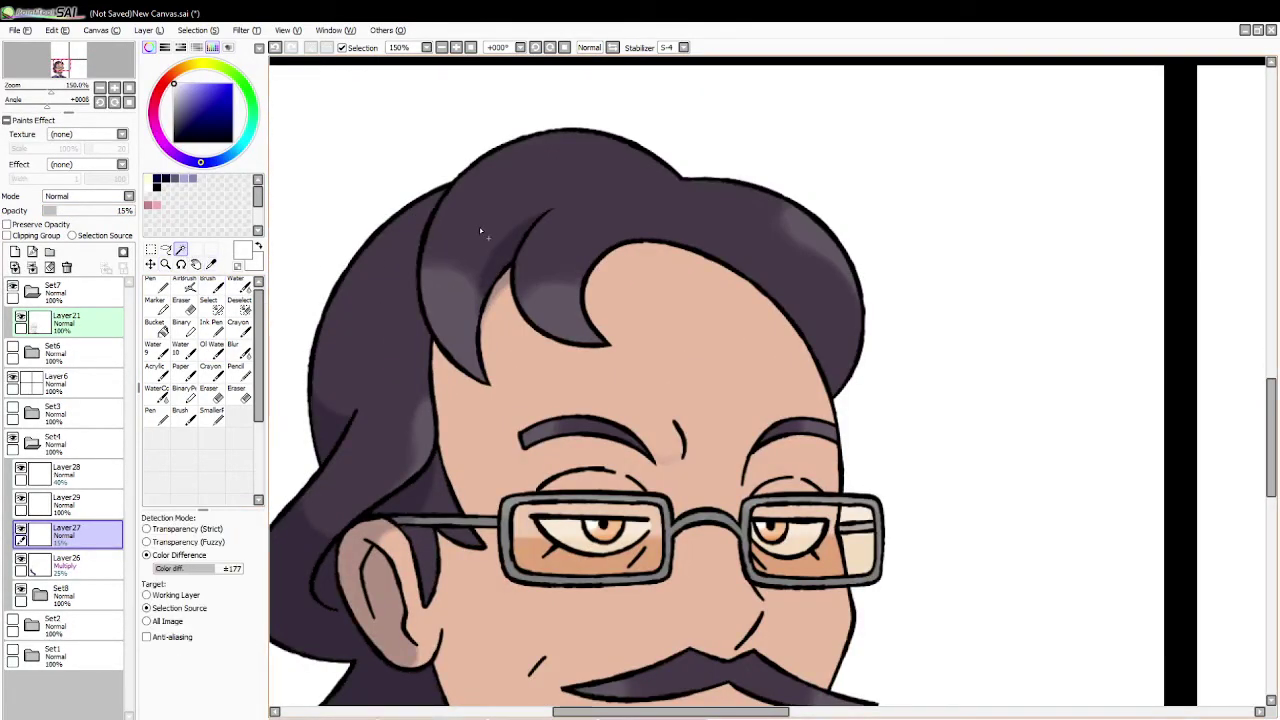
left_click(377, 325)
left_click(421, 493)
left_click(422, 560)
left_click(460, 538)
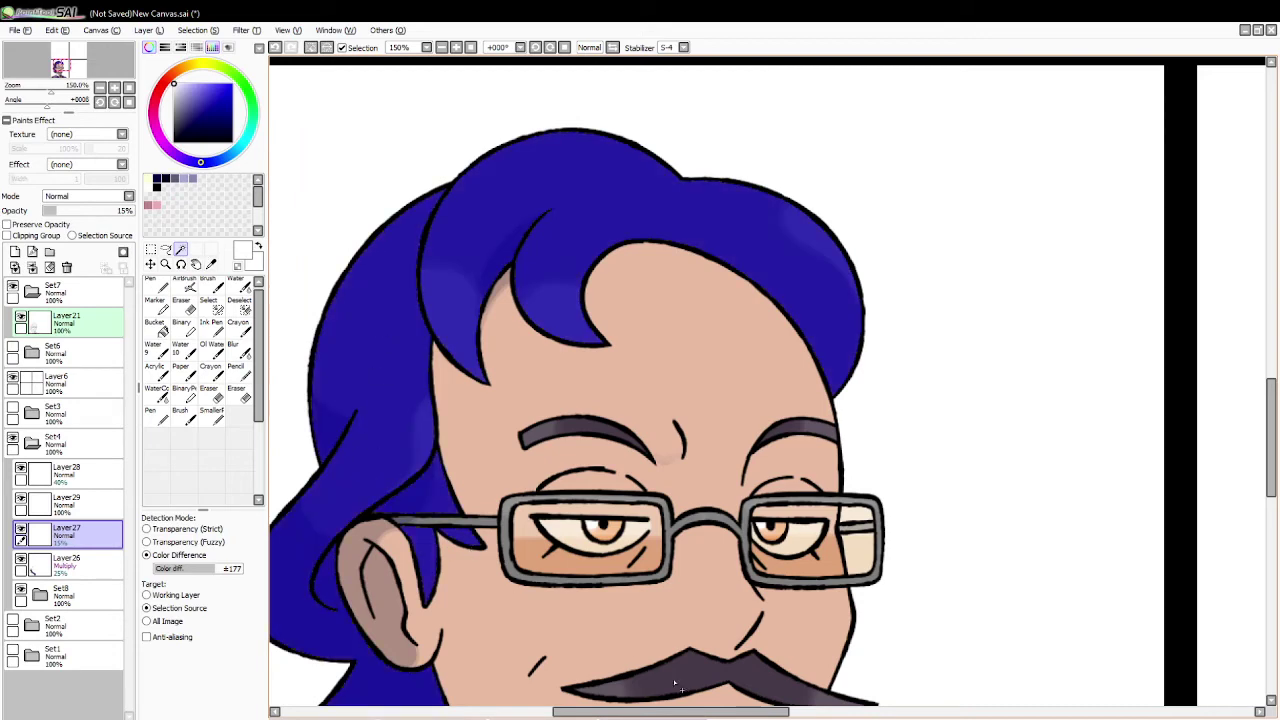
Step: Add the moustache, both eyebrows and the beard to the selection
left_click(690, 675)
left_click_drag(1272, 427, 1272, 476)
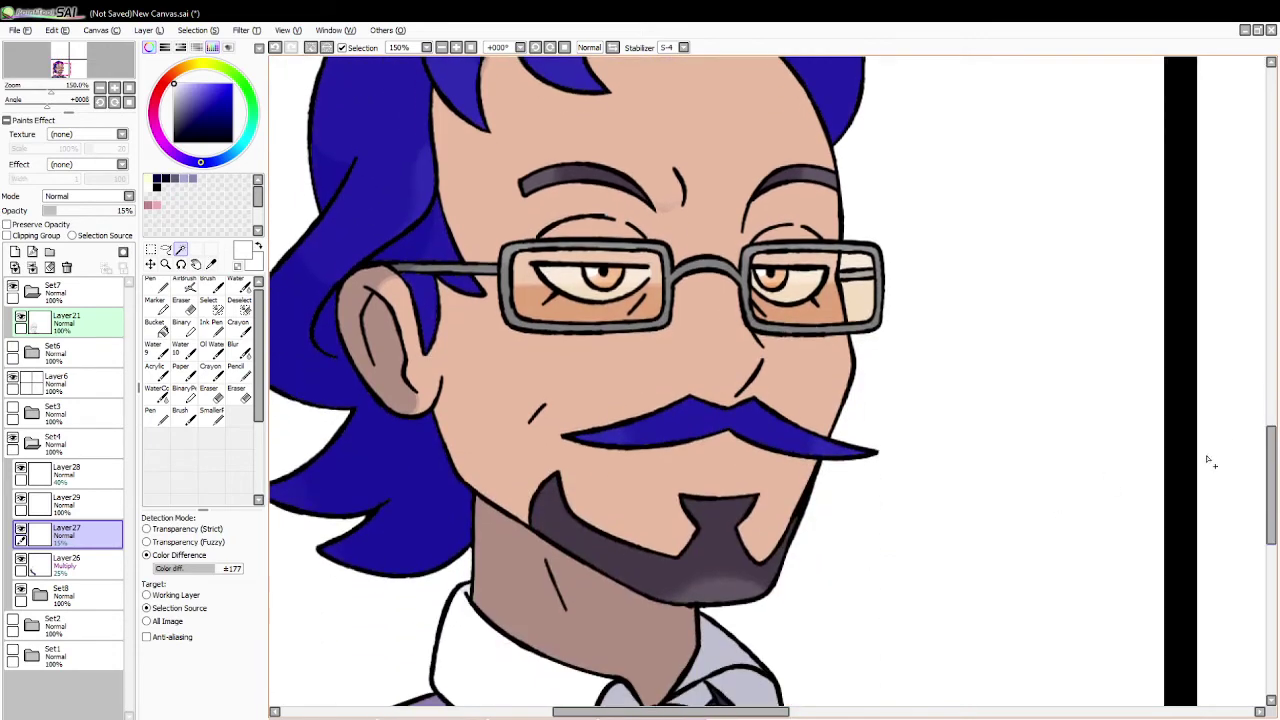
left_click(595, 178)
left_click(800, 178)
left_click(660, 560)
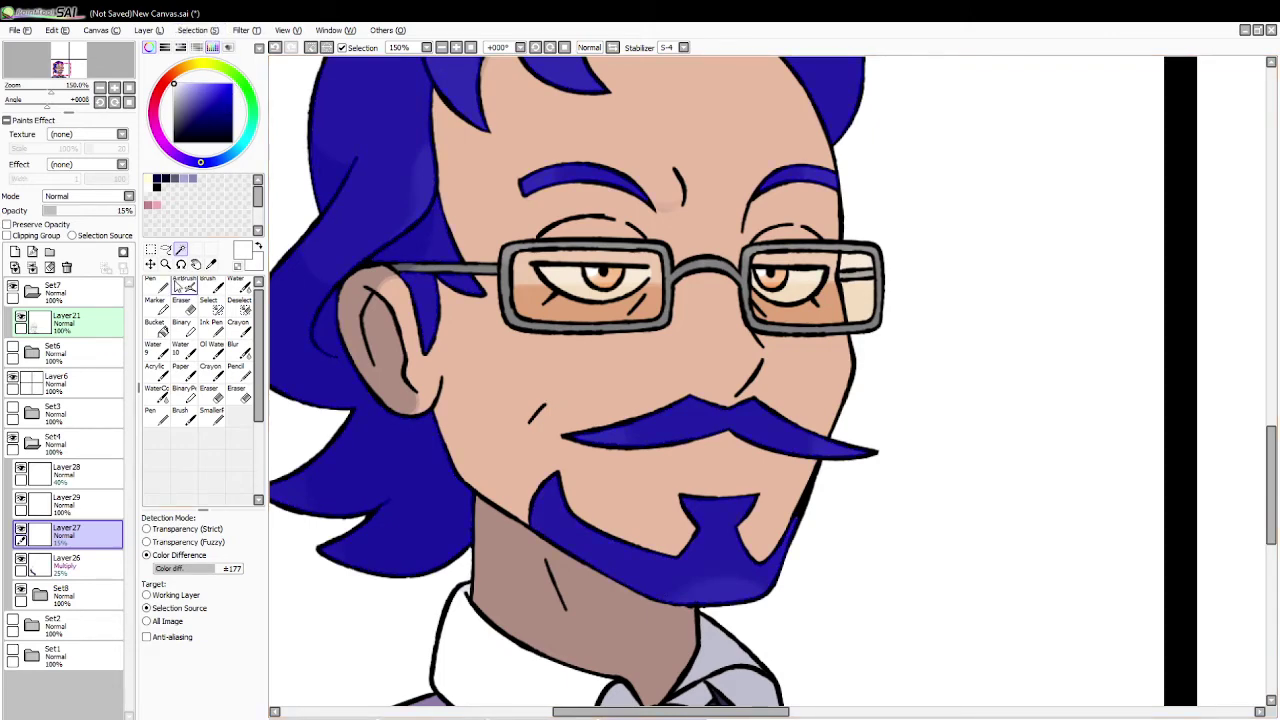
Step: Sample the dark purple hair colour, paint the selected hair on Layer23 with the Brush at size 500, and deselect
left_click(166, 264)
left_click(173, 532)
double_click(348, 388)
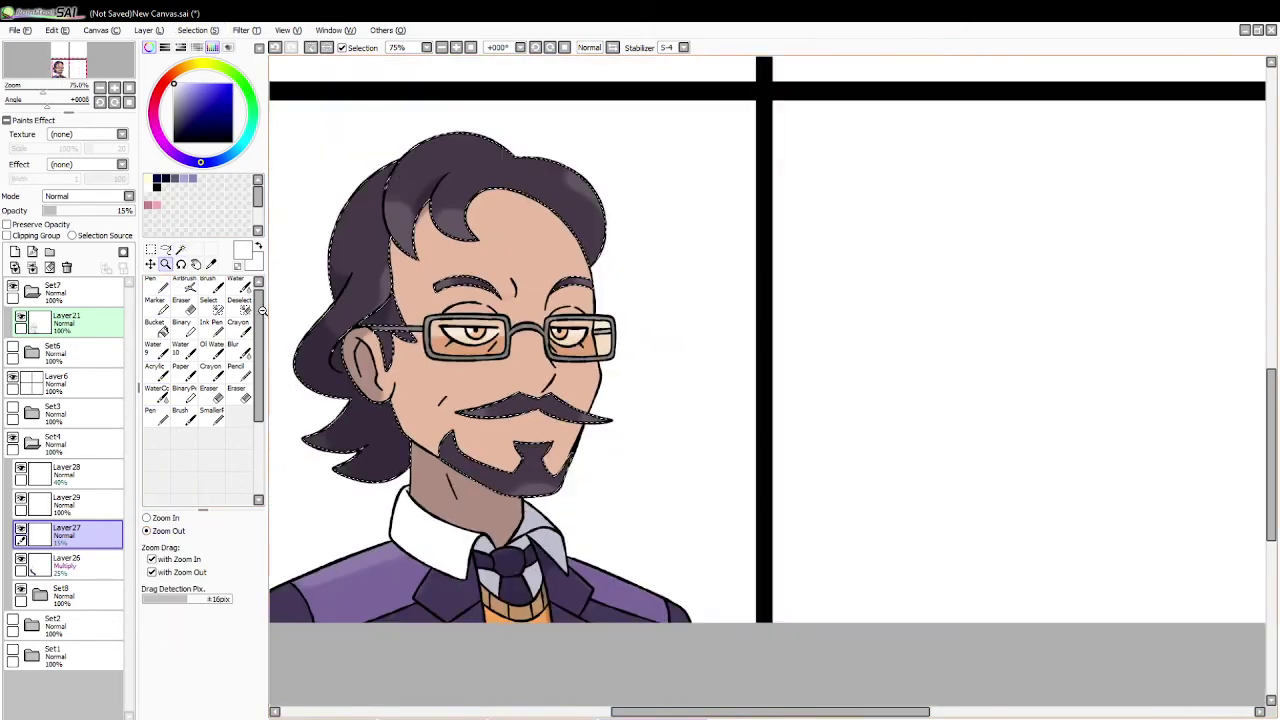
left_click(210, 264)
left_click(40, 595)
left_click(75, 652)
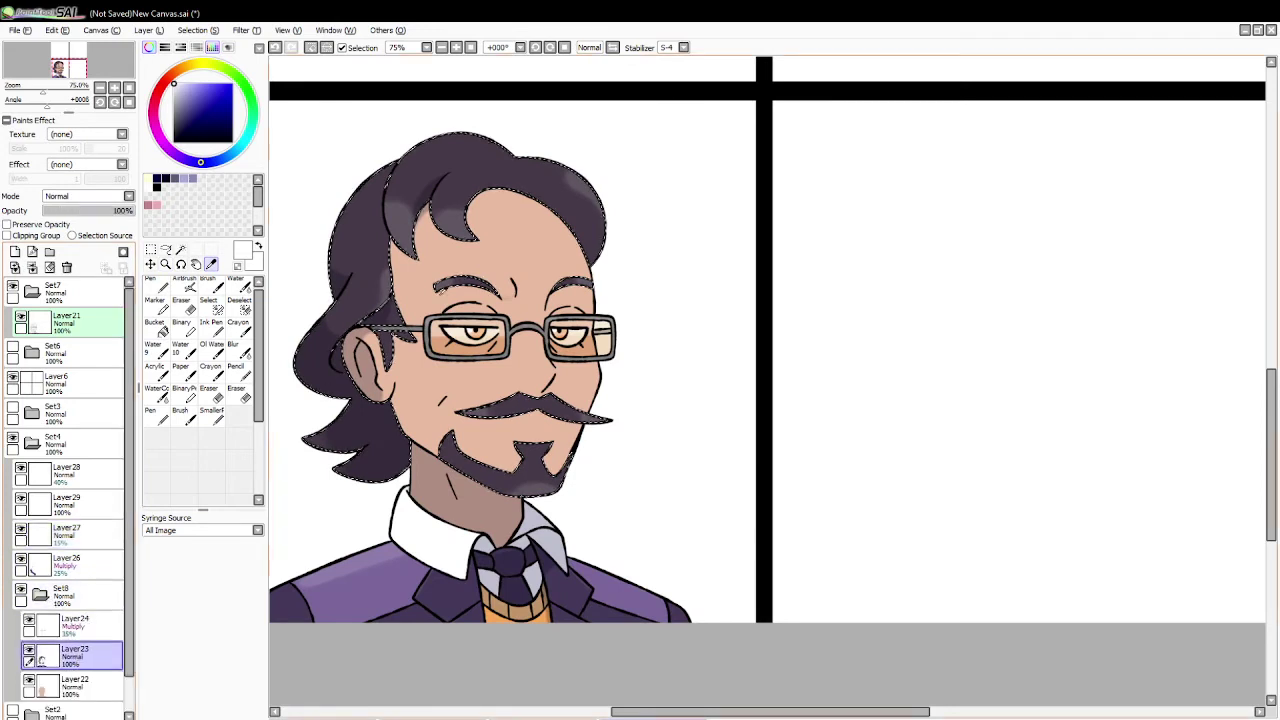
left_click(345, 318)
left_click(211, 285)
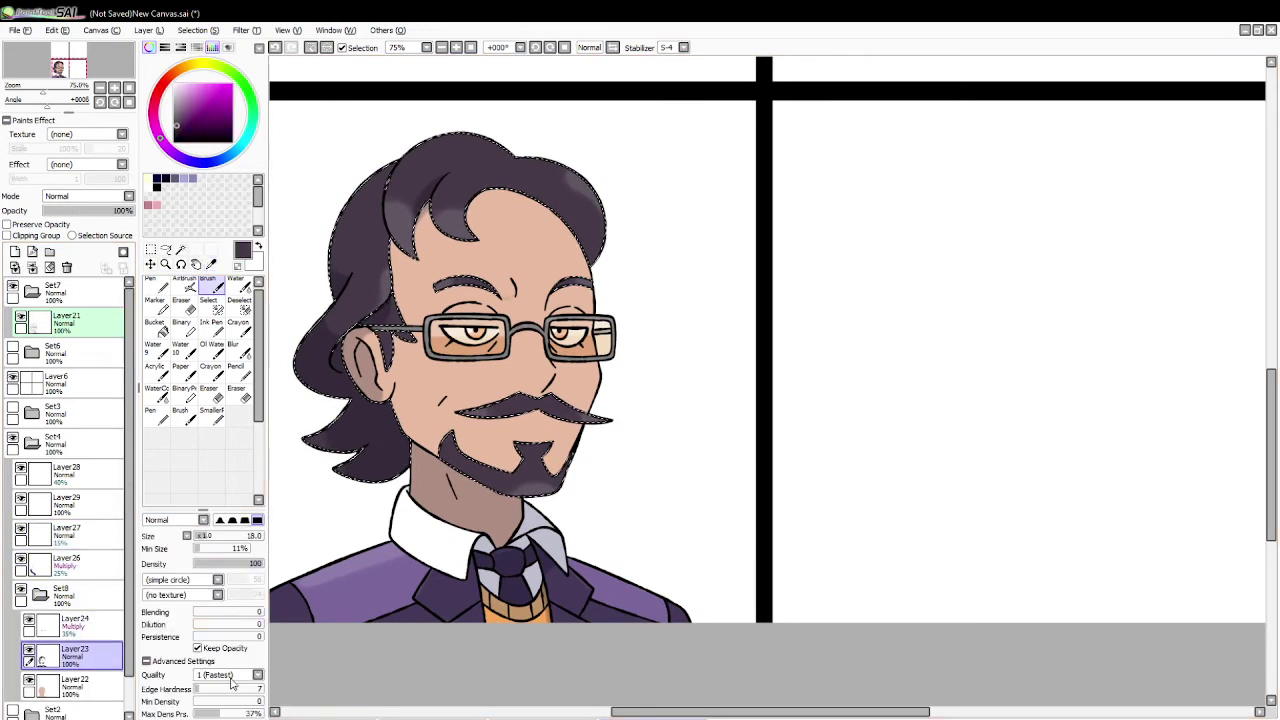
left_click(212, 48)
left_click(221, 713)
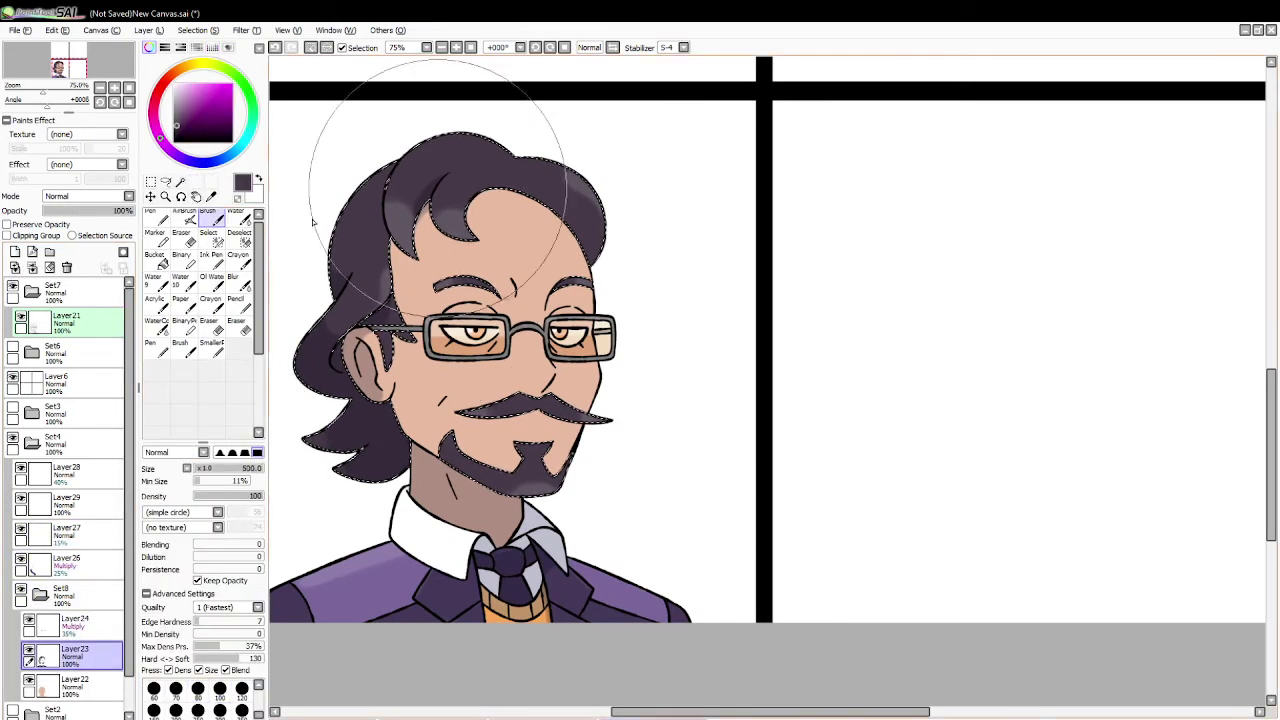
left_click(310, 47)
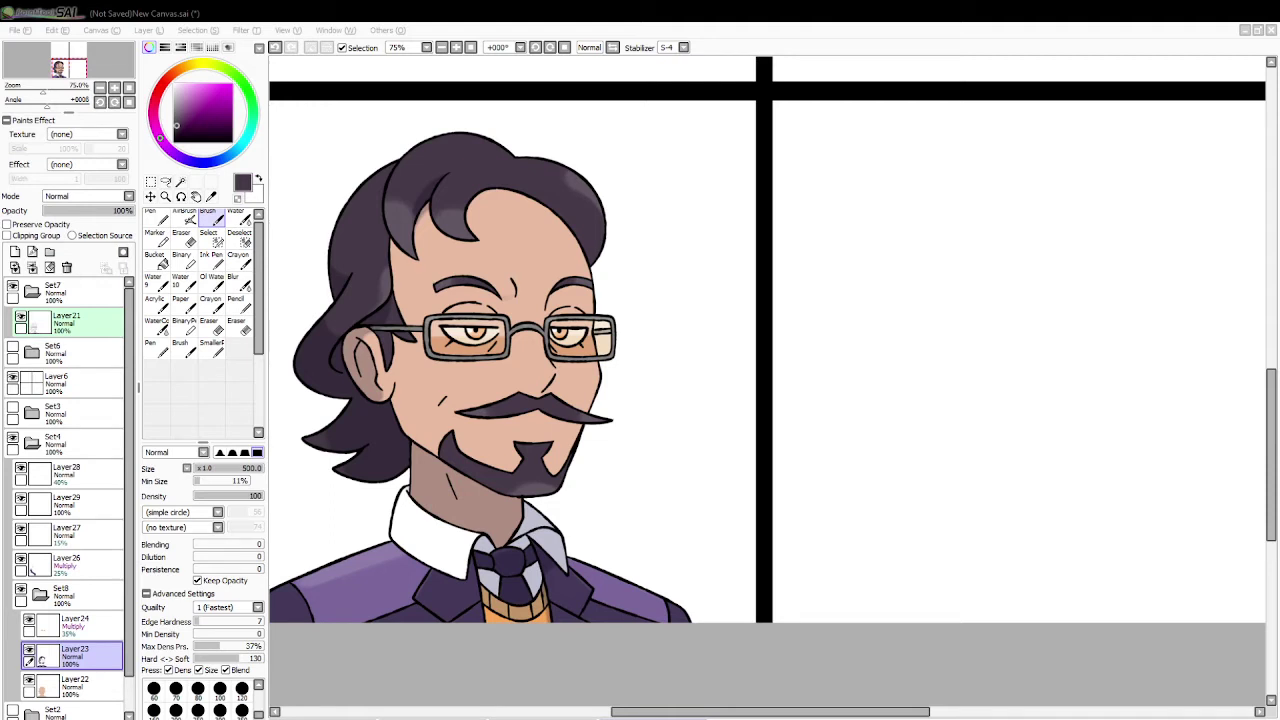
Step: Paste the reference image of the man's hair, move it beside the portrait, and sample its lighter purple-grey hair colour
left_click(7, 184)
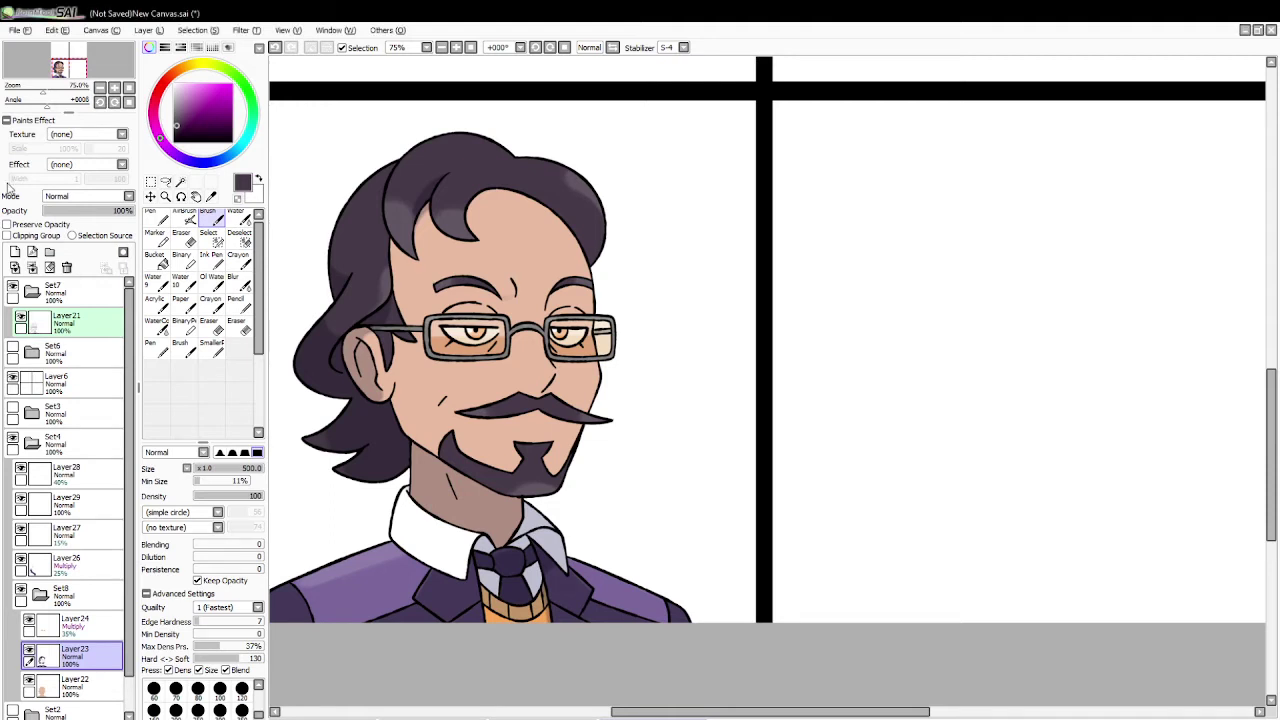
key("ctrl+v")
left_click(151, 197)
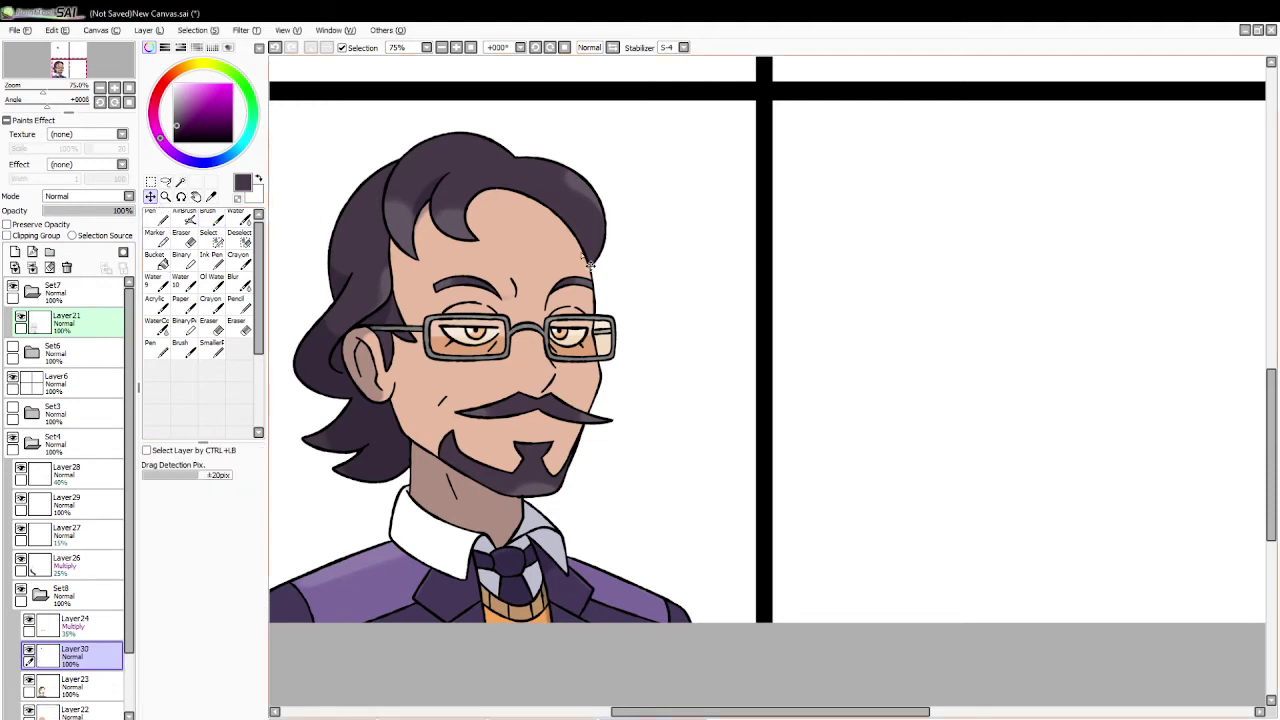
left_click_drag(524, 104, 524, 287)
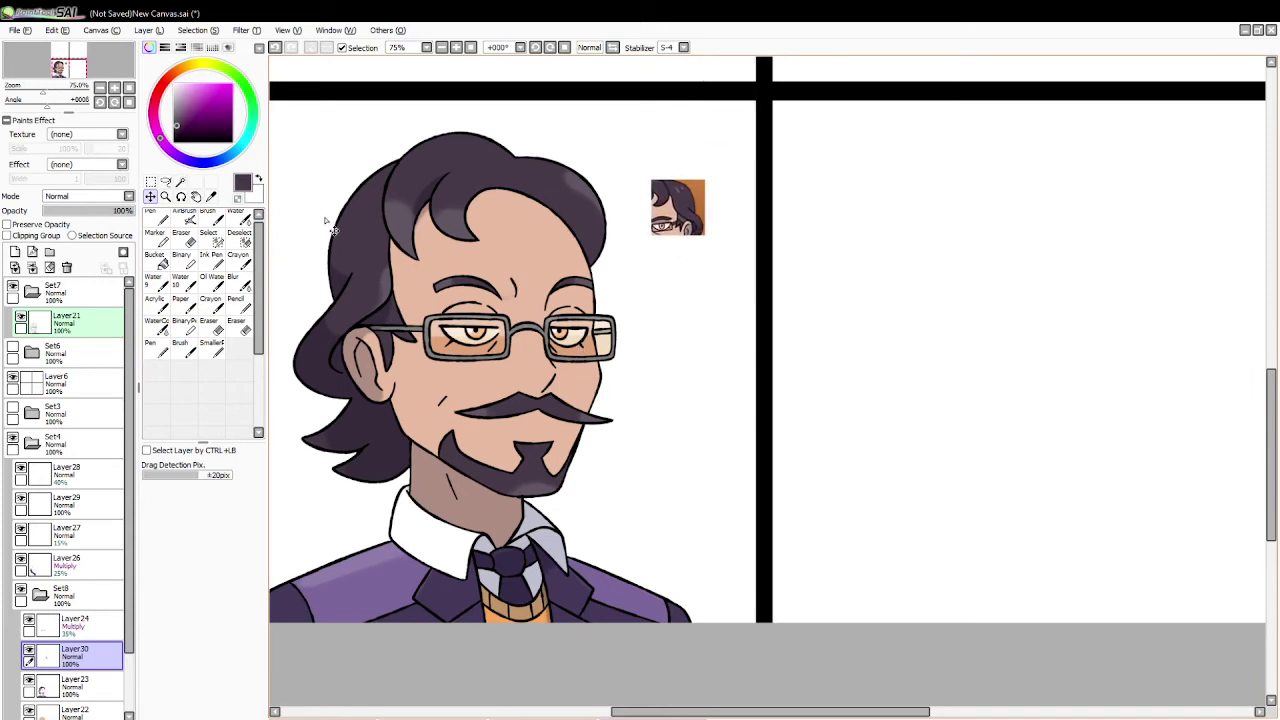
left_click(211, 196)
left_click(685, 213)
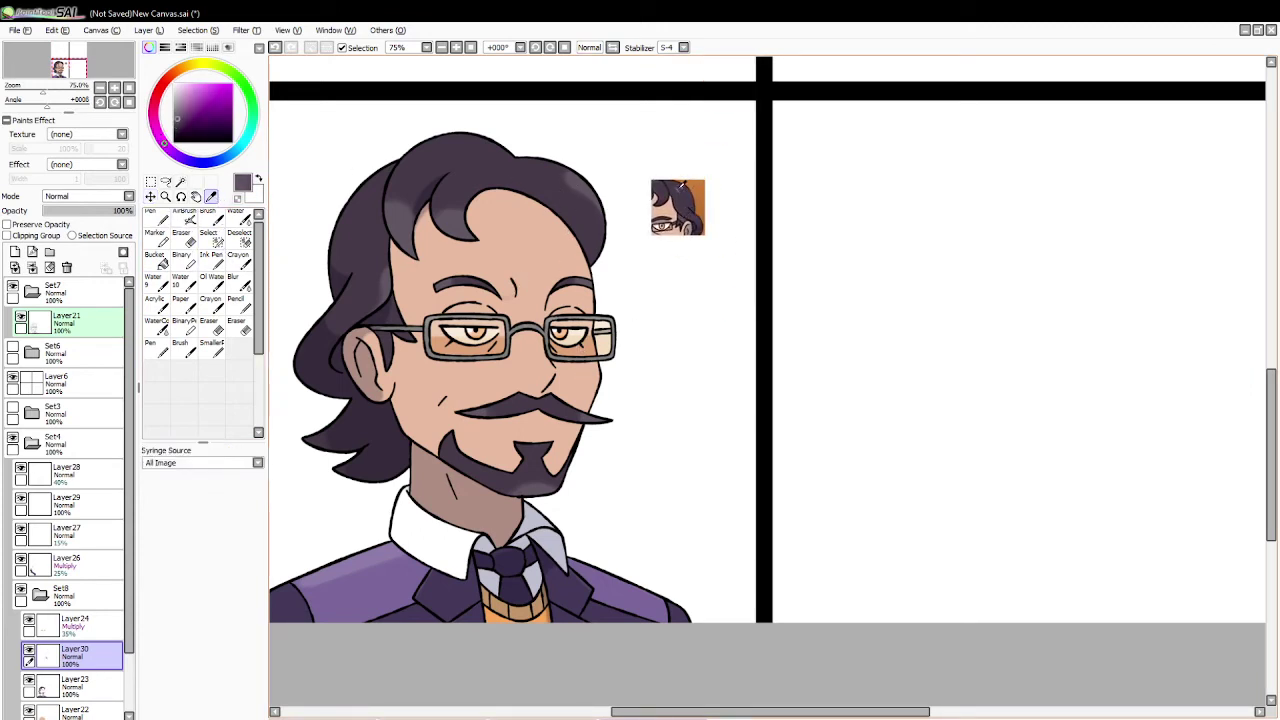
Step: Select the hair strands in front of the ear, add a layer above Layer23, set the Brush size to 25, and deselect
left_click(180, 181)
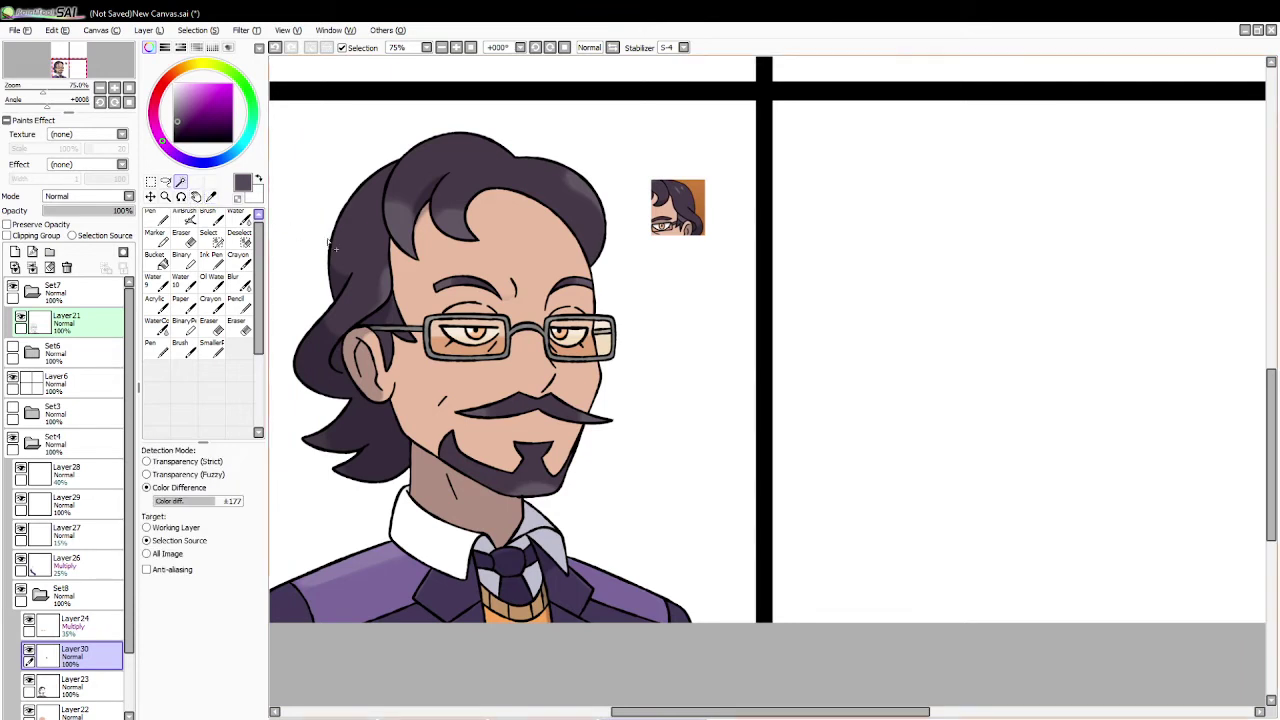
left_click(391, 320)
left_click(402, 342)
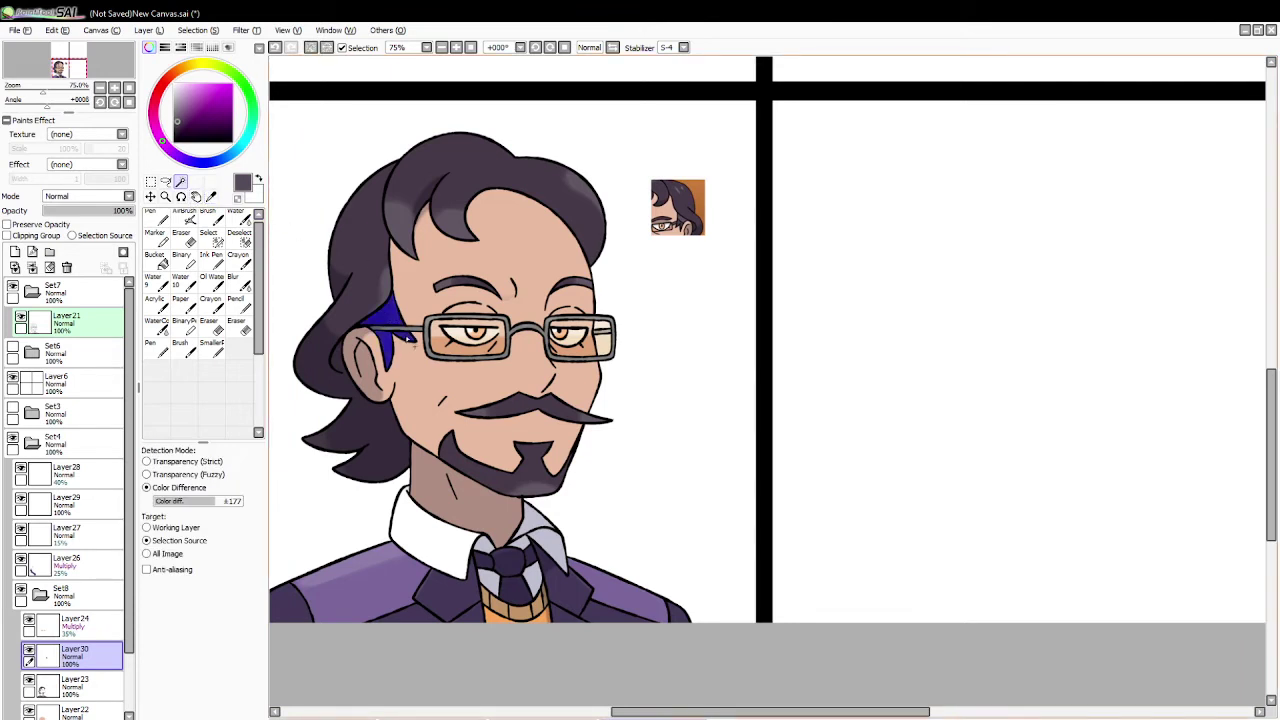
left_click(208, 218)
left_click(75, 686)
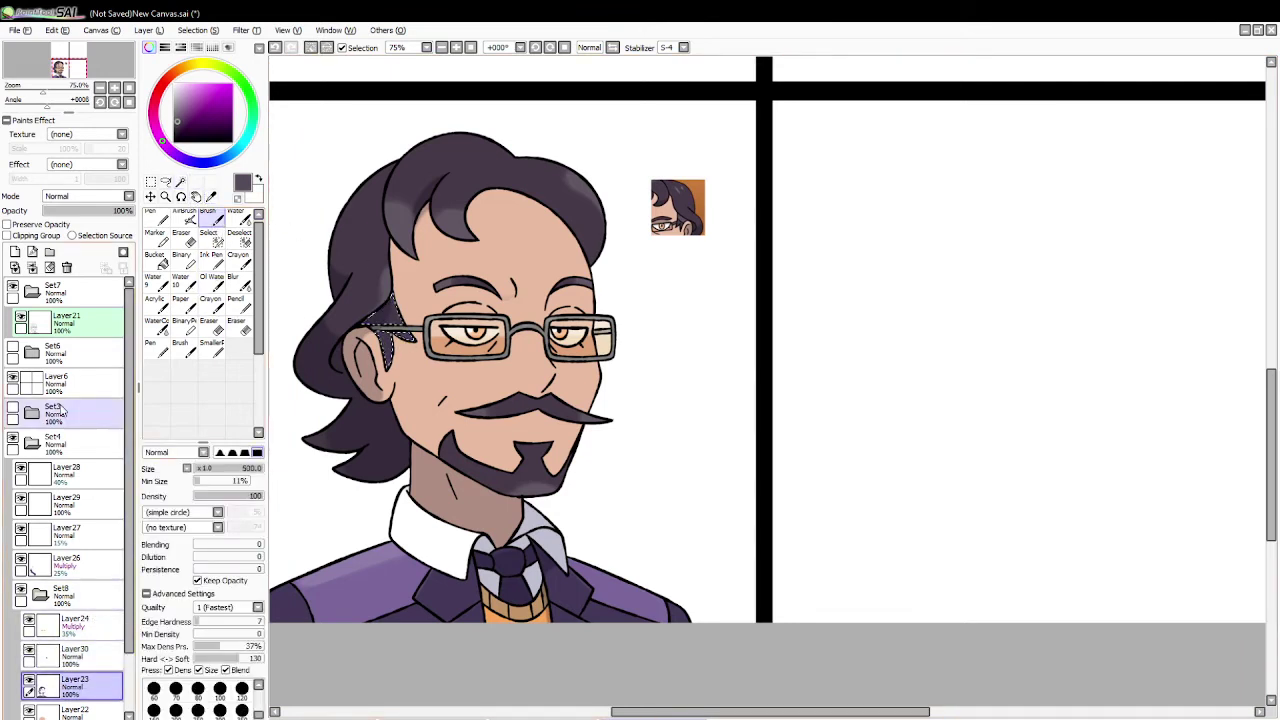
left_click(15, 252)
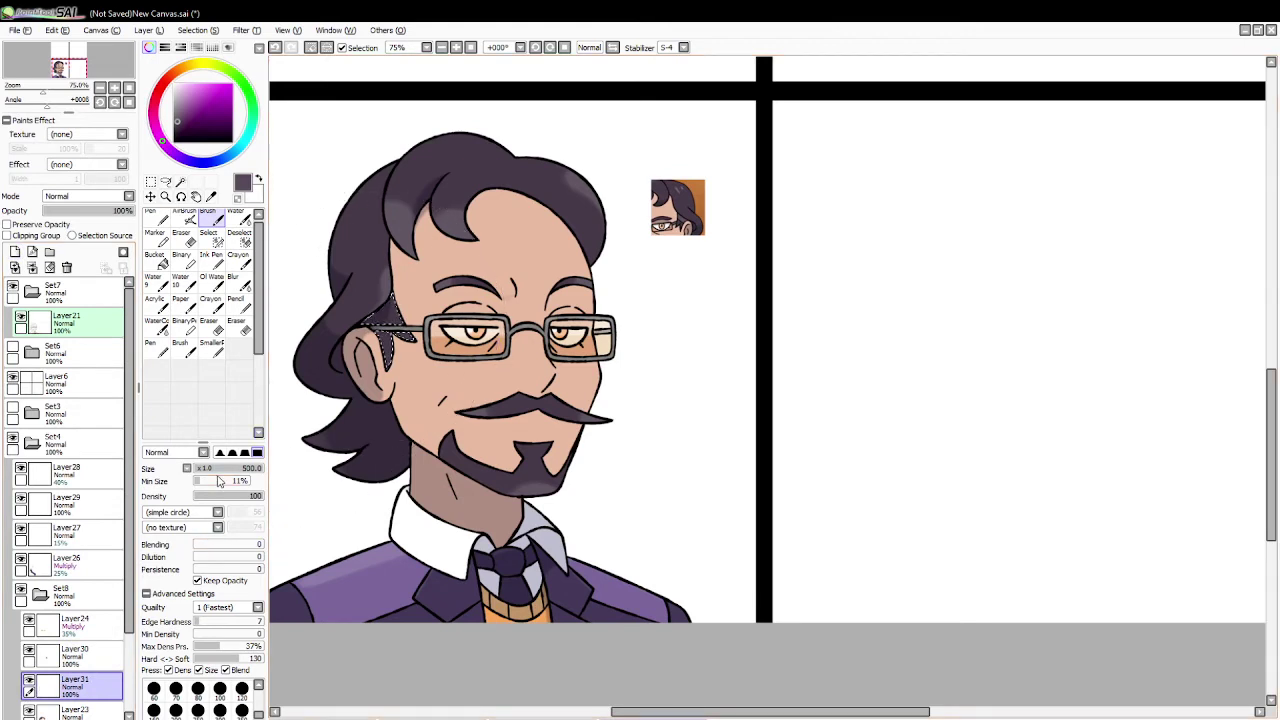
left_click(213, 469)
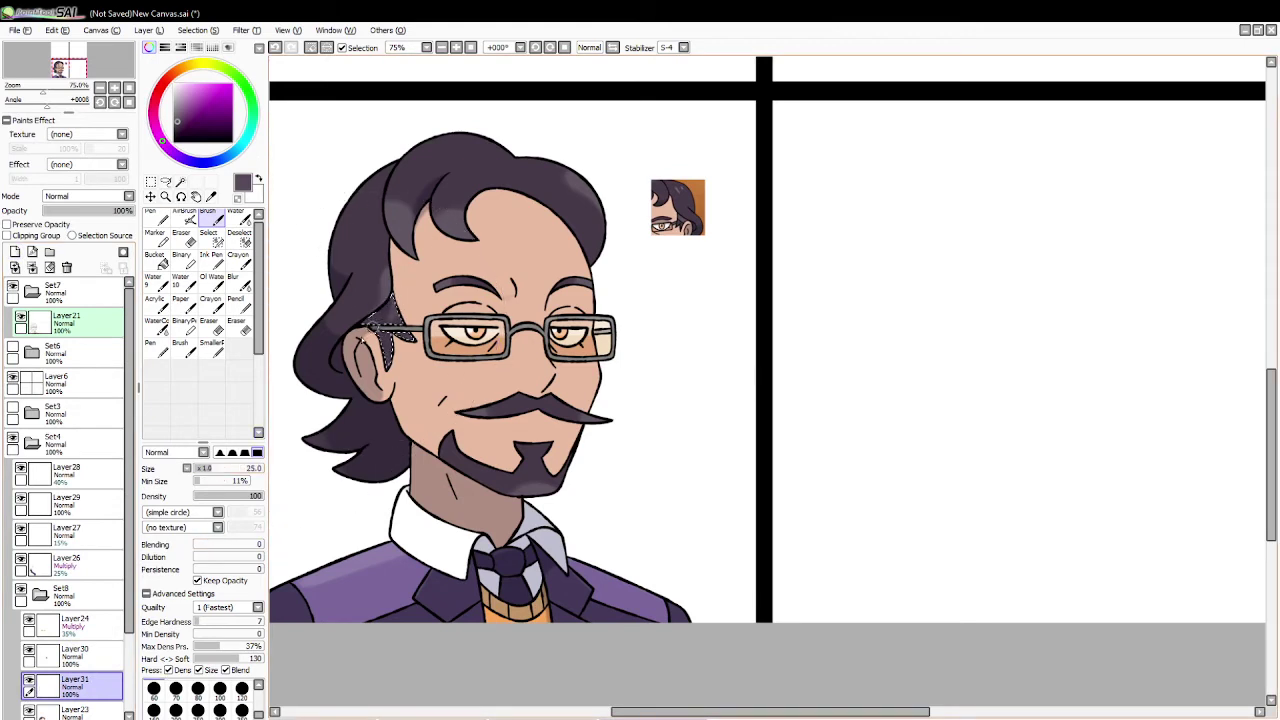
left_click(310, 48)
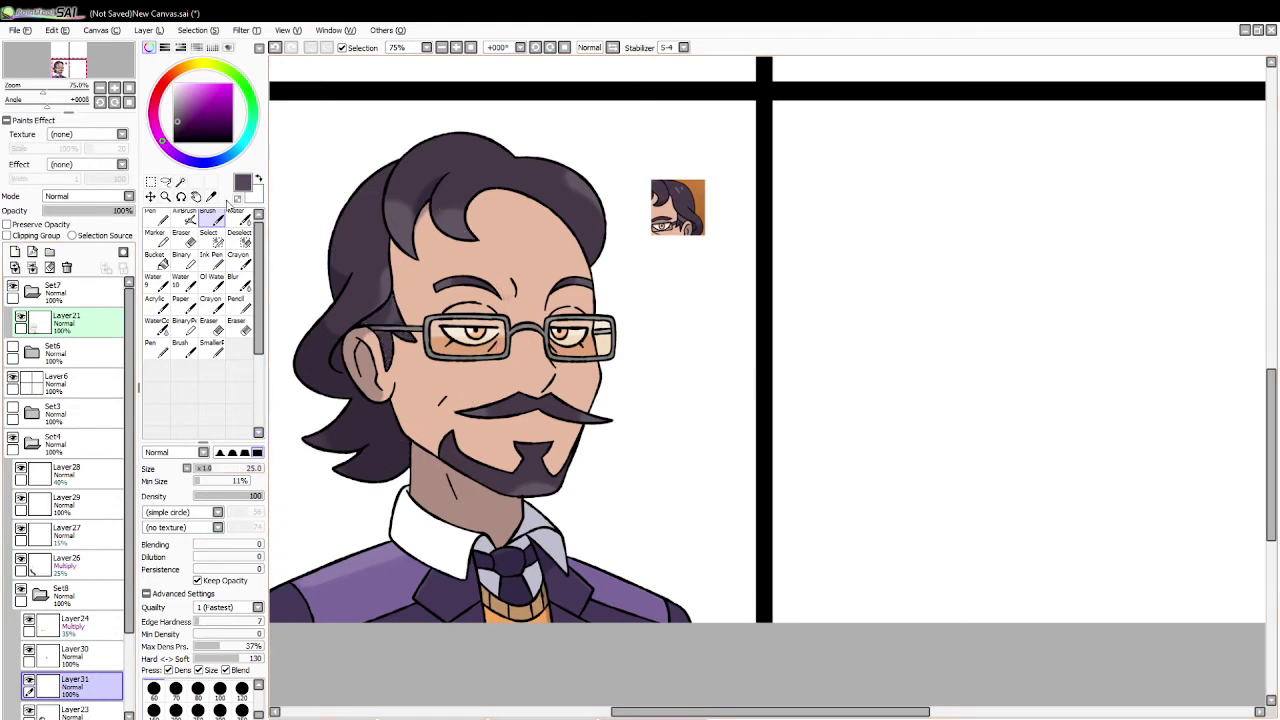
Step: Paint thin highlight strands through the hair on Layer31 with the Brush at size 6
left_click(199, 469)
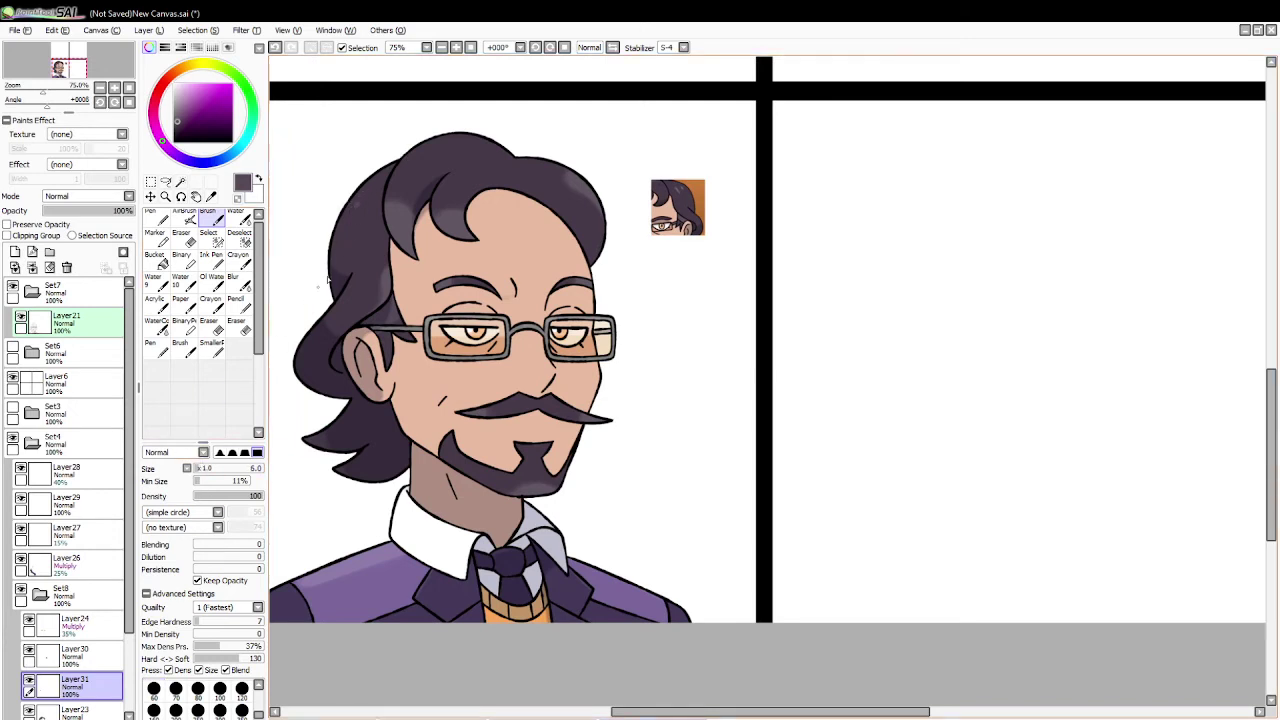
left_click(358, 203)
key("ctrl+z")
left_click(165, 196)
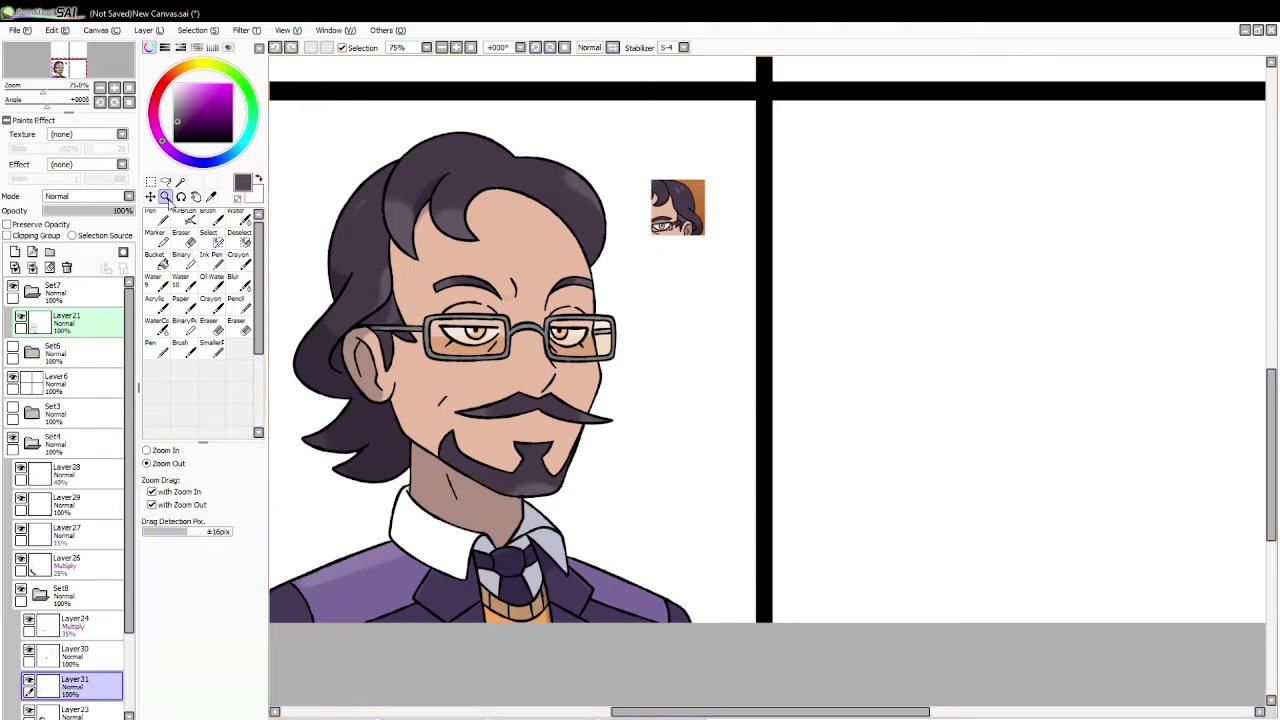
left_click(211, 218)
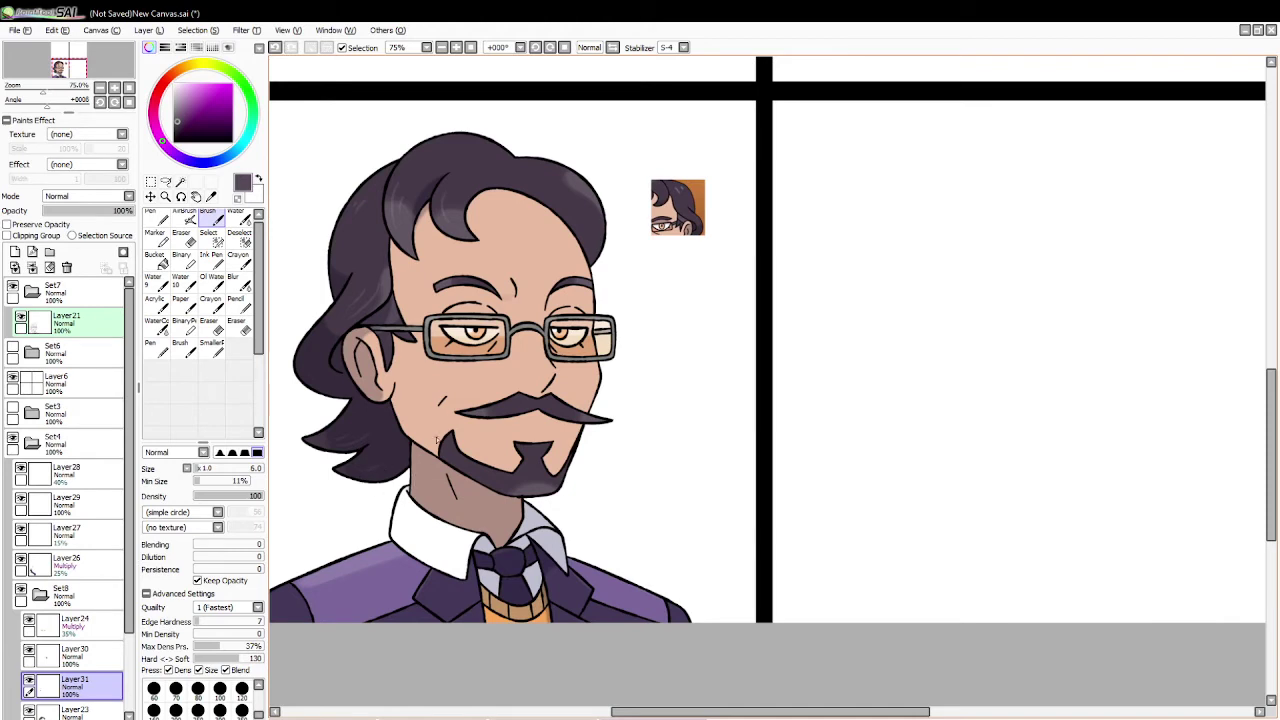
Step: Undo the last hair strokes and redraw a thin highlight strand at the back of the head
left_click(181, 237)
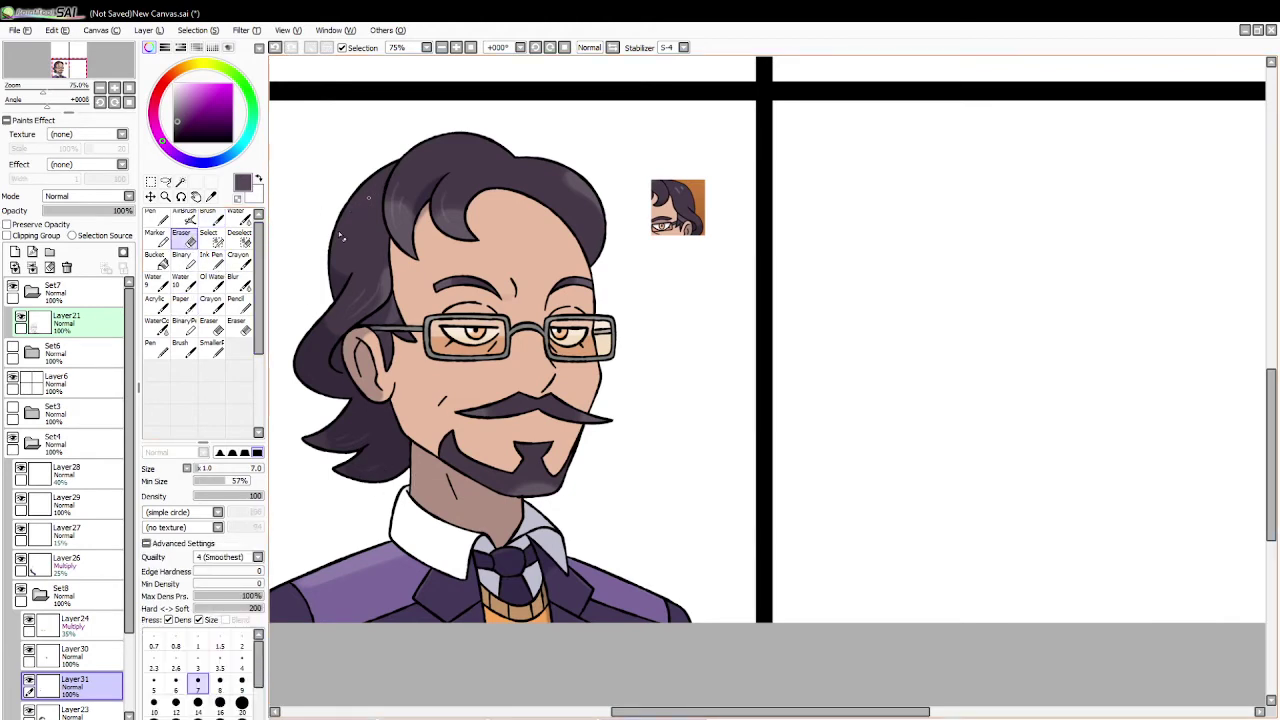
key("b")
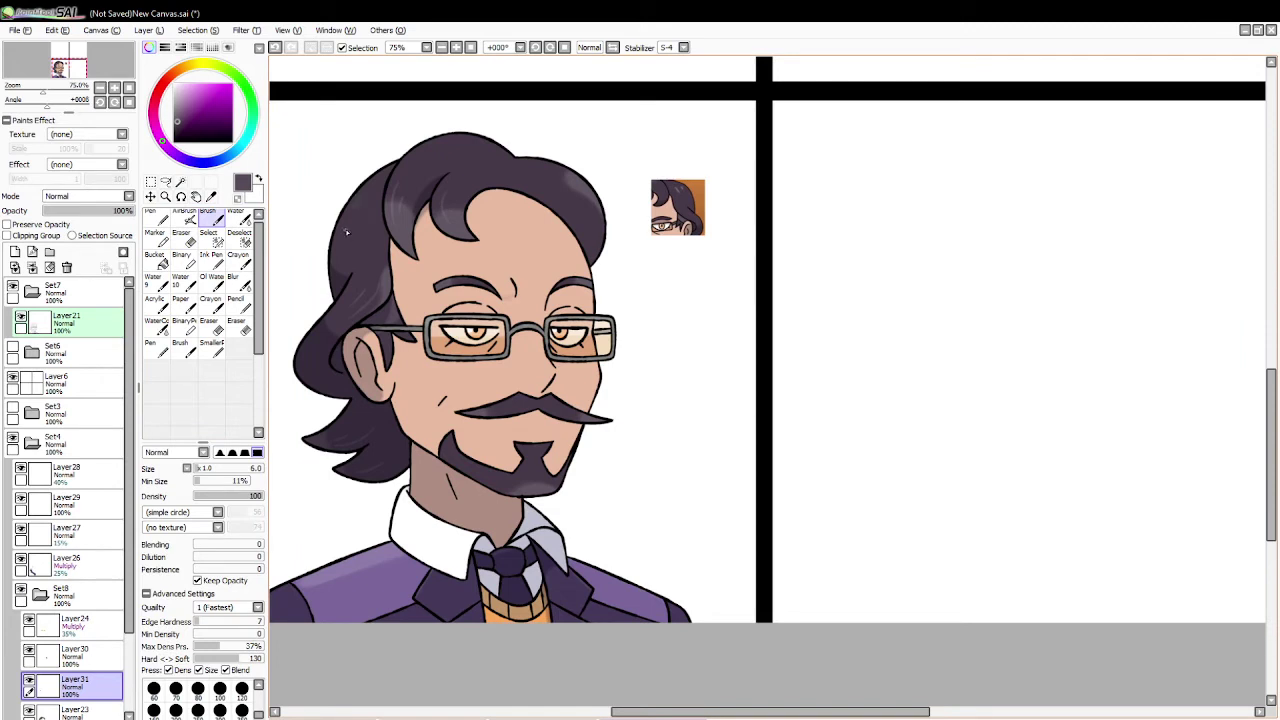
key("ctrl+z")
key("ctrl+z")
key("ctrl+z")
left_click_drag(367, 197, 371, 217)
left_click(165, 196)
left_click(418, 408)
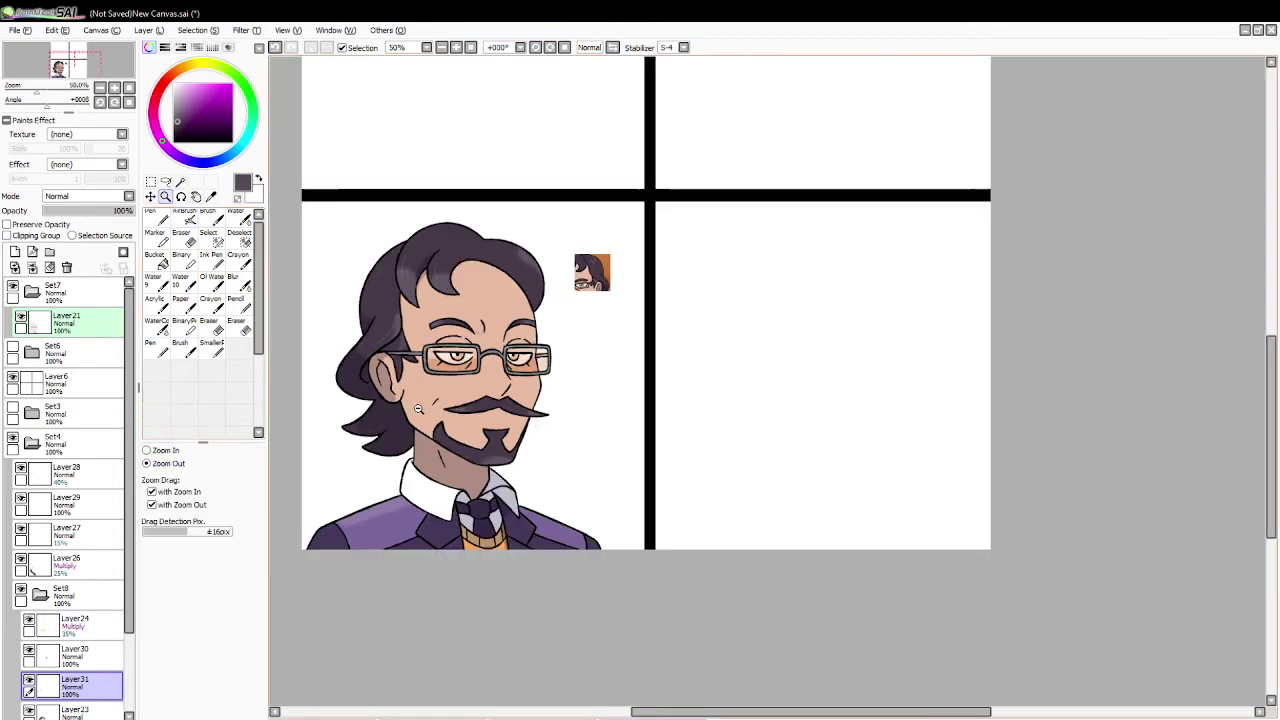
Step: Delete Layer30 containing the pasted hair reference image
left_click_drag(127, 451, 127, 481)
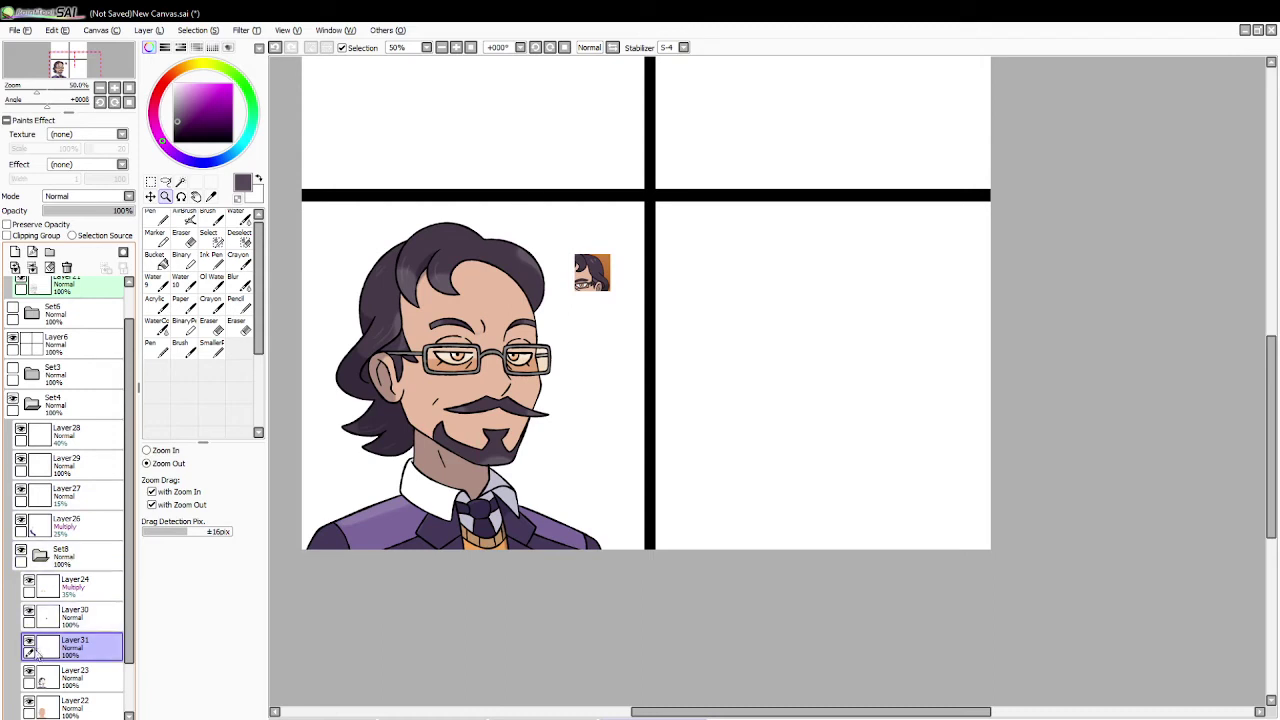
left_click(42, 622)
left_click(67, 267)
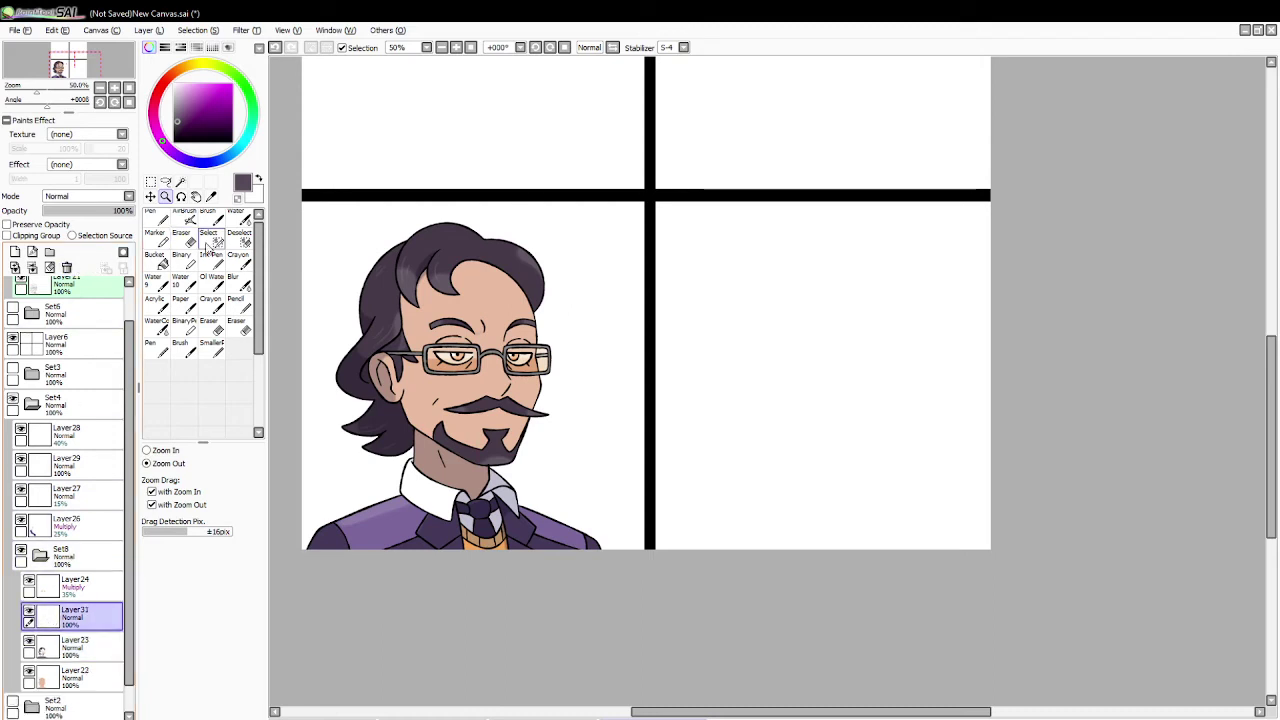
left_click(331, 423)
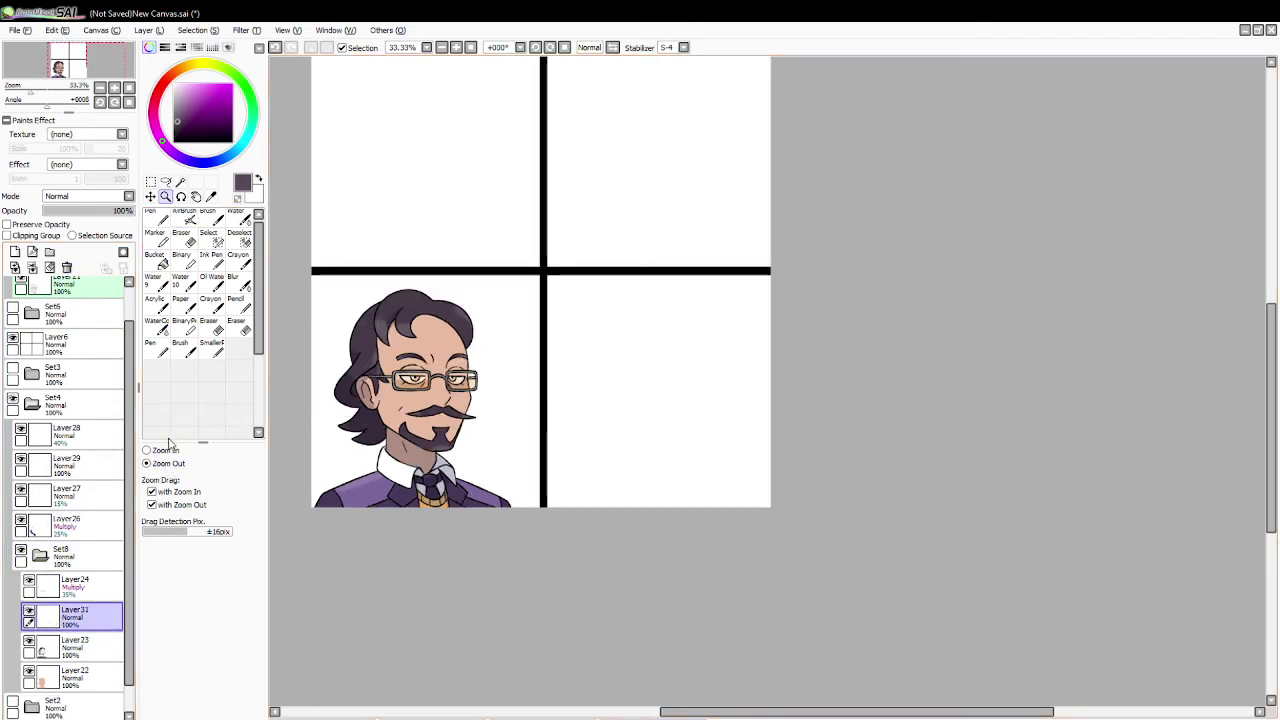
Step: Show Set3 and Set6, the colours and line art of the orange-haired man's portrait
left_click(13, 372)
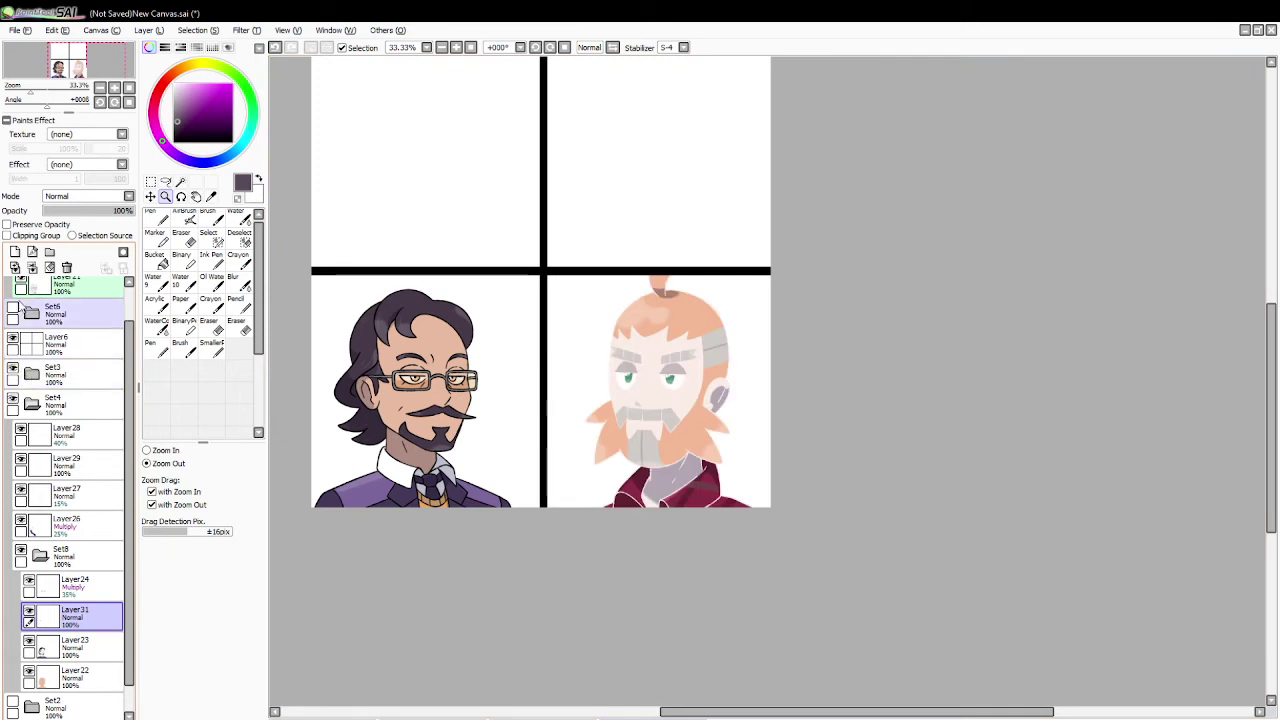
scroll(22, 330, "up", 2)
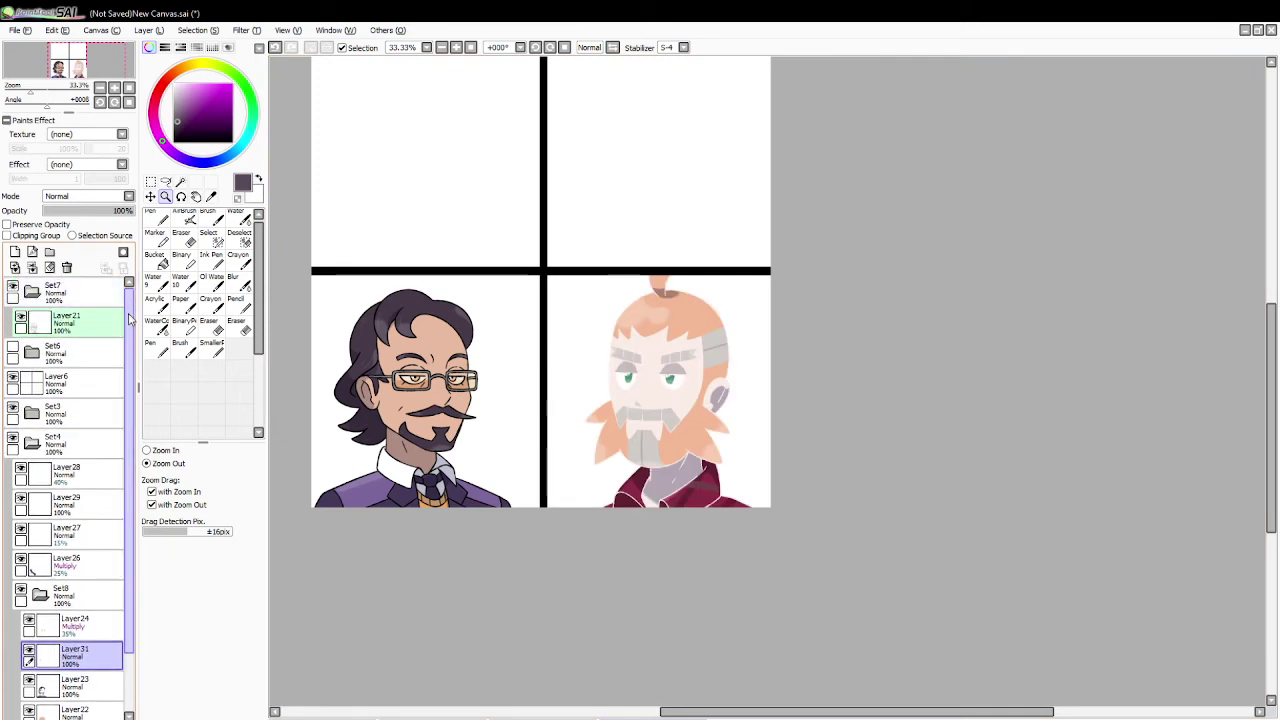
left_click(30, 350)
left_click(13, 349)
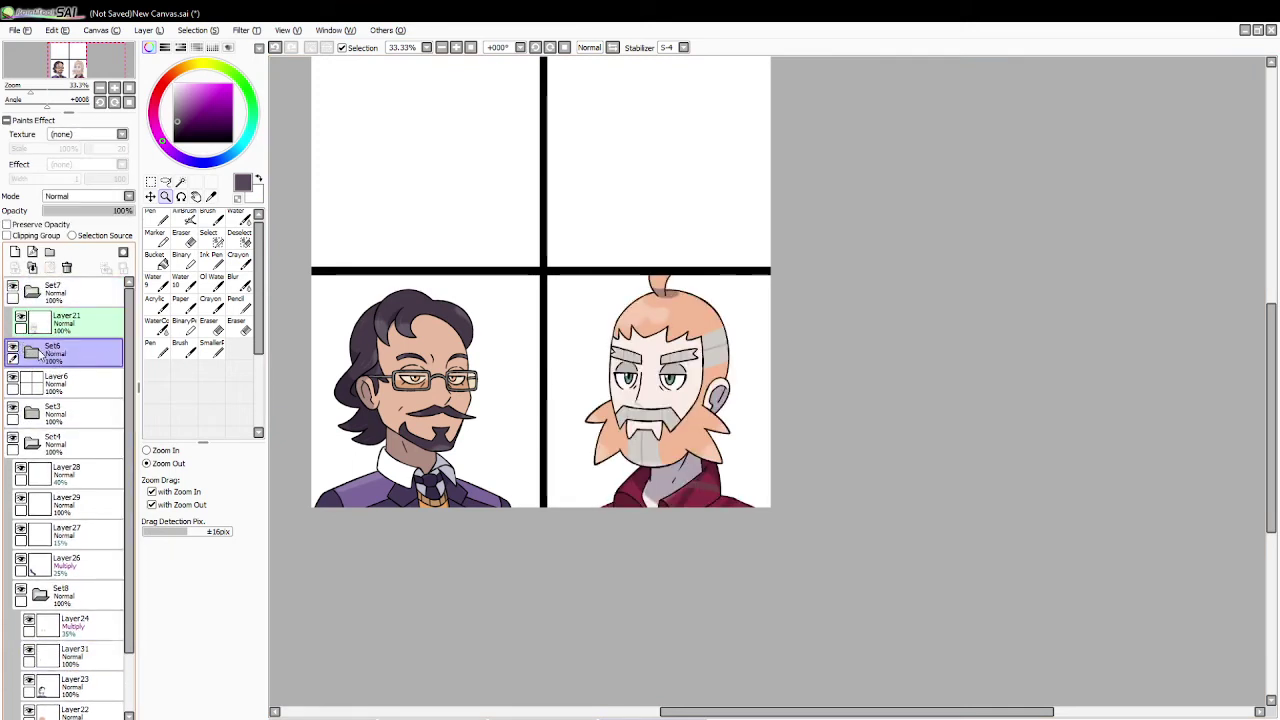
left_click(36, 353)
left_click(36, 353)
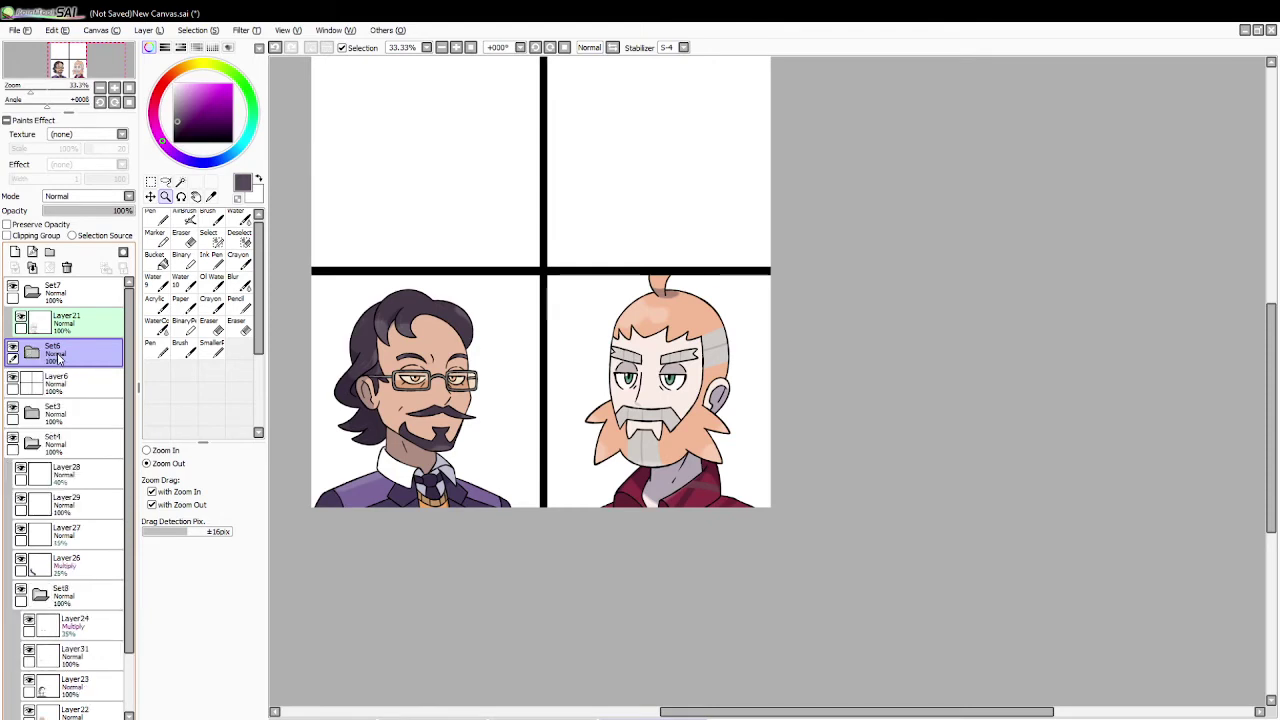
Step: Move the line art Set6 to the top of Set3, then collapse and hide Set3
left_click_drag(60, 356, 75, 410)
left_click(60, 414)
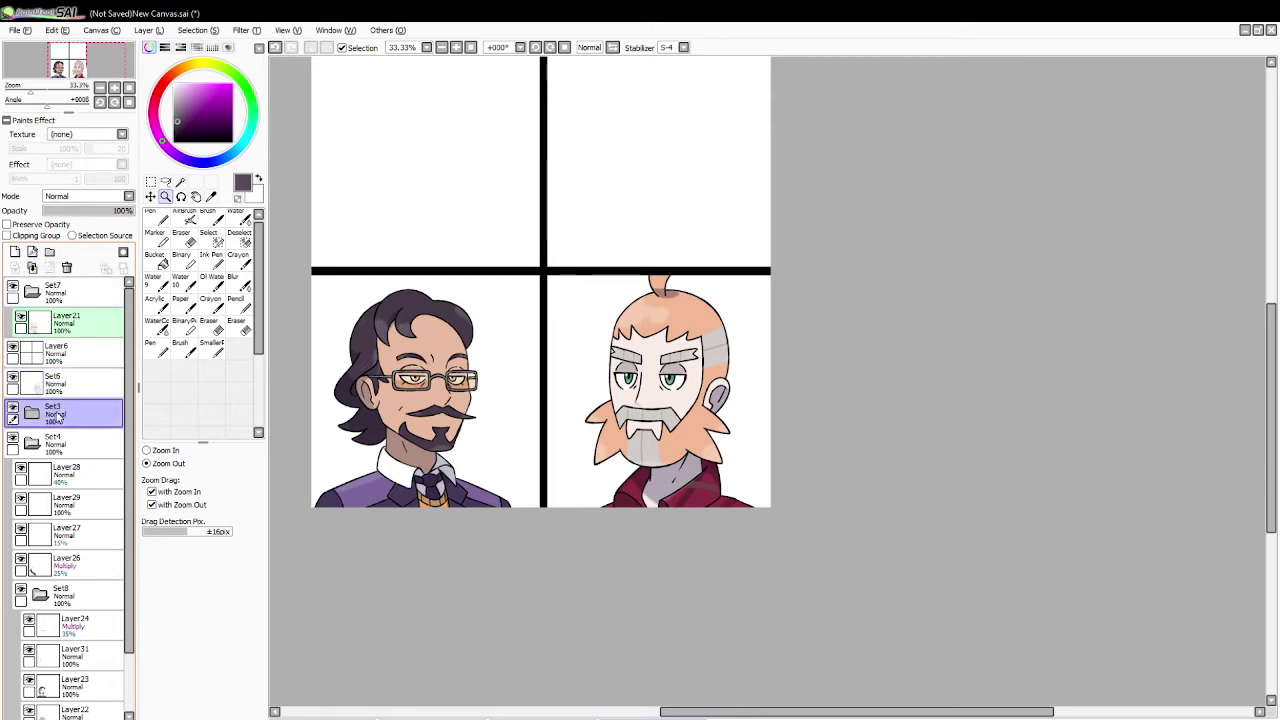
left_click(35, 413)
left_click_drag(58, 396, 60, 428)
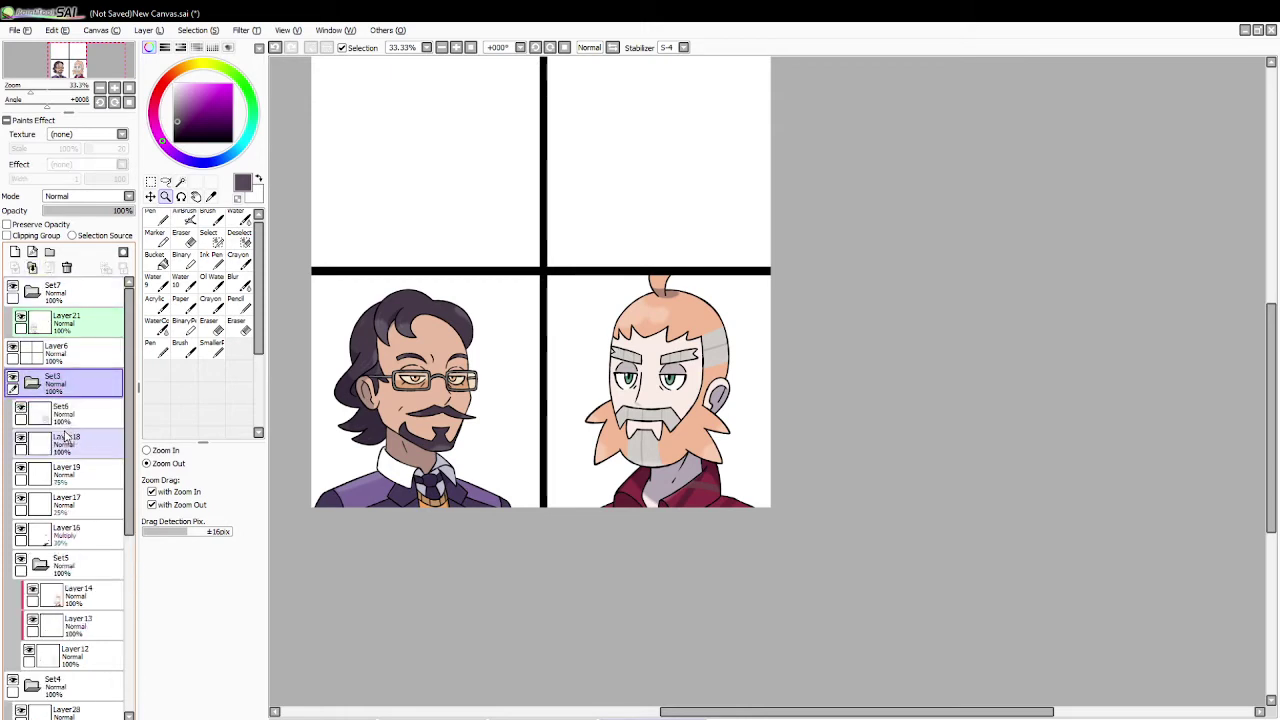
left_click(13, 380)
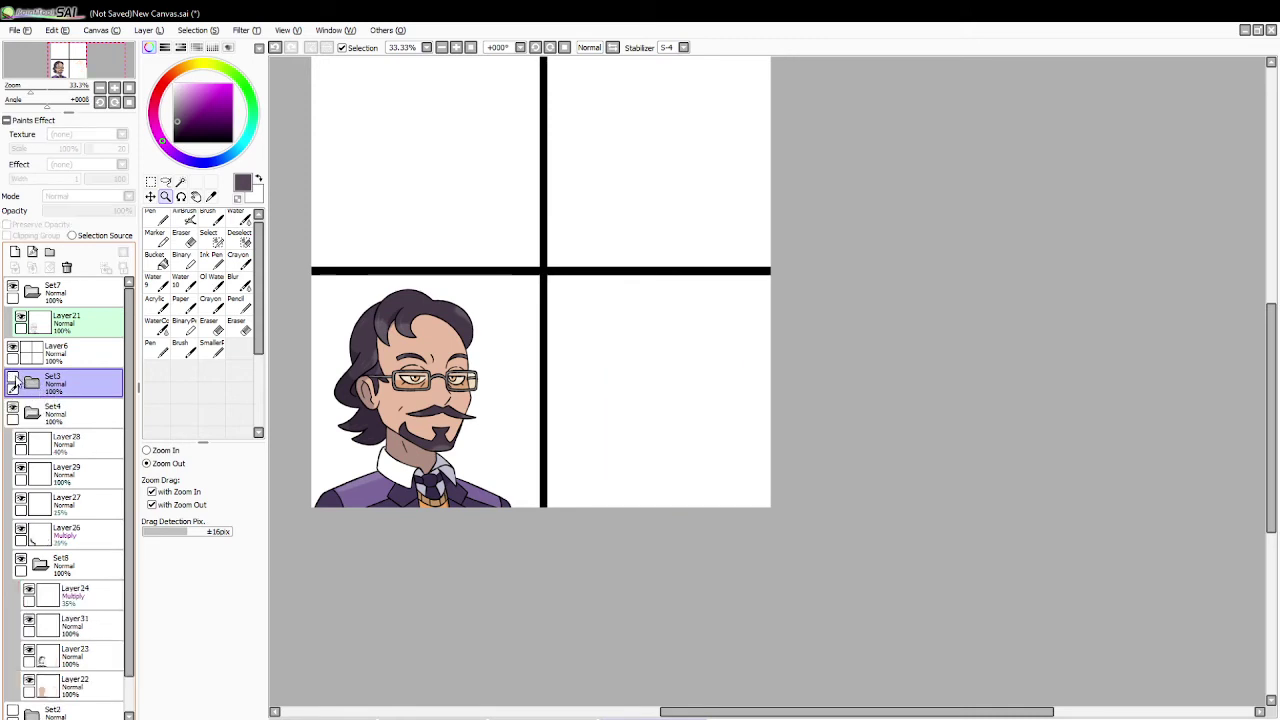
left_click(32, 384)
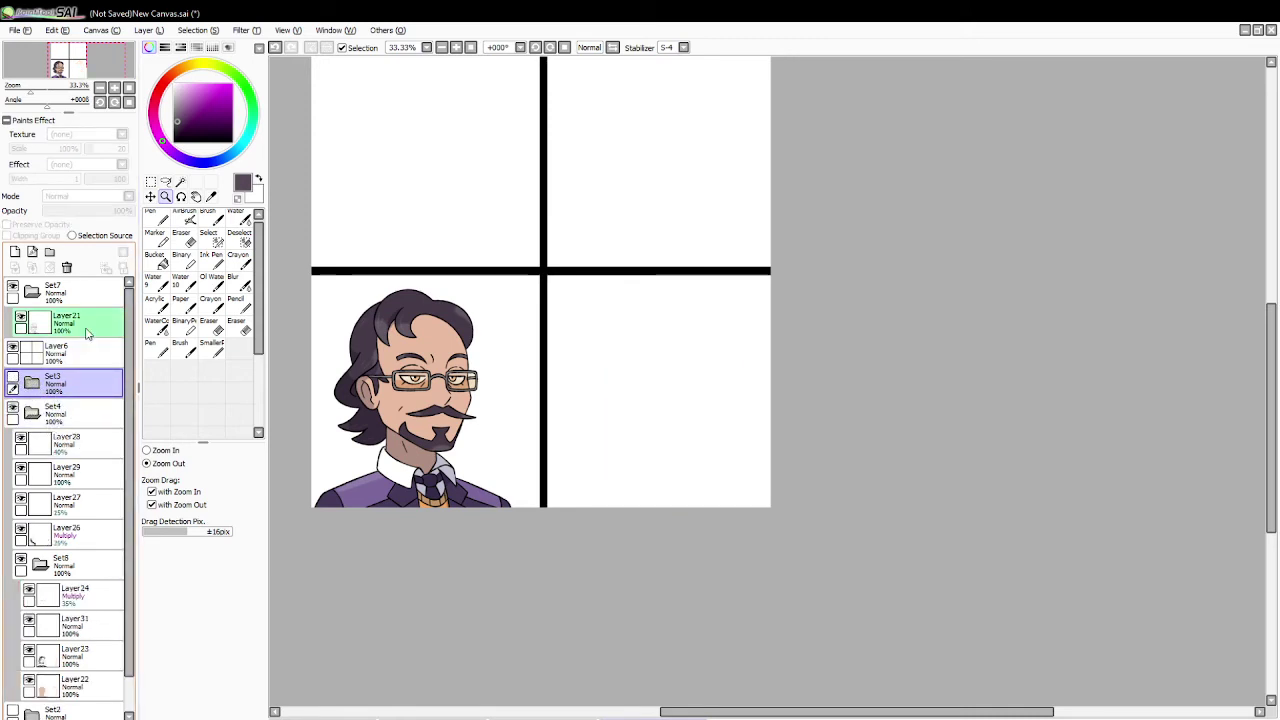
Step: Turn off Selection Source for Layer21, move it from Set7 to the top of Set4, and collapse and hide Set4
left_click(42, 322)
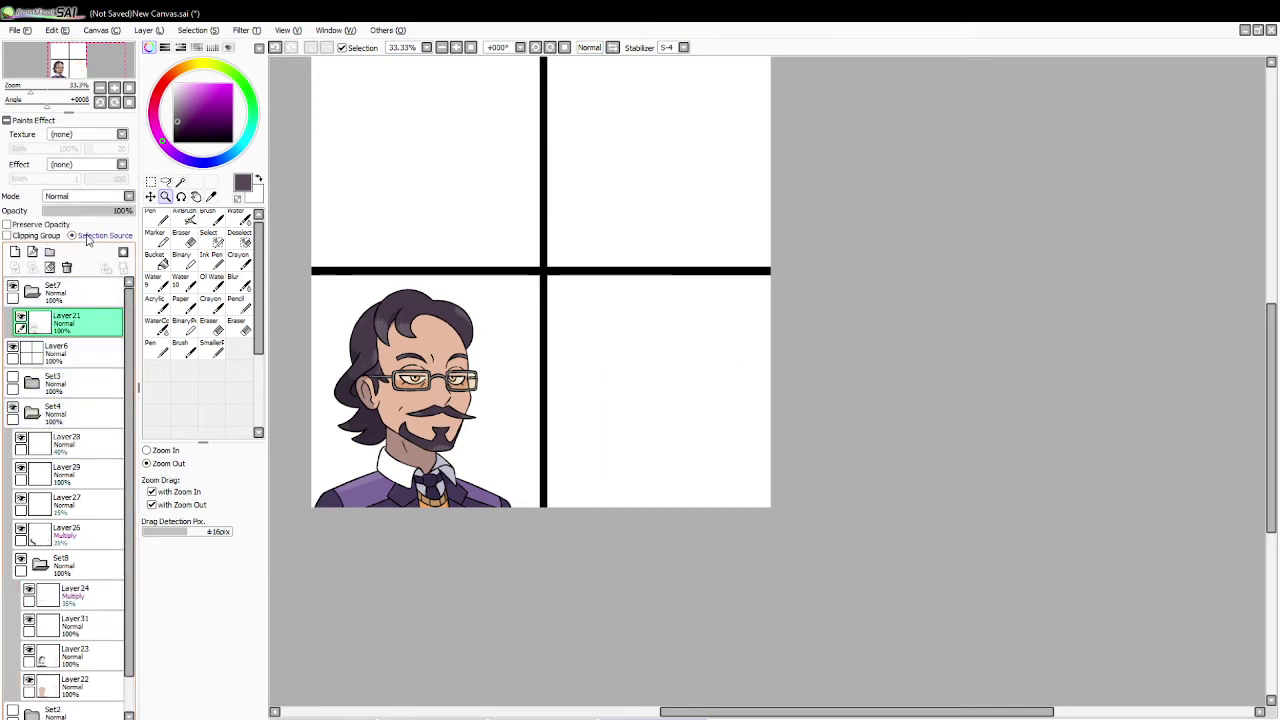
left_click_drag(86, 322, 79, 436)
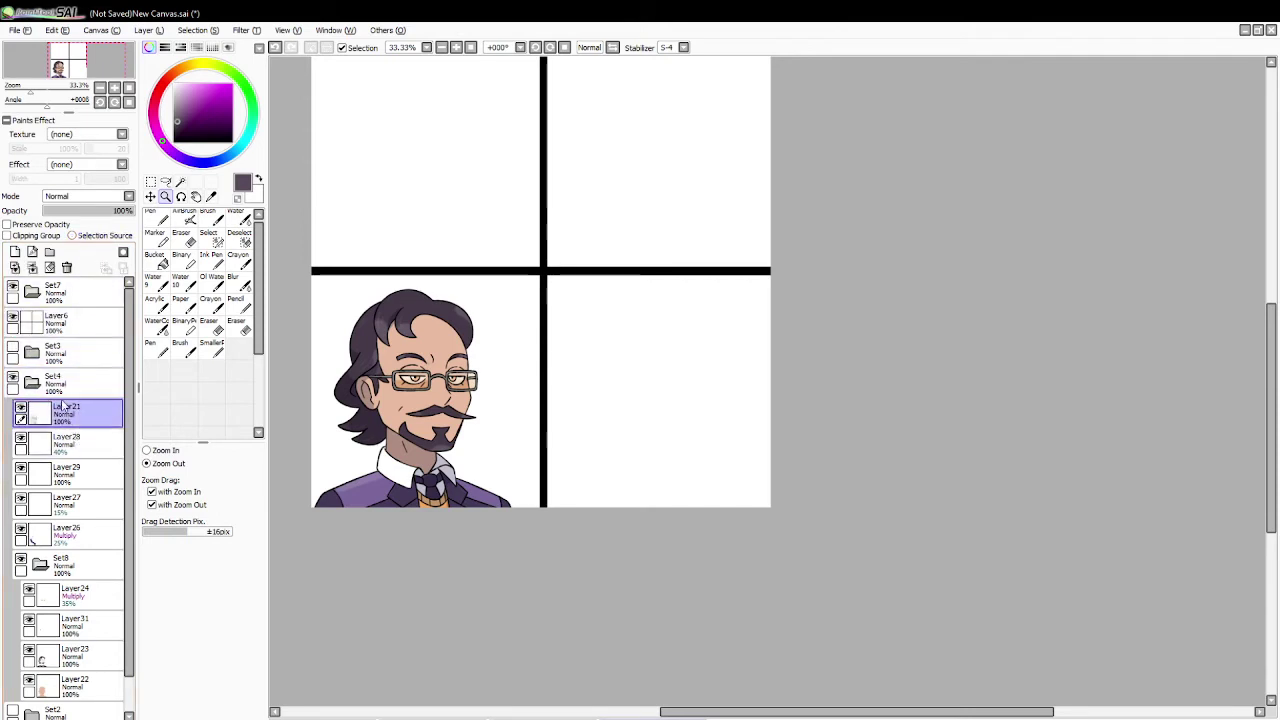
left_click(32, 382)
left_click(12, 378)
Step: Delete the empty Set7 layer set
left_click(40, 292)
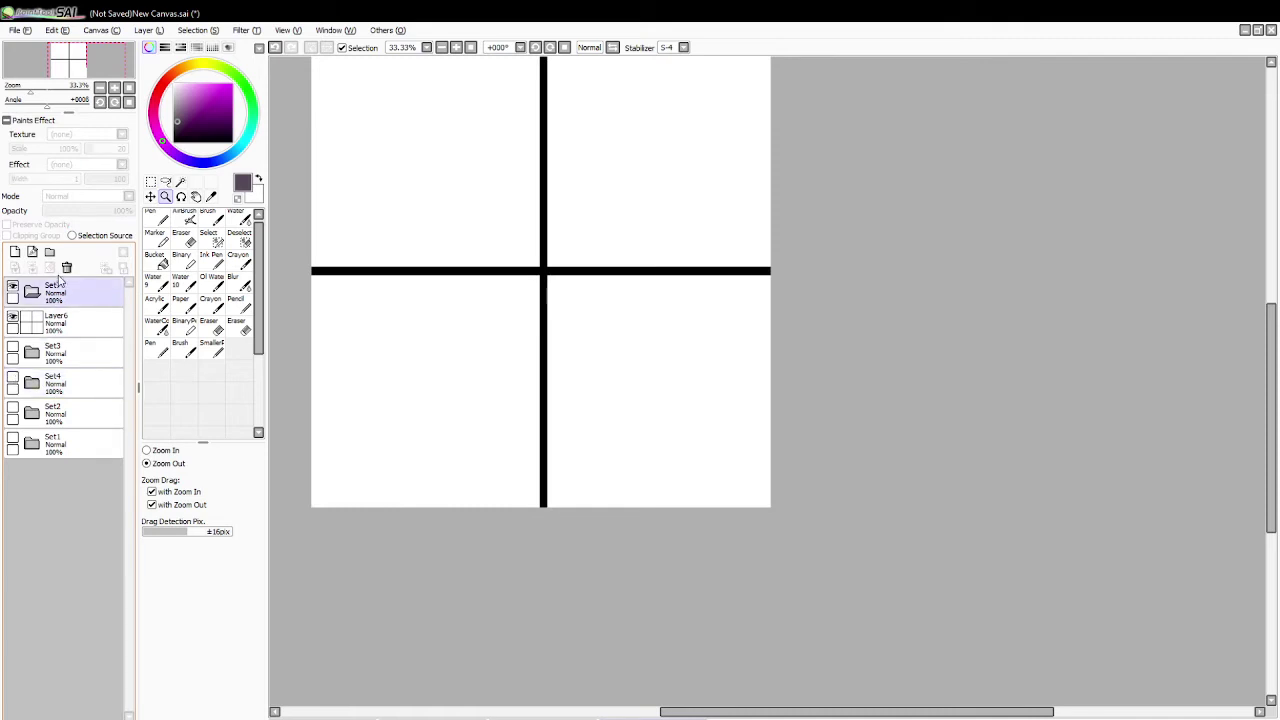
left_click(67, 267)
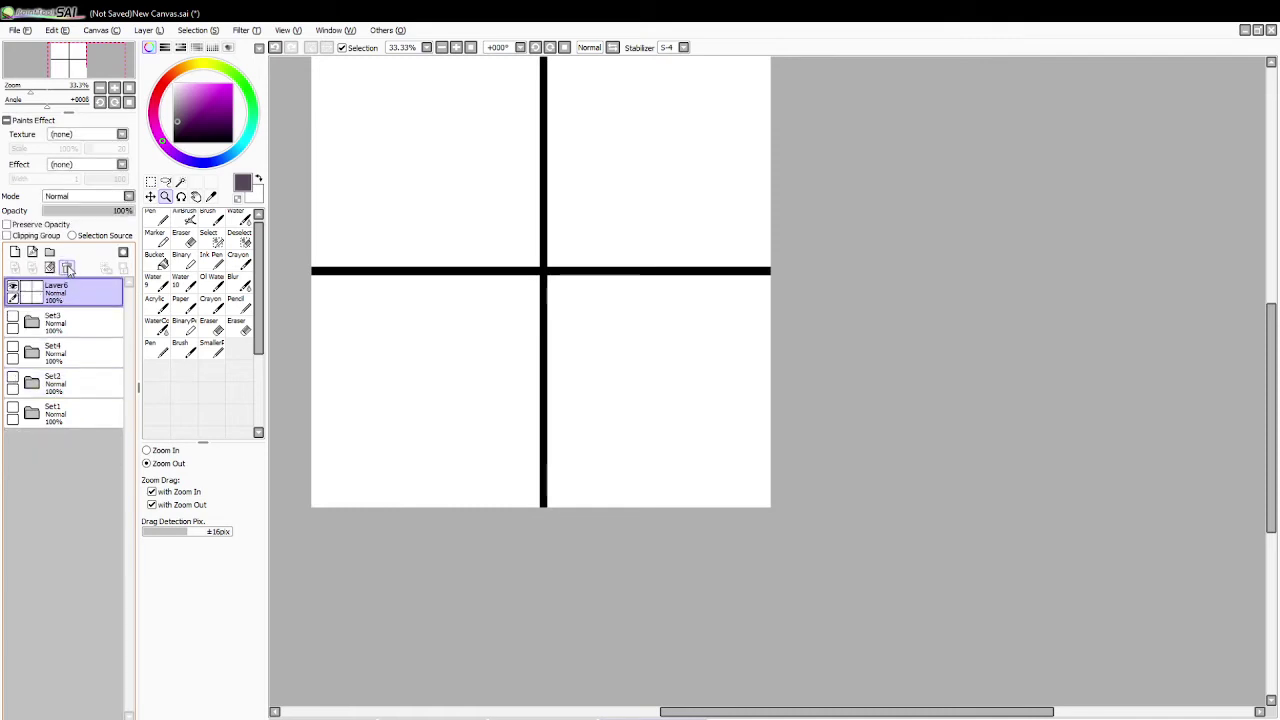
Step: Show Set2 with the sketch and reference of the bearded man in round glasses, keeping Set3 and Set4 hidden
left_click(13, 350)
left_click(13, 322)
left_click(13, 322)
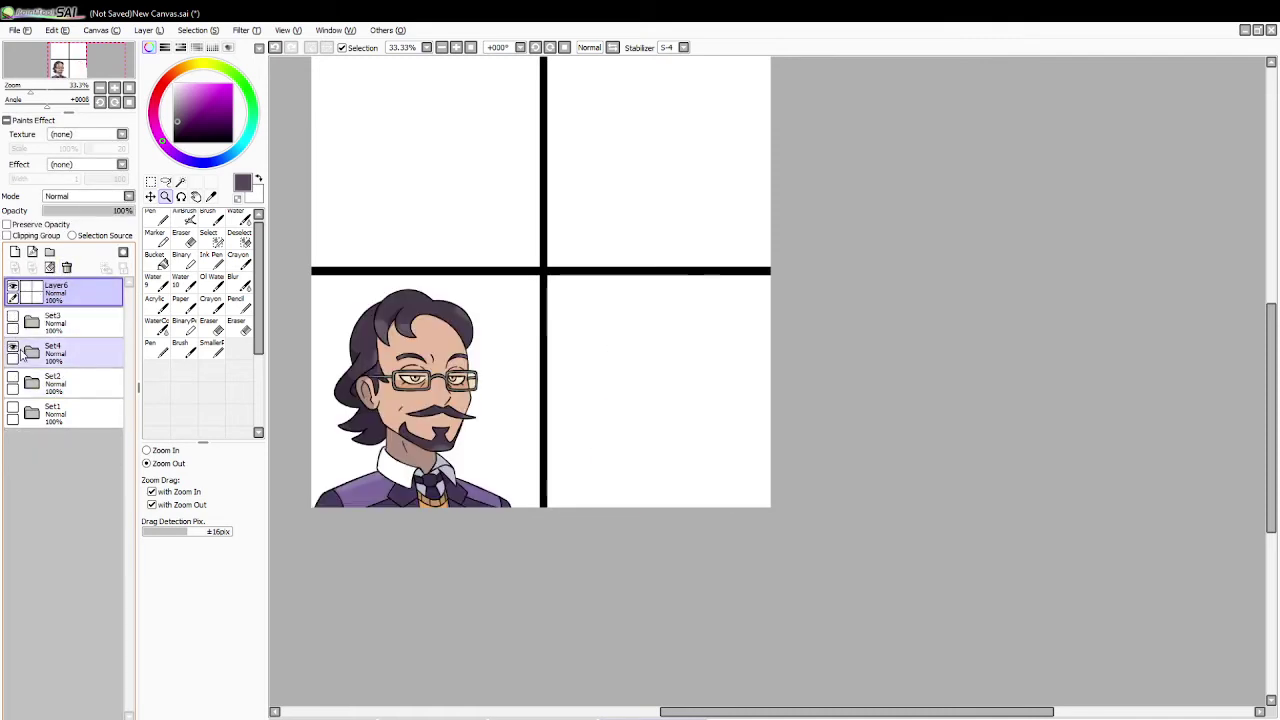
left_click(13, 352)
left_click(13, 381)
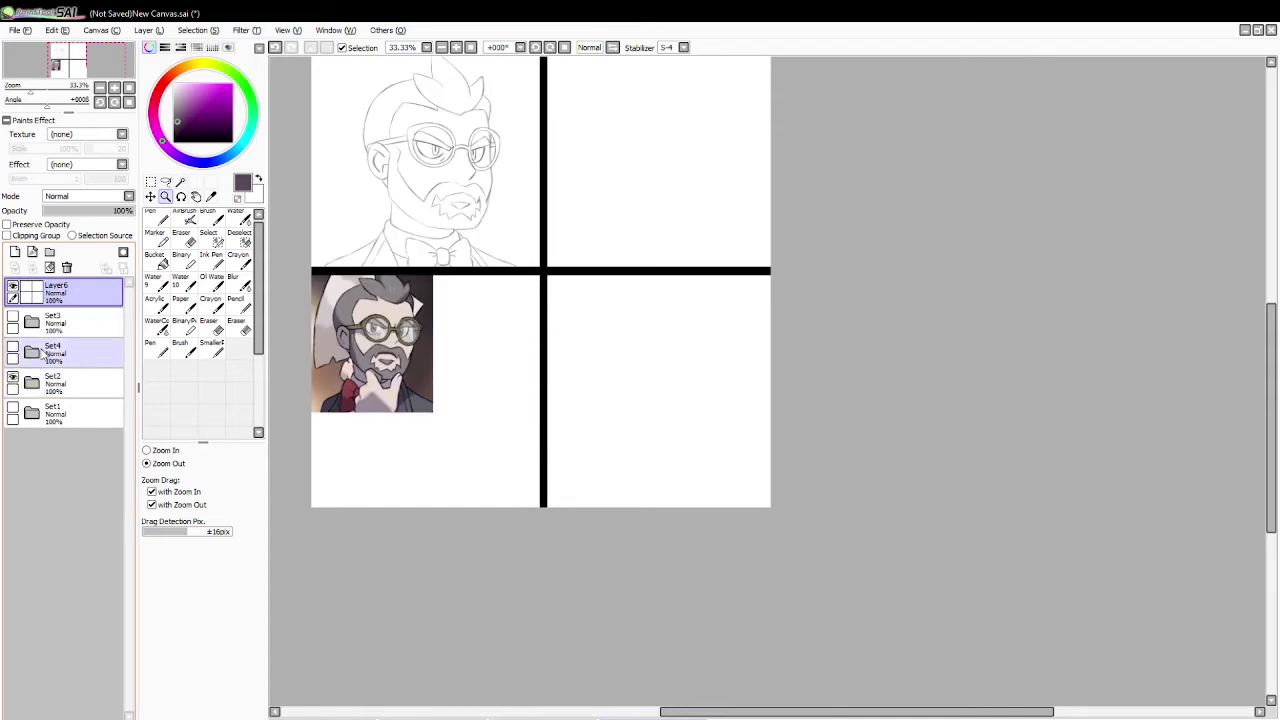
left_click_drag(1270, 465, 1270, 403)
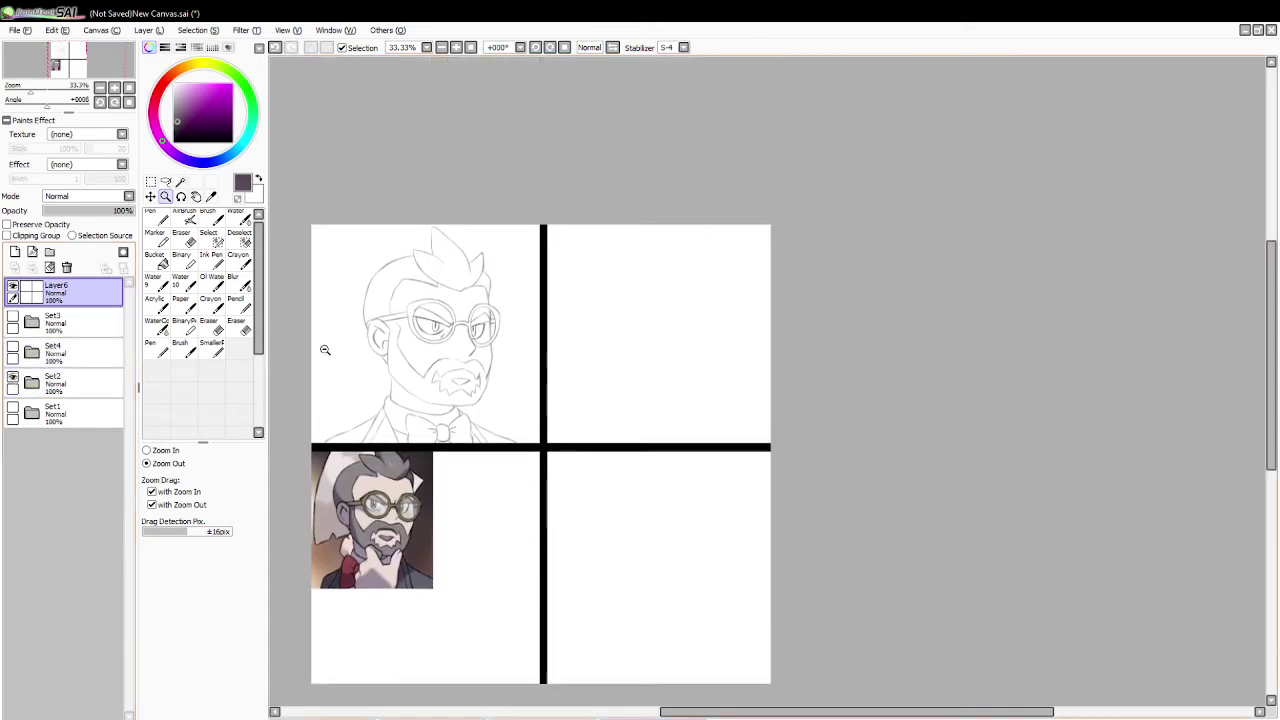
left_click(160, 451)
left_click(416, 357)
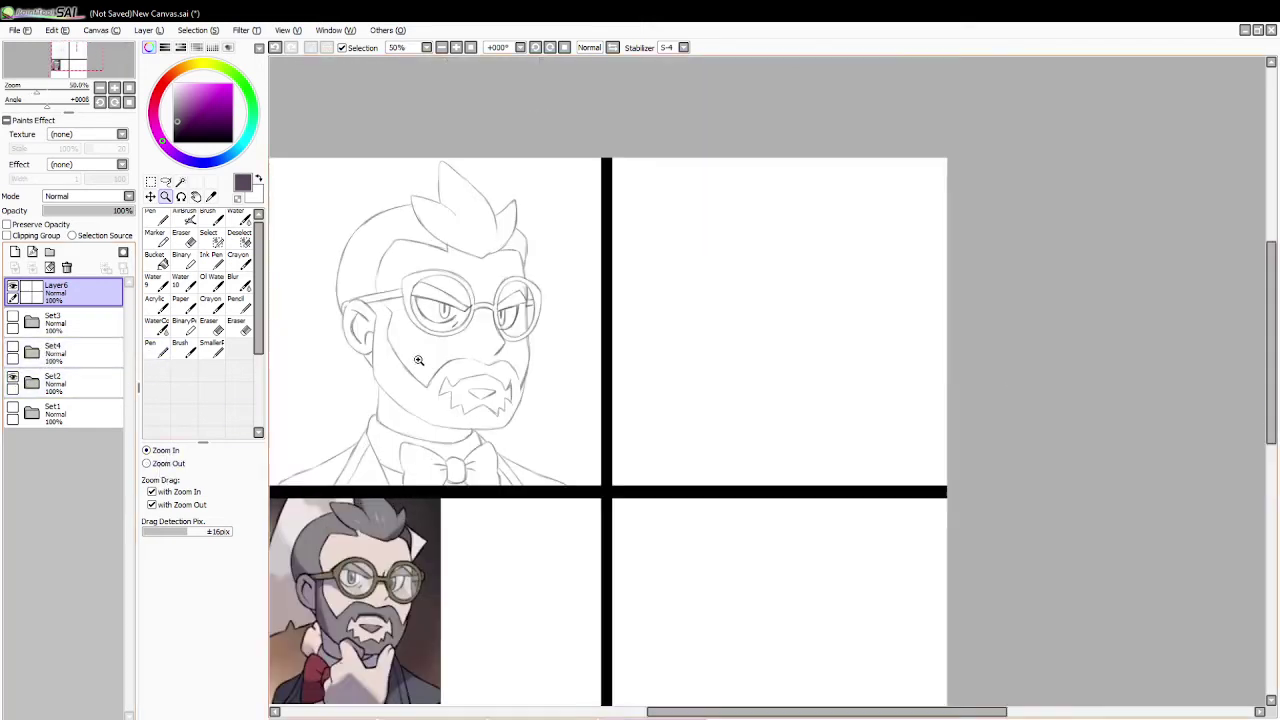
Step: Open Set2, lower the sketch Layer3's opacity to 40%, and add a new layer above it
left_click(32, 381)
left_click(64, 413)
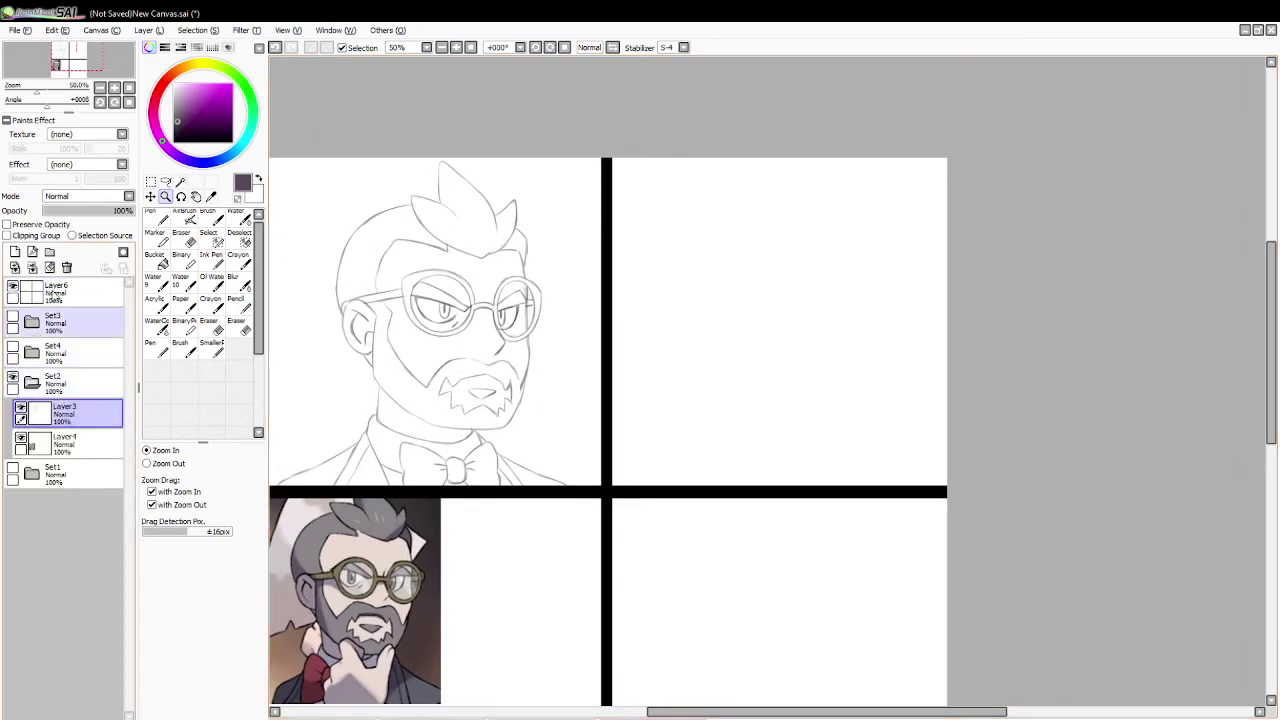
left_click(80, 212)
left_click_drag(80, 212, 86, 213)
left_click(15, 252)
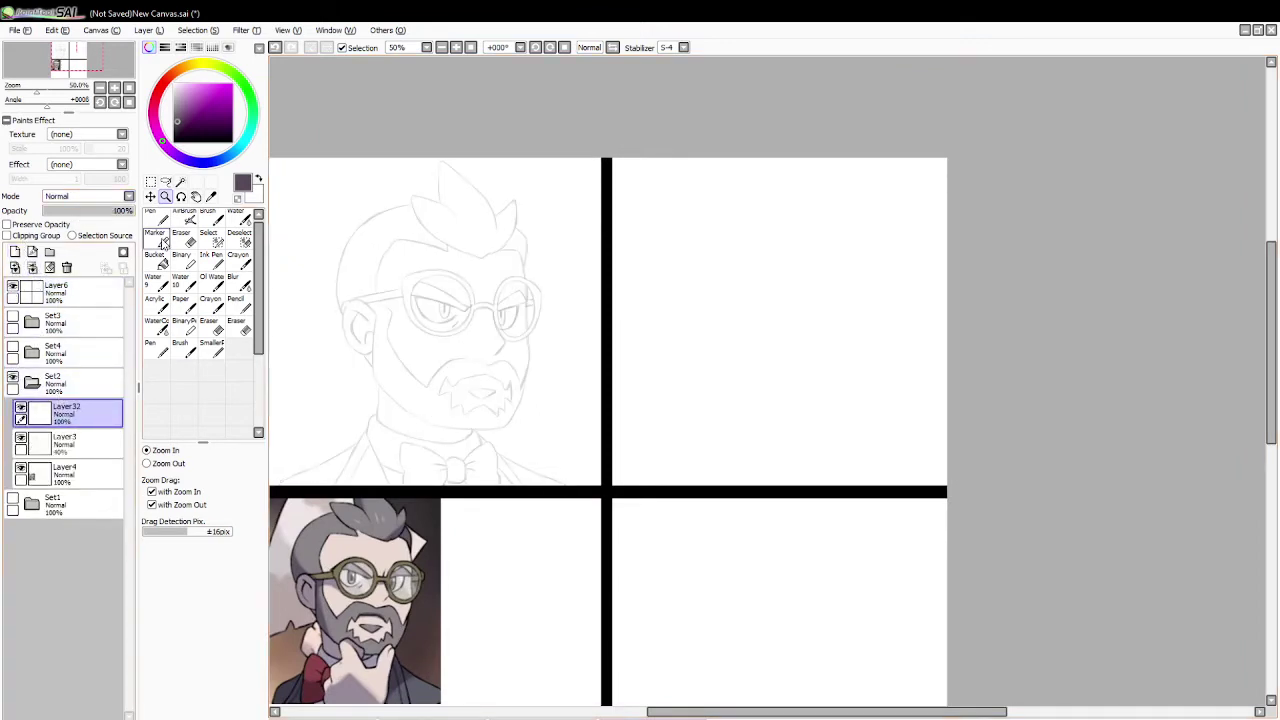
Step: Make Layer6 the selection source and select the bearded man's sketch panel with the Magic Wand
left_click(155, 350)
left_click(180, 181)
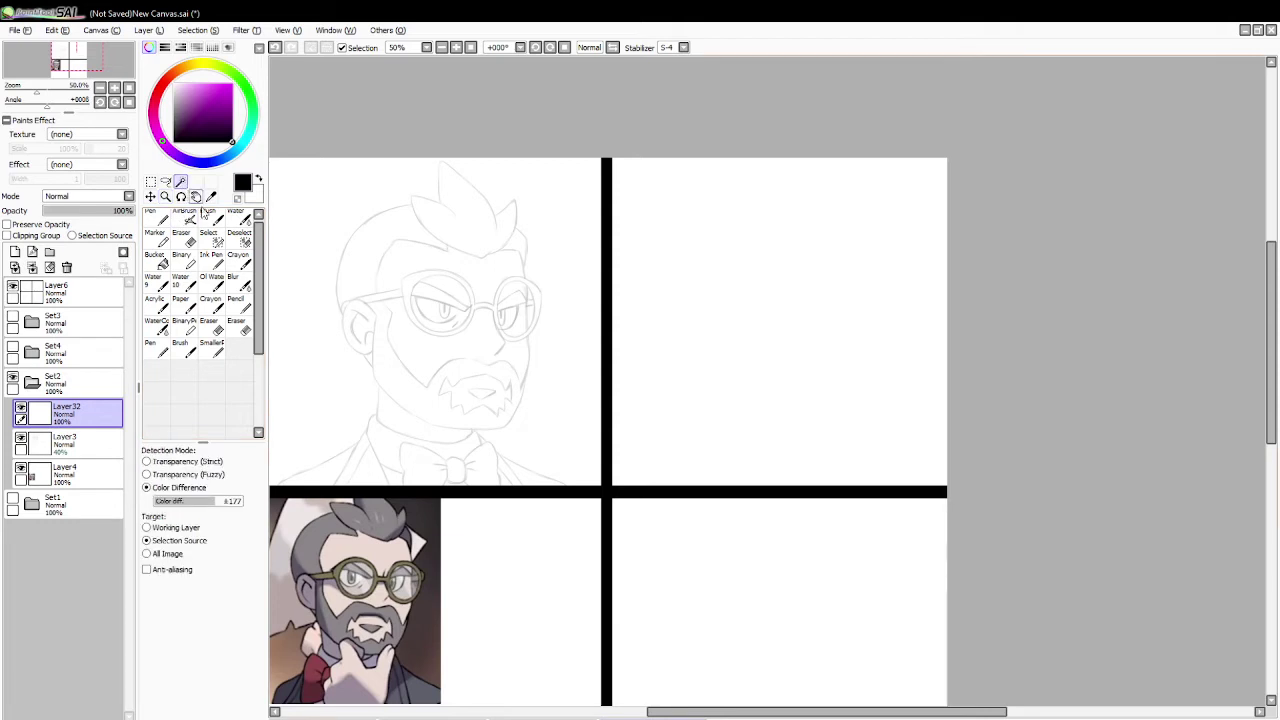
left_click(320, 322)
left_click(60, 291)
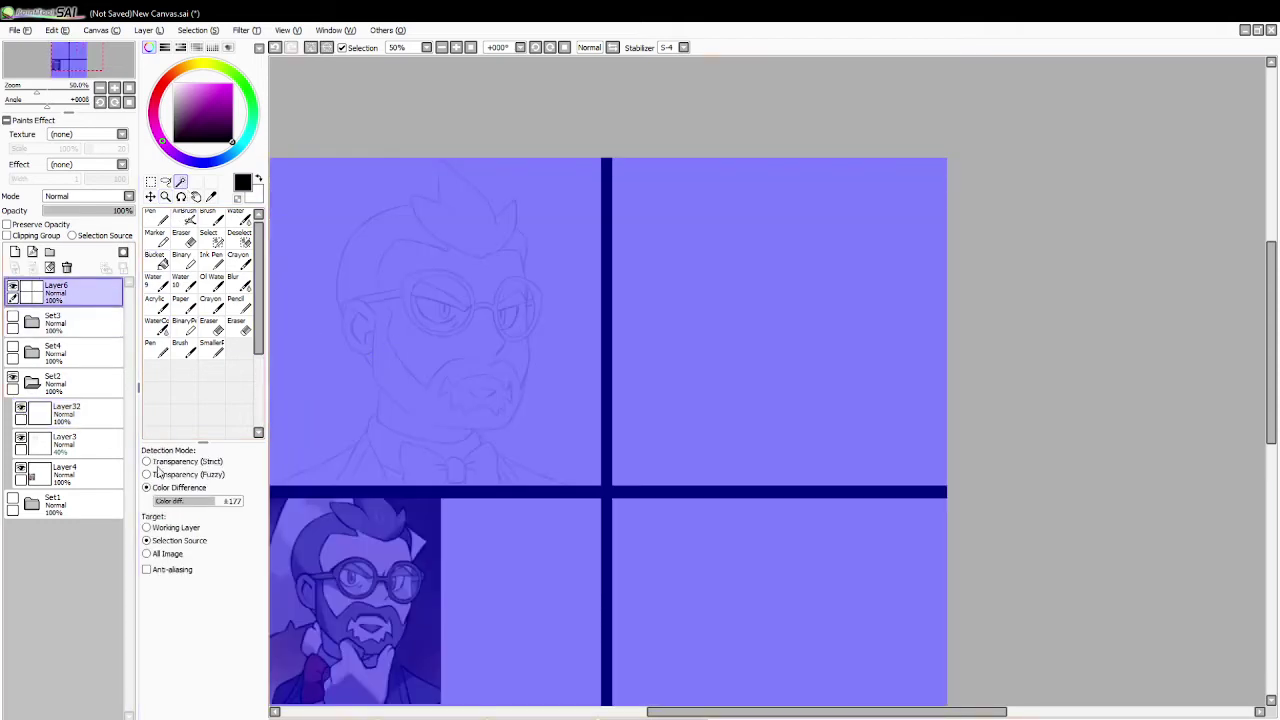
key("ctrl+d")
left_click(76, 236)
left_click(310, 245)
Step: Ink the inner circles of both glasses lenses with the black Pen at size 7.3
left_click(165, 197)
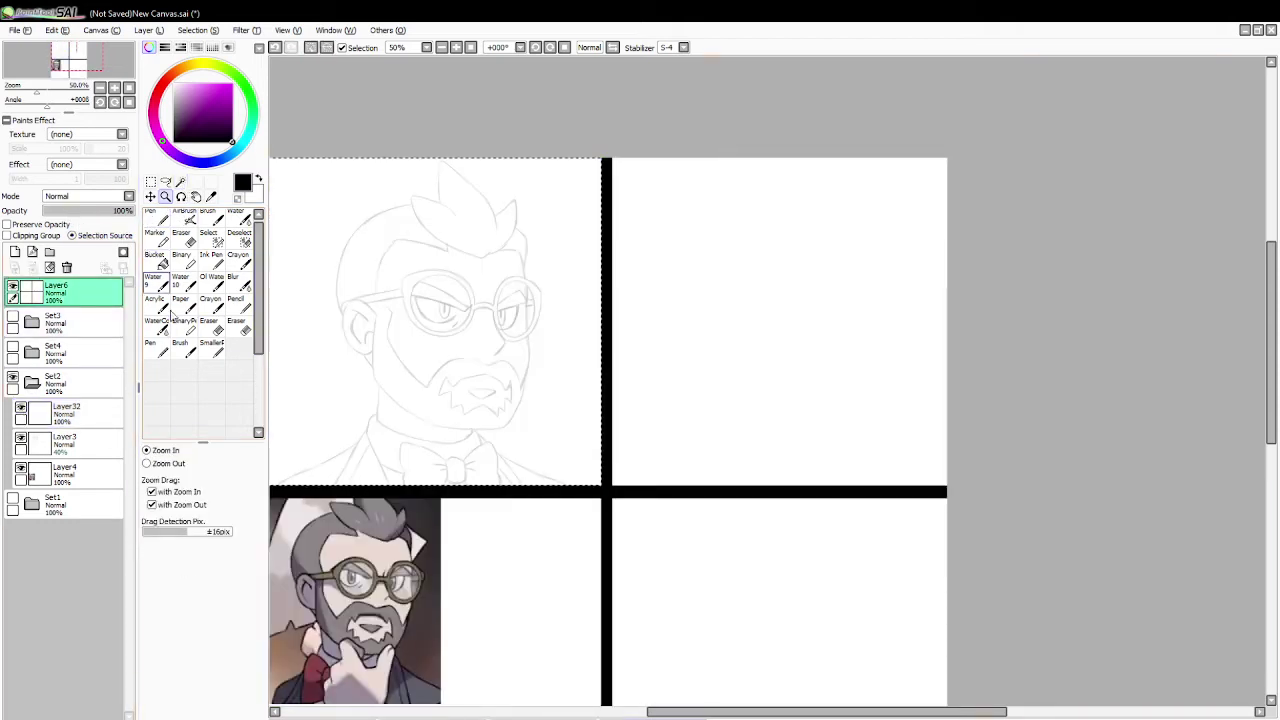
left_click(420, 313)
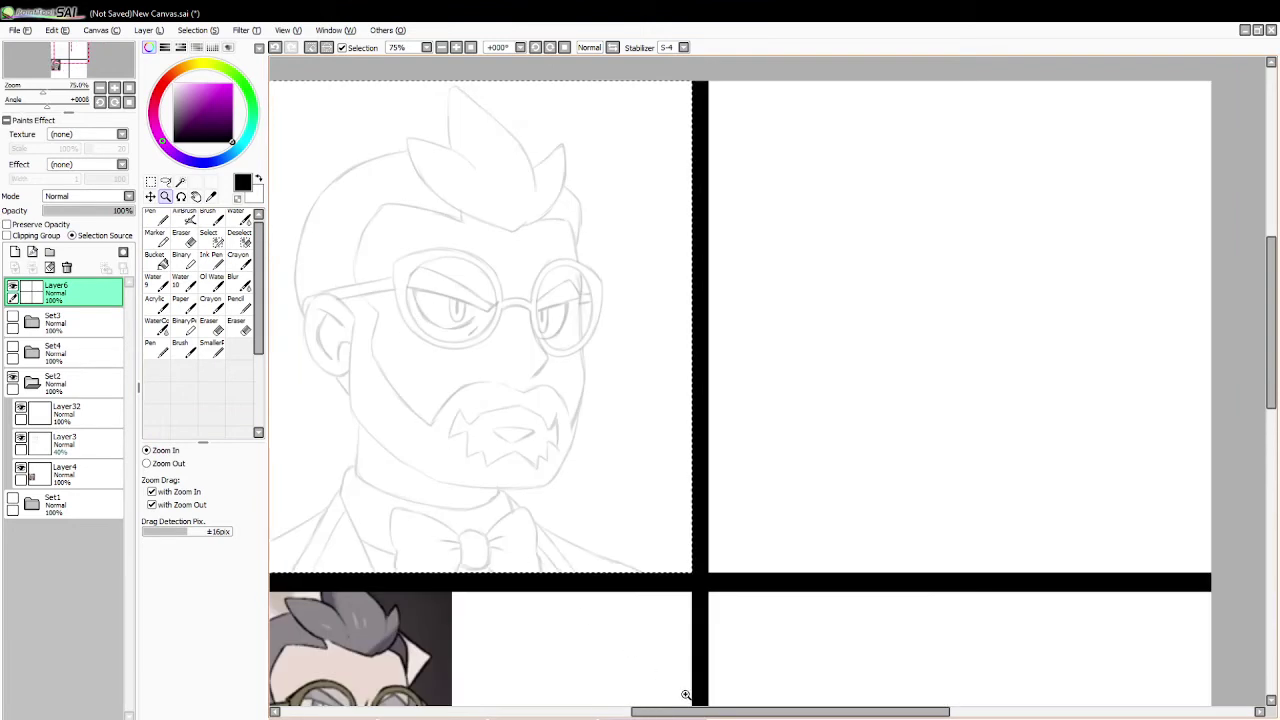
left_click_drag(685, 712, 647, 712)
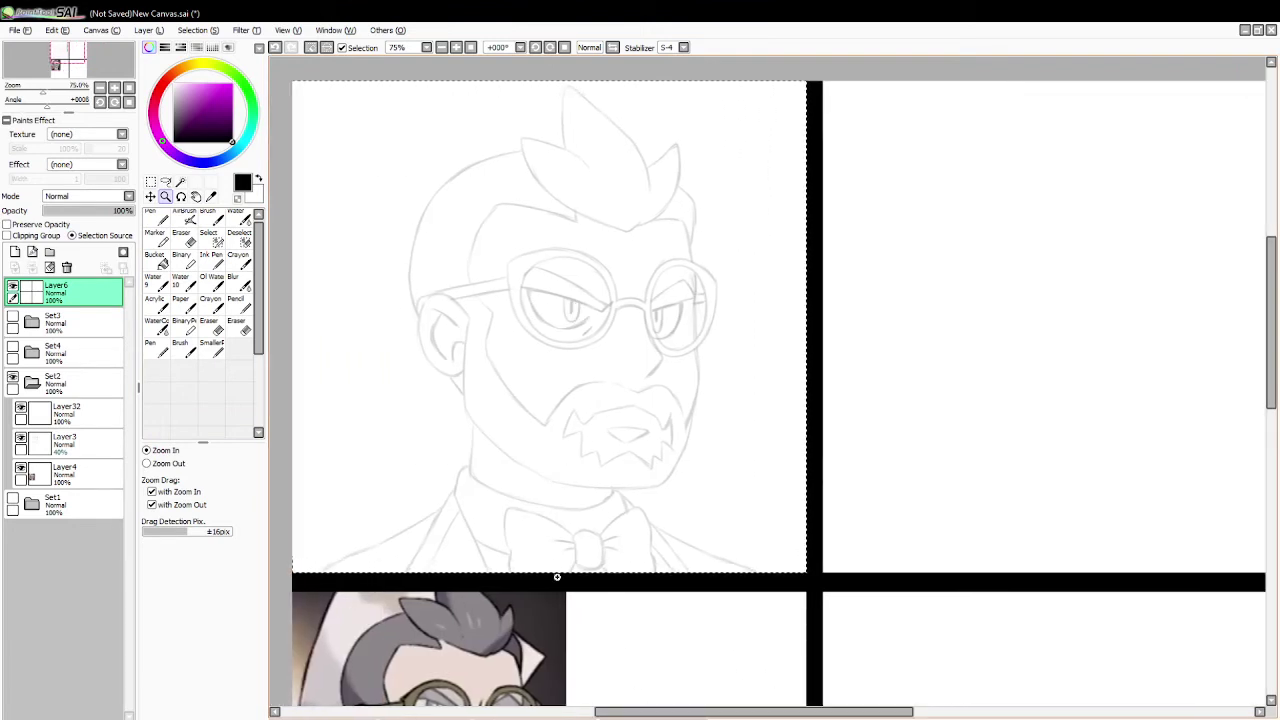
left_click(571, 271)
left_click(178, 237)
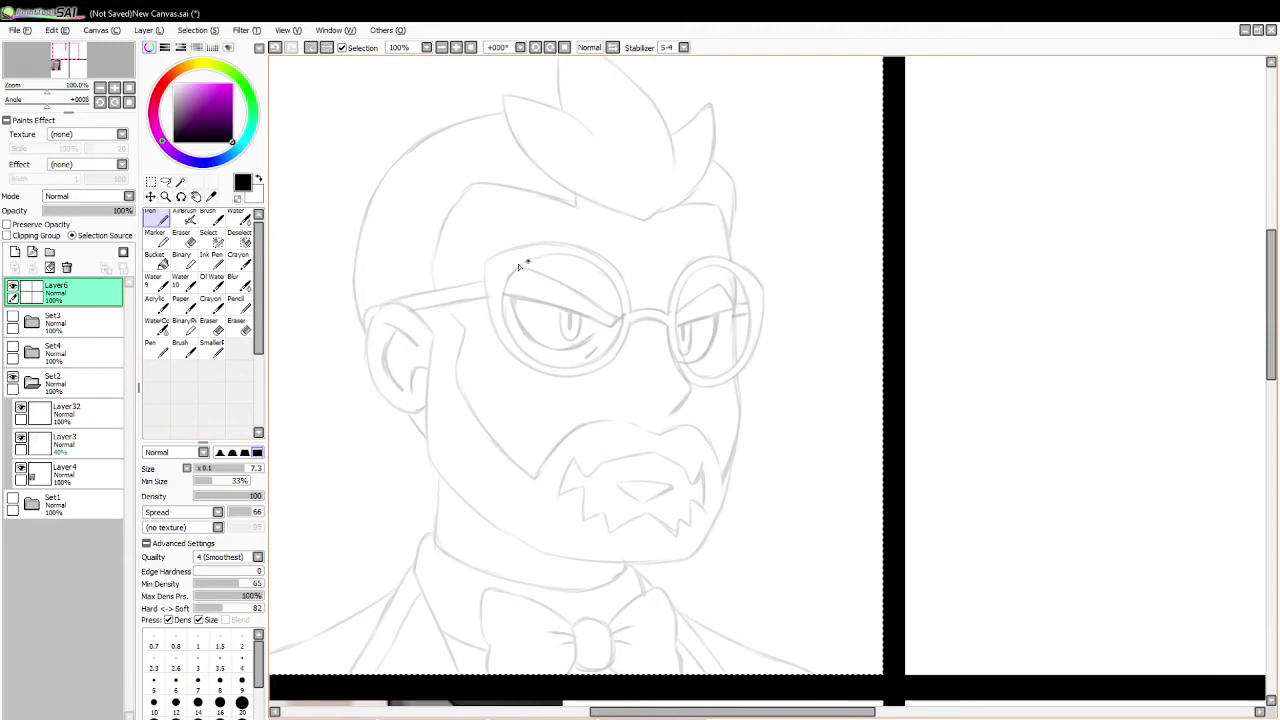
mouse_move(523, 263)
left_mouse_down()
mouse_move(611, 274)
mouse_move(615, 290)
mouse_move(505, 292)
left_mouse_up()
key("ctrl+z")
mouse_move(504, 365)
left_mouse_down()
mouse_move(642, 325)
mouse_move(535, 268)
left_mouse_up()
mouse_move(696, 274)
left_mouse_down()
mouse_move(669, 296)
mouse_move(728, 393)
mouse_move(733, 258)
mouse_move(688, 274)
mouse_move(723, 400)
mouse_move(746, 275)
mouse_move(682, 280)
mouse_move(717, 397)
mouse_move(743, 276)
mouse_move(677, 280)
mouse_move(699, 272)
mouse_move(708, 397)
mouse_move(749, 293)
mouse_move(673, 279)
mouse_move(704, 269)
mouse_move(686, 390)
mouse_move(761, 302)
mouse_move(692, 258)
mouse_move(667, 339)
mouse_move(754, 369)
mouse_move(723, 262)
mouse_move(689, 295)
mouse_move(715, 275)
left_mouse_up()
key("ctrl+z")
key("ctrl+z")
key("ctrl+z")
key("ctrl+z")
key("ctrl+z")
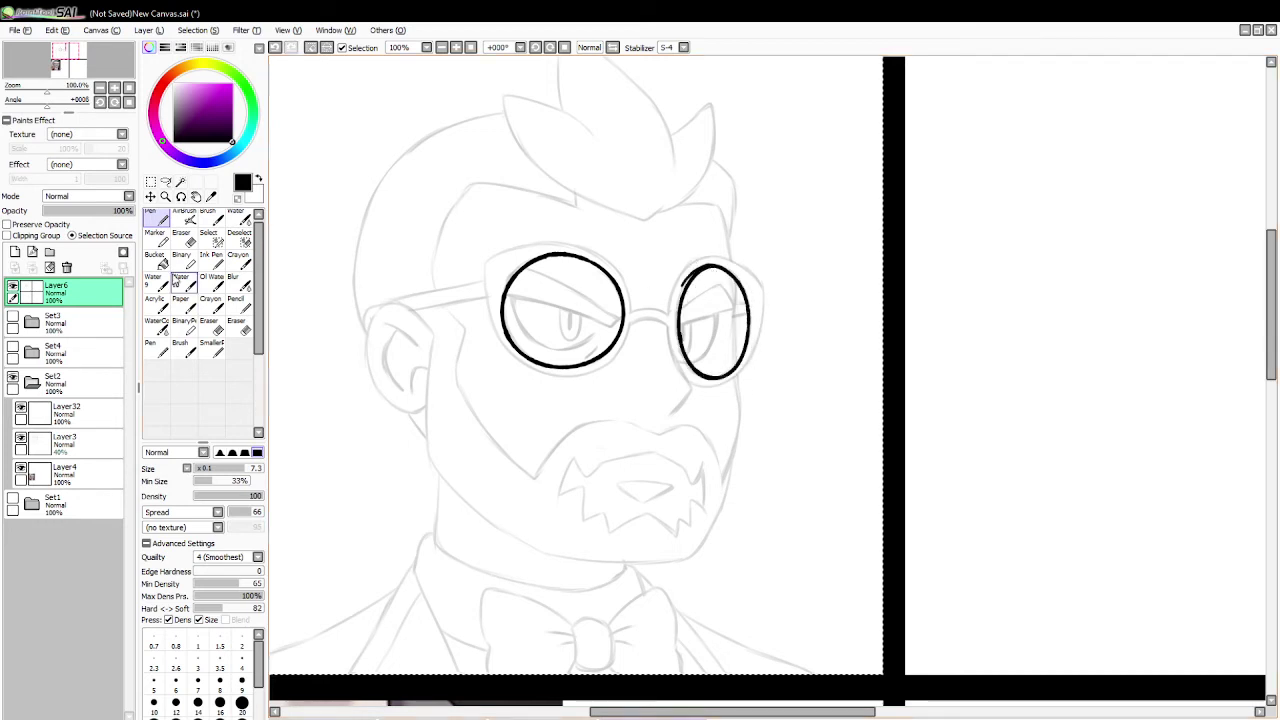
Step: Erase the stray overlapping line at the upper nose side of the smaller lens's inner circle
key("e")
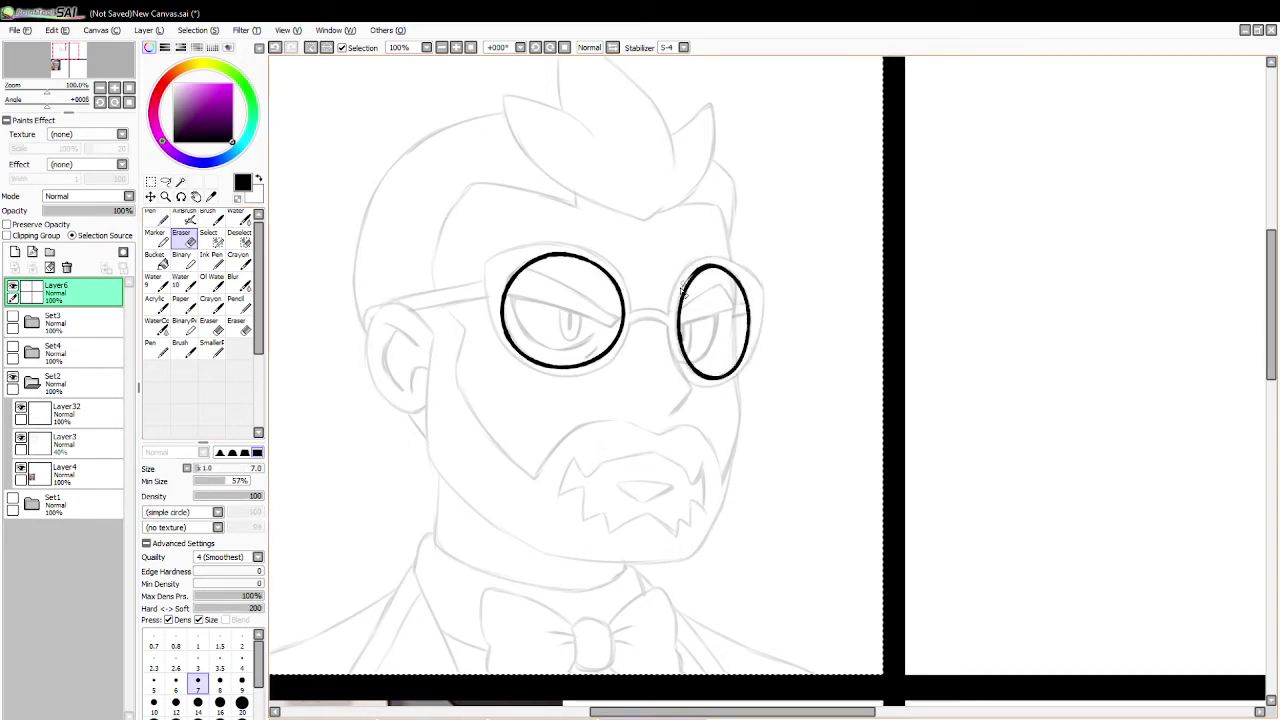
key("ctrl+z")
left_click_drag(680, 290, 702, 270)
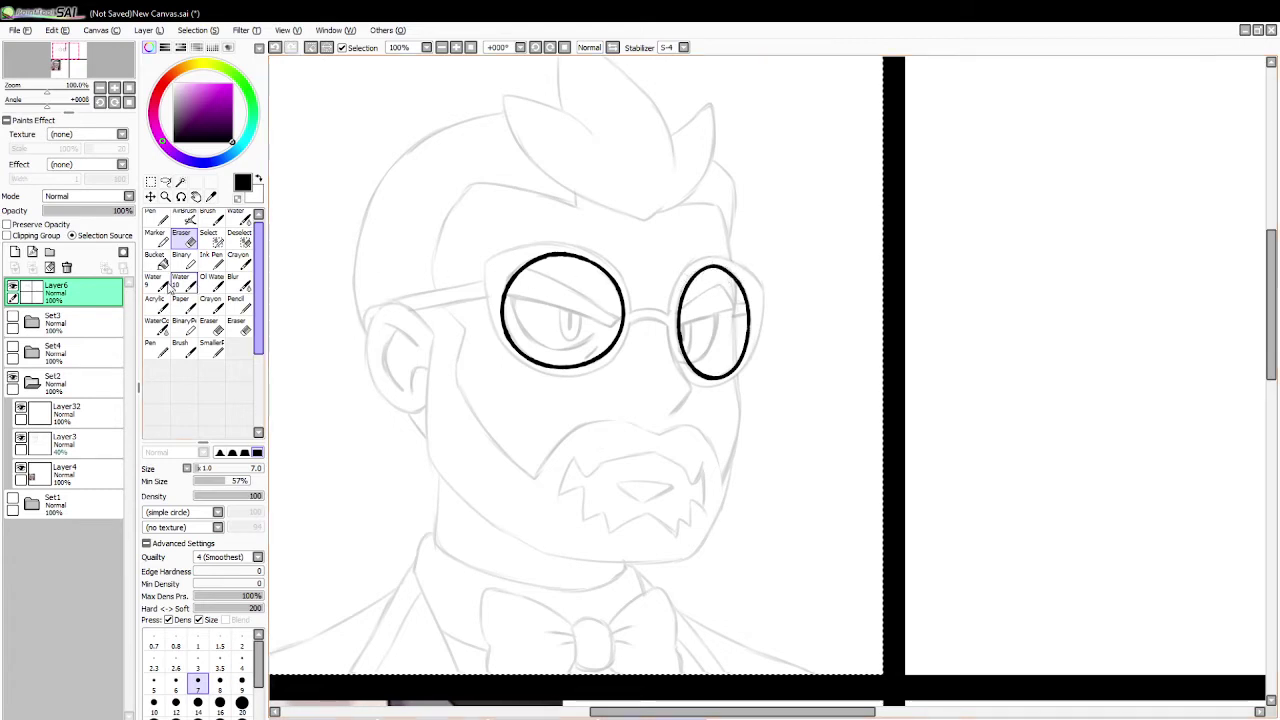
Step: Ink the ear-side and top edges of the larger lens's outer rim with the Pen
key("n")
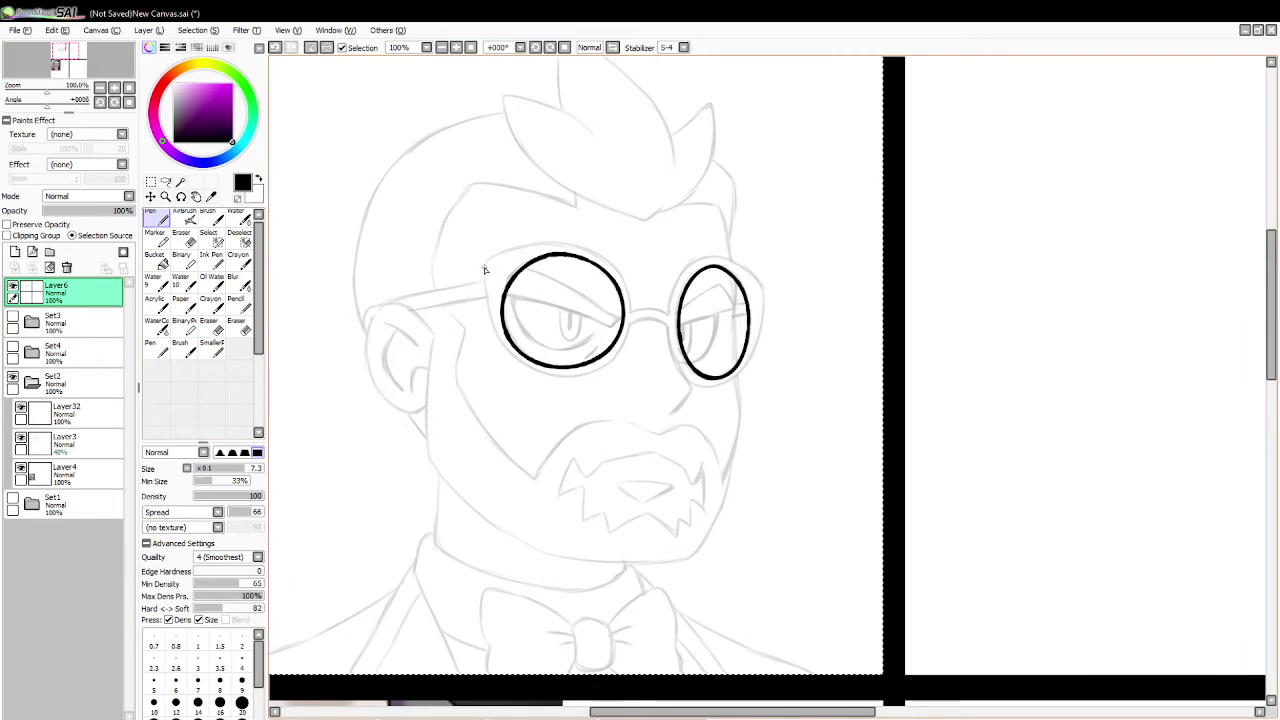
left_click_drag(484, 262, 586, 366)
key("ctrl+z")
mouse_move(487, 262)
left_mouse_down()
mouse_move(526, 383)
mouse_move(550, 375)
left_mouse_up()
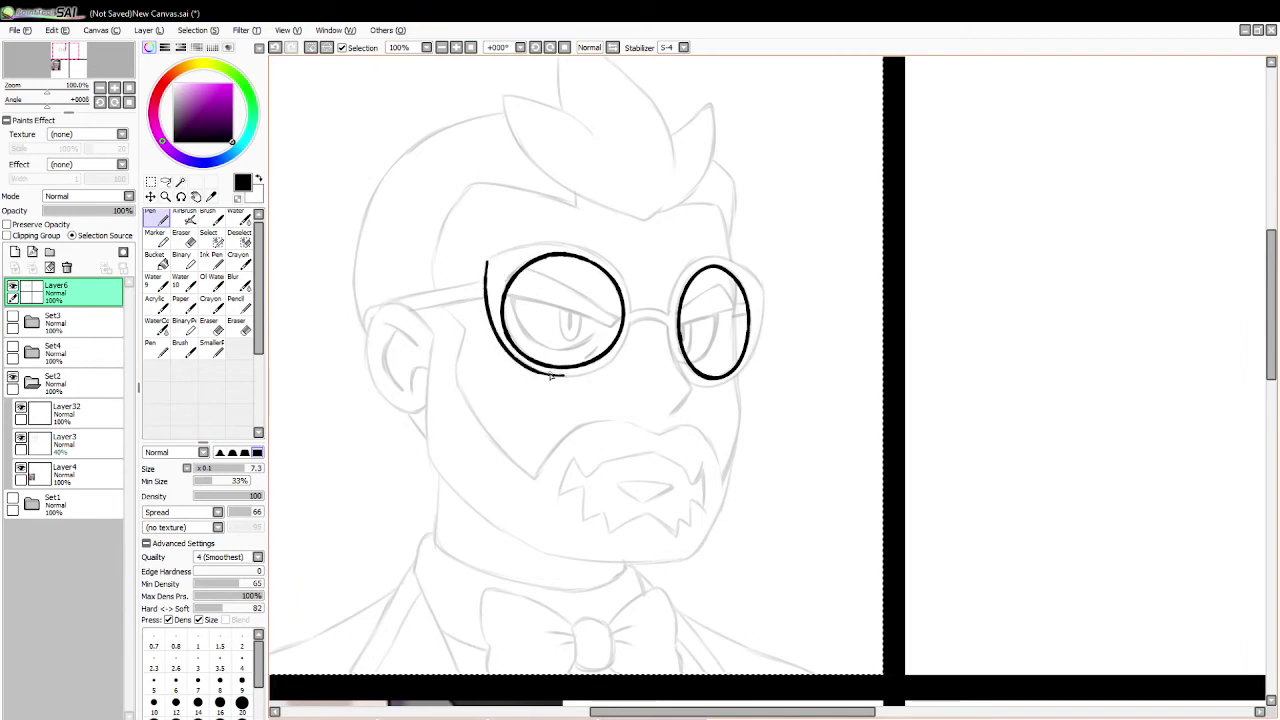
mouse_move(488, 268)
left_mouse_down()
mouse_move(540, 250)
mouse_move(605, 258)
left_mouse_up()
key("ctrl+z")
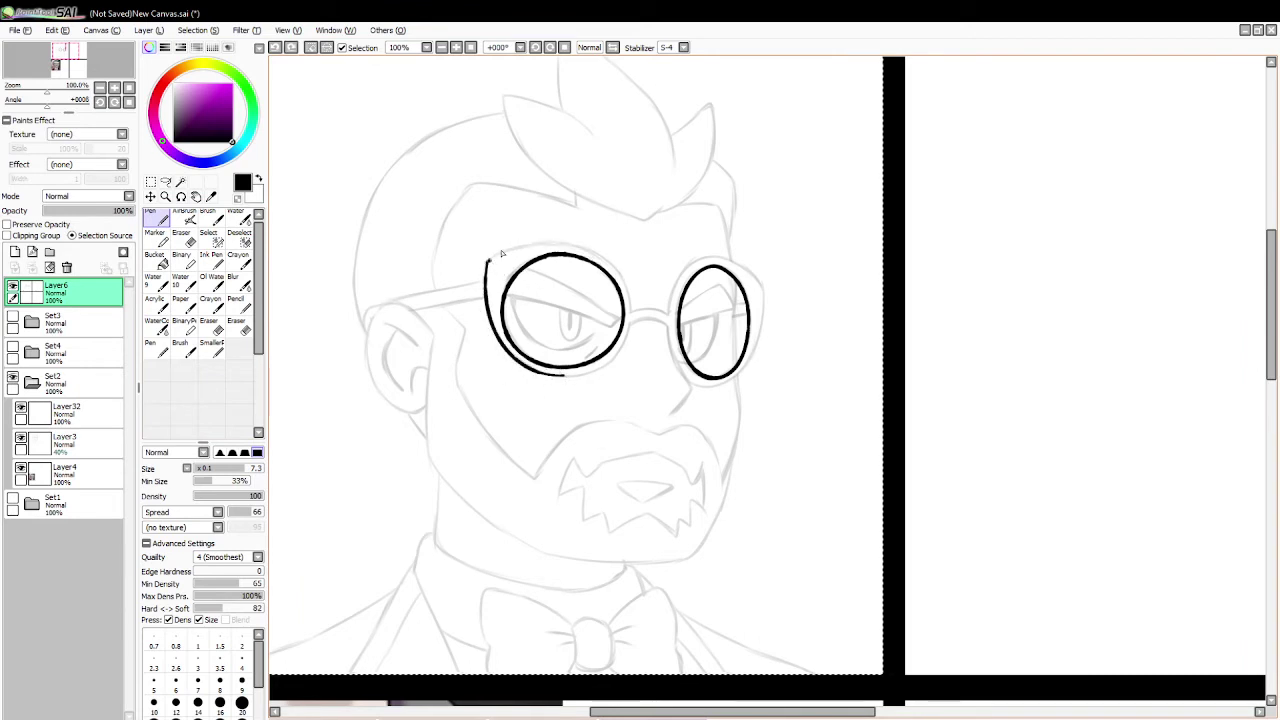
left_click_drag(488, 262, 632, 272)
key("ctrl+z")
left_click_drag(486, 264, 632, 292)
key("ctrl+z")
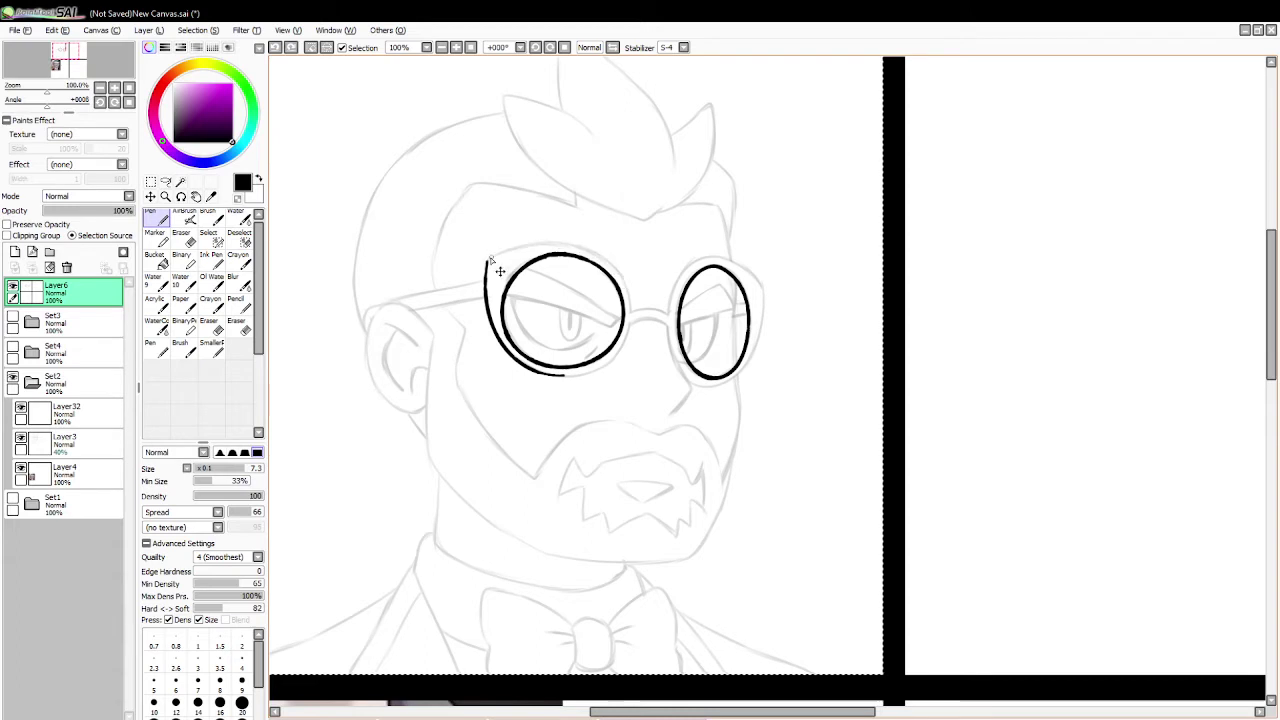
mouse_move(505, 250)
left_mouse_down()
mouse_move(630, 282)
mouse_move(614, 350)
left_mouse_up()
key("ctrl+z")
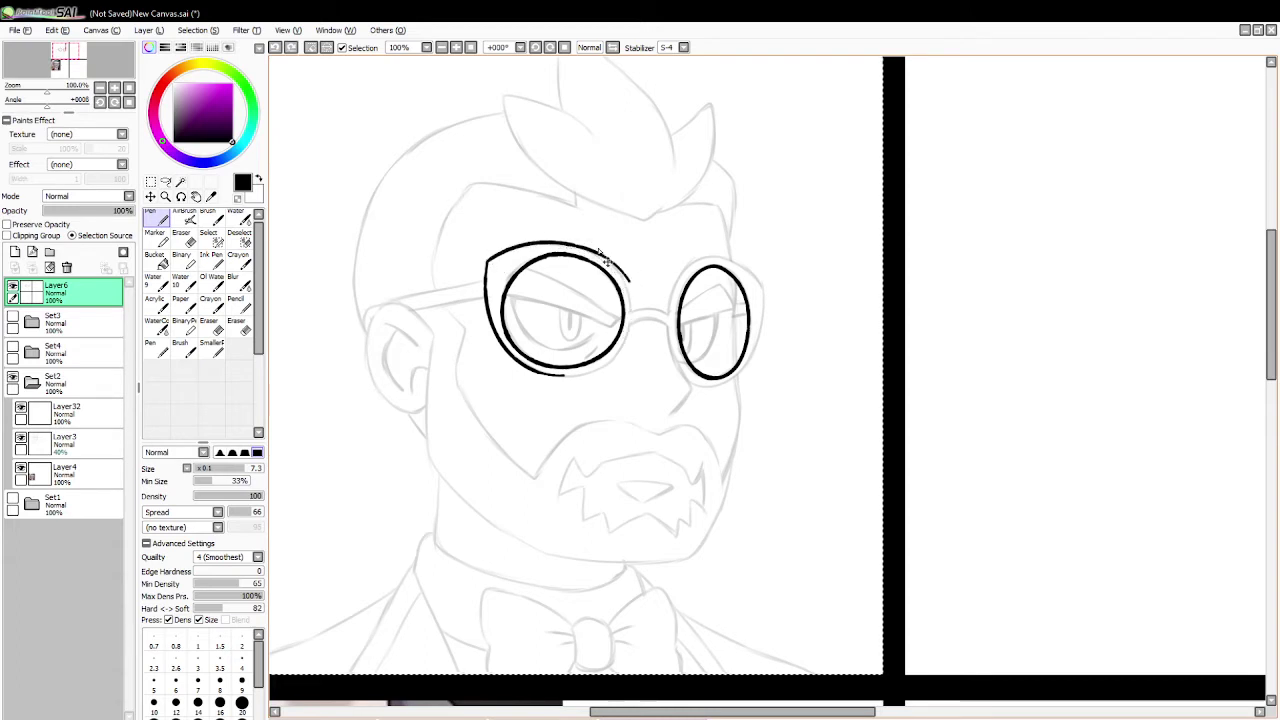
Step: Ink the nose-side and bottom edges of the larger lens's outer rim to close its outline
left_click_drag(612, 264, 622, 345)
key("ctrl+z")
left_click_drag(618, 268, 617, 358)
key("ctrl+z")
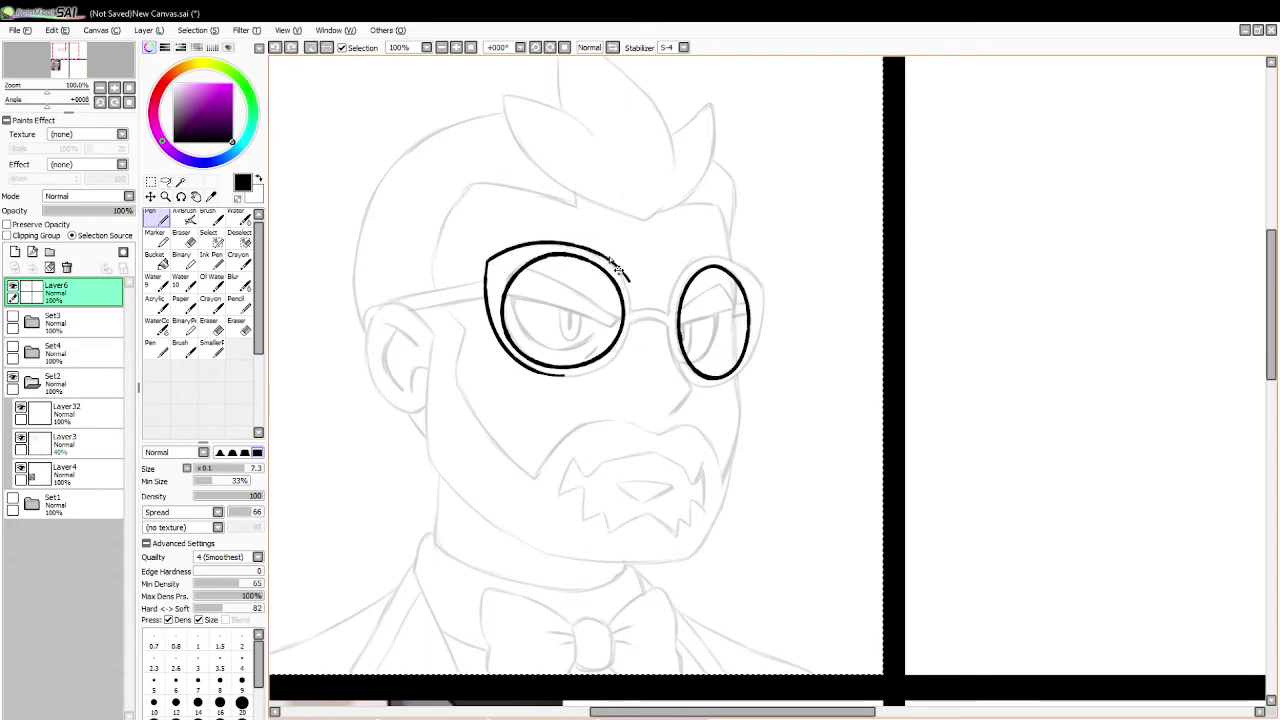
left_click_drag(626, 266, 618, 347)
mouse_move(537, 367)
left_mouse_down()
mouse_move(590, 380)
mouse_move(640, 342)
left_mouse_up()
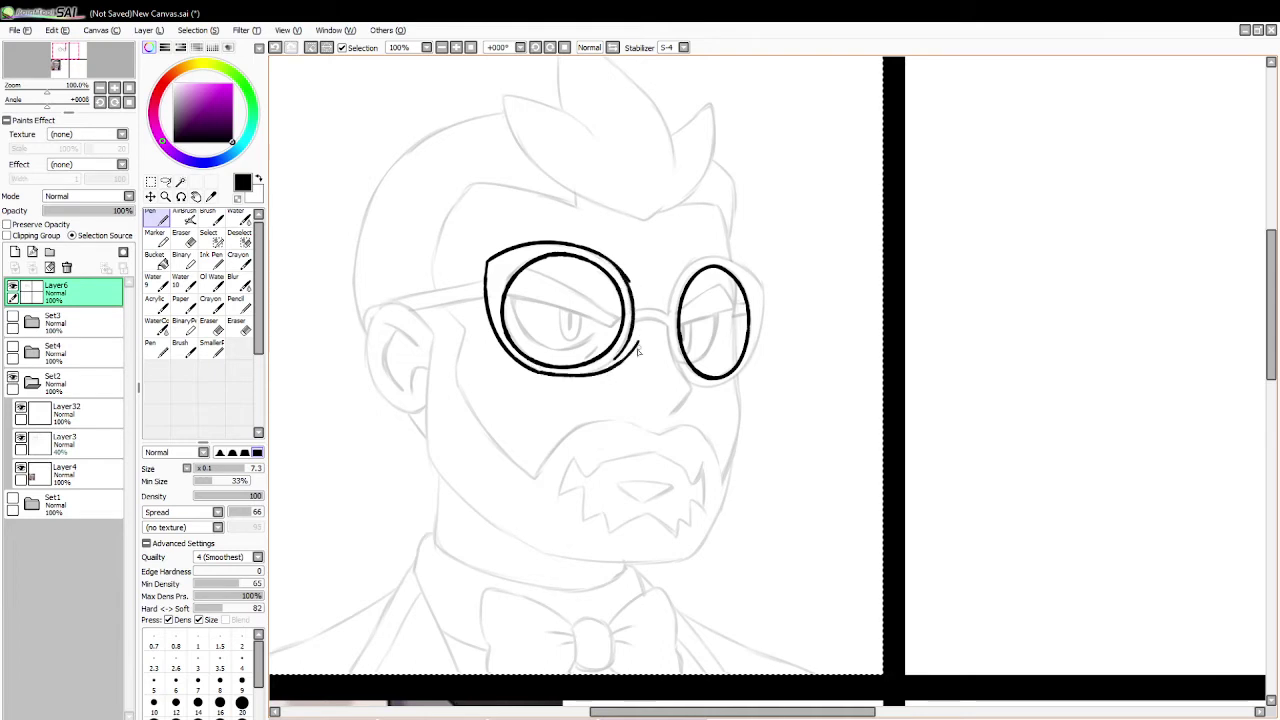
key("ctrl+z")
left_click_drag(545, 374, 624, 344)
key("ctrl+z")
left_click_drag(556, 379, 638, 328)
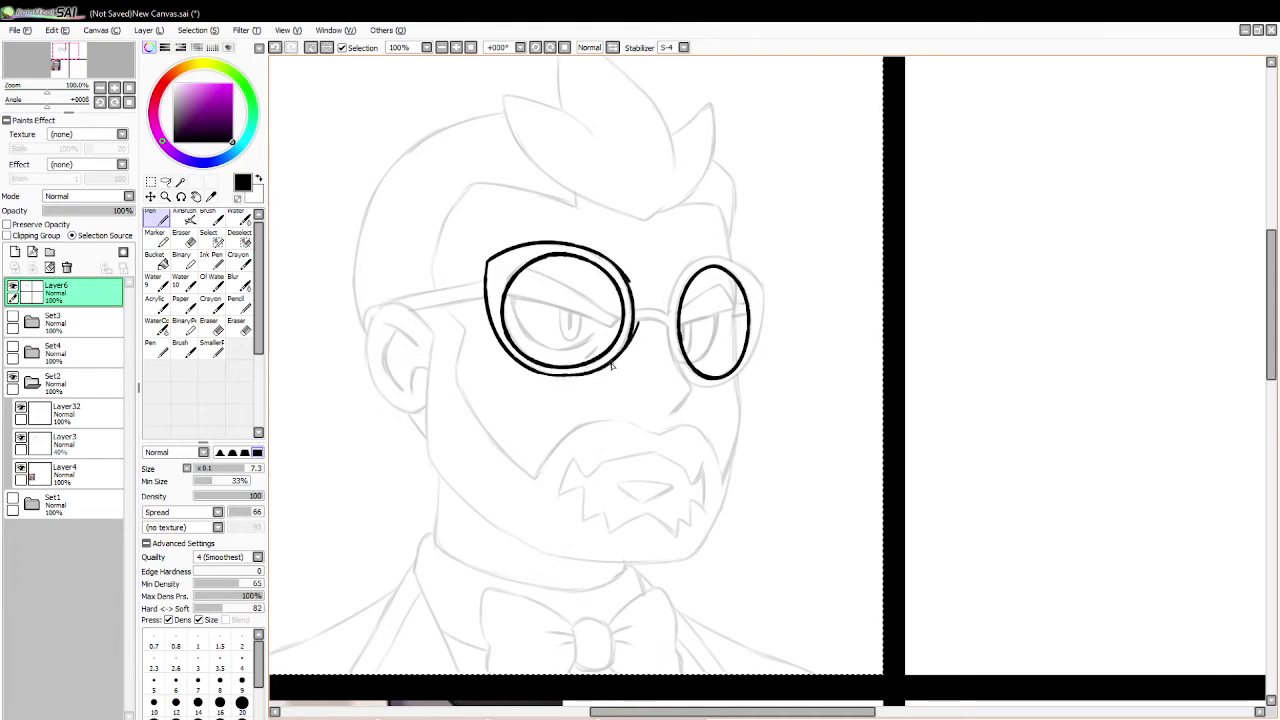
key("ctrl+z")
left_click_drag(558, 378, 626, 338)
key("ctrl+z")
left_click_drag(558, 376, 630, 338)
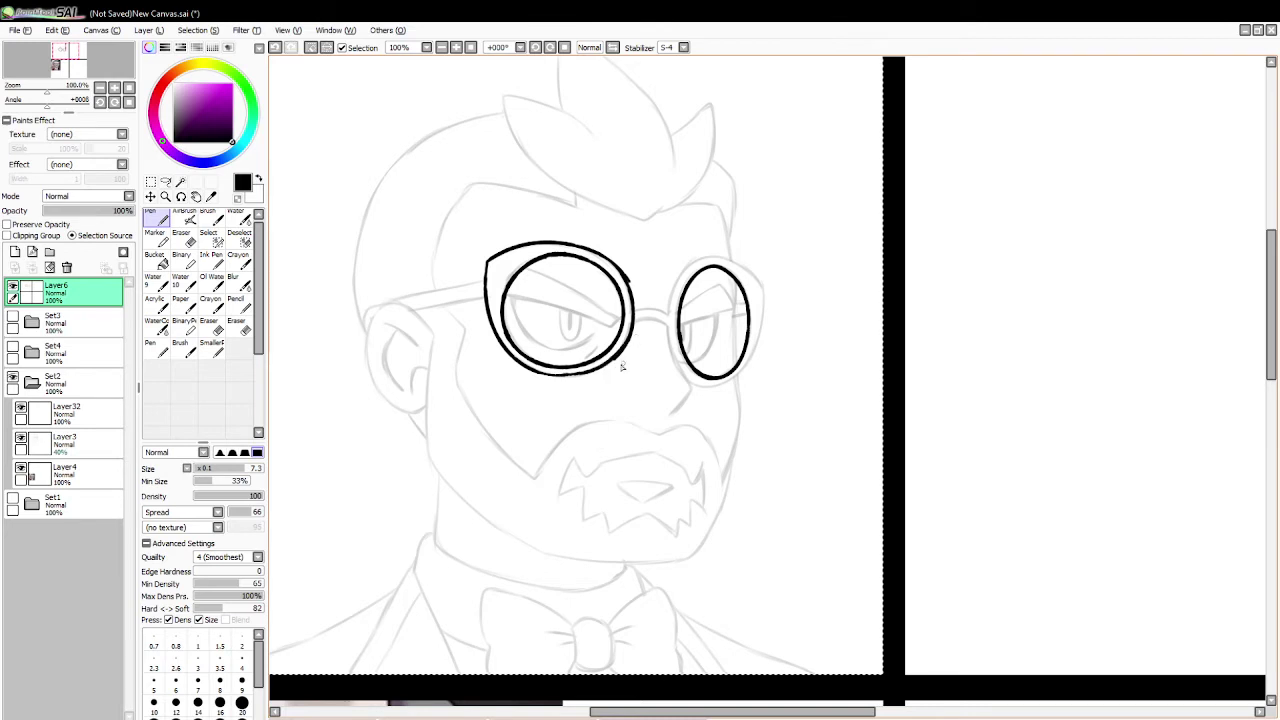
Step: Clean up the nose-side edge of the larger lens's outer rim by erasing the rough line and redrawing a smooth curve
left_click(181, 240)
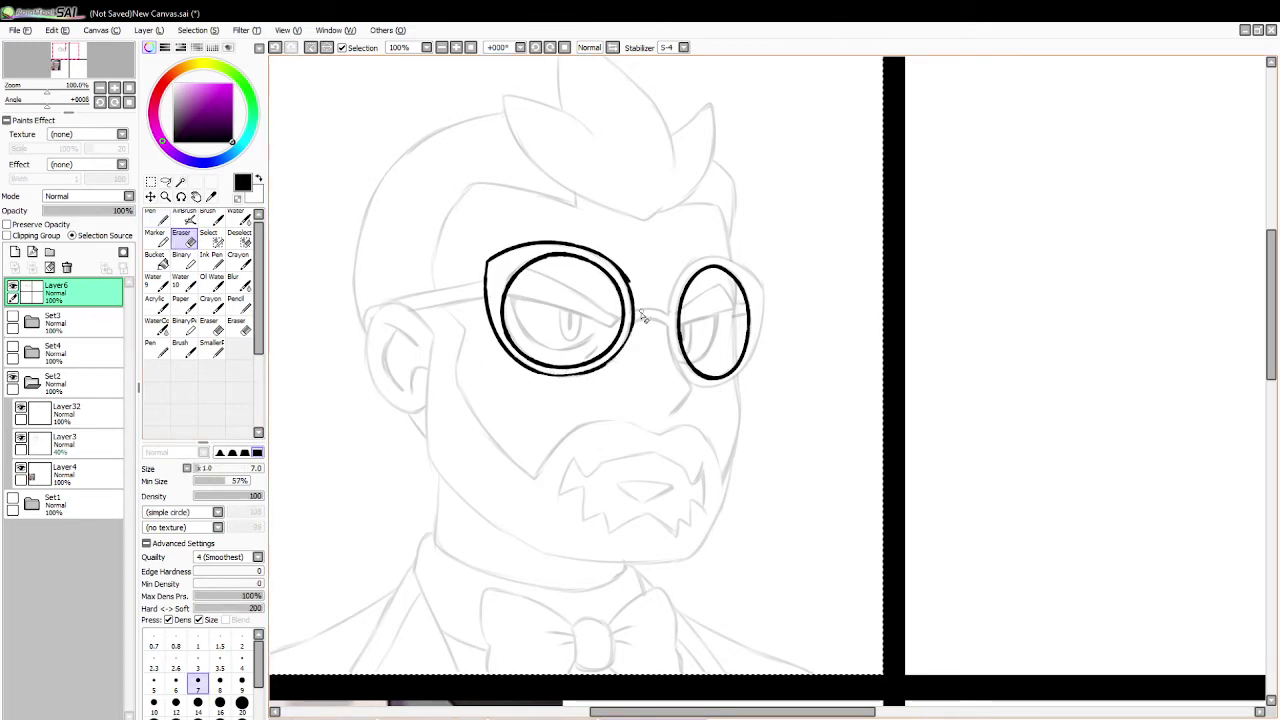
left_click_drag(636, 338, 622, 257)
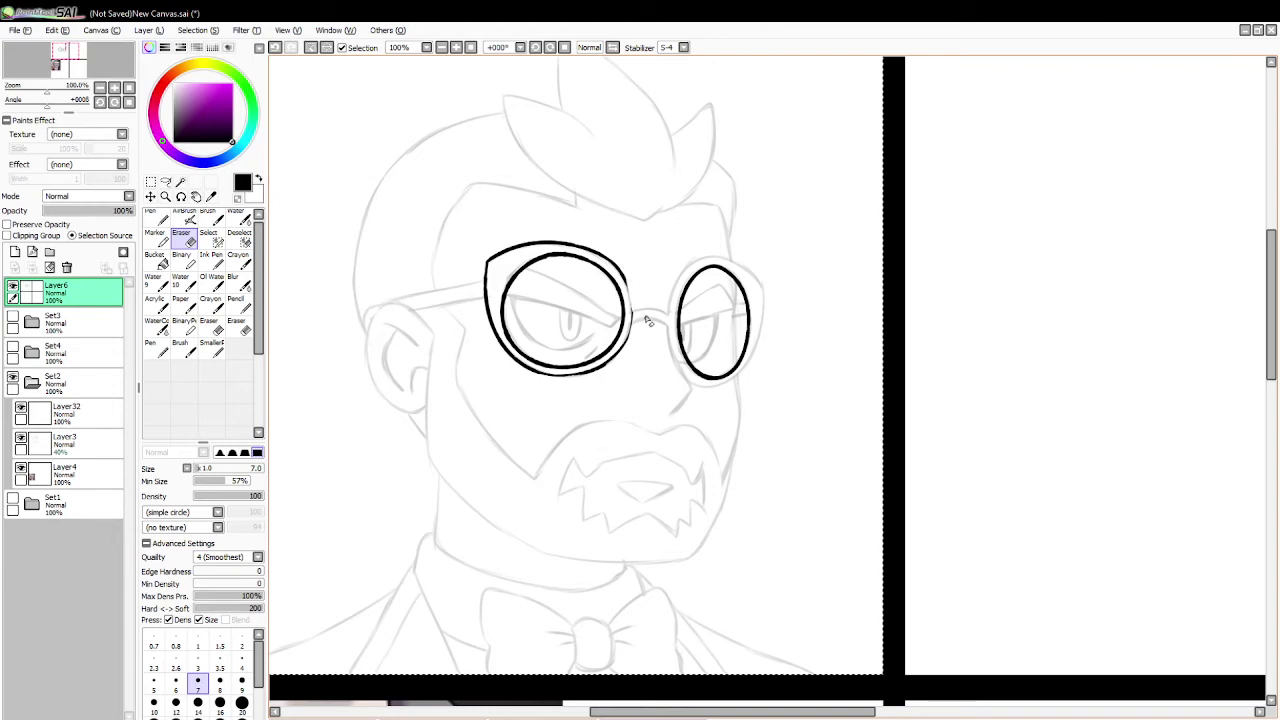
left_click(156, 219)
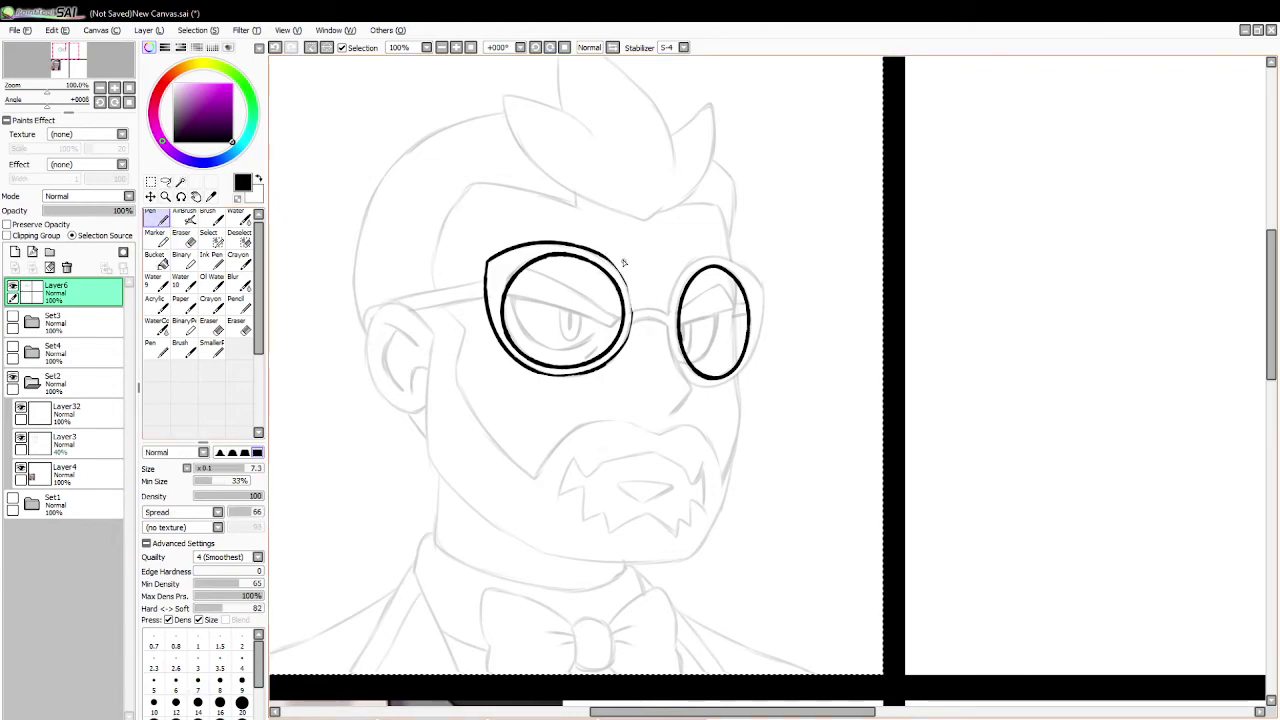
left_click_drag(647, 311, 612, 377)
key("ctrl+z")
mouse_move(608, 260)
left_mouse_down()
mouse_move(642, 339)
mouse_move(592, 378)
mouse_move(637, 292)
mouse_move(590, 380)
left_mouse_up()
key("ctrl+z")
key("ctrl+z")
left_click_drag(606, 258, 598, 372)
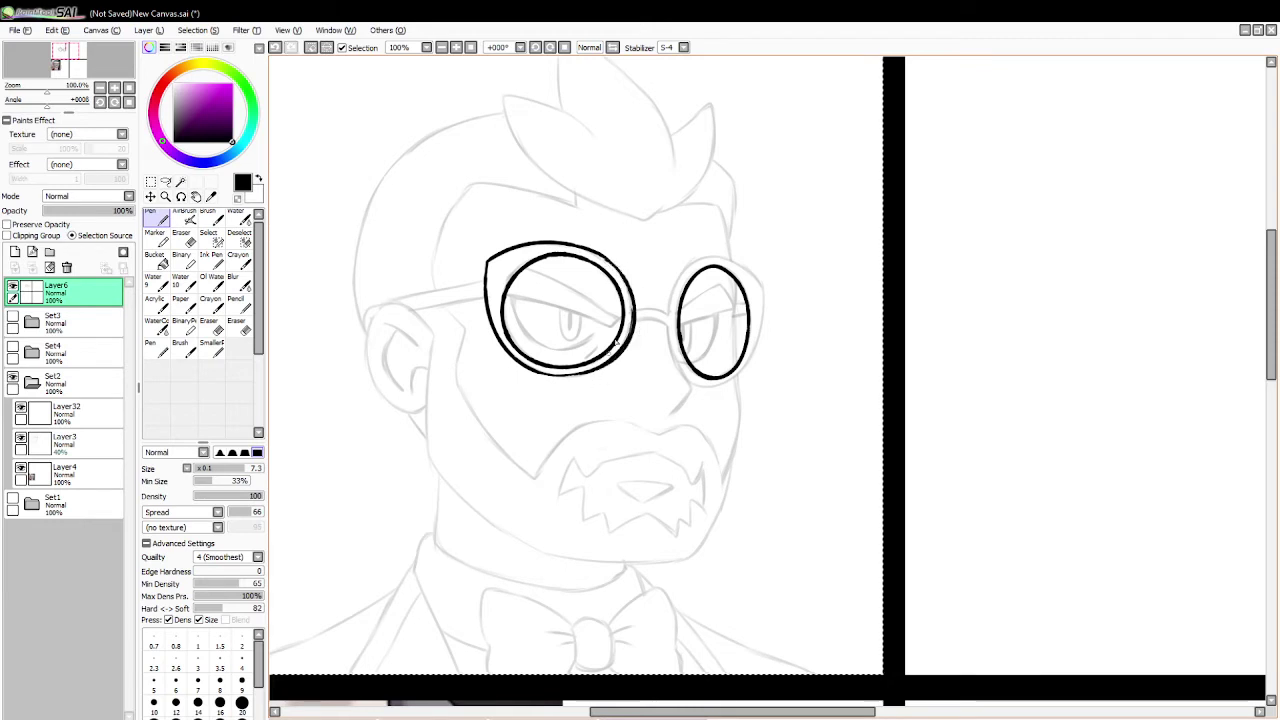
key("ctrl+z")
mouse_move(603, 258)
left_mouse_down()
mouse_move(629, 355)
mouse_move(600, 372)
left_mouse_up()
key("ctrl+z")
mouse_move(606, 256)
left_mouse_down()
mouse_move(642, 331)
mouse_move(596, 374)
left_mouse_up()
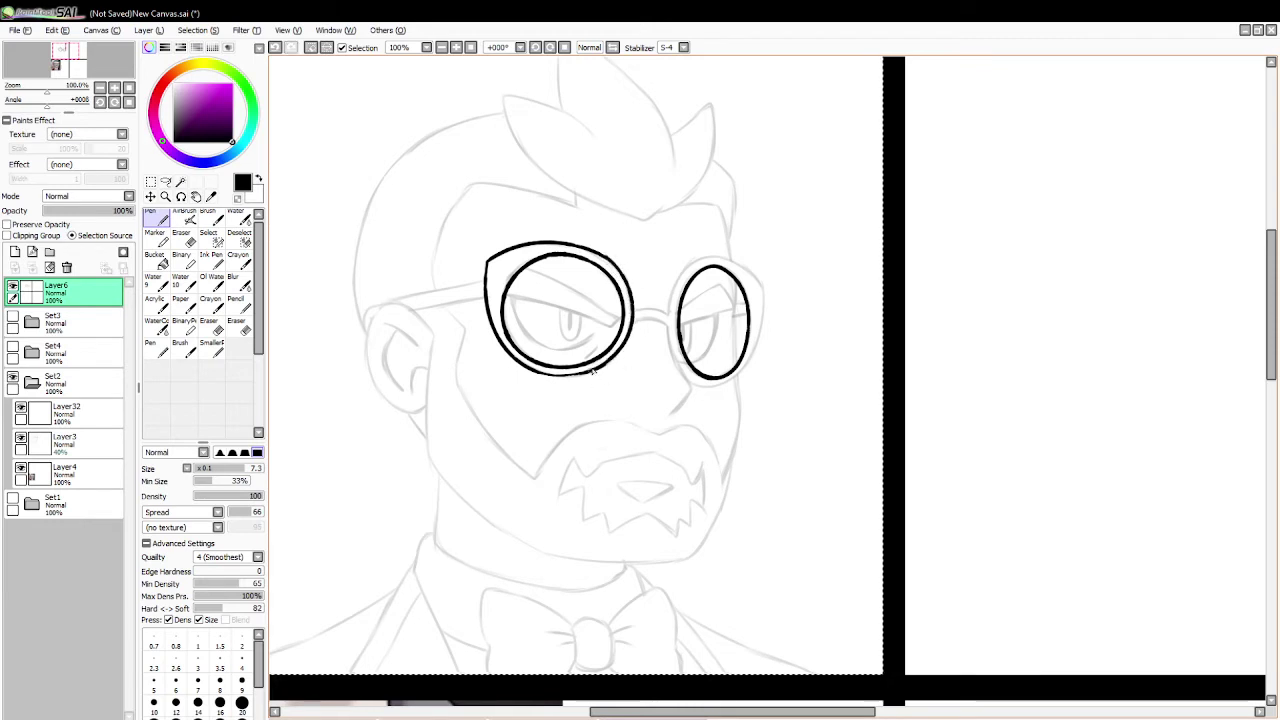
key("ctrl+z")
mouse_move(609, 258)
left_mouse_down()
mouse_move(641, 300)
mouse_move(600, 372)
left_mouse_up()
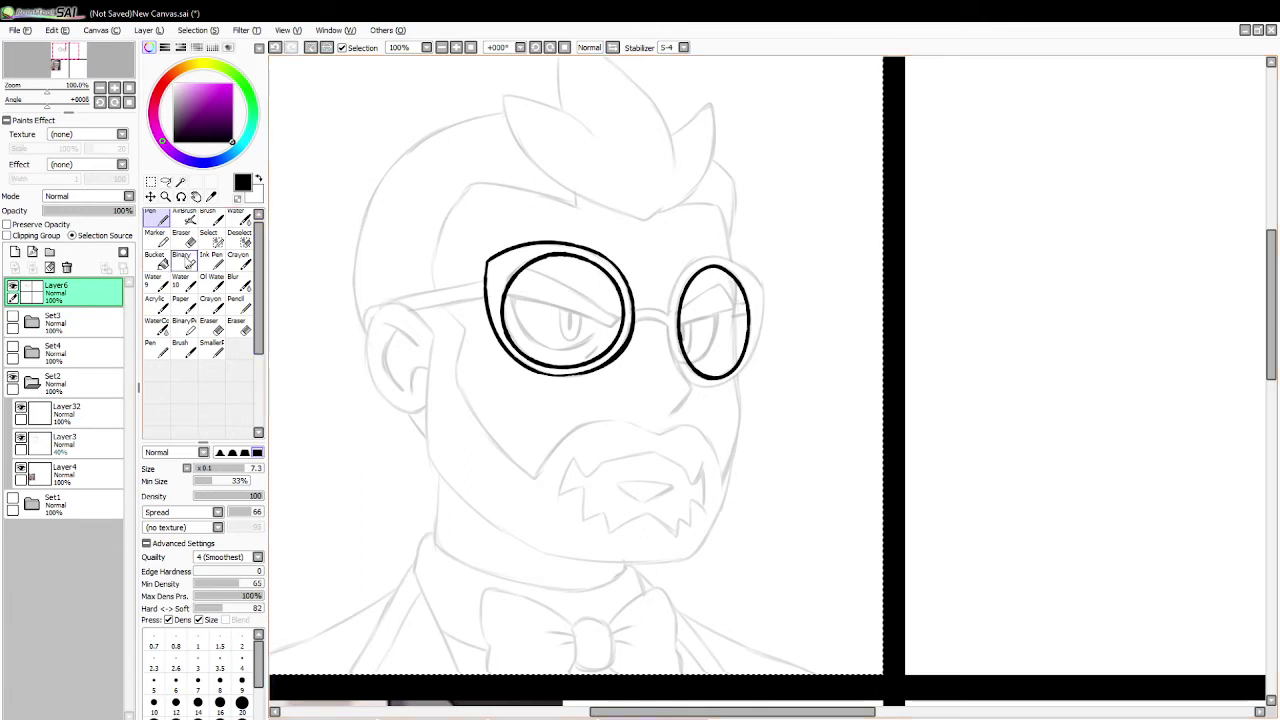
key("e")
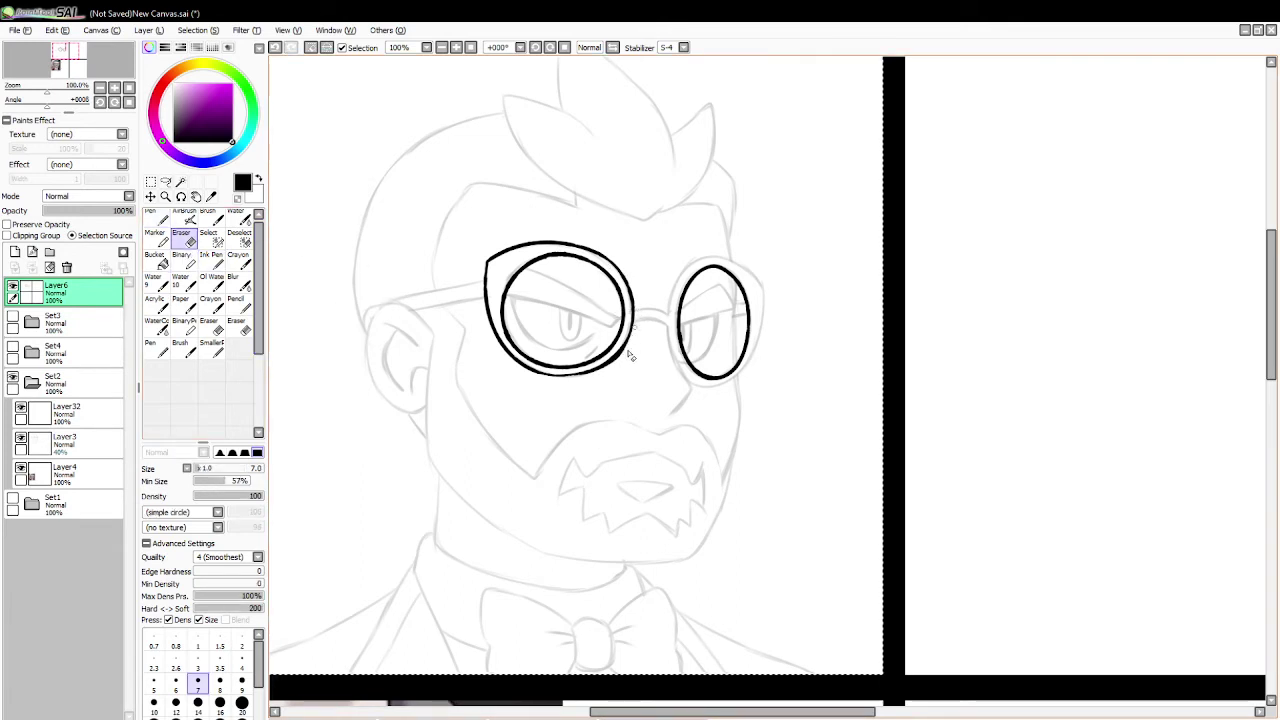
Step: Ink the smaller lens's outer rim down the nose side, around the bottom and up the far side with the Pen
key("n")
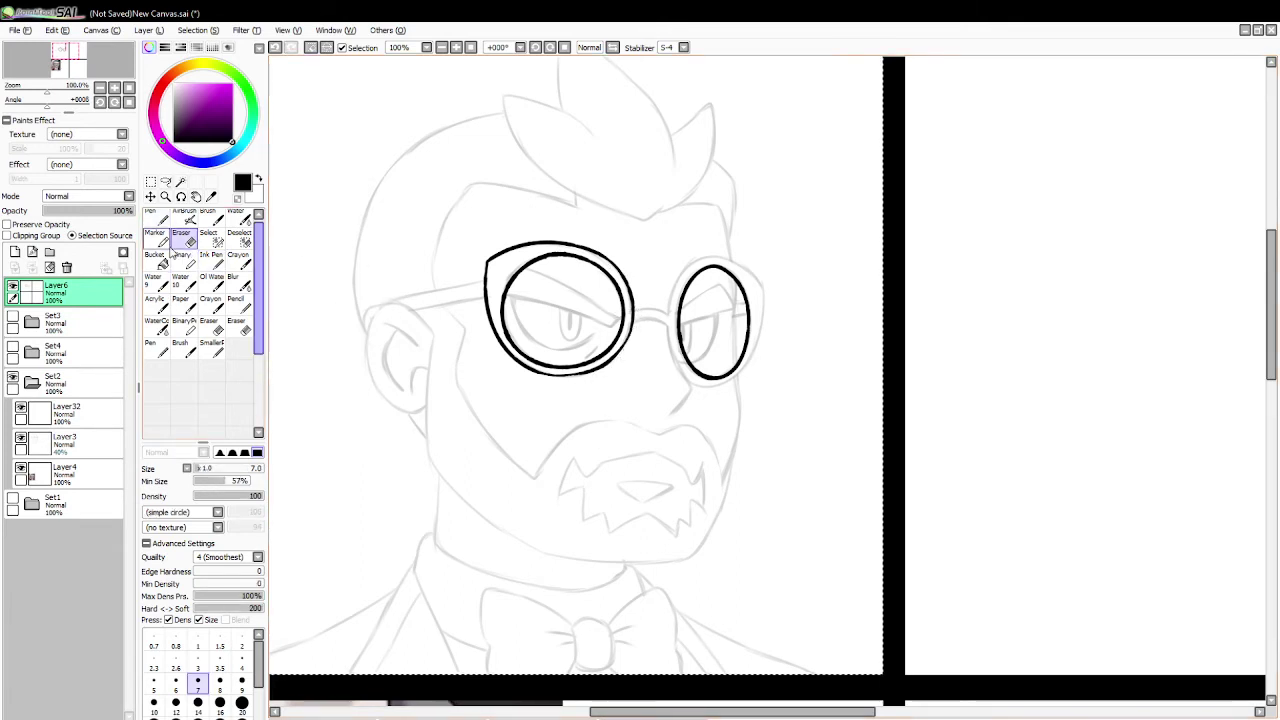
mouse_move(693, 263)
left_mouse_down()
mouse_move(665, 358)
mouse_move(697, 361)
left_mouse_up()
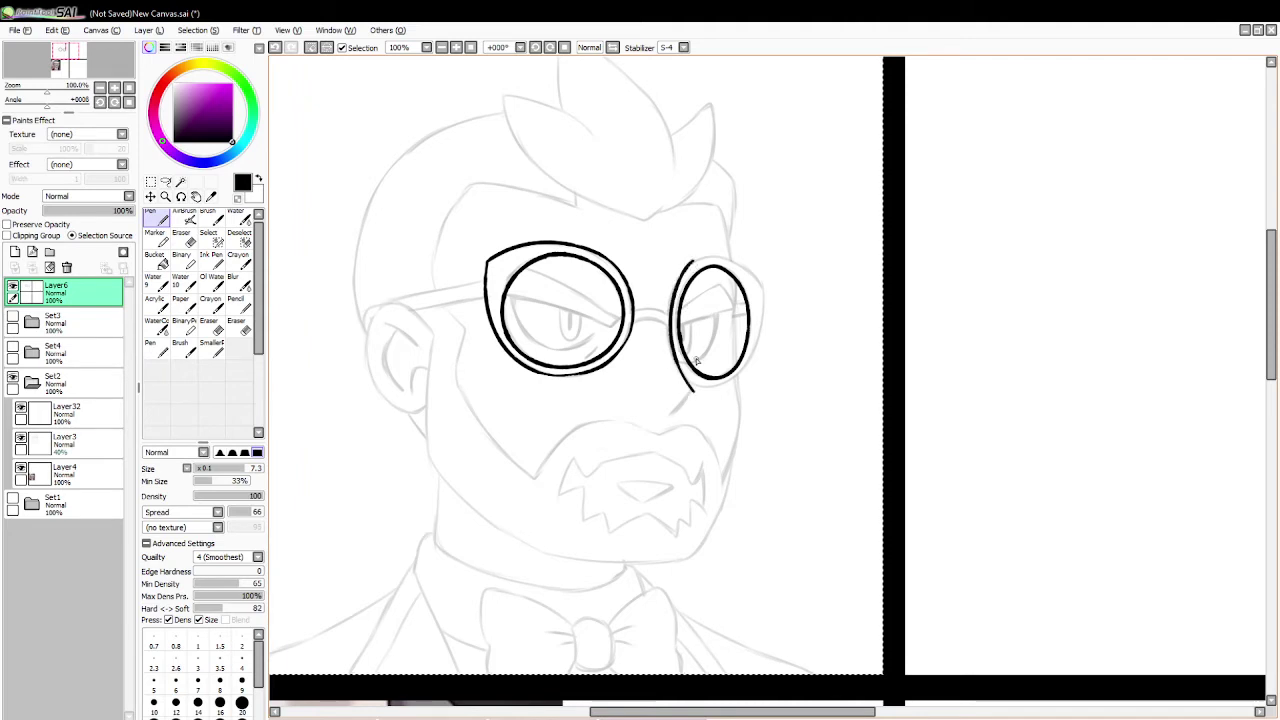
key("ctrl+z")
left_click_drag(686, 266, 688, 380)
key("ctrl+z")
mouse_move(690, 260)
left_mouse_down()
mouse_move(675, 385)
mouse_move(762, 290)
left_mouse_up()
key("ctrl+z")
mouse_move(692, 260)
left_mouse_down()
mouse_move(665, 360)
mouse_move(773, 353)
mouse_move(771, 286)
left_mouse_up()
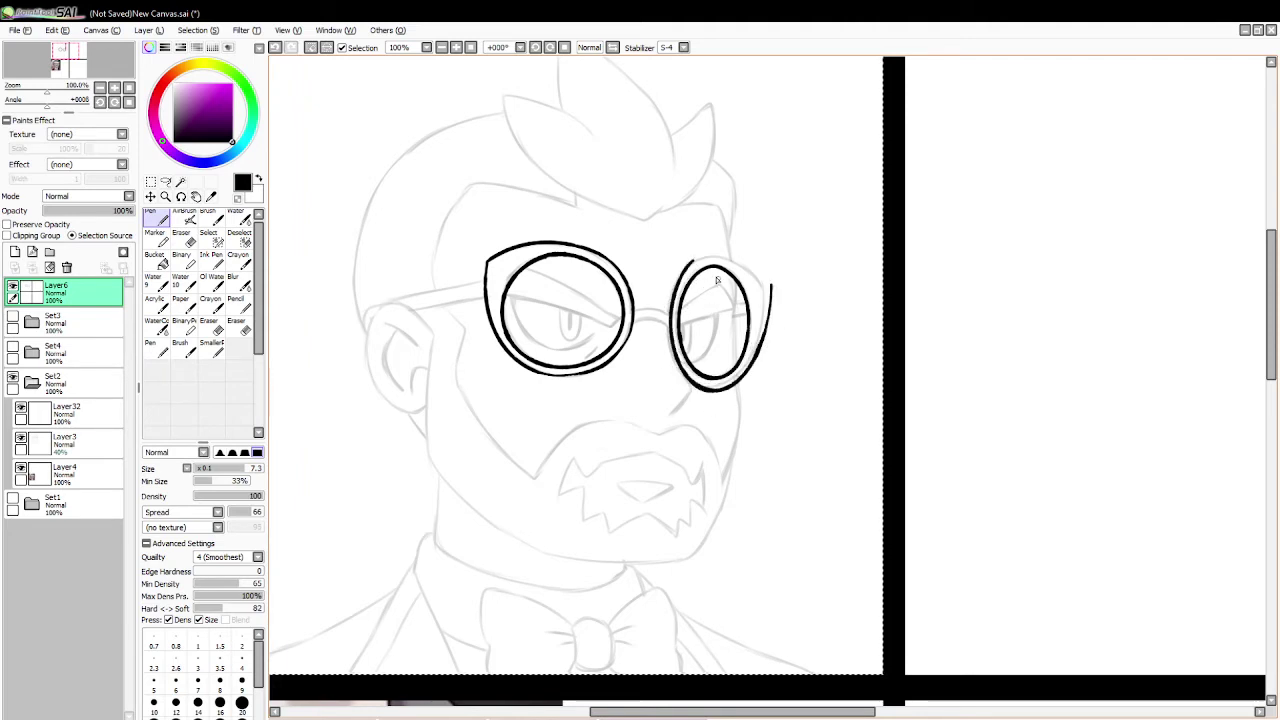
Step: Ink the top edge of the smaller lens's outer rim and bring it down the far side
left_click_drag(690, 262, 772, 294)
key("ctrl+z")
mouse_move(690, 262)
left_mouse_down()
mouse_move(761, 269)
mouse_move(764, 326)
mouse_move(745, 374)
left_mouse_up()
key("ctrl+z")
left_click_drag(768, 294, 743, 380)
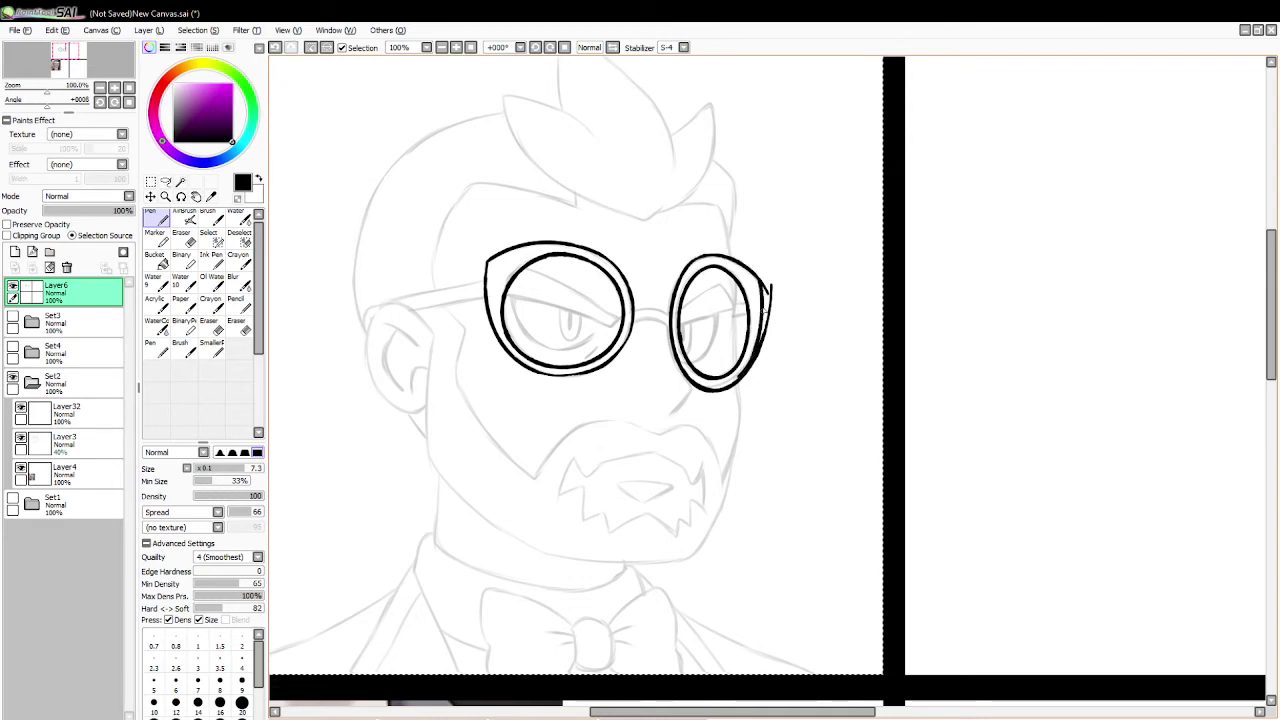
key("ctrl+z")
left_click_drag(770, 282, 752, 356)
Step: Erase the doubled line on the far side of the smaller lens's outer rim and the rim's bottom edge
key("e")
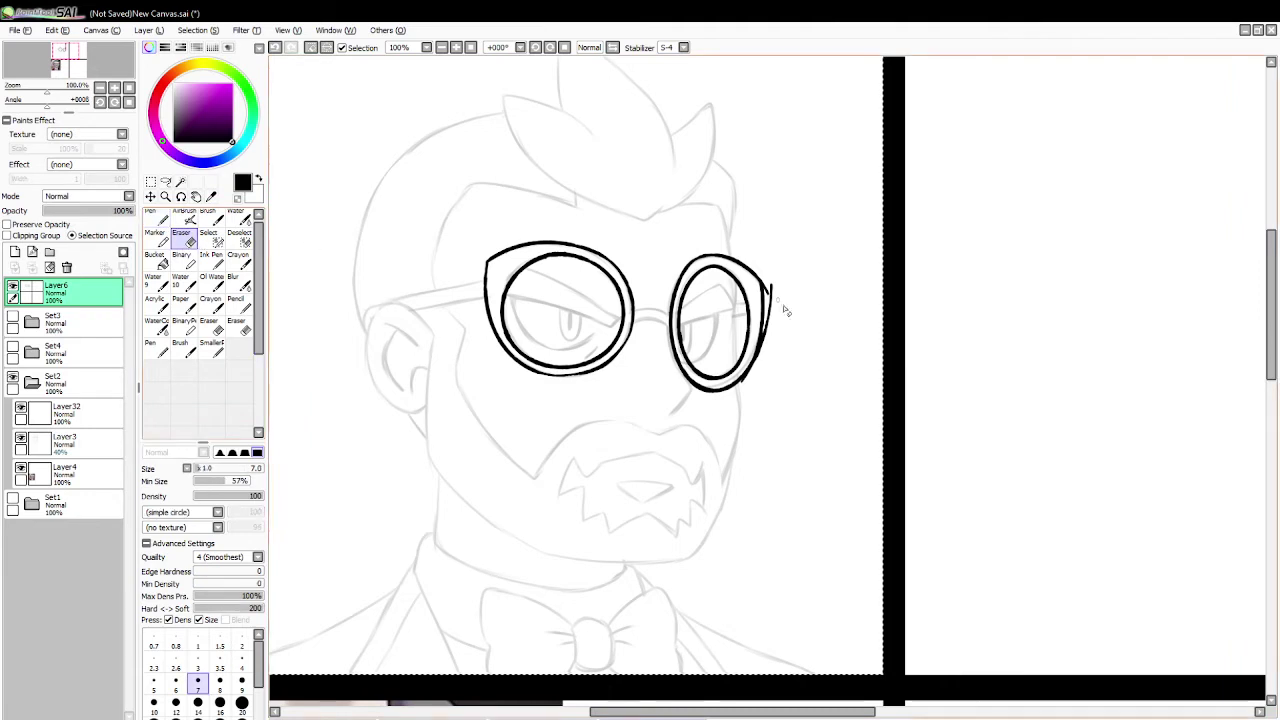
mouse_move(765, 282)
left_mouse_down()
mouse_move(773, 317)
mouse_move(772, 271)
left_mouse_up()
mouse_move(770, 320)
left_mouse_down()
mouse_move(702, 378)
mouse_move(686, 368)
mouse_move(718, 398)
mouse_move(681, 367)
mouse_move(724, 405)
mouse_move(689, 393)
mouse_move(702, 402)
mouse_move(664, 332)
mouse_move(702, 392)
mouse_move(757, 360)
mouse_move(728, 392)
left_mouse_up()
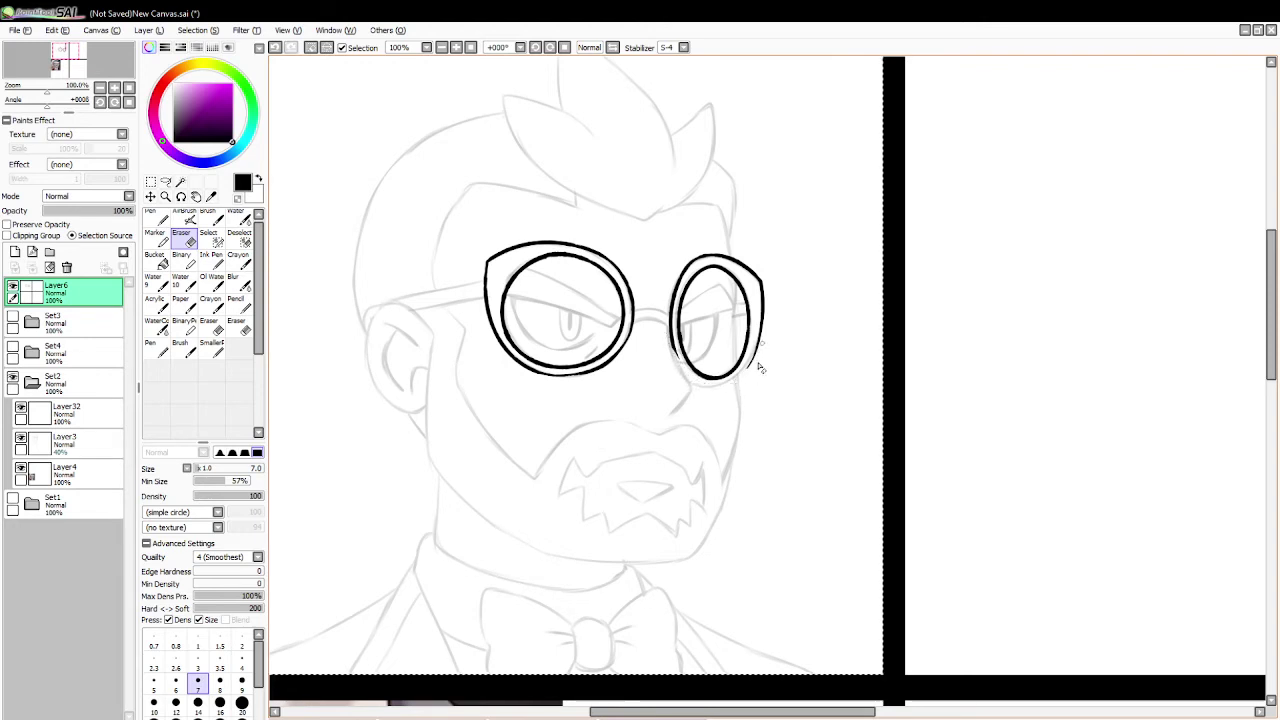
Step: Ink the bottom curve of the smaller lens's outer rim with the Pen, closing it from the nose side to the far side
key("n")
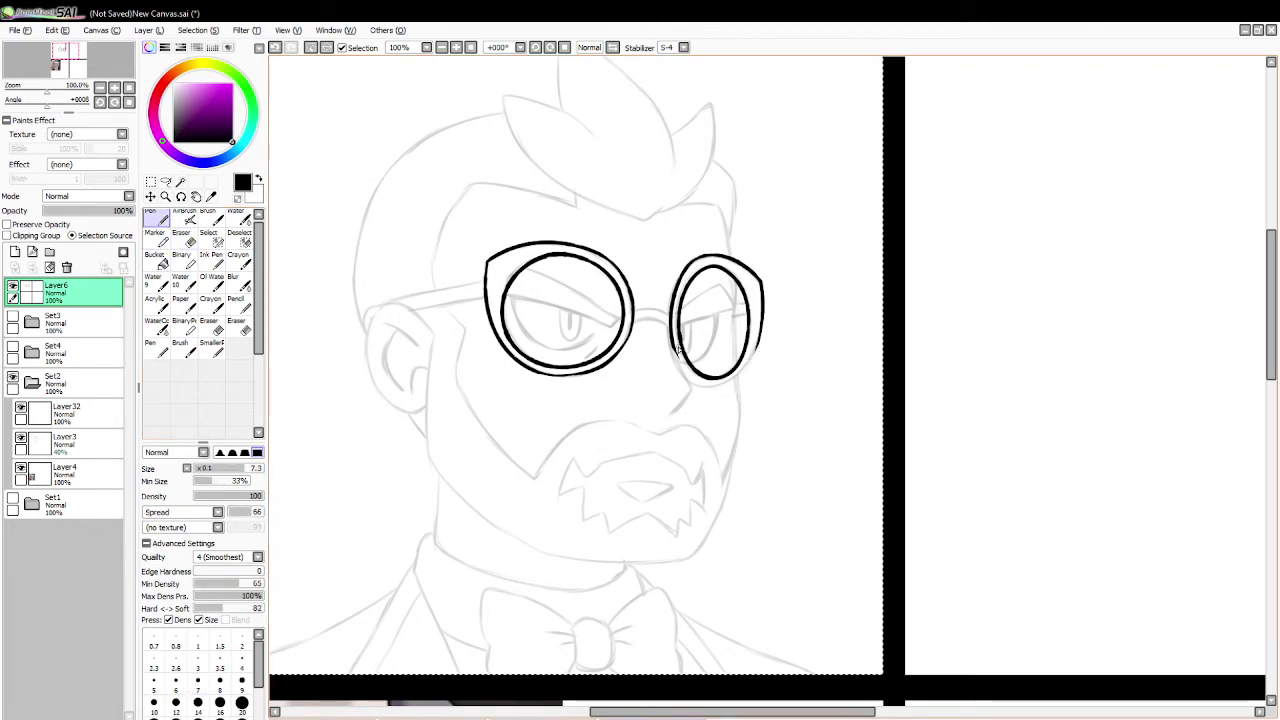
mouse_move(678, 348)
left_mouse_down()
mouse_move(750, 397)
mouse_move(763, 343)
mouse_move(697, 373)
mouse_move(675, 348)
mouse_move(747, 391)
mouse_move(762, 334)
mouse_move(683, 359)
mouse_move(675, 346)
mouse_move(704, 400)
mouse_move(767, 309)
mouse_move(734, 347)
mouse_move(674, 344)
mouse_move(765, 318)
left_mouse_up()
key("ctrl+z")
key("ctrl+z")
key("ctrl+z")
key("ctrl+z")
mouse_move(674, 344)
left_mouse_down()
mouse_move(721, 409)
mouse_move(762, 311)
left_mouse_up()
key("ctrl+z")
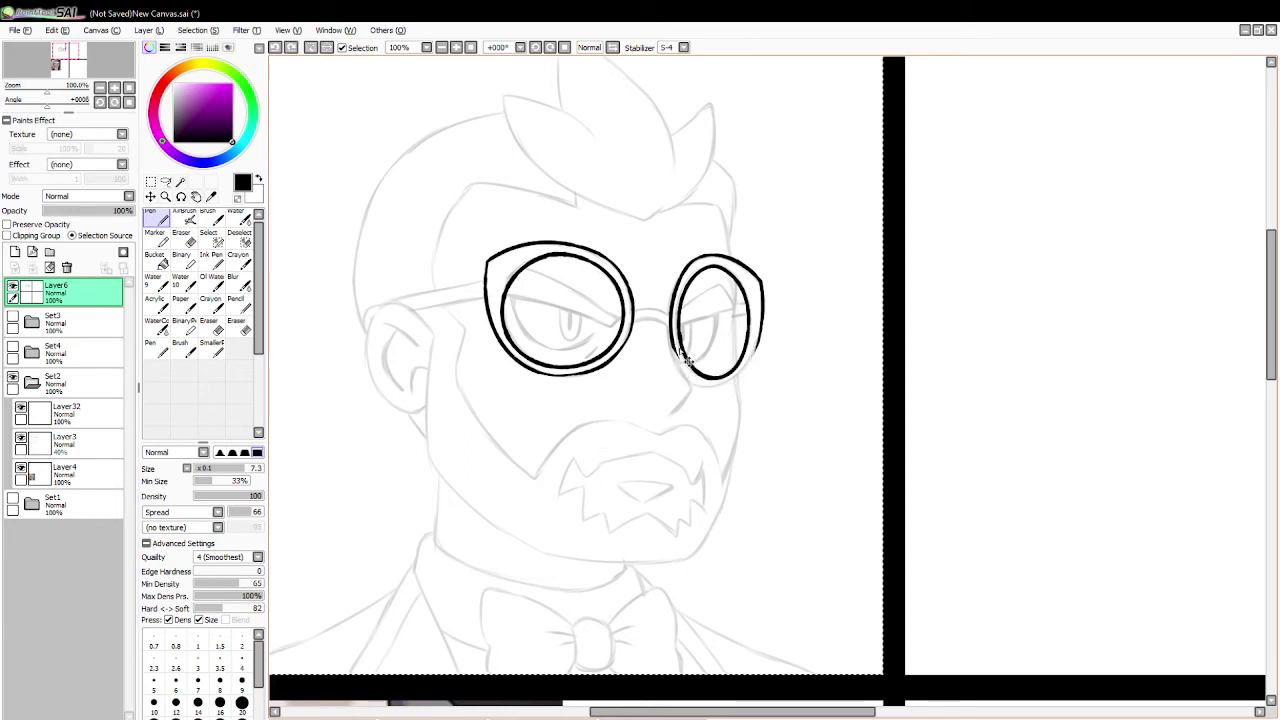
mouse_move(679, 371)
left_mouse_down()
mouse_move(768, 358)
mouse_move(763, 314)
left_mouse_up()
key("ctrl+z")
mouse_move(674, 345)
left_mouse_down()
mouse_move(764, 335)
mouse_move(751, 349)
mouse_move(685, 363)
mouse_move(676, 350)
mouse_move(765, 318)
left_mouse_up()
key("ctrl+z")
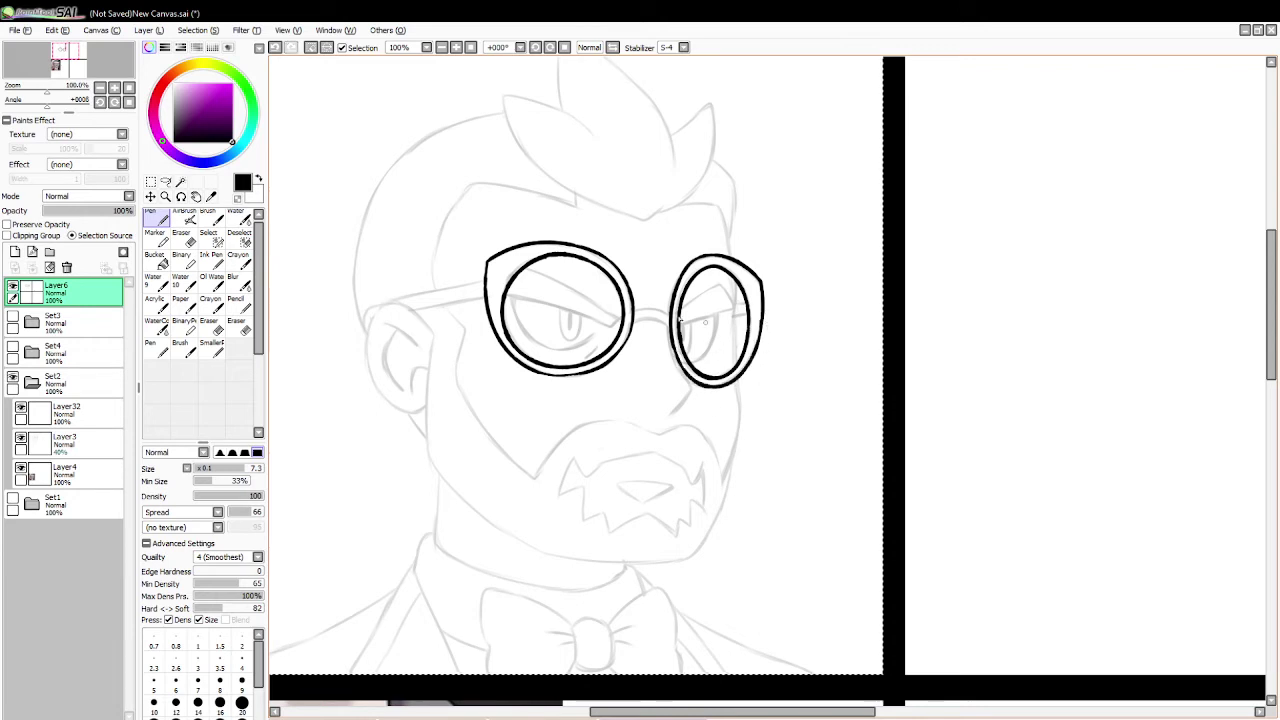
Step: Check the shape of both lenses by flipping the canvas view horizontally and back
key("e")
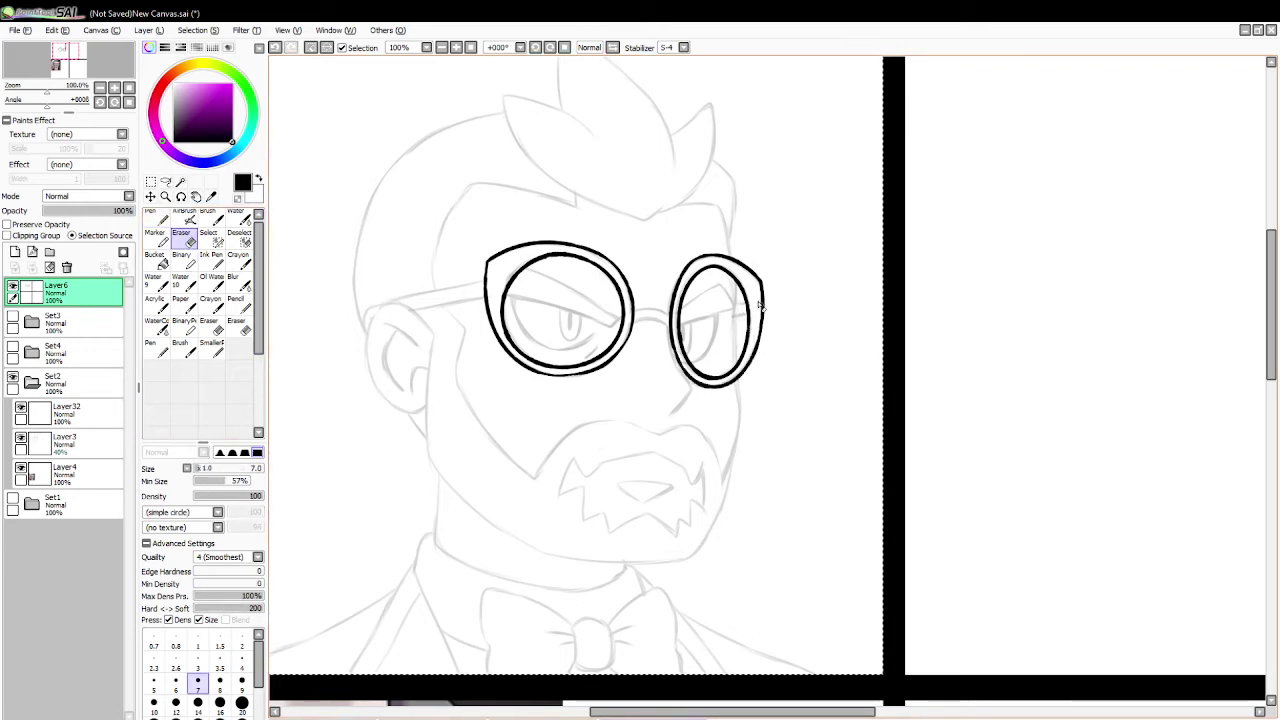
left_click(612, 49)
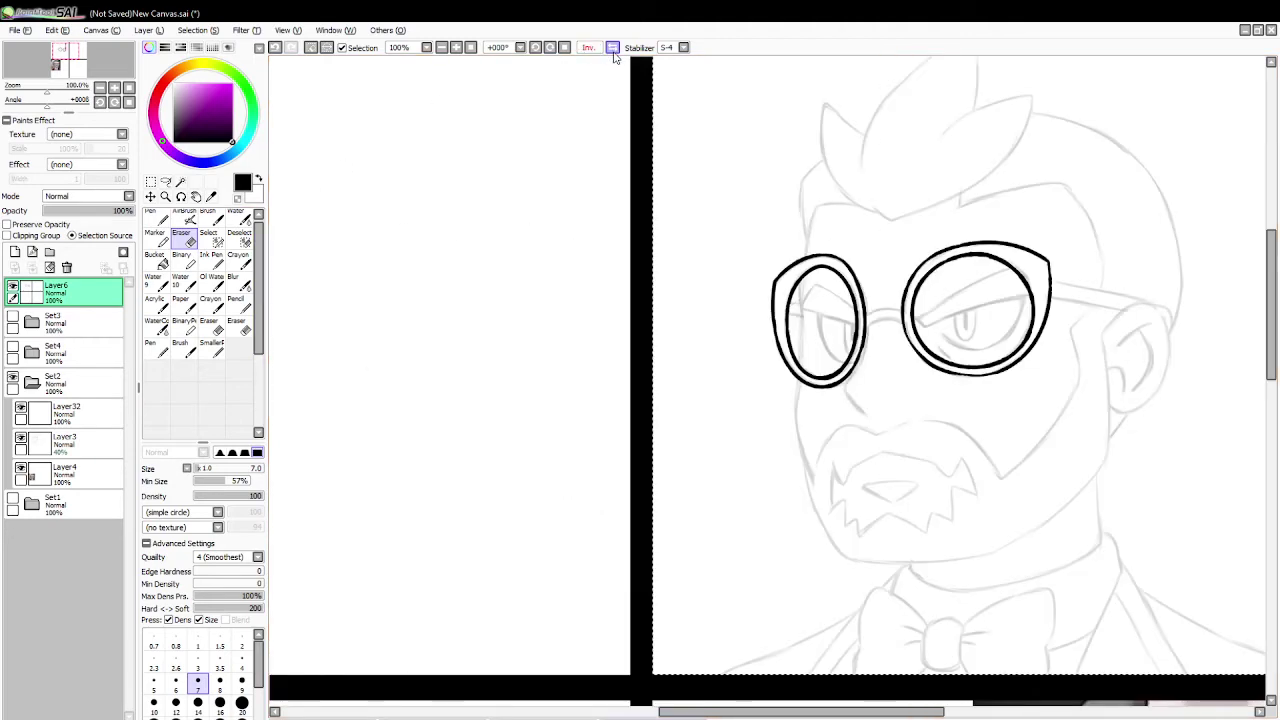
left_click(612, 49)
left_click(612, 49)
left_click(612, 49)
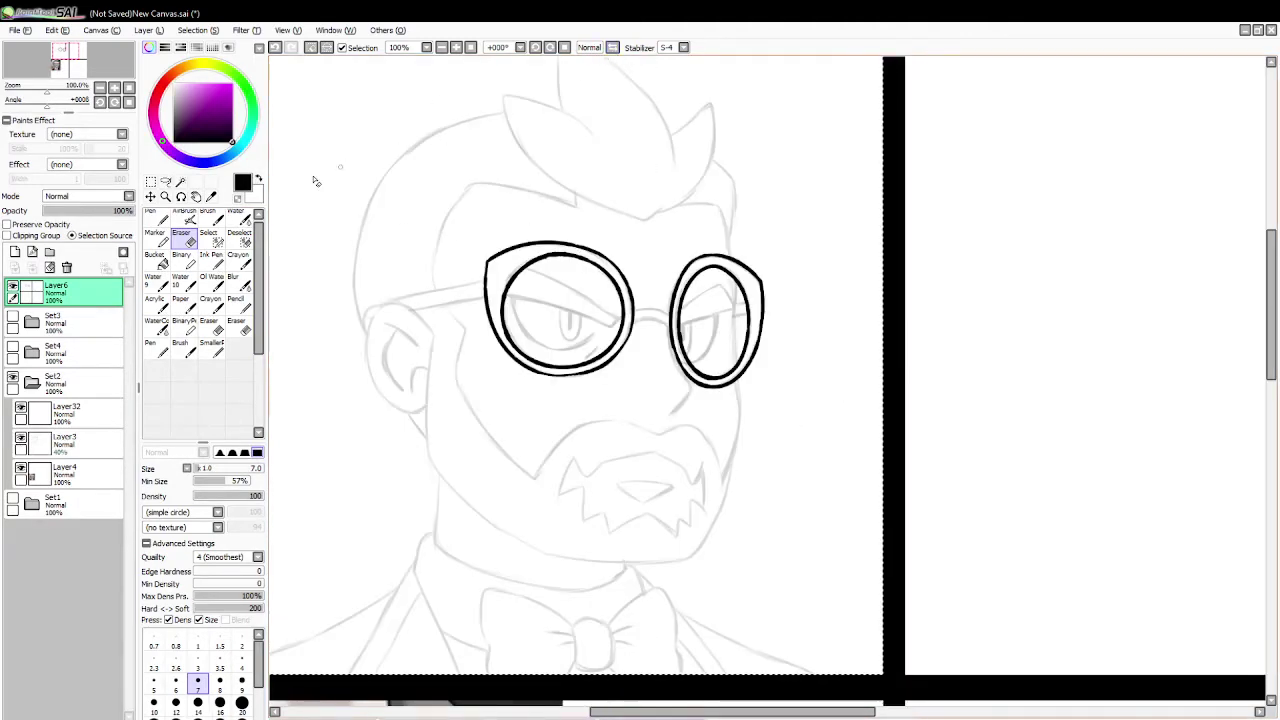
left_click(155, 218)
left_click_drag(503, 297, 606, 325)
key("ctrl+z")
key("ctrl+z")
left_click_drag(506, 296, 614, 328)
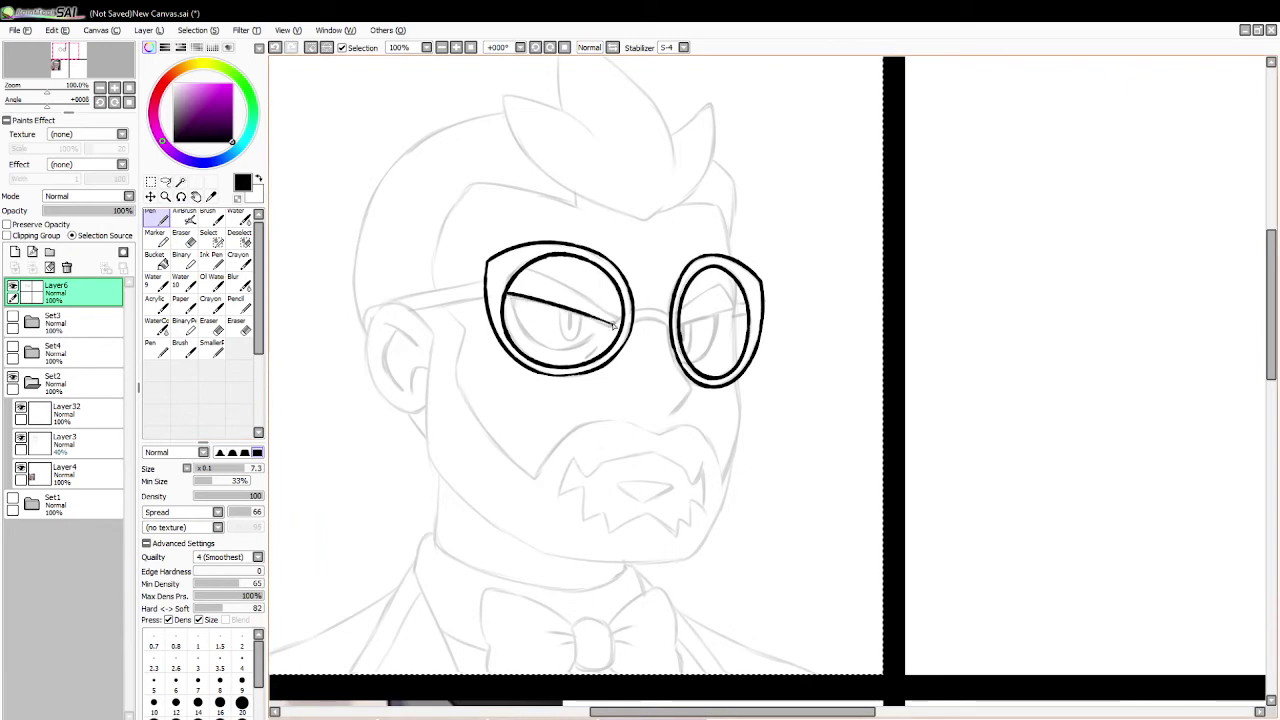
key("ctrl+z")
left_click_drag(504, 296, 607, 328)
key("ctrl+z")
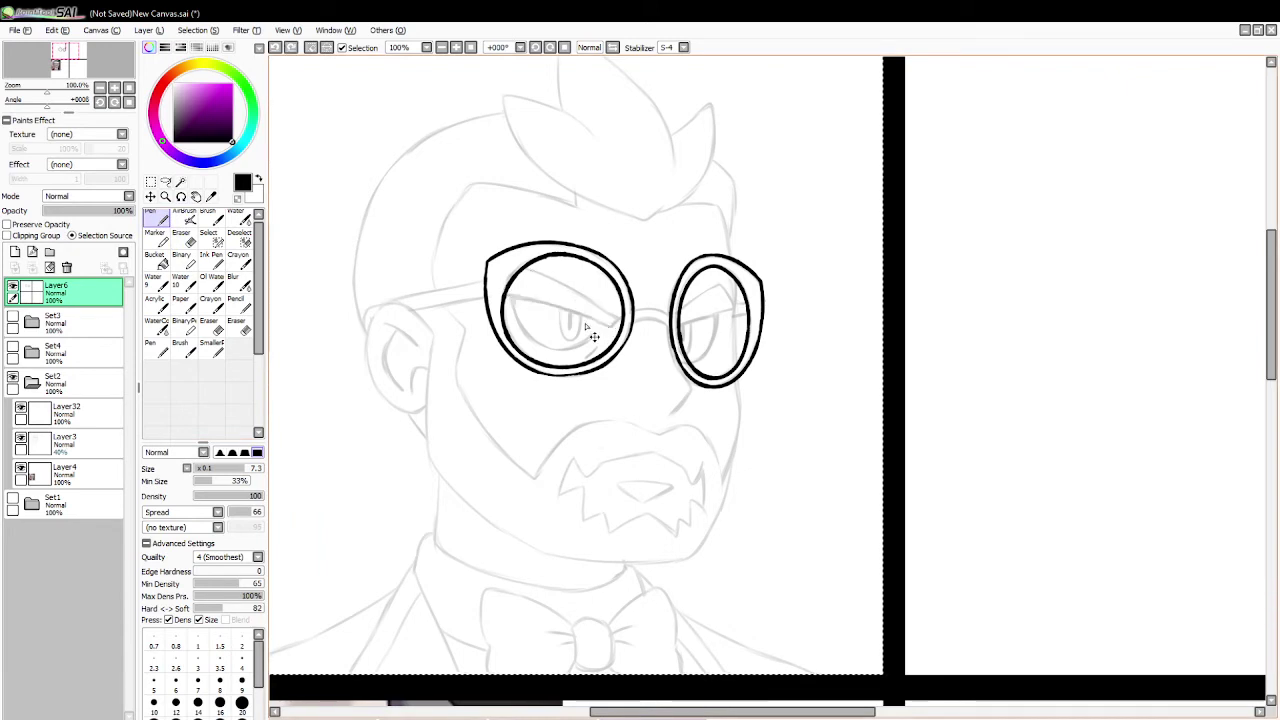
Step: Lasso the inked glasses, cut them from Layer6, paste them above Layer32 and merge them down into it
left_click(165, 181)
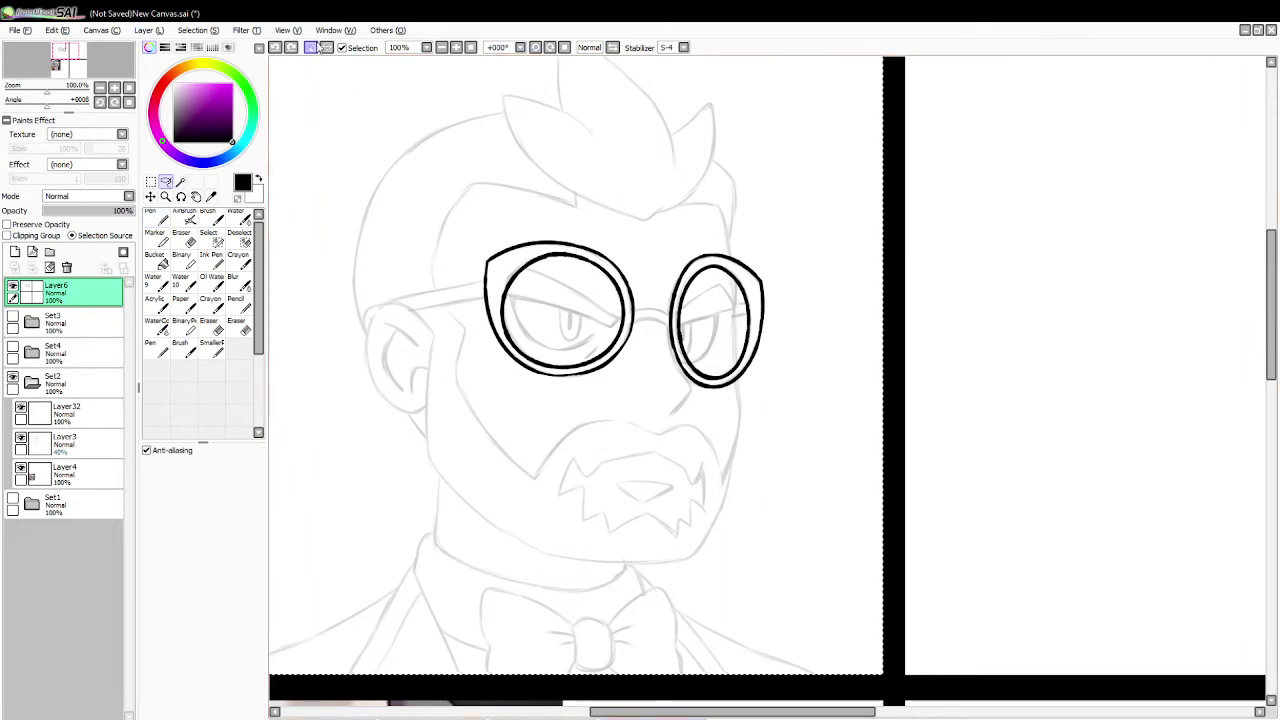
mouse_move(562, 195)
left_mouse_down()
mouse_move(504, 424)
mouse_move(770, 276)
mouse_move(705, 196)
left_mouse_up()
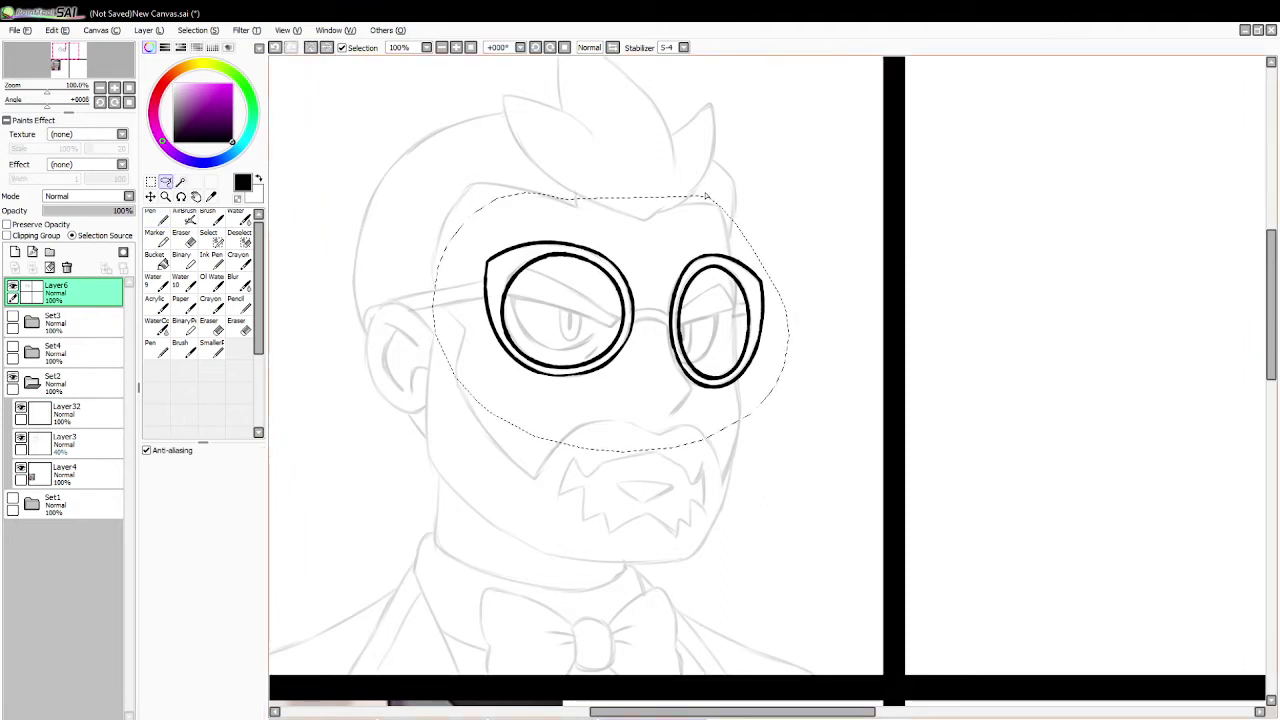
key("Delete")
key("ctrl+d")
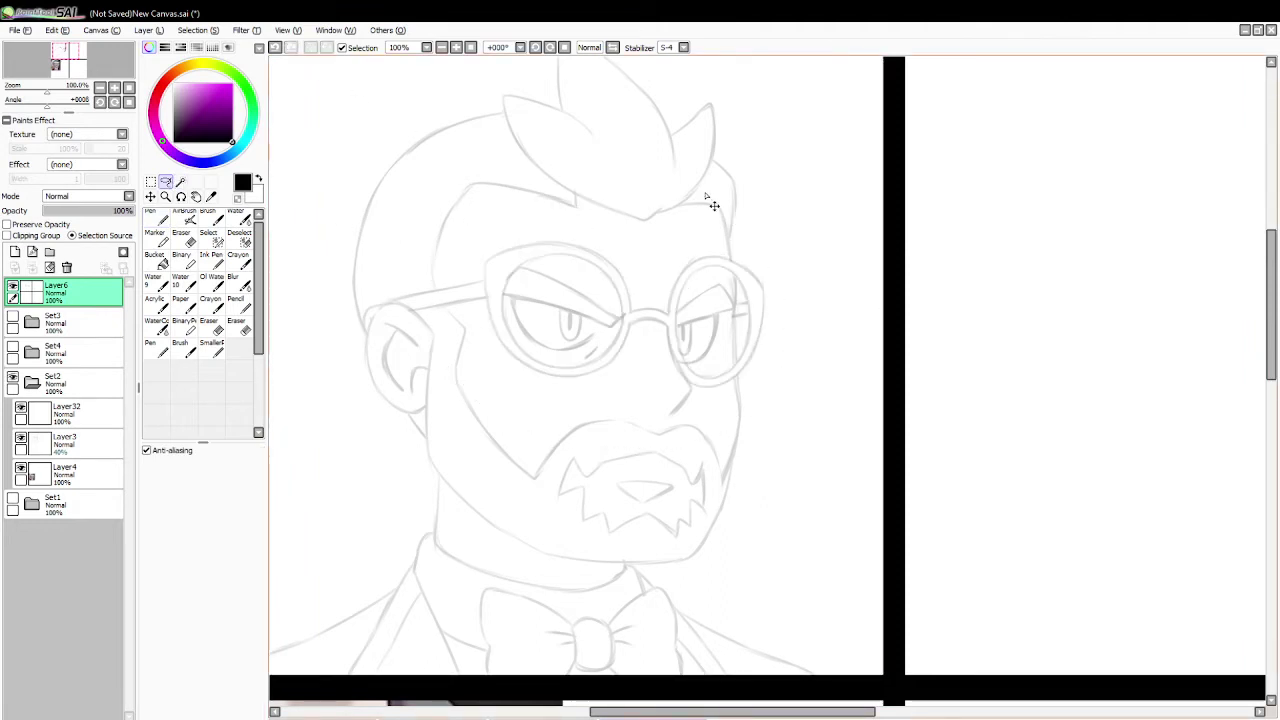
left_click(24, 414)
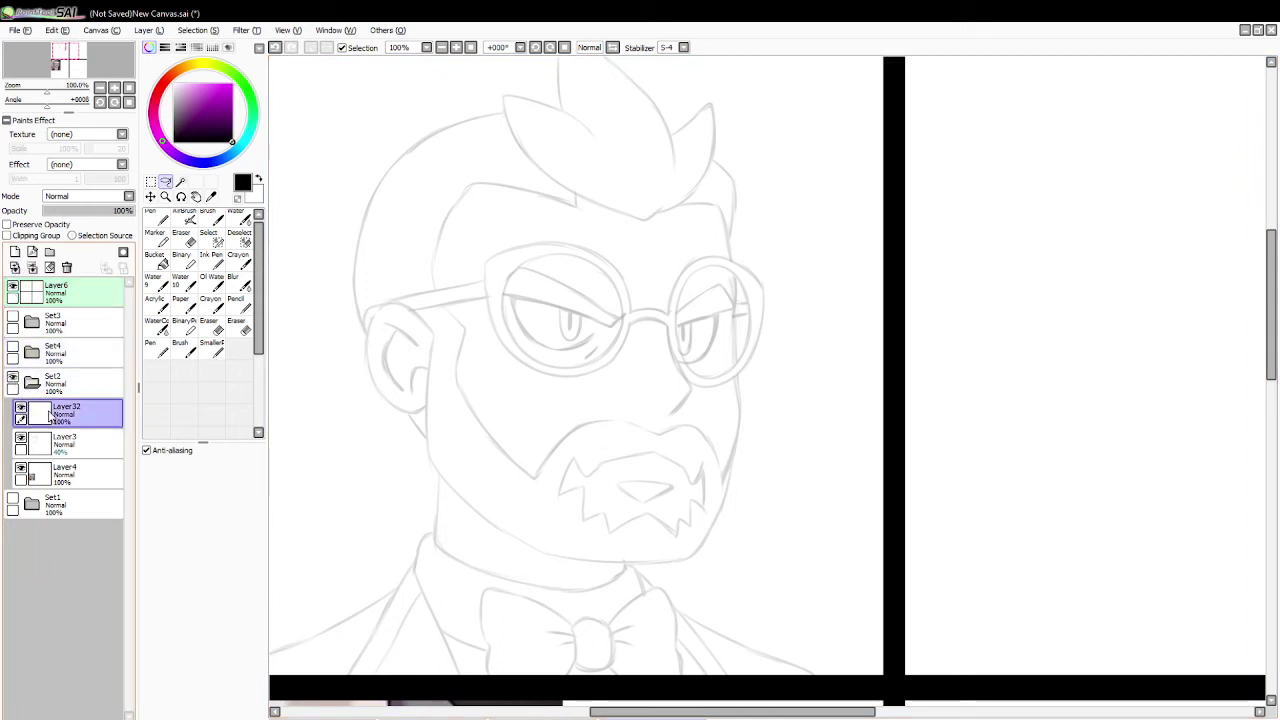
key("ctrl+v")
left_click(33, 267)
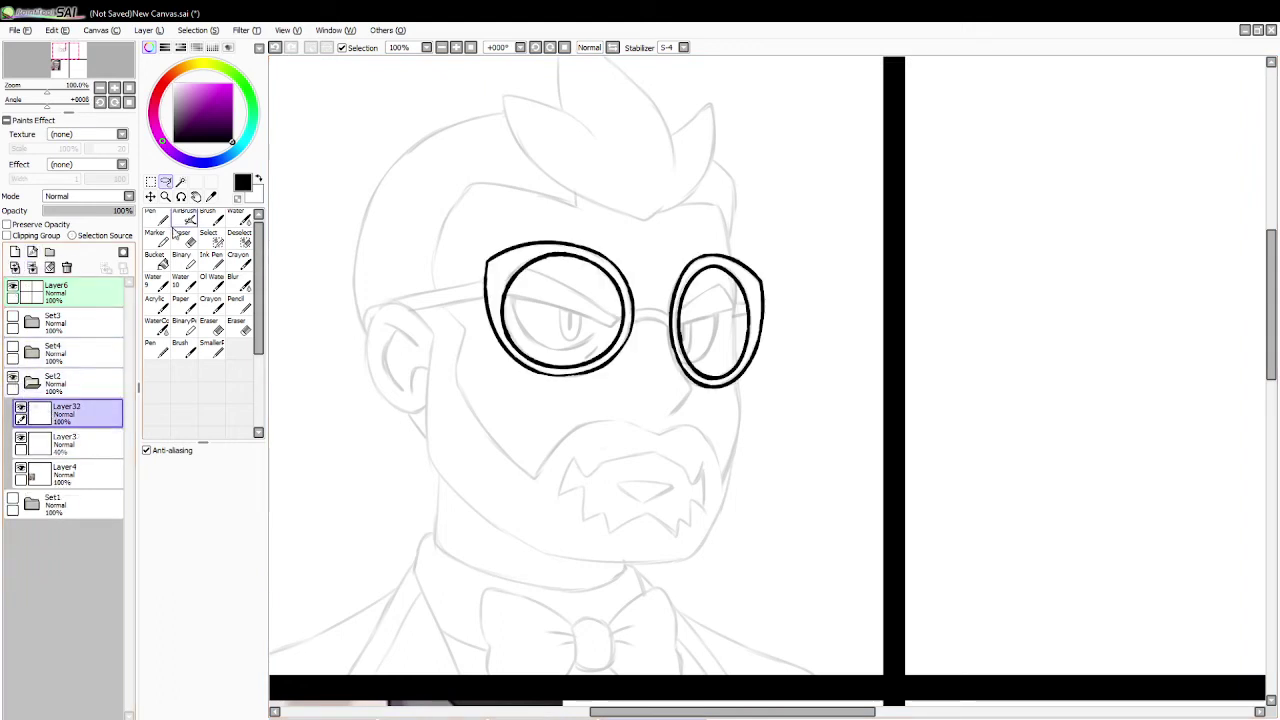
Step: Ink the ear's outer contour and its inner fold lines with the Pen on Layer32
key("n")
mouse_move(432, 334)
left_mouse_down()
mouse_move(367, 317)
mouse_move(398, 404)
left_mouse_up()
key("ctrl+z")
mouse_move(435, 340)
left_mouse_down()
mouse_move(365, 324)
mouse_move(379, 390)
mouse_move(418, 413)
mouse_move(405, 305)
mouse_move(362, 324)
mouse_move(368, 387)
mouse_move(416, 417)
mouse_move(420, 316)
mouse_move(376, 304)
mouse_move(365, 363)
mouse_move(396, 409)
mouse_move(430, 400)
left_mouse_up()
key("ctrl+z")
key("ctrl+z")
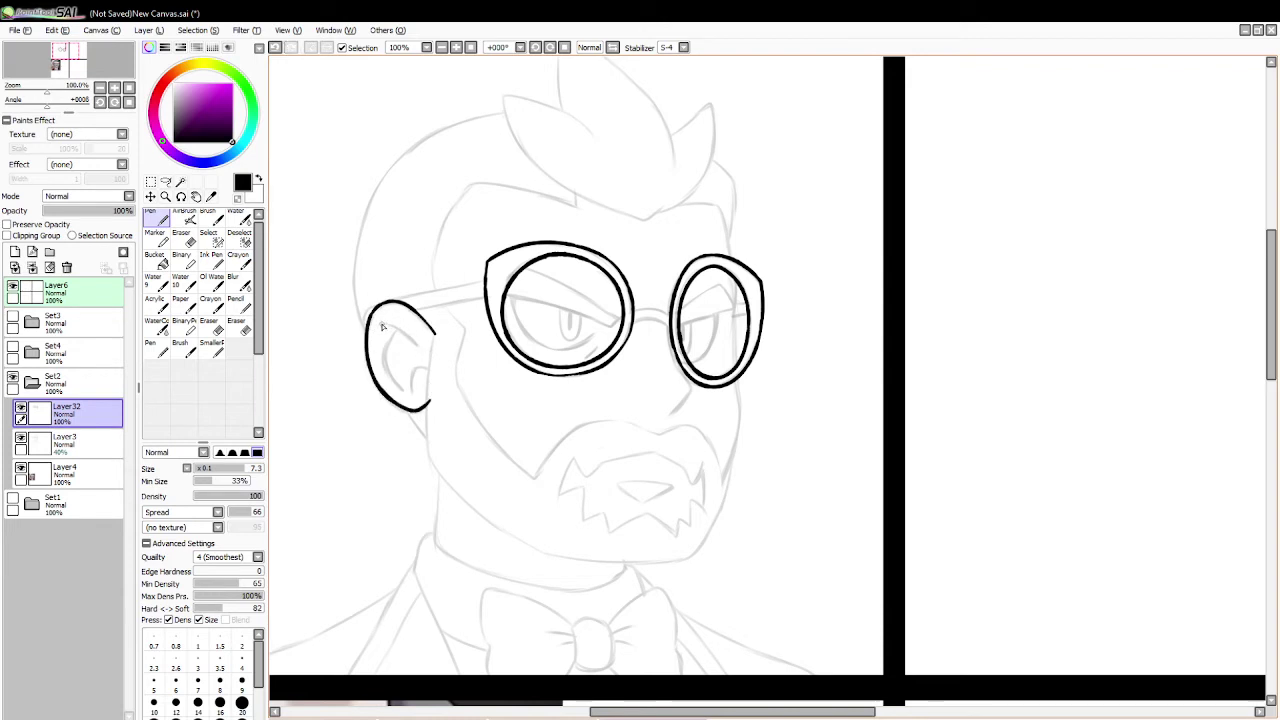
mouse_move(382, 326)
left_mouse_down()
mouse_move(418, 347)
mouse_move(382, 373)
mouse_move(419, 387)
left_mouse_up()
Step: Ink the jawline from the ear down toward the chin with the short line behind it, erasing the stray line below the jaw
left_click_drag(435, 341, 431, 481)
key("ctrl+z")
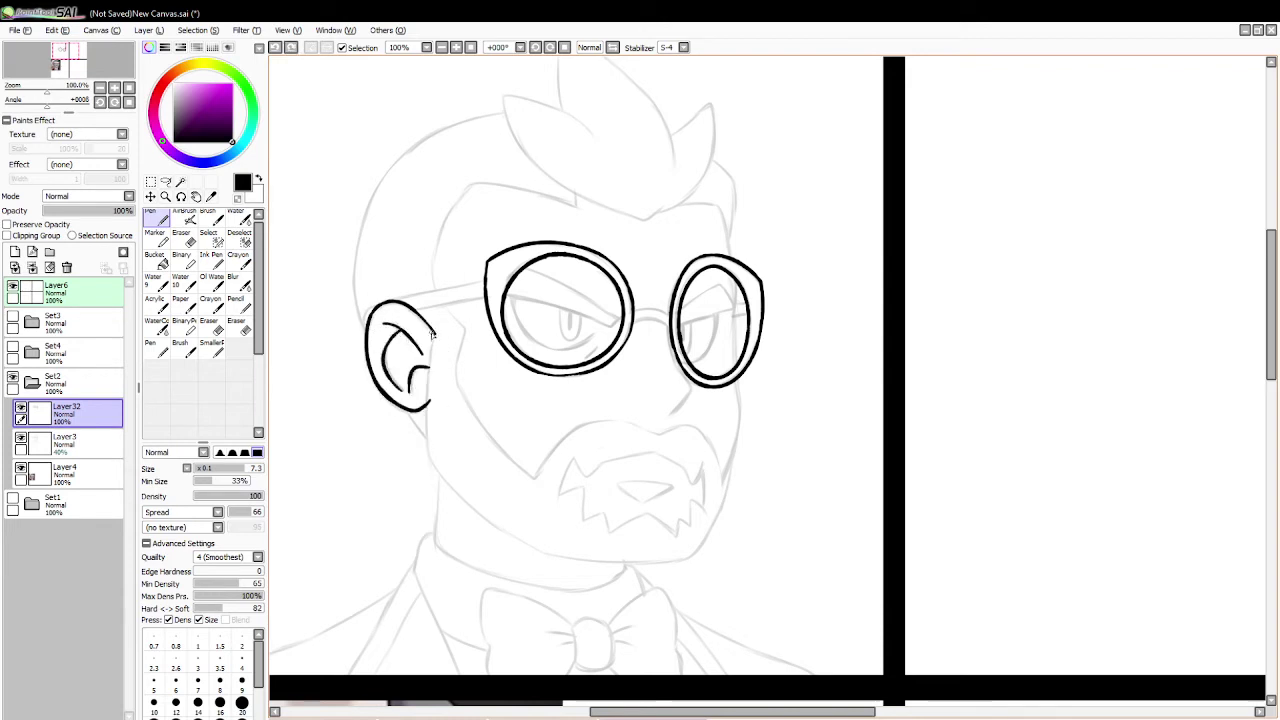
left_click_drag(437, 338, 433, 482)
key("ctrl+z")
mouse_move(437, 338)
left_mouse_down()
mouse_move(430, 497)
mouse_move(441, 478)
mouse_move(510, 543)
mouse_move(580, 570)
left_mouse_up()
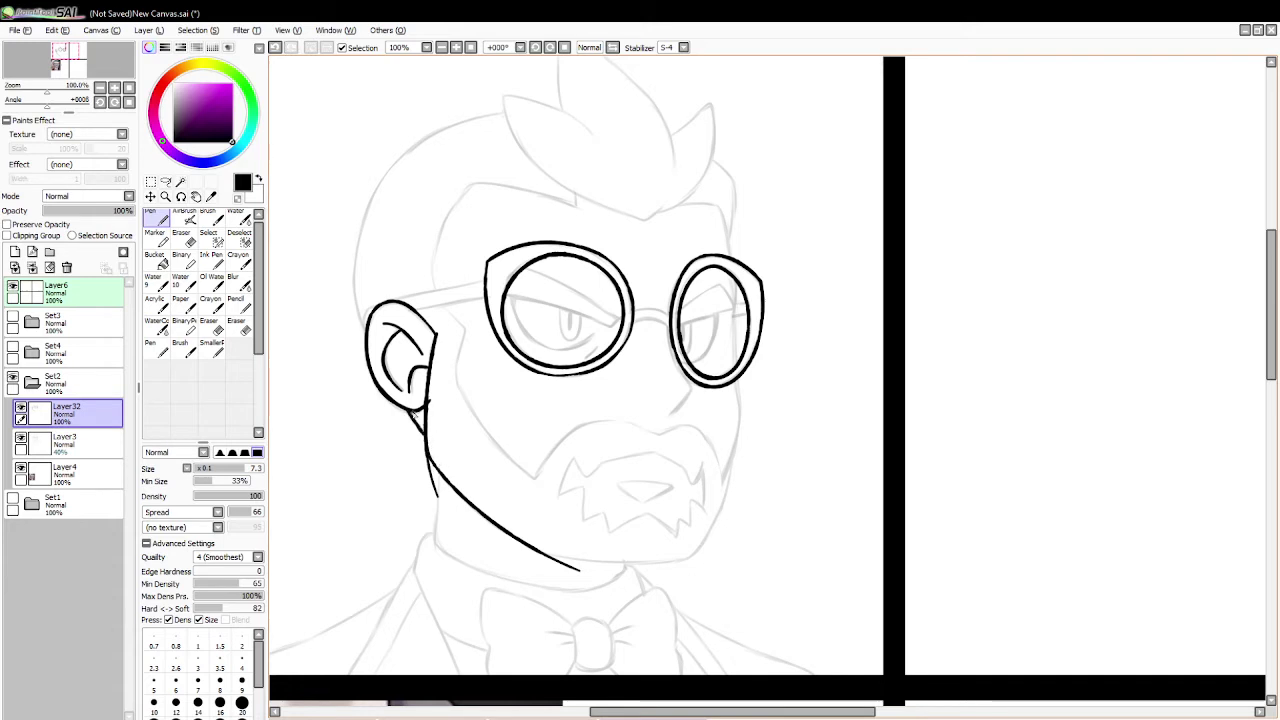
key("e")
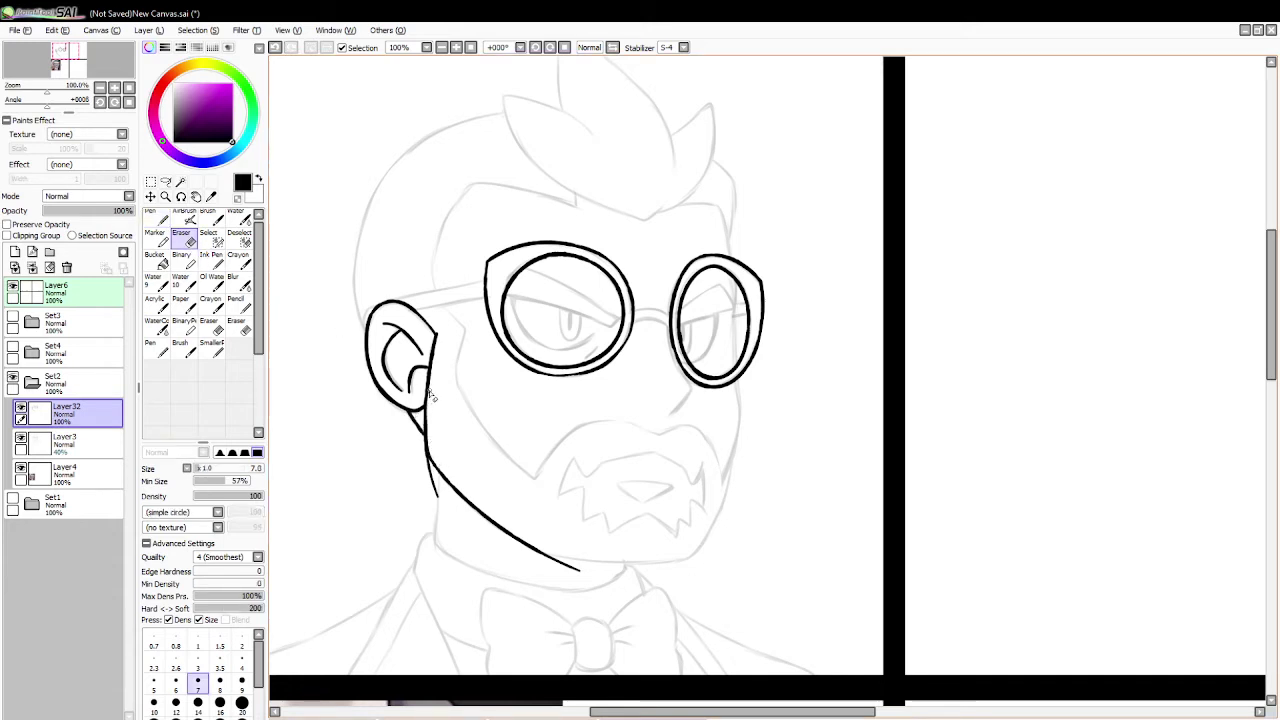
left_click_drag(440, 506, 418, 445)
key("n")
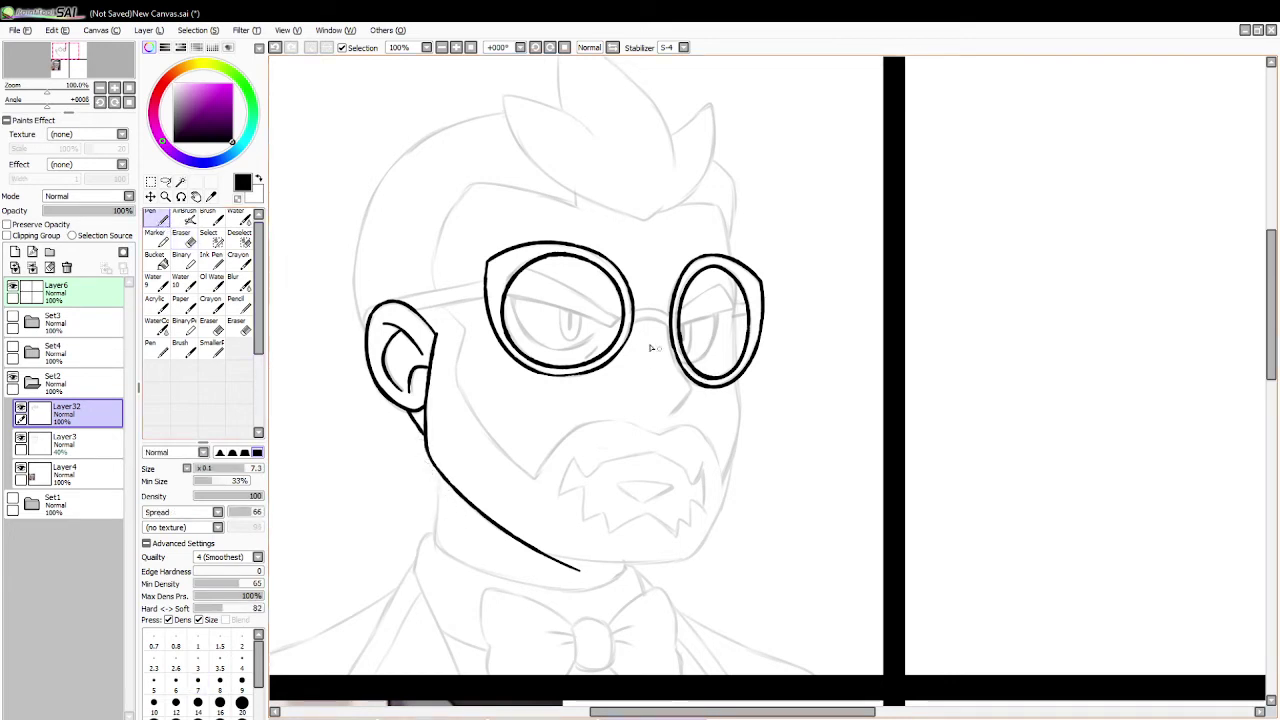
Step: Ink the lower and upper edges of the slanted eyebrow inside the larger lens, joining them at the nose-side end
left_click_drag(504, 295, 612, 326)
key("ctrl+z")
left_click_drag(505, 295, 613, 318)
key("ctrl+z")
left_click_drag(524, 268, 614, 319)
key("ctrl+z")
key("ctrl+z")
key("ctrl+z")
key("ctrl+z")
key("ctrl+z")
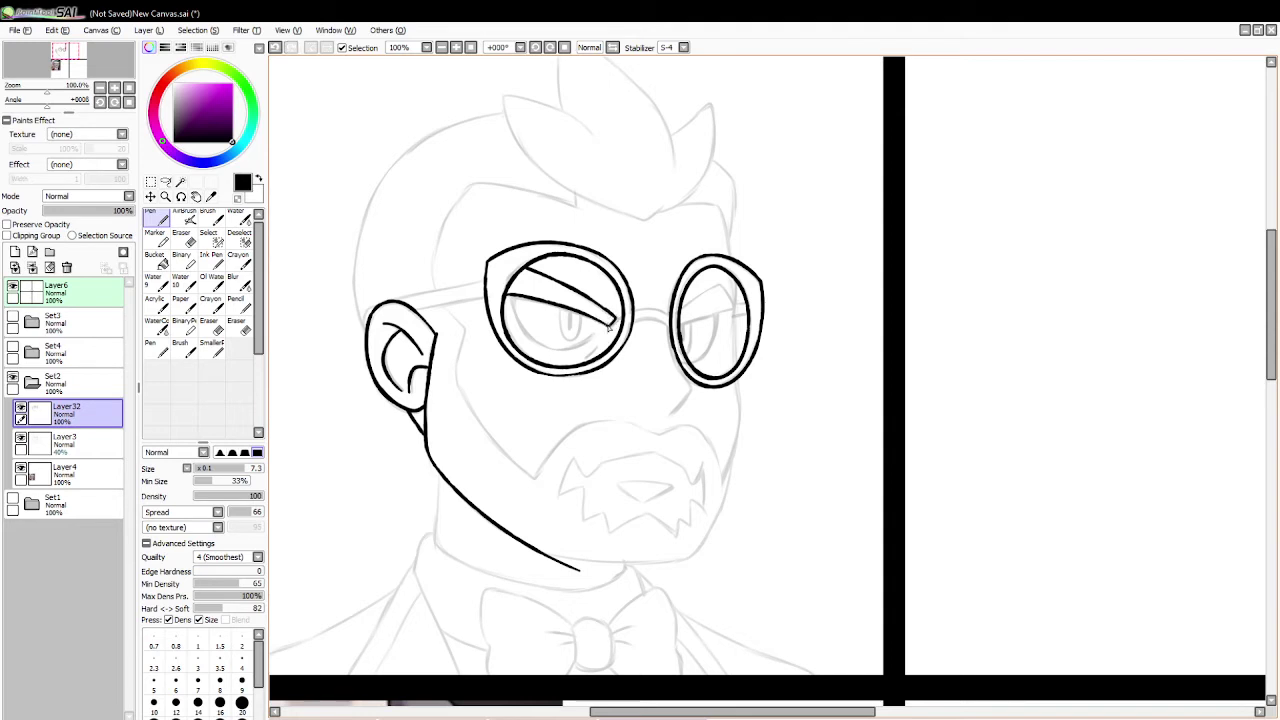
Step: Ink the curved lower outline of the eye in the larger lens and the short crease beneath its inner corner
left_click_drag(515, 316, 596, 342)
key("ctrl+z")
mouse_move(511, 296)
left_mouse_down()
mouse_move(552, 348)
mouse_move(598, 335)
left_mouse_up()
left_click_drag(514, 294, 535, 341)
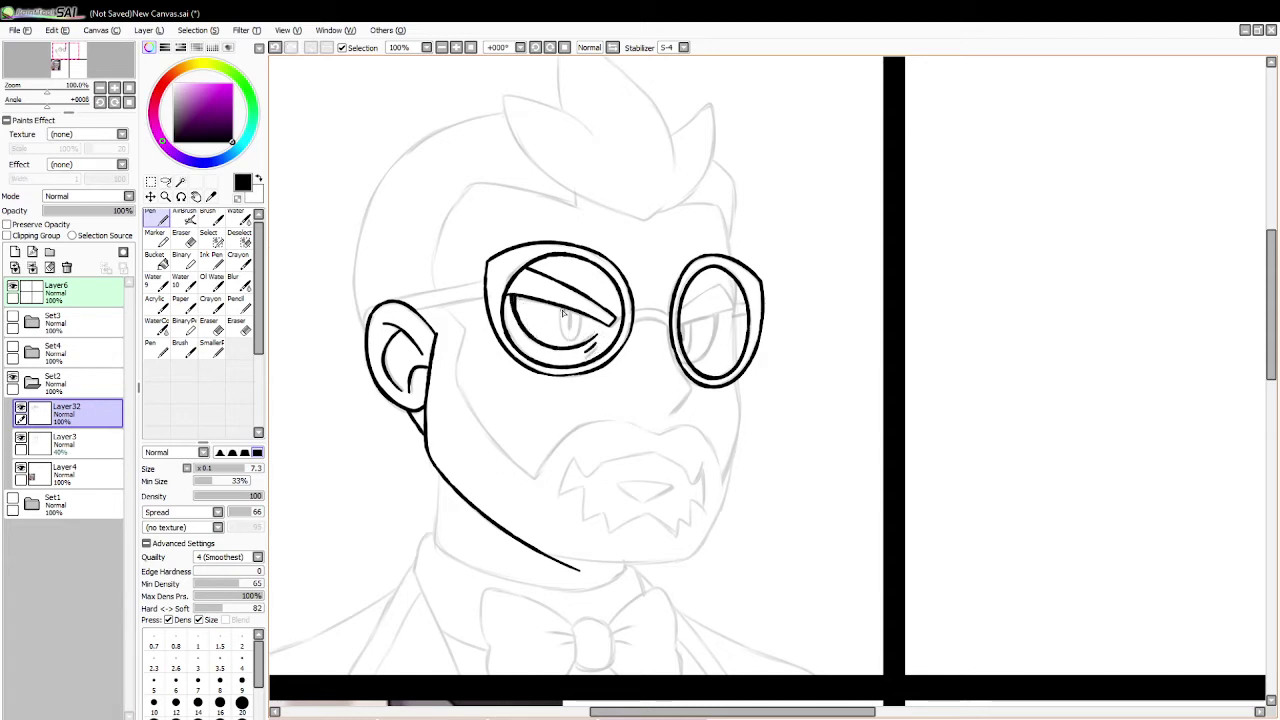
key("ctrl+z")
left_click_drag(598, 340, 588, 354)
key("ctrl+z")
key("ctrl+z")
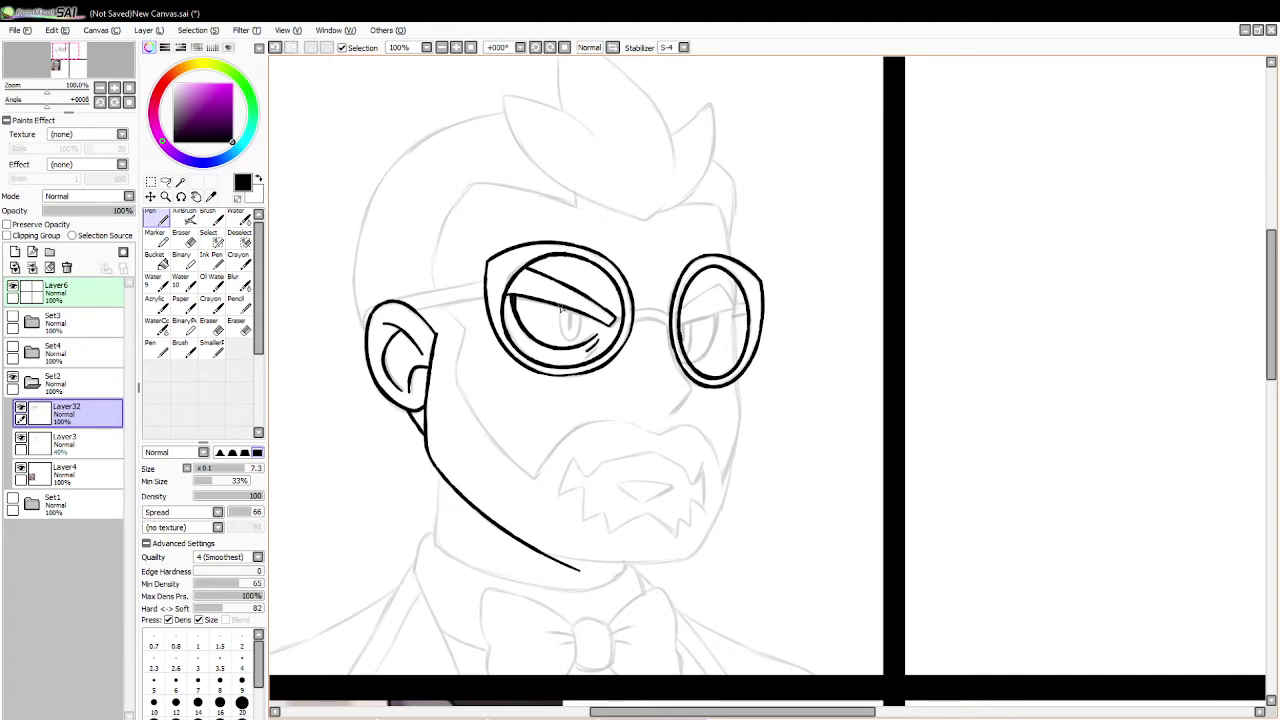
Step: Ink the iris and pupil of the eye in the larger lens and the bridge joining the two lenses
mouse_move(562, 306)
left_mouse_down()
mouse_move(582, 332)
mouse_move(566, 338)
mouse_move(580, 316)
mouse_move(572, 330)
mouse_move(670, 318)
mouse_move(677, 337)
left_mouse_up()
key("ctrl+z")
key("ctrl+z")
key("ctrl+z")
key("ctrl+z")
key("ctrl+z")
key("ctrl+z")
key("ctrl+z")
key("ctrl+z")
left_click(180, 243)
key("n")
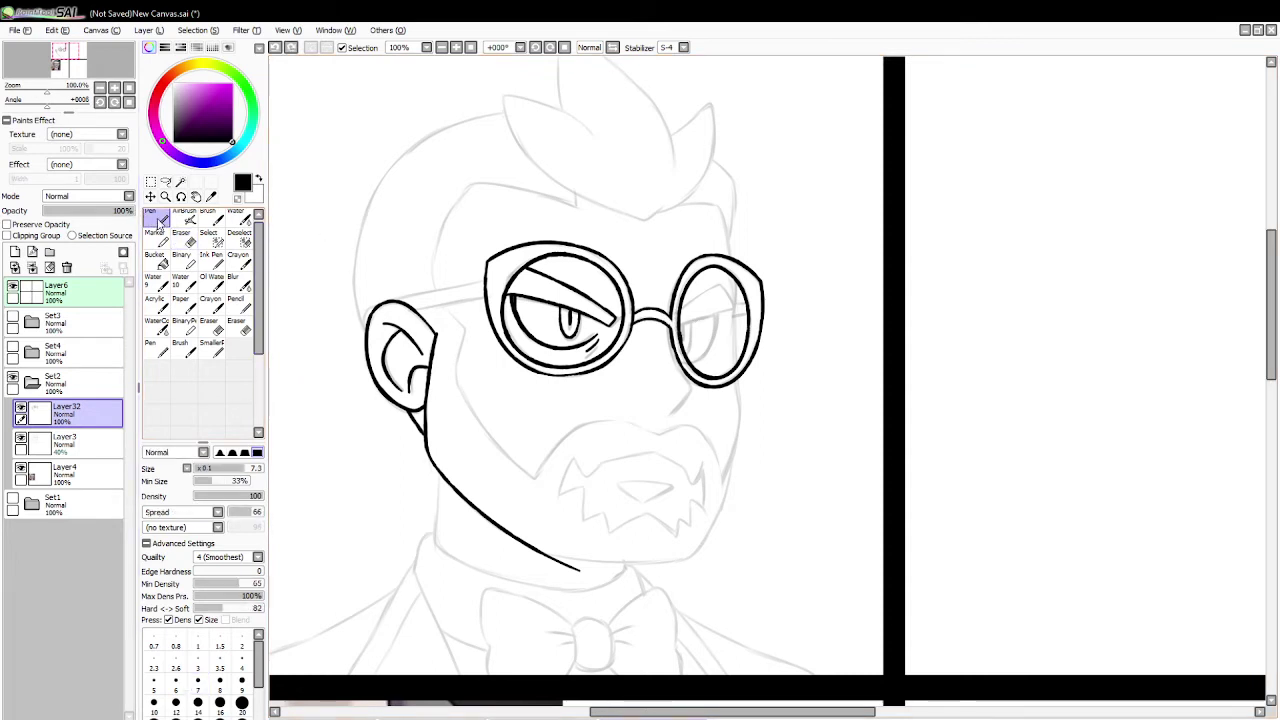
Step: Refine the glasses' bridge by trying an extra lower stroke and erasing rough ends where it meets the rims
left_click_drag(655, 316, 680, 328)
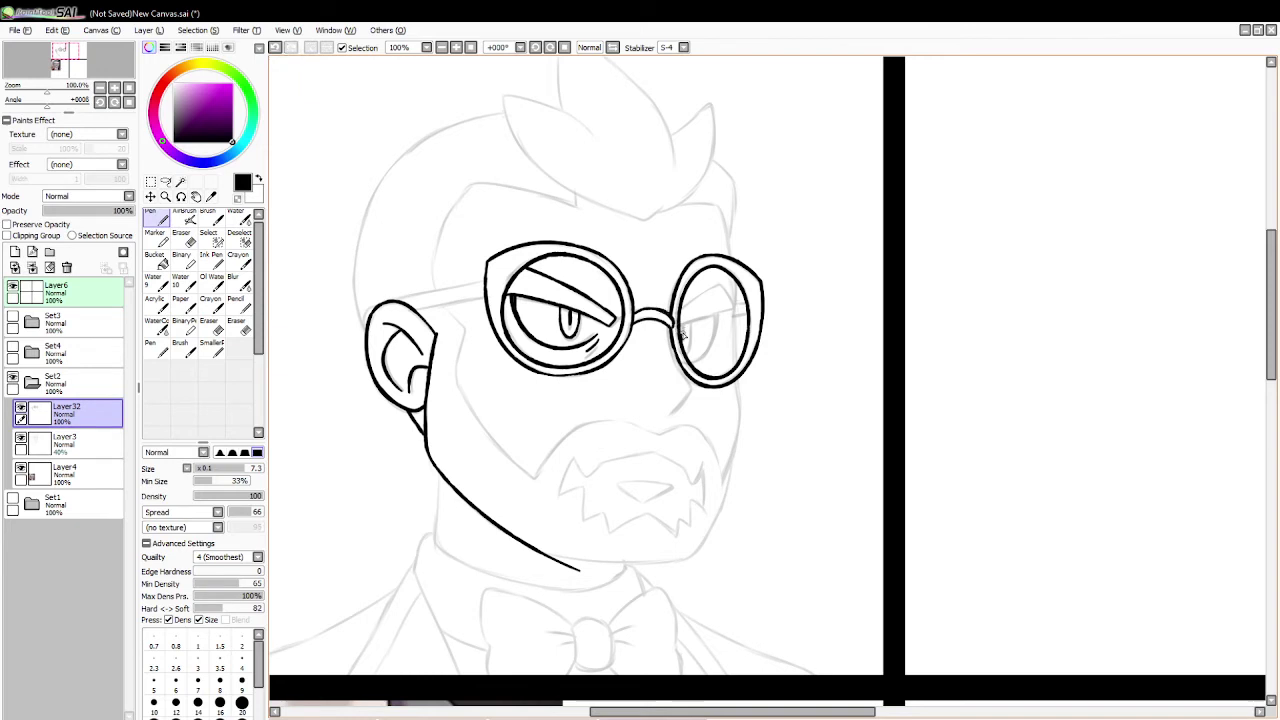
key("e")
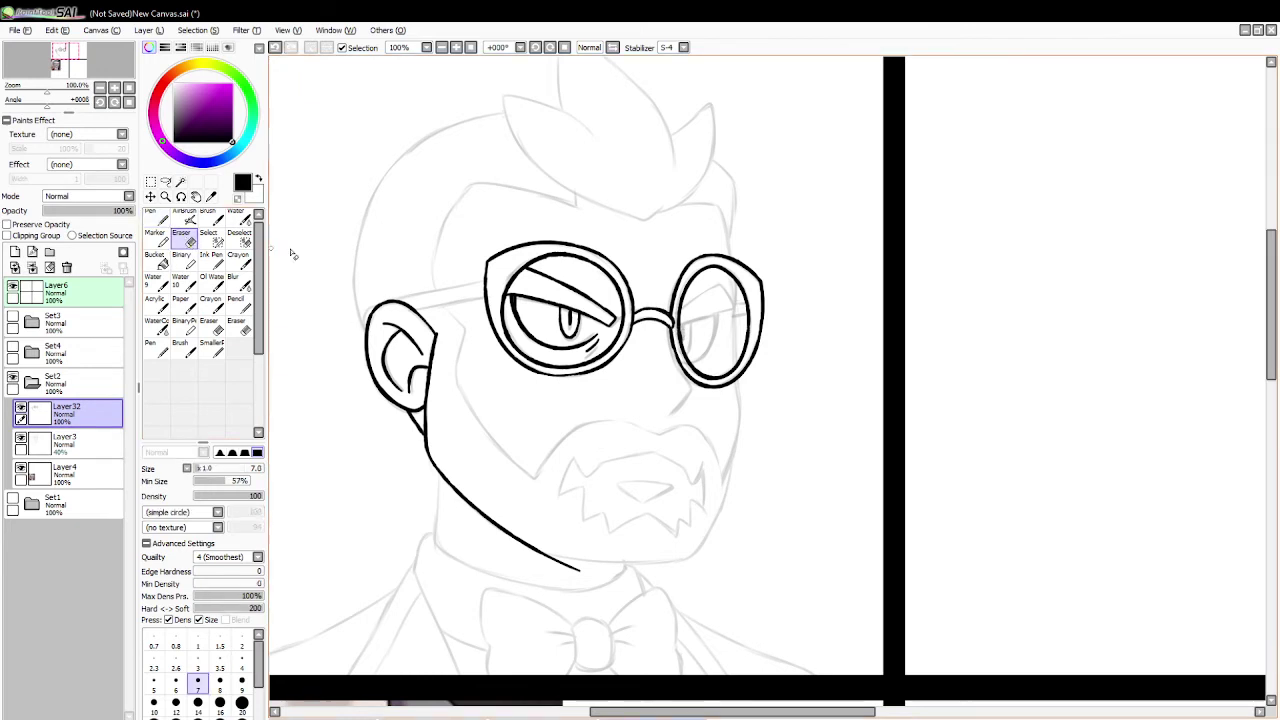
key("ctrl+z")
left_click_drag(633, 321, 641, 316)
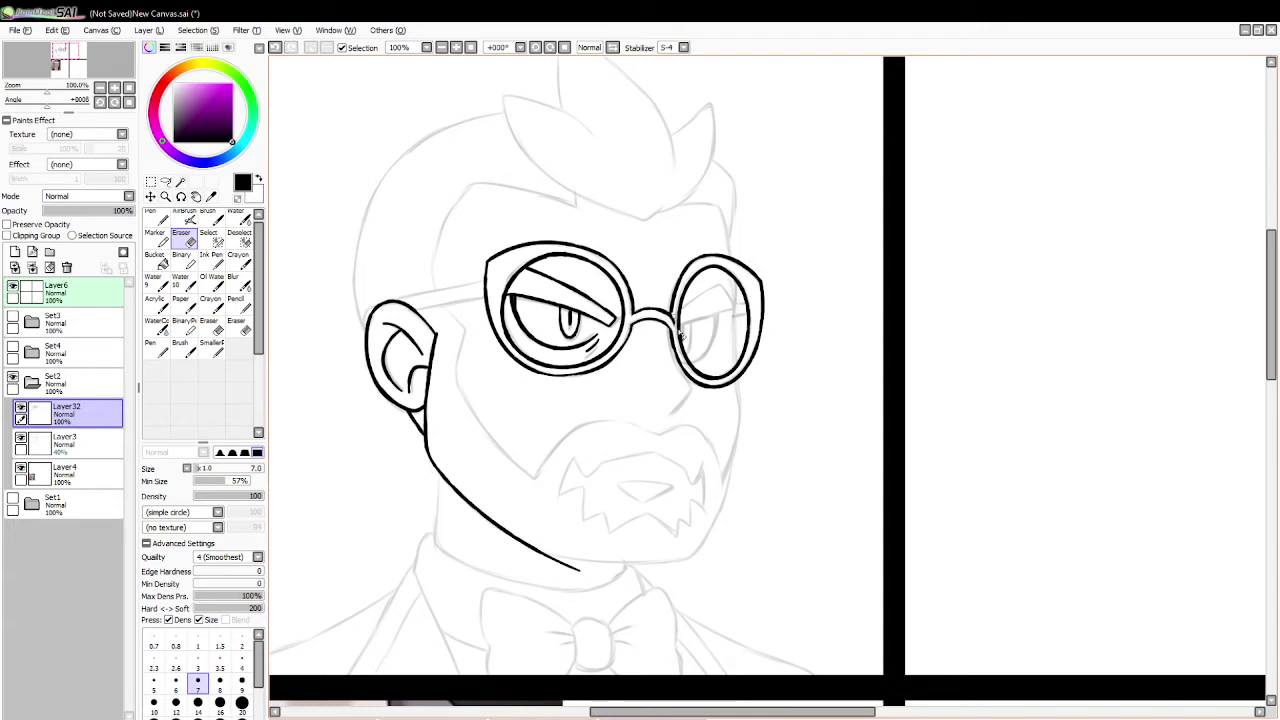
key("ctrl+z")
key("ctrl+z")
left_click_drag(660, 313, 671, 325)
Step: Ink the side of the nose down from the smaller lens's rim and the angled stroke for its tip
key("n")
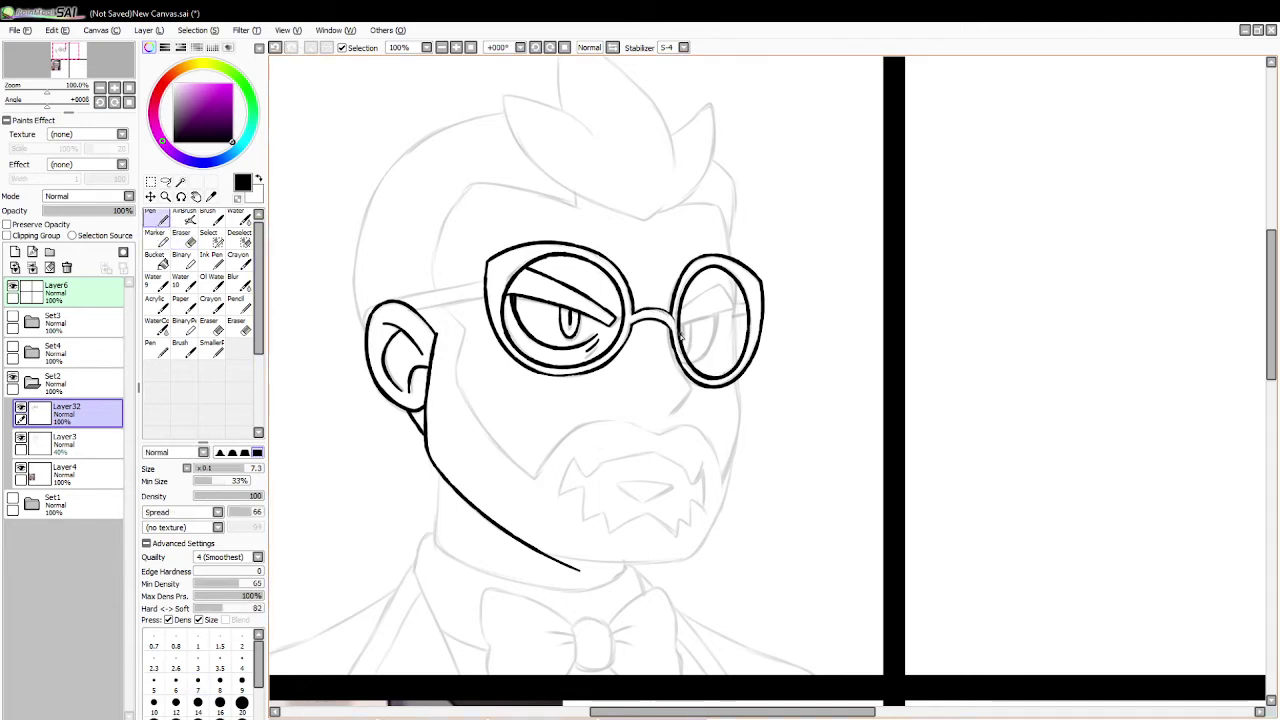
left_click_drag(670, 331, 692, 388)
key("ctrl+z")
left_click_drag(670, 331, 692, 388)
left_click_drag(693, 389, 671, 412)
Step: Ink the eyebrow inside the smaller lens and the curved outline of the eye below it
left_click_drag(732, 306, 732, 302)
key("ctrl+z")
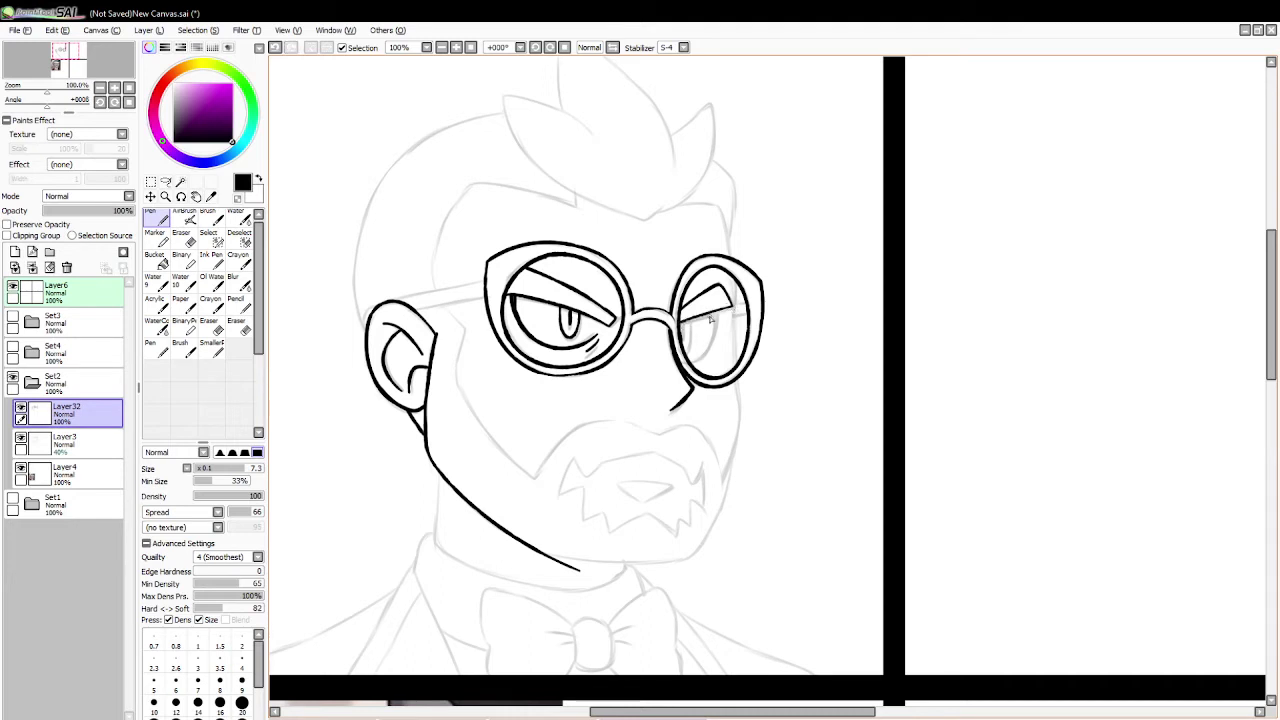
left_click_drag(704, 352, 689, 360)
key("ctrl+z")
left_click_drag(717, 311, 693, 359)
key("ctrl+z")
mouse_move(717, 311)
left_mouse_down()
mouse_move(690, 359)
mouse_move(722, 310)
mouse_move(690, 358)
mouse_move(720, 313)
mouse_move(714, 338)
left_mouse_up()
key("ctrl+z")
key("ctrl+z")
key("ctrl+z")
key("ctrl+z")
key("ctrl+z")
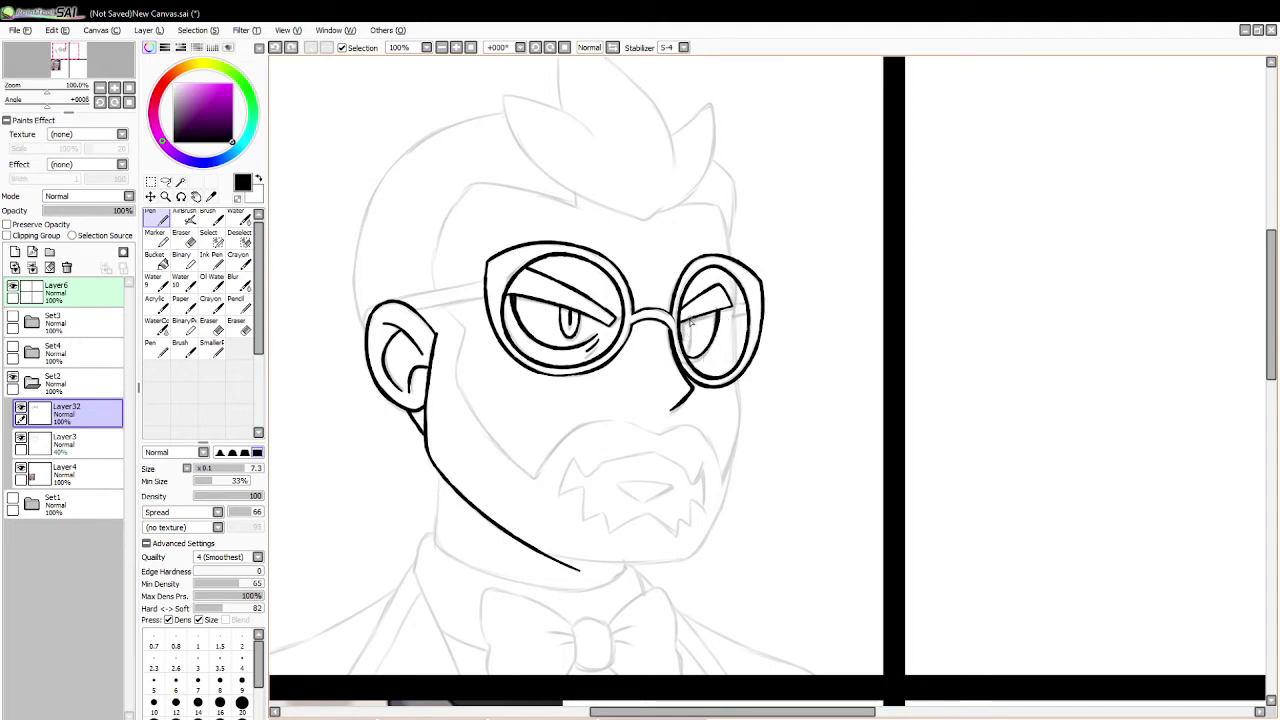
key("ctrl+z")
Step: Ink the iris and pupil of the eye in the smaller lens, comparing the strokes with undo and redo
left_click_drag(684, 323, 687, 346)
key("ctrl+z")
key("ctrl+y")
key("ctrl+z")
key("ctrl+y")
key("ctrl+z")
key("ctrl+y")
left_click_drag(684, 328, 692, 336)
key("ctrl+z")
key("ctrl+z")
key("ctrl+y")
key("ctrl+z")
key("ctrl+y")
key("ctrl+y")
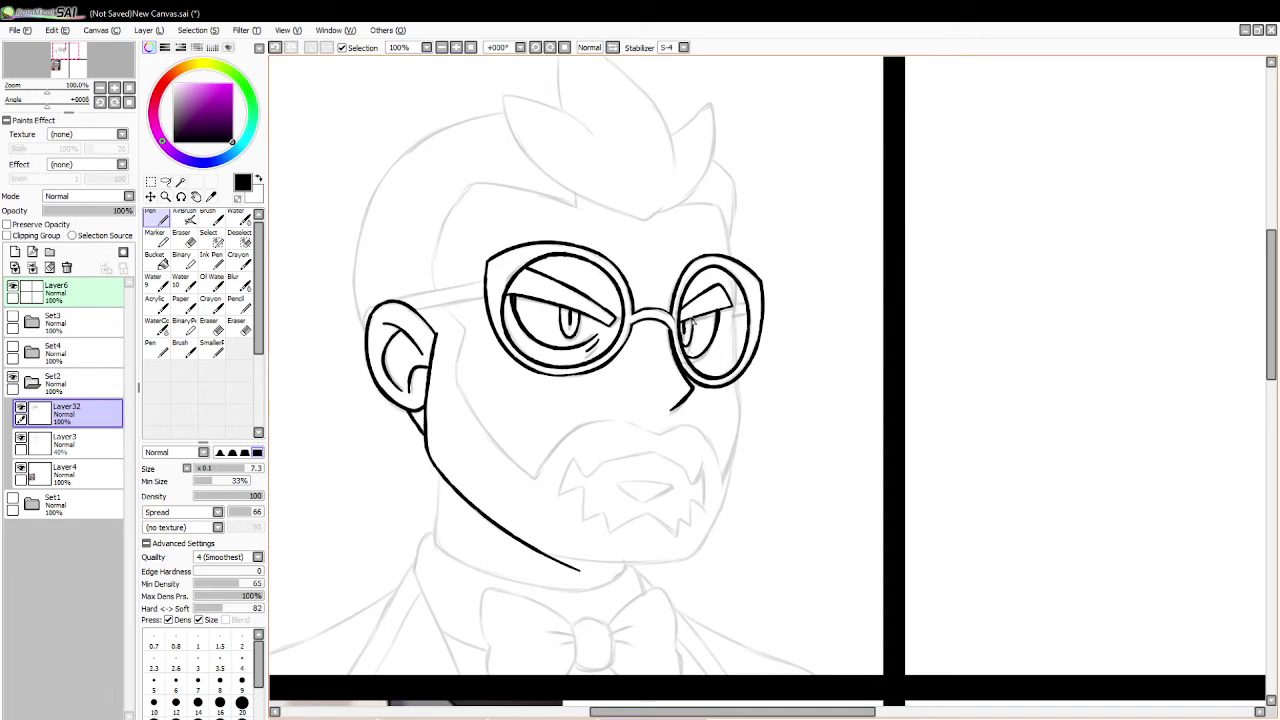
key("ctrl+z")
key("ctrl+y")
key("ctrl+z")
Step: Ink the far edge of the face inside the smaller lens and continue it below the rim down the cheek
left_click_drag(737, 281, 737, 354)
key("ctrl+z")
left_click_drag(737, 281, 738, 350)
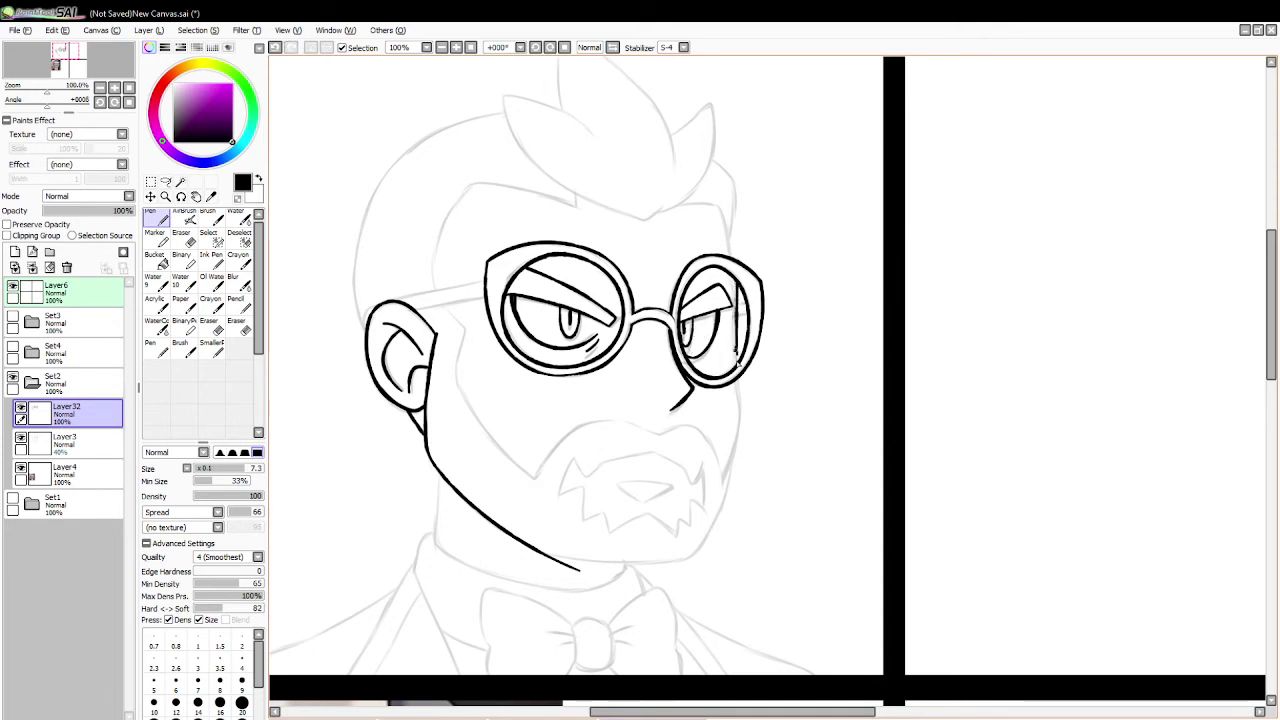
key("ctrl+z")
key("ctrl+y")
left_click_drag(741, 385, 719, 486)
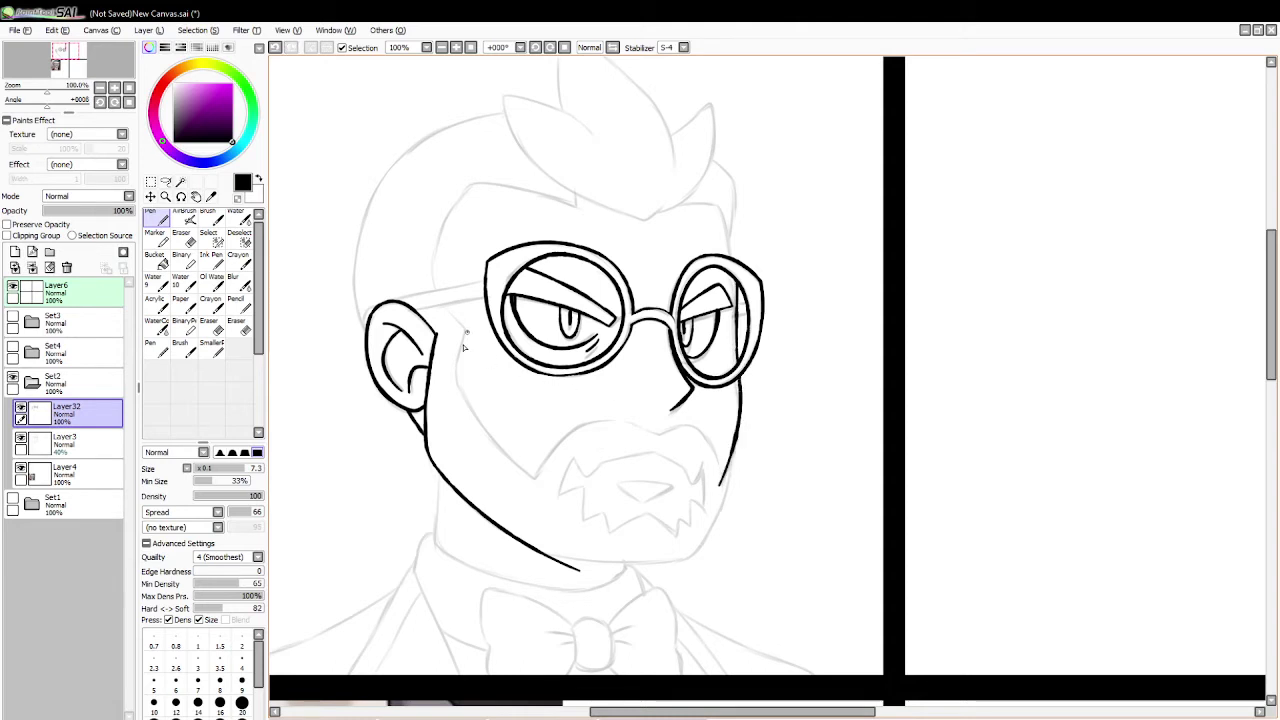
Step: Ink the beard's cheek line down from the sideburn and the moustache's upper edge across to the far cheek
mouse_move(466, 329)
left_mouse_down()
mouse_move(473, 413)
mouse_move(535, 481)
left_mouse_up()
key("ctrl+z")
mouse_move(466, 328)
left_mouse_down()
mouse_move(457, 380)
mouse_move(521, 473)
mouse_move(548, 486)
mouse_move(570, 423)
mouse_move(691, 453)
mouse_move(702, 423)
mouse_move(722, 486)
left_mouse_up()
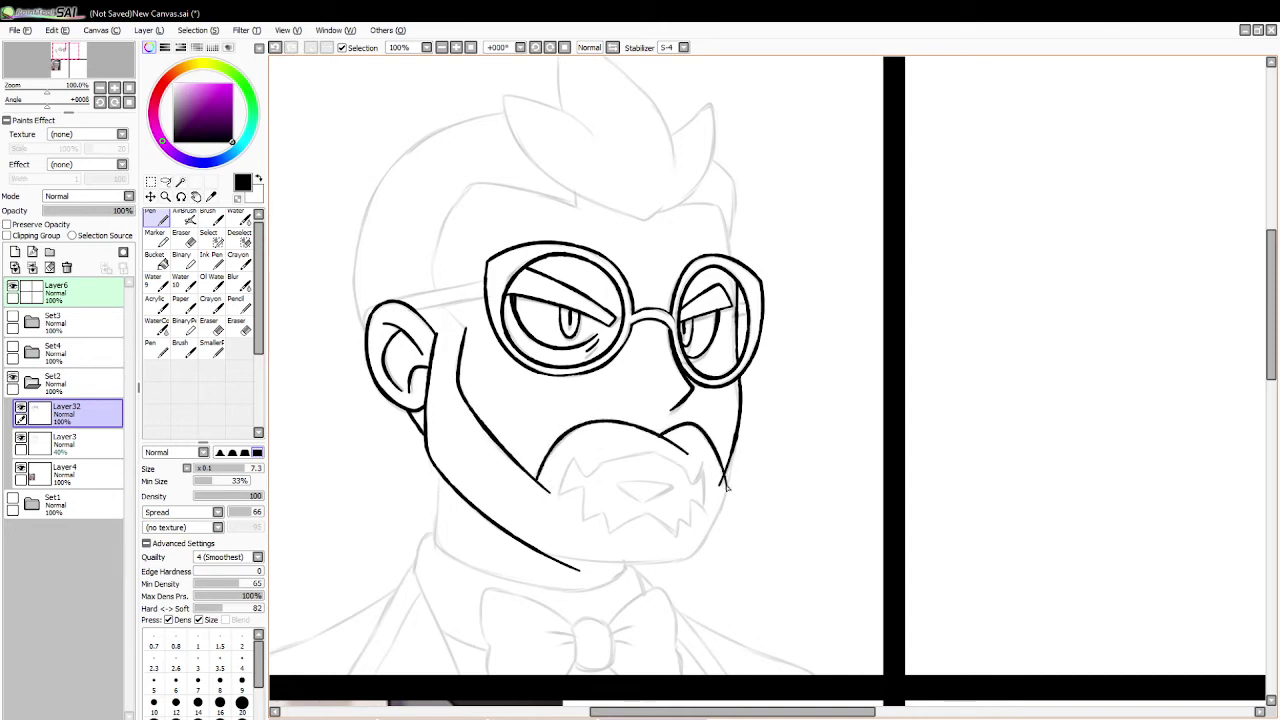
key("ctrl+z")
mouse_move(658, 436)
left_mouse_down()
mouse_move(706, 430)
mouse_move(720, 482)
left_mouse_up()
key("ctrl+z")
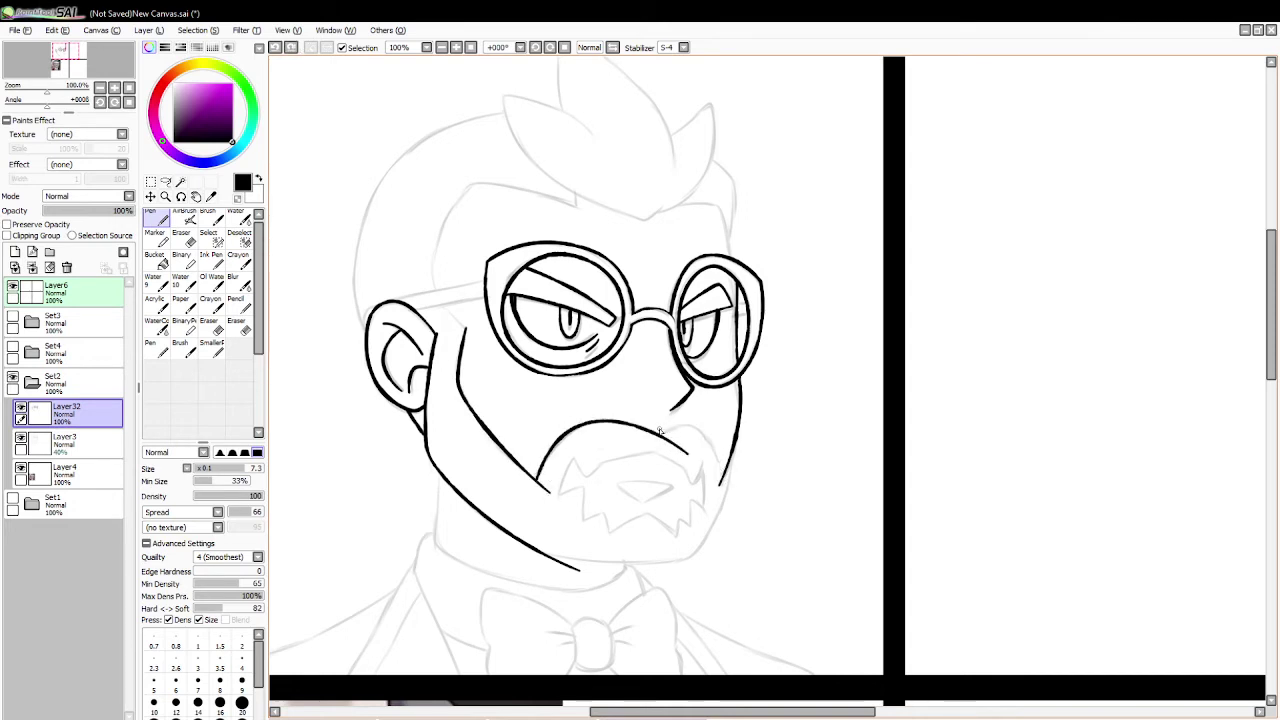
mouse_move(658, 436)
left_mouse_down()
mouse_move(720, 454)
mouse_move(722, 484)
left_mouse_up()
Step: Erase the overshooting line ends at the moustache corners and centre and at the chin end of the jawline
left_click(181, 238)
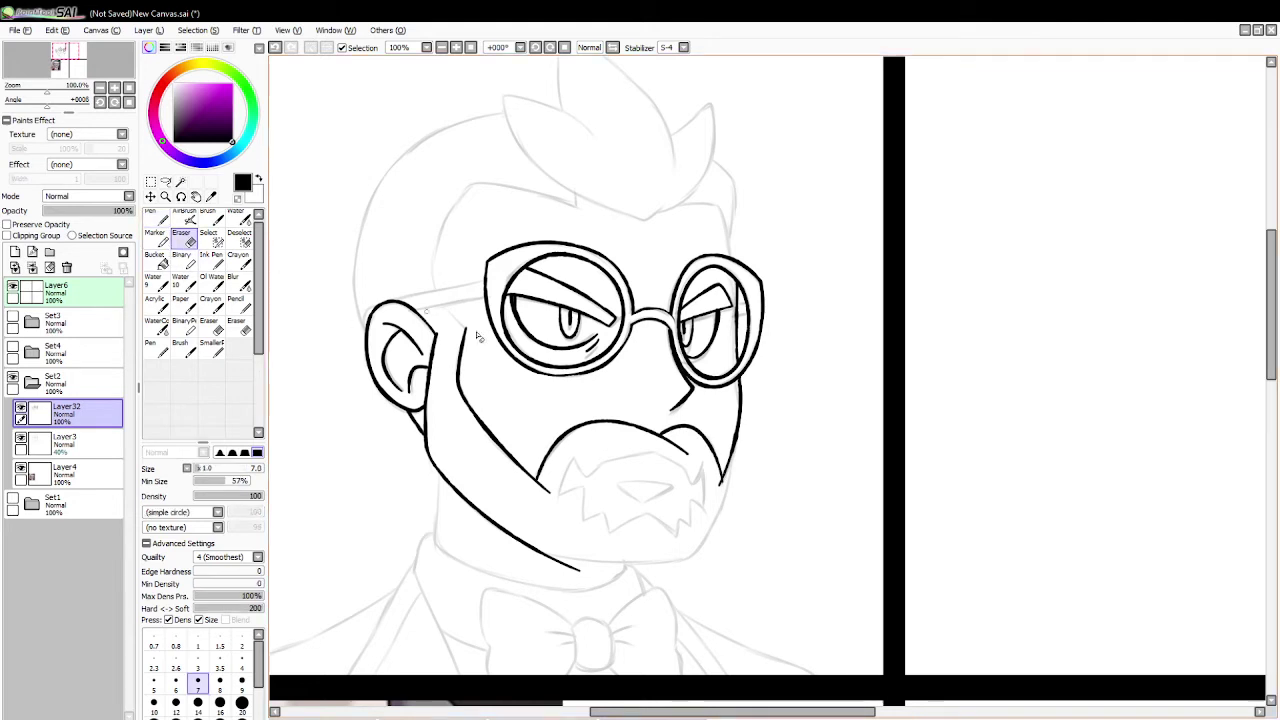
mouse_move(675, 440)
left_mouse_down()
mouse_move(660, 446)
mouse_move(722, 484)
left_mouse_up()
key("ctrl+z")
mouse_move(538, 484)
left_mouse_down()
mouse_move(547, 468)
mouse_move(534, 495)
mouse_move(552, 499)
left_mouse_up()
left_click_drag(541, 560, 611, 575)
key("n")
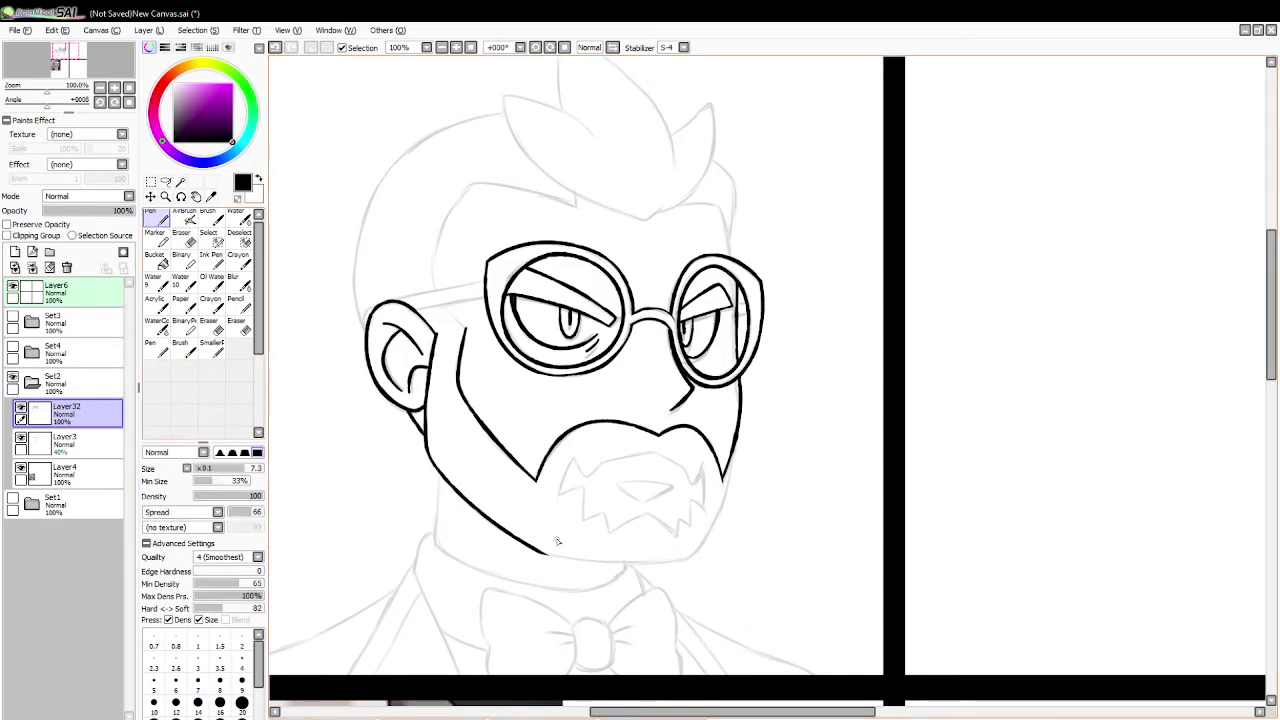
Step: Ink the underside of the chin and the far jaw edge up to the cheek, erasing the overshooting ends at the chin corner
left_click_drag(538, 550, 702, 556)
mouse_move(738, 442)
left_mouse_down()
mouse_move(734, 485)
mouse_move(686, 568)
left_mouse_up()
key("ctrl+z")
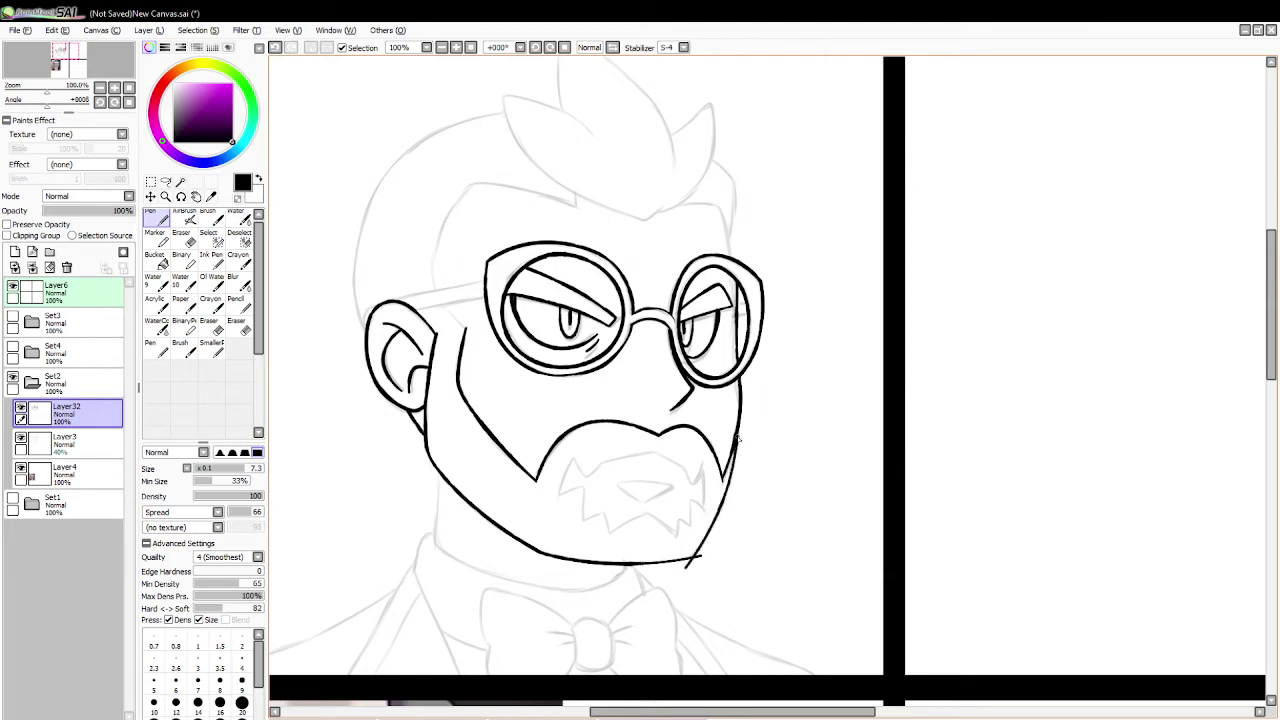
left_click_drag(737, 438, 737, 452)
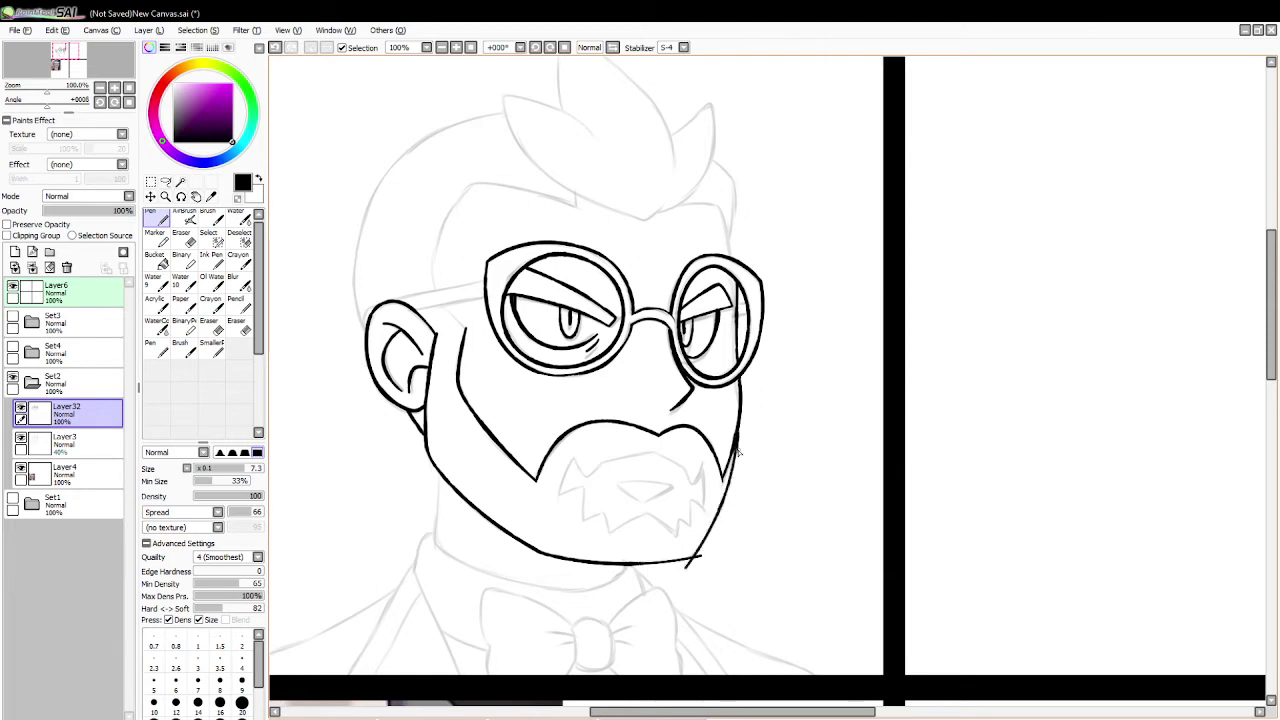
left_click(181, 238)
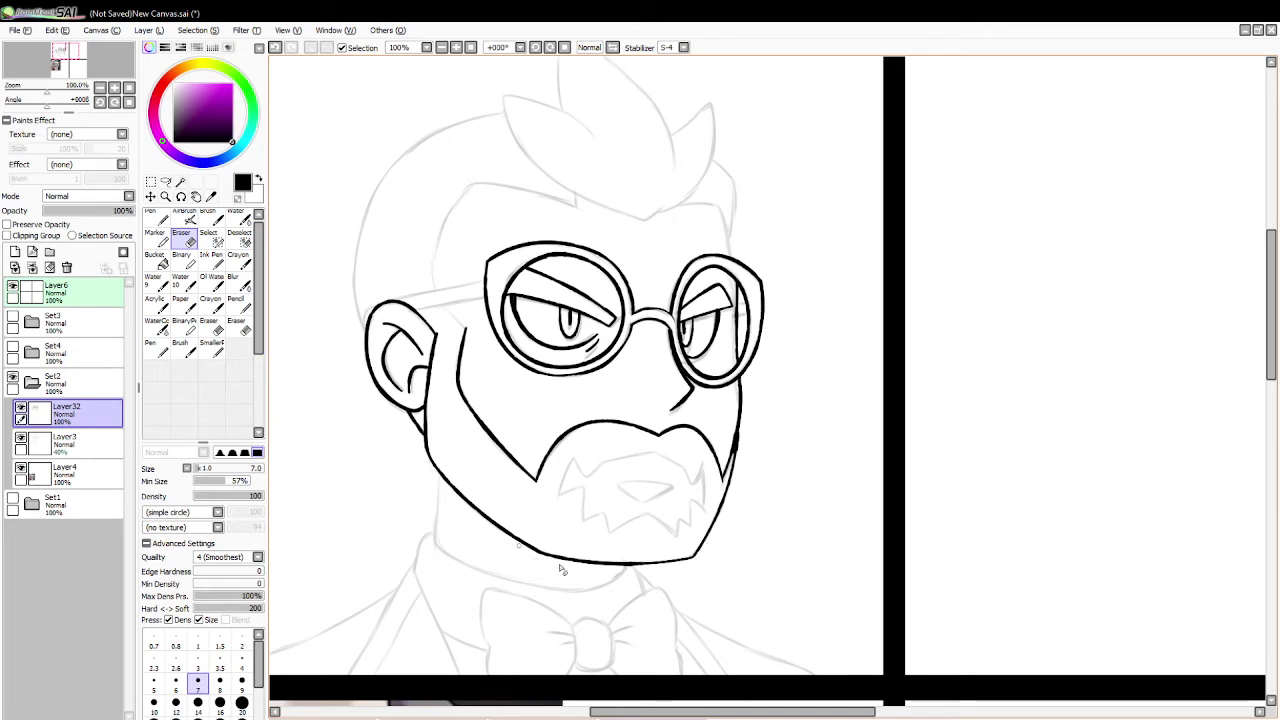
Step: Ink the moustache's lower edge and the jagged beard edge beneath the mouth, redoing unsatisfactory strokes
key("n")
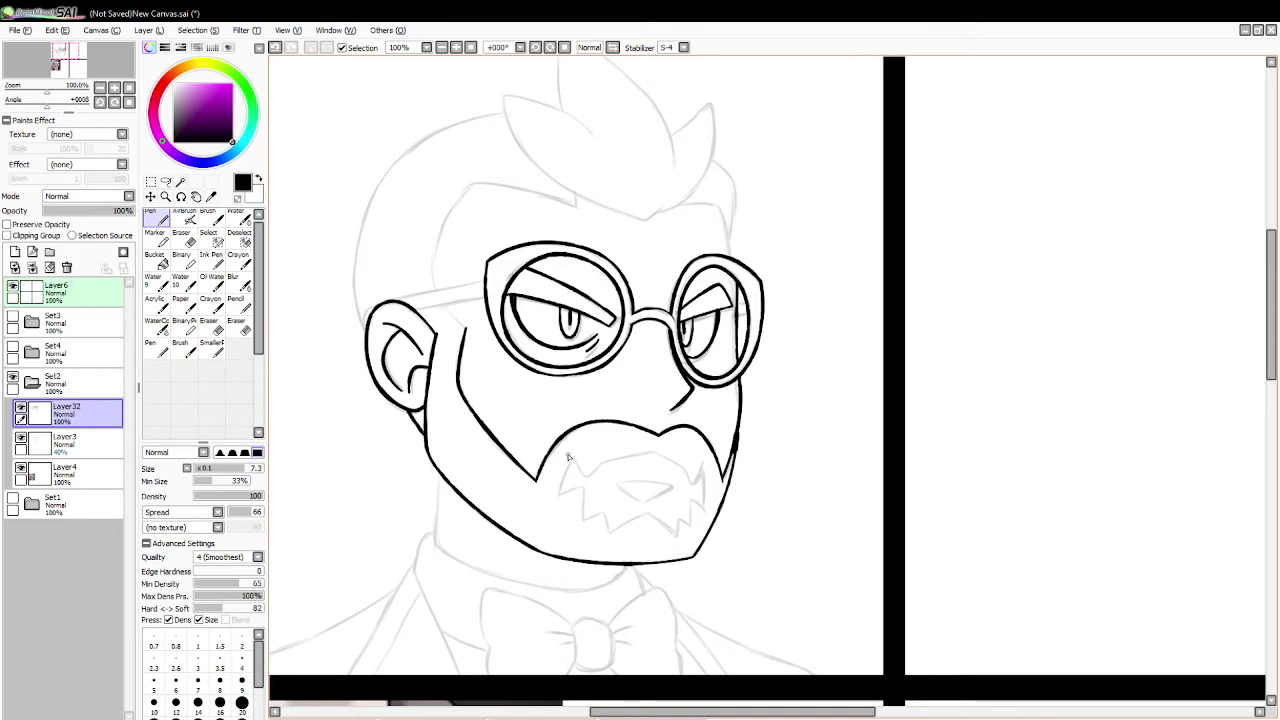
mouse_move(590, 482)
left_mouse_down()
mouse_move(667, 455)
mouse_move(690, 476)
mouse_move(705, 467)
left_mouse_up()
key("e")
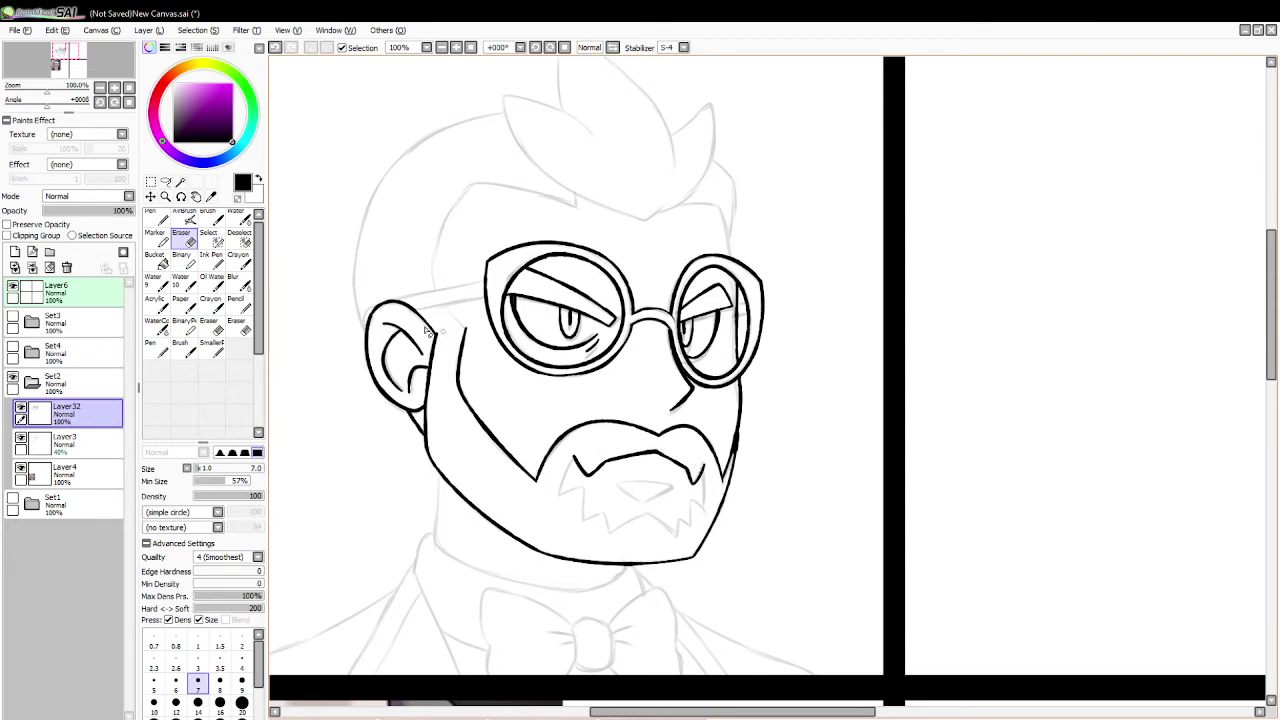
key("n")
mouse_move(555, 498)
left_mouse_down()
mouse_move(587, 487)
mouse_move(583, 519)
mouse_move(605, 512)
mouse_move(610, 535)
mouse_move(648, 515)
mouse_move(694, 531)
mouse_move(679, 540)
mouse_move(682, 515)
mouse_move(708, 500)
left_mouse_up()
key("ctrl+z")
key("ctrl+z")
key("ctrl+z")
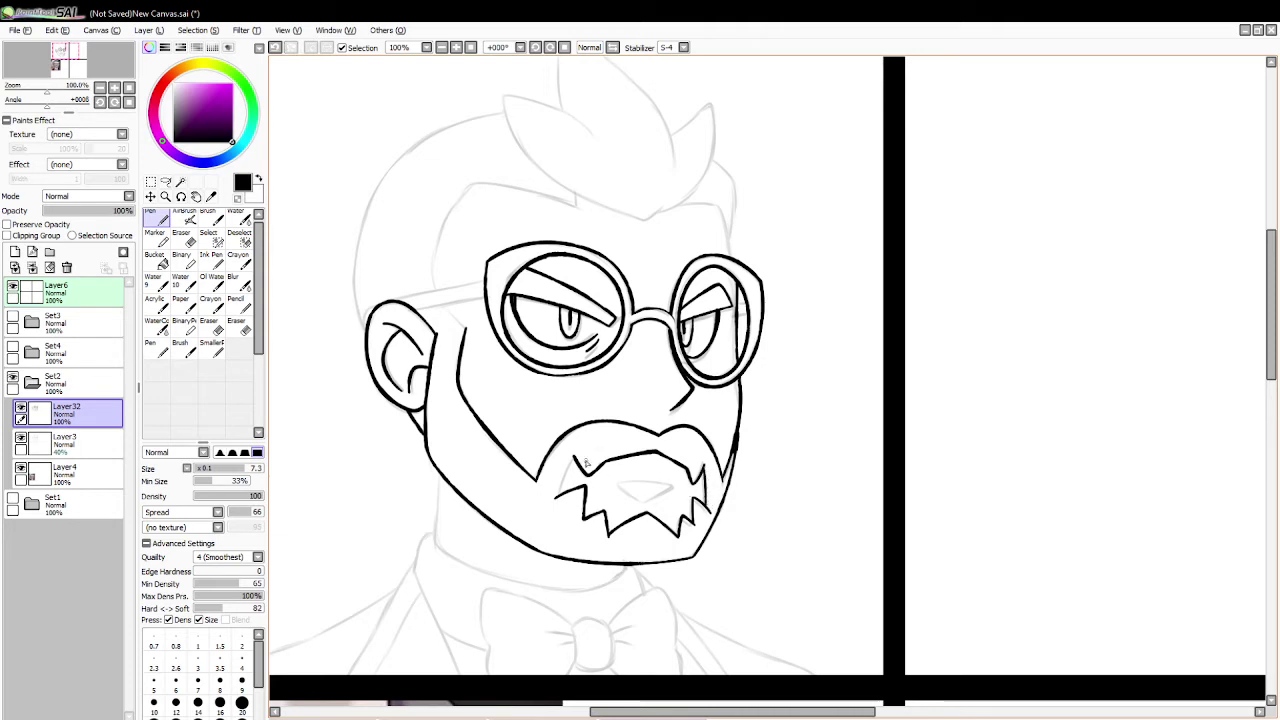
Step: Close the moustache's near corner down to the jagged beard edge and ink the triangular lower lip, erasing its overshooting end
mouse_move(573, 458)
left_mouse_down()
mouse_move(559, 496)
mouse_move(579, 479)
mouse_move(675, 487)
mouse_move(616, 486)
mouse_move(644, 506)
mouse_move(618, 484)
mouse_move(644, 506)
mouse_move(672, 491)
mouse_move(626, 496)
mouse_move(618, 483)
mouse_move(643, 506)
mouse_move(675, 490)
left_mouse_up()
key("ctrl+z")
key("ctrl+z")
key("ctrl+z")
key("ctrl+z")
key("ctrl+z")
key("ctrl+z")
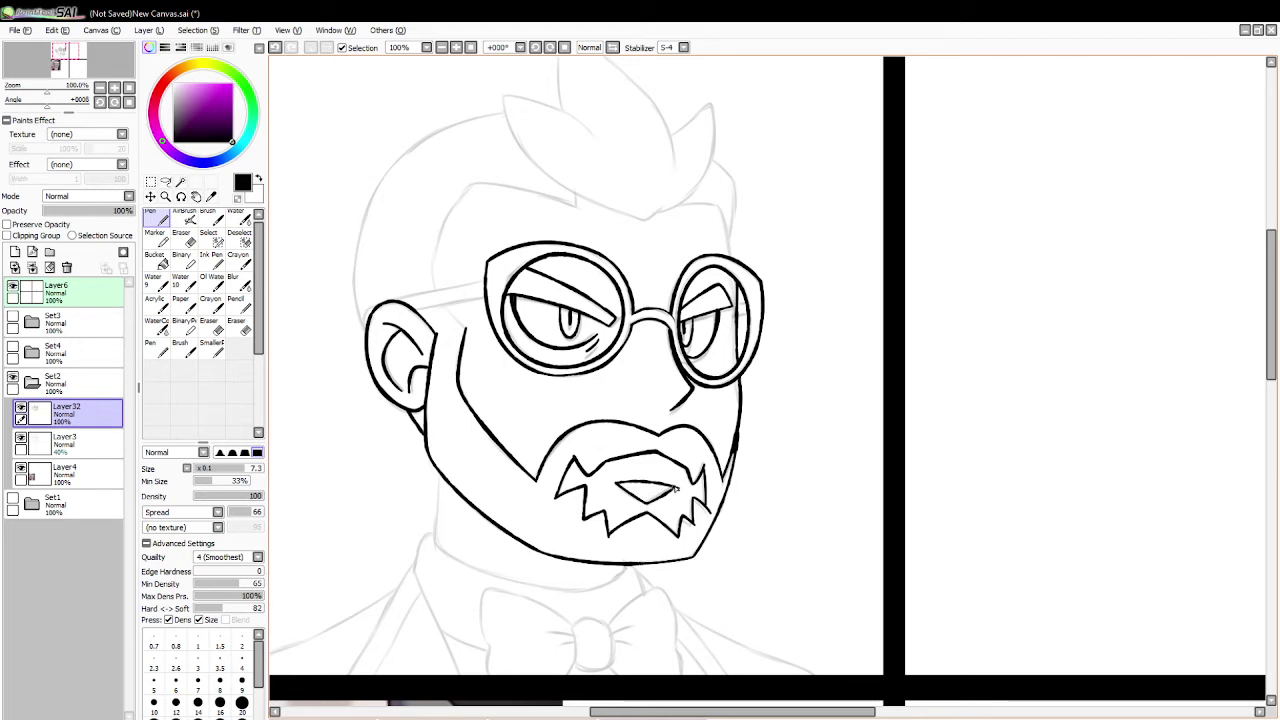
key("e")
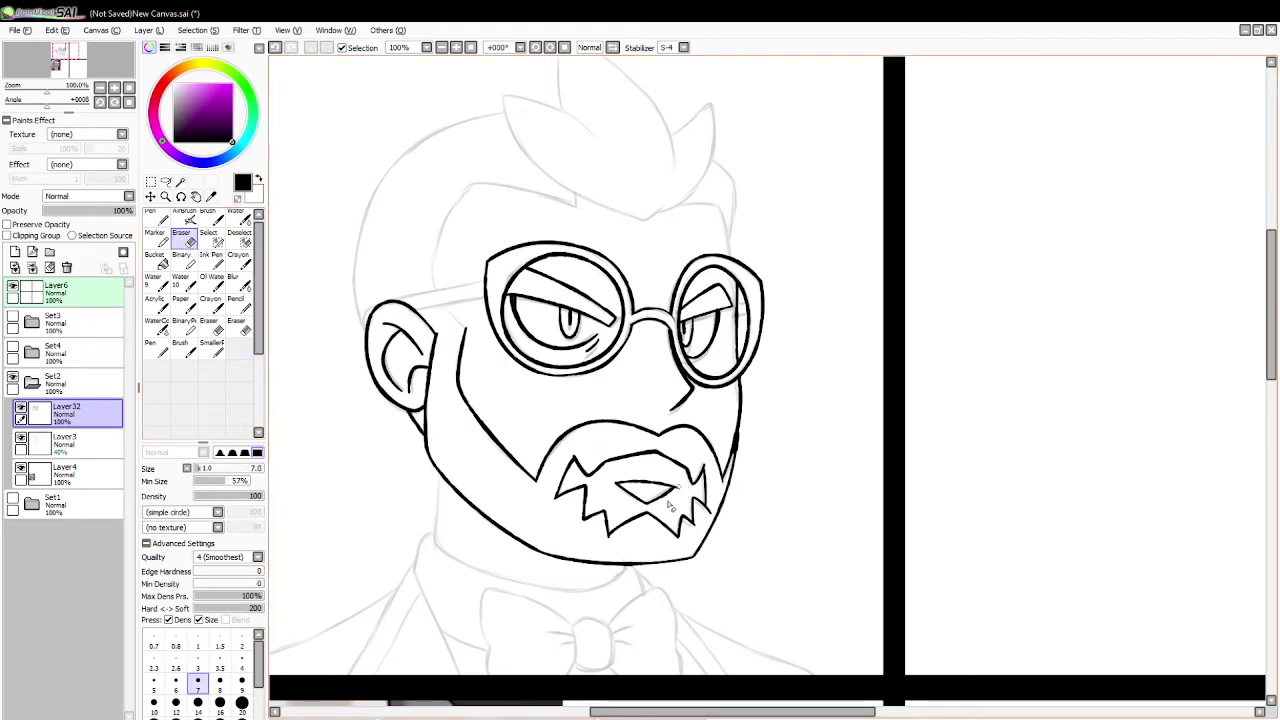
left_click_drag(675, 500, 700, 485)
Step: Ink both edges of the glasses' near arm from the ear to the larger lens frame and clean up where they meet the frame
key("n")
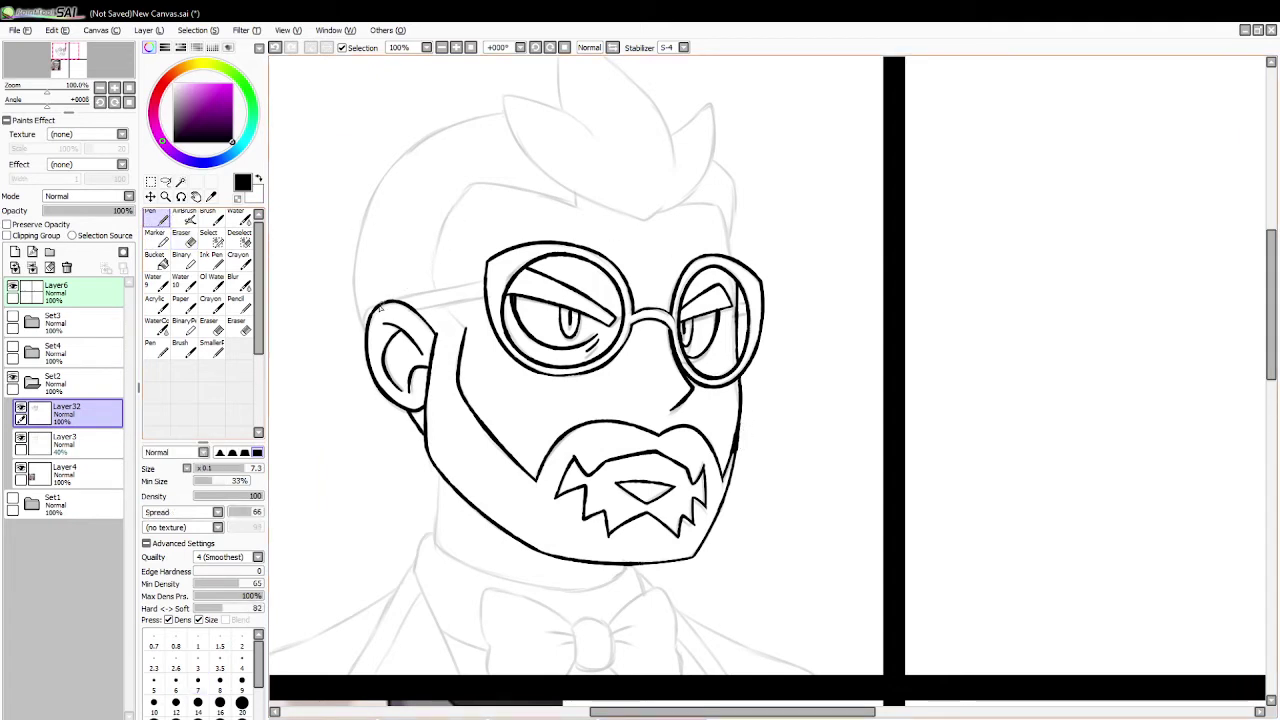
mouse_move(376, 308)
left_mouse_down()
mouse_move(364, 326)
mouse_move(372, 306)
mouse_move(468, 286)
left_mouse_up()
key("ctrl+z")
key("ctrl+z")
key("ctrl+z")
key("ctrl+z")
key("ctrl+z")
left_click_drag(412, 317, 488, 293)
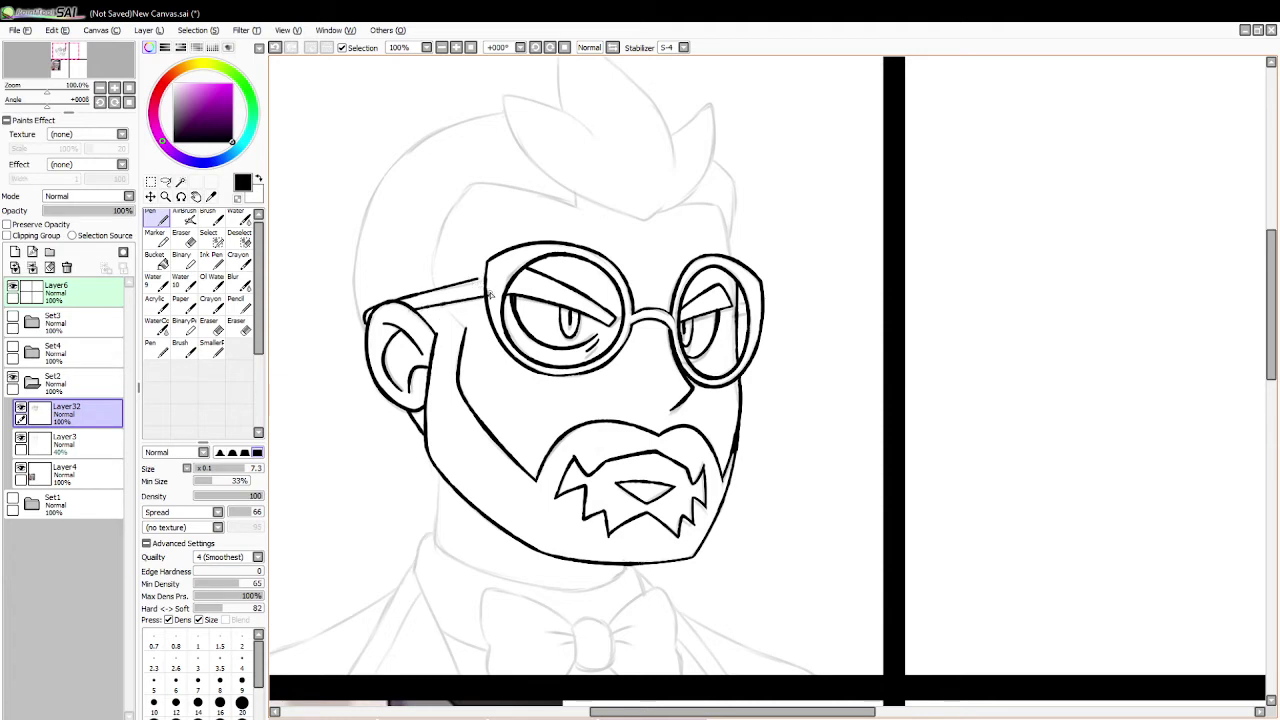
key("e")
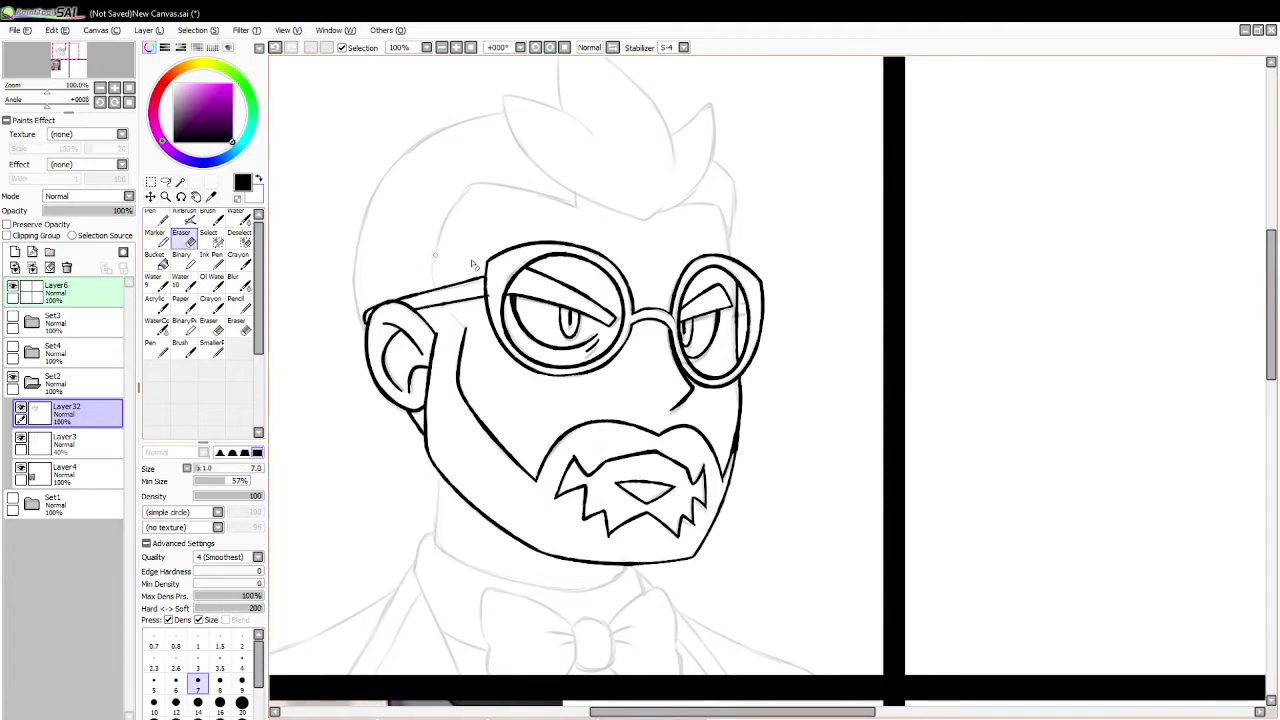
key("ctrl+z")
left_click_drag(495, 313, 491, 295)
Step: Ink the short piece of the far glasses arm visible inside the smaller lens
left_click(159, 218)
left_click_drag(738, 300, 747, 300)
key("ctrl+z")
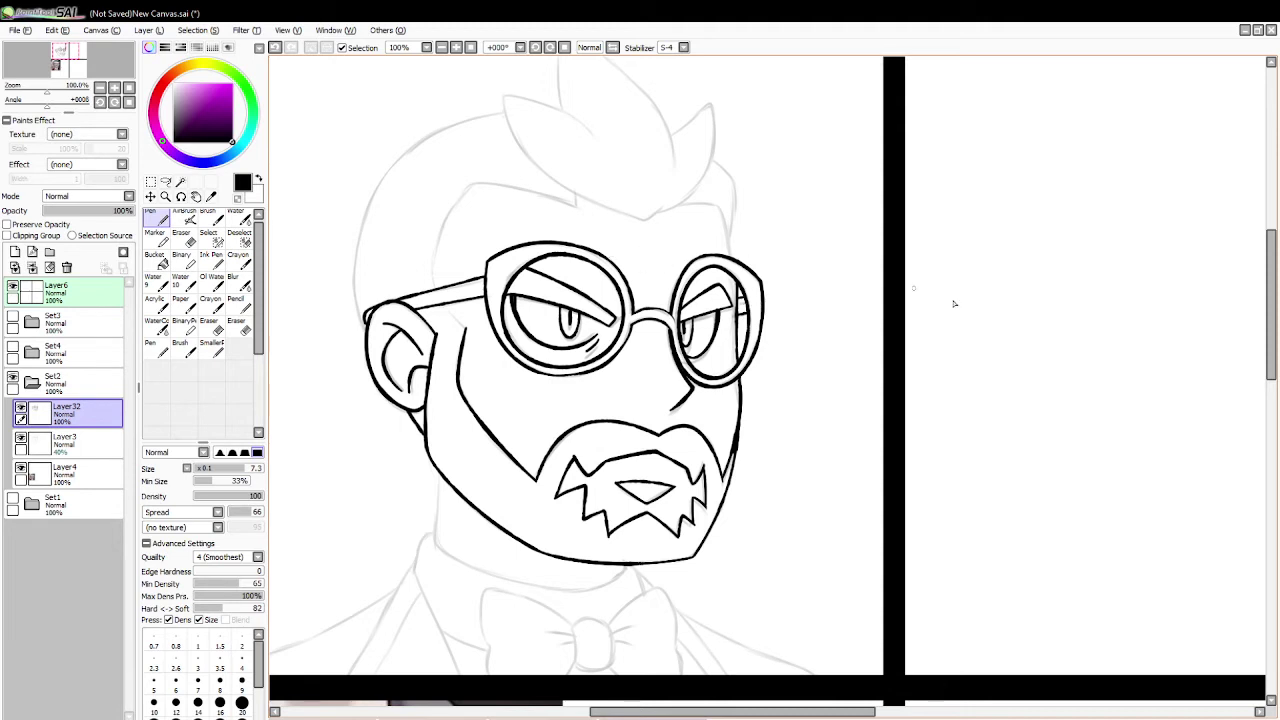
Step: Ink the near temple hairline down to the glasses arm and the sideburn edge below it, erasing the overshoot at the sideburn
left_click_drag(1270, 366, 1270, 344)
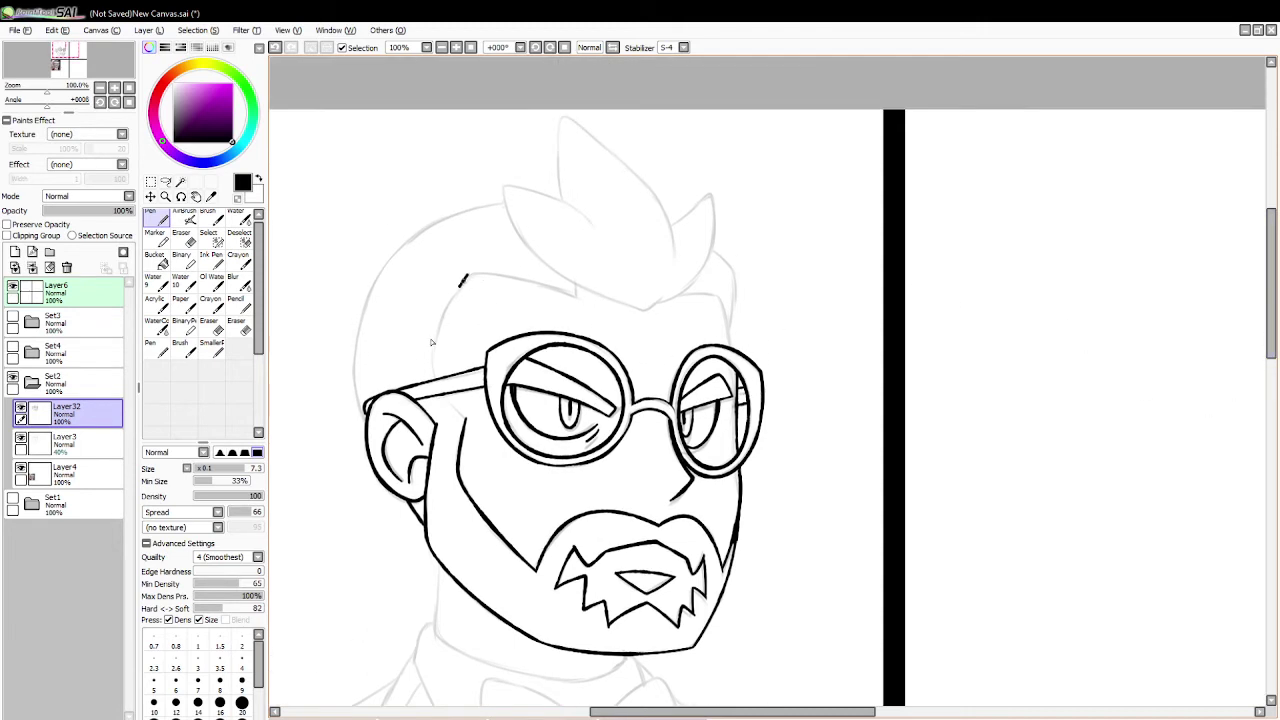
key("ctrl+z")
left_click_drag(460, 286, 432, 380)
key("ctrl+z")
left_click_drag(432, 369, 465, 417)
key("ctrl+z")
key("ctrl+z")
key("ctrl+z")
key("ctrl+y")
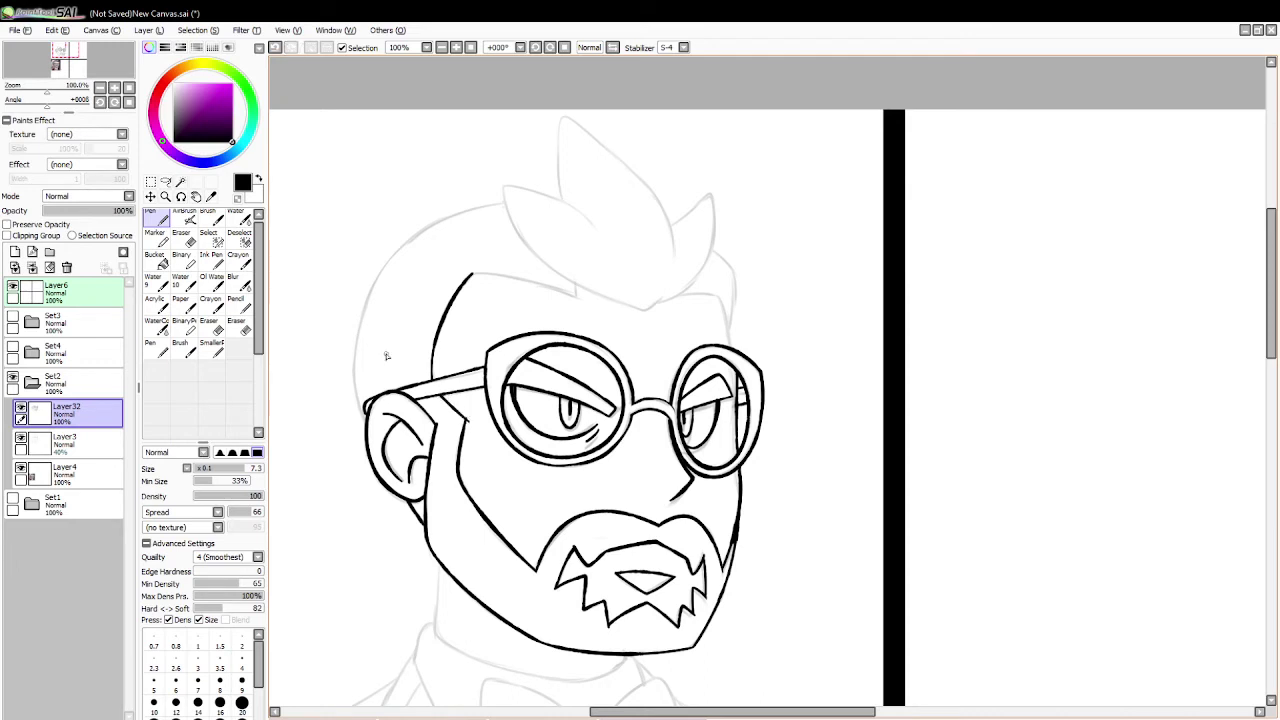
key("e")
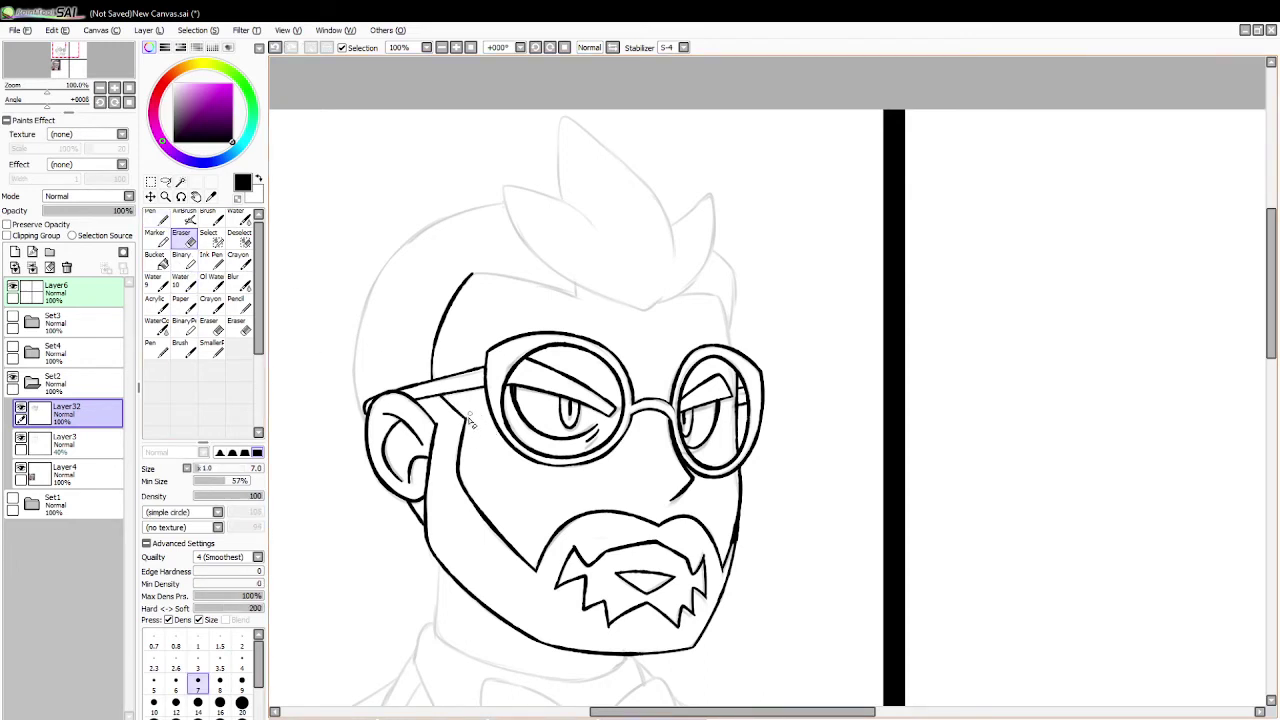
Step: Ink the near hair tuft above the forehead and the tall middle tuft, redrawing the tall tuft's far edge until it follows the sketch
key("n")
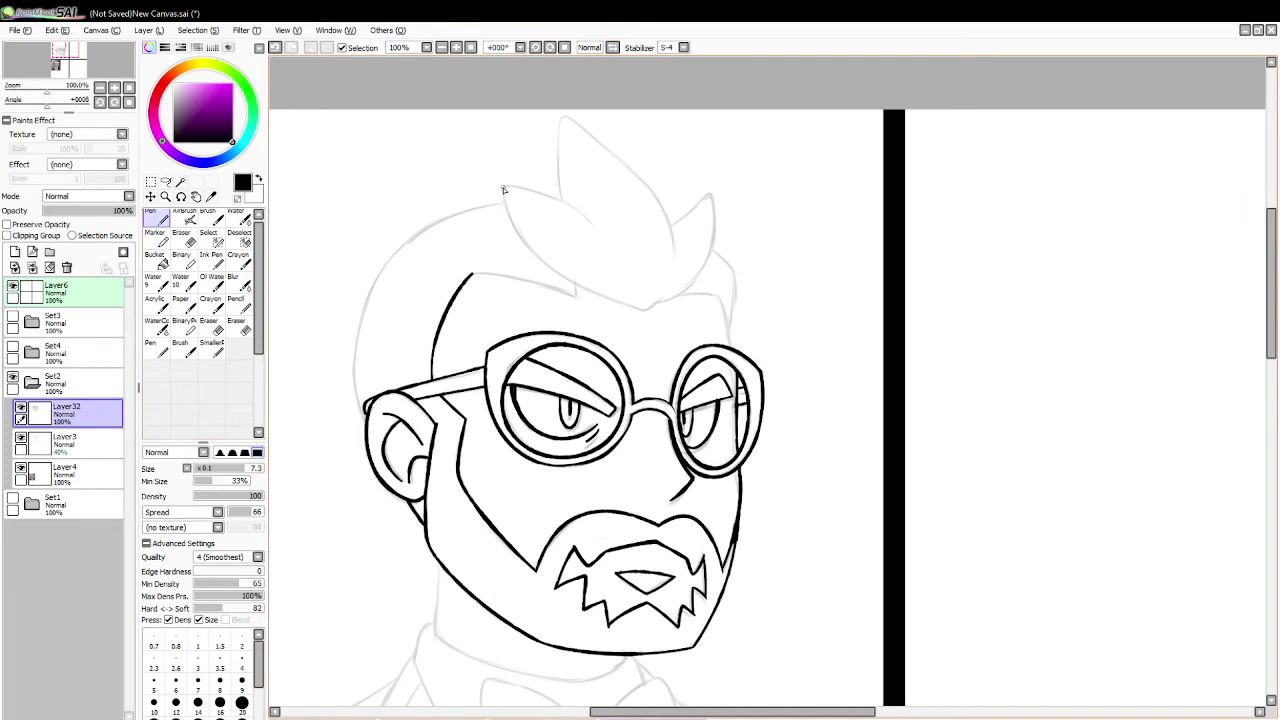
mouse_move(504, 189)
left_mouse_down()
mouse_move(521, 263)
mouse_move(673, 315)
left_mouse_up()
left_click_drag(505, 187, 604, 236)
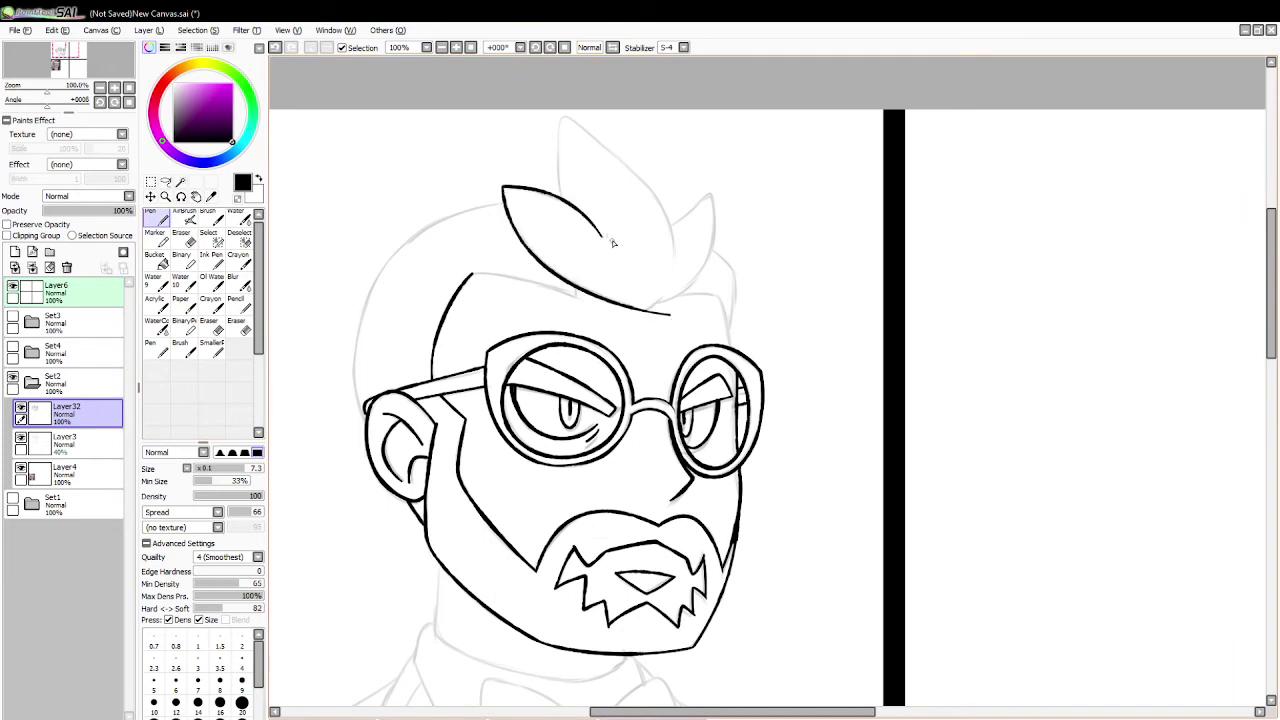
left_click_drag(562, 118, 561, 200)
left_click_drag(562, 117, 674, 250)
key("ctrl+z")
mouse_move(562, 117)
left_mouse_down()
mouse_move(677, 202)
mouse_move(686, 258)
left_mouse_up()
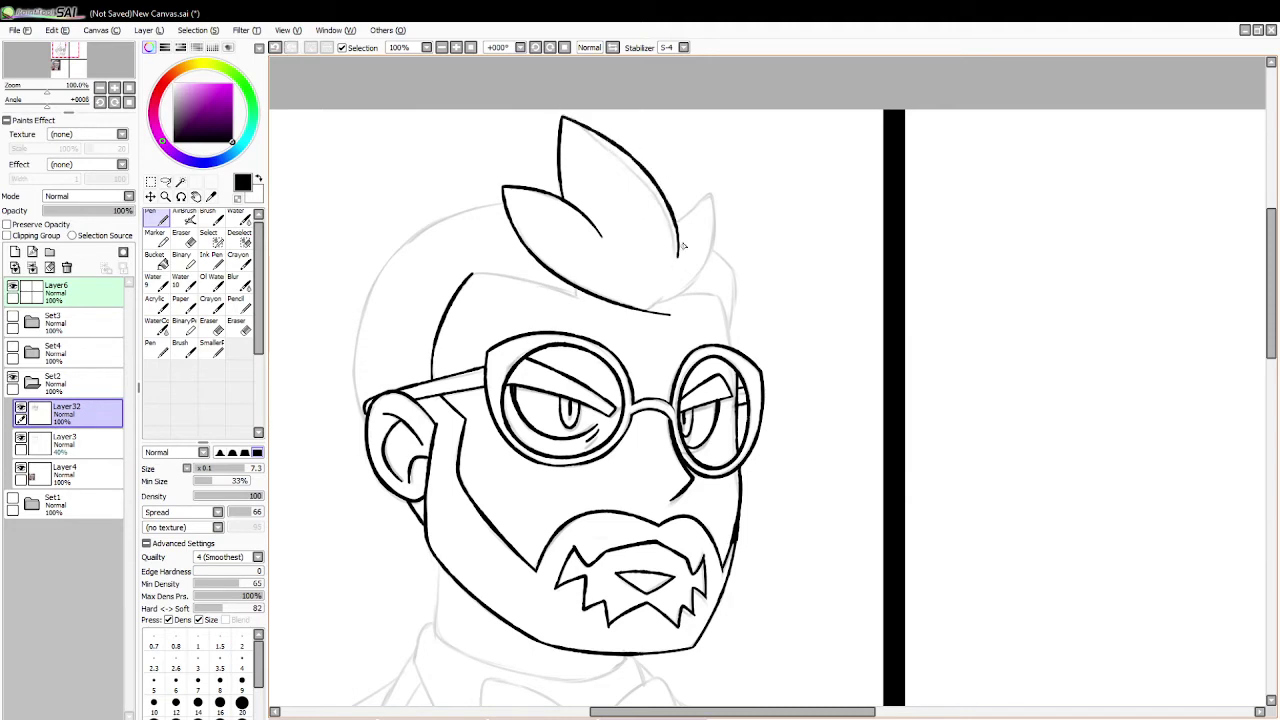
key("ctrl+z")
mouse_move(562, 117)
left_mouse_down()
mouse_move(668, 189)
mouse_move(686, 258)
left_mouse_up()
key("ctrl+z")
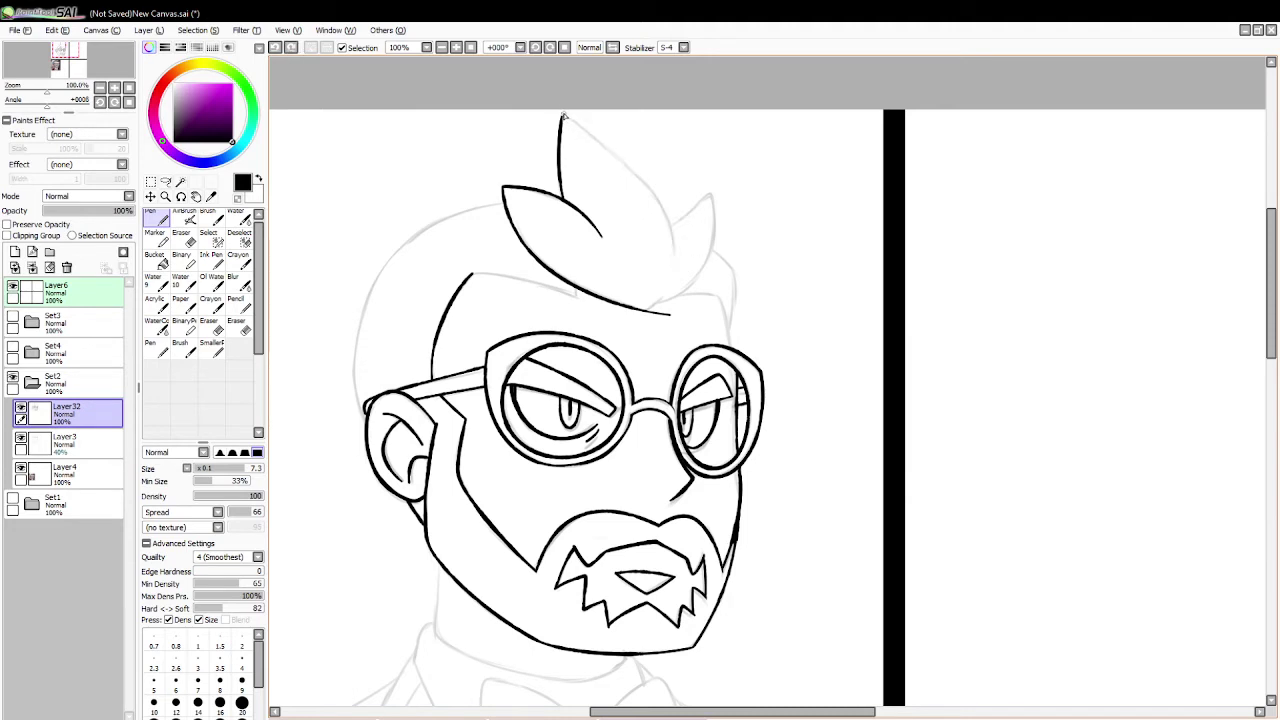
mouse_move(562, 117)
left_mouse_down()
mouse_move(675, 210)
mouse_move(677, 276)
left_mouse_up()
Step: Ink the small far hair tuft down to the base of the quiff and erase the overshooting lines where the tufts meet
mouse_move(676, 226)
left_mouse_down()
mouse_move(712, 196)
mouse_move(702, 310)
mouse_move(666, 316)
left_mouse_up()
key("ctrl+z")
mouse_move(674, 226)
left_mouse_down()
mouse_move(710, 194)
mouse_move(664, 302)
left_mouse_up()
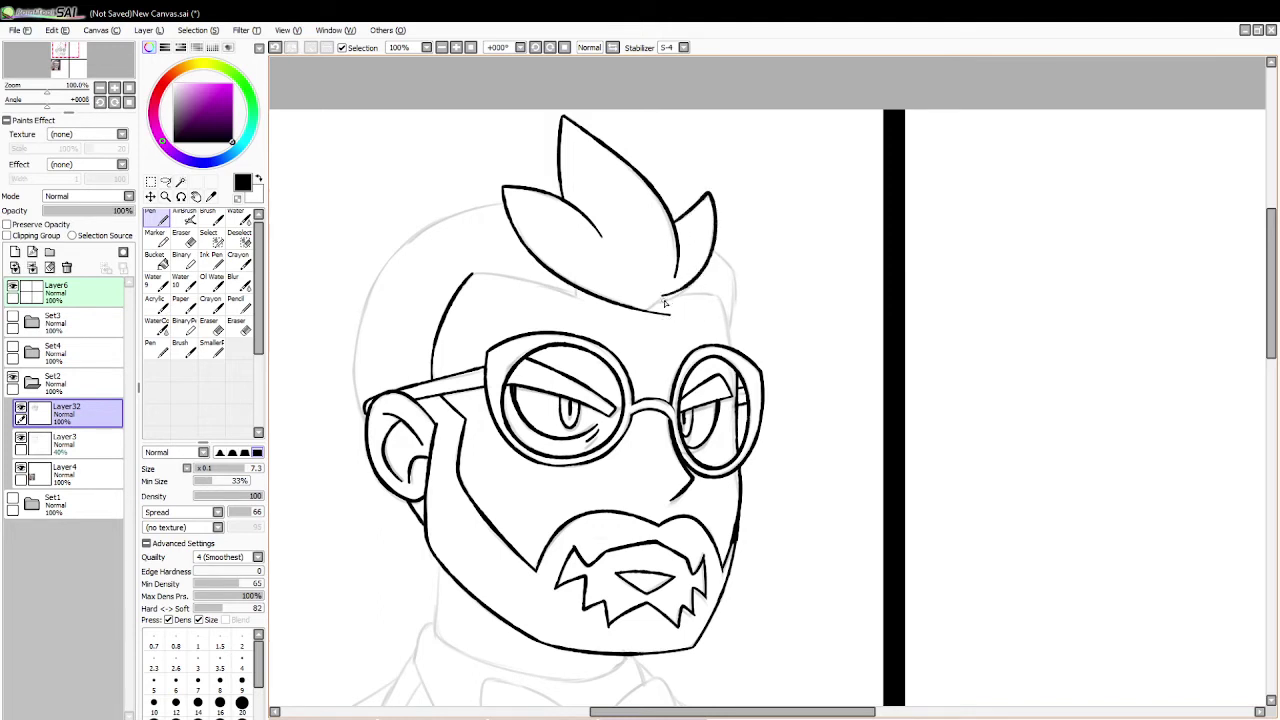
key("ctrl+z")
mouse_move(707, 195)
left_mouse_down()
mouse_move(710, 250)
mouse_move(661, 305)
left_mouse_up()
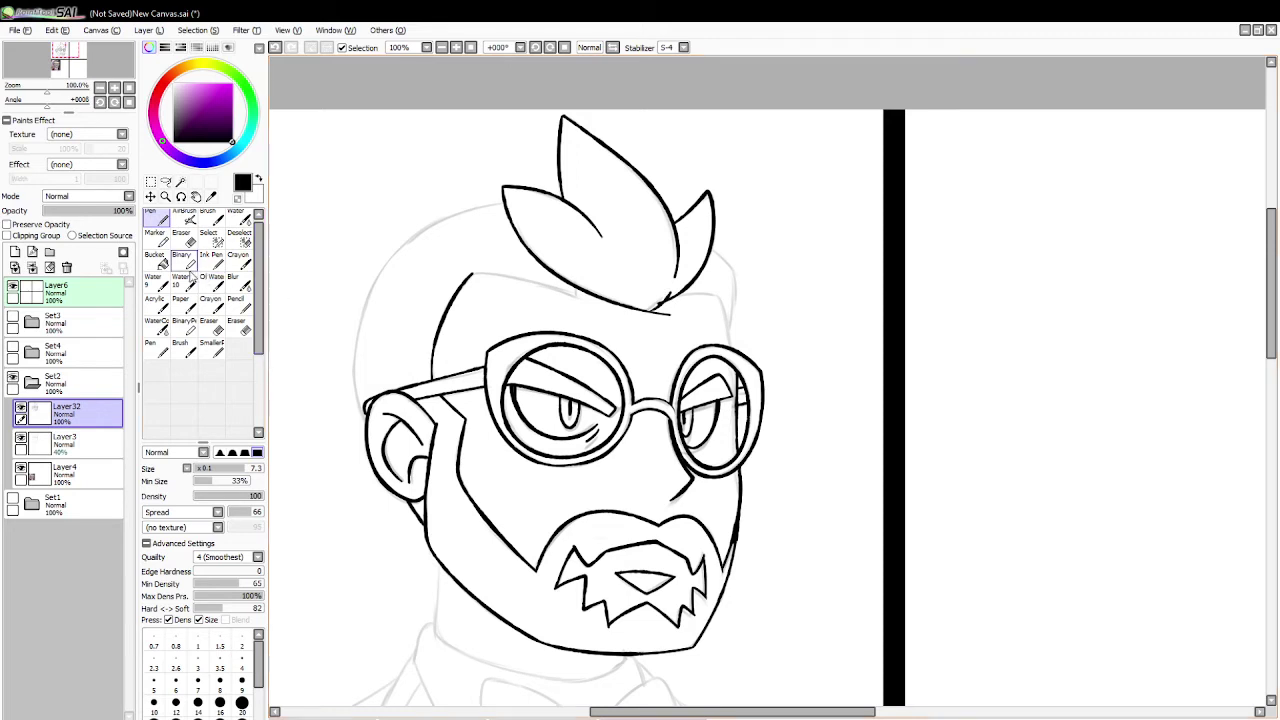
left_click(181, 238)
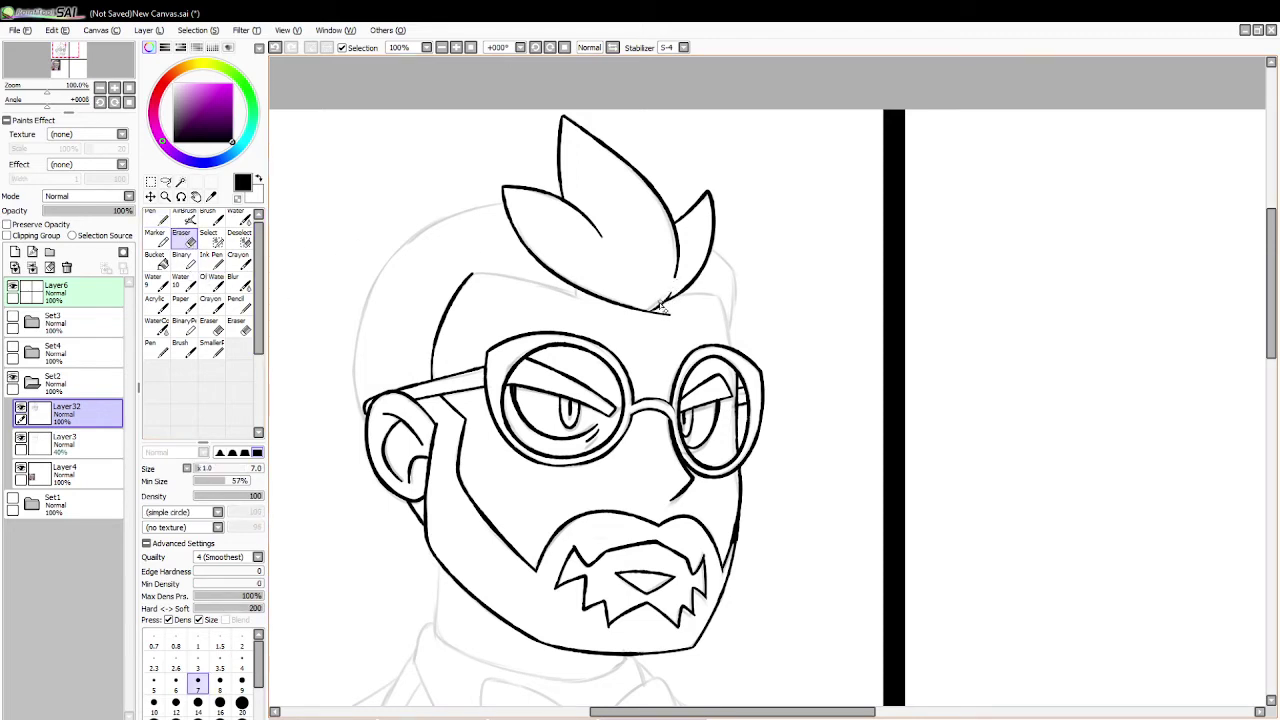
left_click_drag(655, 316, 715, 296)
Step: Ink the far hairline down to the smaller lens and the far side of the head beyond it
left_click(156, 218)
key("ctrl+z")
key("ctrl+z")
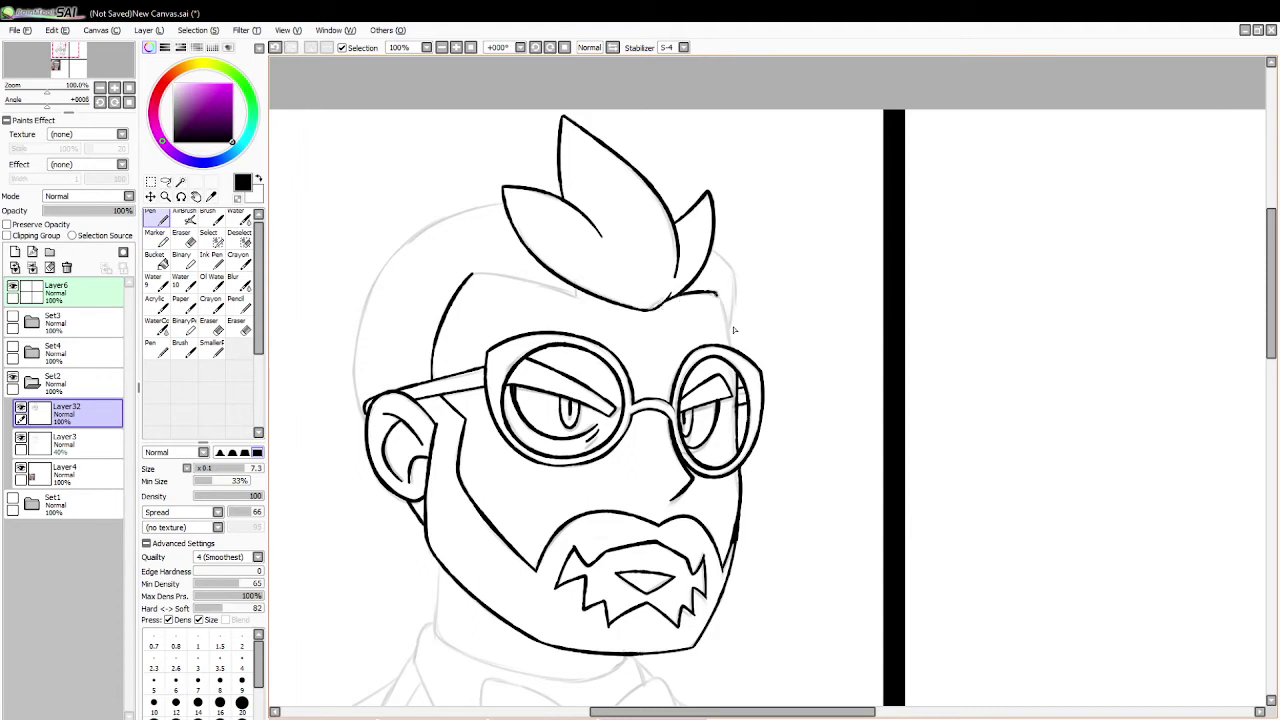
left_click_drag(711, 246, 738, 328)
key("ctrl+z")
mouse_move(710, 246)
left_mouse_down()
mouse_move(739, 322)
mouse_move(735, 311)
left_mouse_up()
key("ctrl+z")
Step: Ink the forehead hairline from the near temple peak to the quiff and trim its overshooting ends
left_click_drag(532, 283, 600, 312)
key("ctrl+z")
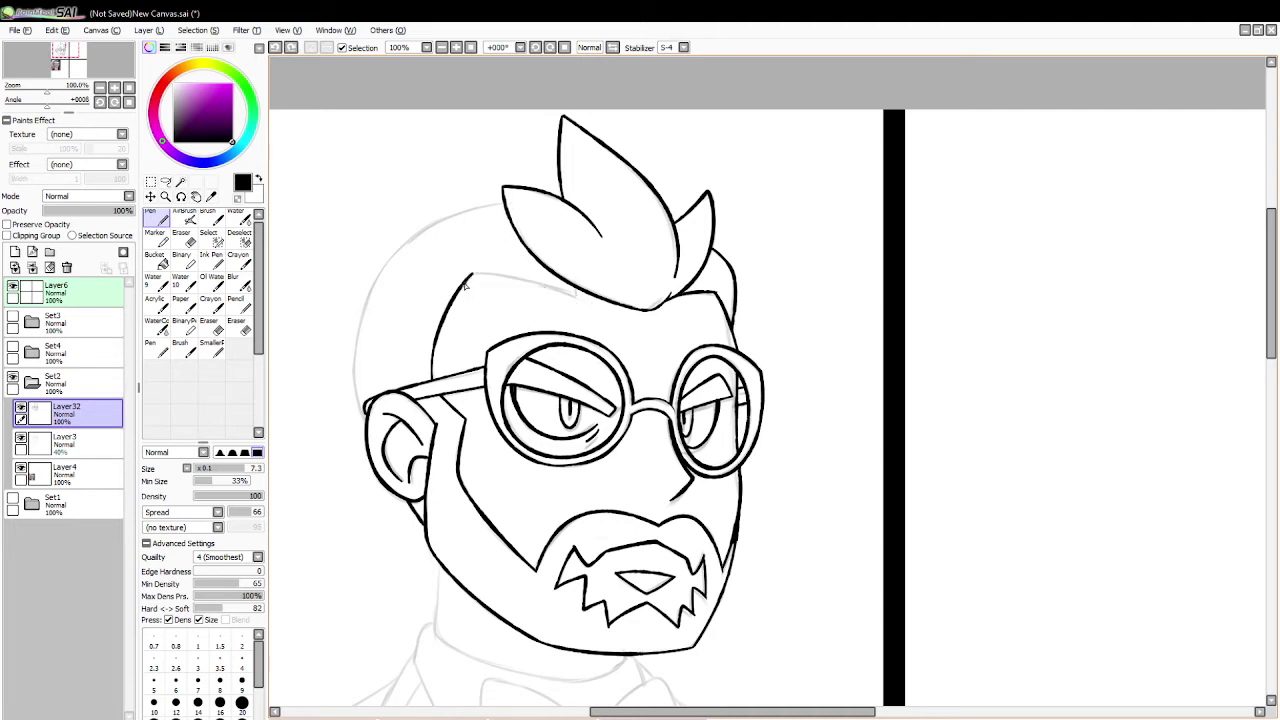
left_click_drag(462, 280, 603, 313)
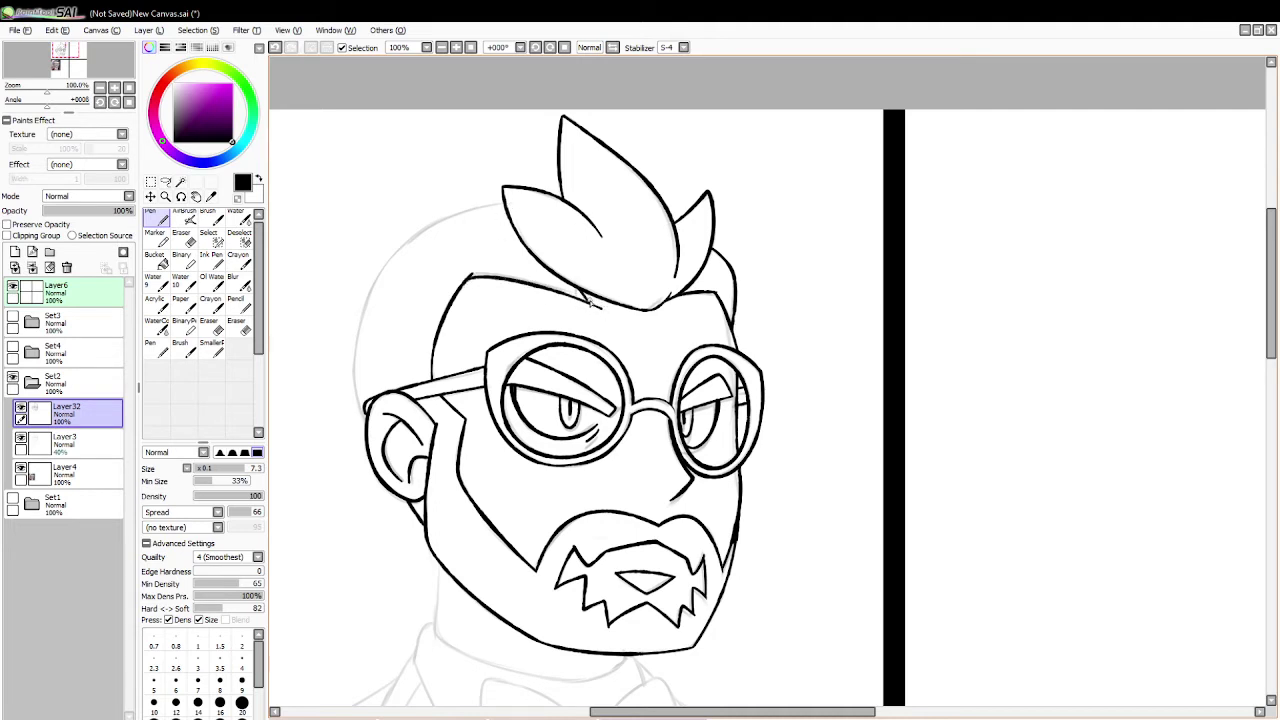
key("ctrl+z")
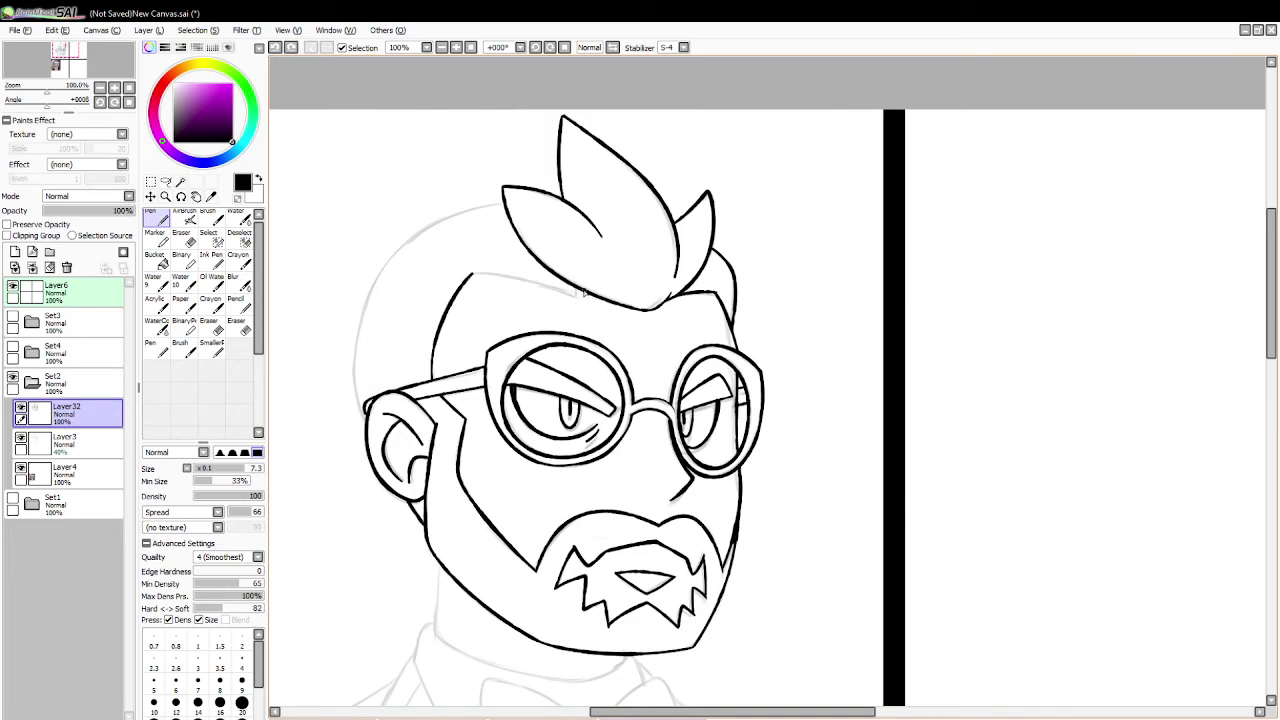
key("ctrl+z")
mouse_move(462, 280)
left_mouse_down()
mouse_move(588, 293)
mouse_move(614, 314)
left_mouse_up()
key("ctrl+z")
key("ctrl+z")
left_click(184, 241)
key("ctrl+z")
key("ctrl+z")
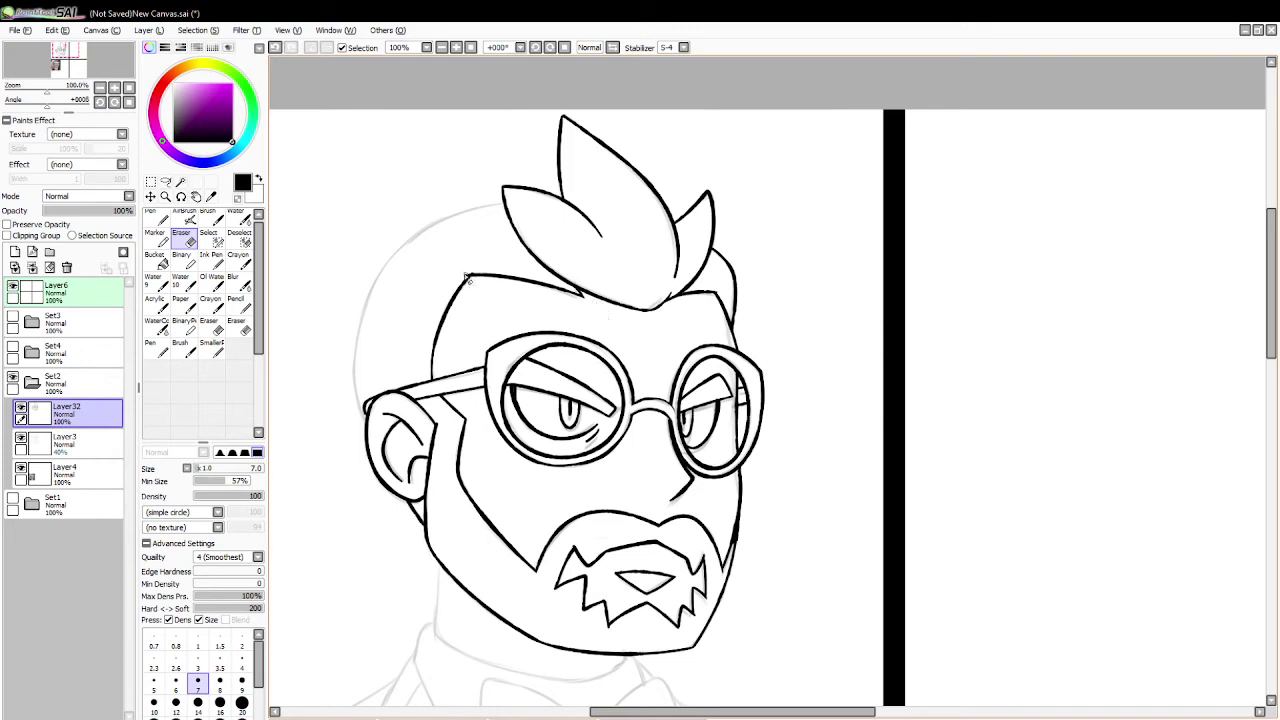
left_click_drag(457, 287, 480, 265)
key("ctrl+z")
Step: Ink the back of the head in one curve from the near hair tuft down to the top of the ear
key("n")
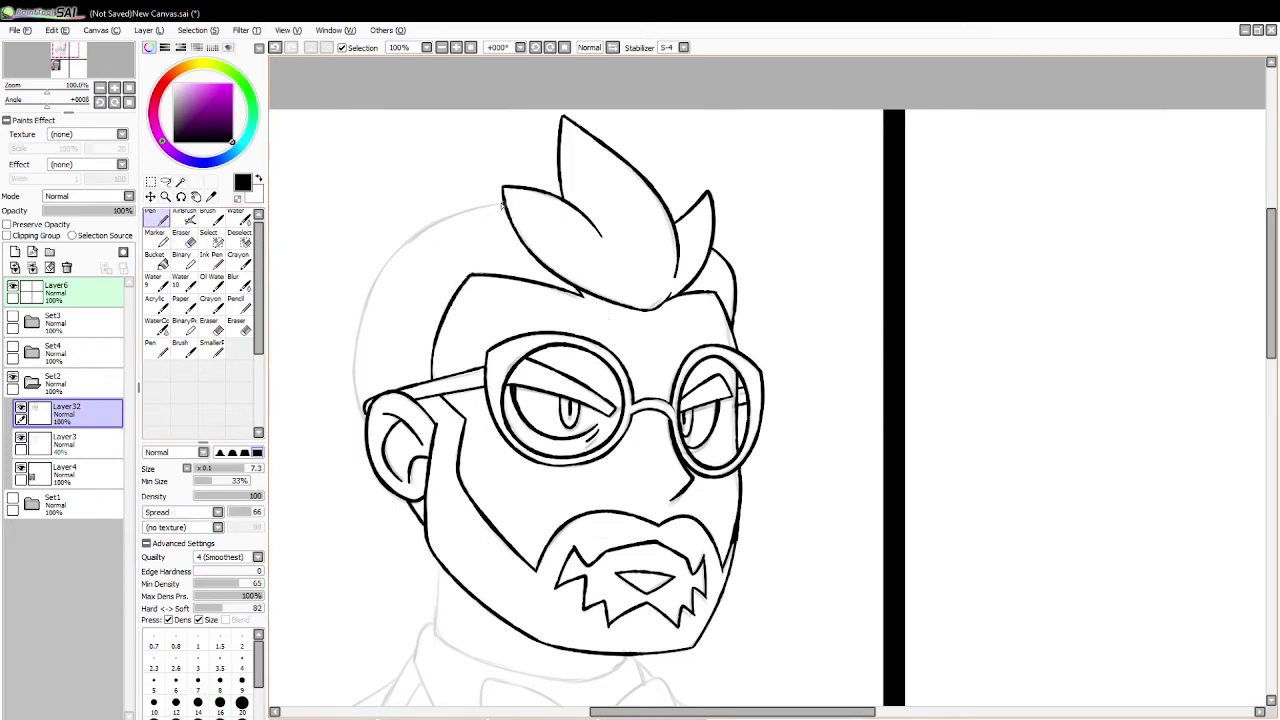
left_click_drag(503, 204, 362, 375)
key("ctrl+z")
mouse_move(505, 203)
left_mouse_down()
mouse_move(420, 232)
mouse_move(374, 400)
left_mouse_up()
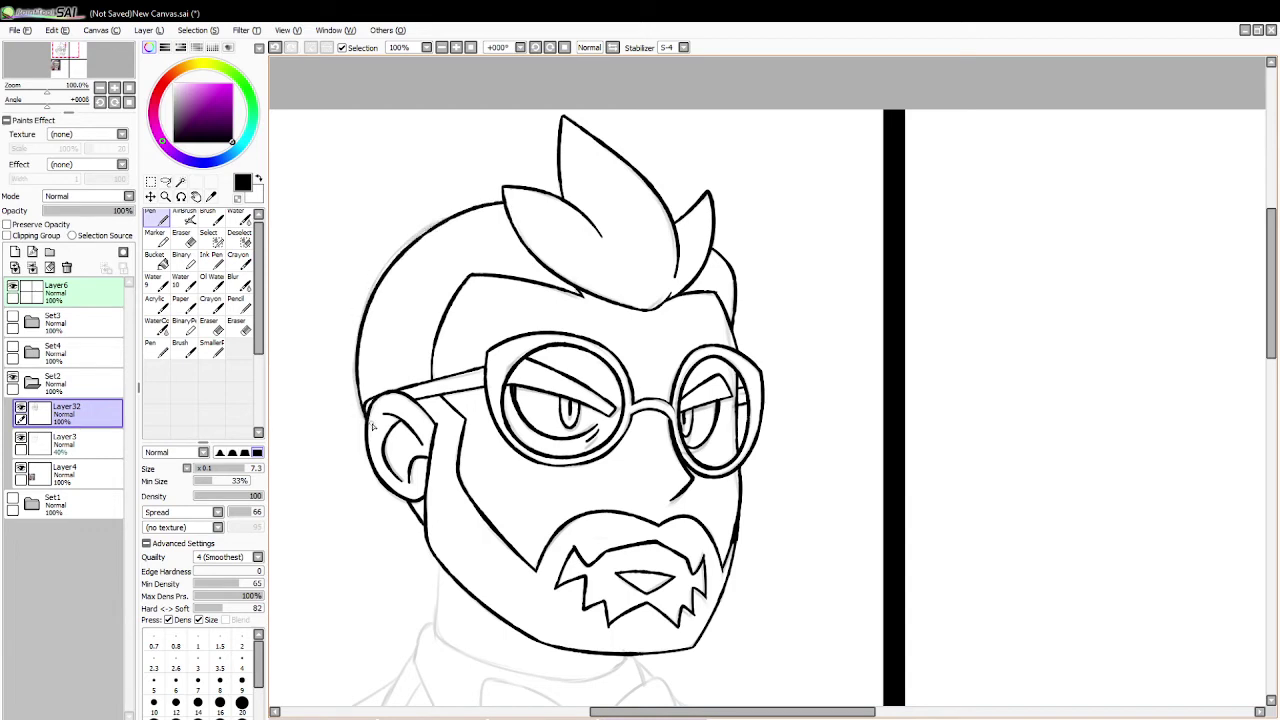
Step: Ink the near side of the neck and the collar's upper edge, bringing it to a point below the chin
left_click_drag(1265, 350, 1265, 430)
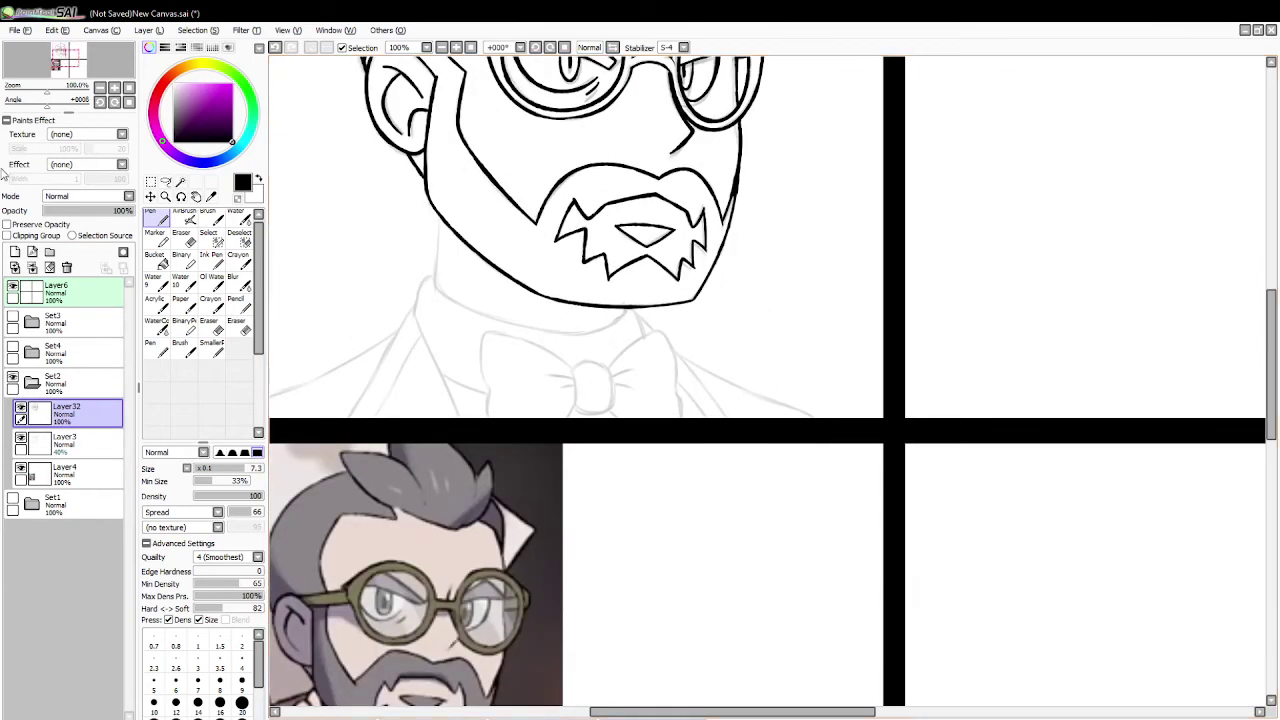
key("alt+Tab")
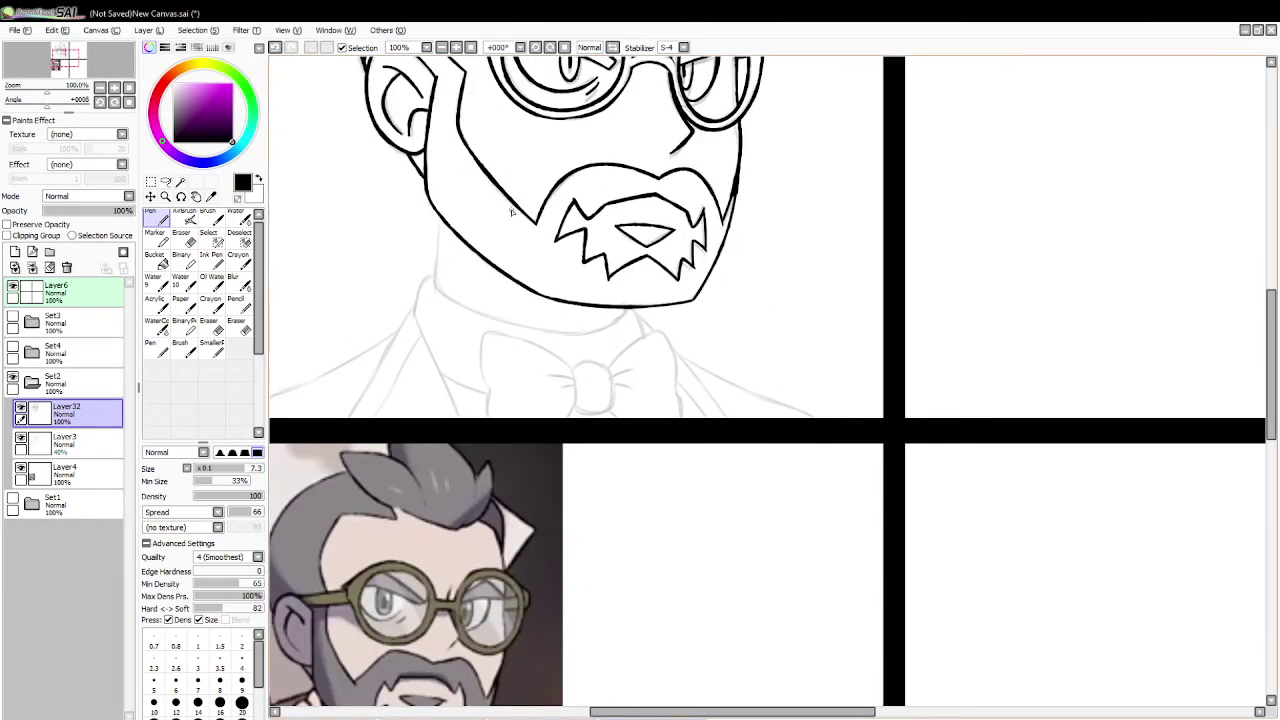
left_click_drag(440, 221, 435, 293)
mouse_move(435, 289)
left_mouse_down()
mouse_move(636, 343)
mouse_move(573, 337)
mouse_move(582, 313)
mouse_move(562, 330)
mouse_move(591, 350)
mouse_move(521, 343)
mouse_move(616, 347)
mouse_move(560, 345)
mouse_move(602, 337)
left_mouse_up()
key("ctrl+z")
left_click(188, 243)
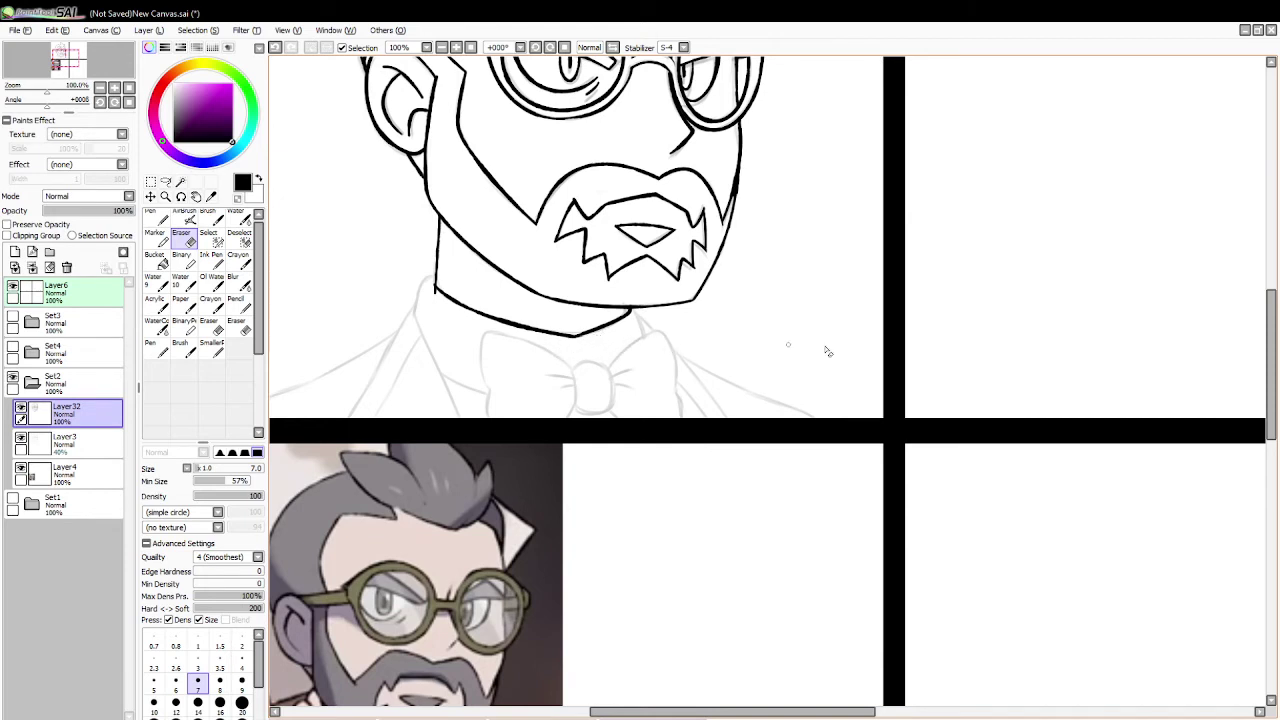
Step: Ink the bow tie's rounded knot and the small collar opening just above it
mouse_move(1272, 380)
left_mouse_down()
mouse_move(1272, 417)
mouse_move(1272, 393)
left_mouse_up()
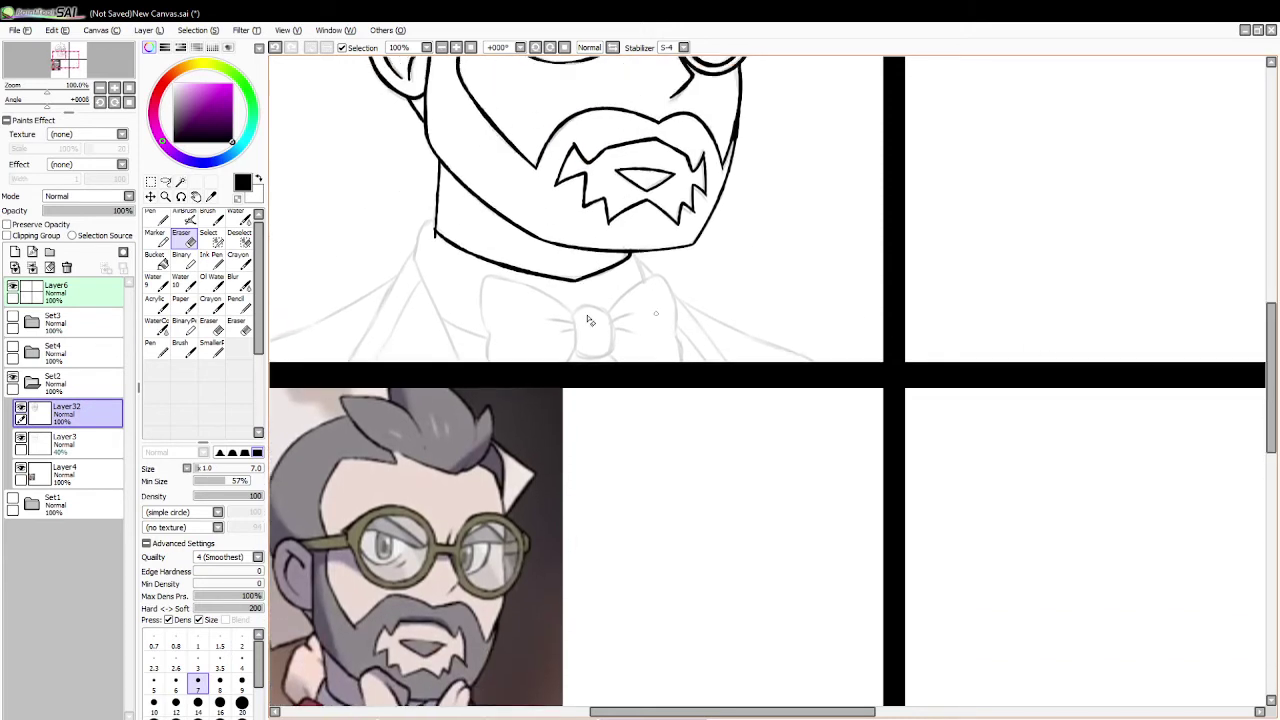
key("n")
mouse_move(575, 282)
left_mouse_down()
mouse_move(585, 305)
mouse_move(570, 309)
mouse_move(608, 312)
mouse_move(573, 353)
mouse_move(620, 343)
mouse_move(606, 355)
left_mouse_up()
key("ctrl+z")
key("ctrl+z")
key("ctrl+z")
key("ctrl+z")
left_click_drag(602, 311, 603, 356)
key("ctrl+z")
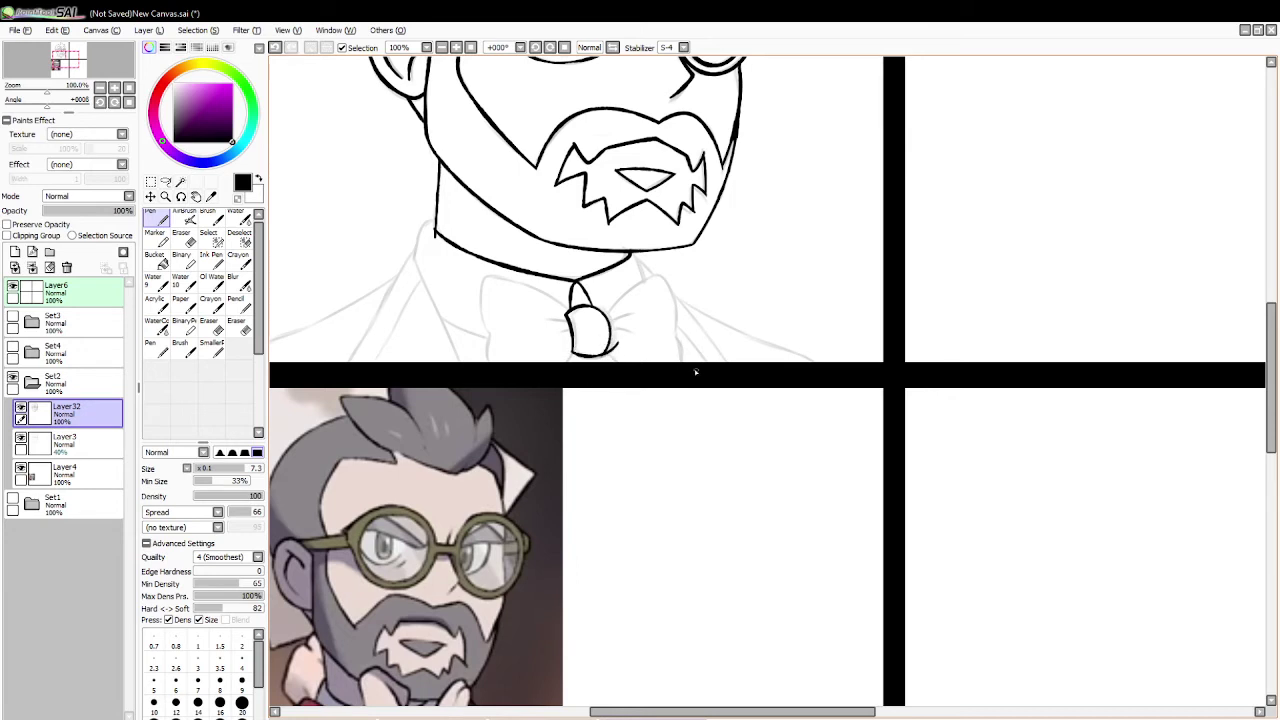
mouse_move(1272, 345)
left_mouse_down()
mouse_move(1274, 374)
mouse_move(1274, 349)
left_mouse_up()
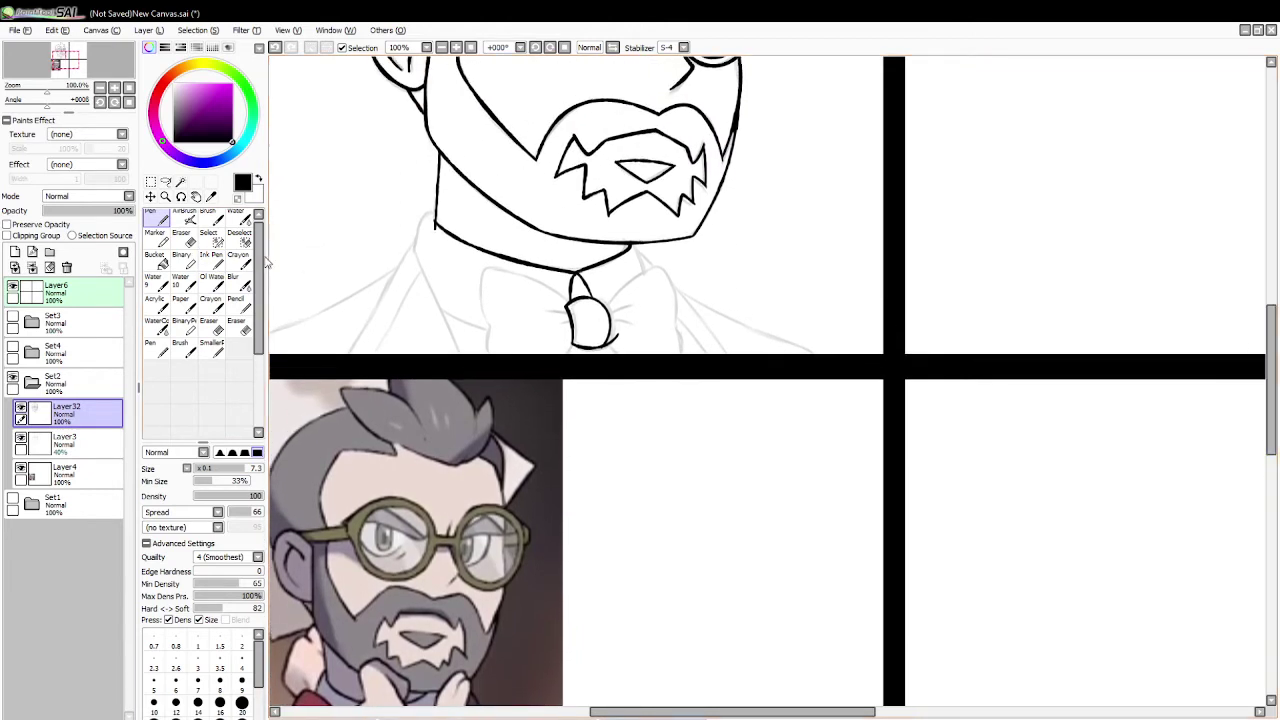
Step: Redraw the far side of the bow tie's knot as a rounded curve and erase the overshooting end at its base
key("ctrl+z")
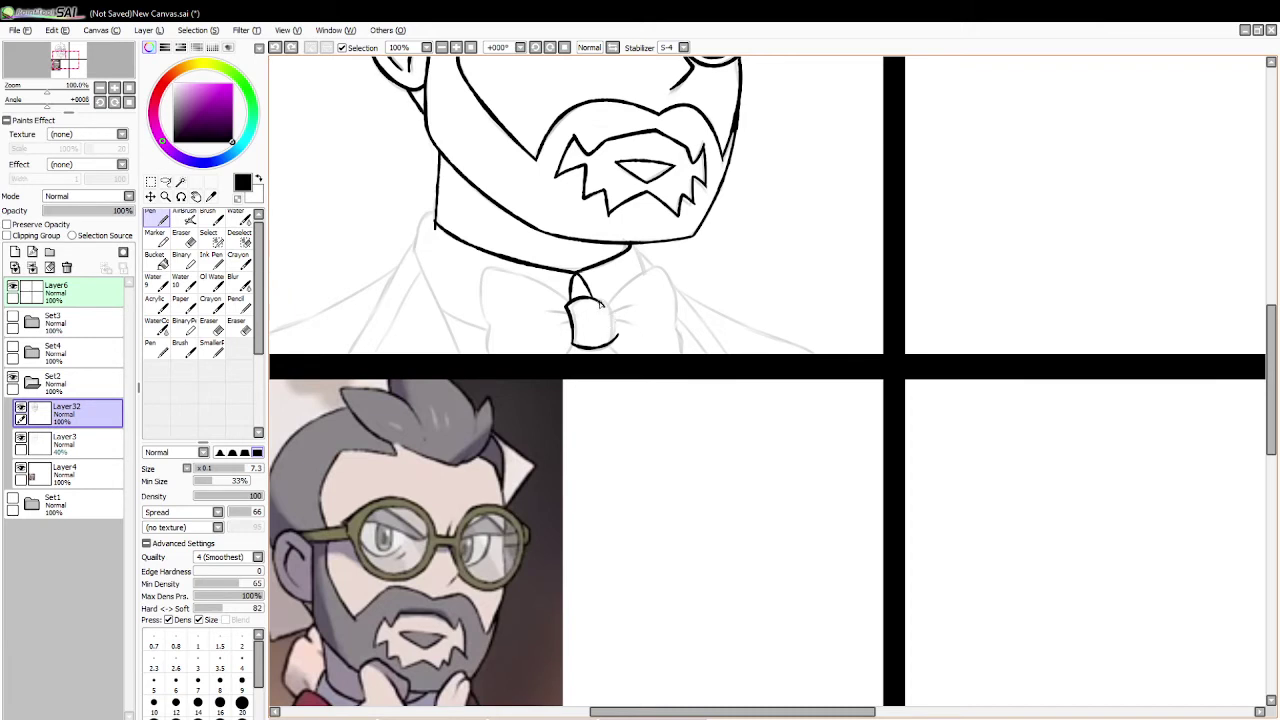
left_click_drag(600, 303, 613, 342)
key("ctrl+z")
left_click_drag(597, 299, 612, 348)
key("ctrl+z")
left_click_drag(593, 298, 610, 350)
left_click(182, 238)
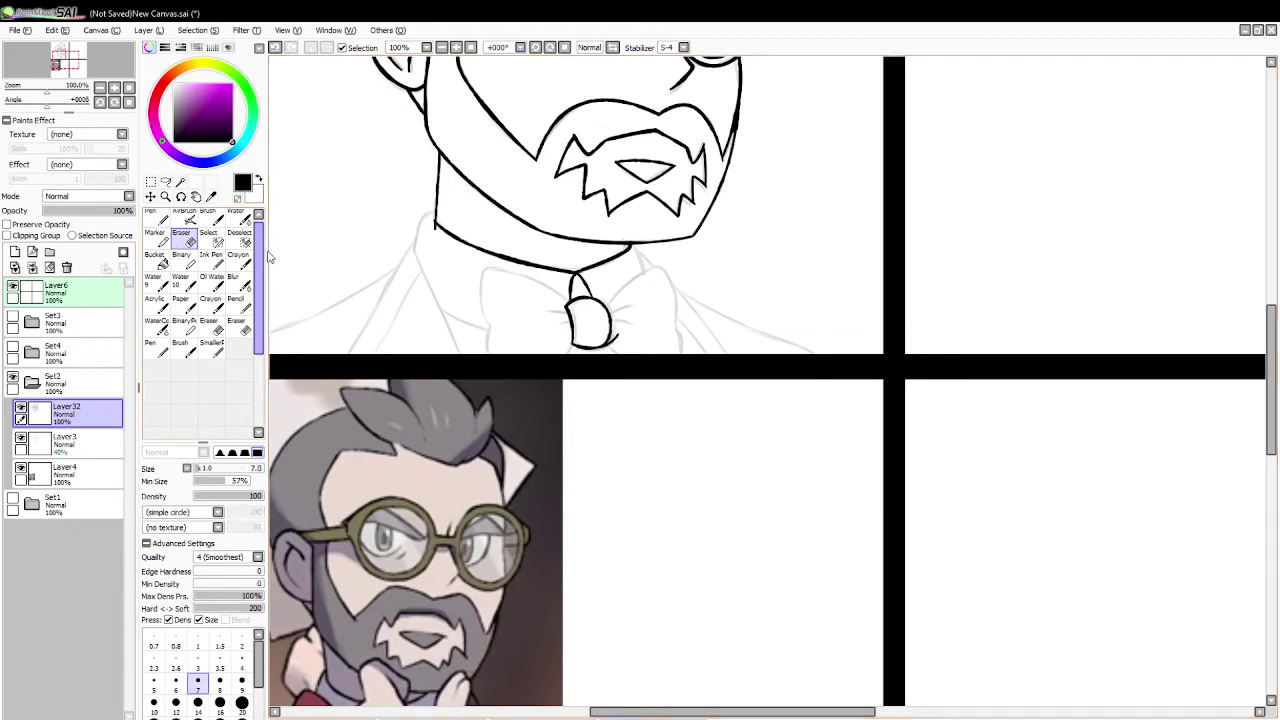
left_click_drag(593, 360, 621, 333)
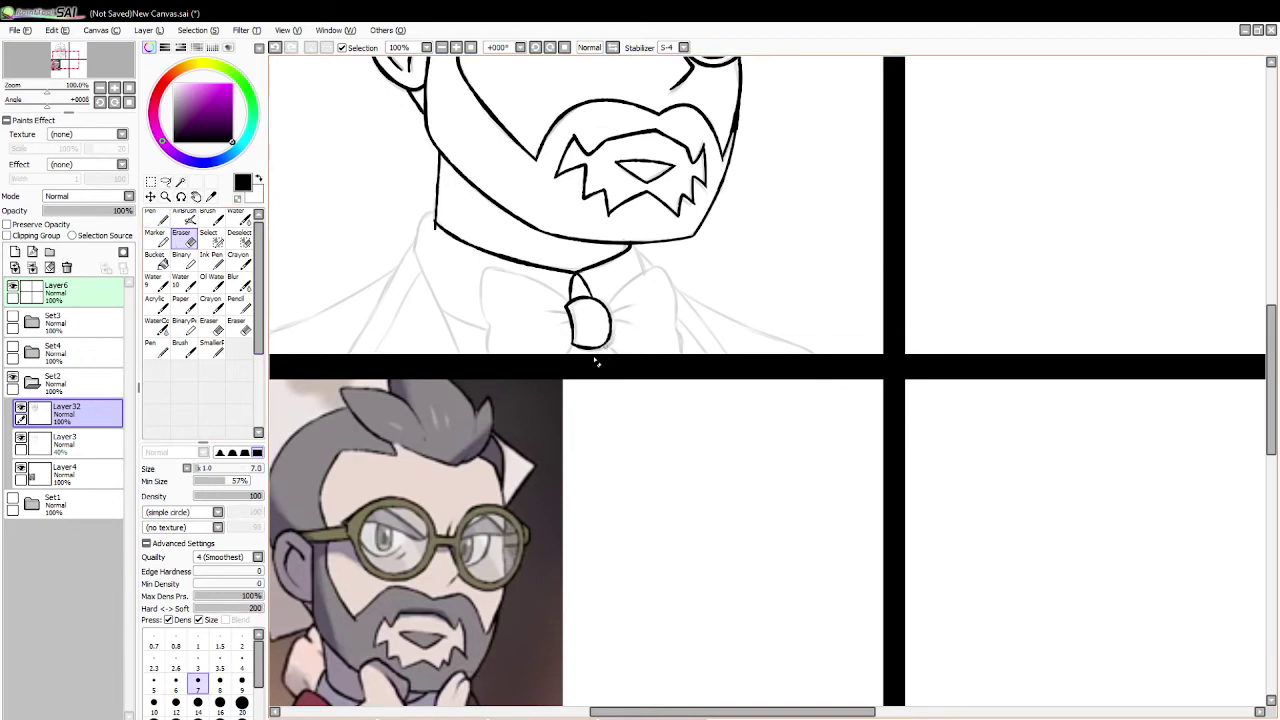
Step: Ink the outlines of both bow tie loops down to the panel border and add short fold lines beside the knot
left_click(157, 218)
left_click_drag(483, 270, 487, 358)
mouse_move(481, 270)
left_mouse_down()
mouse_move(512, 267)
mouse_move(570, 308)
mouse_move(490, 268)
mouse_move(566, 302)
mouse_move(570, 319)
mouse_move(641, 268)
mouse_move(683, 357)
left_mouse_up()
key("ctrl+z")
key("ctrl+z")
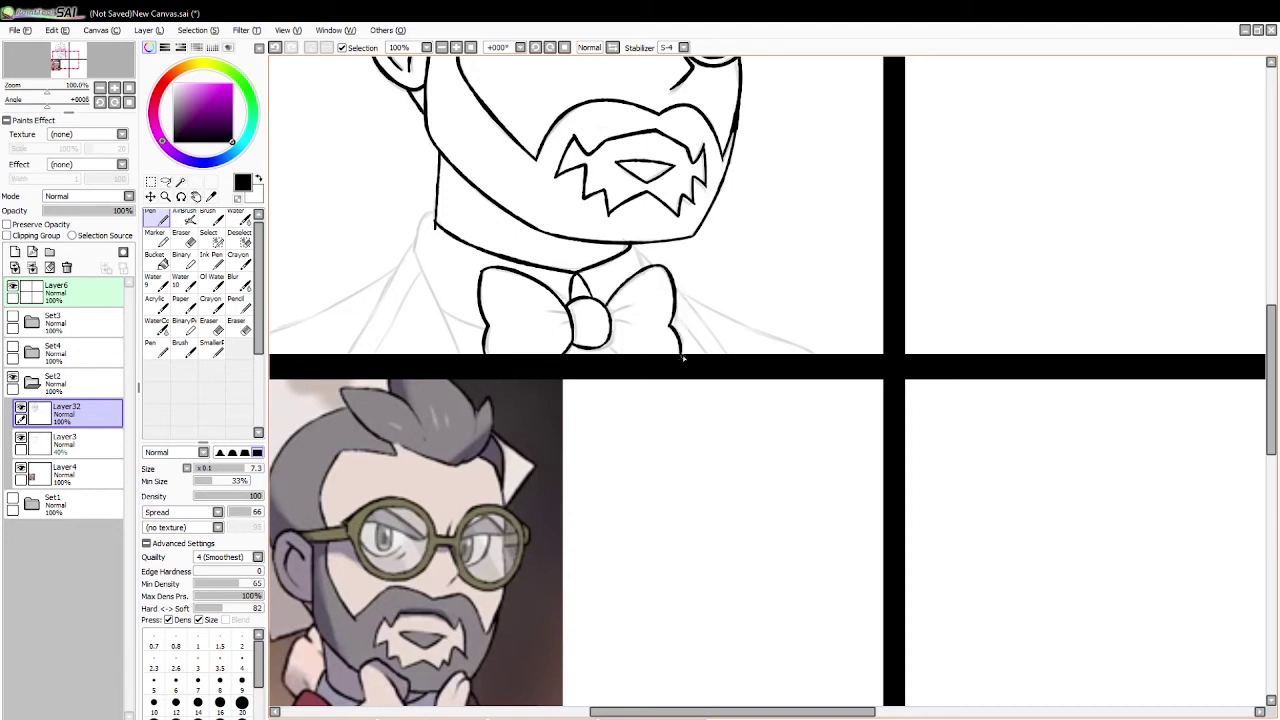
key("ctrl+z")
mouse_move(604, 342)
left_mouse_down()
mouse_move(622, 355)
mouse_move(627, 308)
mouse_move(549, 318)
left_mouse_up()
key("ctrl+z")
Step: Ink the short far collar edge above the bow tie and trim the neck line's overshoot at the near collar corner
left_click_drag(631, 245, 643, 268)
key("e")
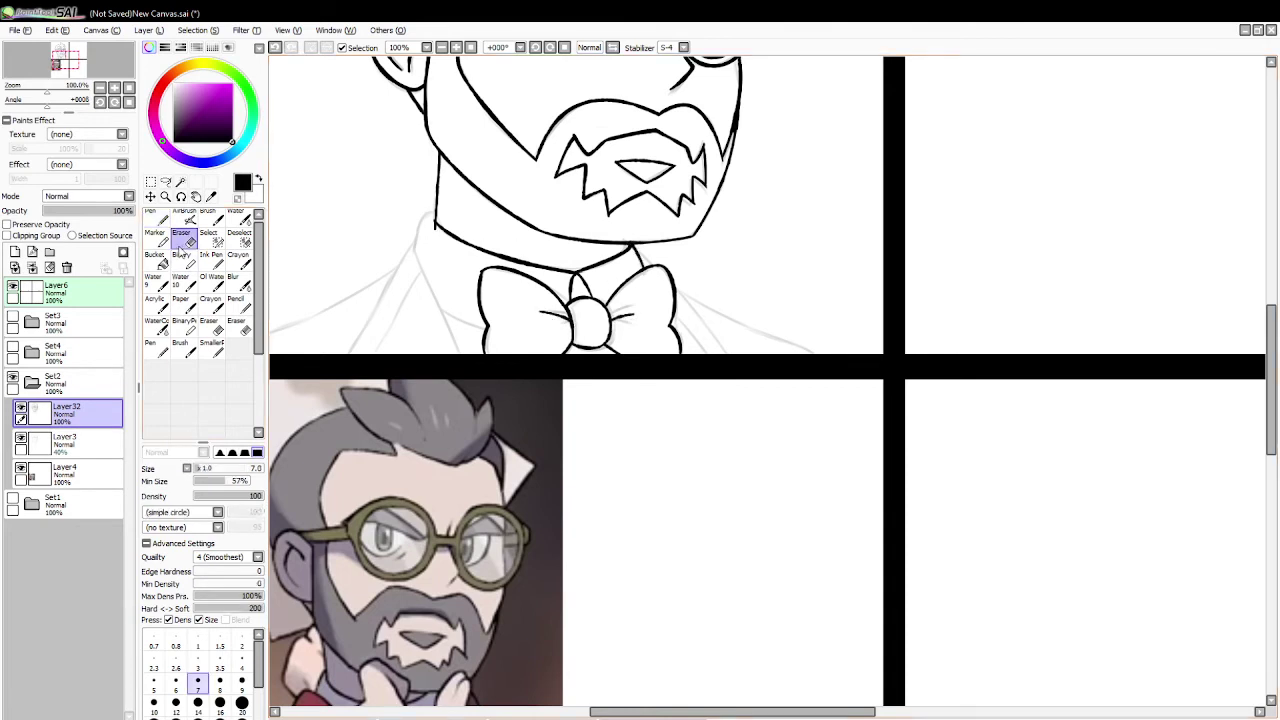
key("ctrl+z")
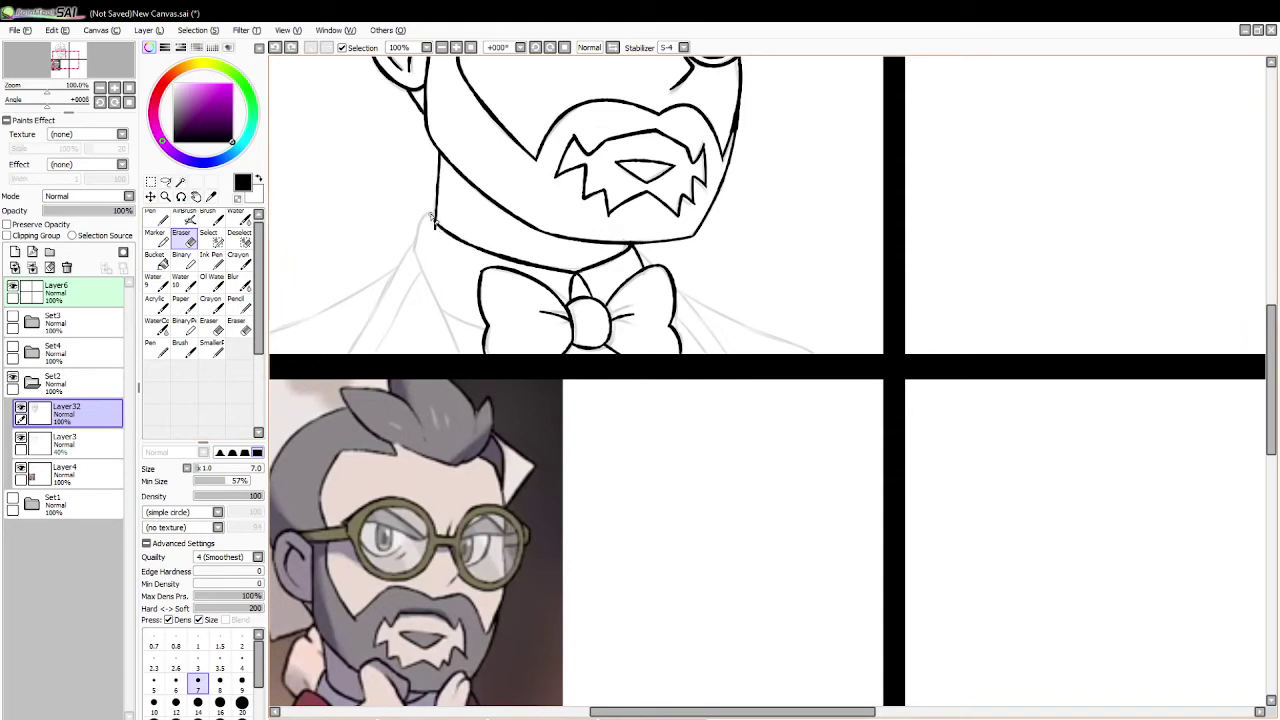
Step: Ink the near jacket lapel with an inner edge and two parallel outer lines running down to the panel border
mouse_move(433, 220)
left_mouse_down()
mouse_move(449, 243)
mouse_move(425, 276)
mouse_move(458, 352)
left_mouse_up()
key("n")
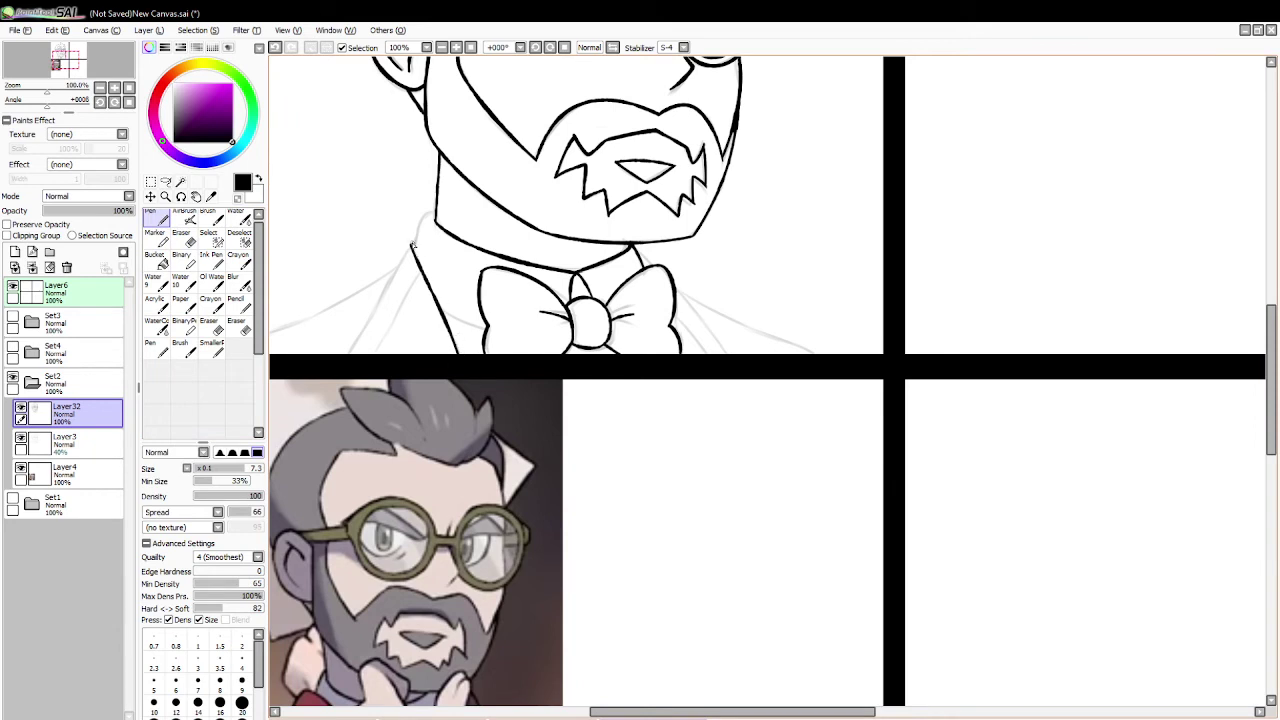
left_click_drag(395, 280, 350, 354)
key("ctrl+z")
left_click_drag(410, 245, 350, 354)
left_click_drag(424, 274, 366, 366)
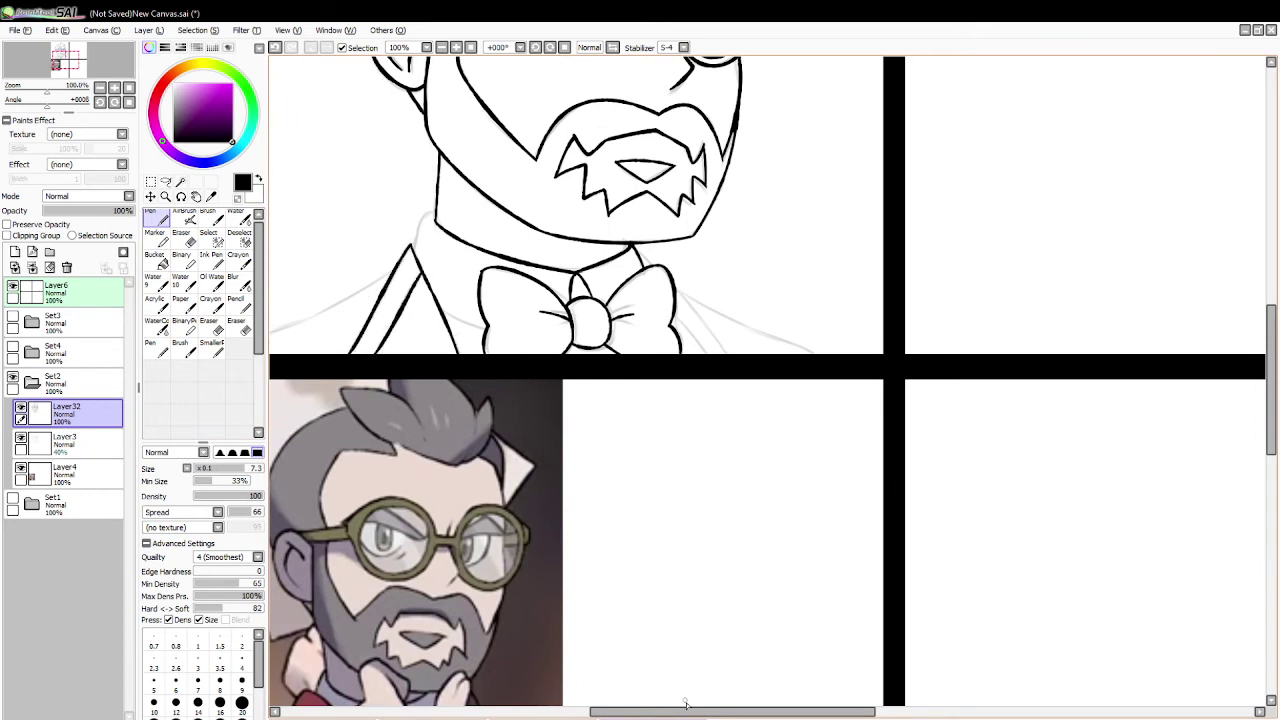
left_click_drag(685, 708, 625, 708)
key("ctrl+z")
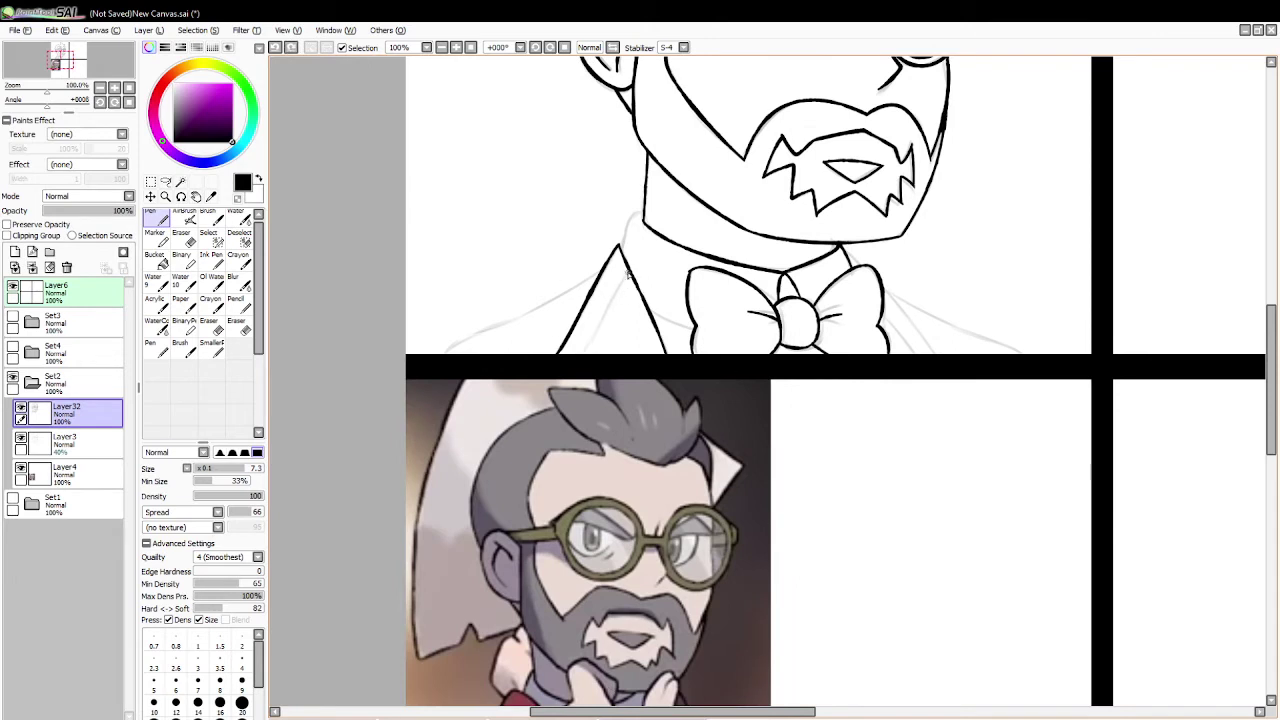
left_click_drag(630, 270, 588, 352)
key("ctrl+z")
left_click_drag(630, 270, 595, 344)
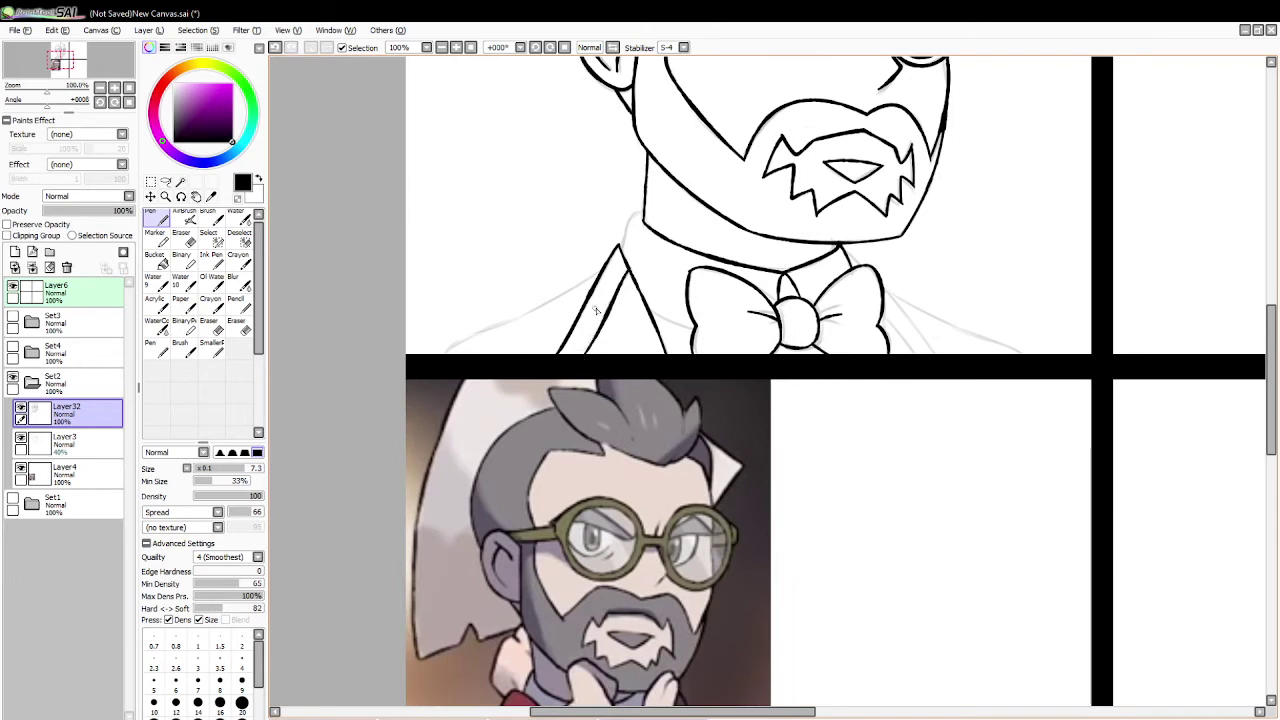
Step: Ink the near shoulder line sloping from the lapel down to the panel border
mouse_move(601, 275)
left_mouse_down()
mouse_move(424, 365)
mouse_move(603, 272)
mouse_move(450, 352)
left_mouse_up()
key("ctrl+z")
key("ctrl+z")
Step: Ink the far jacket lapel with parallel diagonal lines running from the collar behind the bow tie to the panel border
left_click_drag(788, 712, 862, 713)
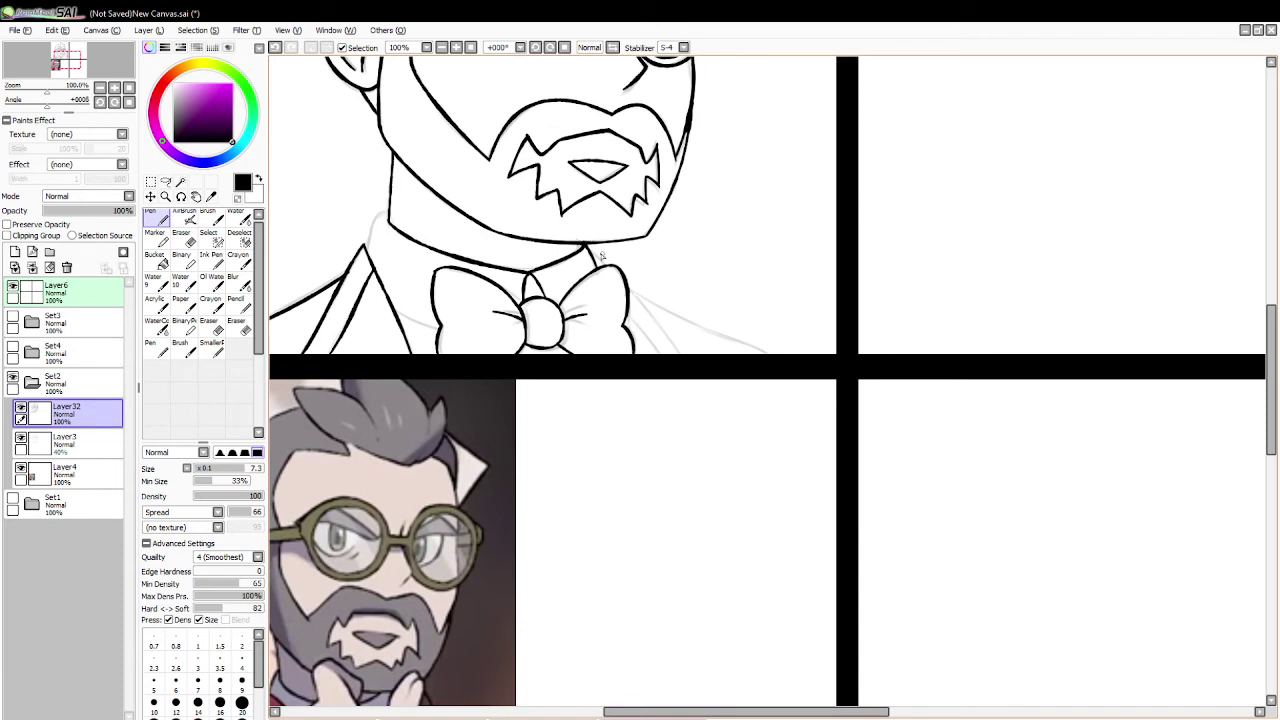
key("ctrl+z")
left_click_drag(590, 252, 686, 358)
key("ctrl+z")
key("ctrl+z")
left_click_drag(628, 292, 687, 366)
key("ctrl+z")
left_click_drag(629, 292, 684, 362)
key("ctrl+z")
left_click_drag(628, 291, 684, 354)
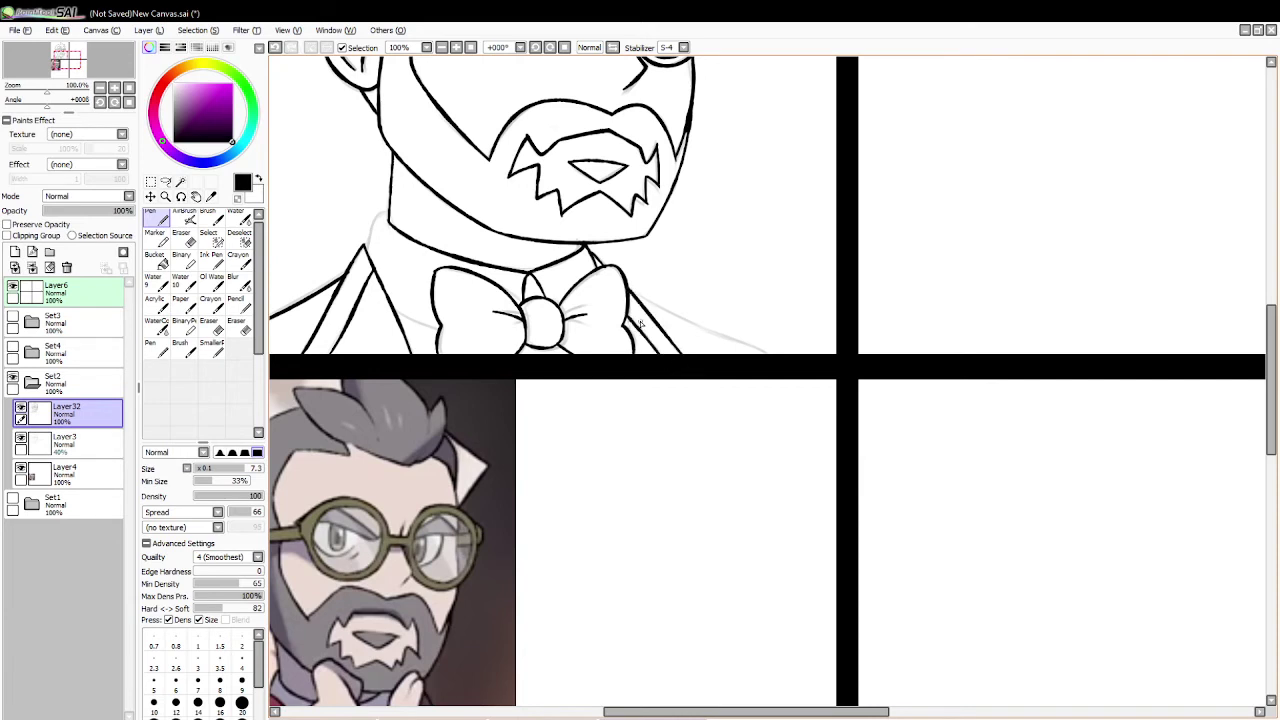
Step: Ink the far shoulder line from the bow tie to the panel border and clean up the near shoulder where it meets the lapel
left_click_drag(632, 292, 742, 350)
key("ctrl+z")
left_click_drag(630, 292, 758, 352)
left_click(182, 238)
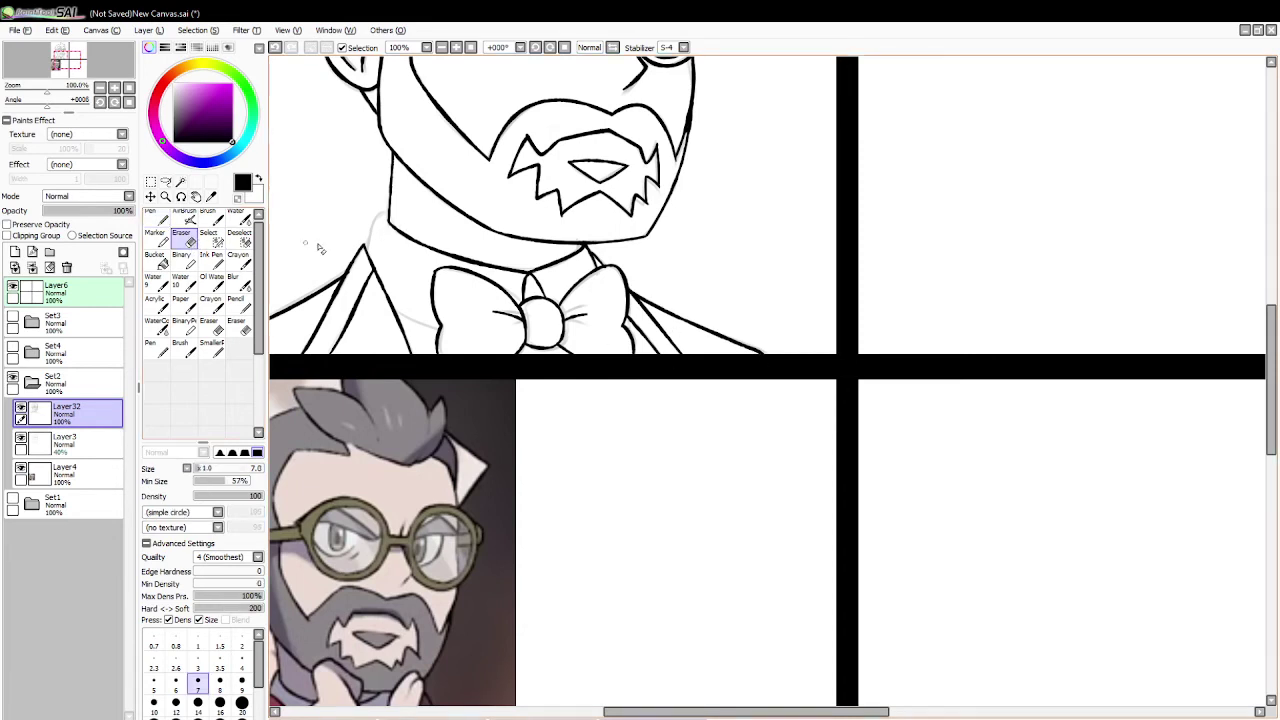
left_click_drag(356, 262, 346, 290)
key("ctrl+z")
key("n")
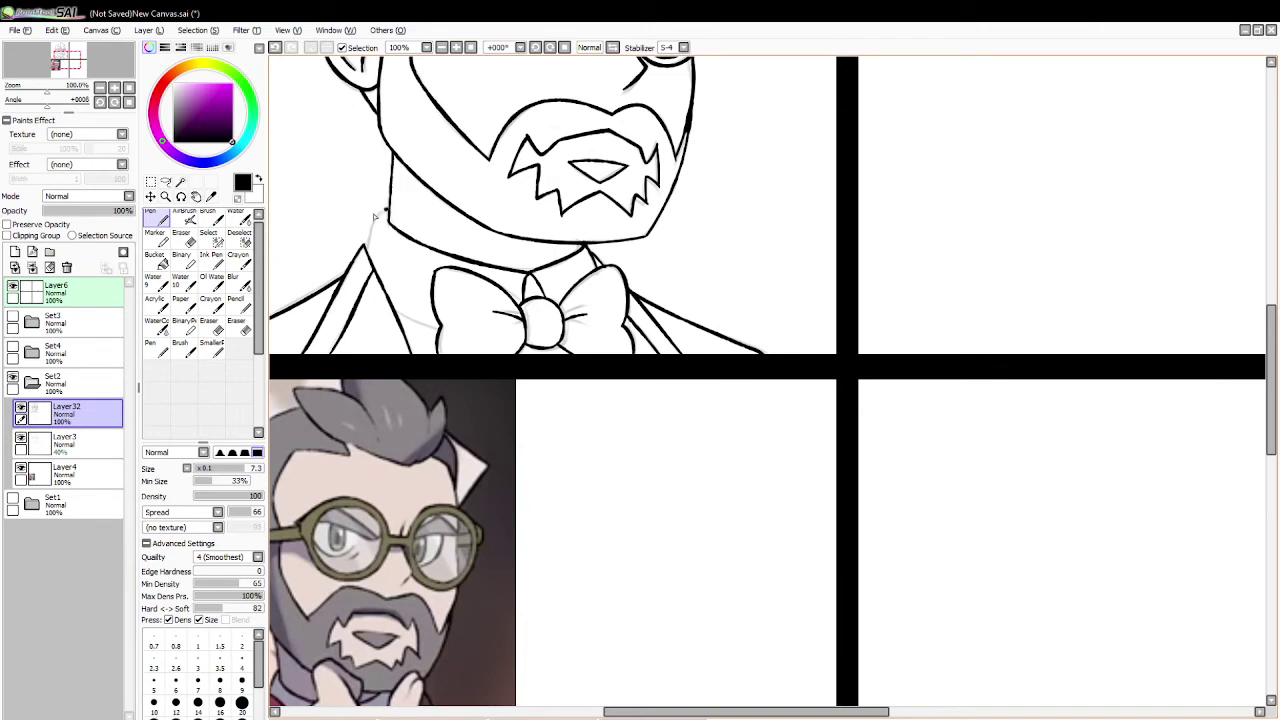
Step: Ink the near collar's folded outer edge and its lower edge running to the bow tie, tidying the stray ends
left_click_drag(388, 209, 368, 243)
left_click_drag(392, 311, 442, 328)
key("ctrl+z")
key("ctrl+z")
left_click_drag(439, 269, 434, 283)
key("ctrl+z")
key("e")
key("ctrl+z")
mouse_move(597, 271)
left_mouse_down()
mouse_move(611, 273)
mouse_move(596, 275)
left_mouse_up()
key("ctrl+z")
Step: Close the bottom of the bust with a pen line along the panel border from shoulder to shoulder
left_click(166, 197)
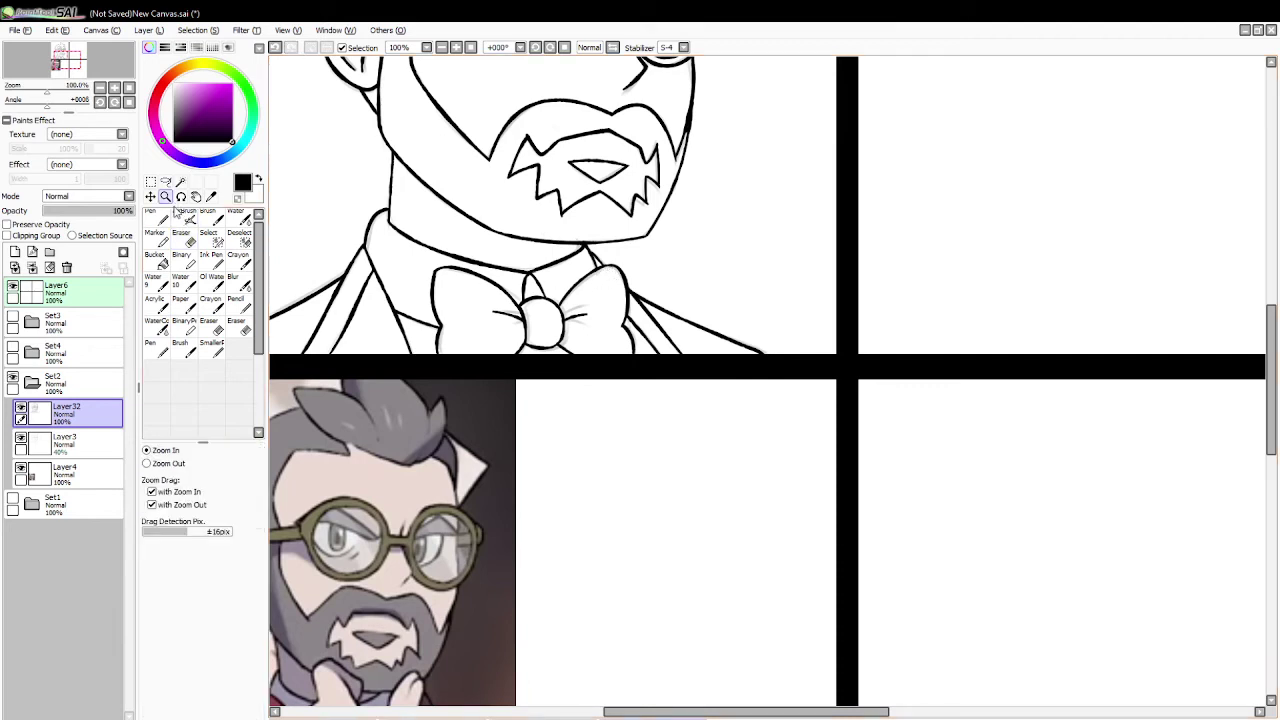
left_click_drag(752, 716, 706, 716)
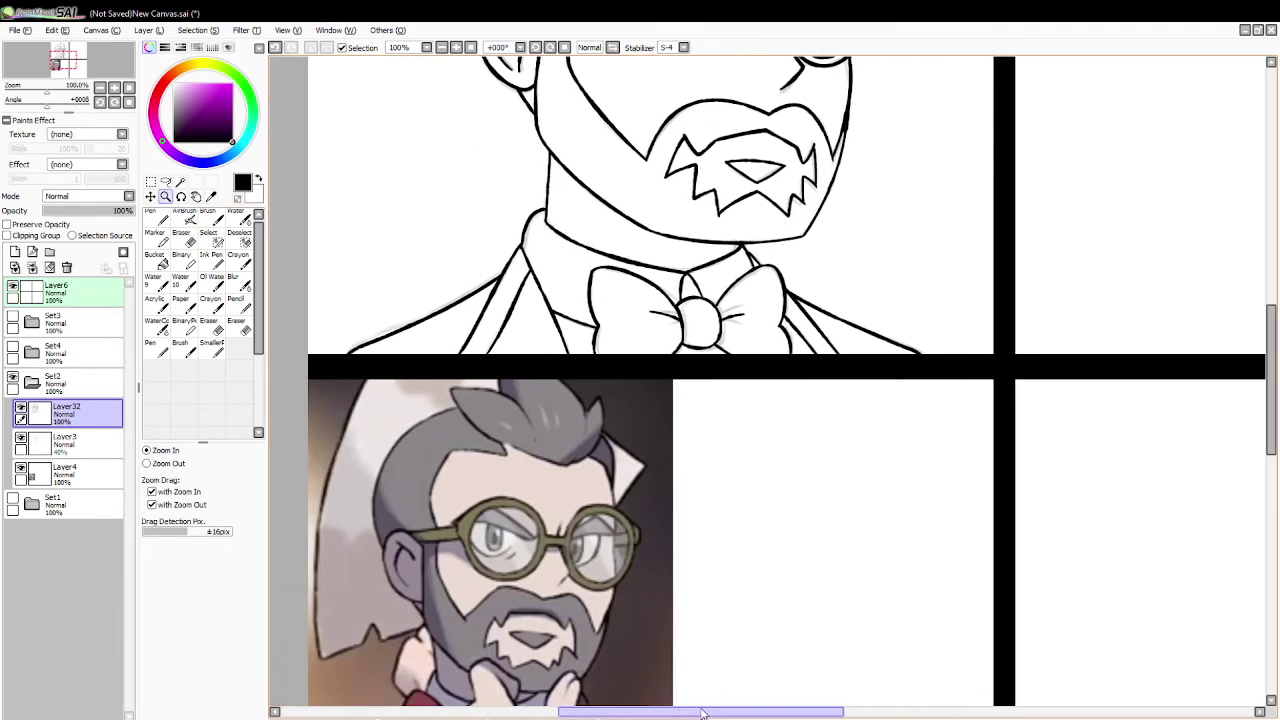
left_click(156, 219)
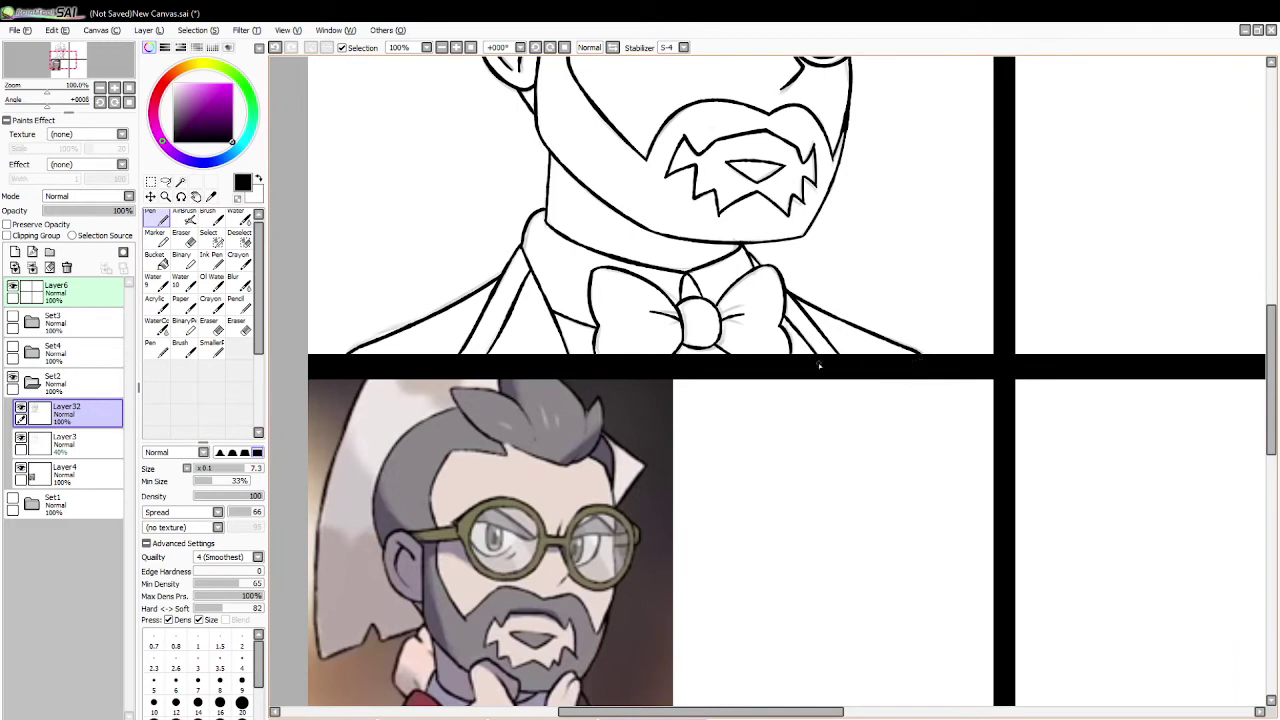
Step: Make Layer32 the selection source, select the area outside the figure with the Magic Wand and invert the selection
left_click(180, 182)
left_click(400, 207)
key("ctrl+d")
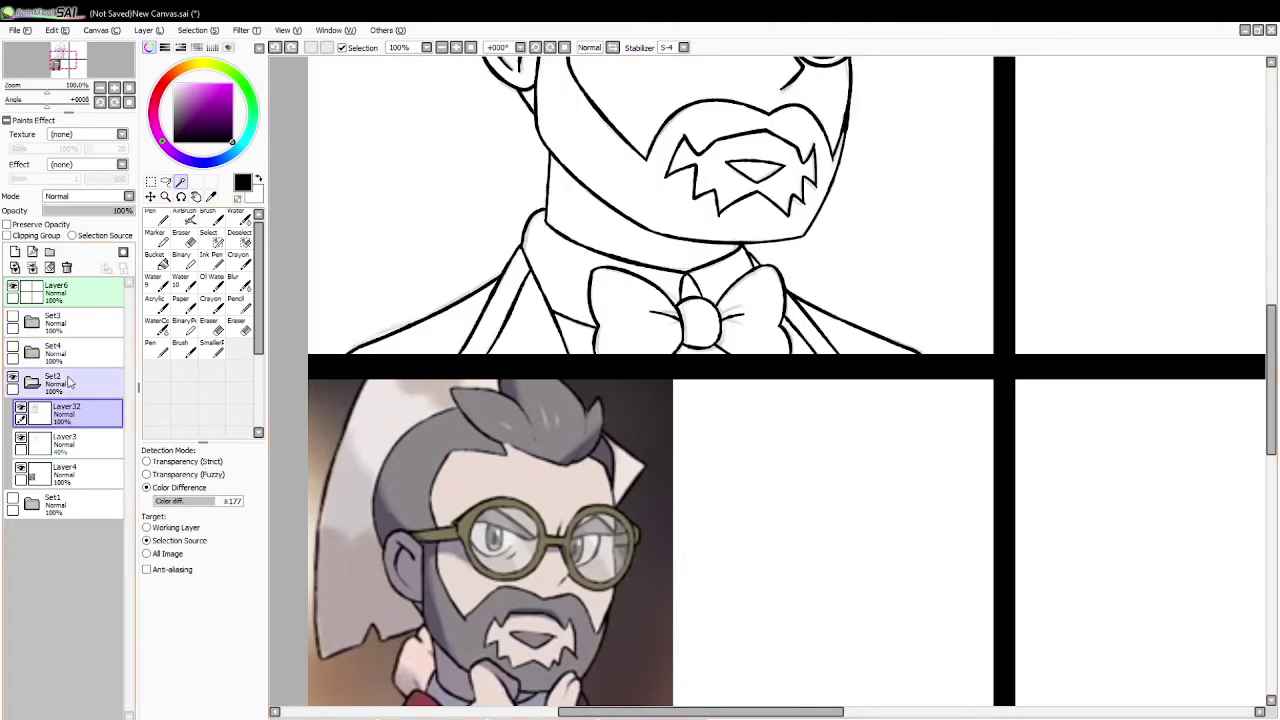
left_click(72, 235)
left_click(371, 219)
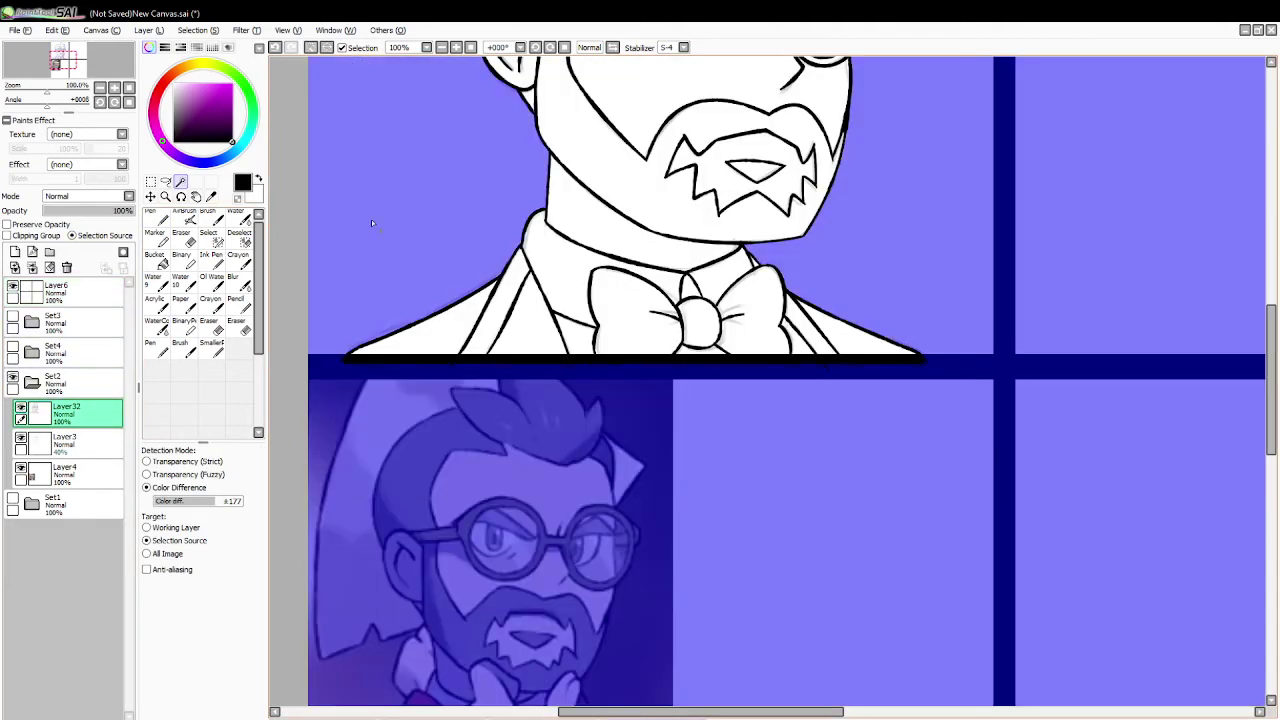
left_click(327, 47)
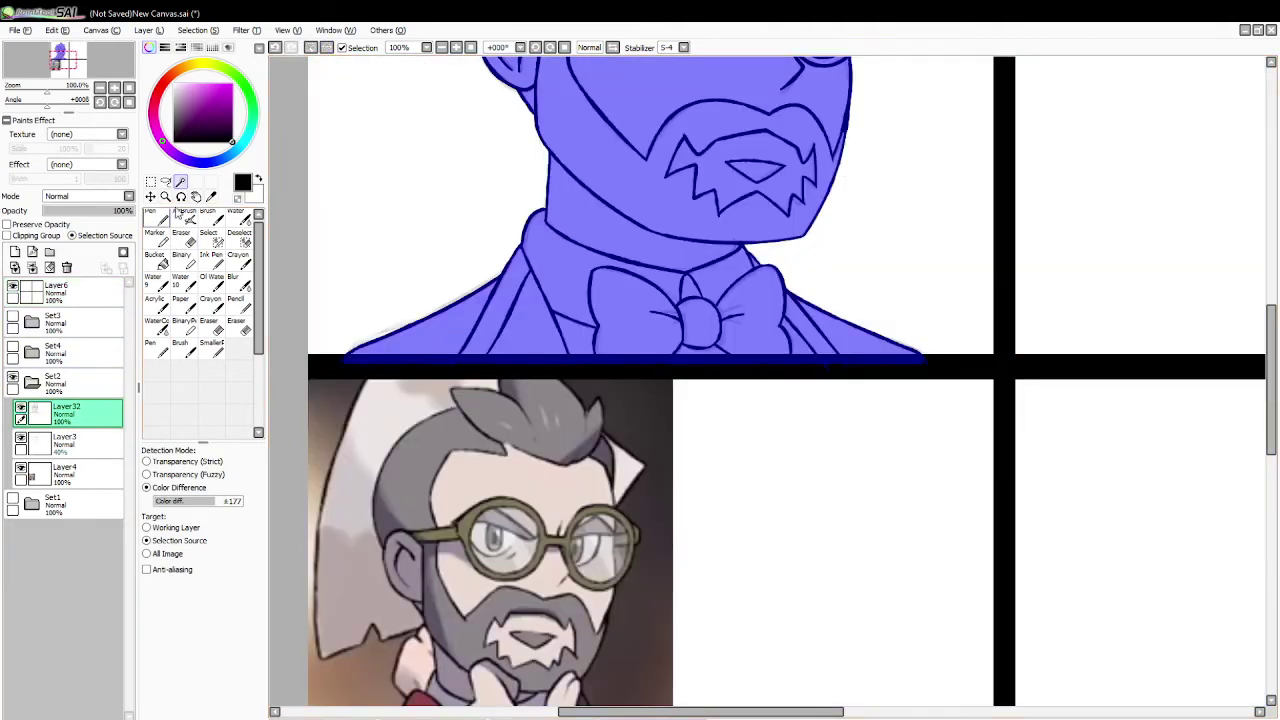
Step: Zoom out to 75% and delete the sketch layer, Layer3
left_click(165, 196)
left_click(147, 463)
left_click(394, 316)
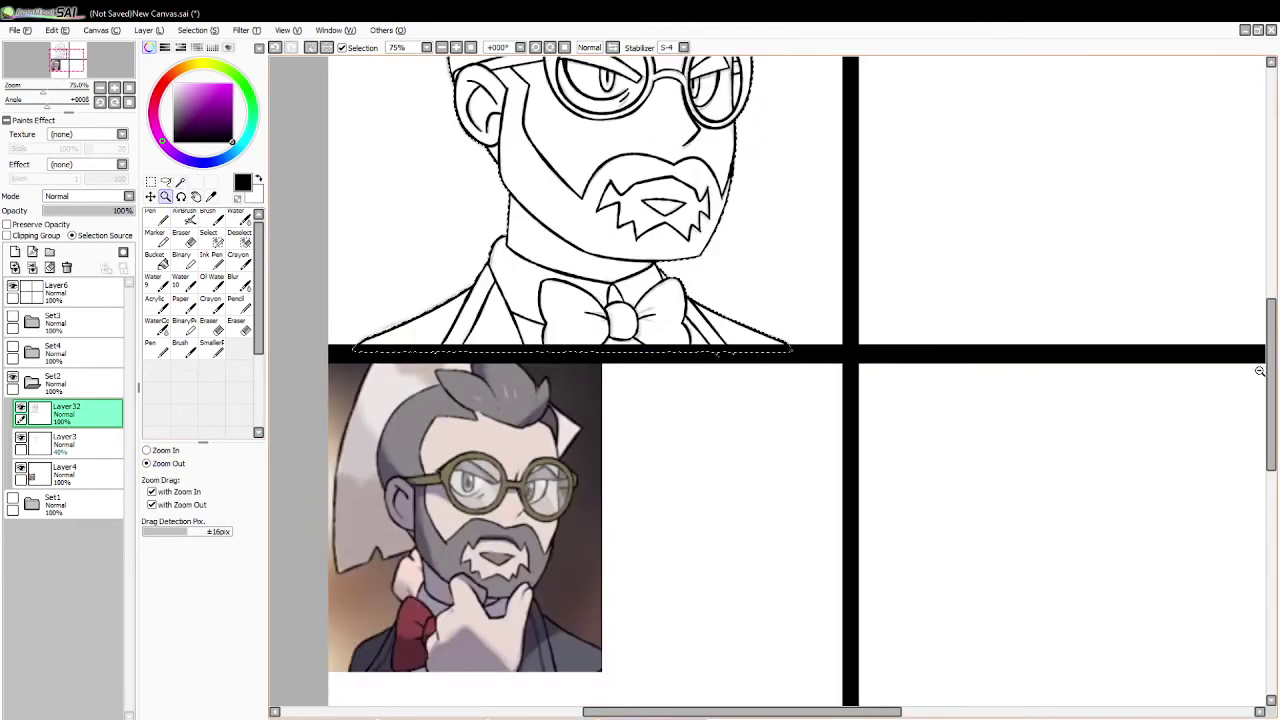
left_click_drag(1270, 372, 1270, 324)
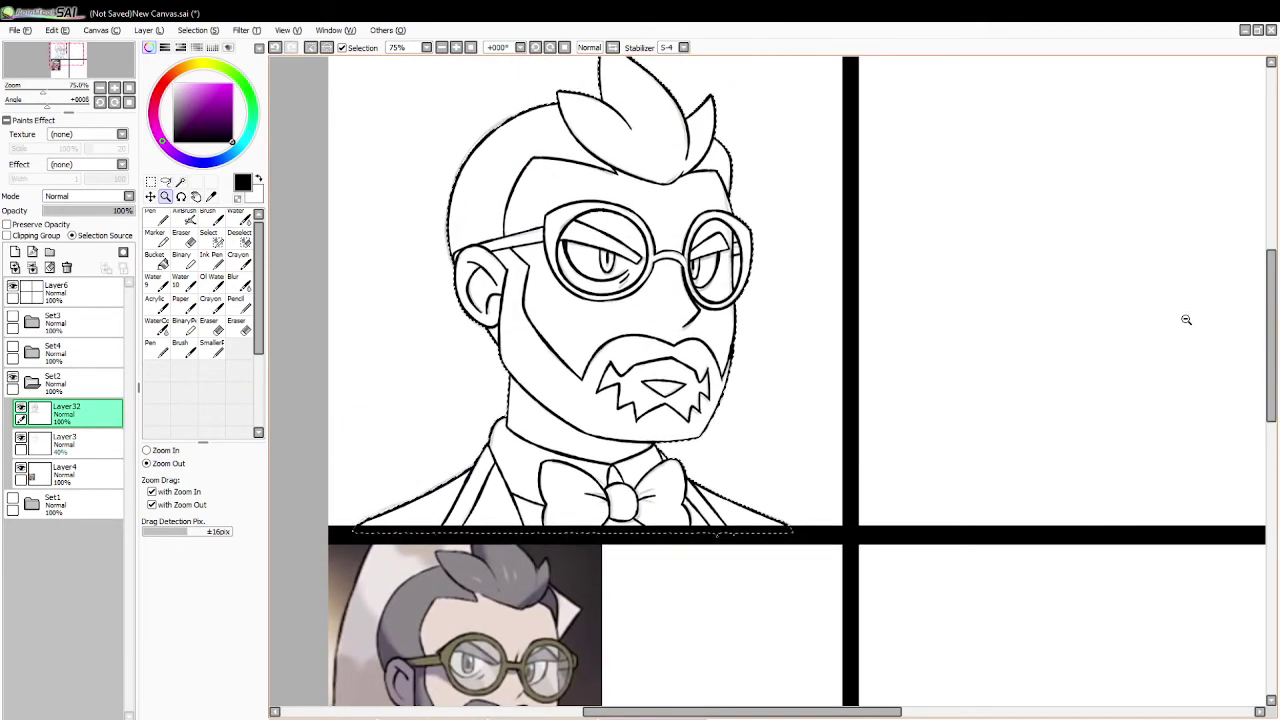
left_click(85, 436)
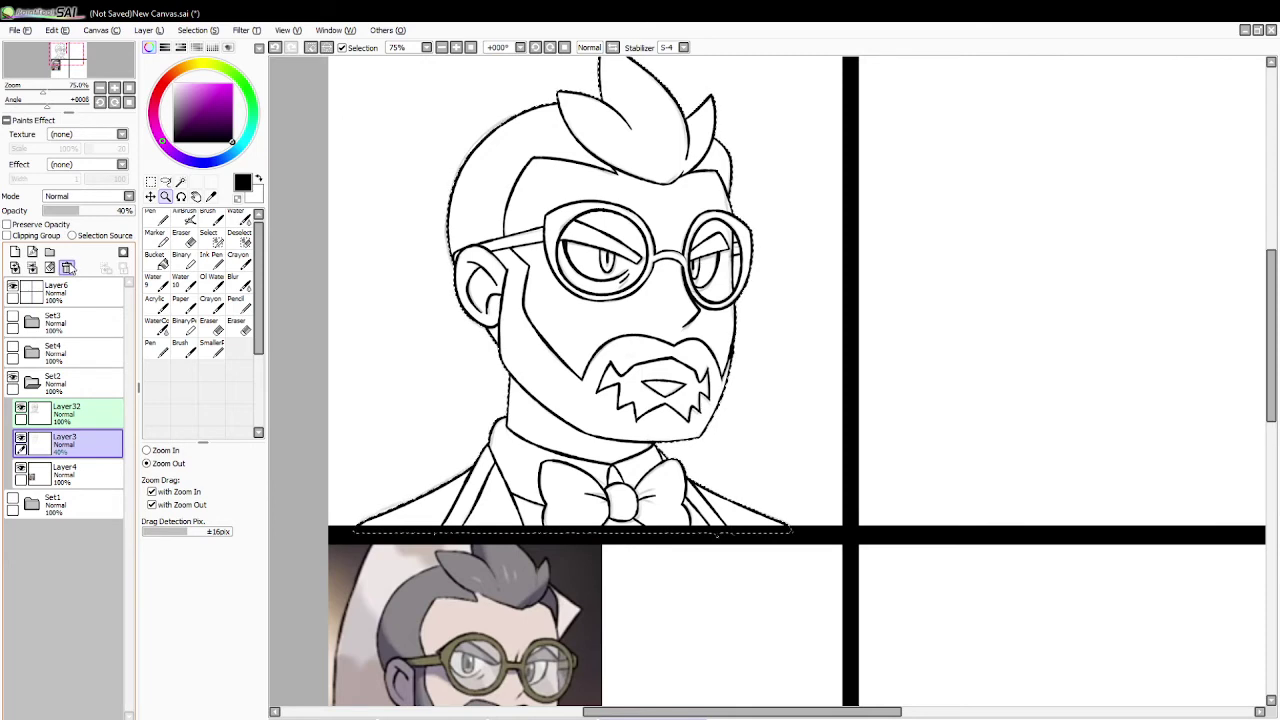
left_click(67, 266)
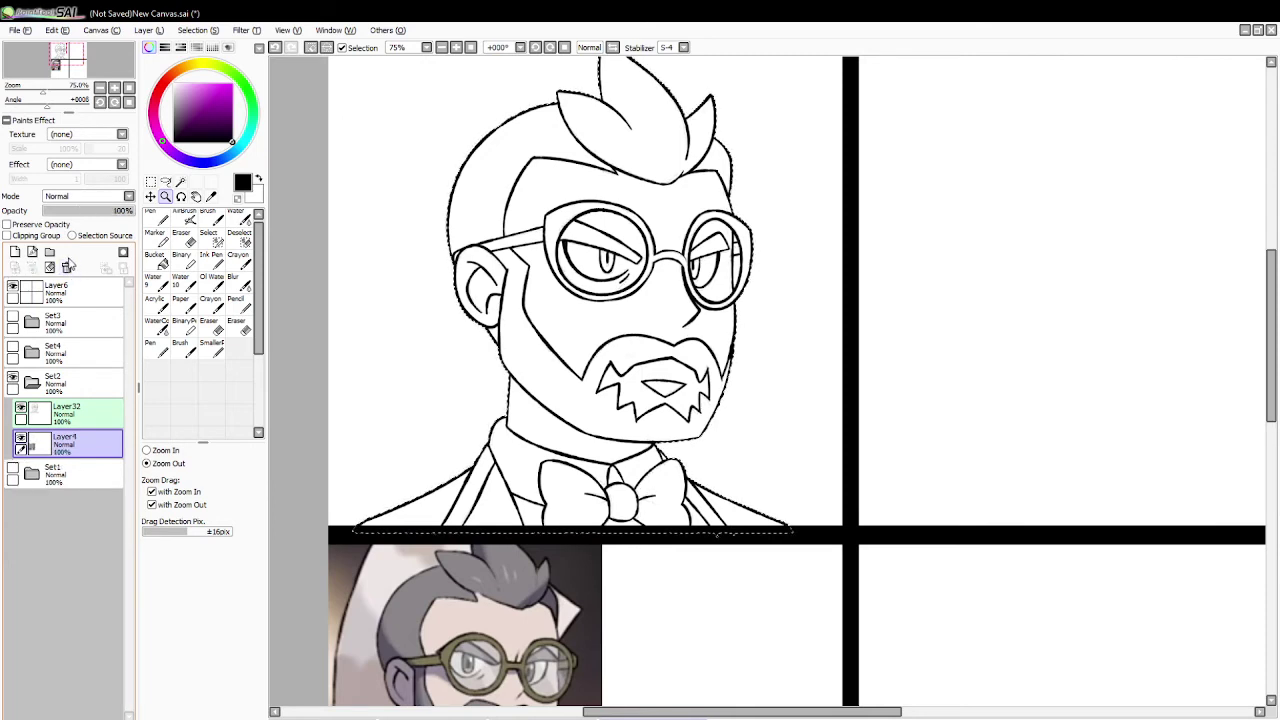
Step: Add a new layer below the line art, fill the selected figure with the skin colour sampled from the reference, and deselect
left_click(15, 251)
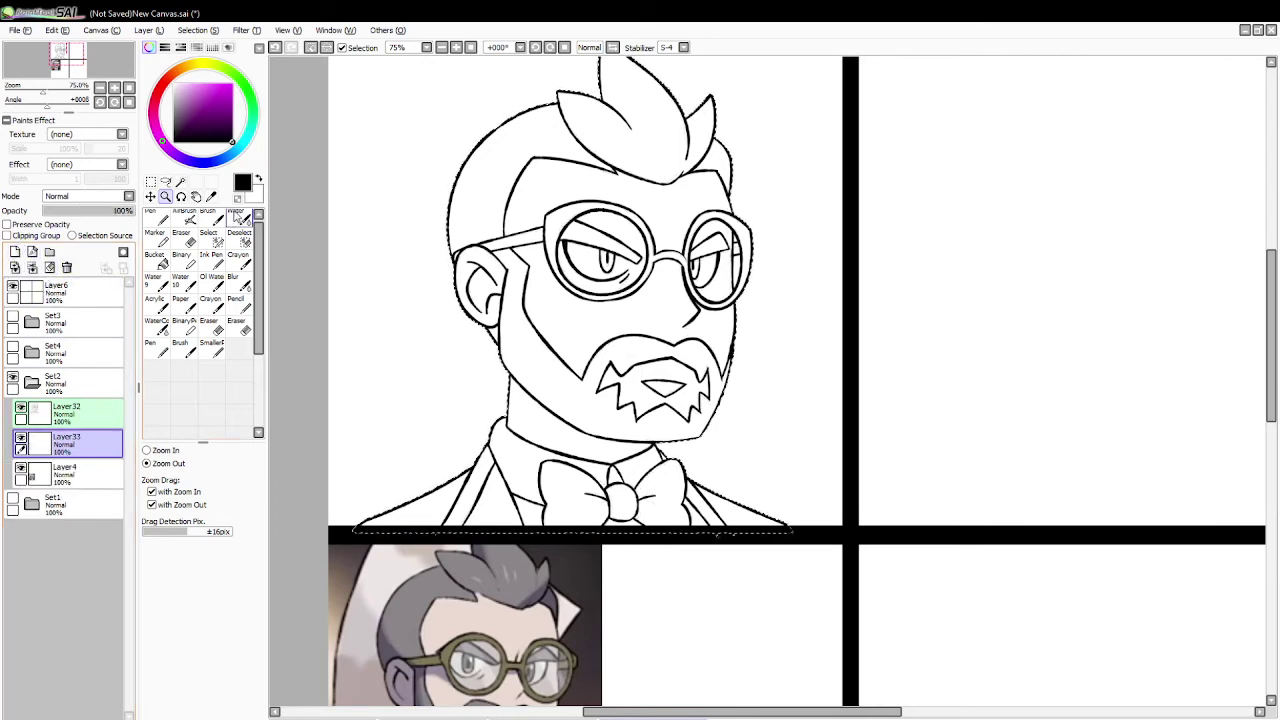
left_click(210, 196)
left_click(476, 621)
left_click(157, 261)
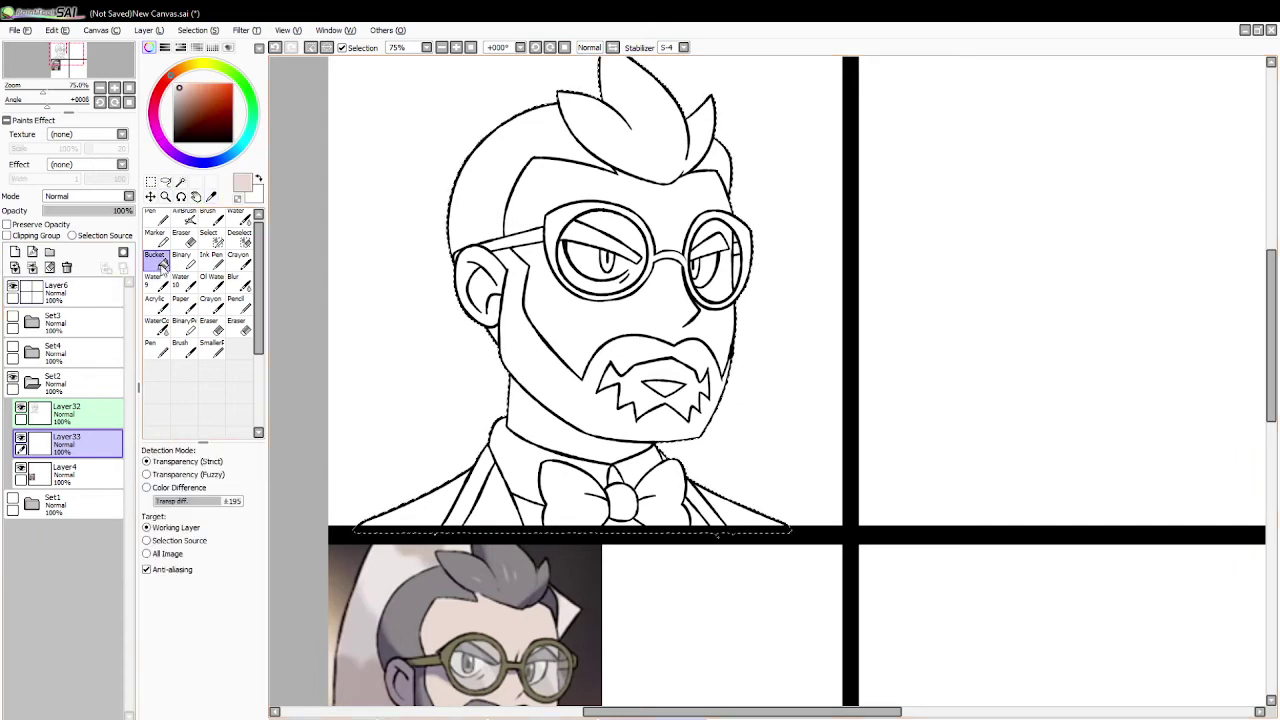
left_click(497, 294)
key("ctrl+d")
Step: Add a new layer above the skin fill and select the hair and beard regions with the Magic Wand
left_click(180, 182)
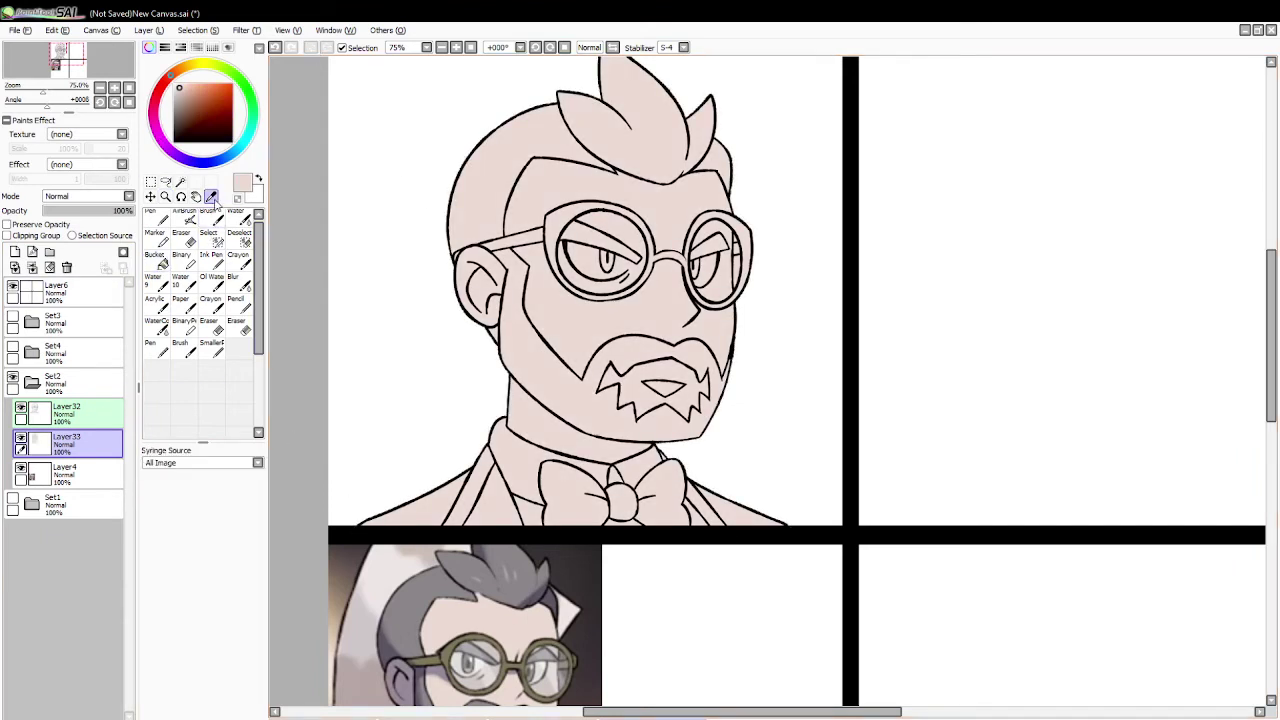
left_click(15, 251)
left_click(645, 118)
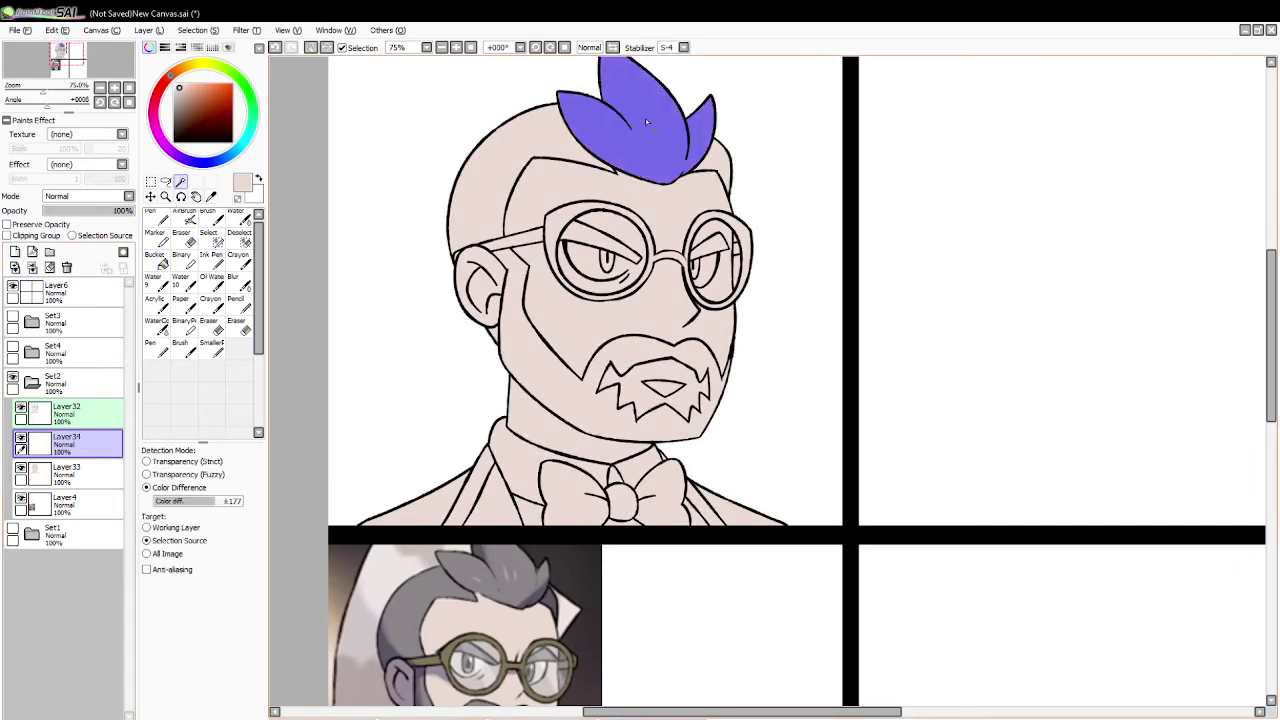
left_click(724, 173)
scroll(1276, 344, "down", 3)
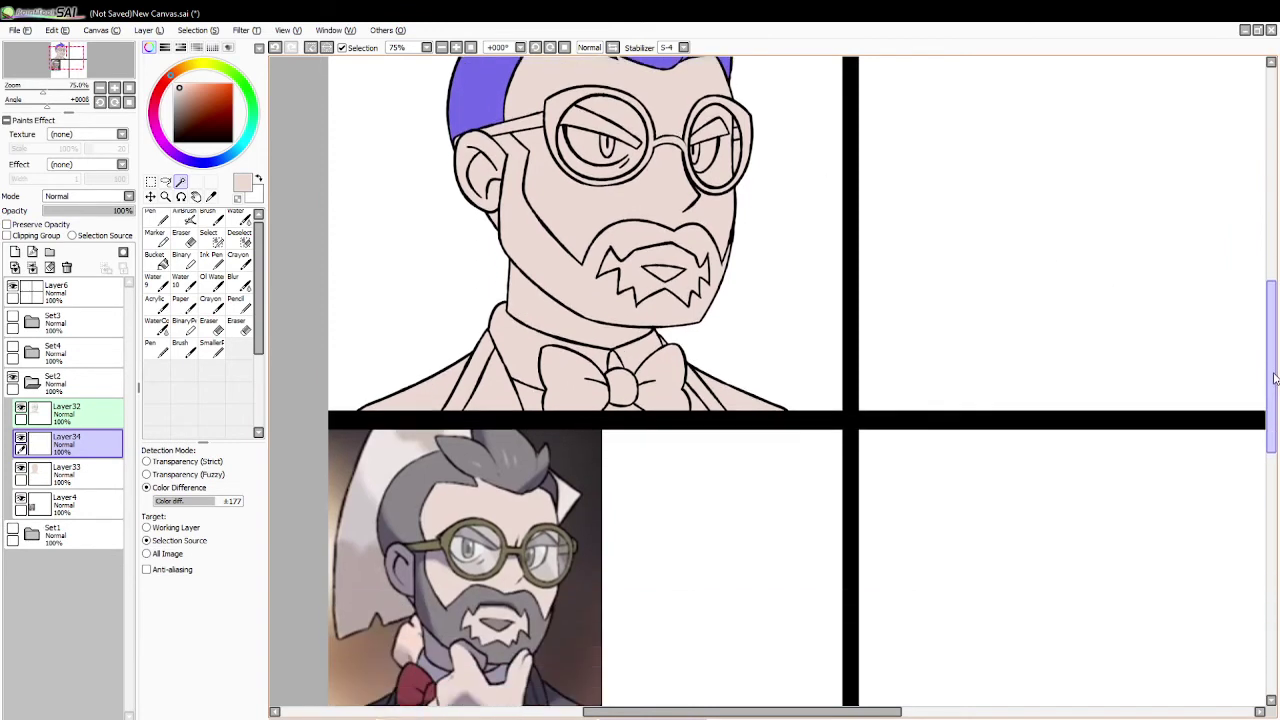
left_click(567, 252)
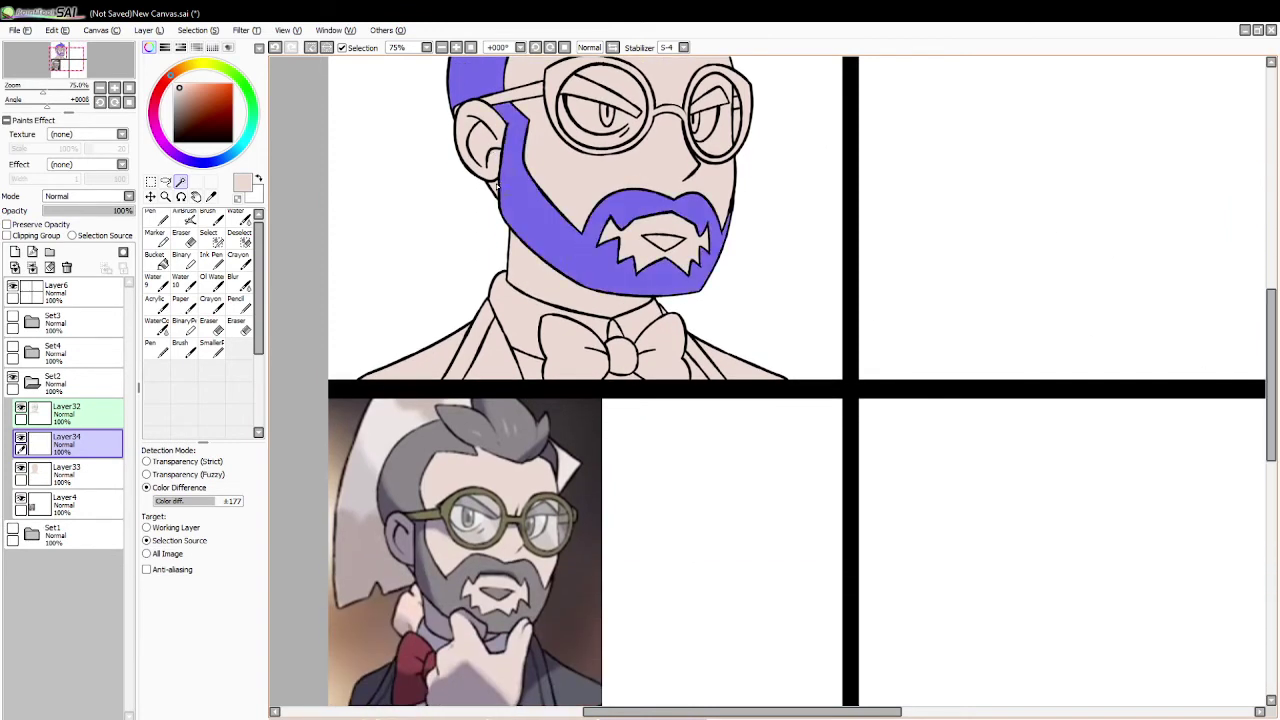
Step: Sample the grey hair colour from the reference and fill the selected hair and beard with it
left_click(211, 197)
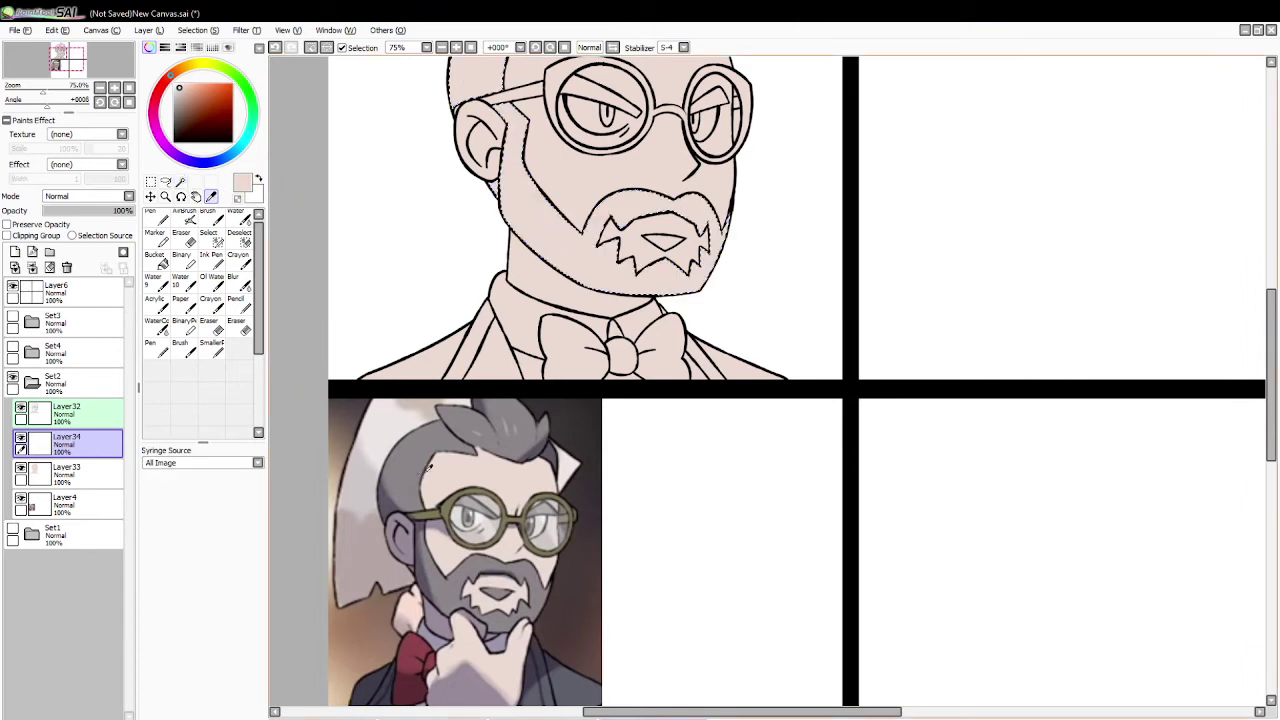
left_click(404, 458)
left_click(165, 262)
left_click(561, 243)
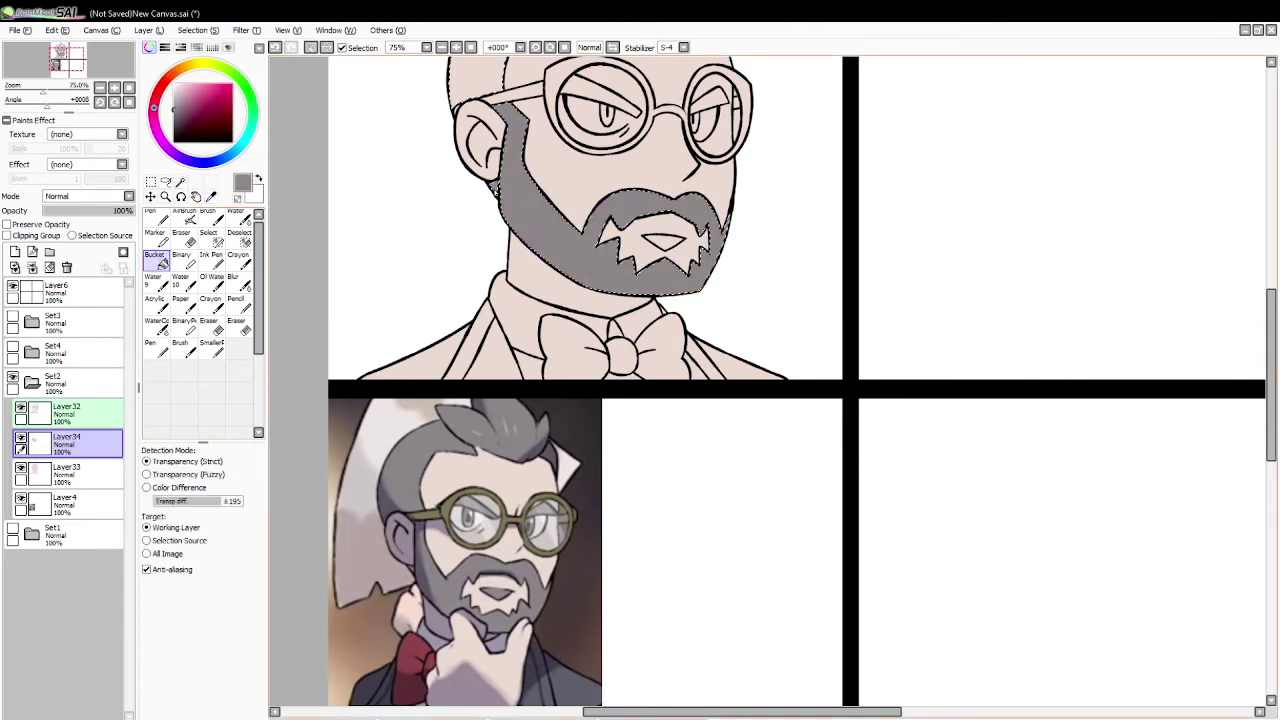
left_click(495, 188)
left_click(488, 84)
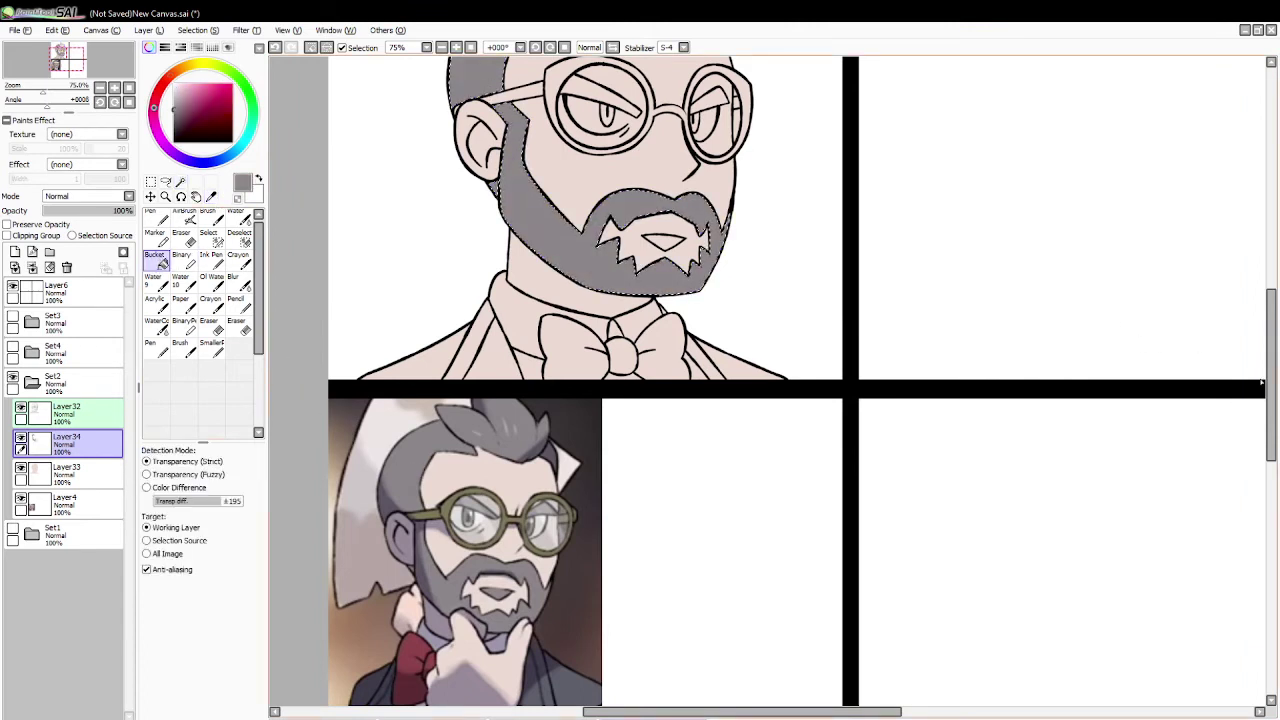
scroll(1262, 383, "up", 4)
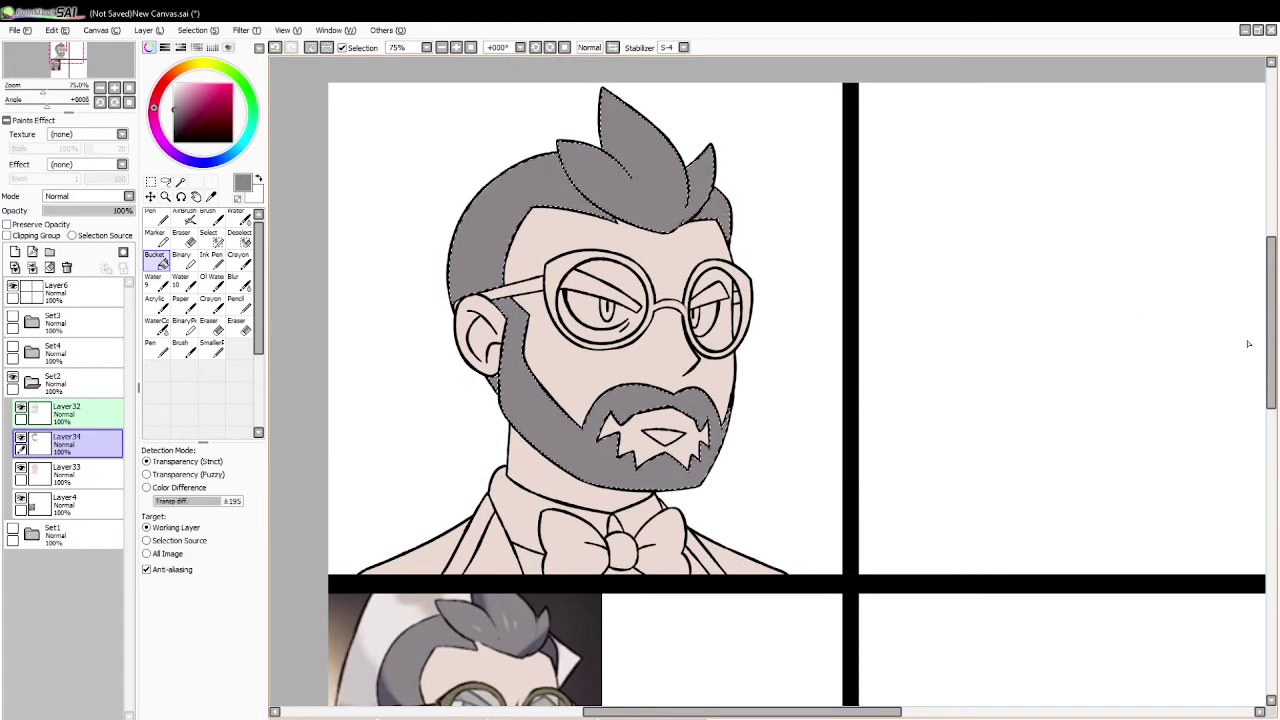
scroll(1248, 344, "down", 3)
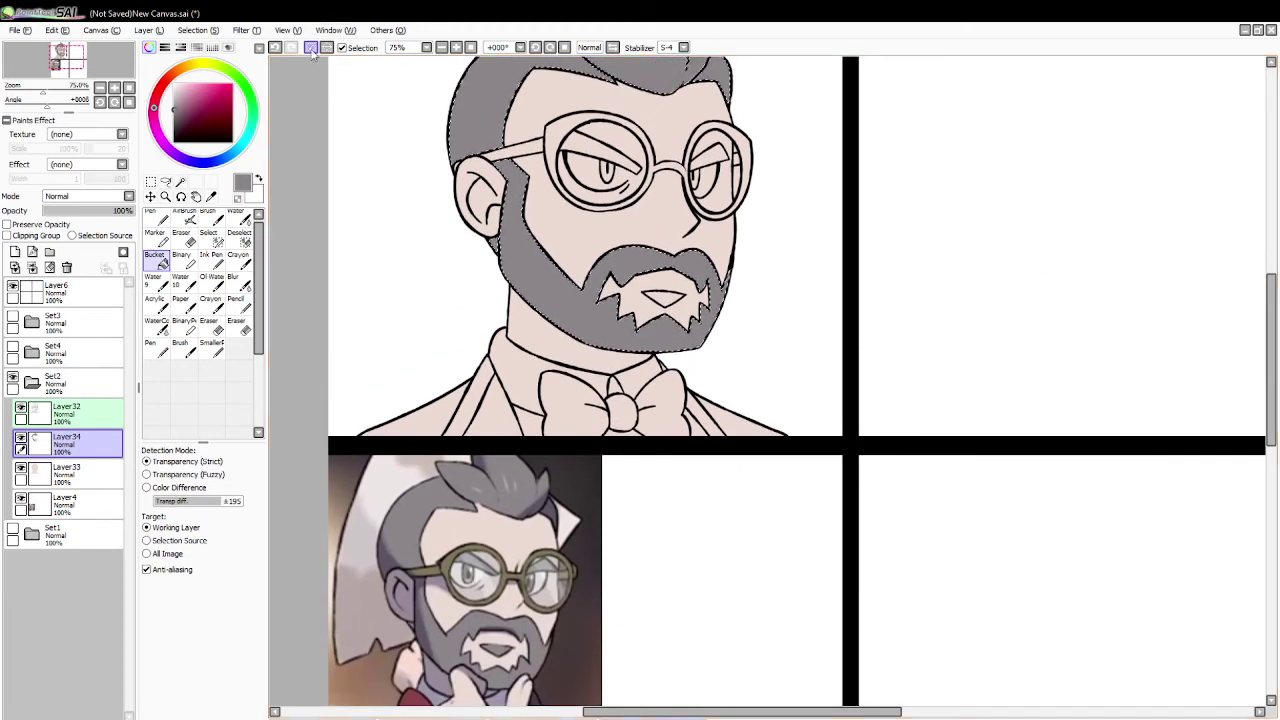
Step: Clear the hair selection, select the open mouth shape with the Magic Wand, fill it with the same grey, and deselect
left_click(311, 47)
left_click(180, 181)
left_click(663, 299)
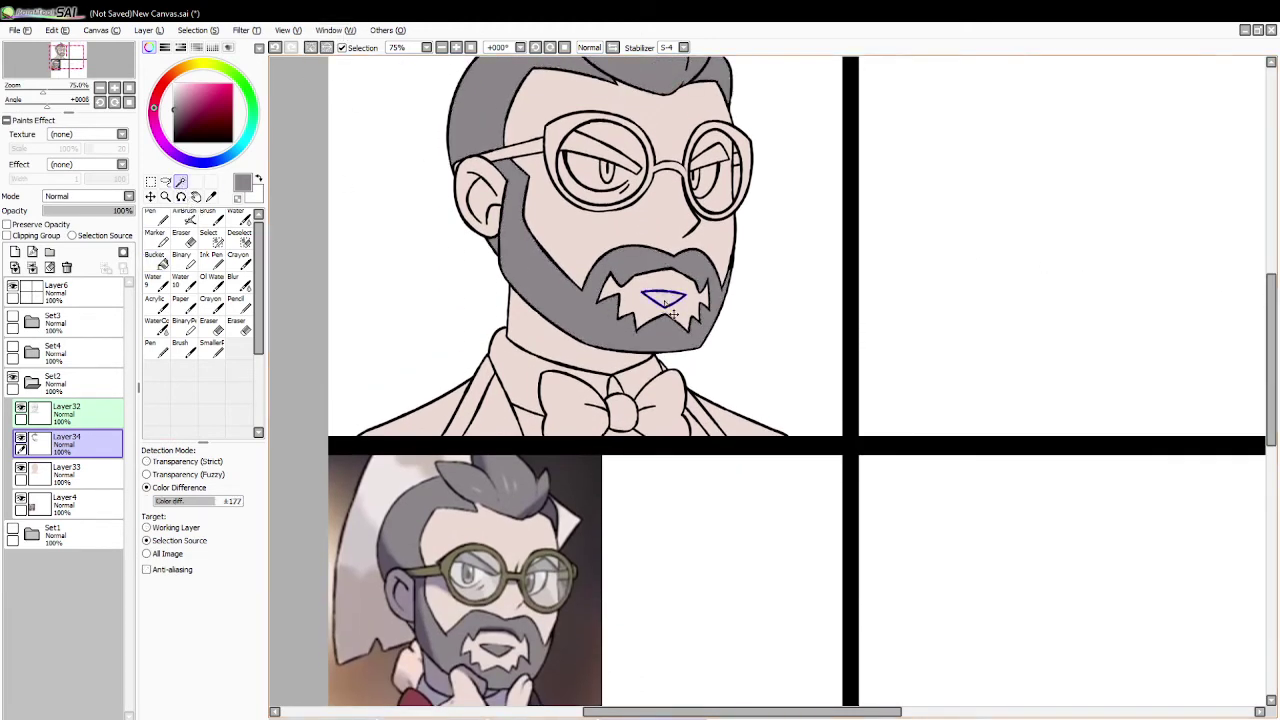
left_click(665, 302)
left_click(155, 258)
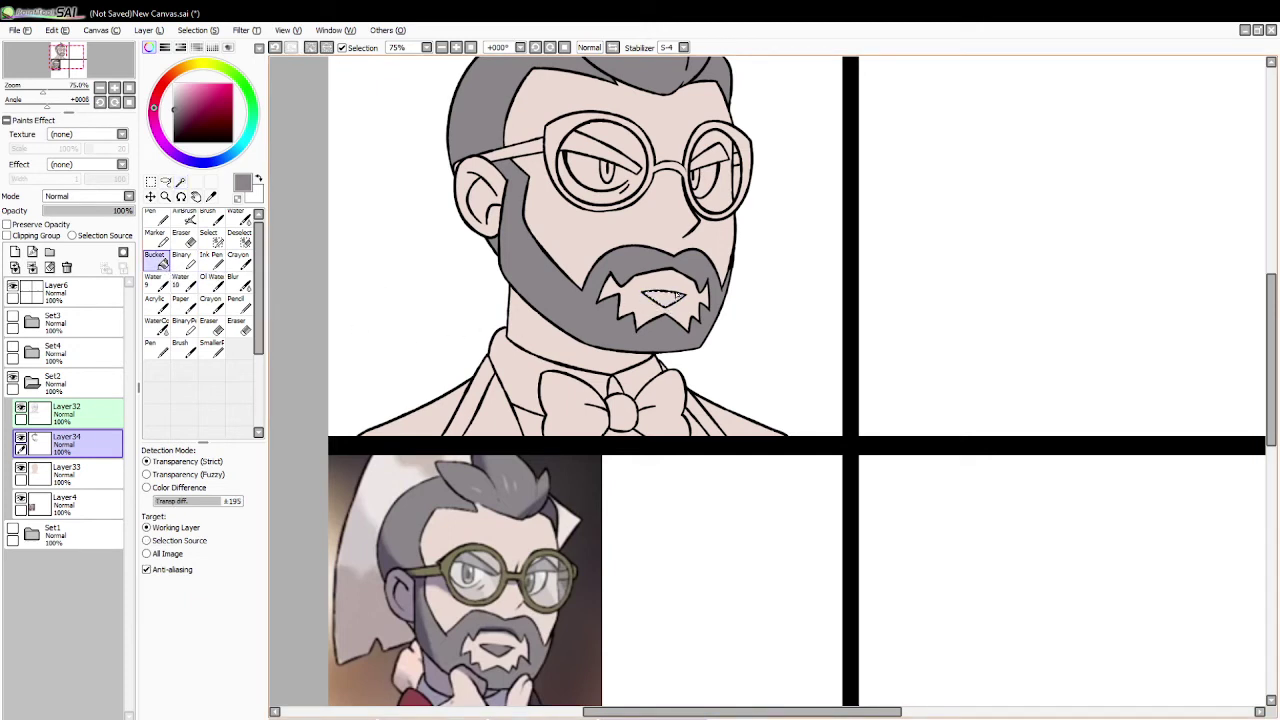
left_click(665, 298)
left_click(311, 48)
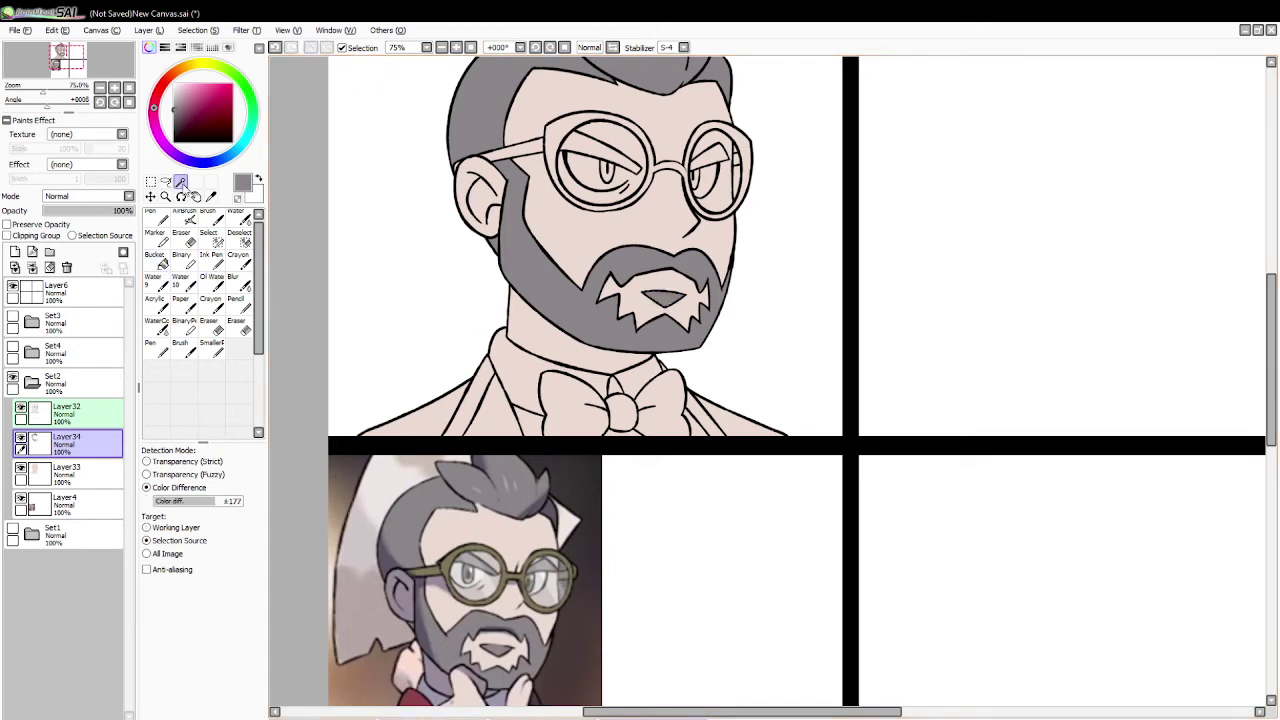
Step: Select the glasses' temple, round frames and bridge with the Magic Wand
left_click(180, 181)
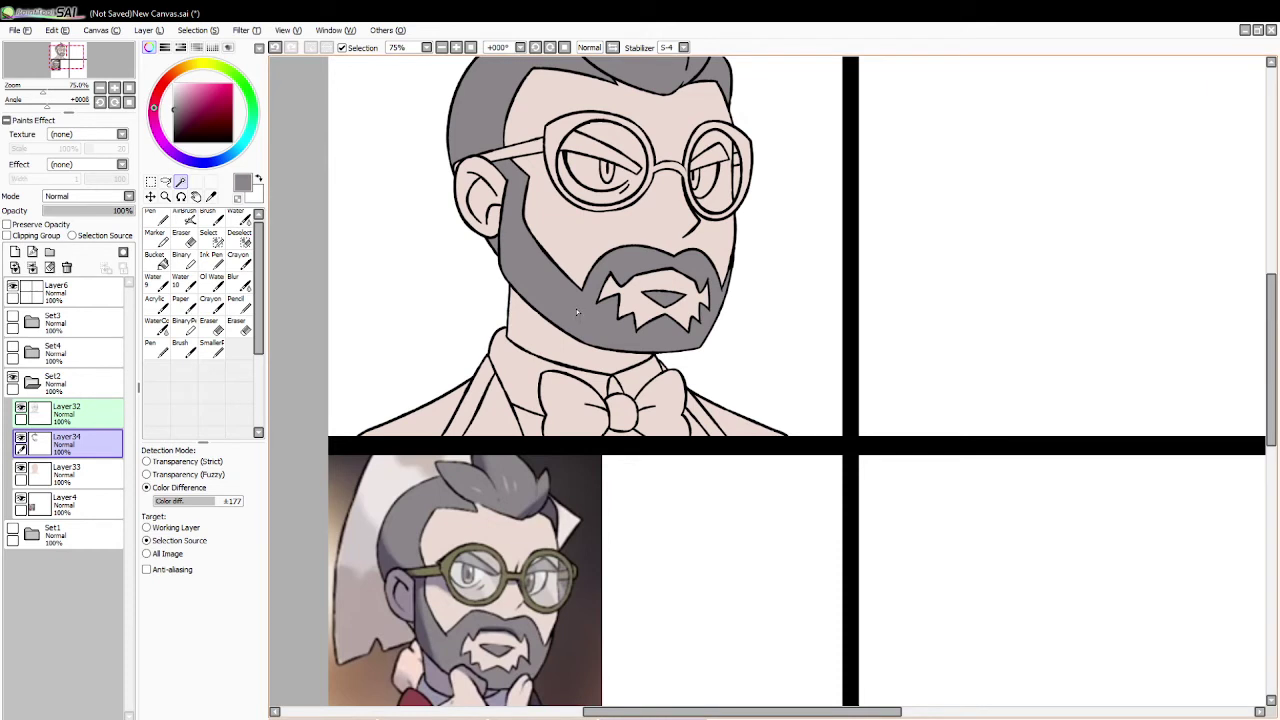
left_click(540, 150)
left_click(558, 138)
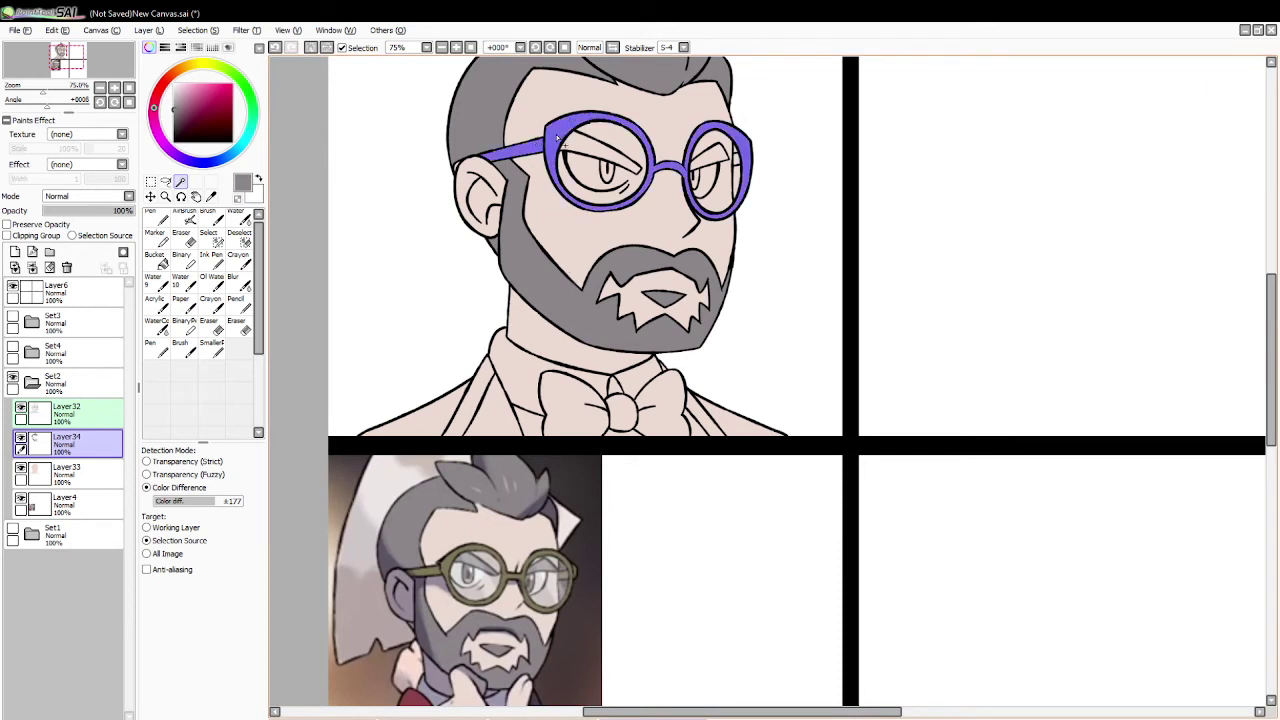
key("ctrl+z")
left_click(737, 161)
Step: Sample the olive colour from the reference's glasses, fill the selected frames, bridge and temple with it, and deselect
left_click(212, 197)
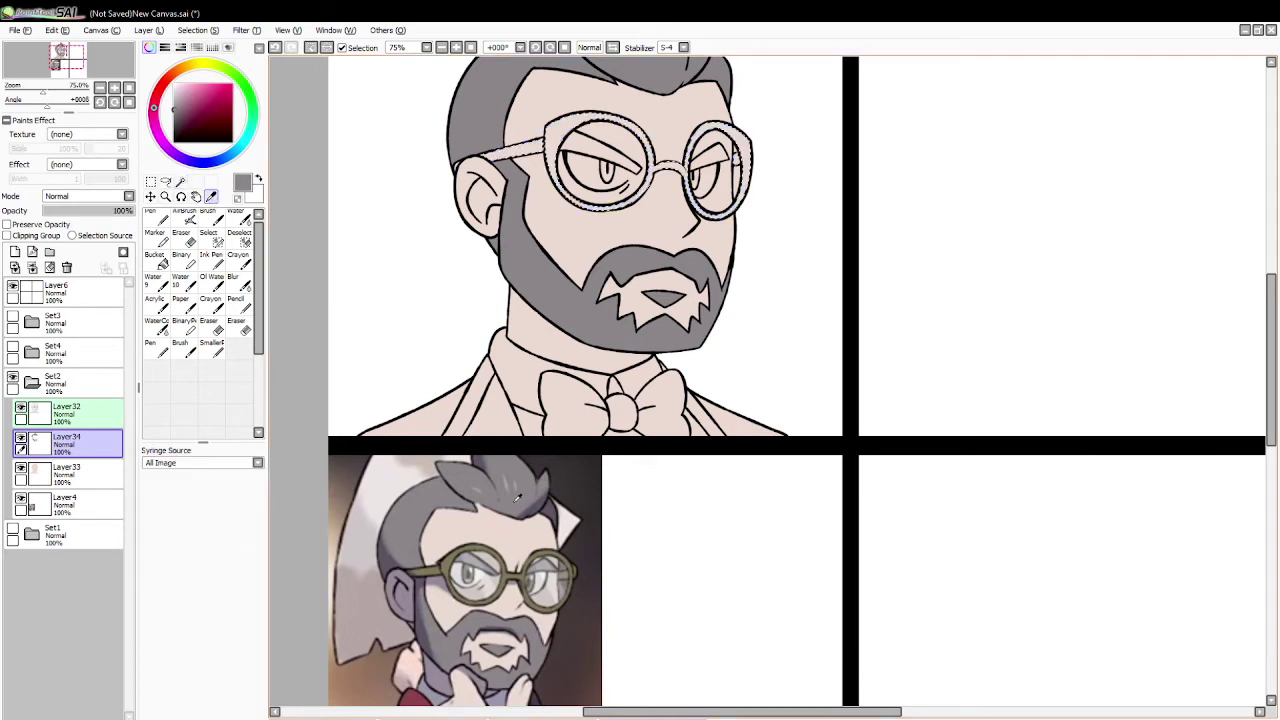
left_click(515, 560)
left_click(155, 258)
left_click(655, 183)
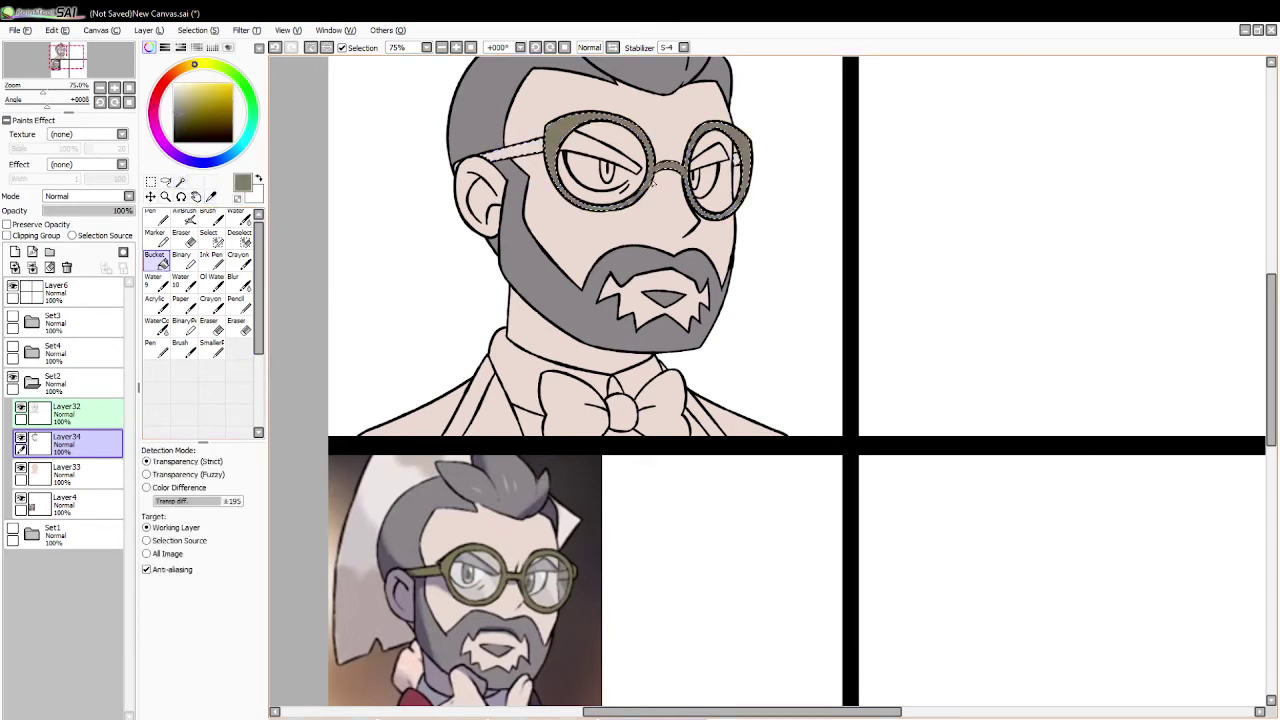
left_click(738, 156)
left_click(687, 155)
left_click(563, 187)
left_click(513, 150)
left_click(465, 167)
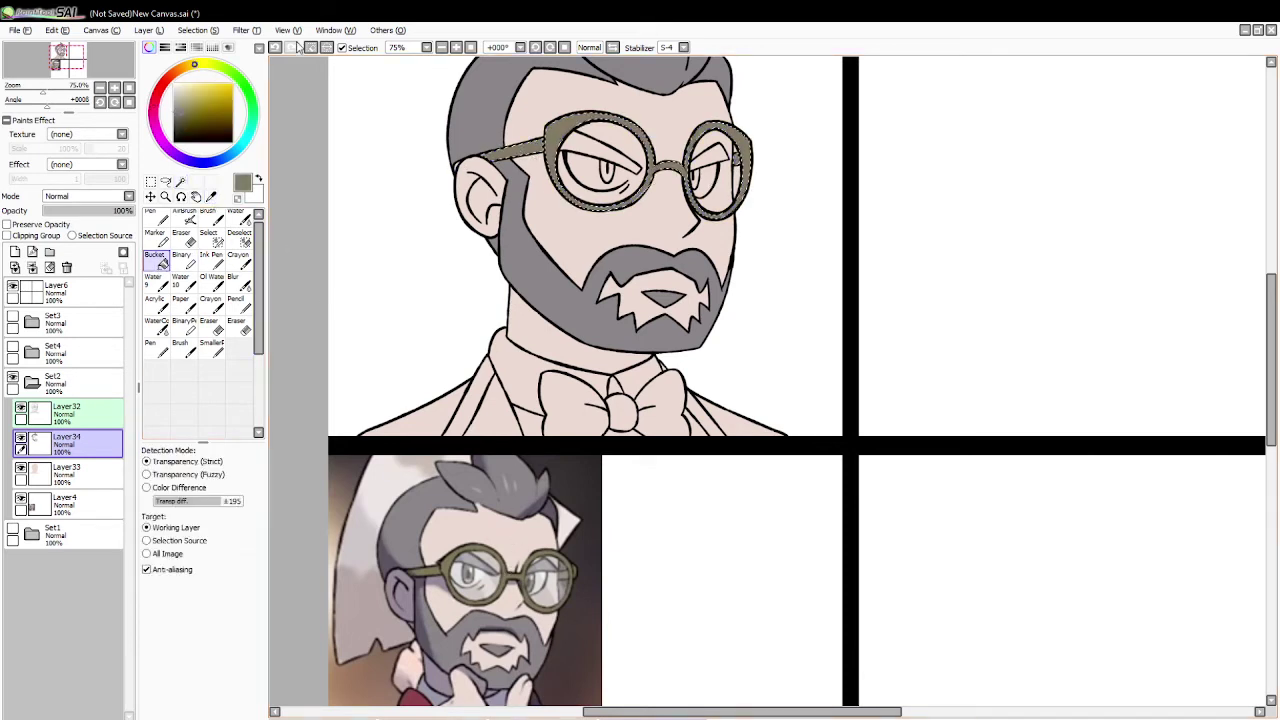
left_click(310, 47)
left_click(180, 181)
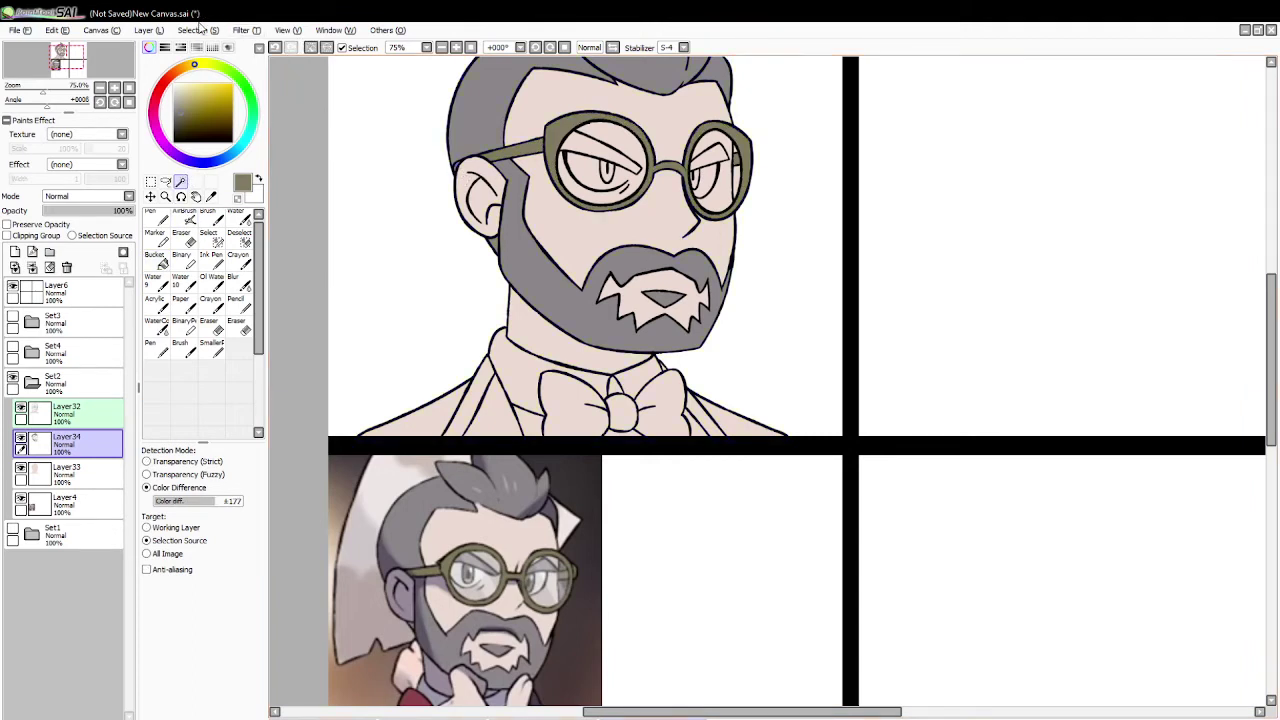
left_click(200, 29)
left_click(209, 134)
left_click(160, 261)
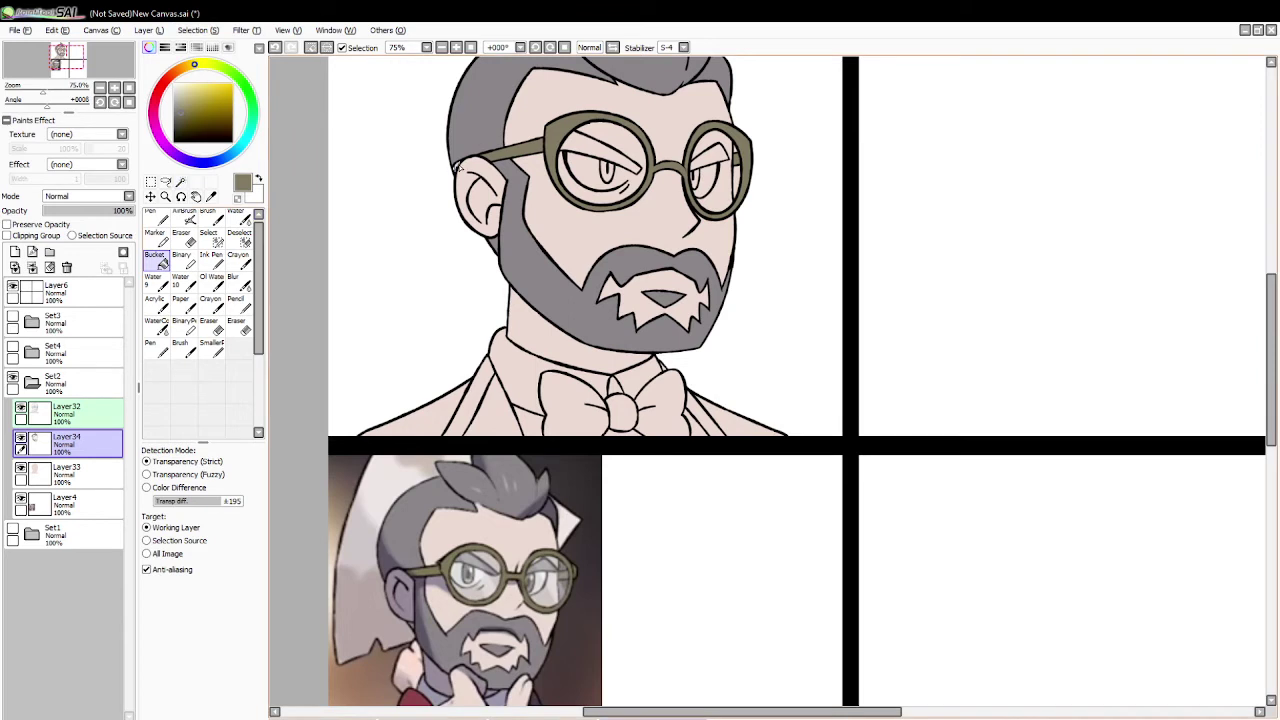
Step: Select both eyebrow shapes behind the lenses with the Magic Wand, undoing any selection that catches other areas
left_click(180, 181)
left_click(612, 150)
key("ctrl+z")
left_click(714, 153)
left_click(607, 170)
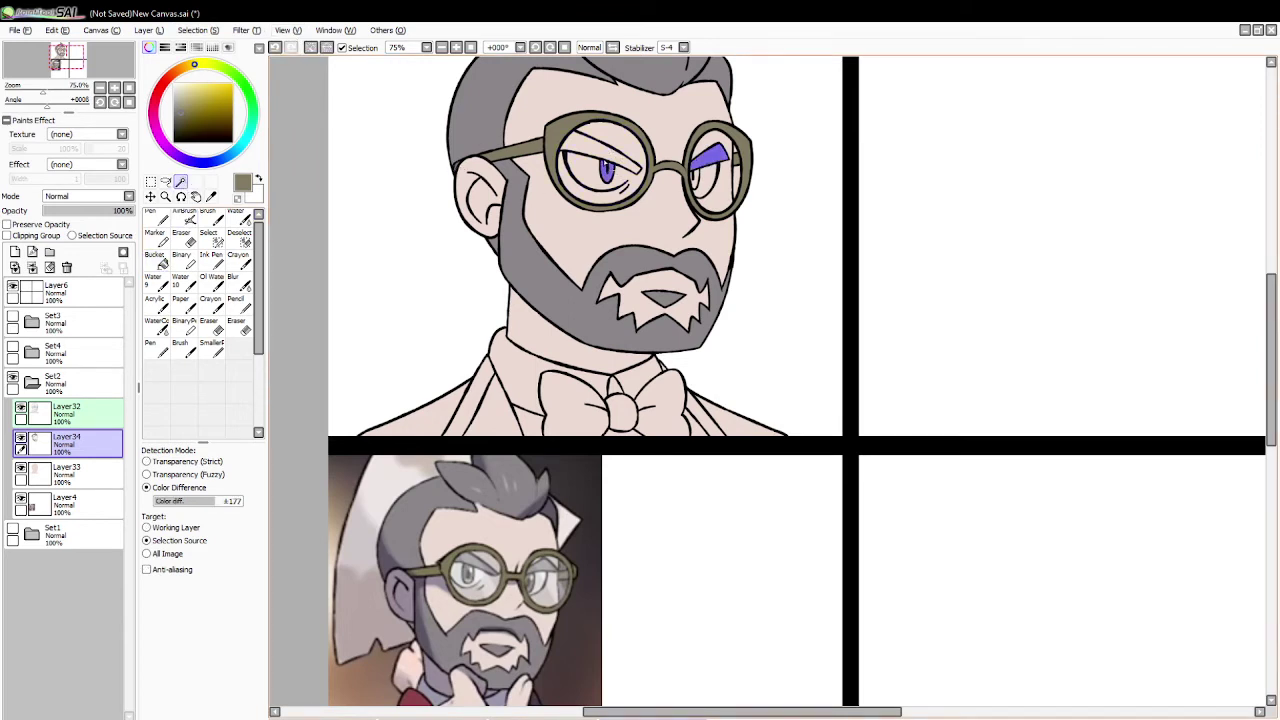
key("ctrl+z")
left_click(603, 150)
Step: Sample the grey hair colour from the reference, fill both selected eyebrows with it, and deselect
left_click(211, 196)
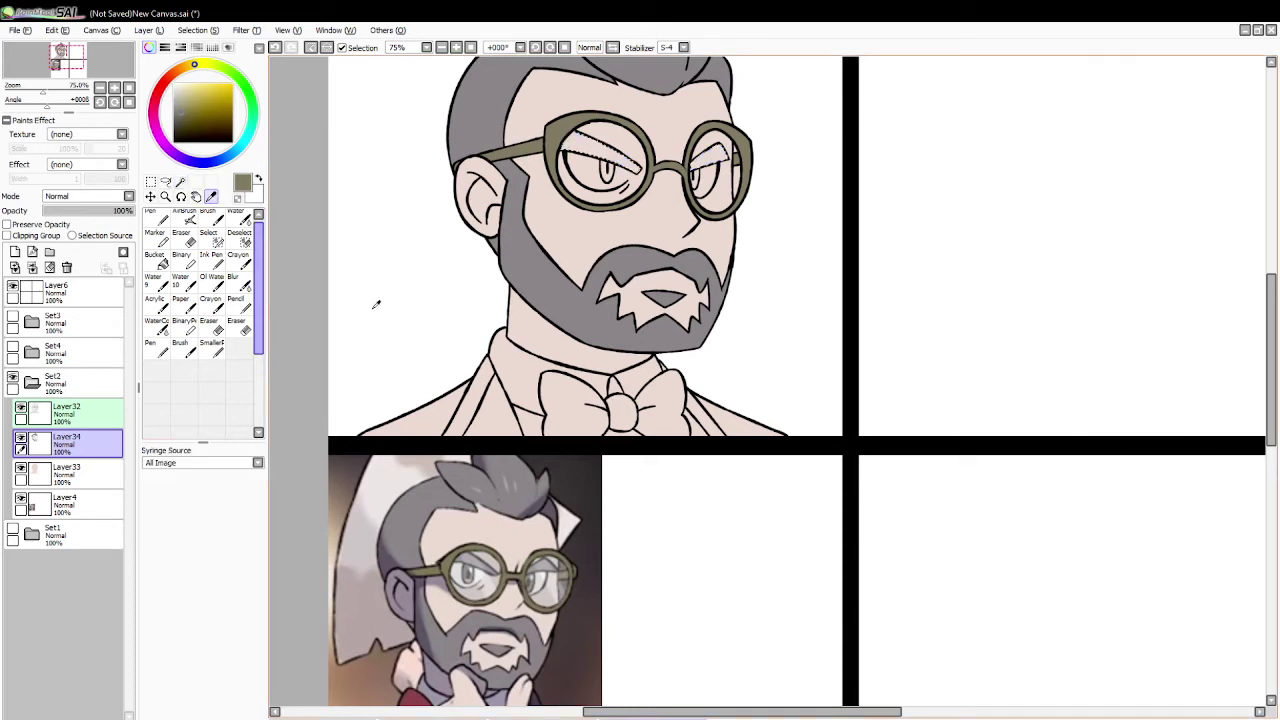
left_click(440, 492)
left_click(155, 258)
left_click(600, 152)
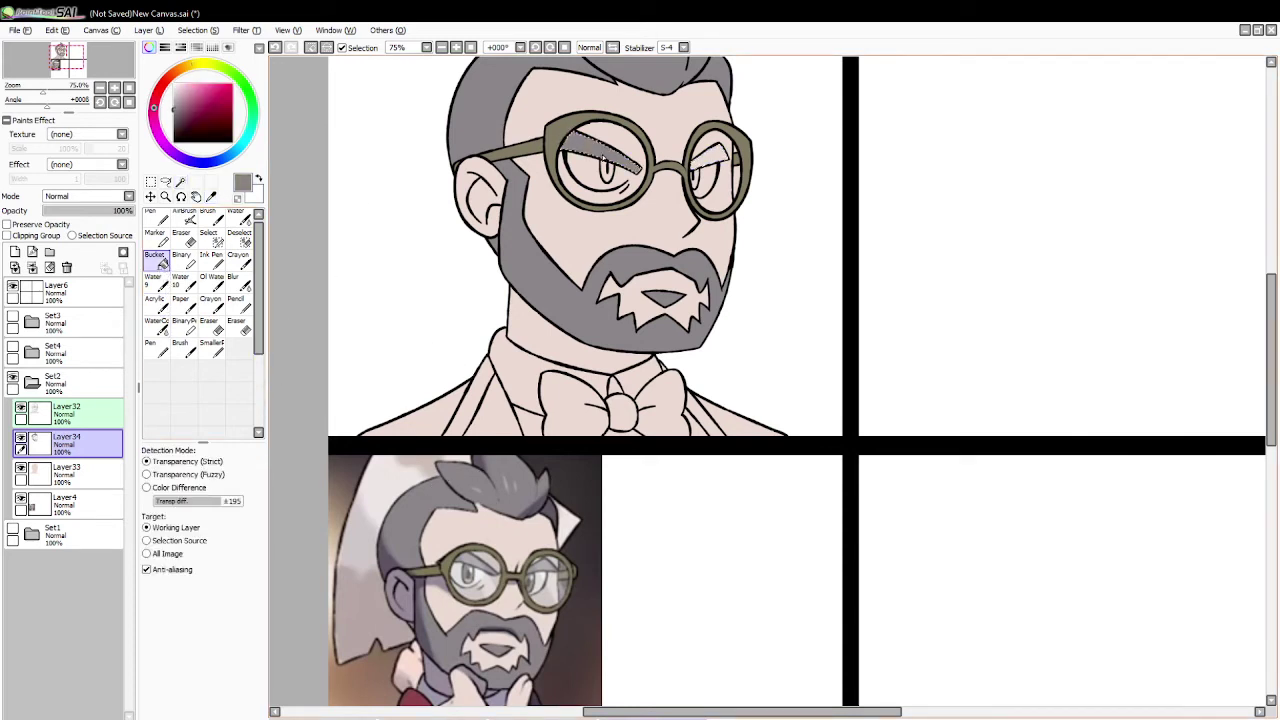
left_click(712, 156)
key("ctrl+d")
Step: Select the irises of both eyes with the Magic Wand
left_click(211, 196)
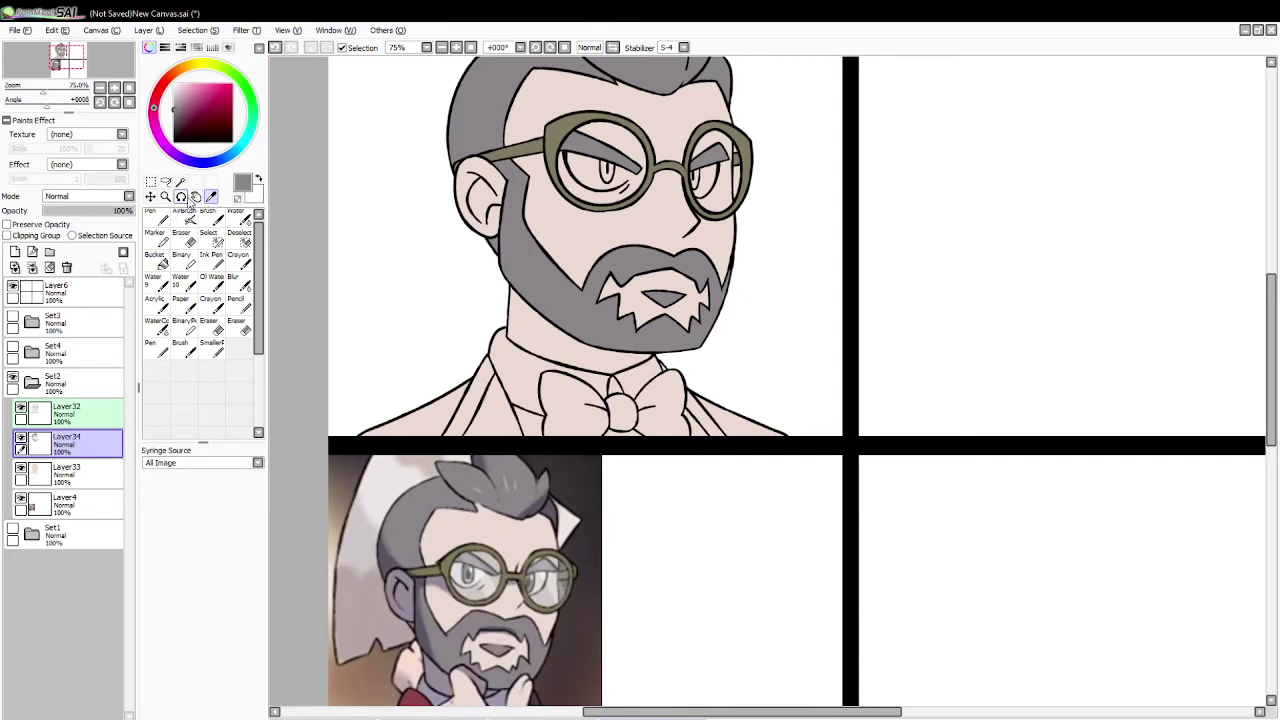
left_click(180, 181)
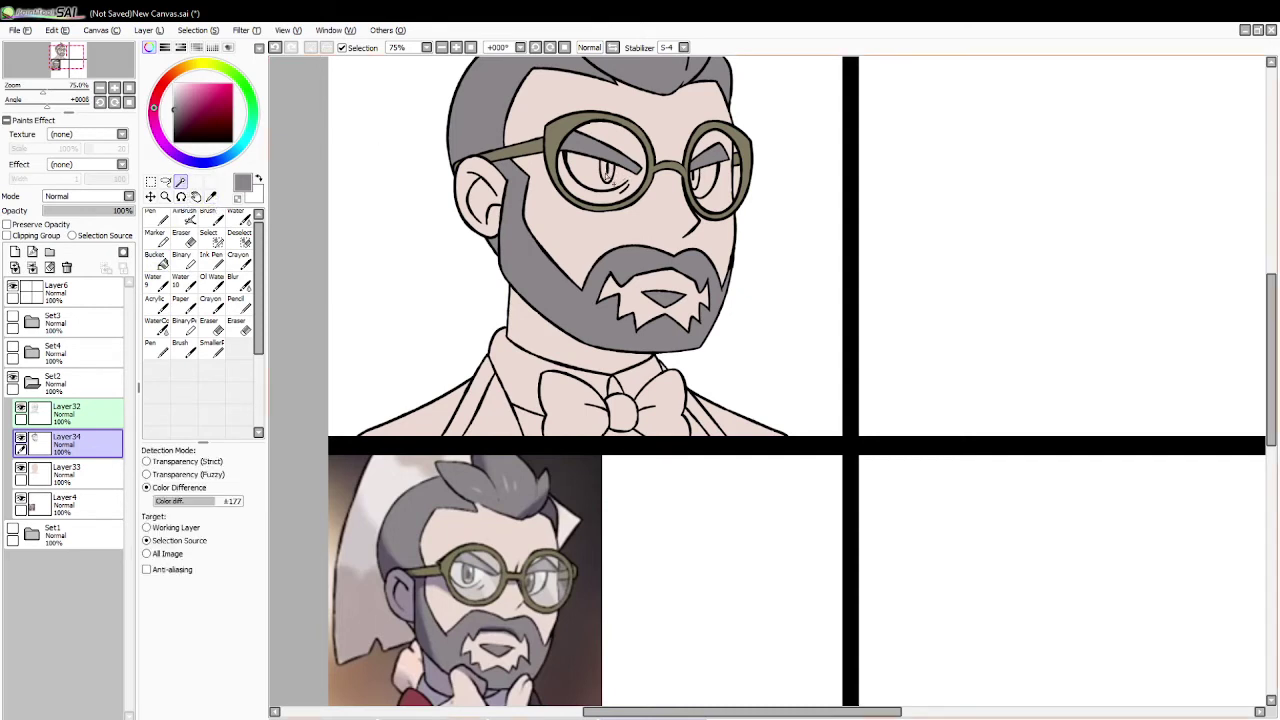
left_click(606, 175)
left_click(700, 180)
key("ctrl+d")
Step: Try a muted green as the fill for the iris behind the larger lens
left_click(211, 196)
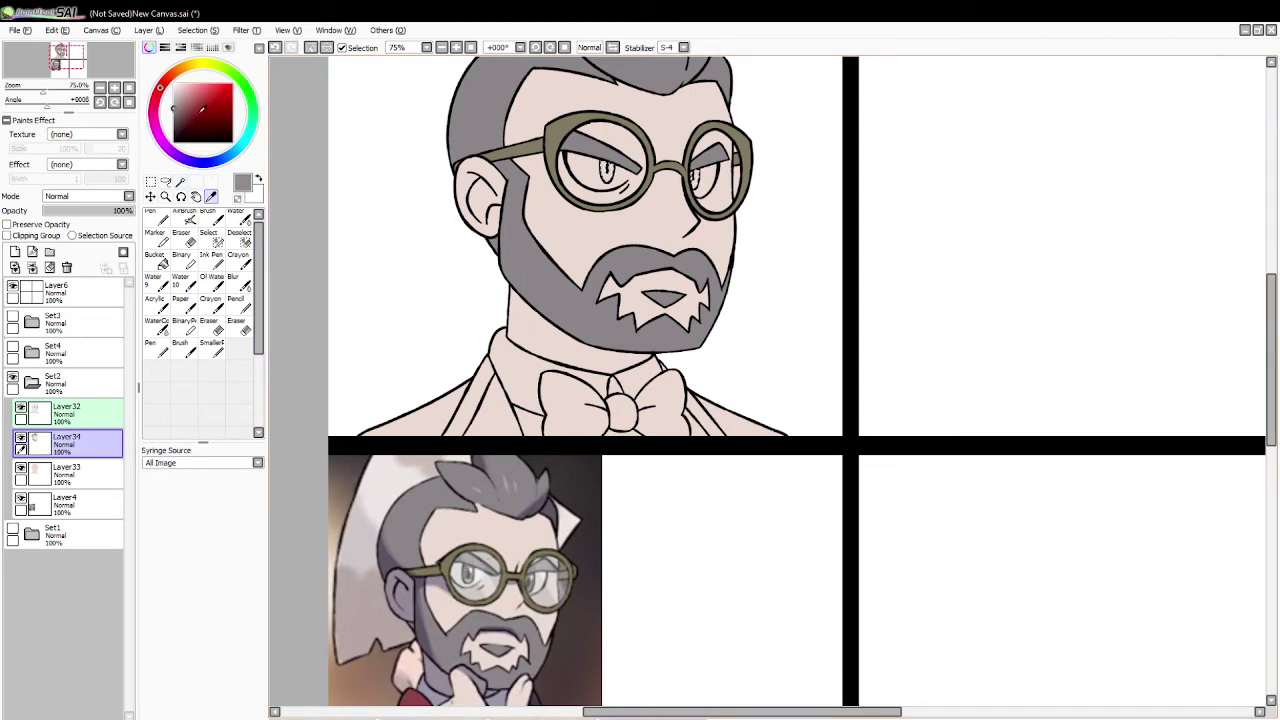
left_click(606, 172)
left_click_drag(189, 91, 187, 113)
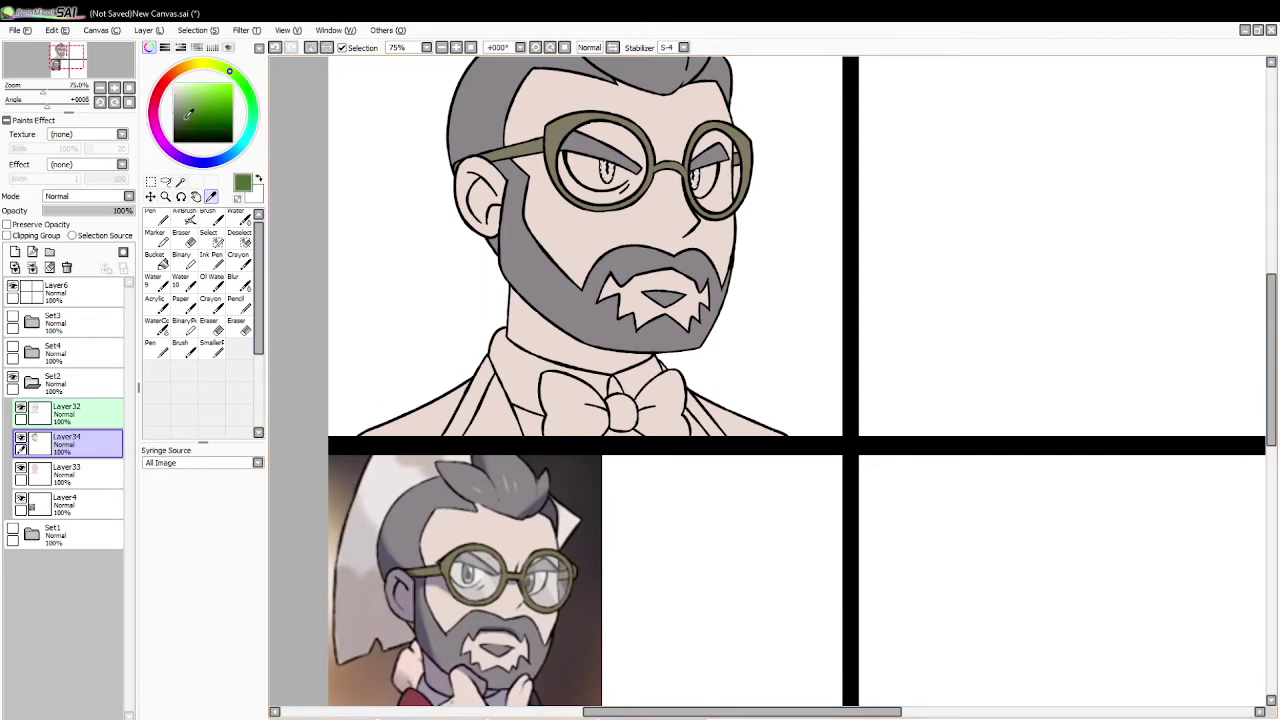
left_click(155, 259)
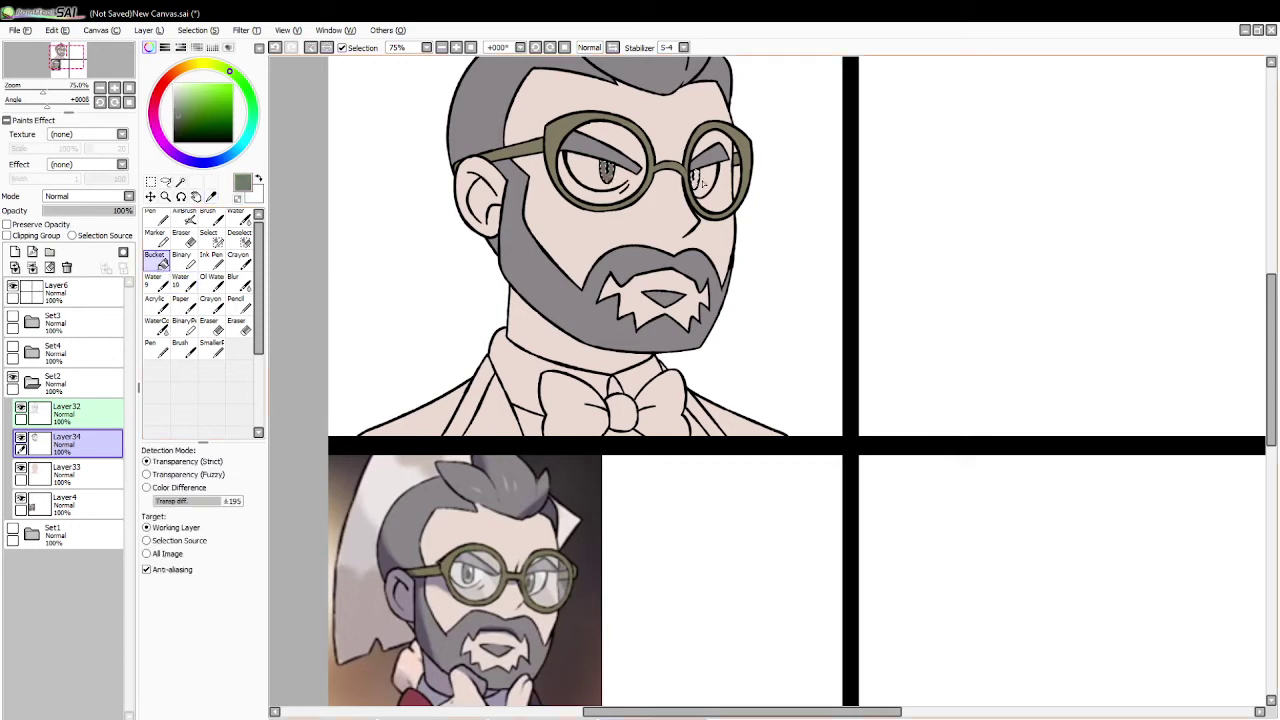
Step: Sample the olive glasses colour, fill both selected irises with it, and deselect
left_click(211, 196)
left_click(155, 258)
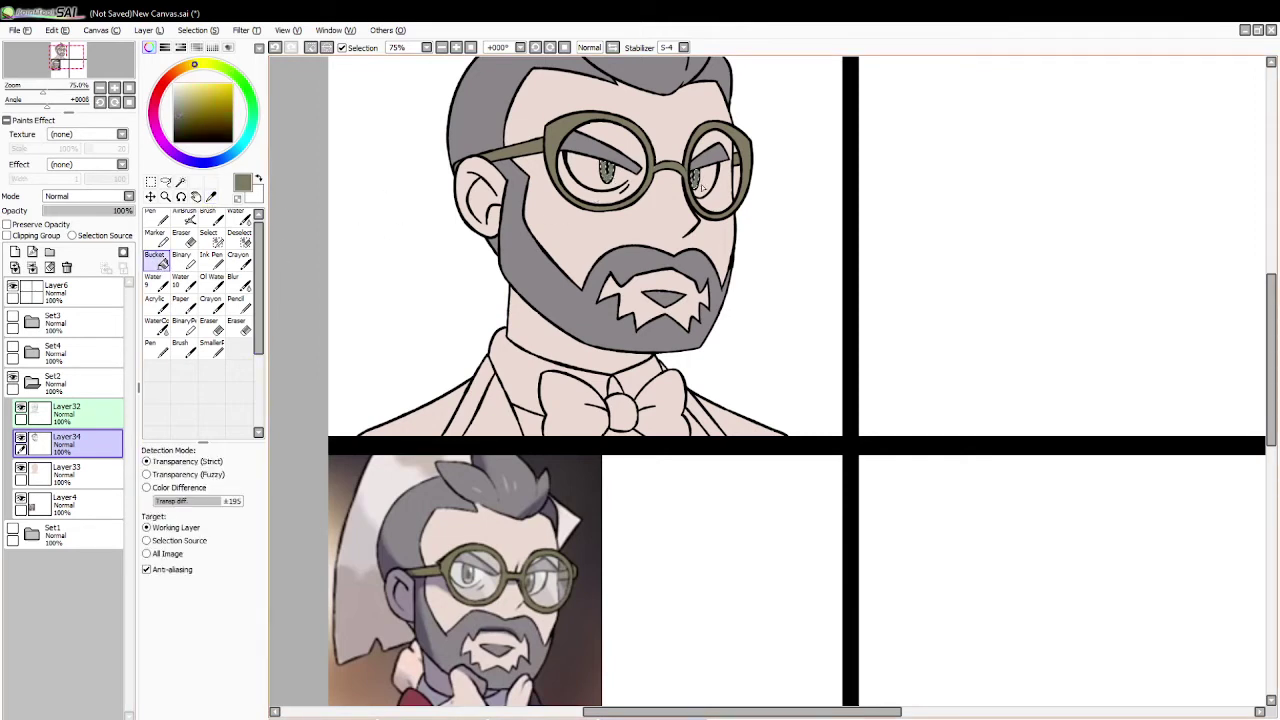
left_click(342, 48)
Step: Select the whites of both eyes, sample white from the canvas, and fill the white of the eye behind the smaller lens
left_click(180, 181)
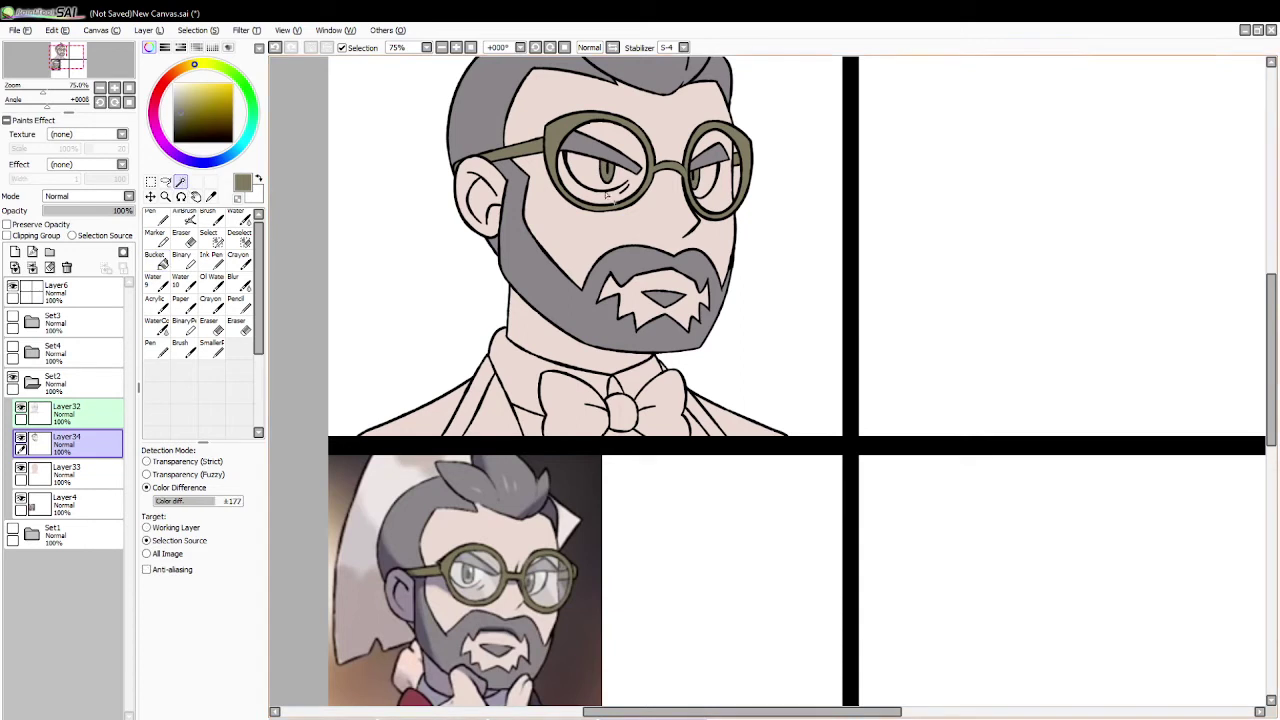
left_click(600, 185)
left_click(703, 187)
left_click(211, 196)
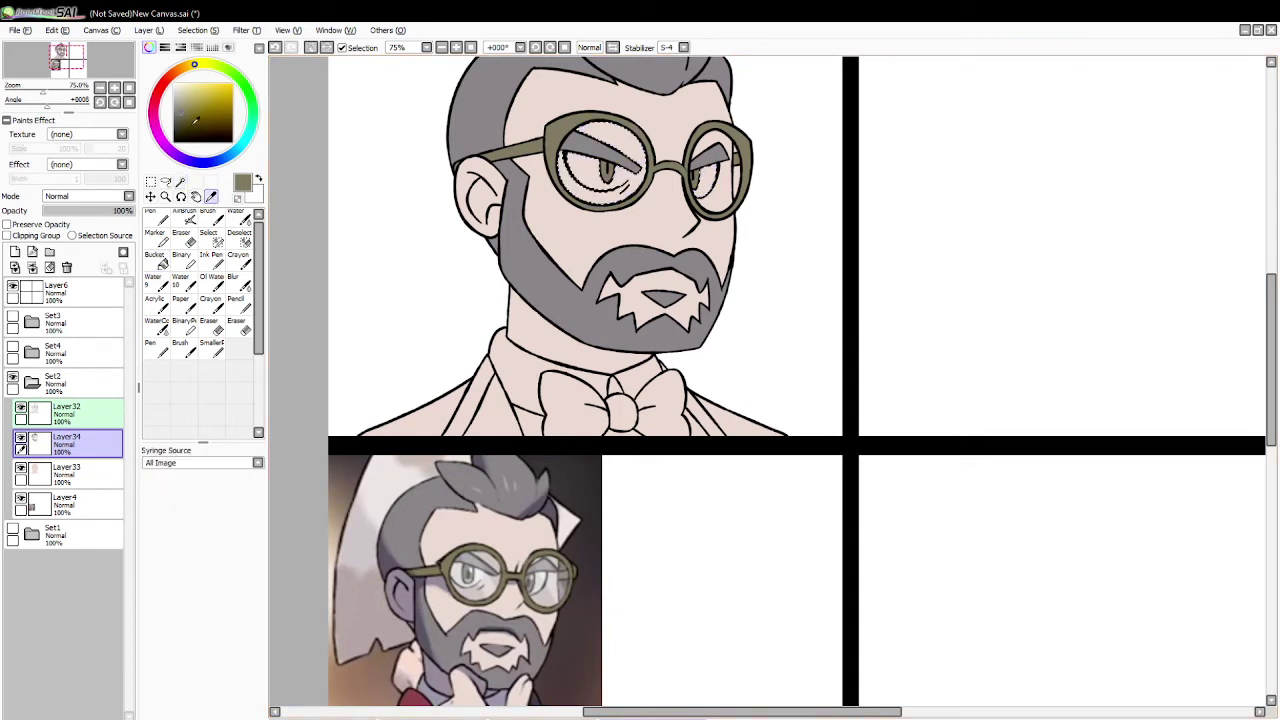
left_click(352, 250)
left_click(155, 258)
left_click(698, 178)
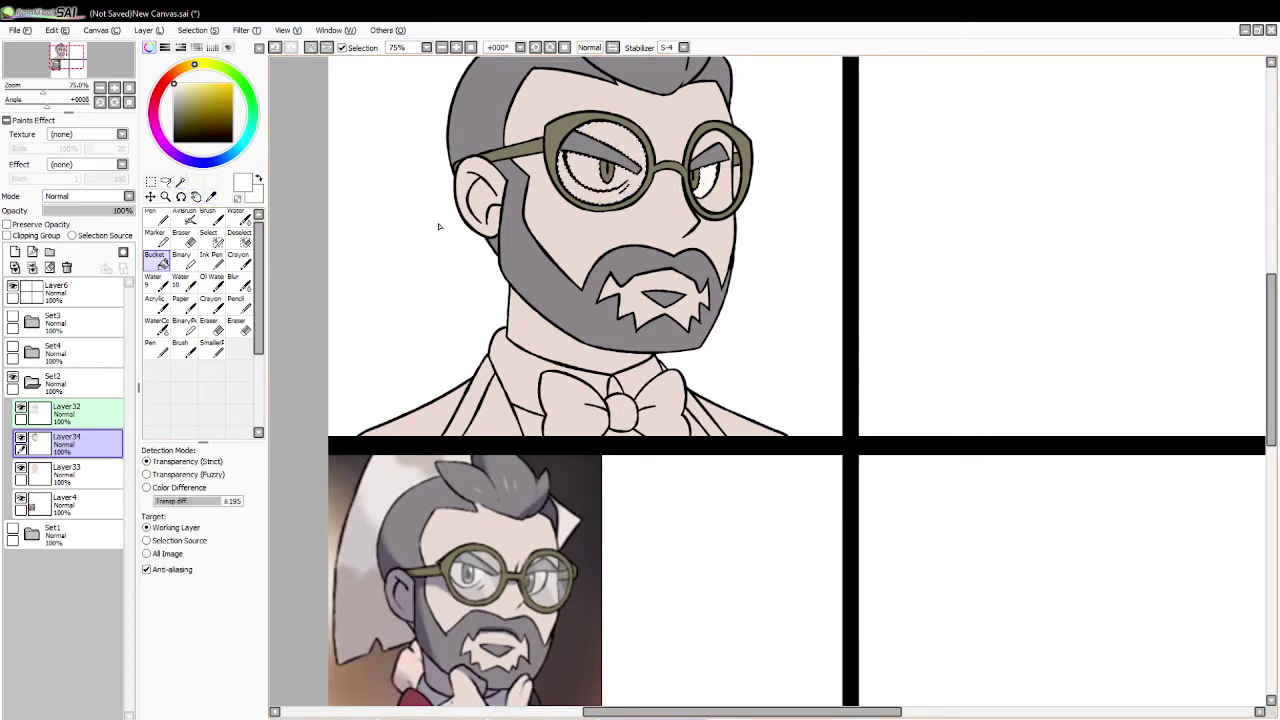
Step: Fill the white of the eye behind the larger lens, keeping the skin below it uncoloured, and deselect
left_click(208, 216)
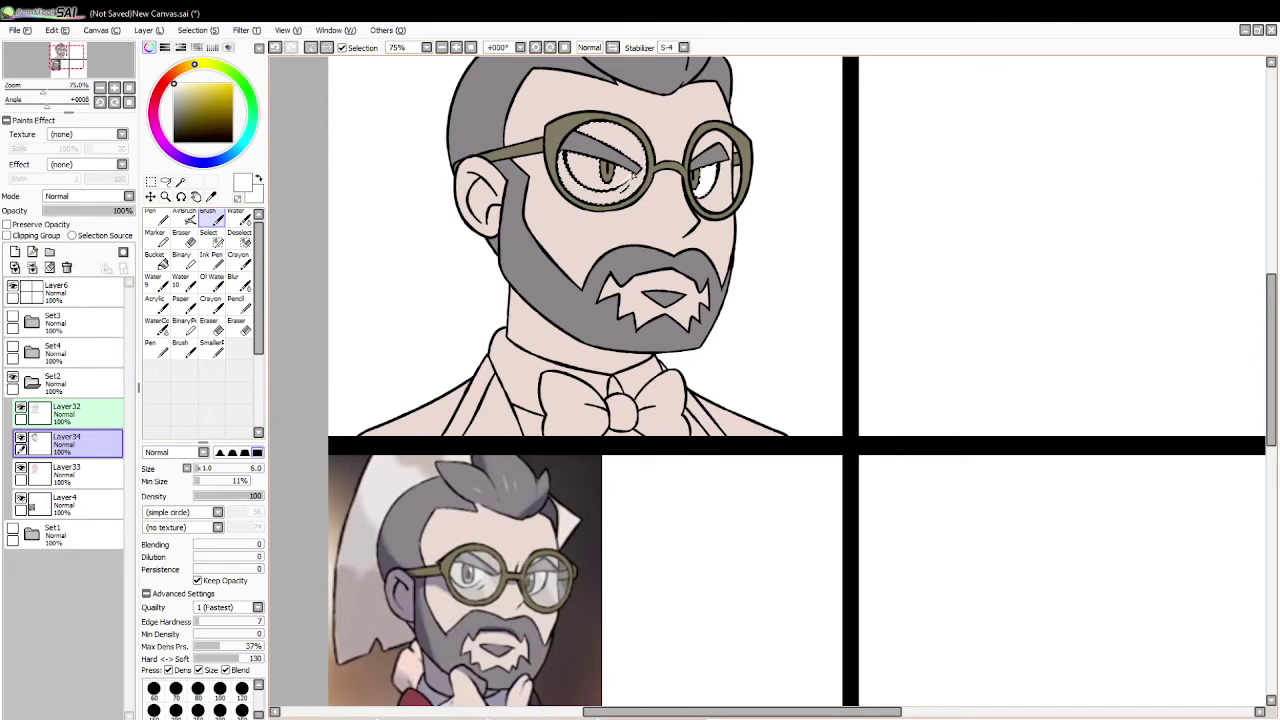
left_click(155, 258)
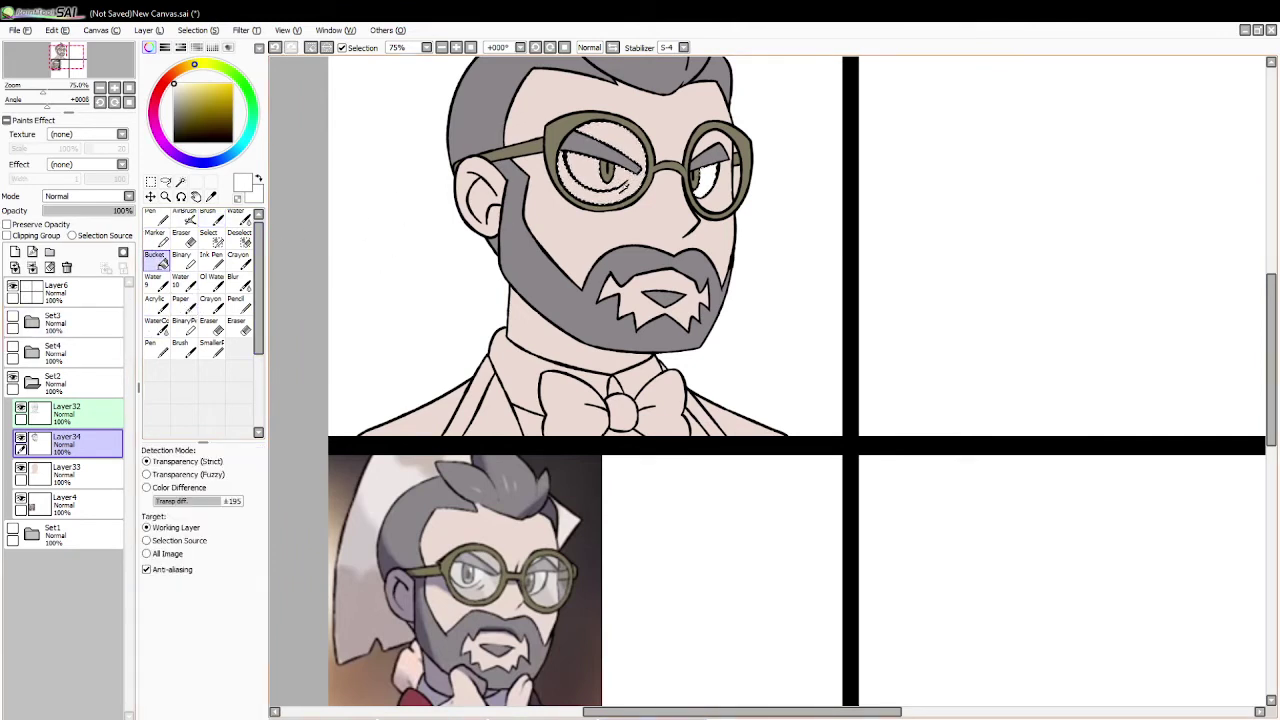
left_click(214, 216)
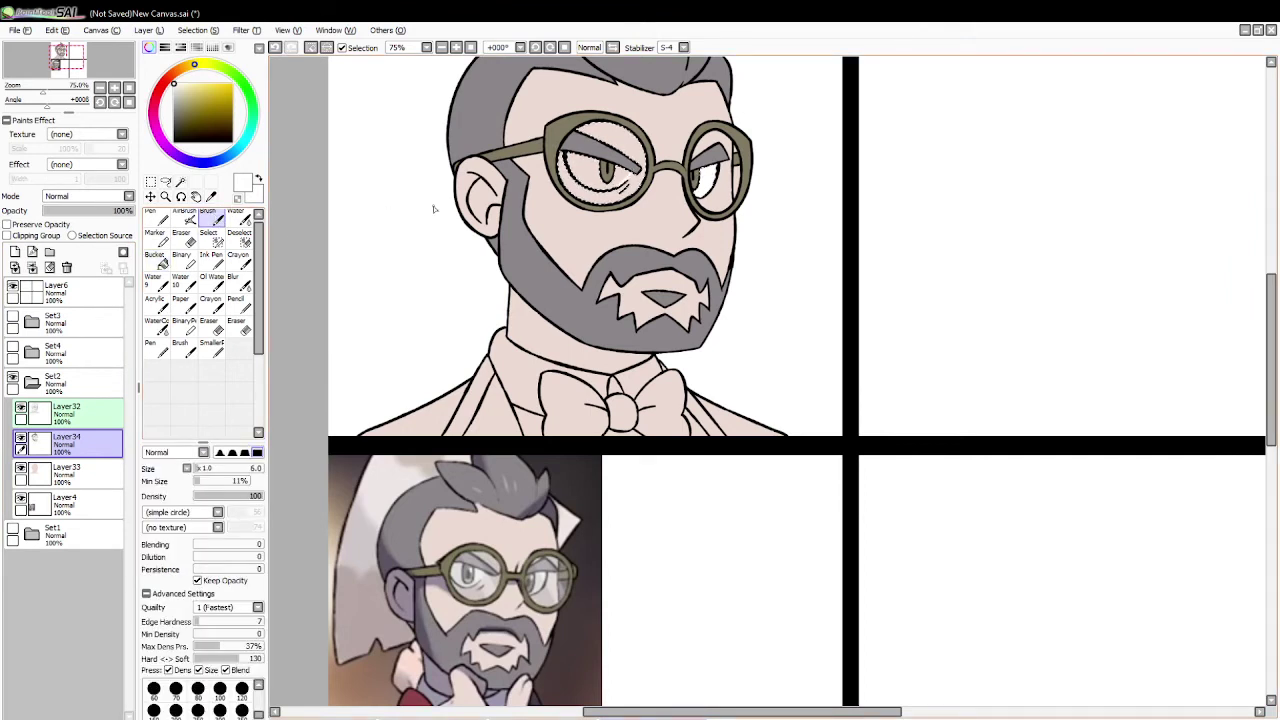
left_click(163, 261)
left_click(590, 178)
left_click(600, 182)
key("ctrl+z")
key("ctrl+z")
left_click(608, 184)
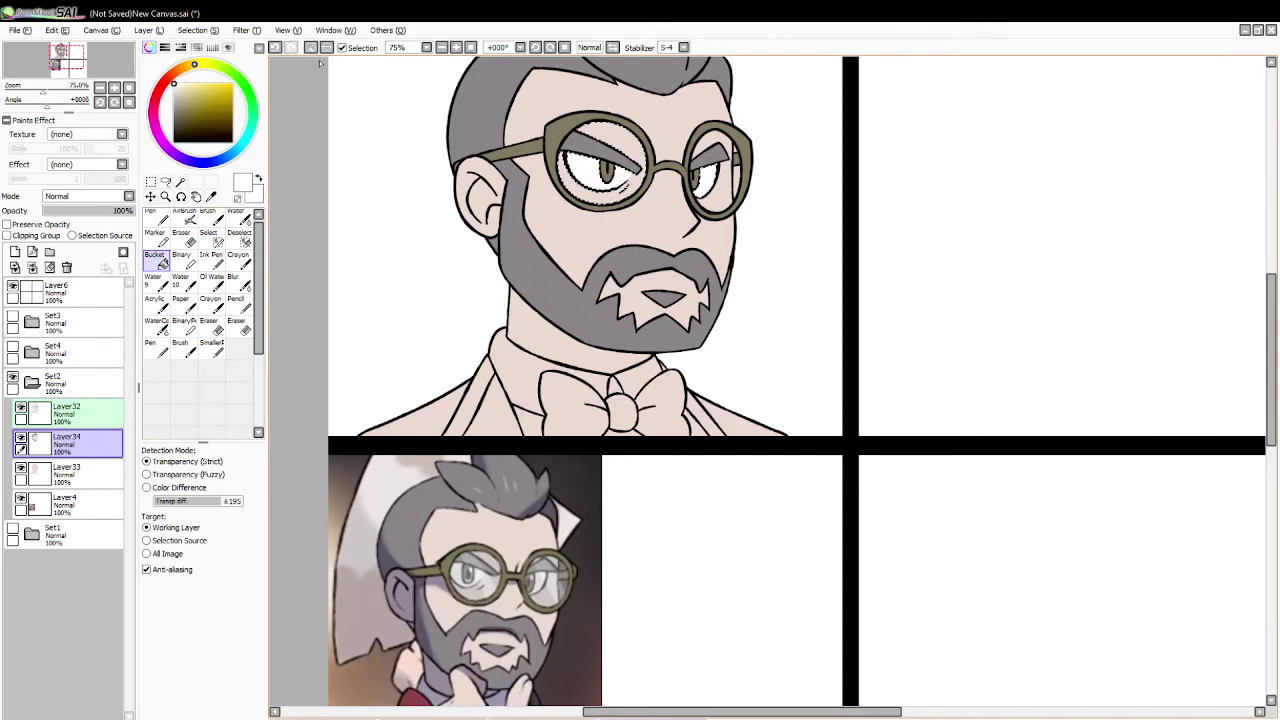
left_click(311, 47)
Step: Sample the dark red from the bow tie in the reference picture
left_click(211, 196)
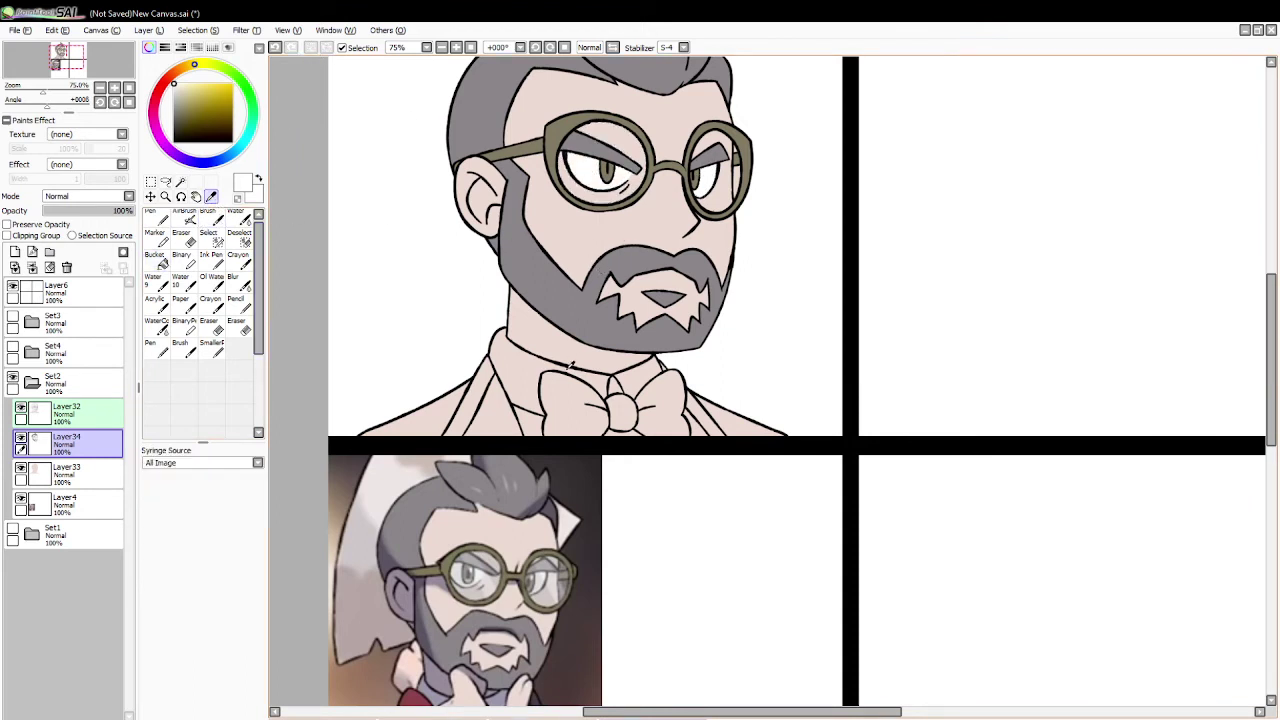
scroll(891, 449, "down", 3)
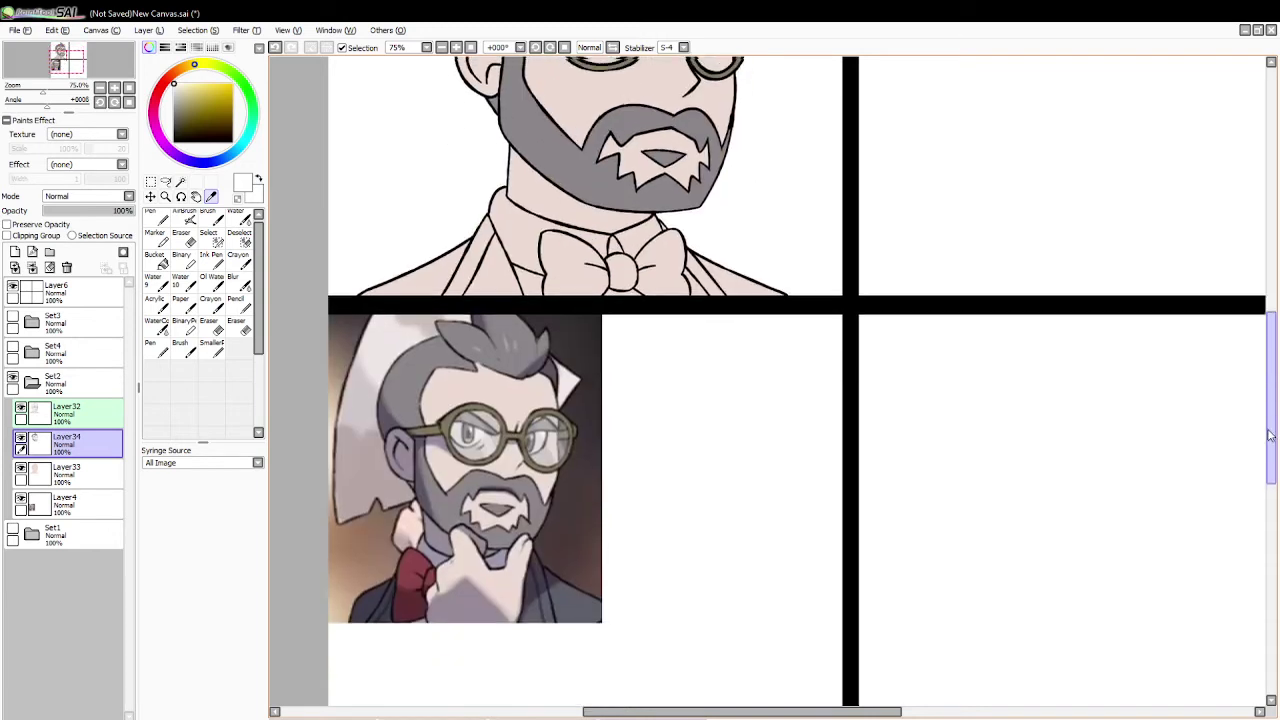
left_click(404, 528)
left_click(180, 181)
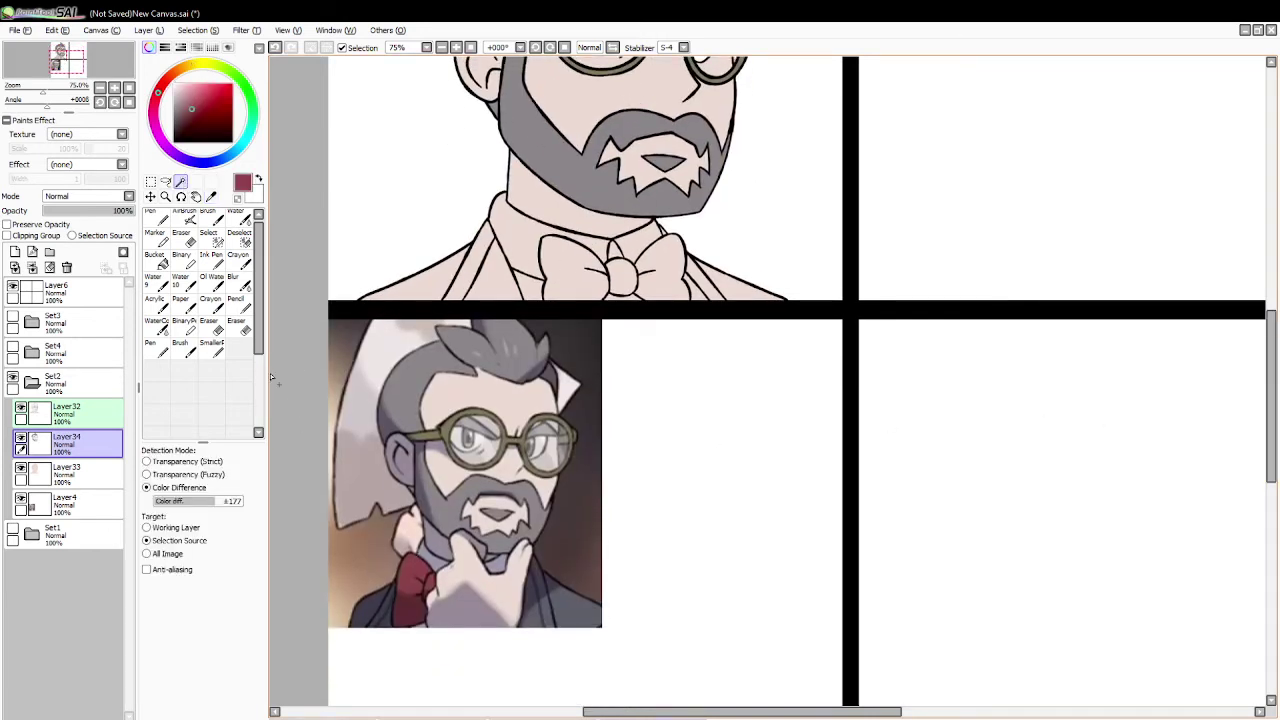
left_click(211, 196)
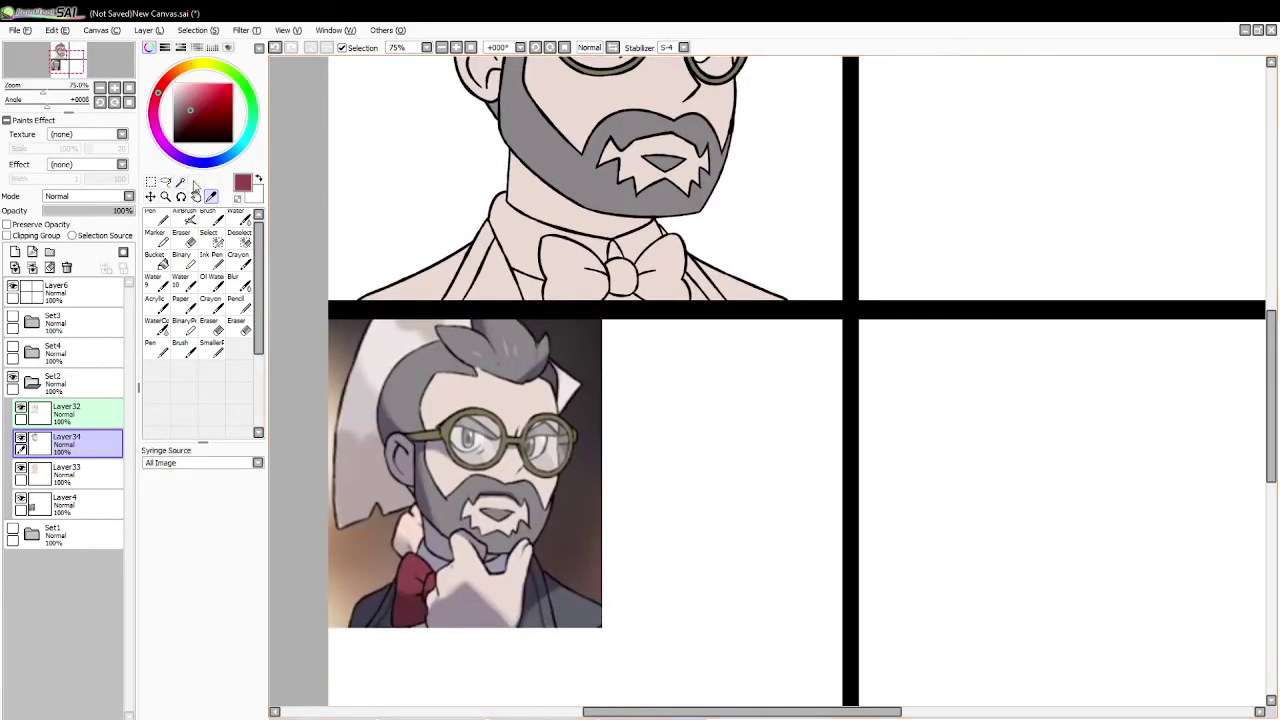
Step: Try to select the bow tie's loops with the Magic Wand, starting from the left loop, and clear the selection
left_click(180, 182)
left_click(580, 280)
left_click(651, 285)
key("ctrl+z")
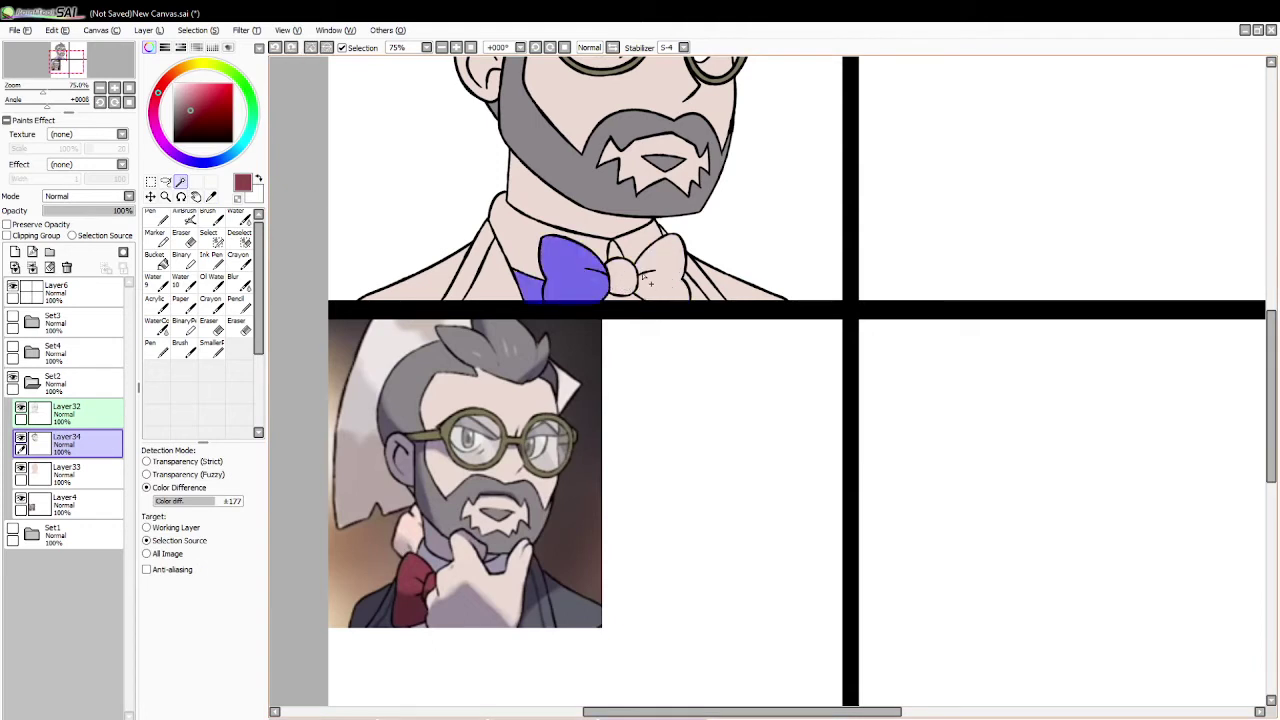
left_click(312, 48)
Step: Select the bow tie's right loop and centre knot with the Magic Wand, fill them with the sampled dark red, and deselect
left_click(658, 268)
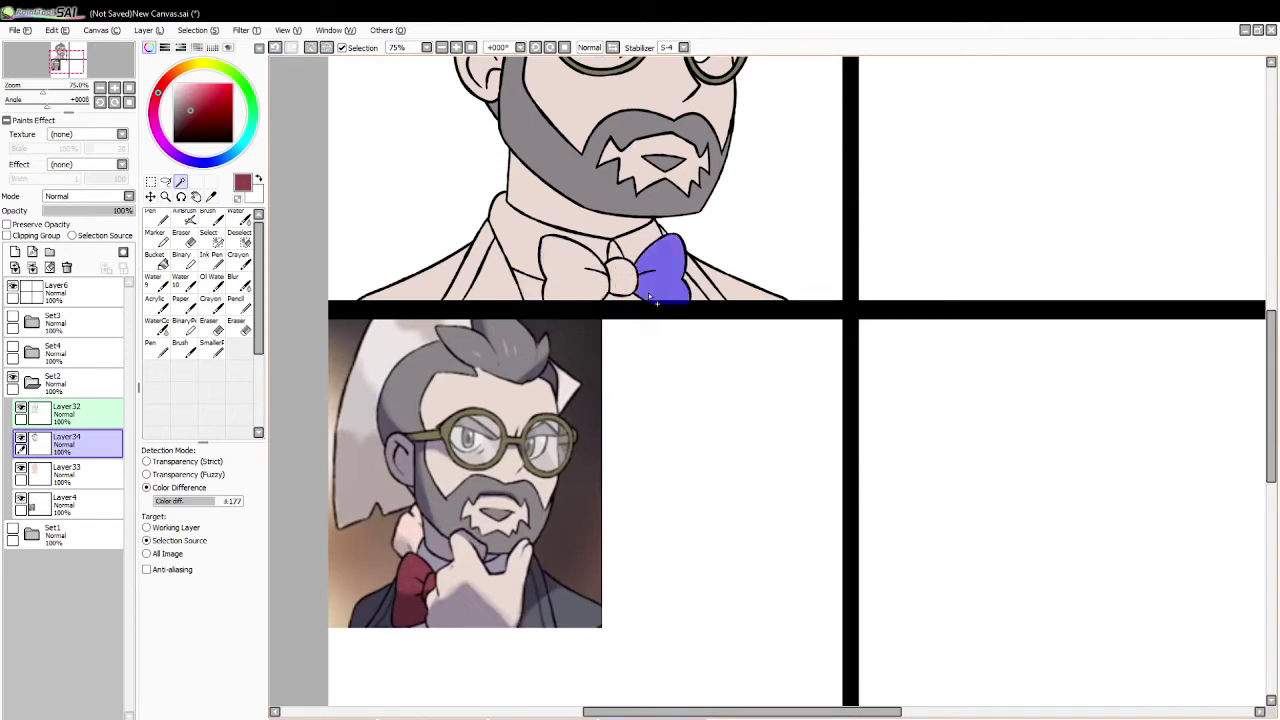
left_click(621, 285)
left_click(575, 290)
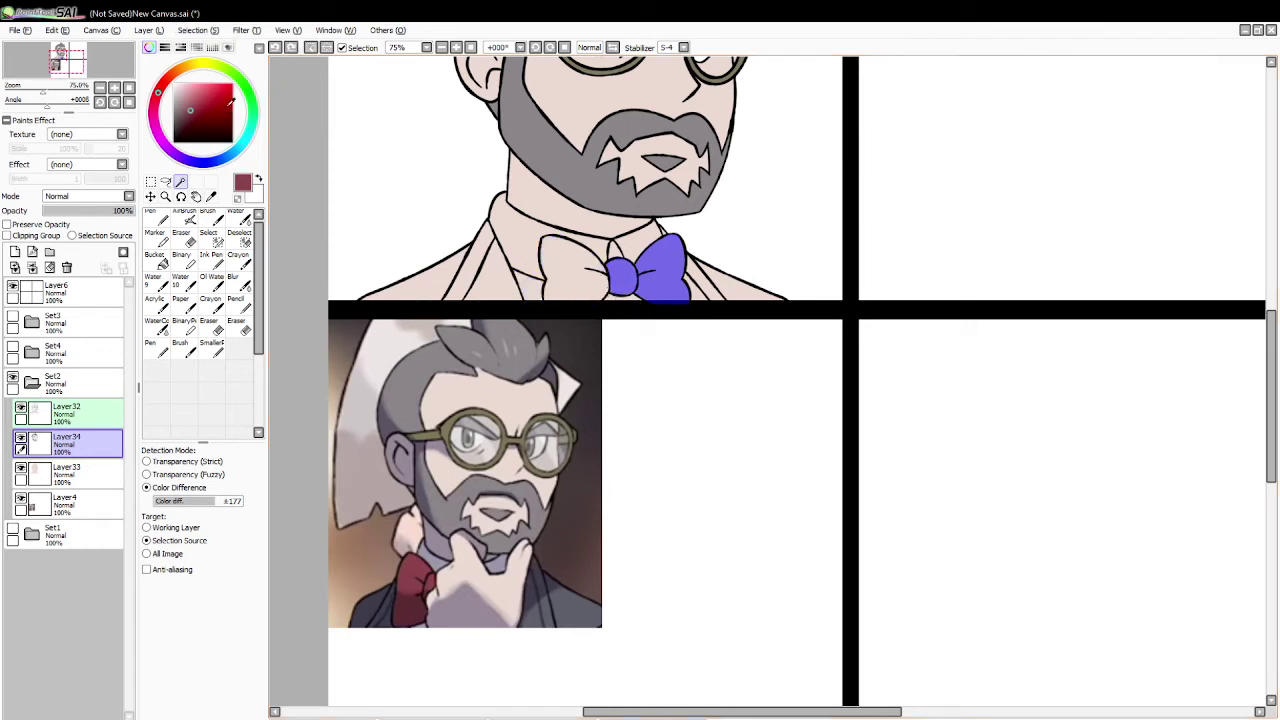
left_click(157, 280)
left_click(157, 259)
left_click(638, 267)
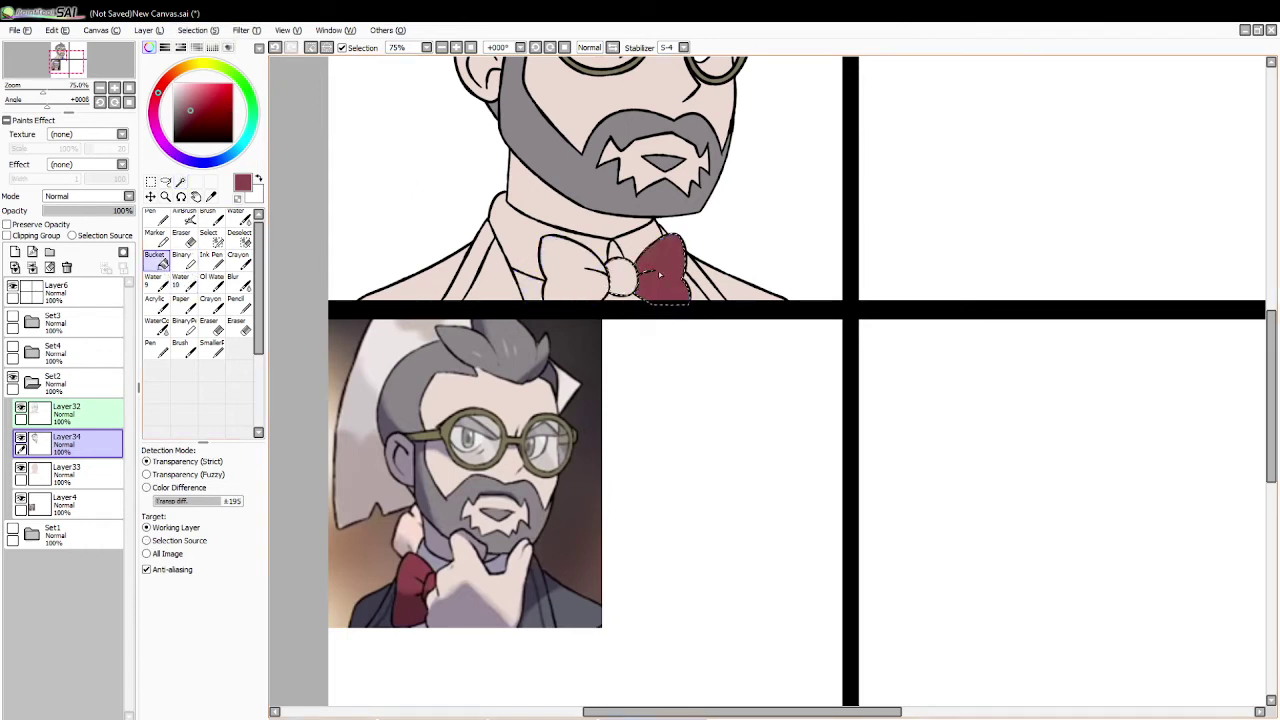
left_click(311, 47)
Step: Redraw the bust's bottom outline in black with the Pen on the line art layer Layer32, with the panel frame Layer6 hidden
left_click(232, 142)
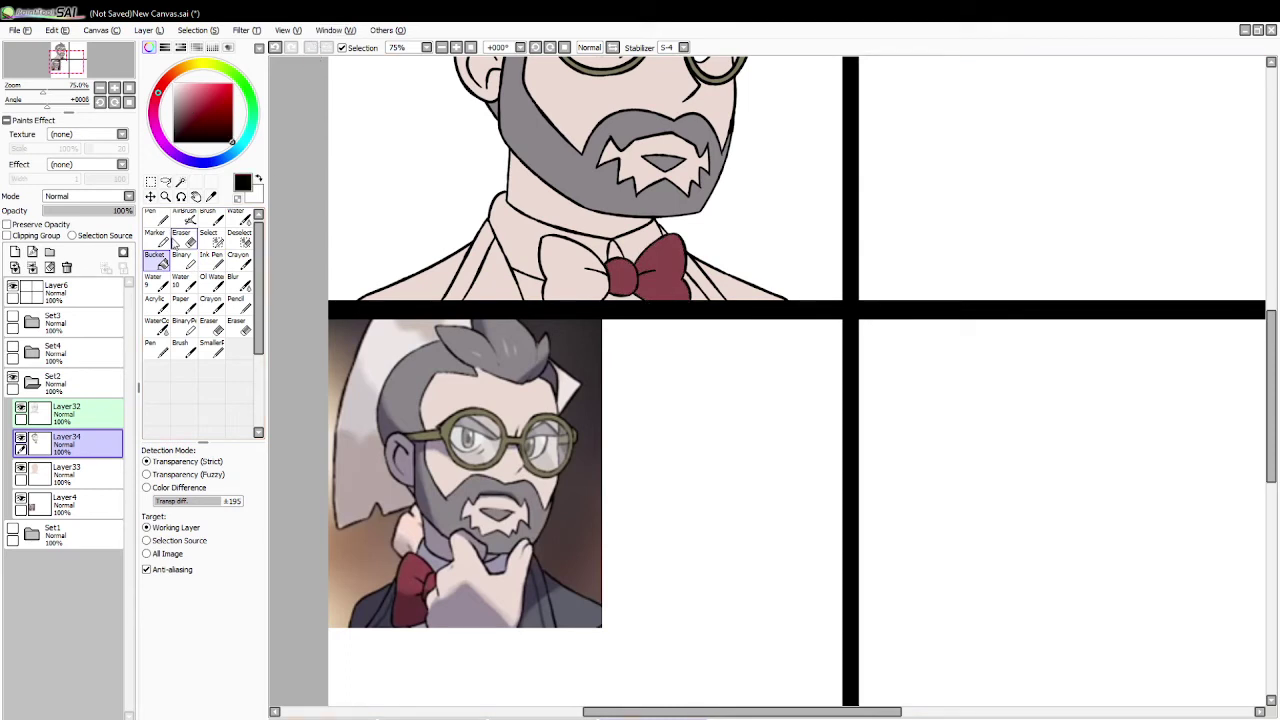
left_click(157, 218)
left_click(100, 413)
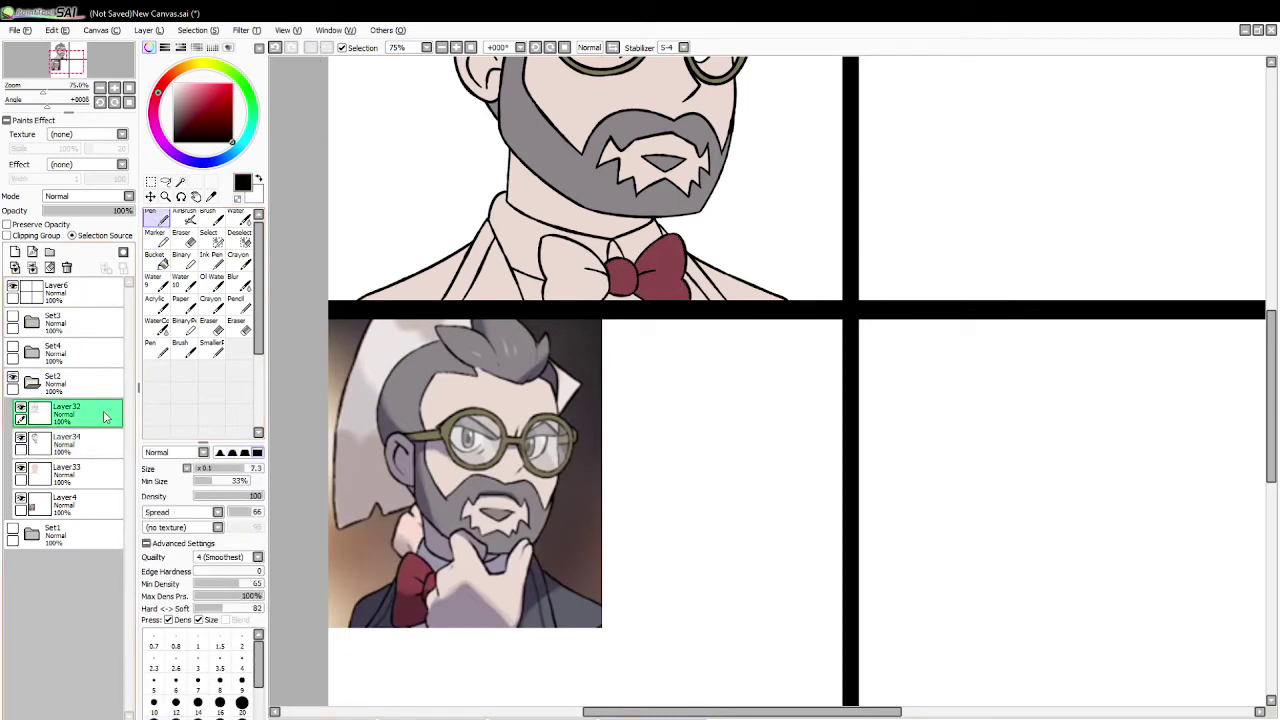
left_click(12, 288)
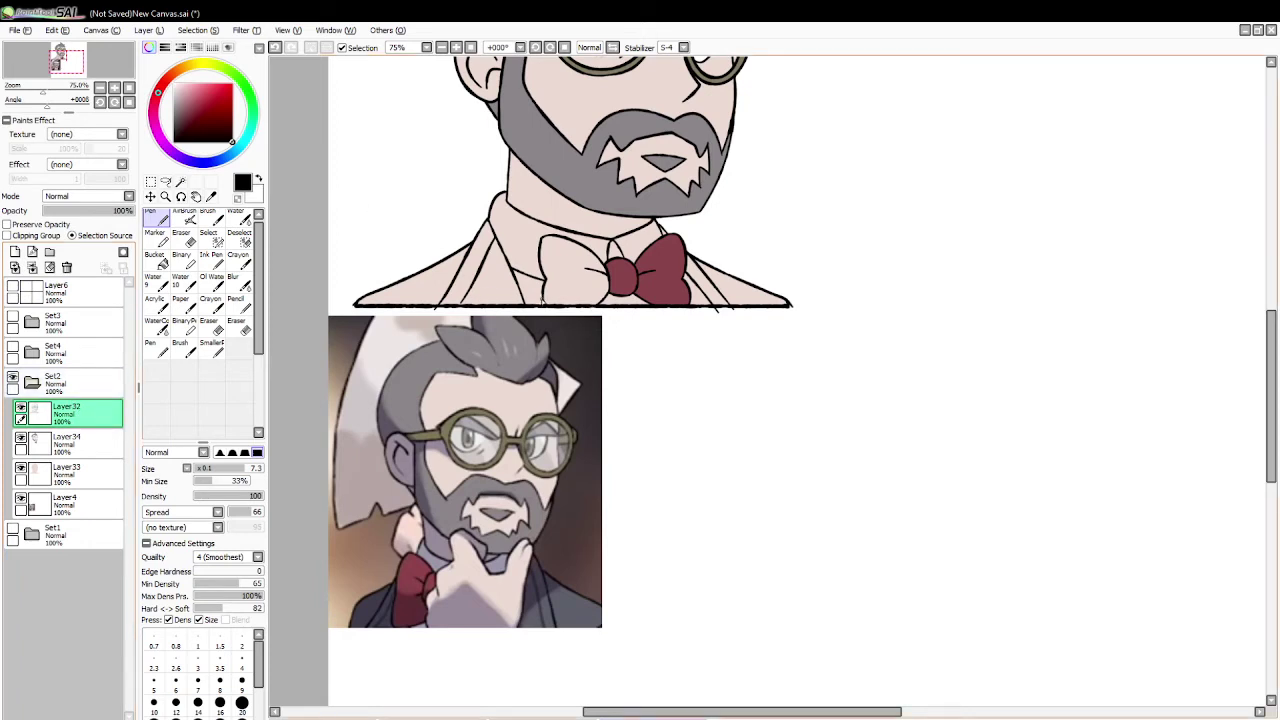
Step: Erase the line ends sticking out past the bust's bottom outline and show the panel frame again
key("e")
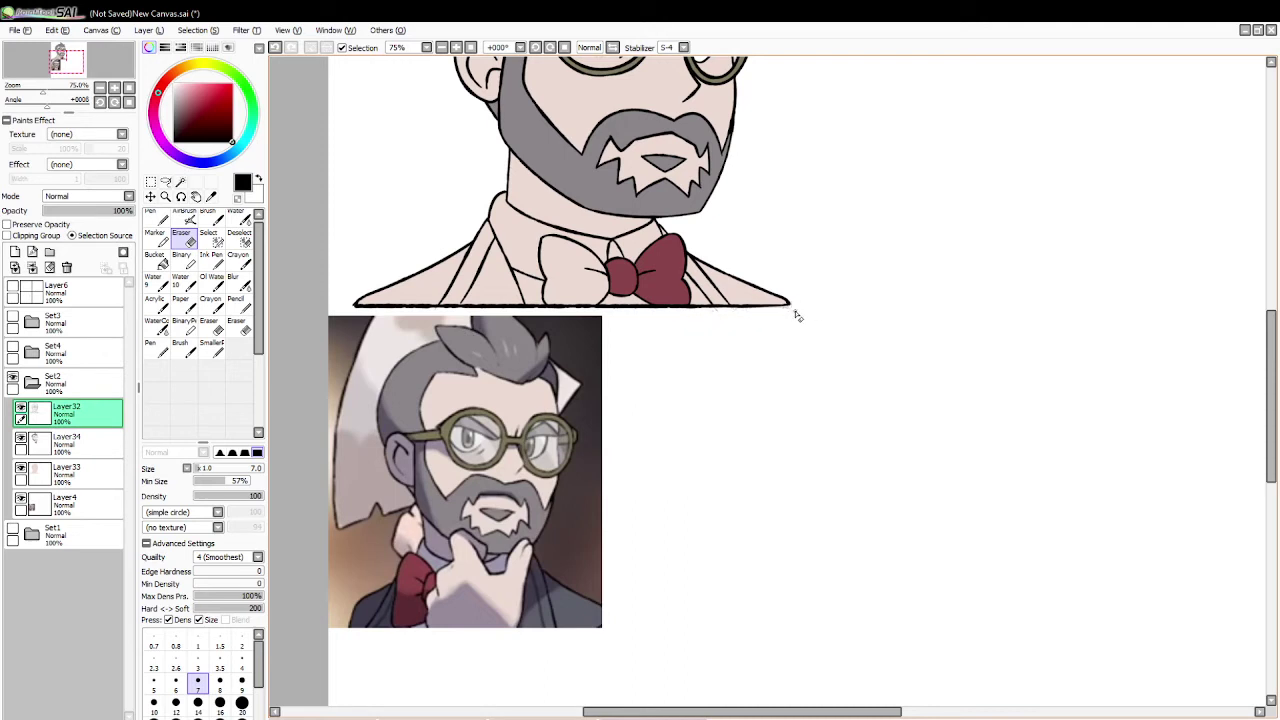
key("ctrl+z")
left_click_drag(796, 321, 782, 322)
left_click(12, 288)
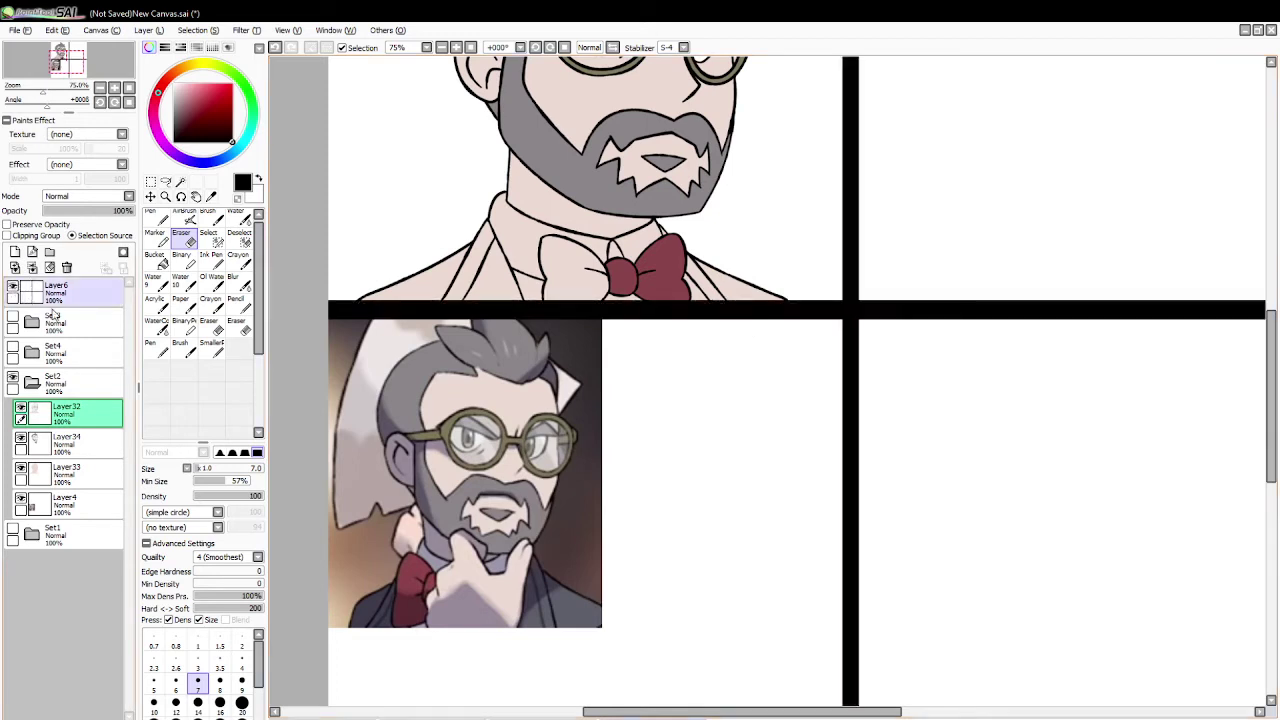
Step: Select the bow tie's left loop with the Magic Wand on Layer34, fill it with the dark red sampled from the coloured knot, and deselect
left_click(181, 182)
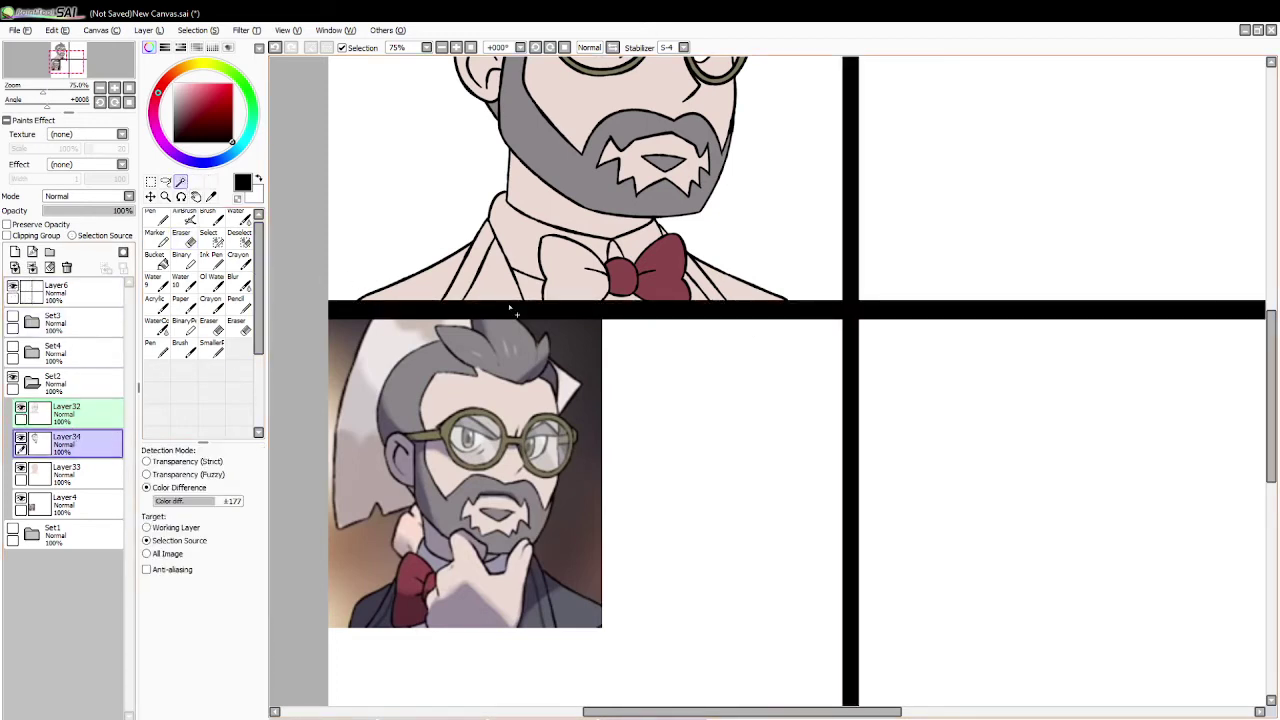
scroll(863, 346, "up", 3)
left_click(572, 378)
left_click(210, 196)
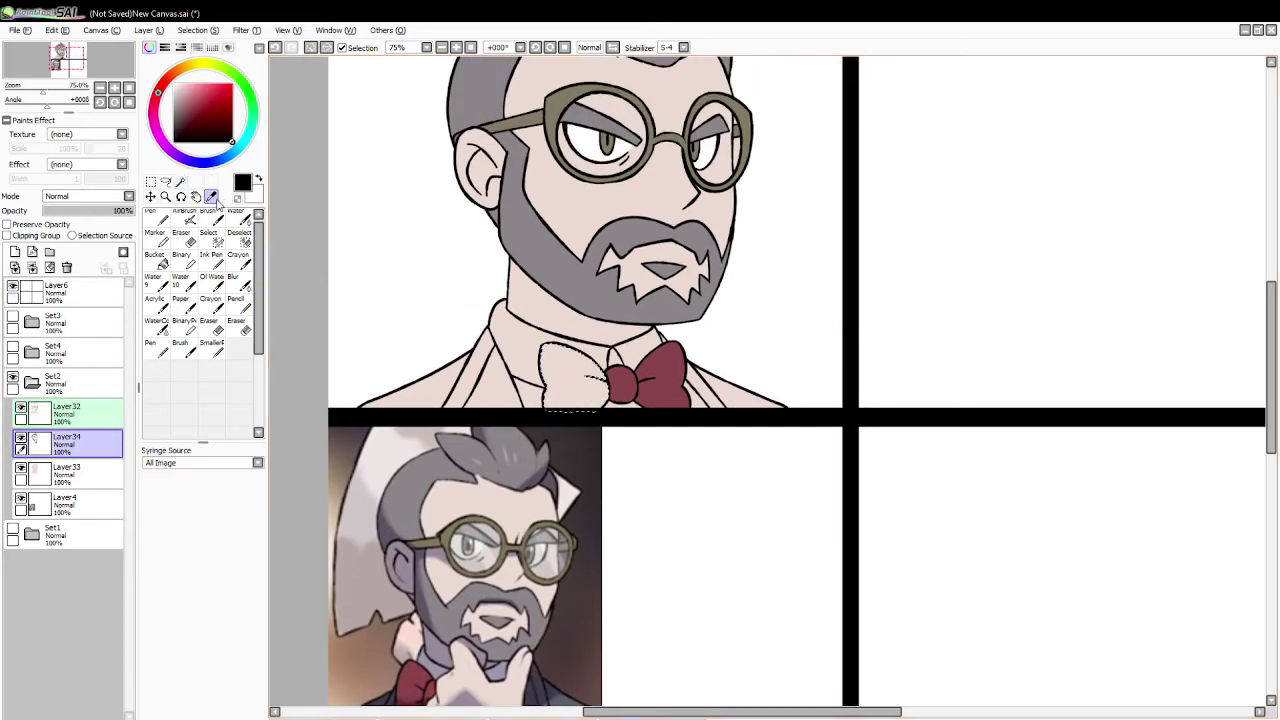
left_click(605, 378)
left_click(155, 258)
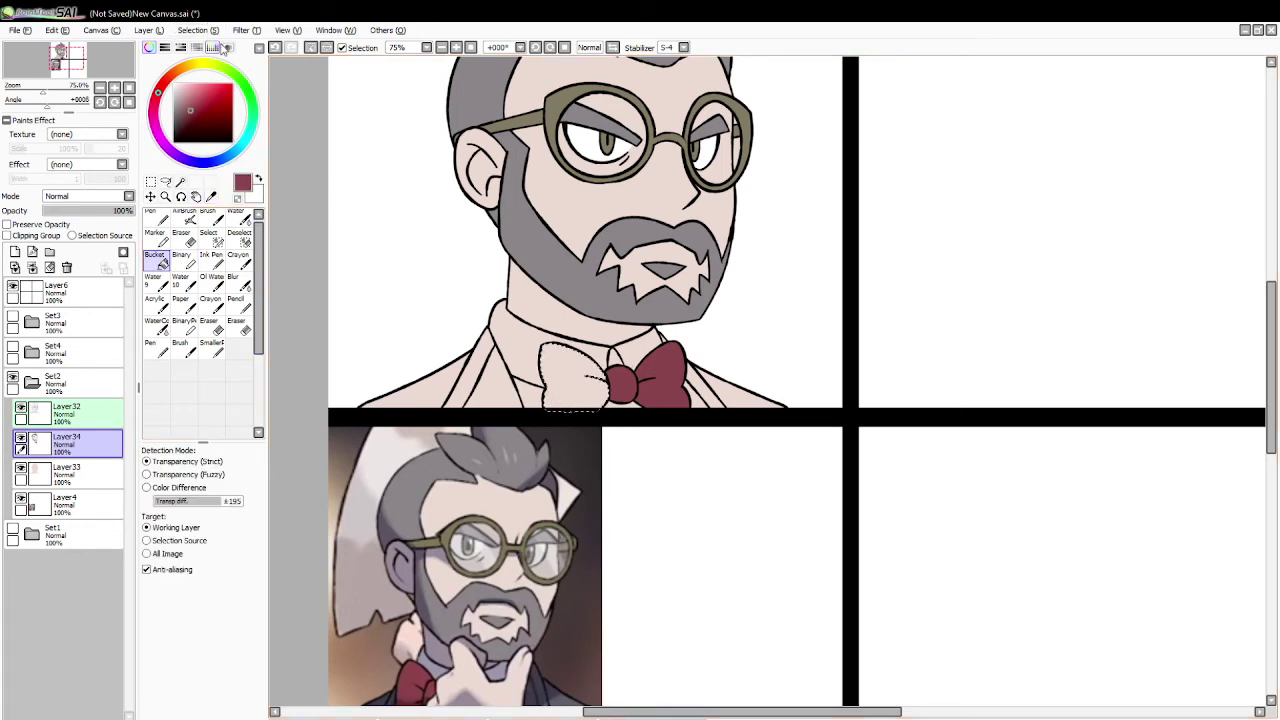
left_click(568, 378)
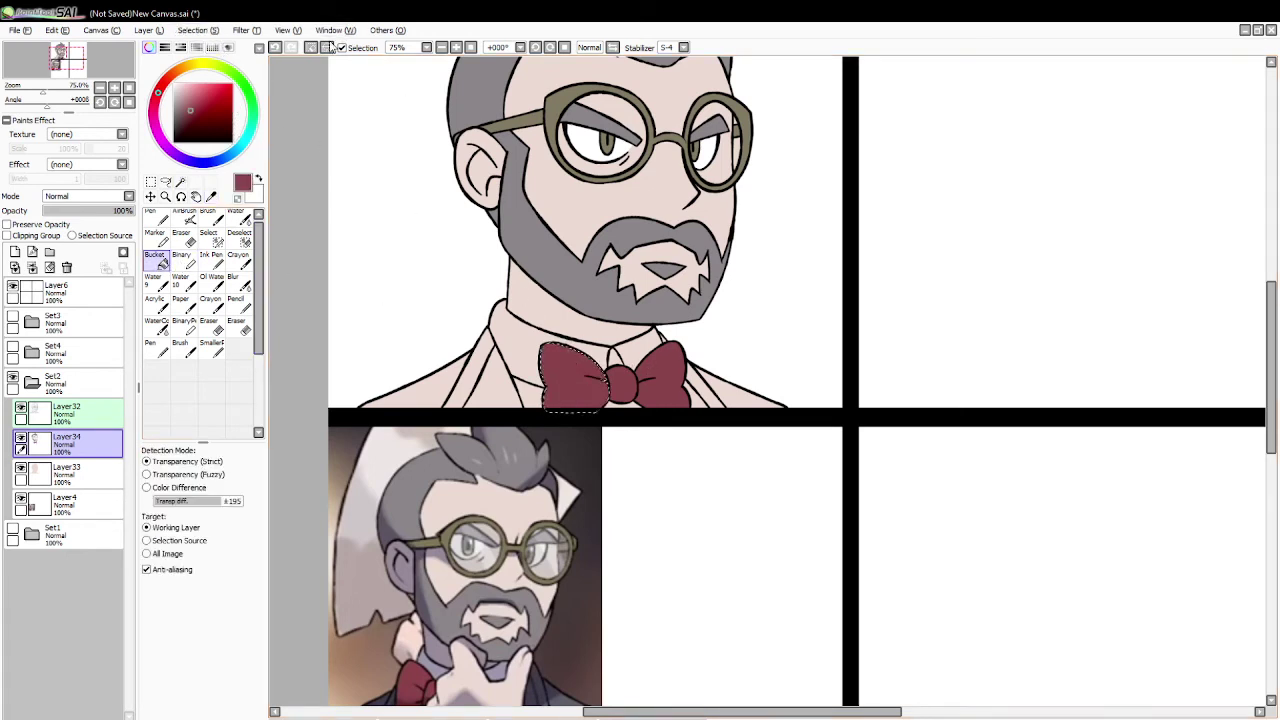
Step: Select the jacket's shoulders and lapels on both sides of the bow tie with the Magic Wand
left_click(180, 181)
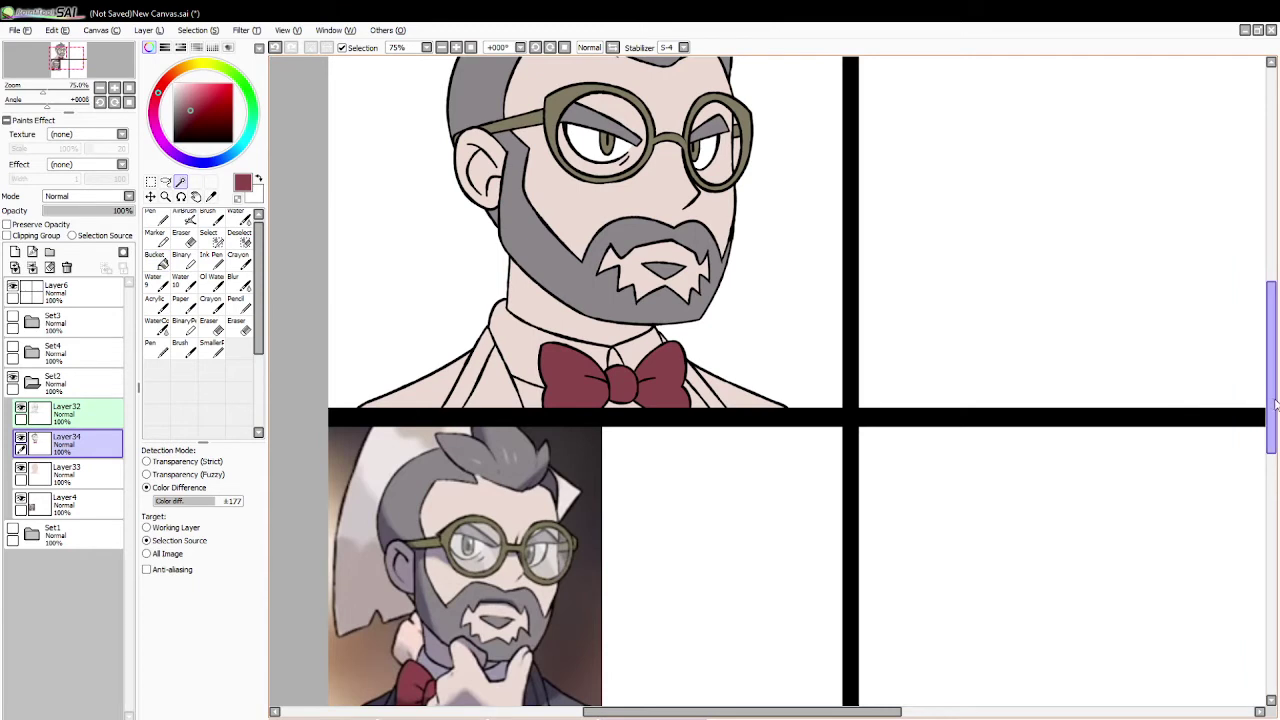
left_click_drag(1272, 402, 1275, 428)
scroll(1214, 394, "up", 1)
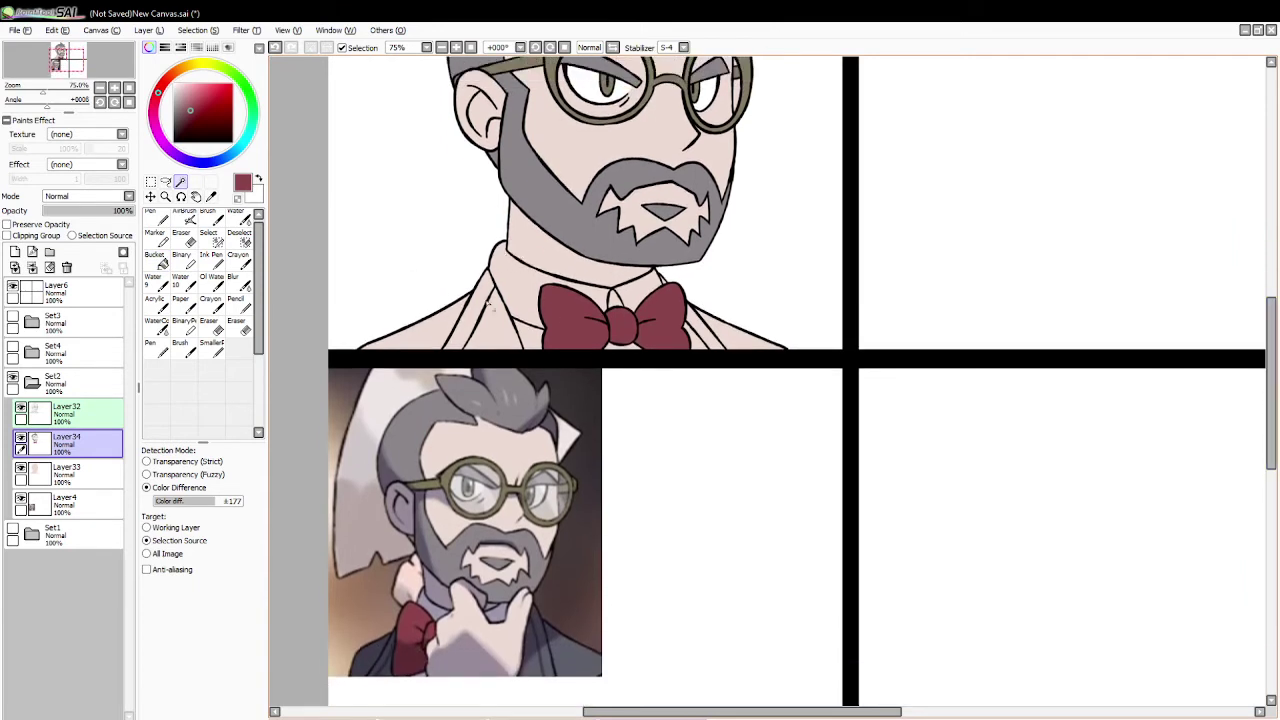
left_click(480, 333)
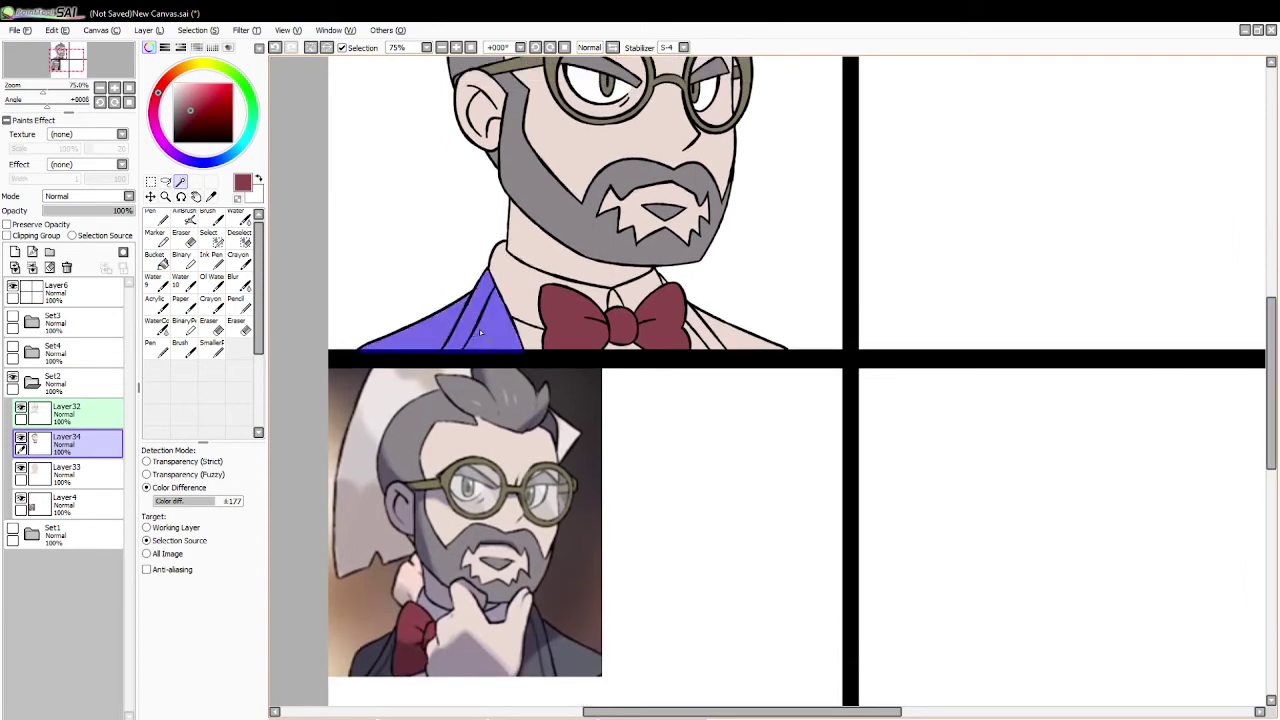
left_click(716, 334)
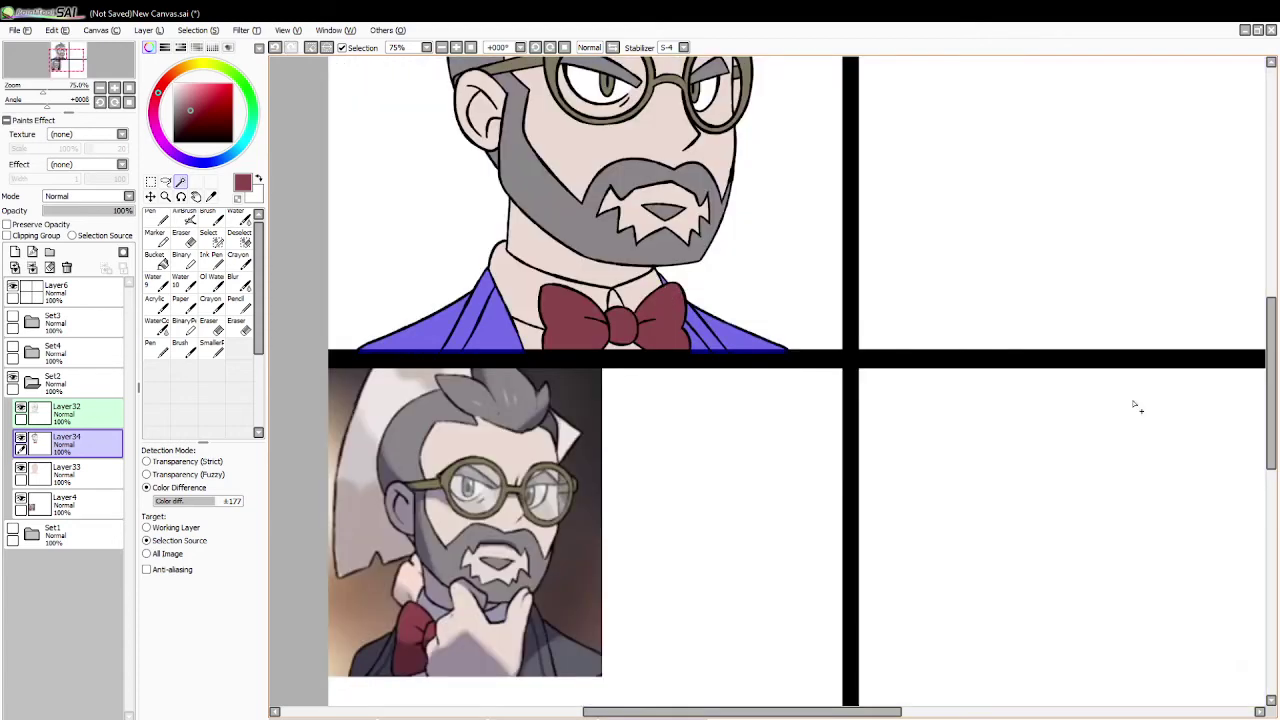
Step: Sample the dark blue-grey from the jacket in the reference picture and fill the selected jacket areas with it
left_click(211, 197)
left_click(568, 646)
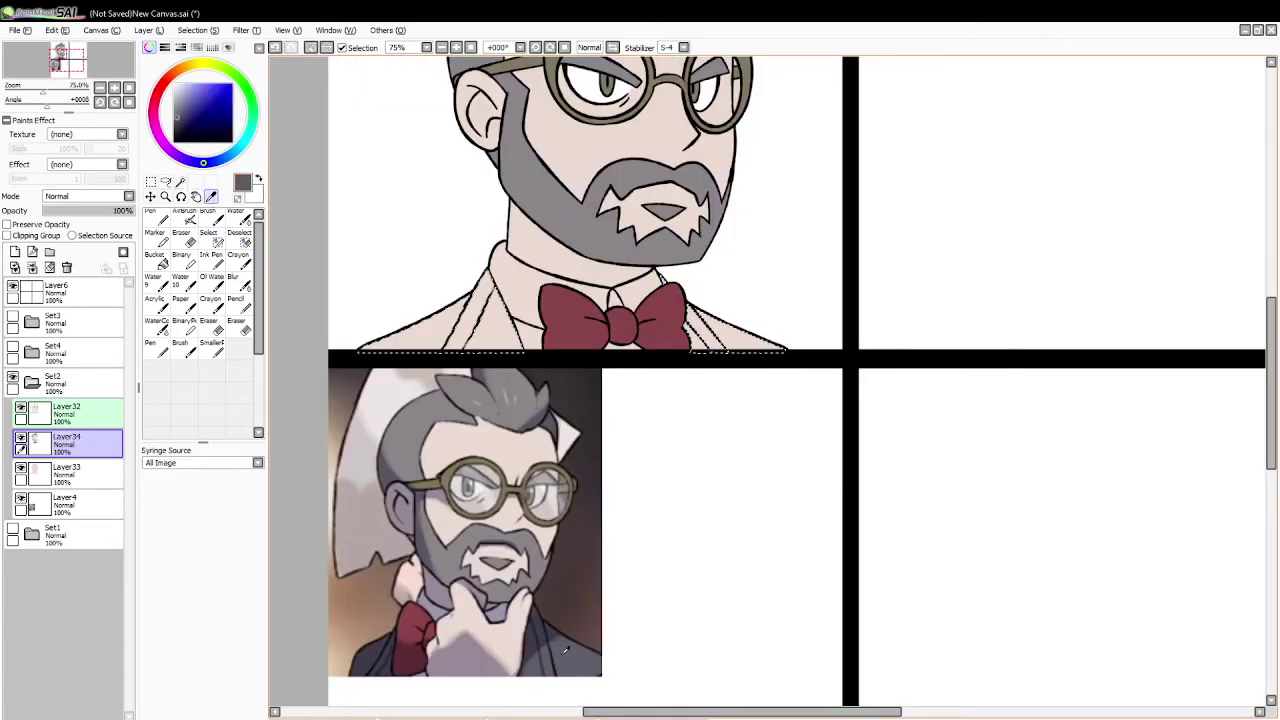
left_click(158, 261)
left_click(490, 328)
left_click(459, 341)
left_click(430, 335)
left_click(730, 335)
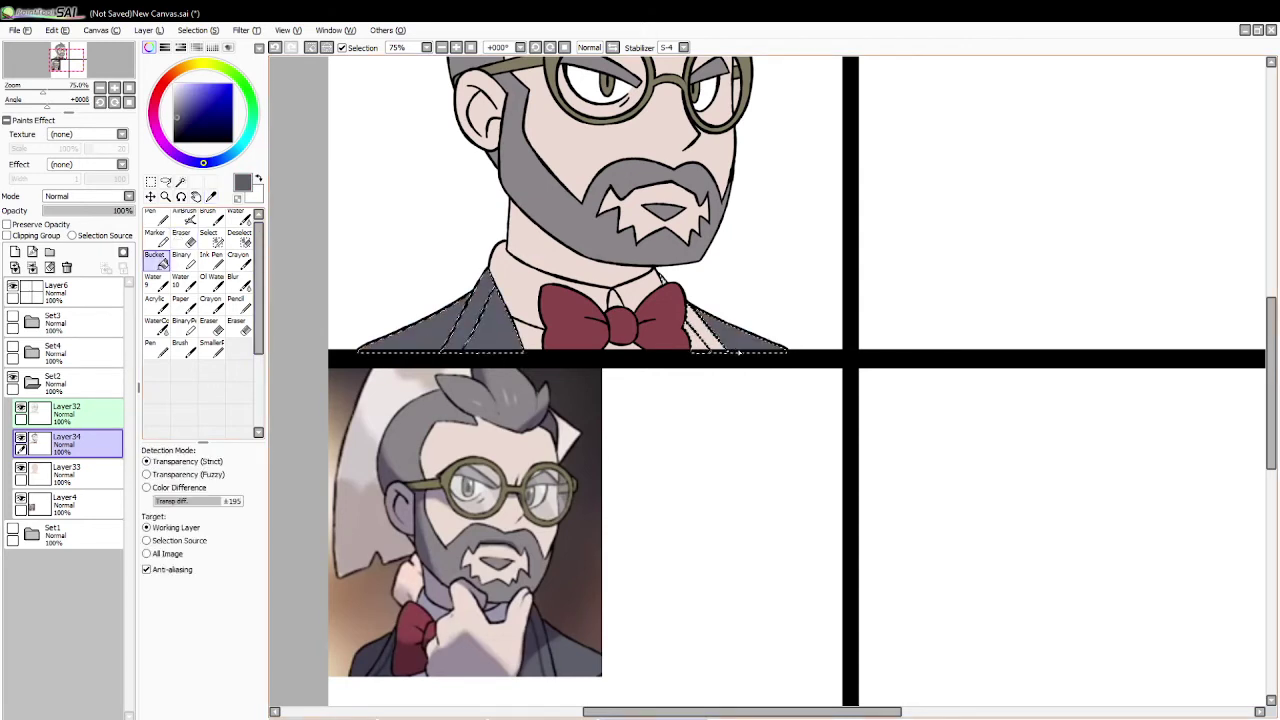
Step: Fill the shirt collar and the visible shirt areas around the bow tie with white
left_click(310, 48)
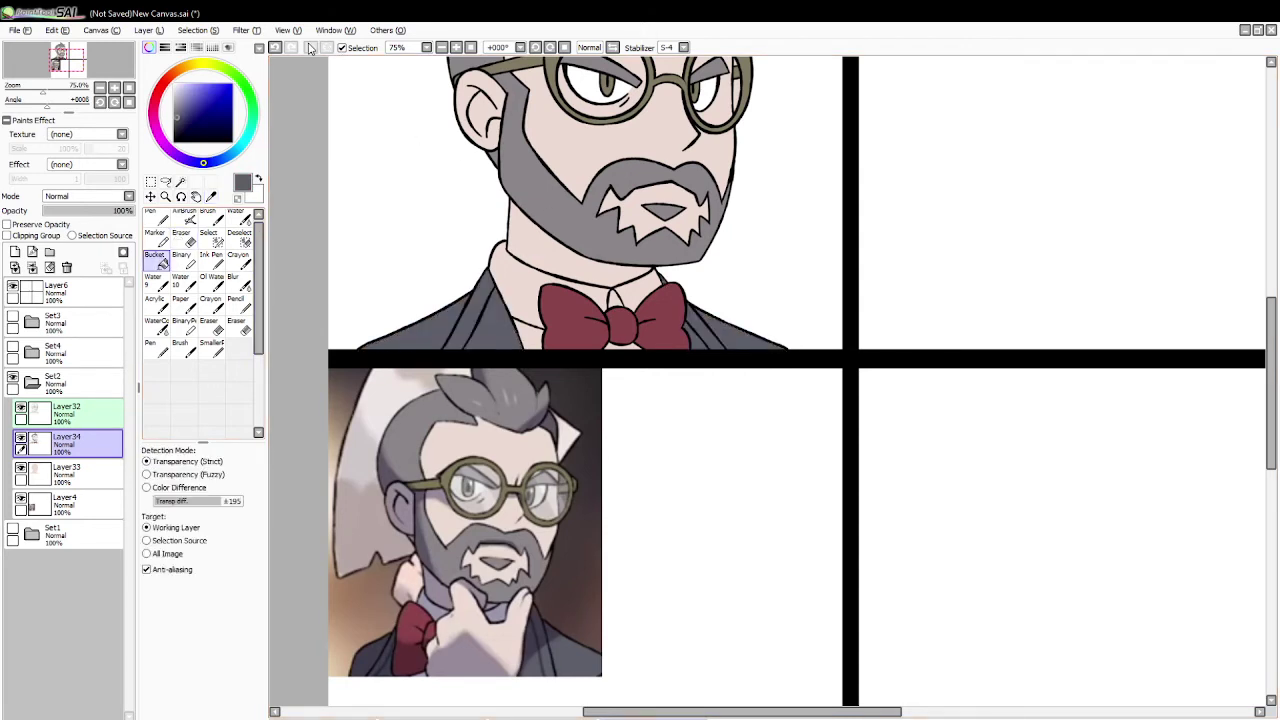
left_click(180, 181)
left_click(515, 272)
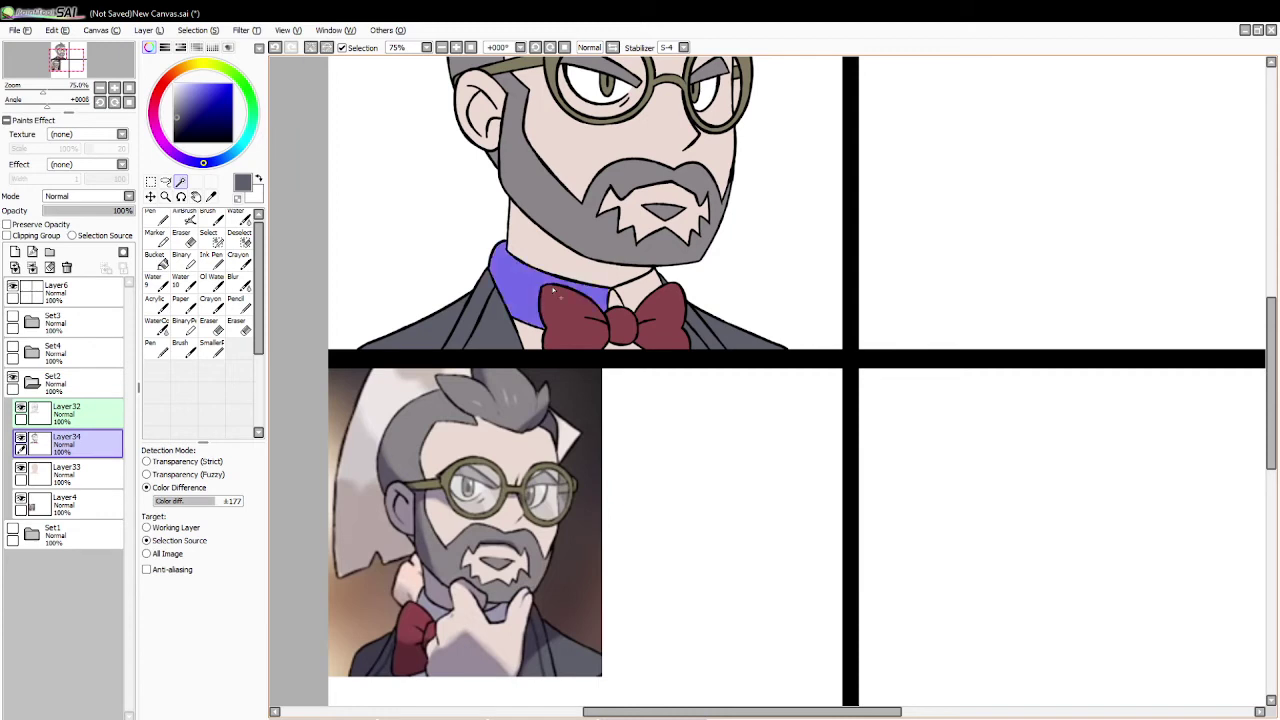
left_click(626, 293)
left_click(620, 339)
left_click(540, 336)
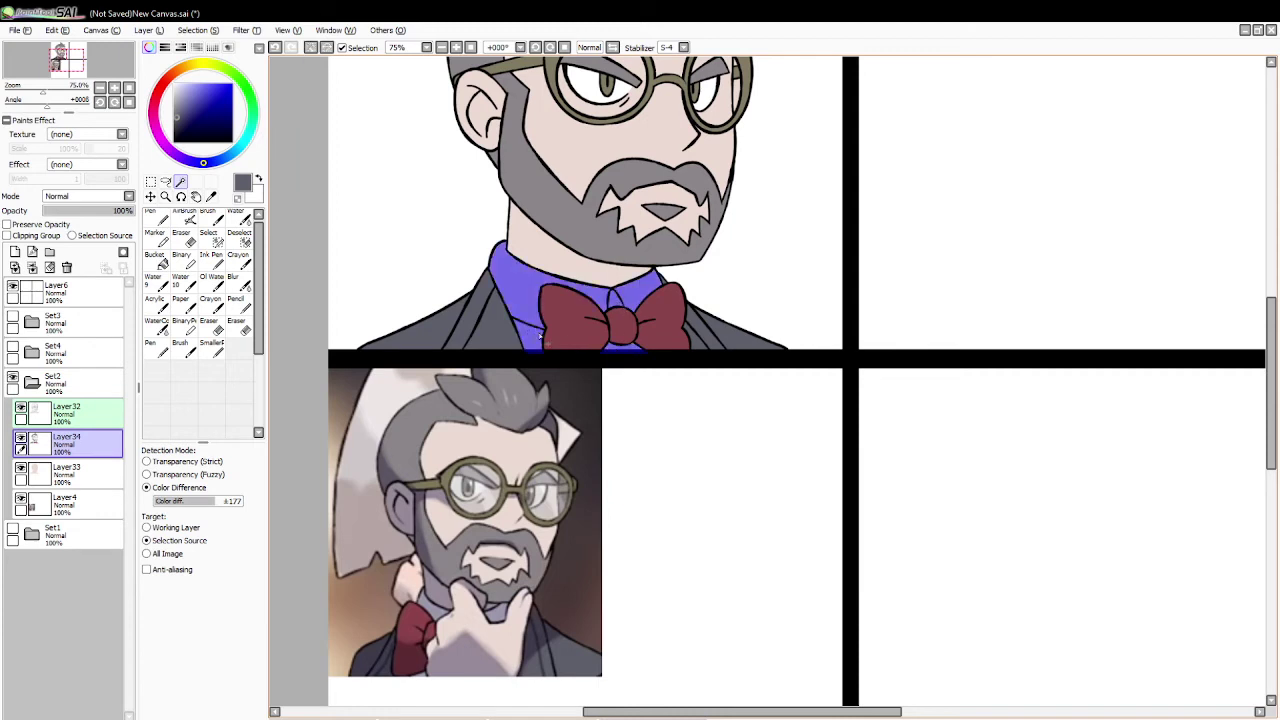
left_click(175, 85)
left_click(155, 258)
left_click(520, 280)
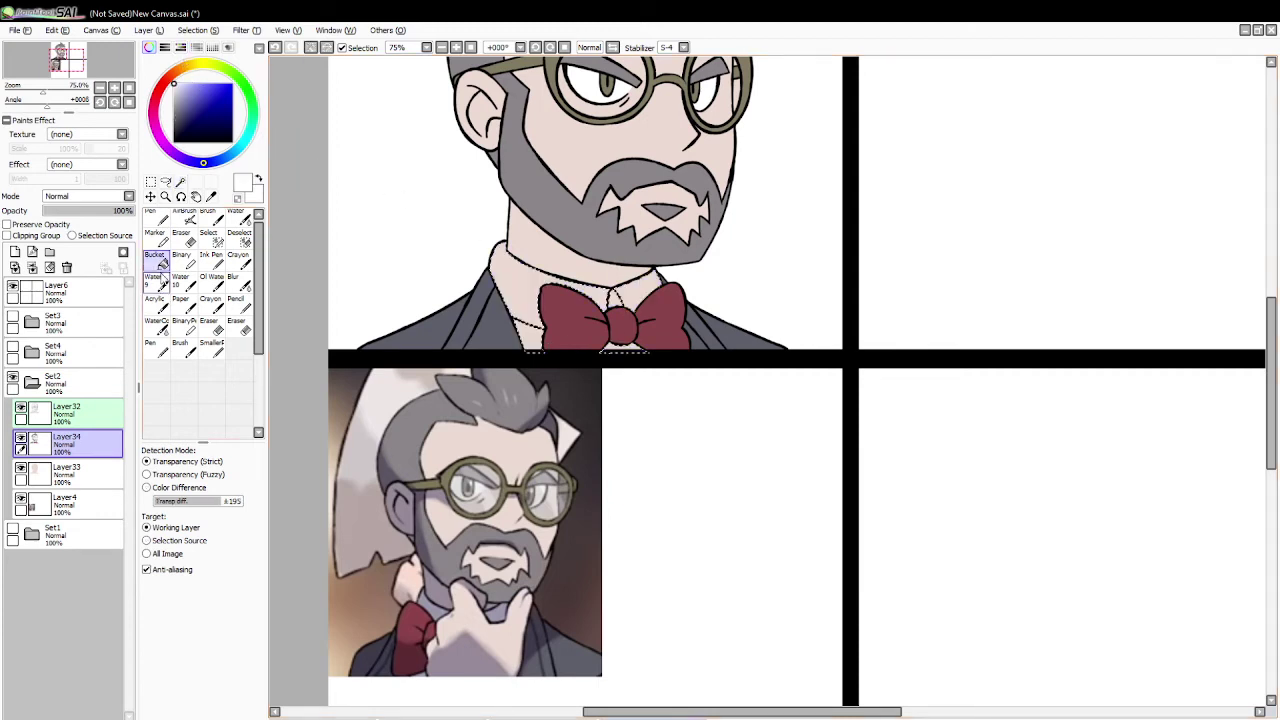
left_click(532, 338)
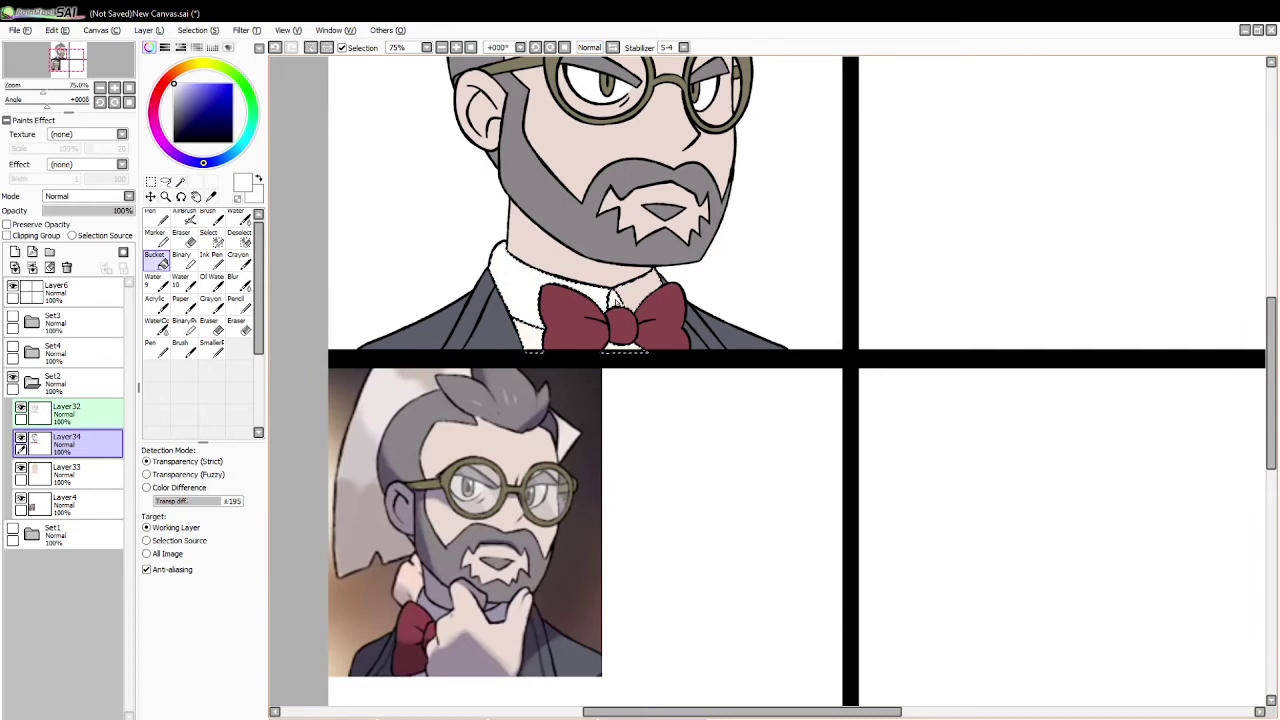
key("ctrl+d")
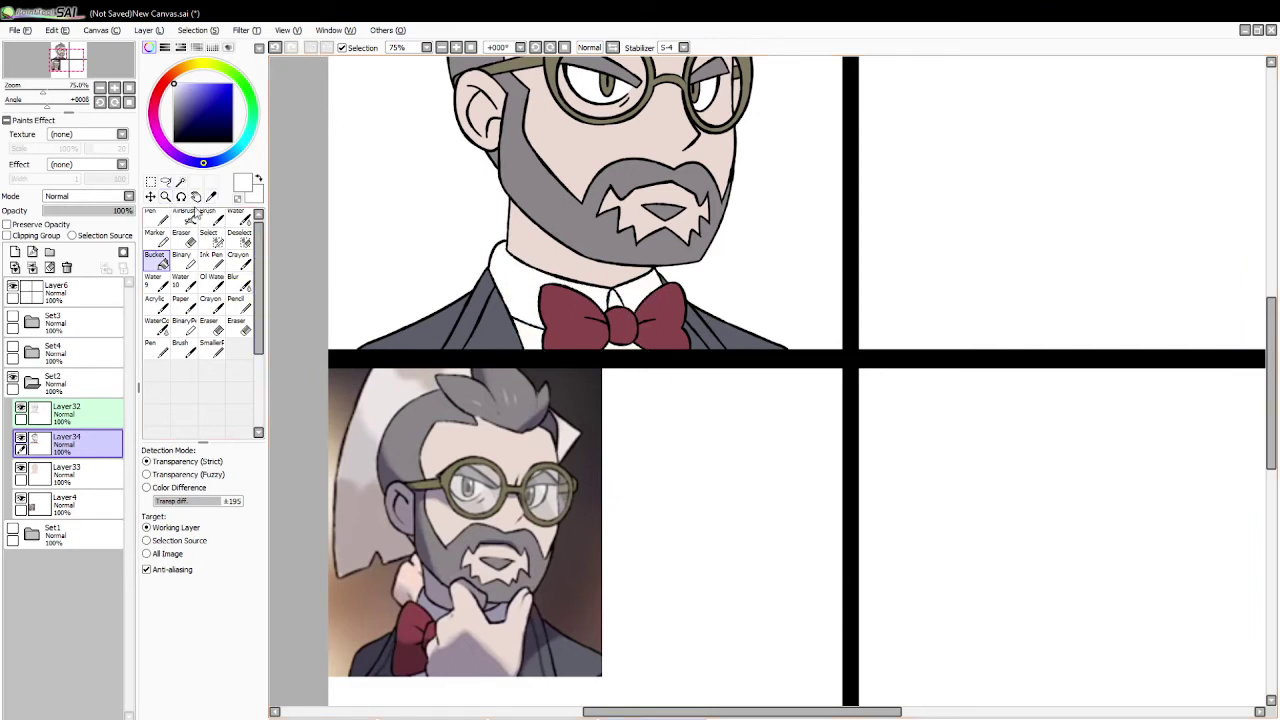
Step: Create a new folder inside Set2 and move the flat-colour layers Layer34 and Layer33 into it
left_click(165, 196)
left_click(178, 466)
left_click(433, 400)
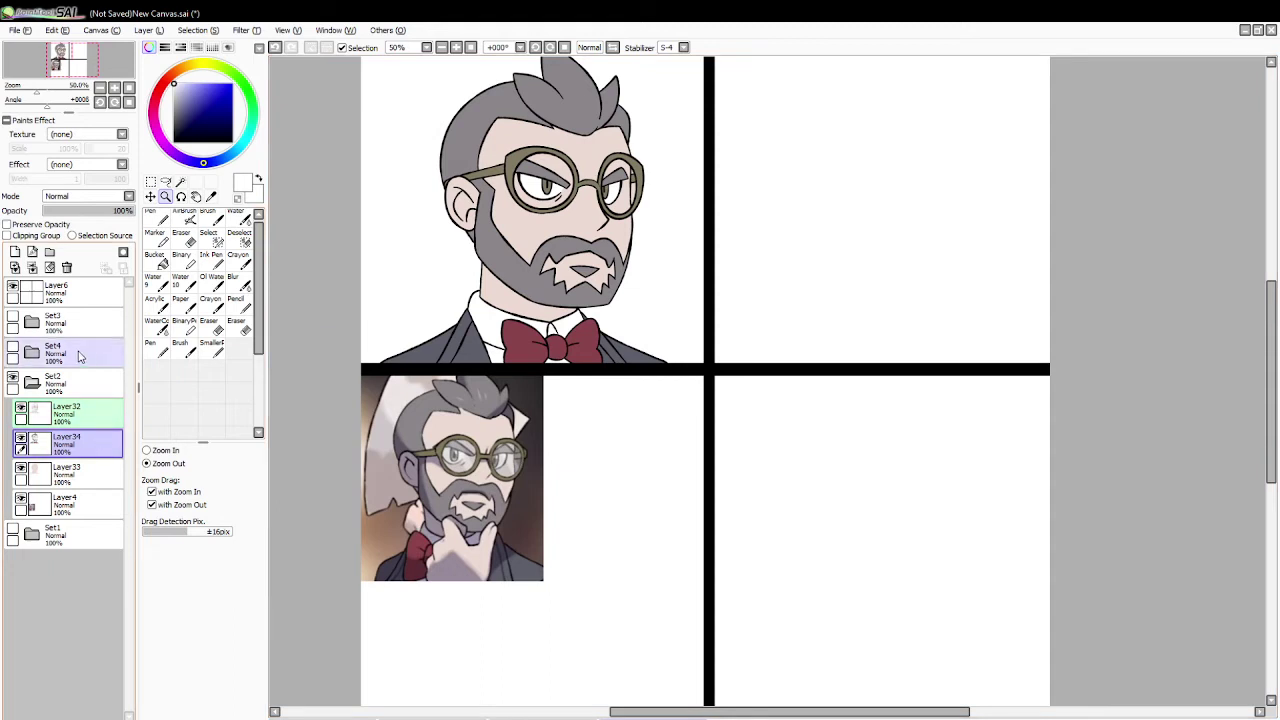
left_click(257, 179)
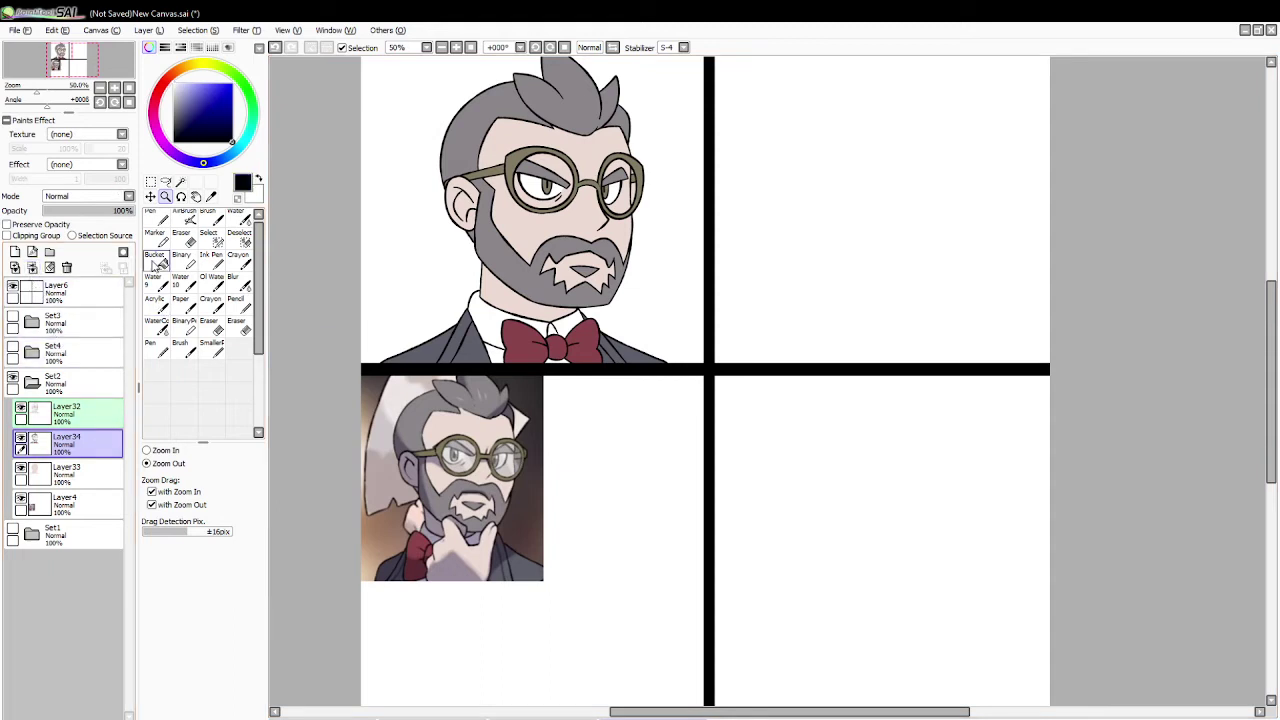
left_click(155, 258)
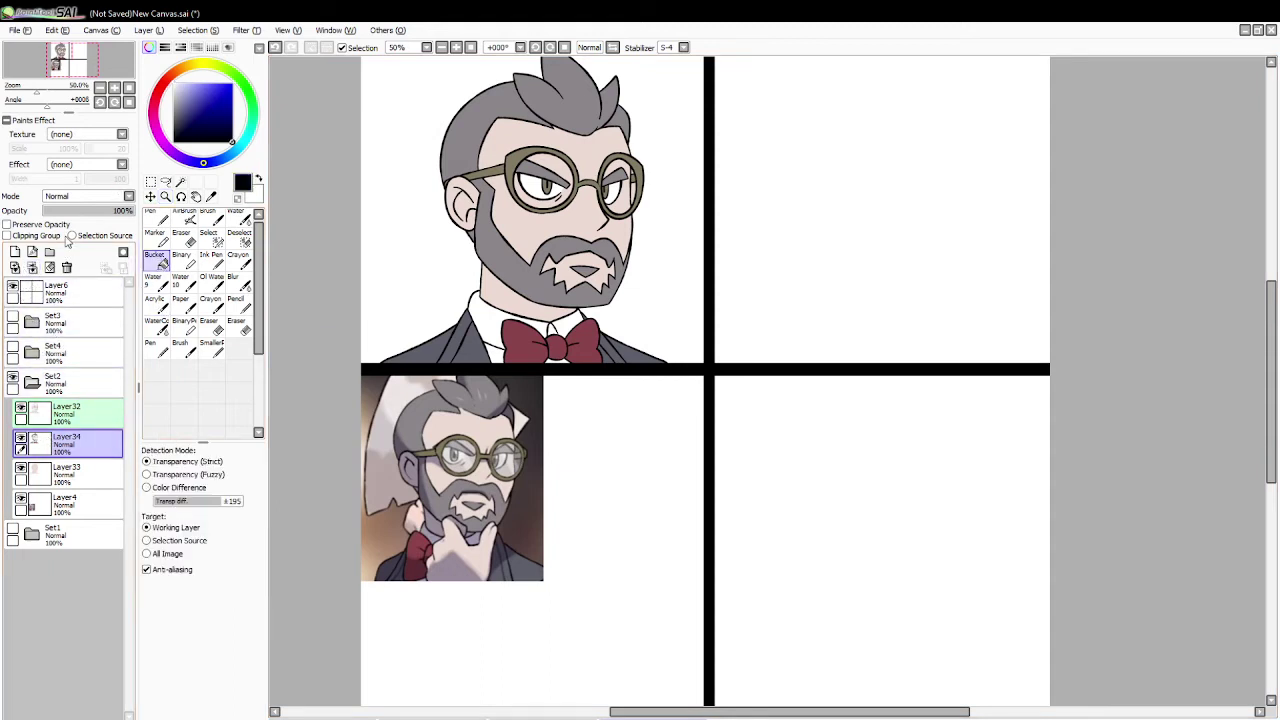
left_click(49, 252)
left_click_drag(100, 471, 103, 449)
left_click_drag(103, 503, 103, 478)
left_click(39, 443)
Step: Add a layer above the colour folder, hide the folder, fill the layer with black and set its opacity to 53%
left_click(15, 252)
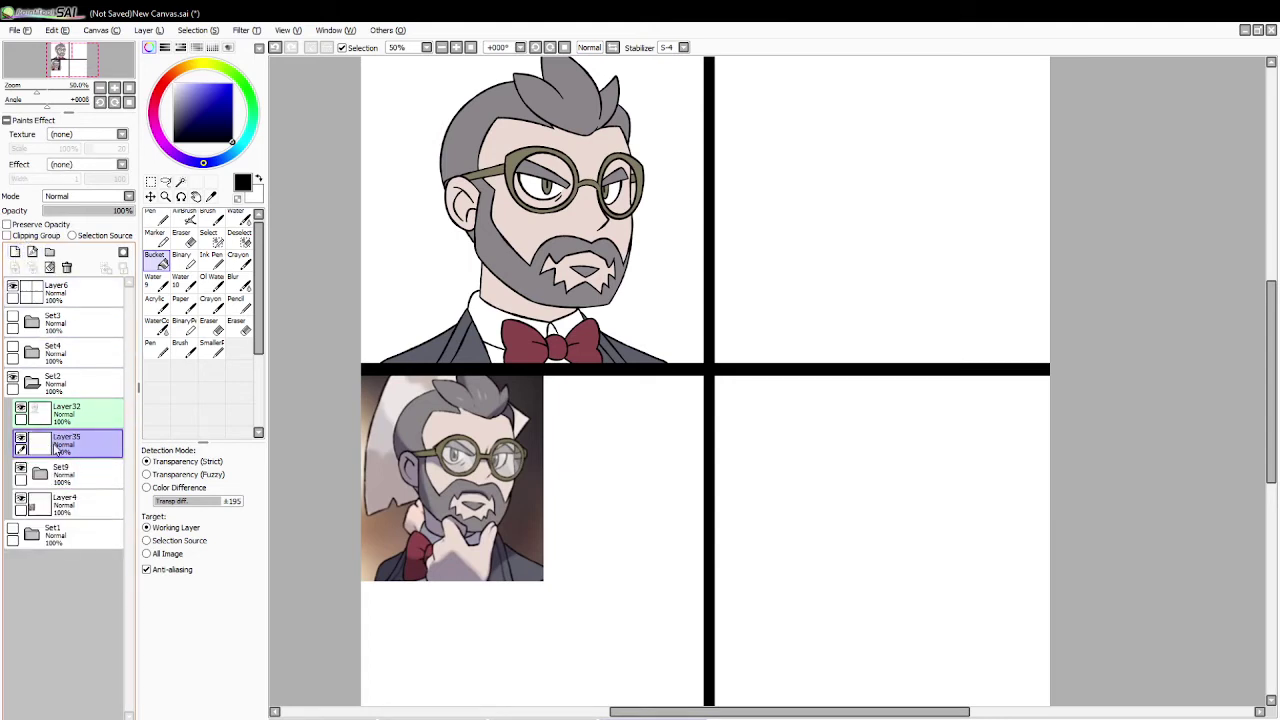
left_click(21, 470)
left_click(449, 266)
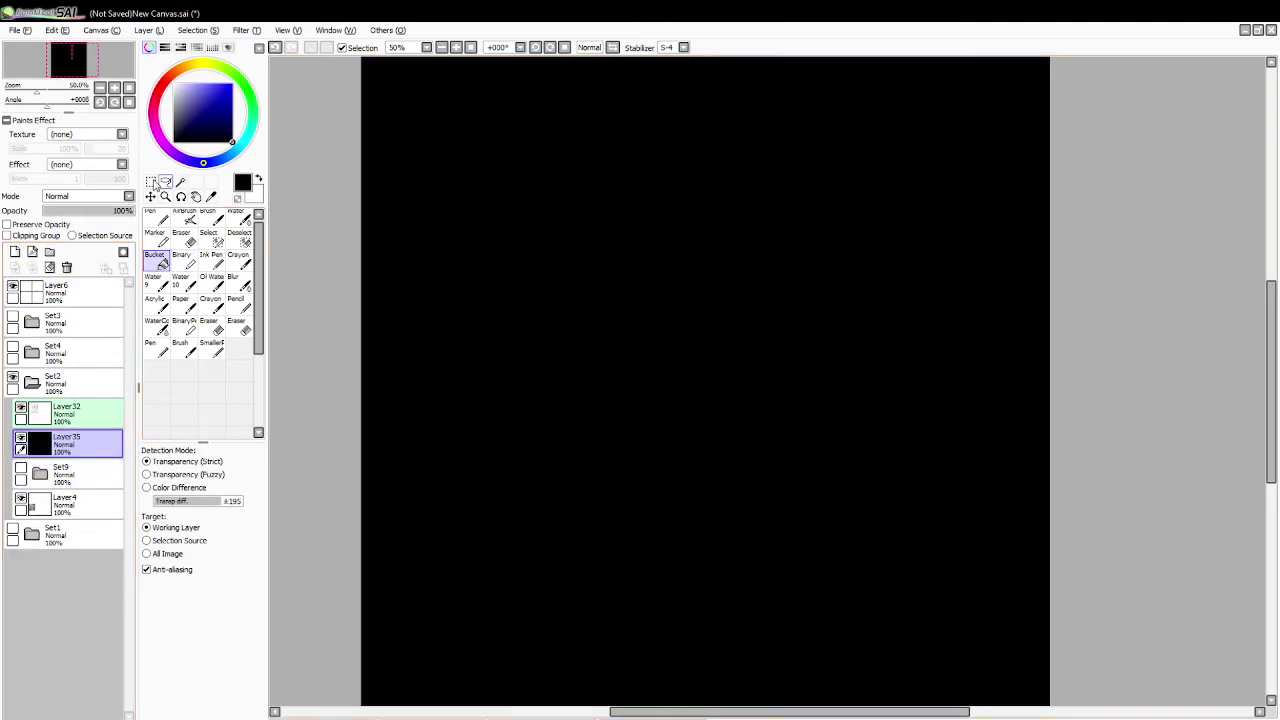
left_click(93, 211)
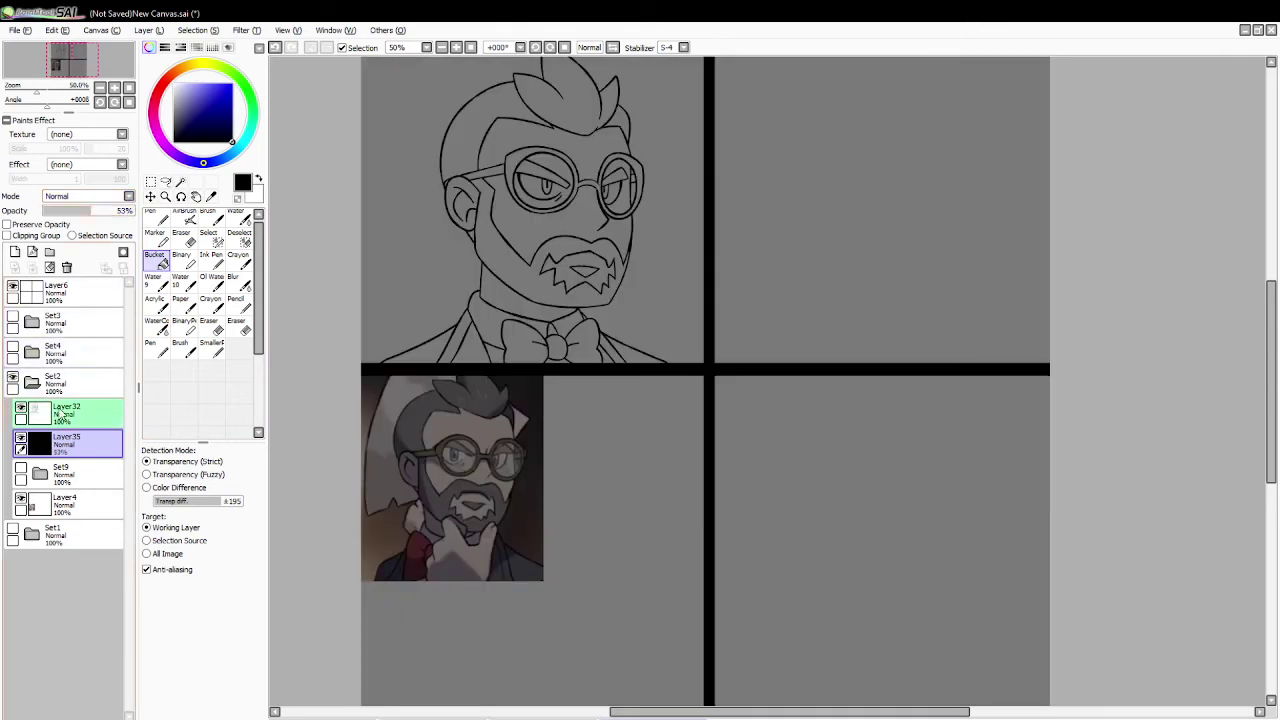
Step: Add a new shading layer and fill the neck below the jaw and the gap under the ear with dark navy
left_click(15, 252)
left_click(165, 196)
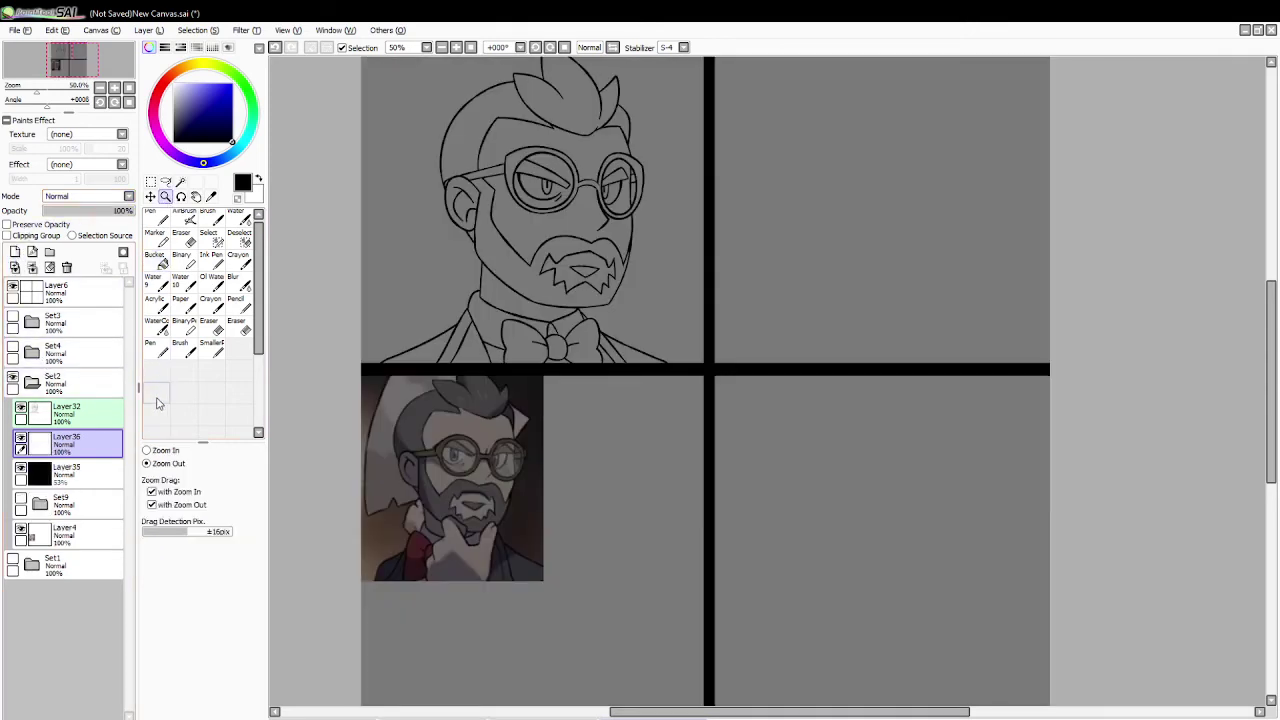
left_click(530, 175)
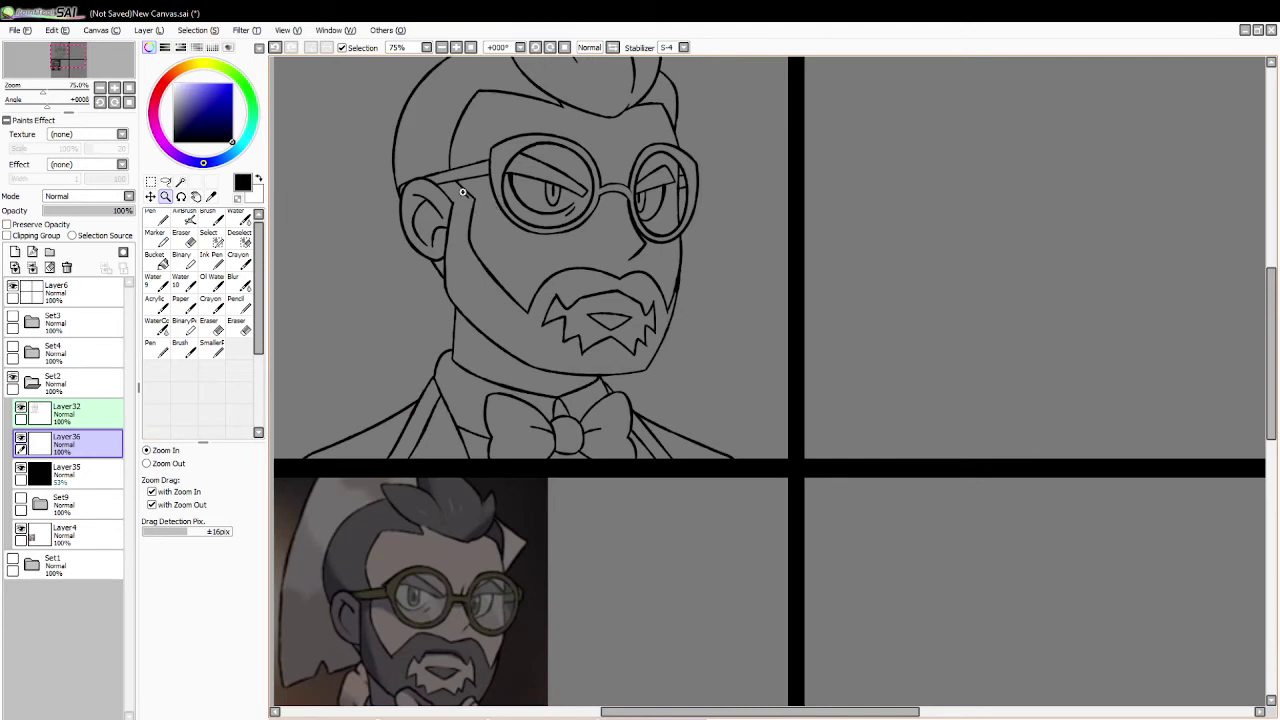
left_click(149, 47)
left_click(211, 47)
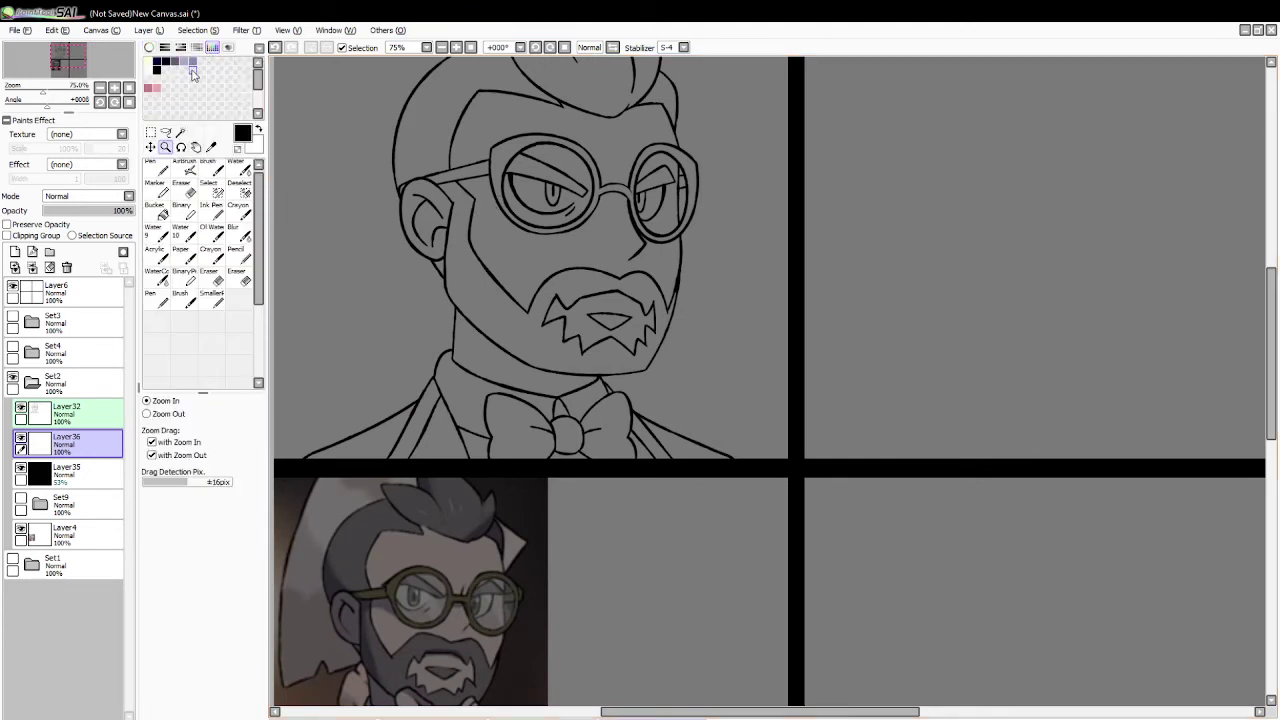
left_click(190, 64)
left_click(182, 134)
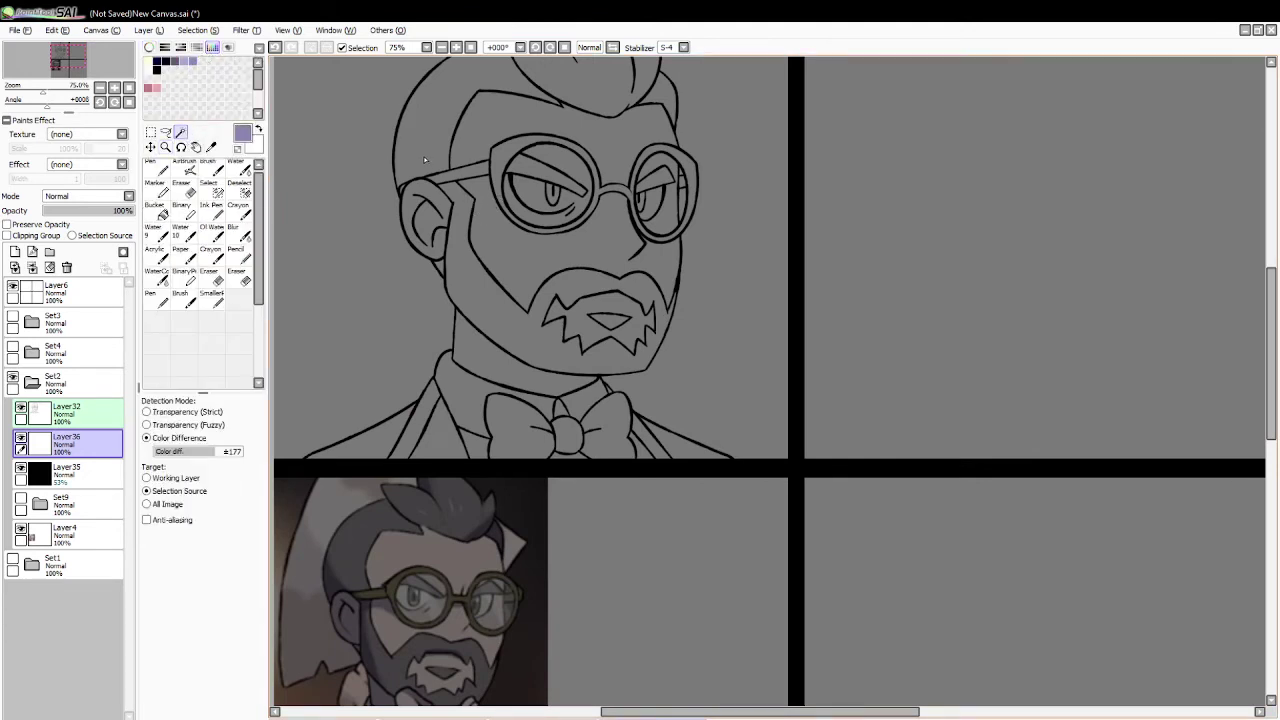
left_click(437, 263)
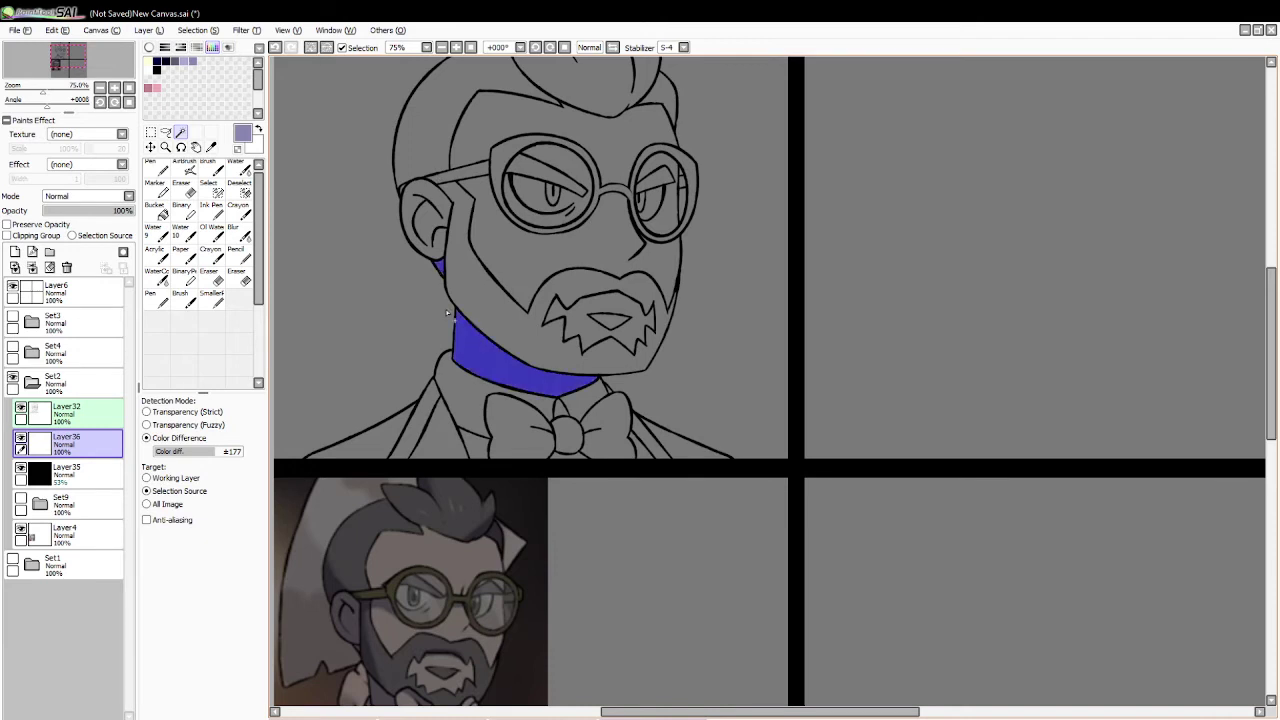
left_click(156, 68)
left_click(155, 210)
left_click(437, 268)
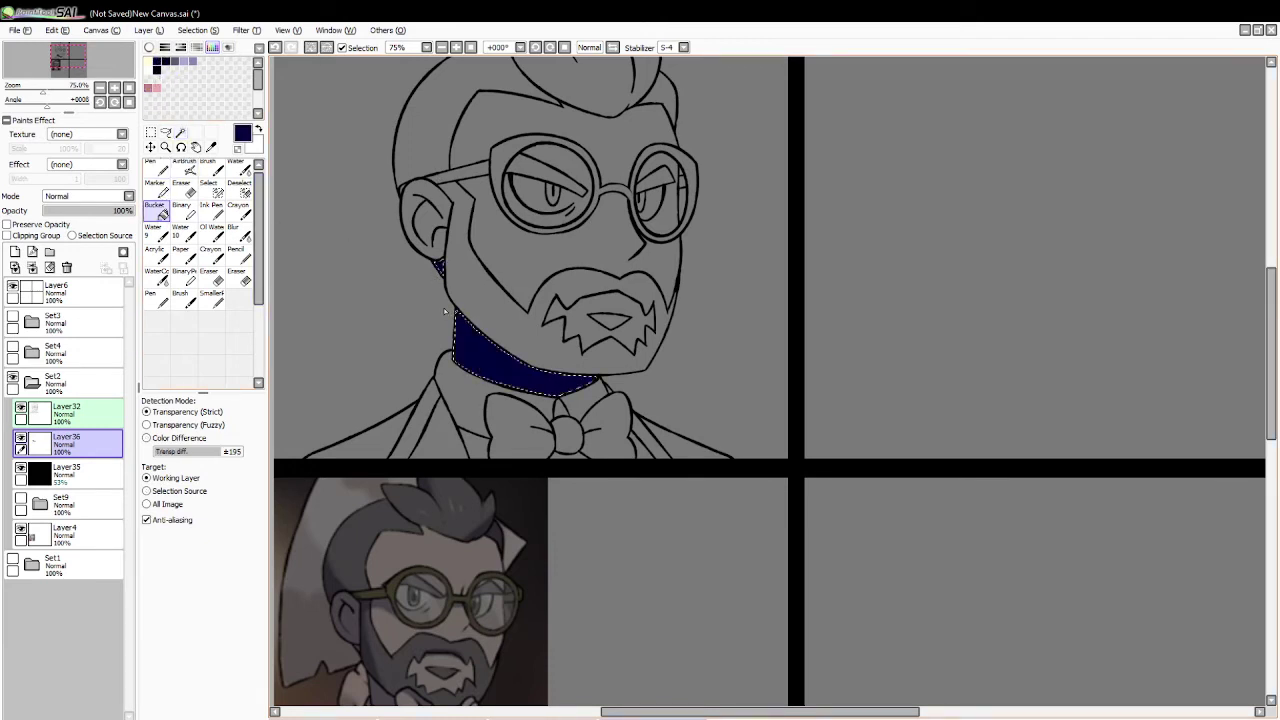
left_click(311, 48)
Step: Select the collar, bow tie, shirt and jacket areas with the Magic Wand
left_click(181, 132)
left_click(468, 390)
left_click(557, 402)
key("ctrl+z")
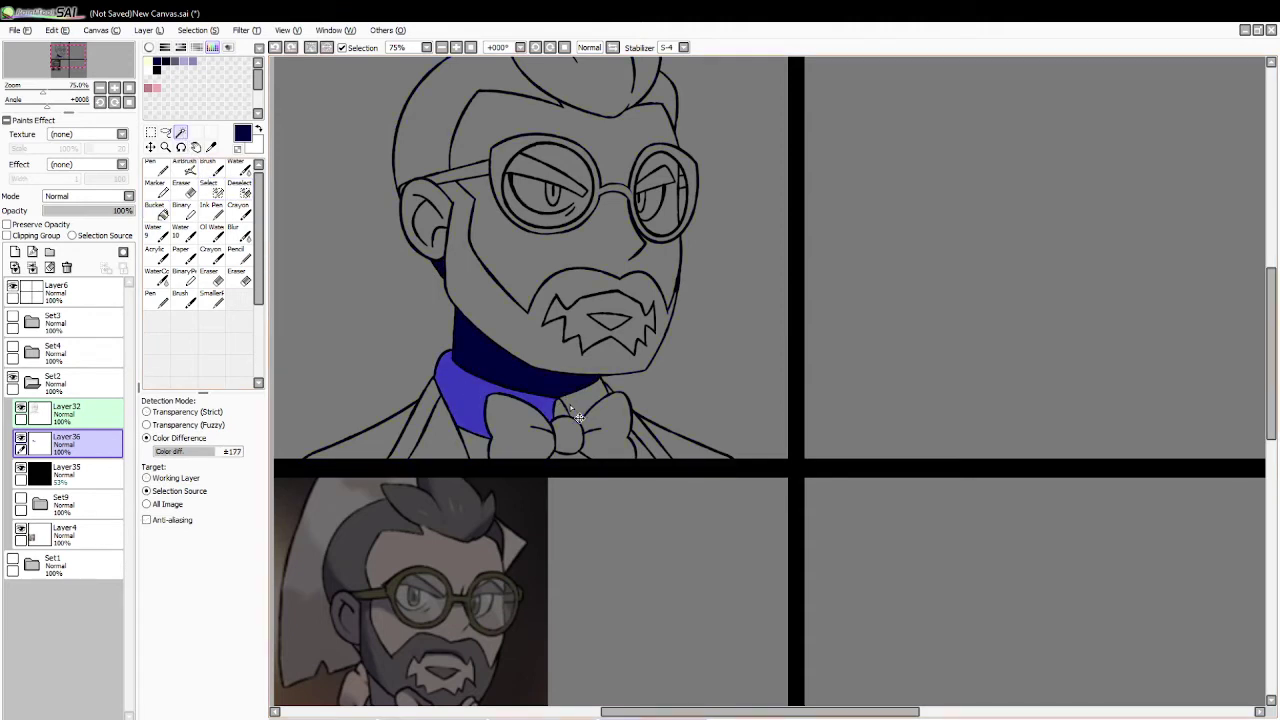
left_click(562, 409)
left_click(584, 398)
left_click(618, 401)
left_click(567, 432)
left_click(512, 420)
left_click(652, 440)
left_click(477, 447)
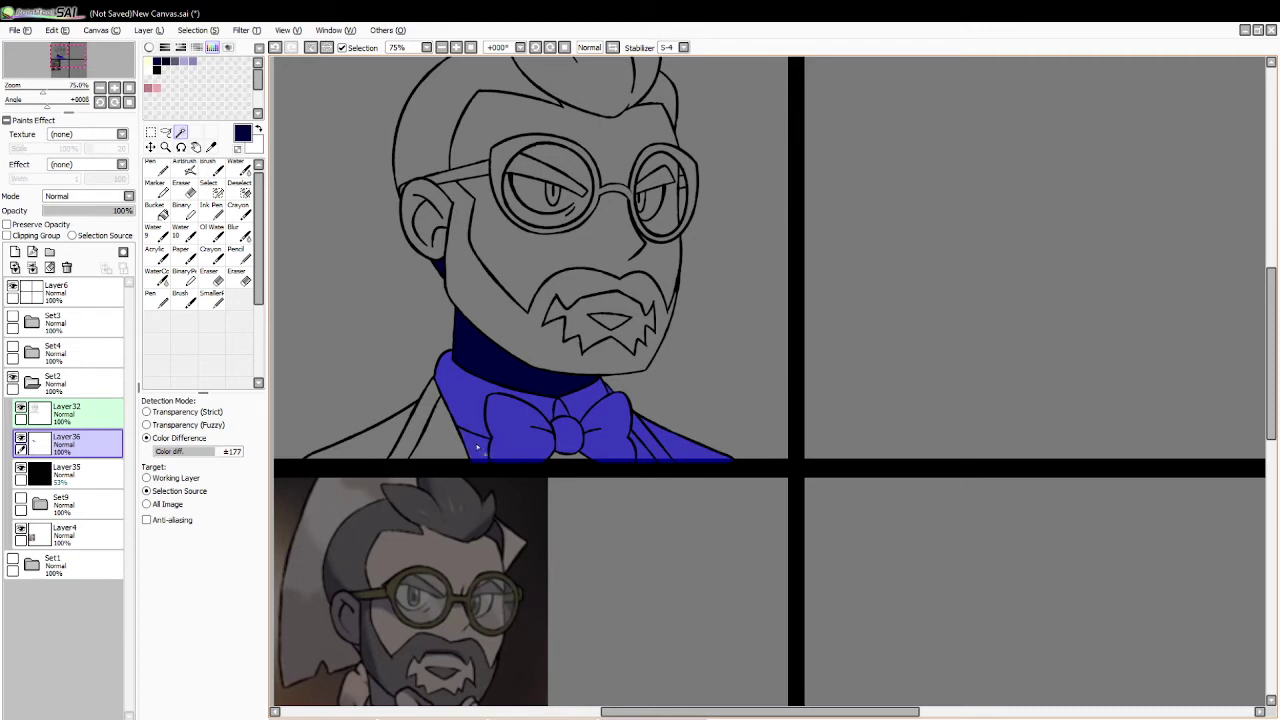
left_click(389, 443)
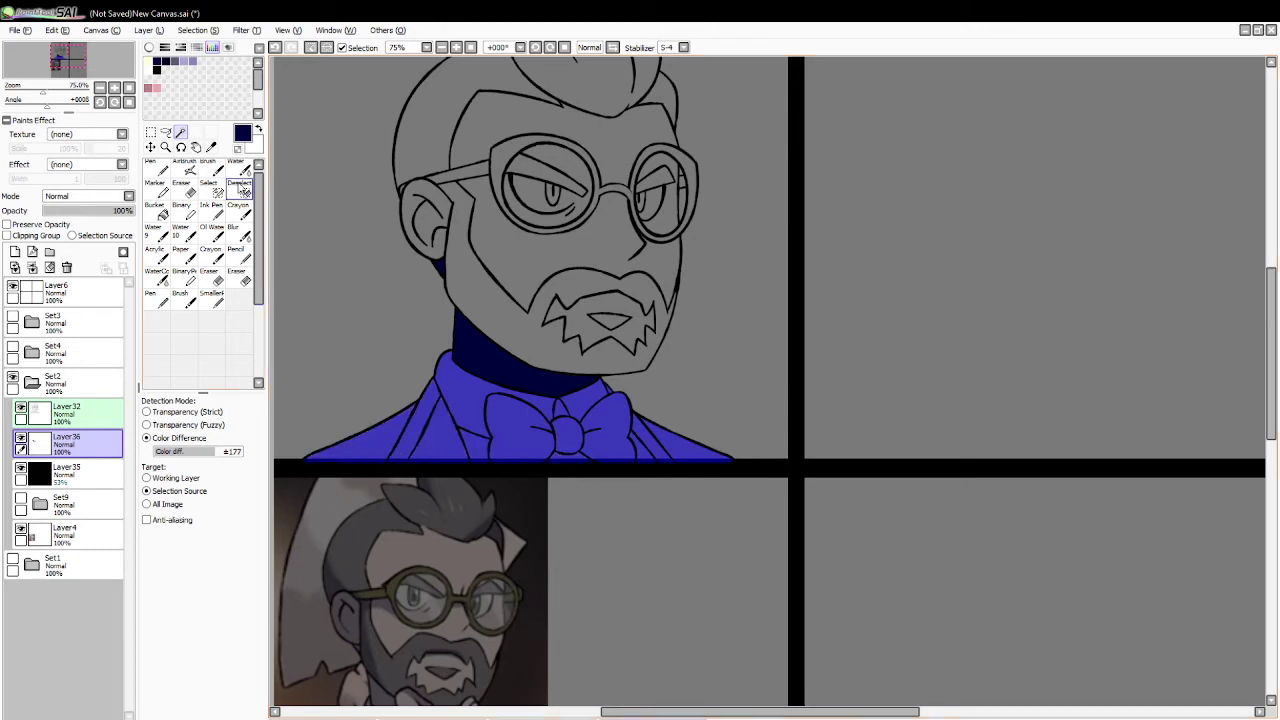
Step: Draw a curved muted-purple shadow boundary with the size 6 Brush across the collar and bow tie
left_click(190, 61)
left_click(211, 168)
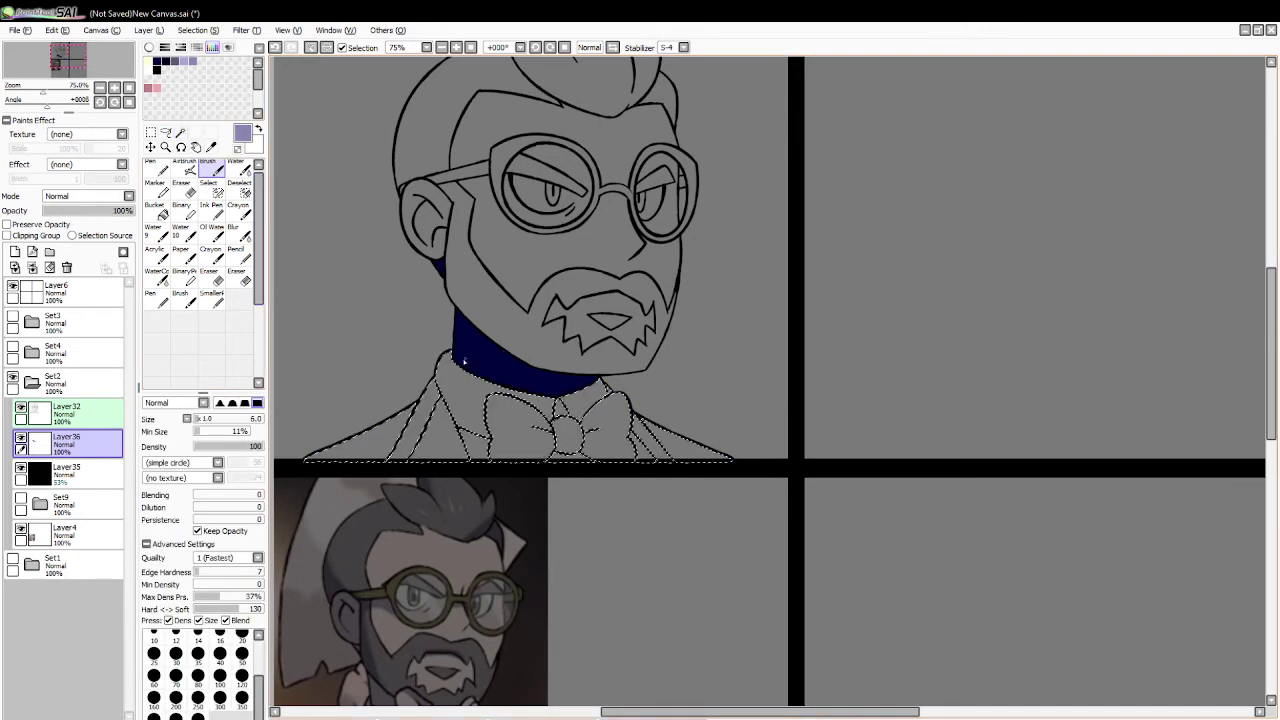
left_click_drag(615, 443, 633, 423)
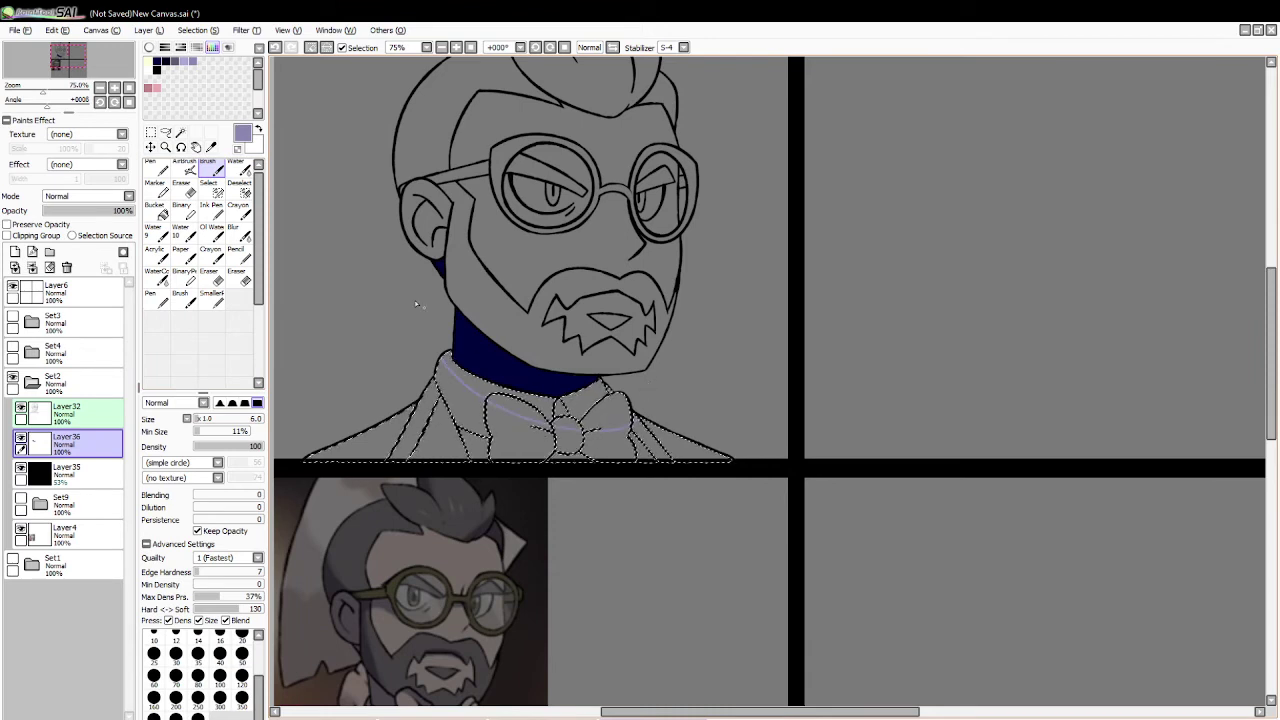
Step: Fill the collar and bow tie above the shadow boundary, plus the jacket shoulder beyond the bow tie, with dark navy
left_click(156, 61)
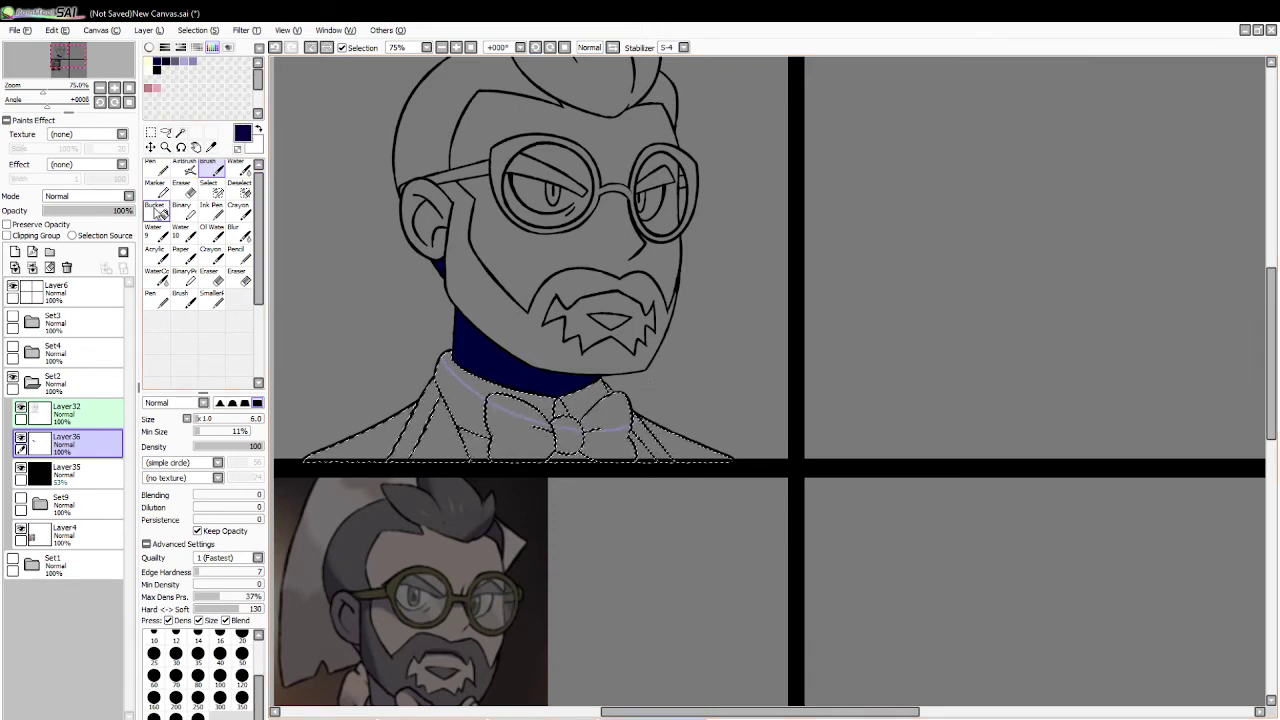
left_click(155, 210)
left_click(528, 405)
left_click(578, 396)
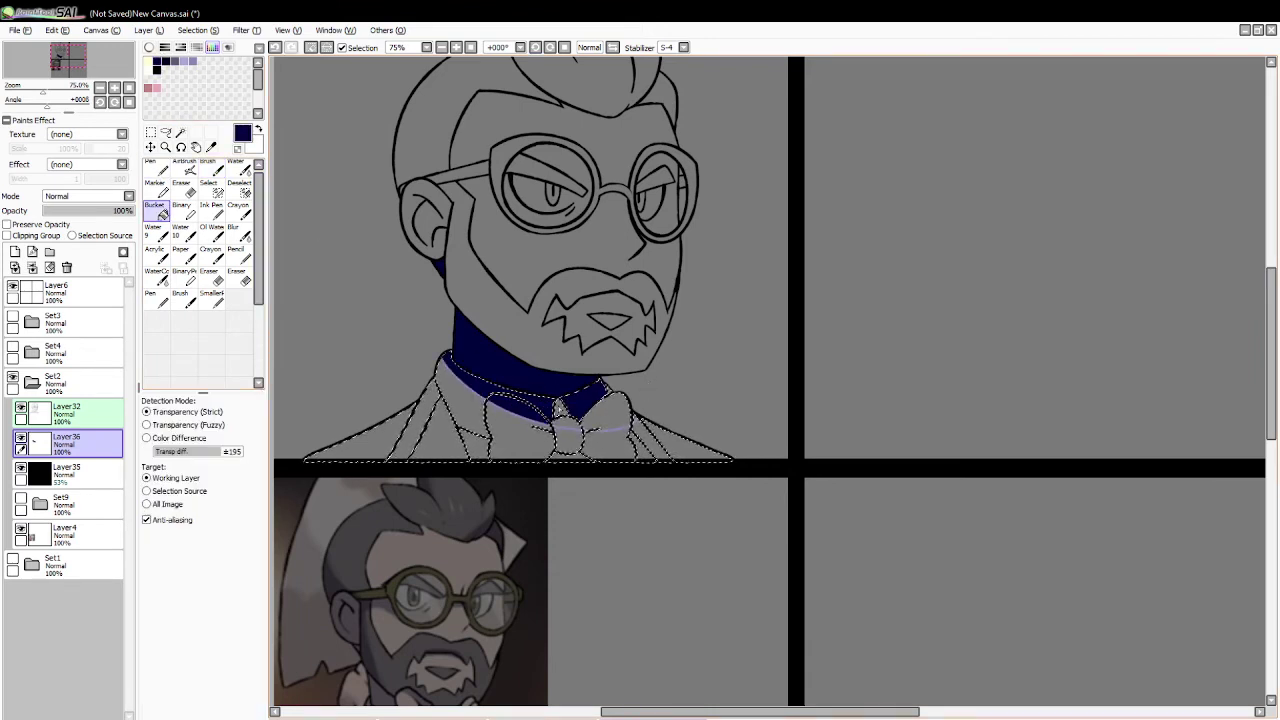
left_click(604, 413)
left_click(570, 423)
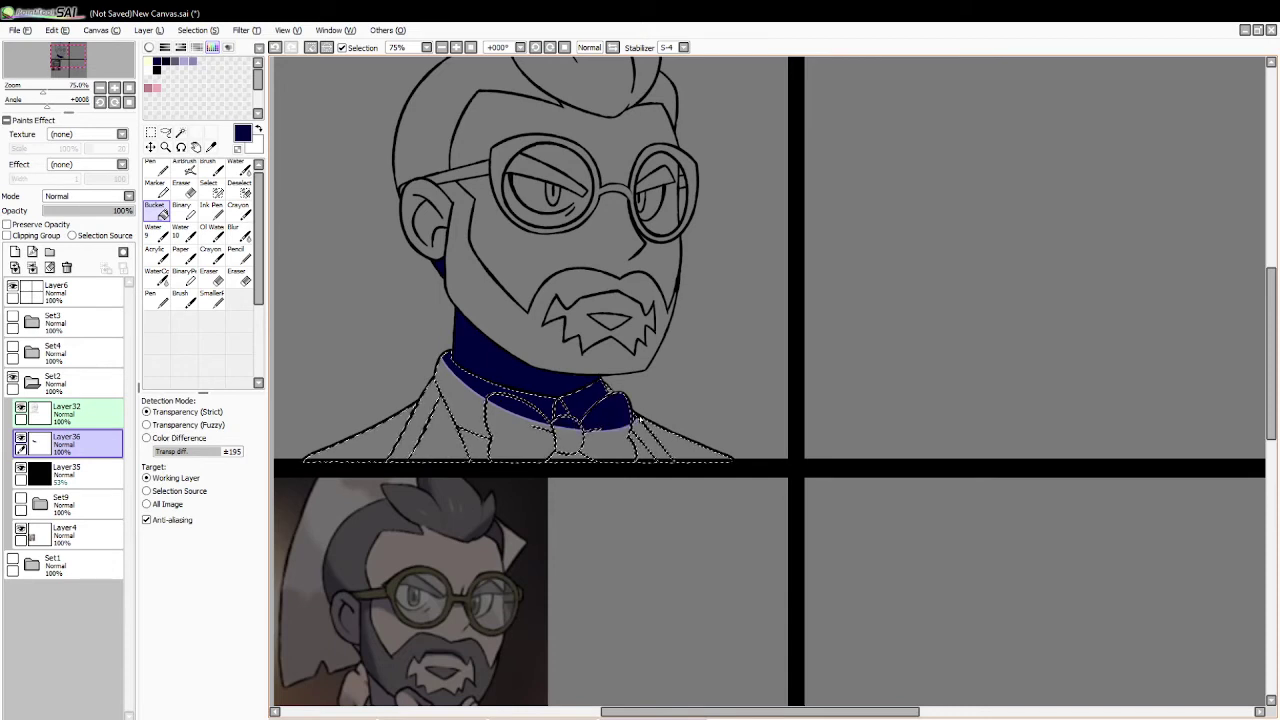
left_click(645, 428)
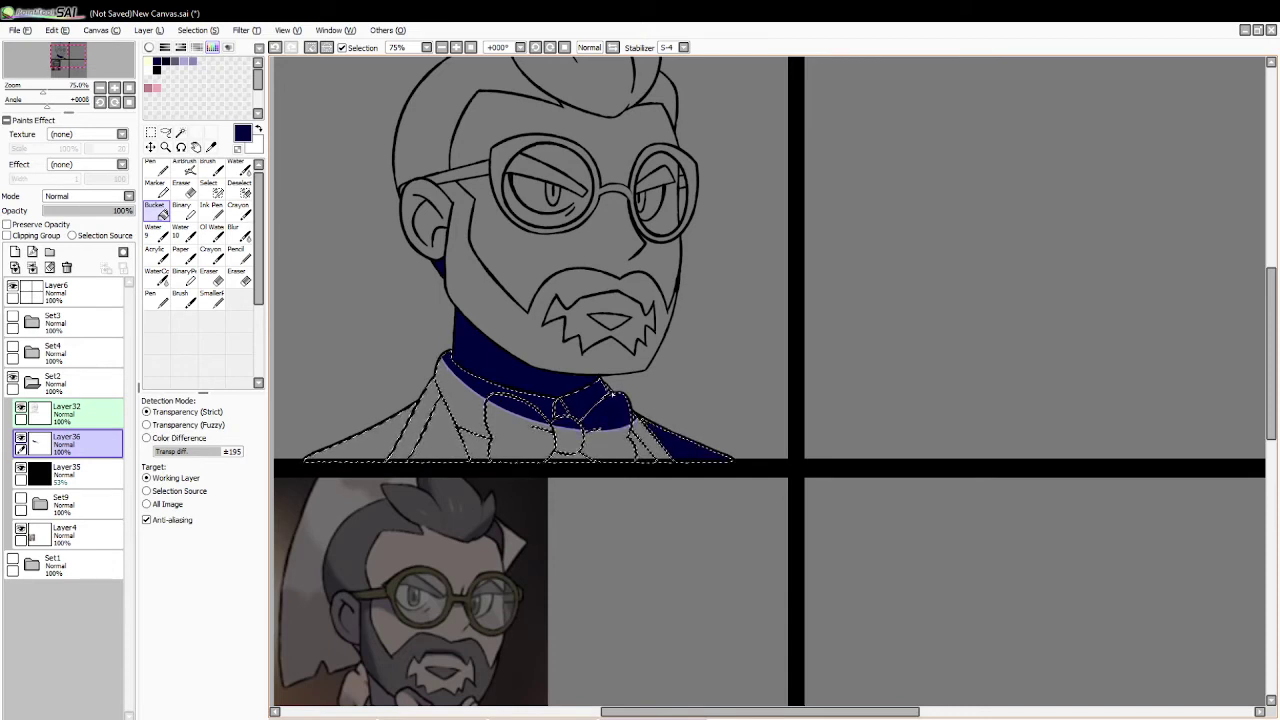
left_click(311, 47)
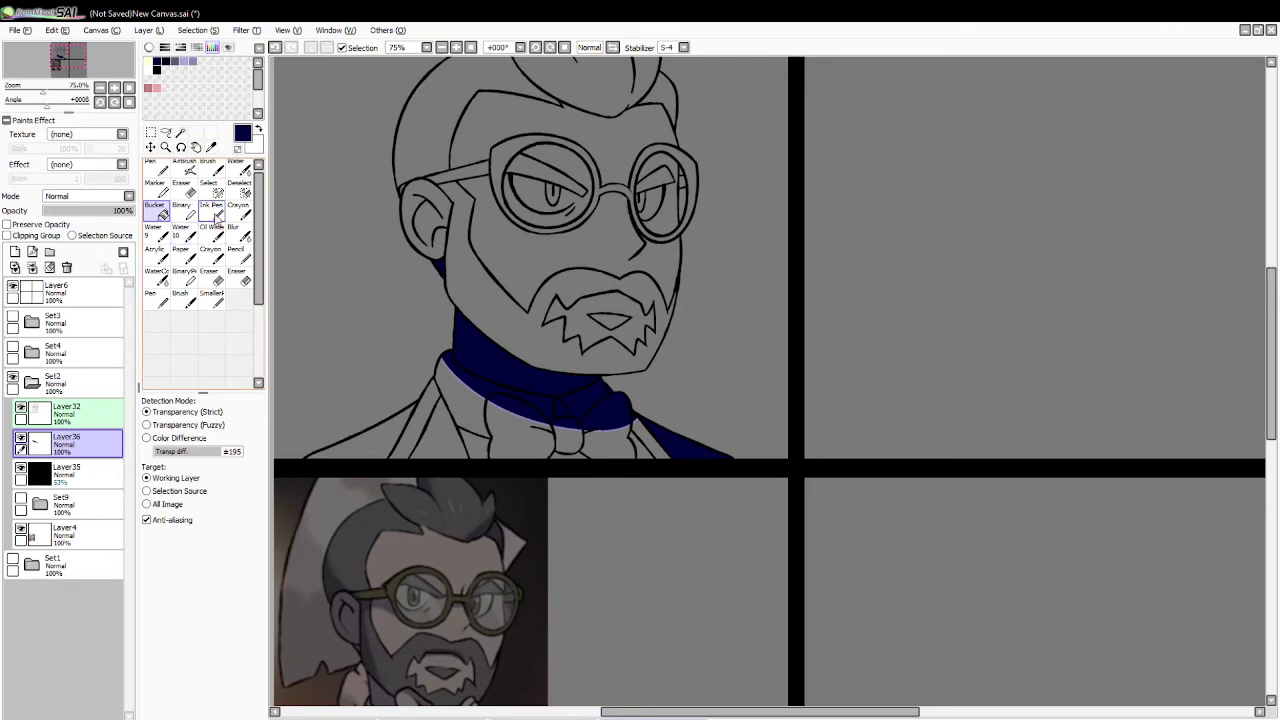
Step: Fill the small sliver between the face edge and the far lens of the glasses with dark navy
left_click(180, 132)
left_click(682, 183)
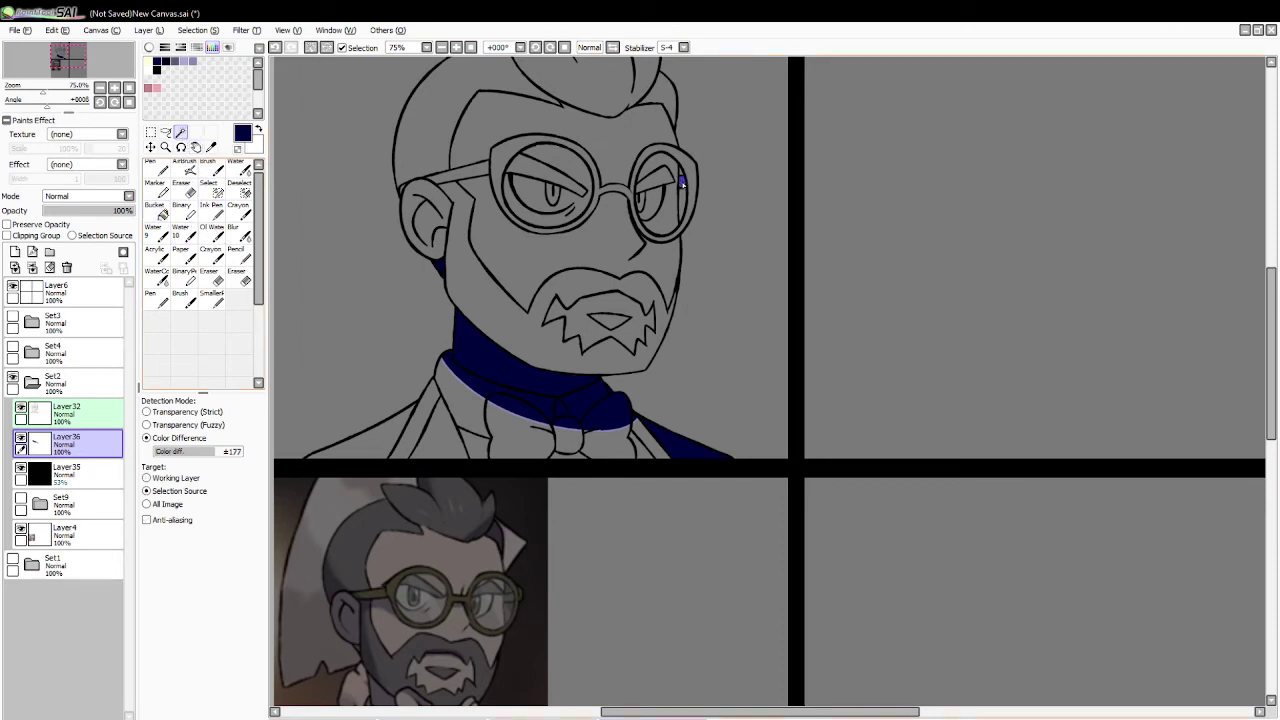
left_click(156, 210)
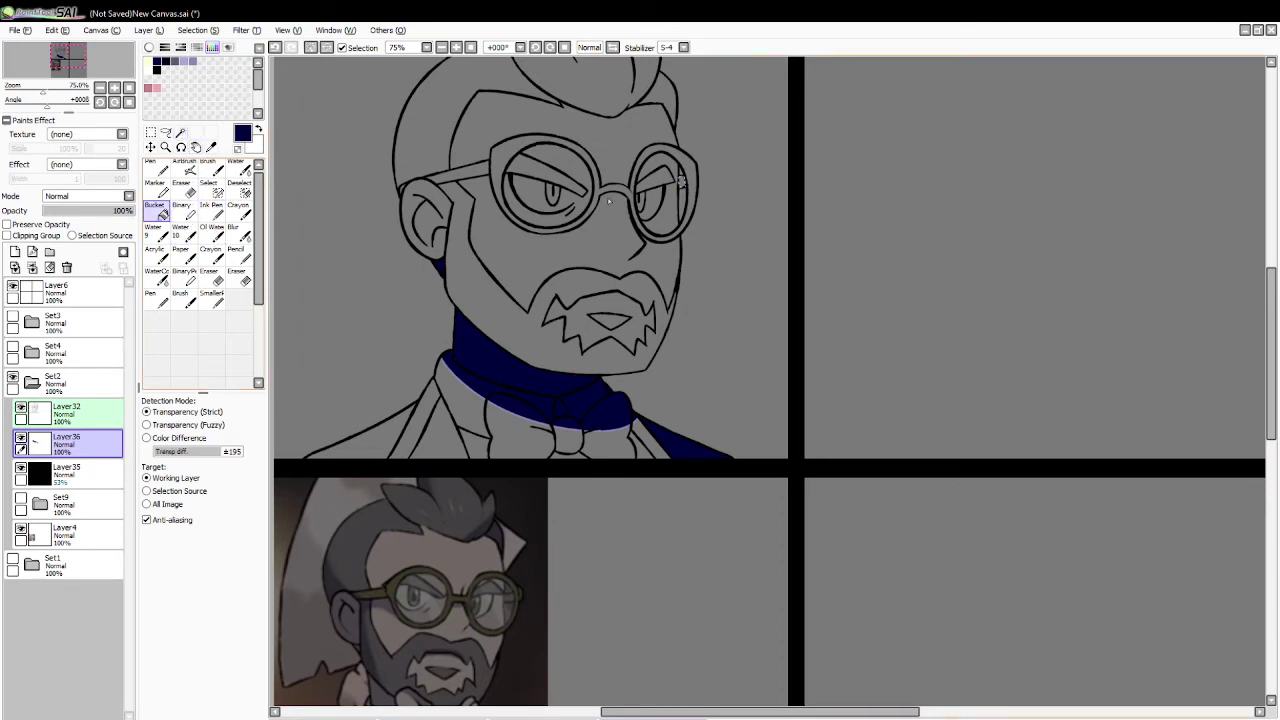
left_click(311, 48)
Step: Select the front hair tuft and brush a curved muted-purple shadow boundary across its large central lock
left_click(180, 132)
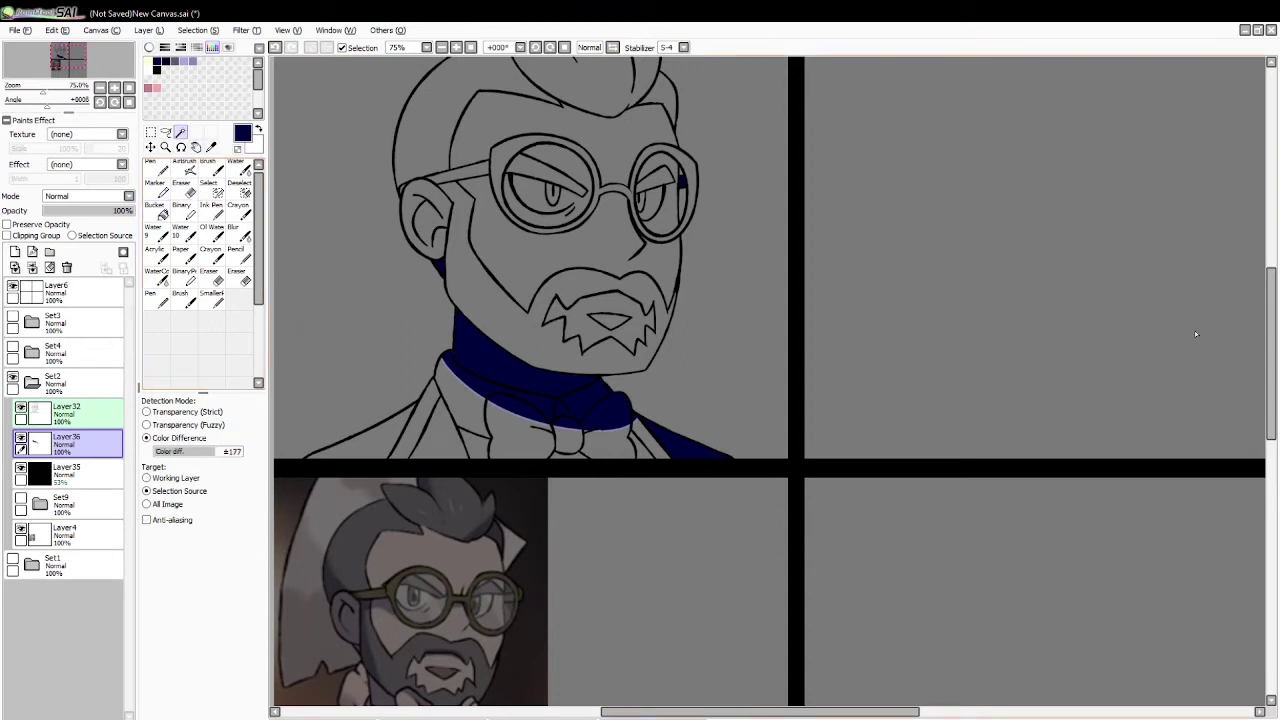
scroll(1194, 333, "up", 3)
left_click(641, 195)
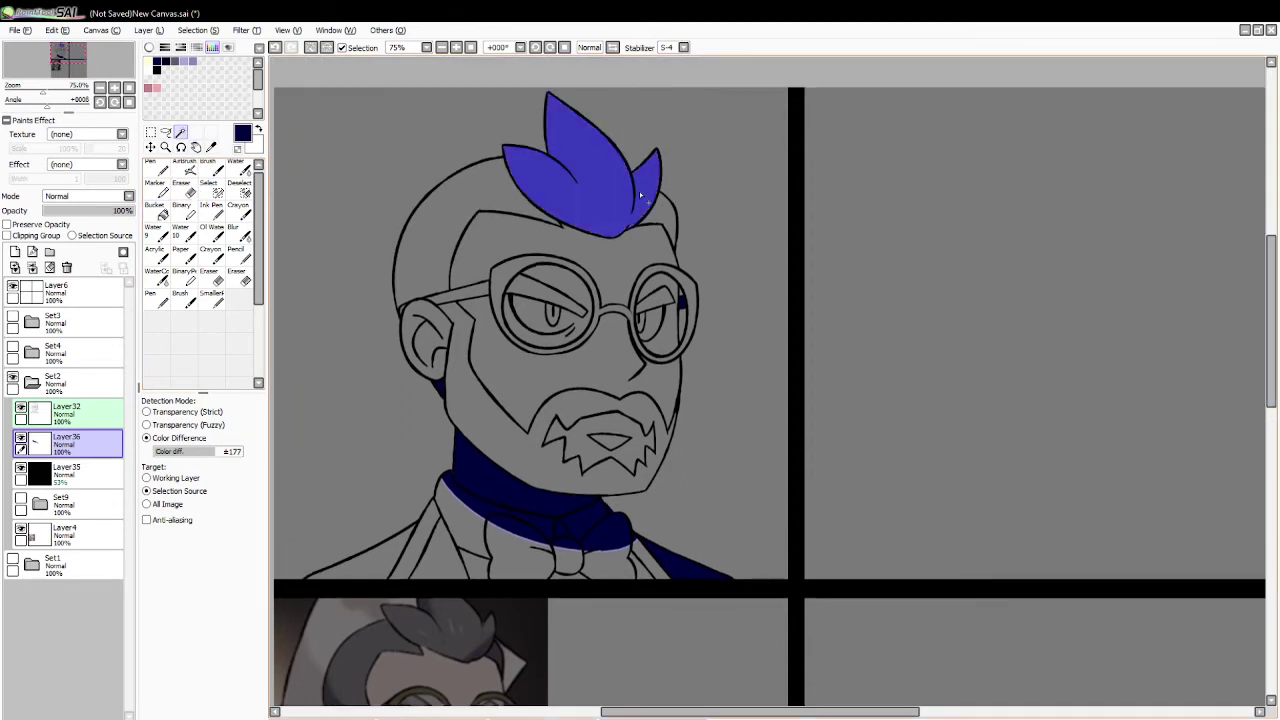
left_click(191, 64)
left_click(212, 170)
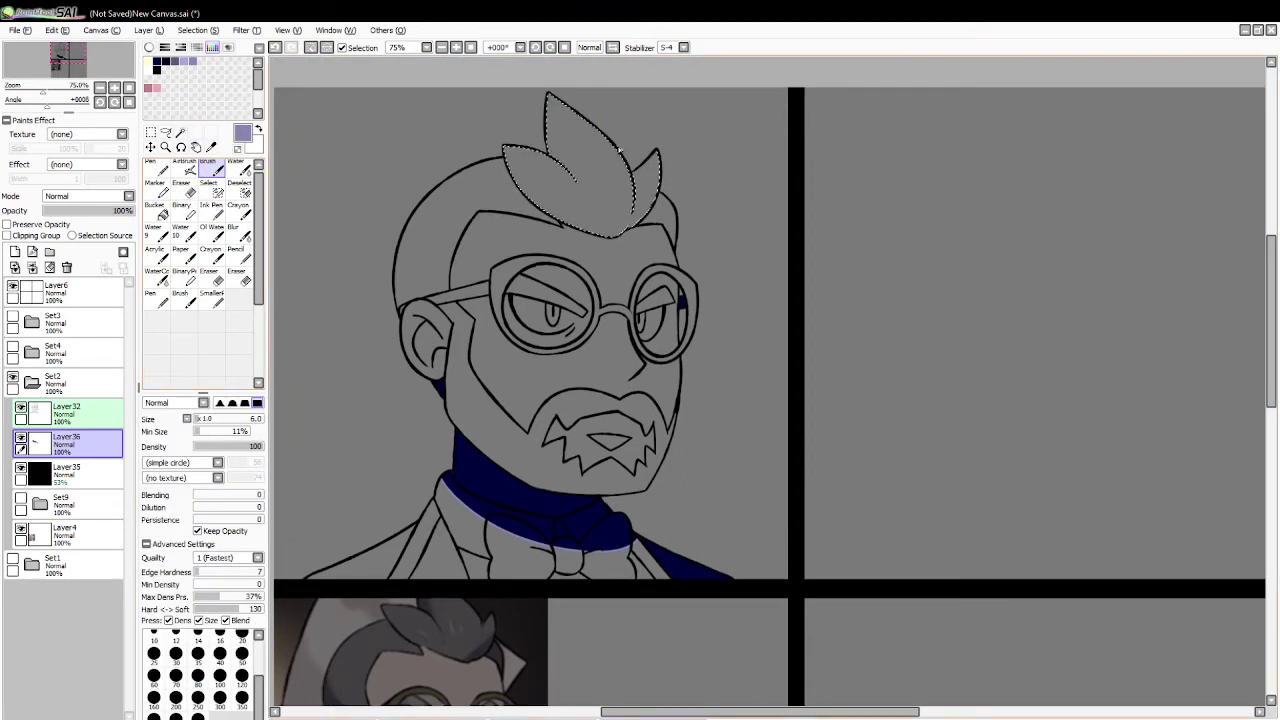
key("ctrl+z")
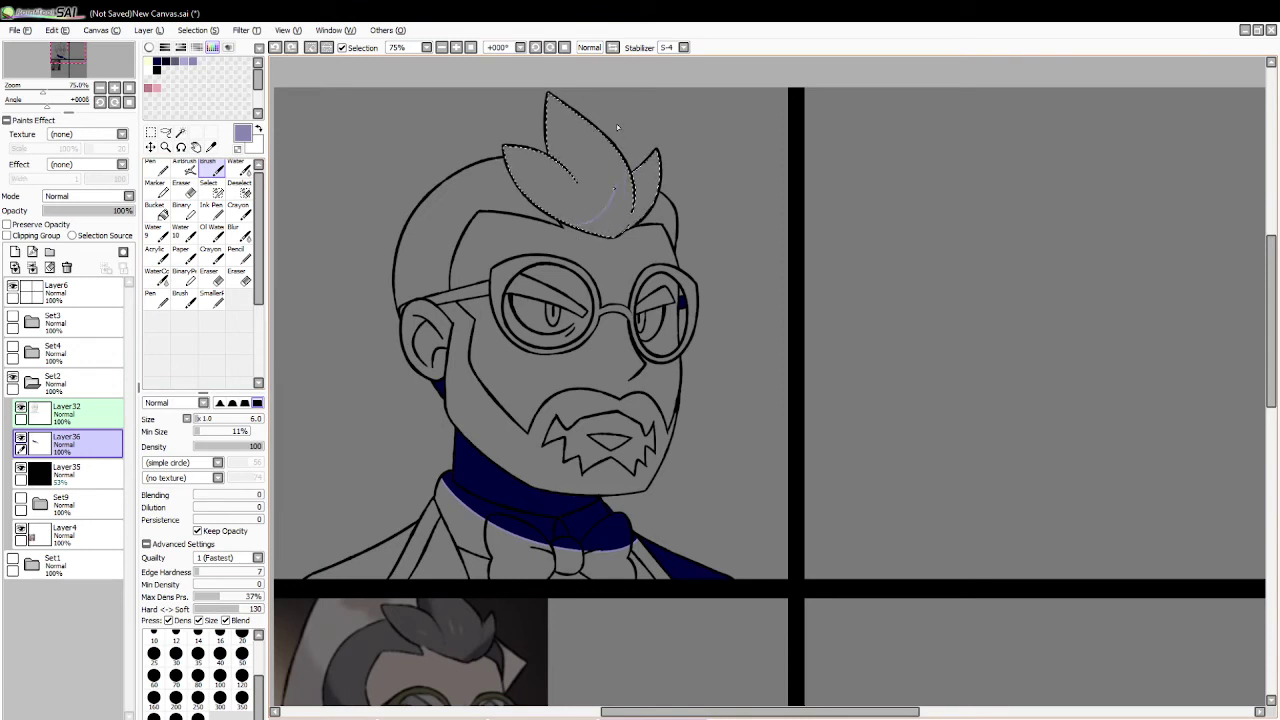
key("ctrl+z")
mouse_move(570, 228)
left_mouse_down()
mouse_move(613, 192)
mouse_move(613, 146)
left_mouse_up()
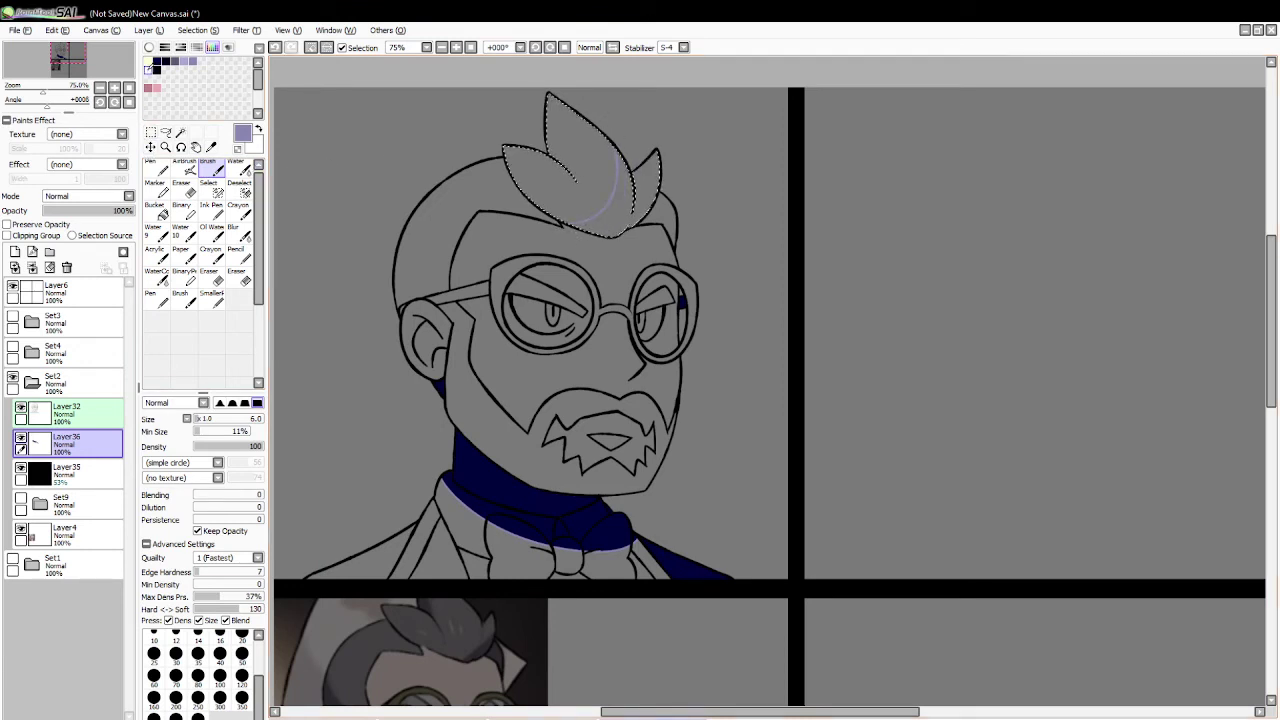
Step: Fill the front hair tuft beyond the shadow boundary with dark navy, soften the outer lock's tip with the Eraser, and clear the selection
left_click(157, 63)
left_click(158, 213)
left_click(614, 212)
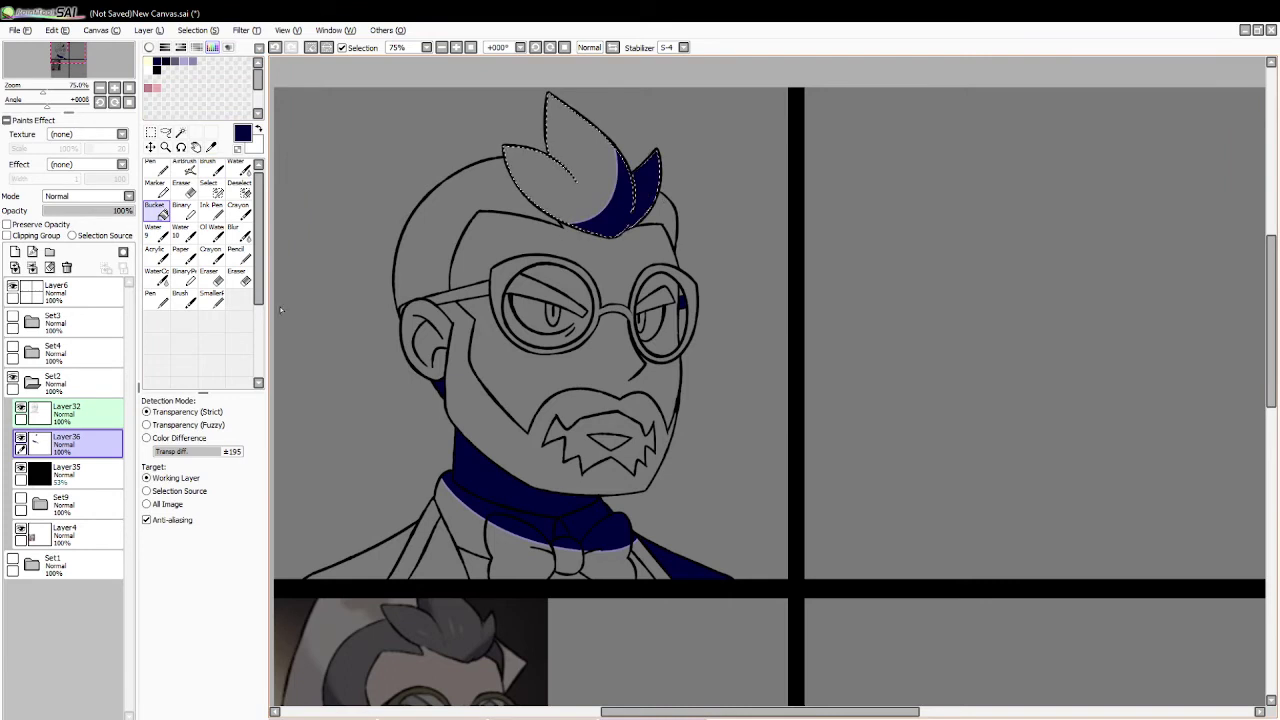
left_click(239, 278)
left_click_drag(666, 134, 651, 142)
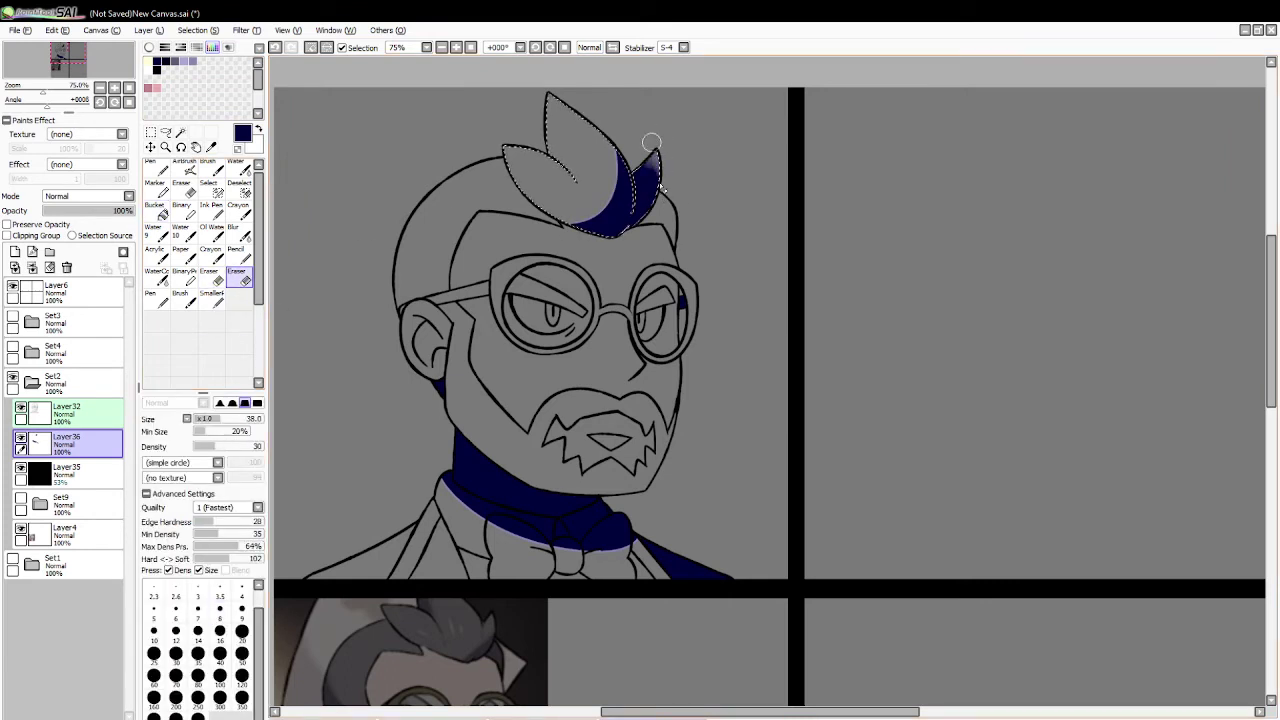
left_click(311, 48)
Step: Select the small hair section on the far side of the forehead and fill it with dark navy
left_click(181, 133)
left_click(662, 217)
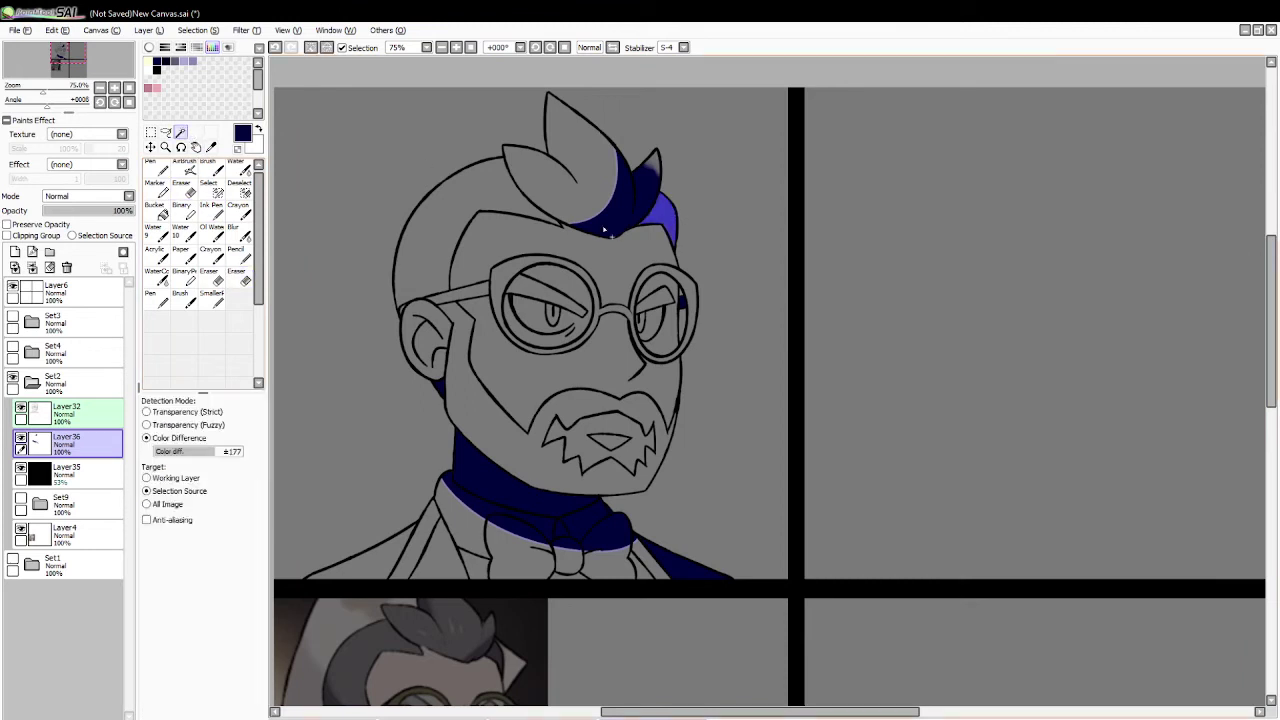
left_click(155, 208)
left_click(655, 215)
left_click(316, 48)
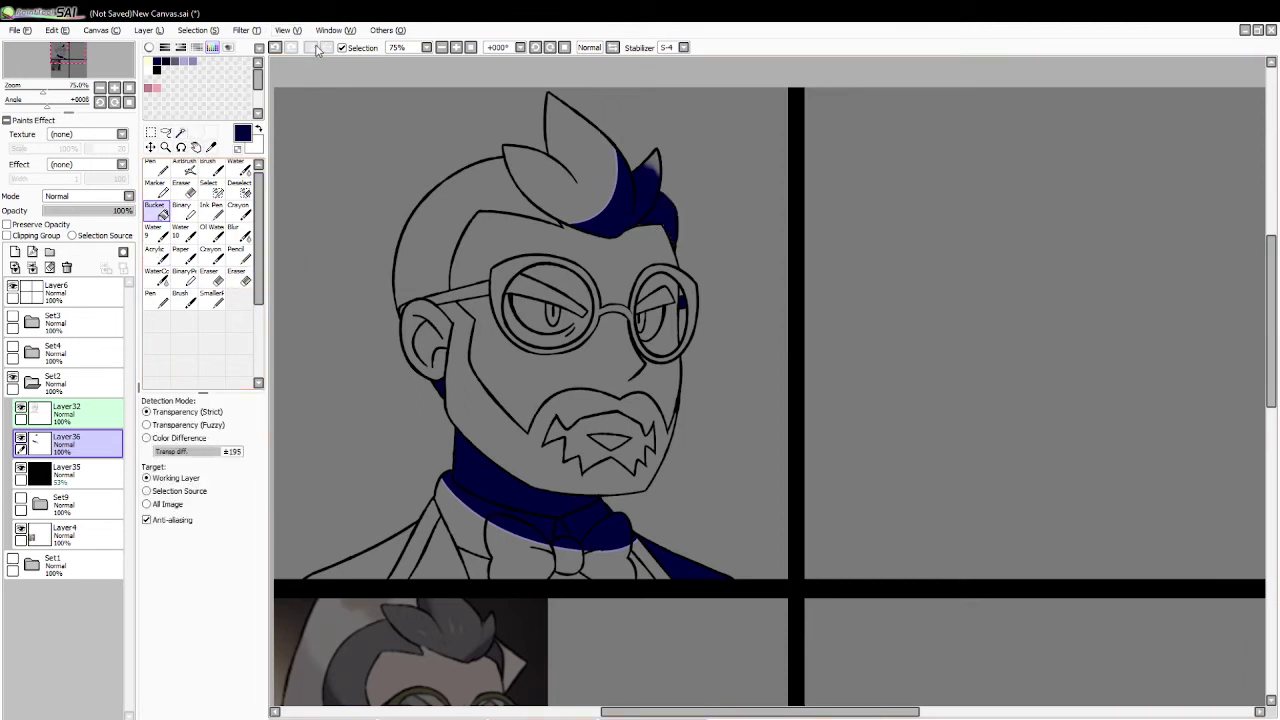
Step: Select the ear, brush a muted-purple shadow boundary inside its rim, and fill the inner ear with dark navy
left_click(181, 132)
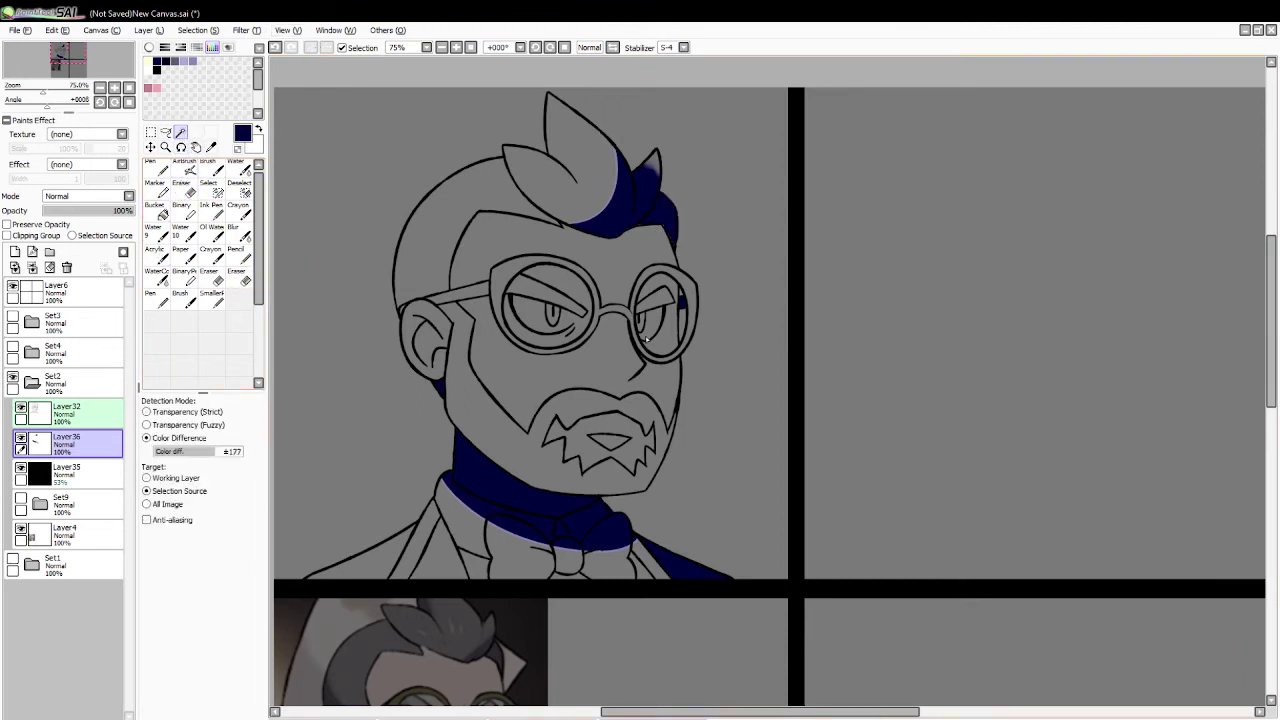
left_click(439, 318)
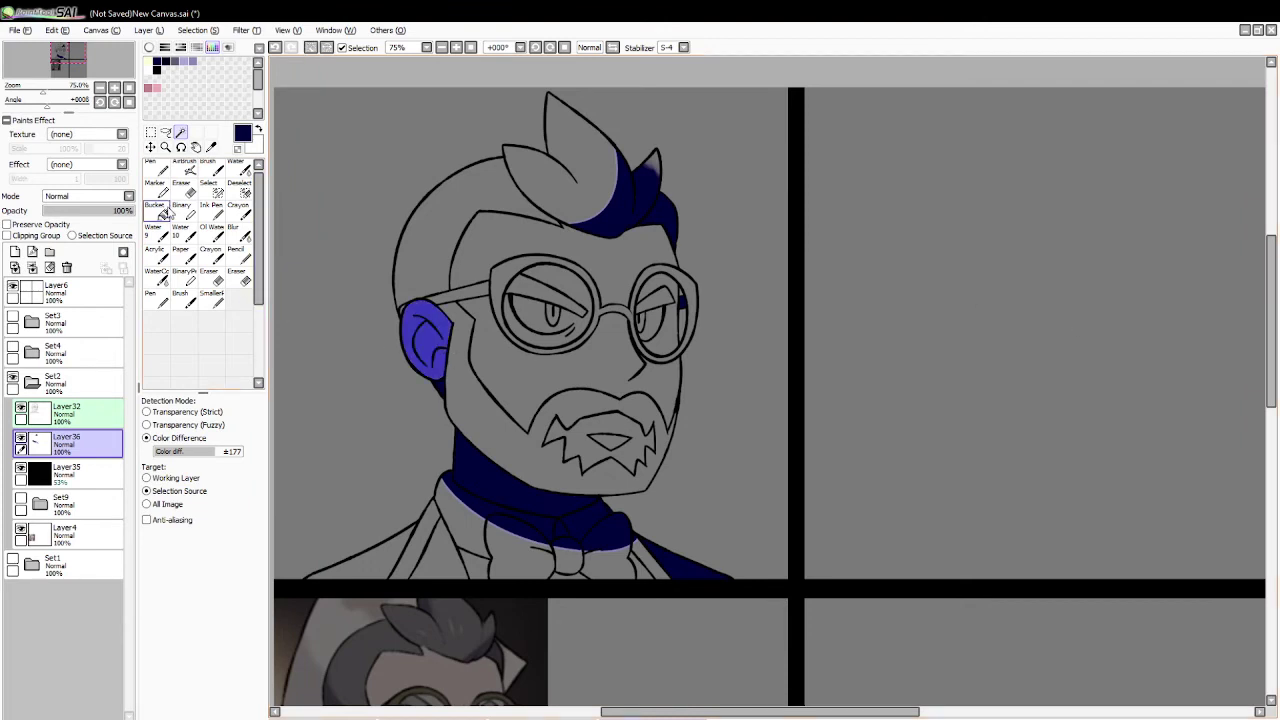
left_click(194, 60)
left_click(209, 170)
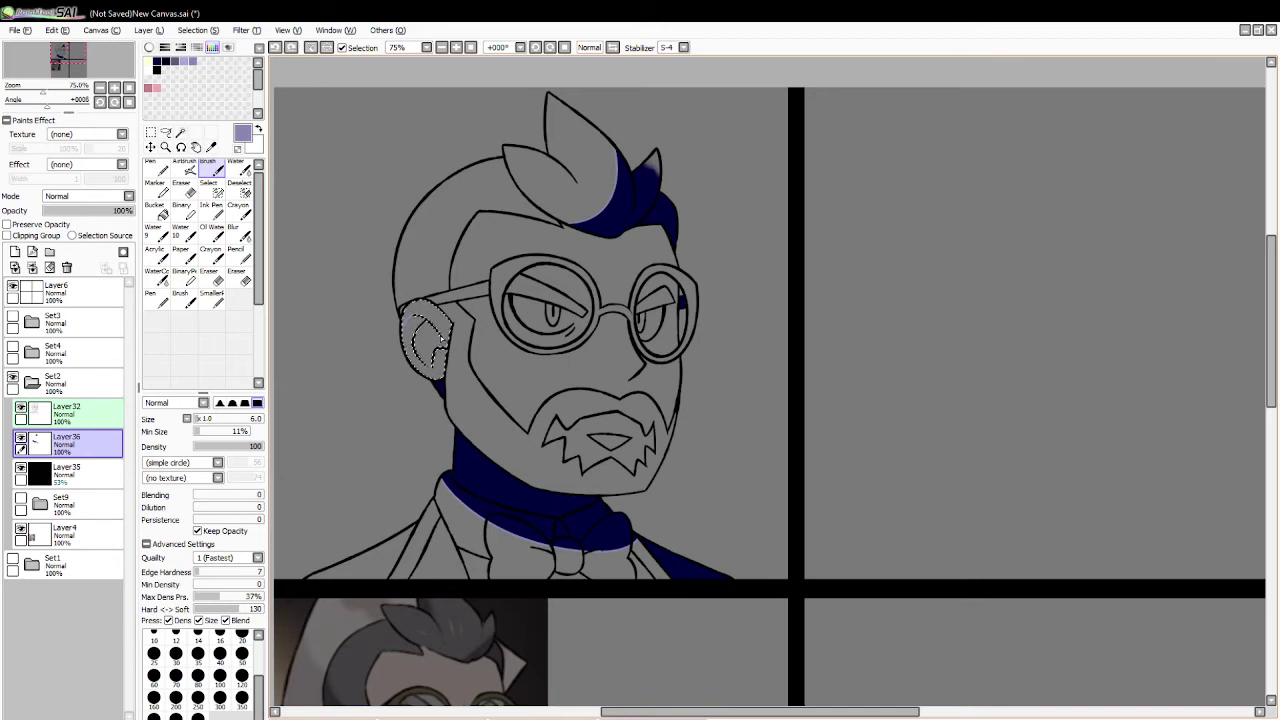
left_click(165, 61)
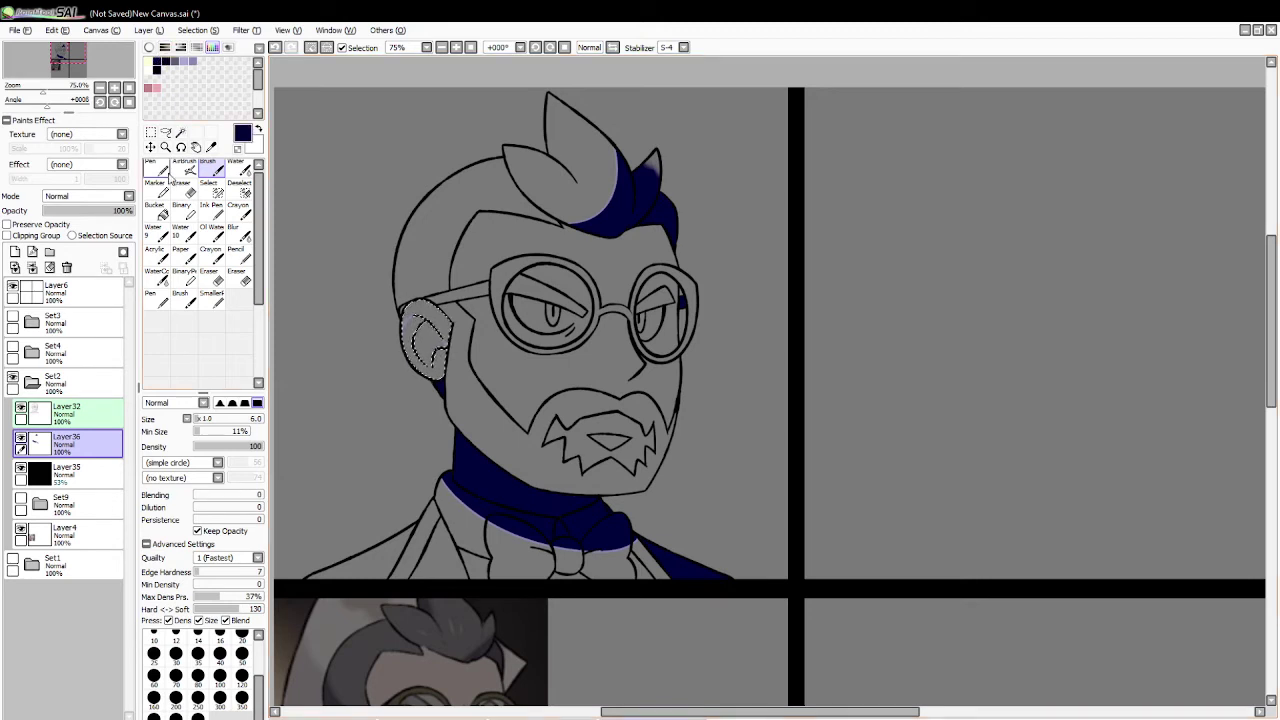
left_click(157, 210)
left_click(425, 345)
left_click(310, 49)
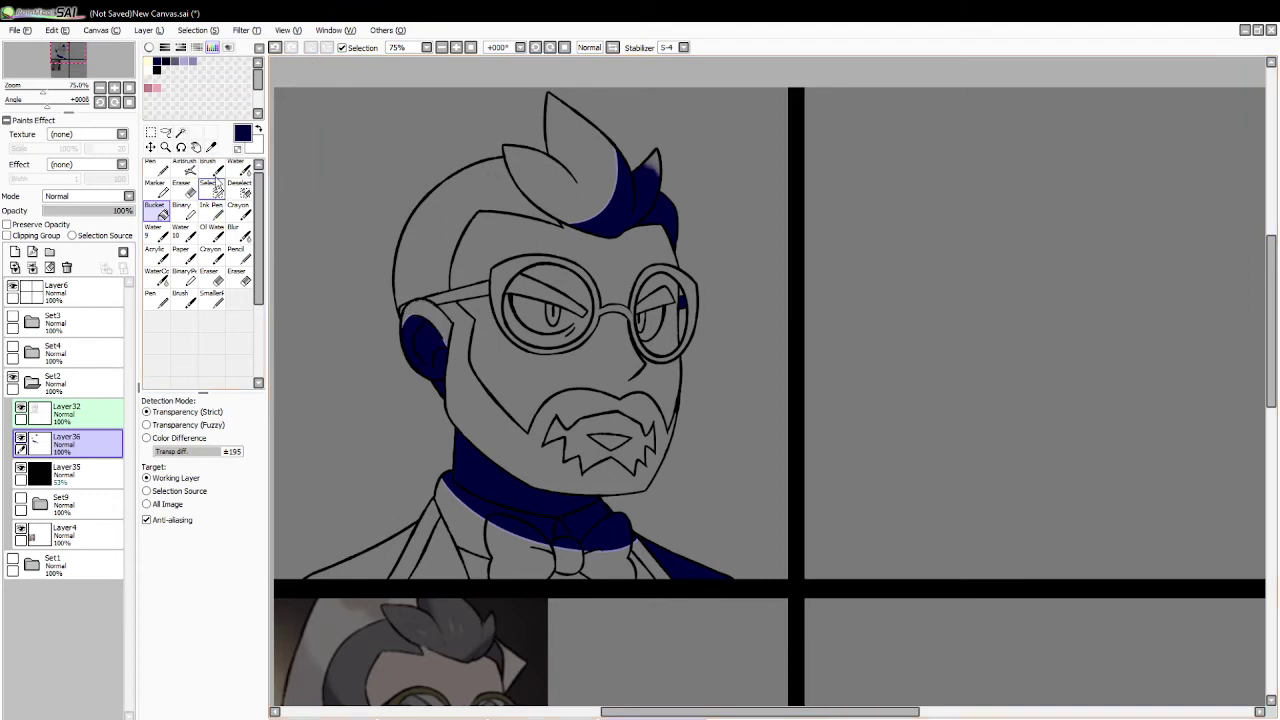
Step: Set the navy shadow layer's blending mode to Multiply and its opacity to 30%
left_click(181, 132)
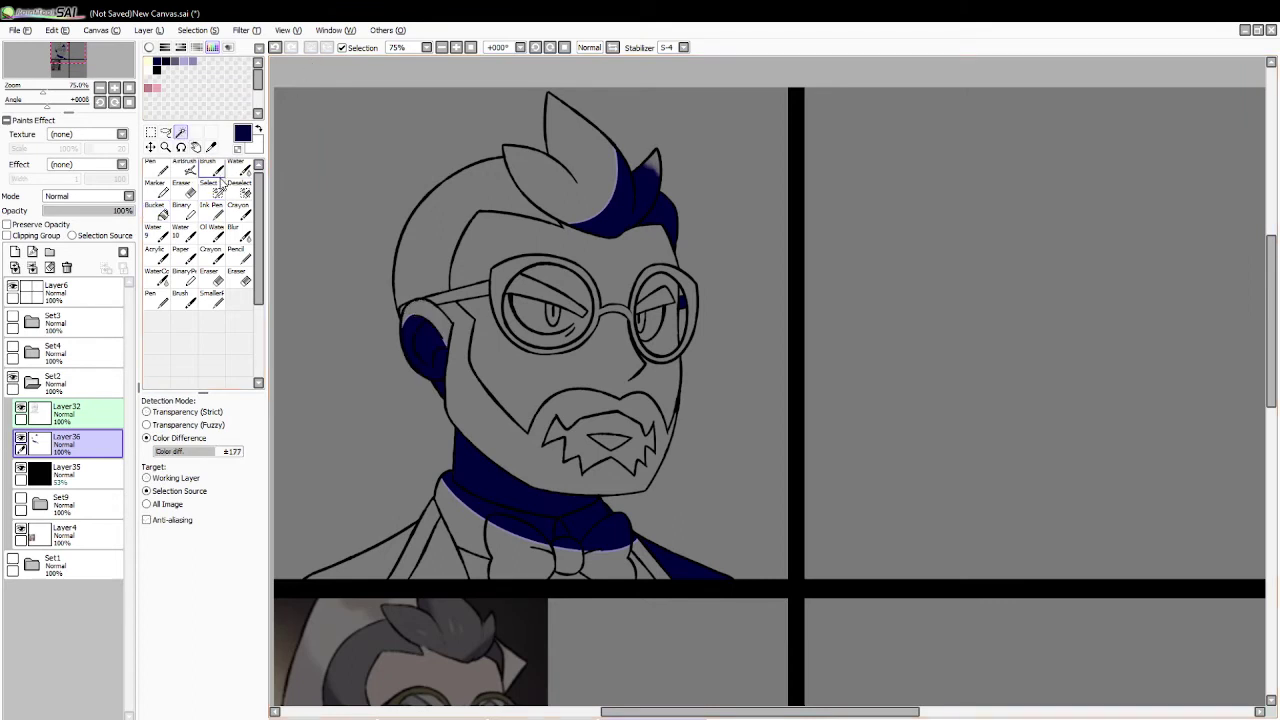
left_click(83, 200)
left_click(83, 221)
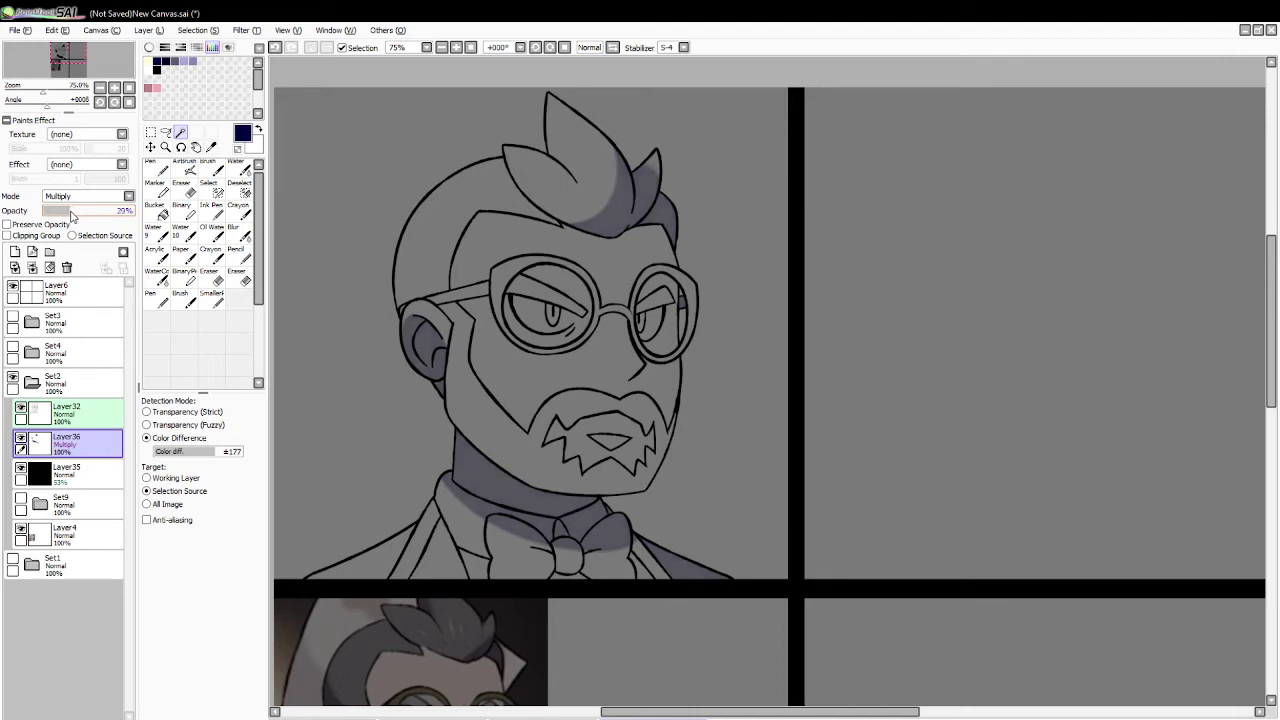
Step: On a new layer, brush white highlights at size 52 onto the front hair tuft's two near tips and soften them with the Eraser
left_click(14, 251)
left_click(161, 104)
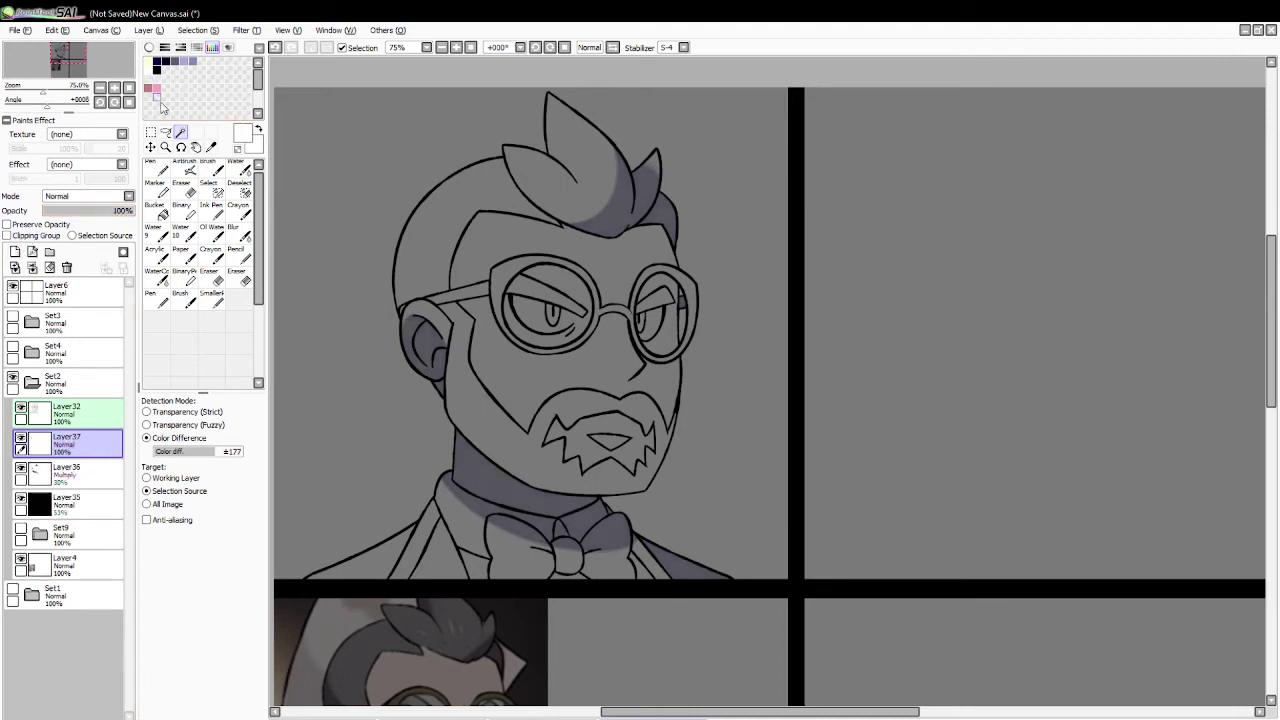
left_click(560, 180)
left_click(211, 170)
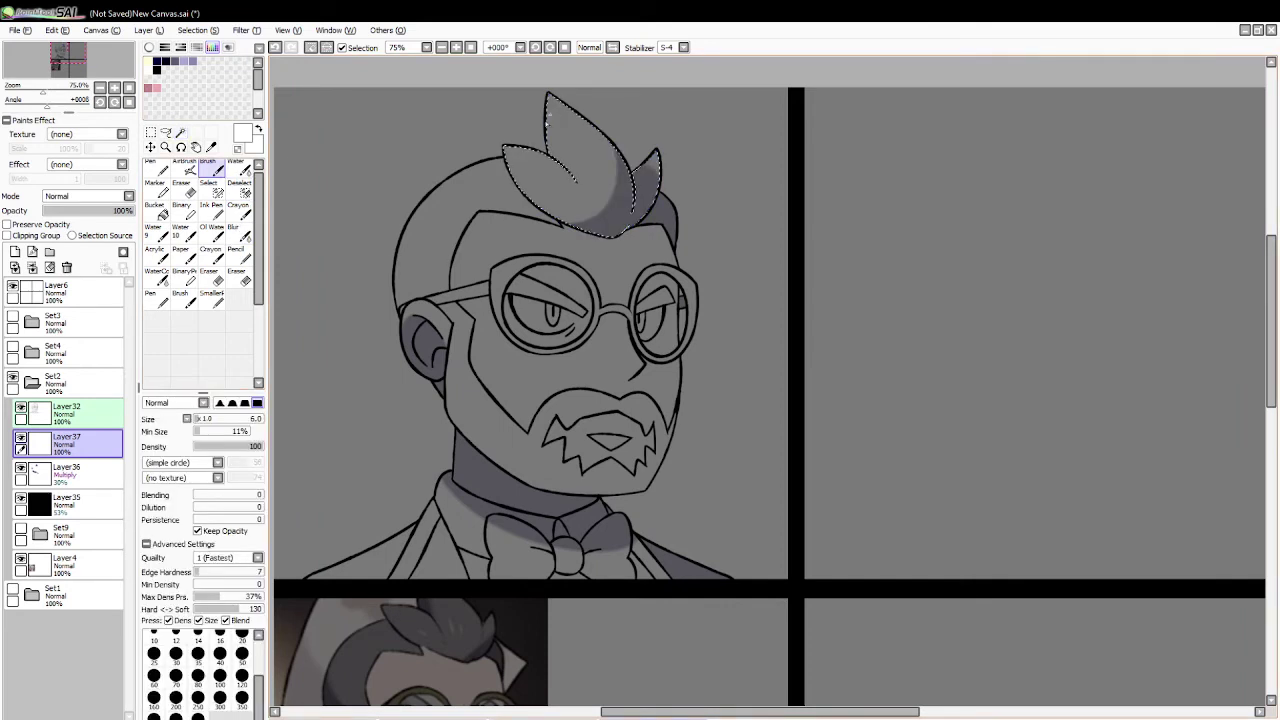
left_click(229, 419)
mouse_move(560, 108)
left_mouse_down()
mouse_move(525, 162)
mouse_move(538, 170)
mouse_move(580, 112)
mouse_move(576, 128)
left_mouse_up()
left_click(238, 276)
mouse_move(540, 186)
left_mouse_down()
mouse_move(543, 170)
mouse_move(588, 116)
mouse_move(581, 138)
mouse_move(536, 143)
mouse_move(596, 131)
mouse_move(568, 142)
mouse_move(593, 117)
mouse_move(576, 146)
mouse_move(589, 127)
mouse_move(538, 149)
mouse_move(538, 187)
left_mouse_up()
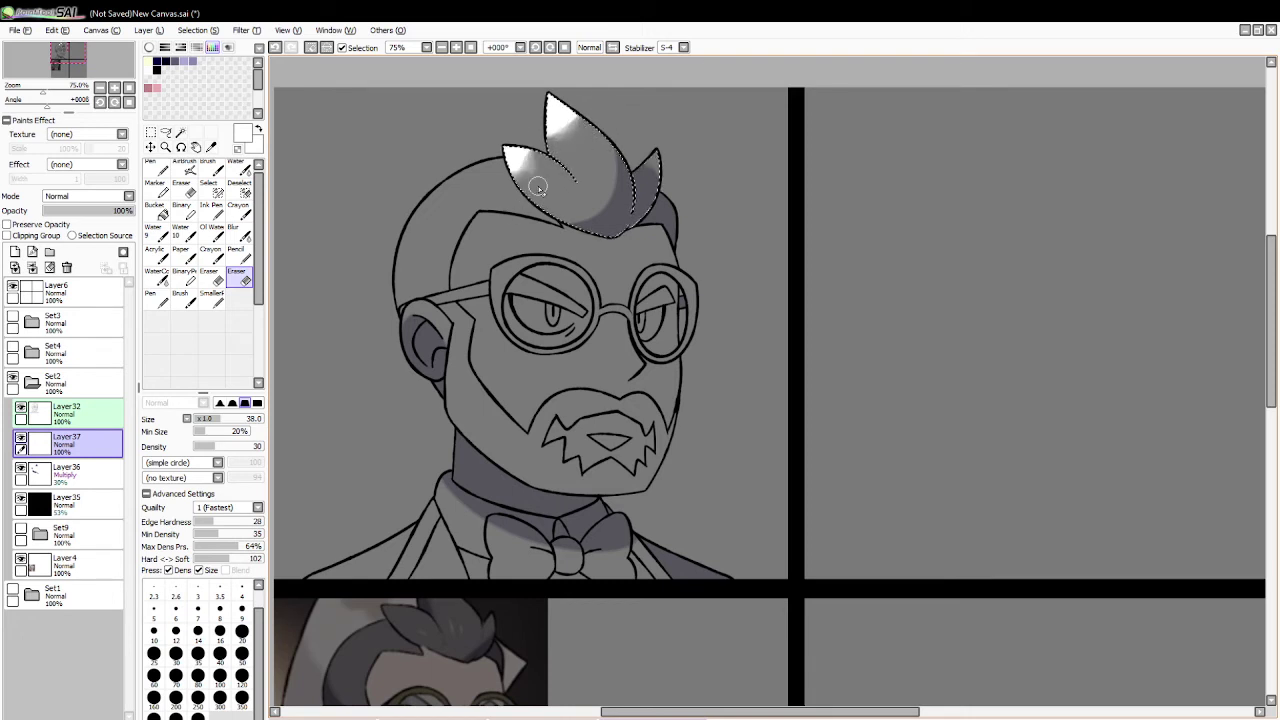
left_click(311, 48)
Step: Select the hair on the near side of the head, brush a white highlight along its outer curve, and soften its edges
left_click(181, 132)
left_click(471, 207)
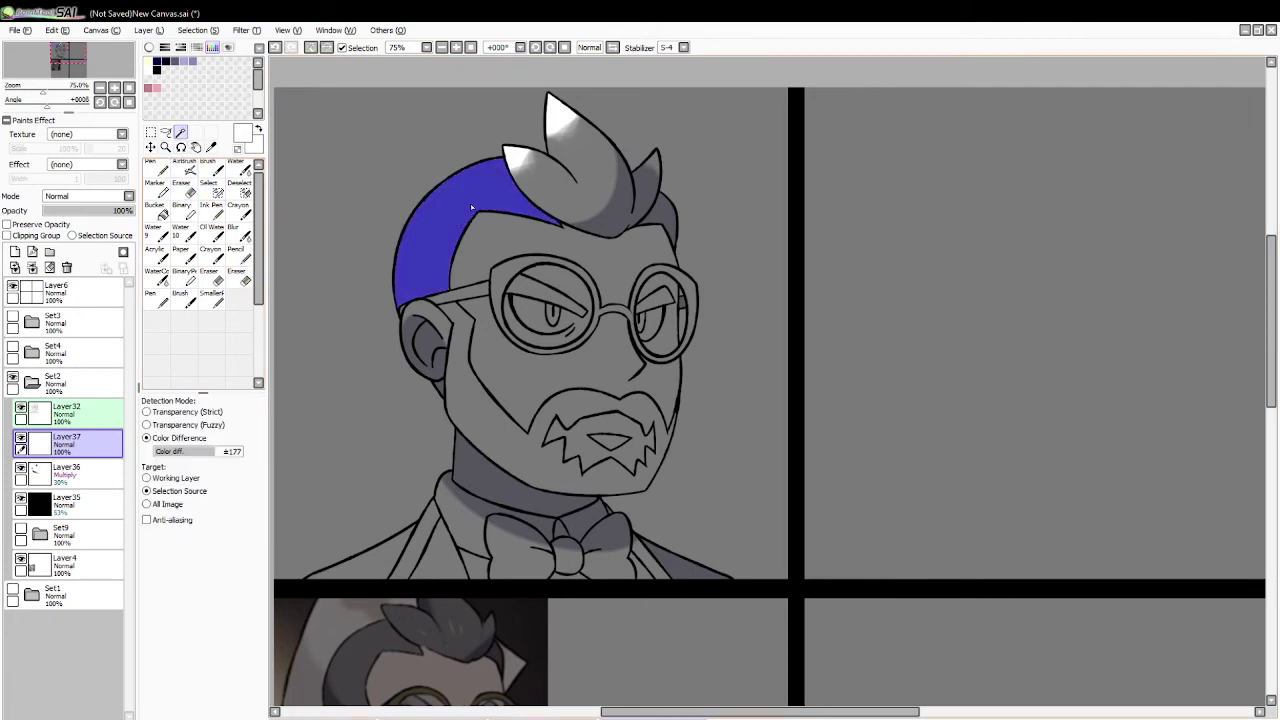
left_click(211, 168)
mouse_move(451, 178)
left_mouse_down()
mouse_move(422, 244)
mouse_move(431, 205)
mouse_move(456, 187)
left_mouse_up()
left_click(237, 277)
mouse_move(380, 220)
left_mouse_down()
mouse_move(395, 247)
mouse_move(393, 234)
mouse_move(411, 265)
mouse_move(460, 245)
mouse_move(426, 256)
mouse_move(480, 206)
mouse_move(458, 241)
mouse_move(480, 180)
mouse_move(476, 203)
mouse_move(476, 181)
mouse_move(437, 165)
mouse_move(472, 162)
mouse_move(474, 180)
mouse_move(486, 158)
mouse_move(448, 269)
mouse_move(482, 193)
mouse_move(412, 265)
mouse_move(499, 203)
mouse_move(410, 245)
mouse_move(457, 234)
mouse_move(429, 265)
mouse_move(408, 260)
mouse_move(468, 240)
left_mouse_up()
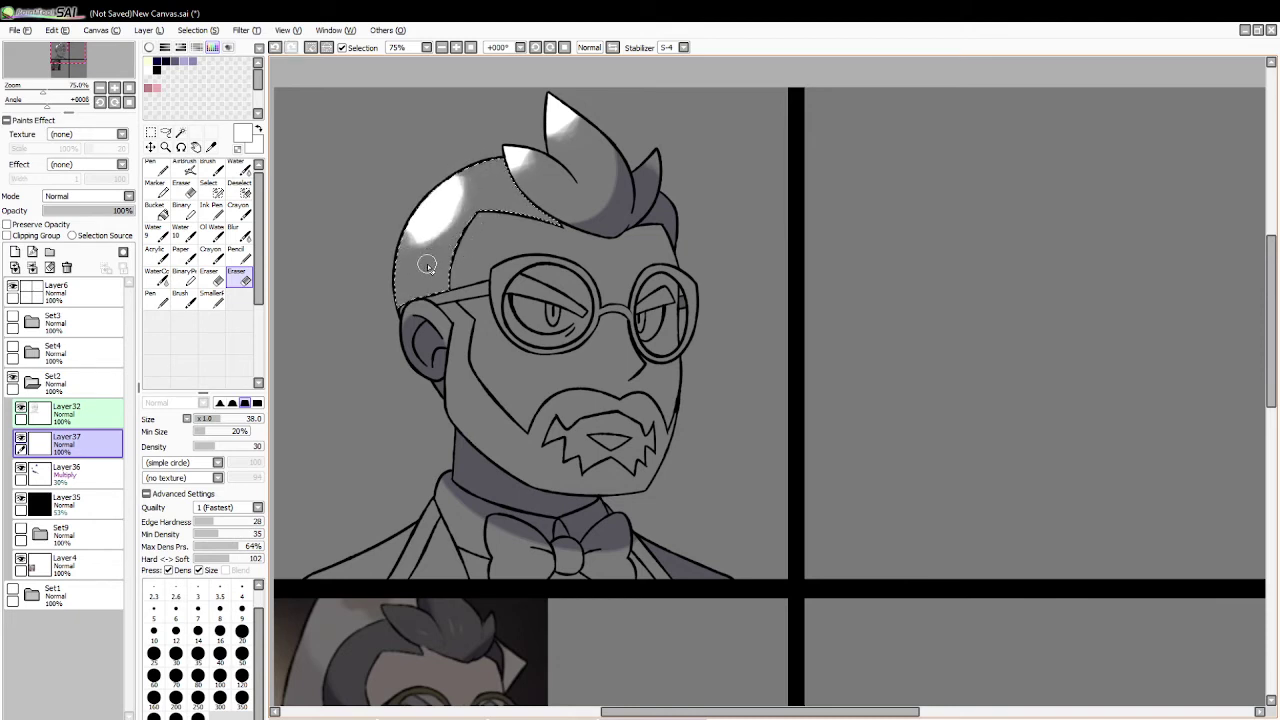
left_click(314, 47)
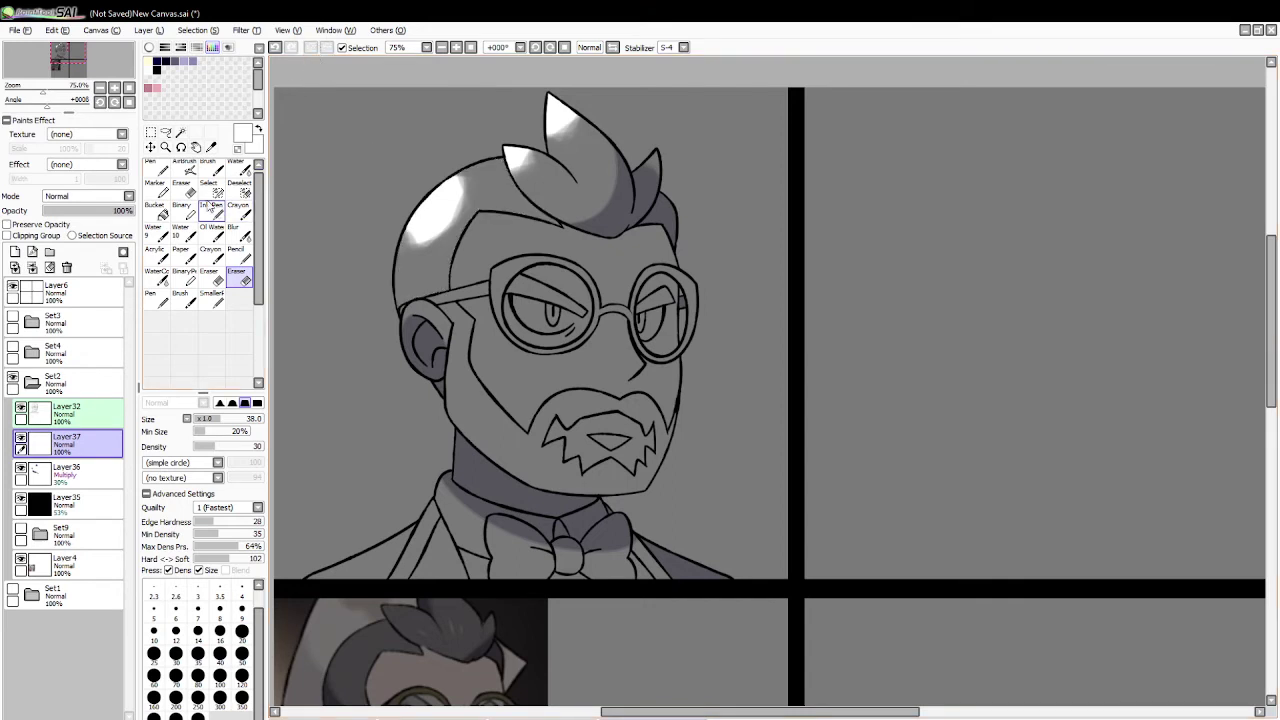
Step: Select the glasses frames, brush white highlights along both upper rims, and fade the ends with the size 38 Eraser
left_click(181, 132)
left_click(509, 277)
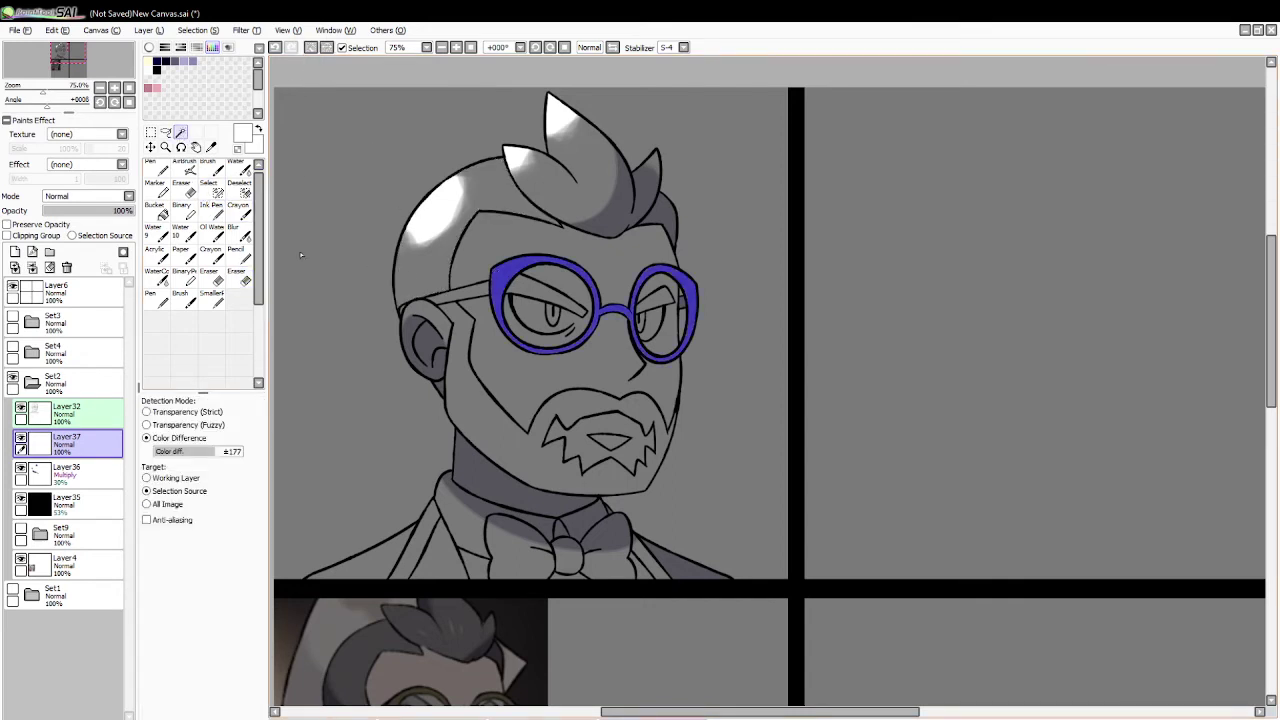
left_click(208, 170)
mouse_move(520, 262)
left_mouse_down()
mouse_move(490, 280)
mouse_move(585, 263)
left_mouse_up()
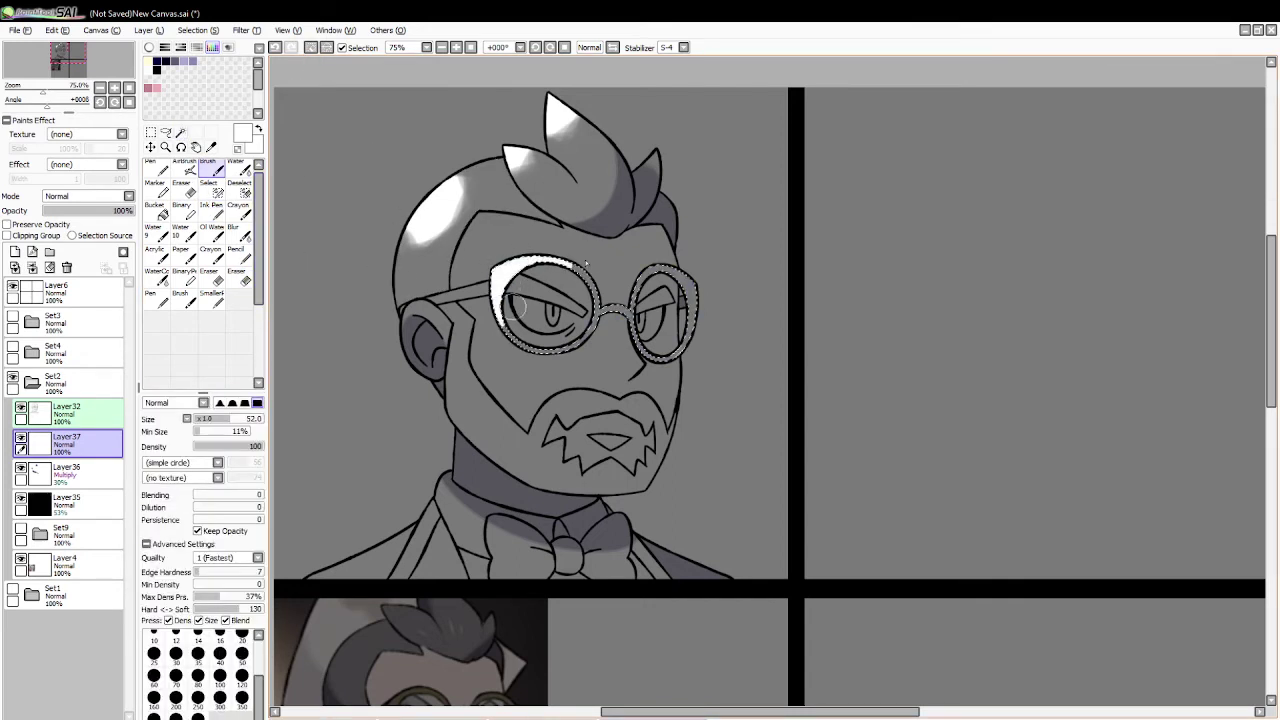
mouse_move(662, 268)
left_mouse_down()
mouse_move(682, 270)
mouse_move(645, 266)
left_mouse_up()
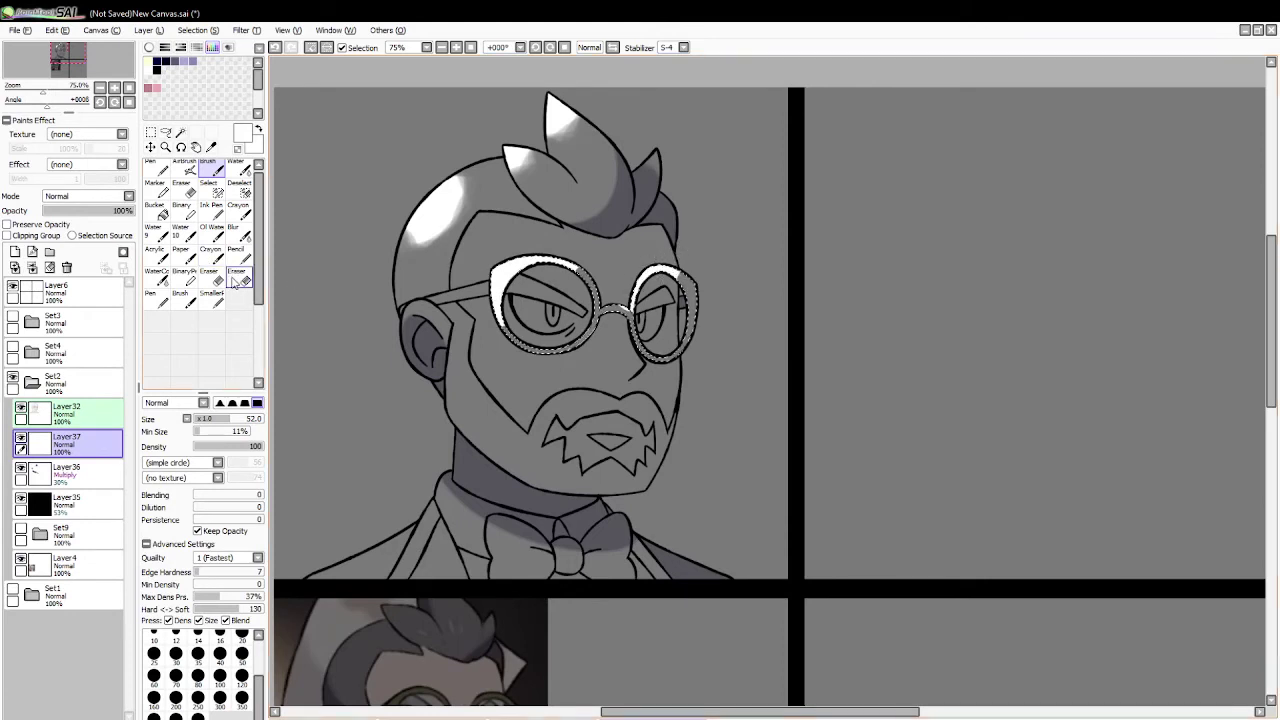
key("e")
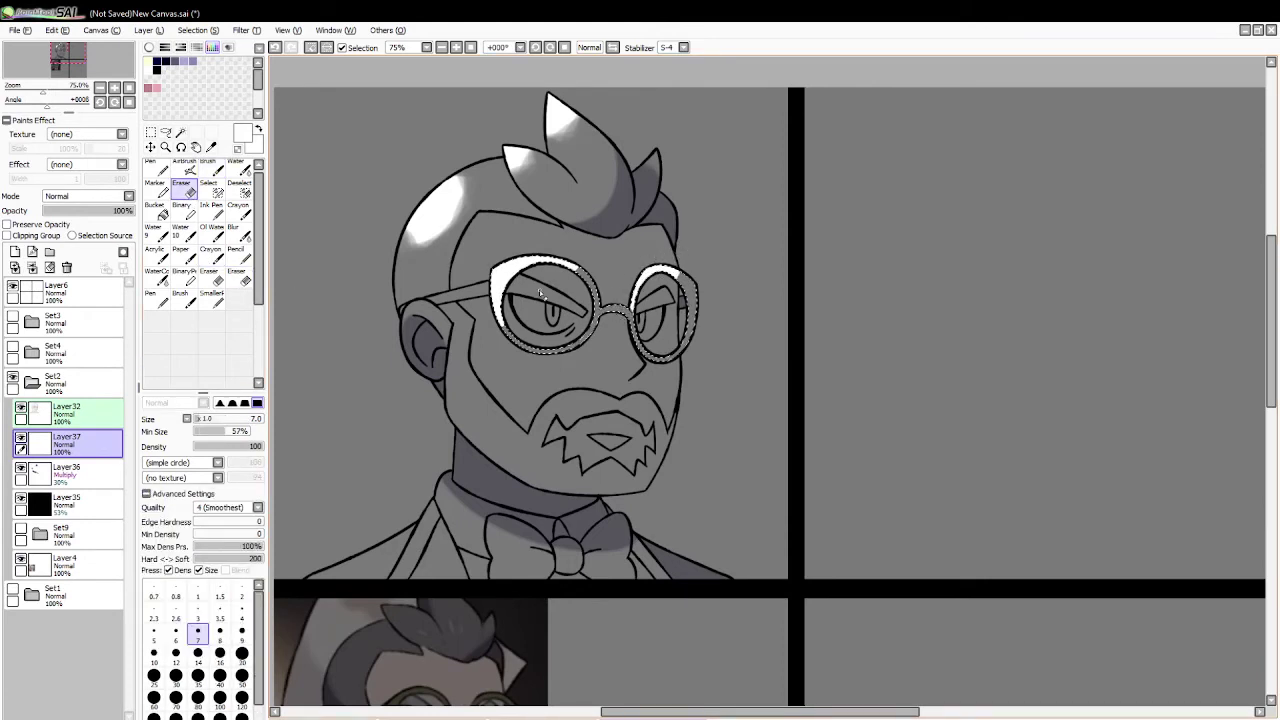
left_click(240, 278)
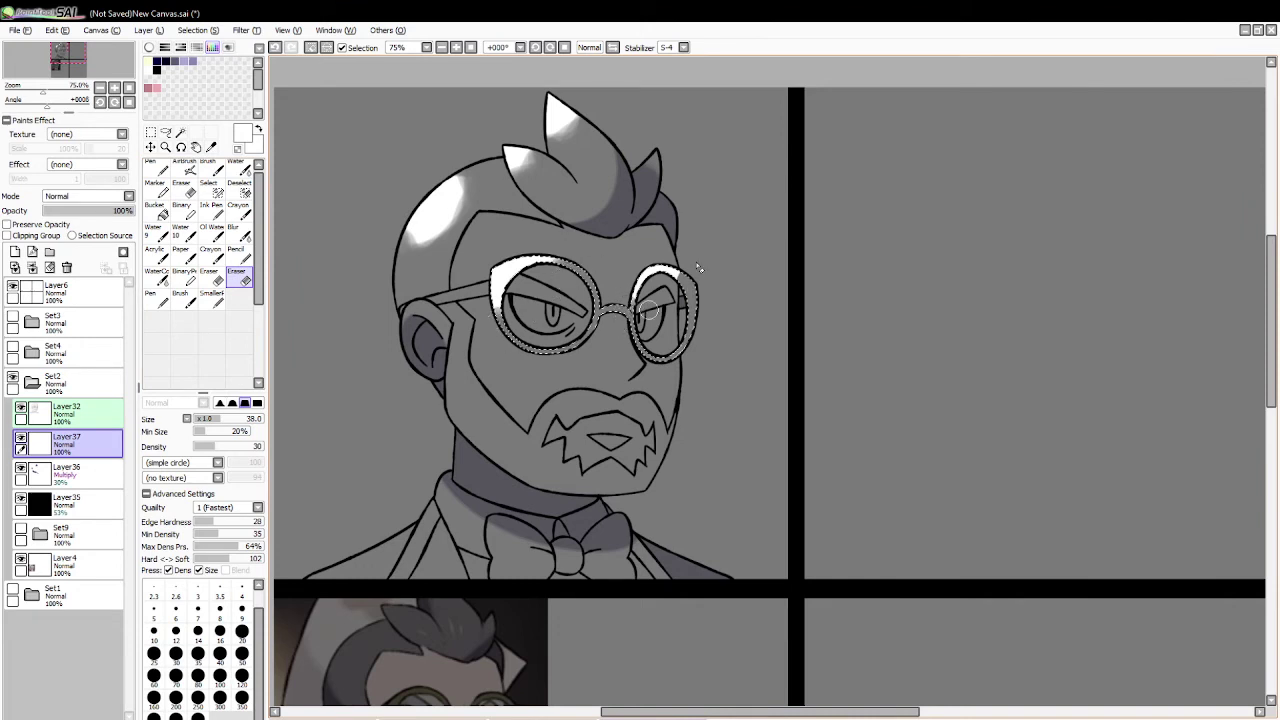
left_click(310, 47)
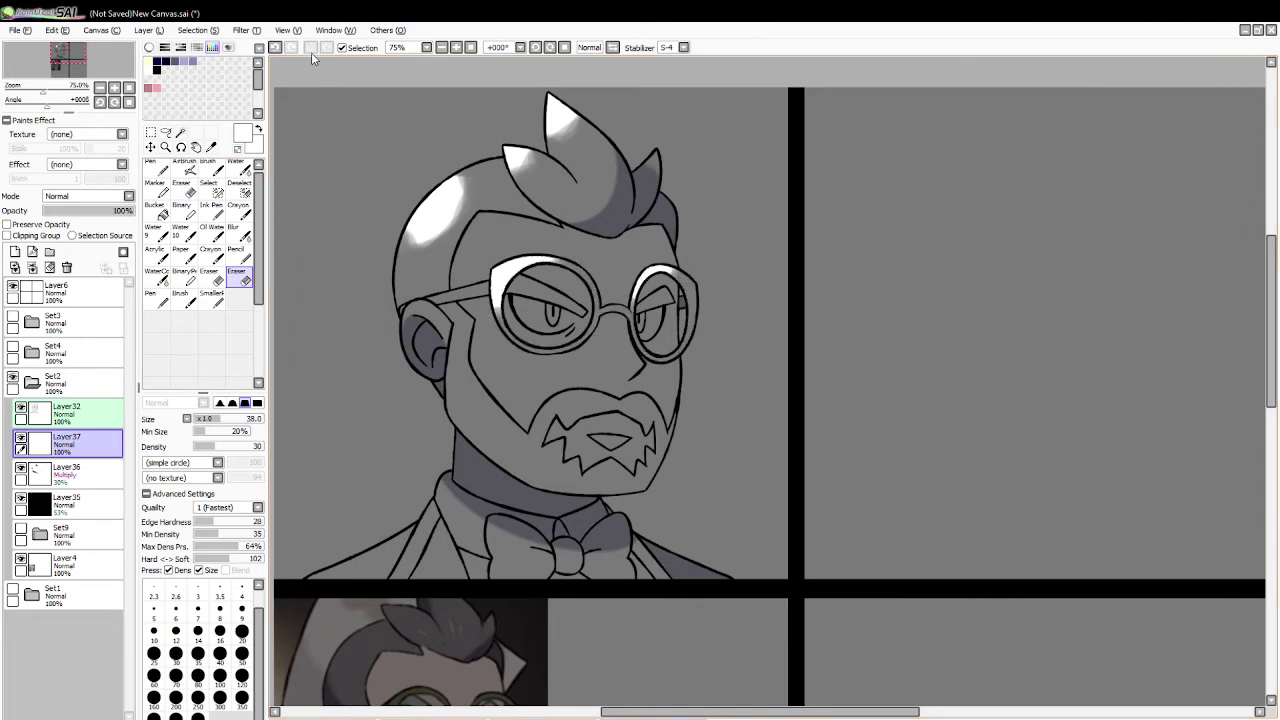
Step: Select the glasses' temple arm, including its tip above the ear, and airbrush a white highlight at size 8
left_click(181, 147)
left_click(181, 132)
left_click(450, 292)
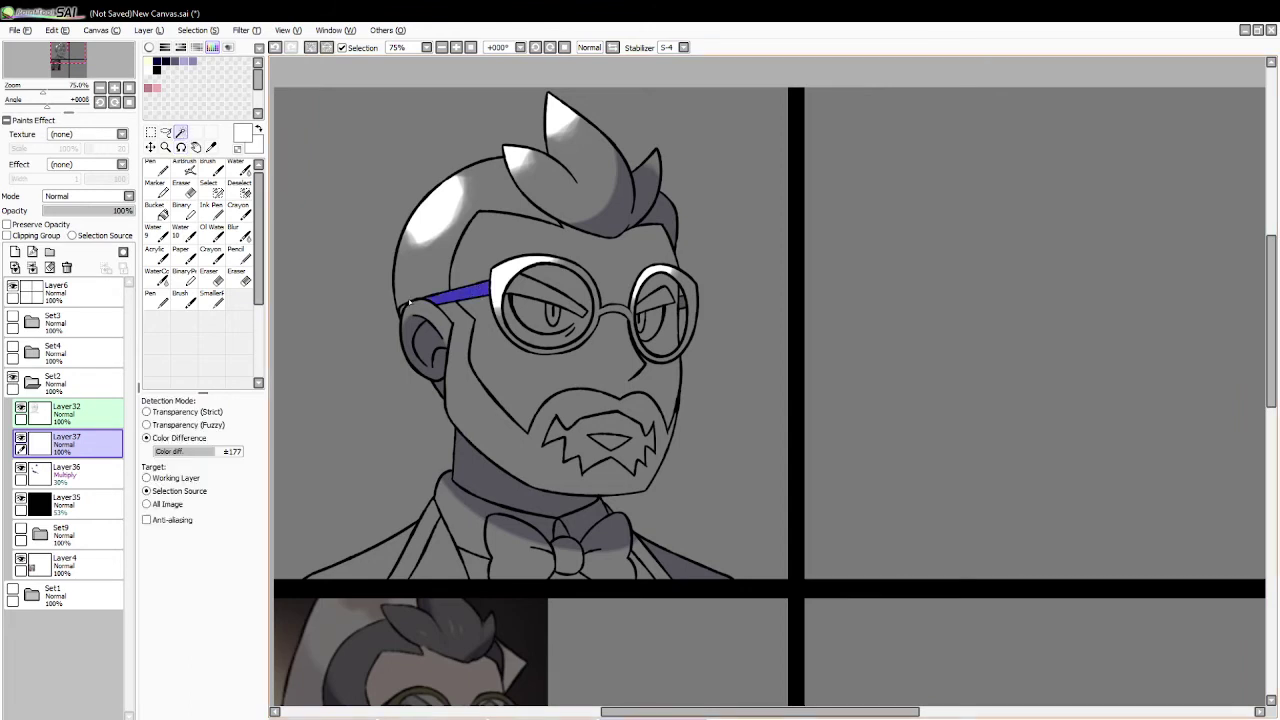
left_click(402, 313)
key("ctrl+z")
left_click(402, 310)
left_click(185, 168)
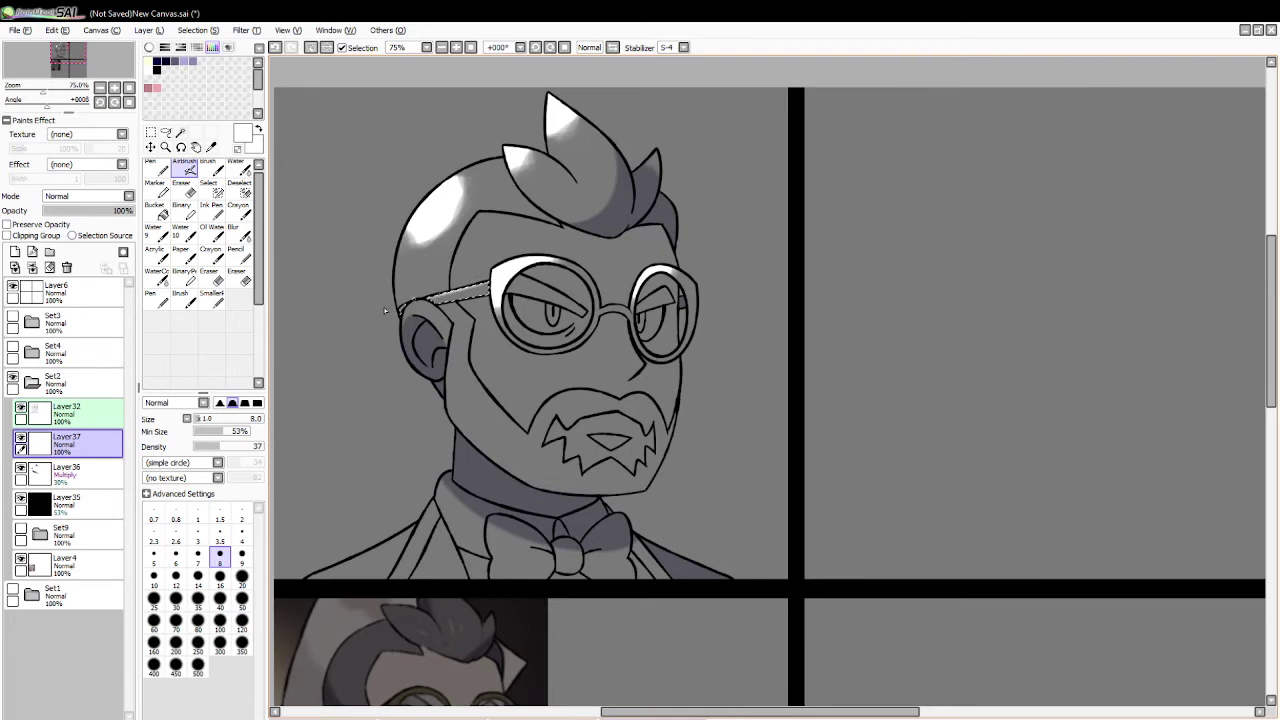
left_click(310, 48)
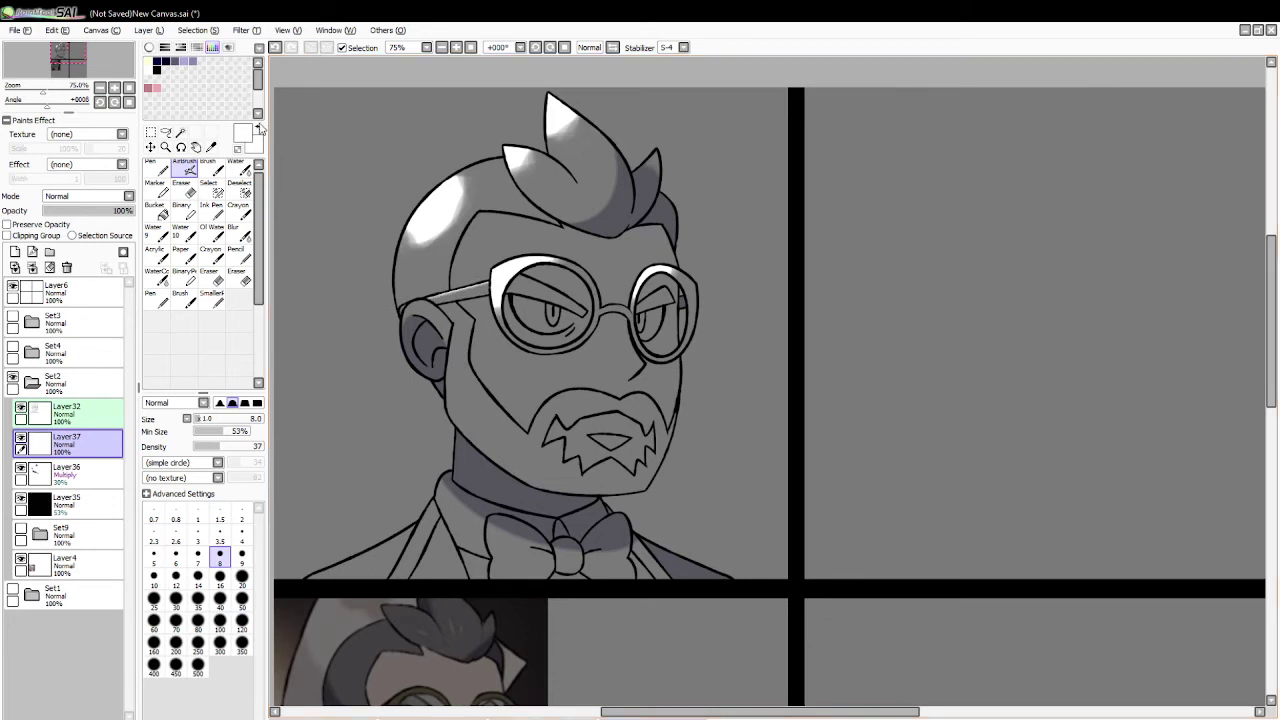
Step: Select both irises, brush white highlights into their lower parts, and soften them with the Eraser
left_click(181, 134)
left_click(552, 311)
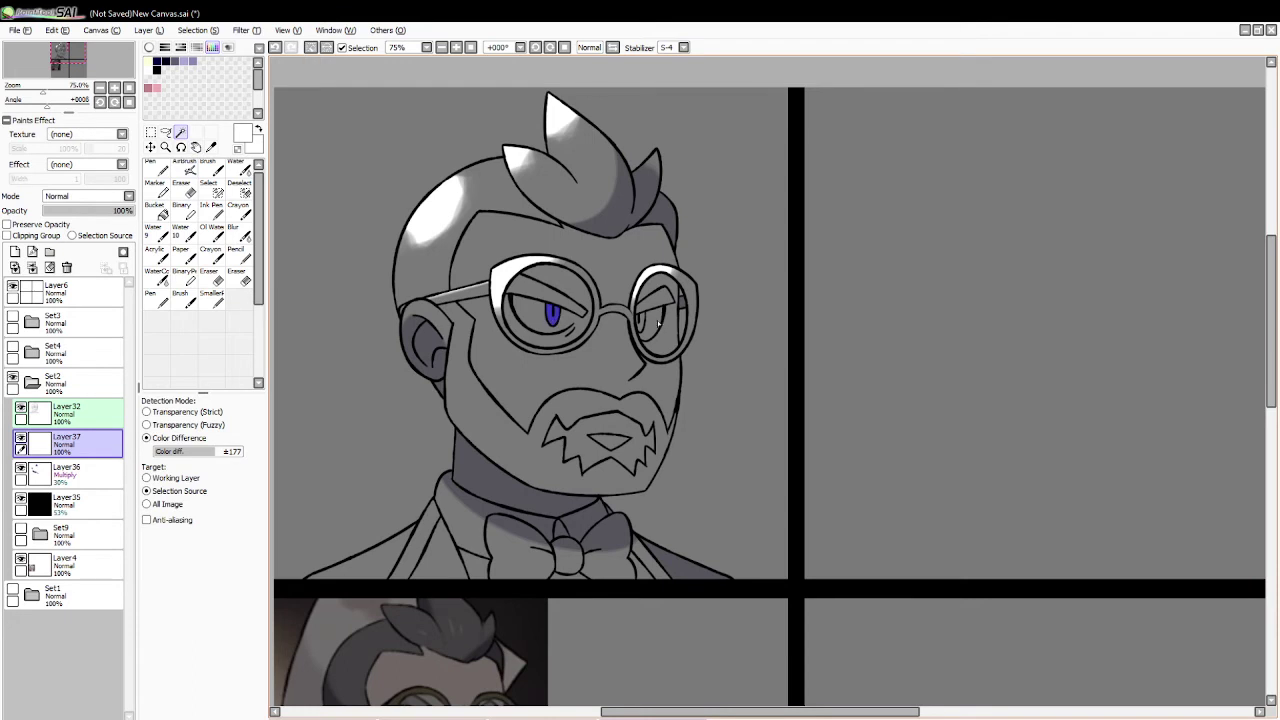
left_click(213, 171)
left_click_drag(556, 325, 552, 310)
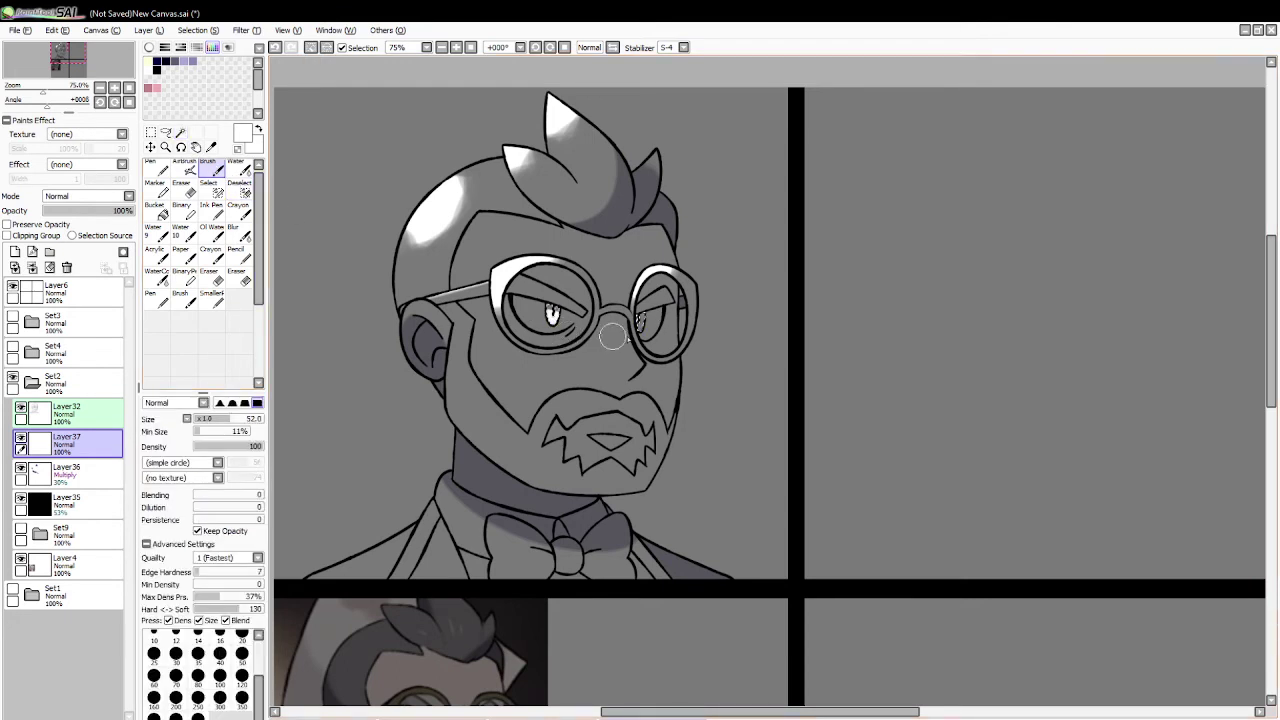
left_click_drag(641, 317, 643, 328)
left_click(238, 278)
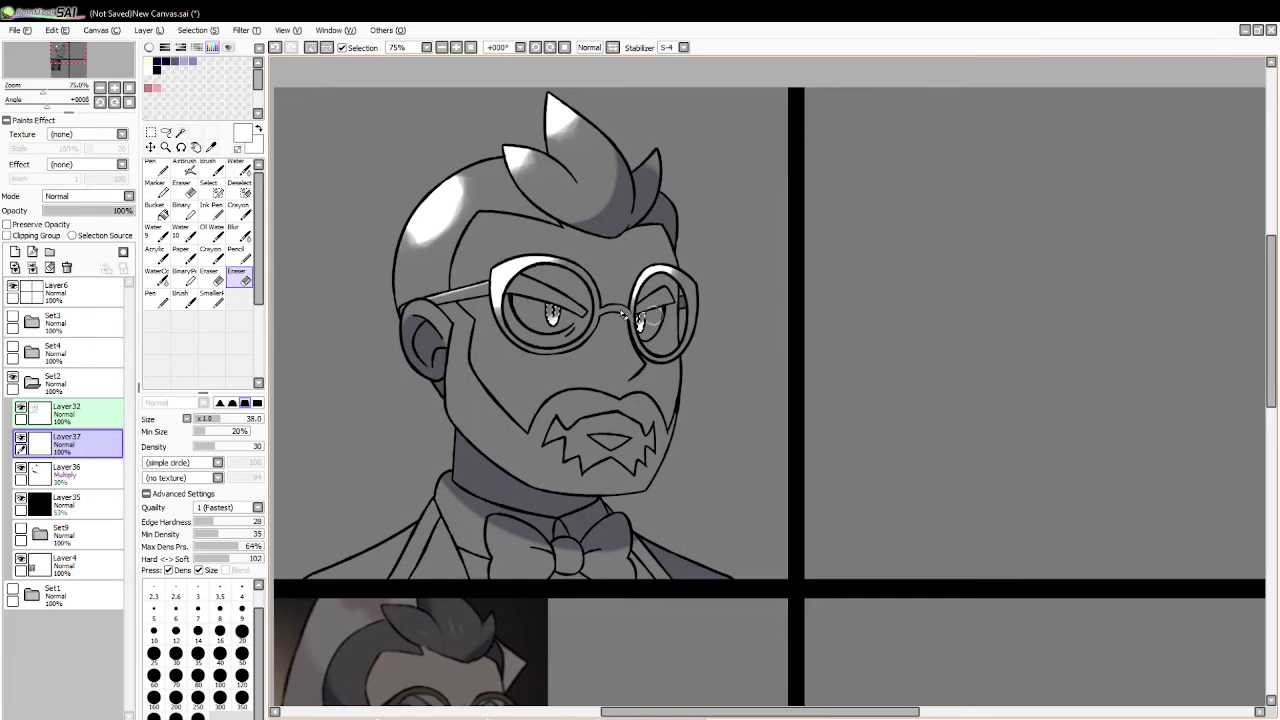
left_click(312, 47)
Step: Select both eyebrows behind the glasses' lenses
left_click(183, 133)
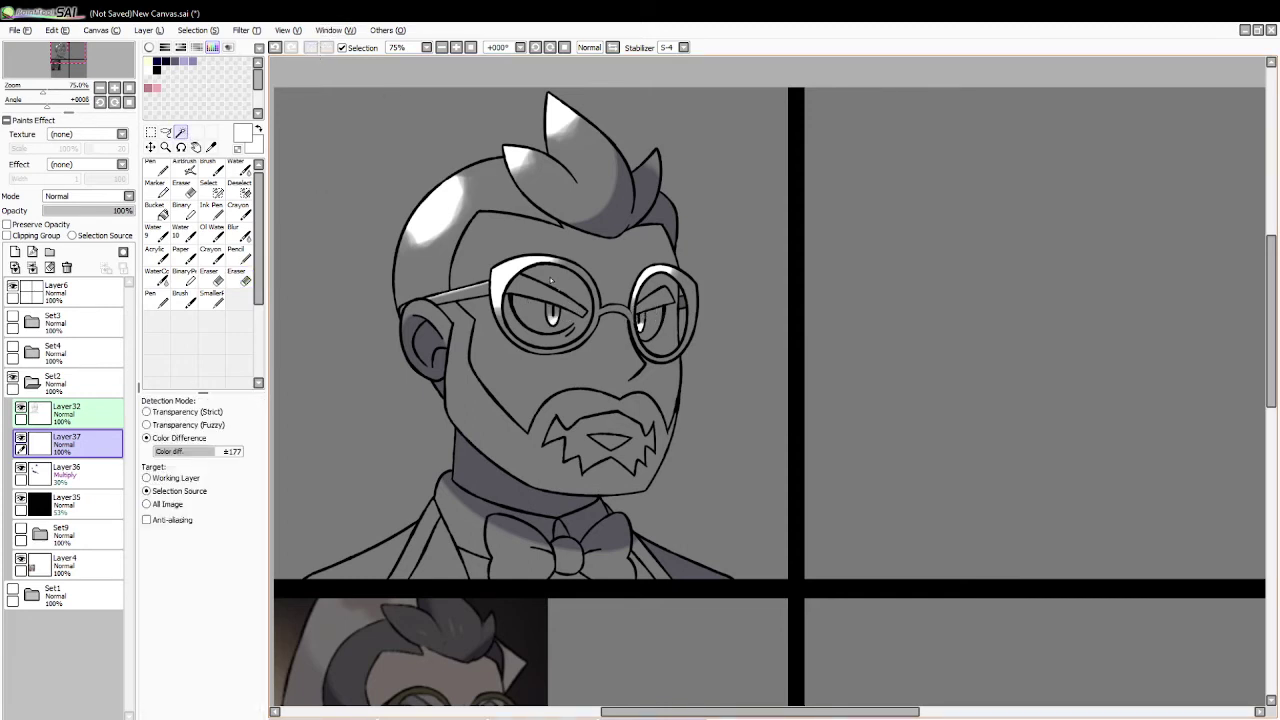
left_click(551, 289)
left_click(657, 298)
left_click(213, 169)
mouse_move(552, 280)
left_mouse_down()
mouse_move(588, 310)
mouse_move(637, 312)
left_mouse_up()
left_click(240, 277)
mouse_move(528, 281)
left_mouse_down()
mouse_move(587, 313)
mouse_move(672, 292)
left_mouse_up()
key("ctrl+z")
key("ctrl+z")
key("ctrl+z")
Step: Add white highlights inside the selected eyebrows, fade them with the size 38 Eraser, and clear the selection
left_click(213, 170)
key("e")
left_click_drag(440, 296, 481, 293)
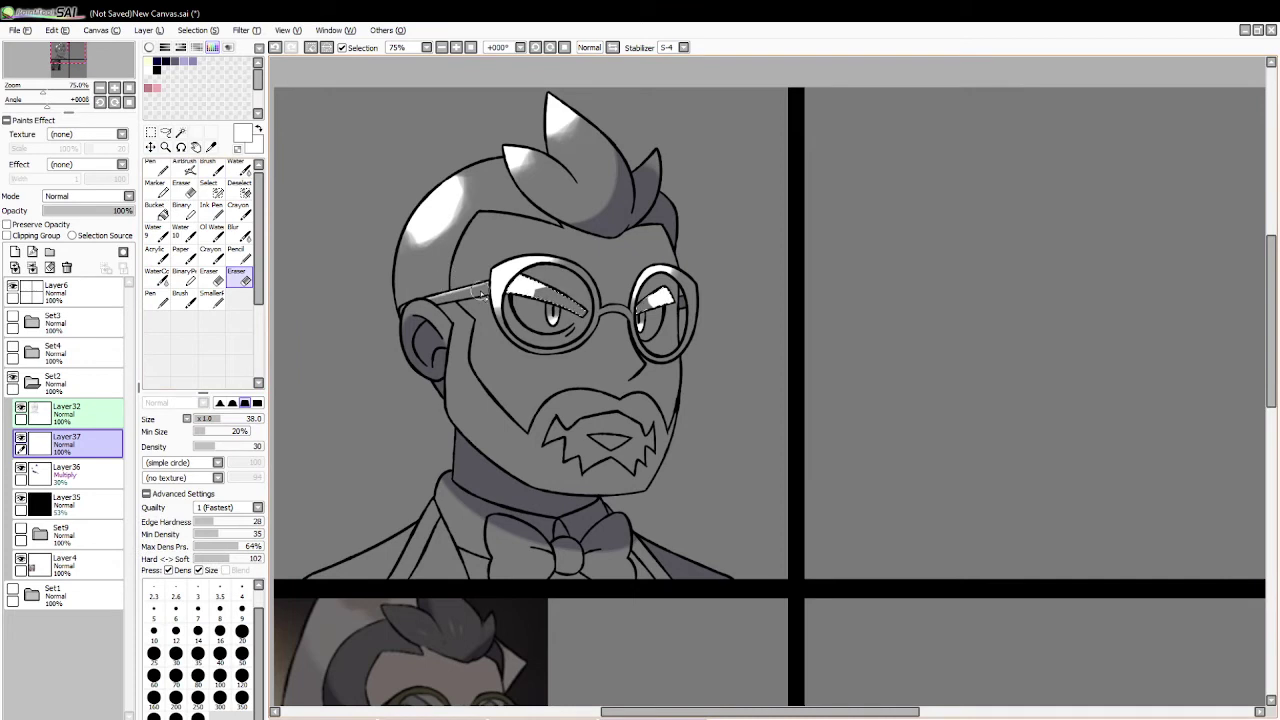
left_click_drag(546, 279, 531, 294)
left_click_drag(655, 284, 648, 306)
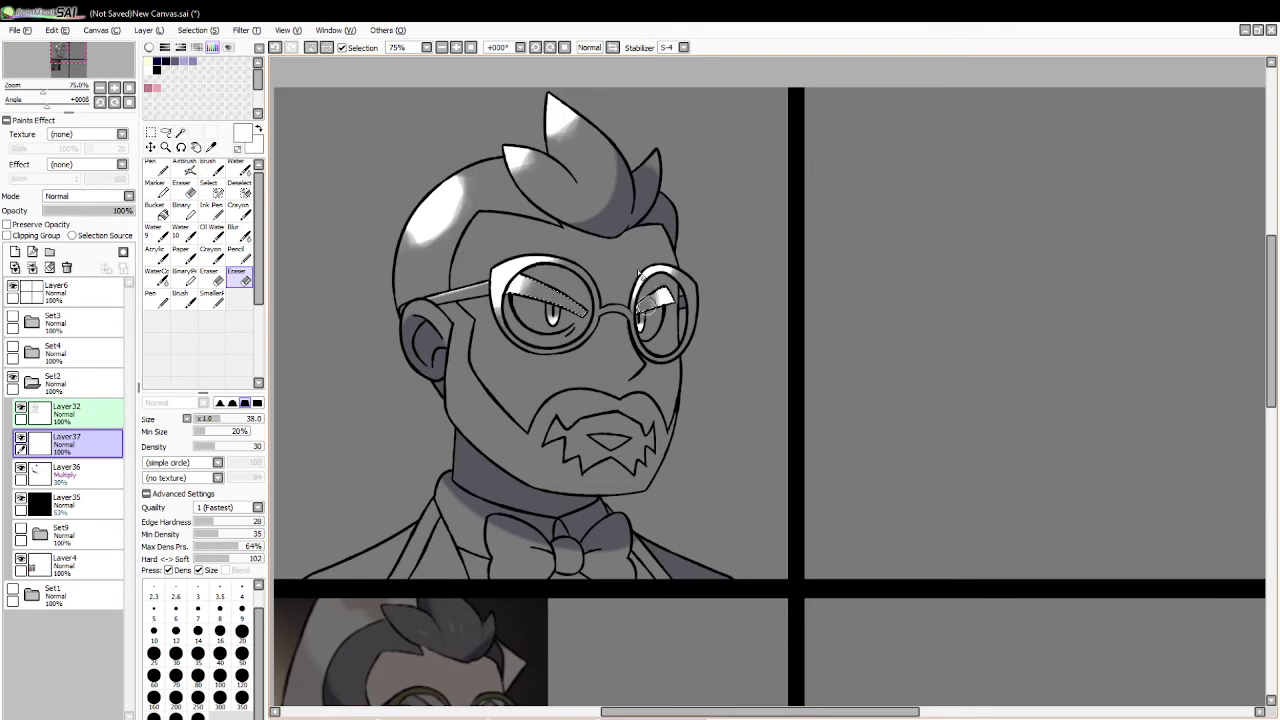
left_click(312, 48)
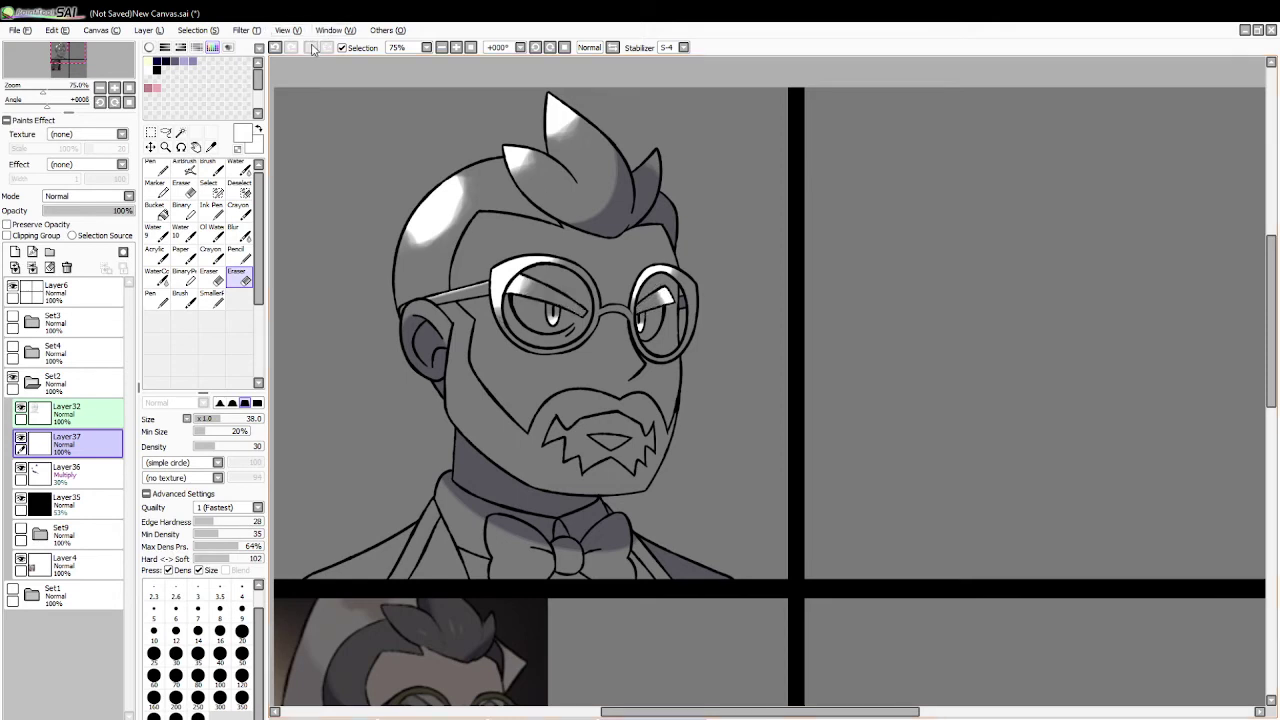
Step: Select the beard and brush white highlights on the mustache, the chin's lower edge and the sideburn with the size 52 Brush
left_click(181, 133)
left_click(560, 470)
left_click(212, 170)
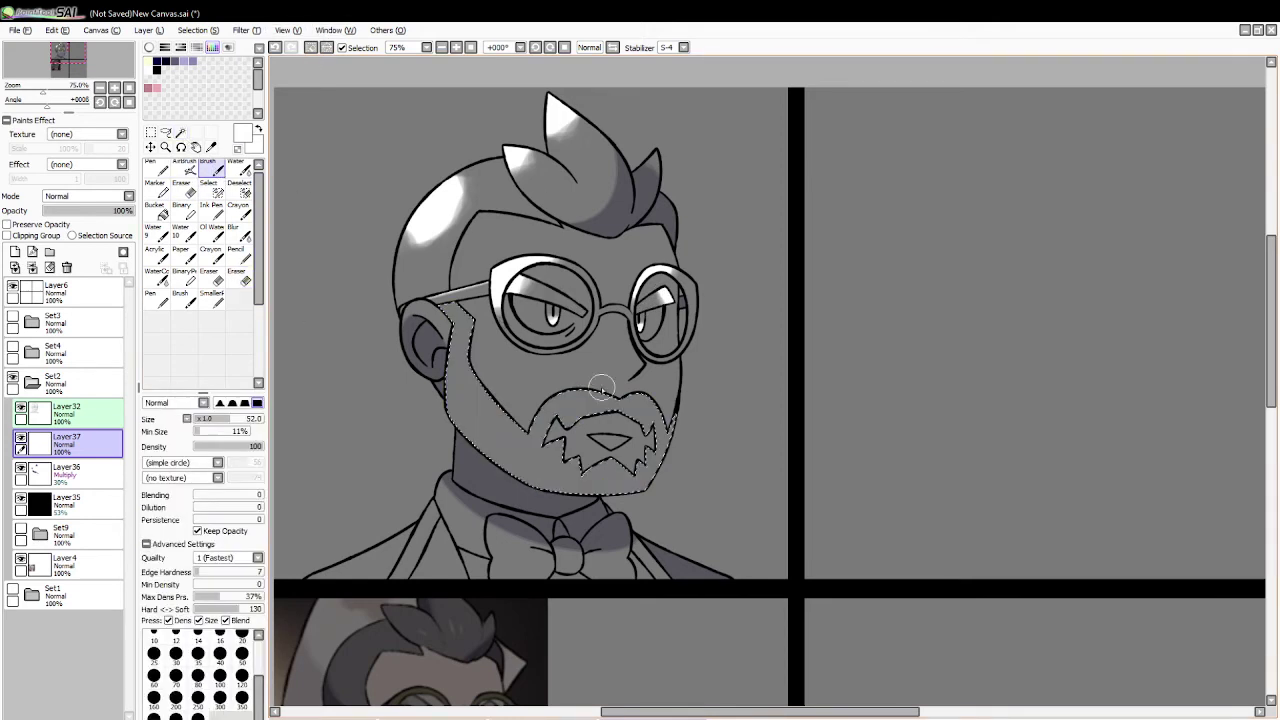
mouse_move(601, 396)
left_mouse_down()
mouse_move(568, 403)
mouse_move(650, 404)
left_mouse_up()
key("ctrl+z")
mouse_move(572, 486)
left_mouse_down()
mouse_move(625, 493)
mouse_move(557, 491)
left_mouse_up()
left_click_drag(448, 368, 448, 430)
Step: Soften the sideburn, mustache and chin highlights with the size 38 Eraser and clear the selection
key("e")
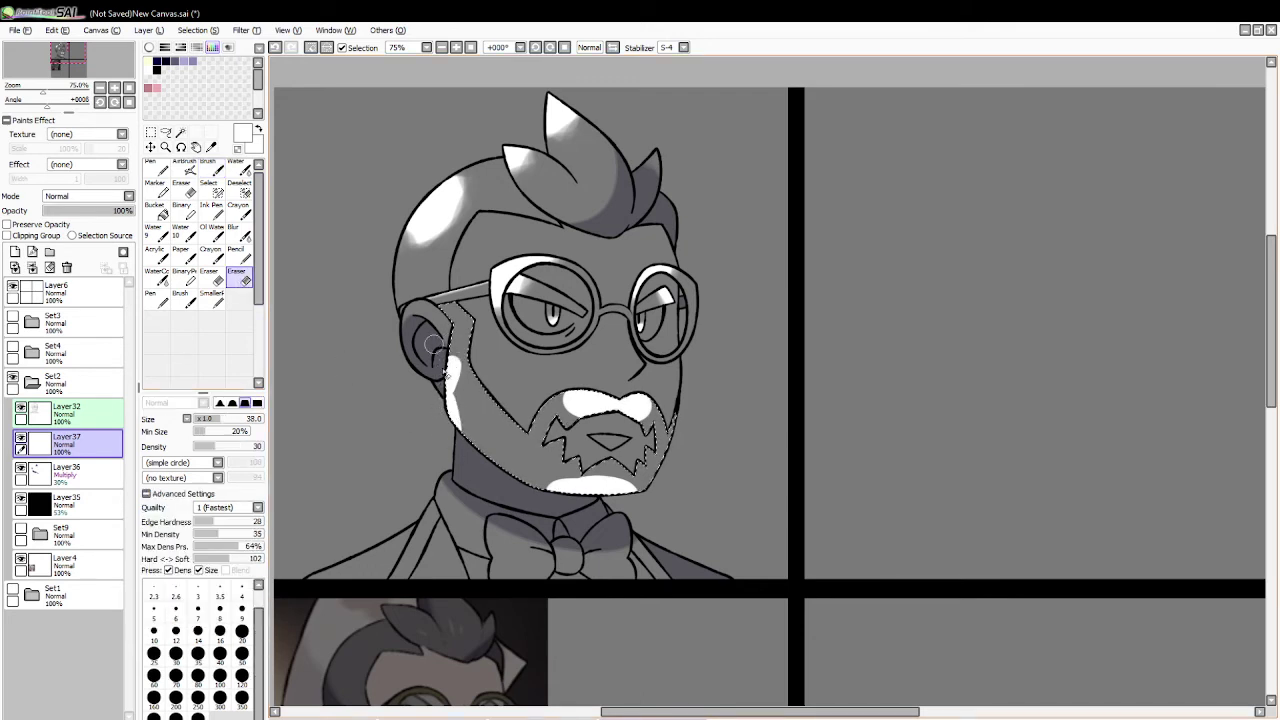
mouse_move(440, 350)
left_mouse_down()
mouse_move(464, 370)
mouse_move(461, 423)
left_mouse_up()
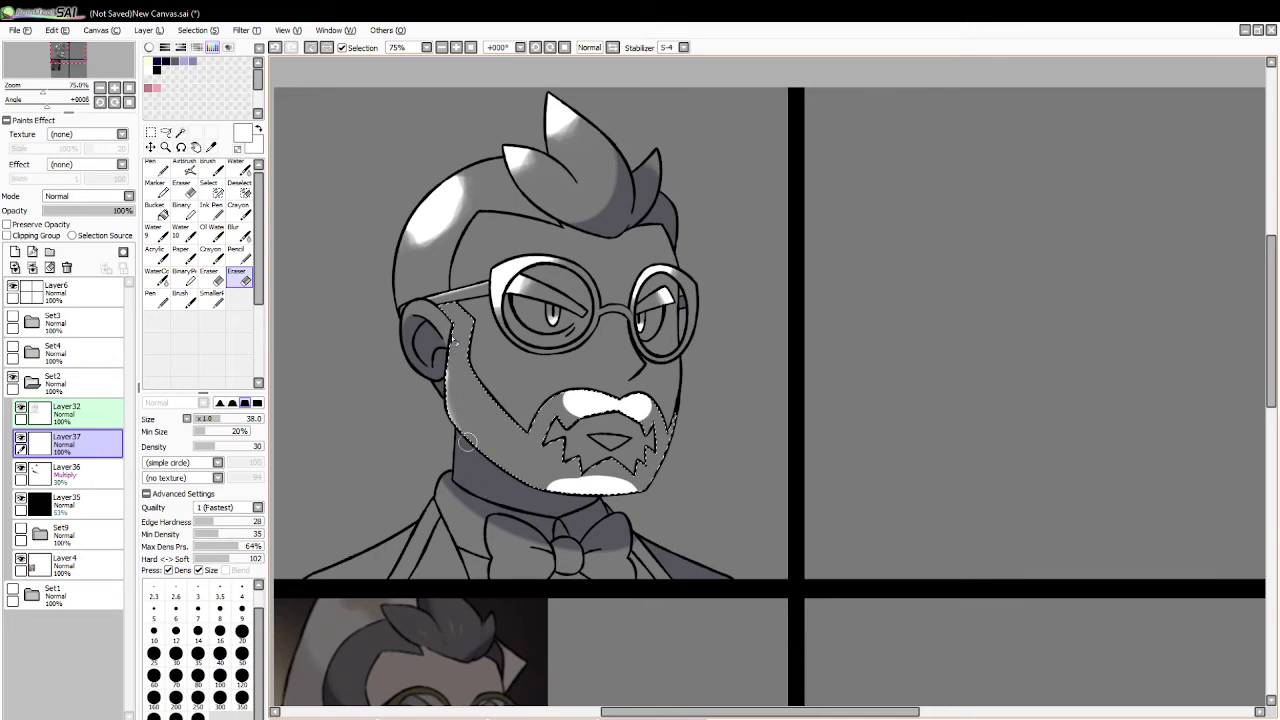
mouse_move(556, 398)
left_mouse_down()
mouse_move(579, 437)
mouse_move(655, 393)
mouse_move(626, 429)
mouse_move(643, 415)
mouse_move(639, 386)
mouse_move(619, 459)
mouse_move(570, 460)
mouse_move(546, 497)
mouse_move(564, 476)
mouse_move(543, 482)
mouse_move(647, 485)
mouse_move(612, 471)
mouse_move(651, 485)
left_mouse_up()
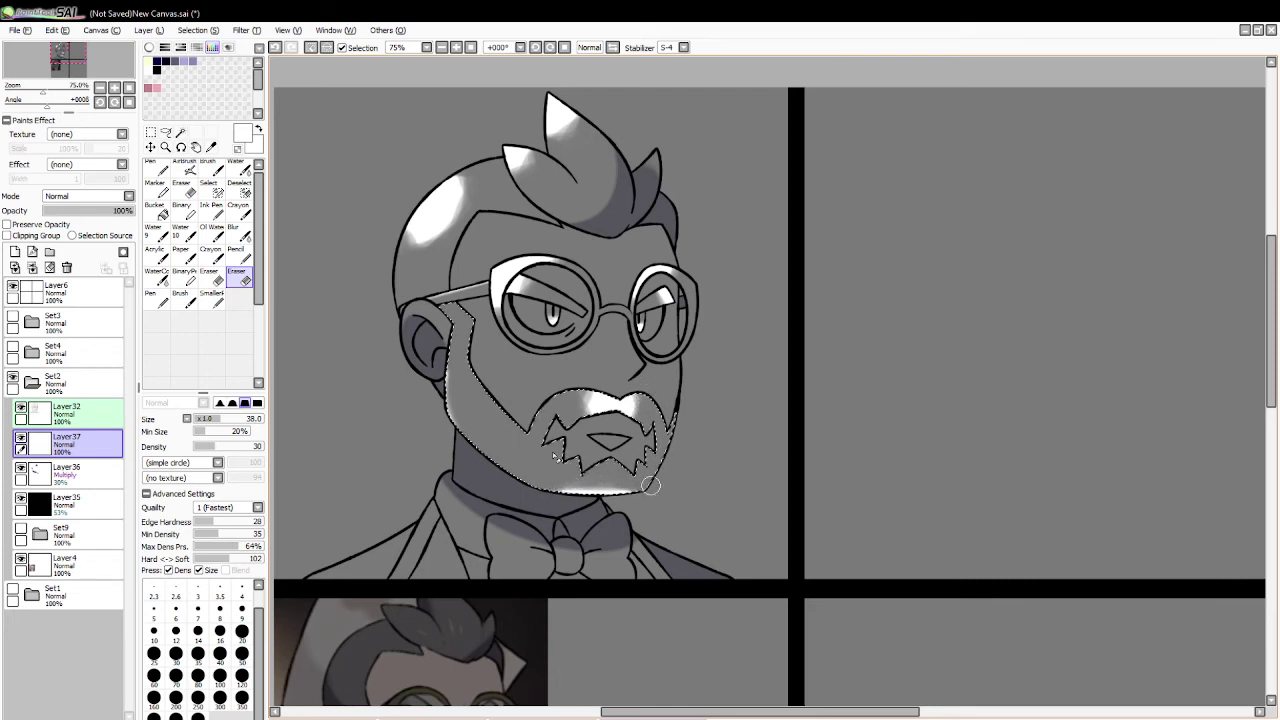
key("ctrl+d")
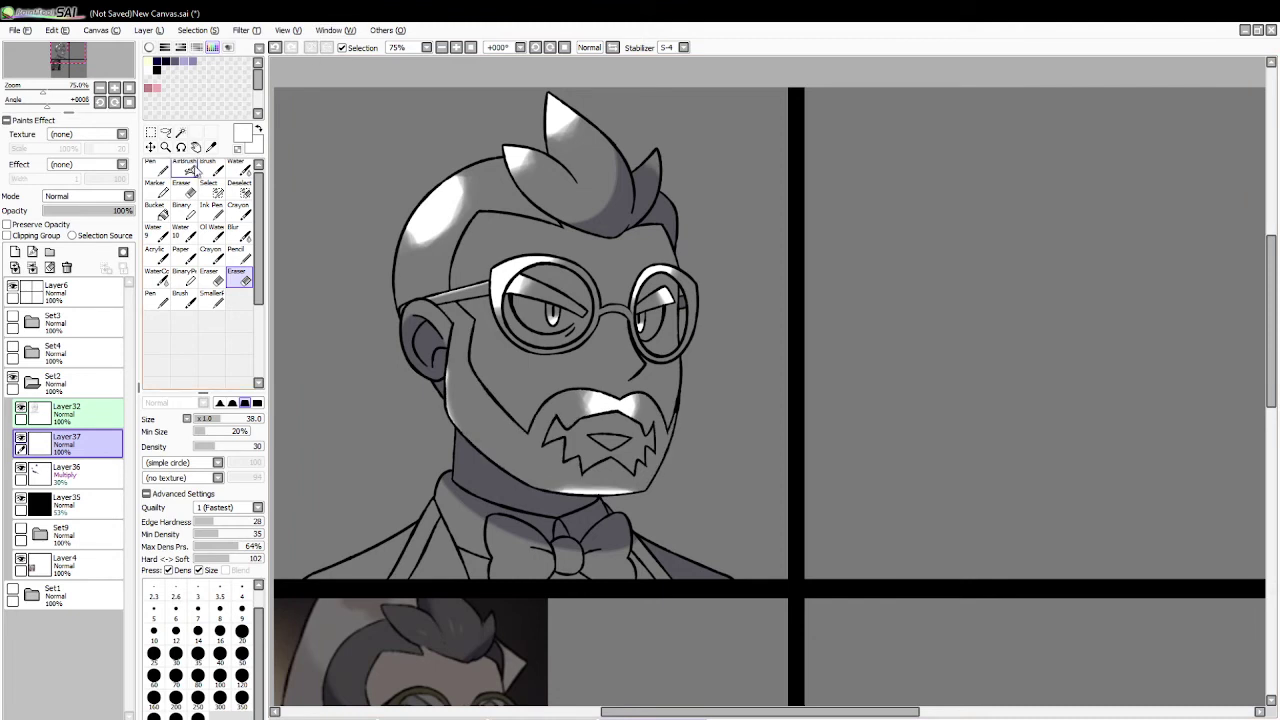
Step: Select both wings of the bow tie and paint white highlights on their lower parts with the size 18 Water brush
left_click(181, 132)
left_click(524, 548)
left_click(604, 558)
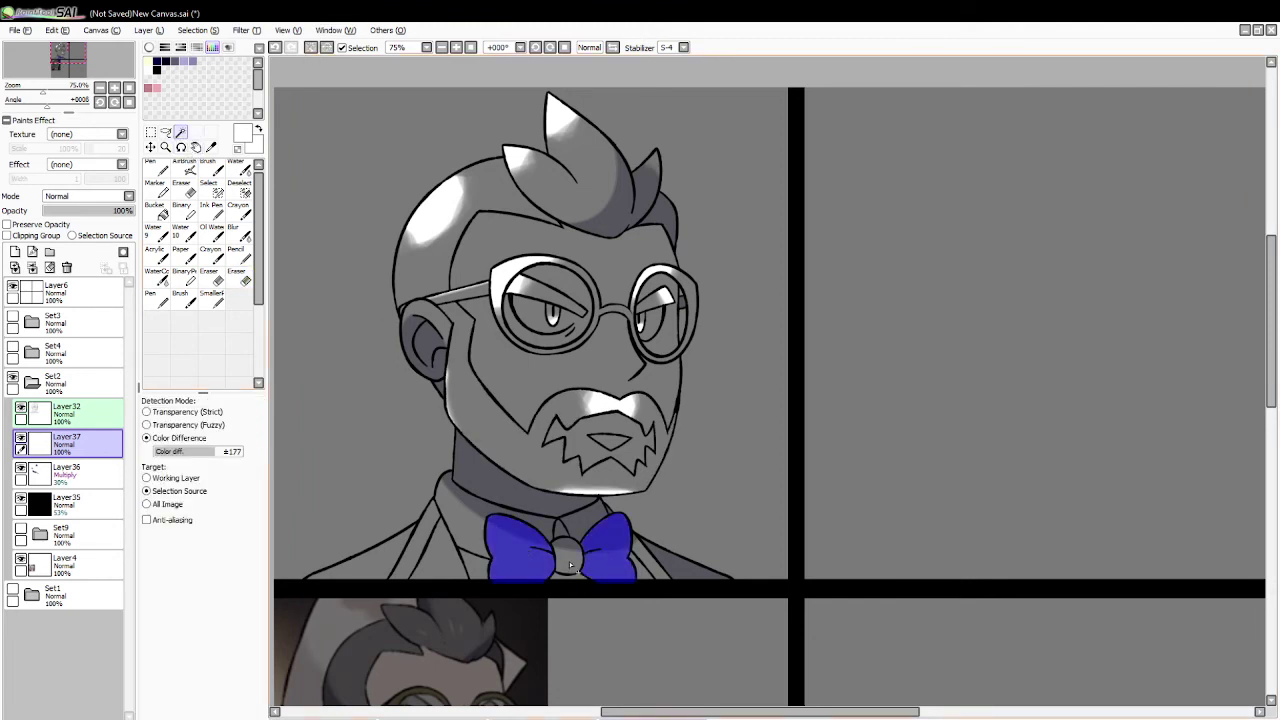
left_click(240, 168)
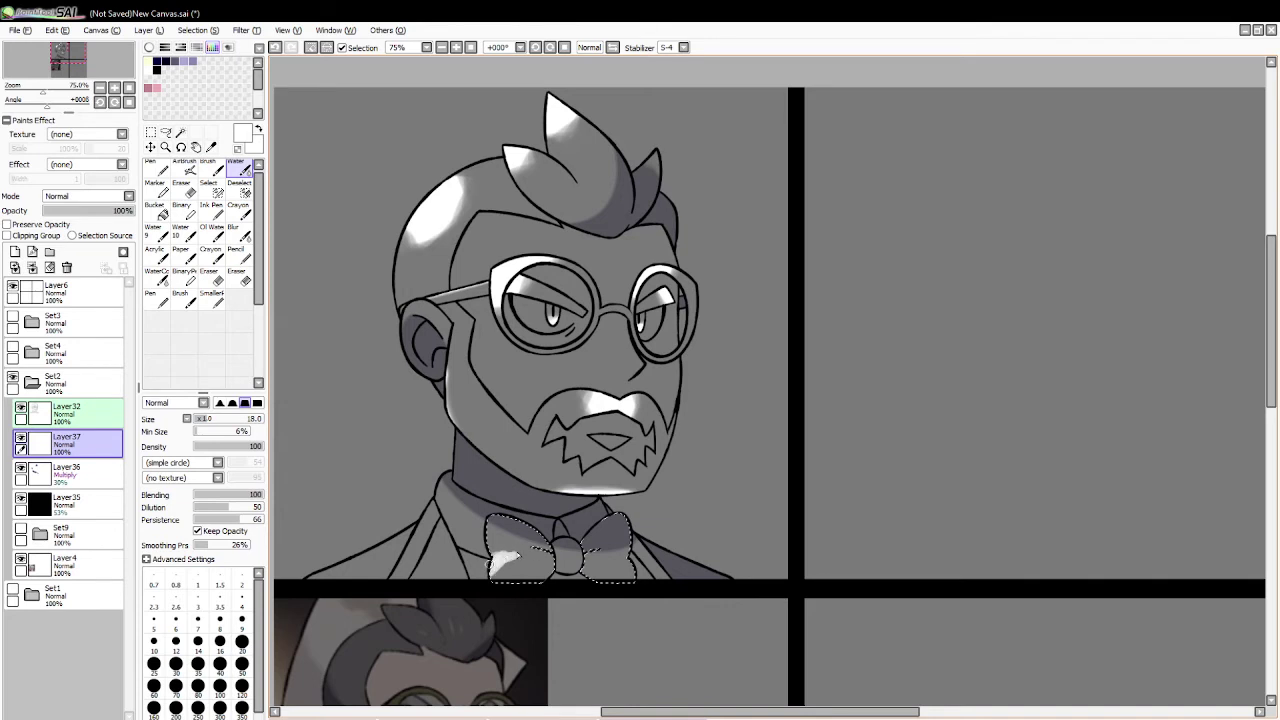
left_click_drag(487, 570, 513, 556)
Step: Fade the bow tie highlights with the size 38 Eraser and clear the selection
left_click(240, 278)
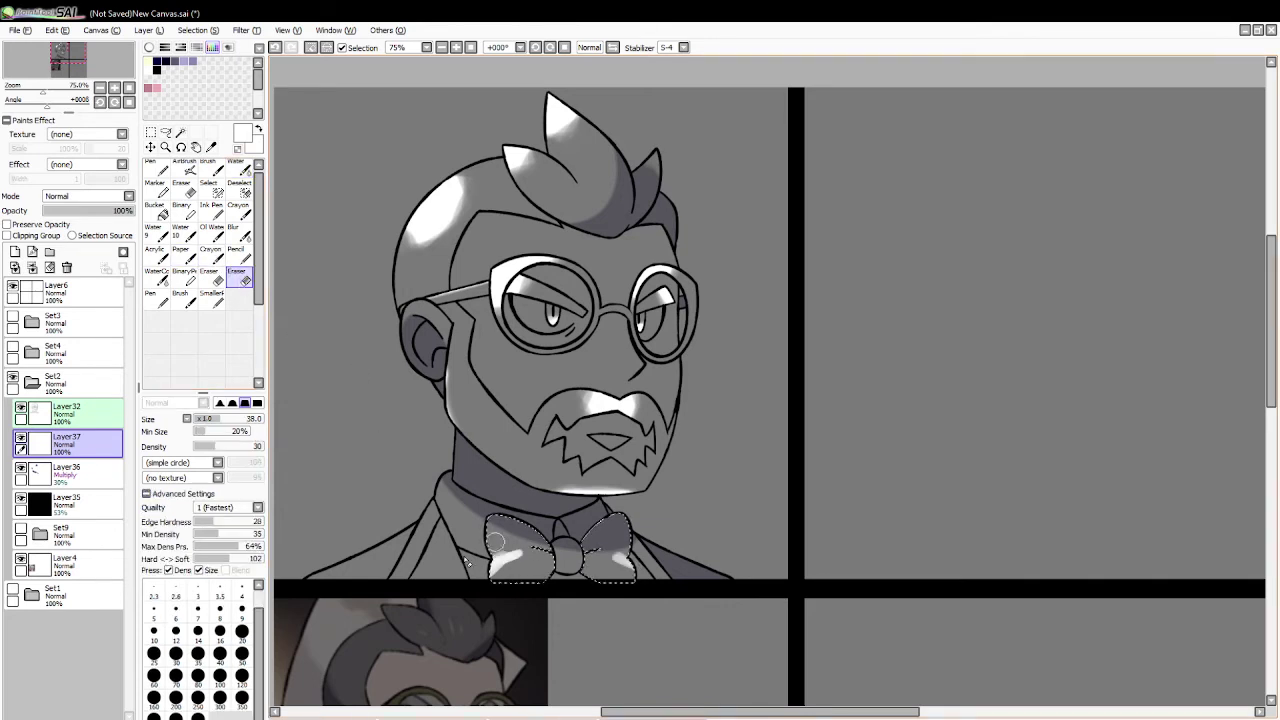
mouse_move(528, 545)
left_mouse_down()
mouse_move(491, 578)
mouse_move(526, 572)
left_mouse_up()
left_click_drag(611, 565, 634, 576)
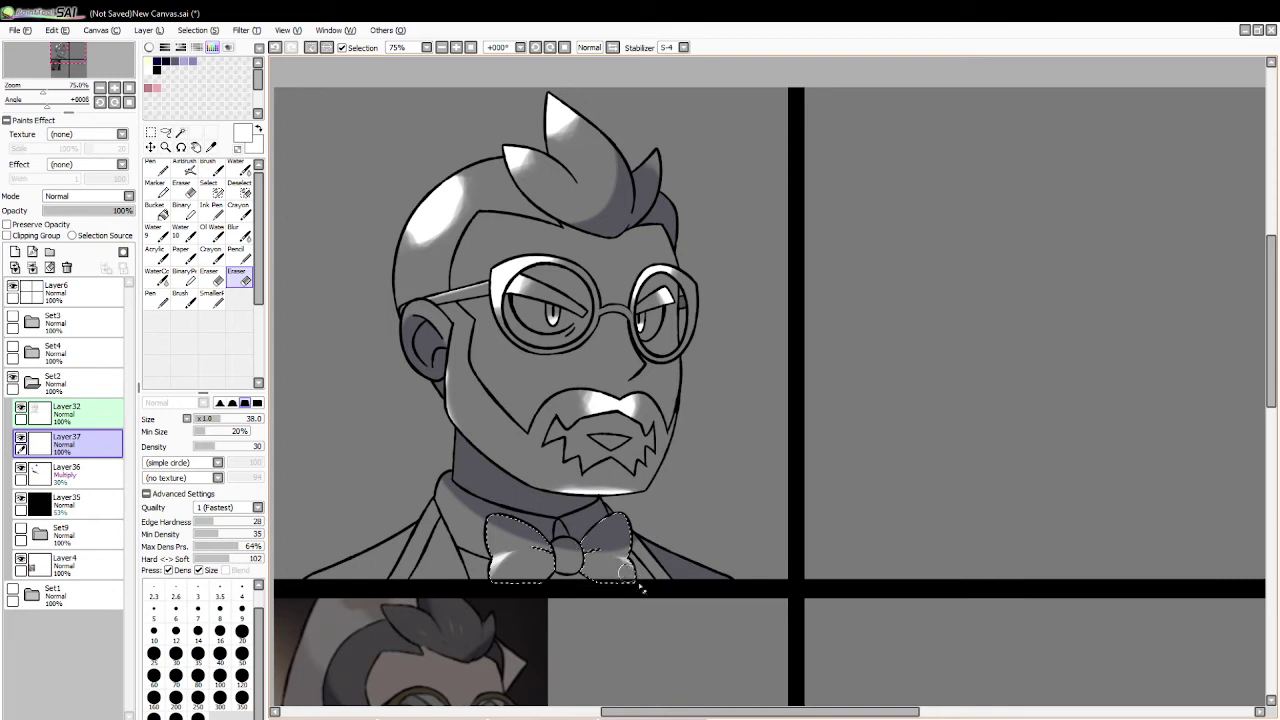
left_click(312, 47)
Step: Select both strips of the jacket lapel below the ear and paint their upper parts white with the size 52 Brush
left_click(181, 132)
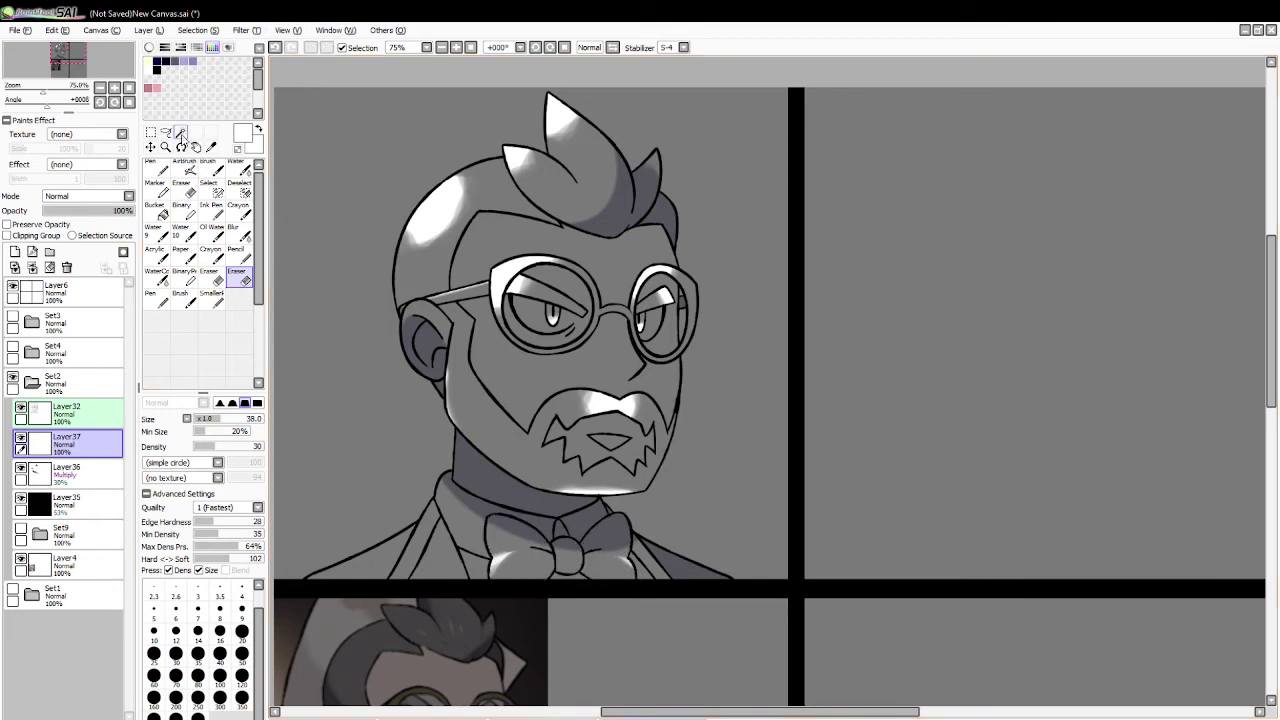
left_click(423, 538)
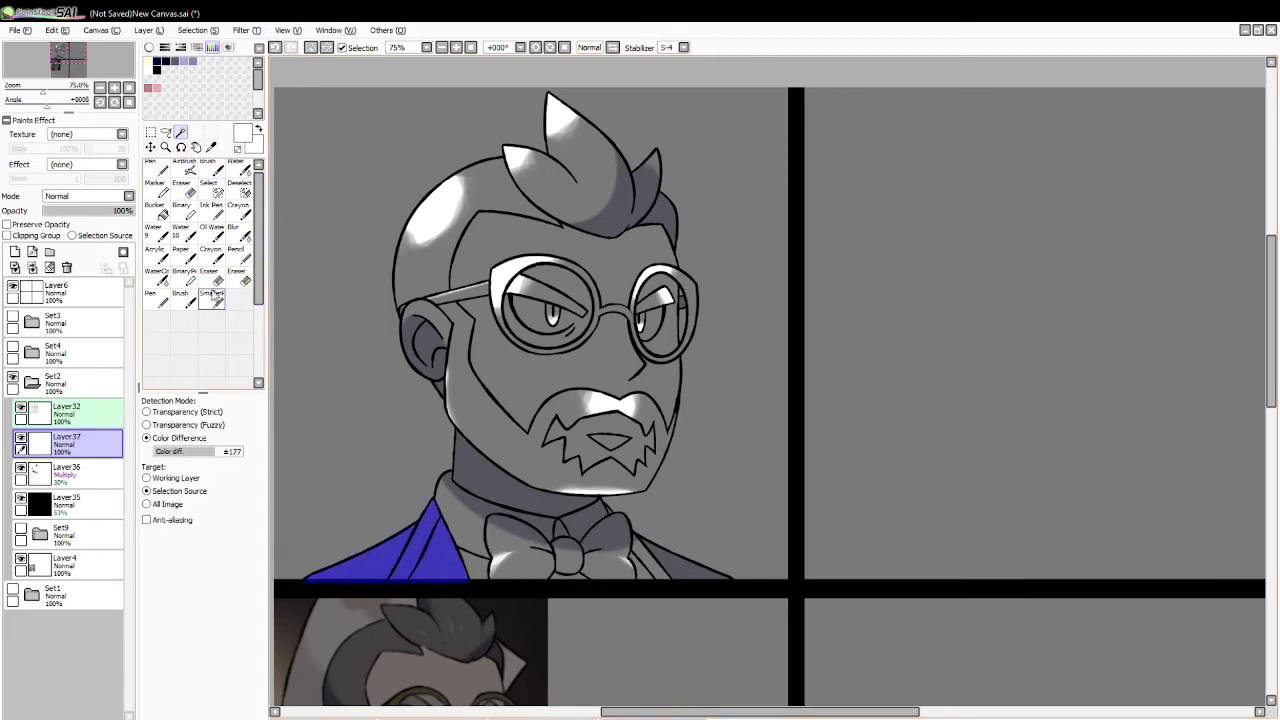
left_click(238, 168)
key("ctrl+z")
mouse_move(396, 562)
left_mouse_down()
mouse_move(470, 537)
mouse_move(420, 547)
mouse_move(393, 531)
mouse_move(467, 561)
left_mouse_up()
key("ctrl+z")
left_click(210, 168)
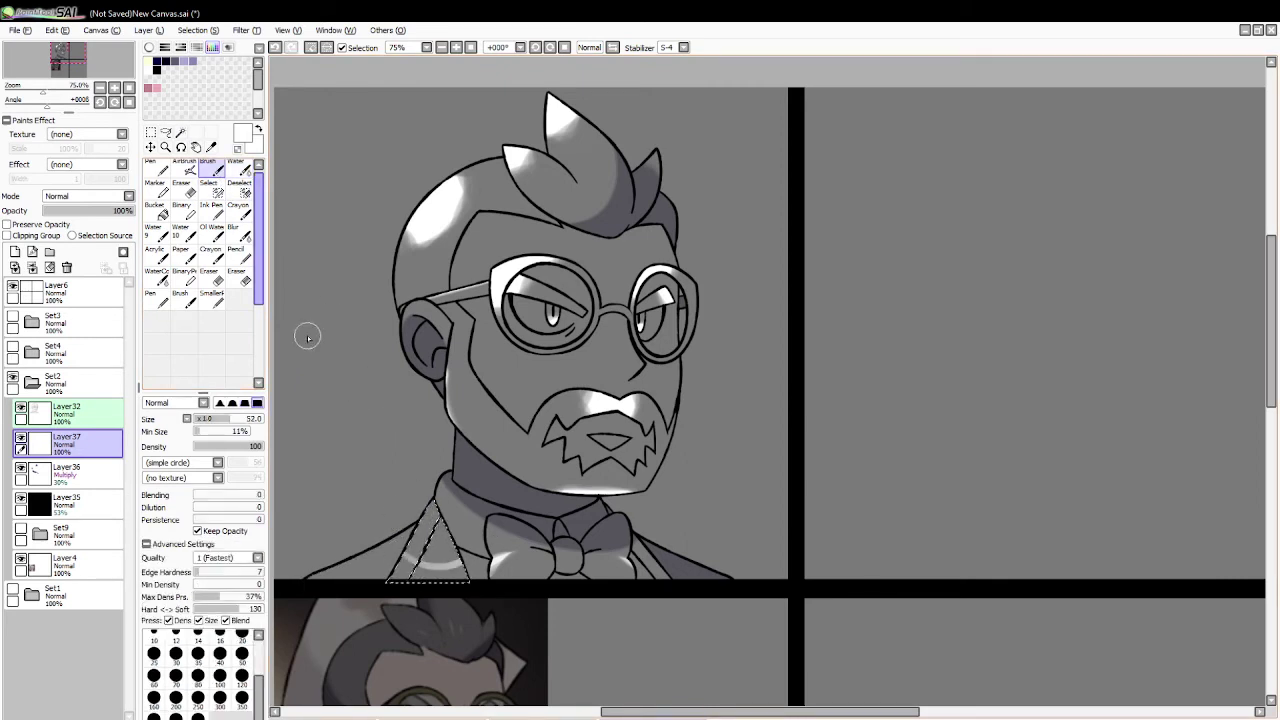
mouse_move(422, 515)
left_mouse_down()
mouse_move(417, 553)
mouse_move(424, 508)
left_mouse_up()
Step: Fade the lower edge of the lapel highlight with the size 38 Eraser and clear the selection
left_click(238, 276)
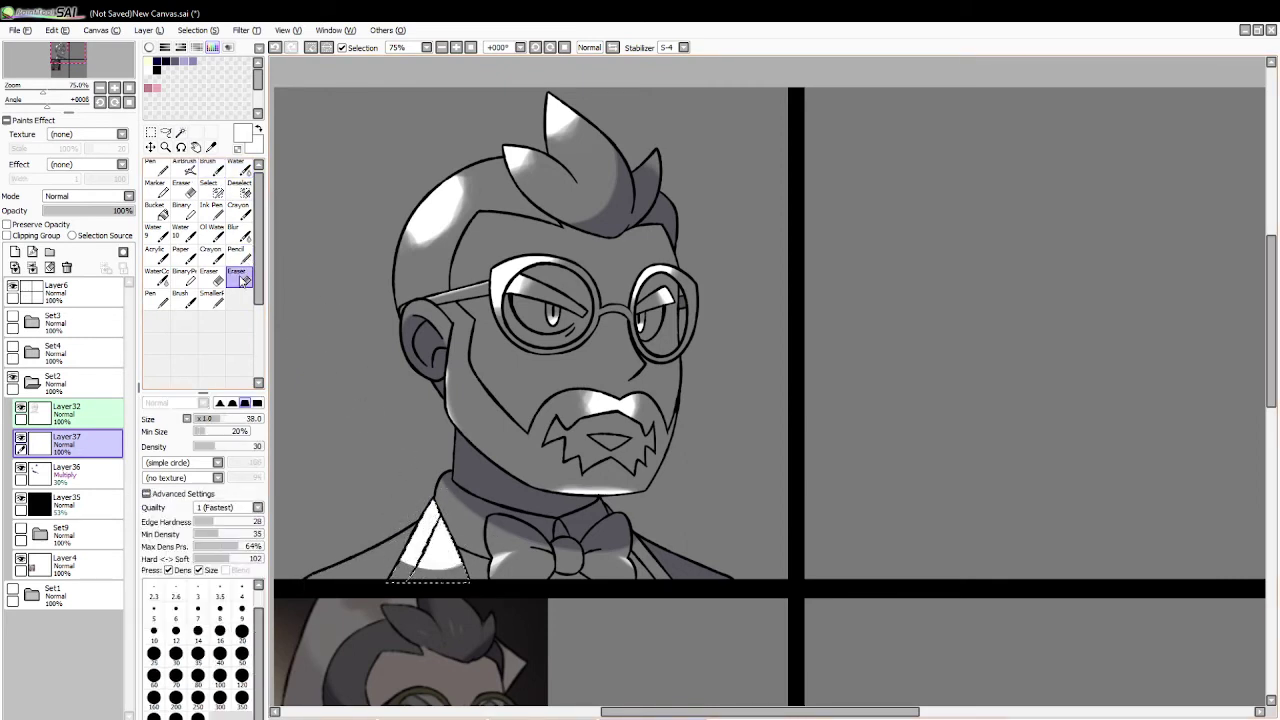
mouse_move(420, 560)
left_mouse_down()
mouse_move(480, 591)
mouse_move(445, 564)
mouse_move(397, 563)
mouse_move(461, 587)
mouse_move(391, 566)
mouse_move(441, 567)
left_mouse_up()
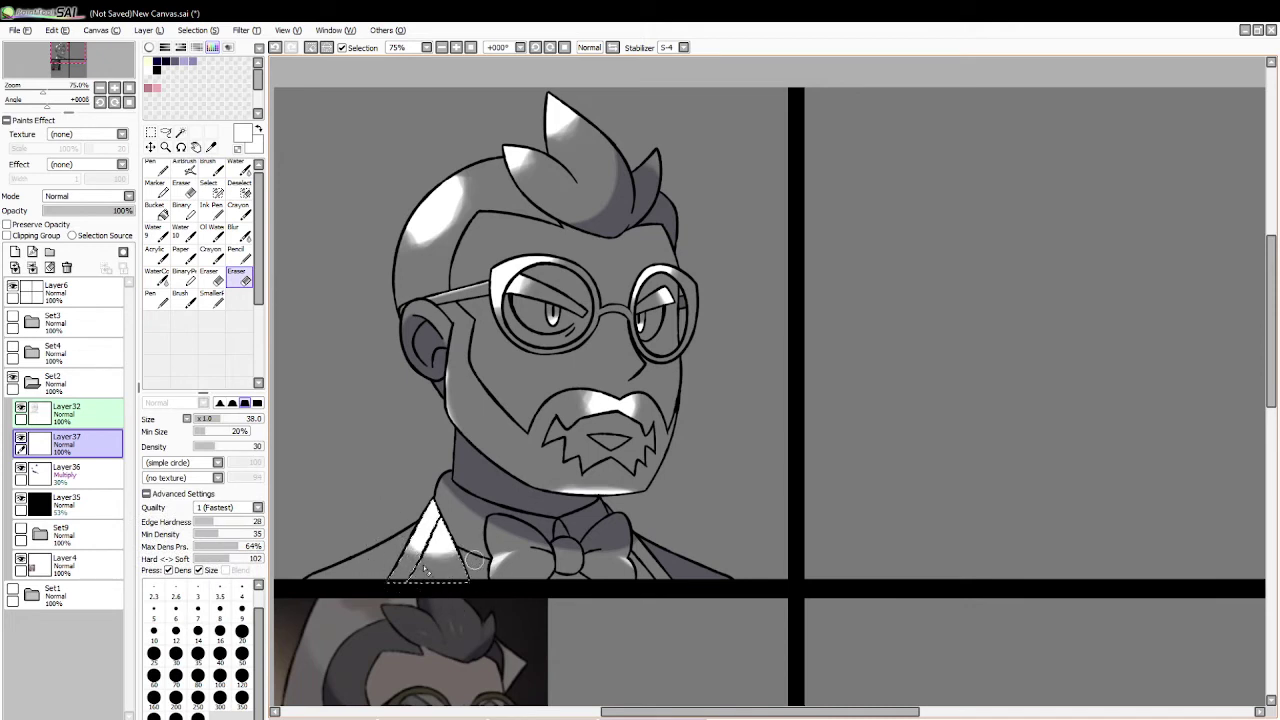
key("ctrl+d")
Step: Select the jacket shoulder beside the highlighted lapel, brush a white highlight along it, soften it with the Eraser, and clear the selection
left_click(181, 133)
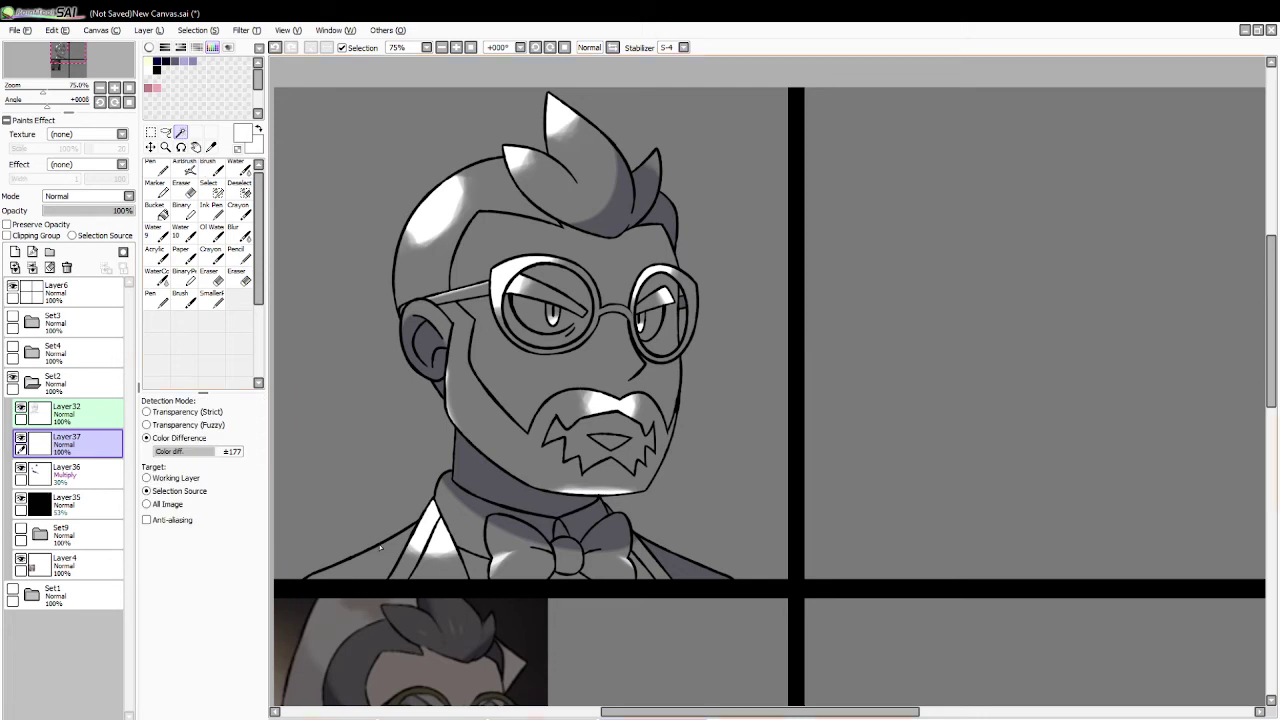
left_click(345, 565)
left_click(208, 168)
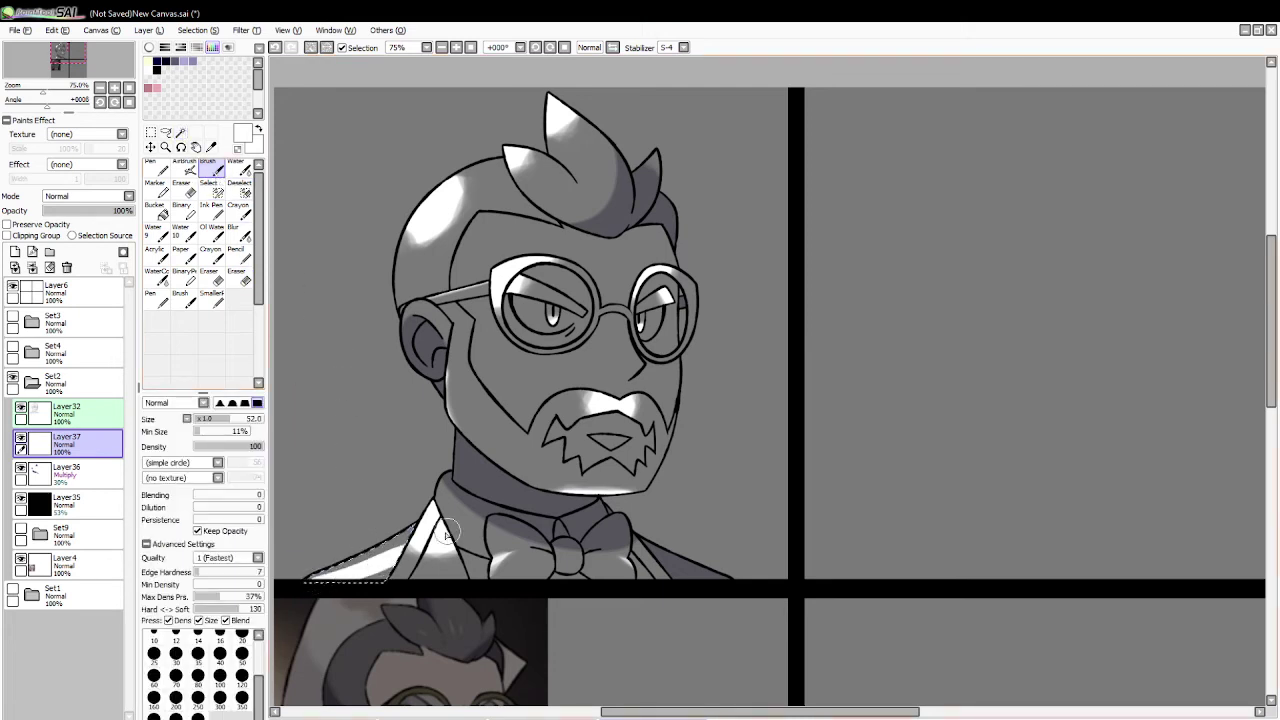
key("e")
left_click_drag(394, 569, 363, 573)
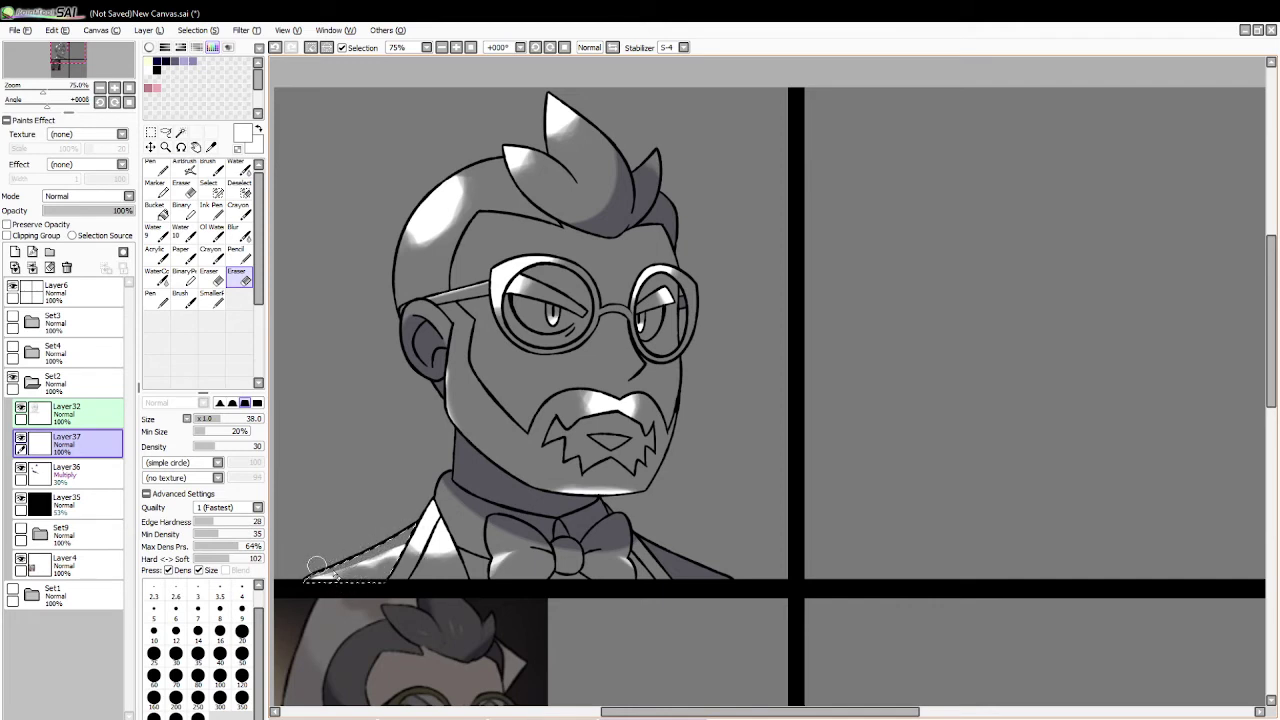
mouse_move(430, 534)
left_mouse_down()
mouse_move(323, 563)
mouse_move(328, 584)
mouse_move(292, 576)
left_mouse_up()
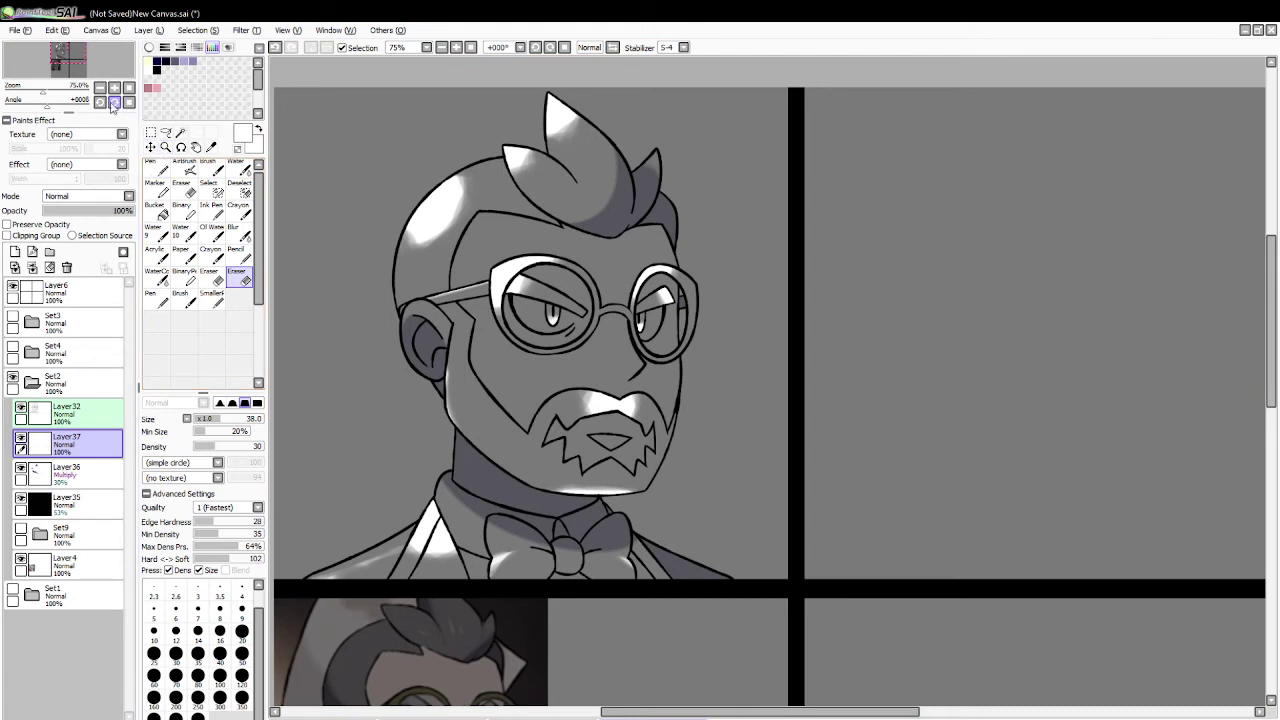
Step: Select the shirt front around the bow tie together with the shirt collar
left_click(156, 64)
left_click(181, 132)
left_click(476, 566)
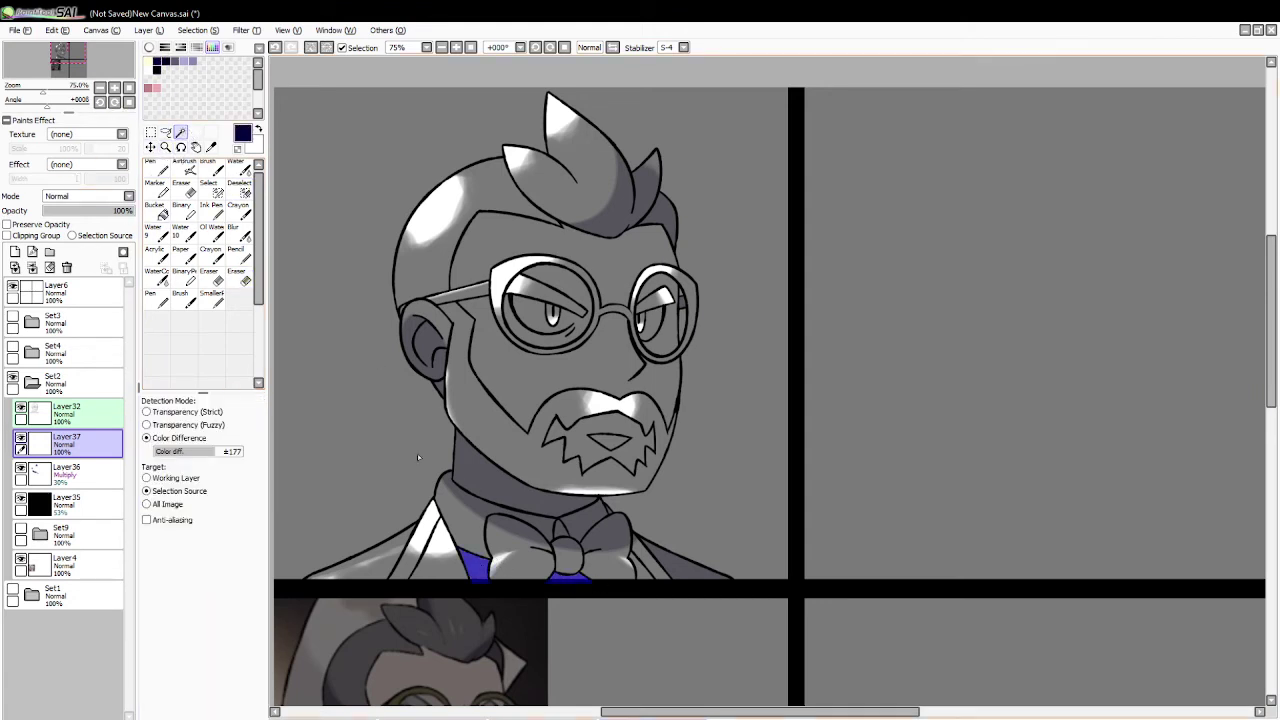
left_click(456, 522)
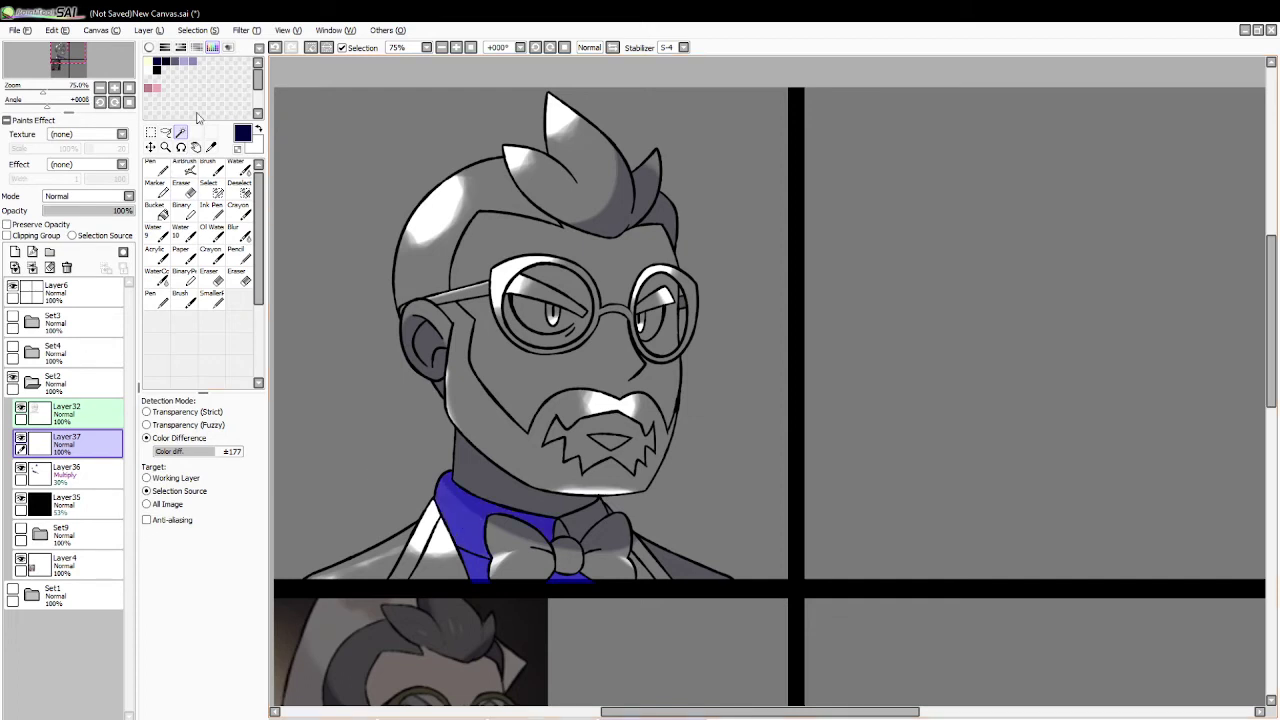
Step: On Multiply layer Layer36, shade the selected shirt and collar with the size 8 Brush and a dark navy Bucket fill, then clear the selection
left_click(193, 61)
left_click(208, 170)
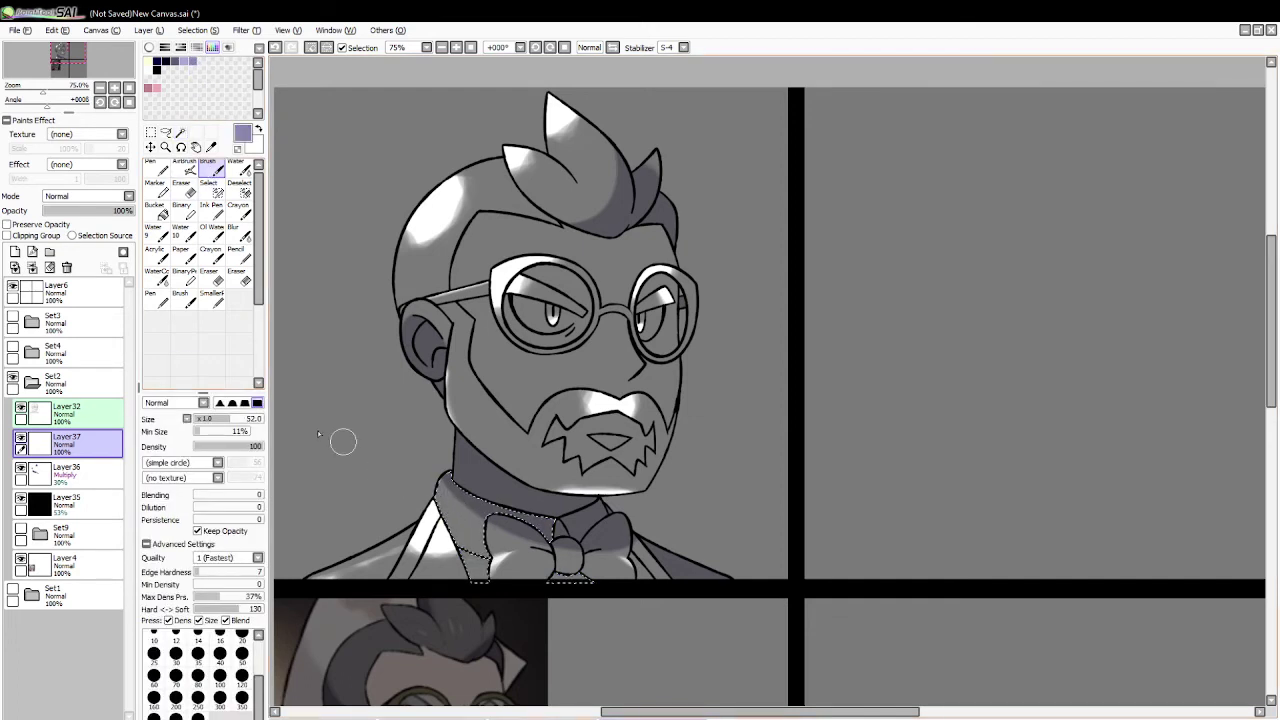
left_click(205, 421)
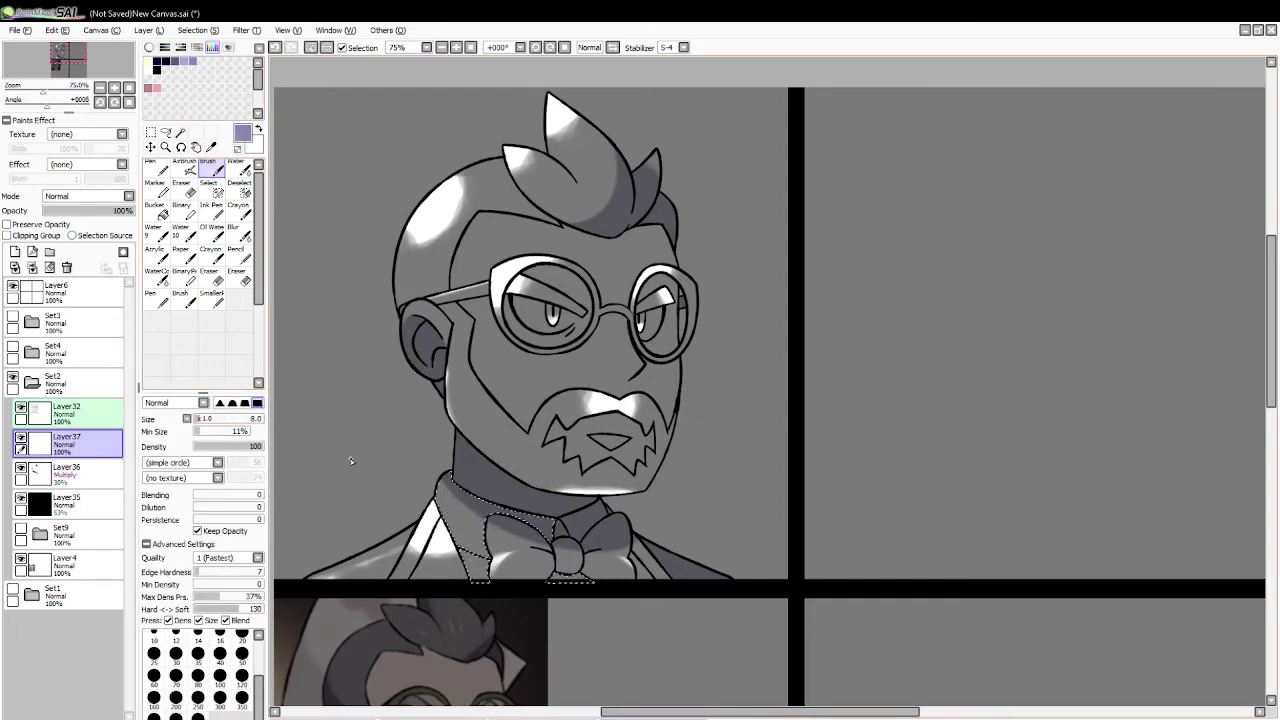
key("ctrl+z")
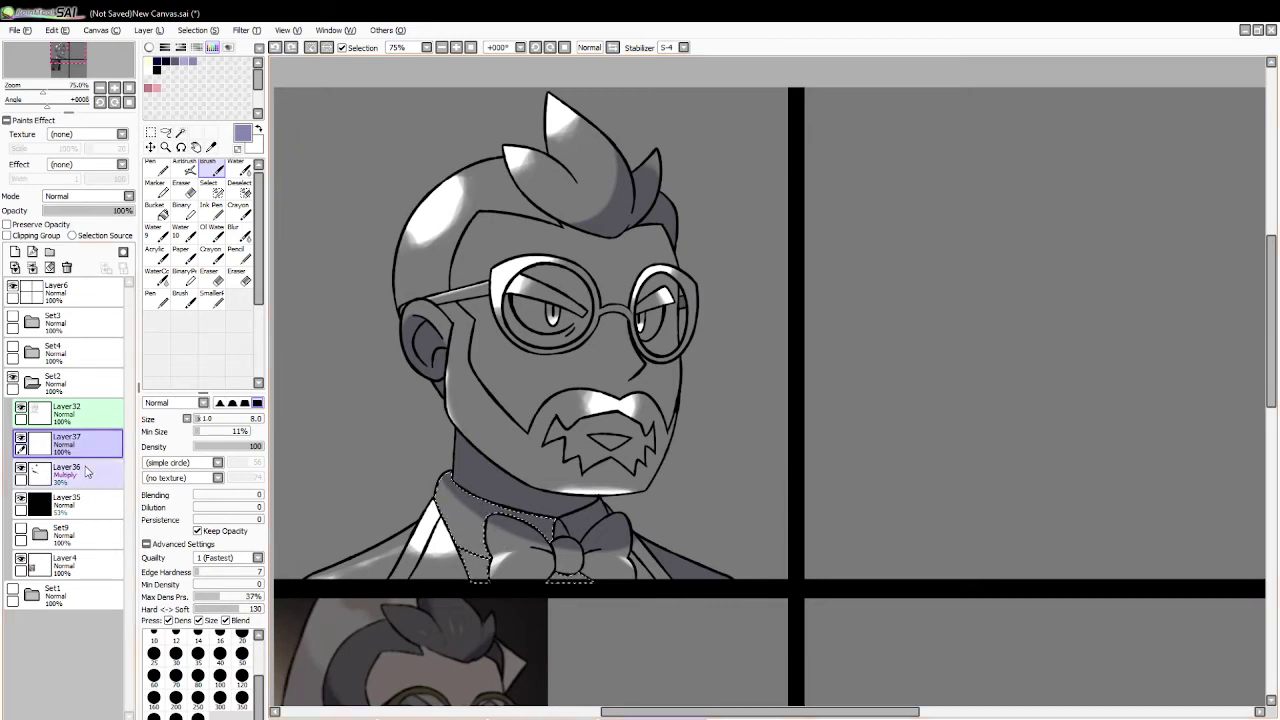
left_click(87, 471)
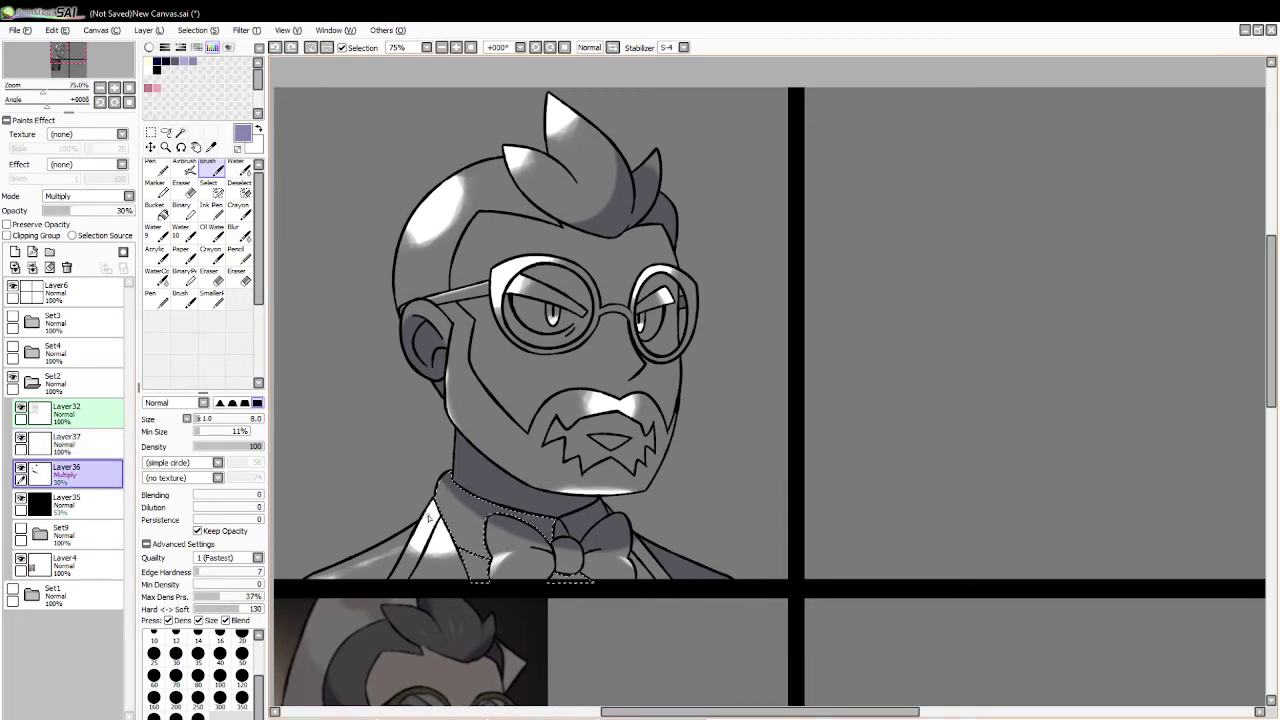
left_click(158, 62)
left_click(155, 209)
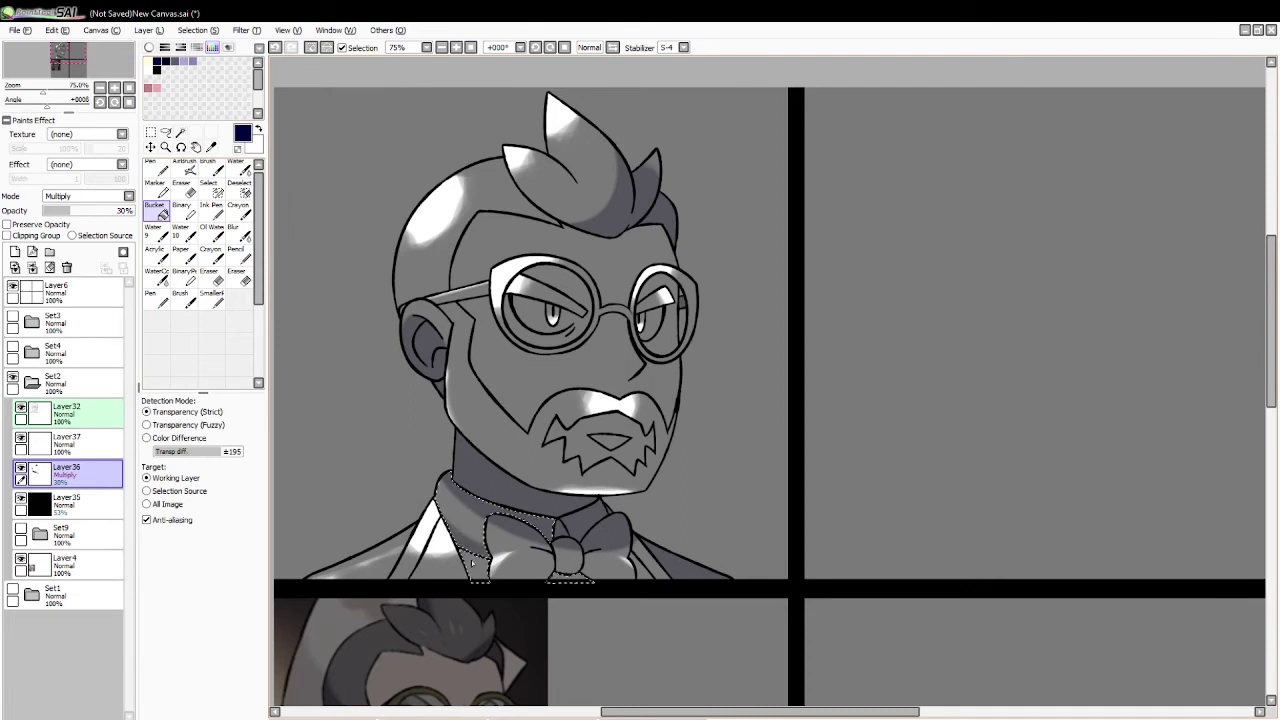
left_click(310, 48)
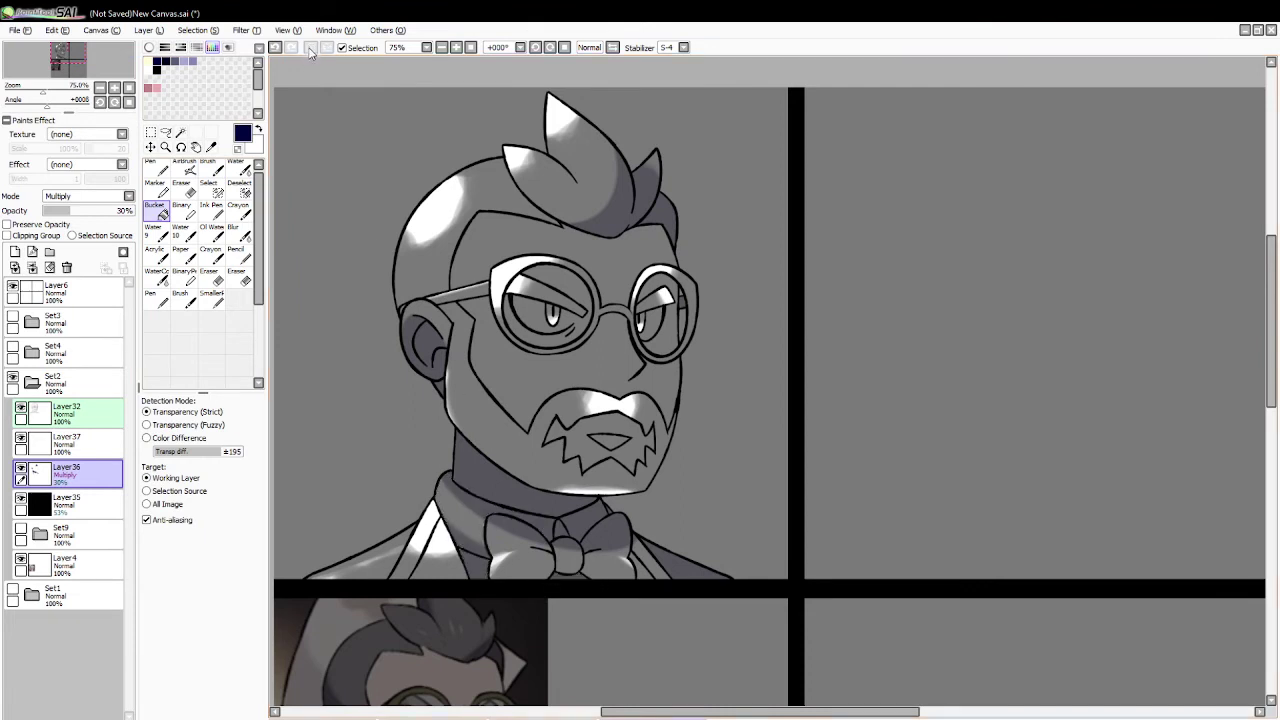
Step: Select the bow tie's wings and knot together with the jacket lapel on the man's far side
left_click(180, 133)
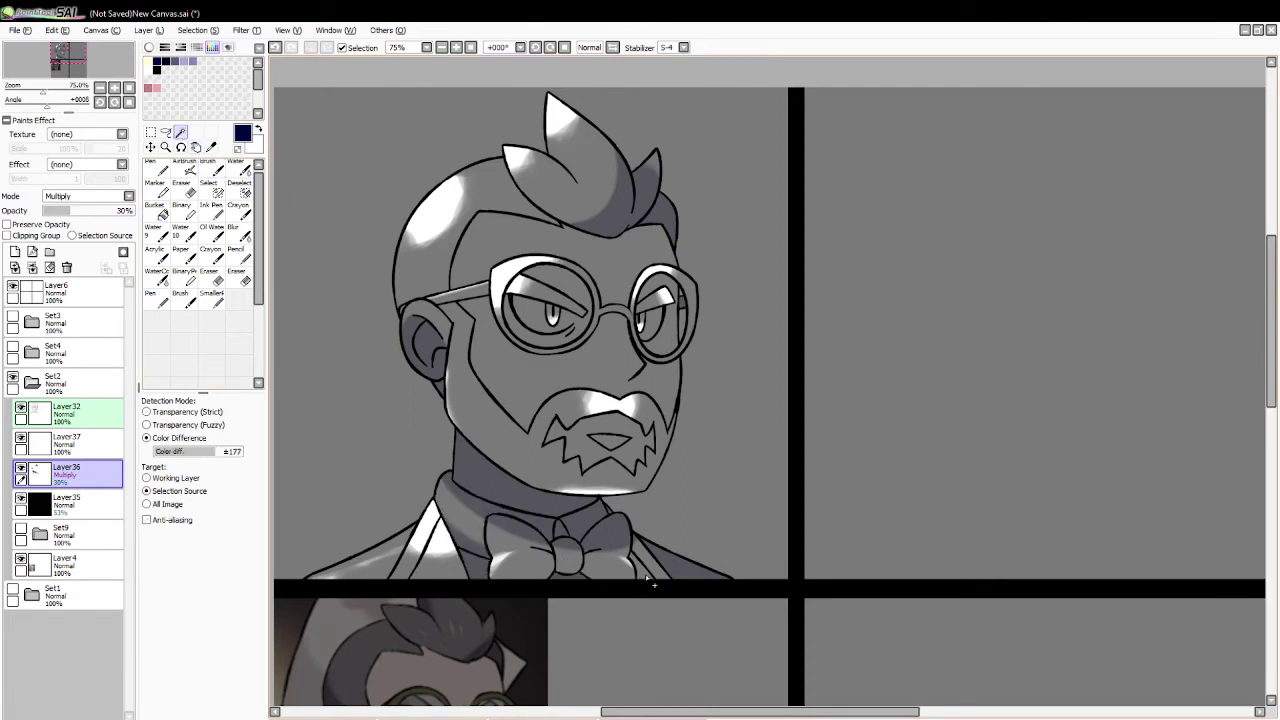
left_click(649, 577)
left_click(560, 558)
left_click(549, 570)
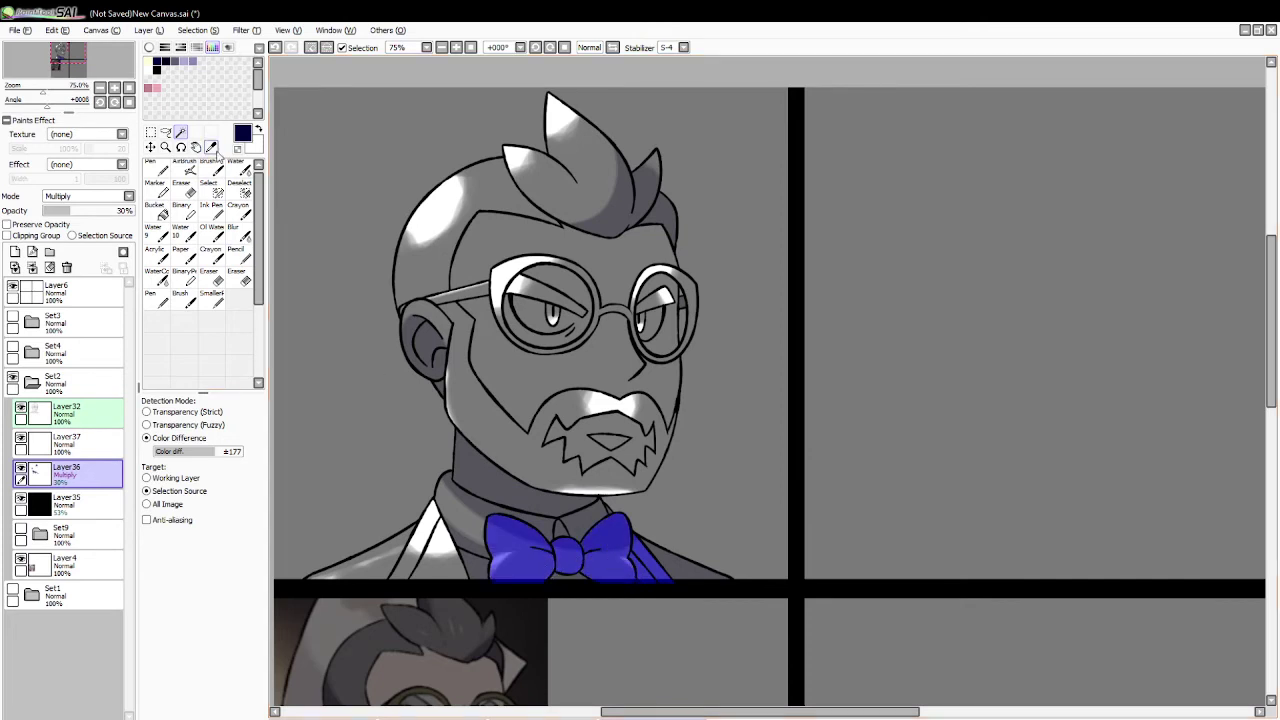
Step: Outline shadow shapes inside the selected bow tie with the size 8 Brush in muted purple
left_click(190, 61)
left_click(210, 170)
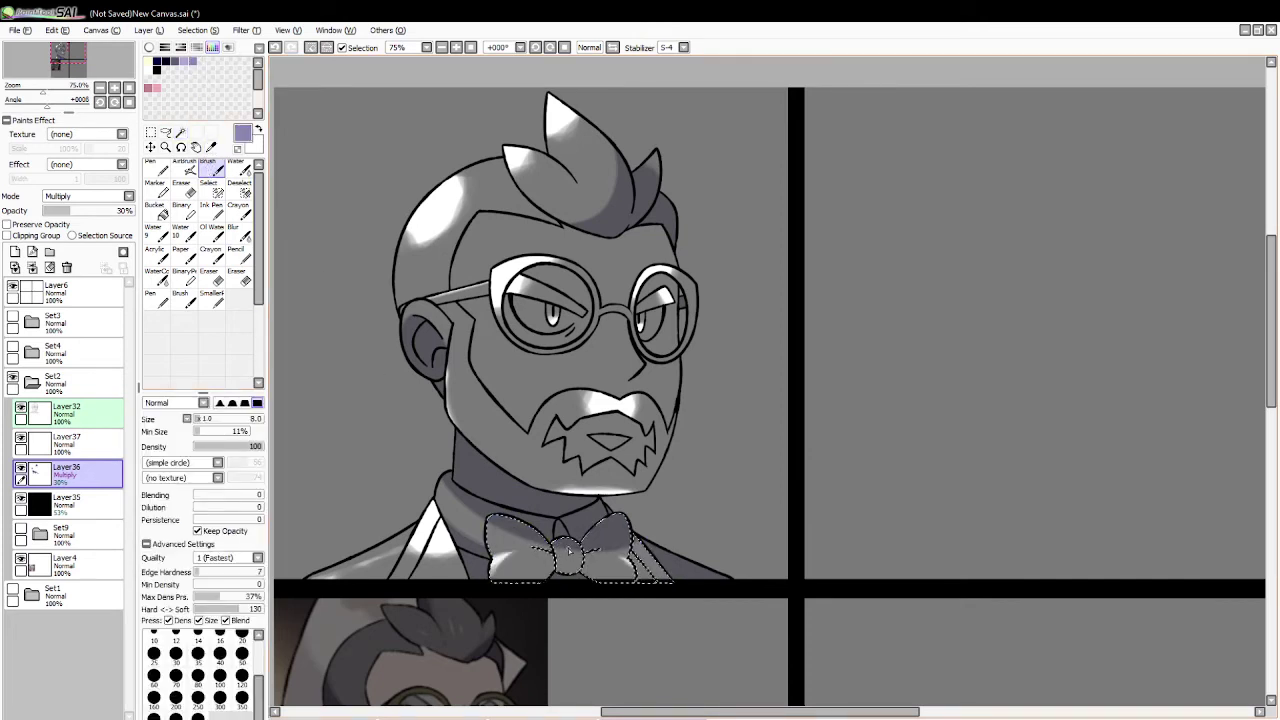
key("ctrl+z")
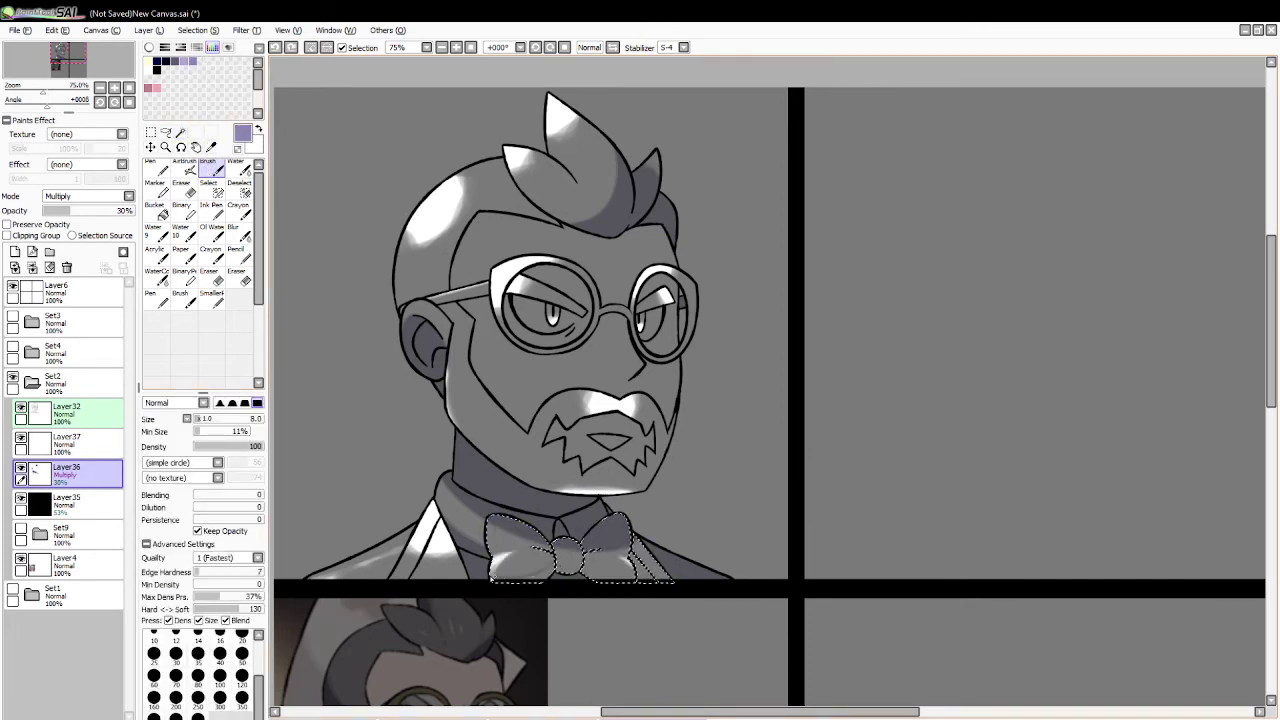
left_click_drag(492, 579, 557, 563)
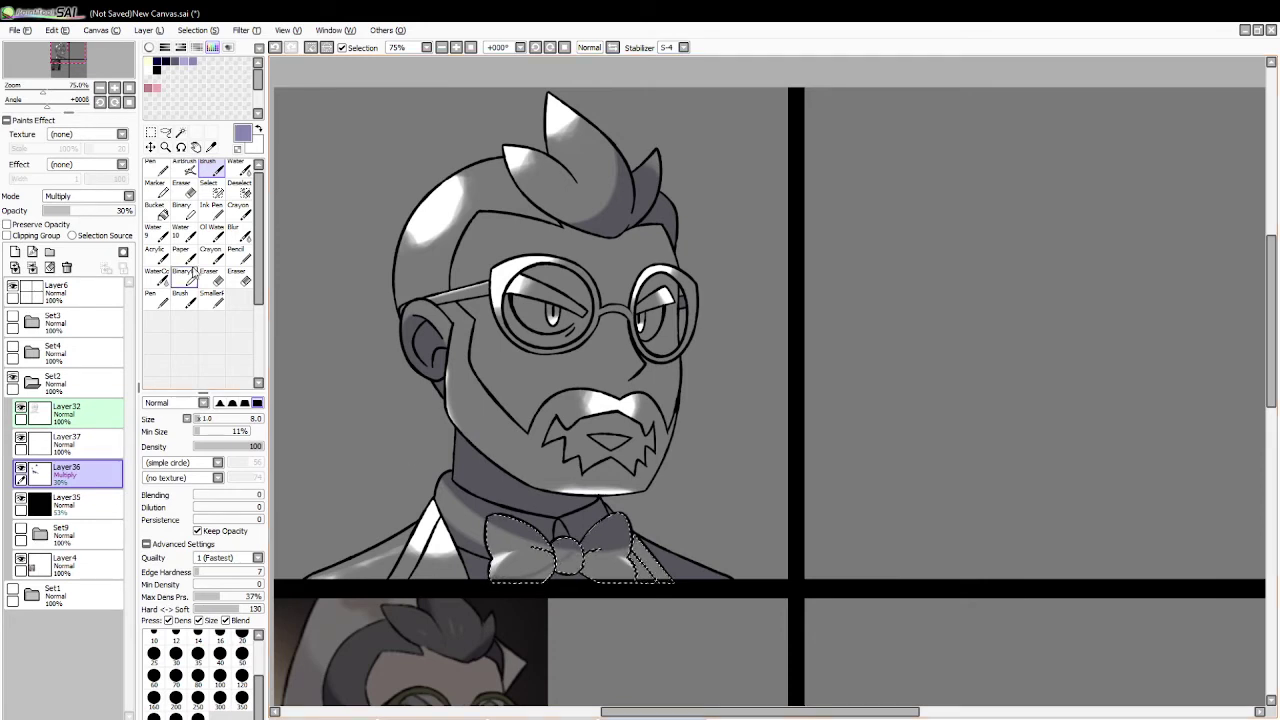
Step: Fill the shadow areas of the bow tie, its knot and the far lapel with dark navy using the Bucket
left_click(157, 61)
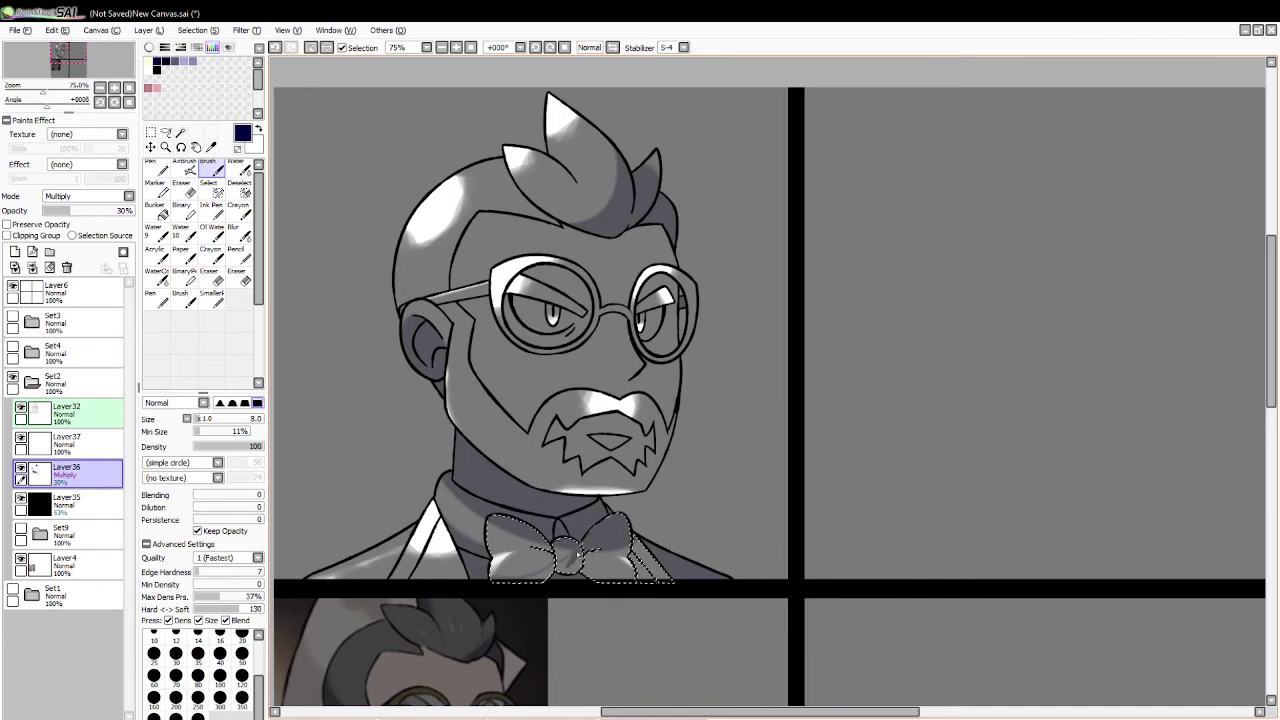
left_click(156, 210)
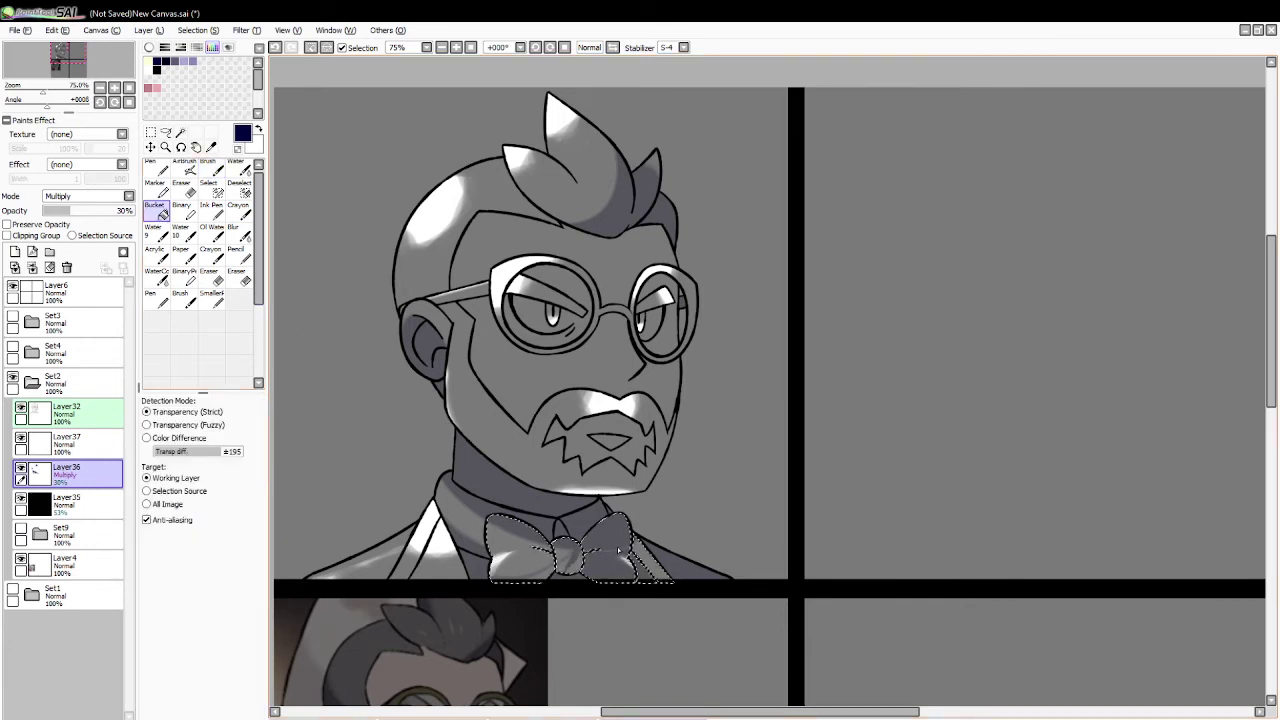
left_click(650, 564)
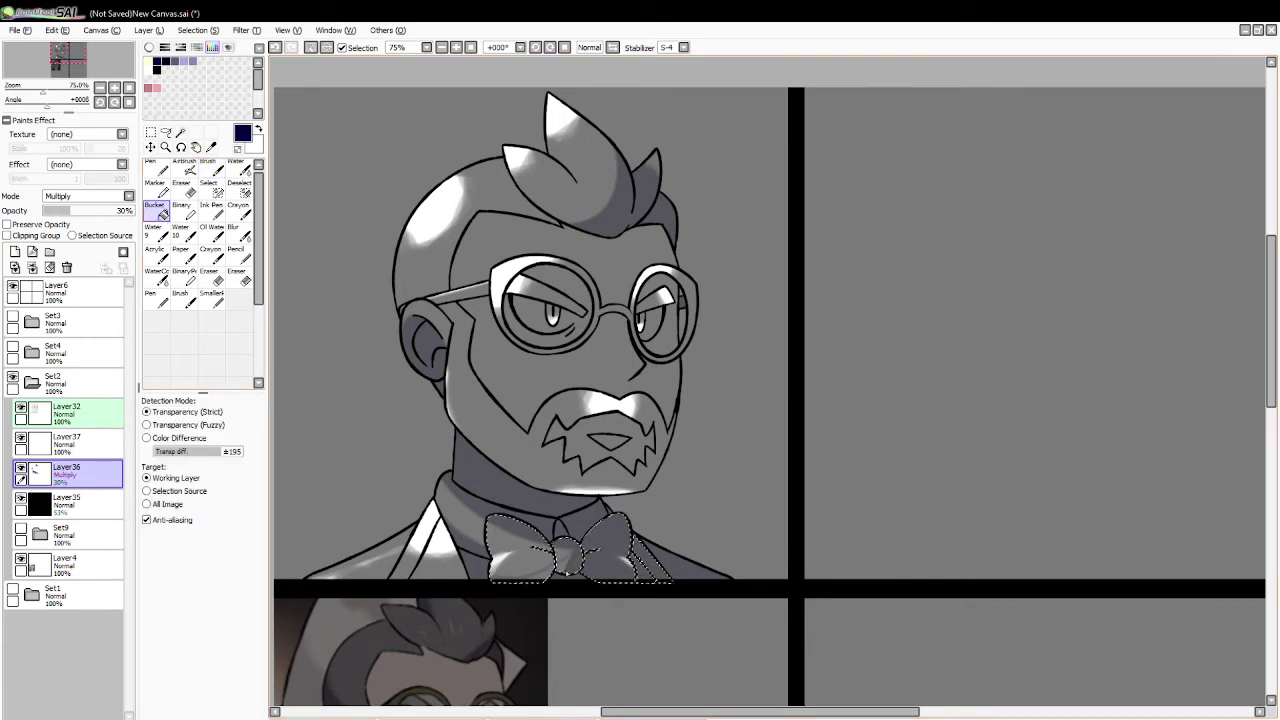
left_click(566, 553)
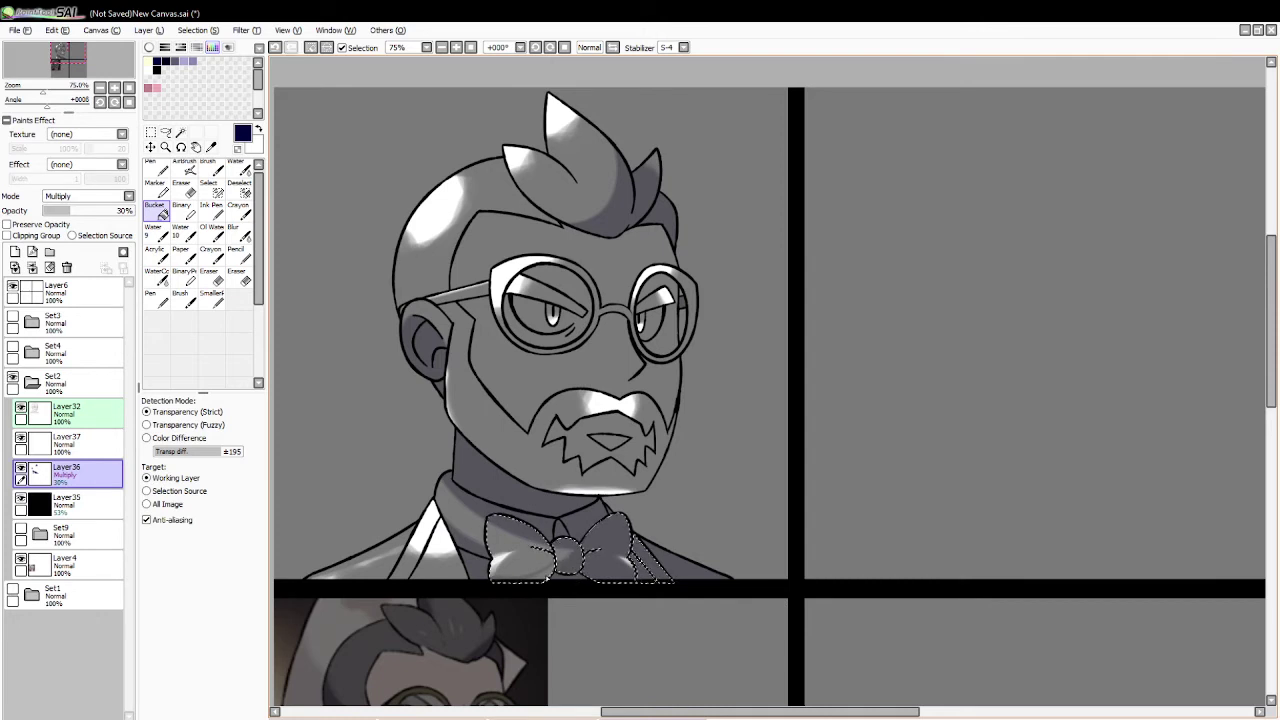
Step: Clear the bow tie selection and set the opacity of highlight layer Layer37 to 25%
left_click(311, 47)
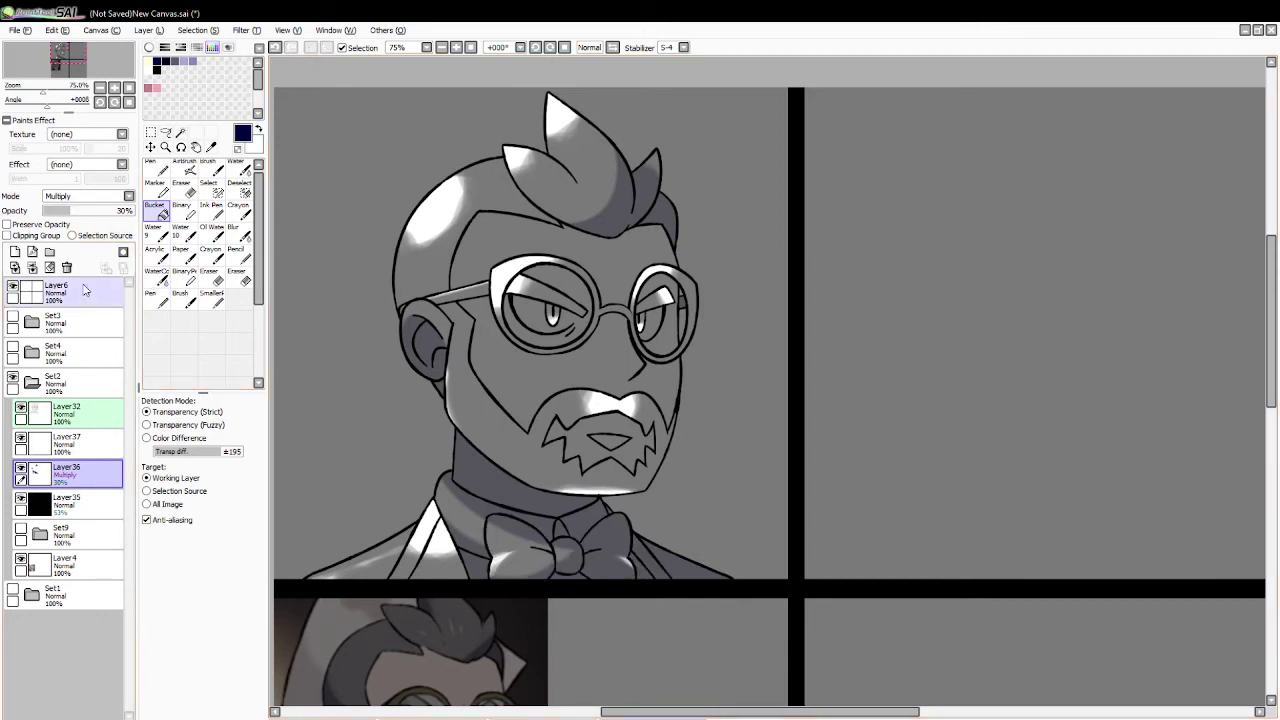
left_click(60, 442)
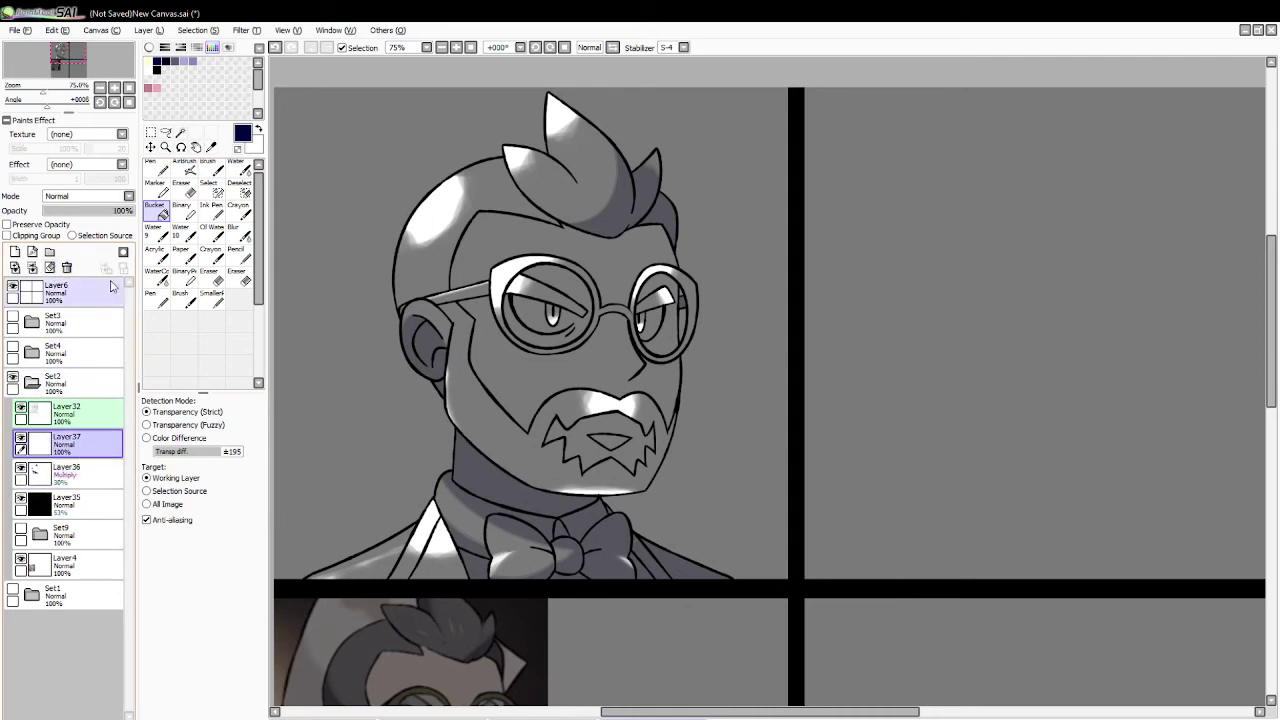
left_click(181, 132)
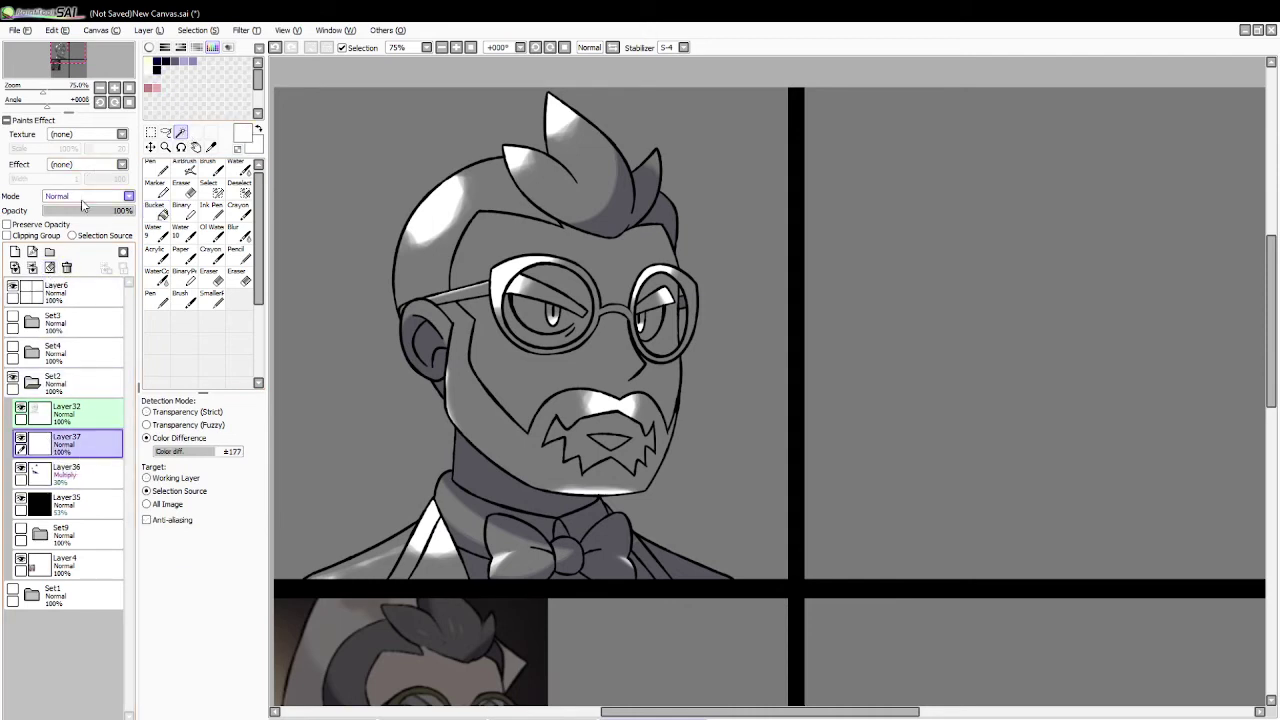
left_click_drag(100, 212, 68, 213)
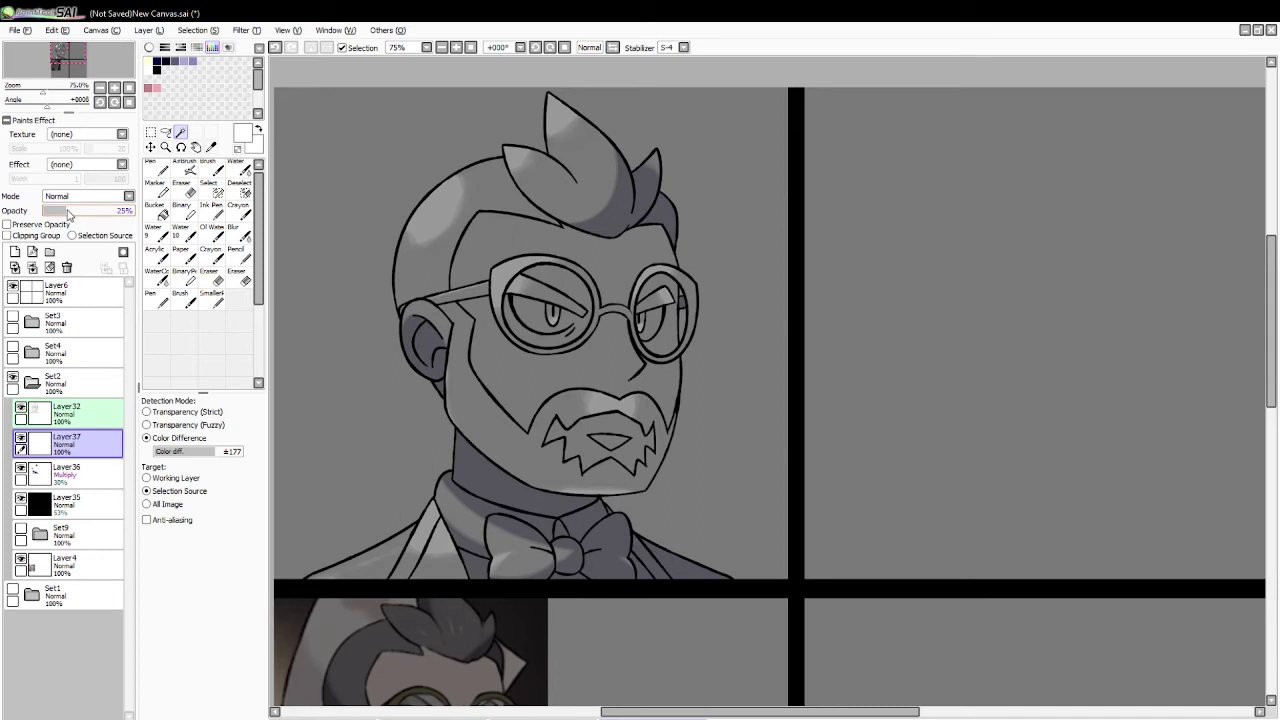
Step: Add a new layer above Layer37 and select all regions inside both eyeglass lenses with the Magic Wand
left_click(15, 251)
left_click(549, 331)
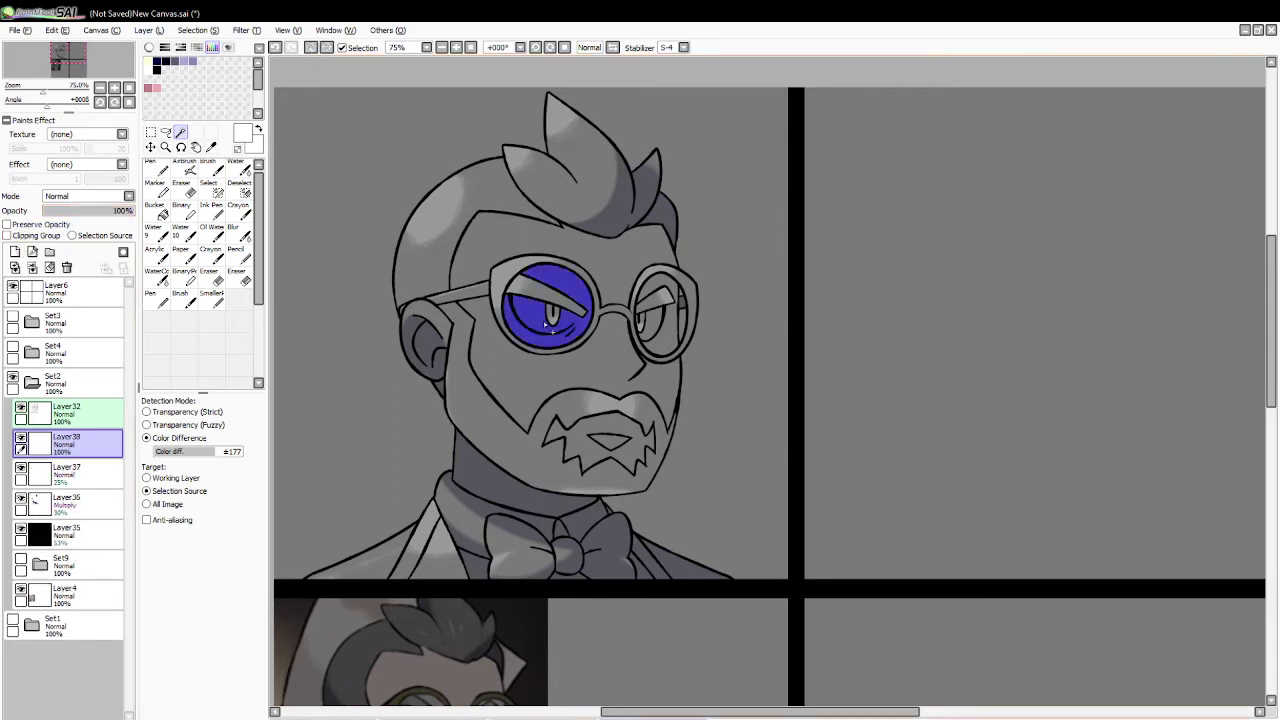
left_click(557, 311)
left_click(650, 325)
left_click(667, 342)
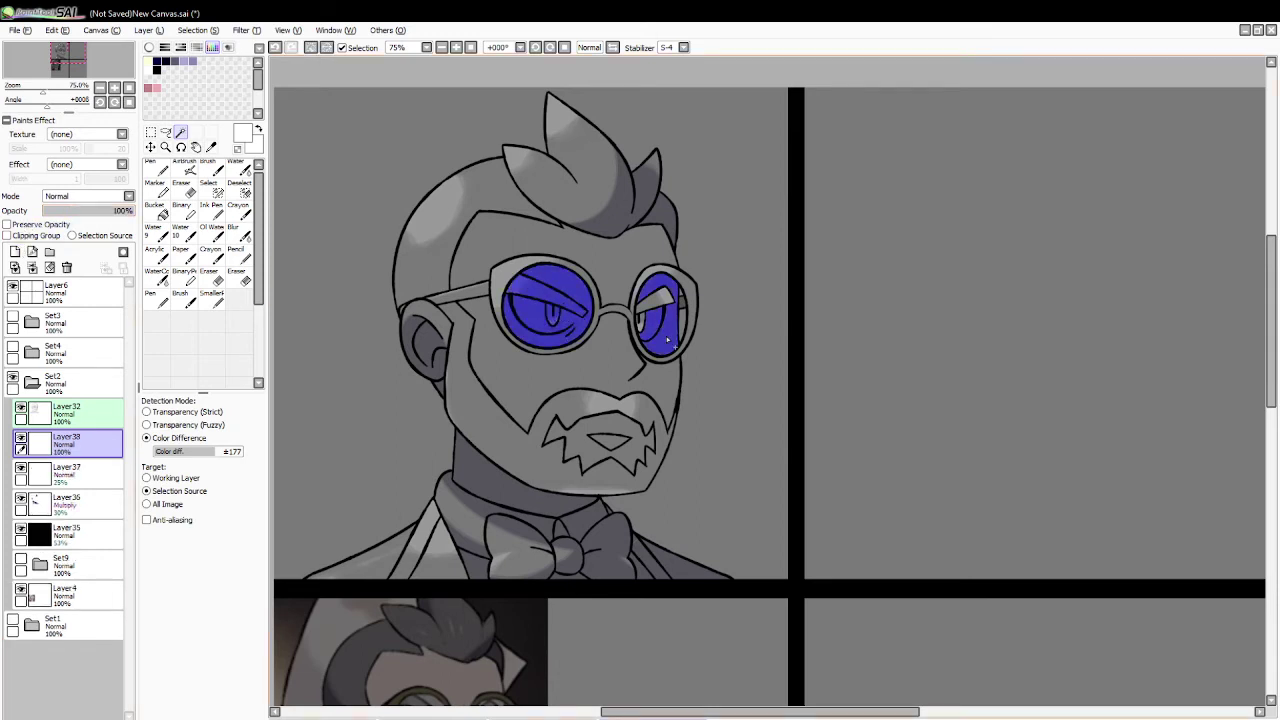
left_click(663, 300)
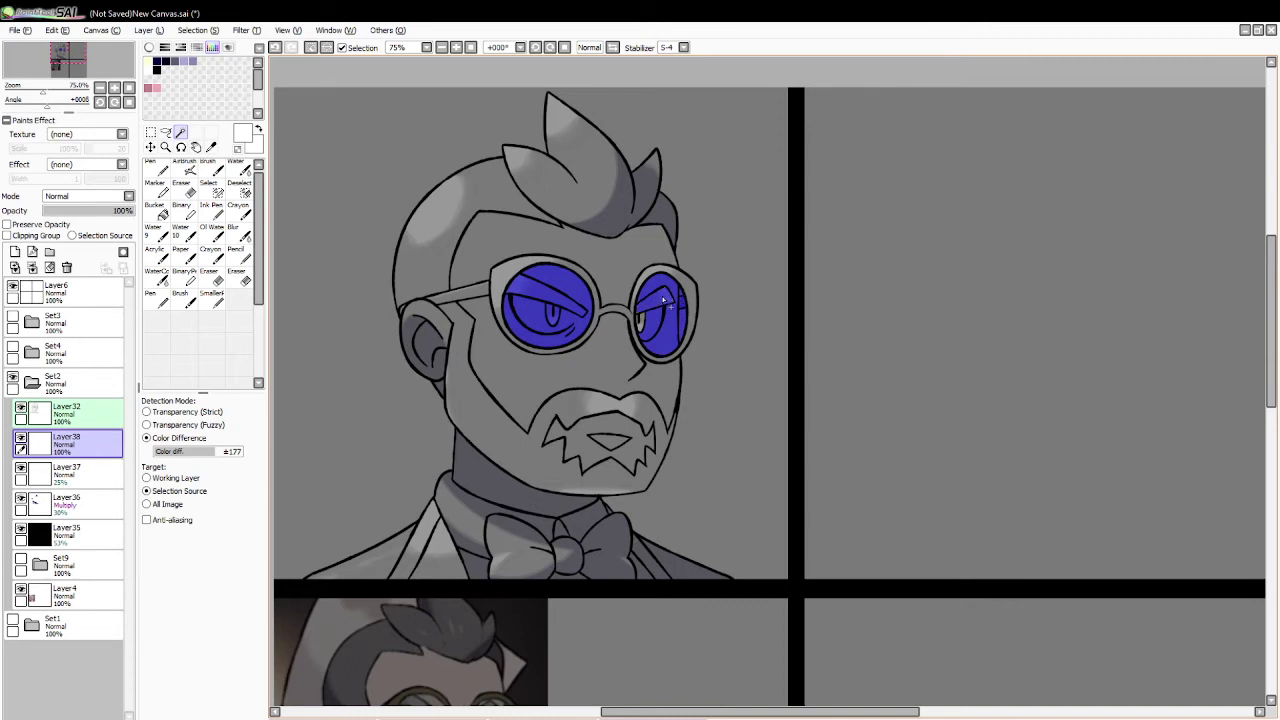
Step: Try painting diagonal white glare bands across both lenses with the size 51 Brush, and undo the strokes
left_click(209, 170)
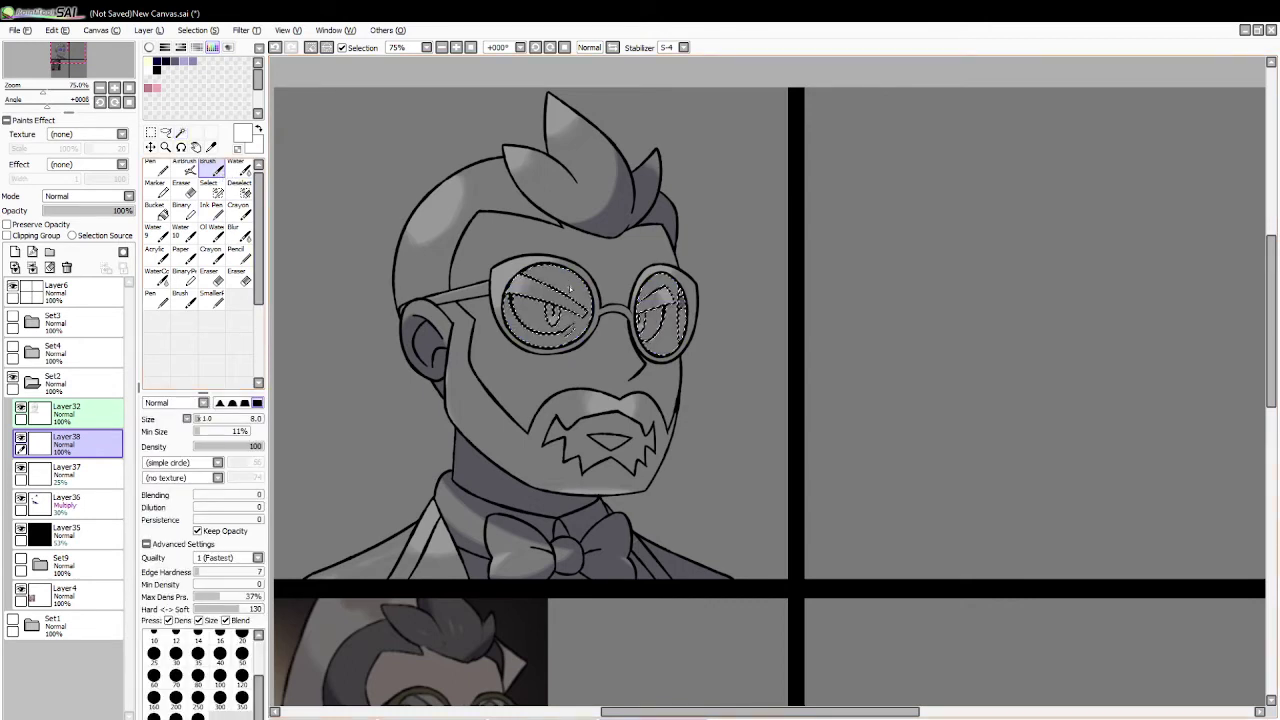
mouse_move(584, 268)
left_mouse_down()
mouse_move(535, 298)
mouse_move(575, 301)
left_mouse_up()
mouse_move(686, 297)
left_mouse_down()
mouse_move(670, 293)
mouse_move(708, 272)
left_mouse_up()
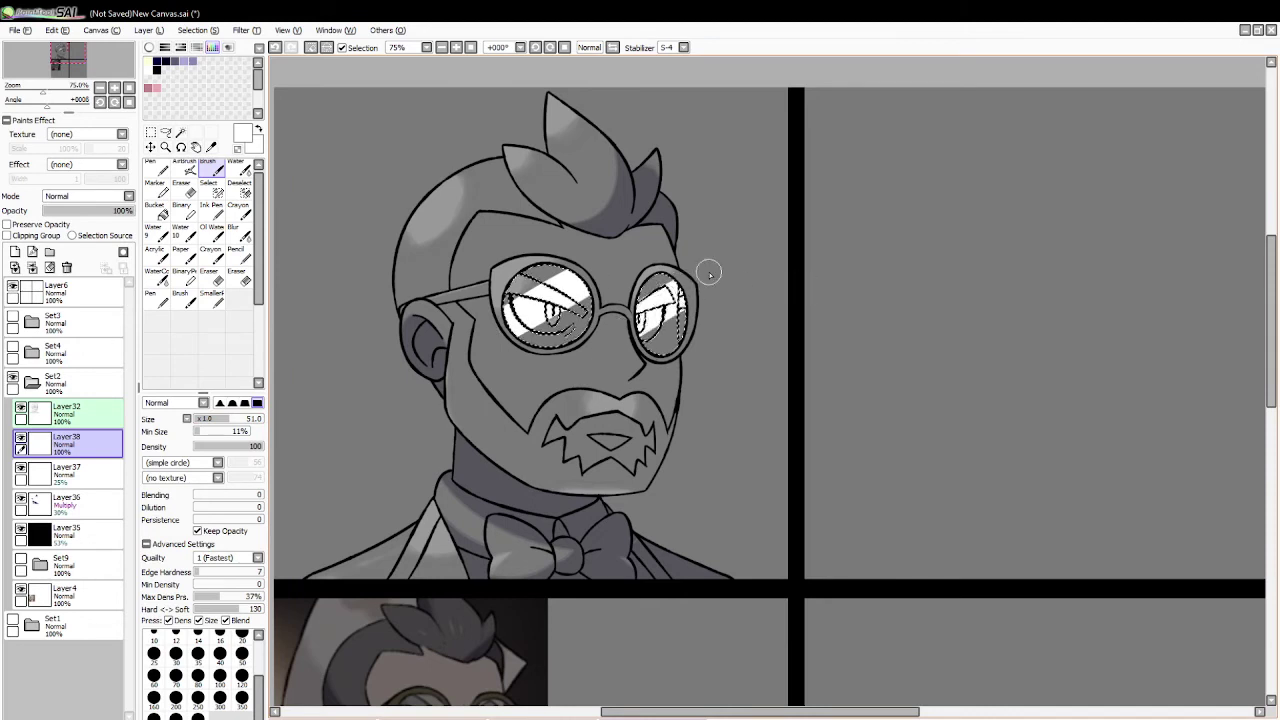
key("ctrl+z")
key("ctrl+z")
key("ctrl+z")
key("ctrl+z")
Step: Paint the lower part of both lenses white with the size 51 Brush and soften the upper edges with the size 38 Eraser
mouse_move(508, 326)
left_mouse_down()
mouse_move(543, 345)
mouse_move(580, 330)
mouse_move(520, 324)
left_mouse_up()
mouse_move(686, 350)
left_mouse_down()
mouse_move(624, 366)
mouse_move(595, 344)
mouse_move(617, 330)
mouse_move(648, 328)
left_mouse_up()
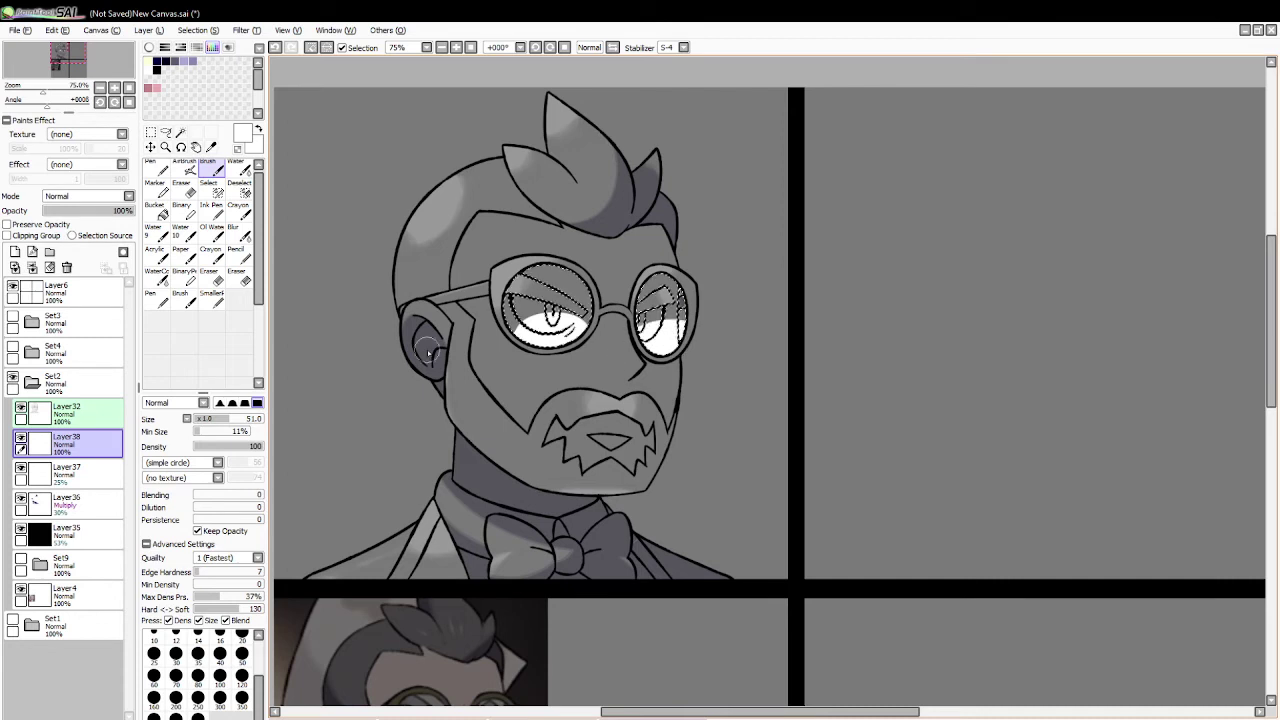
left_click(239, 278)
mouse_move(514, 322)
left_mouse_down()
mouse_move(533, 327)
mouse_move(560, 306)
left_mouse_up()
mouse_move(494, 342)
left_mouse_down()
mouse_move(590, 300)
mouse_move(516, 312)
mouse_move(505, 336)
left_mouse_up()
mouse_move(626, 340)
left_mouse_down()
mouse_move(660, 298)
mouse_move(684, 302)
left_mouse_up()
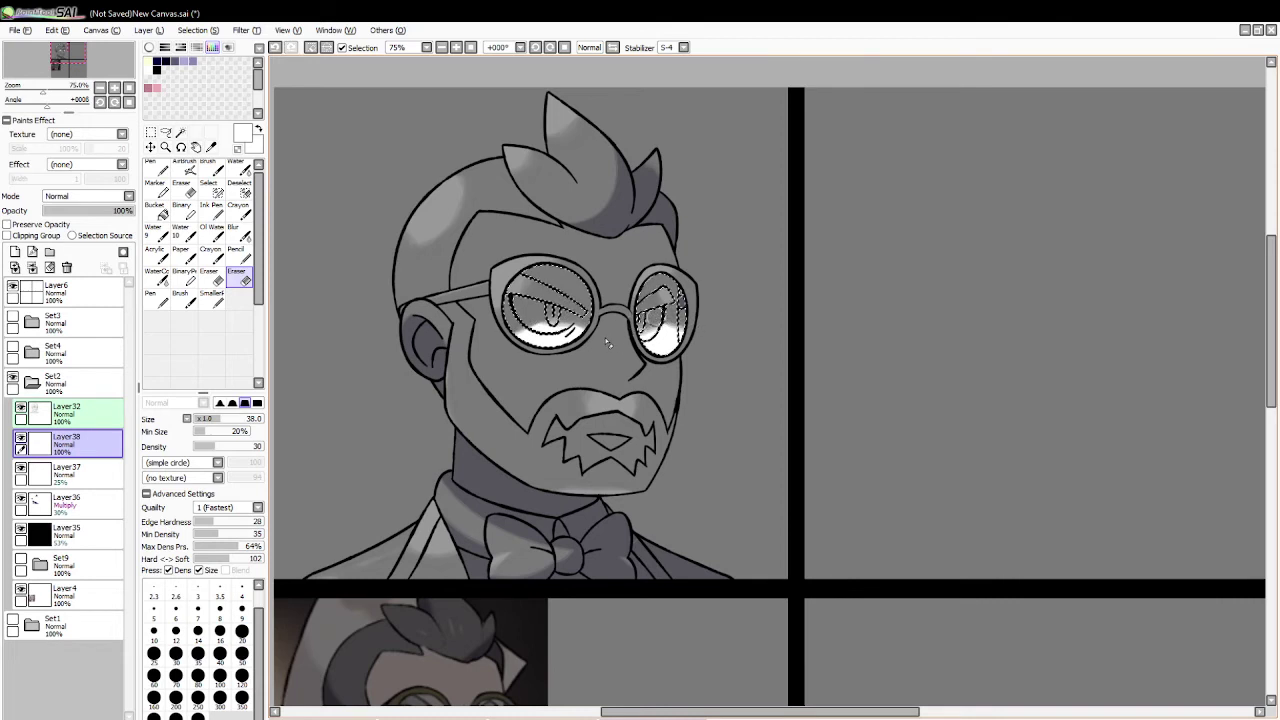
Step: Clear the lens selection and set the opacity of Layer38 to 30%
left_click(327, 47)
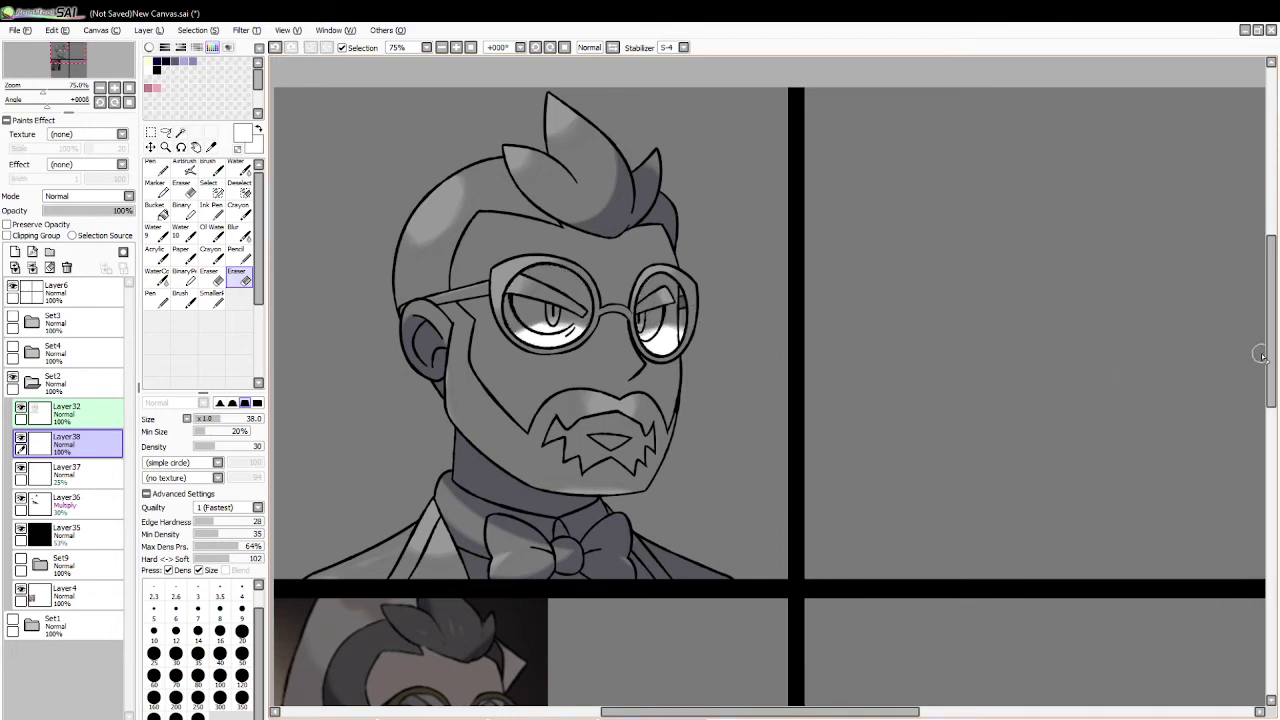
mouse_move(1266, 356)
left_mouse_down()
mouse_move(1272, 383)
mouse_move(1272, 355)
left_mouse_up()
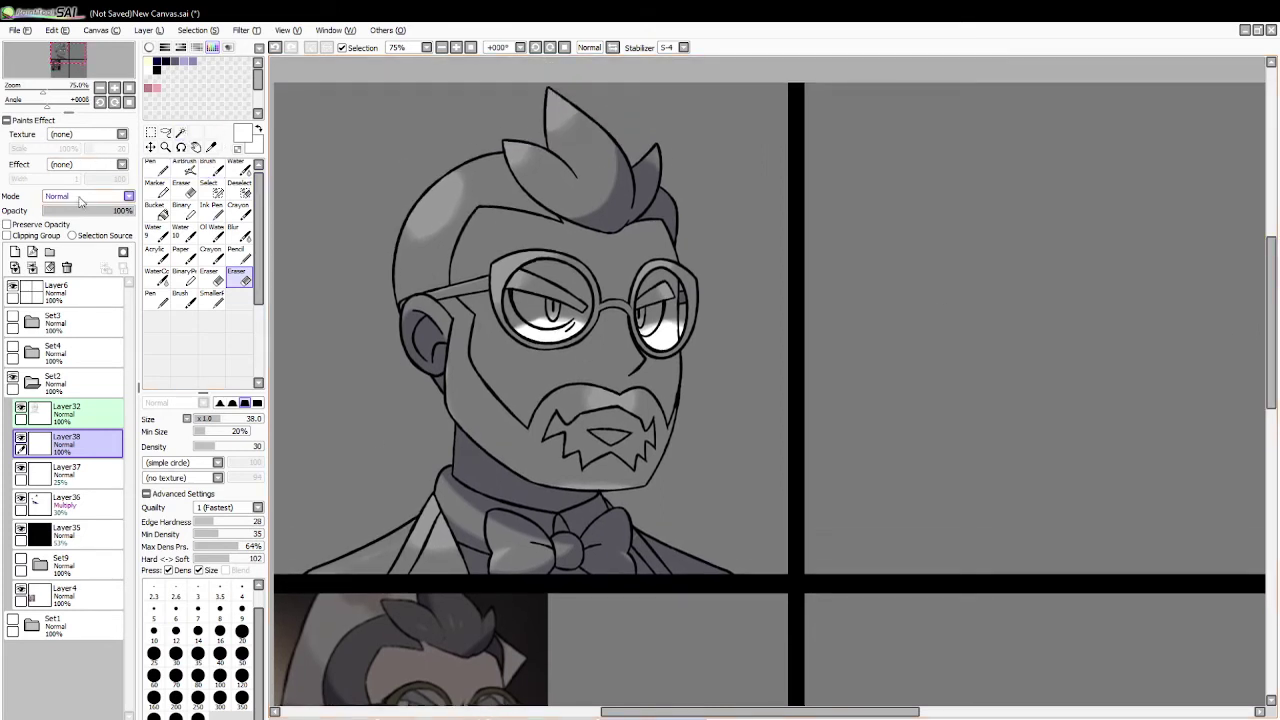
left_click_drag(86, 211, 77, 213)
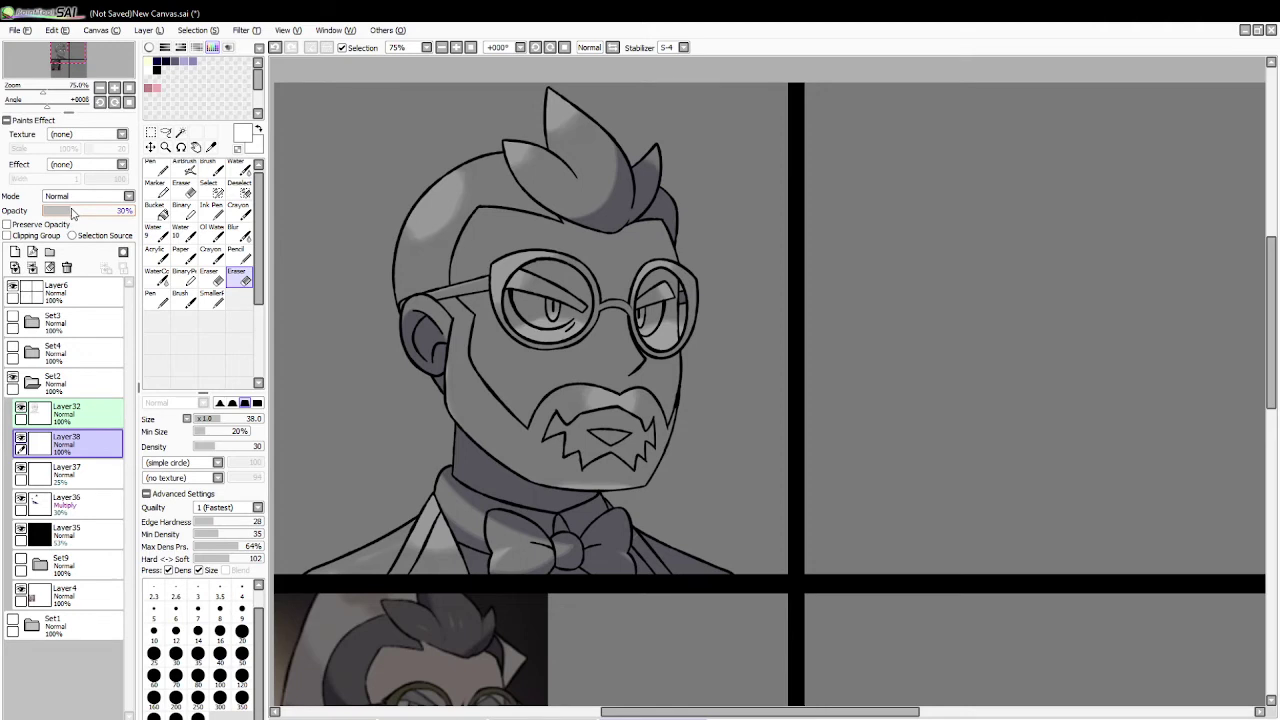
Step: On a new layer, dab a small white catchlight in the near eye with the size 14 Brush, and place the layer below Layer38
left_click(15, 251)
left_click(180, 132)
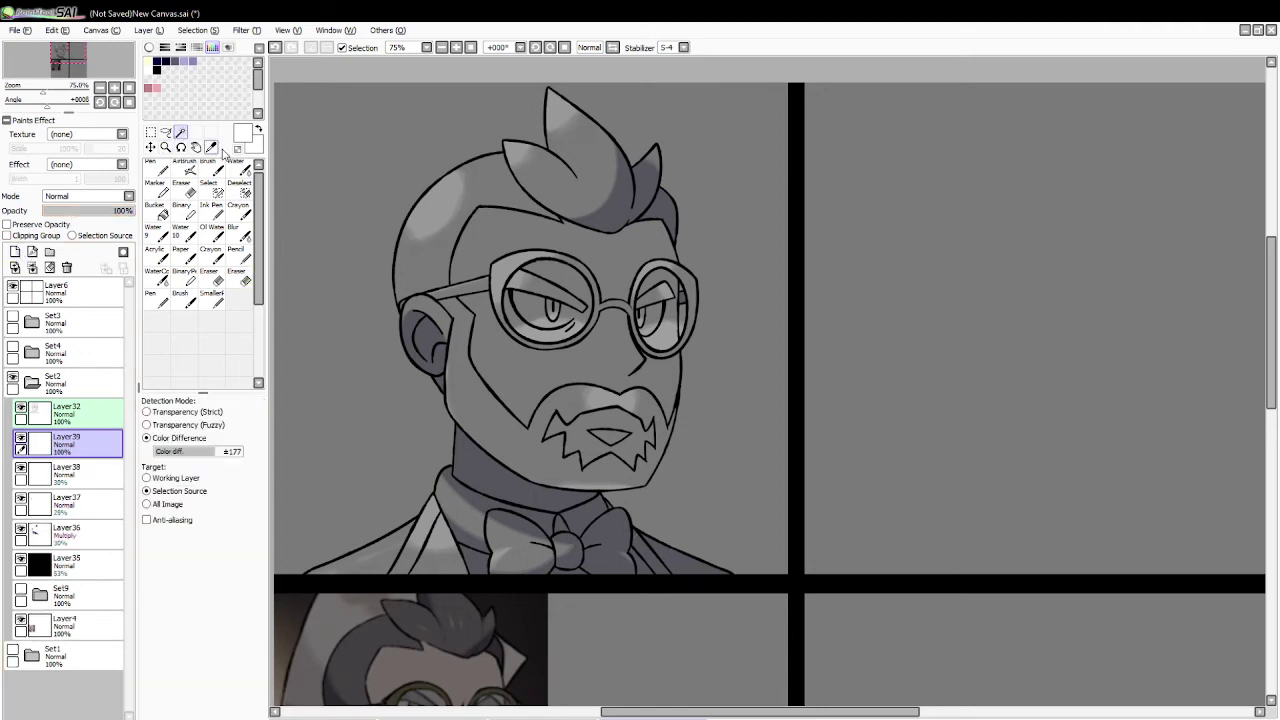
left_click(166, 147)
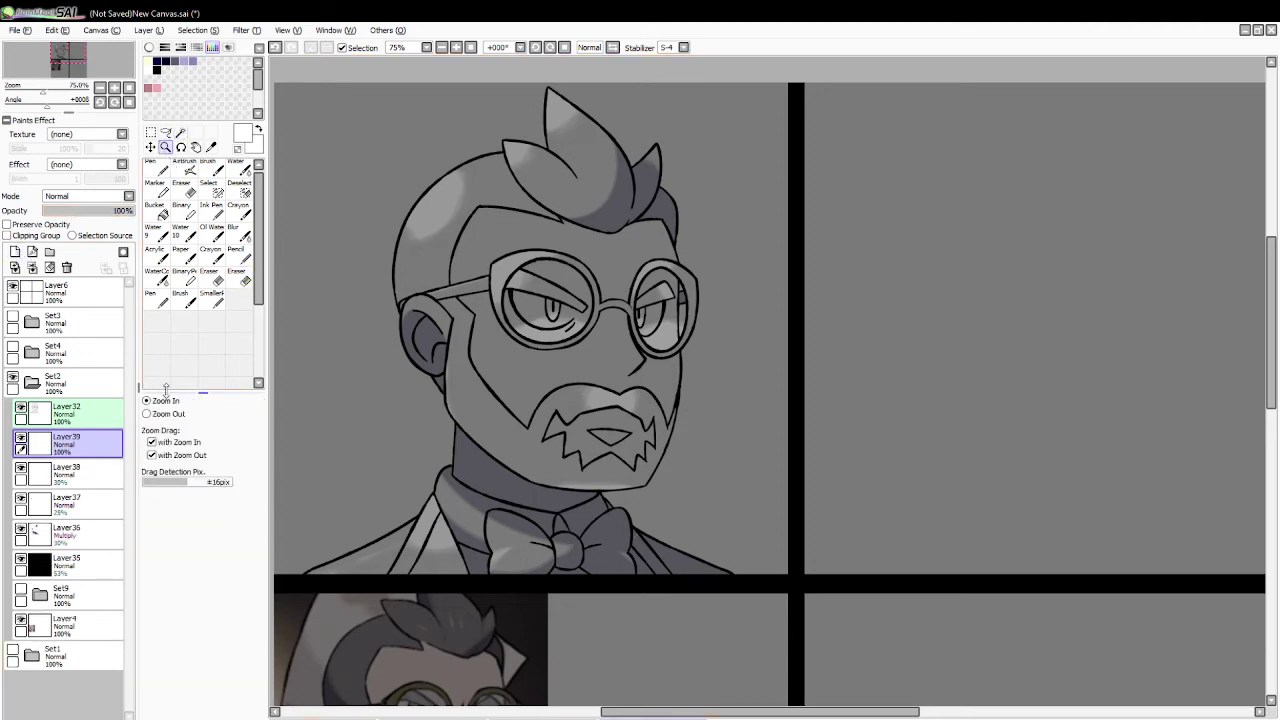
left_click(580, 290)
left_click(239, 170)
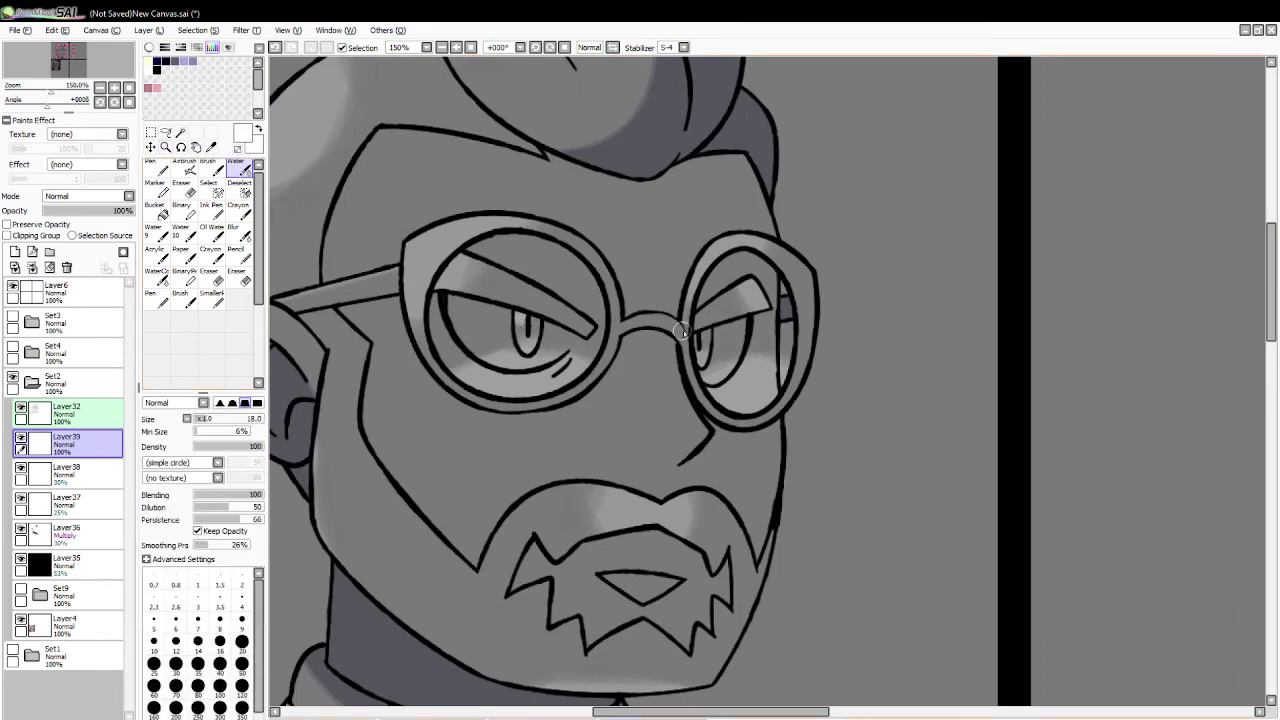
left_click(212, 170)
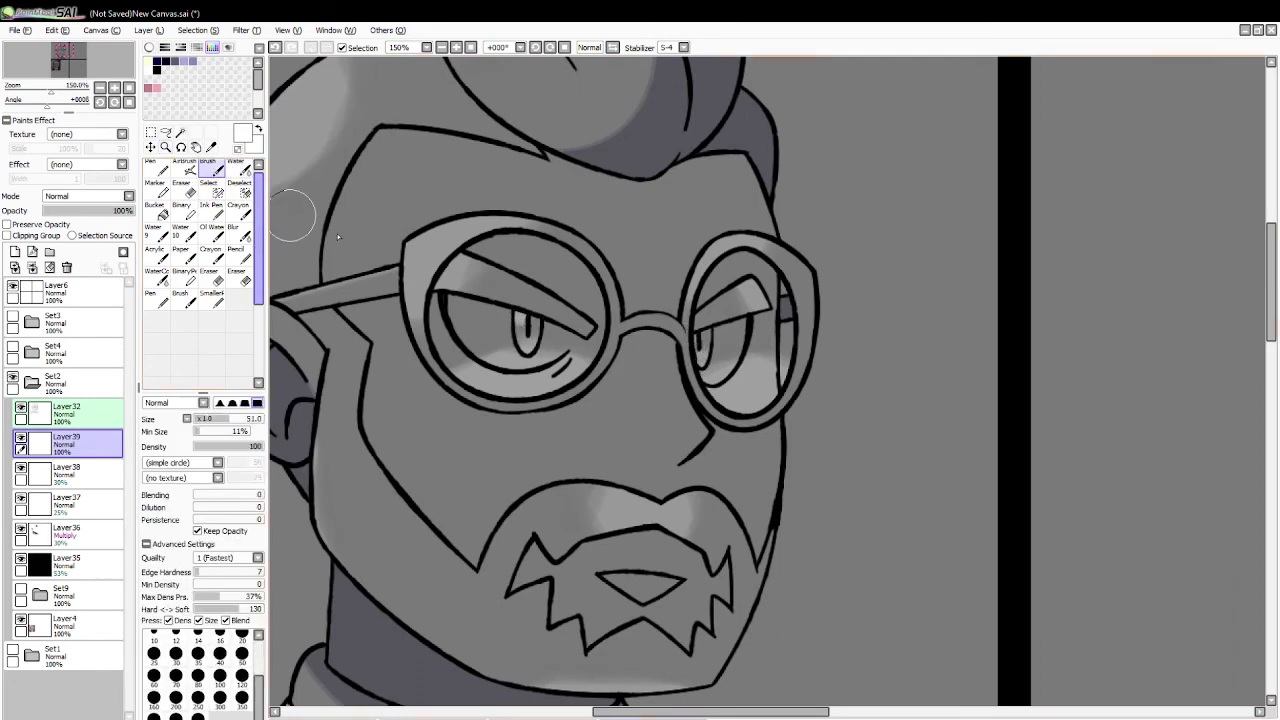
left_click(206, 420)
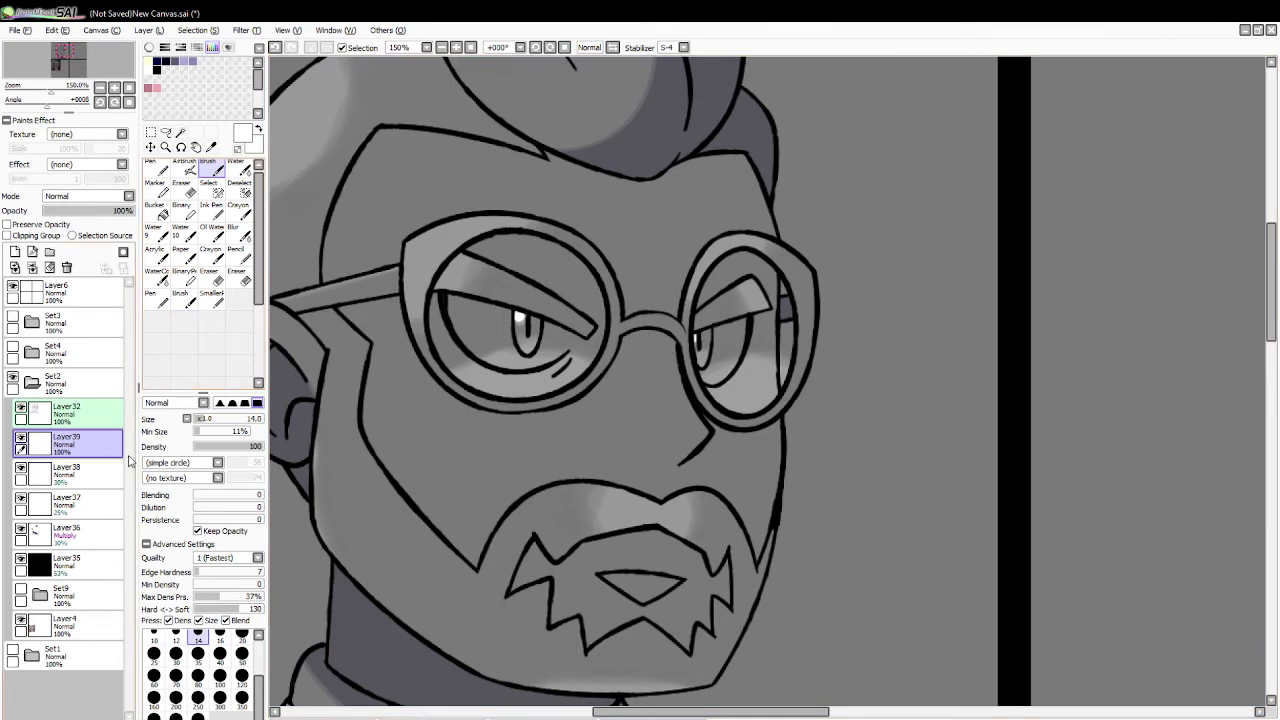
left_click_drag(100, 470, 108, 440)
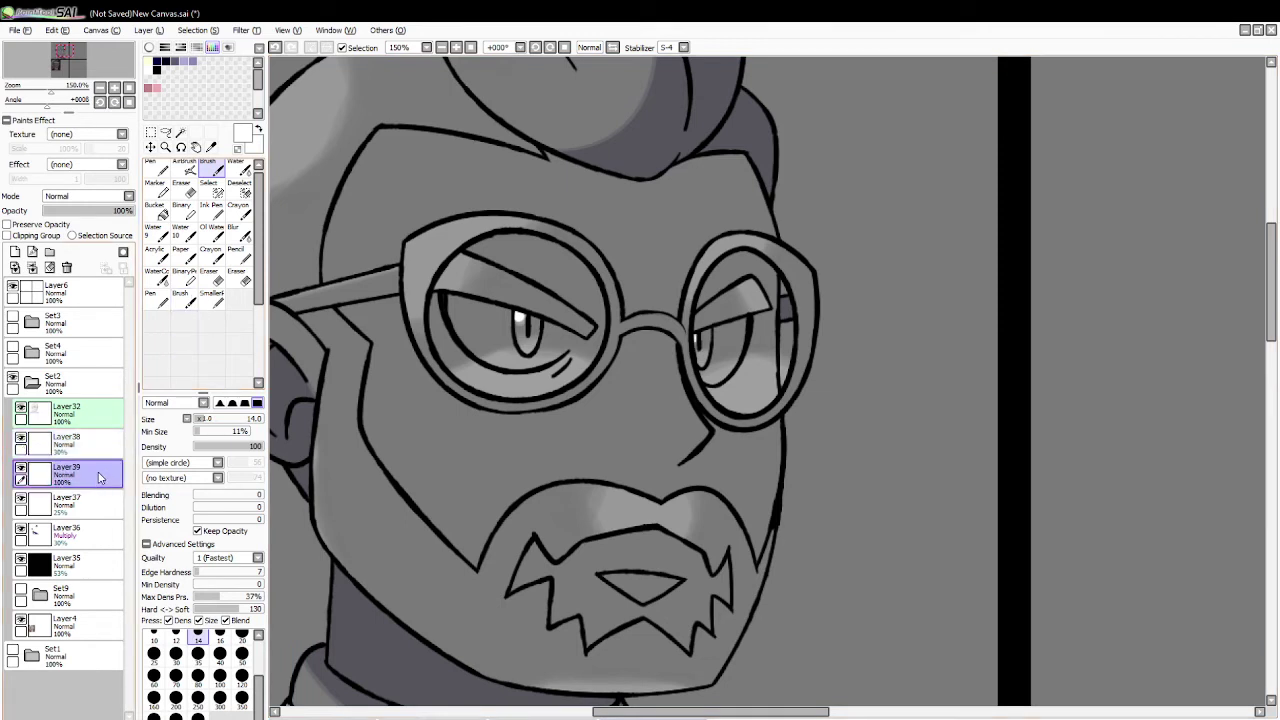
Step: Select the regions inside both eyeglass lenses again with the Magic Wand
left_click(166, 147)
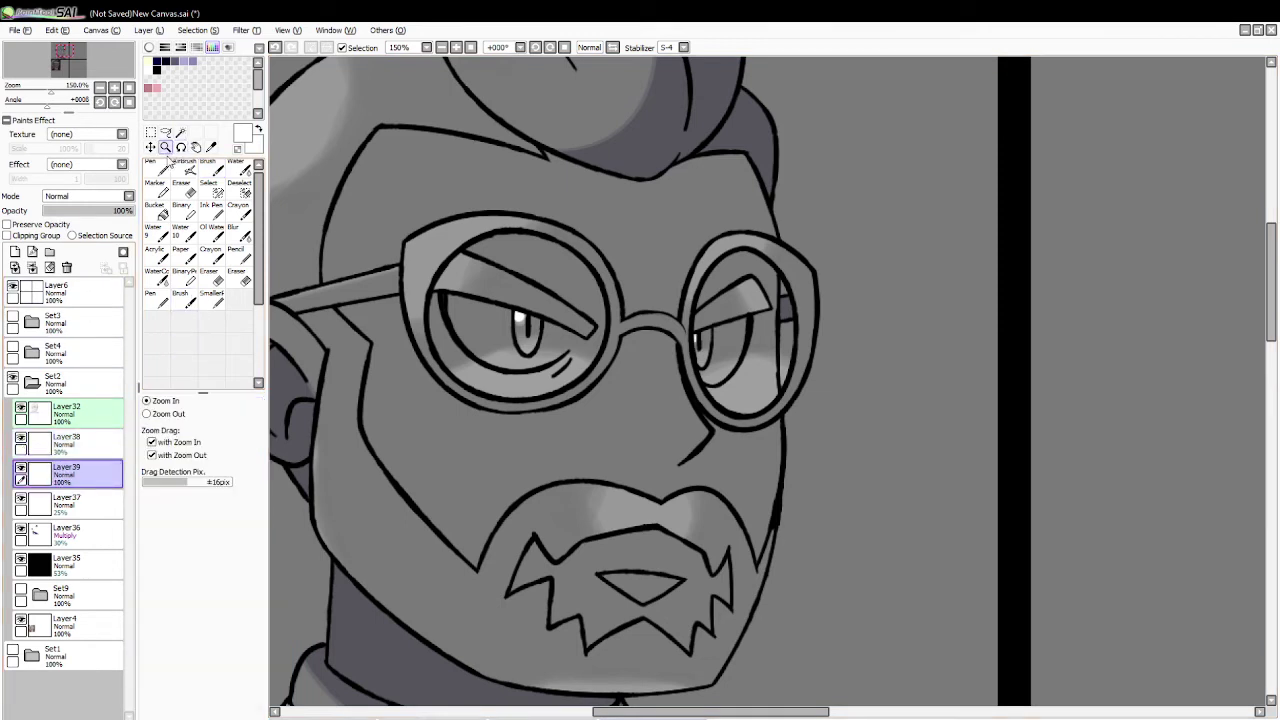
left_click(158, 414)
left_click(336, 408)
left_click(336, 408)
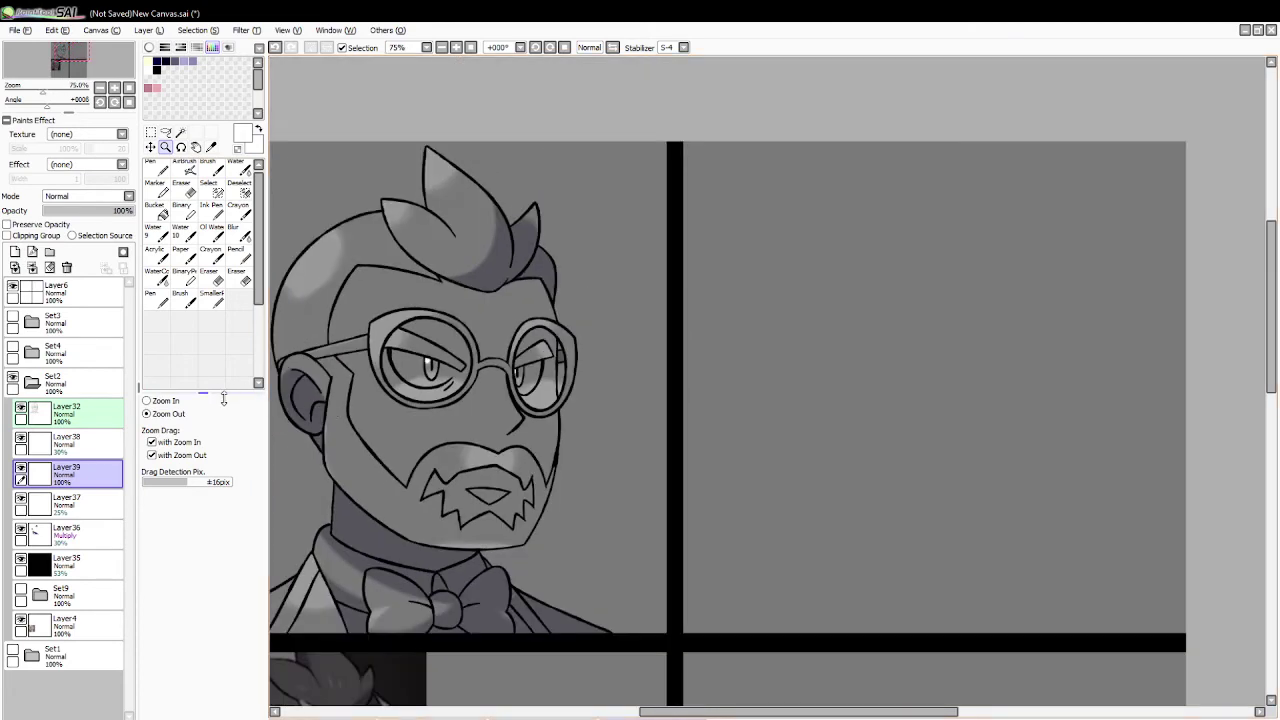
left_click_drag(724, 703, 665, 700)
left_click(181, 132)
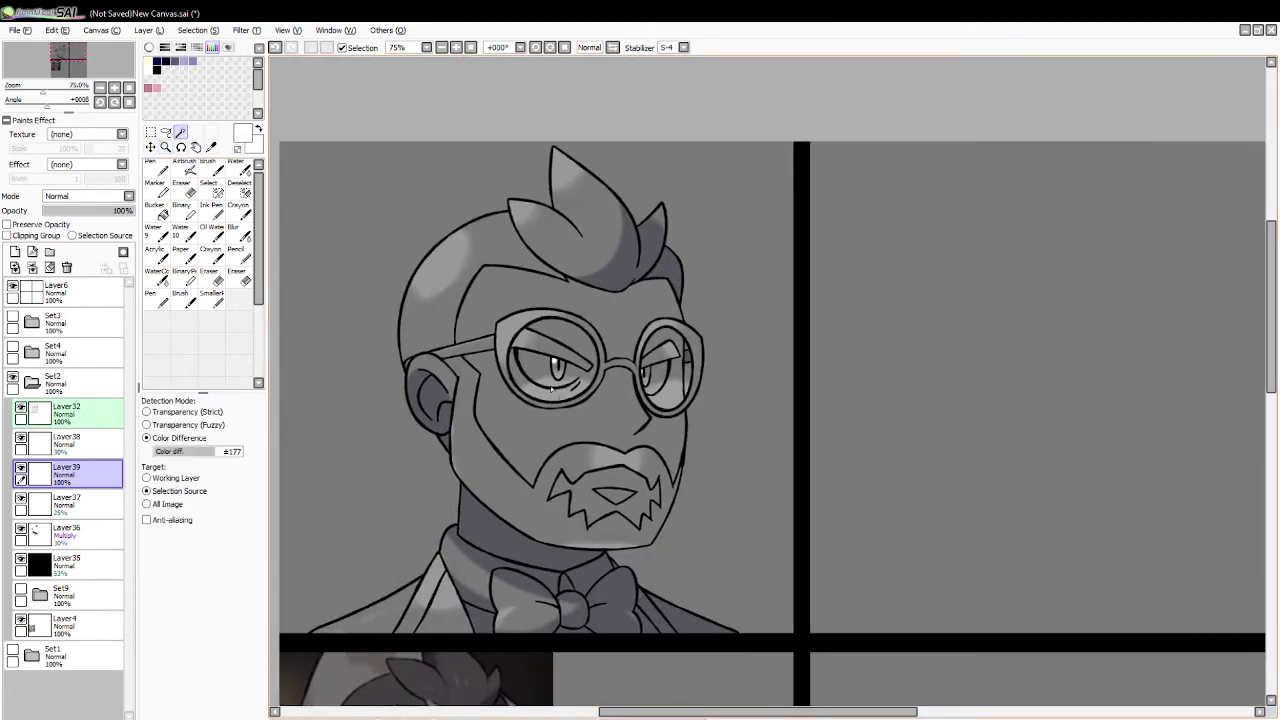
left_click(571, 361)
left_click(670, 352)
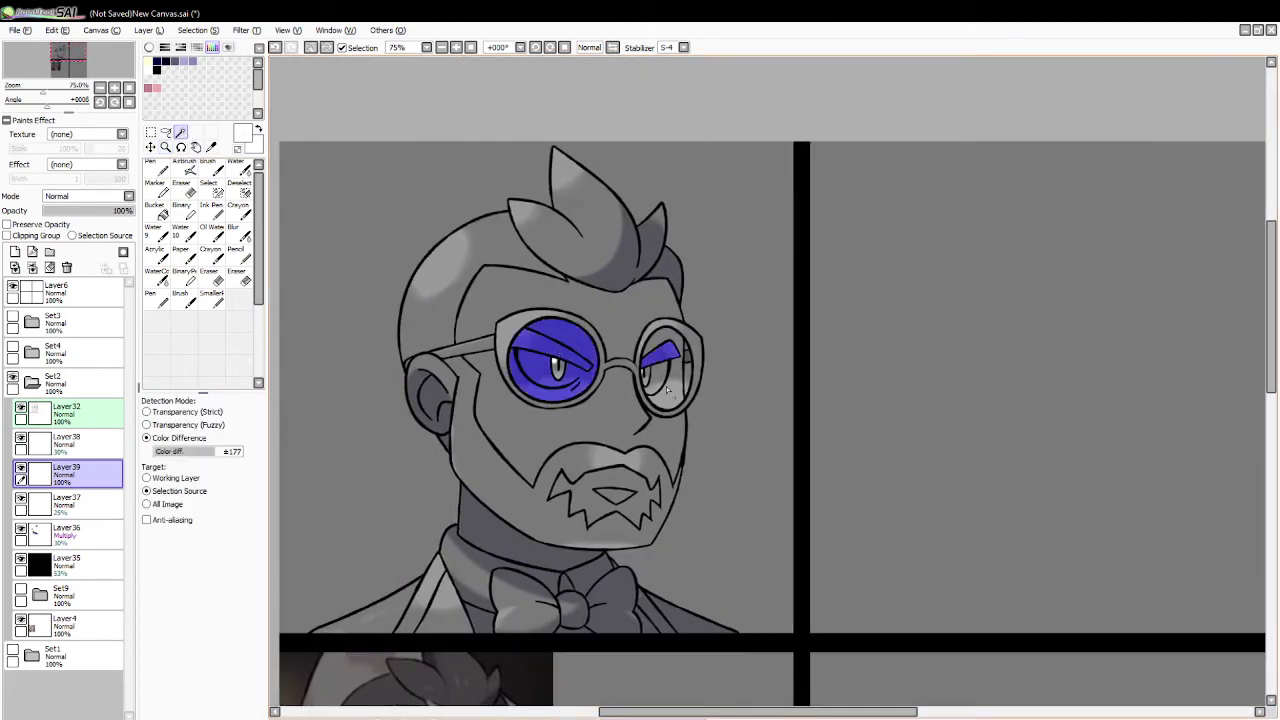
left_click(686, 373)
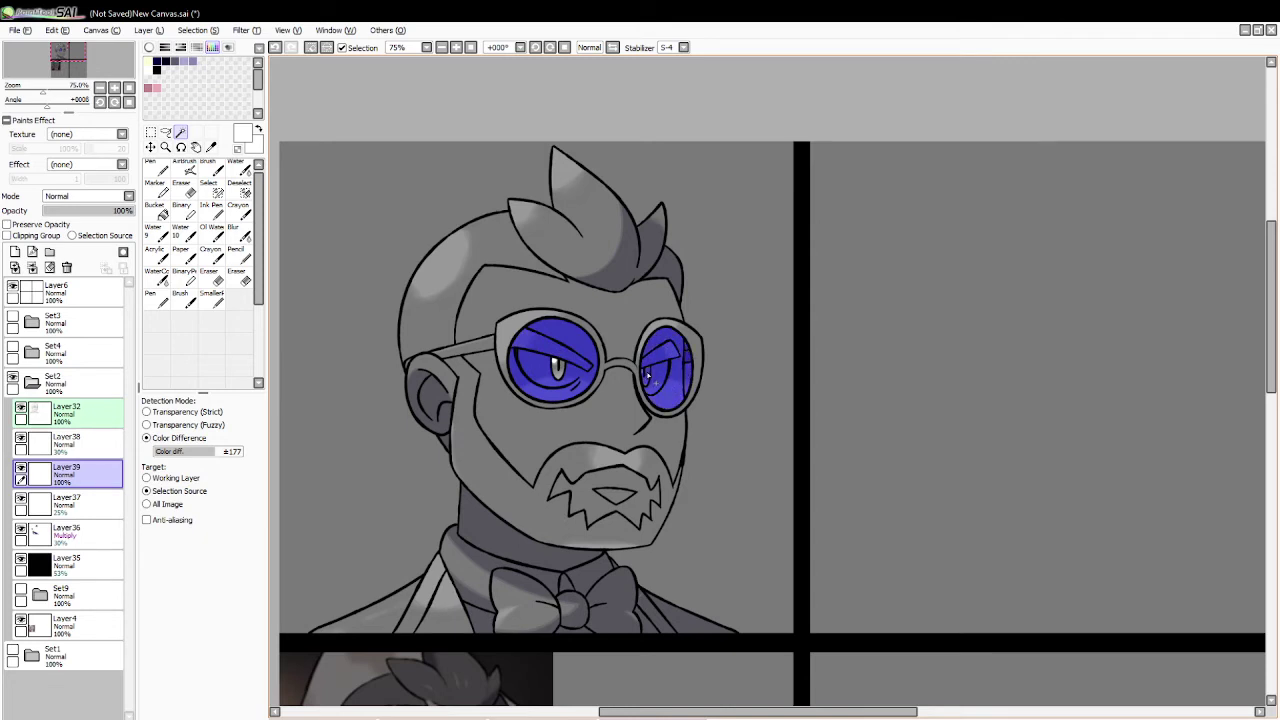
Step: On a new layer above Layer39, paint diagonal white glare streaks across both lenses with the size 18 Water brush
left_click(237, 167)
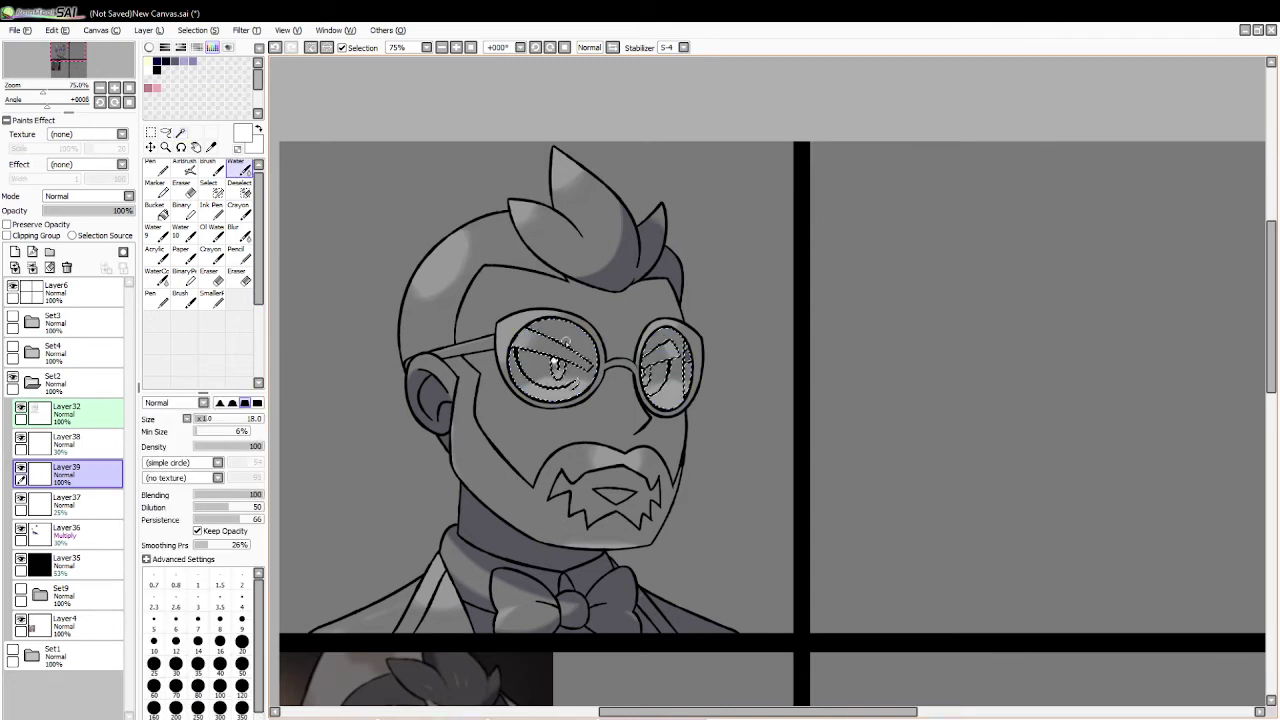
left_click(14, 251)
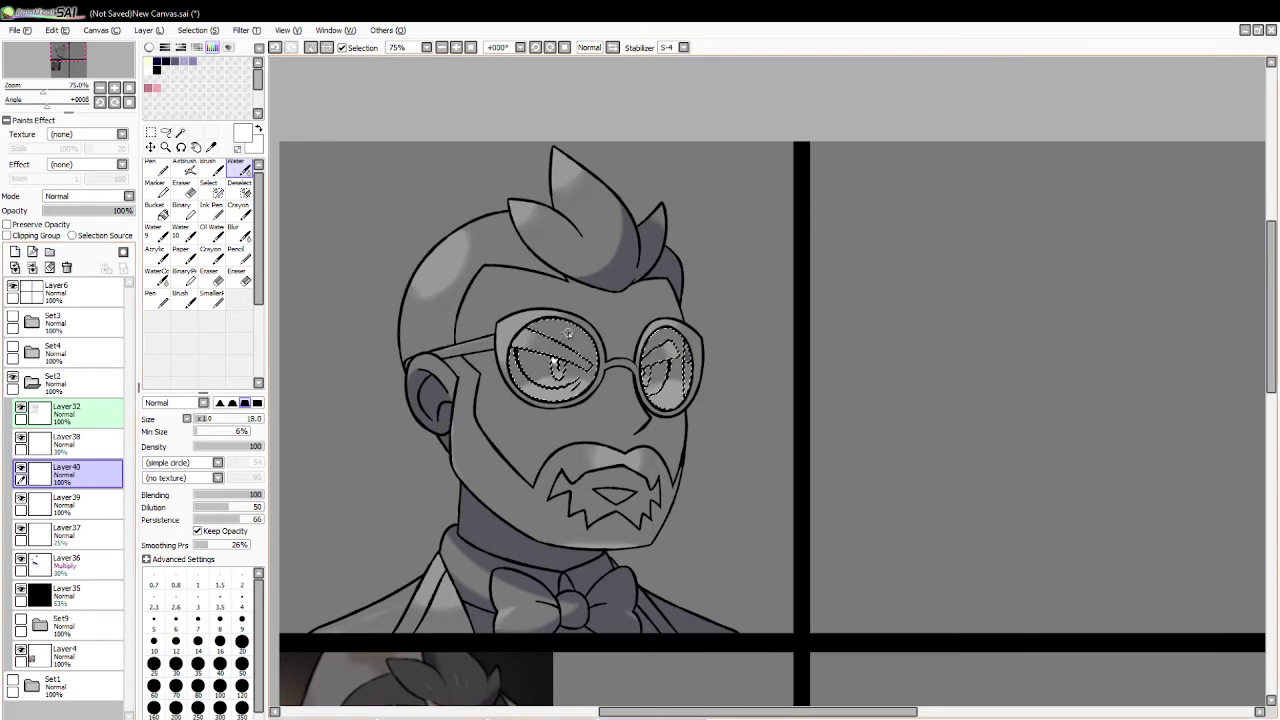
mouse_move(592, 329)
left_mouse_down()
mouse_move(530, 378)
mouse_move(580, 335)
left_mouse_up()
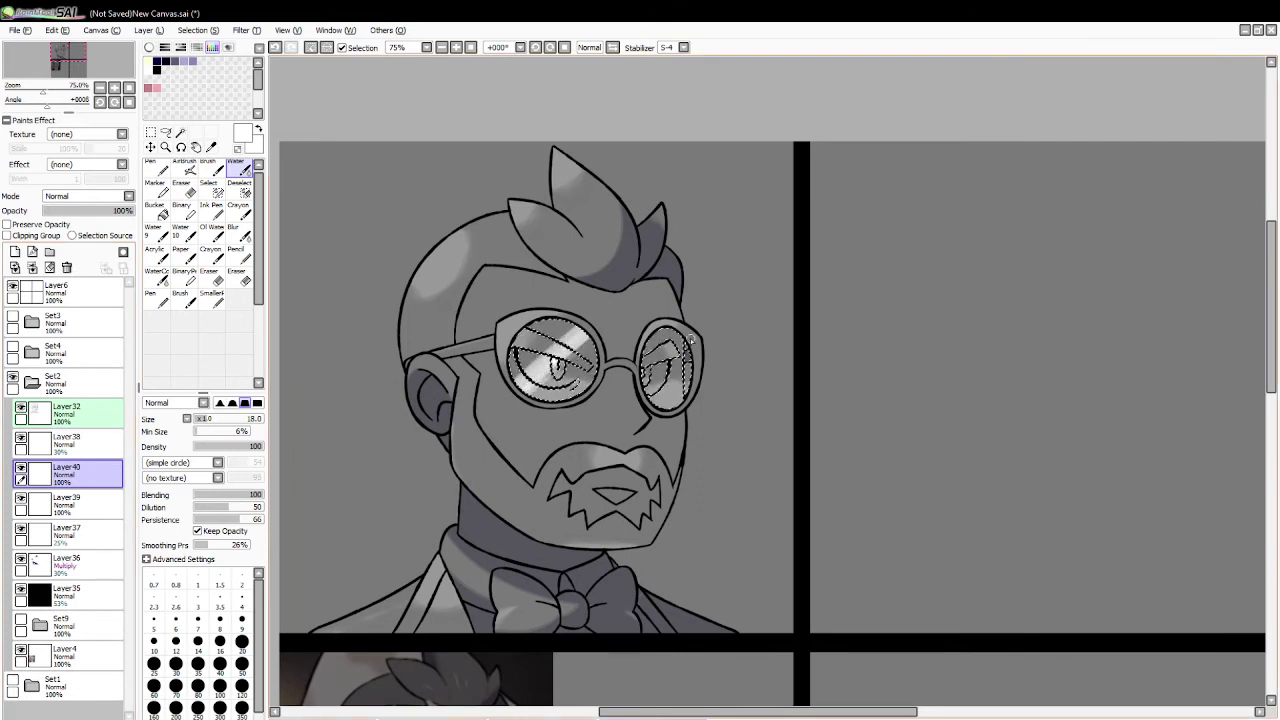
left_click_drag(694, 330, 632, 398)
mouse_move(632, 398)
left_mouse_down()
mouse_move(690, 338)
mouse_move(636, 402)
left_mouse_up()
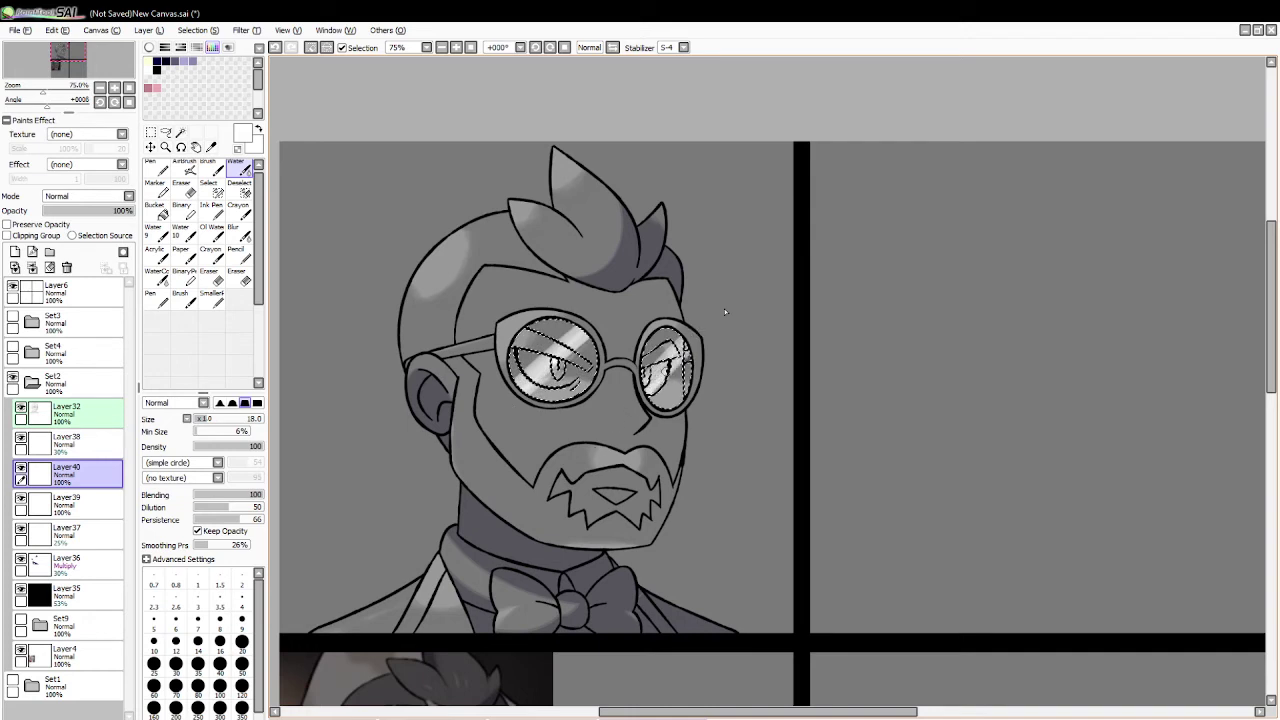
Step: Strengthen the diagonal glare streaks on both lenses in solid white with the size 14 Brush, then clear the selection
key("b")
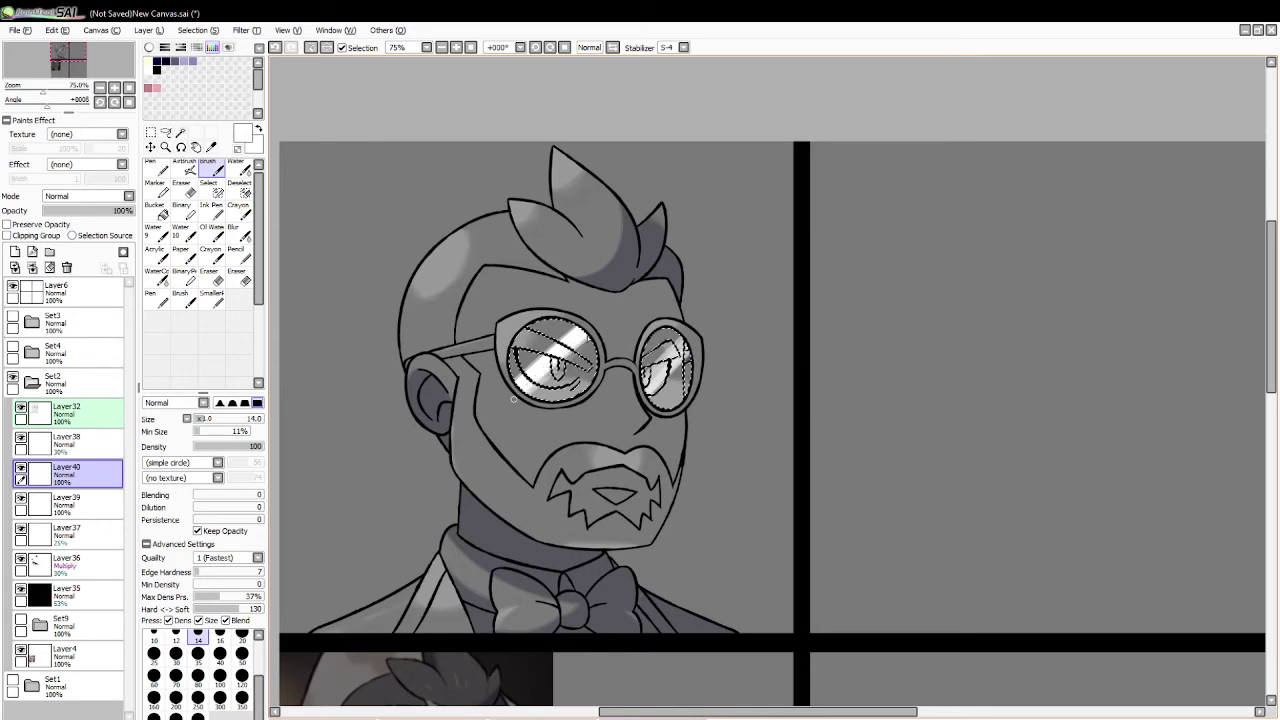
left_click_drag(514, 399, 602, 317)
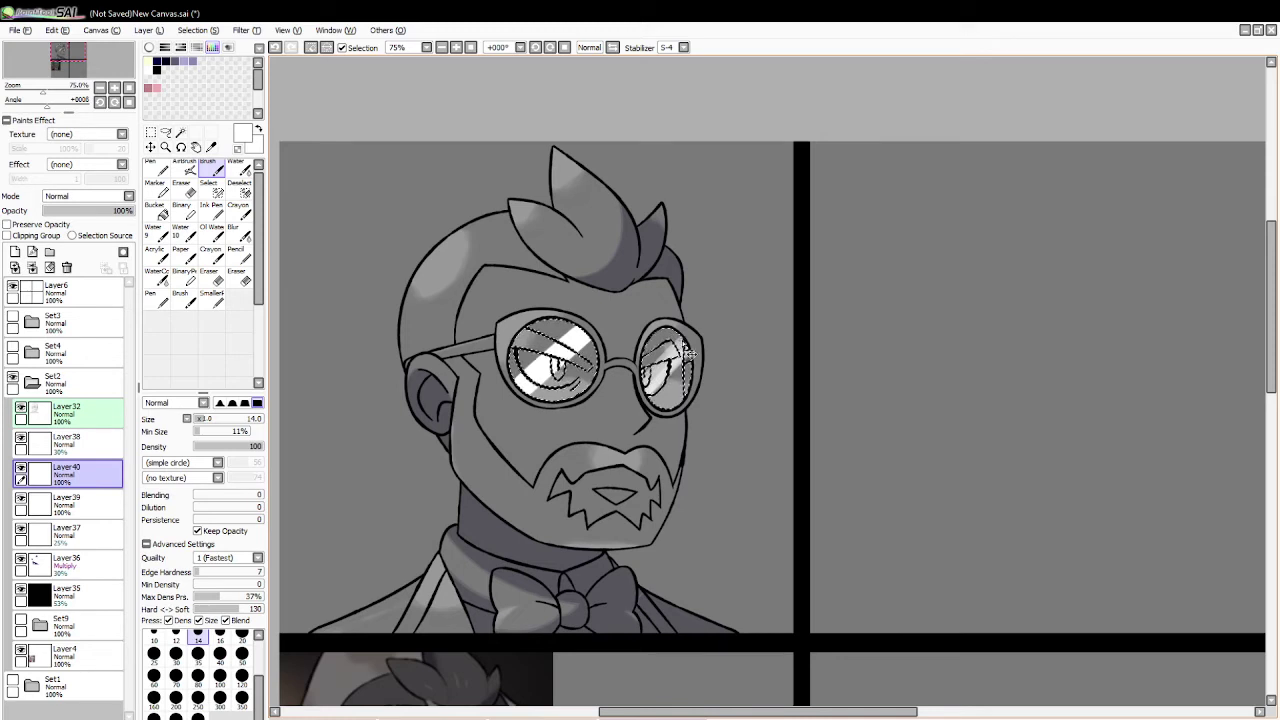
key("ctrl+z")
left_click_drag(645, 390, 686, 338)
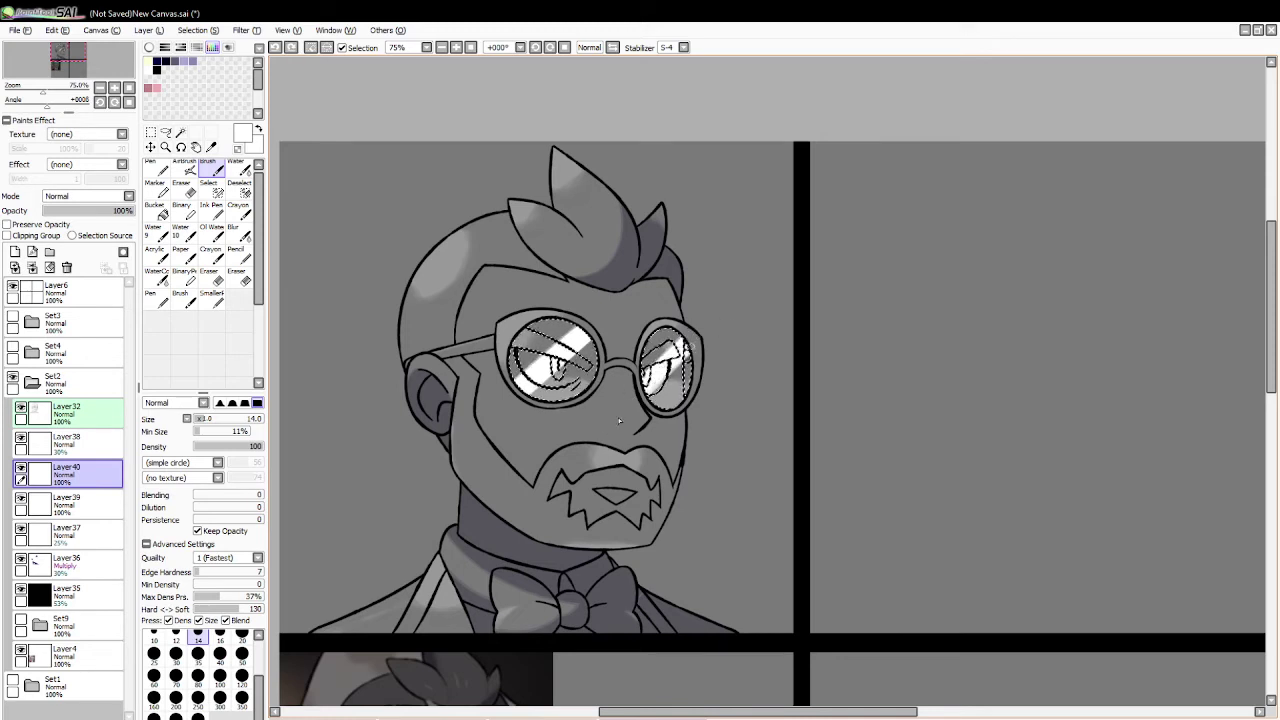
left_click(314, 47)
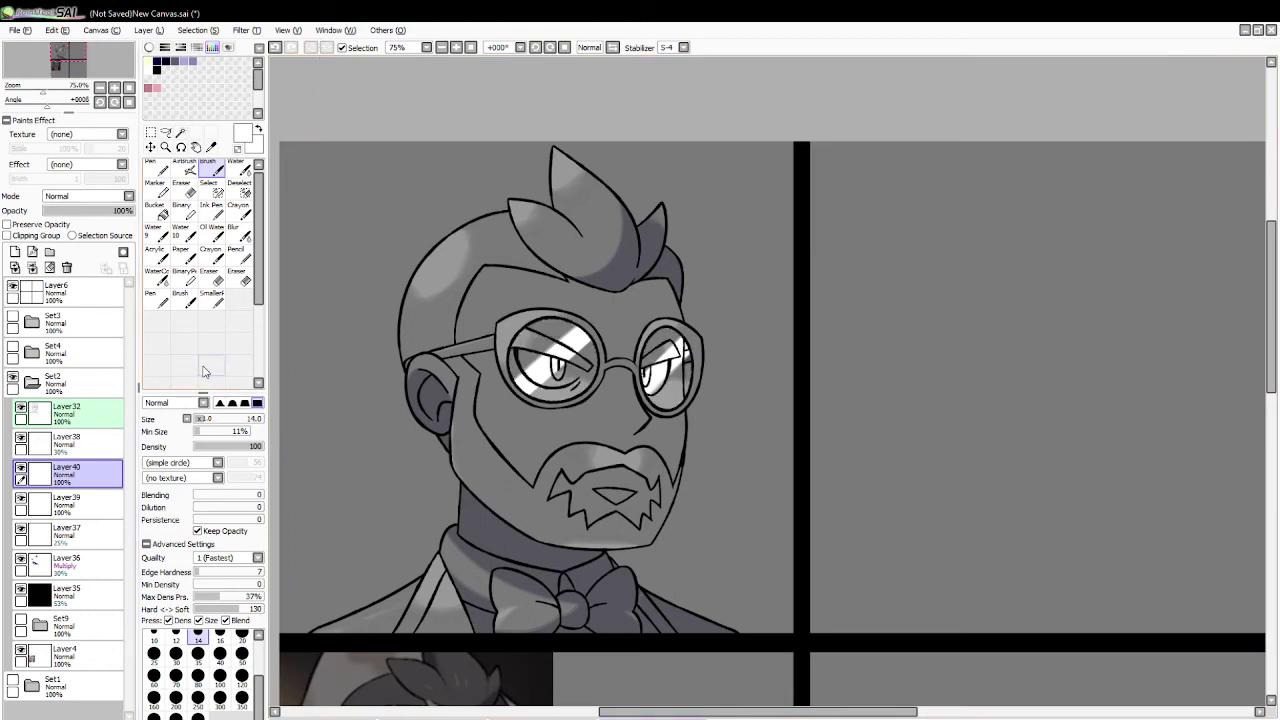
Step: Set the opacity of glare layer Layer40 to 85% and delete the black layer Layer35
left_click_drag(130, 211, 122, 214)
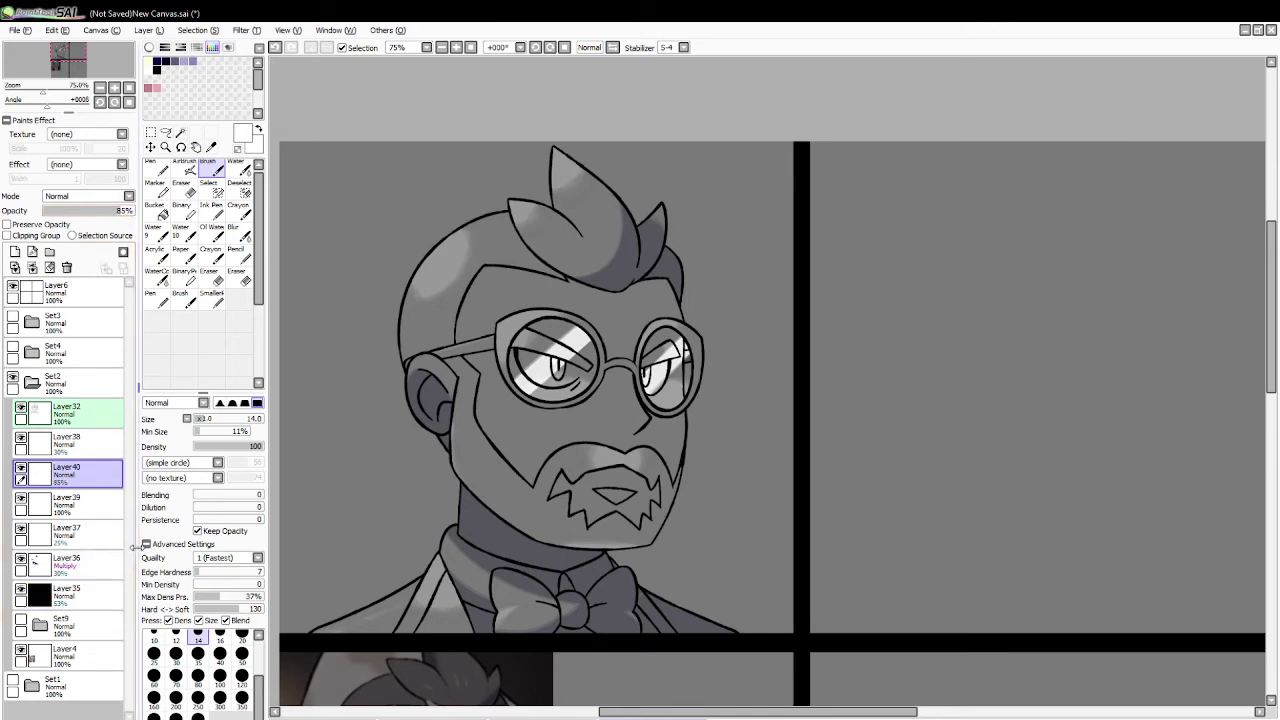
left_click(92, 598)
left_click(67, 268)
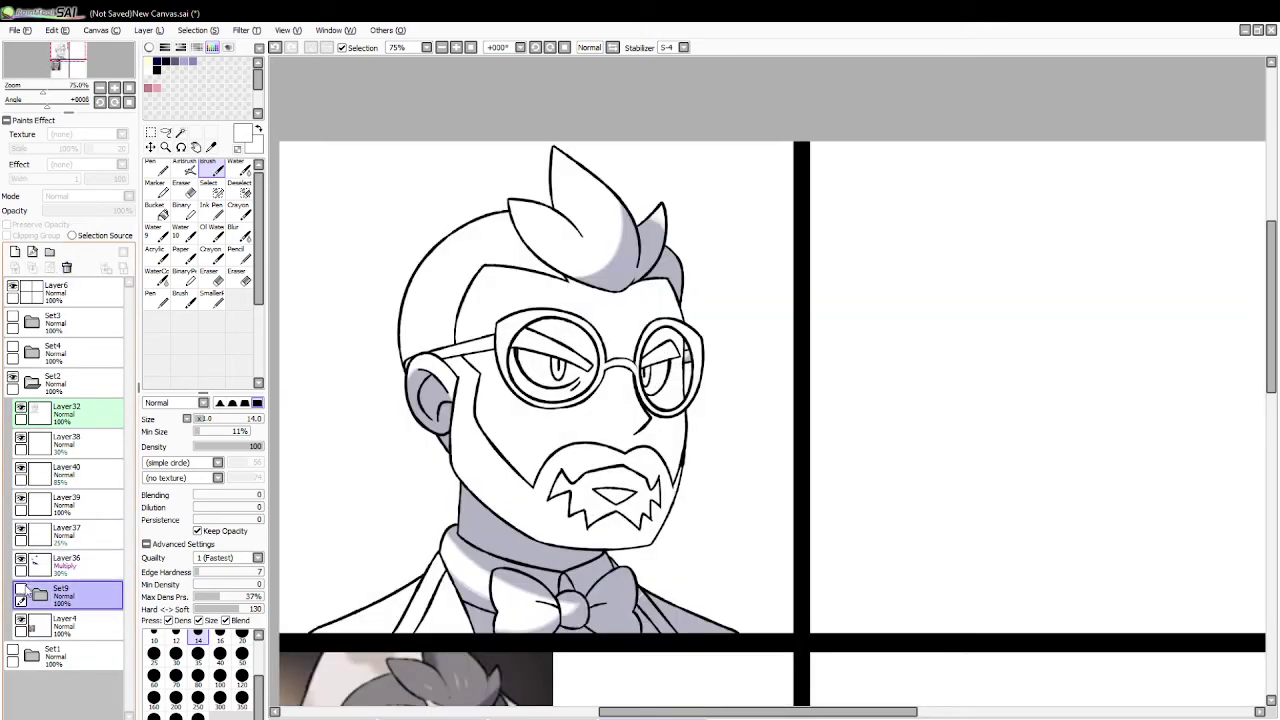
Step: Show the Set9 colour folder and select the regions inside both eyeglass lenses with the Magic Wand
left_click(20, 590)
left_click(180, 133)
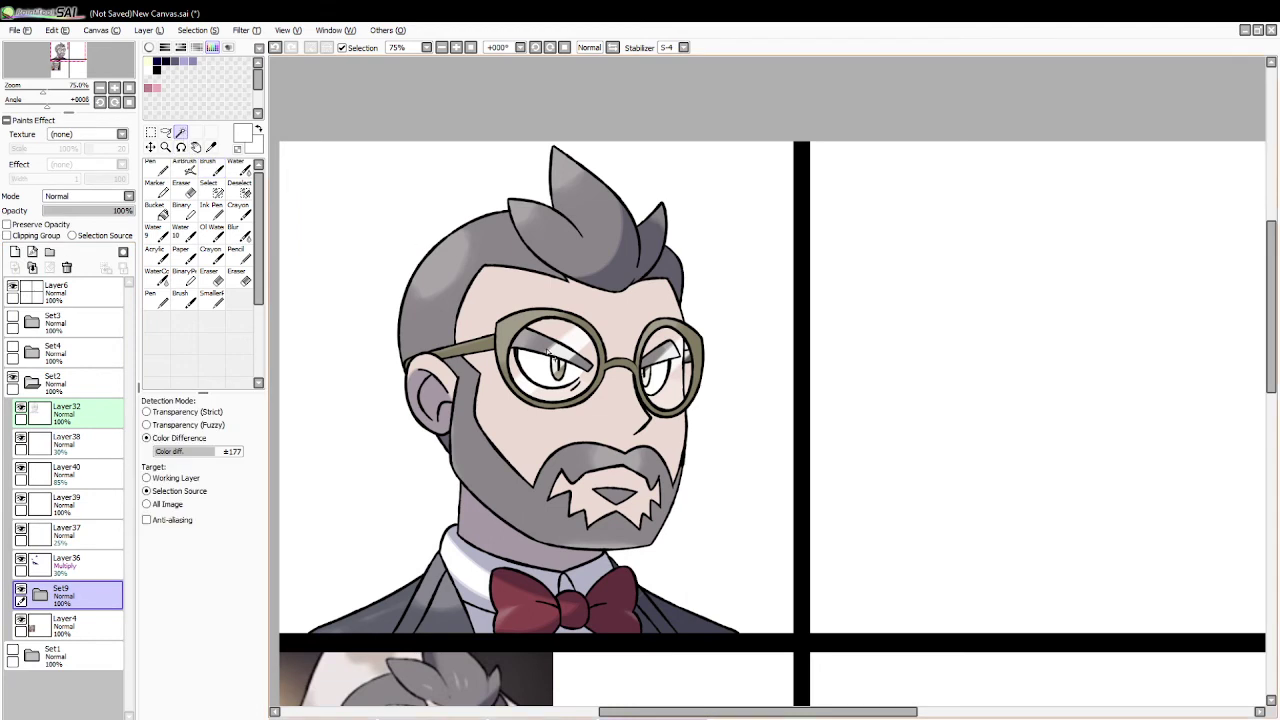
left_click(540, 342)
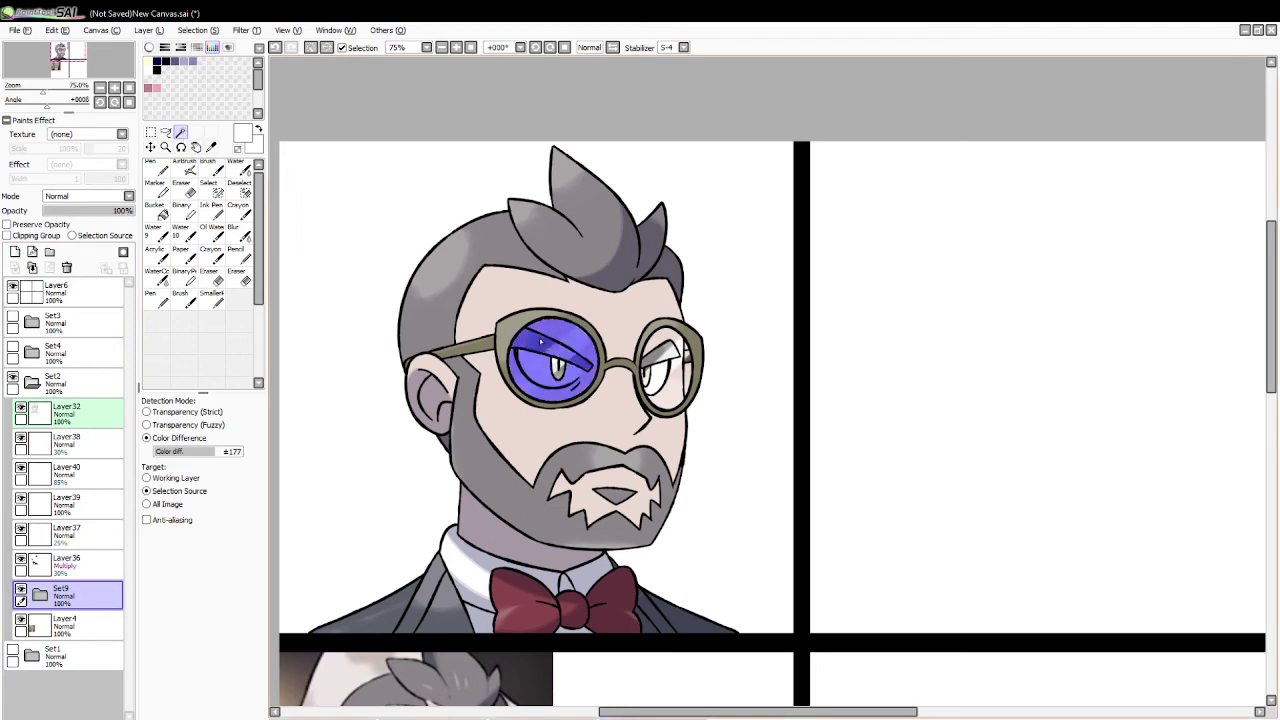
left_click(656, 383)
left_click(655, 352)
left_click(689, 367)
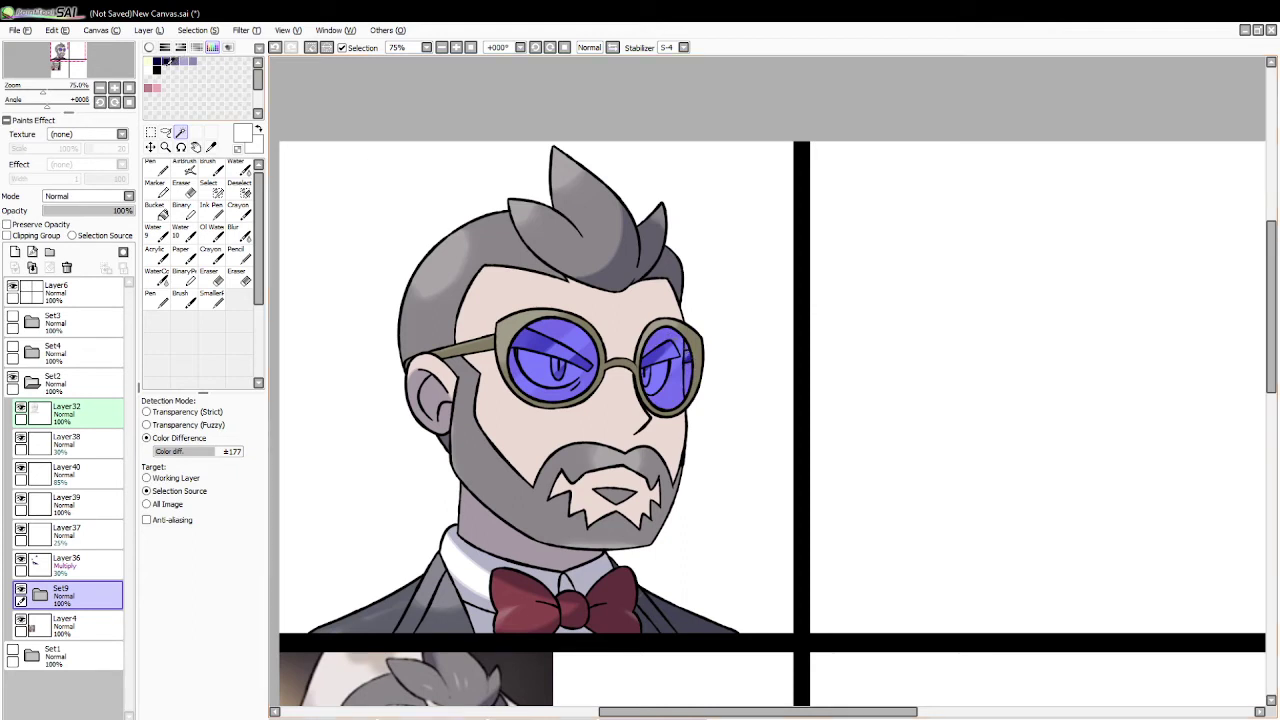
Step: Create a new layer inside the Set9 folder and fill the selected lens regions with light gray using the Bucket
left_click(149, 47)
left_click(176, 86)
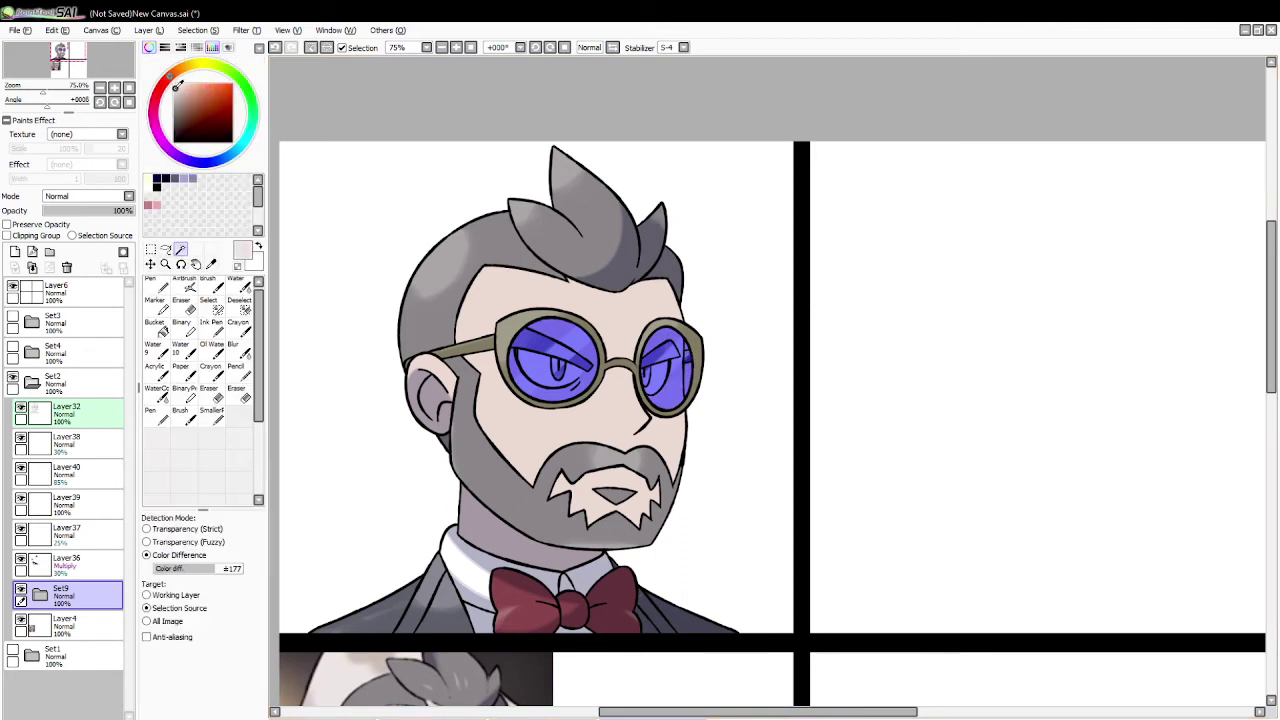
left_click(156, 325)
left_click(40, 595)
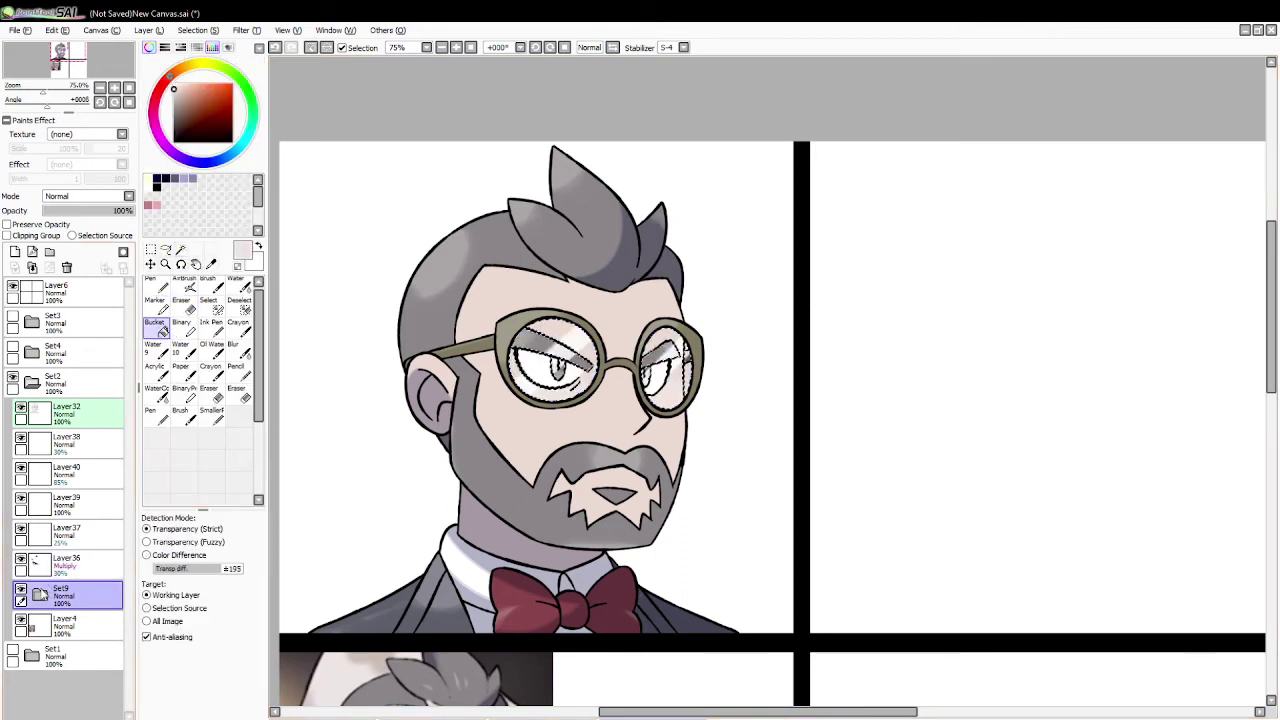
left_click(82, 648)
left_click(86, 630)
left_click(15, 252)
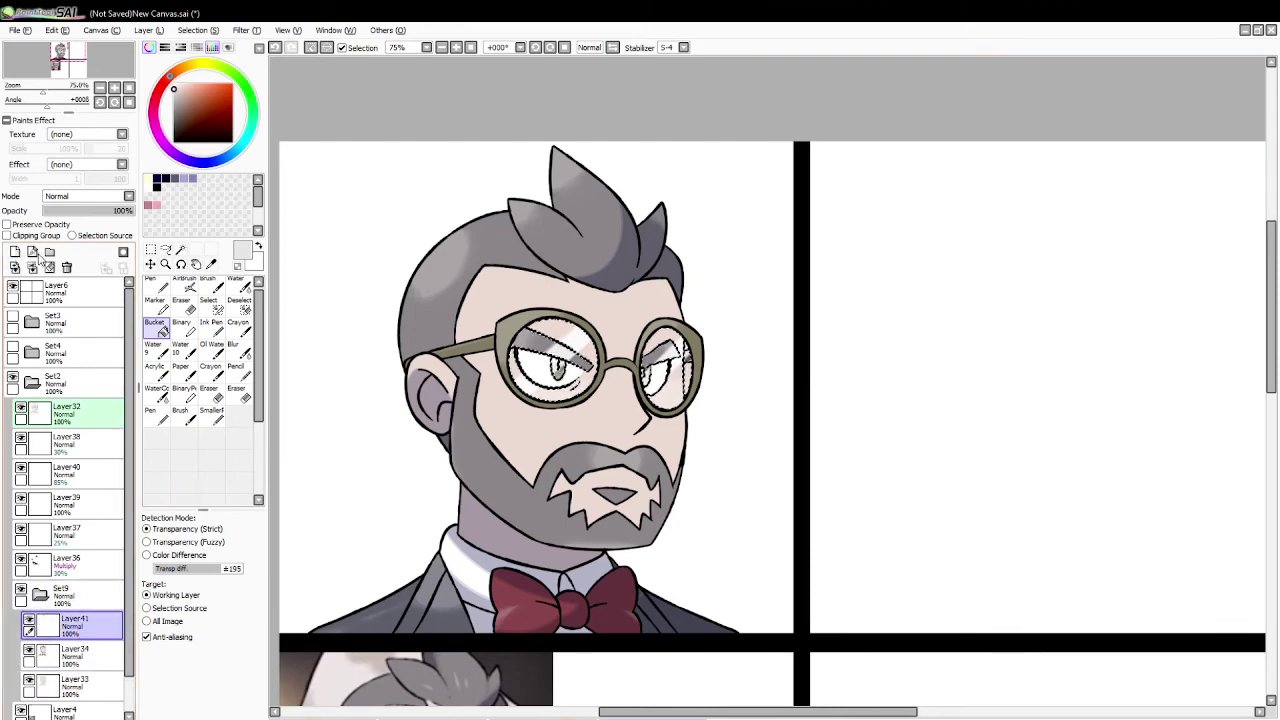
left_click(549, 346)
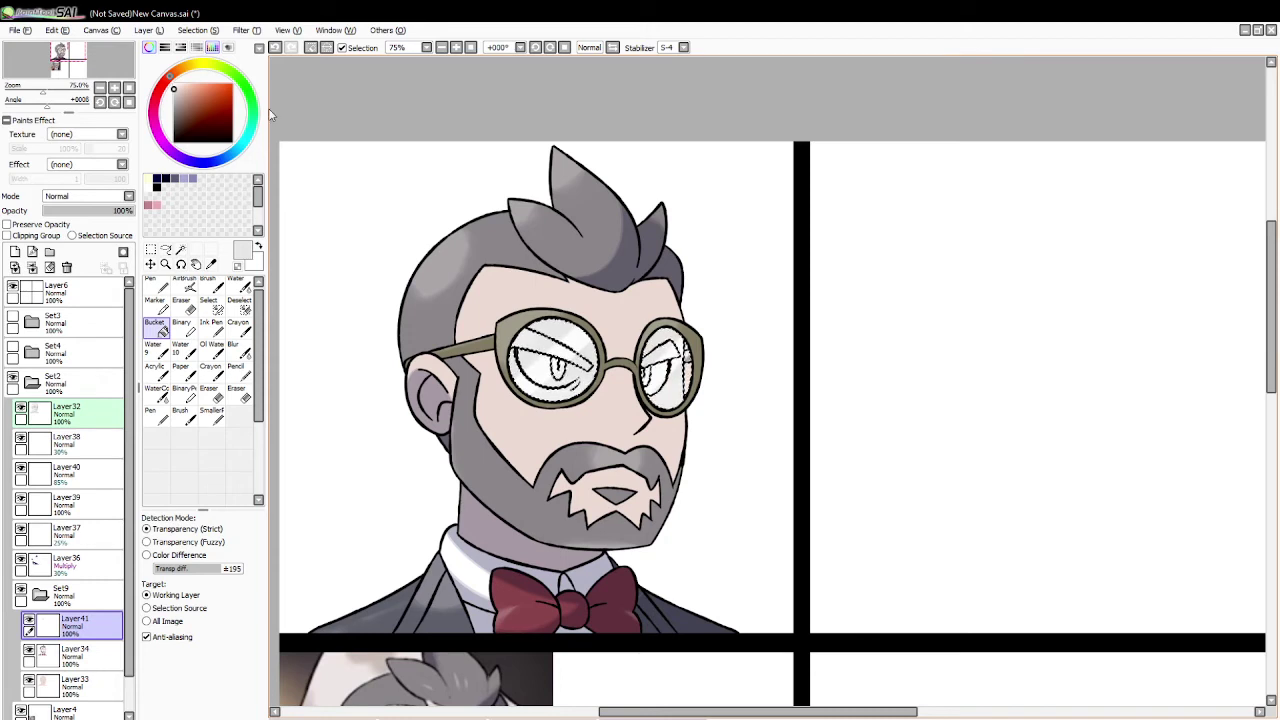
Step: Switch the lens layer Layer41 to Multiply and refill the selected lenses with a darker medium gray
left_click(82, 216)
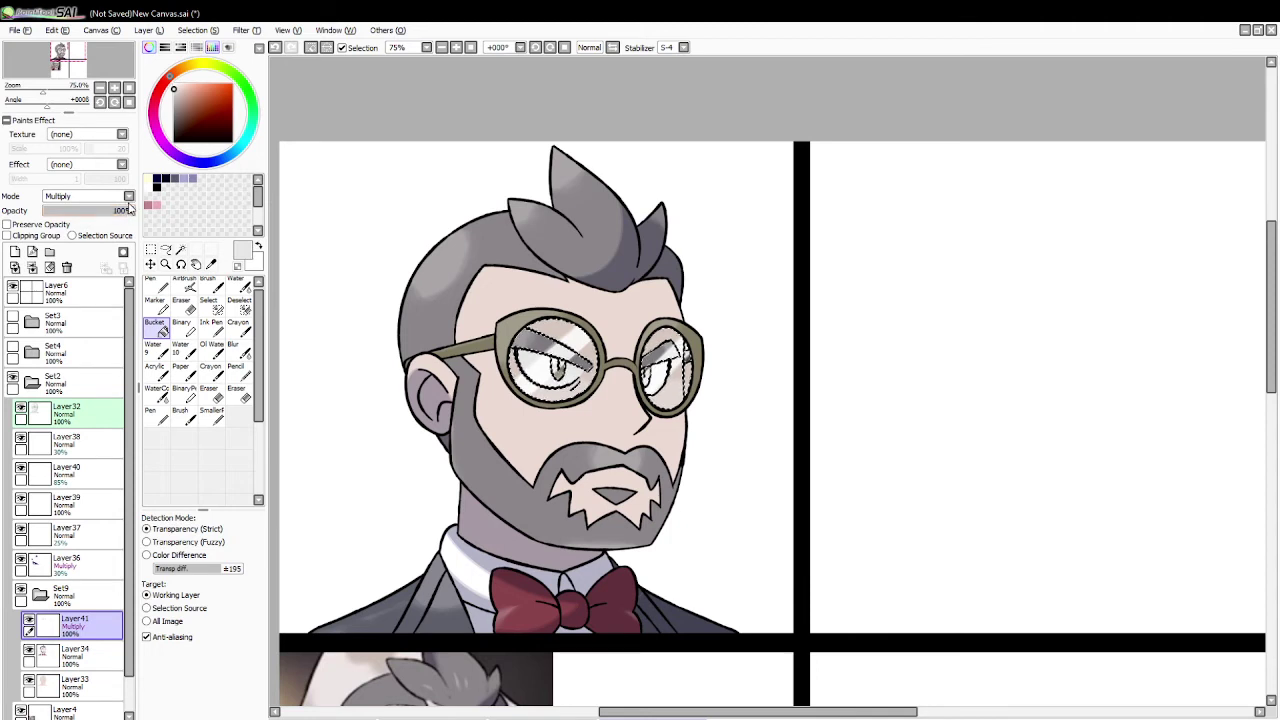
left_click(174, 109)
left_click(549, 350)
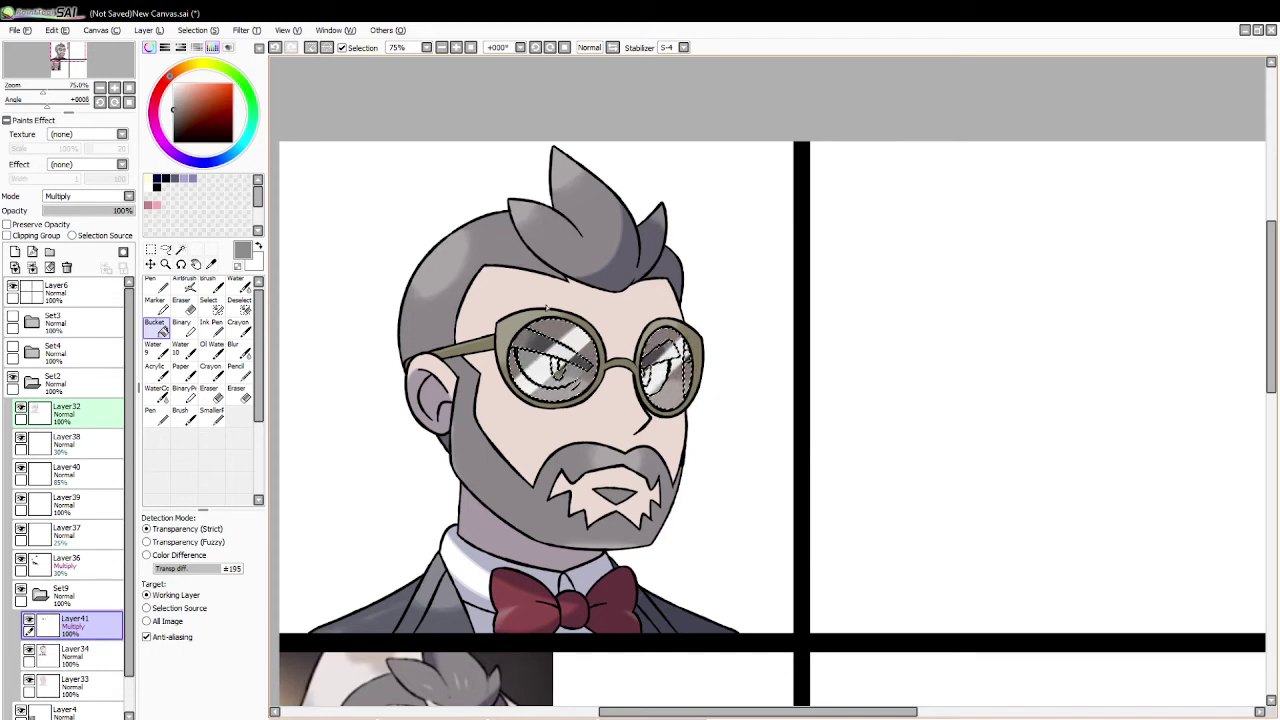
Step: Set the opacity of the Multiply lens layer Layer41 to 50% and clear the selection
left_click_drag(1272, 358, 1272, 388)
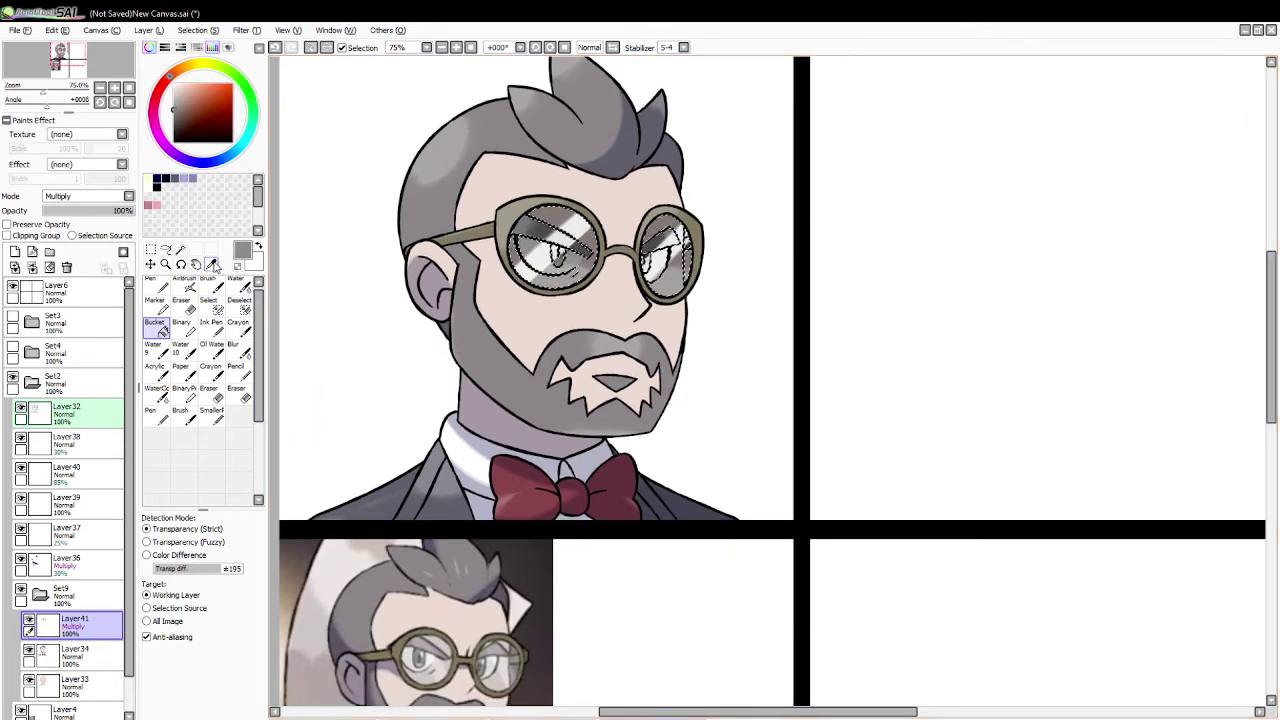
left_click(94, 212)
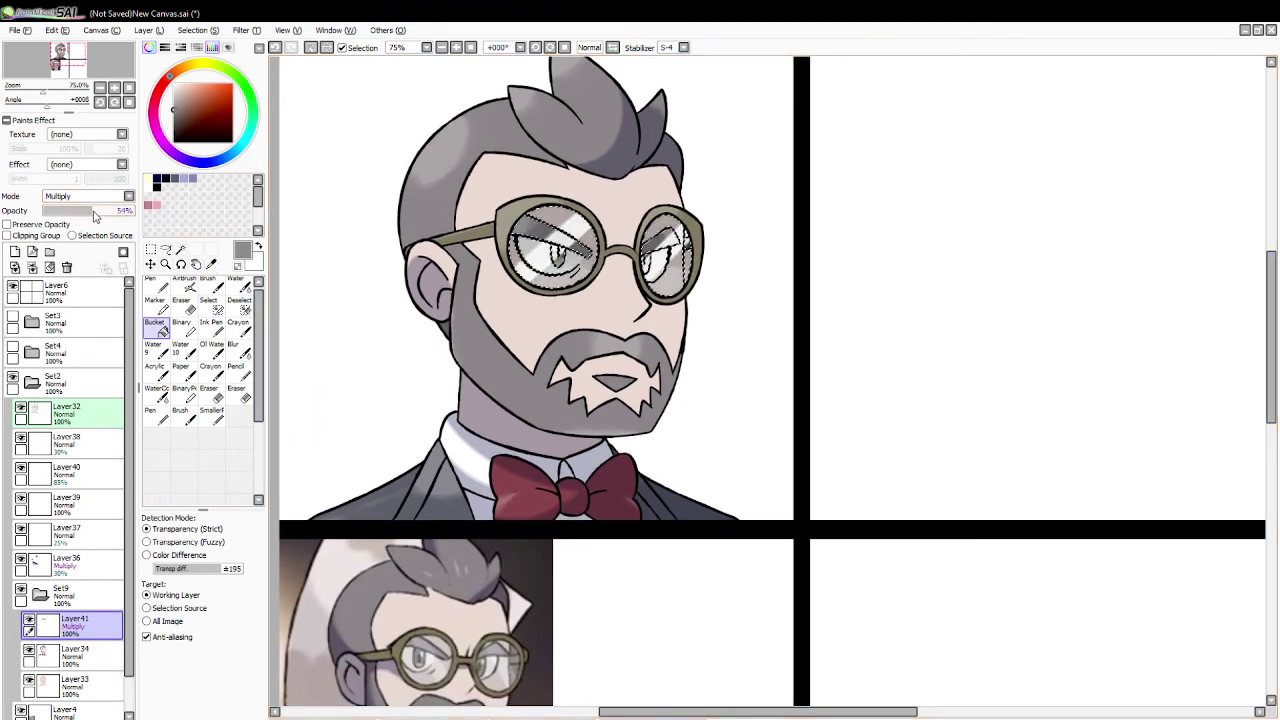
left_click_drag(94, 215, 86, 215)
left_click(311, 49)
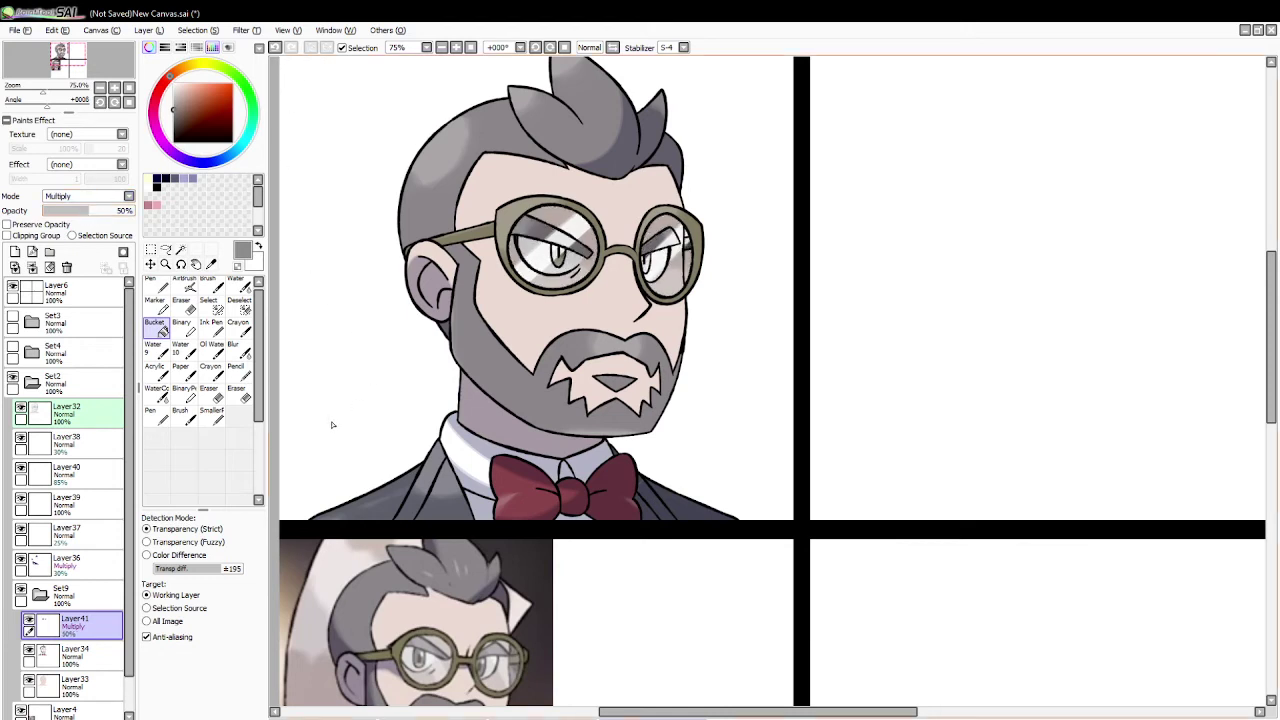
Step: Set the opacity of the glare layer Layer40 to 50%
left_click(65, 472)
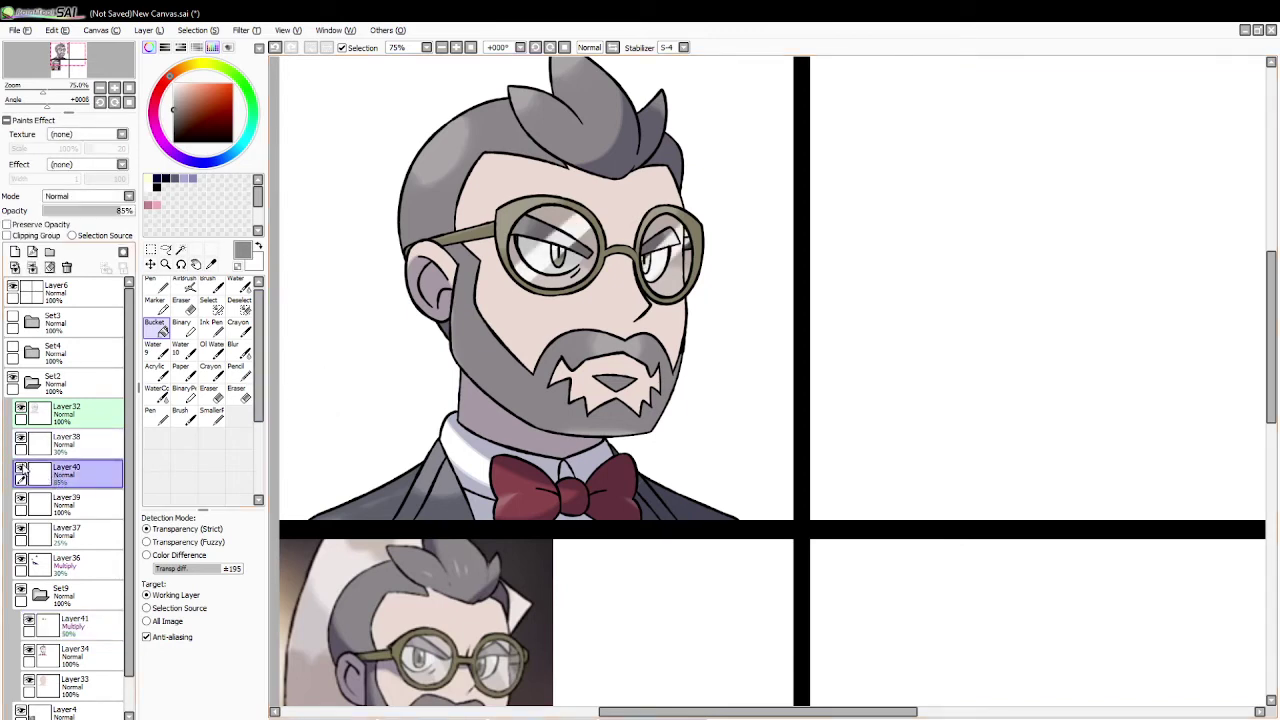
left_click_drag(128, 216, 86, 213)
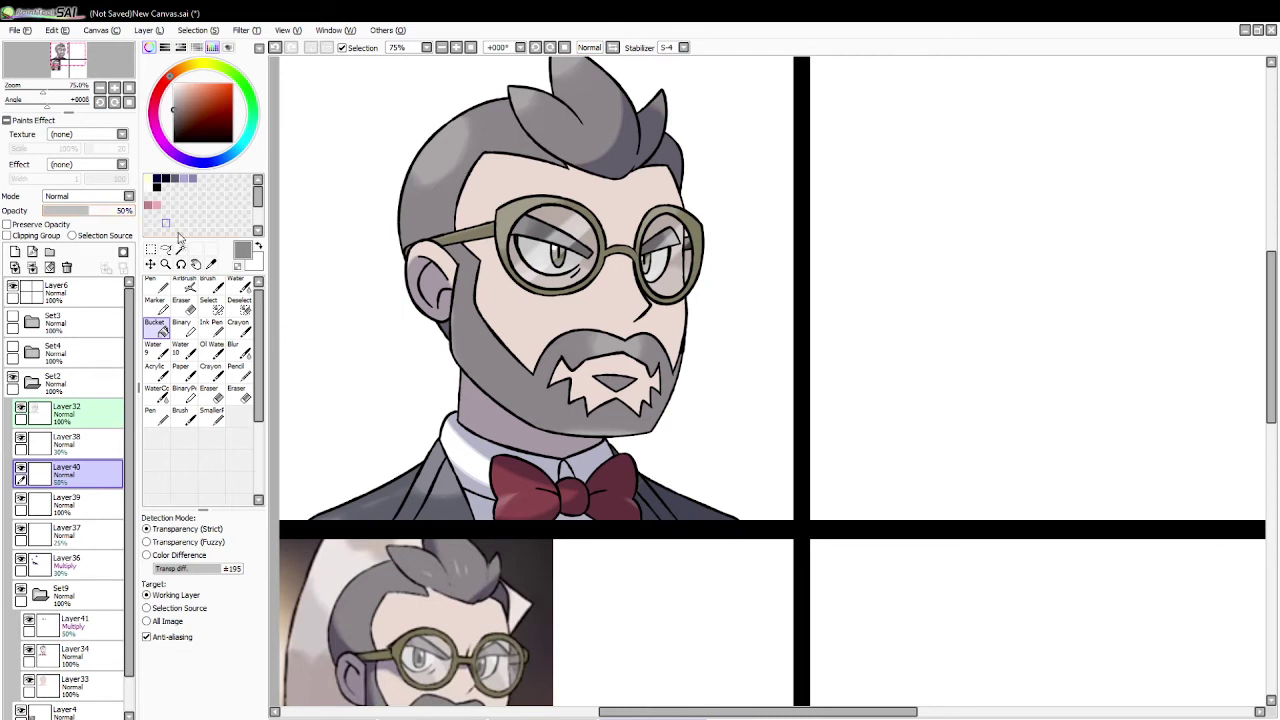
left_click(165, 264)
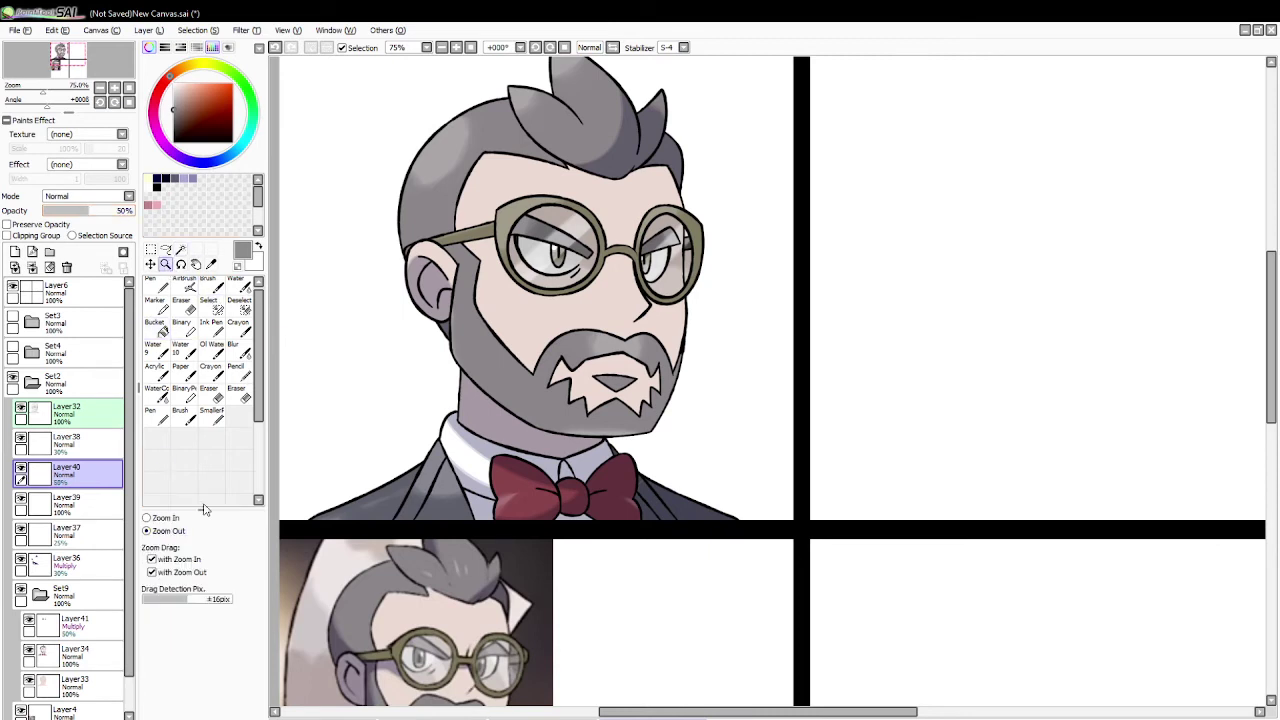
left_click(360, 457)
left_click(361, 465)
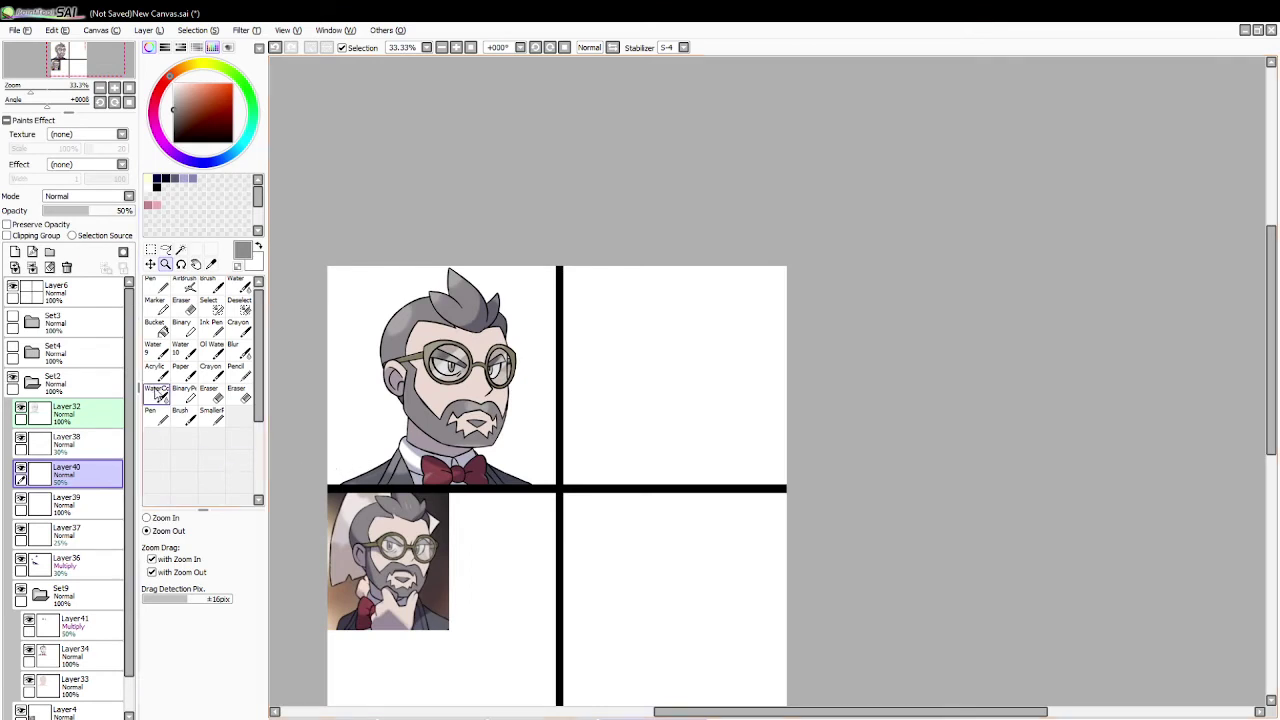
left_click(166, 518)
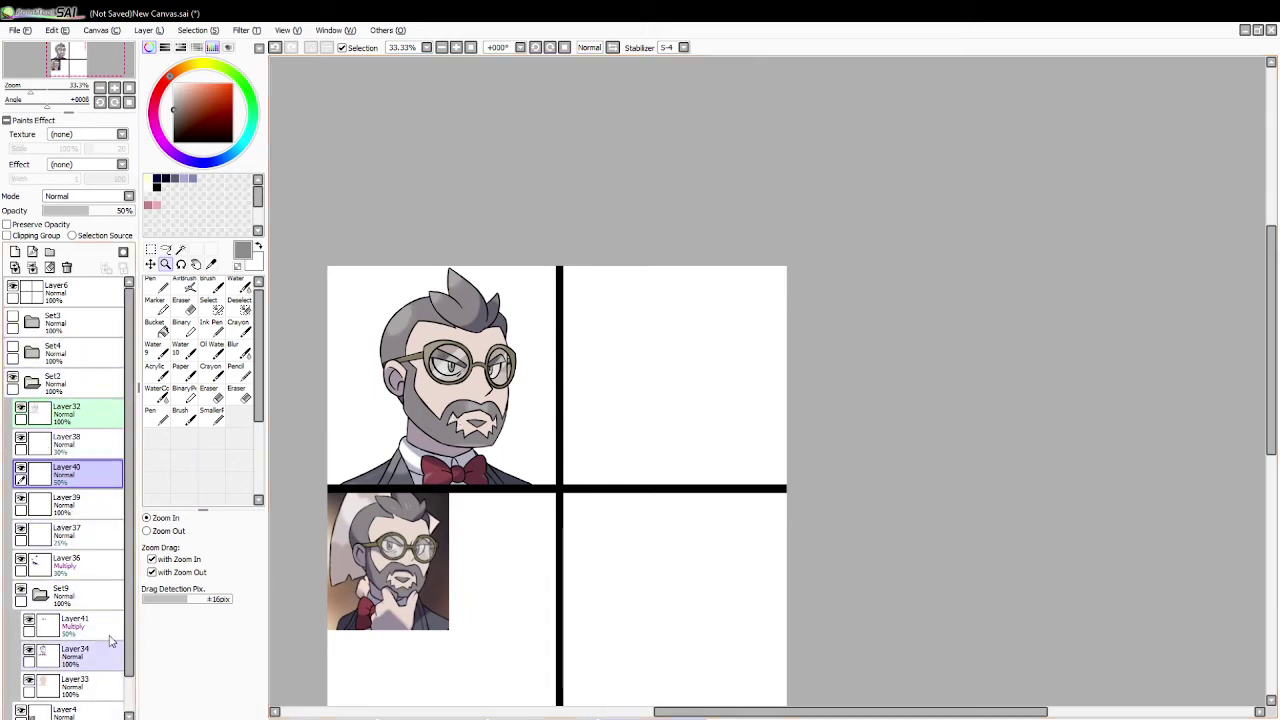
Step: Delete the reference picture layer Layer4
left_click_drag(128, 608, 129, 646)
left_click(101, 680)
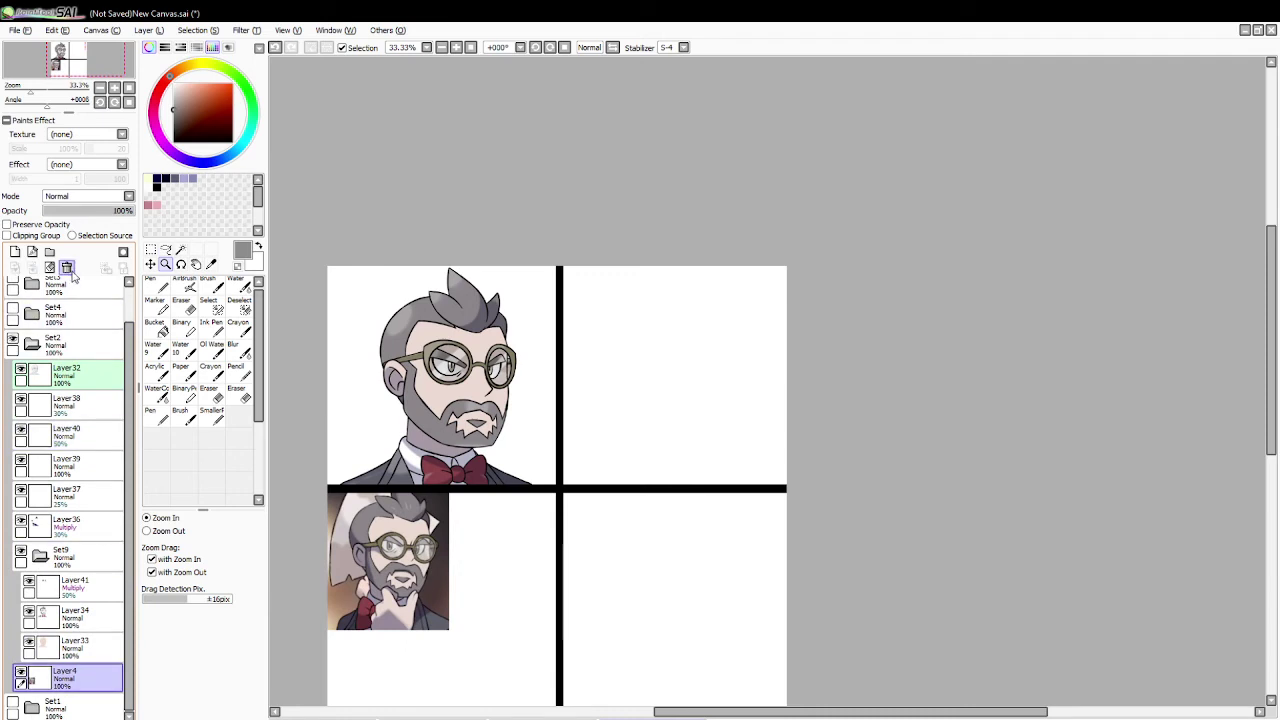
left_click(67, 267)
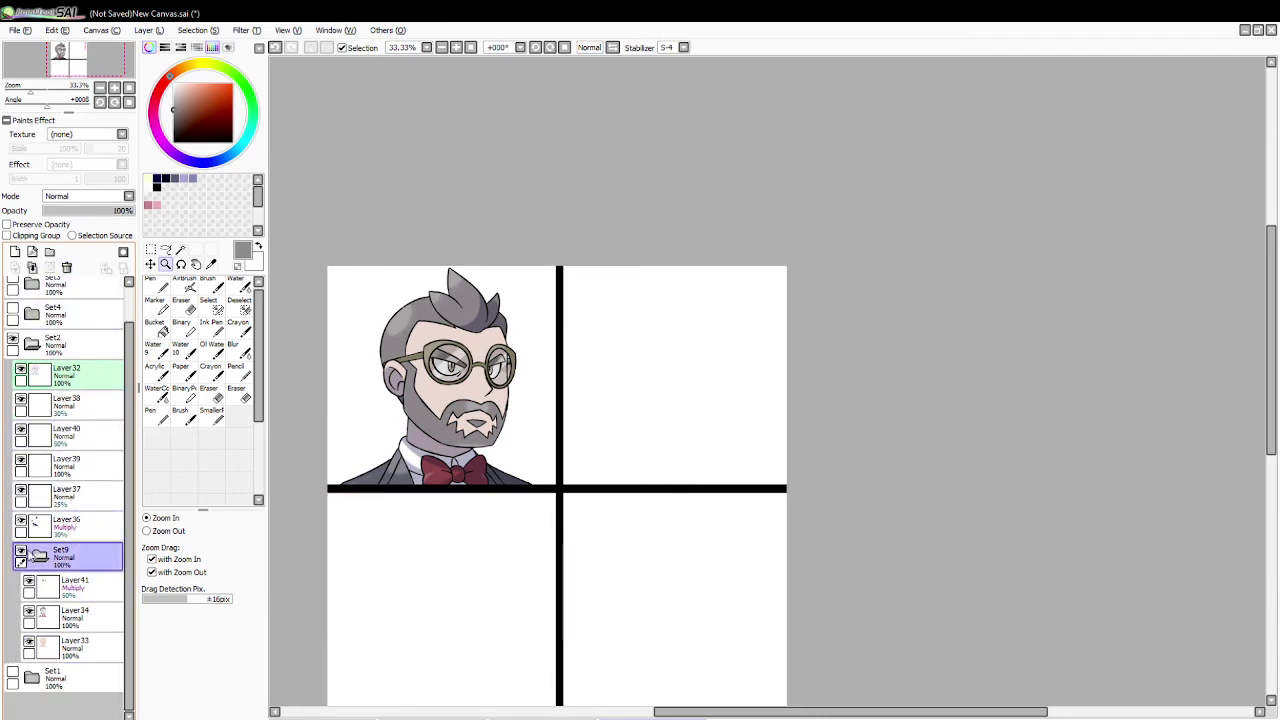
Step: Check the contents of the Set9 and Set2 folders and compare the canvas with the Set2 portrait hidden and shown
left_click(40, 556)
left_click(21, 552)
left_click(21, 552)
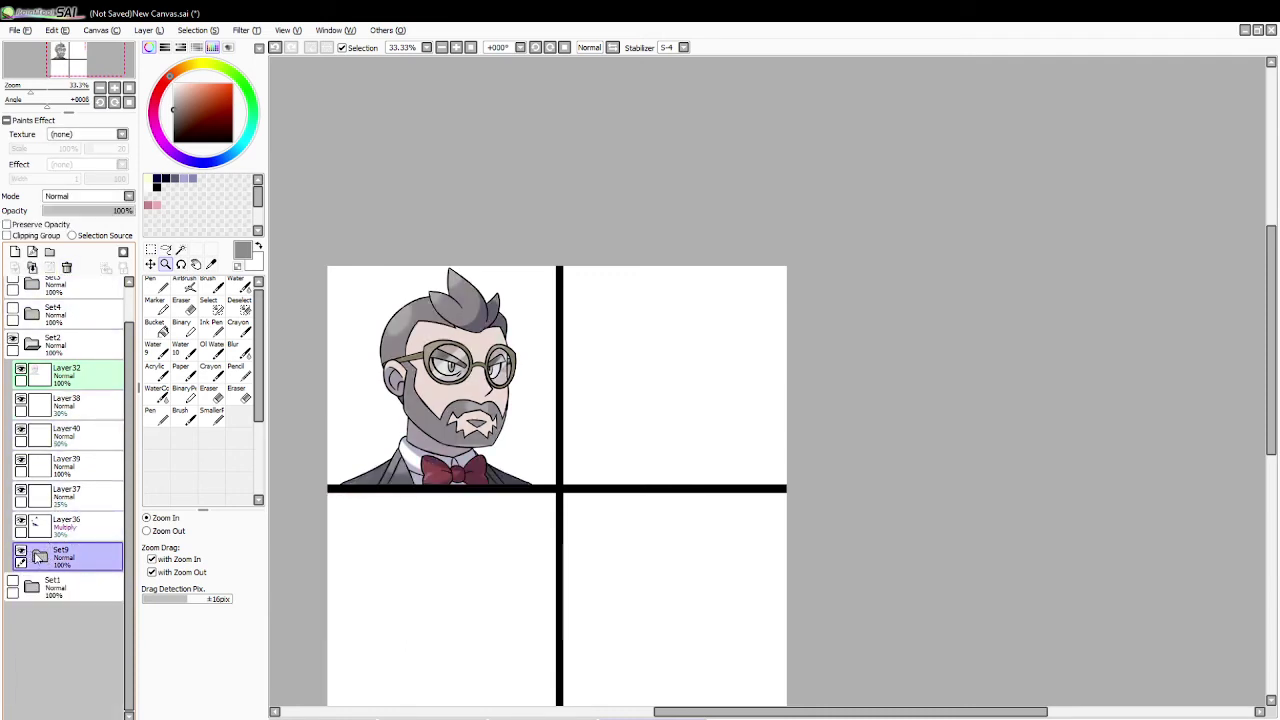
left_click(41, 558)
left_click(43, 560)
left_click(36, 346)
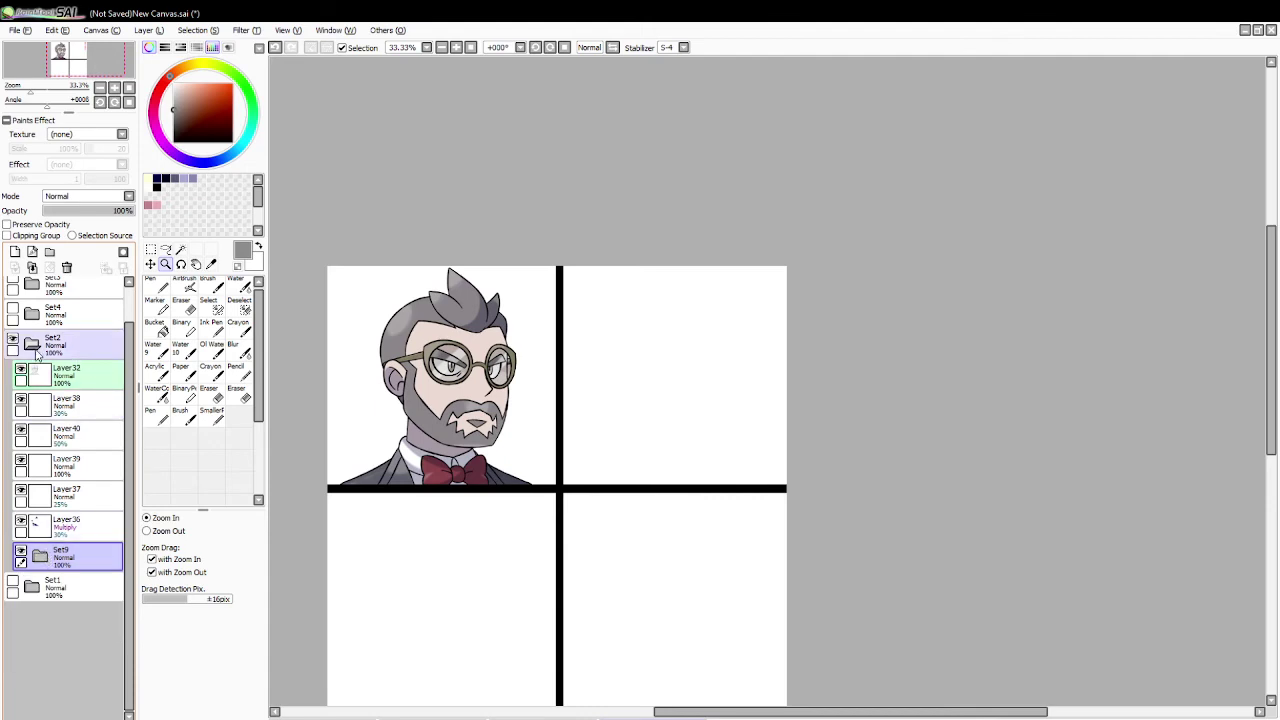
left_click(33, 352)
left_click(14, 344)
left_click(16, 375)
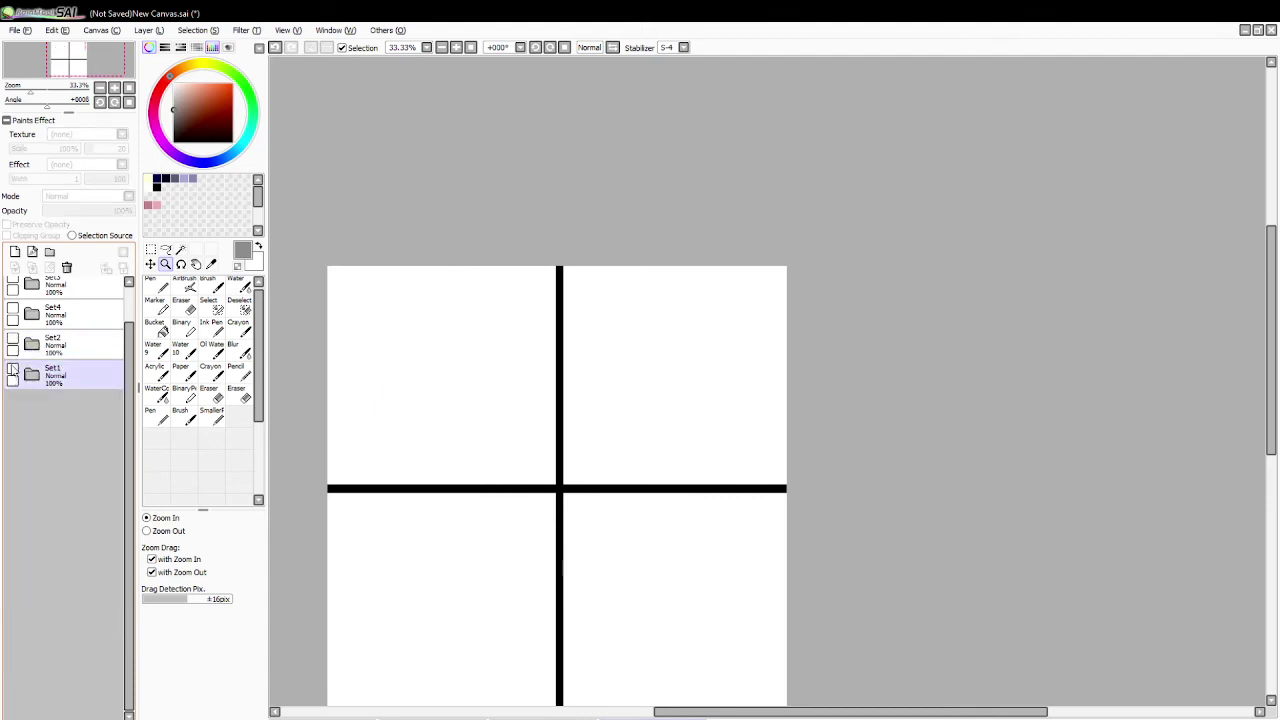
left_click(16, 346)
left_click(14, 344)
left_click(32, 344)
left_click(40, 555)
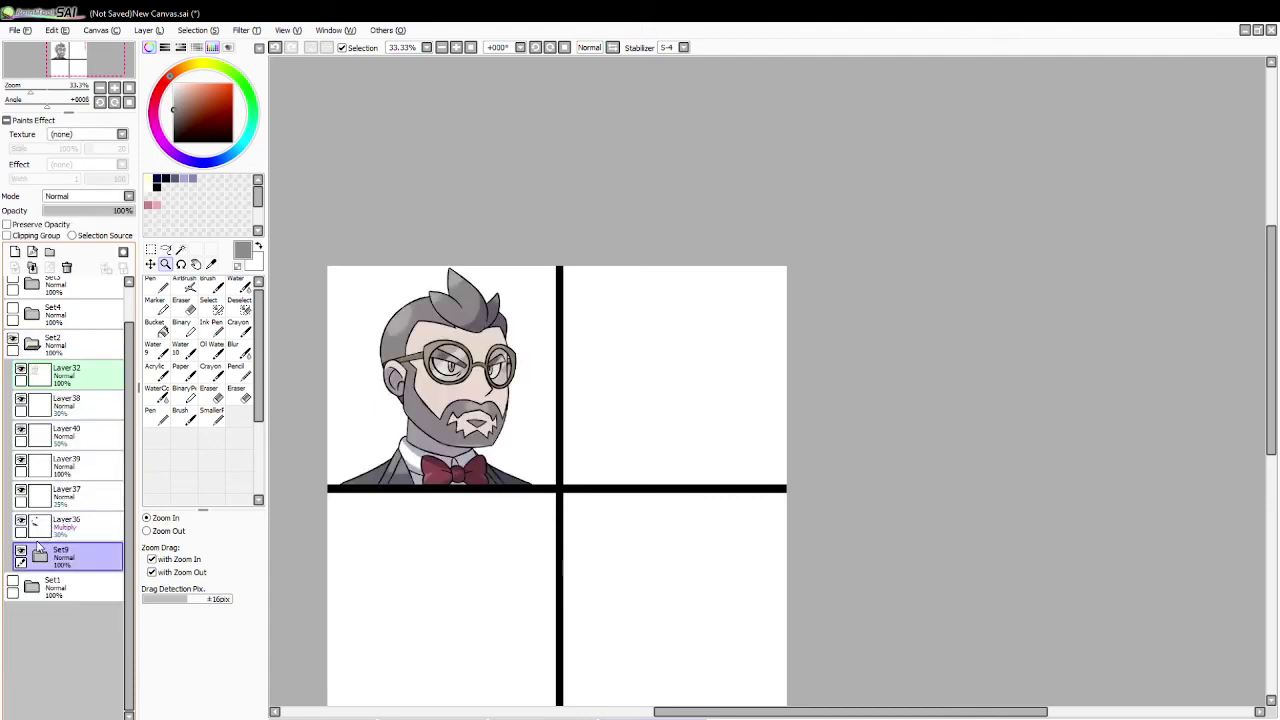
left_click(36, 346)
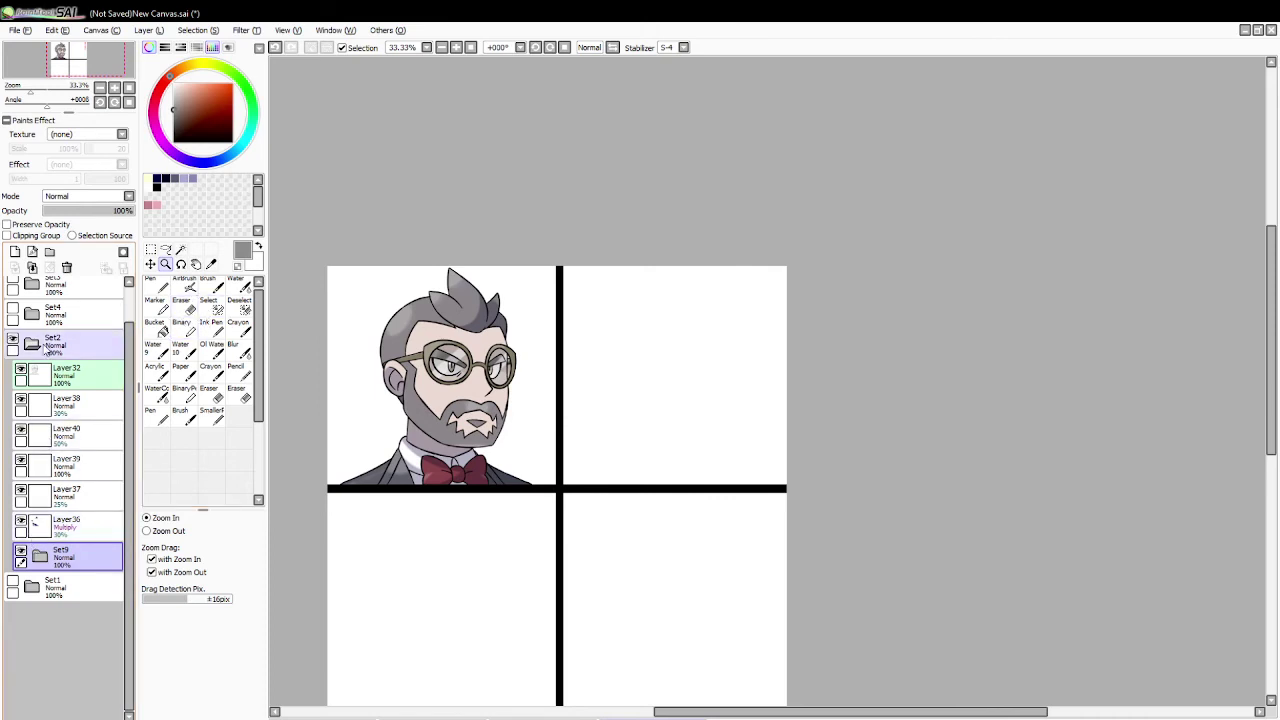
left_click(33, 346)
left_click(14, 344)
left_click(14, 344)
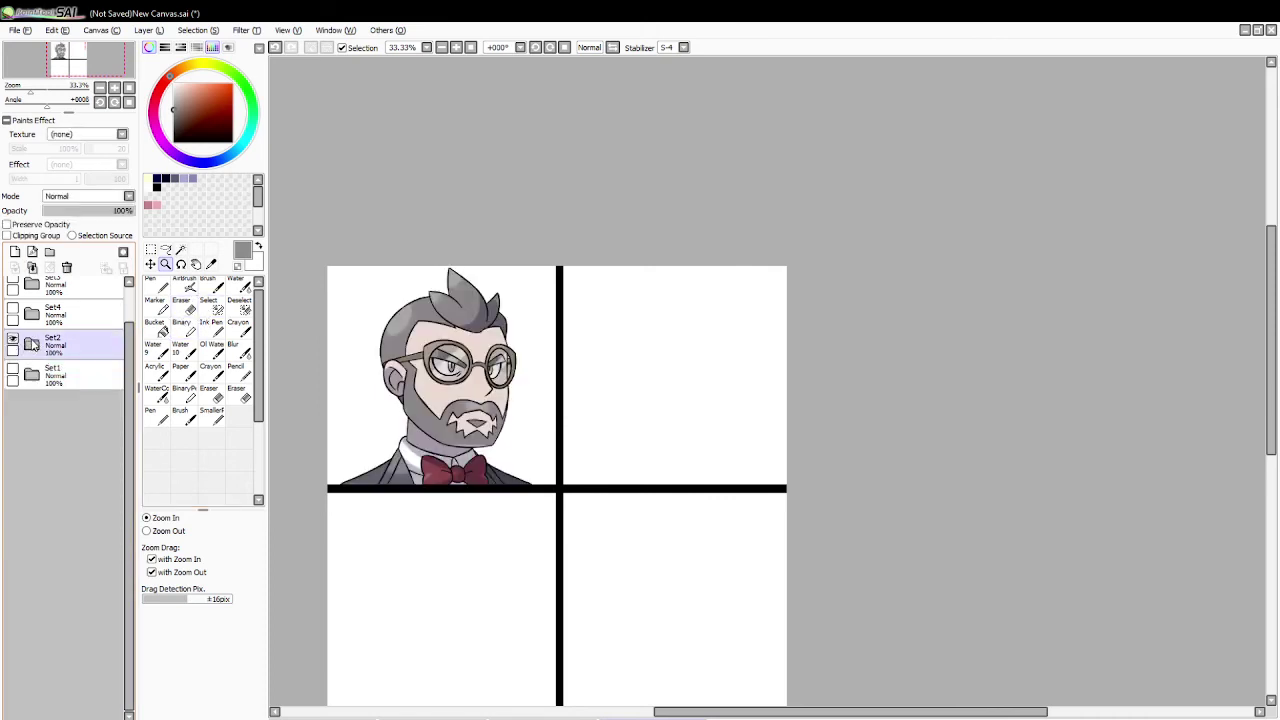
left_click(32, 376)
left_click(26, 345)
left_click(24, 345)
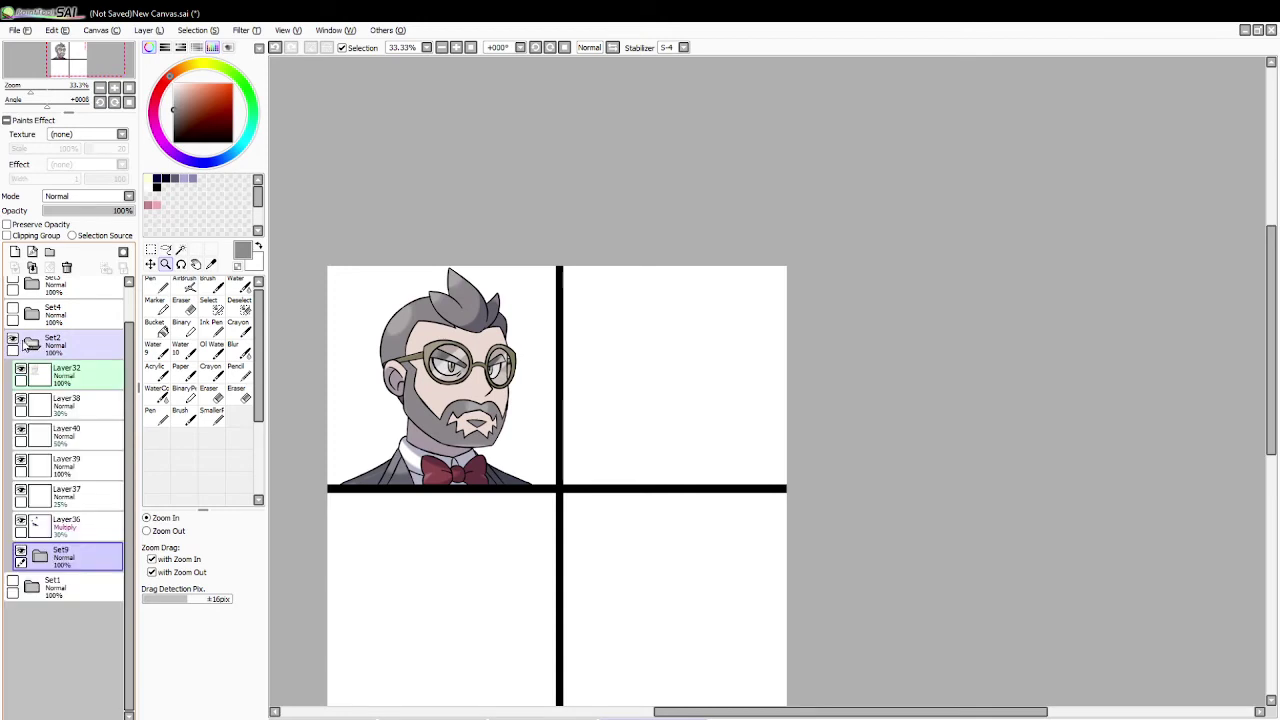
Step: Undo the deletion of the reference picture layer Layer4
key("ctrl+v")
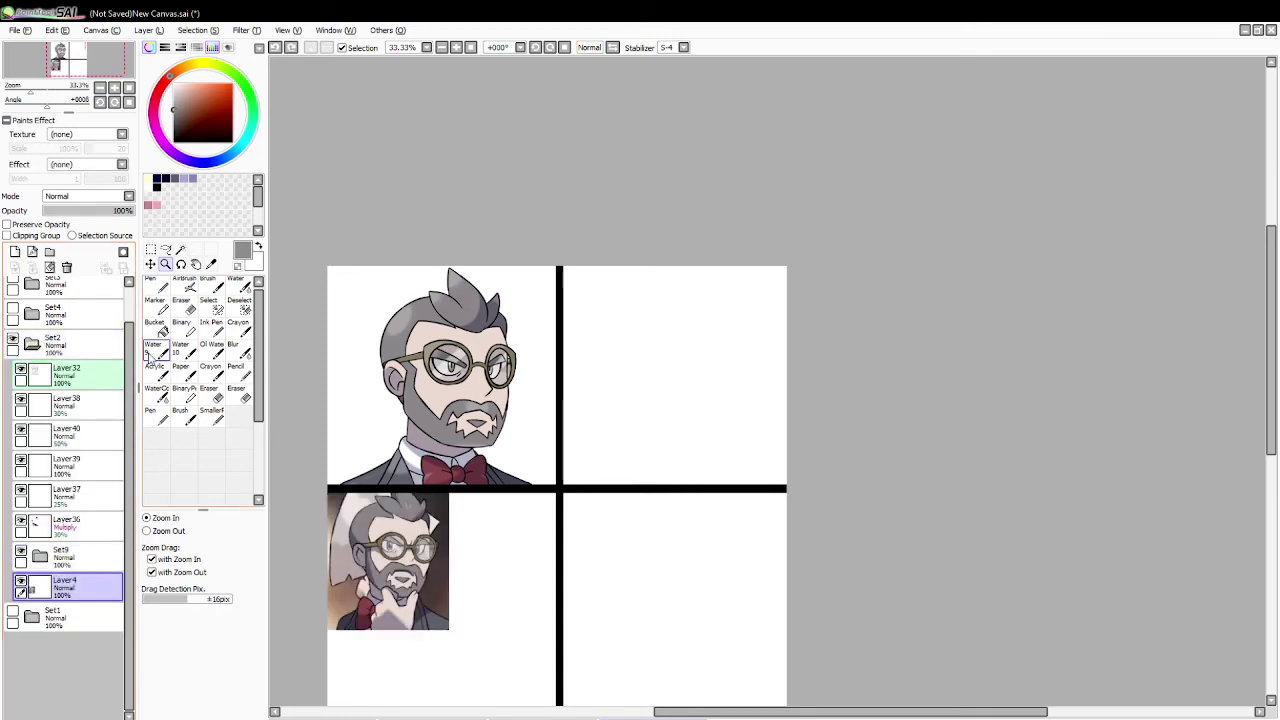
Step: Sample the dark blue-gray of the jacket in the reference picture as the painting colour
left_click(439, 636)
left_click(439, 636)
left_click(439, 636)
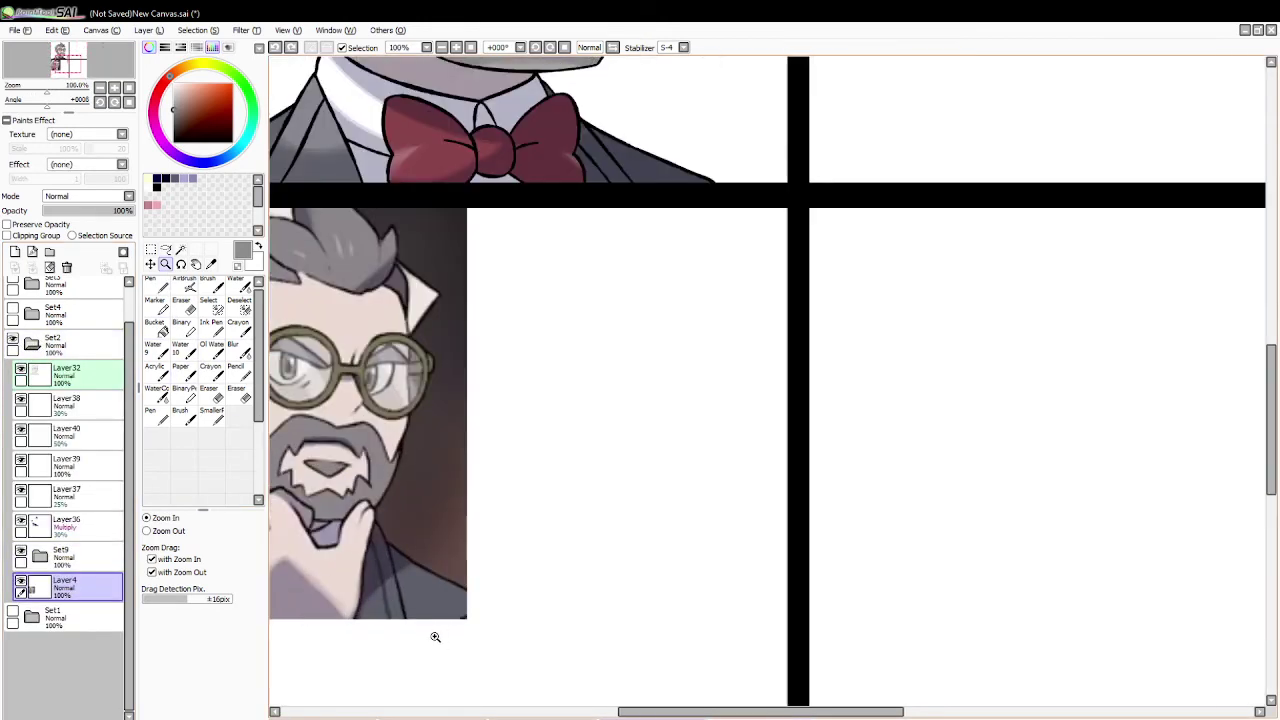
left_click(212, 263)
left_click(384, 597)
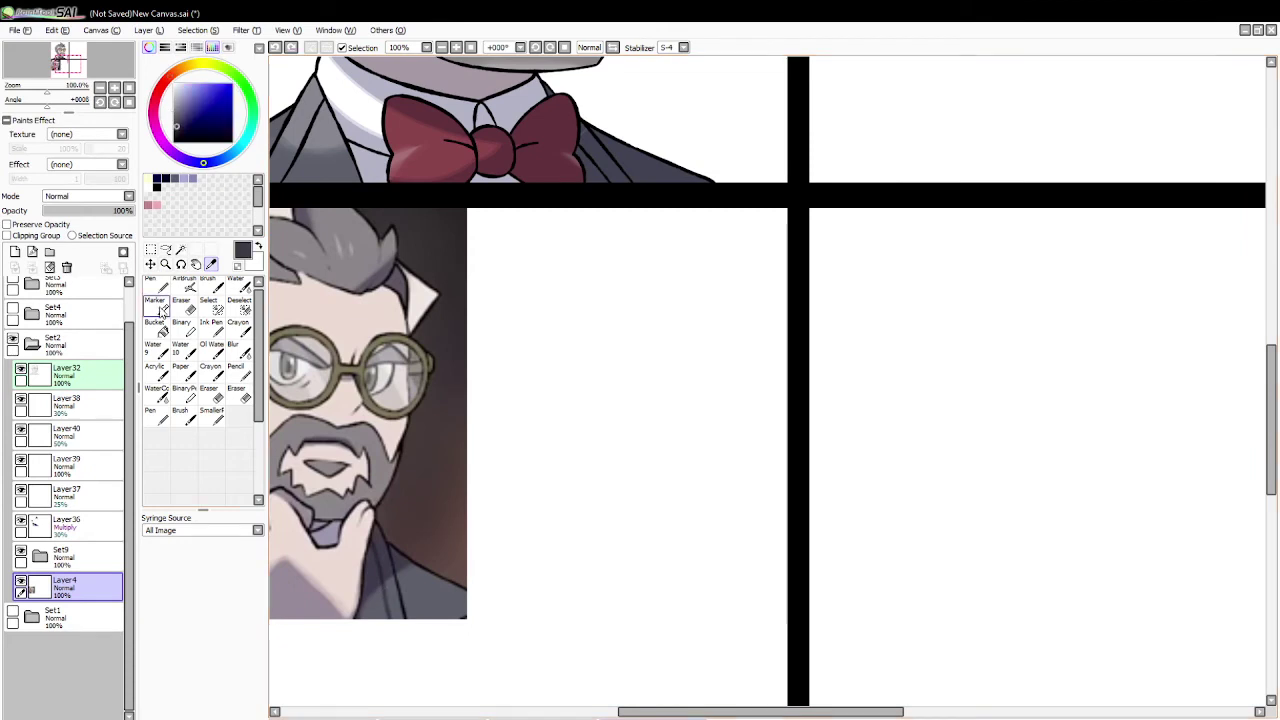
Step: Choose the size 14 Brush and add a new layer clipped to the line-art layer Layer32
left_click(212, 285)
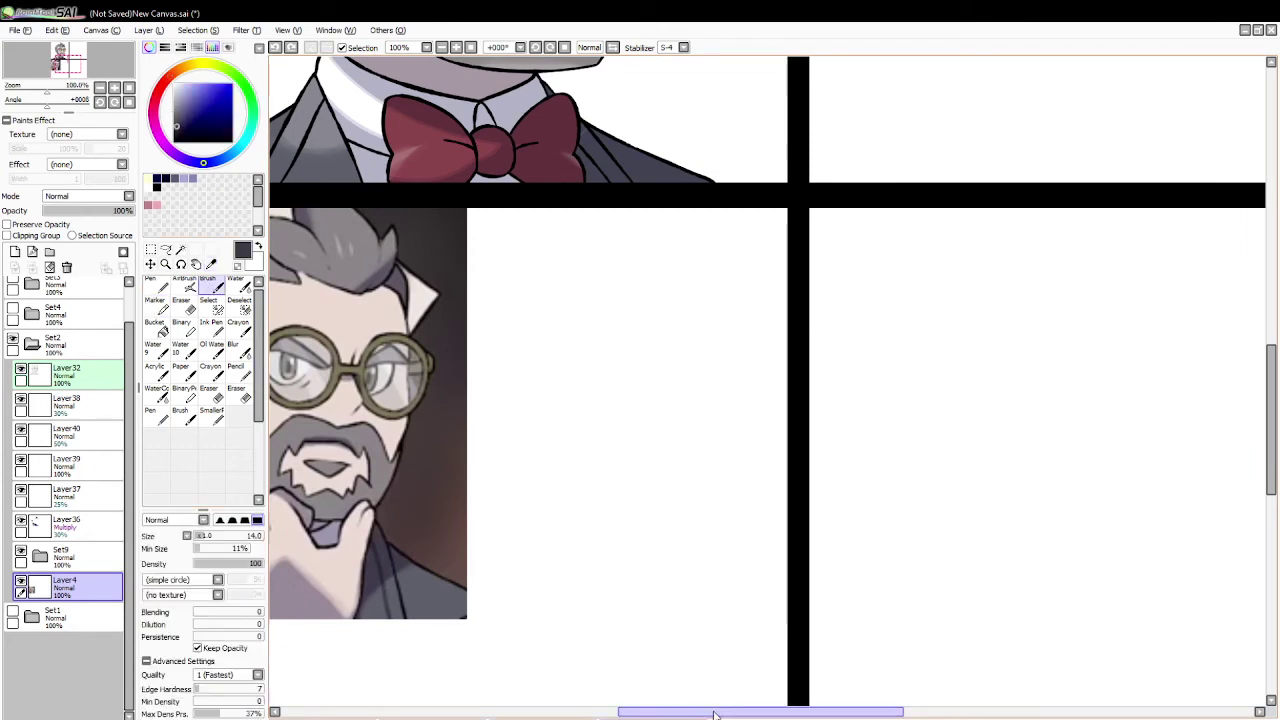
left_click_drag(714, 712, 676, 712)
left_click_drag(1275, 457, 1275, 412)
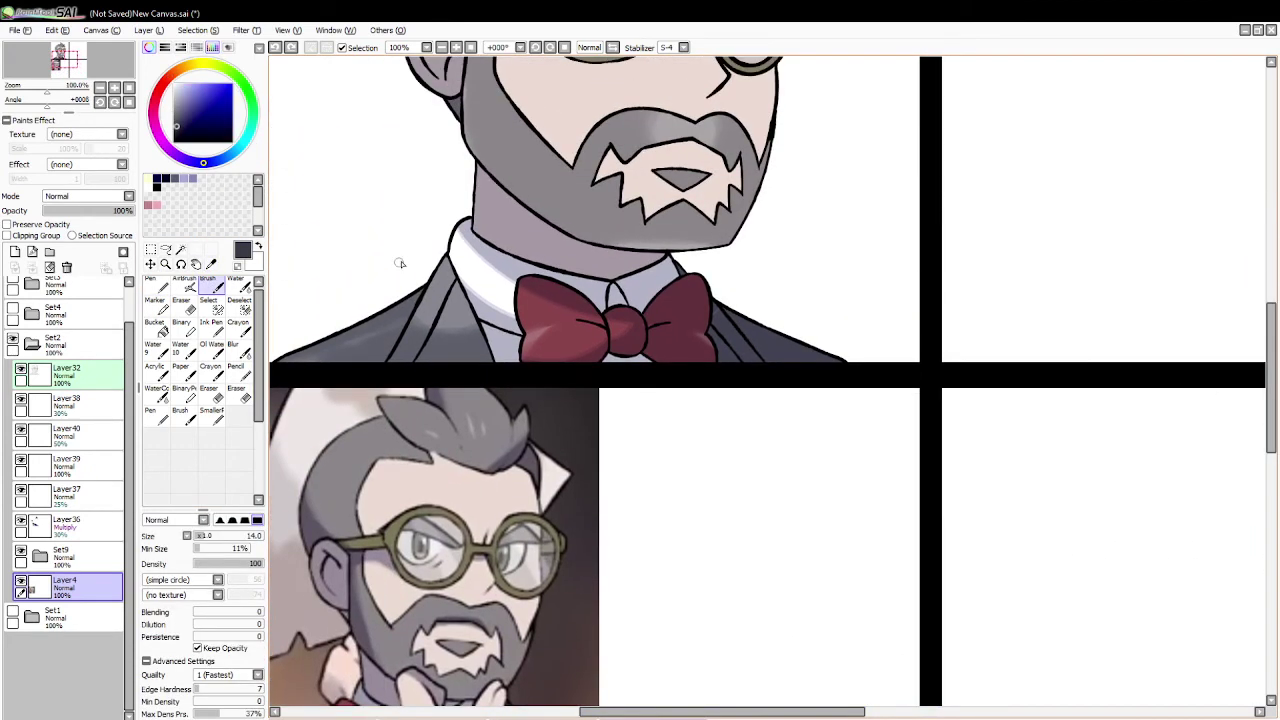
left_click(15, 252)
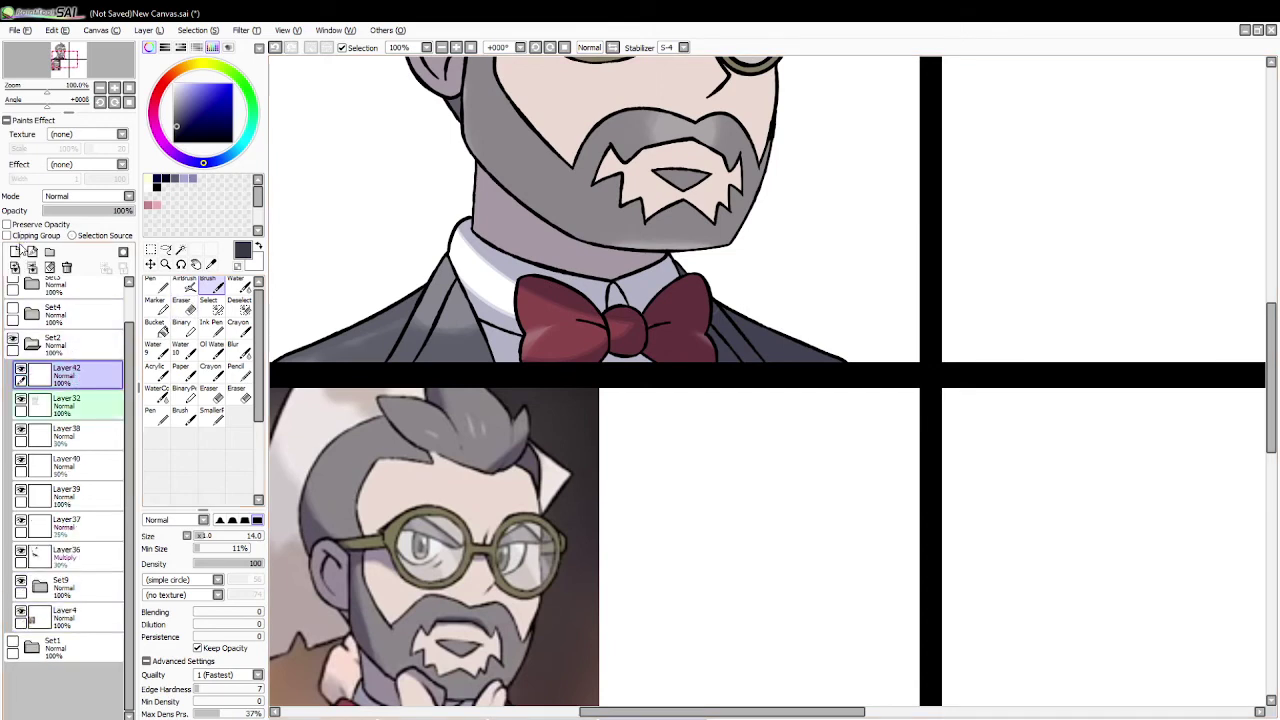
left_click(20, 225)
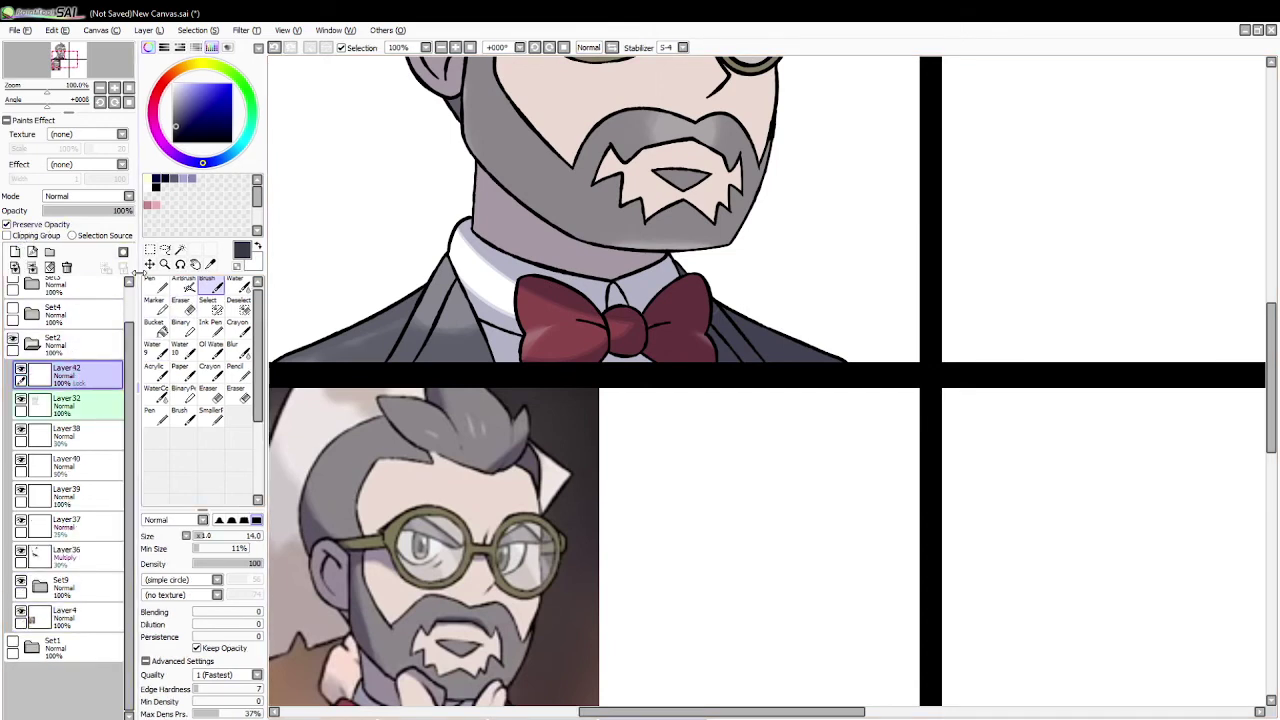
left_click_drag(137, 258, 116, 258)
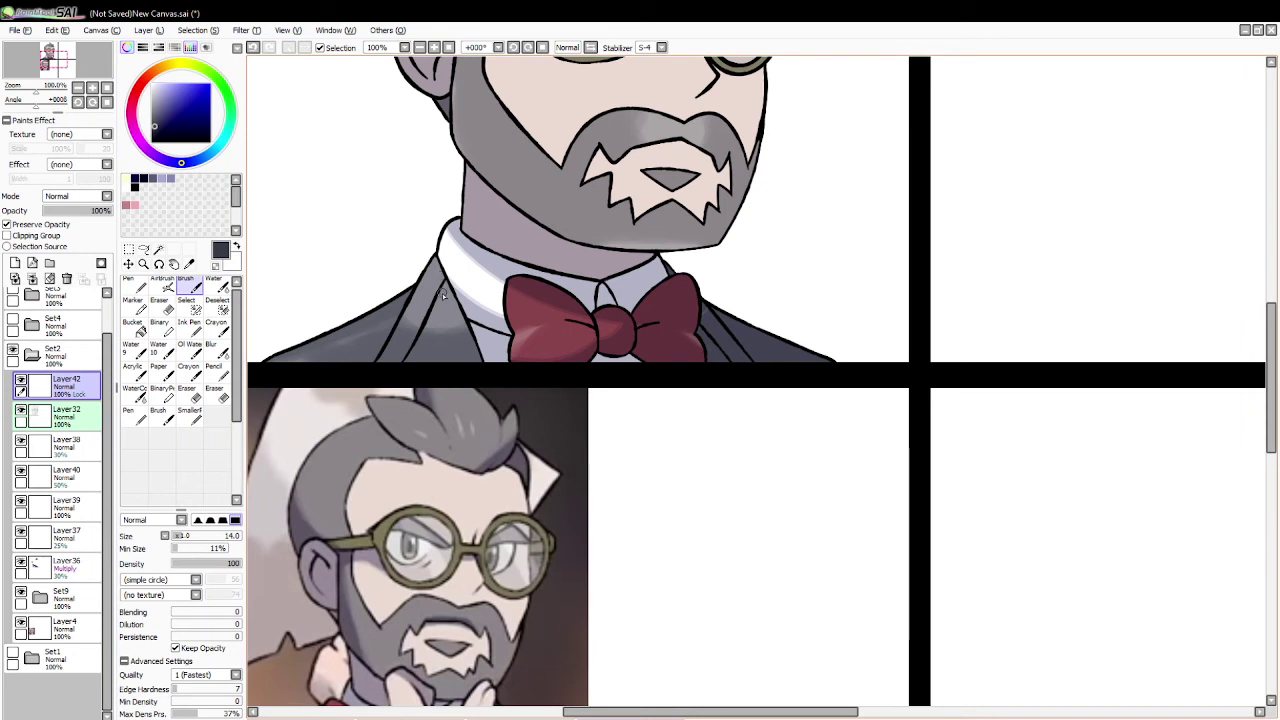
left_click(55, 225)
left_click(58, 236)
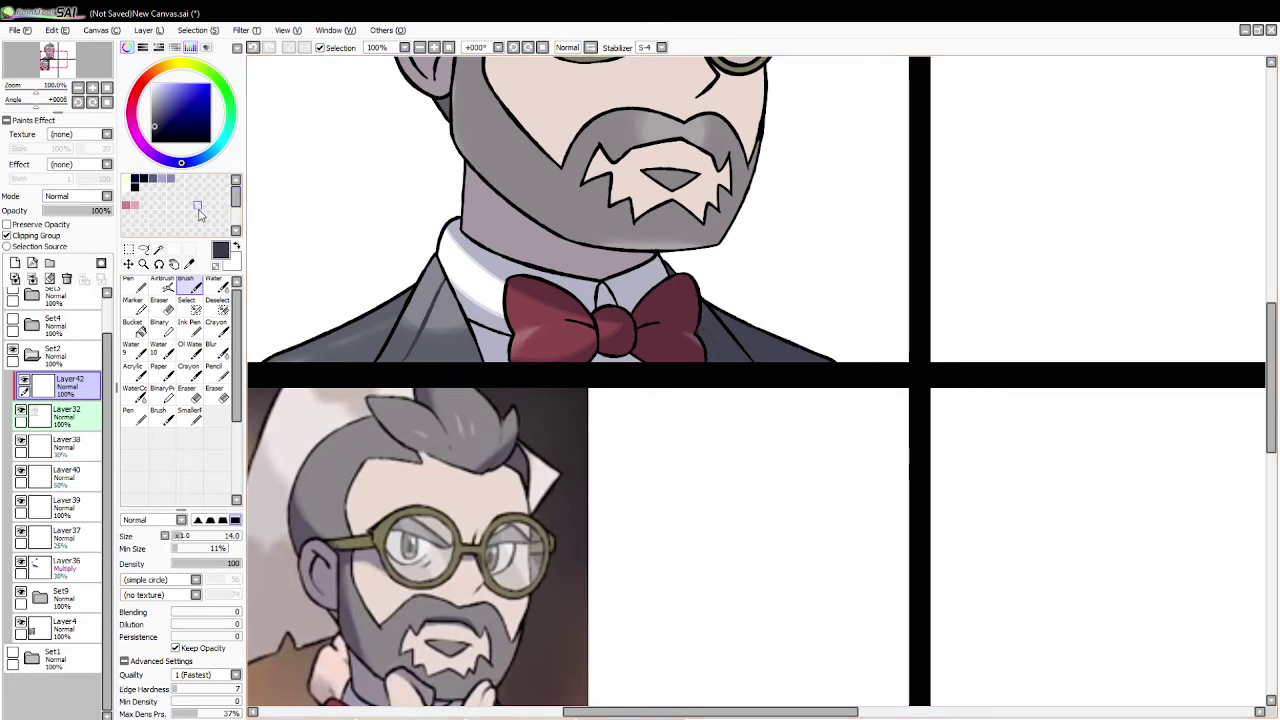
Step: Shade the right side of the jacket in dark navy within a Magic Wand selection on Multiply layer Layer36 using a size 56 Brush
left_click(158, 249)
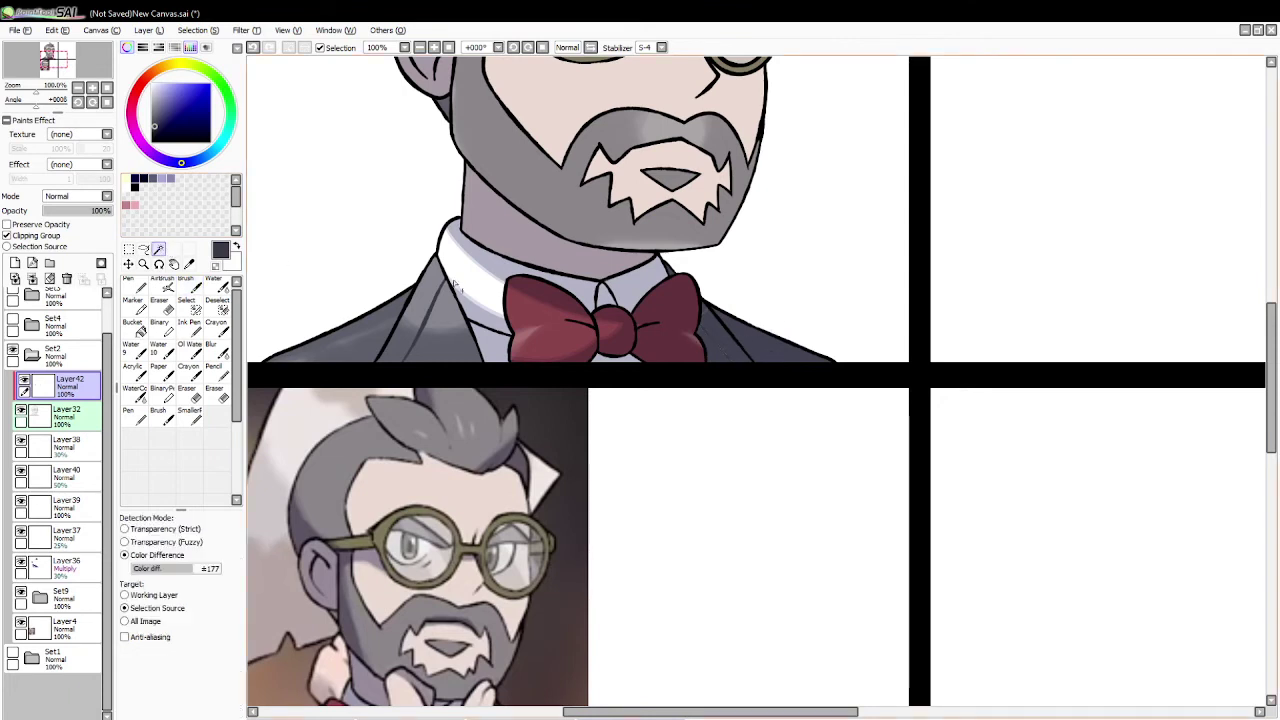
left_click(142, 177)
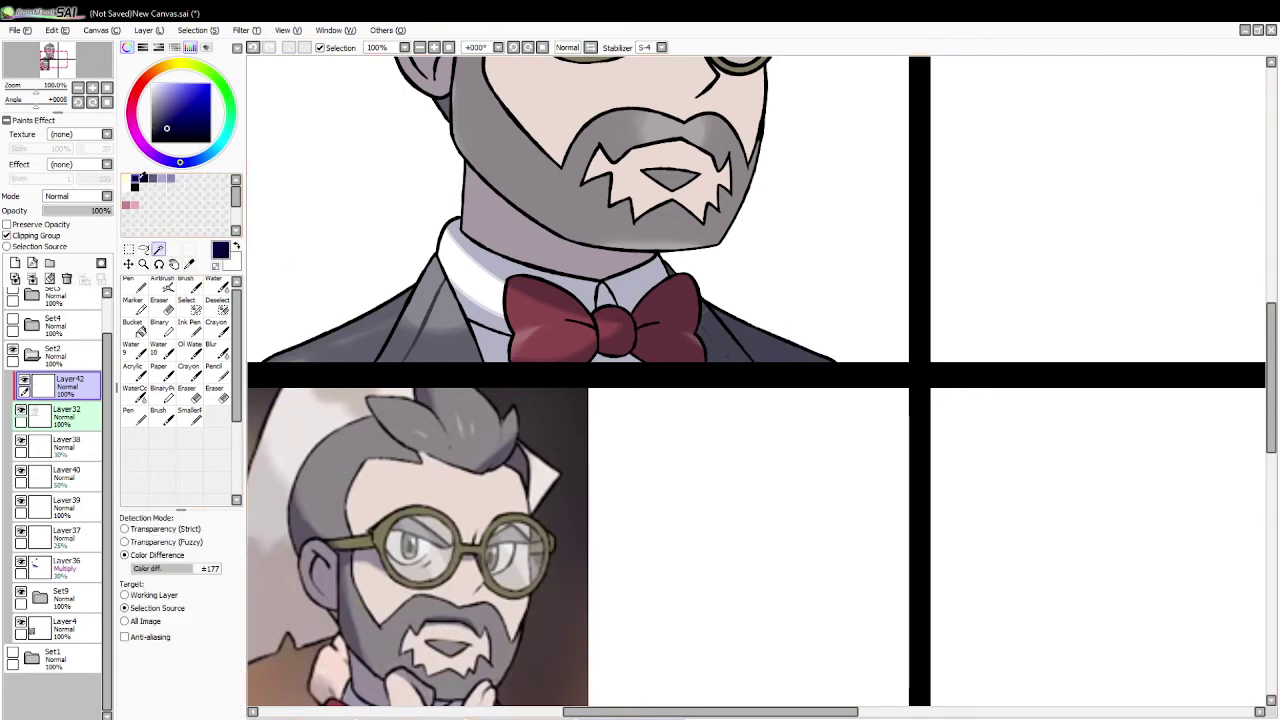
left_click(186, 288)
left_click(65, 565)
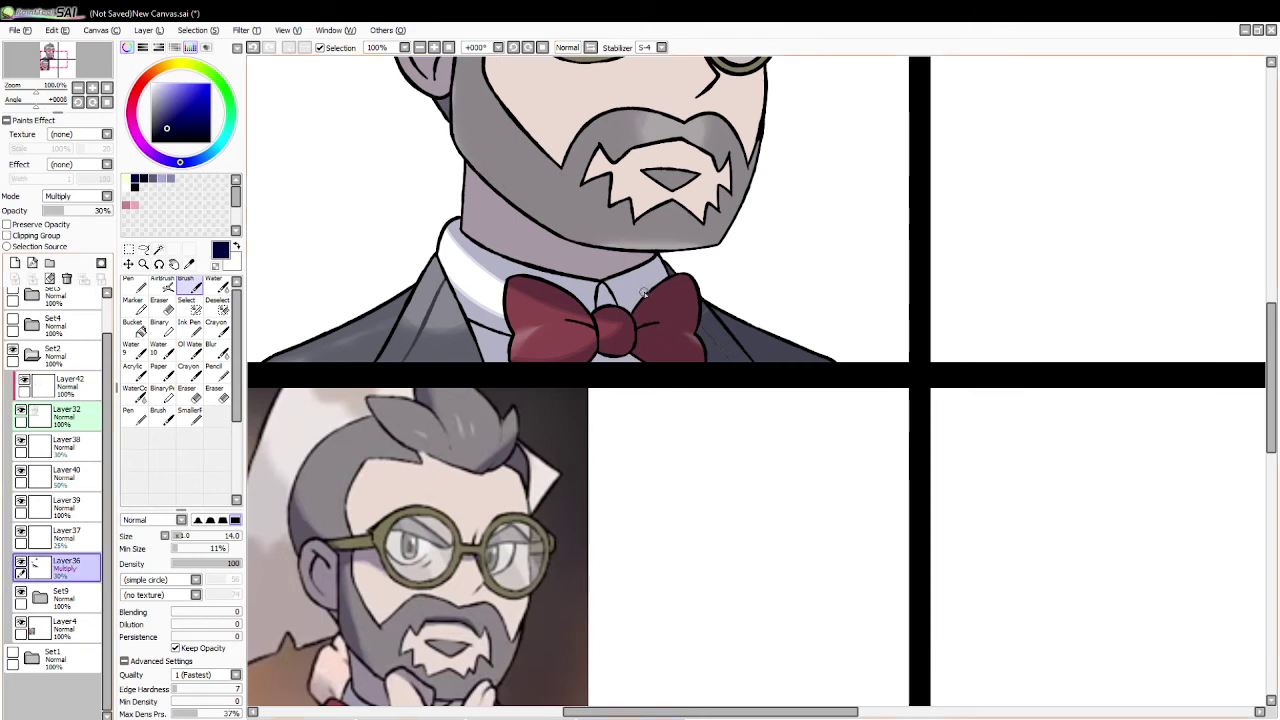
key("ctrl+z")
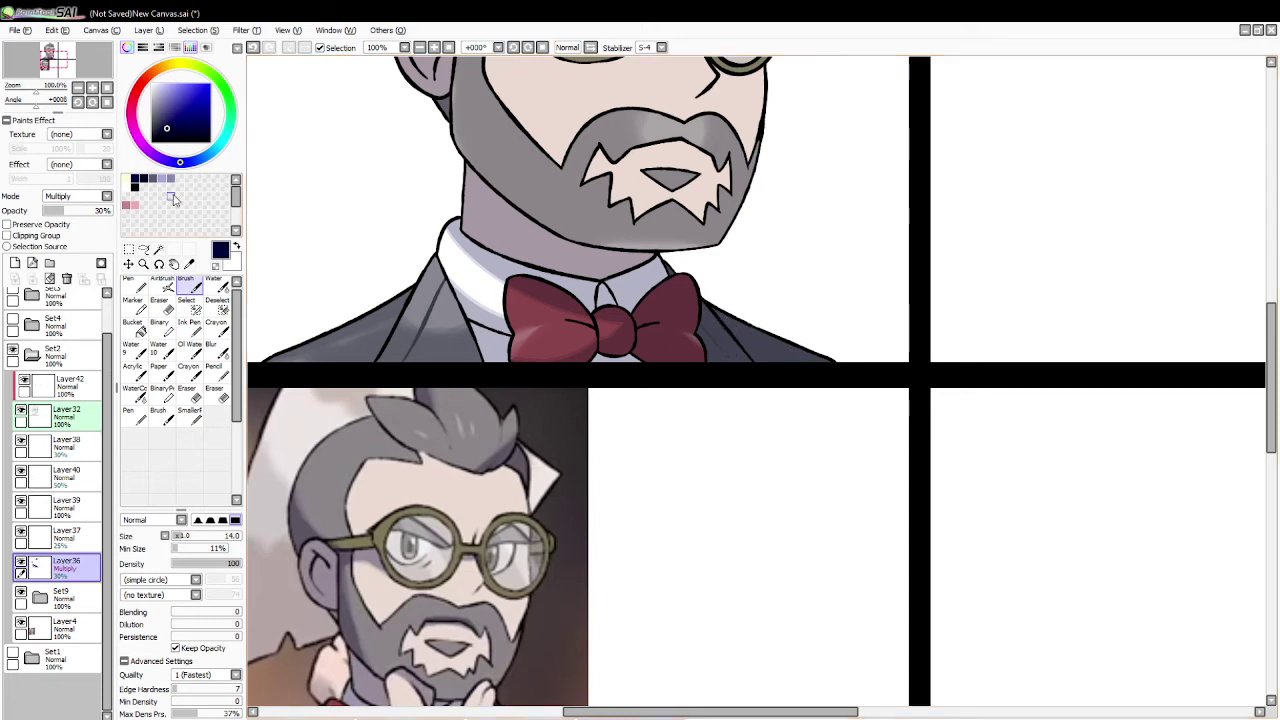
left_click(158, 249)
left_click(718, 352)
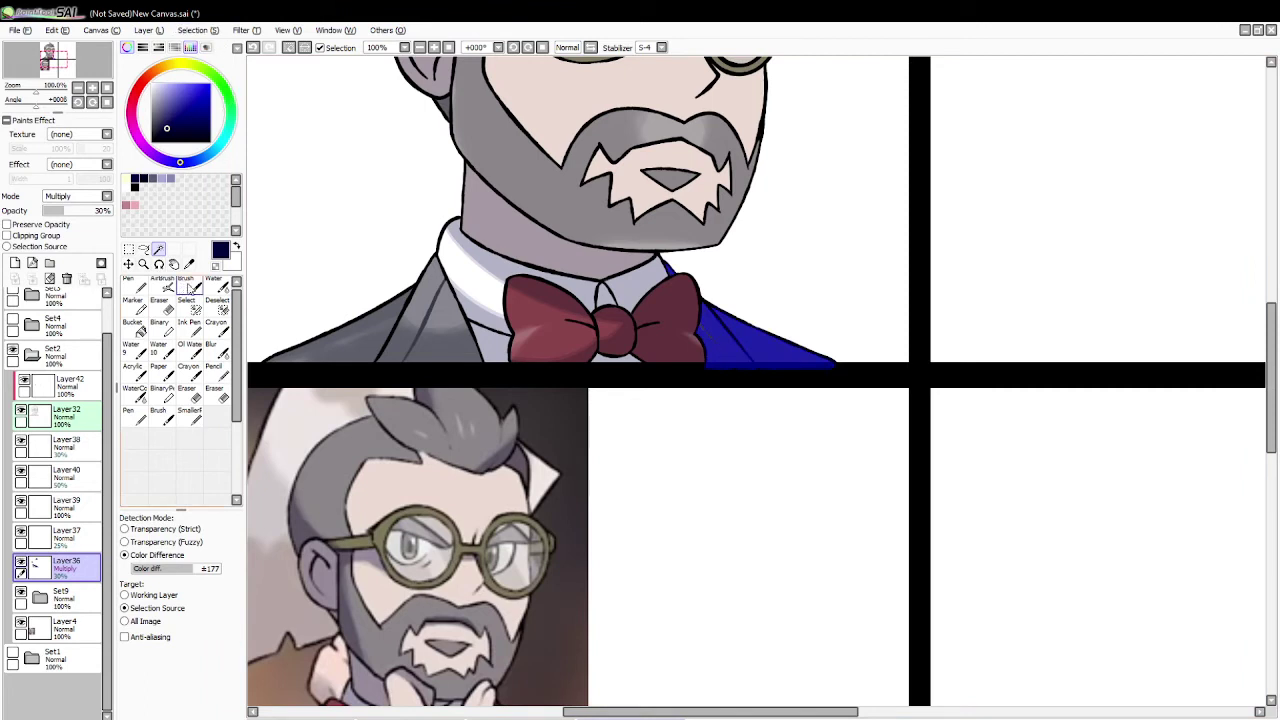
left_click(188, 289)
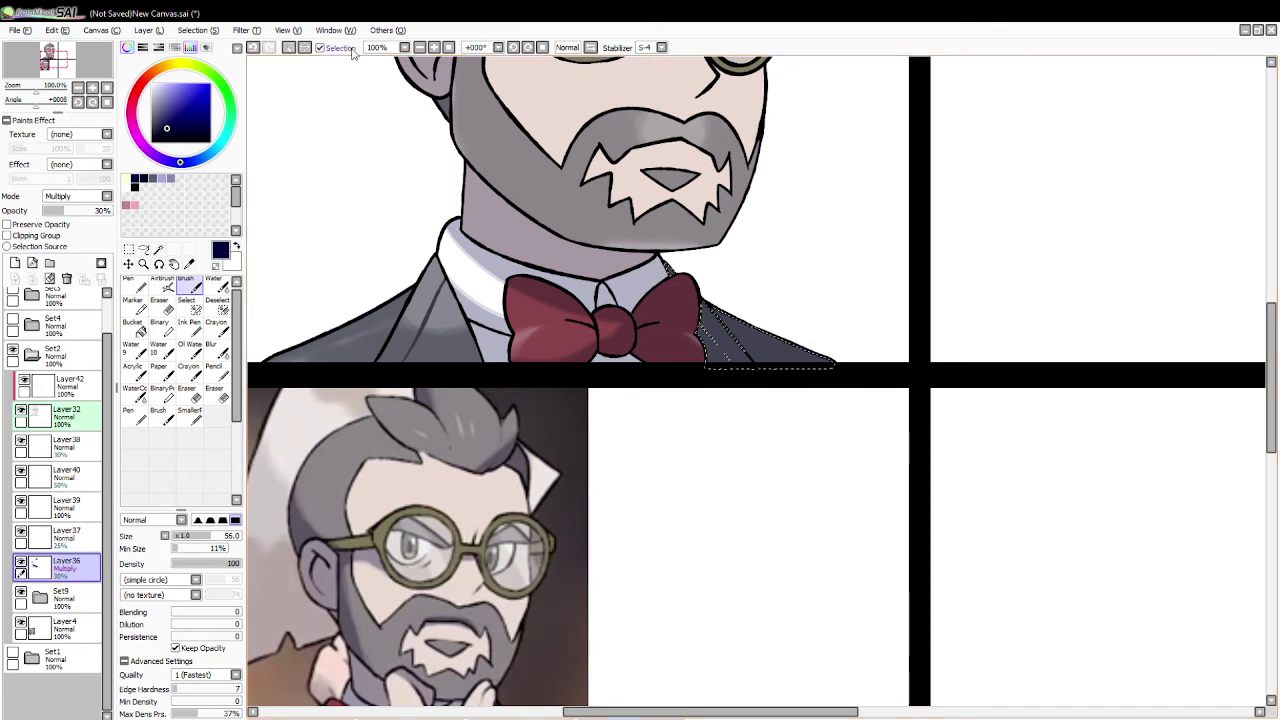
left_click(289, 48)
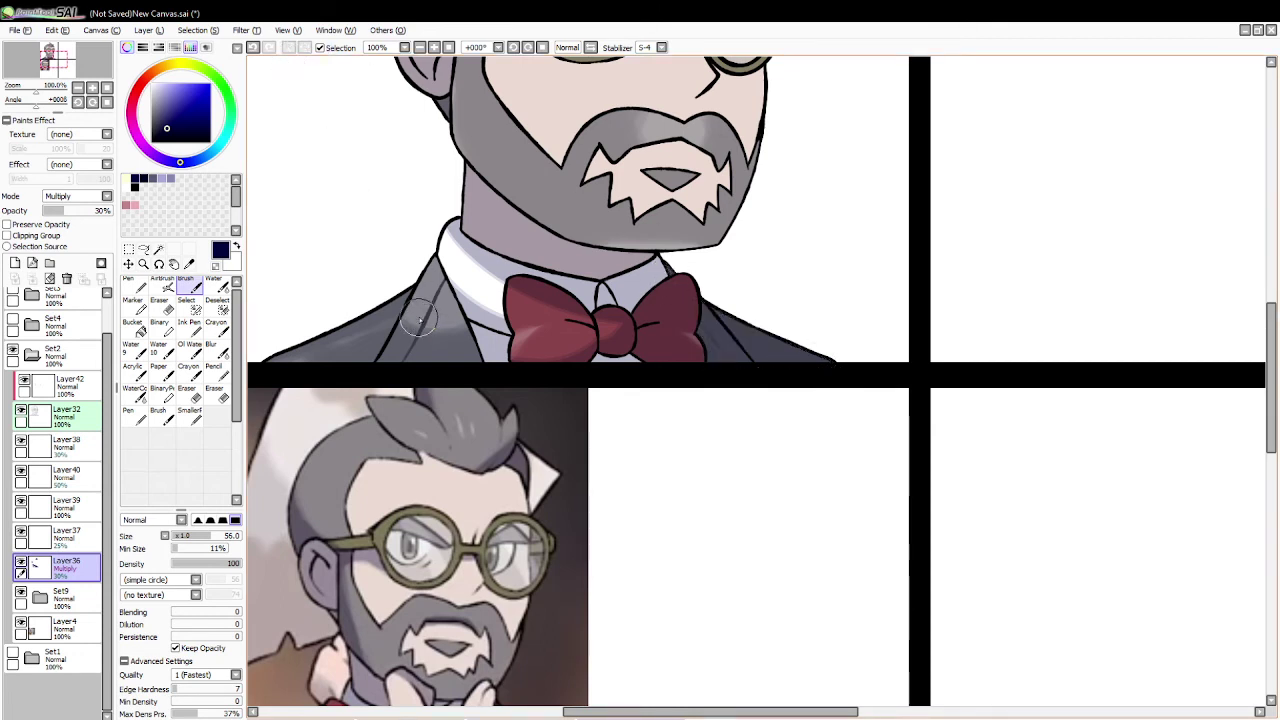
Step: Compare the portrait with the Multiply shadow layer Layer36 hidden and shown
left_click(21, 566)
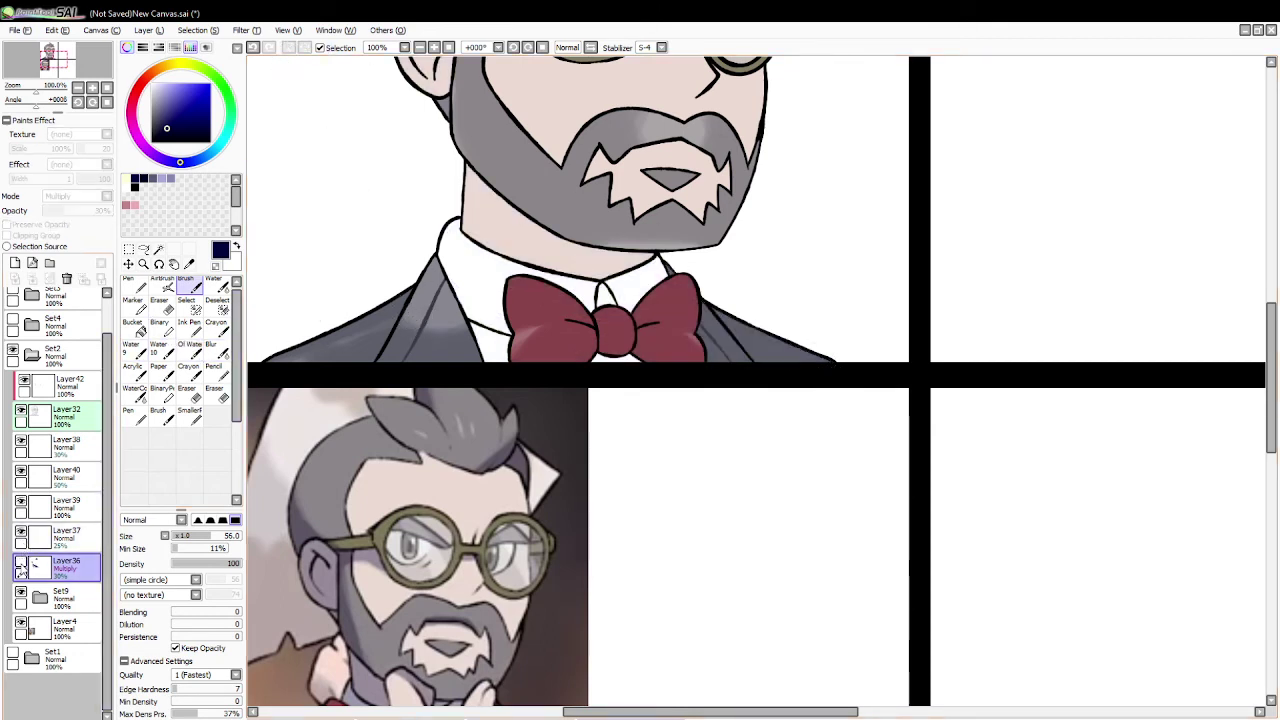
left_click(21, 566)
left_click(21, 566)
left_click(21, 566)
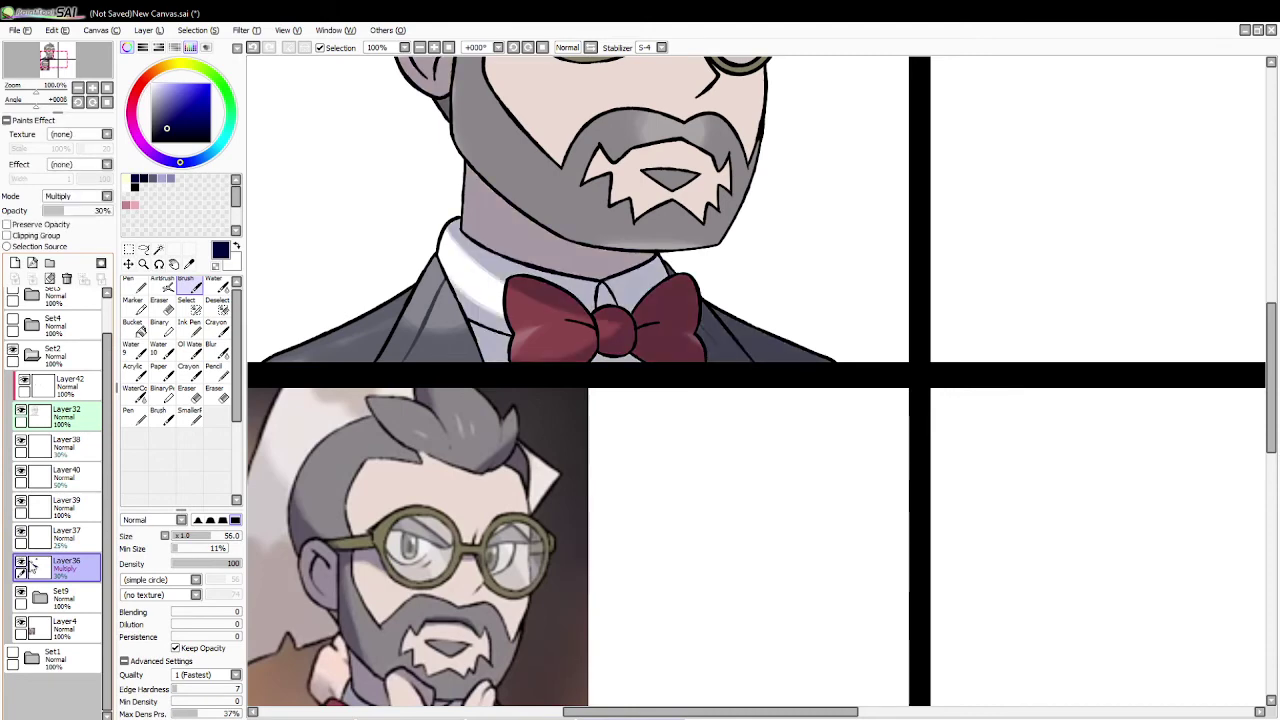
Step: Inspect the right lapel seam of the jacket up close and compare it with the clipped layer Layer42 hidden and shown
left_click(143, 263)
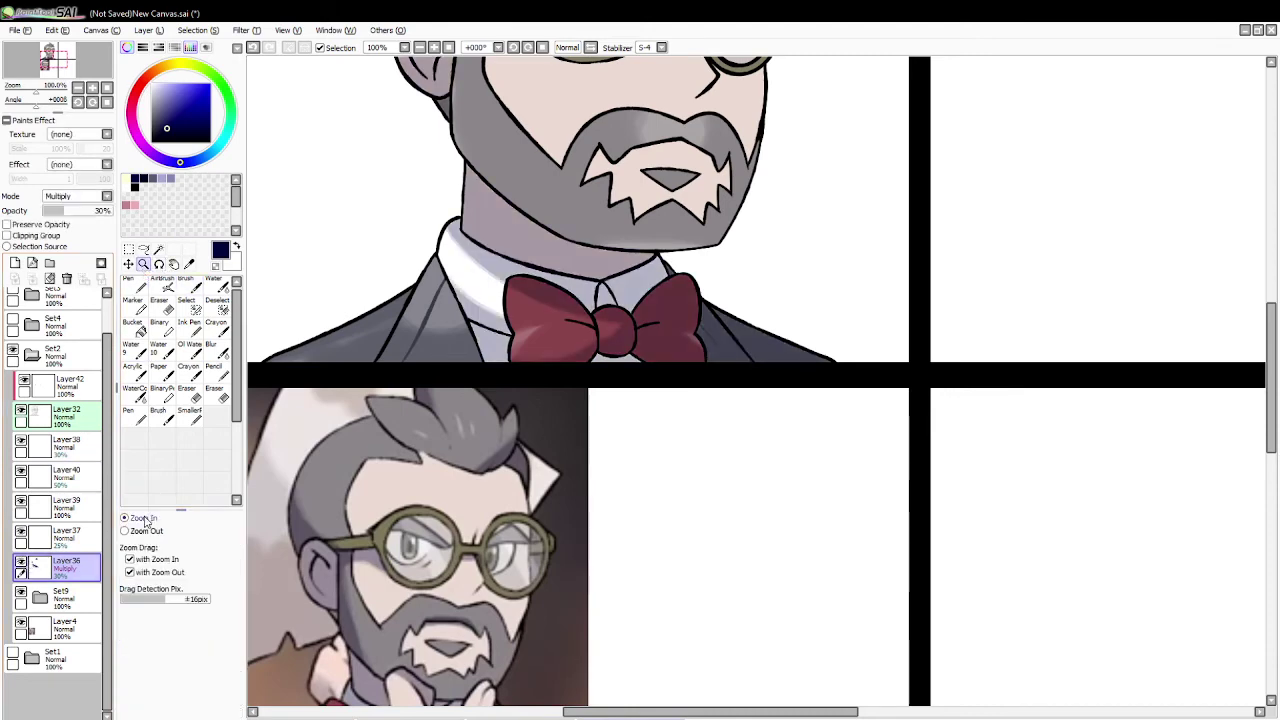
left_click(728, 359)
left_click(728, 359)
left_click(728, 359)
left_click(728, 359)
left_click(728, 359)
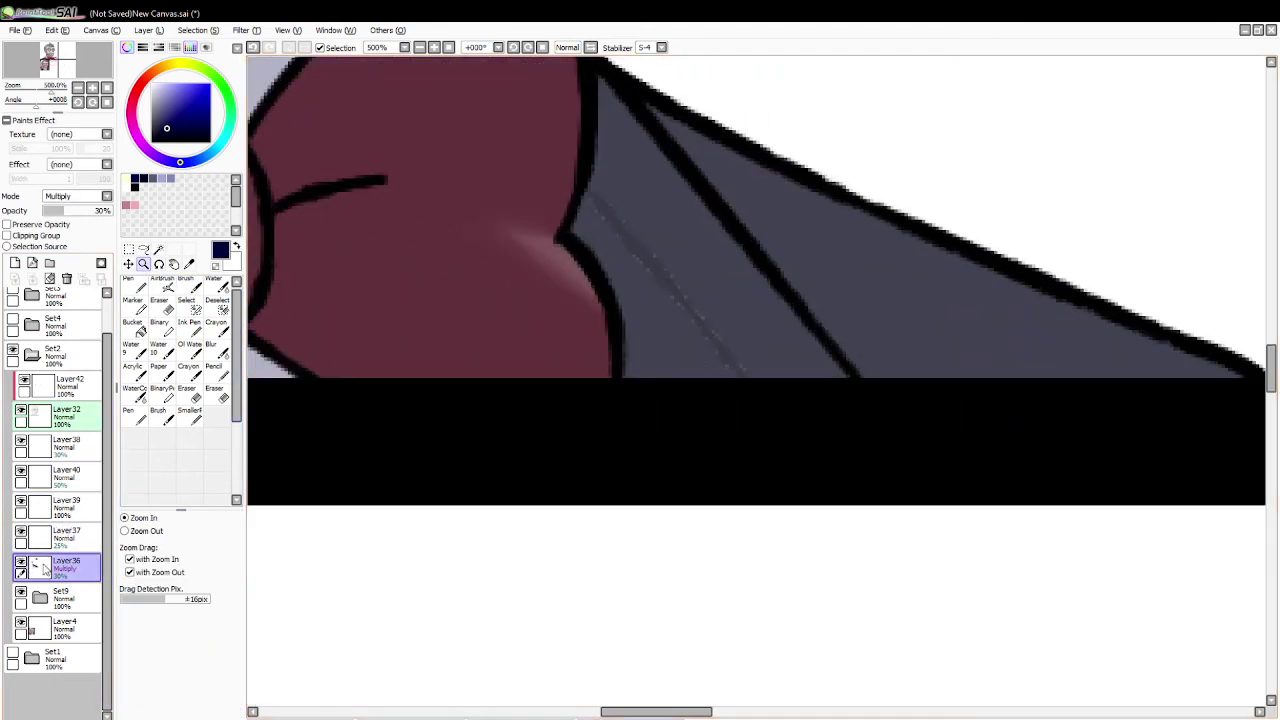
left_click(23, 384)
left_click(23, 384)
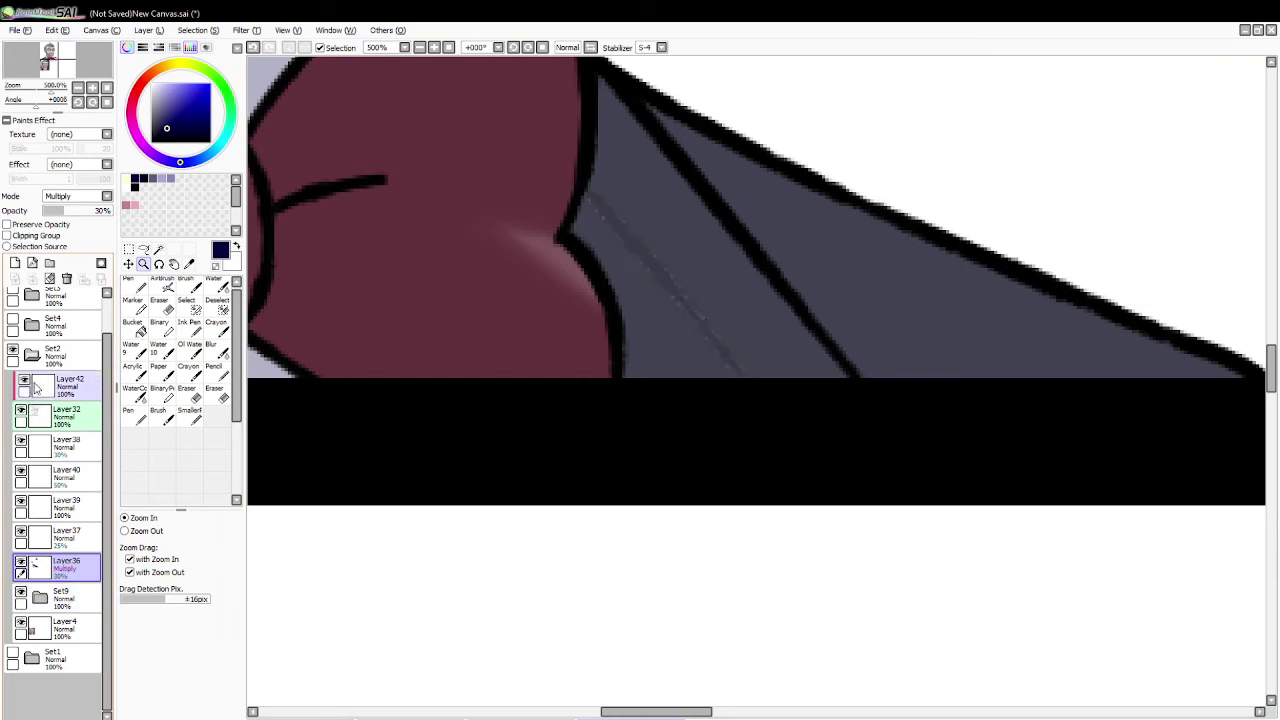
Step: Sample the jacket's blue-gray as the painting colour for retouching the right lapel seam
left_click(60, 386)
left_click(189, 263)
left_click(648, 251)
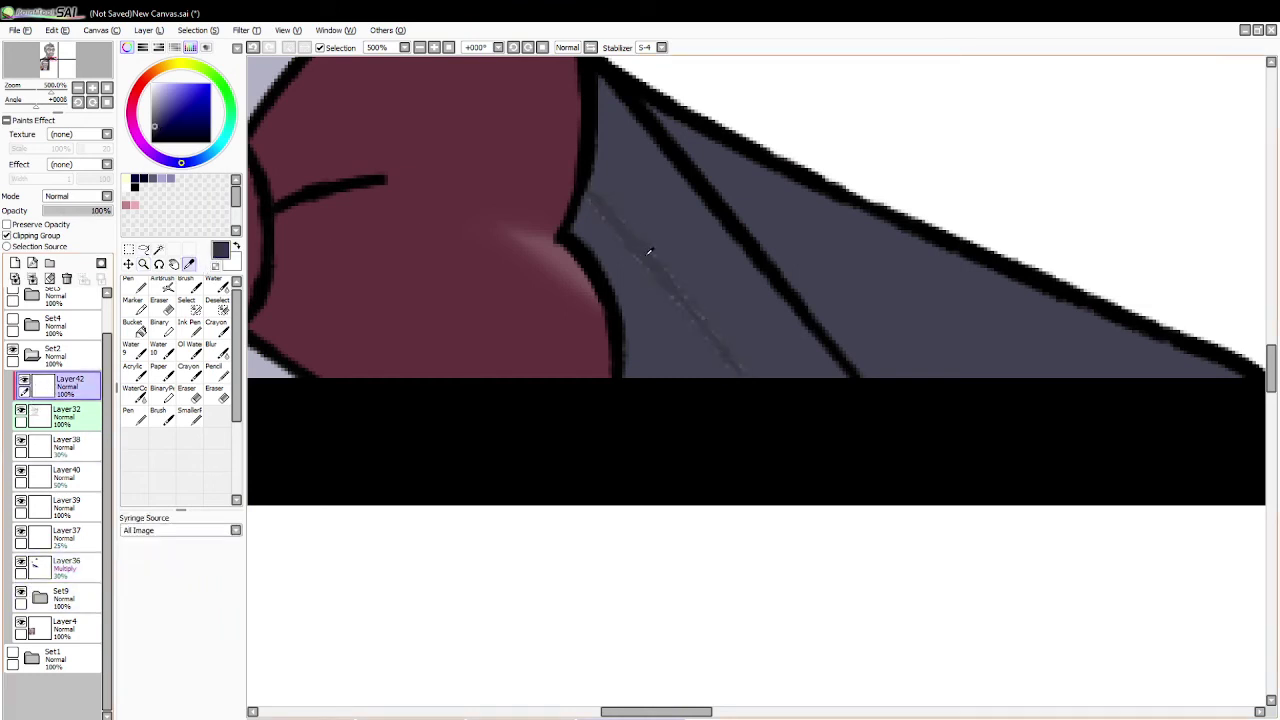
left_click(186, 288)
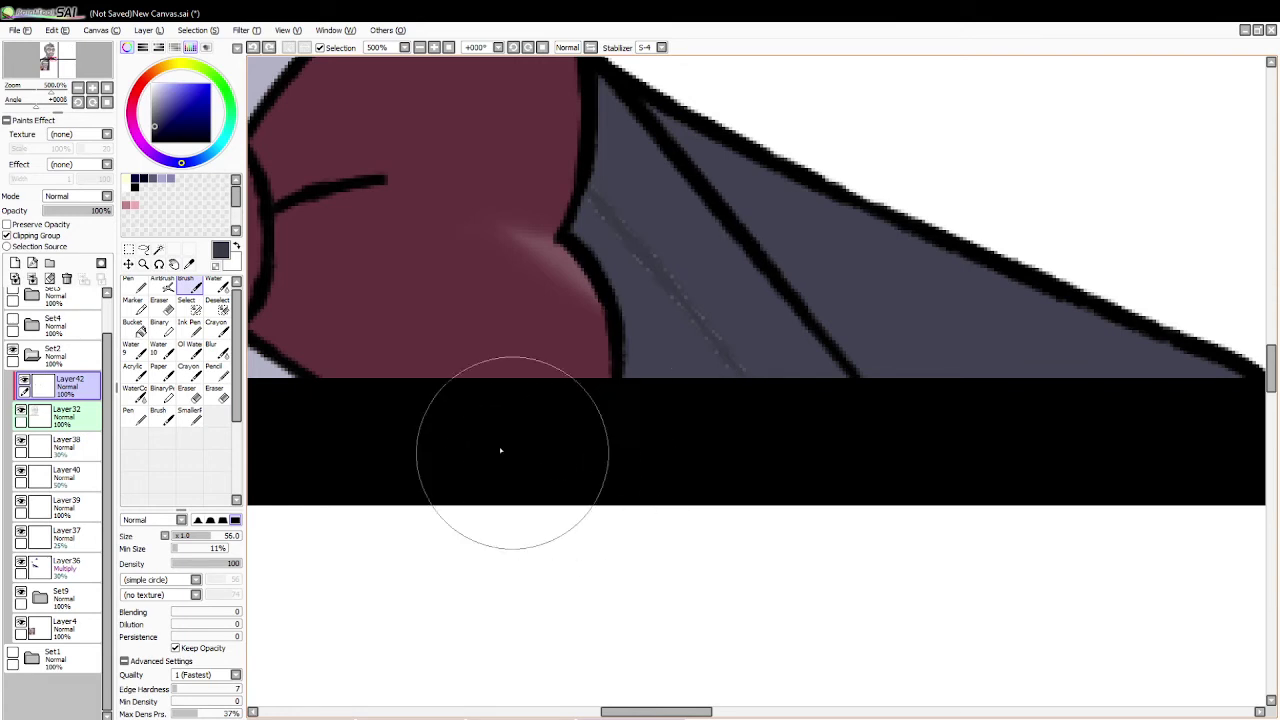
left_click(188, 265)
mouse_move(705, 713)
left_mouse_down()
mouse_move(602, 713)
mouse_move(715, 712)
mouse_move(700, 712)
left_mouse_up()
left_click(322, 258)
left_click(190, 305)
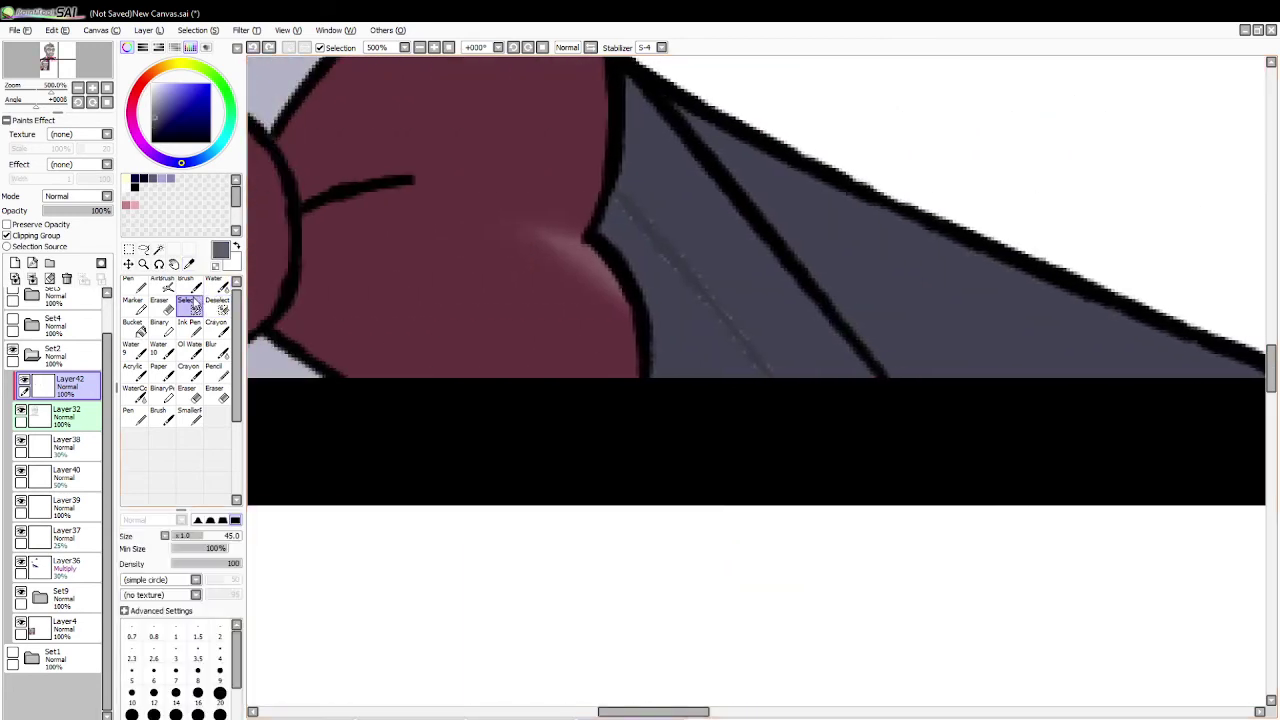
Step: Paint over the light specks along the right lapel seam on Layer34 in the Set9 folder with a size 17 Brush
left_click(38, 602)
left_click(67, 655)
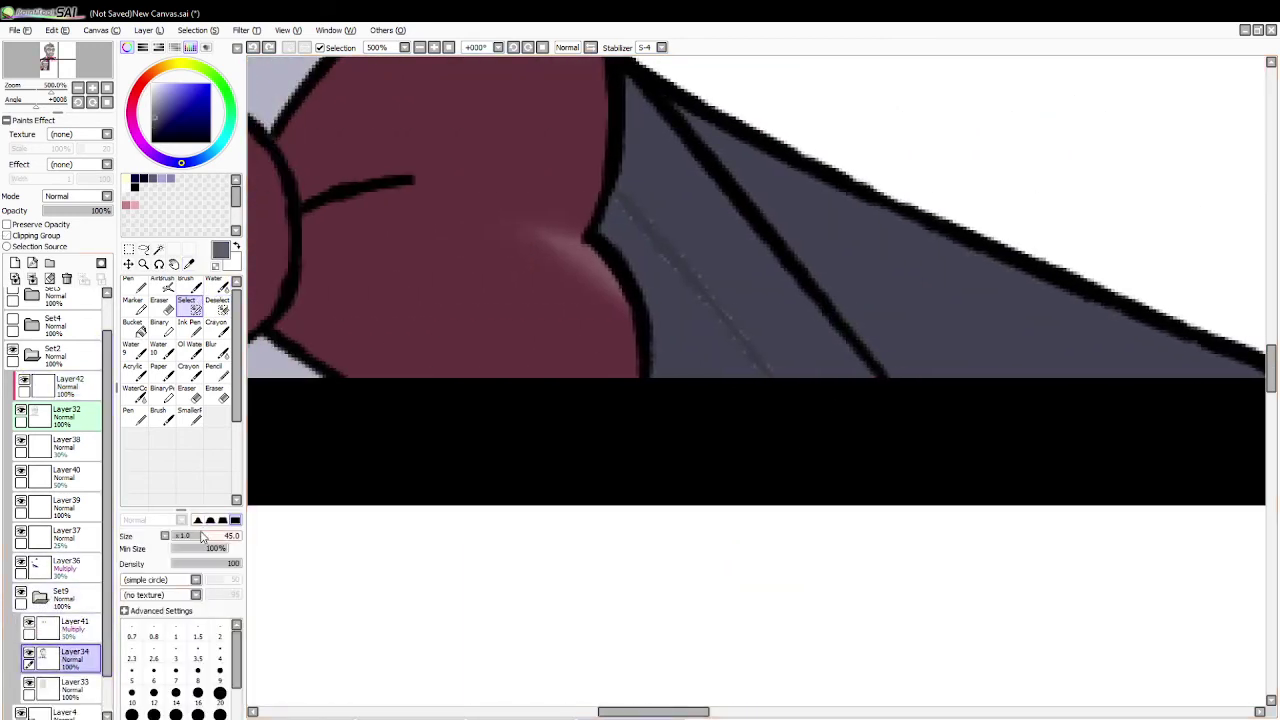
mouse_move(640, 194)
left_mouse_down()
mouse_move(617, 230)
mouse_move(630, 221)
mouse_move(610, 215)
mouse_move(651, 223)
mouse_move(643, 181)
mouse_move(640, 196)
mouse_move(768, 362)
left_mouse_up()
left_click(187, 286)
key("ctrl+z")
left_click(180, 539)
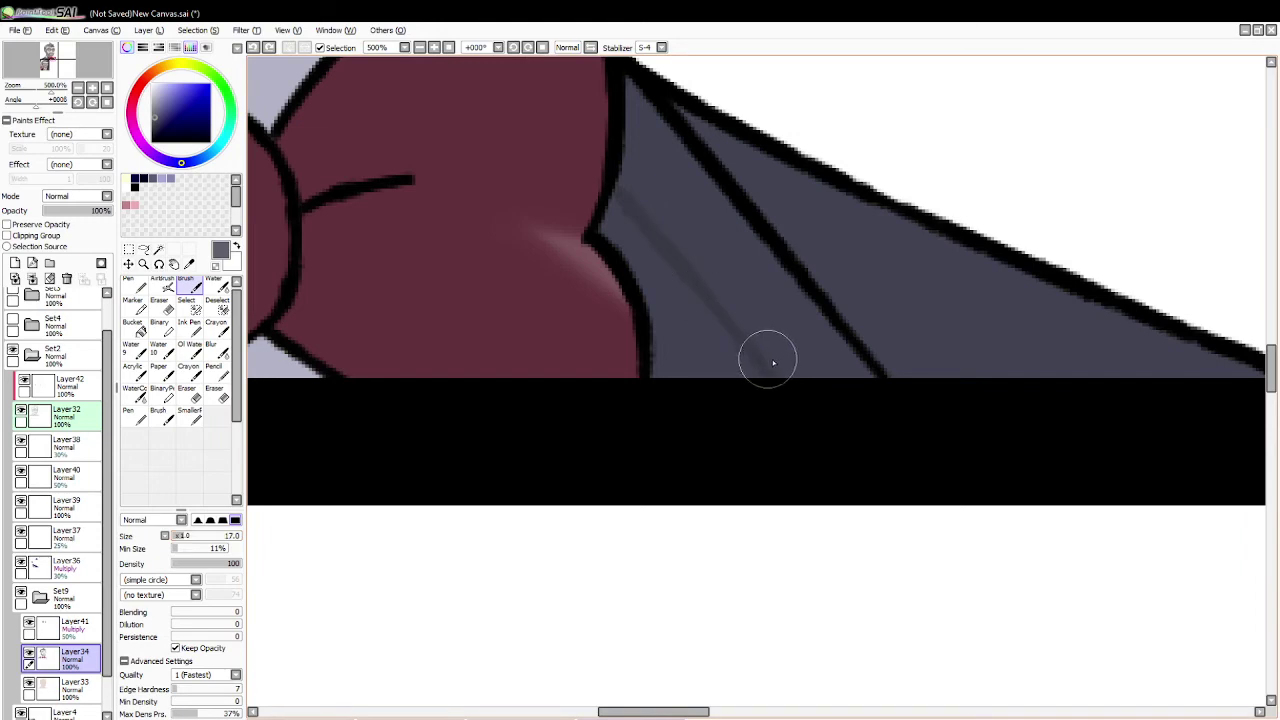
Step: Examine the whole portrait beside the reference picture, checking the face, glasses and beard
left_click(143, 263)
left_click(147, 532)
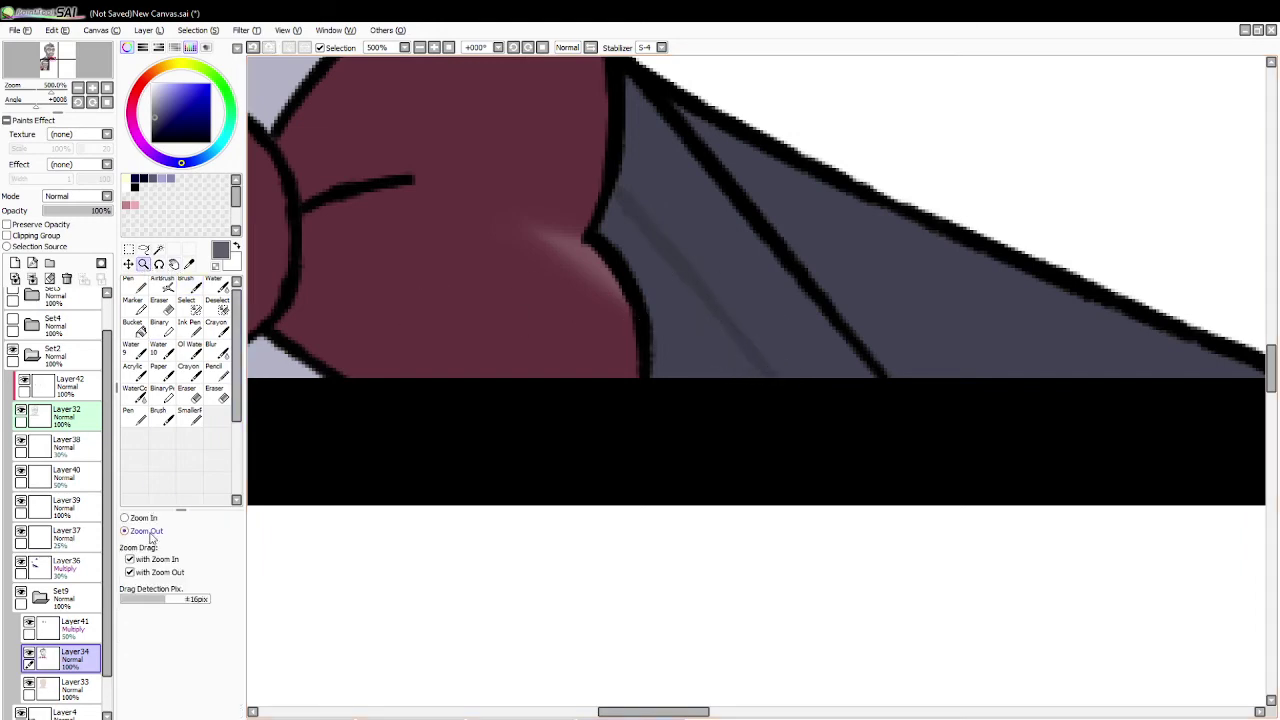
left_click(423, 349)
left_click(424, 350)
left_click(425, 351)
left_click(427, 352)
left_click(428, 353)
left_click(430, 356)
left_click(727, 645)
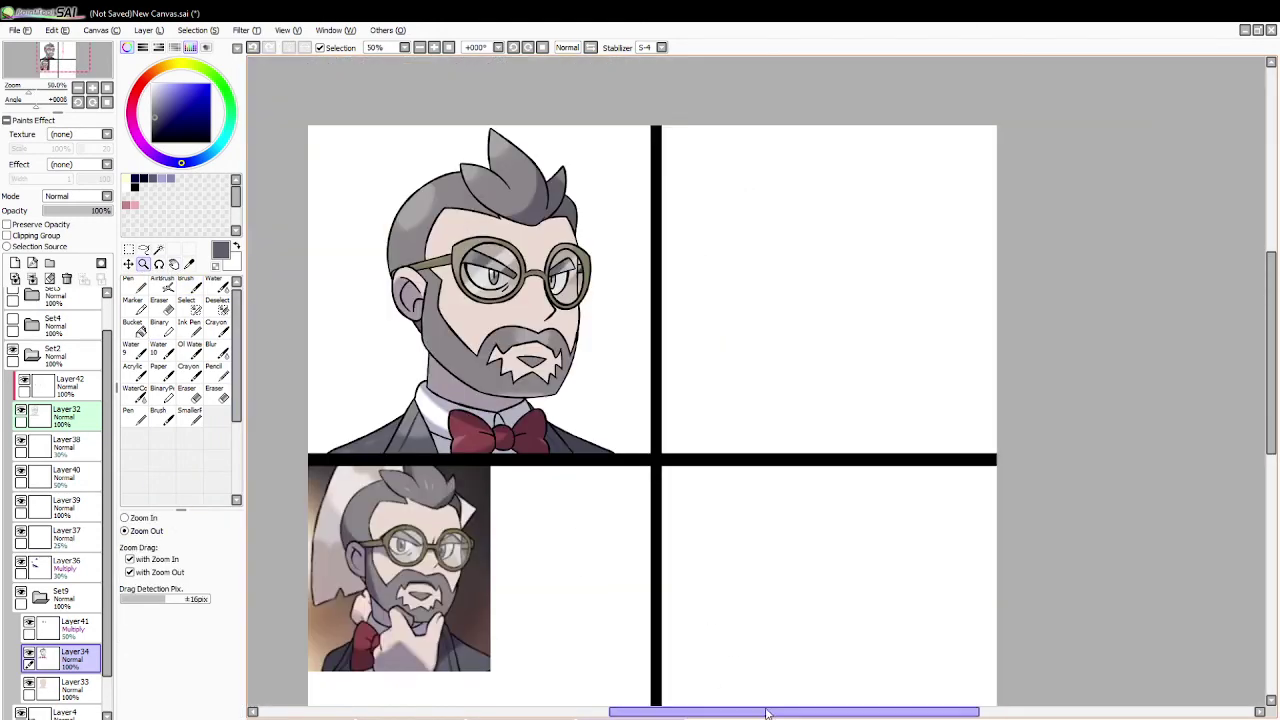
left_click_drag(767, 712, 712, 712)
scroll(734, 443, "down", 2)
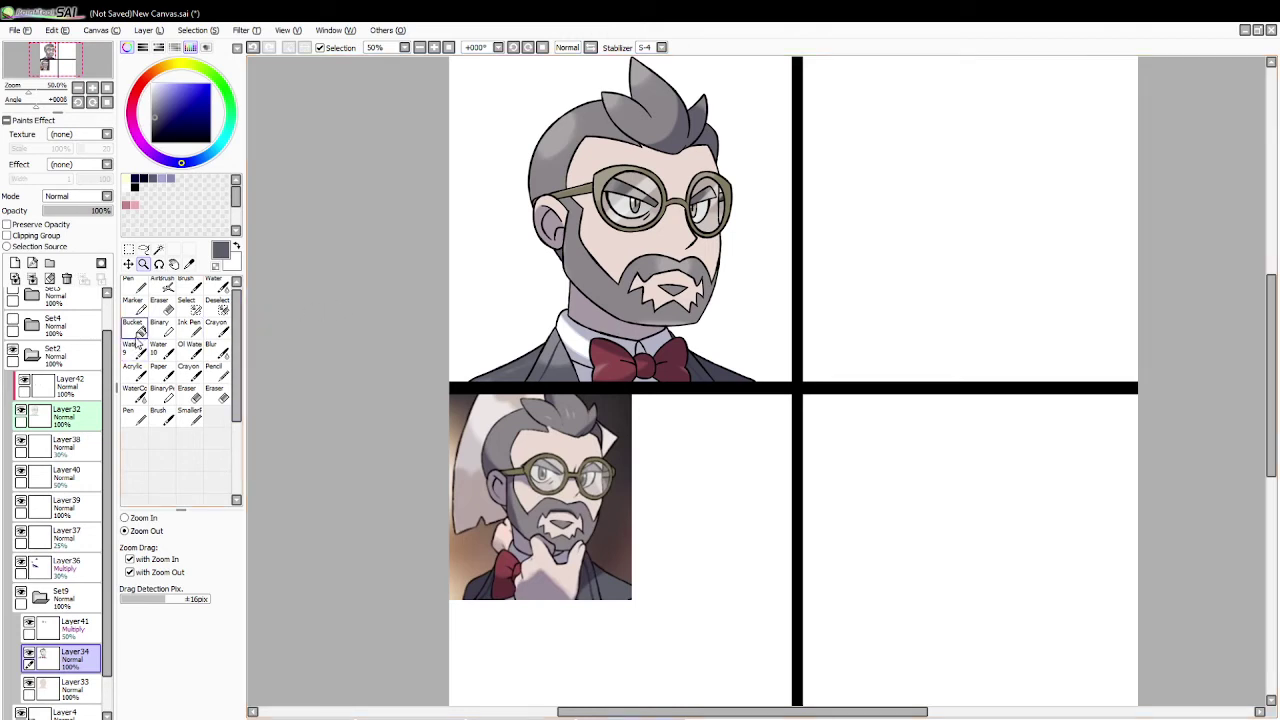
left_click(145, 519)
left_click(642, 217)
left_click(642, 217)
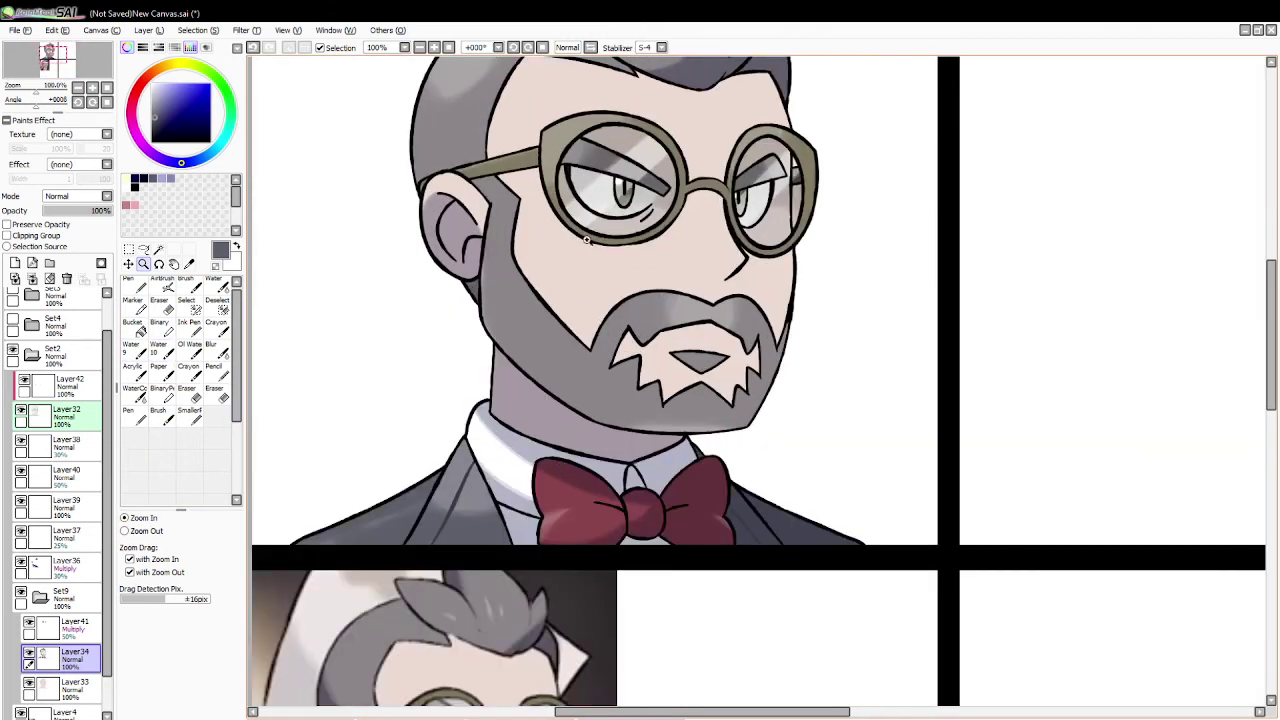
left_click(145, 531)
left_click(363, 365)
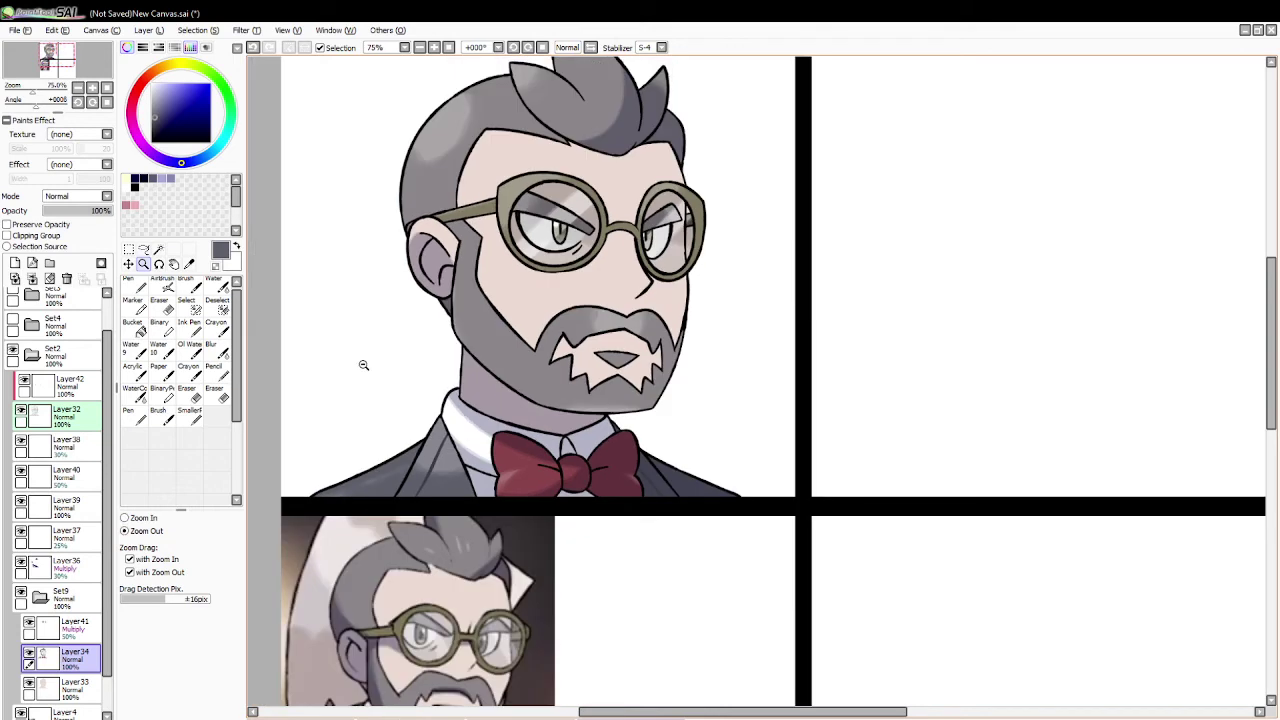
Step: Draw a wider near-black moustache outline reaching the beard on Layer32 with the size 7.3 Pen and erase the leftover line at the junction
left_click(210, 141)
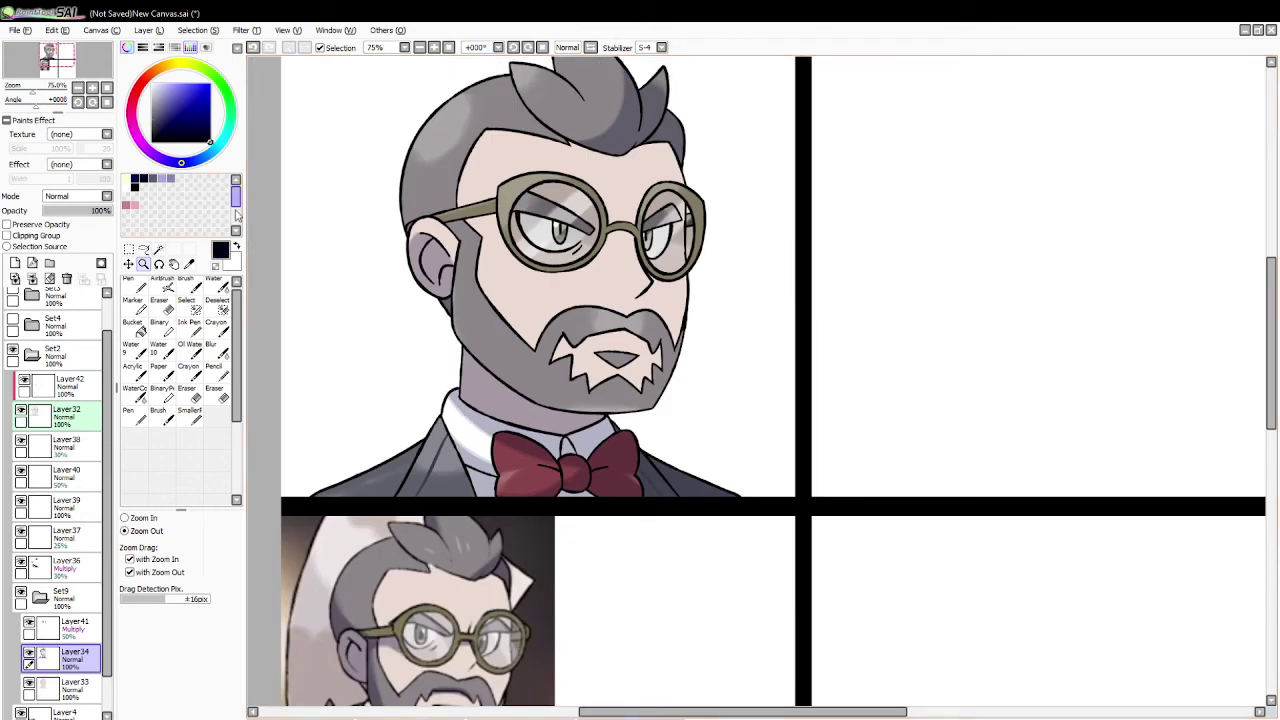
left_click(140, 286)
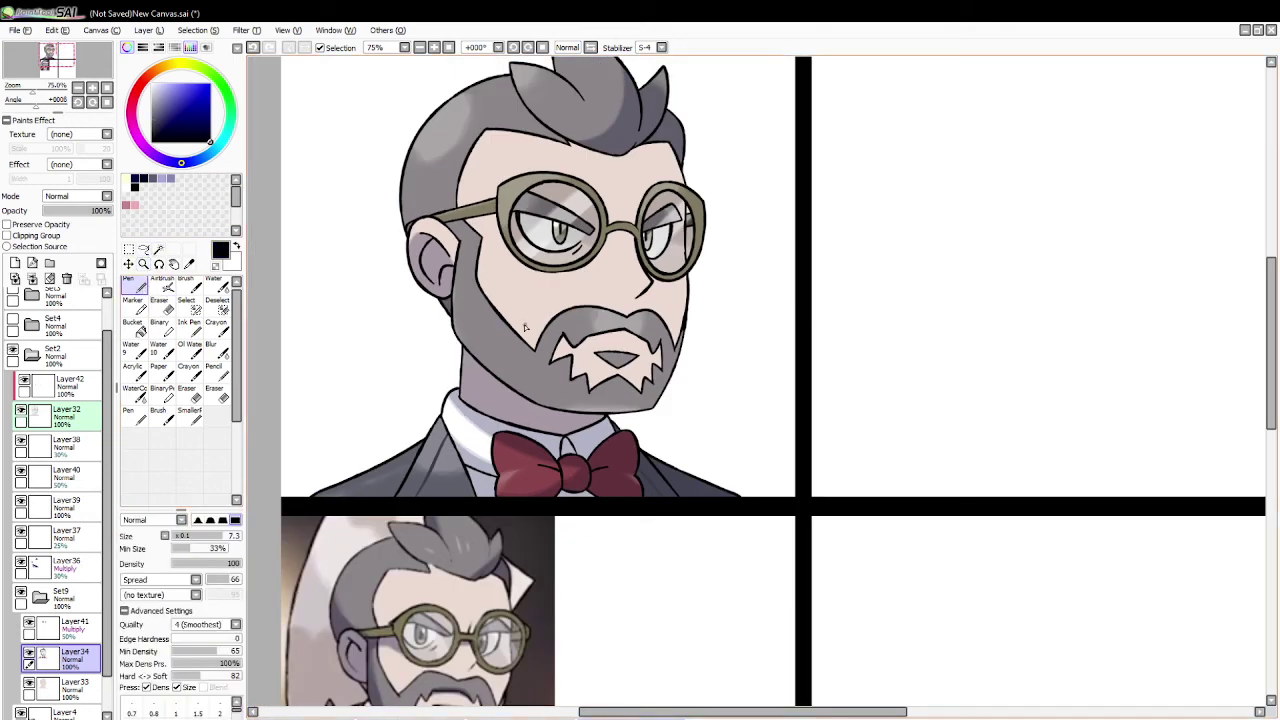
left_click_drag(517, 338, 619, 313)
left_click(160, 302)
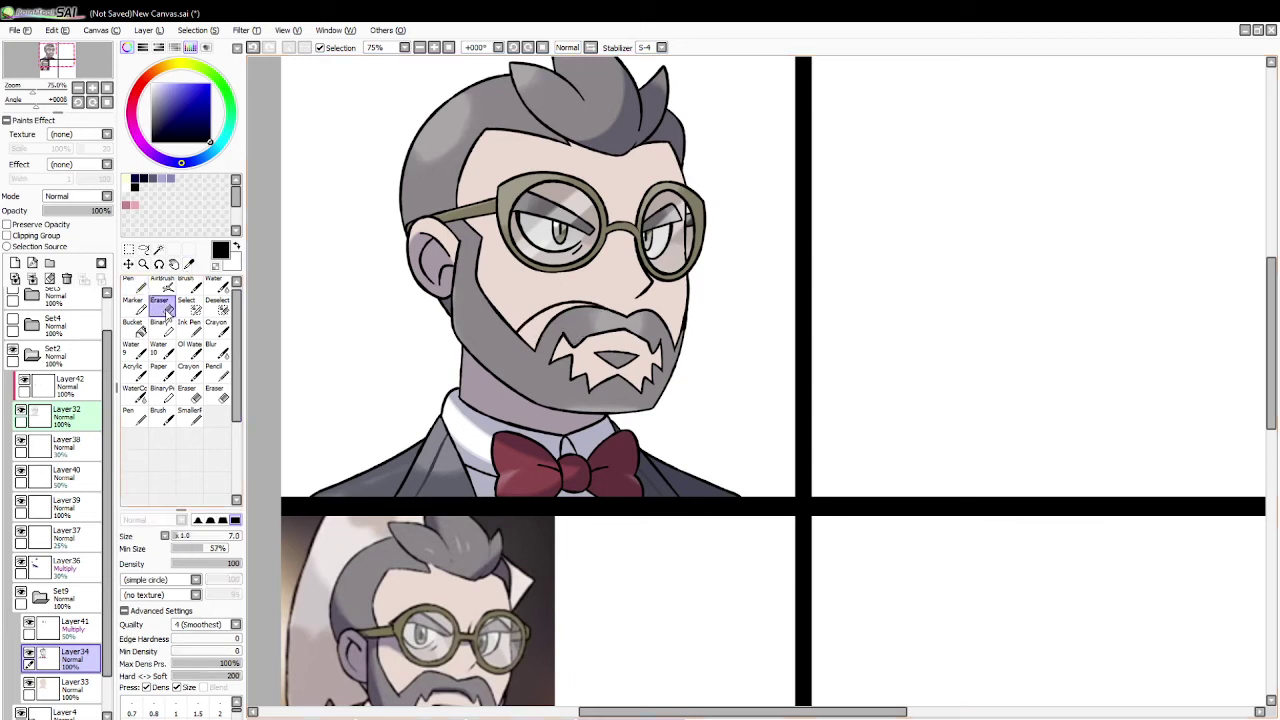
key("ctrl+z")
left_click(141, 285)
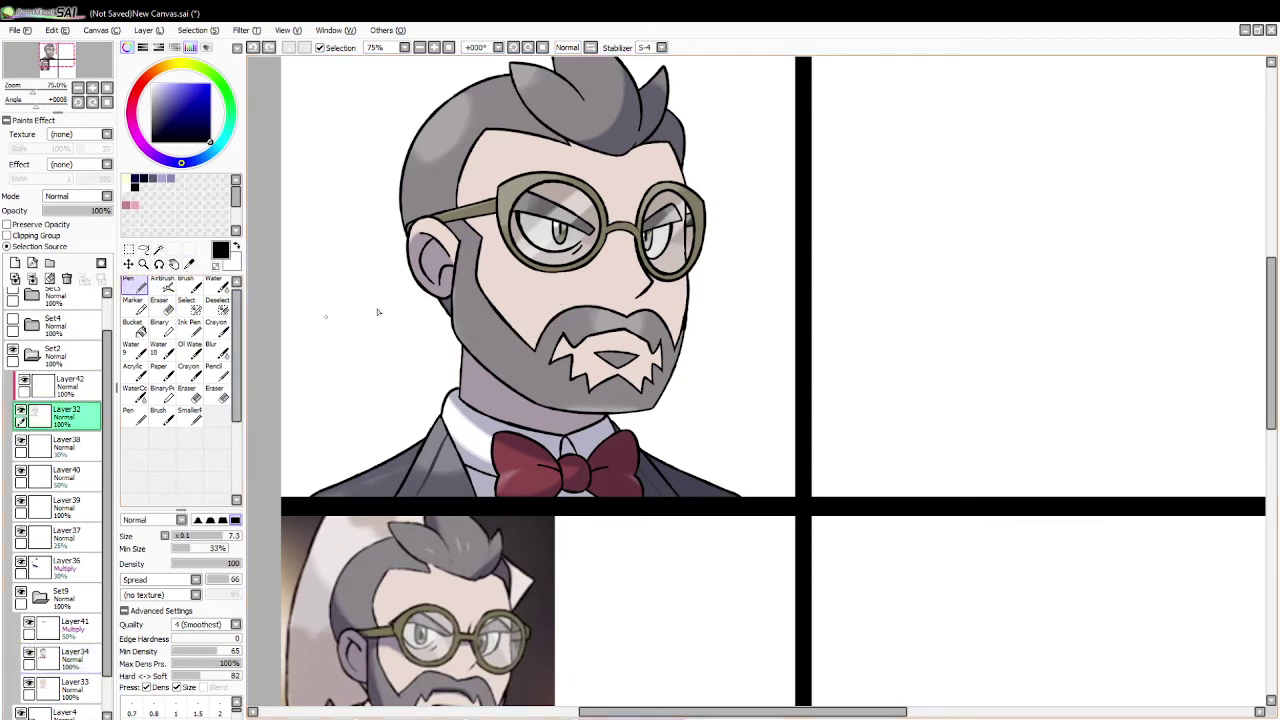
left_click_drag(524, 338, 586, 302)
key("ctrl+z")
key("ctrl+z")
key("ctrl+z")
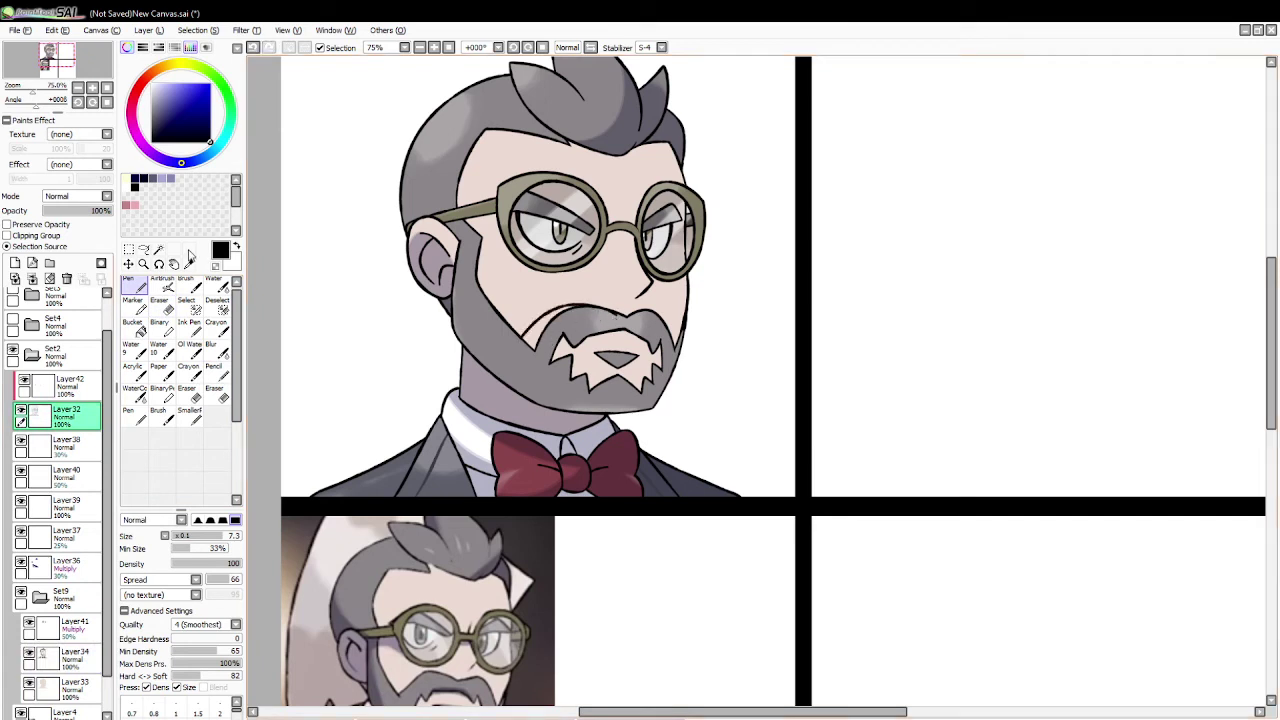
left_click(160, 300)
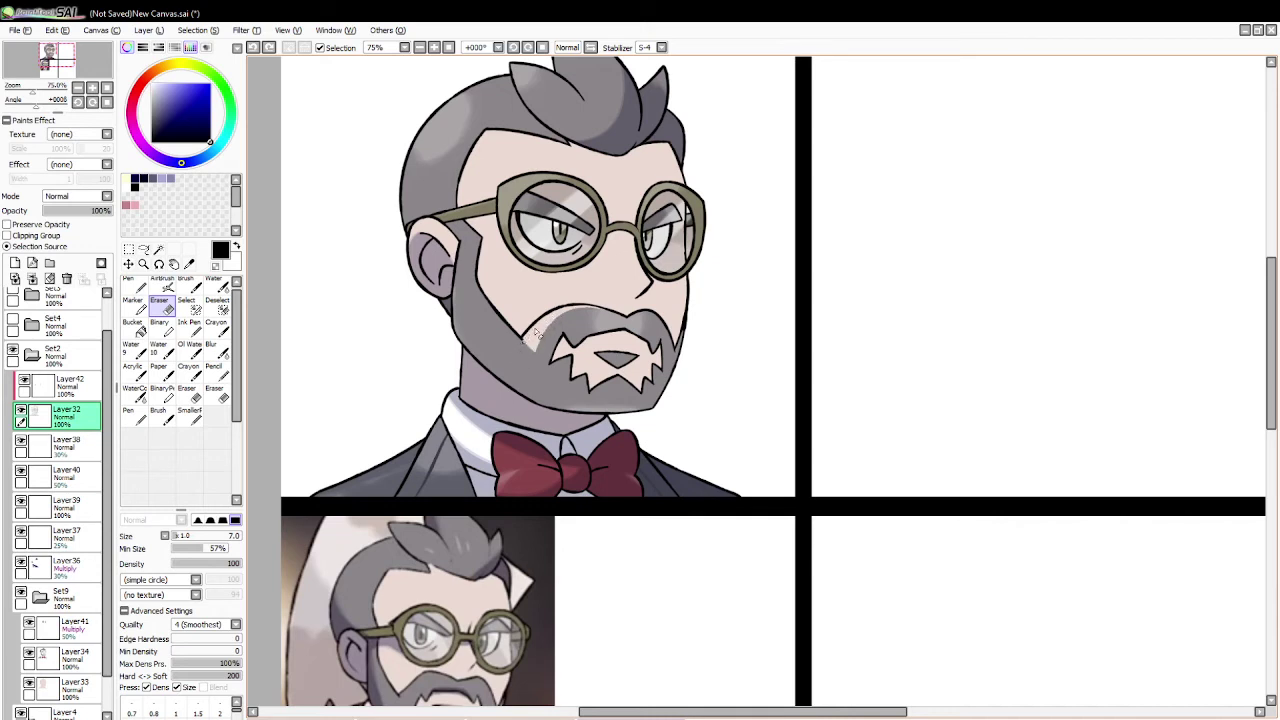
left_click_drag(523, 341, 522, 354)
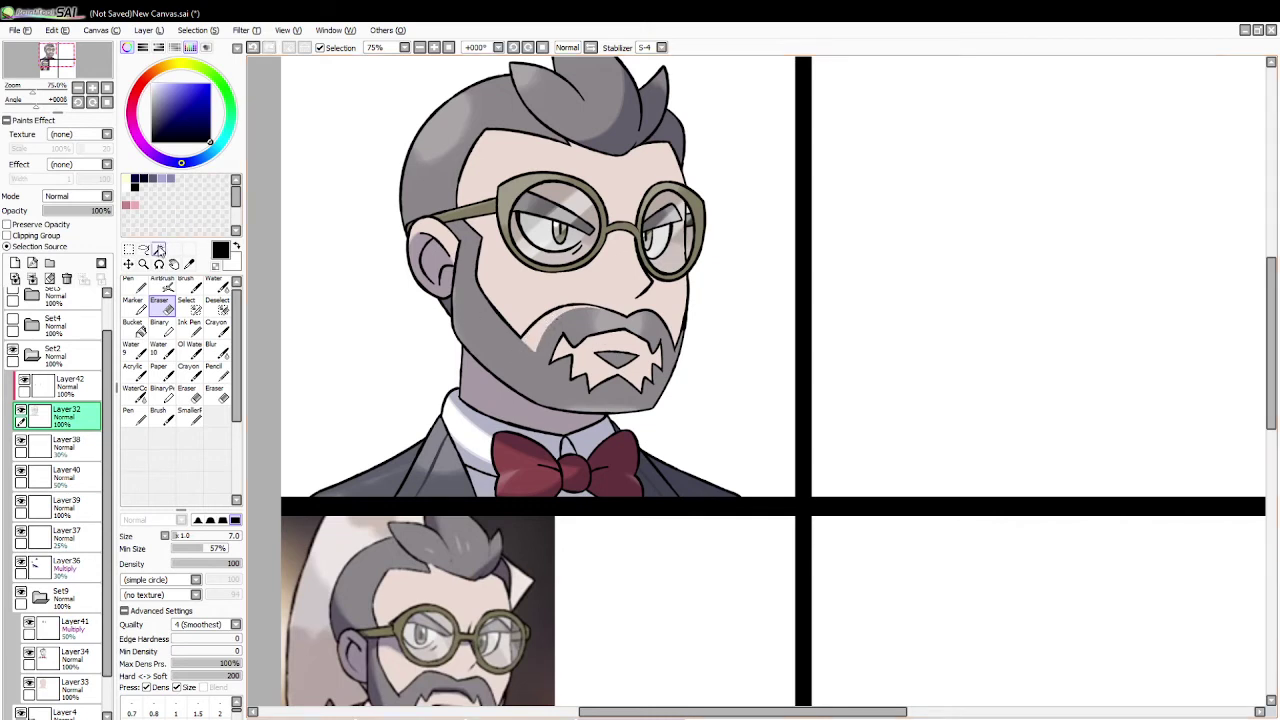
Step: Select the beard area and fill the widened moustache corner with the sampled beard gray on Layer34 using the Bucket
left_click(158, 250)
left_click(514, 371)
left_click(191, 263)
left_click(527, 343)
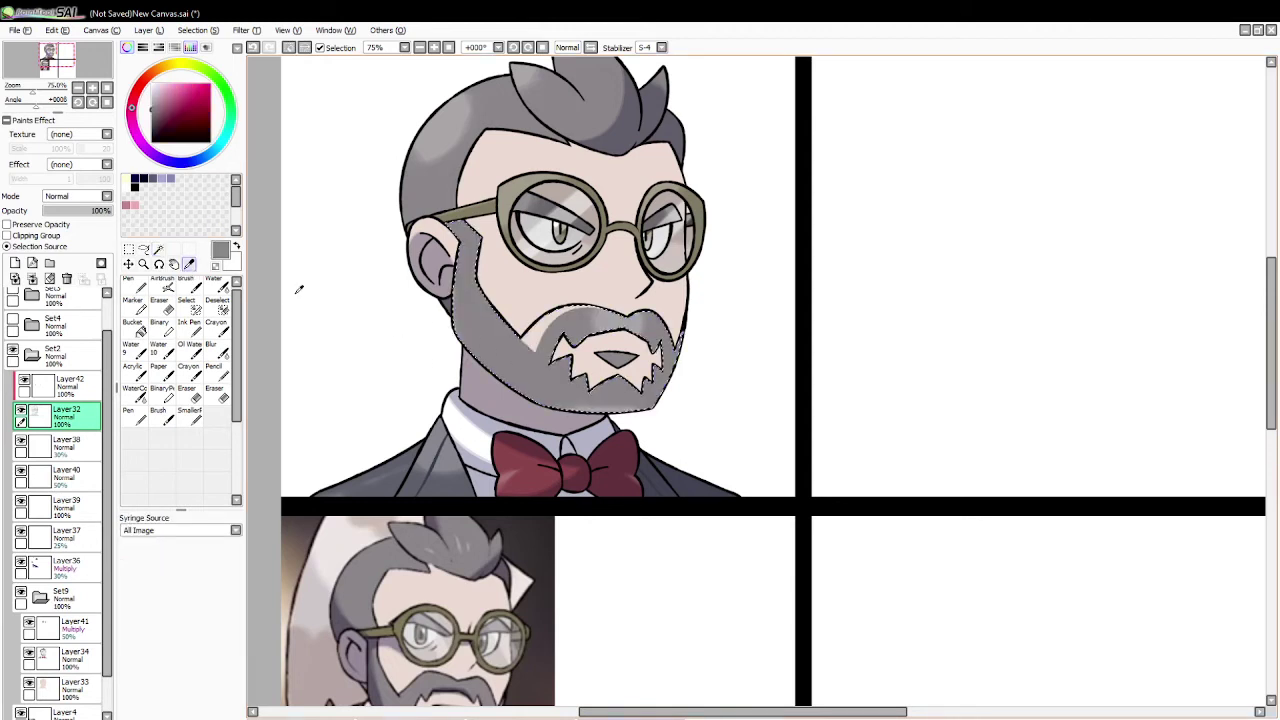
left_click(133, 325)
left_click(66, 655)
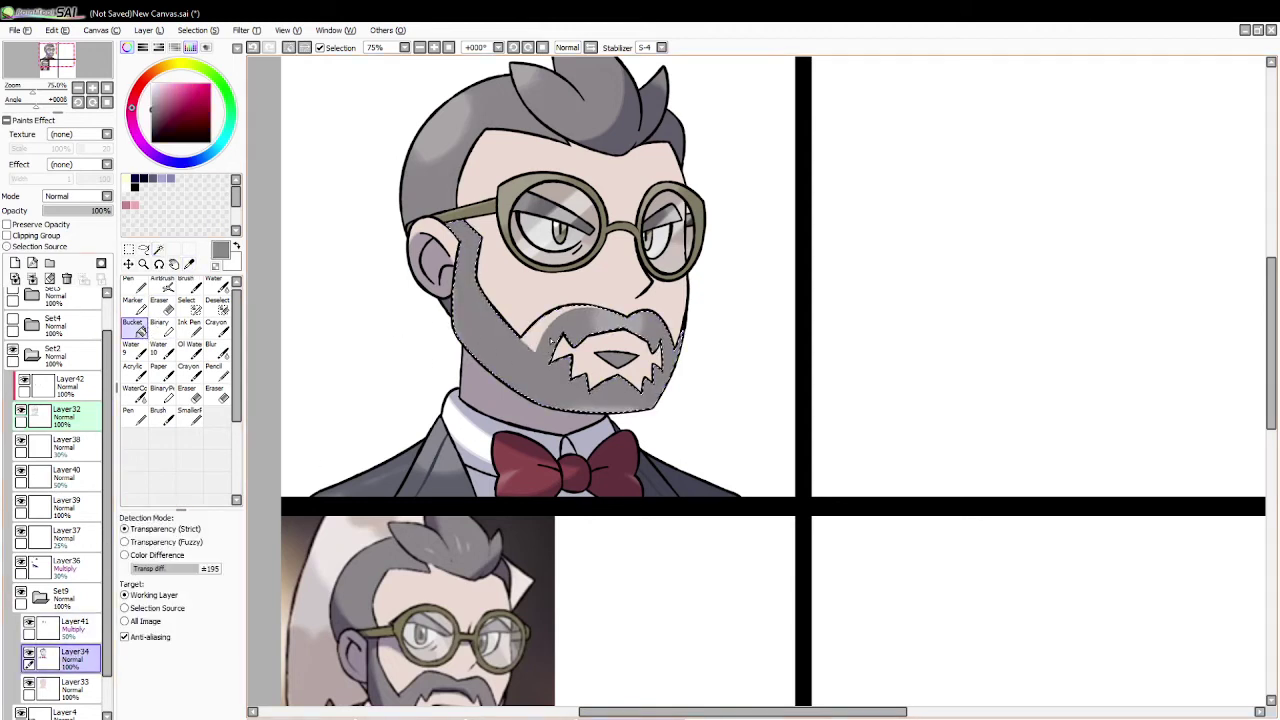
key("ctrl+d")
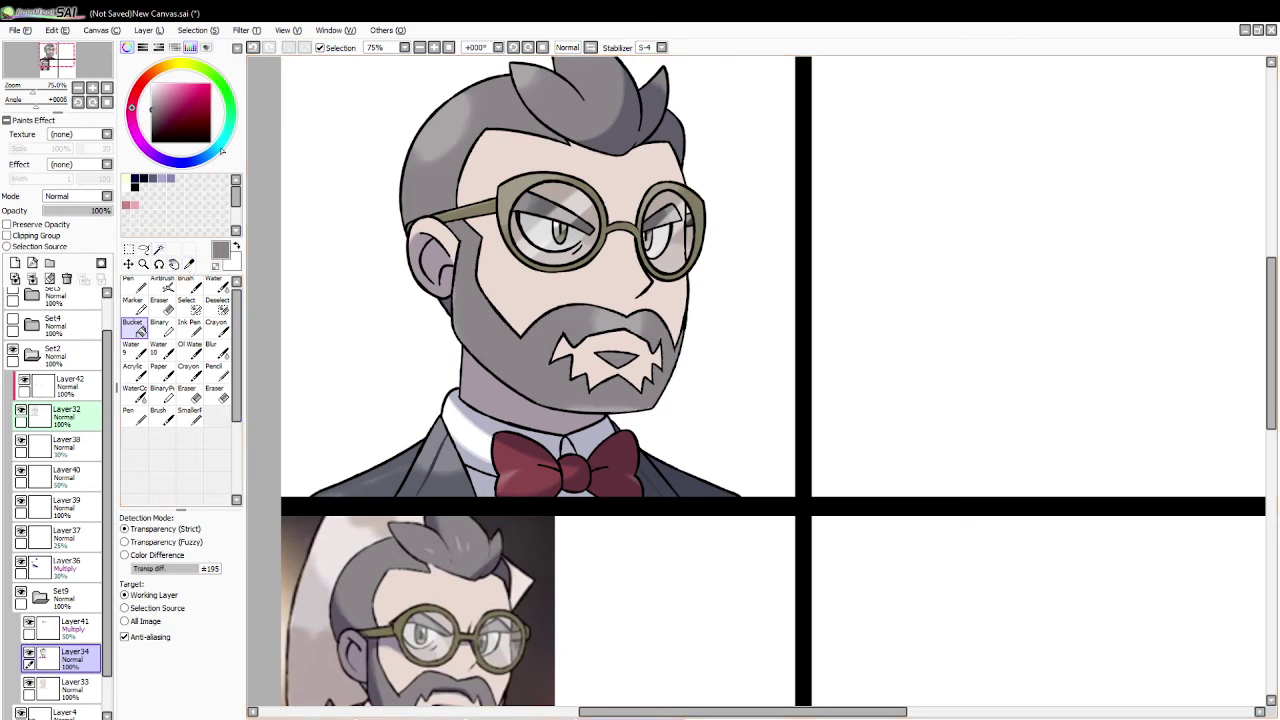
Step: Shade beneath the moustache with the muted purple swatch on Multiply layer Layer36 using the size 17 Brush
left_click(163, 180)
left_click(186, 284)
left_click(72, 625)
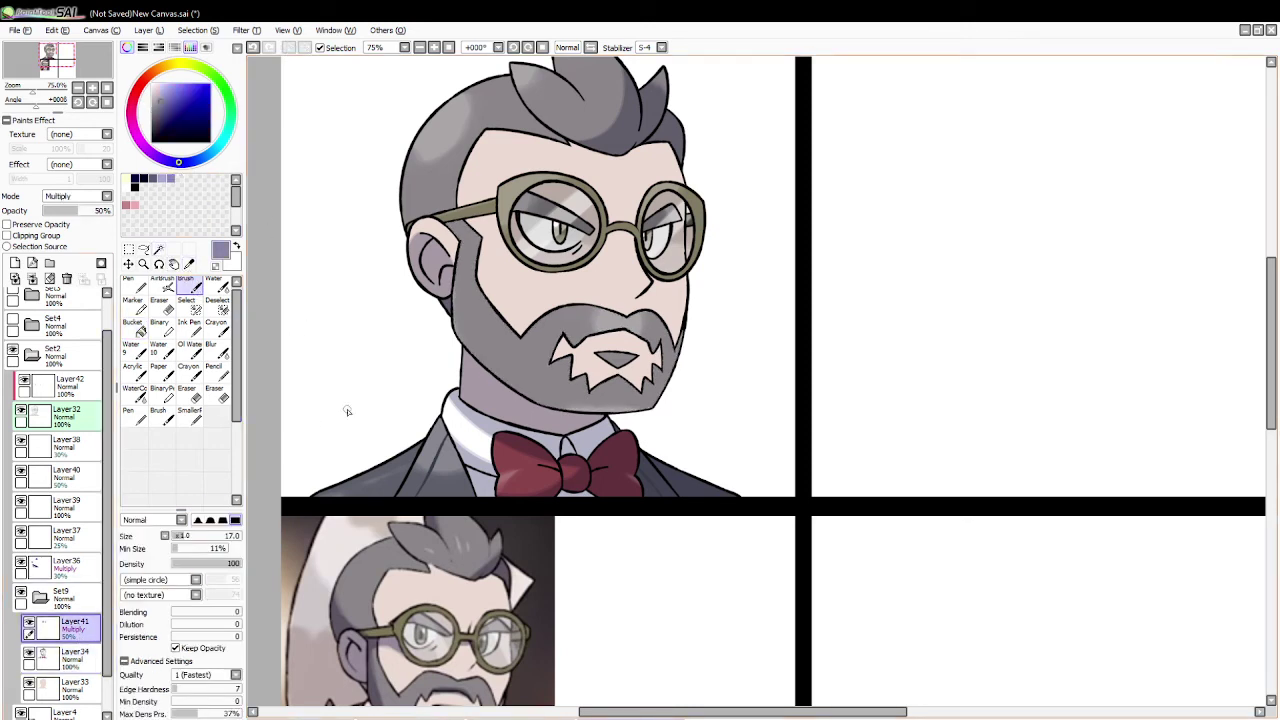
left_click(66, 566)
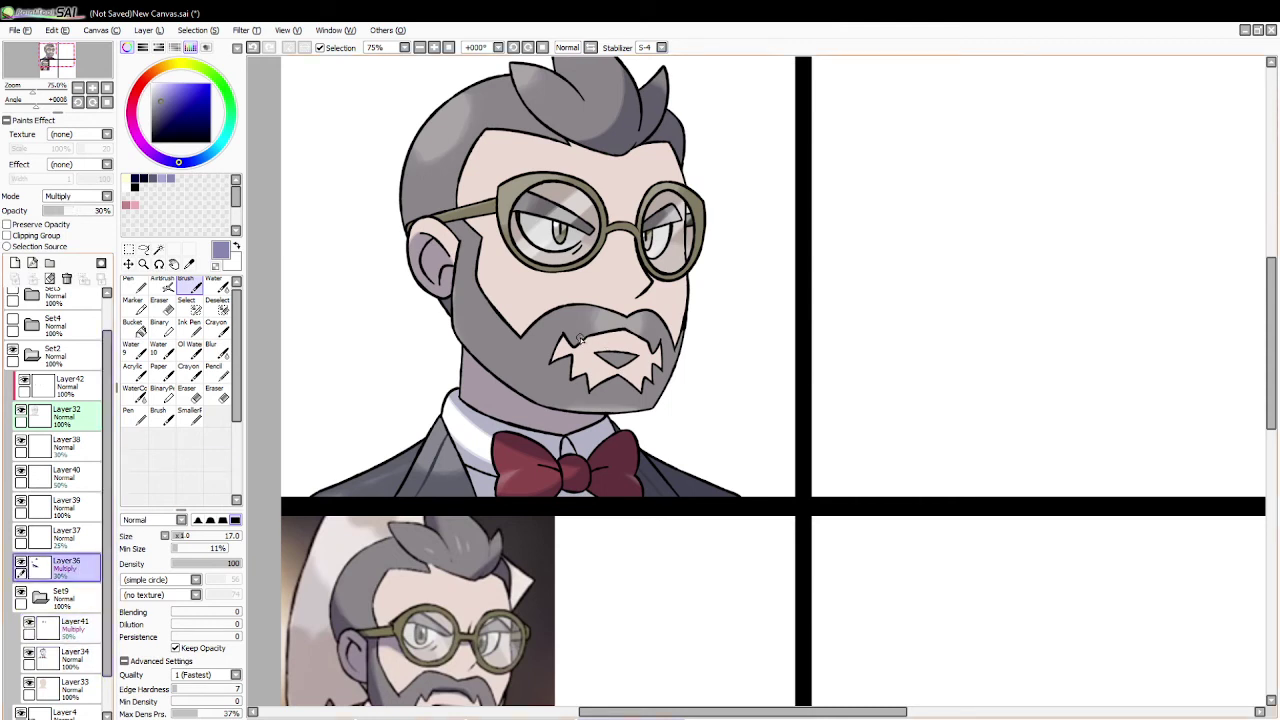
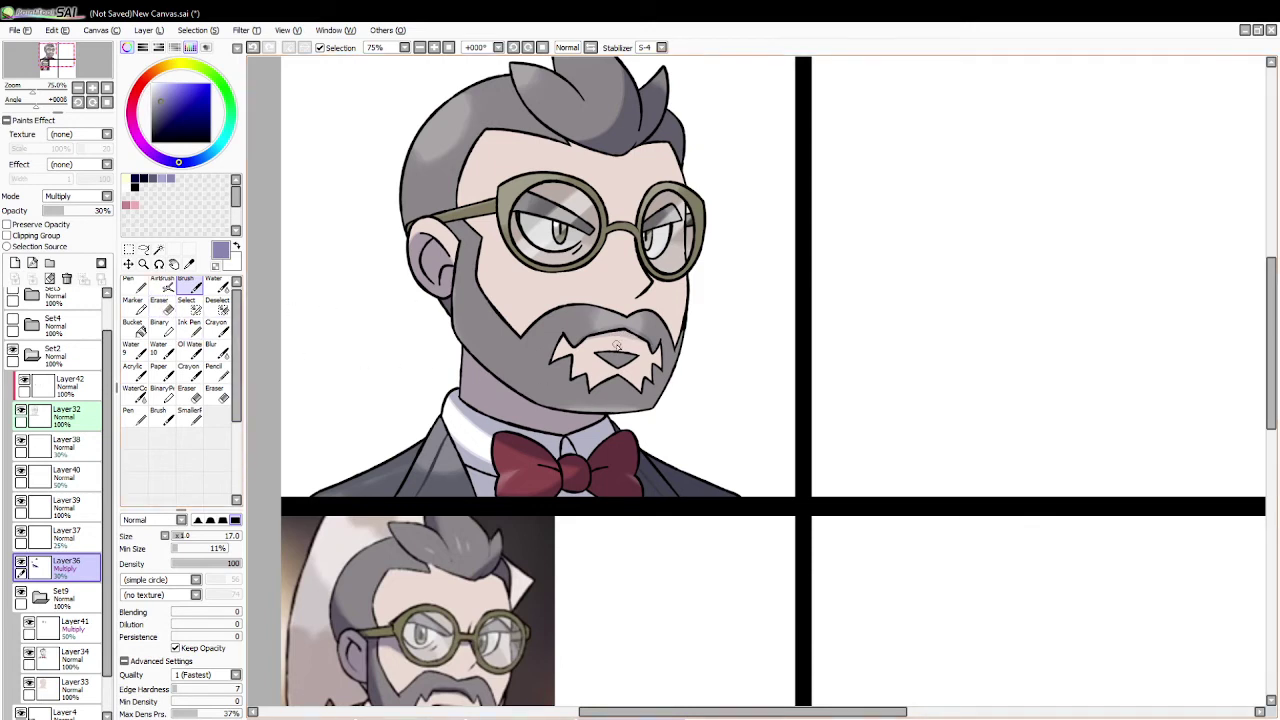
Step: Delete the reference picture layer Layer4 beneath the bearded man's portrait
left_click_drag(604, 351, 643, 360)
key("ctrl+z")
left_click(143, 264)
left_click(148, 532)
left_click(356, 505)
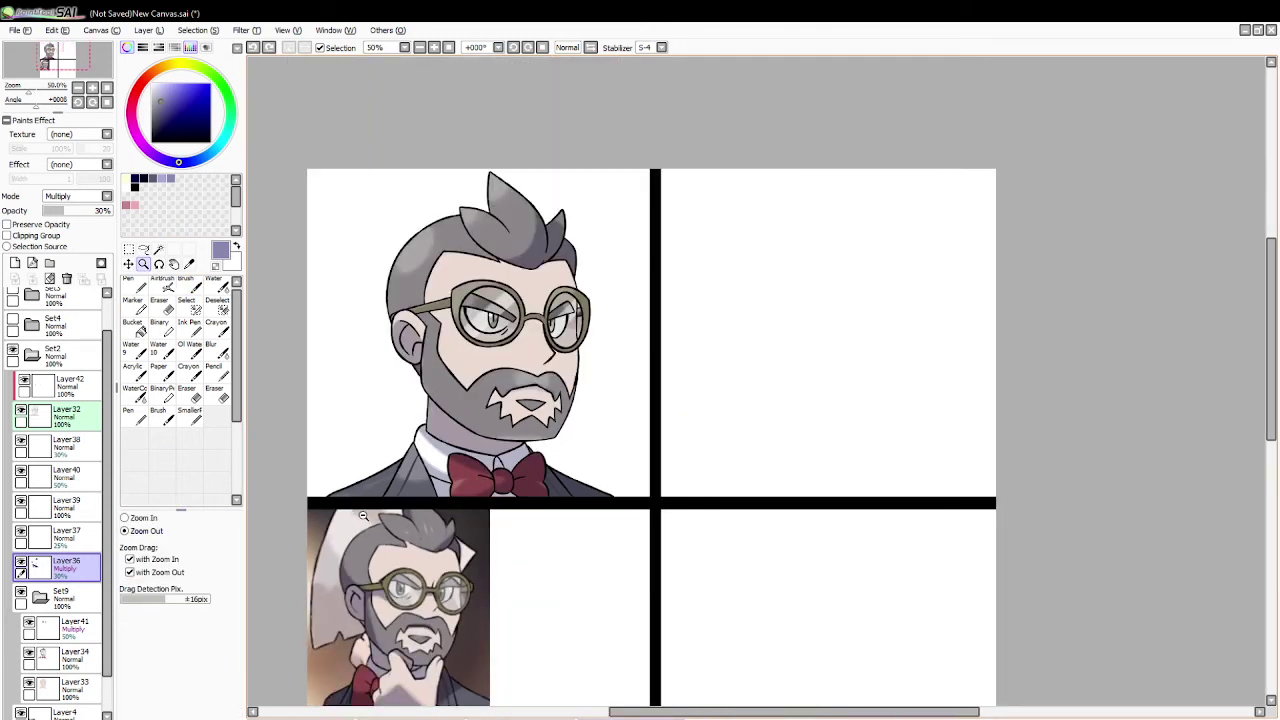
left_click(366, 518)
scroll(1248, 377, "down", 3)
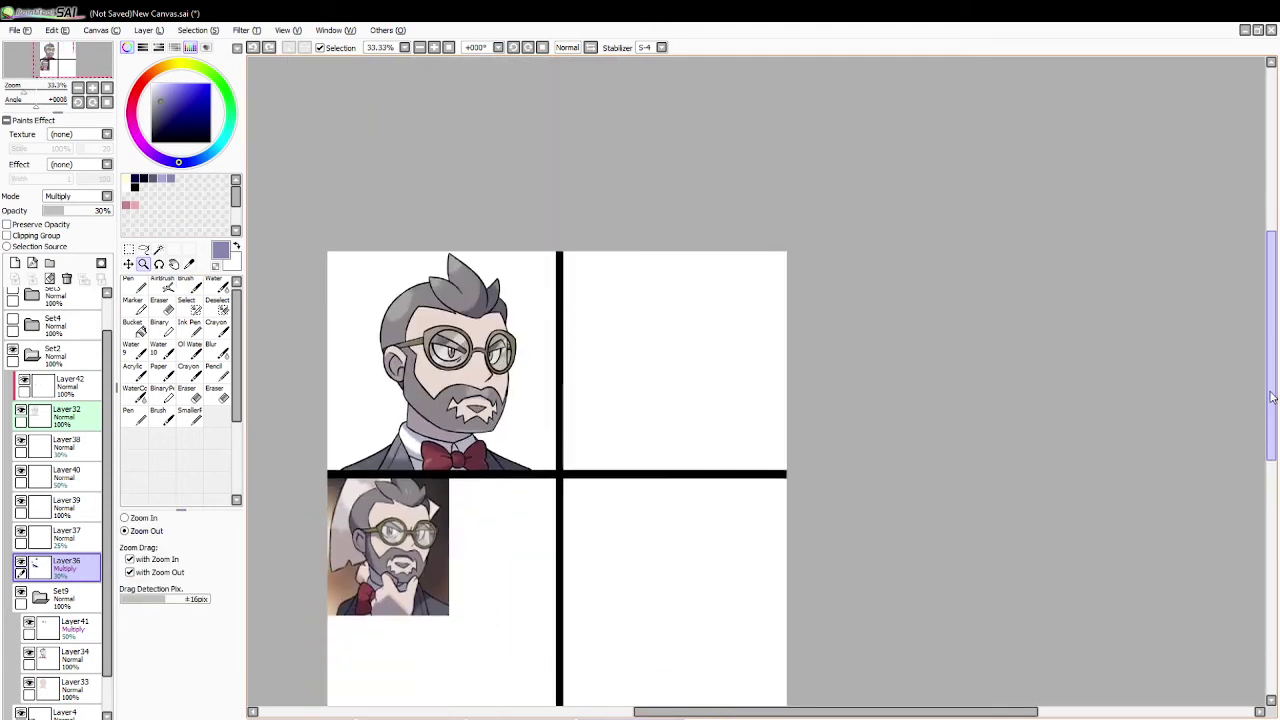
scroll(291, 440, "left", 2)
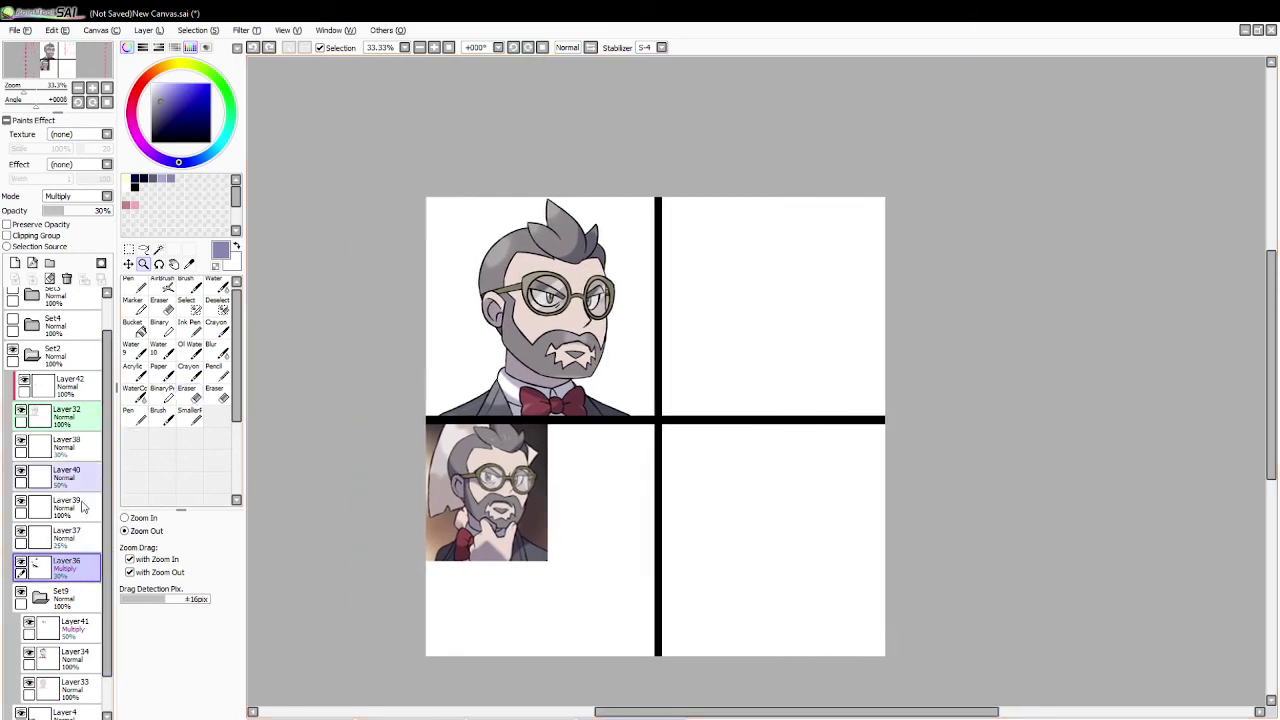
left_click(88, 712)
left_click(66, 278)
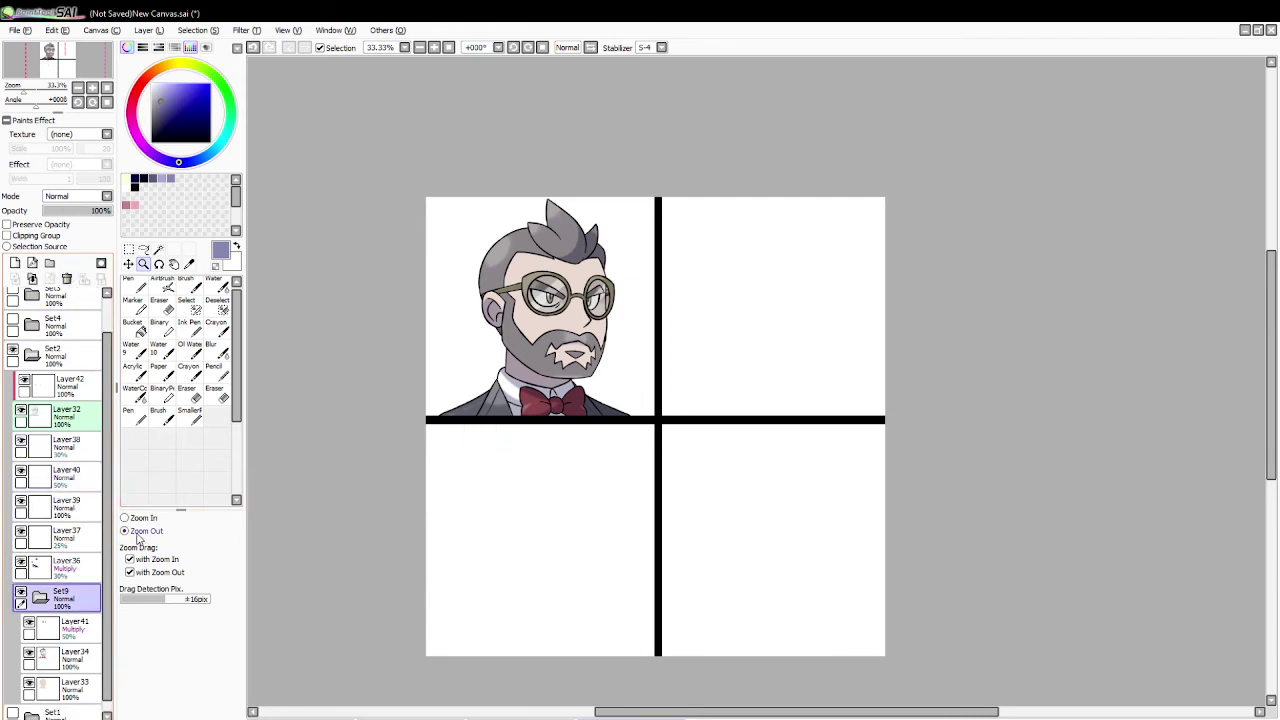
Step: Lower the opacity of Layer37 in Set2 to 20%
left_click_drag(107, 556, 107, 560)
left_click(32, 350)
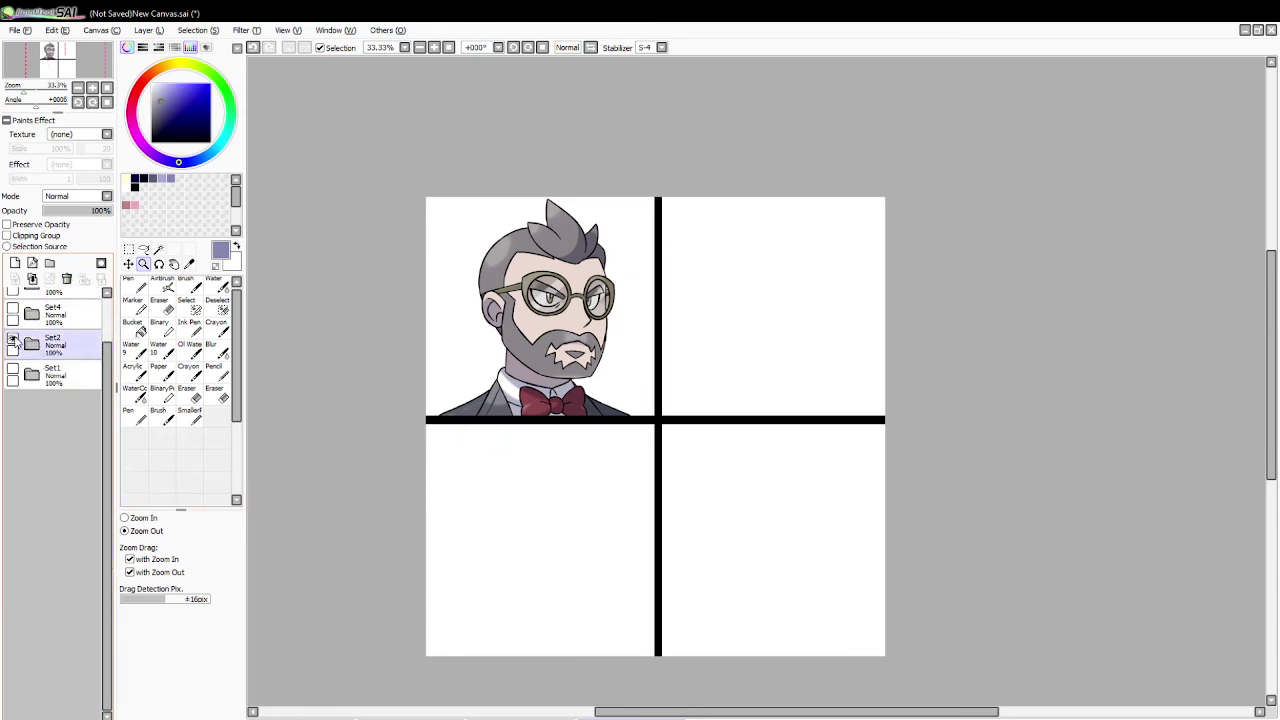
left_click(38, 346)
left_click(60, 526)
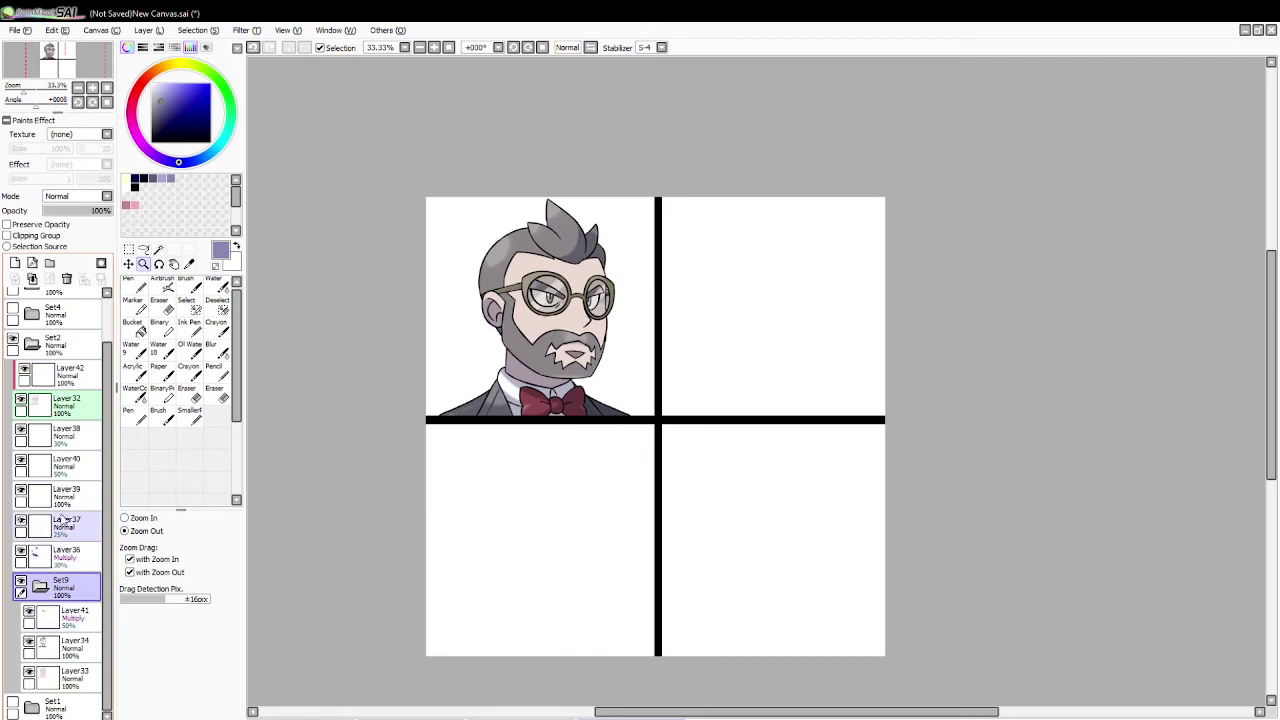
left_click(52, 211)
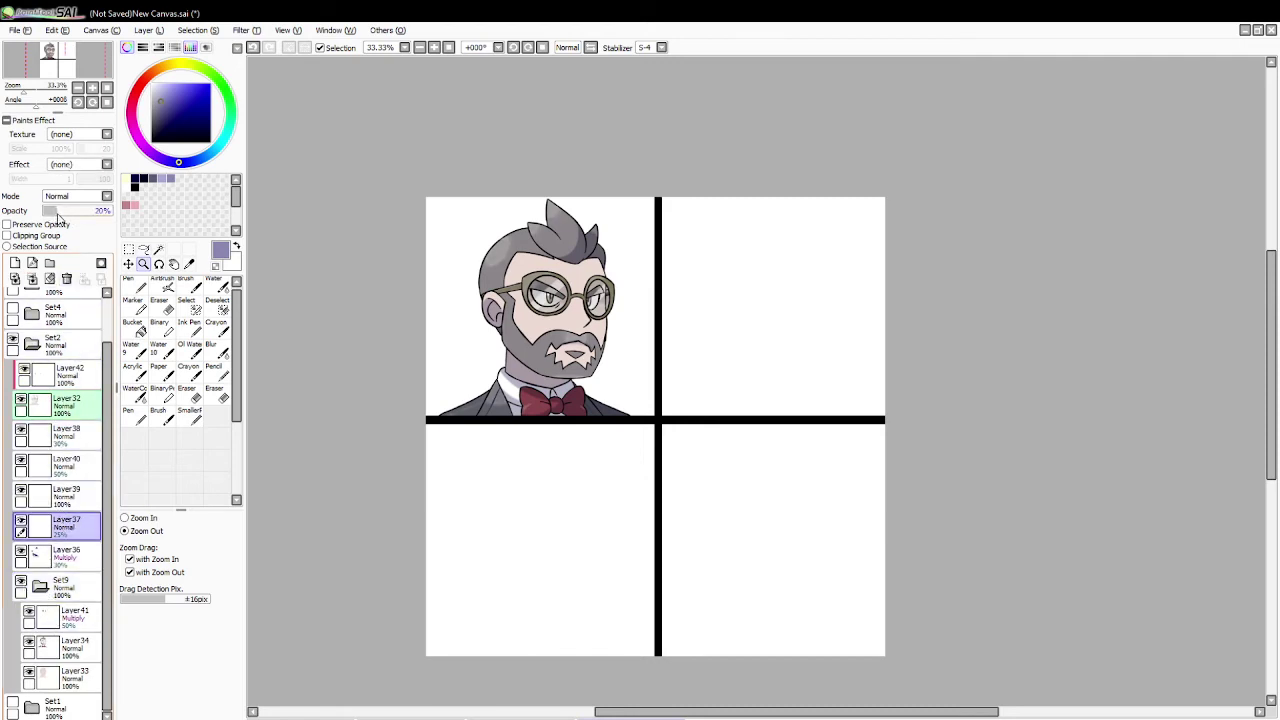
Step: Collapse and hide the finished portrait's folder Set2 and show the hooded man's folder Set1
left_click(38, 346)
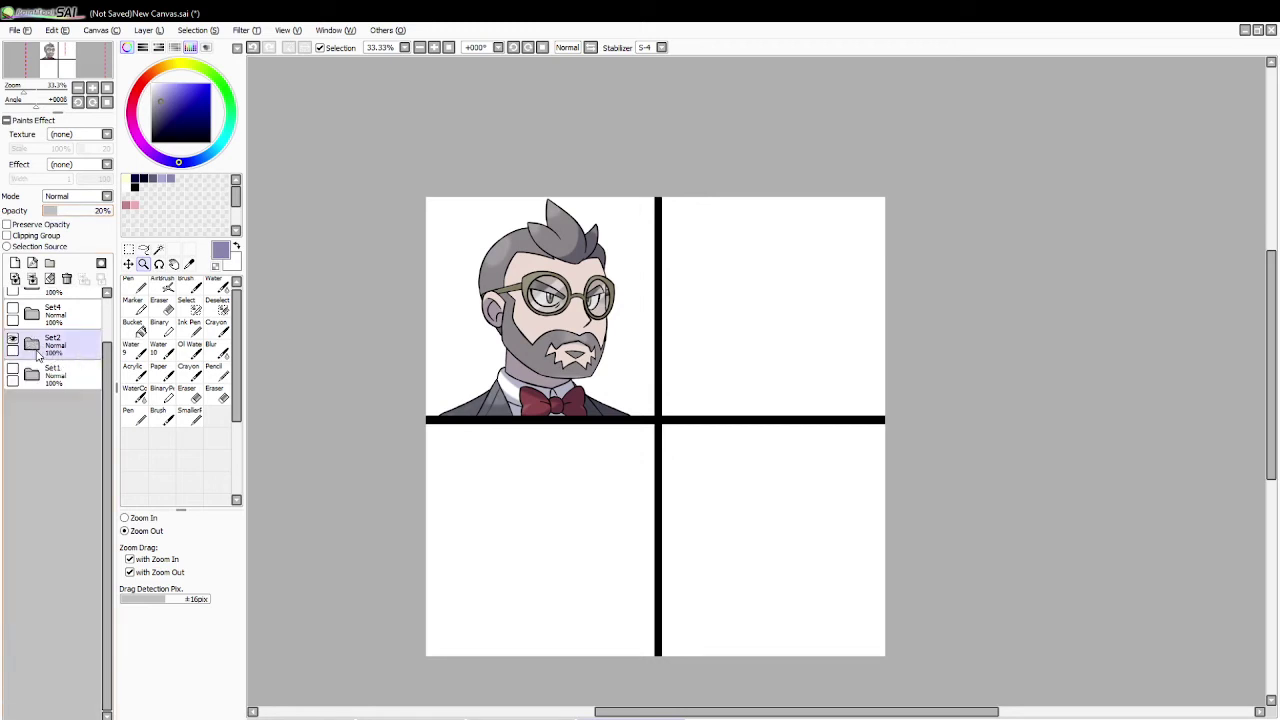
left_click(12, 341)
left_click(12, 371)
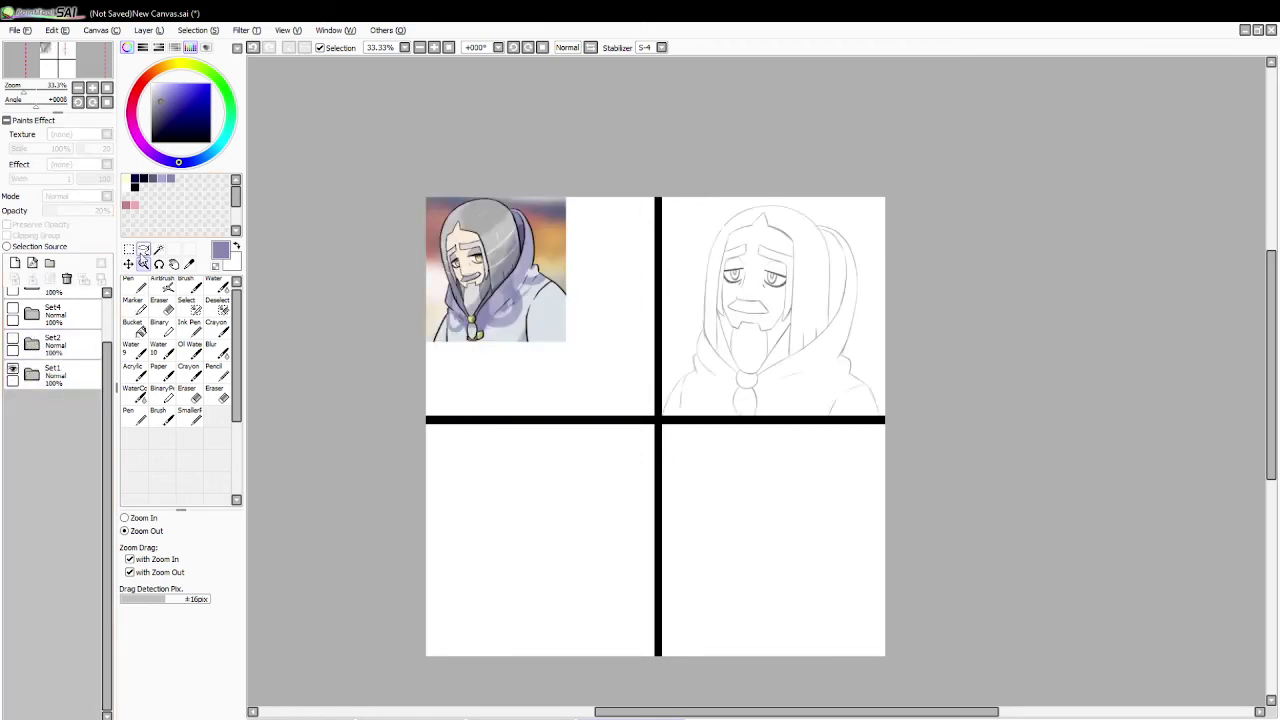
Step: Fade the hooded man's sketch on Layer1 in Set1 to 40% opacity and add a new layer above it
left_click(143, 519)
left_click(790, 302)
left_click(803, 297)
left_click(899, 256)
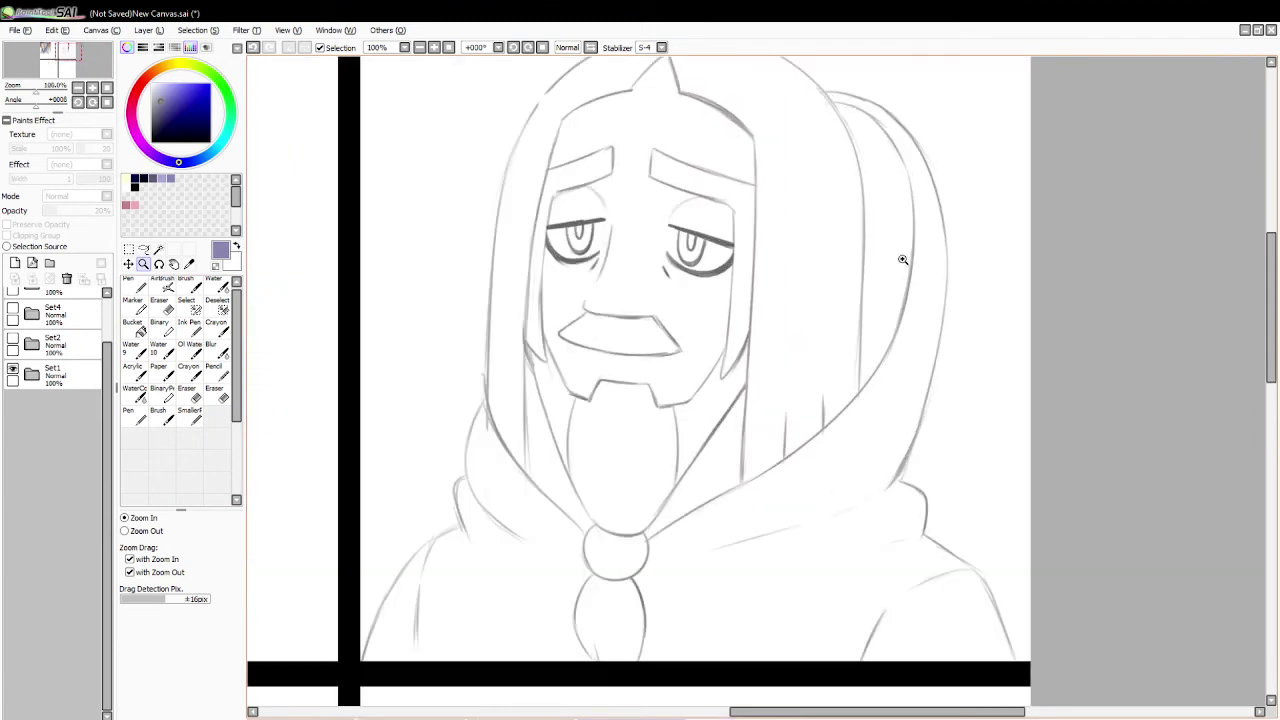
left_click(32, 374)
left_click(60, 404)
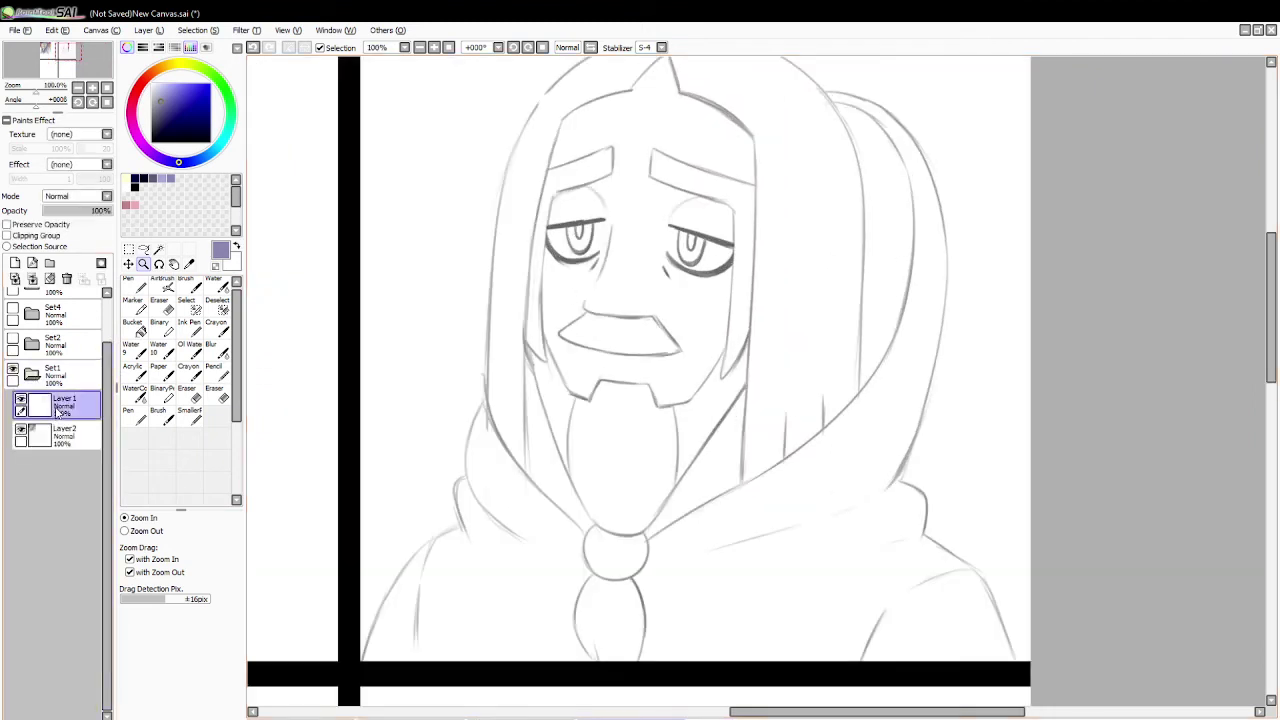
left_click(70, 210)
left_click(15, 263)
Step: Ink the upper and lower lids of the sketch's right-hand eye on Layer43 with the near-black size 7.3 Pen
left_click_drag(198, 131, 277, 208)
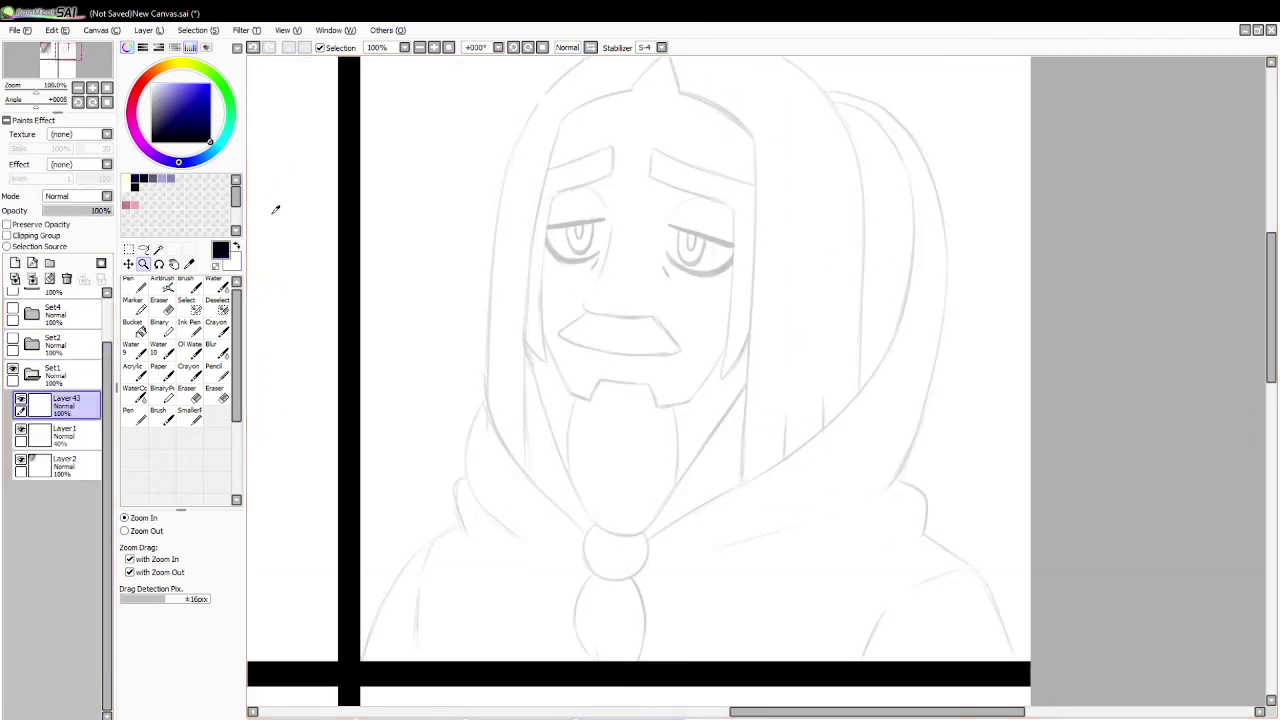
left_click(138, 287)
left_click_drag(668, 220, 738, 252)
key("ctrl+z")
mouse_move(668, 224)
left_mouse_down()
mouse_move(739, 258)
mouse_move(704, 271)
left_mouse_up()
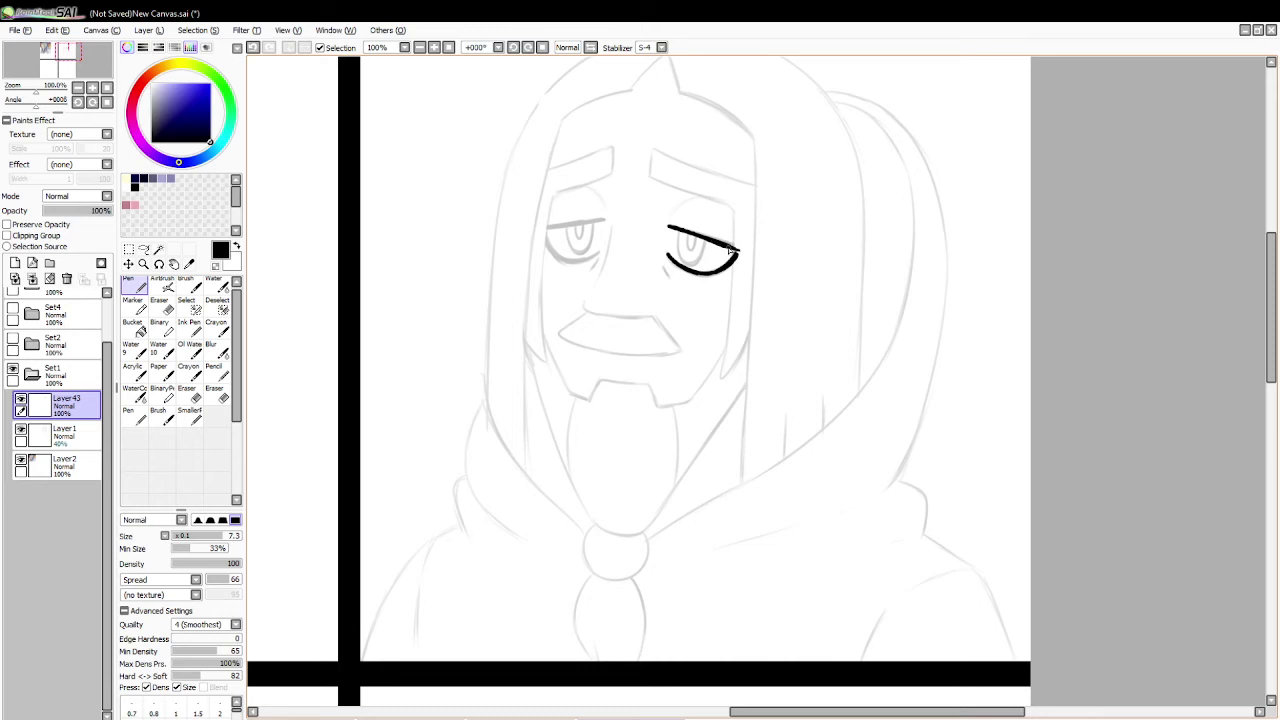
Step: Ink the rounded iris and the small pupil inside the right-hand eye, following the sketch
left_click_drag(695, 273, 708, 240)
key("ctrl+z")
key("ctrl+z")
key("ctrl+y")
mouse_move(828, 700)
left_mouse_down()
mouse_move(634, 700)
mouse_move(821, 705)
left_mouse_up()
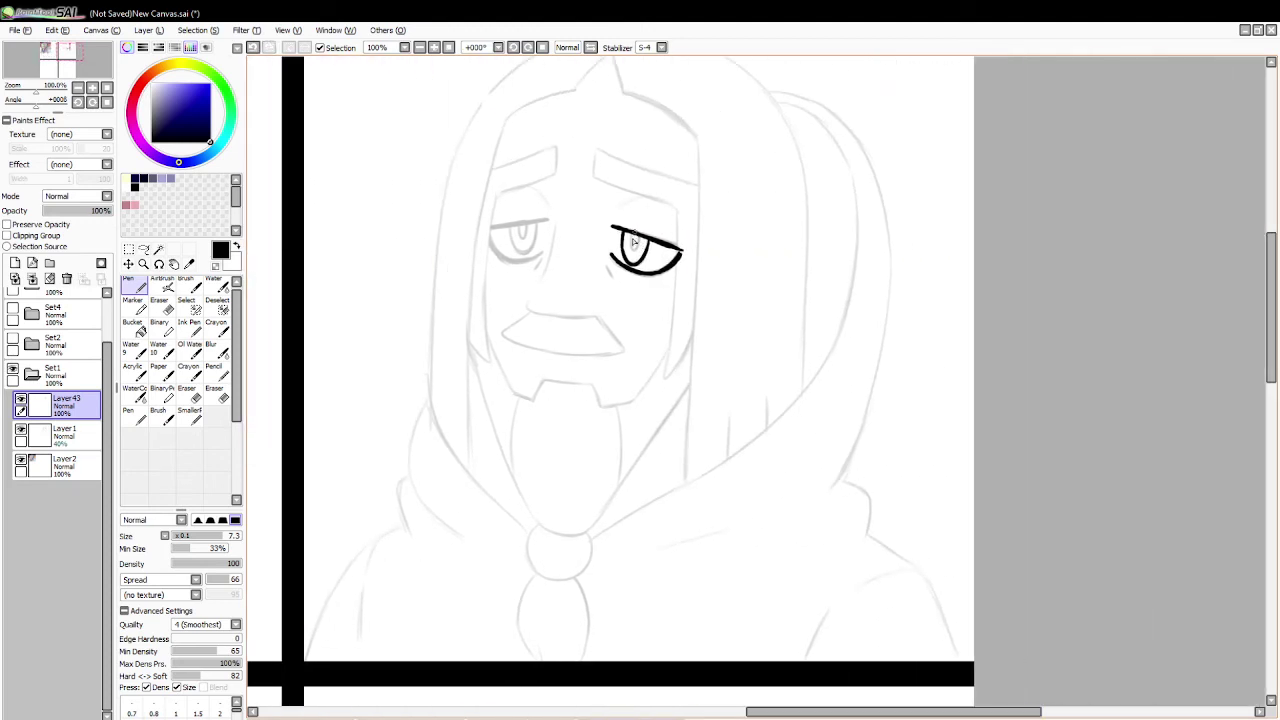
key("ctrl+z")
left_click_drag(637, 242, 640, 239)
key("ctrl+z")
Step: Ink the upper and lower lids of the left-hand eye and erase the overshooting outer corner of the right-hand eye
mouse_move(491, 236)
left_mouse_down()
mouse_move(550, 219)
mouse_move(524, 227)
mouse_move(544, 222)
mouse_move(507, 270)
mouse_move(544, 253)
mouse_move(547, 263)
mouse_move(504, 268)
mouse_move(553, 256)
mouse_move(551, 218)
left_mouse_up()
key("ctrl+z")
key("ctrl+z")
key("ctrl+z")
key("ctrl+z")
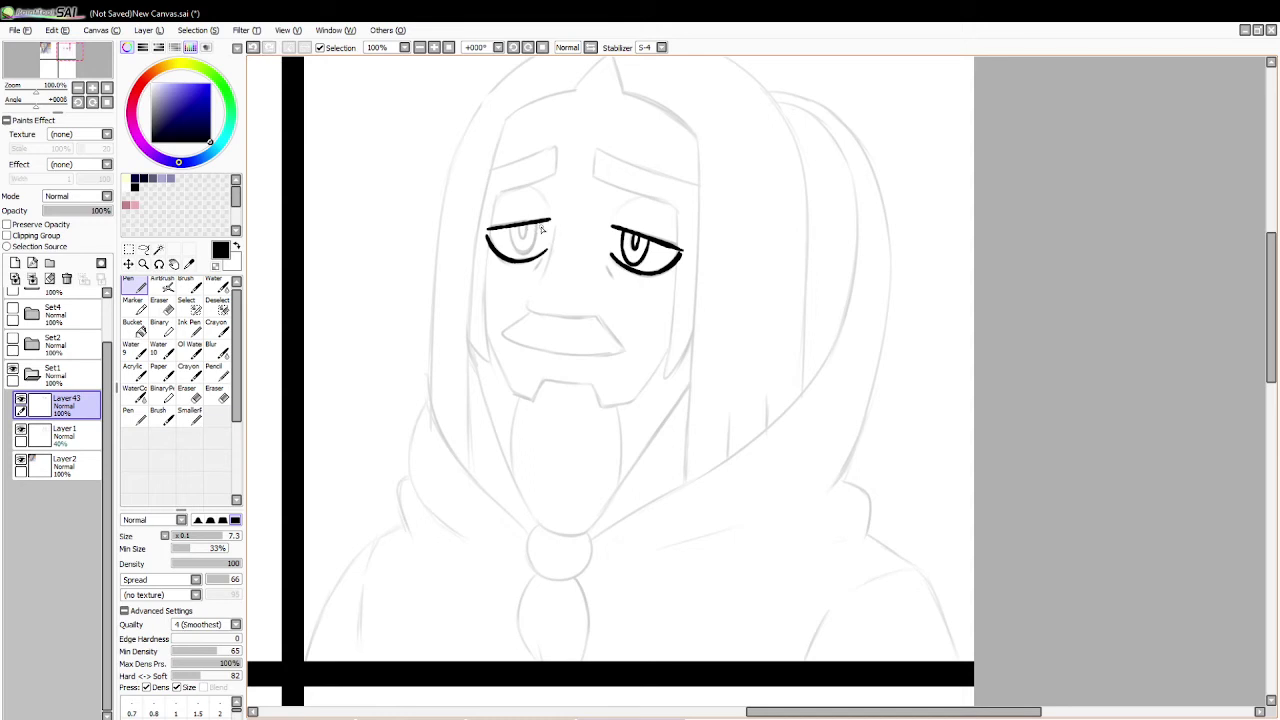
key("e")
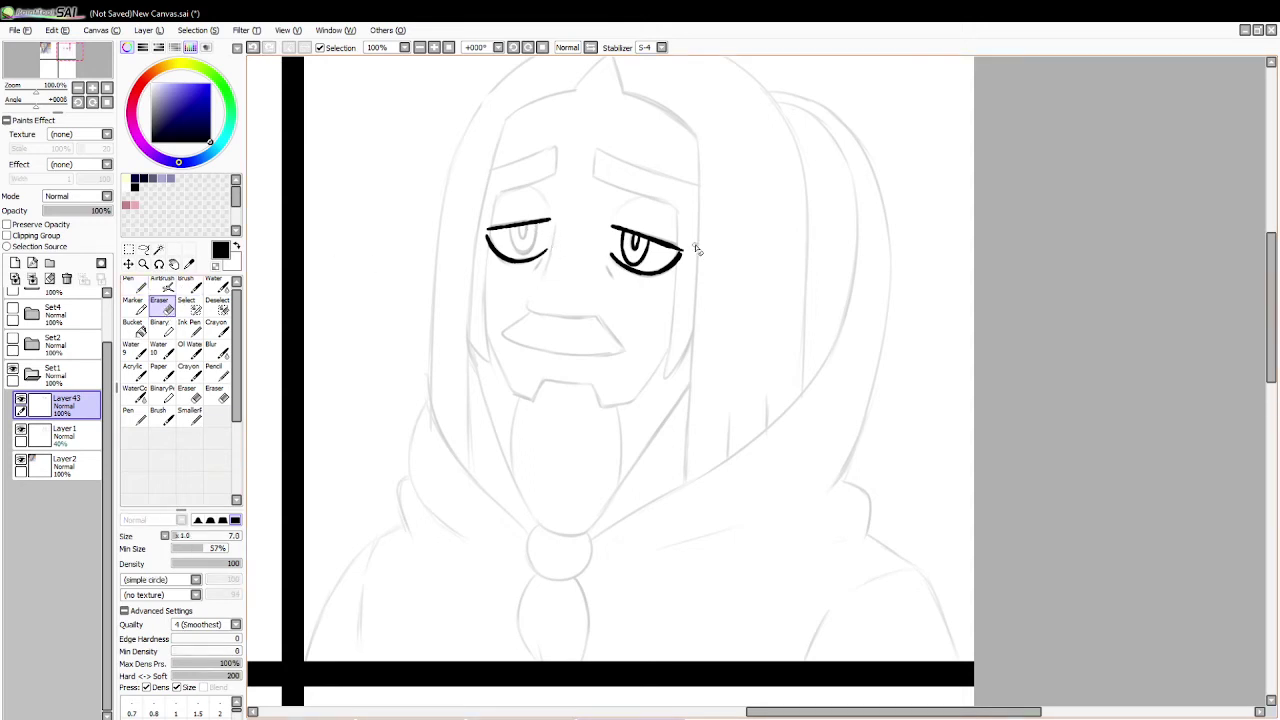
left_click_drag(684, 250, 674, 263)
Step: Ink the right-hand sideburn as a long line past the eye to the jaw, with a curved edge meeting its tip
key("n")
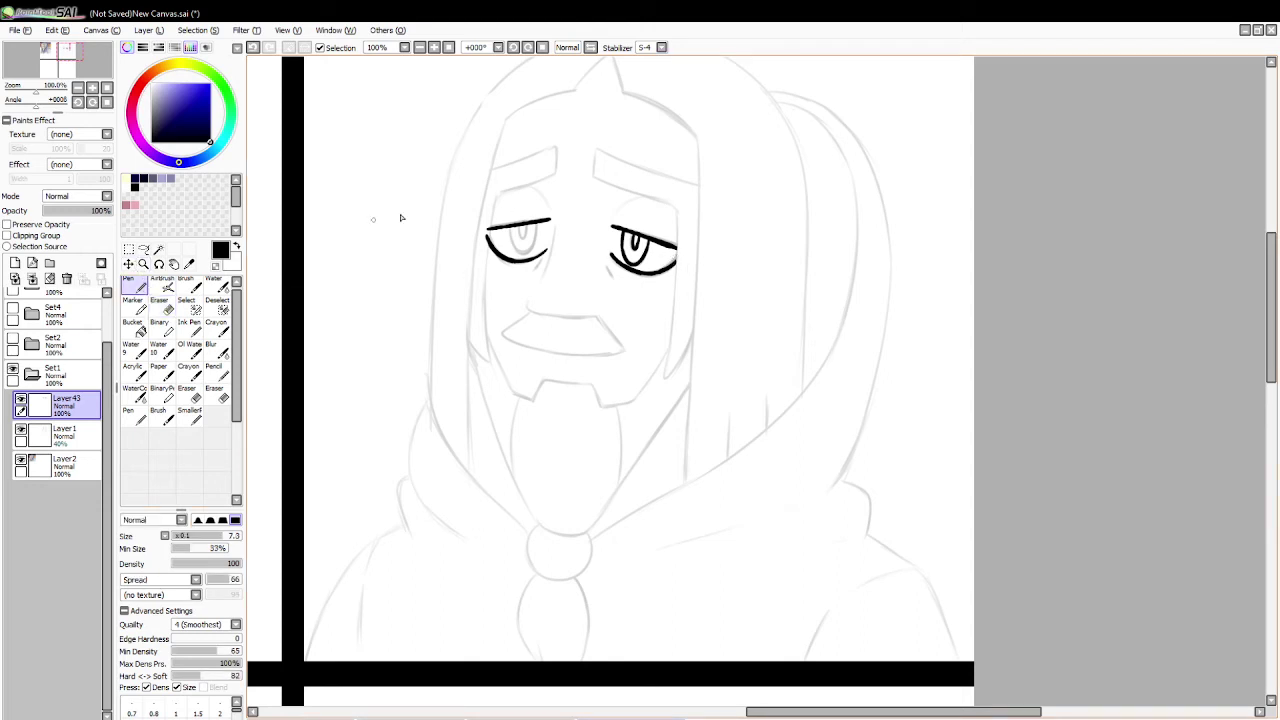
left_click_drag(679, 208, 669, 357)
left_click_drag(678, 210, 666, 397)
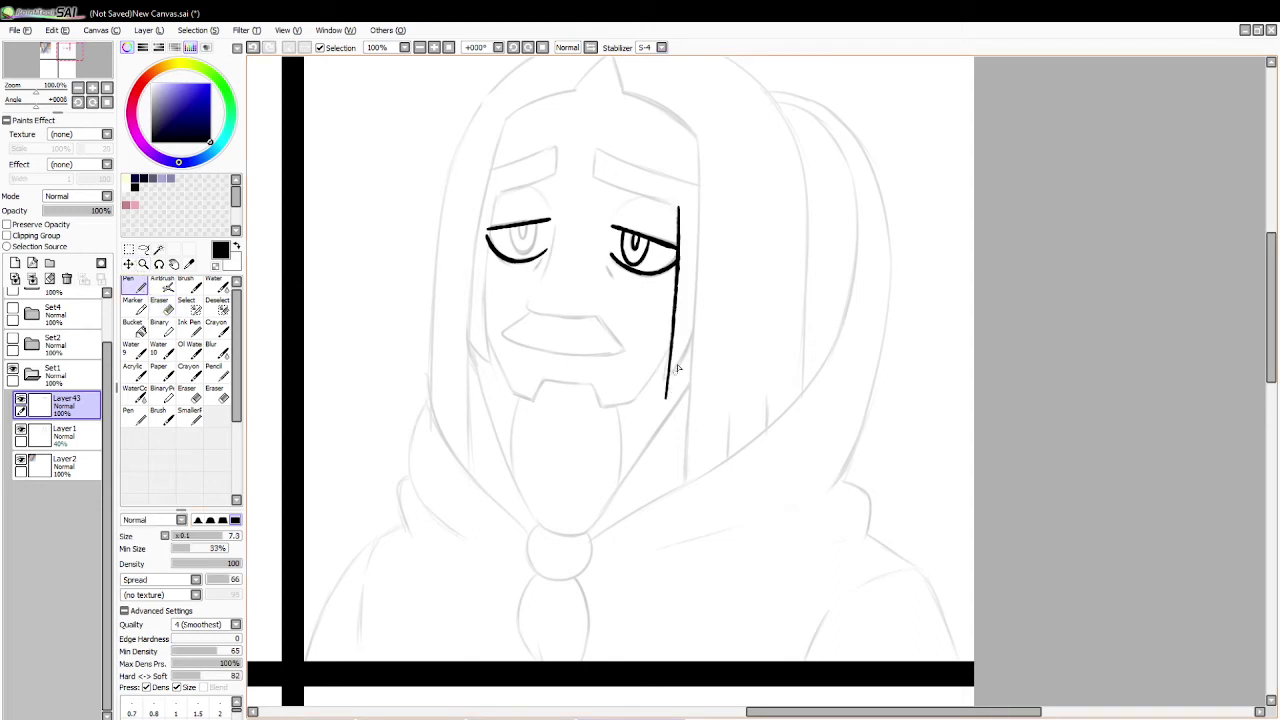
key("ctrl+z")
mouse_move(679, 208)
left_mouse_down()
mouse_move(663, 403)
mouse_move(702, 305)
left_mouse_up()
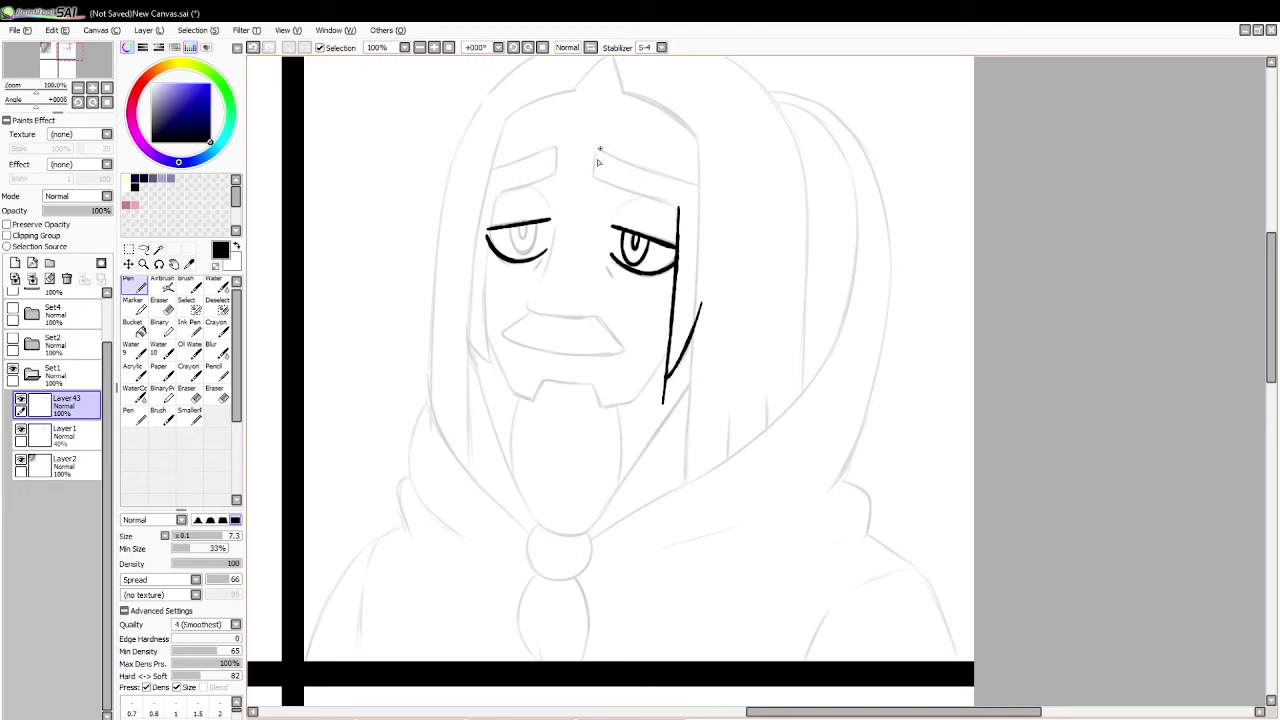
Step: Ink both slanted, block-shaped eyebrows, running their lines outward past the sketched hairline
left_click_drag(599, 150, 698, 216)
left_click_drag(600, 150, 726, 197)
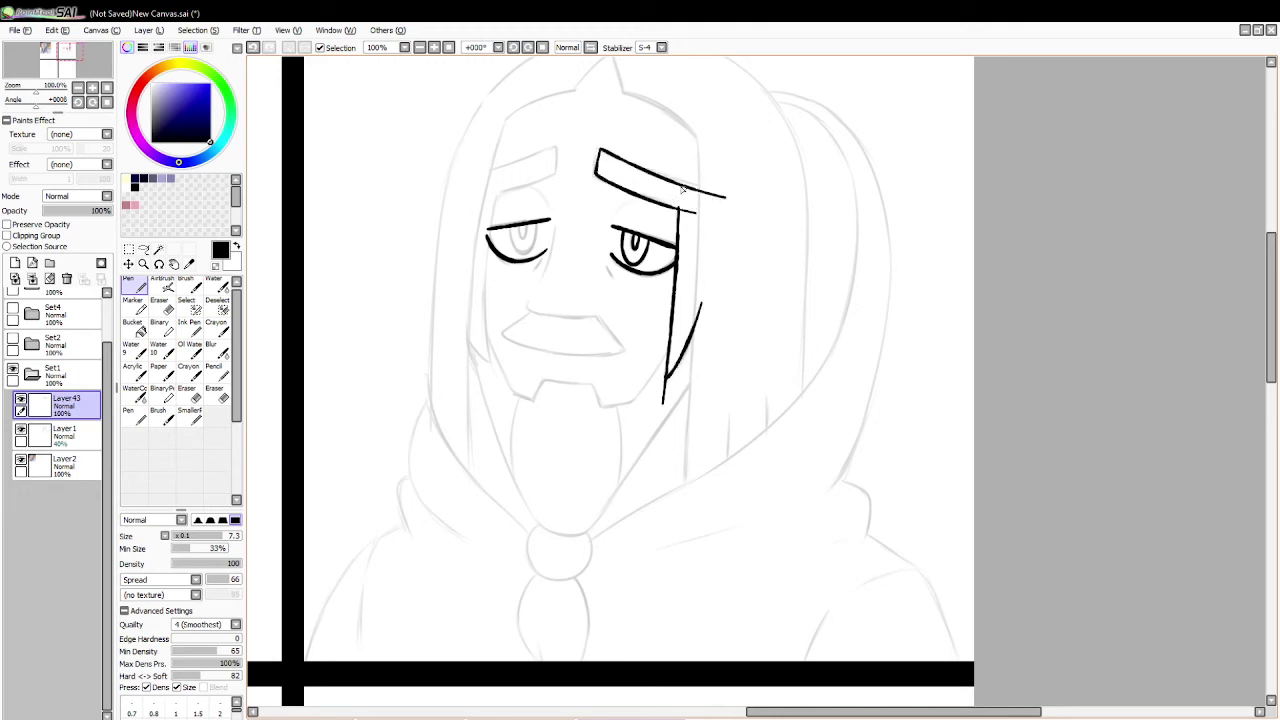
left_click_drag(565, 173, 476, 193)
mouse_move(564, 148)
left_mouse_down()
mouse_move(567, 172)
mouse_move(464, 166)
left_mouse_up()
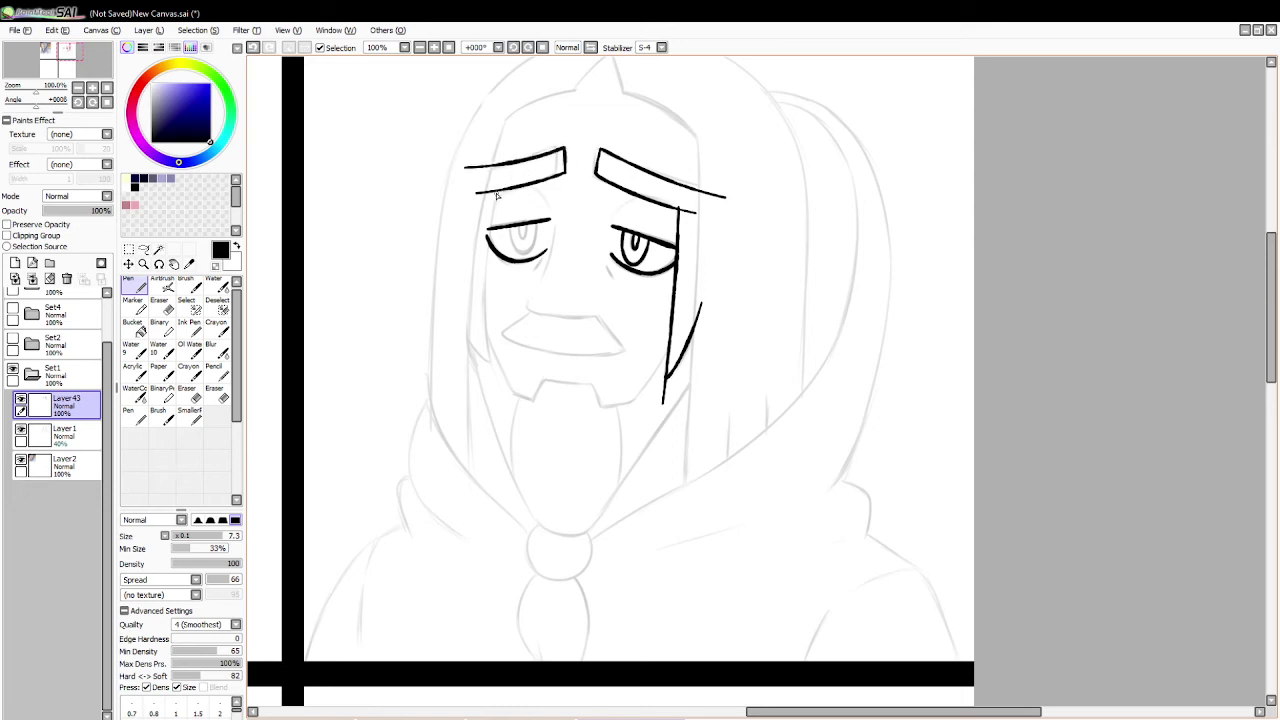
Step: Ink the left-hand sideburn from beneath the eyebrow to its pointed tip at the jaw
key("ctrl+y")
key("ctrl+z")
key("ctrl+y")
key("ctrl+z")
left_click_drag(494, 194, 490, 373)
key("ctrl+z")
mouse_move(492, 193)
left_mouse_down()
mouse_move(494, 397)
mouse_move(467, 299)
mouse_move(490, 378)
left_mouse_up()
key("ctrl+z")
key("ctrl+z")
mouse_move(459, 305)
left_mouse_down()
mouse_move(500, 406)
mouse_move(489, 382)
left_mouse_up()
Step: Erase the line overshoots around both sideburns and at the outer end of the left-hand eyebrow
left_click(160, 305)
left_click_drag(664, 382, 650, 402)
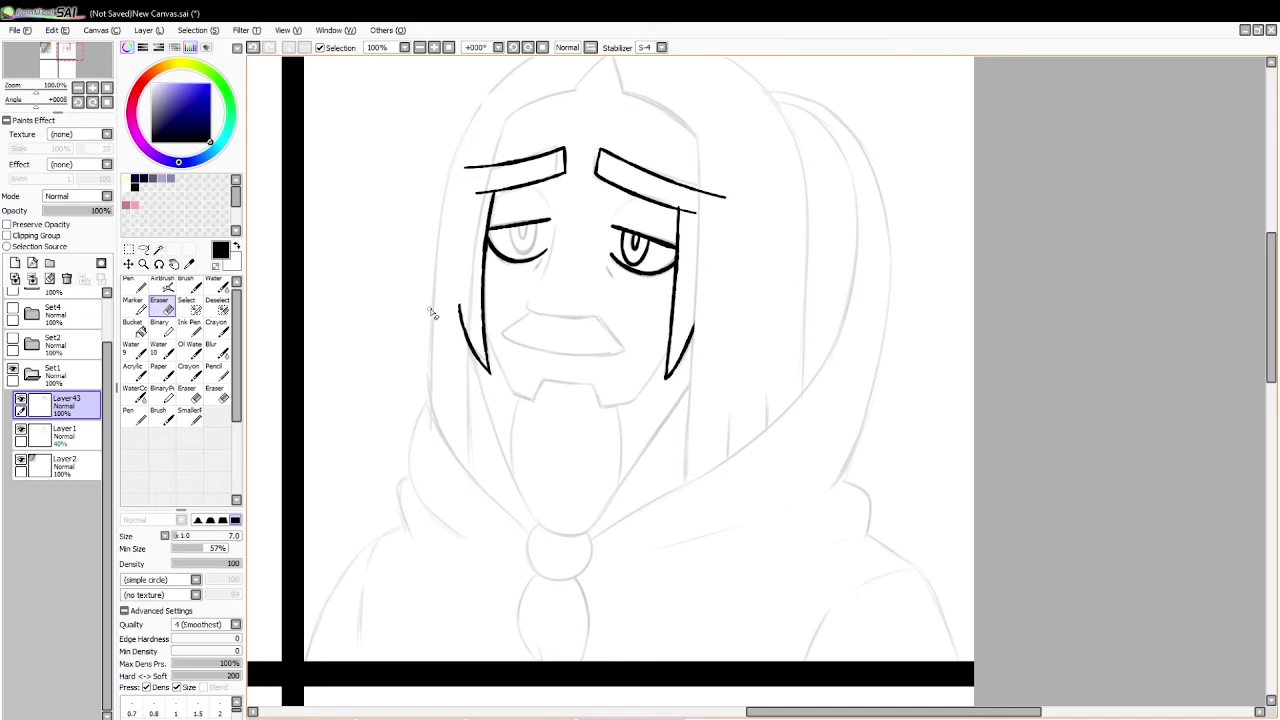
mouse_move(466, 340)
left_mouse_down()
mouse_move(467, 280)
mouse_move(466, 371)
left_mouse_up()
mouse_move(470, 152)
left_mouse_down()
mouse_move(470, 223)
mouse_move(498, 133)
mouse_move(488, 168)
left_mouse_up()
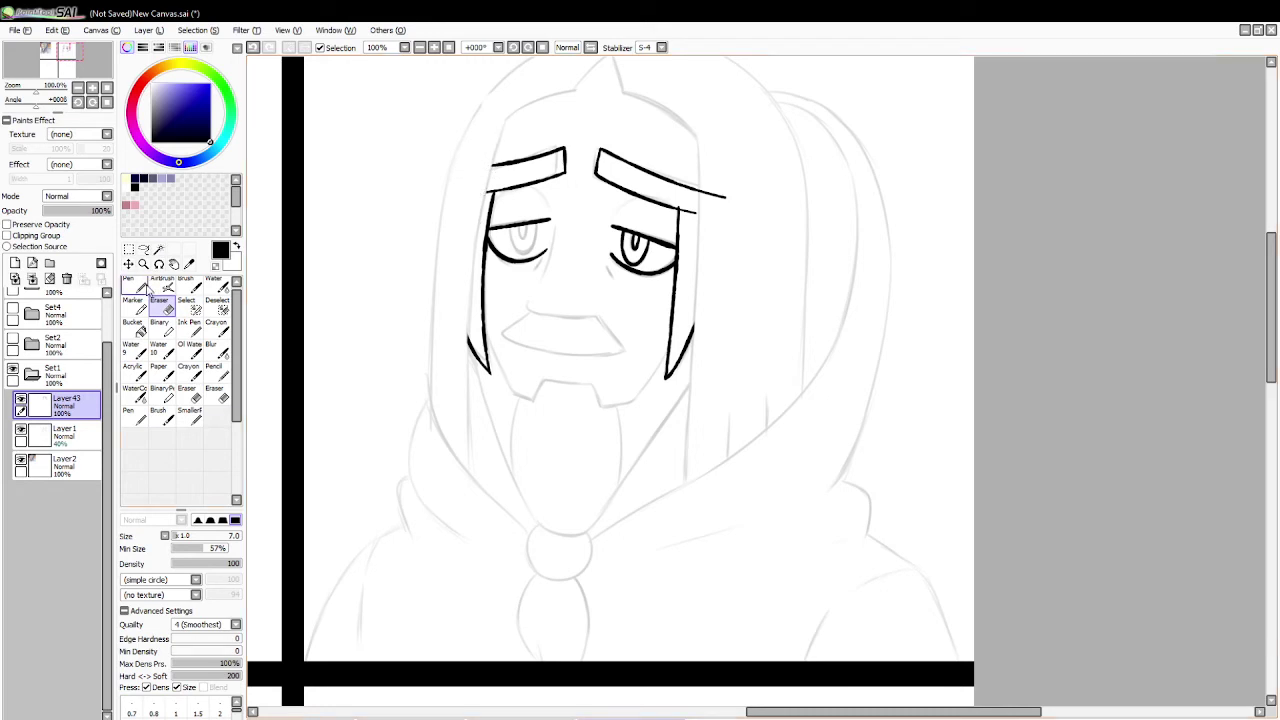
Step: Ink the long left-hand hair edge from the forehead corner down past the jaw to the collar with the Pen
key("n")
left_click_drag(510, 112, 460, 468)
key("ctrl+z")
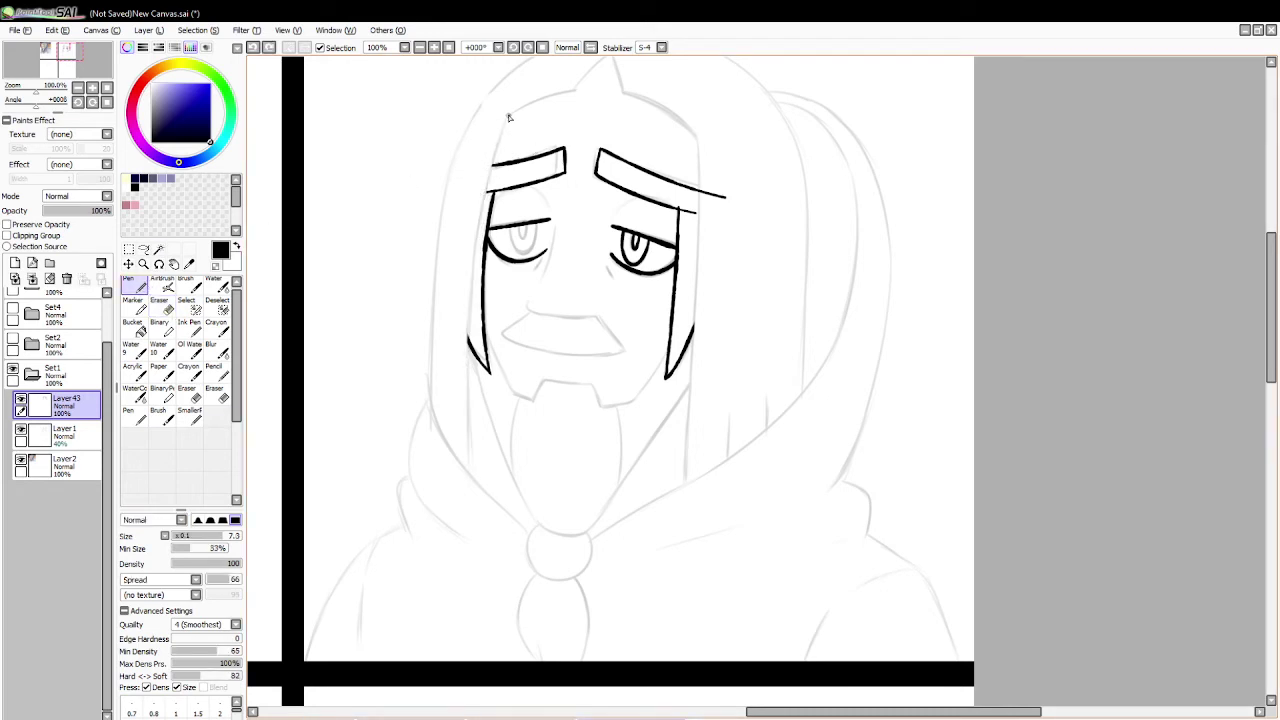
left_click_drag(508, 114, 458, 484)
key("ctrl+z")
left_click_drag(506, 119, 473, 495)
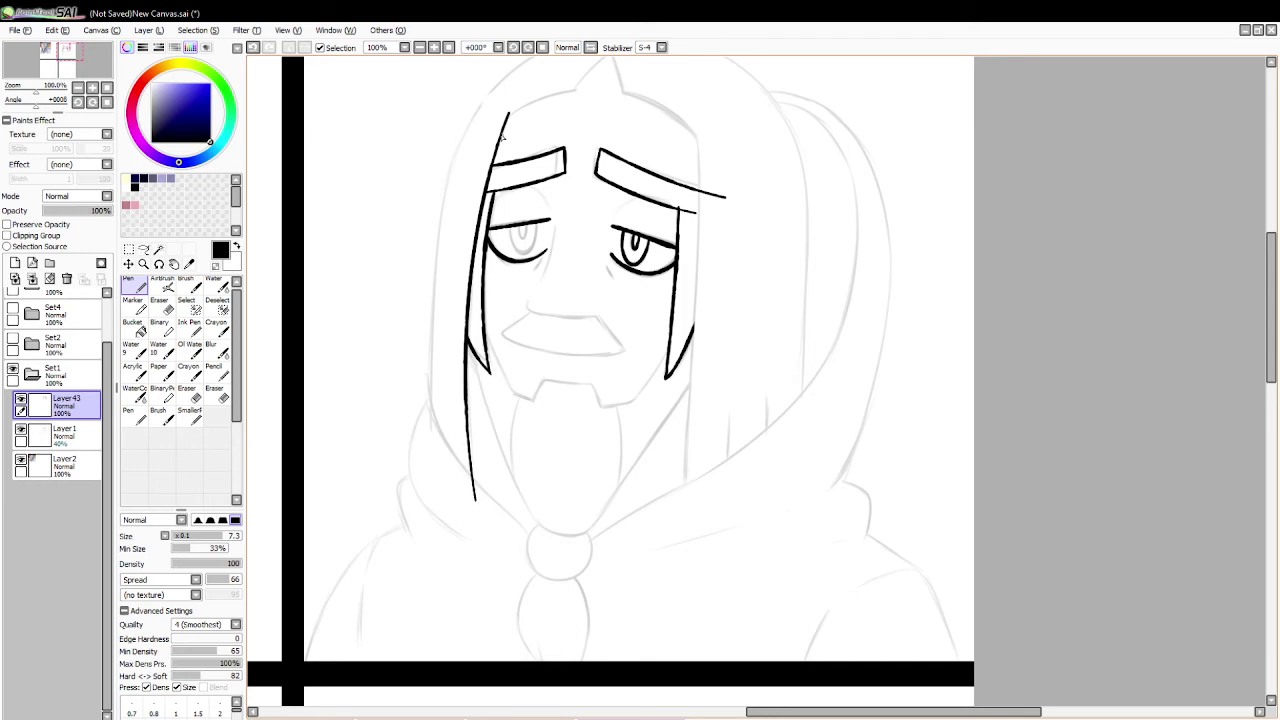
key("ctrl+z")
left_click_drag(506, 114, 460, 500)
key("ctrl+z")
left_click_drag(510, 114, 462, 507)
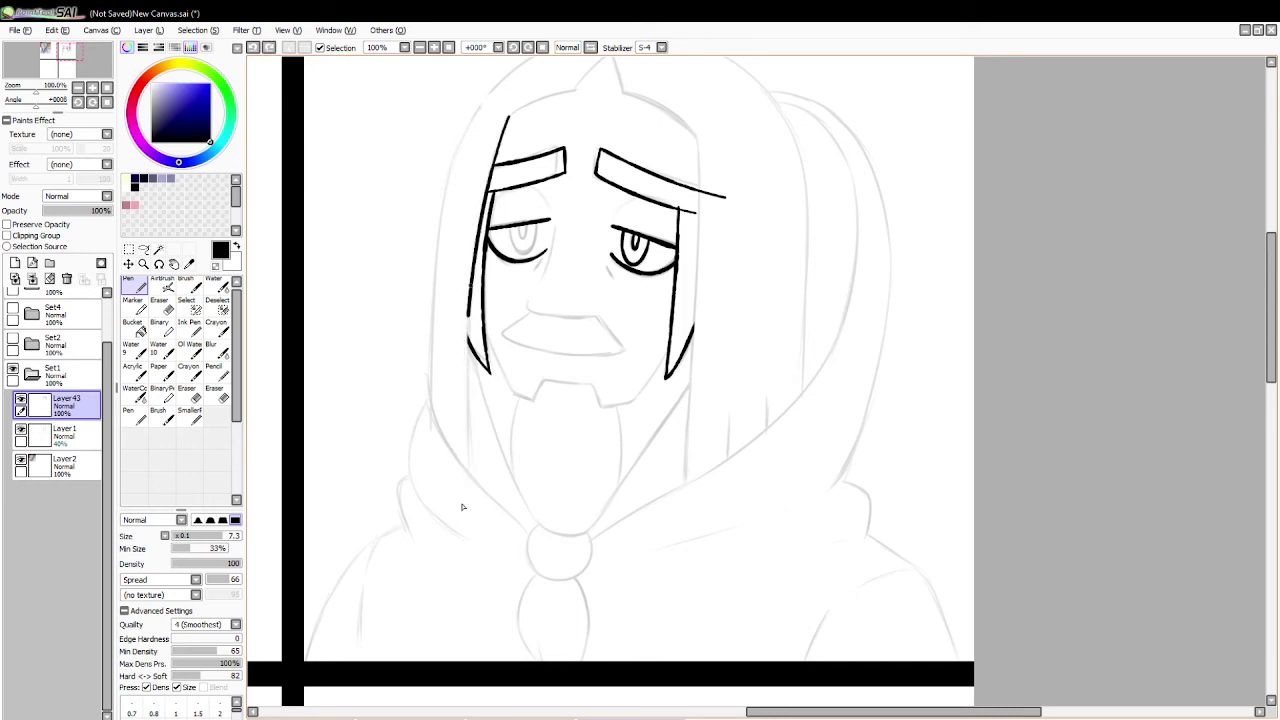
Step: Ink the curved hairline across the forehead, starting from the top of the left-hand hair edge
mouse_move(510, 117)
left_mouse_down()
mouse_move(634, 74)
mouse_move(736, 179)
left_mouse_up()
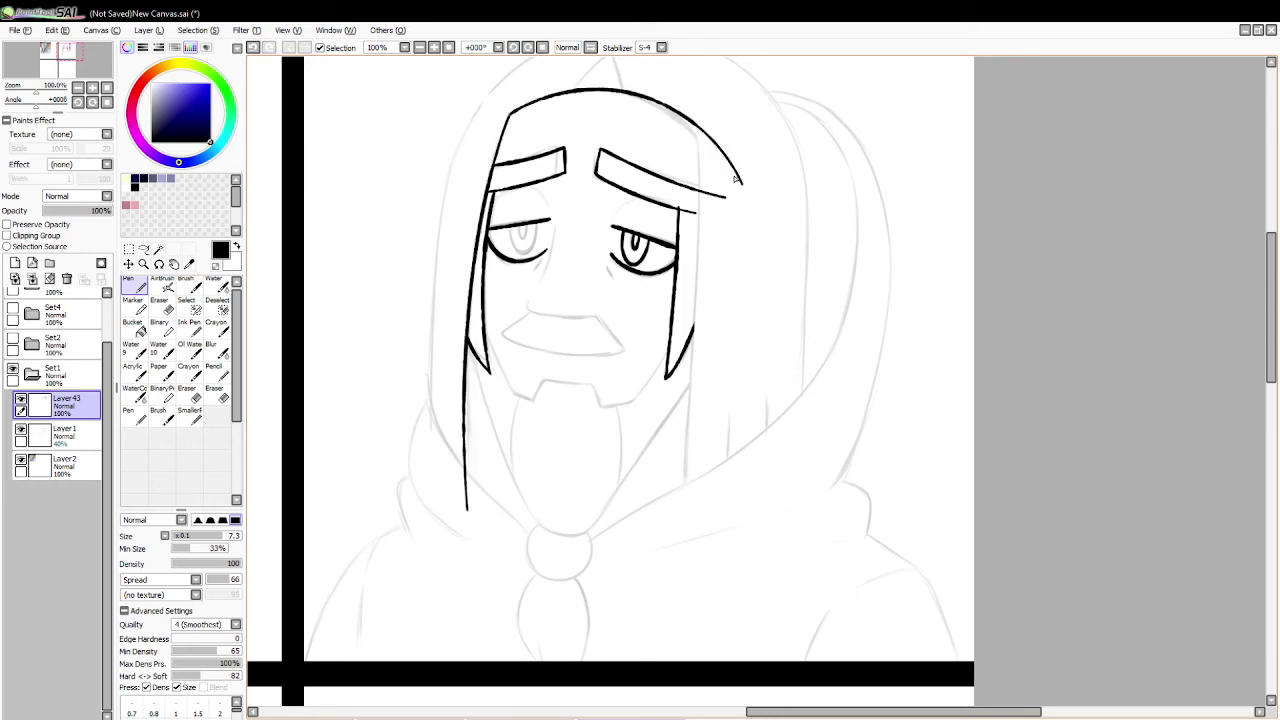
key("ctrl+z")
key("ctrl+y")
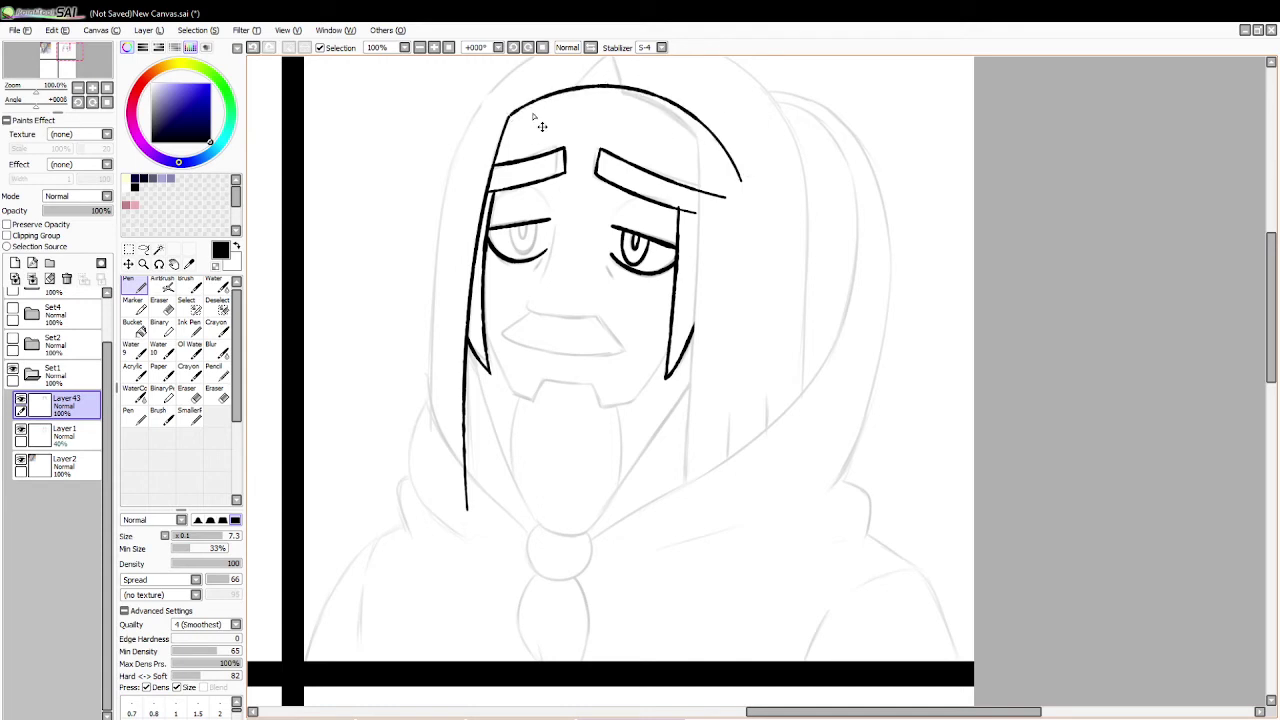
key("ctrl+z")
mouse_move(508, 117)
left_mouse_down()
mouse_move(686, 92)
mouse_move(732, 182)
left_mouse_up()
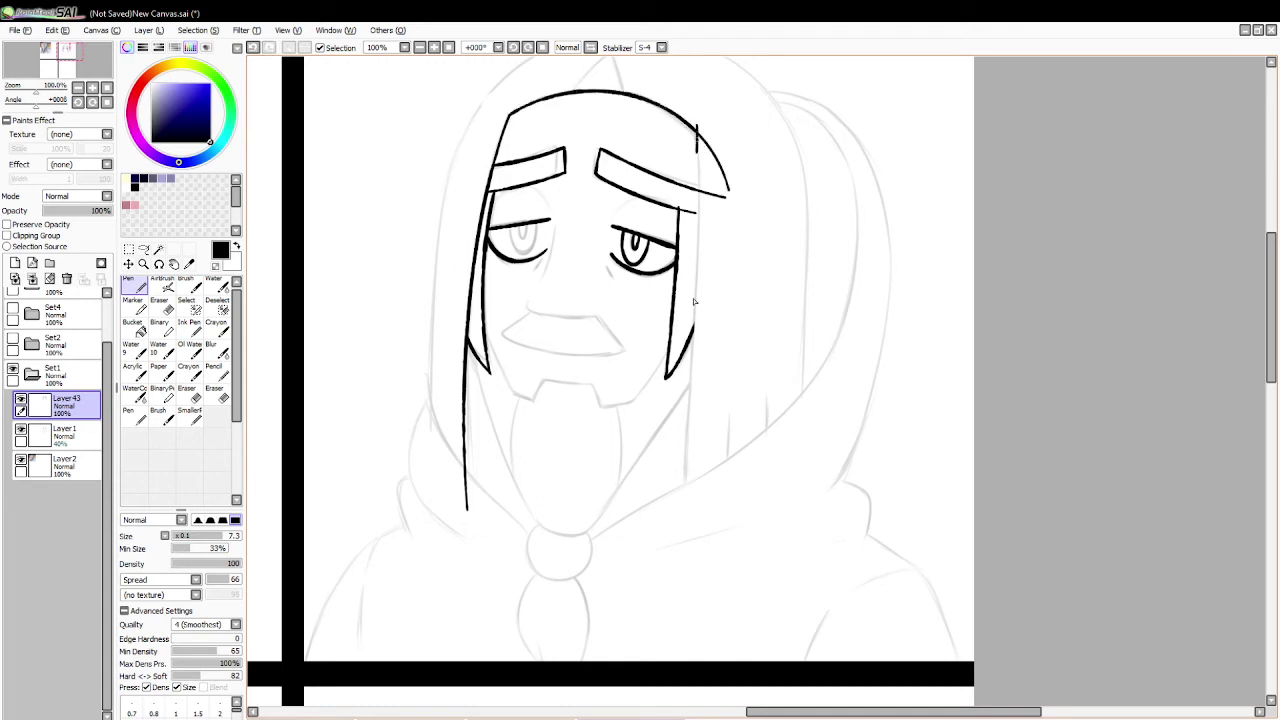
Step: Ink the right-hand hair edge from the hairline down to the collar and erase the hairline and eyebrow overshoots beyond it
left_click_drag(693, 300, 700, 490)
key("ctrl+z")
left_click_drag(694, 260, 683, 510)
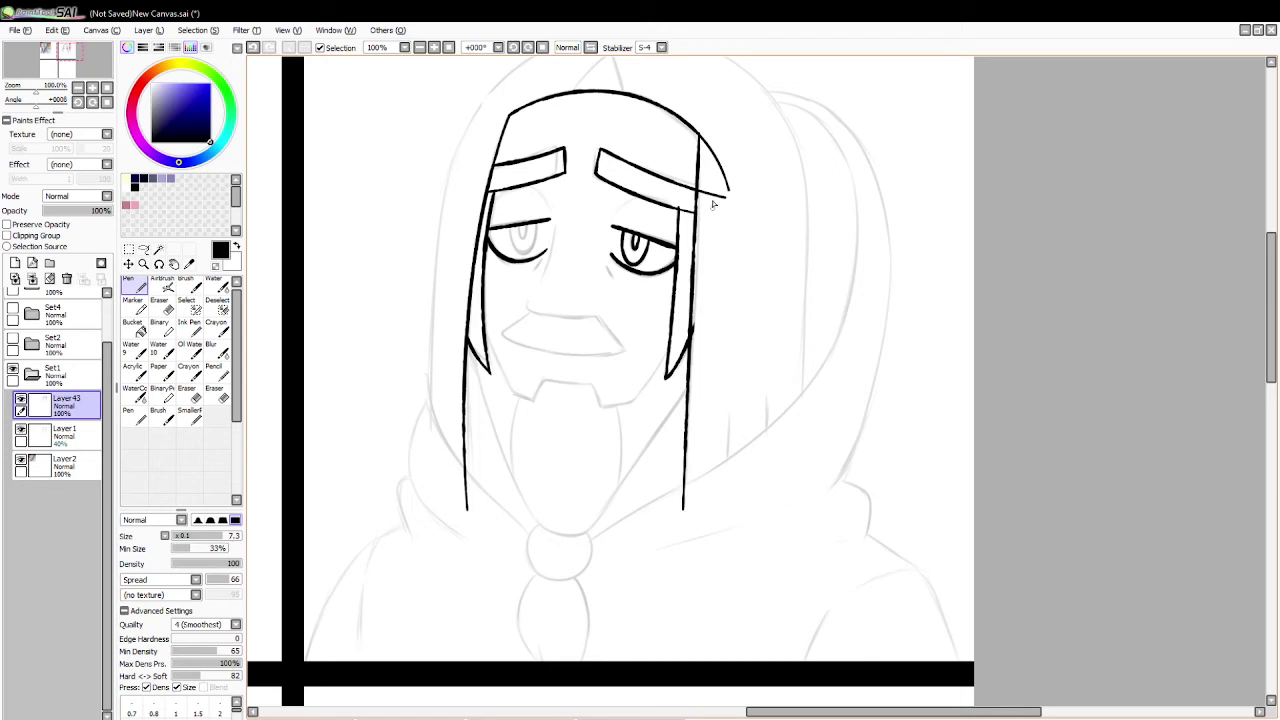
left_click(162, 306)
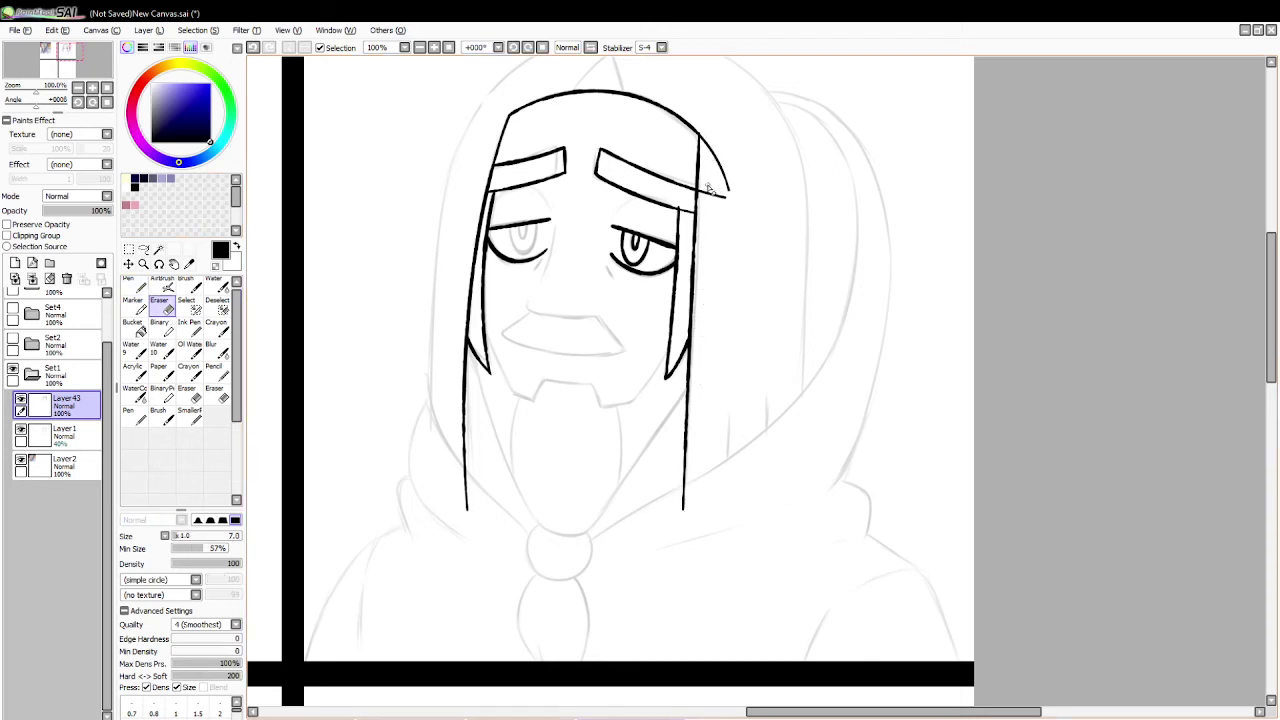
mouse_move(705, 183)
left_mouse_down()
mouse_move(731, 207)
mouse_move(701, 192)
mouse_move(734, 202)
mouse_move(702, 195)
mouse_move(732, 195)
mouse_move(714, 152)
mouse_move(732, 207)
left_mouse_up()
Step: Ink the left-hand inner collar edge from the sideburn tip down to the neck knot with the Pen
left_click(135, 285)
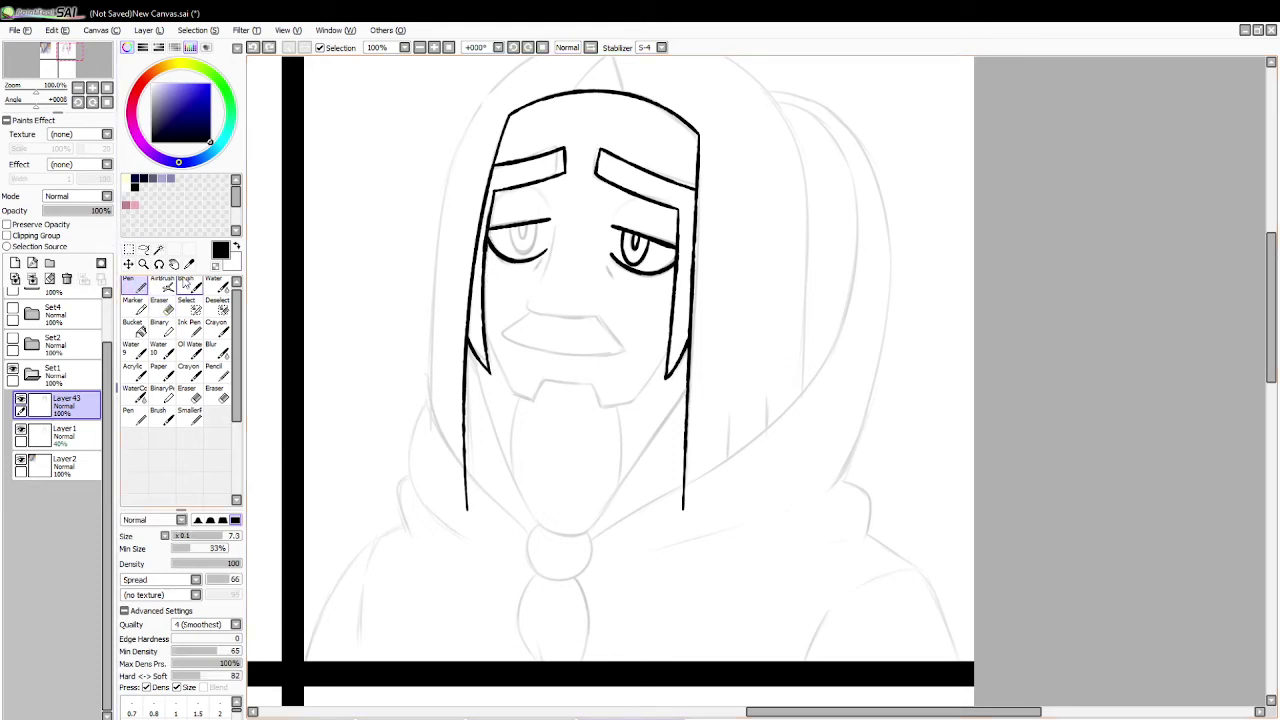
left_click_drag(468, 345, 538, 522)
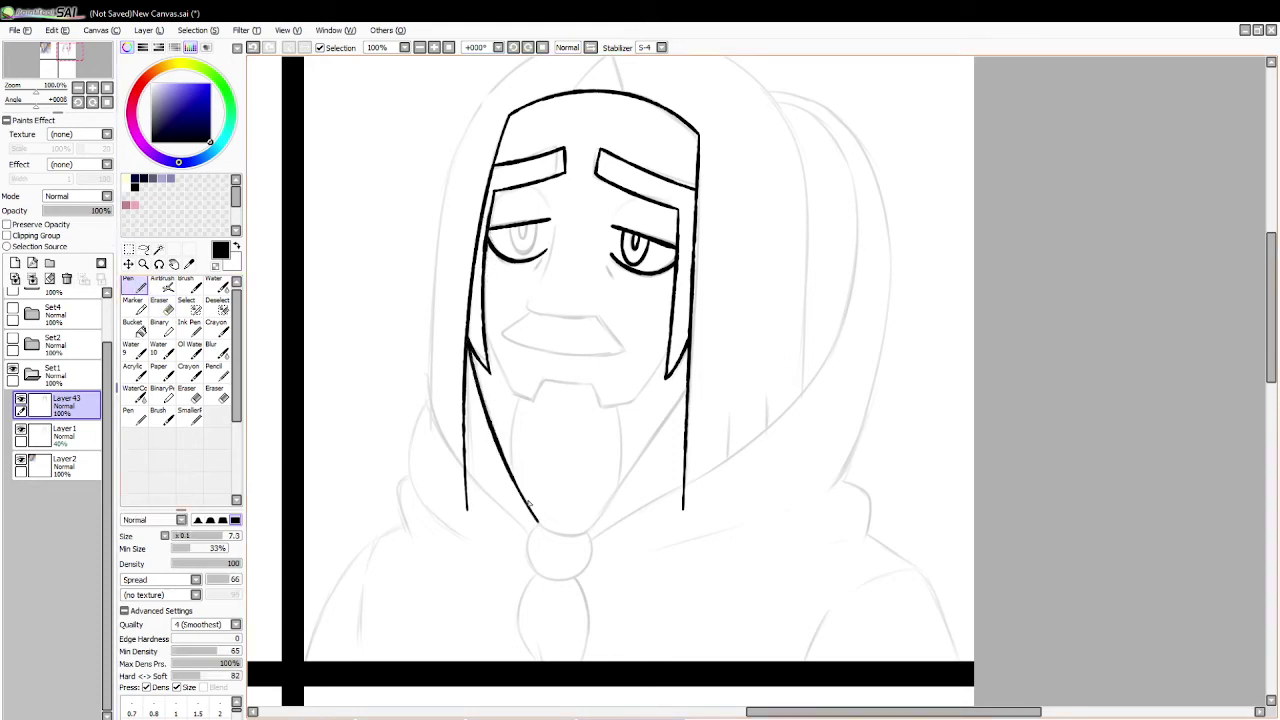
key("ctrl+z")
left_click_drag(476, 360, 537, 524)
Step: Ink the right-hand inner collar edge from the hair down to the knot, joined to the left-hand edge by a shallow curve
left_click_drag(688, 393, 590, 538)
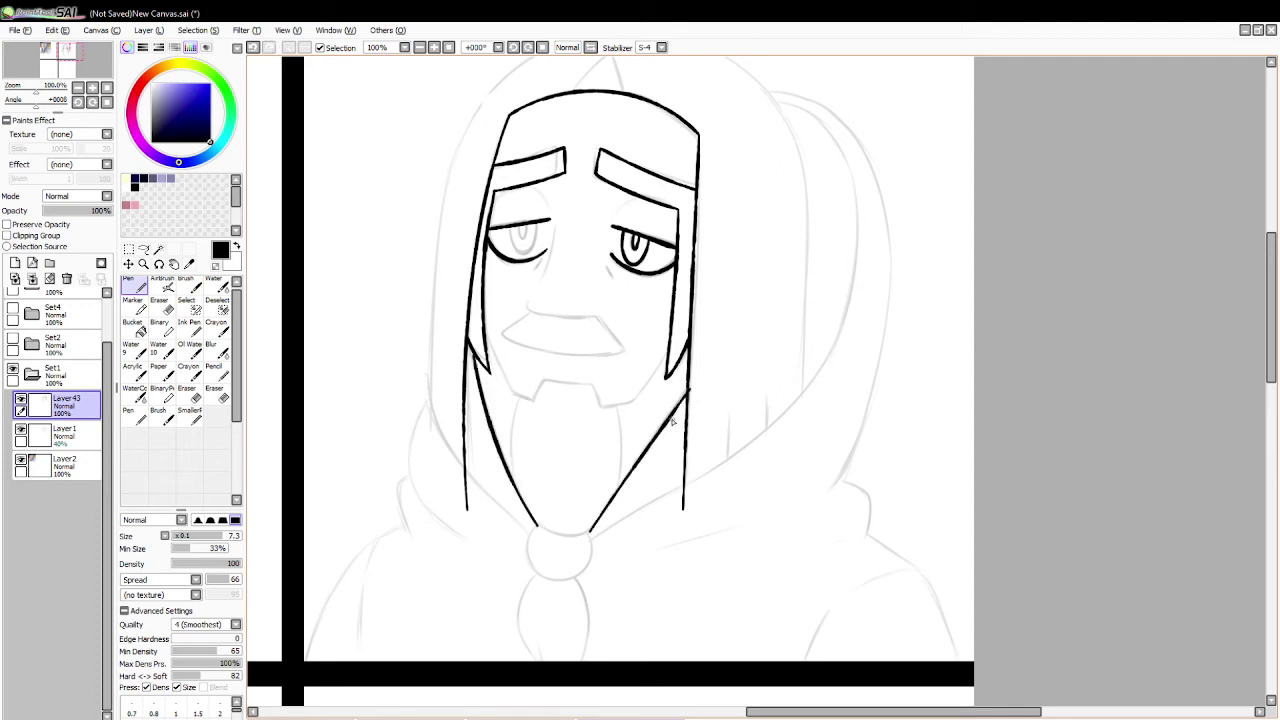
key("ctrl+z")
left_click_drag(688, 390, 586, 543)
key("ctrl+z")
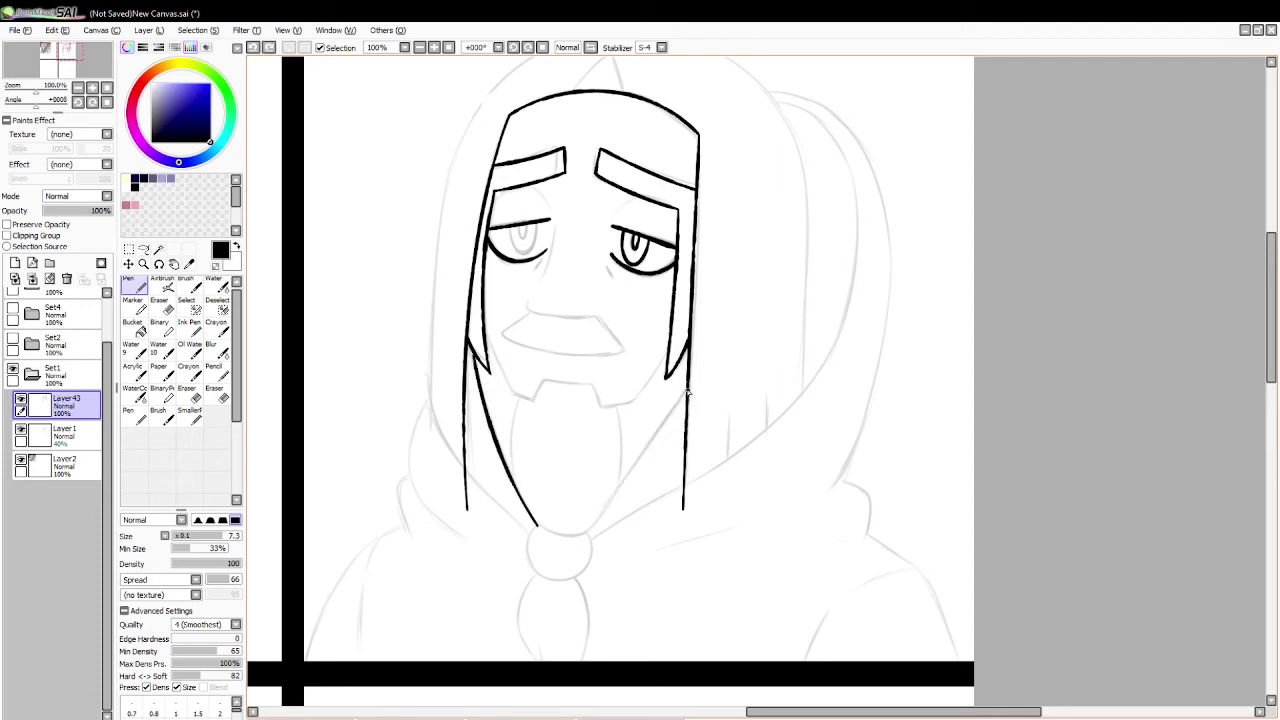
left_click_drag(688, 391, 586, 540)
key("ctrl+z")
mouse_move(623, 484)
left_mouse_down()
mouse_move(575, 546)
mouse_move(588, 521)
mouse_move(539, 515)
mouse_move(541, 531)
mouse_move(589, 533)
mouse_move(555, 538)
mouse_move(536, 523)
mouse_move(551, 537)
mouse_move(587, 532)
mouse_move(556, 539)
mouse_move(535, 525)
mouse_move(565, 543)
mouse_move(589, 534)
mouse_move(548, 539)
mouse_move(536, 523)
mouse_move(577, 542)
mouse_move(536, 526)
mouse_move(553, 539)
mouse_move(594, 533)
mouse_move(552, 543)
mouse_move(537, 526)
mouse_move(558, 540)
mouse_move(592, 534)
mouse_move(556, 540)
mouse_move(535, 526)
mouse_move(562, 543)
mouse_move(592, 534)
mouse_move(551, 539)
mouse_move(535, 525)
mouse_move(597, 538)
left_mouse_up()
key("ctrl+z")
key("ctrl+z")
key("ctrl+z")
key("ctrl+z")
key("ctrl+z")
key("ctrl+z")
key("ctrl+z")
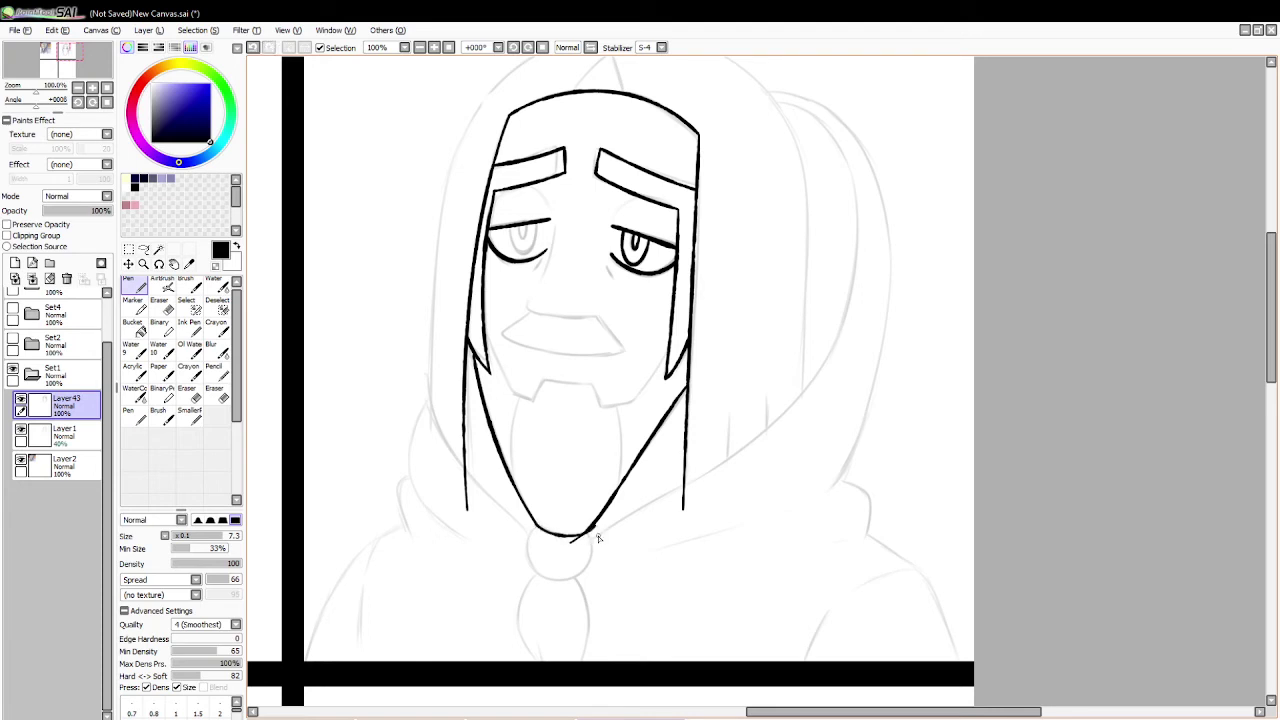
Step: Clean up the overshooting line ends where the right-hand inner collar edge meets the curve above the knot
key("e")
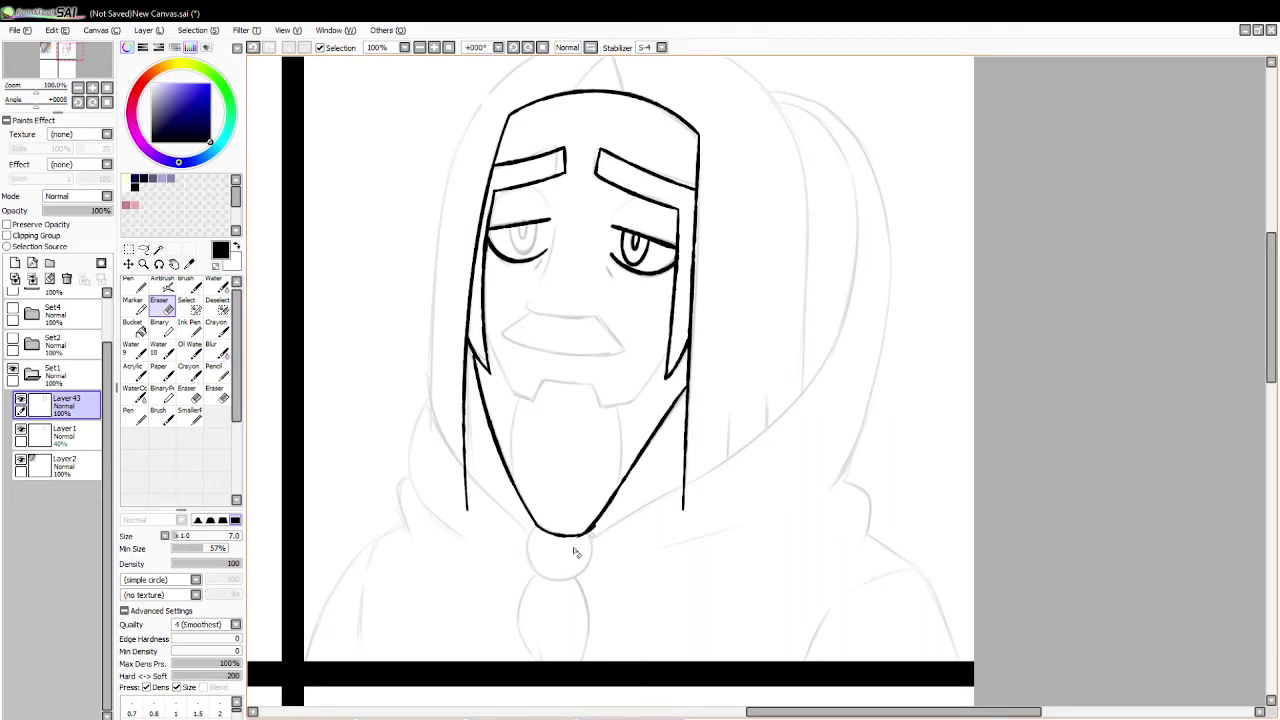
key("ctrl+z")
left_click_drag(584, 538, 587, 550)
key("ctrl+z")
key("n")
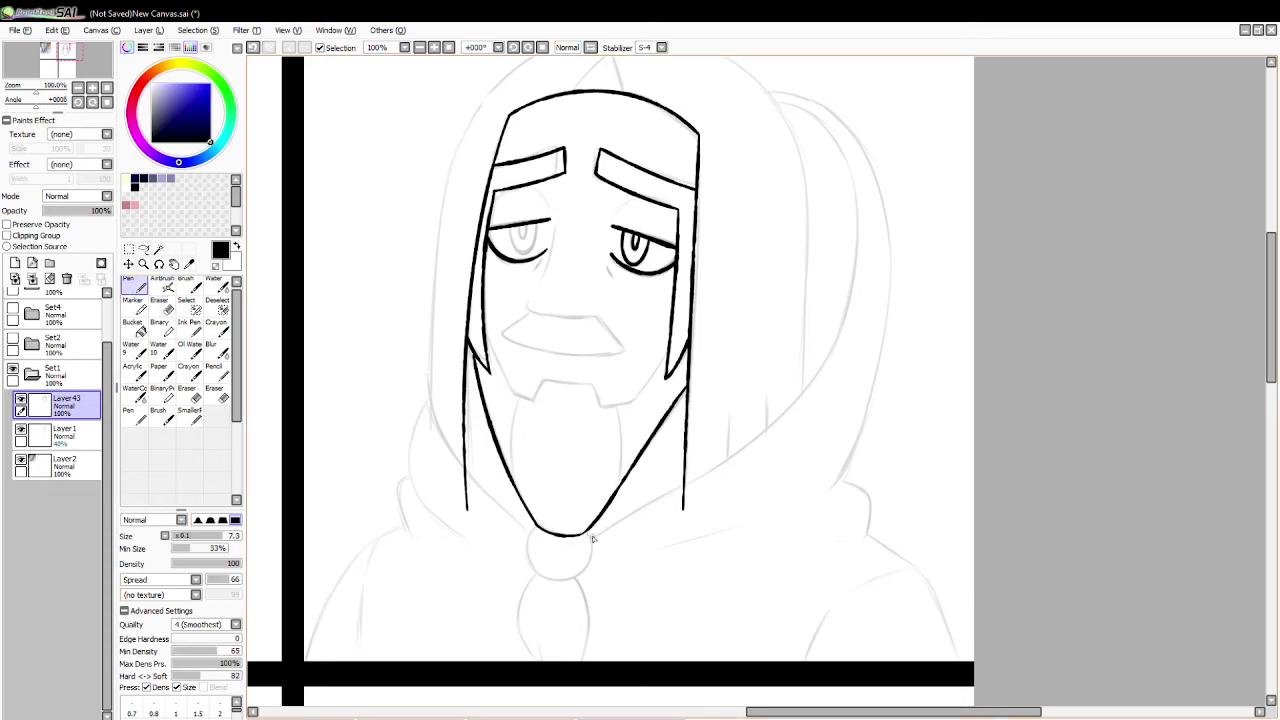
Step: Ink the round knot at the neck and both sides of the oval tie end hanging below it
mouse_move(535, 528)
left_mouse_down()
mouse_move(530, 581)
mouse_move(591, 533)
left_mouse_up()
key("ctrl+z")
mouse_move(521, 567)
left_mouse_down()
mouse_move(600, 570)
mouse_move(590, 537)
left_mouse_up()
mouse_move(538, 577)
left_mouse_down()
mouse_move(518, 618)
mouse_move(520, 660)
left_mouse_up()
key("ctrl+z")
mouse_move(538, 576)
left_mouse_down()
mouse_move(513, 634)
mouse_move(561, 674)
left_mouse_up()
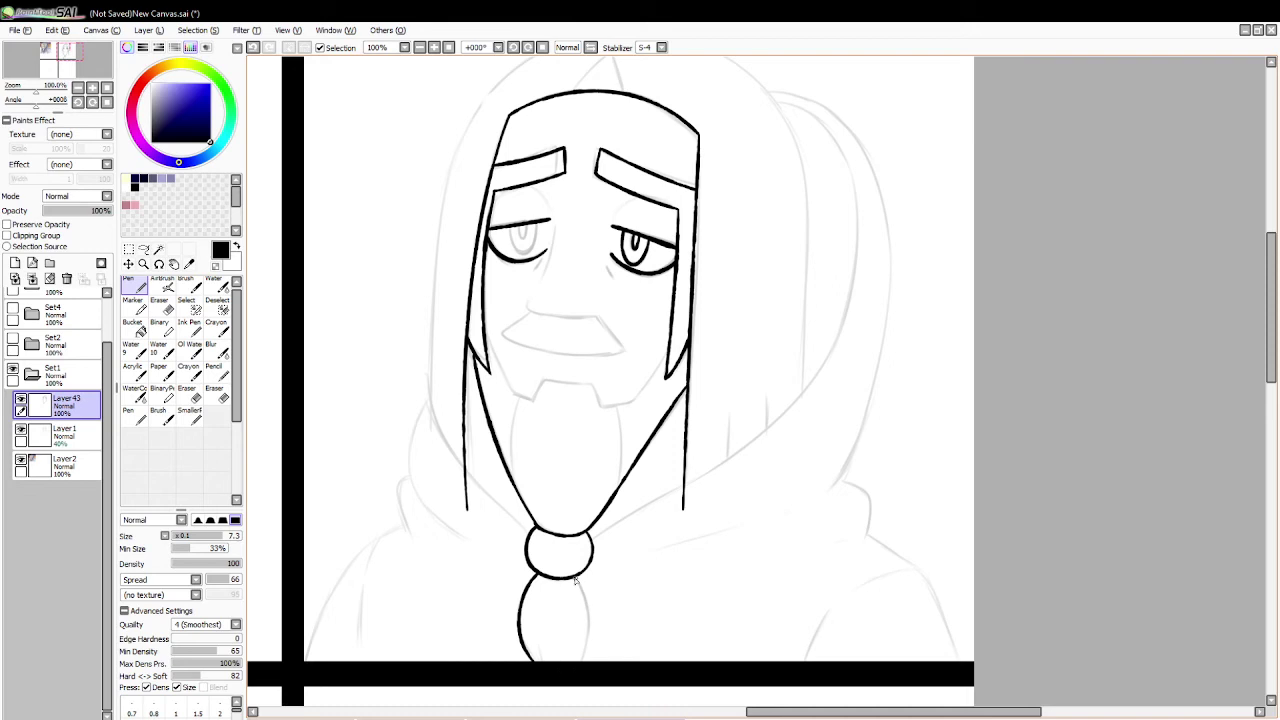
left_click_drag(575, 580, 590, 660)
Step: Ink the large inner hood curve sweeping from the upper right-hand side of the head down toward the collar
left_click_drag(632, 514, 812, 378)
key("ctrl+z")
mouse_move(825, 125)
left_mouse_down()
mouse_move(839, 333)
mouse_move(686, 462)
left_mouse_up()
key("ctrl+z")
mouse_move(829, 126)
left_mouse_down()
mouse_move(841, 376)
mouse_move(680, 480)
left_mouse_up()
key("ctrl+z")
mouse_move(810, 114)
left_mouse_down()
mouse_move(867, 350)
mouse_move(723, 484)
left_mouse_up()
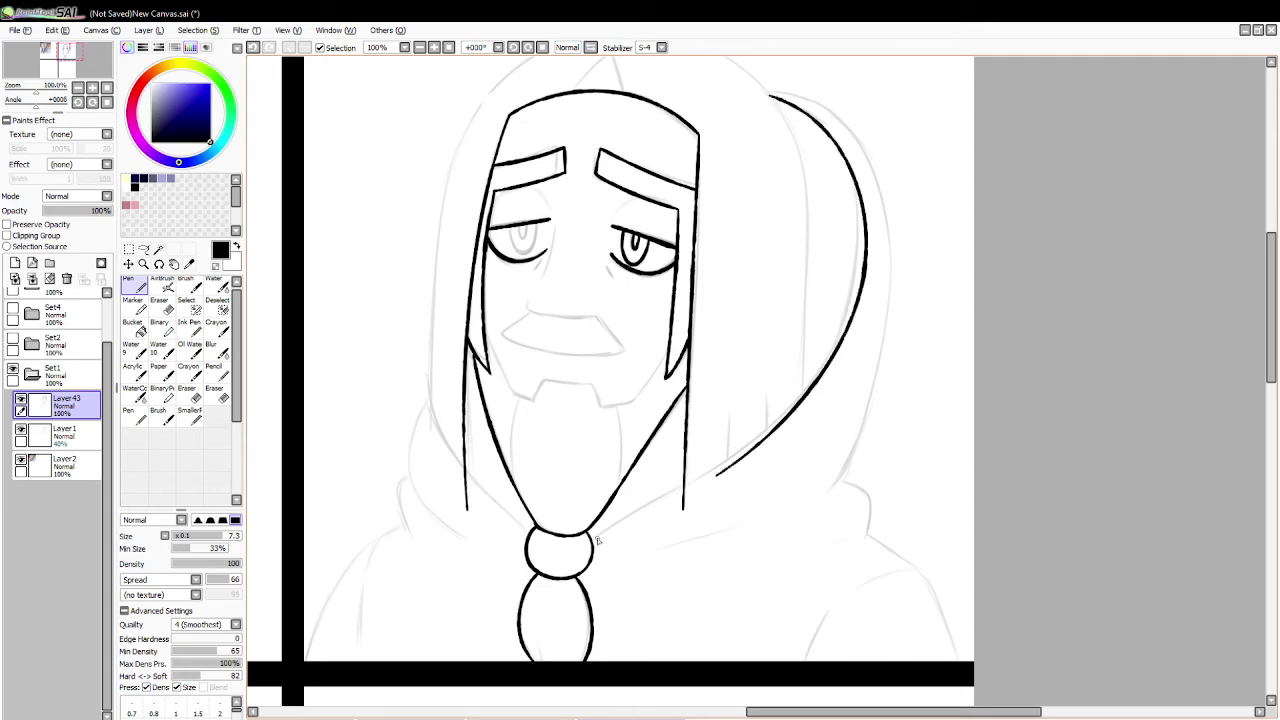
Step: Ink the right-hand outer collar edge from the knot up into the large inner hood curve
left_click_drag(597, 541, 848, 366)
key("ctrl+z")
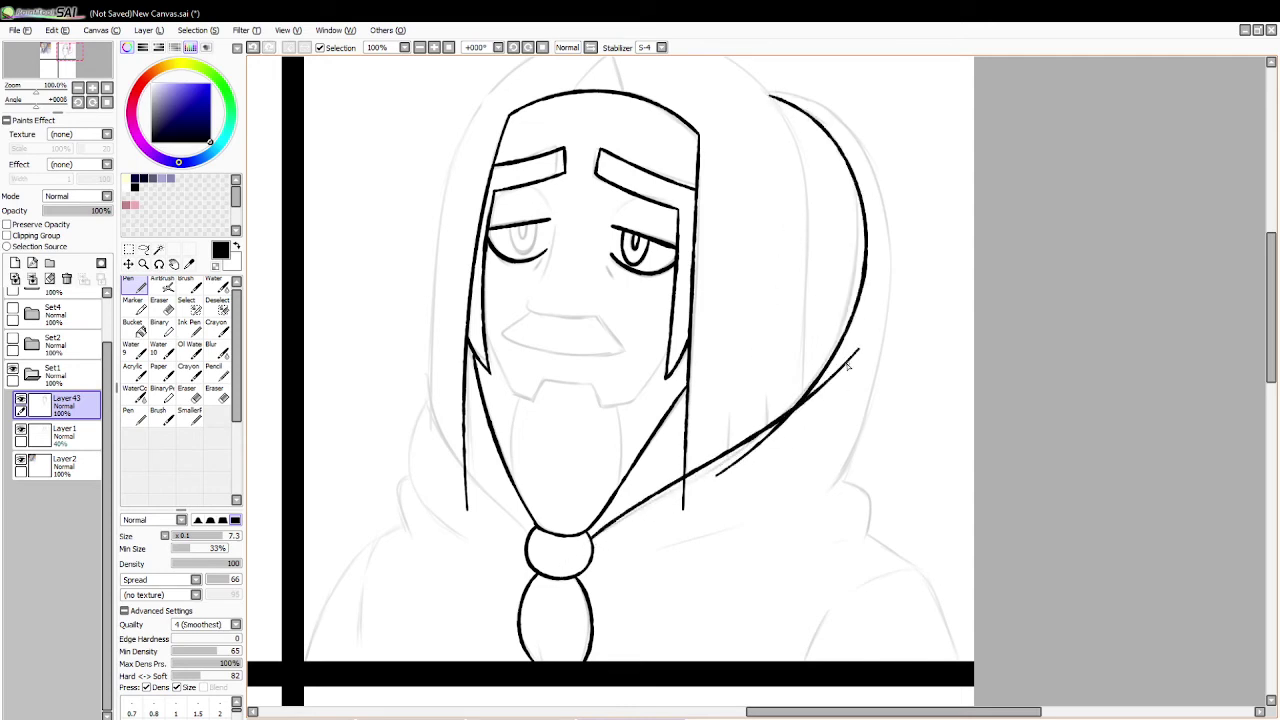
key("ctrl+z")
mouse_move(592, 540)
left_mouse_down()
mouse_move(832, 387)
mouse_move(860, 337)
left_mouse_up()
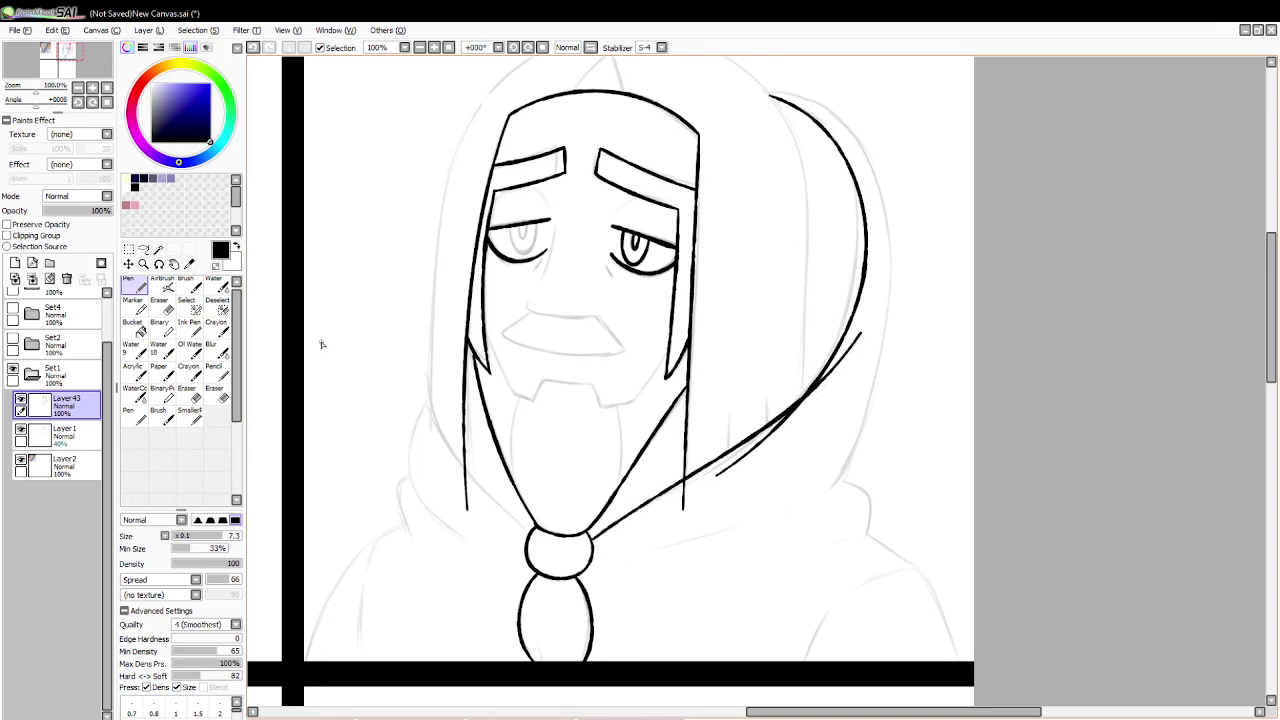
Step: Erase the overshoots where the collar edge meets the hood curve and the ends of both hair edges beyond the collar
key("e")
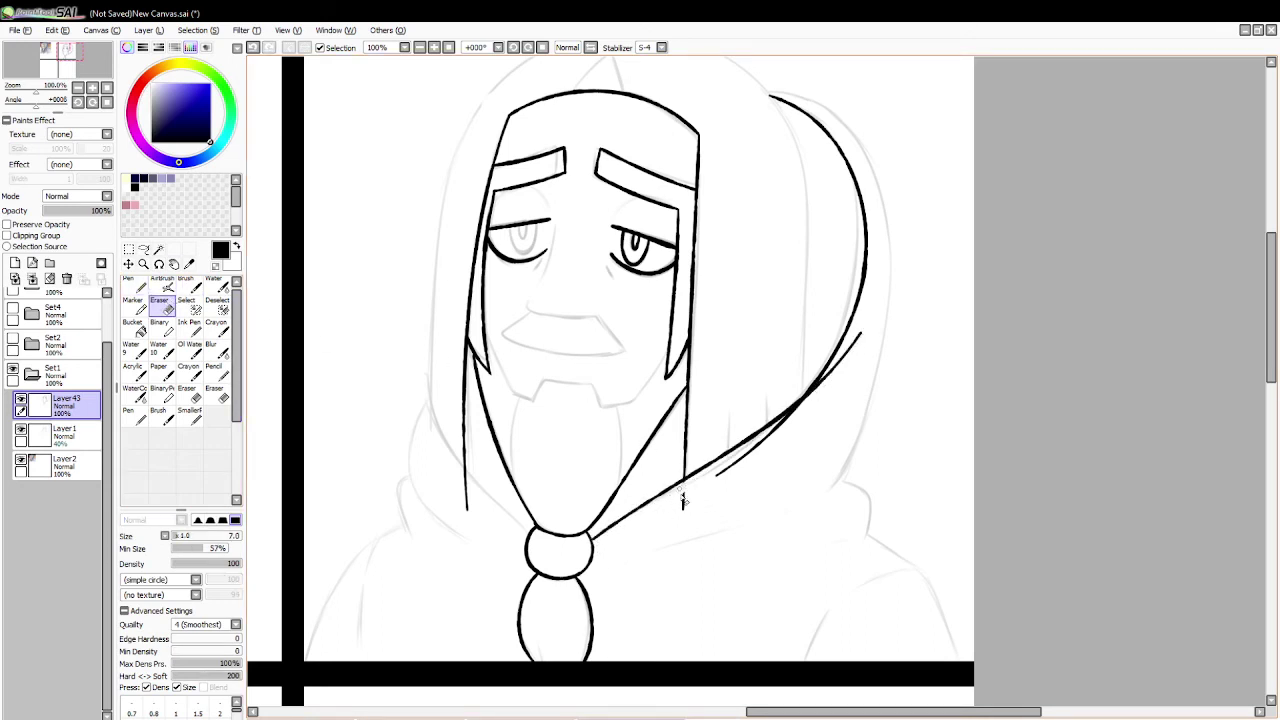
mouse_move(683, 503)
left_mouse_down()
mouse_move(695, 483)
mouse_move(684, 528)
mouse_move(775, 432)
left_mouse_up()
mouse_move(840, 388)
left_mouse_down()
mouse_move(877, 329)
mouse_move(757, 457)
mouse_move(836, 360)
mouse_move(764, 433)
left_mouse_up()
left_click(143, 289)
key("ctrl+z")
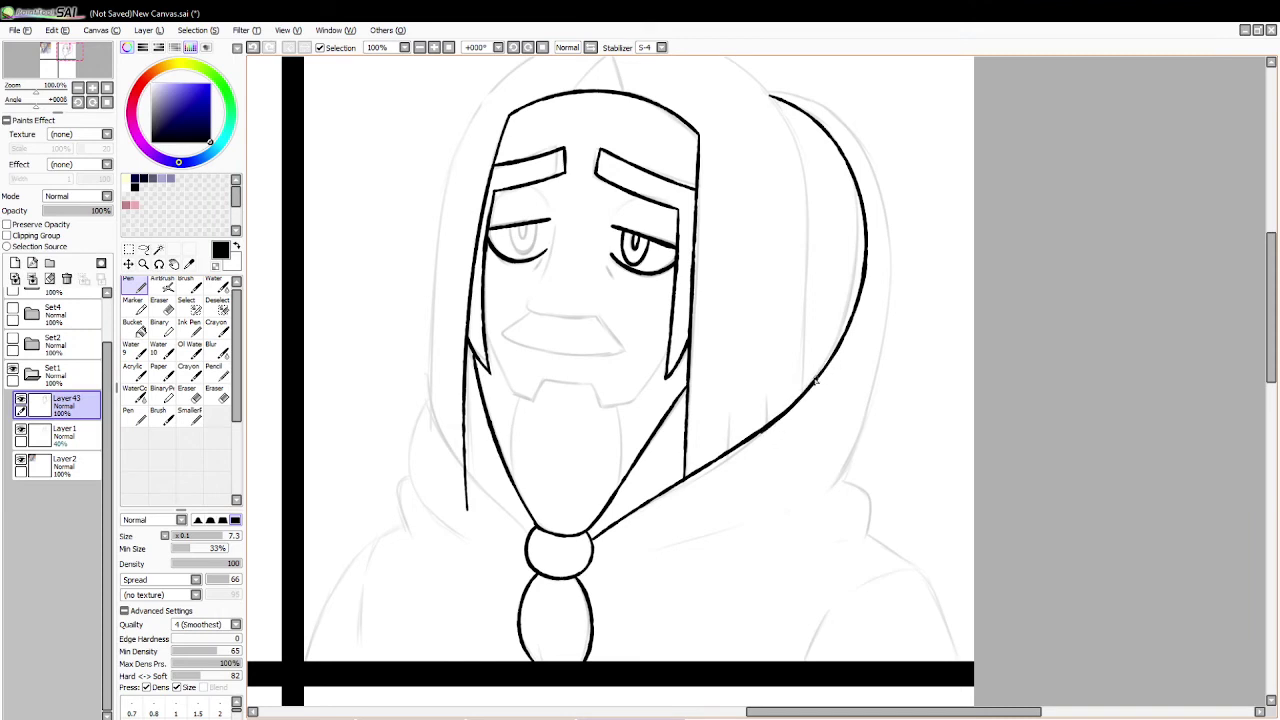
key("e")
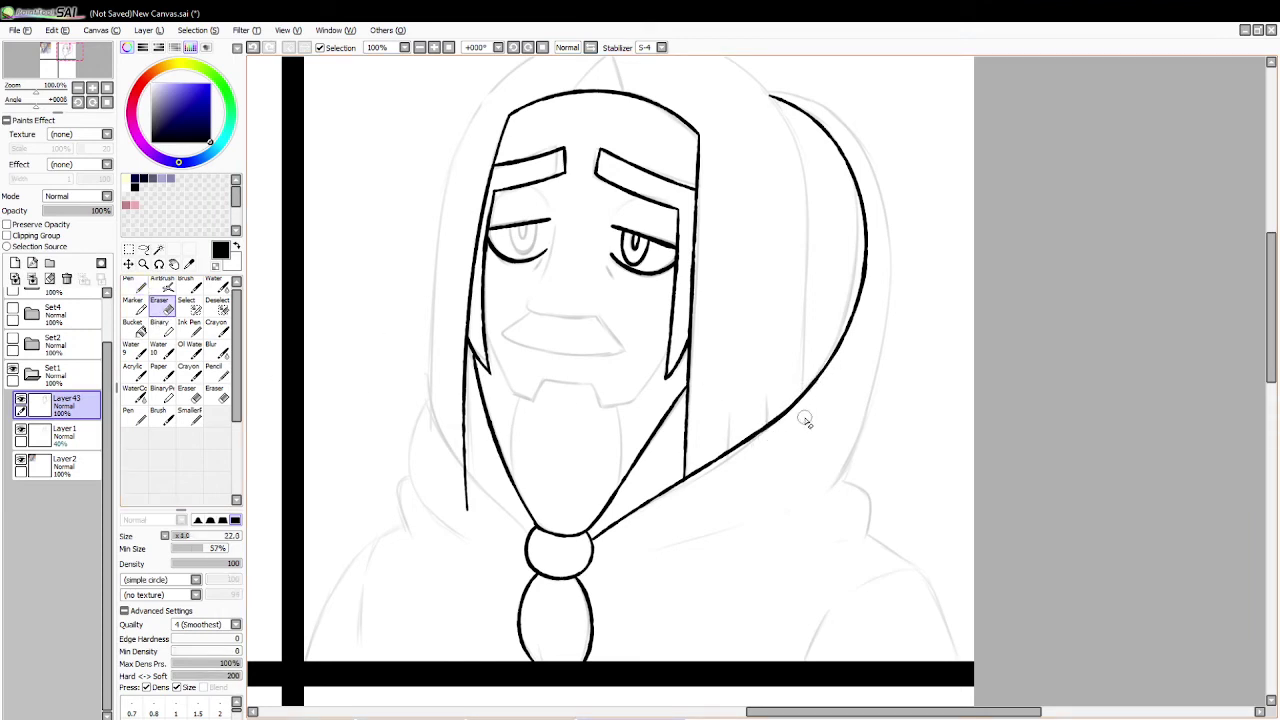
left_click_drag(466, 512, 465, 470)
Step: Ink the left-hand outer collar edge from the hood's lower corner down to the knot
key("n")
left_click_drag(429, 402, 524, 530)
key("ctrl+z")
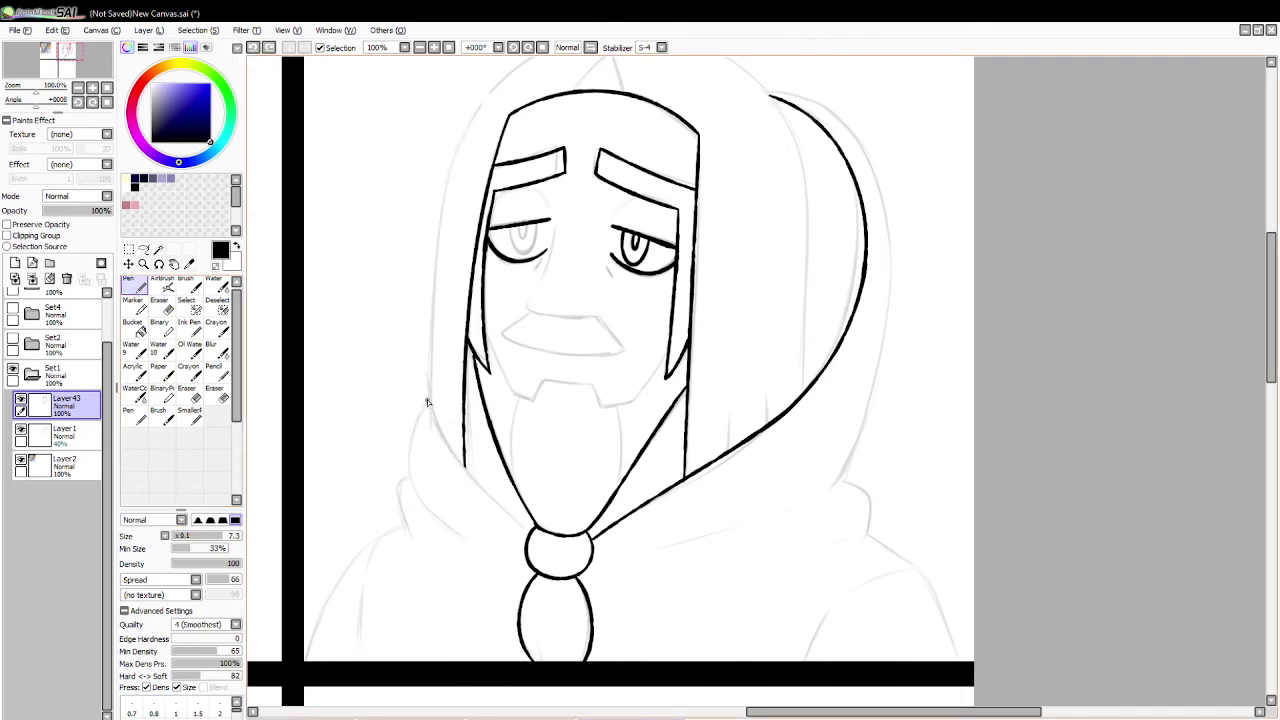
left_click_drag(428, 400, 518, 528)
key("ctrl+z")
left_click_drag(428, 401, 535, 537)
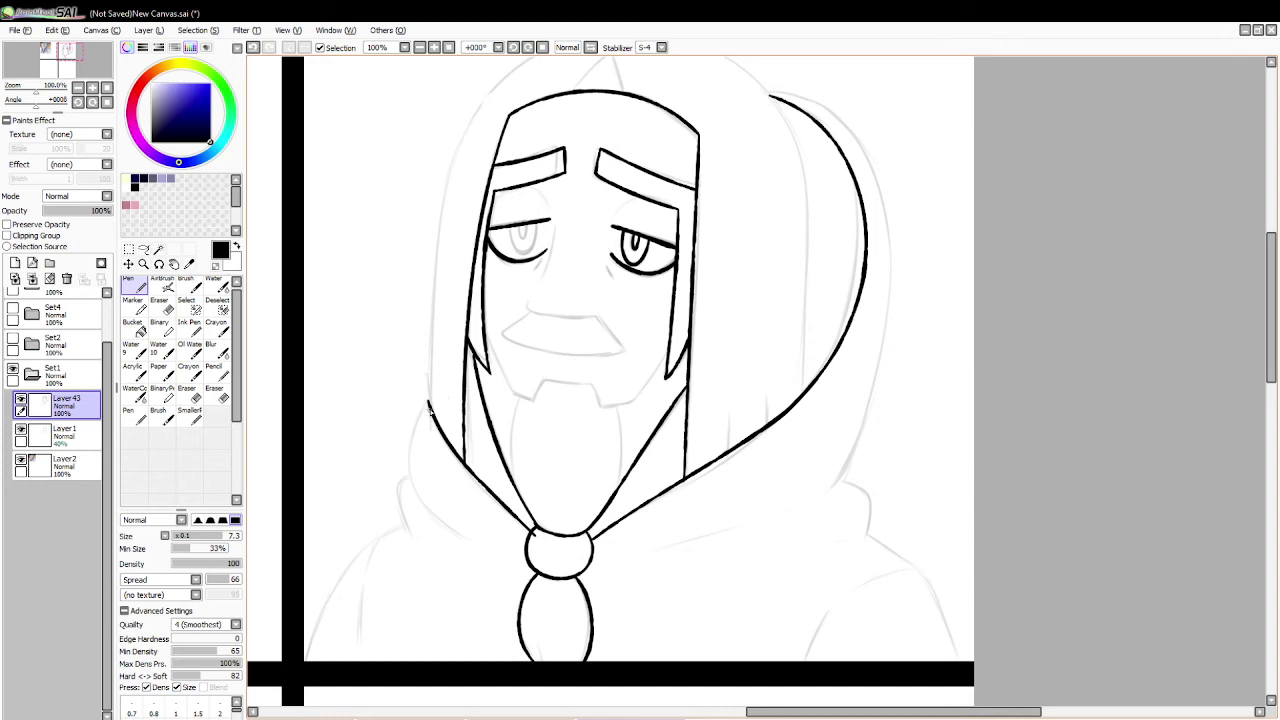
Step: Ink the curved left-hand hood fold below the hood corner and the short diagonal crease under the right-hand collar edge
left_click_drag(429, 402, 469, 546)
key("ctrl+z")
left_click_drag(397, 452, 460, 538)
left_click_drag(651, 556, 778, 511)
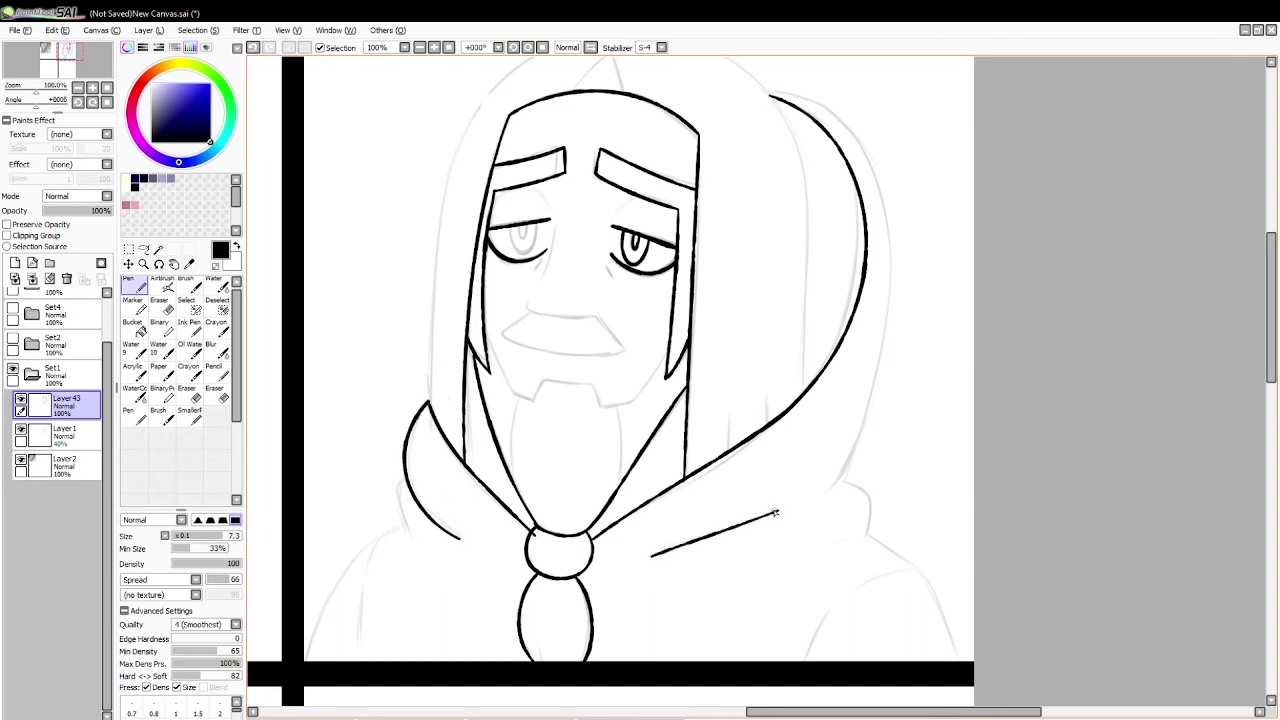
left_click(170, 306)
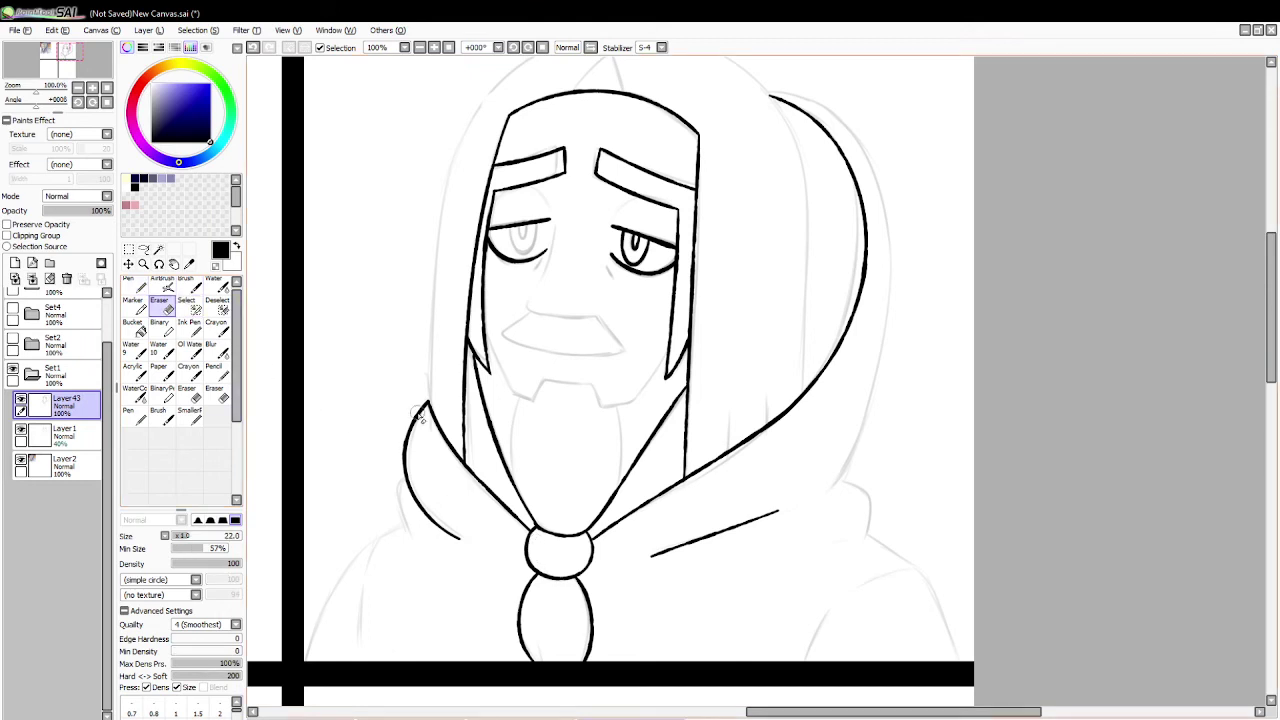
key("n")
Step: Ink the small outer fold beside the left-hand collar, the left-hand shoulder outline and the inner arm line down to the panel border
mouse_move(397, 480)
left_mouse_down()
mouse_move(409, 531)
mouse_move(308, 662)
left_mouse_up()
key("ctrl+z")
left_click_drag(404, 523, 310, 668)
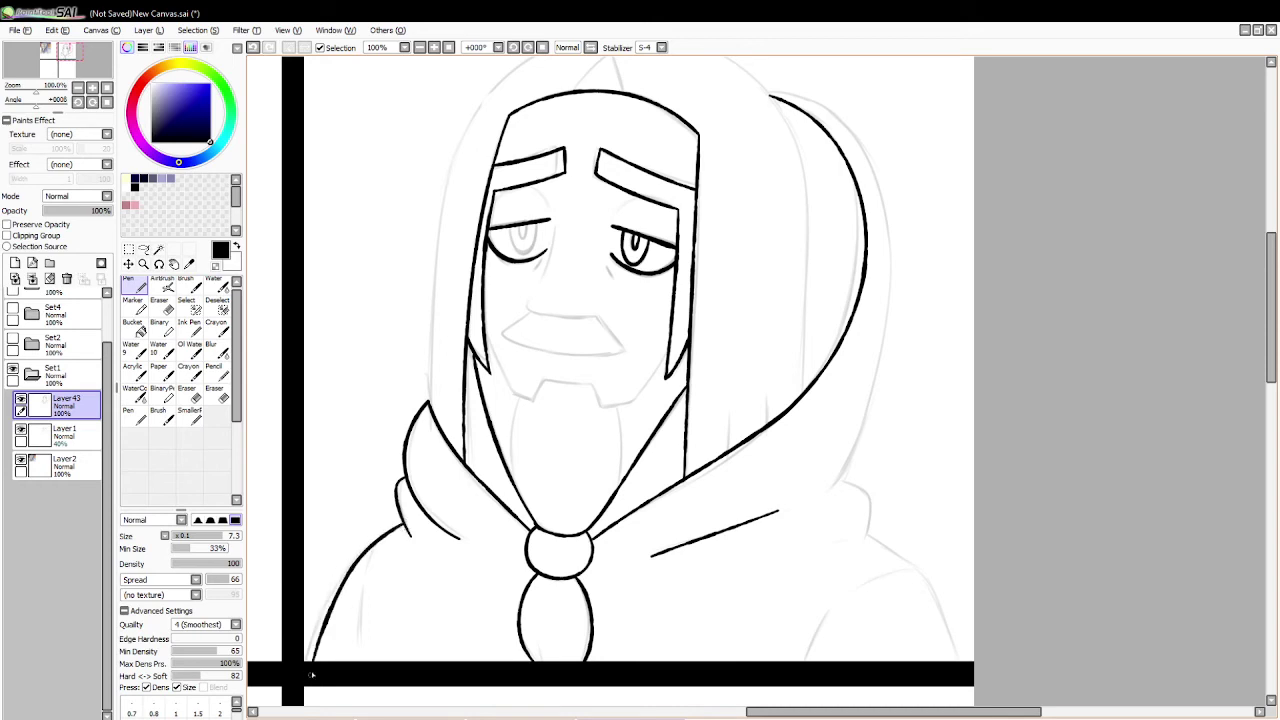
key("ctrl+z")
mouse_move(405, 522)
left_mouse_down()
mouse_move(366, 551)
mouse_move(307, 655)
left_mouse_up()
left_click_drag(382, 537, 355, 640)
key("ctrl+z")
left_click_drag(381, 535, 362, 666)
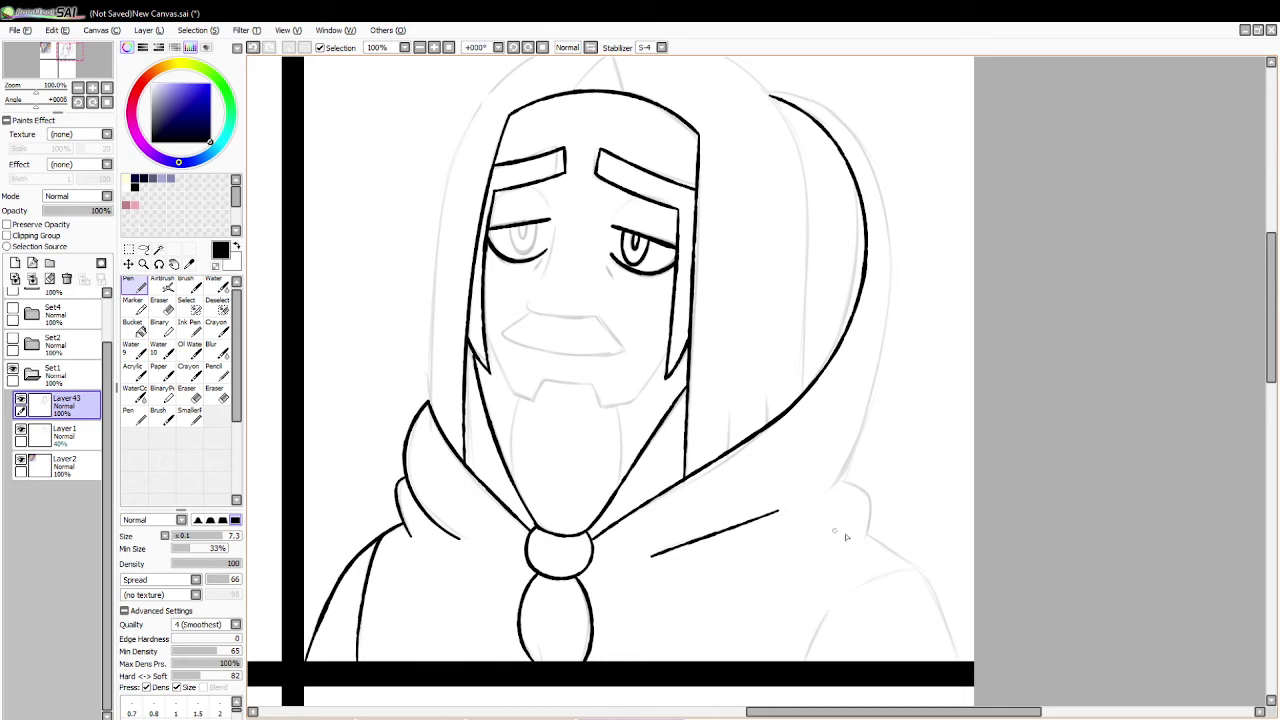
Step: Ink the right-hand arm's inner curve and its outer edge down to the panel border
left_click_drag(829, 608, 803, 662)
mouse_move(846, 592)
left_mouse_down()
mouse_move(918, 567)
mouse_move(962, 658)
left_mouse_up()
key("ctrl+z")
key("ctrl+z")
key("ctrl+z")
mouse_move(806, 662)
left_mouse_down()
mouse_move(843, 603)
mouse_move(915, 566)
mouse_move(965, 672)
left_mouse_up()
key("ctrl+z")
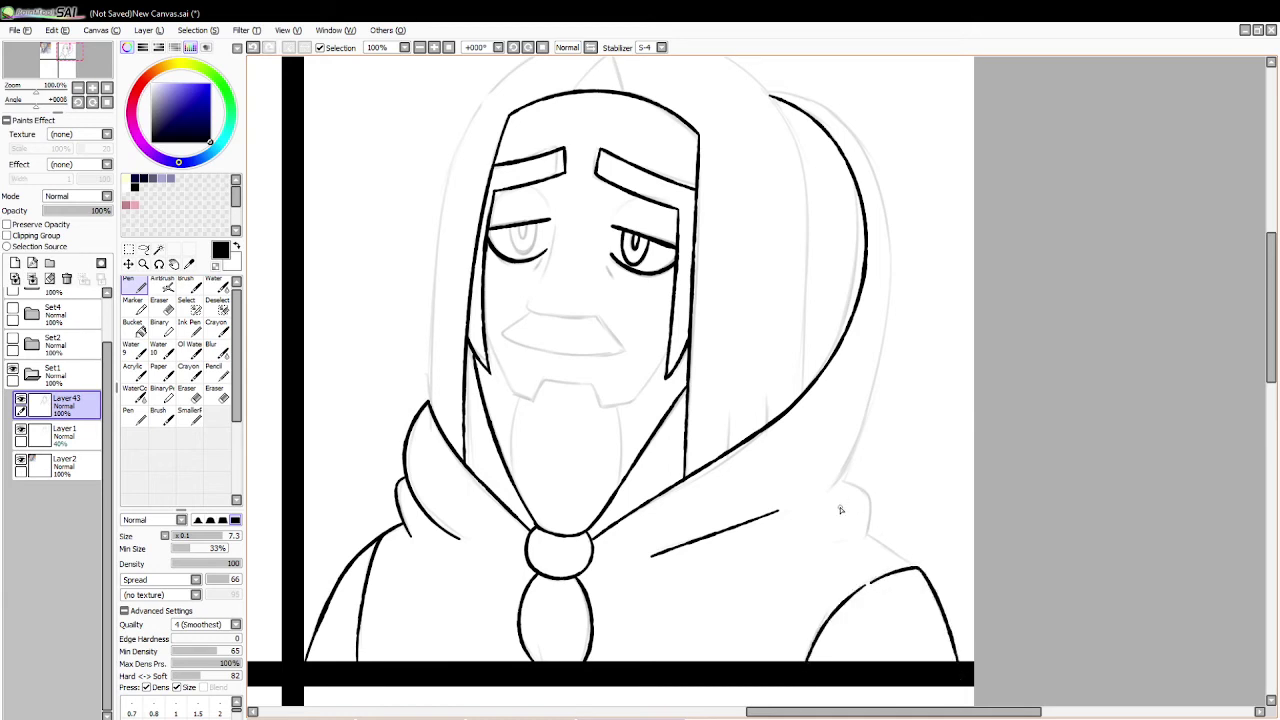
Step: Ink the rounded right-hand hood fold and the shoulder line running from it to the top of the arm
left_click_drag(912, 569, 917, 572)
key("ctrl+z")
left_click_drag(859, 528, 921, 565)
key("ctrl+z")
left_click_drag(873, 499, 872, 513)
left_click(160, 305)
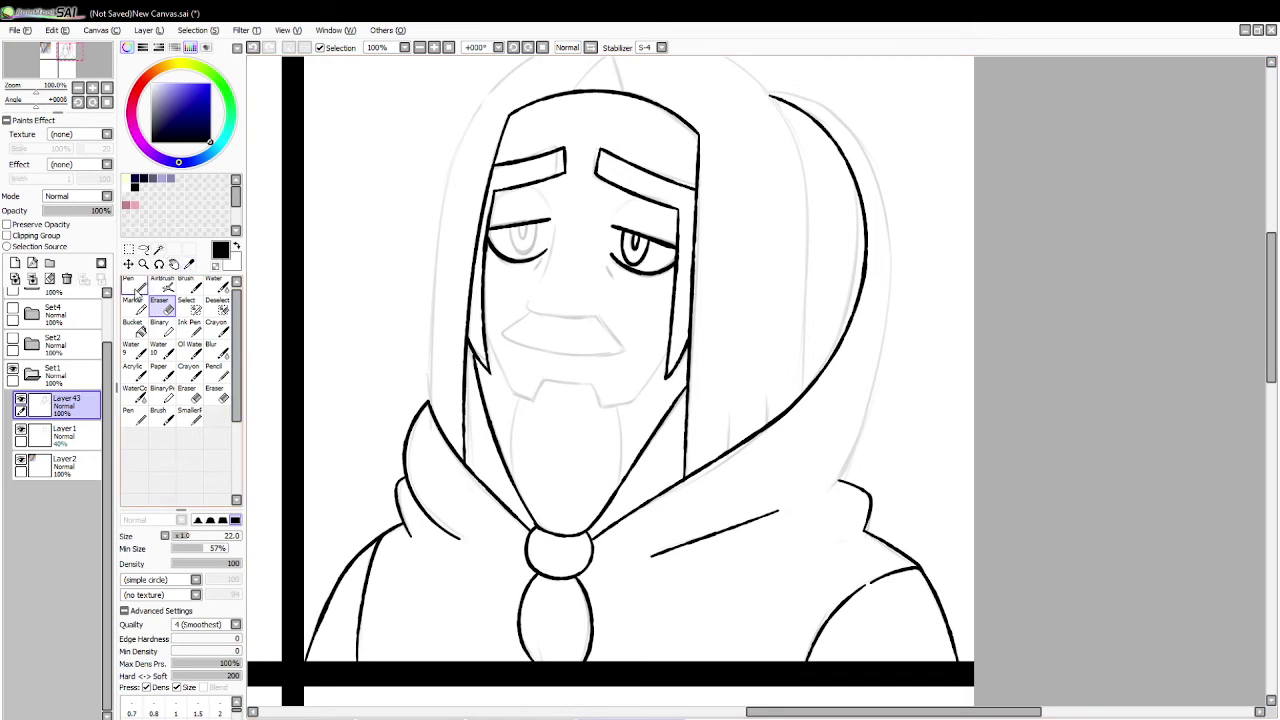
Step: Ink the hood's right-hand outer edge from the crown down to the shoulder fold and erase its overshoot past the fold
left_click(135, 288)
left_click_drag(766, 88, 848, 482)
key("ctrl+z")
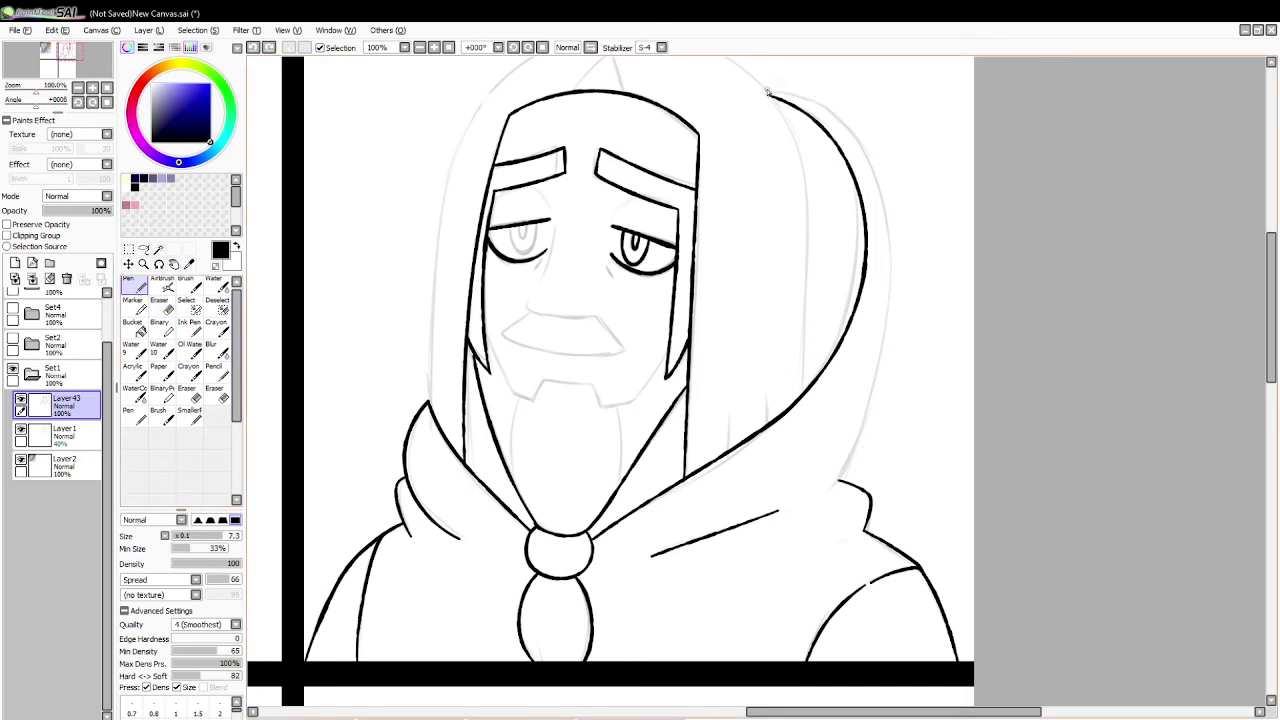
mouse_move(758, 86)
left_mouse_down()
mouse_move(846, 128)
mouse_move(838, 468)
left_mouse_up()
key("ctrl+z")
mouse_move(760, 88)
left_mouse_down()
mouse_move(912, 358)
mouse_move(846, 482)
left_mouse_up()
key("ctrl+z")
left_click_drag(748, 80, 850, 484)
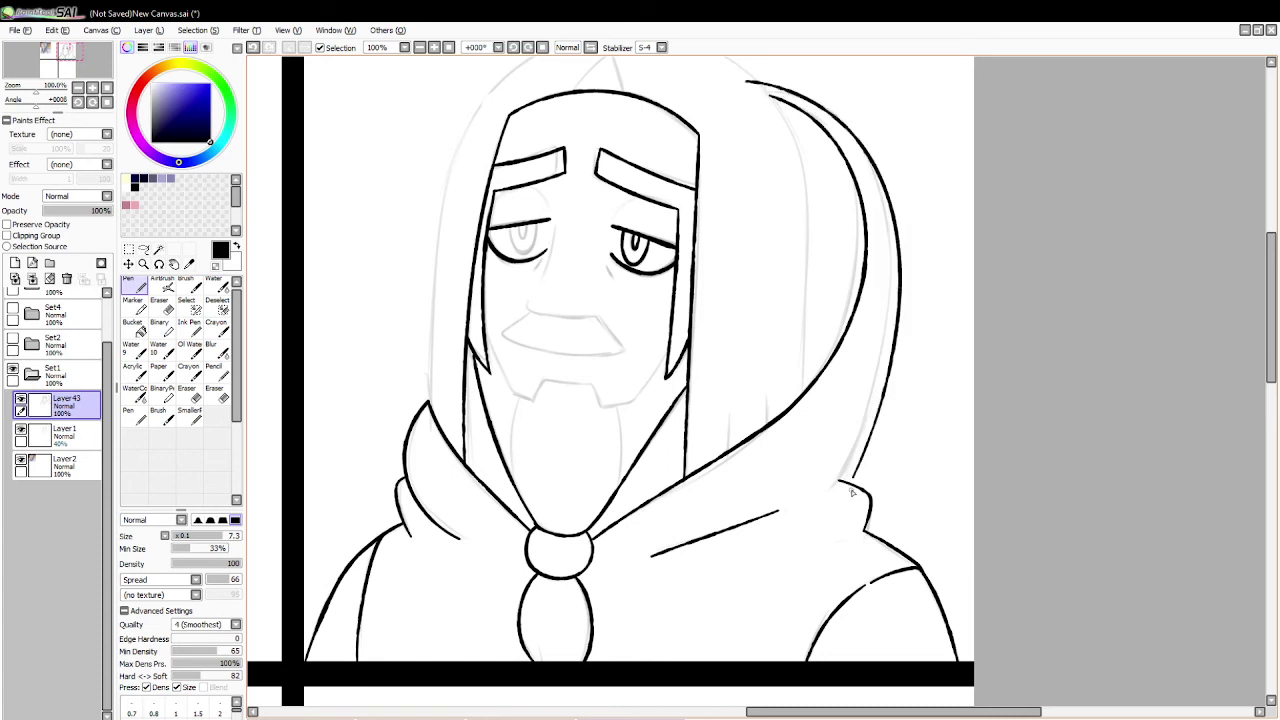
key("ctrl+z")
mouse_move(748, 80)
left_mouse_down()
mouse_move(800, 90)
mouse_move(848, 484)
left_mouse_up()
key("ctrl+z")
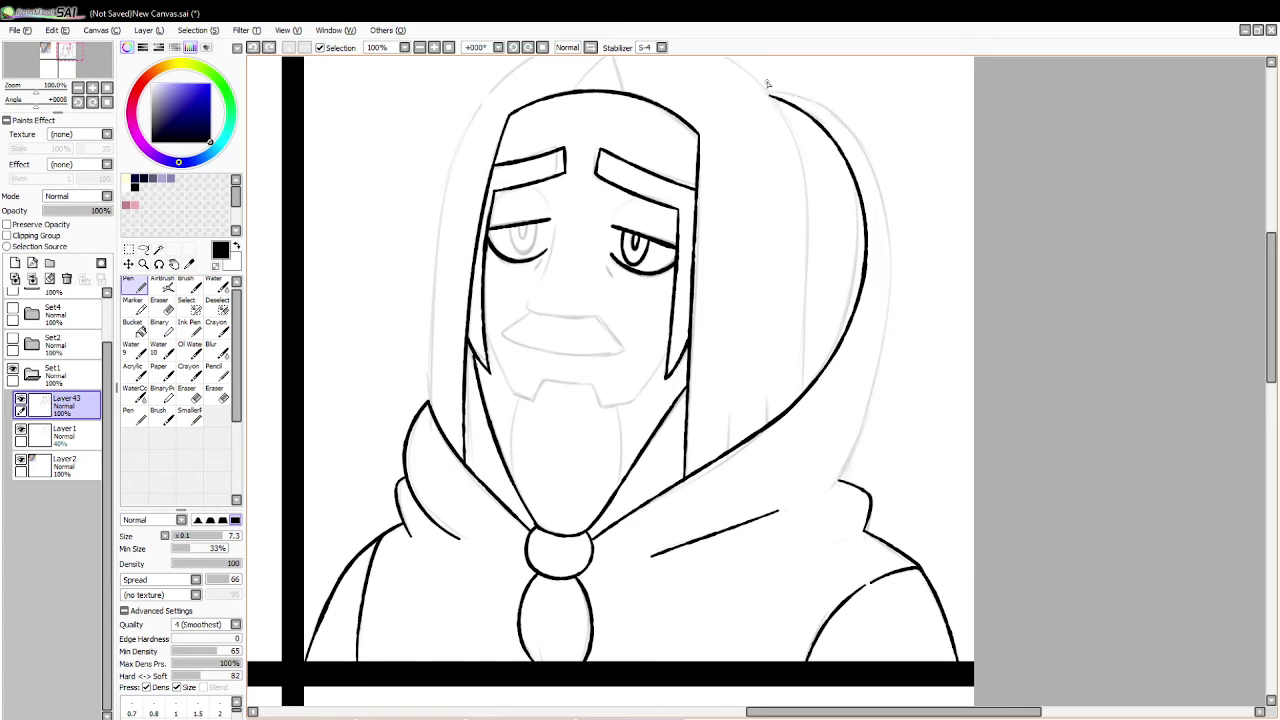
mouse_move(742, 76)
left_mouse_down()
mouse_move(914, 200)
mouse_move(850, 462)
left_mouse_up()
key("ctrl+z")
left_click_drag(738, 78, 832, 504)
key("ctrl+z")
left_click_drag(740, 78, 824, 508)
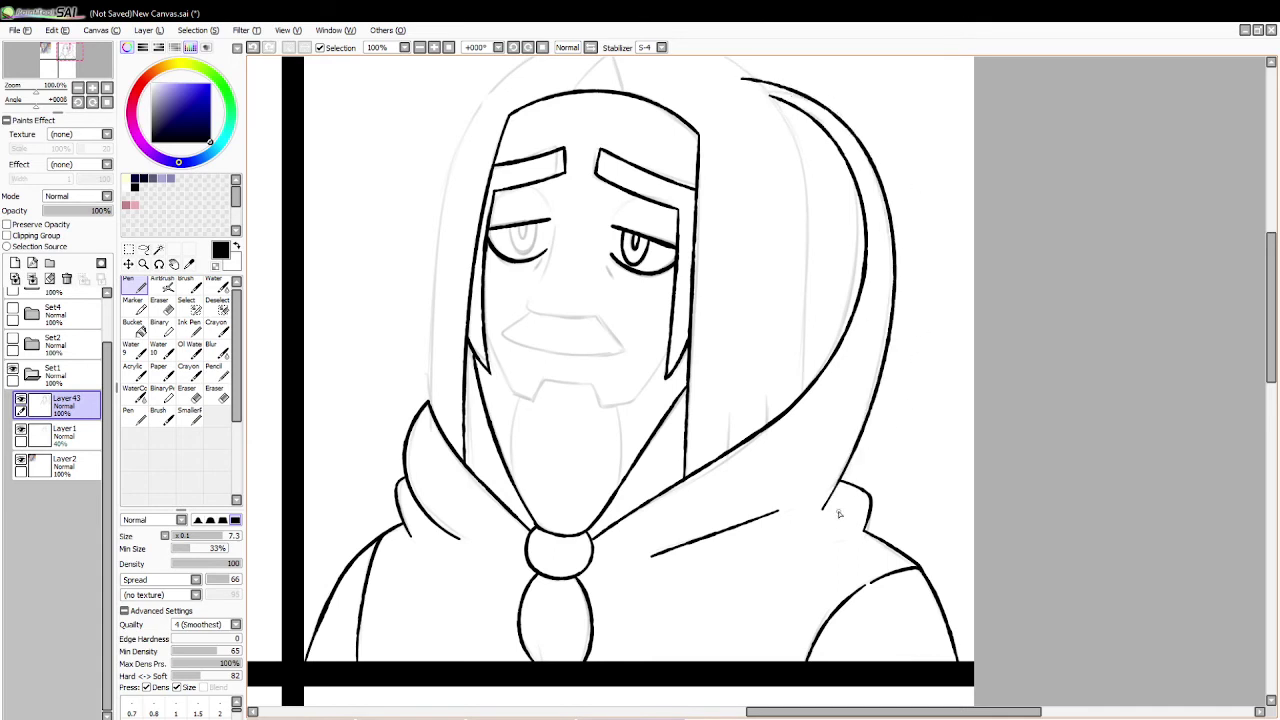
key("e")
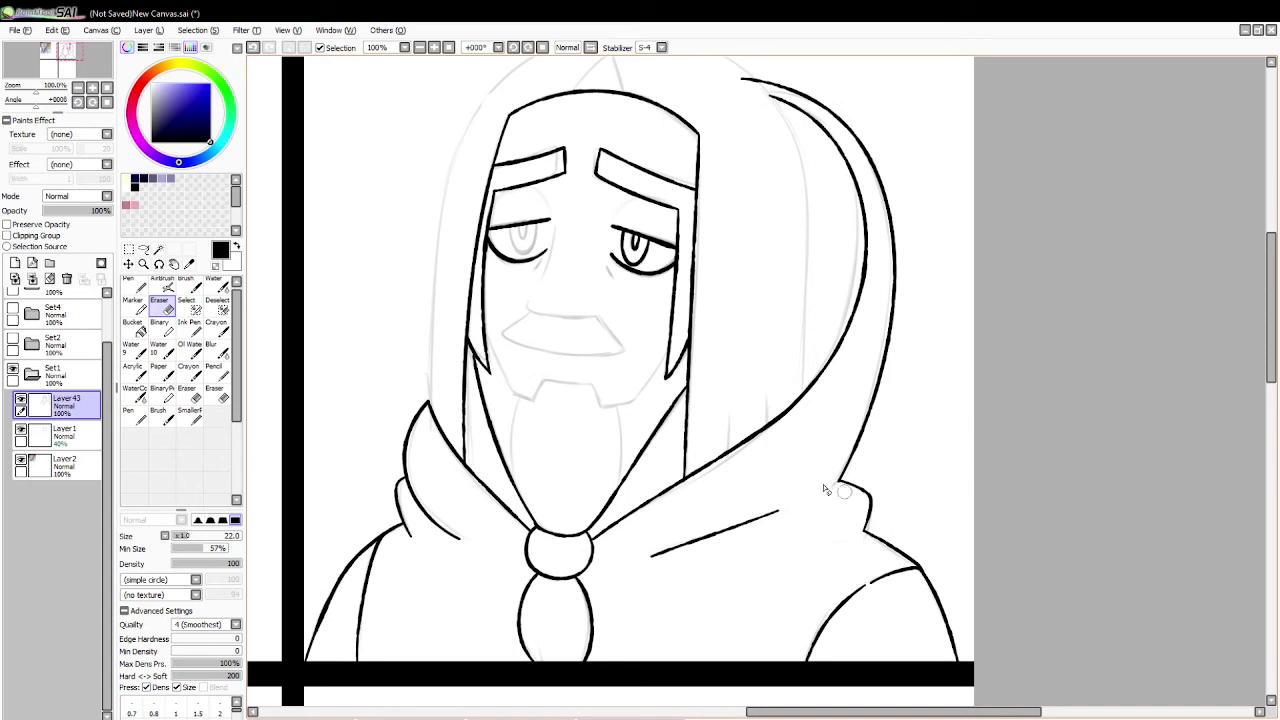
Step: Ink the hood's left-hand outer edge from the crown down to the corner of the collar fold
scroll(1249, 373, "up", 5)
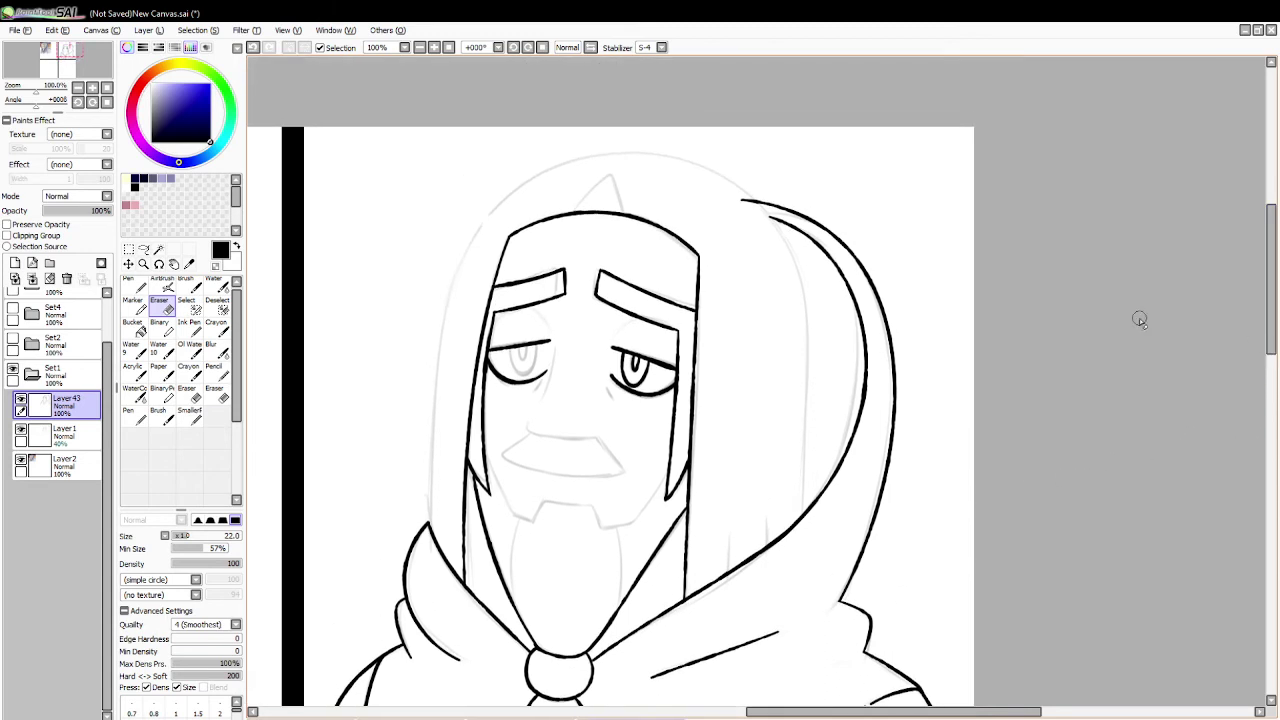
left_click(134, 284)
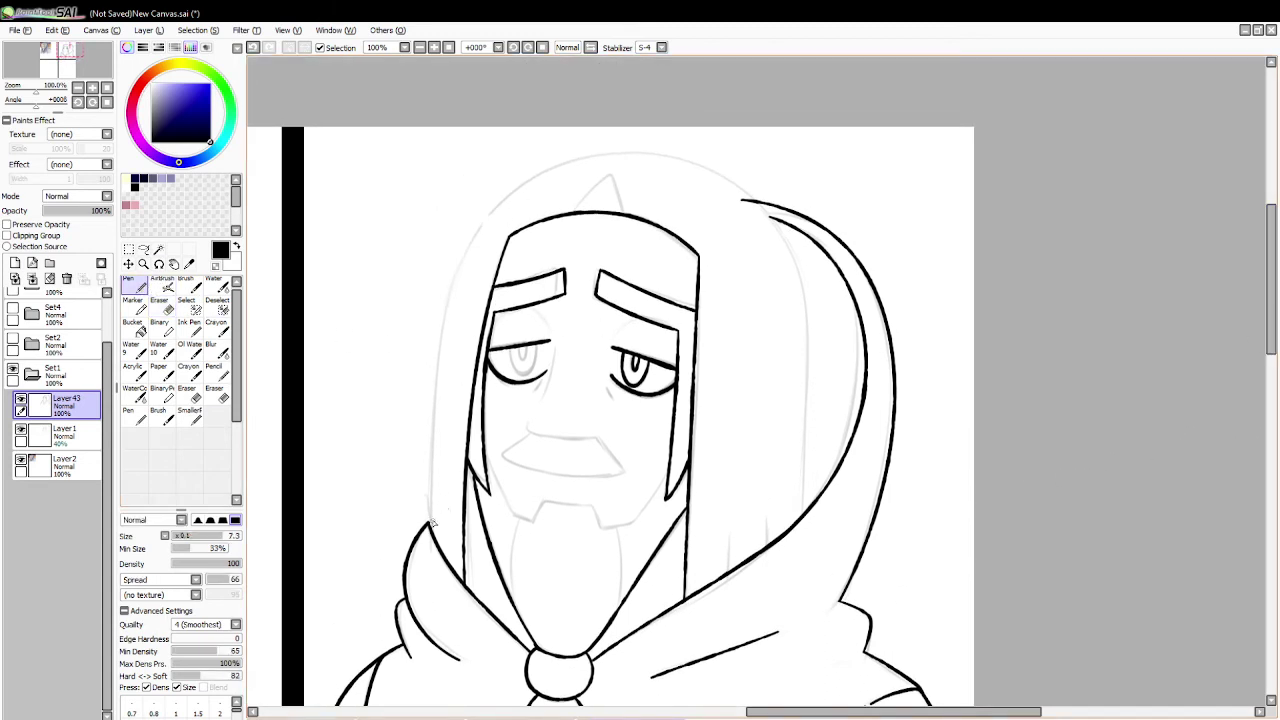
mouse_move(430, 522)
left_mouse_down()
mouse_move(480, 243)
mouse_move(508, 209)
mouse_move(463, 249)
mouse_move(432, 521)
mouse_move(523, 164)
mouse_move(559, 156)
mouse_move(497, 199)
mouse_move(437, 495)
left_mouse_up()
key("ctrl+z")
key("ctrl+z")
key("ctrl+z")
key("ctrl+z")
mouse_move(590, 155)
left_mouse_down()
mouse_move(447, 271)
mouse_move(420, 488)
left_mouse_up()
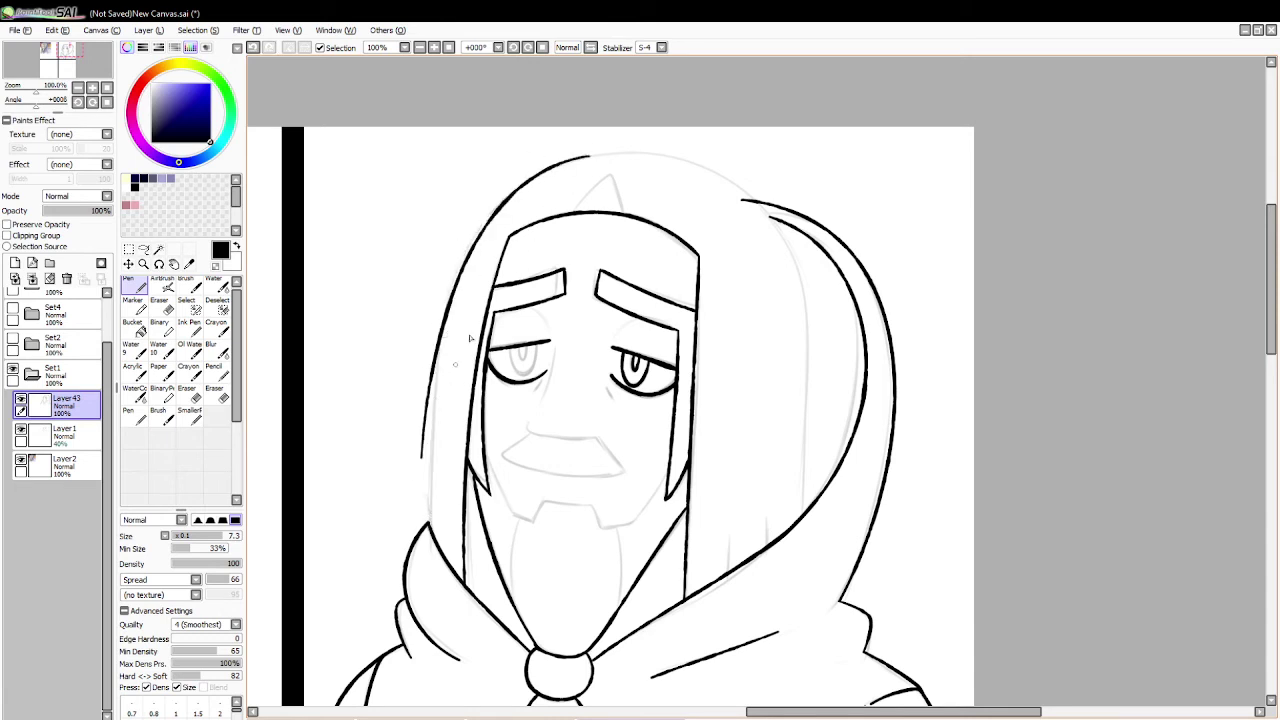
key("ctrl+z")
left_click_drag(591, 157, 438, 430)
key("ctrl+z")
left_click_drag(592, 156, 424, 473)
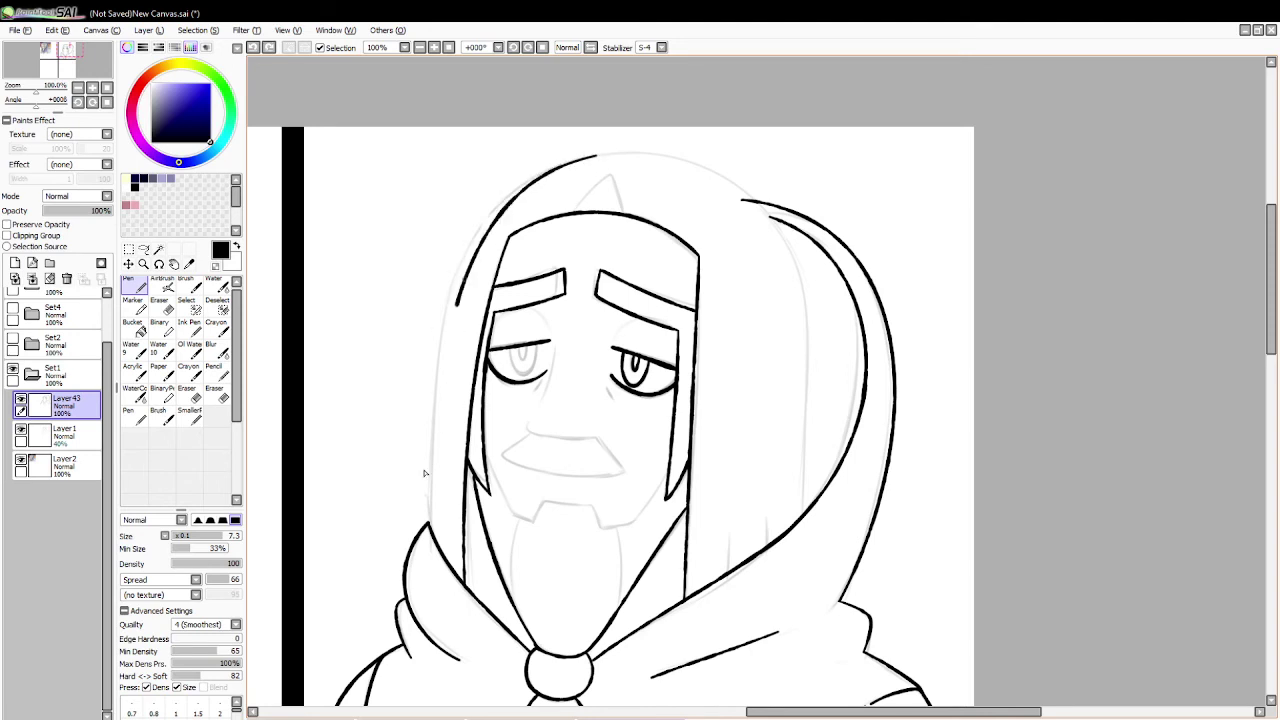
key("ctrl+z")
left_click_drag(593, 157, 422, 478)
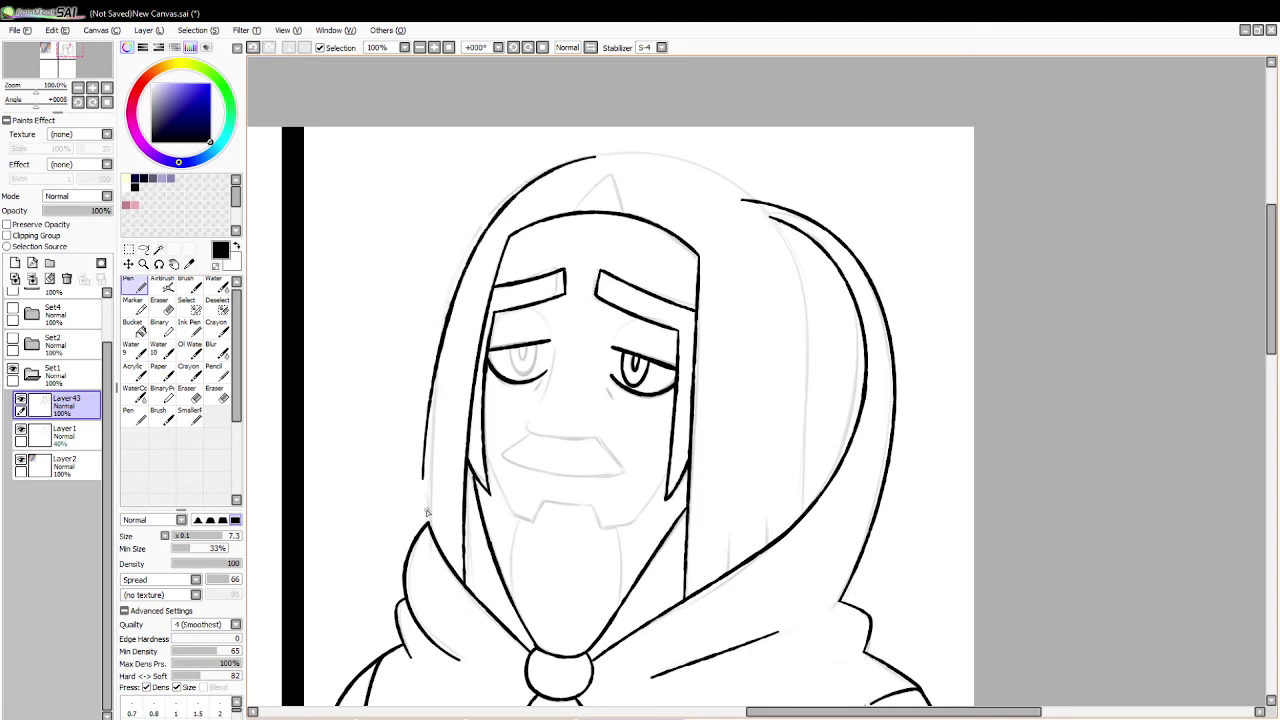
key("ctrl+z")
left_click_drag(596, 157, 488, 203)
key("ctrl+z")
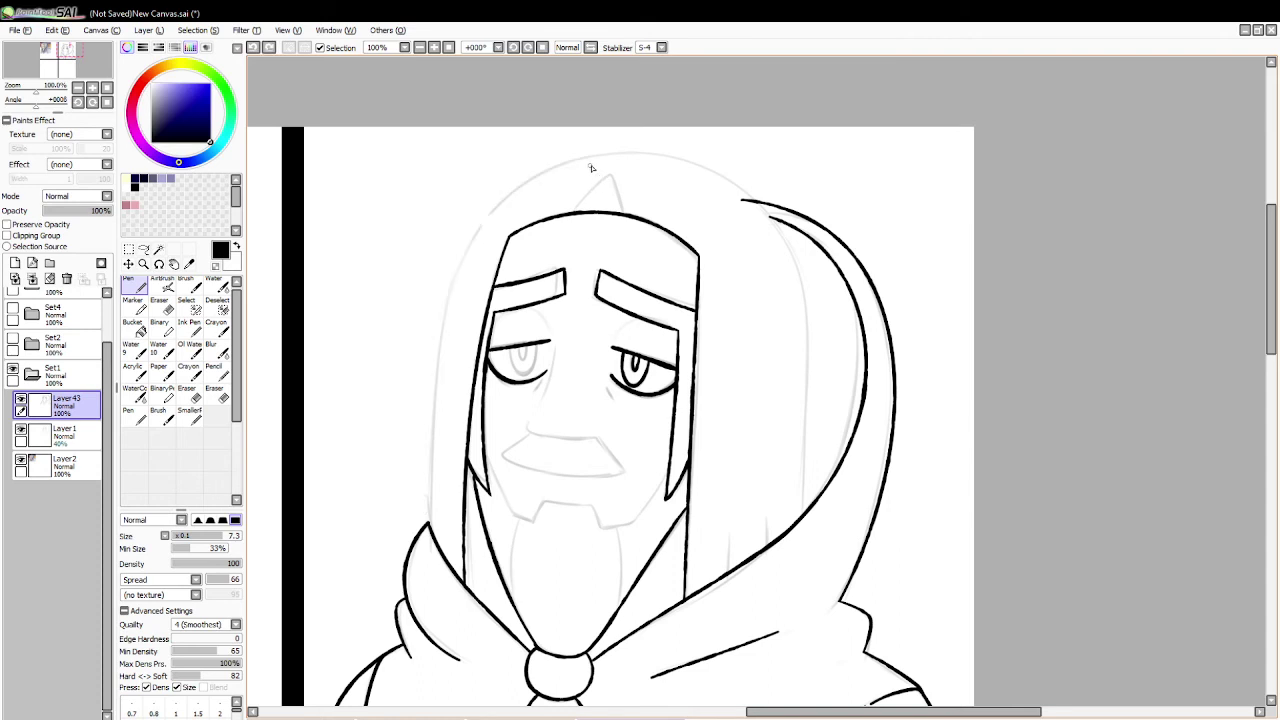
key("ctrl+y")
key("ctrl+z")
left_click_drag(588, 156, 432, 458)
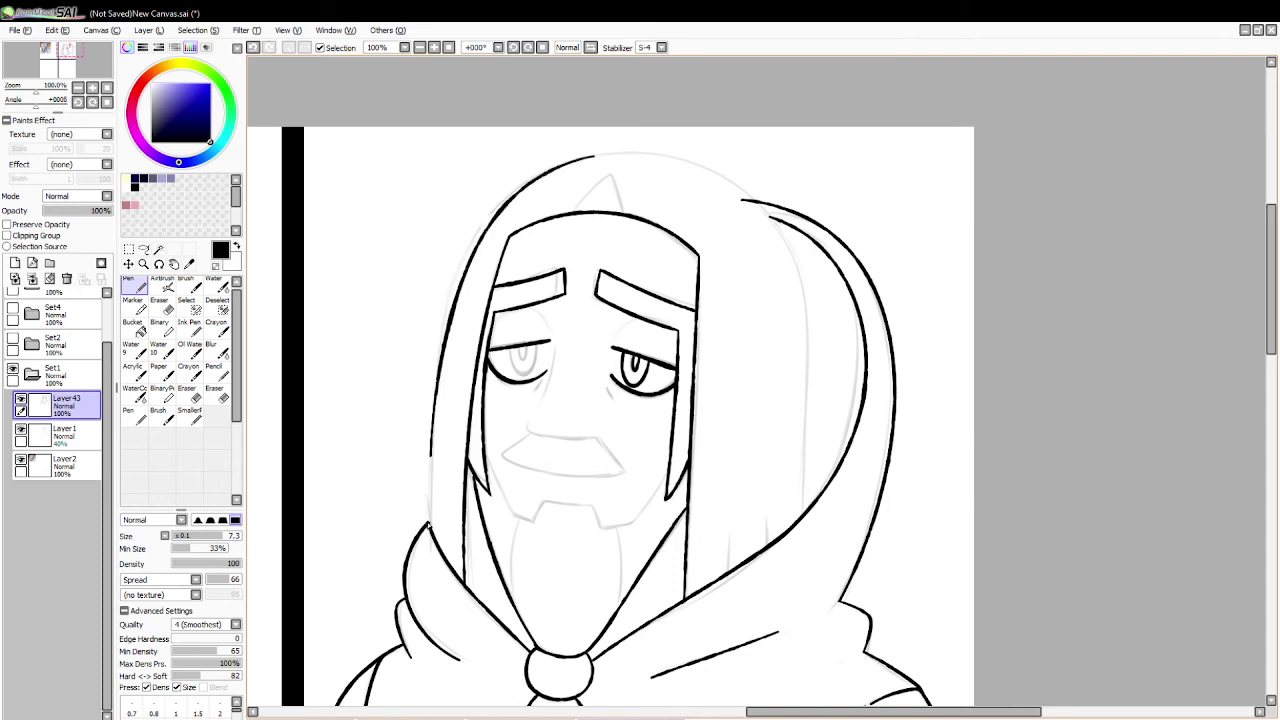
key("ctrl+z")
mouse_move(586, 158)
left_mouse_down()
mouse_move(429, 362)
mouse_move(429, 522)
mouse_move(431, 464)
left_mouse_up()
key("ctrl+z")
key("ctrl+z")
left_click_drag(429, 523, 433, 445)
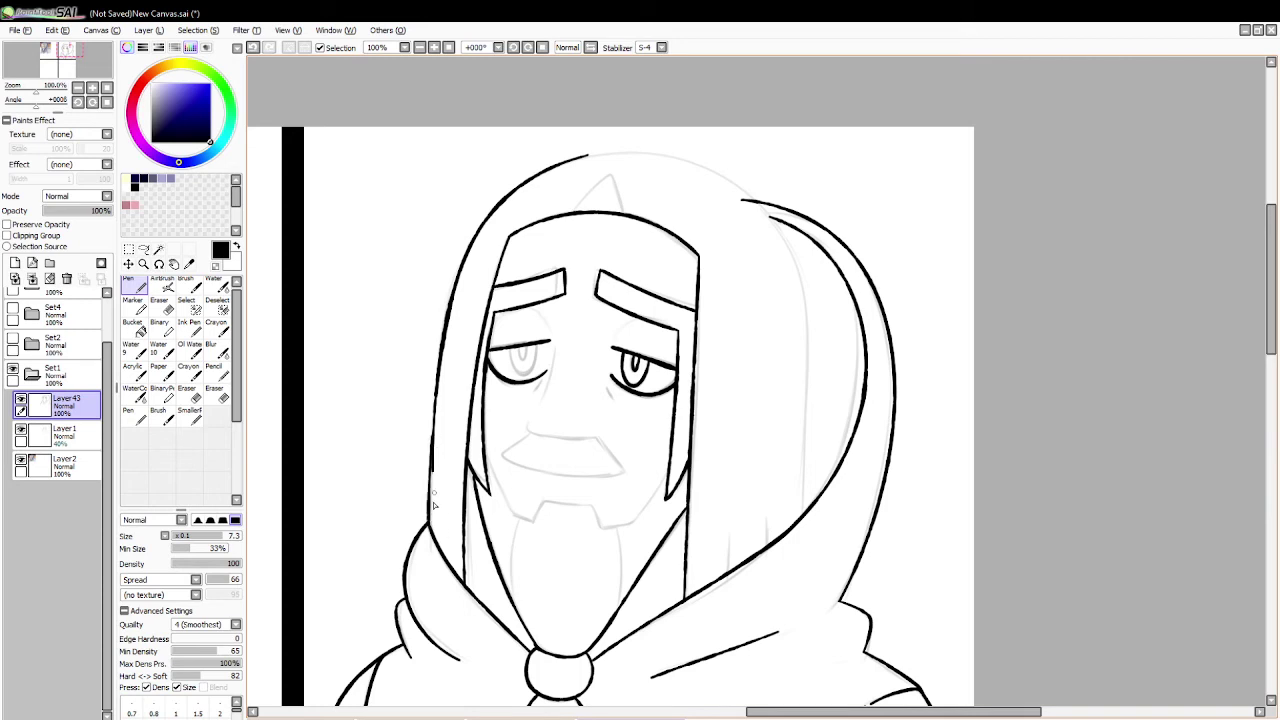
Step: Re-ink the lower stretch of the hood's left-hand outer edge so it meets the collar fold's corner
key("ctrl+z")
left_click_drag(429, 523, 433, 434)
key("ctrl+z")
key("ctrl+z")
key("ctrl+y")
Step: Ink the head outline over the crown and down the right-hand side to the collar fold, erasing the overshoot below the fold
mouse_move(576, 157)
left_mouse_down()
mouse_move(691, 137)
mouse_move(805, 309)
left_mouse_up()
key("ctrl+z")
mouse_move(580, 160)
left_mouse_down()
mouse_move(724, 155)
mouse_move(803, 390)
mouse_move(792, 535)
left_mouse_up()
key("ctrl+z")
left_click_drag(804, 345, 806, 531)
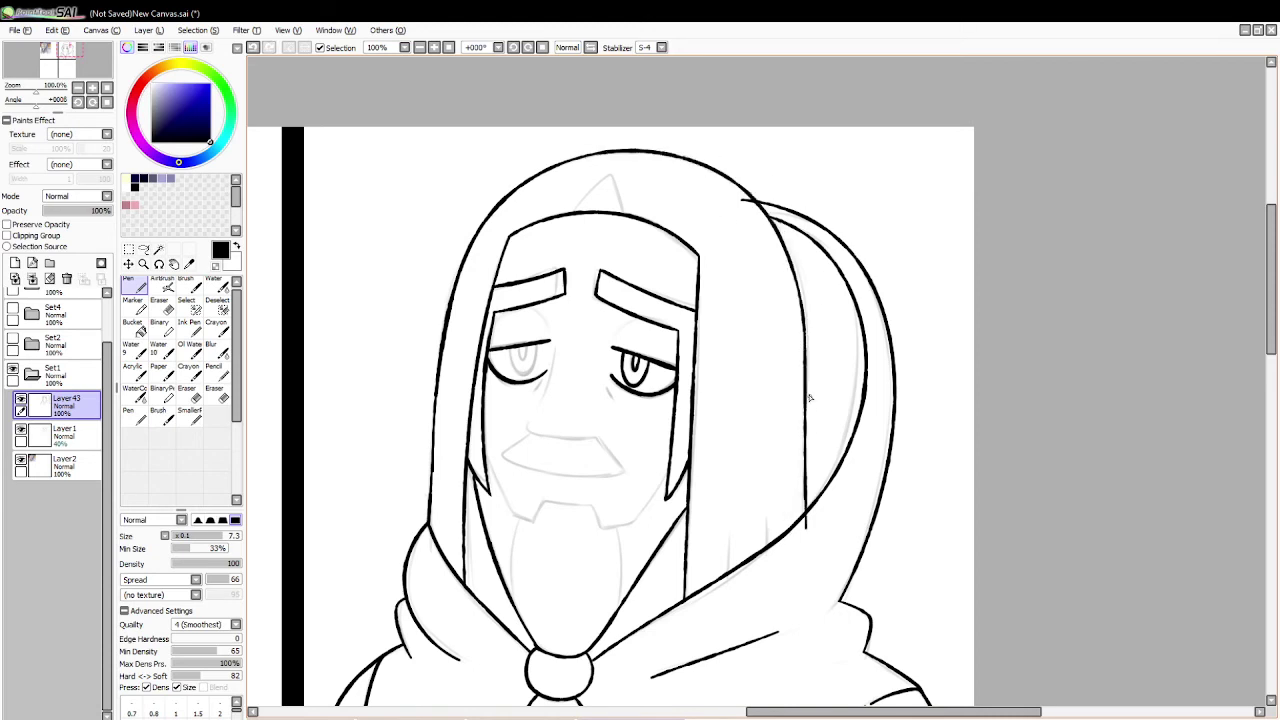
key("ctrl+z")
left_click_drag(805, 350, 801, 556)
left_click(160, 302)
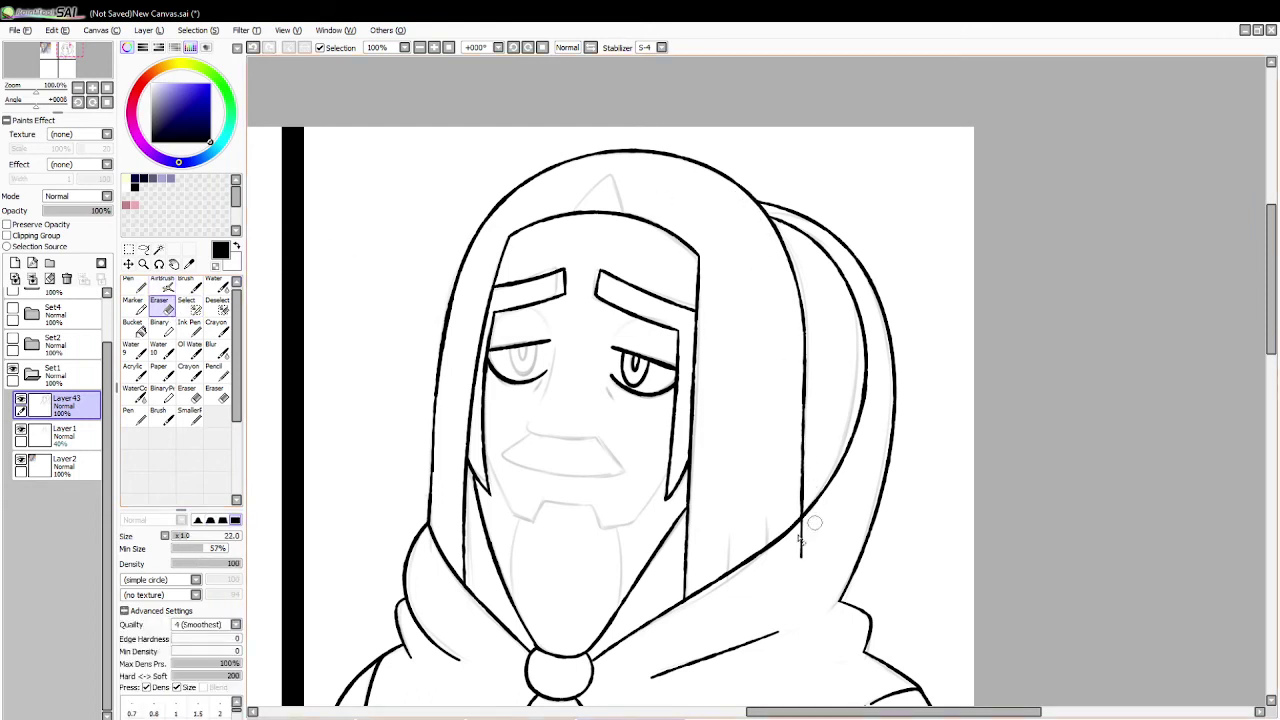
Step: Ink two short vertical hair strands rising from the right-hand collar fold, between the face and the hair's outer edge
left_click(134, 284)
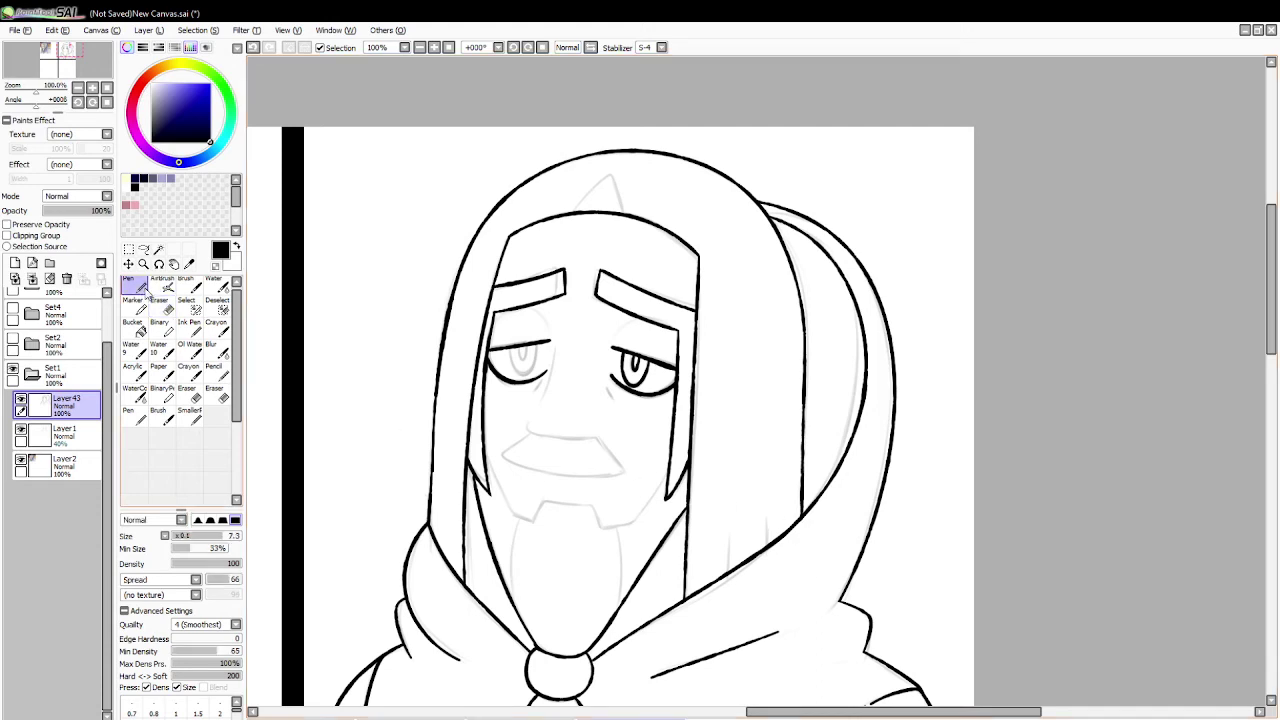
mouse_move(726, 575)
left_mouse_down()
mouse_move(729, 538)
mouse_move(769, 549)
mouse_move(771, 507)
left_mouse_up()
key("ctrl+z")
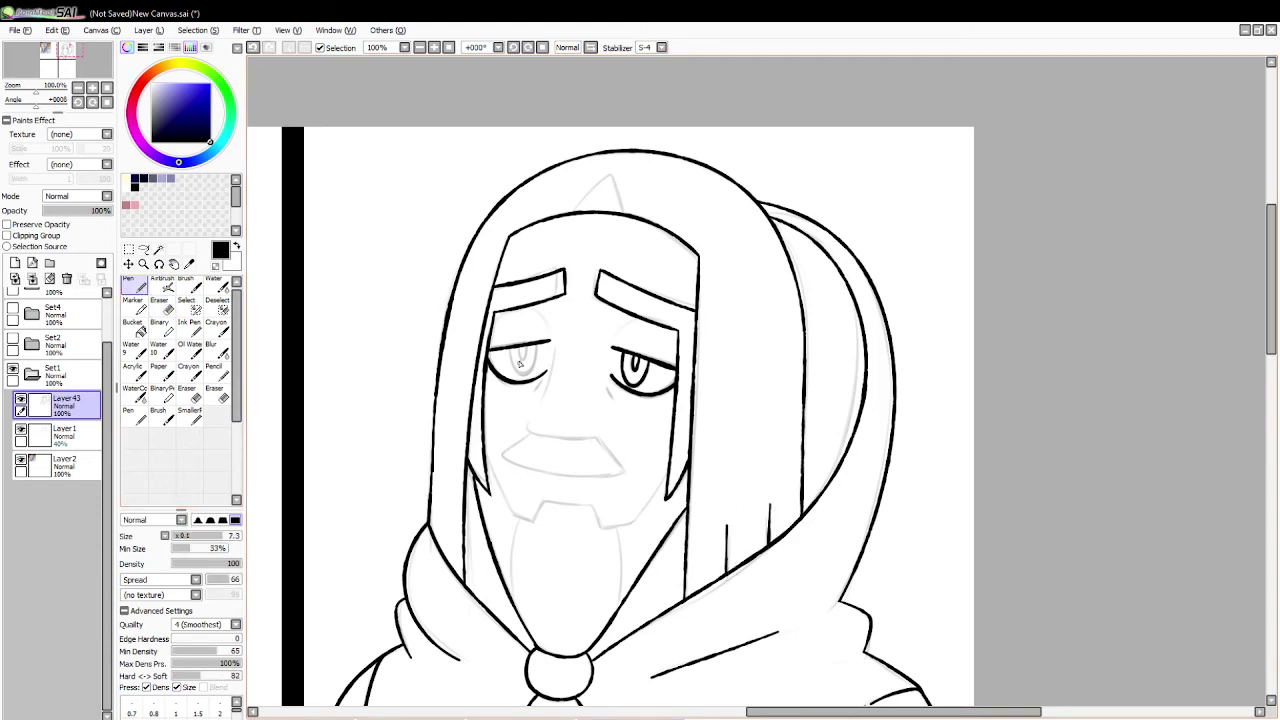
mouse_move(513, 348)
left_mouse_down()
mouse_move(528, 374)
mouse_move(537, 346)
mouse_move(521, 376)
mouse_move(536, 347)
left_mouse_up()
key("ctrl+z")
key("ctrl+z")
key("ctrl+z")
key("ctrl+z")
key("ctrl+z")
key("ctrl+z")
Step: Mirror the canvas view and ink the iris and slit pupil of the eye that is still only sketched
left_click(591, 50)
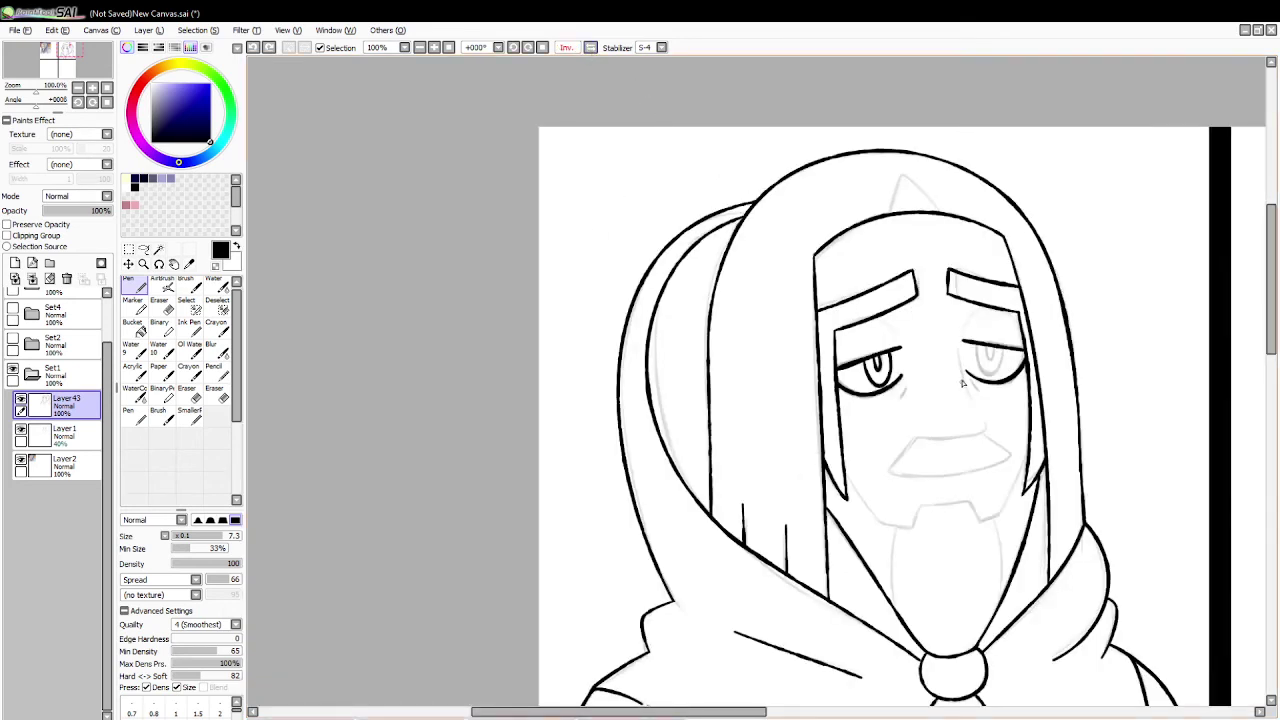
mouse_move(978, 346)
left_mouse_down()
mouse_move(1001, 350)
mouse_move(999, 367)
mouse_move(1002, 350)
mouse_move(990, 373)
mouse_move(994, 350)
left_mouse_up()
key("ctrl+z")
key("ctrl+z")
key("ctrl+z")
key("ctrl+z")
key("ctrl+z")
key("ctrl+z")
key("ctrl+z")
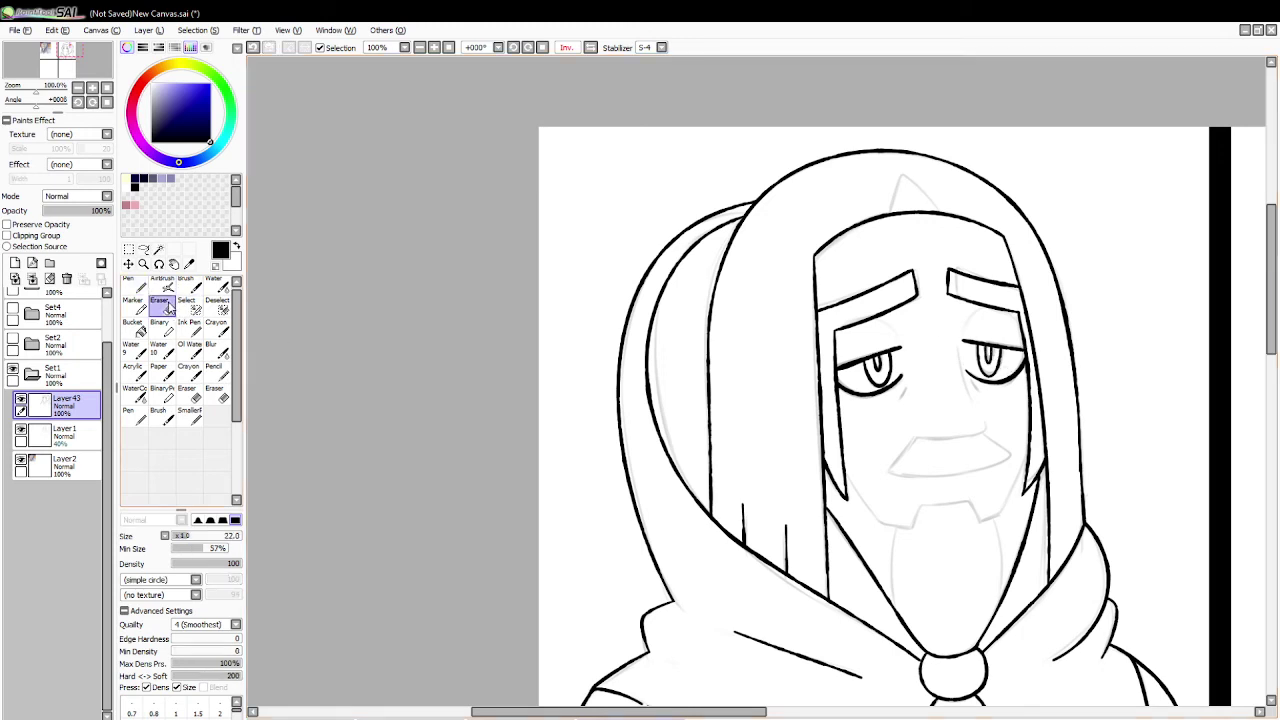
Step: Erase and redraw the slit pupil of the left-hand eye, and ink a short crease under the inner corner of each eye
key("e")
left_click_drag(876, 358, 877, 368)
left_click(134, 284)
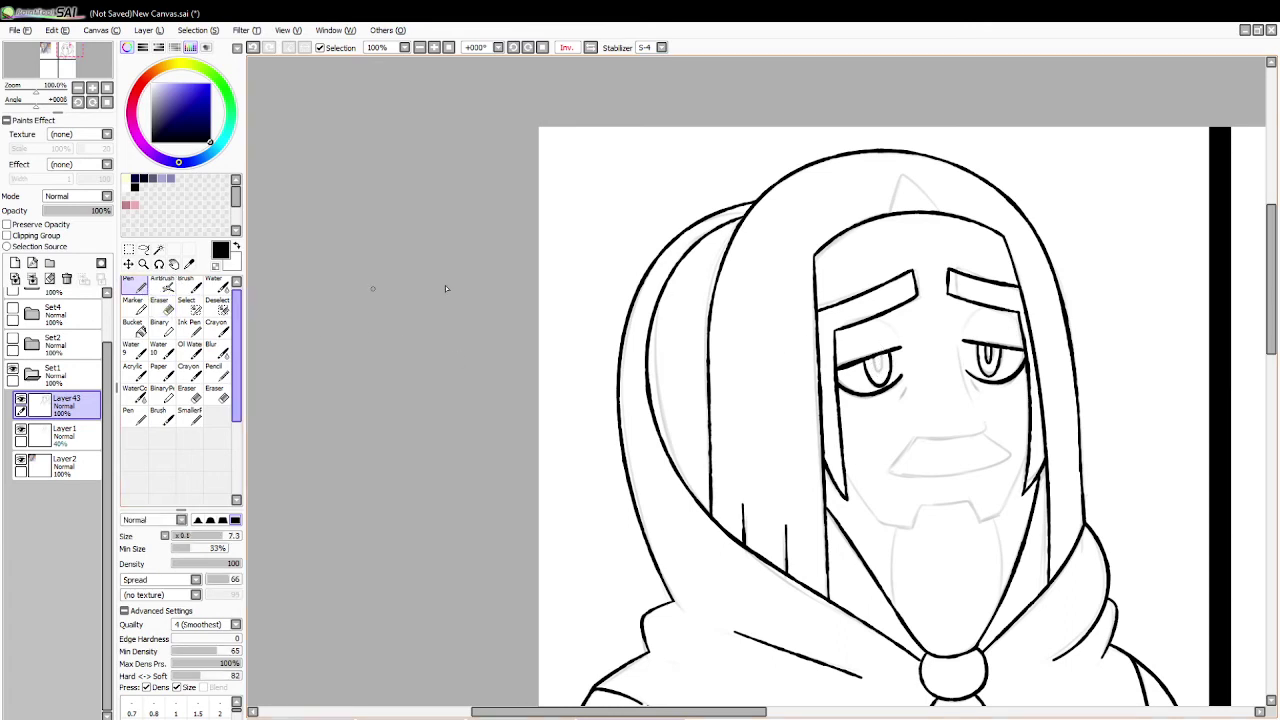
key("ctrl+z")
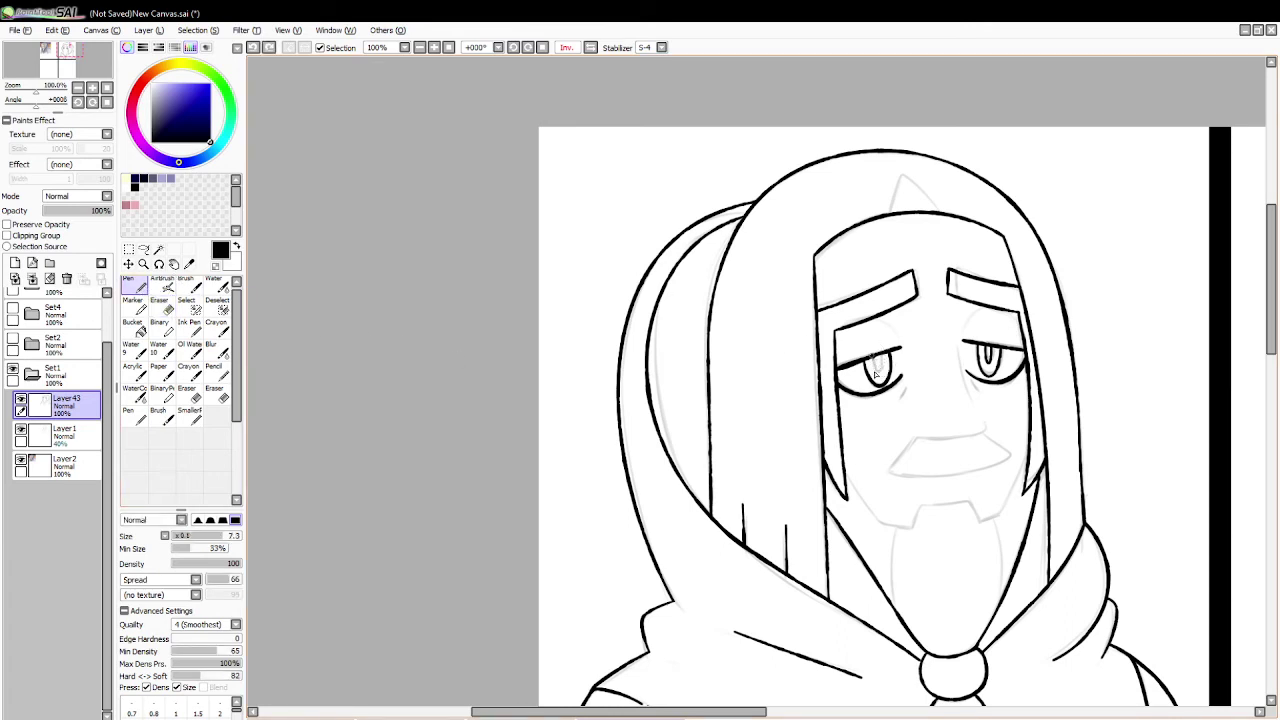
left_click_drag(874, 357, 884, 362)
key("ctrl+z")
Step: Lasso the inner end of the left-hand eyebrow, move it outward to shorten the brow, and clear the selection
left_click(144, 250)
mouse_move(880, 260)
left_mouse_down()
mouse_move(899, 325)
mouse_move(910, 249)
left_mouse_up()
left_click(128, 263)
left_click_drag(863, 317, 908, 308)
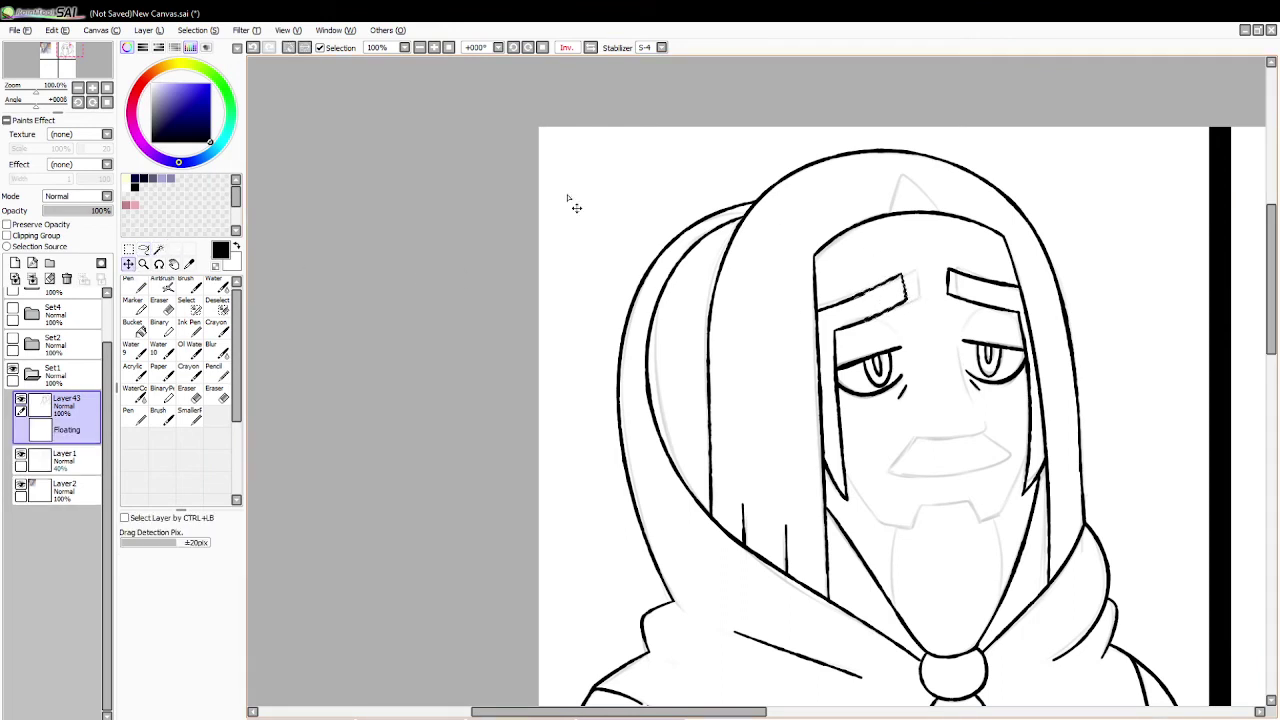
left_click(290, 48)
Step: Ink the pointed peak in the middle of the hairline and erase the hairline segment beneath it
left_click(137, 285)
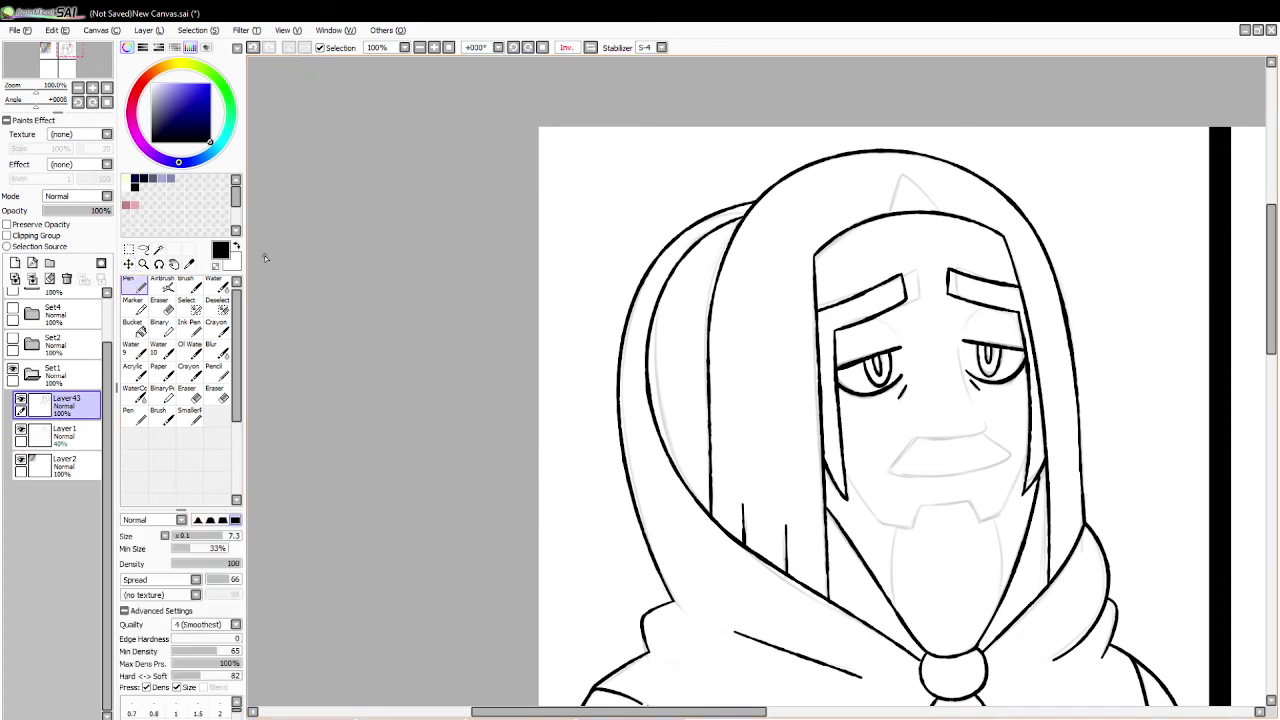
mouse_move(888, 213)
left_mouse_down()
mouse_move(892, 177)
mouse_move(935, 213)
mouse_move(902, 174)
mouse_move(948, 215)
left_mouse_up()
key("ctrl+z")
key("ctrl+z")
key("ctrl+z")
left_click(160, 302)
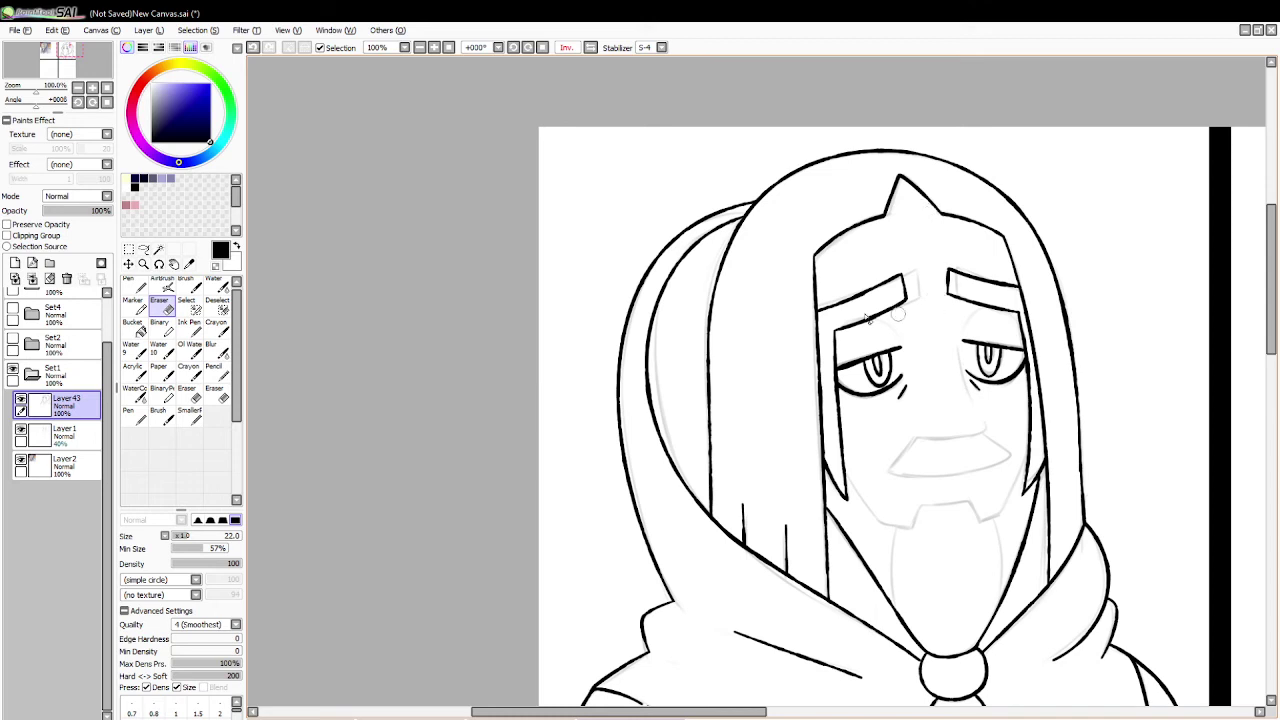
Step: Ink the nose's bridge line from beside the right-hand eye down toward the nose tip
left_click(138, 286)
left_click_drag(957, 348, 975, 408)
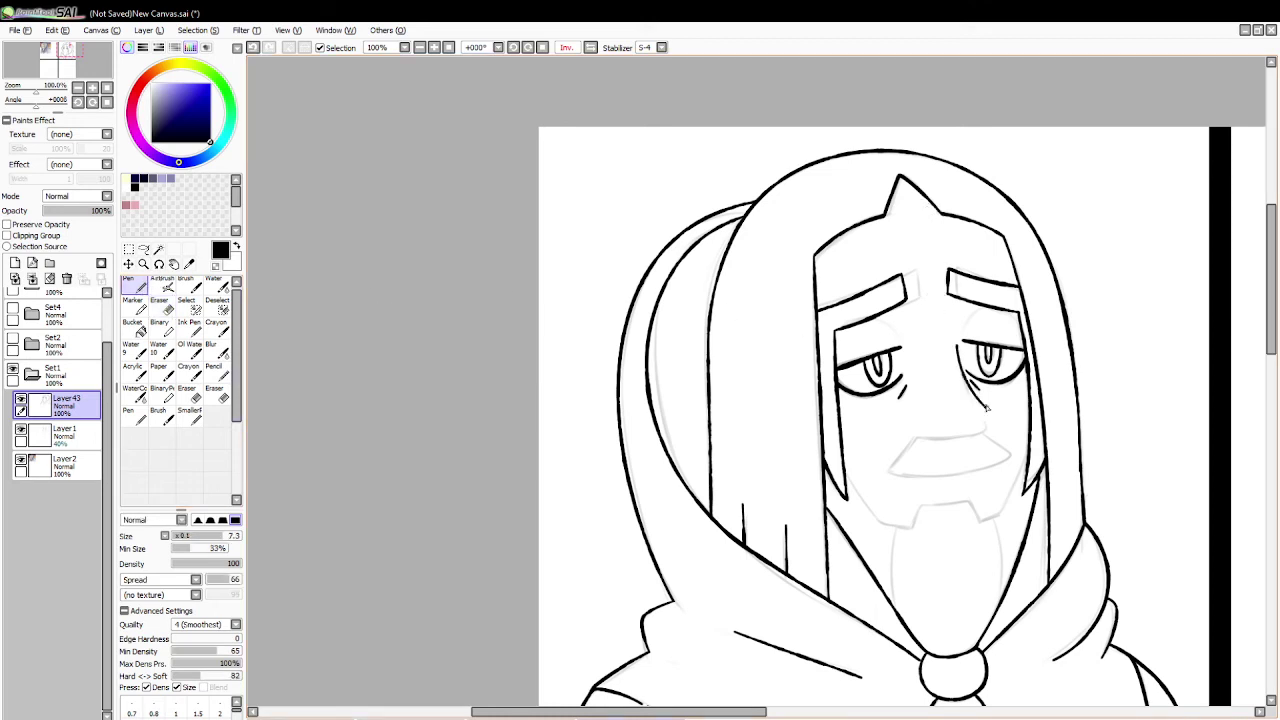
key("ctrl+z")
mouse_move(957, 347)
left_mouse_down()
mouse_move(978, 433)
mouse_move(908, 439)
mouse_move(985, 431)
mouse_move(985, 418)
mouse_move(993, 436)
mouse_move(910, 440)
left_mouse_up()
key("ctrl+z")
key("ctrl+z")
key("ctrl+z")
mouse_move(983, 420)
left_mouse_down()
mouse_move(958, 448)
mouse_move(985, 437)
mouse_move(892, 474)
mouse_move(1012, 452)
mouse_move(980, 442)
mouse_move(932, 478)
mouse_move(988, 437)
mouse_move(895, 474)
mouse_move(998, 442)
left_mouse_up()
key("ctrl+z")
key("ctrl+z")
key("ctrl+z")
key("ctrl+z")
Step: Ink the moustache's closed outline with its top edge, curved lower edge and two pointed ends
mouse_move(916, 443)
left_mouse_down()
mouse_move(888, 476)
mouse_move(994, 471)
mouse_move(1022, 452)
left_mouse_up()
key("ctrl+z")
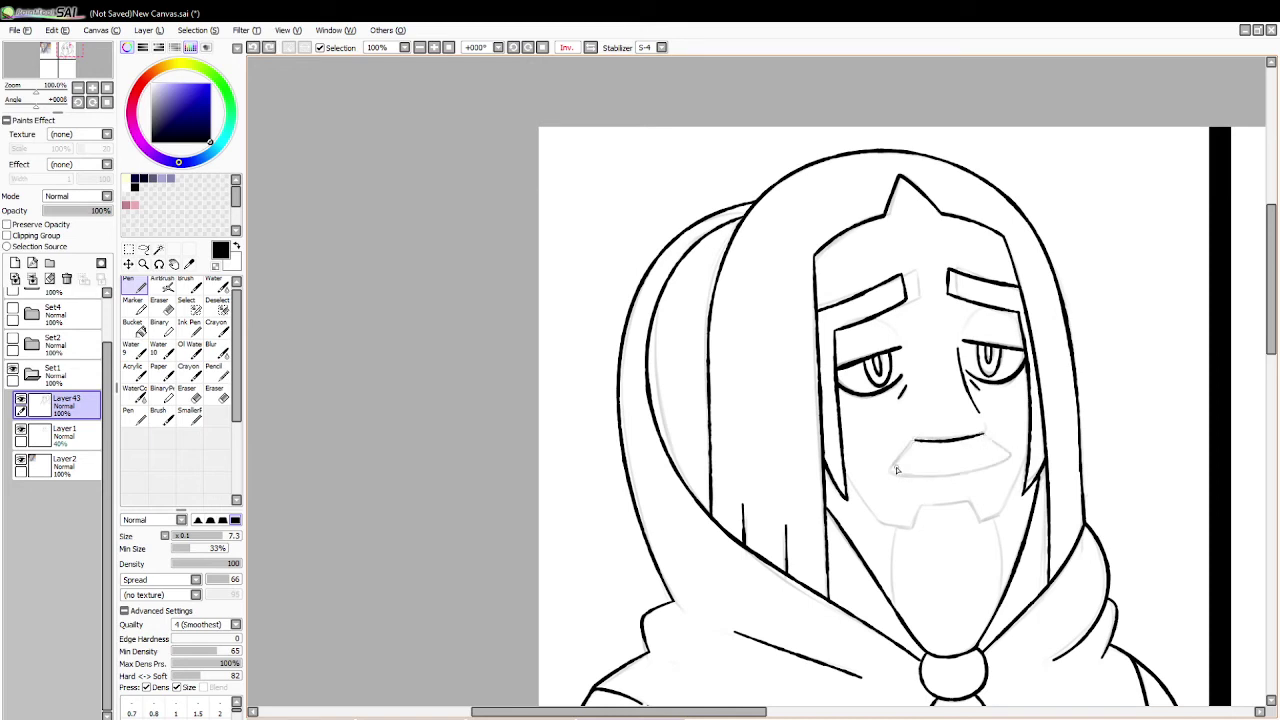
mouse_move(890, 467)
left_mouse_down()
mouse_move(958, 473)
mouse_move(1022, 455)
left_mouse_up()
key("ctrl+z")
mouse_move(890, 470)
left_mouse_down()
mouse_move(1000, 475)
mouse_move(1019, 461)
mouse_move(1018, 456)
left_mouse_up()
key("ctrl+z")
mouse_move(893, 469)
left_mouse_down()
mouse_move(914, 443)
mouse_move(908, 477)
mouse_move(907, 452)
left_mouse_up()
key("ctrl+z")
key("ctrl+z")
key("ctrl+z")
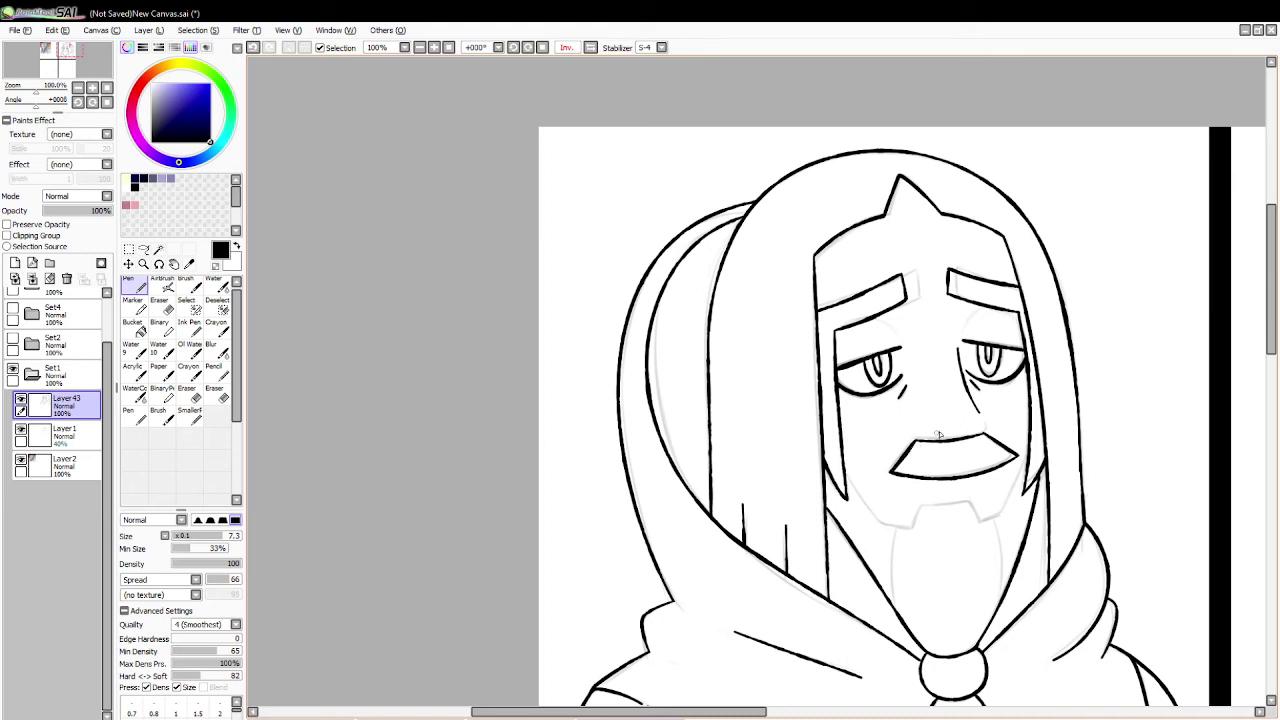
key("ctrl+z")
left_click_drag(985, 433, 974, 437)
Step: Restore the unmirrored view, lasso the left-hand eye's upper lid line, move it slightly down and clear the selection
left_click(591, 48)
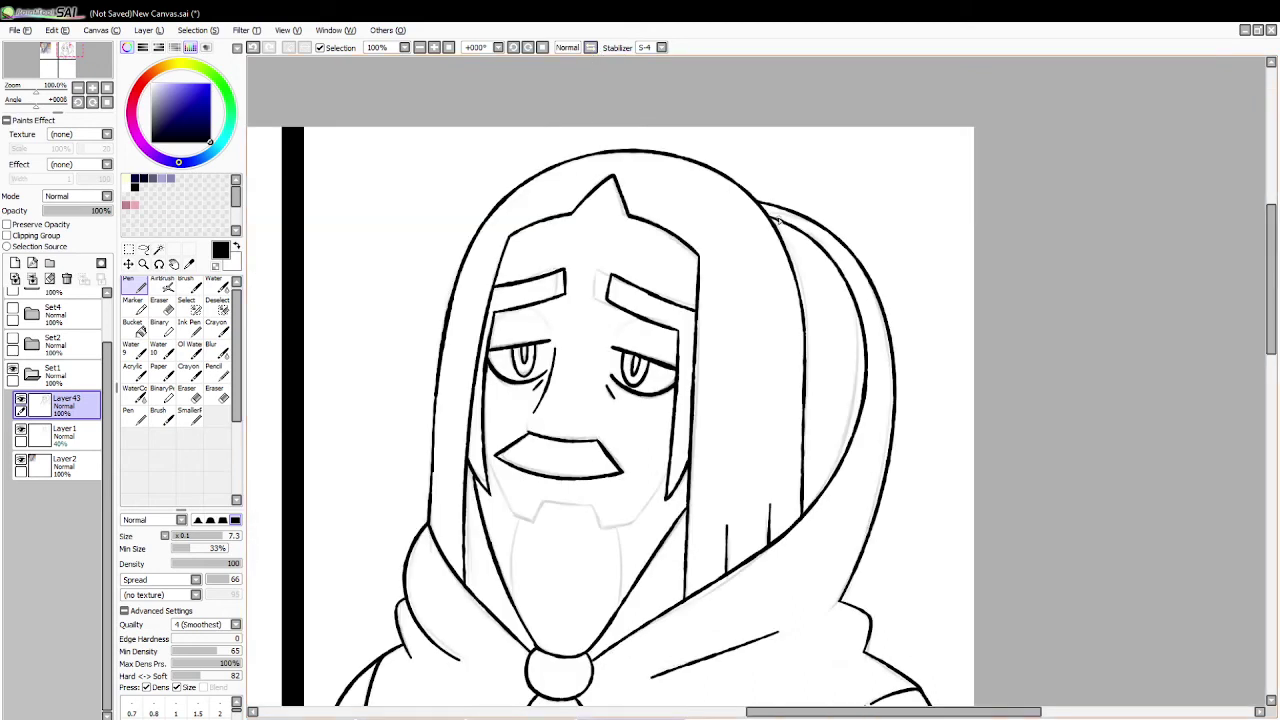
scroll(1268, 370, "down", 3)
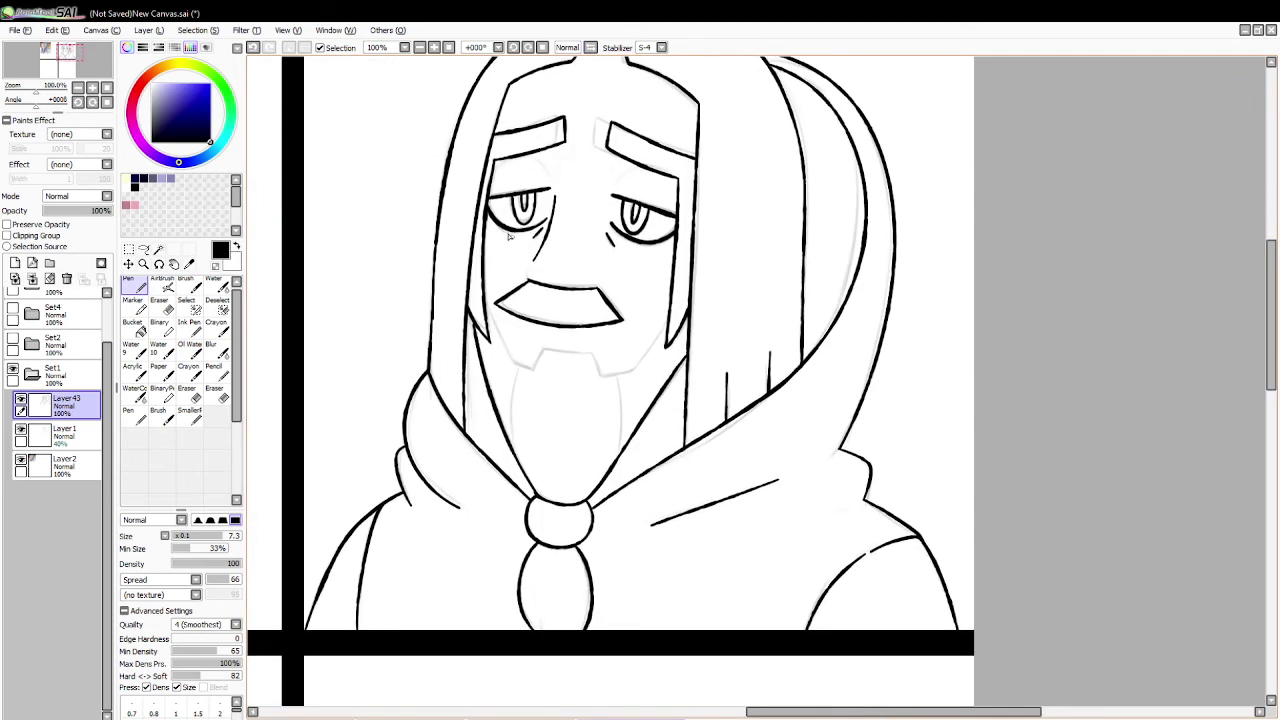
left_click(144, 249)
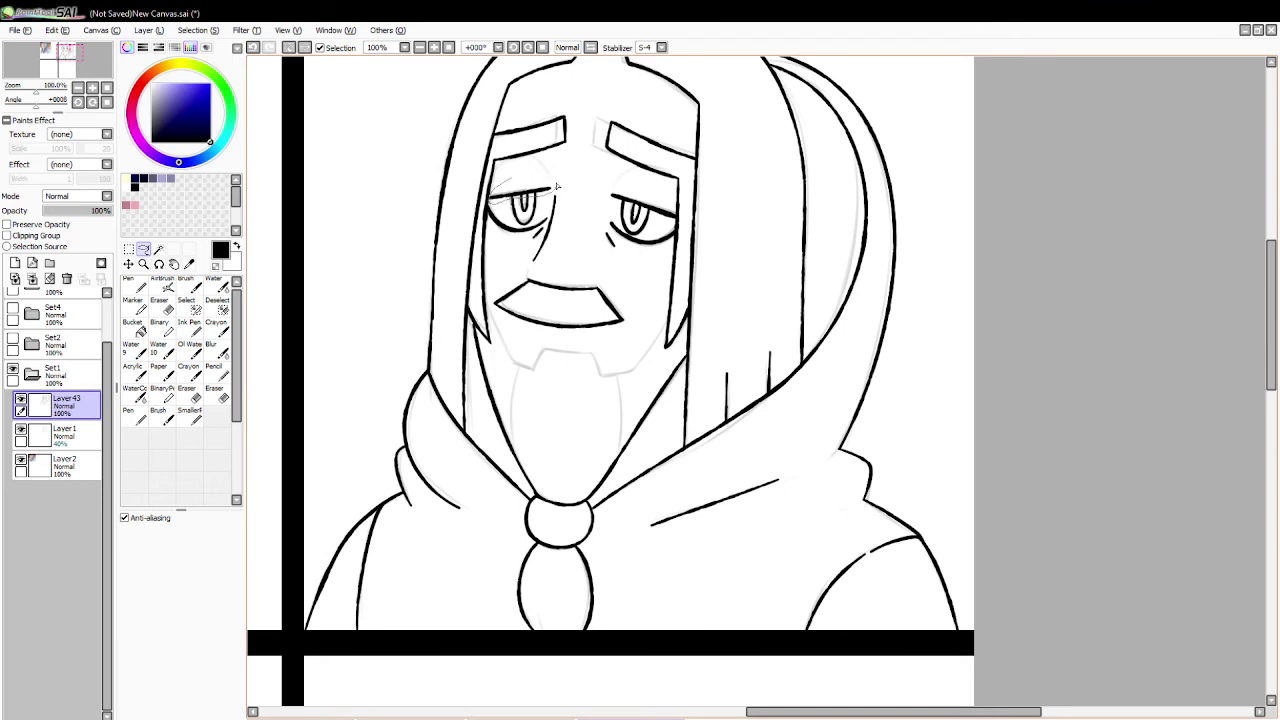
mouse_move(557, 186)
left_mouse_down()
mouse_move(550, 176)
mouse_move(570, 210)
left_mouse_up()
left_click(128, 263)
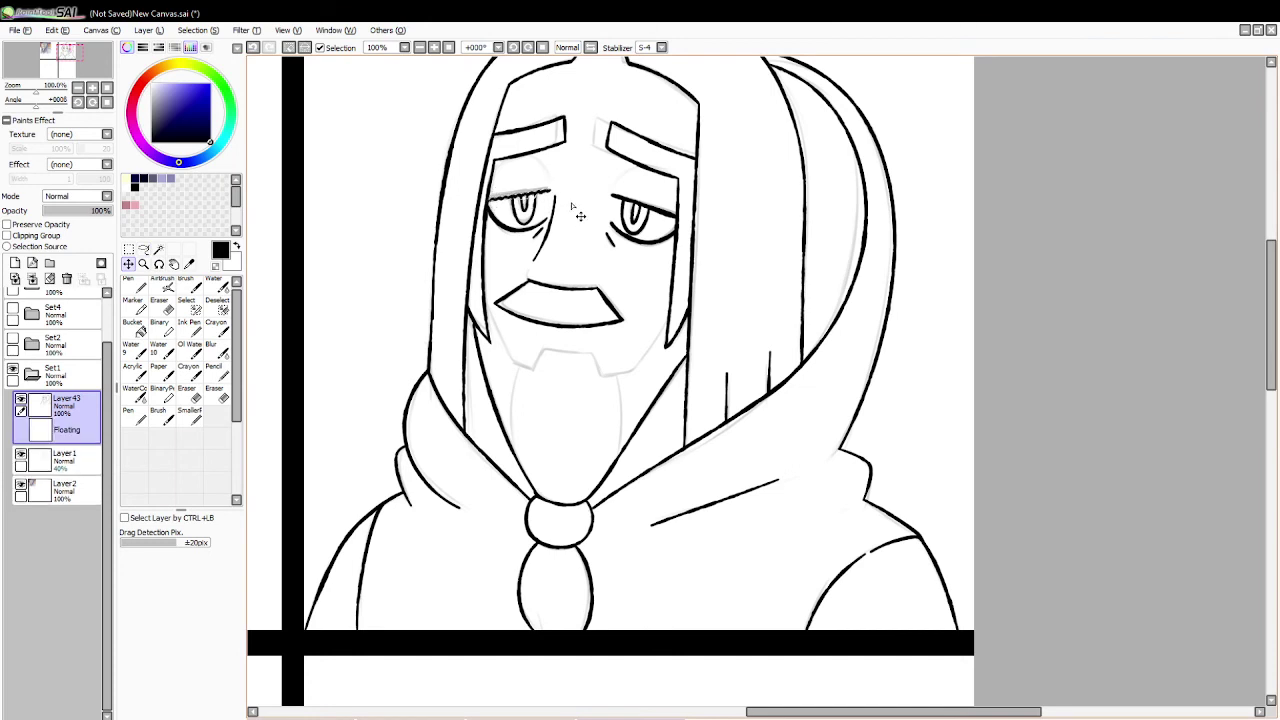
left_click(295, 49)
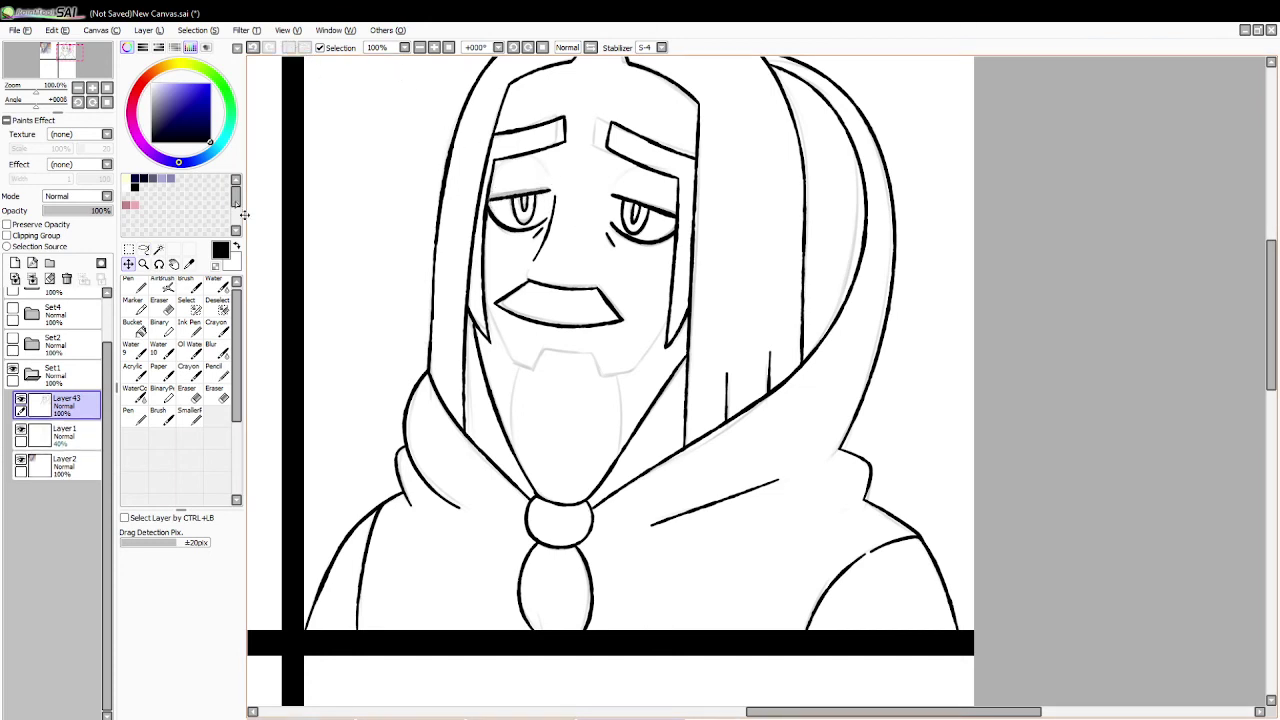
Step: Ink the jawline on both sides and the stepped chin line joining them above the beard
left_click(140, 286)
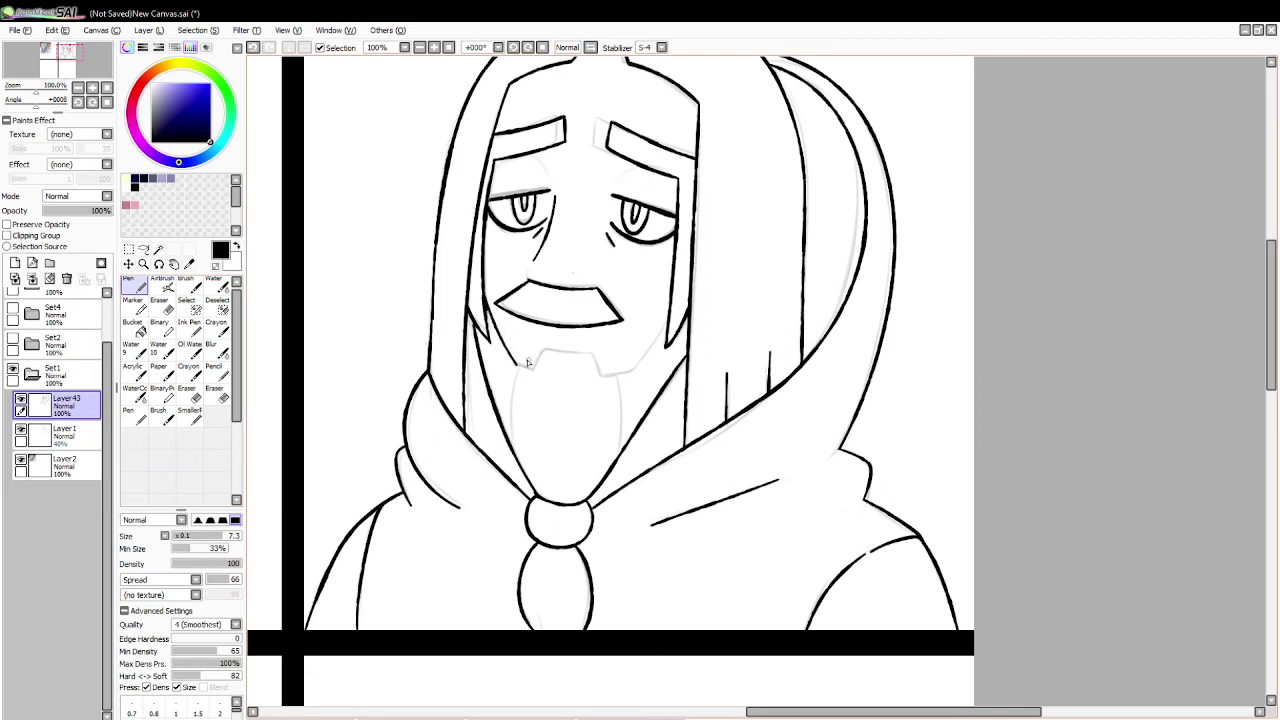
mouse_move(516, 366)
left_mouse_down()
mouse_move(556, 351)
mouse_move(588, 356)
mouse_move(600, 378)
mouse_move(566, 354)
mouse_move(628, 376)
mouse_move(668, 316)
mouse_move(662, 302)
mouse_move(668, 320)
left_mouse_up()
key("ctrl+z")
key("ctrl+z")
left_click(163, 305)
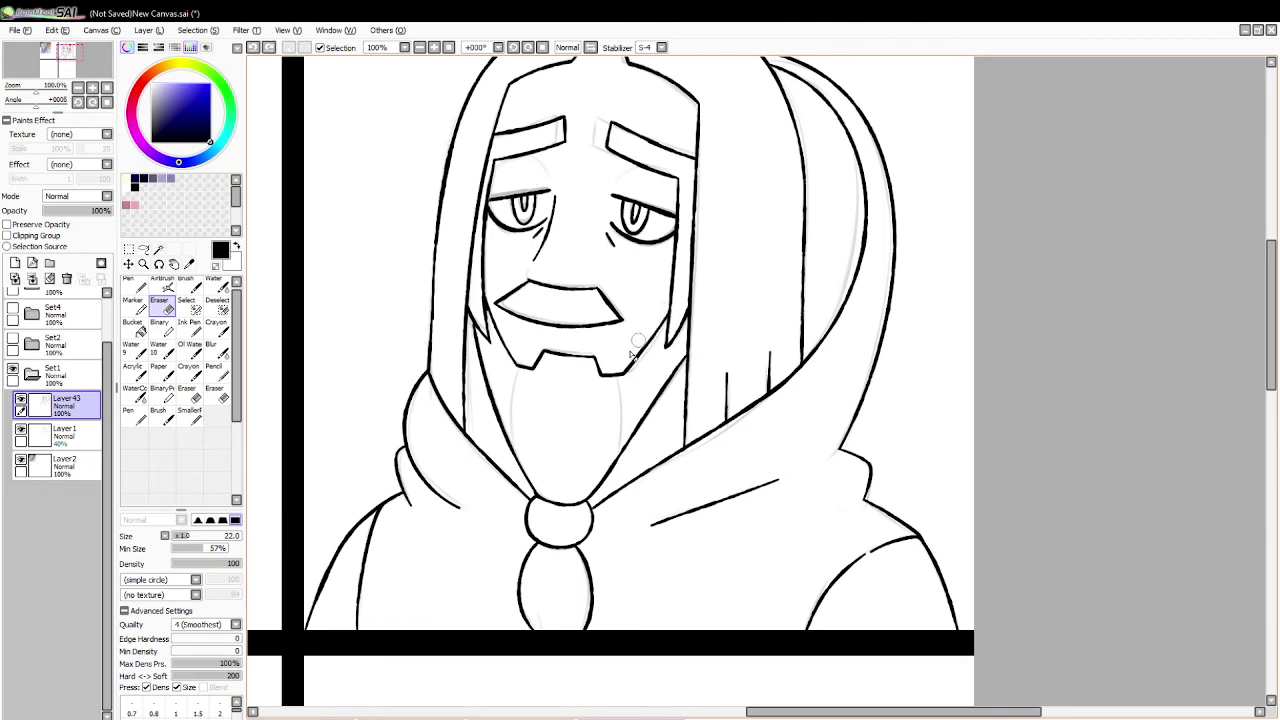
Step: Ink the beard's two curved sides from the chin line down to the round clasp
left_click(138, 287)
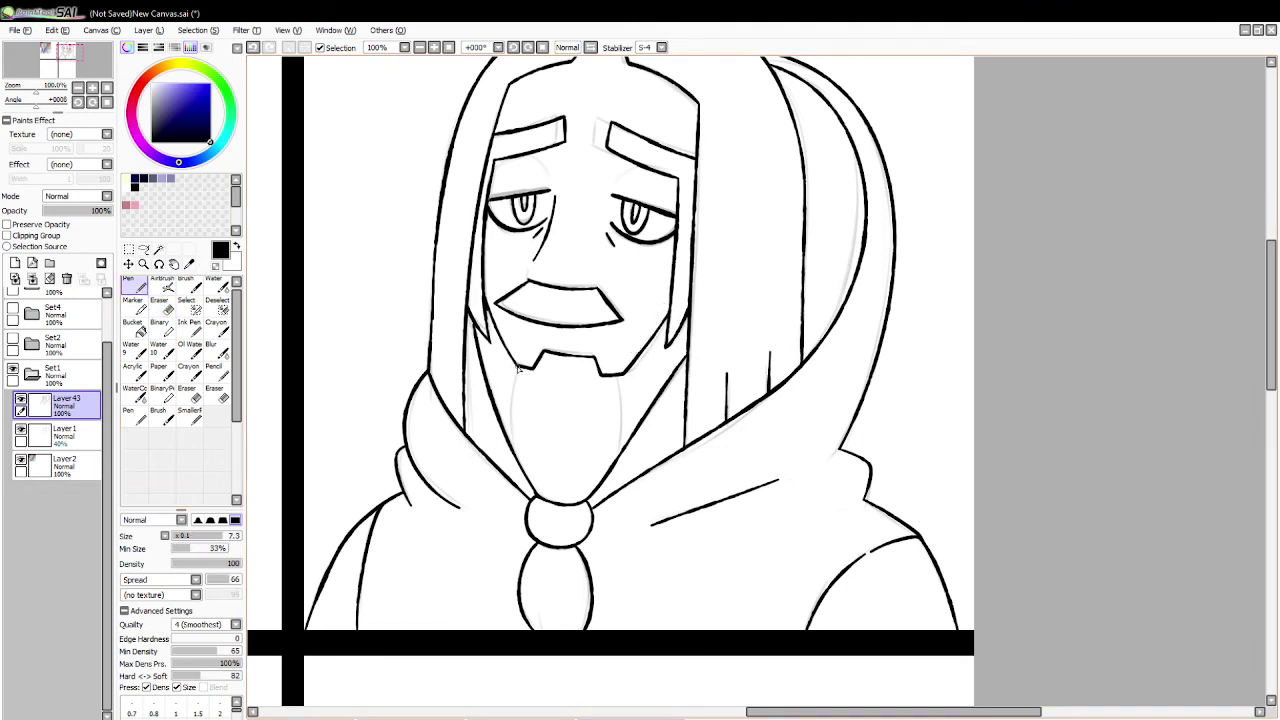
left_click_drag(518, 368, 512, 460)
key("ctrl+z")
mouse_move(518, 366)
left_mouse_down()
mouse_move(504, 417)
mouse_move(521, 466)
left_mouse_up()
left_click_drag(618, 374, 610, 478)
key("ctrl+z")
left_click_drag(618, 375, 607, 476)
key("ctrl+z")
left_click_drag(618, 376, 610, 470)
Step: Move the colour reference picture on Layer2 to the right so it sits against the portrait panel's border
left_click_drag(766, 712, 578, 706)
left_click(128, 263)
left_click(65, 463)
left_click_drag(491, 393, 748, 421)
left_click_drag(798, 712, 866, 716)
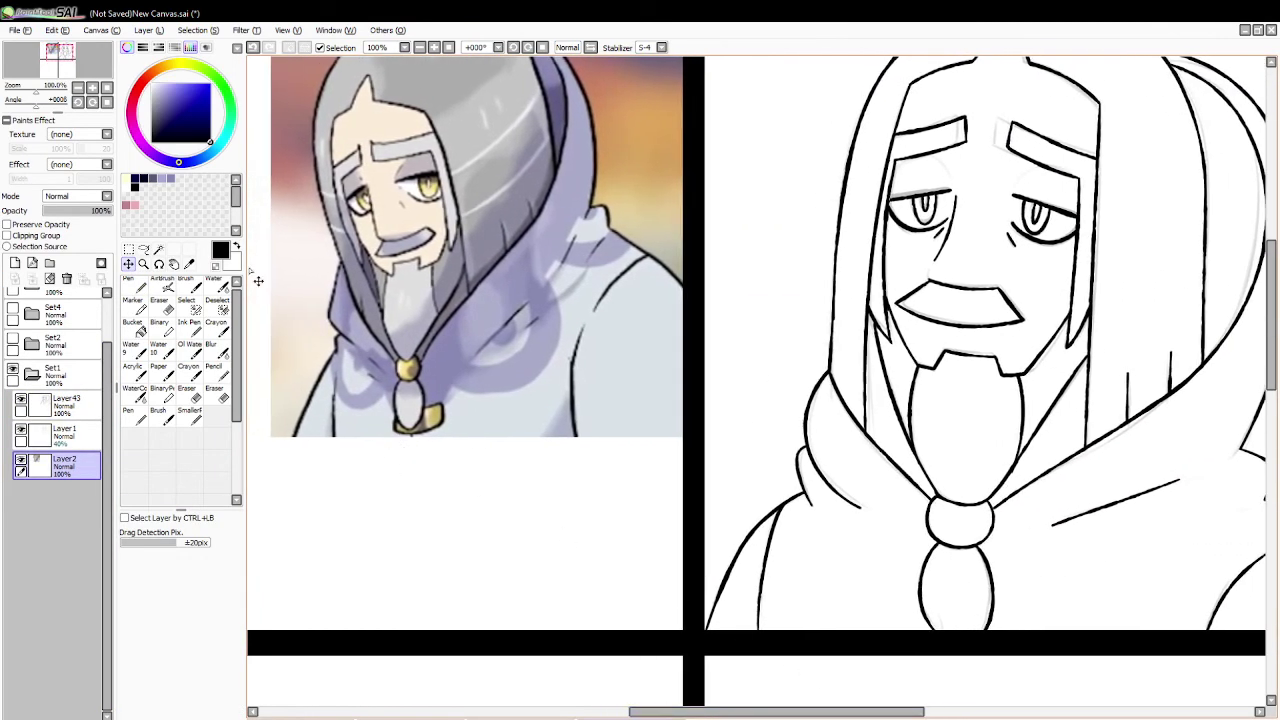
Step: On Layer43, erase the long fold line across the right-hand collar and the lower end of the left-hand collar fold
left_click(137, 288)
left_click(65, 403)
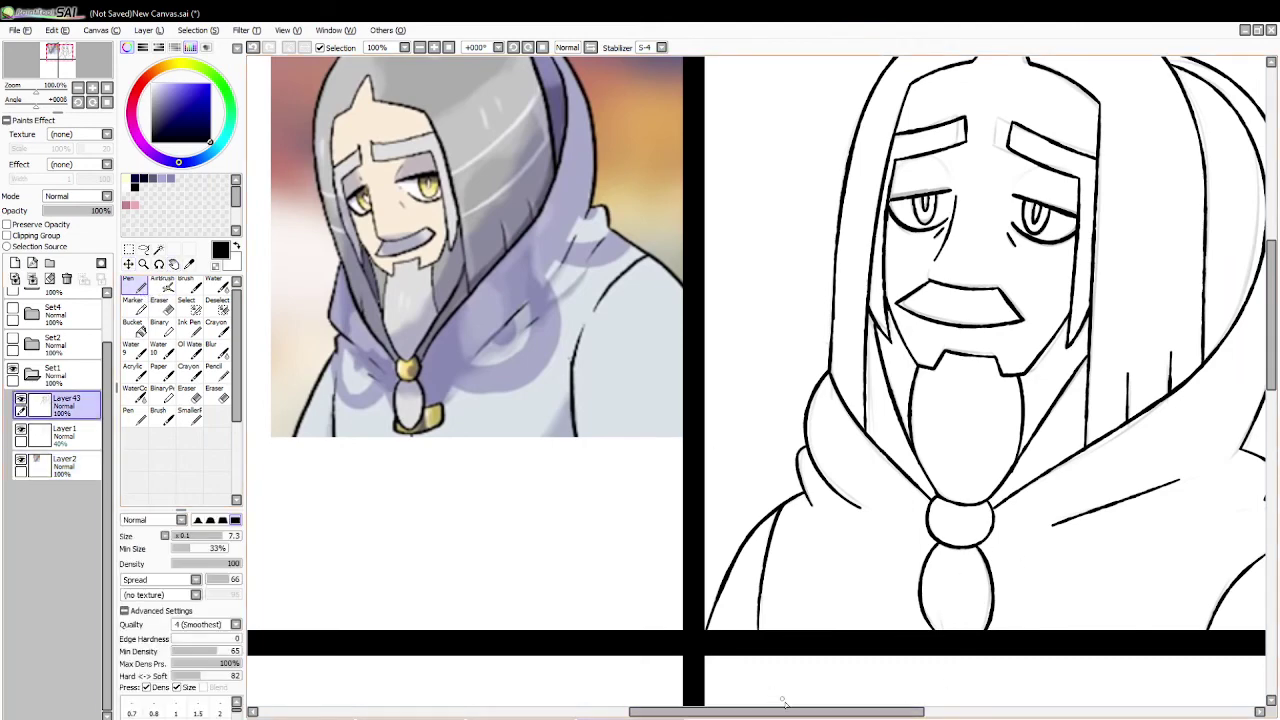
left_click_drag(760, 712, 785, 712)
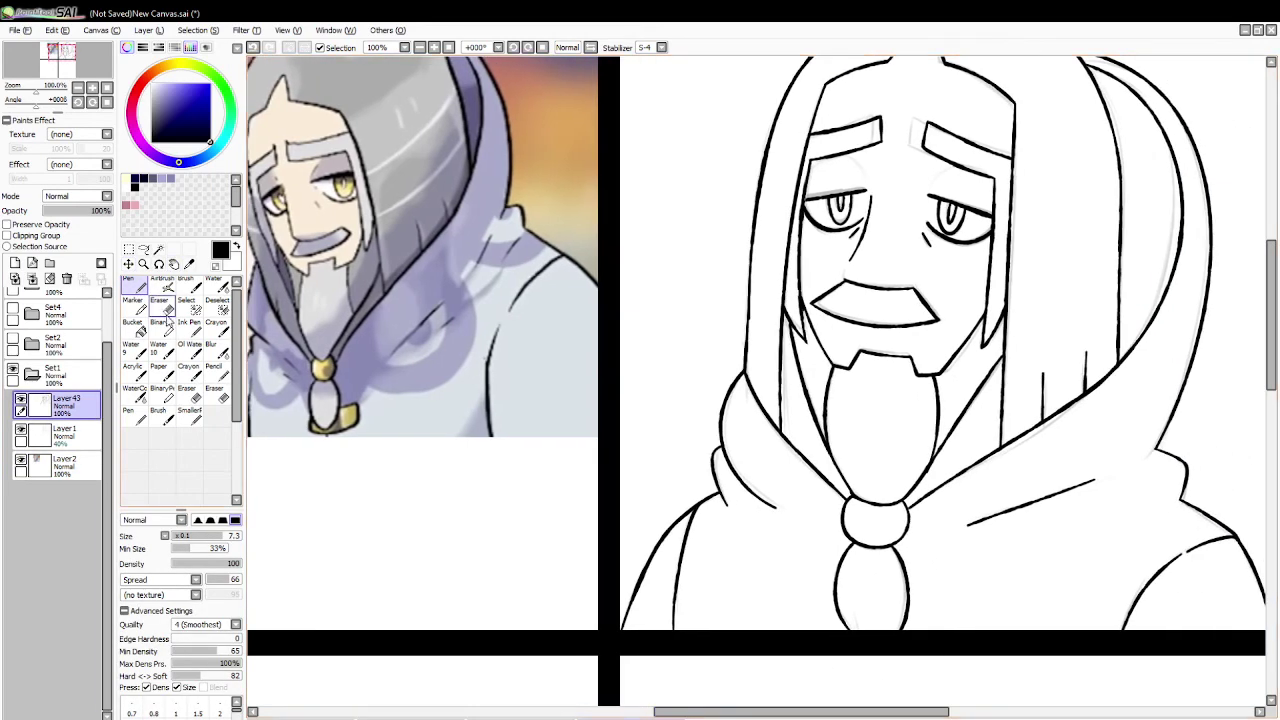
left_click(165, 305)
left_click_drag(963, 533, 1080, 480)
mouse_move(770, 500)
left_mouse_down()
mouse_move(757, 490)
mouse_move(825, 573)
left_mouse_up()
Step: Re-ink the lower end of the left-hand collar fold as a line running down toward the clasp
left_click(133, 287)
key("ctrl+z")
left_click_drag(754, 496, 806, 548)
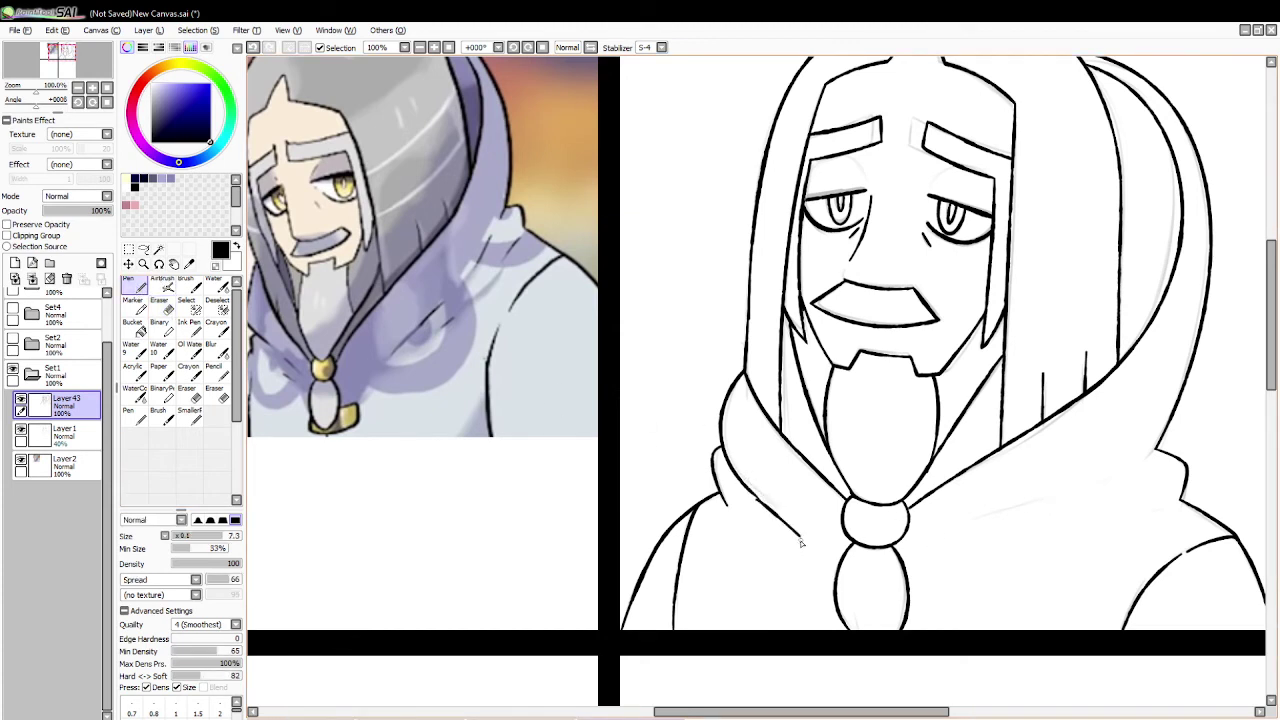
key("ctrl+z")
left_click_drag(752, 492, 795, 527)
Step: Ink a new long, gently curved fold line across the right-hand side of the collar
left_click_drag(925, 543, 1076, 490)
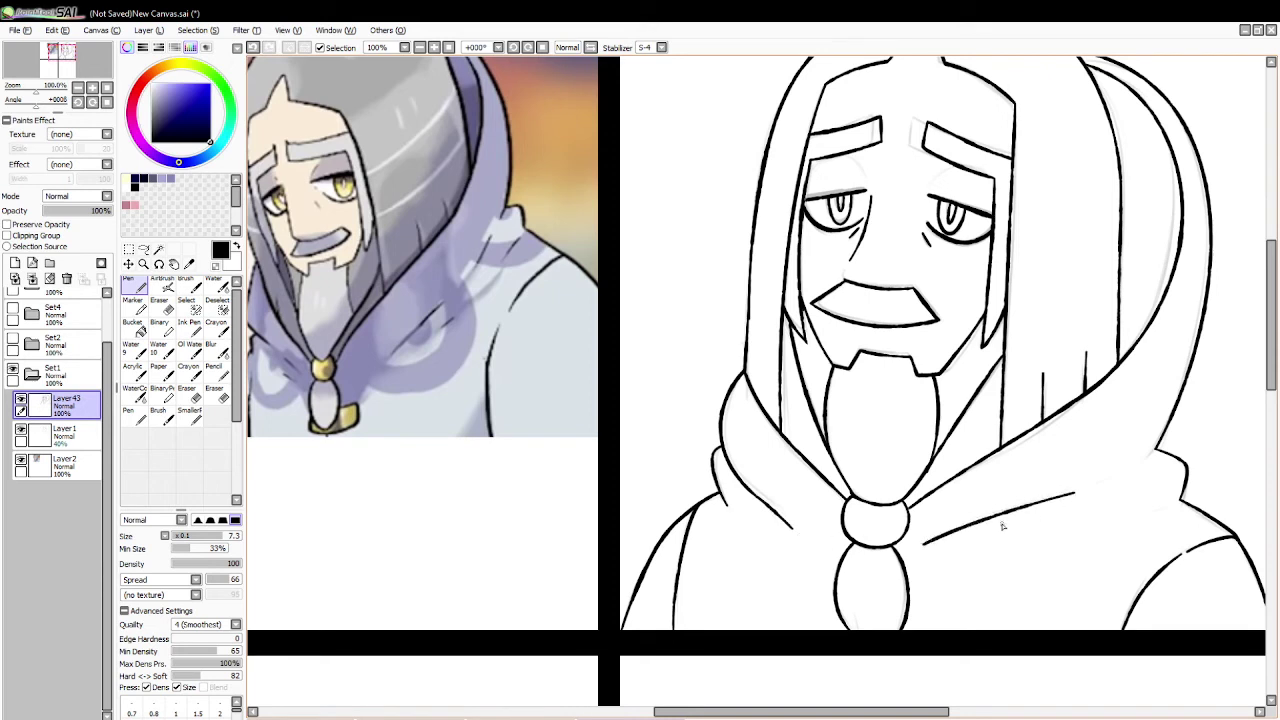
key("ctrl+z")
left_click_drag(946, 546, 1080, 482)
key("ctrl+z")
left_click_drag(941, 547, 1092, 480)
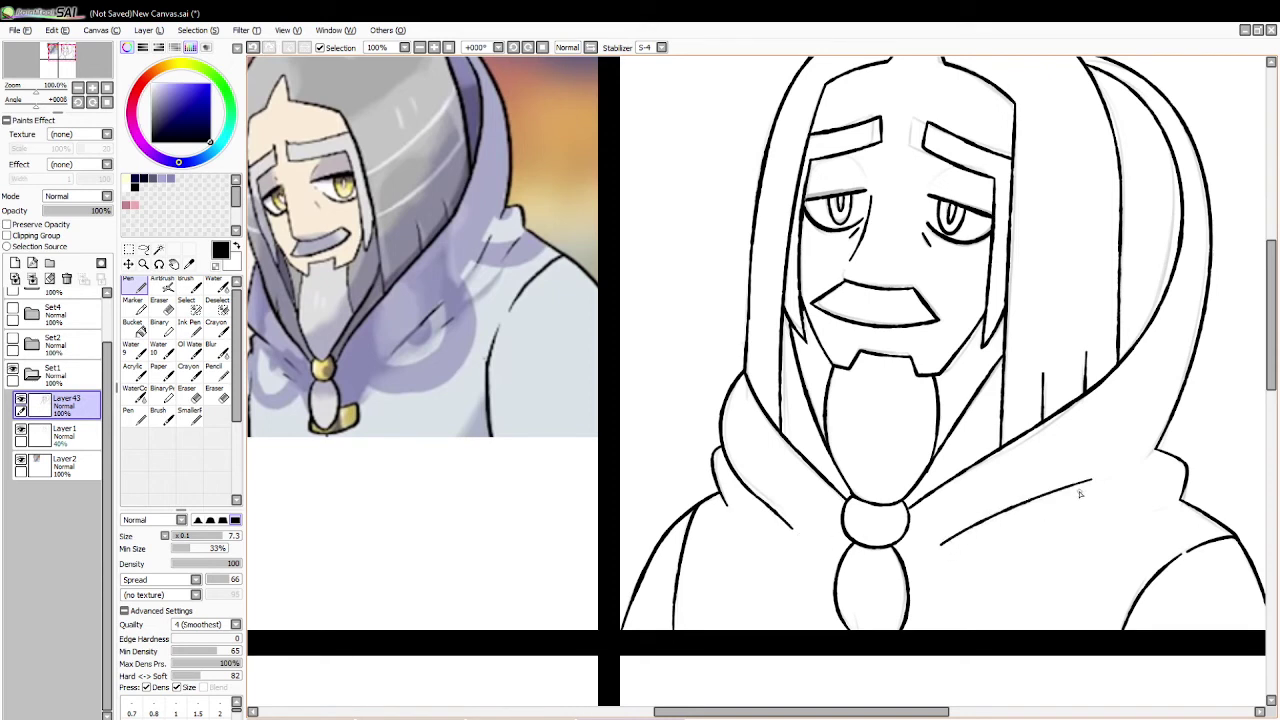
key("ctrl+z")
left_click_drag(944, 542, 1093, 484)
Step: Extend the nose line down to a nose tip that meets the moustache's top edge
left_click_drag(1275, 357, 1275, 337)
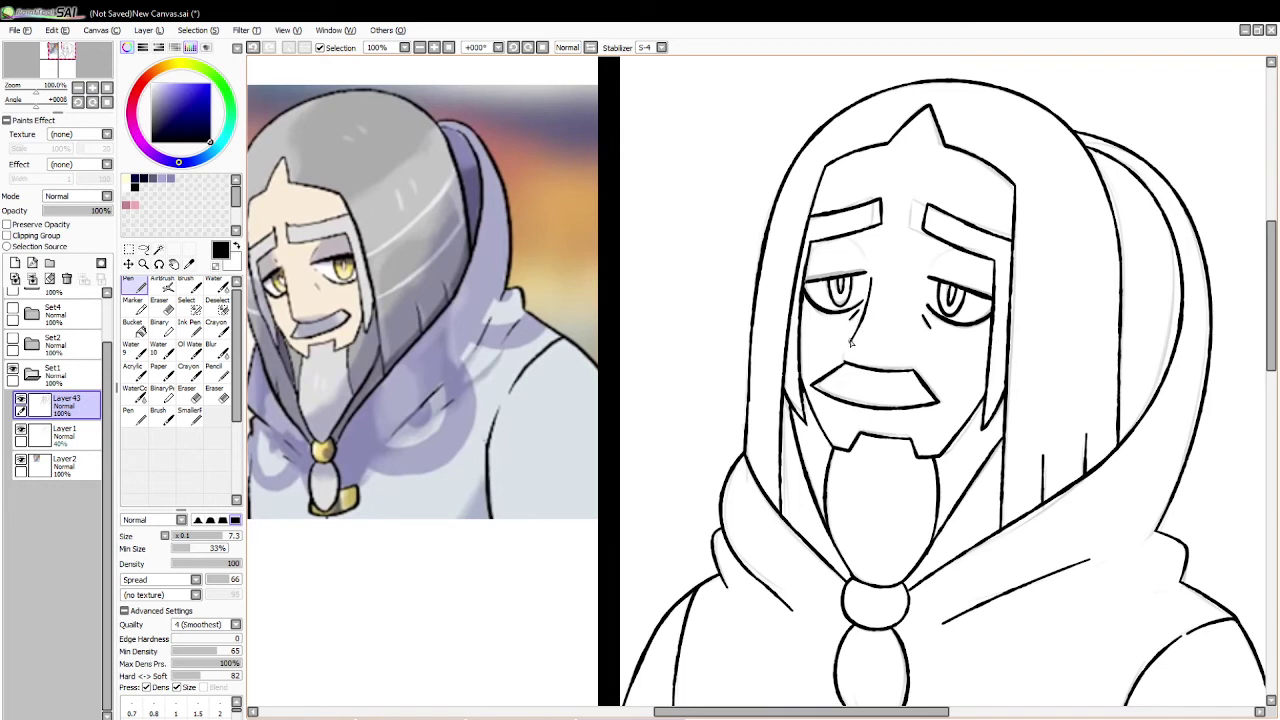
left_click_drag(851, 342, 846, 366)
key("ctrl+z")
key("ctrl+z")
key("ctrl+z")
key("ctrl+z")
key("ctrl+z")
key("ctrl+z")
Step: Erase the moustache's lower edge and both of its pointed ends
left_click(159, 307)
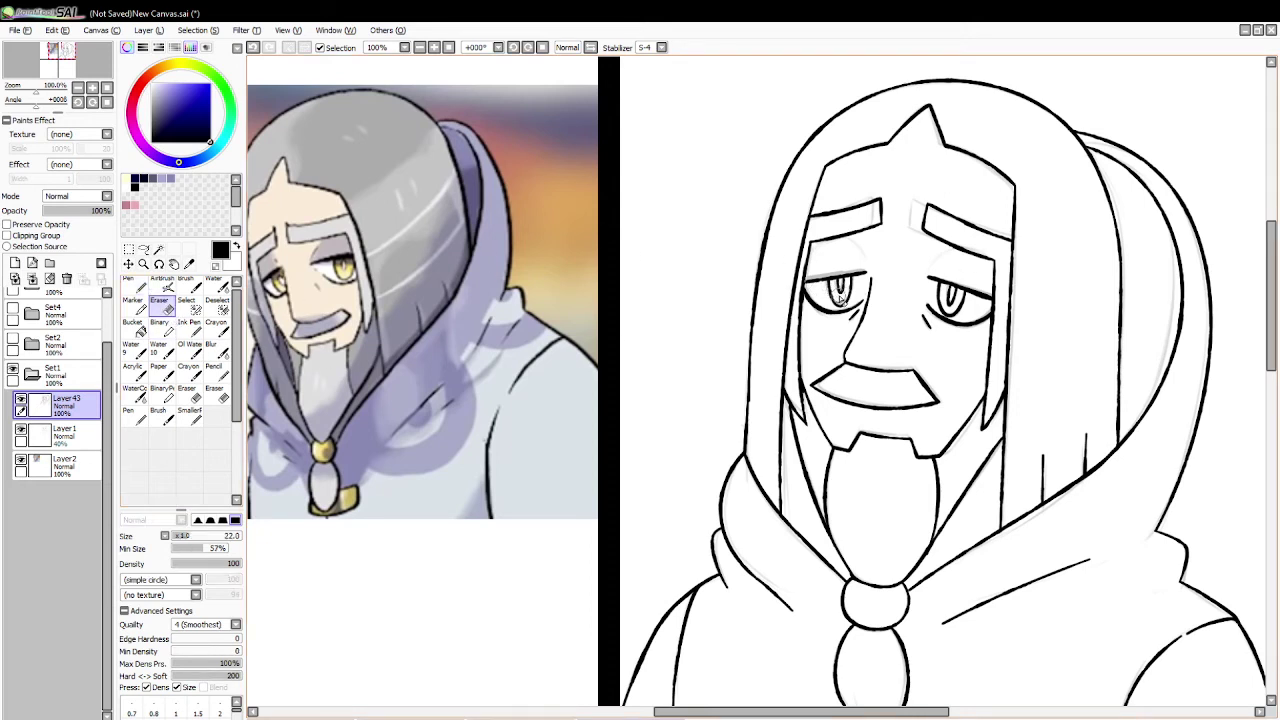
mouse_move(812, 382)
left_mouse_down()
mouse_move(942, 404)
mouse_move(895, 410)
mouse_move(822, 388)
mouse_move(835, 390)
left_mouse_up()
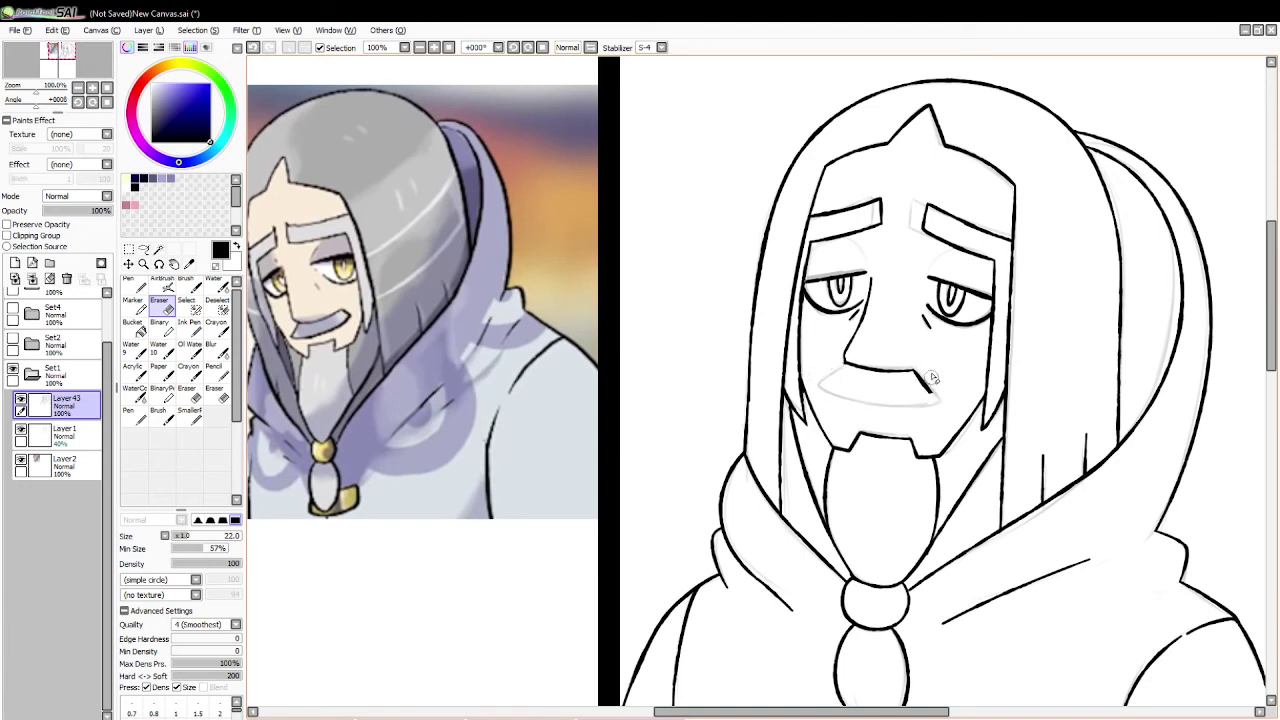
mouse_move(932, 378)
left_mouse_down()
mouse_move(899, 374)
mouse_move(930, 376)
mouse_move(902, 384)
mouse_move(947, 369)
mouse_move(854, 364)
mouse_move(903, 381)
mouse_move(891, 374)
mouse_move(933, 373)
mouse_move(845, 364)
mouse_move(827, 386)
mouse_move(915, 402)
mouse_move(948, 400)
left_mouse_up()
Step: Re-ink the moustache's top edge as a smooth line running from the nose tip to the right
left_click(138, 285)
key("ctrl+z")
key("ctrl+z")
key("ctrl+z")
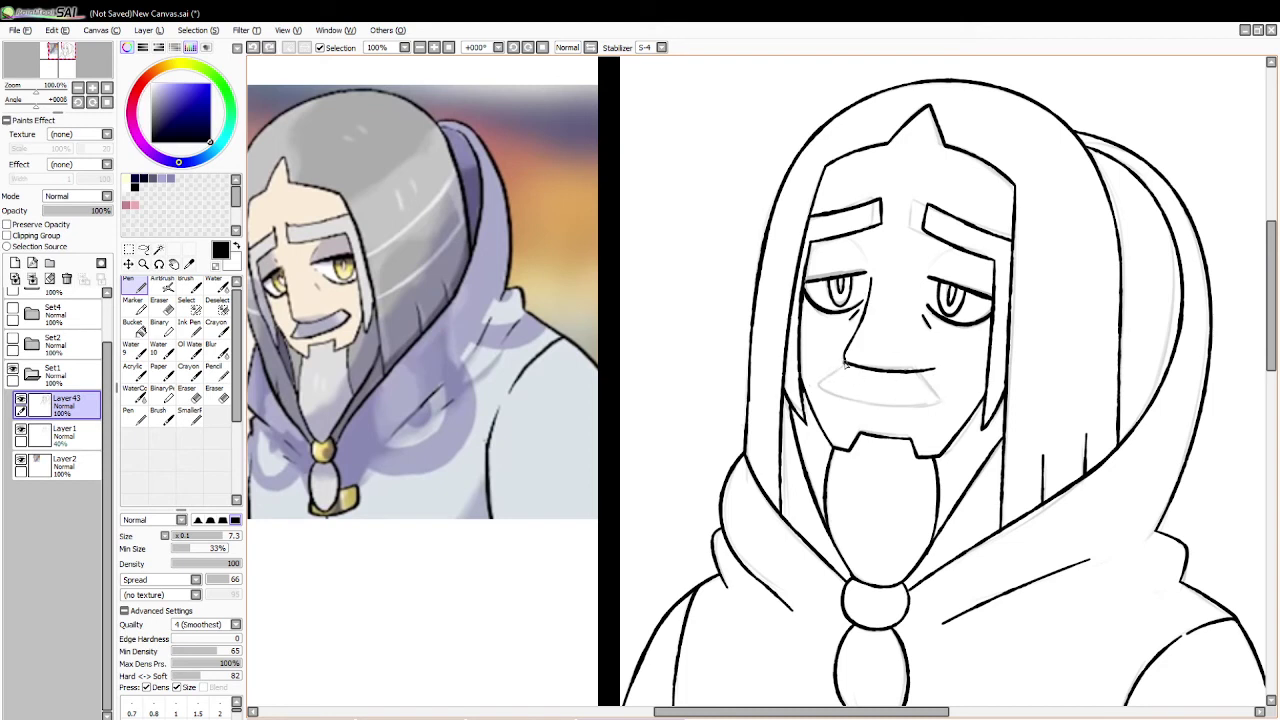
Step: Ink the moustache's new pointed ends and shallower lower edge, and erase the overshoot at its right-hand corner
mouse_move(822, 377)
left_mouse_down()
mouse_move(911, 407)
mouse_move(962, 397)
left_mouse_up()
key("ctrl+z")
mouse_move(818, 381)
left_mouse_down()
mouse_move(863, 396)
mouse_move(963, 398)
left_mouse_up()
key("ctrl+z")
mouse_move(835, 371)
left_mouse_down()
mouse_move(947, 401)
mouse_move(969, 388)
mouse_move(934, 373)
mouse_move(966, 388)
mouse_move(945, 388)
mouse_move(934, 370)
mouse_move(959, 394)
left_mouse_up()
key("ctrl+z")
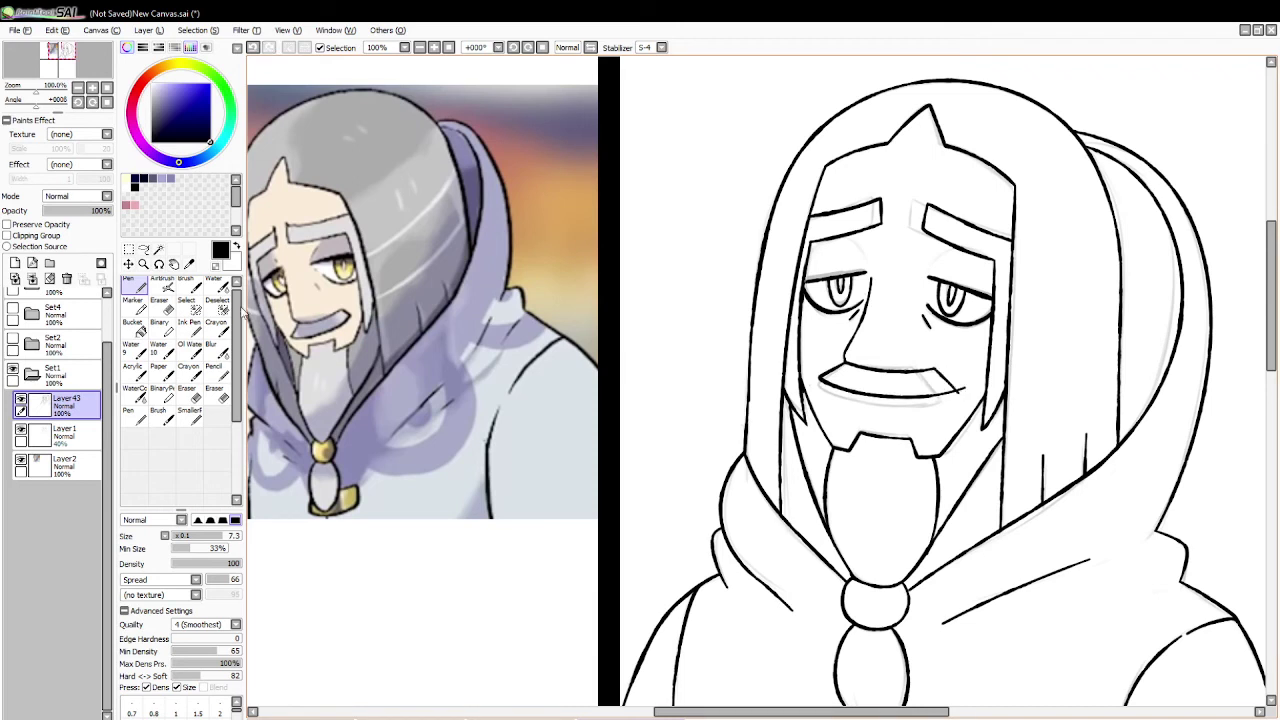
left_click(161, 304)
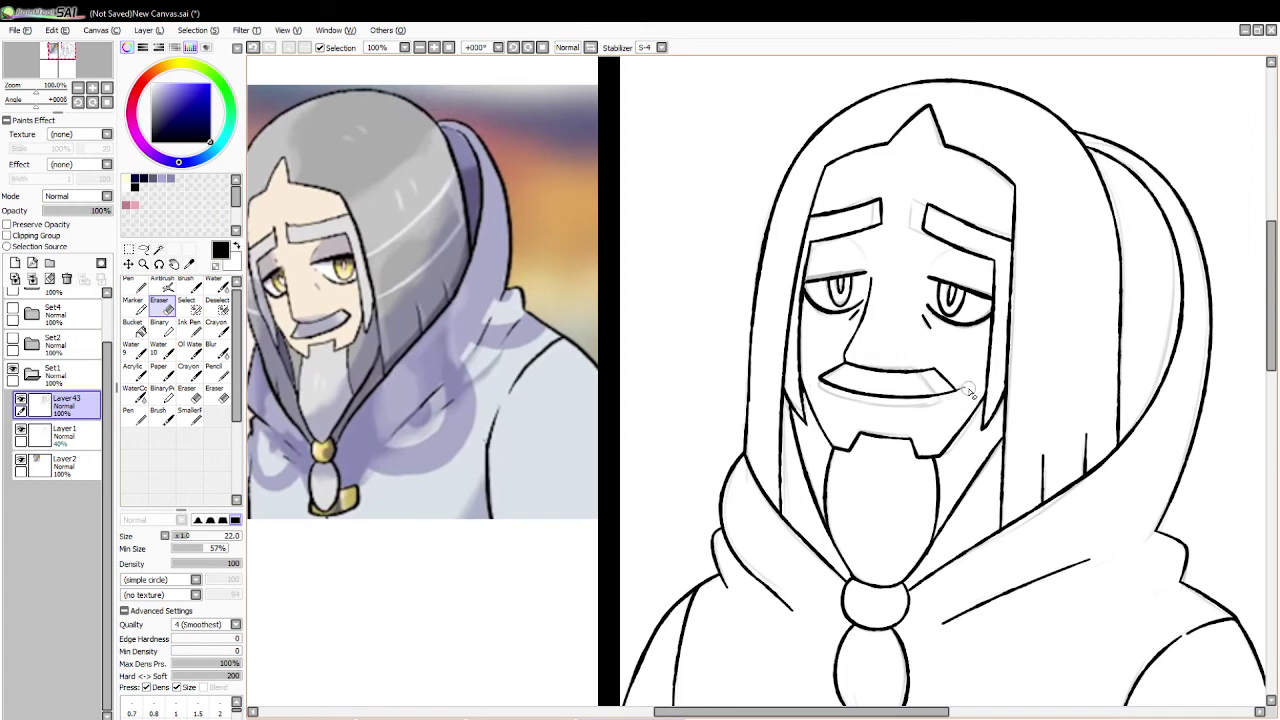
left_click_drag(968, 388, 962, 378)
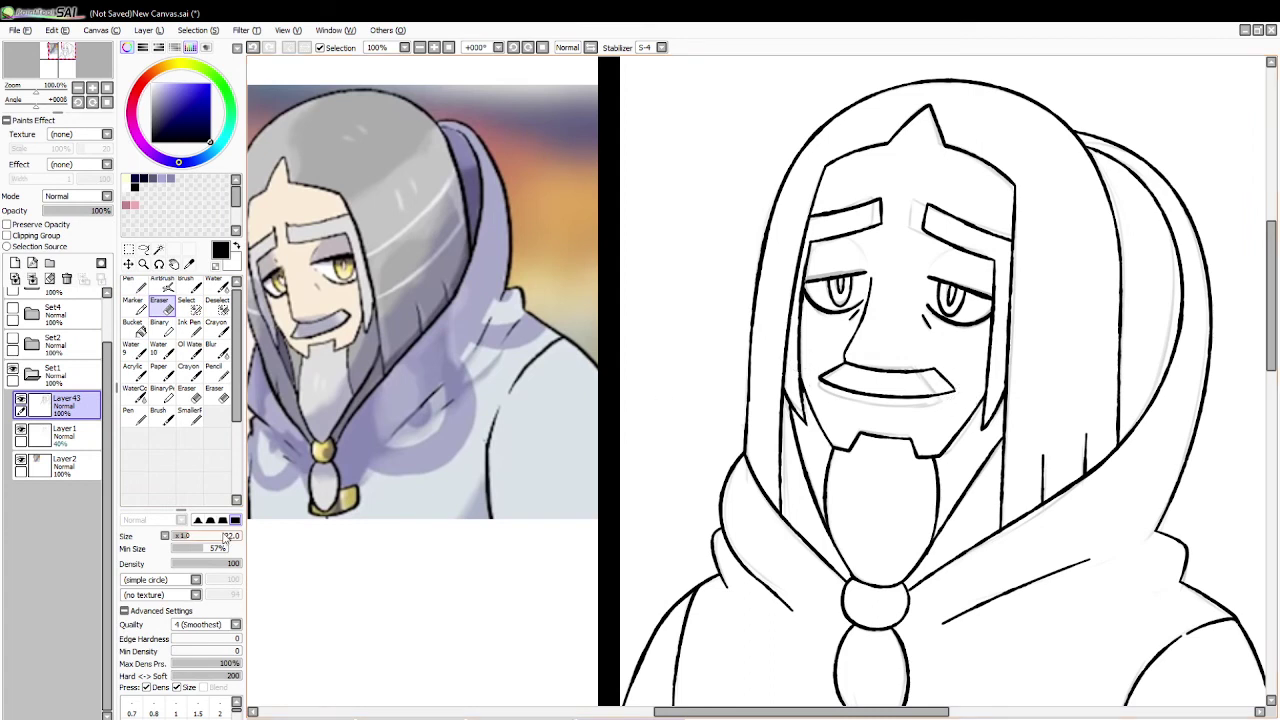
Step: Erase the inked irises and pupils from both eyes with a size 12 eraser, leaving the eyelid lines in place
left_click_drag(228, 537, 186, 537)
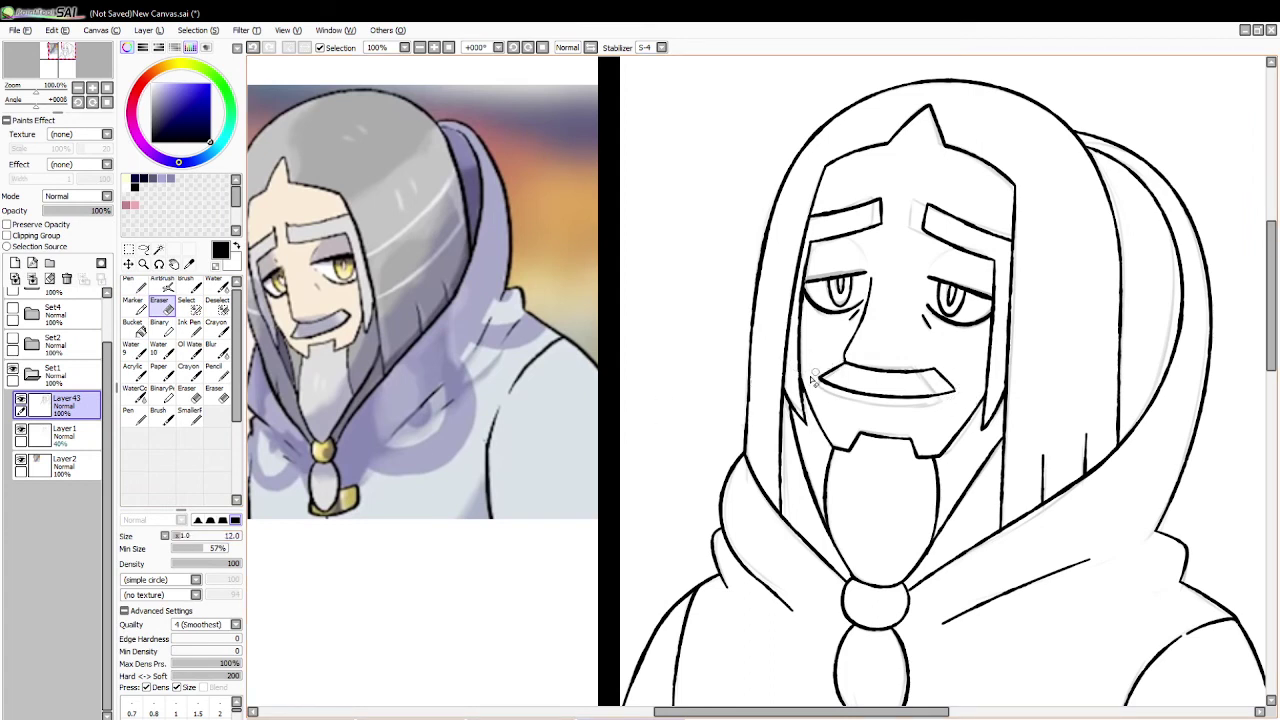
left_click_drag(816, 379, 850, 397)
key("ctrl+z")
left_click_drag(816, 295, 836, 298)
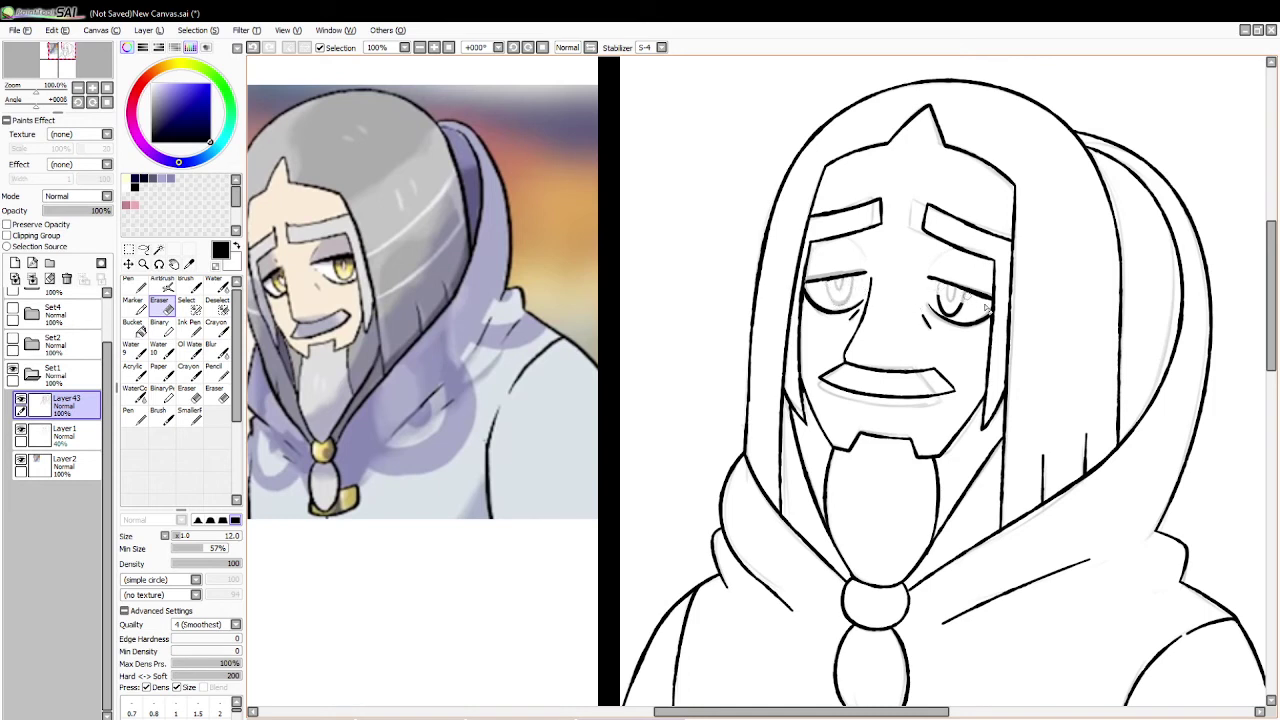
left_click_drag(986, 305, 946, 290)
key("ctrl+z")
left_click_drag(914, 279, 964, 299)
Step: Re-ink the iris outlines in both eyes between the eyelids and the lower eye lines, following the sketch
key("n")
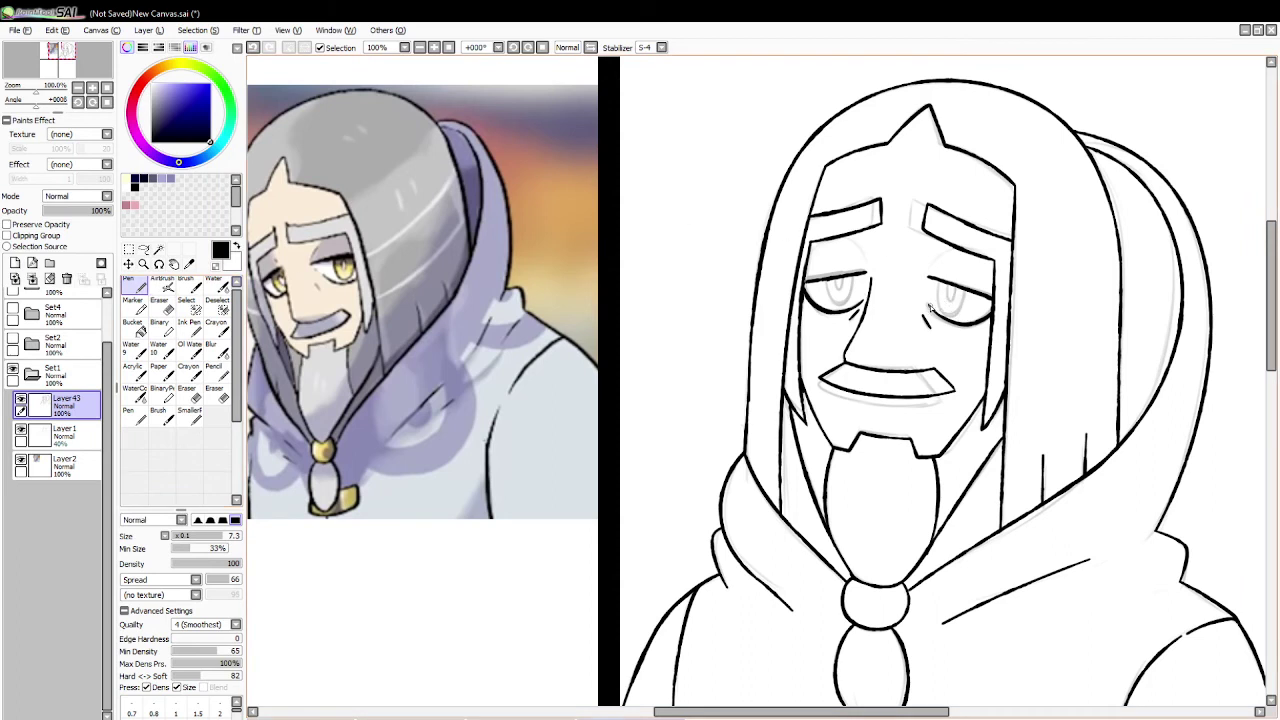
mouse_move(829, 281)
left_mouse_down()
mouse_move(839, 316)
mouse_move(829, 291)
mouse_move(855, 278)
mouse_move(845, 304)
mouse_move(855, 279)
left_mouse_up()
key("ctrl+z")
key("ctrl+z")
key("ctrl+z")
left_click_drag(943, 279, 936, 318)
key("ctrl+z")
left_click_drag(950, 320, 973, 300)
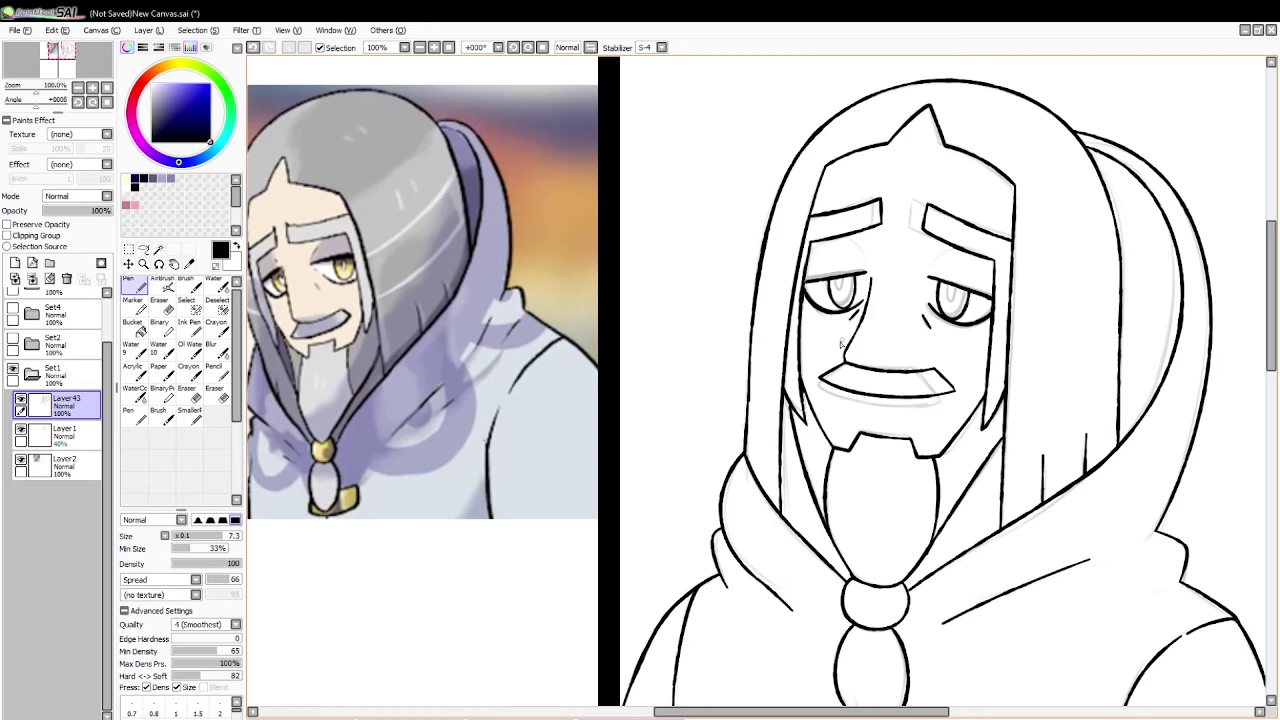
left_click(143, 263)
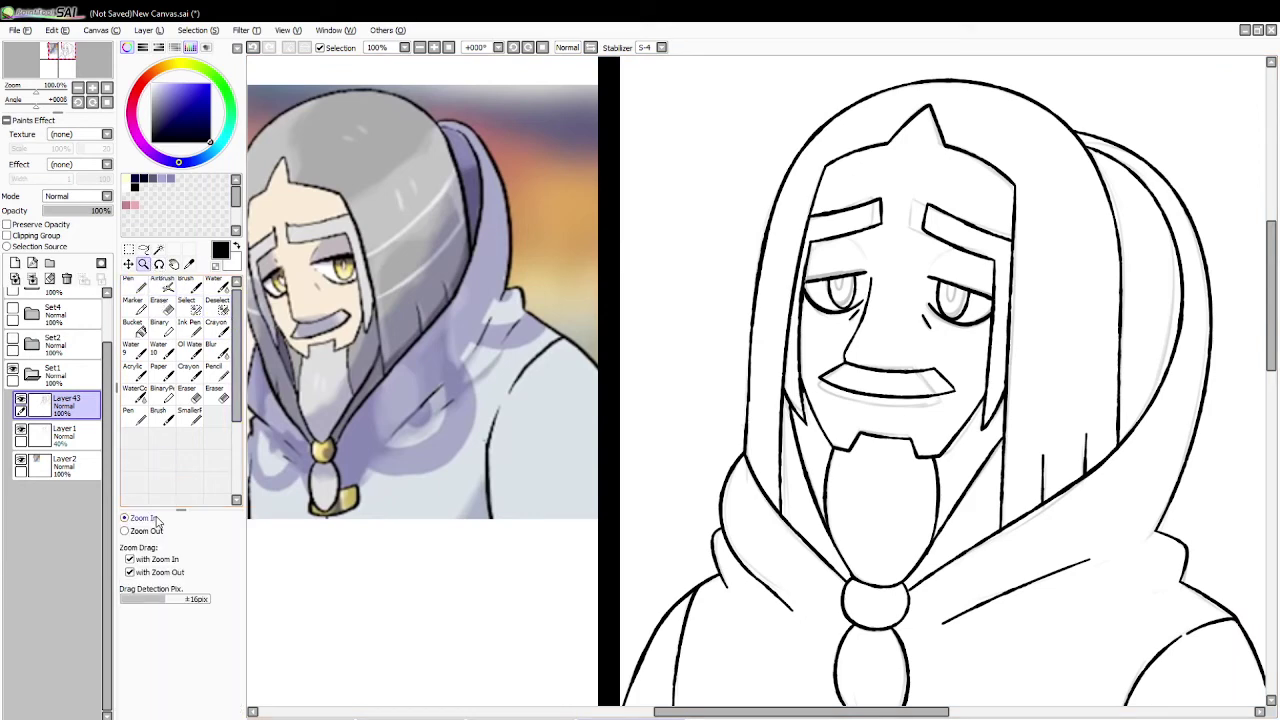
left_click(476, 408)
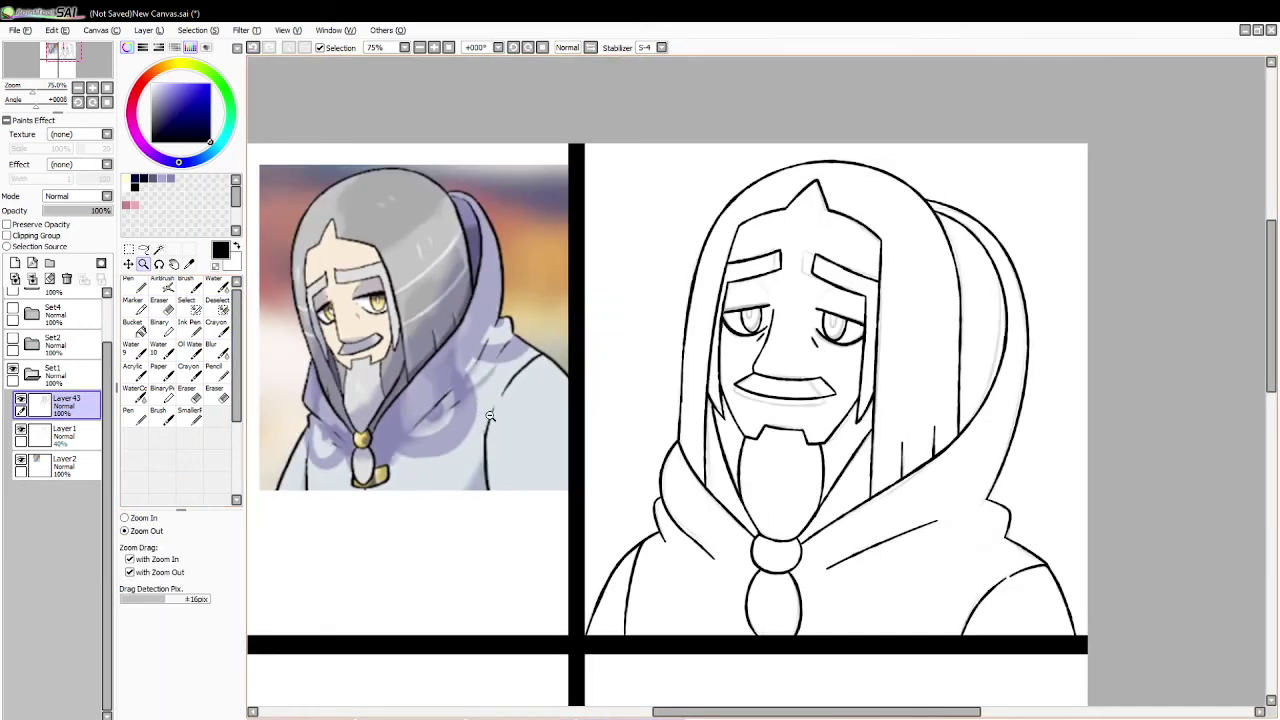
left_click(62, 433)
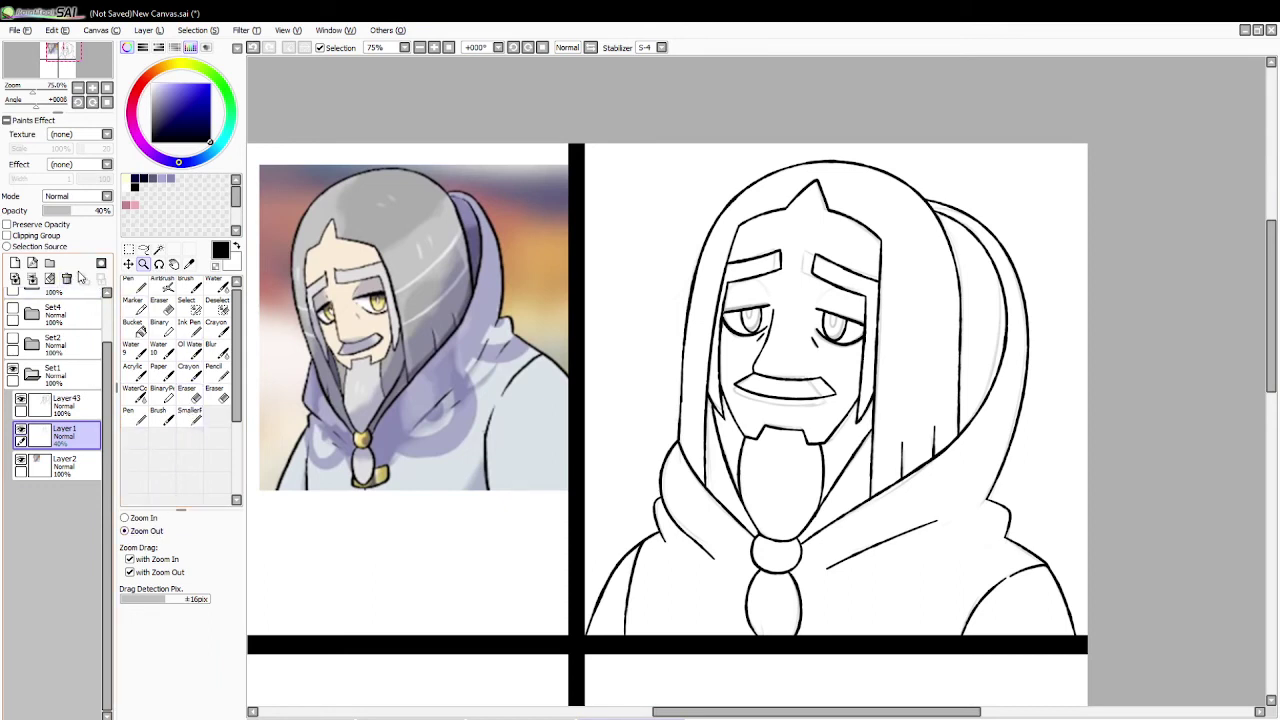
left_click(158, 249)
left_click(601, 384)
key("ctrl+z")
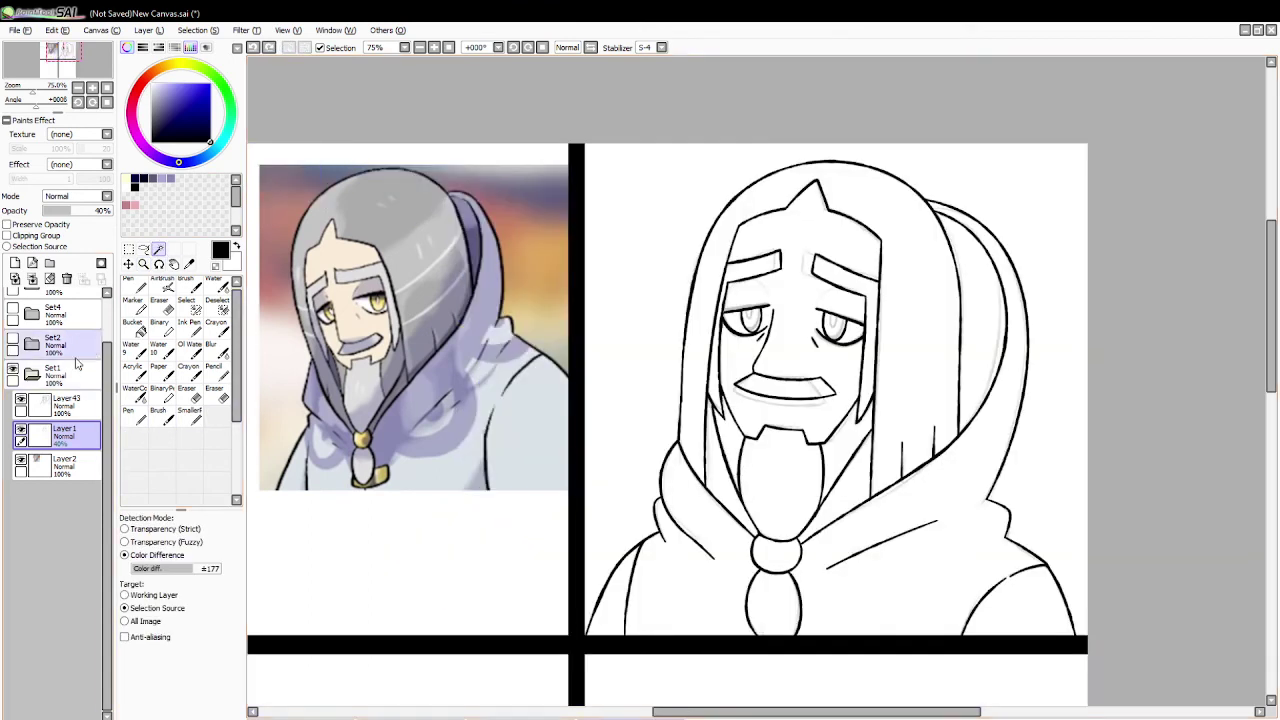
Step: Set Layer43 as the selection source, select the area outside the figure by color difference, and invert the selection to cover the whole figure
left_click(65, 403)
left_click(131, 283)
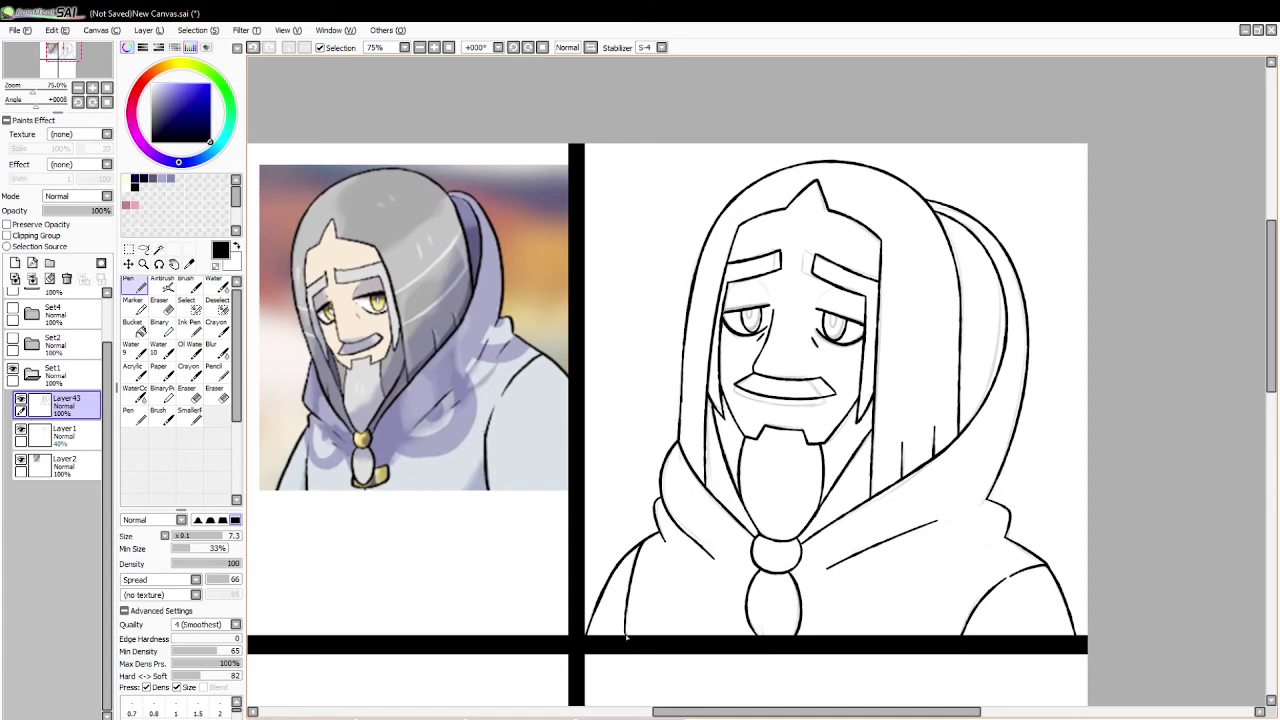
left_click(158, 248)
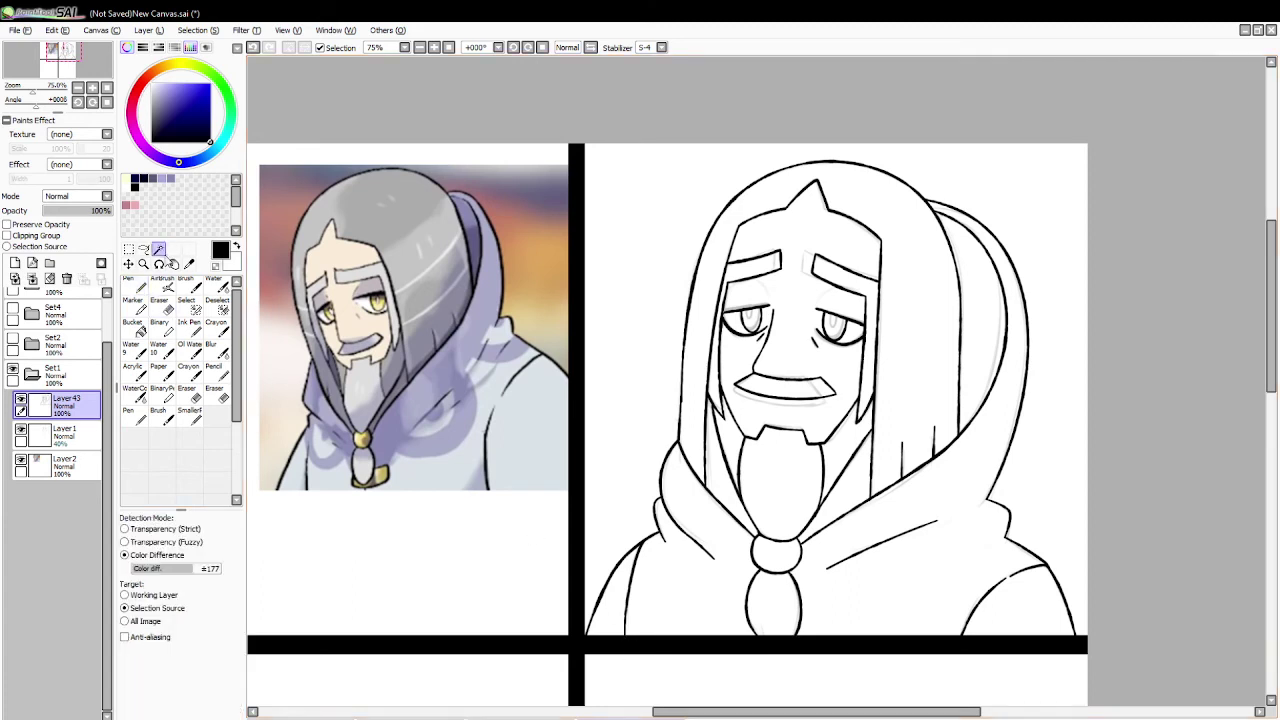
left_click(55, 246)
left_click(635, 354)
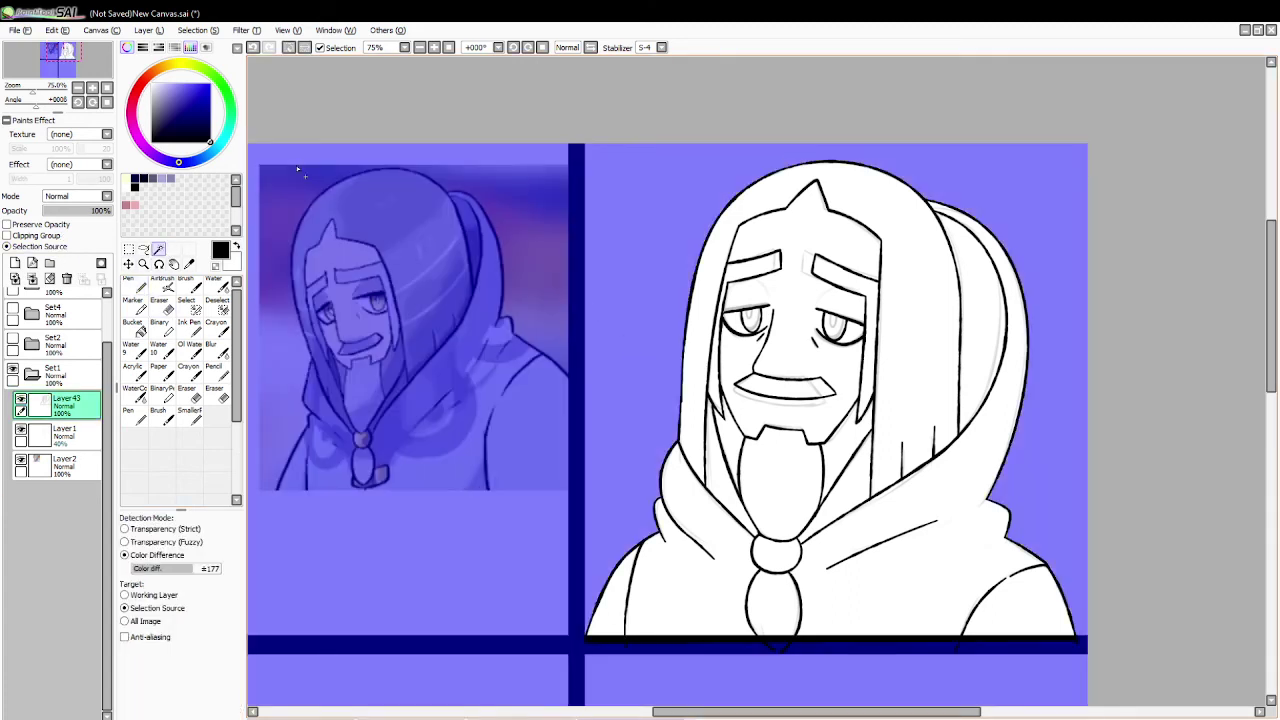
left_click(305, 47)
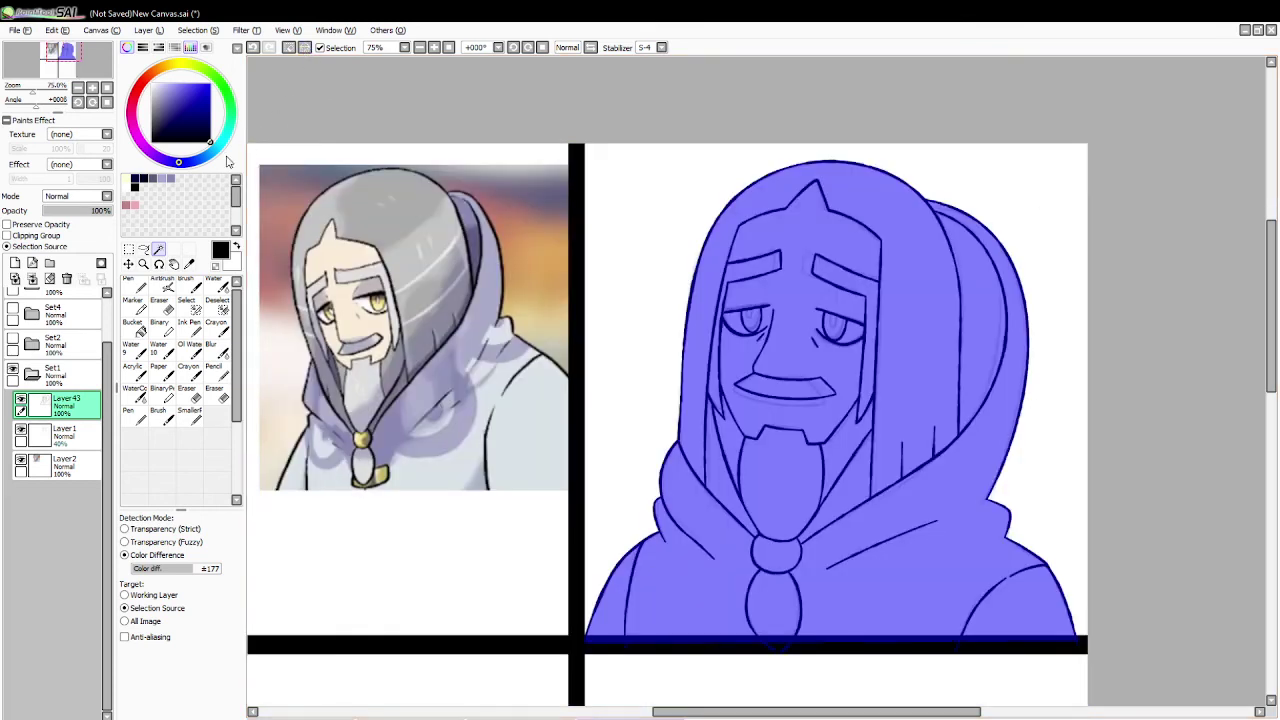
Step: Fill the selected figure with the pale skin tone sampled from the reference face, on a new layer placed between Layer1 and Layer2
left_click(167, 305)
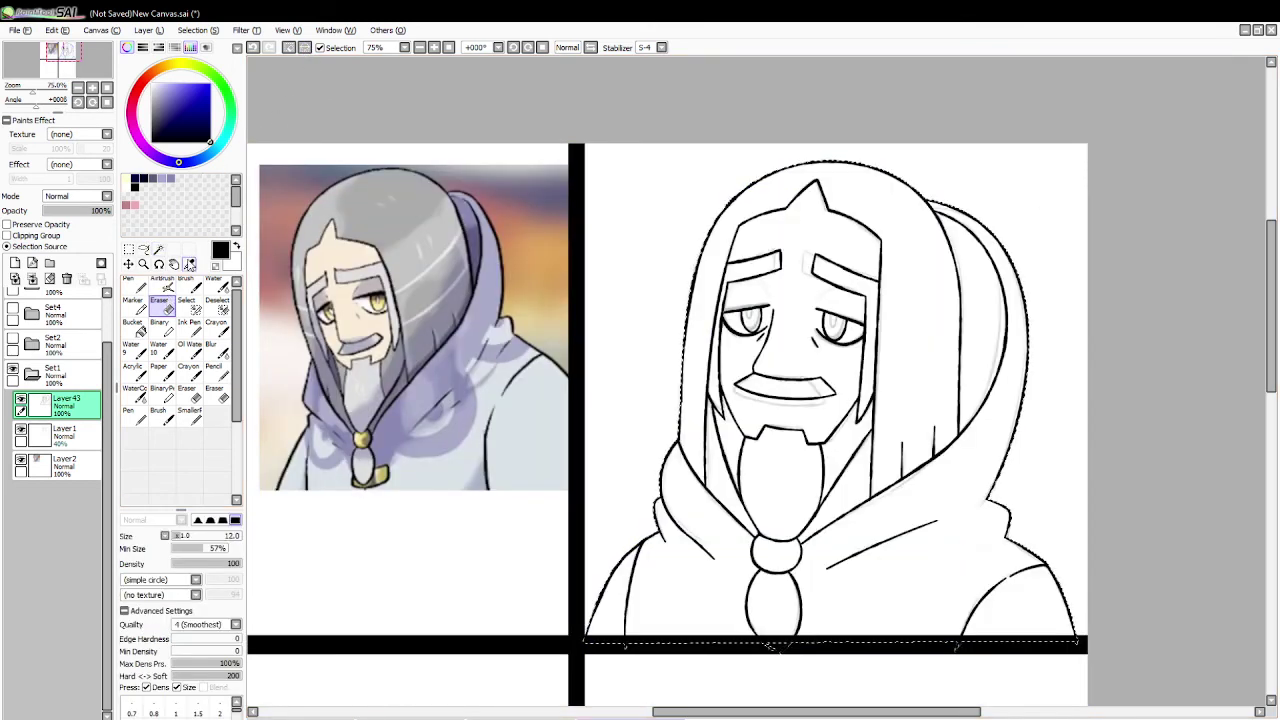
left_click(190, 263)
left_click(383, 320)
left_click(138, 326)
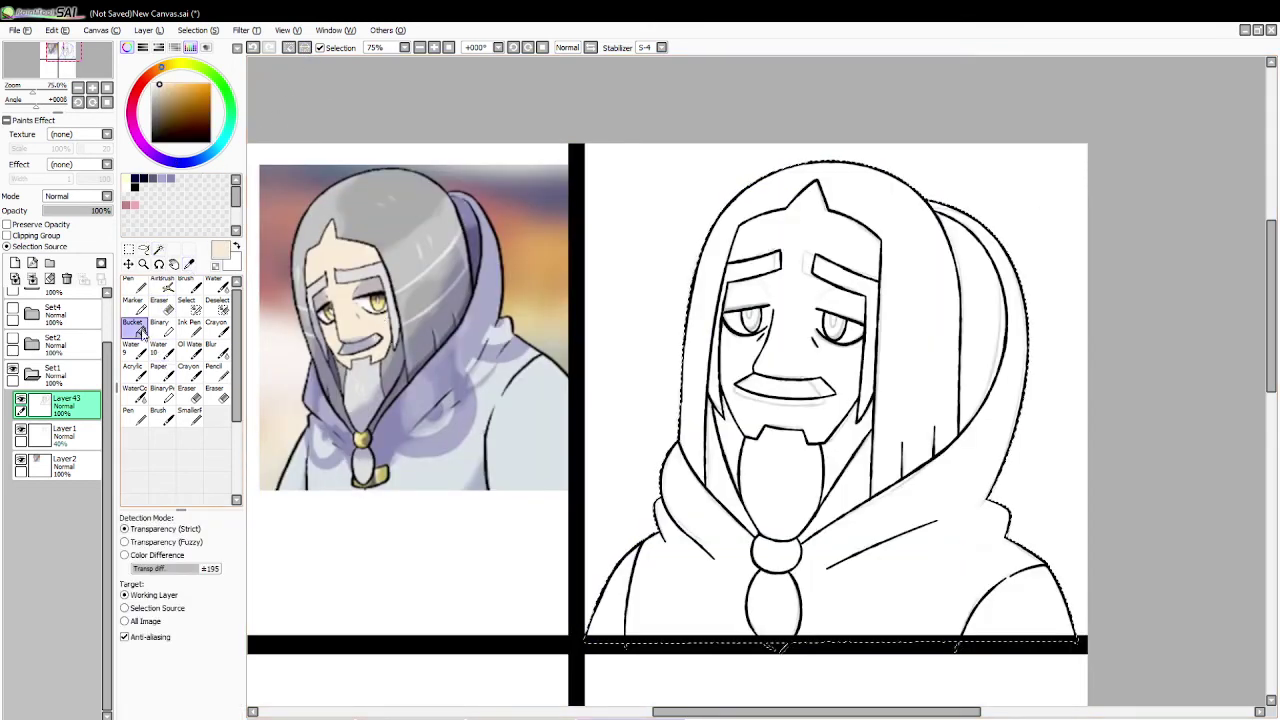
left_click(15, 263)
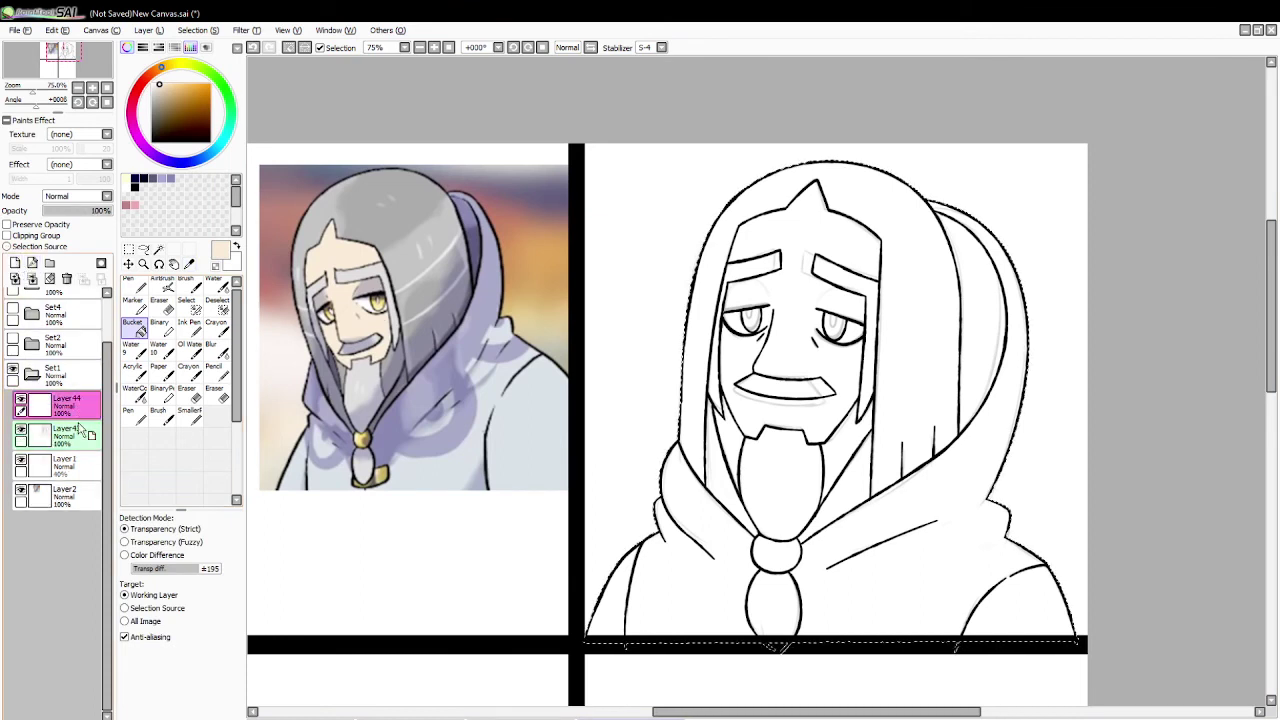
left_click_drag(85, 430, 70, 475)
left_click(770, 442)
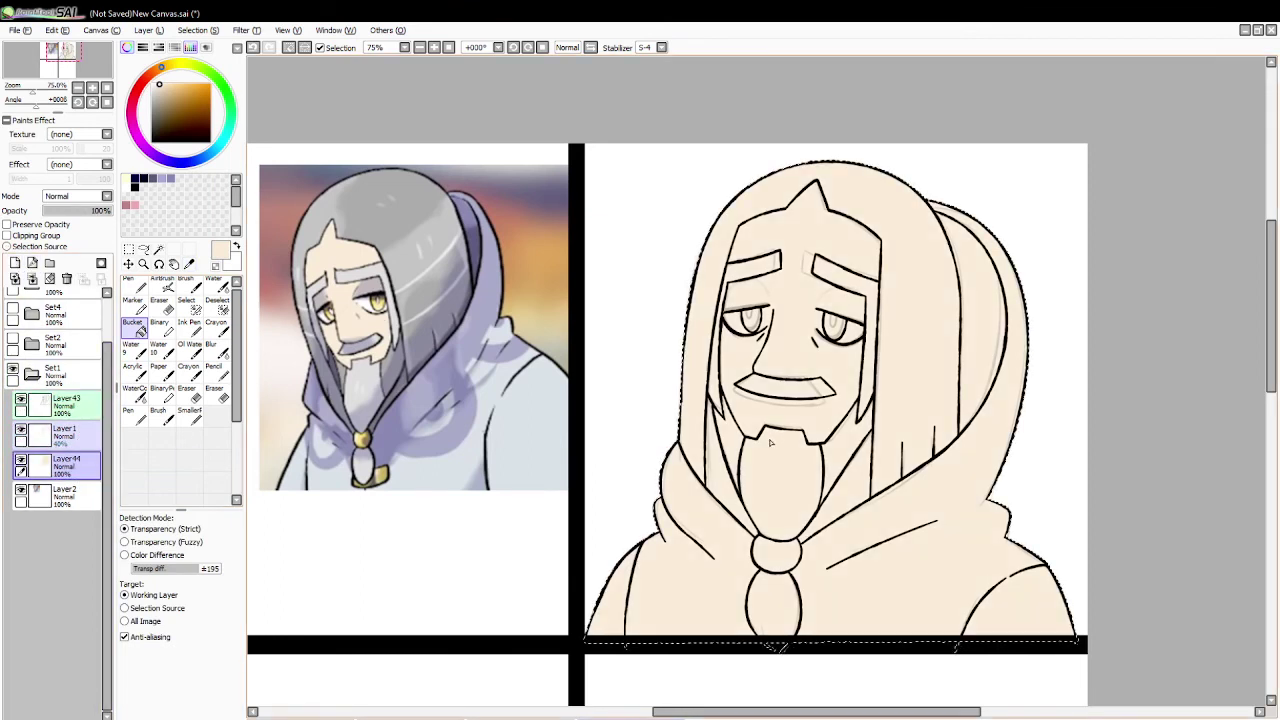
Step: Clear the current selection, sample the grey from the reference character's hair, and add a new layer above the skin-colour layer
left_click(288, 48)
left_click(189, 263)
left_click(398, 224)
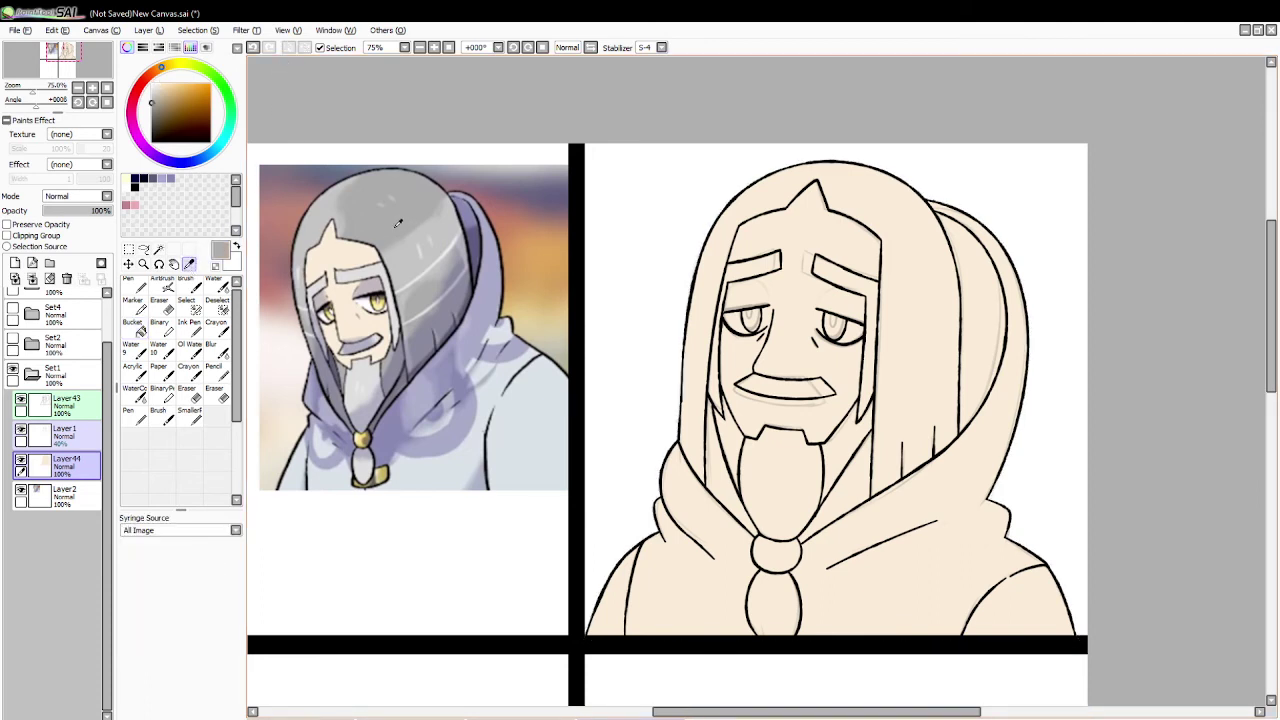
left_click(158, 250)
left_click(15, 263)
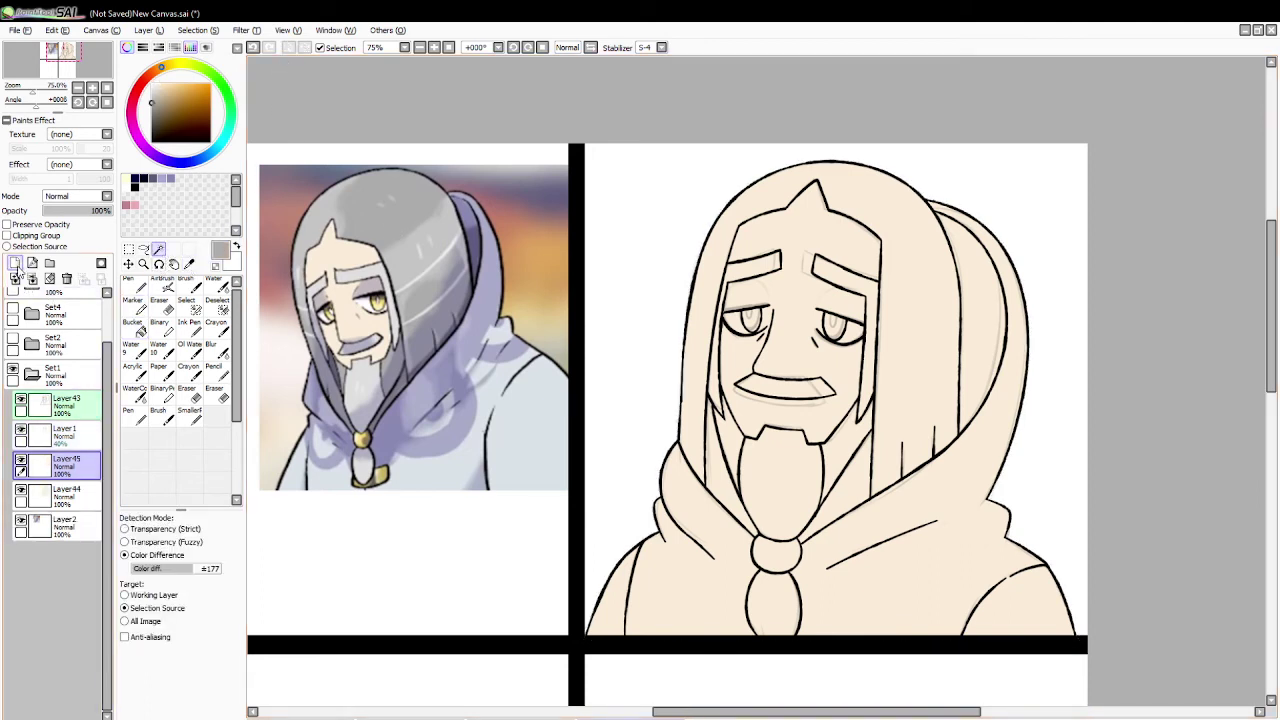
Step: Select all the hair sections around the face and neck, fill them with the sampled grey, and deselect
left_click(812, 204)
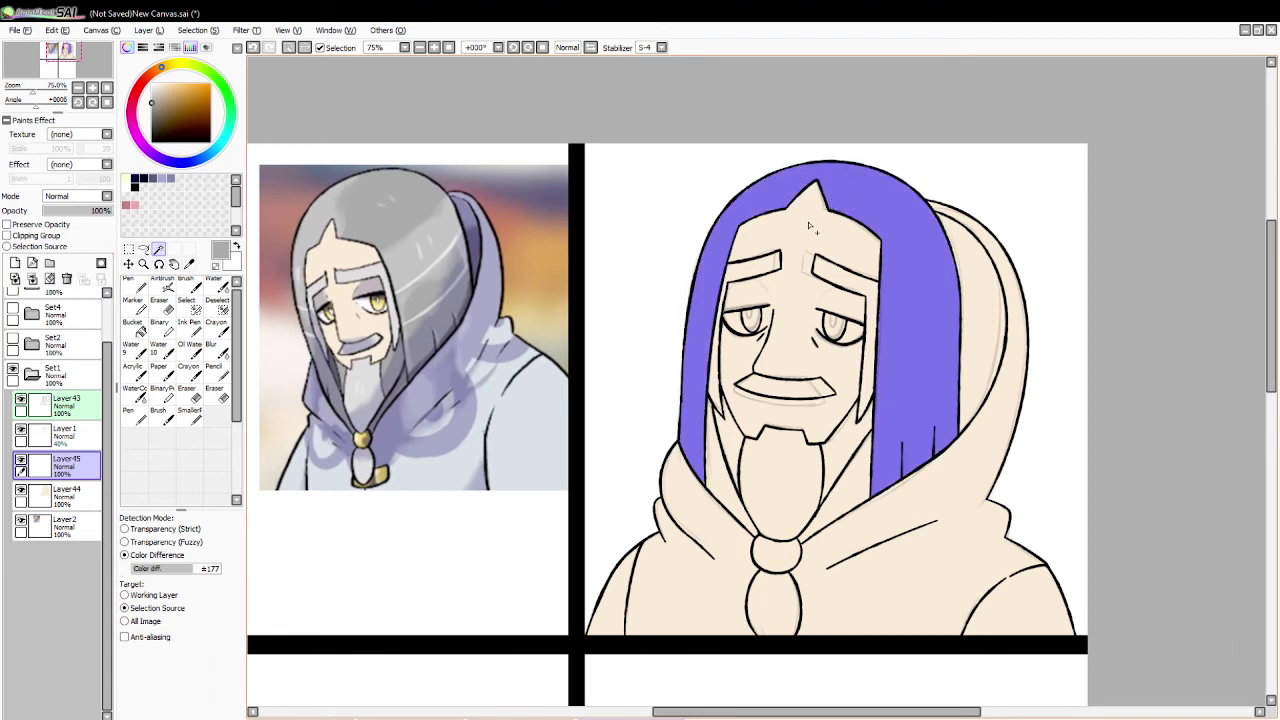
left_click(825, 490)
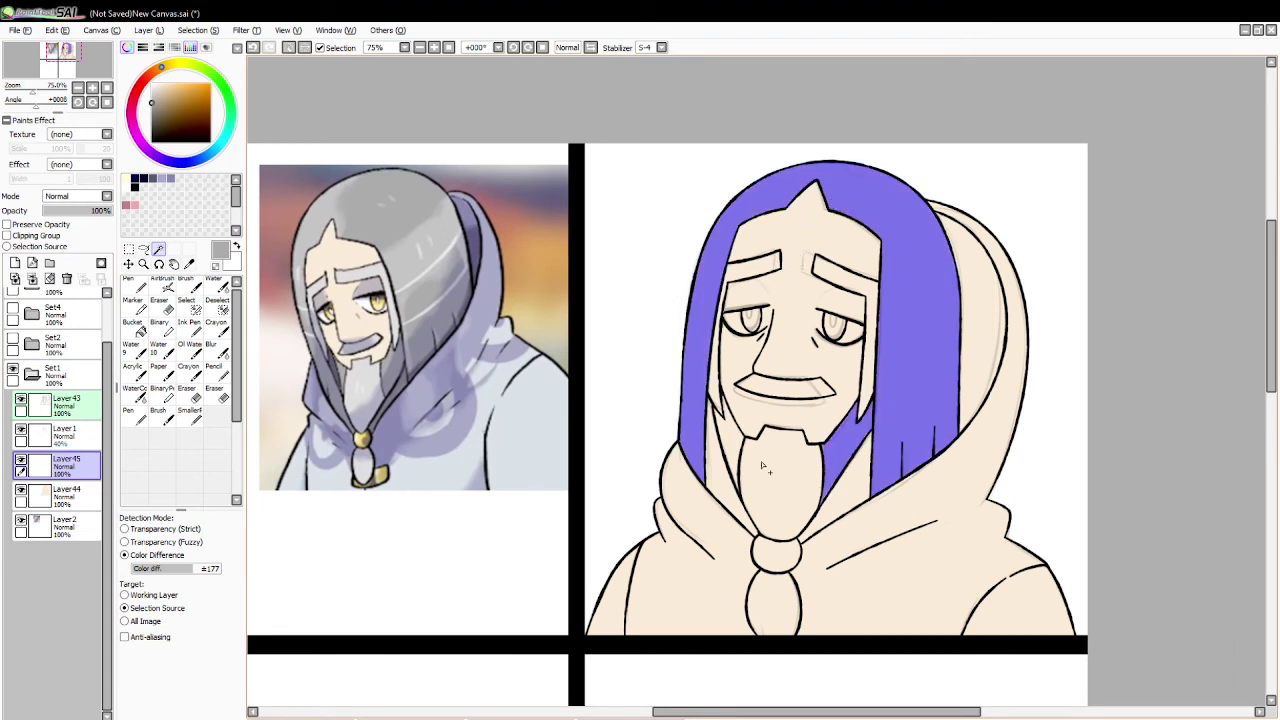
left_click(737, 446)
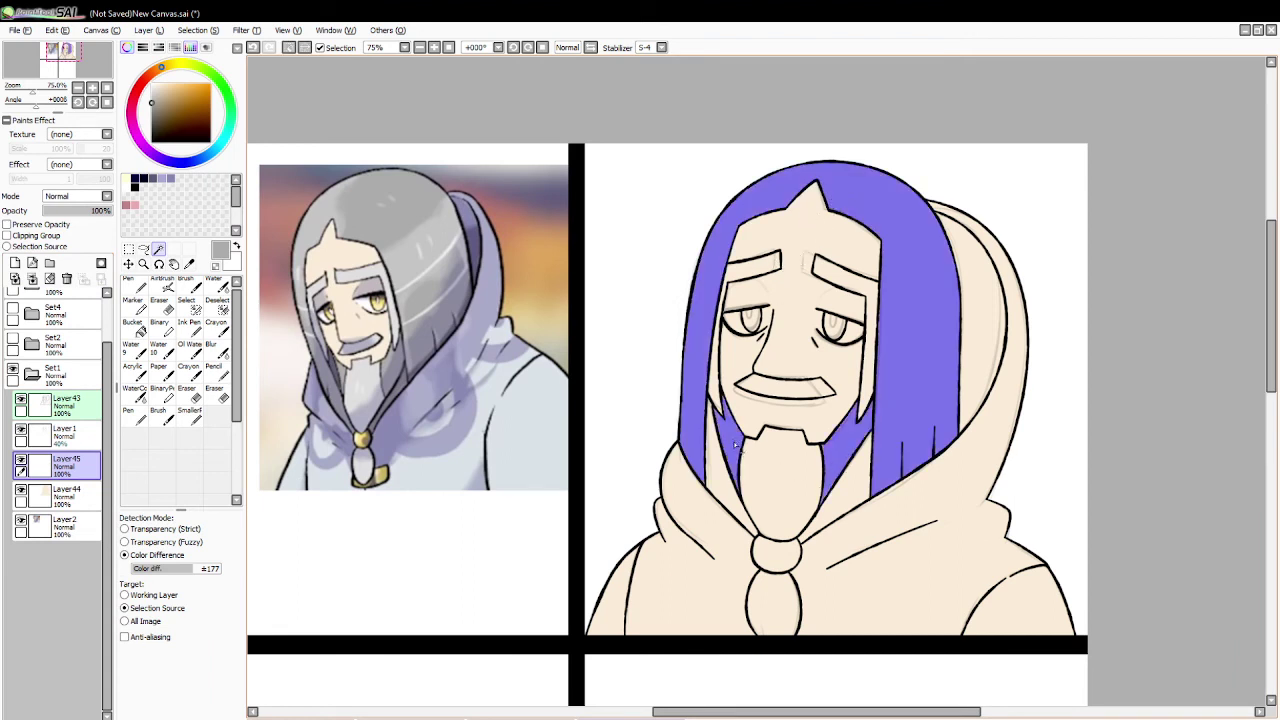
left_click(851, 503)
left_click(731, 491)
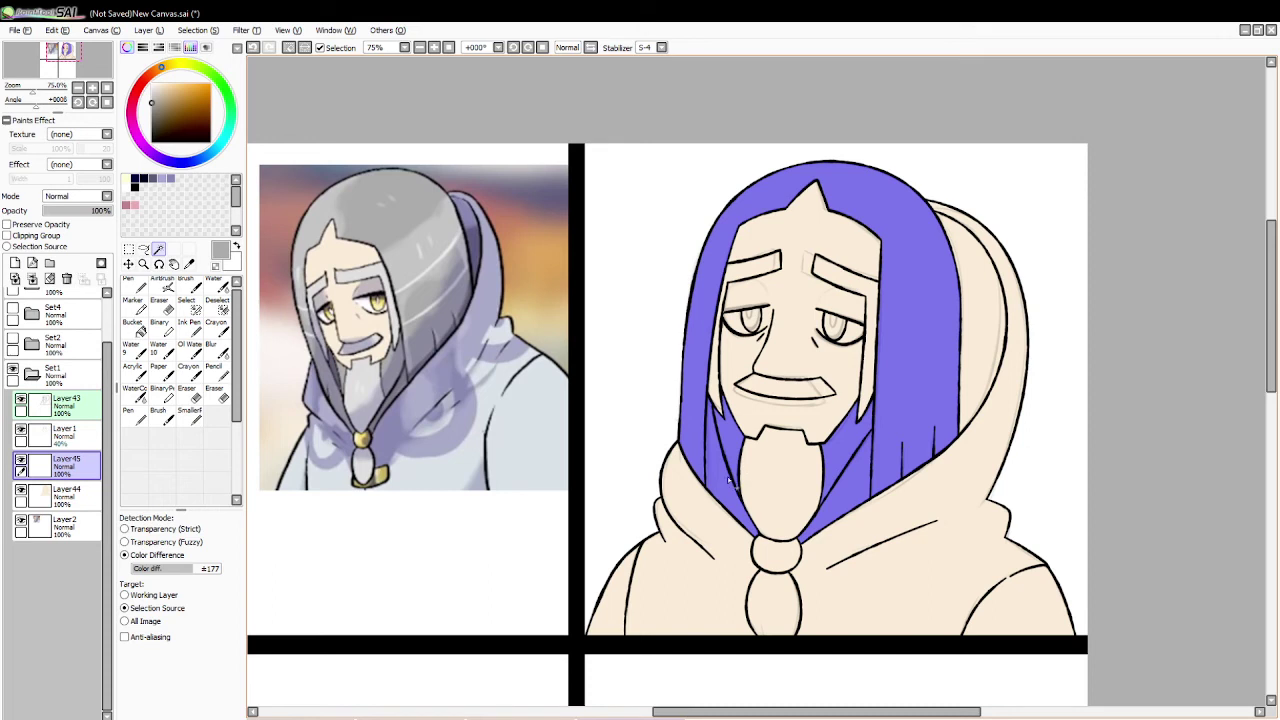
left_click(133, 324)
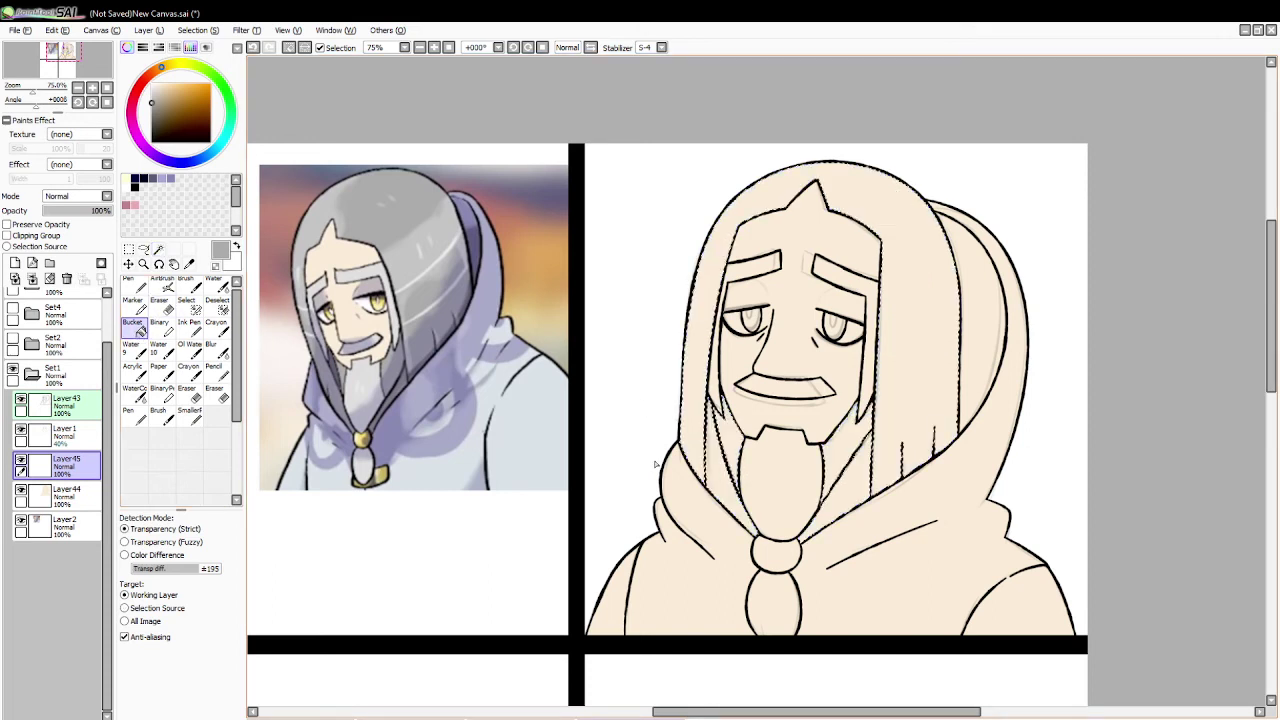
left_click(843, 447)
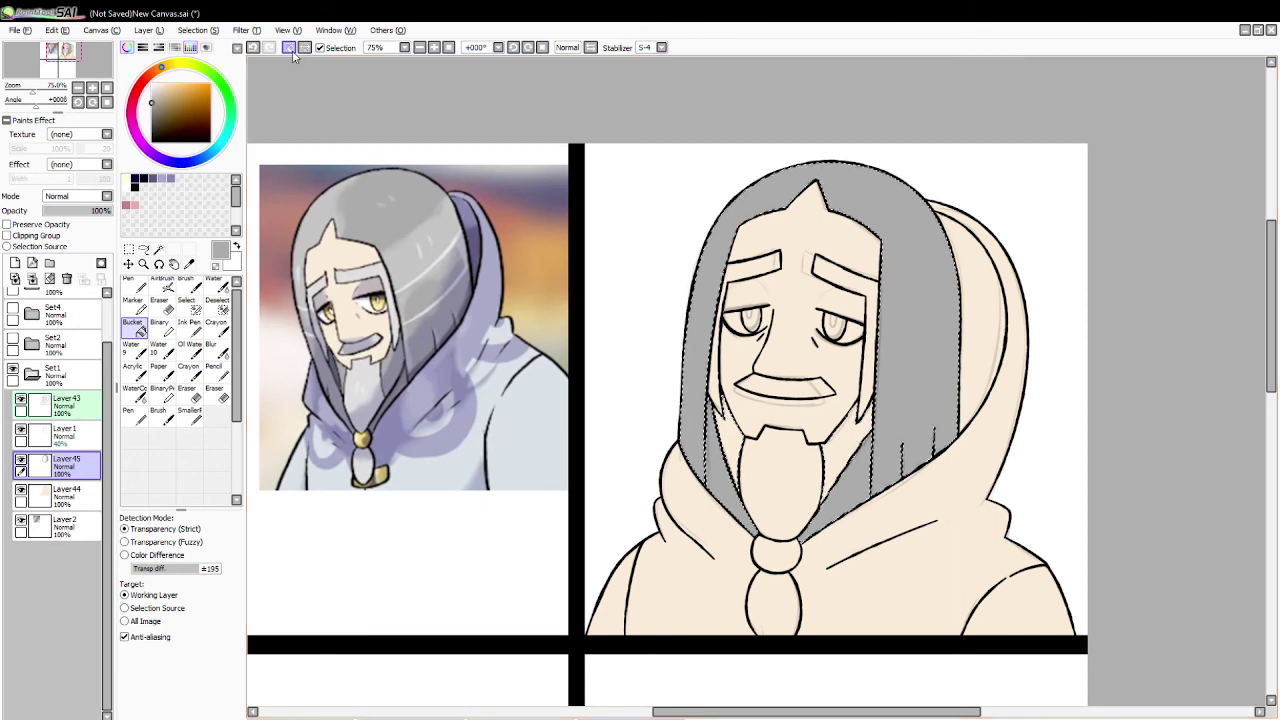
key("ctrl+d")
Step: Fill the eyebrows with their side strands, moustache and beard with the light grey sampled from the reference's eyebrow, and deselect
left_click(191, 263)
left_click(367, 277)
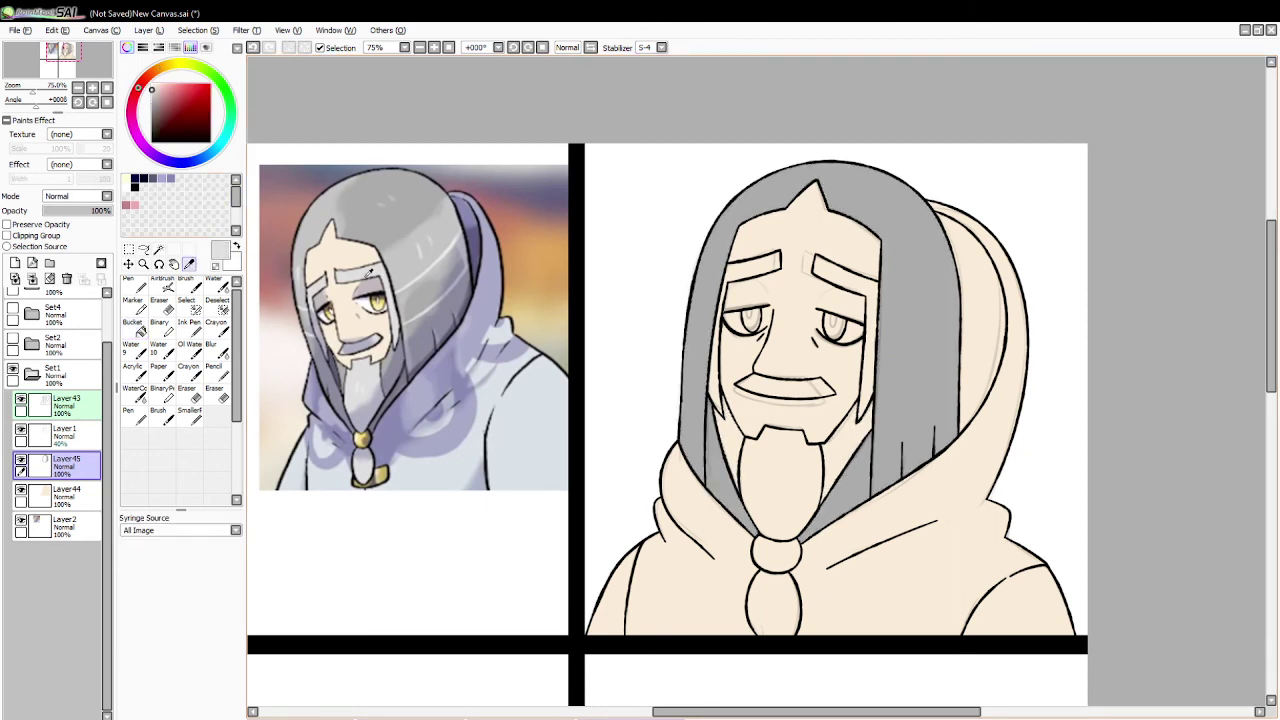
left_click(160, 250)
left_click(746, 282)
left_click(849, 286)
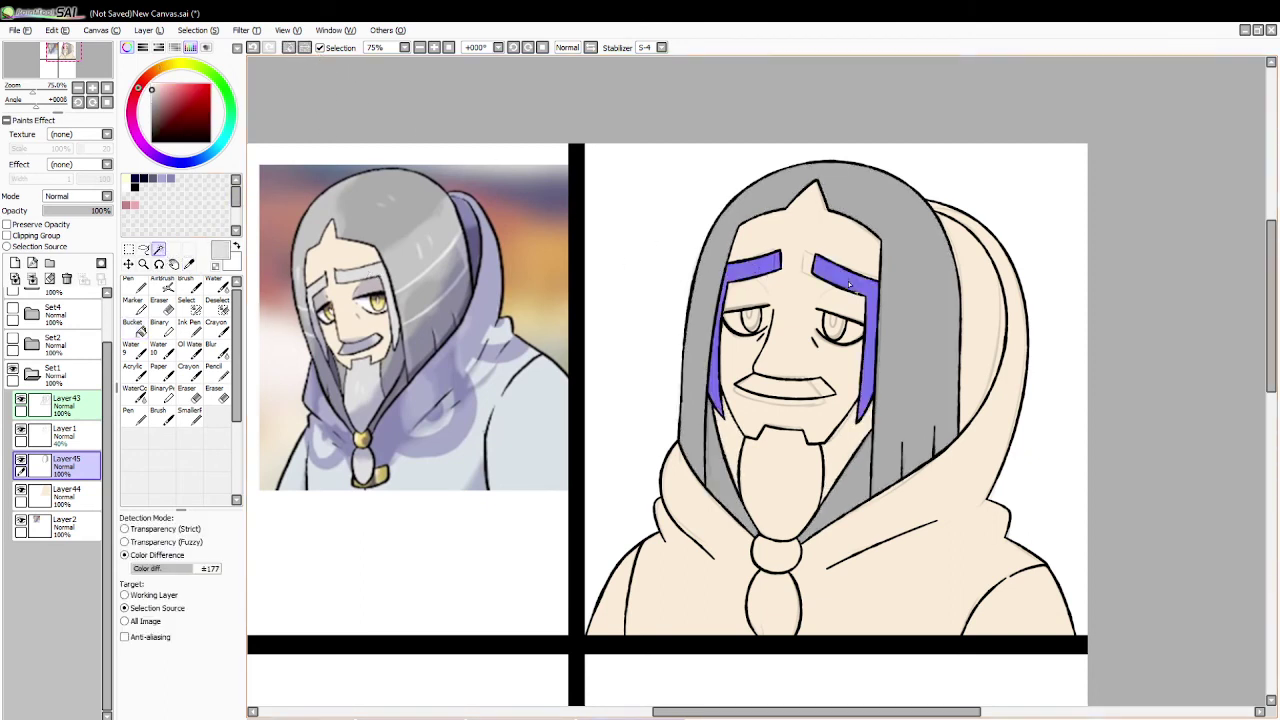
left_click(790, 387)
left_click(790, 475)
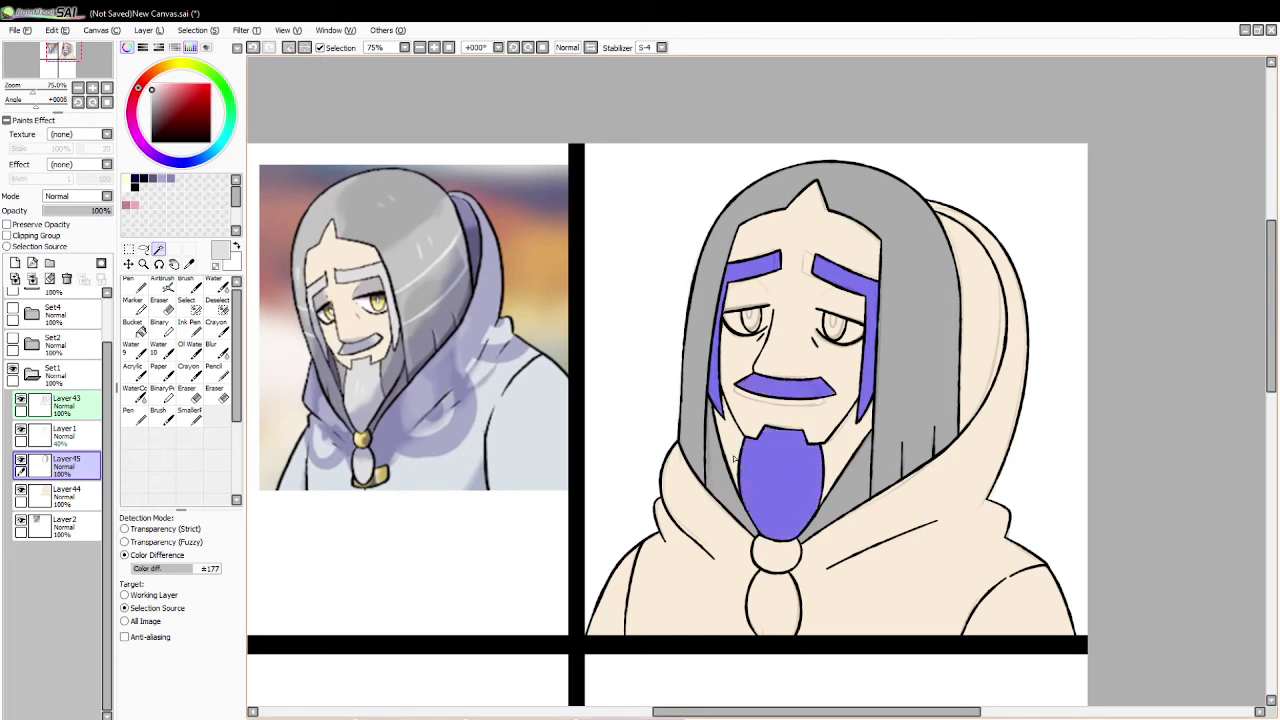
left_click(133, 322)
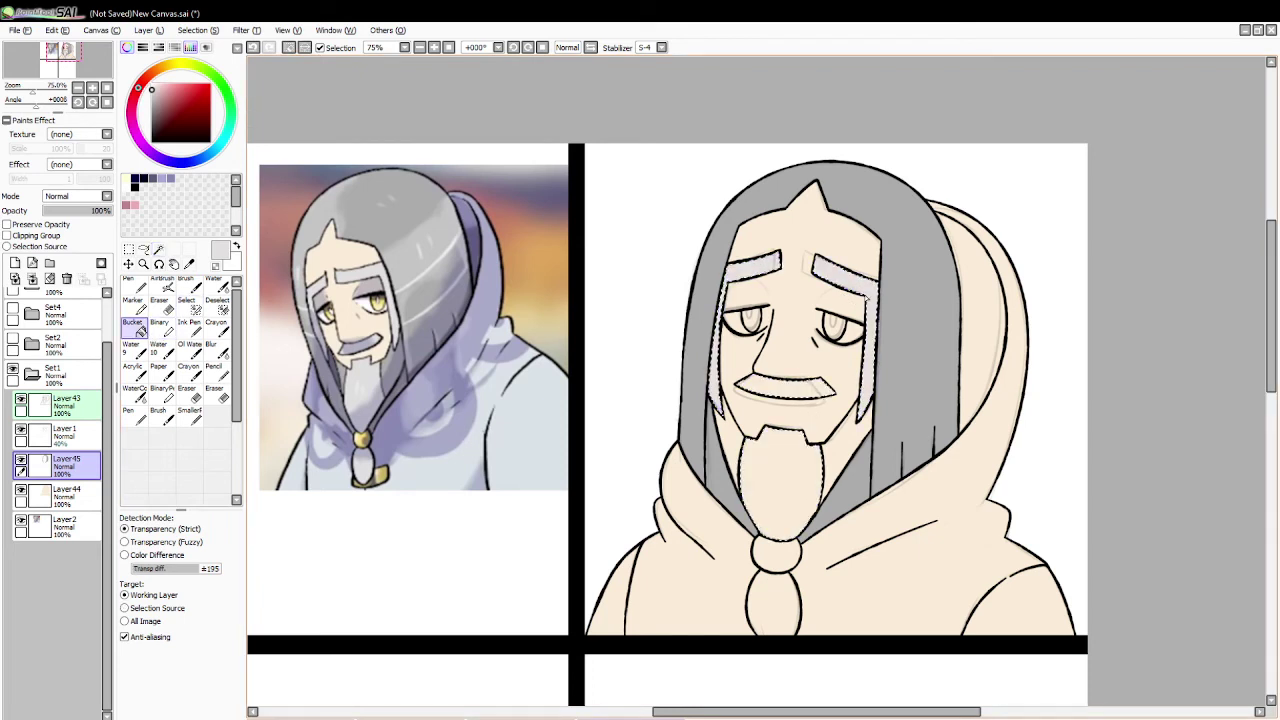
left_click(760, 265)
left_click(782, 480)
left_click(800, 394)
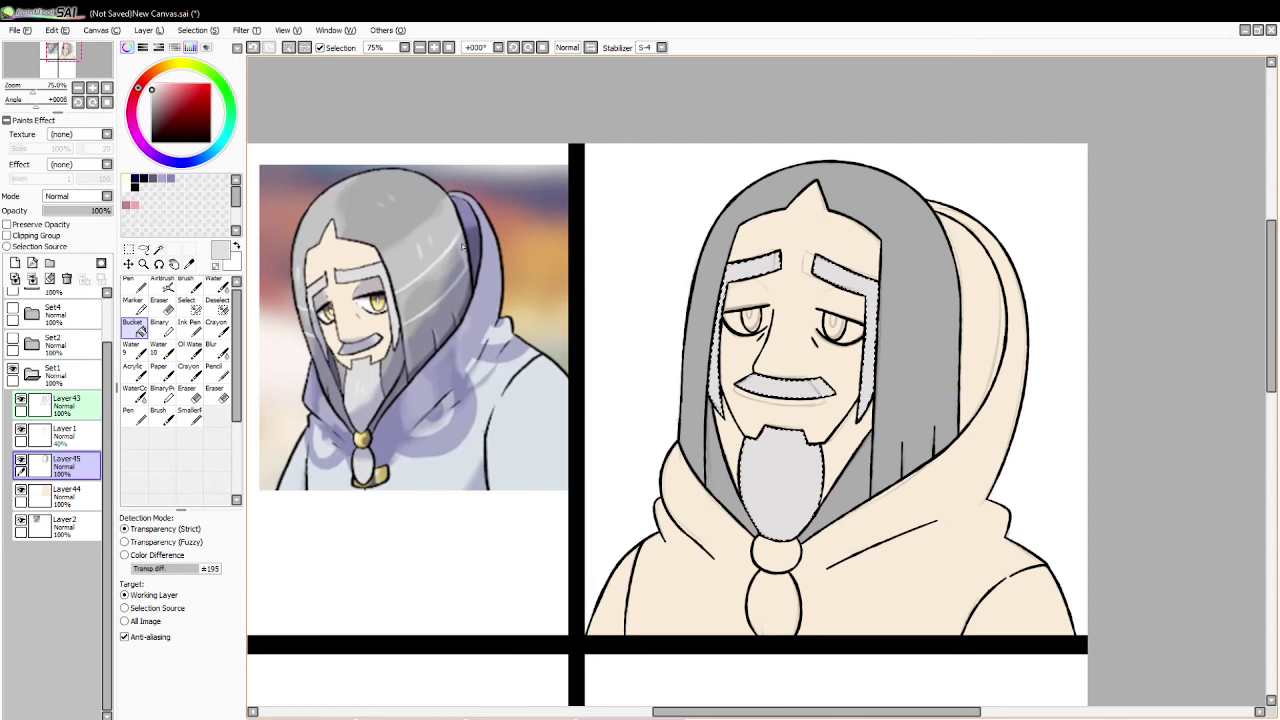
left_click(288, 49)
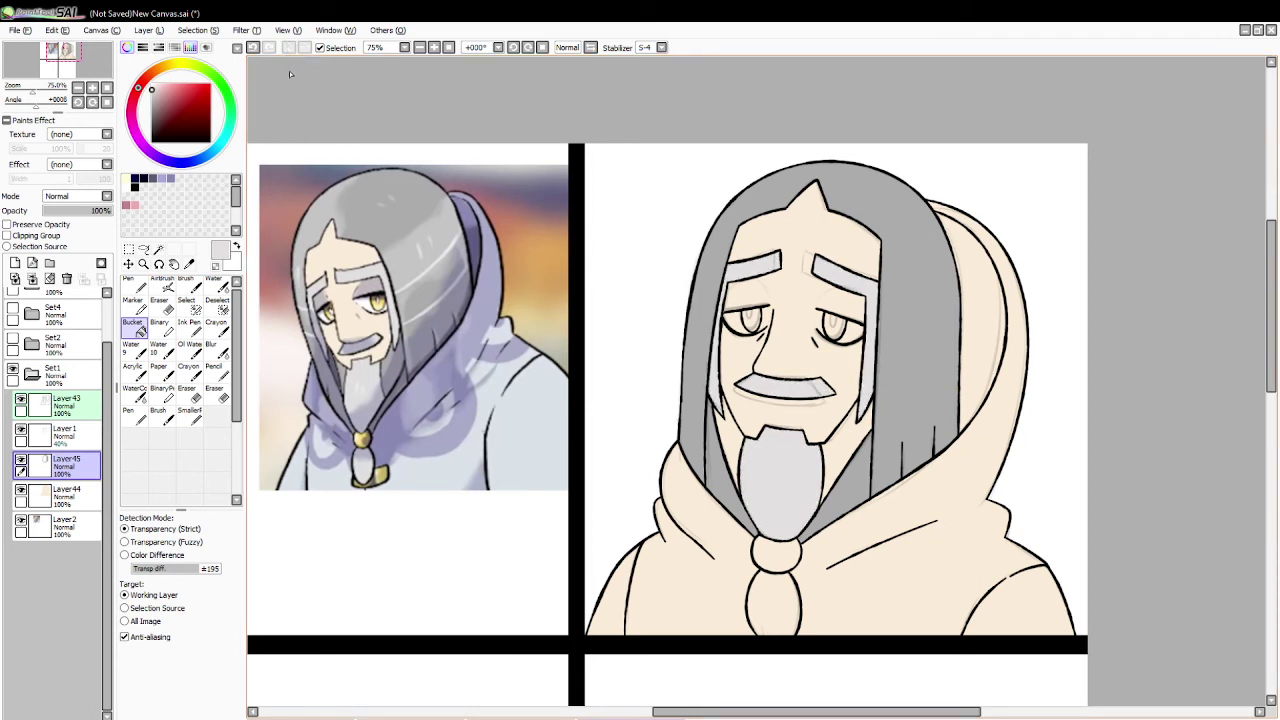
Step: Fill the remaining skin-coloured gaps on both sides of the beard with the hair's darker grey, and deselect
left_click(189, 263)
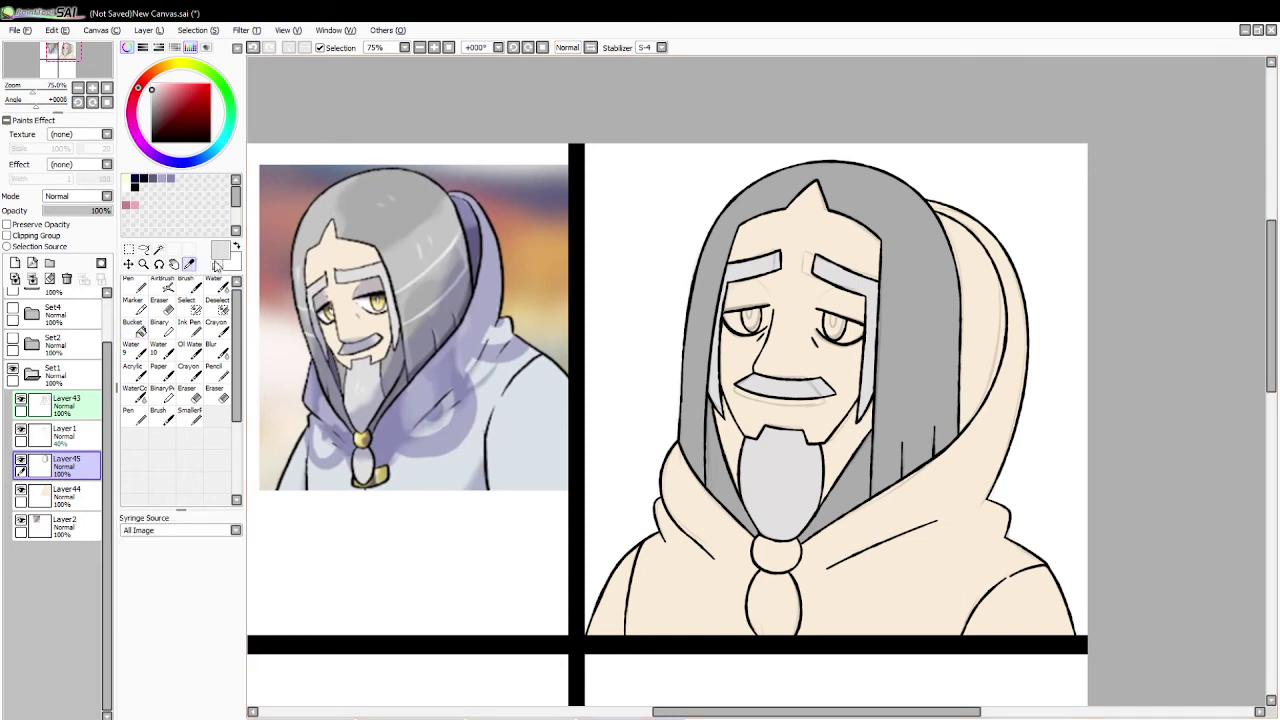
left_click(869, 382)
left_click(157, 248)
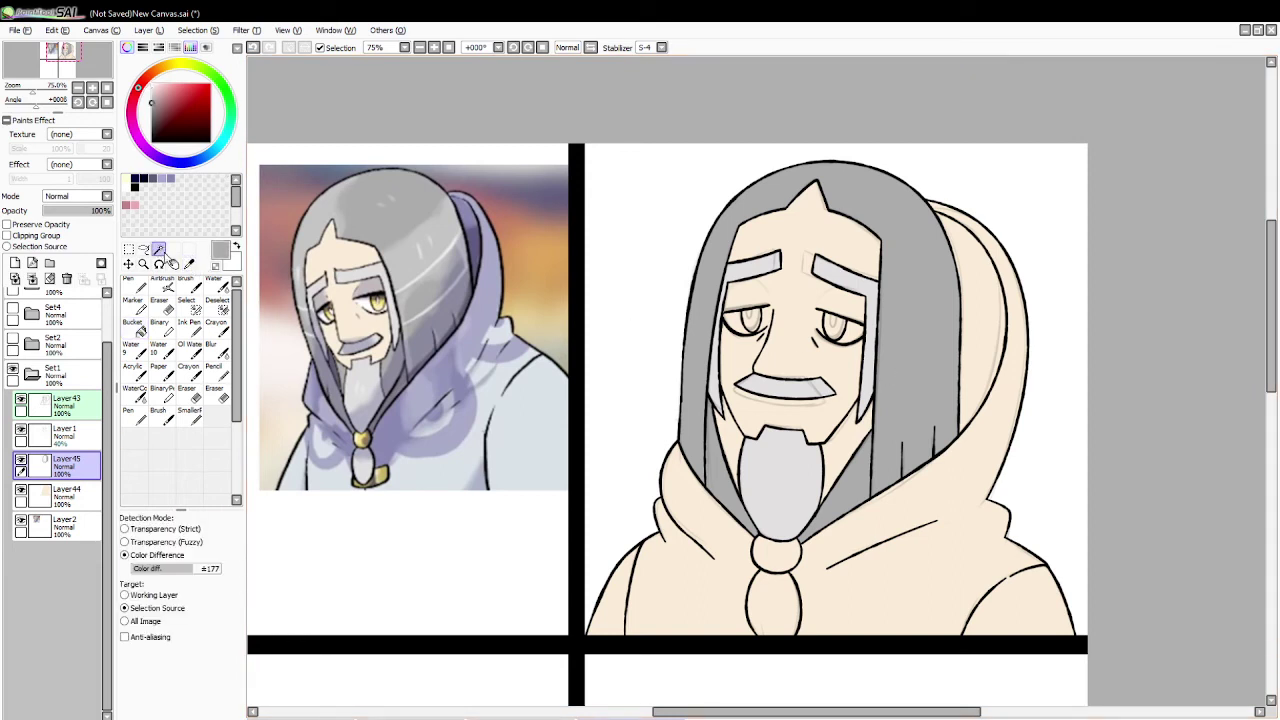
left_click(824, 463)
left_click(729, 444)
left_click(138, 328)
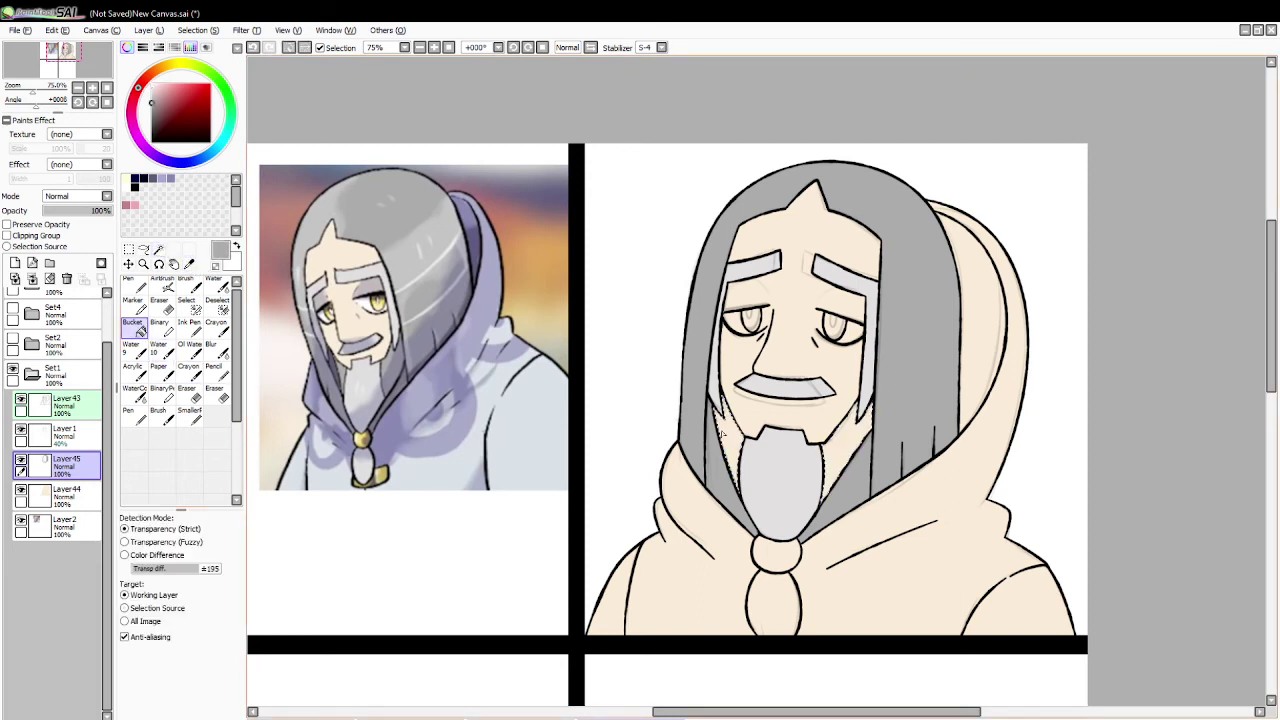
left_click(729, 446)
left_click(837, 444)
left_click(290, 48)
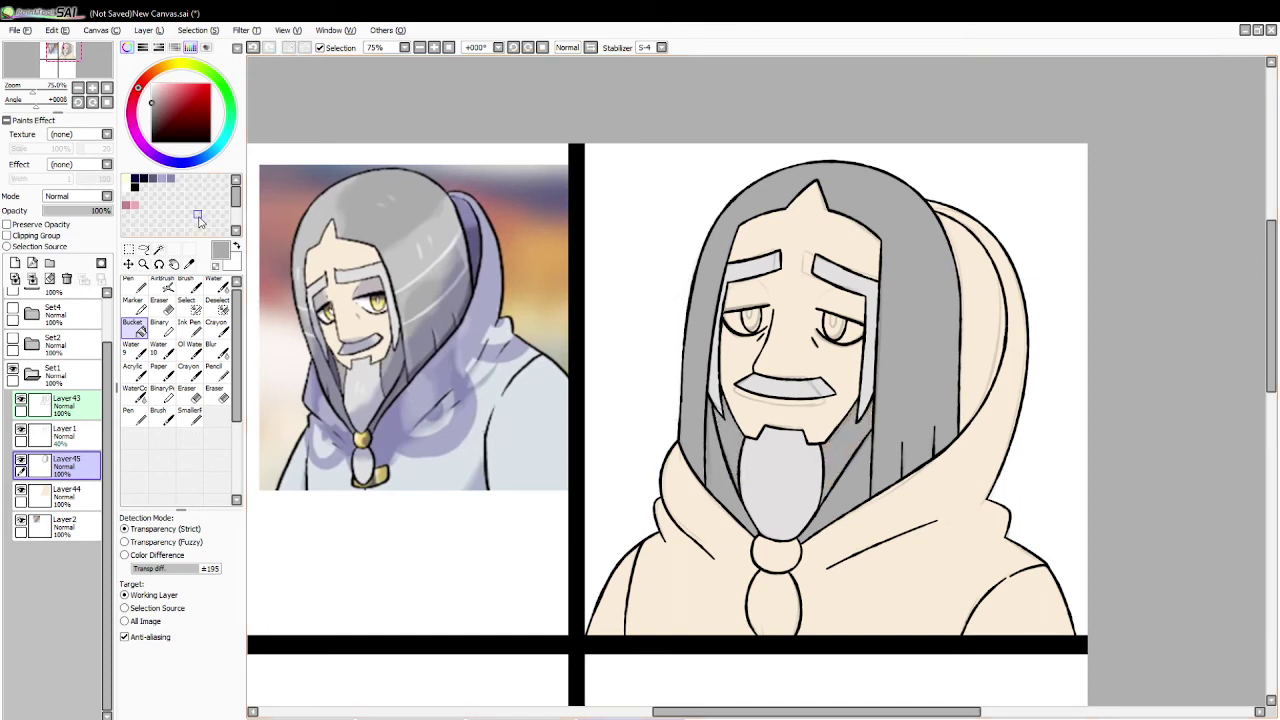
Step: Fill the hood, cloak and sleeves with the pale blue-grey sampled from the reference robe, leaving out the clasp, and deselect
left_click(189, 264)
left_click(547, 428)
left_click(158, 249)
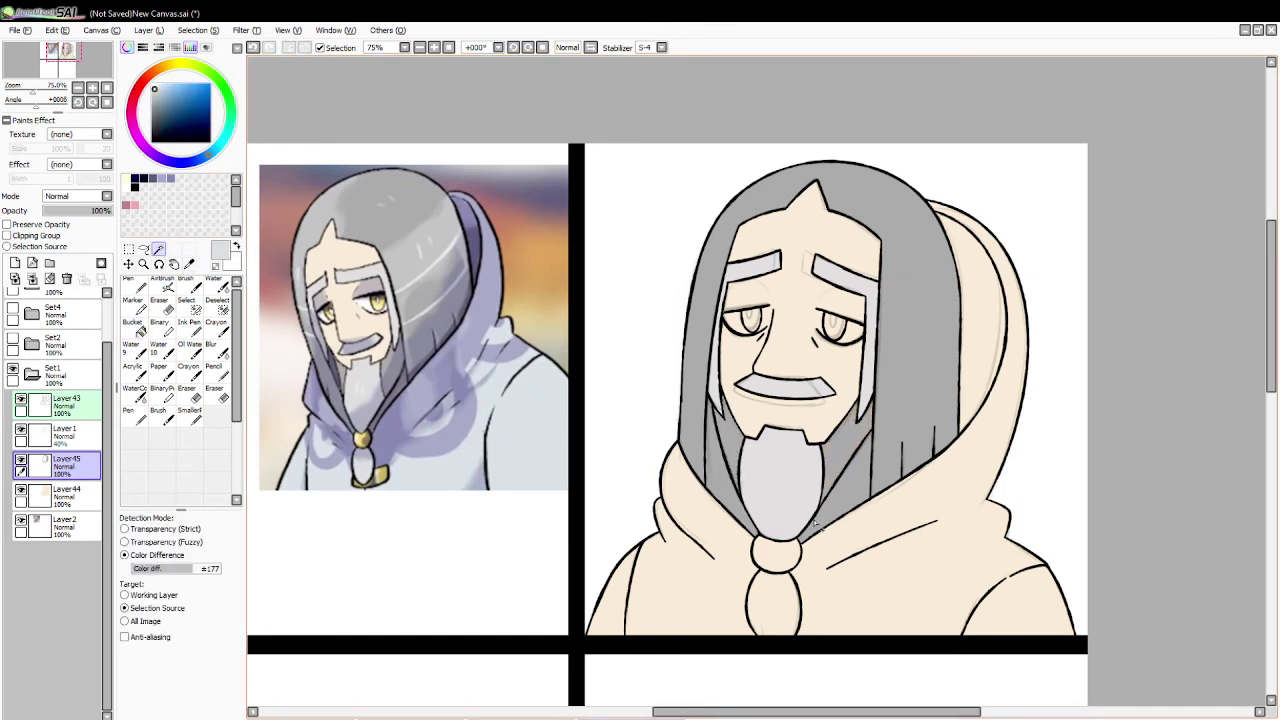
left_click(972, 320)
left_click(900, 560)
left_click(690, 560)
left_click(620, 591)
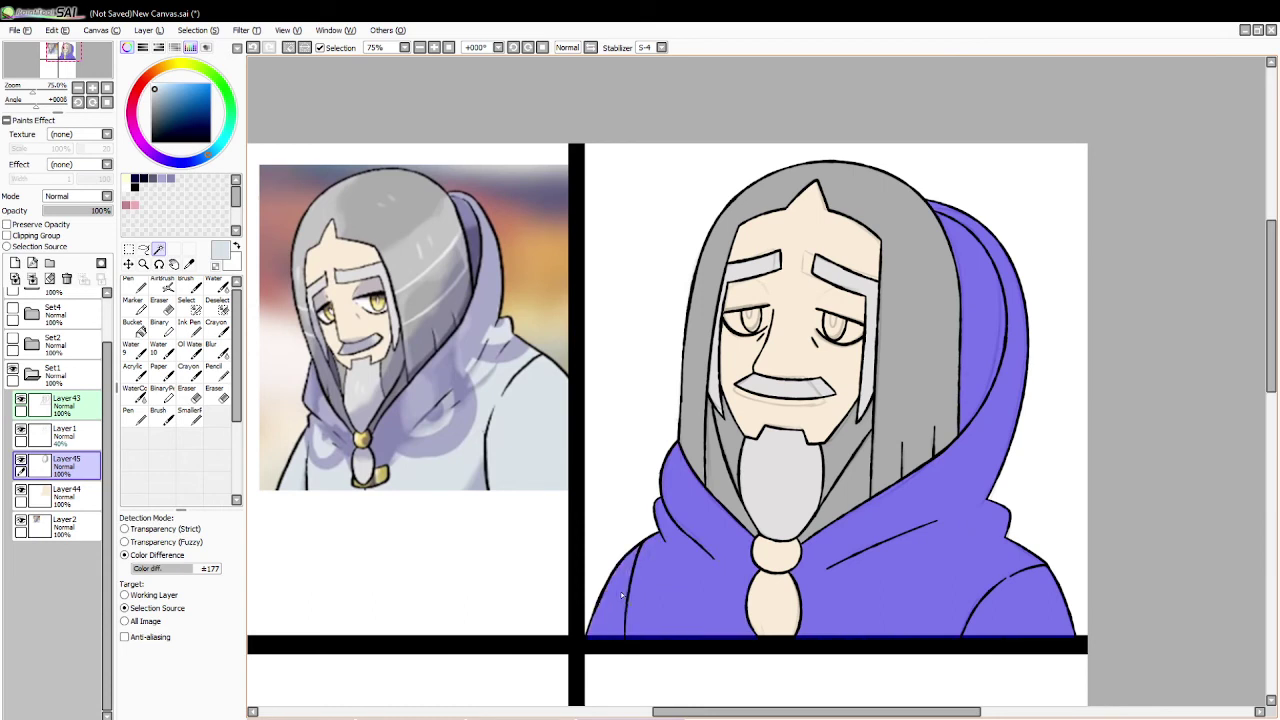
left_click(133, 324)
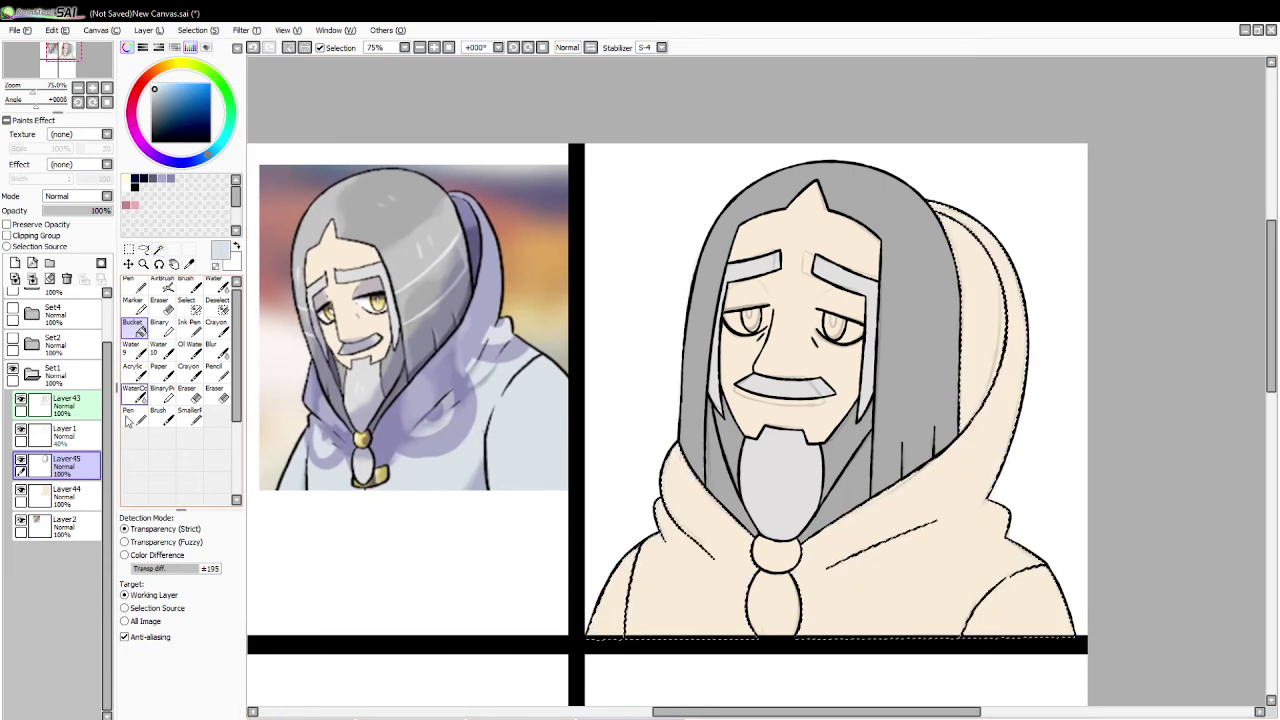
left_click(647, 574)
left_click(606, 589)
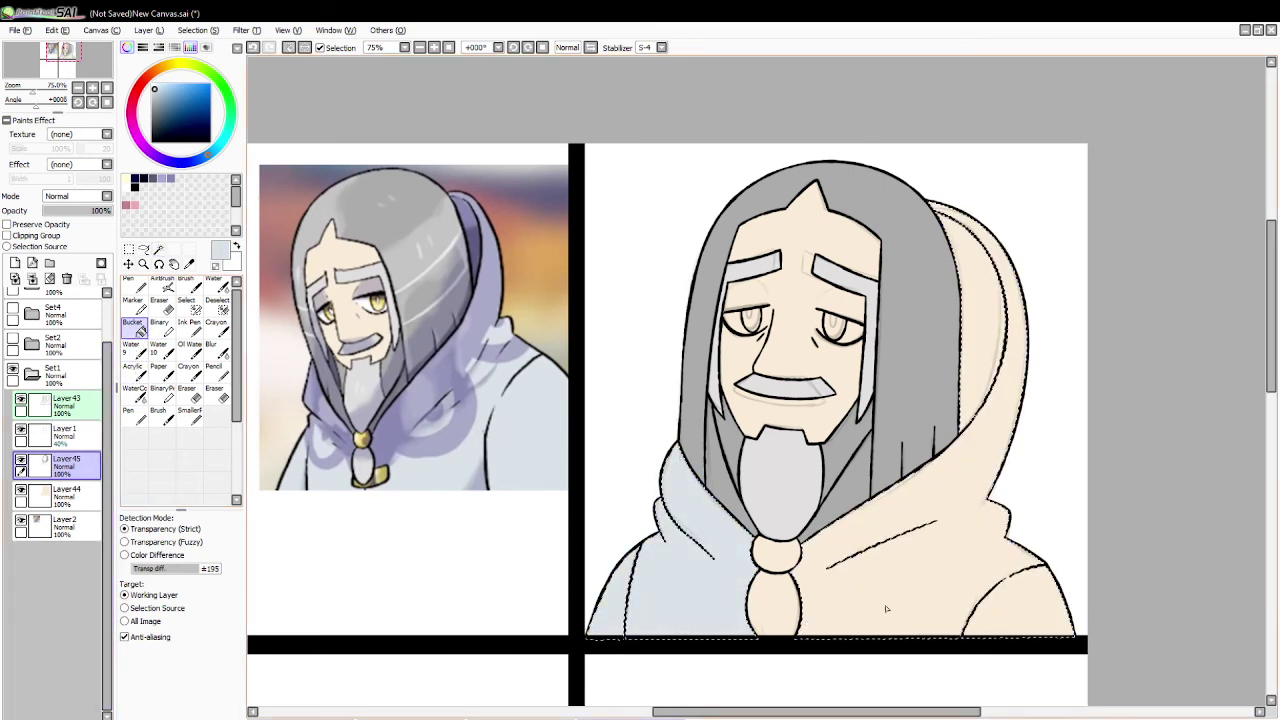
left_click(885, 606)
left_click(970, 338)
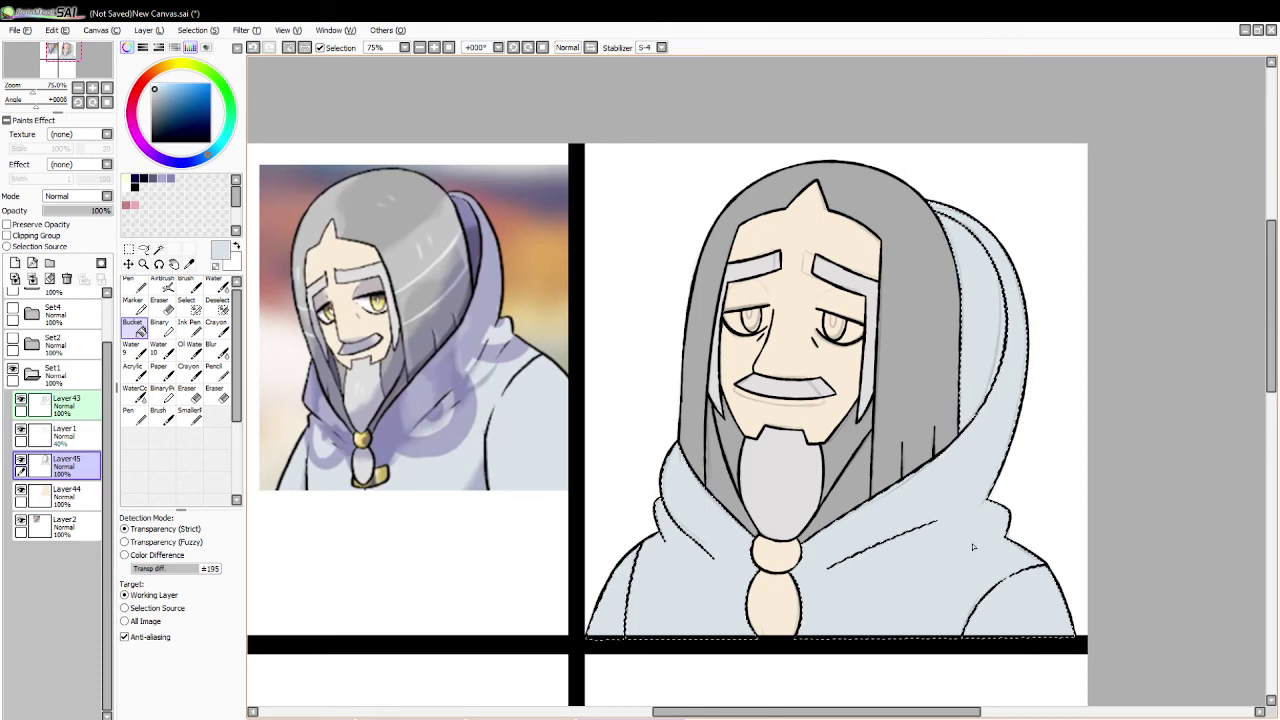
left_click(289, 47)
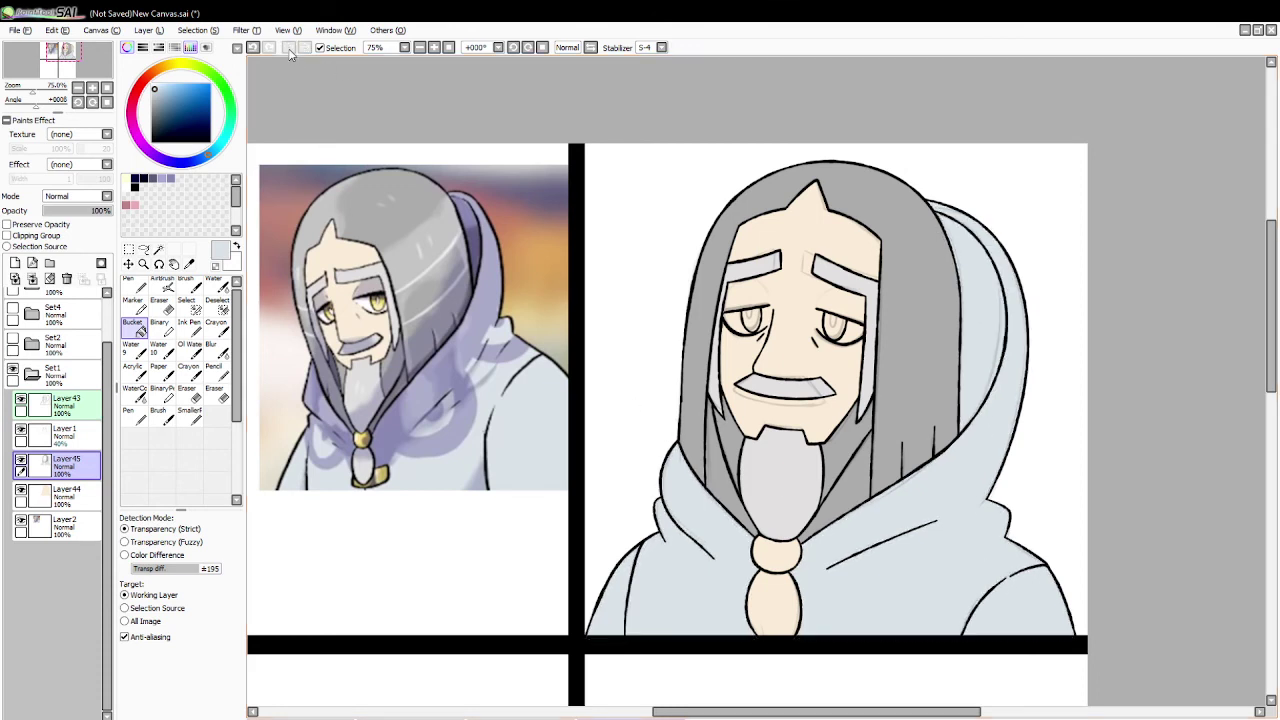
Step: Select the skin area of the face with the Magic Wand, add a new layer above the hair and robe colours, and choose the Brush
left_click(158, 248)
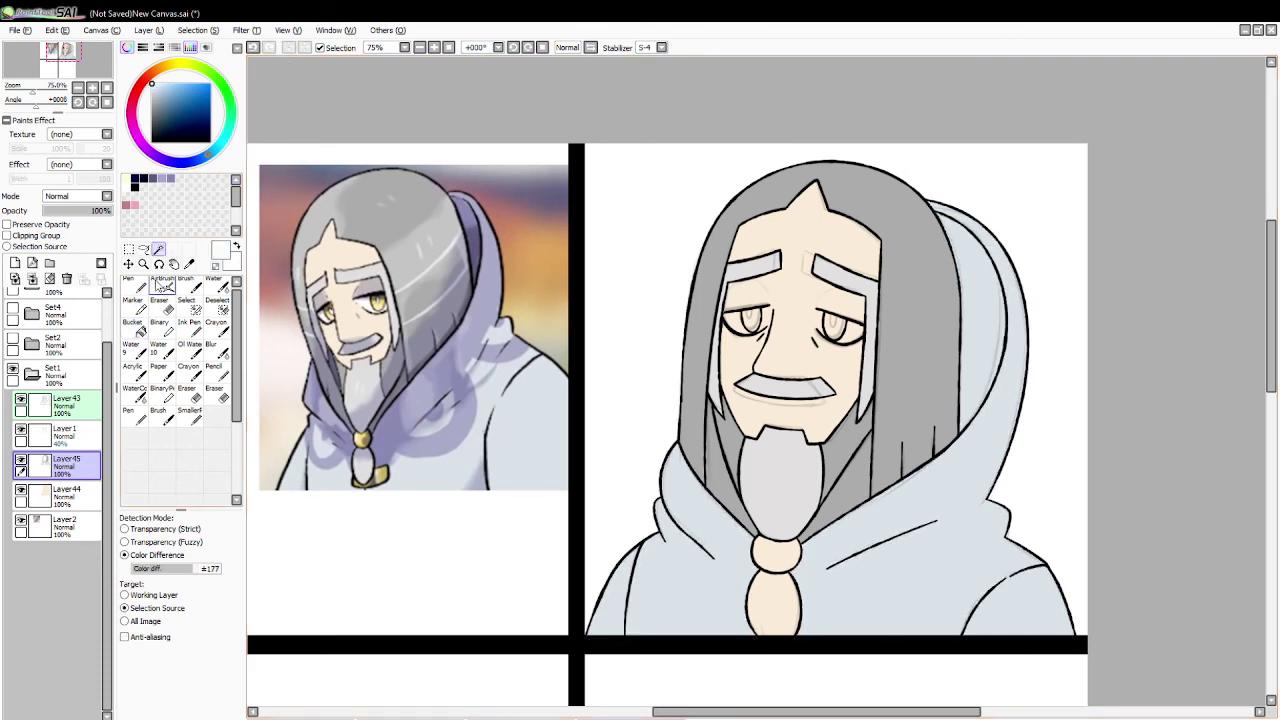
left_click(737, 362)
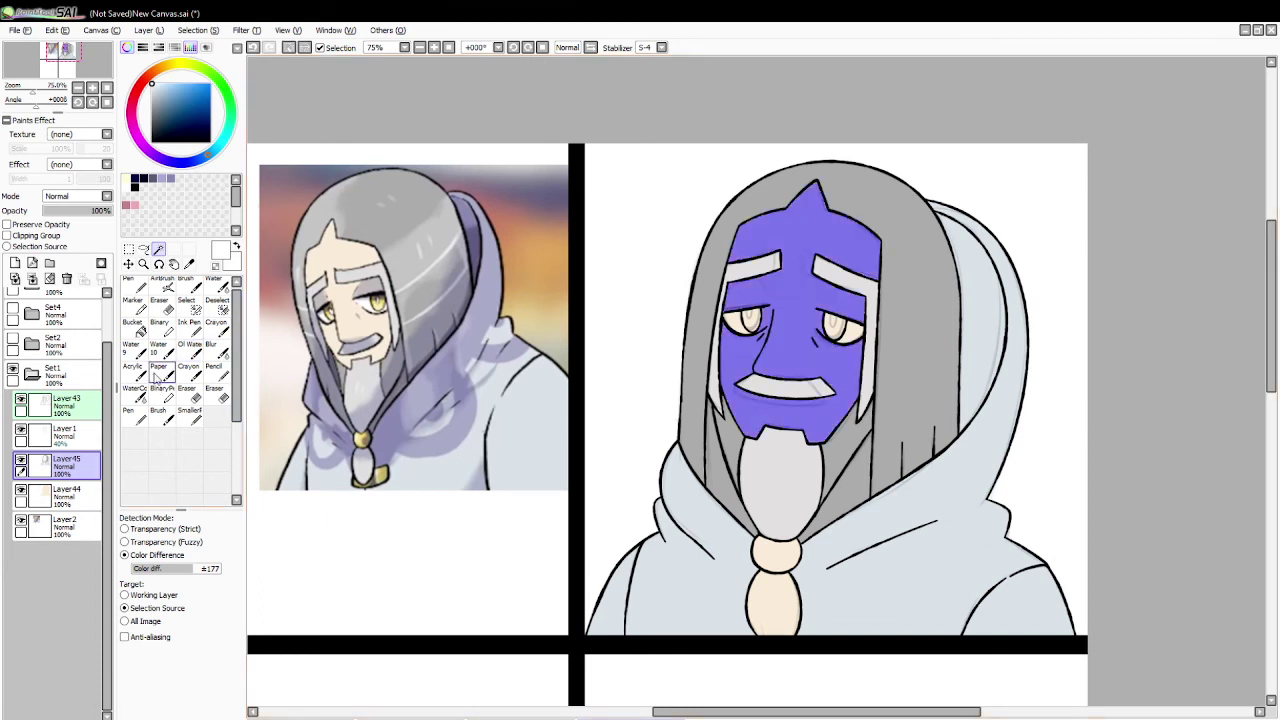
left_click(15, 263)
left_click(194, 284)
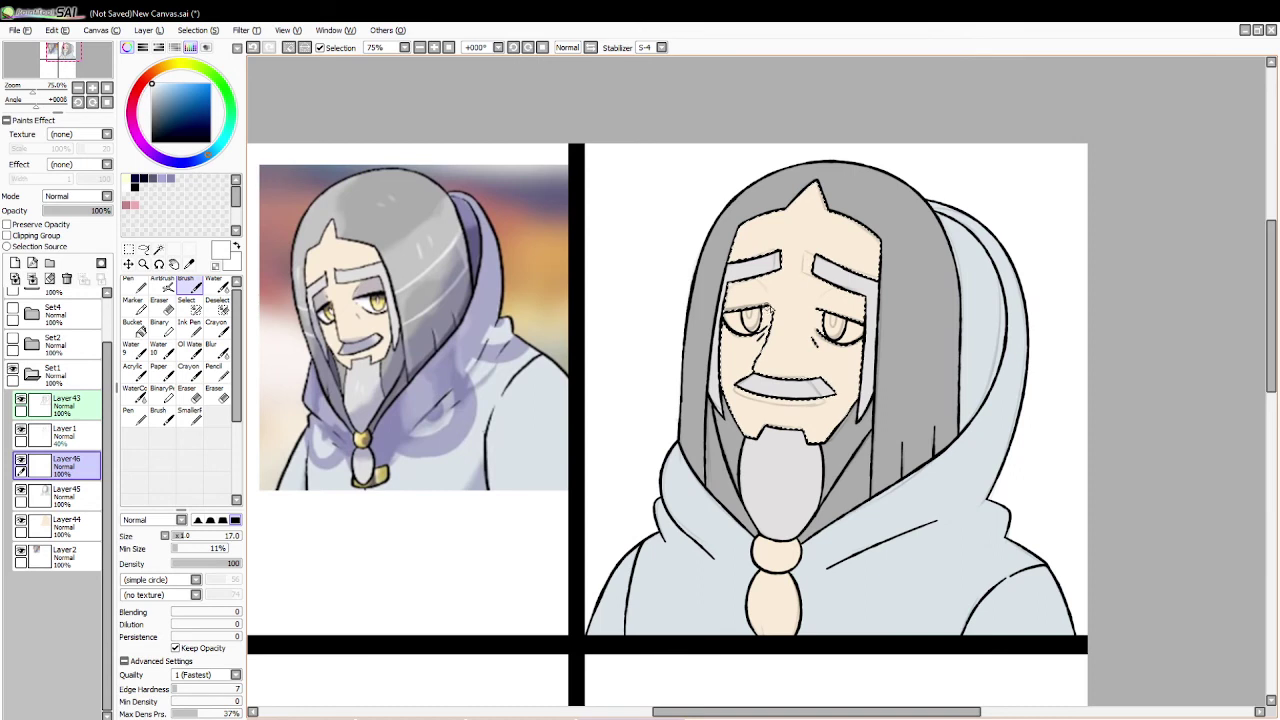
Step: Reduce the brush size to 7, try a white bucket fill on the selected face, and clear the selection
key("ctrl+z")
key("bracketleft")
key("bracketleft")
key("bracketleft")
key("bracketleft")
key("bracketleft")
key("bracketleft")
key("bracketleft")
key("bracketleft")
key("bracketleft")
key("bracketleft")
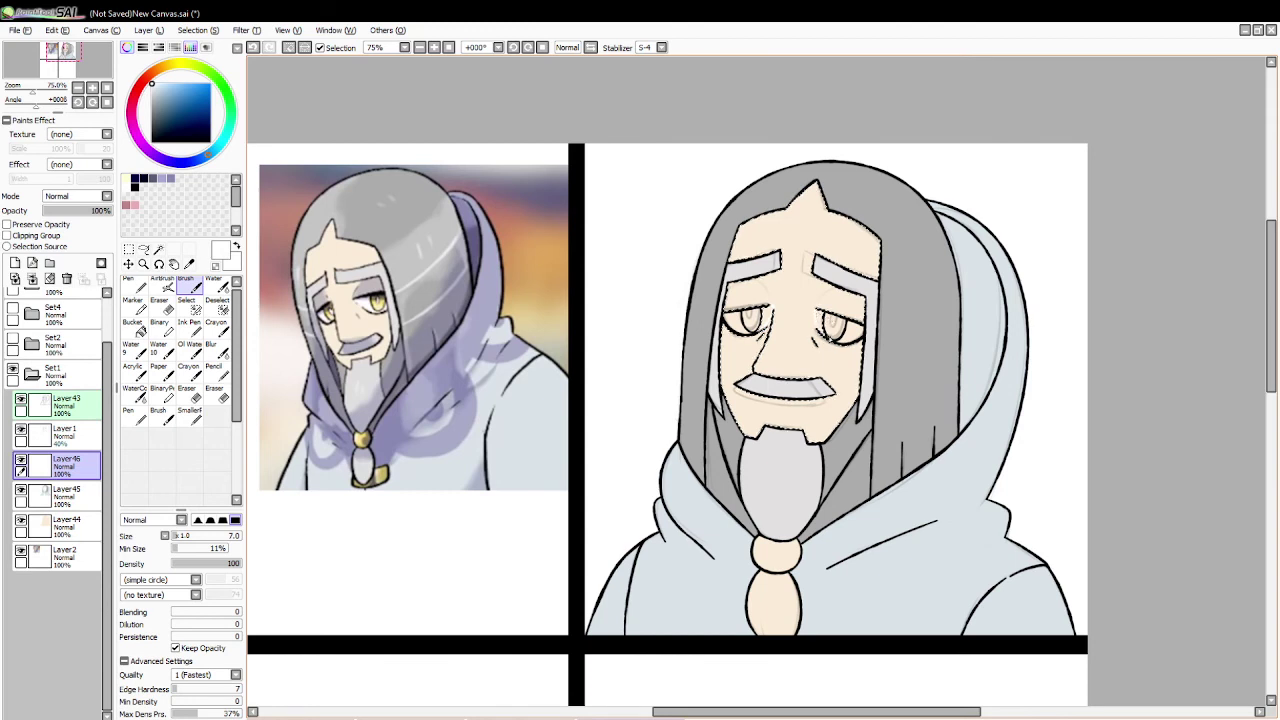
left_click(140, 332)
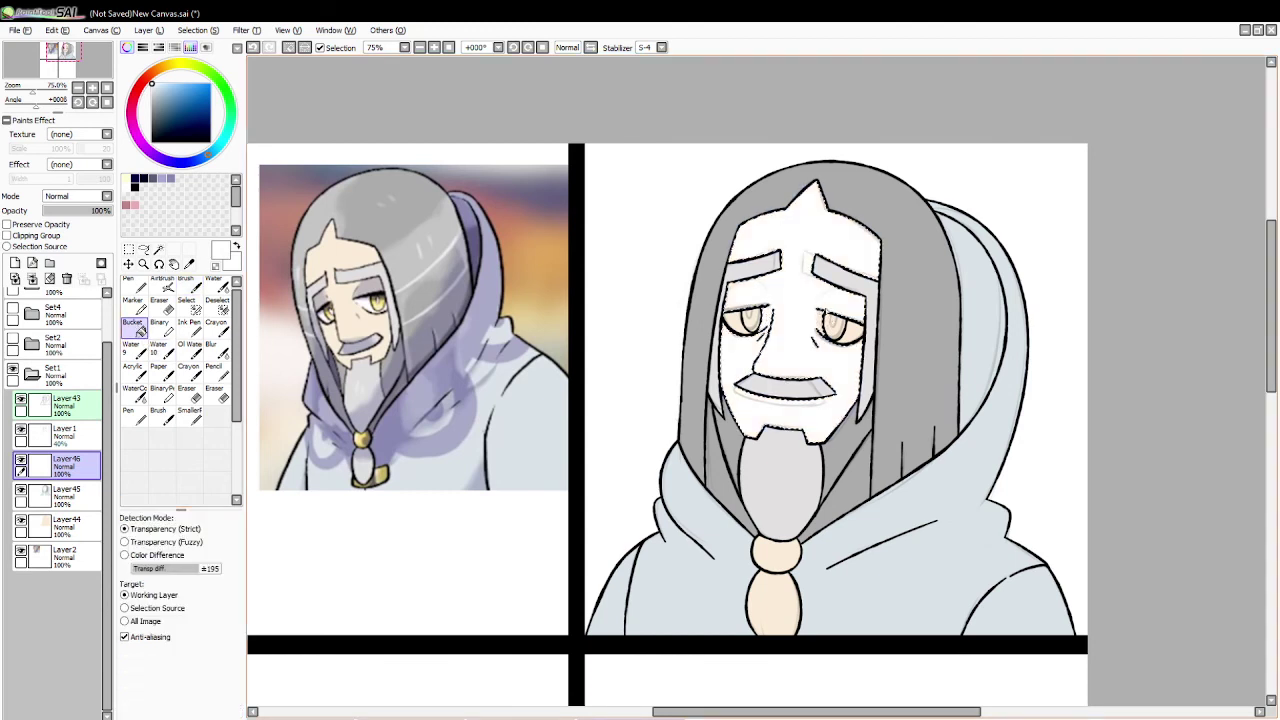
left_click(287, 49)
left_click(175, 303)
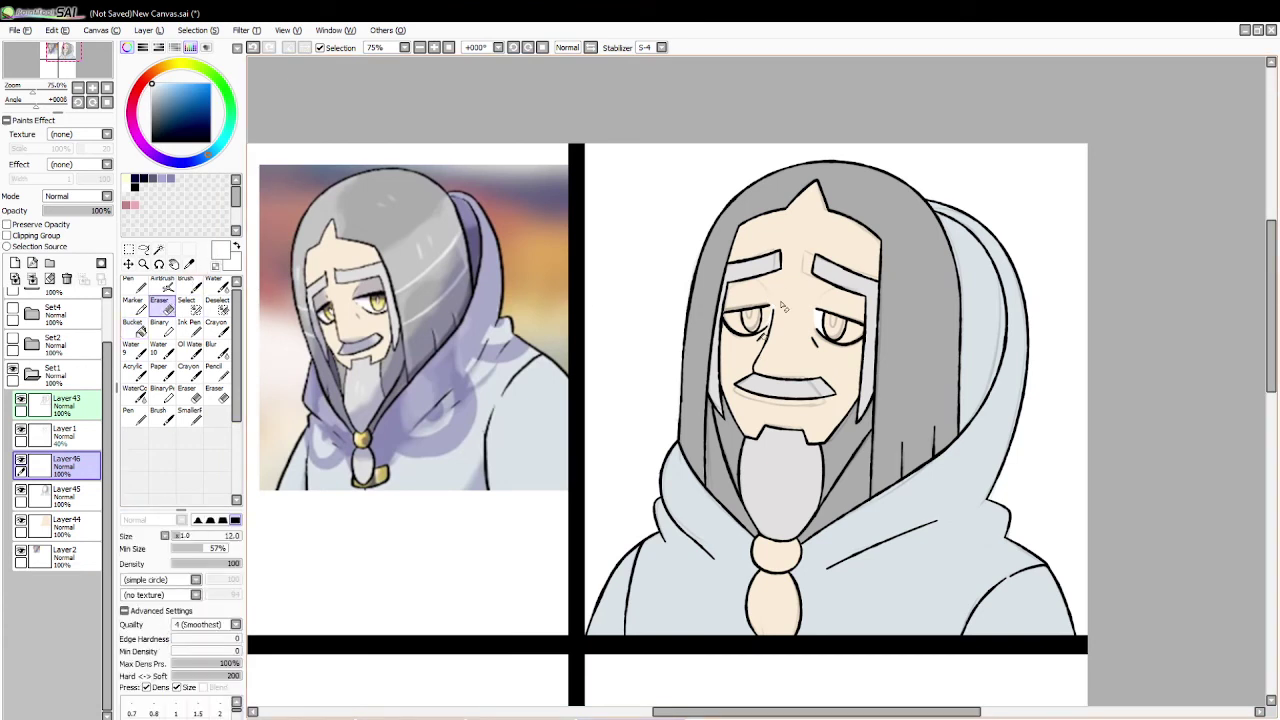
left_click(158, 250)
left_click(775, 305)
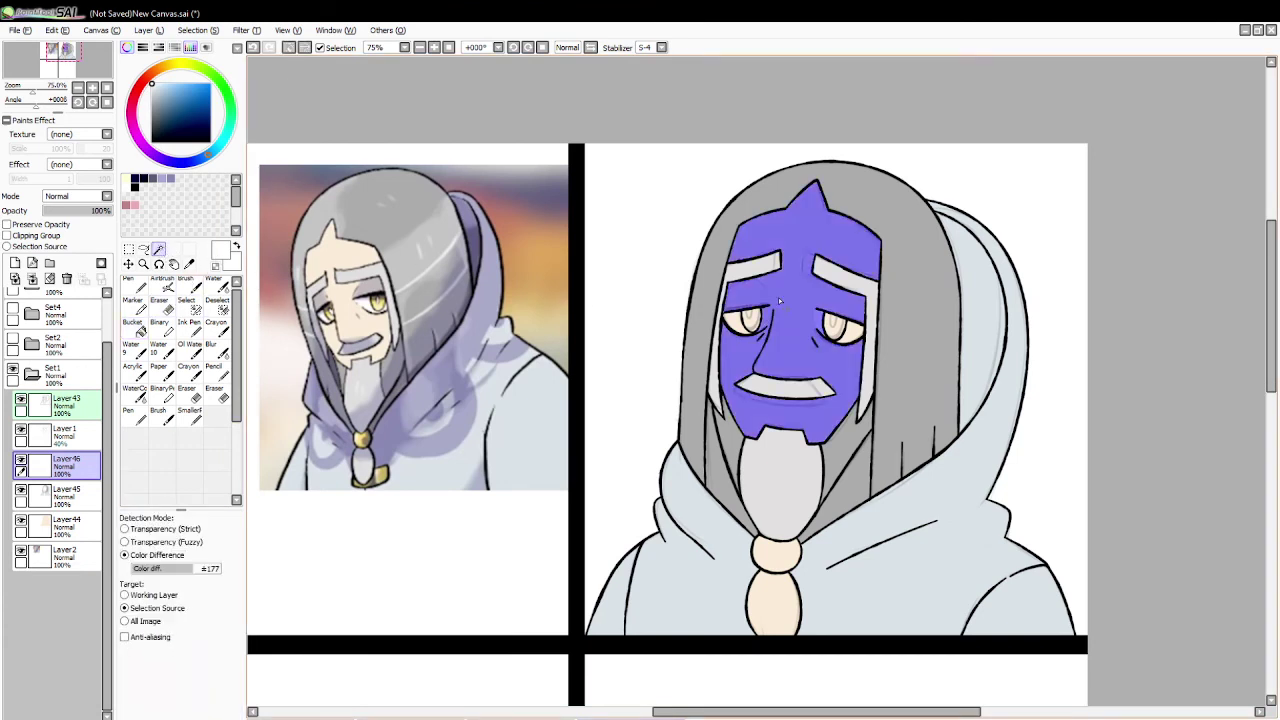
left_click(190, 327)
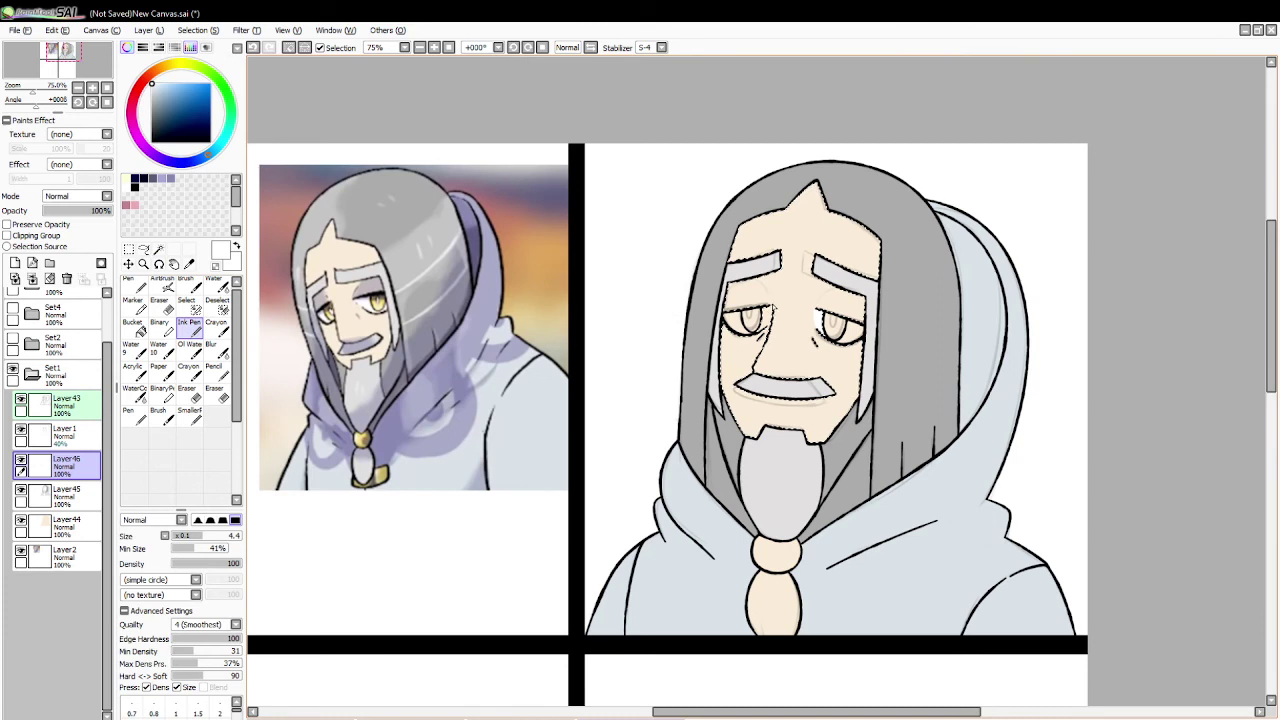
left_click(140, 332)
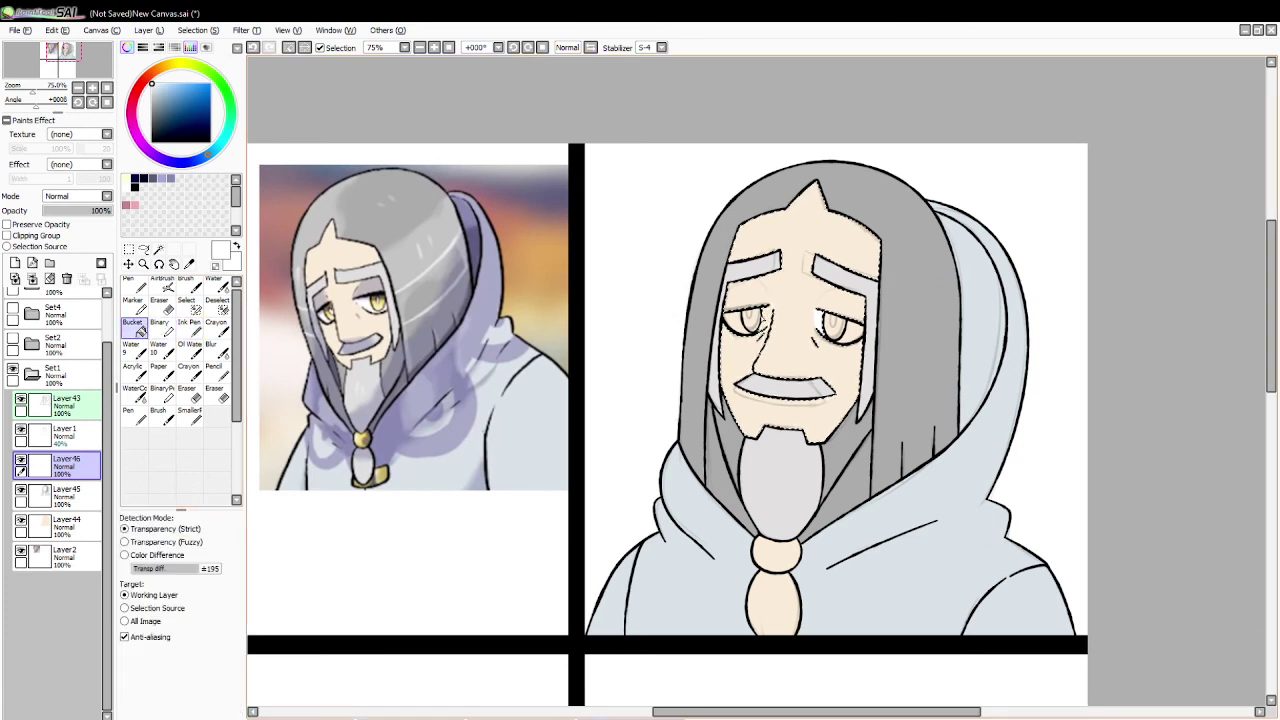
left_click(288, 47)
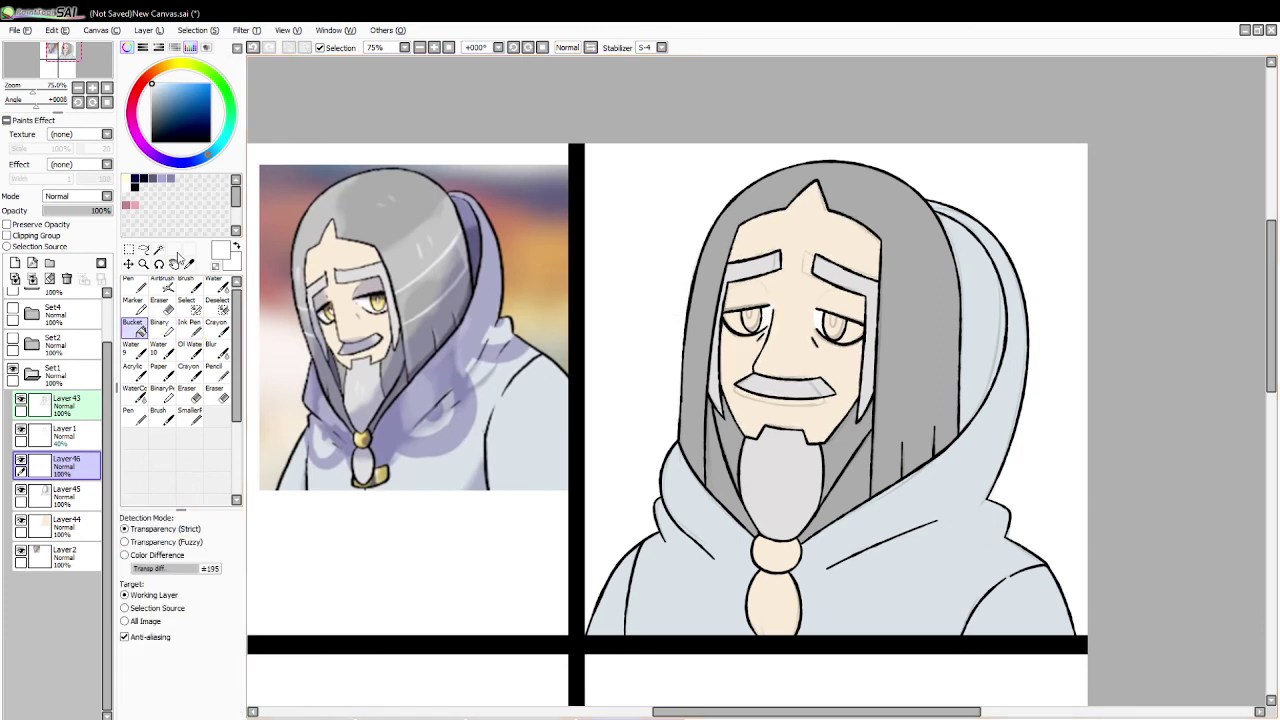
left_click(160, 302)
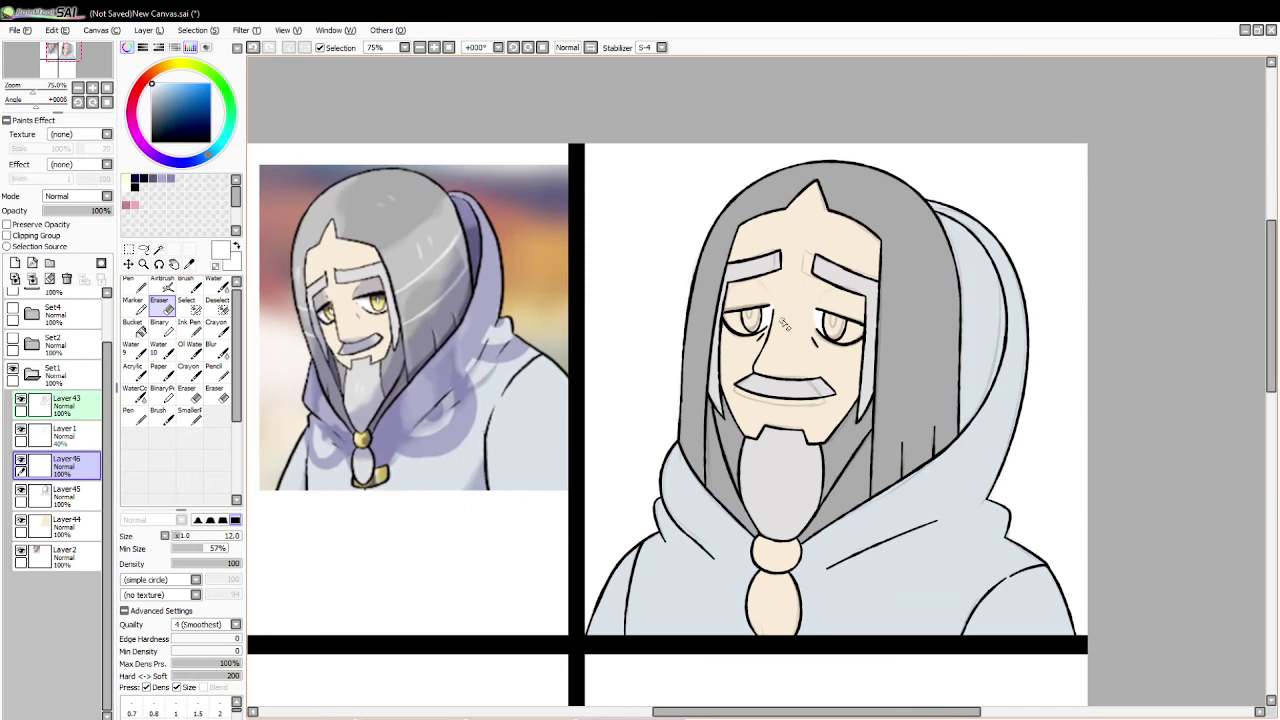
Step: Select the whites of both eyes with the Magic Wand, fill them with white, and deselect
left_click(158, 248)
left_click(745, 325)
left_click(845, 333)
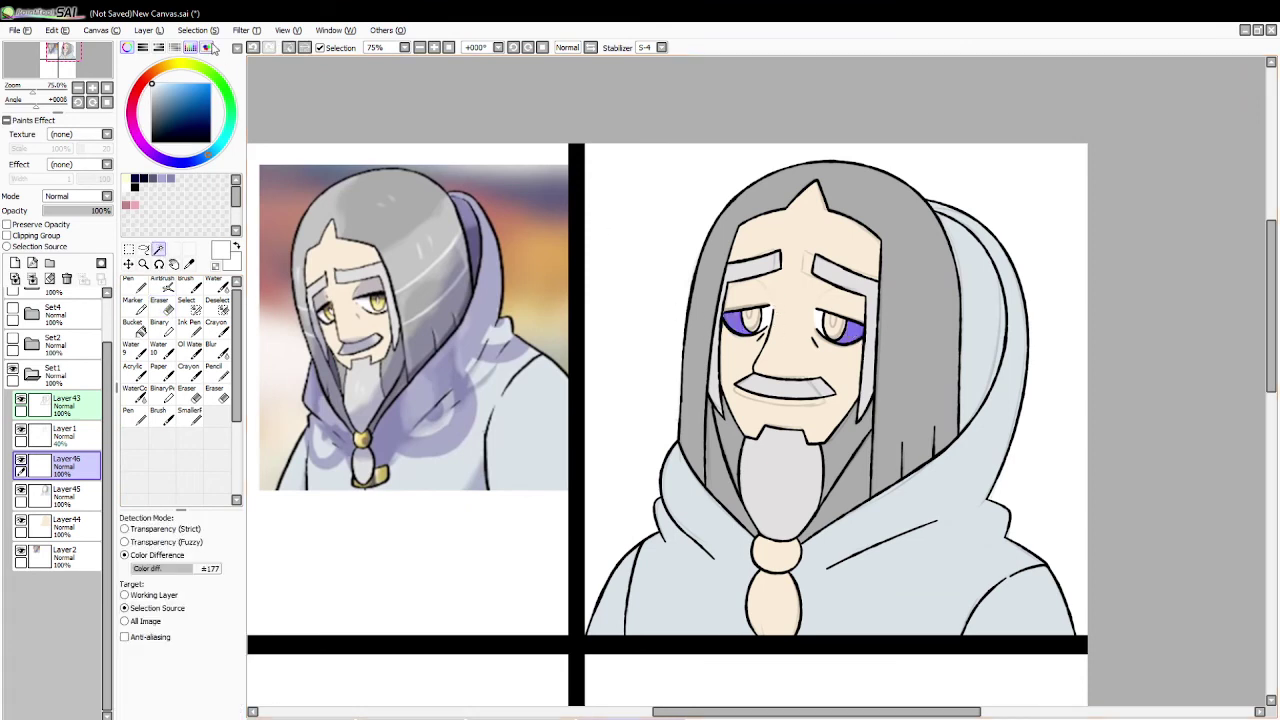
left_click(133, 326)
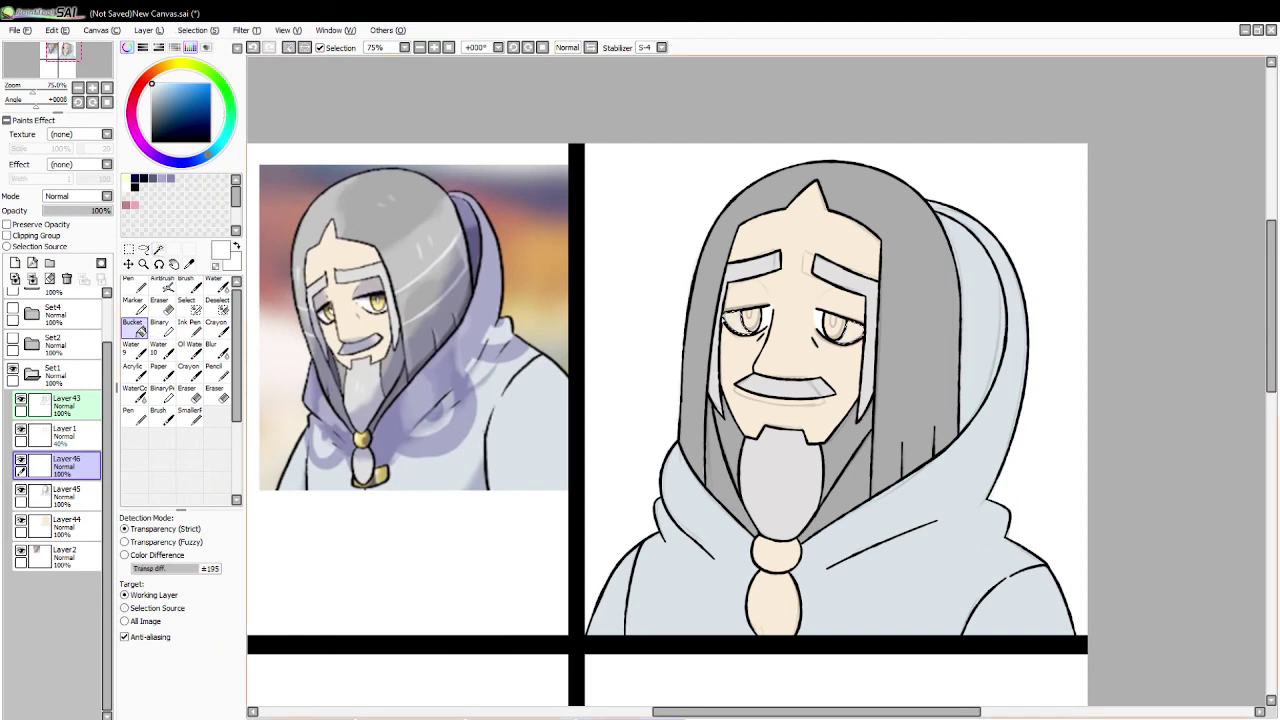
left_click(222, 309)
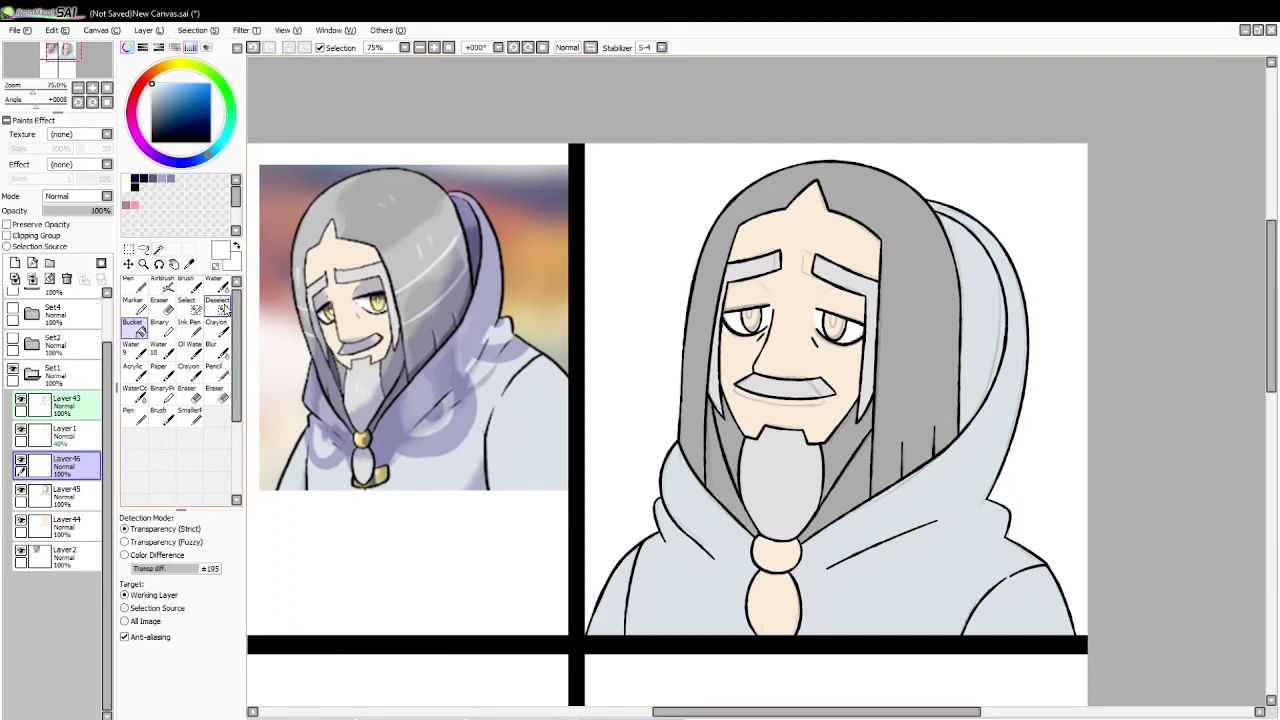
Step: Fill both irises and the upper clasp bead with the golden yellow sampled from the reference clasp, and deselect
left_click(189, 263)
left_click(363, 443)
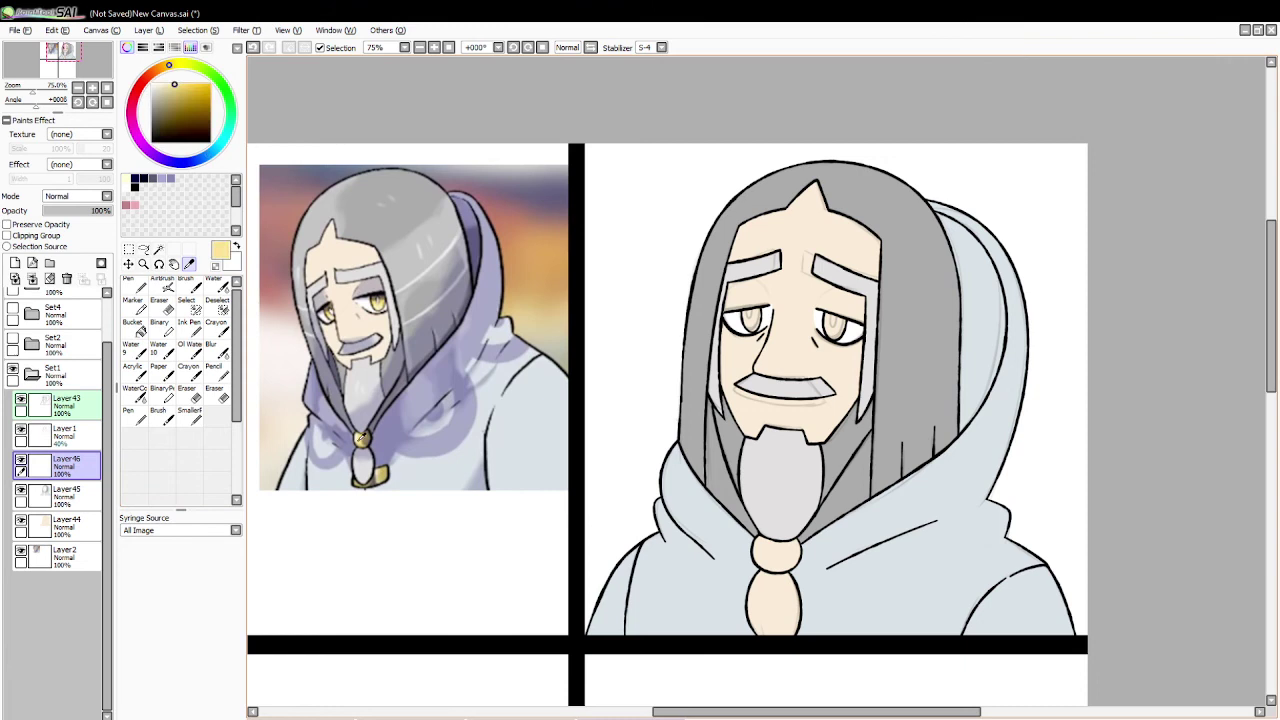
left_click(158, 249)
left_click(751, 324)
left_click(812, 328)
key("ctrl+z")
left_click(835, 326)
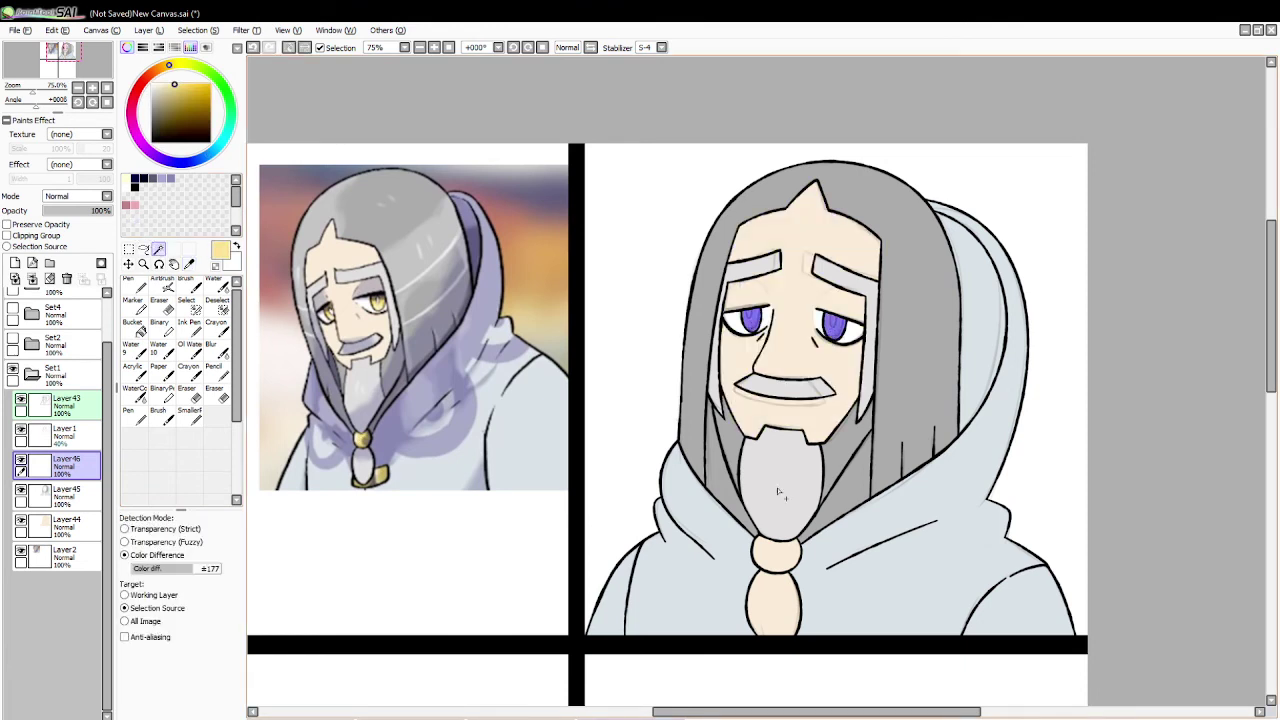
left_click(776, 553)
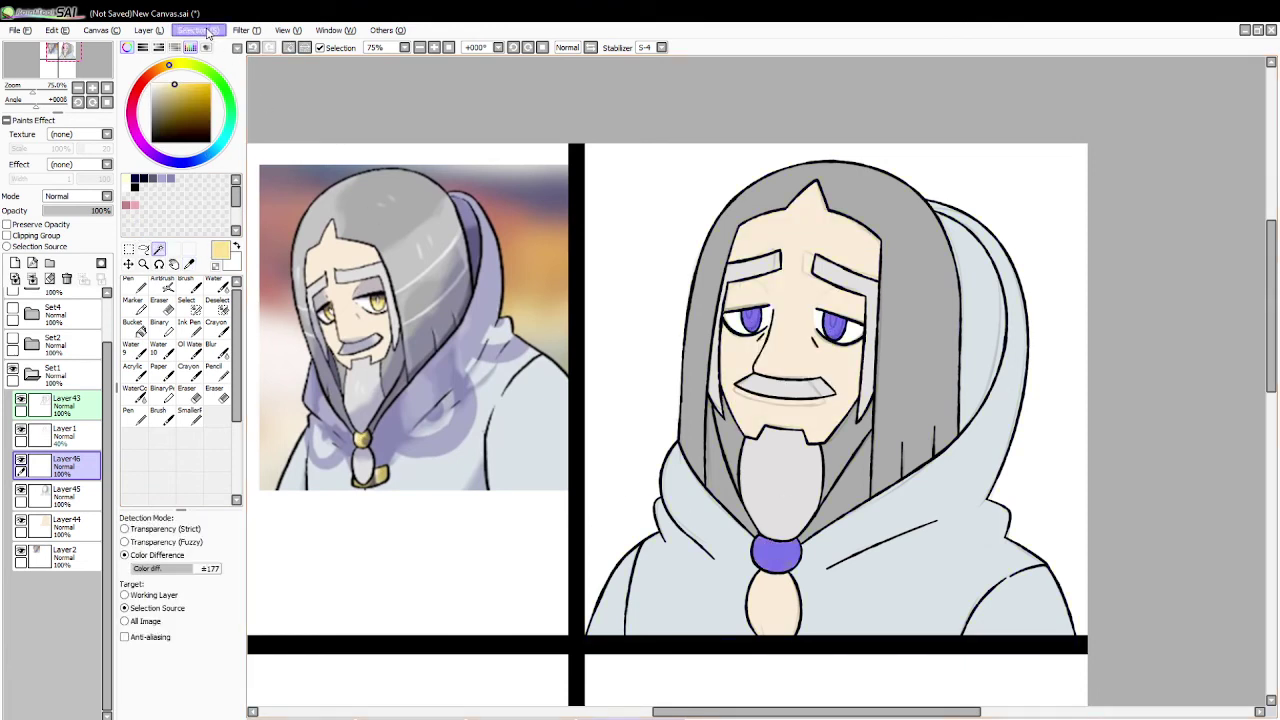
left_click(133, 322)
left_click(767, 566)
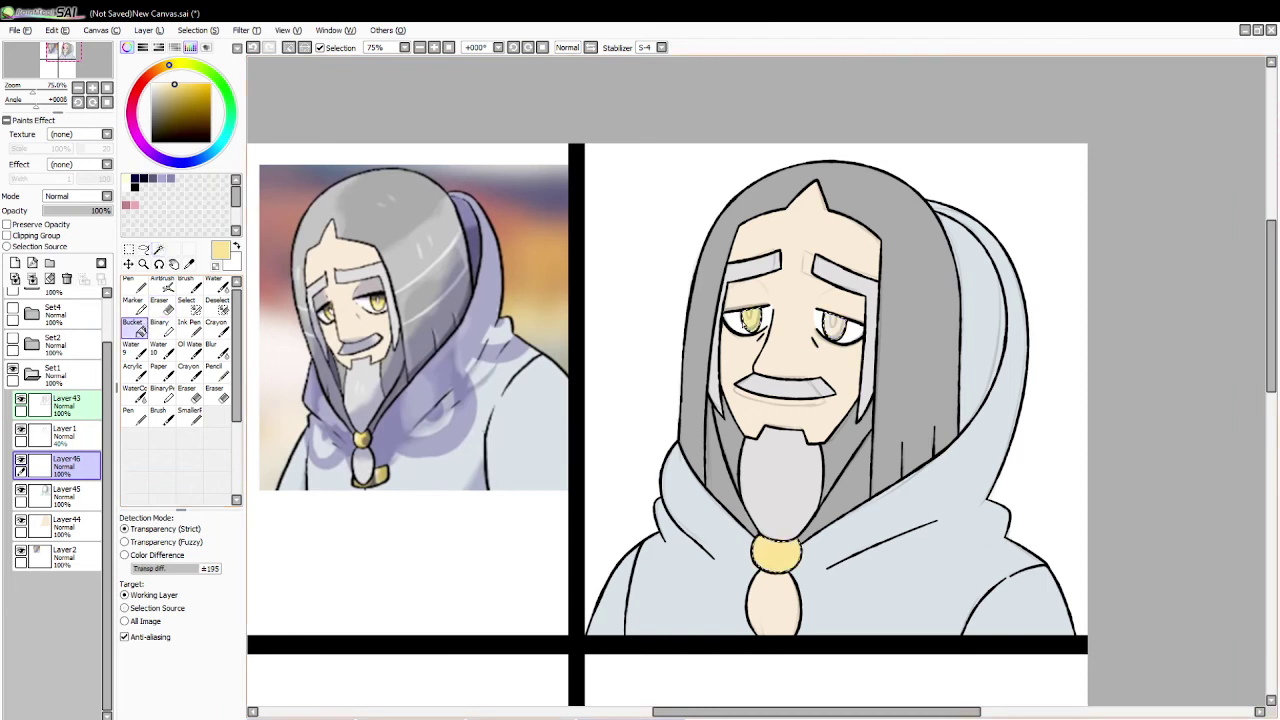
left_click(835, 328)
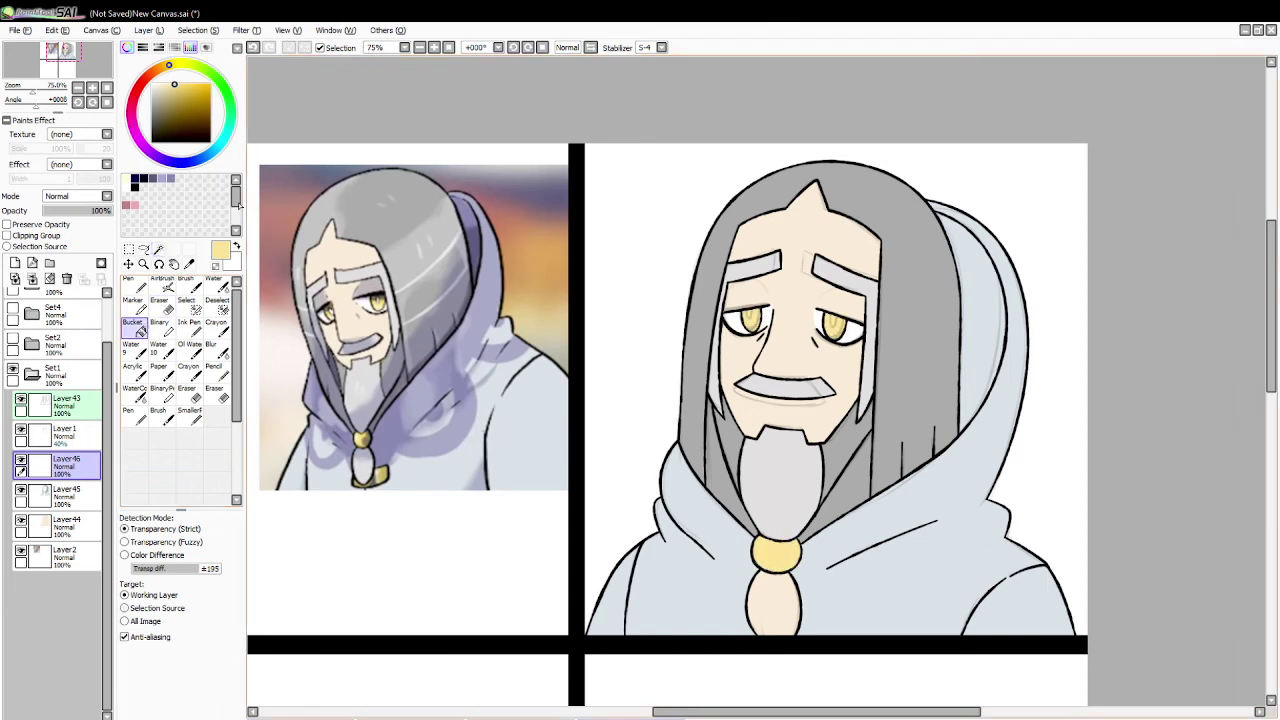
Step: Fill the lower clasp bead with the light grey sampled from the same bead in the reference, and deselect
left_click(189, 263)
left_click(369, 467)
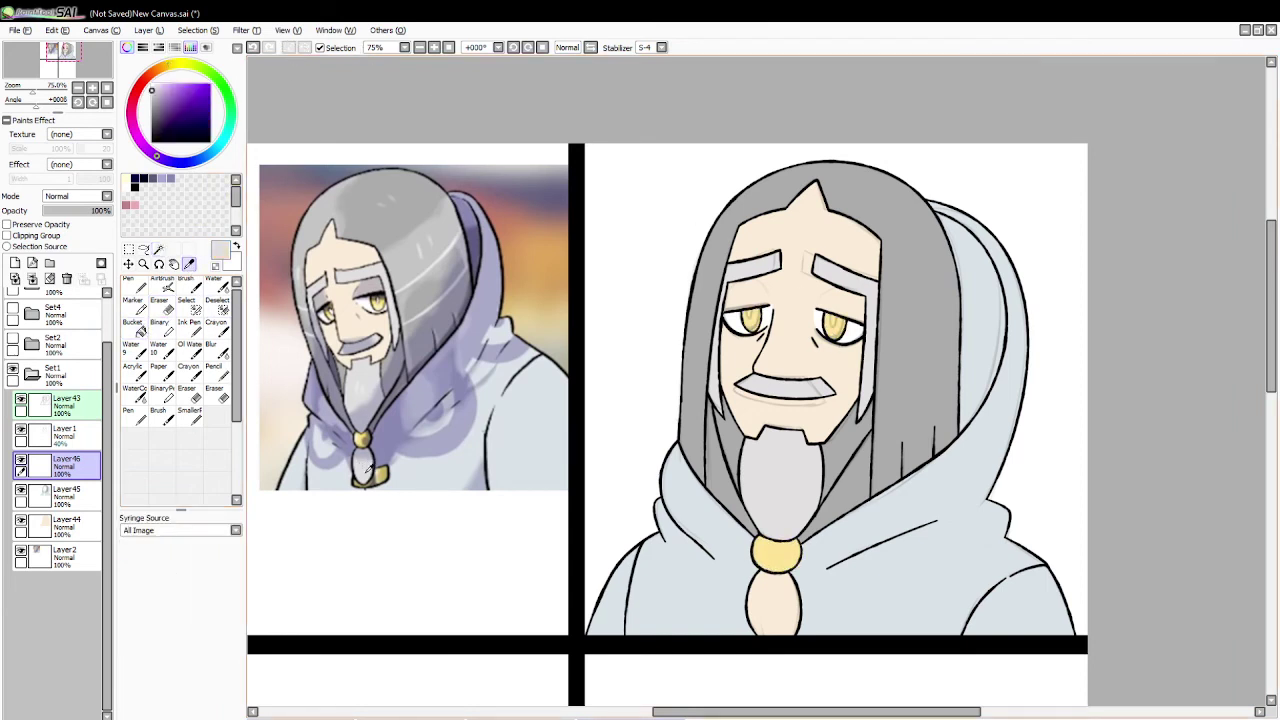
left_click(158, 248)
left_click(775, 600)
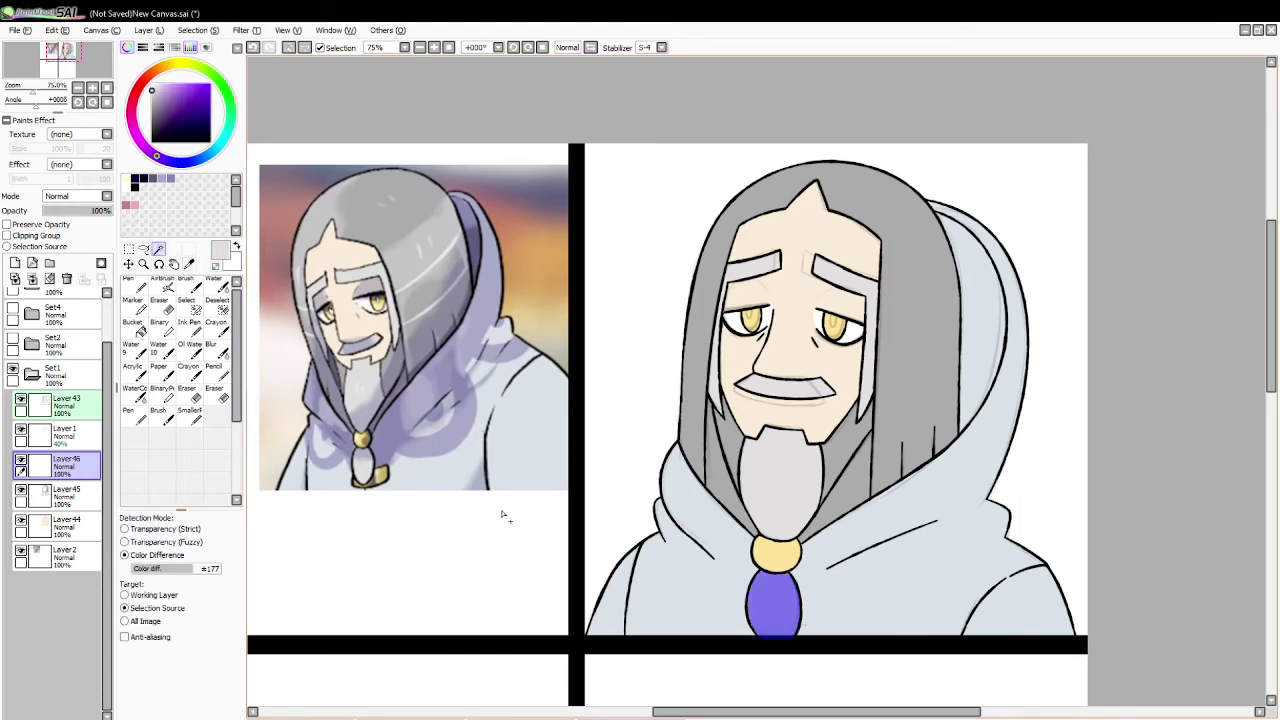
left_click(133, 325)
left_click(772, 600)
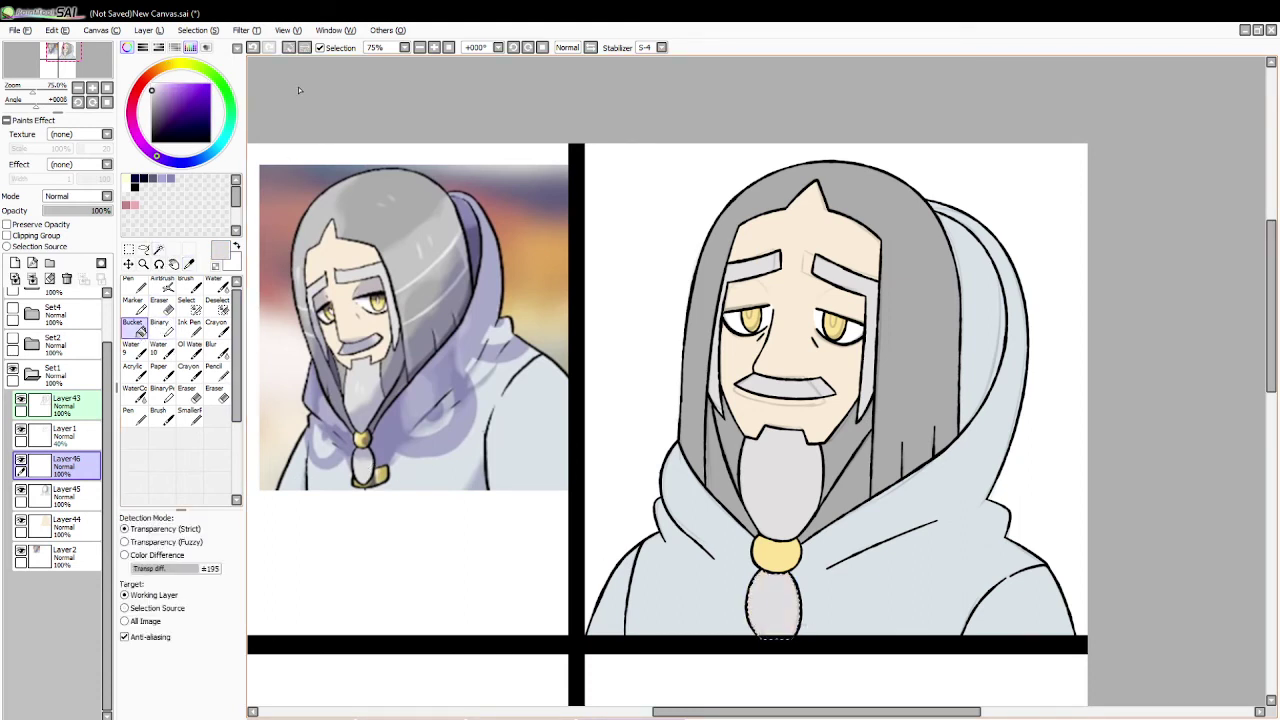
left_click(289, 48)
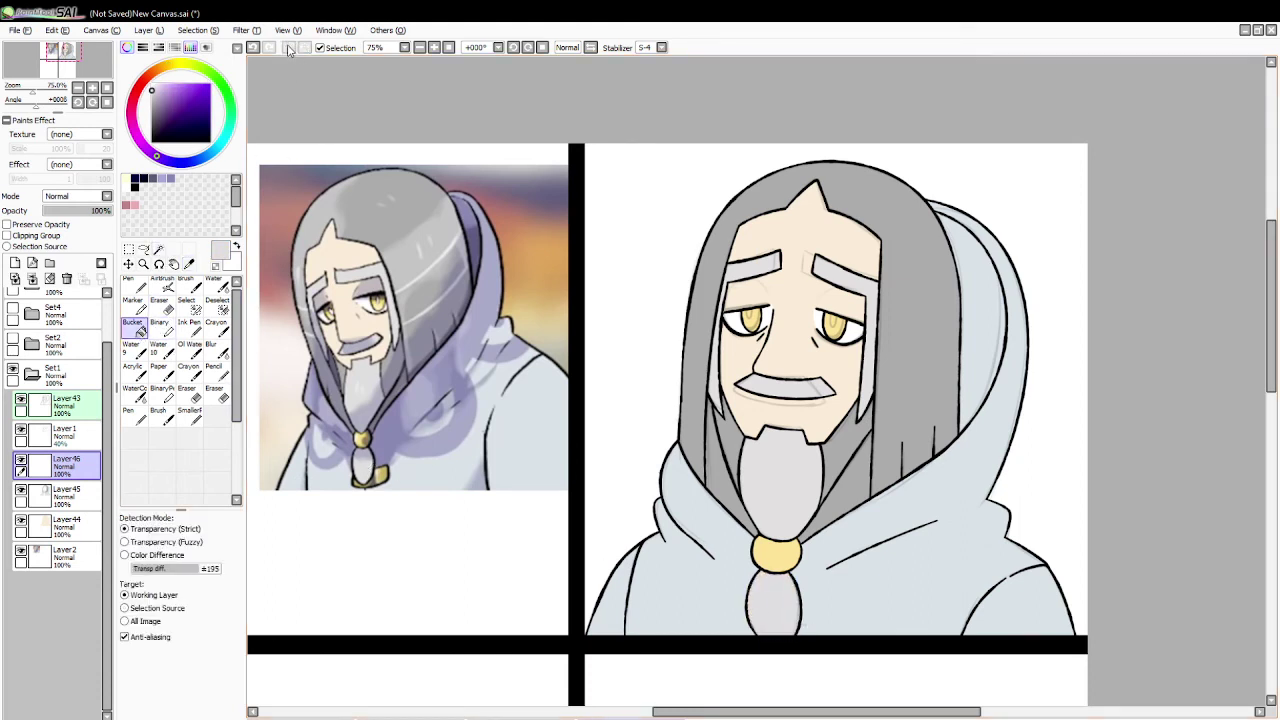
Step: Try a white brush stroke inside the left iris, and check what the eye colour layer contains
left_click(189, 264)
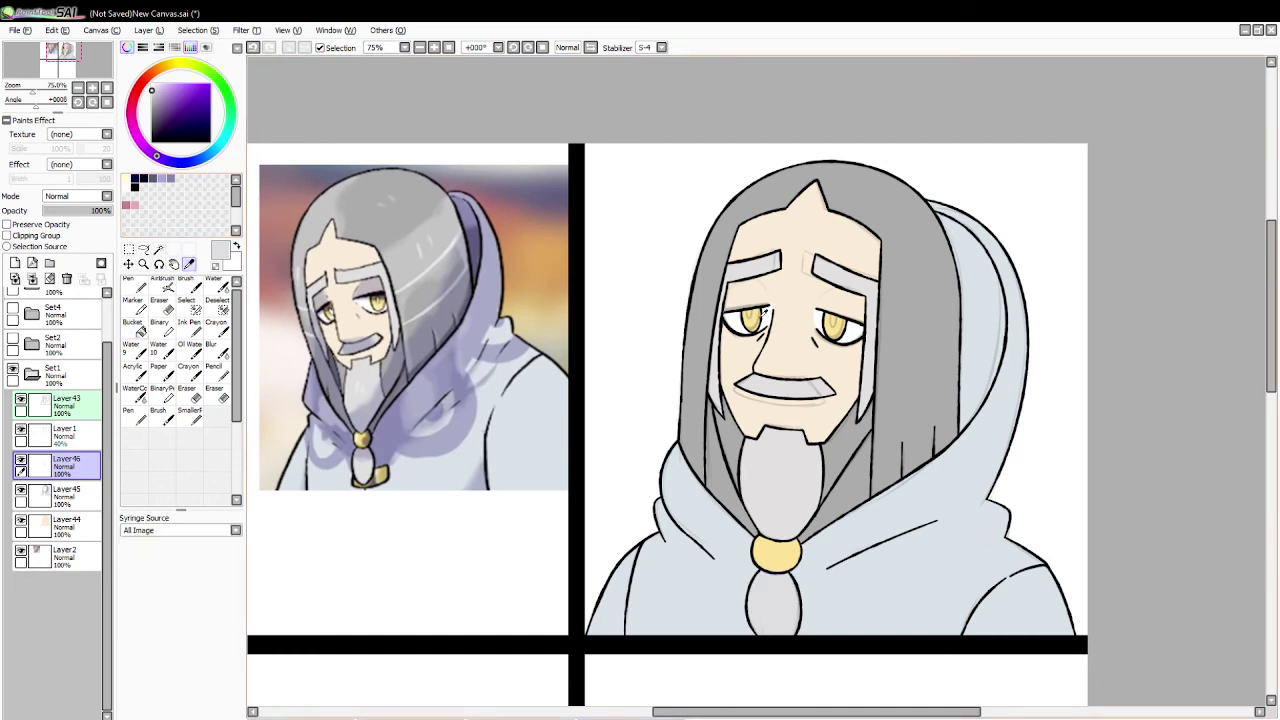
left_click(765, 313)
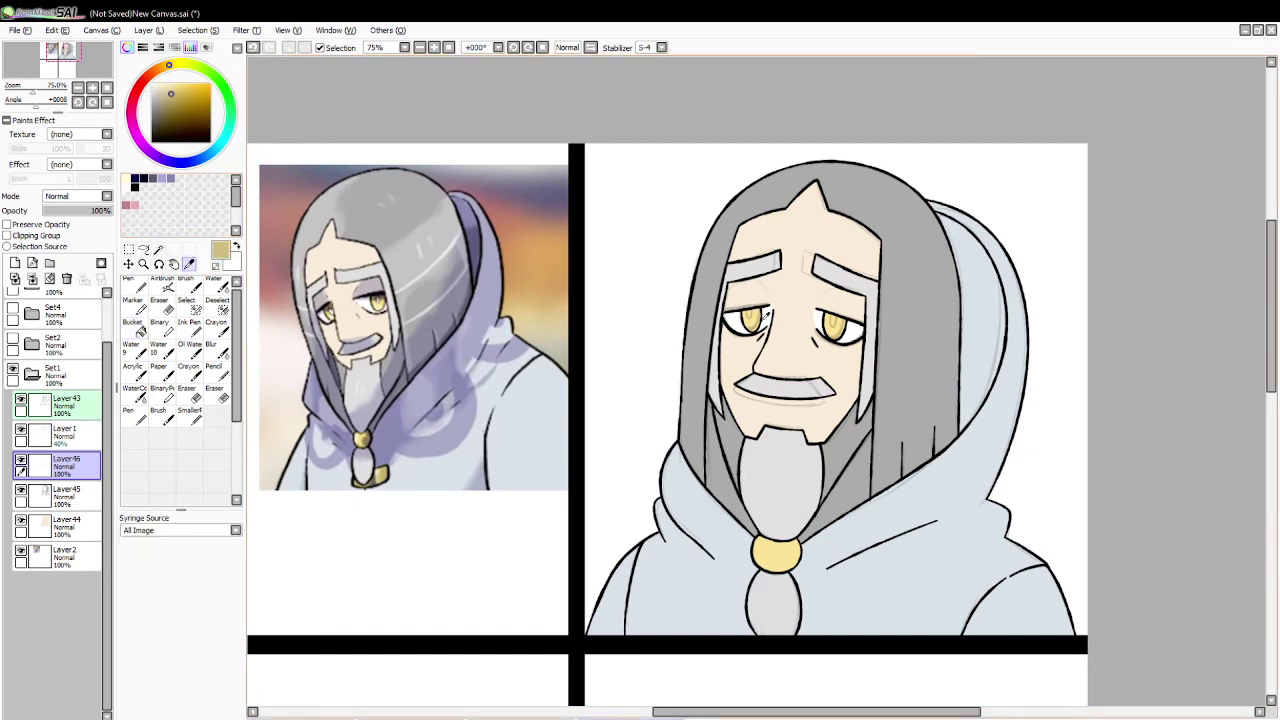
left_click(143, 264)
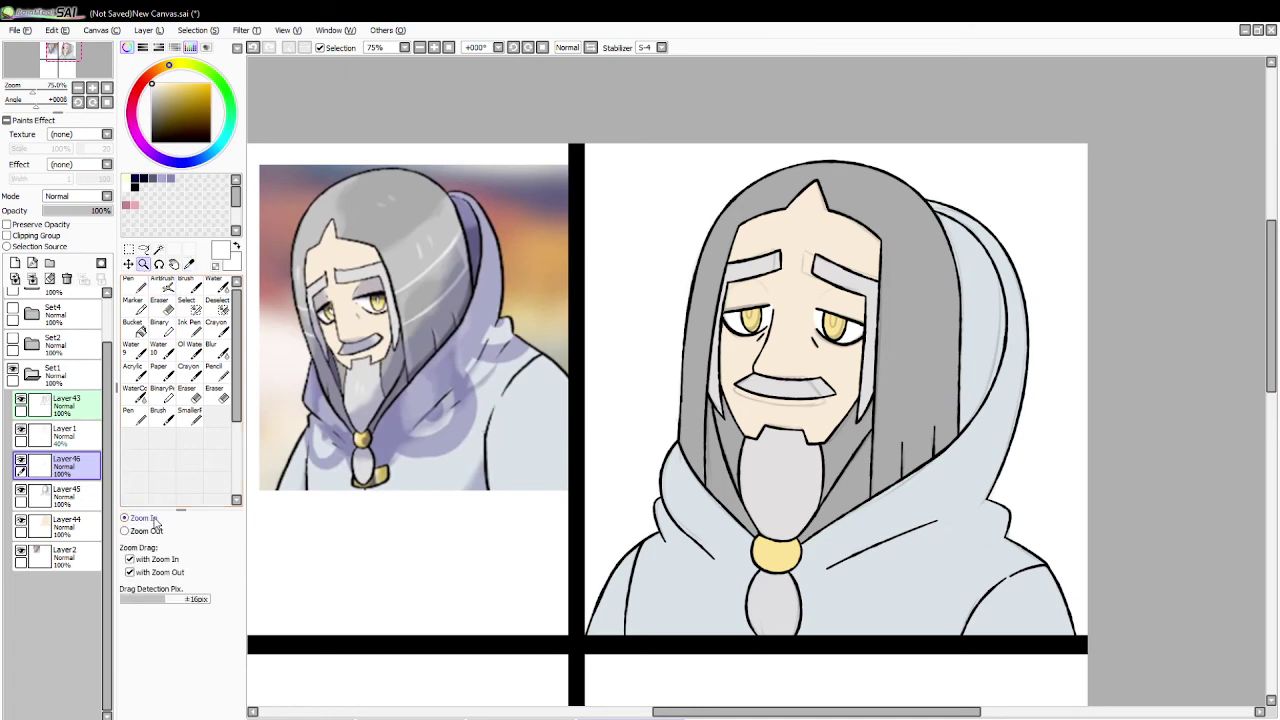
left_click(794, 307)
left_click(778, 328)
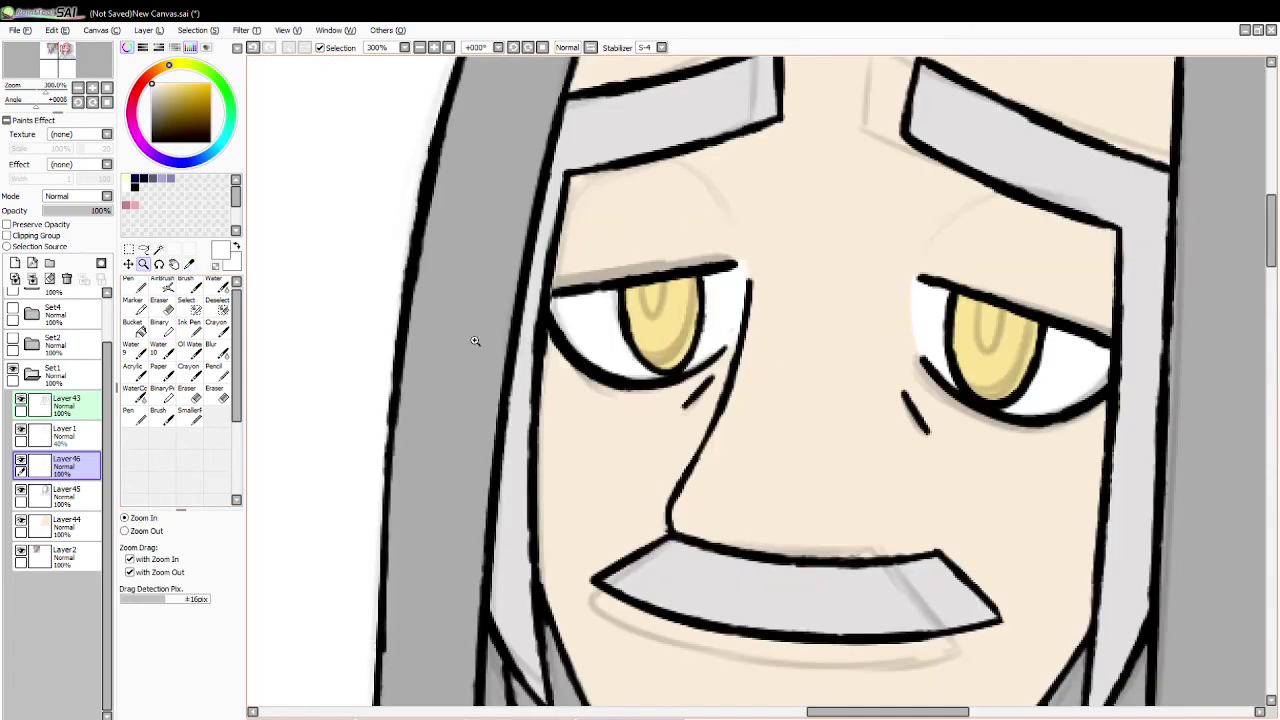
left_click(190, 288)
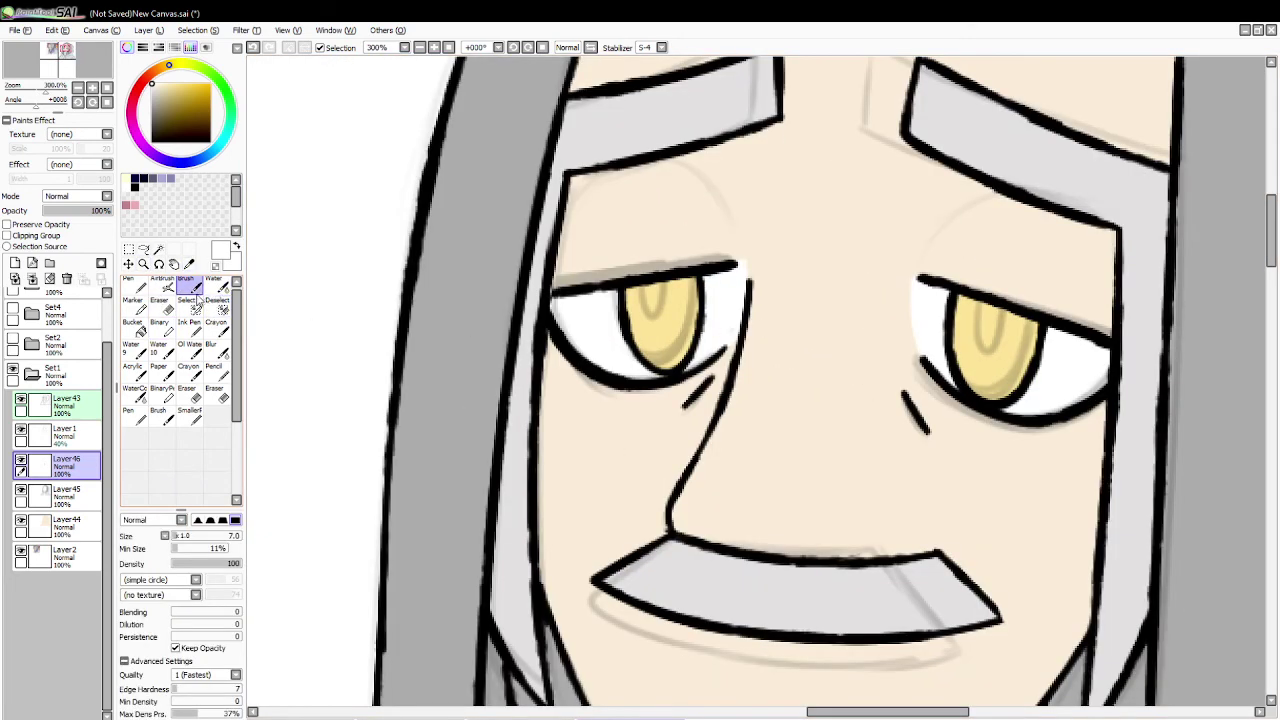
left_click_drag(656, 302, 659, 324)
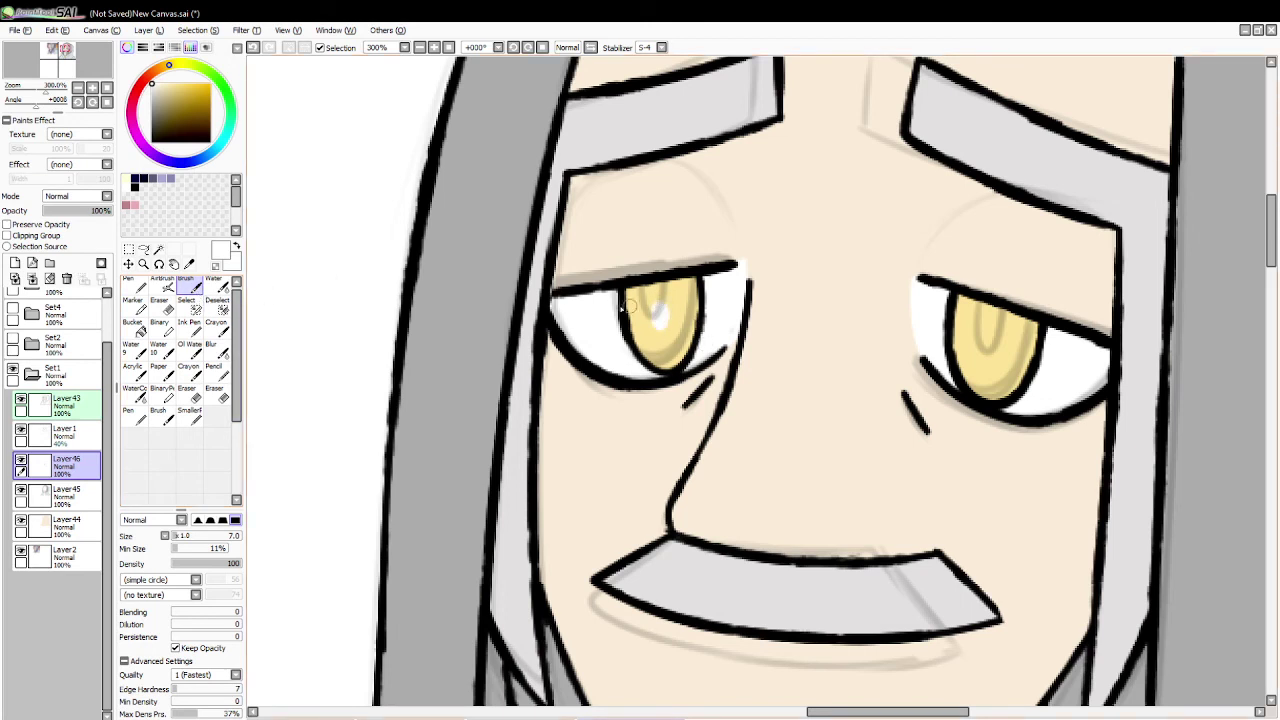
left_click(21, 463)
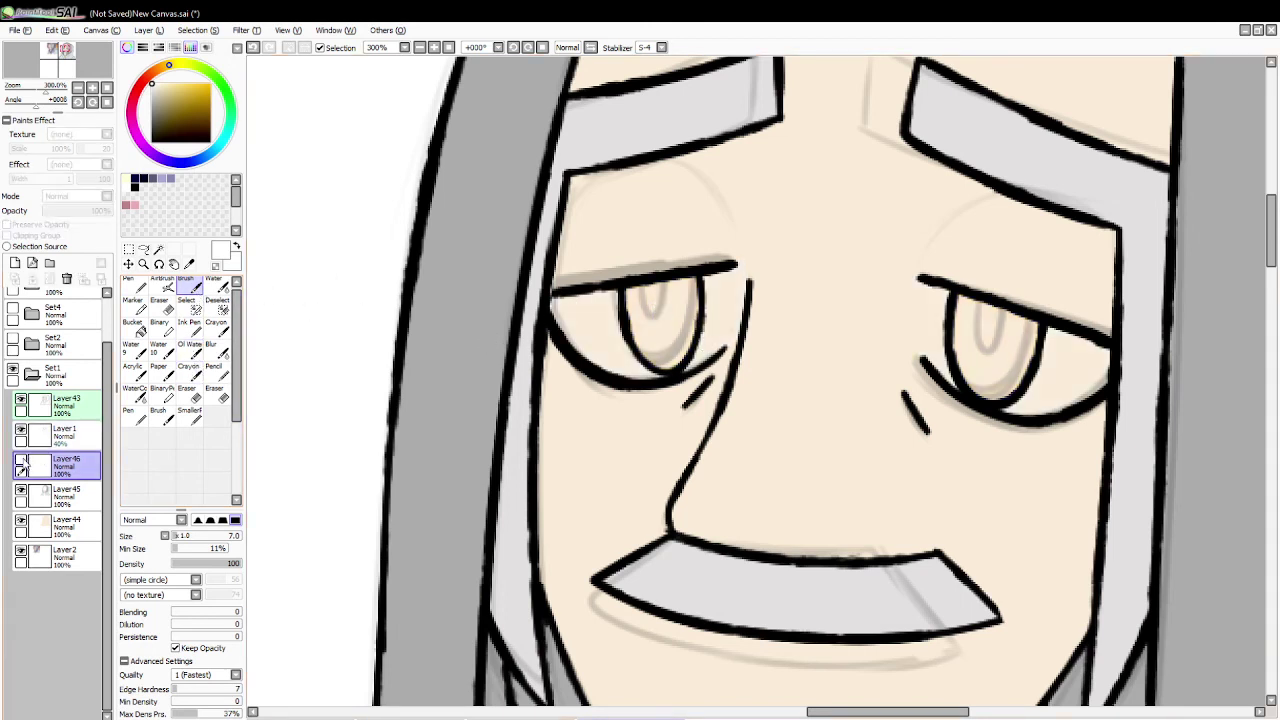
left_click(21, 463)
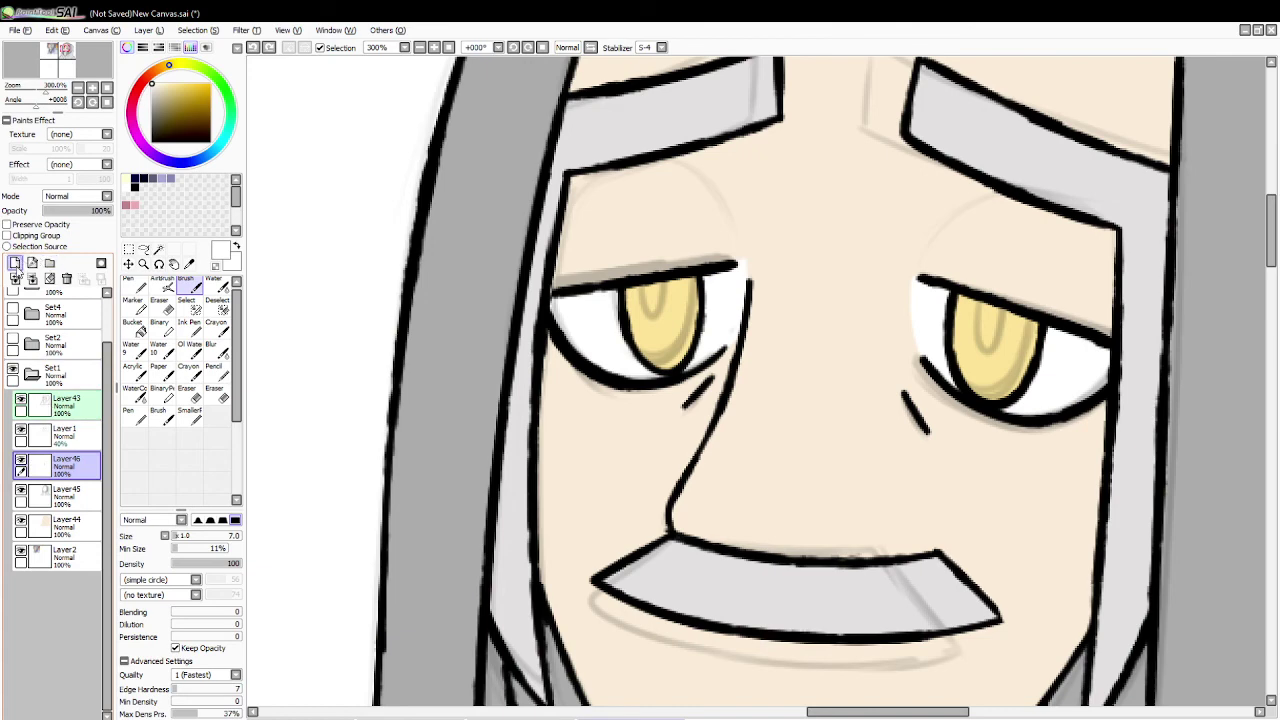
Step: On a new layer above the eye colours, draw a pale yellow pupil outline inside both irises with the Ink Pen
left_click(15, 263)
left_click_drag(656, 295, 662, 338)
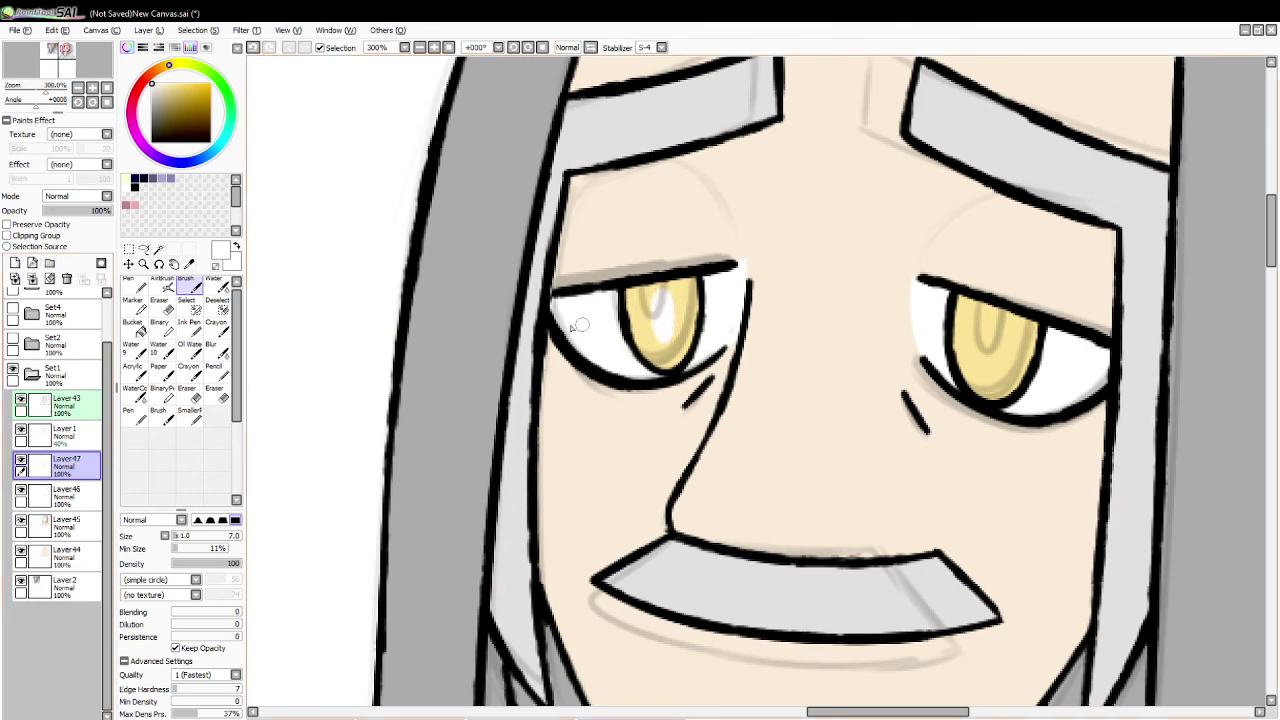
left_click(190, 395)
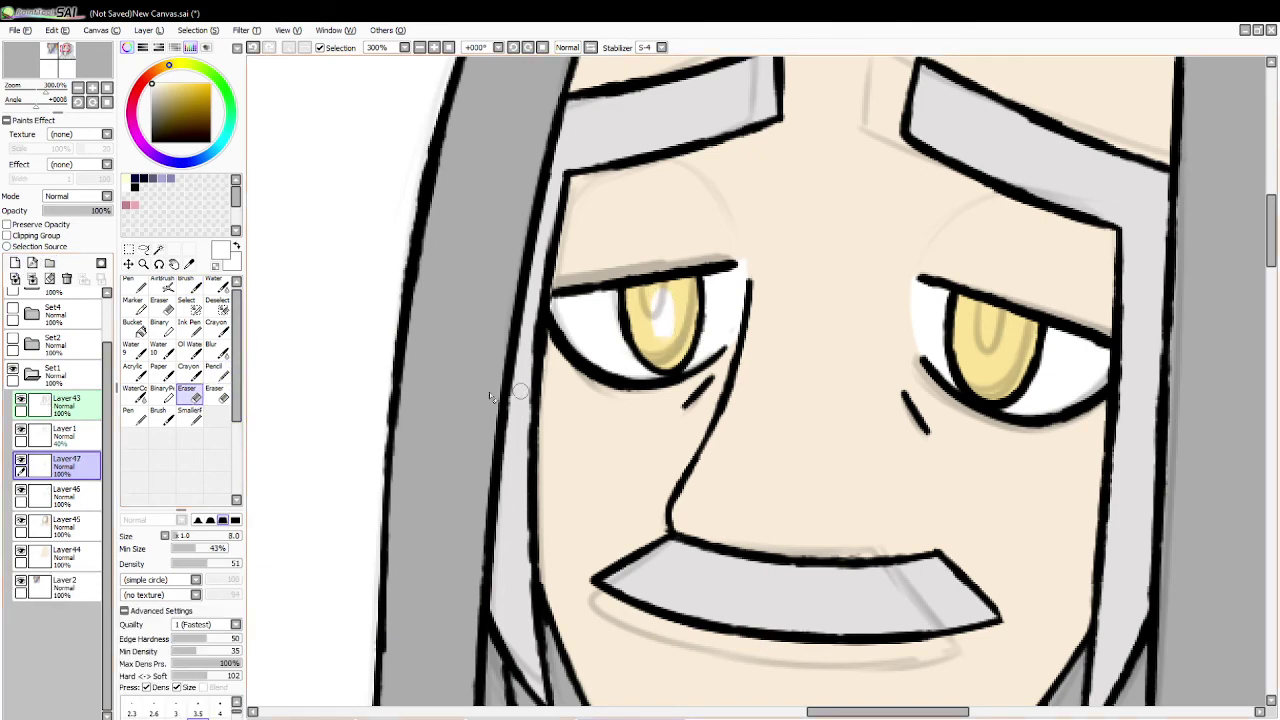
key("alt")
left_click(668, 333)
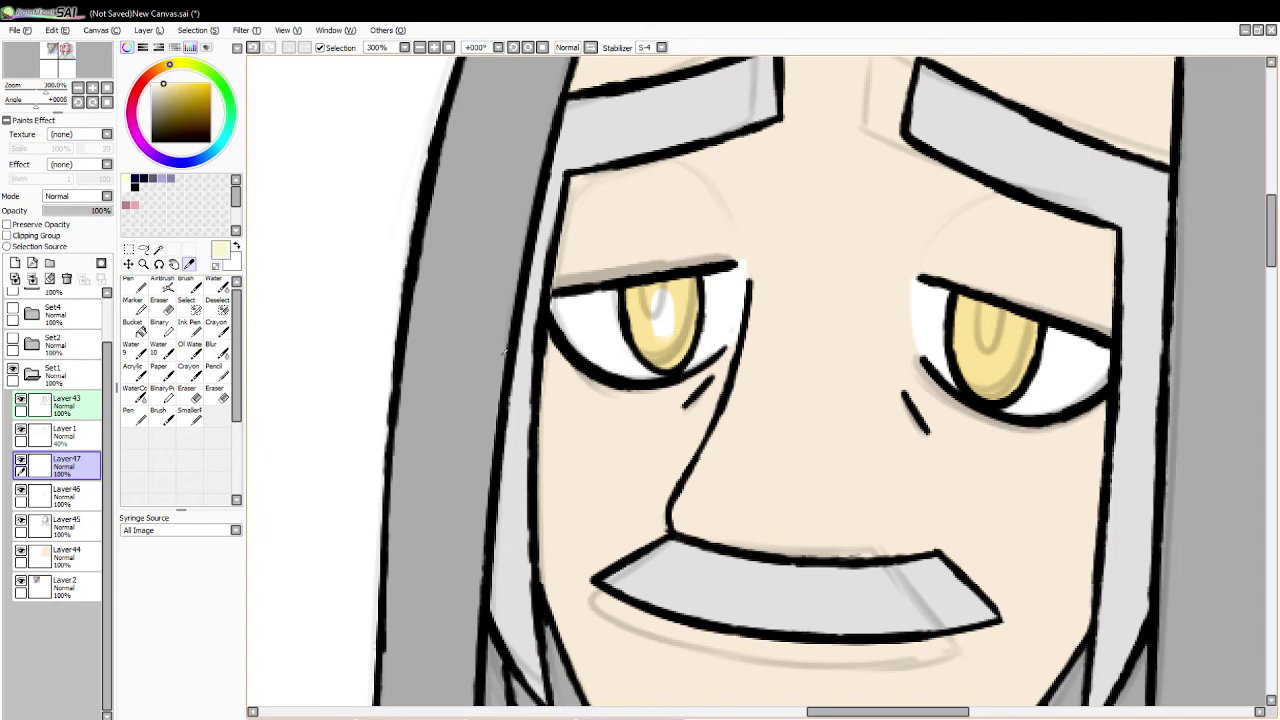
left_click(190, 325)
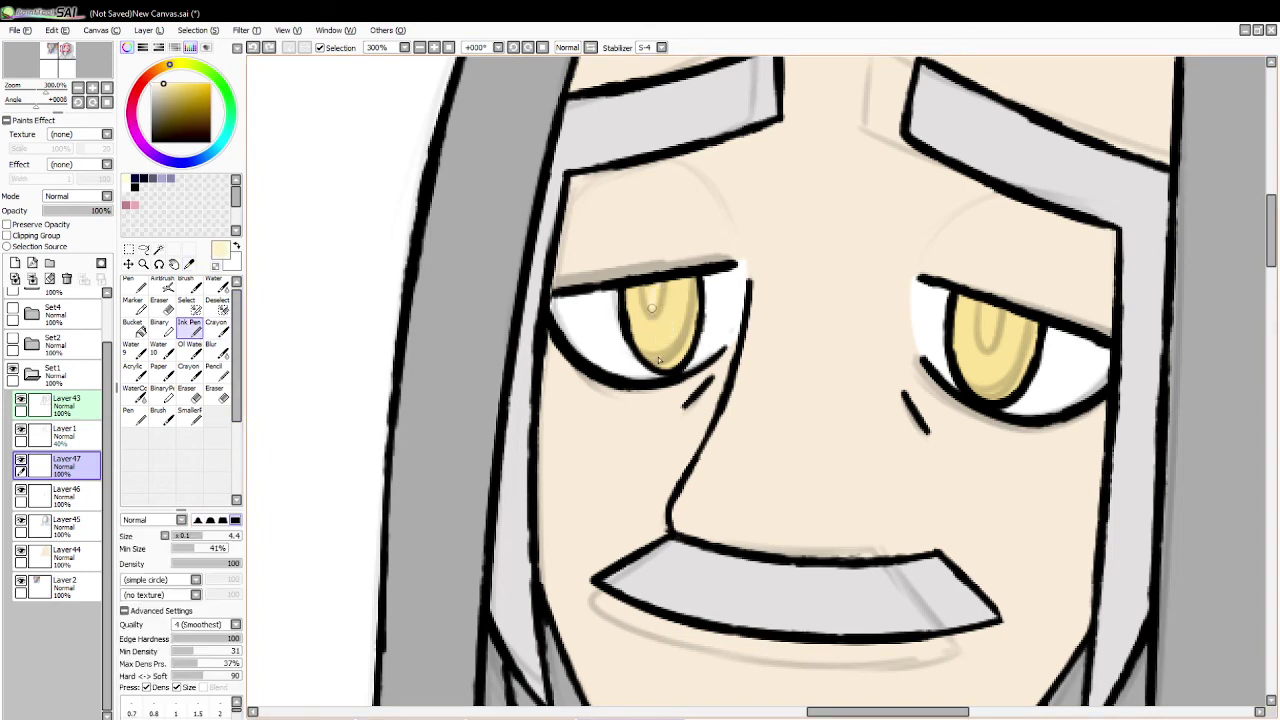
key("h")
key("h")
left_click_drag(674, 304, 670, 282)
mouse_move(984, 304)
left_mouse_down()
mouse_move(996, 389)
mouse_move(1012, 312)
mouse_move(995, 320)
mouse_move(992, 303)
mouse_move(976, 370)
mouse_move(1014, 320)
left_mouse_up()
key("ctrl+z")
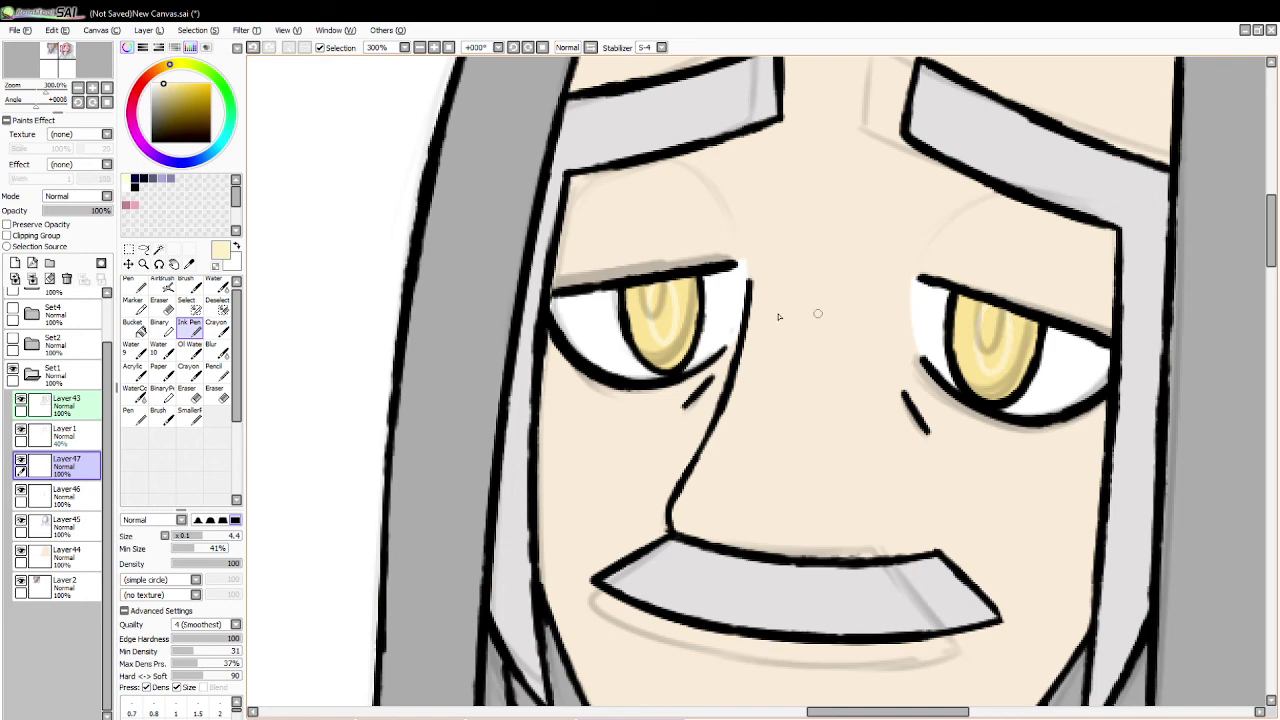
Step: Fill the inside of both pupil outlines with the white sampled from the eye
left_click(189, 263)
left_click(592, 327)
left_click(133, 322)
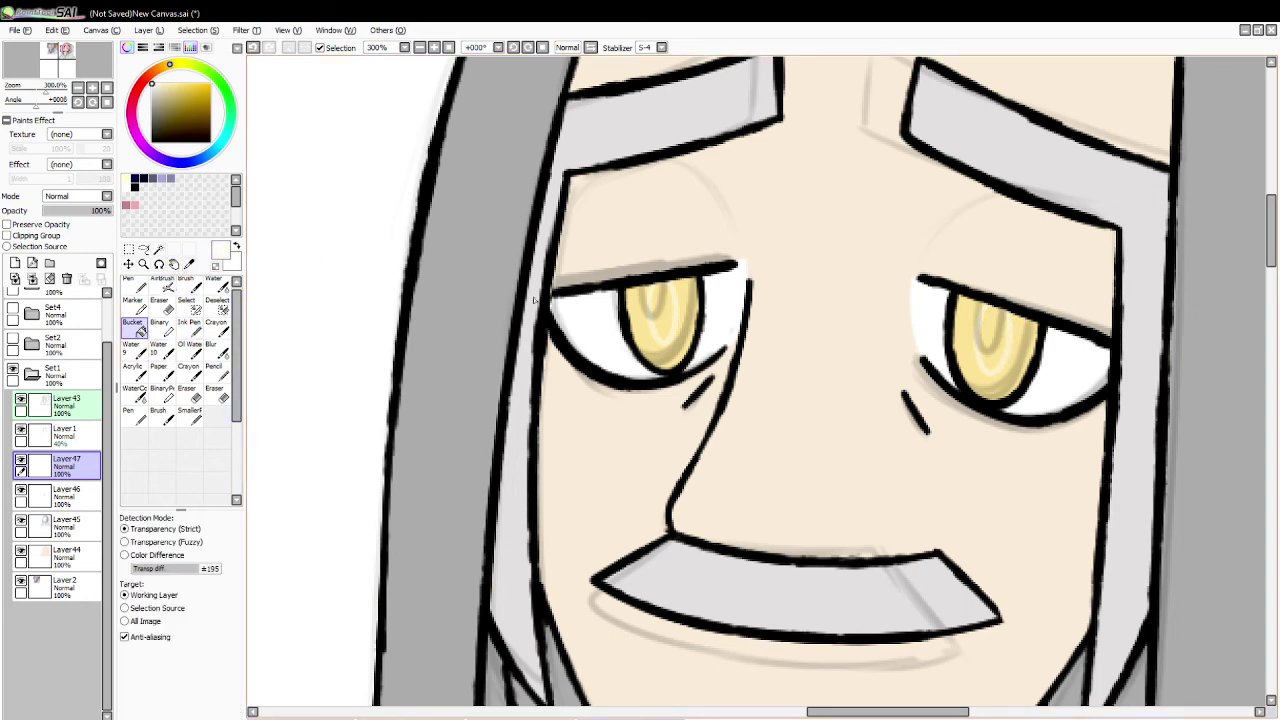
left_click(660, 312)
left_click(998, 338)
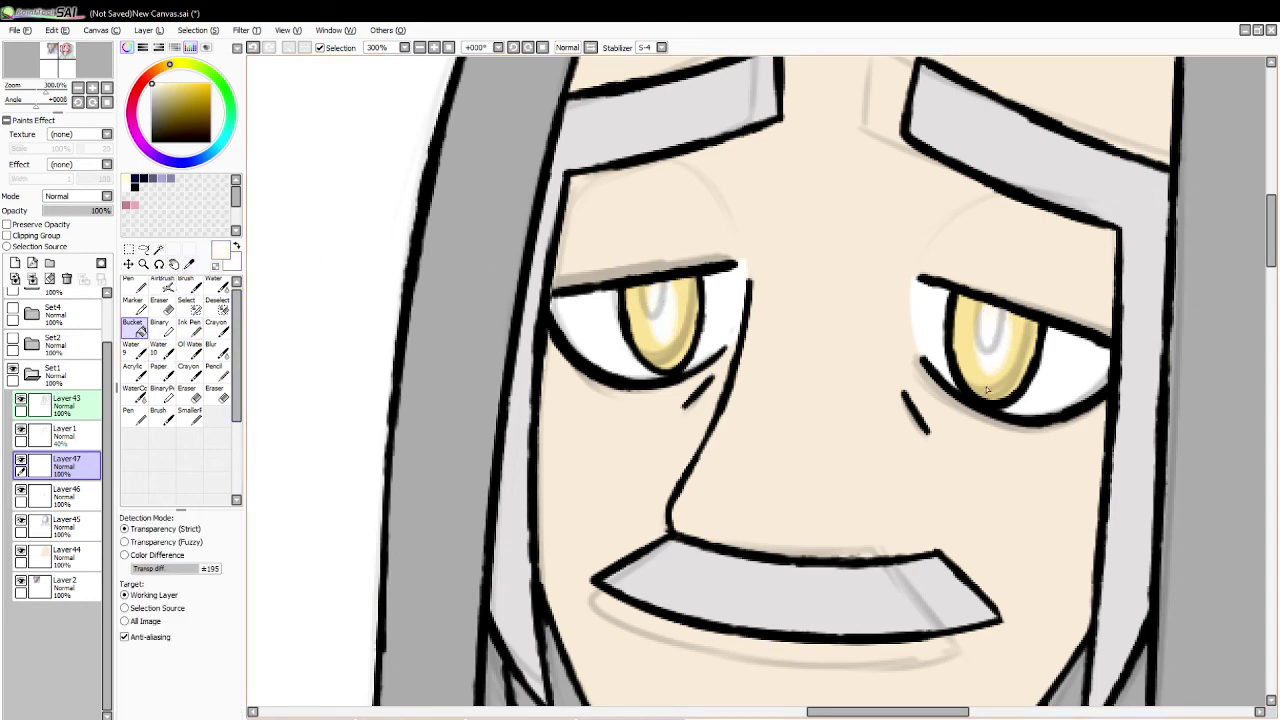
left_click(143, 263)
left_click(125, 531)
left_click(538, 443)
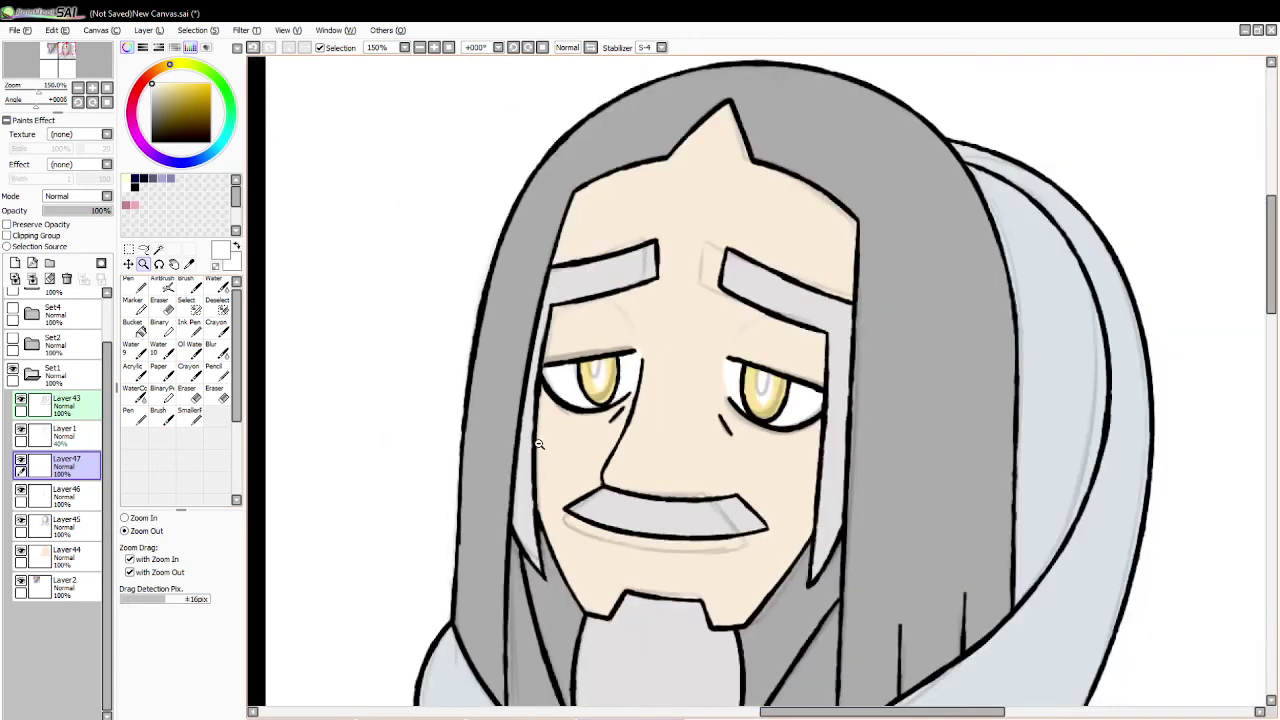
left_click(538, 443)
left_click_drag(768, 711, 713, 711)
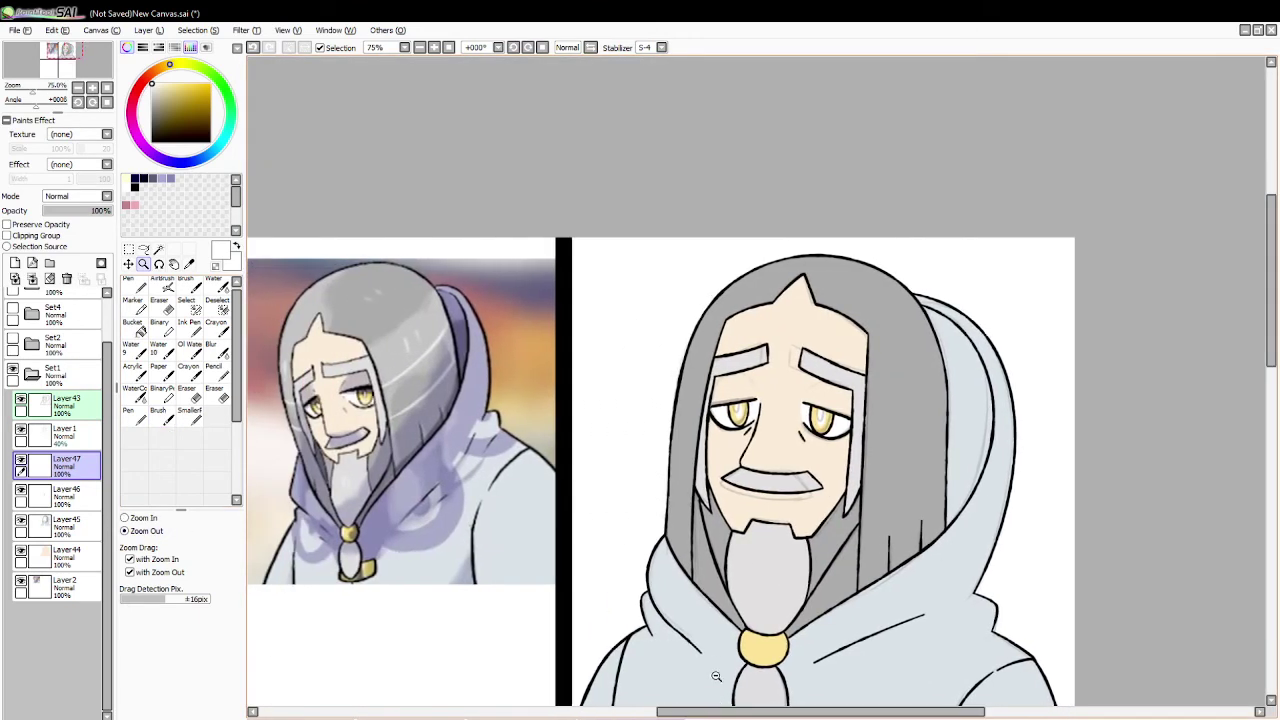
left_click(733, 660)
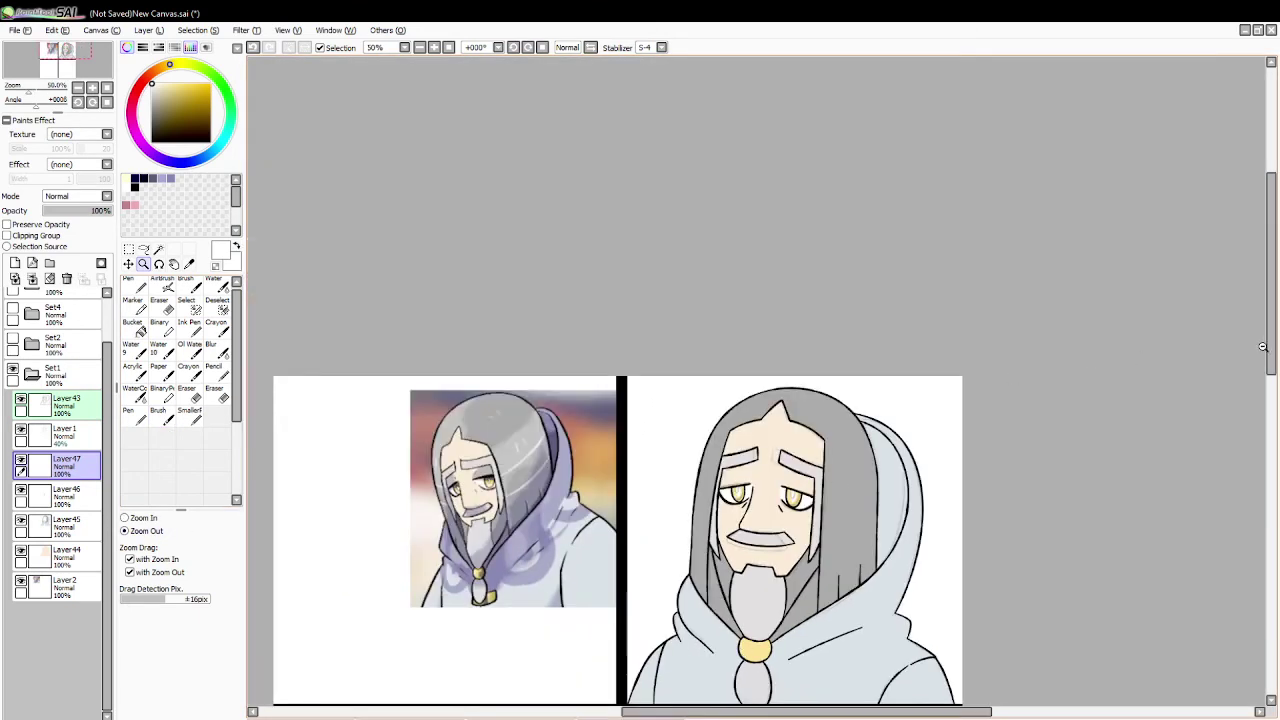
Step: Sample the muted mauve of the eyelid in the reference and select the skin area of the face on the line art
left_click_drag(1263, 346, 1263, 378)
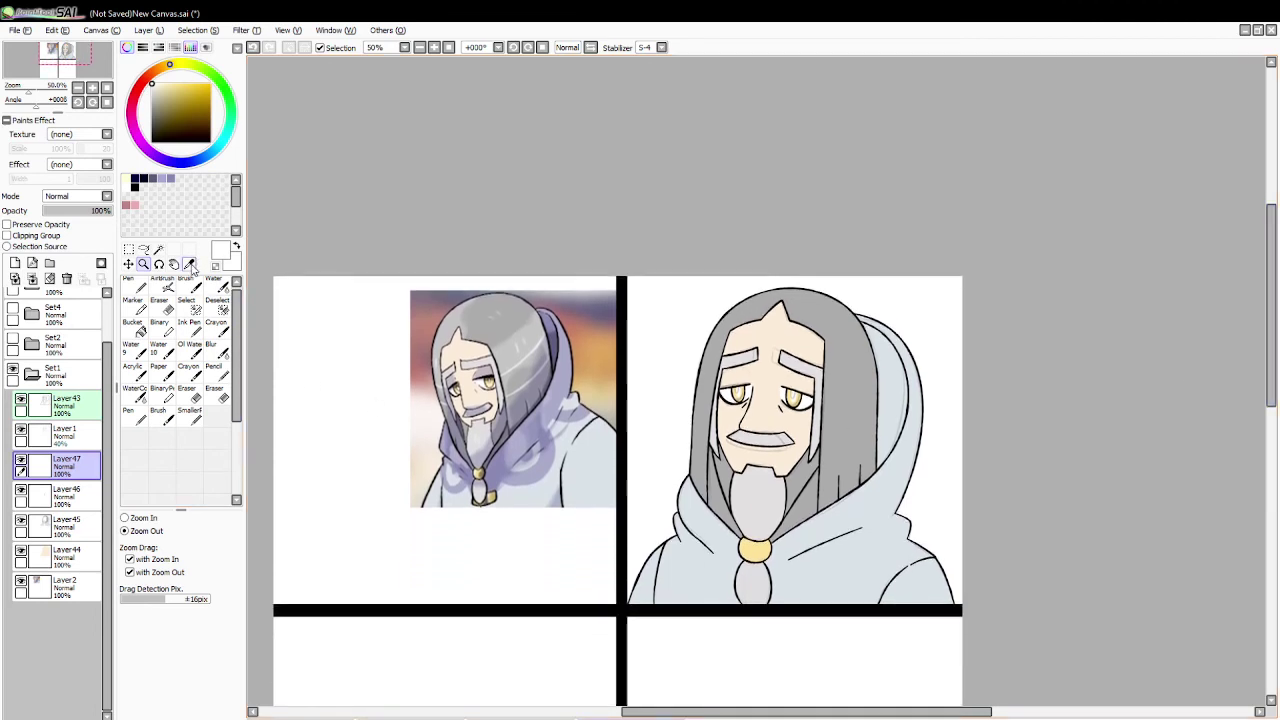
left_click(190, 265)
left_click(482, 370)
left_click(143, 265)
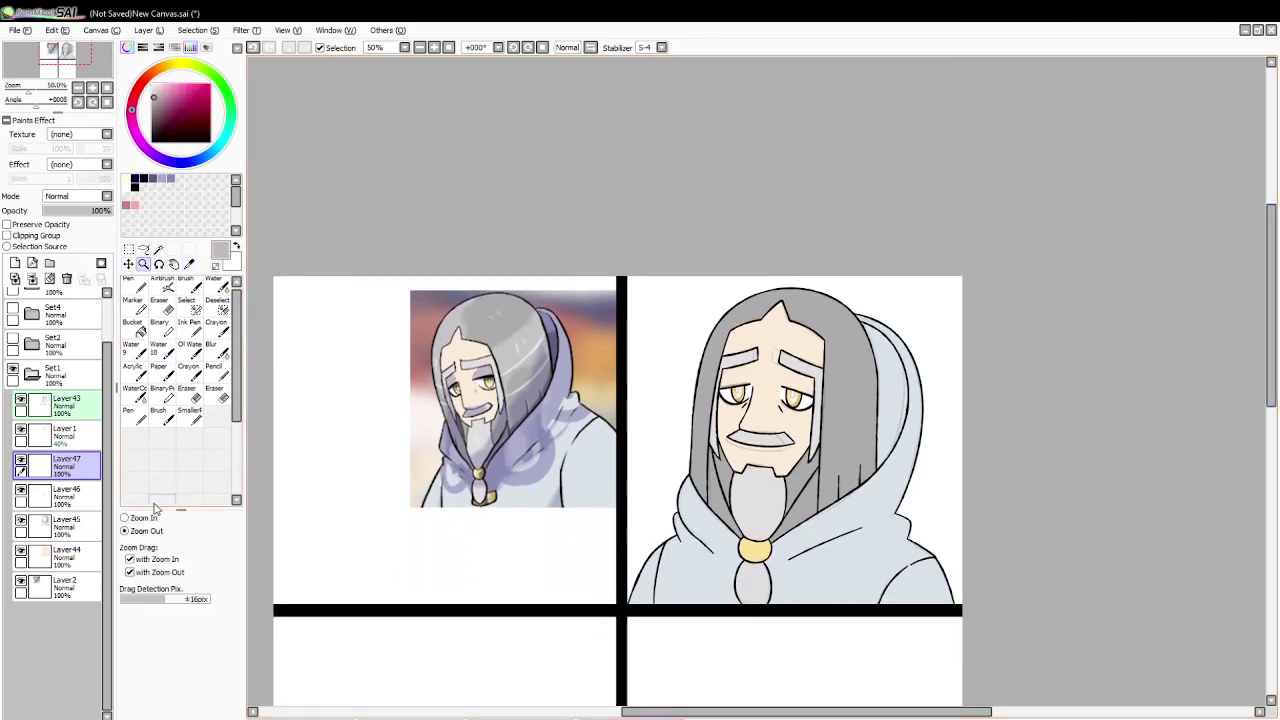
left_click(154, 518)
left_click(776, 348)
left_click(784, 348)
left_click(158, 250)
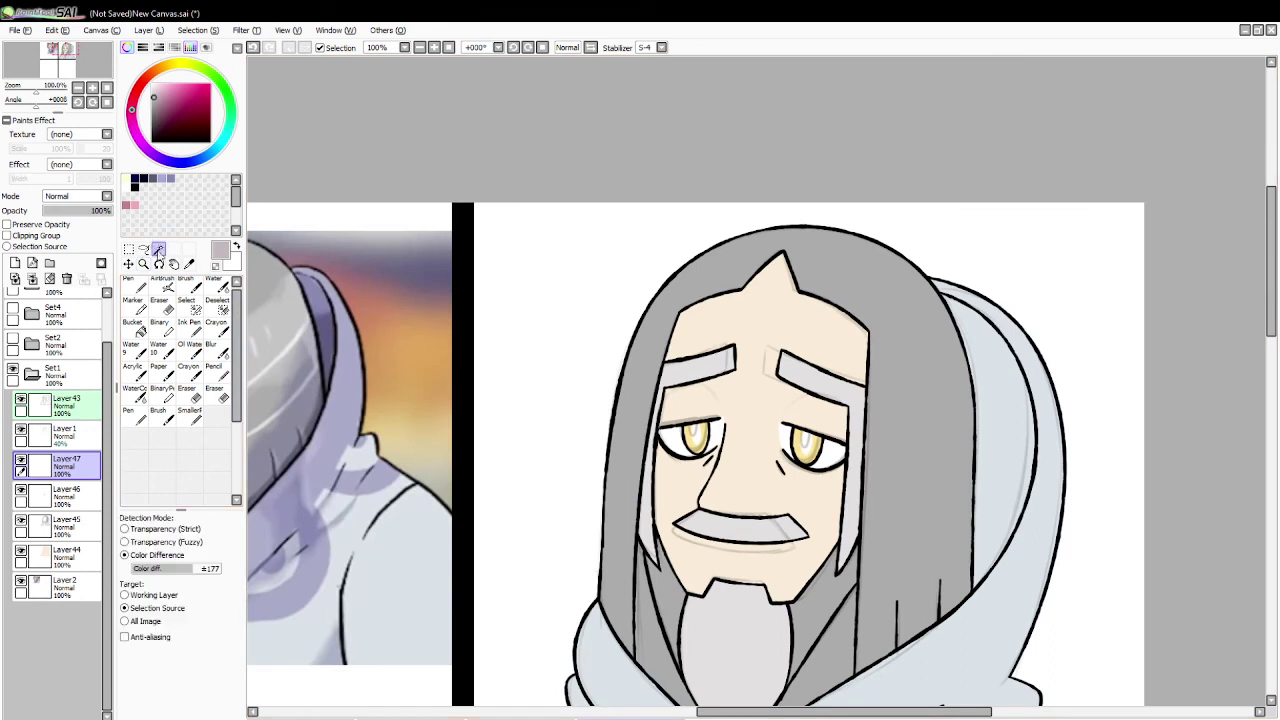
left_click(582, 400)
left_click(752, 408)
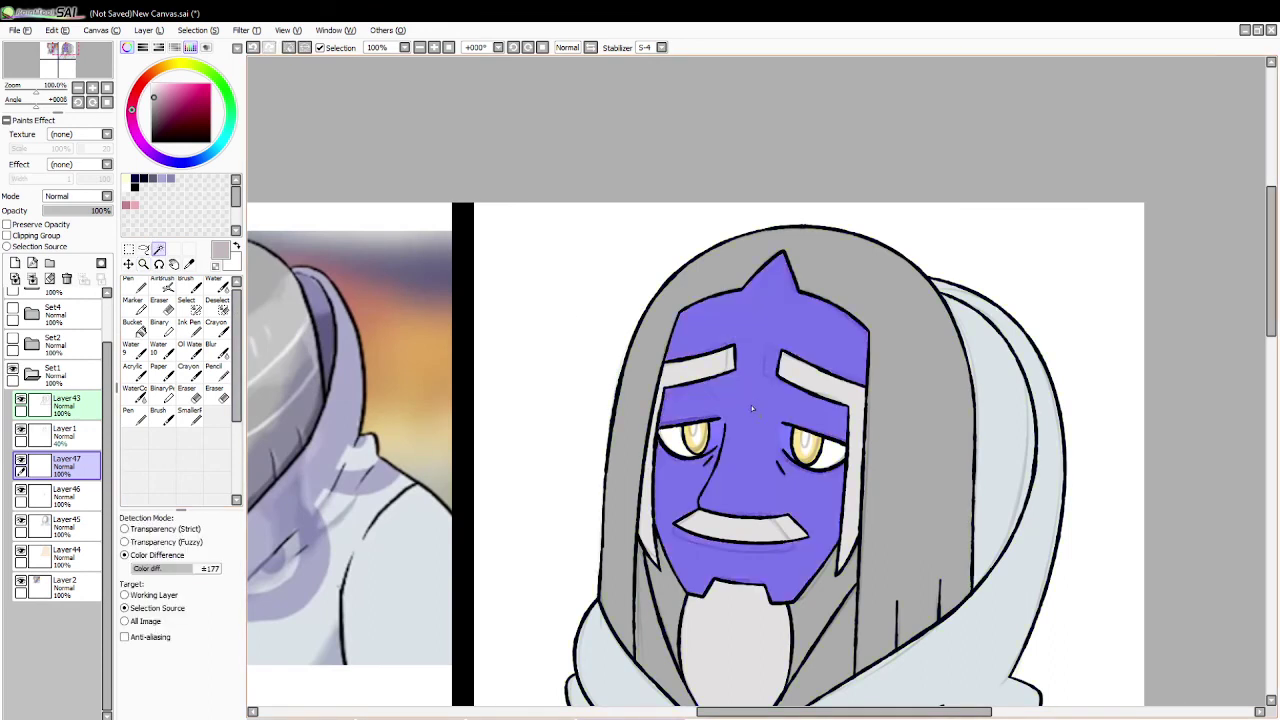
Step: On Layer46, draw mauve eyeshadow outlines between the eyebrow and lid of both eyes with the Brush
left_click(187, 287)
left_click(62, 495)
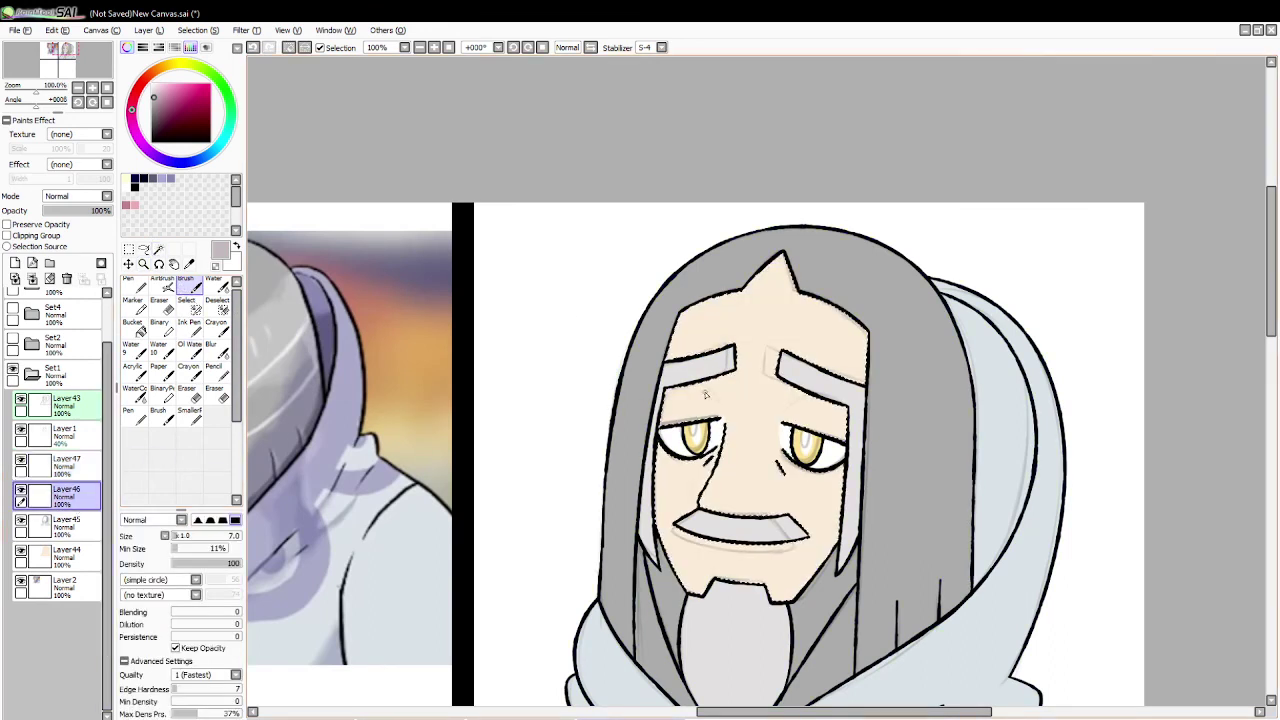
mouse_move(705, 388)
left_mouse_down()
mouse_move(724, 422)
mouse_move(722, 408)
left_mouse_up()
key("ctrl+z")
key("ctrl+z")
mouse_move(835, 712)
left_mouse_down()
mouse_move(764, 715)
mouse_move(801, 716)
left_mouse_up()
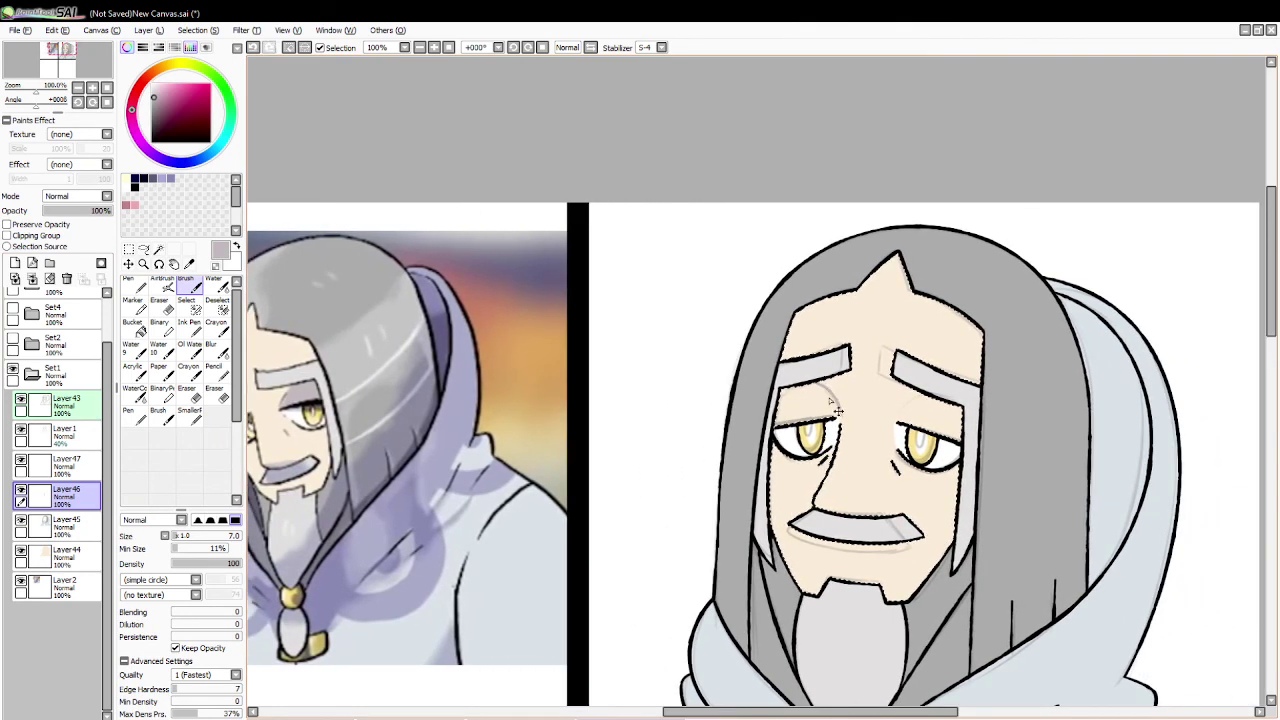
mouse_move(842, 403)
left_mouse_down()
mouse_move(841, 420)
mouse_move(946, 402)
left_mouse_up()
Step: Fill both eyeshadow outlines with the sampled mauve, clean up their edges with the Eraser, and deselect
left_click(140, 328)
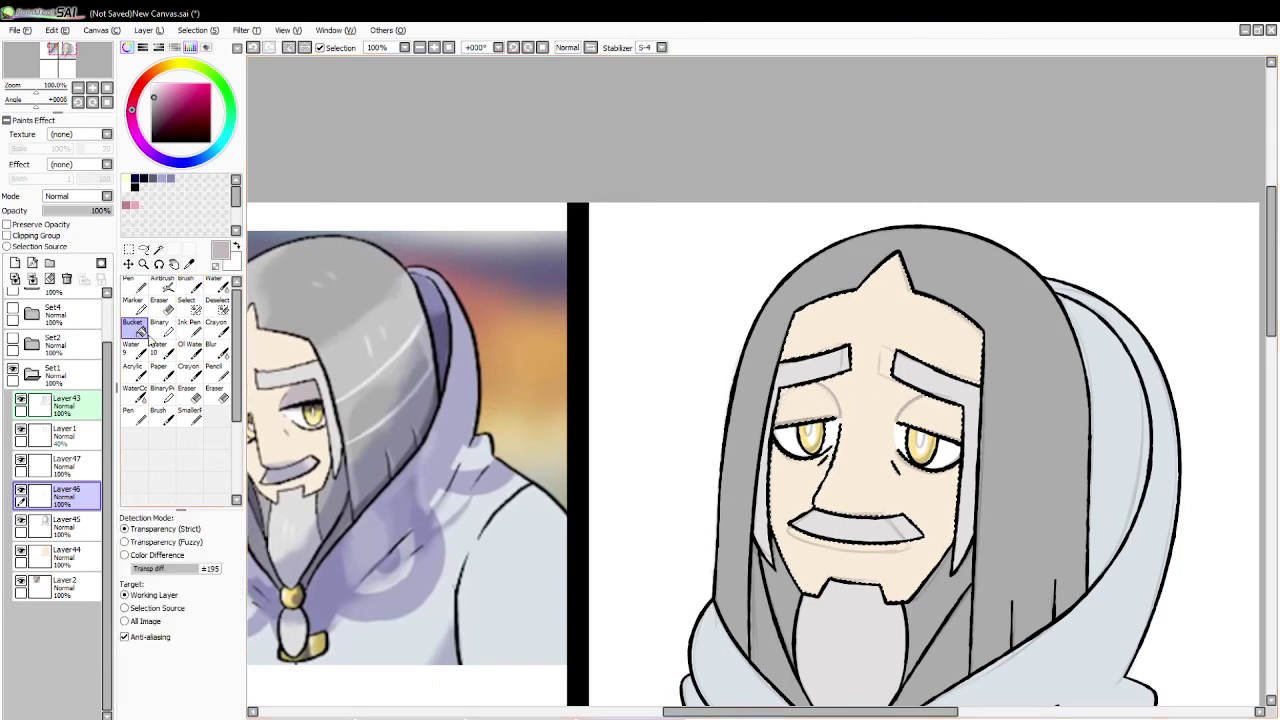
left_click(818, 390)
left_click(938, 410)
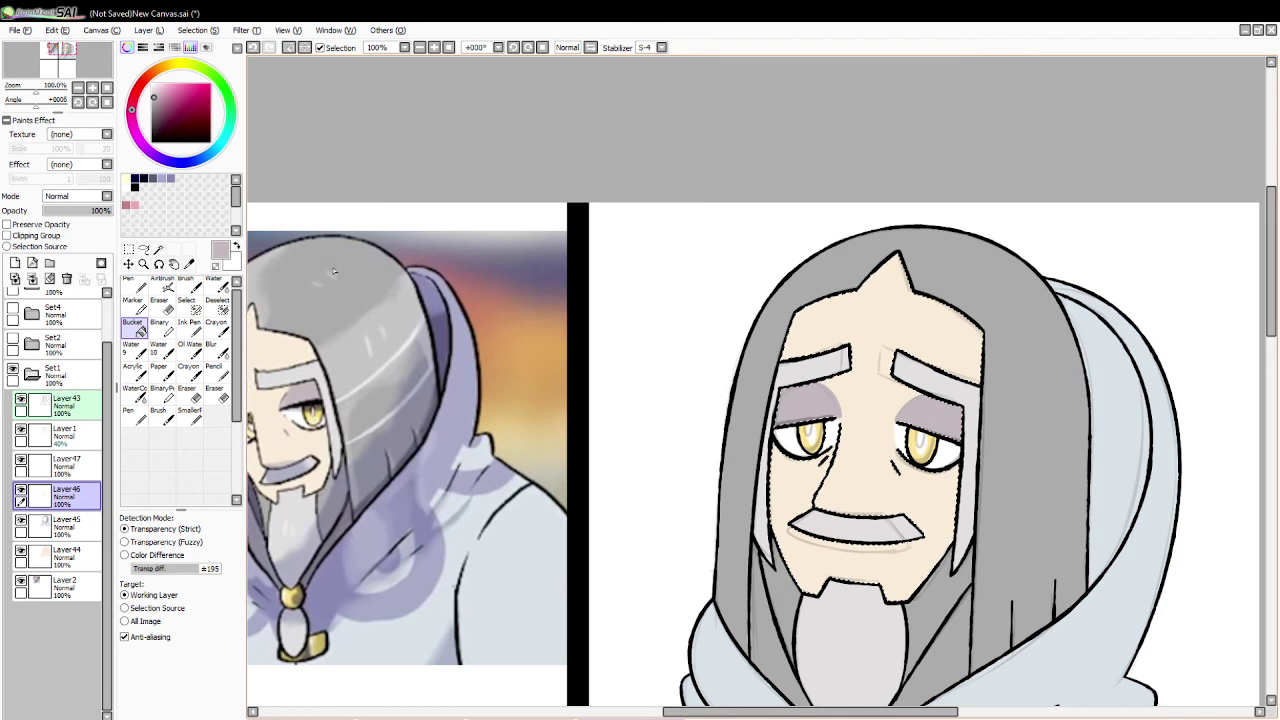
left_click(217, 396)
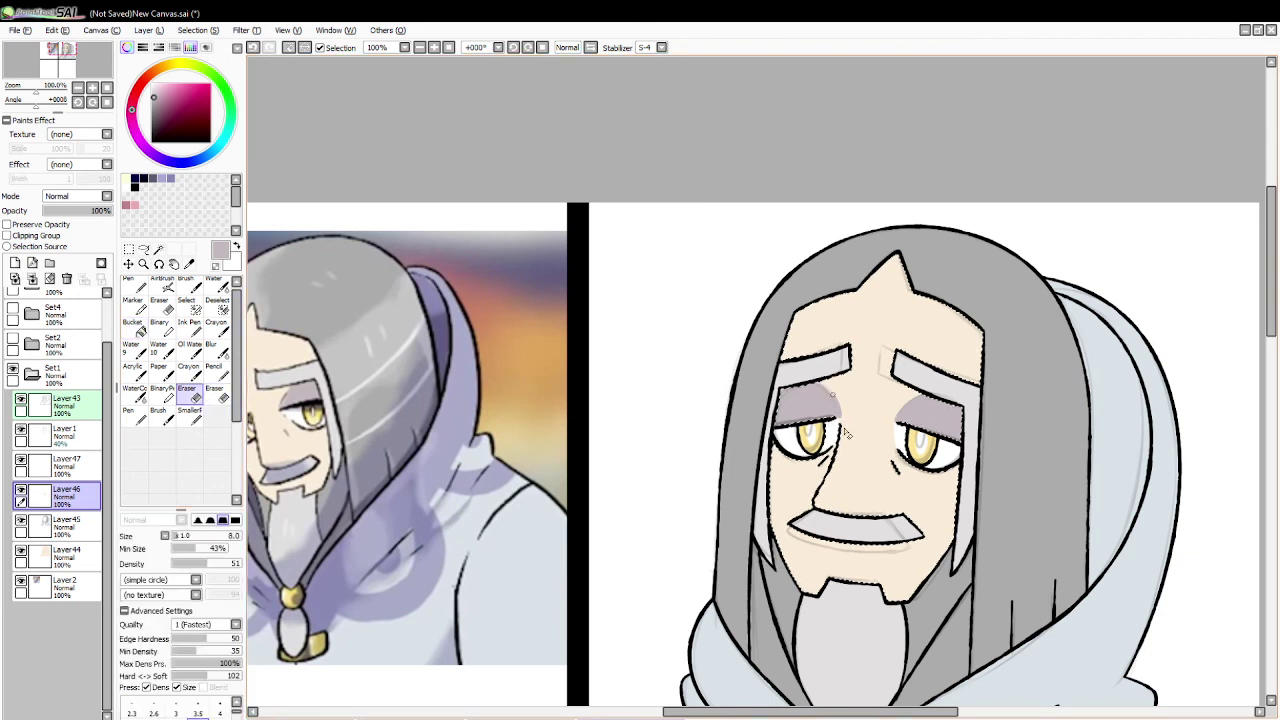
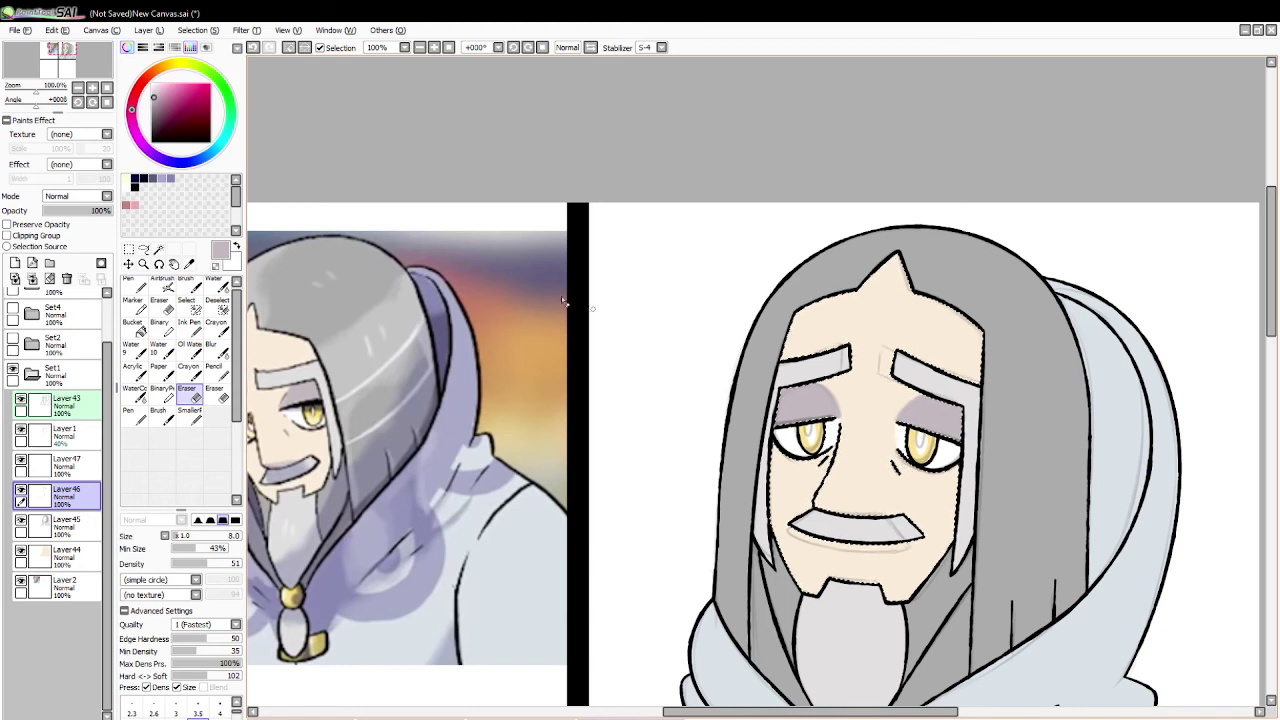
left_click(287, 49)
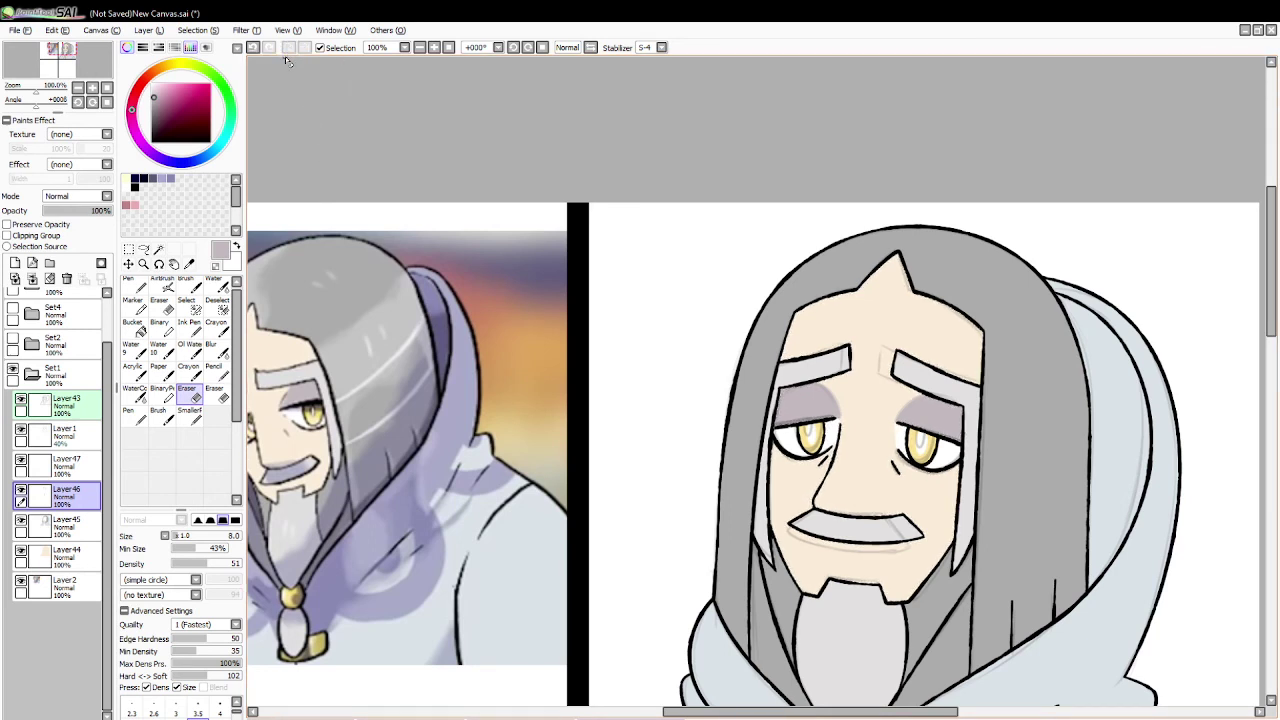
left_click(137, 286)
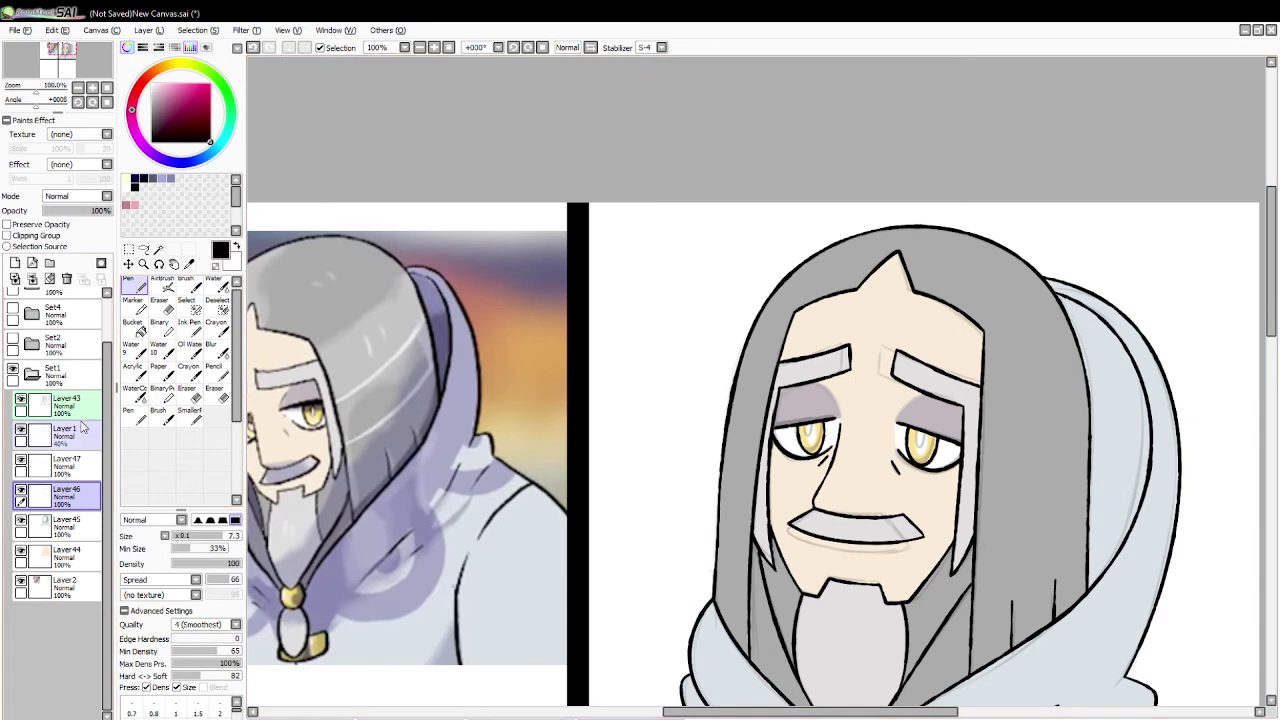
left_click(60, 401)
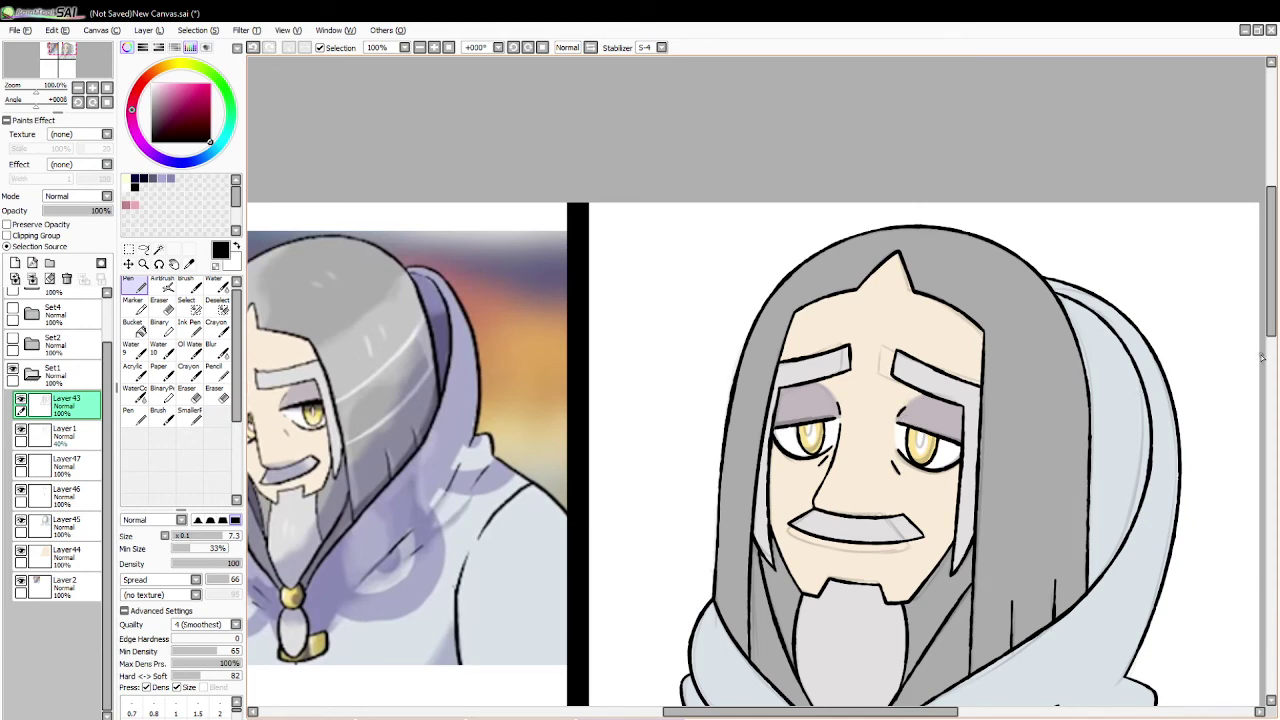
scroll(836, 400, "down", 5)
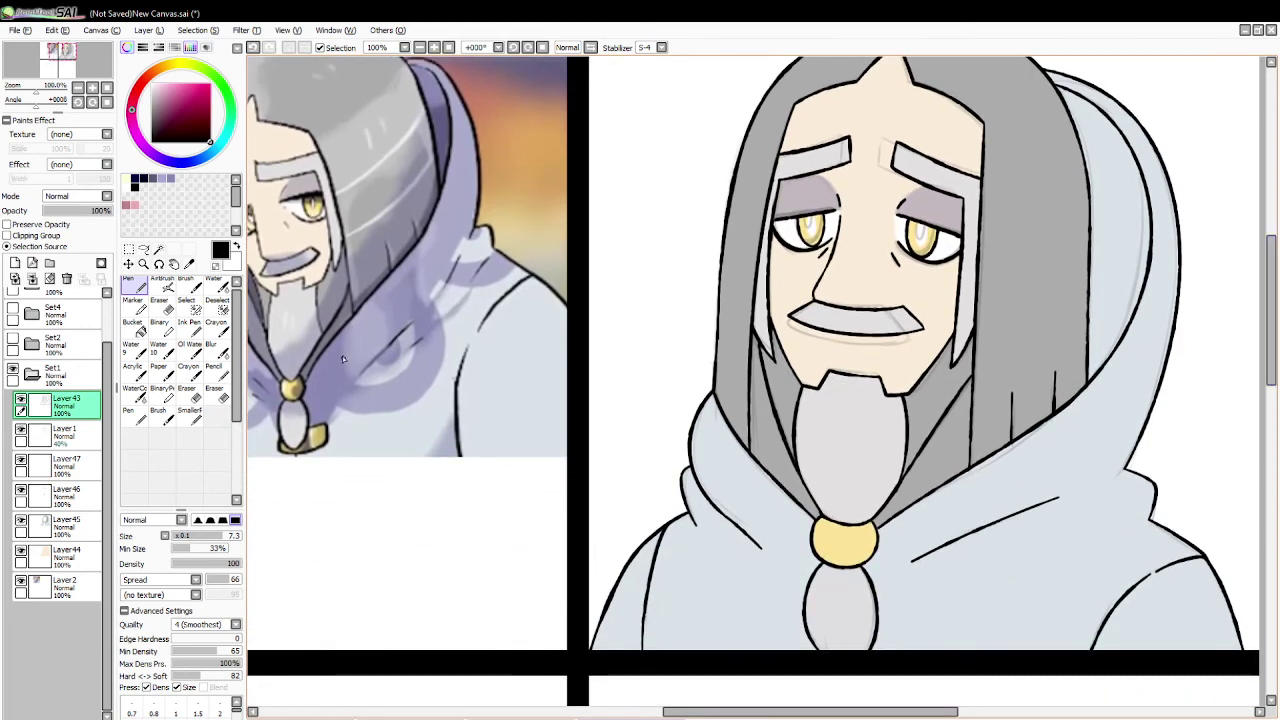
left_click(214, 350)
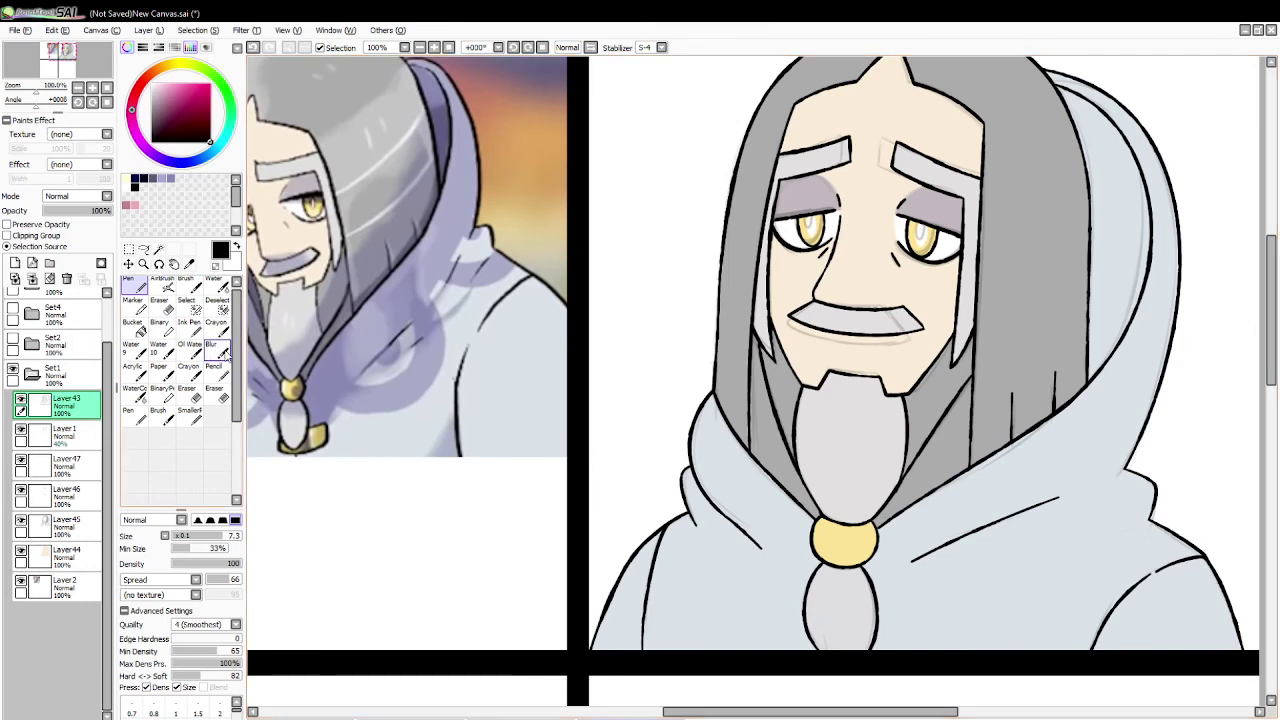
Step: Sample the purple of the robe markings in the reference and select the hood and both sides of the robe on the line art
left_click(143, 264)
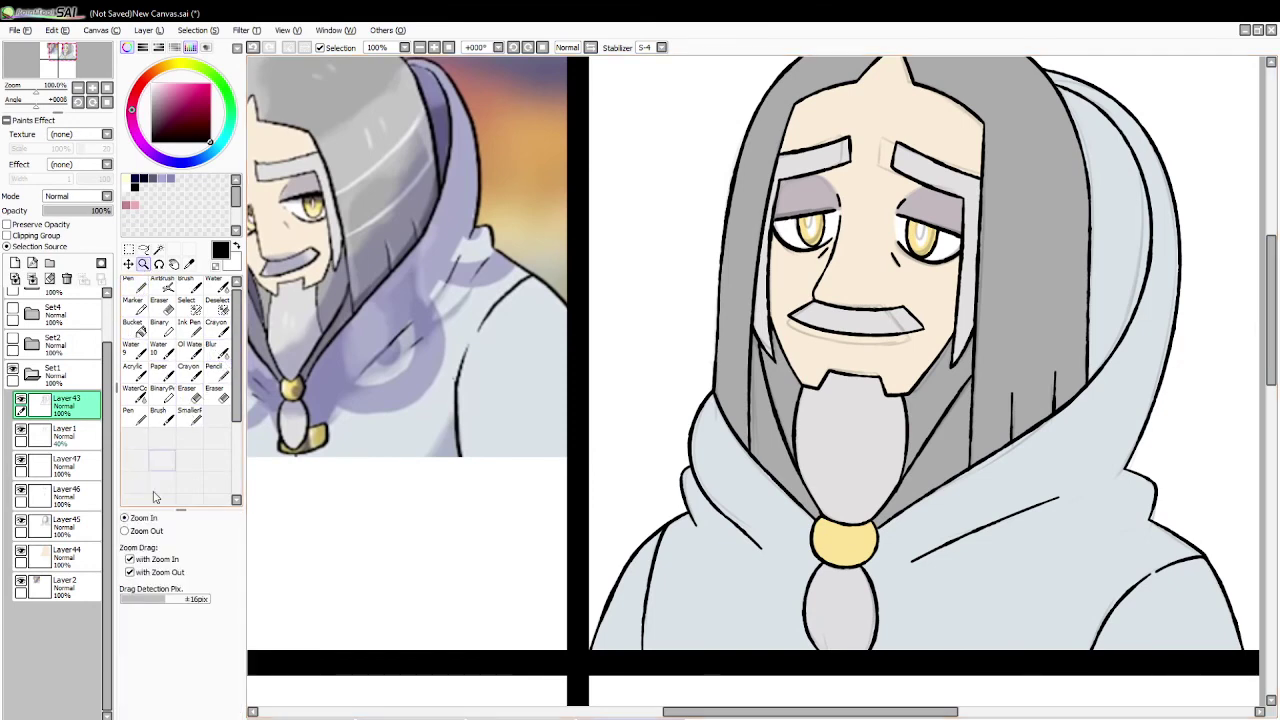
left_click(150, 531)
left_click(334, 506)
left_click(189, 264)
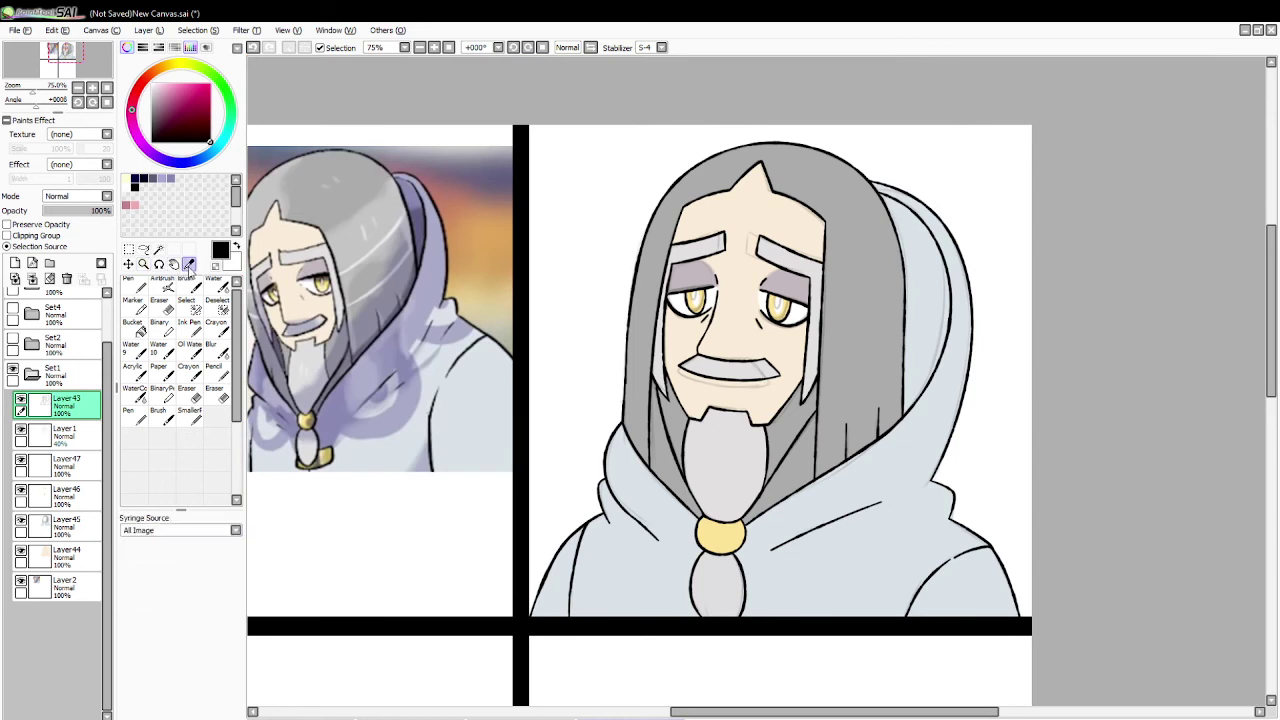
left_click_drag(711, 711, 674, 711)
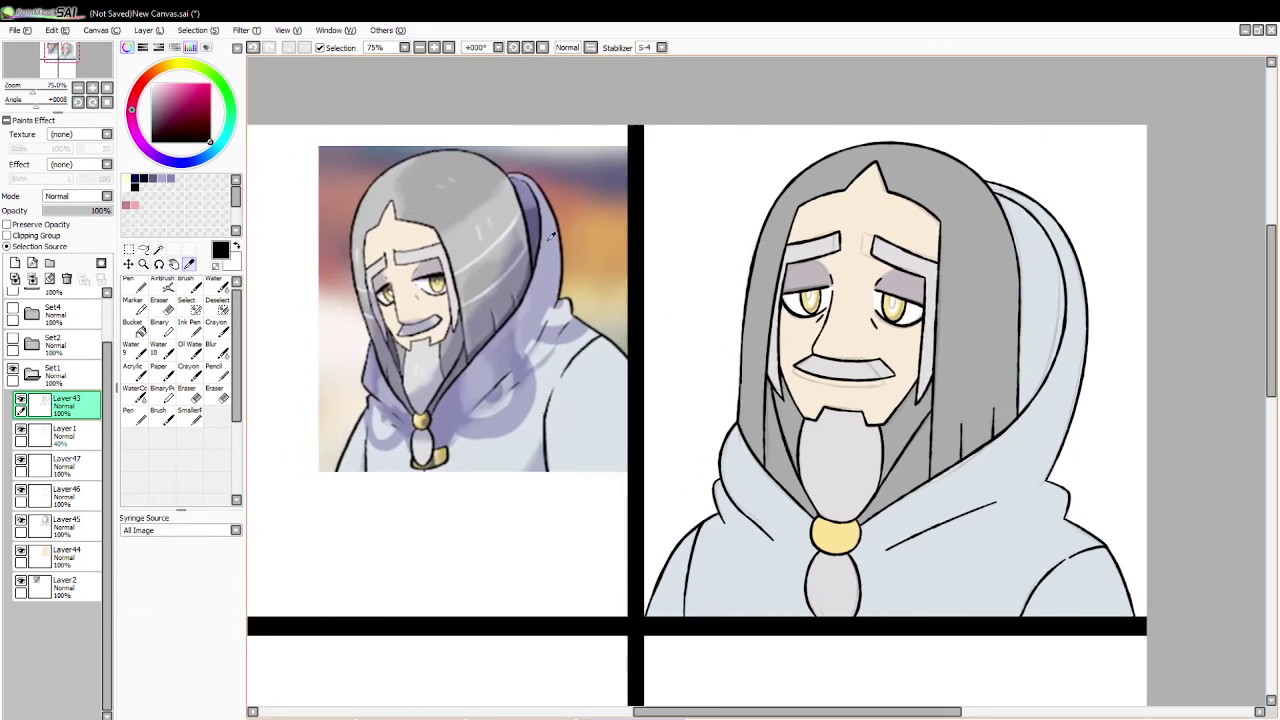
left_click(464, 400)
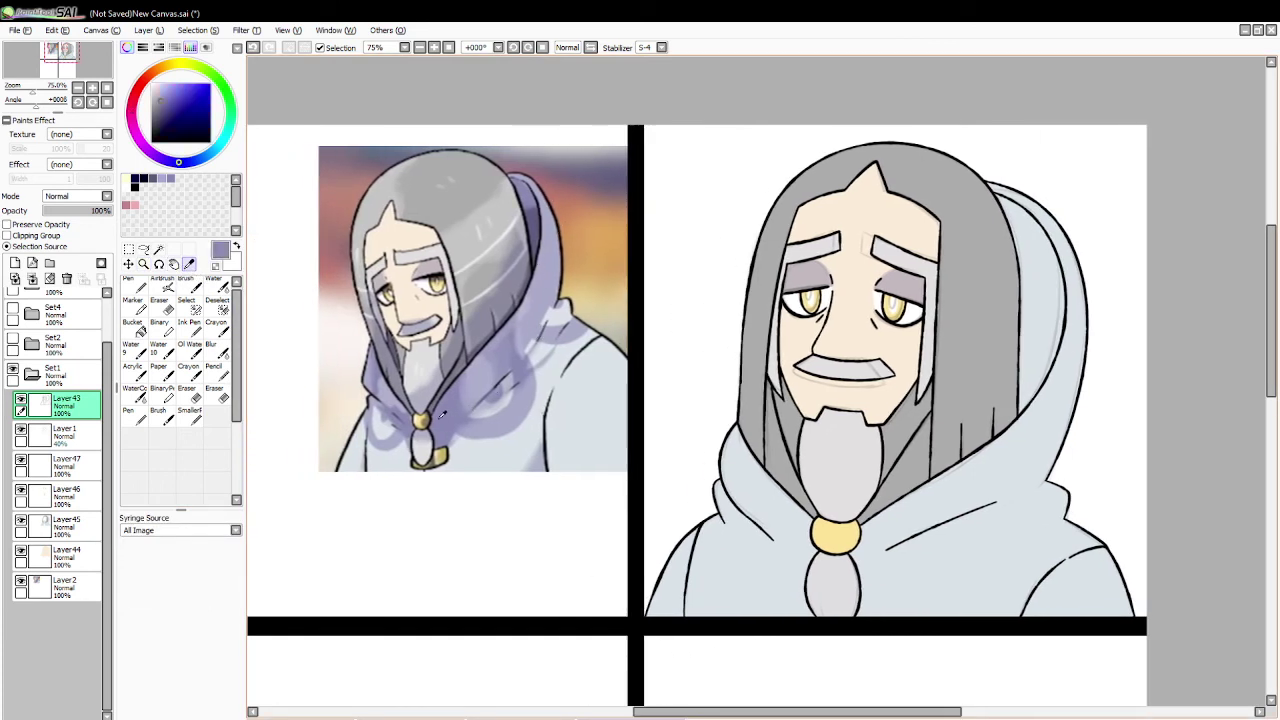
key("w")
left_click(913, 596)
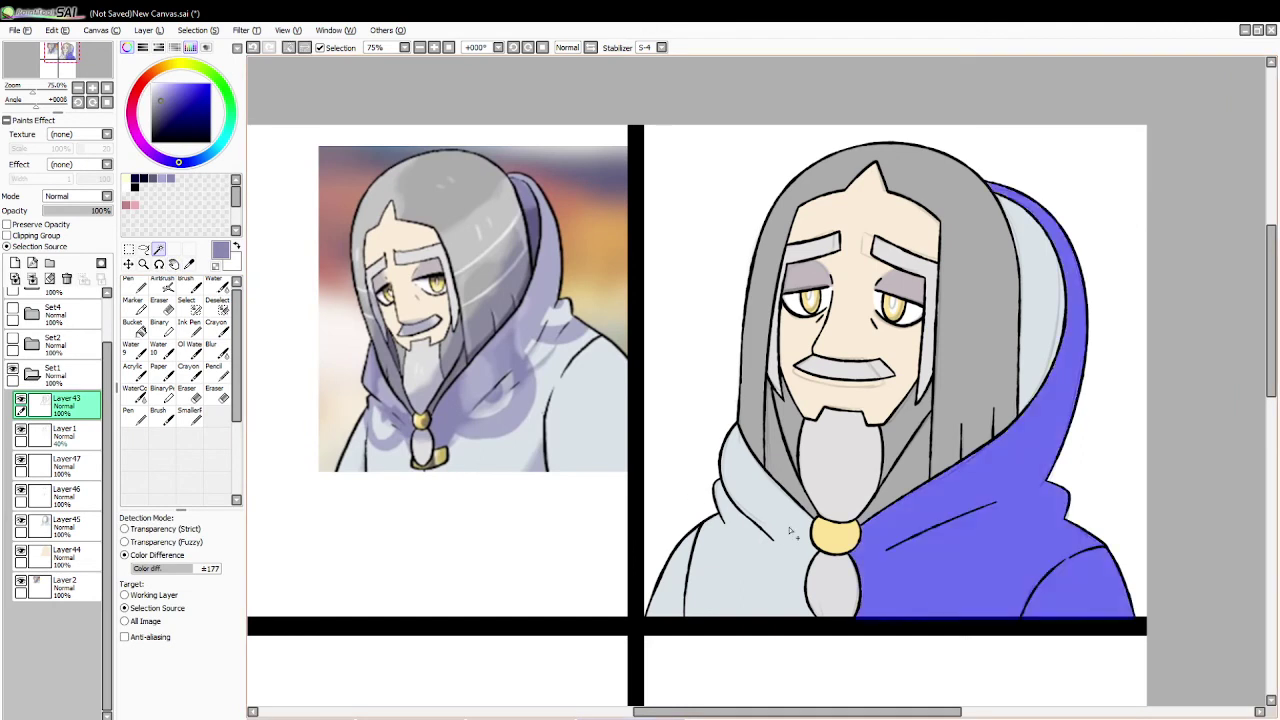
left_click(740, 568)
Step: Delete the faint 40% sketch layer Layer1 and add a new layer directly above Layer46
left_click(186, 285)
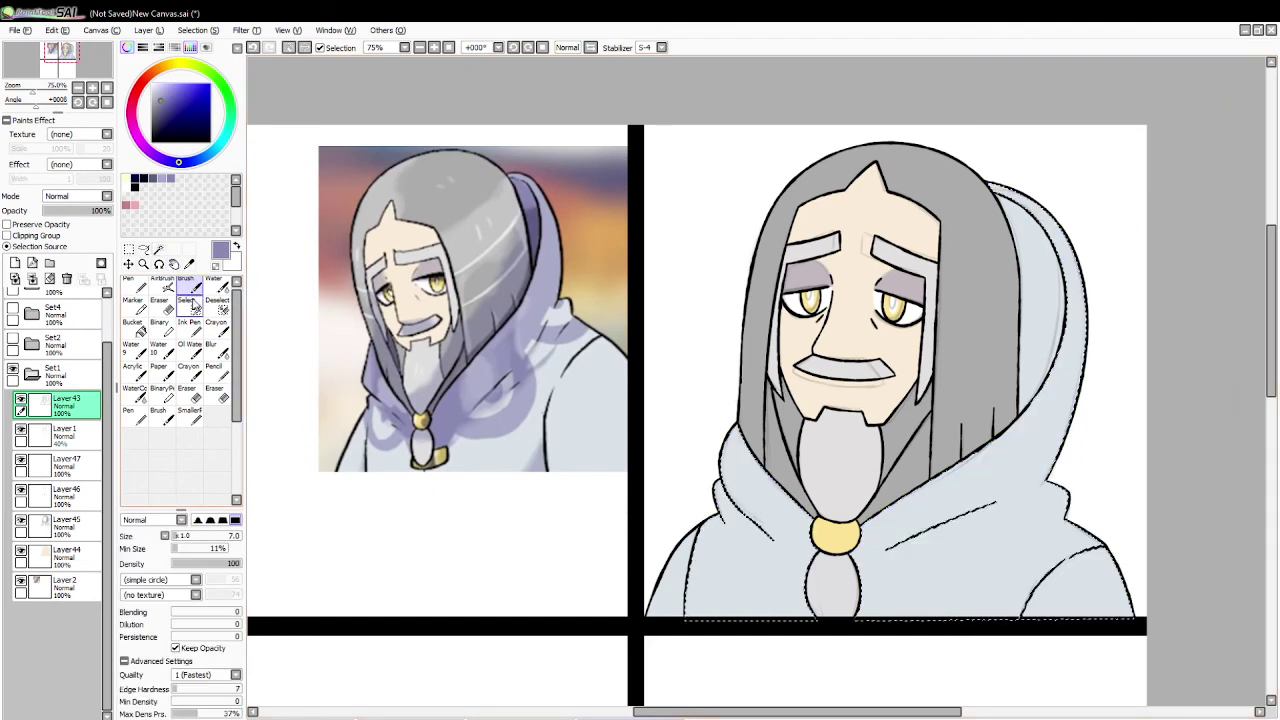
left_click(32, 432)
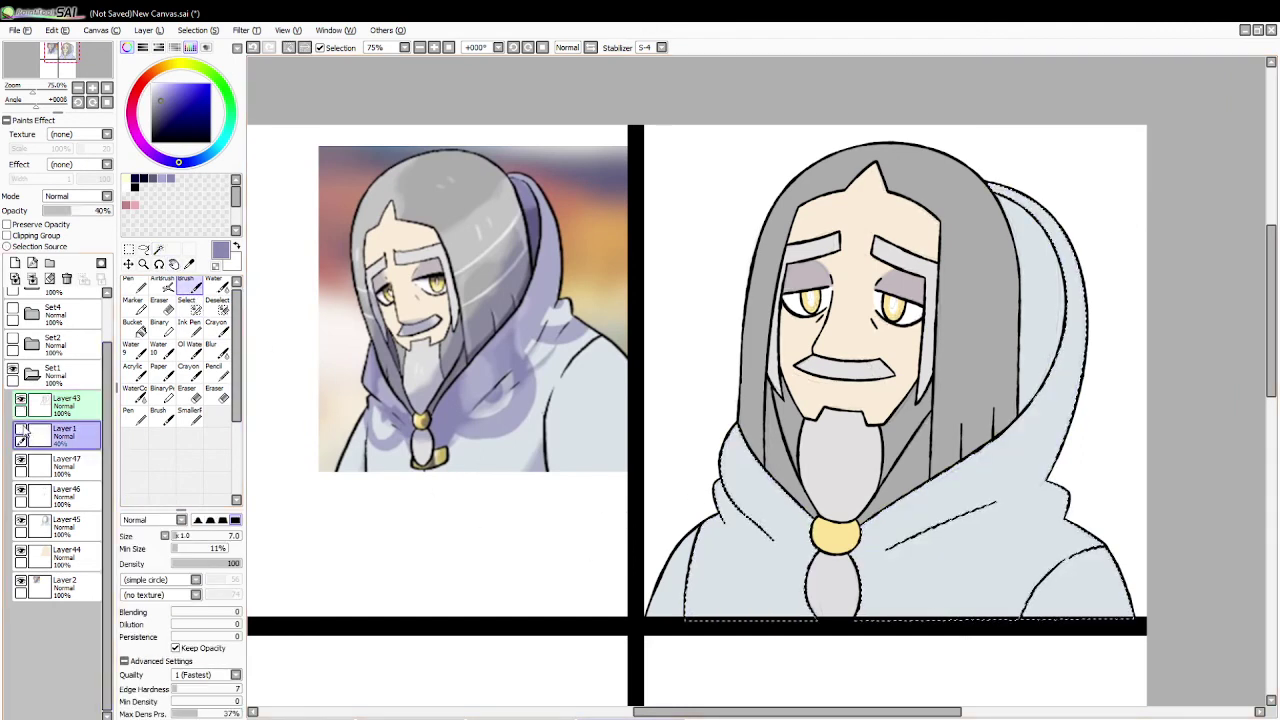
left_click(67, 278)
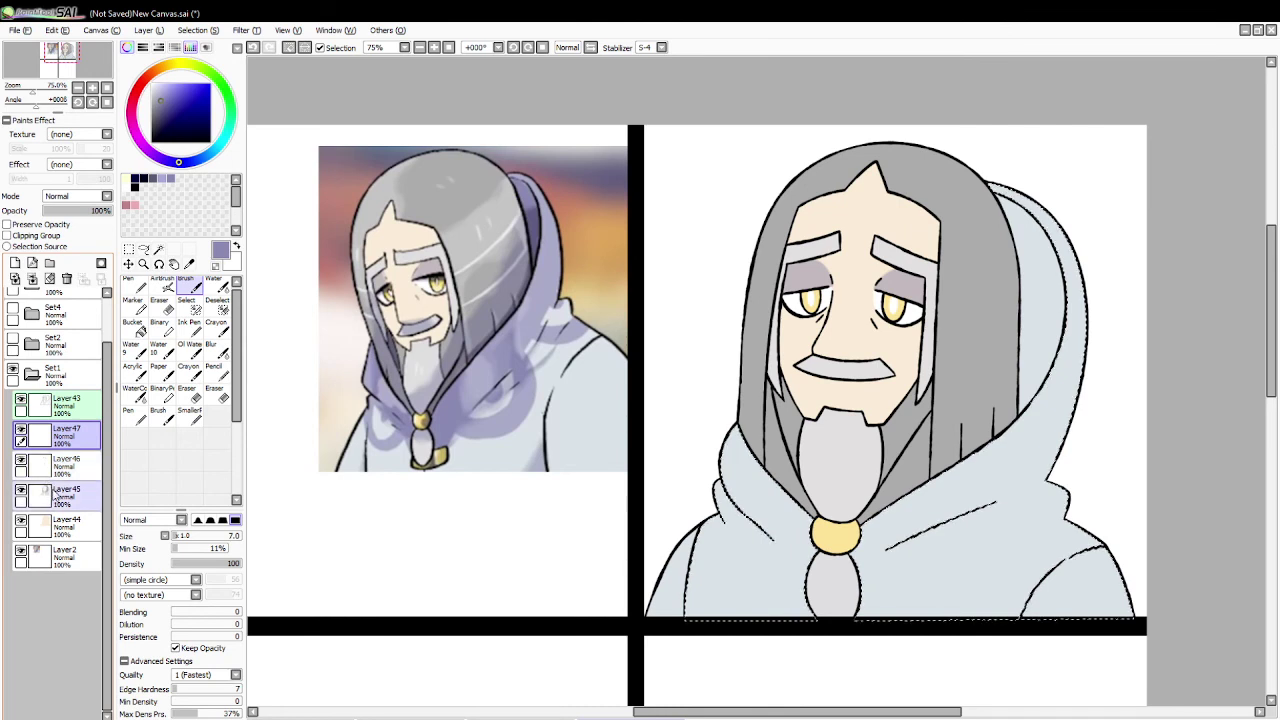
left_click(15, 262)
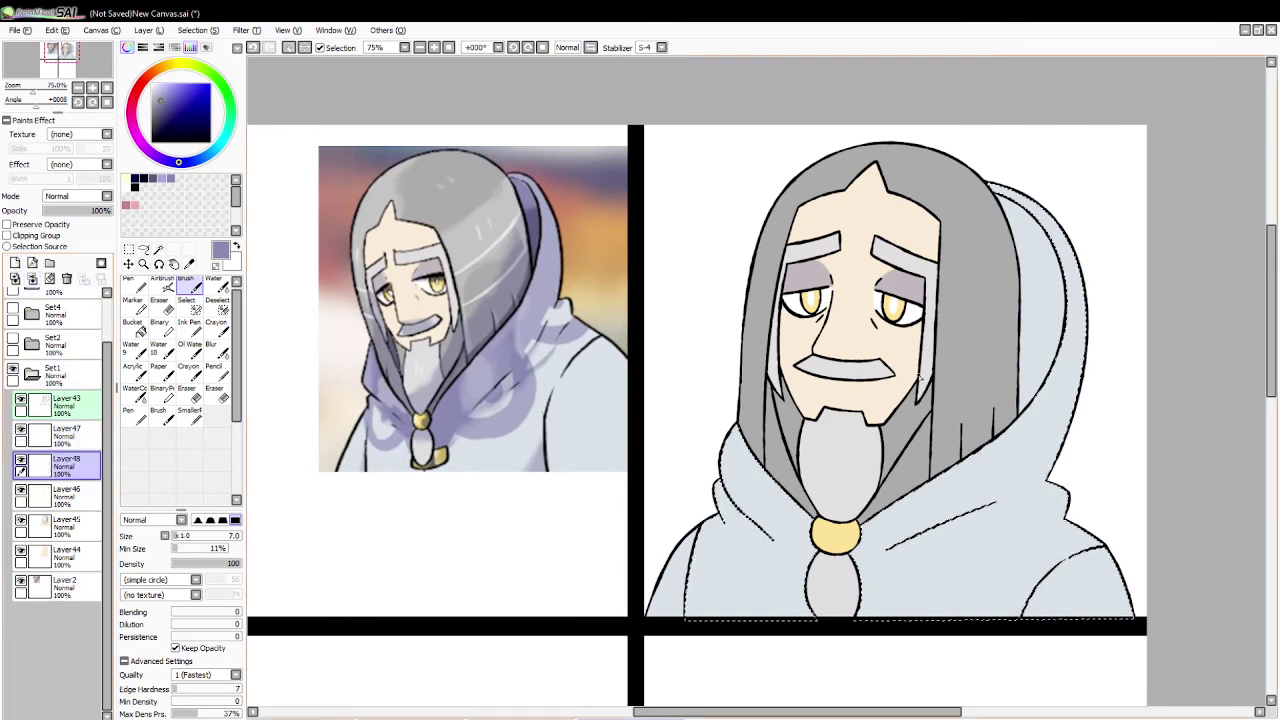
Step: Brush a purple marking outline from the hood's outer fold at the right shoulder down along the crease toward the clasp
key("ctrl+z")
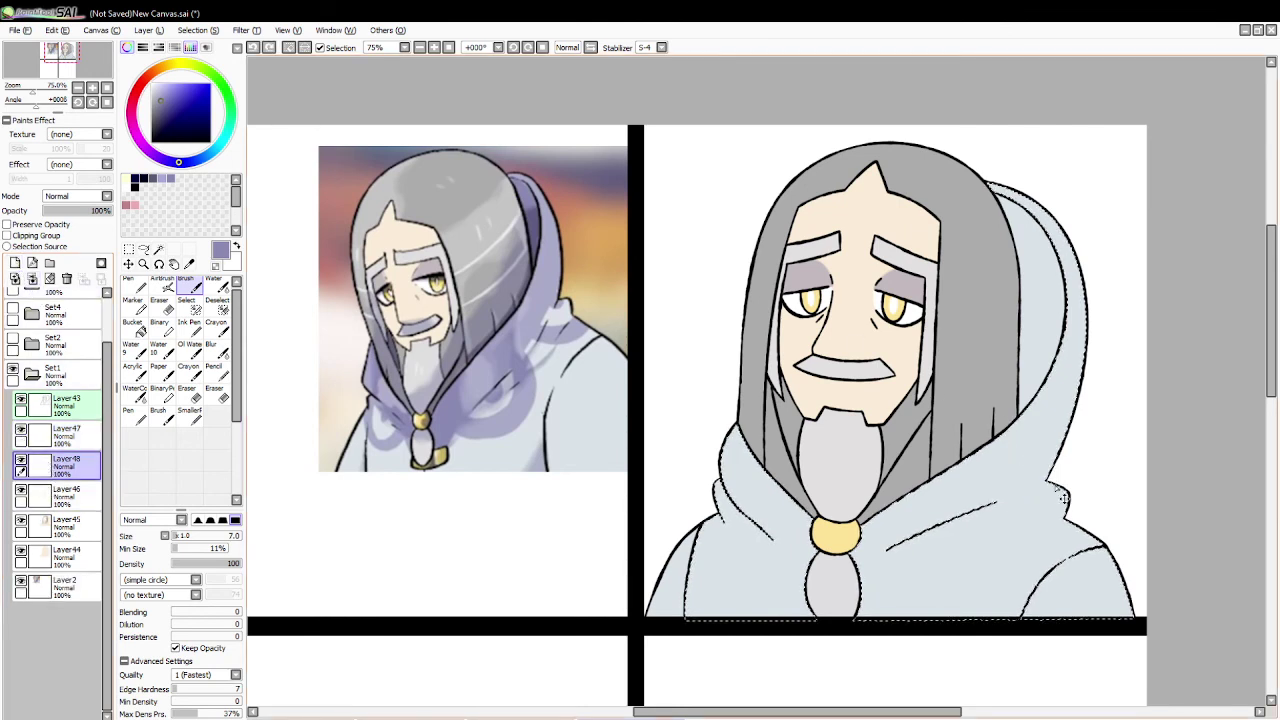
left_click_drag(1062, 487, 1030, 489)
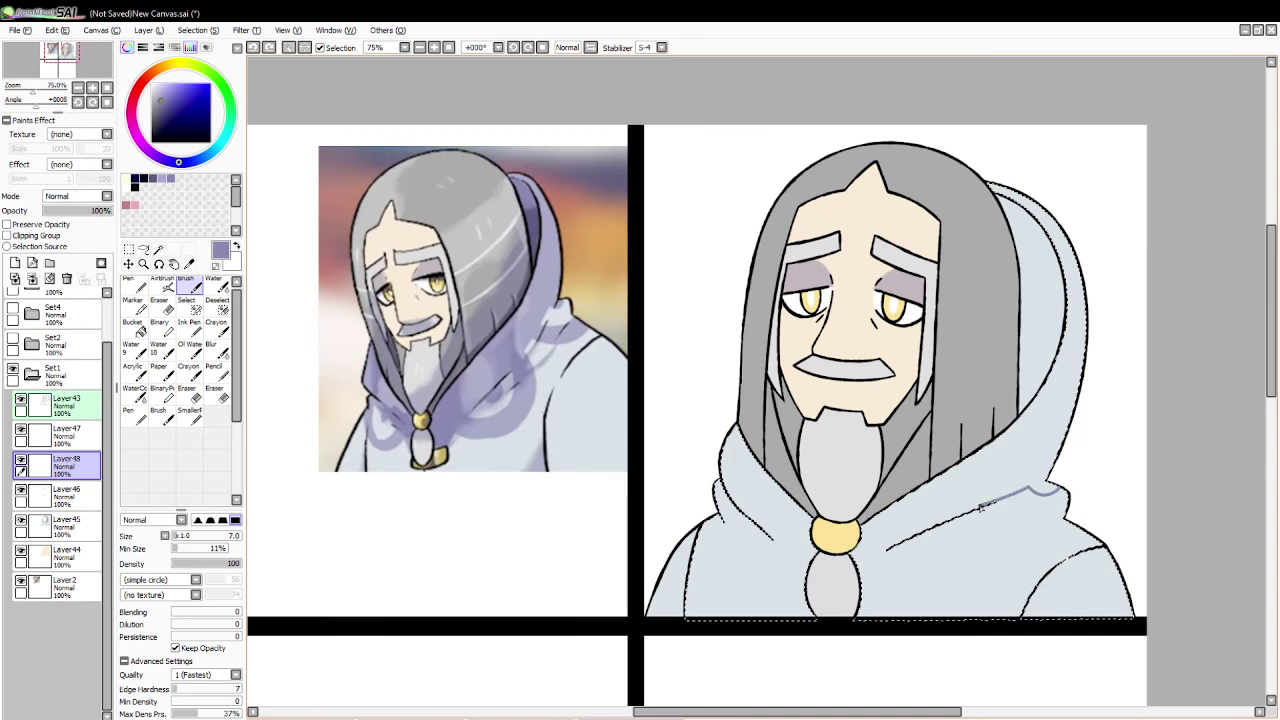
key("ctrl+z")
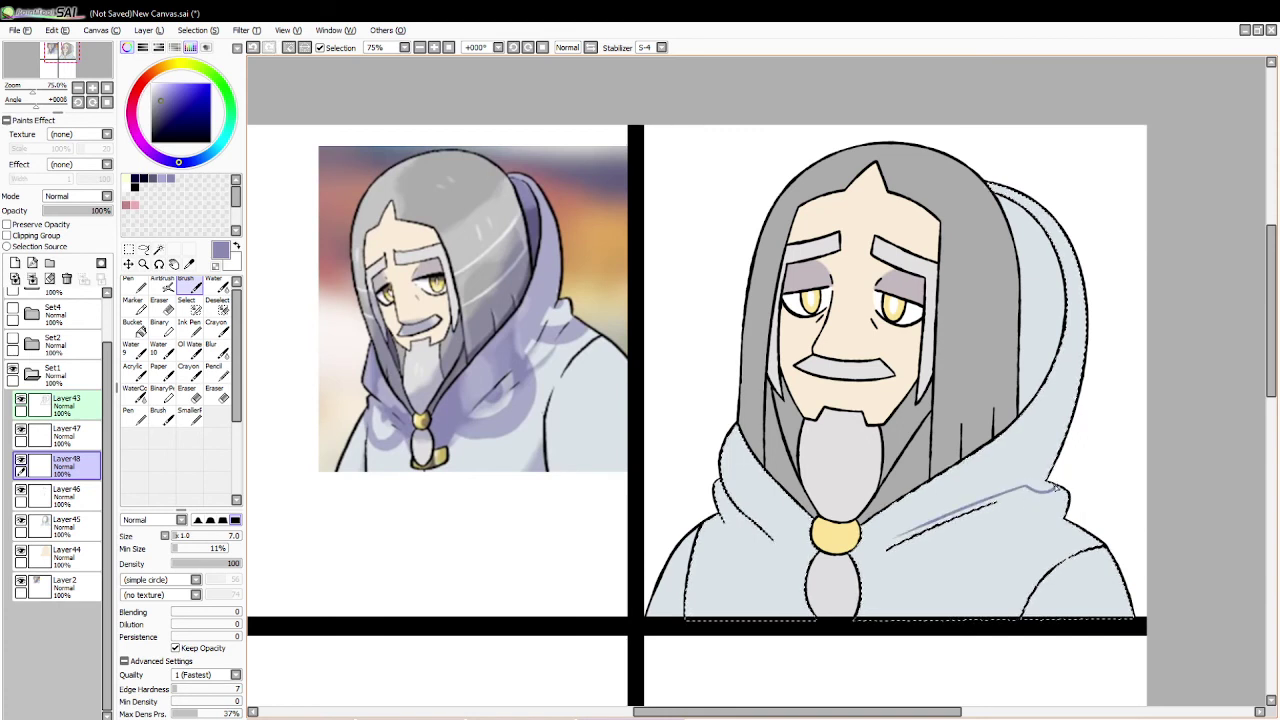
key("ctrl+z")
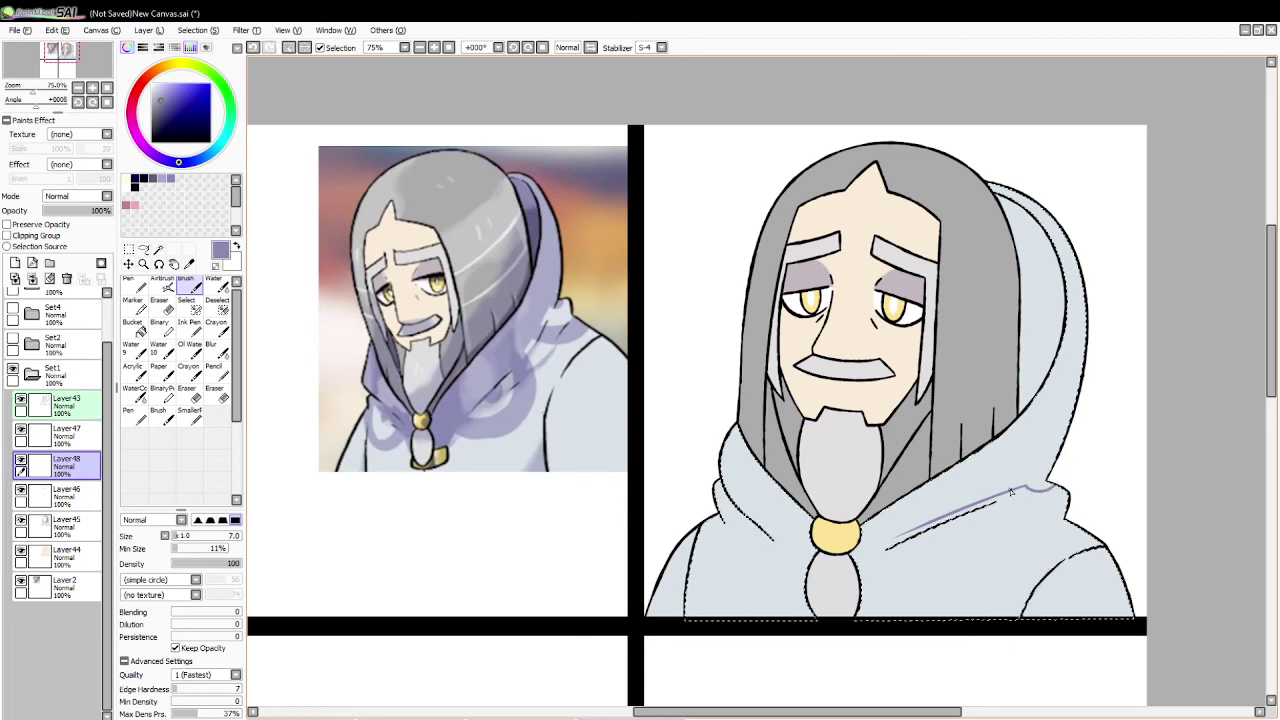
key("ctrl+z")
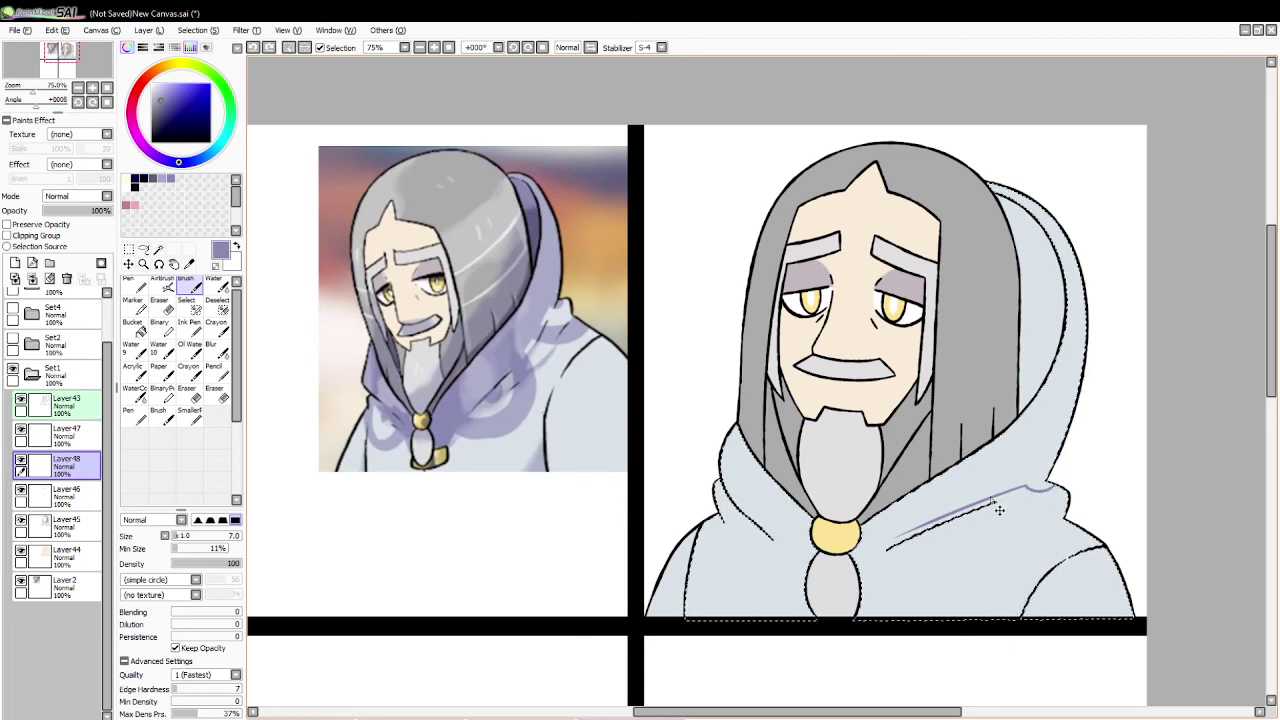
left_click_drag(995, 503, 1062, 521)
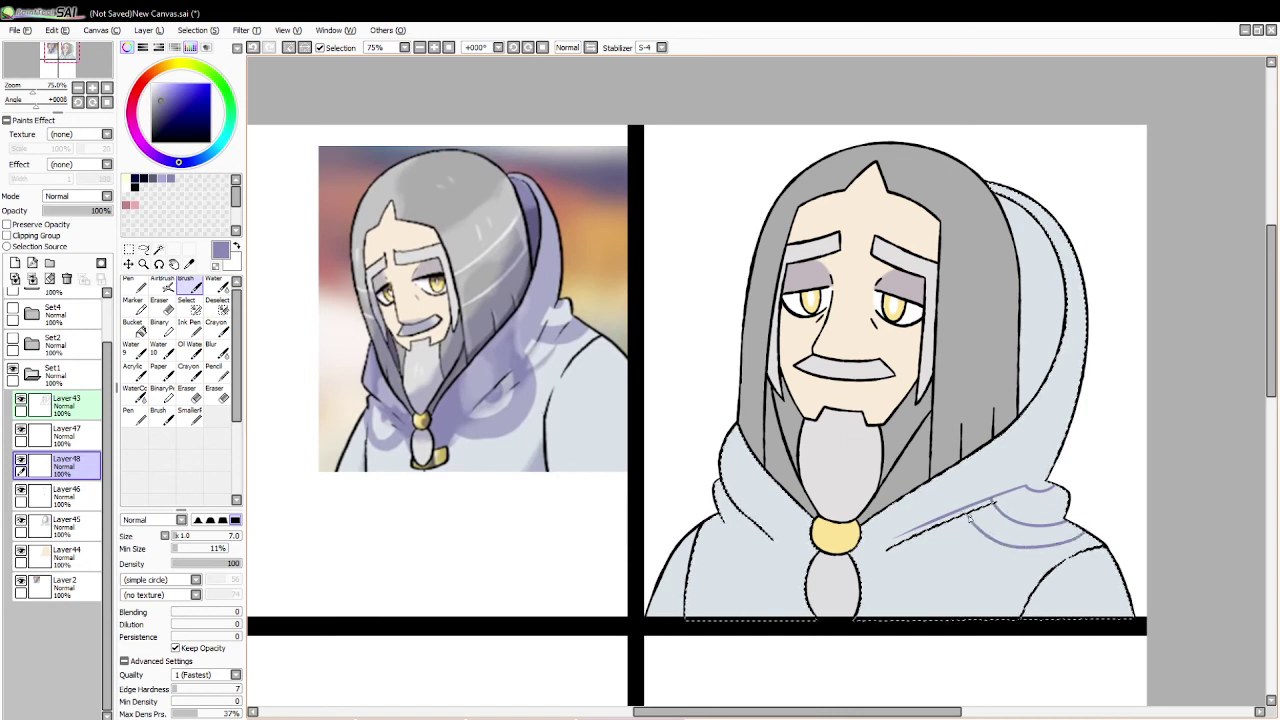
key("ctrl+z")
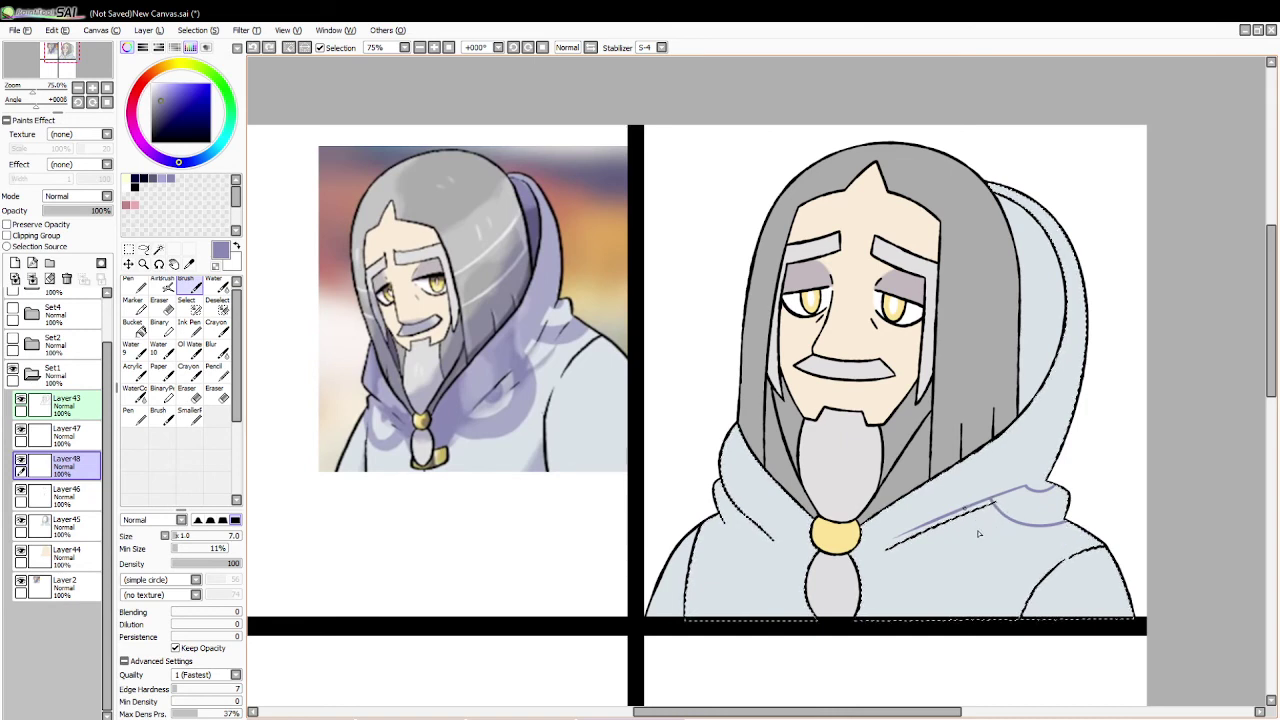
mouse_move(968, 511)
left_mouse_down()
mouse_move(1033, 544)
mouse_move(1090, 527)
left_mouse_up()
key("ctrl+z")
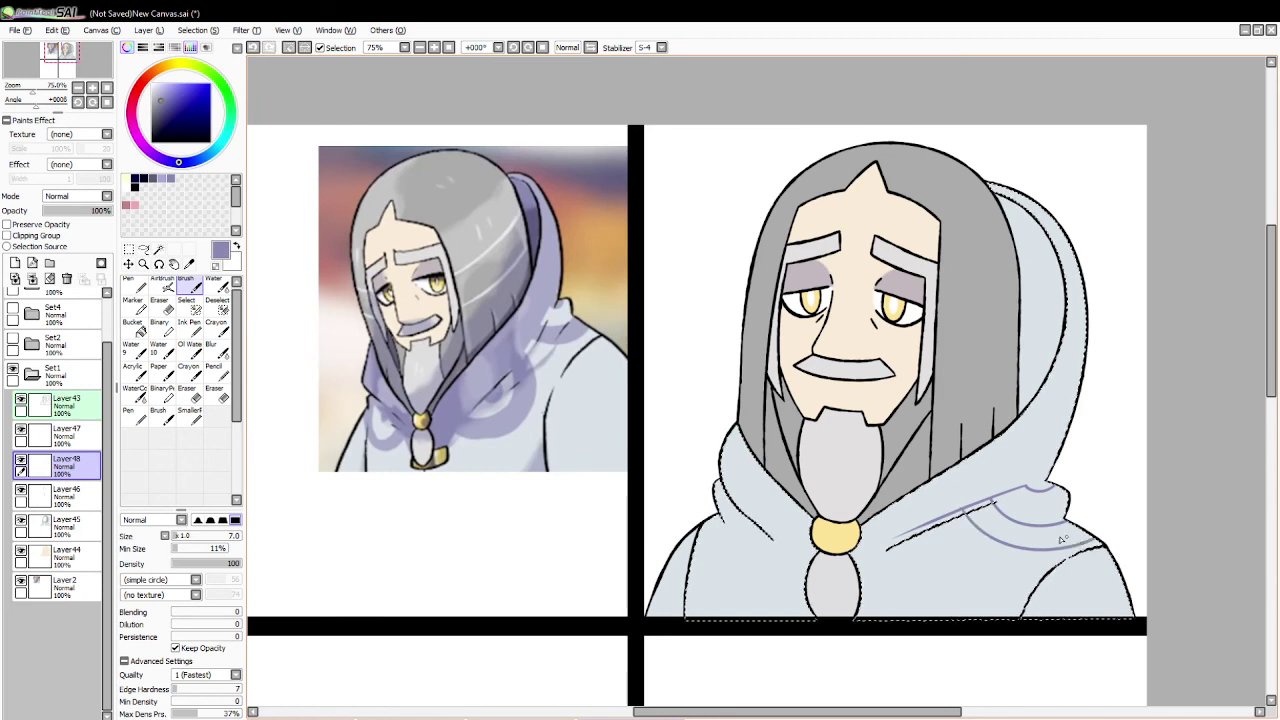
key("ctrl+z")
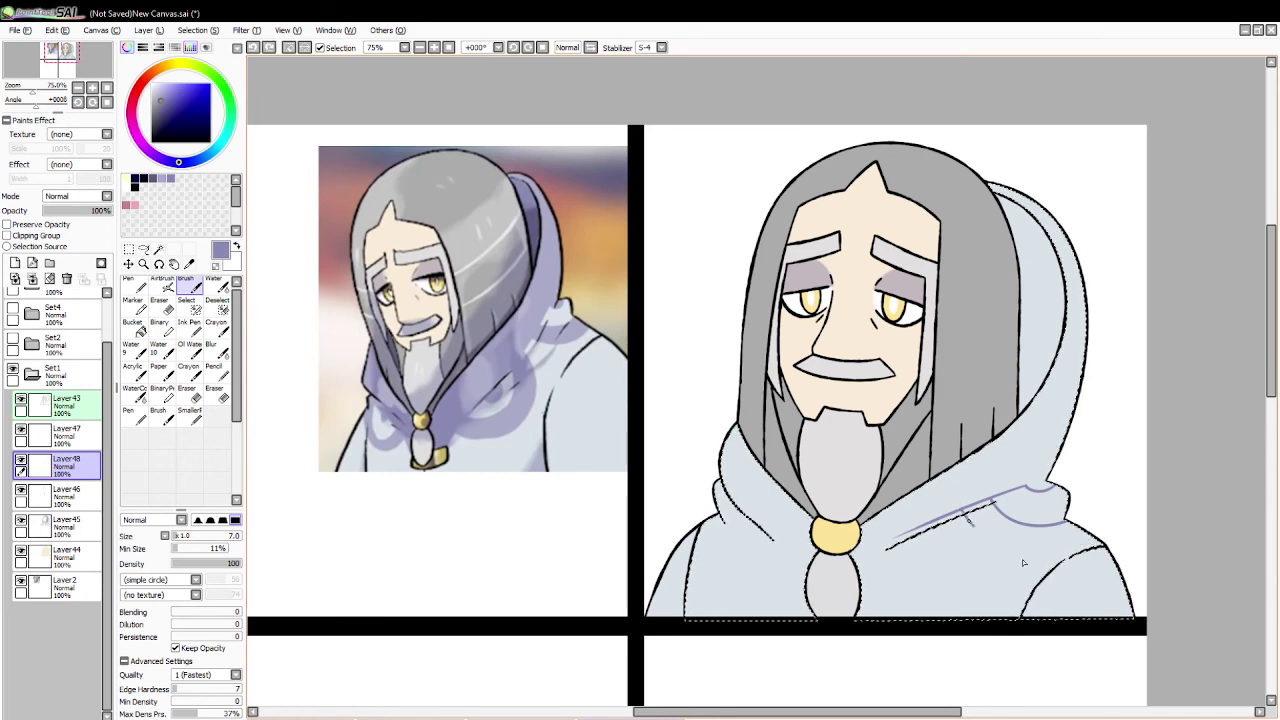
key("ctrl+z")
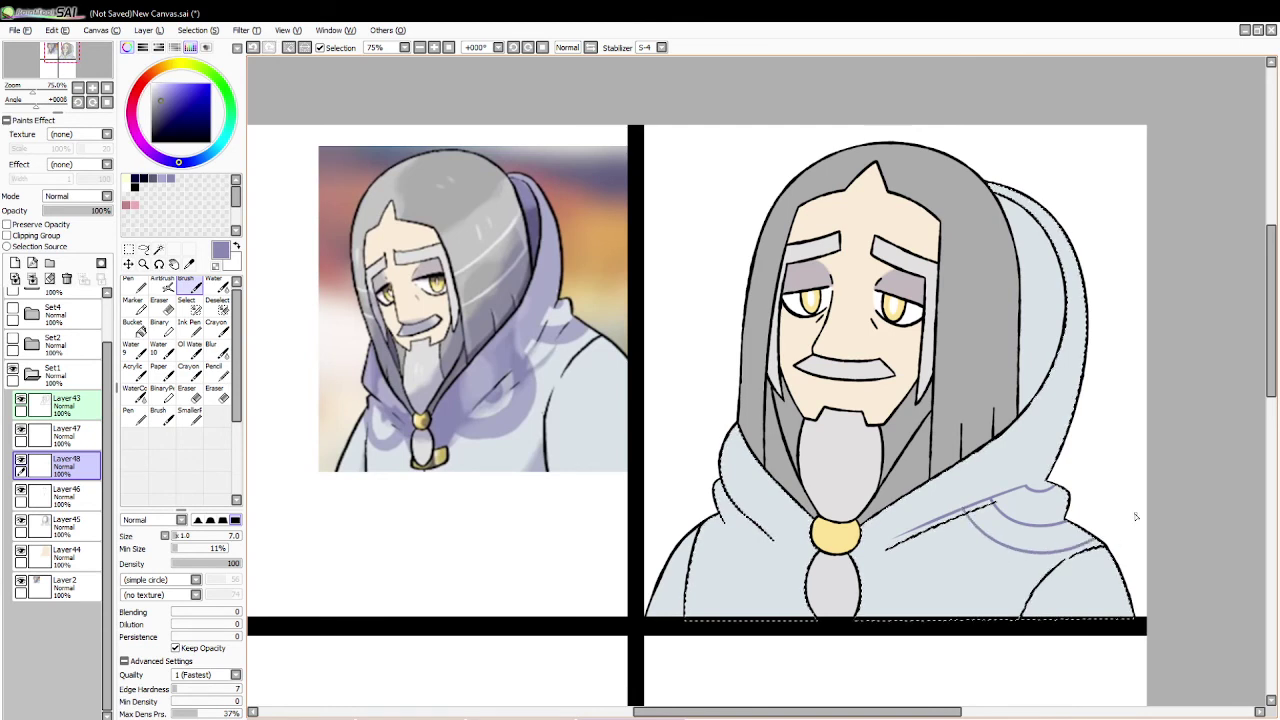
key("ctrl+z")
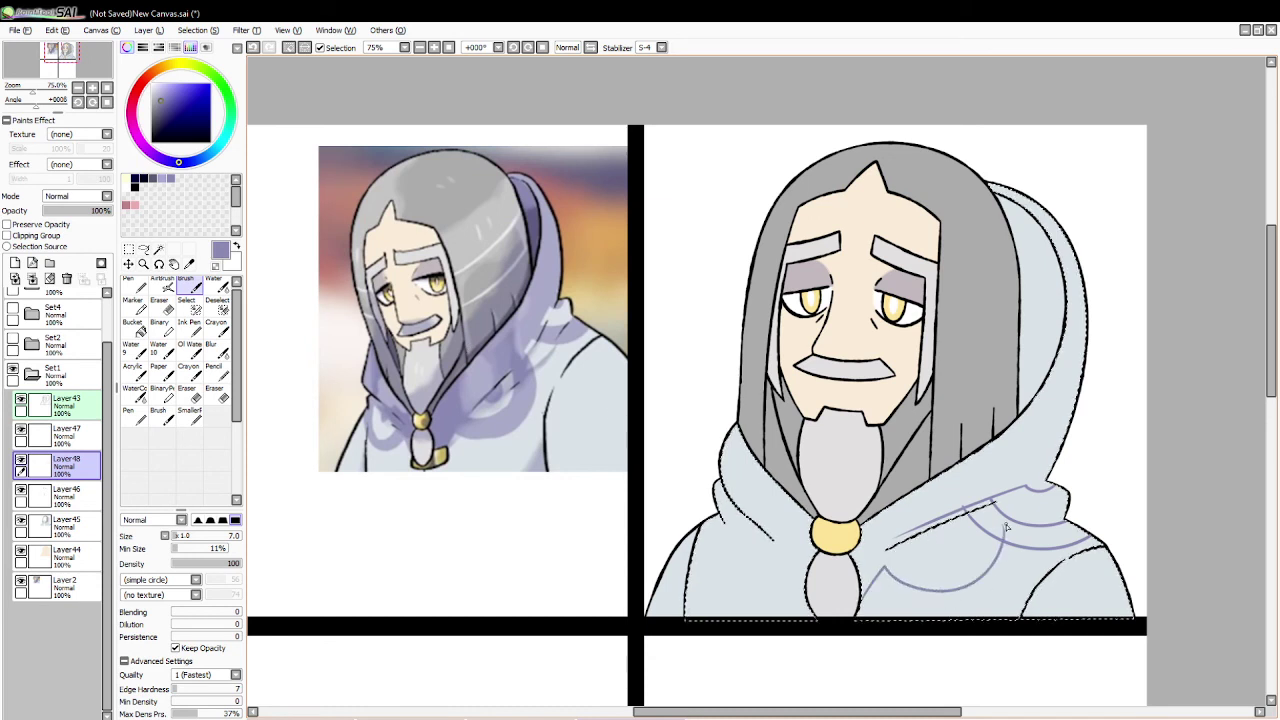
key("ctrl+z")
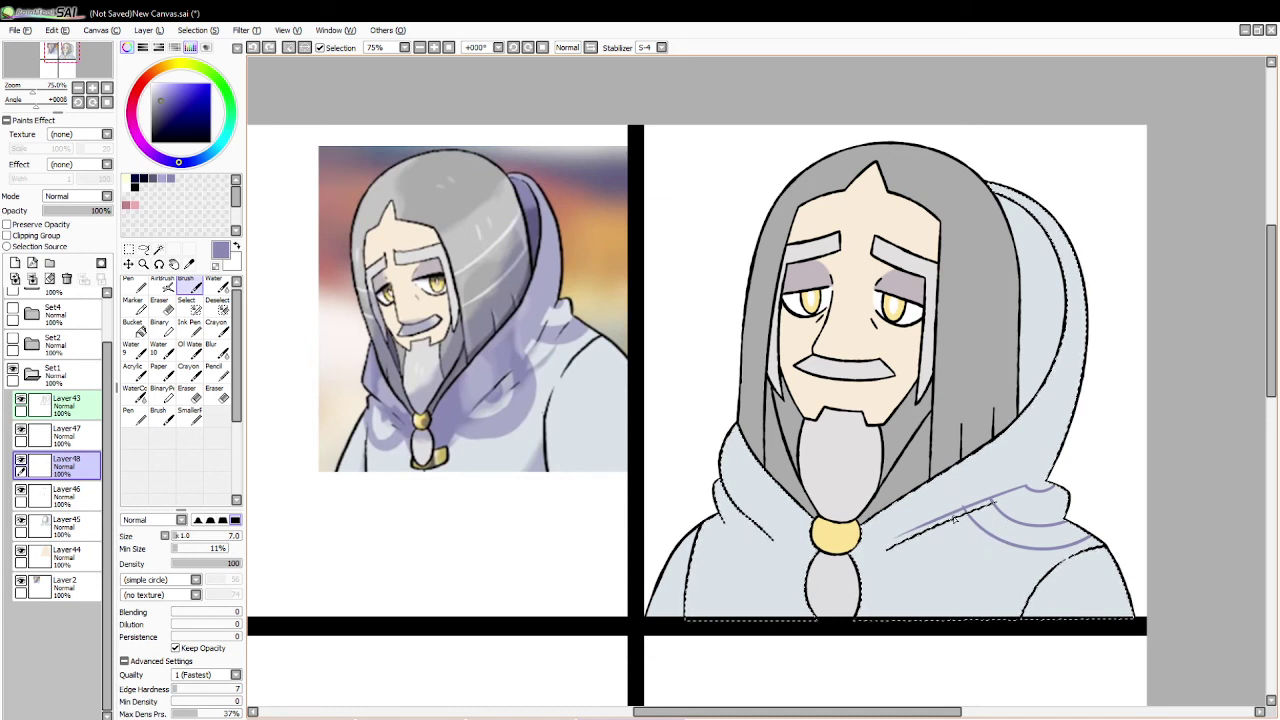
key("ctrl+z")
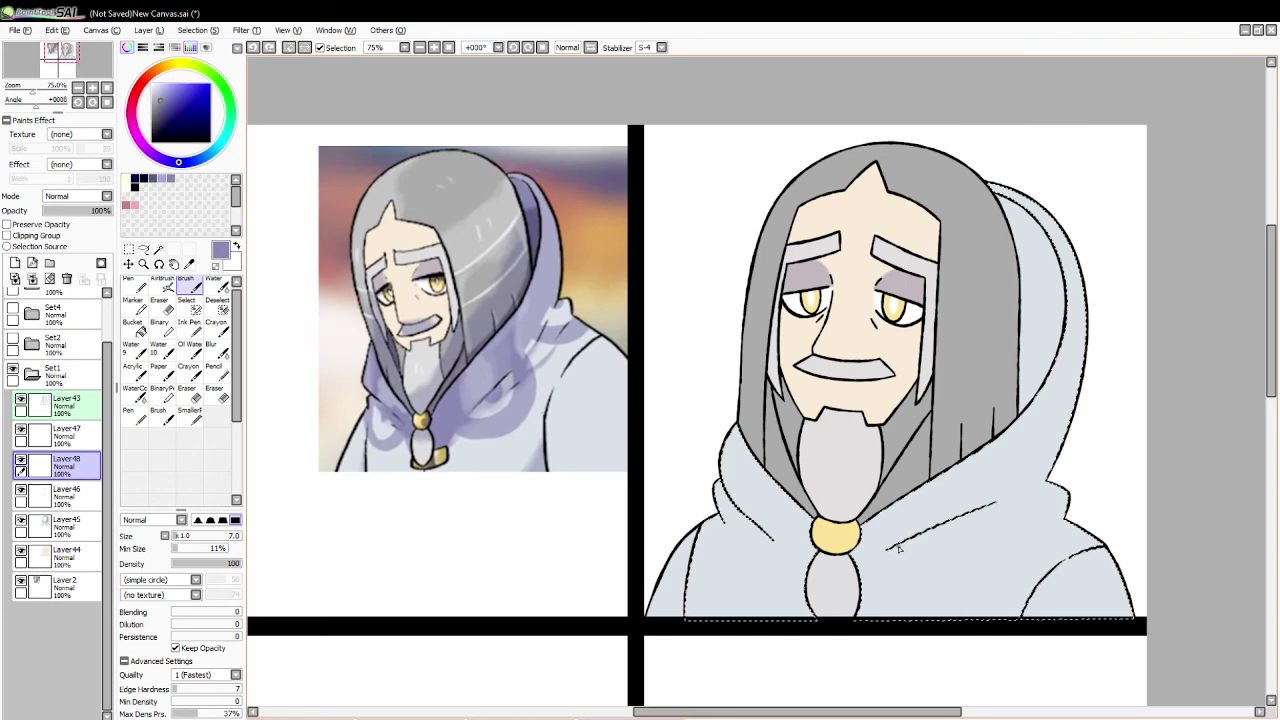
key("ctrl+z")
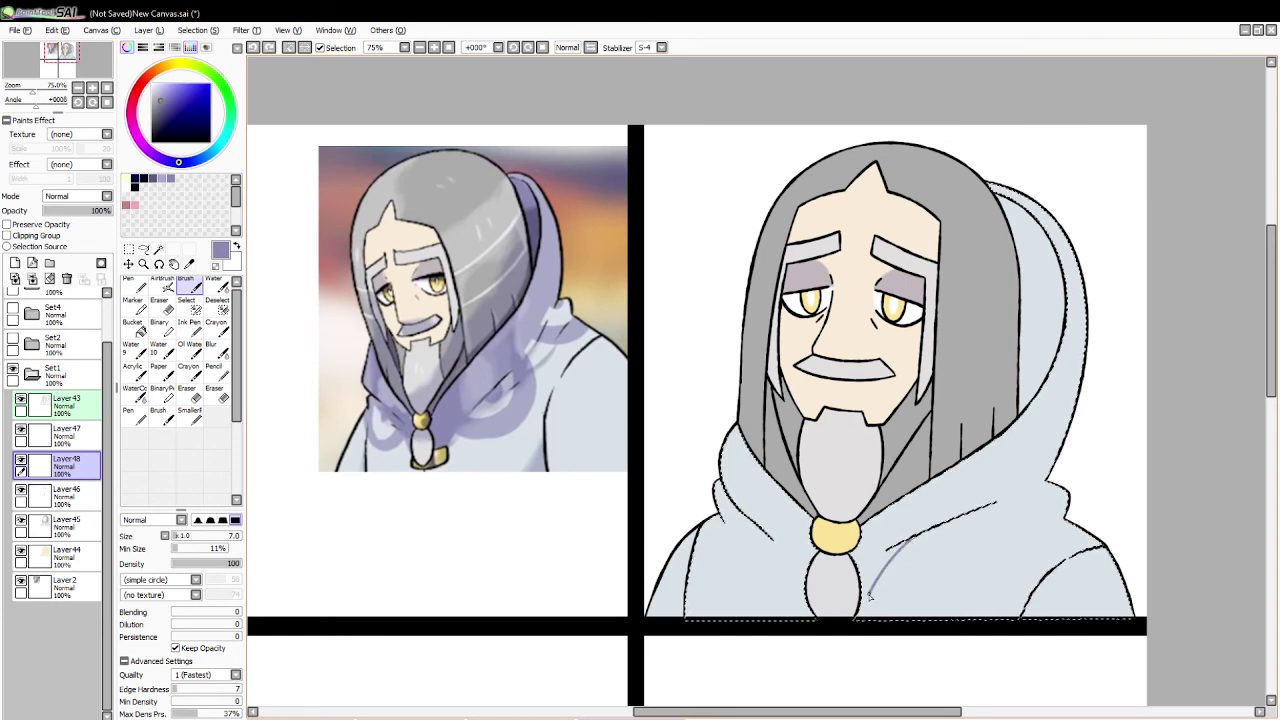
Step: Brush a purple curve from the robe crease down beside the clasp and an upper arc across the small hood fold at the right shoulder
left_click_drag(866, 598, 900, 546)
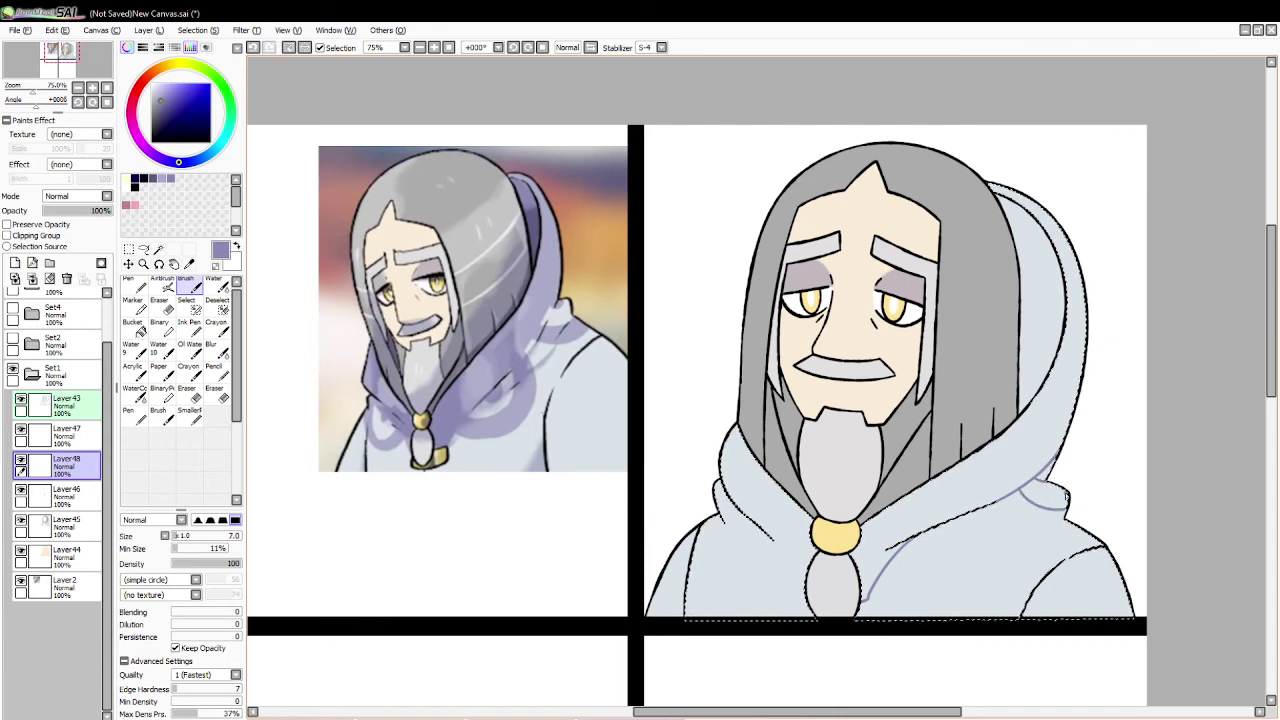
key("ctrl+z")
left_click_drag(1069, 506, 1020, 497)
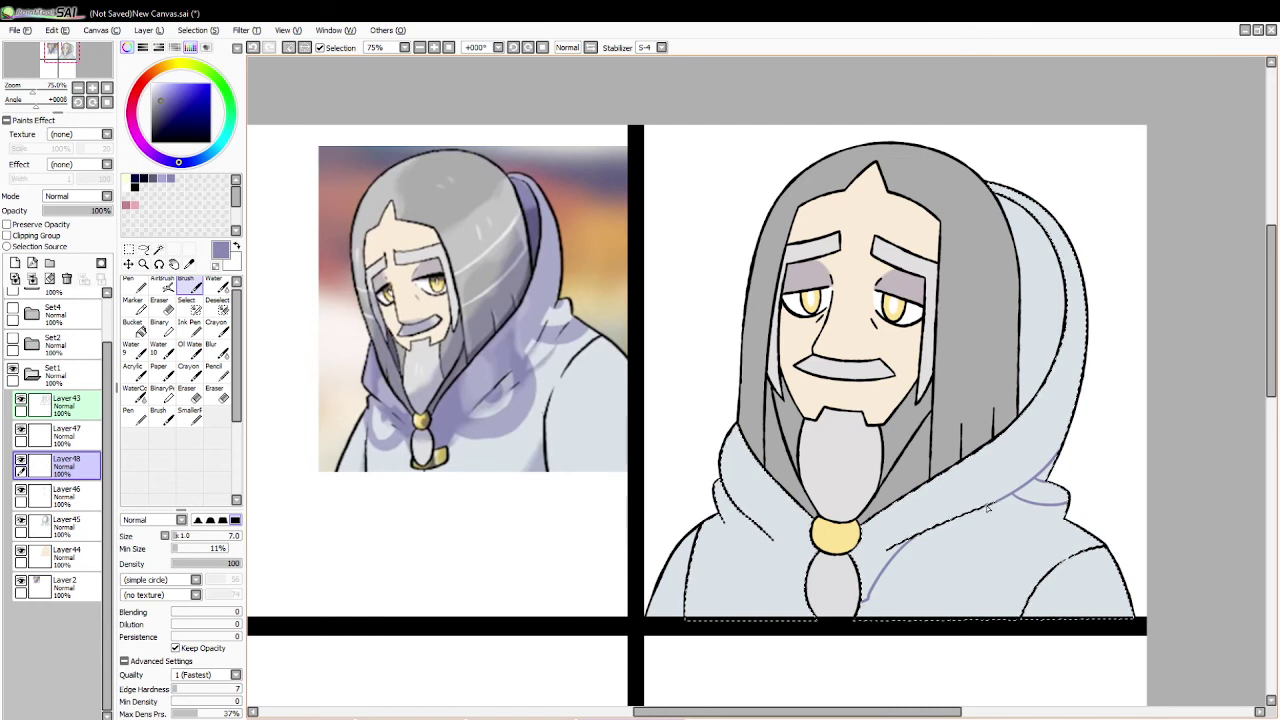
key("ctrl+z")
key("ctrl+z")
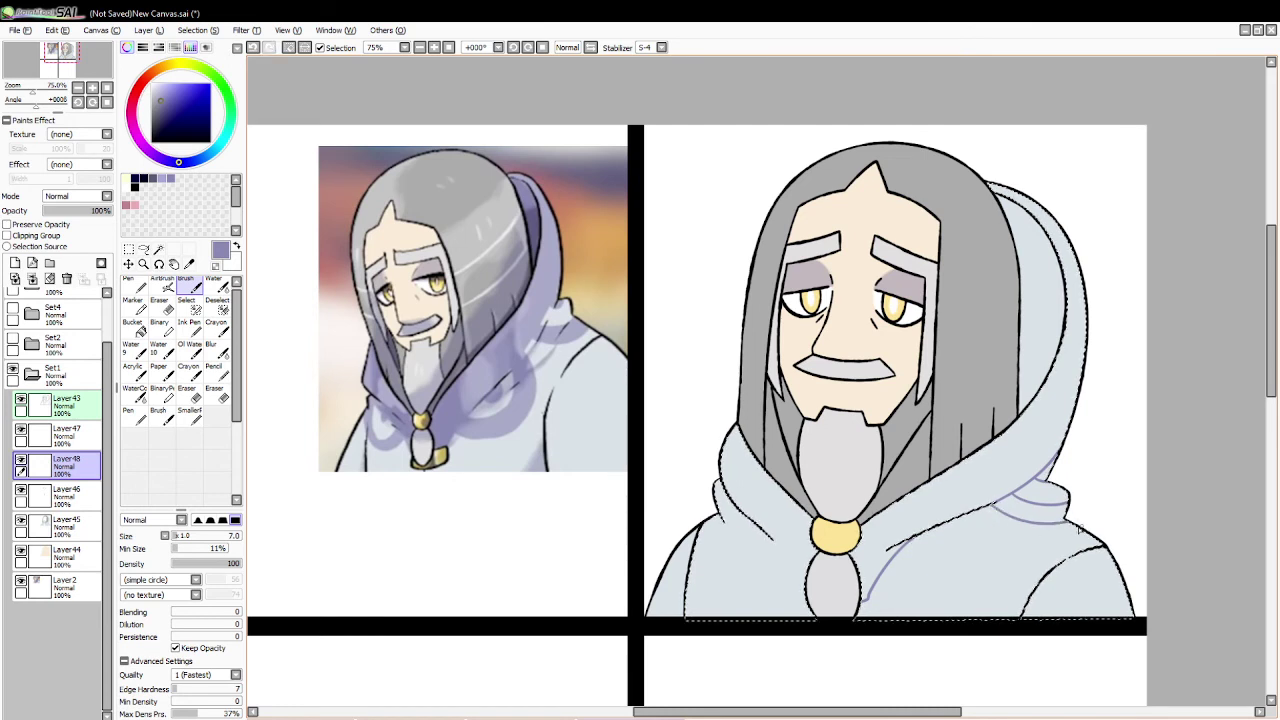
Step: Brush a second, lower purple arc across the small hood fold to close the band marking there
left_click_drag(993, 507, 1066, 519)
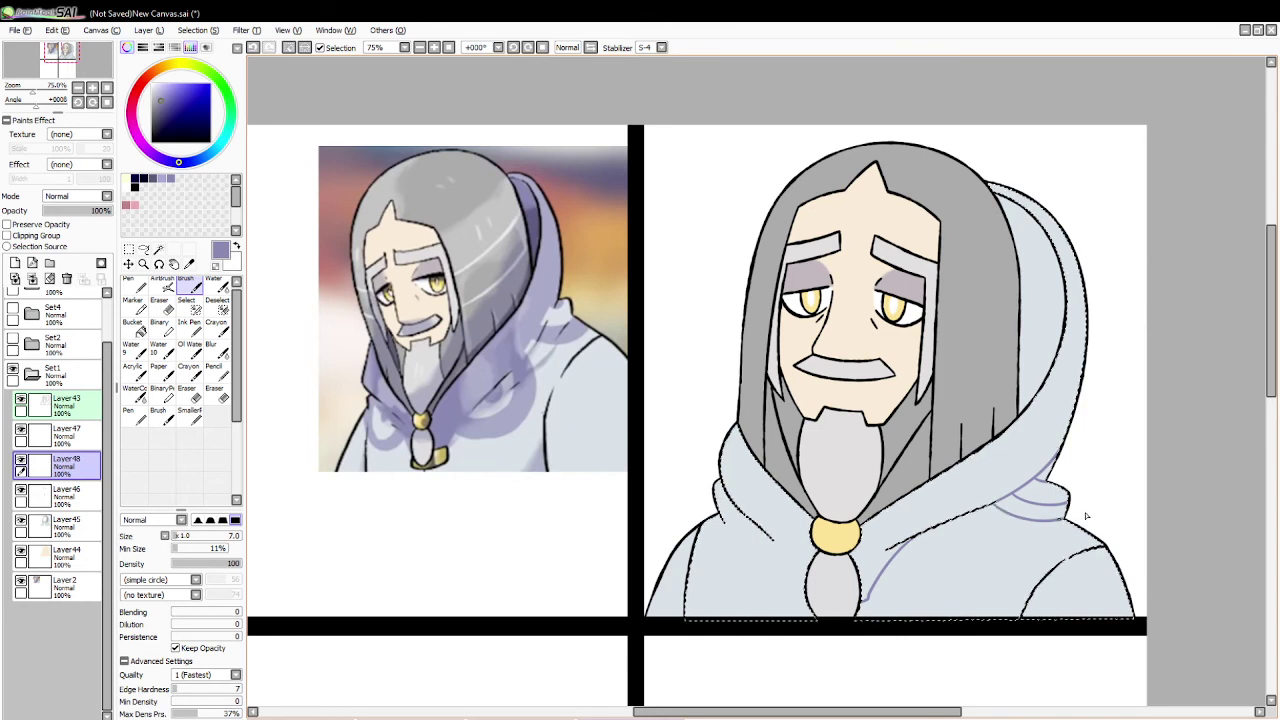
key("ctrl+z")
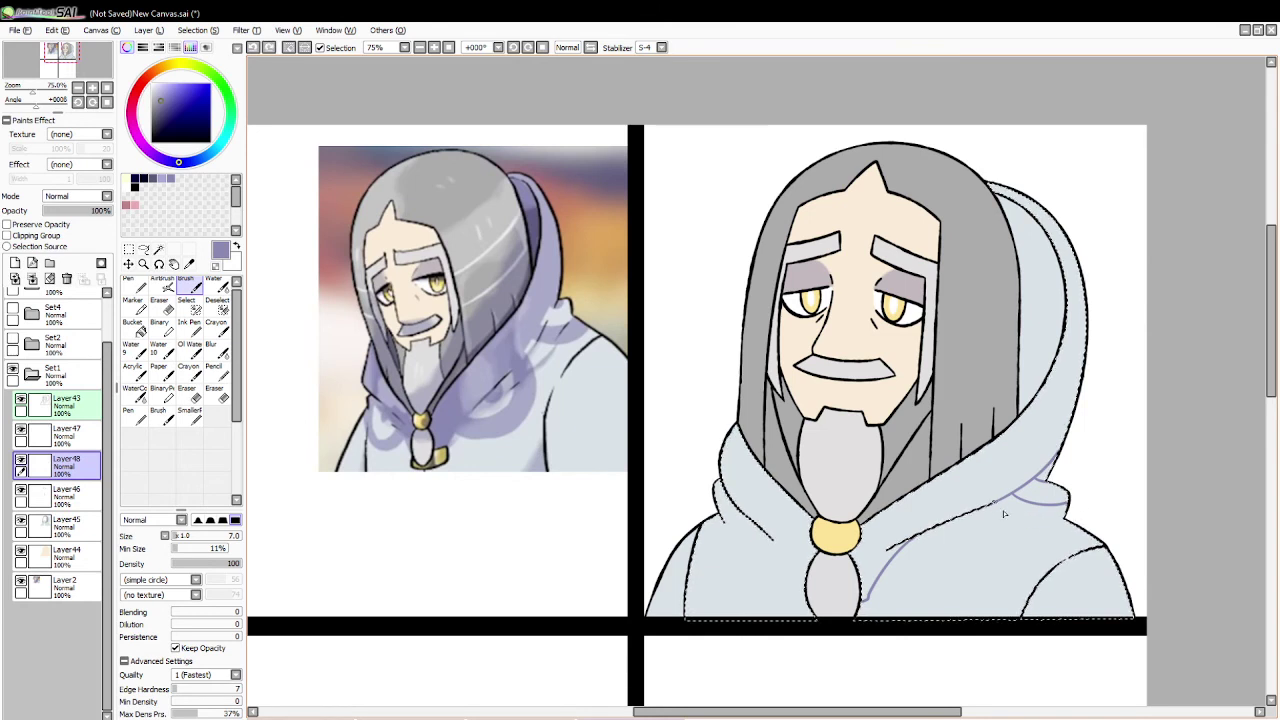
left_click_drag(998, 507, 1068, 520)
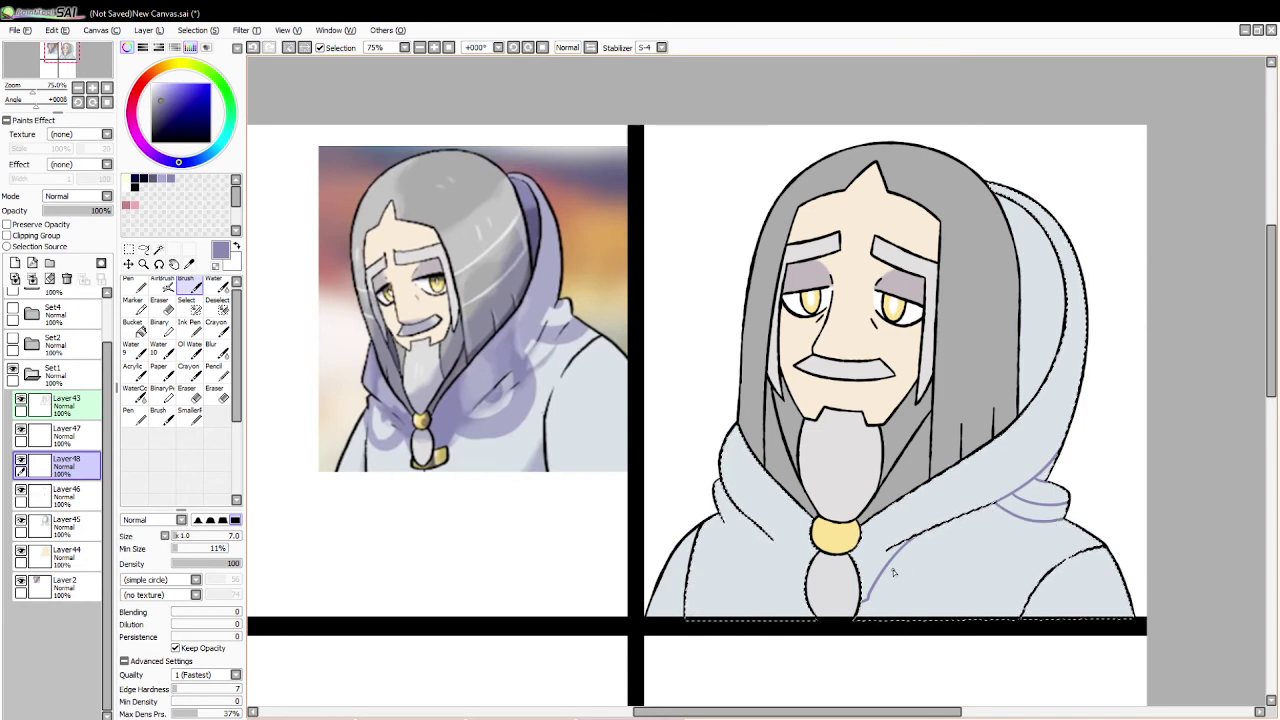
key("ctrl+z")
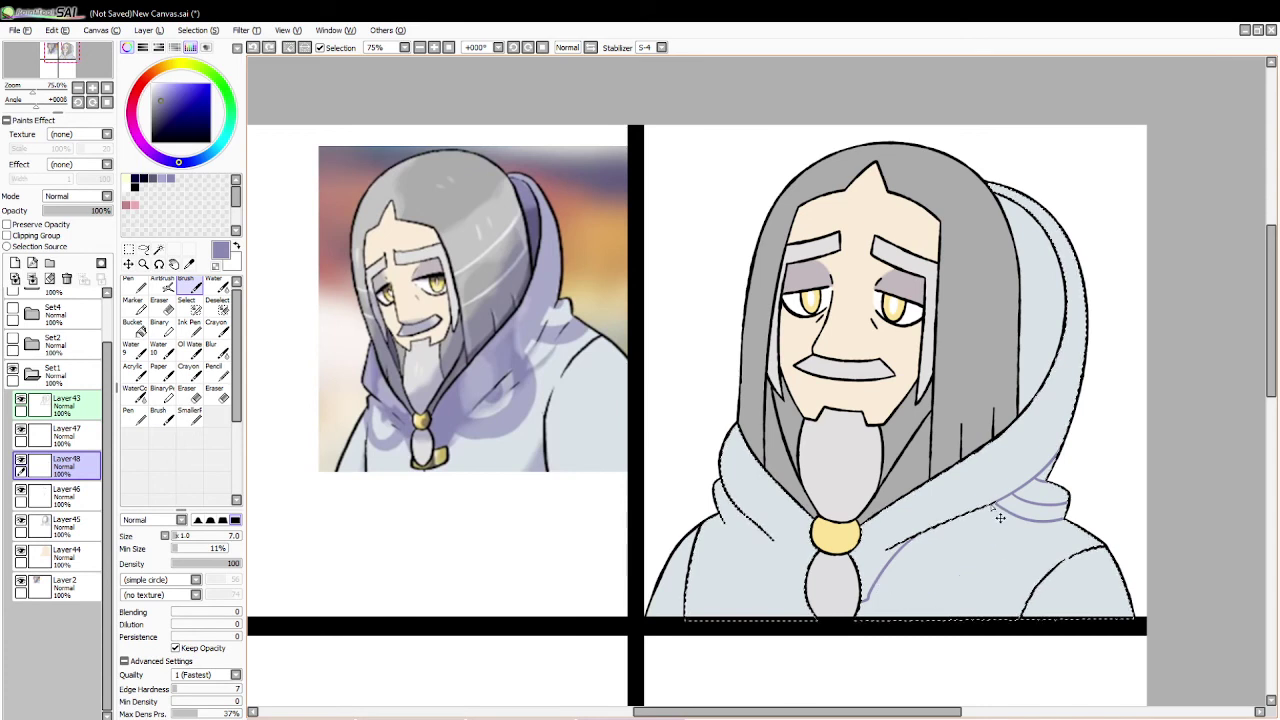
Step: Brush the large outer arc of the circular chest marking, from beside the clasp around up to the robe crease
left_click_drag(981, 510, 877, 591)
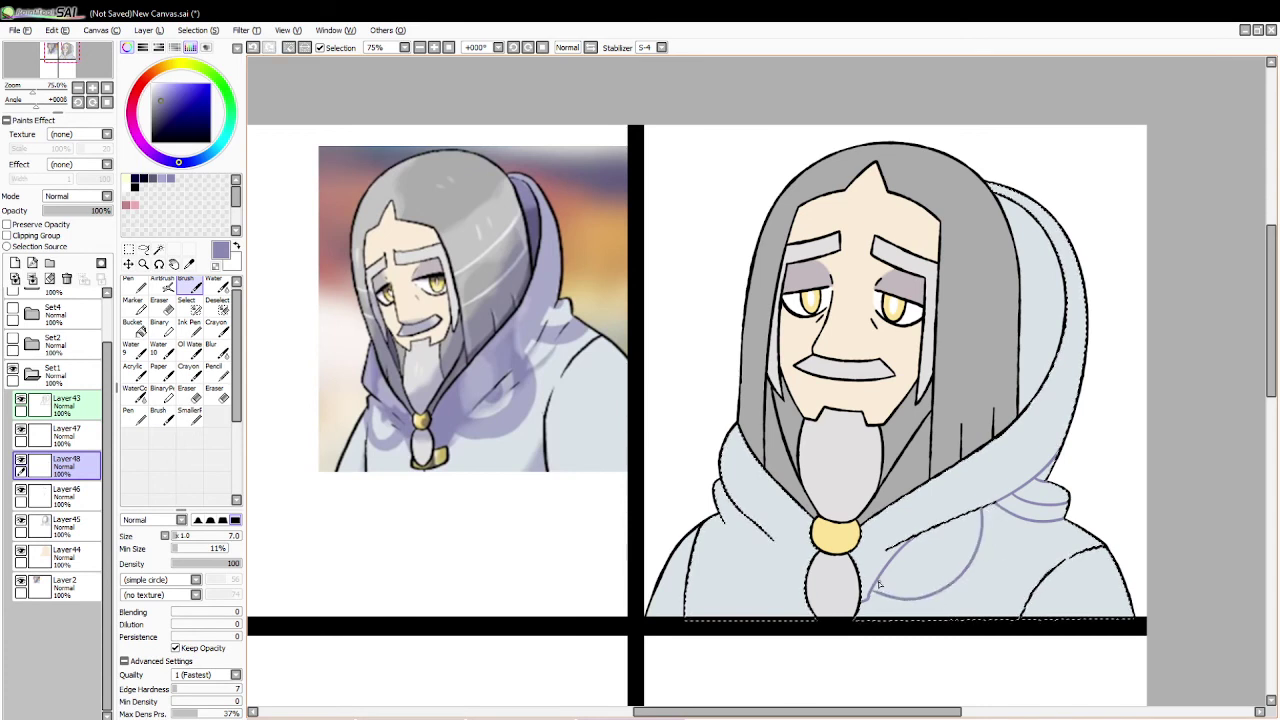
key("ctrl+z")
key("ctrl+z")
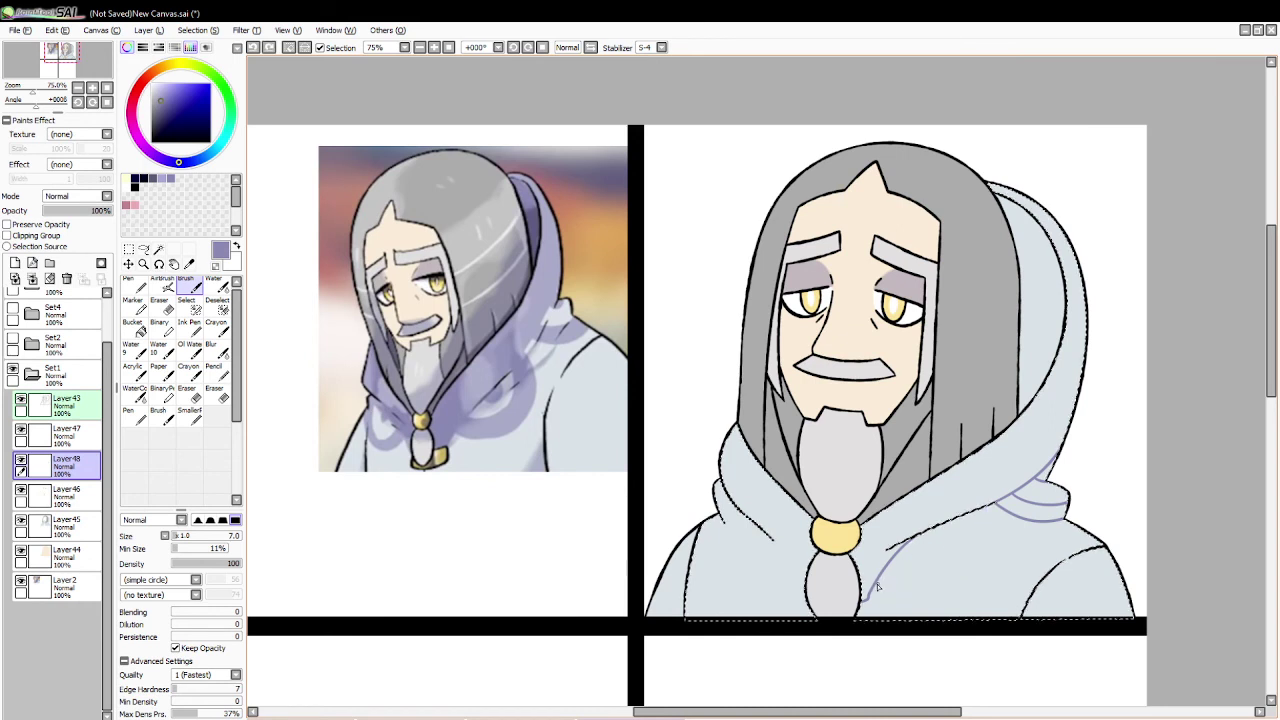
left_click_drag(964, 586, 981, 516)
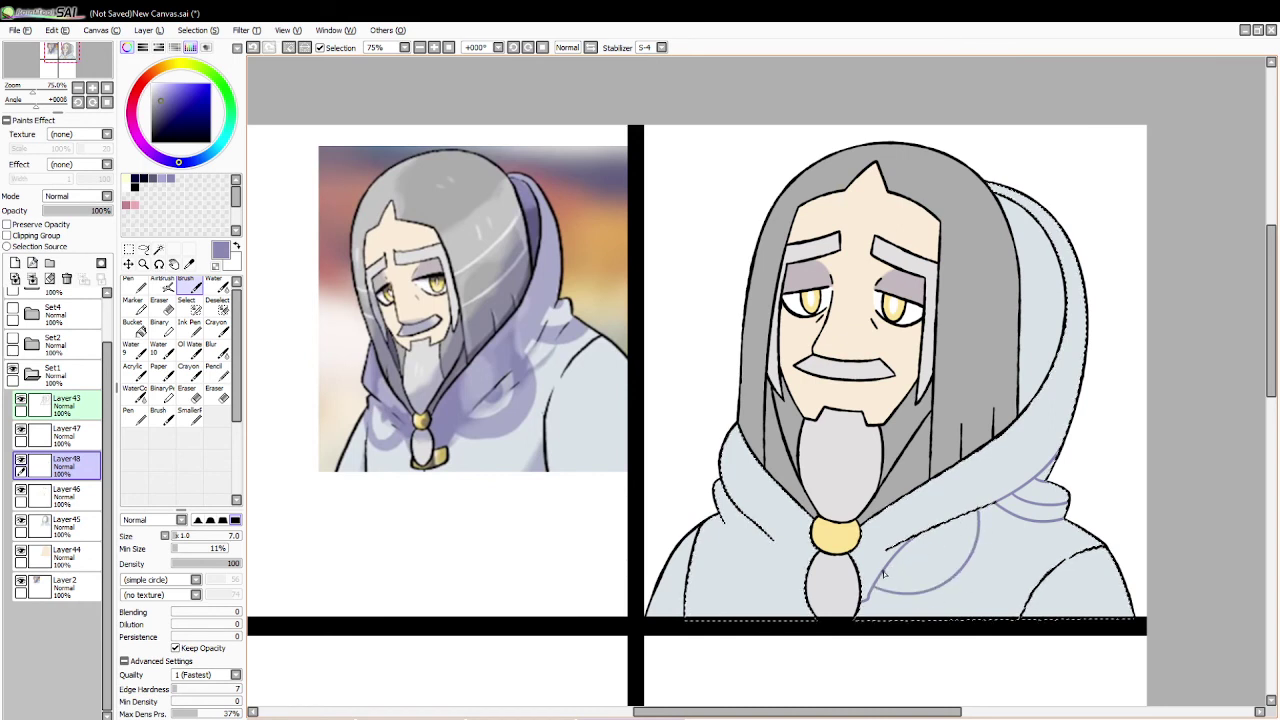
key("ctrl+z")
Step: Brush a concentric inner arc and a small central curl inside the circular chest marking, redoing strokes until they follow the outer arc
left_click_drag(942, 571, 970, 514)
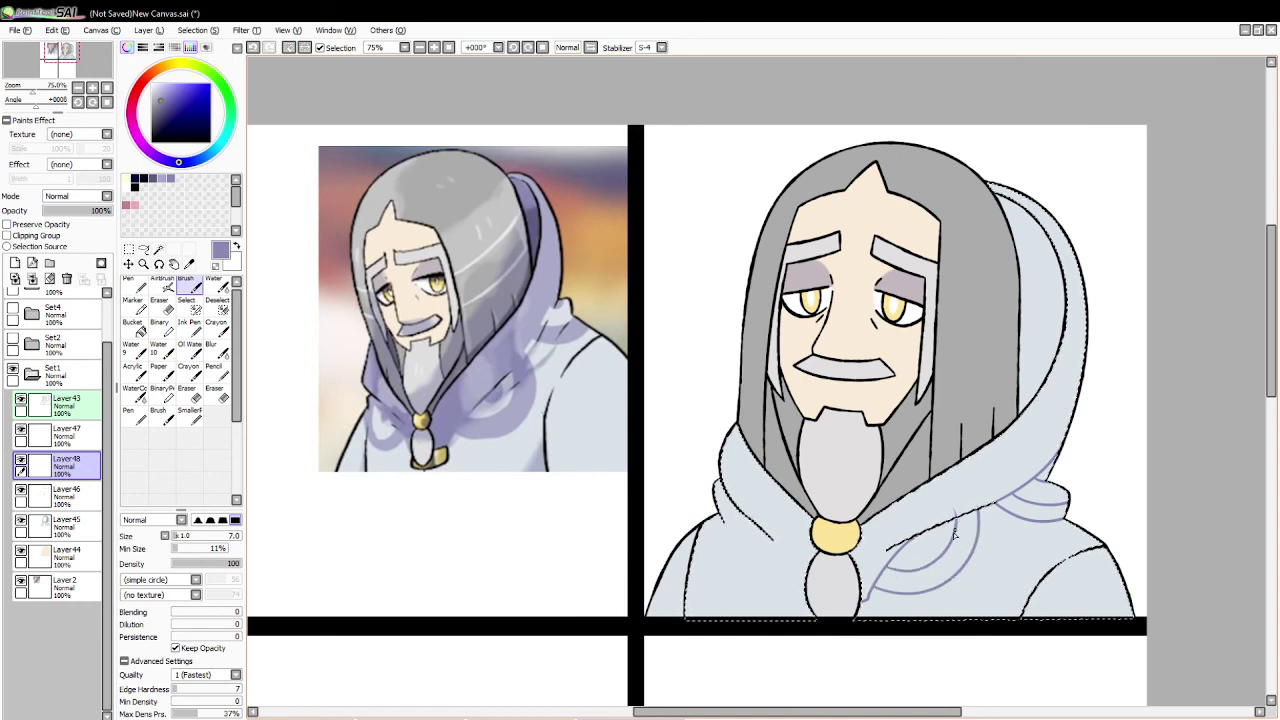
key("ctrl+z")
key("ctrl+z")
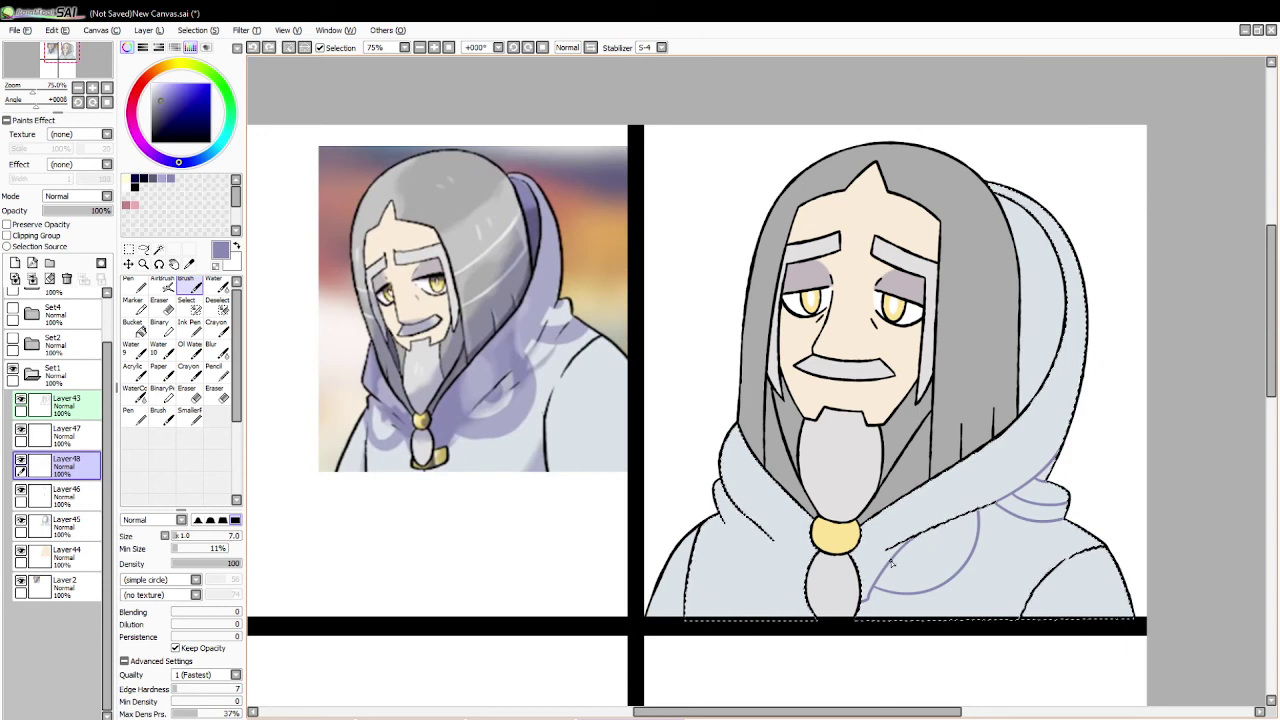
key("ctrl+z")
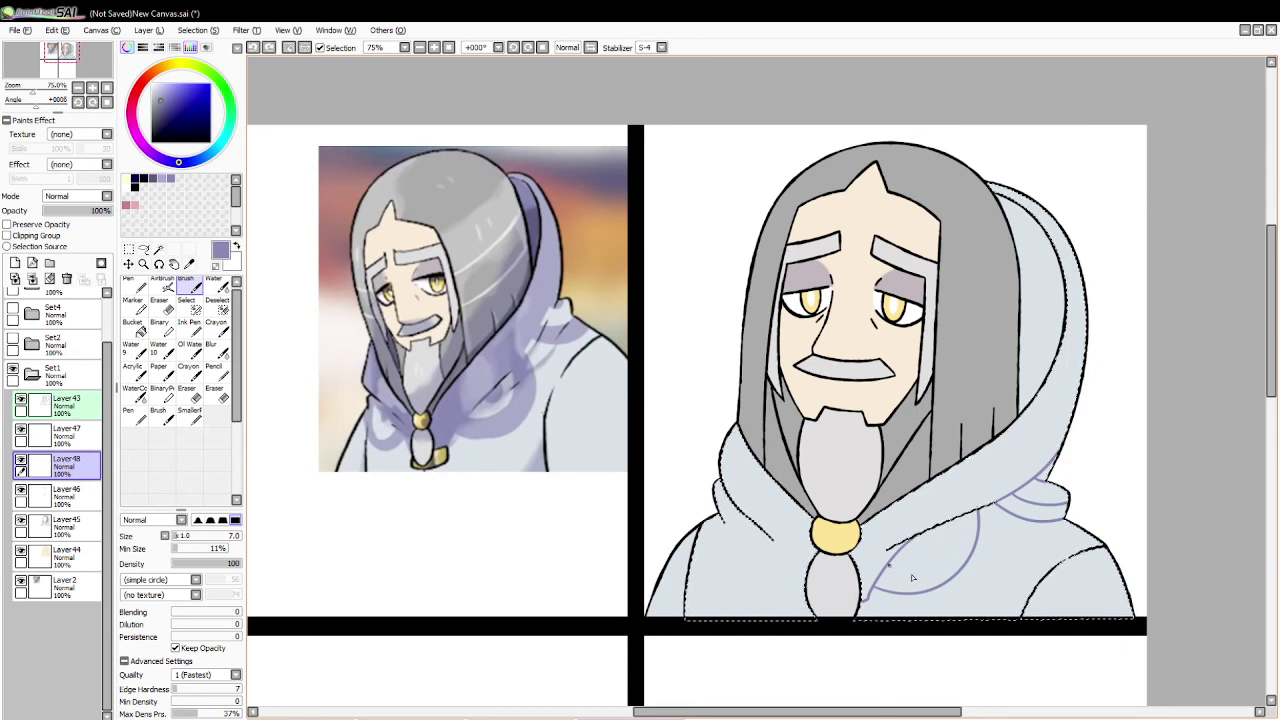
mouse_move(886, 565)
left_mouse_down()
mouse_move(945, 549)
mouse_move(953, 517)
left_mouse_up()
key("ctrl+z")
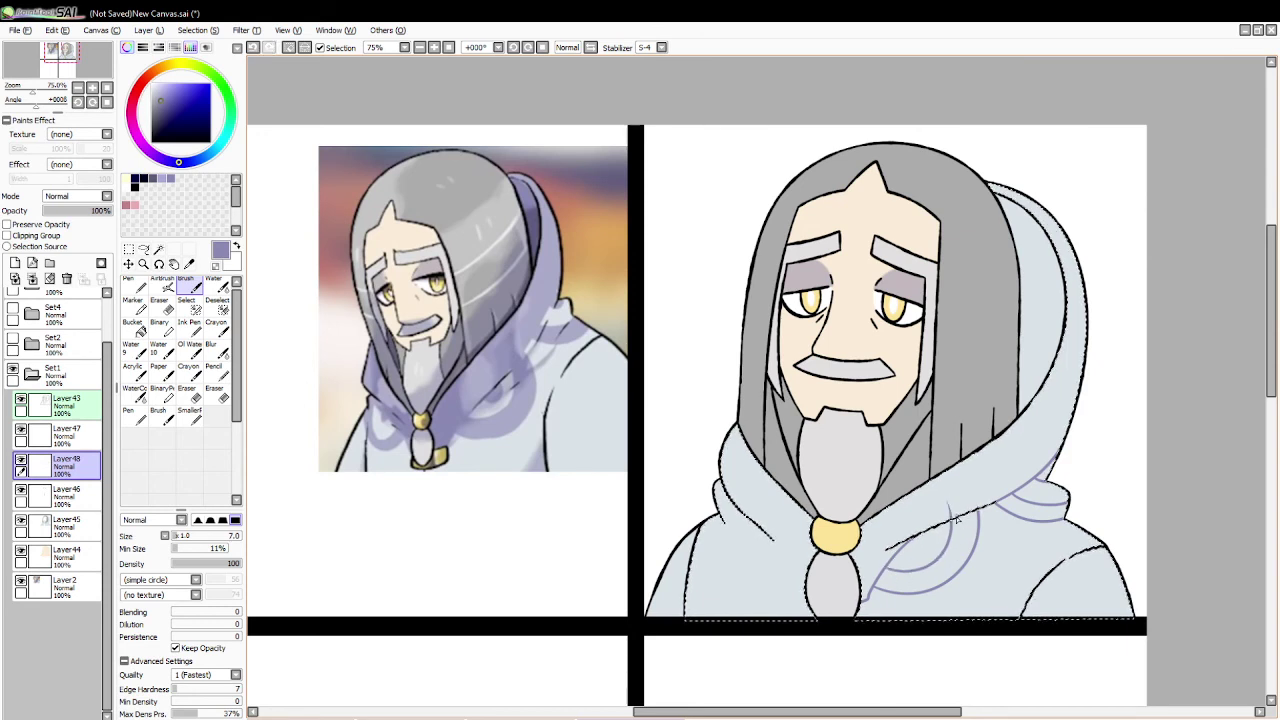
key("ctrl+z")
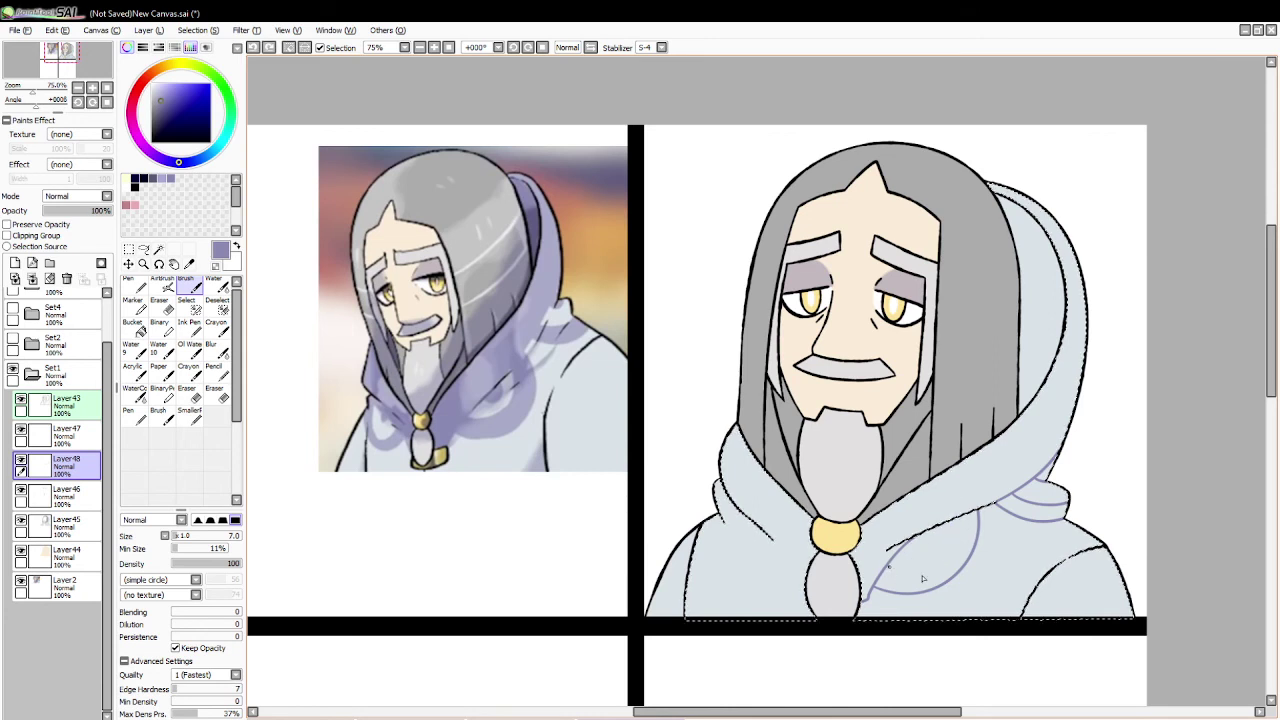
key("ctrl+z")
key("ctrl+y")
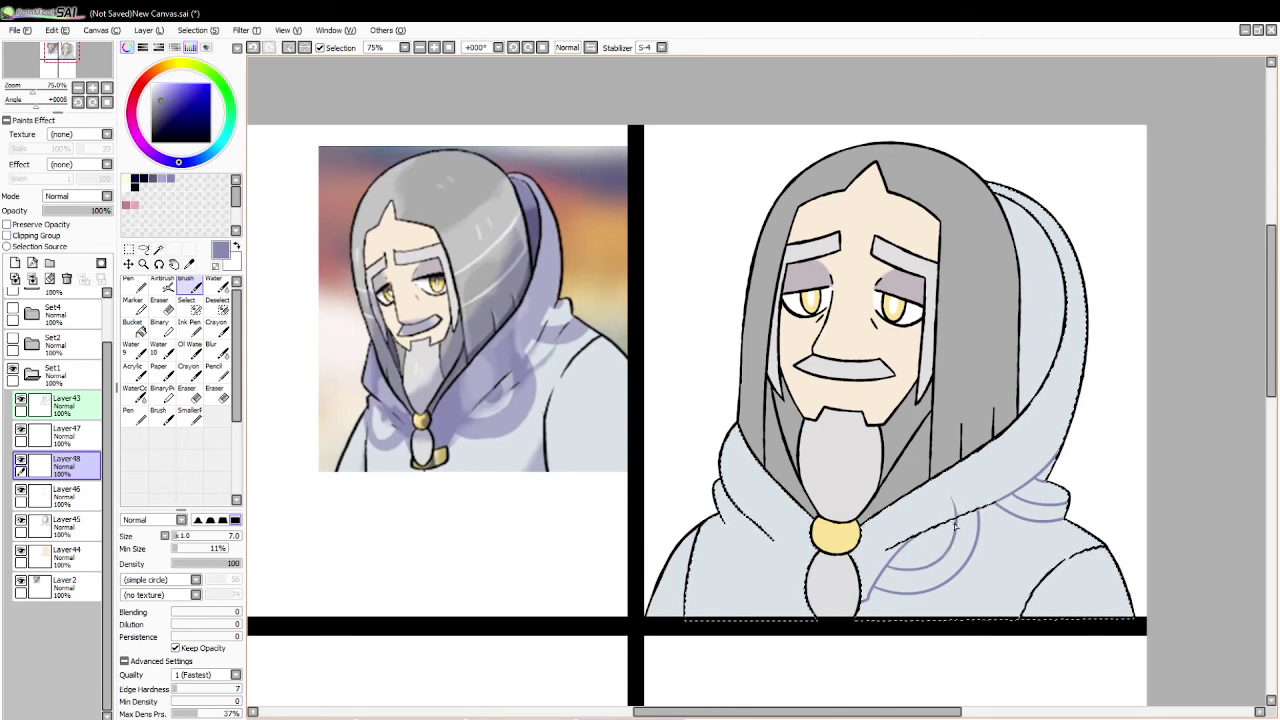
key("ctrl+z")
left_click_drag(960, 553, 955, 520)
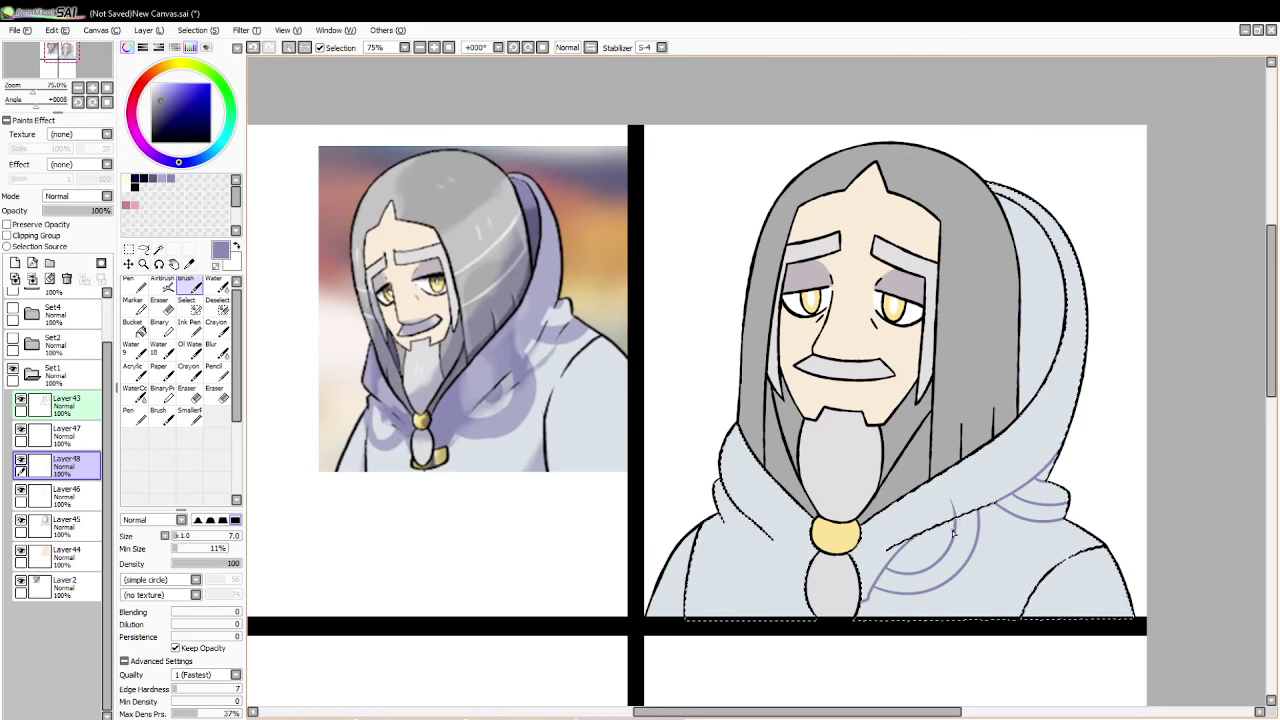
key("ctrl+z")
mouse_move(886, 569)
left_mouse_down()
mouse_move(969, 539)
mouse_move(958, 504)
mouse_move(931, 550)
mouse_move(970, 510)
left_mouse_up()
key("ctrl+z")
key("ctrl+z")
left_click_drag(886, 569, 966, 514)
key("ctrl+z")
left_click_drag(872, 588, 952, 521)
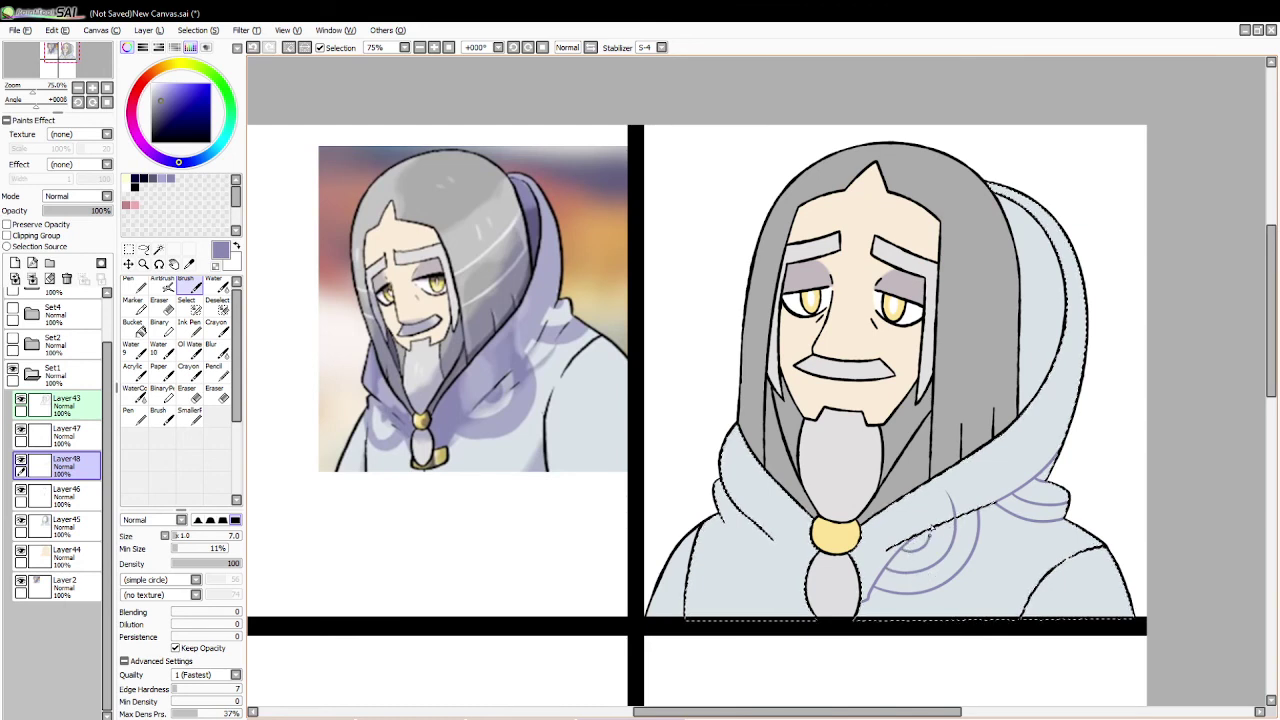
Step: Fill the hood edge, shoulder-fold band and circular chest marking with the purple using the Bucket, and clear the selection
left_click(137, 327)
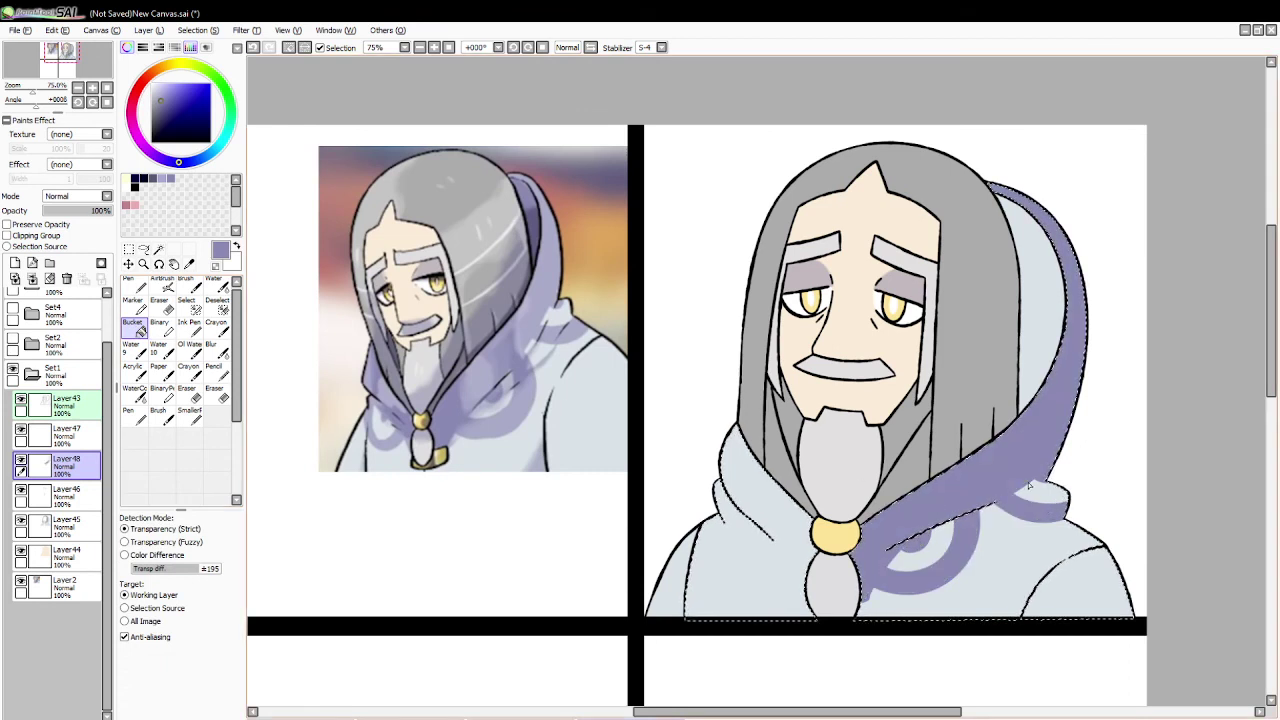
left_click(186, 287)
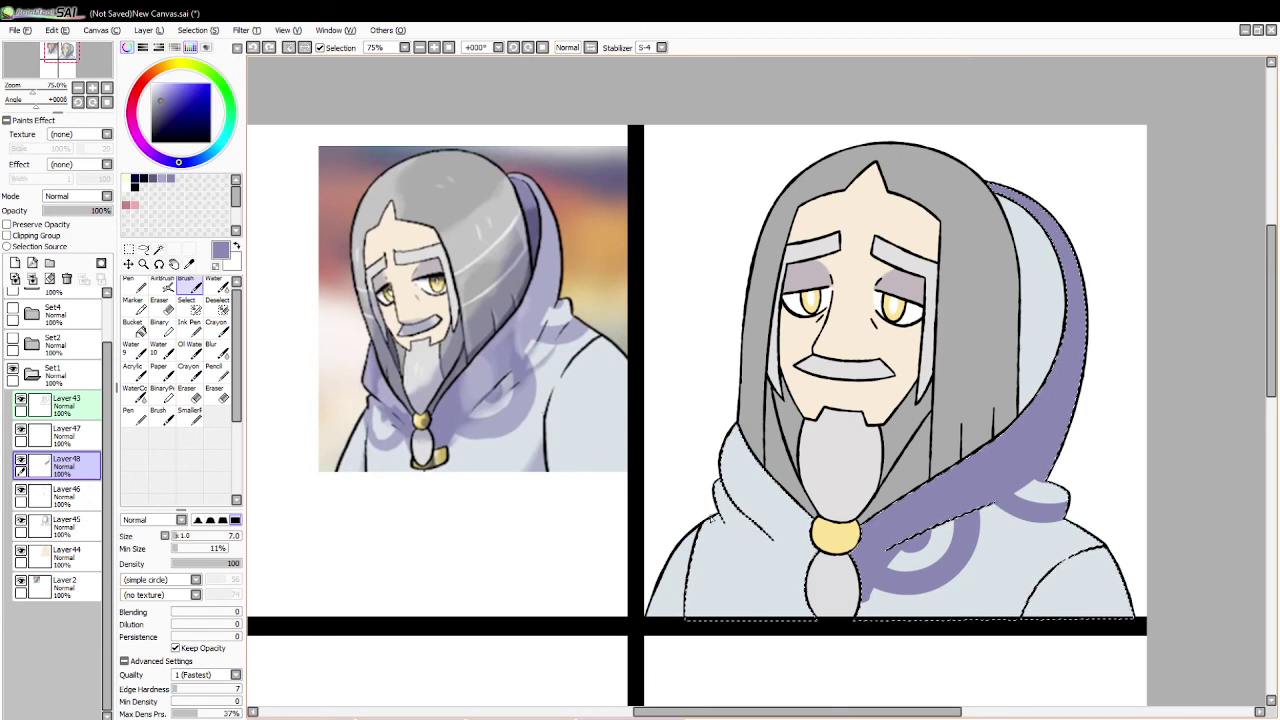
left_click(289, 50)
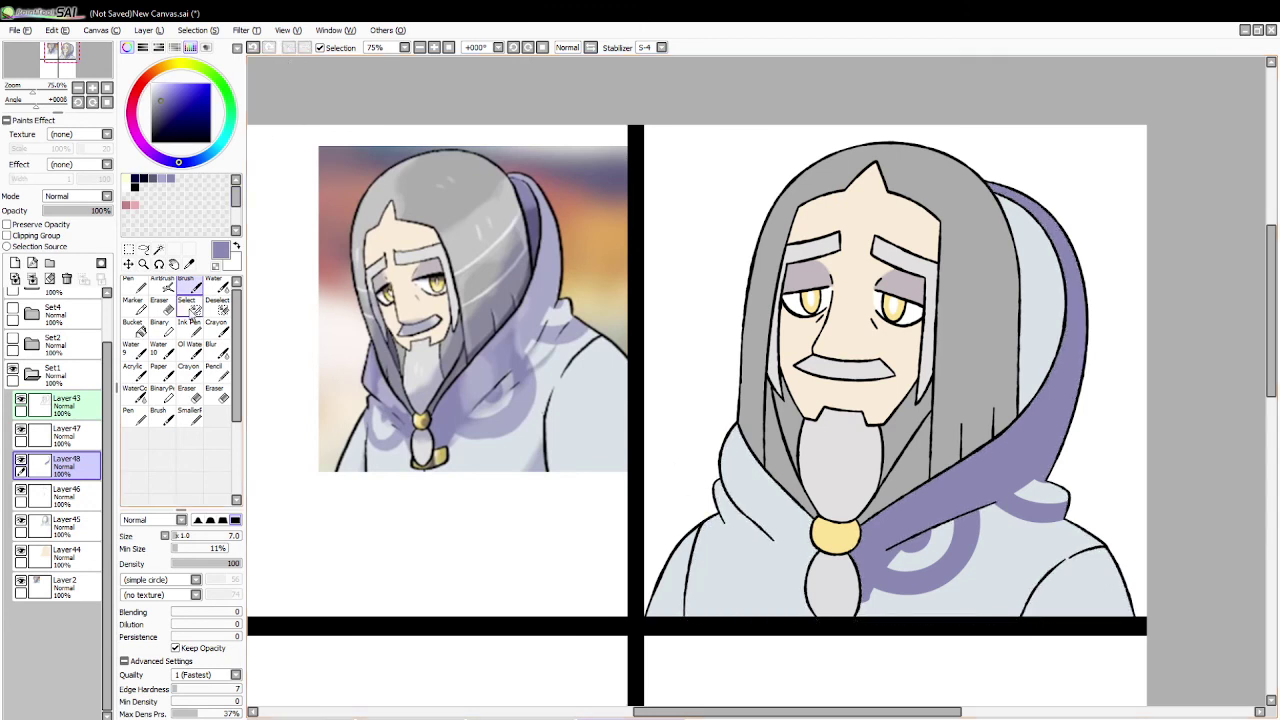
Step: Sample the robe's pale blue-grey and select the robe area left of the clasp with the Magic Wand on line-art layer Layer43
left_click(166, 308)
left_click(88, 404)
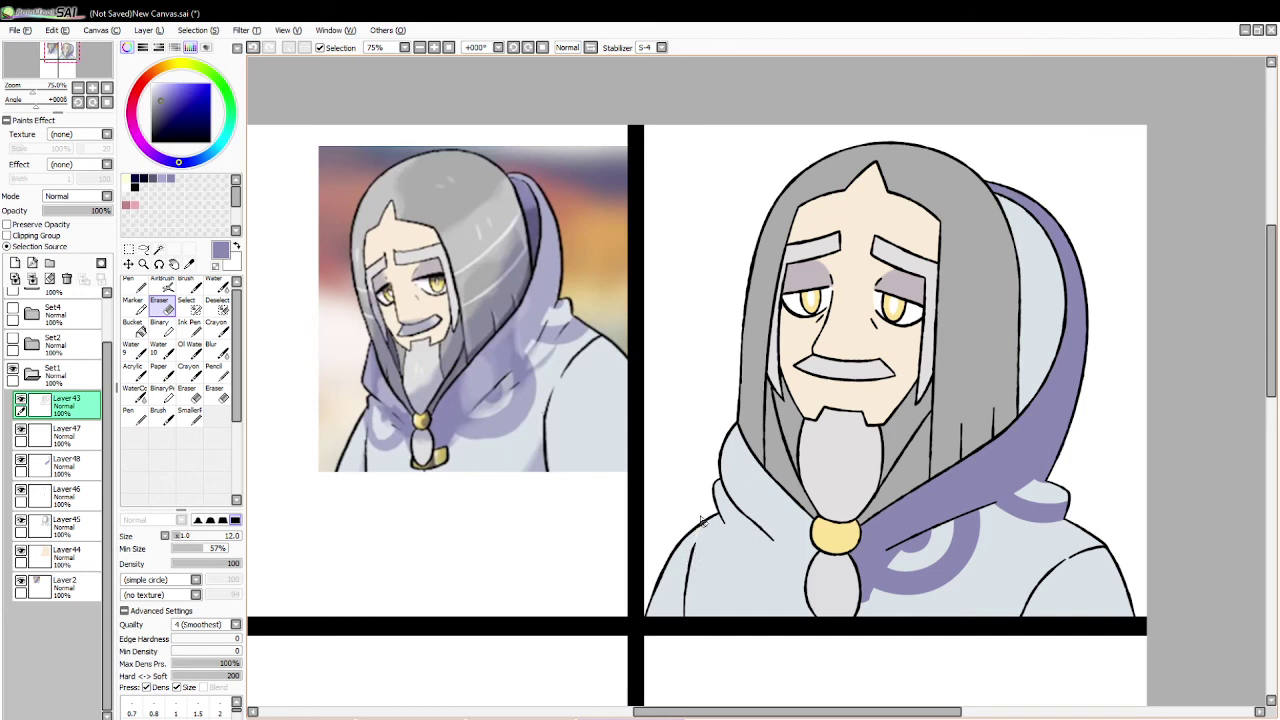
left_click(189, 263)
left_click(740, 588)
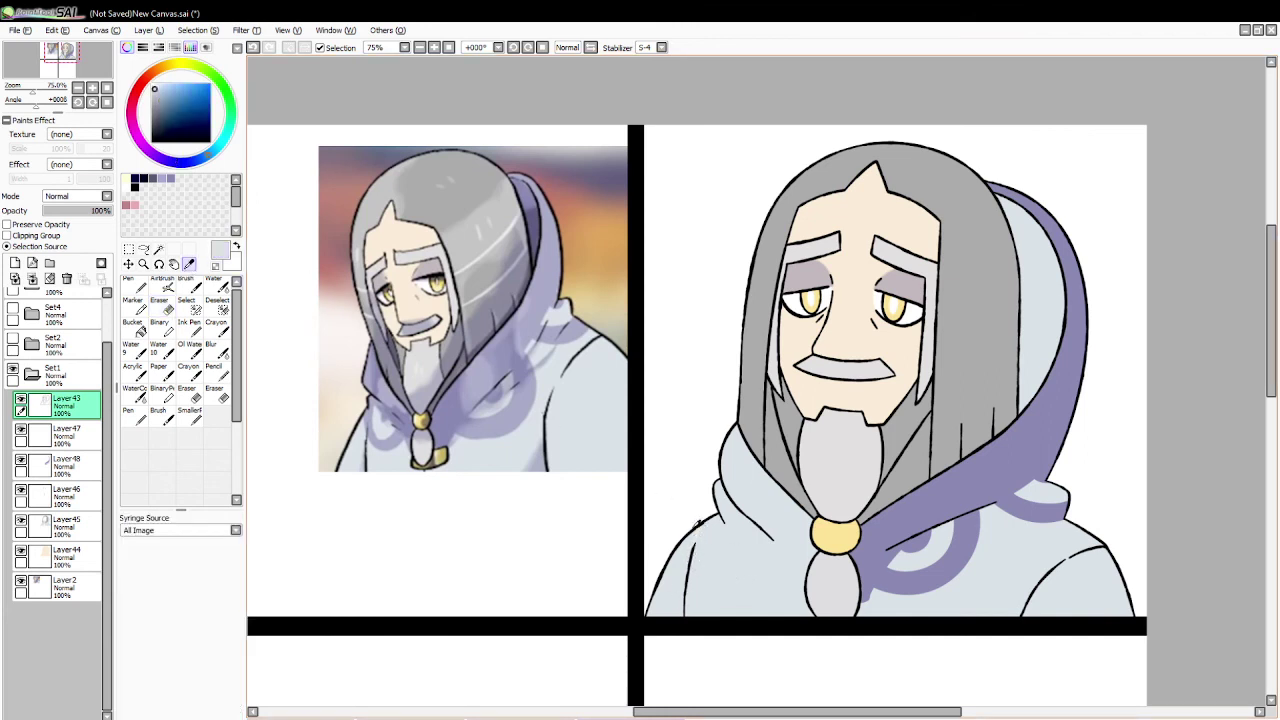
left_click(158, 249)
left_click(728, 571)
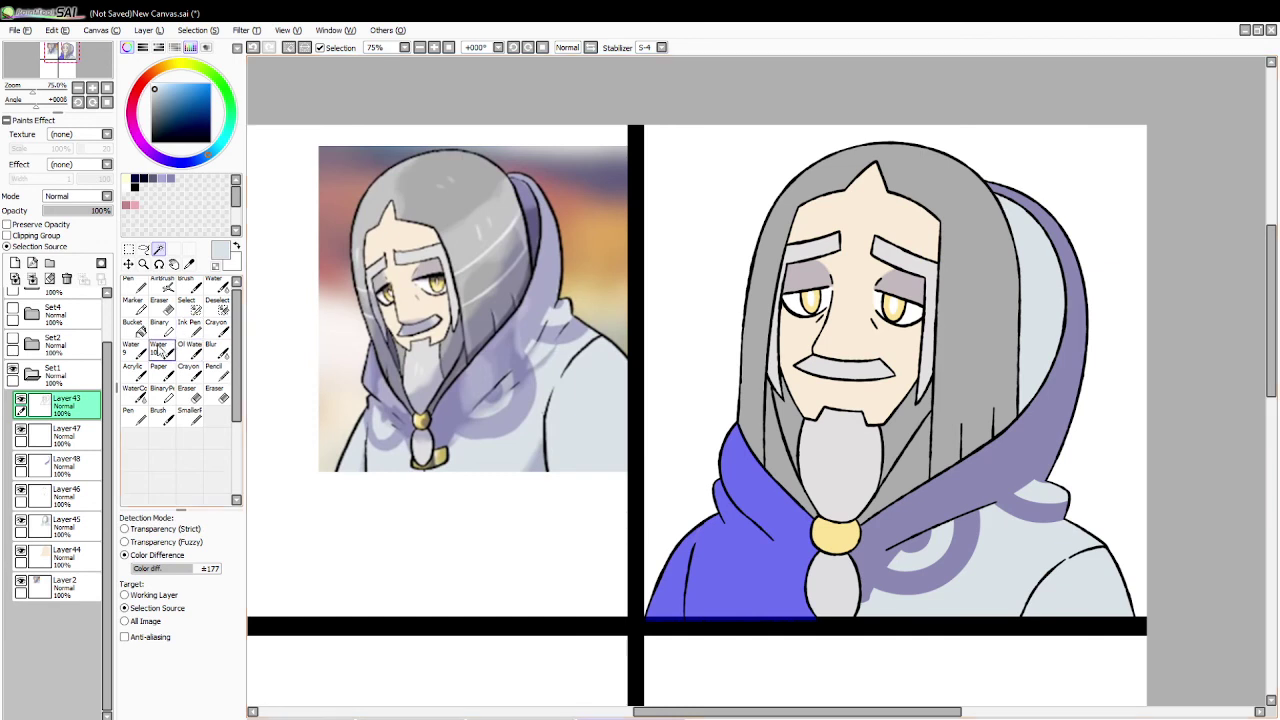
Step: Fill the selected left robe area with the pale blue-grey on Layer45 using the Bucket, and deselect
left_click(133, 322)
left_click(60, 525)
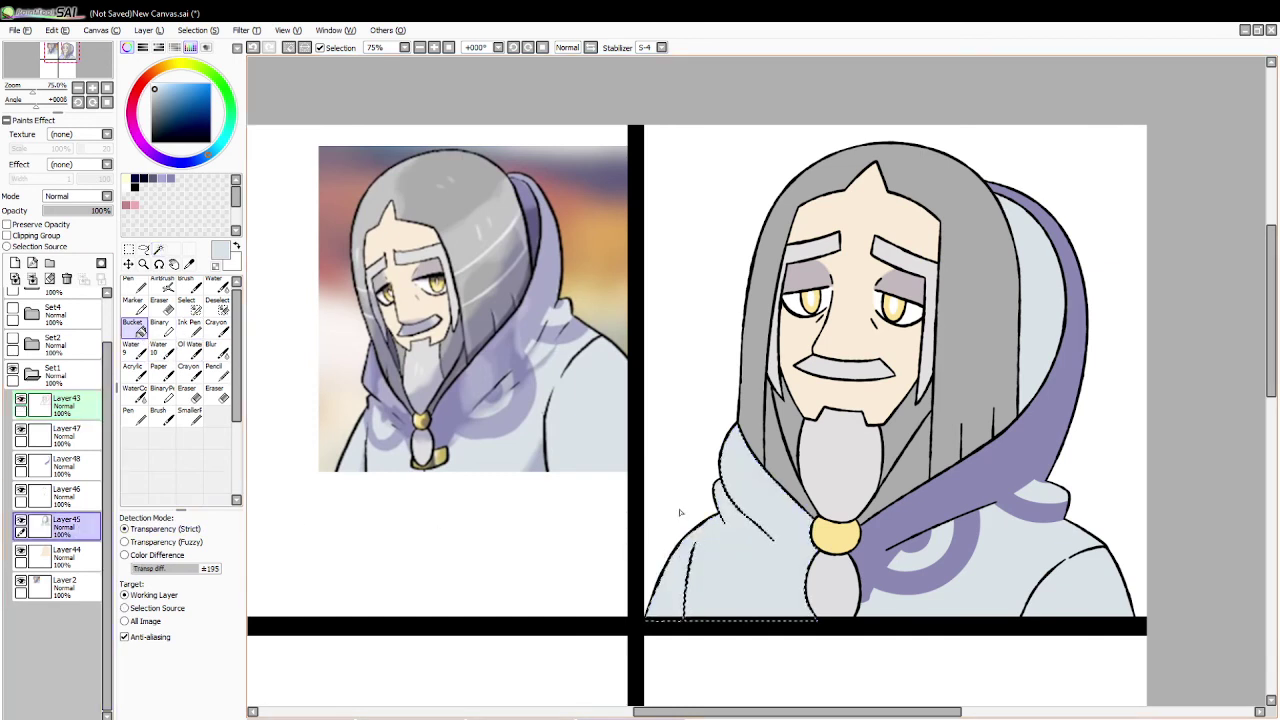
left_click(290, 48)
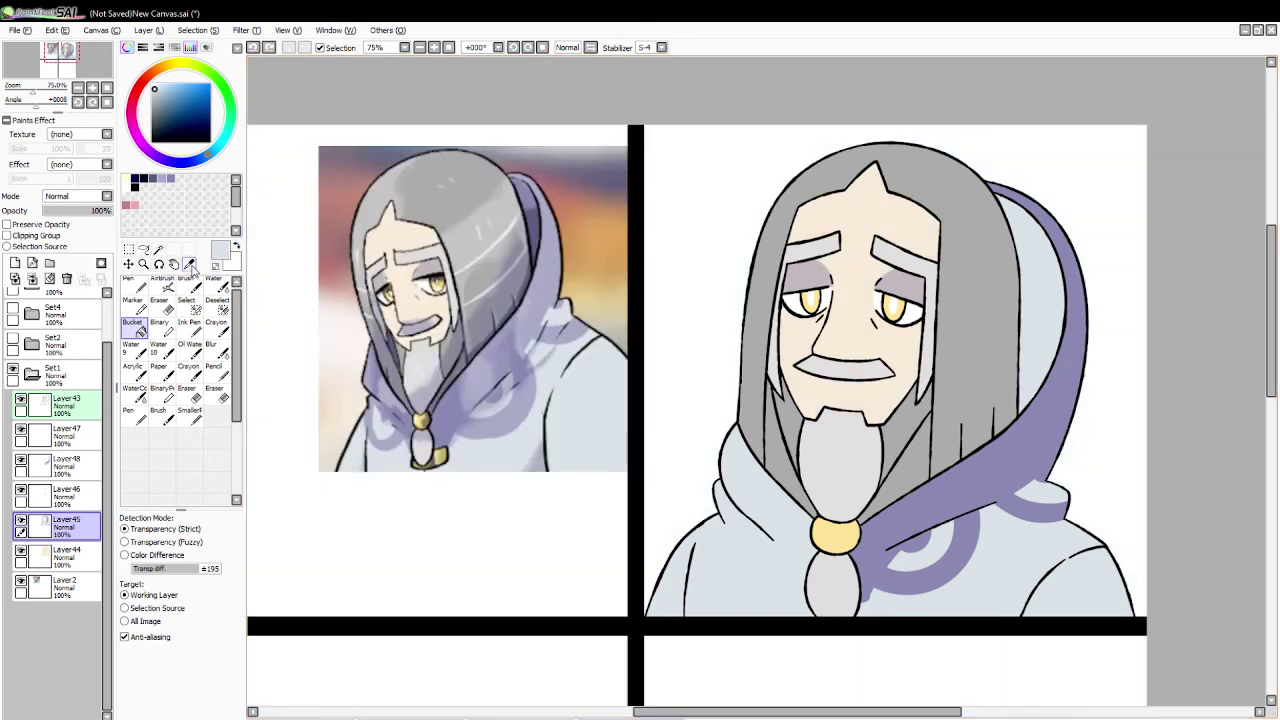
Step: Sample the reference hood's purple, select the hood interior with the Magic Wand, fill it on Layer48 using the Bucket, and deselect
left_click(189, 264)
left_click(531, 191)
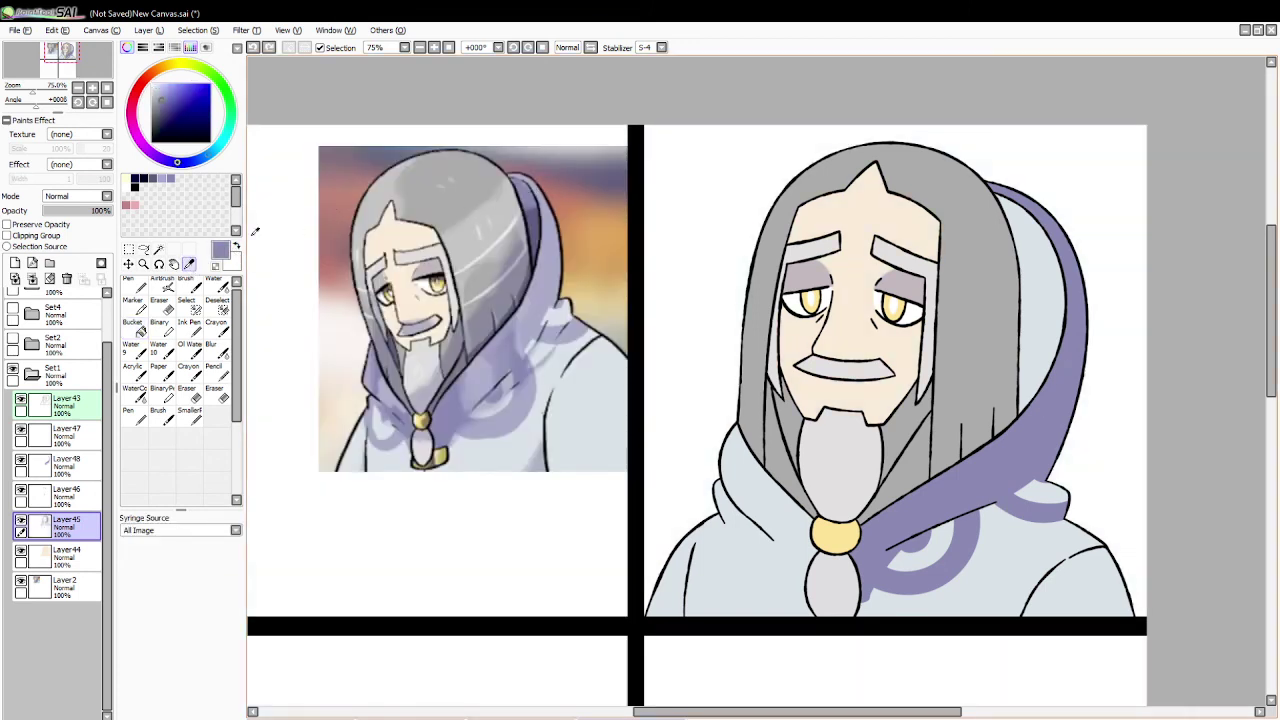
left_click(159, 250)
left_click(1036, 305)
left_click(132, 325)
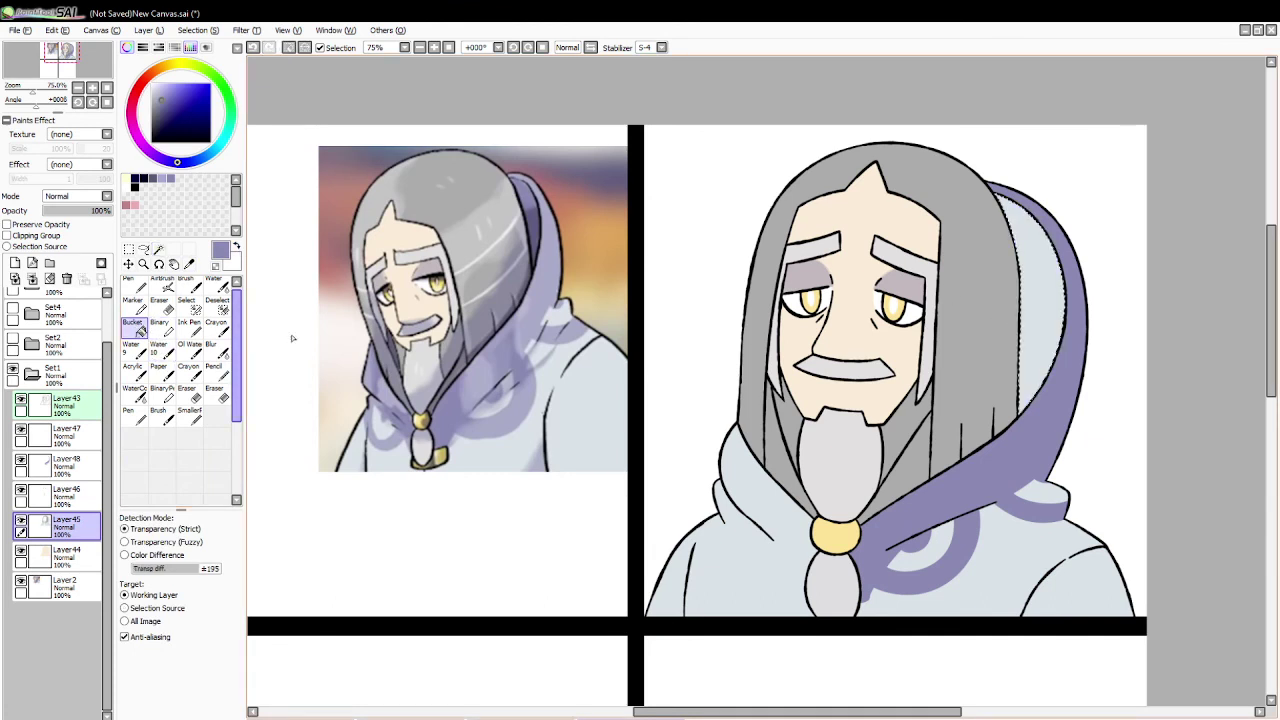
left_click(62, 463)
left_click(1040, 300)
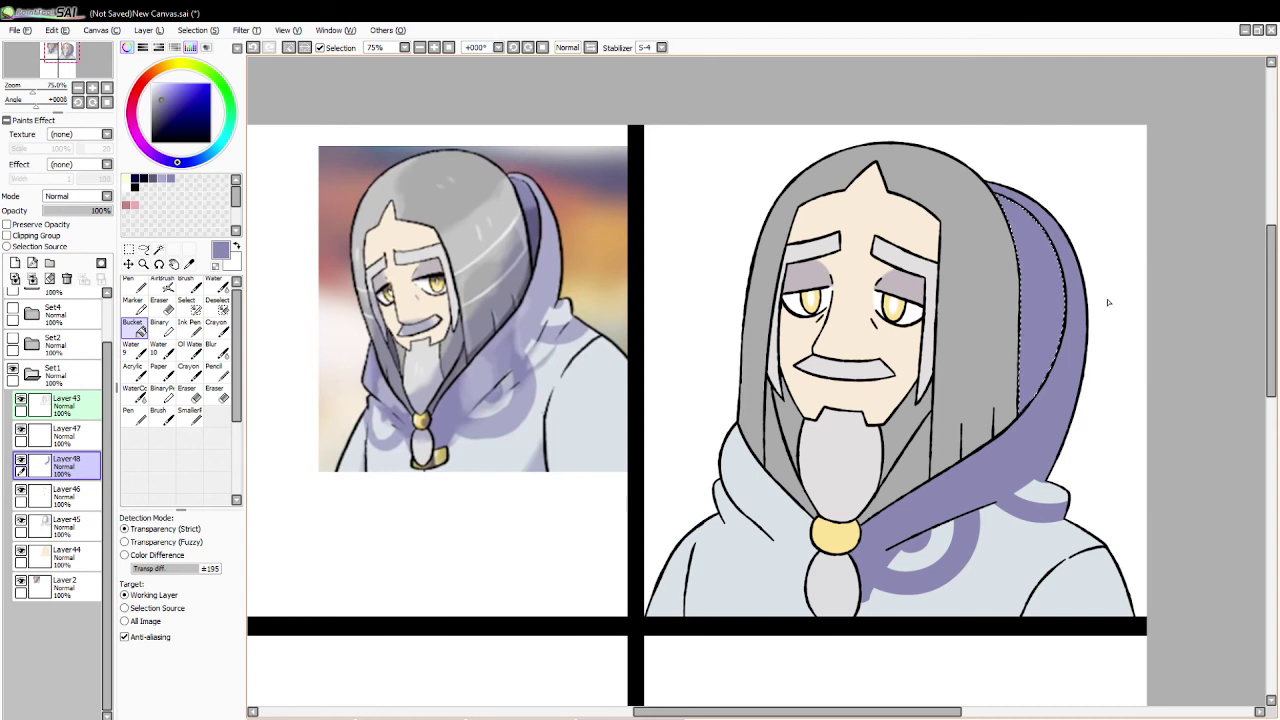
left_click(287, 49)
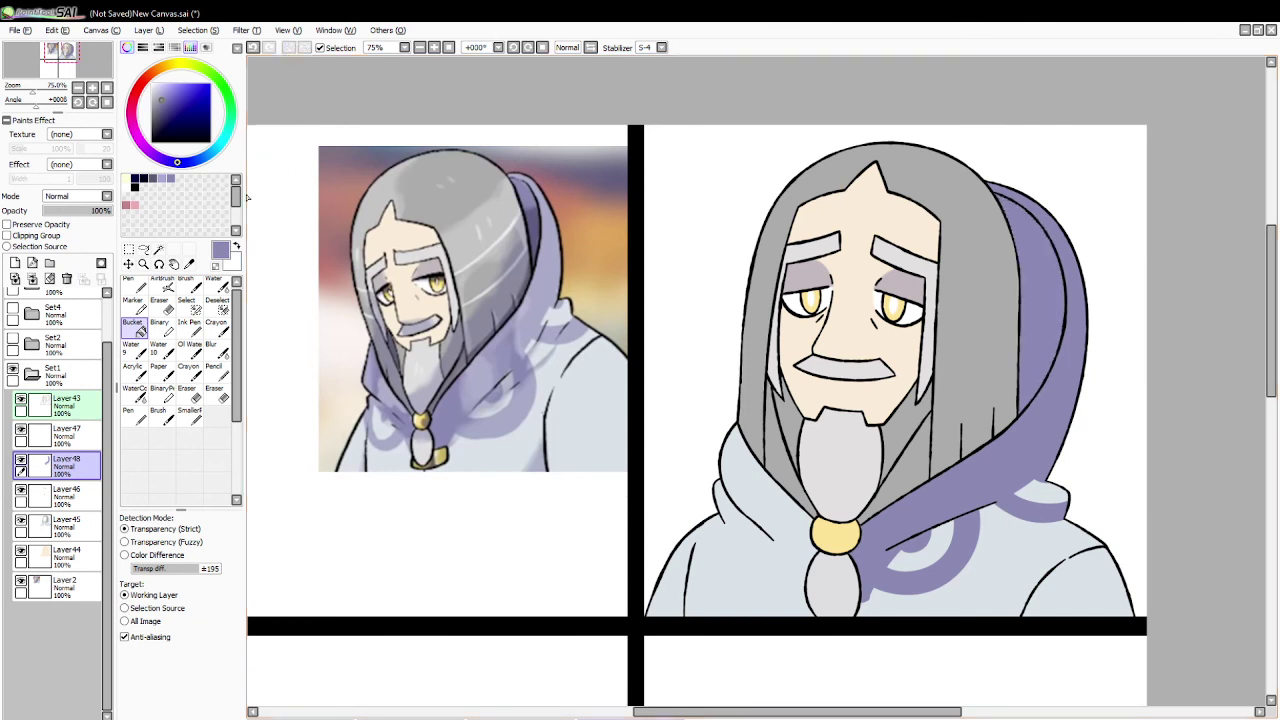
Step: Select the robe left of the clasp, brush a purple line extending the collar fold down to the beard tip, and Bucket-fill the collar
left_click(189, 264)
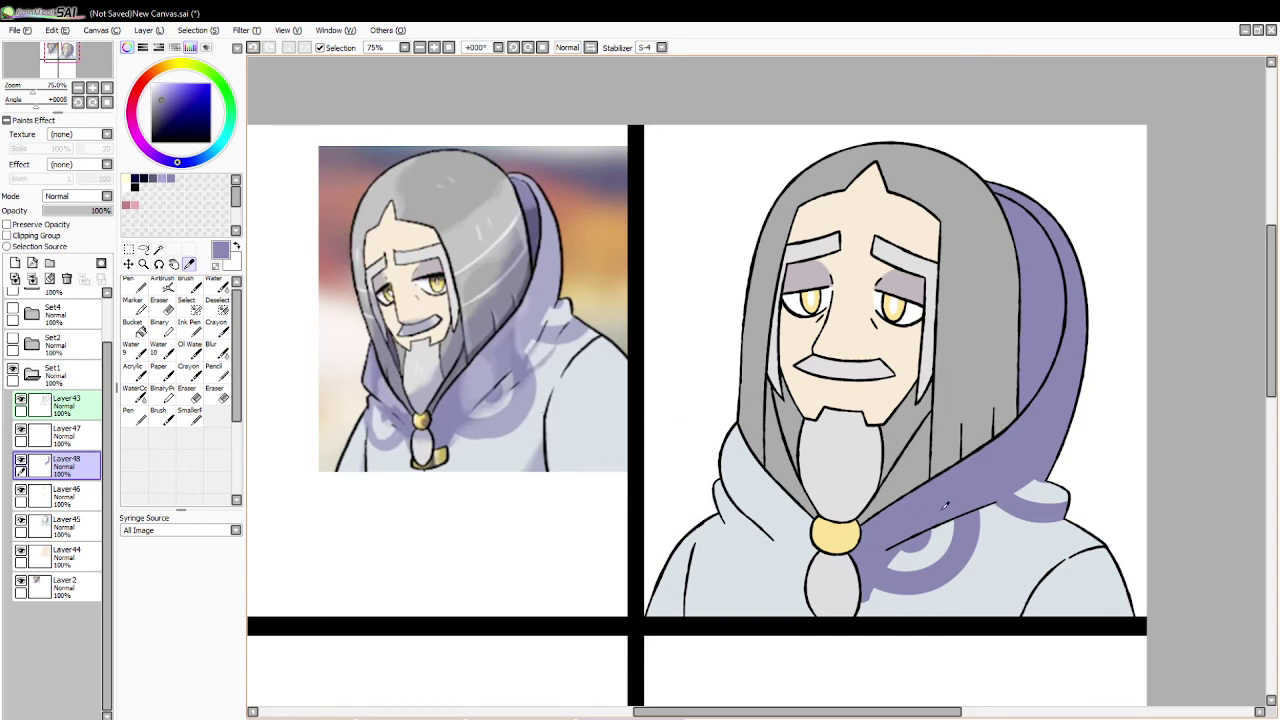
left_click(158, 249)
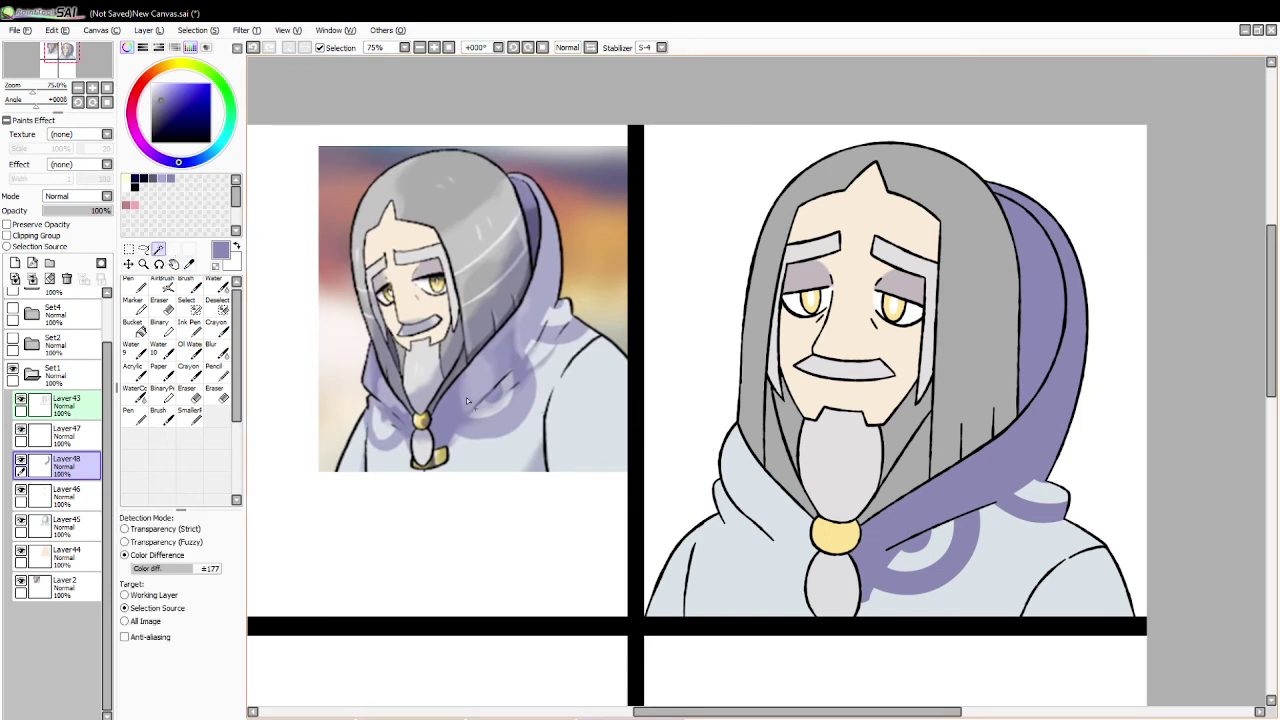
left_click(736, 560)
left_click(187, 287)
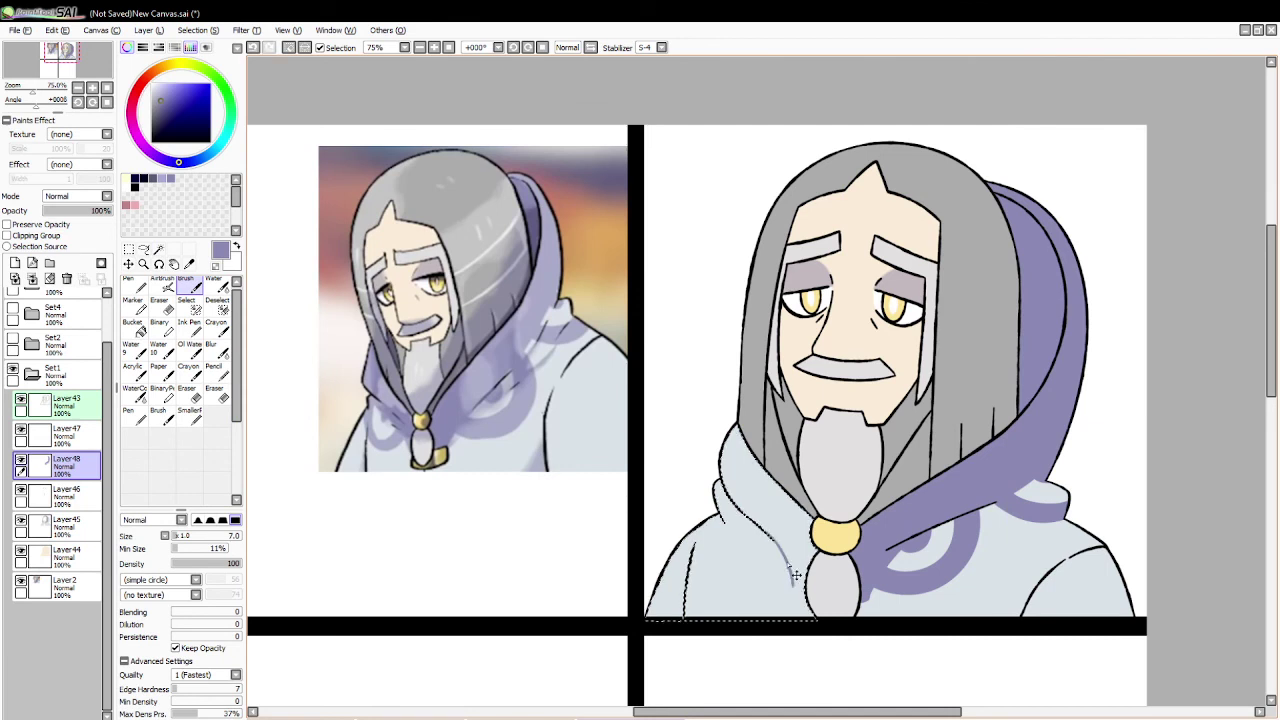
left_click_drag(770, 538, 804, 588)
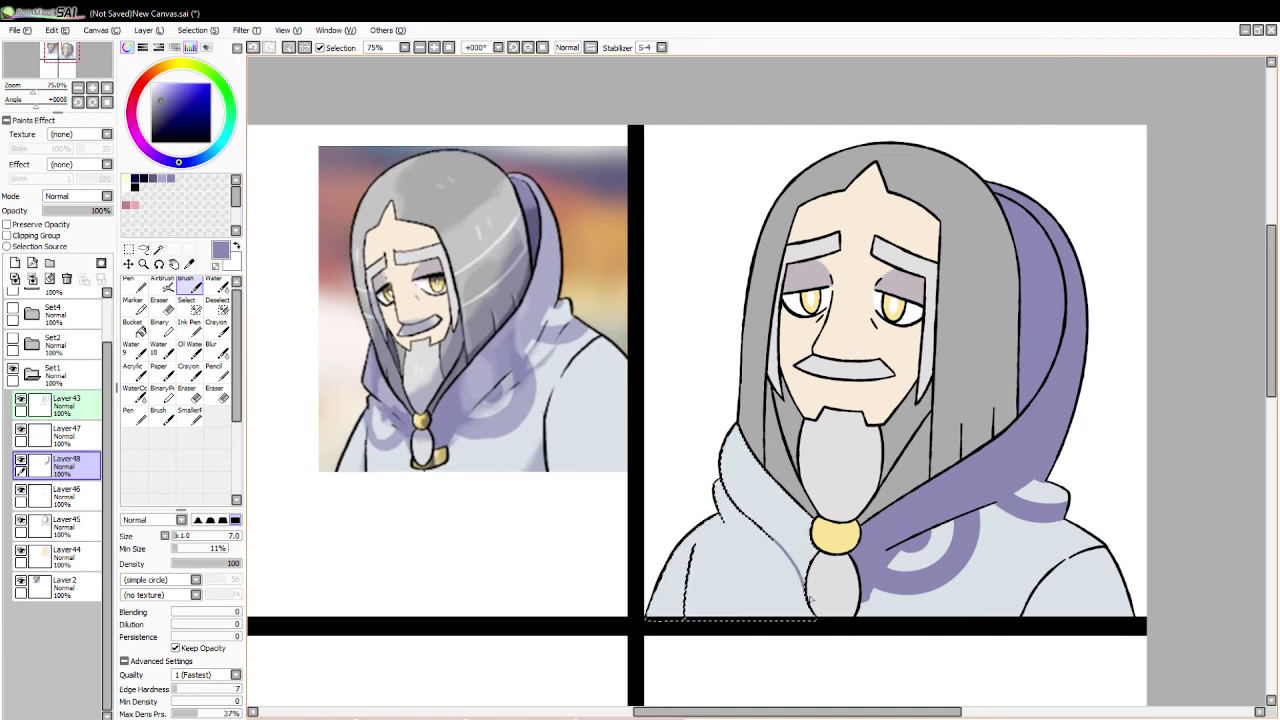
left_click(133, 322)
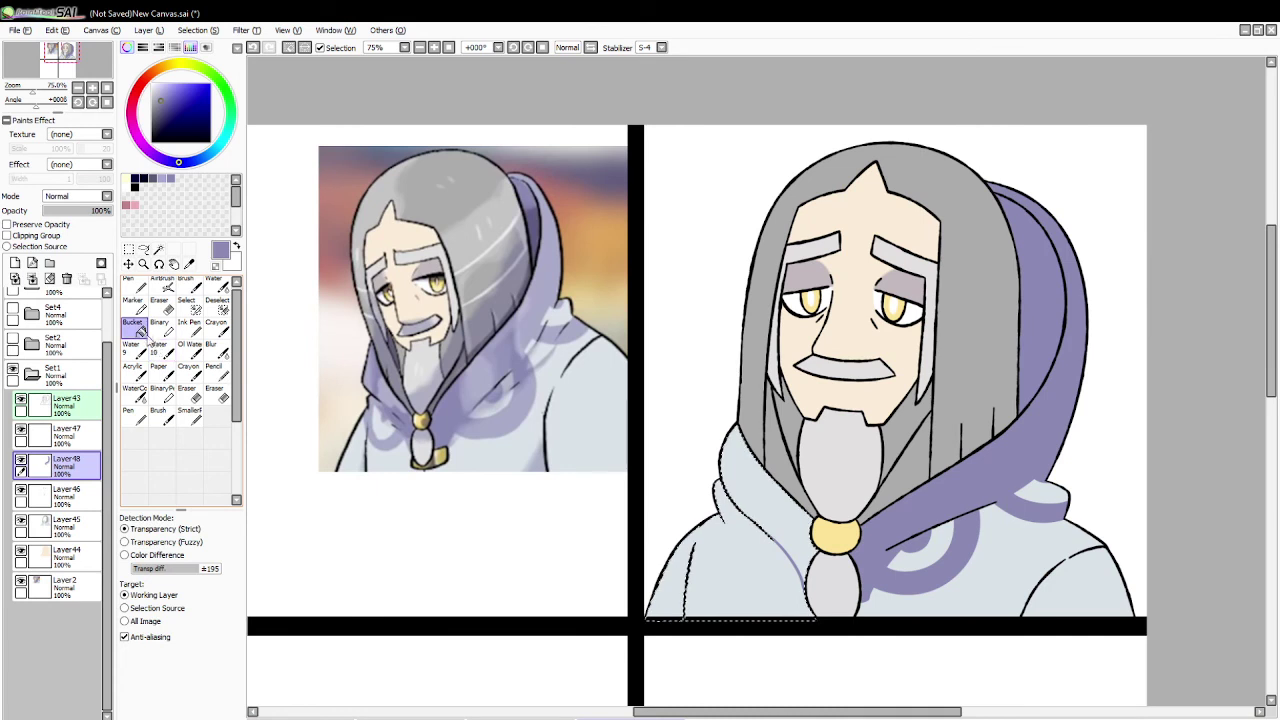
left_click(772, 480)
Step: Brush a circular marking below the left collar with an outer arc, concentric inner arc and small central curl, redoing strokes as needed
left_click(186, 285)
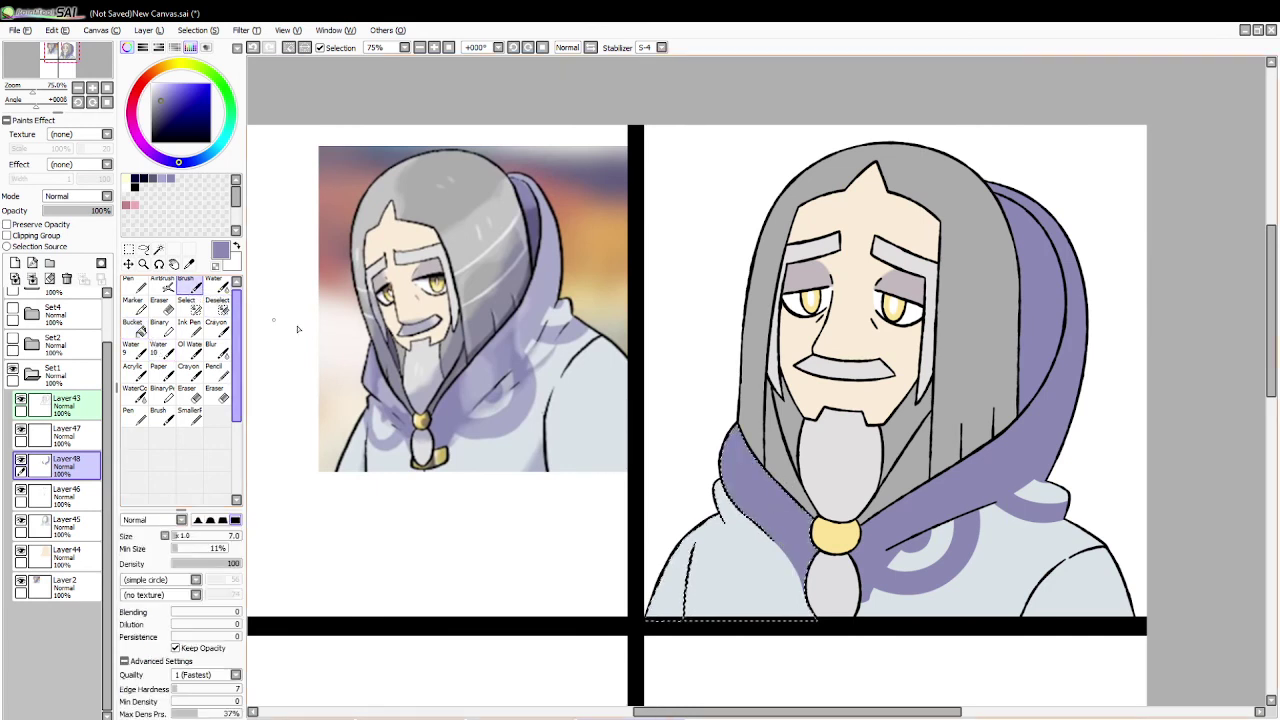
left_click_drag(725, 527, 798, 583)
key("ctrl+z")
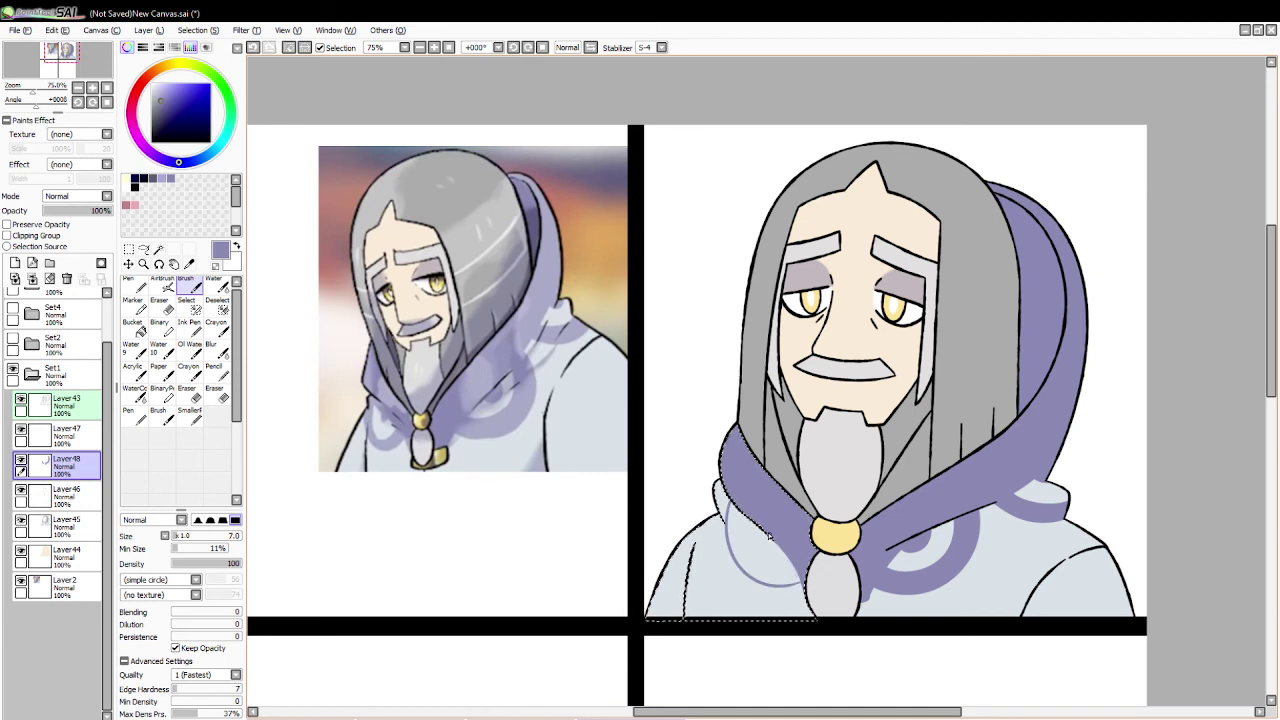
mouse_move(737, 501)
left_mouse_down()
mouse_move(740, 581)
mouse_move(812, 576)
left_mouse_up()
key("ctrl+z")
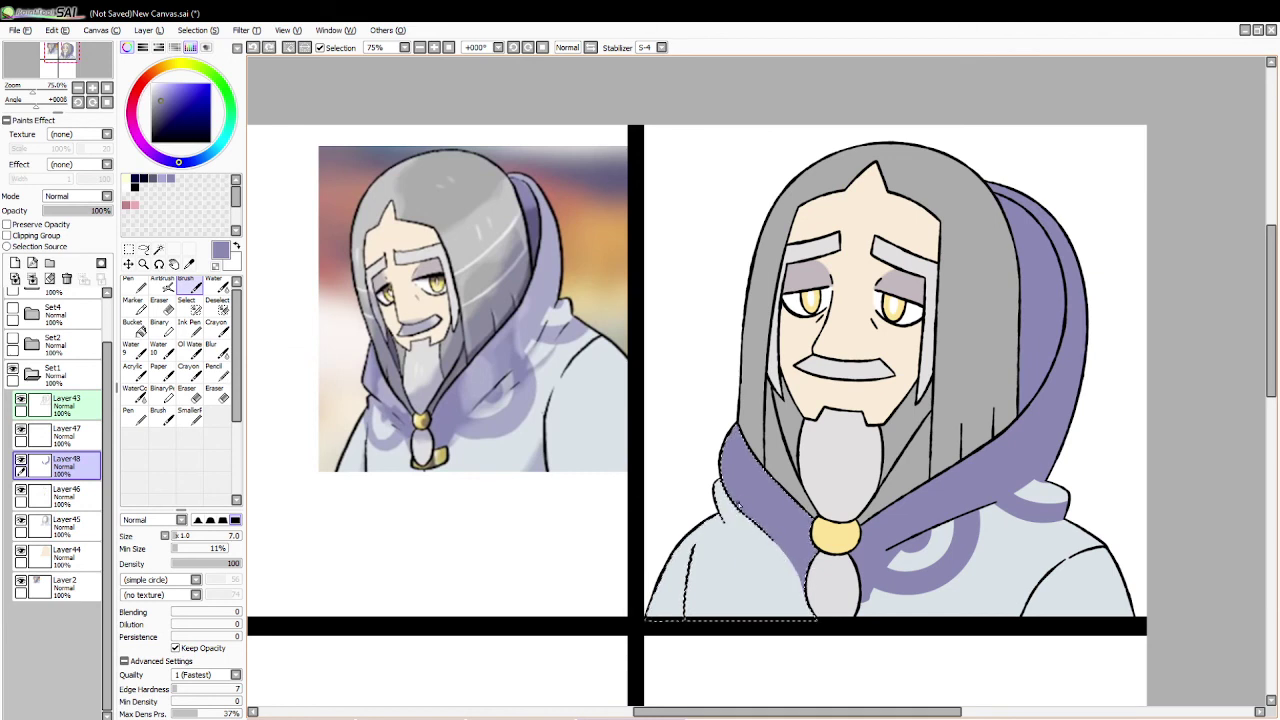
mouse_move(740, 501)
left_mouse_down()
mouse_move(744, 589)
mouse_move(815, 572)
mouse_move(752, 573)
mouse_move(805, 559)
mouse_move(750, 568)
mouse_move(805, 566)
left_mouse_up()
key("ctrl+z")
key("ctrl+z")
mouse_move(748, 518)
left_mouse_down()
mouse_move(761, 578)
mouse_move(806, 562)
left_mouse_up()
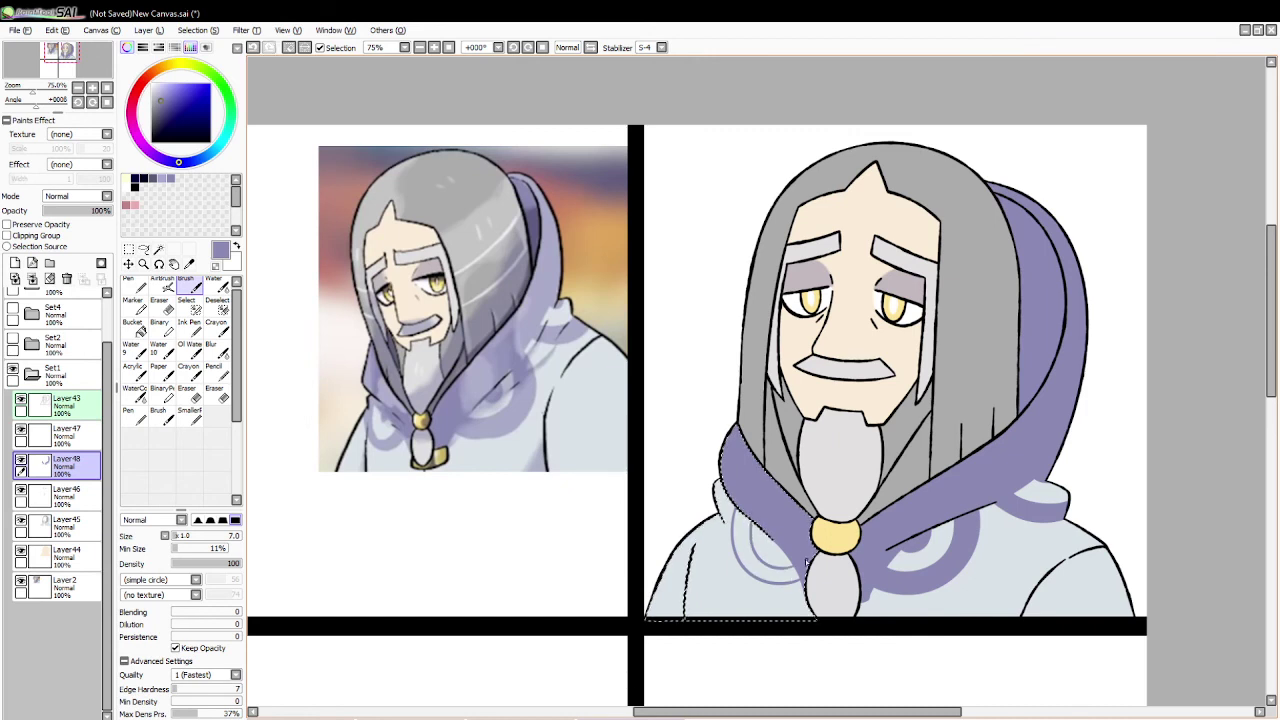
mouse_move(757, 528)
left_mouse_down()
mouse_move(796, 552)
mouse_move(771, 534)
mouse_move(764, 556)
mouse_move(801, 552)
mouse_move(766, 526)
mouse_move(764, 553)
mouse_move(797, 548)
mouse_move(717, 478)
mouse_move(795, 544)
mouse_move(766, 530)
mouse_move(796, 554)
mouse_move(768, 531)
mouse_move(771, 563)
mouse_move(904, 554)
mouse_move(777, 541)
left_mouse_up()
key("ctrl+z")
key("ctrl+z")
key("ctrl+z")
key("ctrl+z")
key("ctrl+z")
key("ctrl+z")
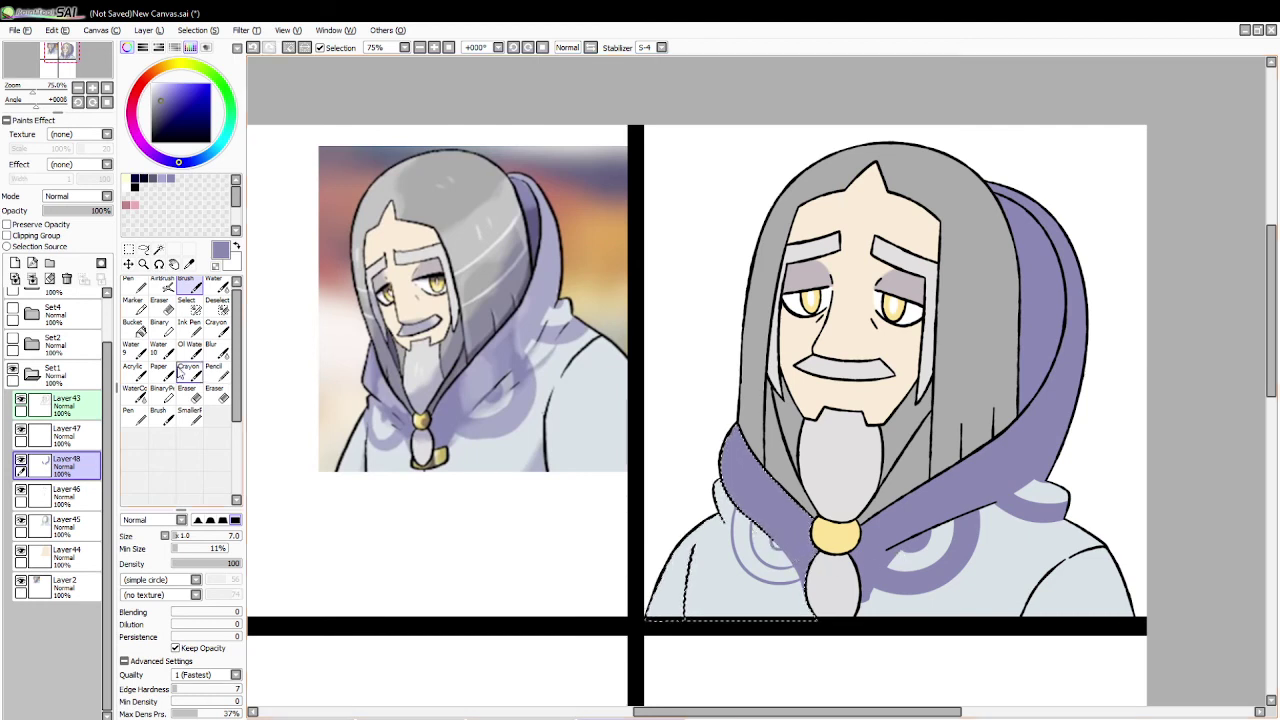
Step: Fill the ring and centre of the left circular marking with purple using the Bucket, and clear the selection
left_click(133, 324)
left_click(738, 561)
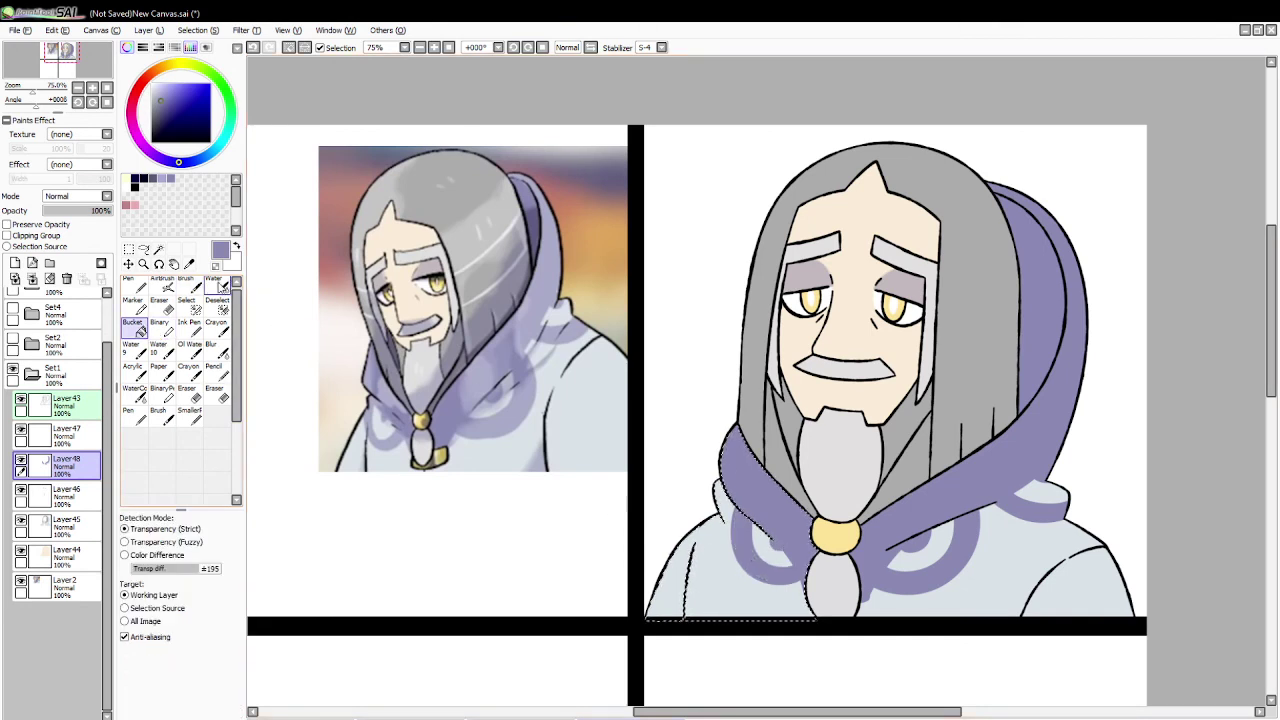
key("b")
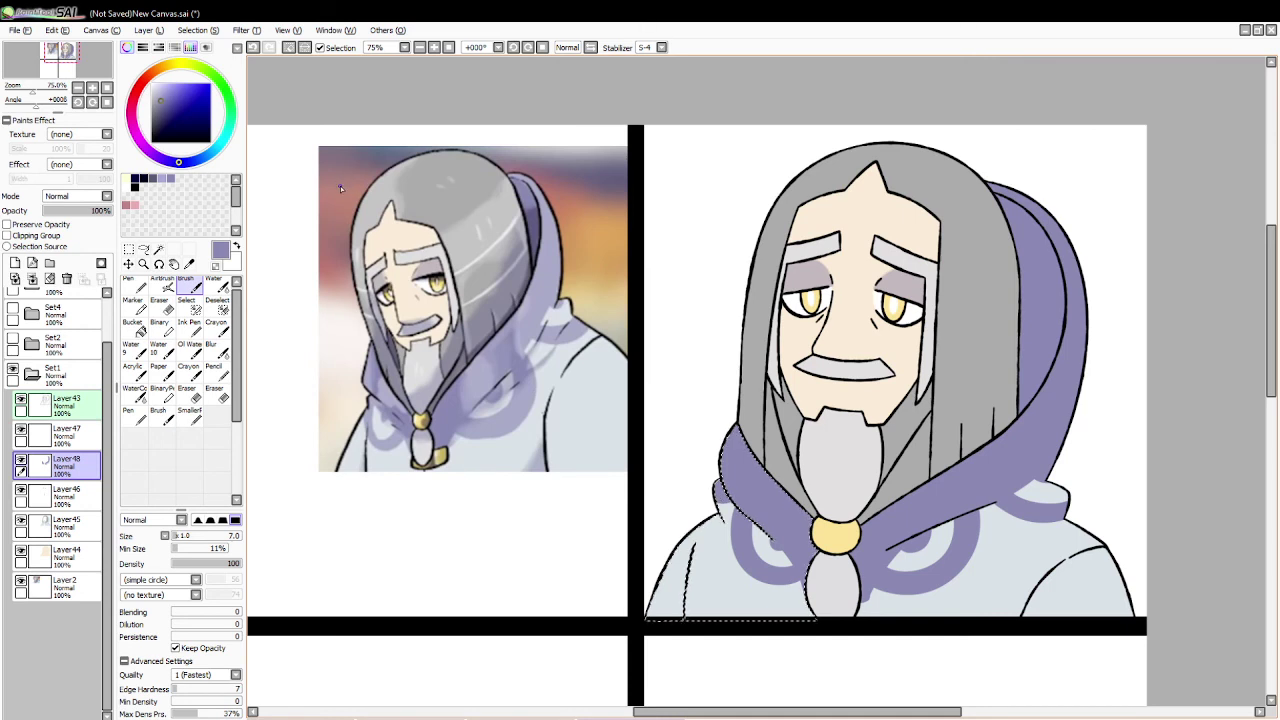
left_click(287, 50)
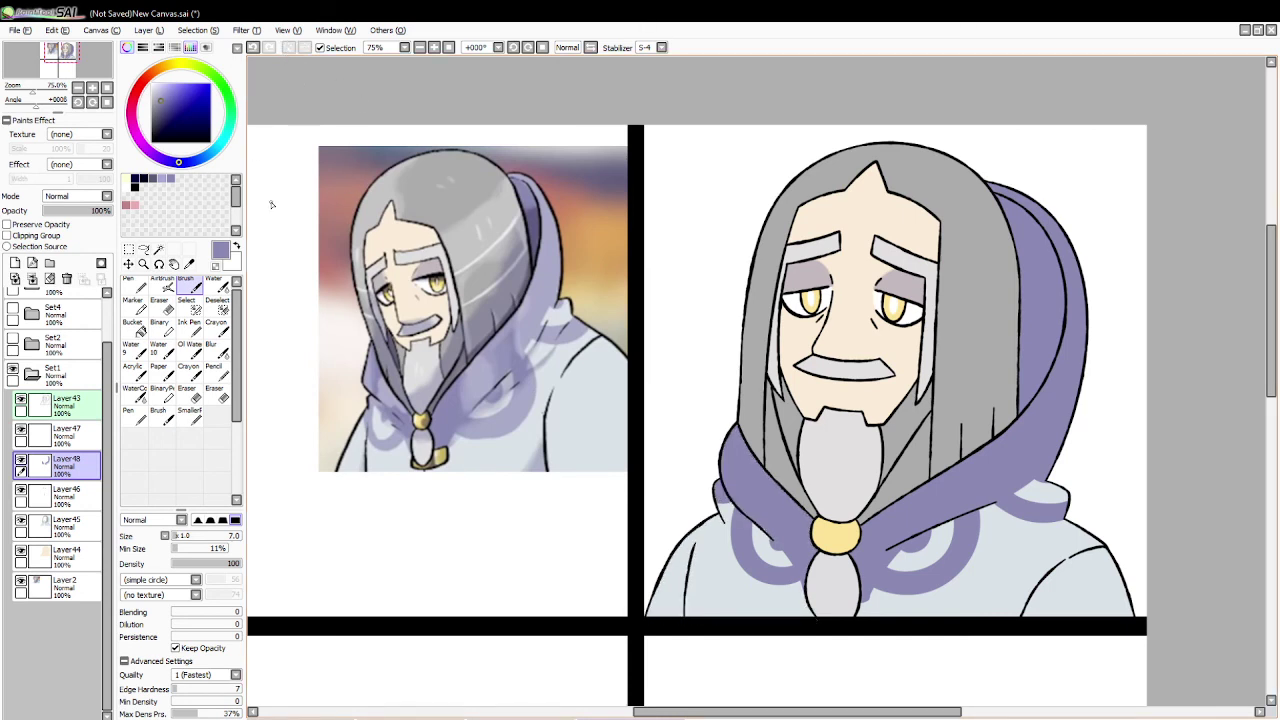
Step: Set the colour to near-black and try Pen strokes along the upper edges of the eyes
left_click_drag(204, 137, 231, 168)
left_click(143, 263)
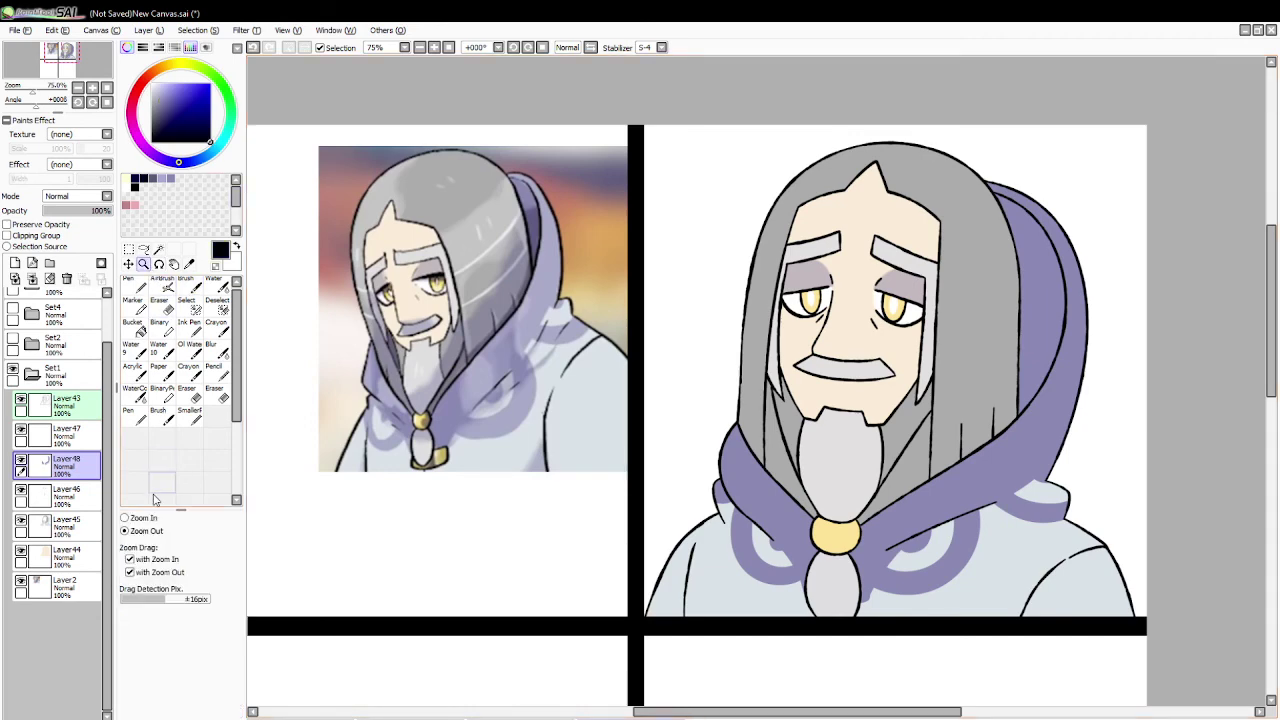
left_click(872, 280)
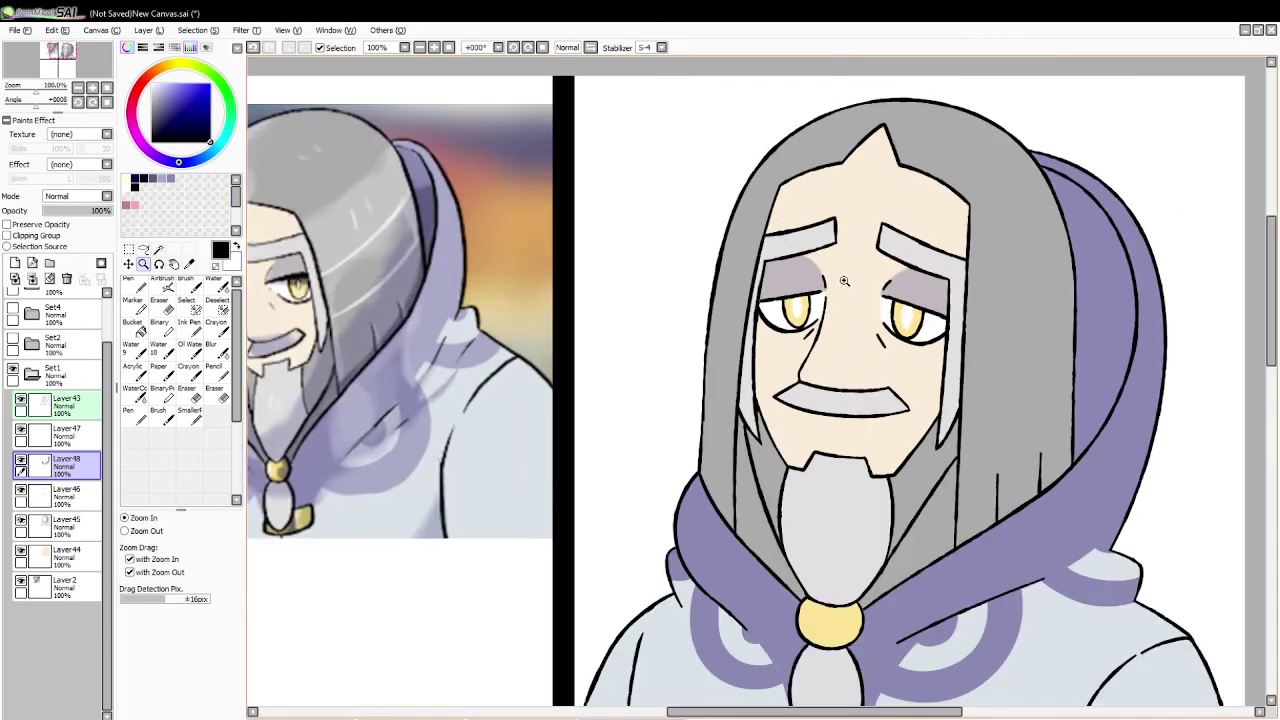
left_click(137, 287)
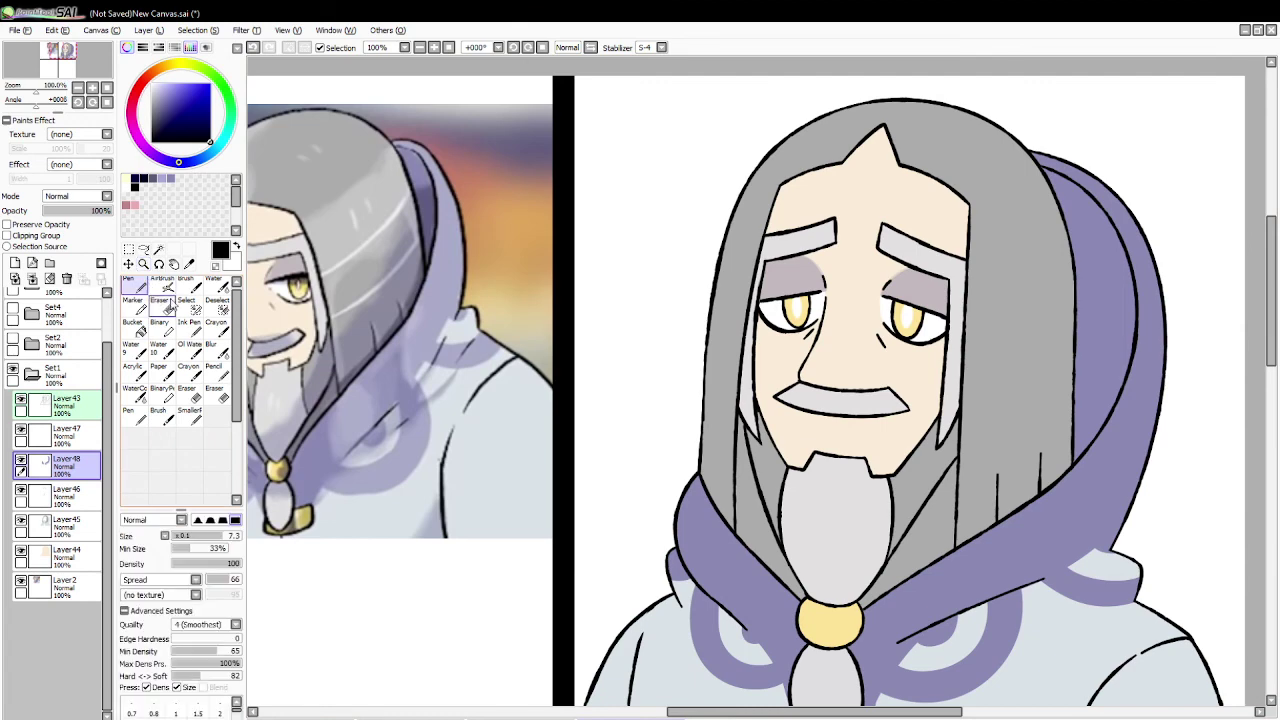
left_click_drag(890, 714, 862, 714)
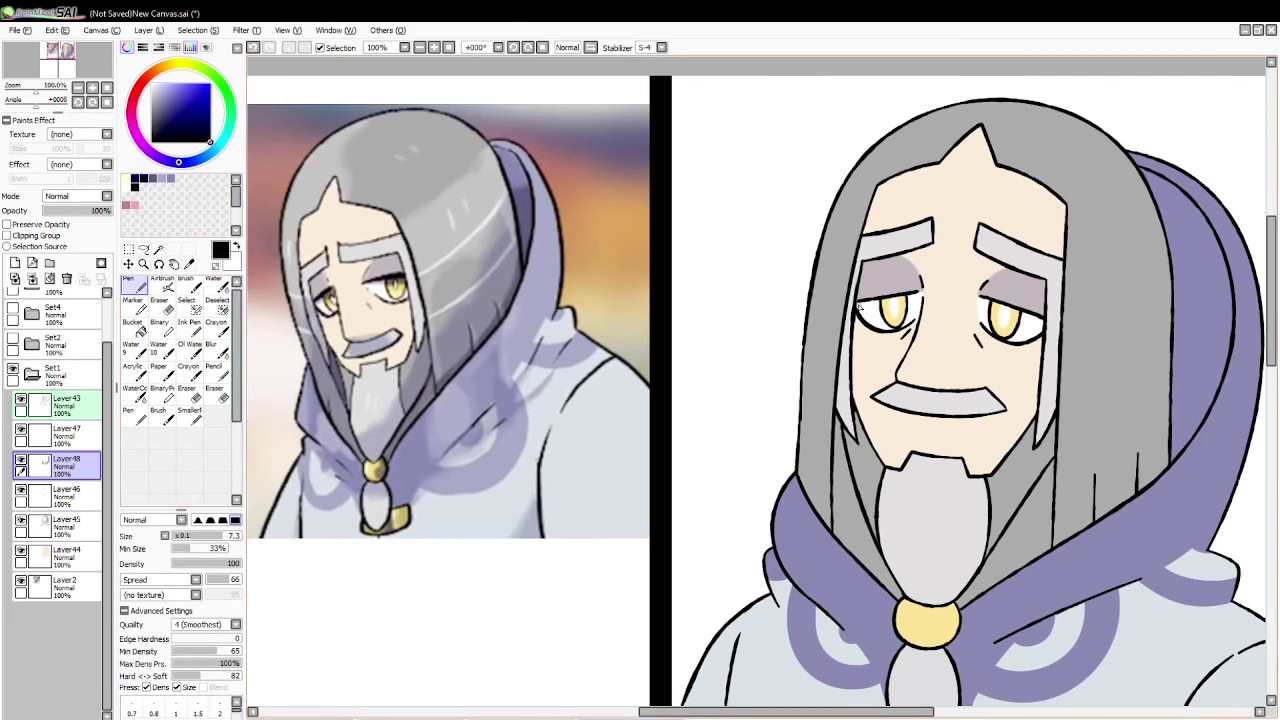
mouse_move(913, 294)
left_mouse_down()
mouse_move(988, 300)
mouse_move(1044, 324)
left_mouse_up()
key("ctrl+z")
key("ctrl+z")
key("ctrl+z")
left_click_drag(979, 296, 1044, 325)
Step: Erase the white ovals in both irises on Layer47 and outline narrow black pupils with the Ink Pen on line-art layer Layer43
left_click(159, 300)
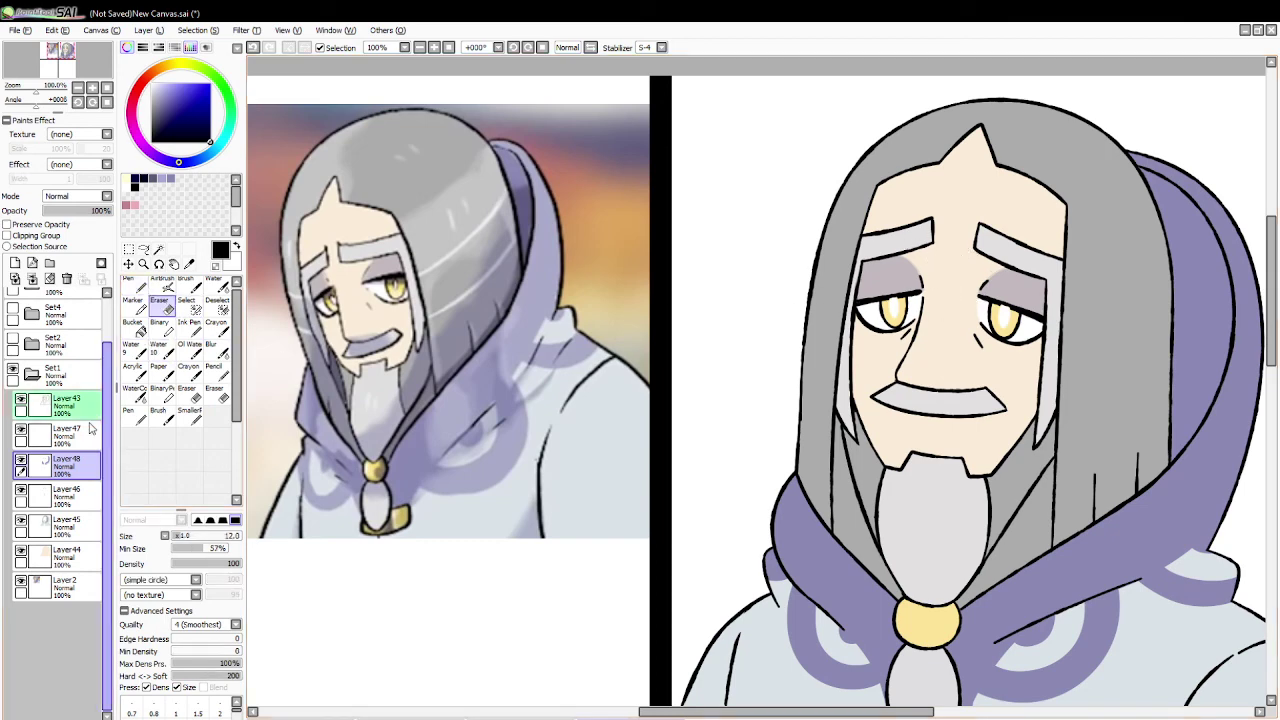
left_click(60, 433)
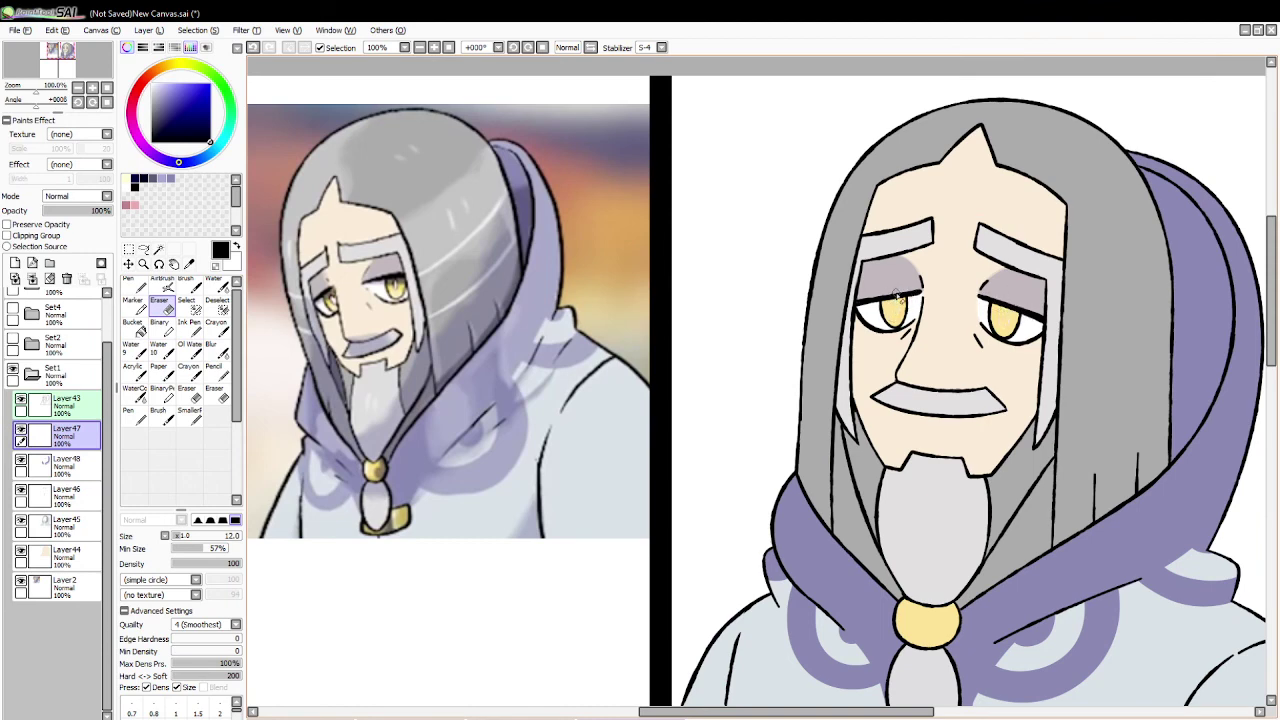
left_click(189, 323)
left_click(66, 404)
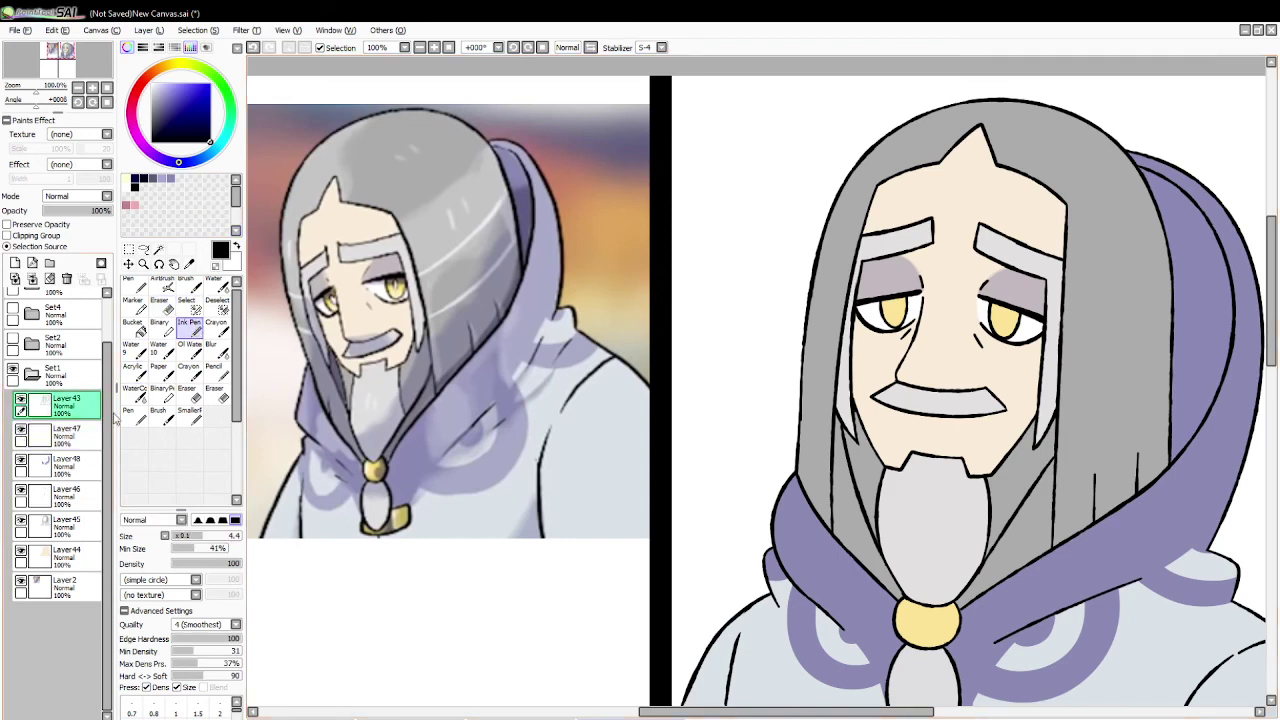
left_click_drag(896, 306, 895, 306)
key("ctrl+z")
key("ctrl+z")
left_click_drag(896, 318, 895, 301)
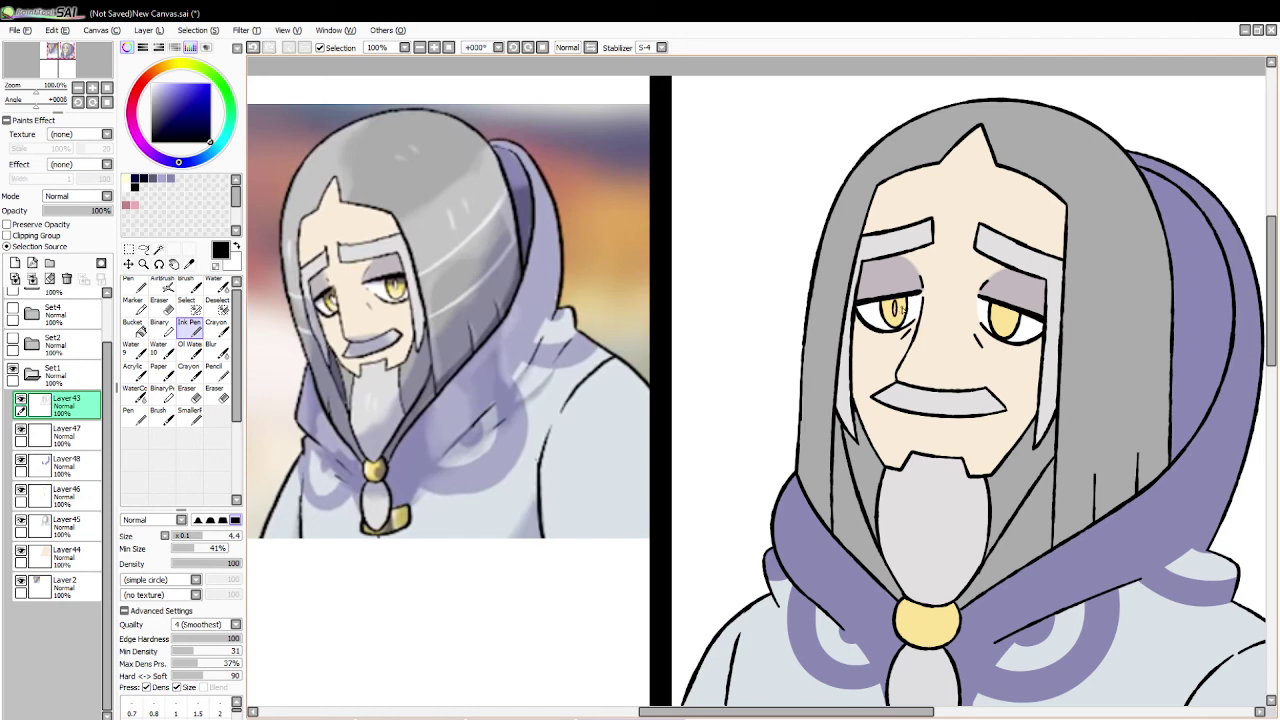
key("ctrl+z")
left_click_drag(1006, 322, 1004, 307)
key("ctrl+z")
Step: Select the inside of both outlined pupils with the Magic Wand
key("w")
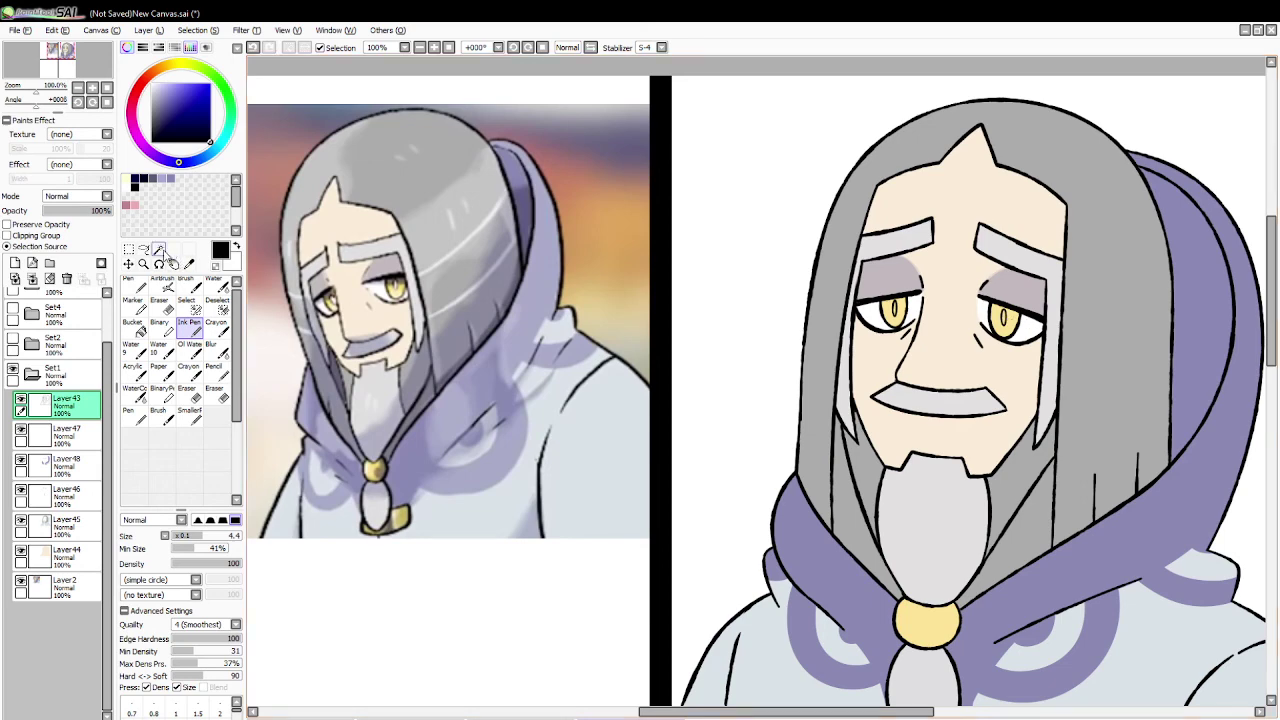
left_click(1004, 317)
key("ctrl+z")
left_click(1004, 318)
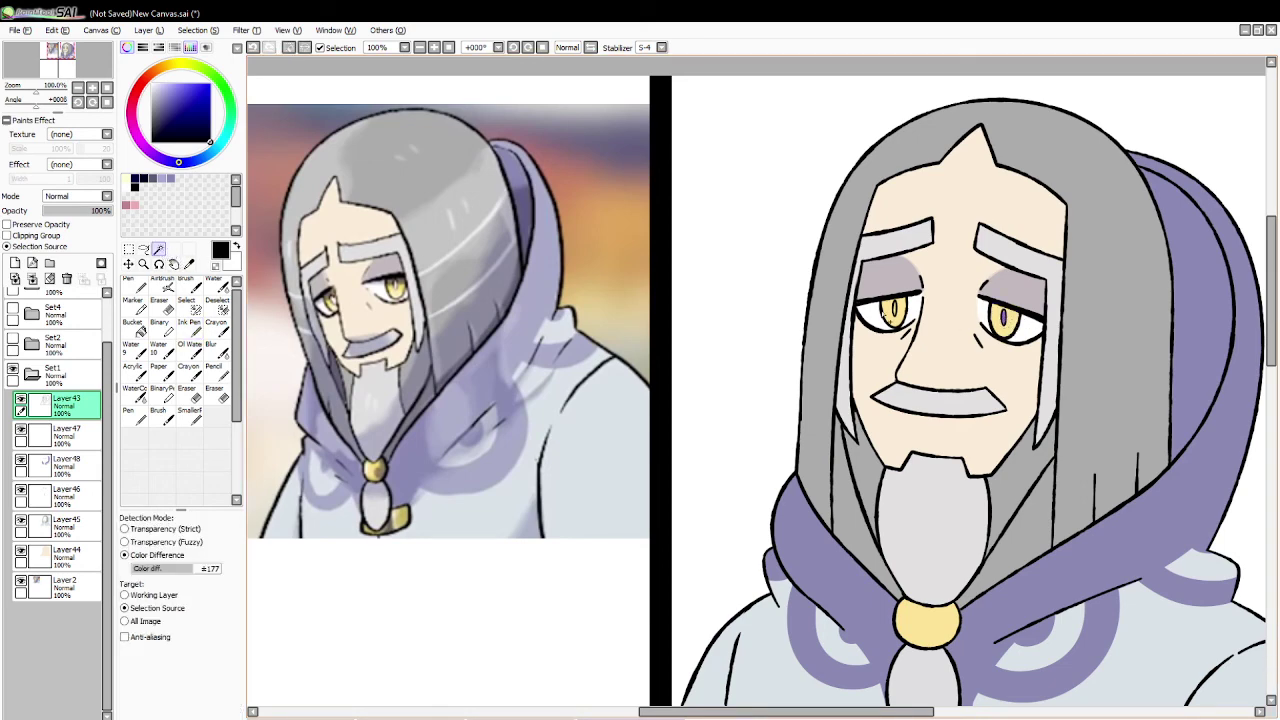
key("ctrl+z")
left_click(897, 311)
key("ctrl+z")
left_click(896, 311)
Step: Switch to white, brush over the selected pupils on Layer46, clear the selection, and delete Layer47
left_click(80, 436)
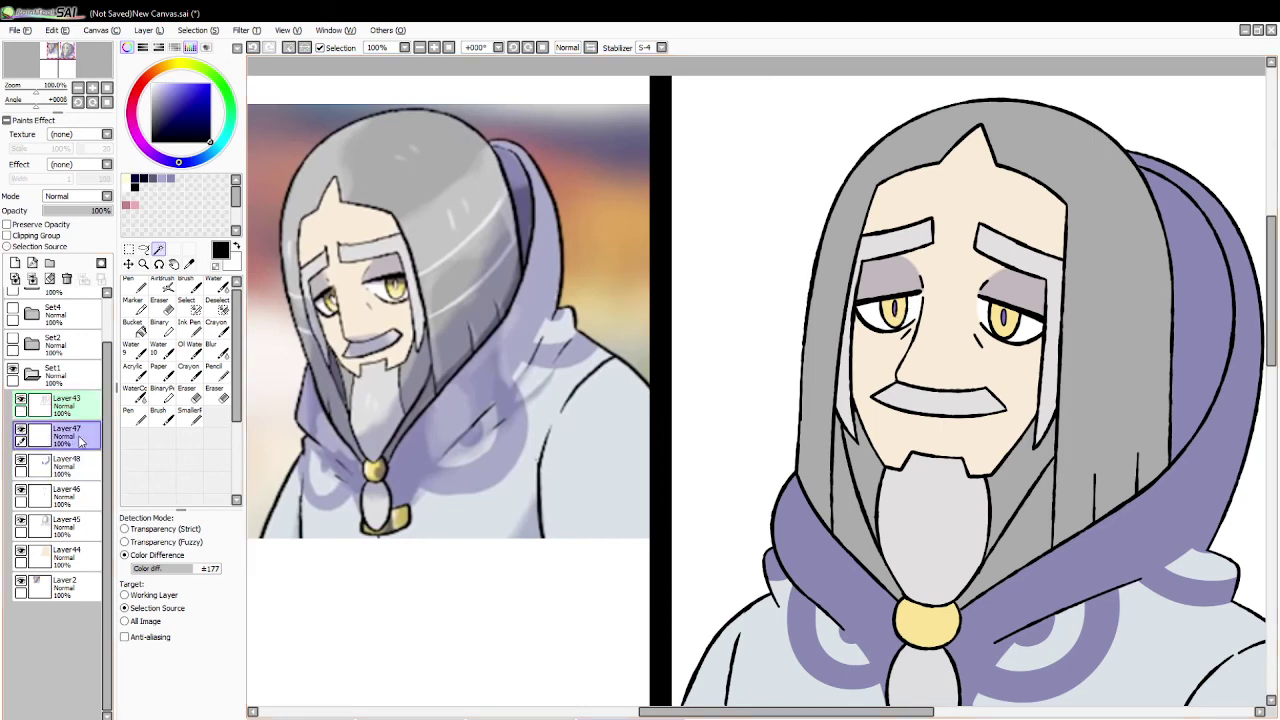
left_click(55, 458)
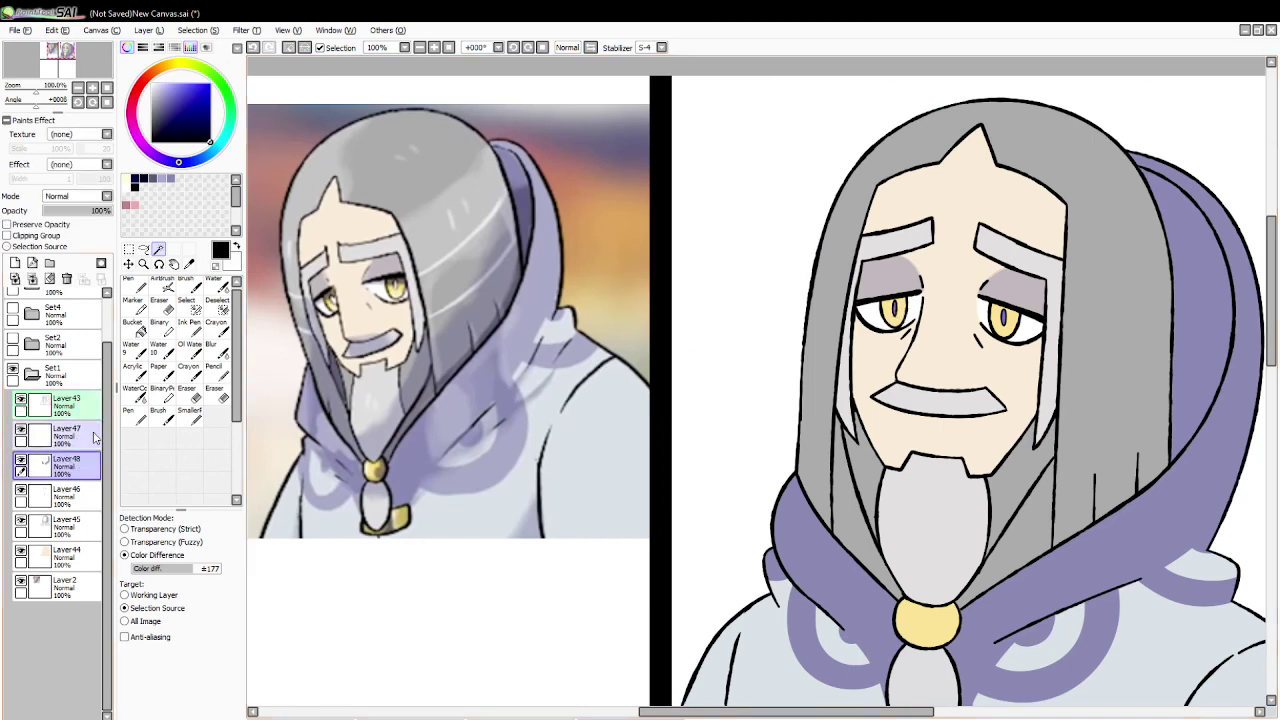
key("x")
left_click(196, 287)
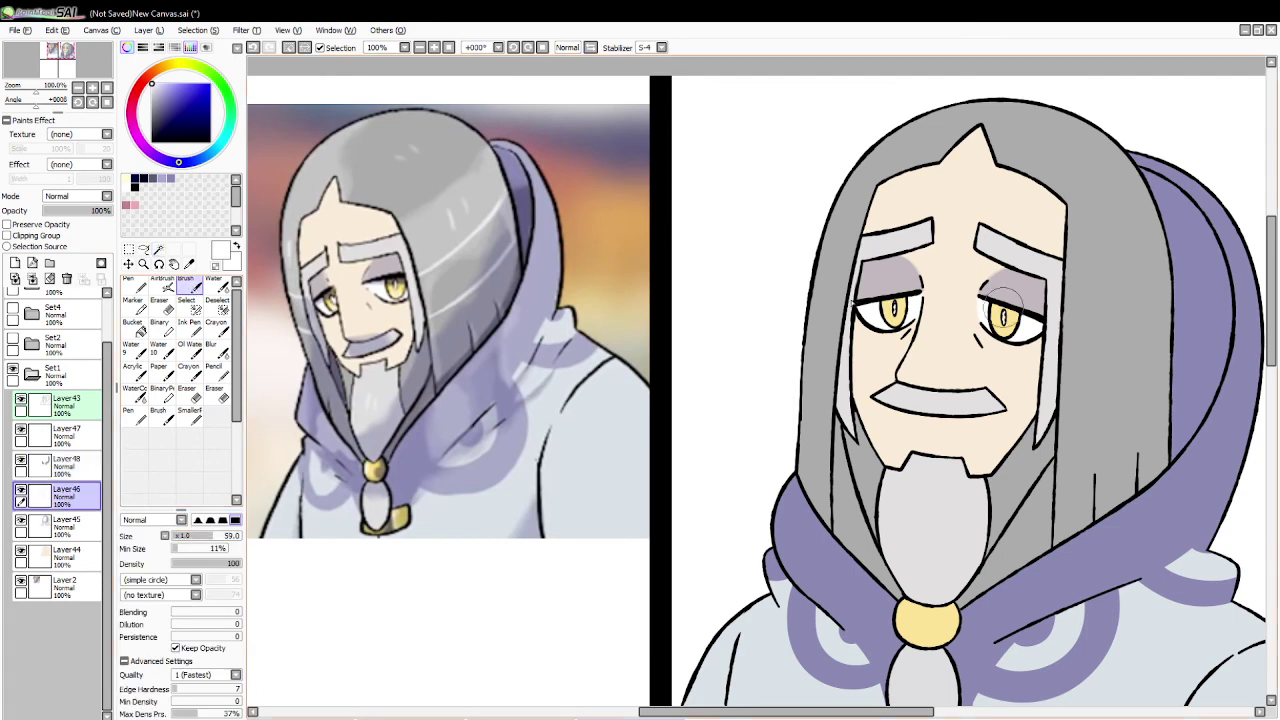
left_click(87, 427)
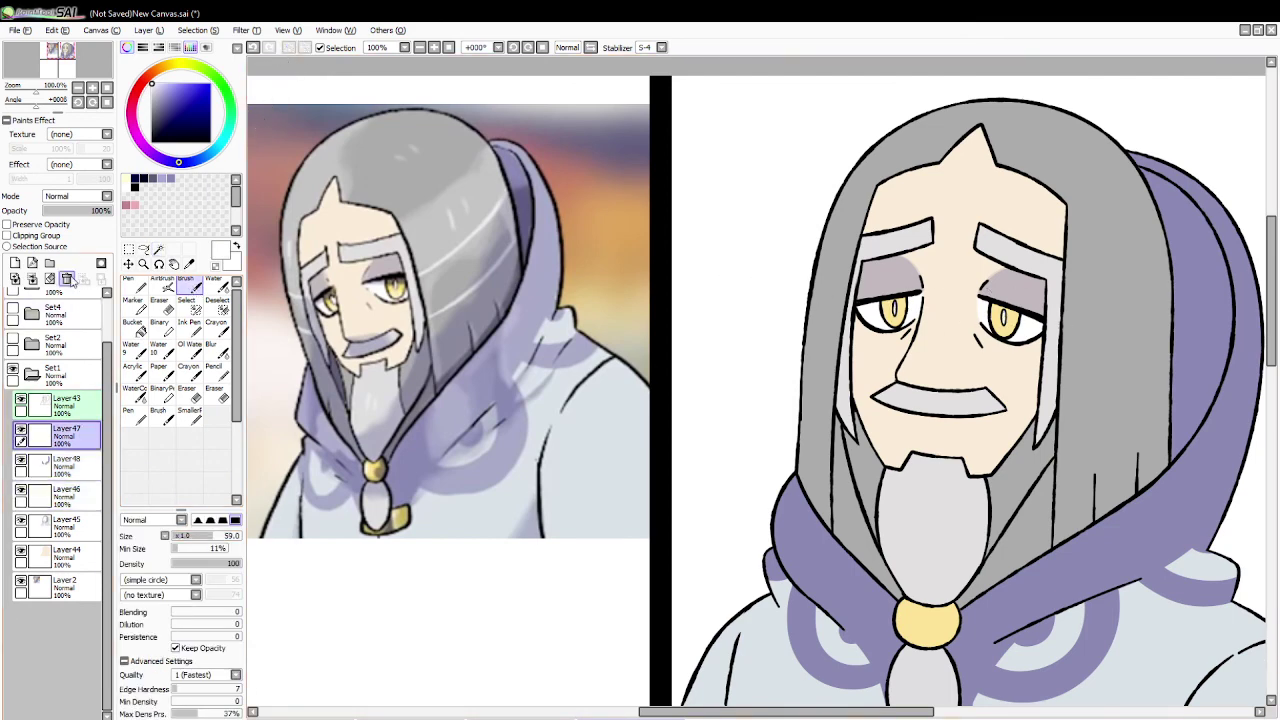
left_click(66, 278)
Step: Add a layer above Layer48, sample the pale grey hair highlight from the reference, and select the outer hair with the Magic Wand
left_click(189, 264)
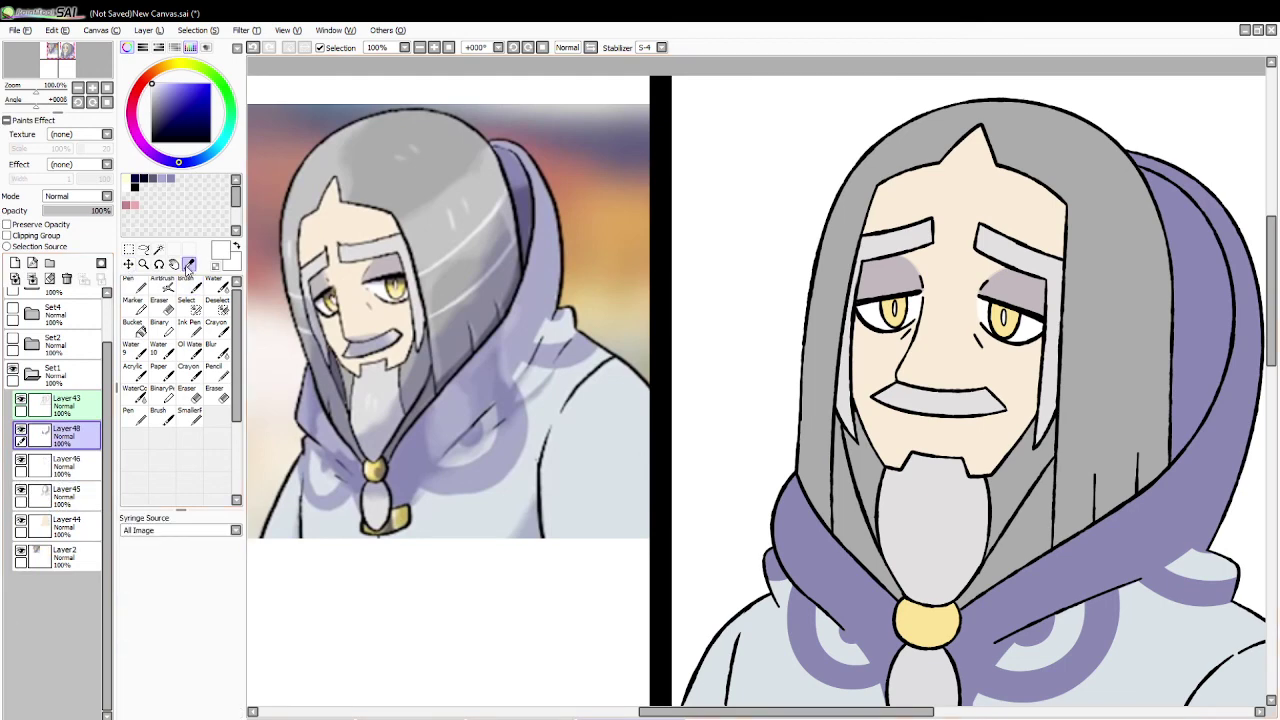
left_click(15, 263)
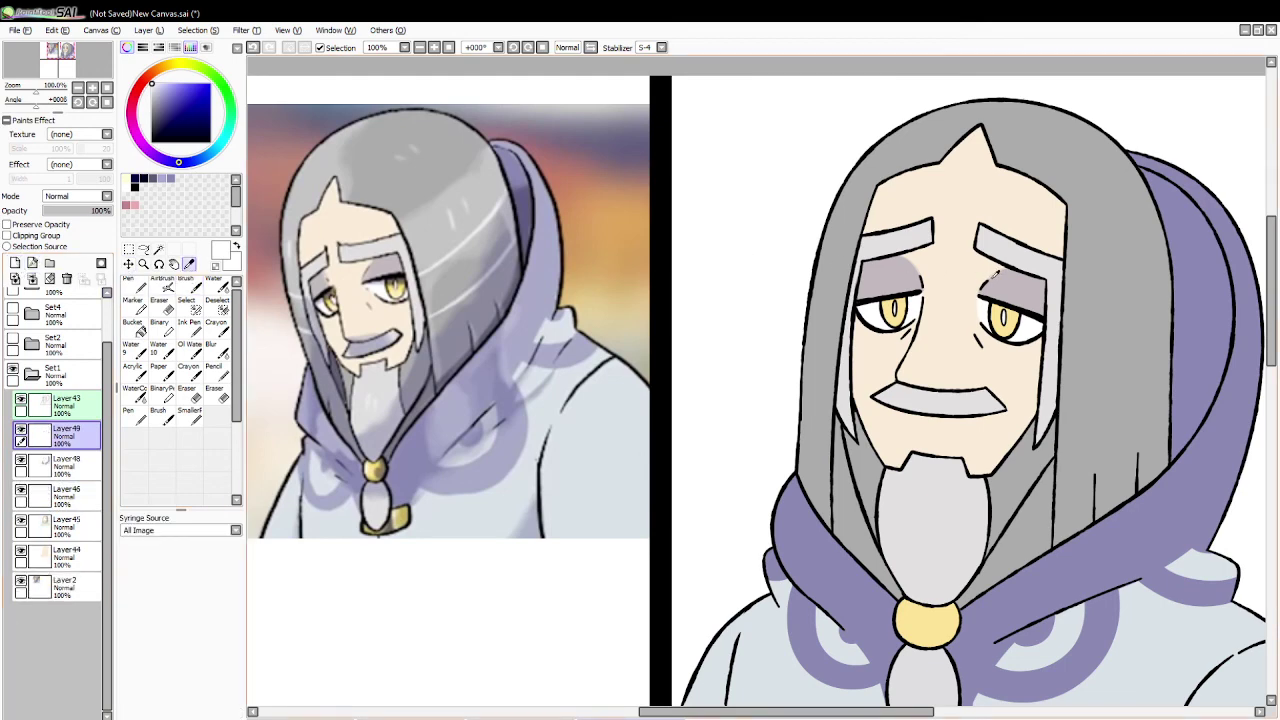
left_click(455, 244)
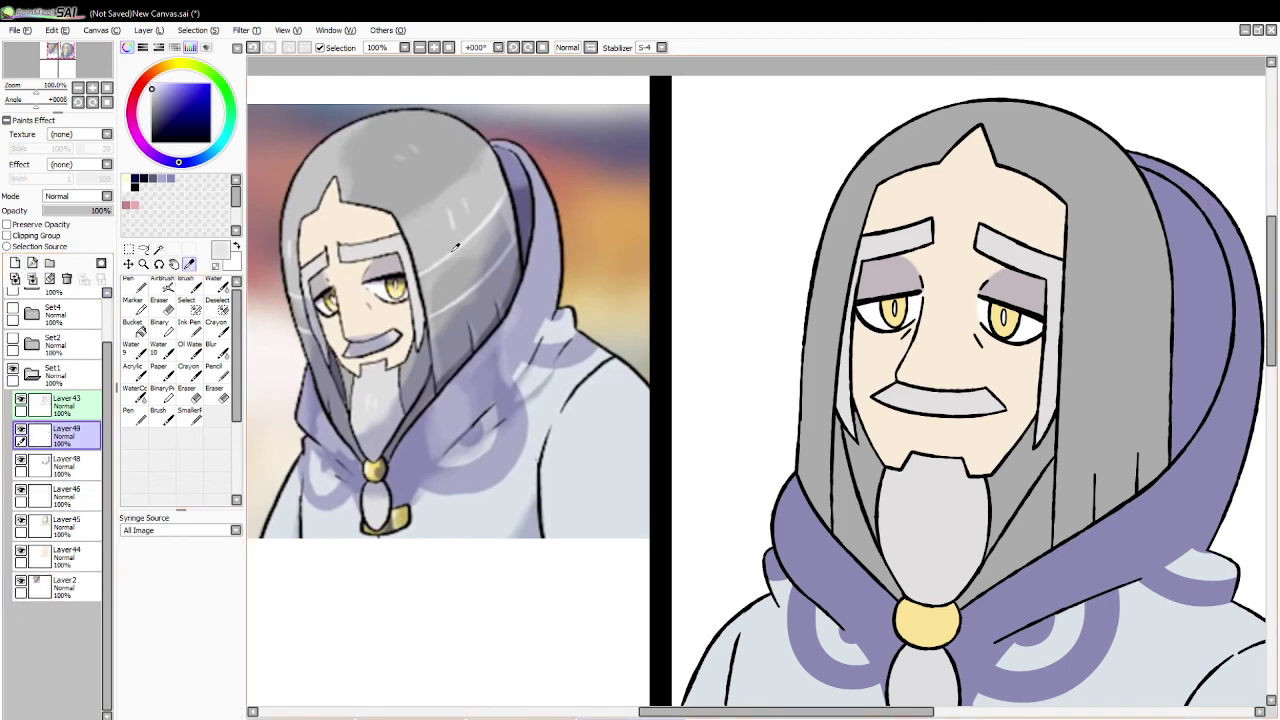
left_click(160, 248)
left_click(1045, 318)
left_click(1050, 318)
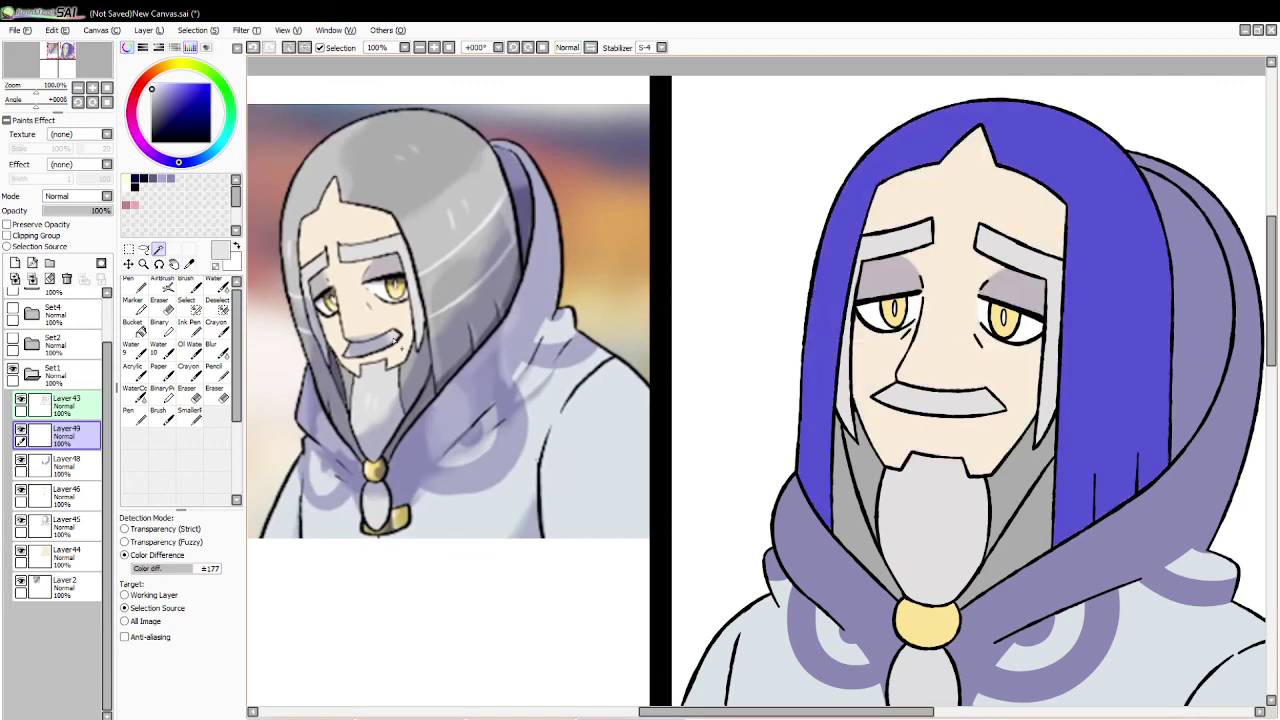
Step: Try a broad pale grey highlight band across the selected outer hair with the size 59 Brush, and undo it
left_click(186, 288)
left_click_drag(830, 296, 1190, 292)
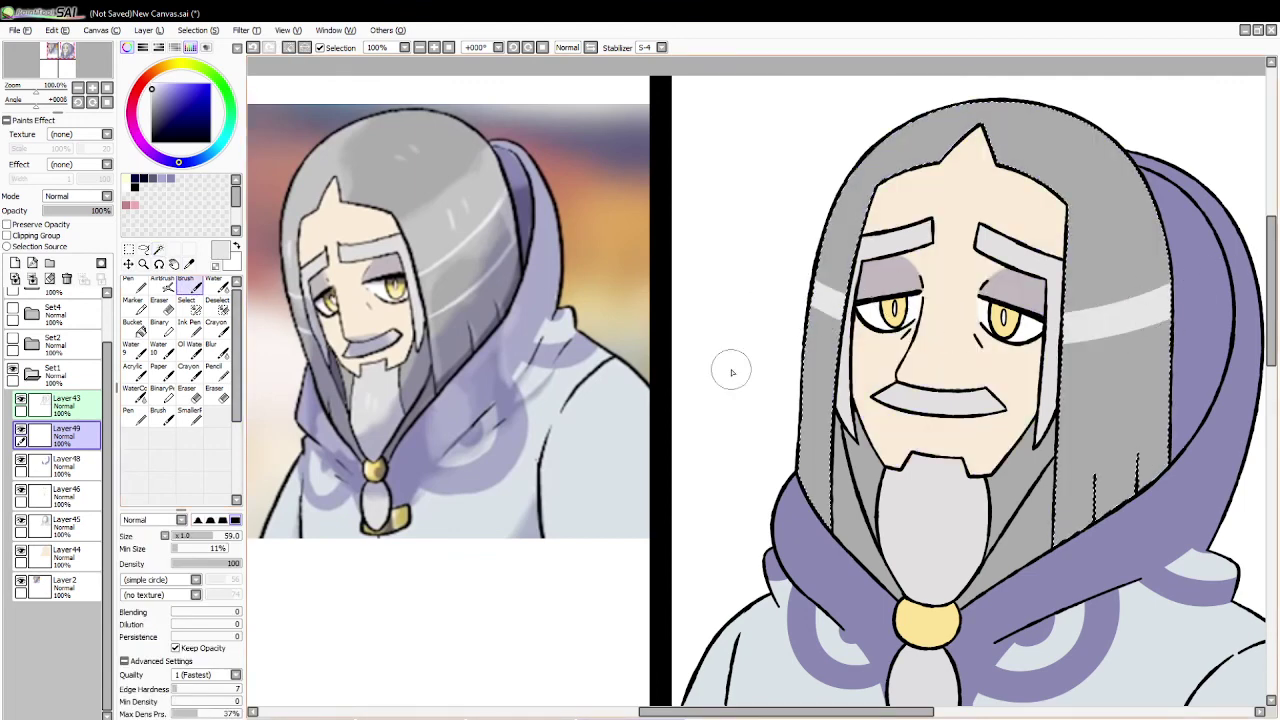
key("ctrl+z")
Step: Set the Brush size to 14, paint two thin curved highlights across both sides of the outer hair, and clear the selection
key("bracketleft")
key("bracketleft")
key("bracketleft")
key("bracketleft")
key("bracketleft")
key("bracketleft")
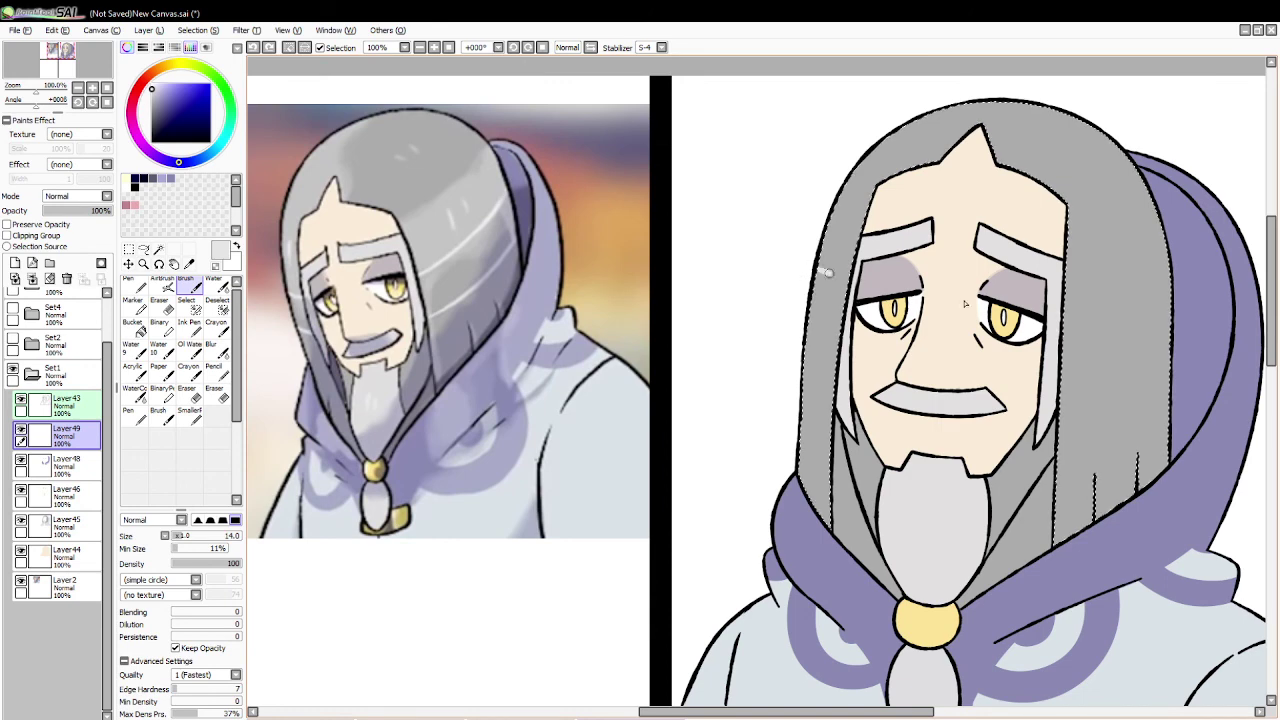
left_click_drag(828, 272, 1172, 273)
key("ctrl+z")
left_click_drag(816, 269, 1172, 268)
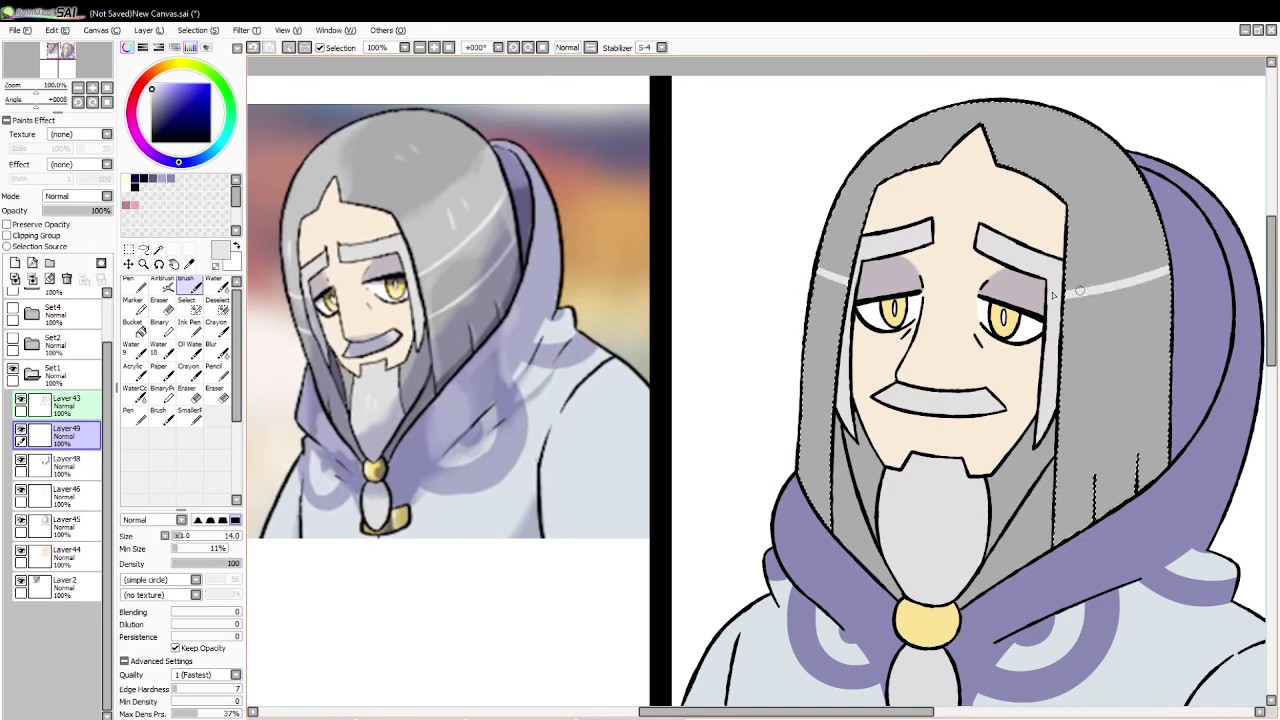
key("ctrl+z")
mouse_move(792, 267)
left_mouse_down()
mouse_move(1127, 327)
mouse_move(1208, 262)
left_mouse_up()
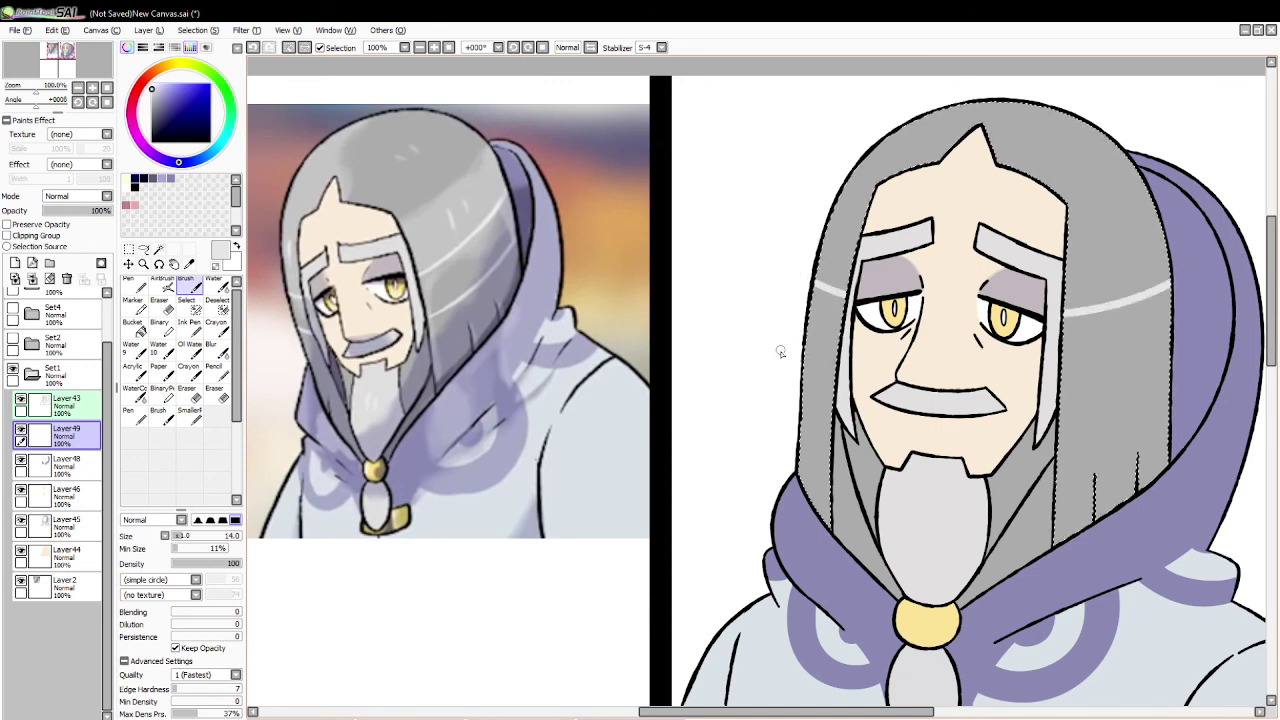
left_click_drag(802, 366, 1170, 392)
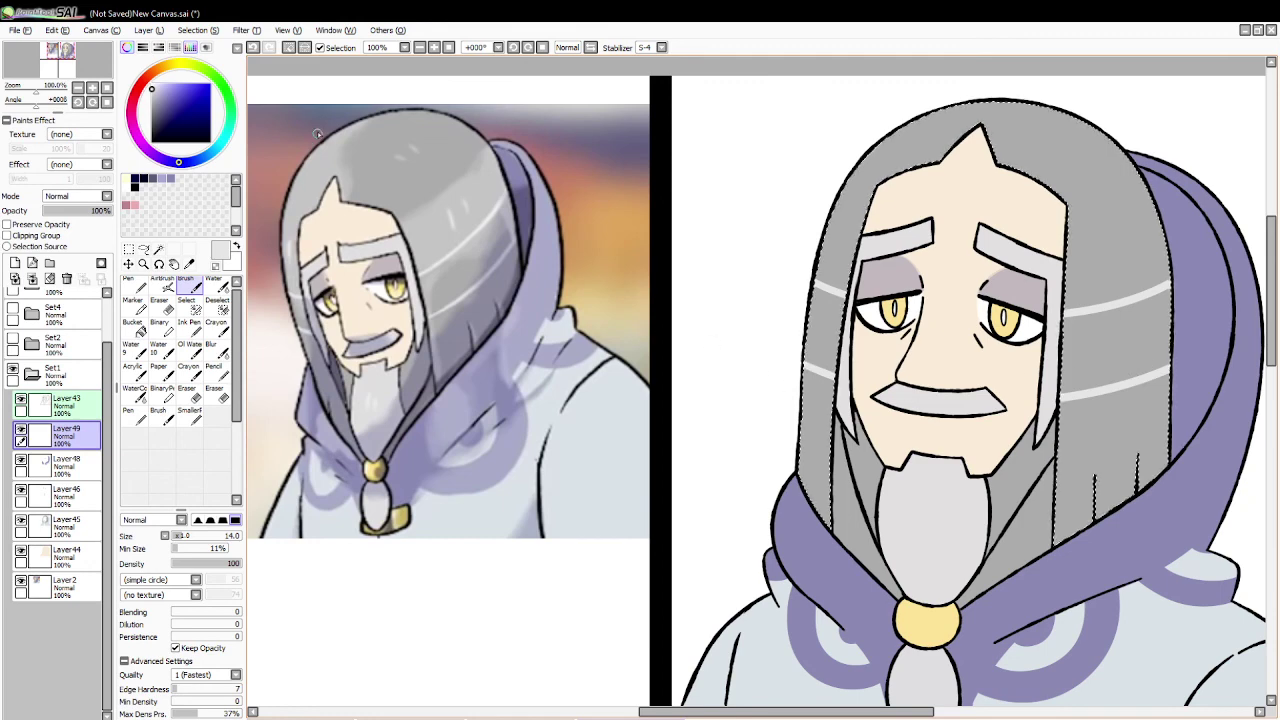
left_click(289, 48)
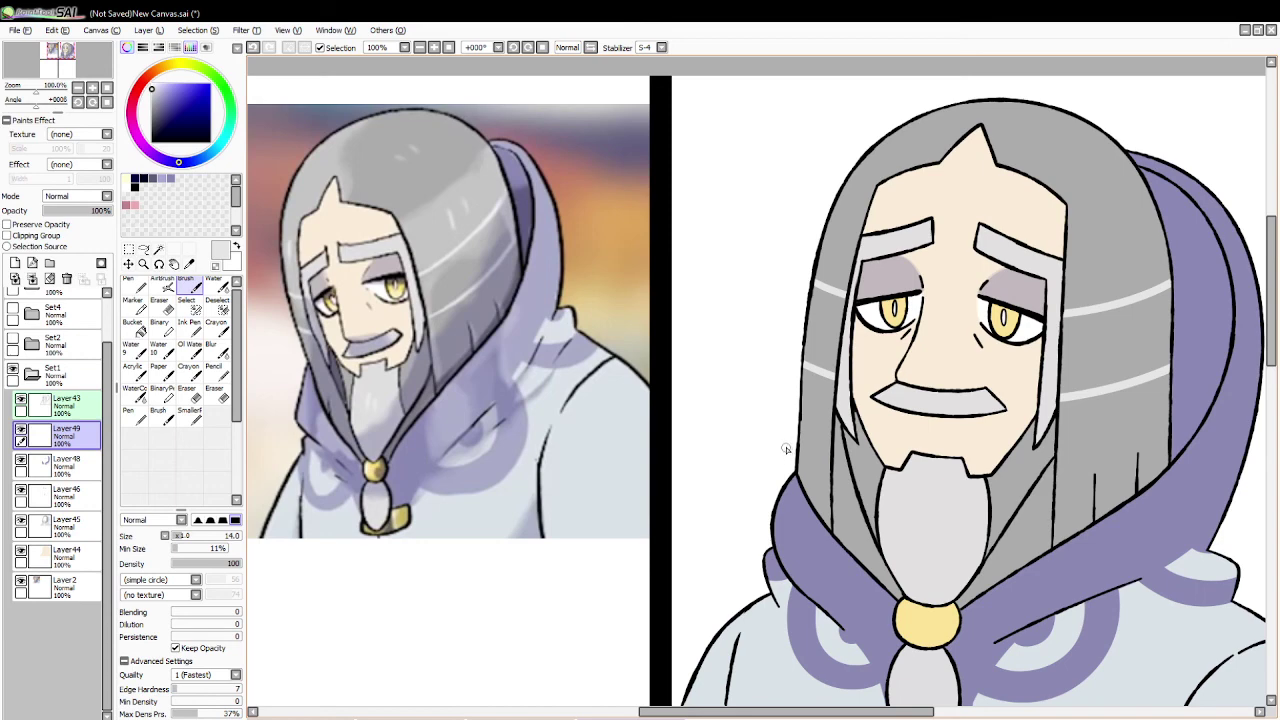
Step: Group the five colour layers beneath line-art layer Layer43 into a new folder, then collapse and hide the folder
left_click(143, 263)
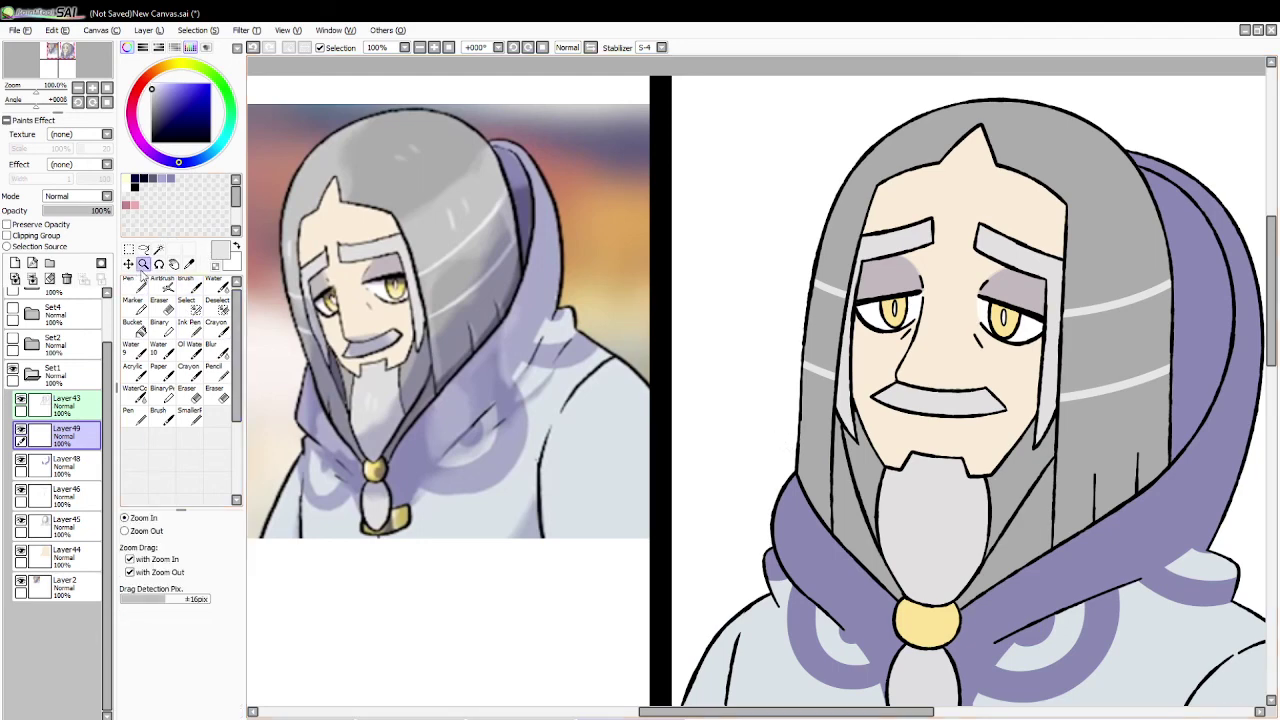
left_click(126, 531)
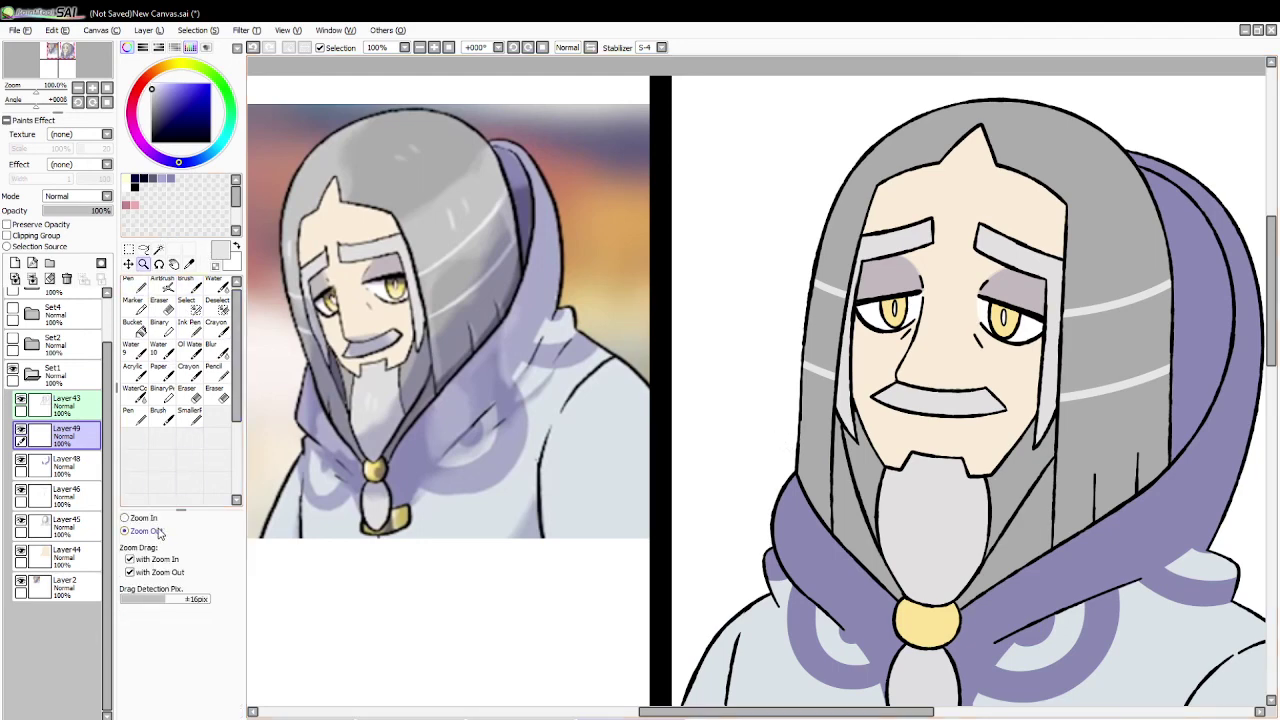
left_click(564, 524)
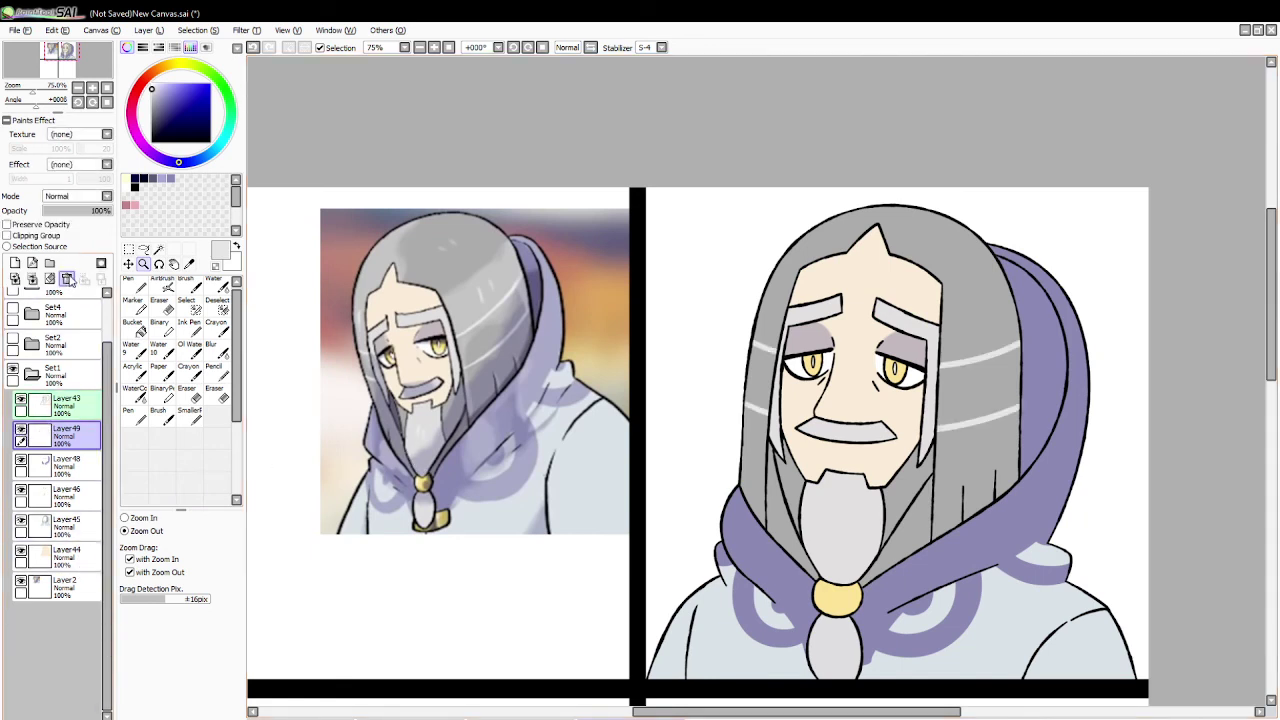
left_click(68, 279)
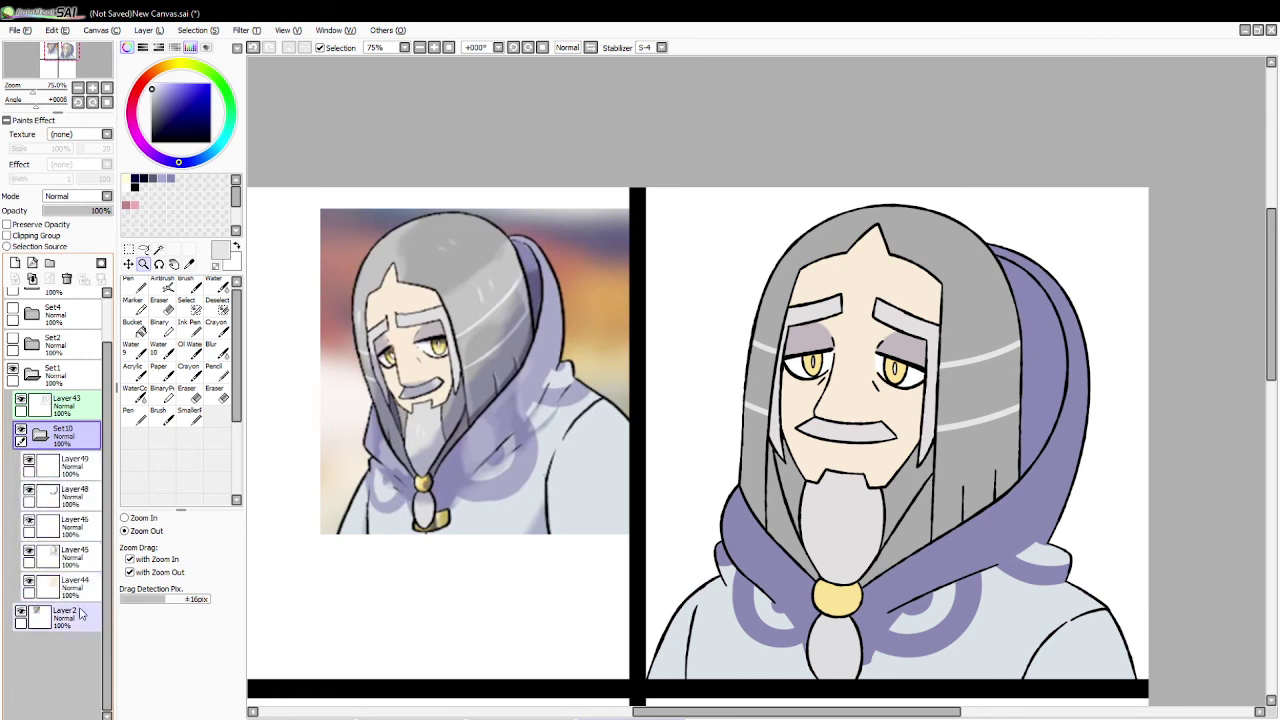
left_click(50, 438)
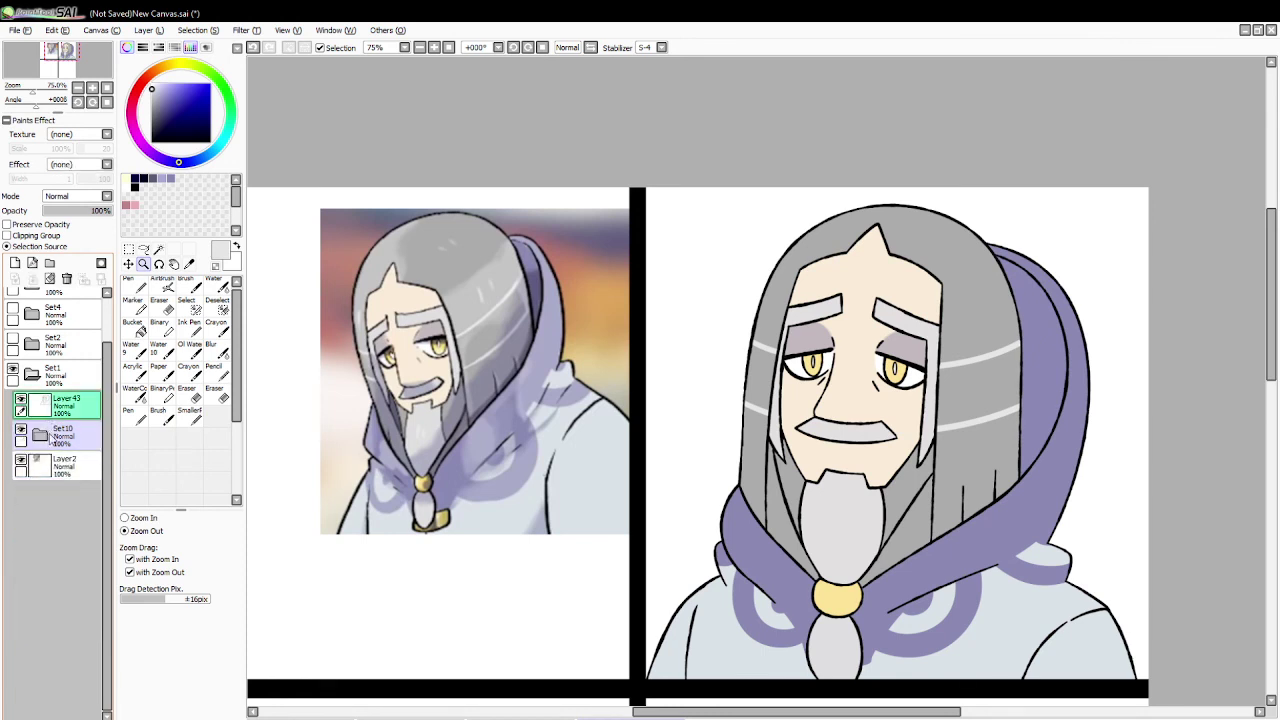
left_click(50, 438)
left_click(20, 430)
Step: Add a layer above the hidden colour folder, fill it with black using the Bucket, and lower its opacity to 43%
left_click(133, 325)
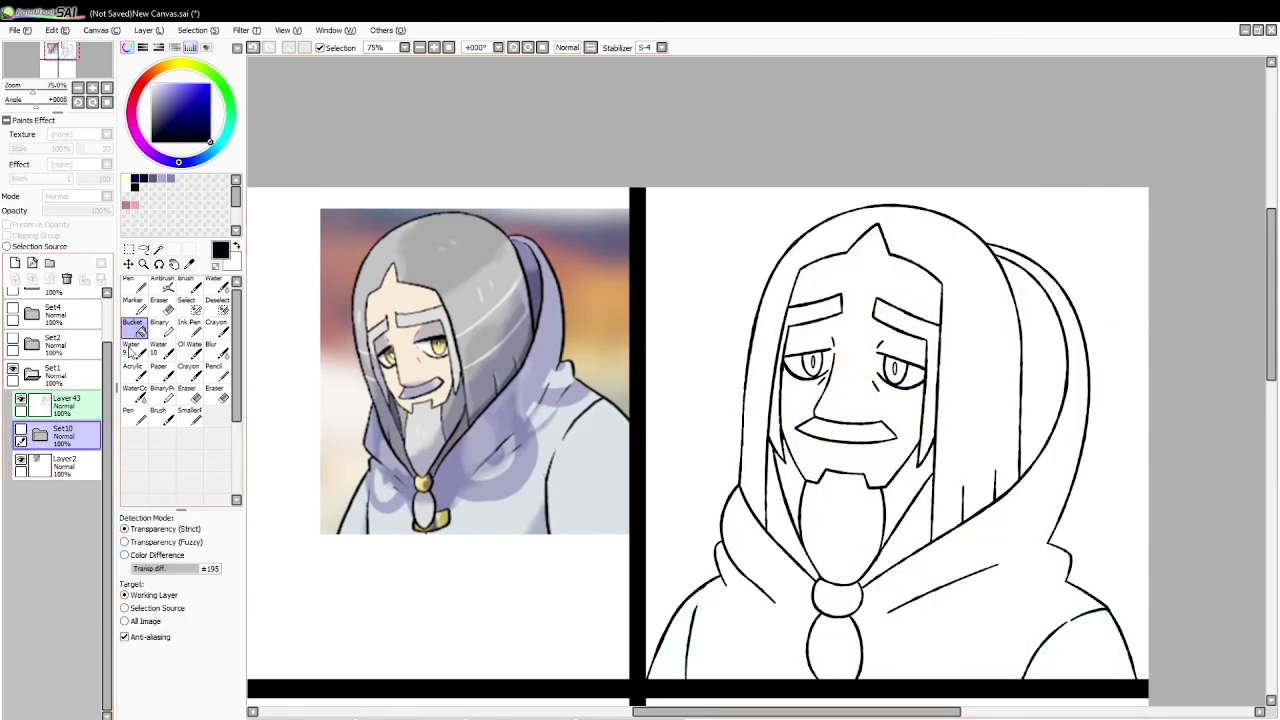
left_click(15, 263)
left_click(457, 517)
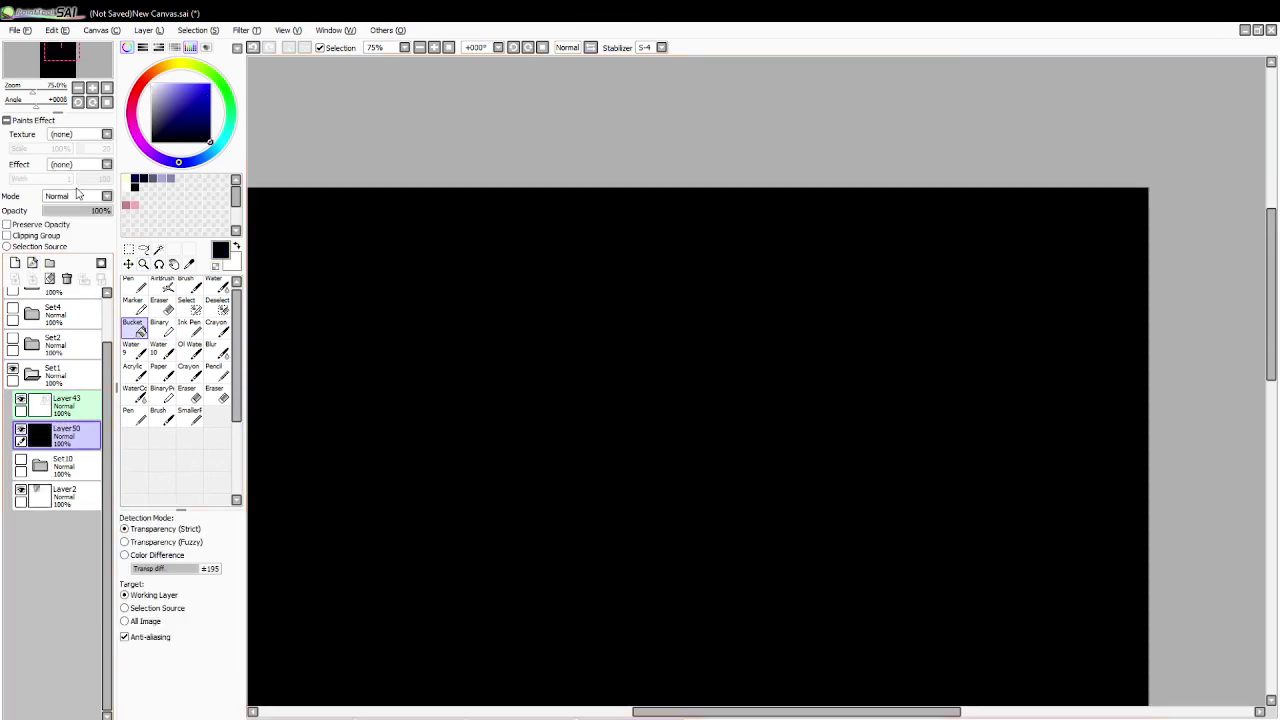
left_click_drag(78, 210, 75, 211)
Step: On a new layer above the black one, select the inner hood beside the hair, fill it with dark navy, and clear the selection
left_click(15, 263)
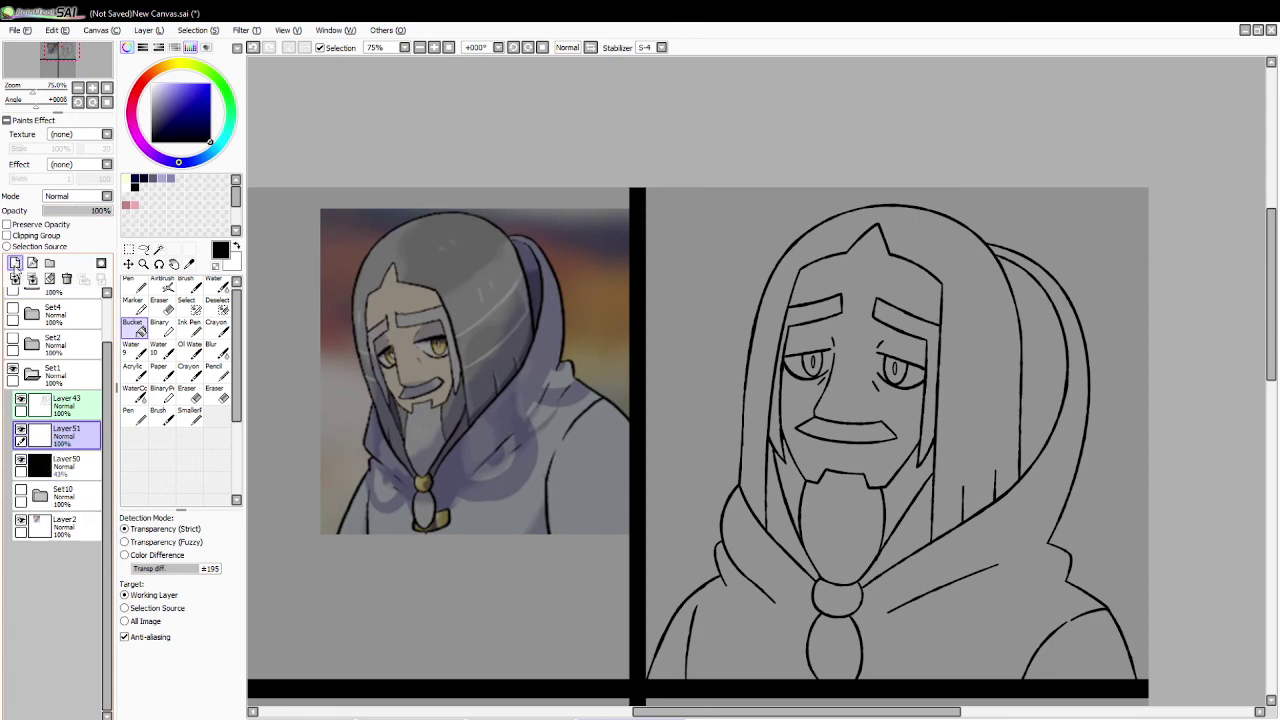
left_click(170, 178)
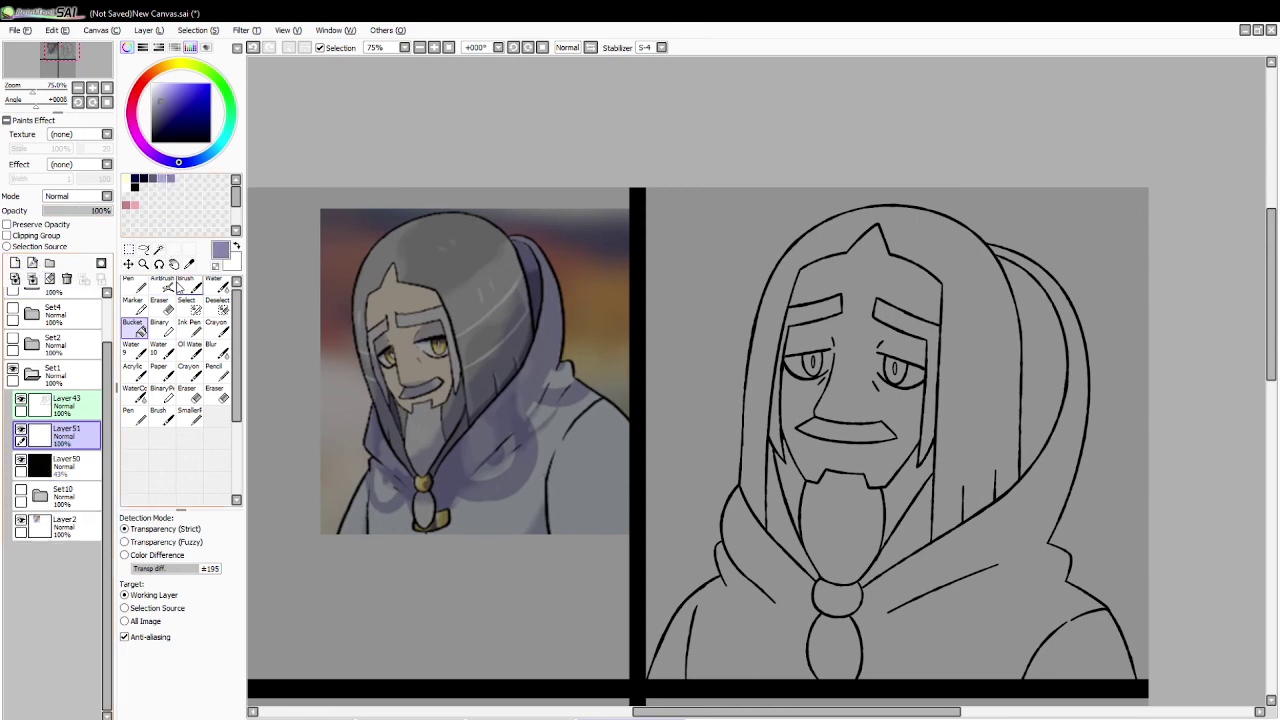
left_click(158, 248)
left_click(982, 439)
left_click(1038, 402)
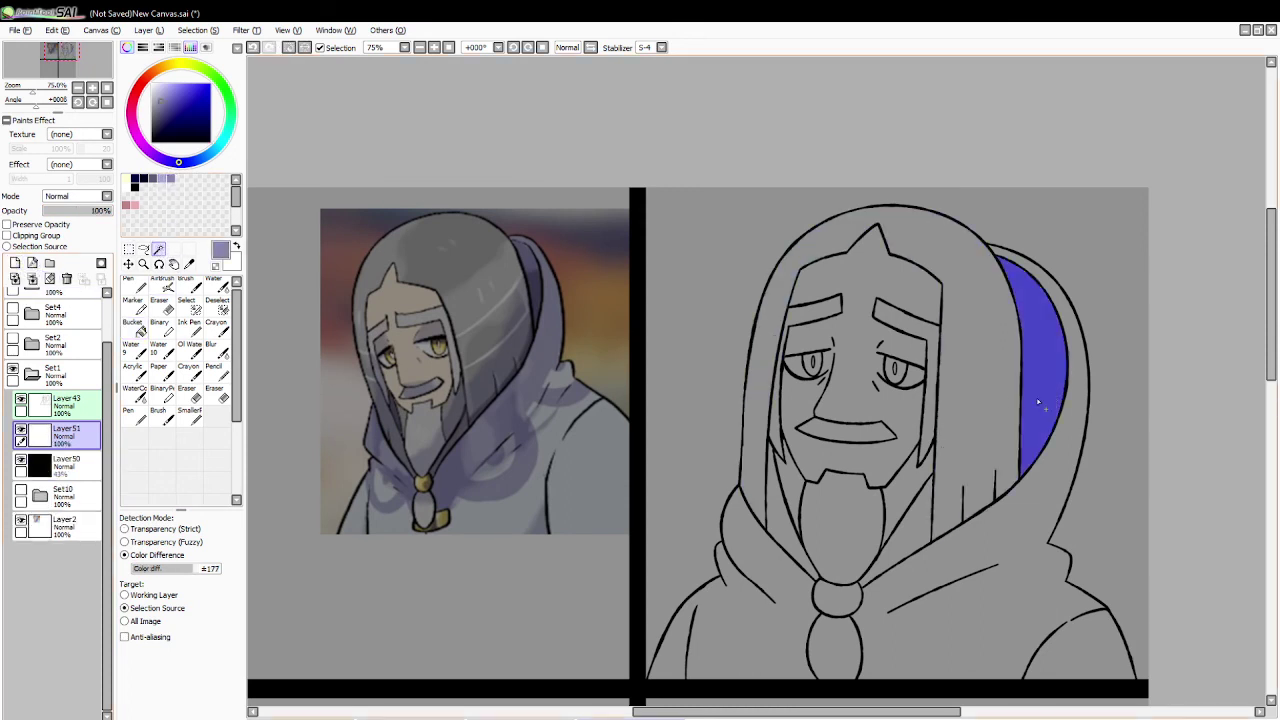
left_click(143, 178)
left_click(133, 303)
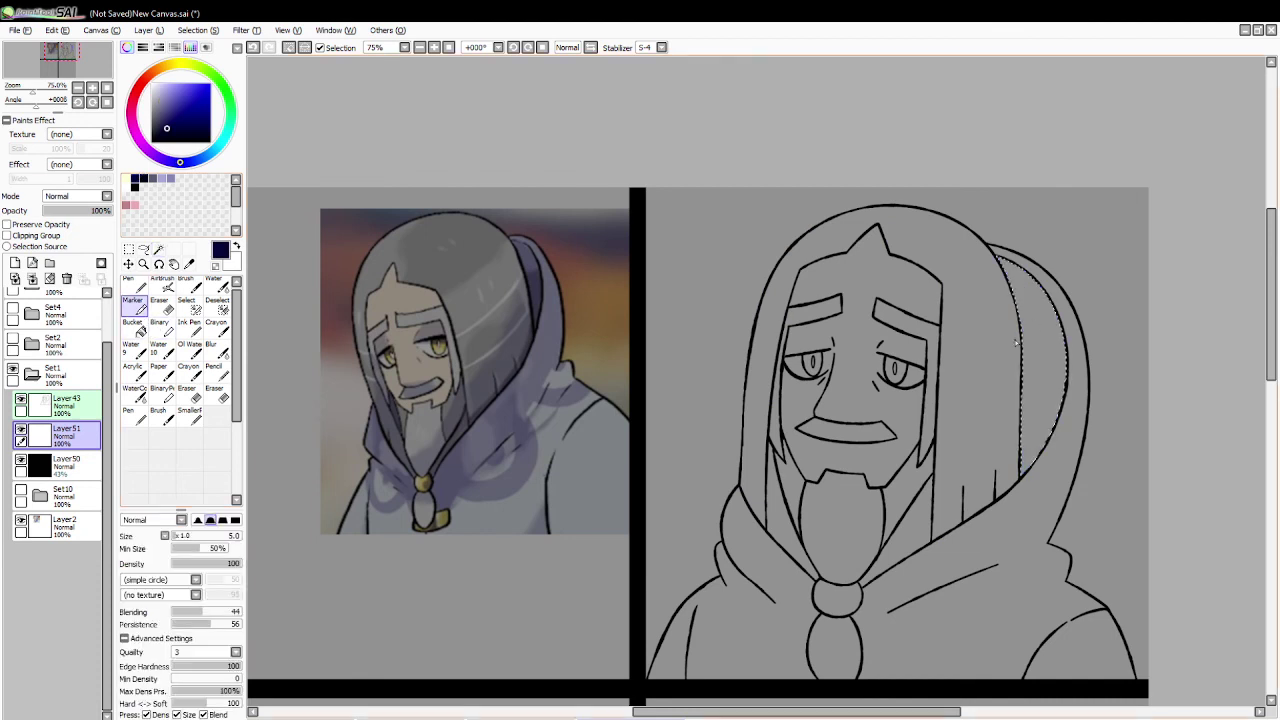
left_click(138, 330)
left_click(1029, 373)
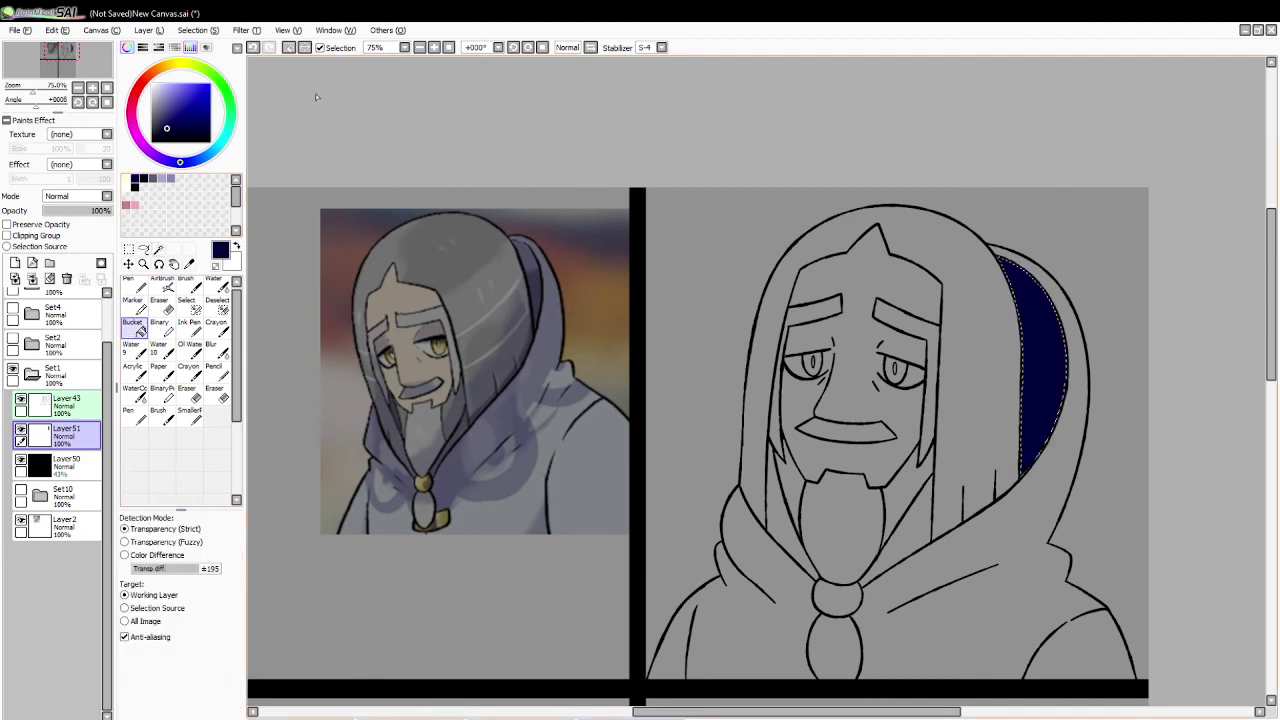
left_click(288, 47)
Step: Select the outer hair with the Magic Wand
left_click(158, 248)
left_click(784, 487)
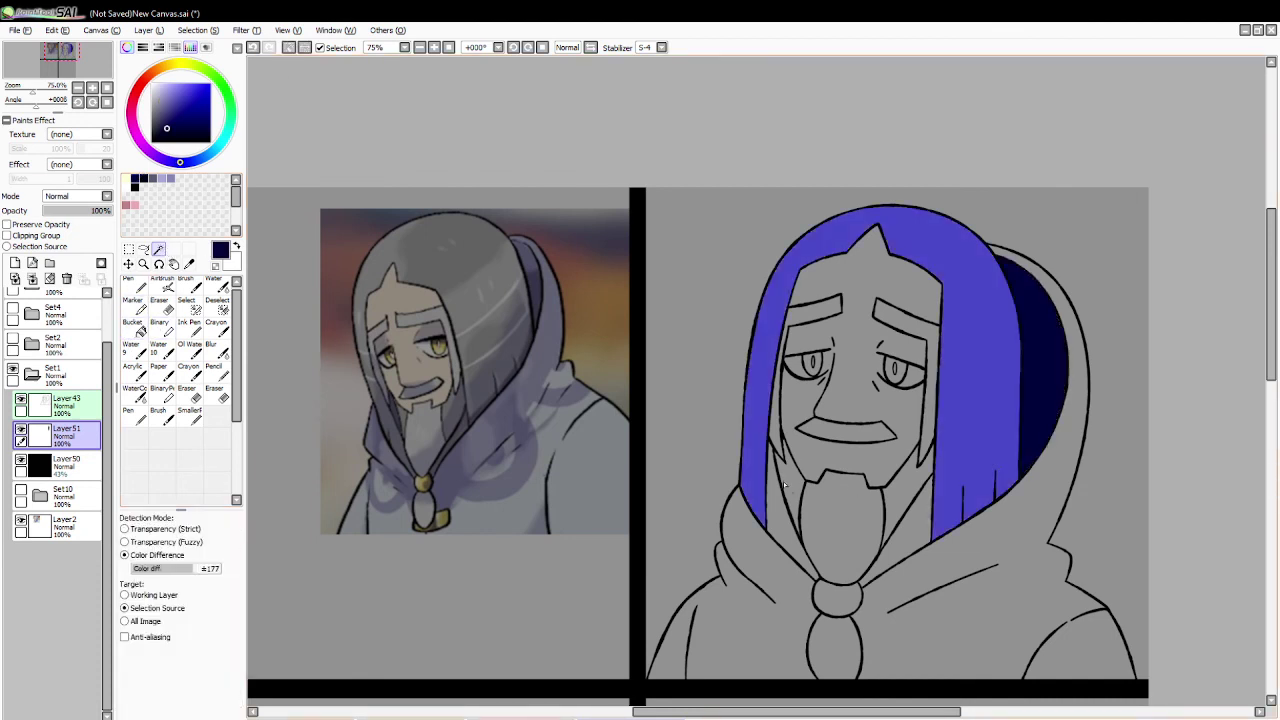
Step: Try a purple shadow boundary across the lower ends of the selected hair with the size 10 Brush
left_click(170, 178)
left_click(189, 288)
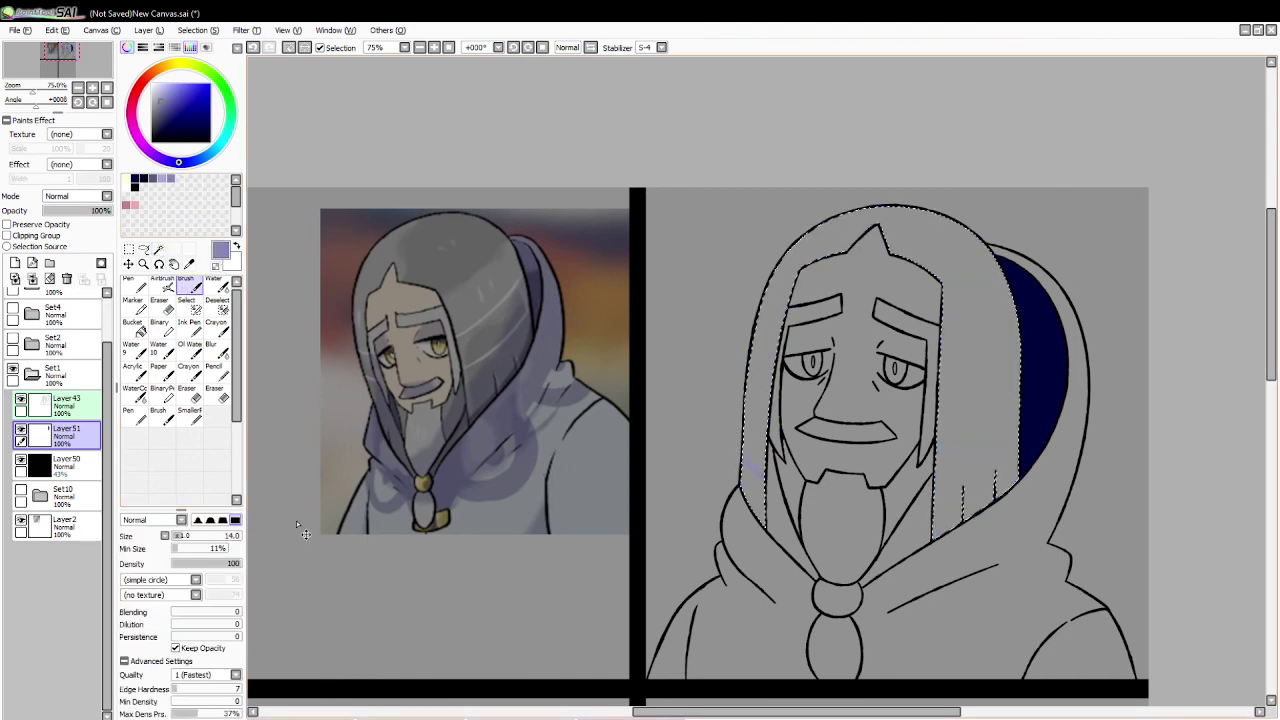
left_click(172, 350)
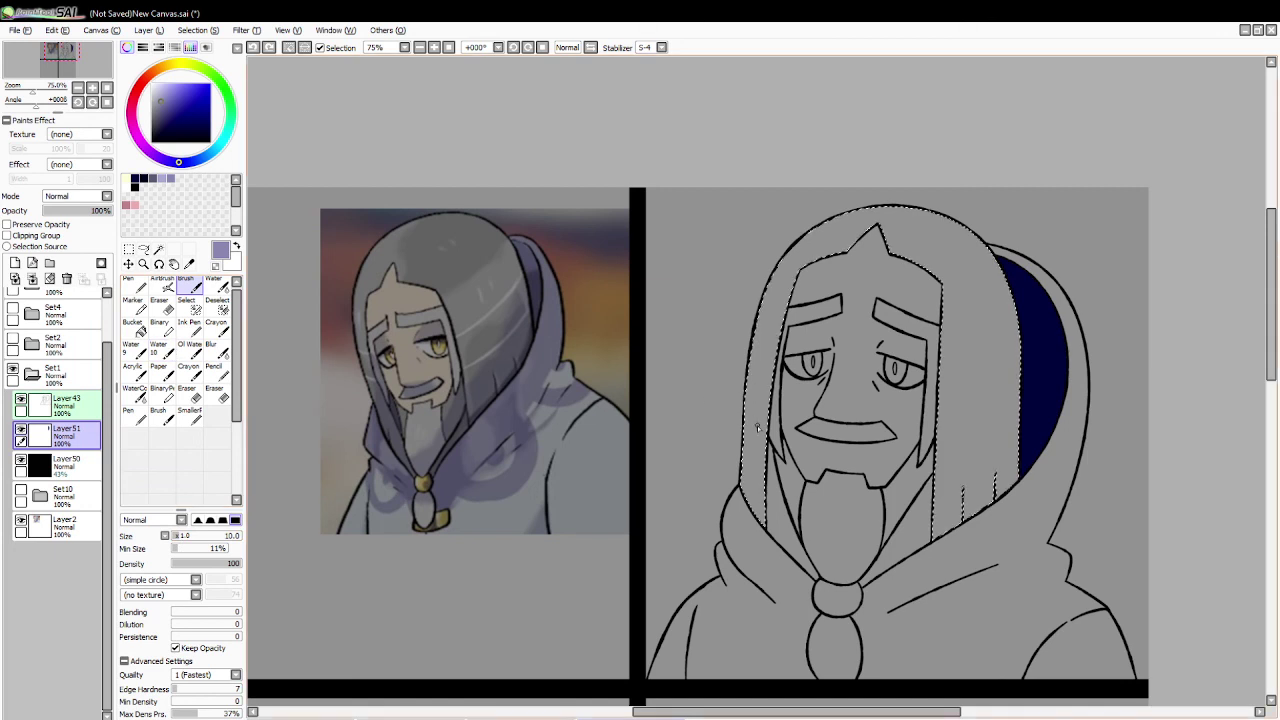
mouse_move(730, 439)
left_mouse_down()
mouse_move(932, 498)
mouse_move(1053, 372)
left_mouse_up()
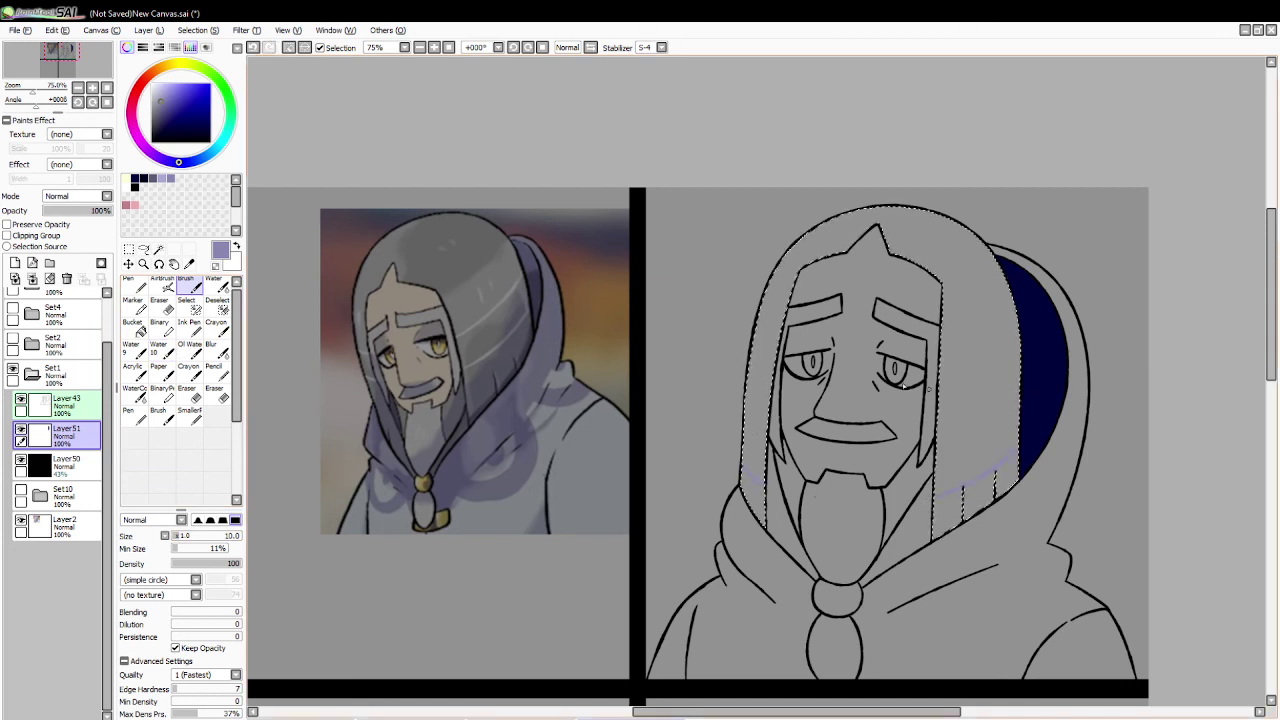
left_click(135, 179)
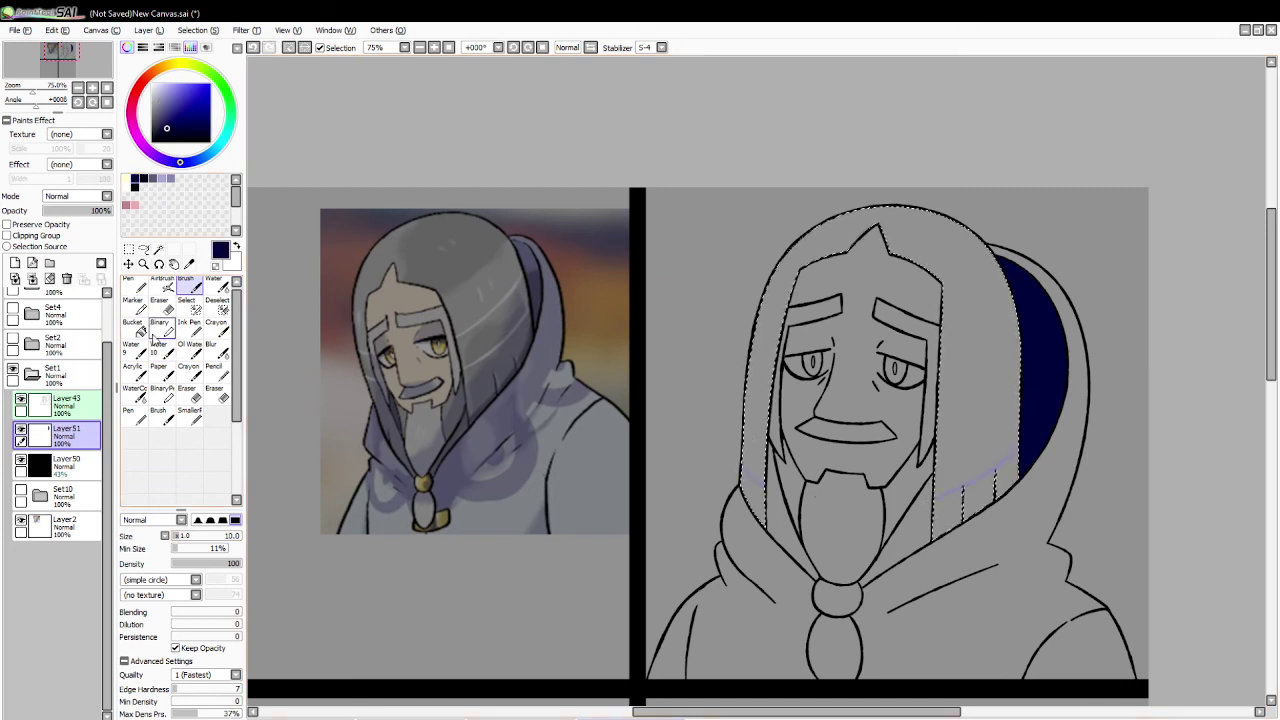
left_click(132, 324)
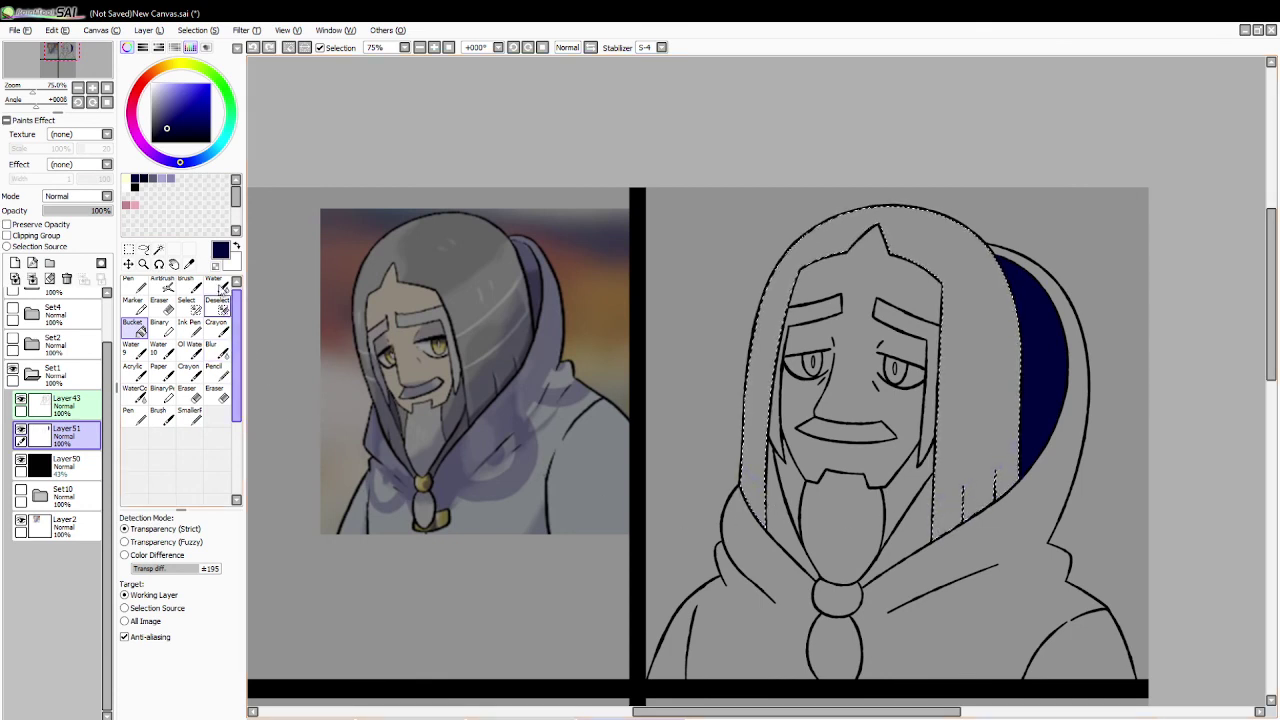
Step: Draw a thin purple shadow boundary across the lower ends of the selected hair with the Brush at size 8
left_click(188, 288)
left_click(171, 178)
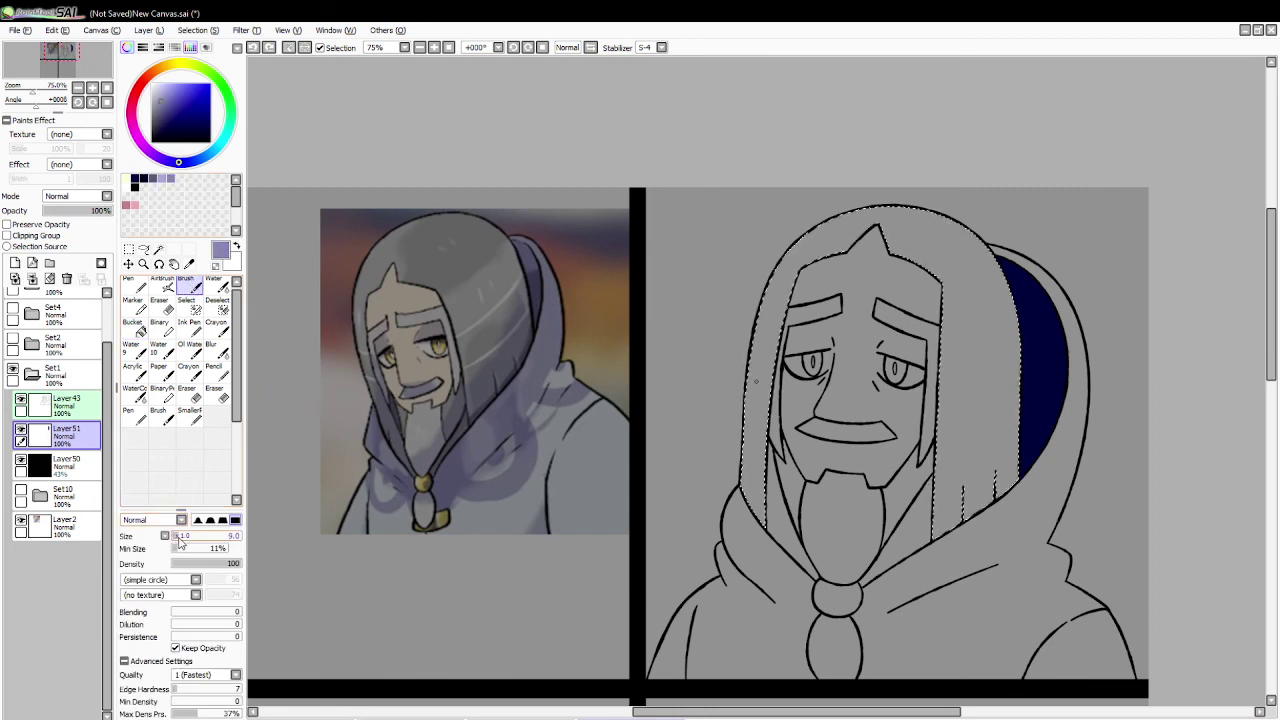
left_click(178, 538)
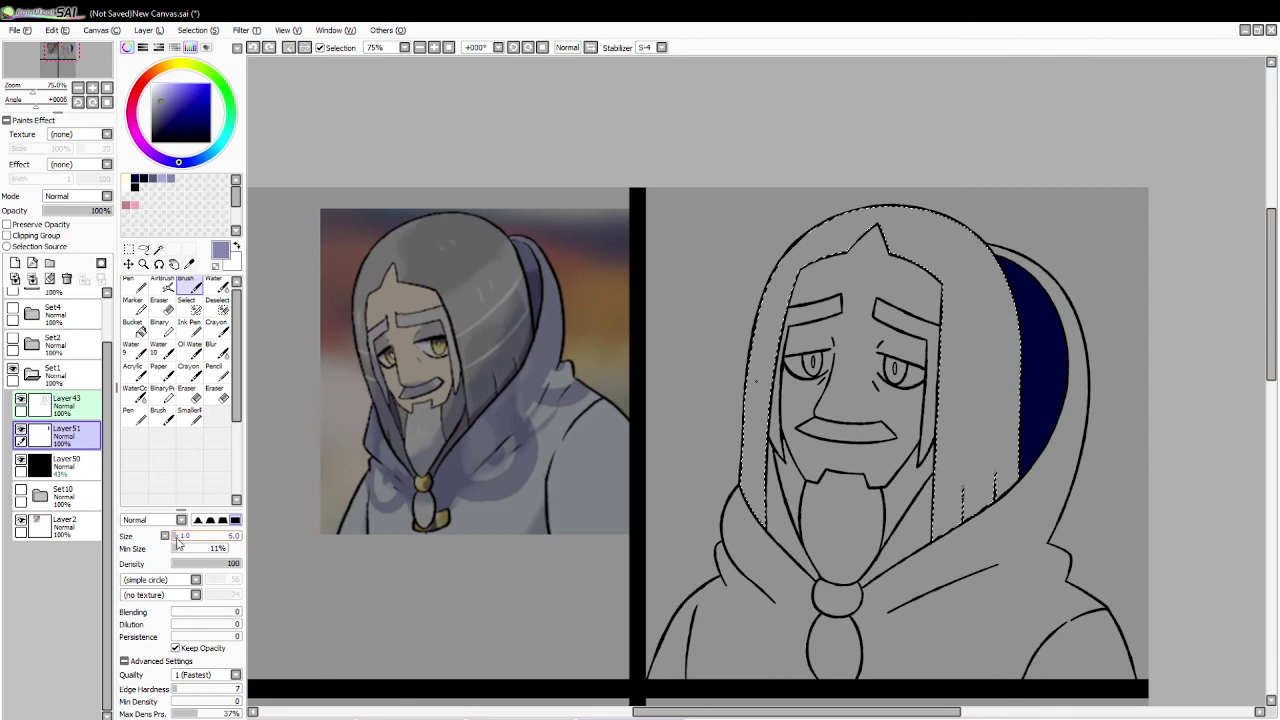
left_click_drag(747, 466, 761, 485)
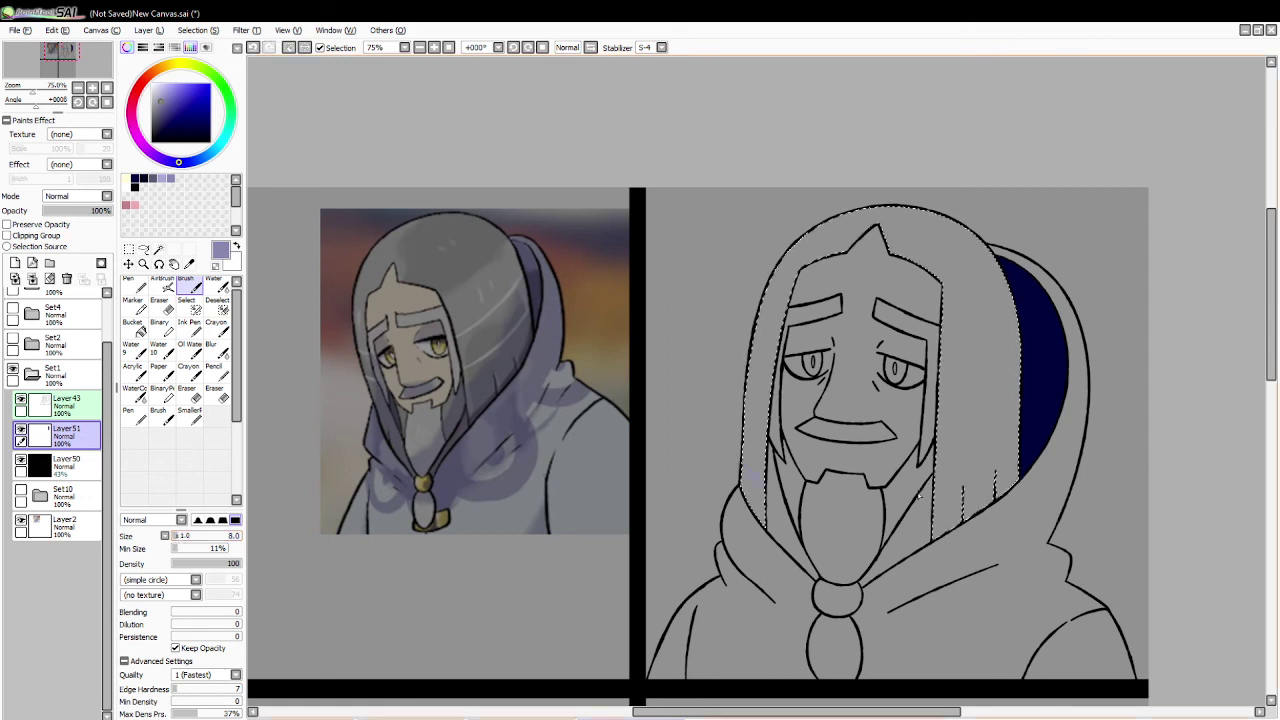
Step: Fill the hair sections below the purple boundary on both sides with dark navy using the Bucket, and clear the selection
left_click(143, 179)
left_click(135, 330)
left_click(753, 495)
left_click(947, 514)
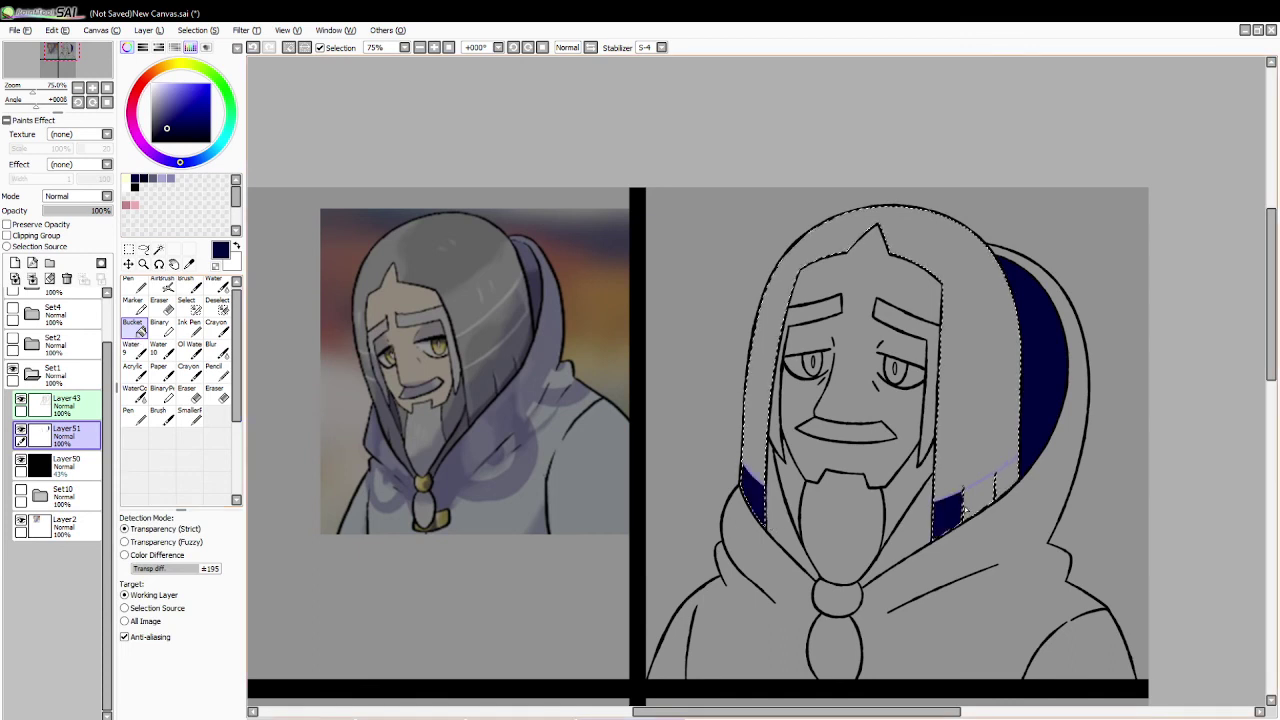
left_click(979, 499)
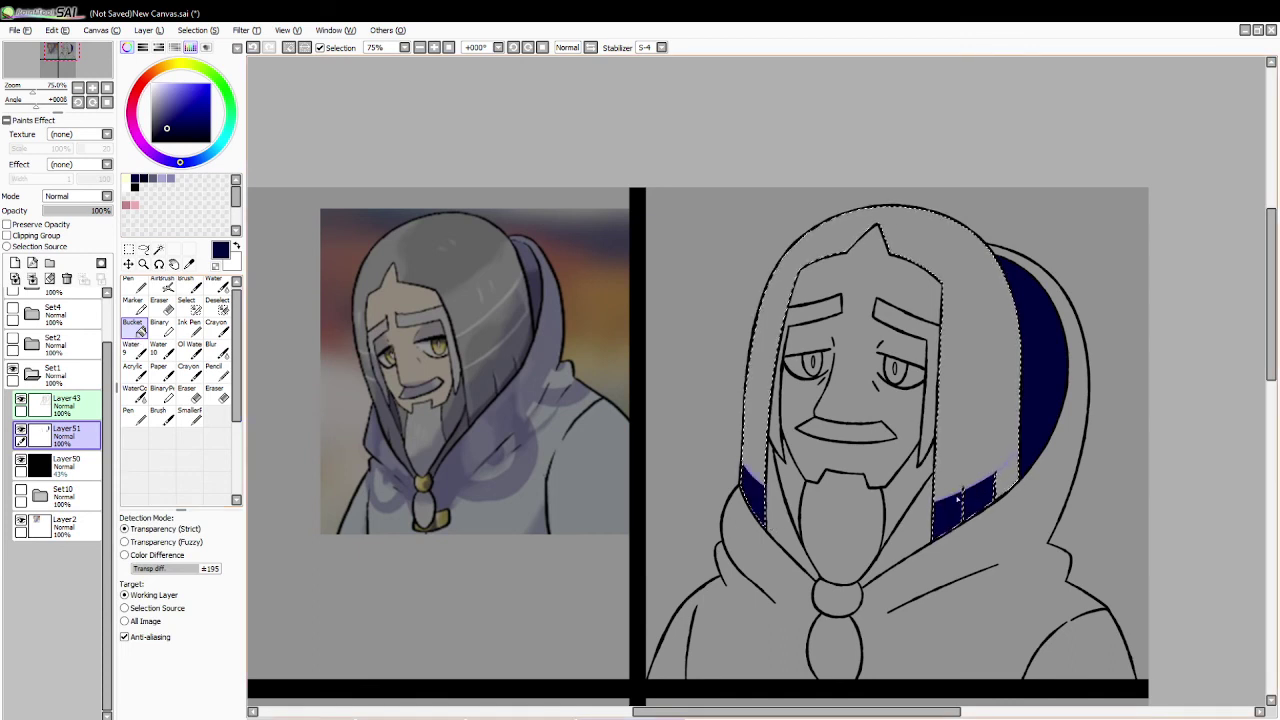
left_click(1006, 472)
left_click(288, 47)
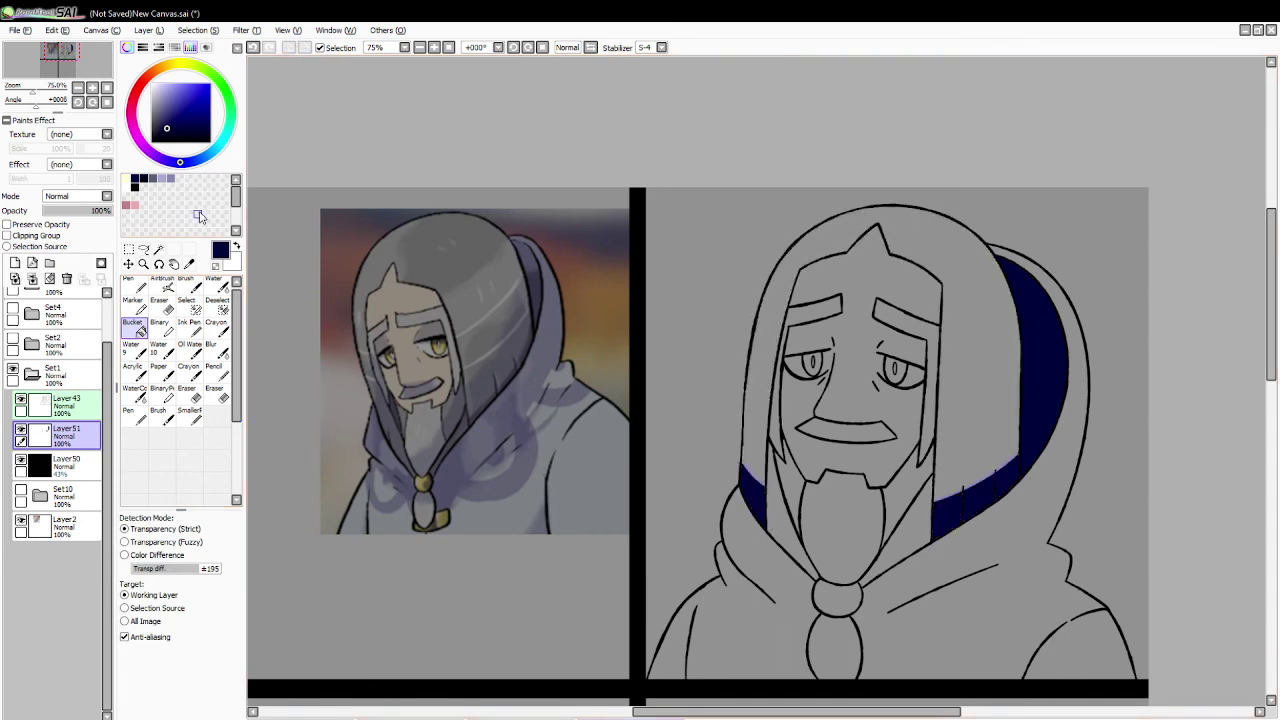
Step: Select the inner hair areas on both sides of the beard, fill them with dark navy, and clear the selection
left_click(158, 249)
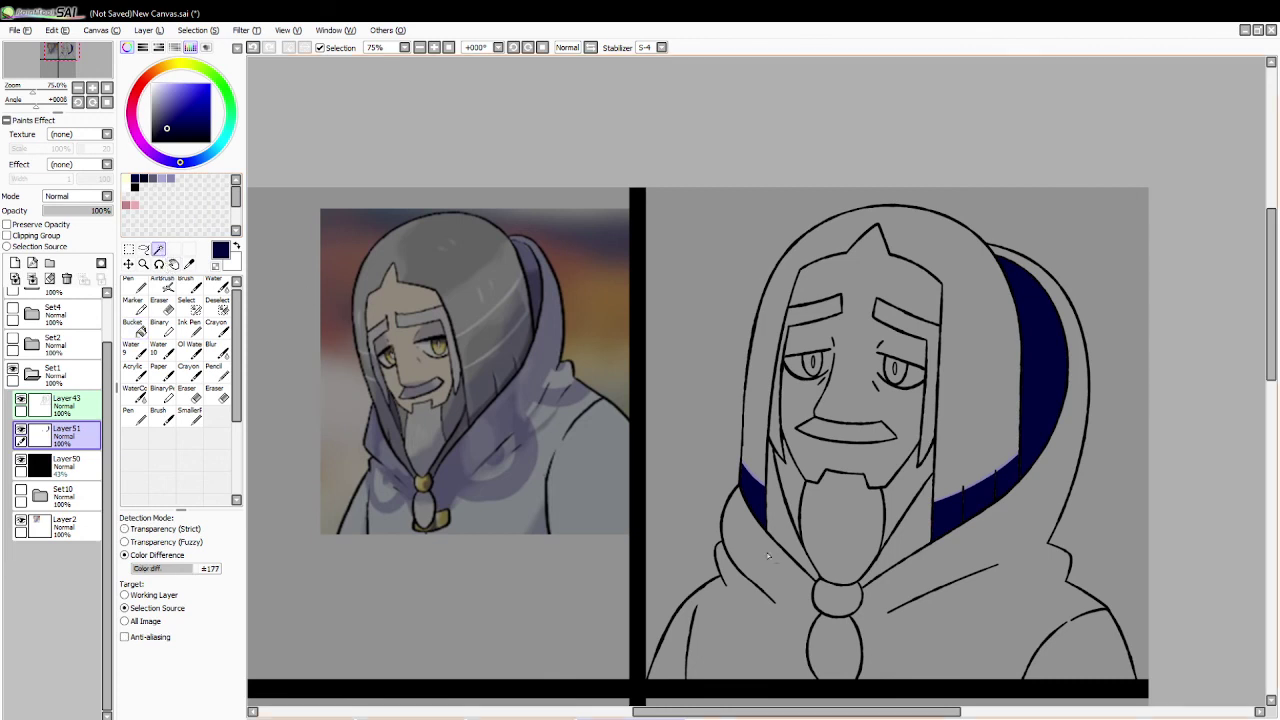
left_click(790, 505)
left_click(908, 510)
left_click(133, 323)
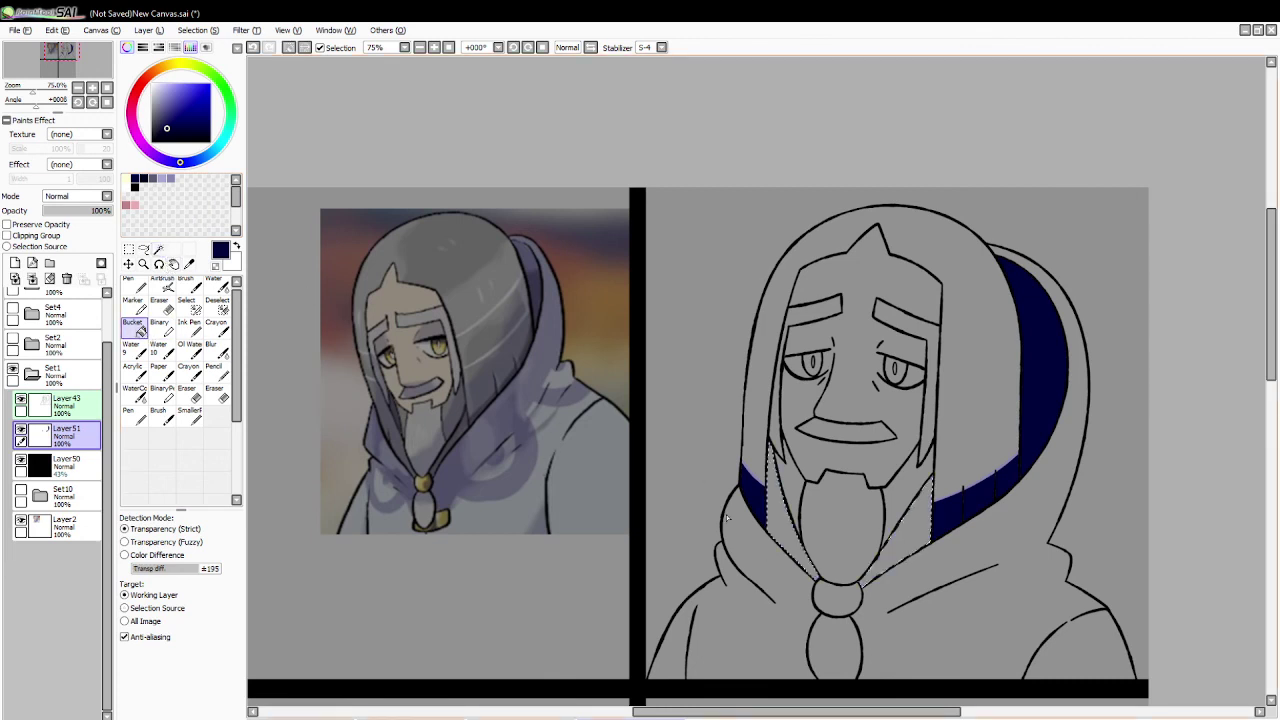
left_click(912, 512)
left_click(786, 500)
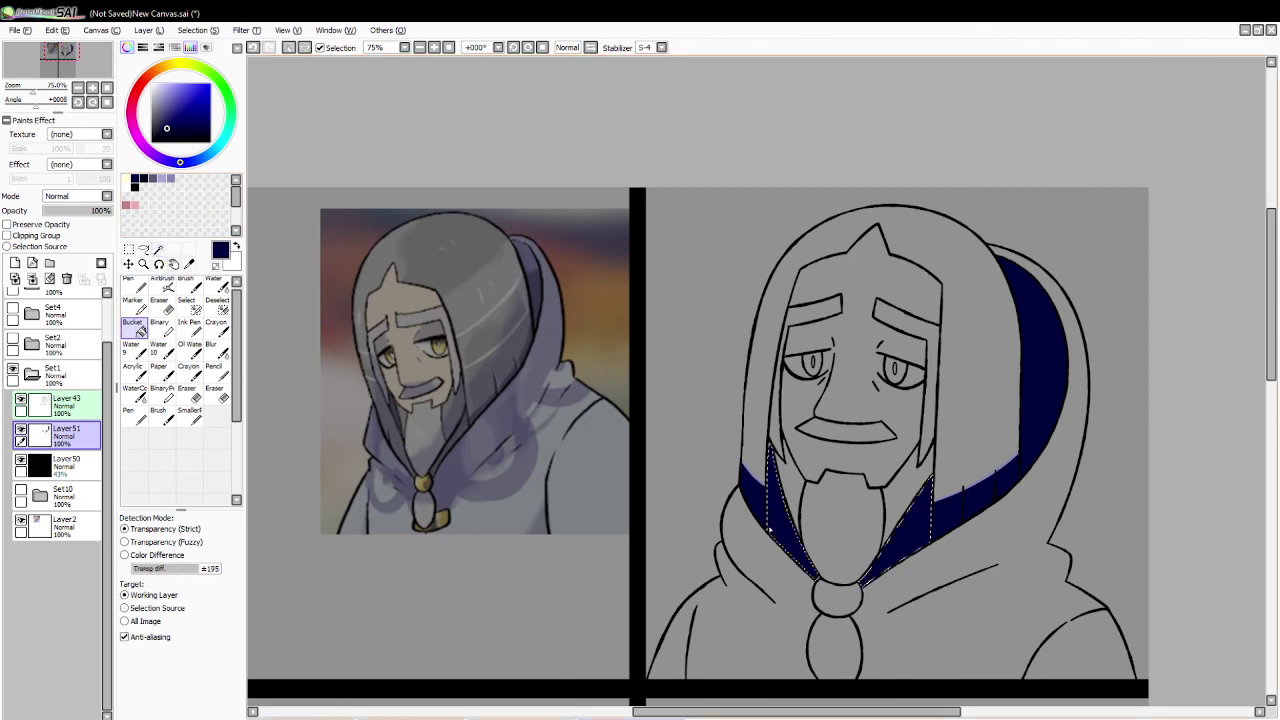
left_click(288, 48)
Step: Select the round clasp, draw a purple shadow boundary across it, fill the part below with dark navy, and clear the selection
left_click(158, 249)
left_click(818, 600)
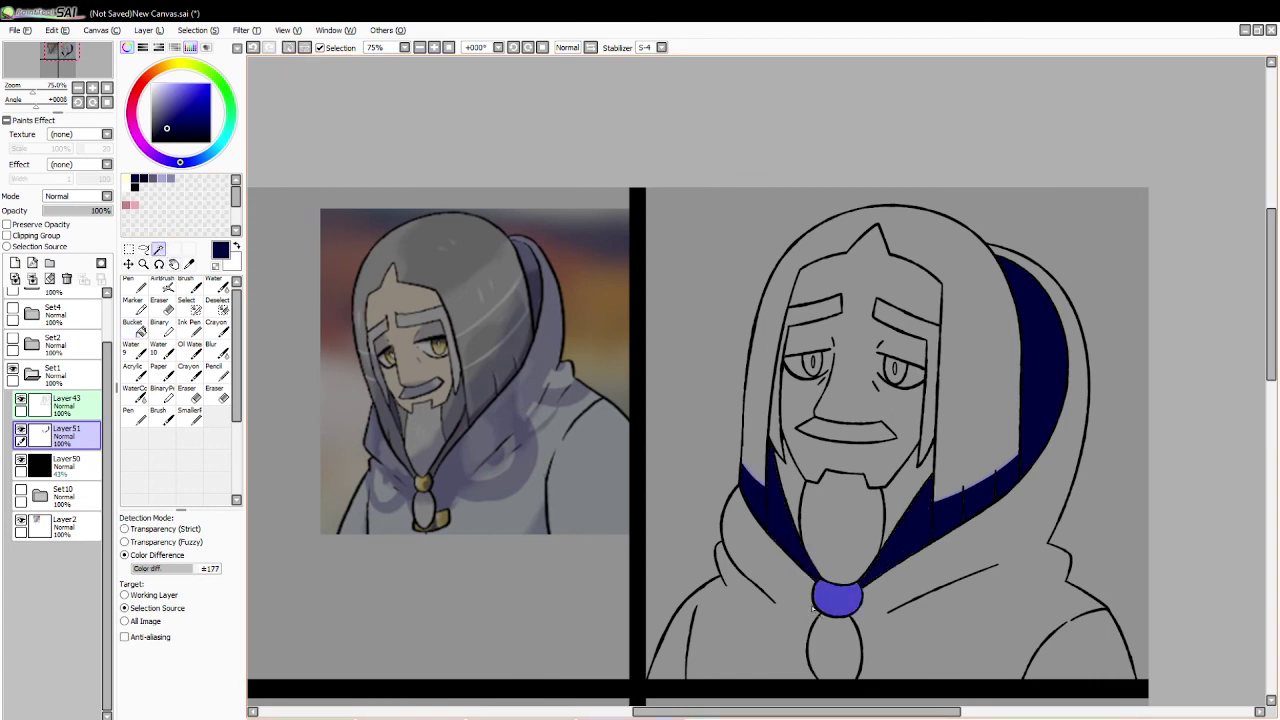
left_click(170, 178)
left_click(186, 284)
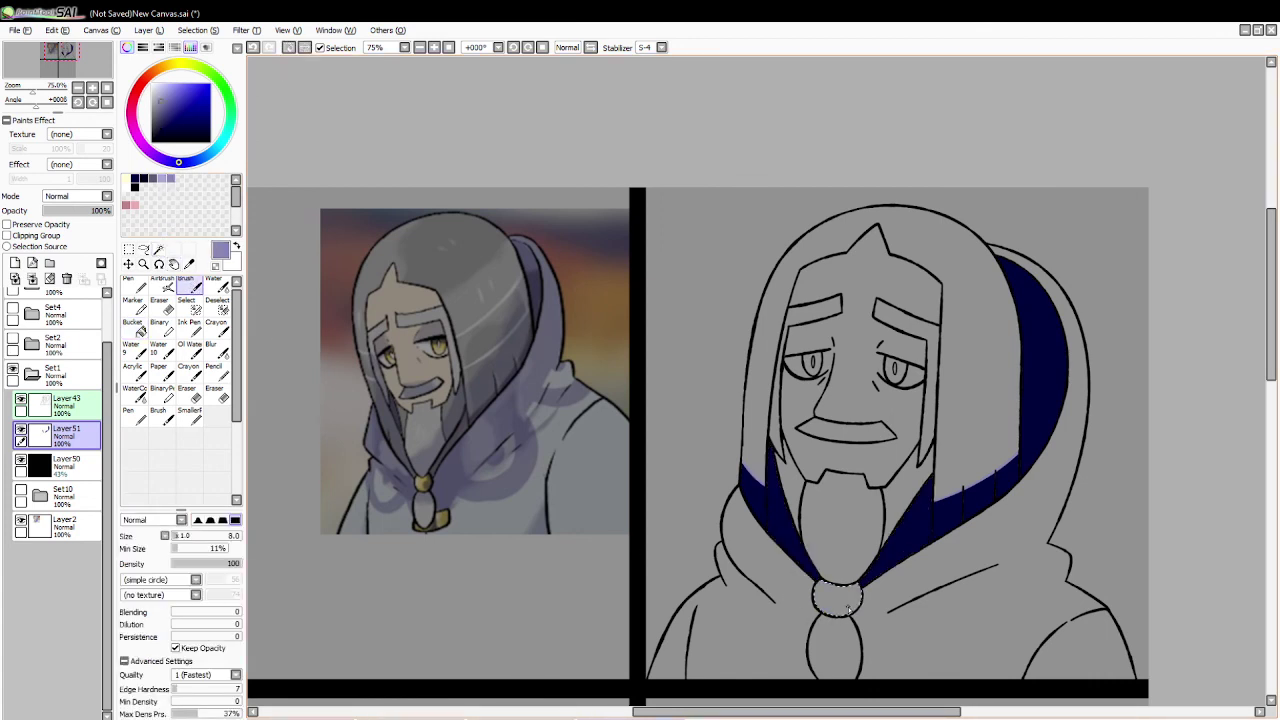
key("ctrl+z")
key("ctrl+y")
left_click(127, 177)
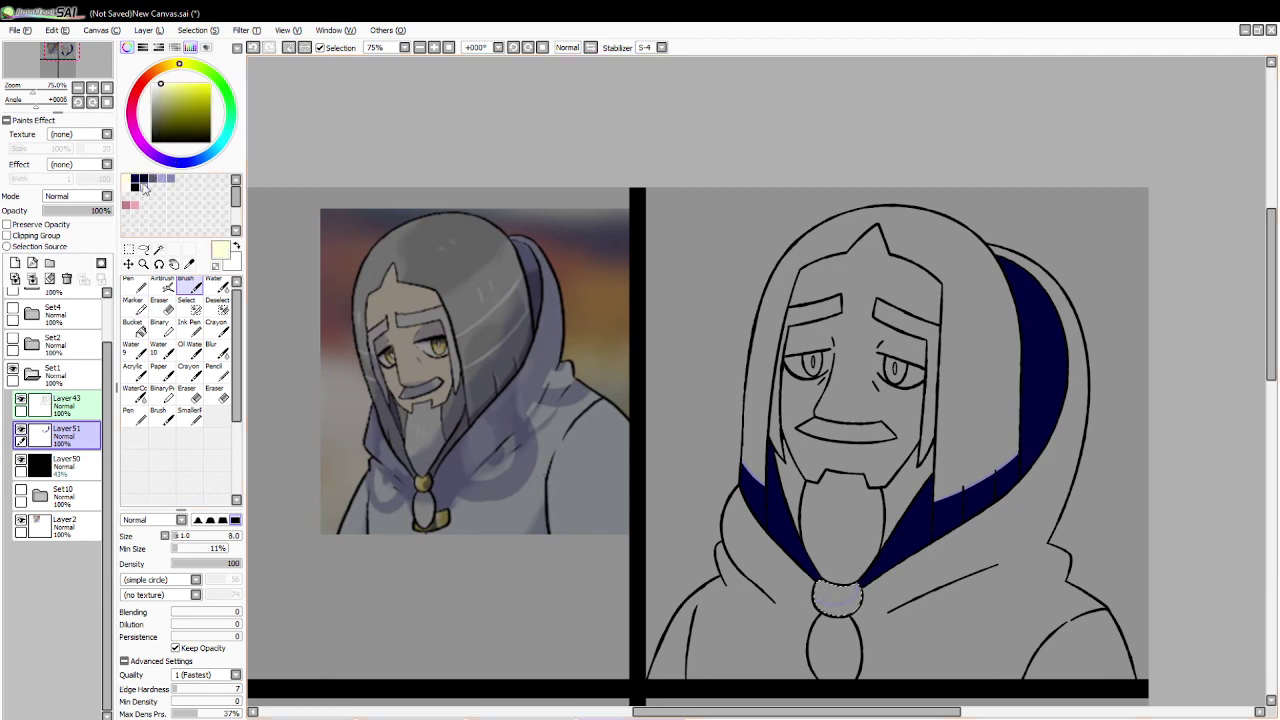
left_click(135, 177)
left_click(140, 324)
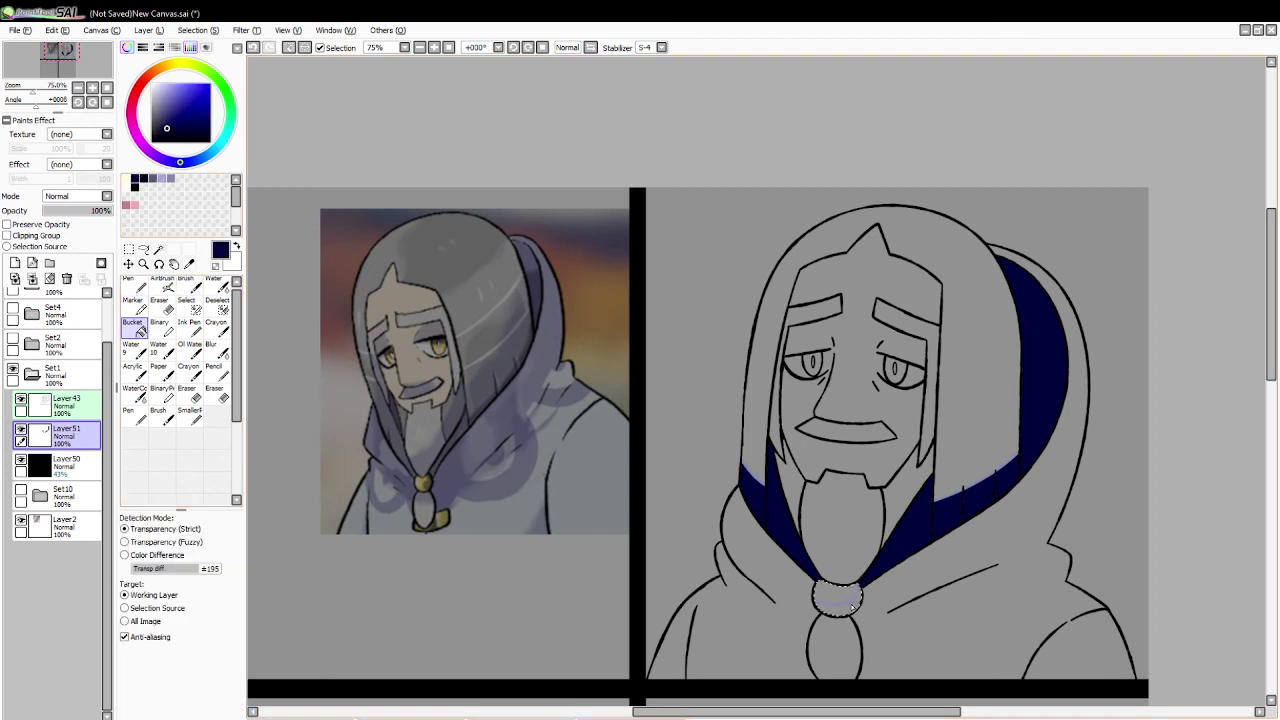
left_click(838, 598)
left_click(289, 48)
Step: Select the oval pendant, draw a purple boundary across it, fill the part above with dark navy, and clear the selection
left_click(159, 250)
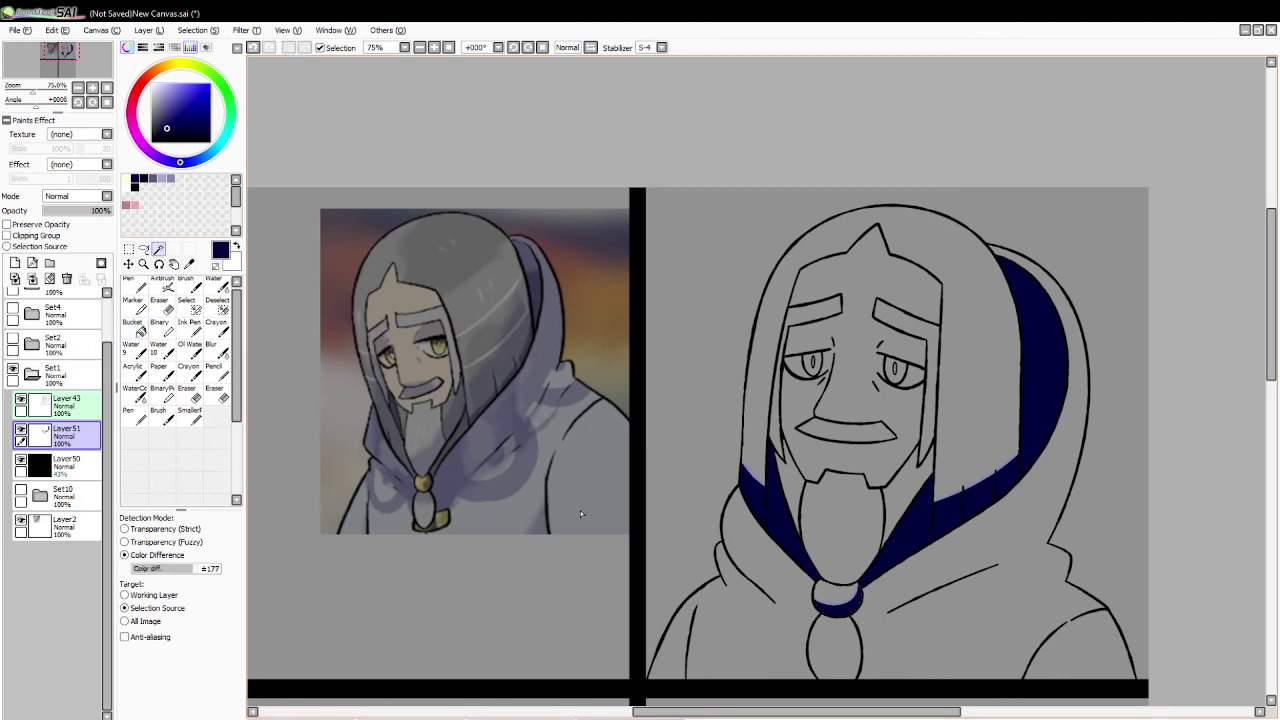
left_click(833, 638)
left_click(156, 179)
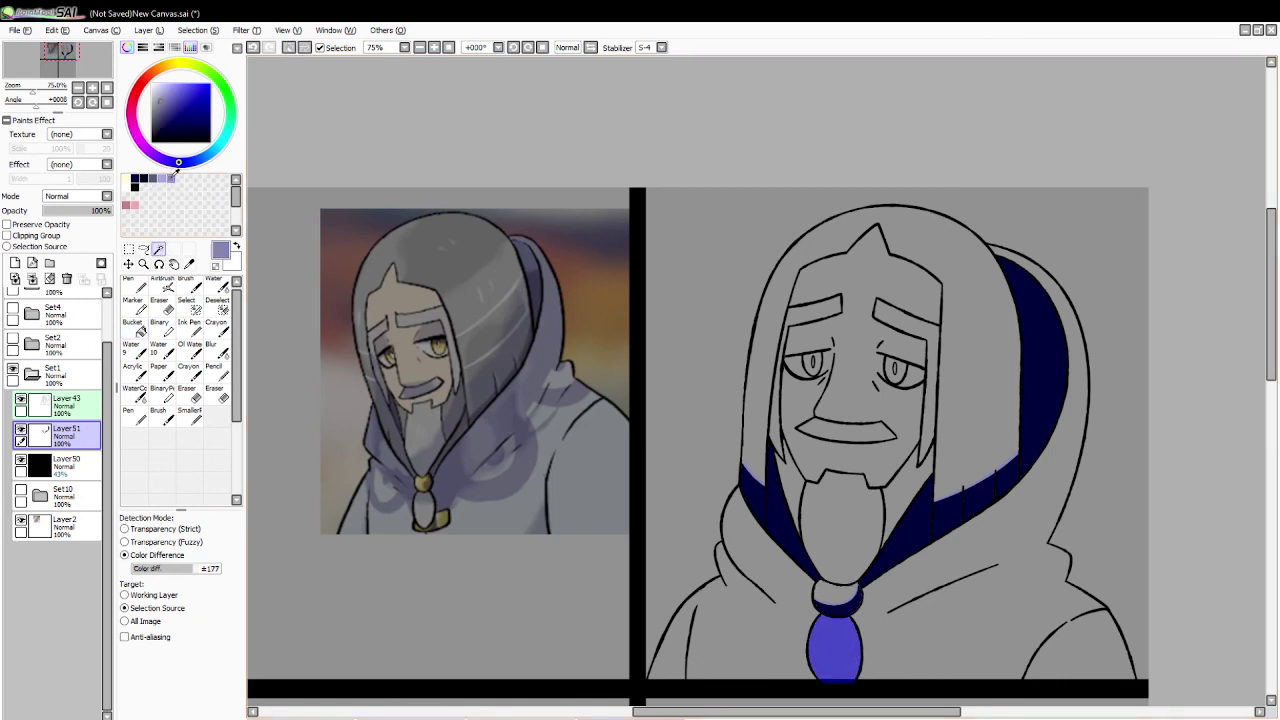
left_click(186, 285)
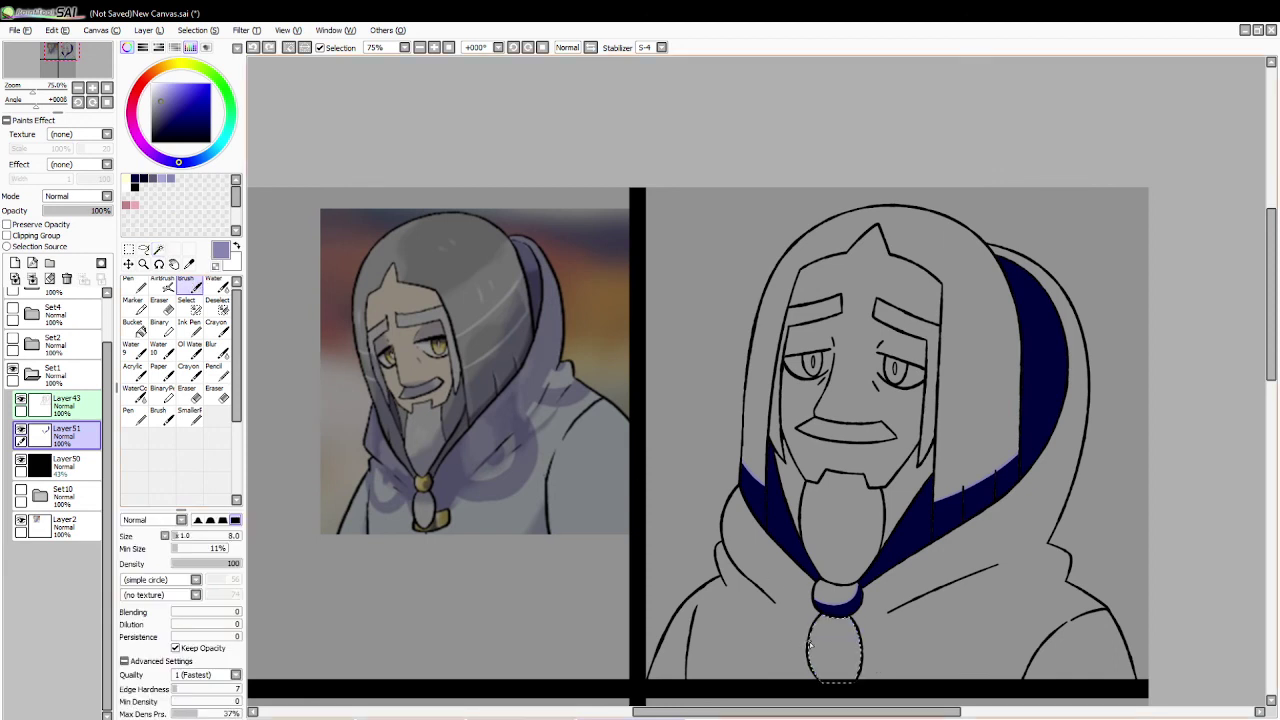
left_click(142, 177)
left_click(133, 324)
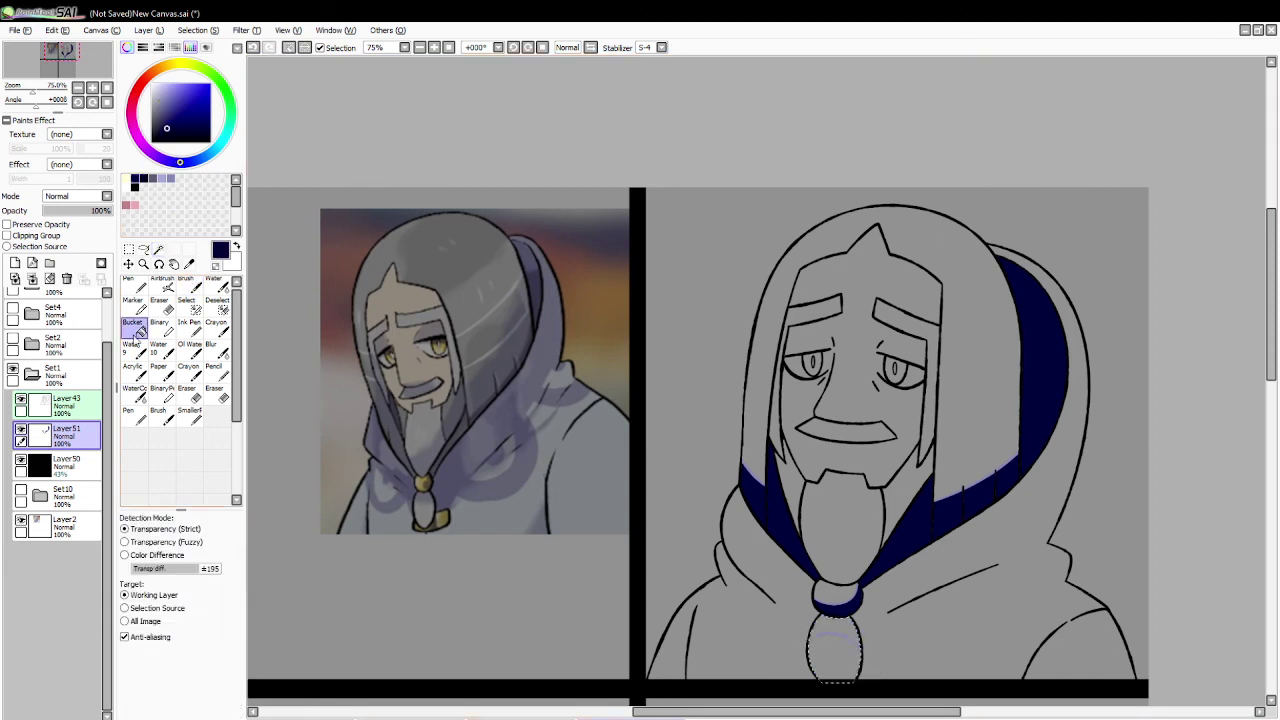
left_click(835, 625)
left_click(288, 47)
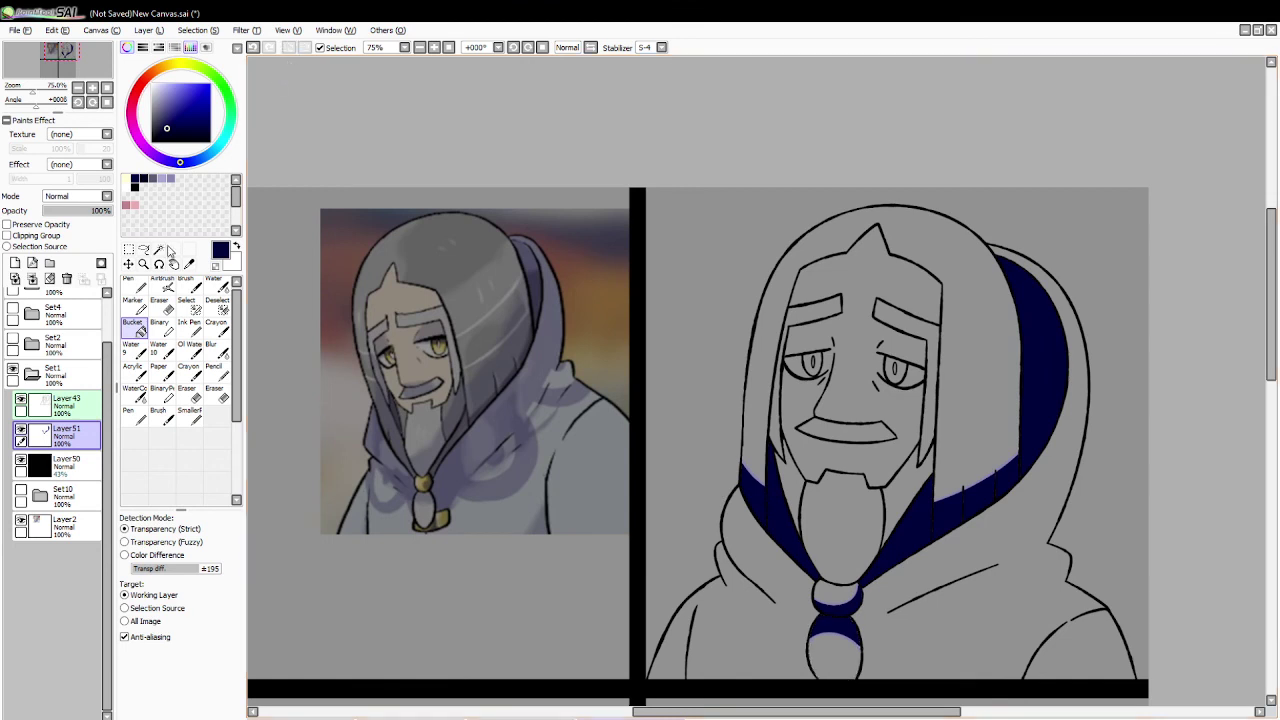
Step: Select the cloak section left of the clasp, draw a curved purple boundary over the shoulder, and fill its outer side with dark navy
left_click(158, 249)
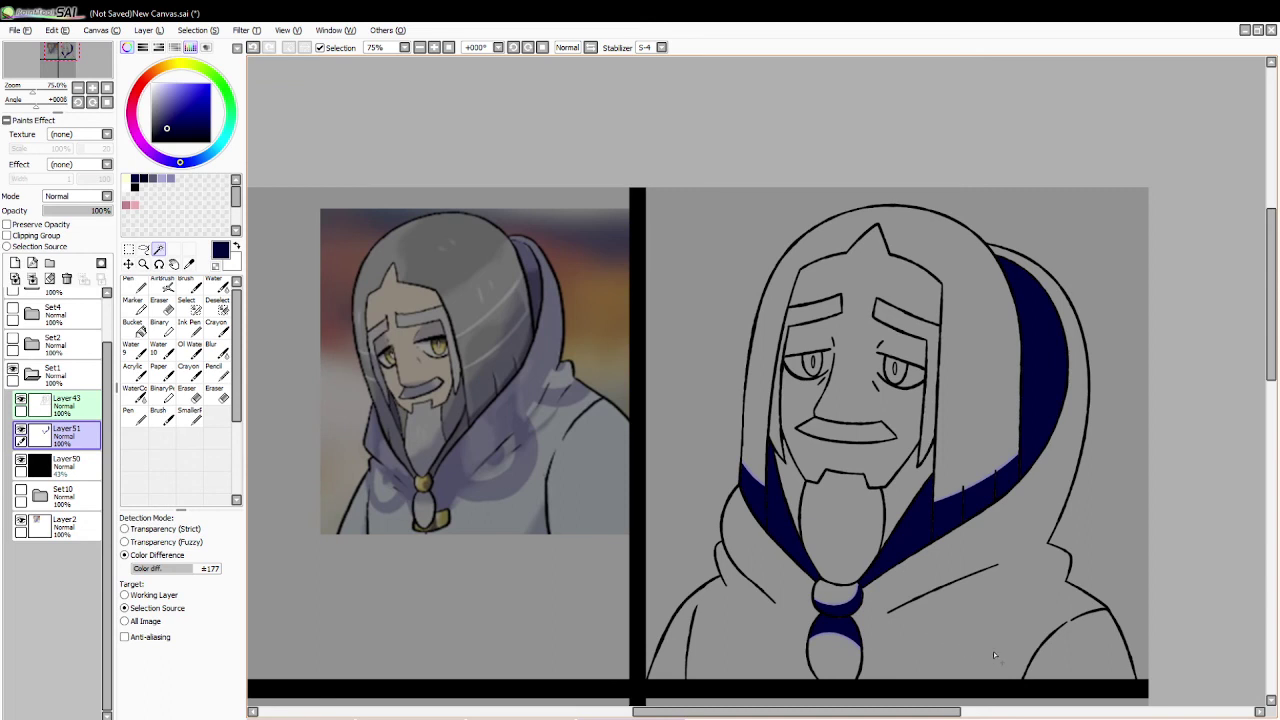
left_click(747, 608)
left_click(171, 178)
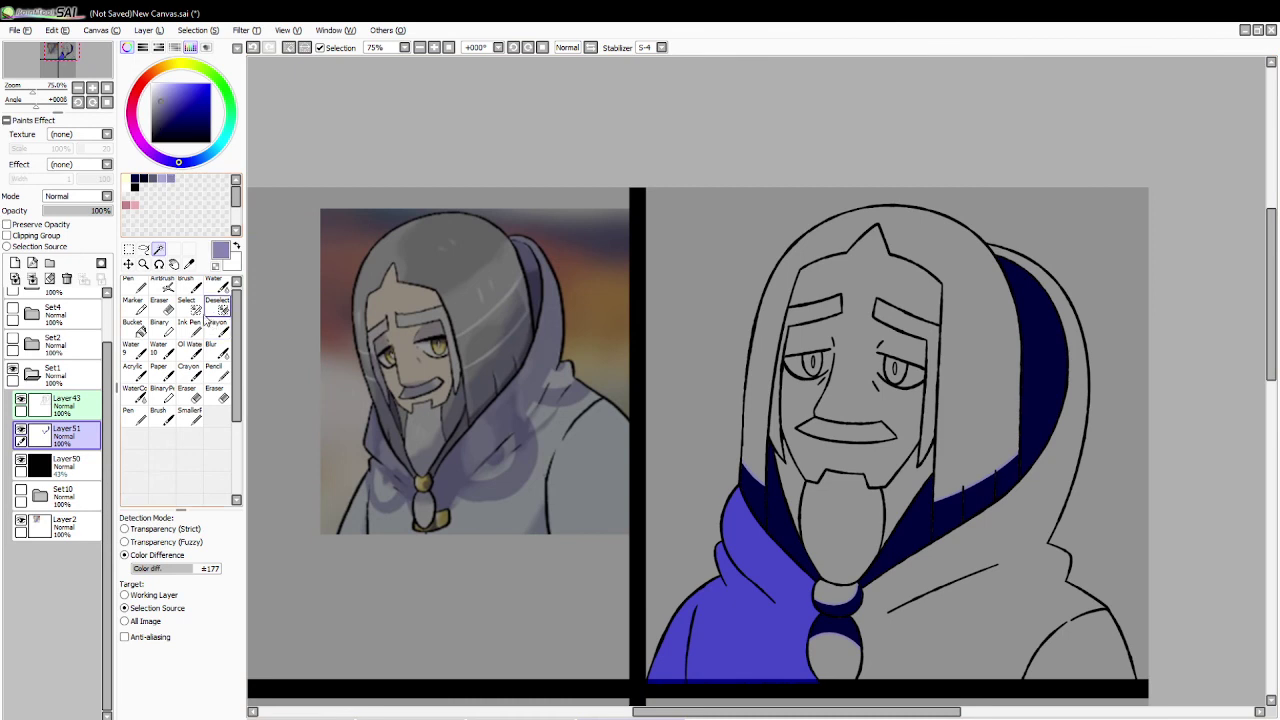
left_click(187, 288)
left_click_drag(686, 616, 684, 622)
key("ctrl+z")
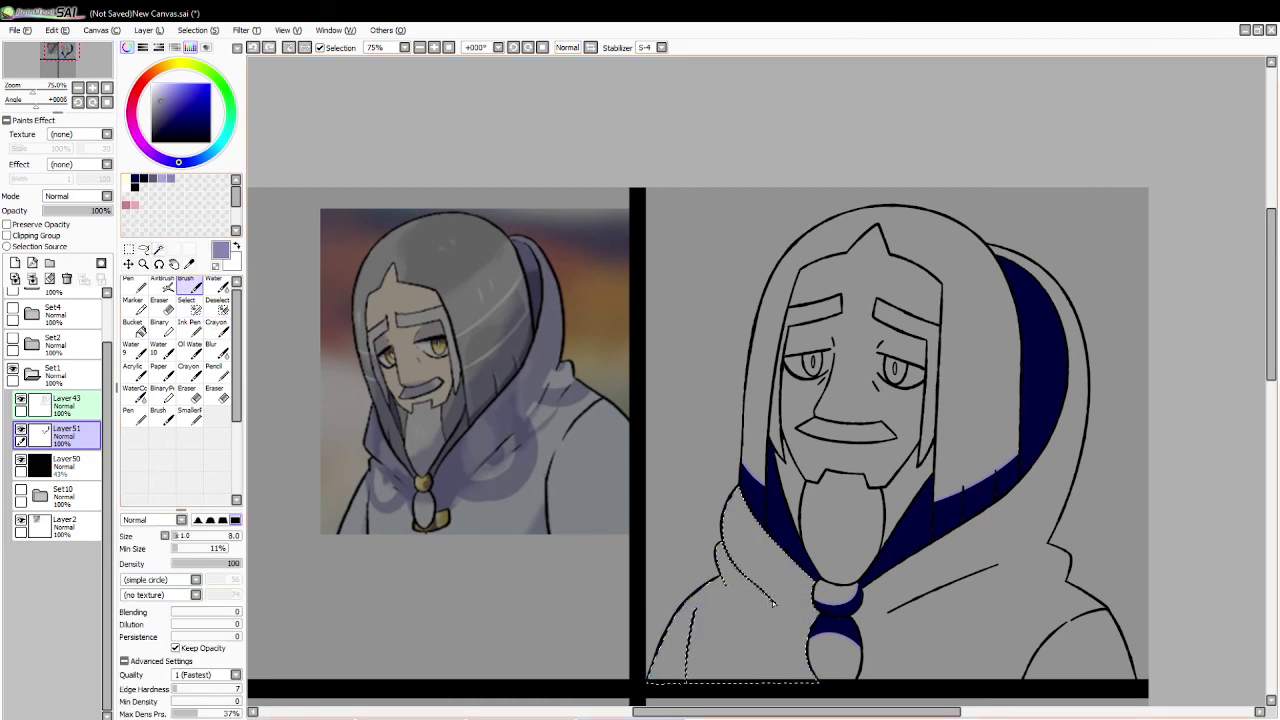
left_click_drag(687, 674, 686, 682)
key("ctrl+z")
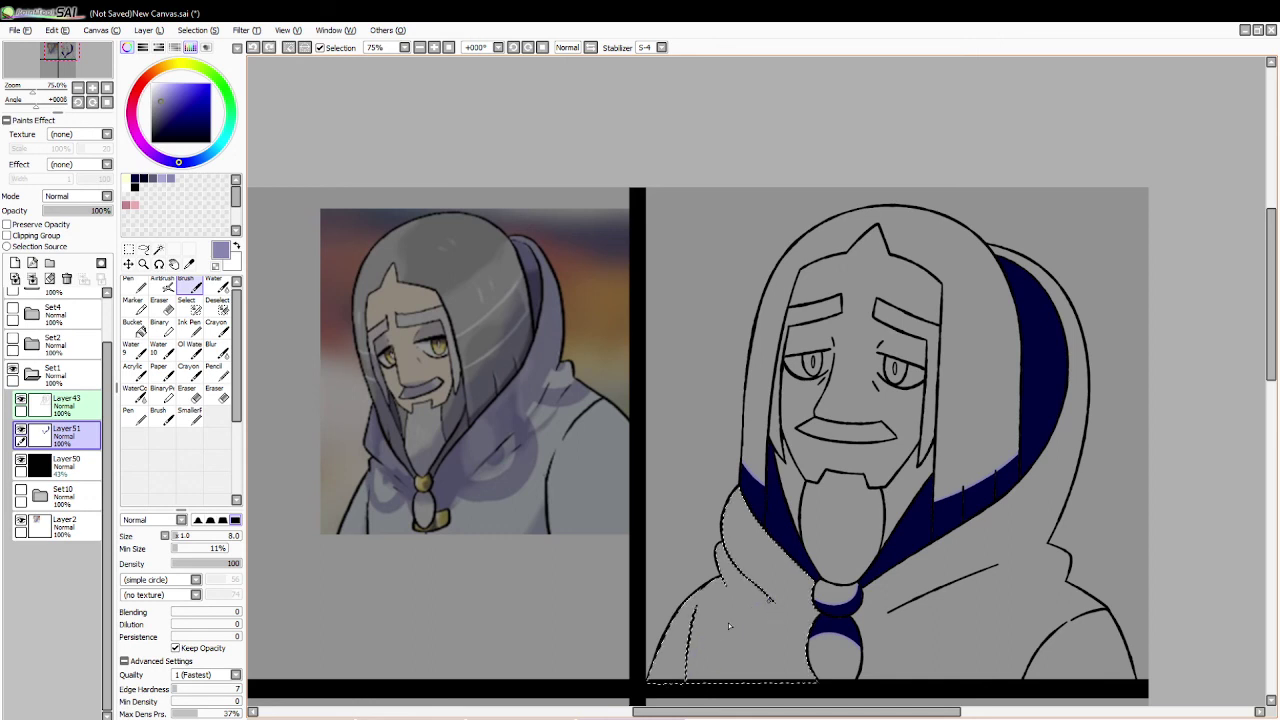
left_click(134, 178)
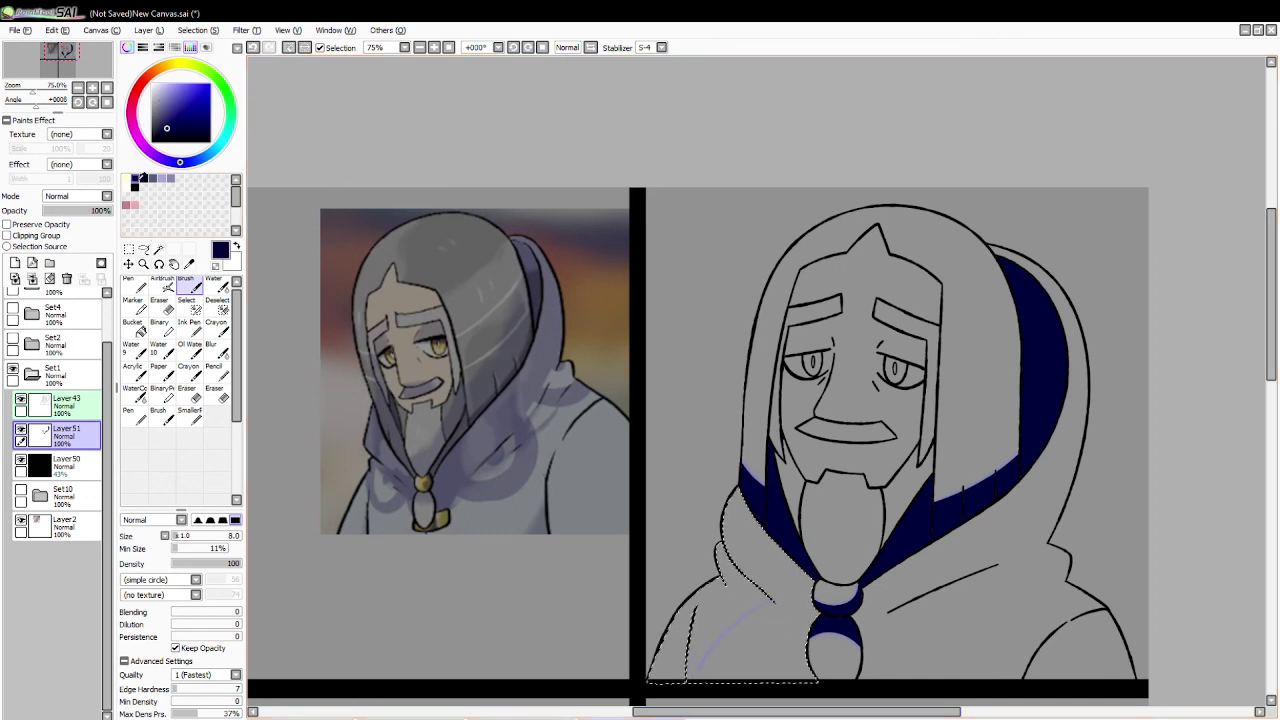
left_click(131, 334)
left_click(722, 612)
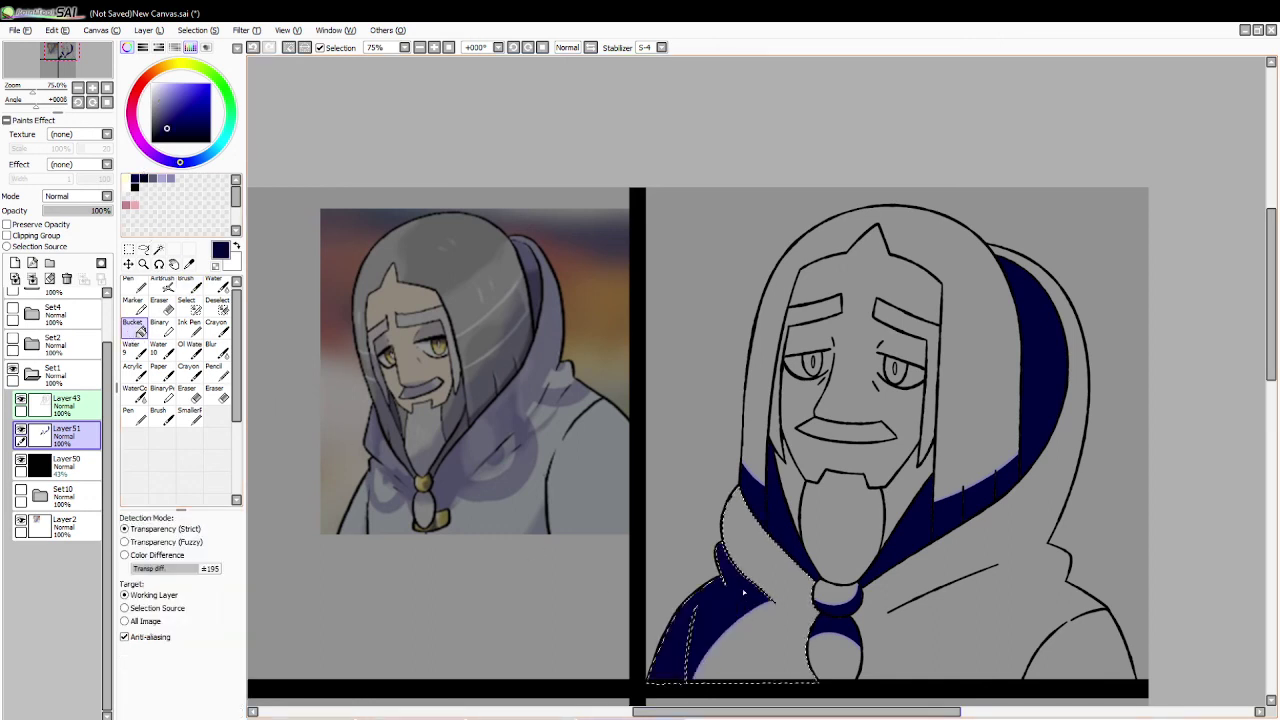
Step: Draw a curved purple boundary on the left collar fold, fill its outer side with dark navy, and clear the selection
left_click(186, 285)
left_click(700, 650, "alt")
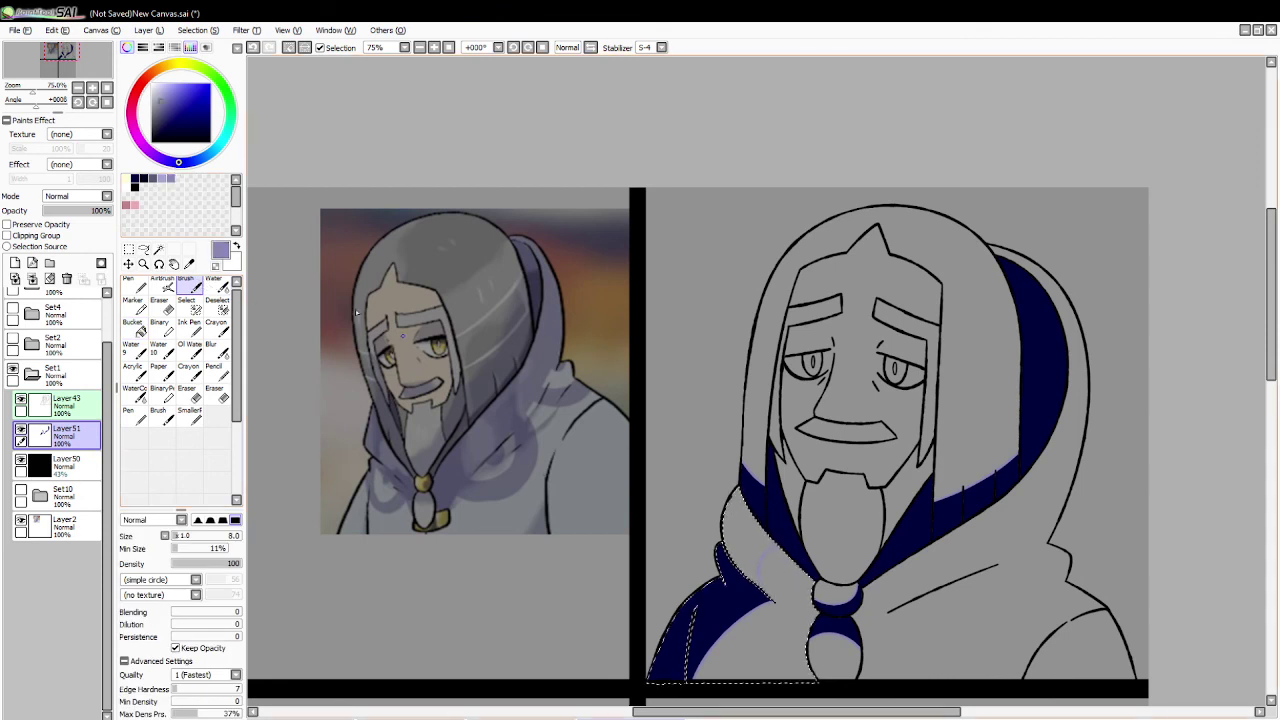
left_click(135, 178)
left_click(134, 323)
left_click(748, 530)
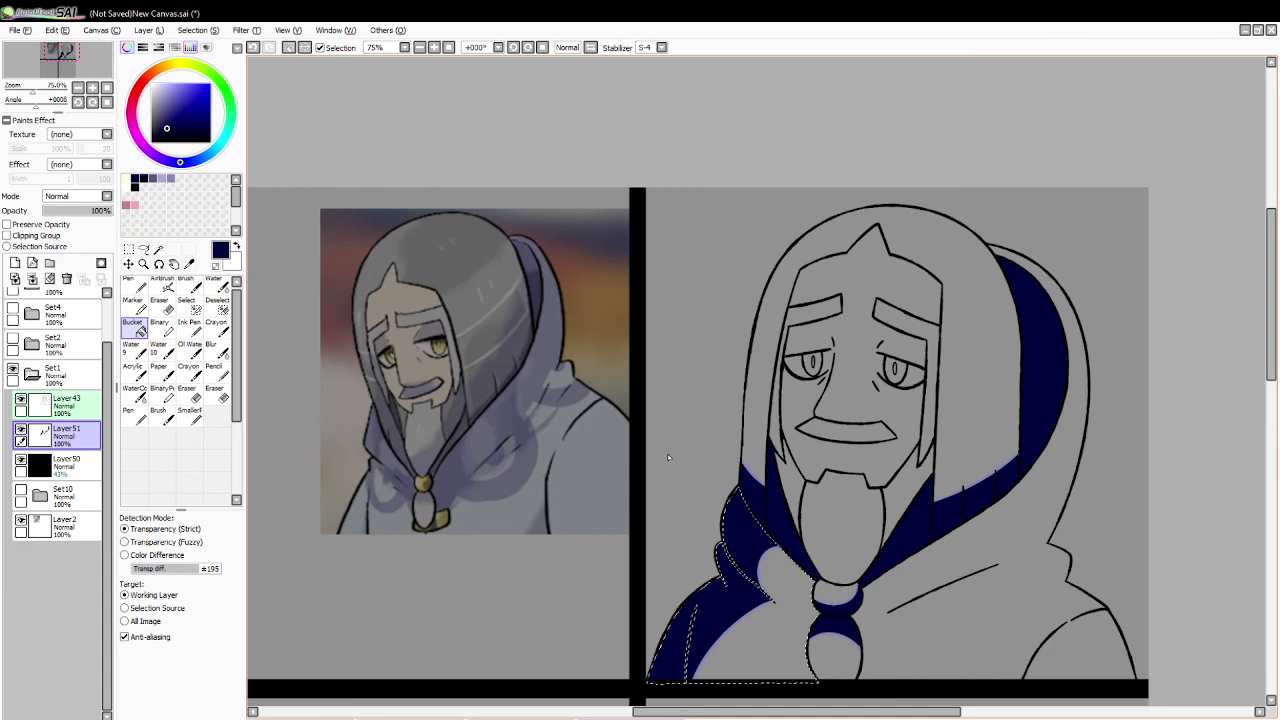
left_click(288, 48)
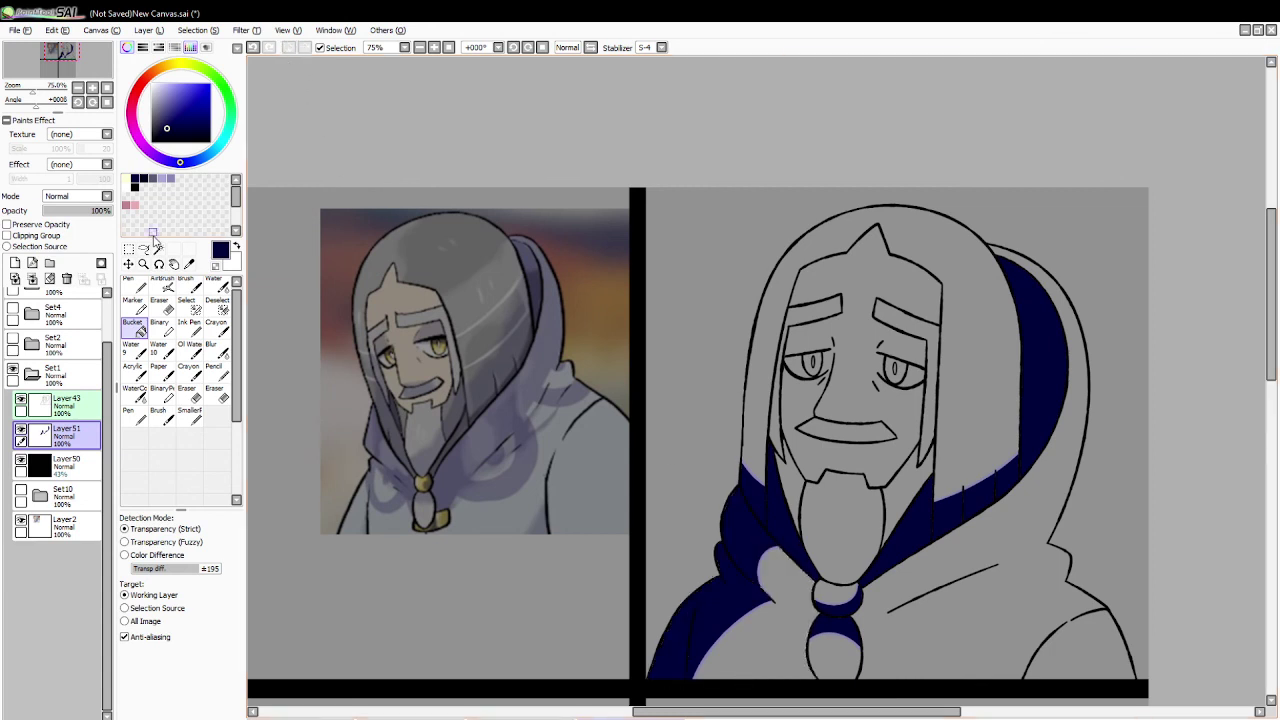
Step: Set the shadow layer to Multiply and lower its opacity to about 29%
left_click(158, 249)
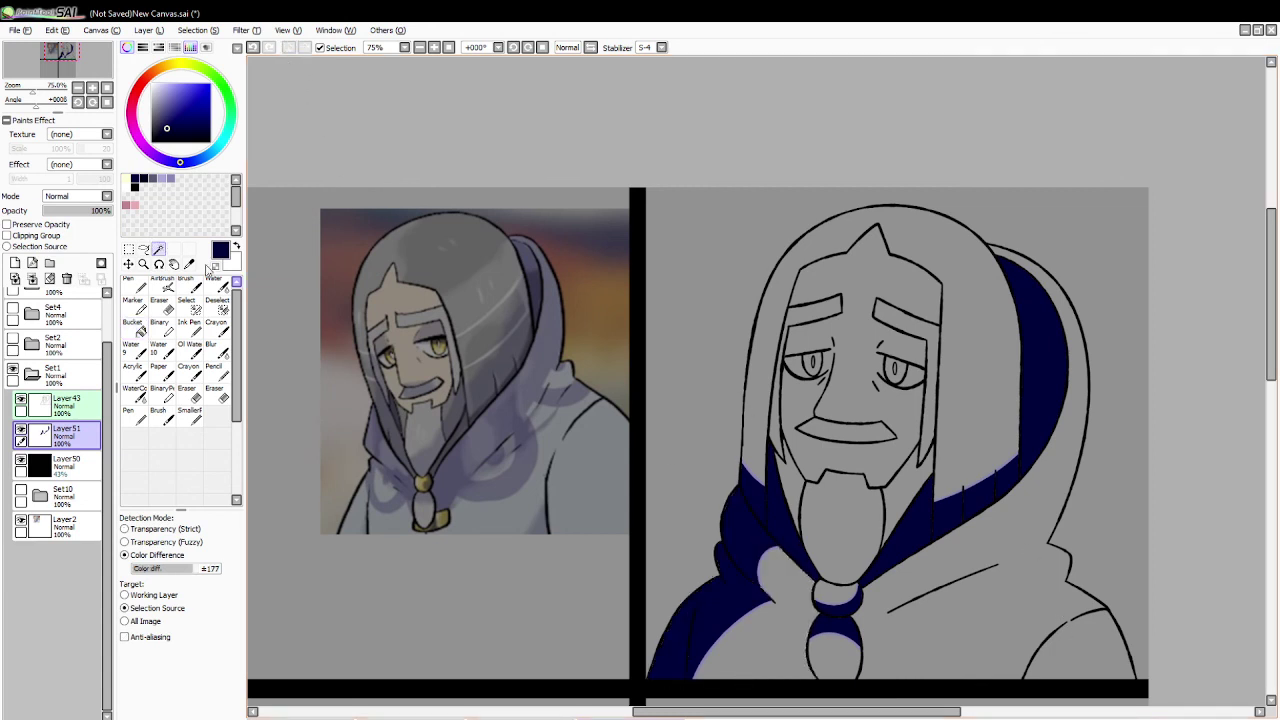
scroll(66, 197, "down", 1)
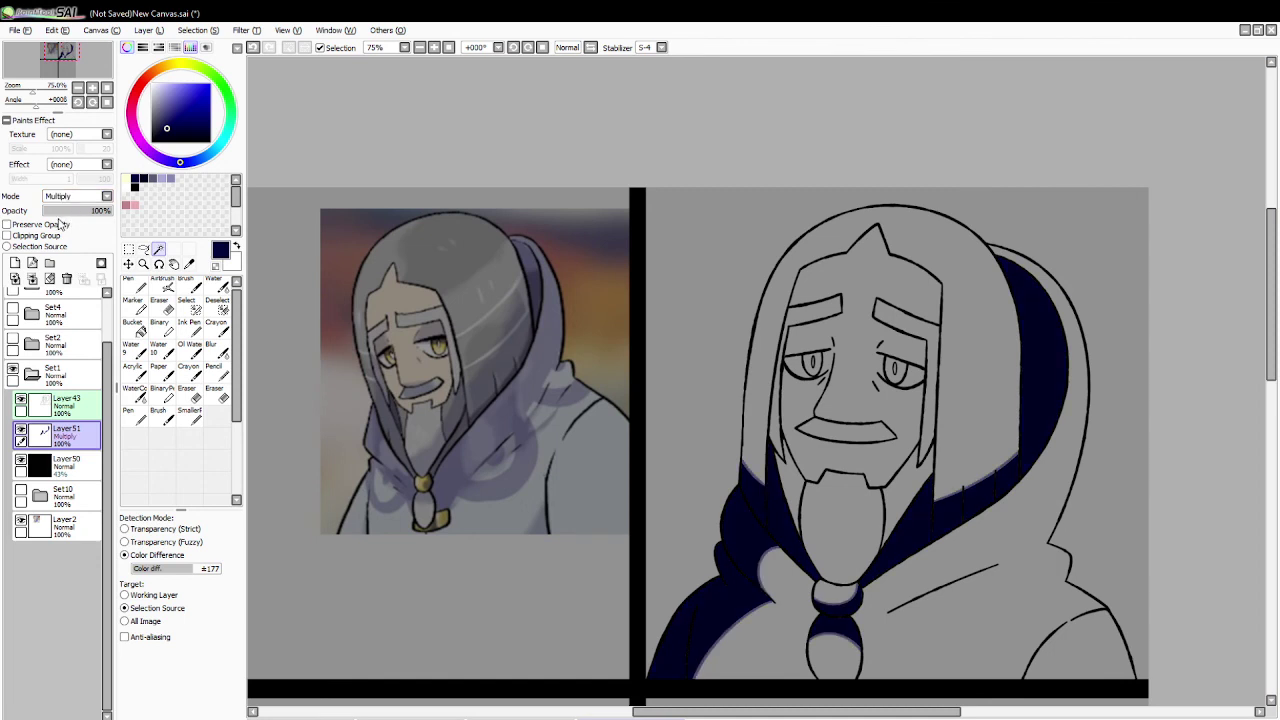
left_click(59, 211)
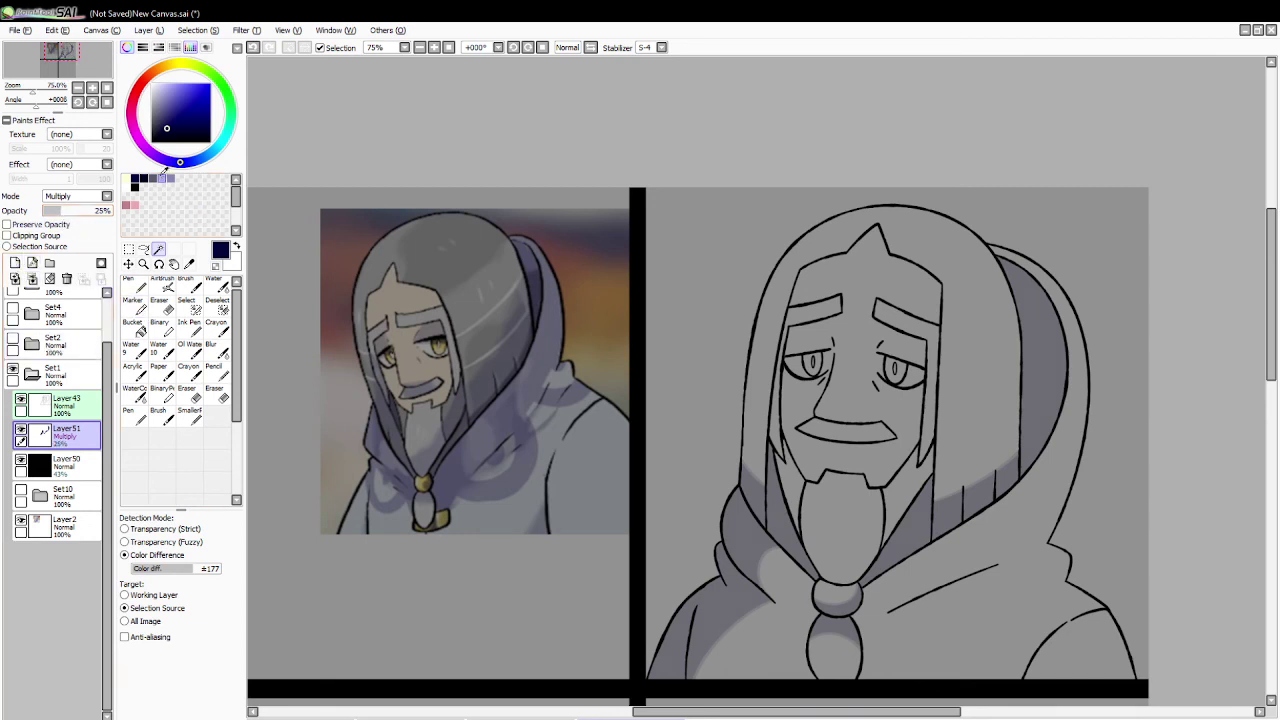
Step: Select the hood's inner area right of the hair and fill its lower part with darker navy below a drawn line on a new layer
left_click(153, 178)
left_click(145, 178)
left_click(1035, 390)
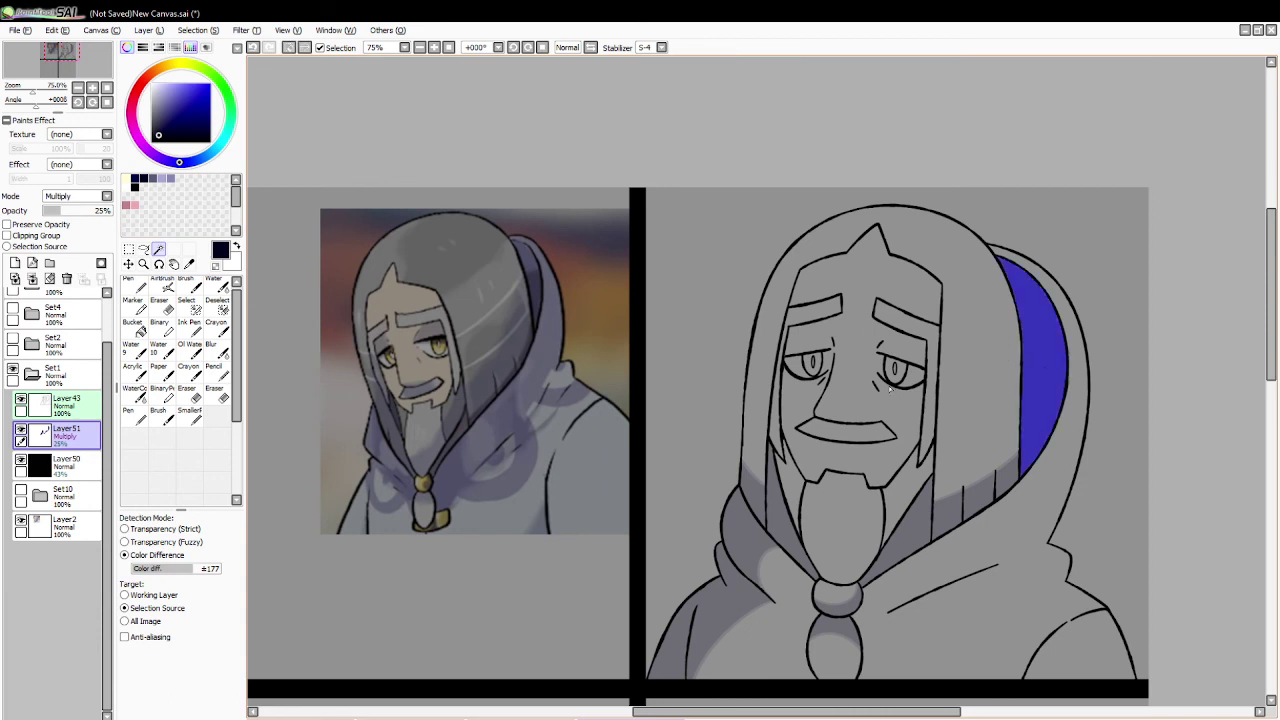
key("b")
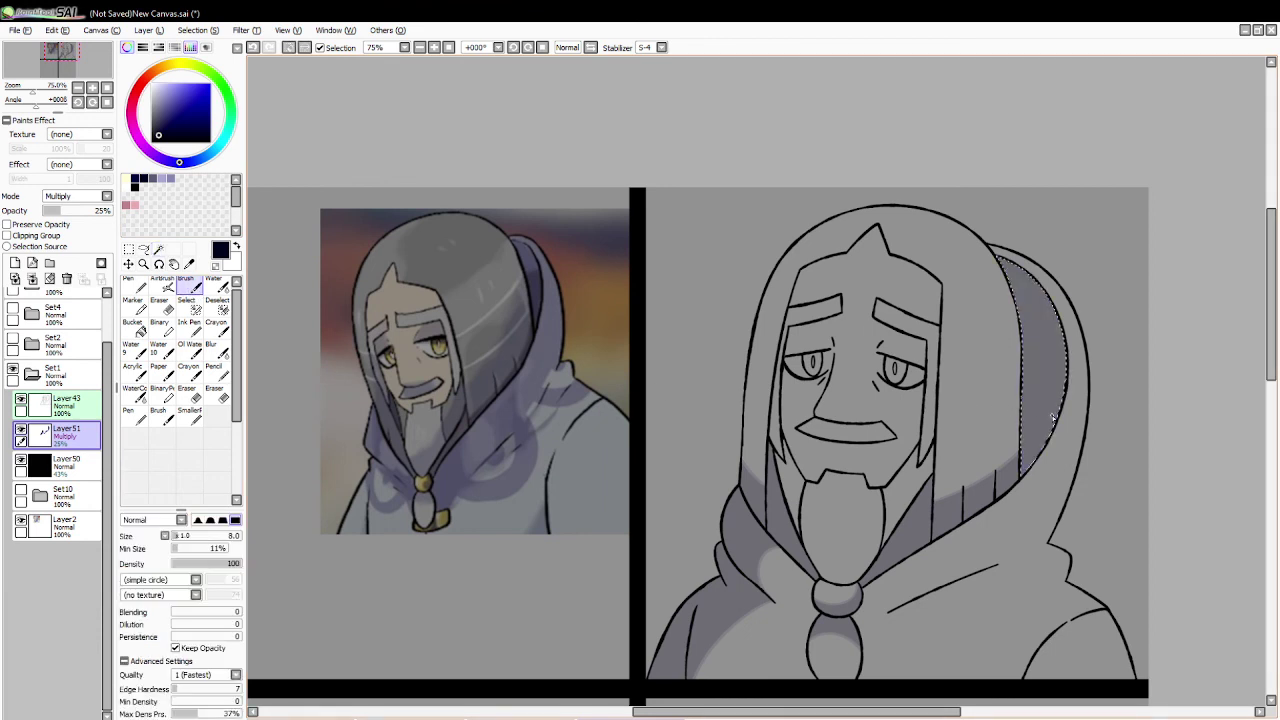
left_click(14, 264)
left_click_drag(998, 387, 1140, 388)
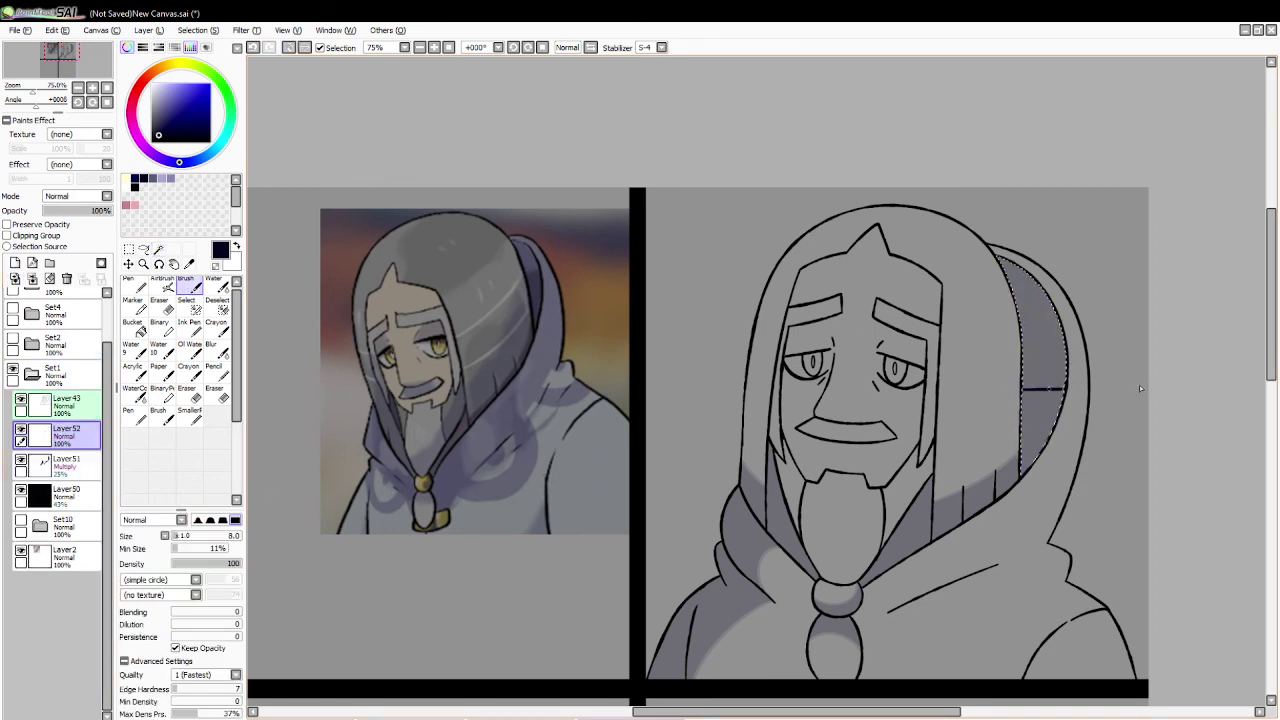
left_click(133, 322)
left_click(1036, 427)
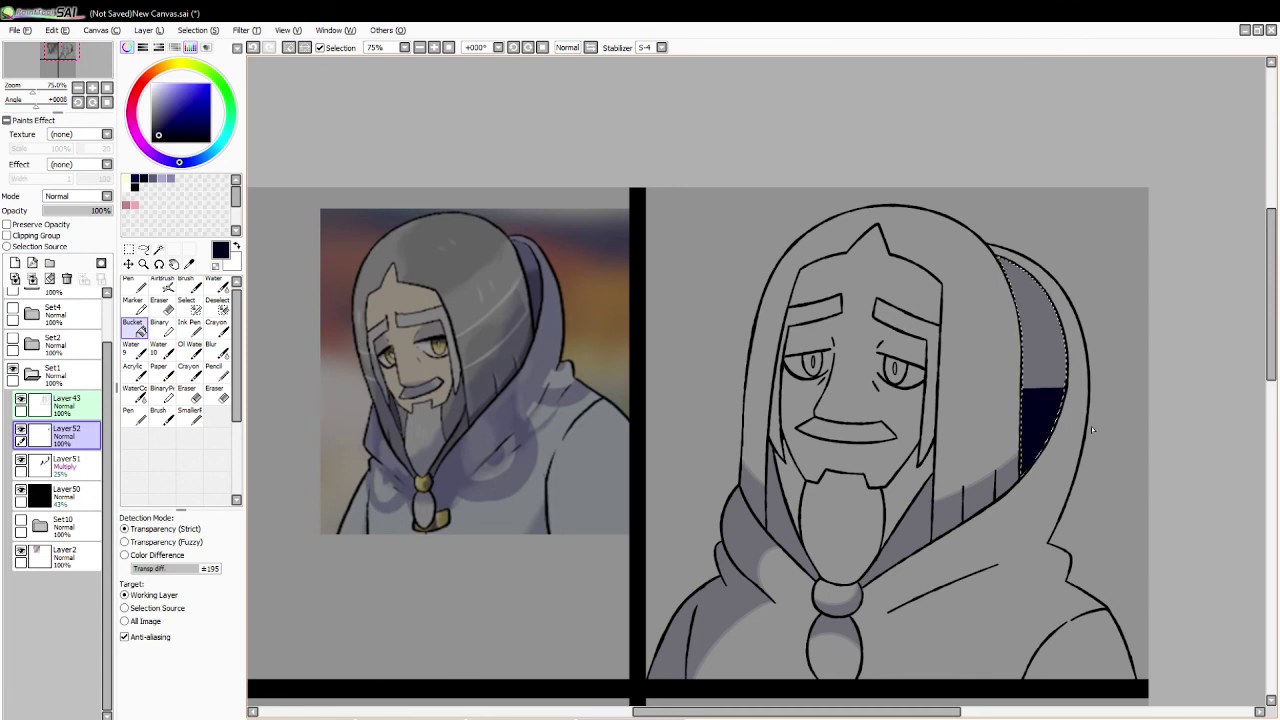
Step: Soften the upper edge of the inner hood's dark shadow with the size 55 Eraser, clear the selection, and set the layer's opacity to 30%
key("e")
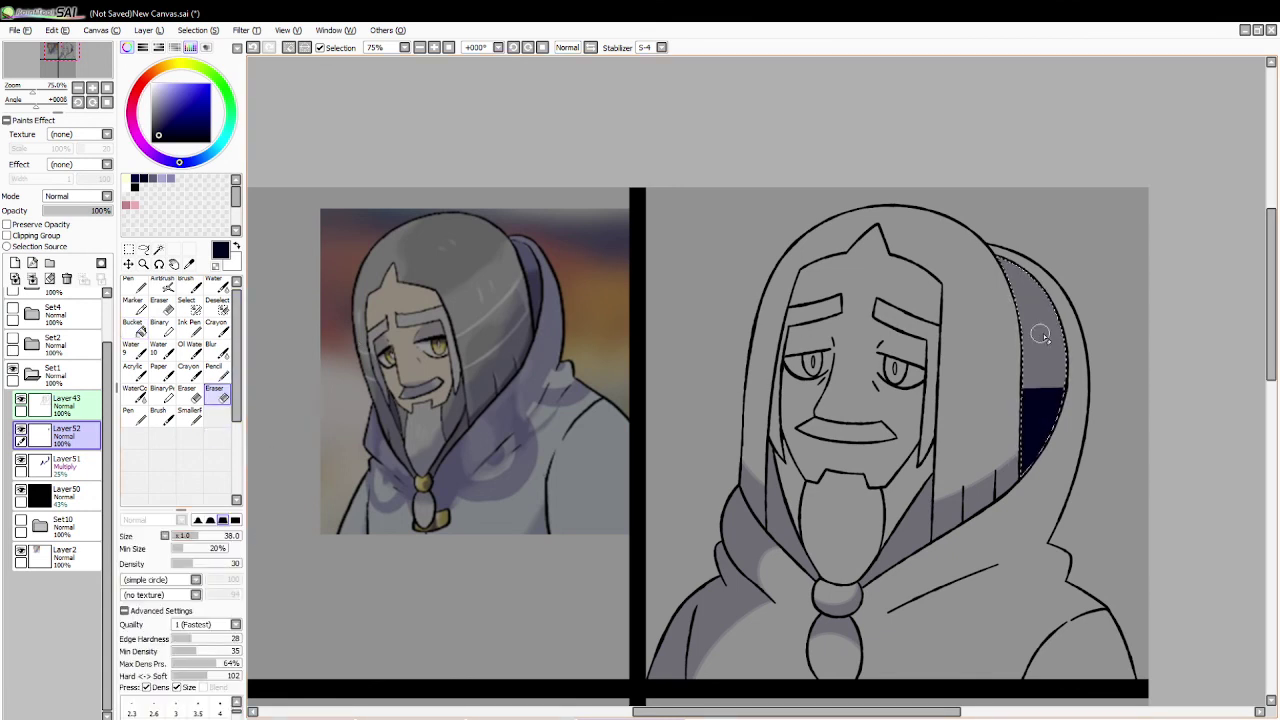
left_click(205, 536)
mouse_move(1040, 385)
left_mouse_down()
mouse_move(1097, 386)
mouse_move(1102, 413)
mouse_move(1032, 392)
mouse_move(1048, 372)
mouse_move(1090, 405)
mouse_move(1011, 401)
mouse_move(1057, 390)
mouse_move(1068, 406)
mouse_move(1026, 388)
mouse_move(1075, 395)
left_mouse_up()
mouse_move(993, 389)
left_mouse_down()
mouse_move(1065, 385)
mouse_move(992, 399)
mouse_move(1063, 392)
mouse_move(1039, 386)
mouse_move(1072, 403)
left_mouse_up()
left_click(288, 47)
mouse_move(1008, 394)
left_mouse_down()
mouse_move(1073, 403)
mouse_move(1045, 398)
mouse_move(1107, 431)
left_mouse_up()
mouse_move(1012, 392)
left_mouse_down()
mouse_move(1093, 426)
mouse_move(1014, 395)
mouse_move(1074, 426)
mouse_move(1025, 404)
mouse_move(1075, 399)
left_mouse_up()
left_click(254, 47)
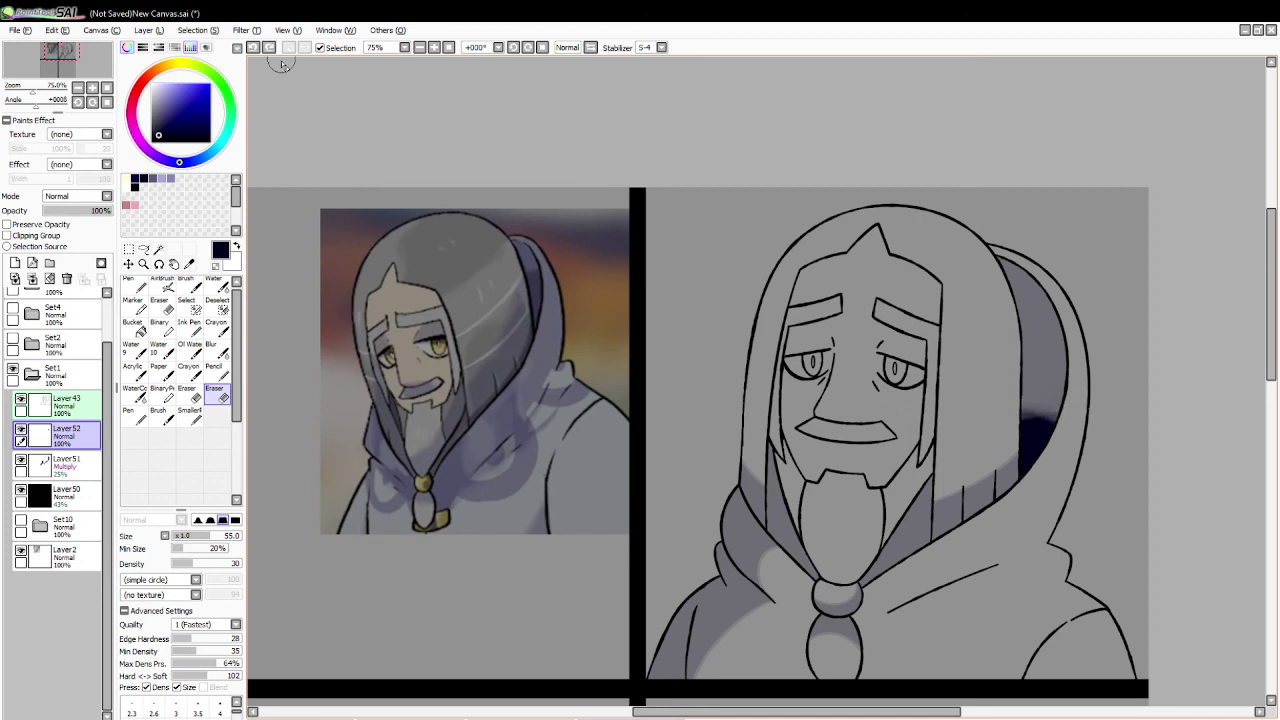
left_click(143, 263)
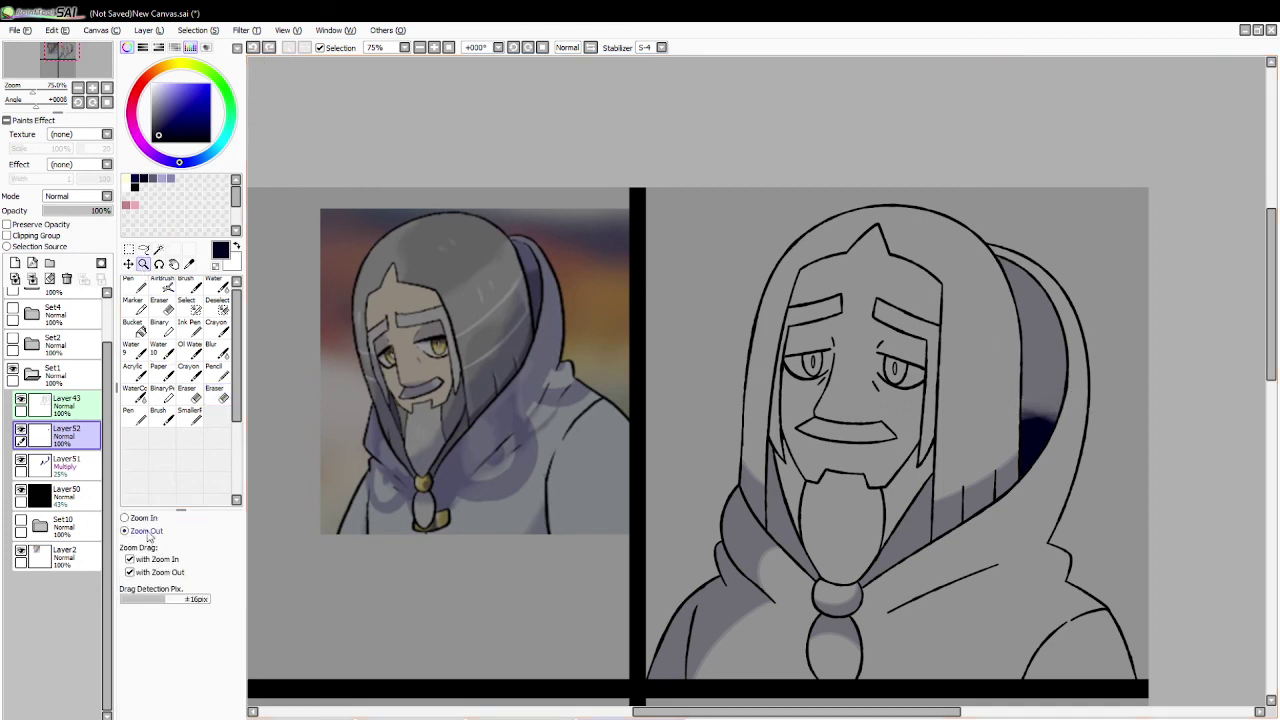
left_click(70, 211)
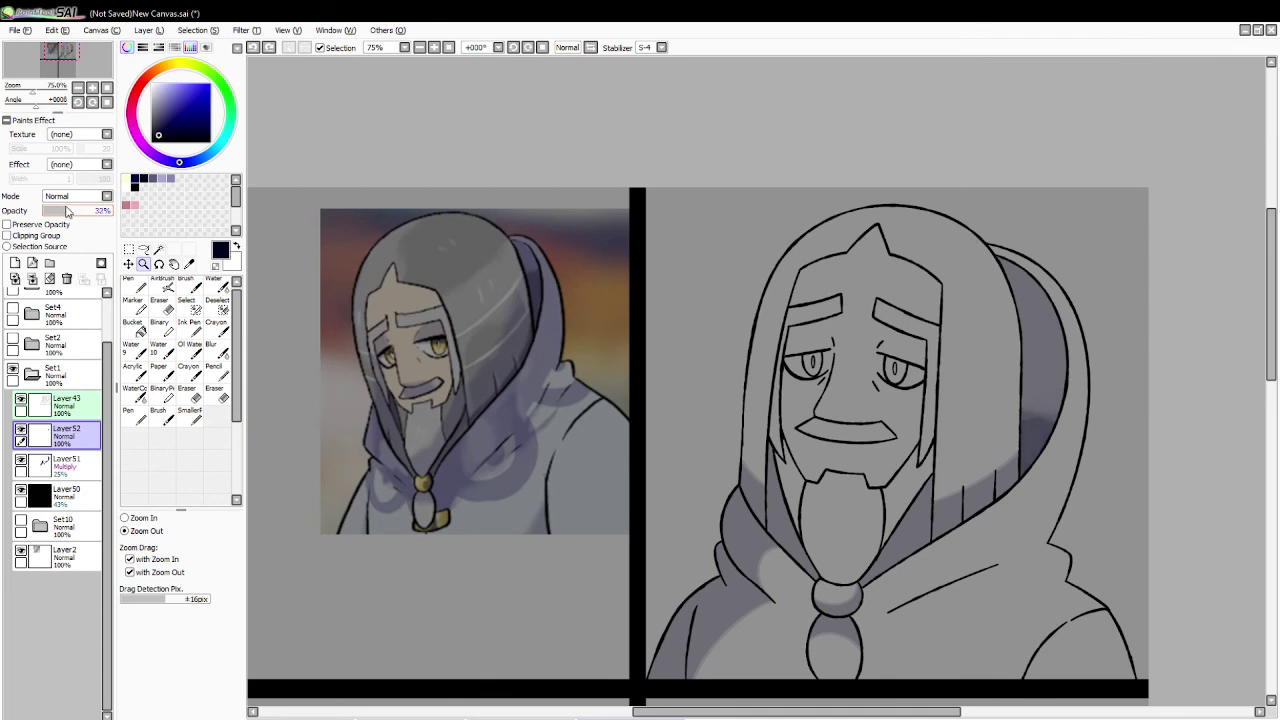
Step: On a new layer, select the hair, draw white boundary arcs on both sides of the crown, and fill between them with white
left_click(15, 263)
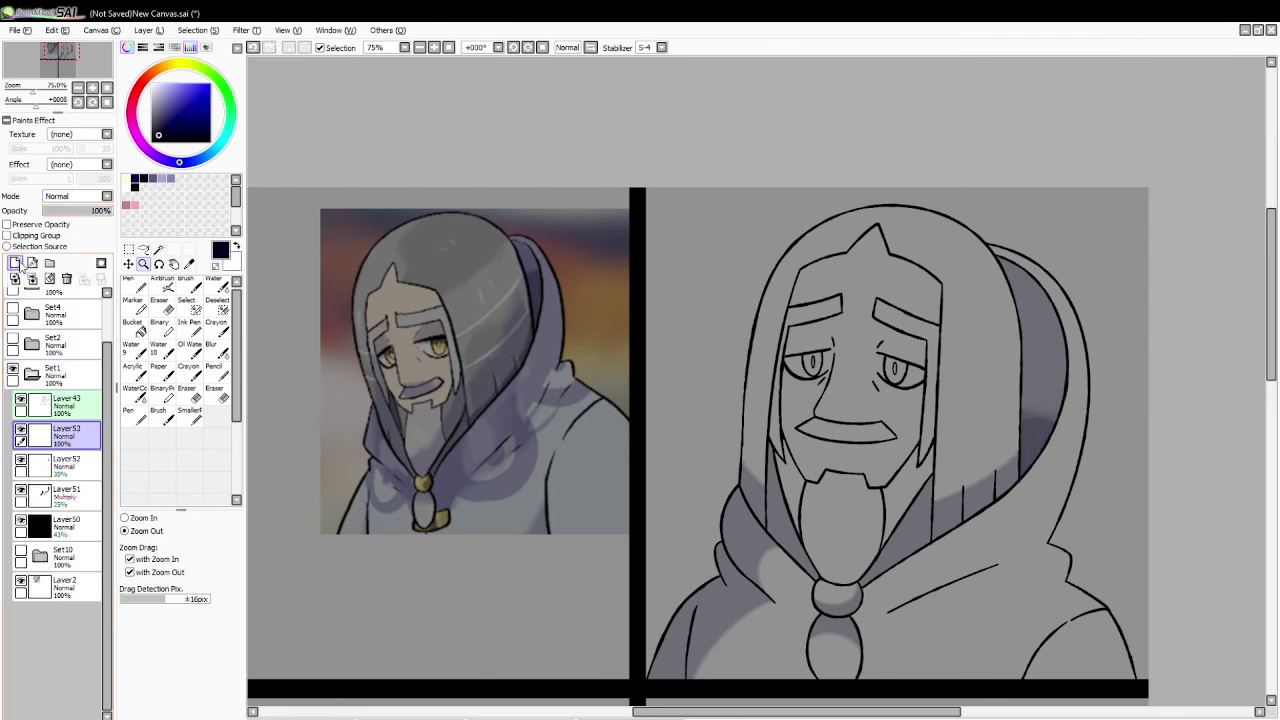
left_click(133, 184)
left_click(158, 250)
left_click(862, 290)
key("ctrl+z")
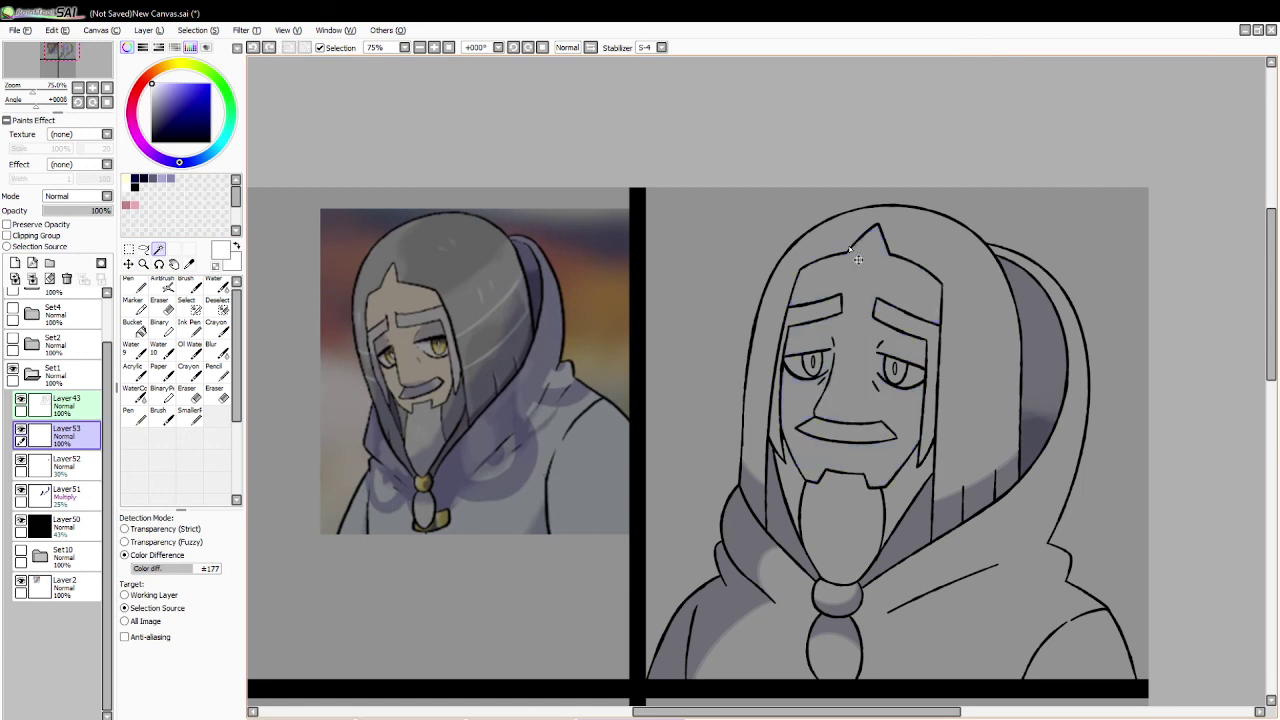
left_click(970, 330)
left_click(186, 288)
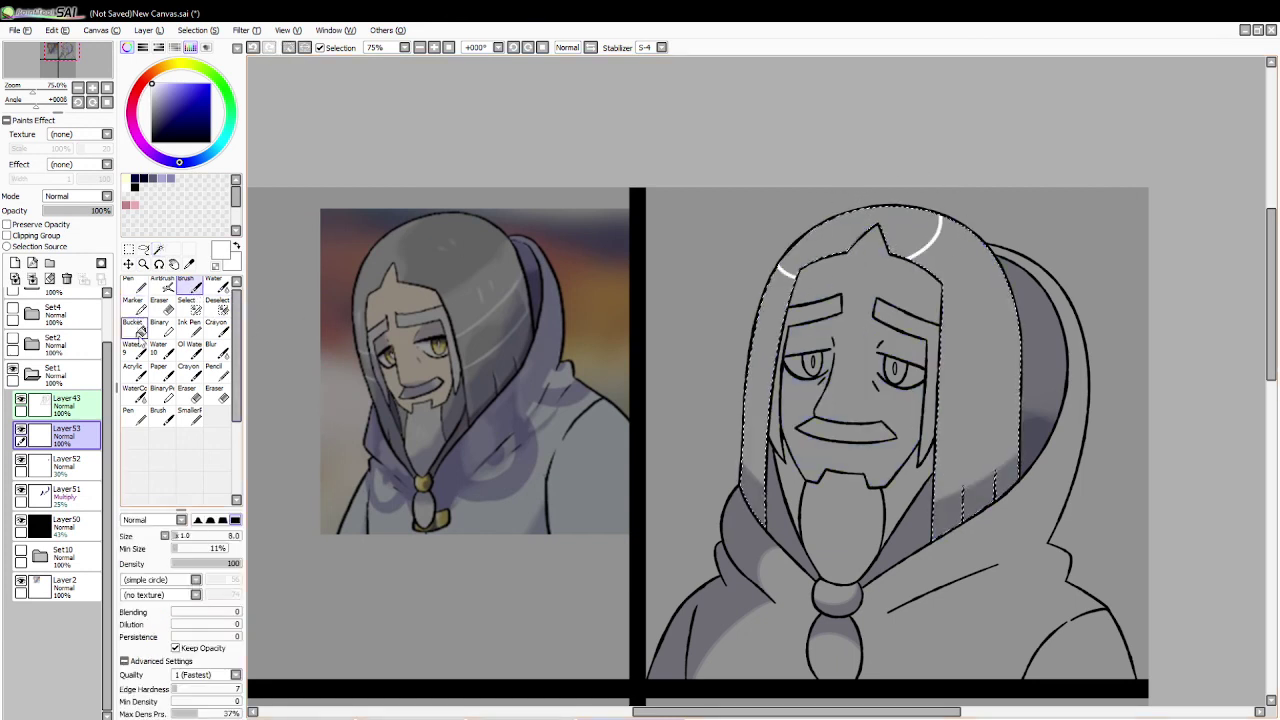
left_click(133, 325)
left_click(860, 235)
Step: Soften both ends of the white crown highlight with the size 55 Eraser
left_click(215, 392)
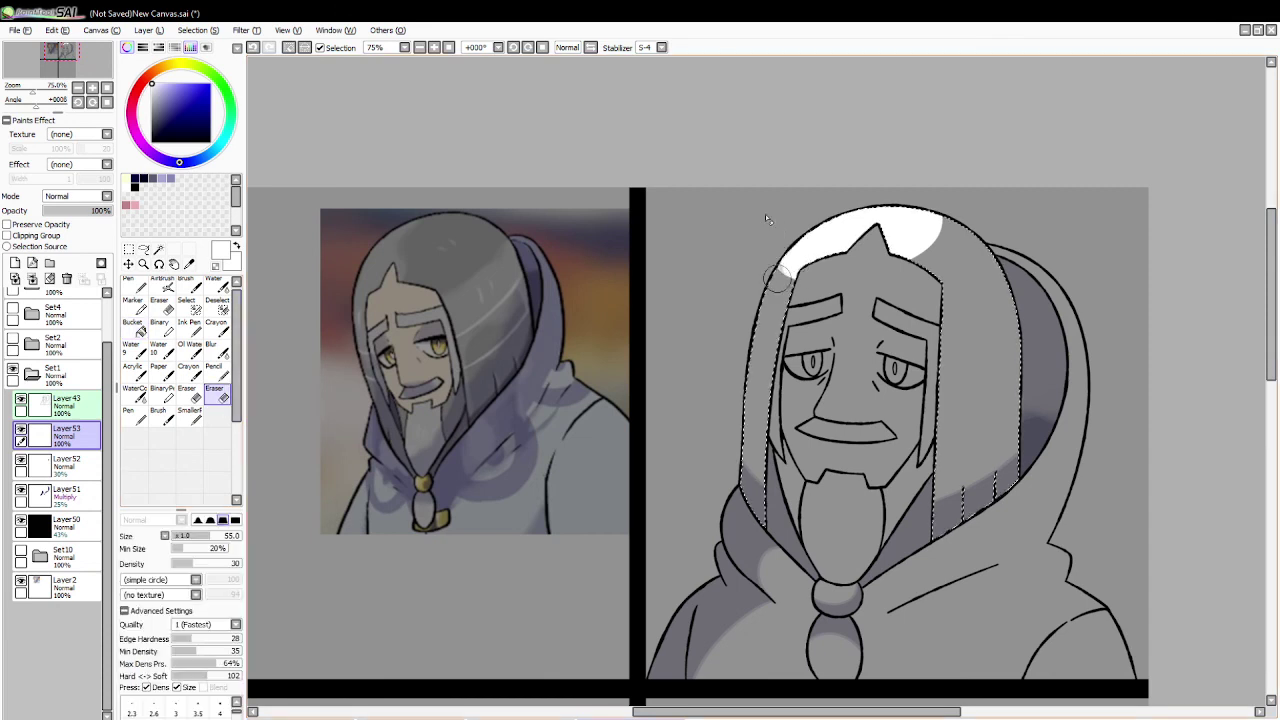
mouse_move(883, 273)
left_mouse_down()
mouse_move(853, 272)
mouse_move(941, 248)
left_mouse_up()
key("ctrl+z")
key("ctrl+z")
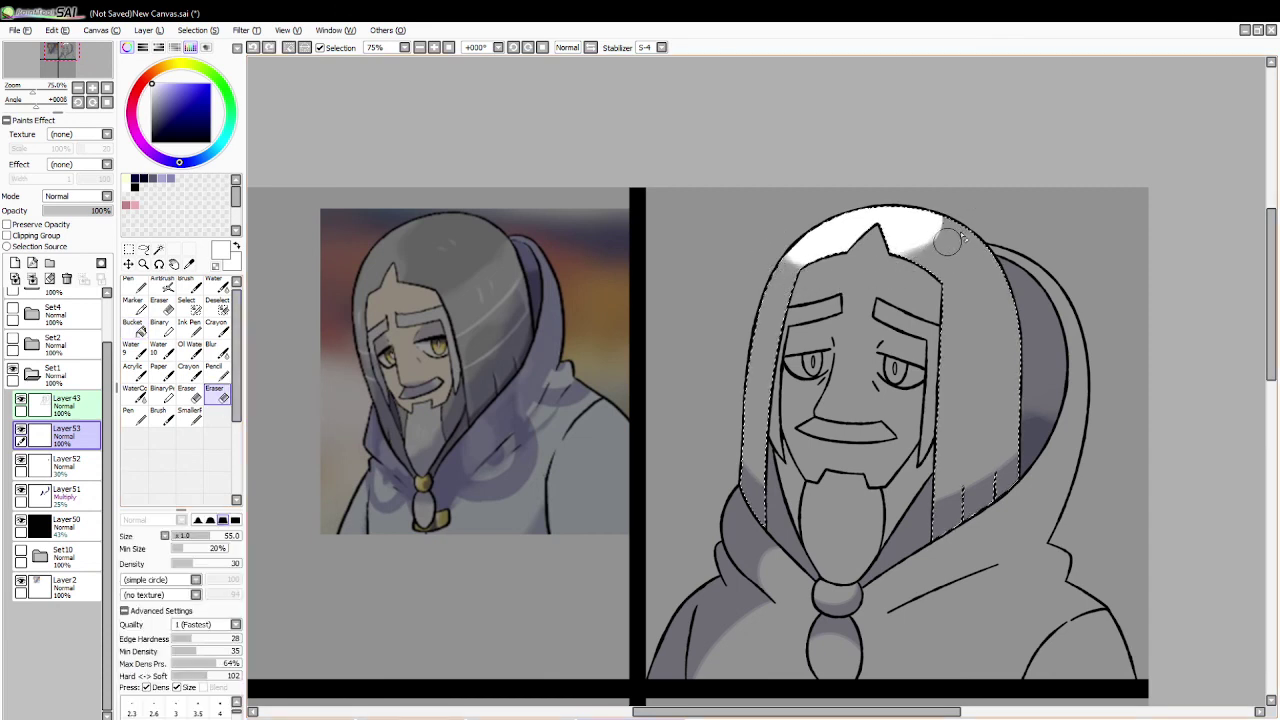
mouse_move(941, 198)
left_mouse_down()
mouse_move(913, 287)
mouse_move(949, 211)
mouse_move(926, 256)
left_mouse_up()
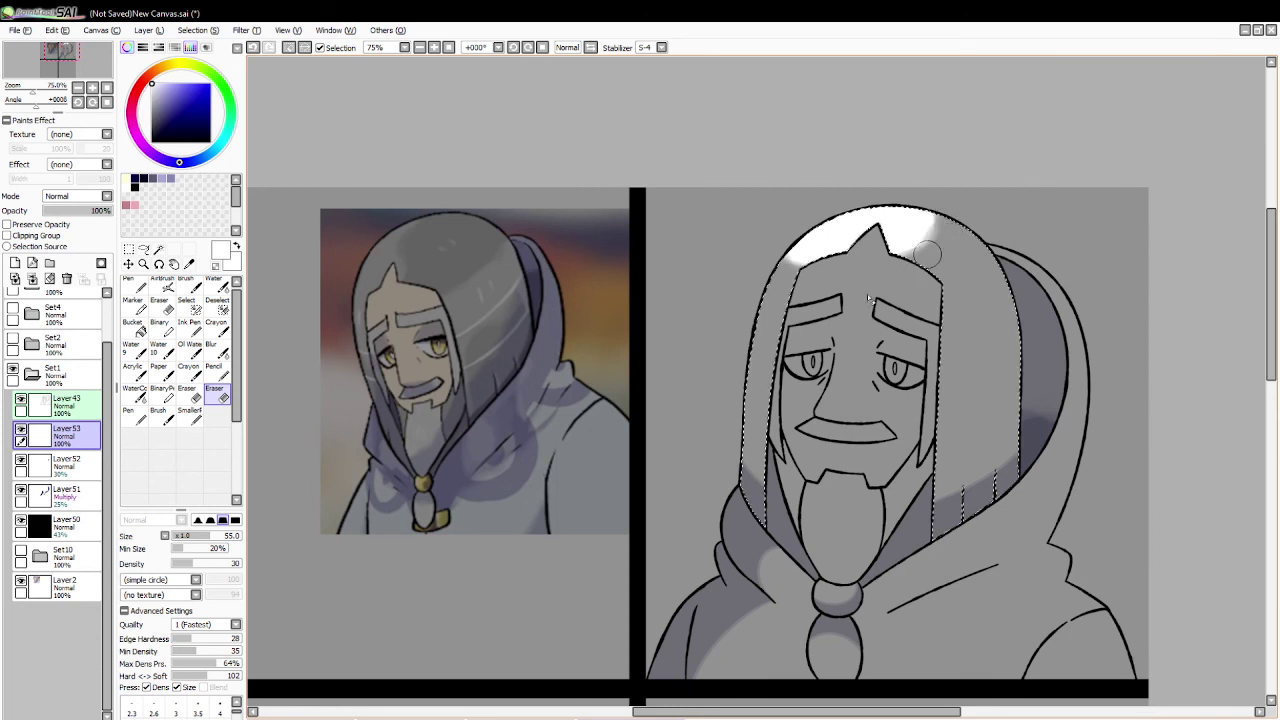
Step: Clear the hair selection, select the irises of both eyes, paint them white with the size 23 Brush, erase softly, and deselect
left_click(288, 49)
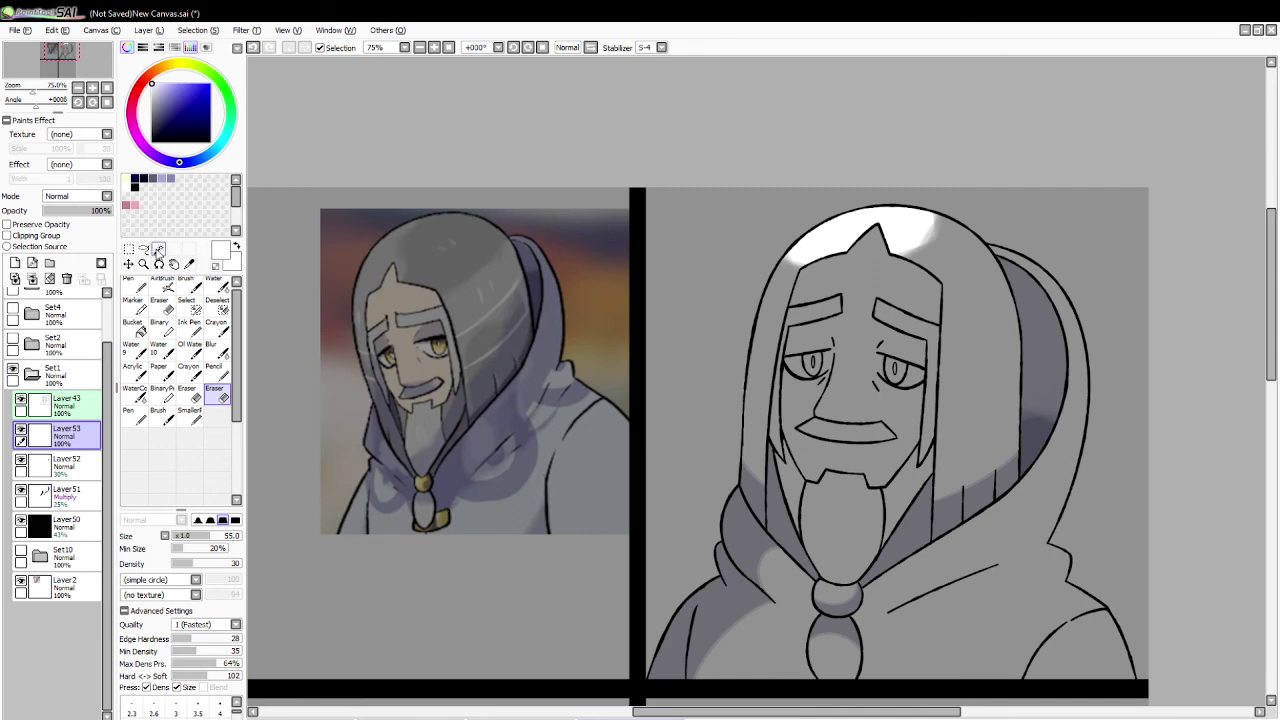
left_click(158, 250)
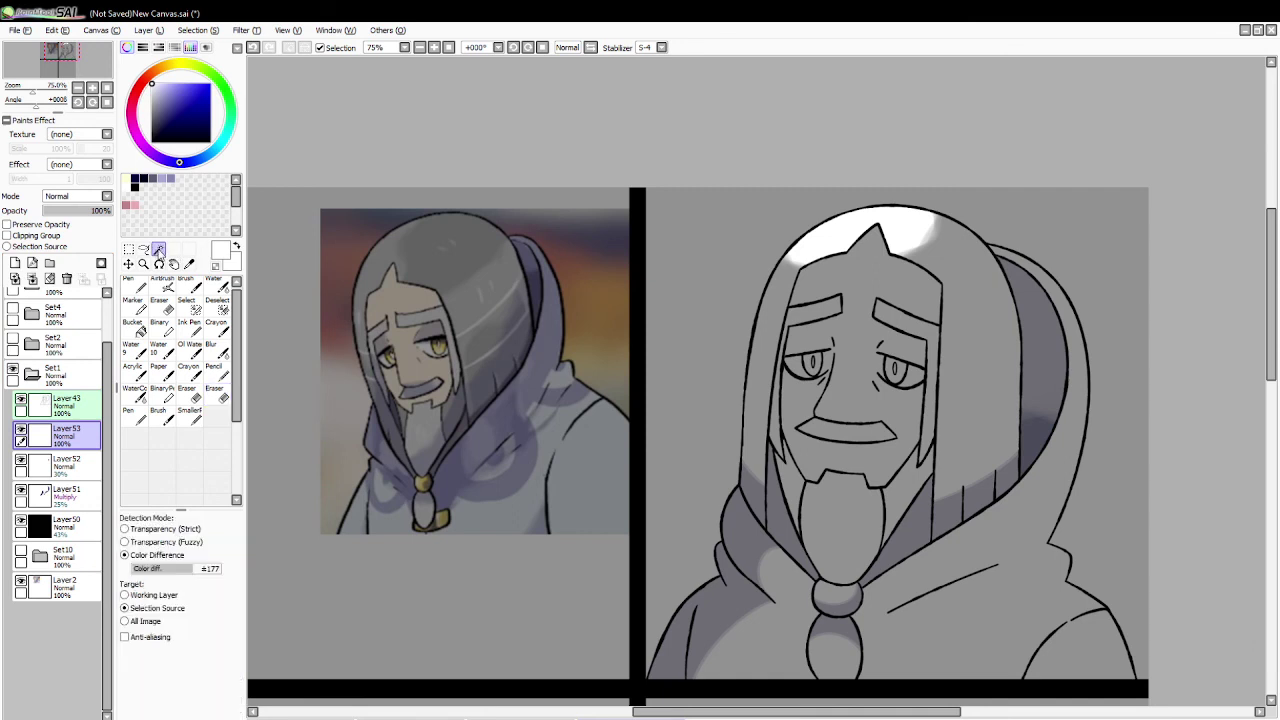
left_click(815, 364)
left_click(895, 370)
left_click(188, 286)
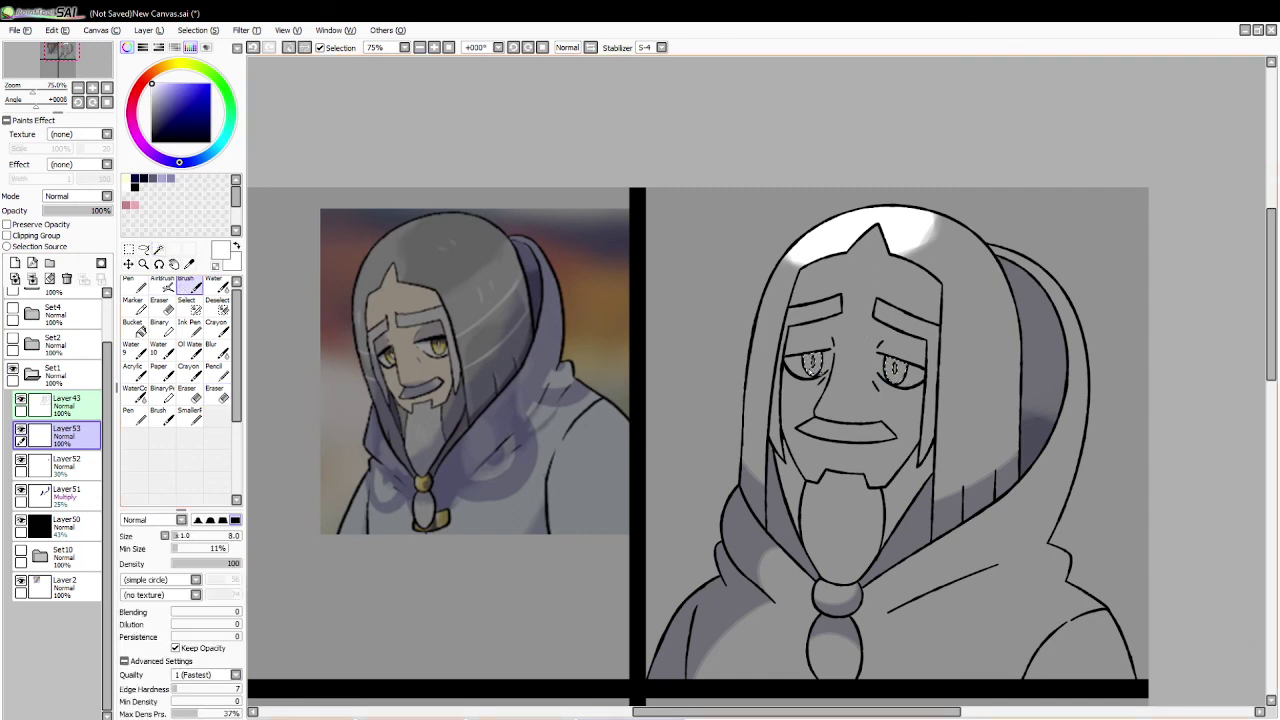
key("ctrl+z")
left_click(187, 537)
left_click_drag(801, 386, 826, 374)
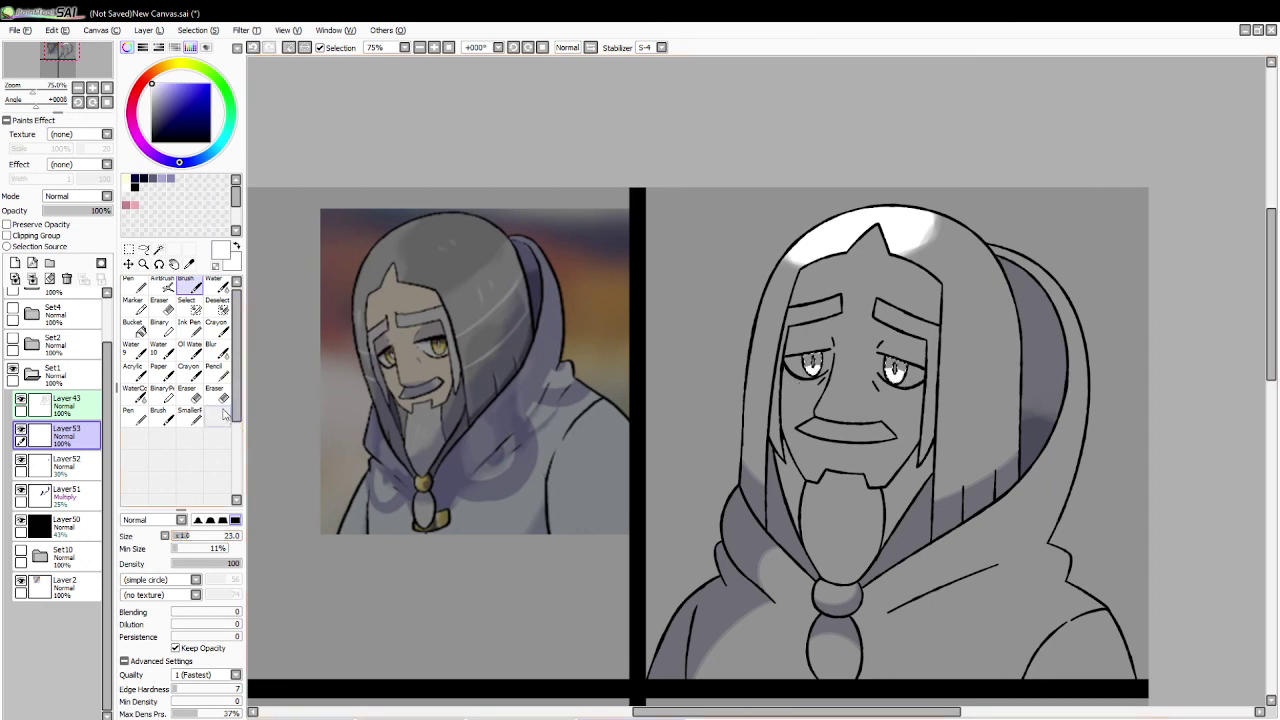
key("e")
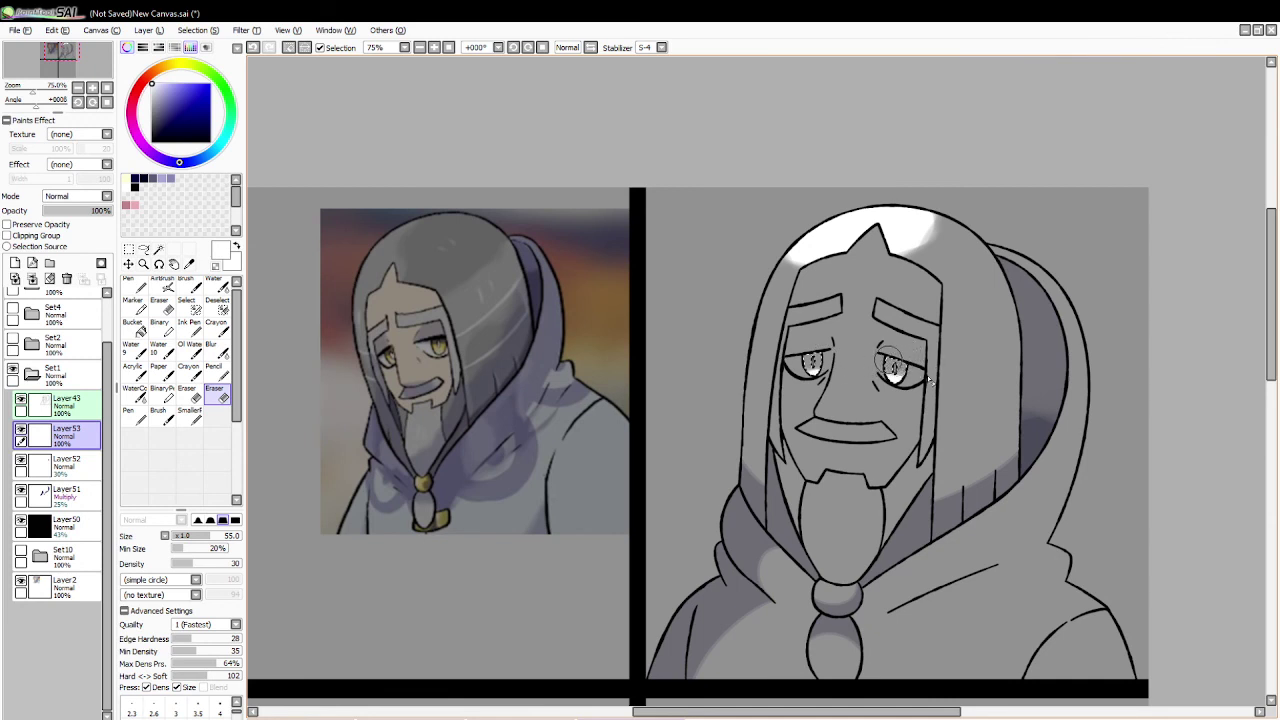
left_click(287, 48)
Step: Select the round clasp under the beard, paint a white highlight along its upper edge, soften it with the size 22 Eraser, and deselect
left_click(160, 249)
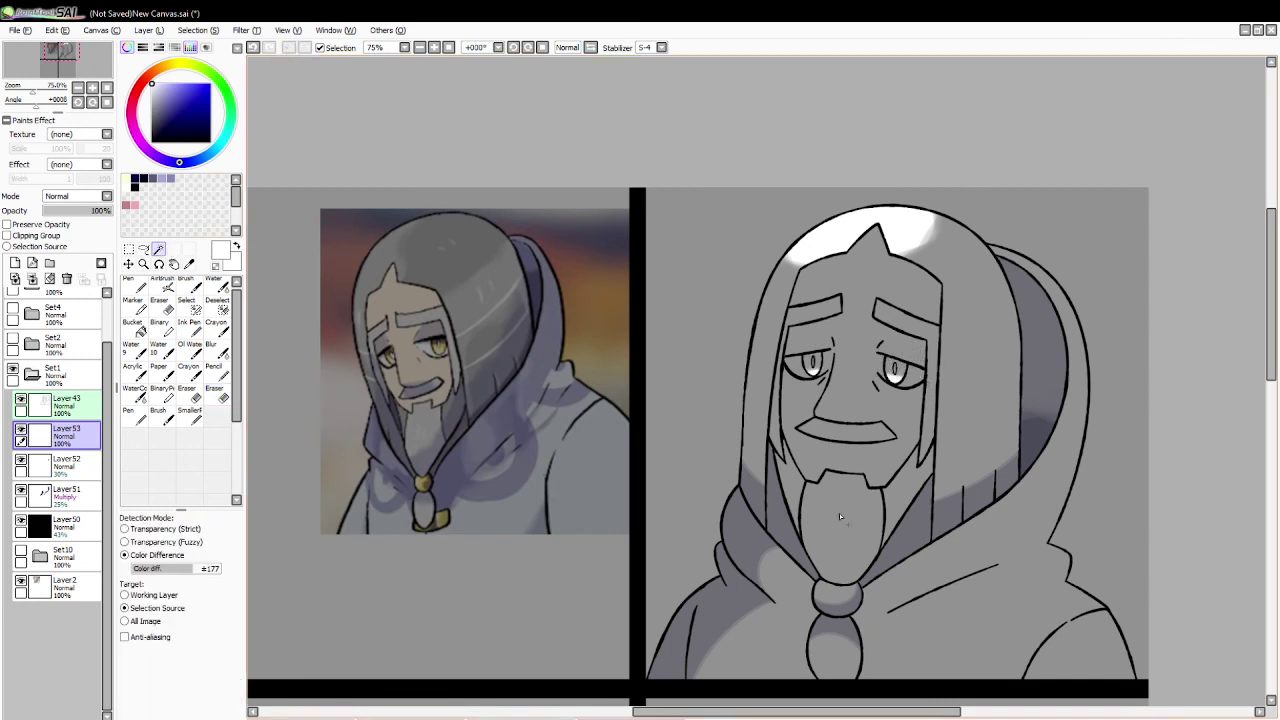
left_click(830, 604)
left_click(184, 289)
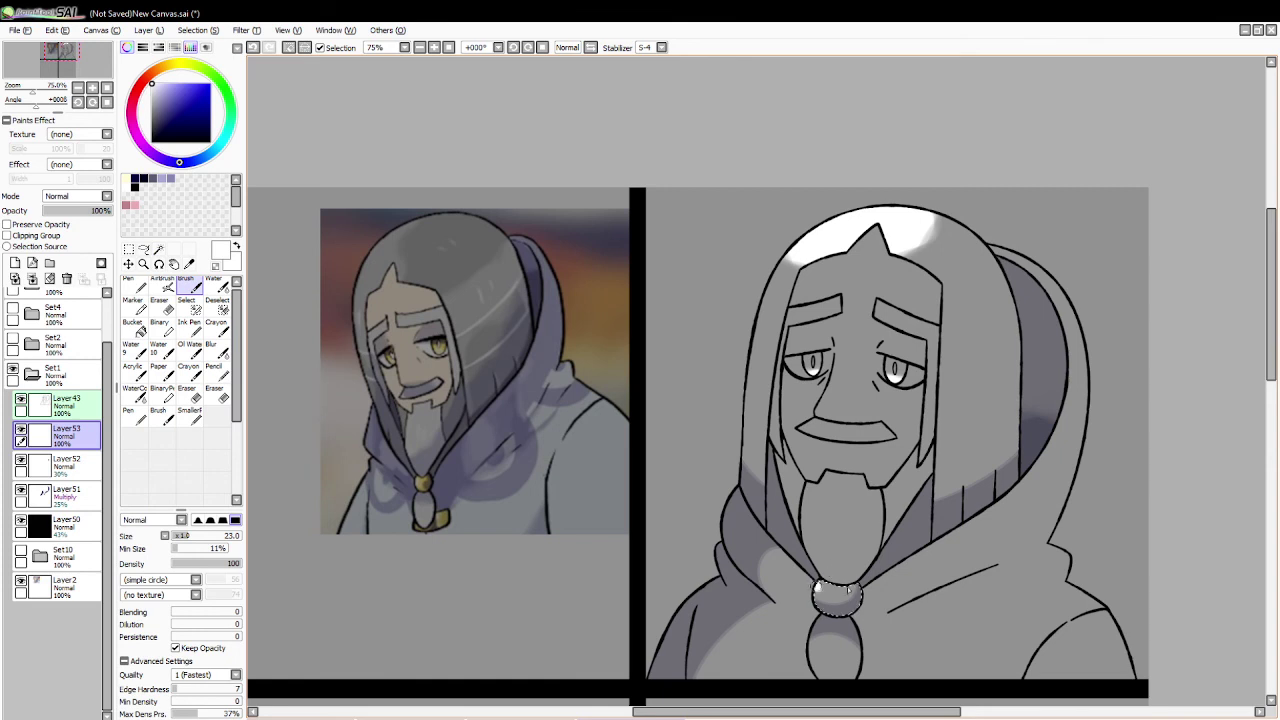
left_click(222, 396)
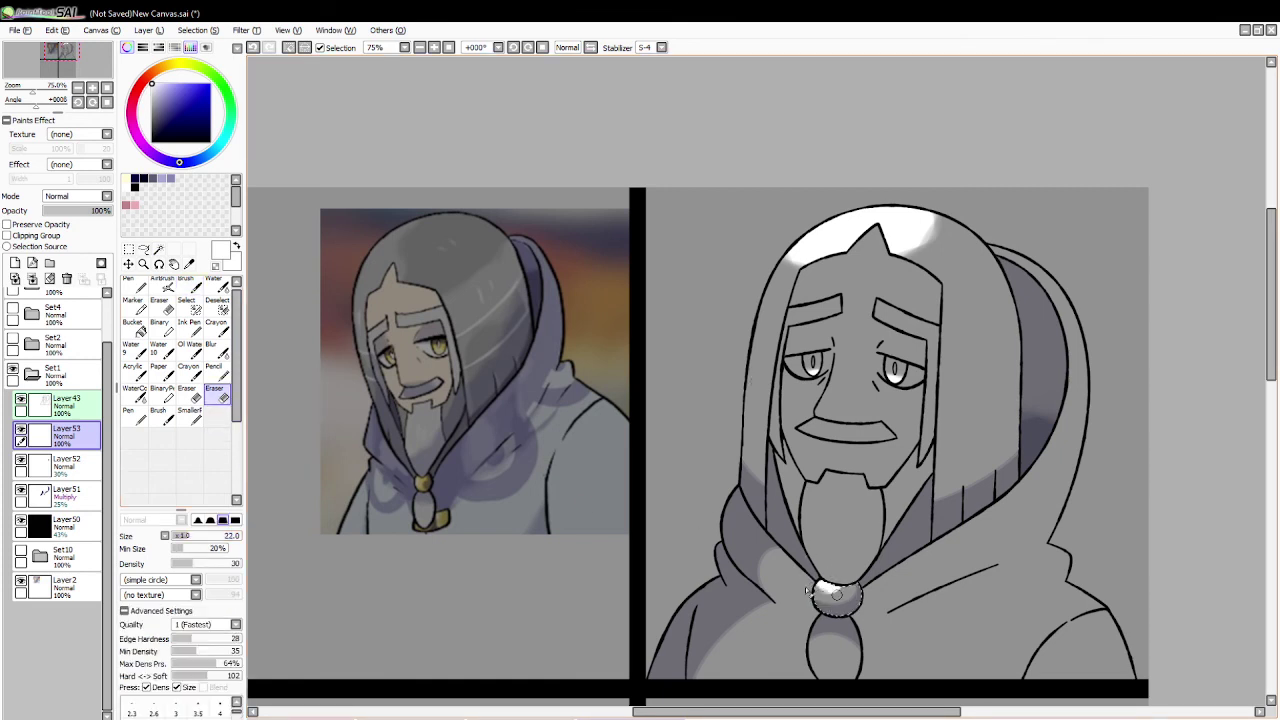
left_click_drag(836, 594, 842, 592)
left_click(288, 48)
Step: Select the beard and its side areas, and paint a jagged white highlight across the beard's middle with the size 23 Brush
key("x")
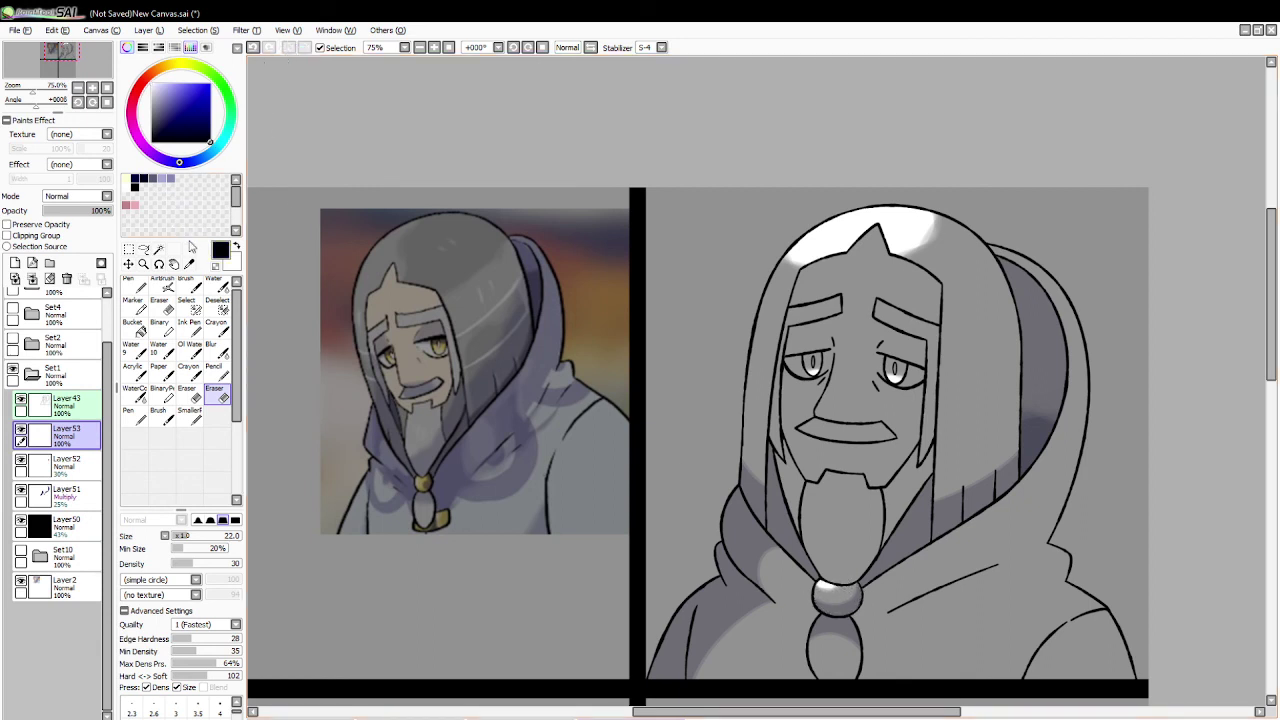
left_click(158, 248)
left_click(839, 562)
left_click(786, 447)
left_click(893, 497)
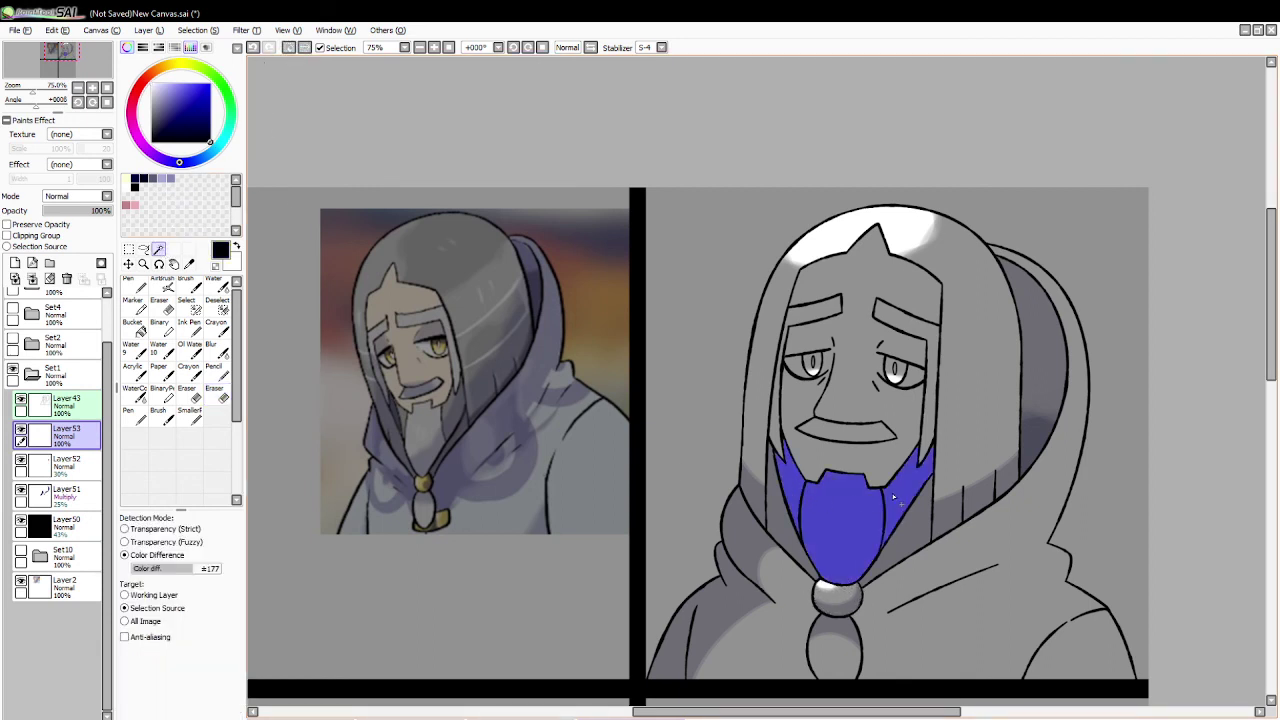
key("x")
left_click(186, 286)
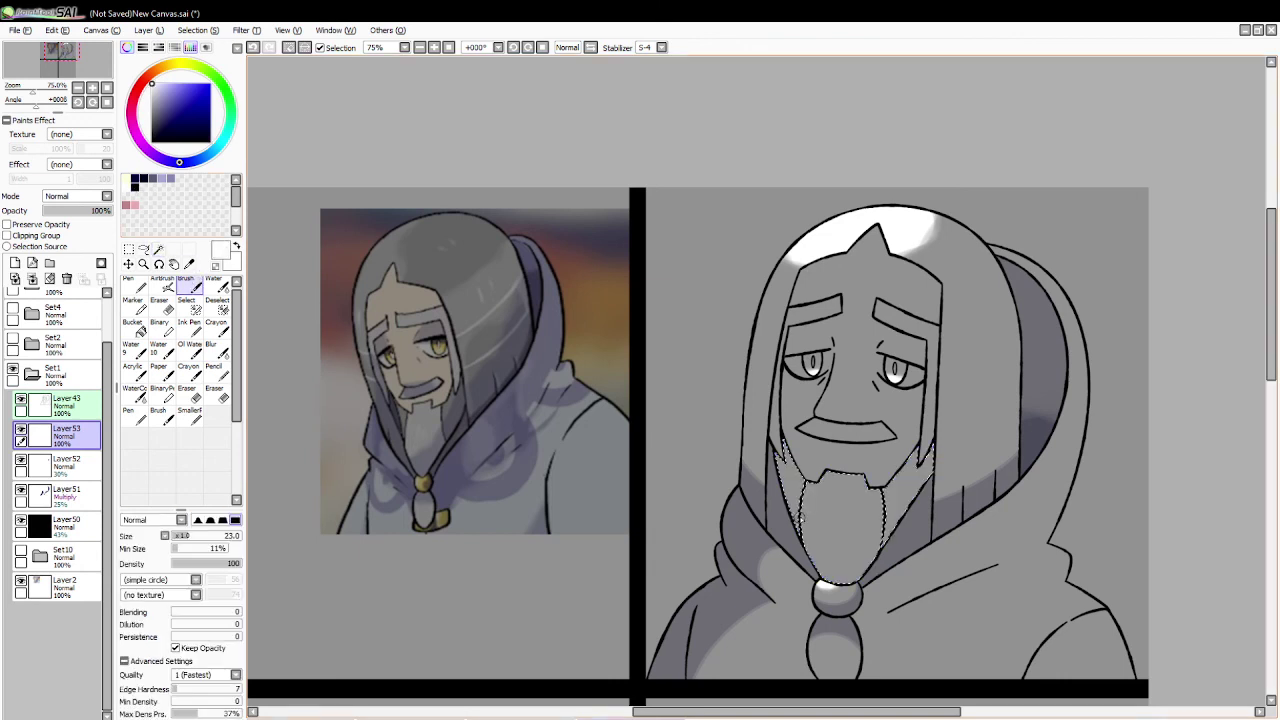
mouse_move(805, 532)
left_mouse_down()
mouse_move(796, 484)
mouse_move(822, 556)
mouse_move(830, 500)
mouse_move(838, 533)
mouse_move(872, 512)
mouse_move(856, 560)
left_mouse_up()
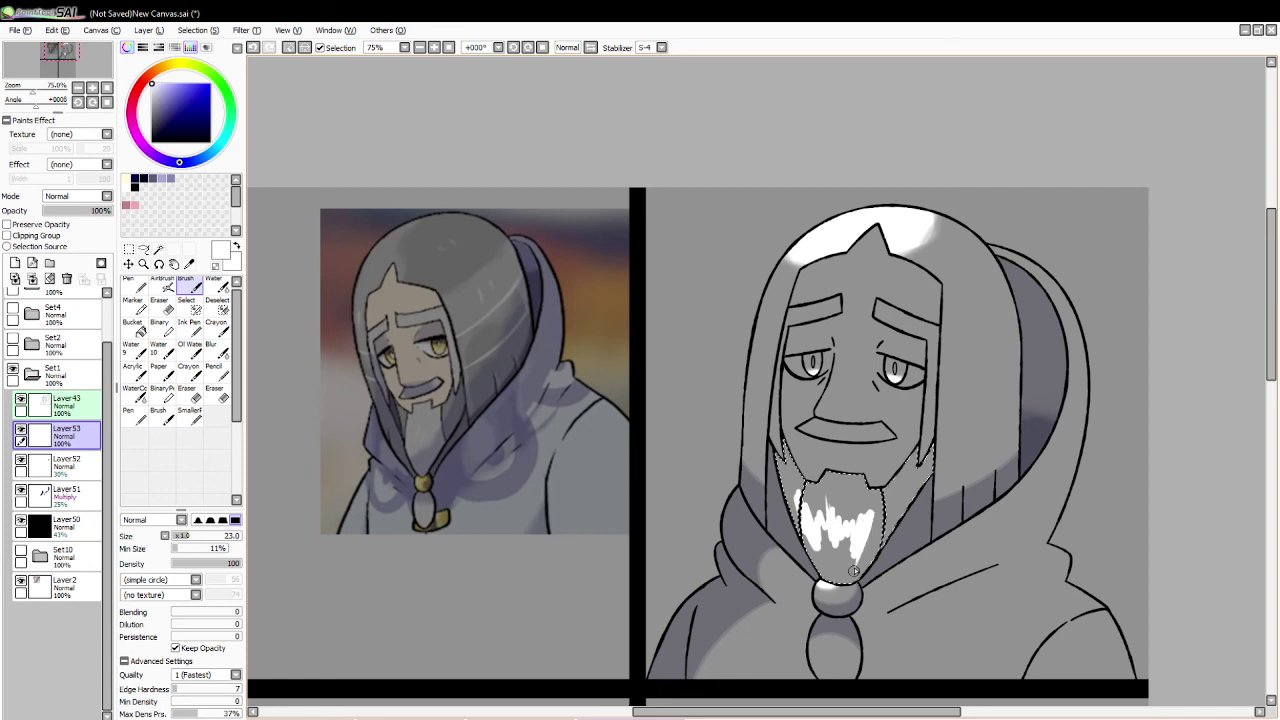
Step: Thin and soften the jagged beard highlight into fine vertical streaks with the size 22 Eraser, and clear the selection
key("e")
mouse_move(801, 508)
left_mouse_down()
mouse_move(785, 475)
mouse_move(835, 587)
mouse_move(821, 530)
mouse_move(833, 559)
mouse_move(836, 531)
mouse_move(842, 551)
mouse_move(851, 536)
mouse_move(845, 578)
mouse_move(859, 543)
mouse_move(847, 581)
mouse_move(863, 540)
left_mouse_up()
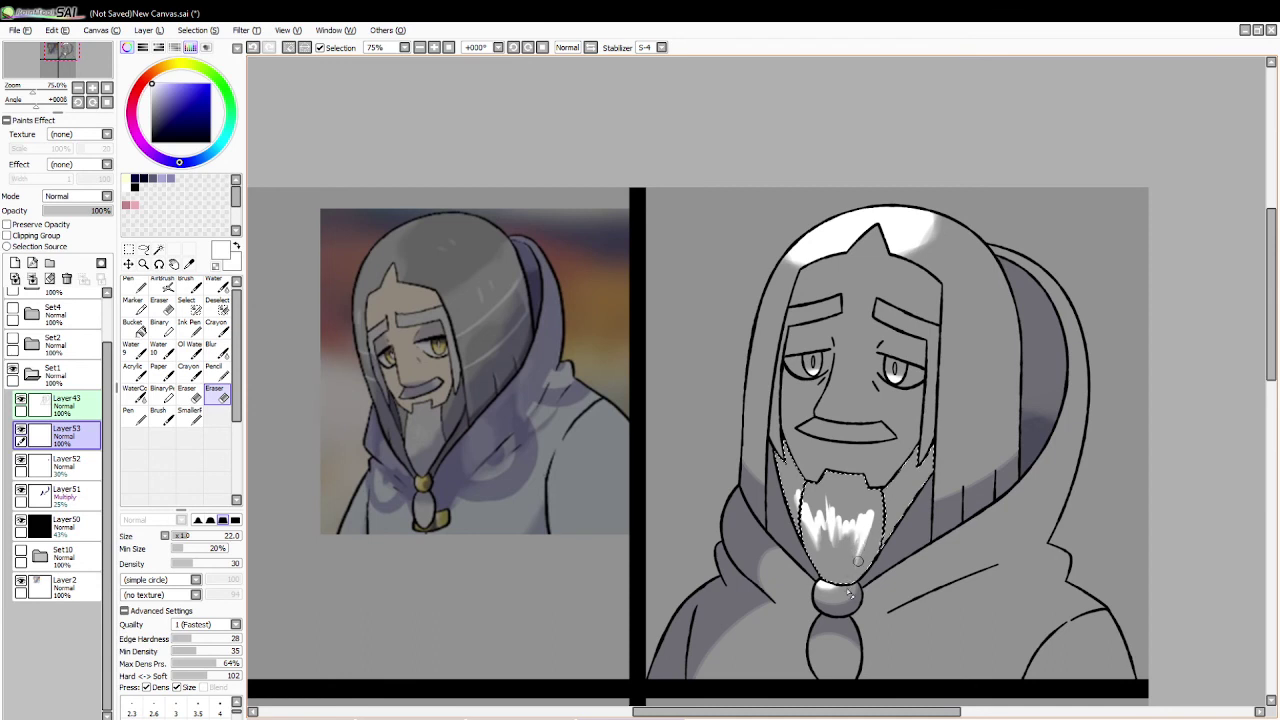
mouse_move(800, 500)
left_mouse_down()
mouse_move(795, 486)
mouse_move(807, 504)
left_mouse_up()
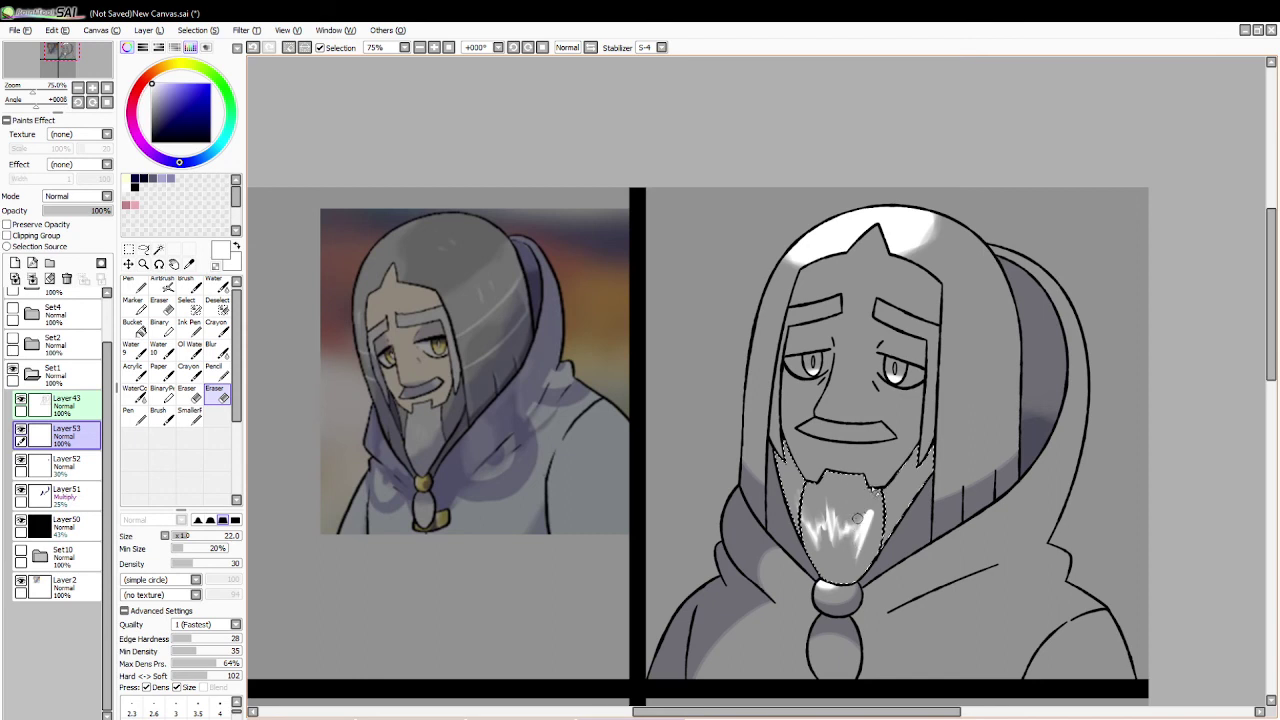
left_click_drag(871, 499, 854, 568)
key("ctrl+d")
Step: Select the mouth shape, paint its left end white with the size 23 Brush, fade the inner edge with the Eraser, and deselect
left_click(158, 249)
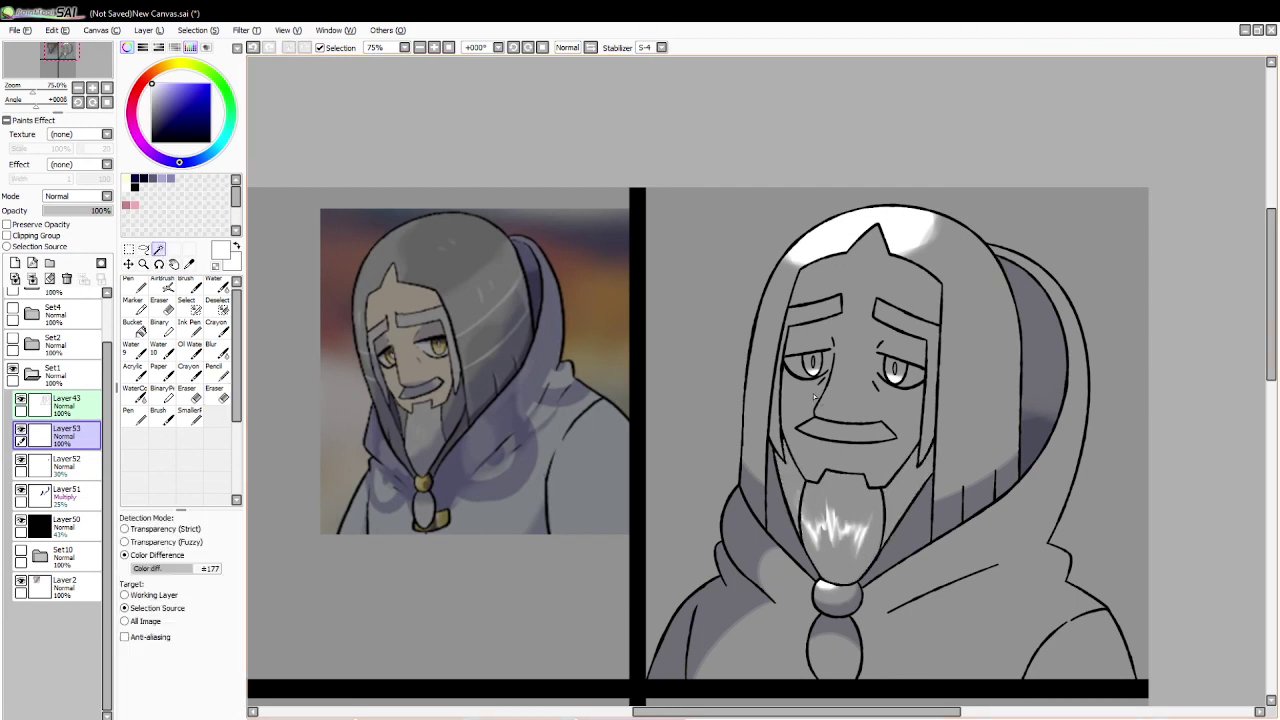
left_click(836, 431)
left_click(190, 285)
left_click_drag(826, 425, 804, 434)
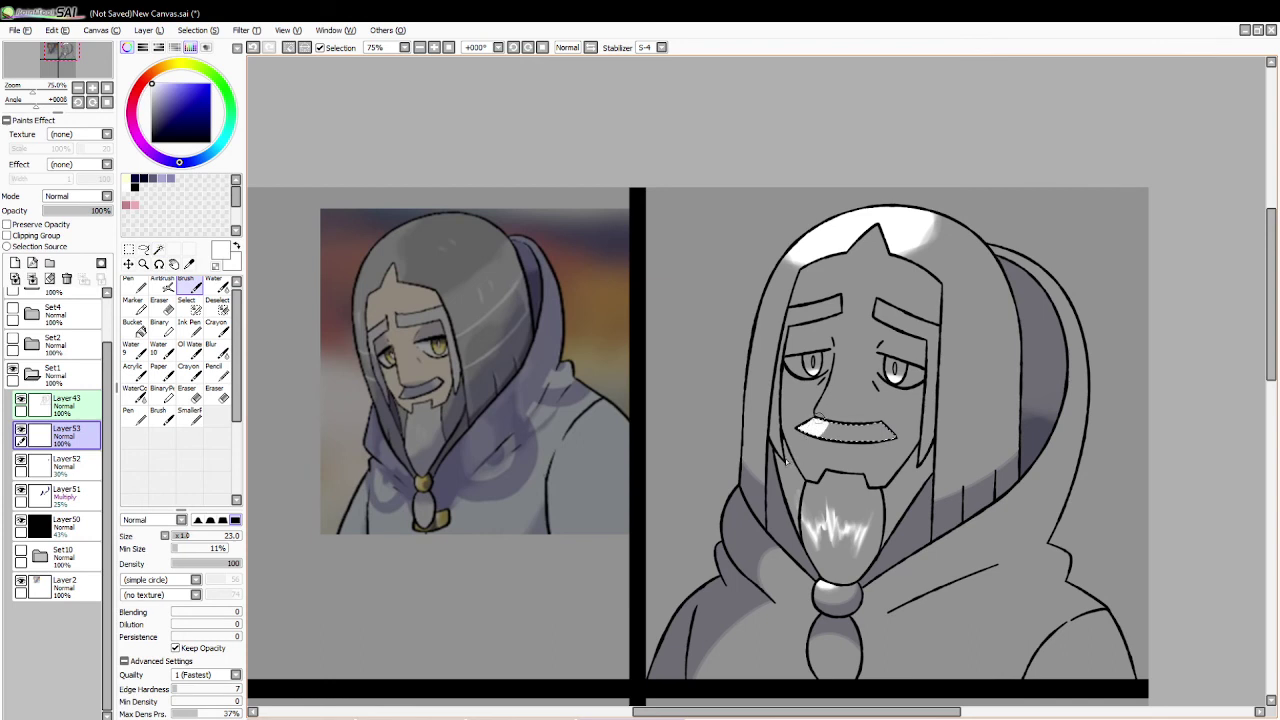
key("e")
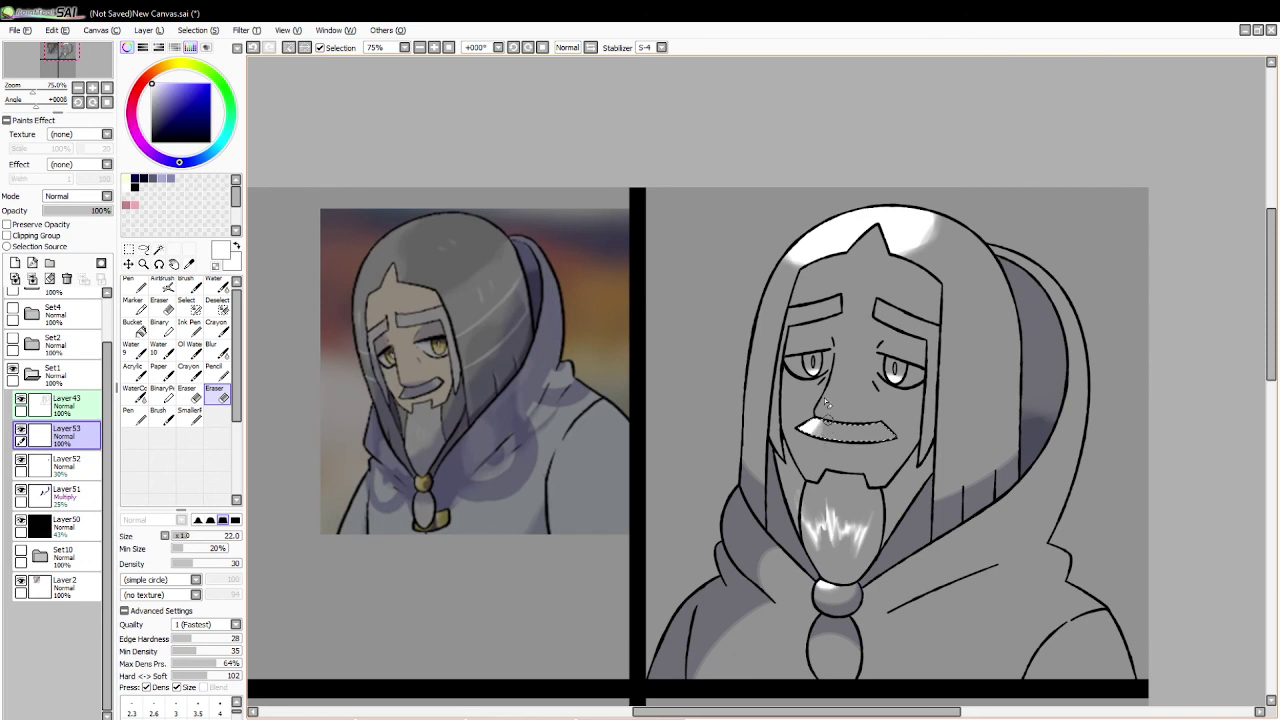
left_click(289, 48)
Step: Select the hair and paint jagged white highlights across both side sections at eye level with the size 18 Water brush
left_click(158, 249)
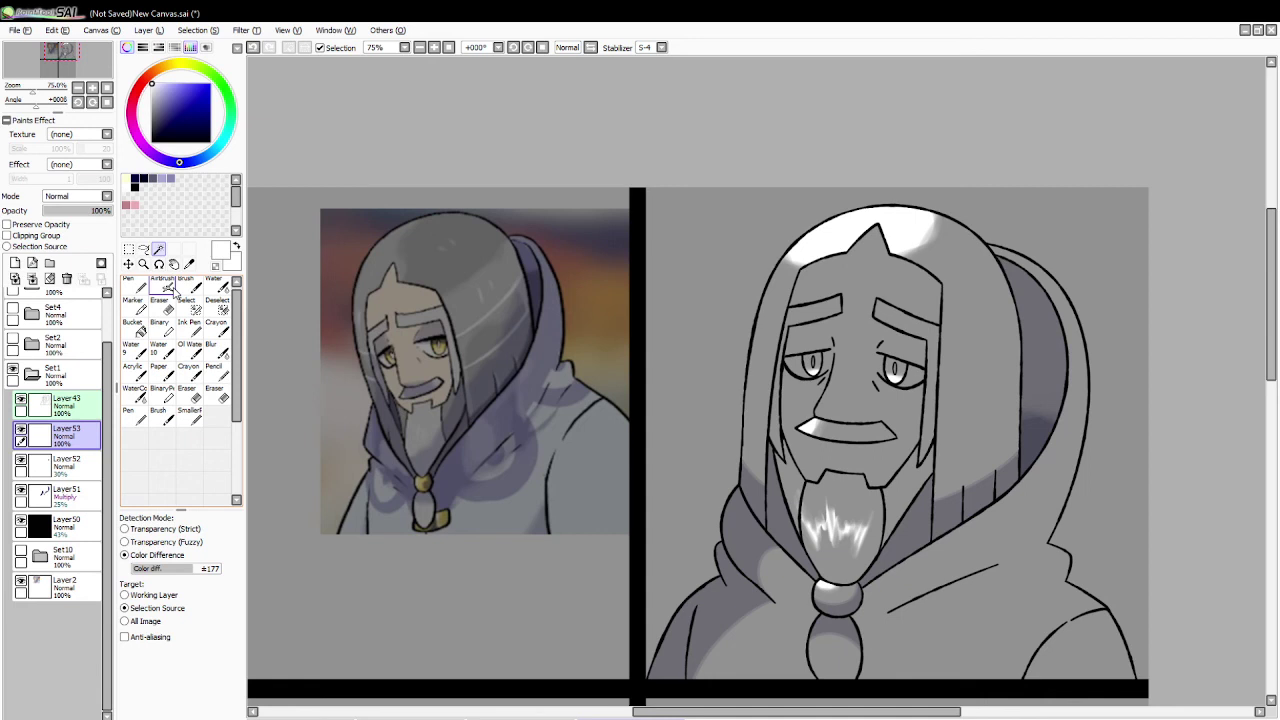
left_click(990, 470)
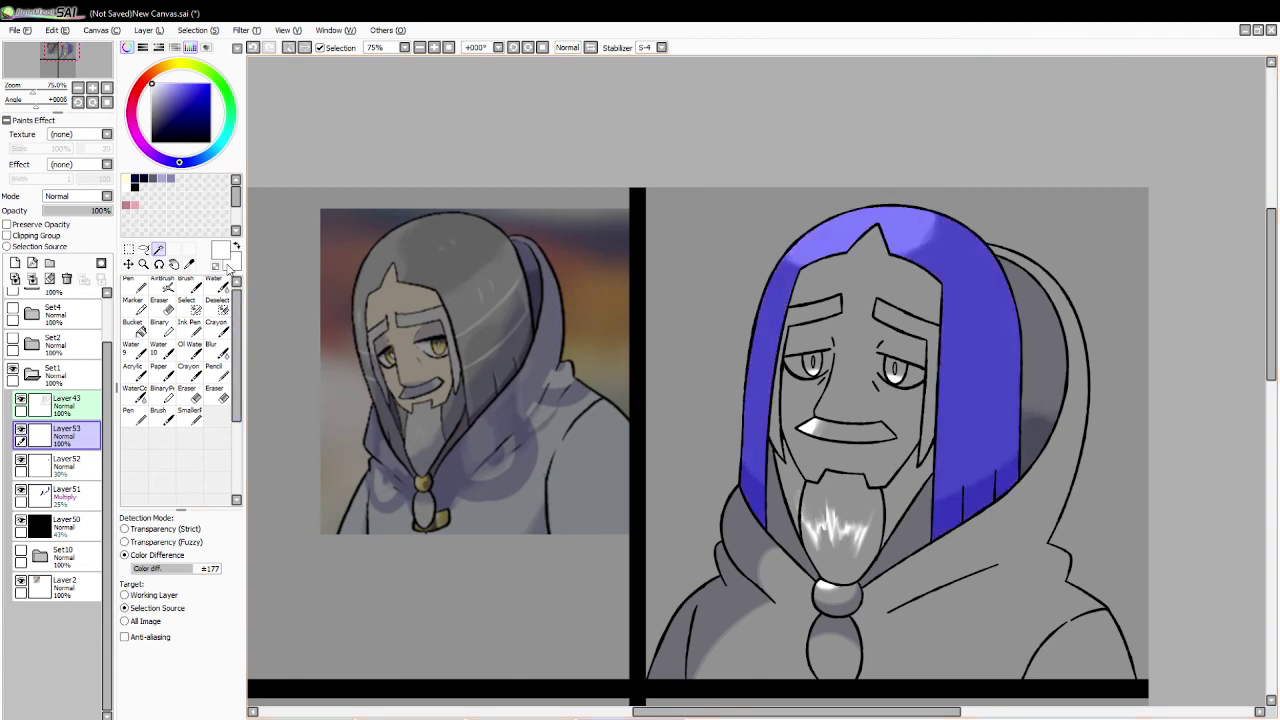
left_click(218, 285)
mouse_move(943, 384)
left_mouse_down()
mouse_move(947, 356)
mouse_move(970, 380)
mouse_move(985, 340)
mouse_move(992, 440)
mouse_move(1004, 367)
mouse_move(1016, 420)
mouse_move(1020, 340)
left_mouse_up()
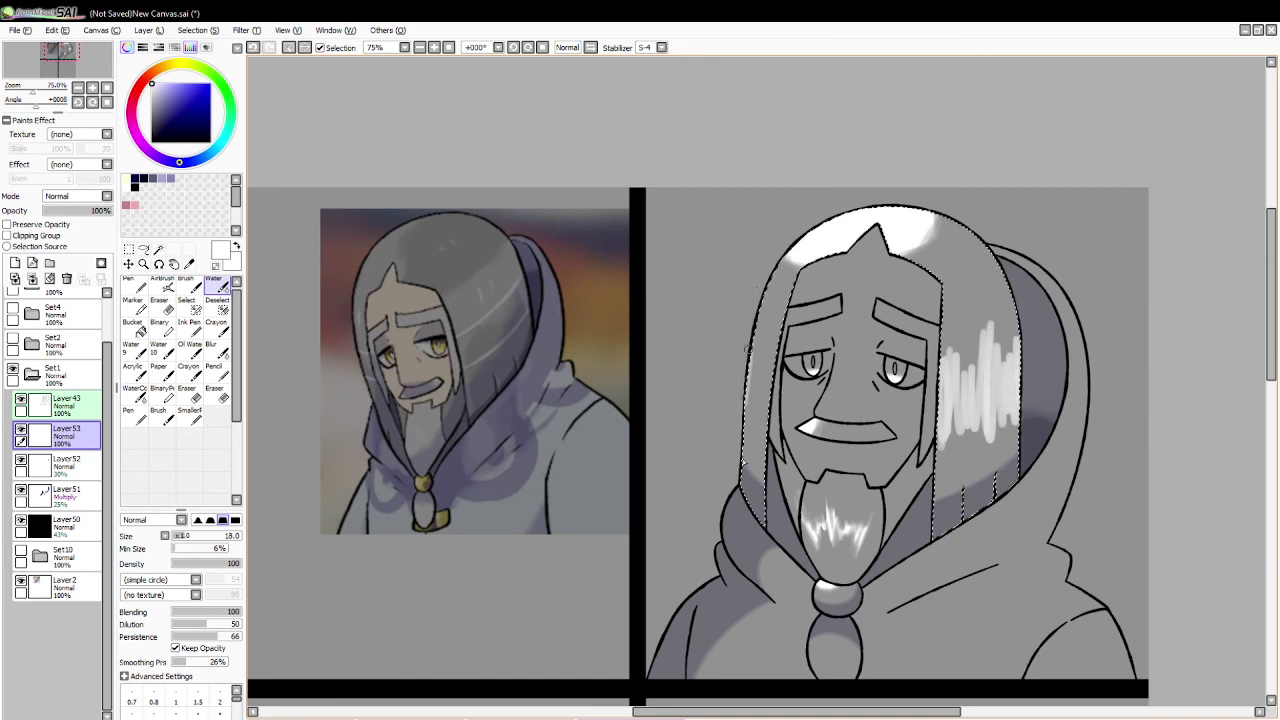
mouse_move(746, 348)
left_mouse_down()
mouse_move(757, 397)
mouse_move(771, 347)
mouse_move(756, 430)
mouse_move(761, 303)
mouse_move(774, 328)
mouse_move(759, 436)
mouse_move(759, 390)
mouse_move(746, 392)
mouse_move(744, 418)
mouse_move(756, 372)
mouse_move(750, 400)
mouse_move(754, 410)
mouse_move(754, 388)
mouse_move(766, 420)
mouse_move(767, 326)
mouse_move(769, 374)
left_mouse_up()
Step: Taper the side hair highlights into soft vertical streaks with the size 22 Eraser, and clear the selection
left_click(215, 393)
left_click_drag(768, 328, 763, 377)
key("ctrl+z")
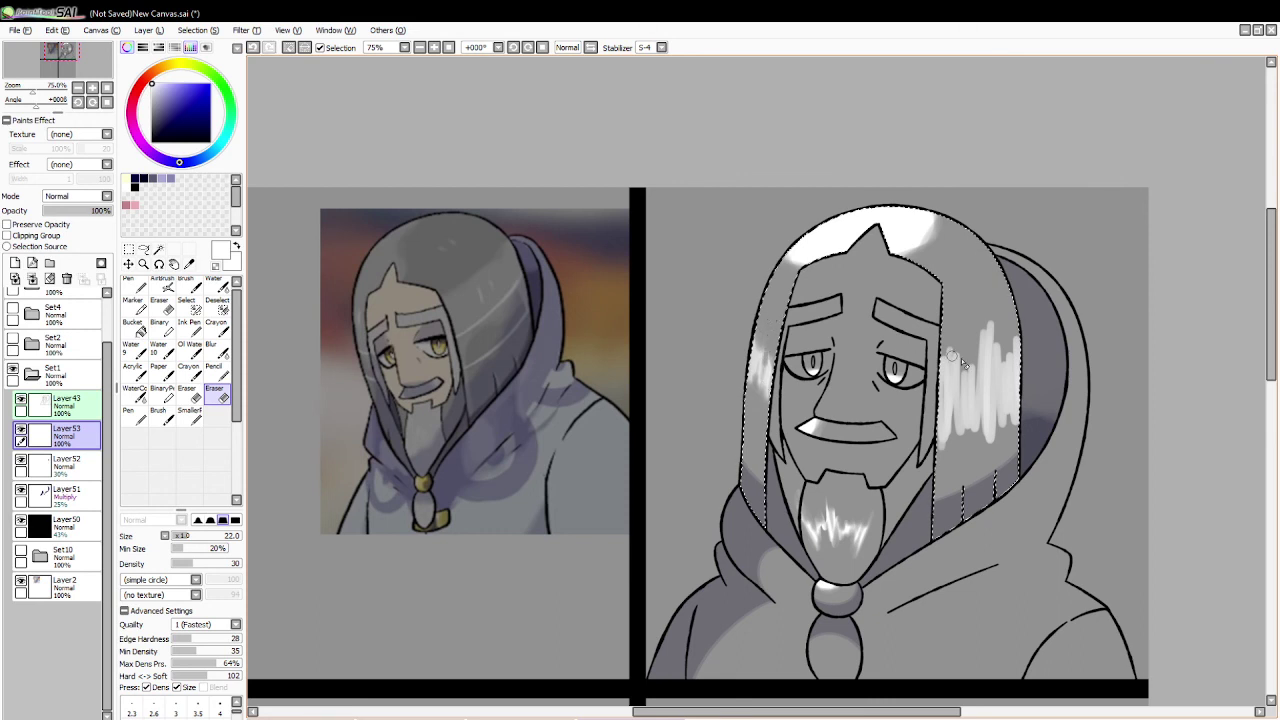
left_click_drag(952, 356, 961, 414)
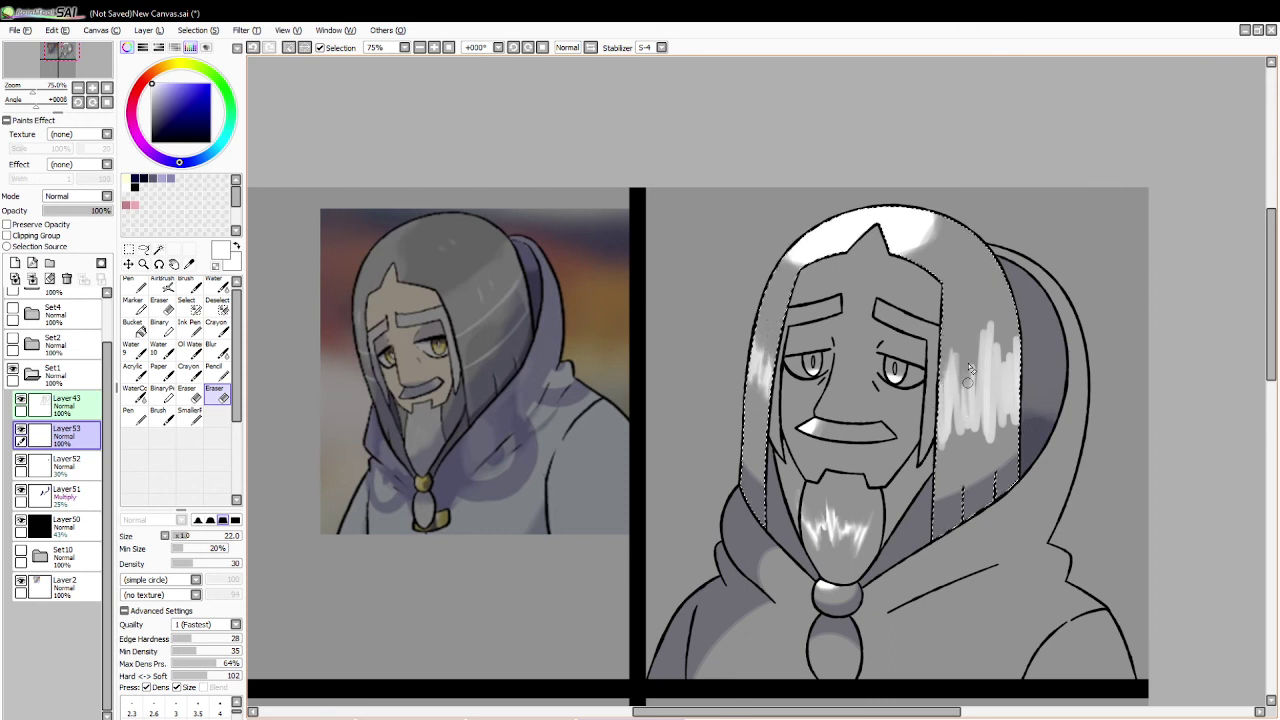
mouse_move(968, 368)
left_mouse_down()
mouse_move(971, 334)
mouse_move(977, 404)
mouse_move(978, 292)
mouse_move(986, 388)
left_mouse_up()
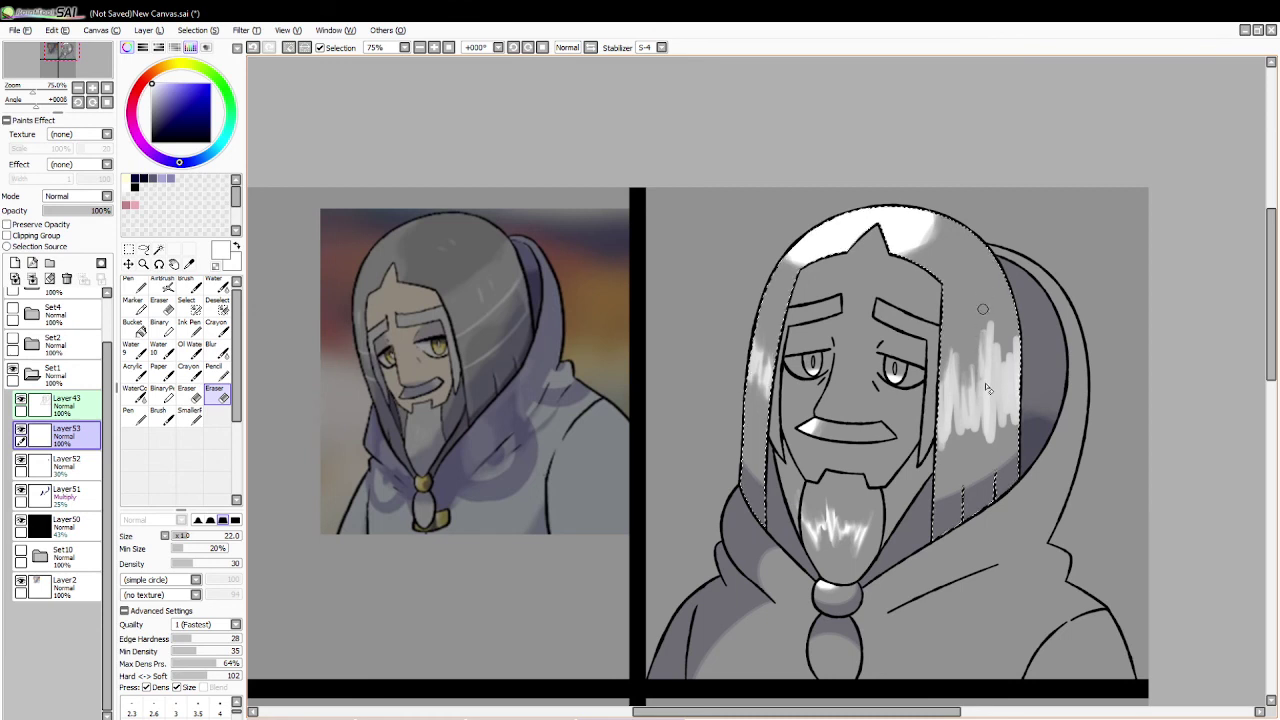
key("ctrl+z")
mouse_move(981, 314)
left_mouse_down()
mouse_move(984, 357)
mouse_move(986, 286)
mouse_move(984, 337)
mouse_move(989, 287)
mouse_move(1007, 362)
mouse_move(998, 325)
mouse_move(1005, 356)
mouse_move(1005, 311)
mouse_move(1012, 357)
mouse_move(1012, 282)
left_mouse_up()
mouse_move(958, 436)
left_mouse_down()
mouse_move(937, 450)
mouse_move(949, 396)
left_mouse_up()
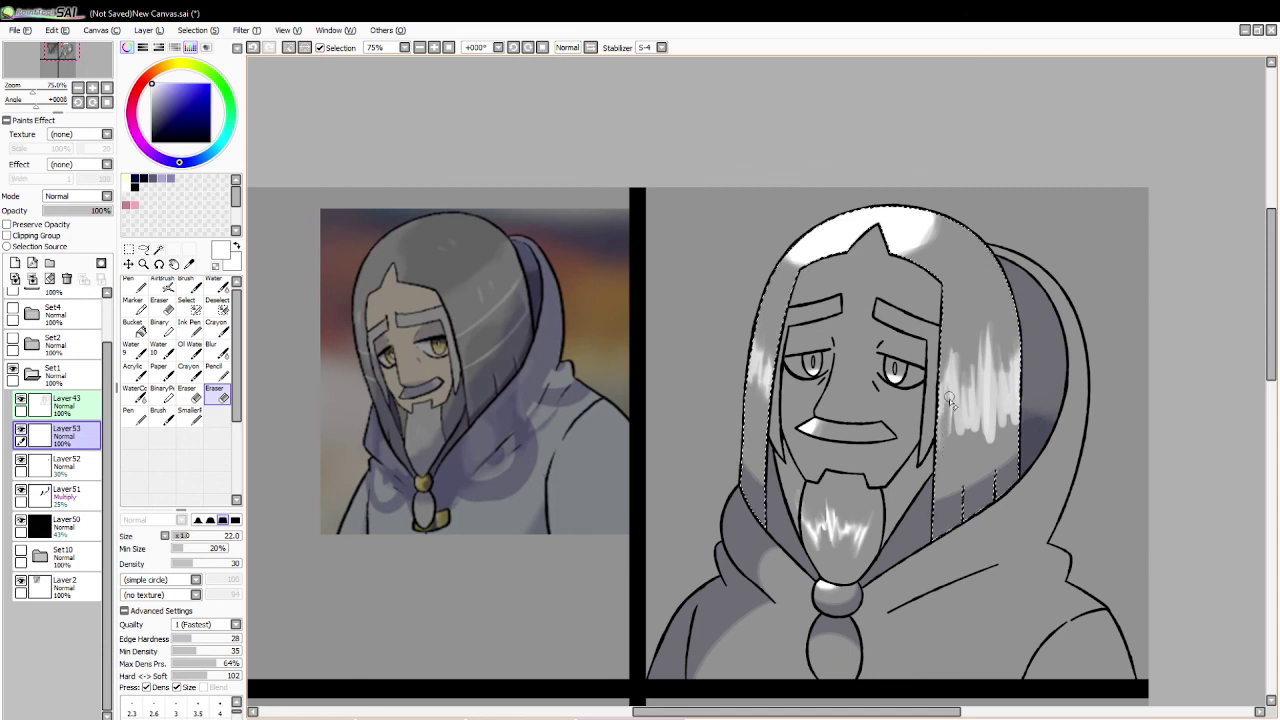
mouse_move(959, 459)
left_mouse_down()
mouse_move(961, 395)
mouse_move(972, 467)
mouse_move(985, 390)
mouse_move(980, 469)
mouse_move(988, 372)
mouse_move(991, 482)
mouse_move(992, 429)
mouse_move(994, 469)
mouse_move(1003, 407)
mouse_move(1012, 436)
mouse_move(1016, 401)
mouse_move(1016, 439)
mouse_move(1015, 415)
mouse_move(983, 453)
mouse_move(982, 403)
mouse_move(973, 452)
left_mouse_up()
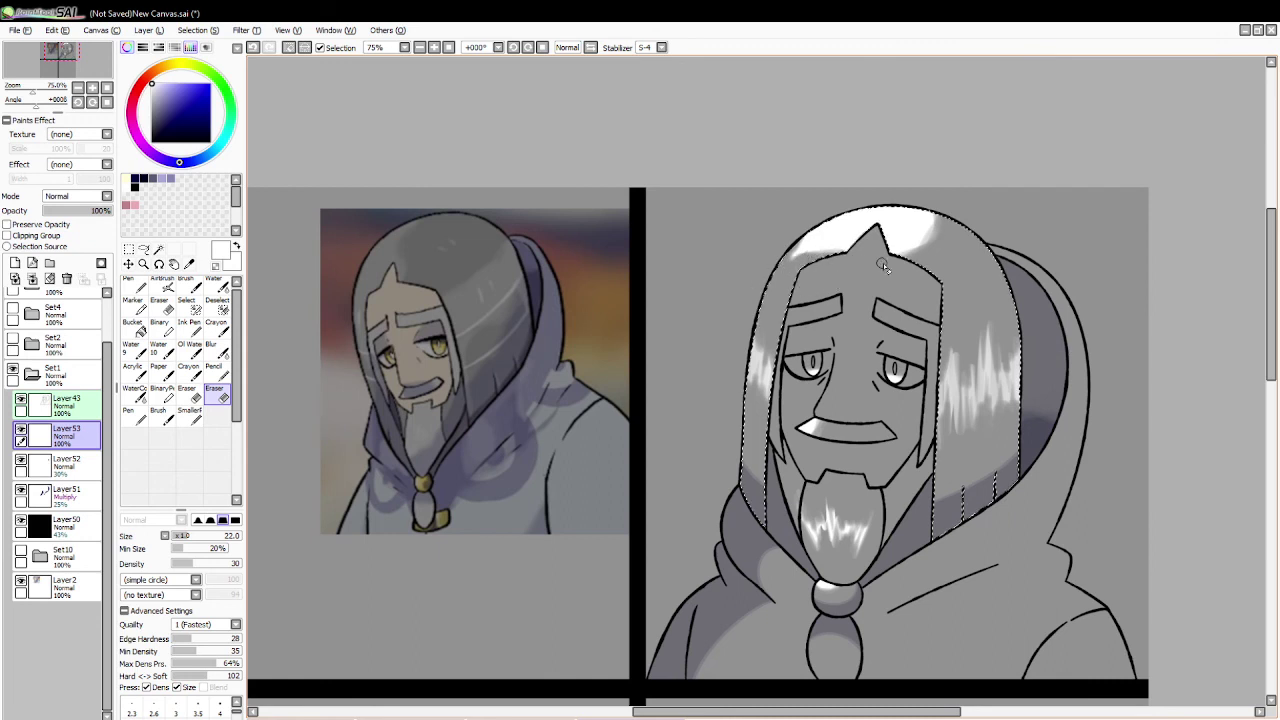
left_click(289, 47)
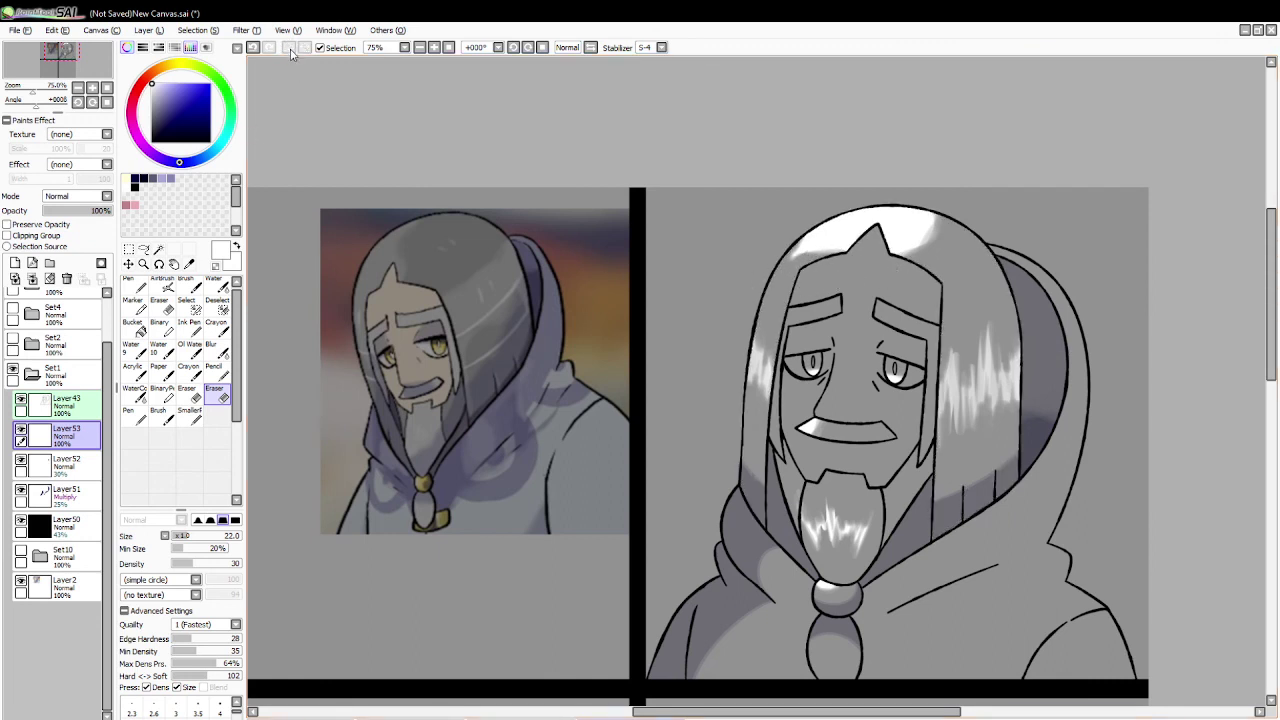
Step: Select the eyebrows with their attached side strands, paint the brows' inner ends white with the size 23 Brush, and soften the edges
left_click(158, 249)
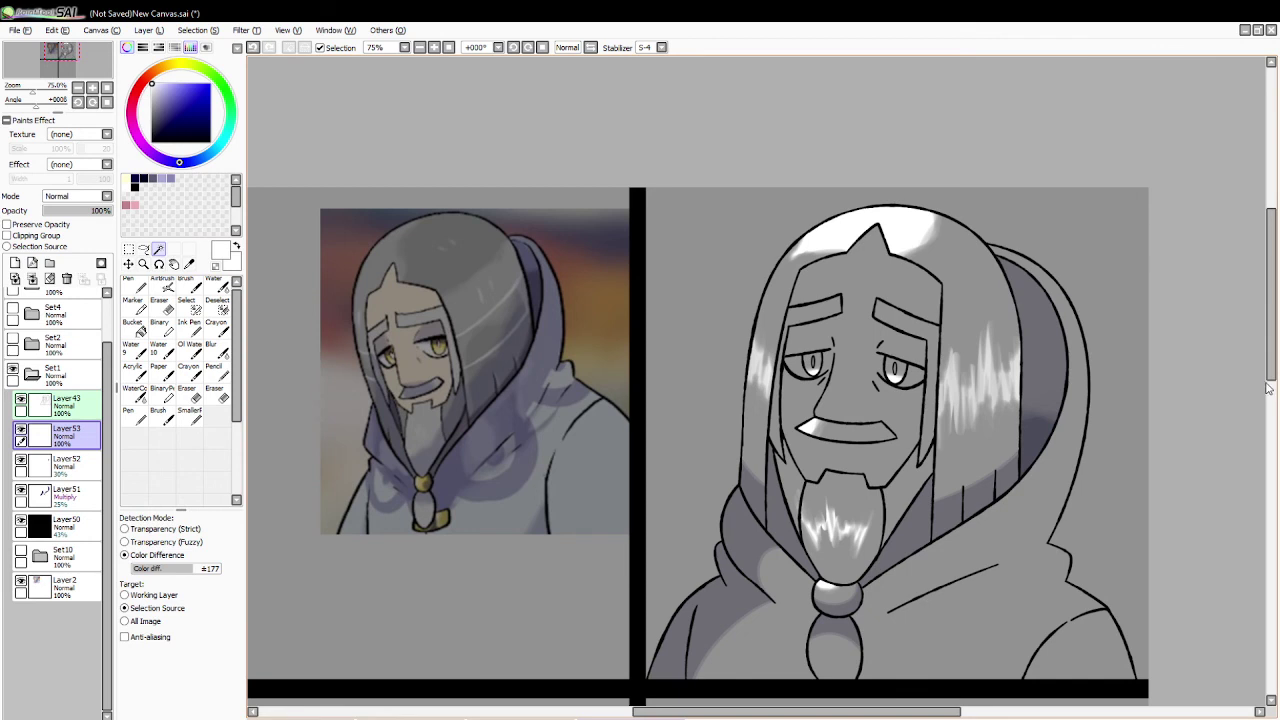
left_click_drag(1270, 371, 1270, 395)
left_click(816, 224)
left_click(908, 234)
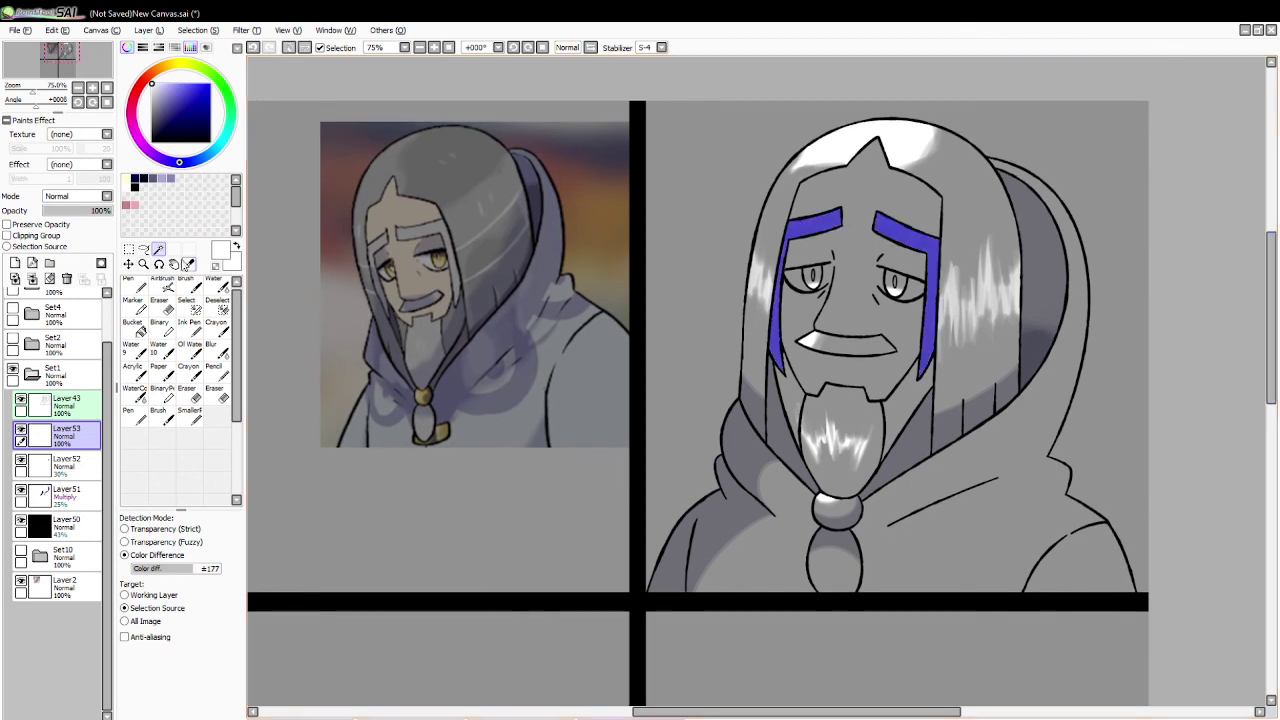
left_click(187, 286)
left_click_drag(876, 218, 900, 226)
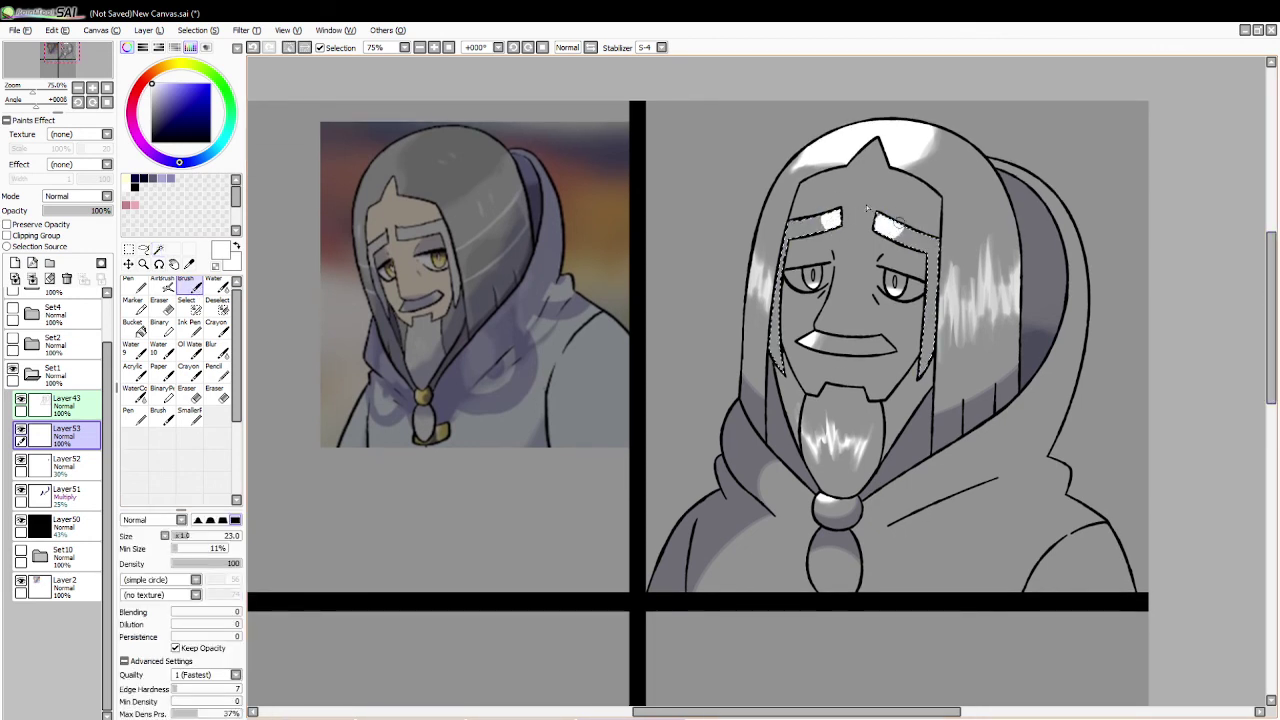
key("e")
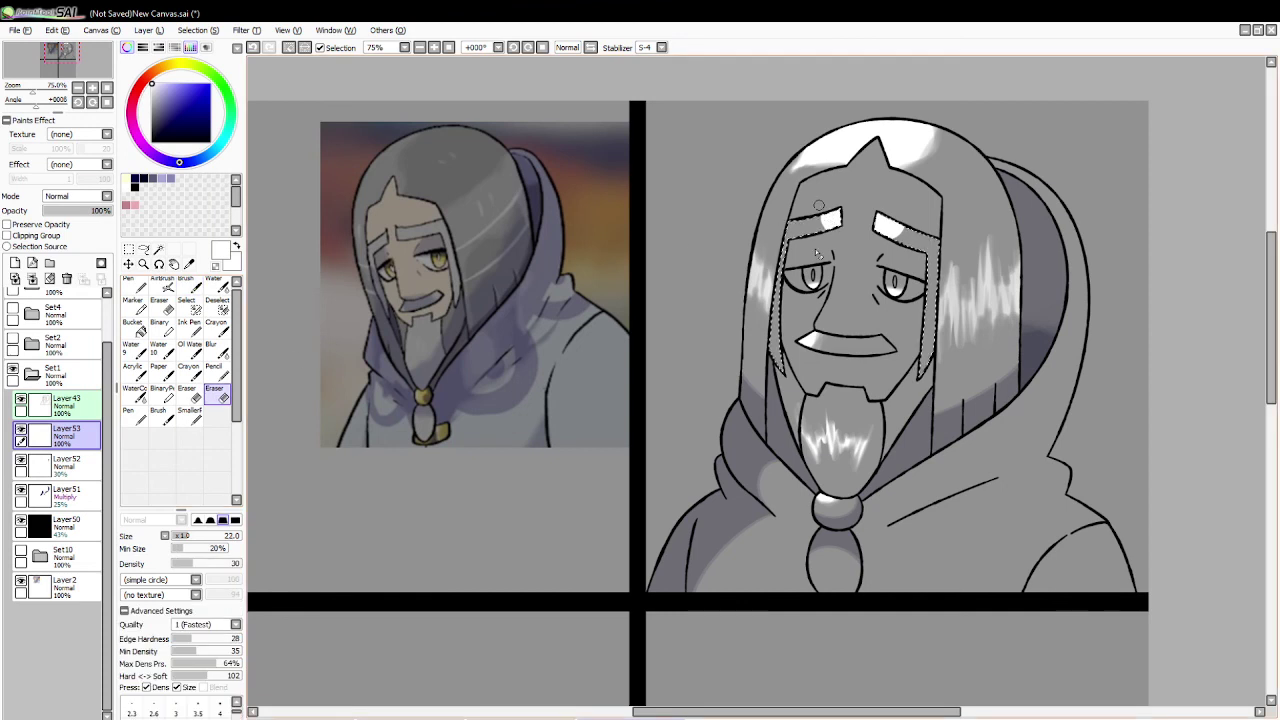
left_click(907, 232)
Step: Paint the lower tips of both side strands white with the size 18 Water brush, soften them with the Eraser, and deselect
left_click(218, 282)
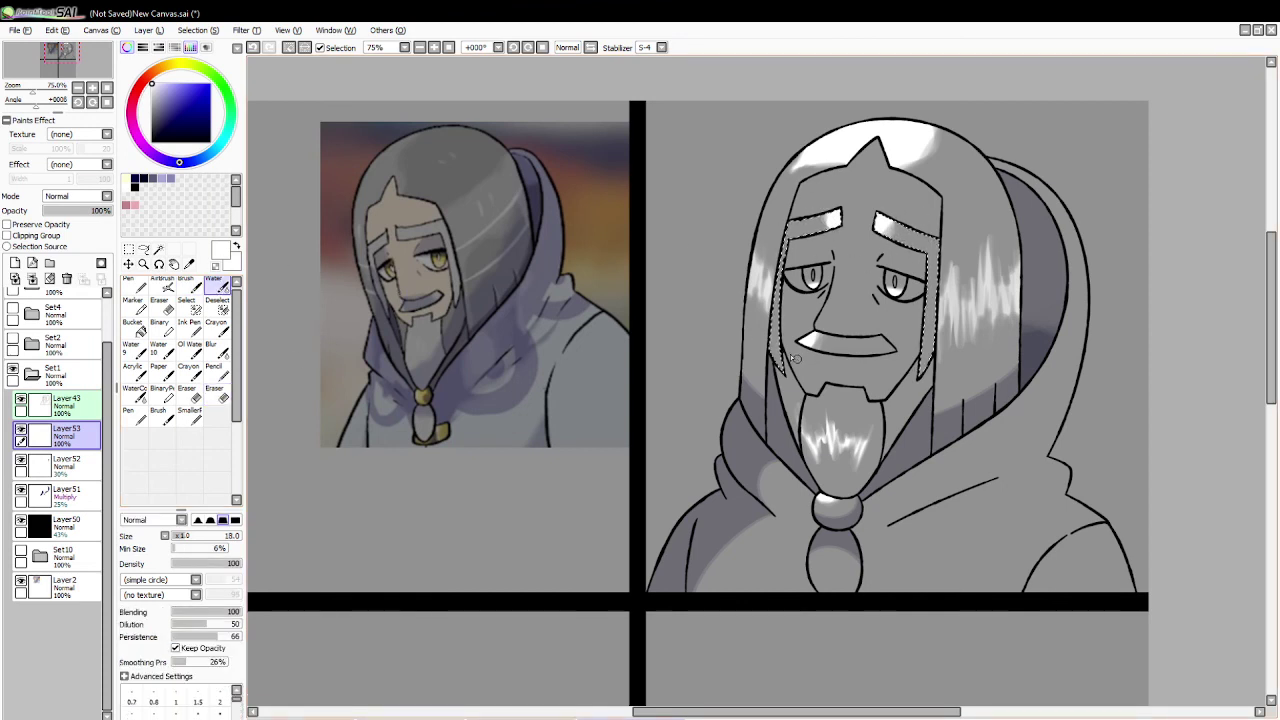
left_click_drag(771, 340, 792, 364)
left_click_drag(936, 354, 922, 356)
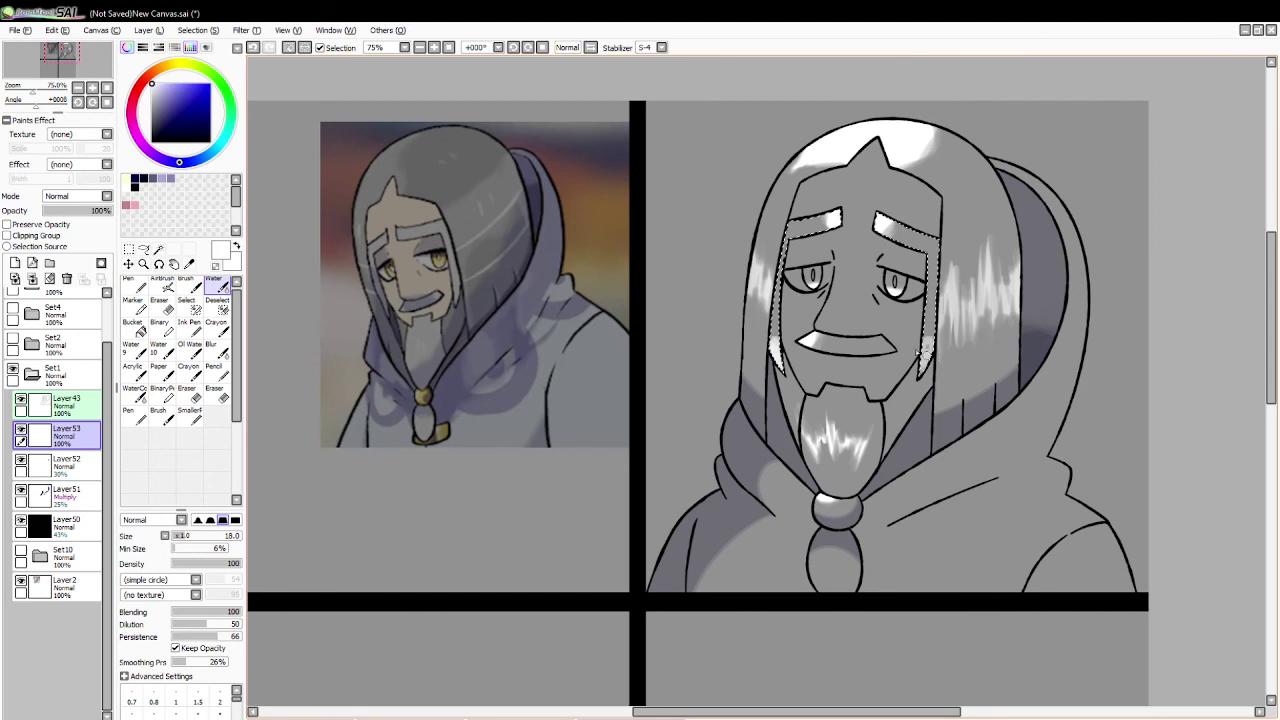
key("e")
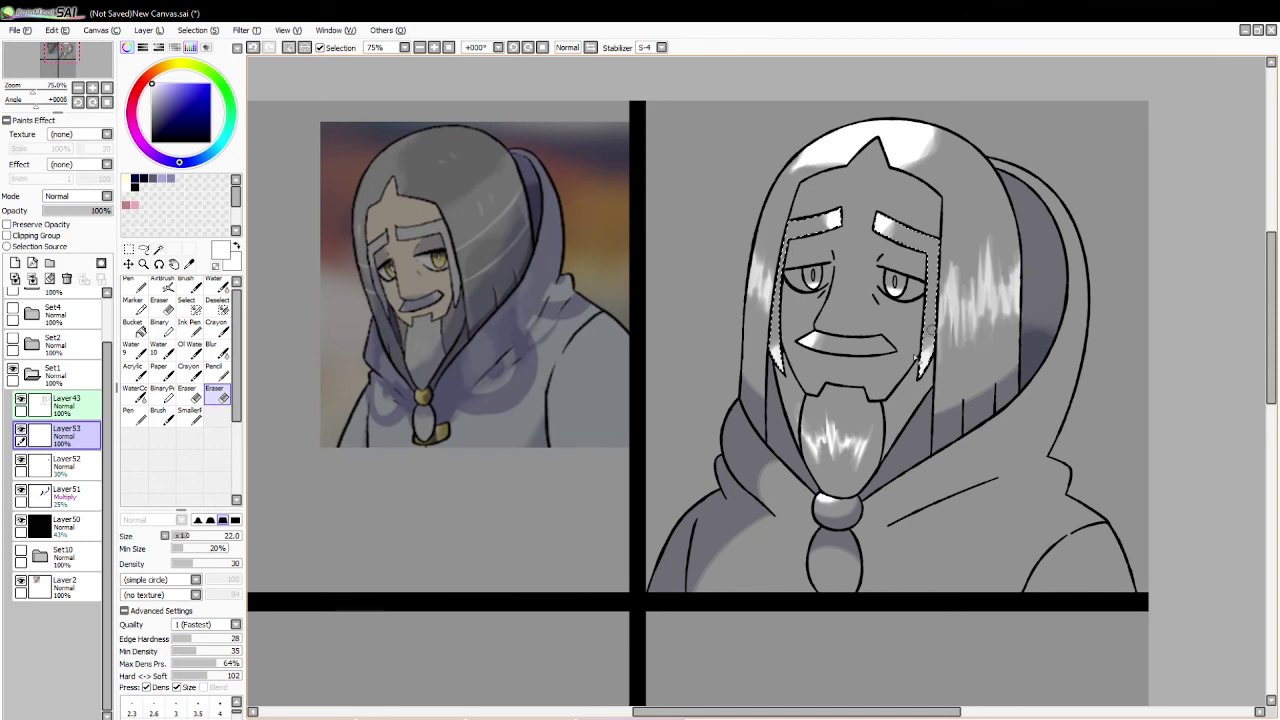
key("ctrl+d")
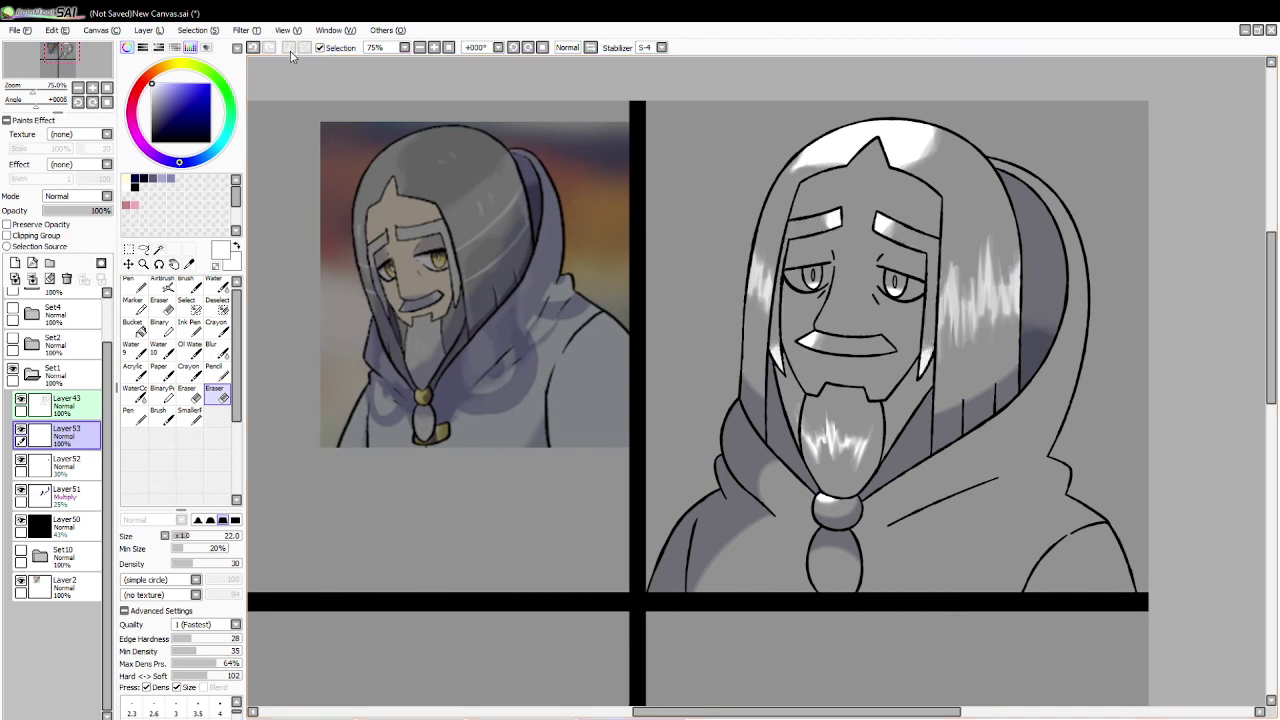
Step: Select the face and paint a muted purple shadow under the nose on Layer51 with the size 23 Brush
left_click(169, 181)
left_click(158, 249)
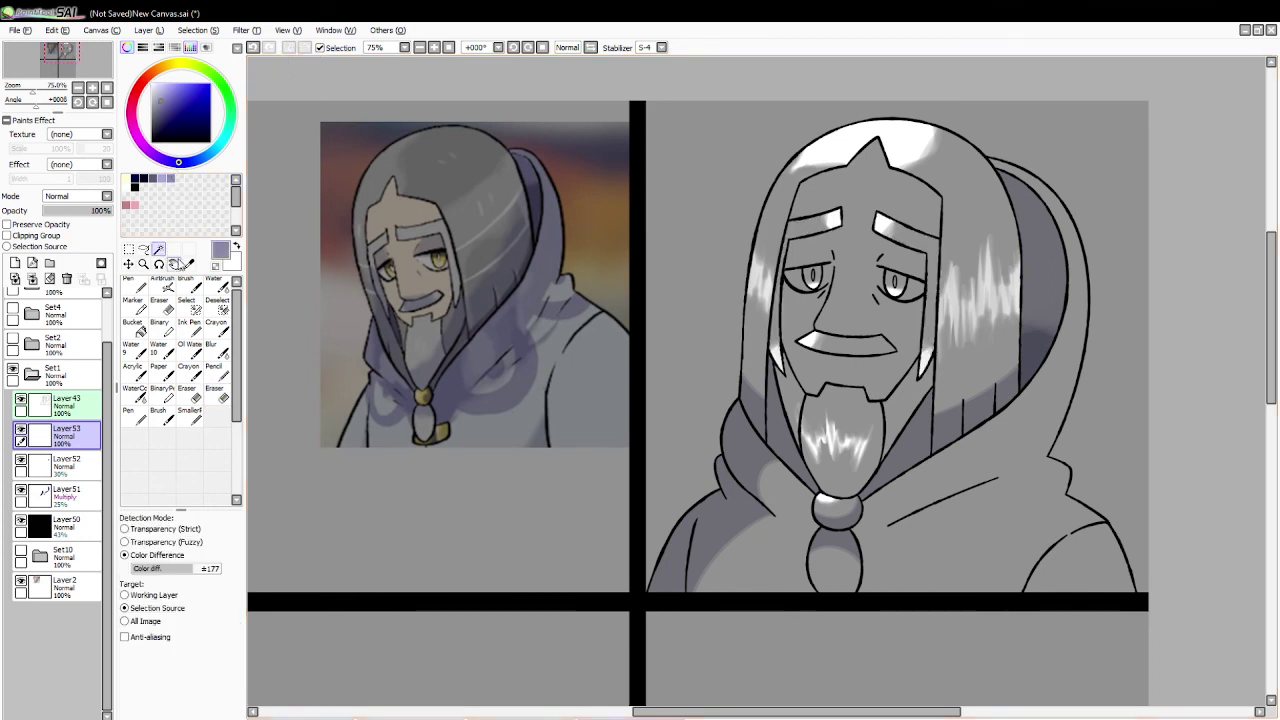
left_click(855, 330)
left_click(186, 287)
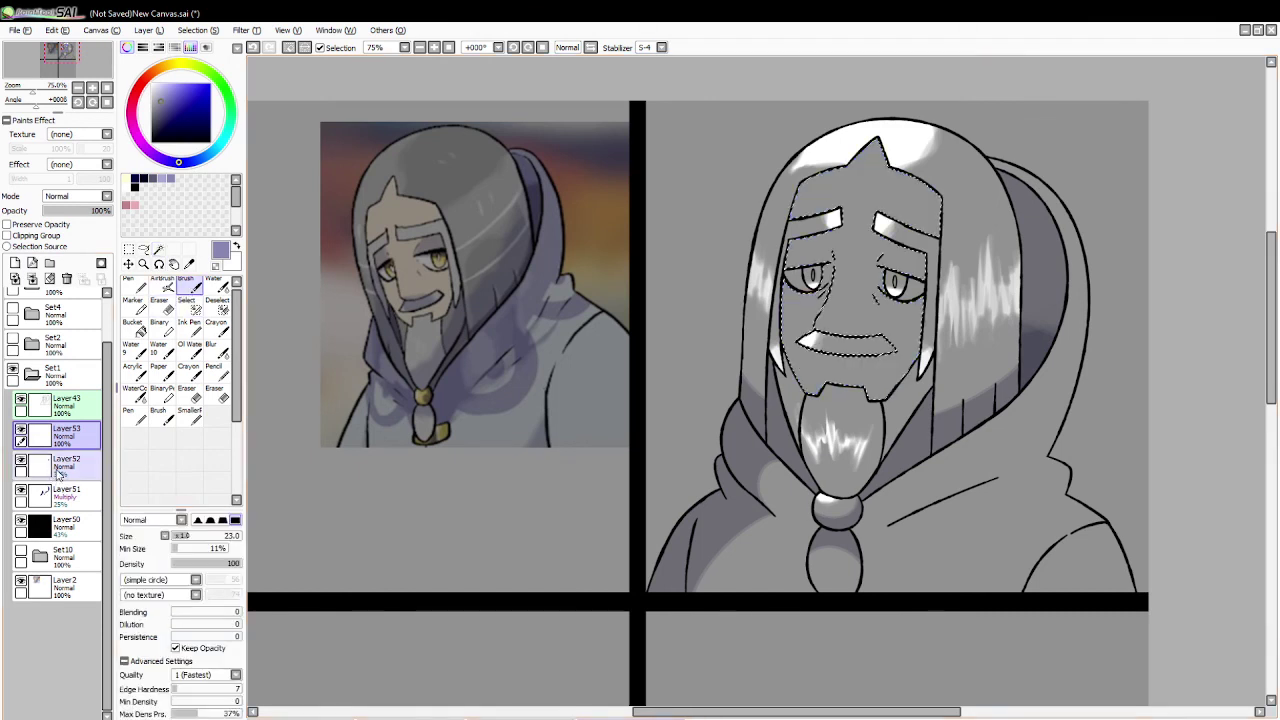
left_click(60, 493)
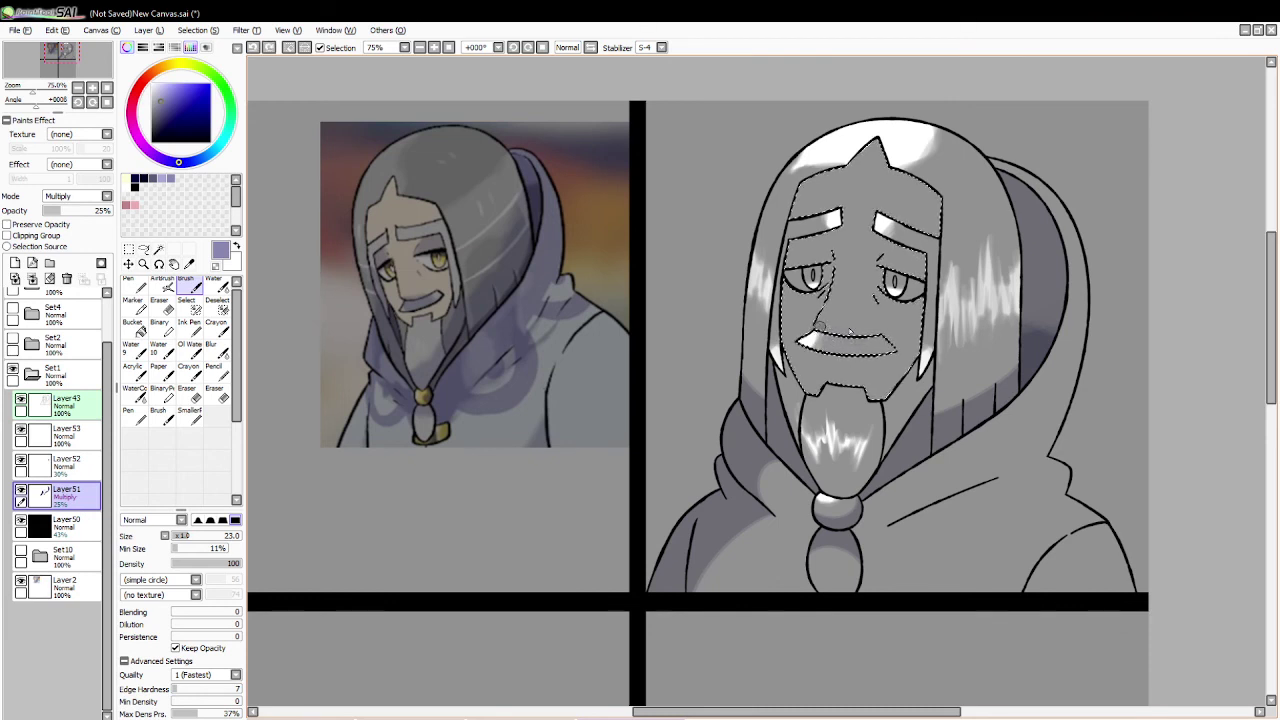
left_click_drag(860, 335, 816, 329)
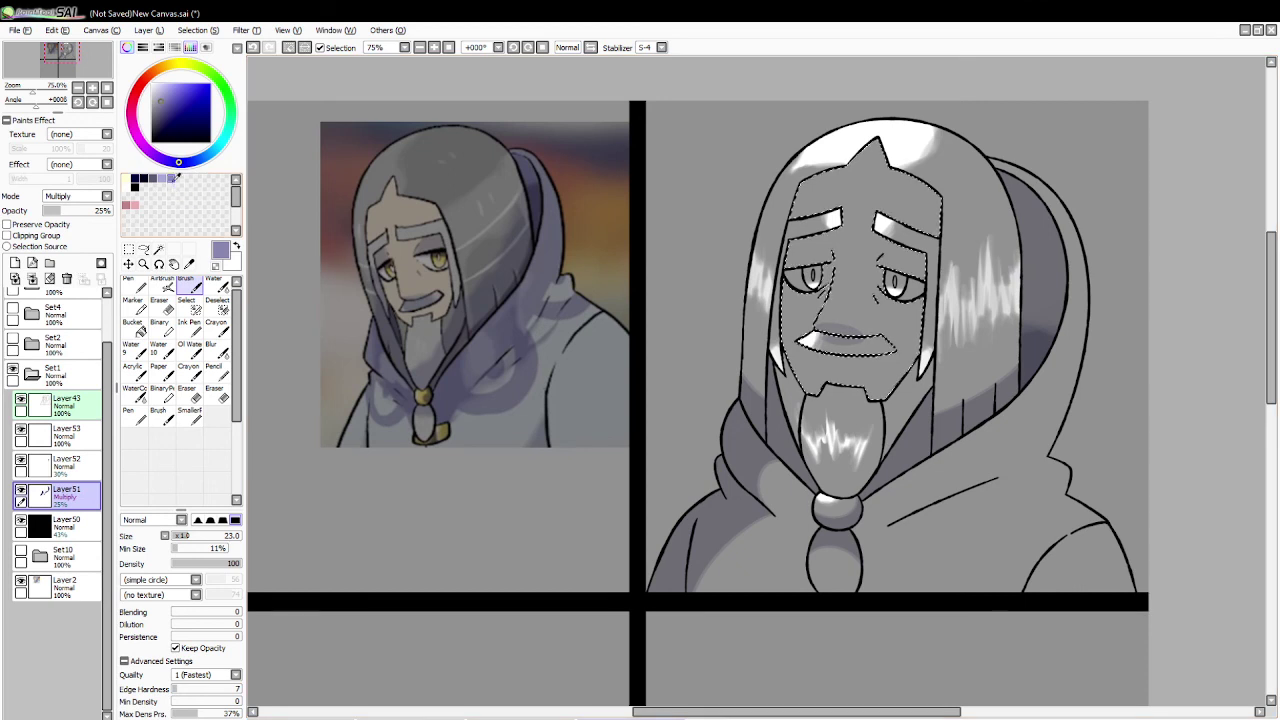
Step: Deepen the shadow under the nose with the size 10 Brush in dark navy, and clear the selection
left_click(135, 178)
left_click(178, 536)
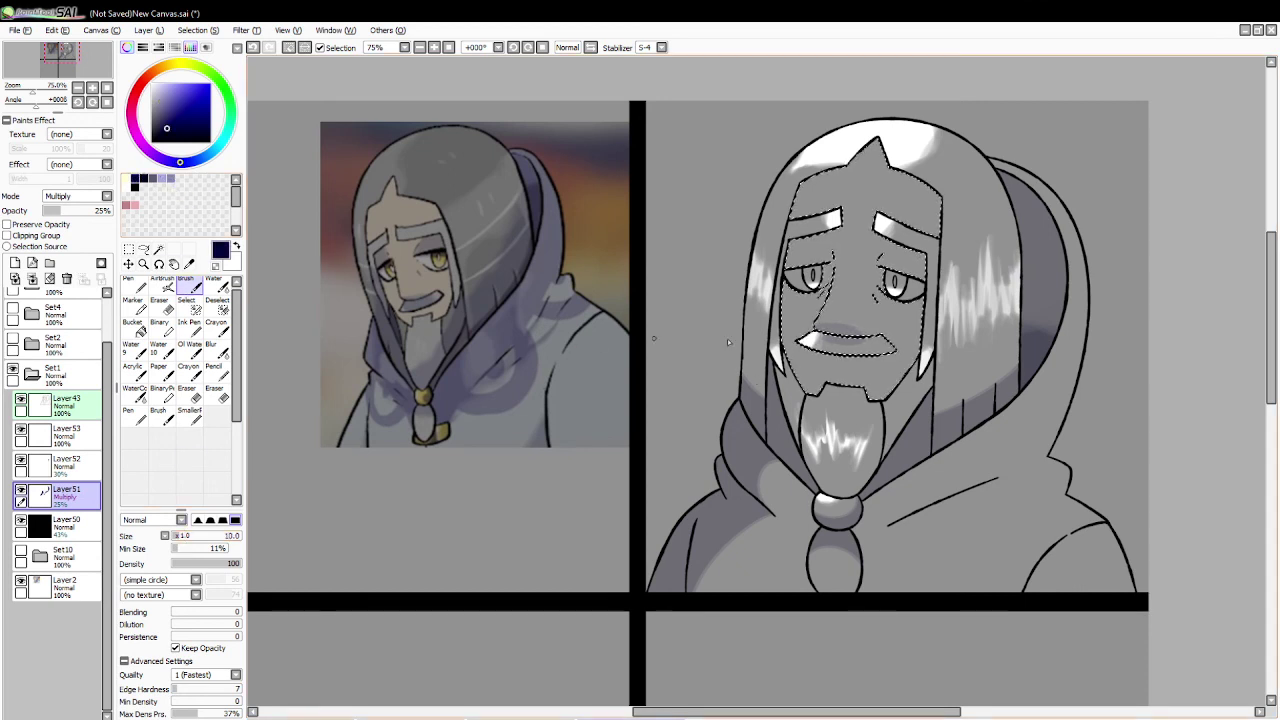
mouse_move(836, 327)
left_mouse_down()
mouse_move(884, 338)
mouse_move(824, 338)
mouse_move(826, 300)
mouse_move(842, 341)
left_mouse_up()
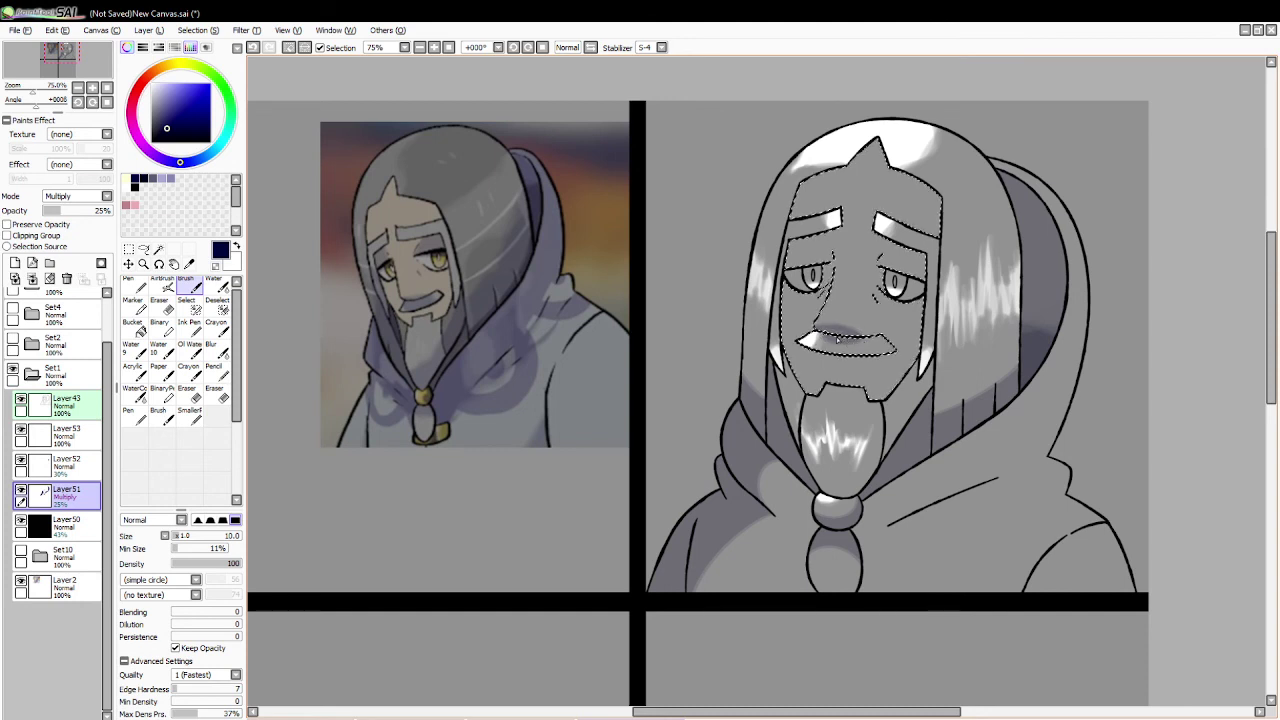
left_click_drag(842, 336, 820, 331)
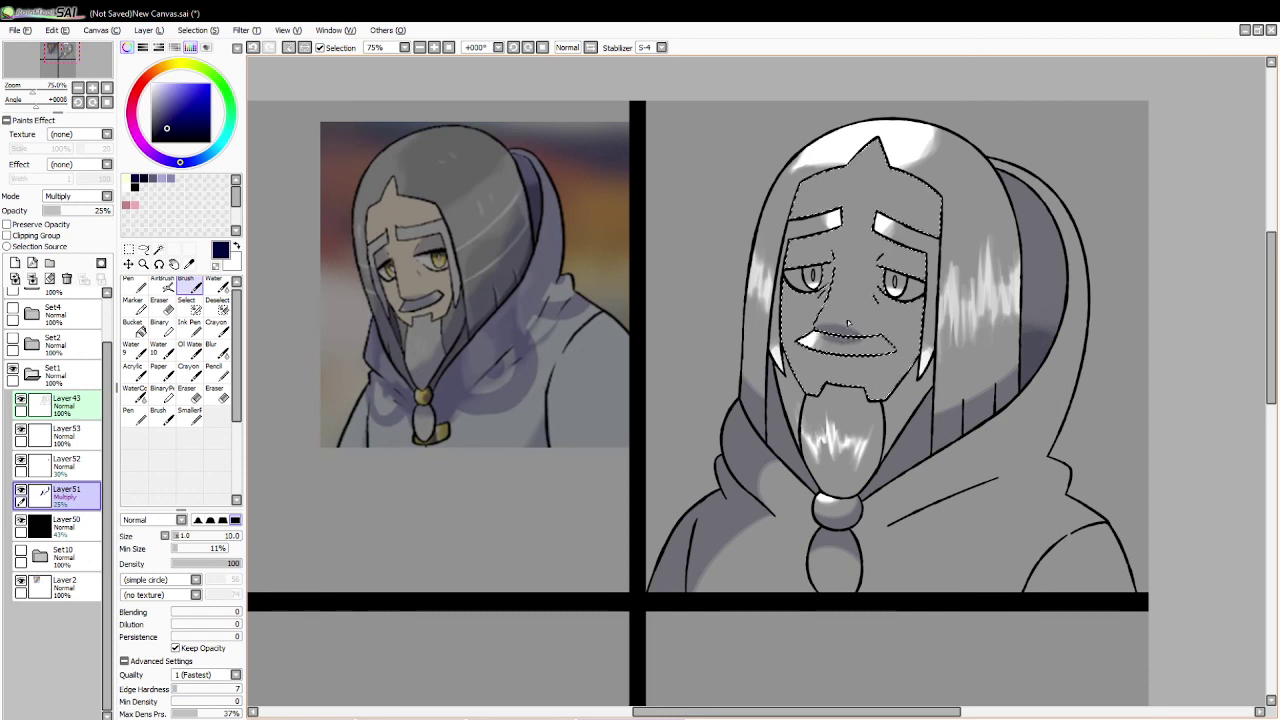
key("ctrl+d")
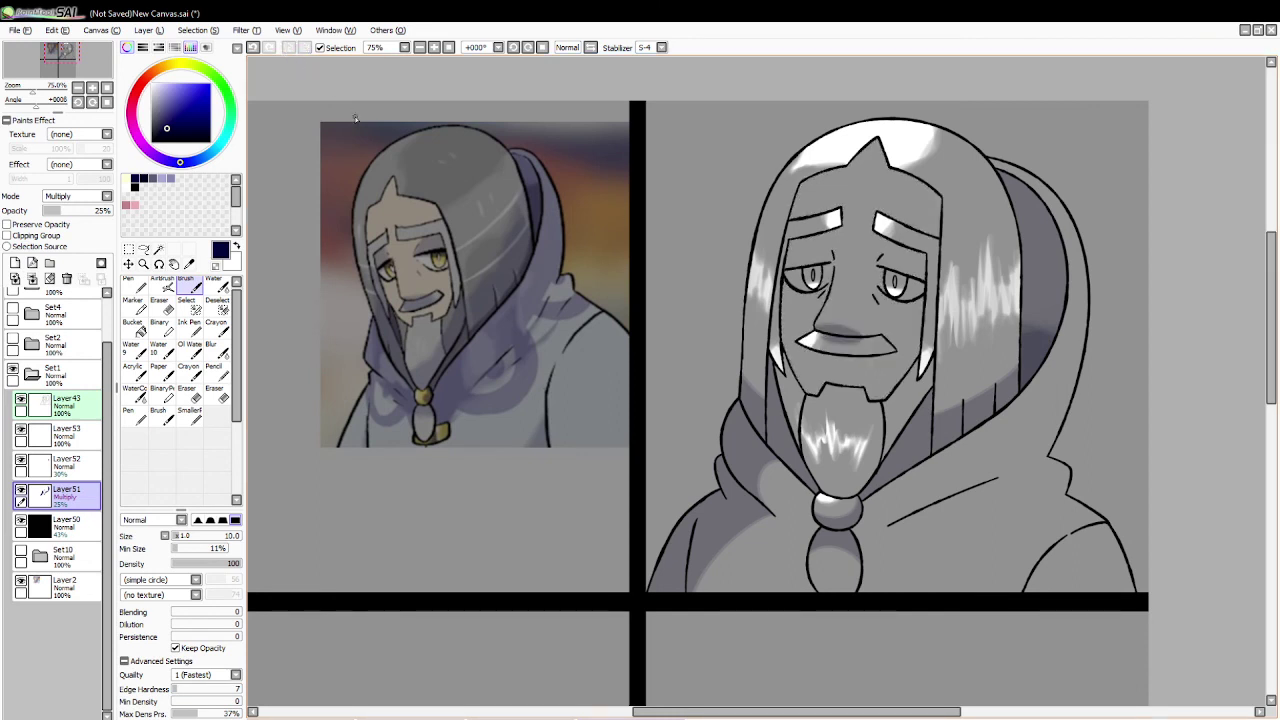
Step: Select the hood and cloak and fill the upper part of the hood's outer rim with white on Layer53
left_click(158, 250)
left_click(693, 562)
left_click(965, 545)
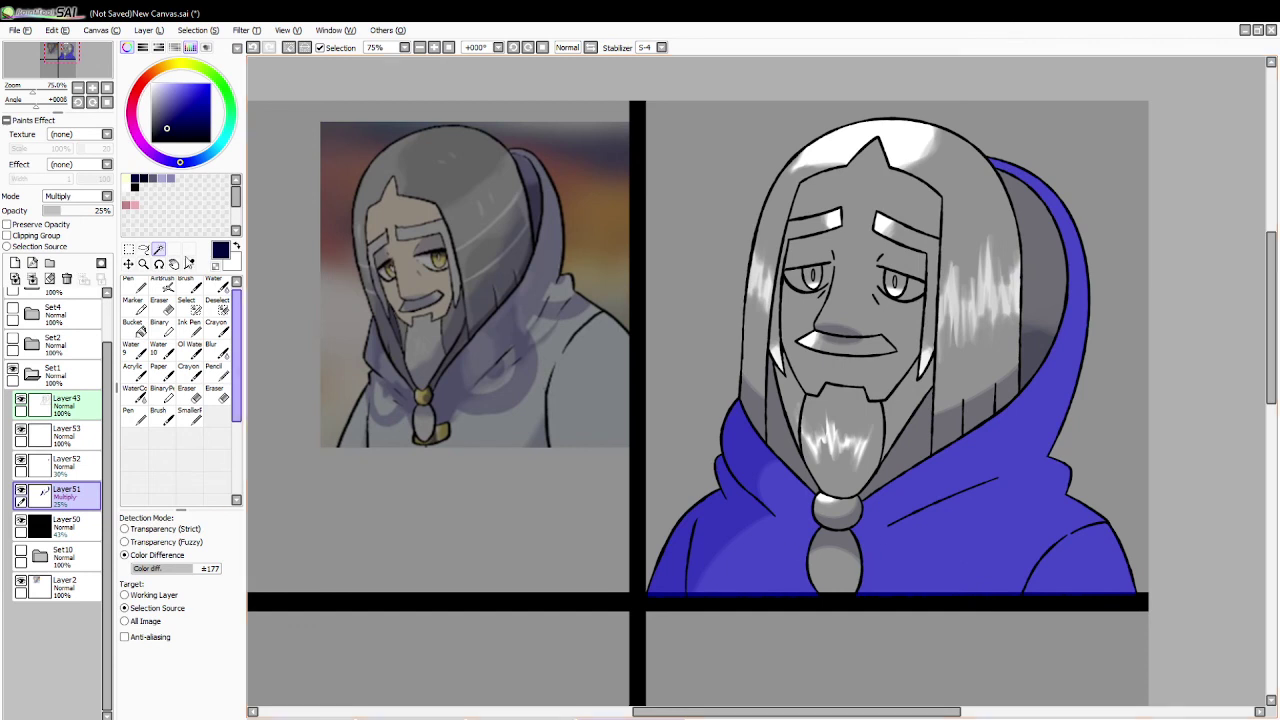
left_click(216, 286)
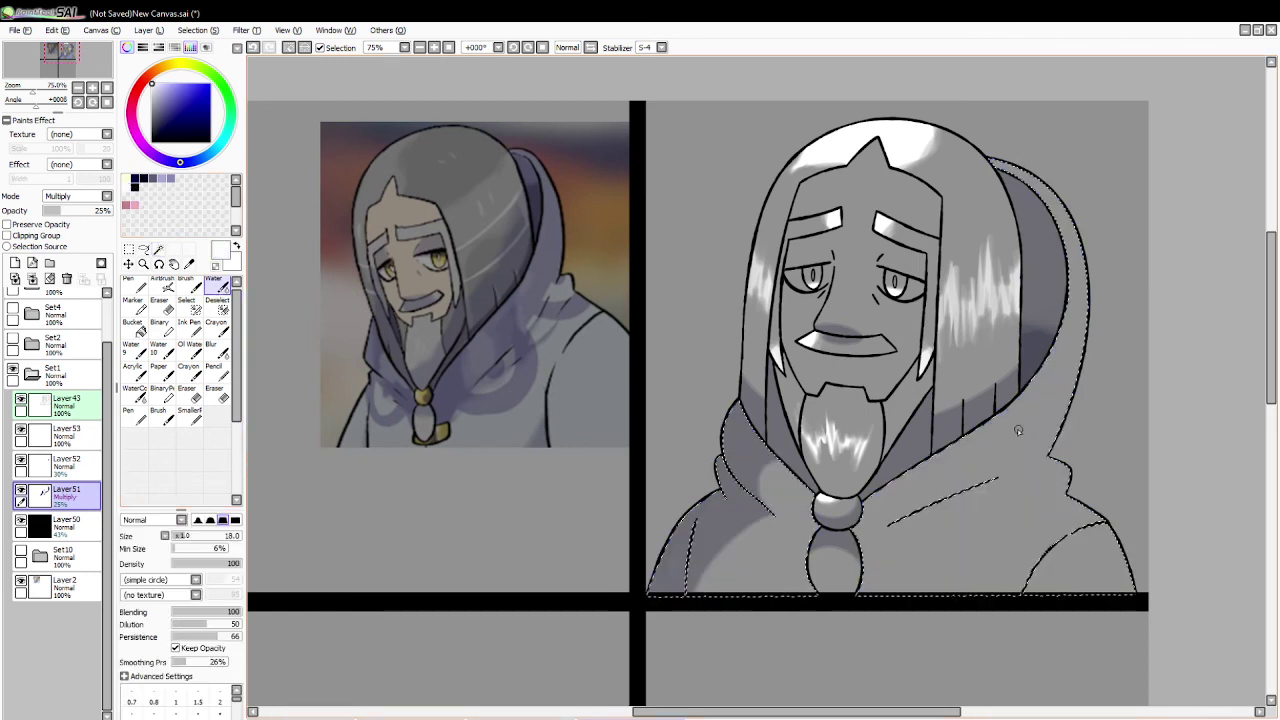
left_click(188, 287)
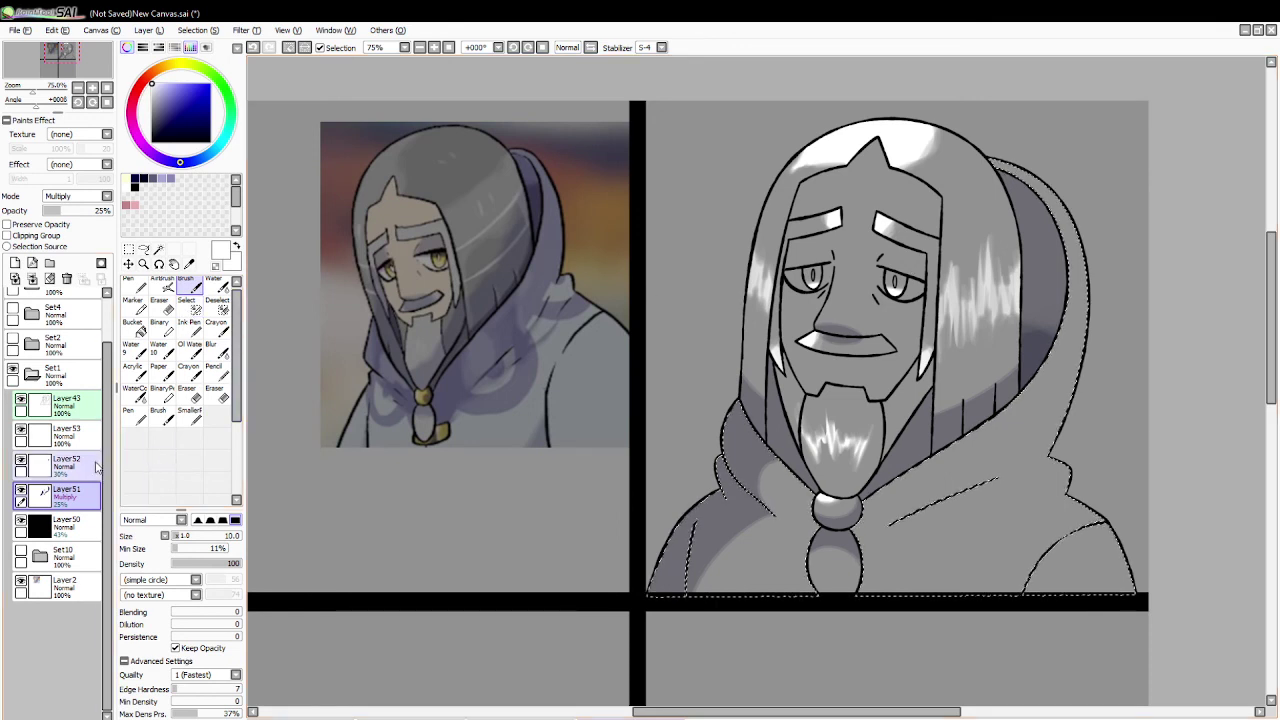
left_click(60, 434)
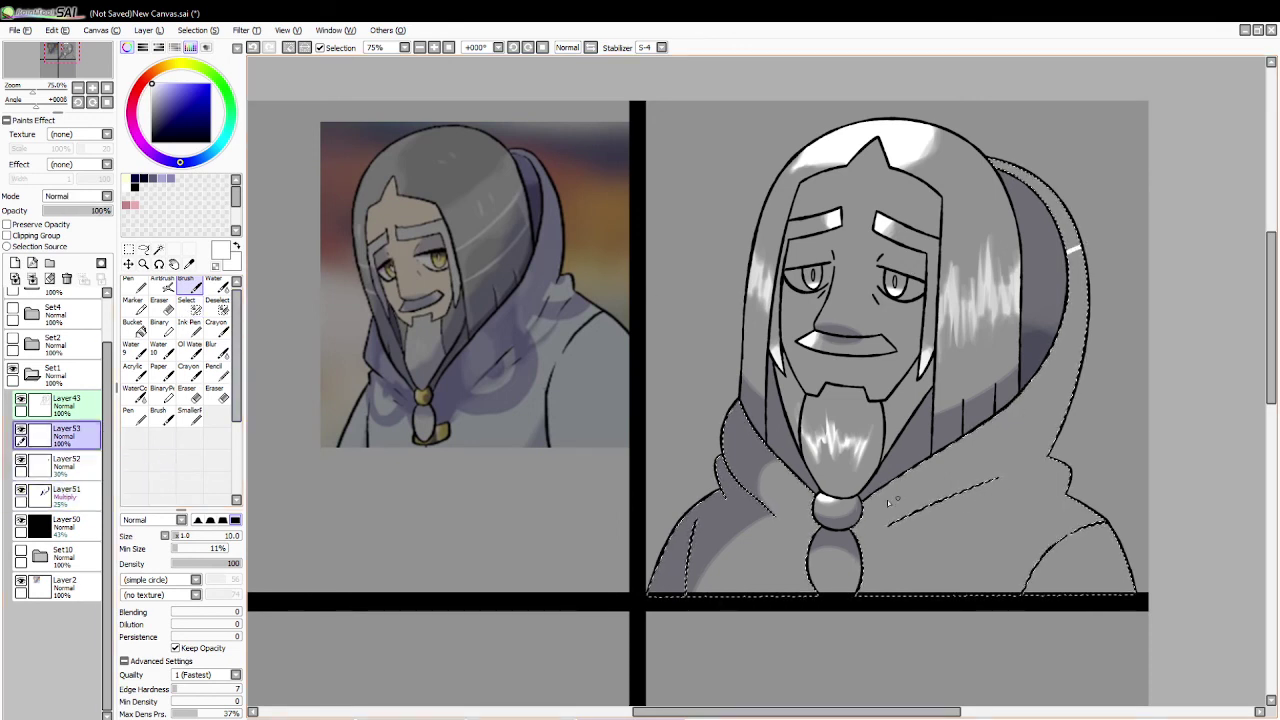
left_click(133, 325)
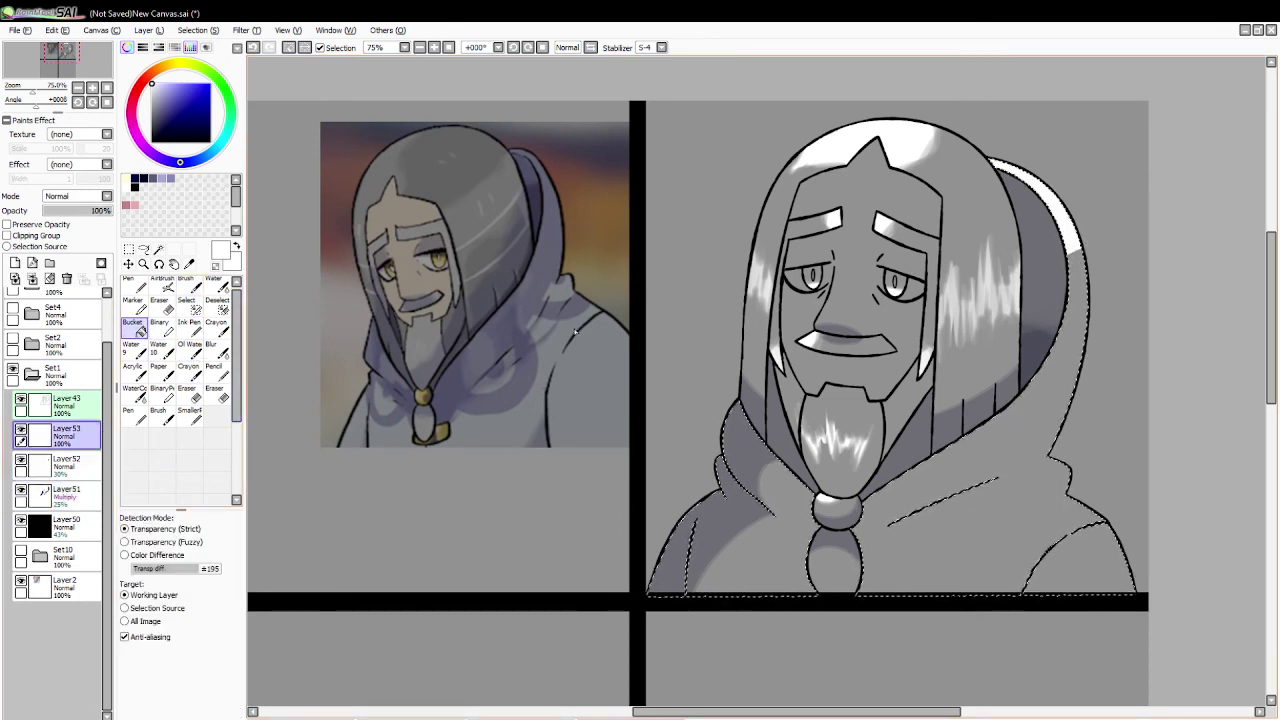
Step: Paint broad white highlights along the collar, shoulder and sleeve beside the pendant with the size 55 Brush
left_click(192, 289)
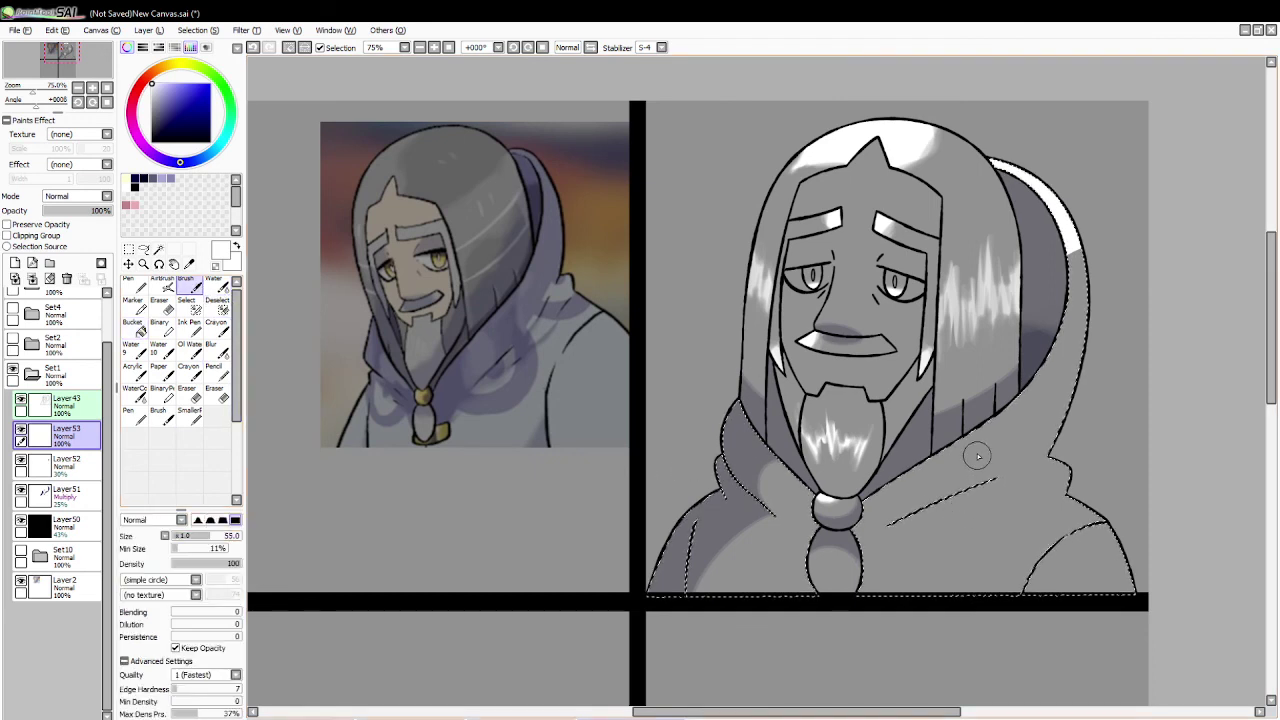
left_click_drag(872, 503, 918, 483)
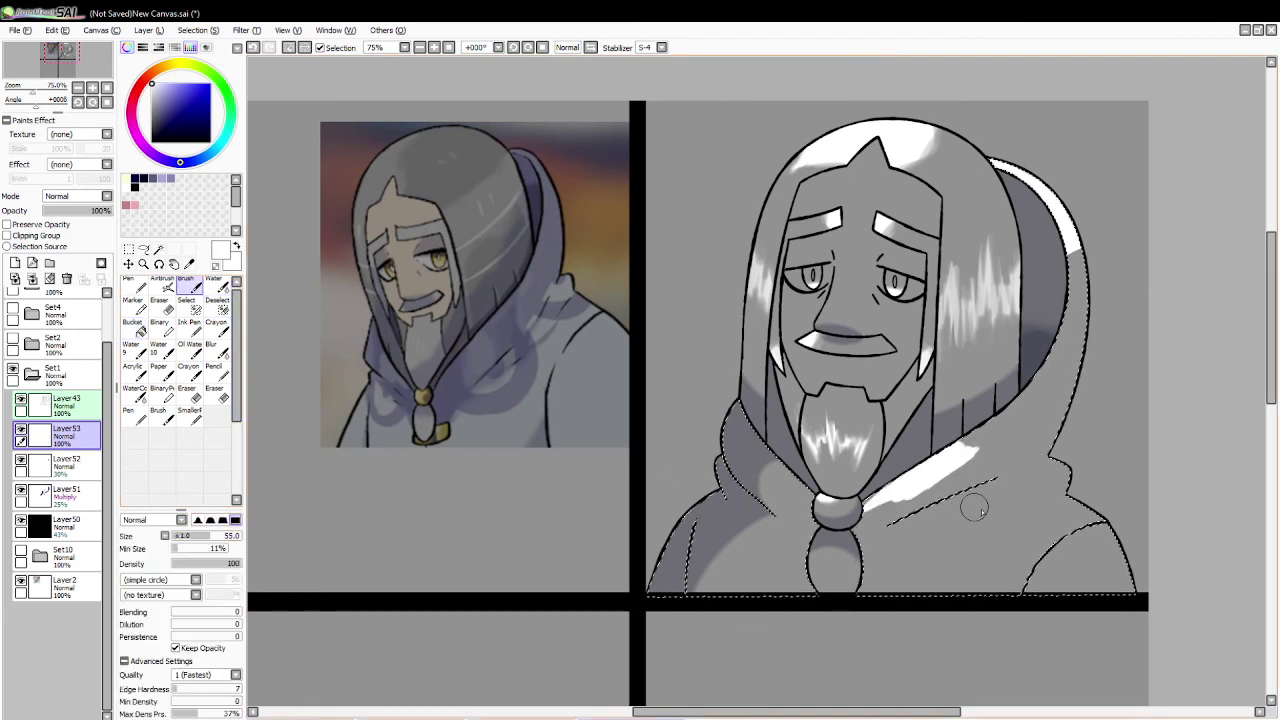
mouse_move(1067, 543)
left_mouse_down()
mouse_move(1044, 577)
mouse_move(1058, 571)
mouse_move(1067, 586)
mouse_move(1059, 532)
mouse_move(1007, 491)
mouse_move(975, 494)
left_mouse_up()
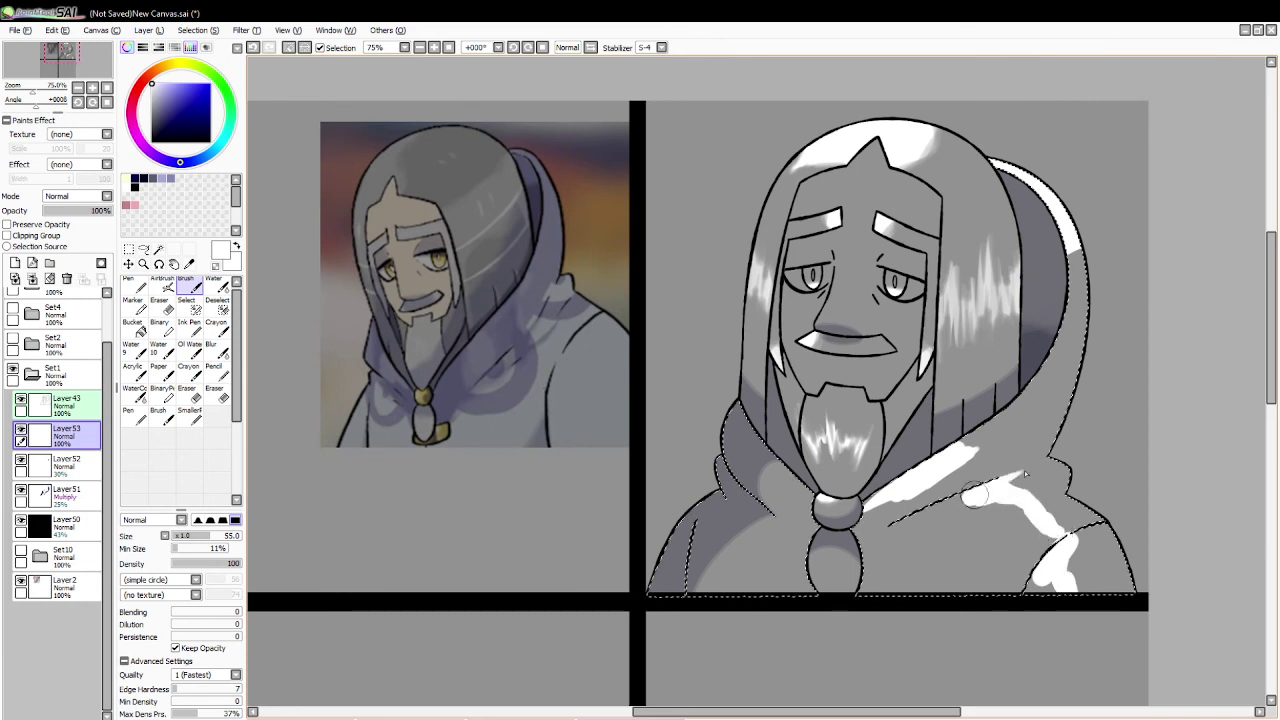
Step: Soften and thin the white highlights on the hood rim, collar, shoulder and sleeve with the size 34 Eraser, and deselect
left_click(214, 392)
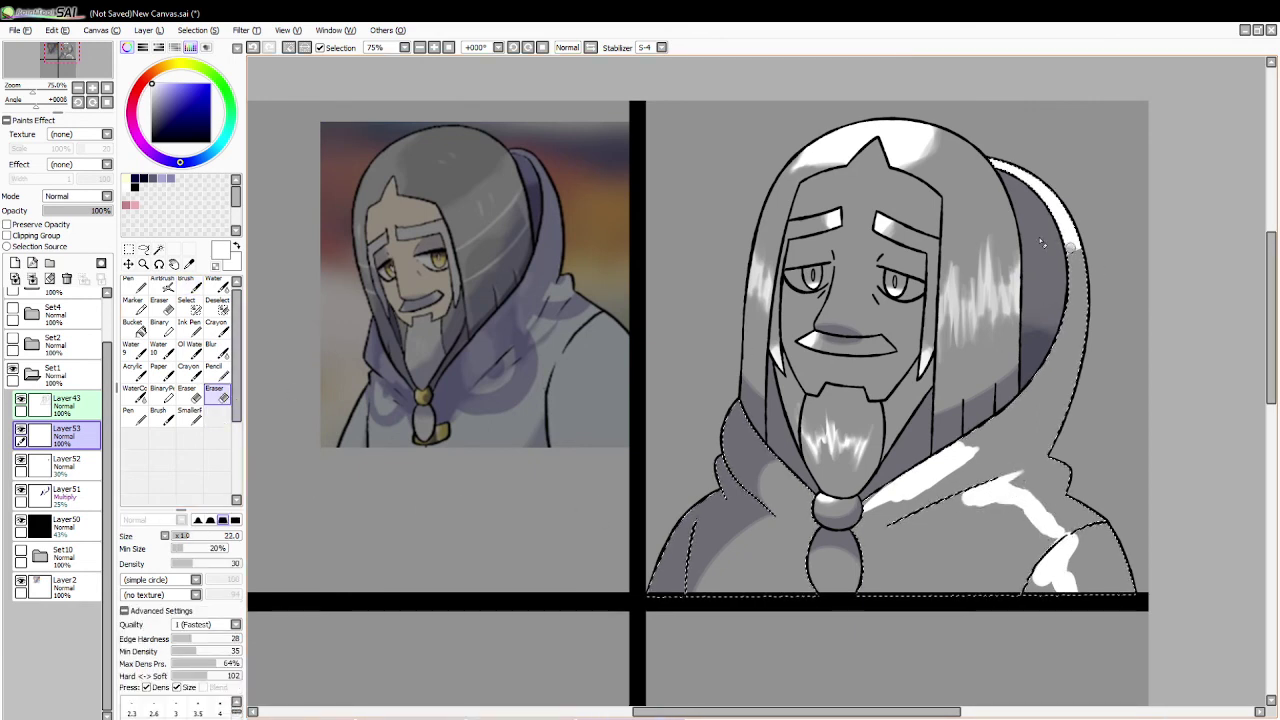
left_click(193, 537)
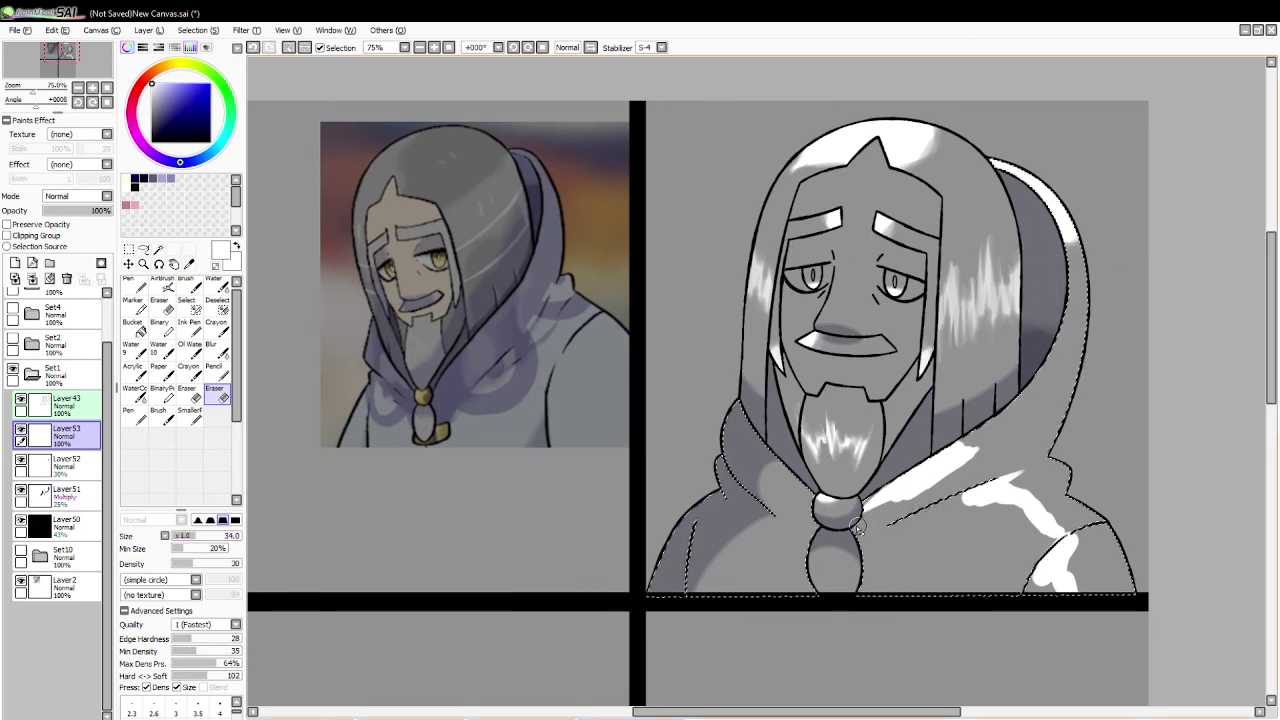
mouse_move(875, 510)
left_mouse_down()
mouse_move(969, 469)
mouse_move(941, 482)
mouse_move(963, 436)
left_mouse_up()
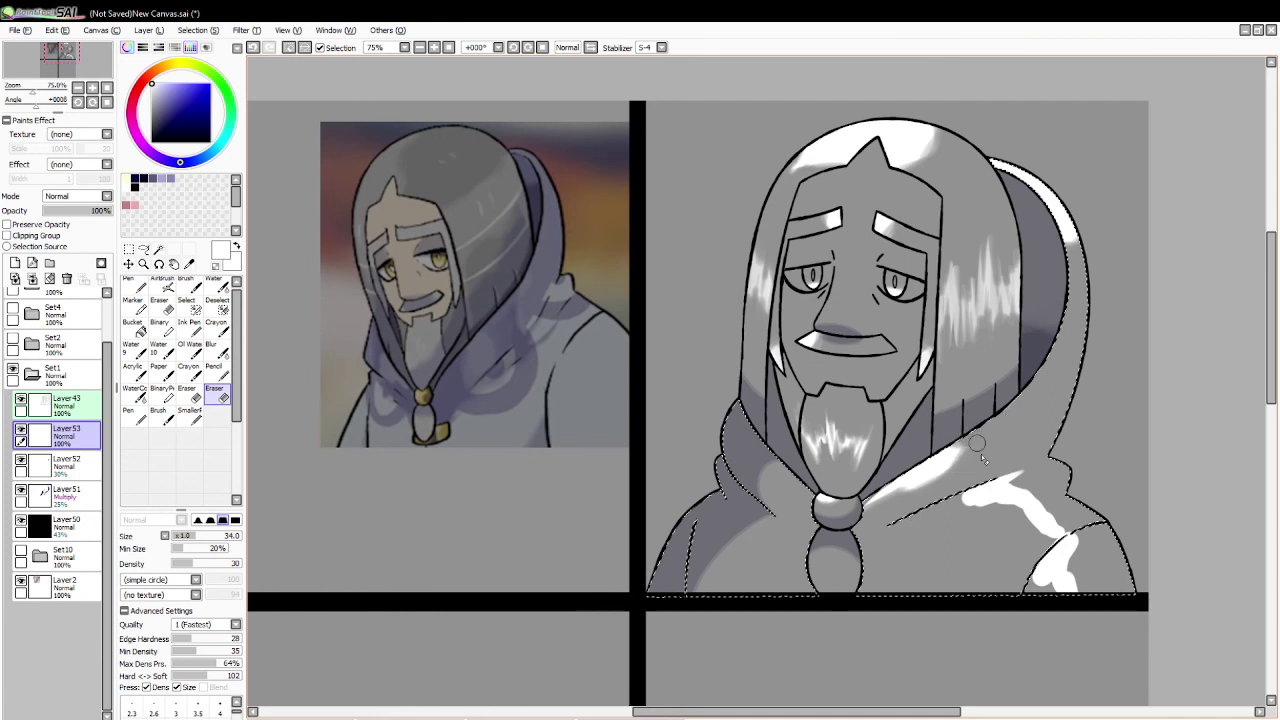
mouse_move(905, 503)
left_mouse_down()
mouse_move(916, 495)
mouse_move(876, 503)
mouse_move(931, 516)
mouse_move(975, 507)
mouse_move(961, 499)
mouse_move(1005, 505)
mouse_move(1050, 535)
left_mouse_up()
mouse_move(1038, 472)
left_mouse_down()
mouse_move(1053, 502)
mouse_move(1008, 484)
mouse_move(1037, 484)
mouse_move(1092, 540)
mouse_move(1042, 525)
mouse_move(1033, 514)
mouse_move(1087, 534)
mouse_move(1098, 522)
mouse_move(1072, 584)
mouse_move(1087, 596)
mouse_move(1062, 550)
mouse_move(1071, 601)
mouse_move(1017, 557)
mouse_move(1026, 573)
mouse_move(1010, 571)
mouse_move(1078, 614)
mouse_move(1044, 578)
left_mouse_up()
key("b")
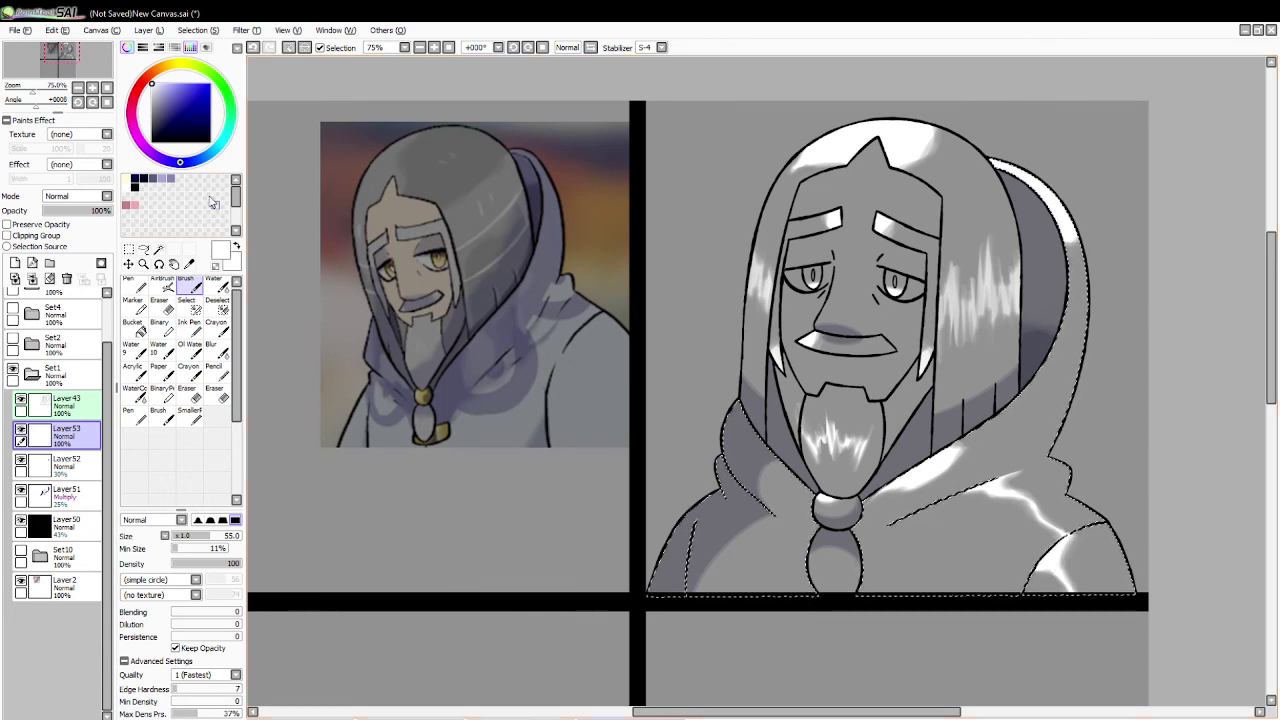
key("ctrl+d")
Step: Delete the black overlay Layer50
key("x")
left_click(132, 285)
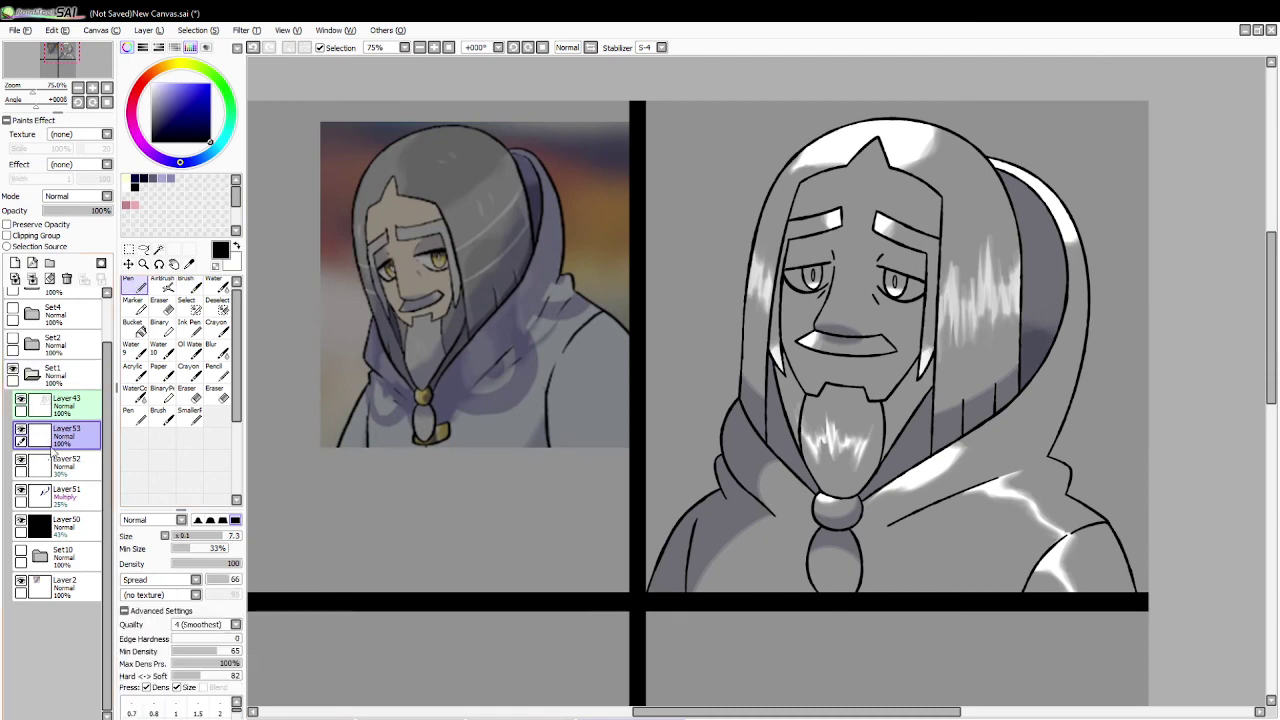
left_click(64, 527)
left_click(68, 279)
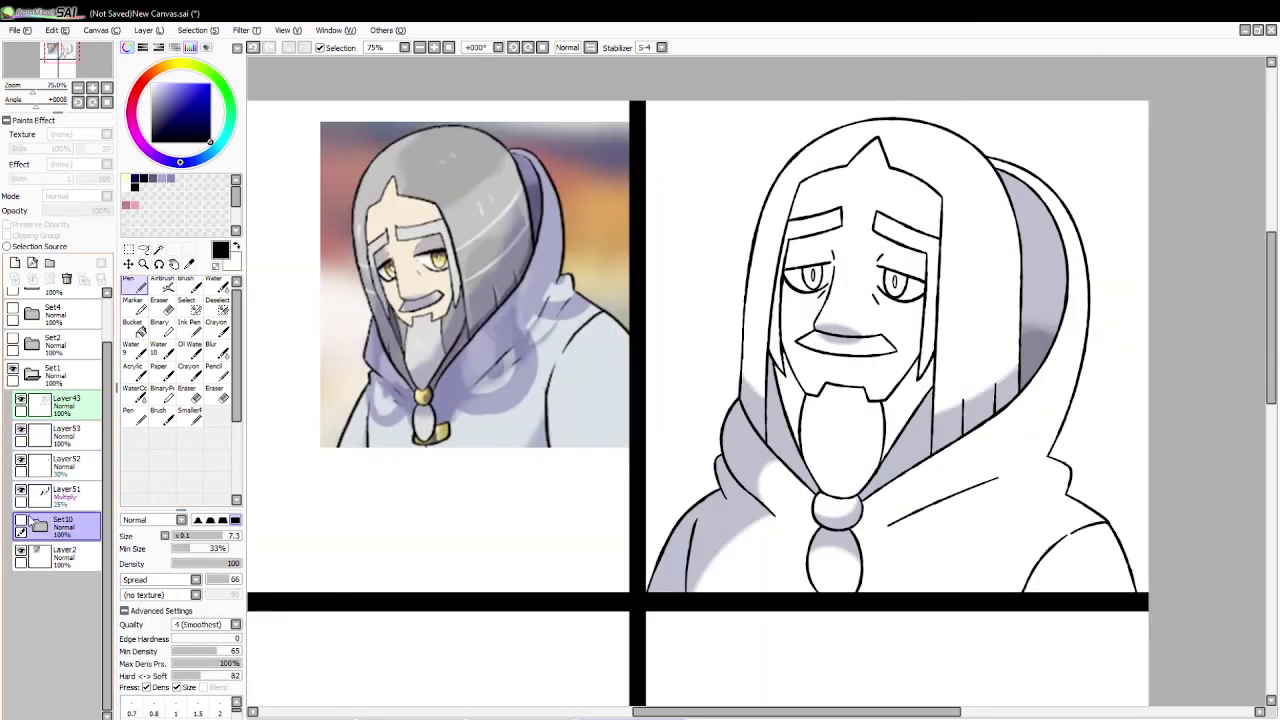
Step: Lower the opacity of highlight Layer53 to 28% and show the Set10 colour folder
left_click(64, 433)
left_click_drag(71, 210, 68, 214)
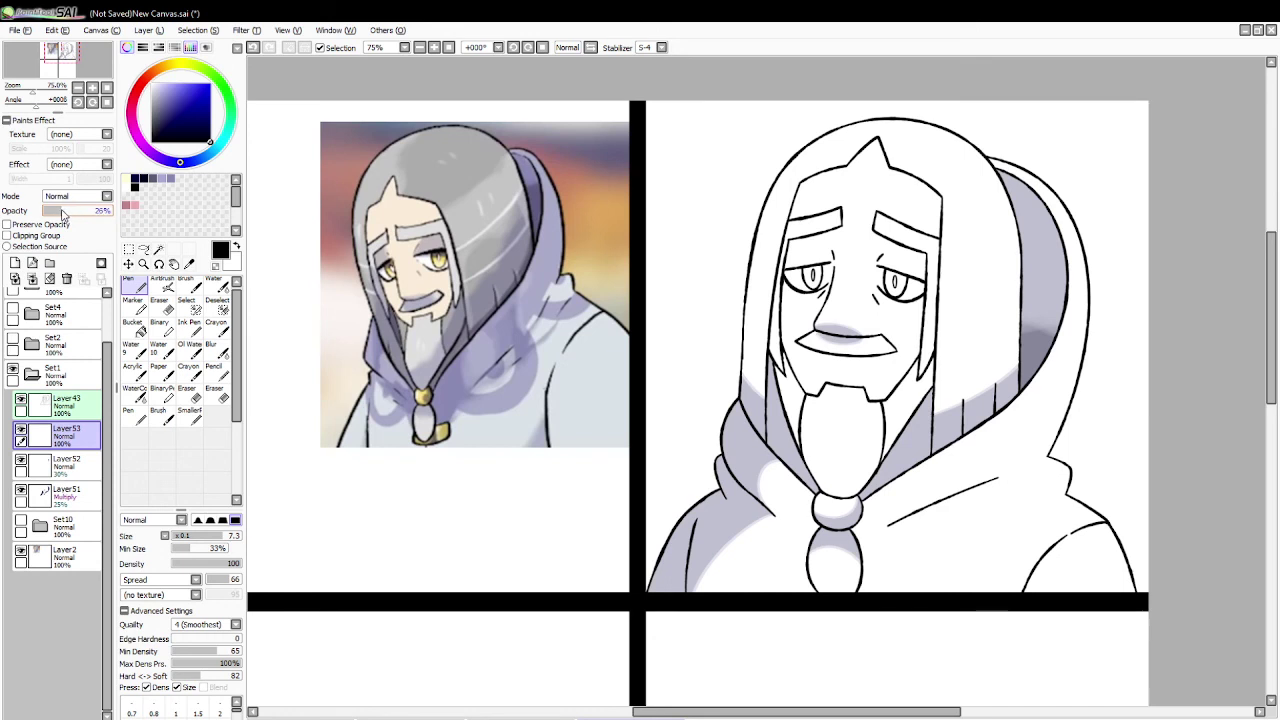
left_click(21, 522)
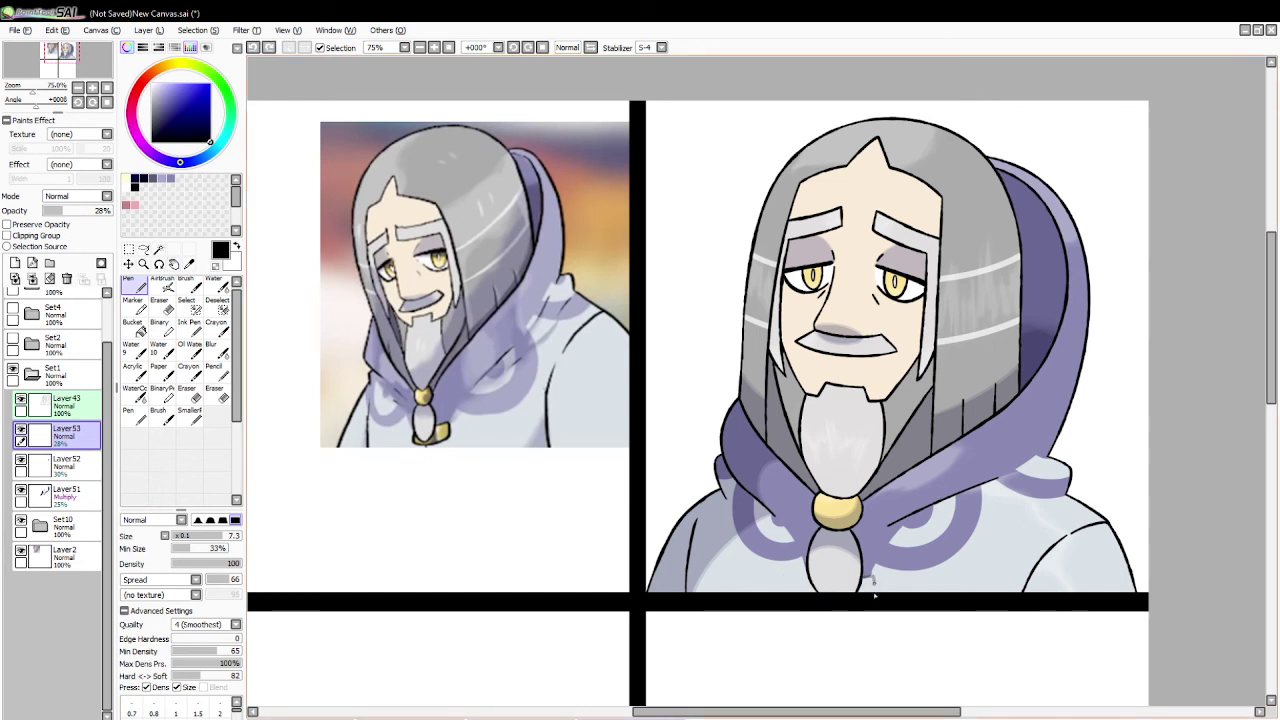
Step: Draw the outline of a small clasp beside the pendant's lower end on Layer43 with the black size 7.3 Pen
left_click(62, 494)
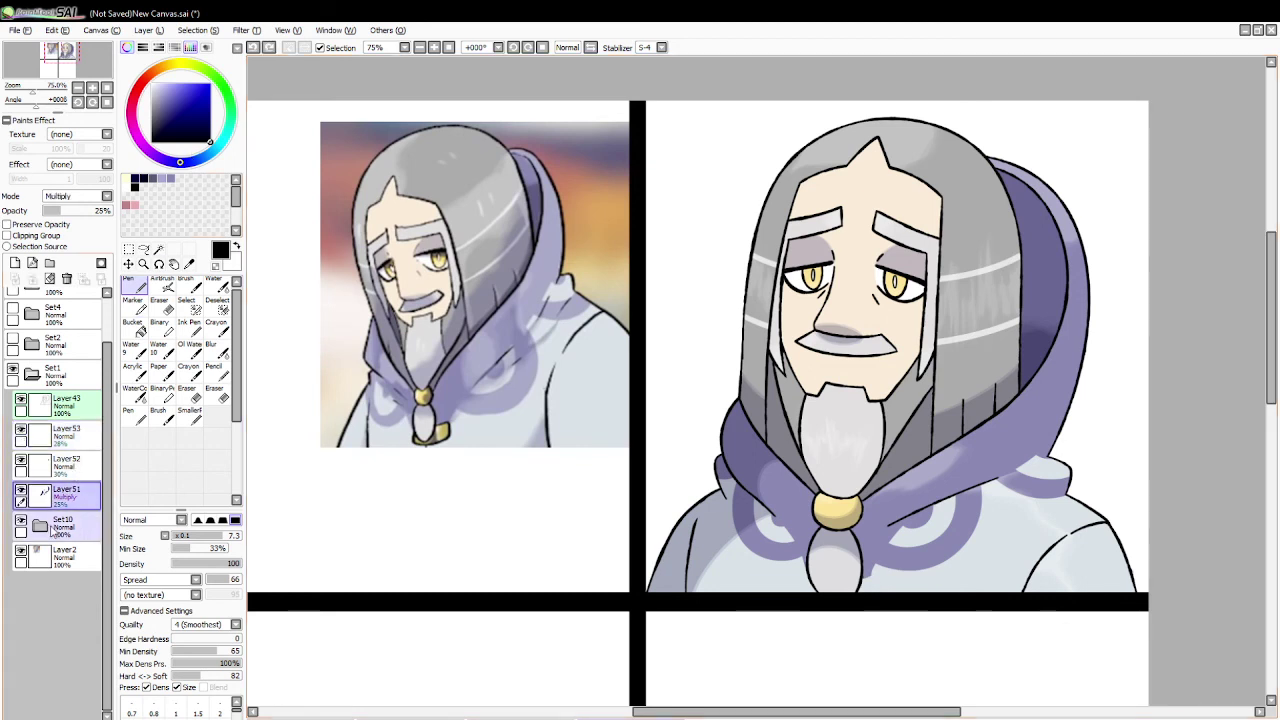
left_click(62, 405)
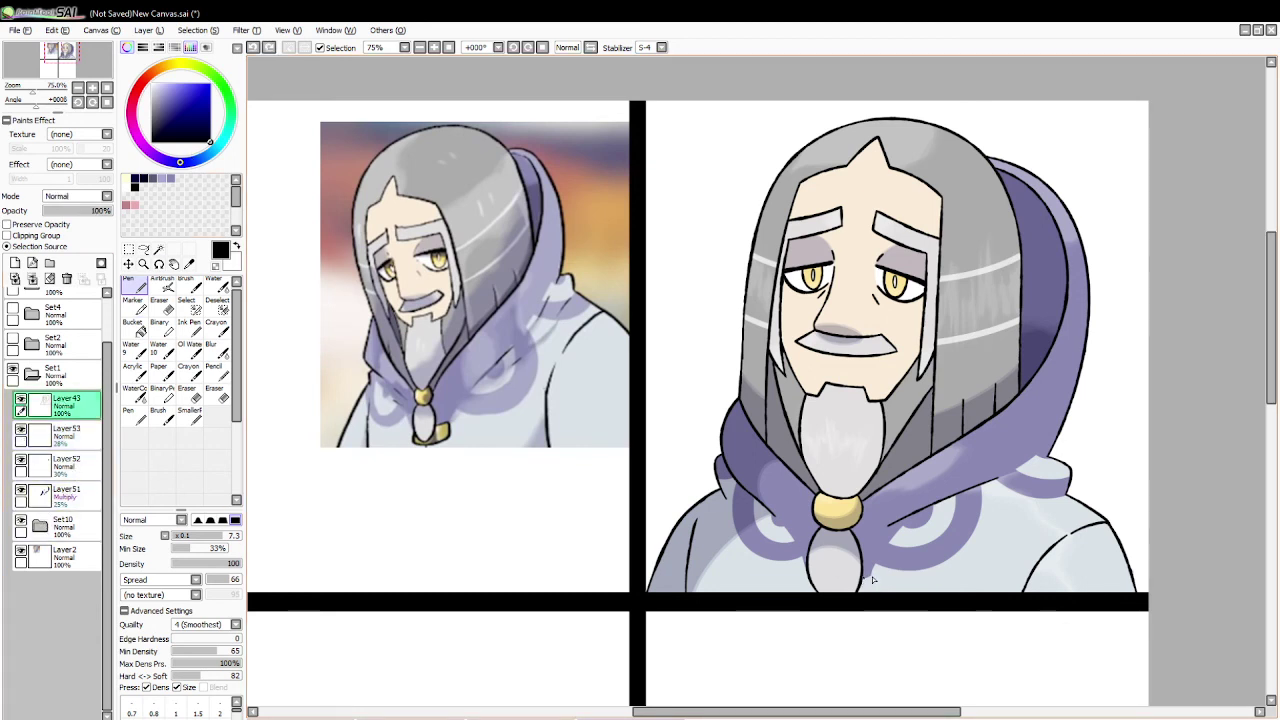
left_click_drag(872, 579, 875, 594)
left_click(189, 263)
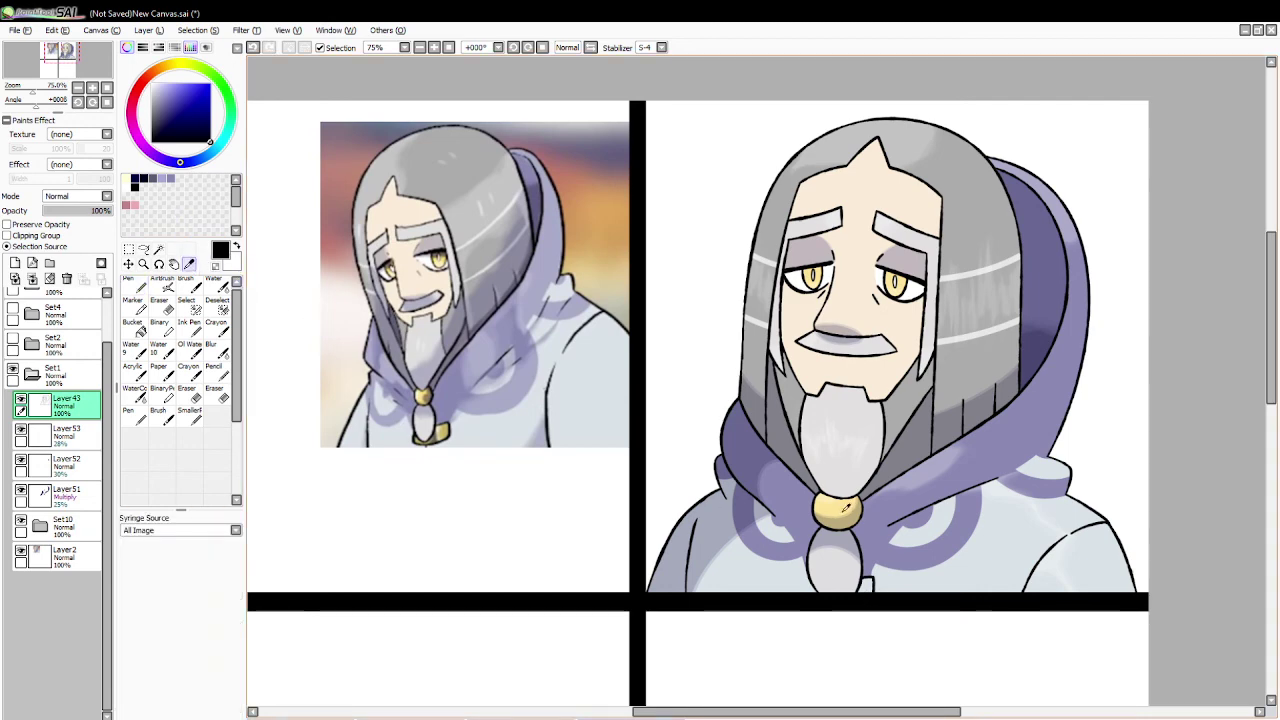
left_click(844, 509)
left_click(159, 249)
left_click(866, 589)
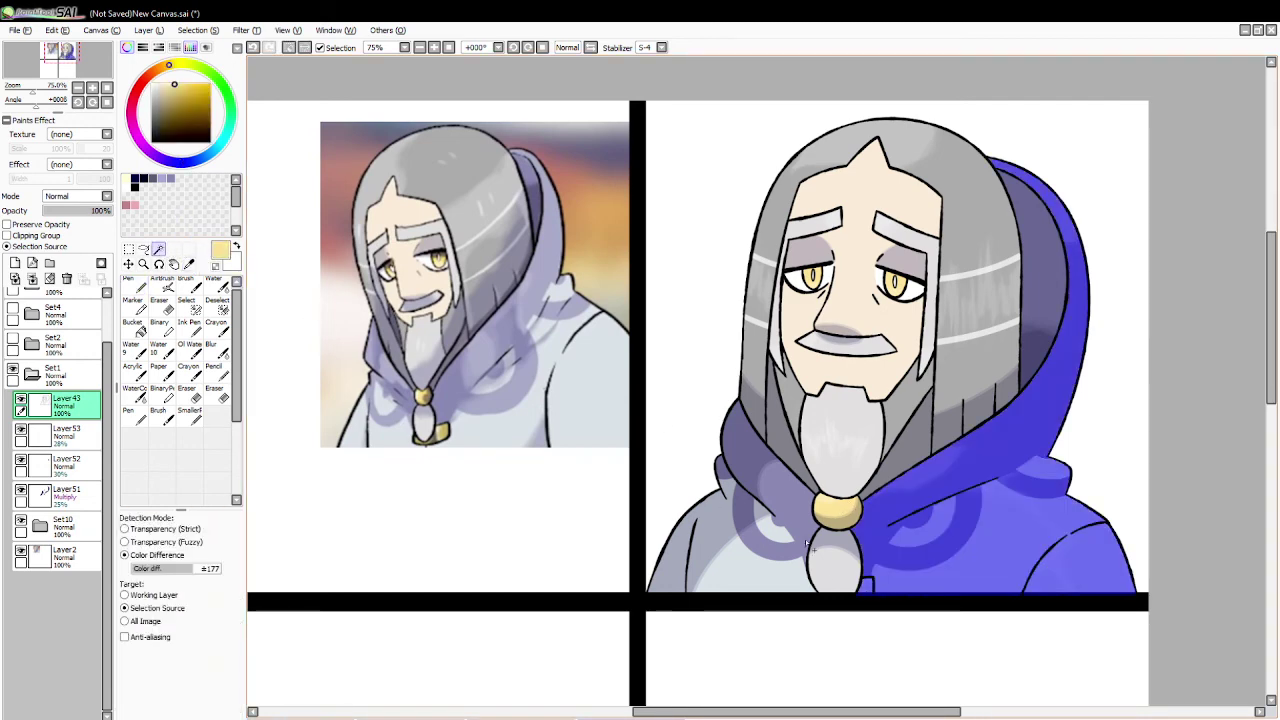
key("ctrl+z")
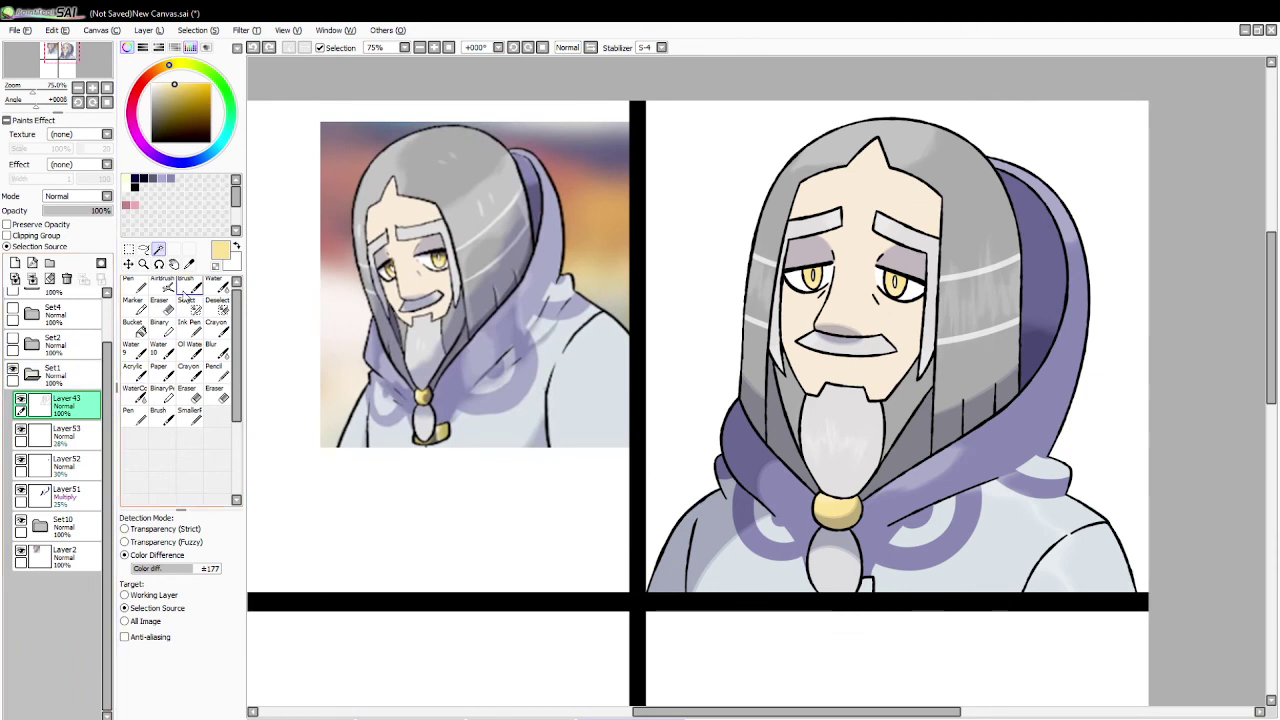
Step: Close the gap in the small clasp's outline with the black size 7.3 Pen and select its interior
key("n")
left_click_drag(198, 120, 218, 260)
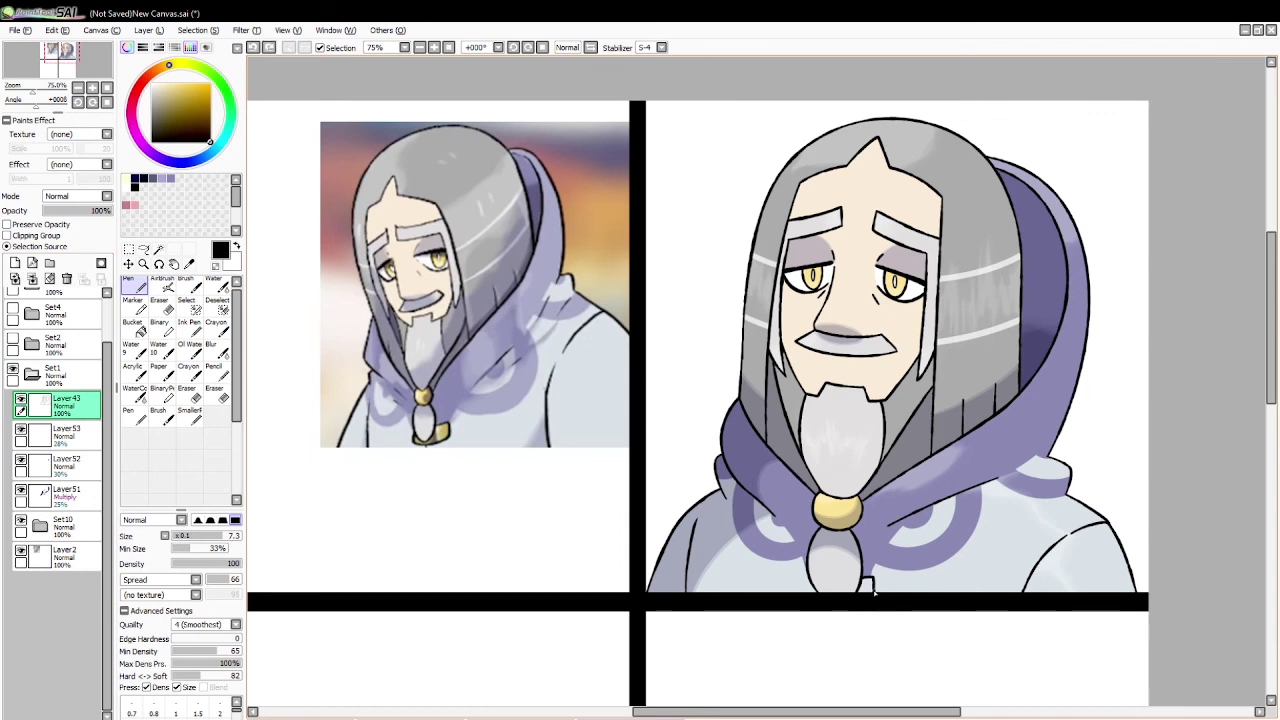
key("w")
left_click(867, 587)
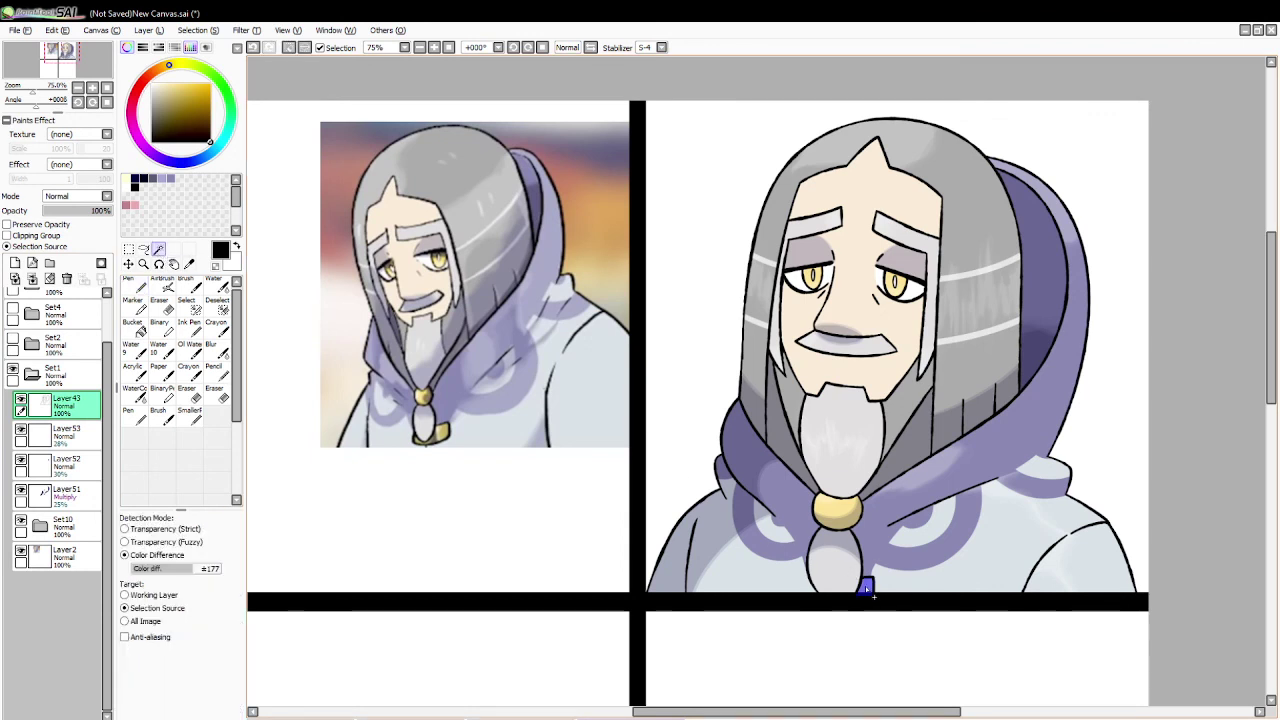
Step: Sample the yellow of the round cloak brooch and fill the small clasp with it on Layer46
key("i")
left_click(843, 504)
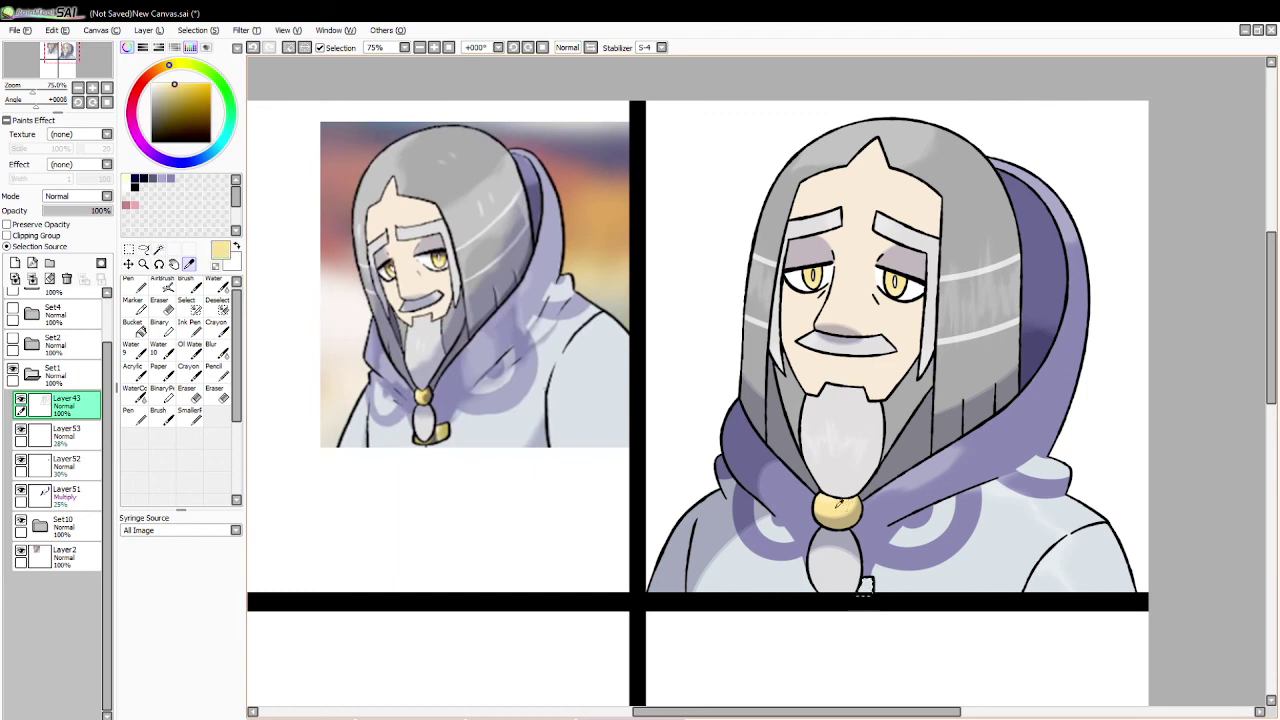
left_click(133, 323)
left_click(40, 527)
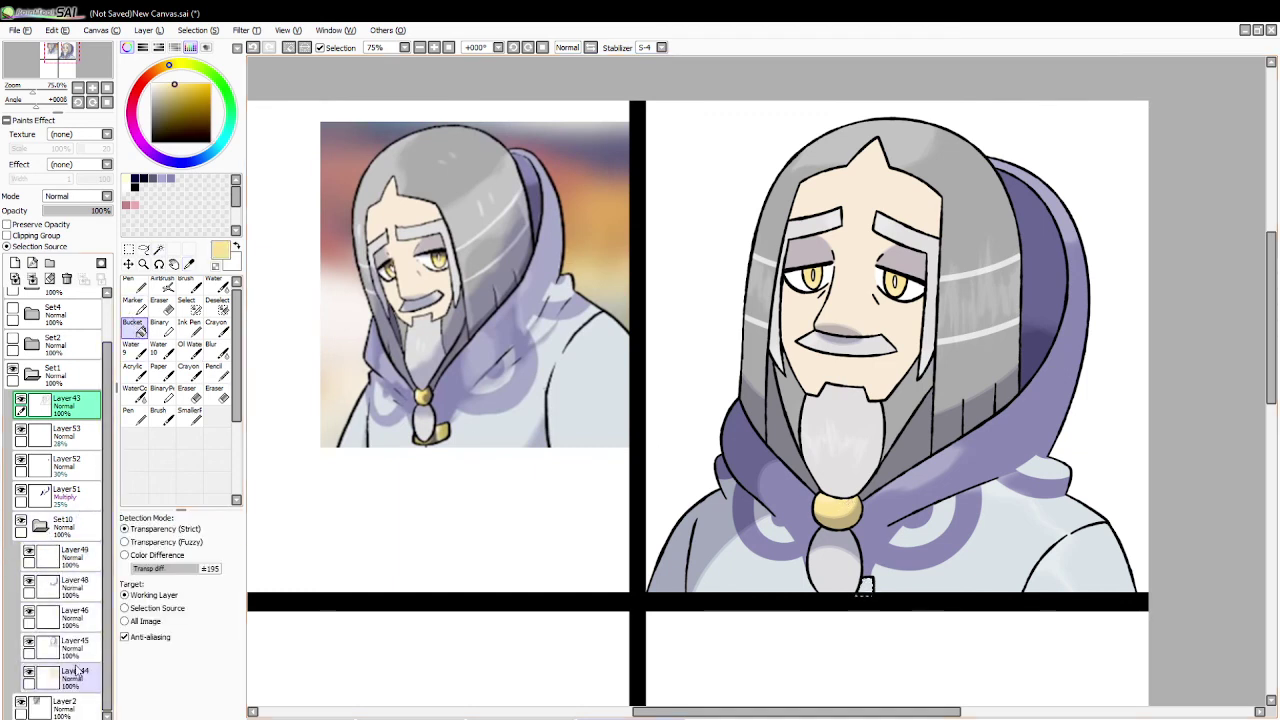
left_click(88, 608)
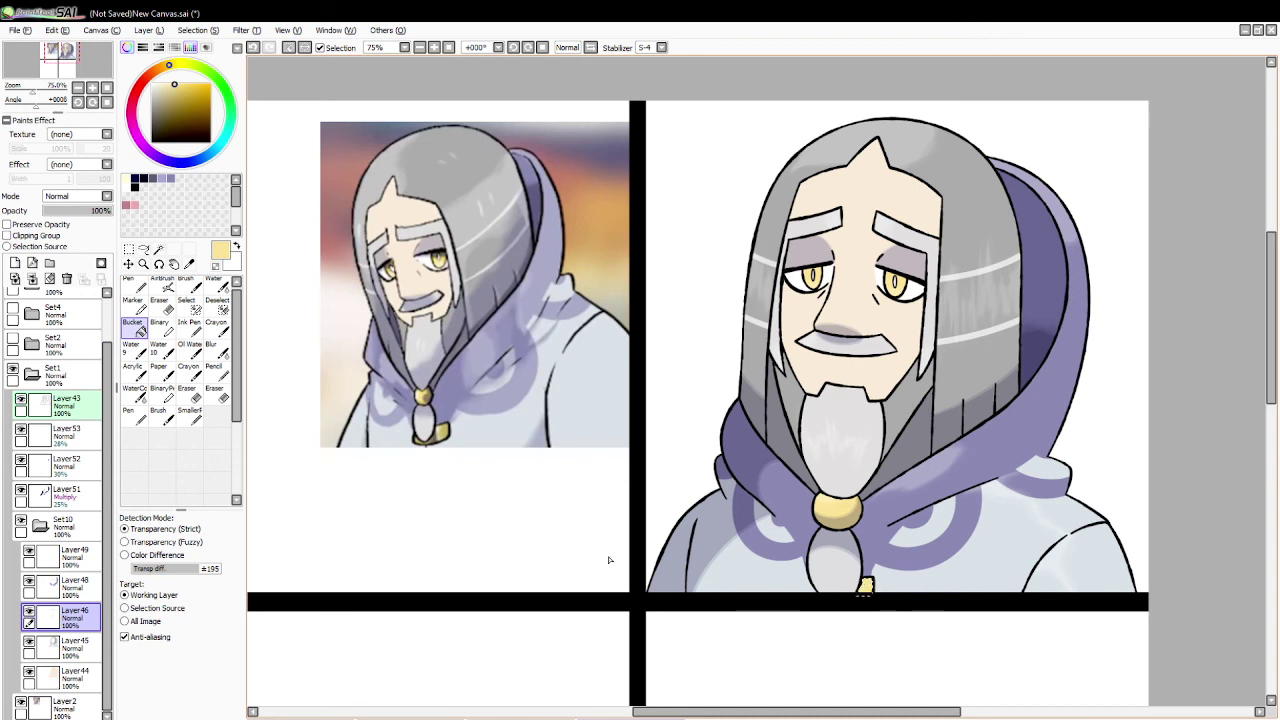
Step: Shade the small clasp beside the pendant with the purple size 8 Brush on Multiply Layer51 and clear the selection
left_click(144, 177)
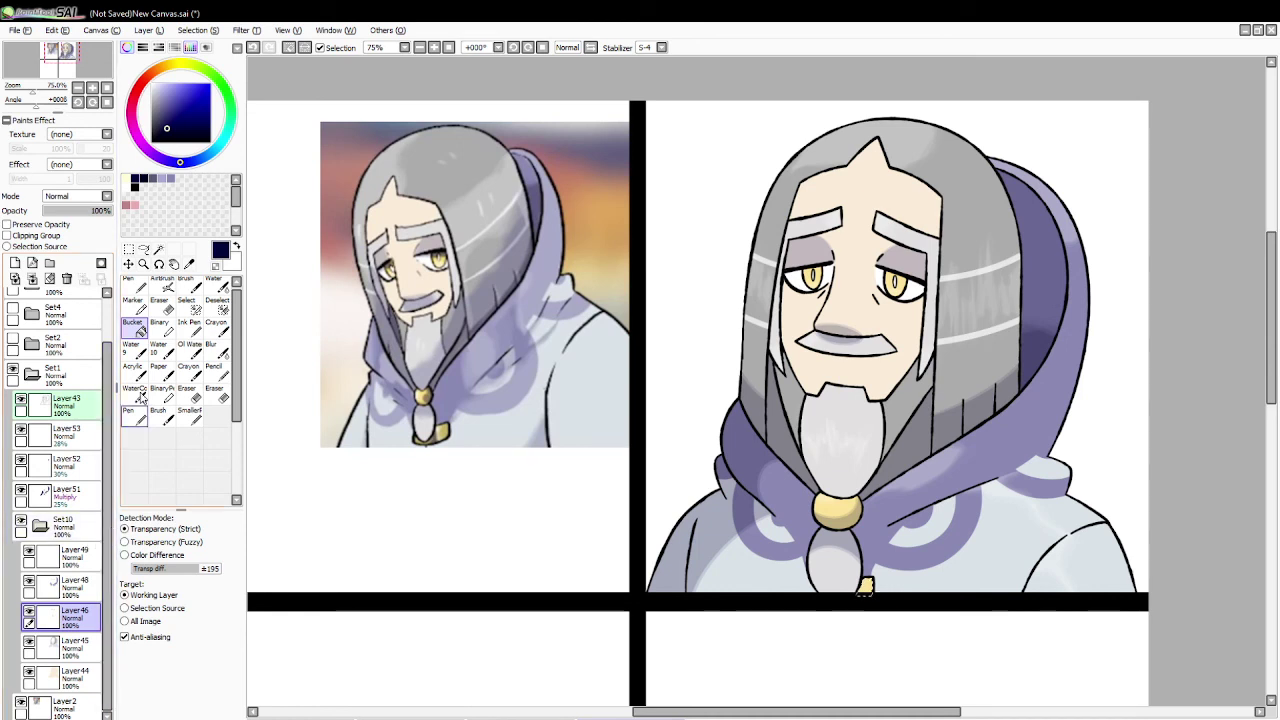
left_click(187, 281)
left_click(88, 584)
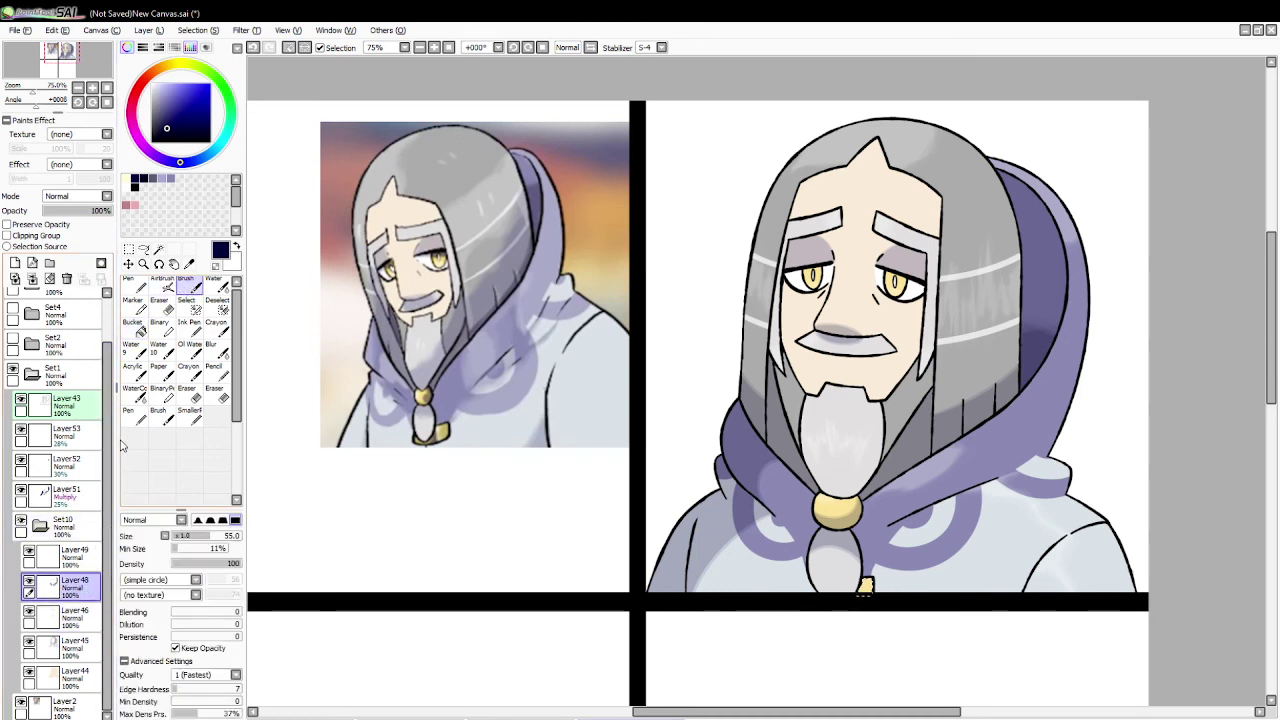
left_click(68, 494)
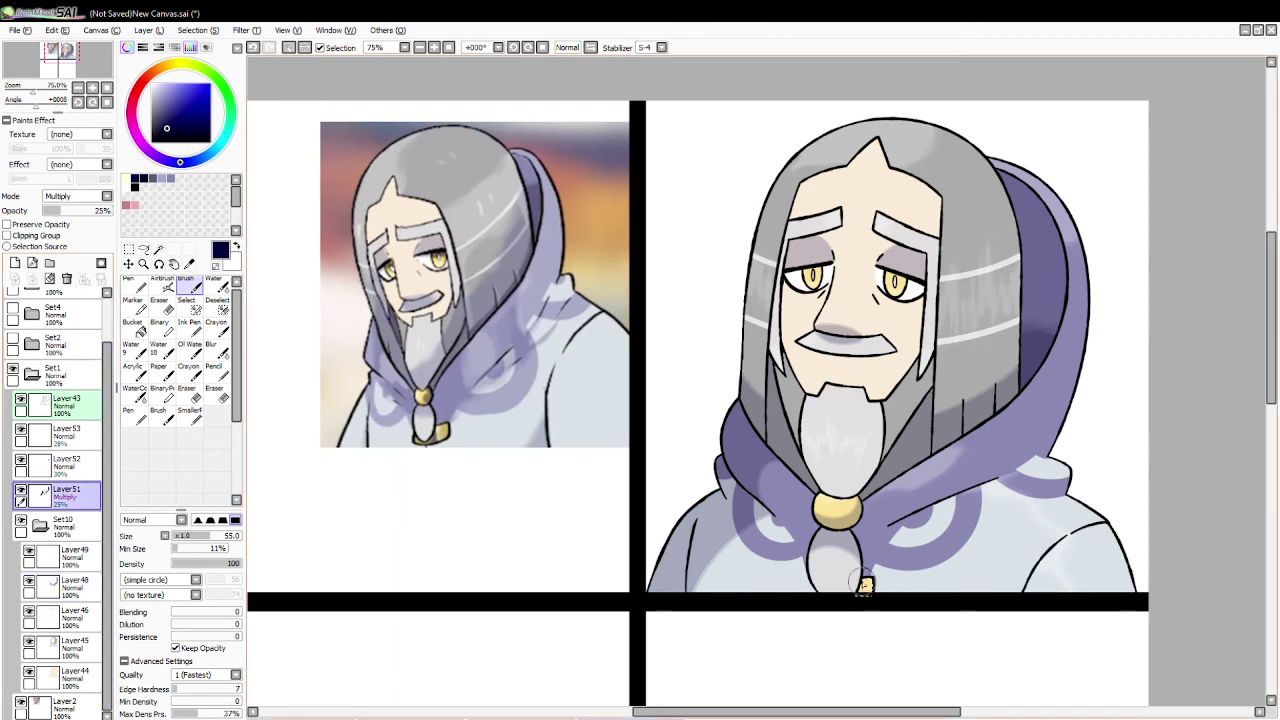
left_click(168, 177)
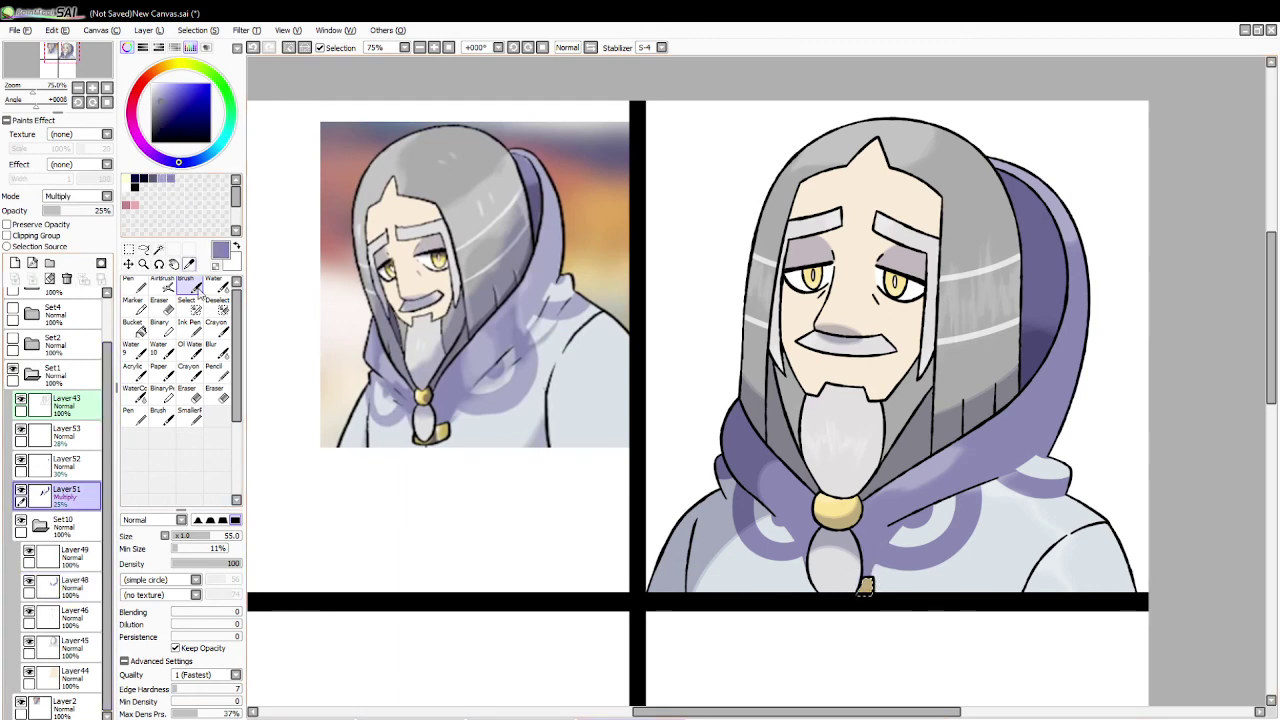
left_click(180, 540)
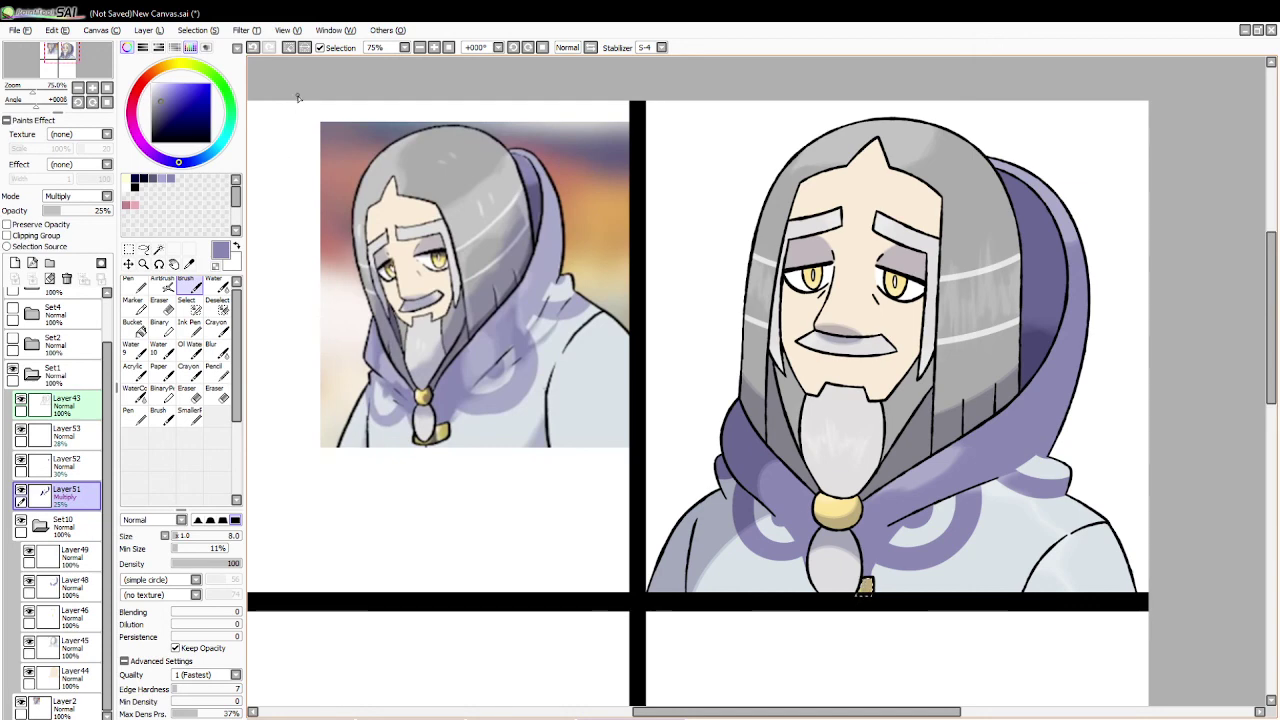
left_click(289, 49)
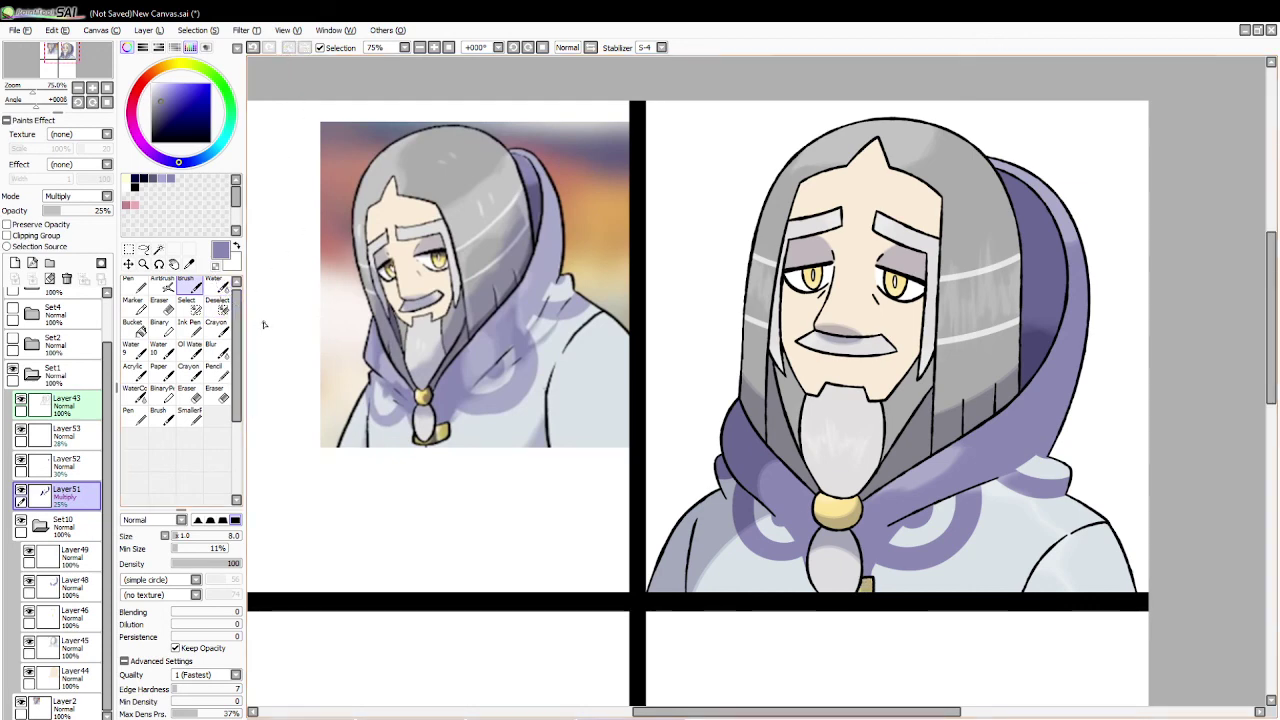
Step: Try to shade the whites of the eyes under the upper eyelids with the purple size 8 Brush on Layer51
left_click(143, 263)
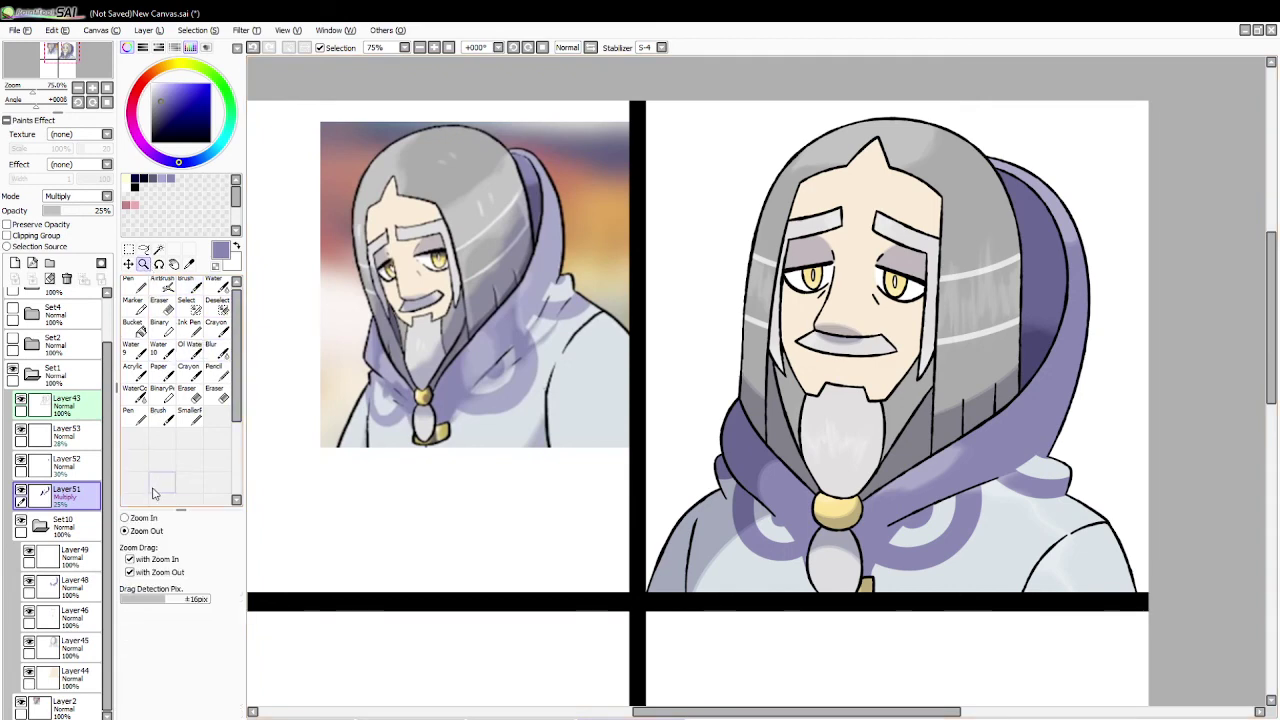
left_click(148, 532)
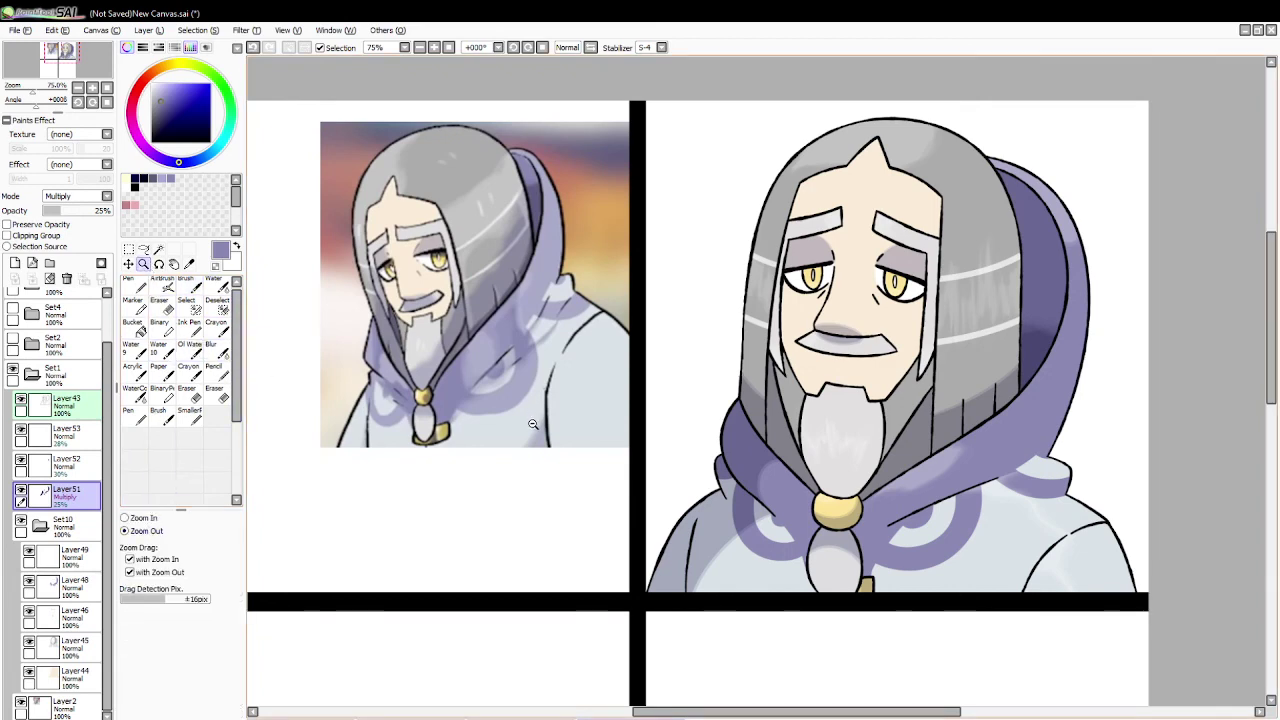
left_click(866, 268)
left_click(866, 266)
left_click(866, 266)
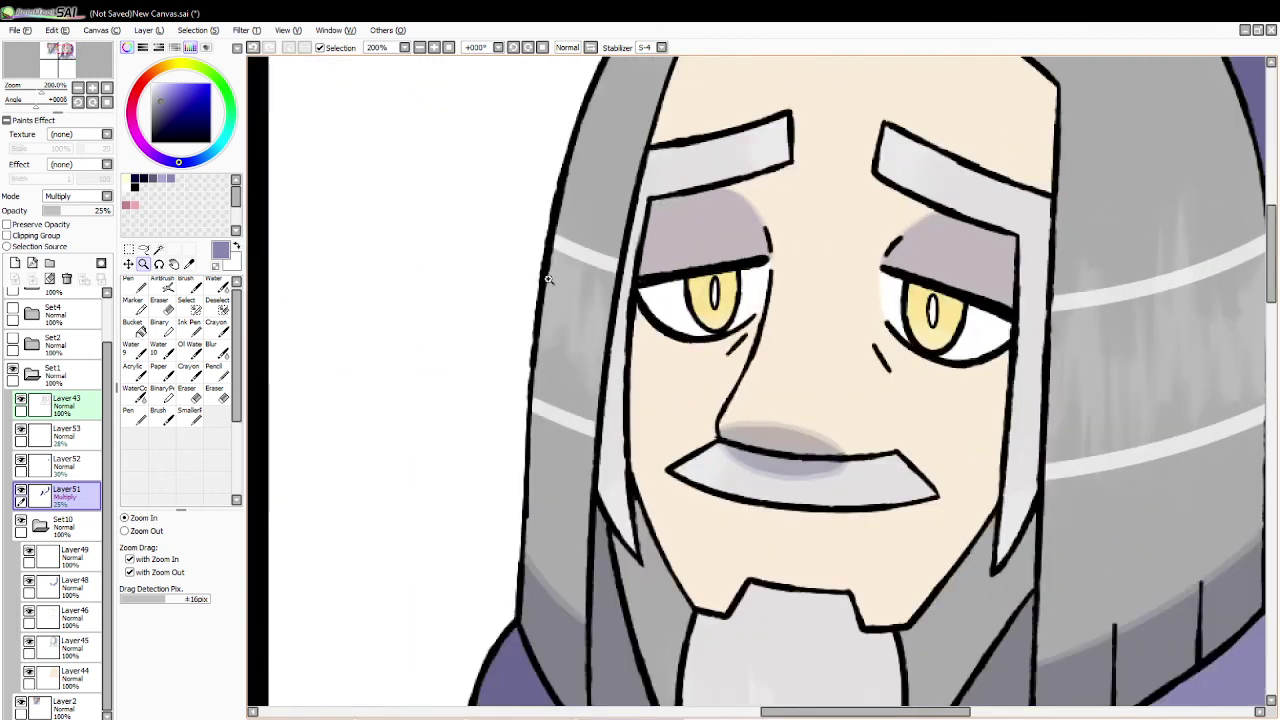
left_click(188, 285)
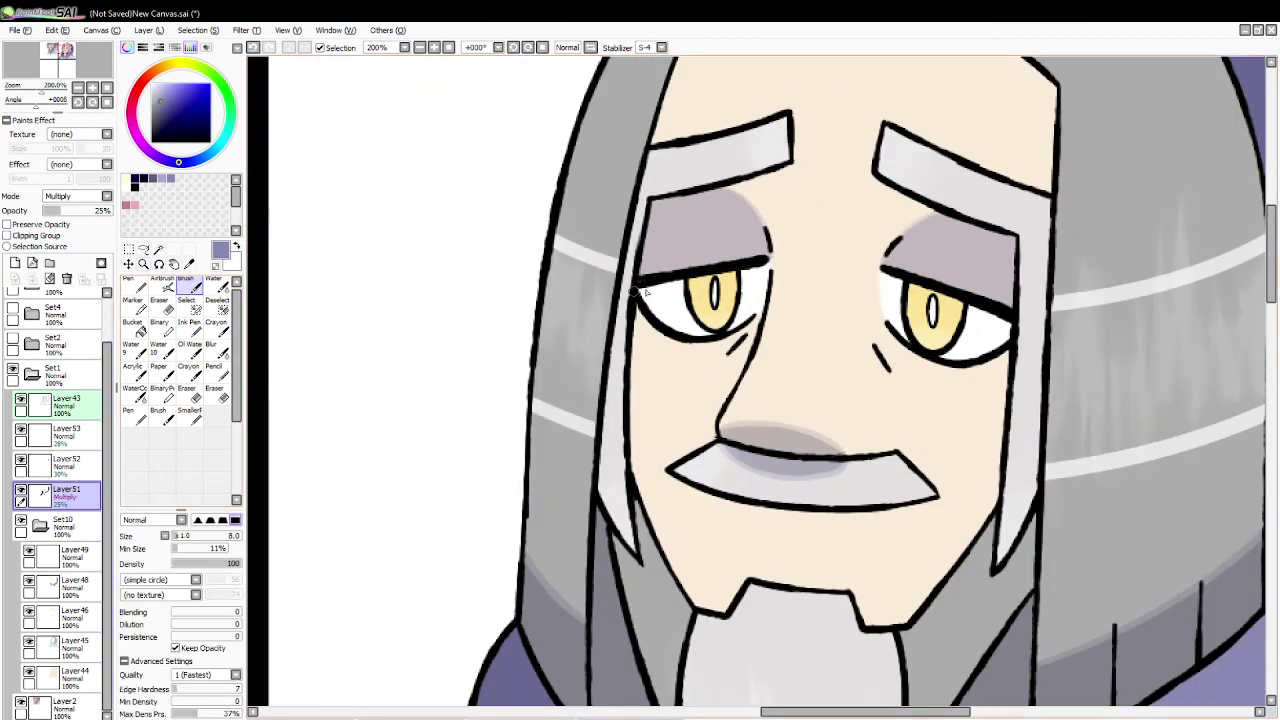
left_click_drag(635, 291, 752, 270)
key("ctrl+z")
left_click_drag(638, 288, 760, 268)
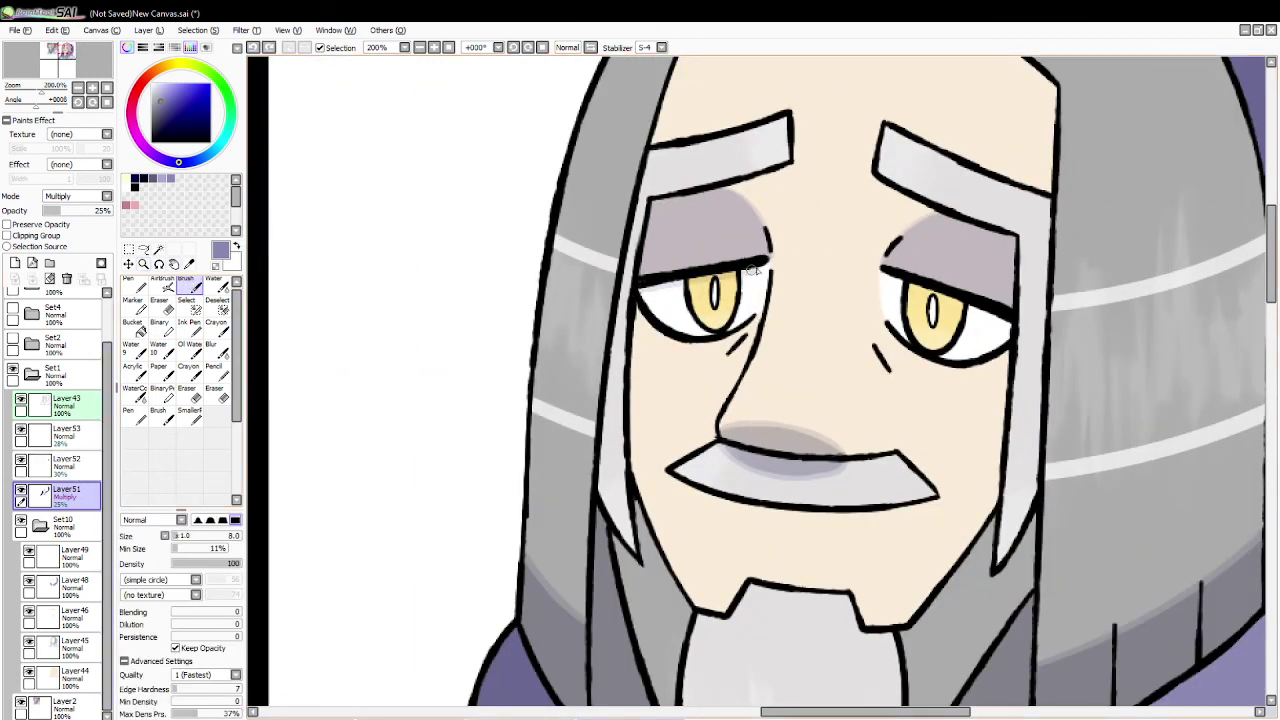
key("ctrl+z")
mouse_move(636, 289)
left_mouse_down()
mouse_move(755, 266)
mouse_move(637, 289)
left_mouse_up()
key("ctrl+z")
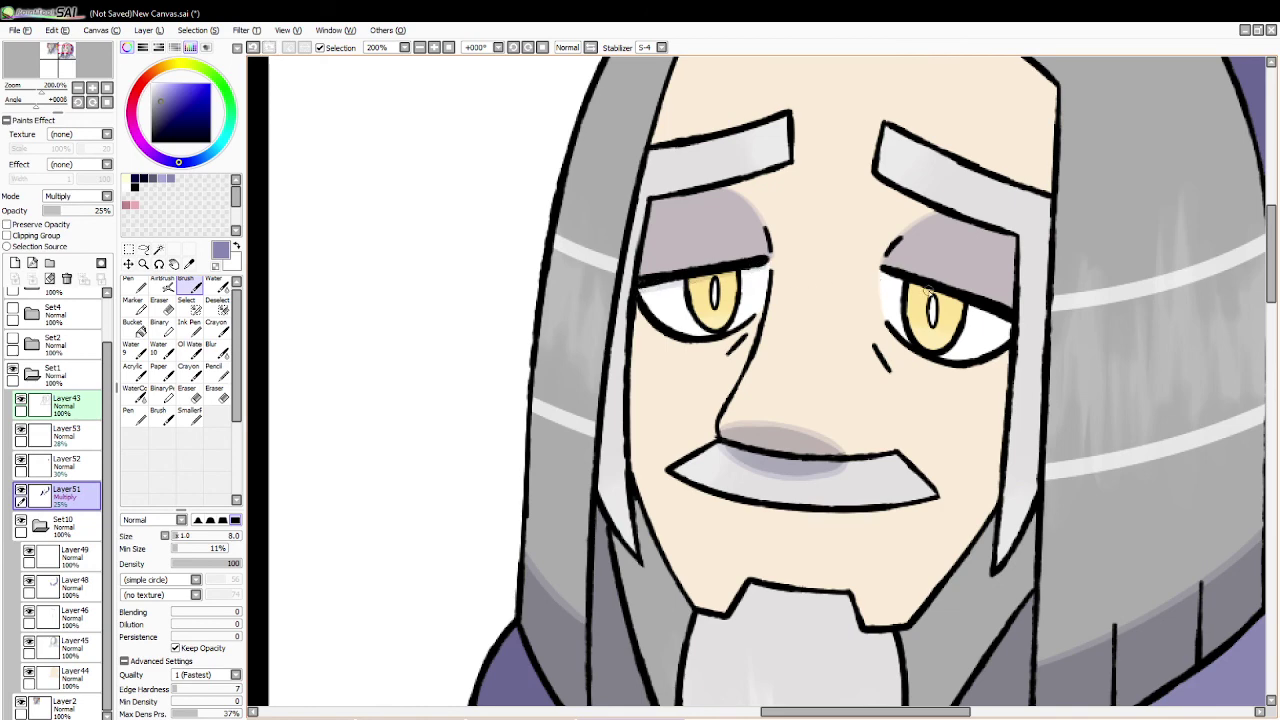
key("ctrl+z")
key("ctrl+z")
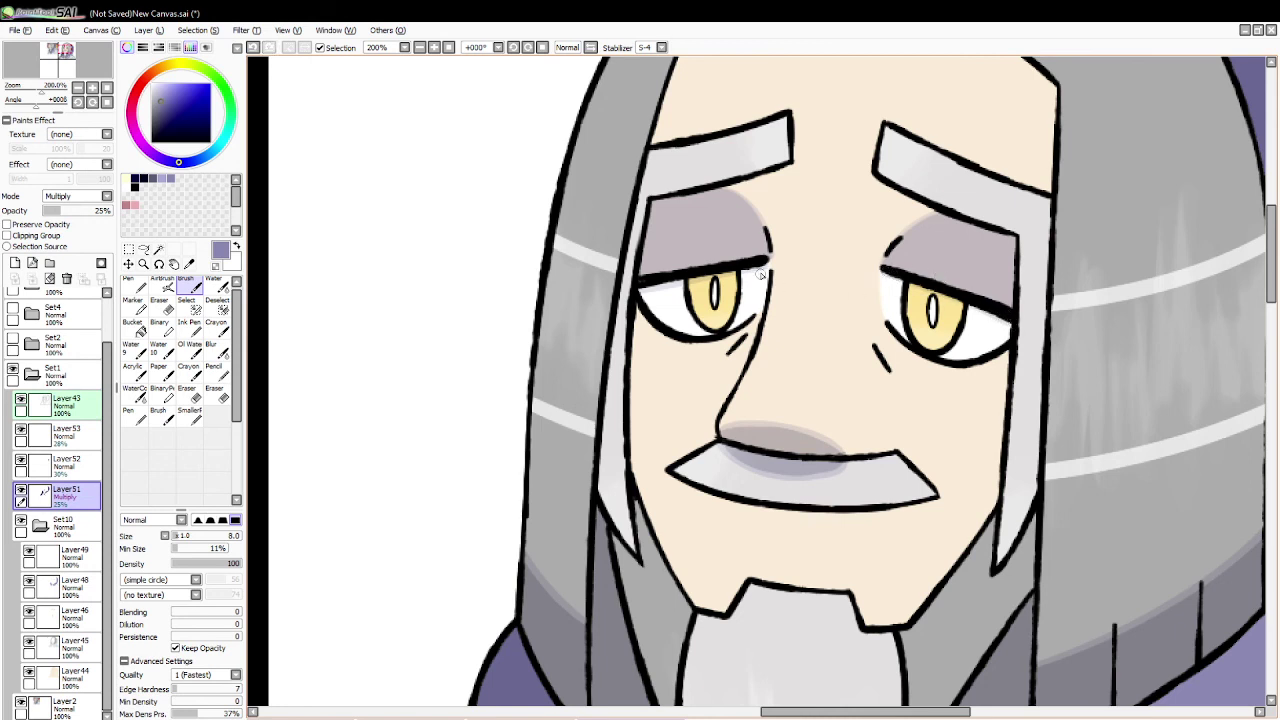
key("e")
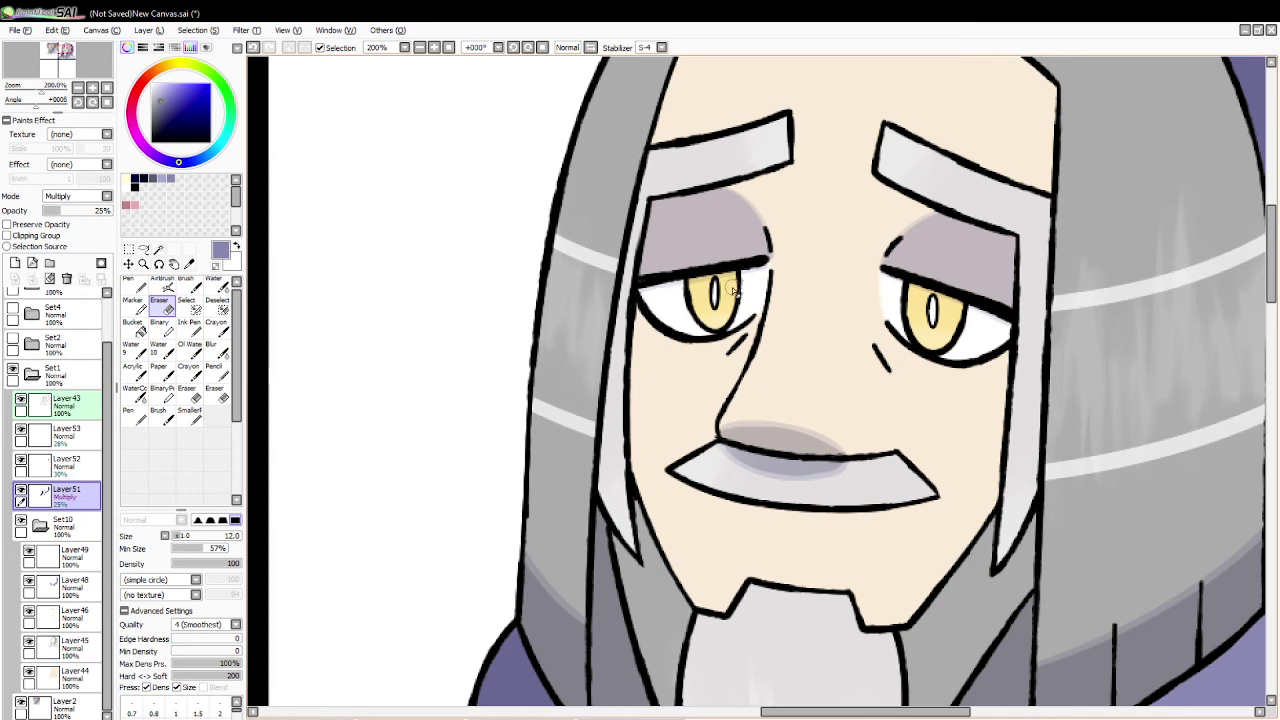
left_click(144, 179)
left_click(135, 286)
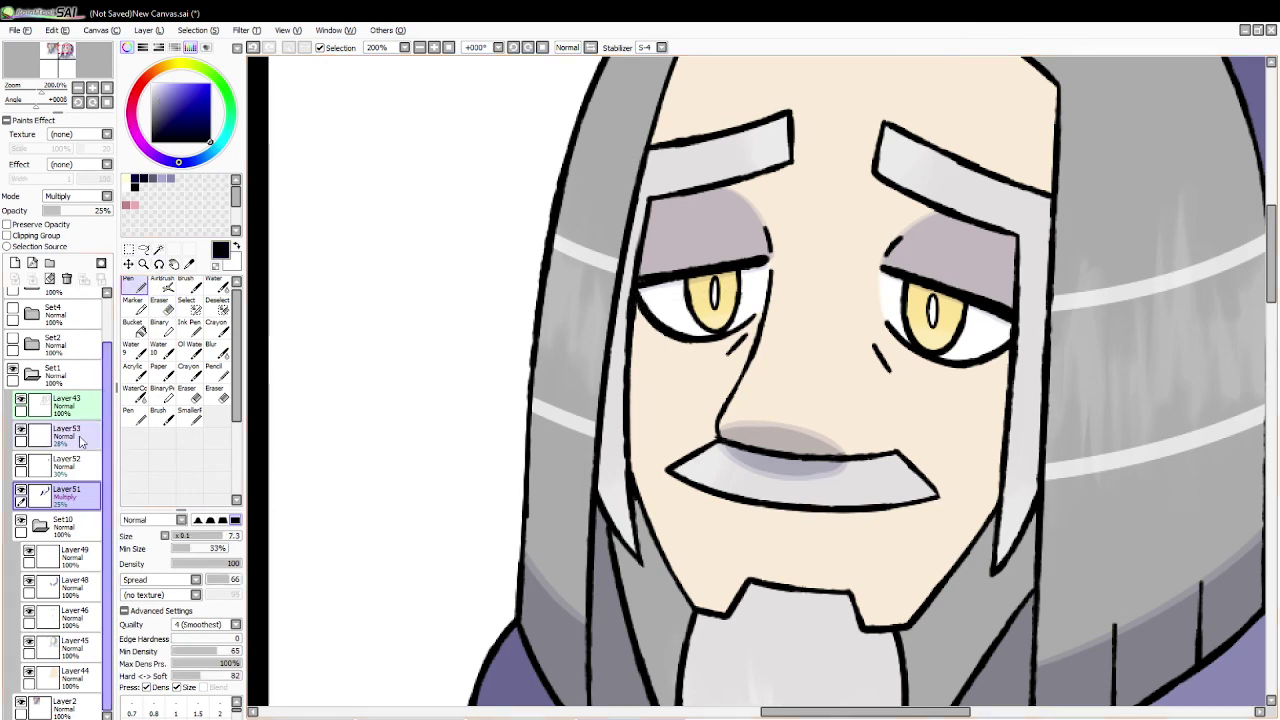
left_click(72, 406)
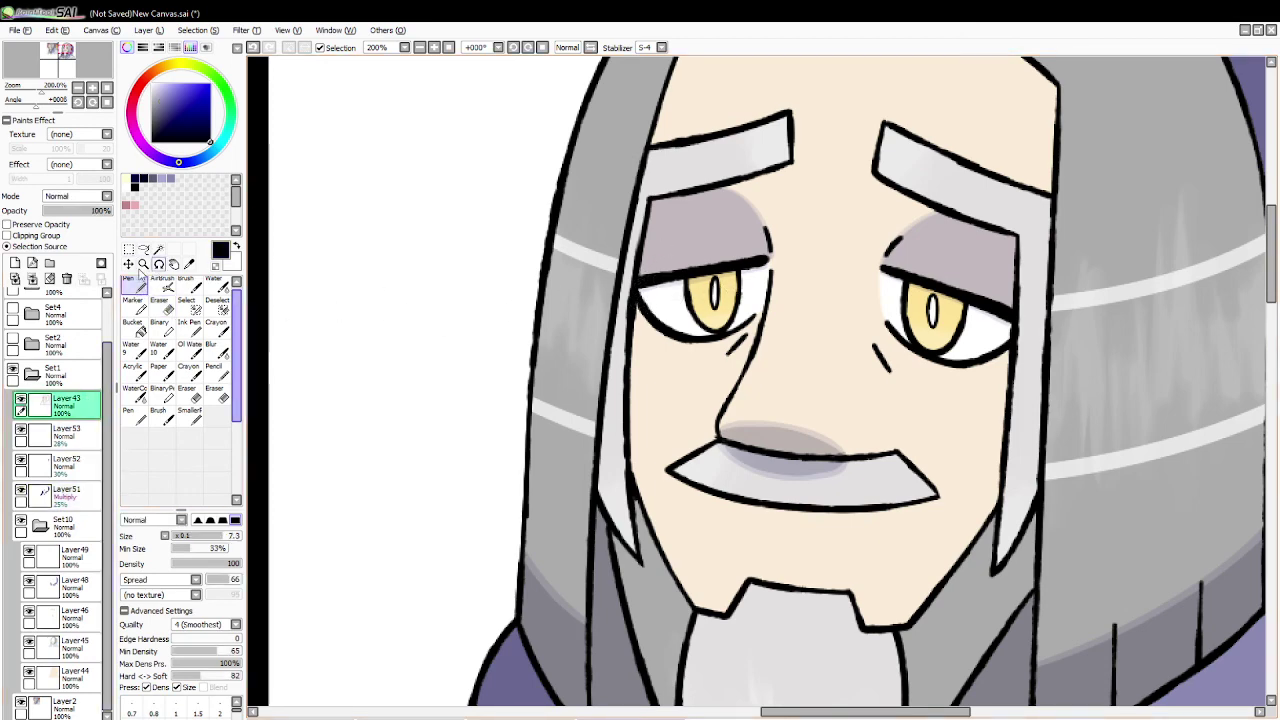
Step: Delete the reference picture's layer, Layer2, and collapse the Set1 folder
left_click(143, 263)
left_click(125, 530)
left_click(514, 385)
double_click(514, 385)
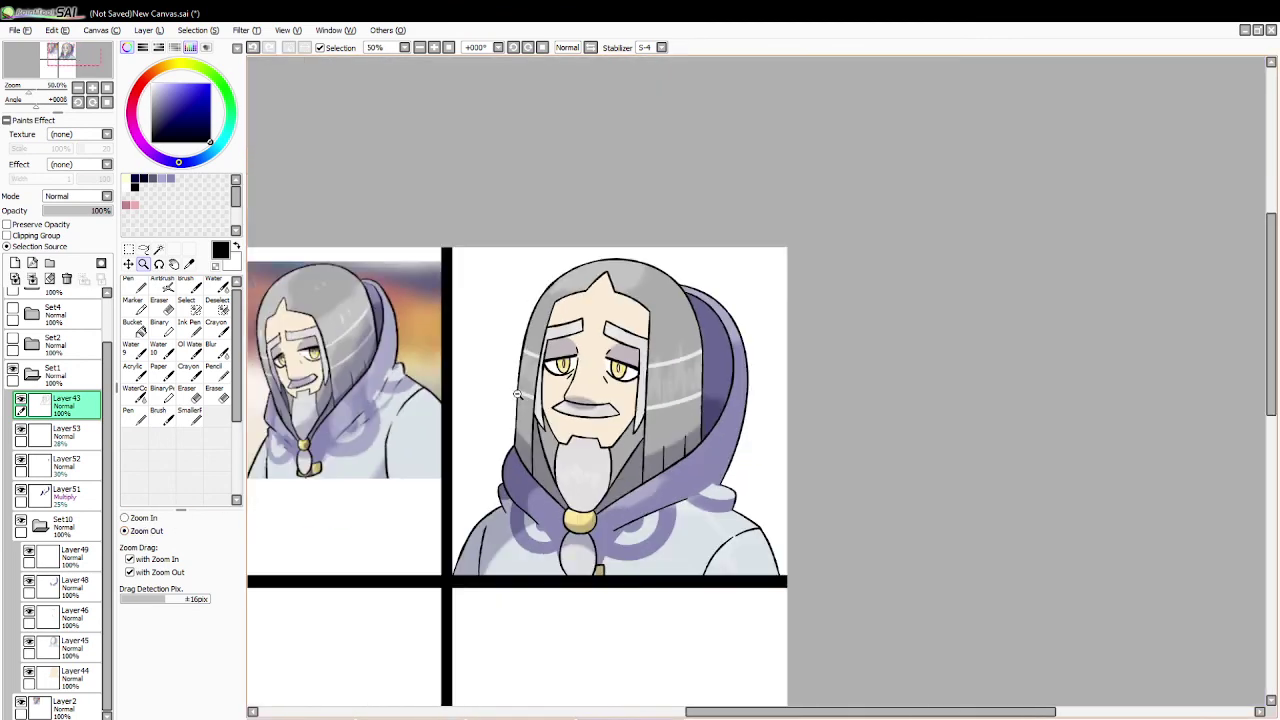
left_click_drag(806, 712, 730, 711)
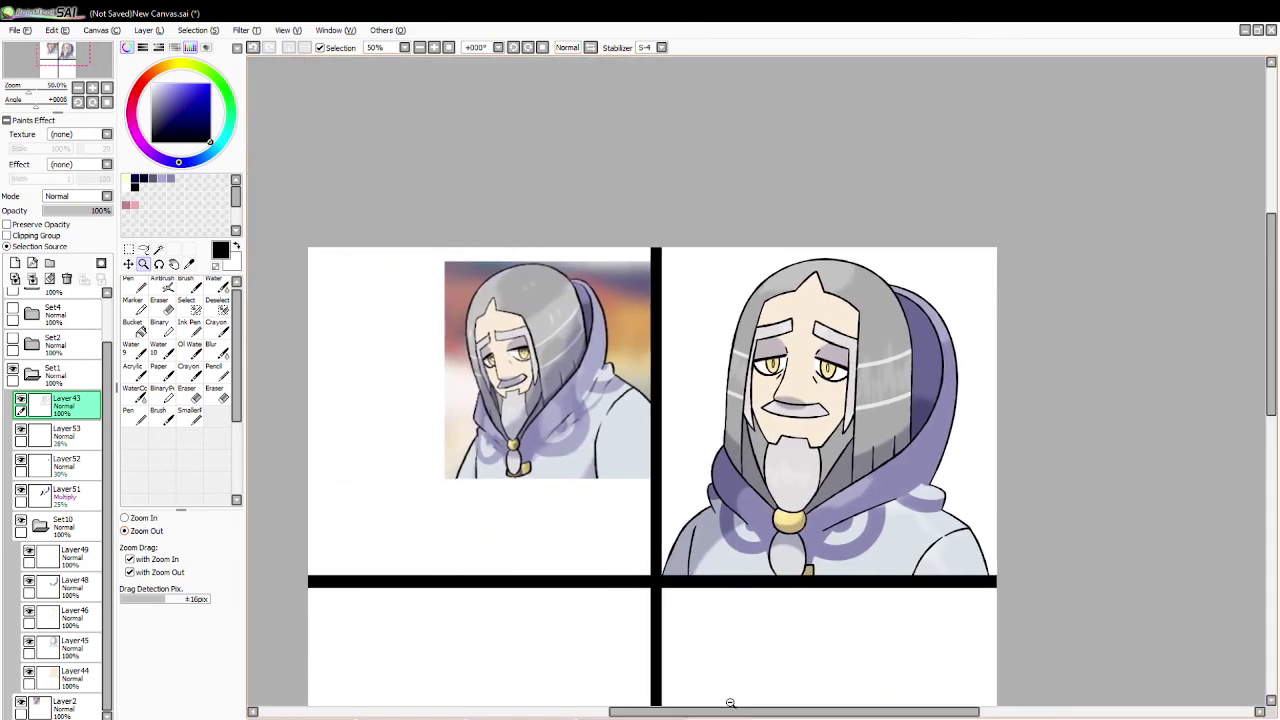
left_click_drag(1268, 362, 1268, 386)
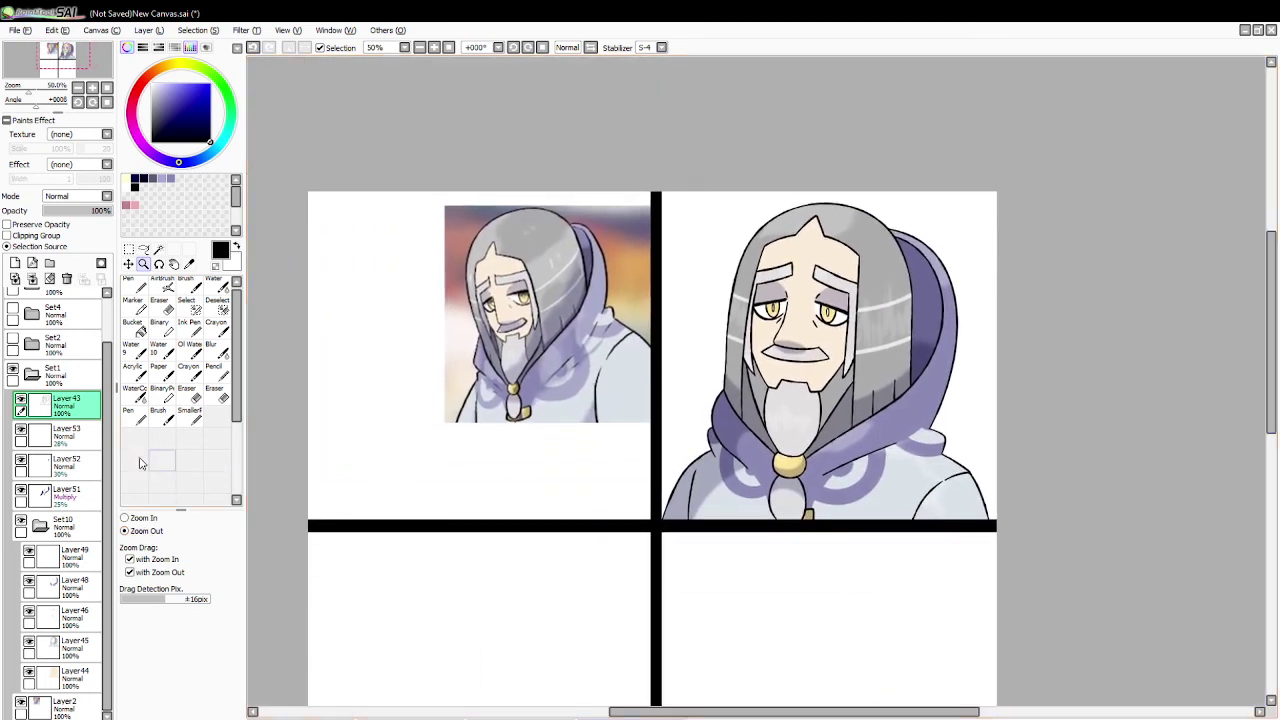
left_click(60, 705)
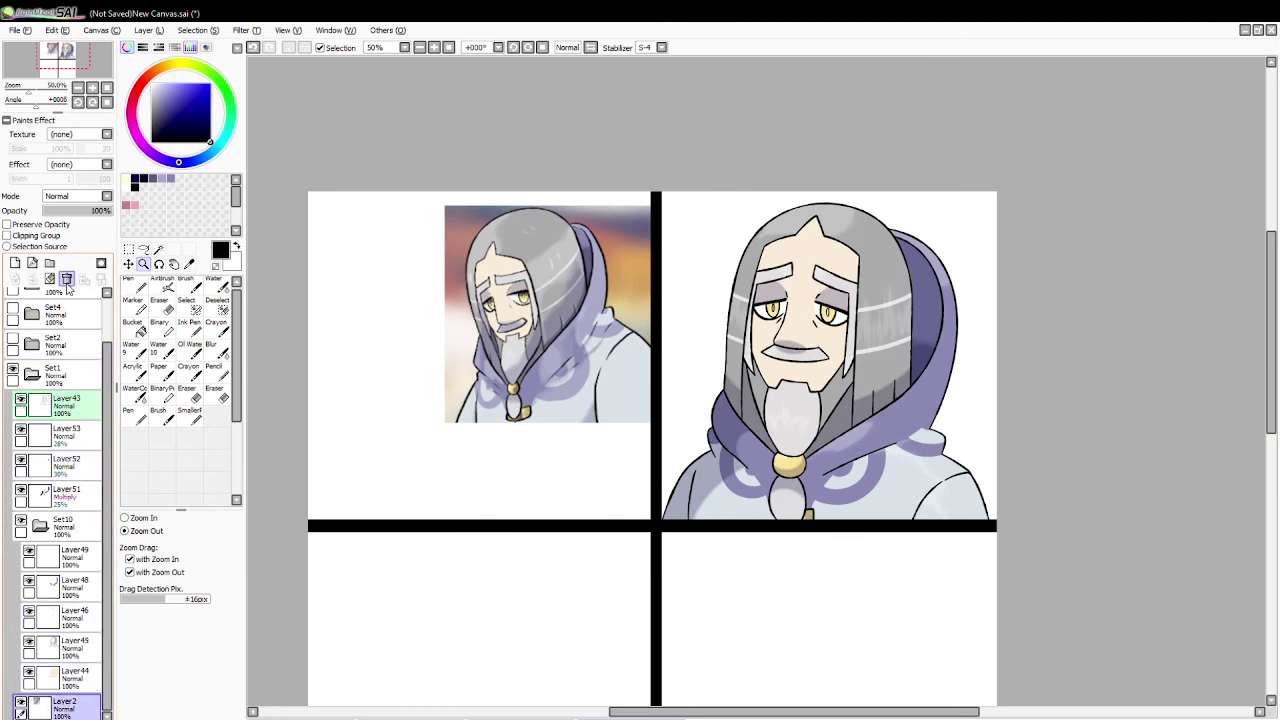
left_click(66, 280)
left_click(33, 373)
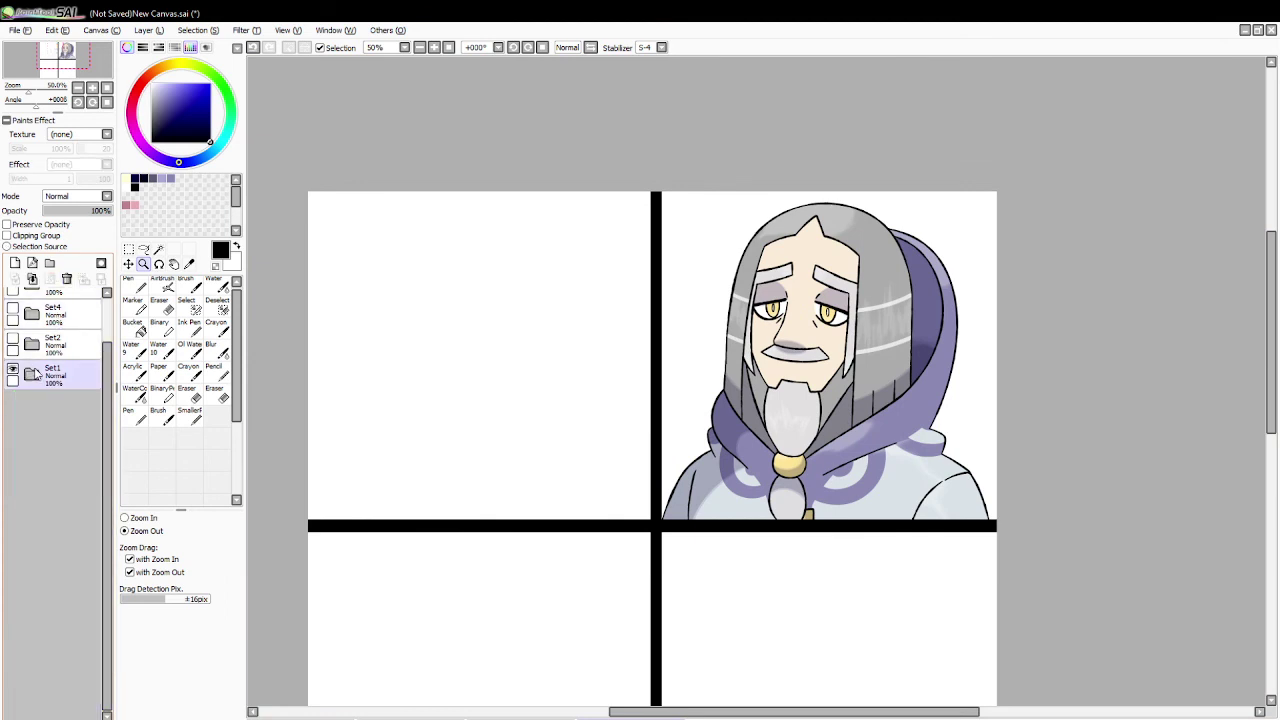
Step: Make the Set2, Set4 and Set3 folders visible to display all four finished portraits together
left_click(13, 339)
left_click(13, 308)
left_click_drag(106, 354, 98, 308)
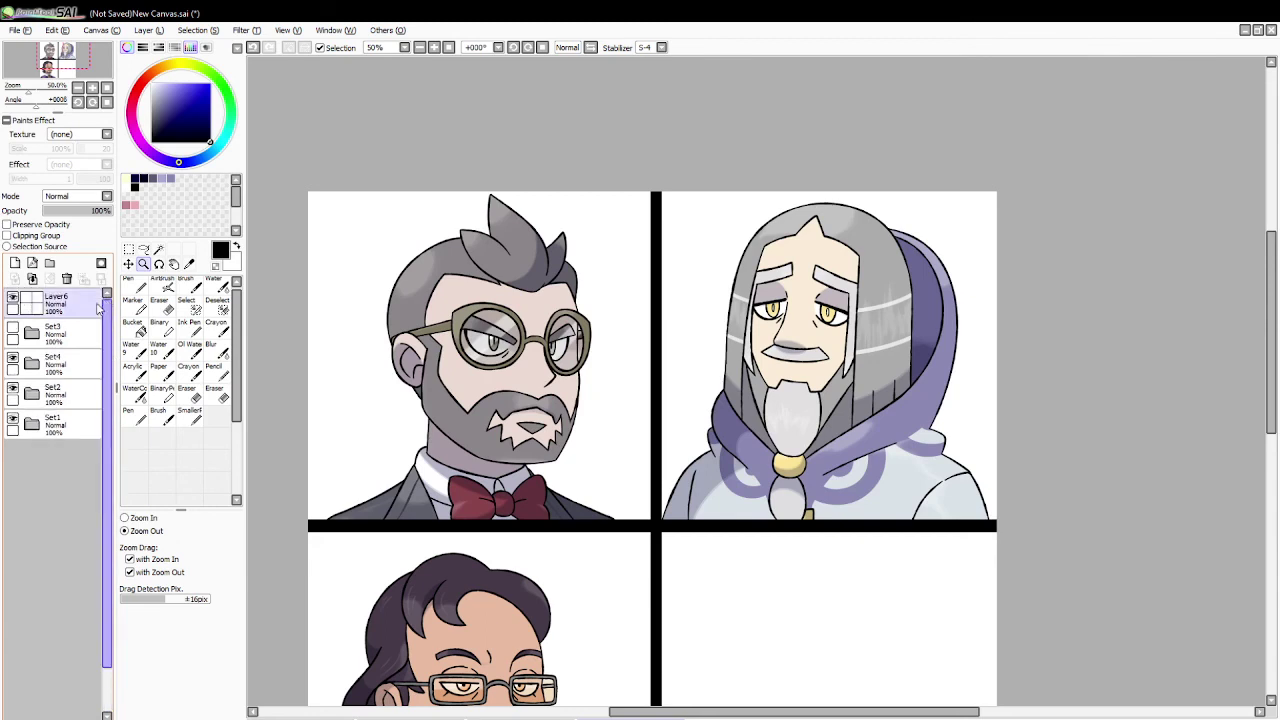
left_click(12, 329)
left_click(158, 263)
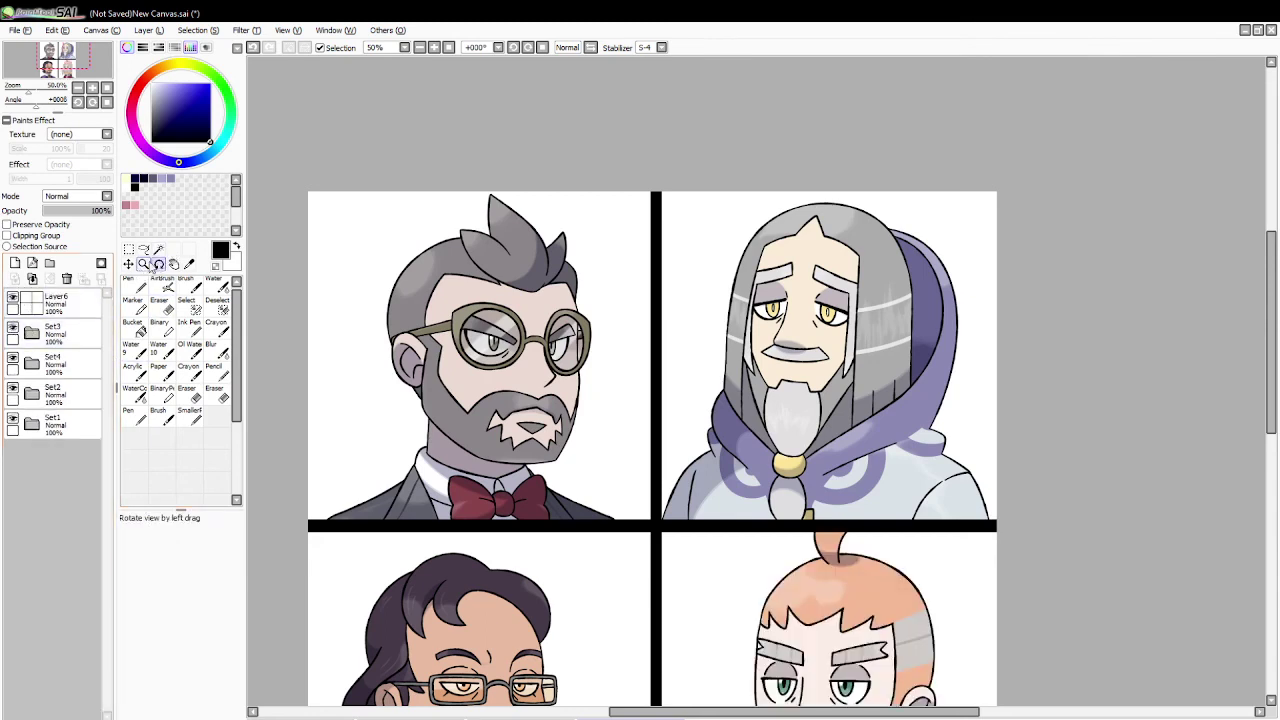
left_click(144, 264)
left_click(410, 466)
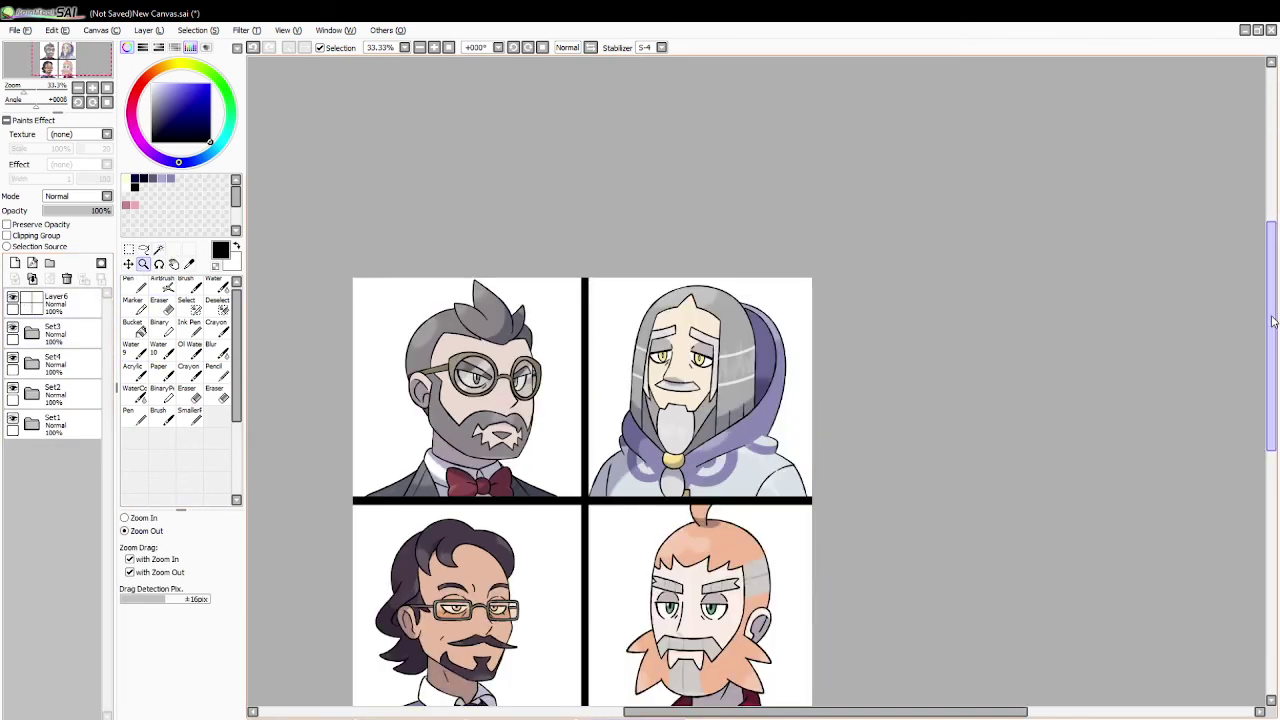
left_click_drag(1273, 320, 1273, 365)
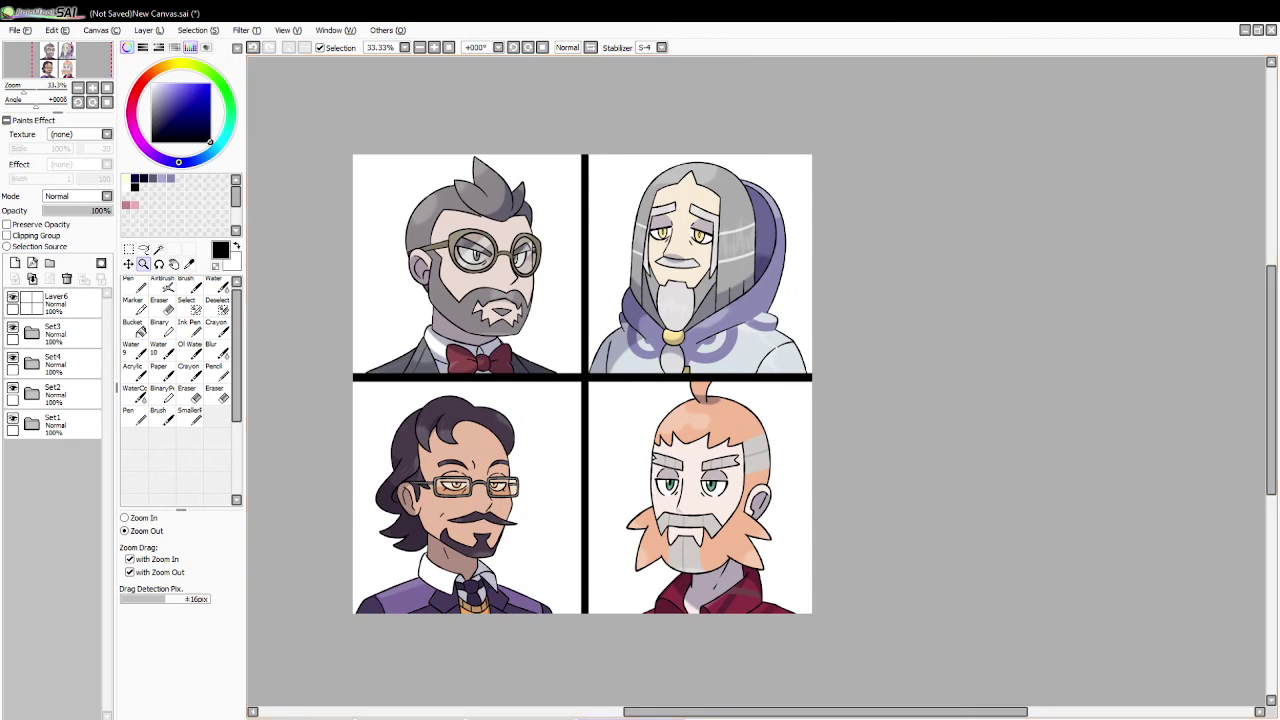